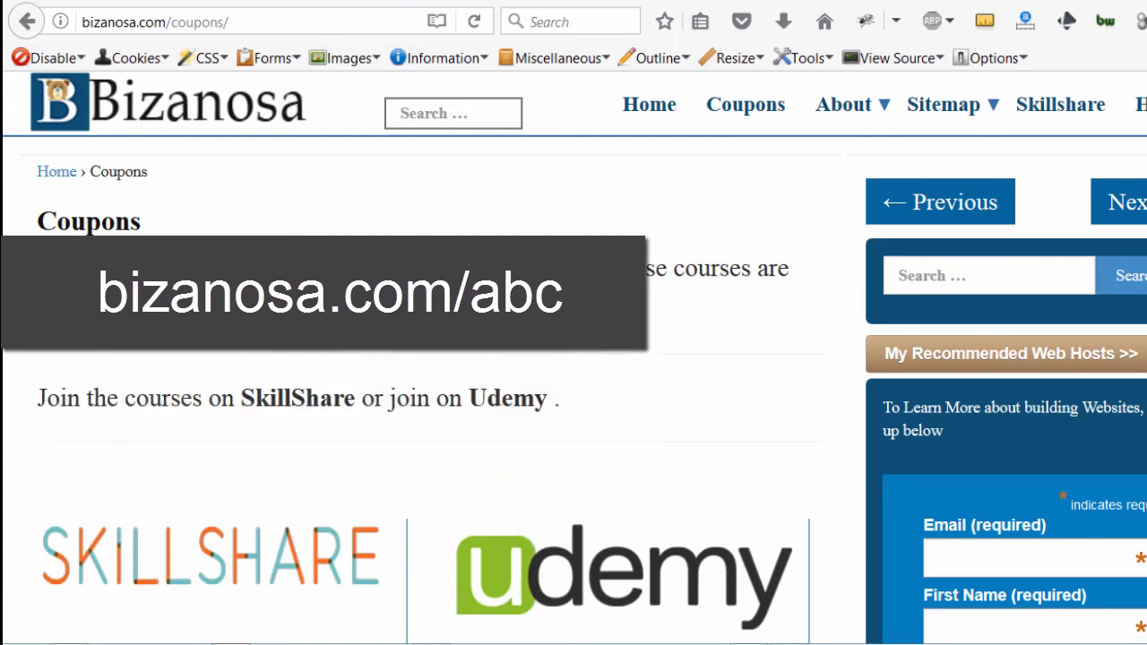
# Step: Scroll up and down through the bizanosa.com/coupons page
pyautogui.scroll(-3, 574, 359)
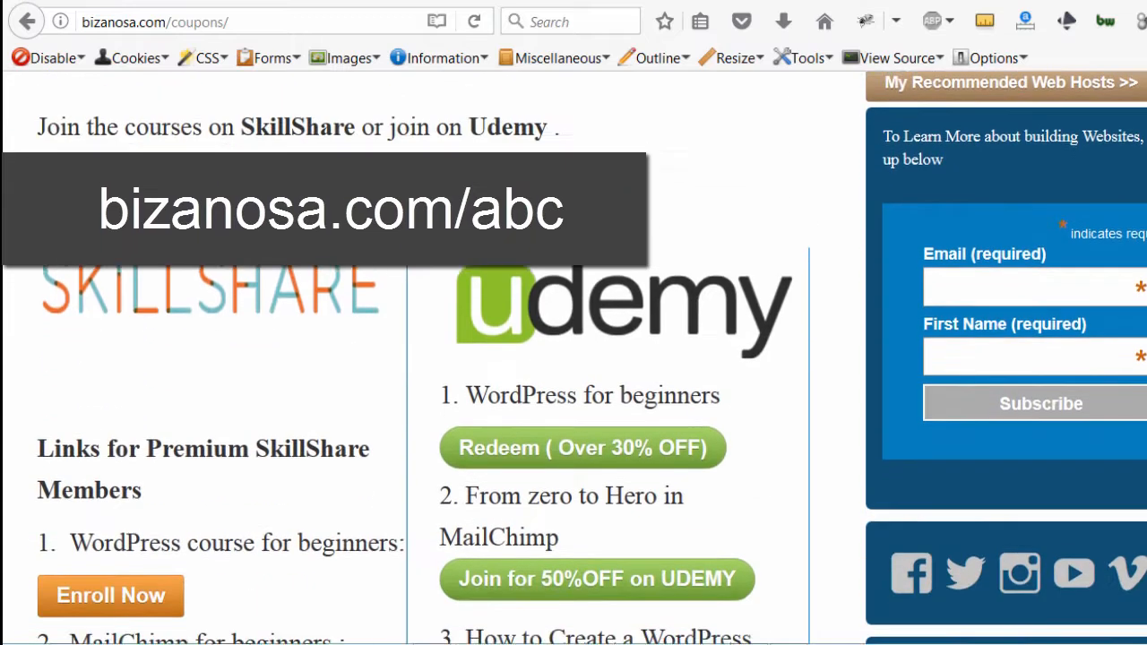
pyautogui.scroll(-3, 573, 358)
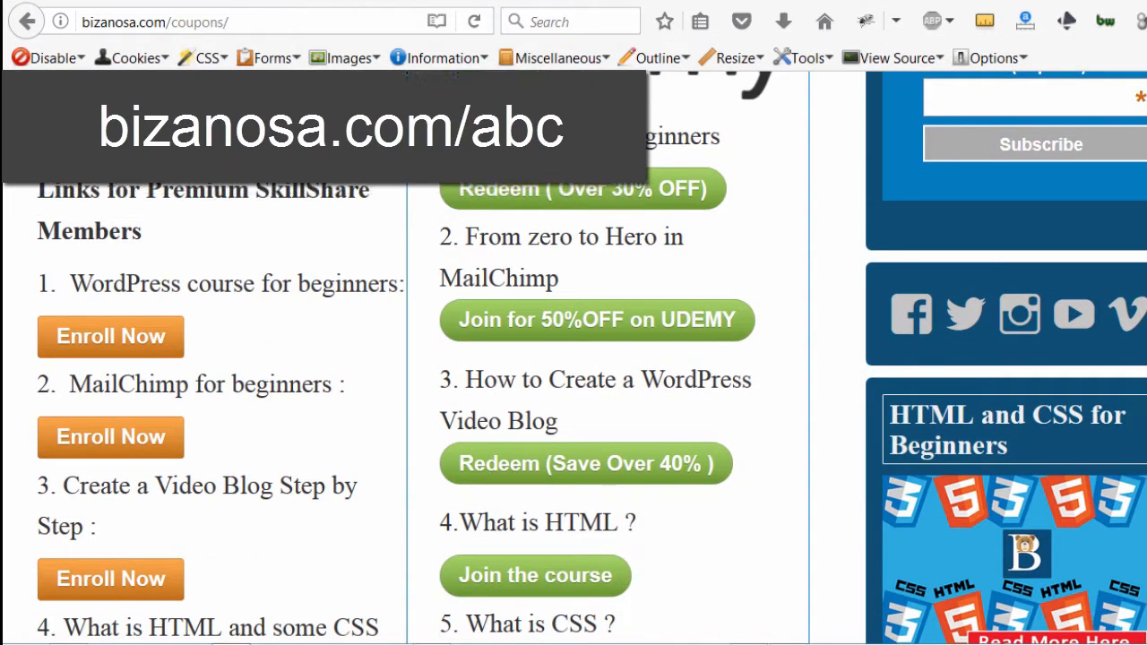
pyautogui.scroll(2, 573, 358)
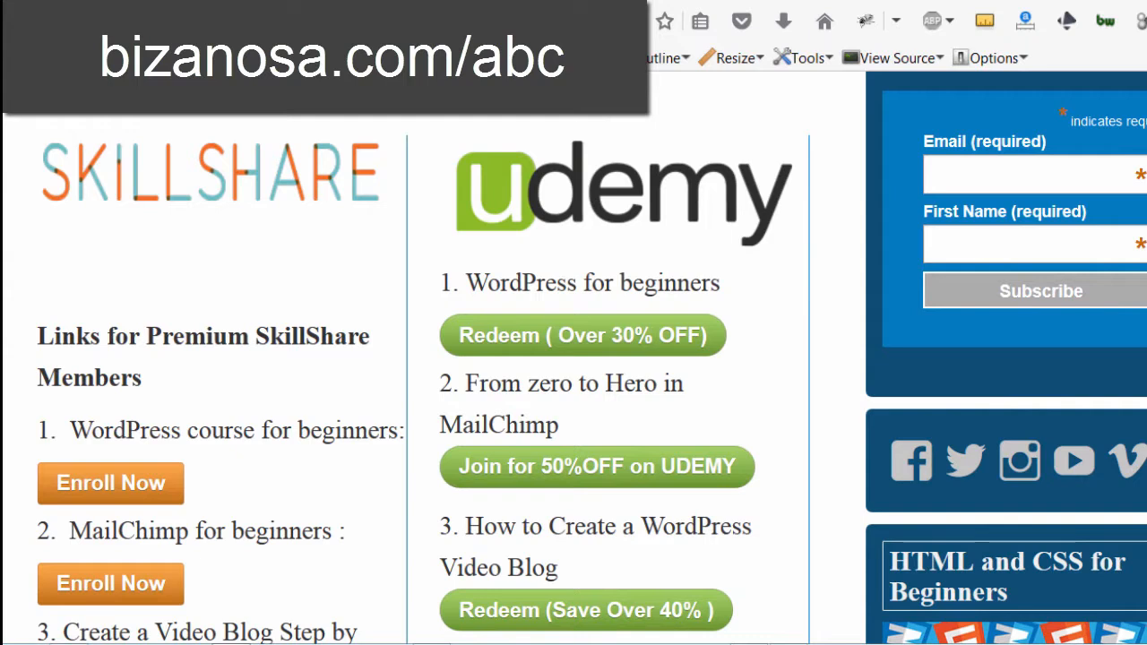
pyautogui.scroll(-2, 574, 358)
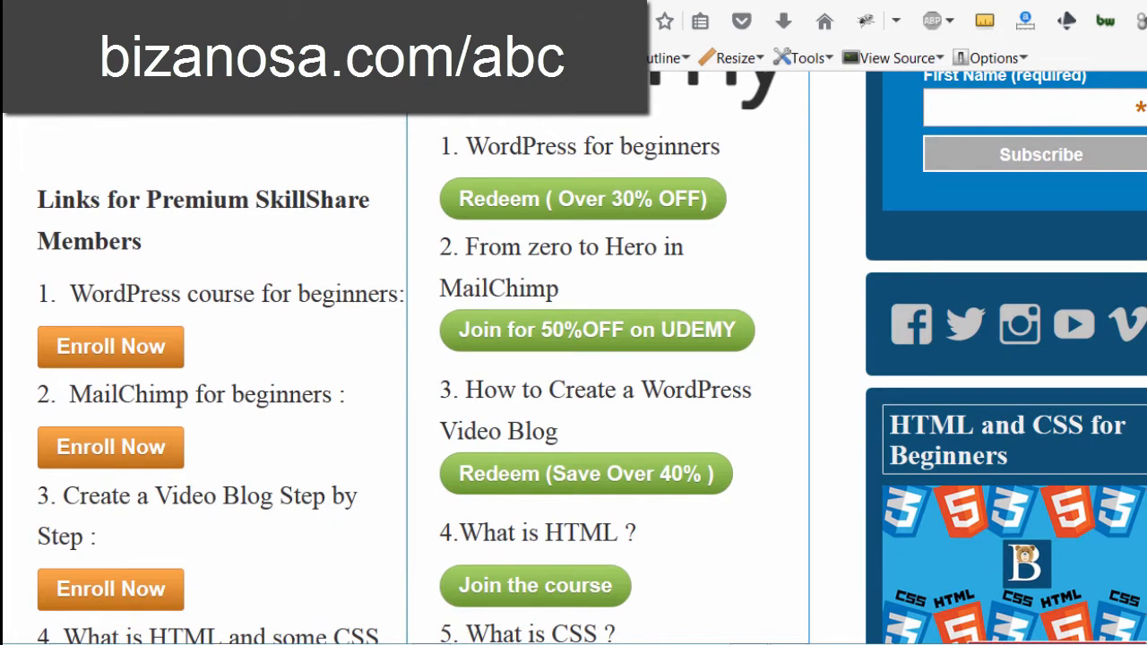
pyautogui.scroll(-5, 573, 359)
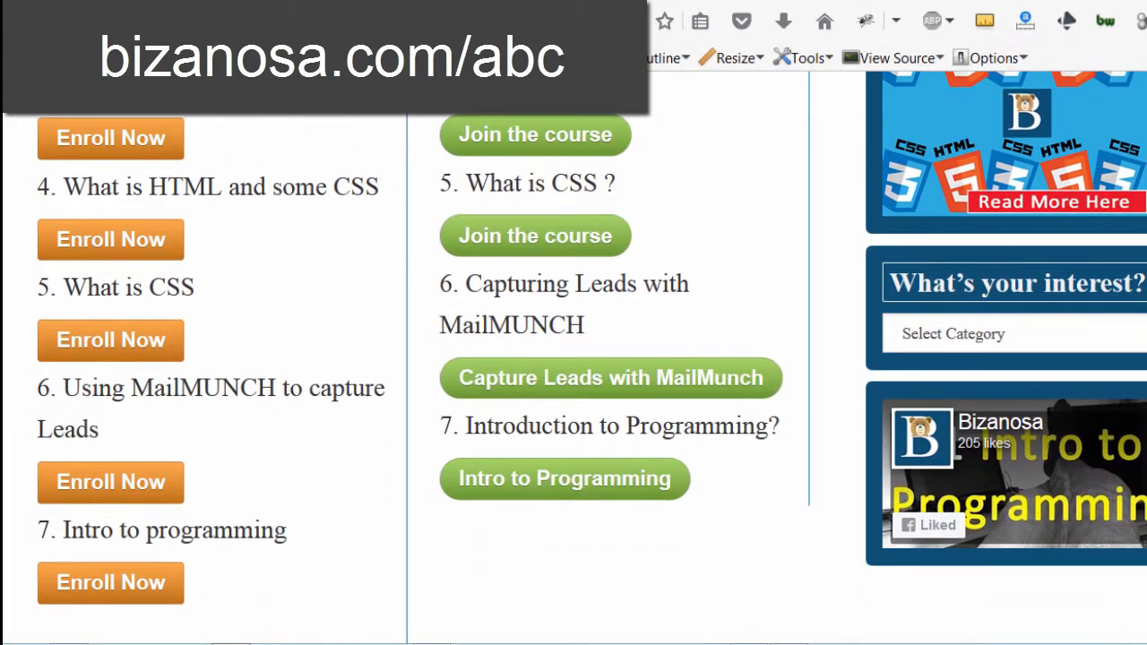
pyautogui.scroll(8, 573, 359)
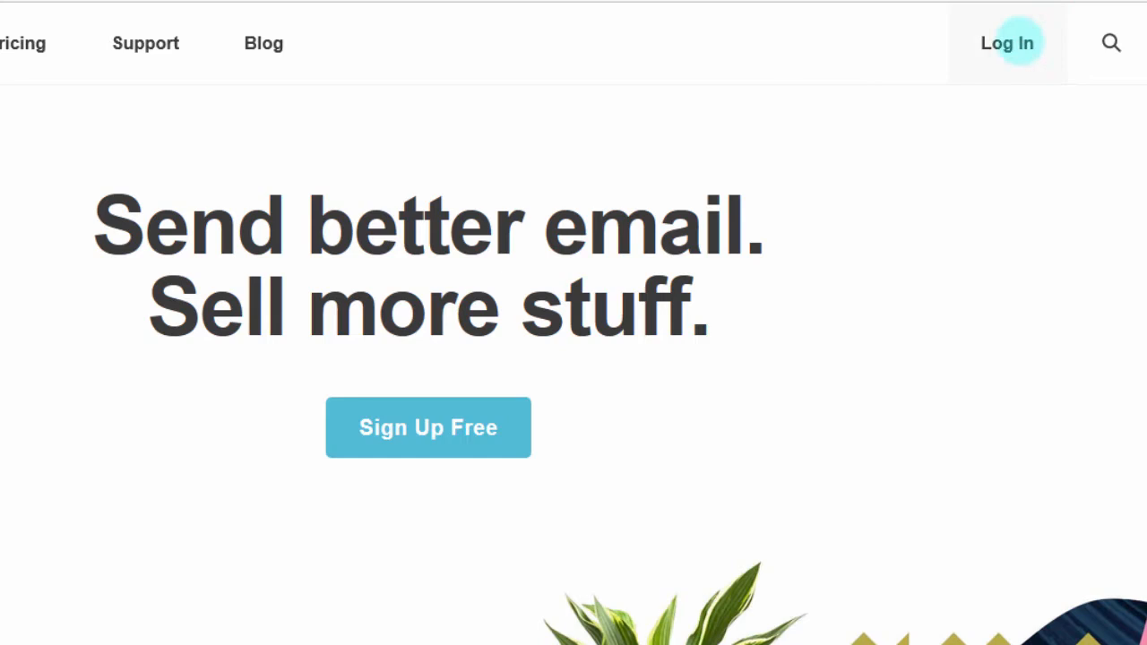
# Step: Sign in to MailChimp from the home page's Log In link
pyautogui.click(1004, 44)
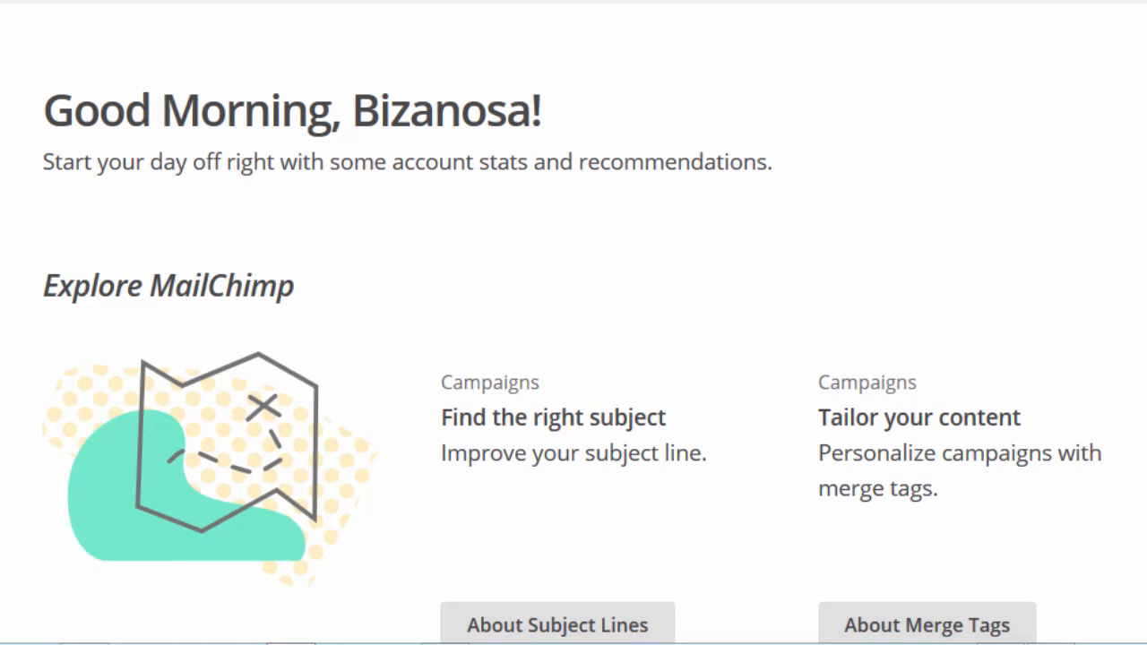
pyautogui.scroll(-9, 573, 322)
pyautogui.scroll(7, 574, 322)
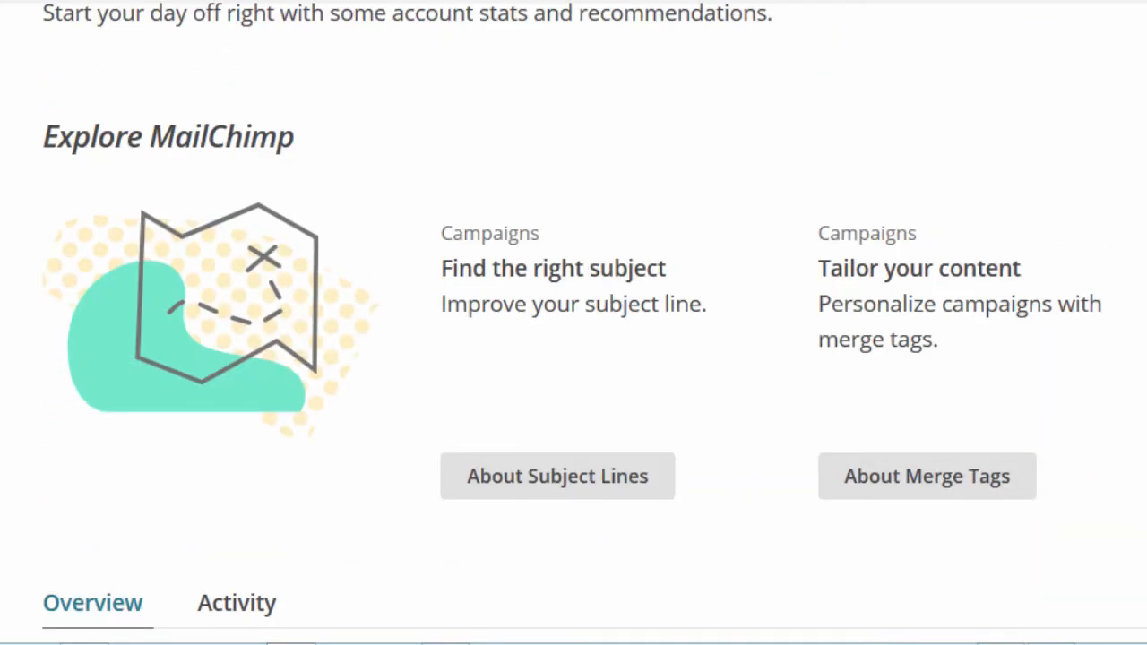
pyautogui.scroll(2, 574, 323)
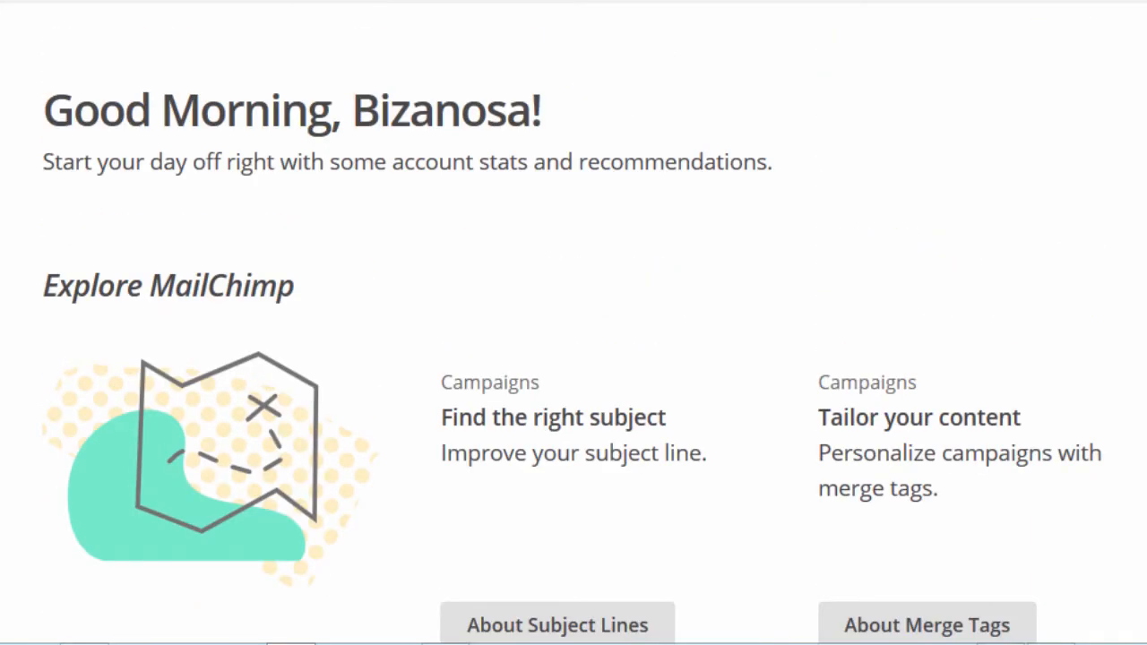
pyautogui.scroll(-9, 573, 323)
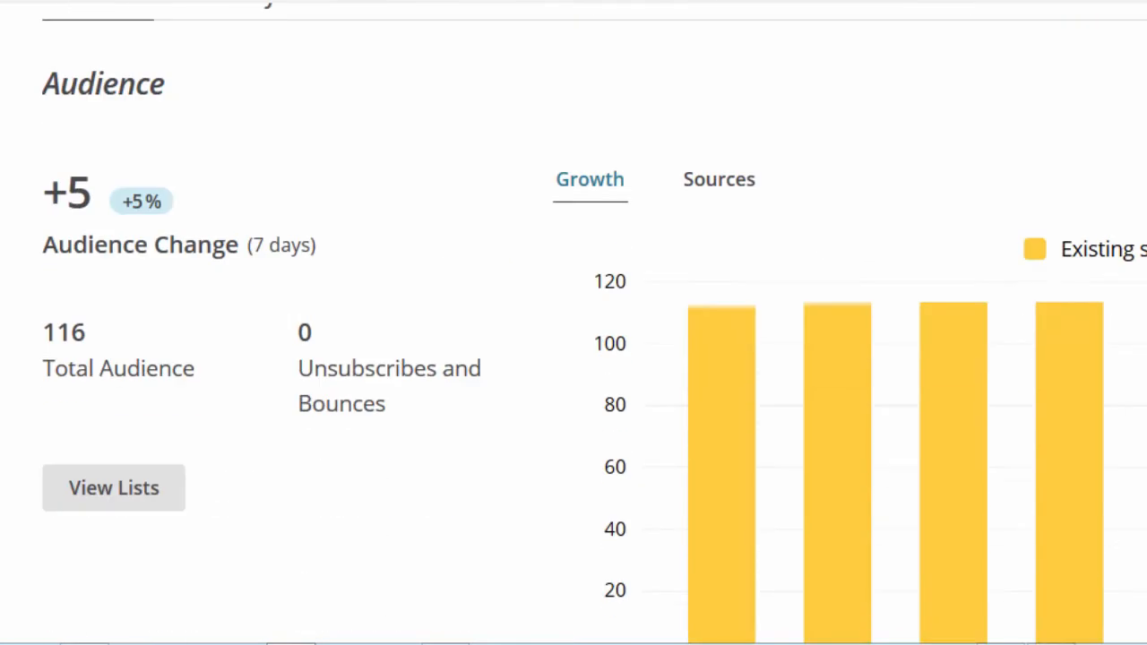
pyautogui.scroll(-1, 573, 322)
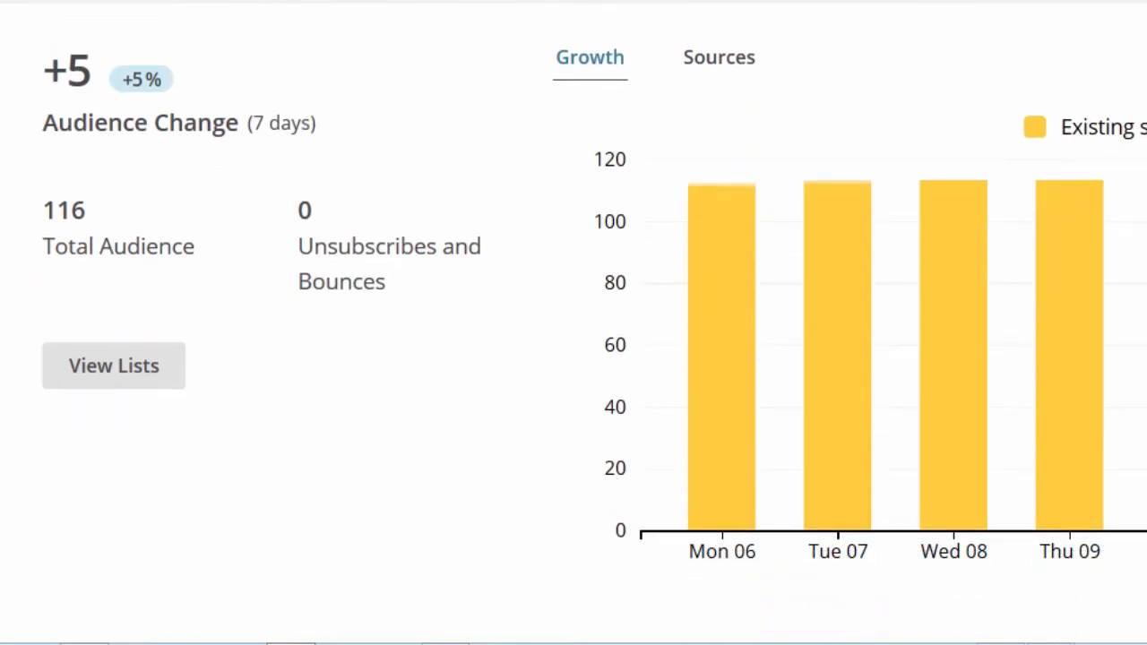
pyautogui.scroll(-5, 573, 323)
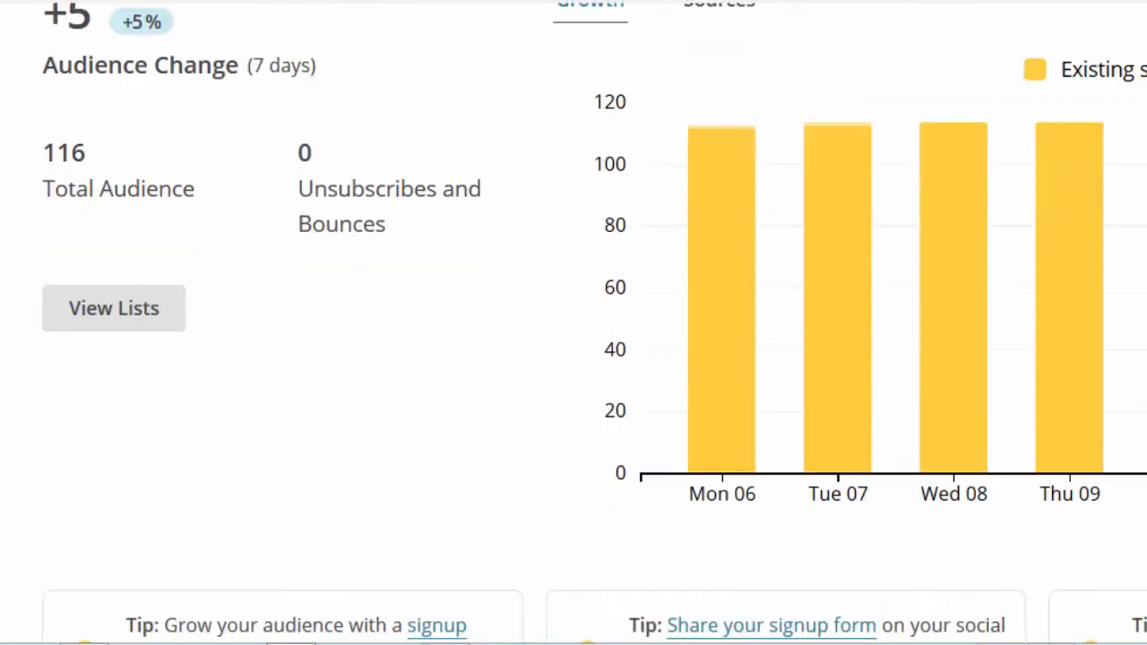
pyautogui.scroll(-2, 573, 322)
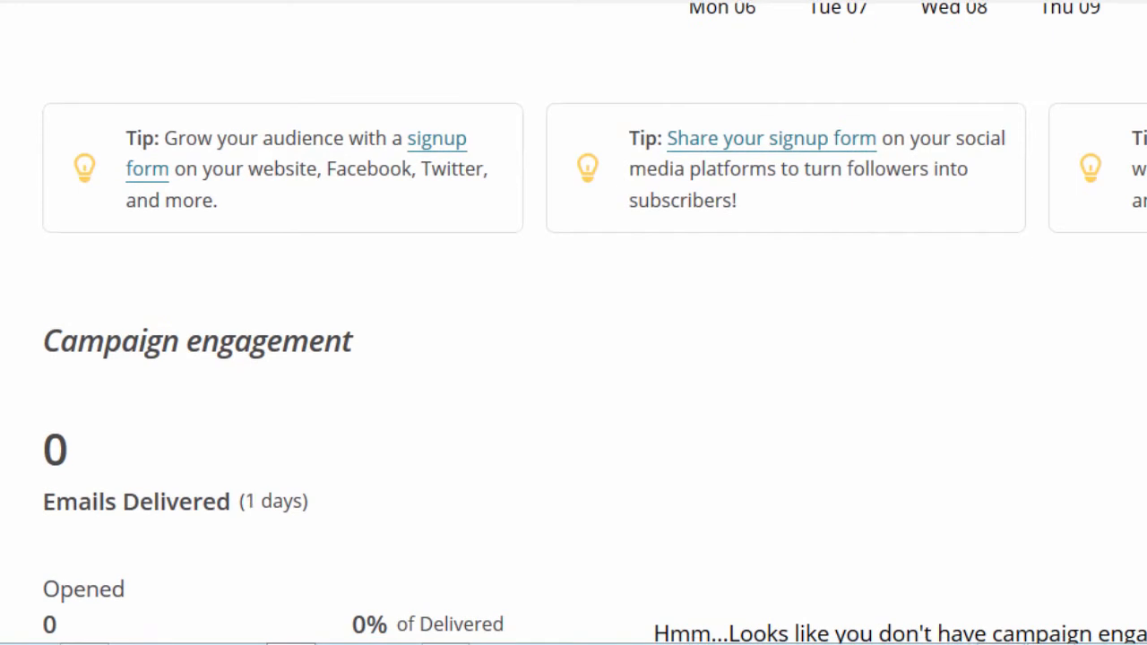
pyautogui.scroll(-3, 574, 322)
pyautogui.scroll(-1, 573, 323)
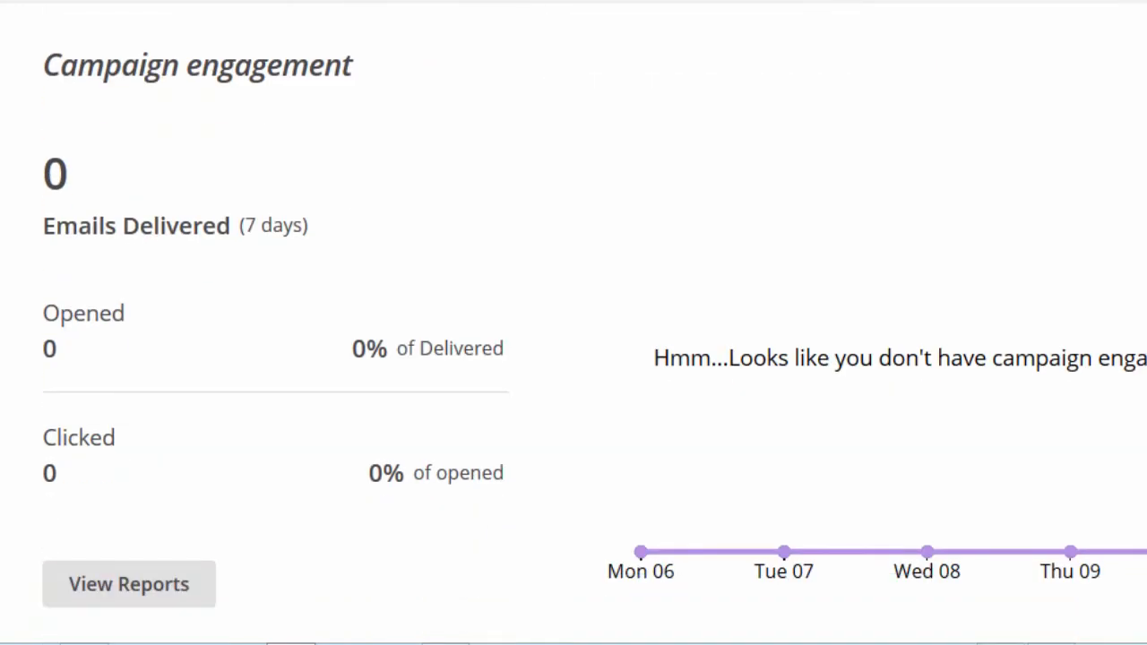
pyautogui.scroll(-3, 574, 323)
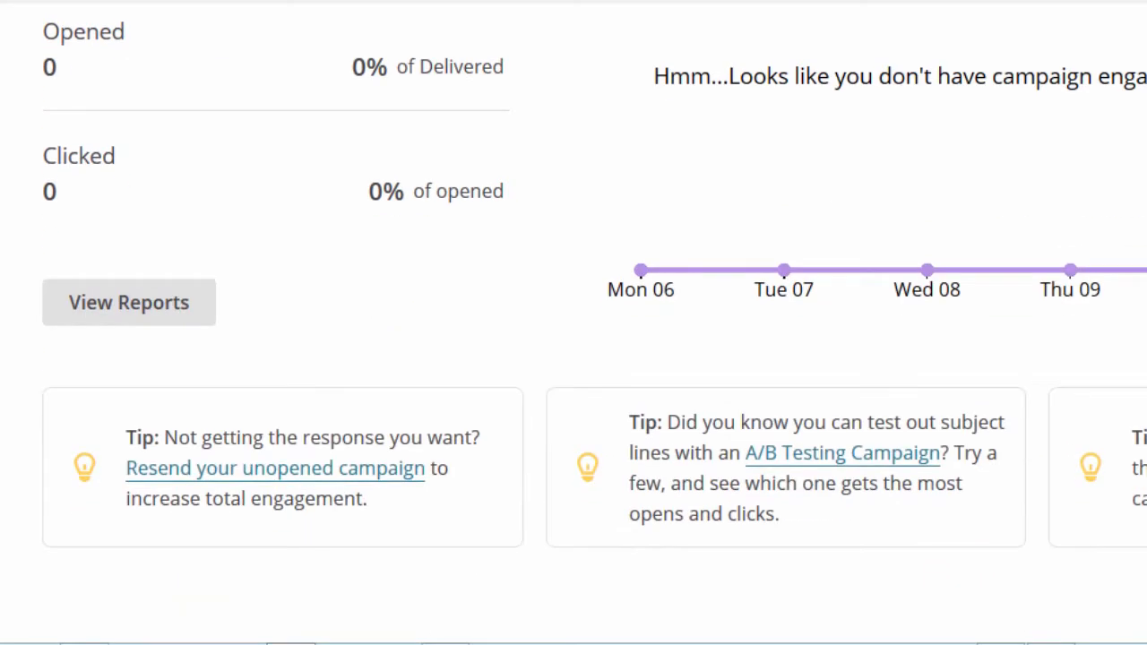
pyautogui.scroll(-4, 574, 323)
pyautogui.scroll(-1, 573, 323)
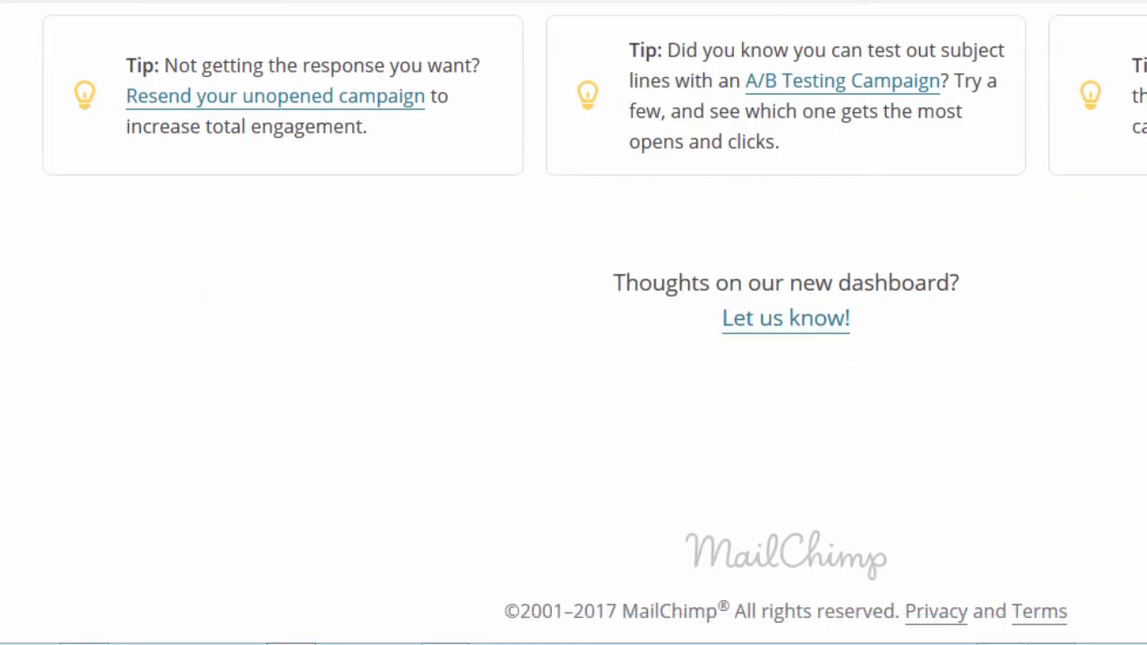
pyautogui.scroll(5, 573, 323)
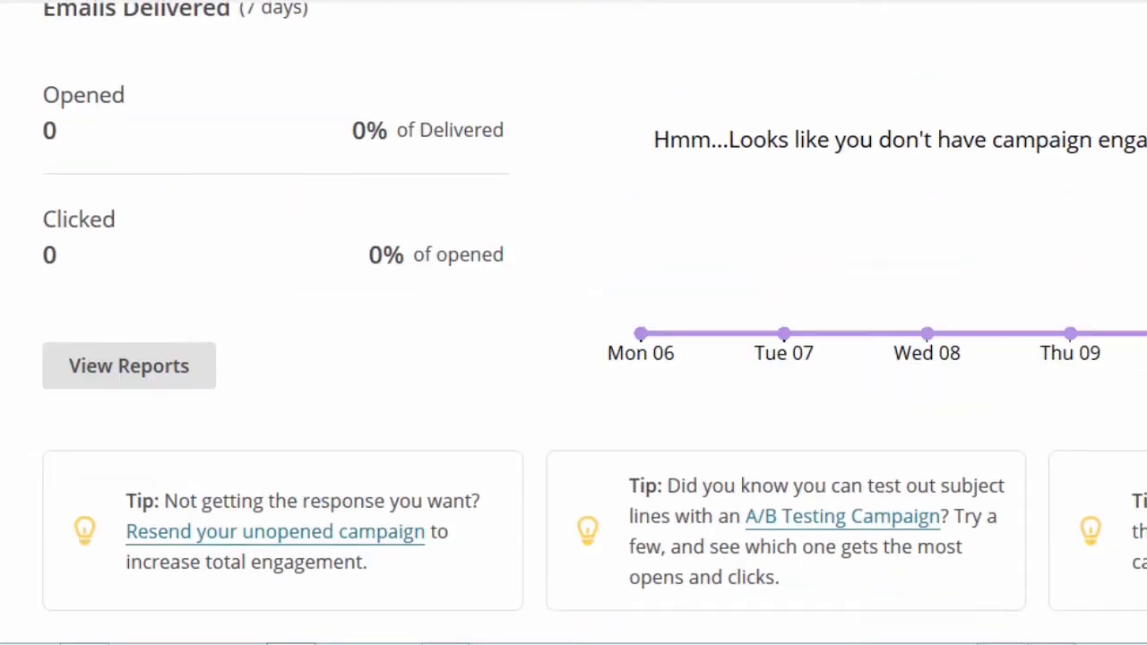
pyautogui.scroll(2, 573, 323)
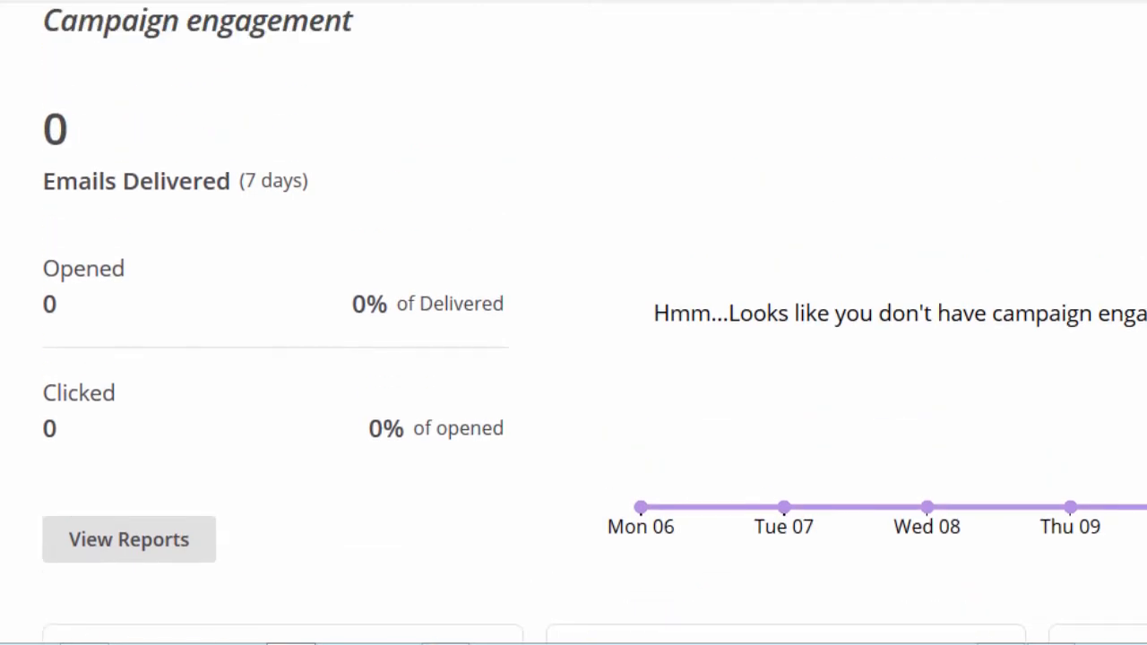
pyautogui.scroll(2, 573, 322)
pyautogui.scroll(-2, 573, 322)
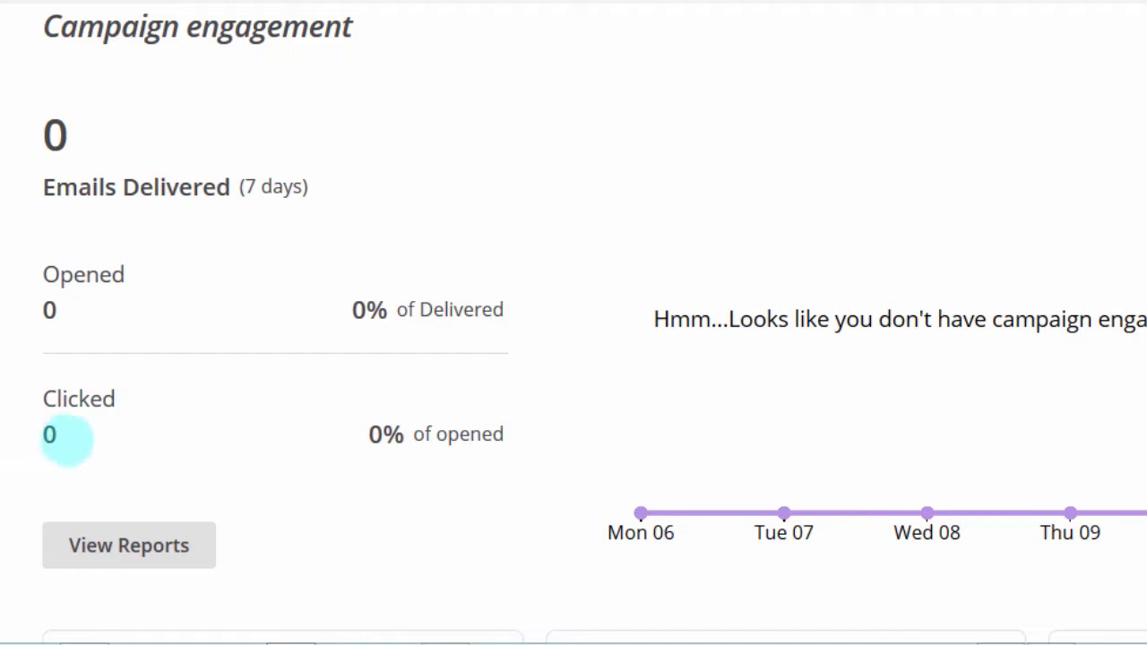
pyautogui.moveTo(42, 273); pyautogui.dragTo(146, 271)
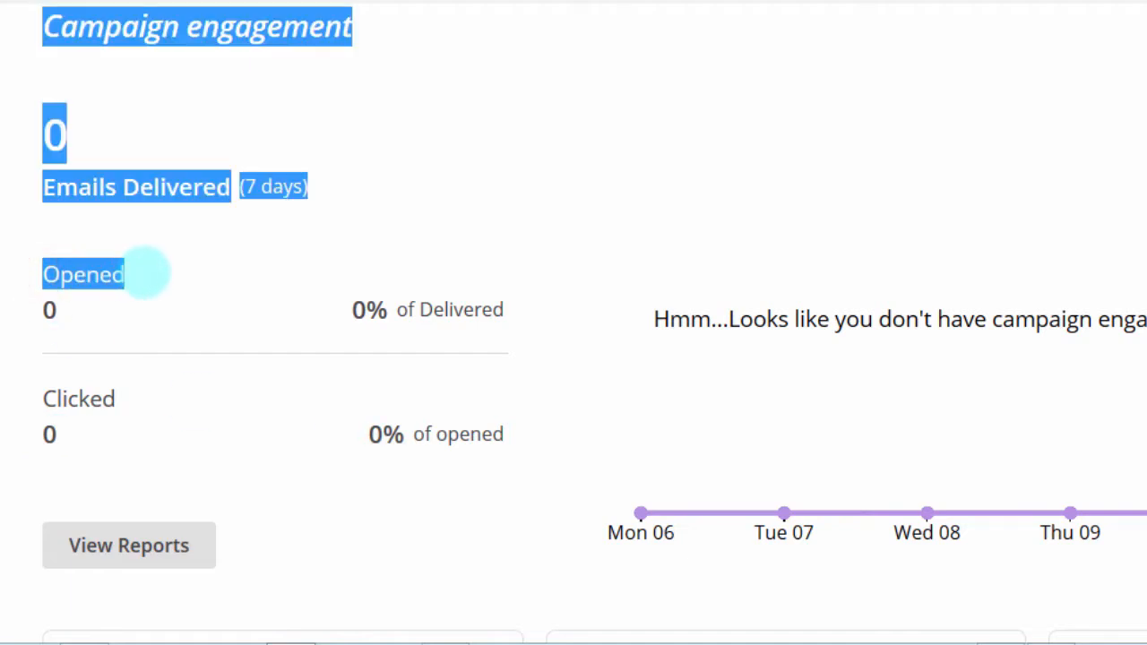
pyautogui.click(110, 304)
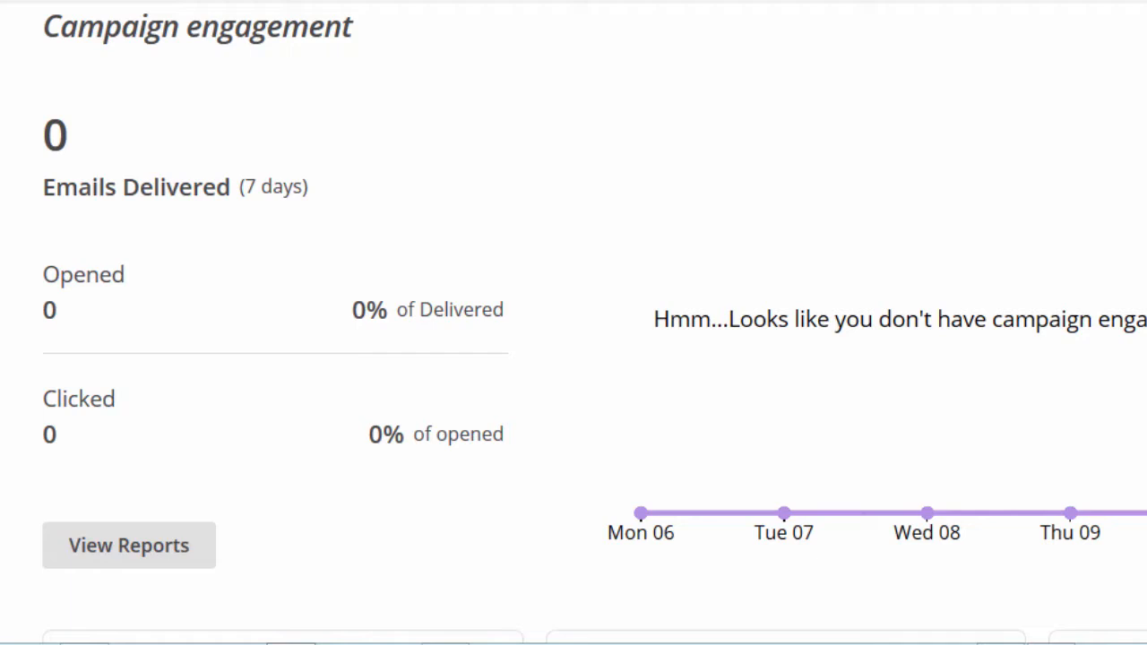
pyautogui.scroll(3, 574, 322)
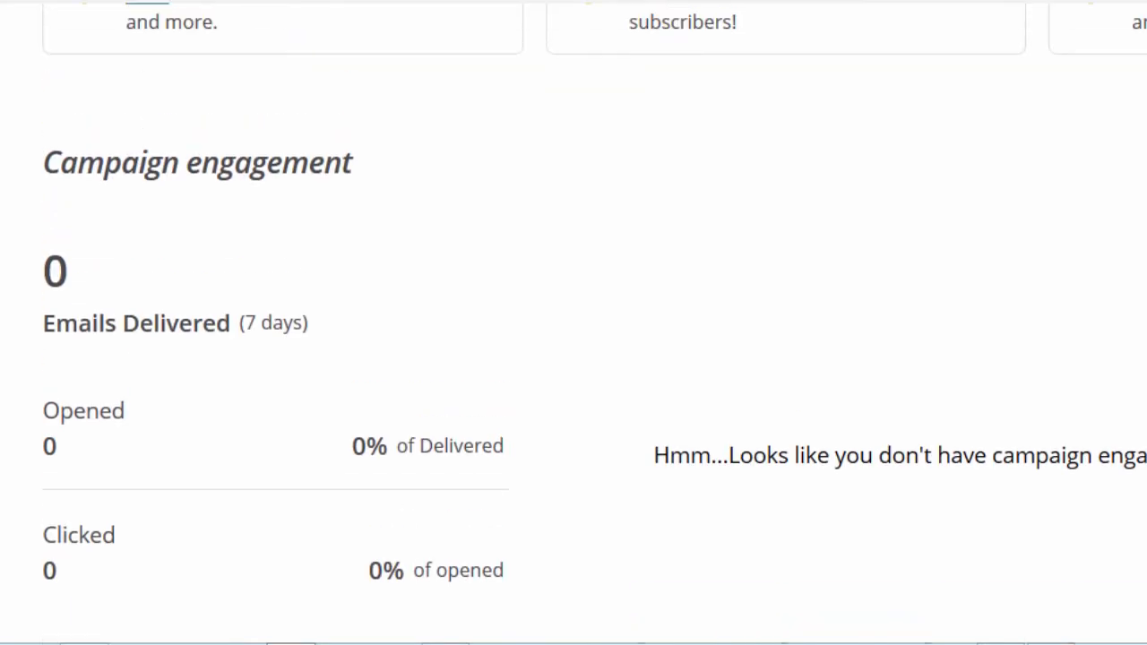
pyautogui.scroll(7, 573, 323)
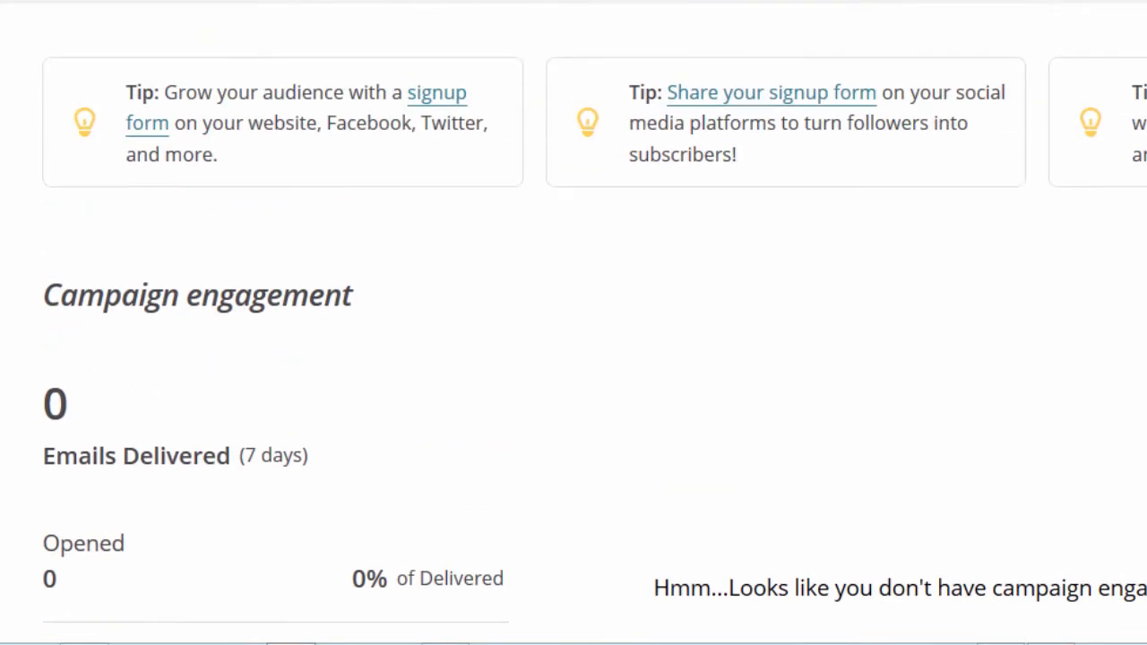
pyautogui.scroll(6, 573, 322)
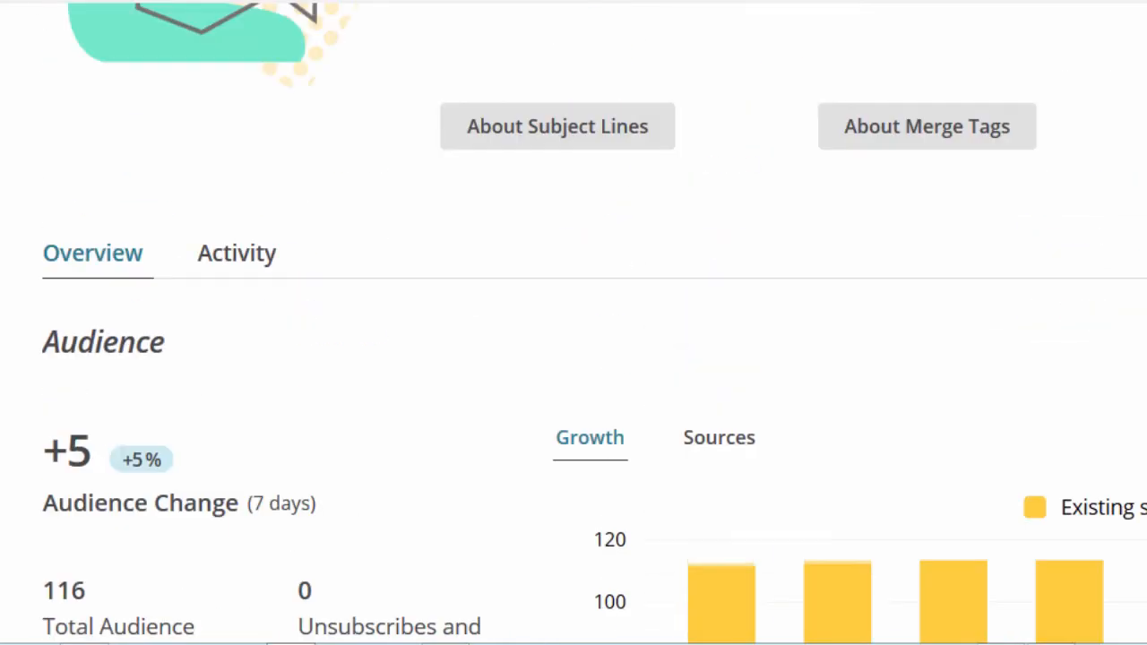
pyautogui.scroll(7, 573, 322)
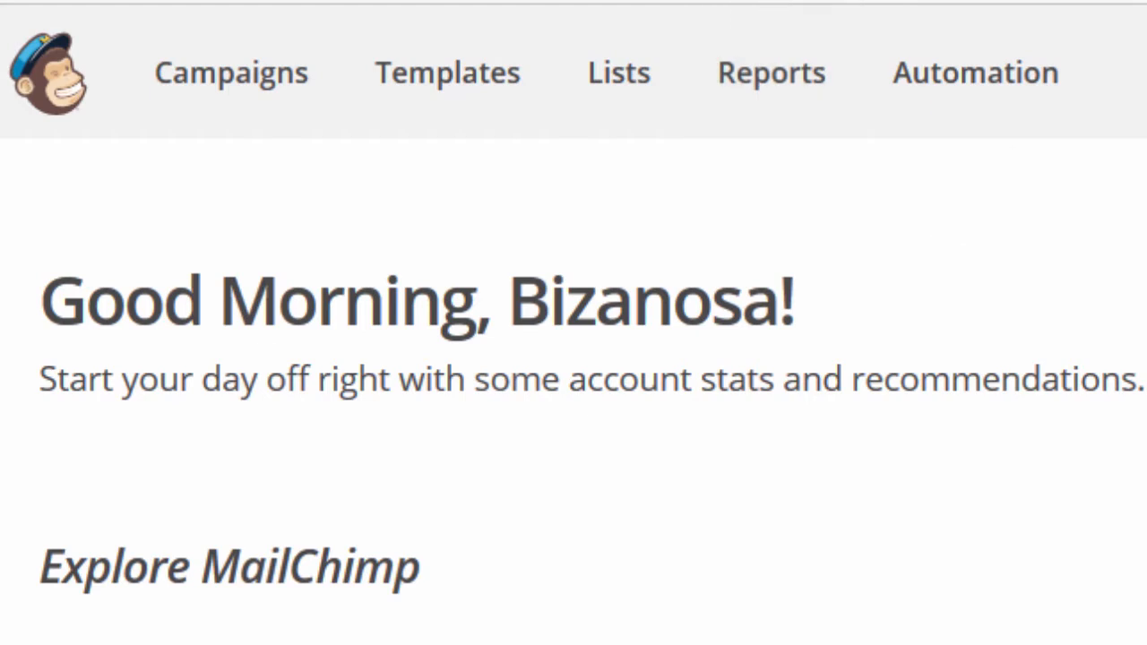
pyautogui.scroll(-10, 573, 395)
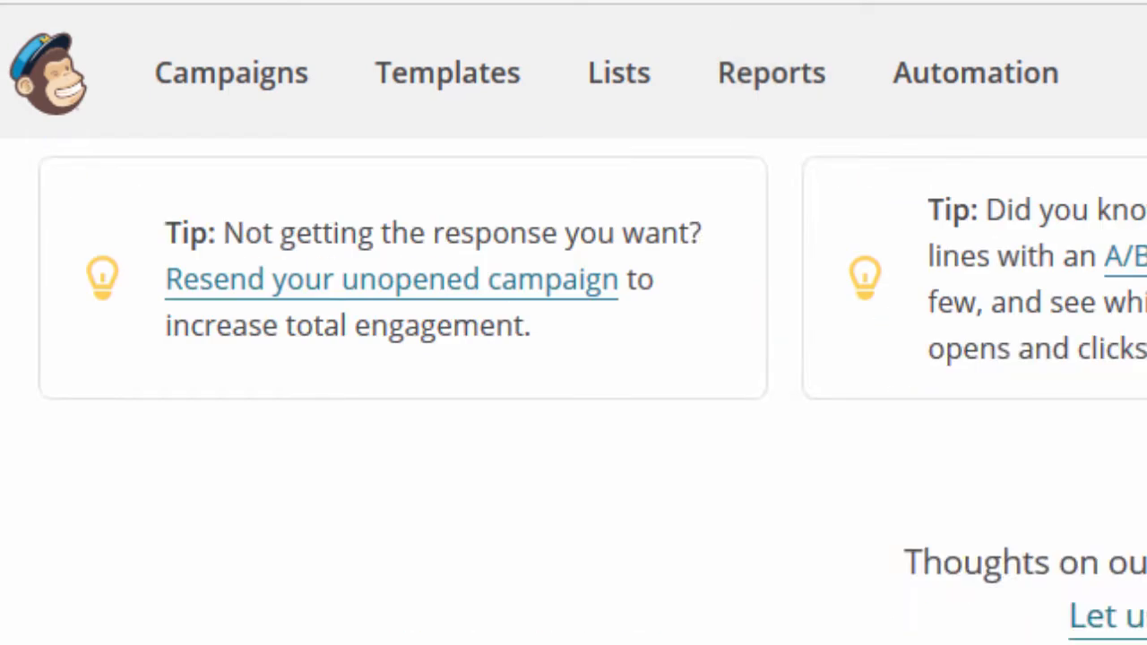
pyautogui.scroll(10, 1121, 394)
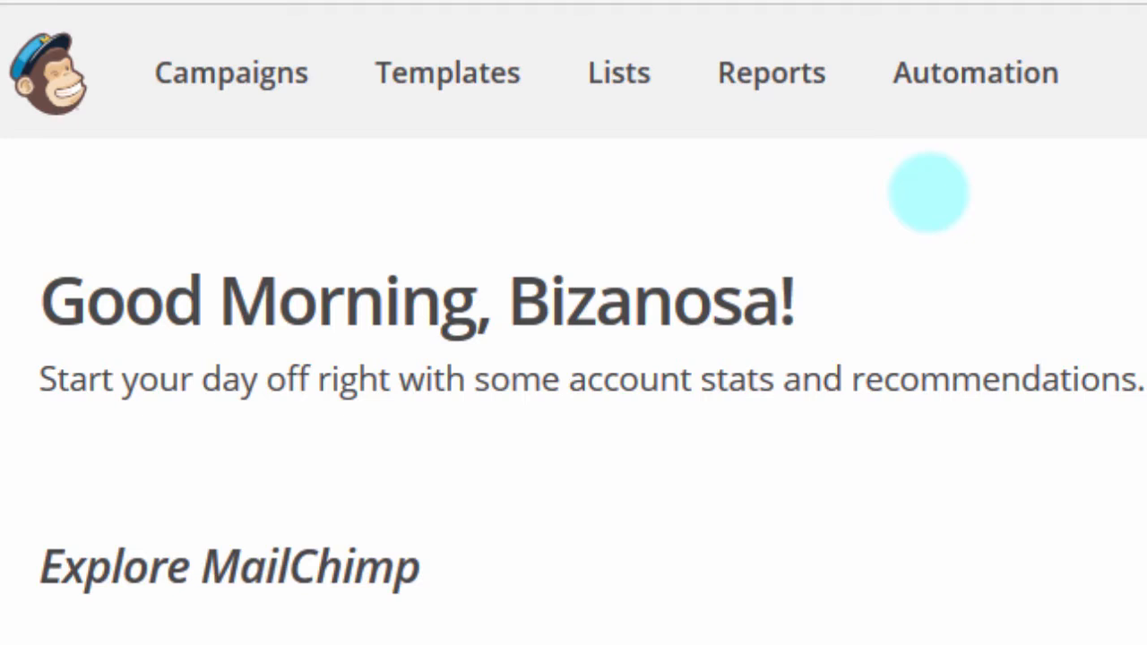
# Step: Open the Lists page and review the existing lists' subscriber counts and rates
pyautogui.click(630, 88)
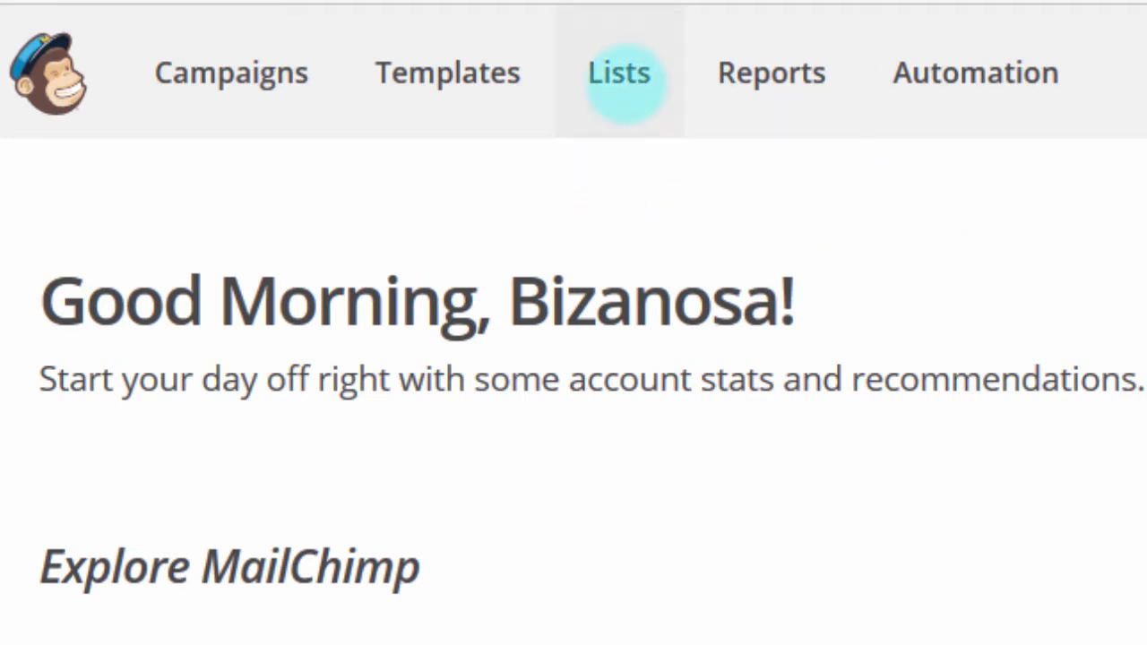
pyautogui.click(617, 84)
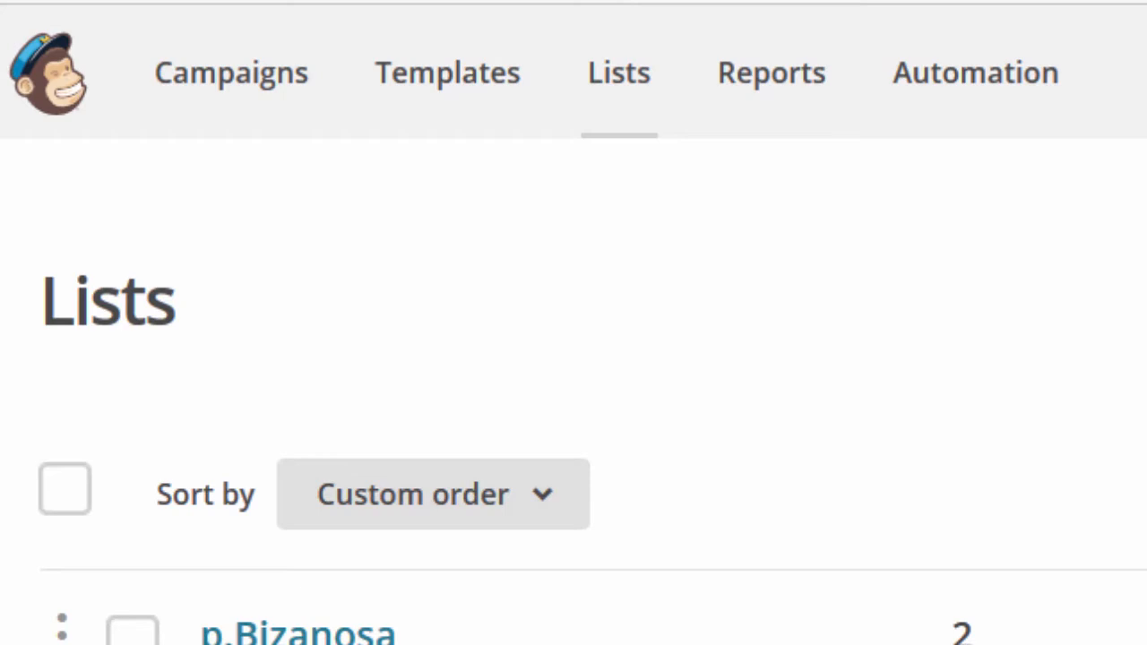
pyautogui.scroll(-5, 573, 377)
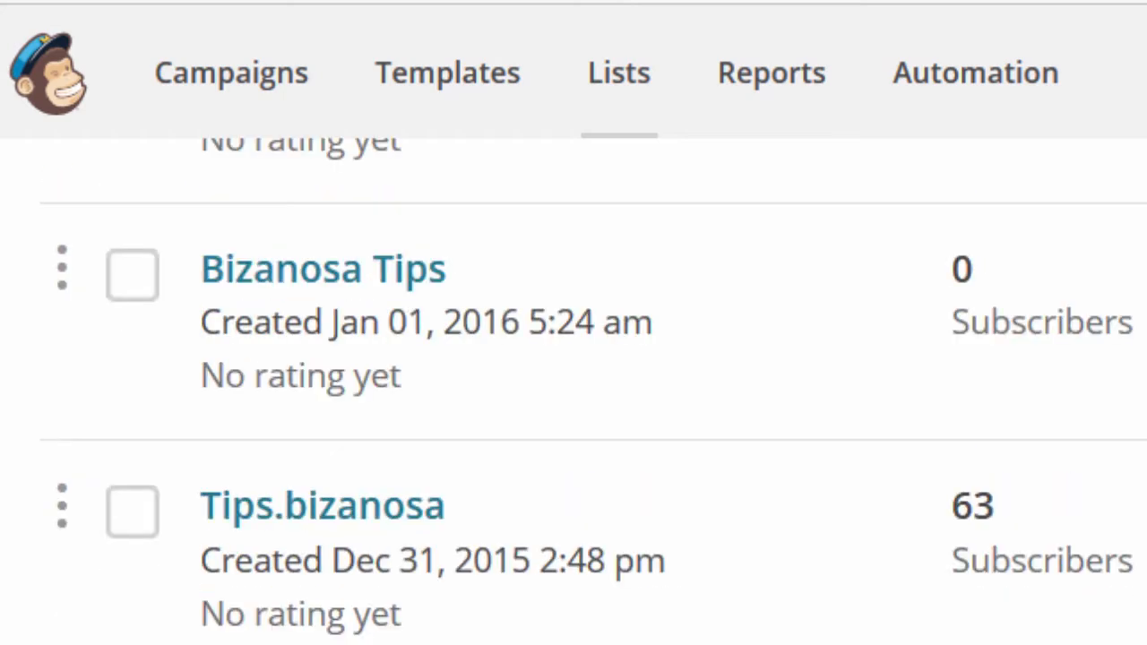
pyautogui.scroll(5, 574, 386)
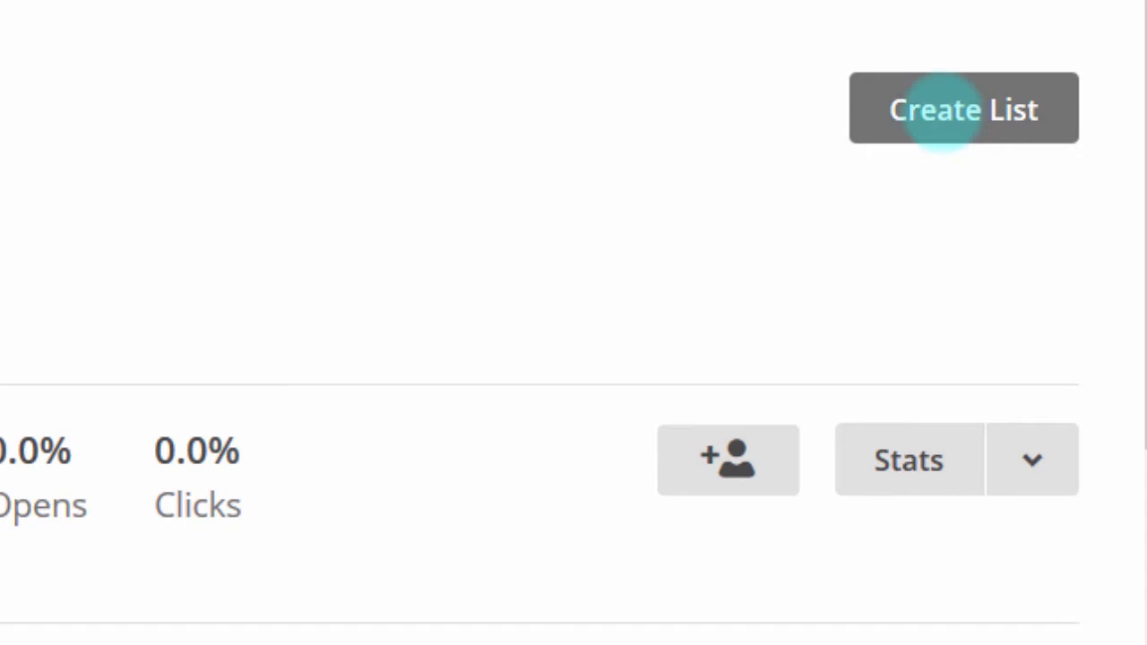
# Step: Create a new list and enter the list name NewList
pyautogui.click(945, 112)
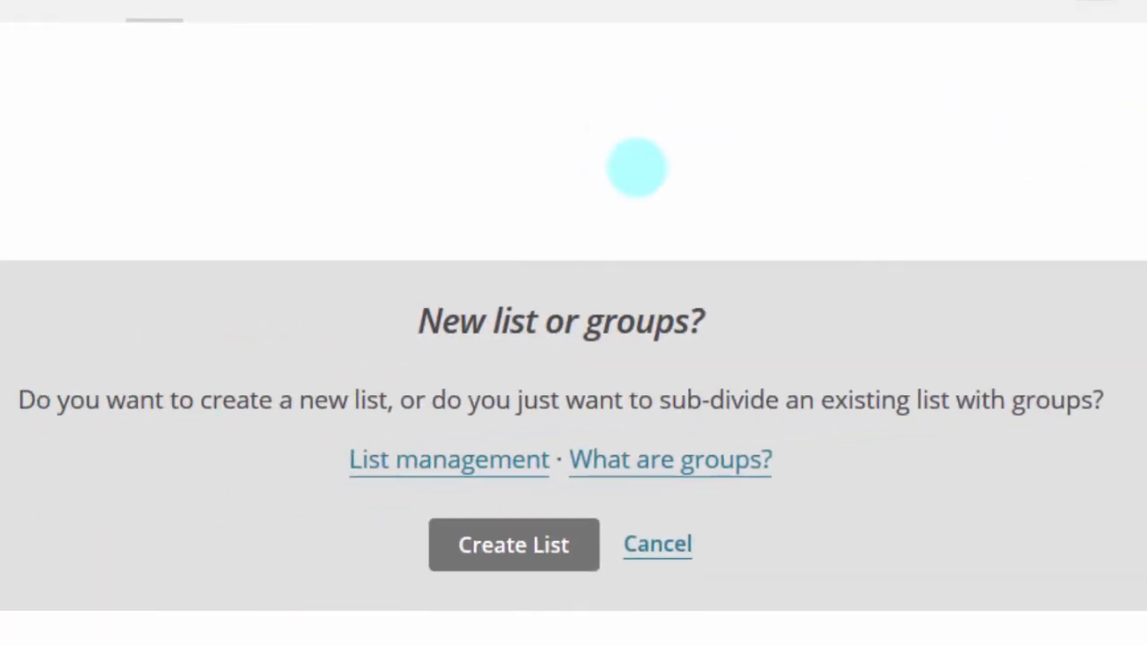
pyautogui.click(174, 609)
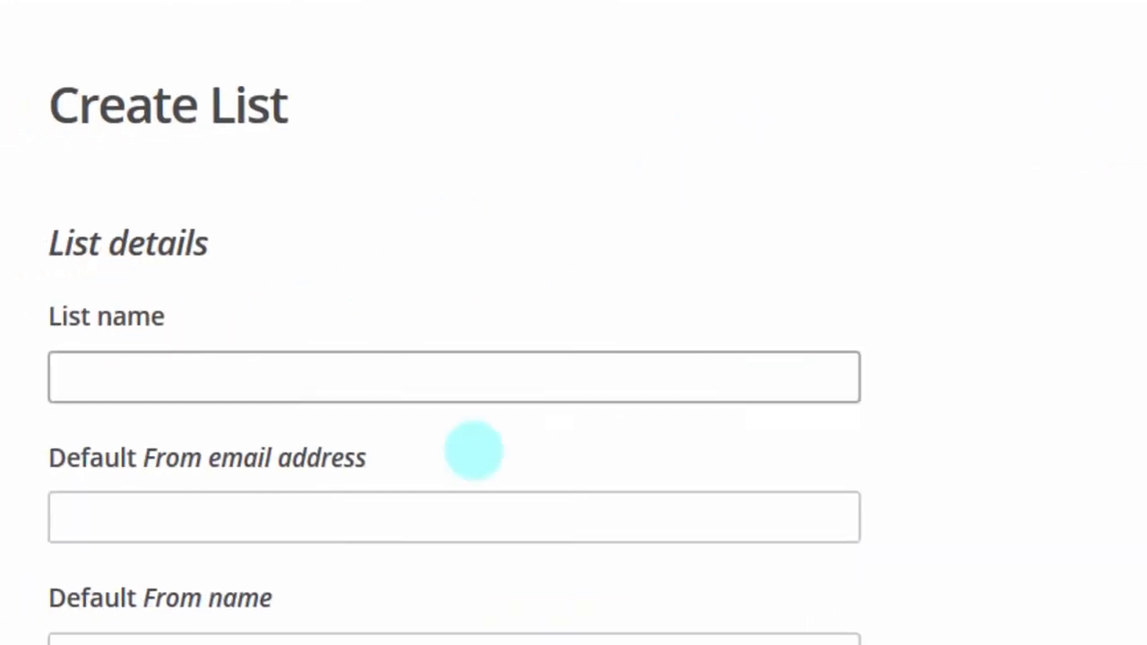
pyautogui.click(71, 388)
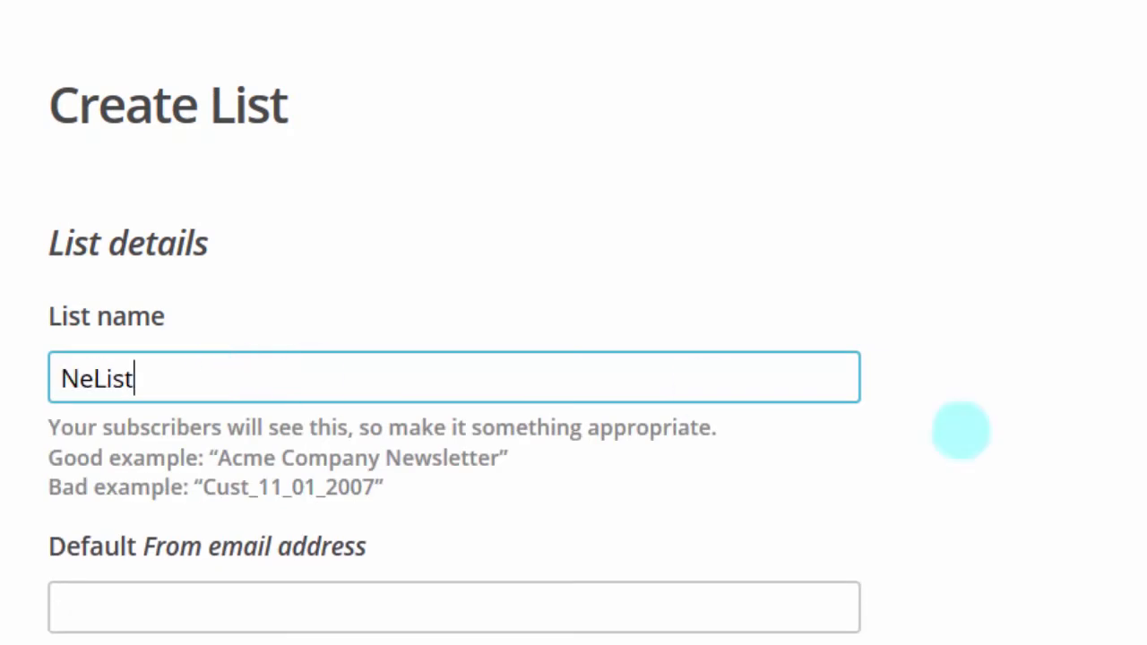
pyautogui.write('w')
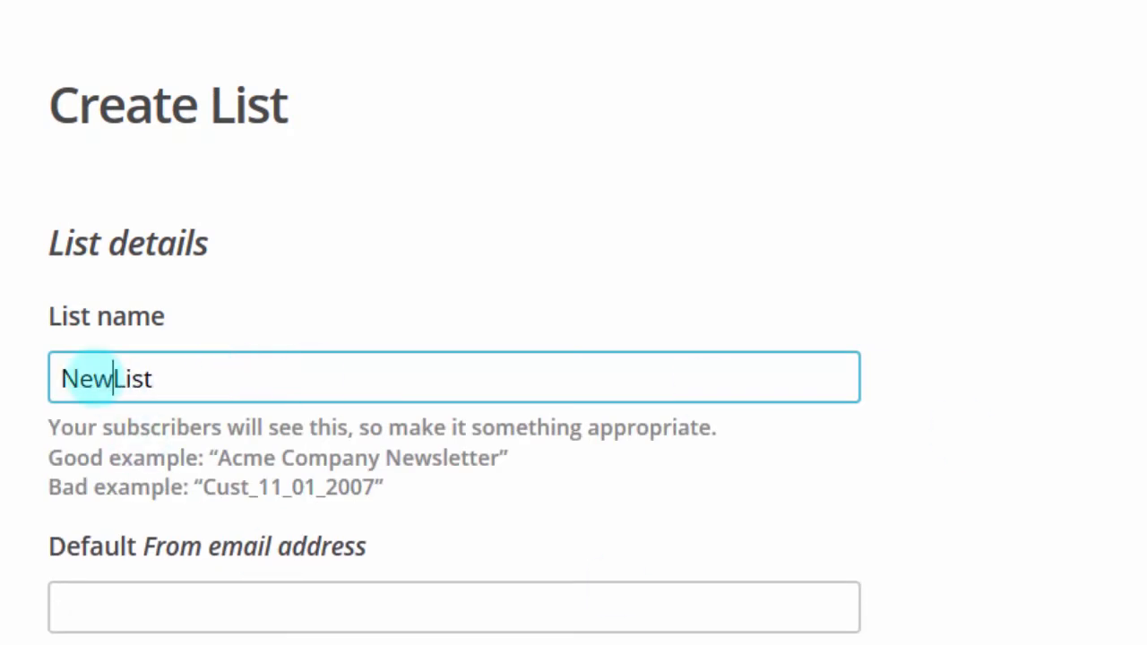
pyautogui.scroll(-5, 454, 376)
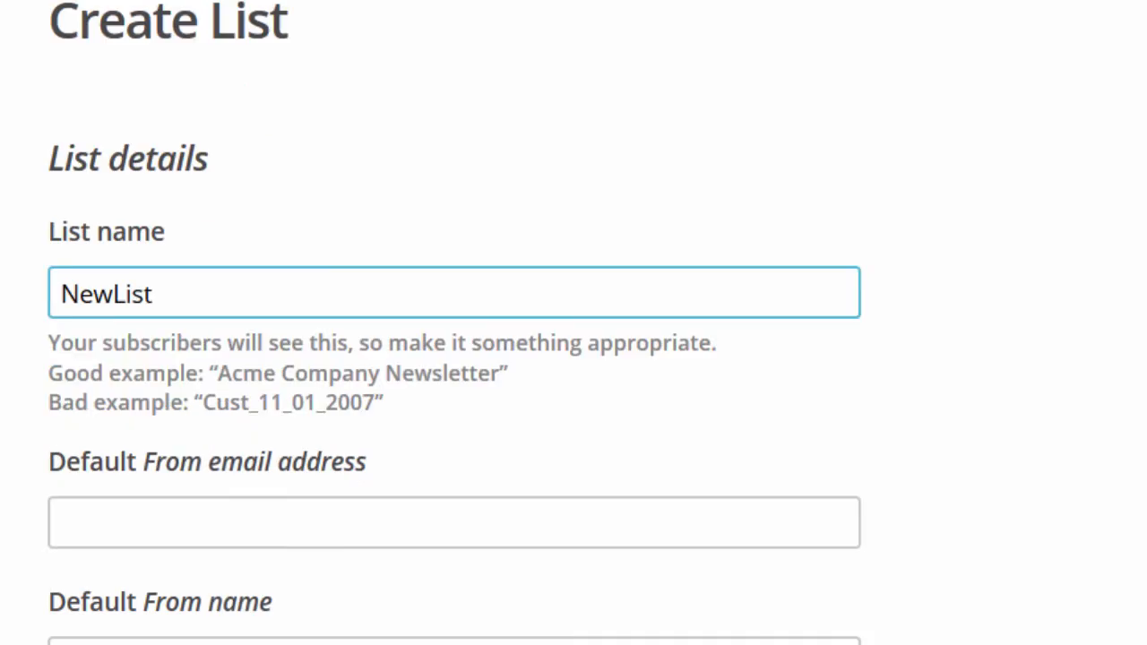
pyautogui.scroll(1, 520, 159)
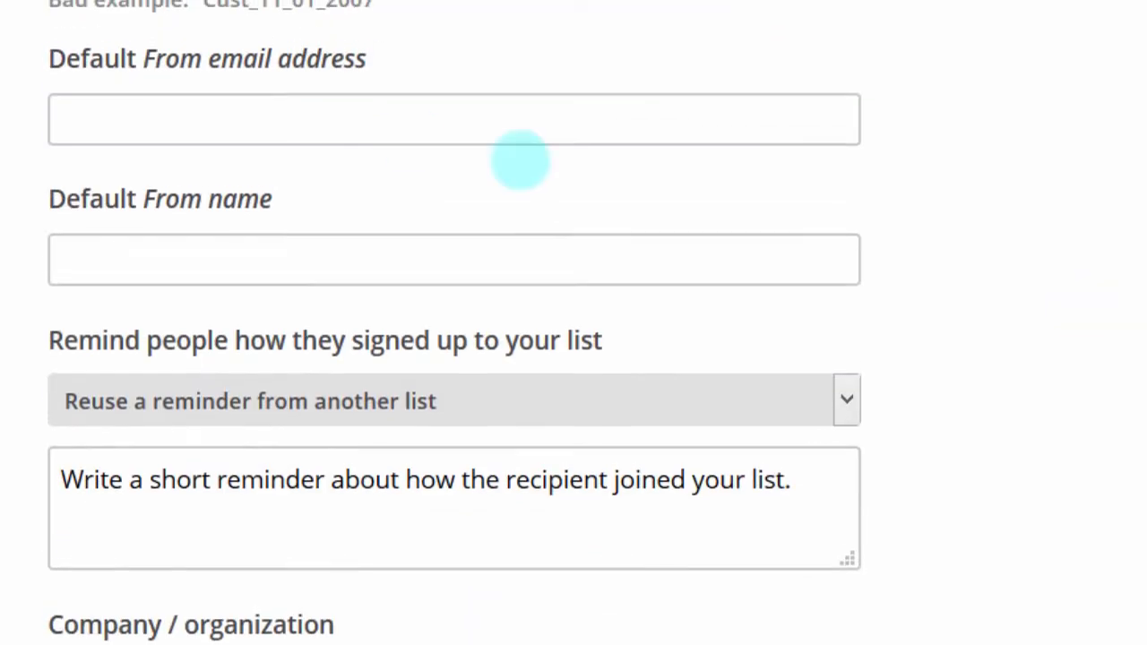
# Step: Fill in the list's default reply email address and default From name
pyautogui.click(376, 126)
pyautogui.scroll(-2, 376, 134)
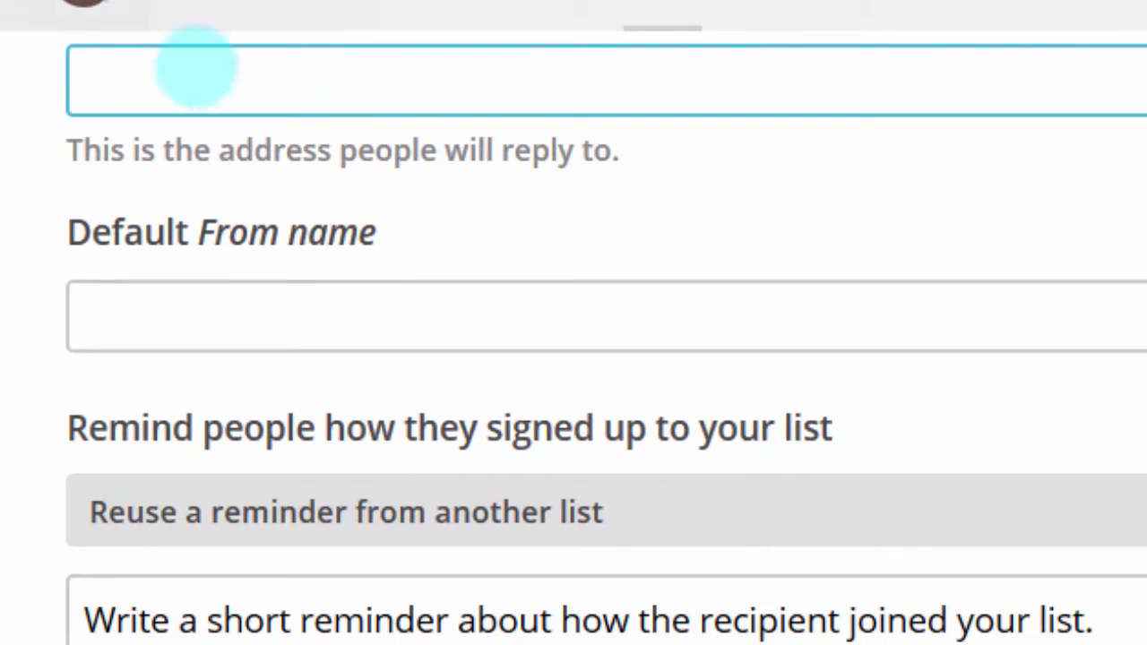
pyautogui.click(192, 80)
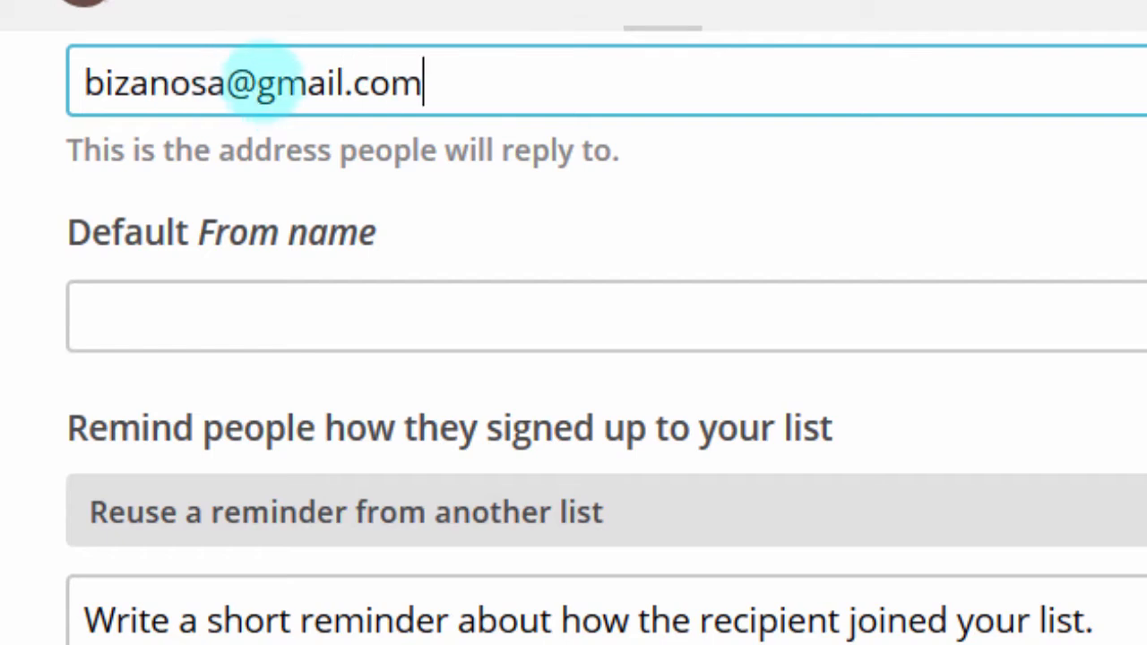
pyautogui.moveTo(260, 78); pyautogui.dragTo(353, 78)
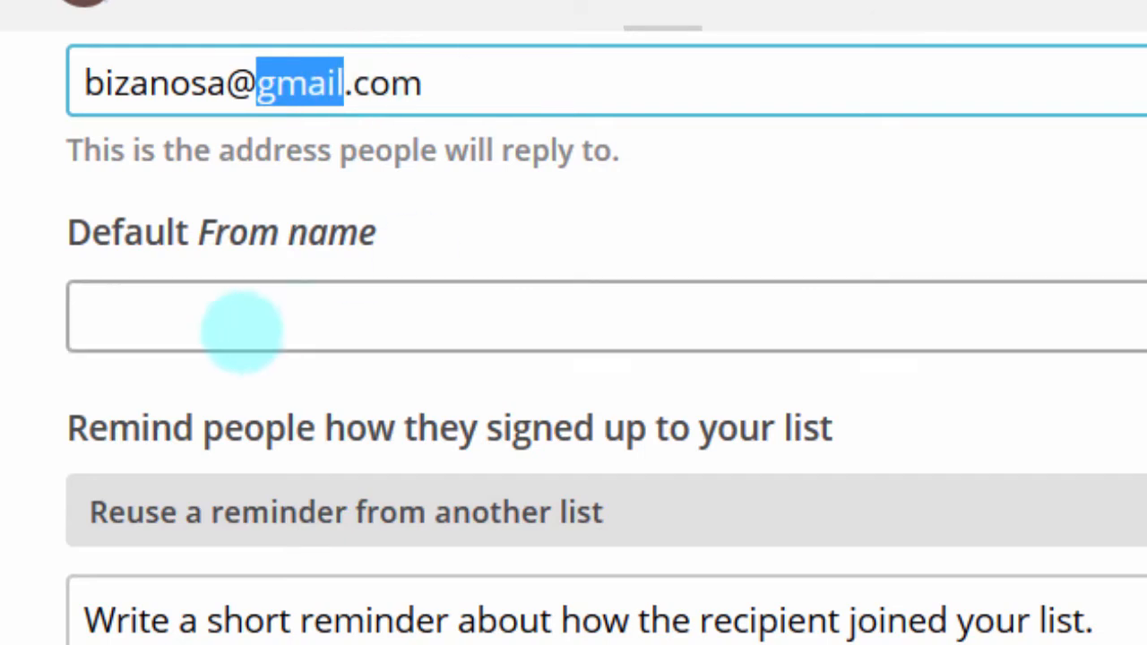
pyautogui.click(223, 321)
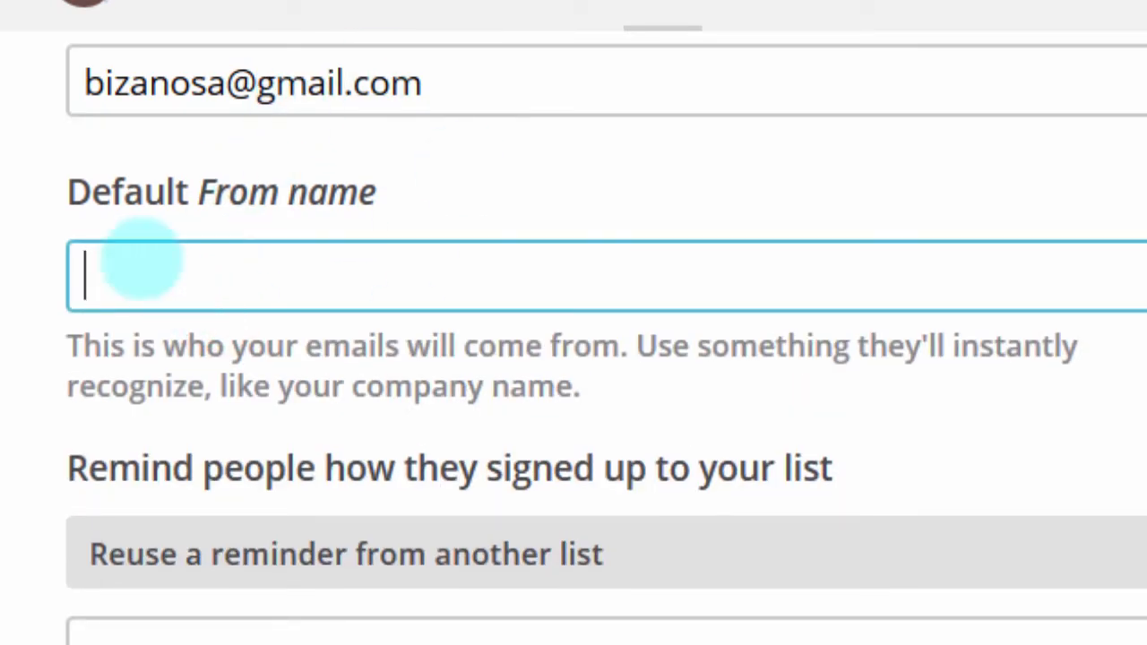
pyautogui.click(233, 266)
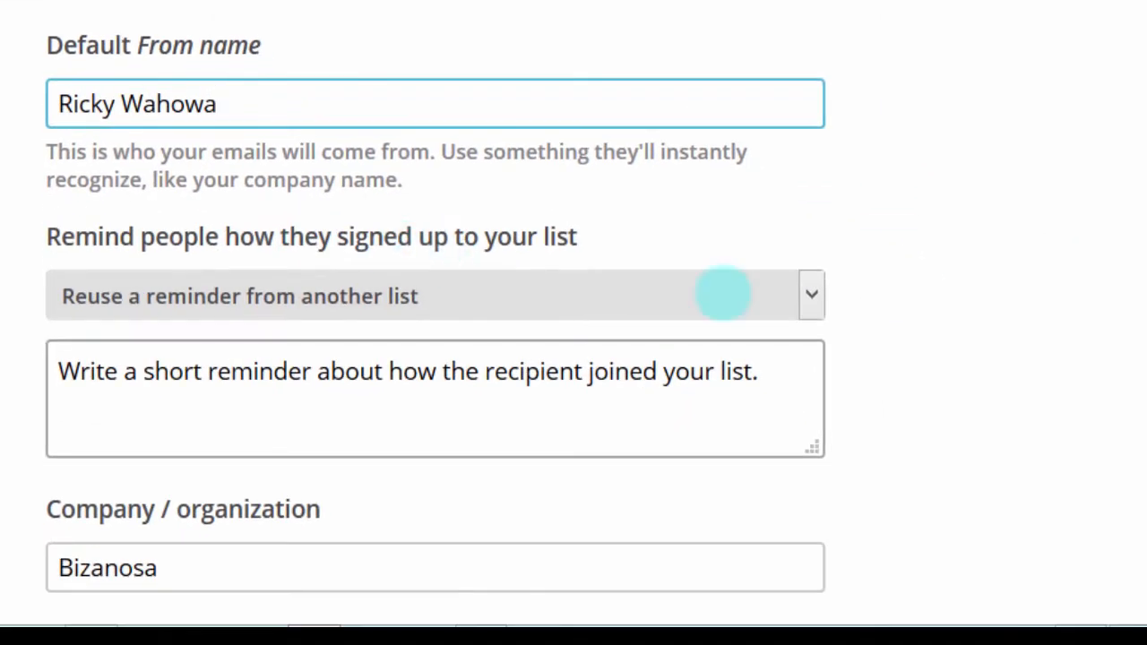
# Step: Reuse the Bizanosa Tips signup reminder, then review the company, address and phone fields
pyautogui.click(457, 298)
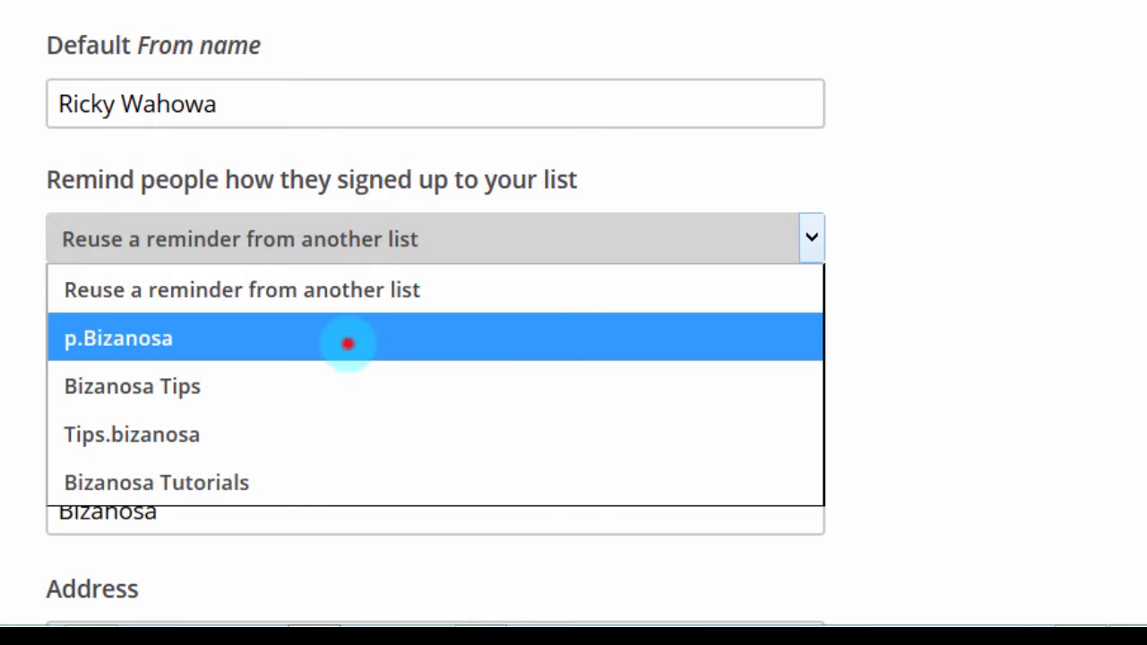
pyautogui.click(348, 343)
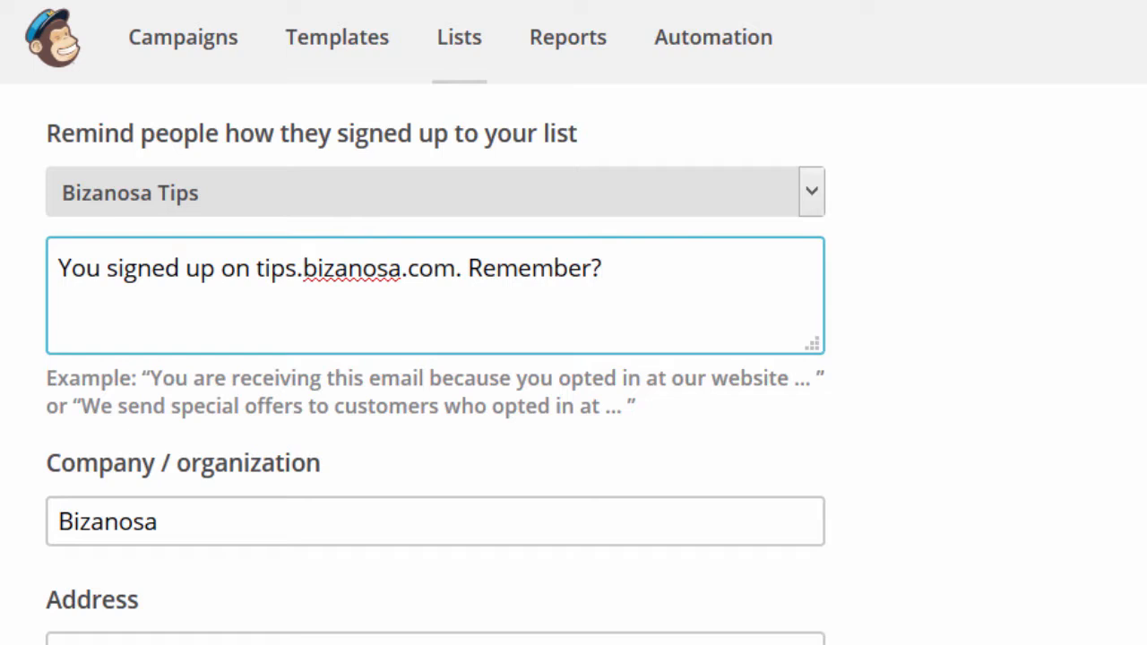
pyautogui.scroll(-2, 436, 358)
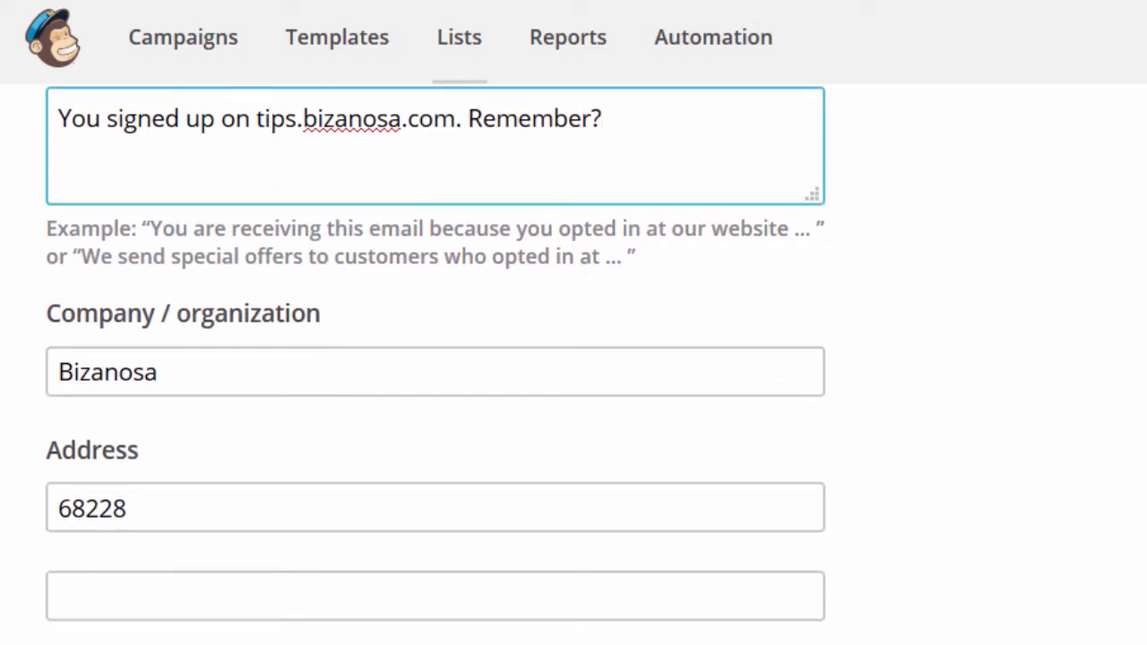
pyautogui.scroll(-3, 436, 359)
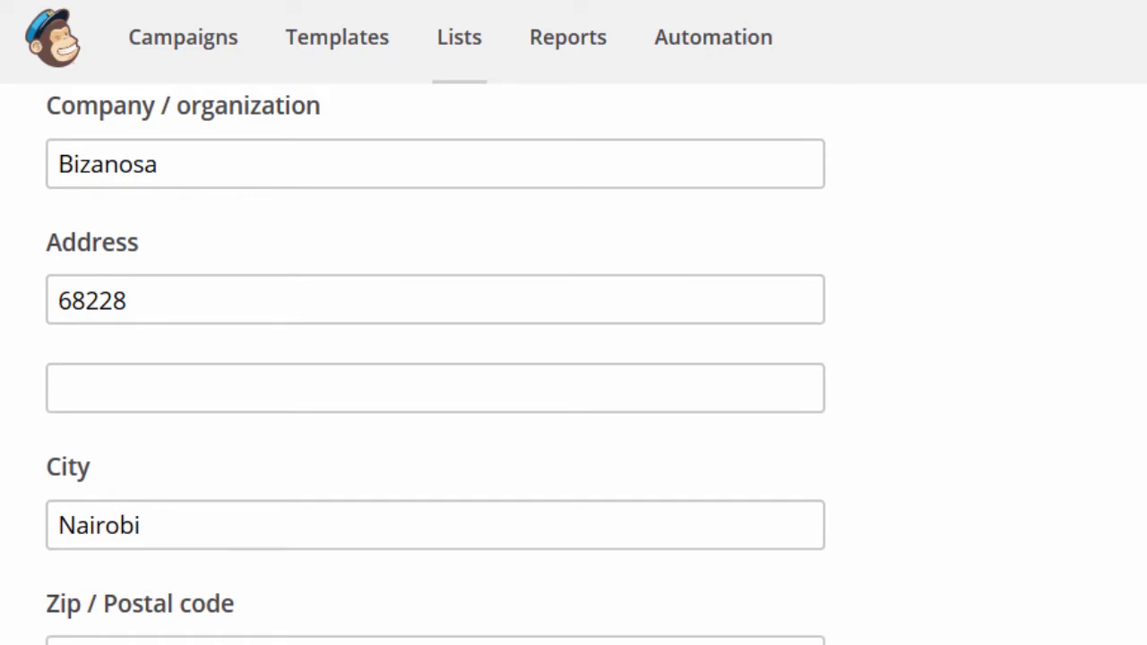
pyautogui.scroll(-8, 436, 358)
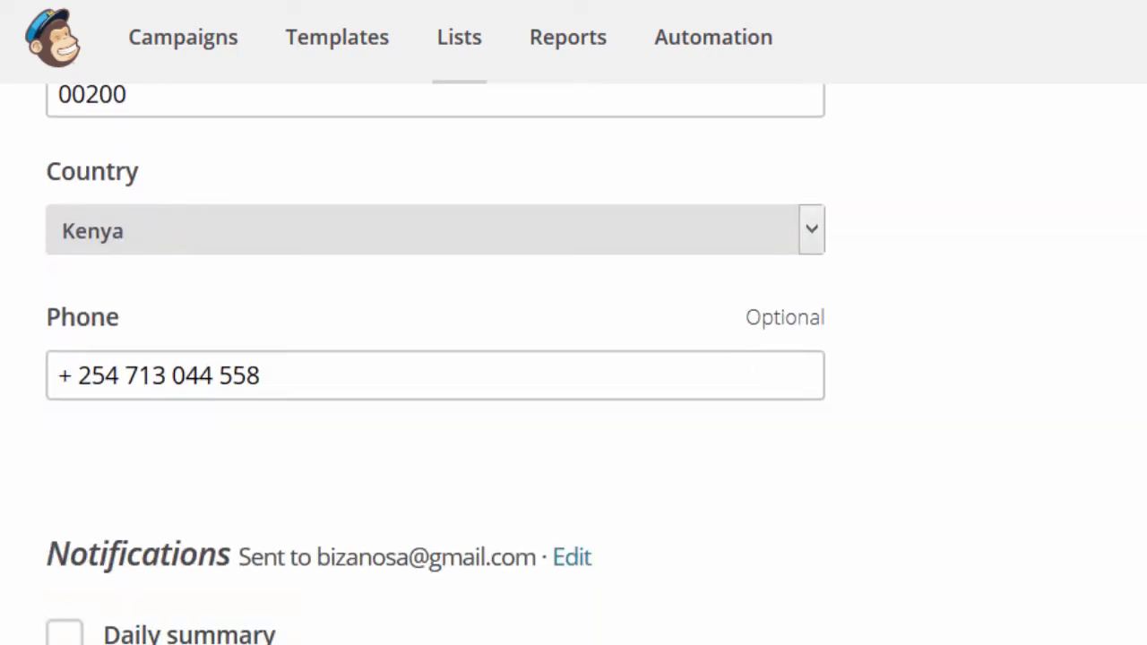
pyautogui.scroll(-5, 435, 359)
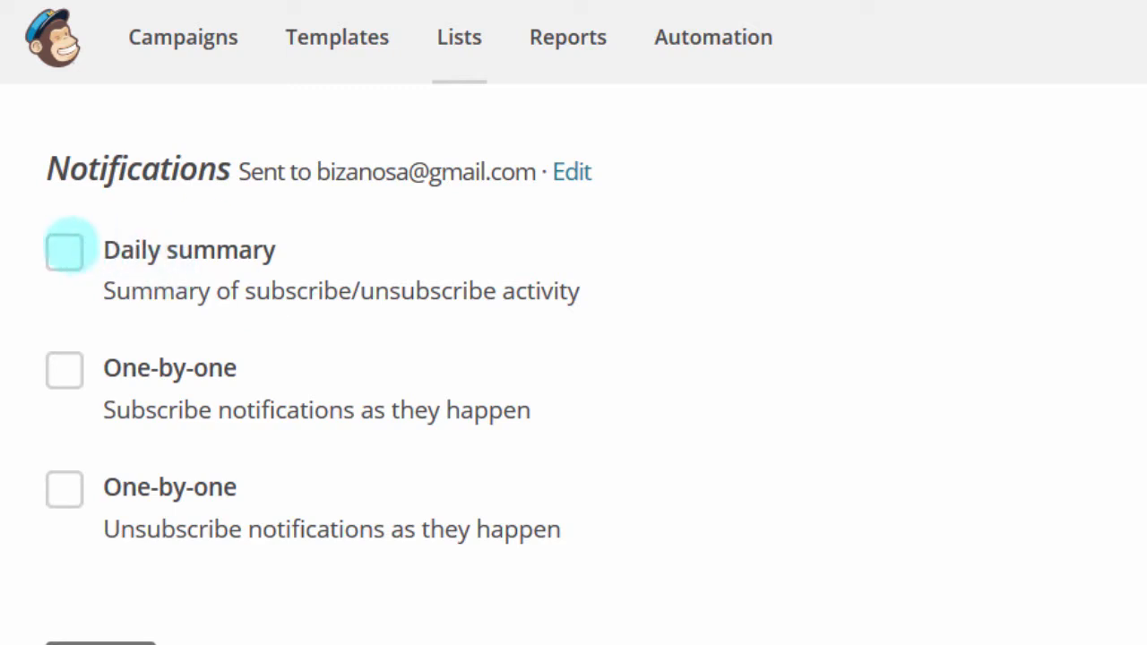
# Step: Turn on the Daily summary notification for NewList and save the list
pyautogui.click(64, 248)
pyautogui.scroll(-1, 64, 247)
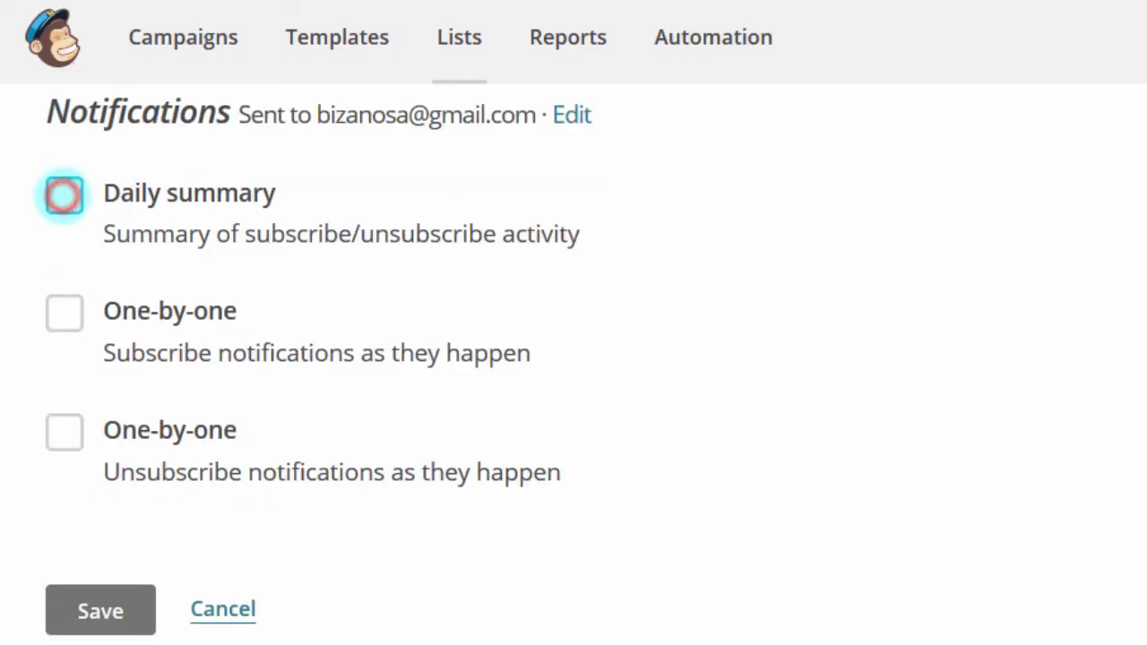
pyautogui.click(64, 195)
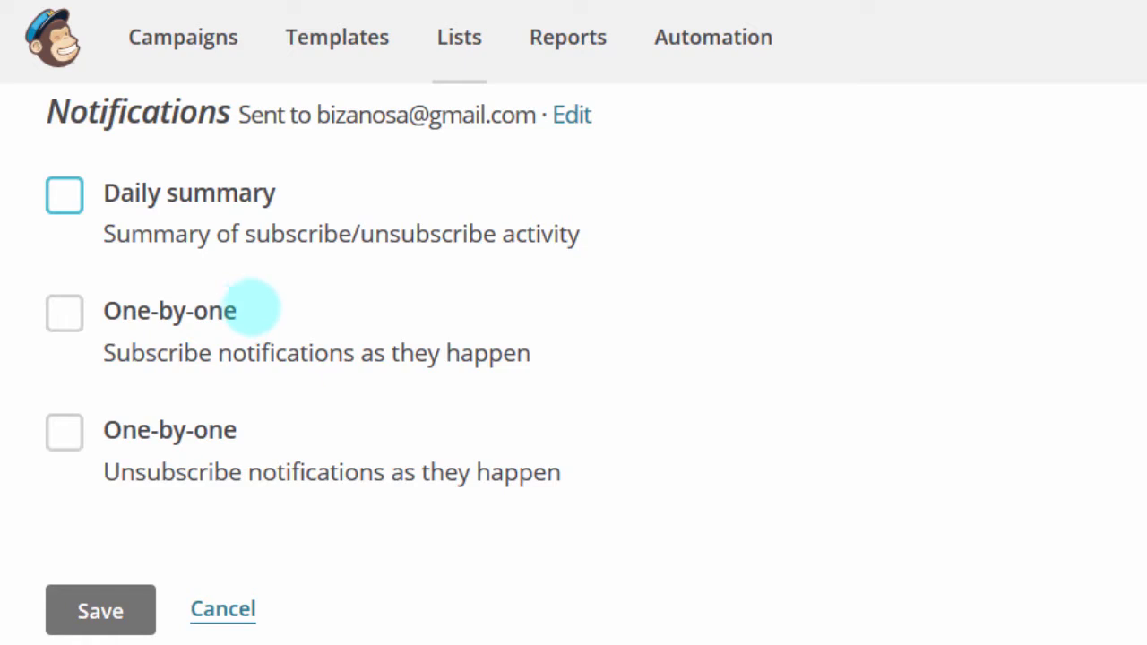
pyautogui.click(320, 192)
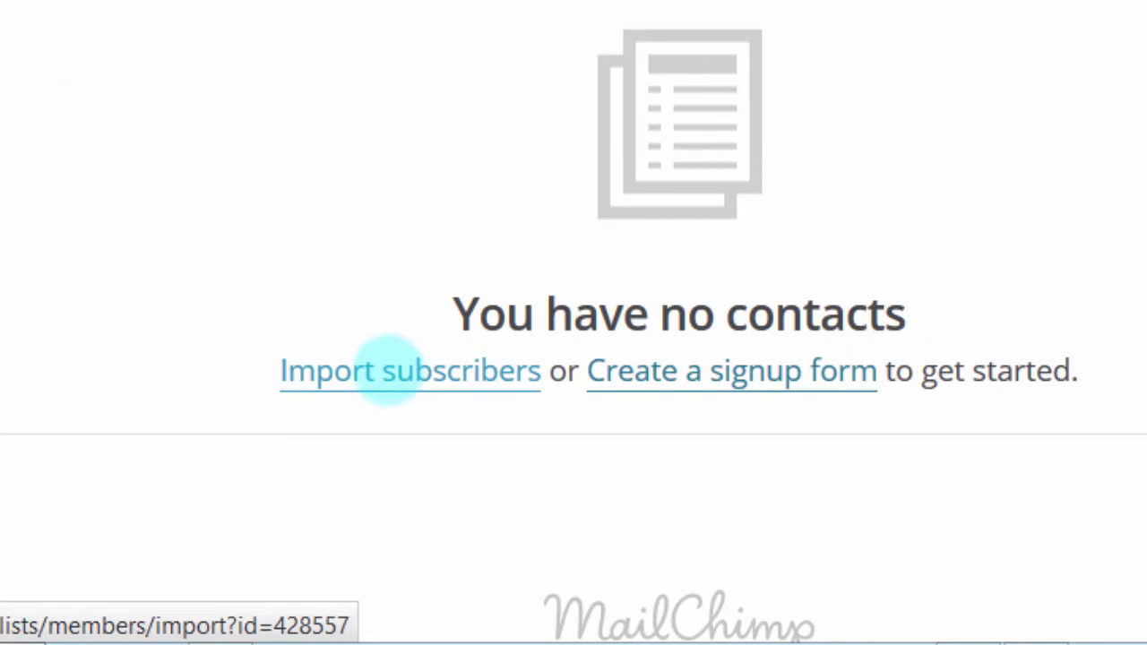
# Step: Start importing subscribers into NewList from a contacts file
pyautogui.click(414, 377)
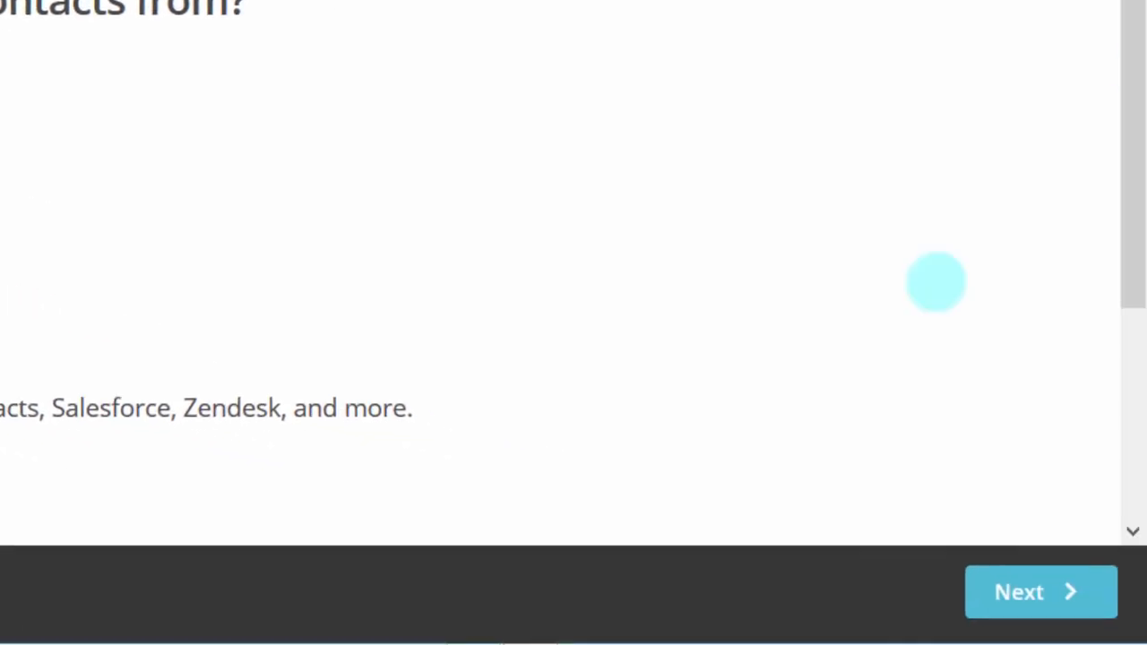
pyautogui.moveTo(1129, 64); pyautogui.dragTo(1124, 294)
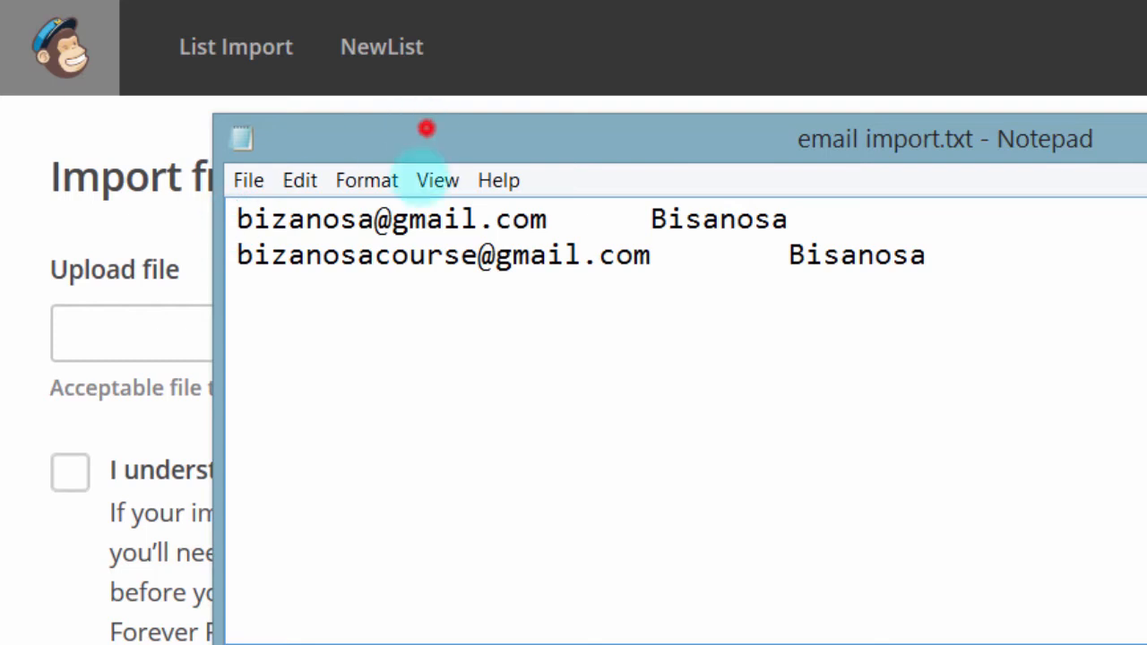
# Step: Move Notepad up and place the cursor at the end of the first contact line
pyautogui.moveTo(426, 133); pyautogui.dragTo(451, 24)
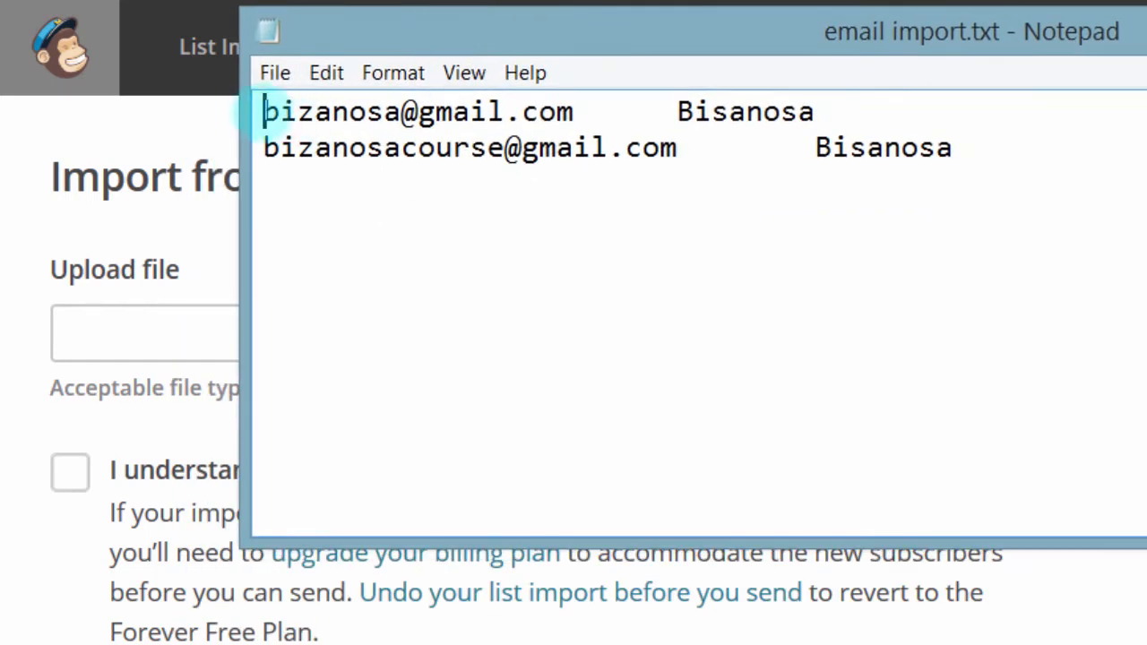
pyautogui.moveTo(260, 111); pyautogui.dragTo(576, 111)
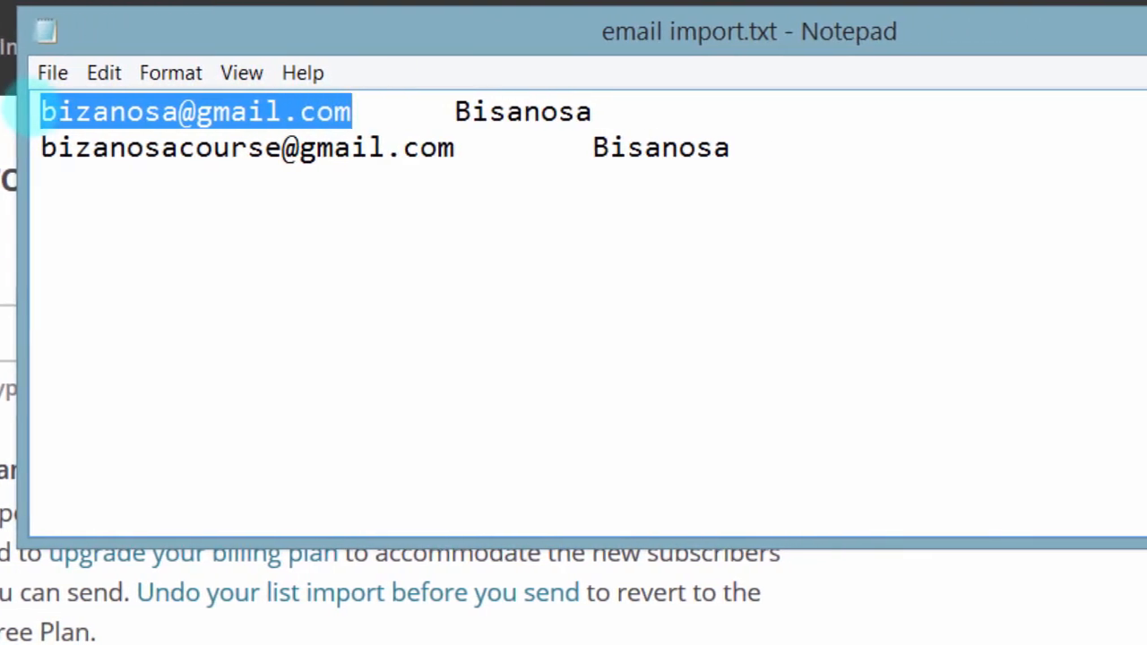
pyautogui.click(147, 108)
pyautogui.moveTo(40, 108); pyautogui.dragTo(339, 111)
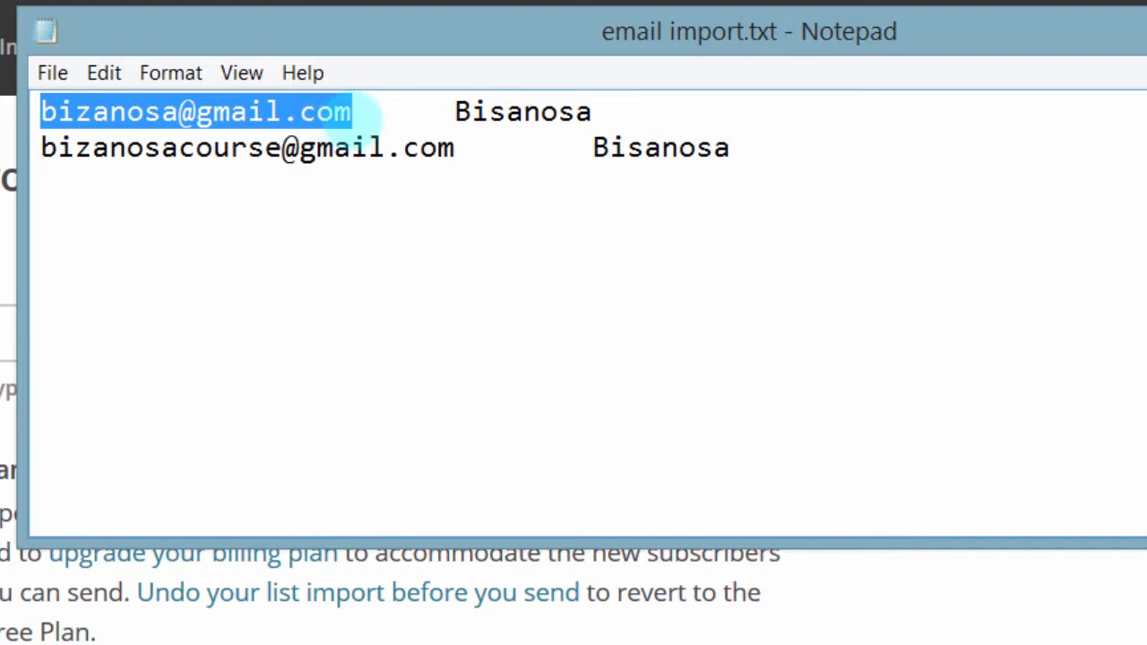
pyautogui.moveTo(359, 115); pyautogui.dragTo(430, 111)
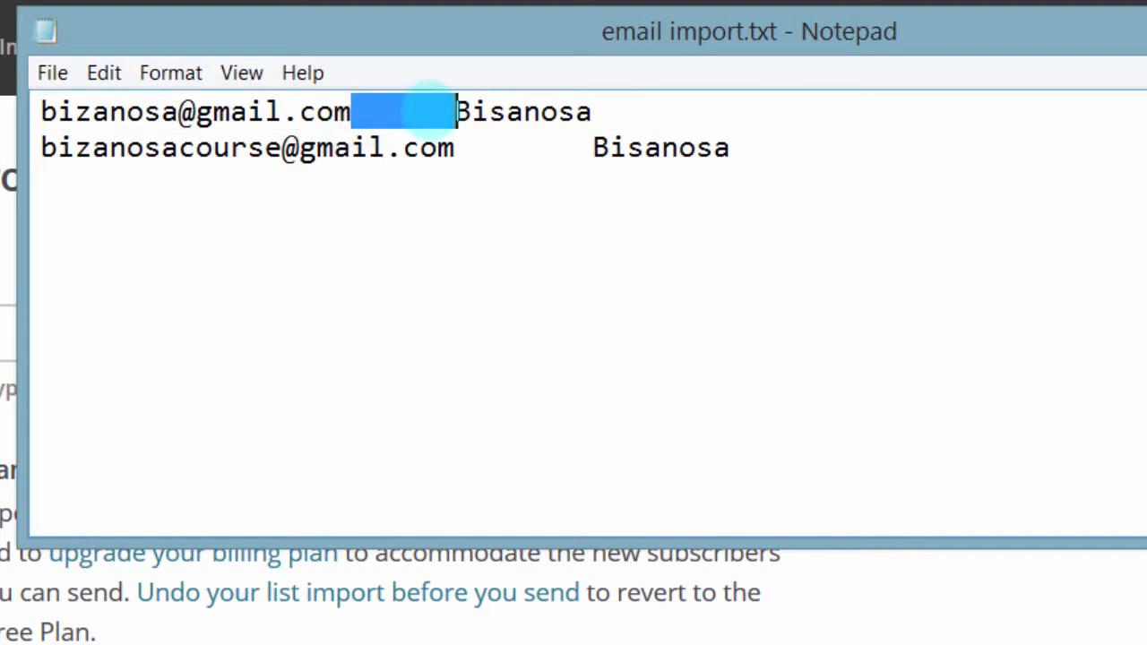
pyautogui.click(352, 109)
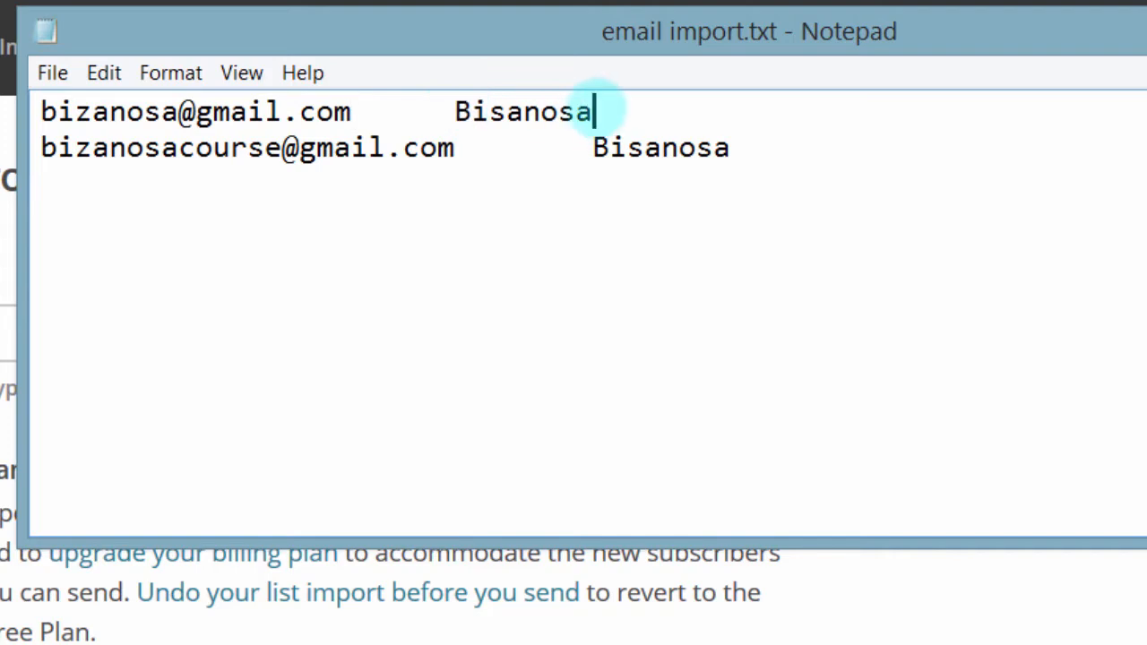
pyautogui.moveTo(593, 109); pyautogui.dragTo(491, 111)
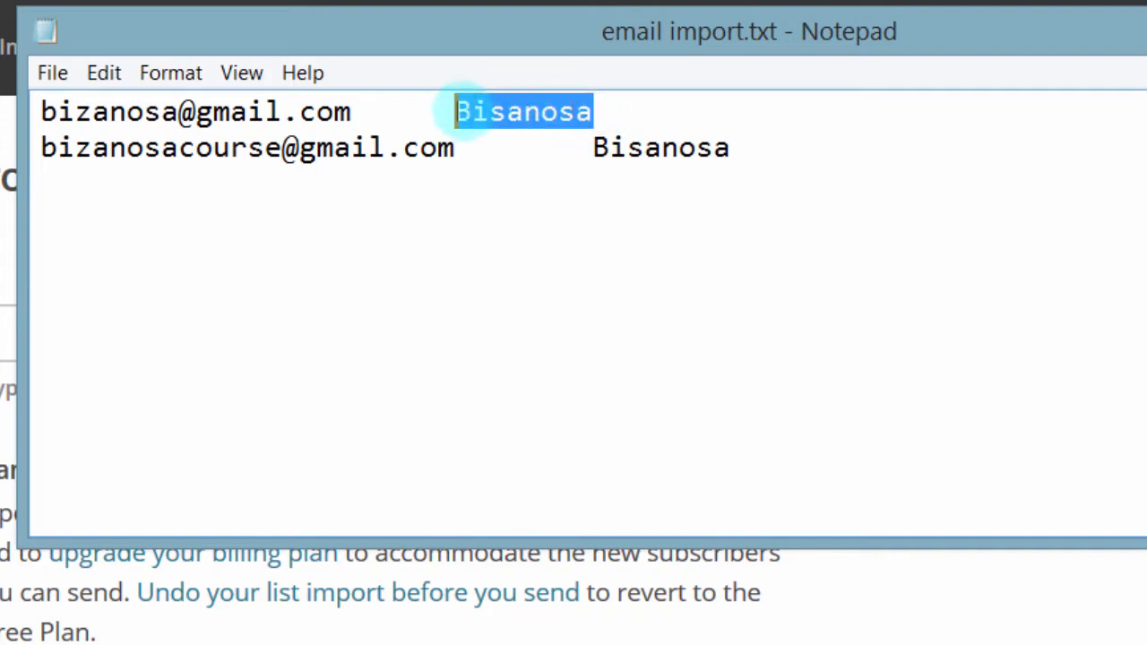
pyautogui.click(606, 109)
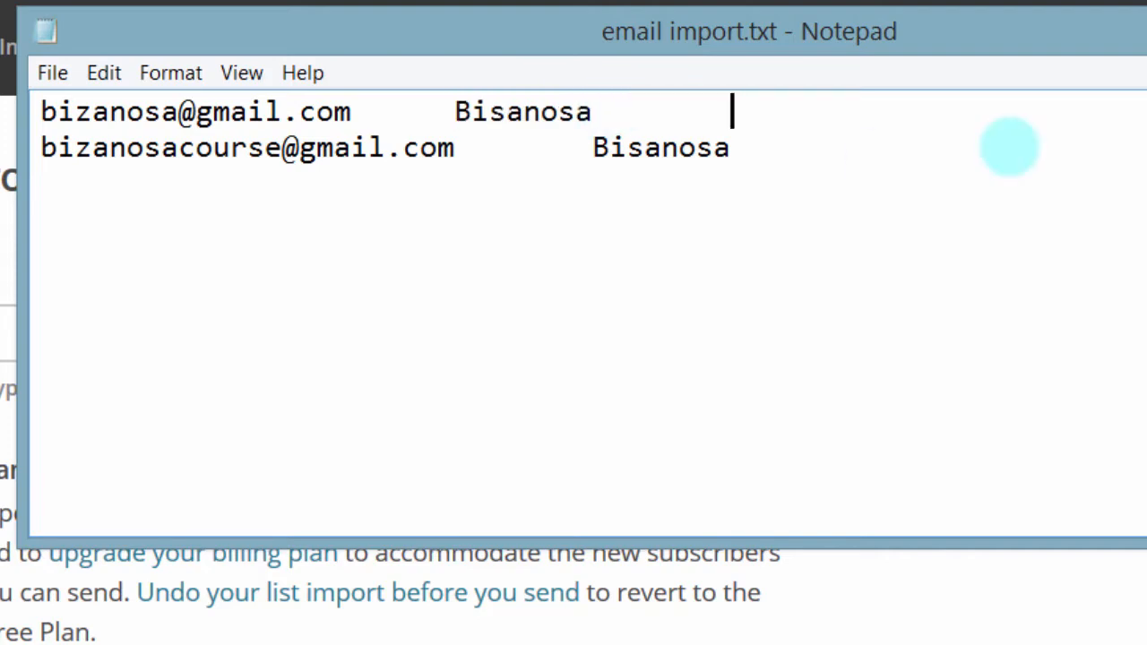
# Step: Add a tab-separated 'Second' value after the names in email import.txt
pyautogui.write('nd')
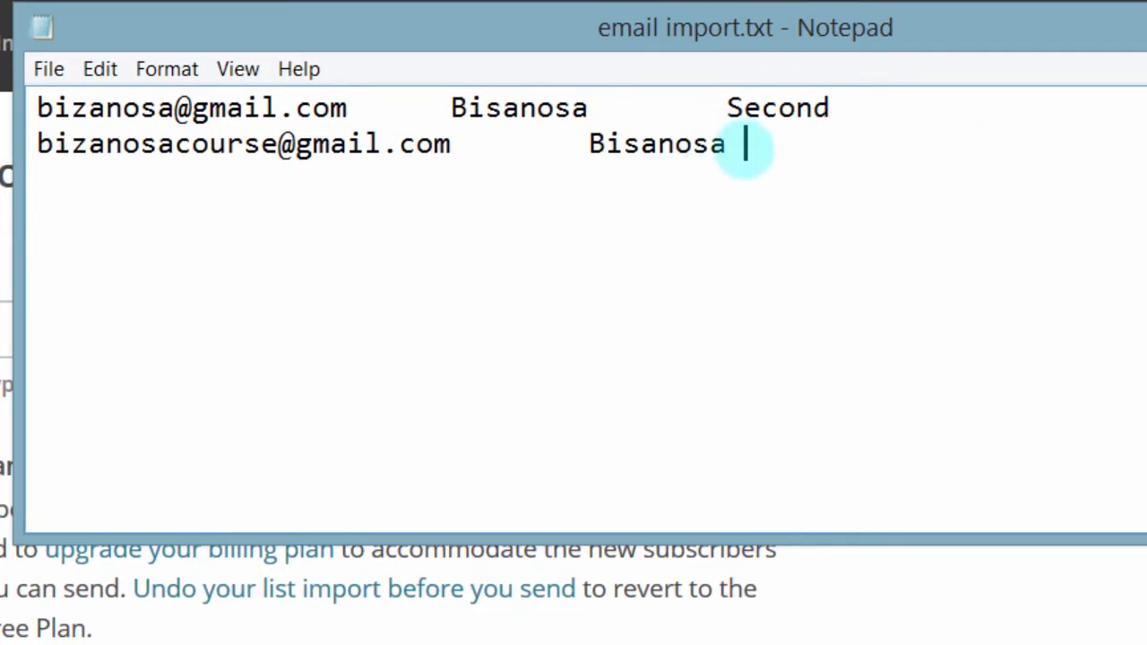
pyautogui.press('Tab')
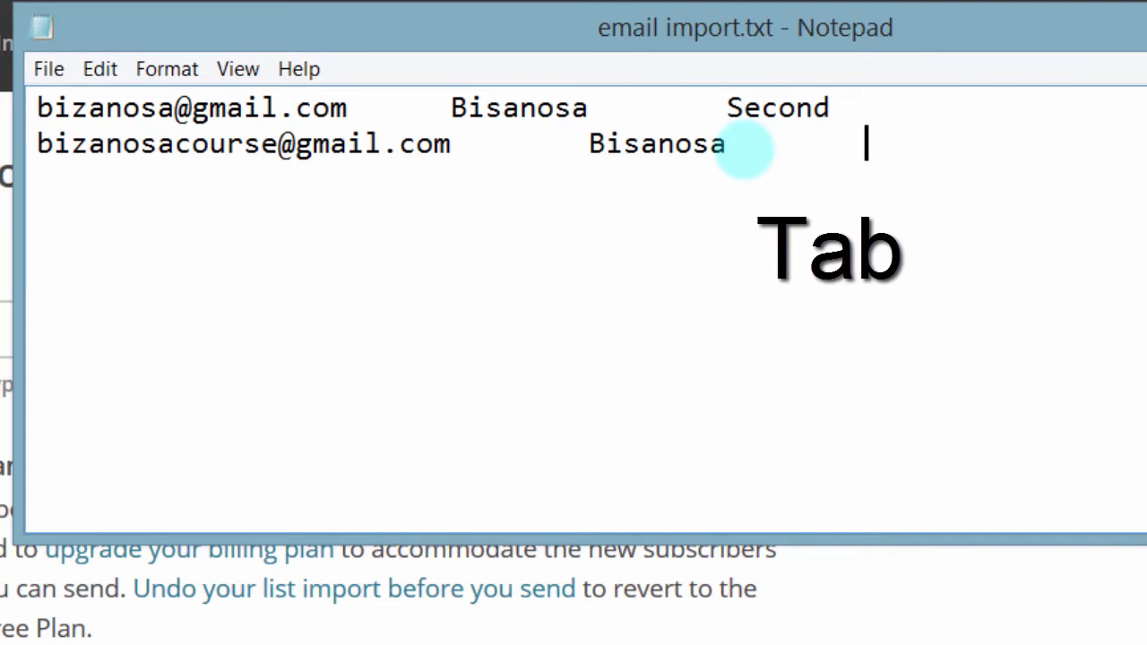
pyautogui.write('Second')
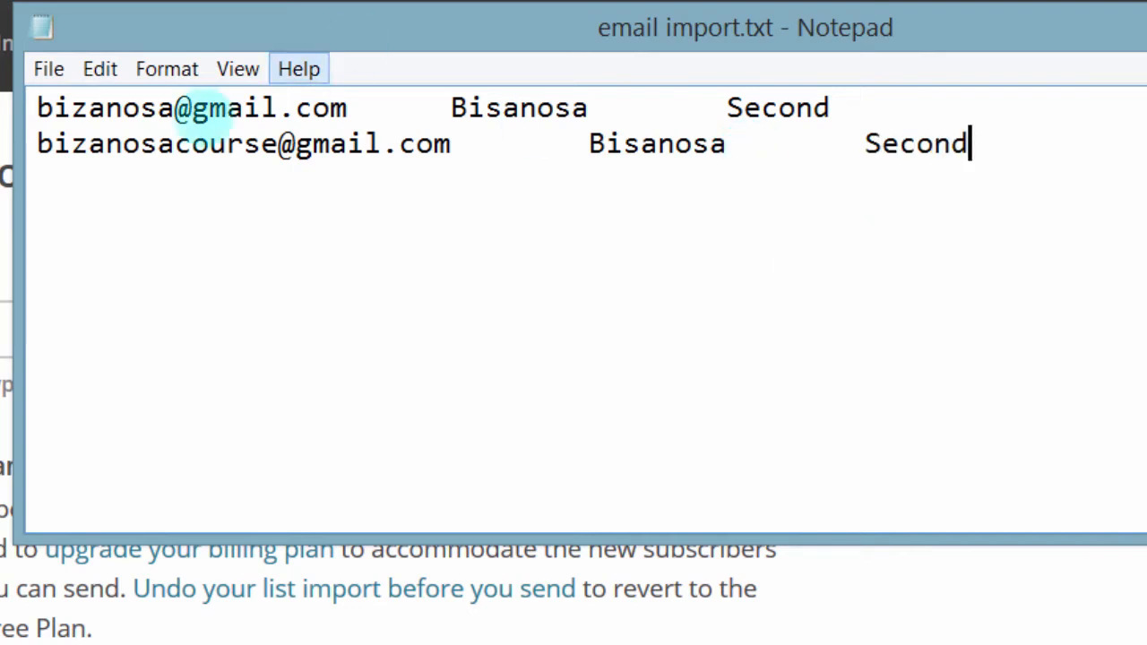
pyautogui.moveTo(37, 107); pyautogui.dragTo(298, 108)
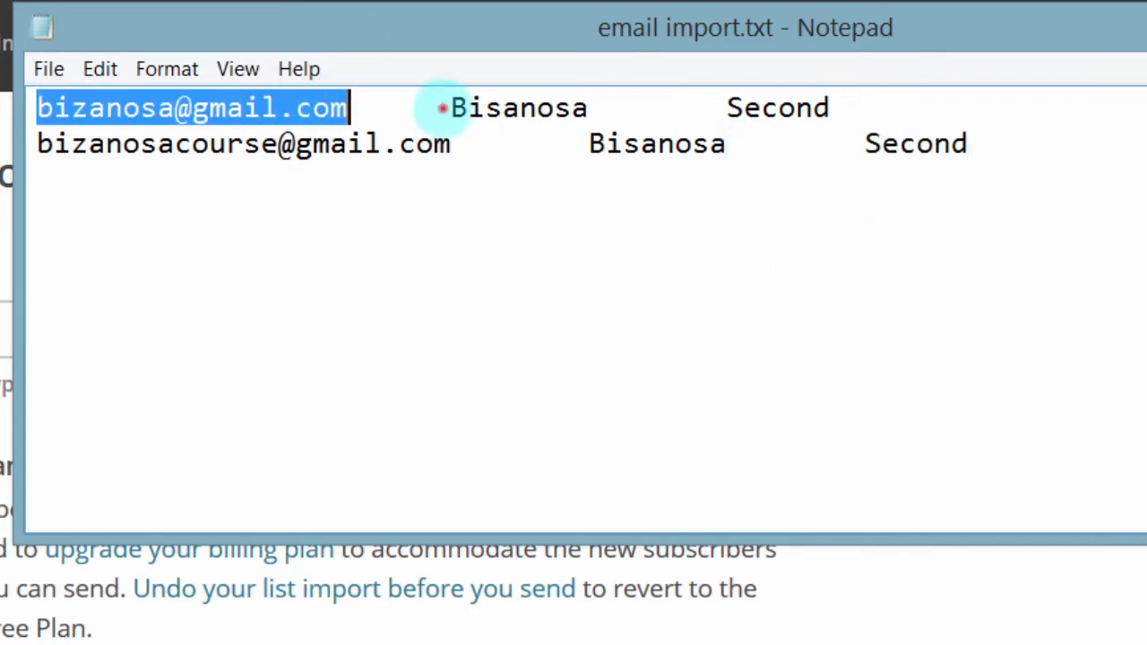
pyautogui.moveTo(442, 107); pyautogui.dragTo(563, 107)
pyautogui.moveTo(743, 107)
pyautogui.mouseDown()
pyautogui.moveTo(797, 108)
pyautogui.moveTo(730, 106)
pyautogui.mouseUp()
pyautogui.click(373, 146)
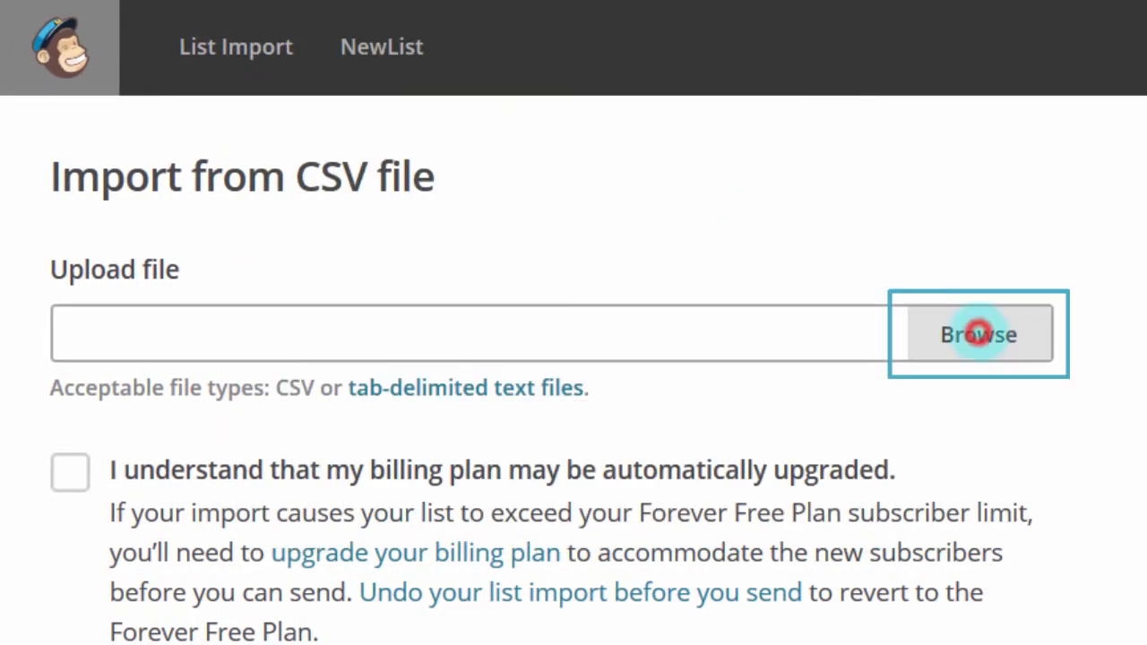
# Step: Upload email import.txt as the subscriber file
pyautogui.click(978, 335)
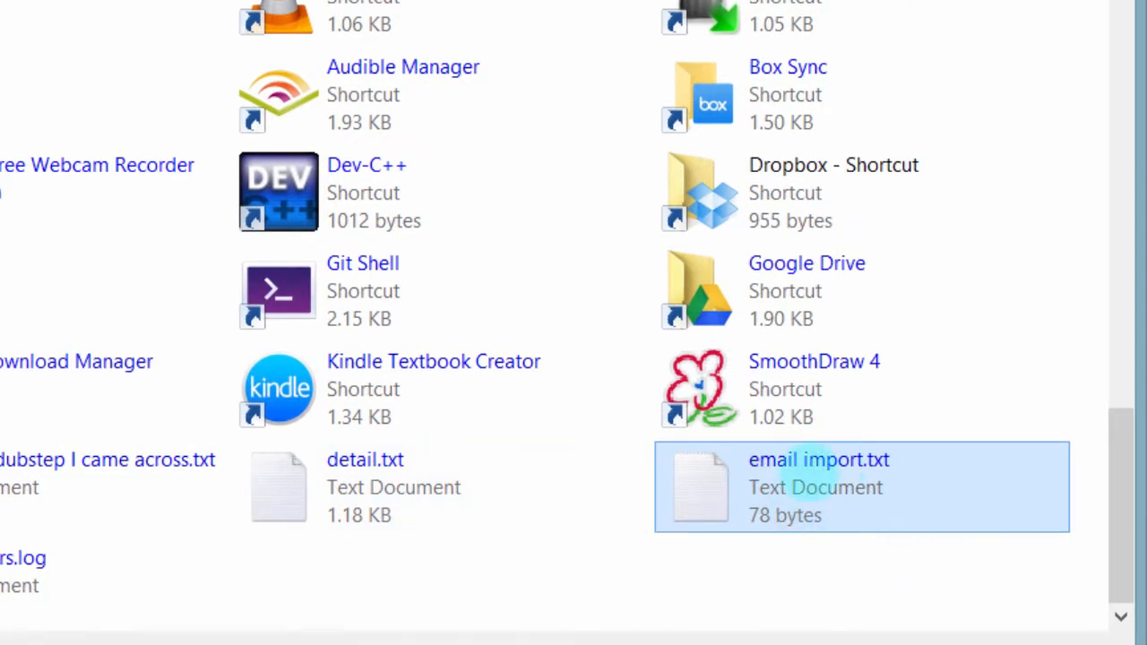
pyautogui.doubleClick(817, 472)
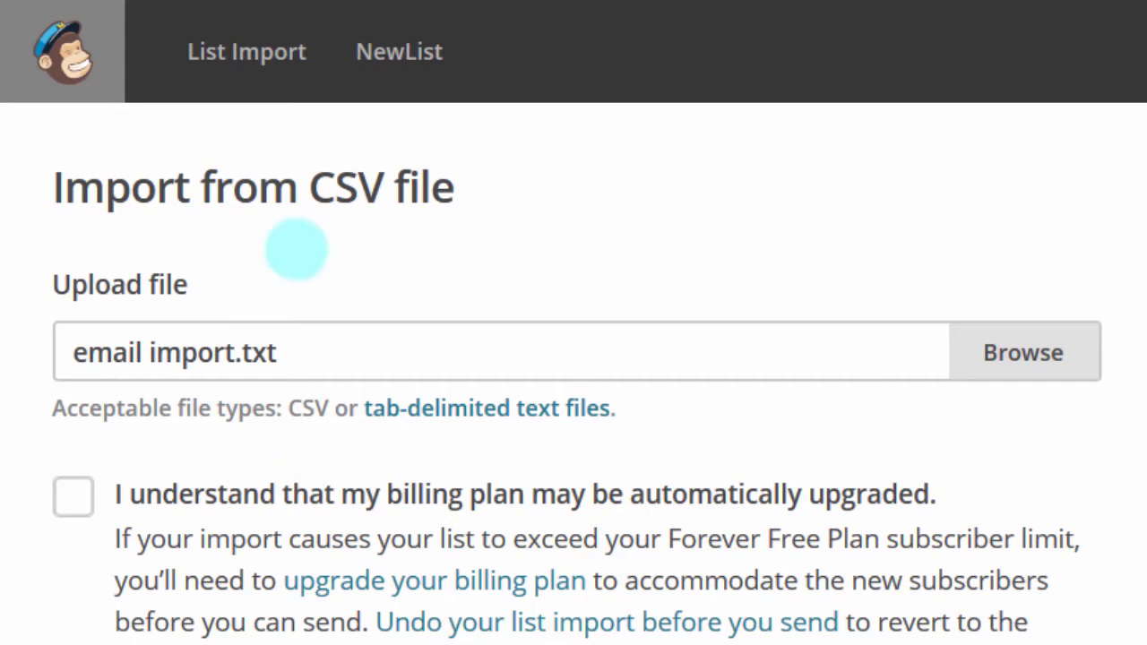
pyautogui.scroll(-2, 80, 453)
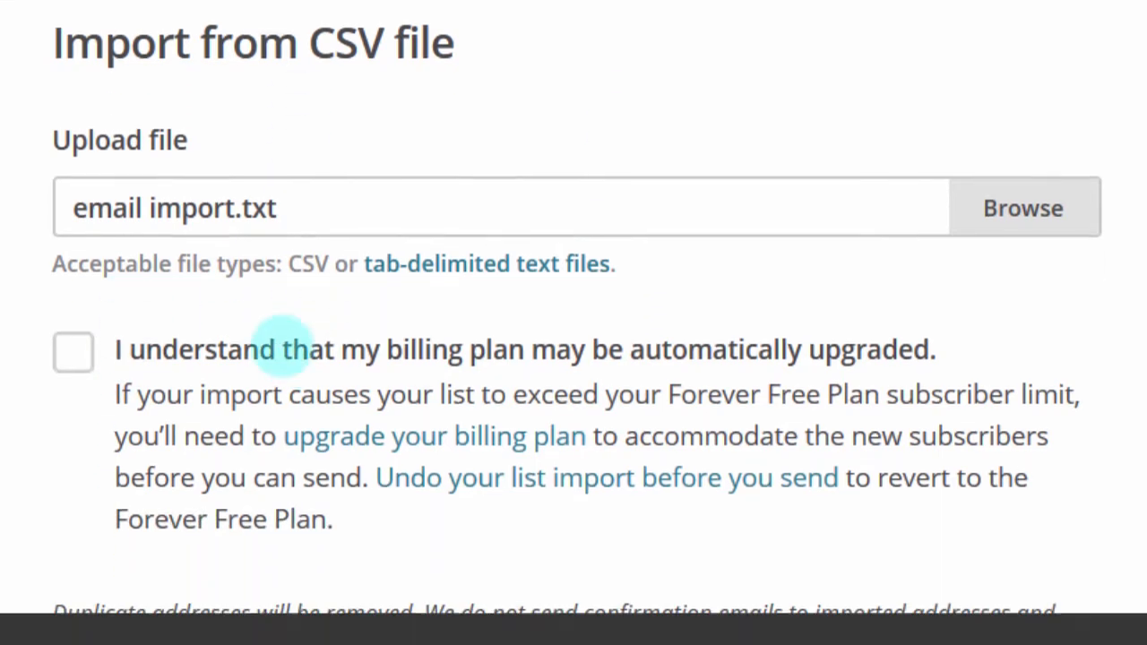
pyautogui.scroll(-1, 285, 349)
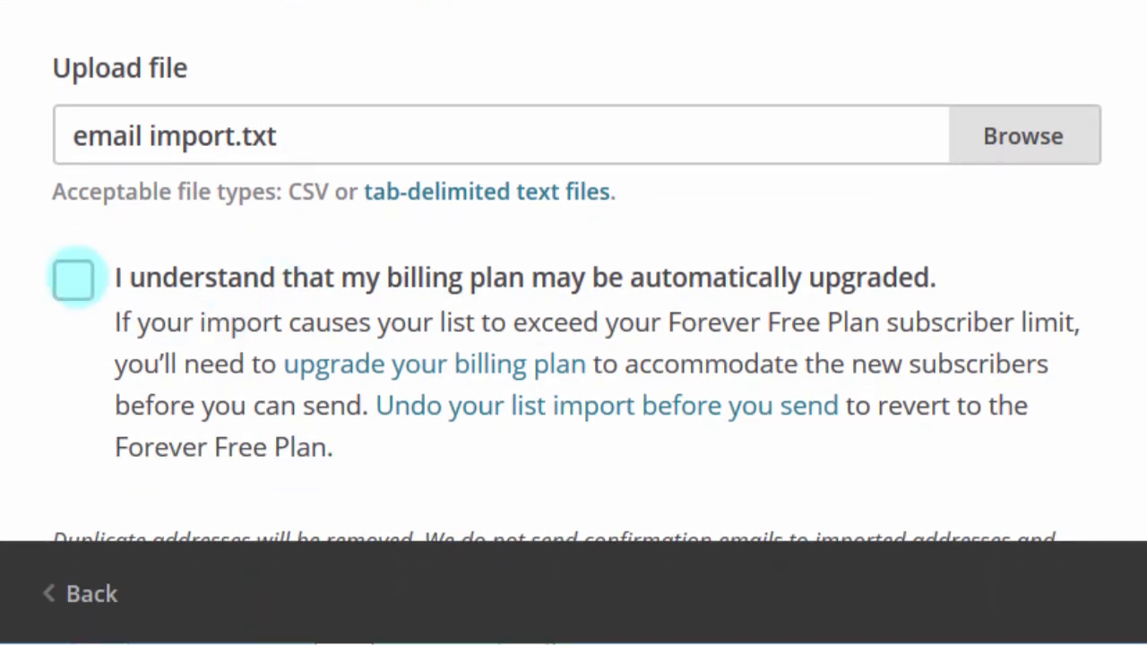
# Step: Acknowledge the possible billing-plan upgrade and continue to column matching
pyautogui.click(76, 277)
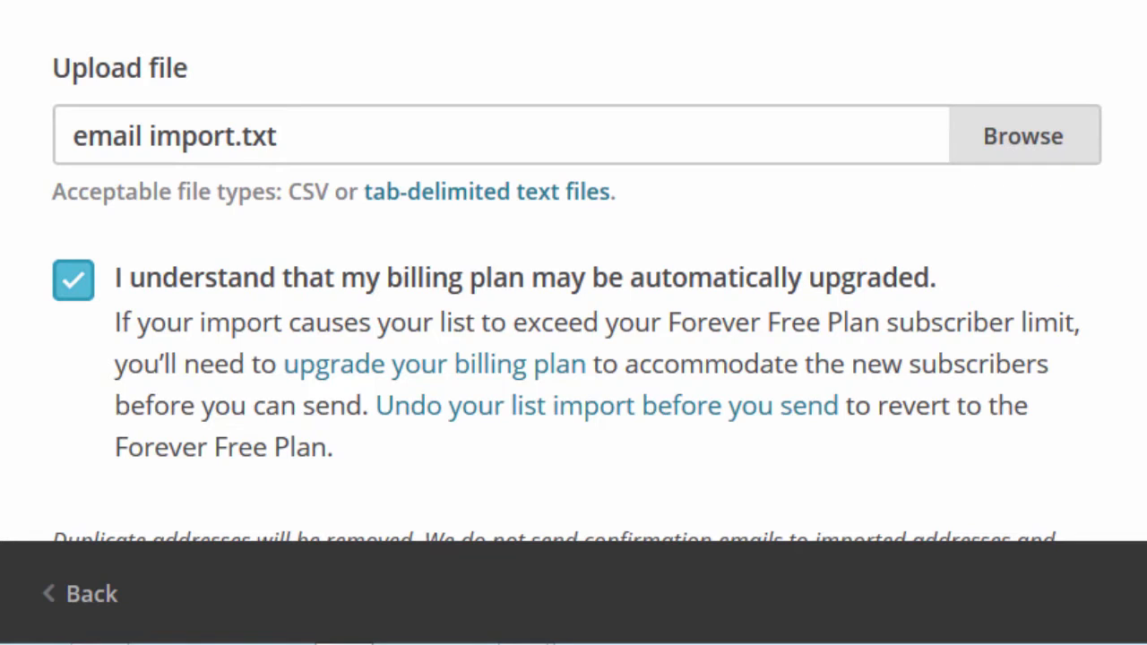
pyautogui.scroll(-5, 573, 269)
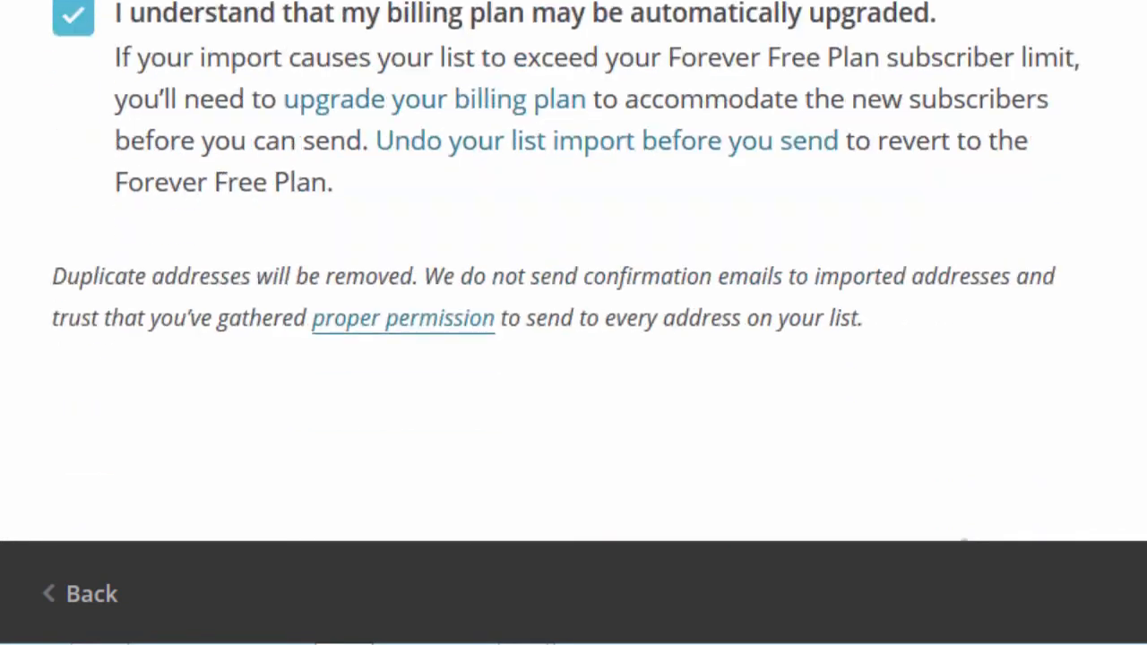
pyautogui.scroll(1, 610, 242)
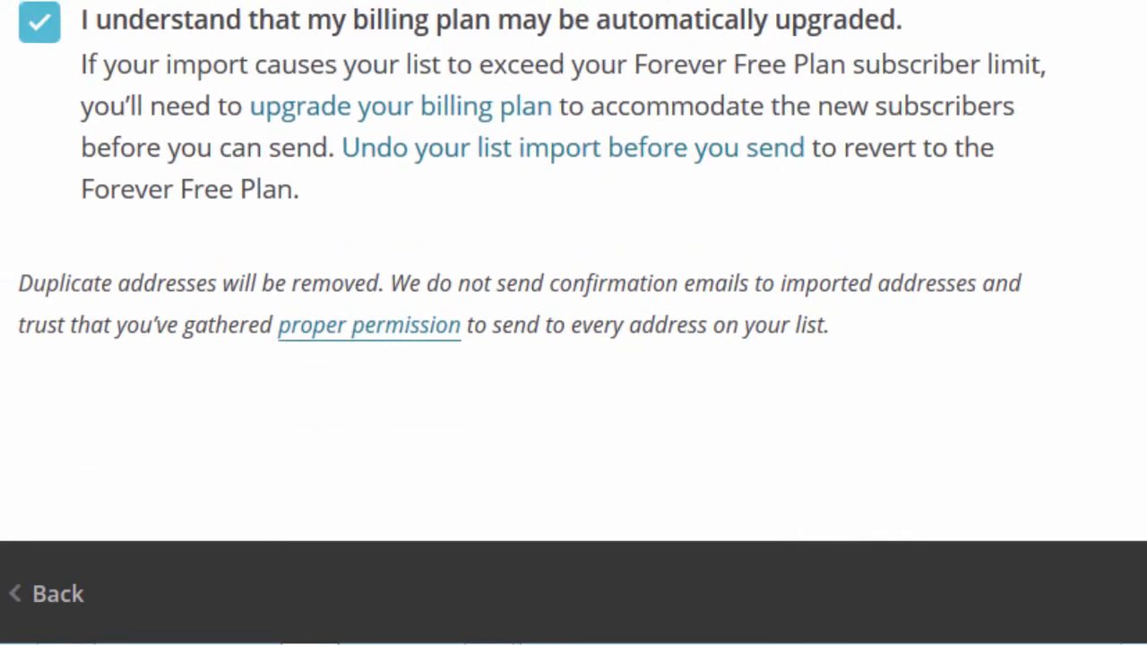
pyautogui.click(610, 242)
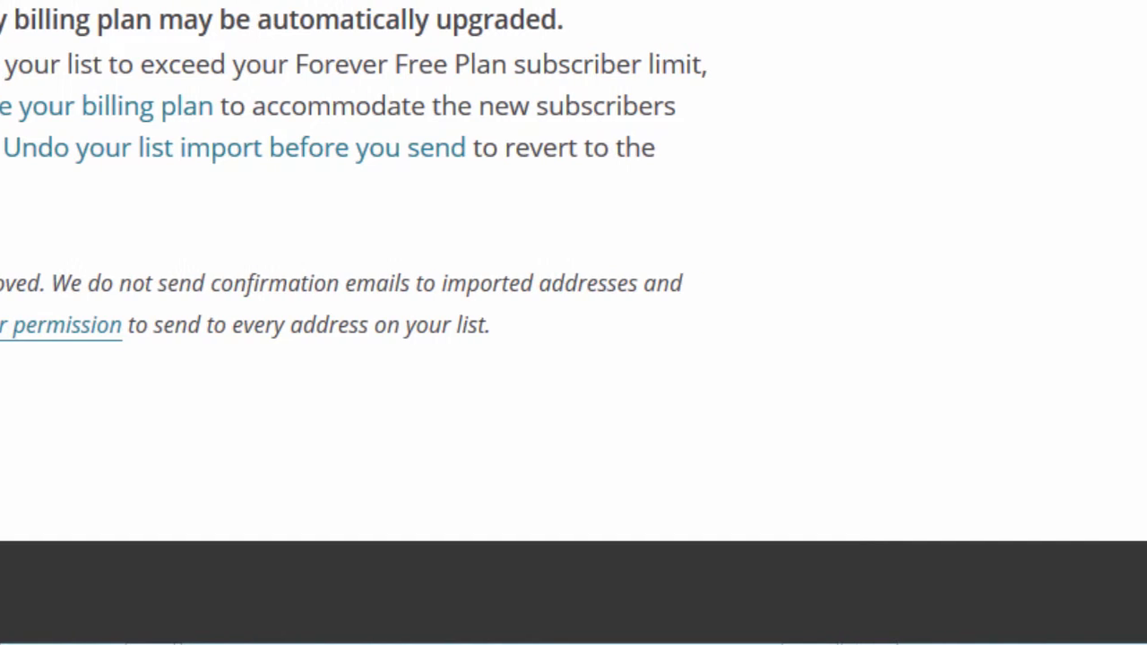
pyautogui.click(221, 248)
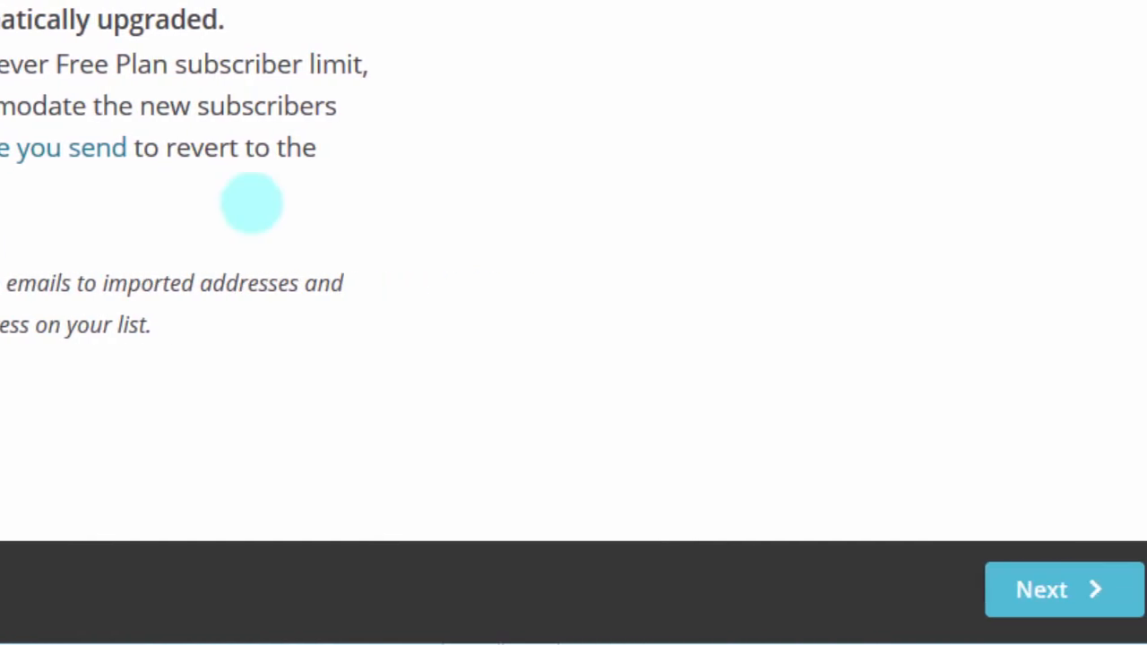
pyautogui.click(1132, 140)
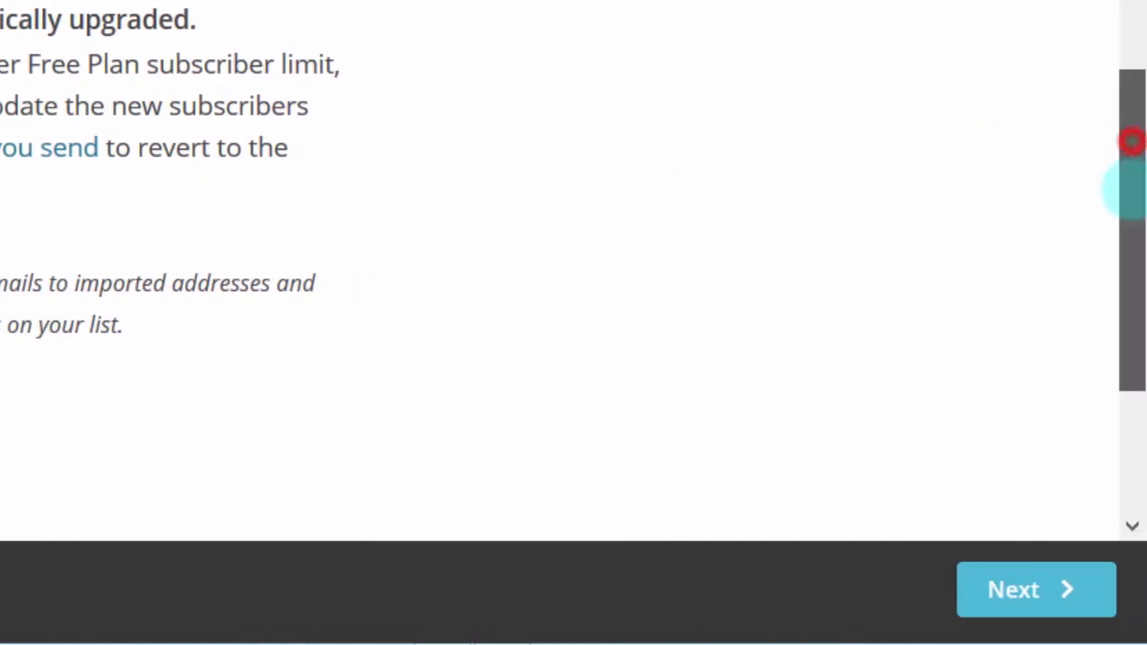
pyautogui.moveTo(1131, 140); pyautogui.dragTo(1126, 389)
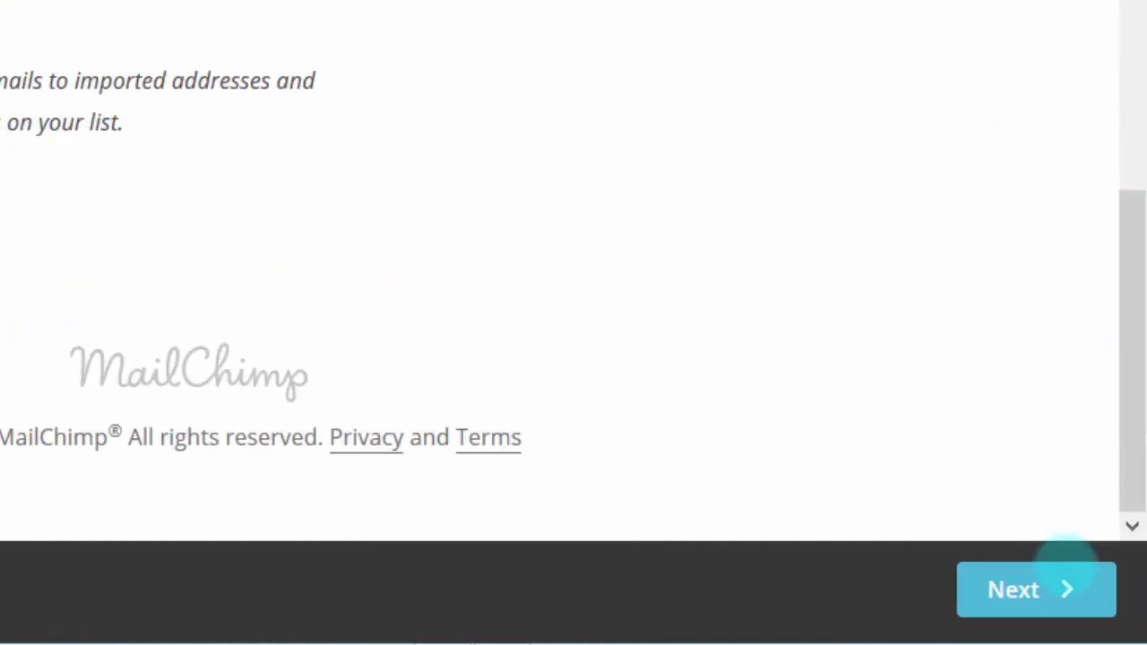
pyautogui.click(1006, 586)
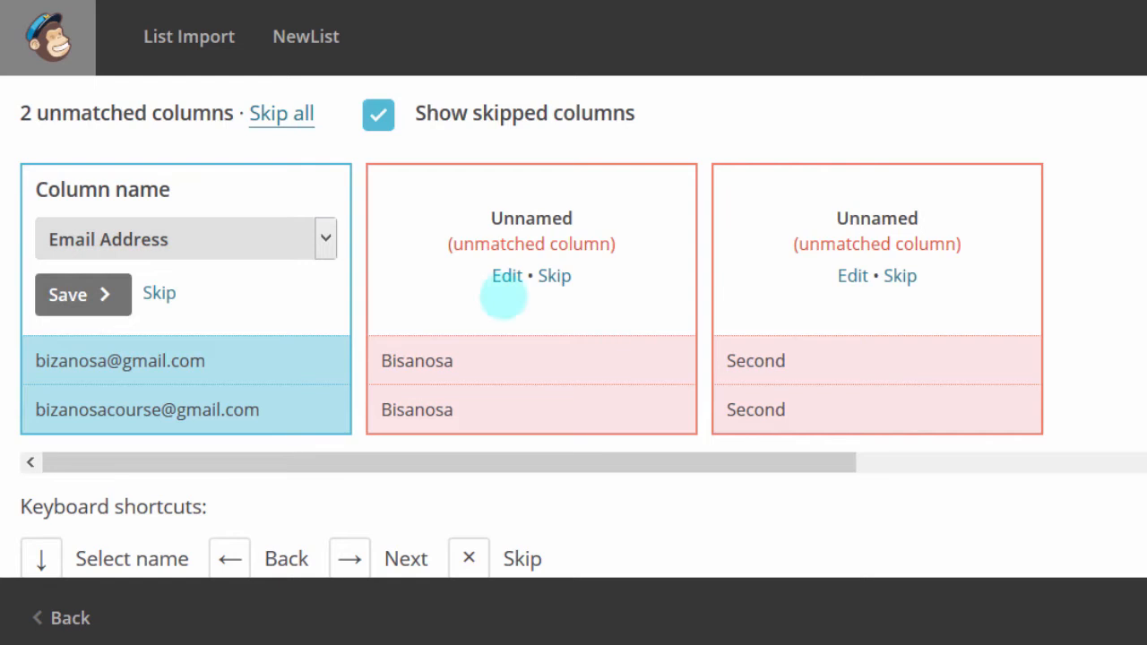
# Step: Map the second imported column to First Name
pyautogui.click(506, 275)
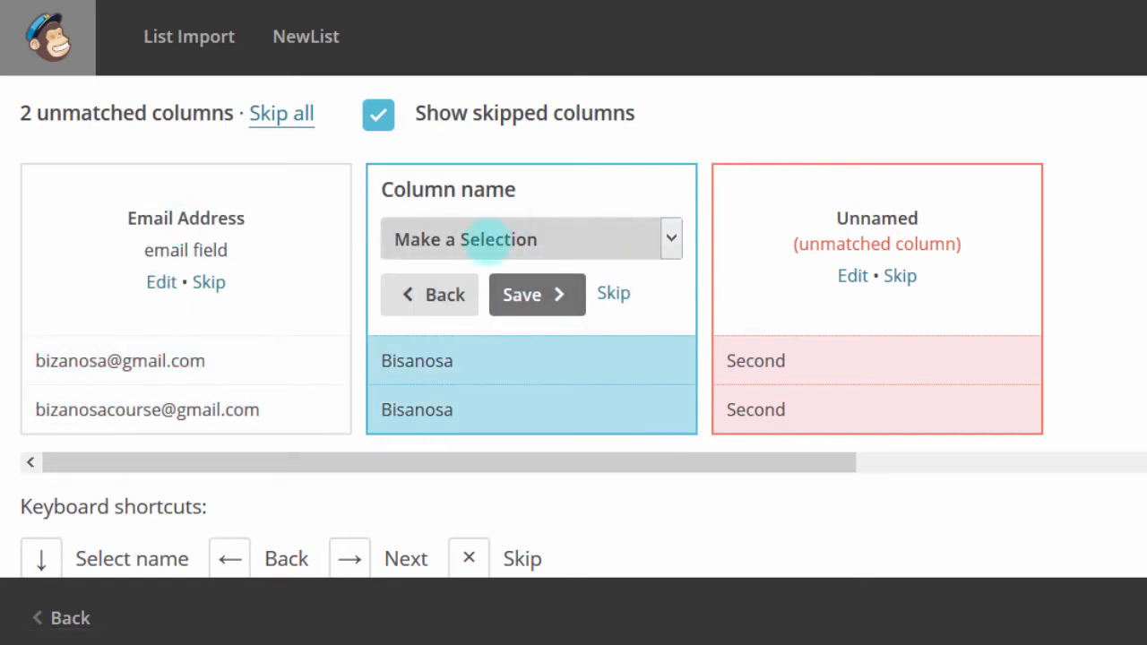
pyautogui.click(670, 238)
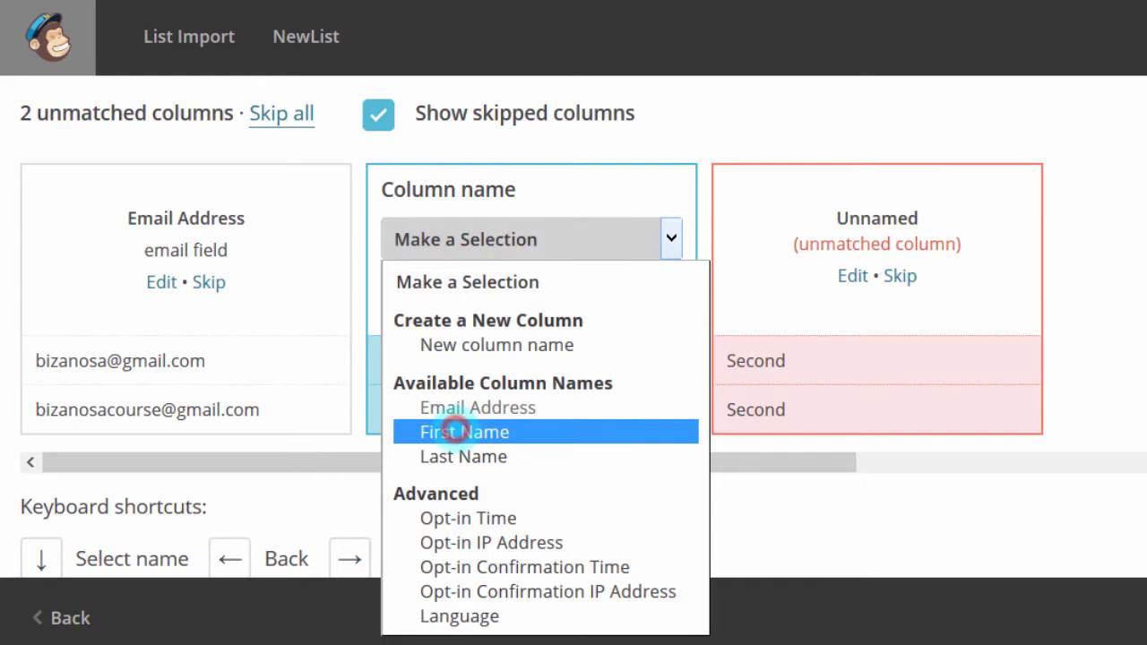
pyautogui.click(457, 430)
pyautogui.click(534, 296)
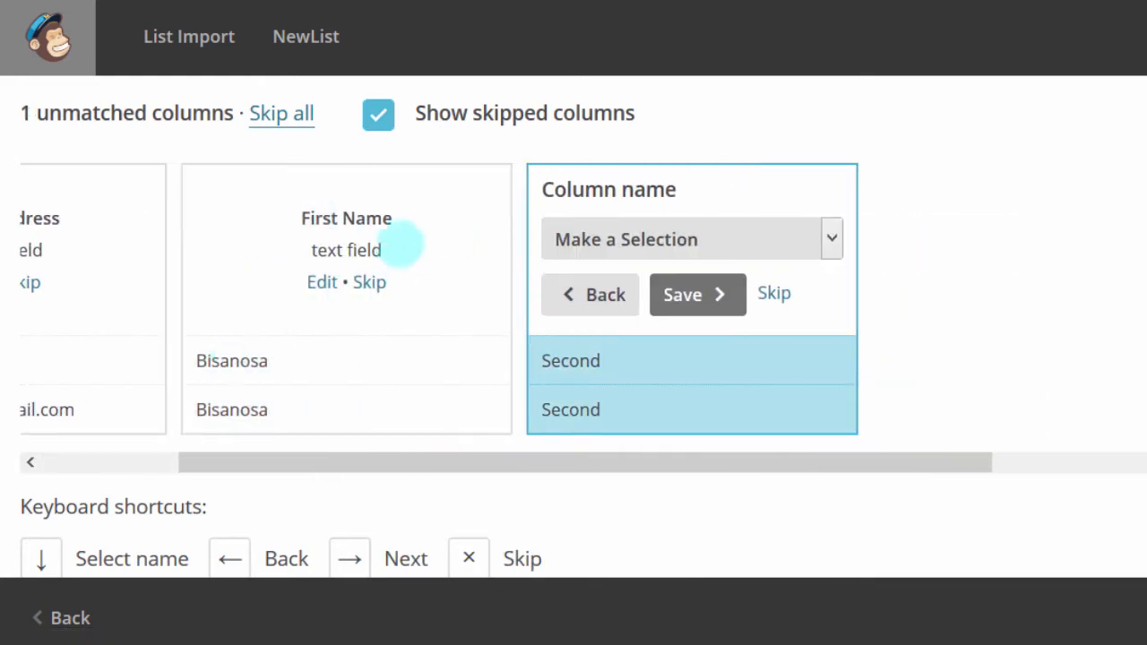
# Step: Map the third imported column to Last Name
pyautogui.click(832, 238)
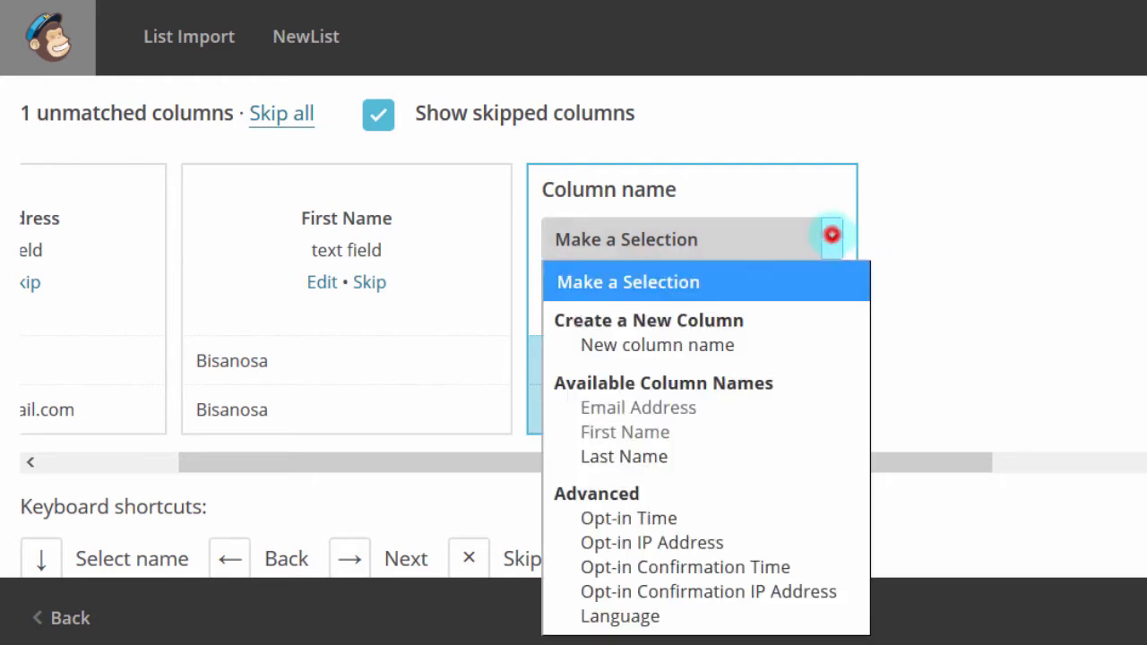
pyautogui.click(653, 456)
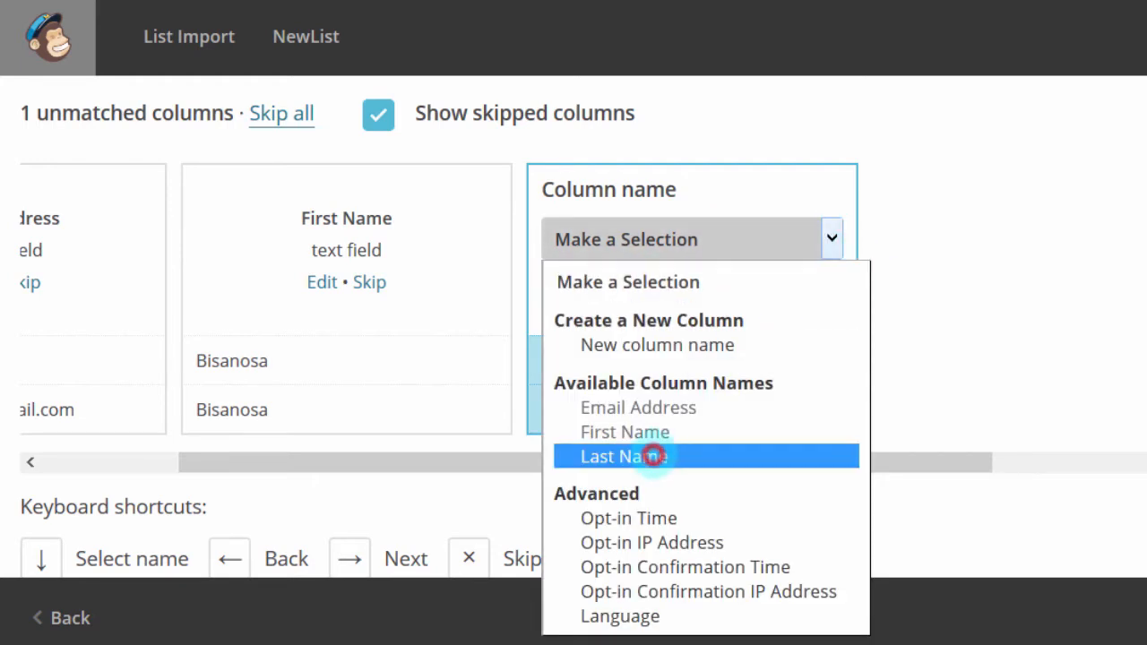
pyautogui.click(832, 235)
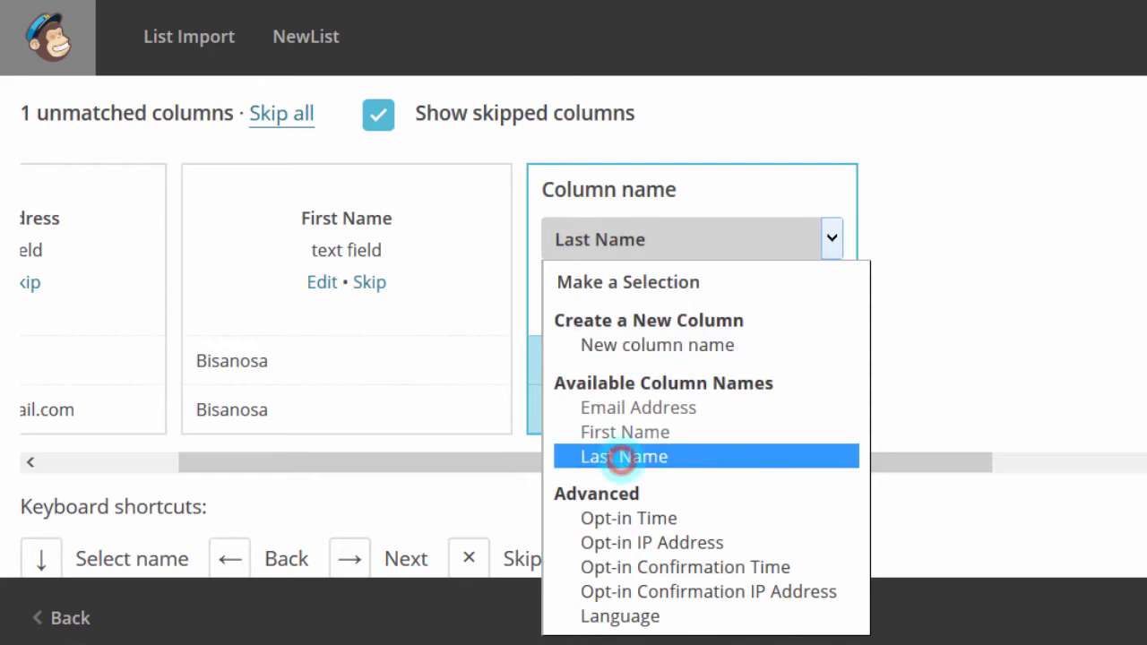
pyautogui.click(624, 457)
pyautogui.click(678, 291)
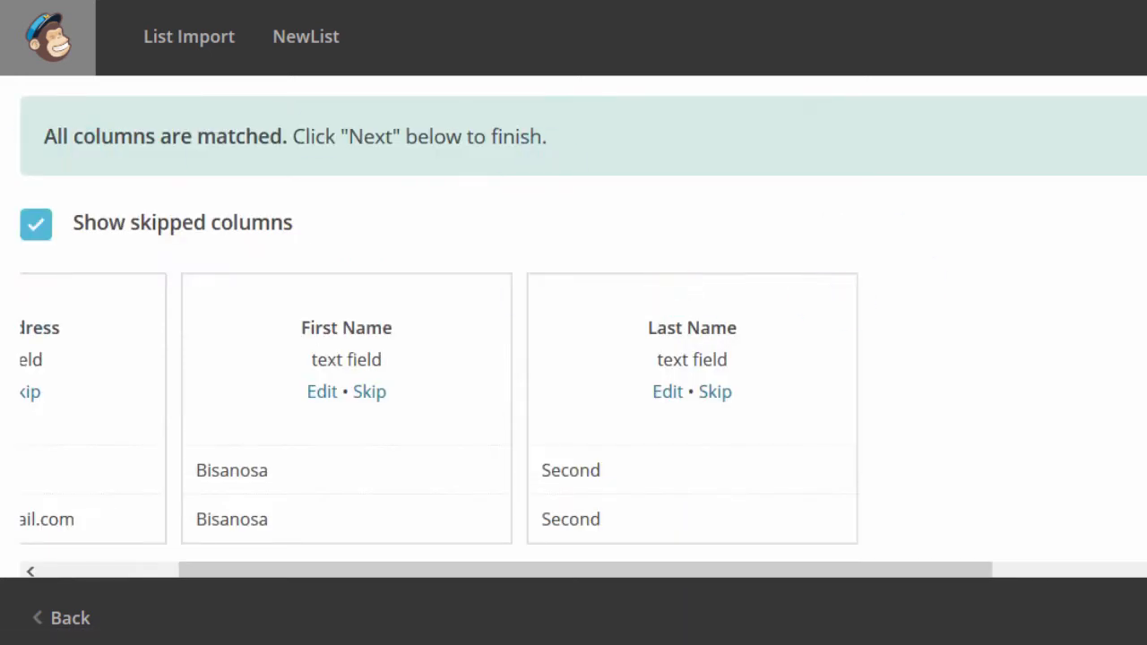
# Step: Check all three columns are matched and advance to the 'You're all set to import!' review
pyautogui.scroll(-2, 574, 358)
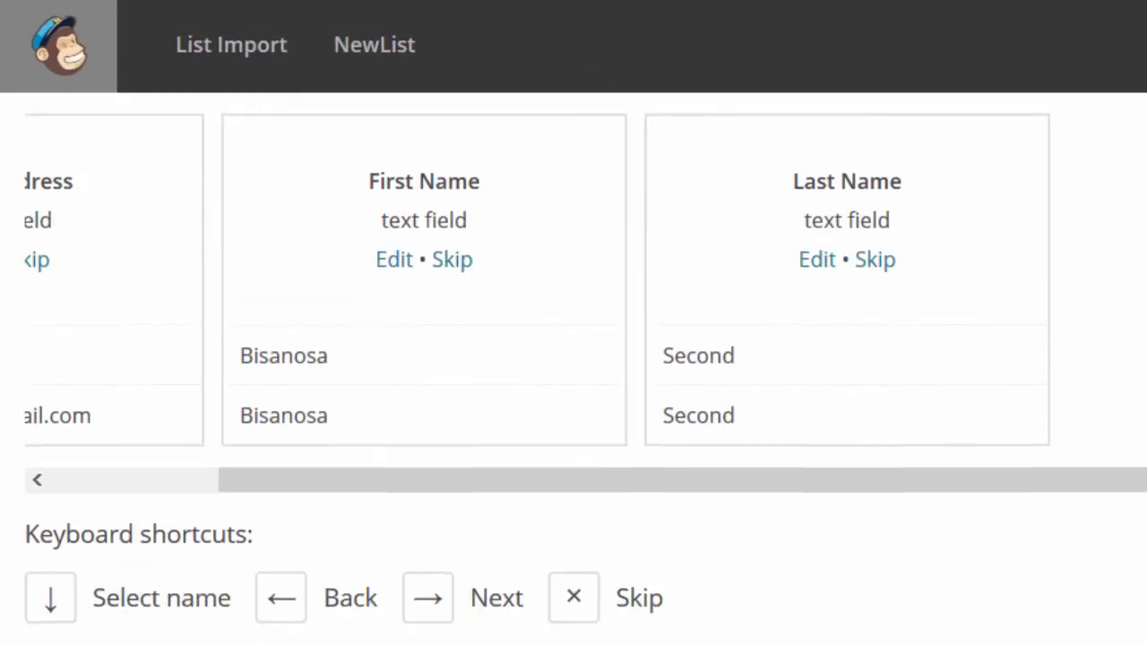
pyautogui.scroll(2, 574, 359)
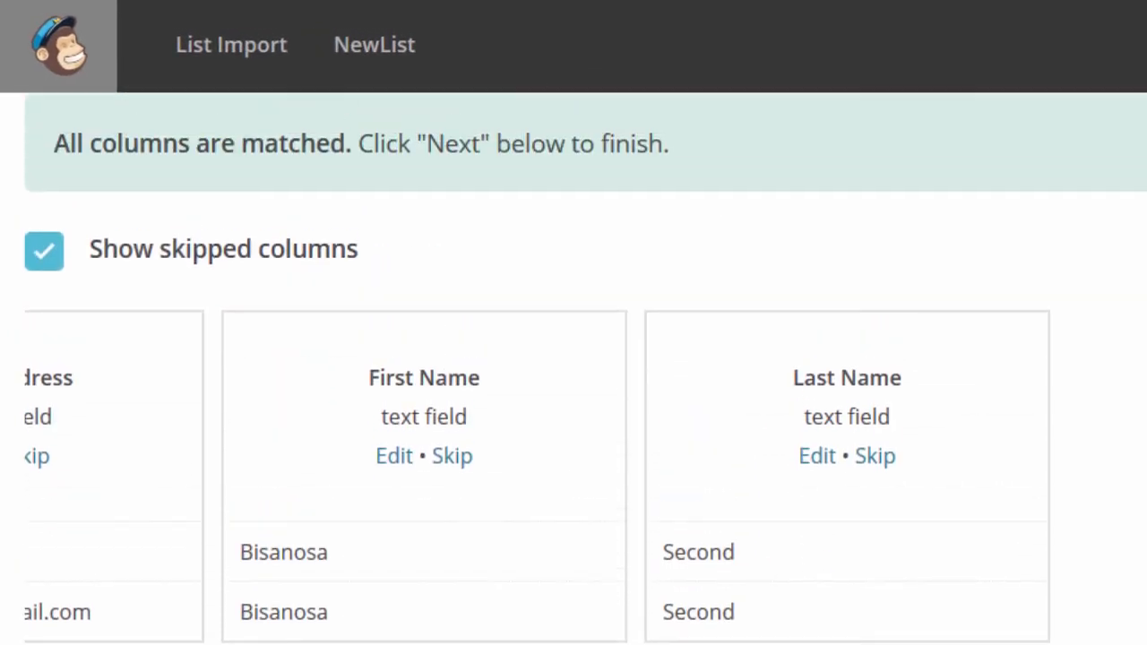
pyautogui.scroll(-1, 573, 358)
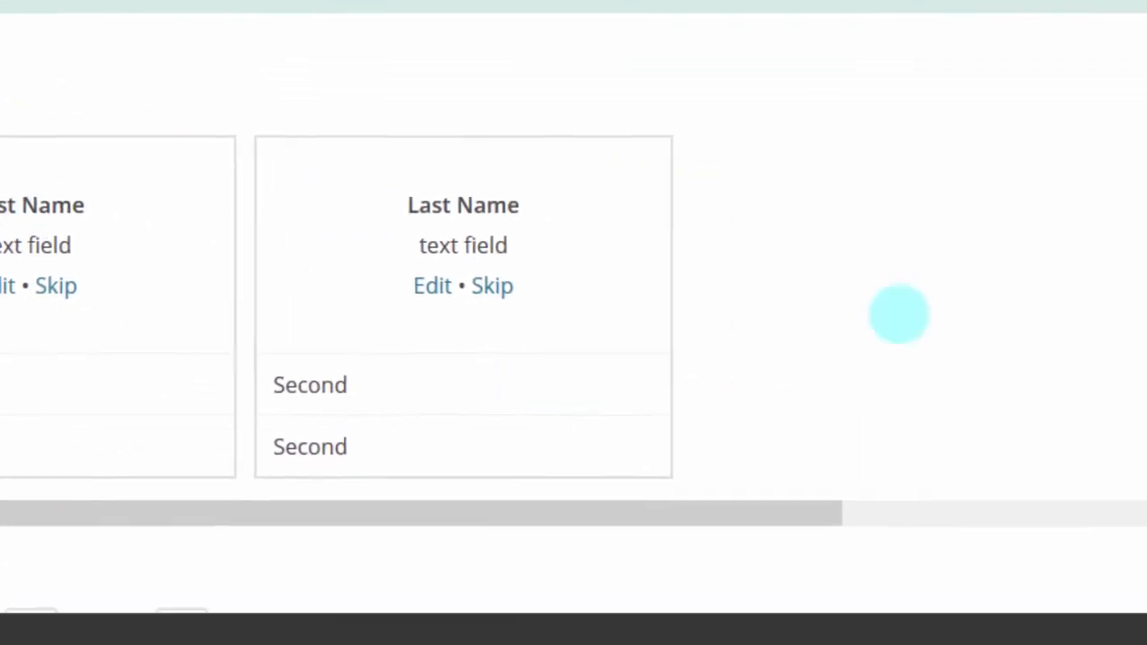
pyautogui.moveTo(1134, 111); pyautogui.dragTo(1126, 296)
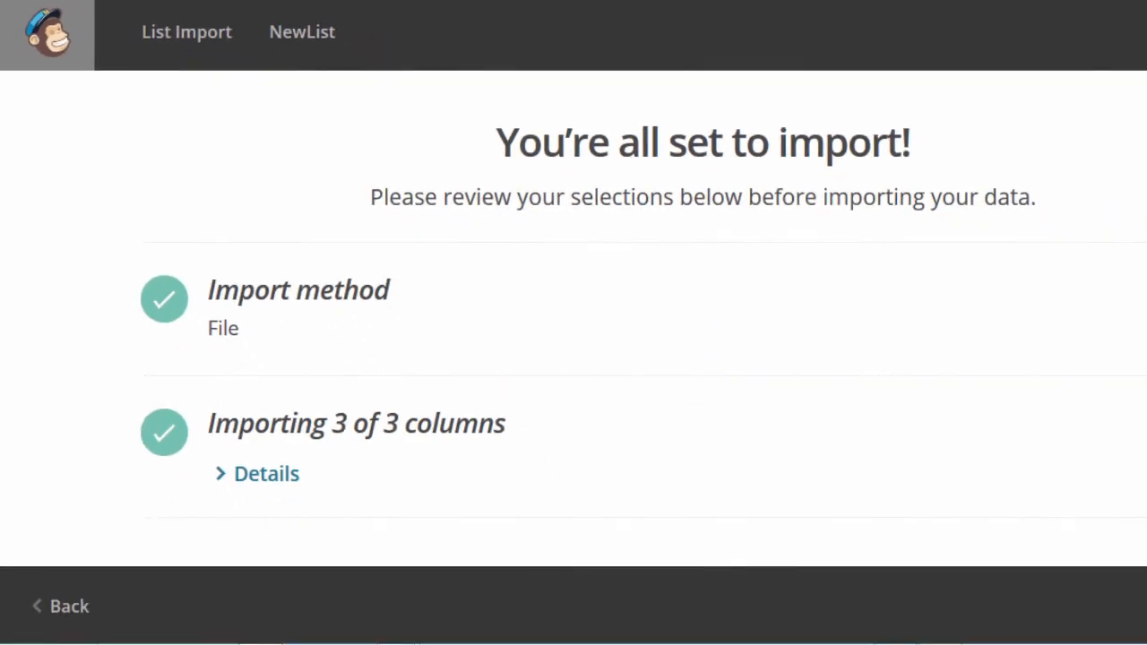
# Step: Import the file's two contacts into NewList
pyautogui.moveTo(1129, 141); pyautogui.dragTo(1125, 314)
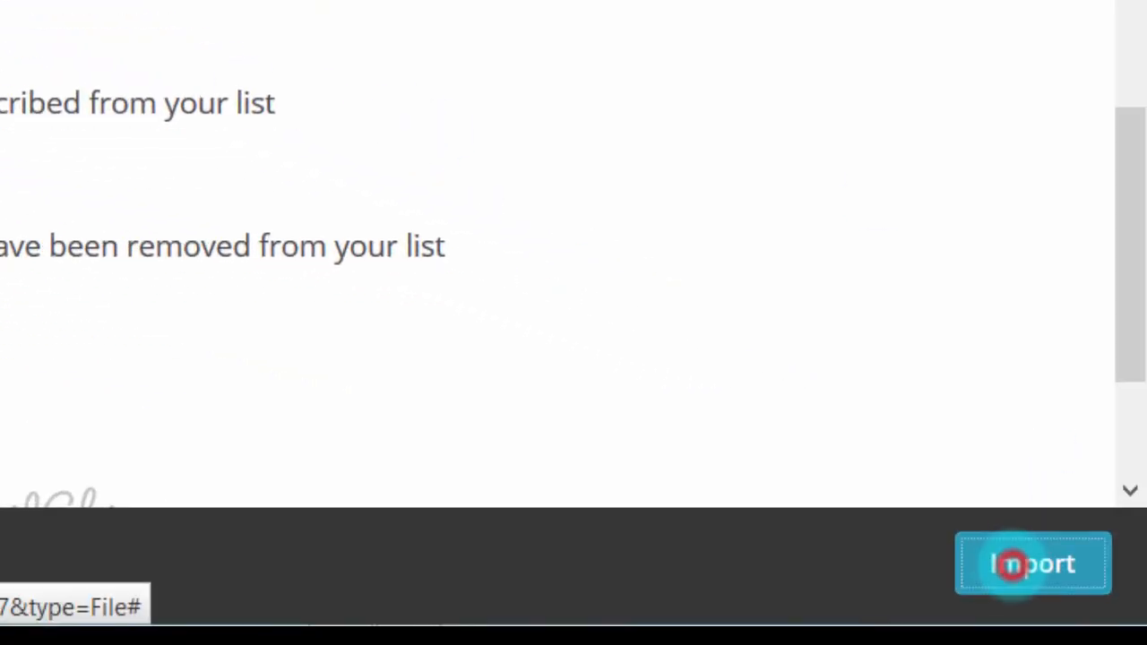
pyautogui.click(1012, 564)
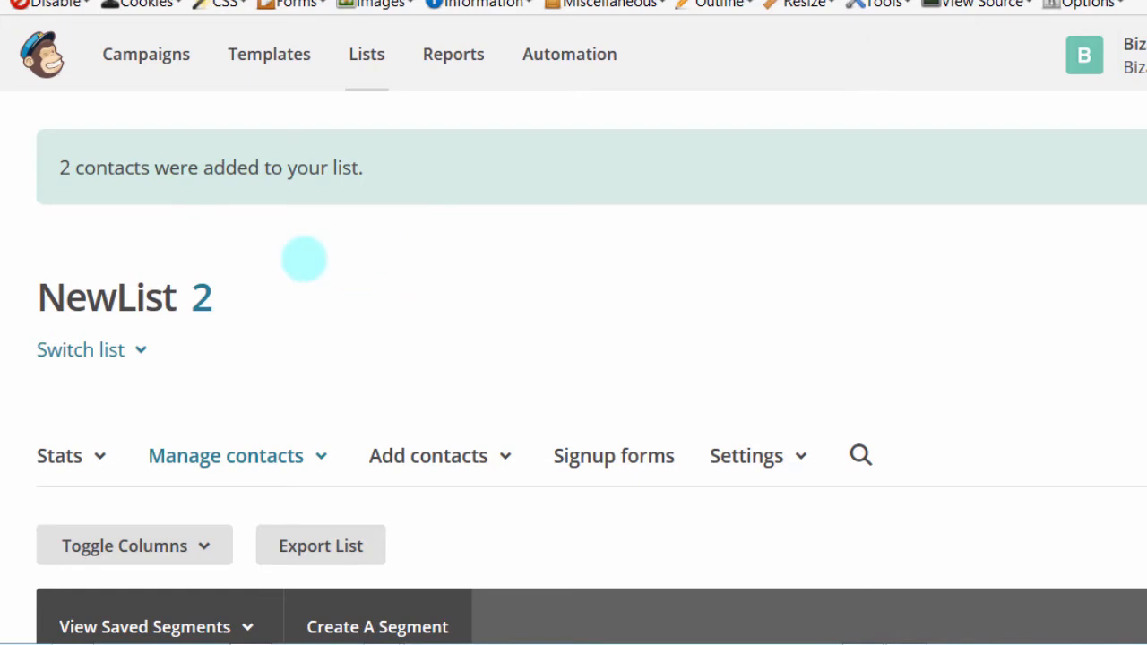
pyautogui.scroll(-5, 592, 373)
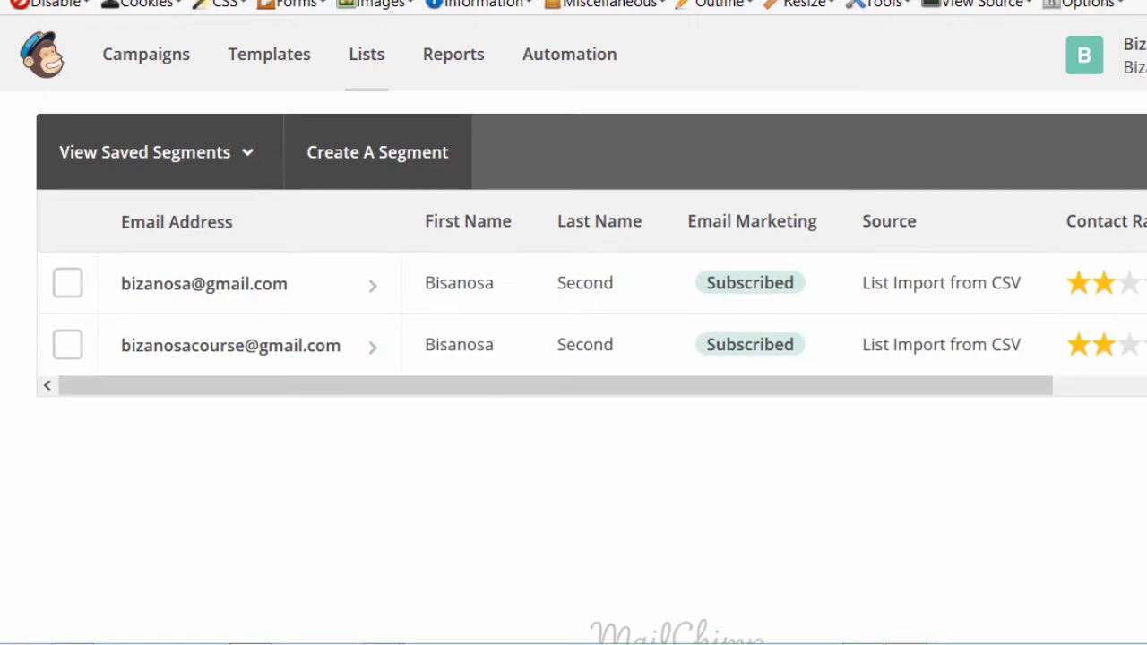
pyautogui.scroll(1, 591, 373)
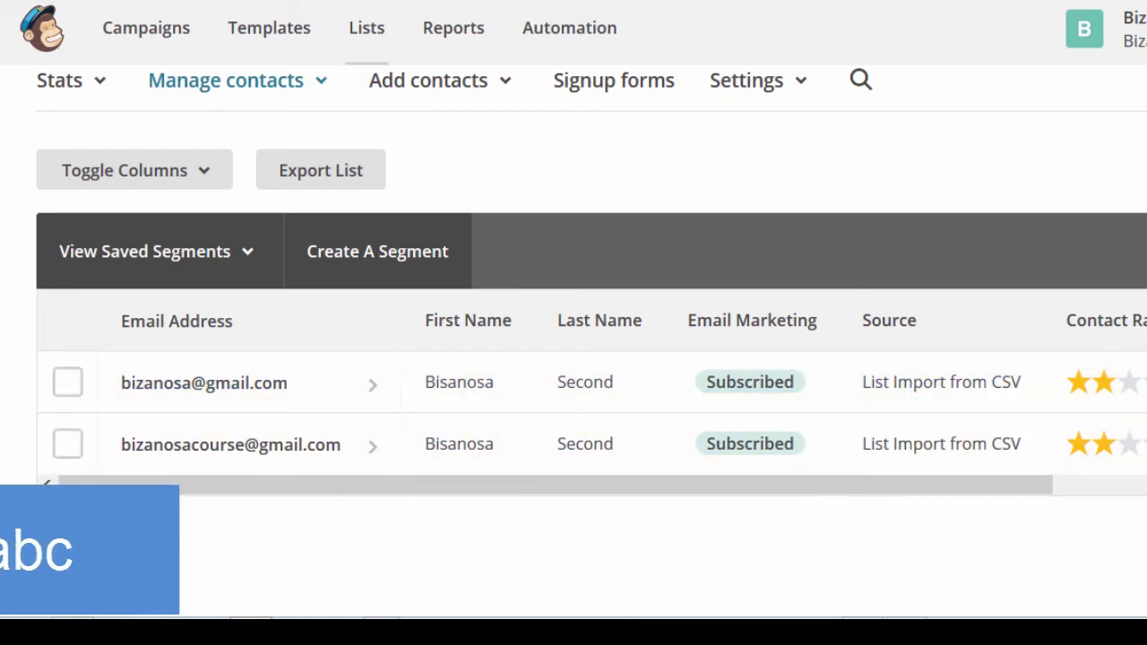
pyautogui.scroll(3, 573, 359)
pyautogui.scroll(1, 573, 358)
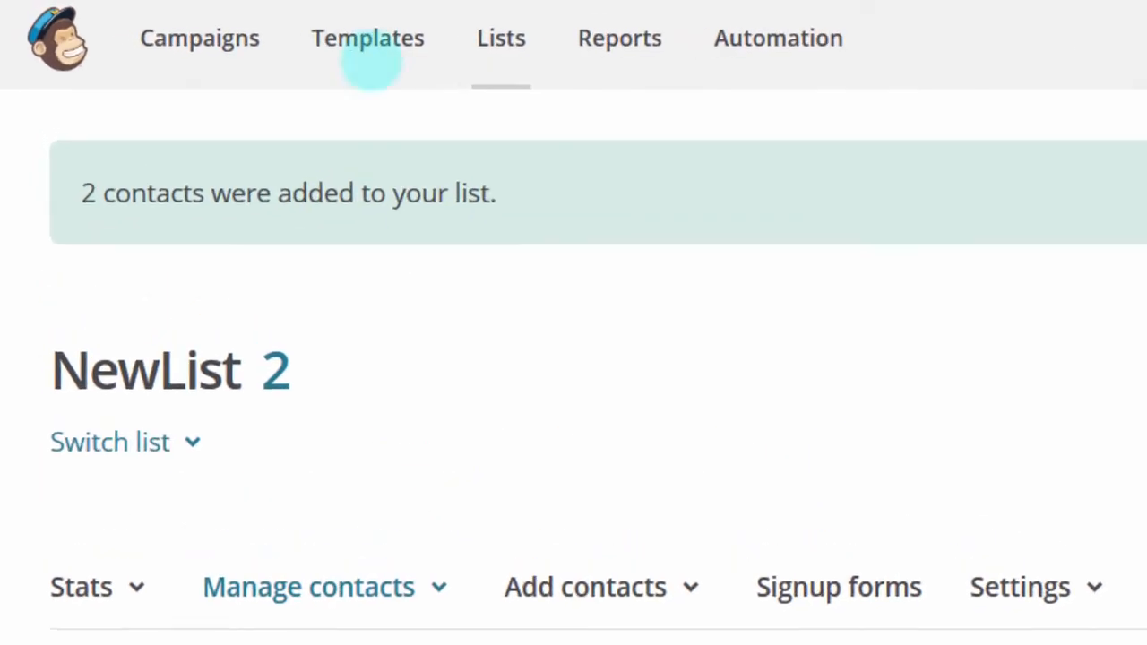
# Step: Go to the saved Templates page and start a new template with Create Template
pyautogui.click(368, 40)
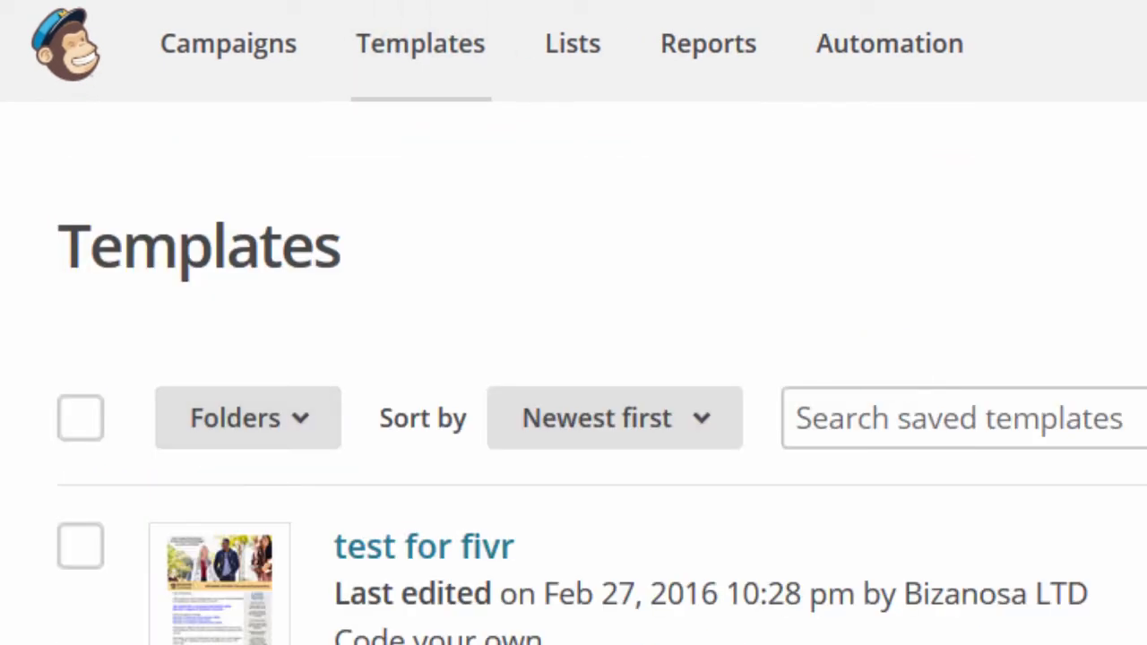
pyautogui.scroll(-10, 574, 373)
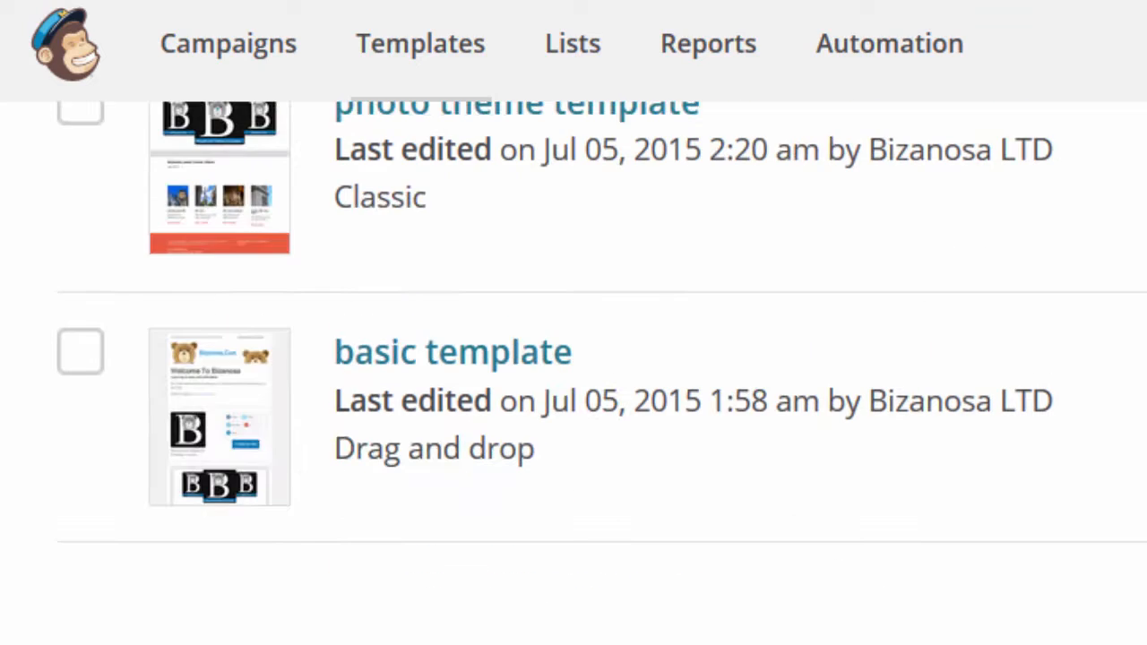
pyautogui.scroll(10, 574, 373)
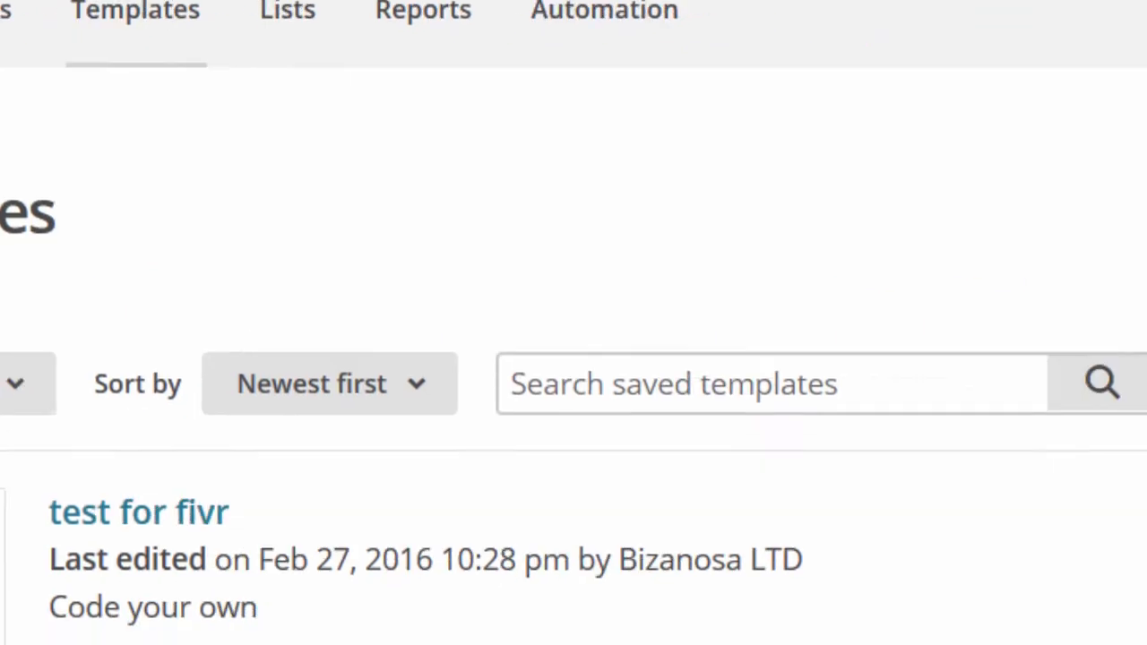
pyautogui.click(973, 112)
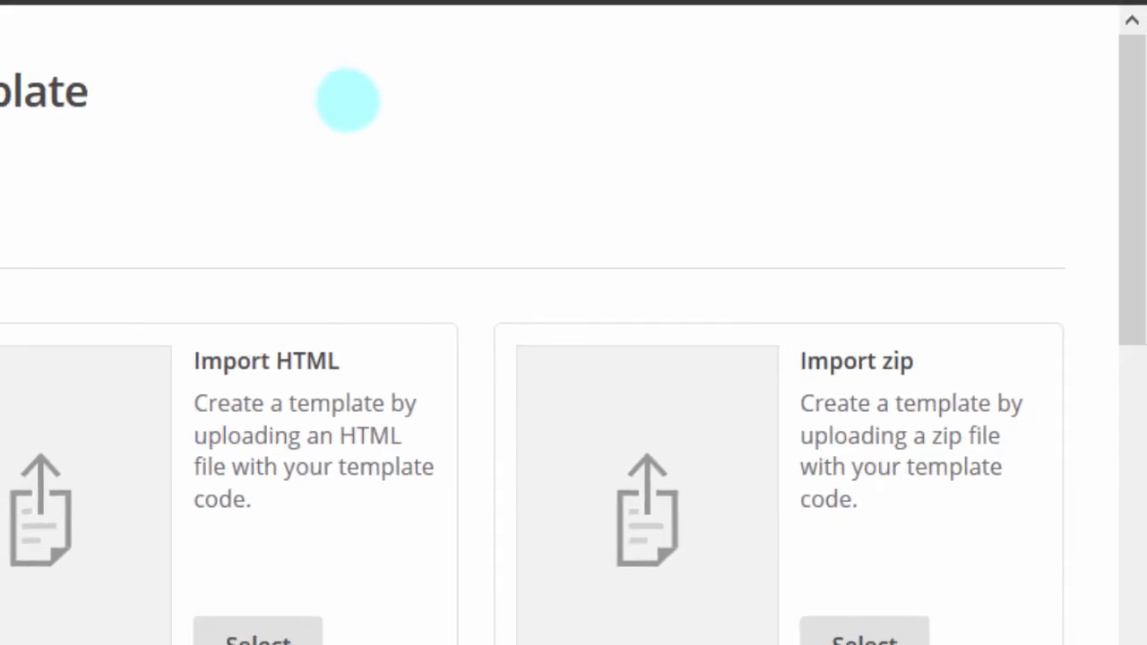
# Step: Browse the Themes designs, then choose the basic 1 Column - Full Width layout
pyautogui.moveTo(1133, 90); pyautogui.dragTo(1129, 211)
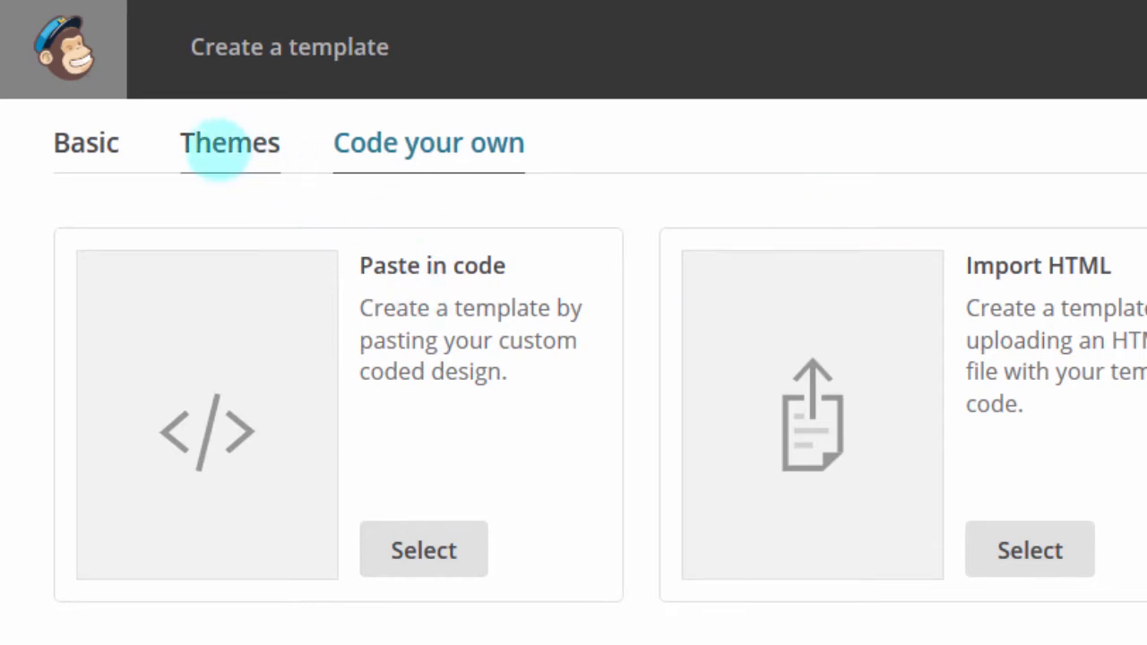
pyautogui.click(217, 150)
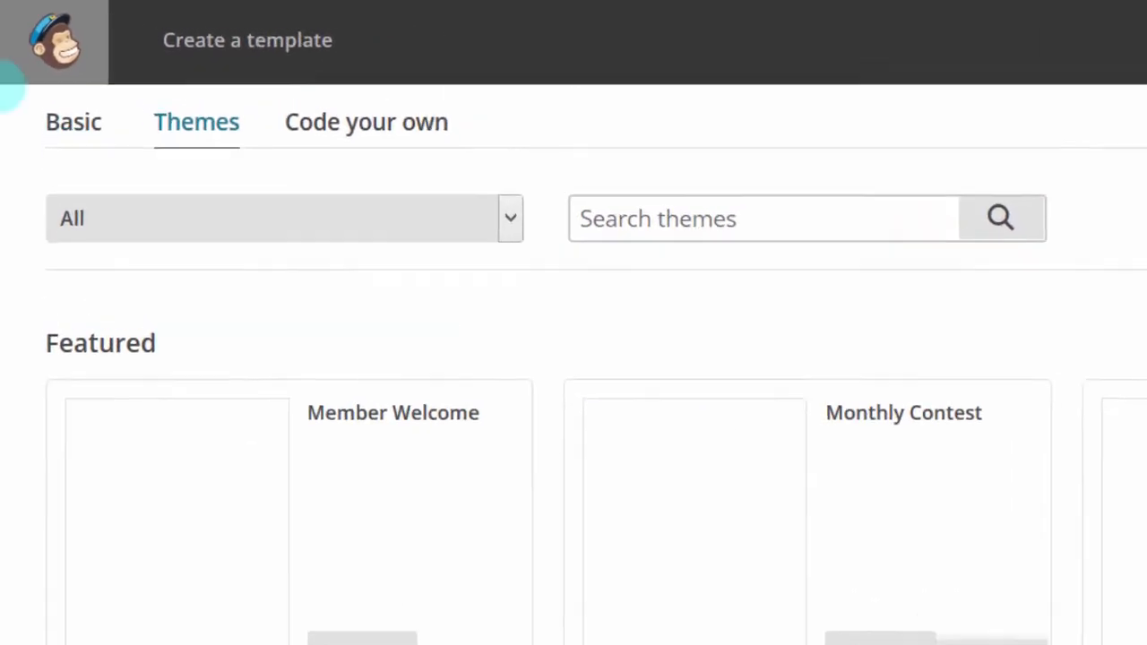
pyautogui.click(69, 121)
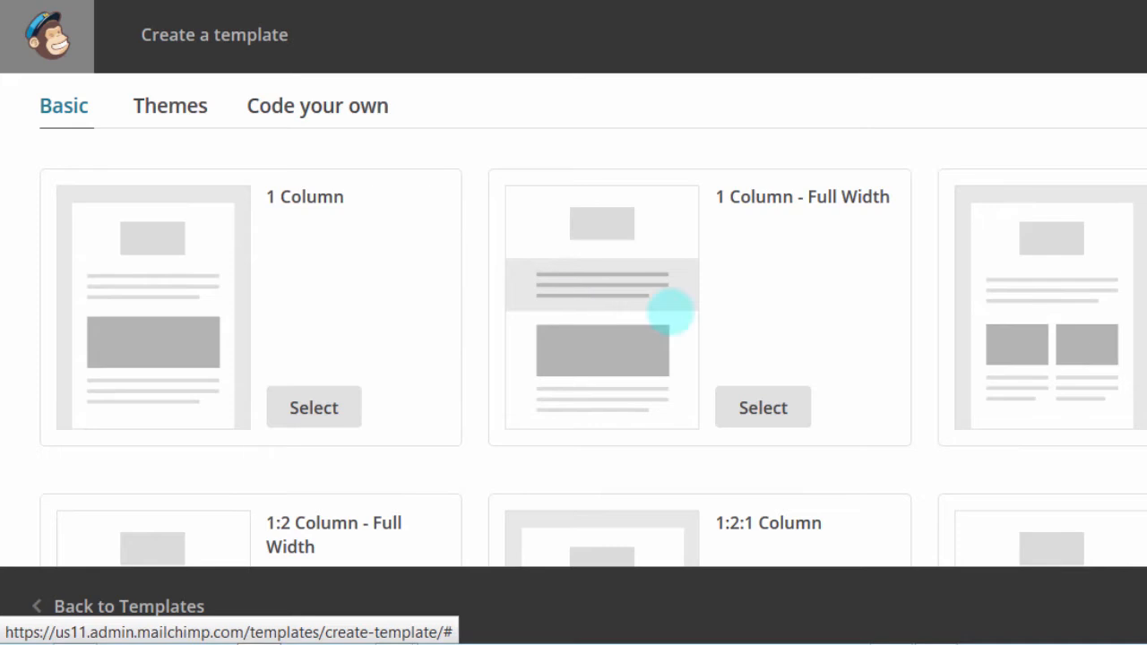
pyautogui.scroll(-8, 573, 319)
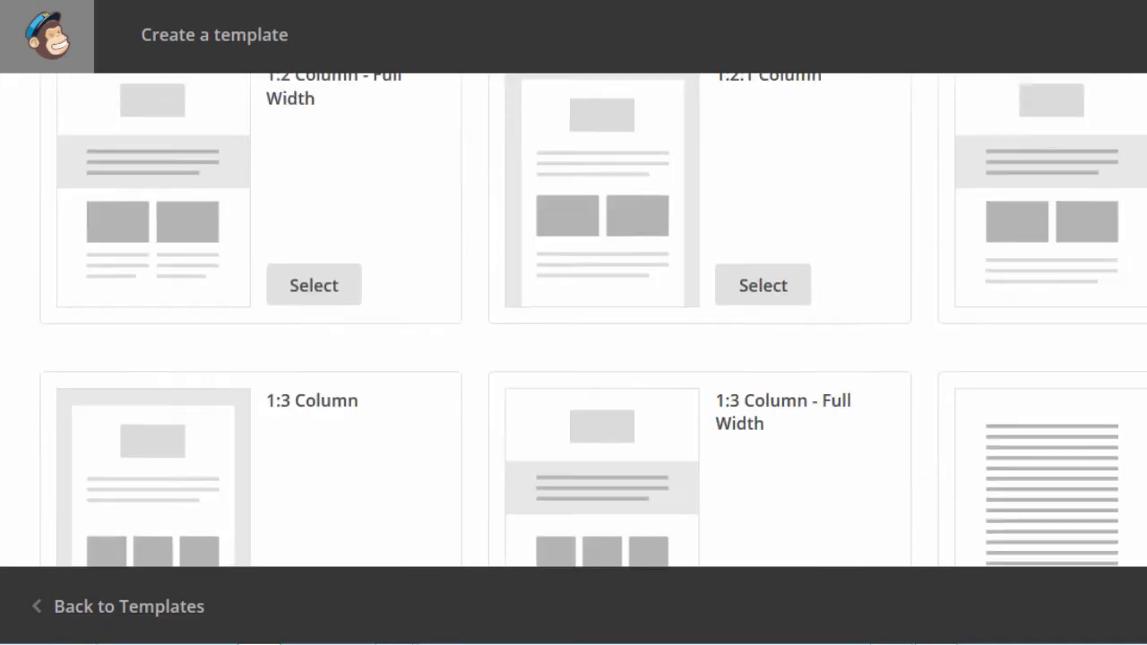
pyautogui.scroll(10, 574, 320)
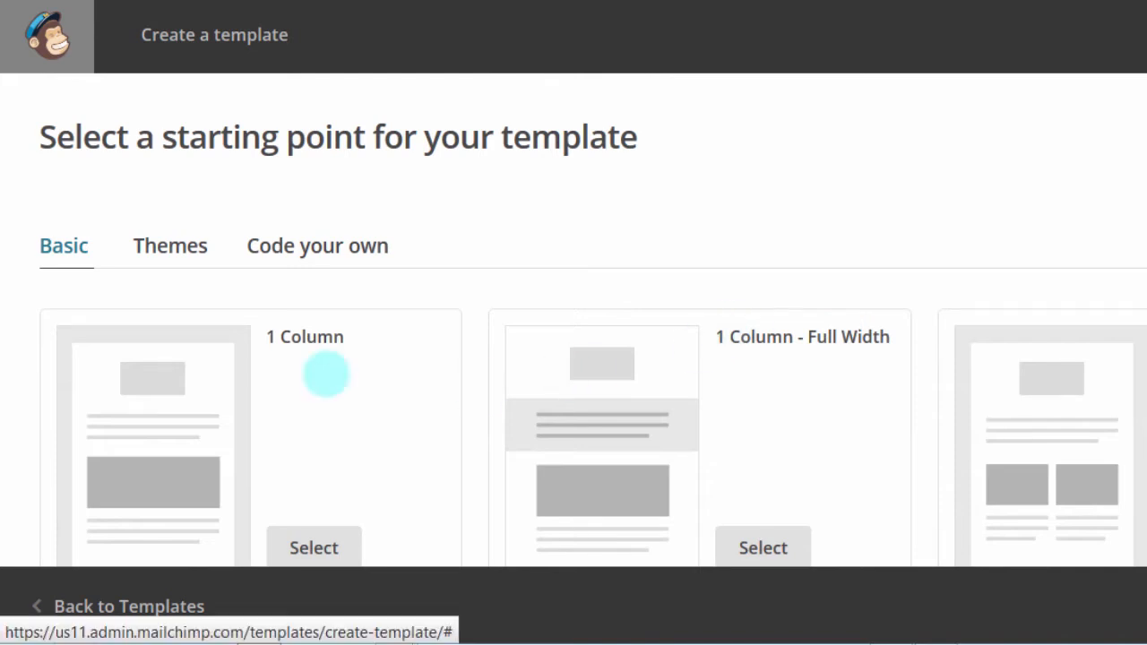
pyautogui.click(756, 544)
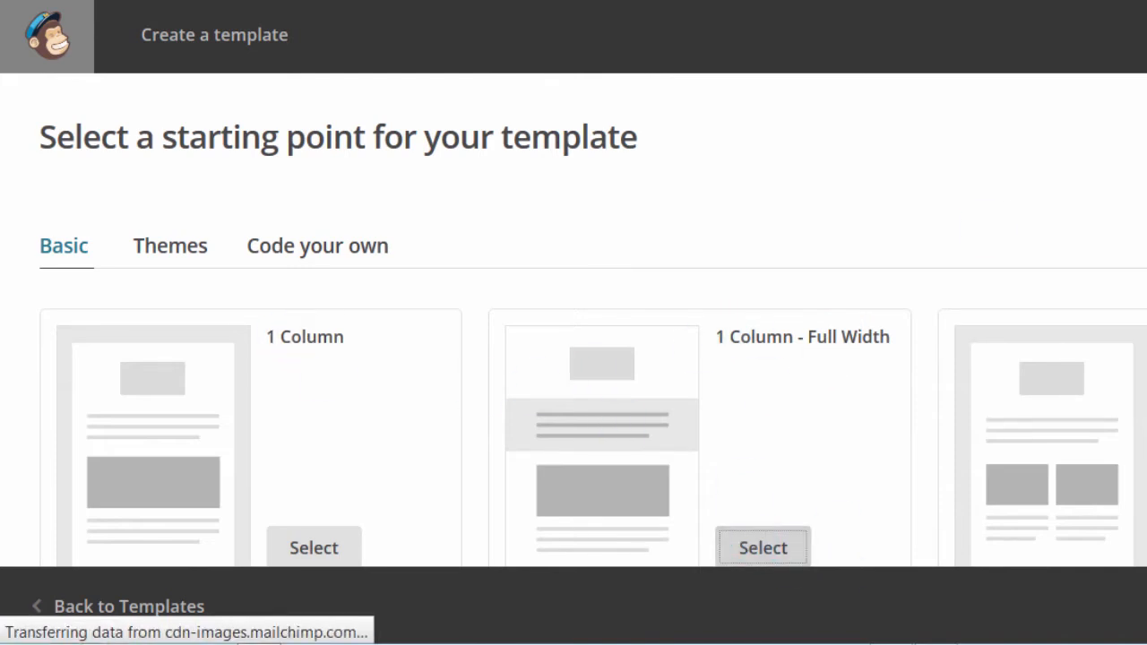
pyautogui.scroll(-2, 574, 359)
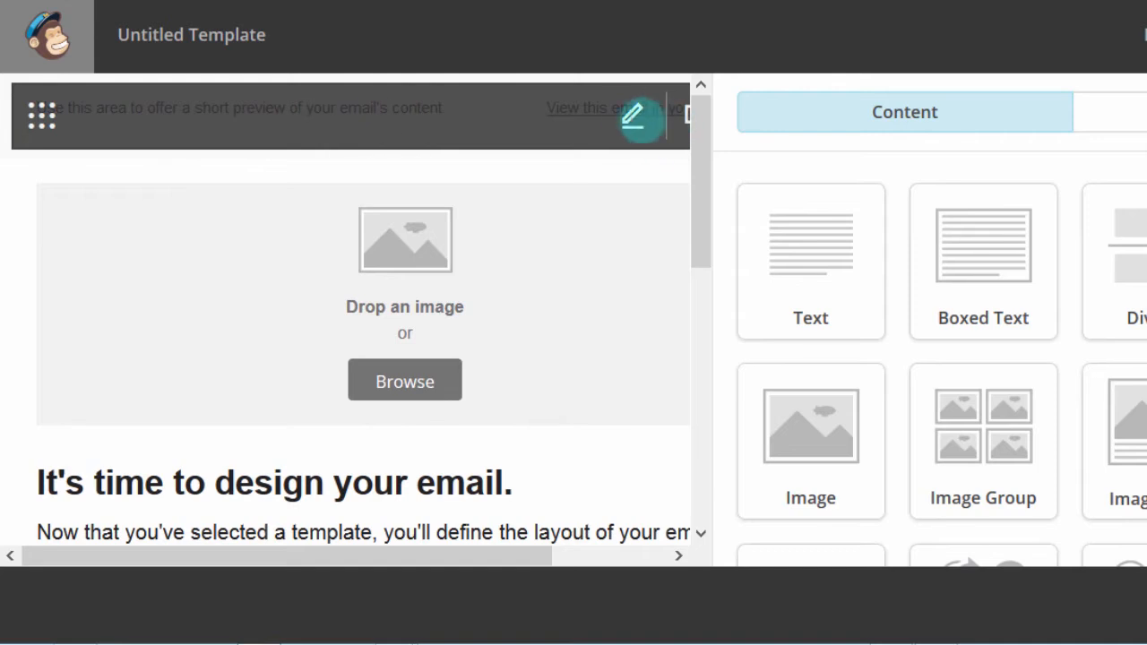
# Step: Delete the placeholder preview sentence from the preheader block and save it
pyautogui.click(630, 114)
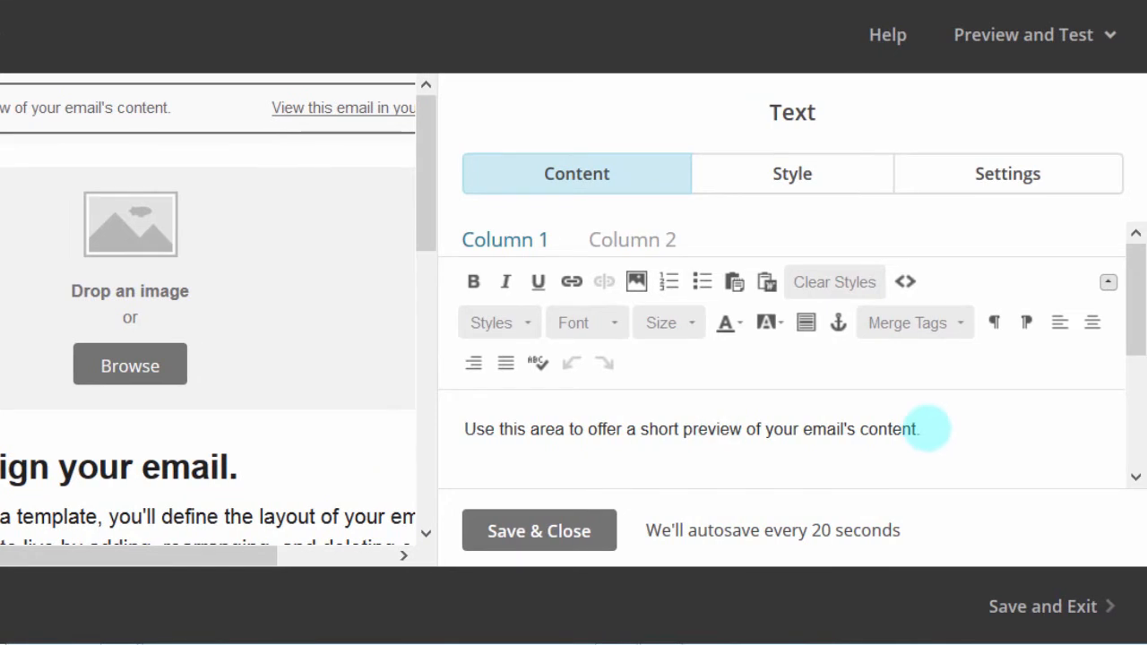
pyautogui.moveTo(928, 428); pyautogui.dragTo(422, 413)
pyautogui.press('Delete')
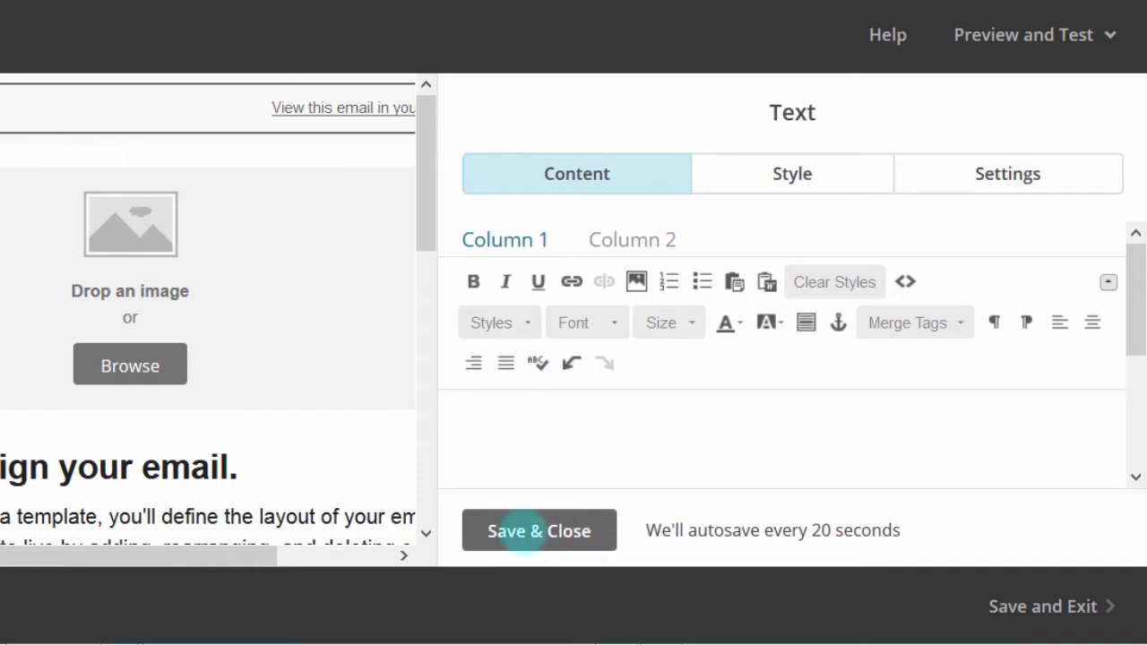
pyautogui.click(522, 531)
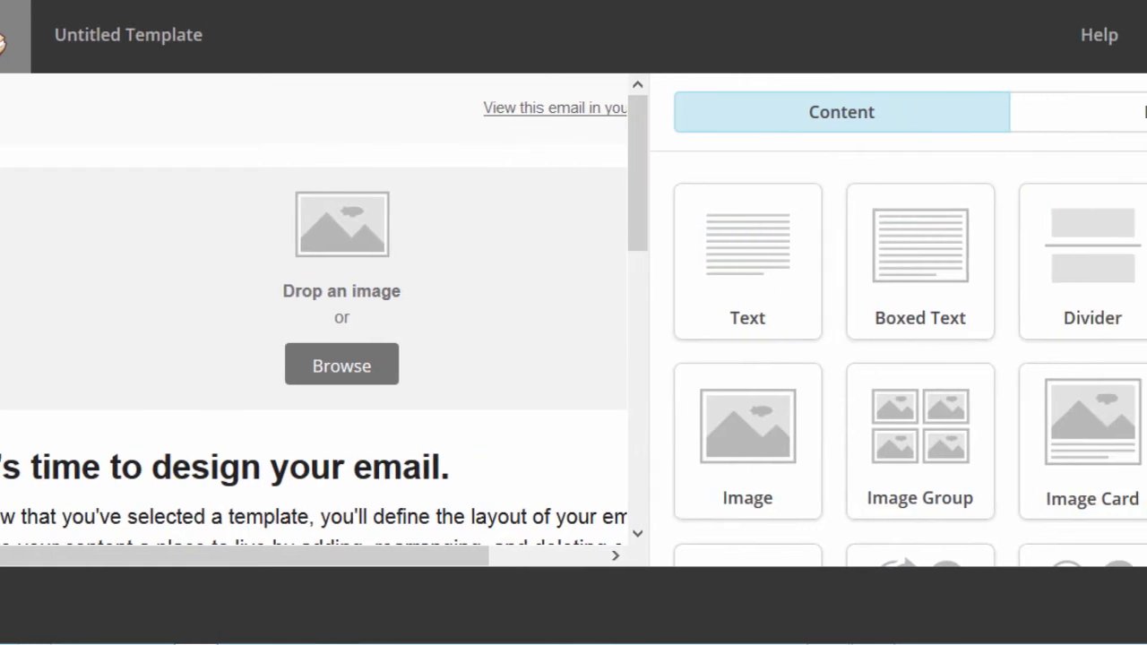
pyautogui.scroll(-3, 1093, 269)
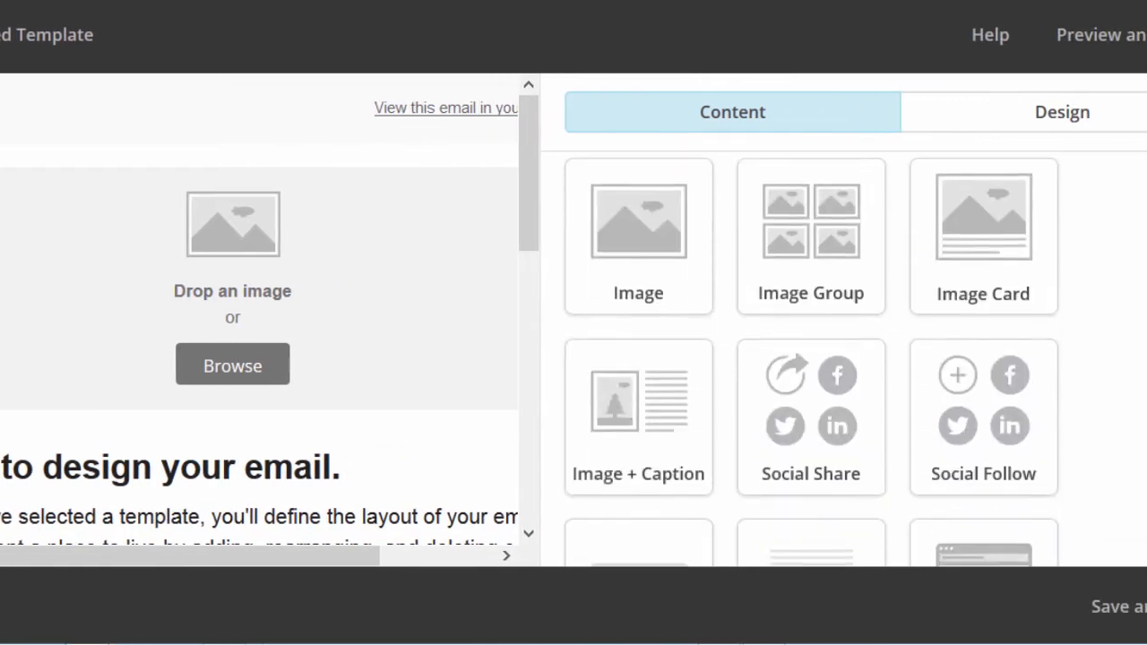
pyautogui.scroll(3, 1093, 269)
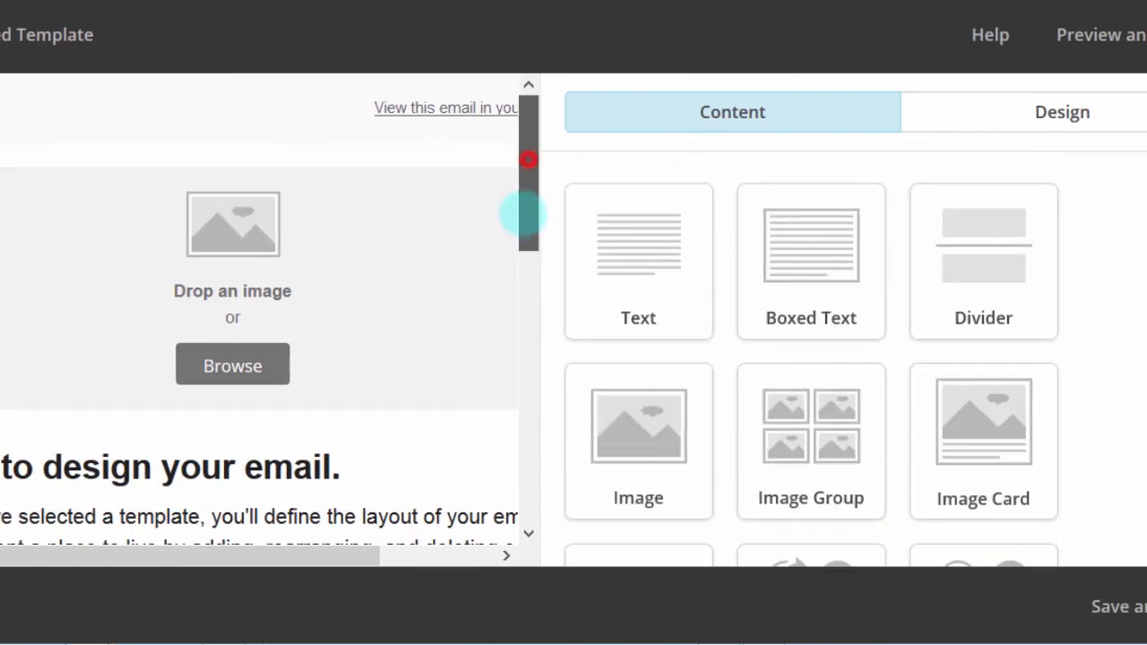
pyautogui.moveTo(526, 212); pyautogui.dragTo(502, 77)
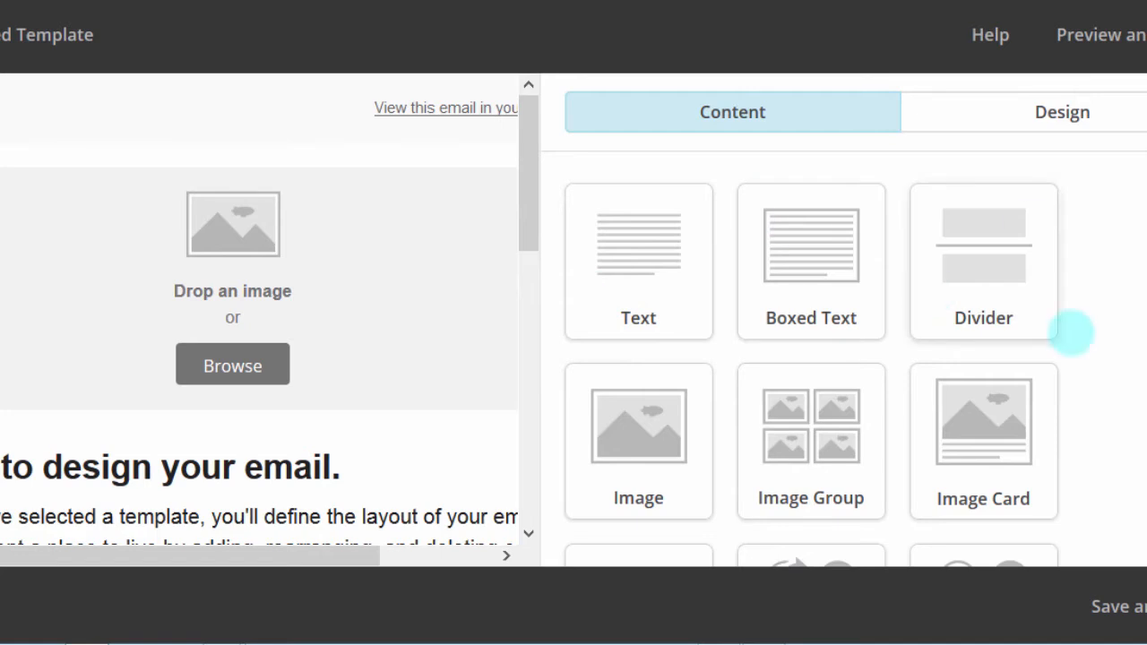
pyautogui.scroll(-1, 811, 366)
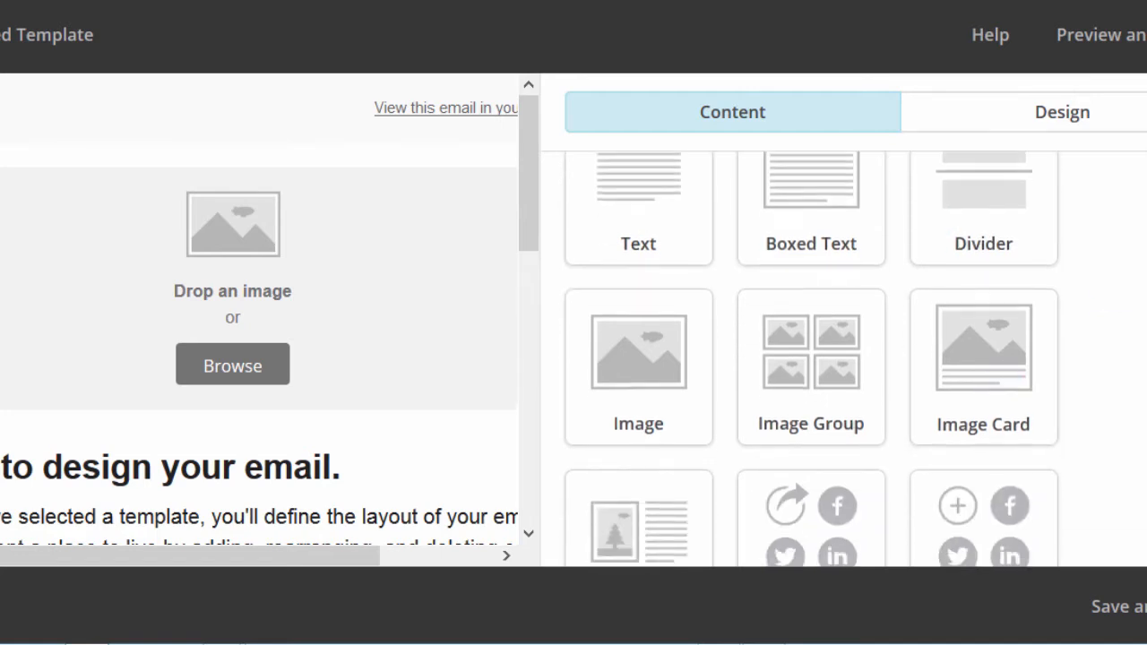
pyautogui.scroll(1, 811, 365)
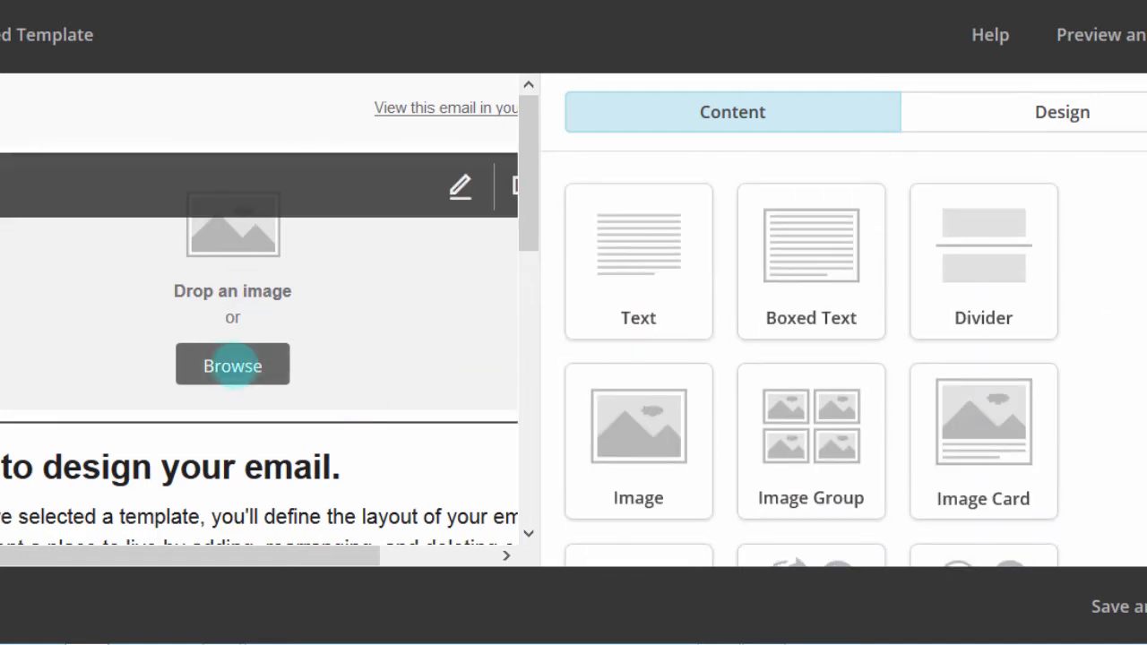
# Step: Insert the back-to-bizanosa image into the header image block
pyautogui.click(232, 365)
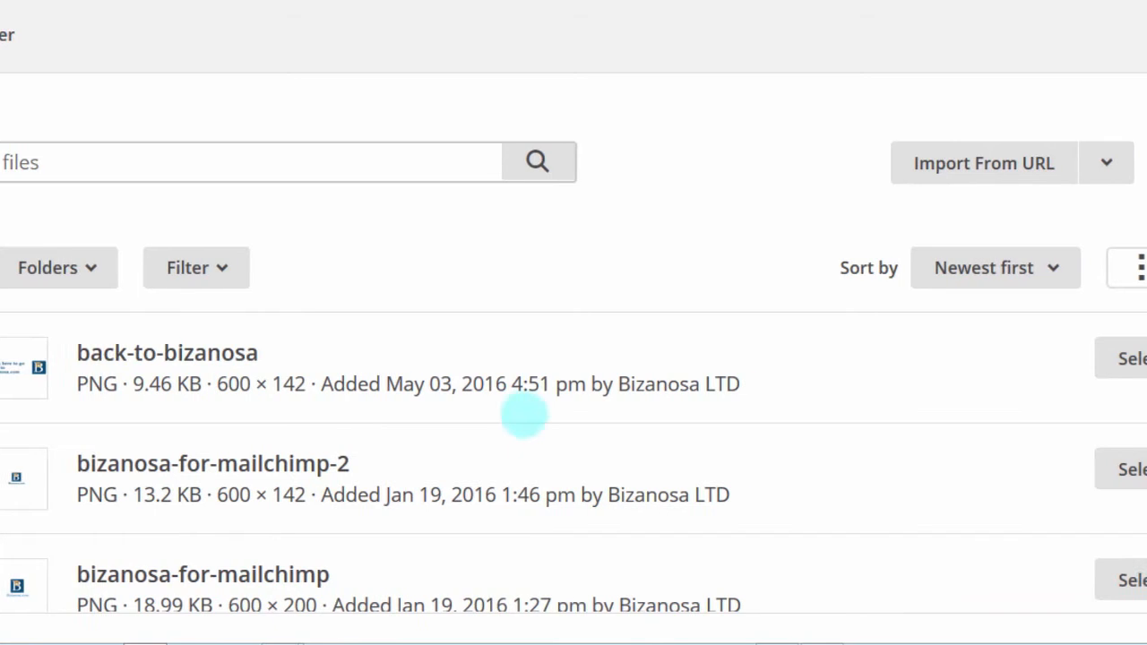
pyautogui.click(1138, 358)
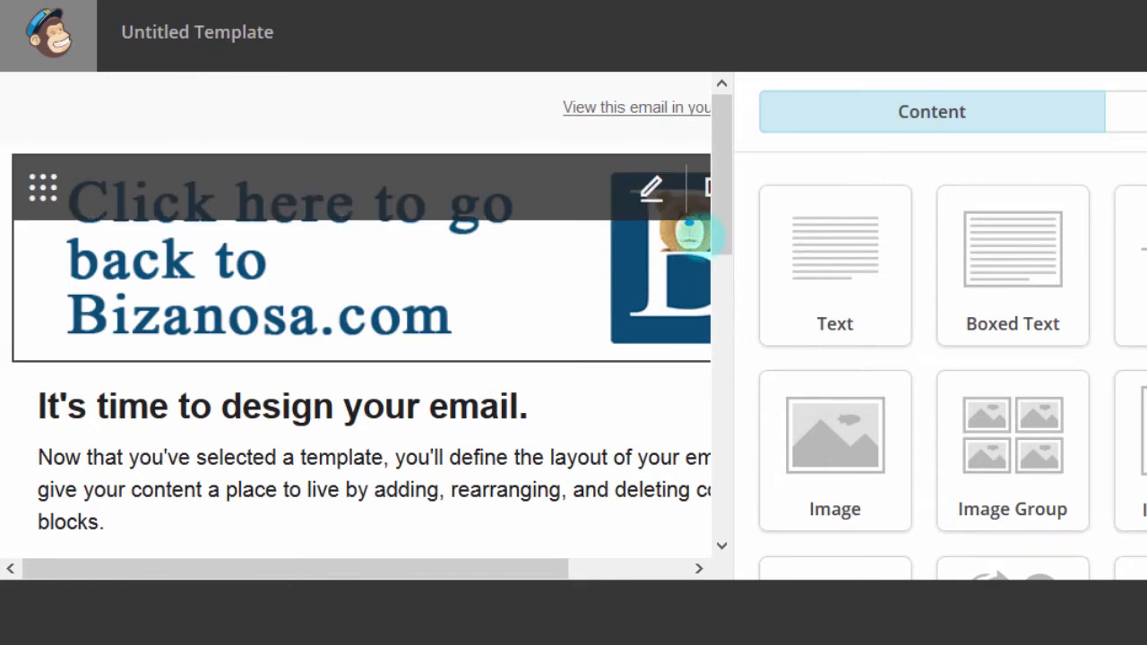
pyautogui.moveTo(724, 175); pyautogui.dragTo(678, 256)
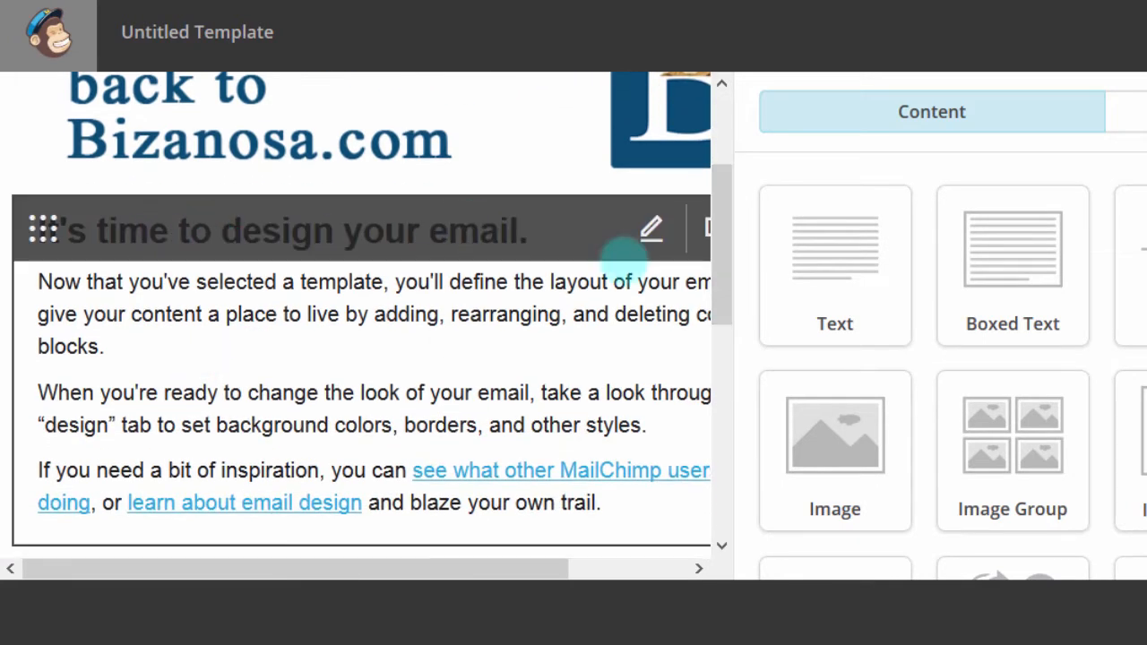
# Step: Replace the heading text with 'Welcome ALL' in the text block editor
pyautogui.click(654, 231)
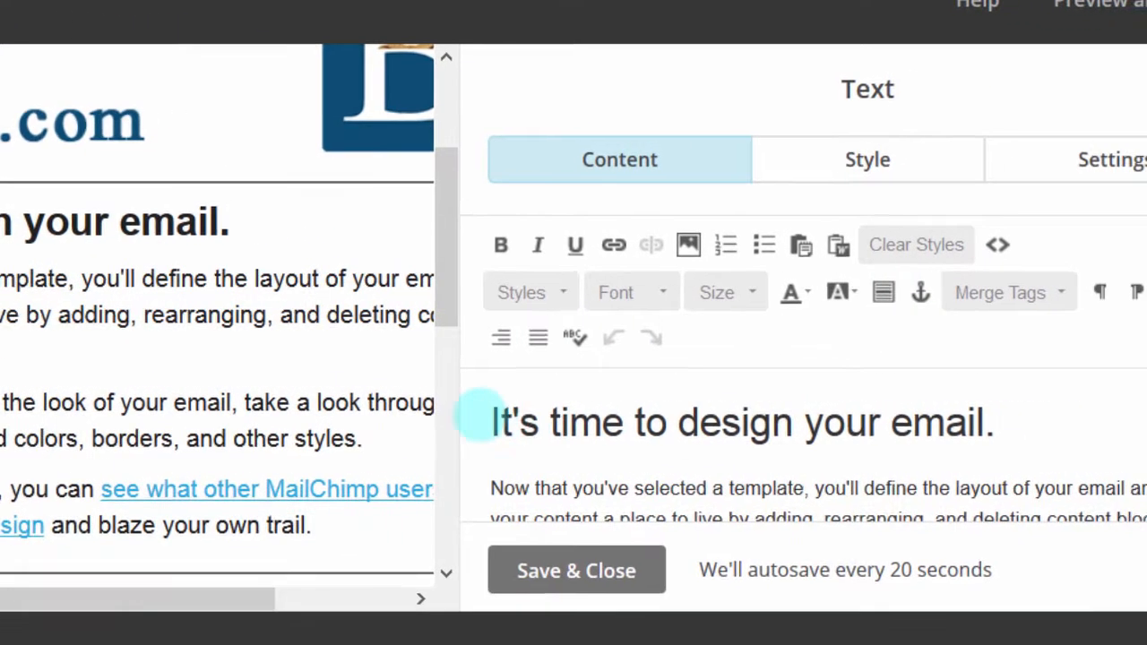
pyautogui.moveTo(550, 419); pyautogui.dragTo(1028, 422)
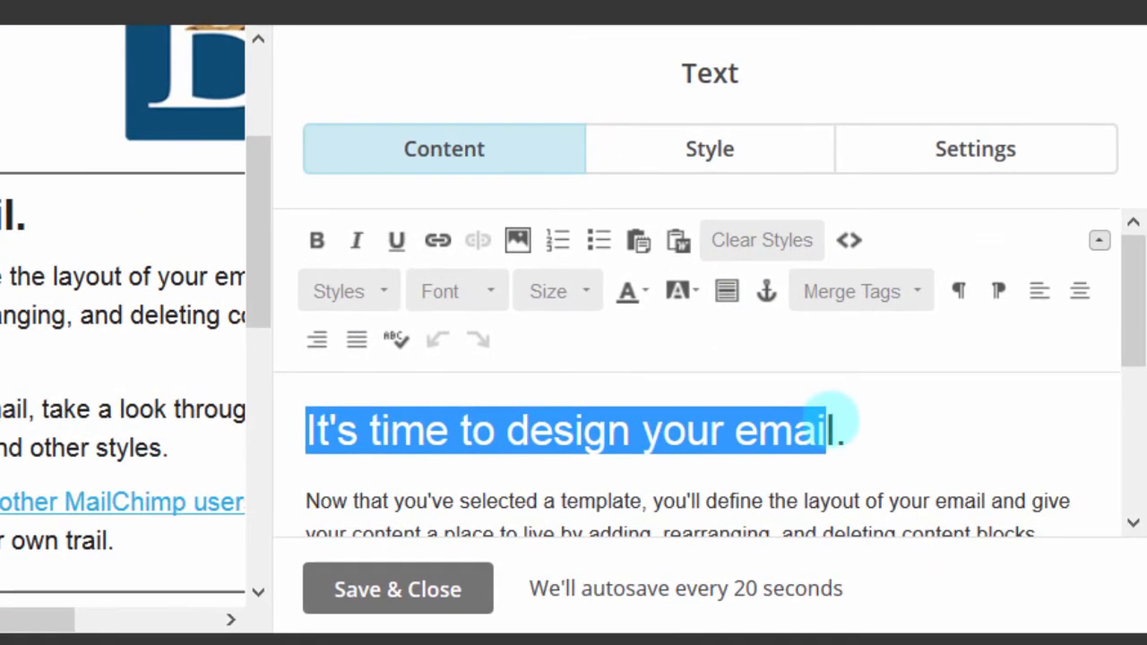
pyautogui.write('Welcome ALL.')
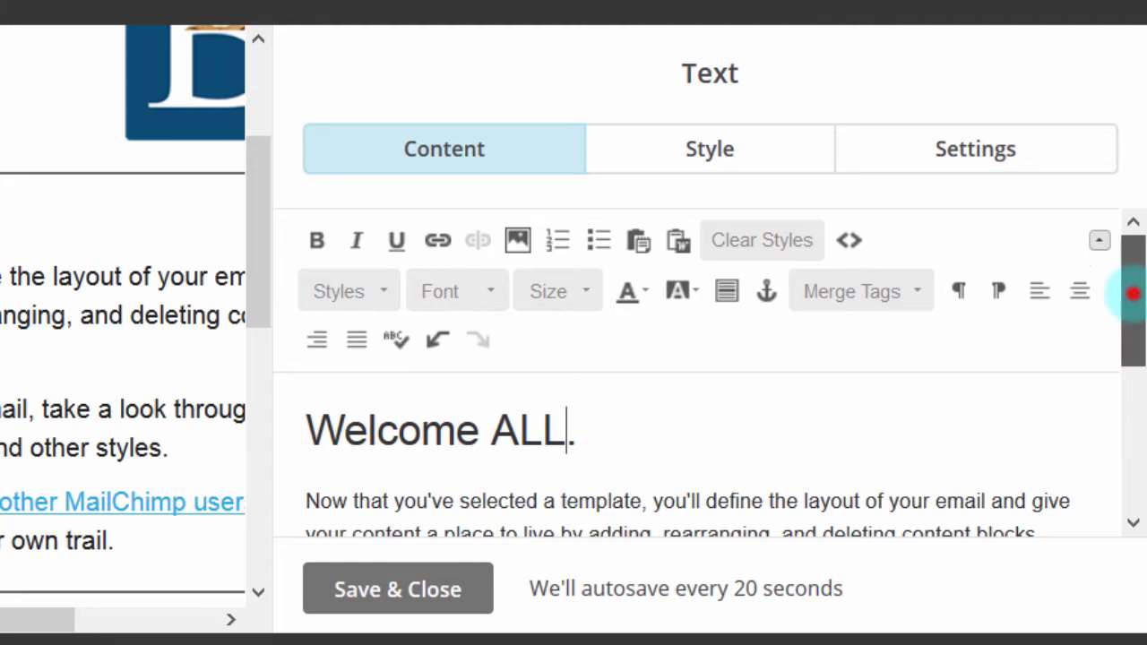
pyautogui.moveTo(1129, 290)
pyautogui.mouseDown()
pyautogui.moveTo(1129, 384)
pyautogui.moveTo(1127, 292)
pyautogui.mouseUp()
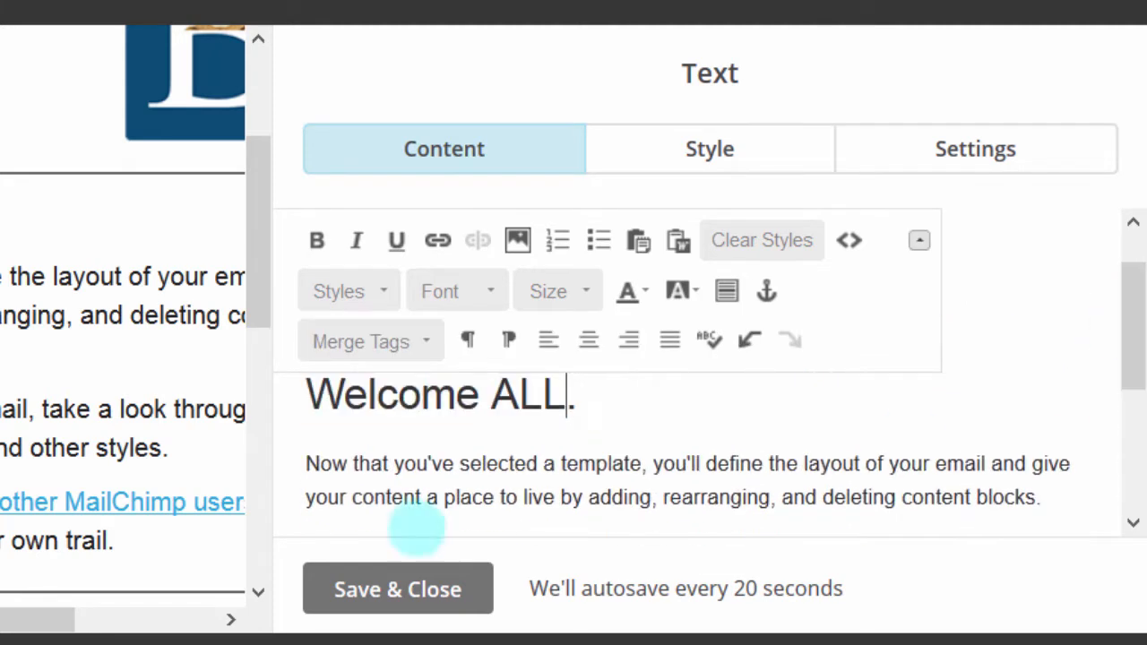
pyautogui.moveTo(302, 456); pyautogui.dragTo(871, 500)
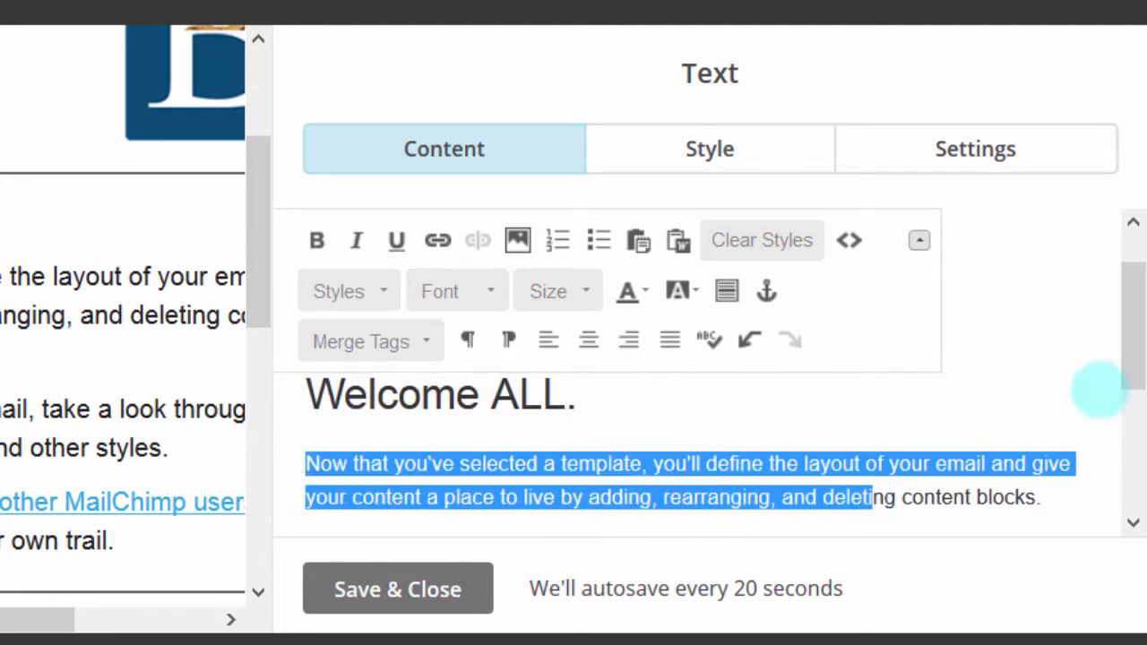
pyautogui.moveTo(1129, 304); pyautogui.dragTo(1131, 426)
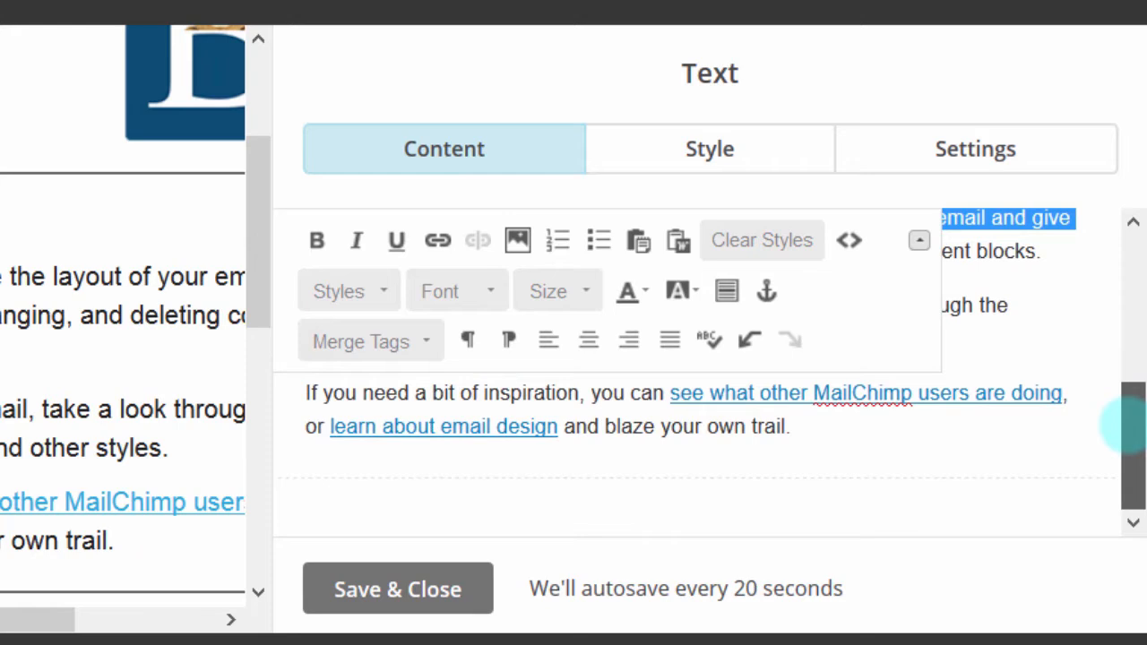
pyautogui.click(781, 397)
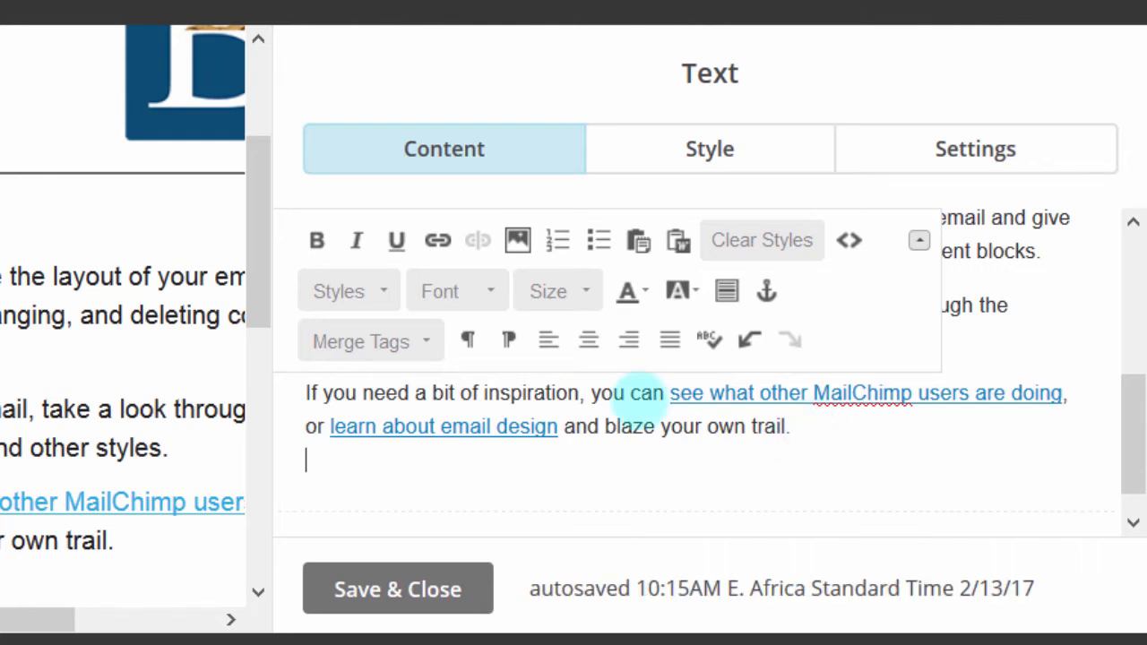
pyautogui.click(515, 240)
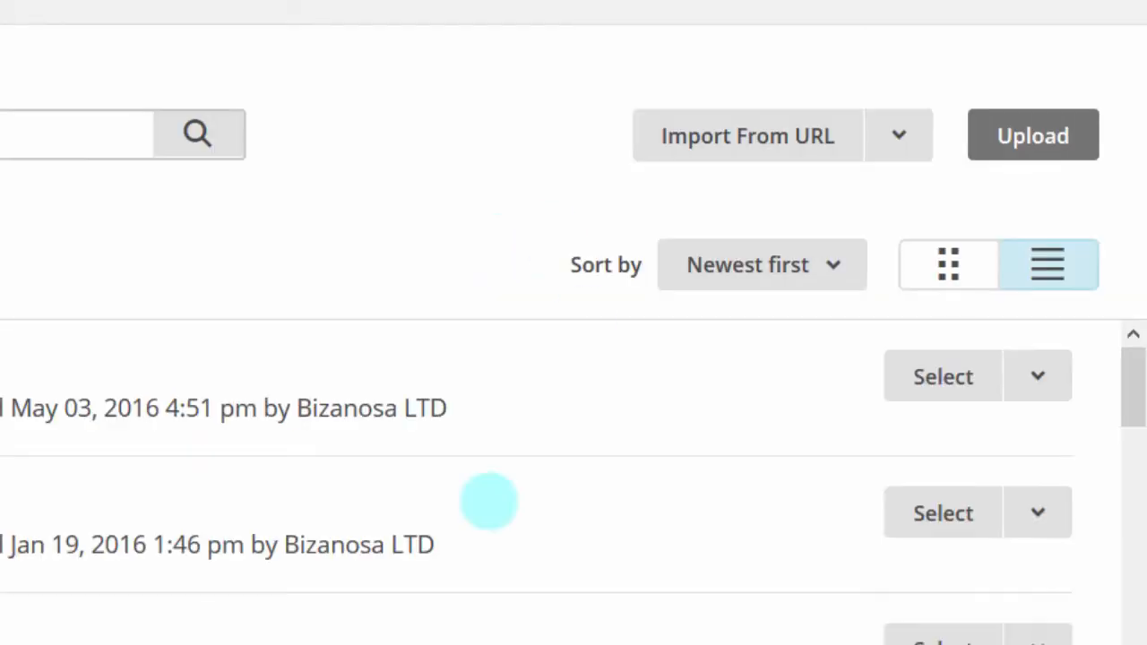
pyautogui.click(1035, 133)
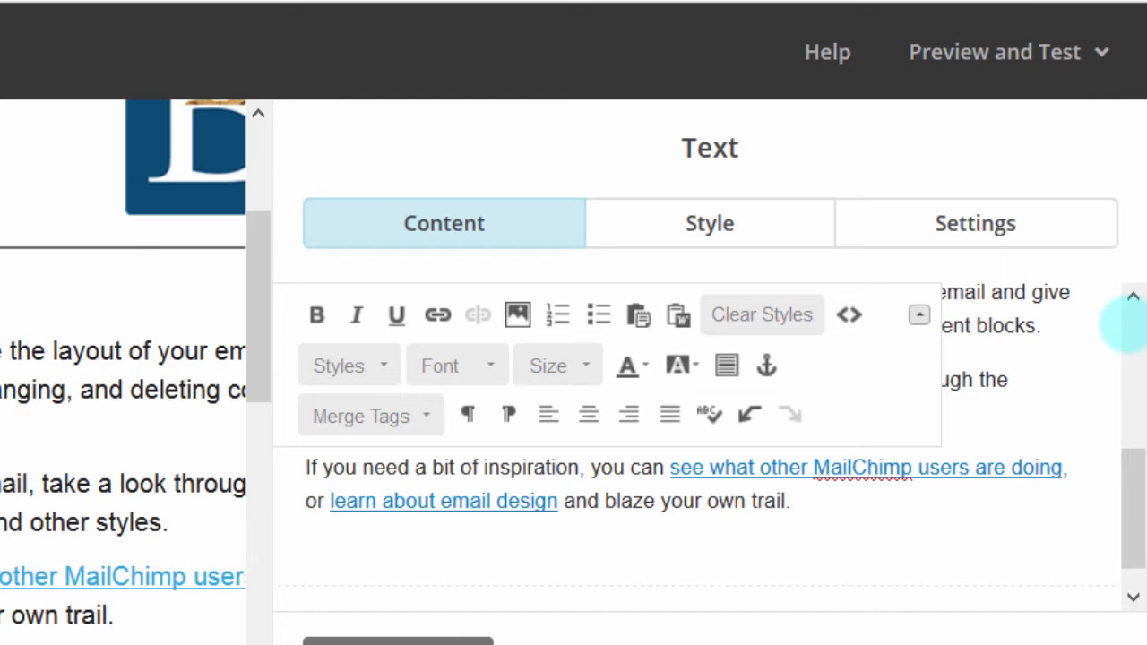
pyautogui.moveTo(1131, 474); pyautogui.dragTo(1130, 207)
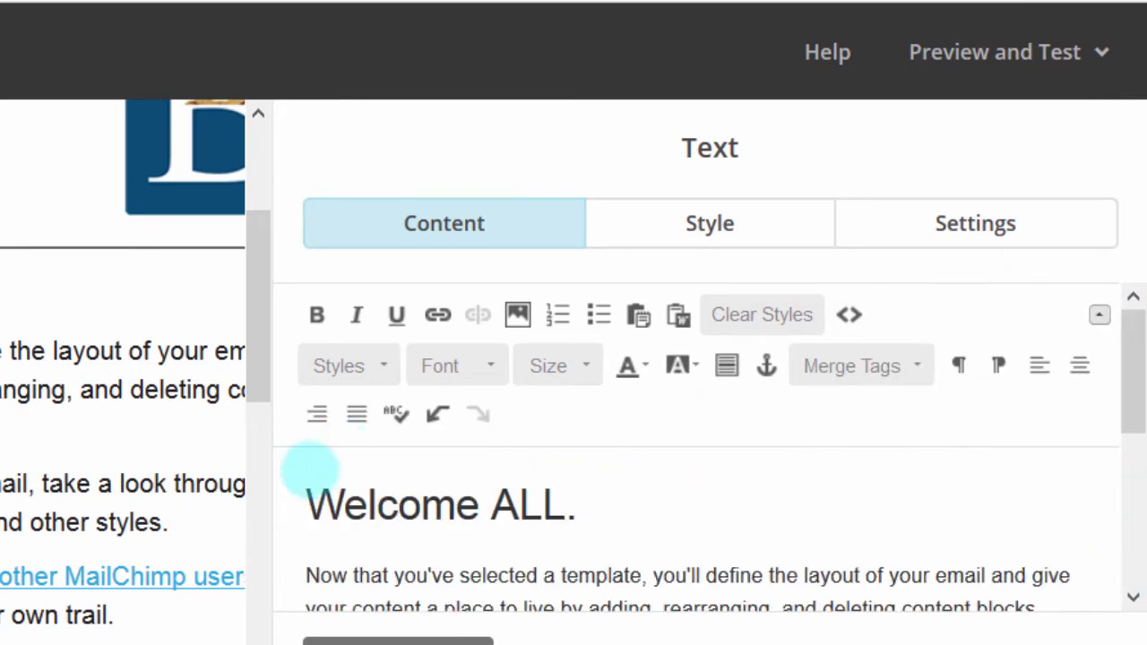
# Step: Add a blank line above the heading and replace 'ALL' with the Email Address merge tag
pyautogui.click(309, 469)
pyautogui.press('Return')
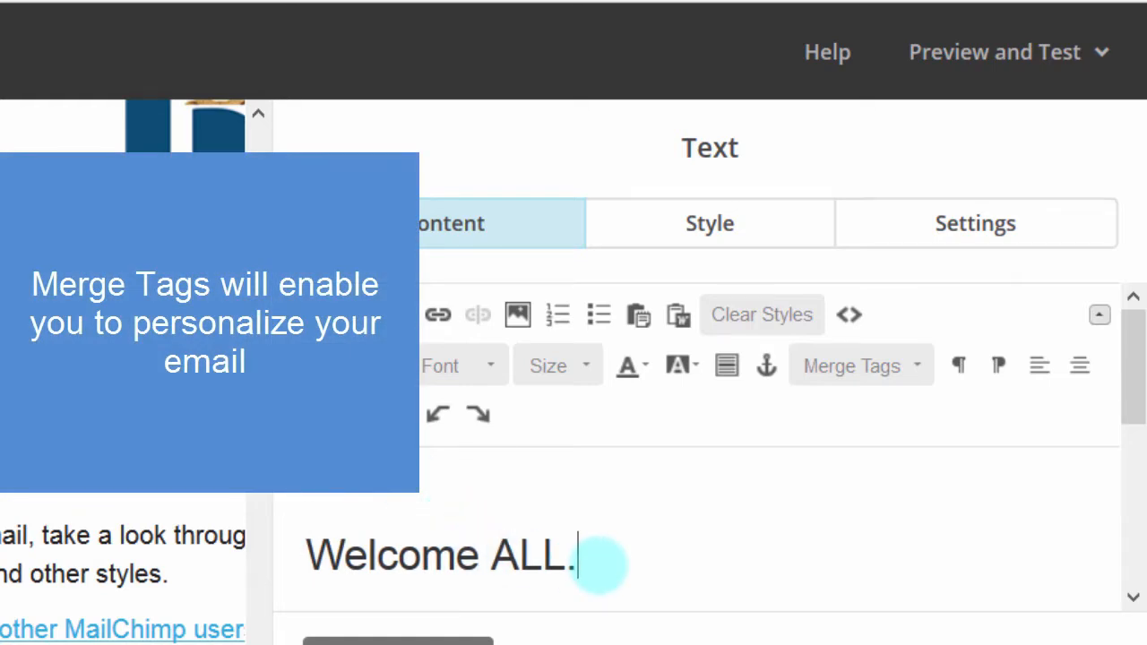
pyautogui.moveTo(491, 550); pyautogui.dragTo(559, 543)
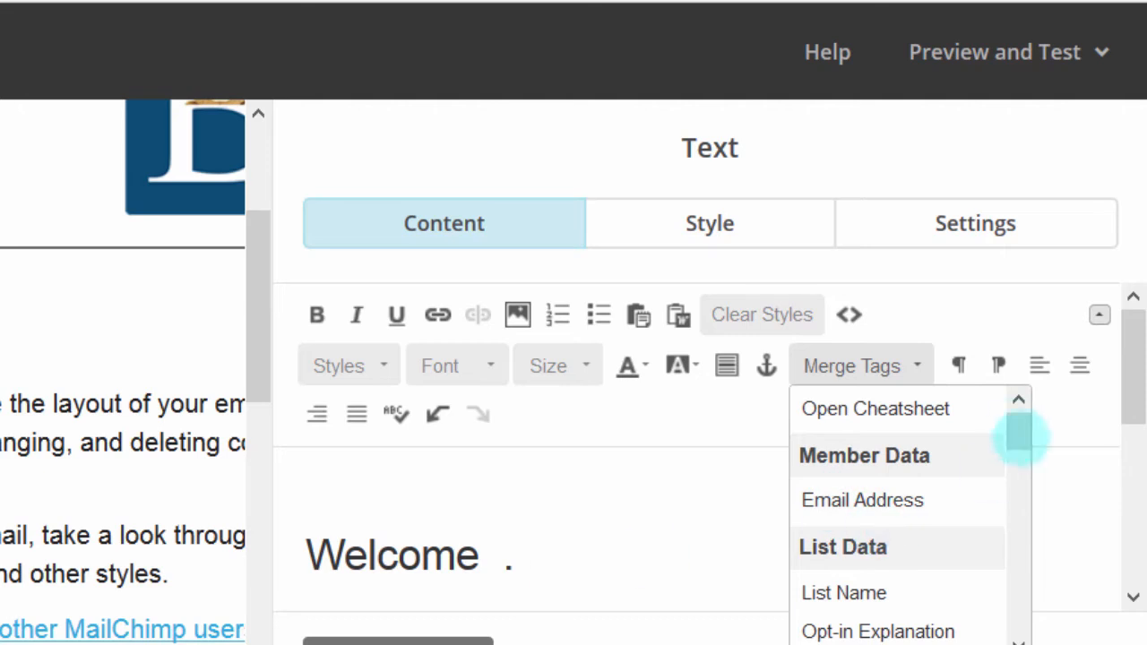
pyautogui.moveTo(1015, 429); pyautogui.dragTo(1019, 391)
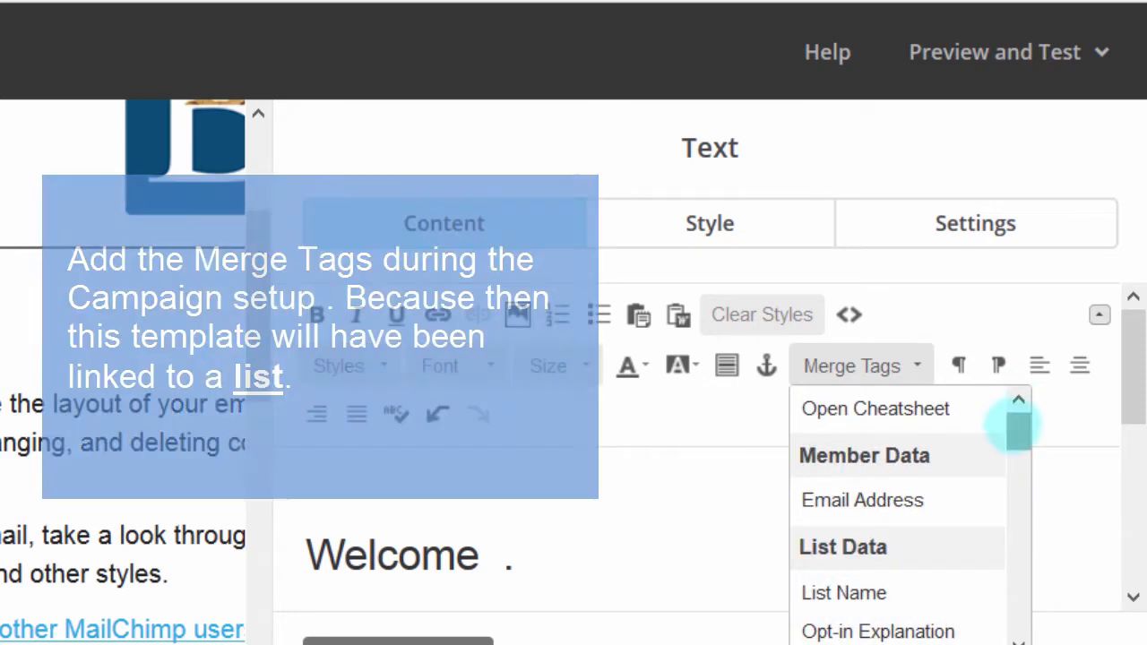
pyautogui.moveTo(1013, 423); pyautogui.dragTo(789, 508)
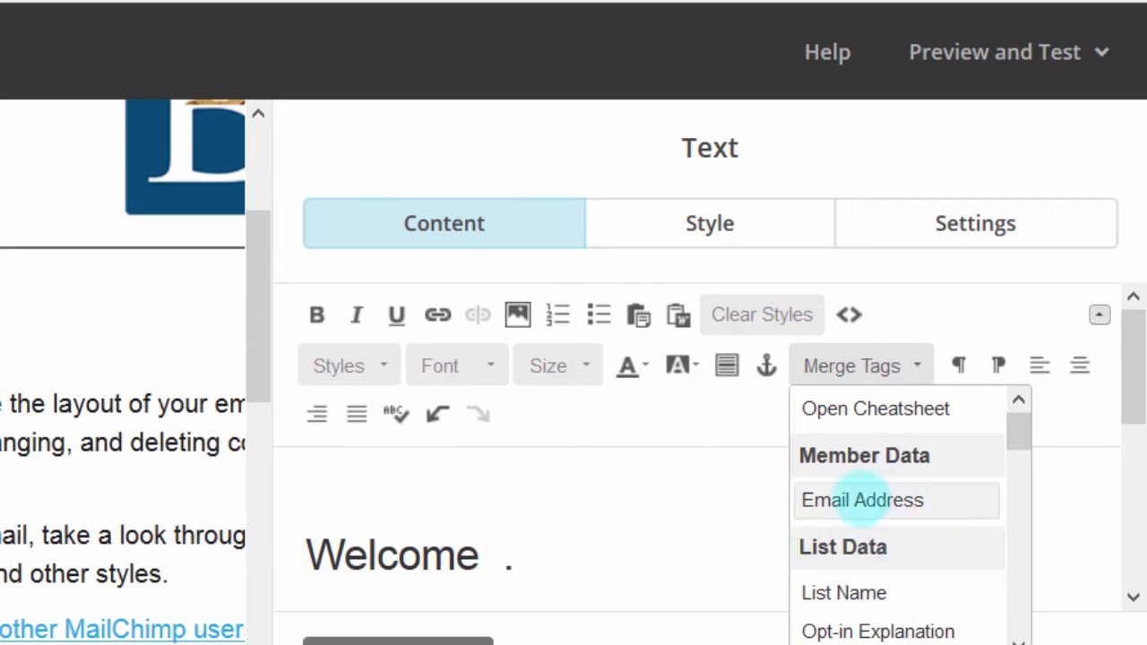
pyautogui.click(861, 500)
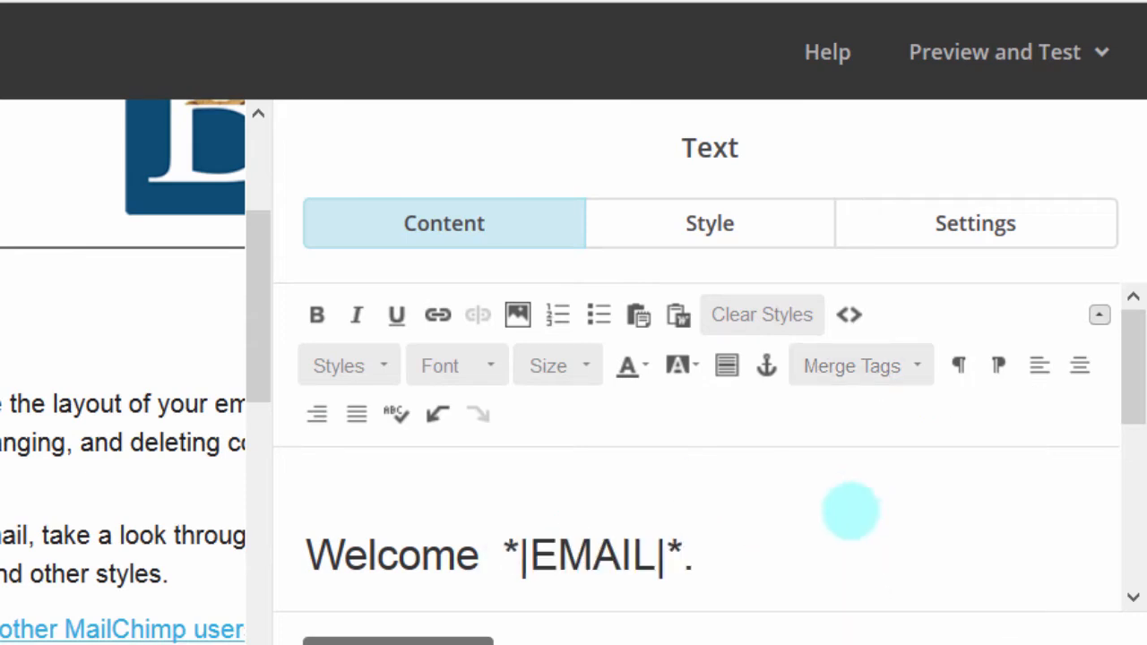
# Step: Review the inserted *|EMAIL|* merge tag in the heading, selecting and deselecting it
pyautogui.moveTo(506, 551); pyautogui.dragTo(686, 543)
pyautogui.click(755, 561)
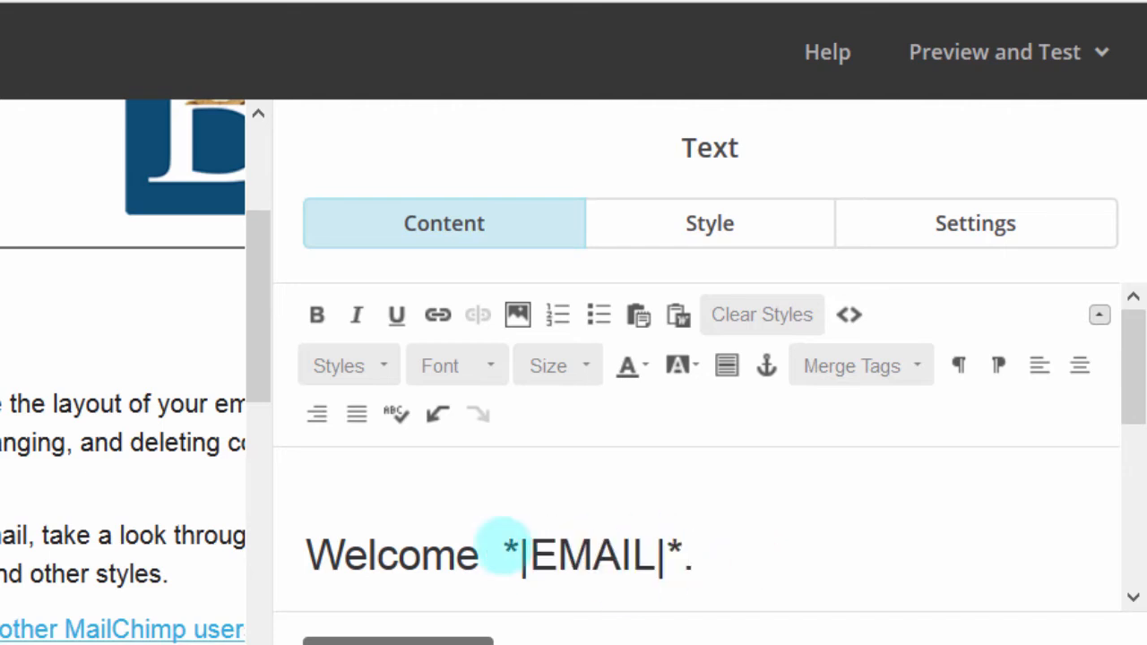
pyautogui.moveTo(505, 551); pyautogui.dragTo(681, 542)
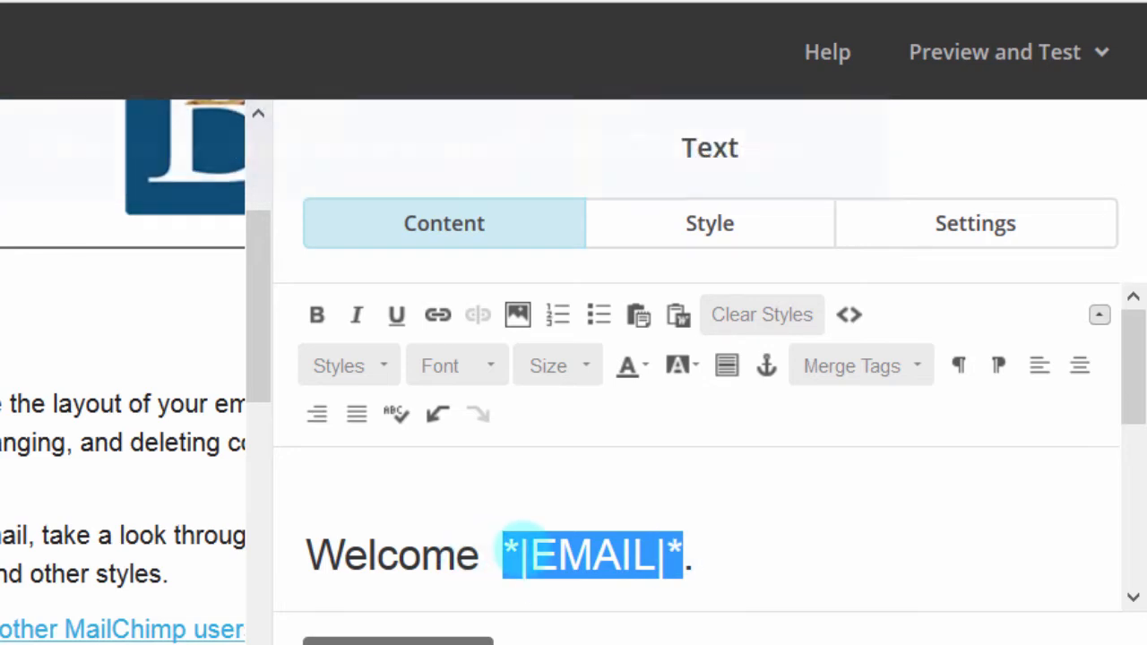
pyautogui.click(504, 554)
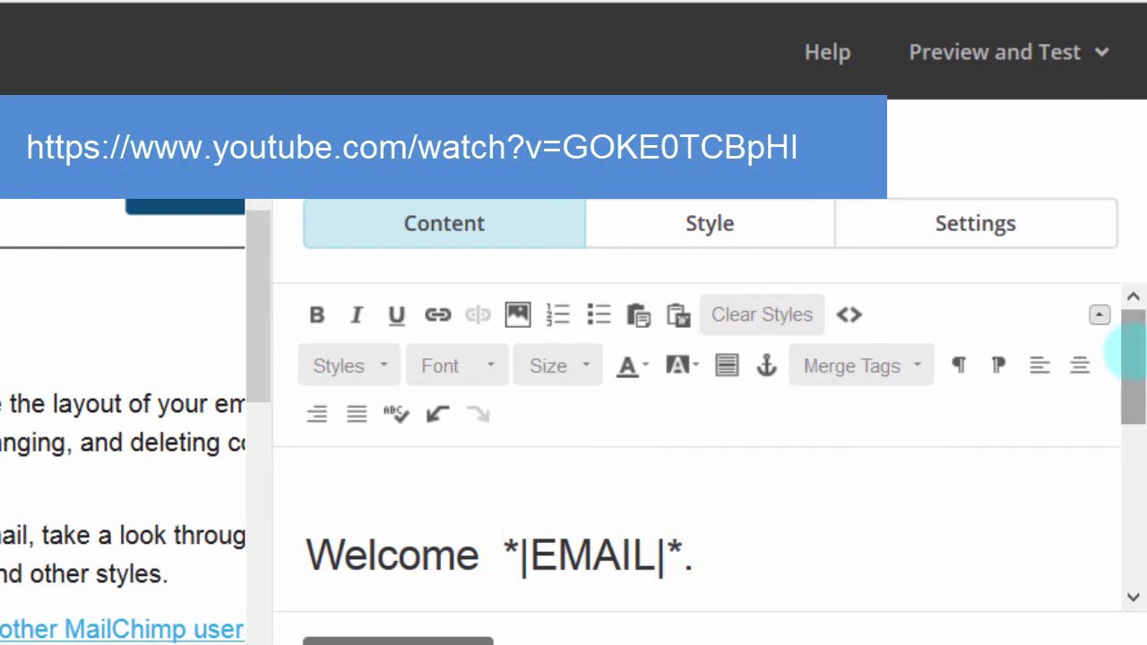
pyautogui.moveTo(1132, 351); pyautogui.dragTo(1128, 381)
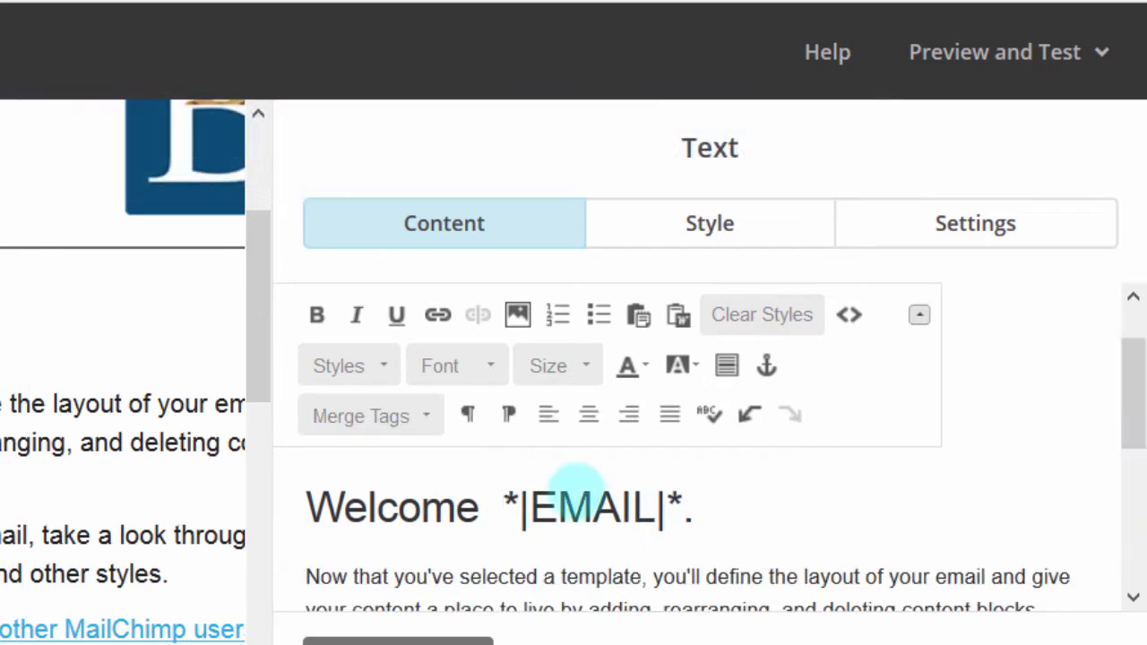
pyautogui.moveTo(500, 505); pyautogui.dragTo(695, 509)
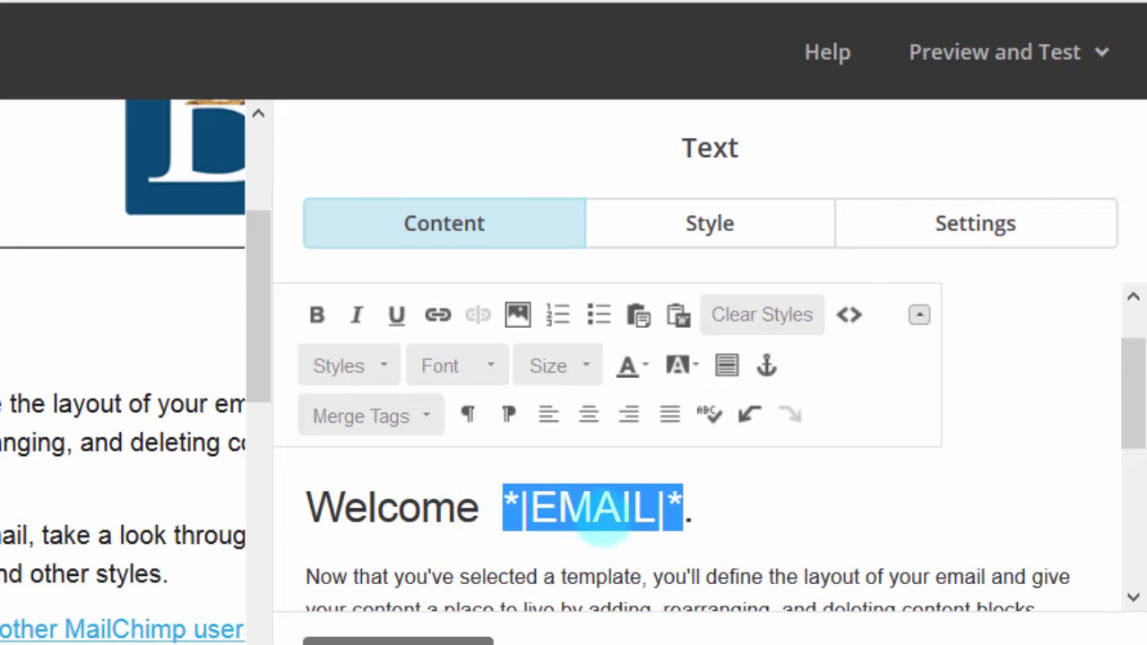
pyautogui.moveTo(676, 504); pyautogui.dragTo(514, 502)
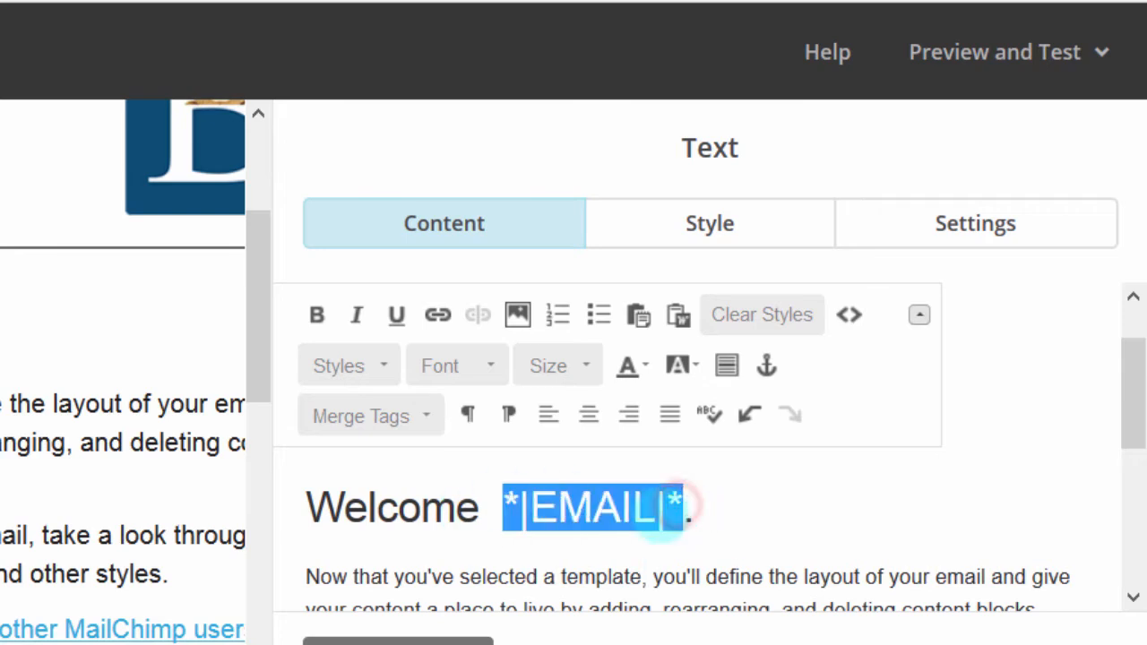
pyautogui.click(852, 554)
pyautogui.moveTo(1132, 354); pyautogui.dragTo(1120, 546)
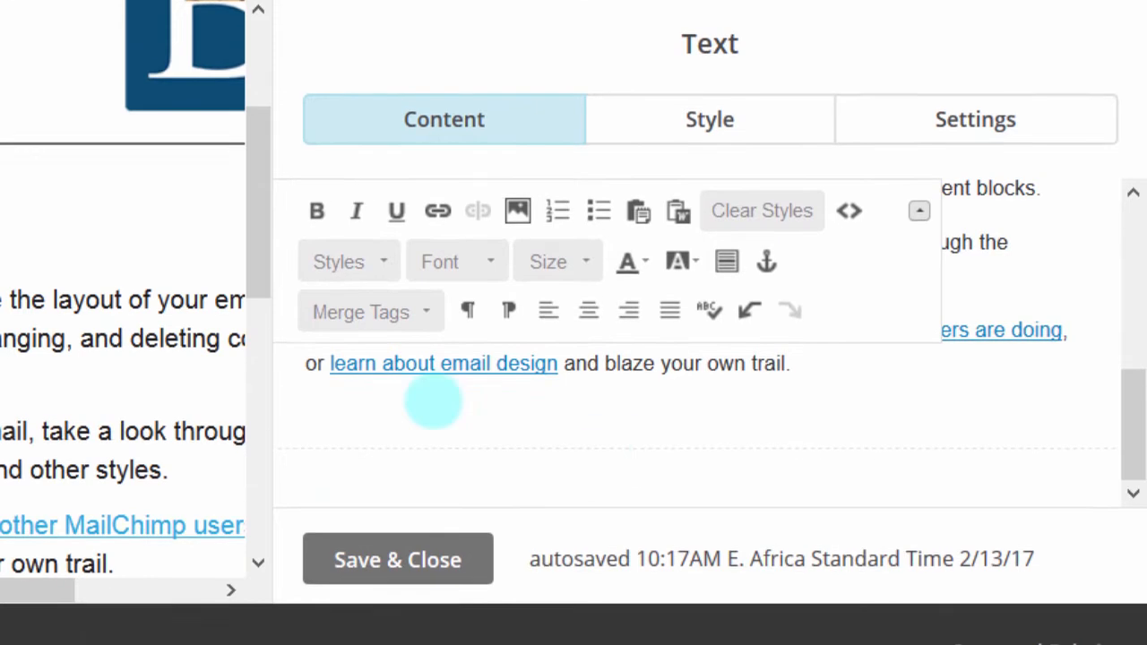
# Step: Save the heading text and add a Divider block below the body text
pyautogui.click(379, 560)
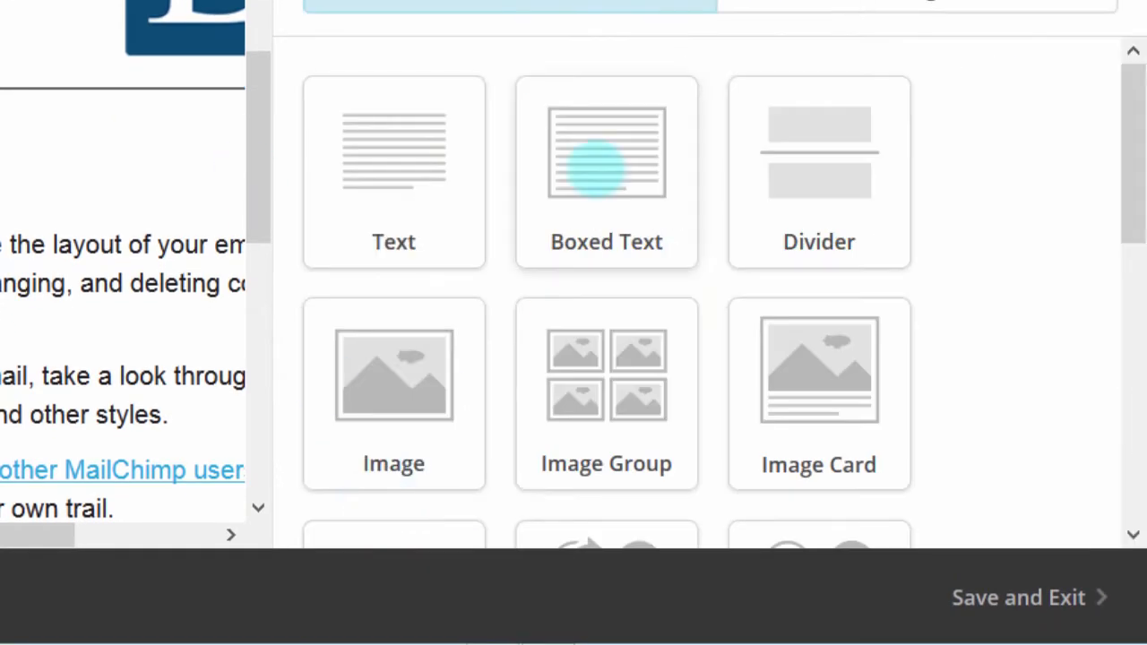
pyautogui.moveTo(1126, 124)
pyautogui.mouseDown()
pyautogui.moveTo(1126, 186)
pyautogui.moveTo(1126, 117)
pyautogui.mouseUp()
pyautogui.moveTo(832, 173); pyautogui.dragTo(800, 179)
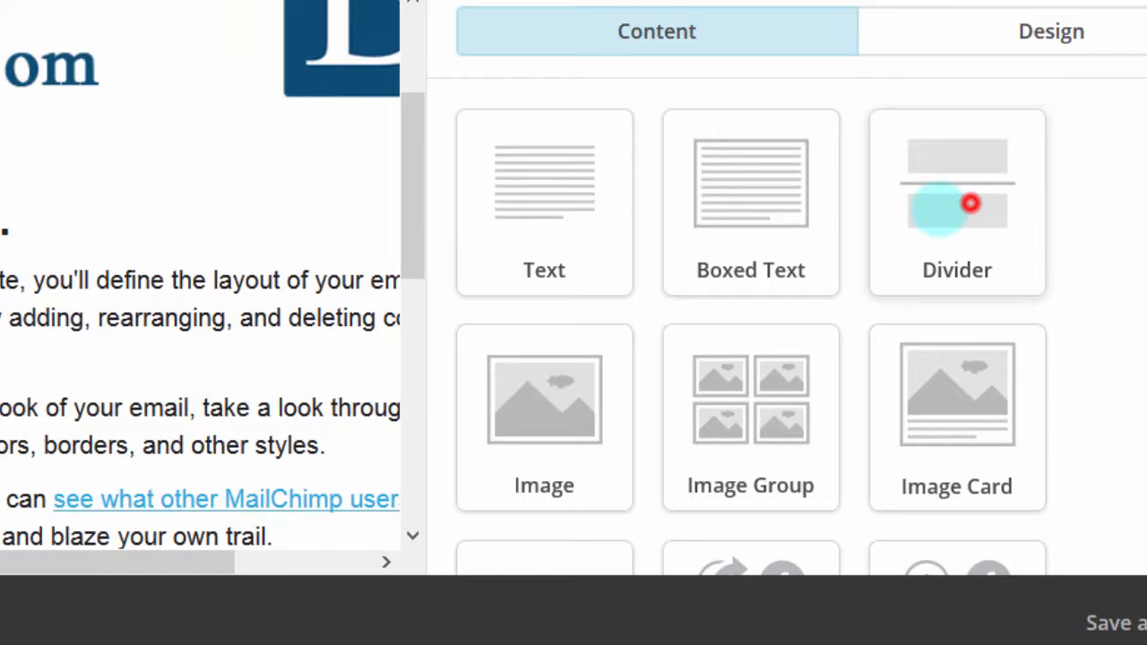
pyautogui.moveTo(970, 204); pyautogui.dragTo(0, 422)
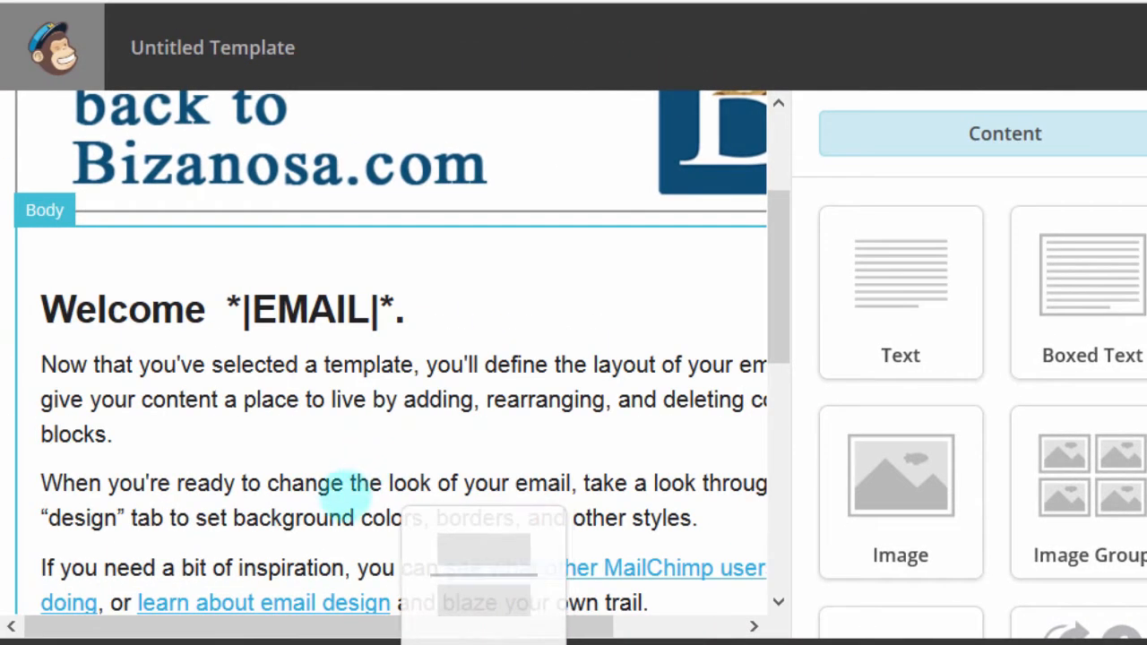
pyautogui.moveTo(340, 493); pyautogui.dragTo(333, 529)
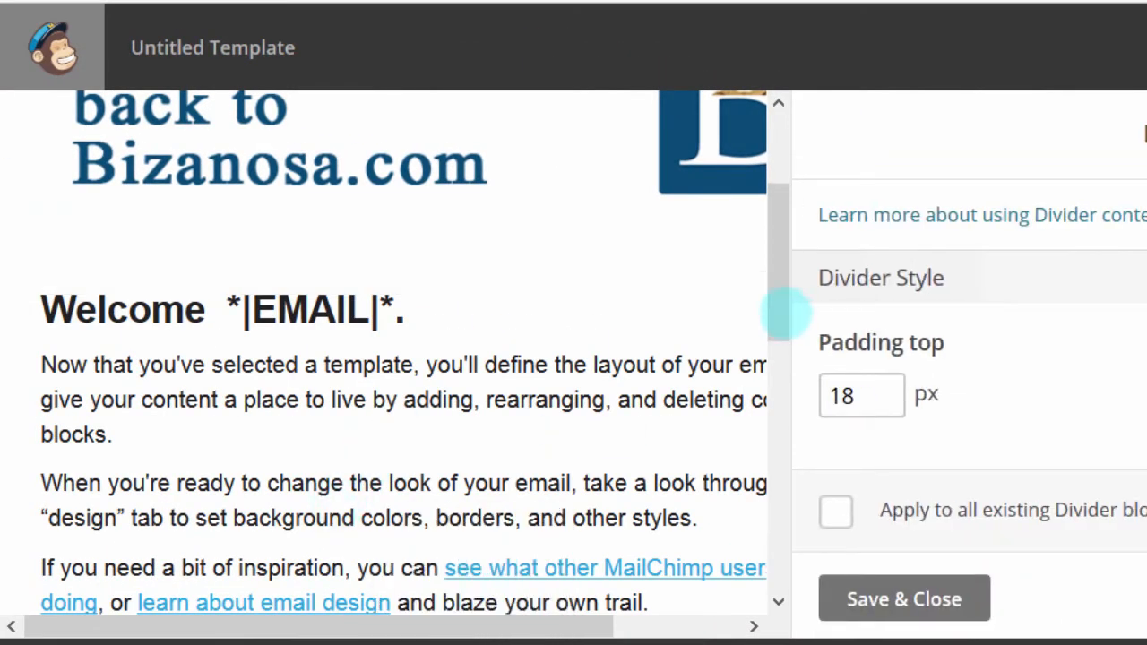
pyautogui.moveTo(776, 263); pyautogui.dragTo(758, 392)
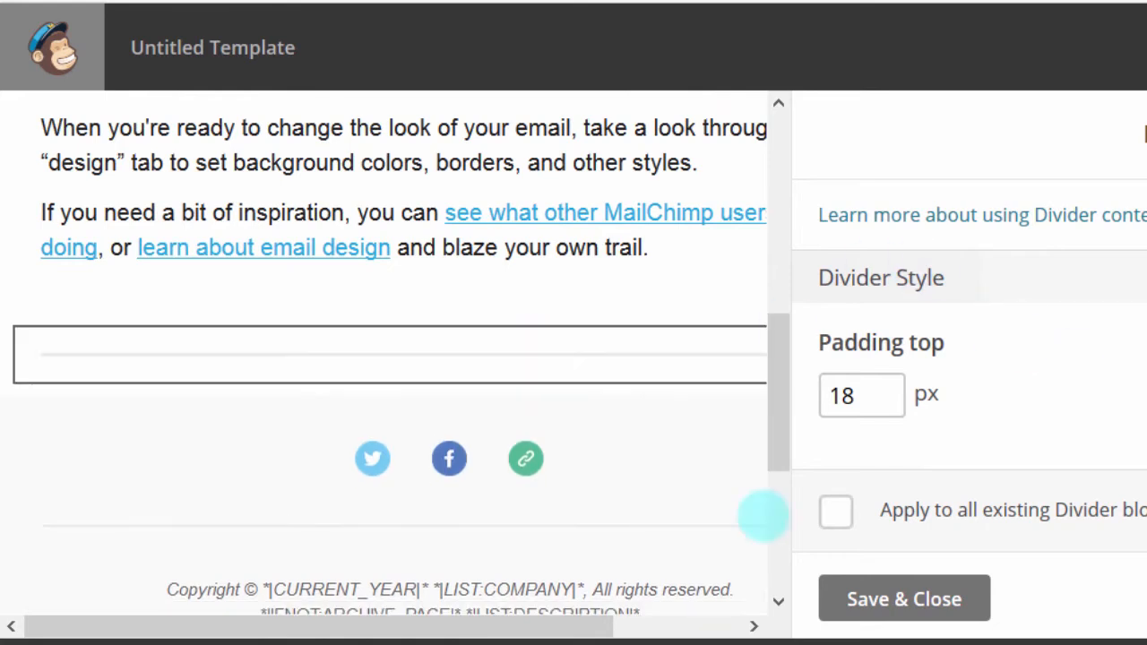
pyautogui.click(904, 599)
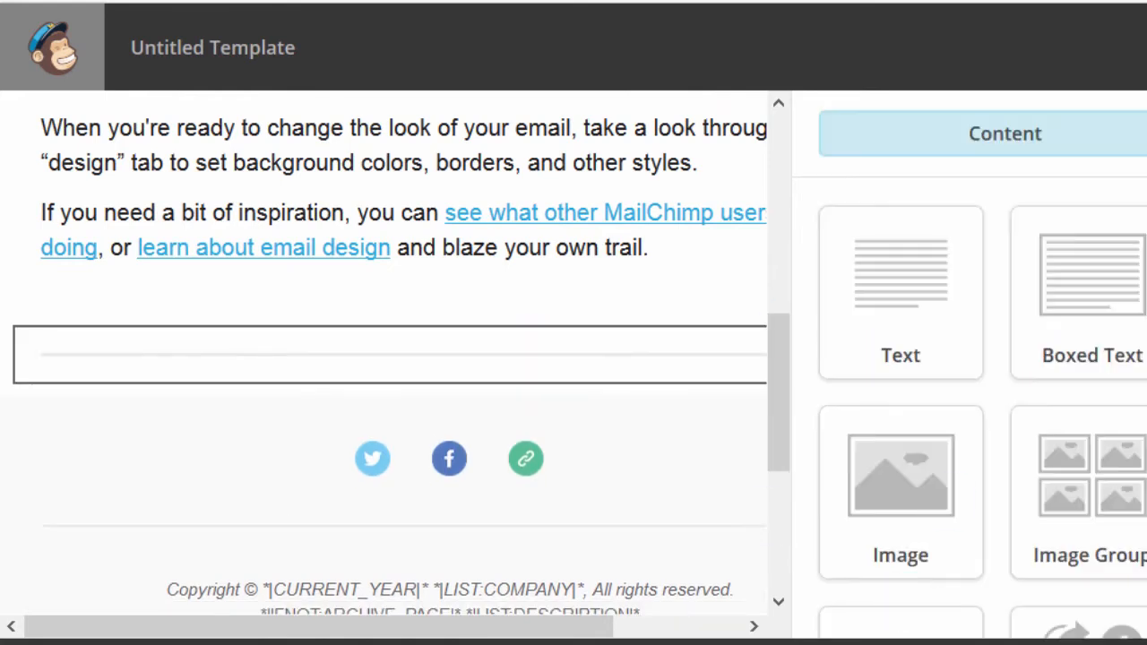
# Step: Try dragging an Image Group block into the email body
pyautogui.scroll(-5, 900, 575)
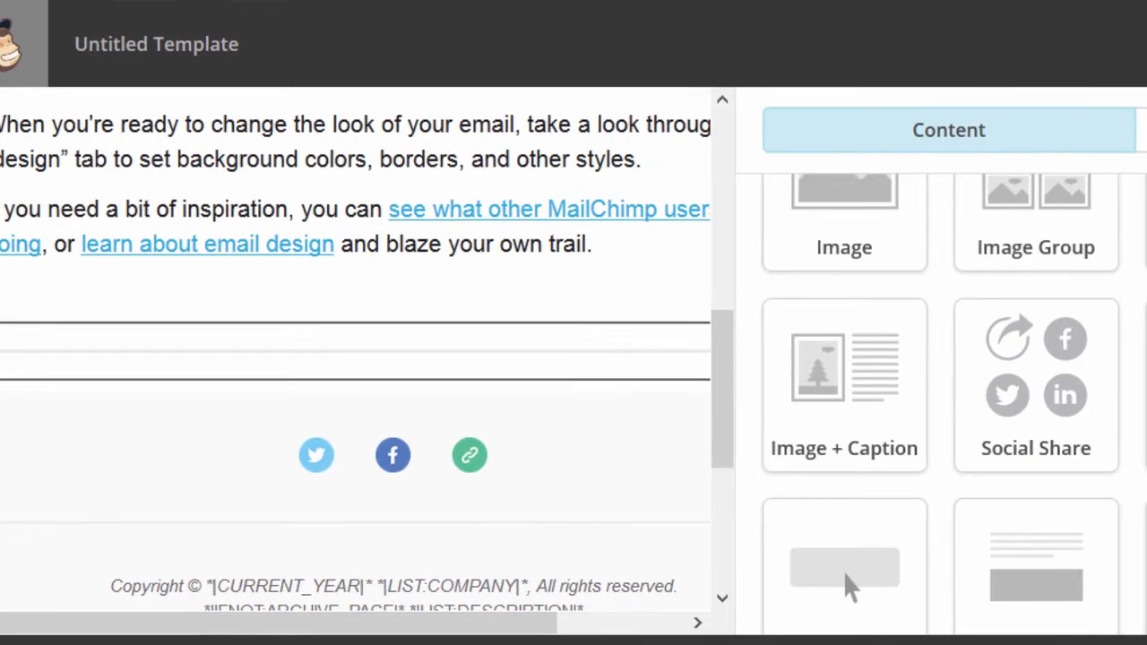
pyautogui.scroll(2, 850, 585)
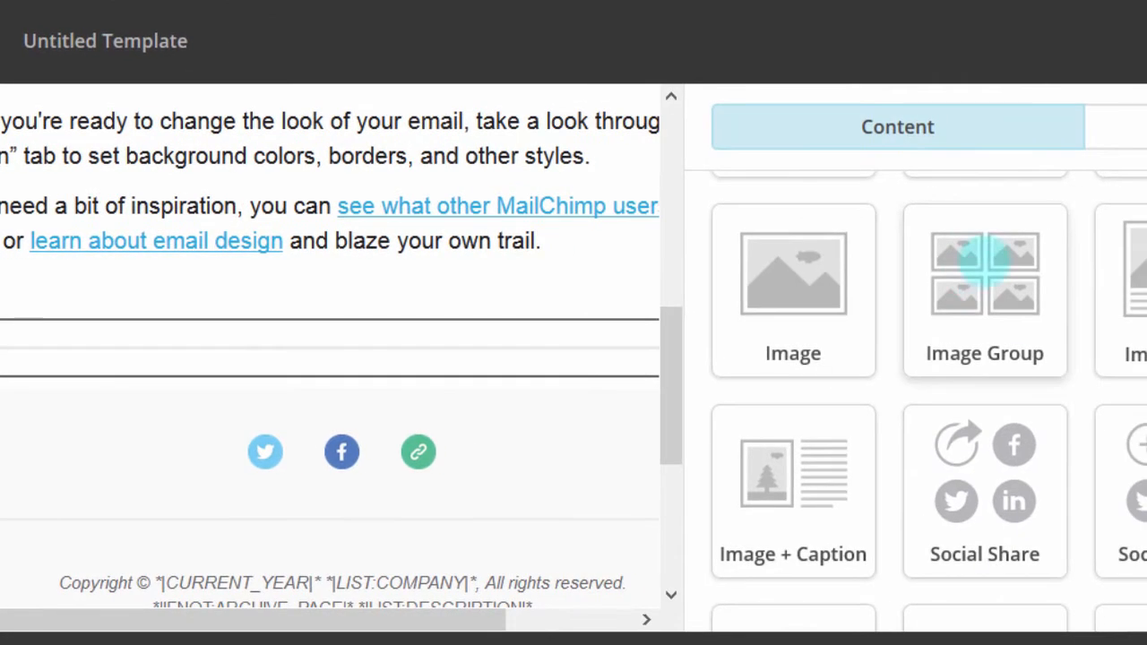
pyautogui.moveTo(985, 261); pyautogui.dragTo(302, 461)
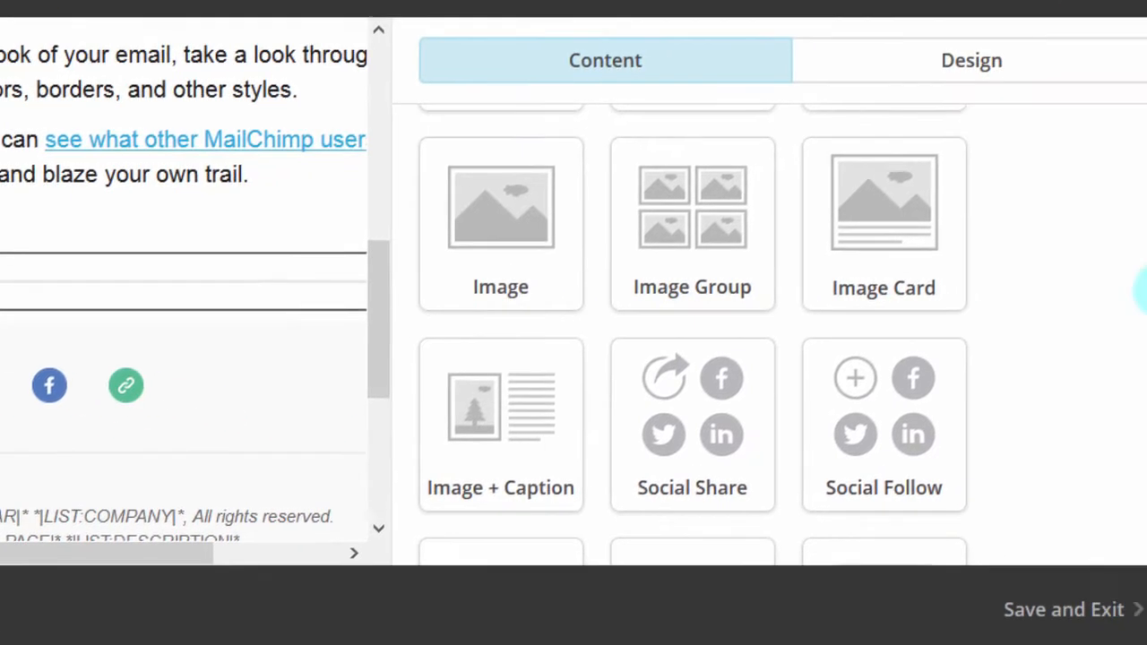
pyautogui.moveTo(1126, 245); pyautogui.dragTo(1123, 386)
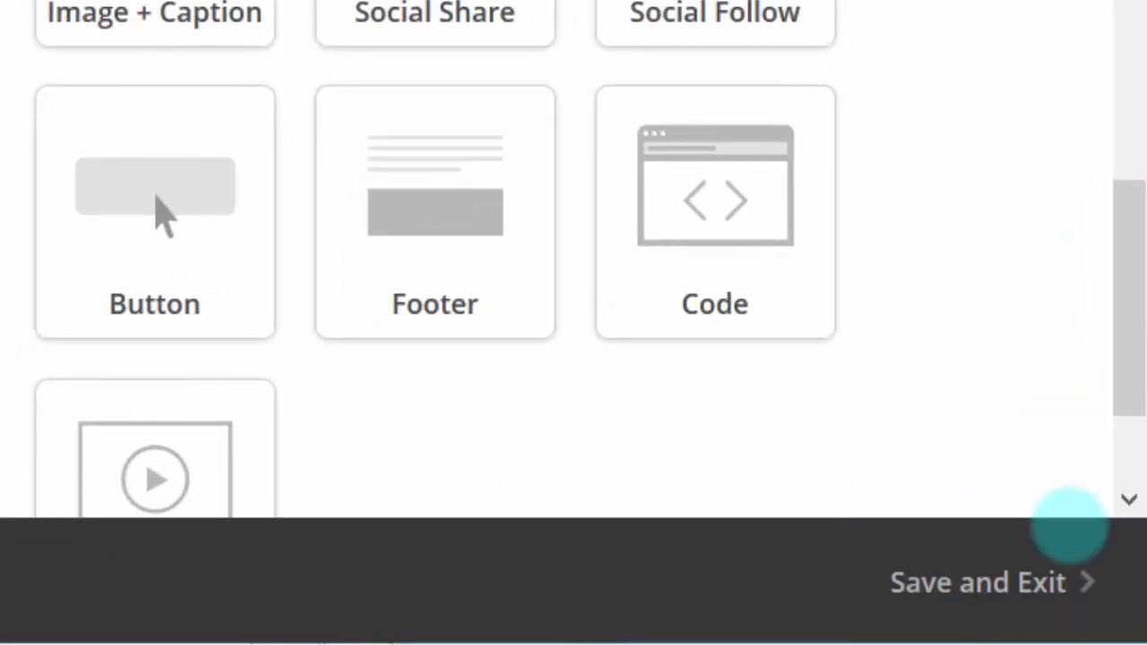
# Step: Save the design as 'NewList Template' and exit the editor
pyautogui.click(963, 582)
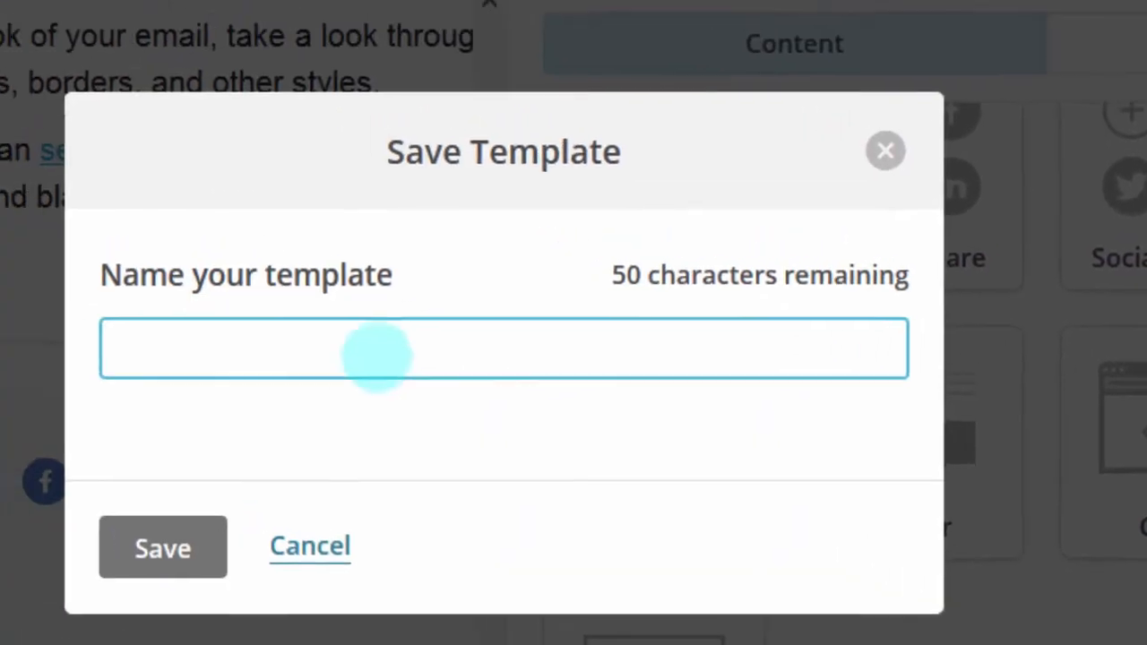
pyautogui.click(364, 380)
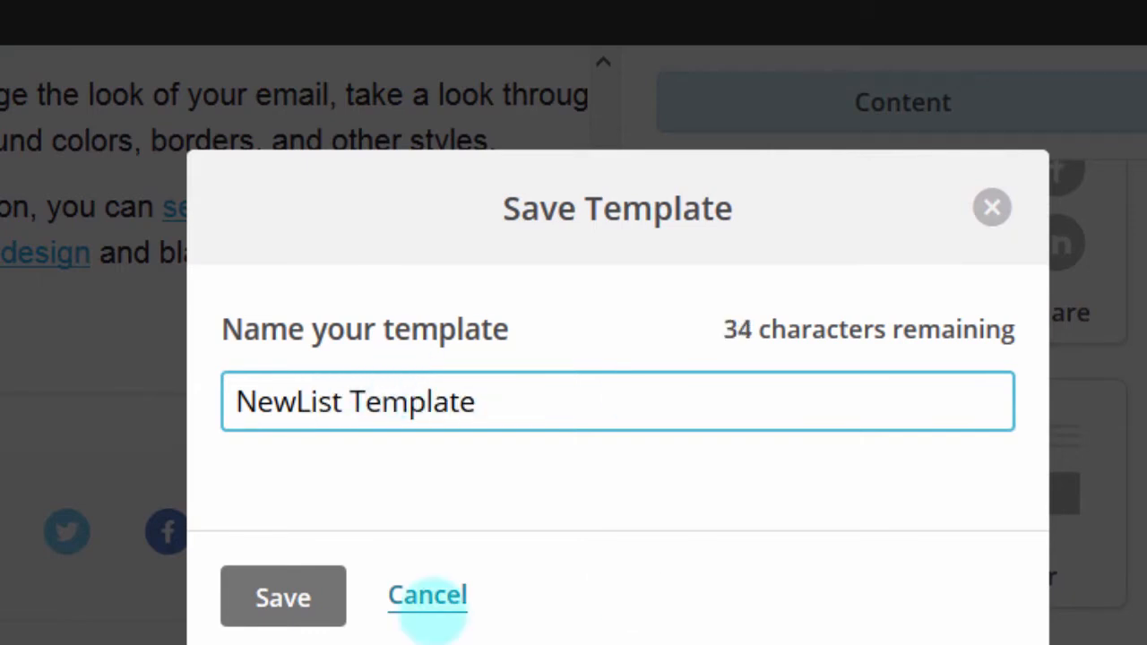
pyautogui.click(269, 591)
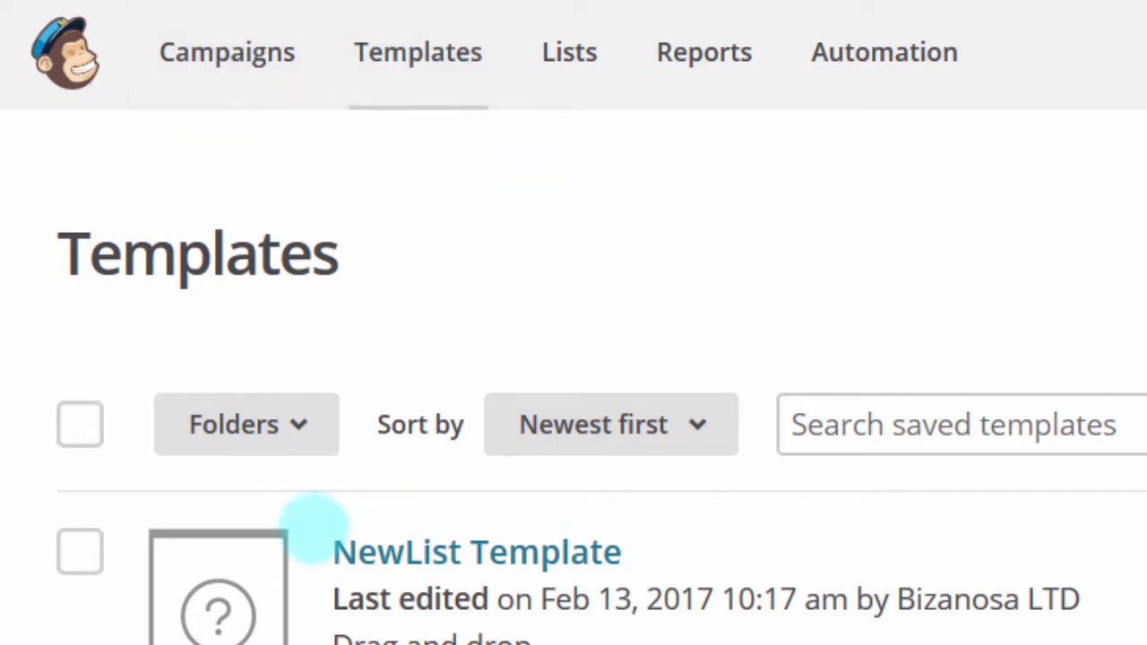
# Step: Highlight the NewList Template name to point it out, then clear the highlight
pyautogui.moveTo(313, 530); pyautogui.dragTo(739, 545)
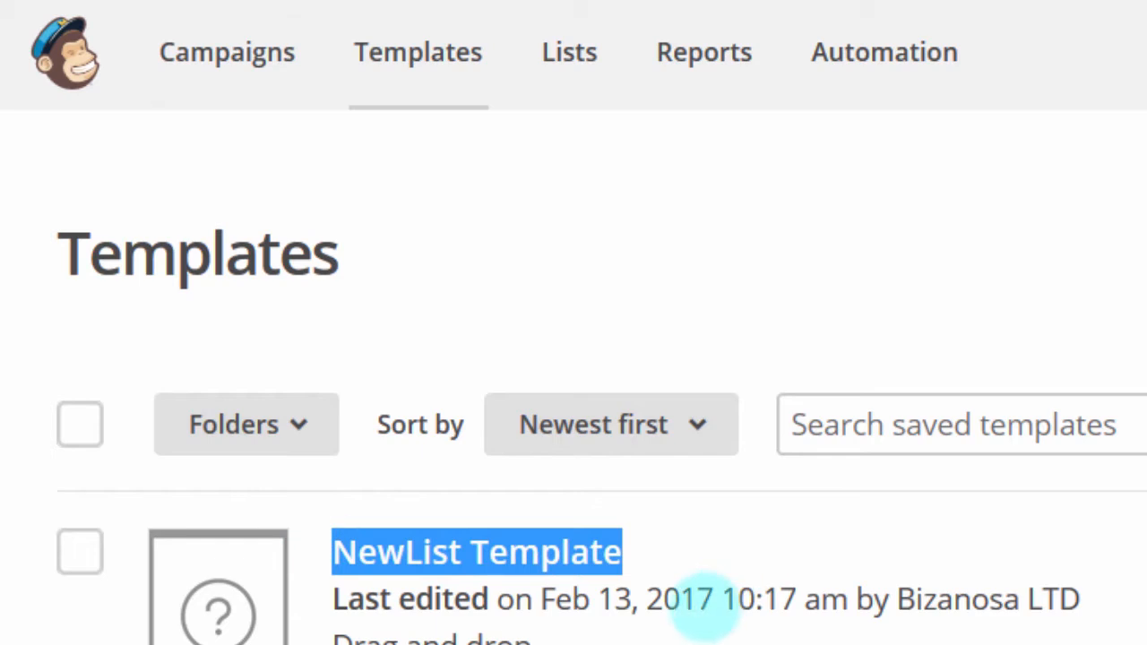
pyautogui.click(700, 606)
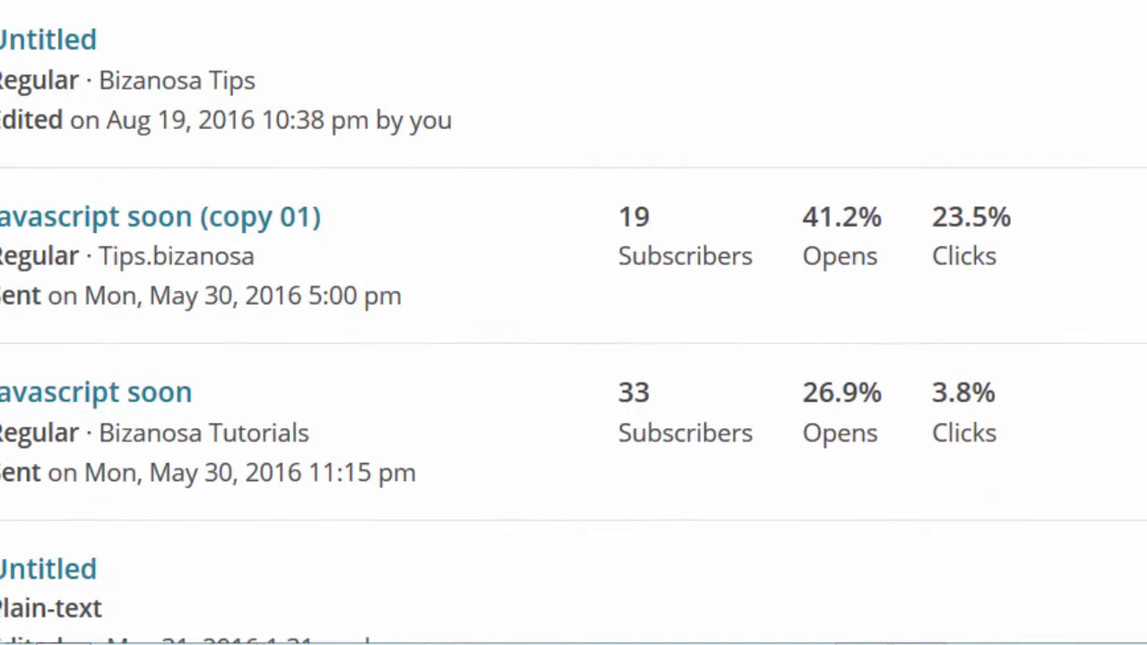
# Step: Check a sent campaign's View Report options, then start a new campaign with Create Campaign
pyautogui.click(1096, 139)
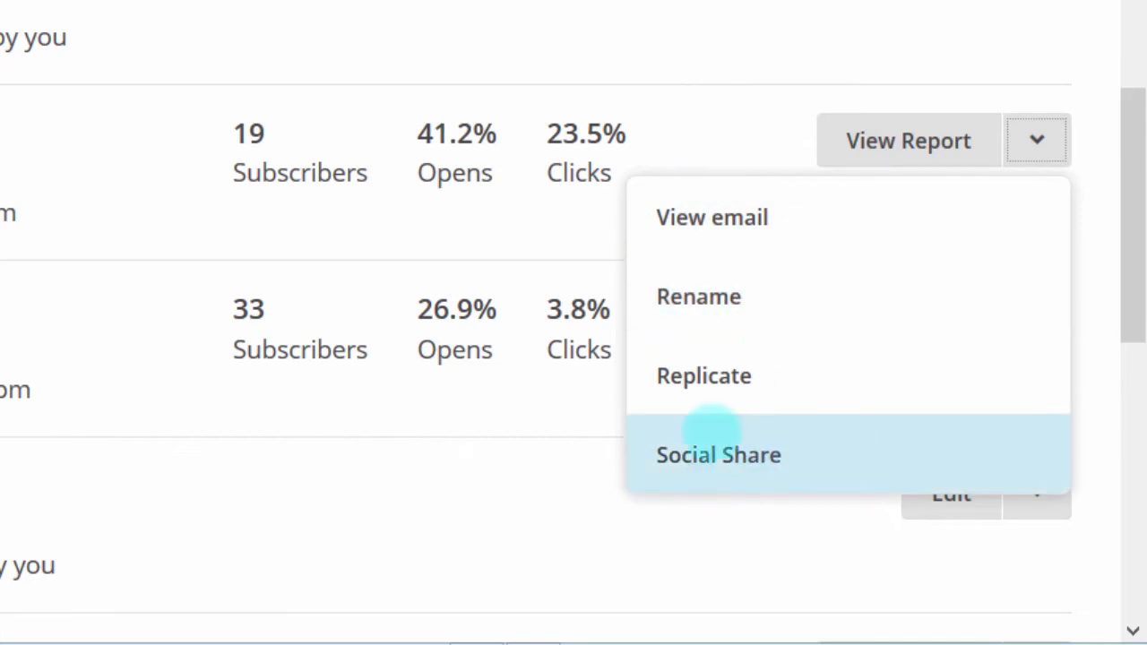
pyautogui.click(734, 27)
pyautogui.moveTo(1131, 166); pyautogui.dragTo(1131, 5)
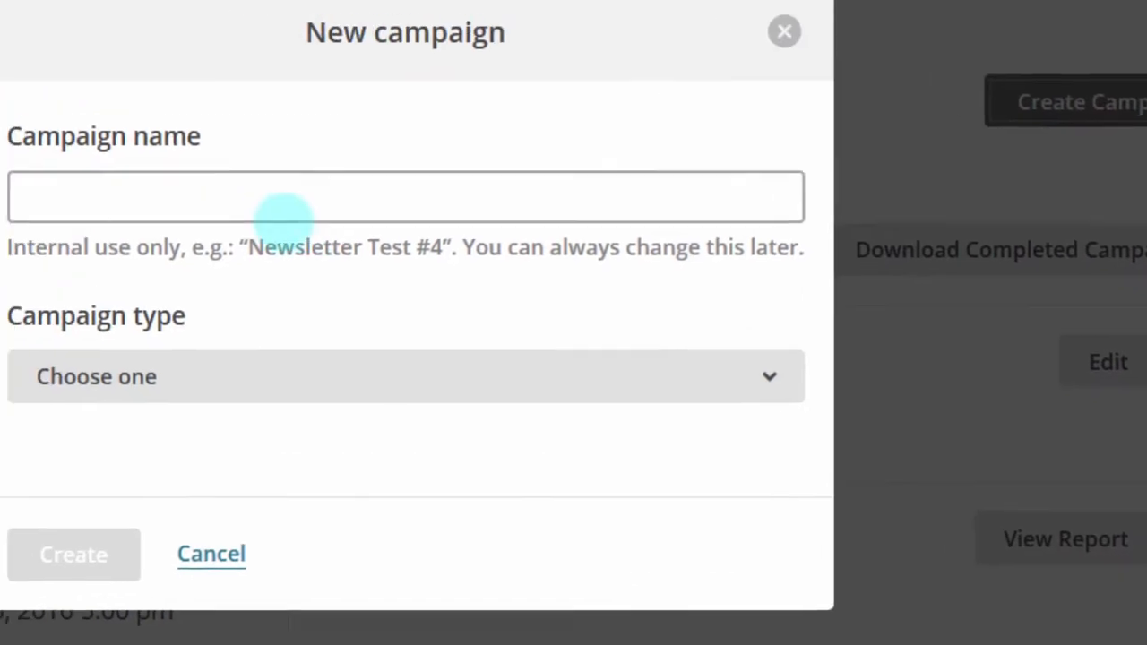
pyautogui.click(38, 141)
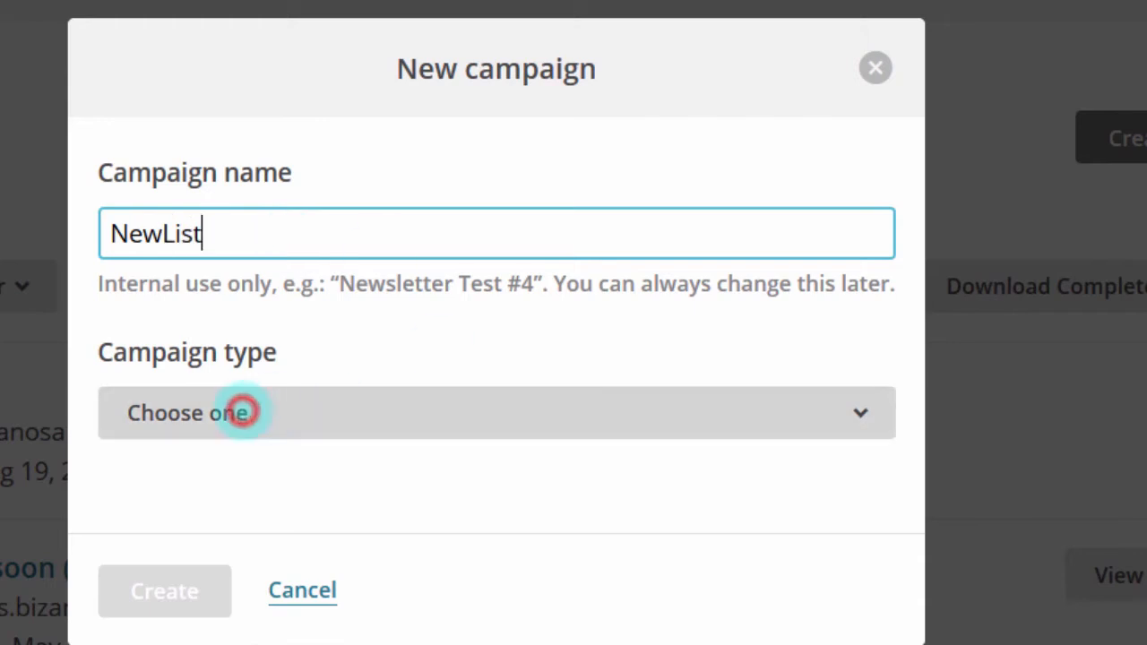
# Step: Create the NewList campaign with Regular as its campaign type
pyautogui.click(241, 411)
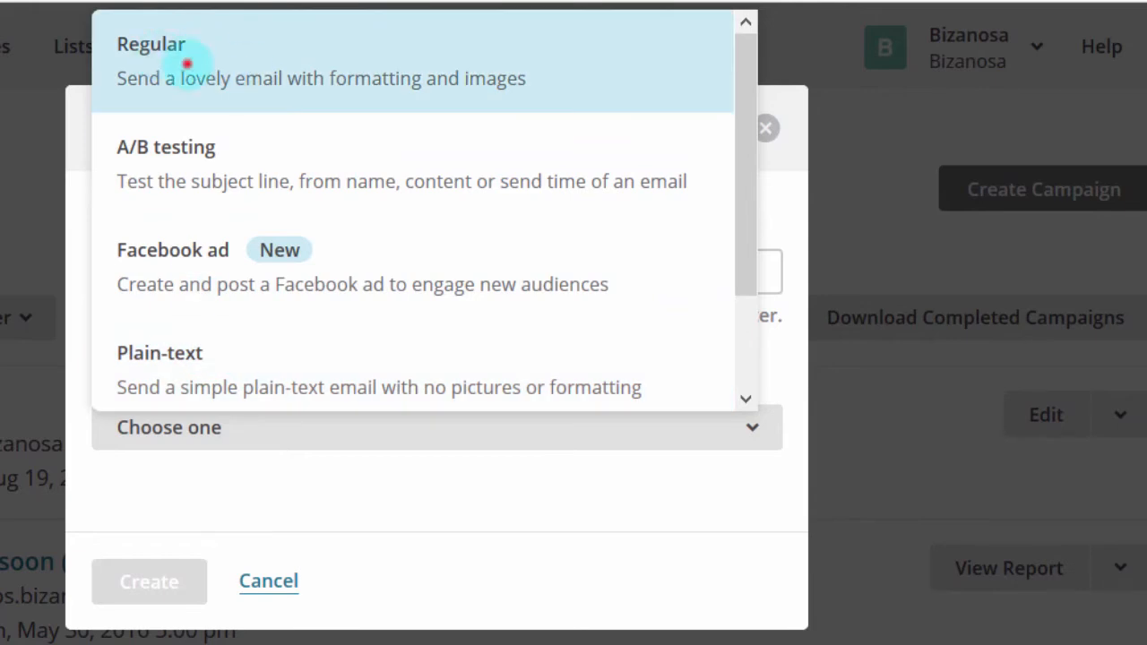
pyautogui.click(187, 63)
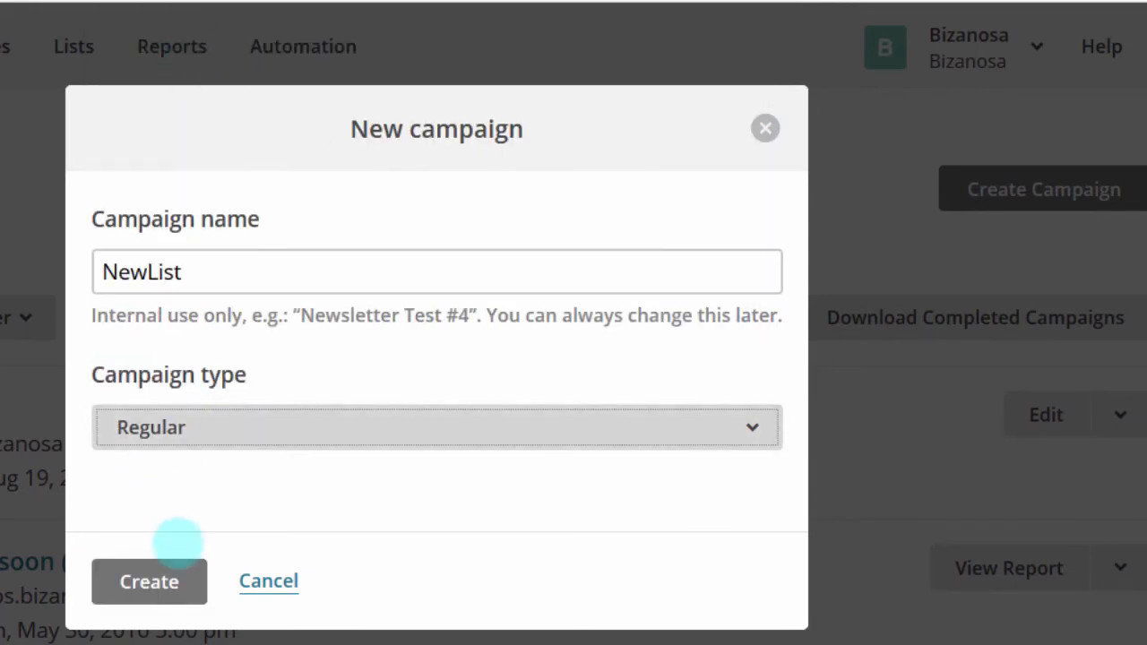
pyautogui.click(136, 582)
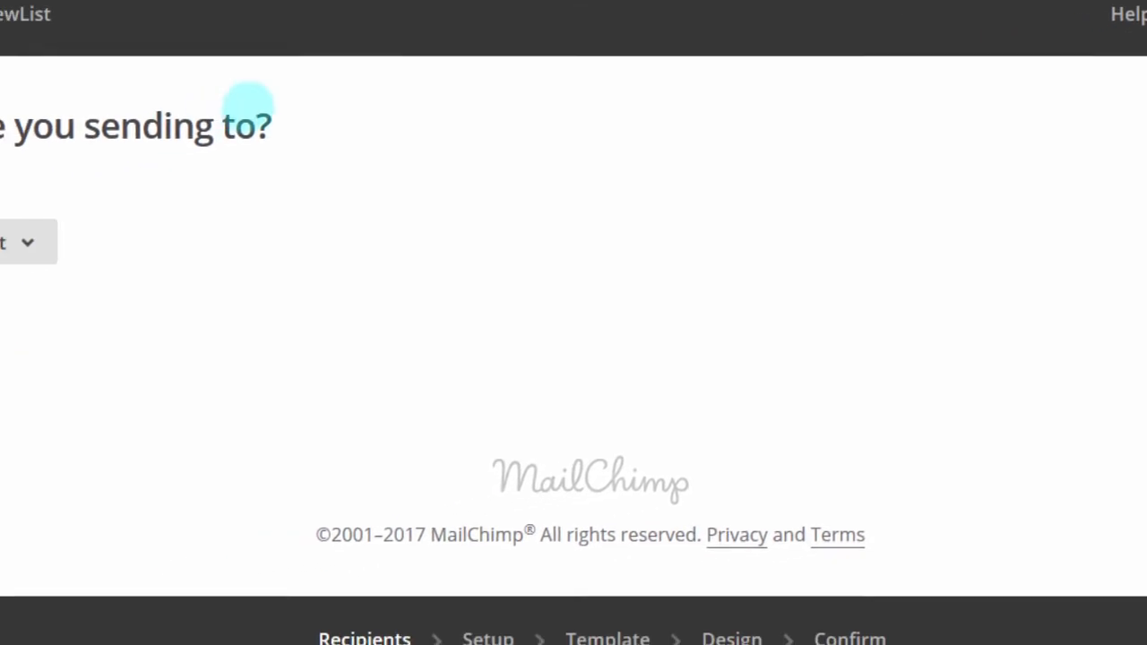
# Step: Choose the p.Bizanosa list as recipients, keep Entire list, and continue to Setup
pyautogui.click(28, 242)
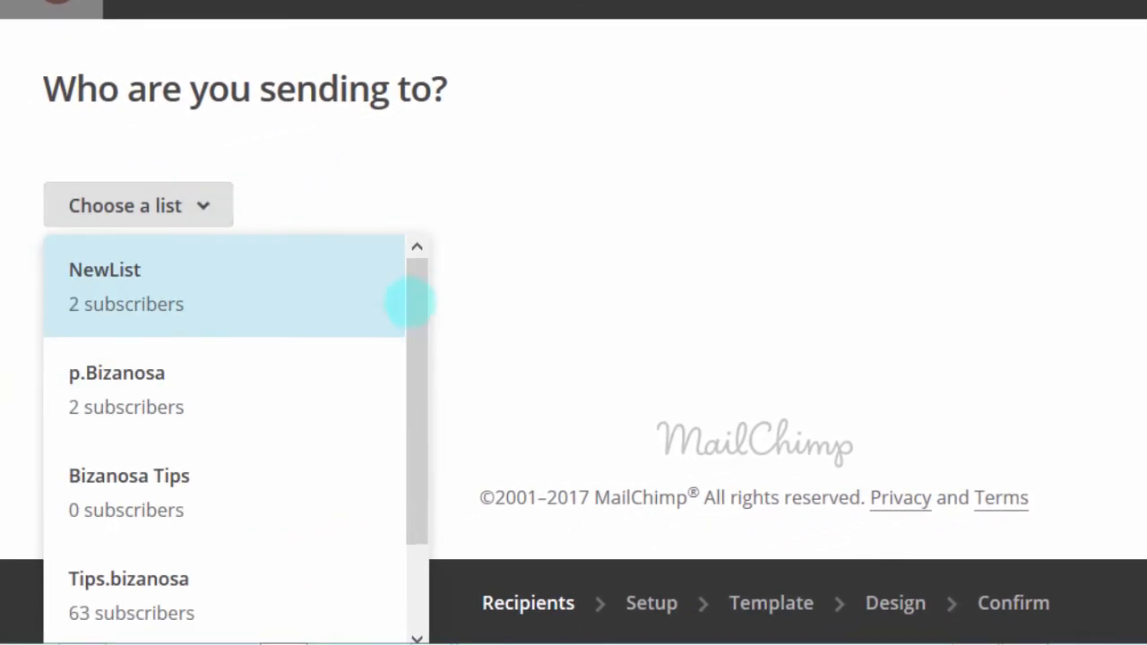
pyautogui.click(418, 296)
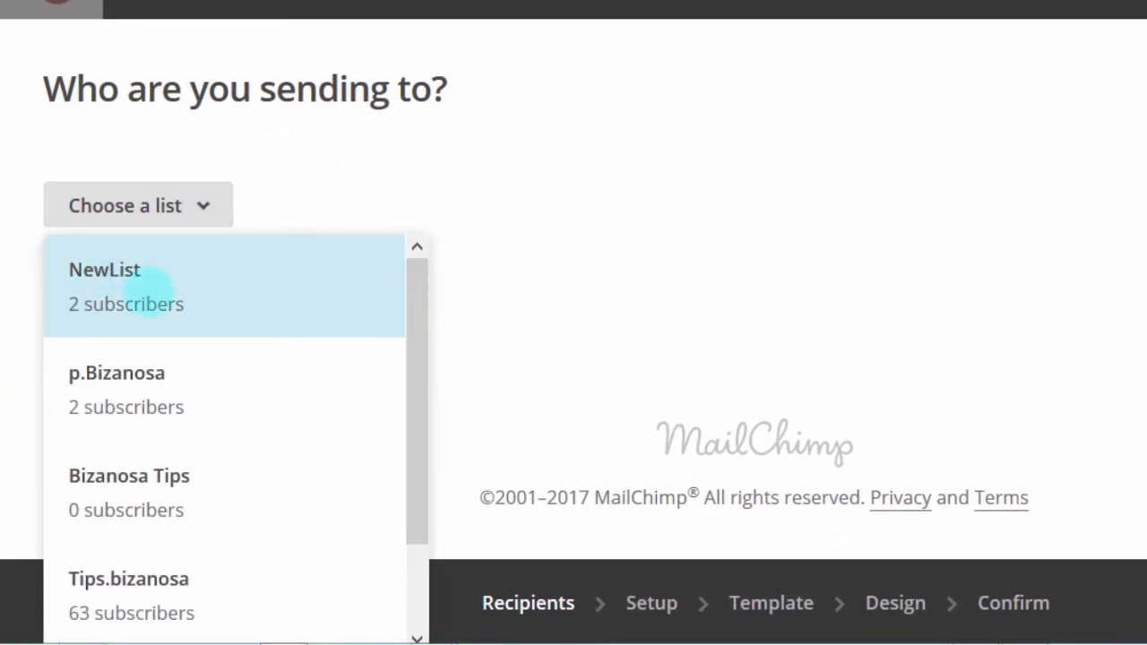
pyautogui.moveTo(409, 333); pyautogui.dragTo(399, 538)
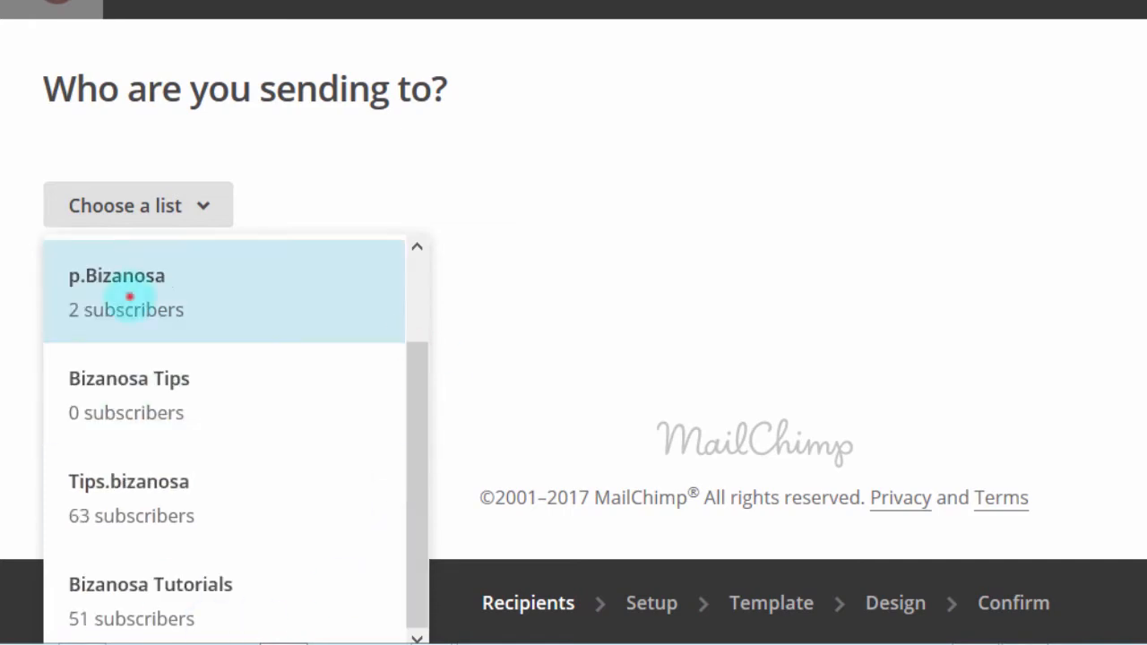
pyautogui.click(130, 294)
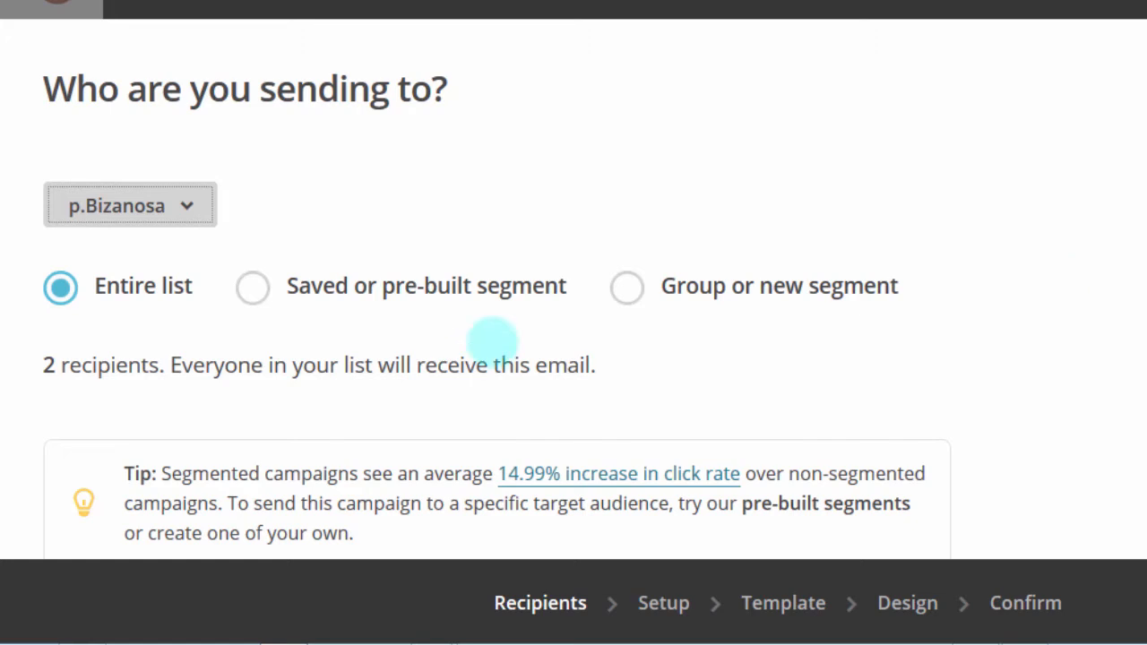
pyautogui.scroll(-3, 574, 296)
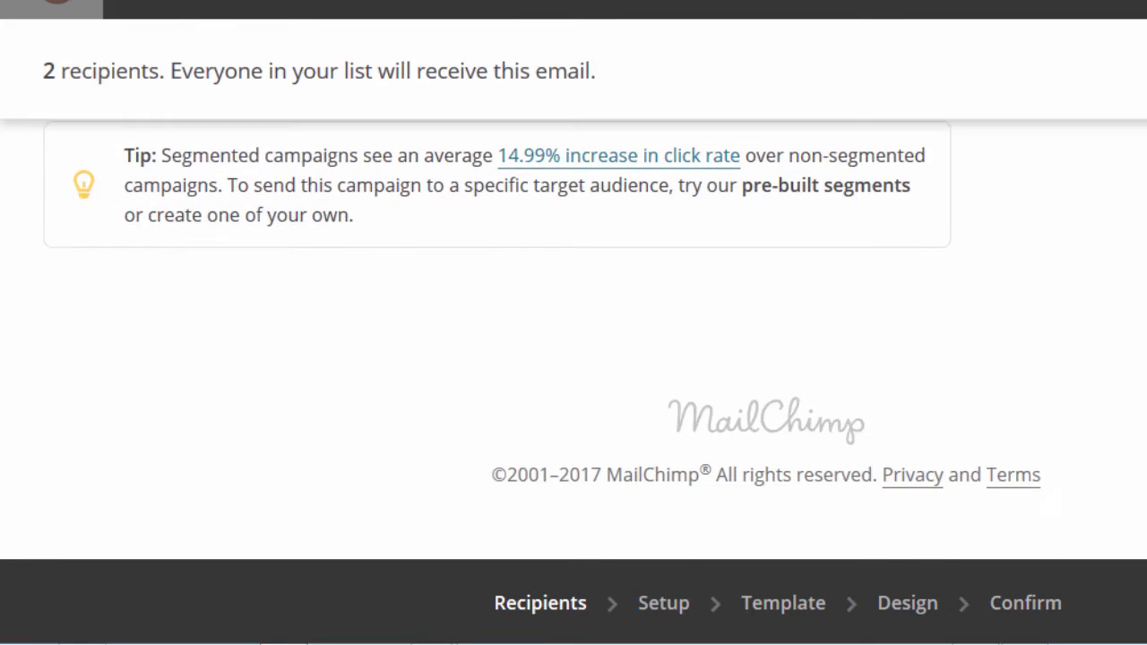
pyautogui.scroll(3, 574, 296)
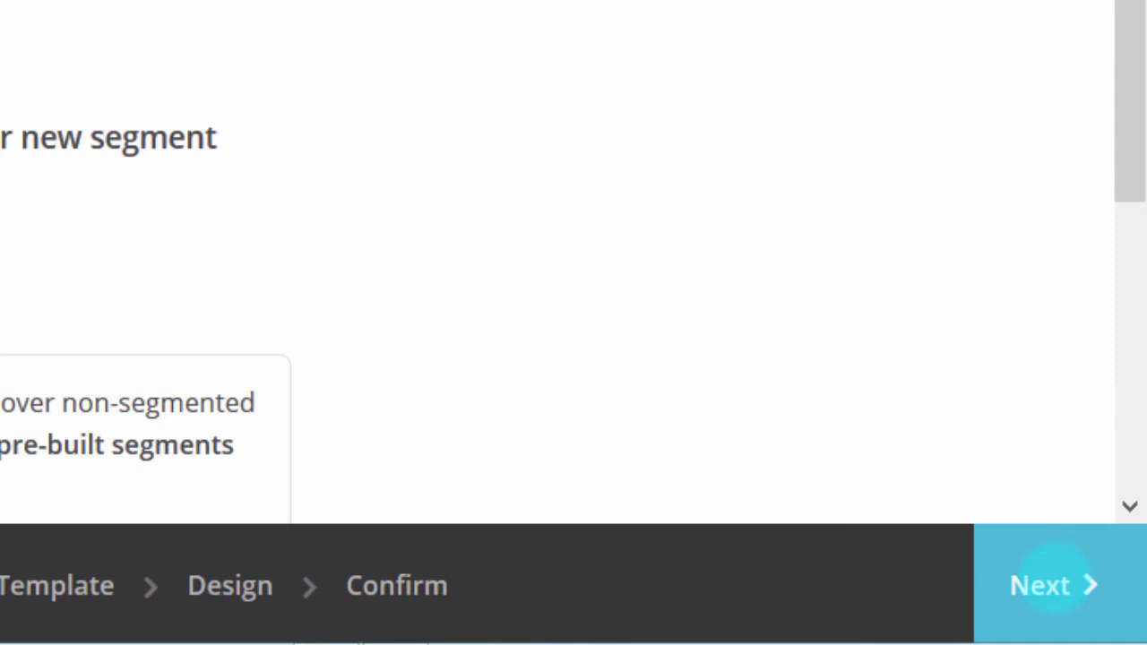
pyautogui.click(1054, 583)
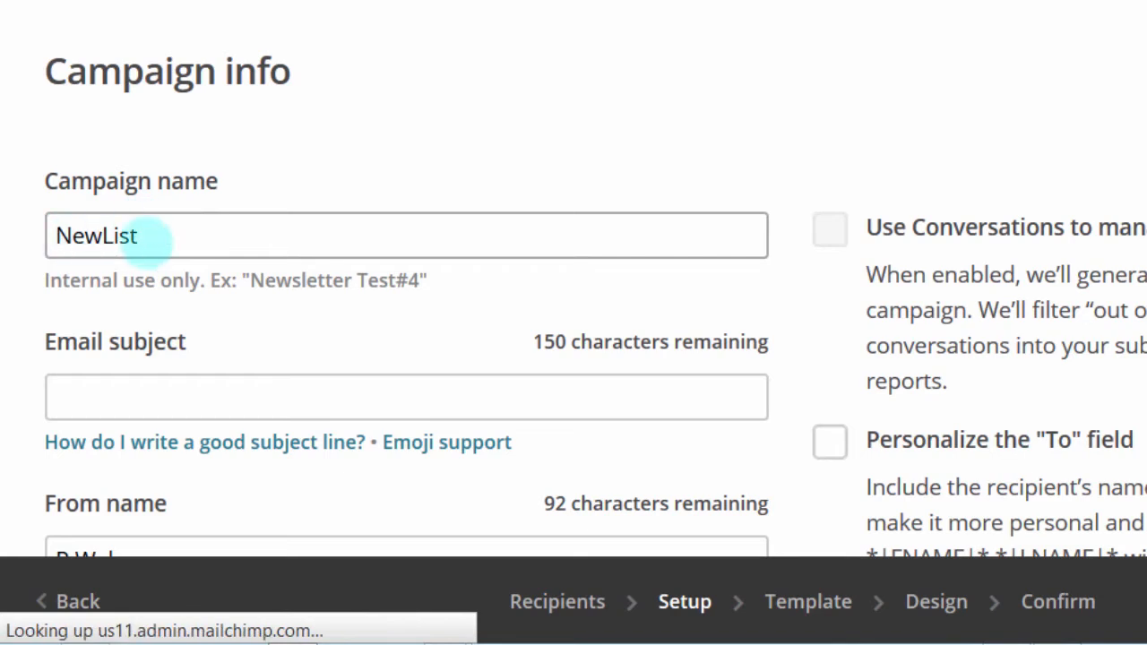
# Step: Enter the email subject 'Hey welcome' followed by two fire emojis
pyautogui.click(174, 402)
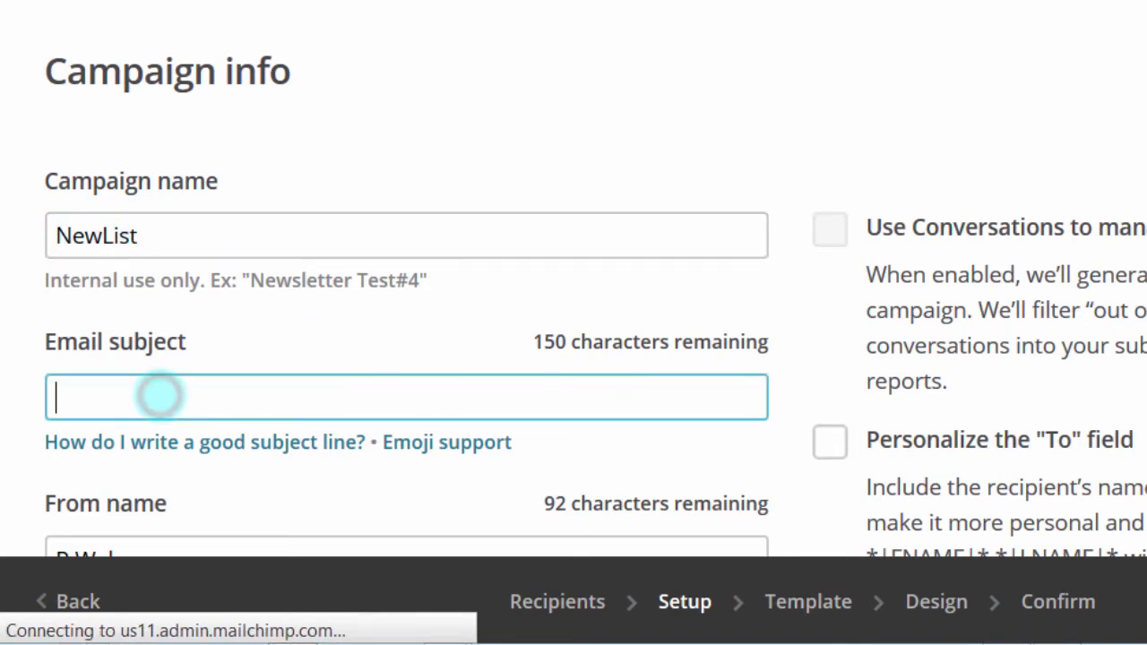
pyautogui.write('Hey welcome')
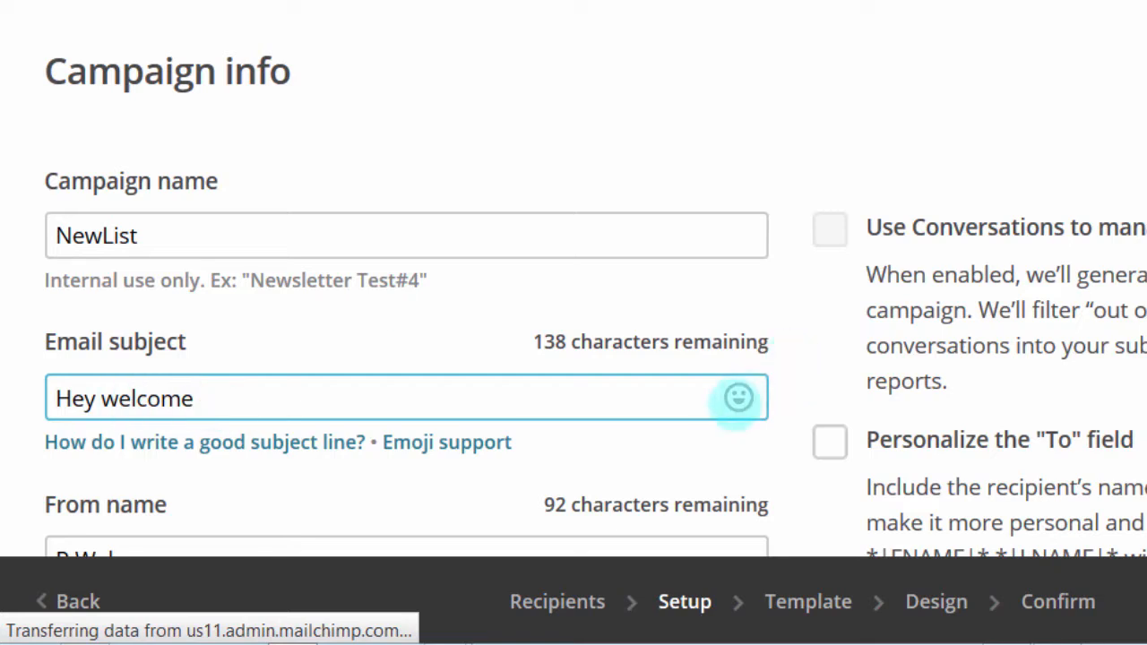
pyautogui.click(738, 398)
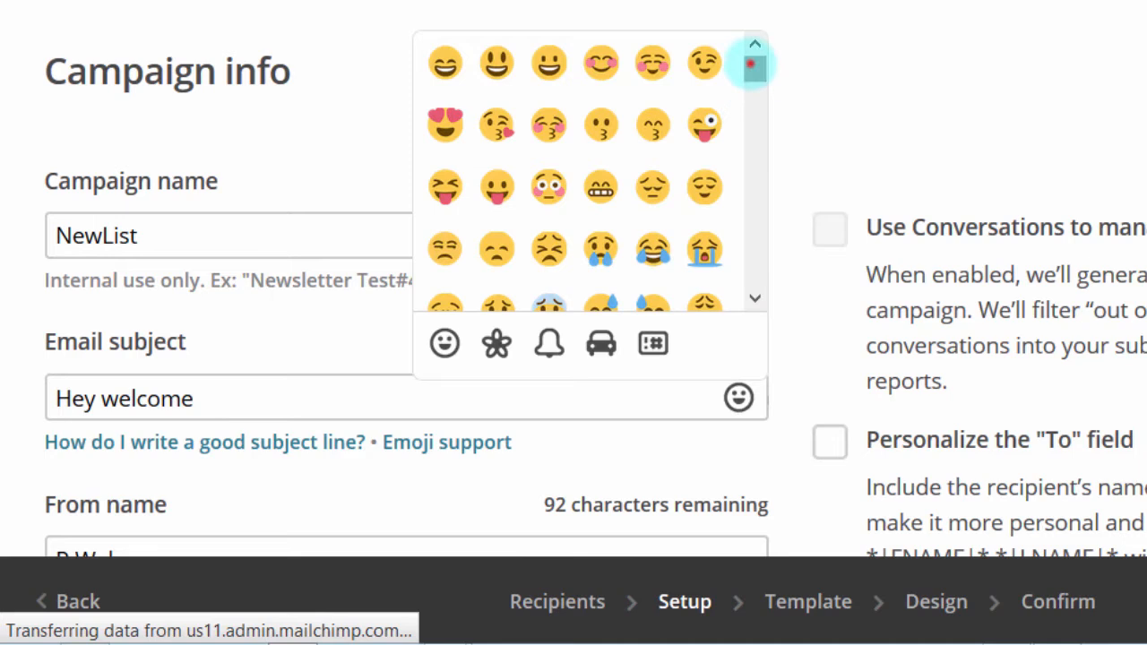
pyautogui.moveTo(754, 63); pyautogui.dragTo(755, 162)
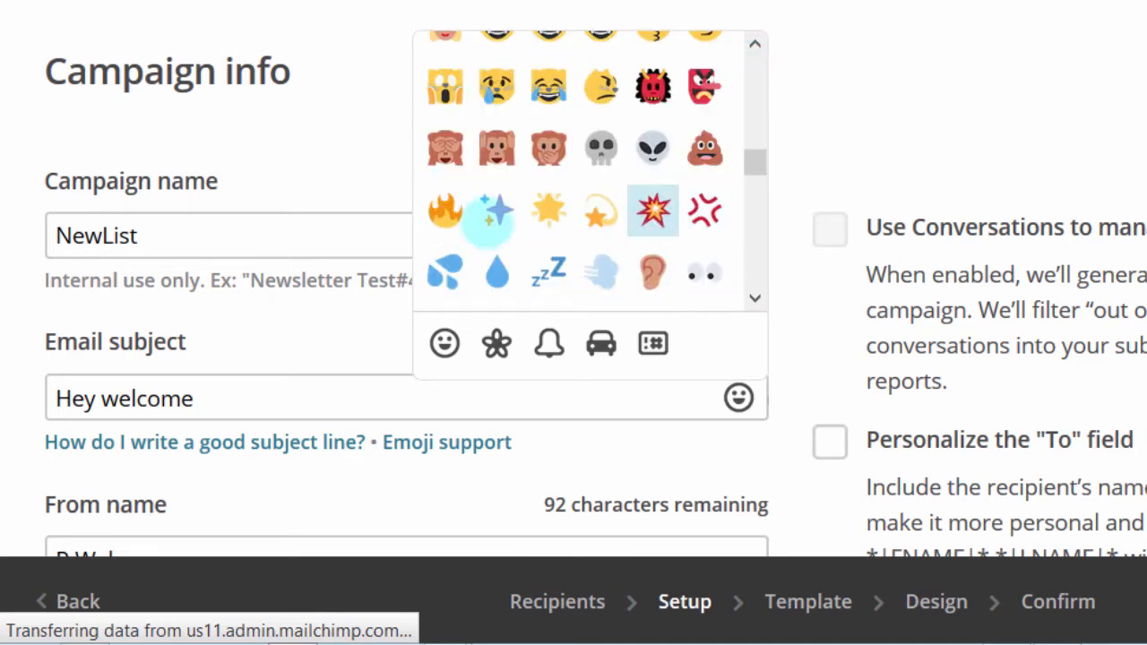
pyautogui.click(439, 206)
pyautogui.click(264, 414)
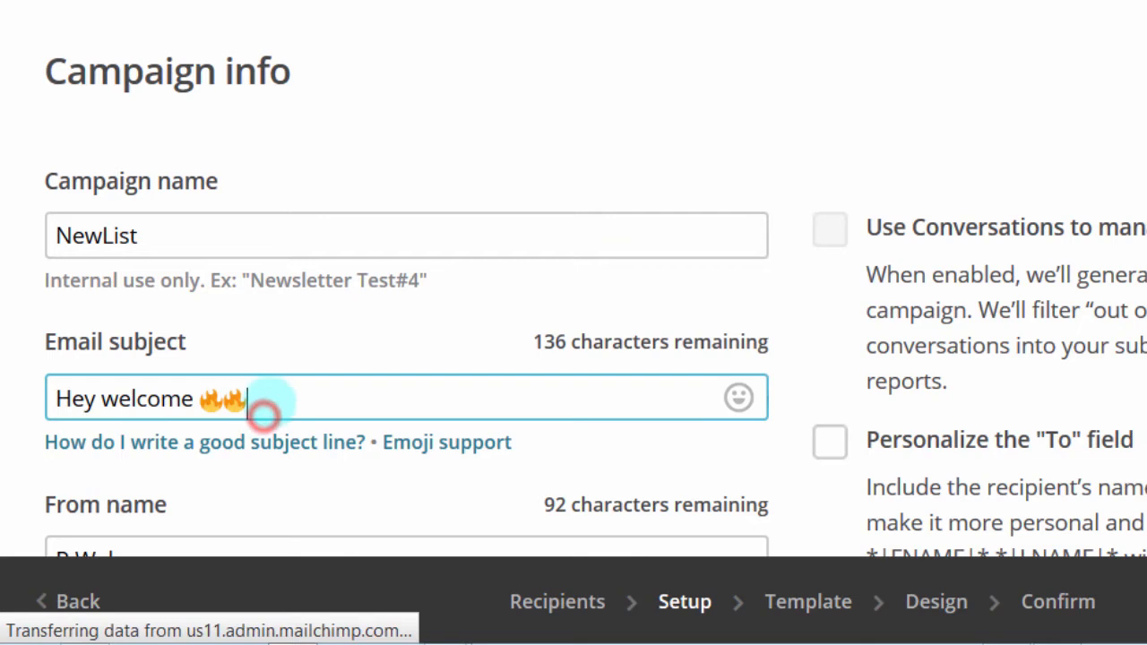
pyautogui.scroll(-5, 256, 397)
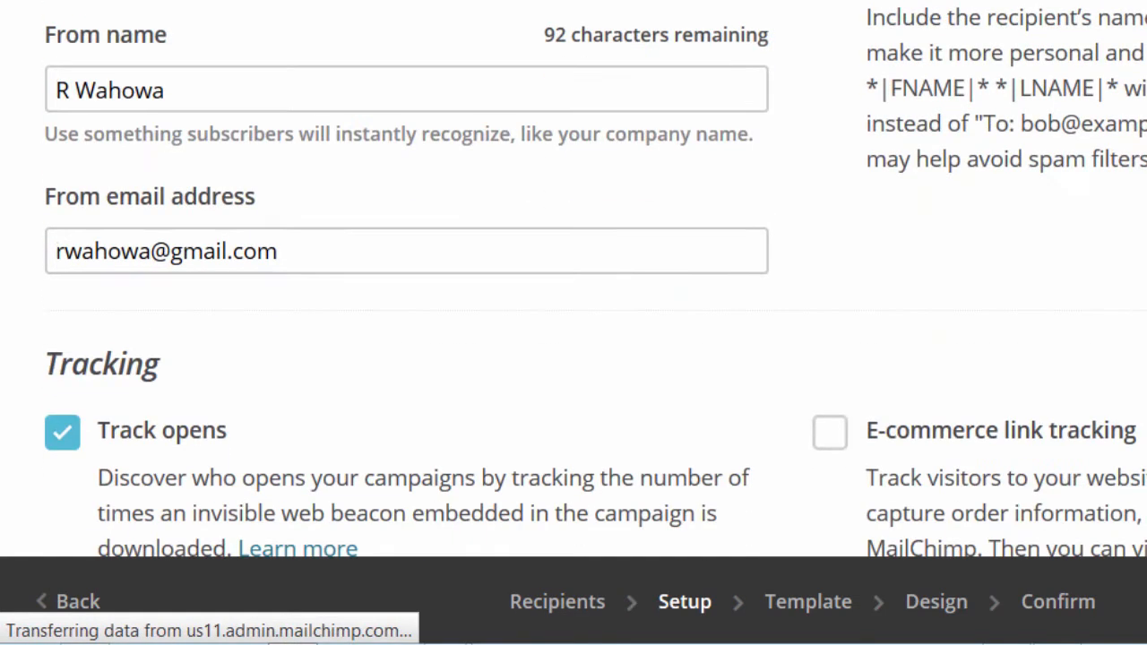
pyautogui.click(158, 90)
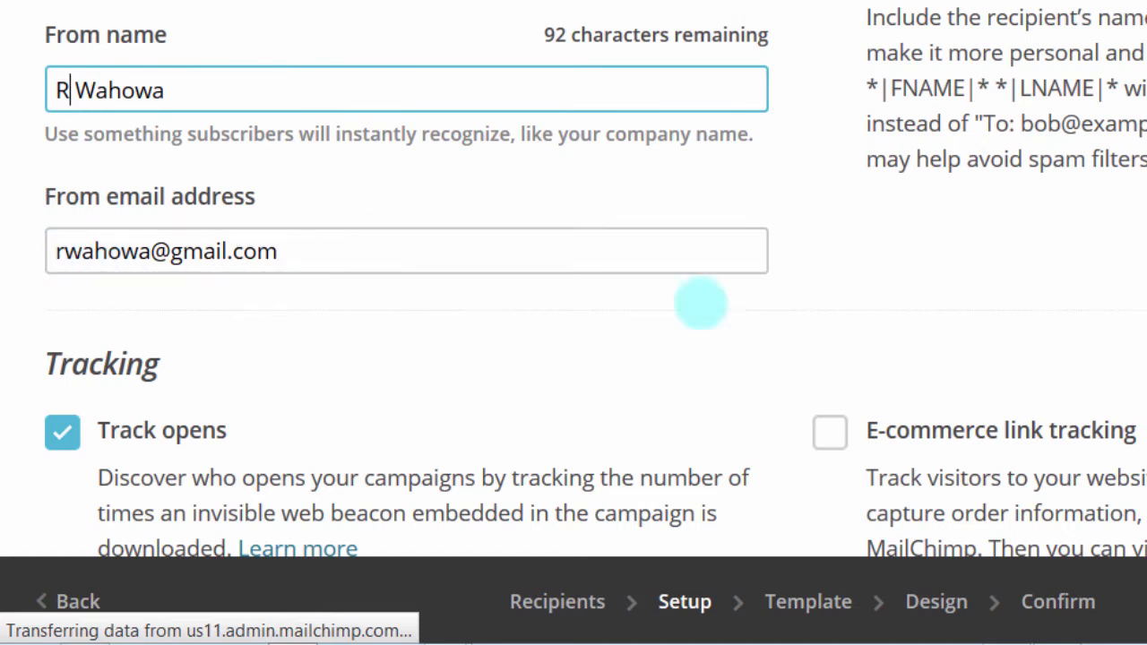
pyautogui.scroll(-7, 573, 279)
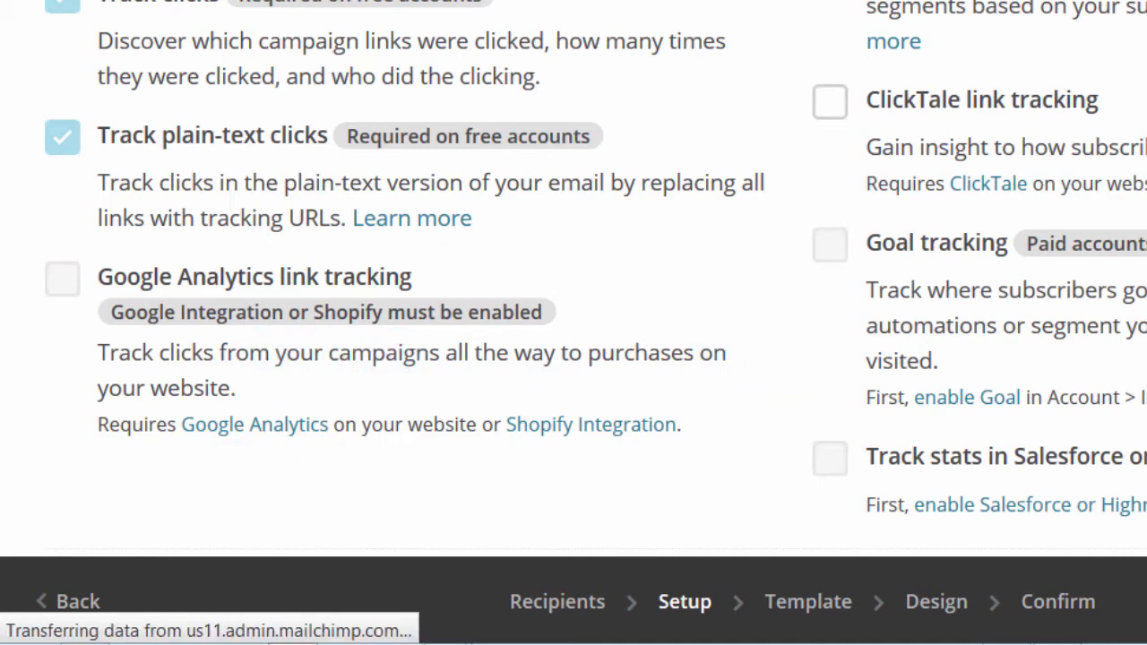
pyautogui.moveTo(1132, 290); pyautogui.dragTo(1130, 372)
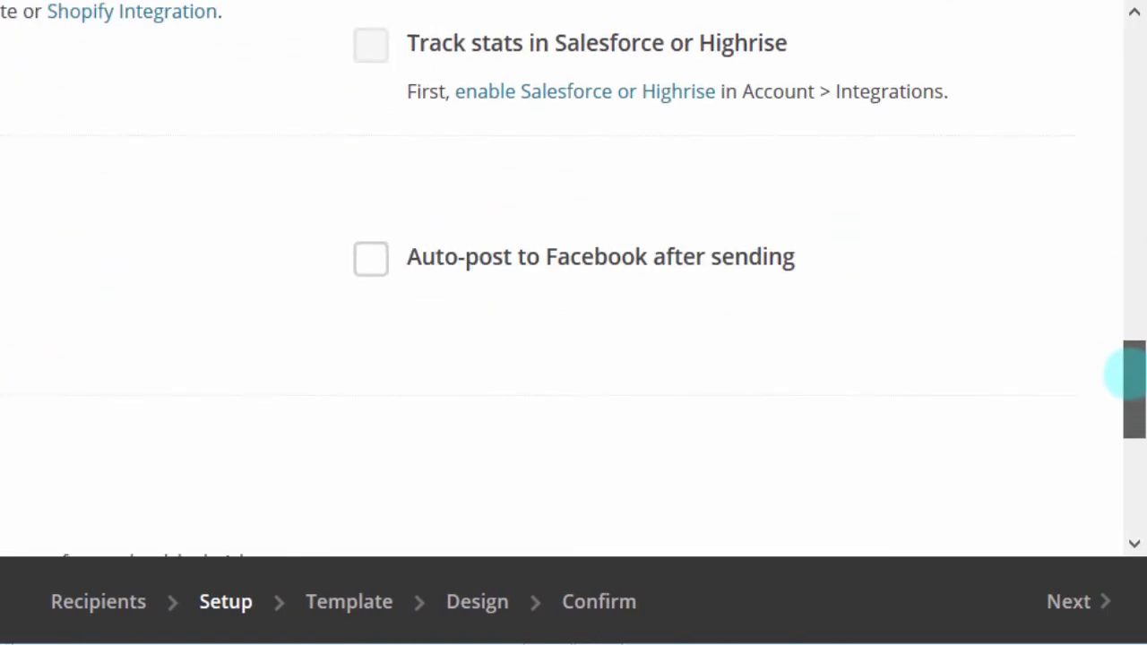
pyautogui.moveTo(1126, 374); pyautogui.dragTo(1126, 387)
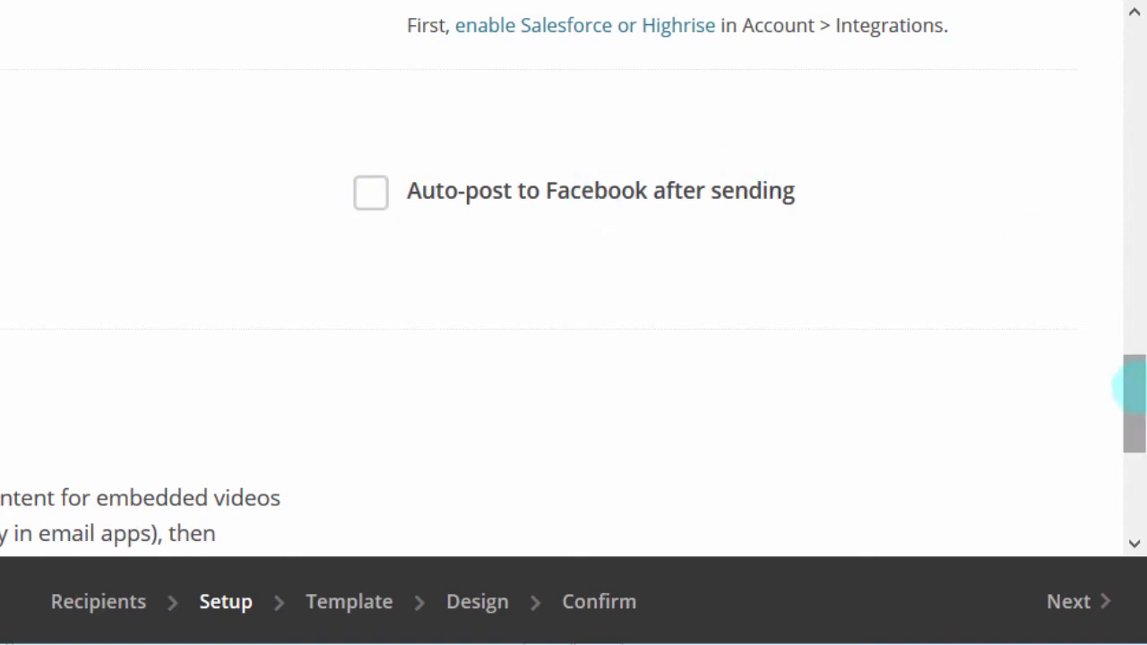
pyautogui.moveTo(1134, 386); pyautogui.dragTo(1121, 116)
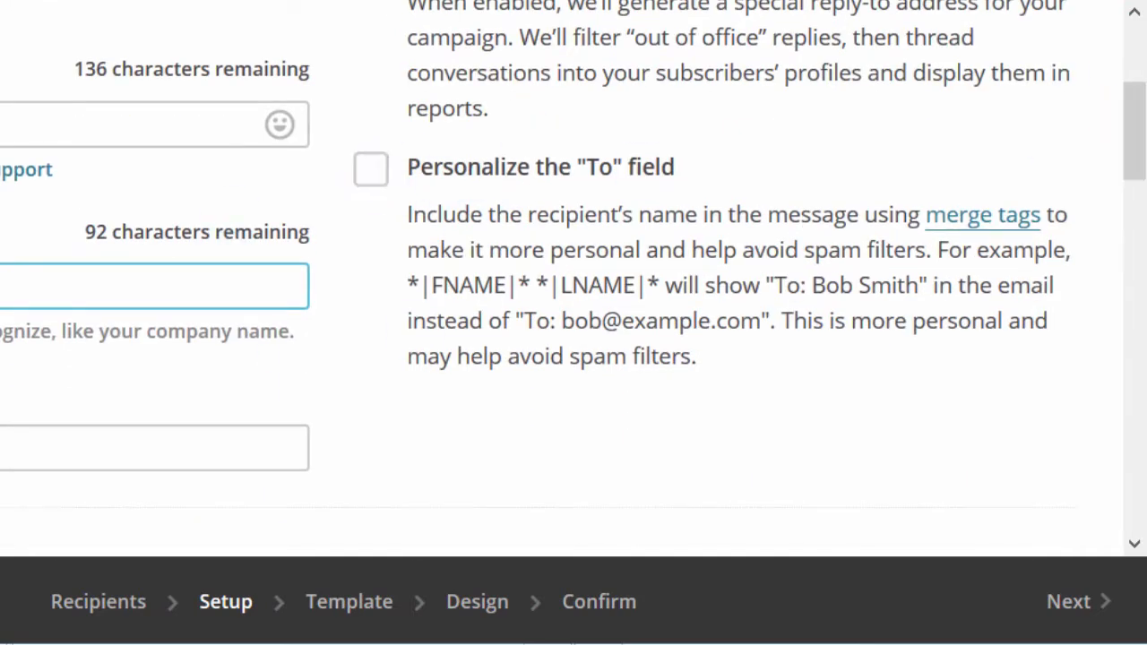
# Step: Enable Personalize the To field with the *|FNAME|* merge tag, then continue to template selection
pyautogui.click(363, 167)
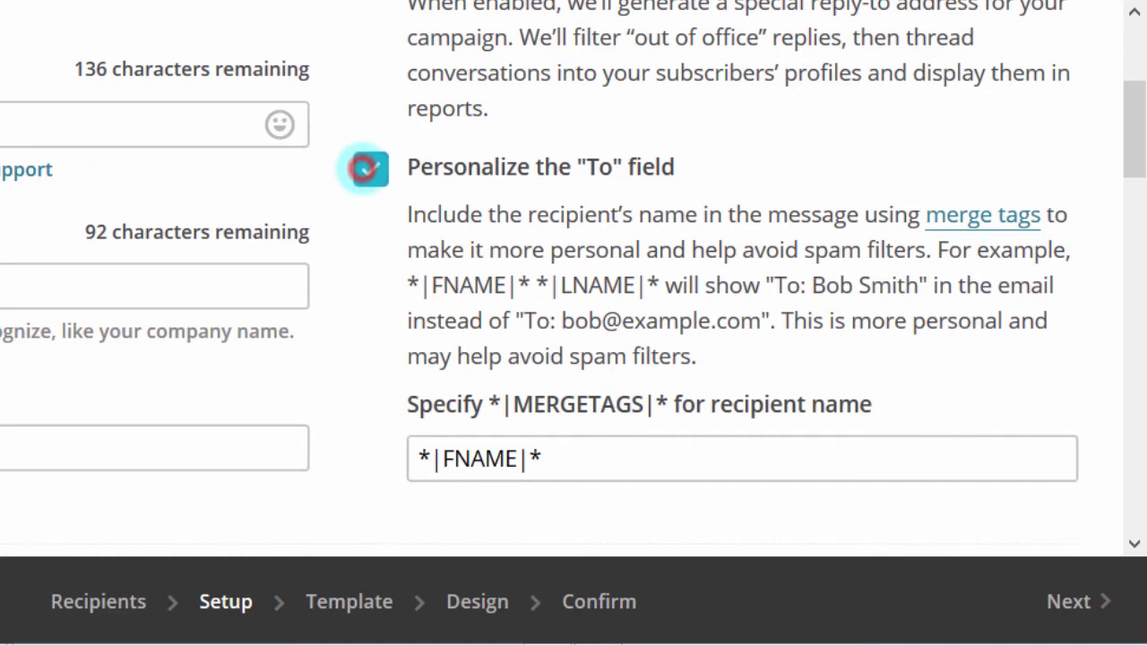
pyautogui.click(558, 459)
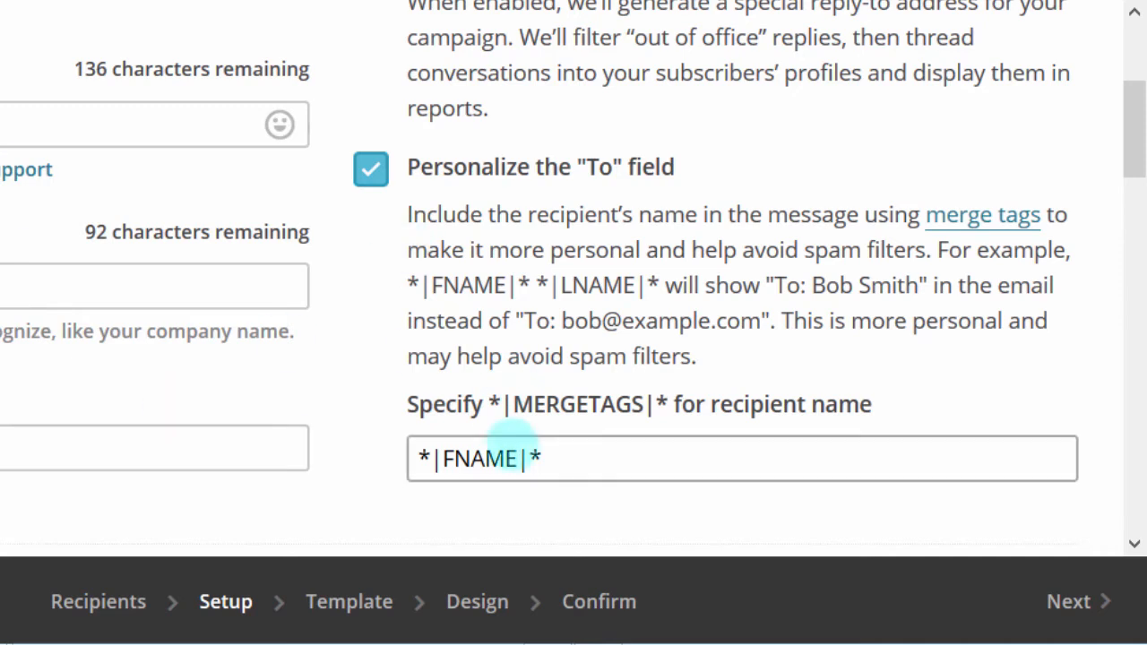
pyautogui.moveTo(570, 448); pyautogui.dragTo(412, 450)
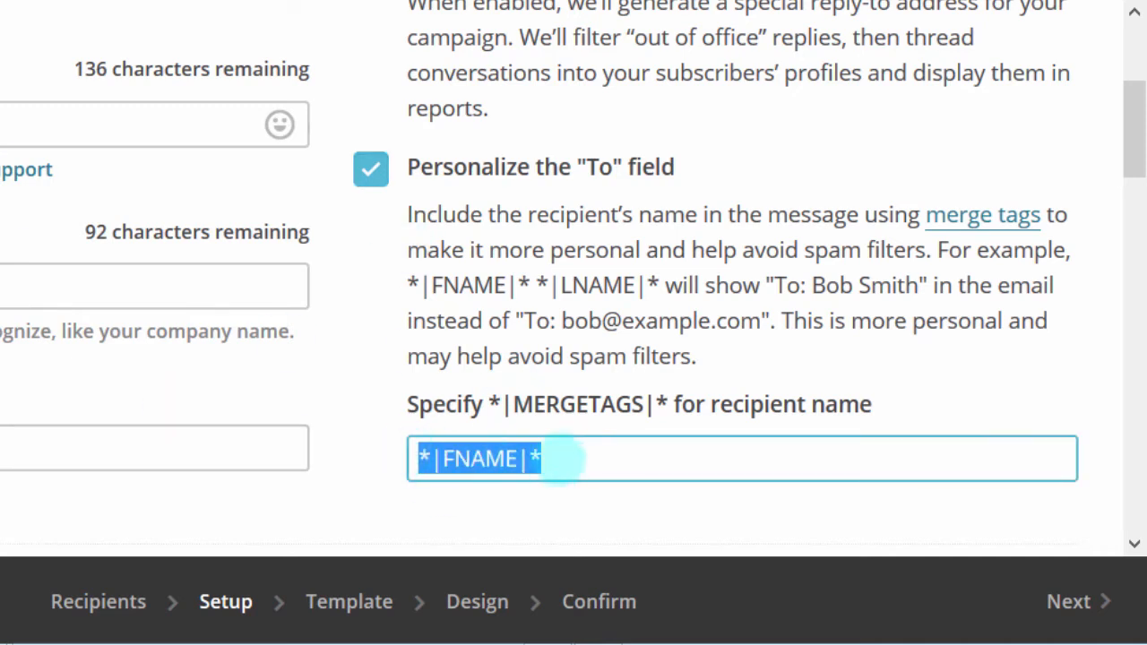
pyautogui.click(550, 451)
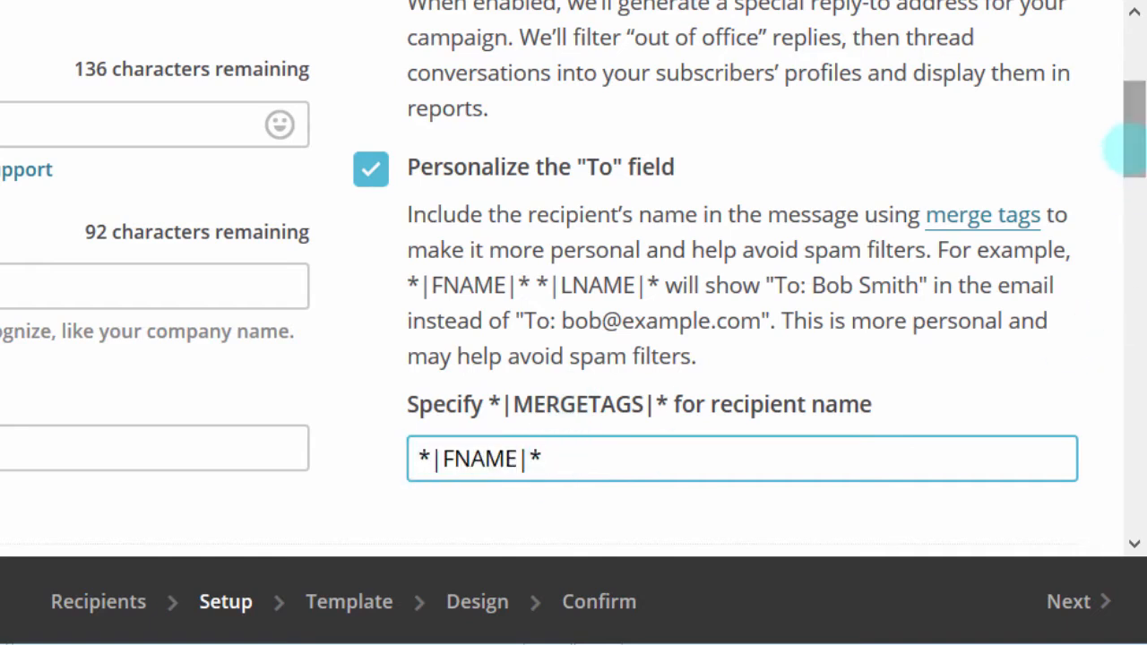
pyautogui.scroll(3, 1127, 128)
pyautogui.scroll(-20, 1111, 386)
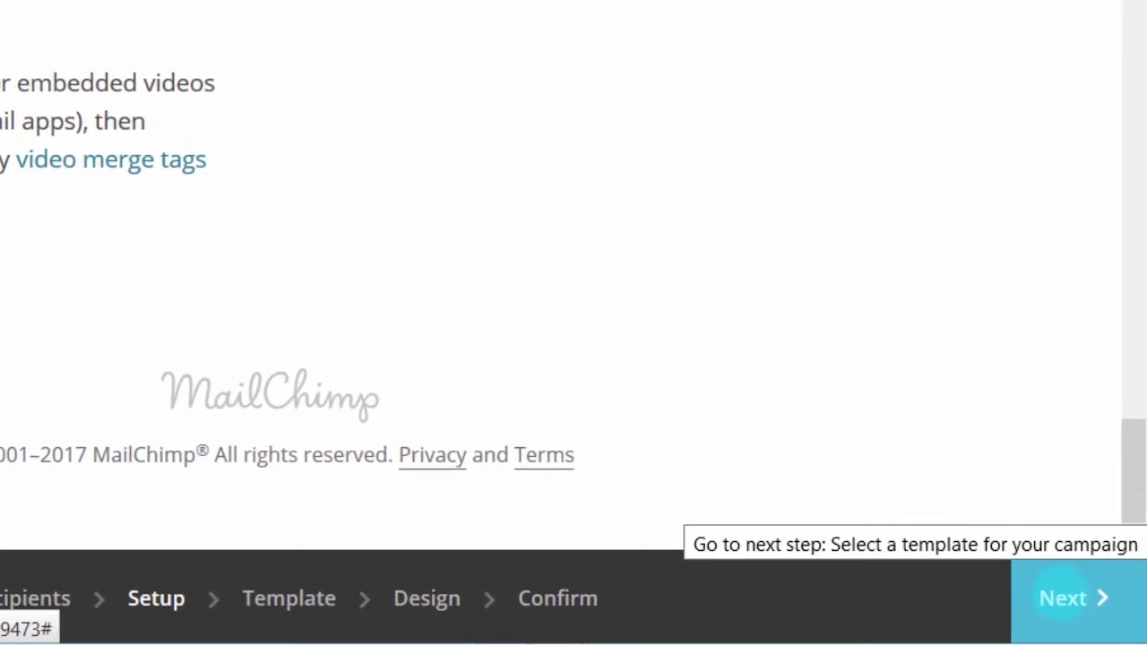
pyautogui.click(1066, 583)
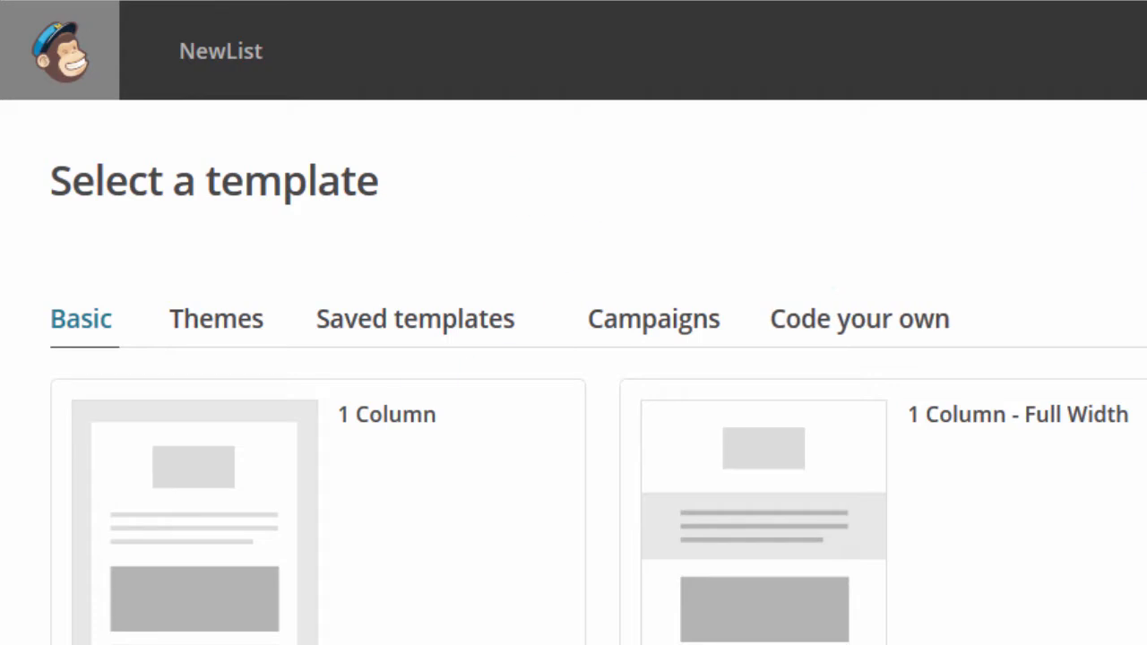
# Step: Select NewList Template from the Saved templates as the campaign's design
pyautogui.scroll(-3, 598, 372)
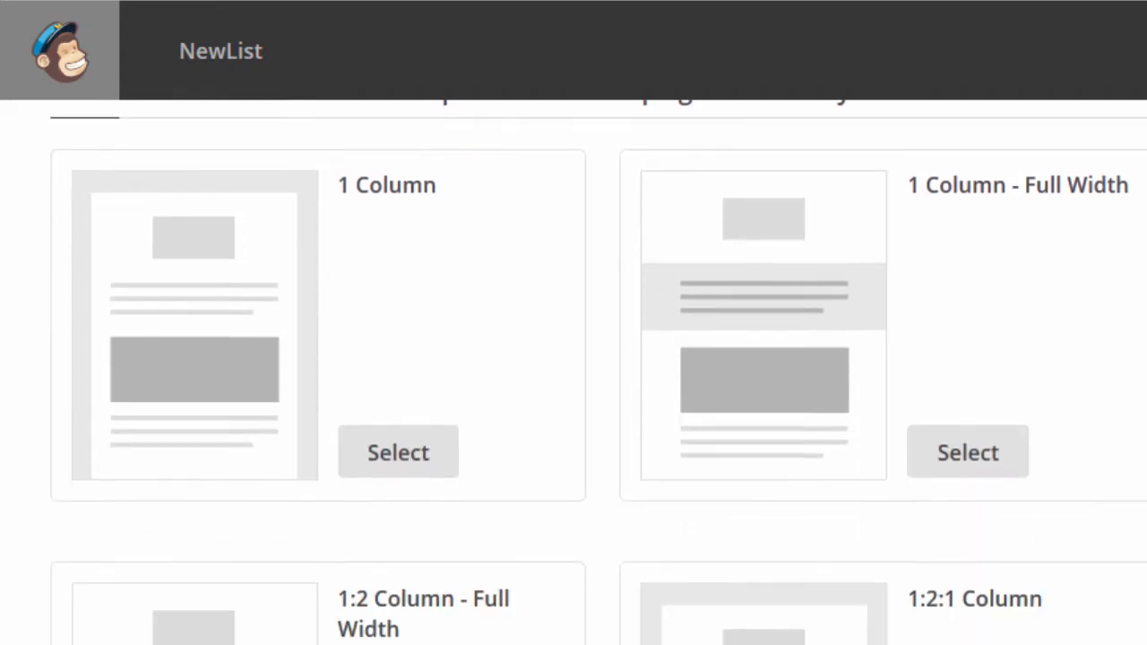
pyautogui.scroll(2, 599, 372)
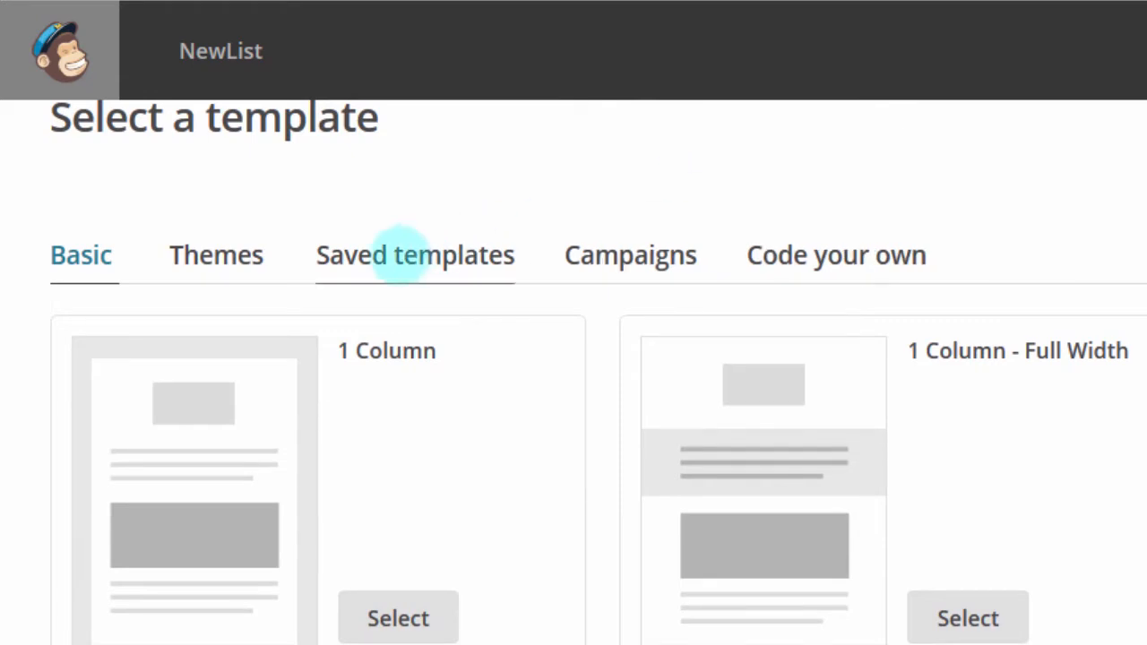
pyautogui.click(398, 262)
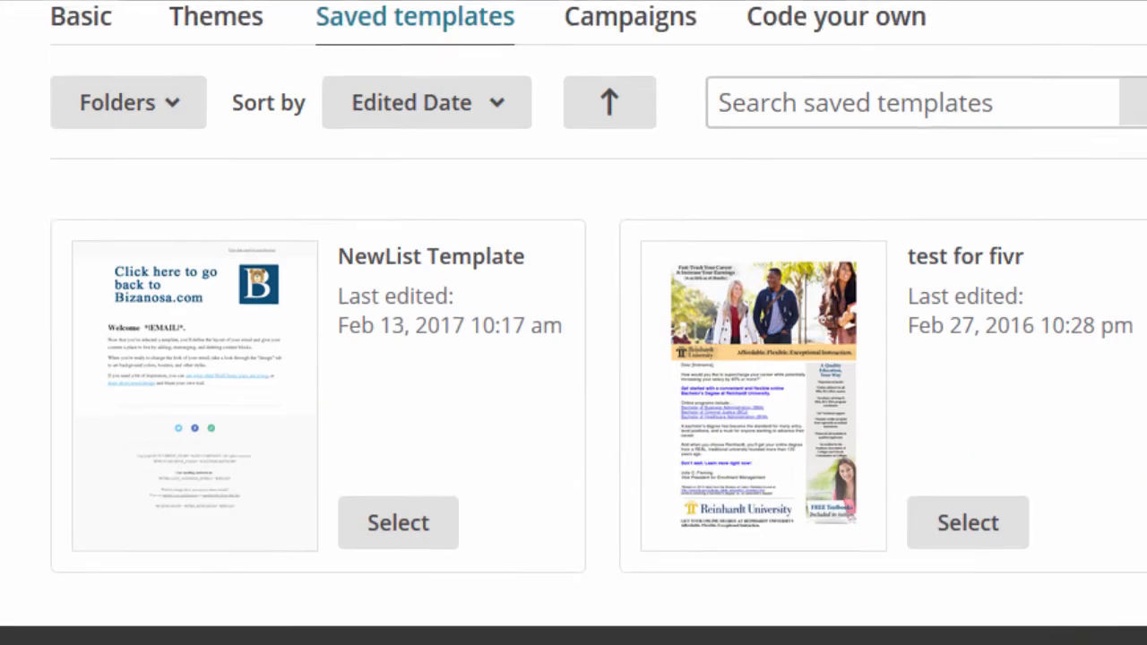
pyautogui.scroll(-2, 547, 389)
pyautogui.click(391, 359)
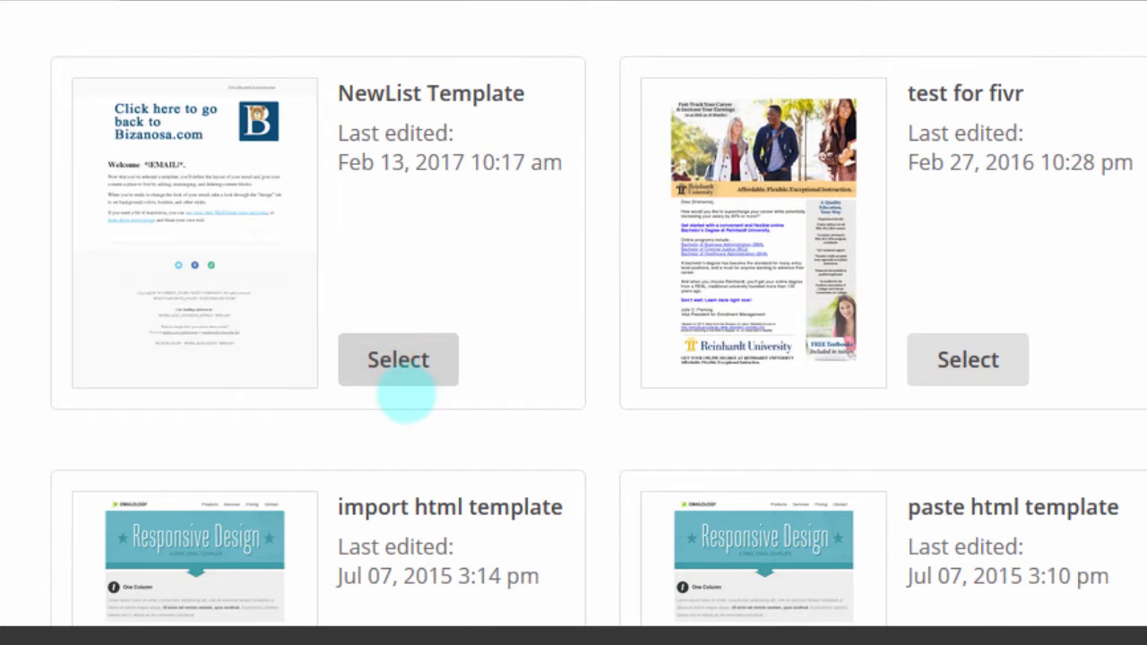
pyautogui.click(406, 391)
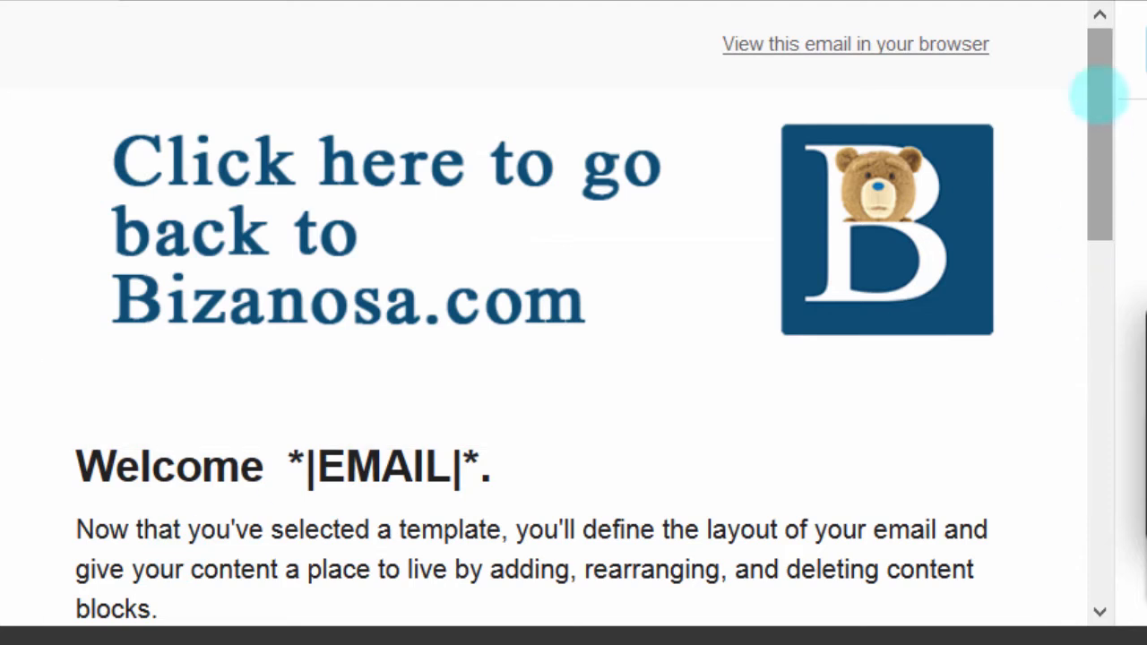
# Step: Scroll through the NewList email preview in the Design step to reach Confirm
pyautogui.moveTo(1098, 95); pyautogui.dragTo(1078, 348)
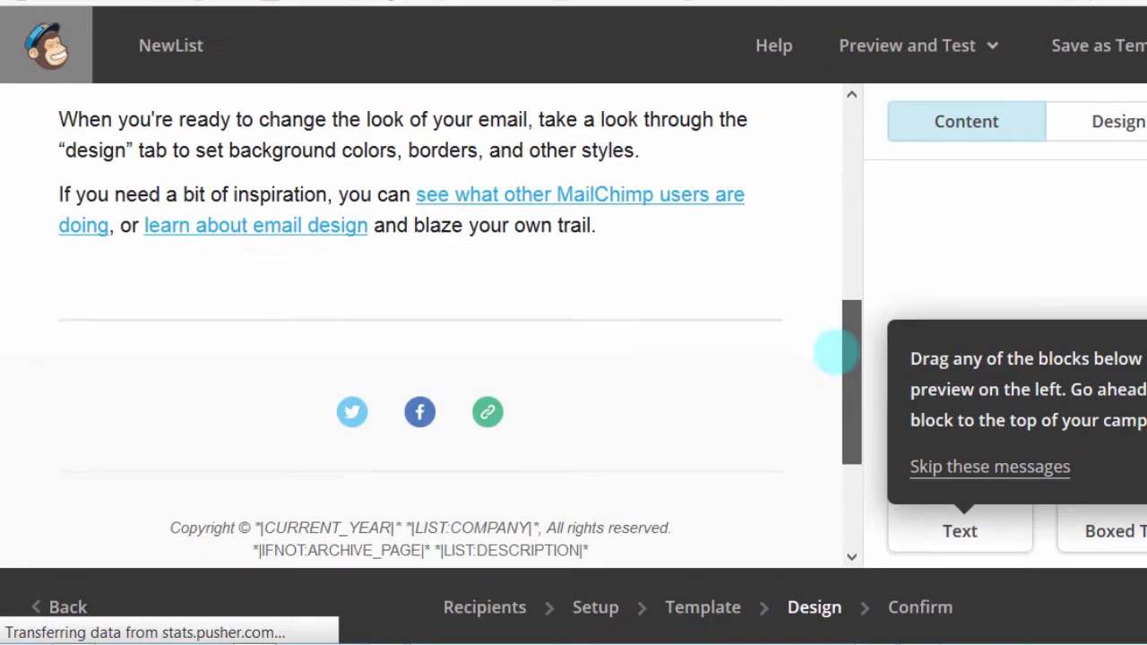
pyautogui.moveTo(834, 354); pyautogui.dragTo(820, 473)
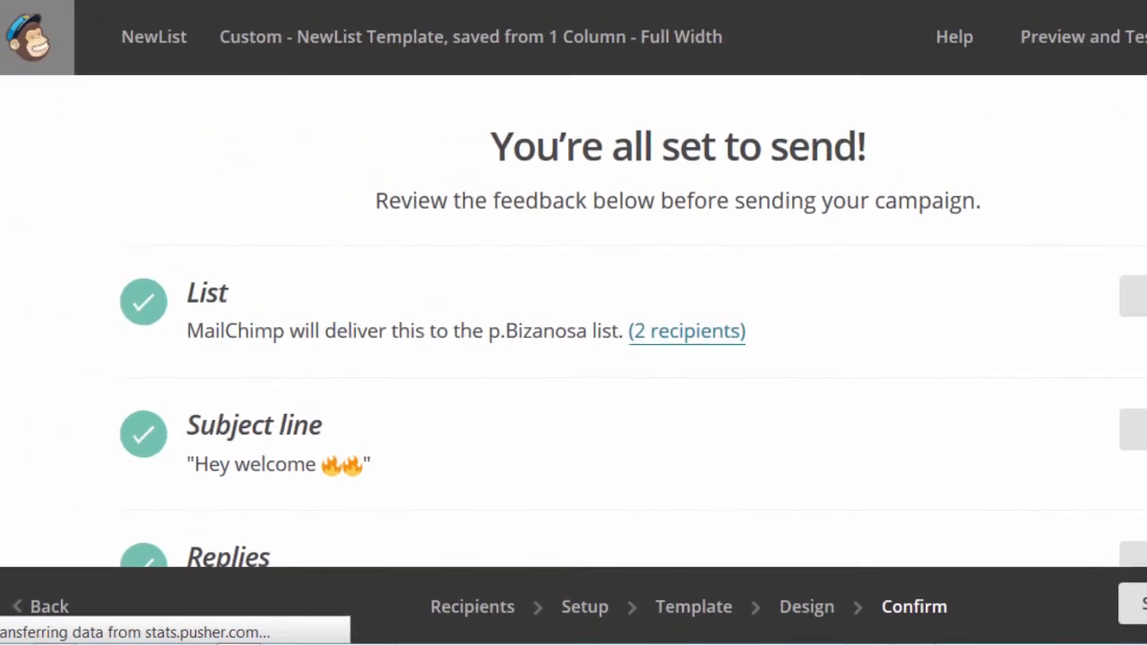
pyautogui.scroll(-5, 642, 324)
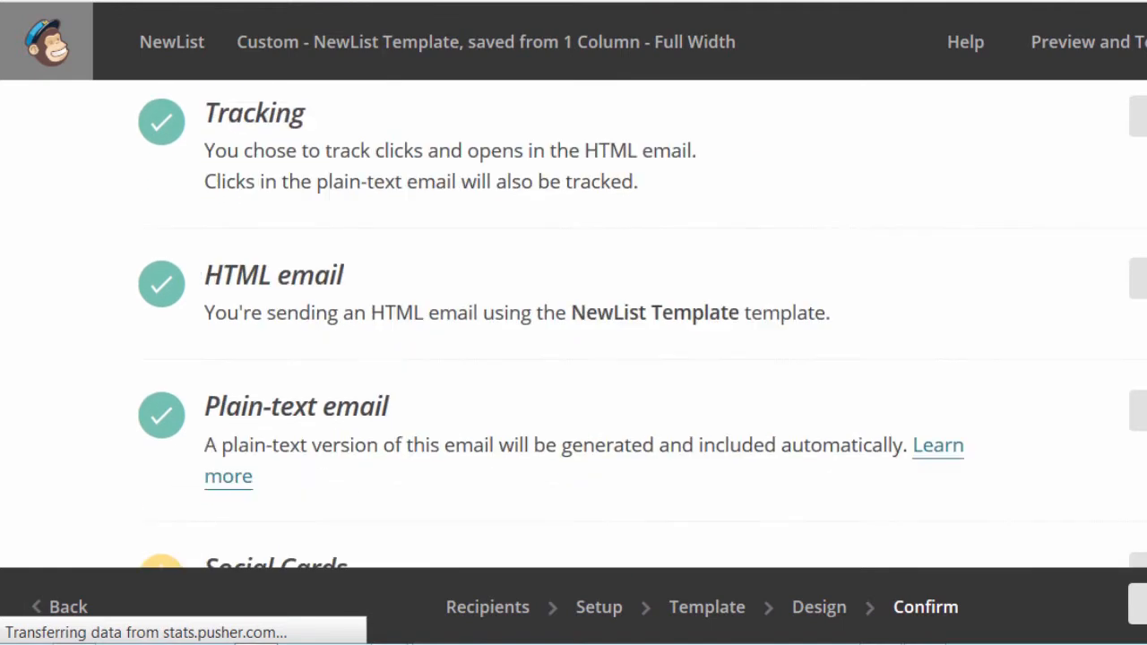
pyautogui.scroll(-2, 573, 322)
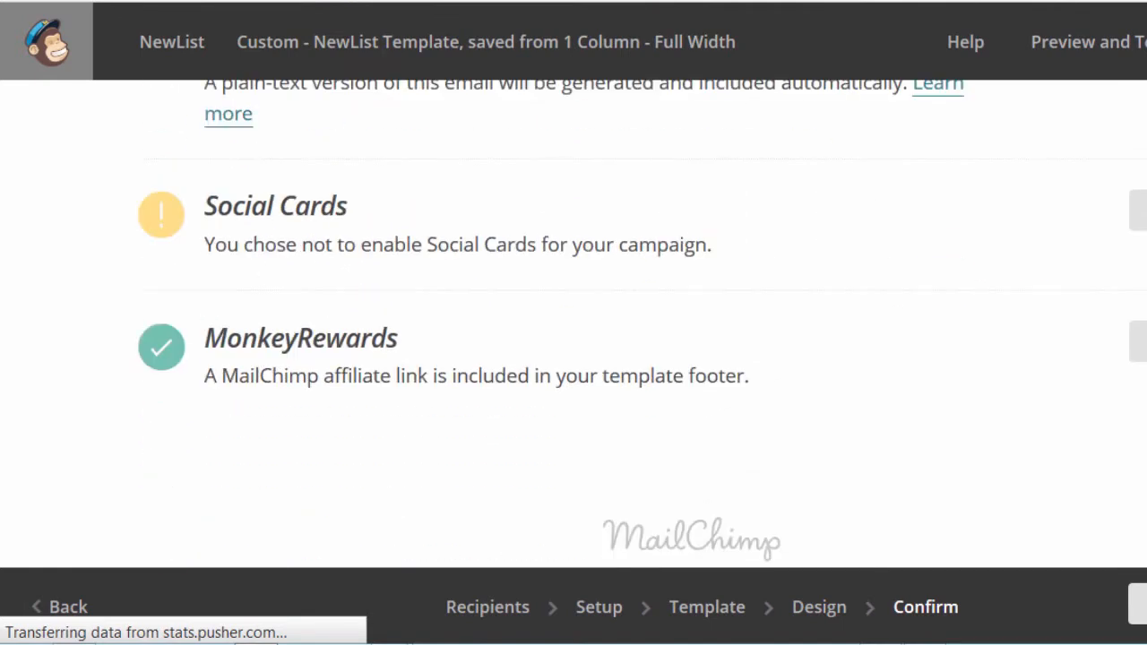
pyautogui.scroll(-1, 573, 322)
pyautogui.scroll(1, 642, 307)
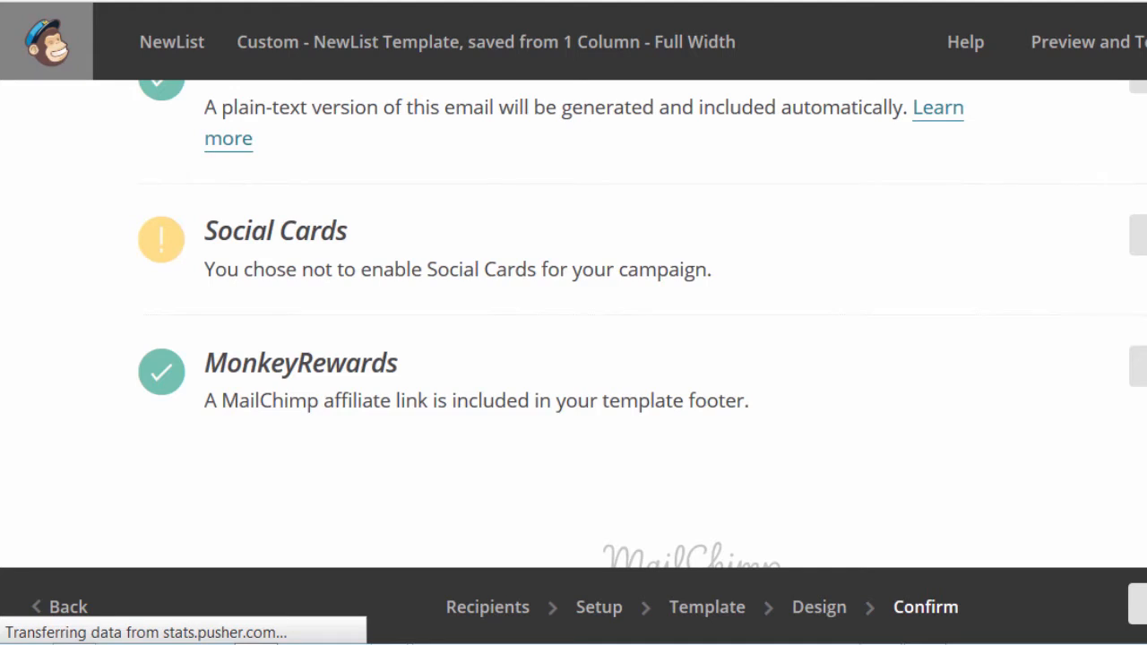
pyautogui.scroll(8, 574, 323)
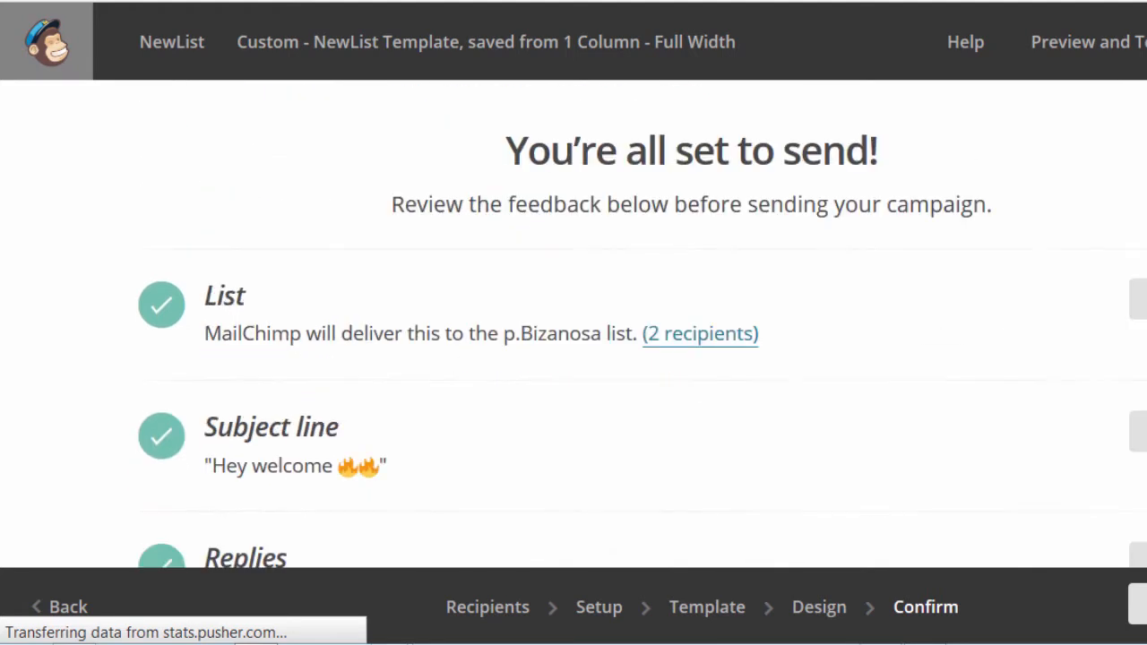
pyautogui.scroll(-9, 574, 323)
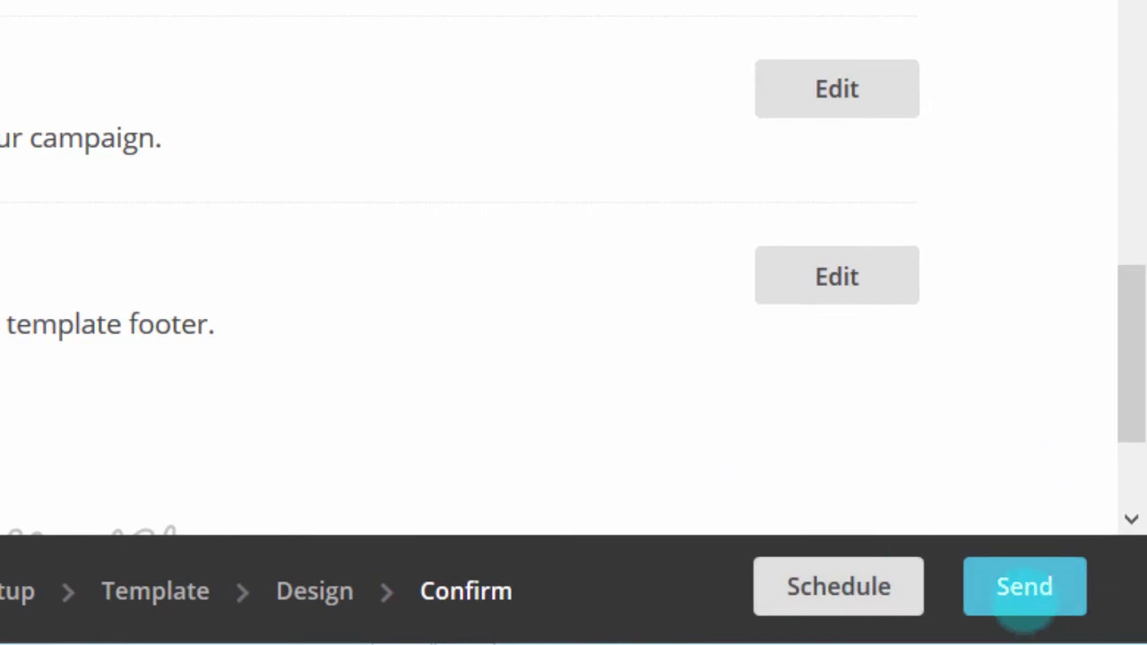
# Step: Press Send on the Confirm page to open the Prepare for launch dialog
pyautogui.click(1011, 584)
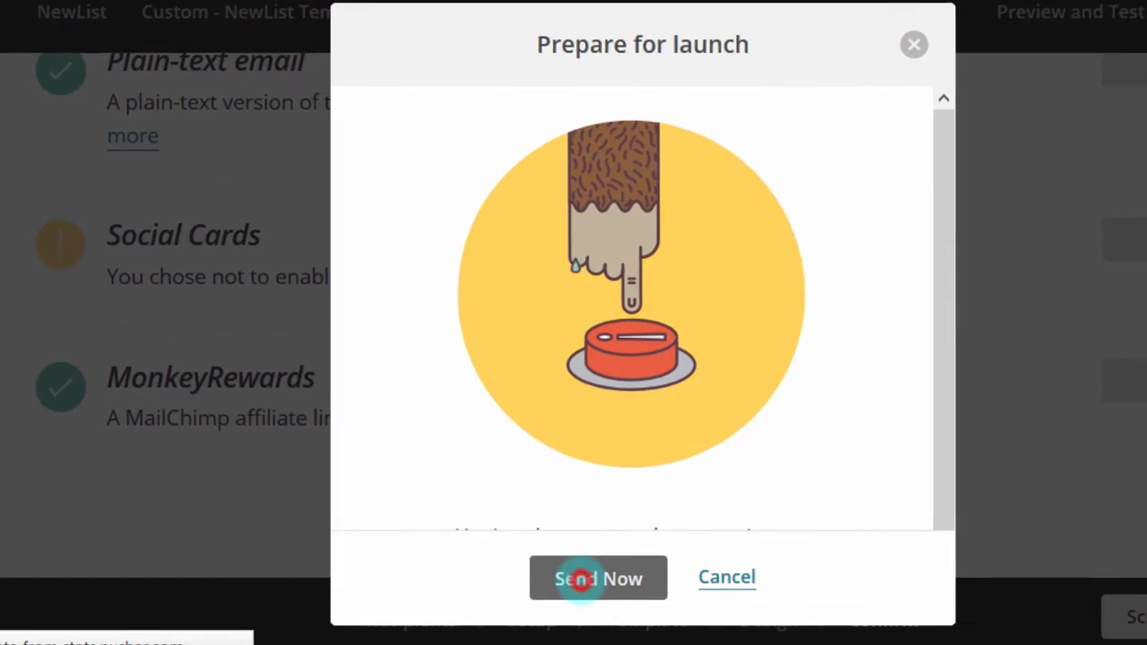
# Step: Choose Send Now to send NewList to the 2 p.Bizanosa subscribers
pyautogui.click(578, 580)
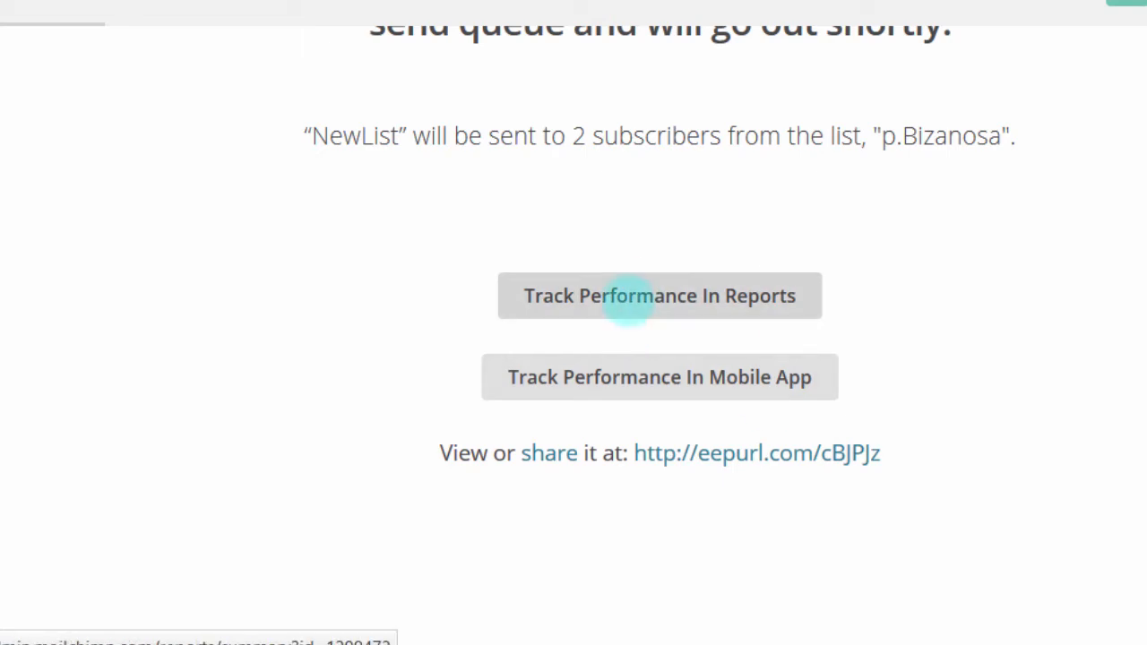
pyautogui.click(625, 298)
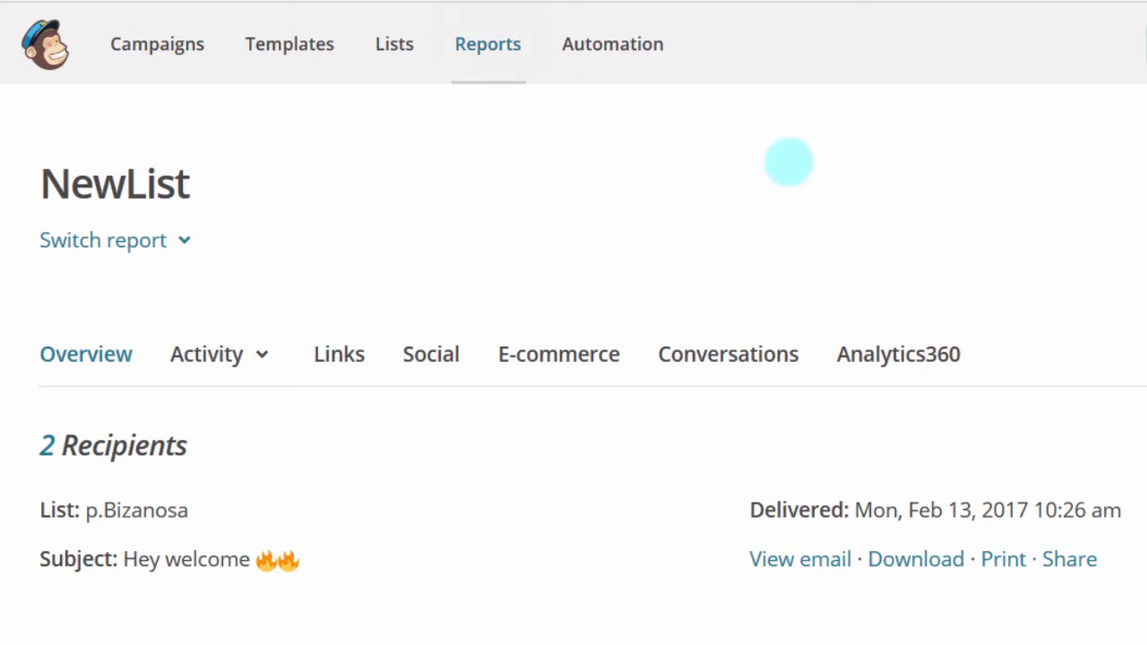
pyautogui.scroll(-5, 574, 390)
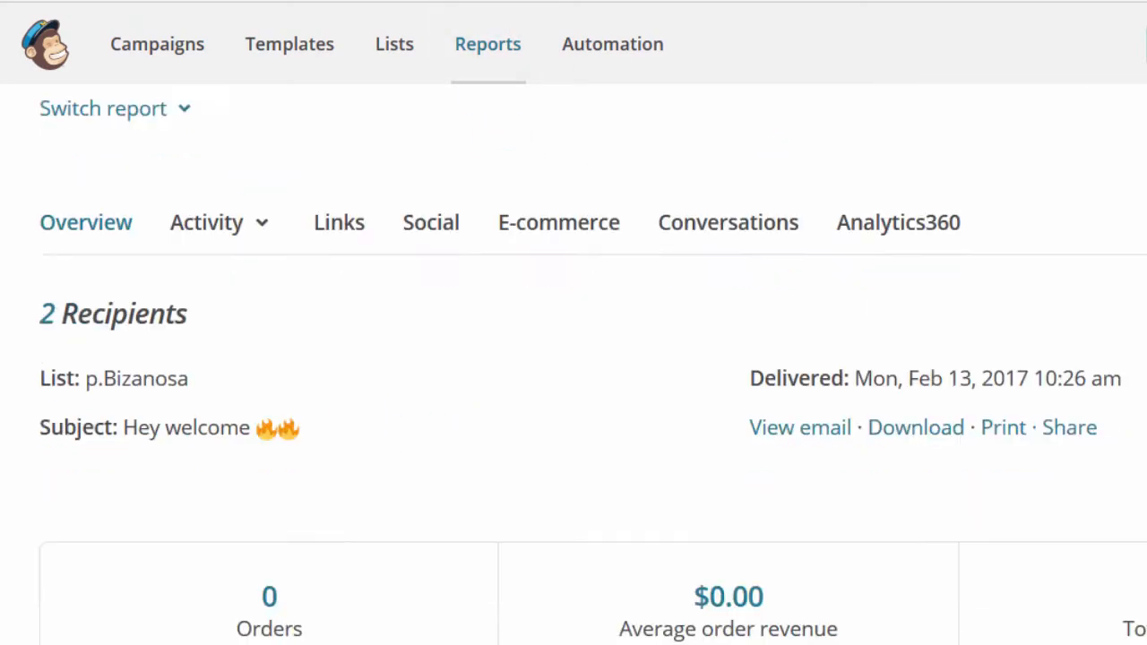
pyautogui.scroll(-5, 573, 390)
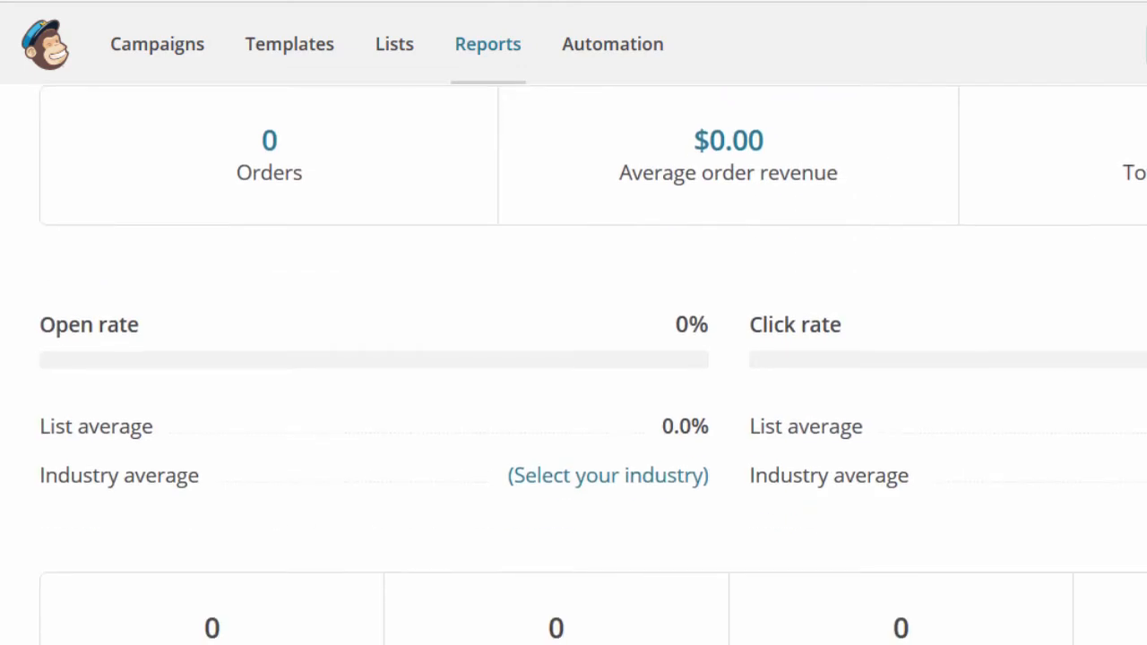
pyautogui.scroll(-1, 573, 389)
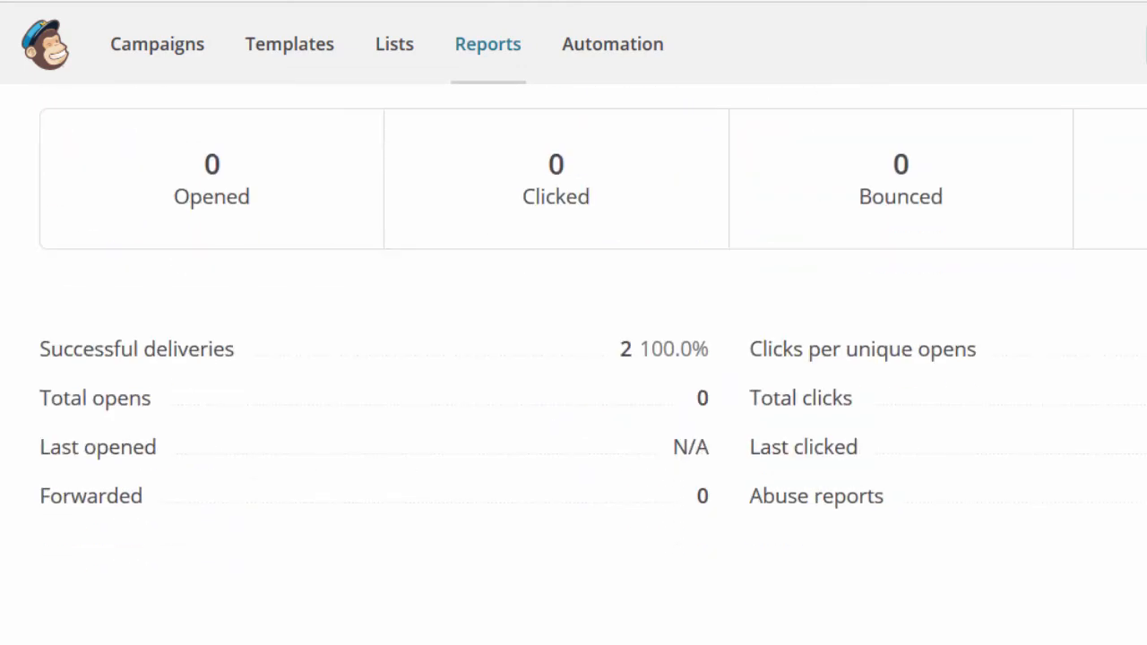
pyautogui.scroll(-3, 573, 390)
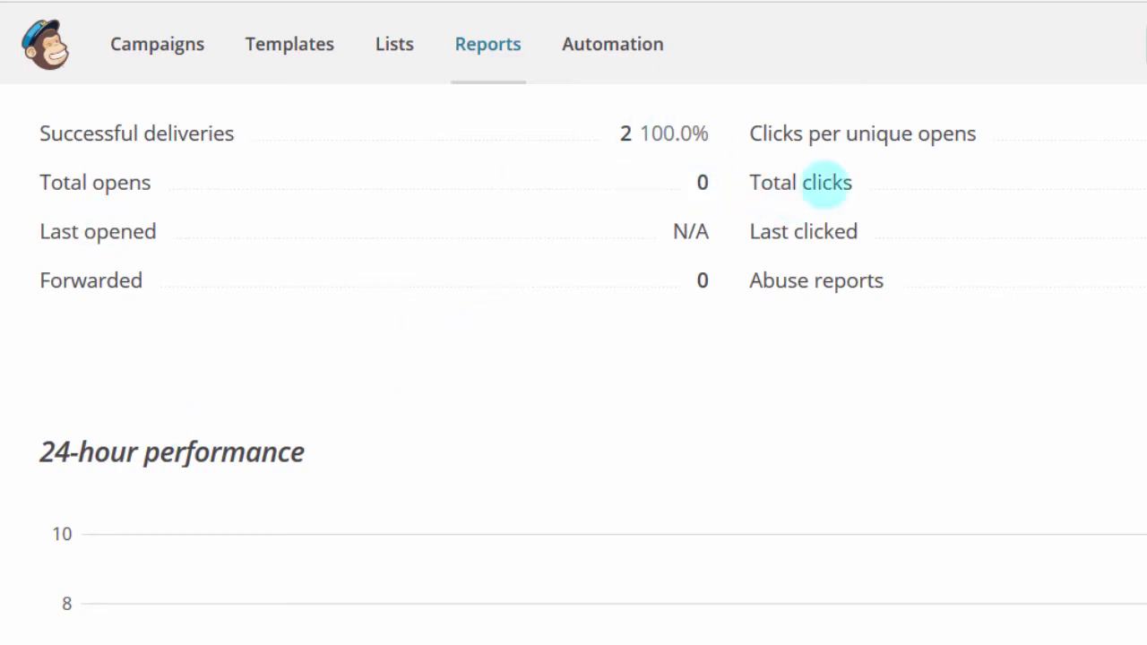
pyautogui.scroll(10, 573, 384)
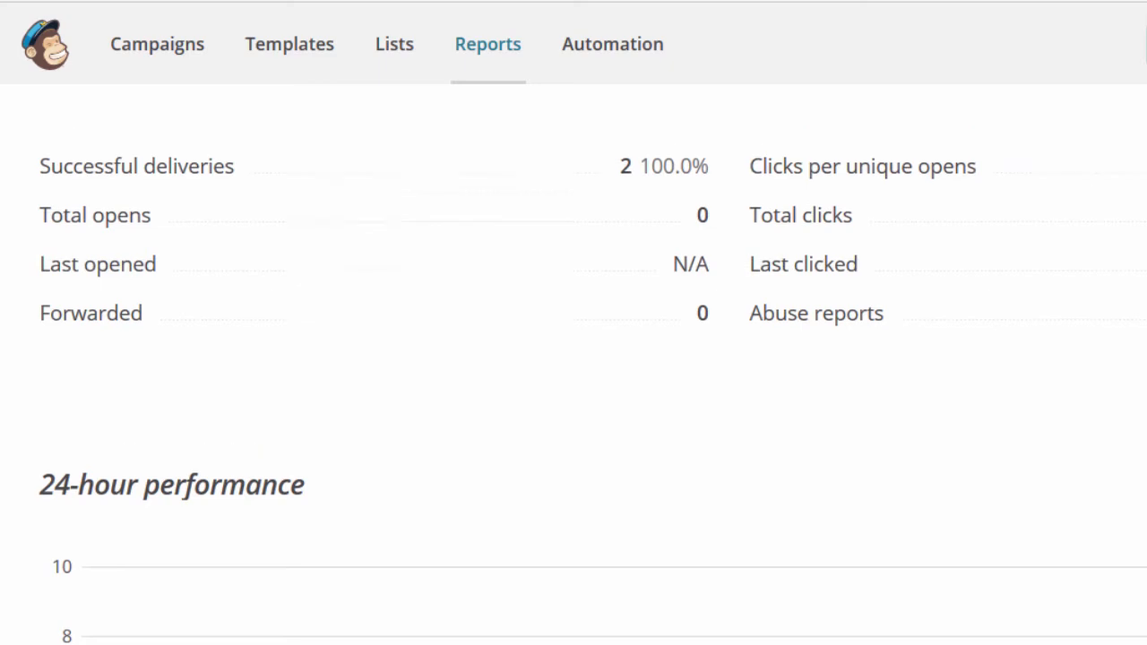
pyautogui.scroll(-6, 574, 364)
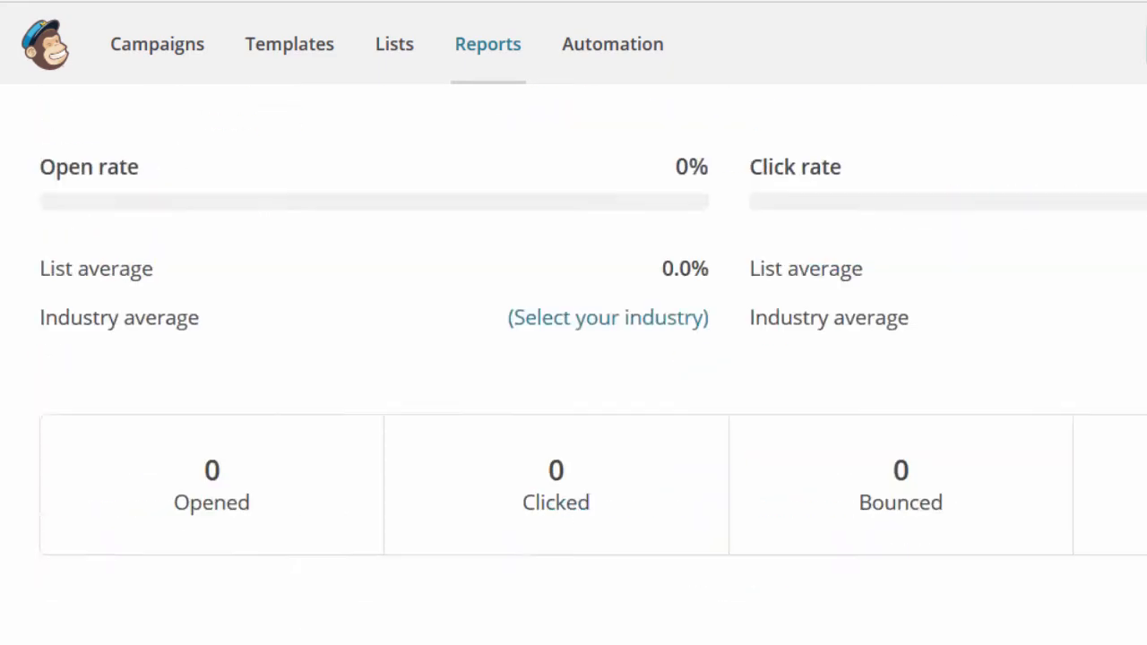
pyautogui.scroll(3, 573, 364)
pyautogui.scroll(-10, 574, 364)
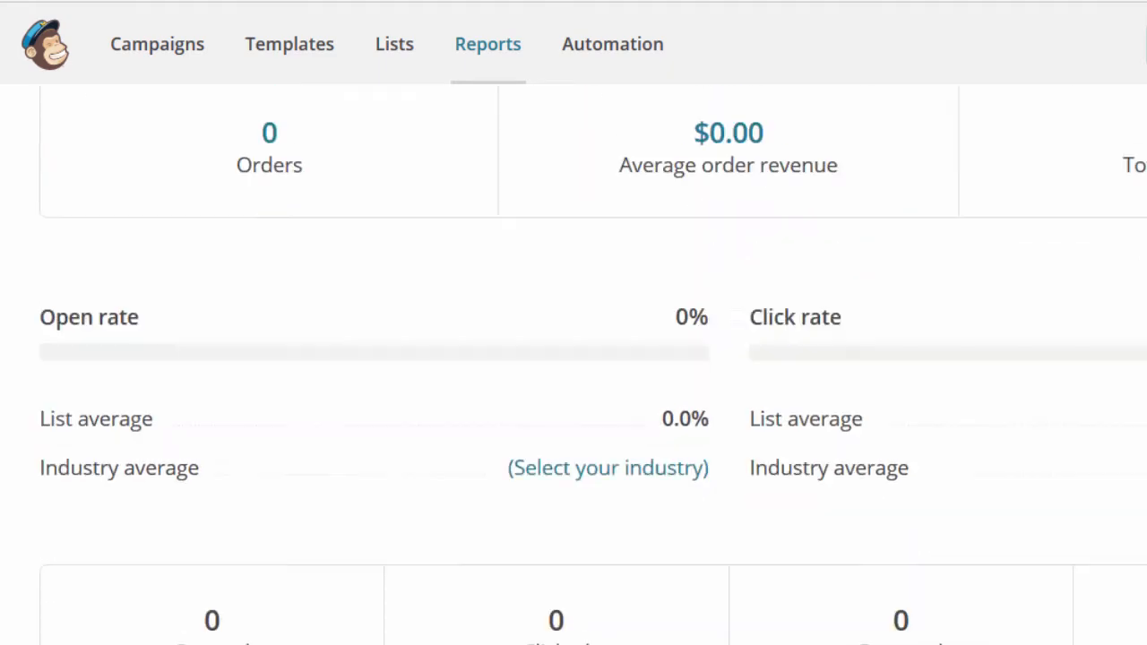
pyautogui.scroll(-10, 573, 364)
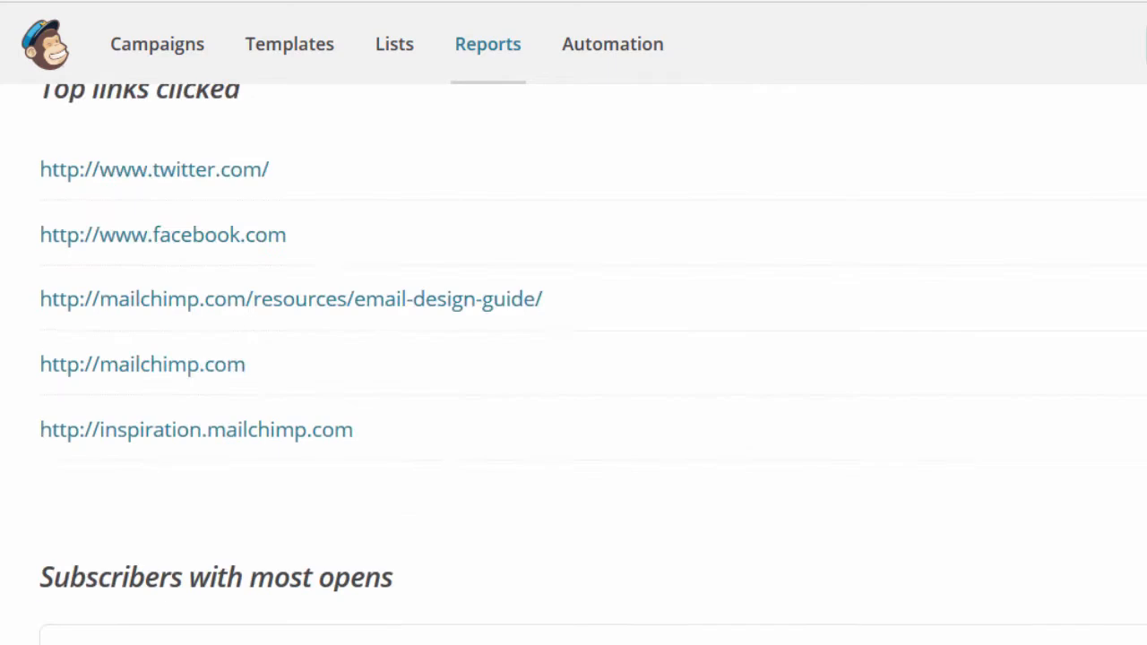
pyautogui.scroll(12, 574, 364)
pyautogui.scroll(10, 573, 363)
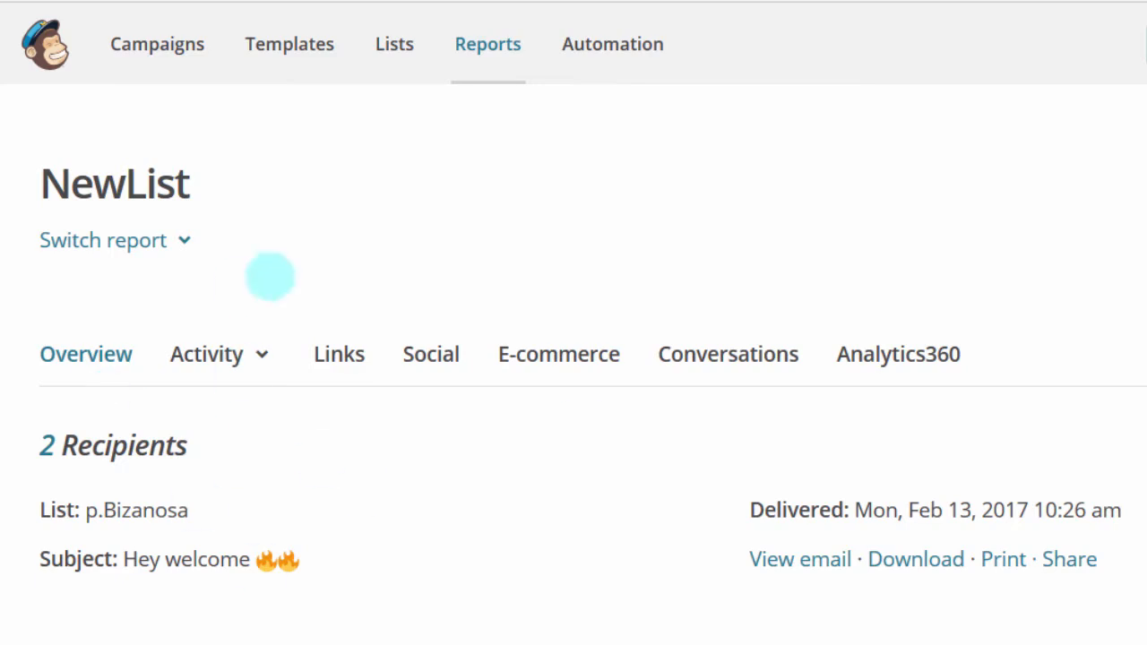
pyautogui.click(184, 240)
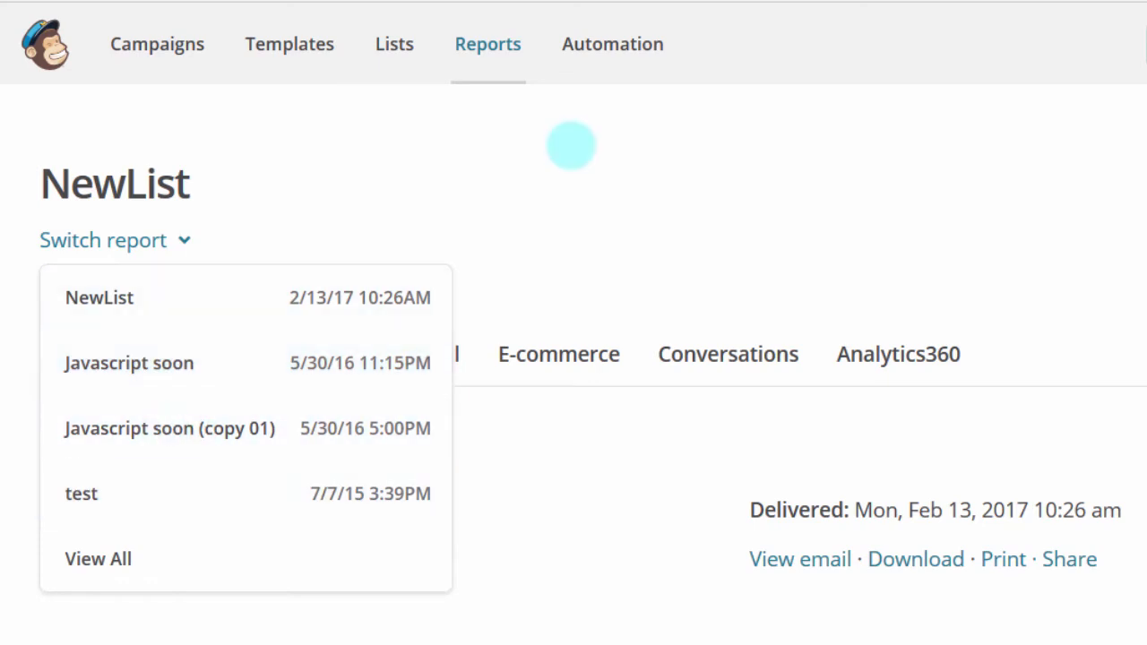
pyautogui.click(382, 198)
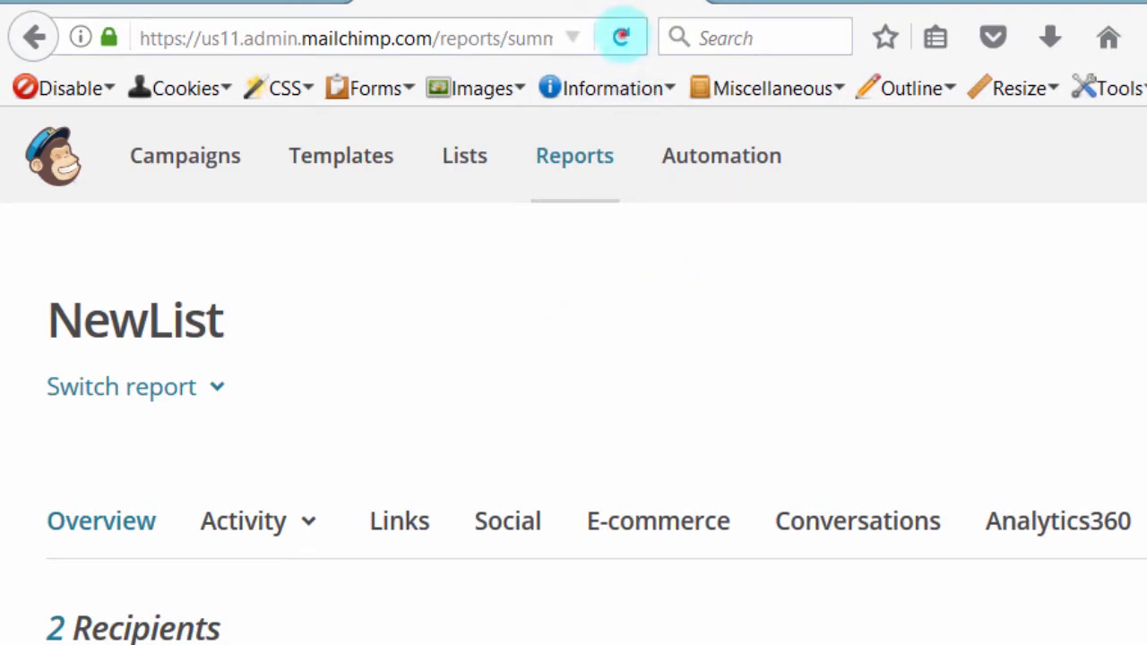
# Step: Reload the NewList campaign report and check its updated 50% open rate
pyautogui.click(621, 37)
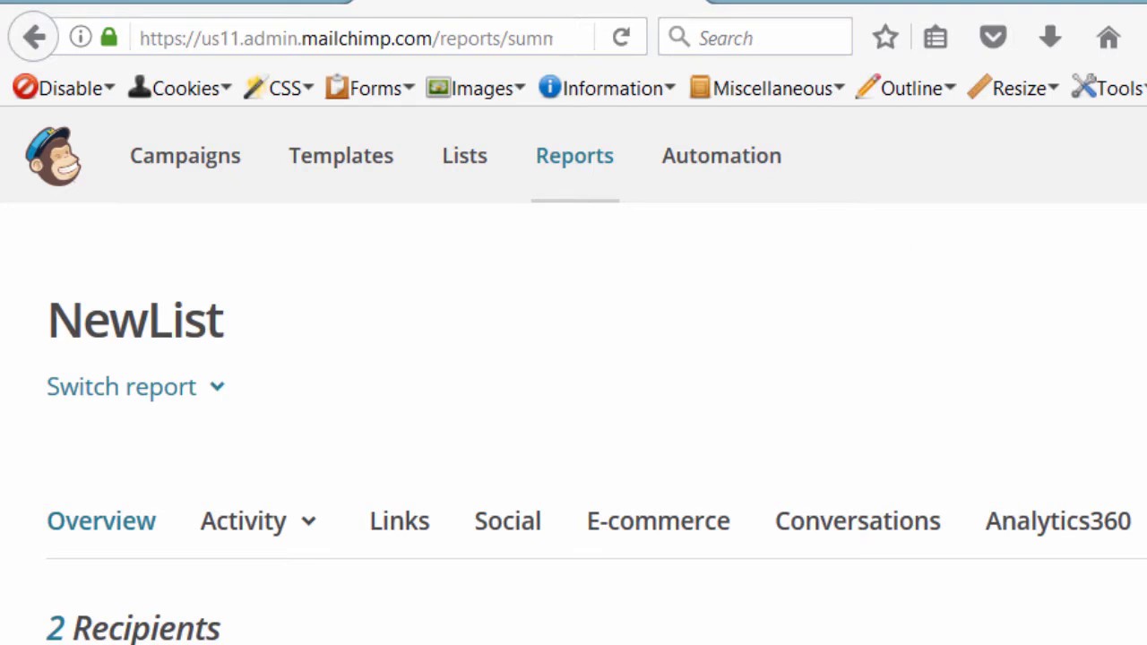
pyautogui.scroll(-4, 574, 421)
pyautogui.scroll(-1, 573, 421)
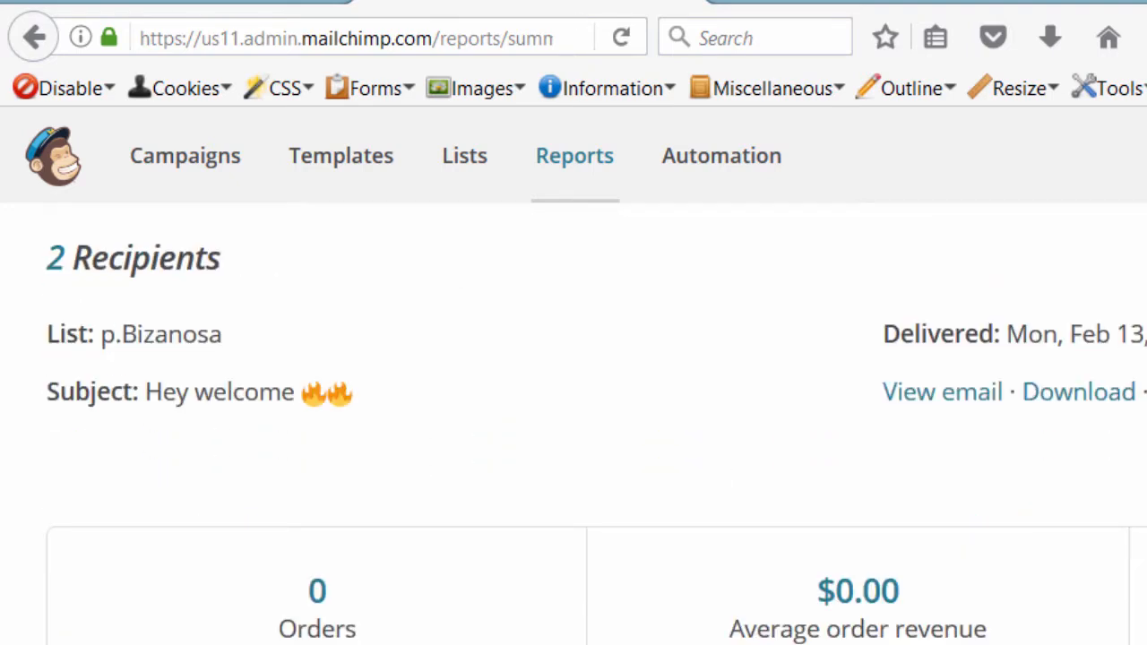
pyautogui.scroll(-3, 574, 421)
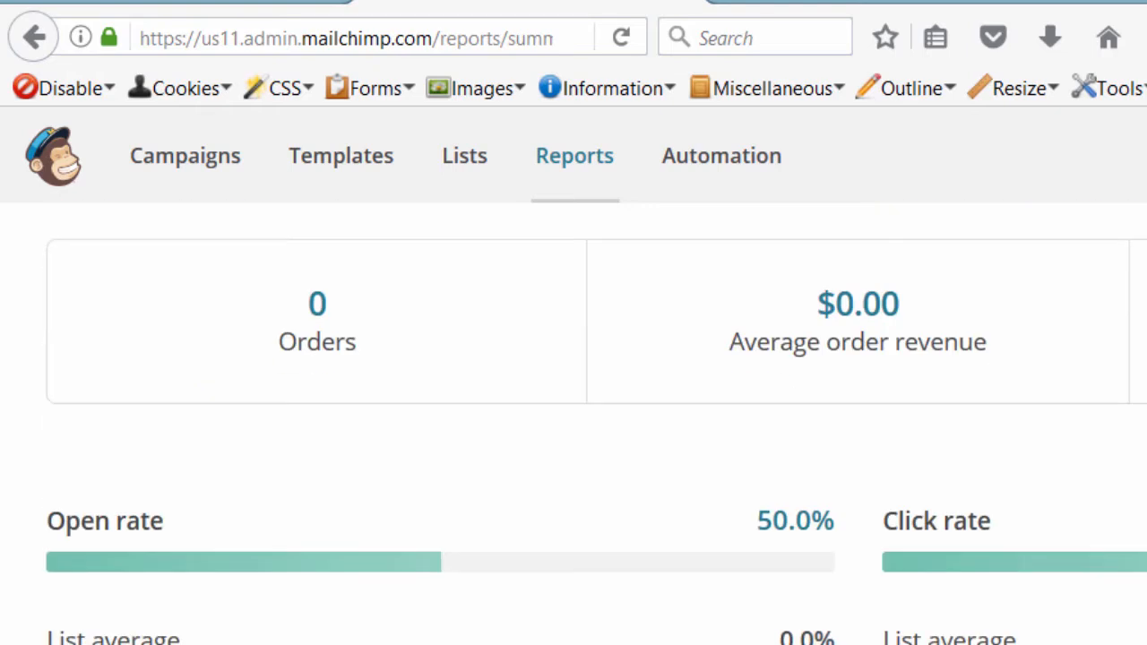
pyautogui.scroll(-4, 574, 421)
pyautogui.scroll(-1, 266, 504)
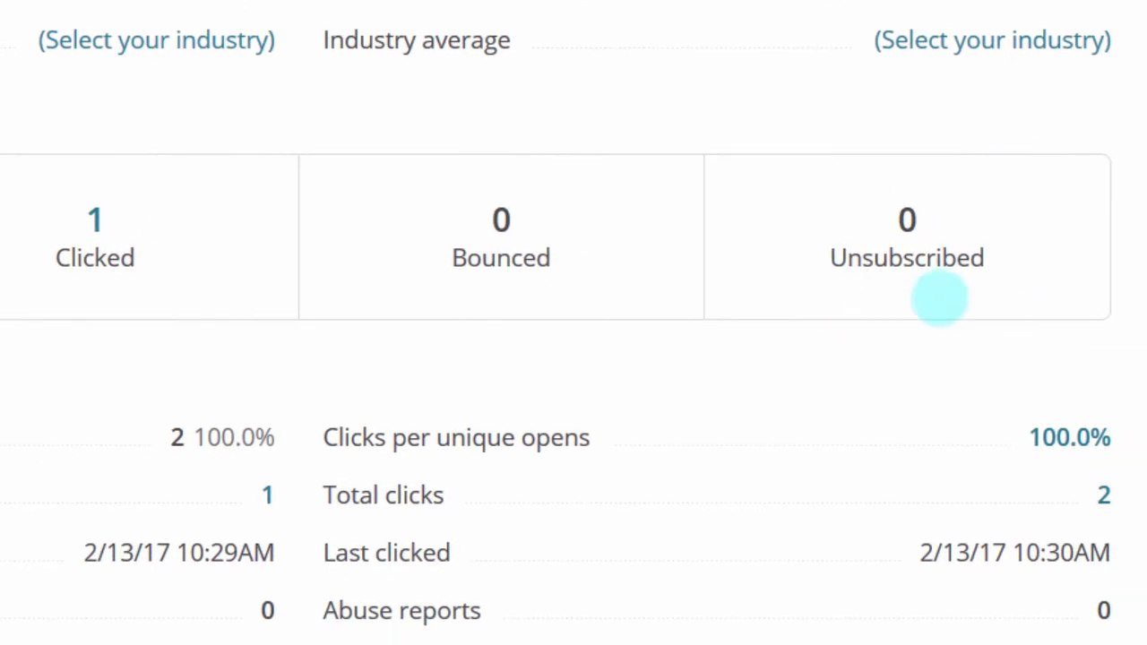
# Step: Review the report's 2 total clicks and the single USA open in Top locations
pyautogui.scroll(-3, 1139, 206)
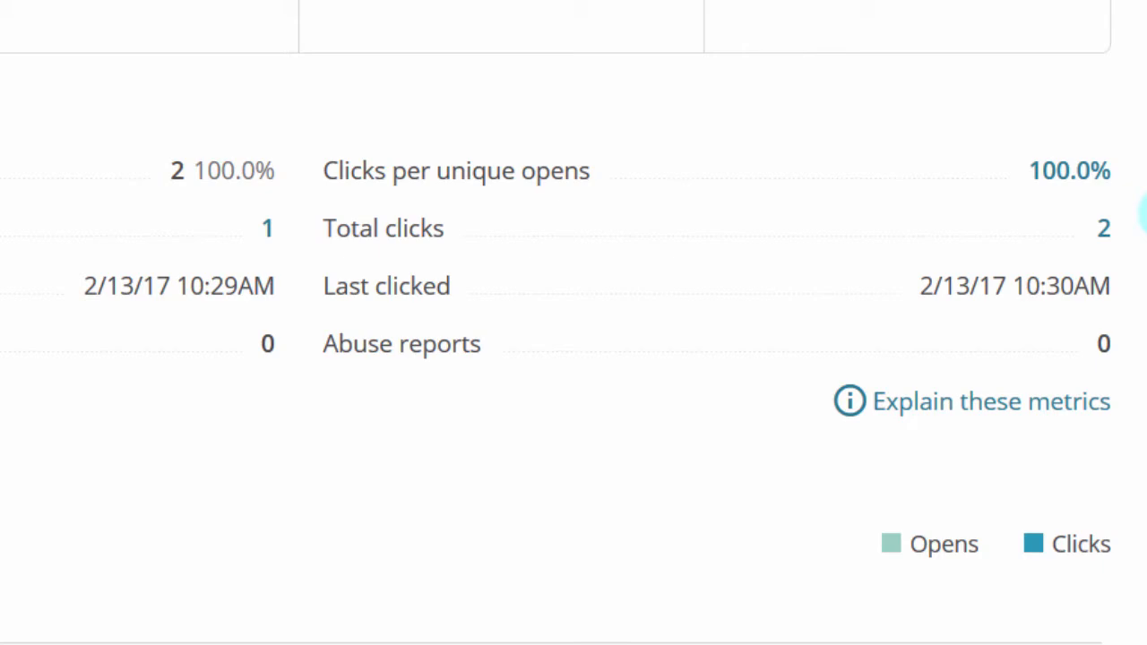
pyautogui.scroll(-1, 1143, 215)
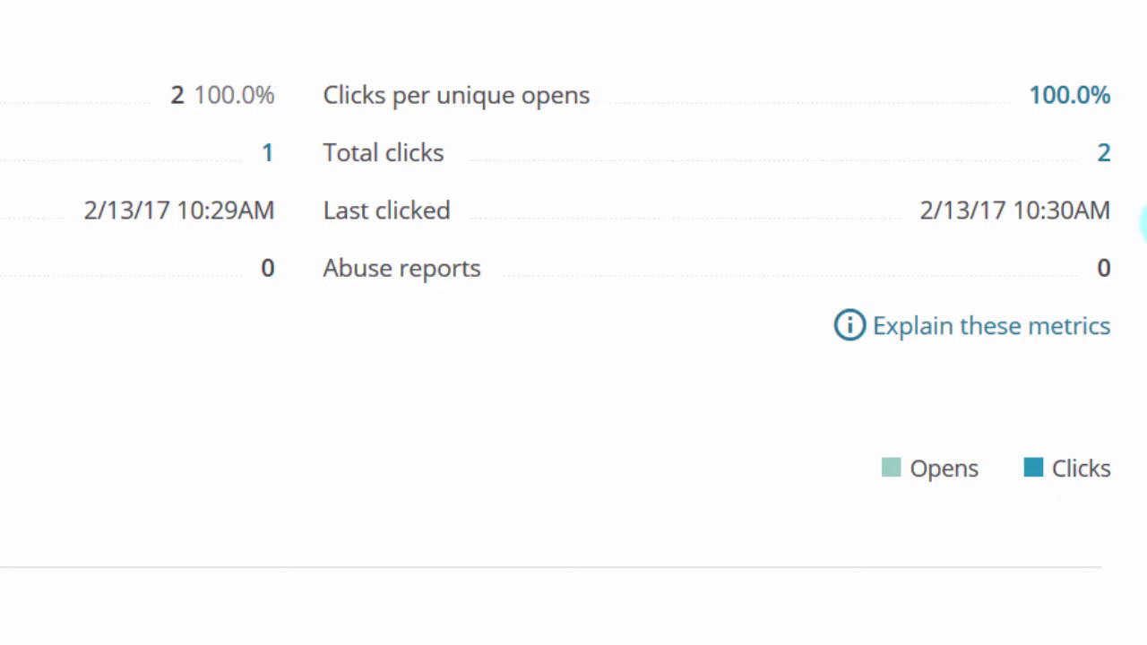
pyautogui.scroll(-10, 1146, 224)
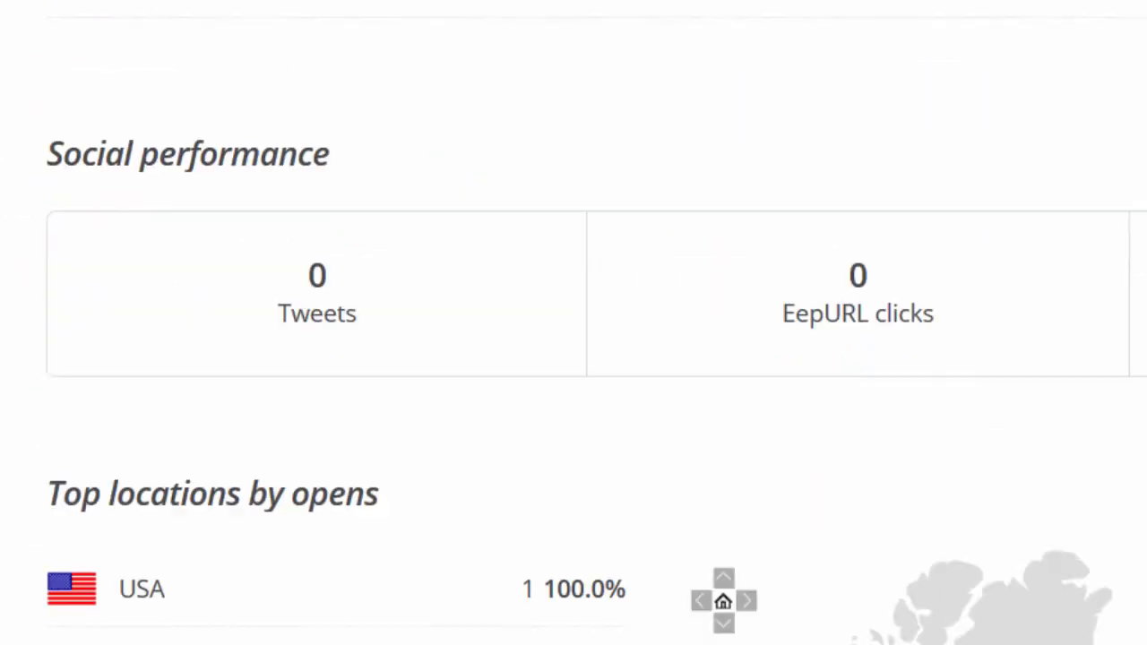
pyautogui.scroll(-6, 574, 322)
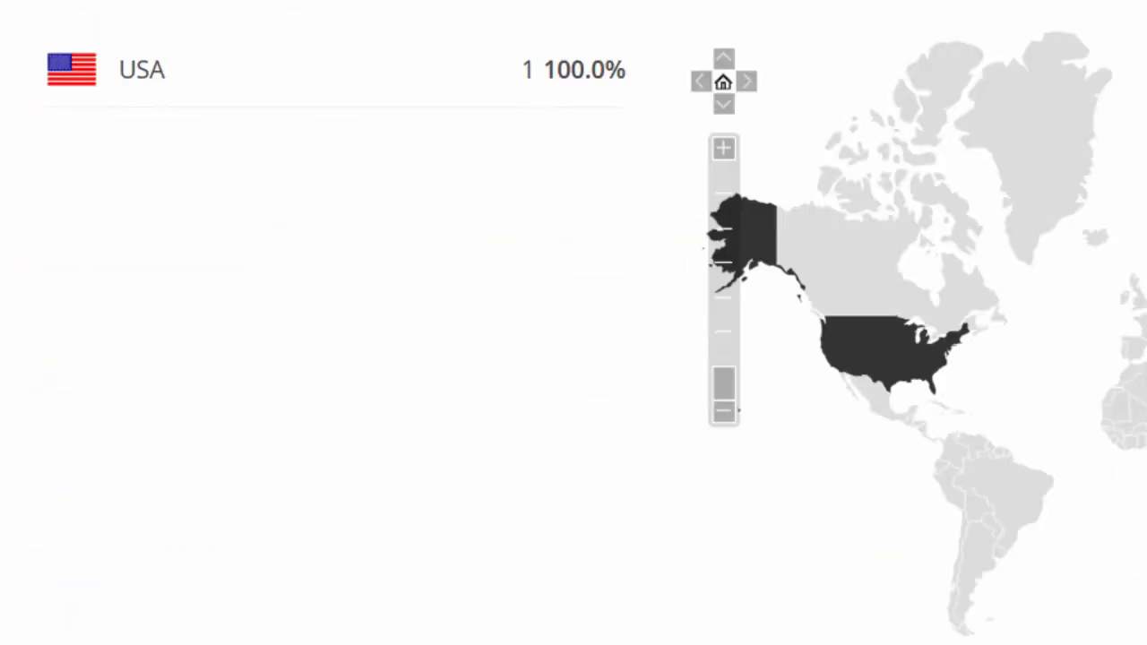
pyautogui.scroll(-3, 574, 322)
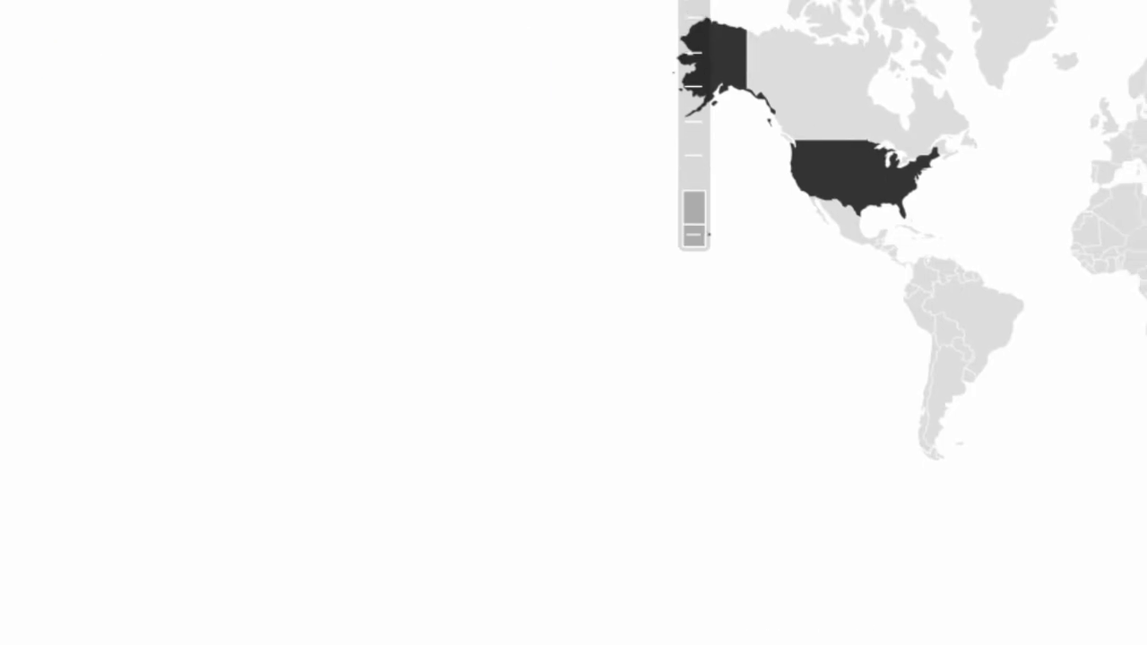
pyautogui.scroll(5, 573, 323)
pyautogui.scroll(-3, 573, 322)
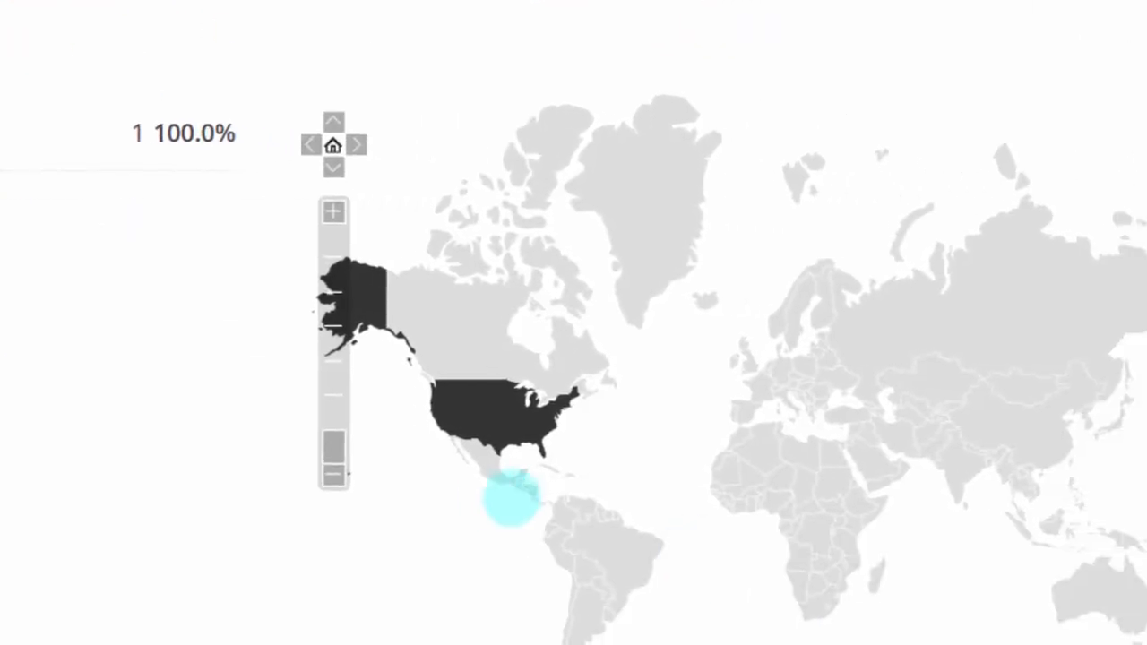
pyautogui.moveTo(372, 409)
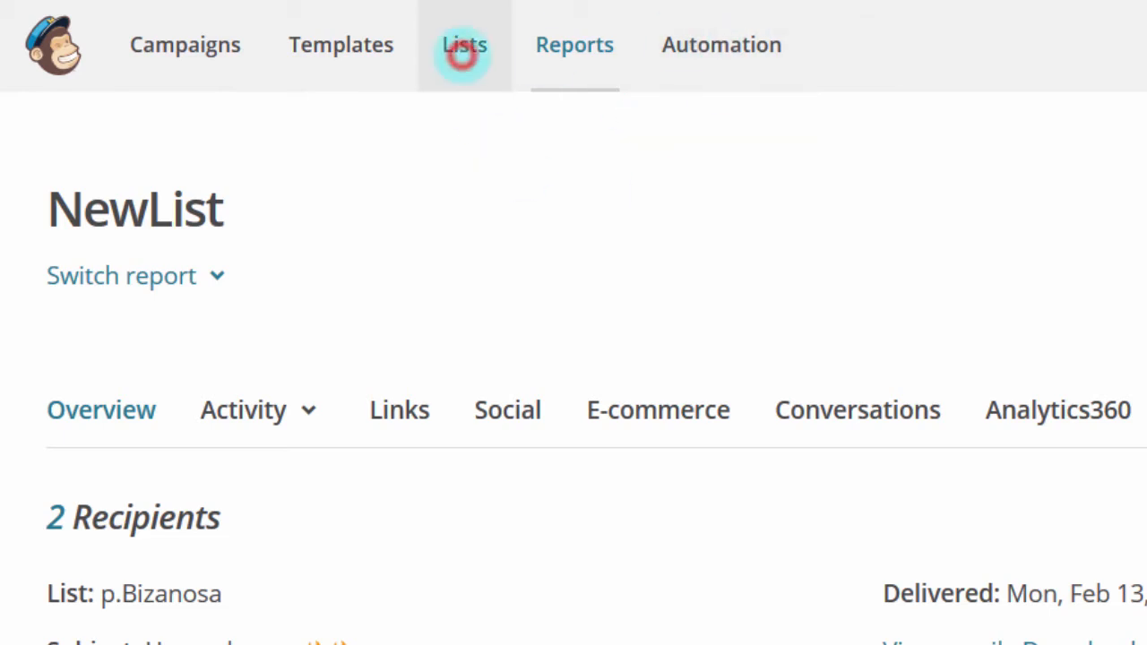
# Step: Return to the Lists overview and expand the first list's extra-options menu beside Stats
pyautogui.click(463, 52)
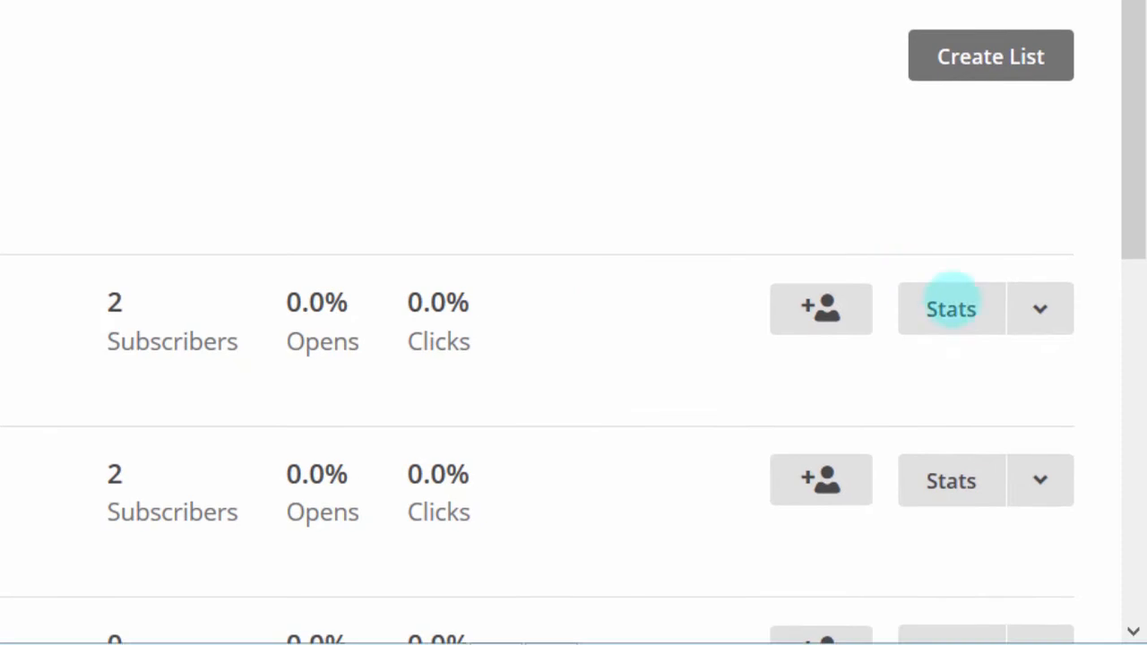
pyautogui.click(1040, 334)
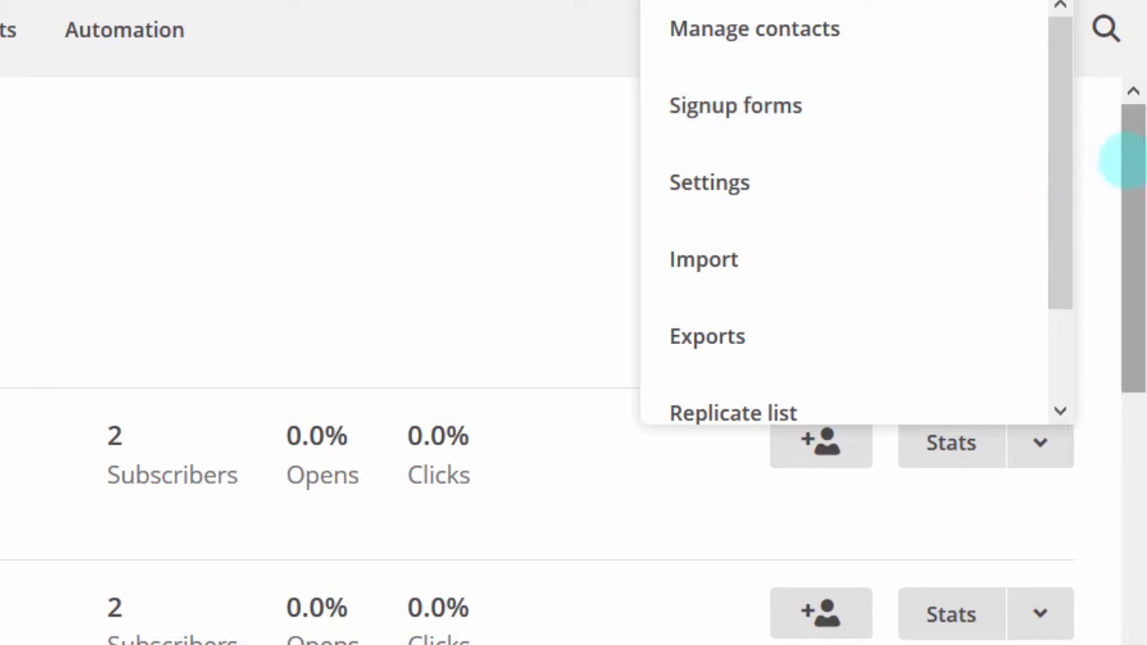
# Step: Go to the list's Signup forms page and browse the General, Embedded, pop-up and integration options
pyautogui.moveTo(1127, 157); pyautogui.dragTo(1128, 213)
pyautogui.scroll(-4, 573, 359)
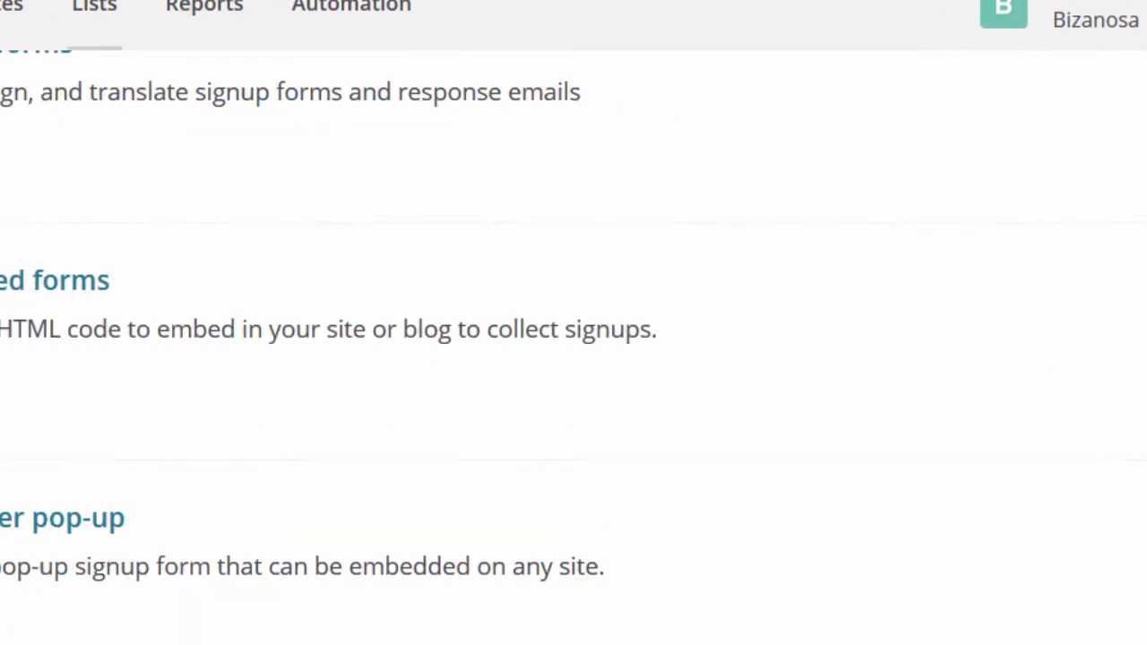
pyautogui.scroll(3, 574, 359)
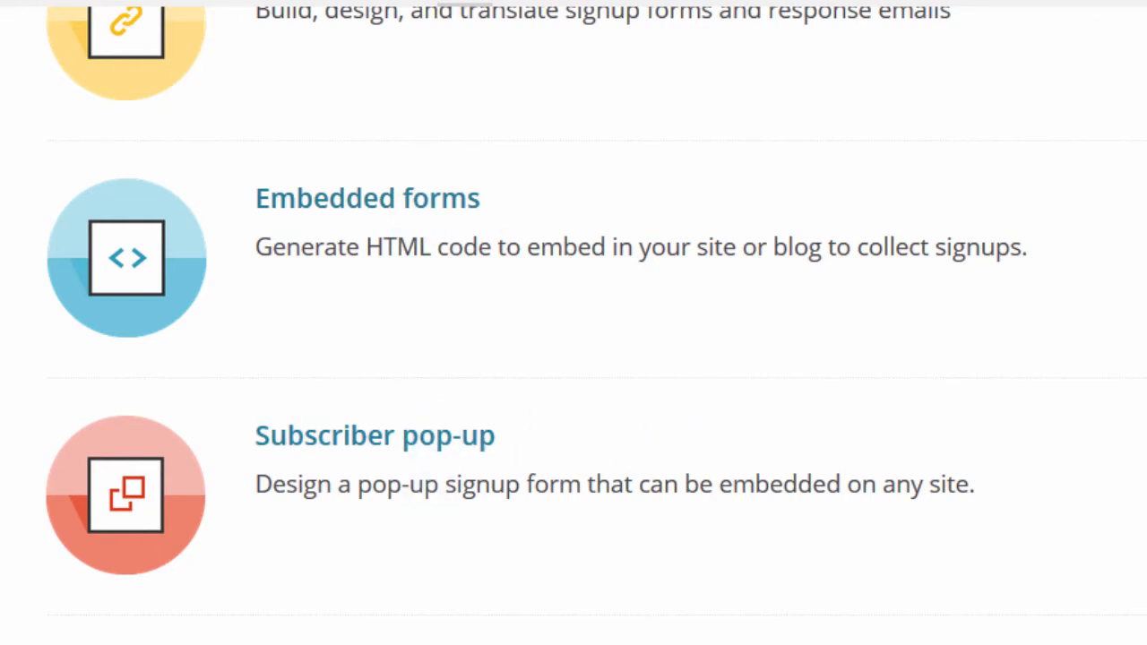
pyautogui.scroll(-3, 573, 323)
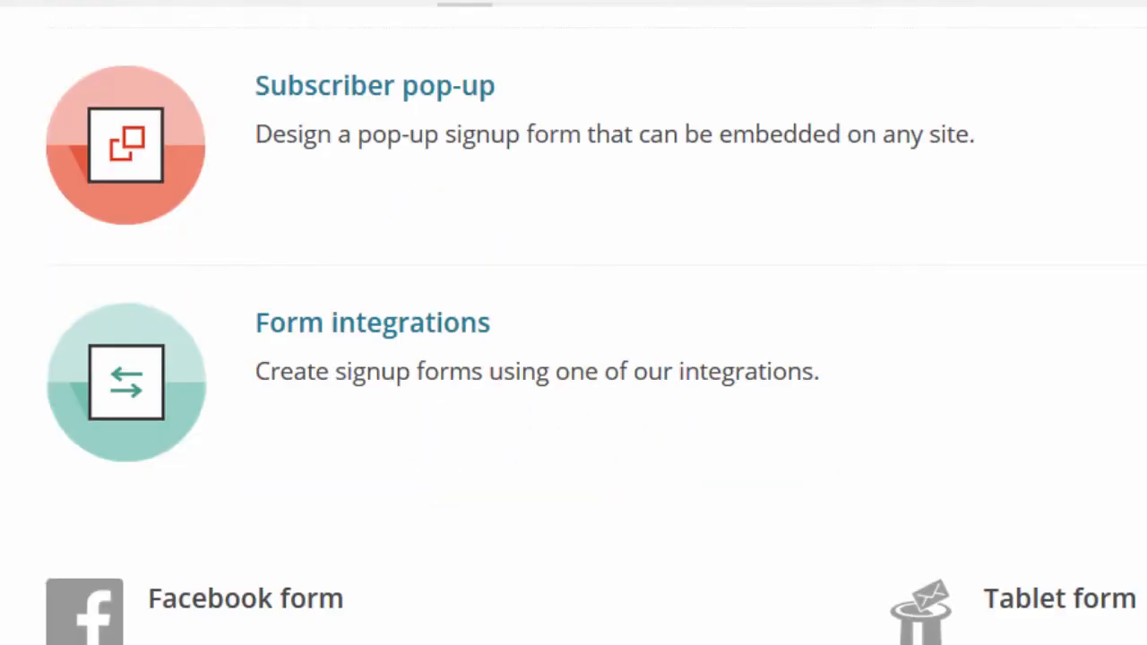
pyautogui.scroll(2, 573, 323)
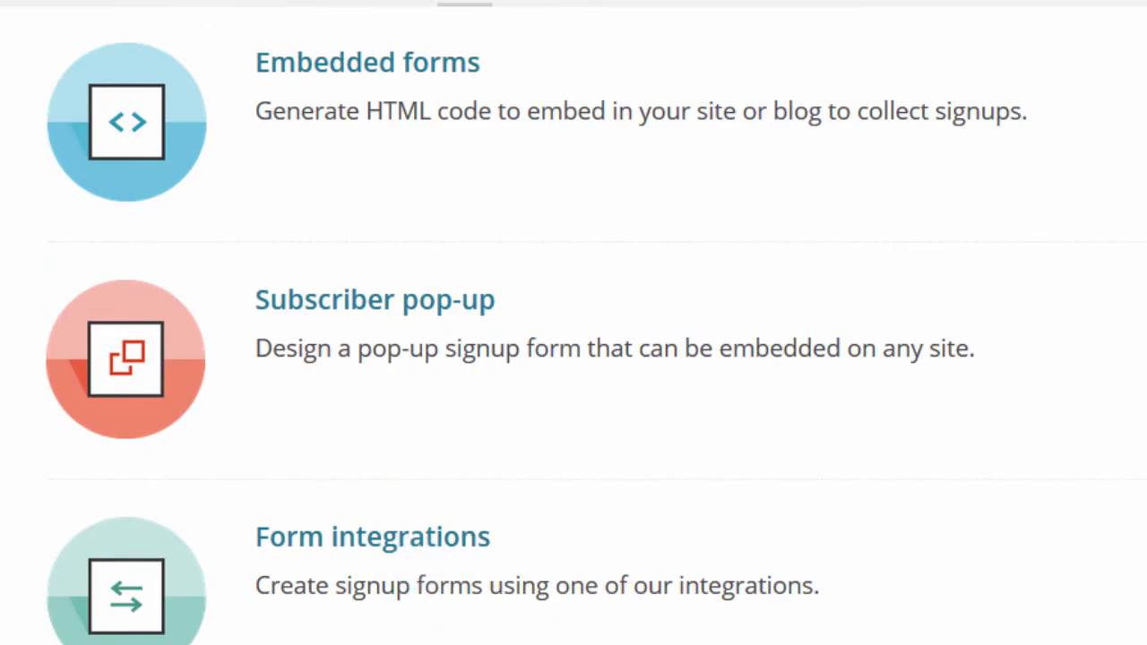
pyautogui.scroll(4, 573, 322)
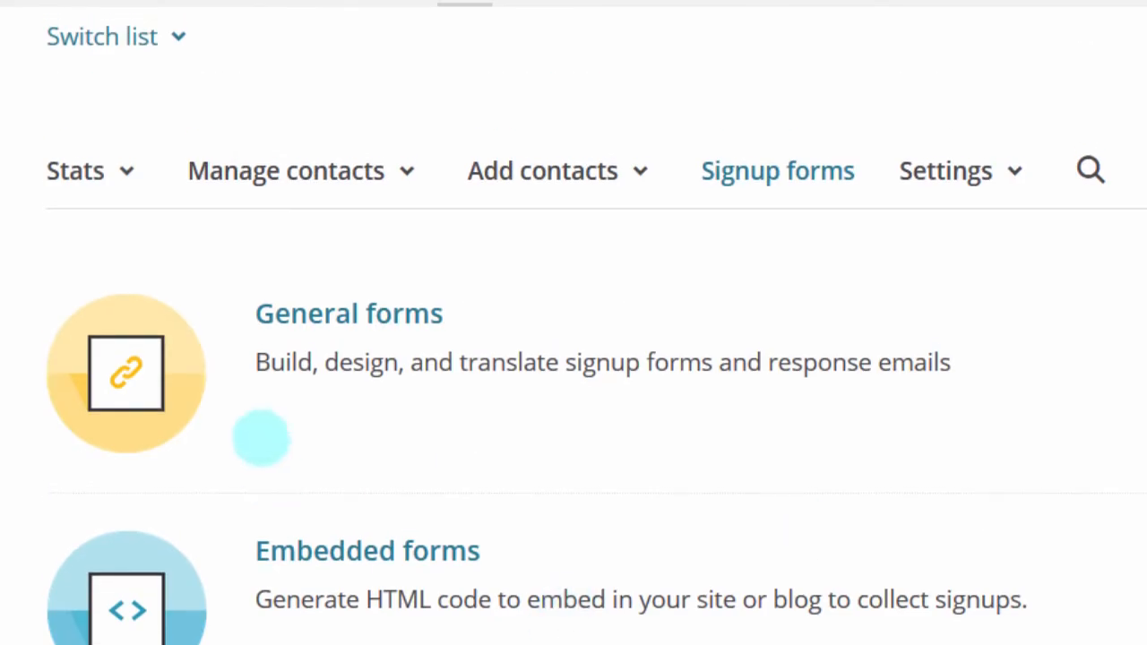
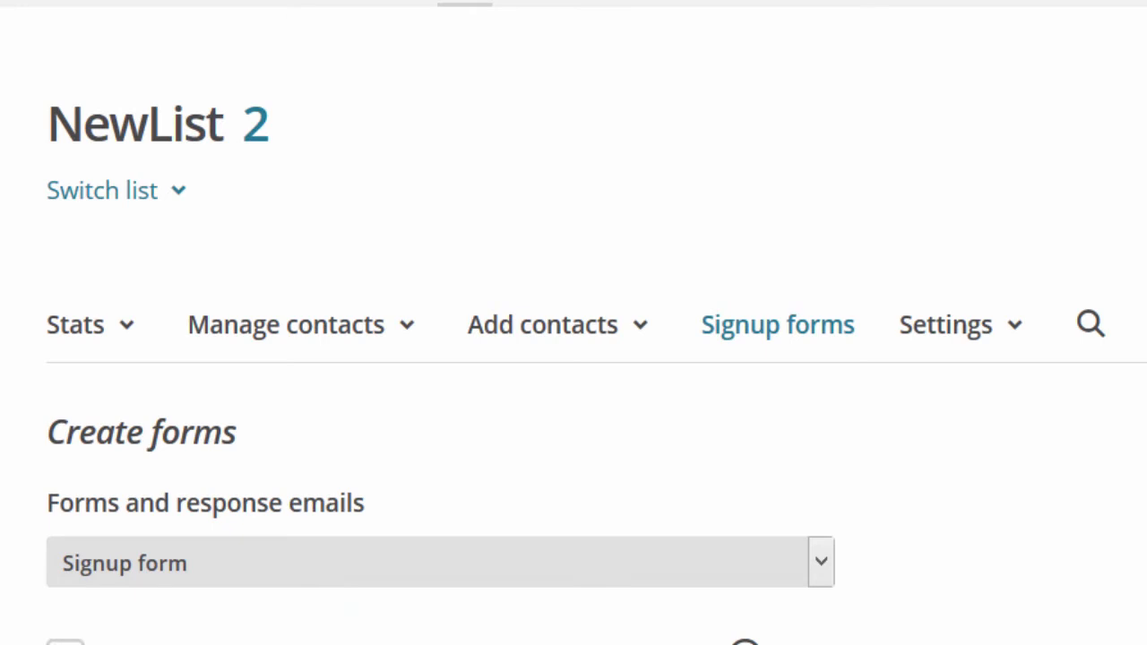
pyautogui.scroll(-3, 573, 358)
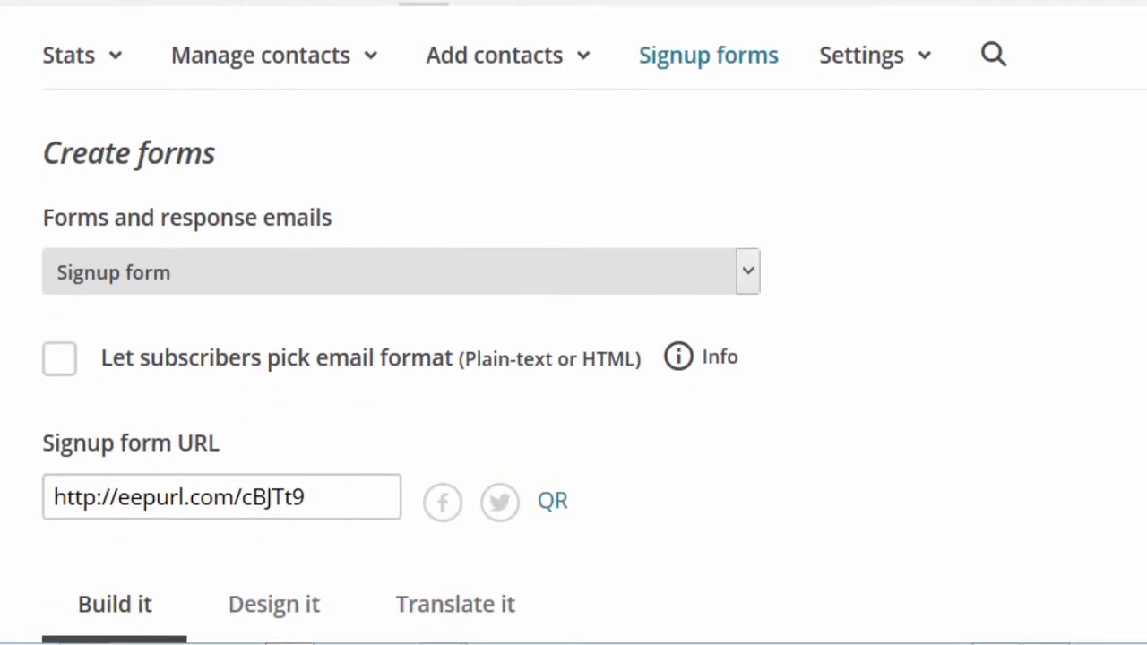
pyautogui.scroll(-2, 573, 358)
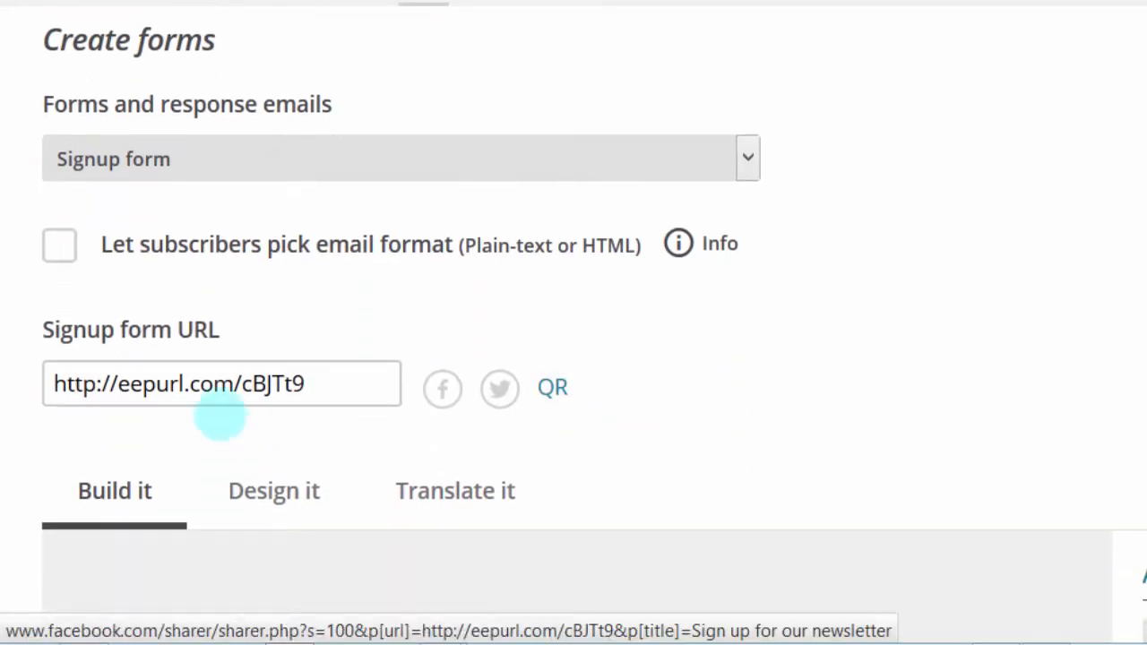
pyautogui.moveTo(316, 383); pyautogui.dragTo(7, 410)
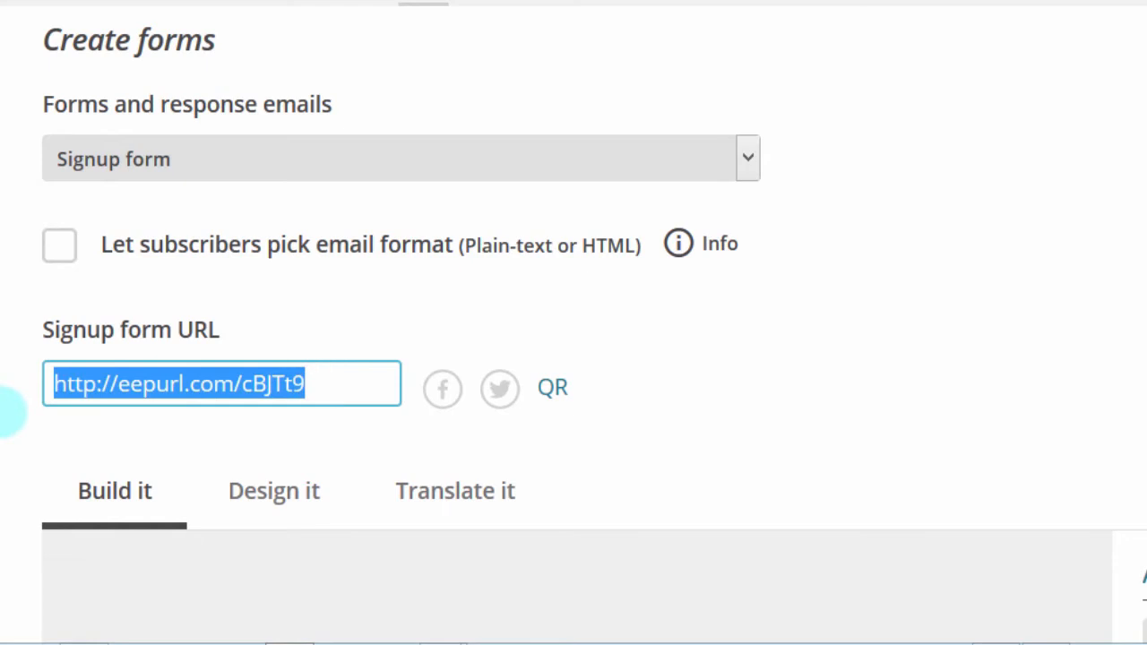
pyautogui.hotkey('ctrl', 'c')
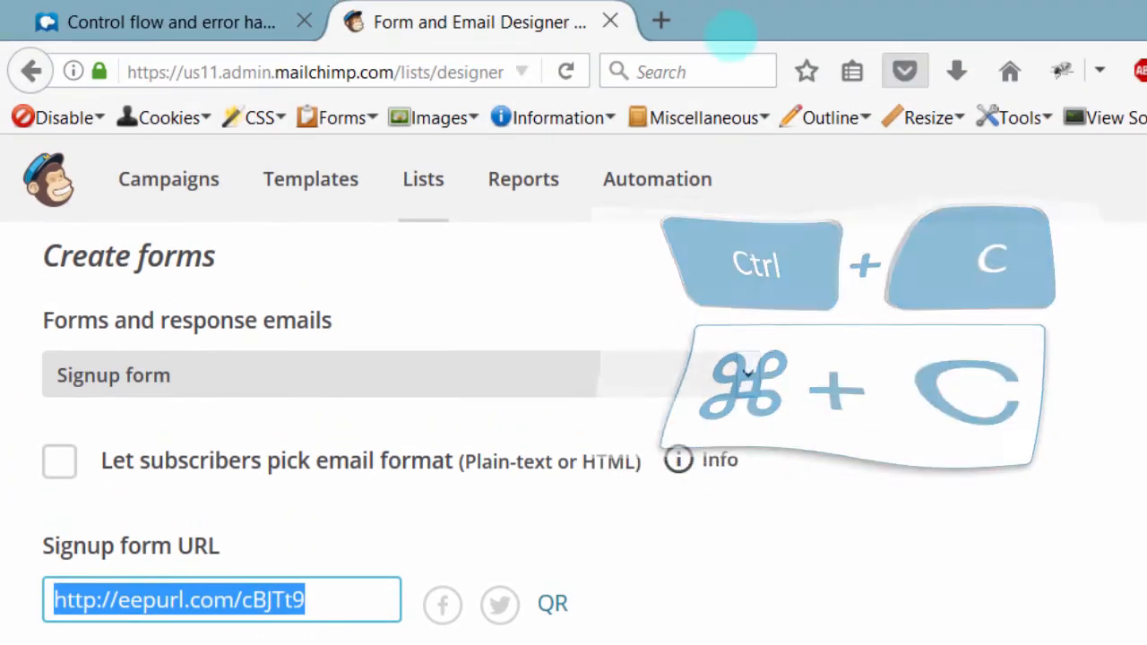
# Step: Load the copied form URL in a new tab and submit it with an empty email
pyautogui.click(662, 20)
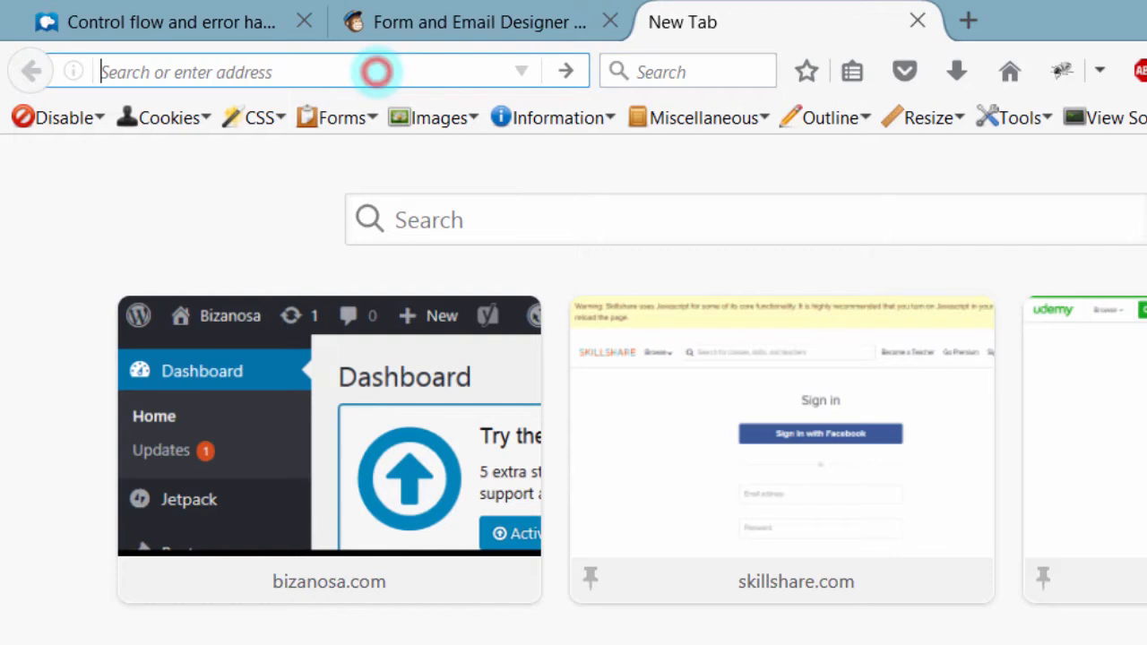
pyautogui.hotkey('ctrl', 'v')
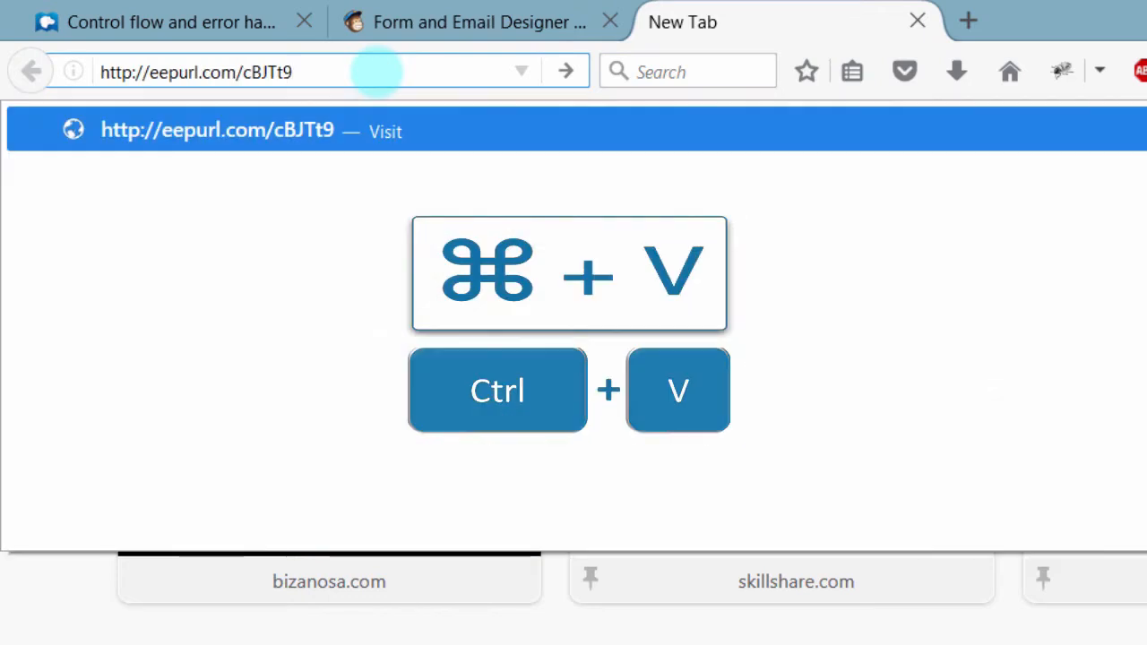
pyautogui.press('Return')
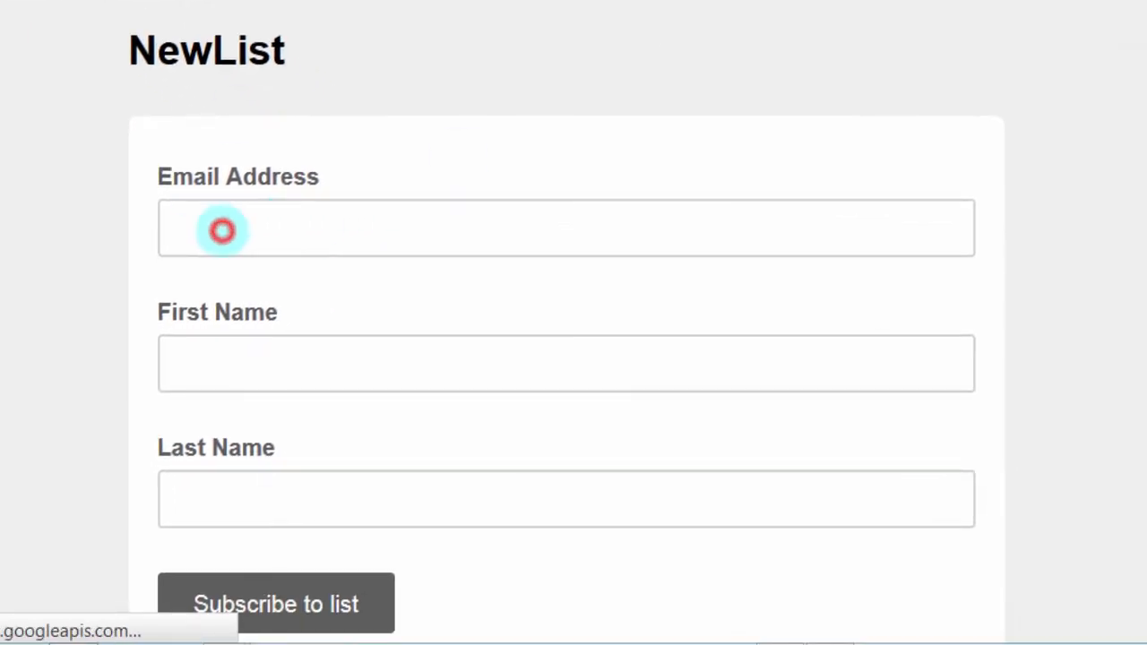
pyautogui.click(222, 231)
pyautogui.click(258, 604)
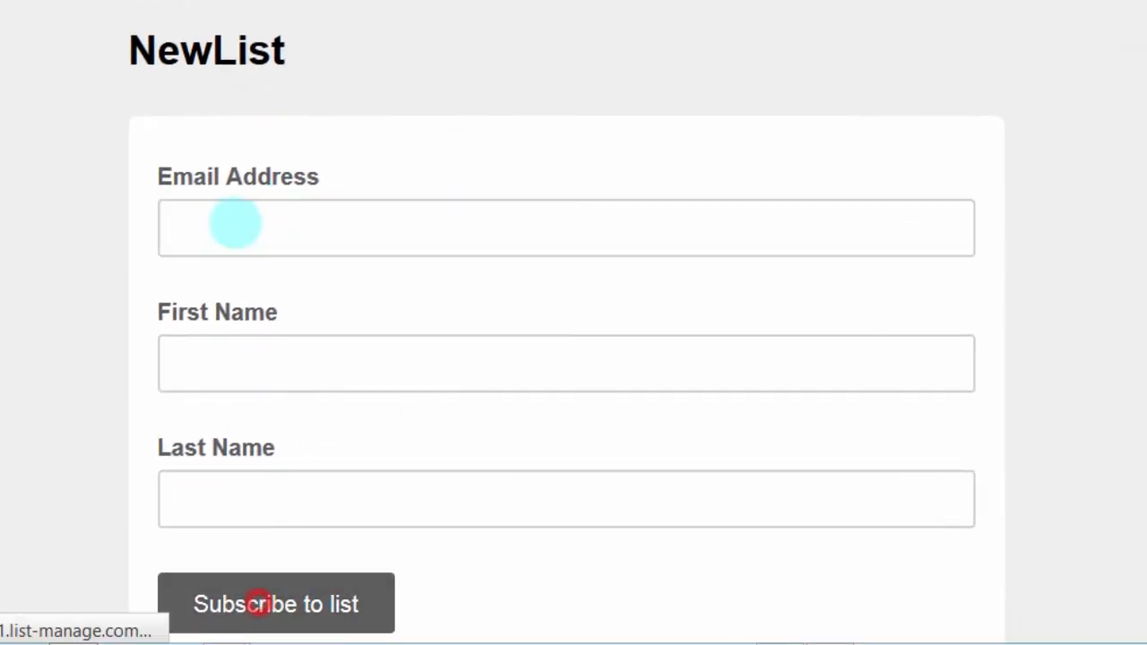
pyautogui.click(199, 269)
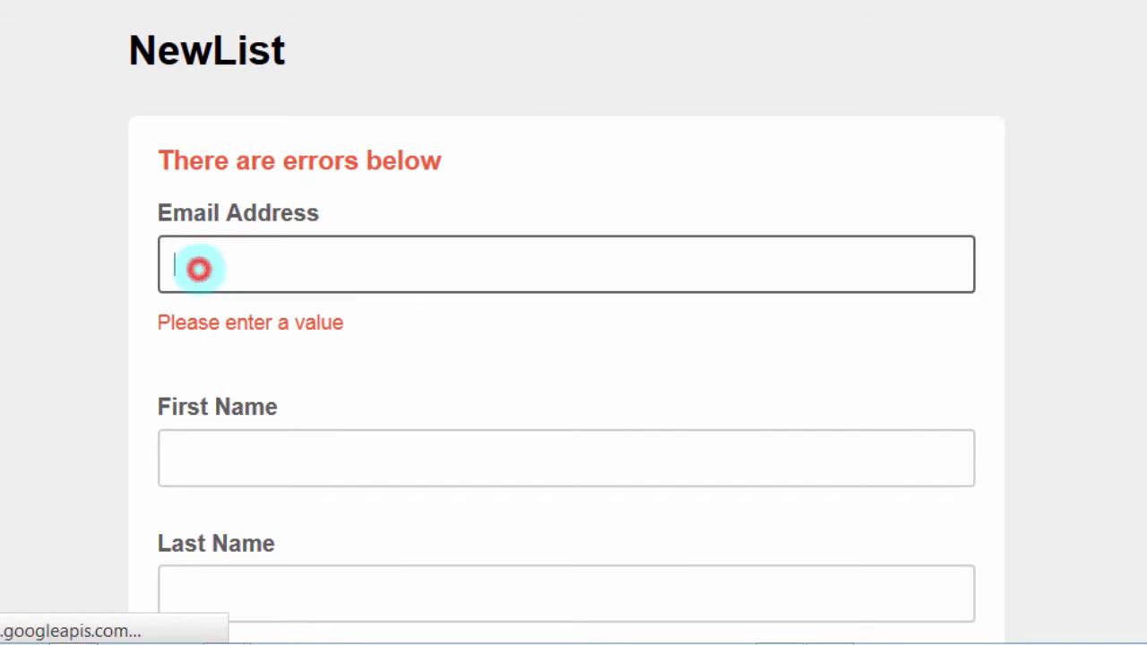
pyautogui.click(289, 382)
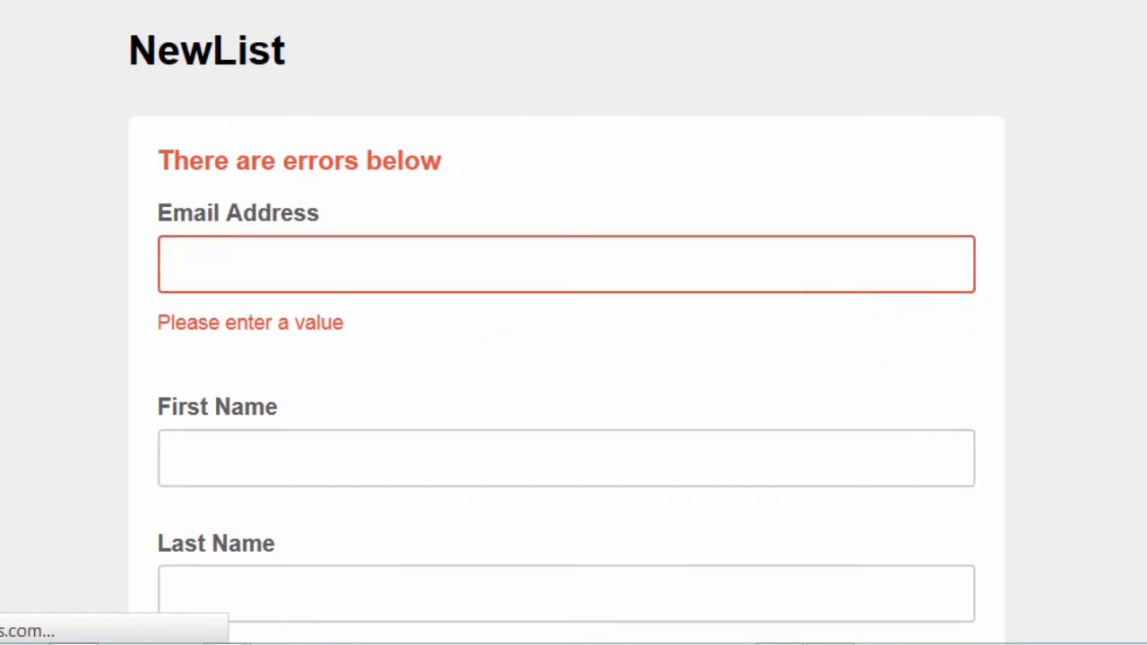
pyautogui.scroll(-2, 602, 176)
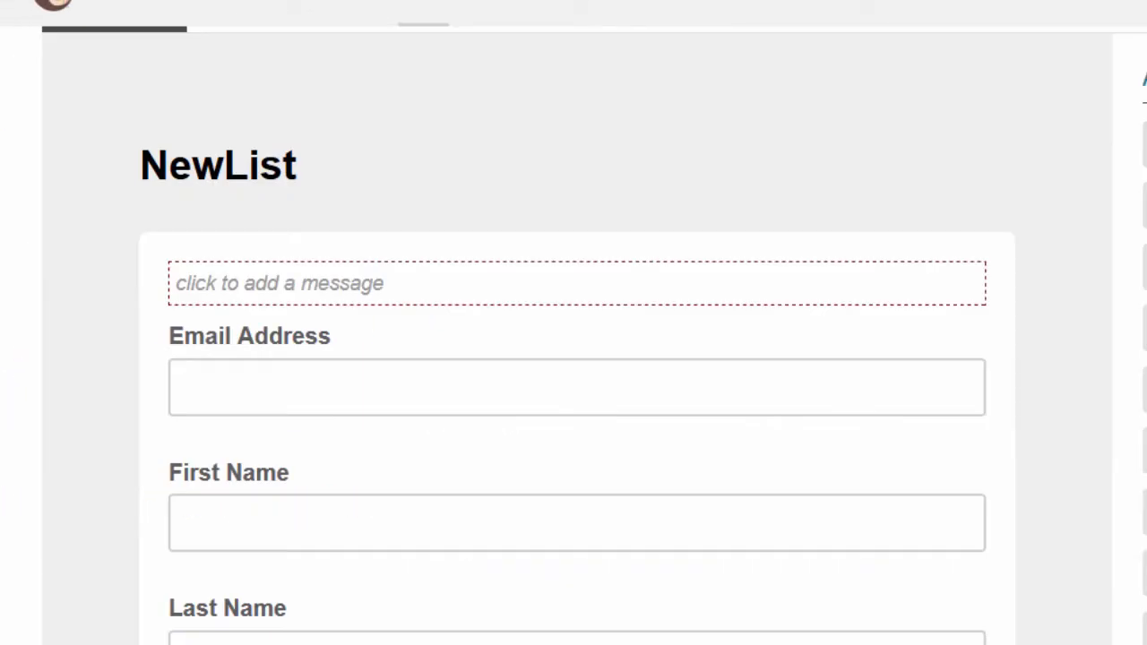
# Step: Inspect First Name's field settings and the Add a field types, keeping Last Name after First Name
pyautogui.scroll(-4, 577, 335)
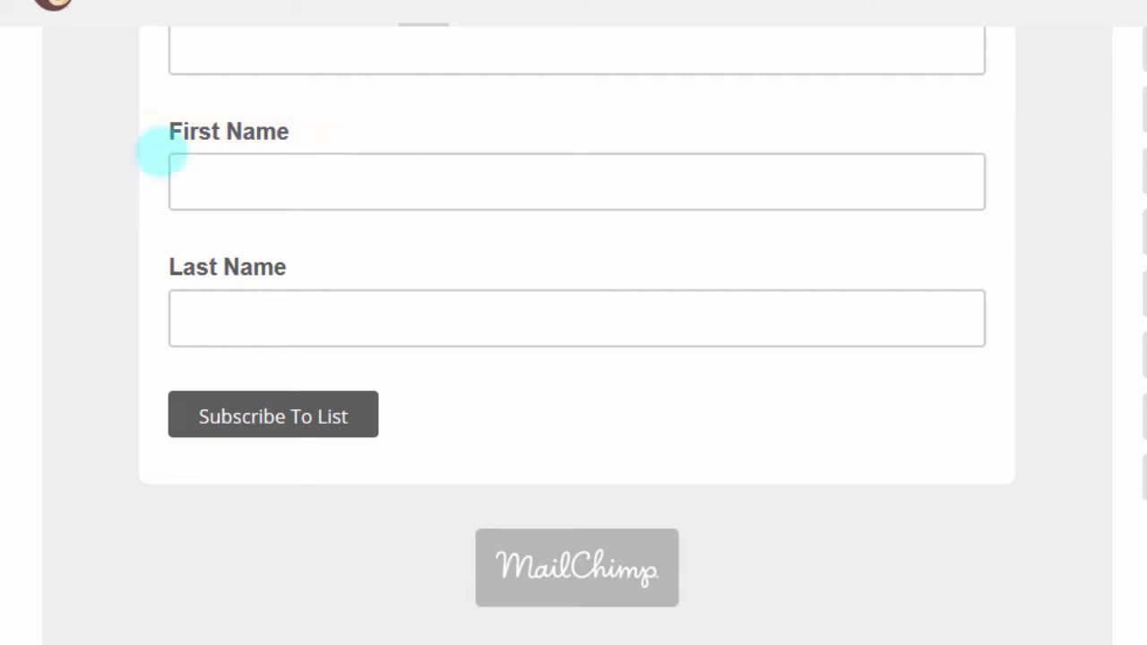
pyautogui.click(411, 131)
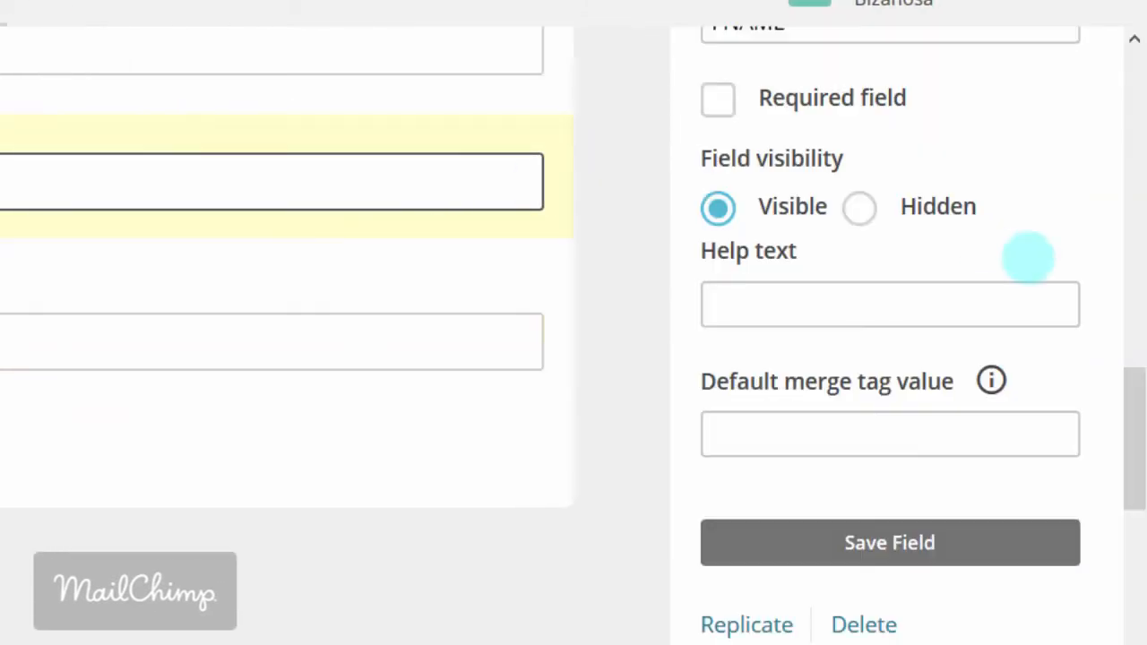
pyautogui.moveTo(1134, 412); pyautogui.dragTo(1127, 453)
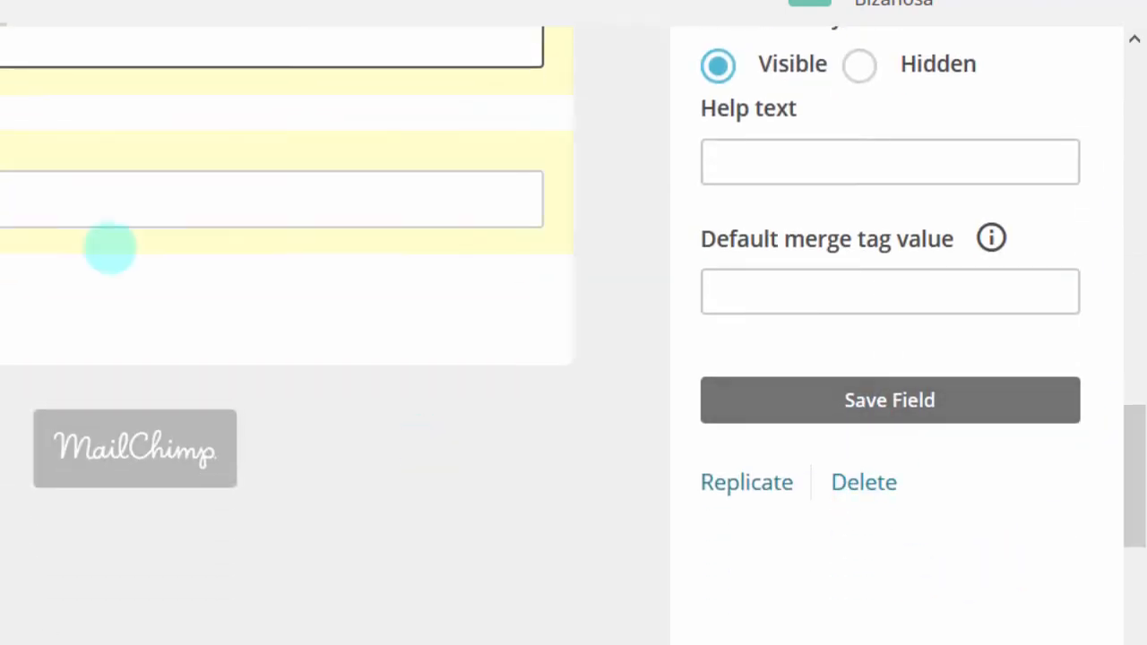
pyautogui.moveTo(1129, 489); pyautogui.dragTo(1083, 336)
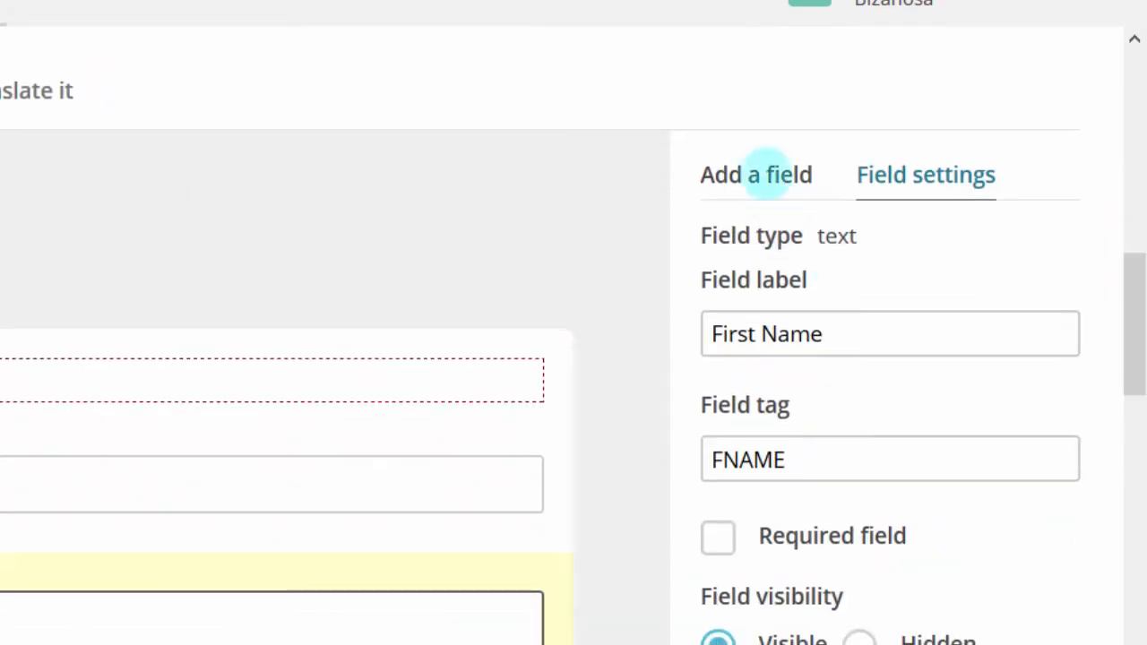
pyautogui.click(763, 171)
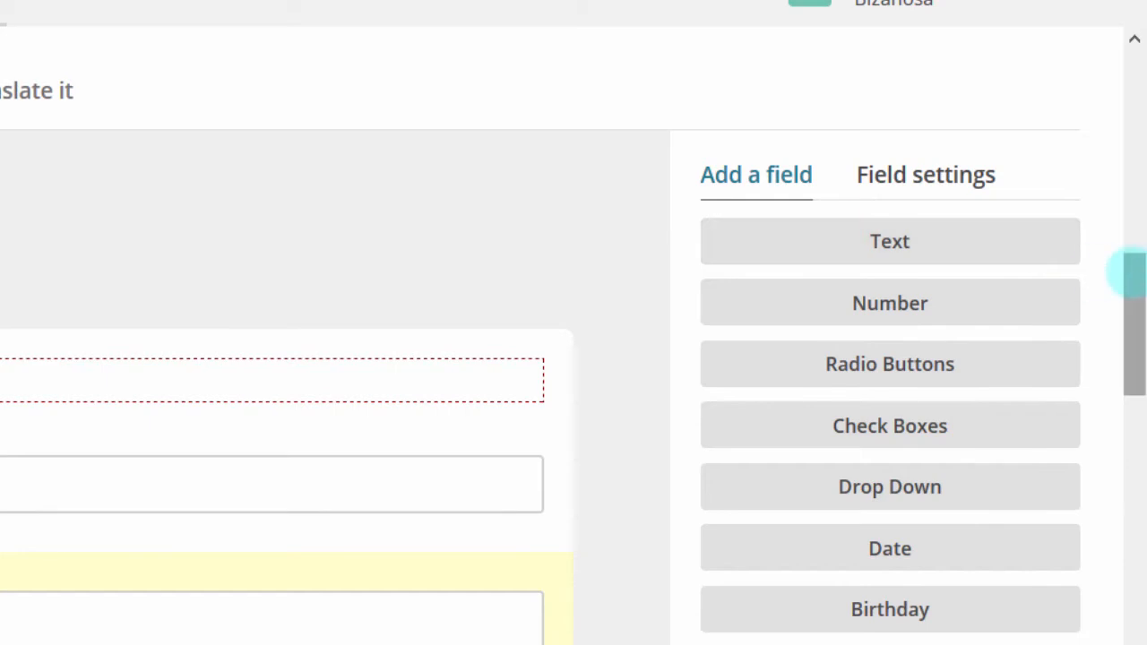
pyautogui.moveTo(1127, 269); pyautogui.dragTo(1127, 354)
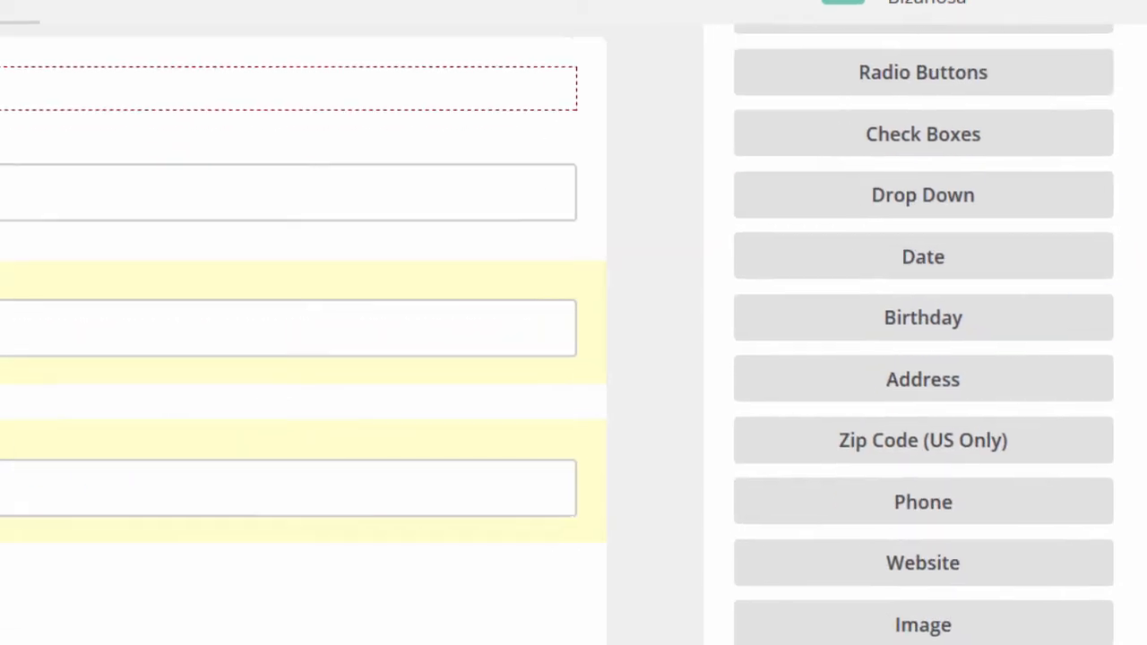
pyautogui.moveTo(368, 414); pyautogui.dragTo(469, 474)
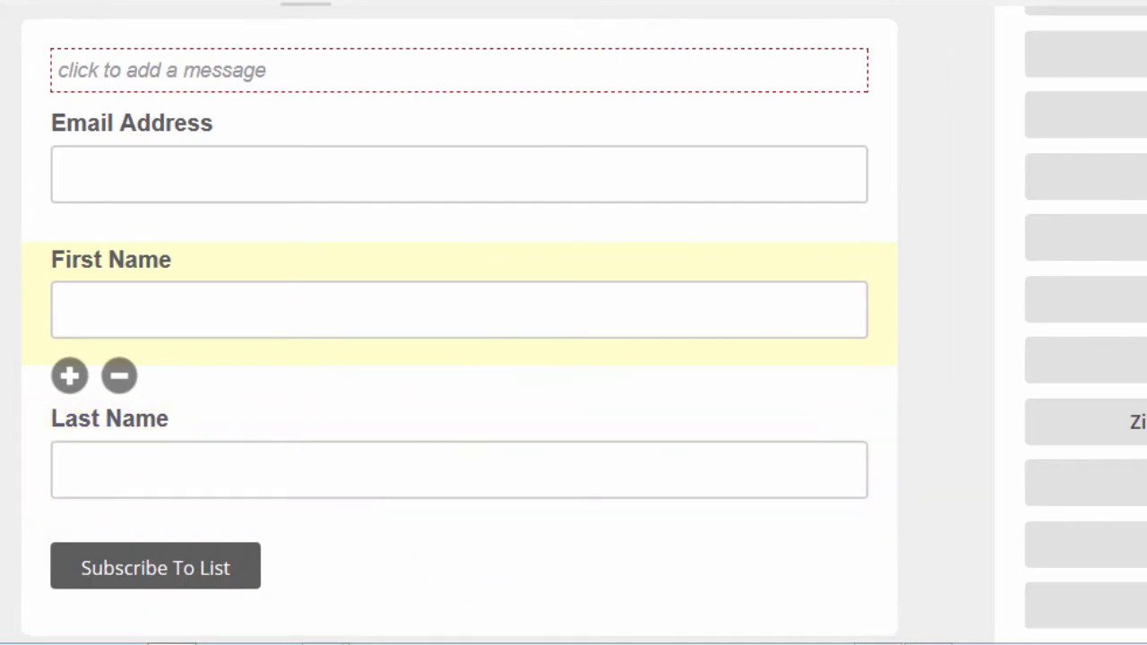
# Step: Scroll up and down through the NewList signup form page
pyautogui.scroll(8, 459, 309)
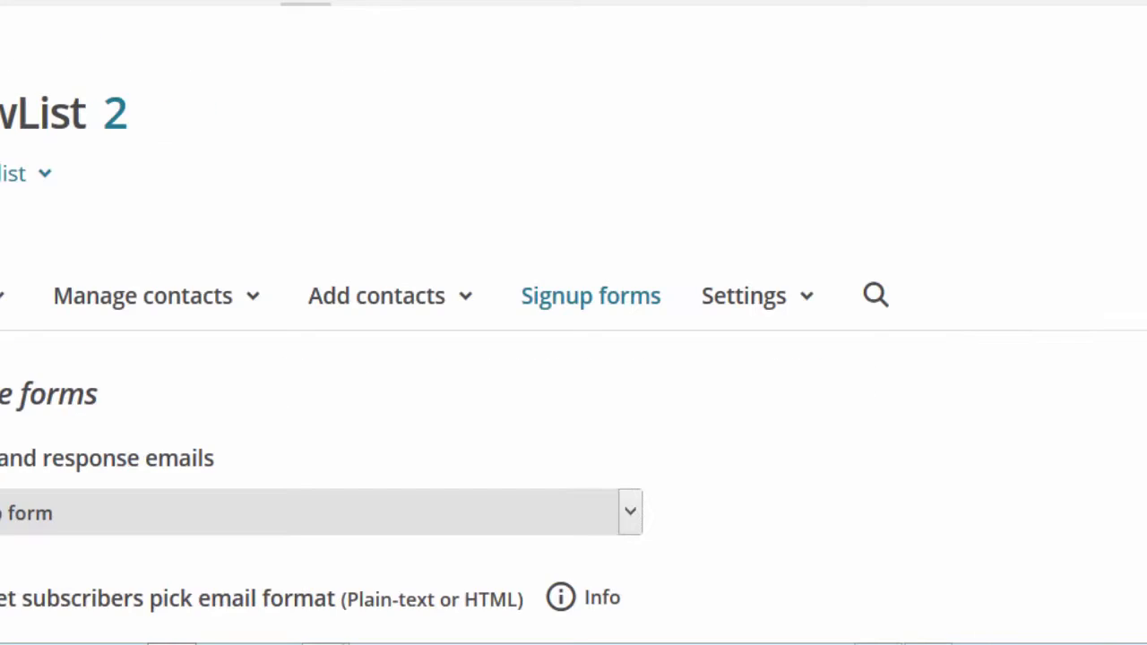
pyautogui.scroll(-13, 458, 309)
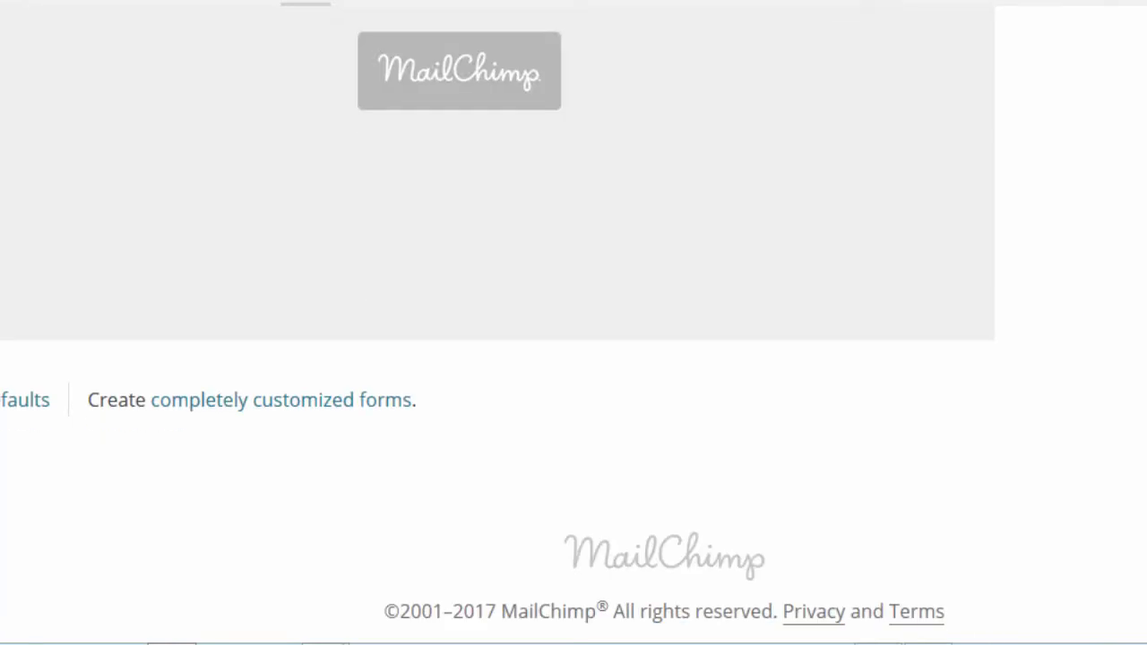
pyautogui.scroll(15, 459, 309)
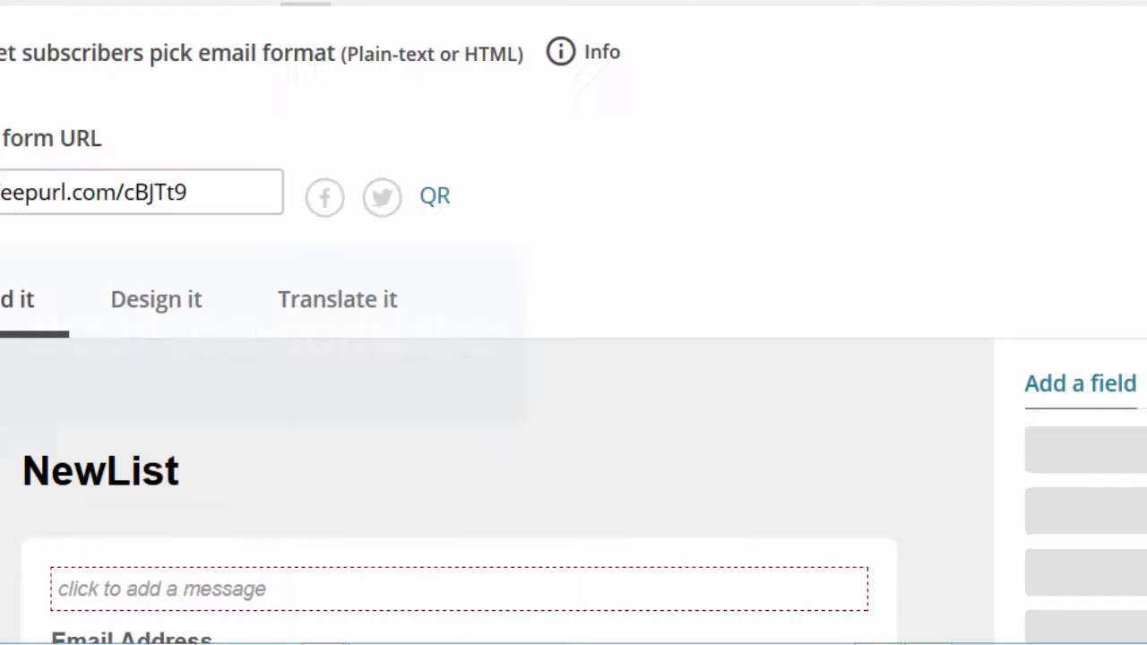
pyautogui.scroll(3, 573, 329)
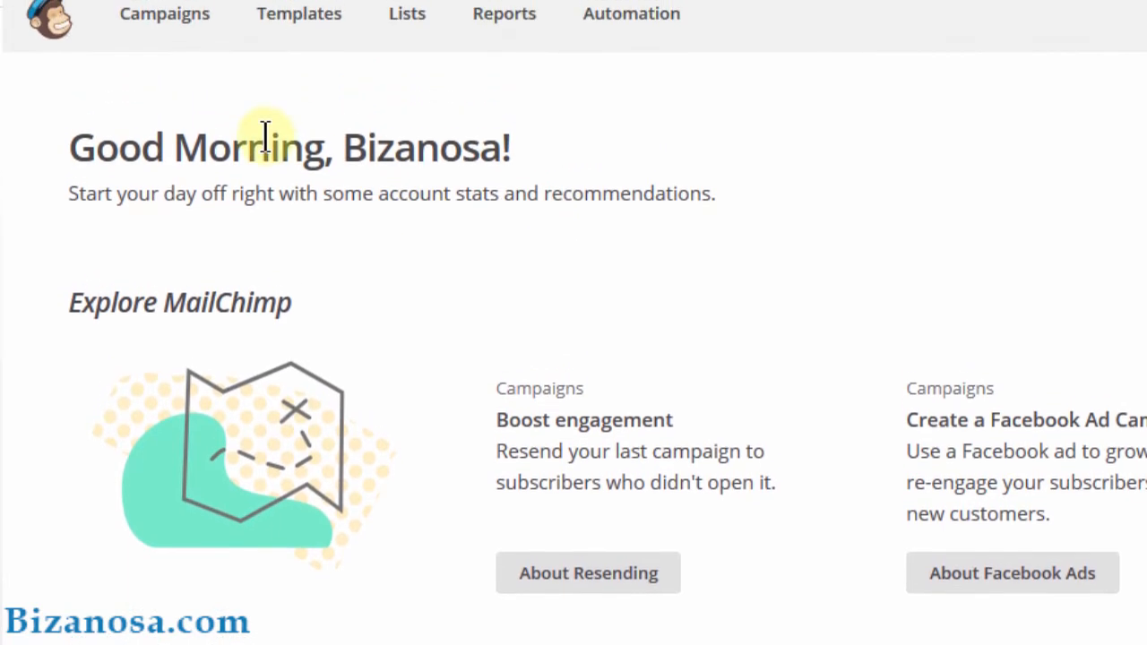
# Step: Replicate the 56-subscriber sent campaign from Campaigns as Getresponse Campaign (copy 02)
pyautogui.click(167, 10)
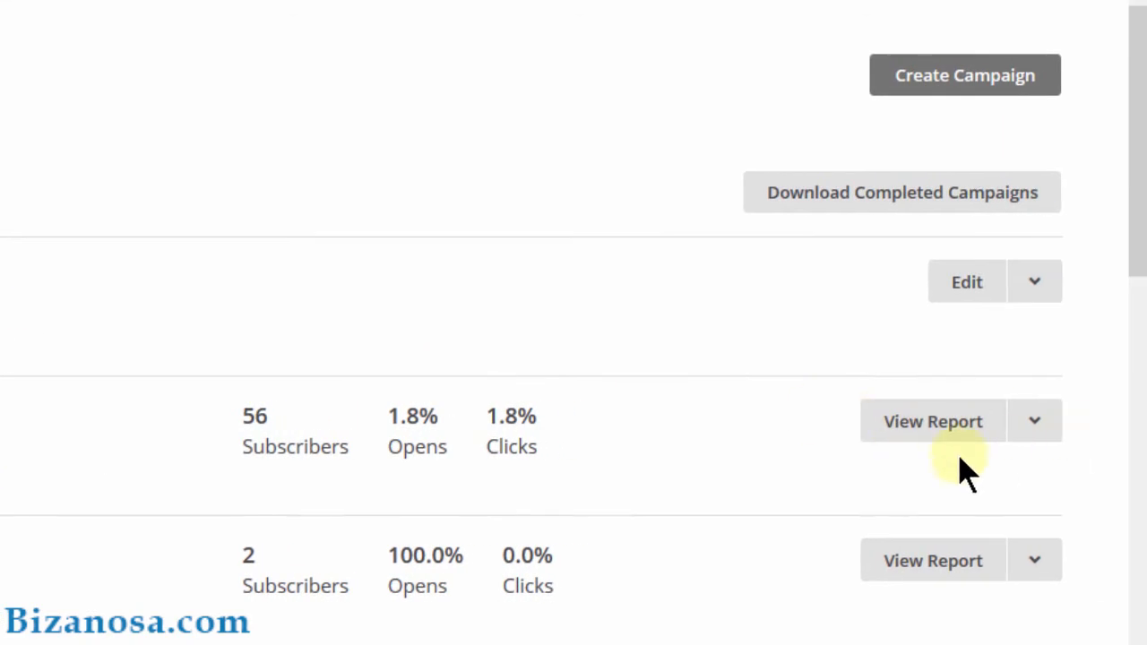
pyautogui.click(1037, 432)
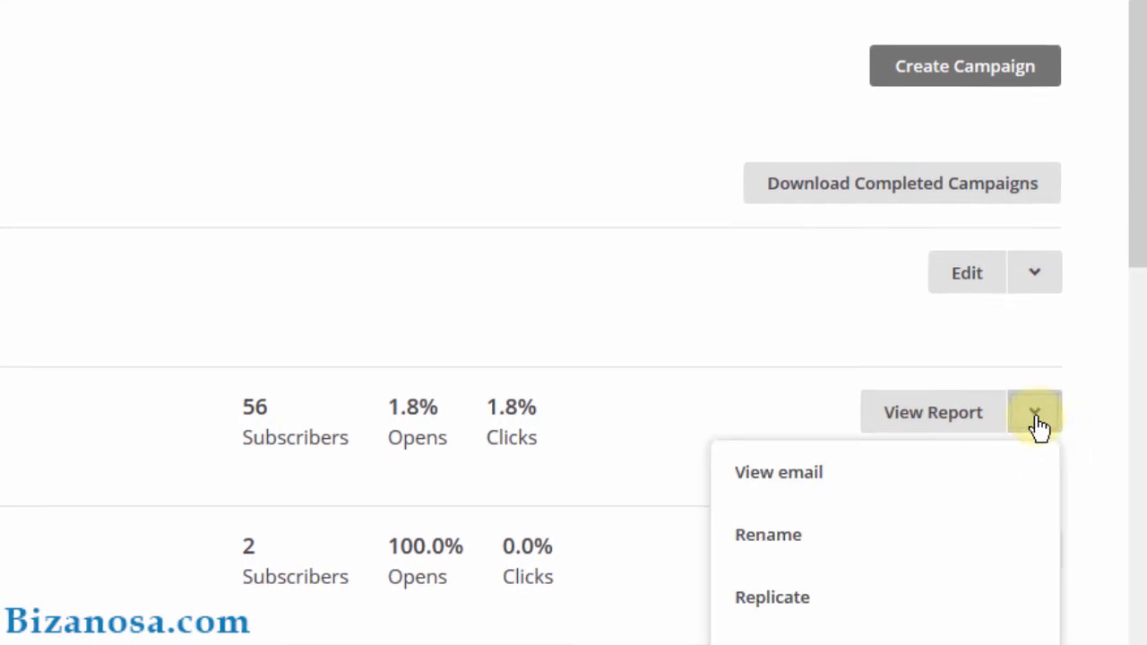
pyautogui.click(769, 598)
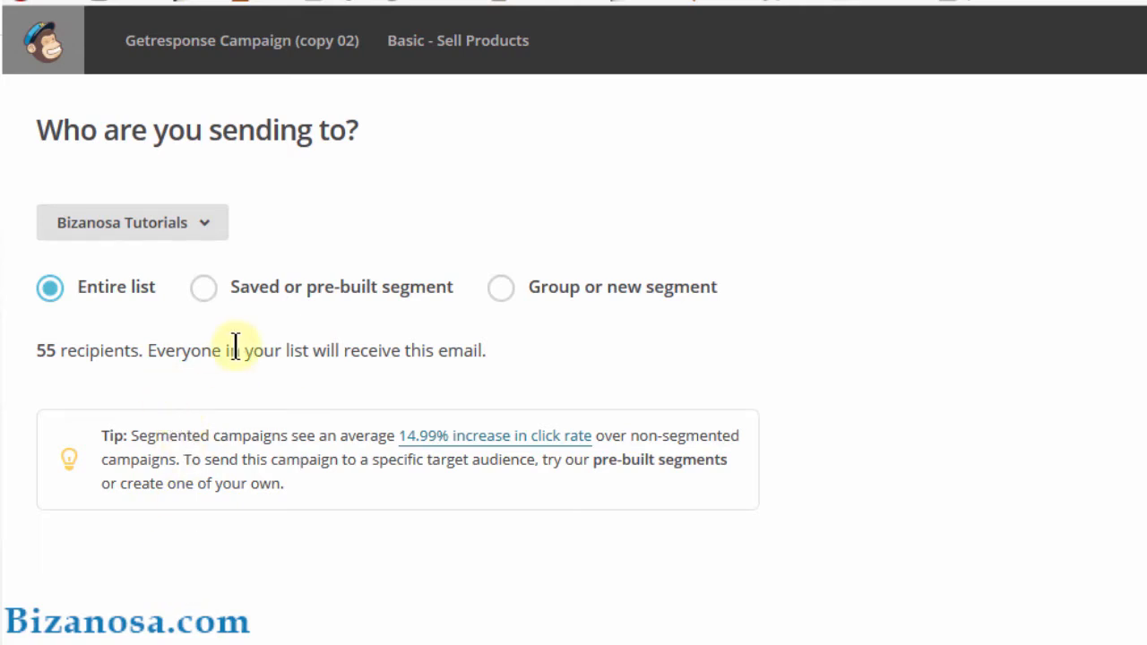
# Step: Target the entire Tips.bizanosa list as recipients and proceed to Campaign info
pyautogui.click(206, 224)
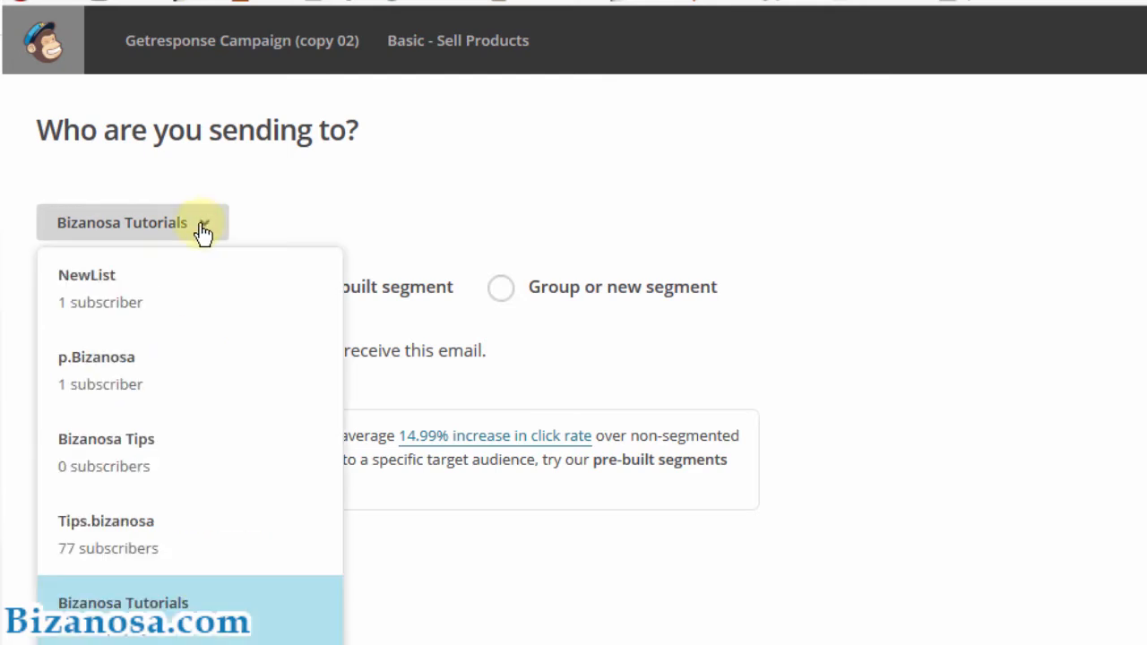
pyautogui.click(108, 535)
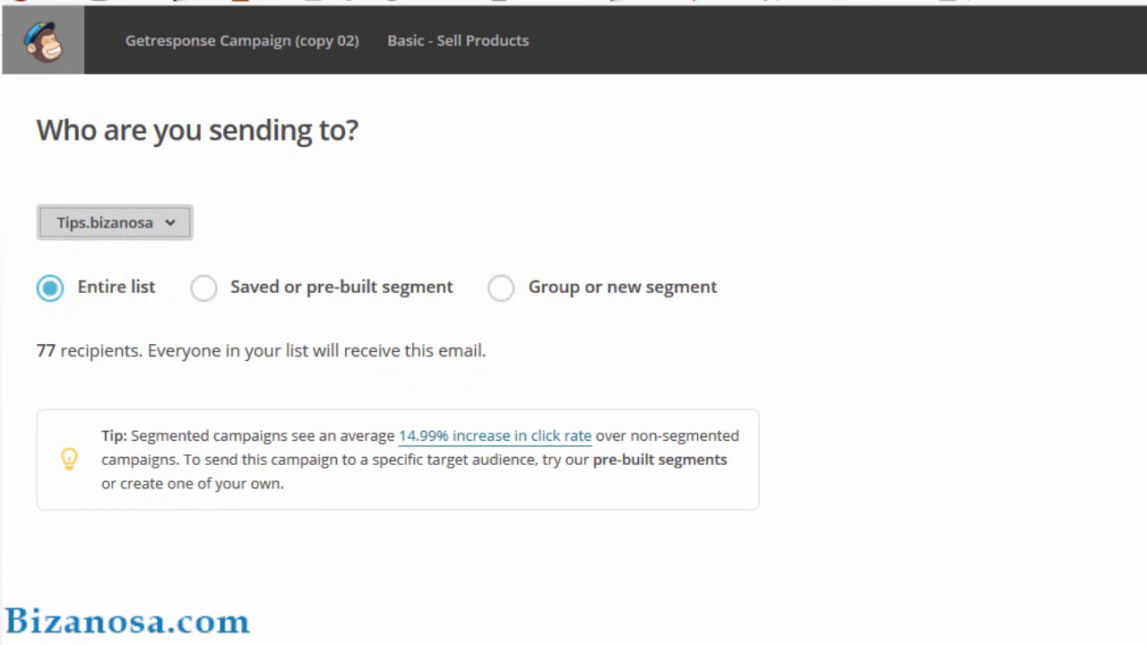
pyautogui.click(1057, 628)
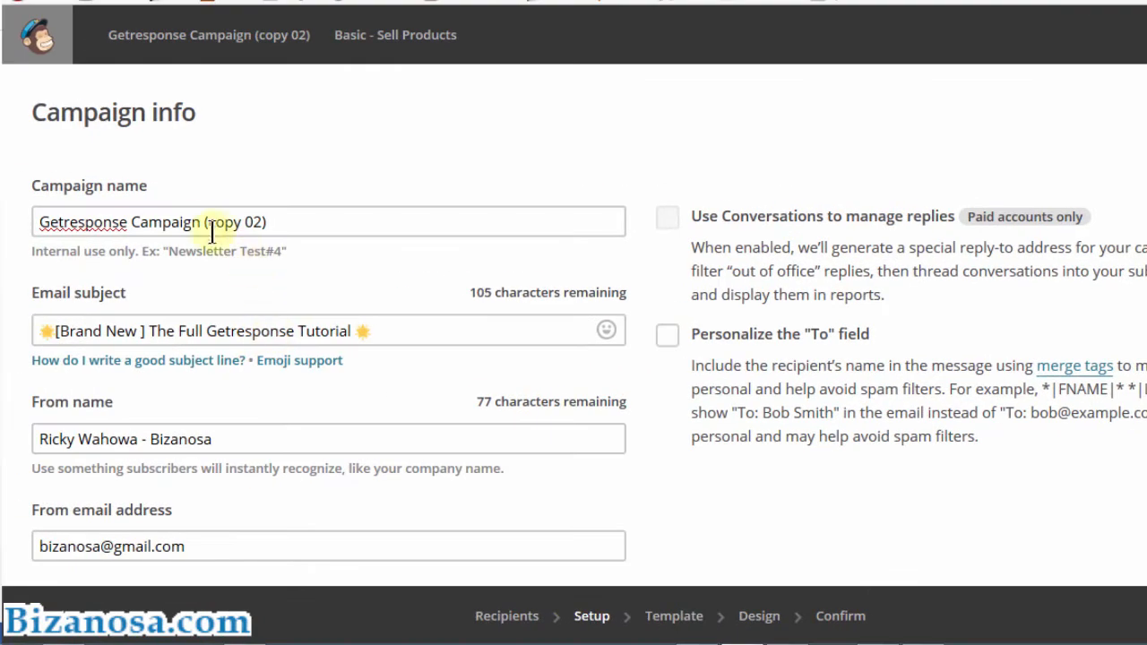
pyautogui.click(201, 221)
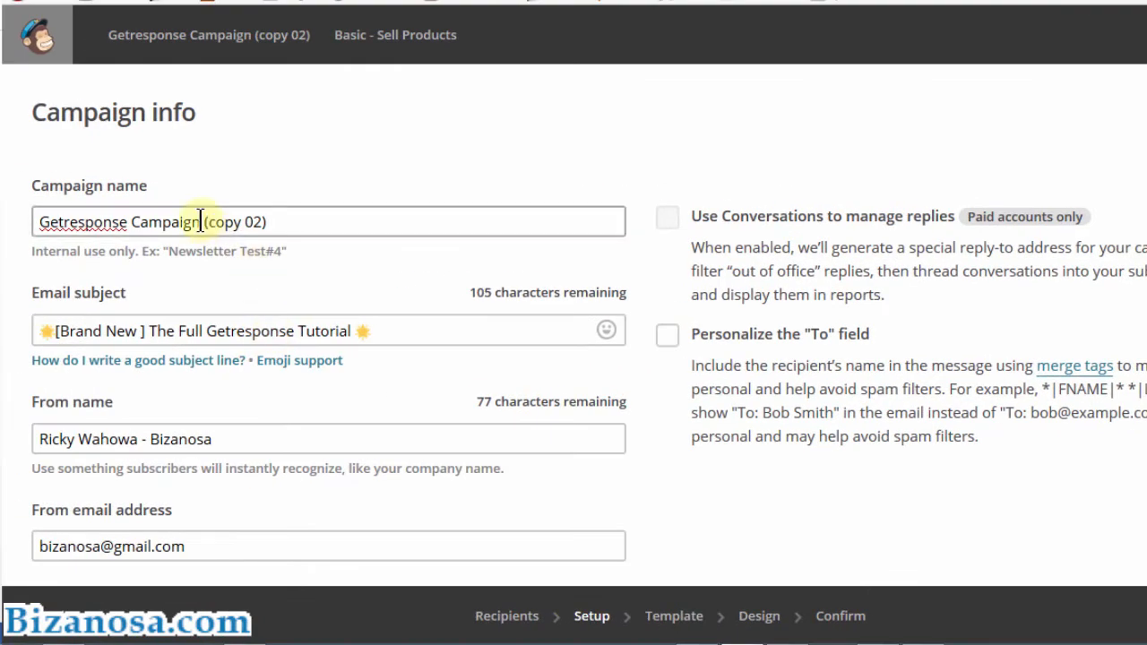
# Step: Replace '(copy 02)' with 'Part 2' in the campaign name and continue to Design
pyautogui.keyDown('shift'); pyautogui.click(278, 221); pyautogui.keyUp('shift')
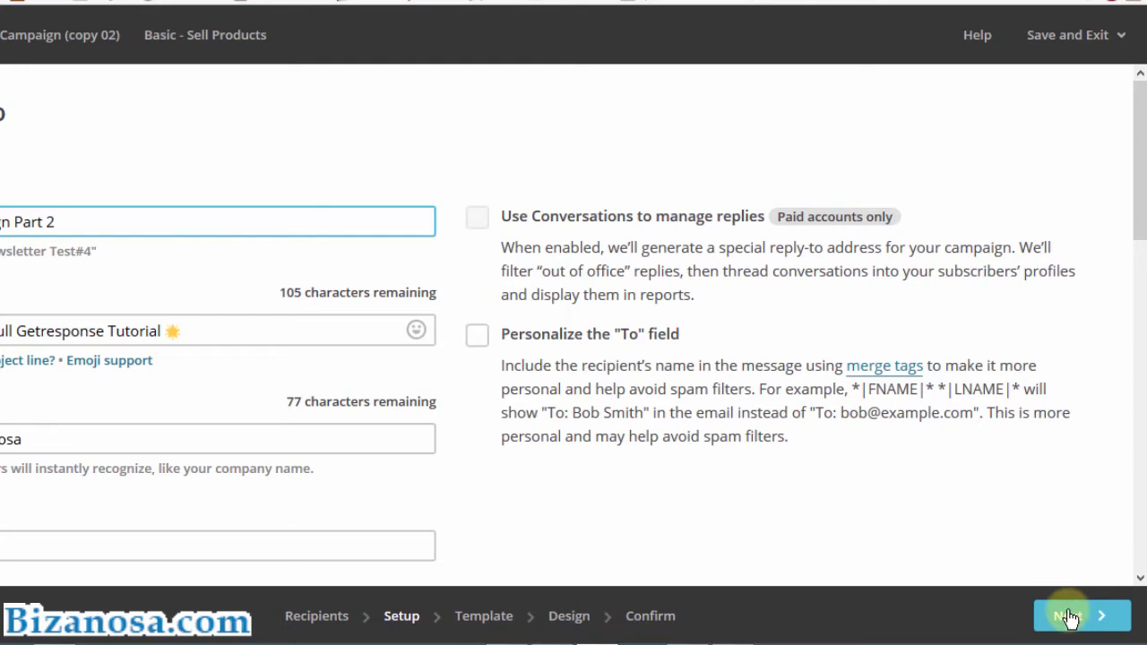
pyautogui.click(1067, 618)
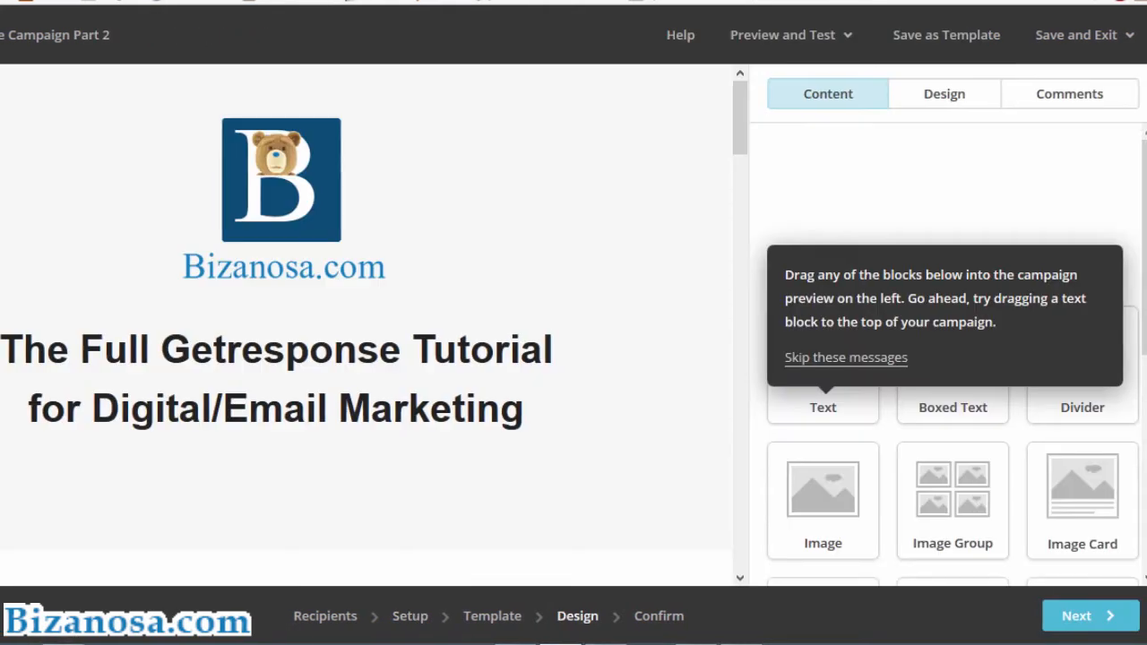
# Step: Look over the copied Getresponse tutorial email unchanged and proceed to the Confirm page
pyautogui.moveTo(74, 488)
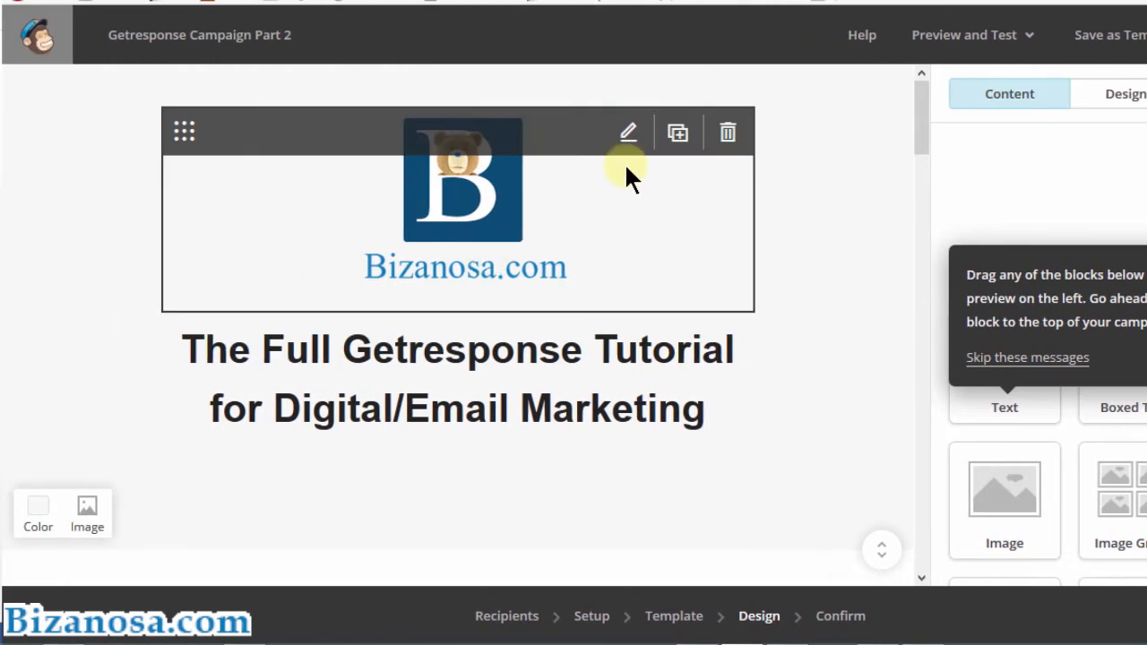
pyautogui.moveTo(921, 108); pyautogui.dragTo(910, 384)
pyautogui.moveTo(916, 228); pyautogui.dragTo(921, 81)
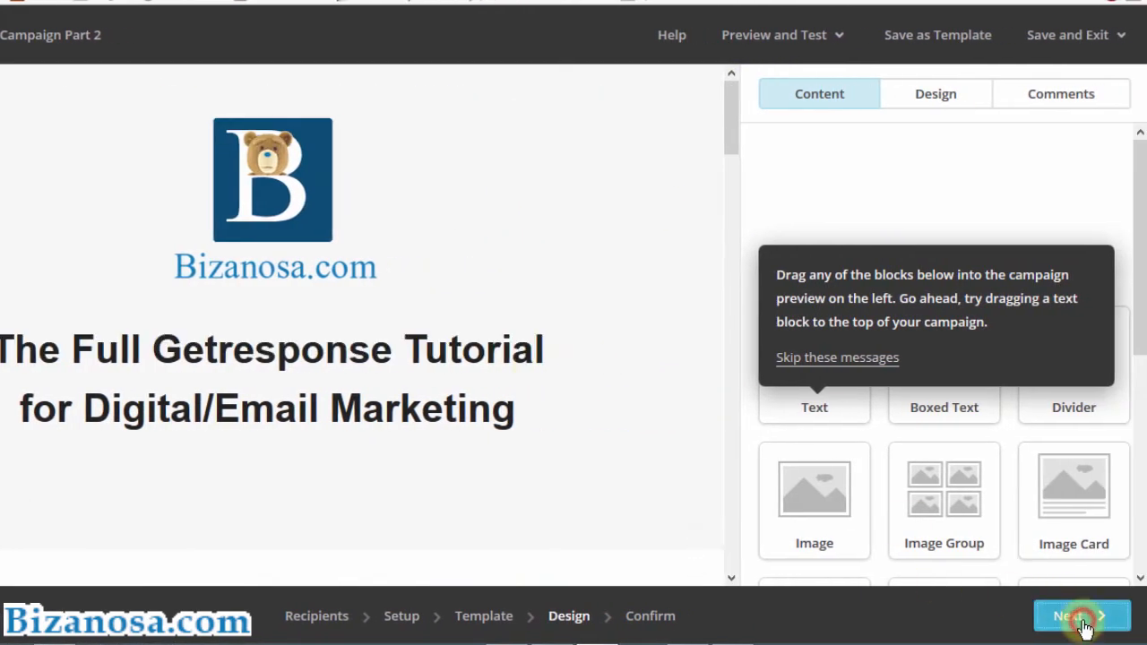
pyautogui.click(1082, 618)
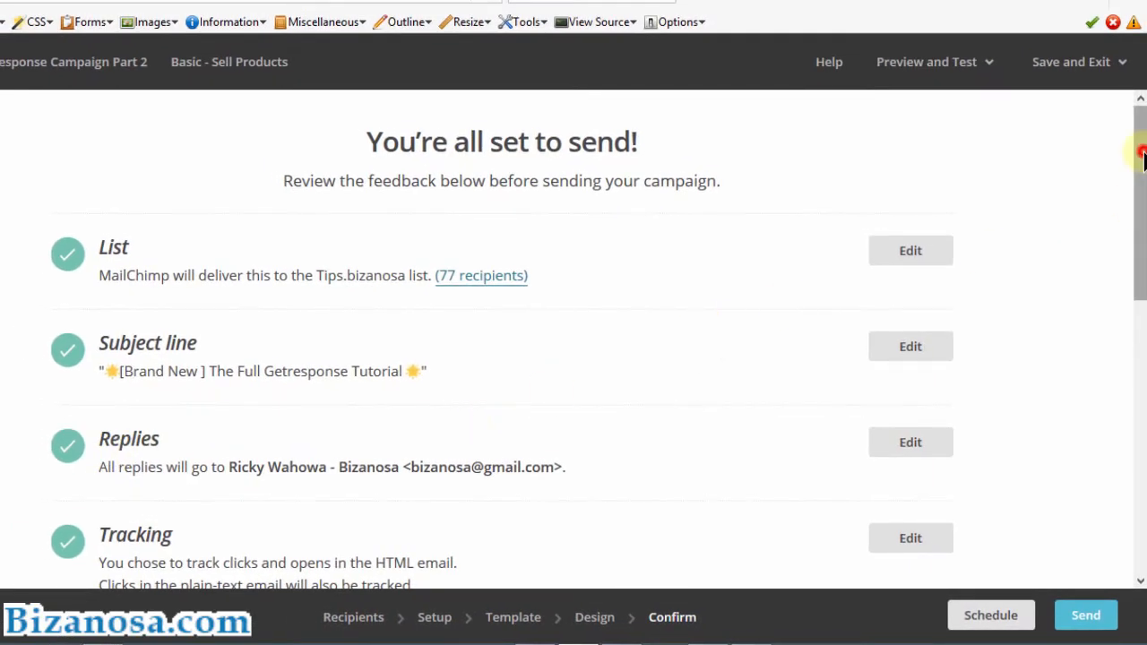
# Step: Send Getresponse Campaign Part 2 now to all 77 Tips.bizanosa subscribers
pyautogui.moveTo(1142, 152); pyautogui.dragTo(1141, 90)
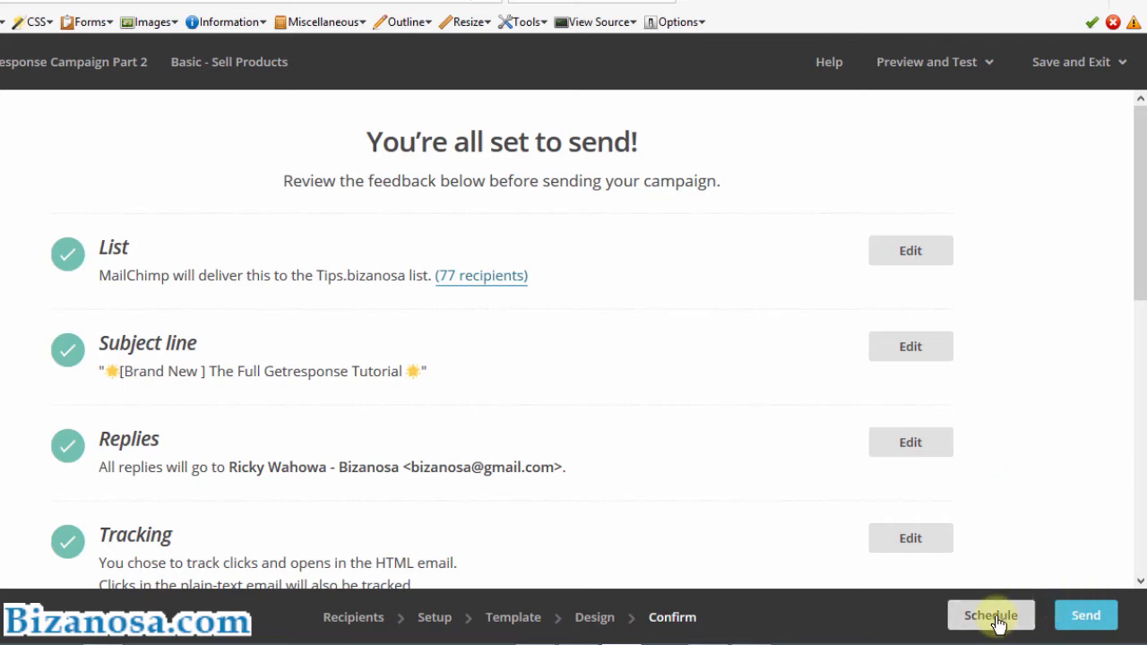
pyautogui.click(1087, 618)
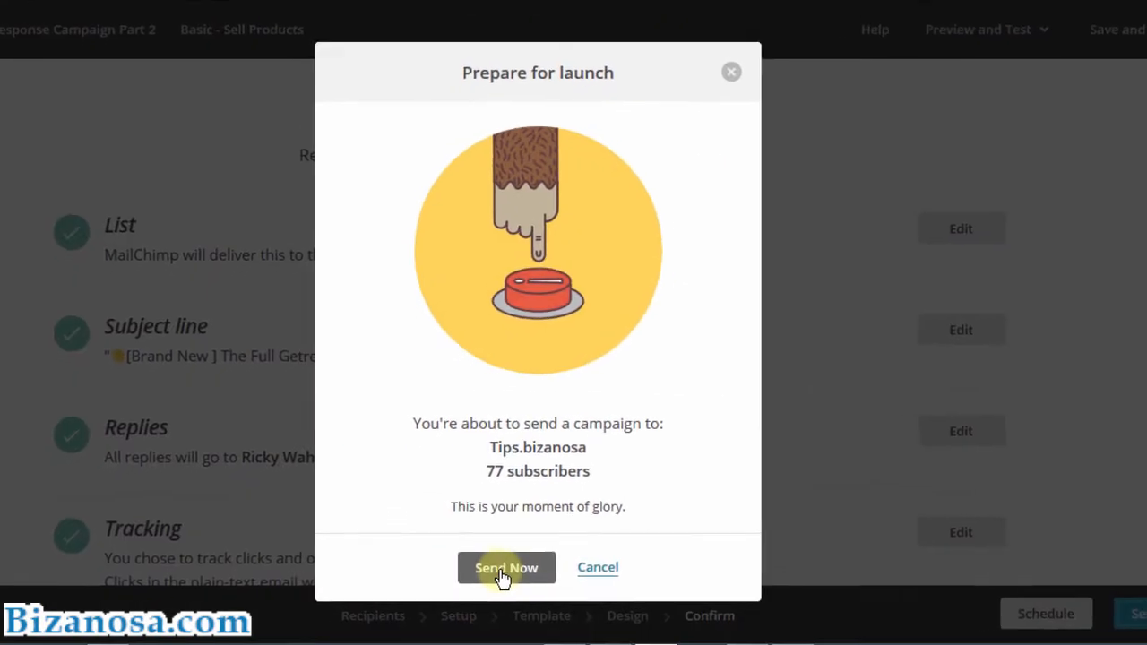
pyautogui.click(498, 573)
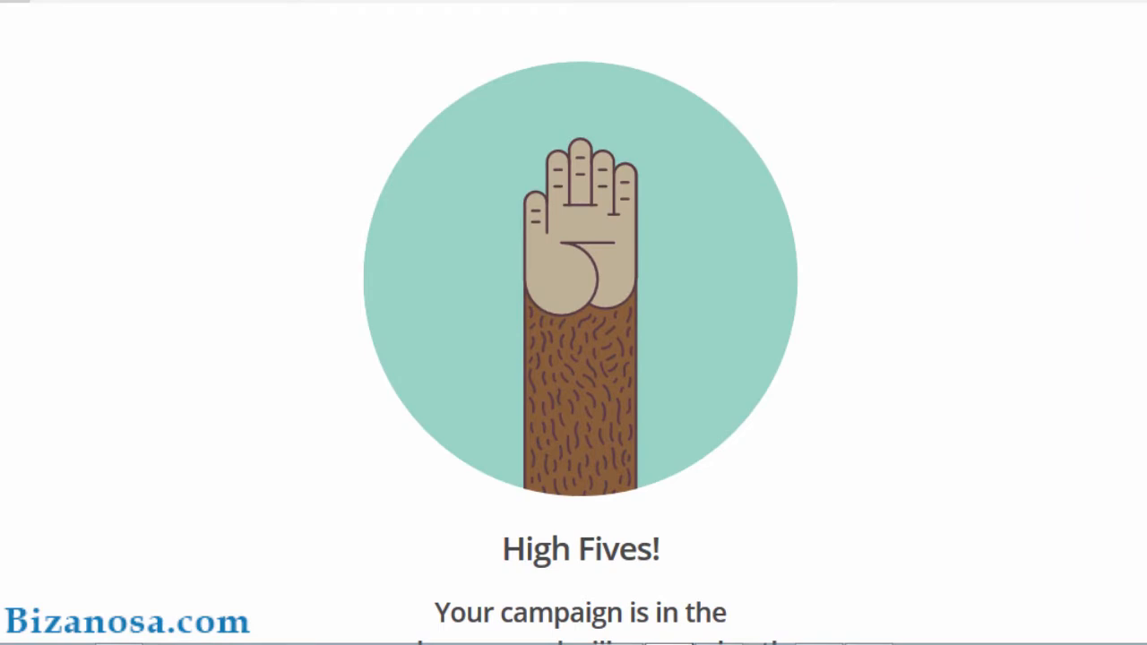
# Step: Open the campaign's report and scroll through its 77 successful deliveries and zero opens
pyautogui.scroll(-6, 573, 323)
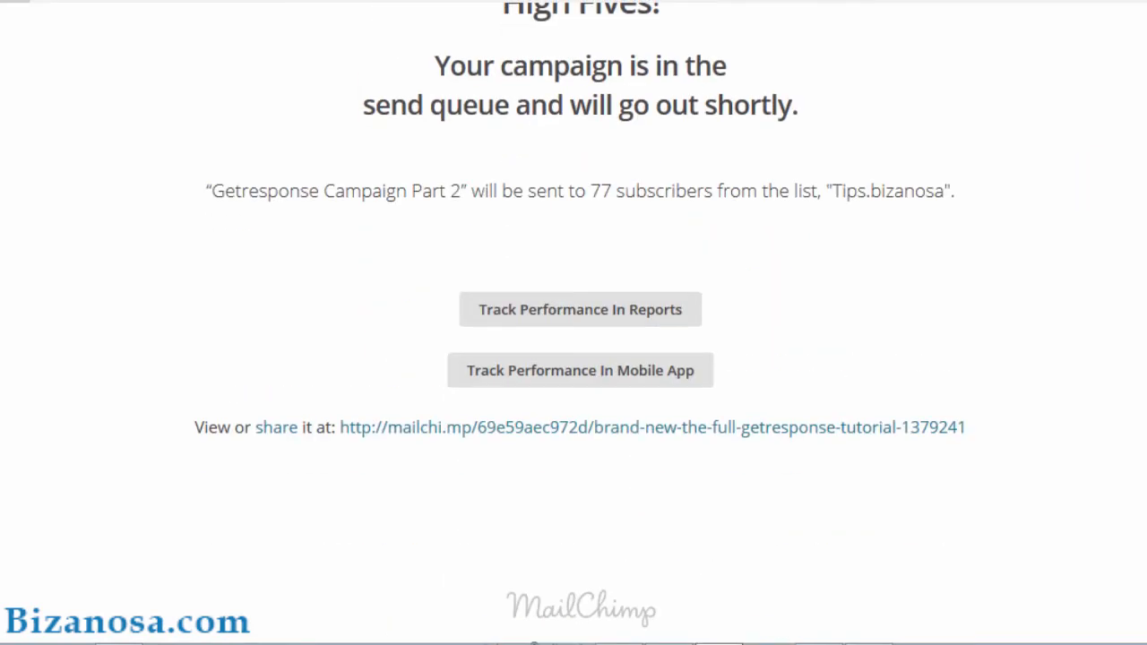
pyautogui.click(550, 318)
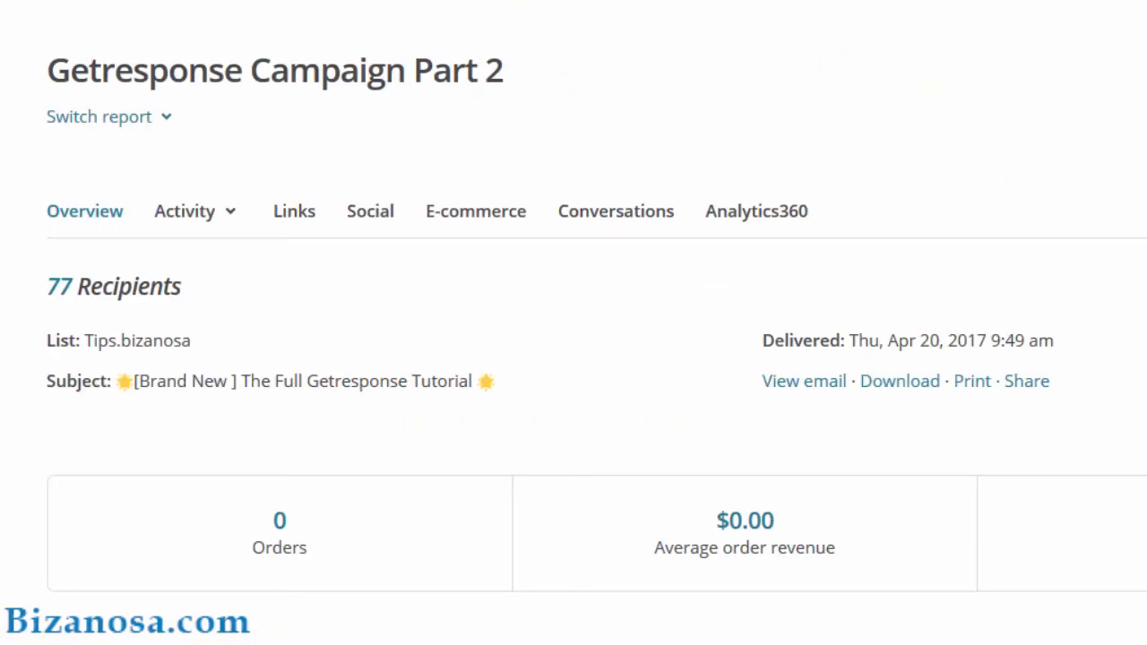
pyautogui.scroll(-5, 573, 323)
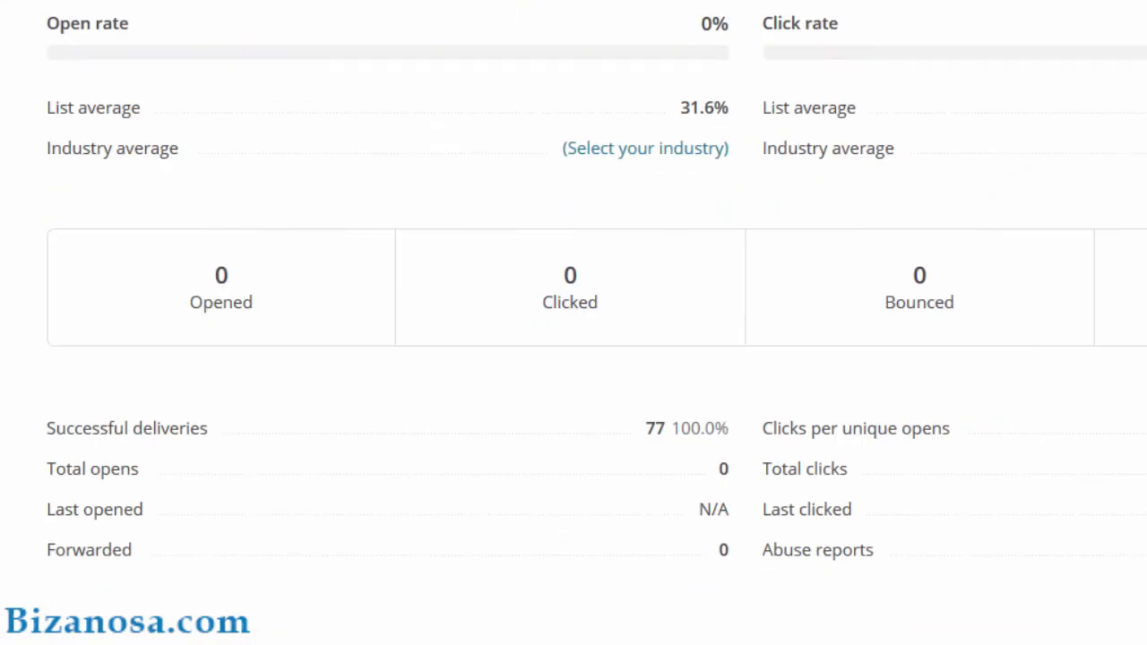
pyautogui.scroll(-5, 573, 322)
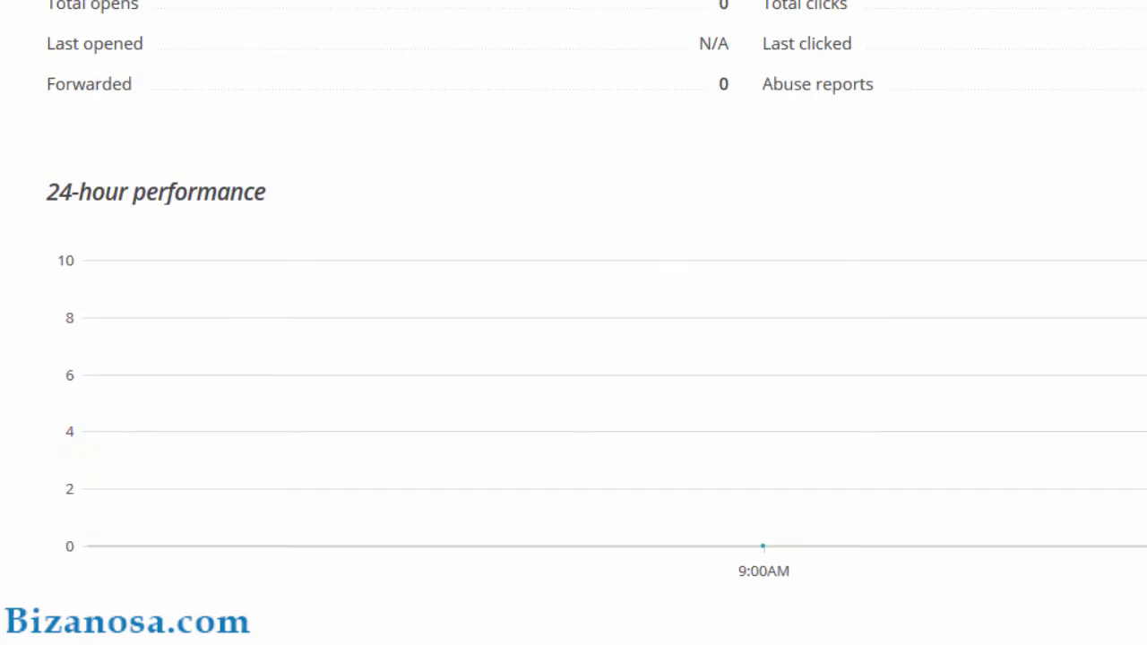
pyautogui.scroll(-10, 574, 323)
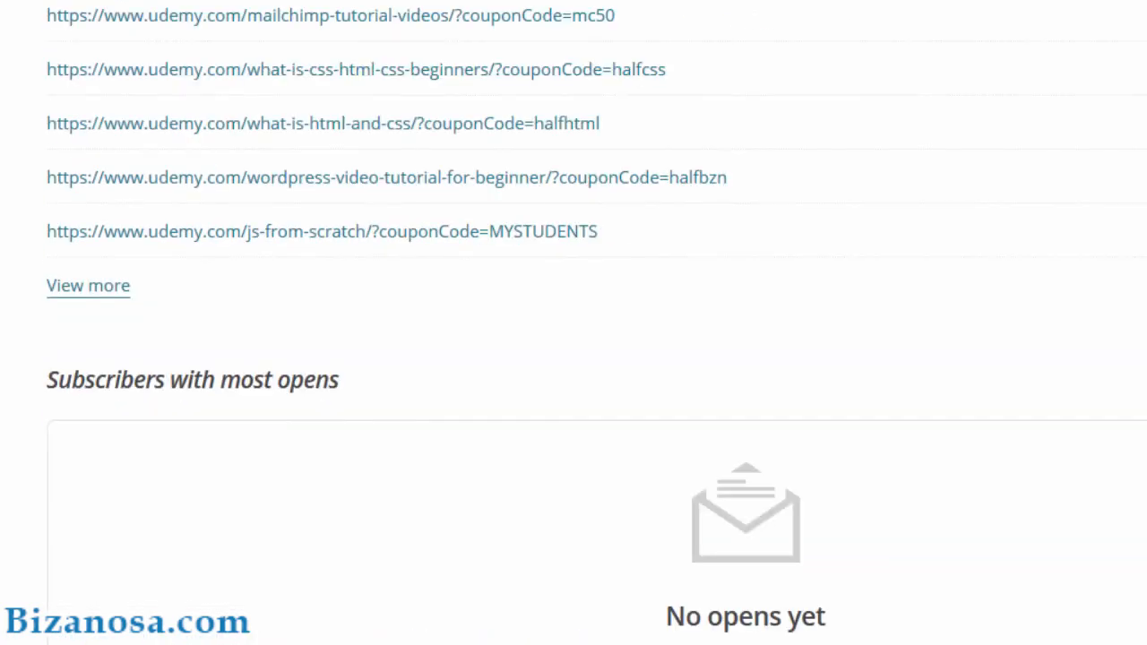
pyautogui.scroll(-10, 573, 323)
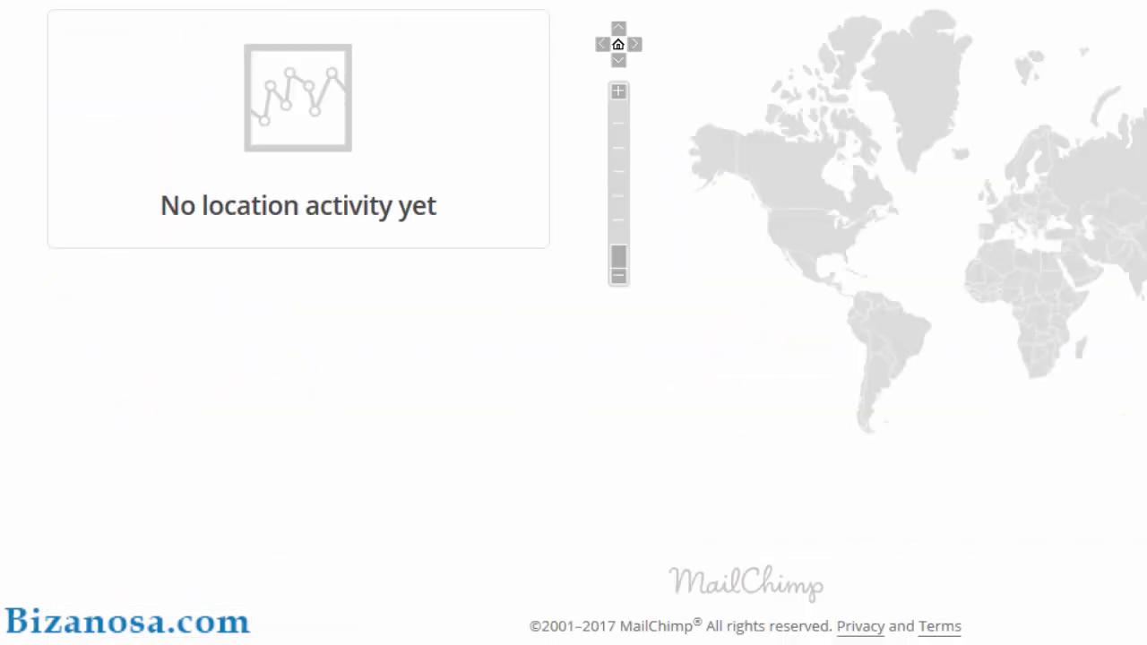
pyautogui.scroll(20, 574, 323)
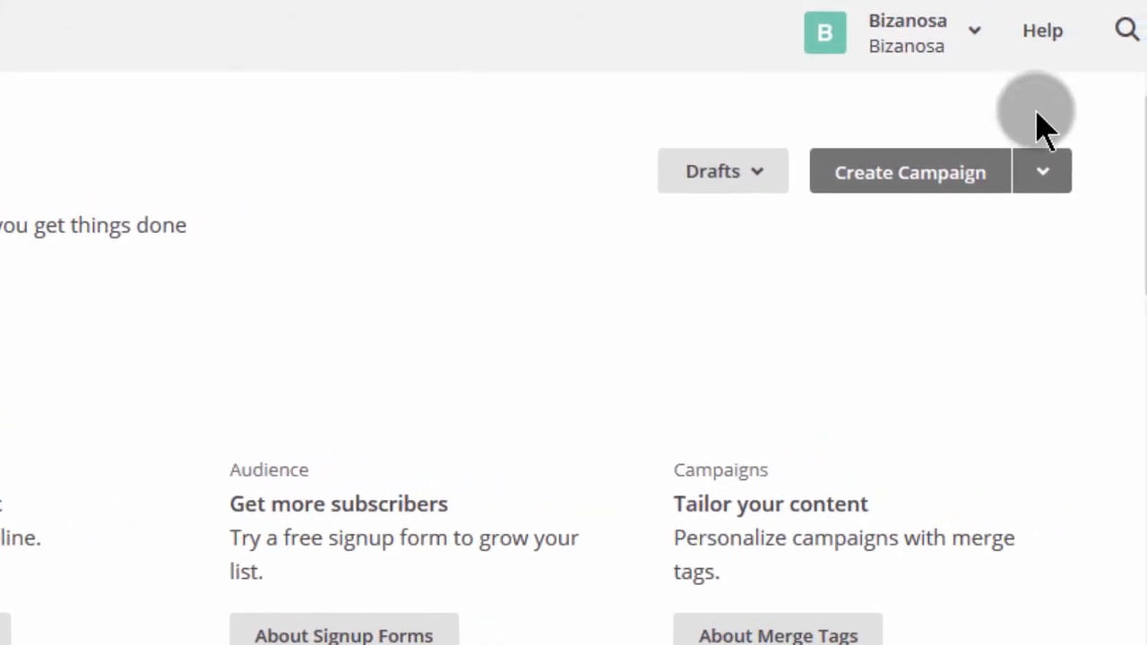
# Step: Go from the account menu to the Integrations directory and expand the Facebook entry
pyautogui.click(974, 37)
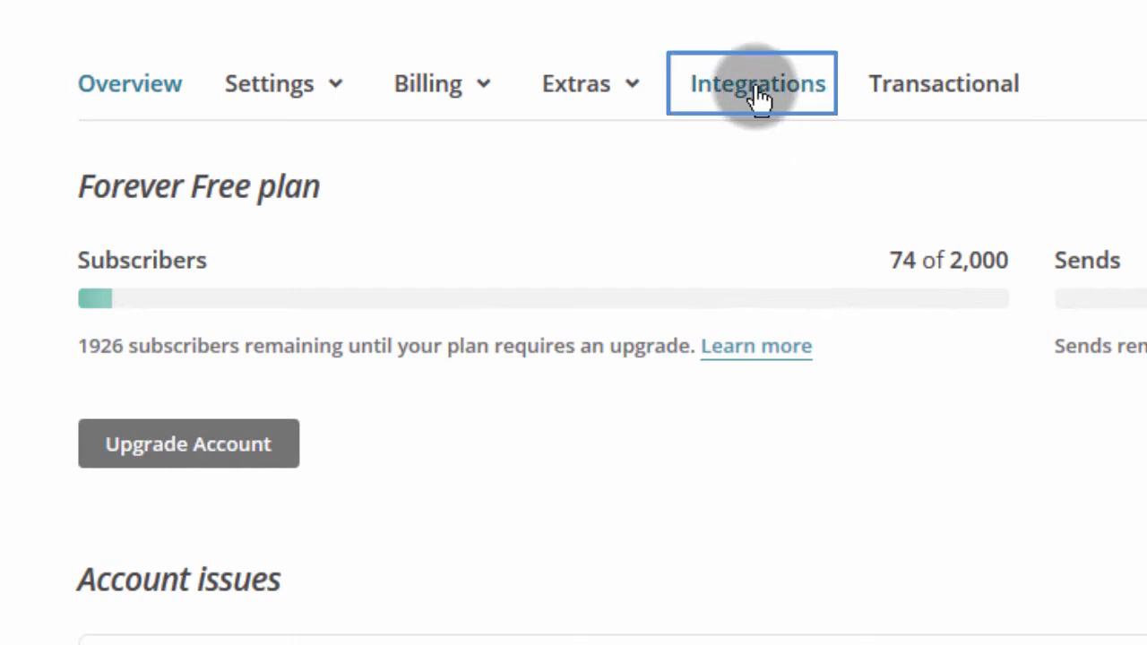
pyautogui.click(757, 90)
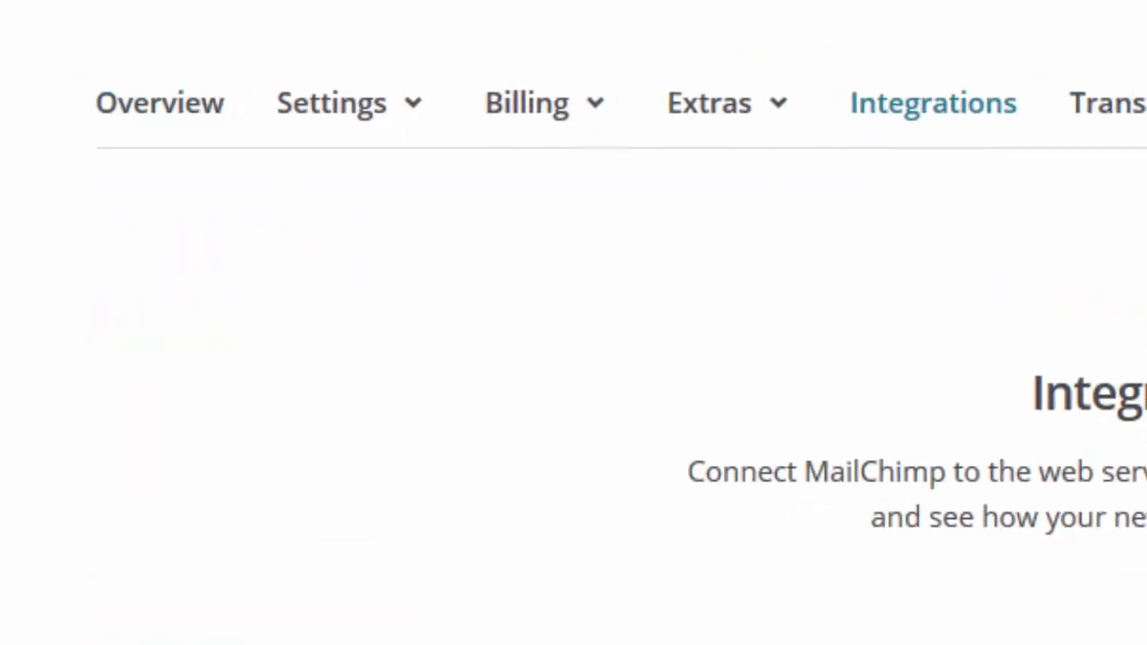
pyautogui.scroll(-14, 573, 359)
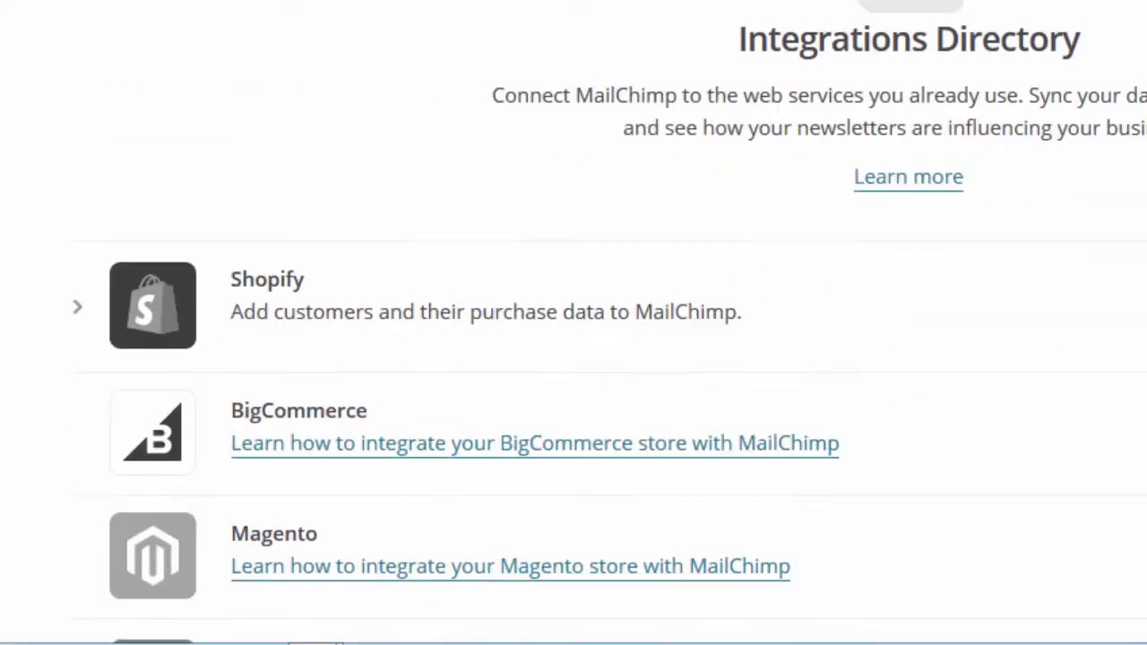
pyautogui.scroll(-5, 574, 358)
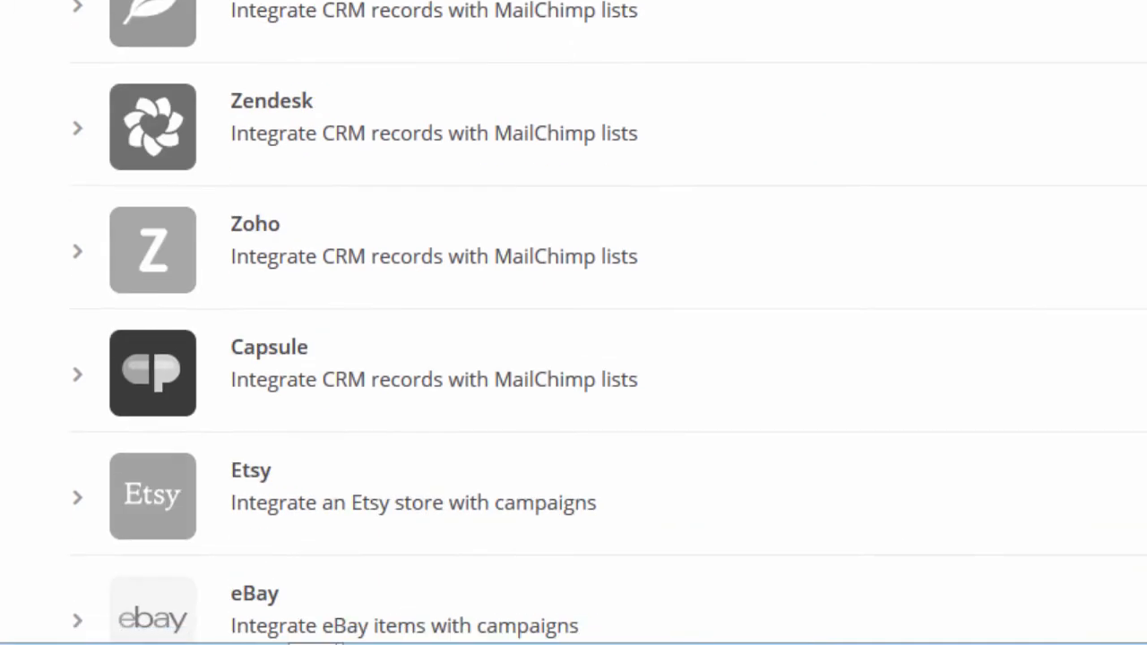
pyautogui.scroll(-4, 574, 359)
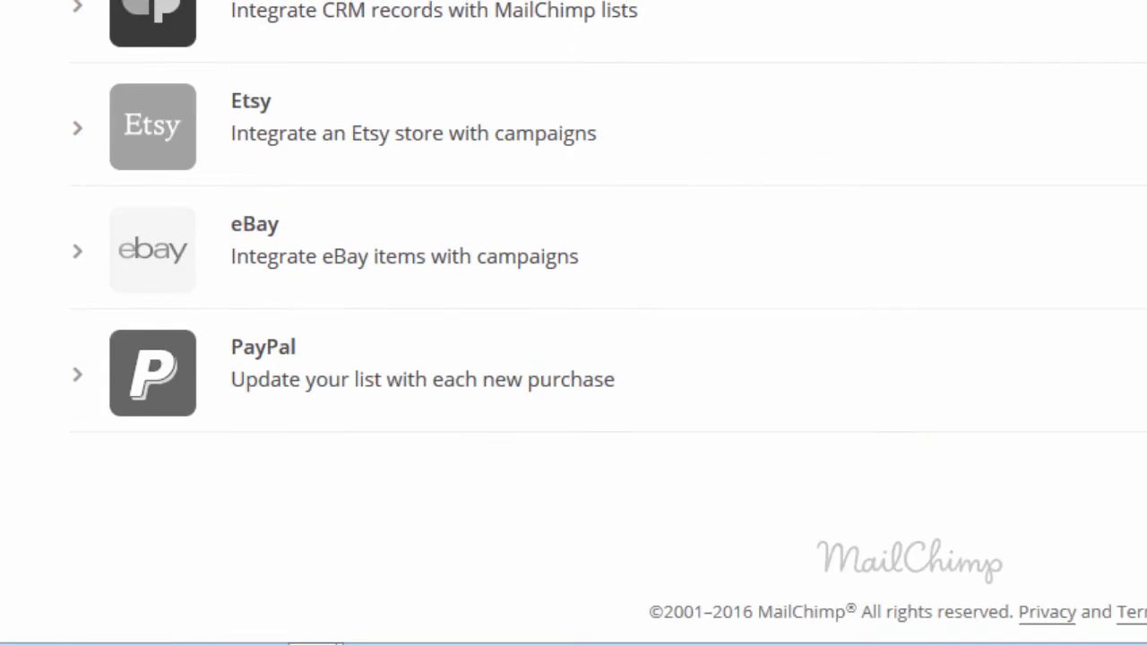
pyautogui.scroll(20, 573, 358)
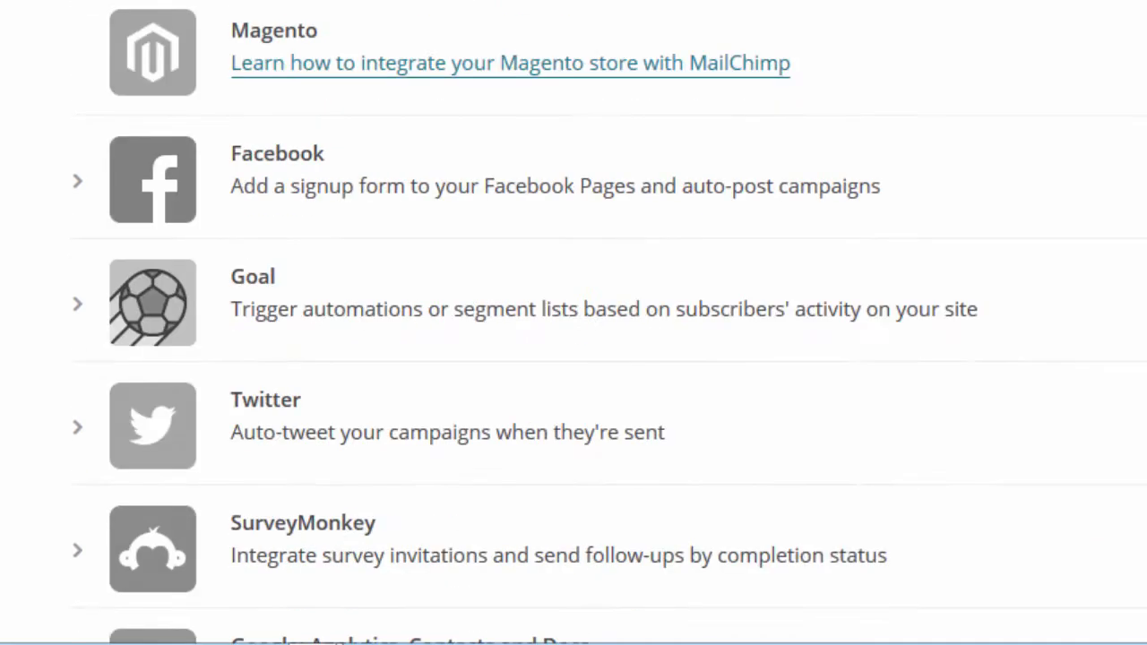
pyautogui.scroll(-5, 573, 359)
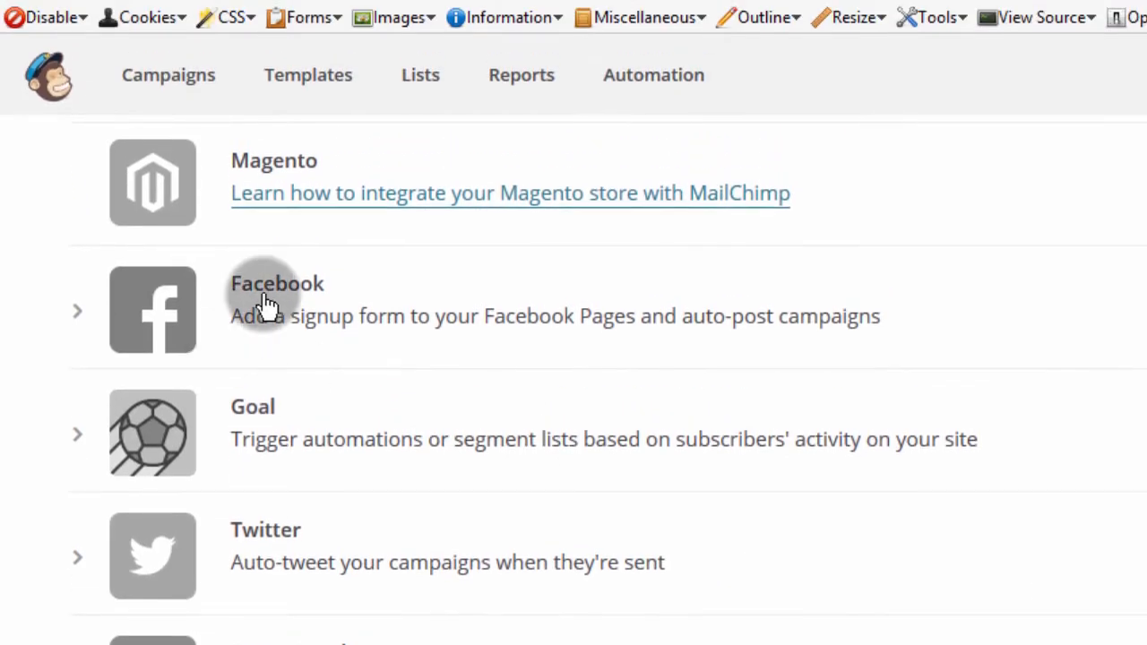
pyautogui.click(264, 297)
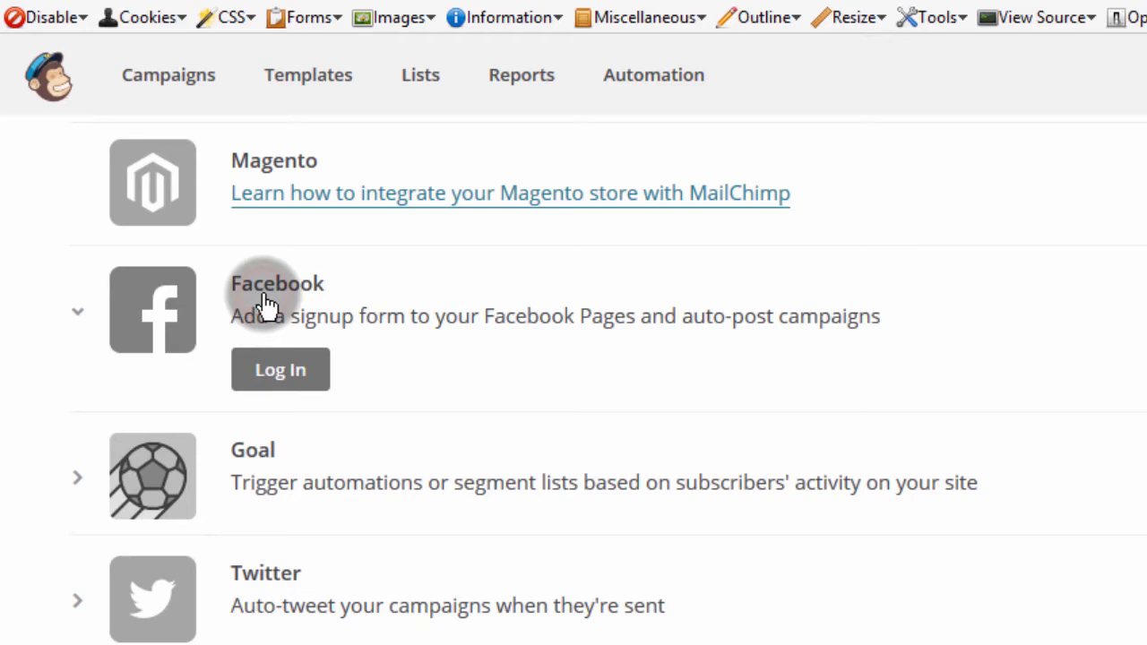
# Step: Authorize MailChimp on Facebook to post with 'Only Me' visibility and manage Pages
pyautogui.click(270, 376)
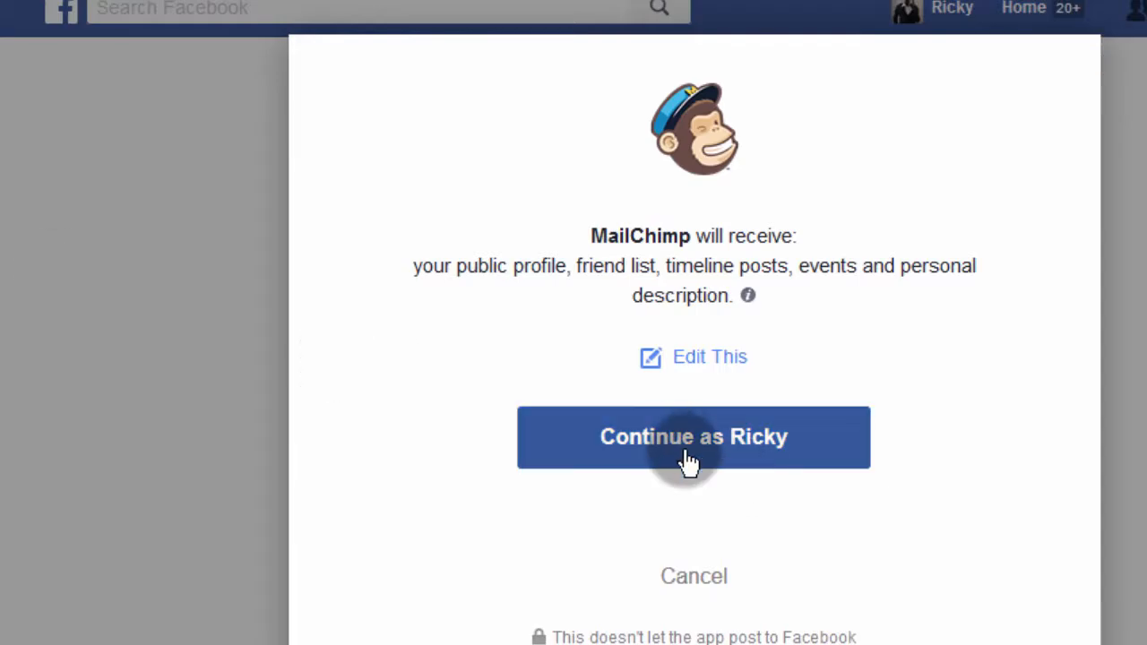
pyautogui.click(681, 448)
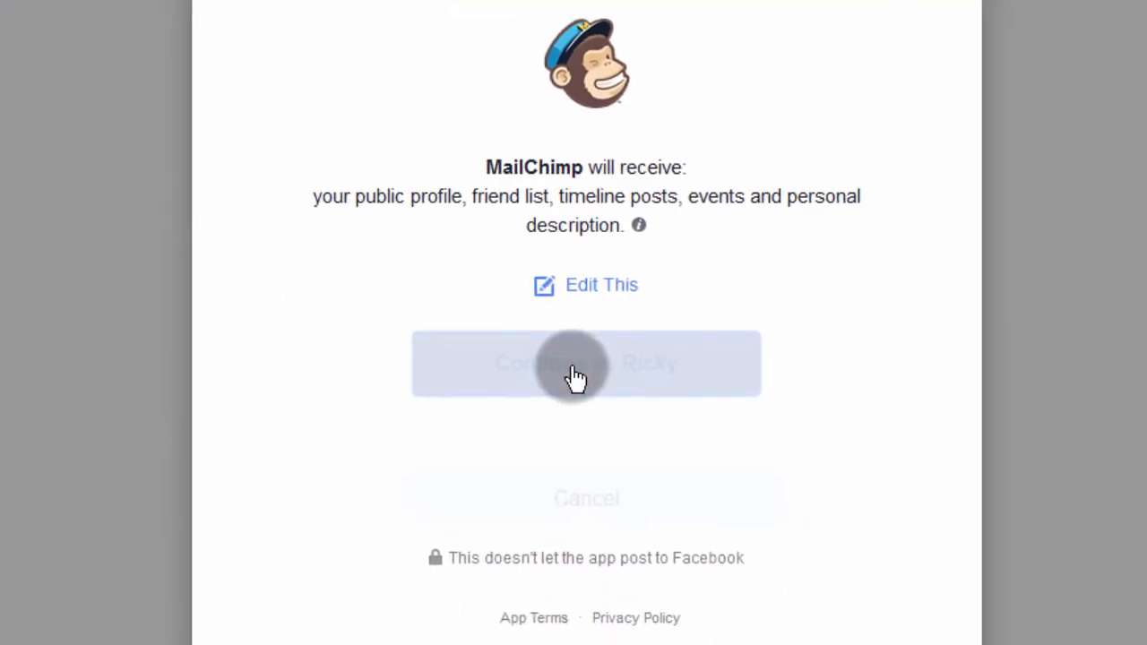
pyautogui.click(631, 388)
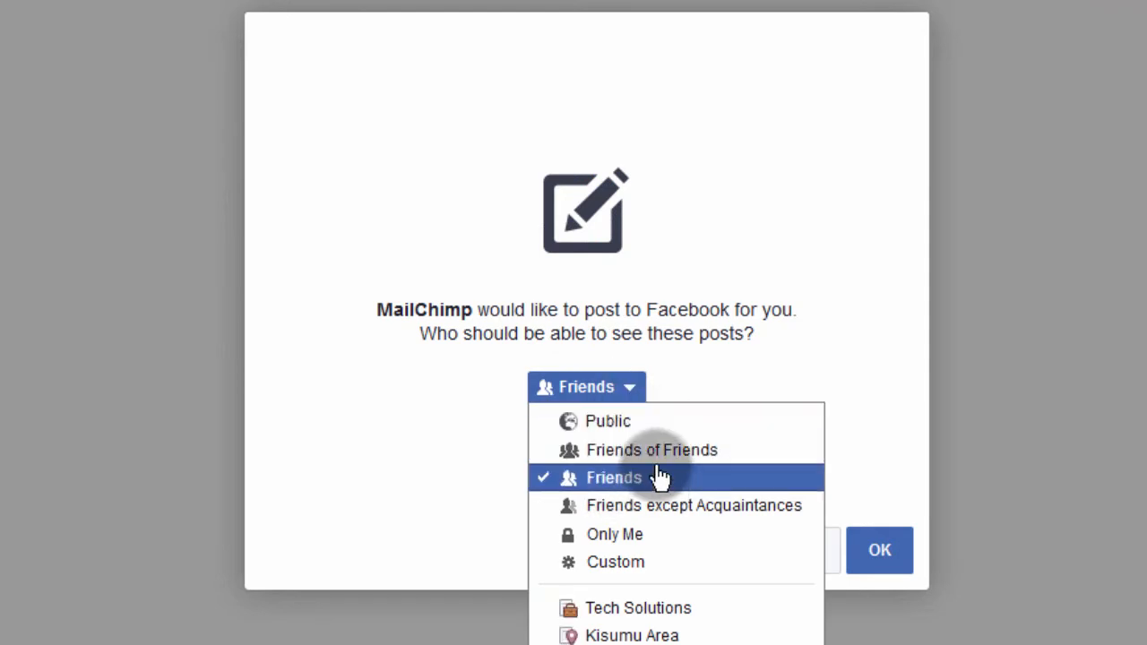
pyautogui.click(630, 538)
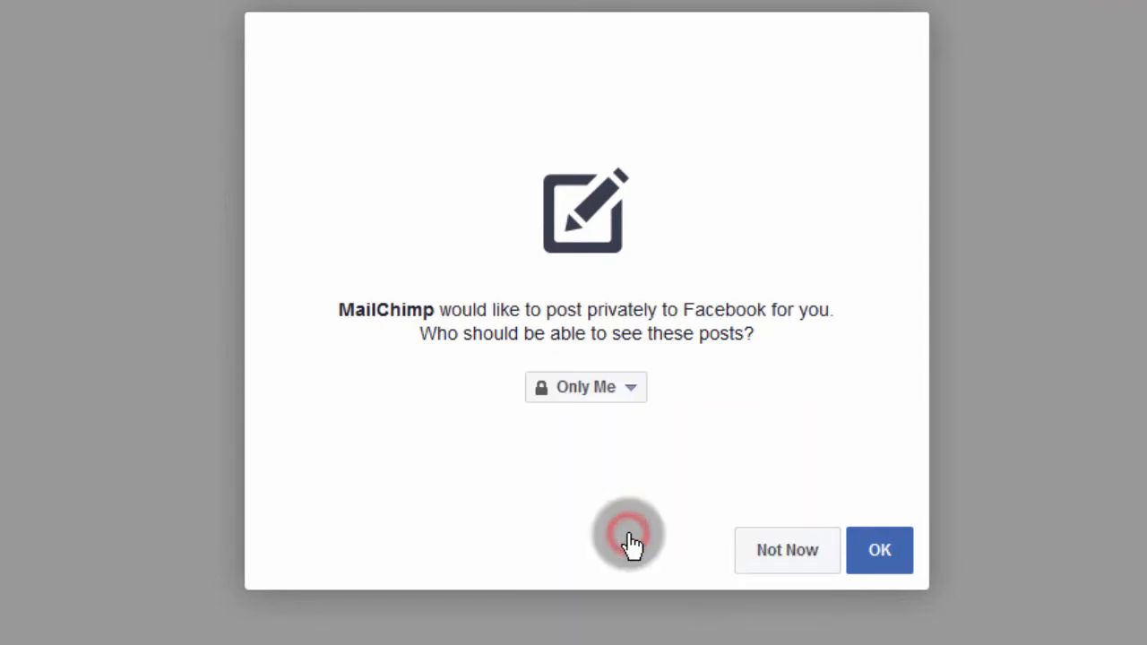
pyautogui.click(874, 556)
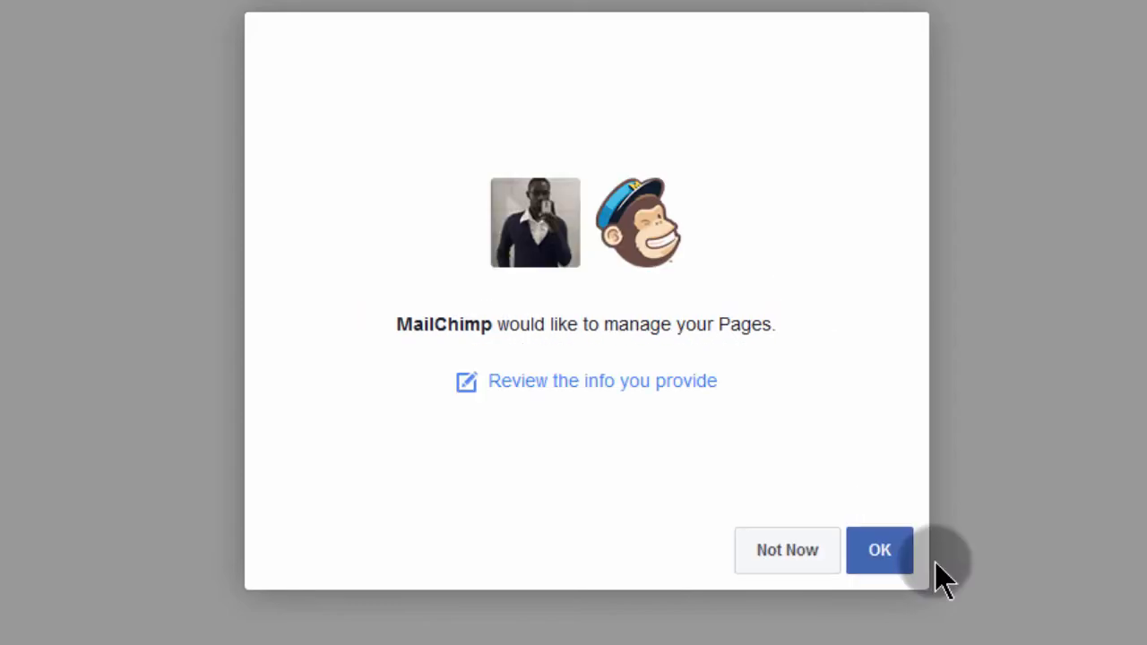
pyautogui.click(878, 548)
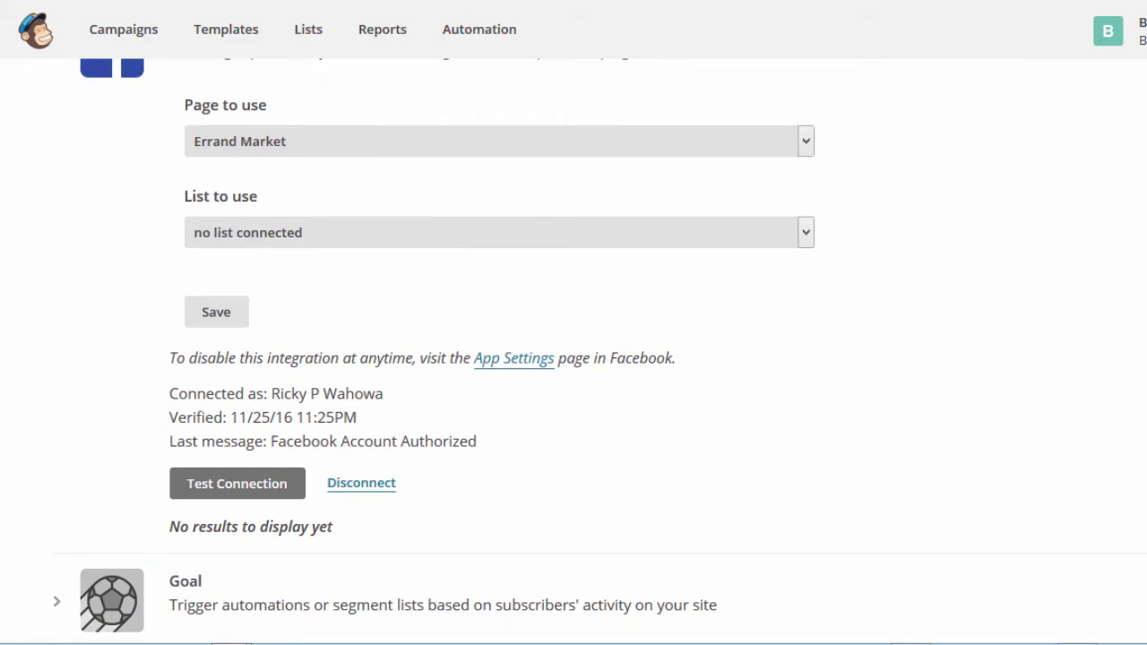
# Step: Set the integration's page to your own page and its list to Bizanosa Tutorials
pyautogui.scroll(3, 573, 351)
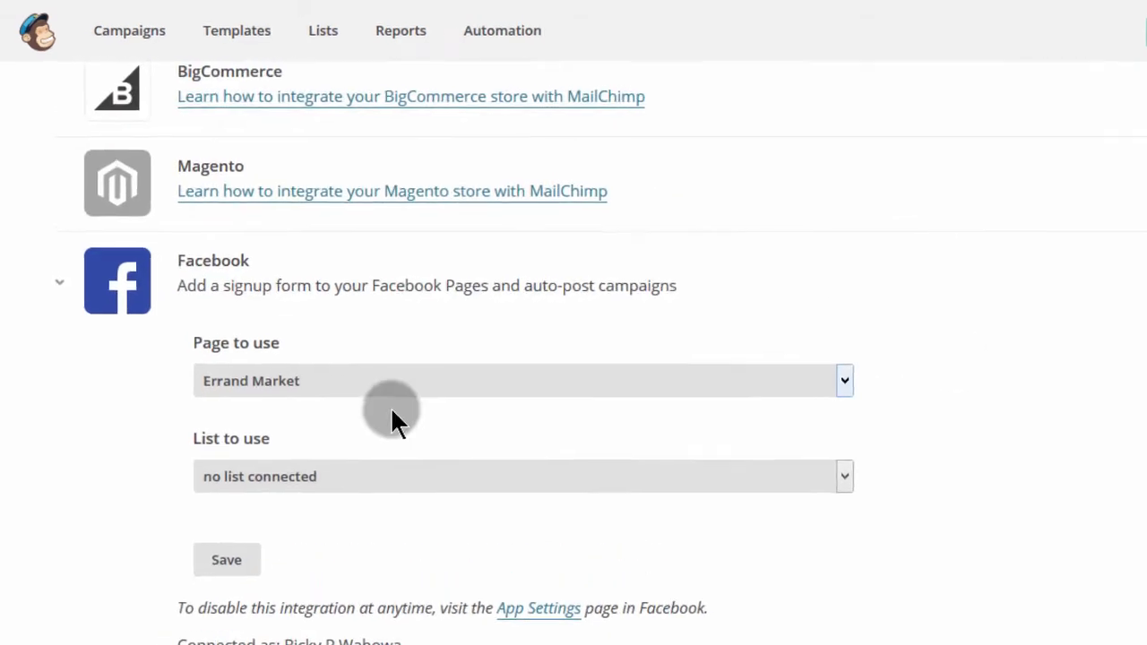
pyautogui.click(291, 387)
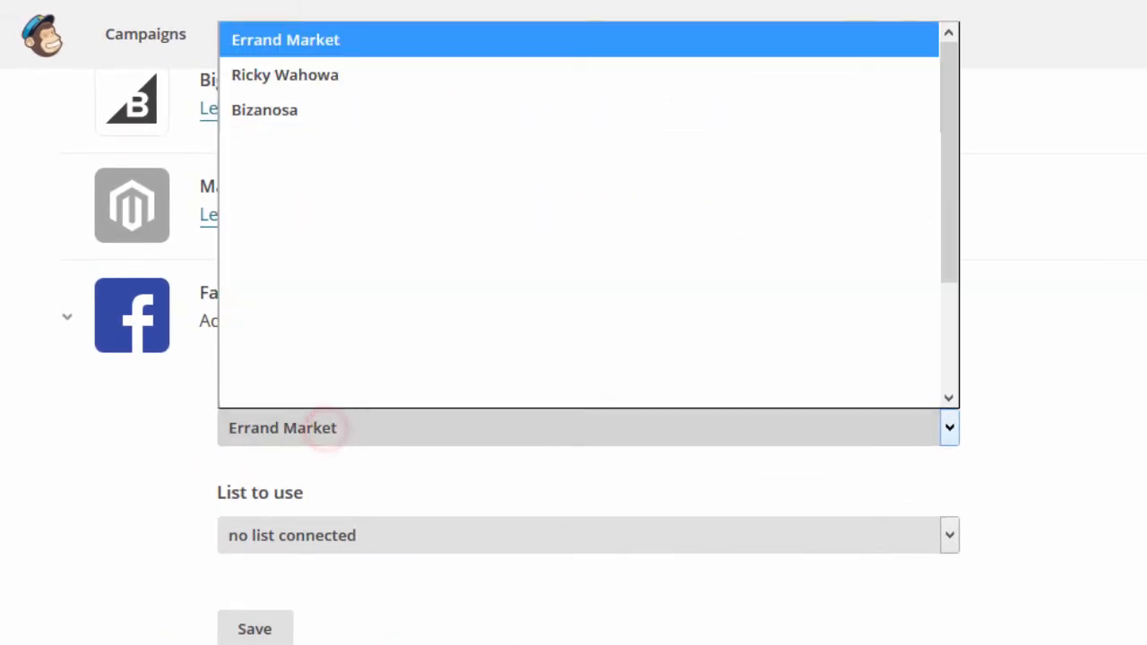
pyautogui.click(319, 78)
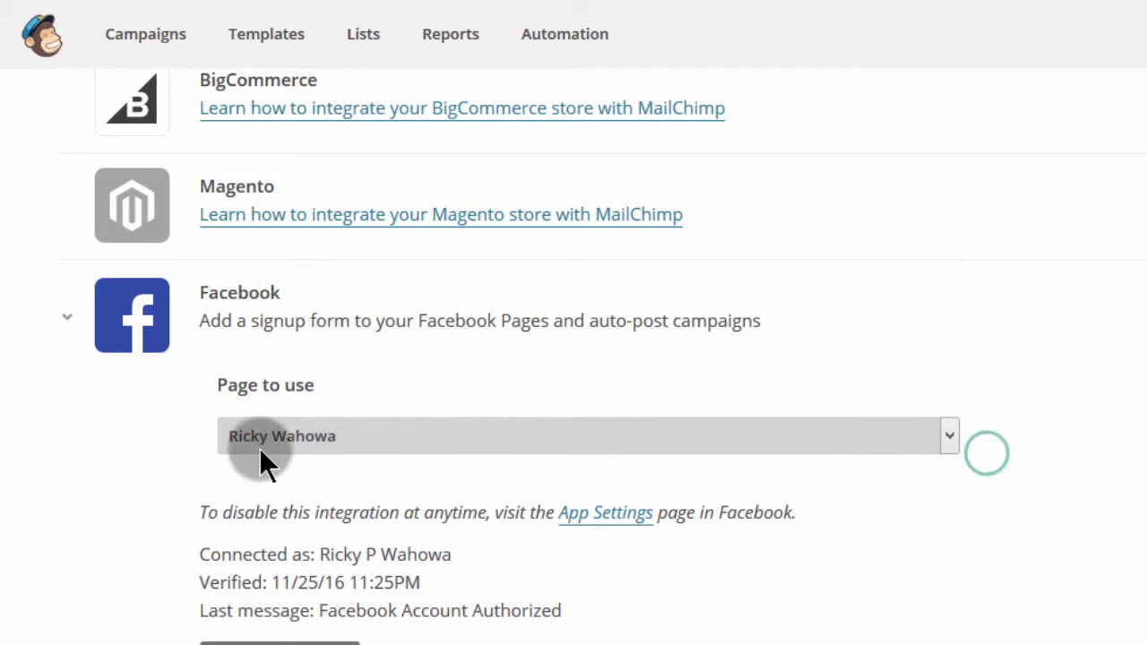
pyautogui.scroll(-2, 250, 421)
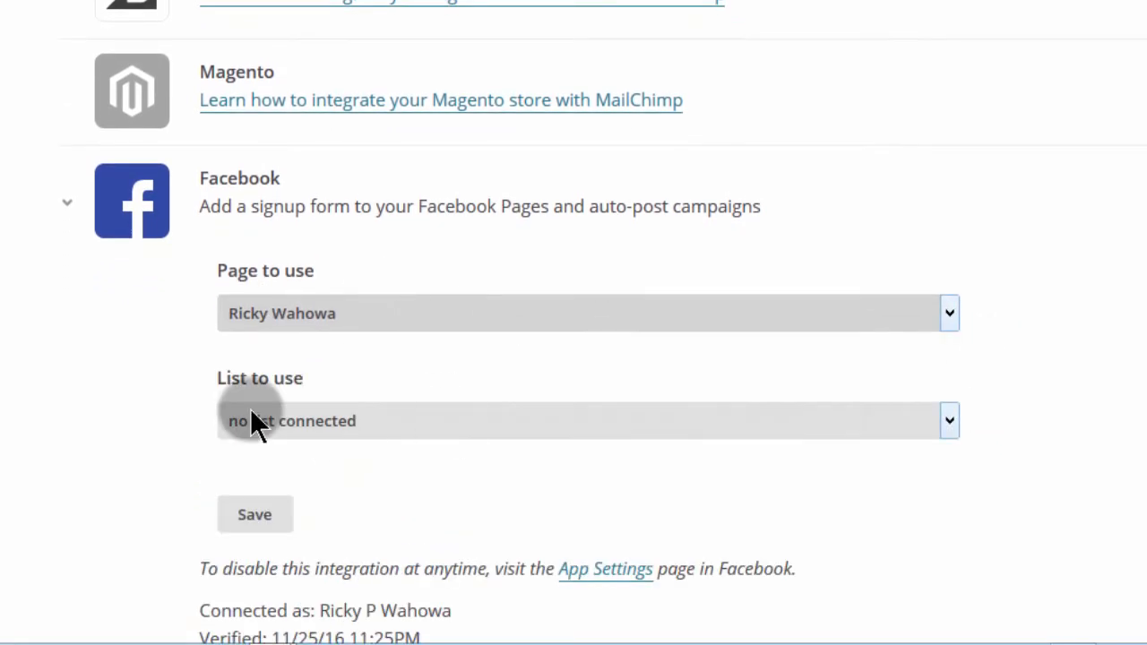
pyautogui.click(315, 419)
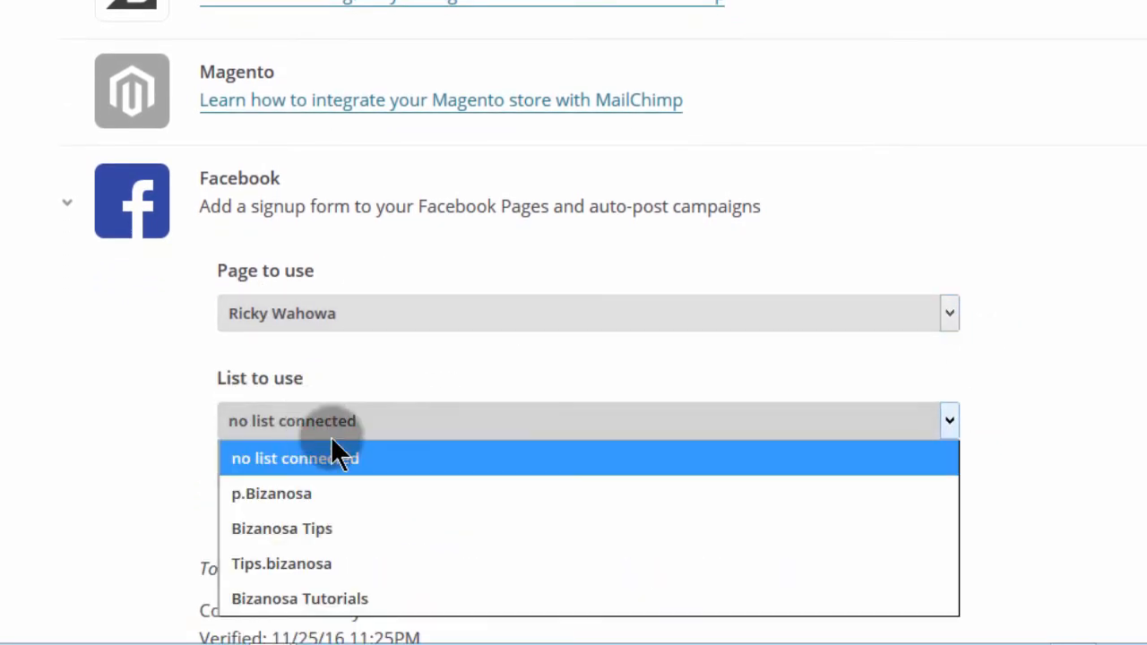
pyautogui.click(316, 600)
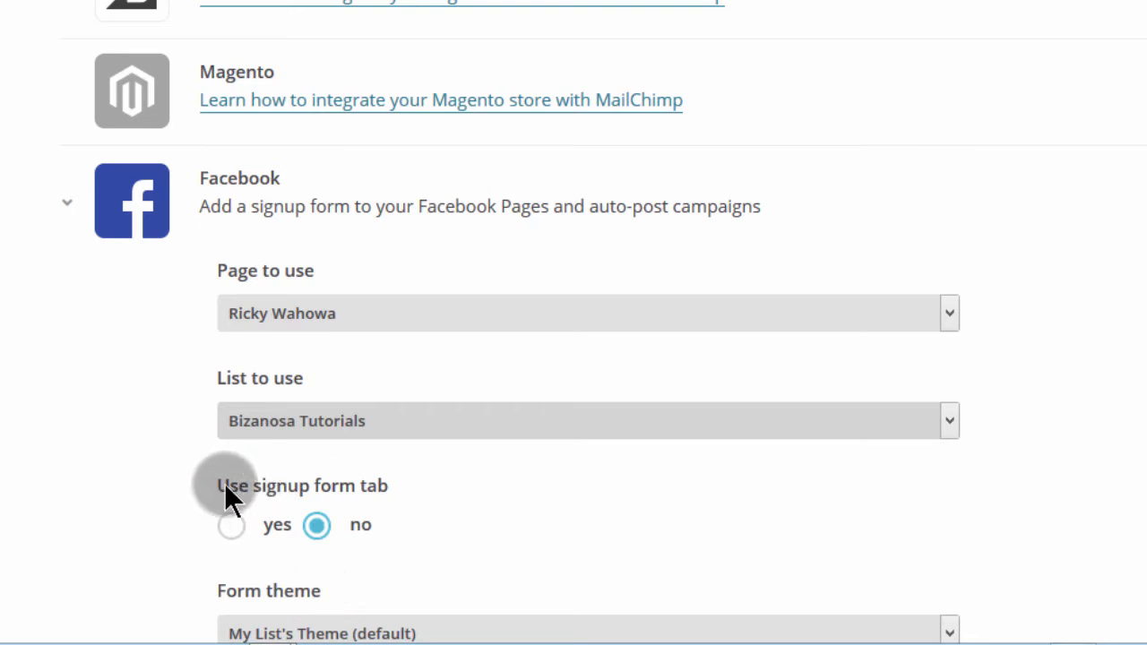
# Step: Enable the signup form tab with the default theme and label it 'Get Free stuff'
pyautogui.click(229, 527)
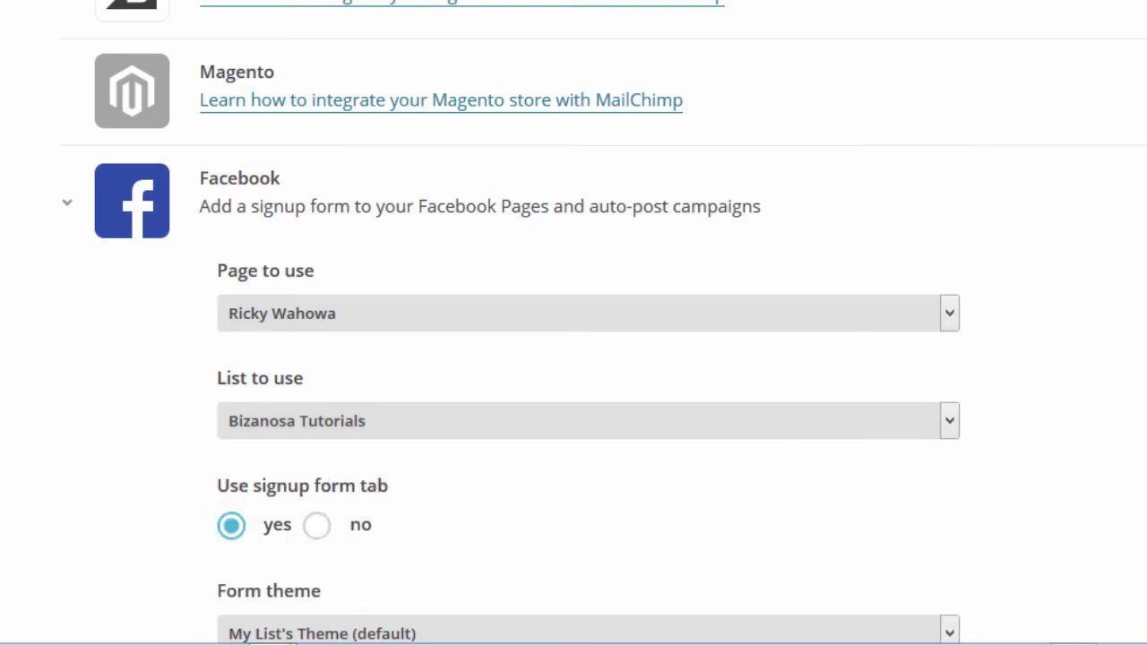
pyautogui.scroll(-6, 574, 322)
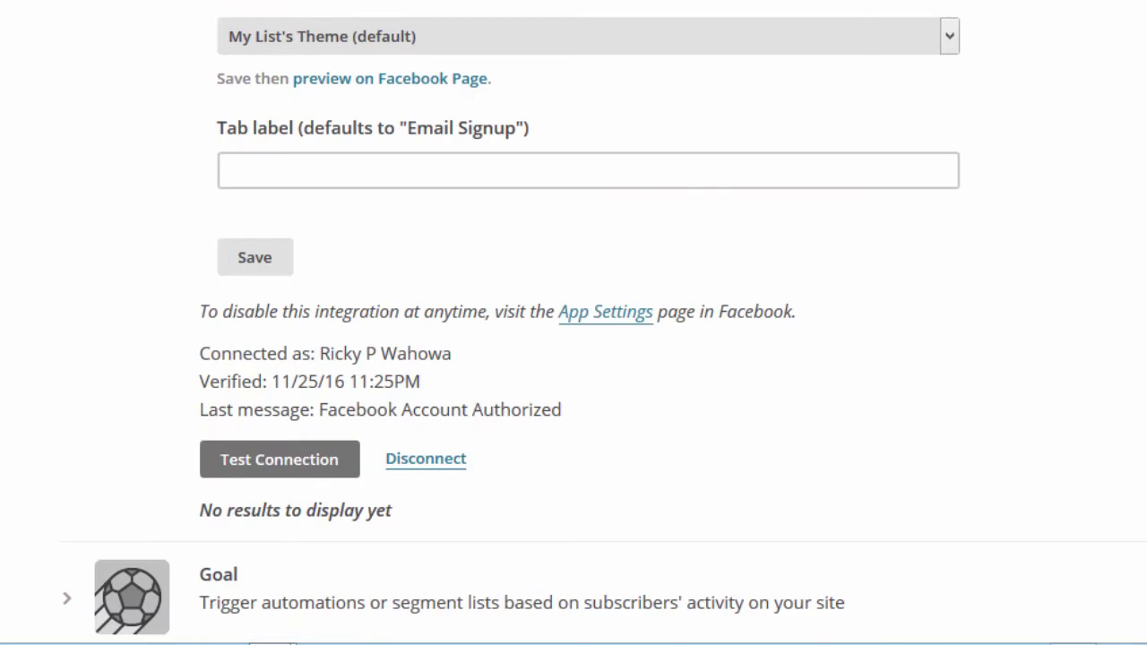
pyautogui.click(443, 37)
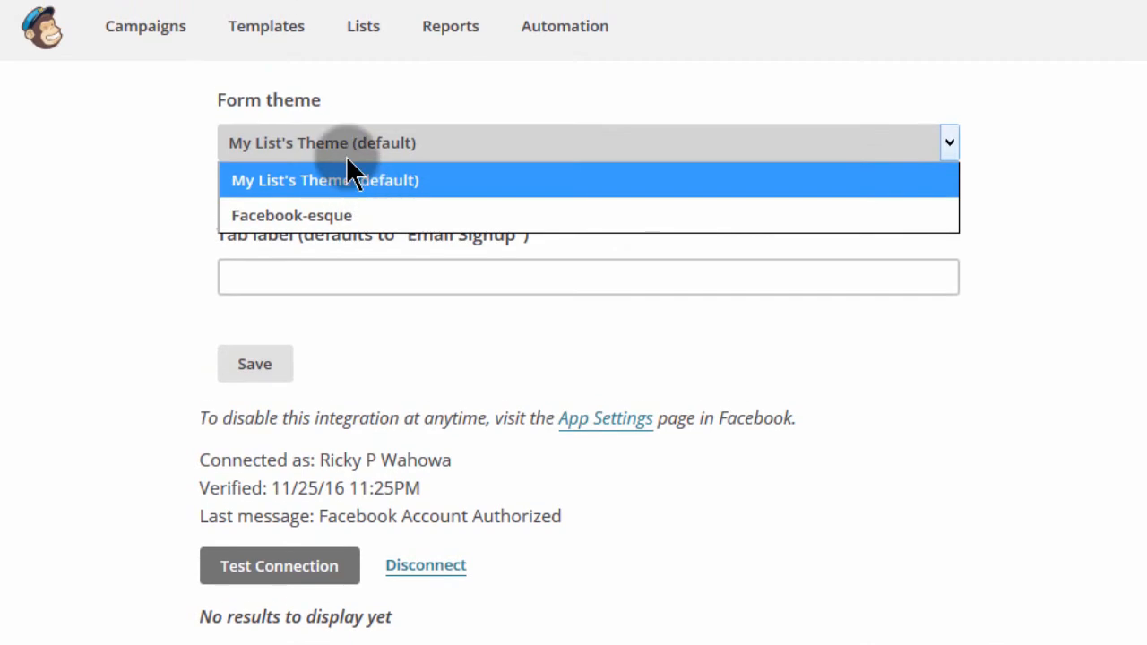
pyautogui.click(336, 170)
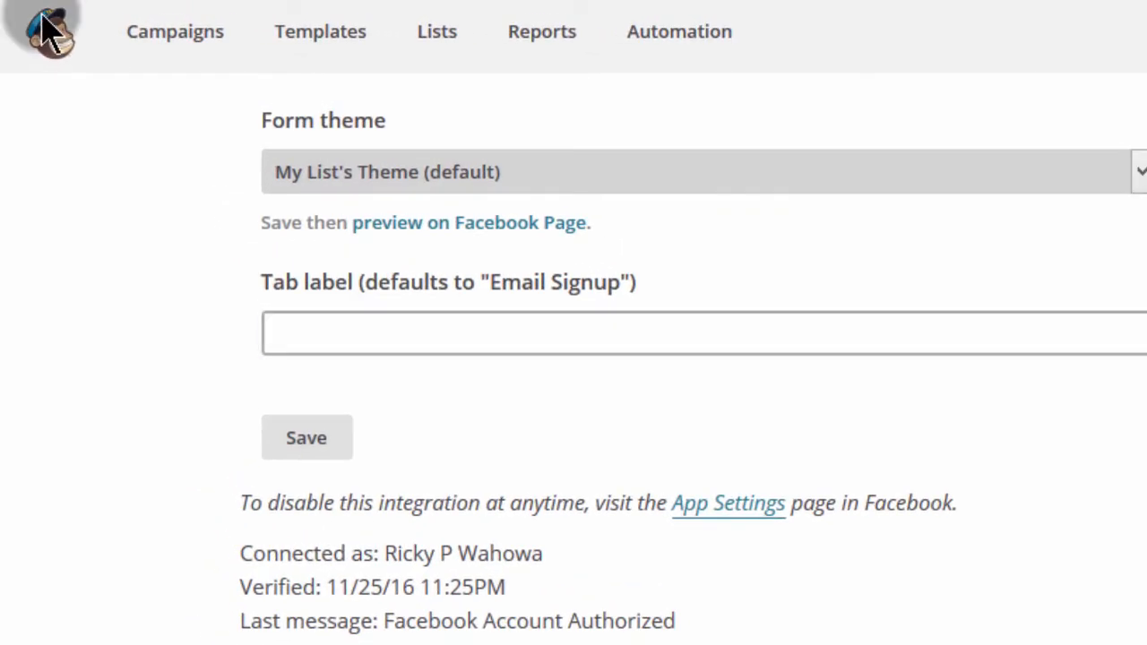
pyautogui.press('Tab')
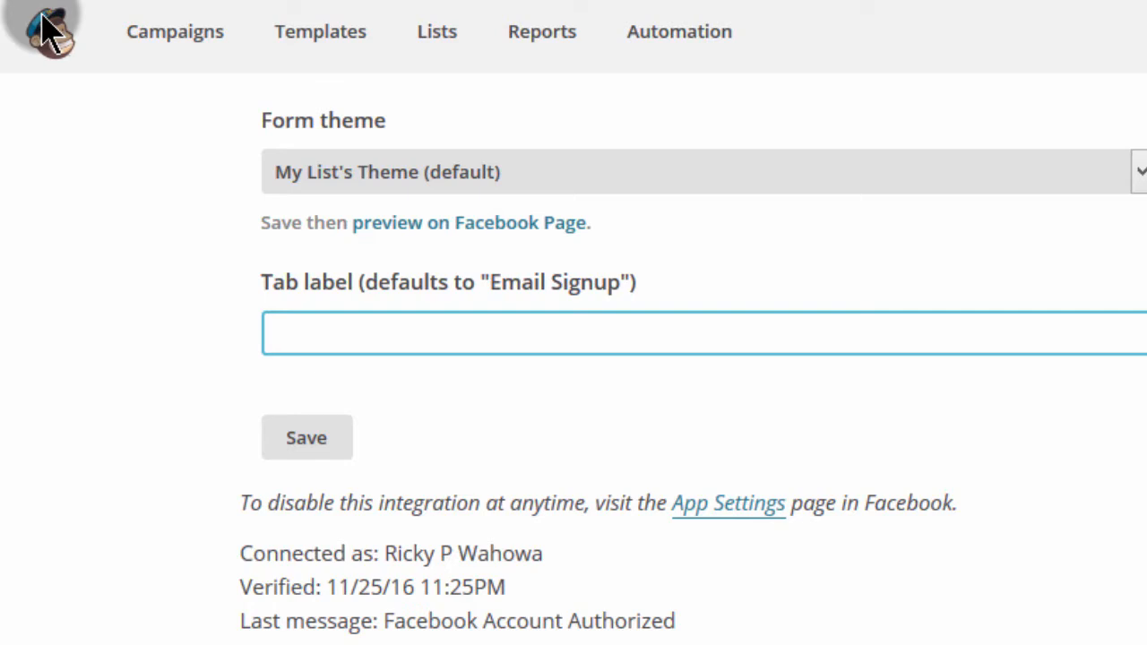
pyautogui.write('Get Free stu')
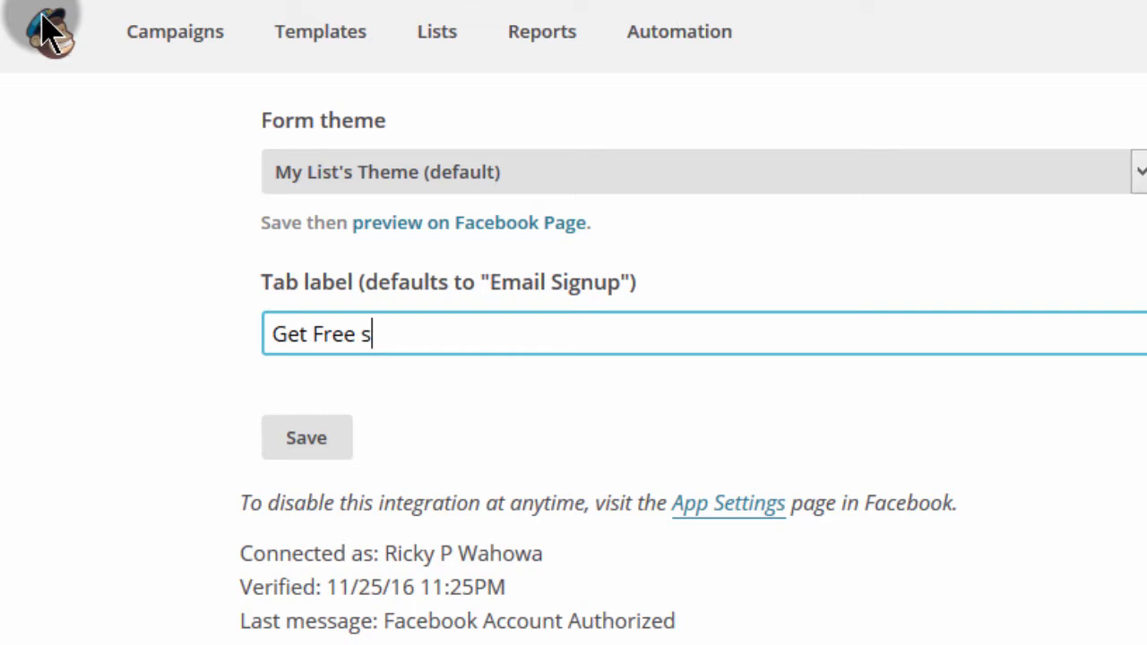
pyautogui.write('ff')
pyautogui.press('Left')
pyautogui.press('Left')
pyautogui.write('u')
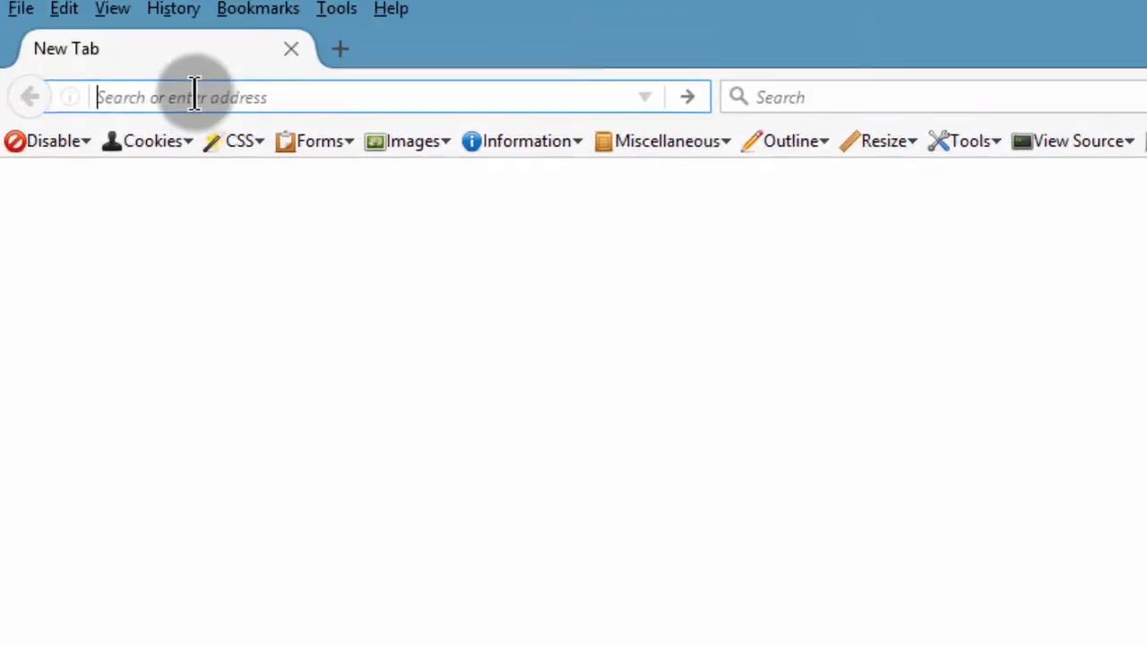
# Step: Load Facebook in the new tab and open the page's Get Free stuff tab
pyautogui.click(191, 99)
pyautogui.write('facebook.com/')
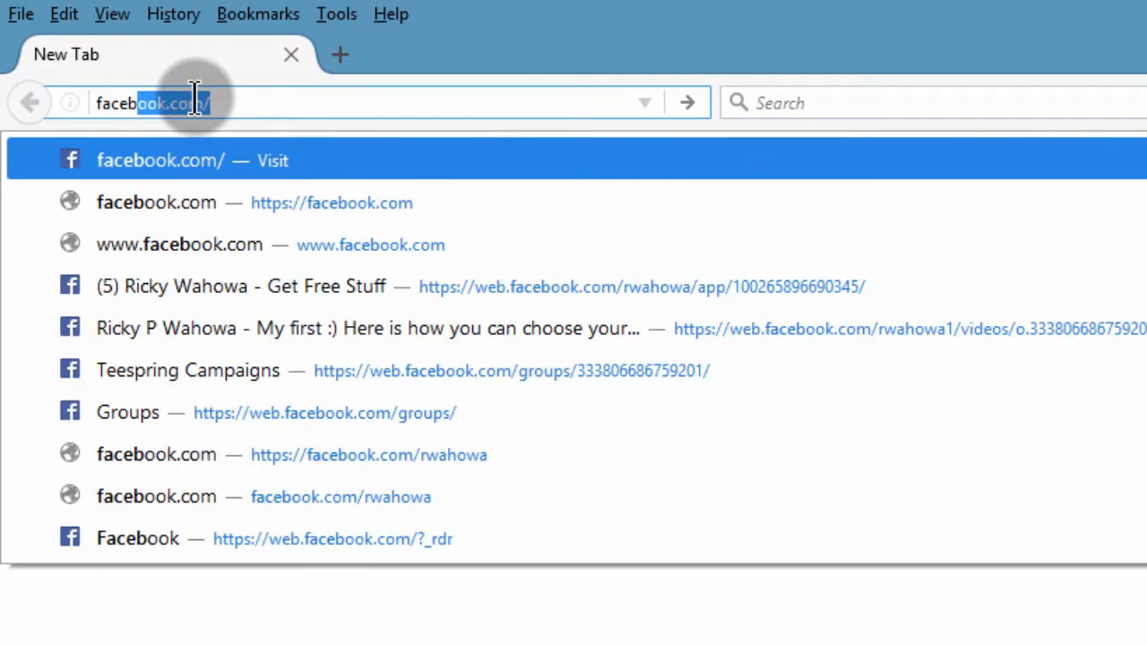
pyautogui.press('Return')
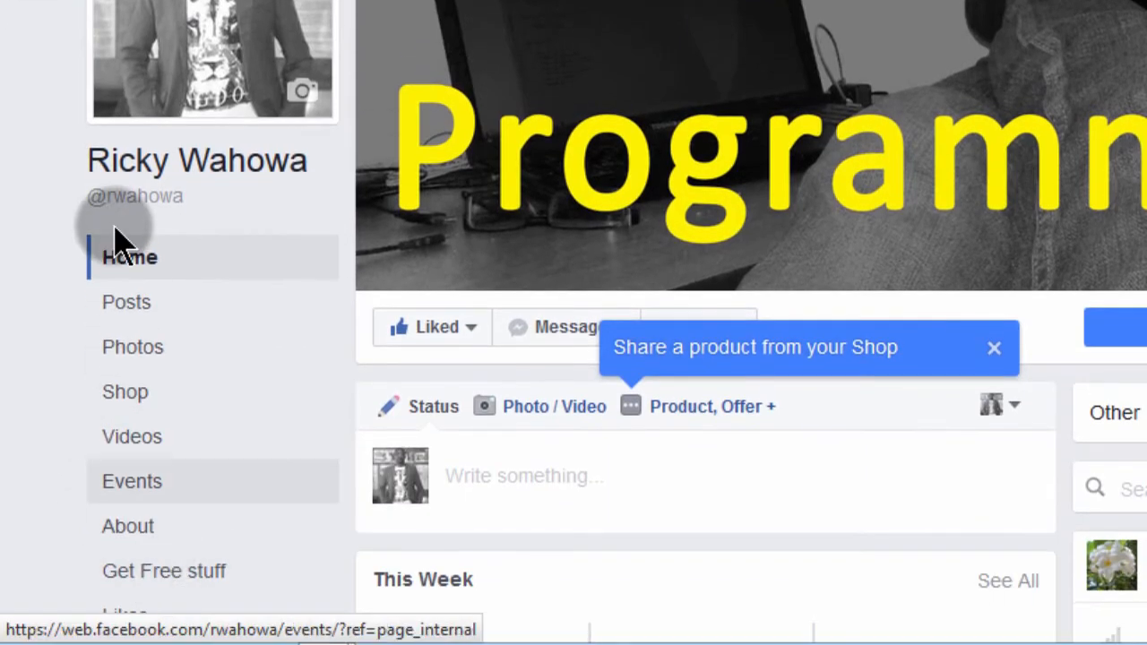
pyautogui.scroll(-3, 751, 323)
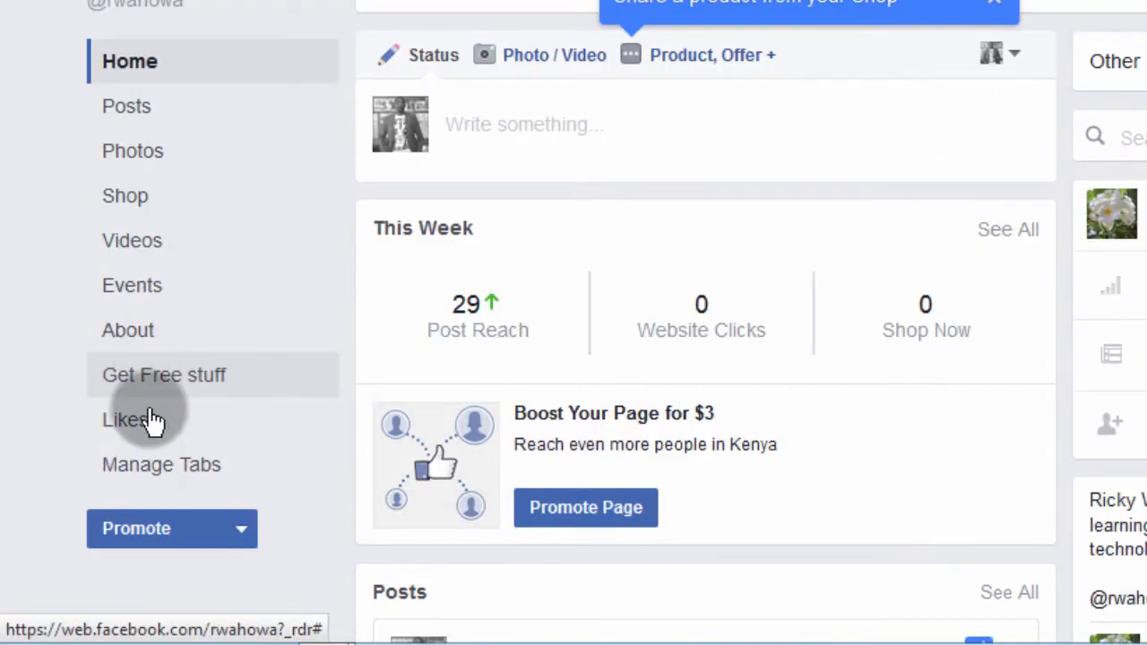
pyautogui.click(161, 376)
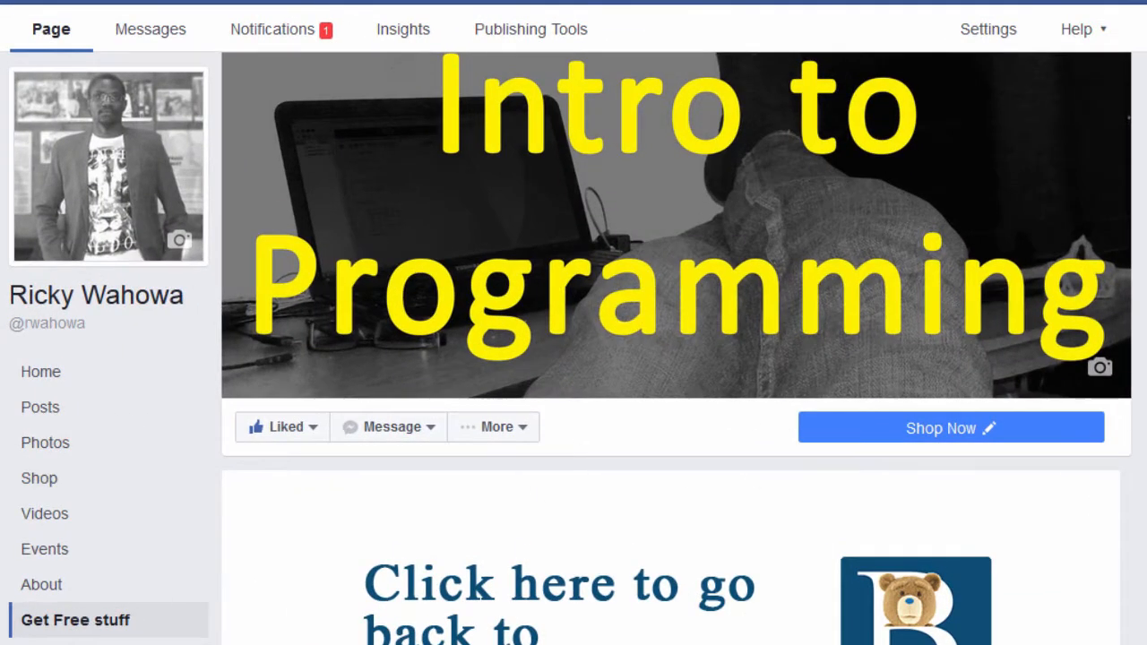
# Step: Submit the signup form empty to confirm it is rejected, then return to MailChimp
pyautogui.scroll(-2, 574, 358)
pyautogui.scroll(-2, 672, 359)
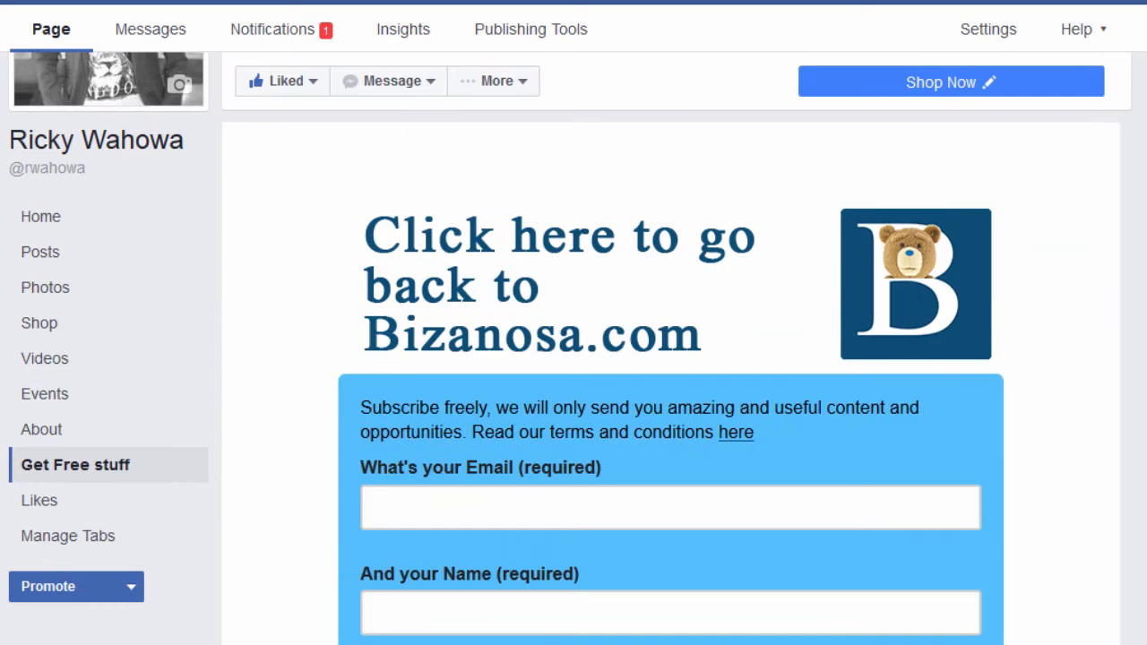
pyautogui.scroll(-1, 672, 377)
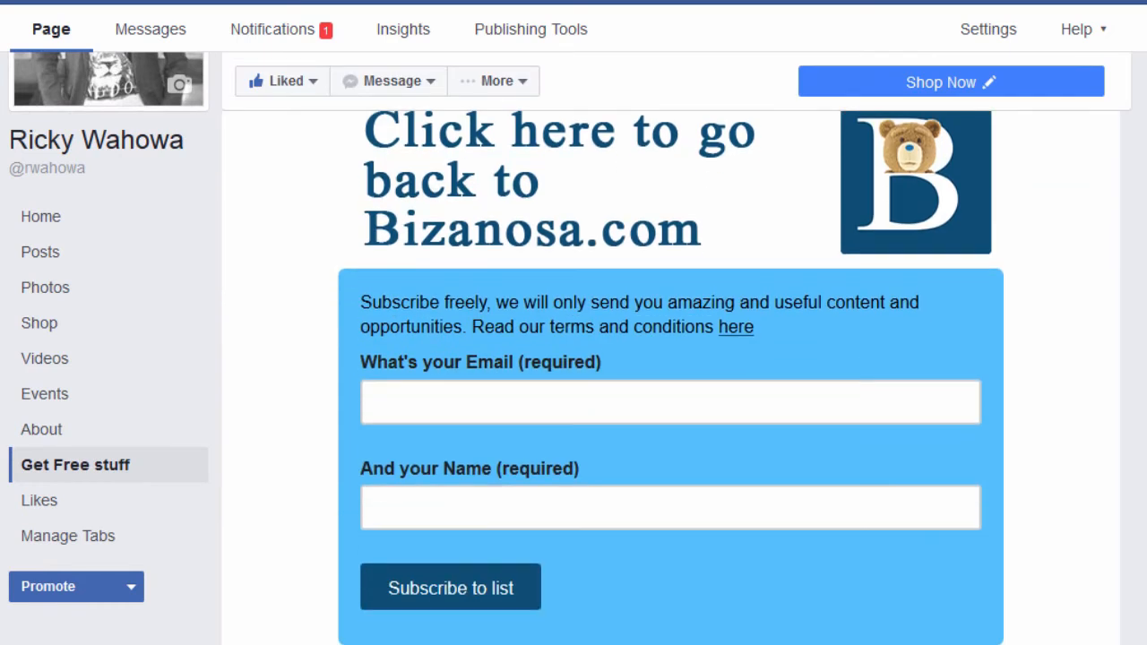
pyautogui.scroll(1, 574, 358)
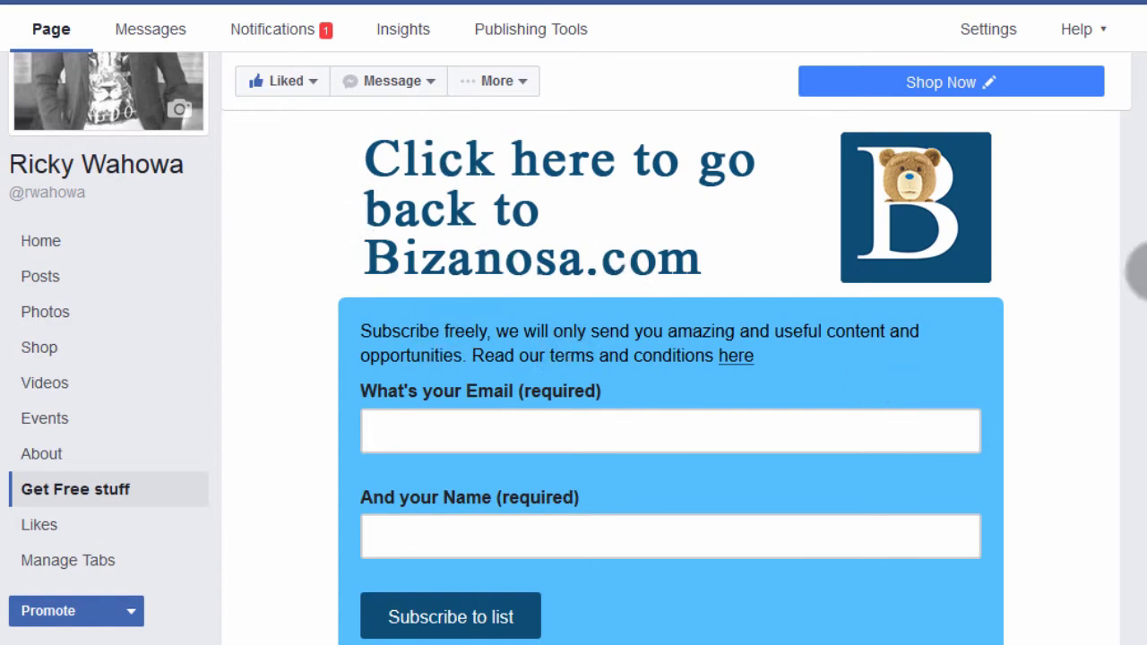
pyautogui.scroll(-3, 671, 376)
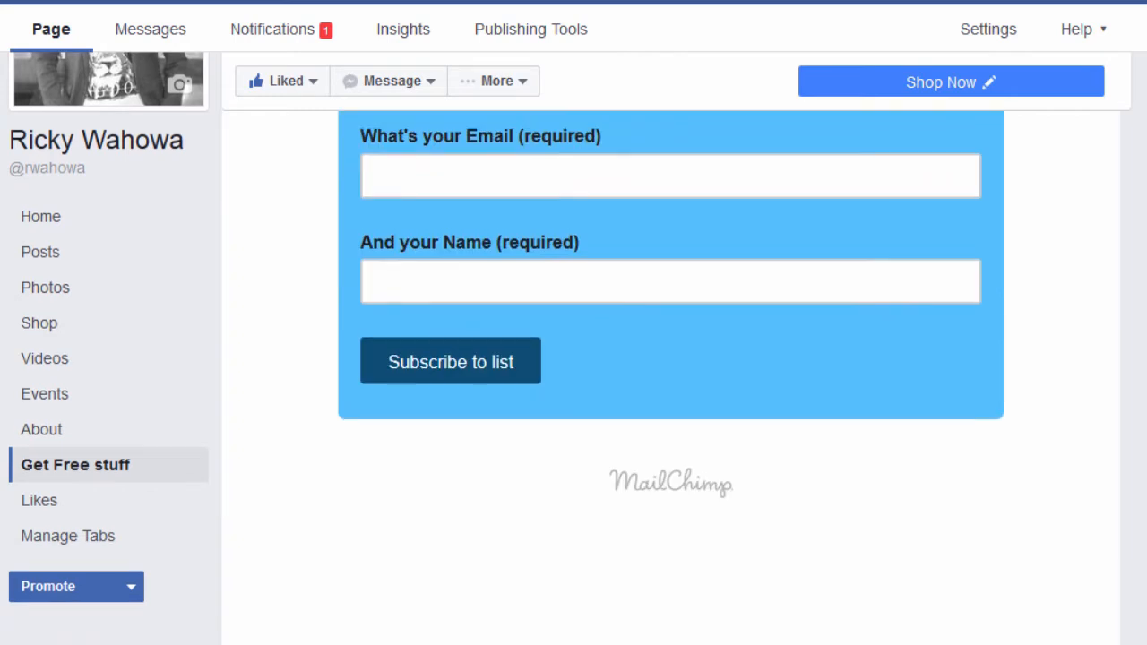
pyautogui.scroll(3, 670, 377)
pyautogui.scroll(-2, 670, 376)
pyautogui.scroll(-1, 814, 451)
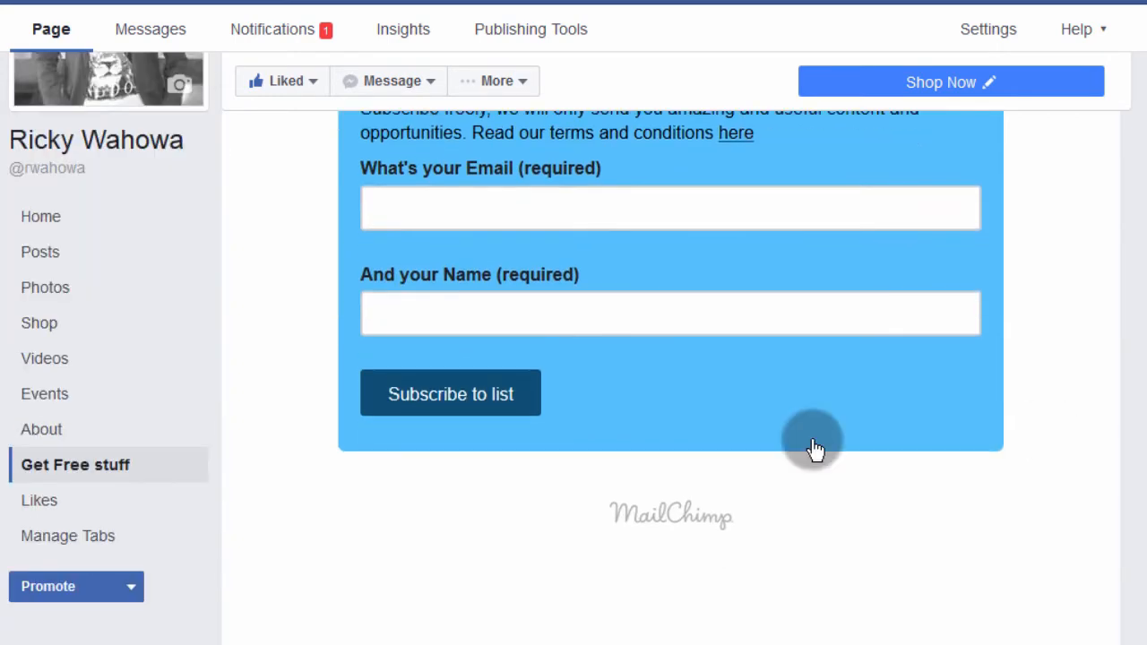
pyautogui.click(497, 366)
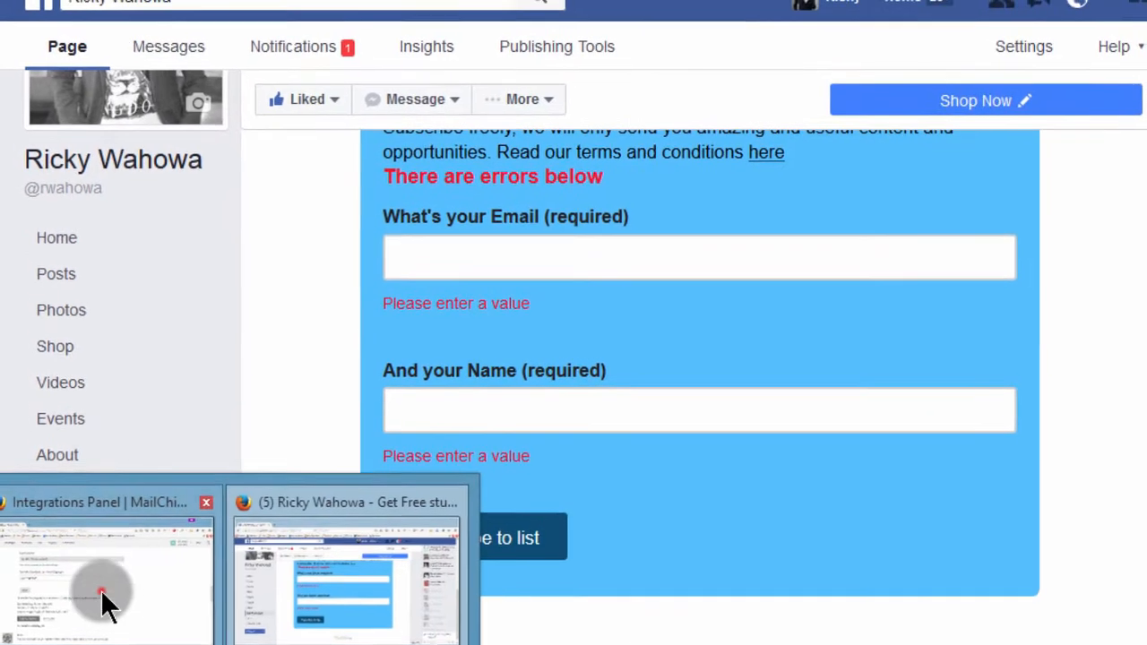
pyautogui.click(102, 599)
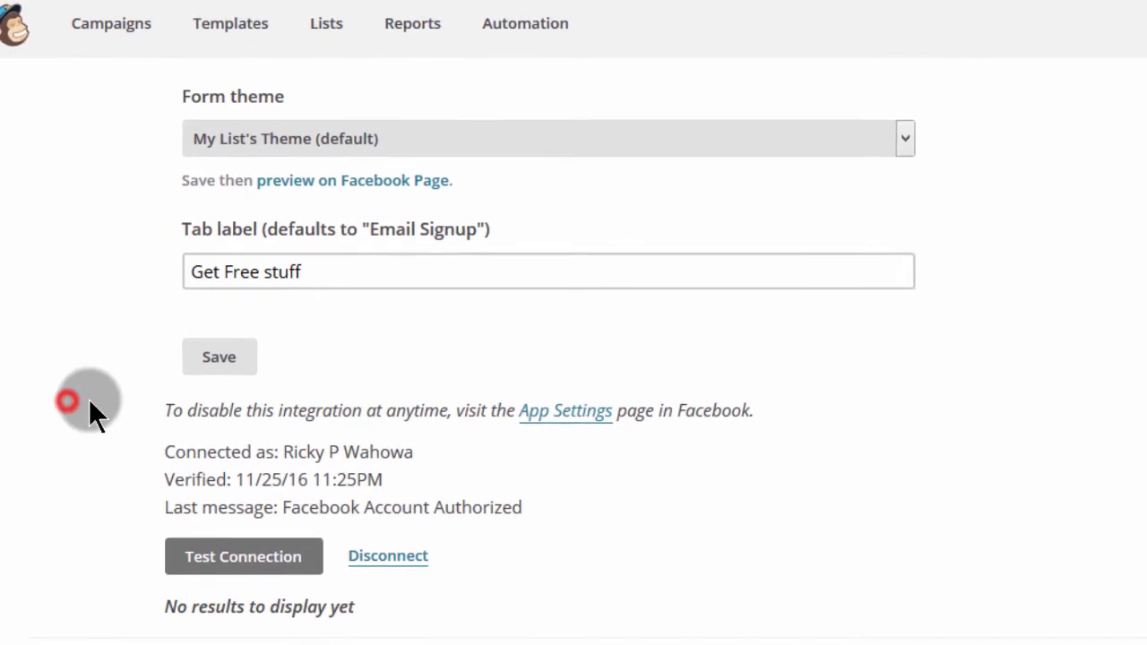
# Step: Disconnect the Facebook integration
pyautogui.click(399, 572)
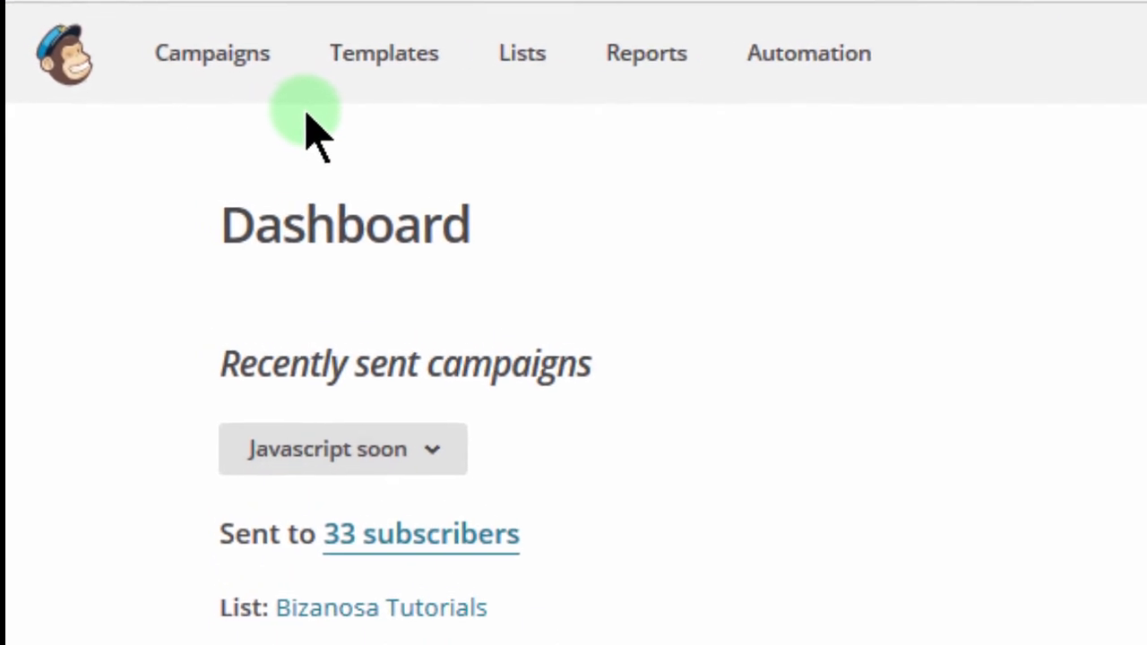
# Step: Open the Bizanosa Tips list from Lists and show its Signup forms options
pyautogui.click(530, 65)
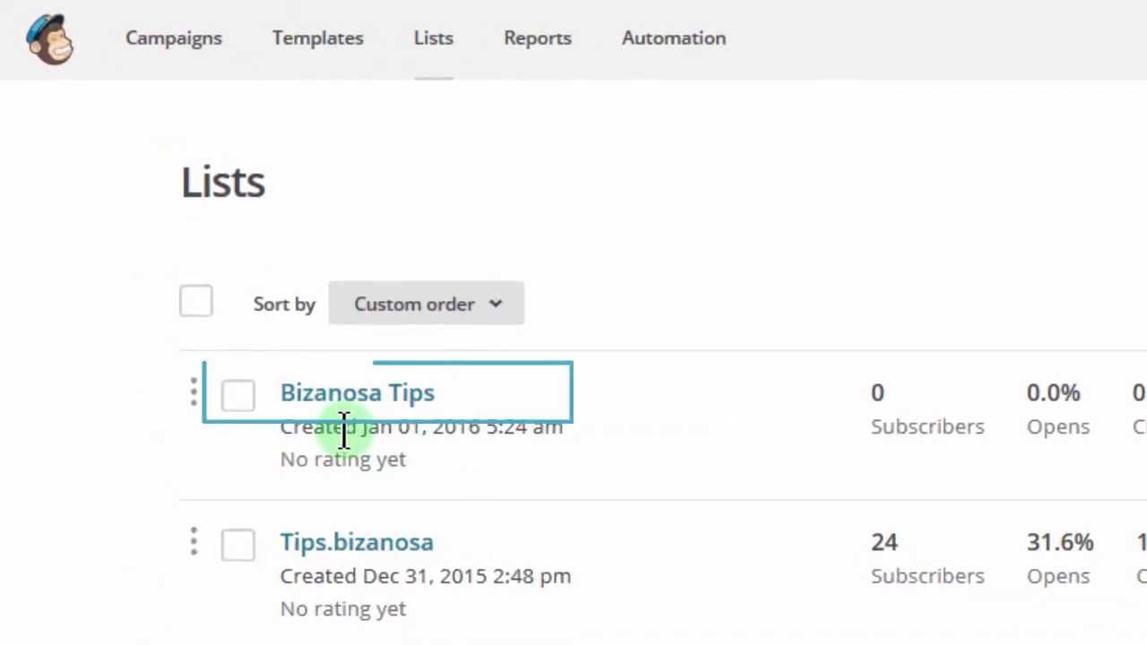
pyautogui.click(340, 400)
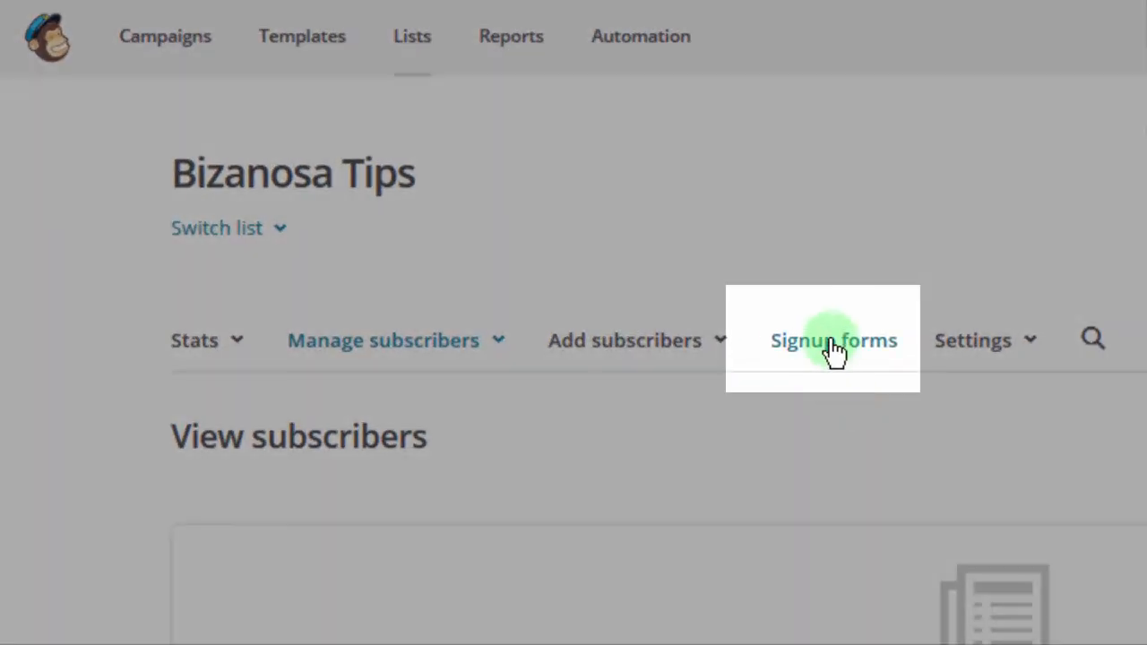
pyautogui.click(833, 347)
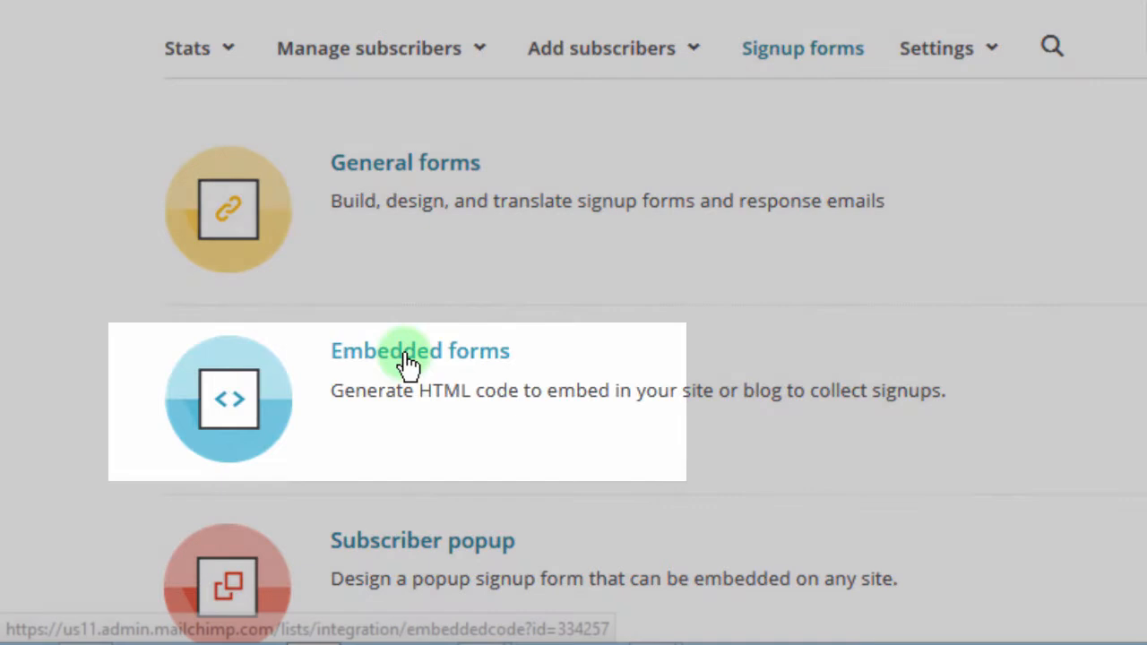
# Step: Open Embedded forms for Bizanosa Tips and select all of the Classic form's code
pyautogui.click(407, 357)
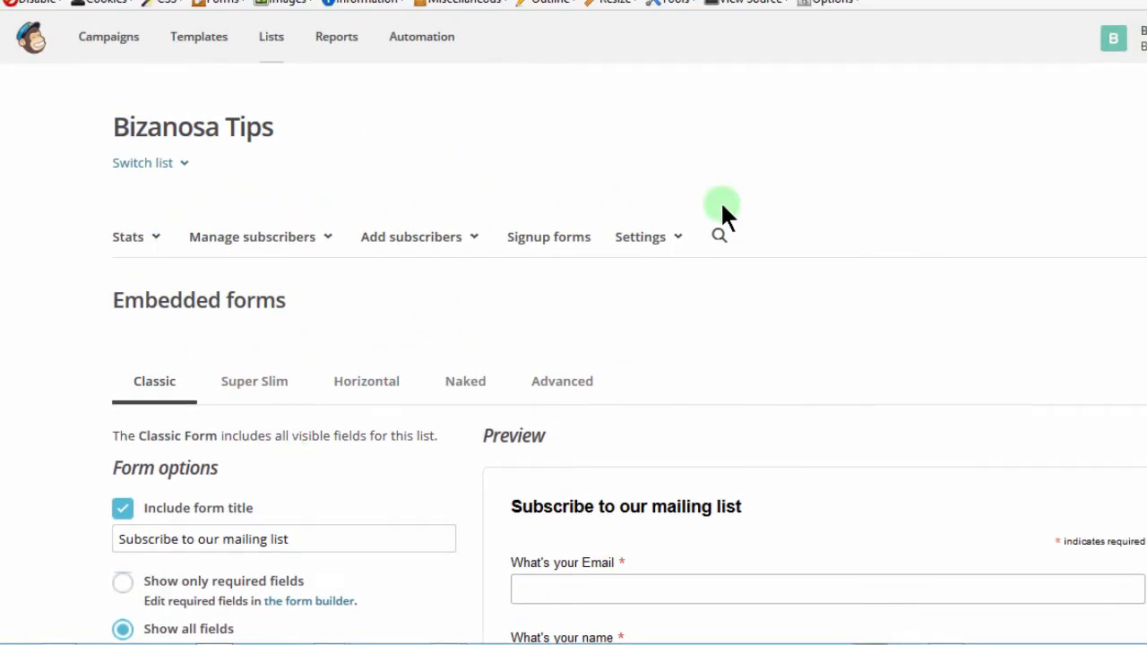
pyautogui.scroll(-6, 573, 359)
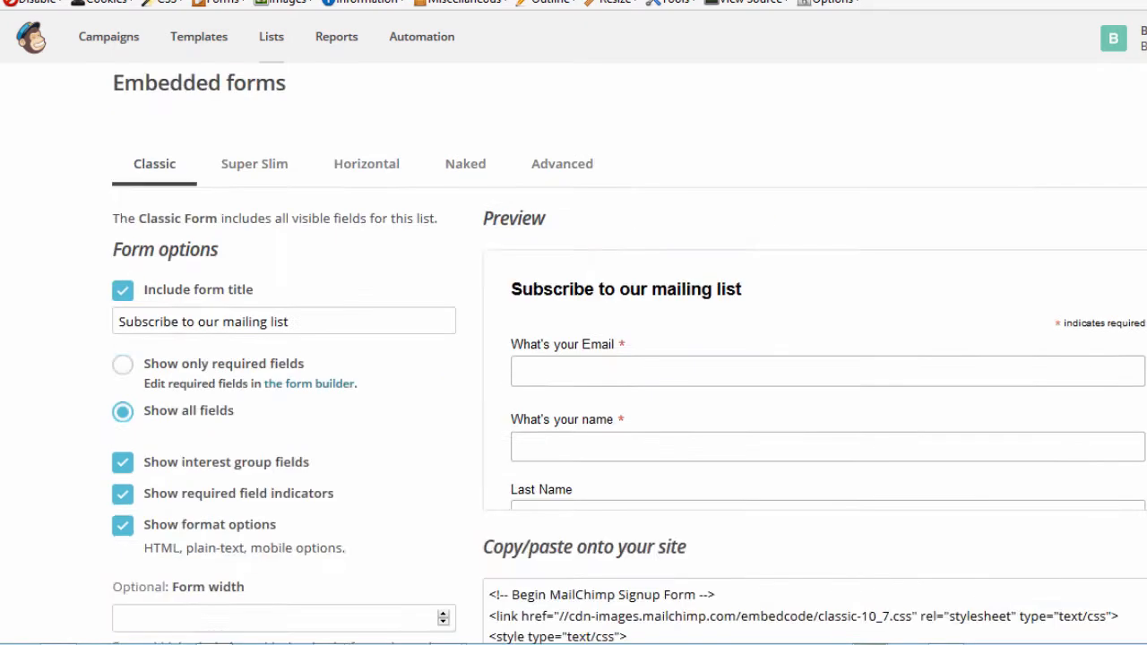
pyautogui.scroll(-2, 574, 358)
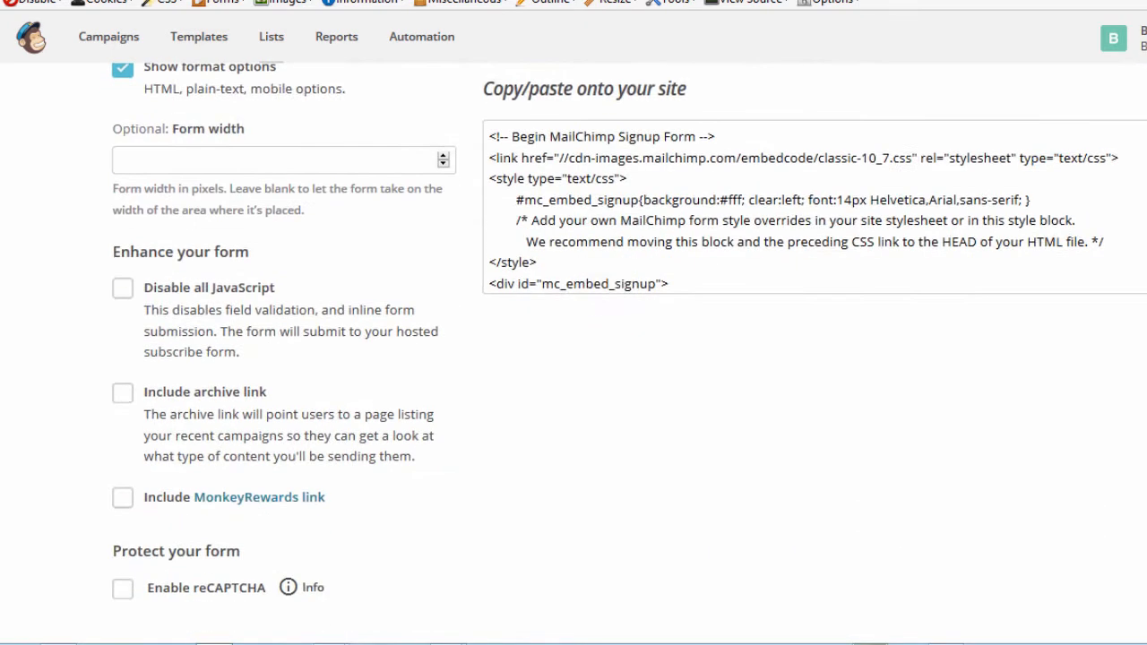
pyautogui.click(717, 217)
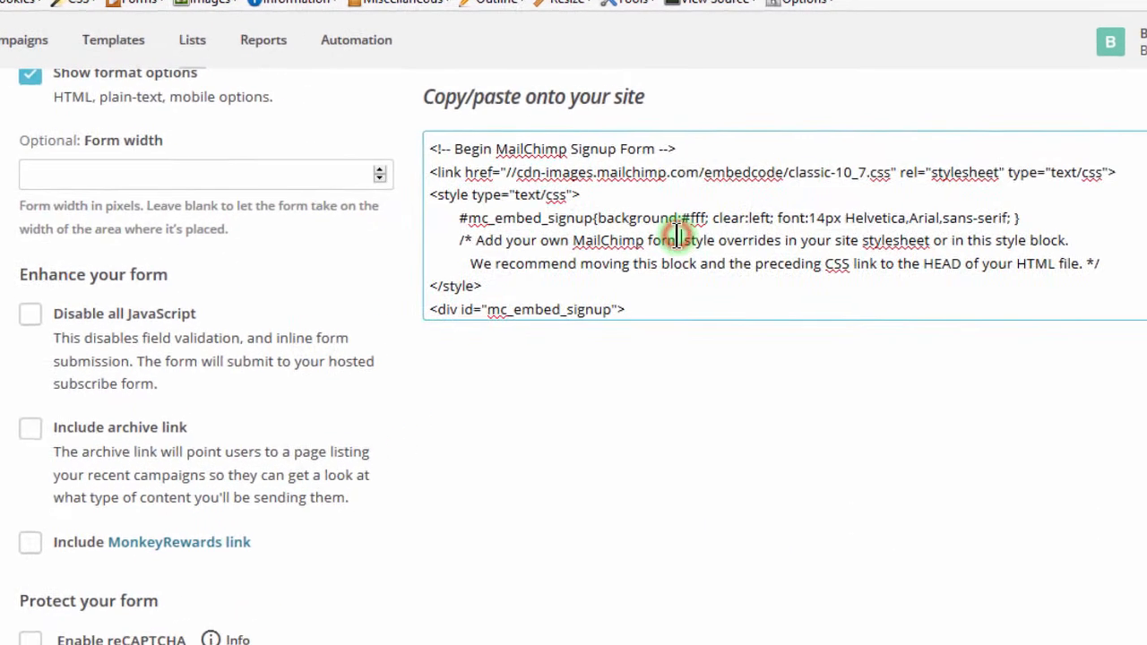
pyautogui.hotkey('ctrl', 'a')
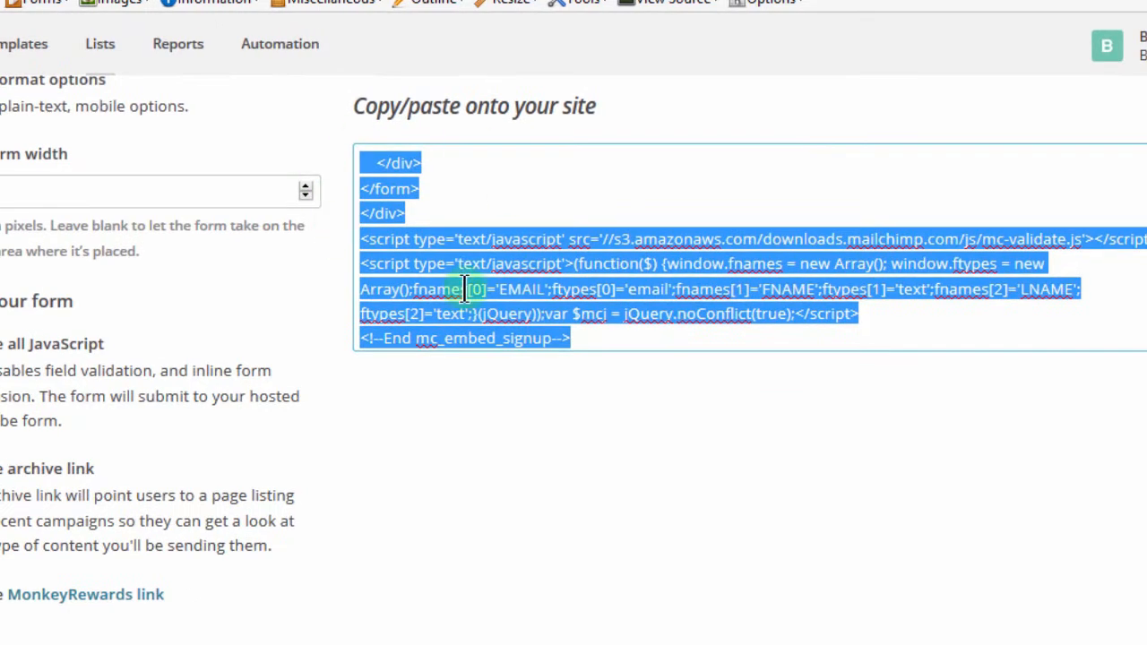
pyautogui.click(574, 641)
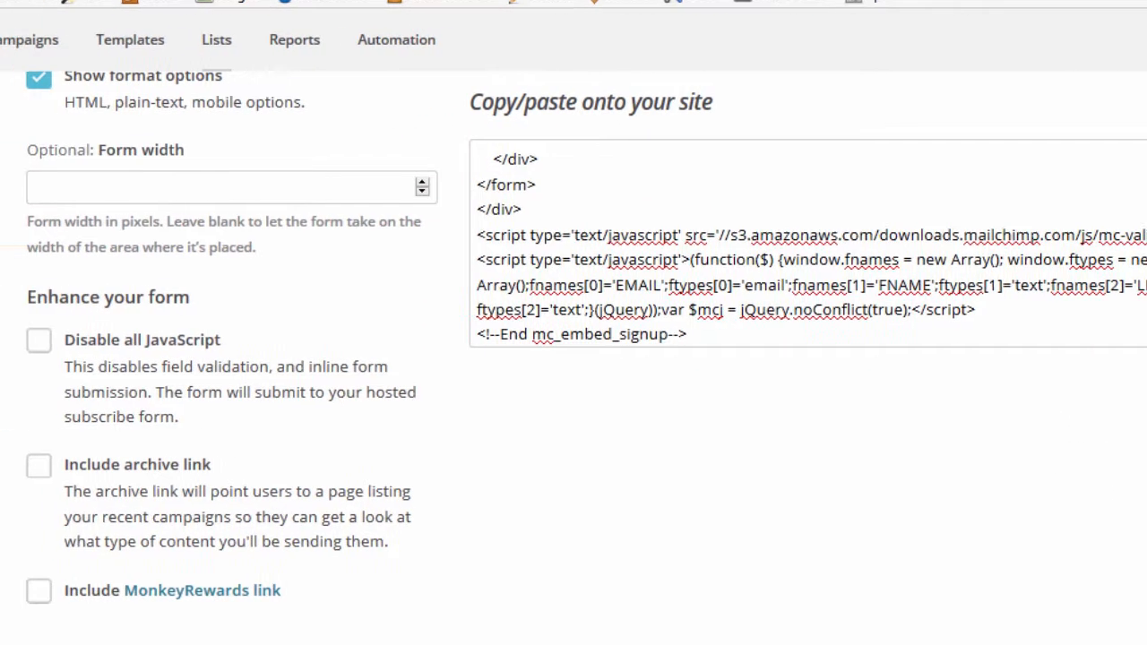
pyautogui.scroll(8, 573, 448)
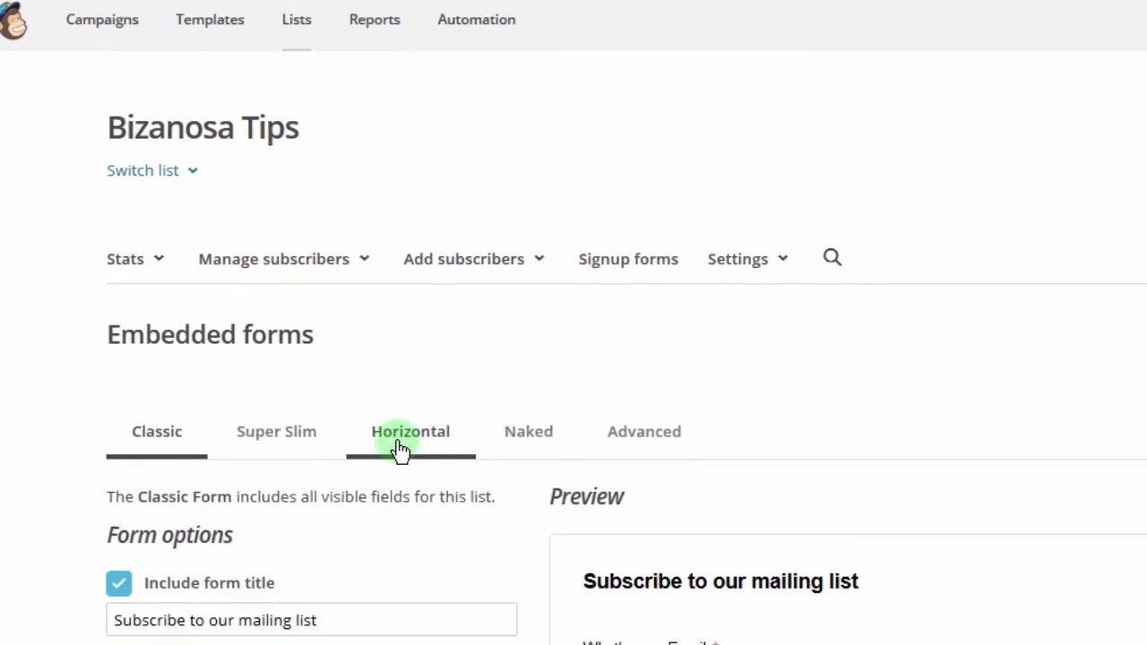
# Step: Switch the embedded form to Horizontal and try its one-line email field in the preview
pyautogui.click(352, 398)
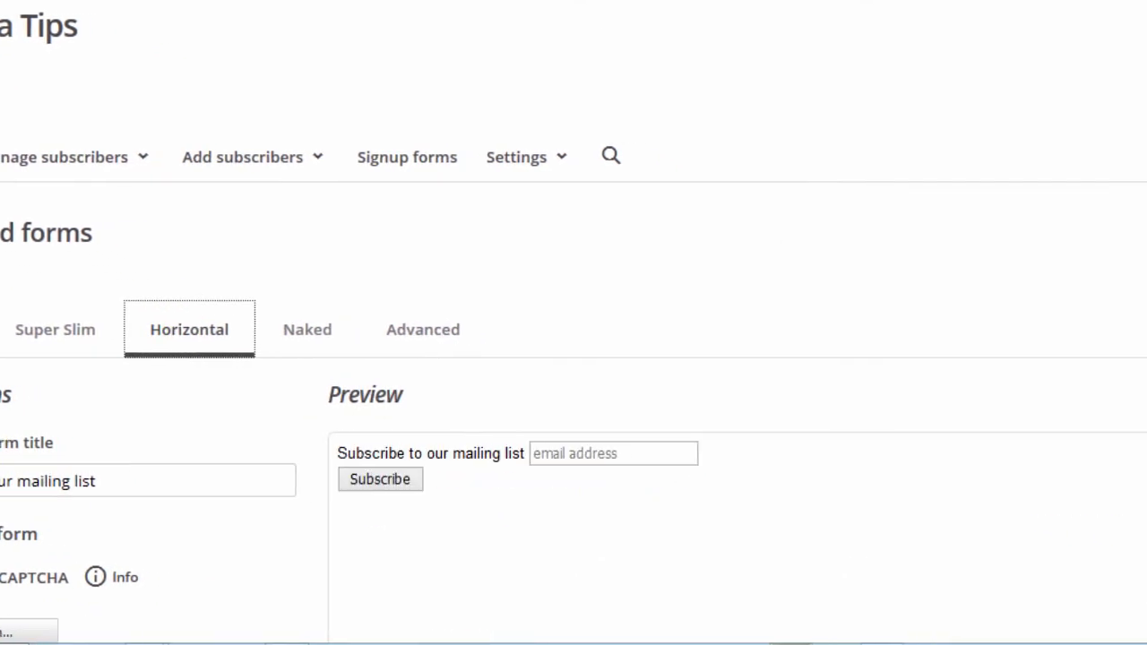
pyautogui.scroll(-2, 573, 322)
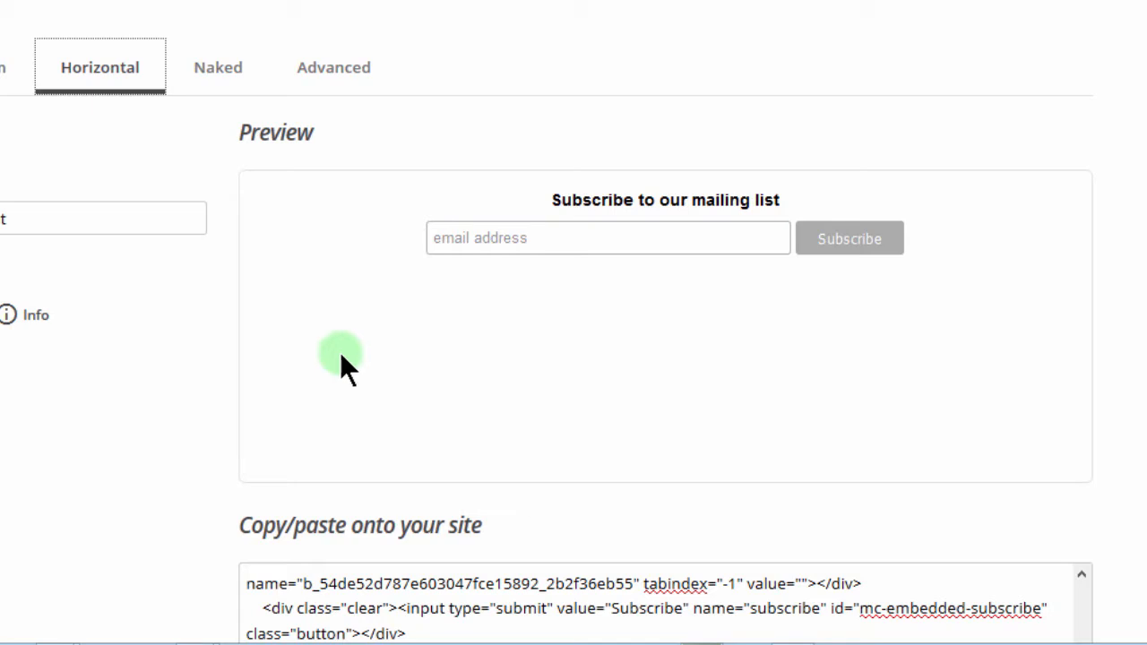
pyautogui.click(540, 237)
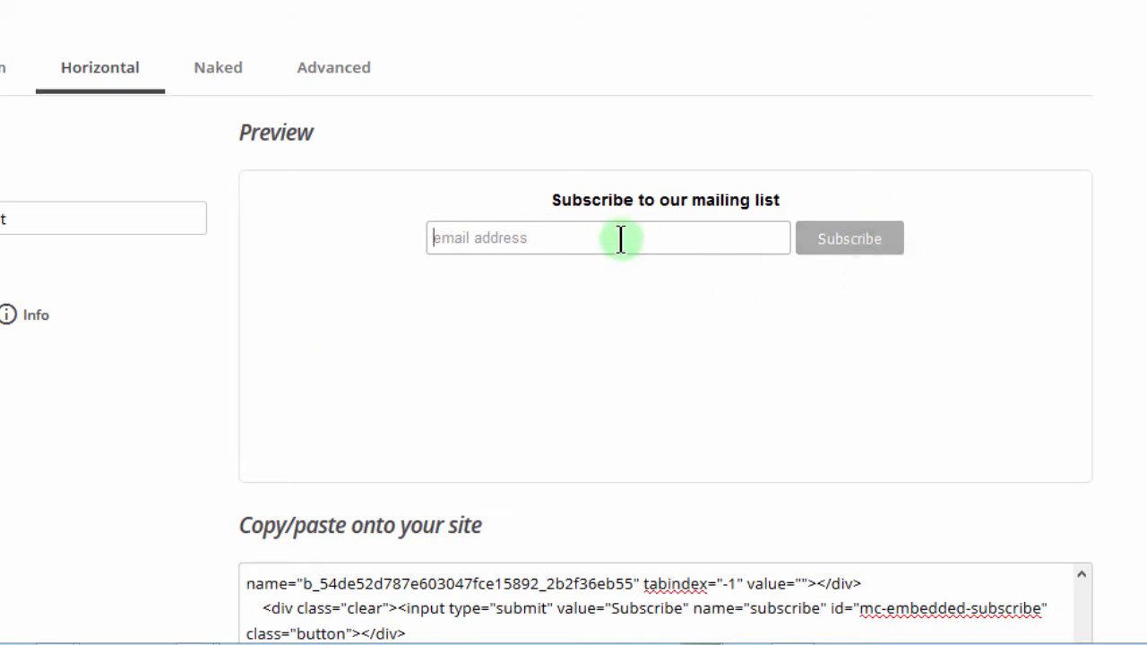
pyautogui.scroll(-3, 574, 359)
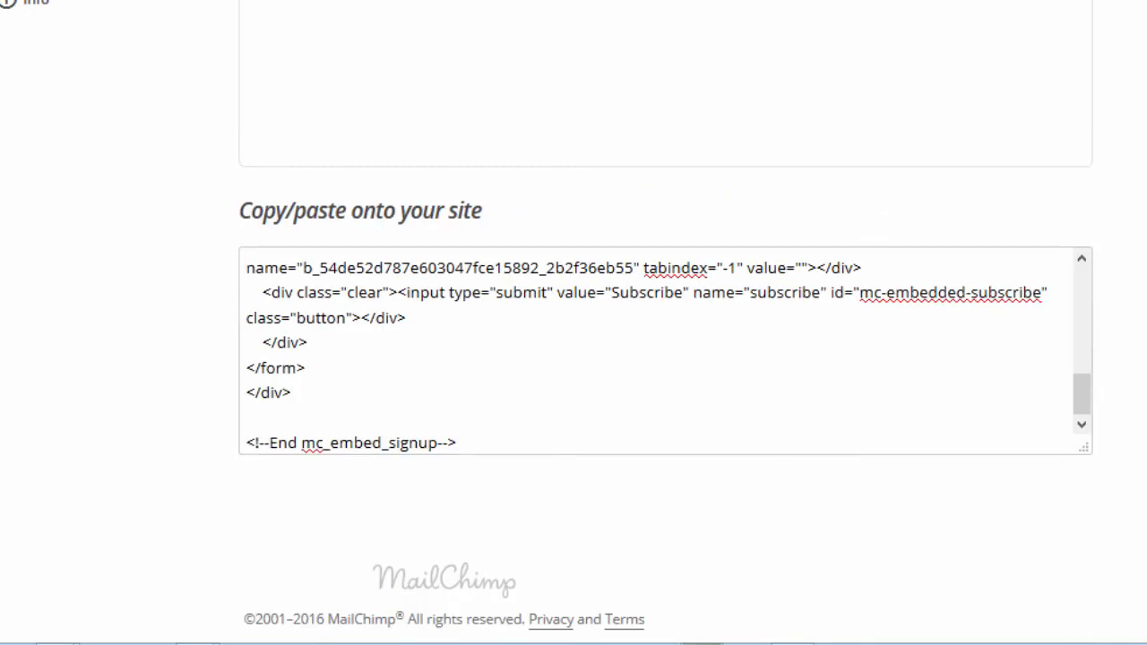
pyautogui.scroll(4, 751, 424)
pyautogui.click(633, 277)
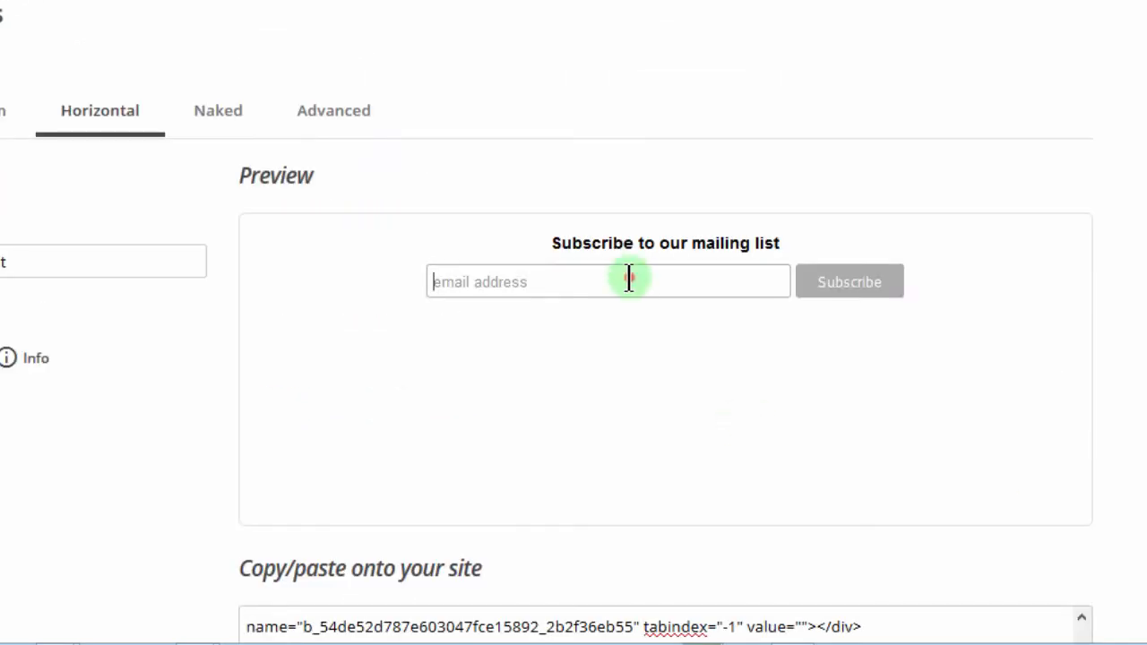
pyautogui.click(608, 277)
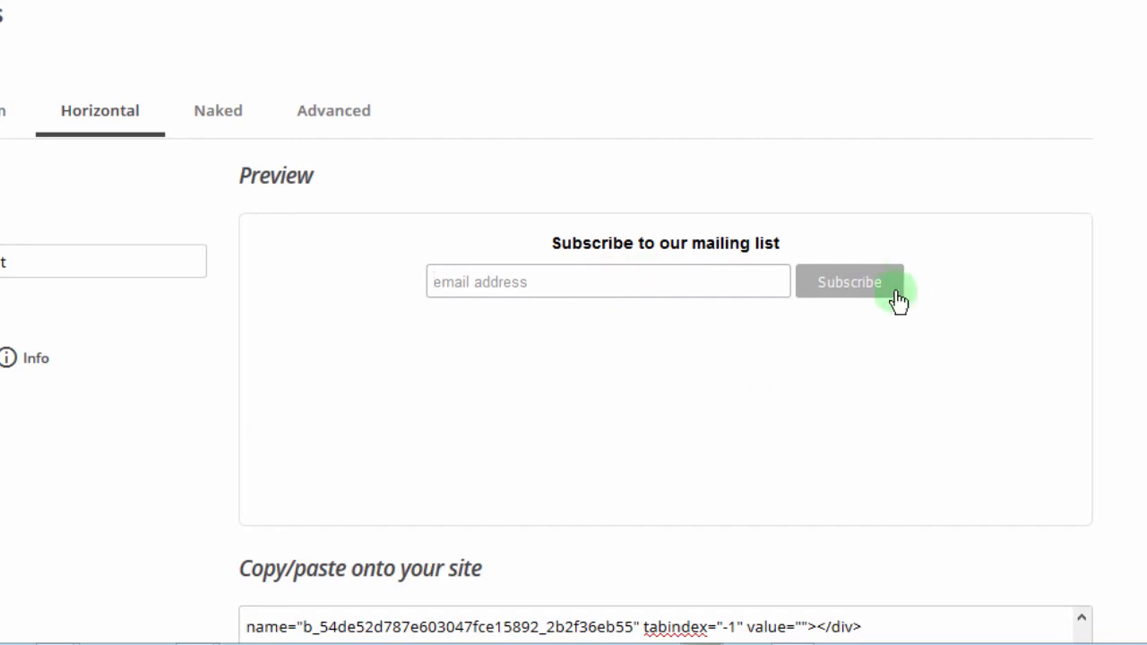
pyautogui.click(88, 121)
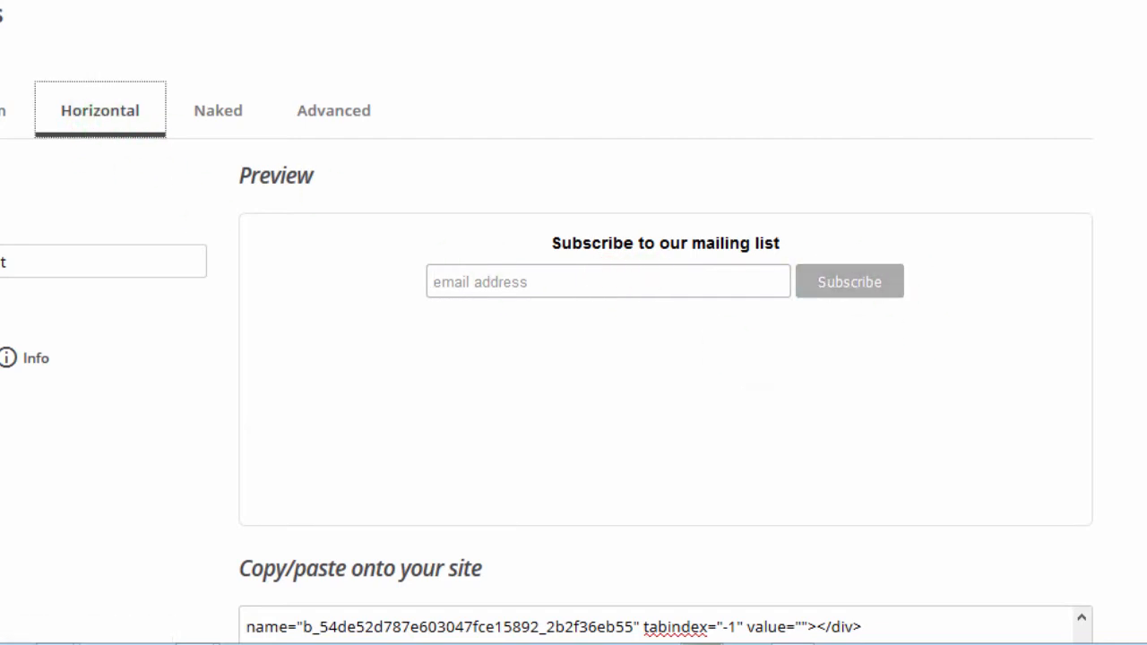
pyautogui.scroll(-4, 663, 359)
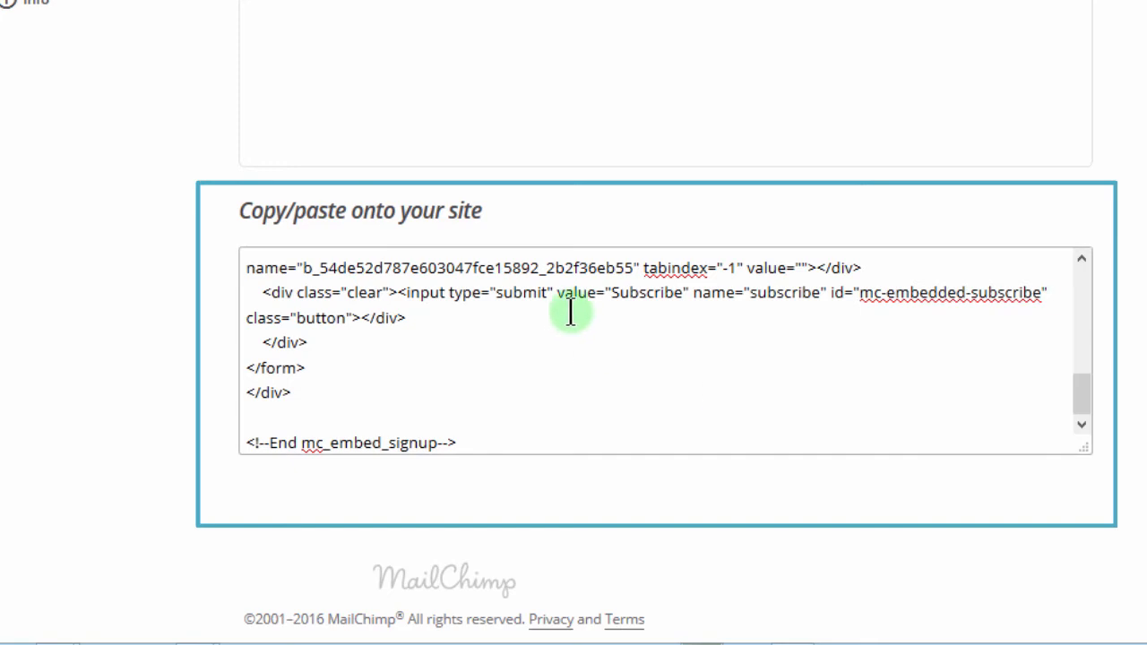
pyautogui.scroll(5, 663, 359)
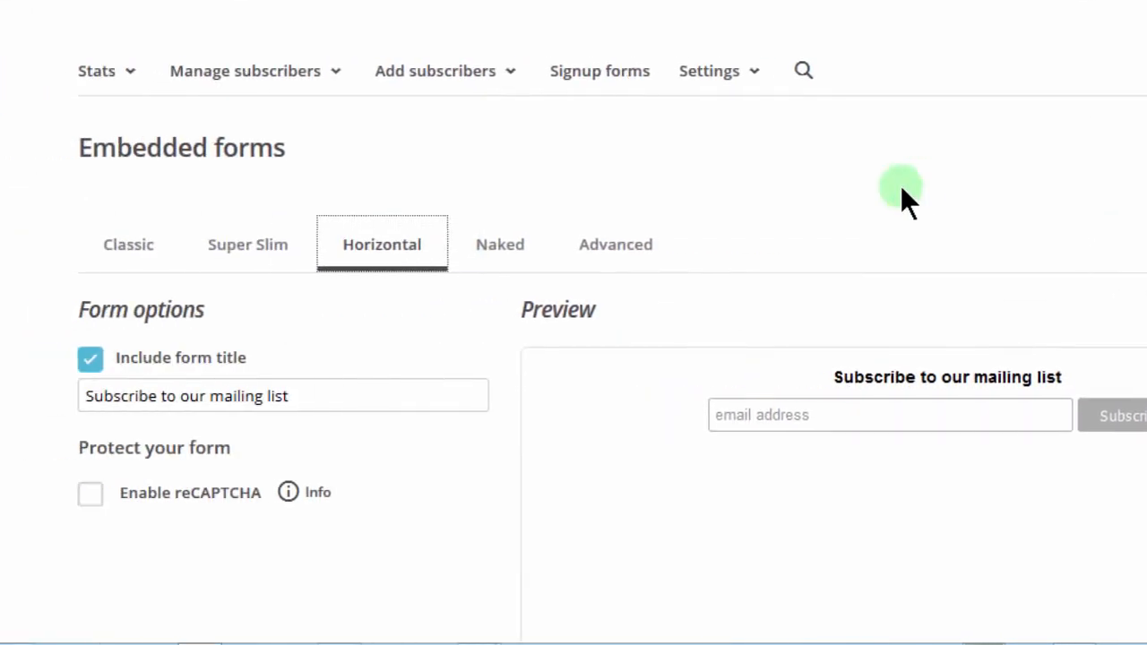
# Step: Return to the Classic layout and set it to show only required fields
pyautogui.click(125, 247)
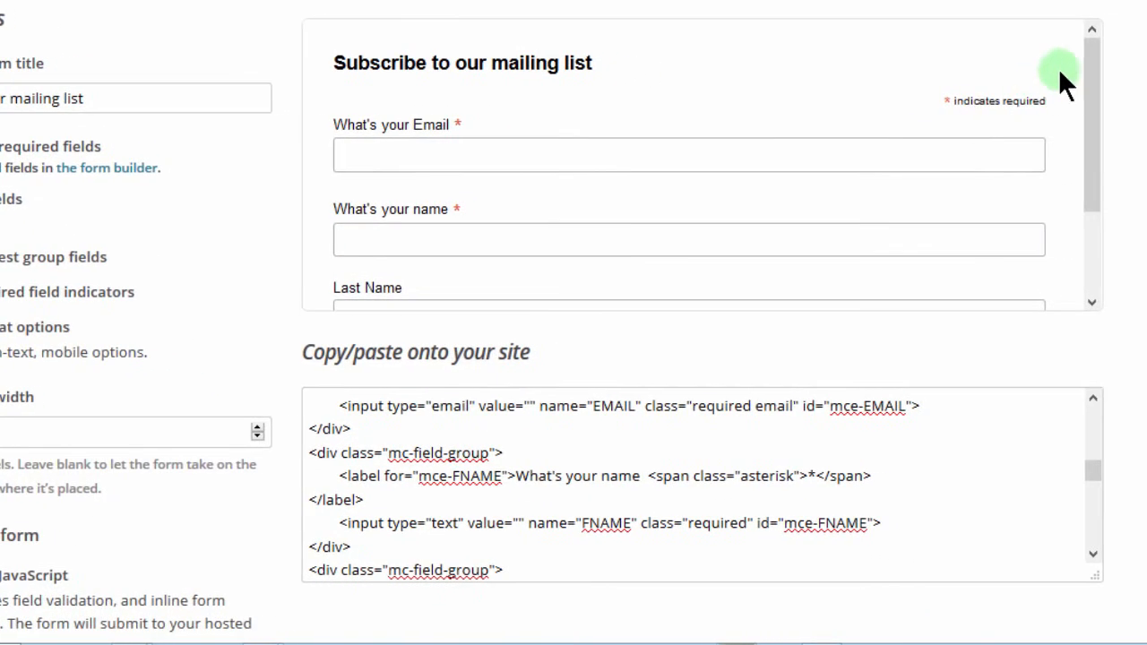
pyautogui.moveTo(1082, 59)
pyautogui.mouseDown()
pyautogui.moveTo(1085, 149)
pyautogui.moveTo(1093, 111)
pyautogui.moveTo(1072, 113)
pyautogui.moveTo(1087, 90)
pyautogui.moveTo(1087, 246)
pyautogui.moveTo(1086, 85)
pyautogui.mouseUp()
pyautogui.click(912, 86)
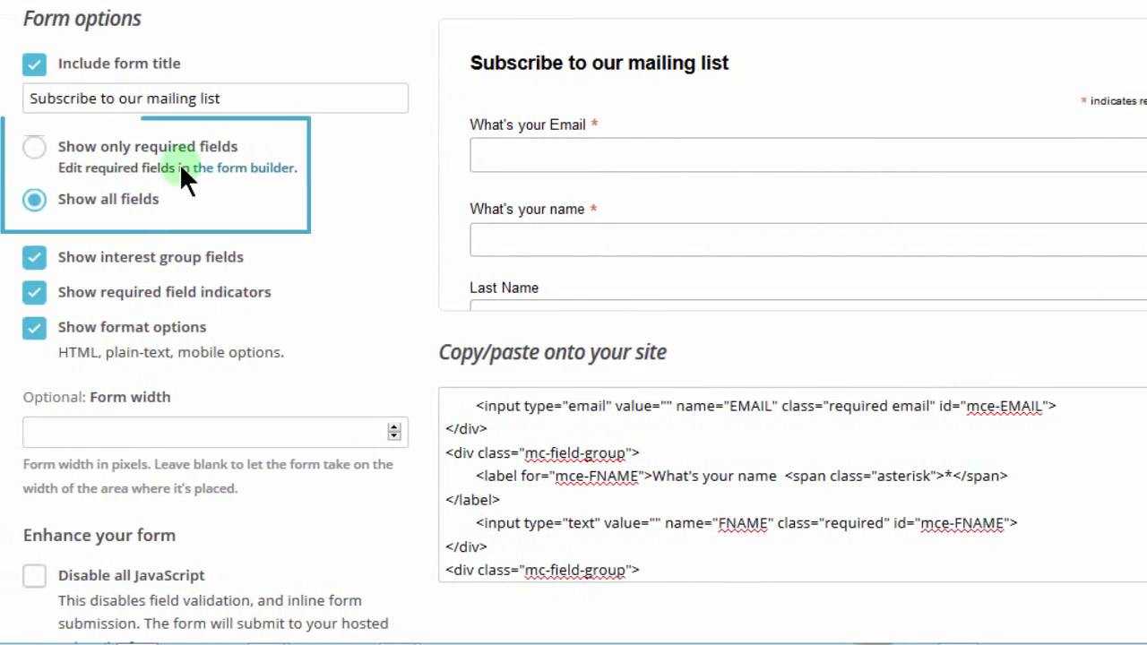
pyautogui.click(32, 149)
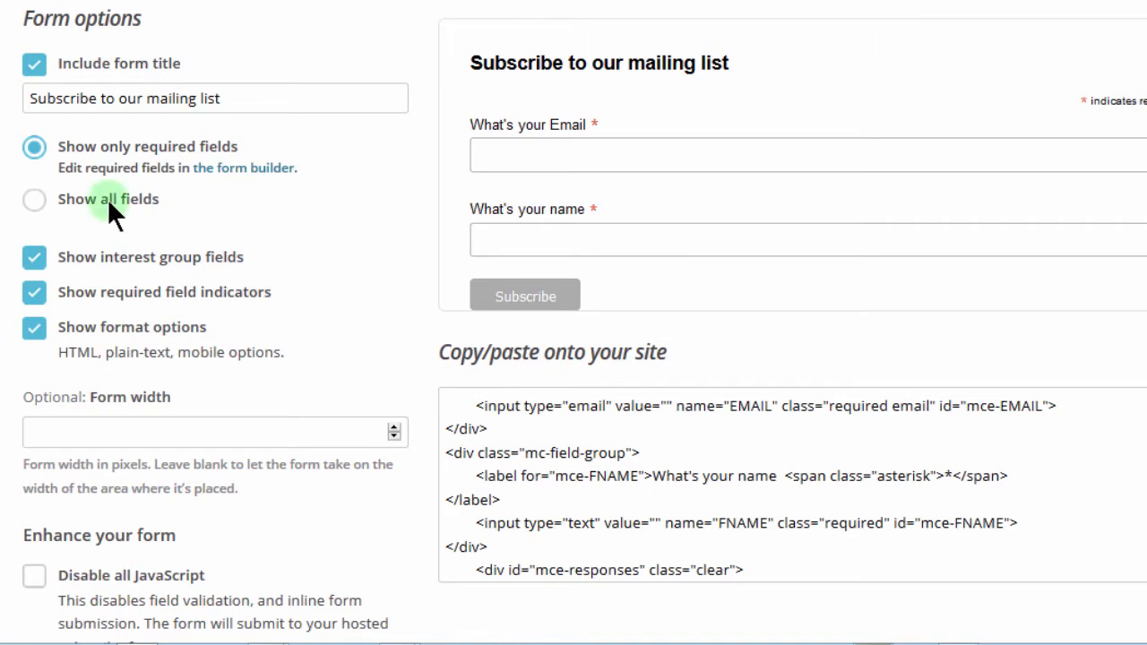
pyautogui.click(114, 99)
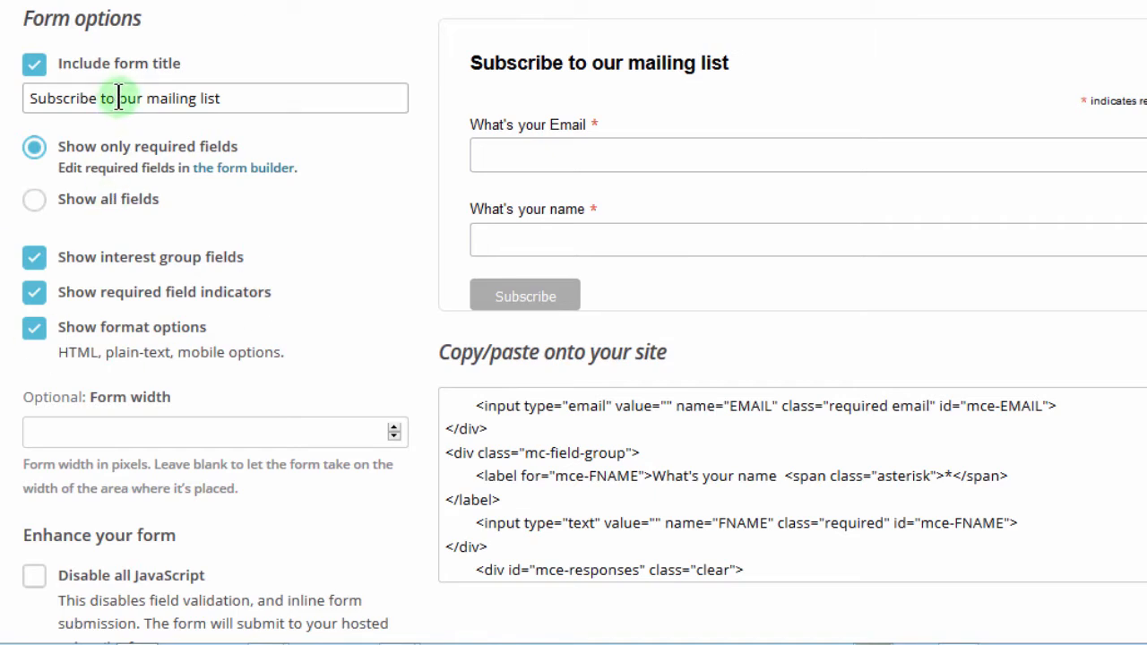
pyautogui.keyDown('shift'); pyautogui.click(248, 102); pyautogui.keyUp('shift')
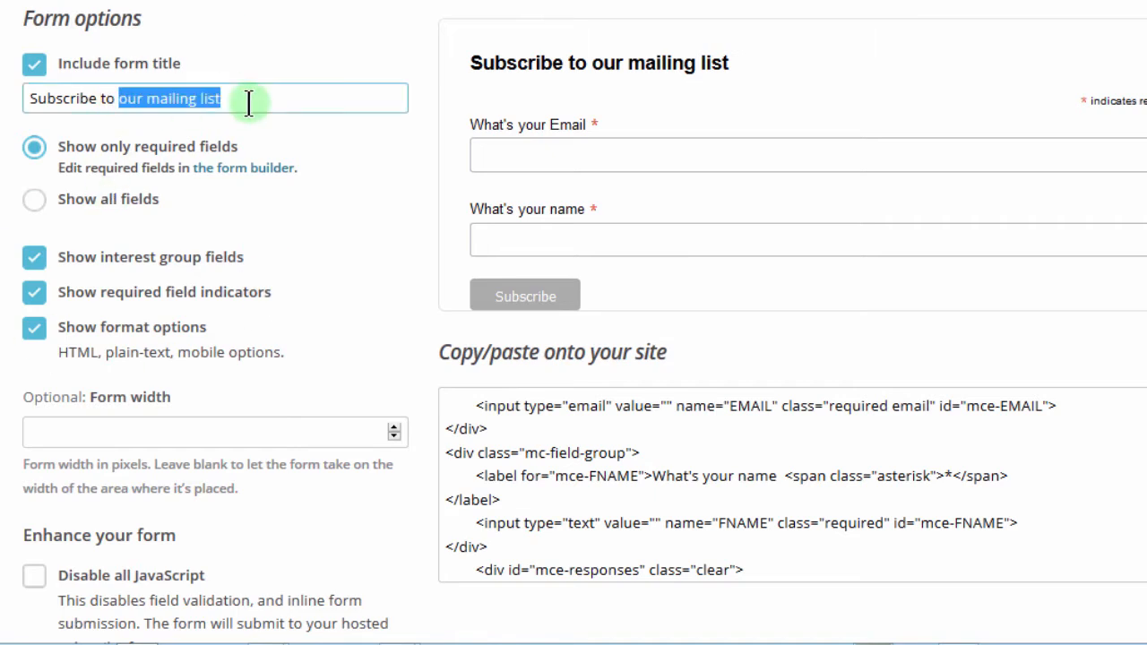
pyautogui.press('BackSpace')
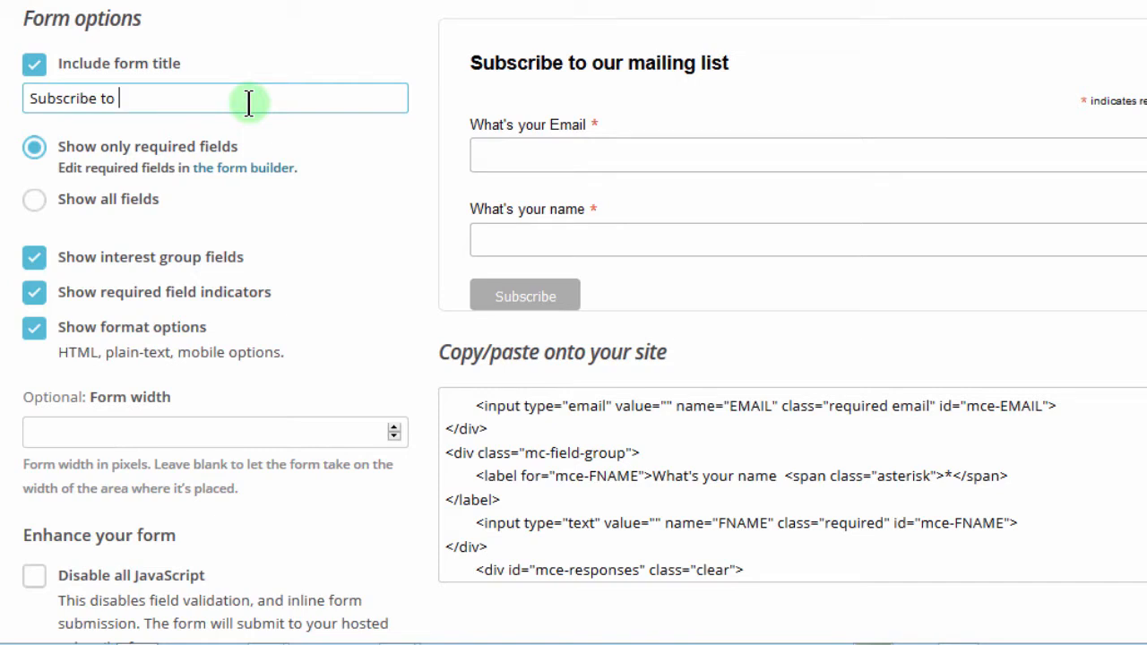
pyautogui.moveTo(126, 97); pyautogui.dragTo(30, 98)
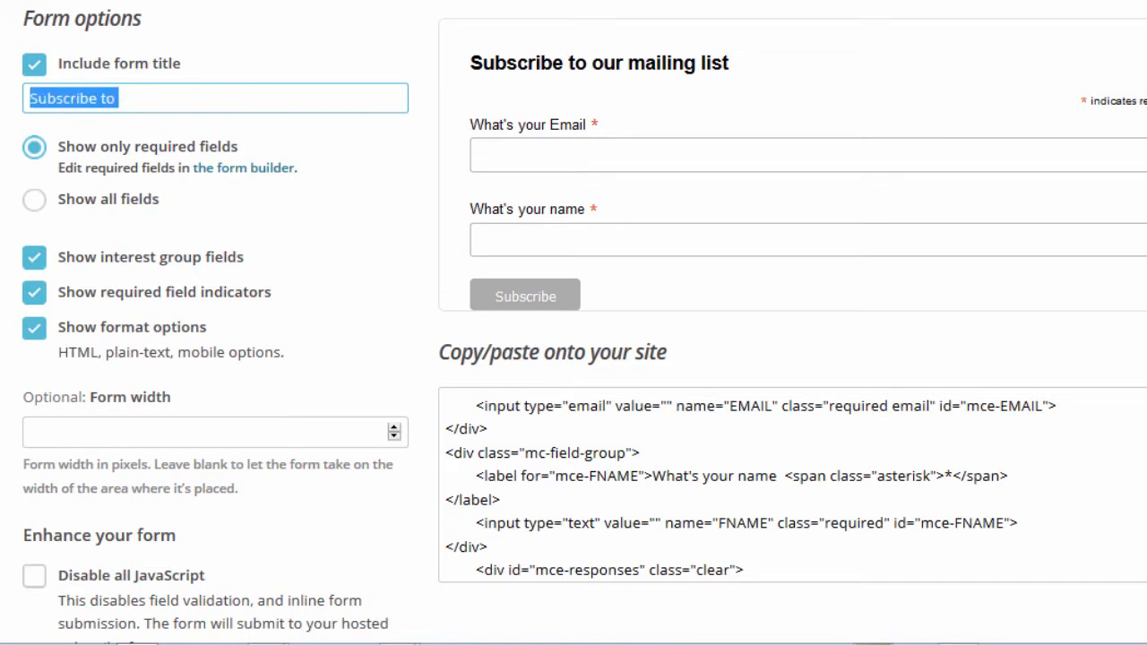
pyautogui.press('BackSpace')
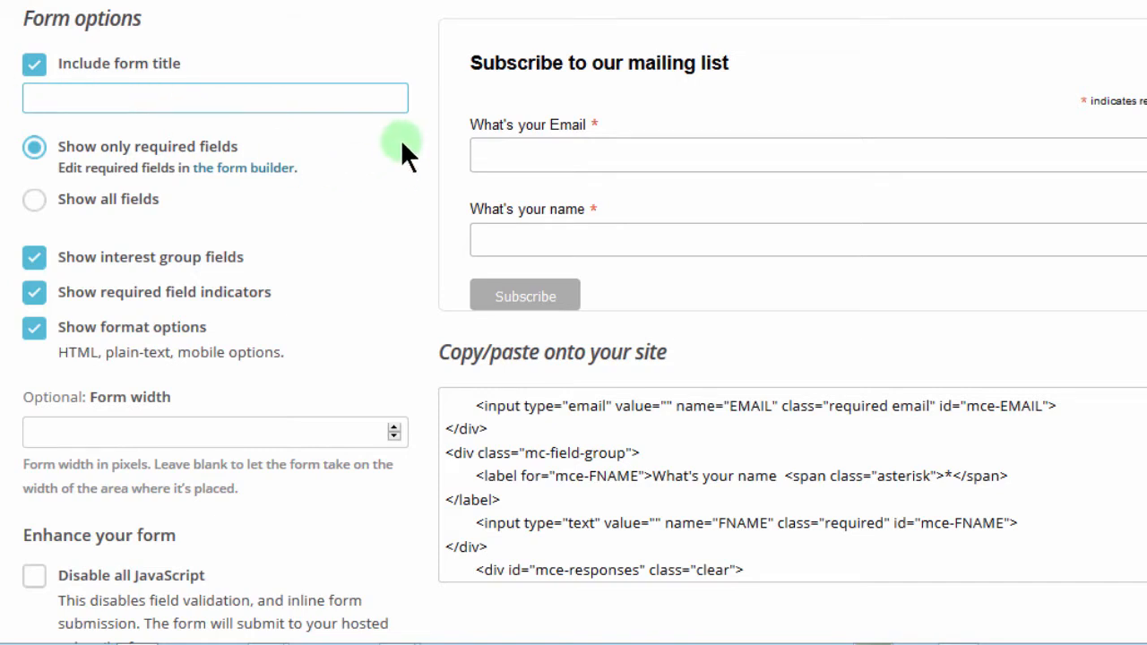
pyautogui.click(439, 111)
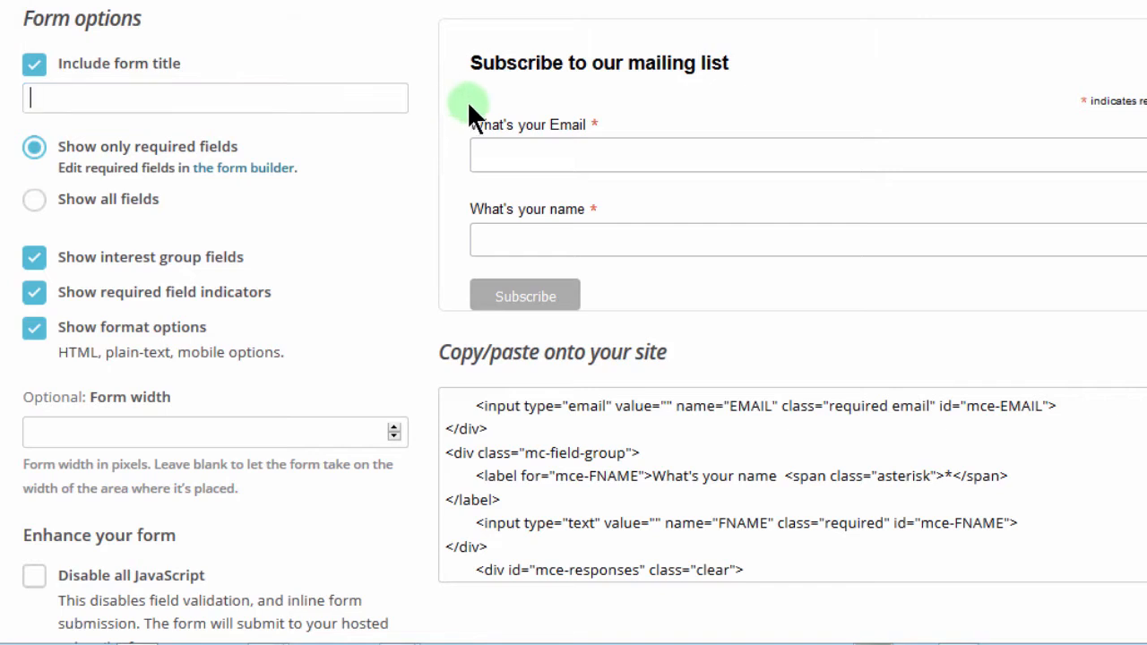
pyautogui.click(391, 195)
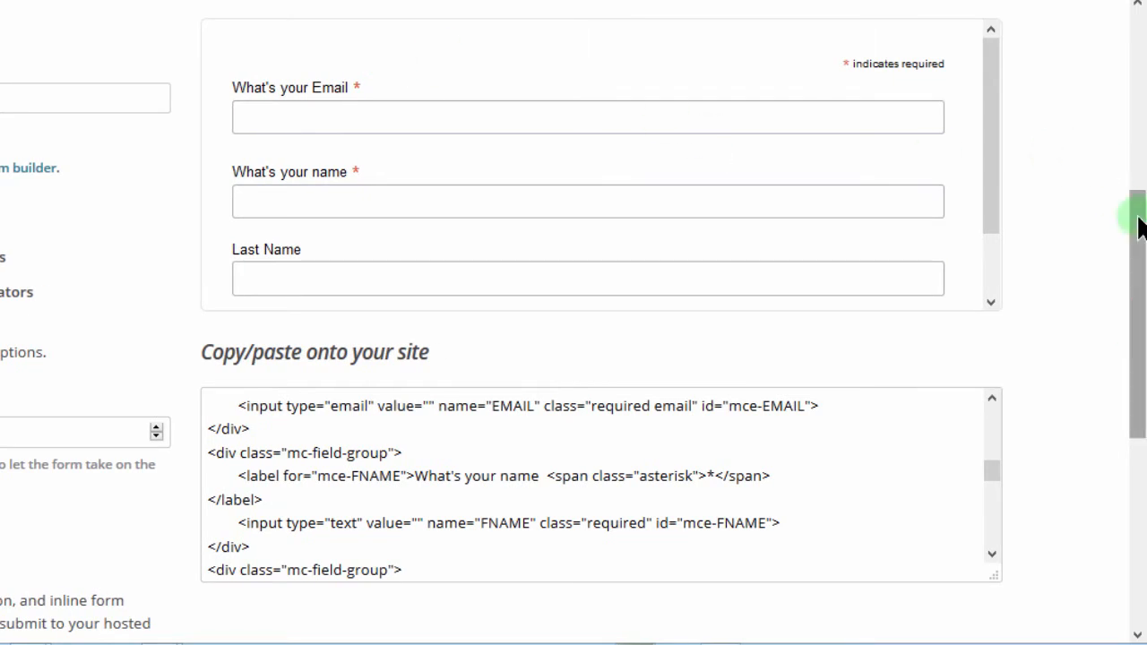
pyautogui.moveTo(1137, 216); pyautogui.dragTo(1136, 335)
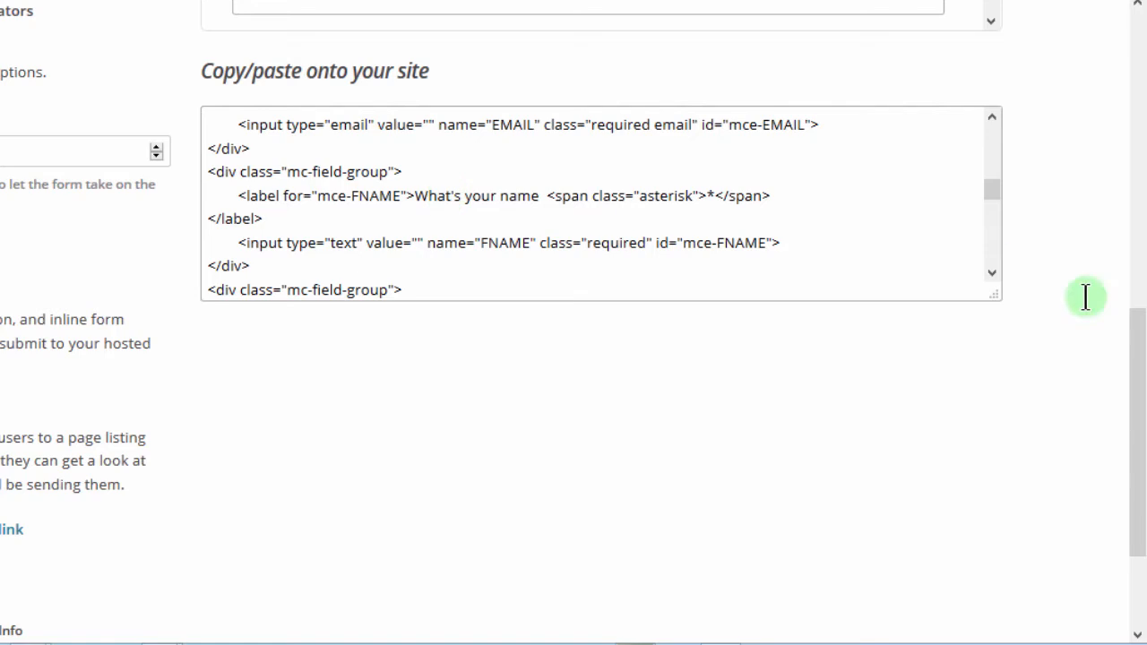
pyautogui.moveTo(1138, 372); pyautogui.dragTo(1139, 205)
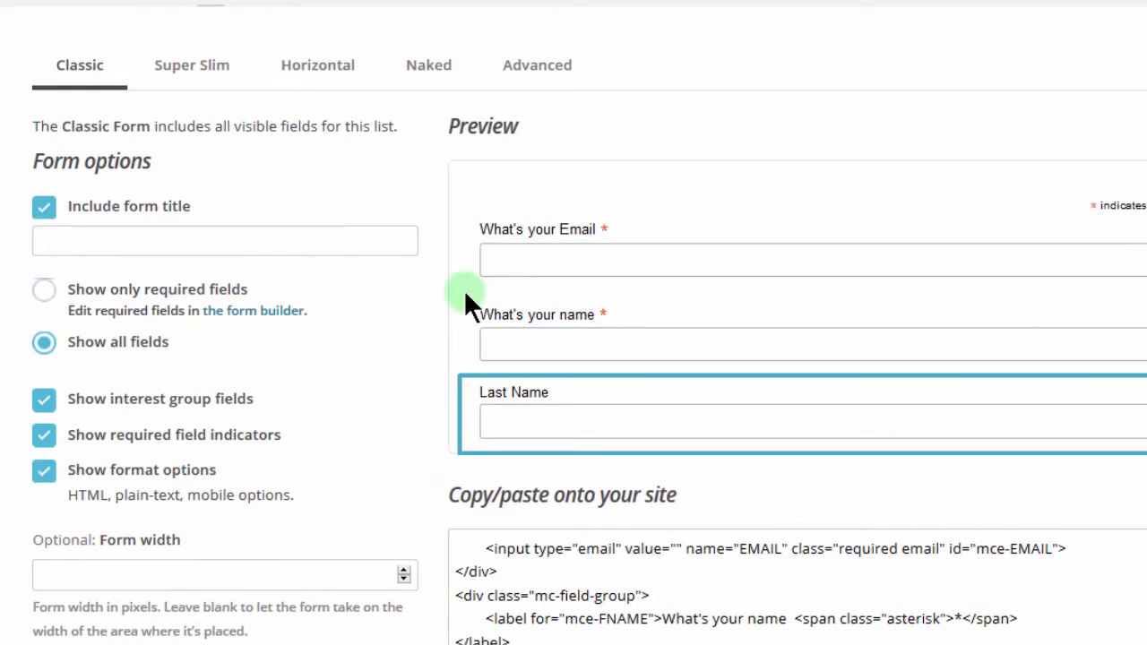
# Step: Show only required fields, test the empty-submit validation, and copy the full embed code
pyautogui.click(44, 291)
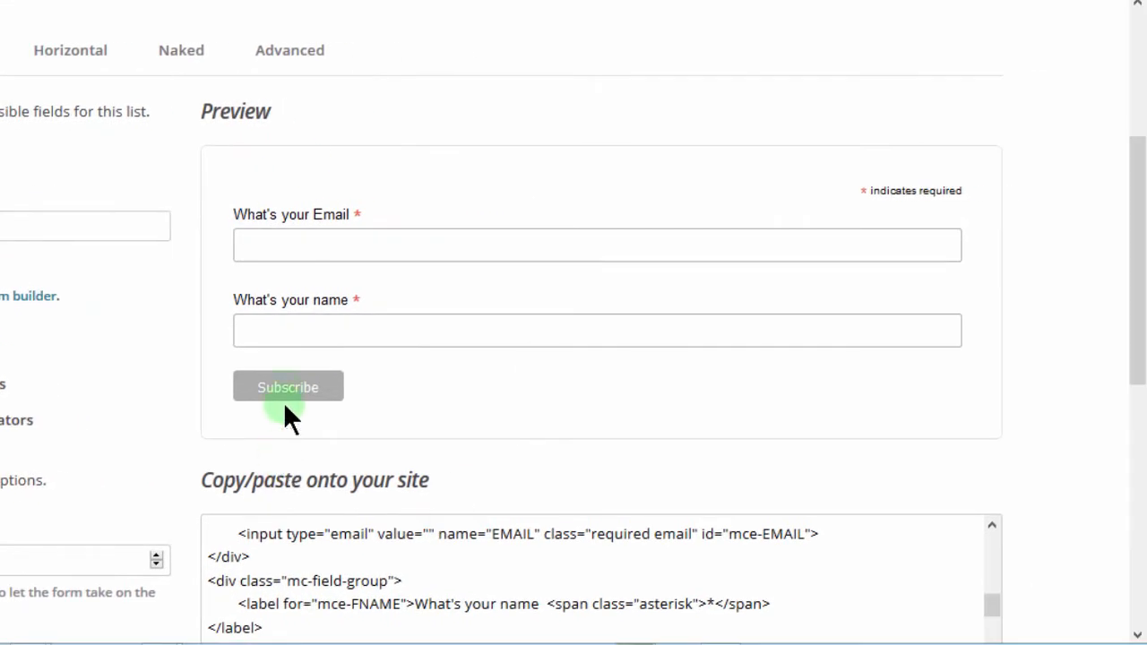
pyautogui.click(281, 394)
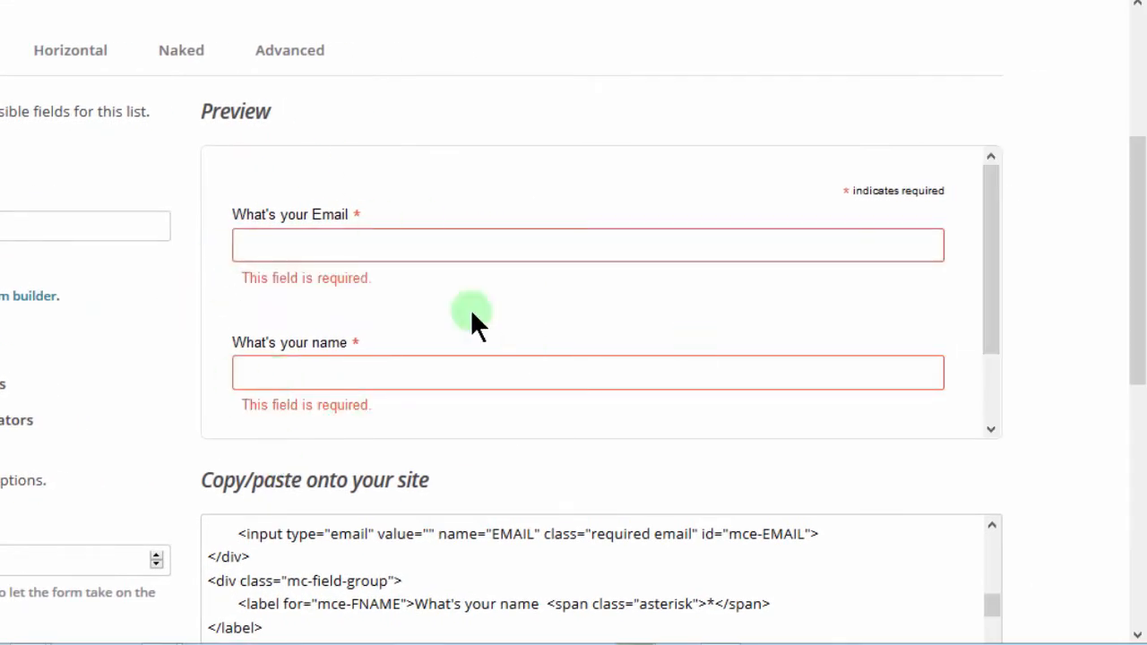
pyautogui.moveTo(993, 243); pyautogui.dragTo(968, 372)
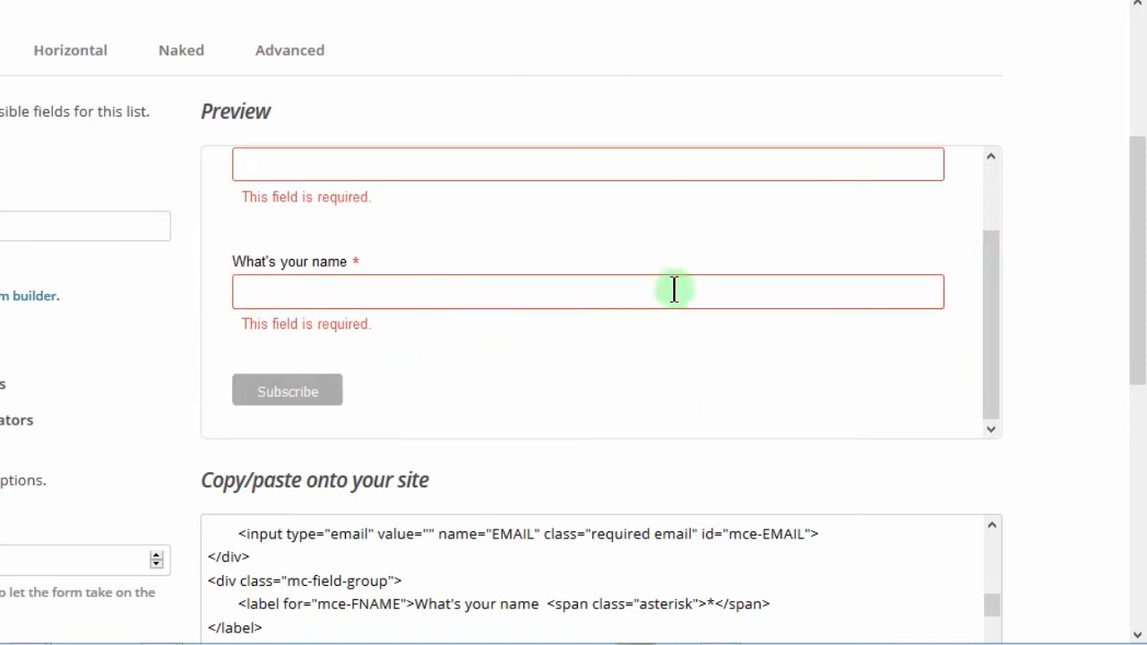
pyautogui.moveTo(1132, 191); pyautogui.dragTo(1136, 363)
pyautogui.scroll(-2, 1136, 363)
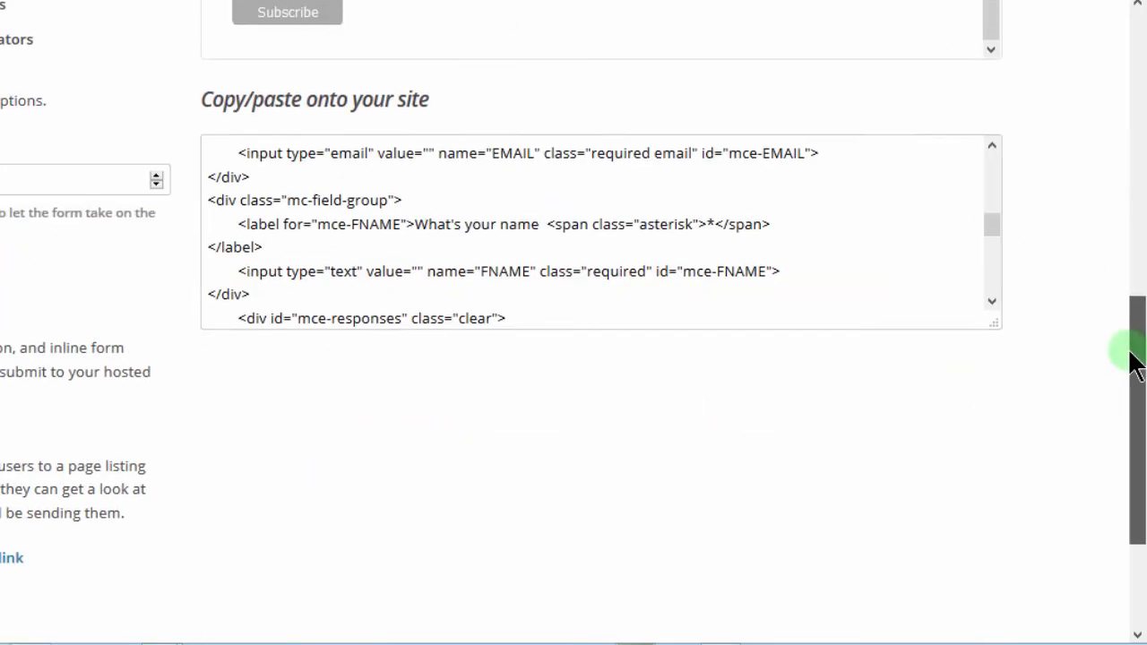
pyautogui.click(330, 223)
pyautogui.hotkey('ctrl', 'c')
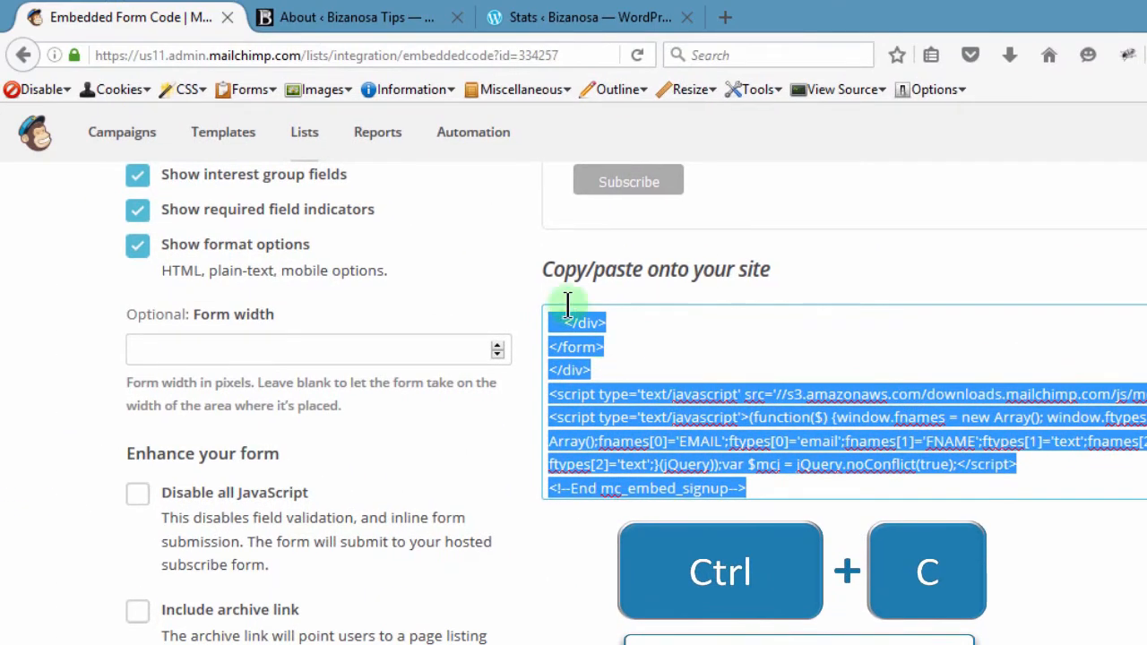
# Step: Switch to the Bizanosa Tips WordPress admin tab, showing the Welcome to WordPress 4.6 page
pyautogui.click(372, 15)
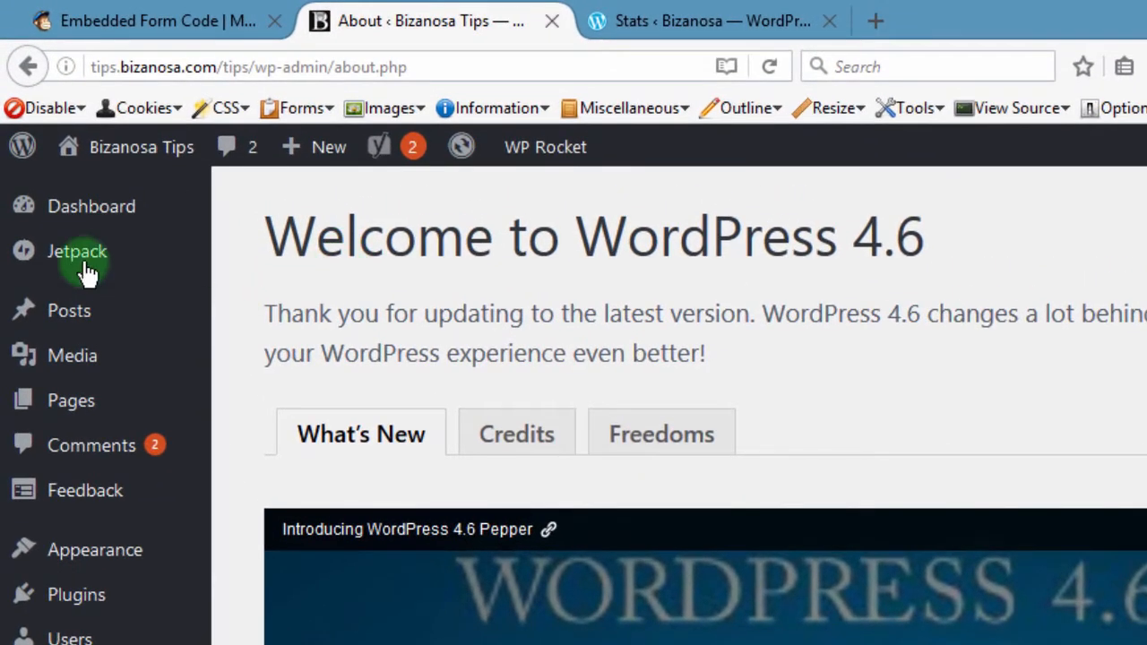
pyautogui.moveTo(90, 410)
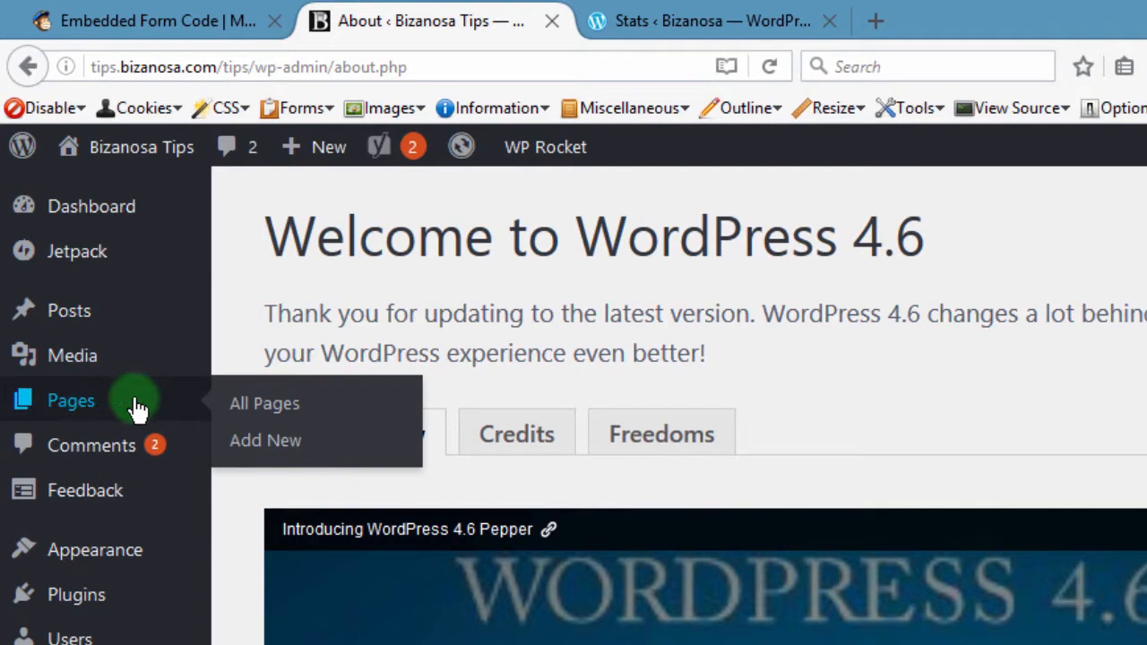
# Step: Start a new WordPress page titled 'Signup'
pyautogui.click(262, 443)
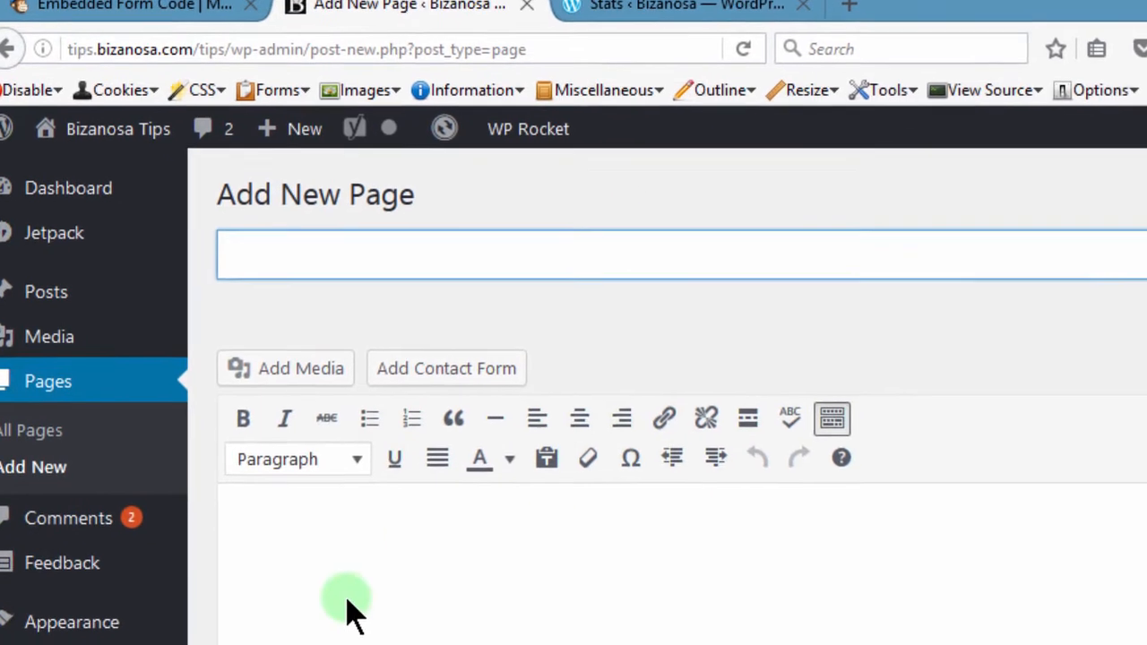
pyautogui.click(311, 256)
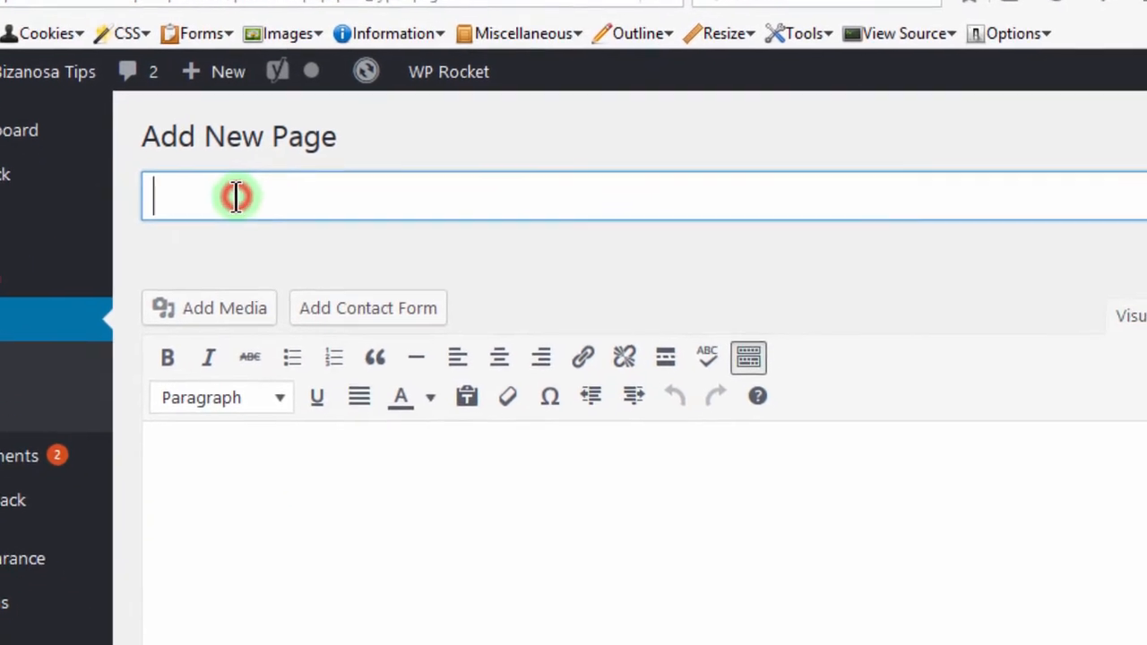
pyautogui.write('Si')
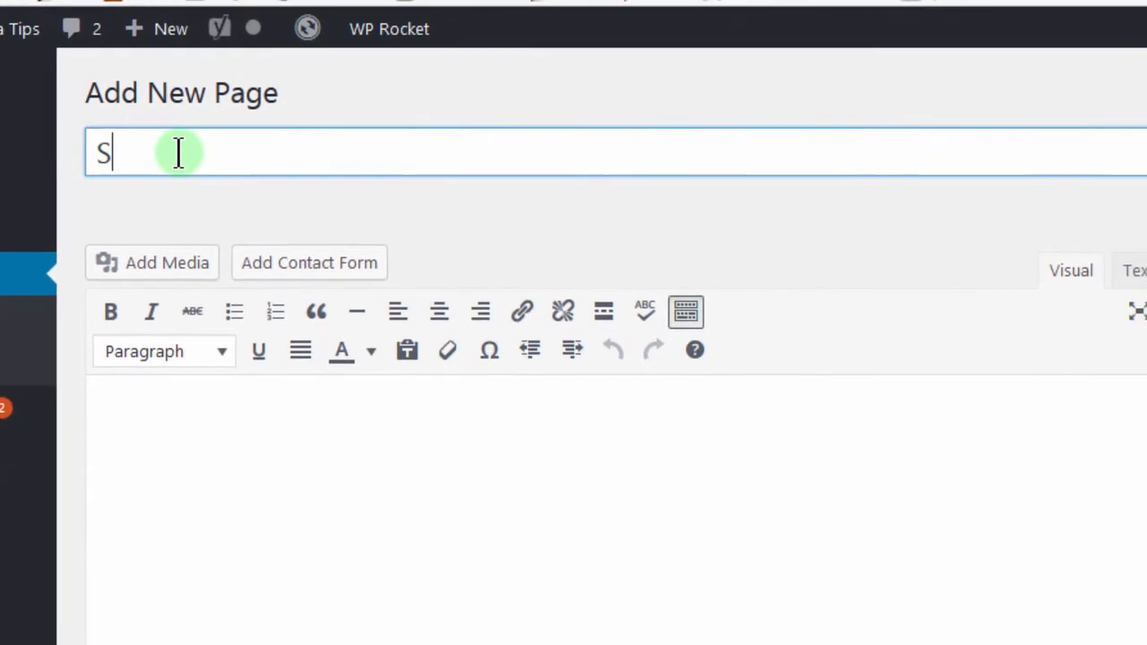
pyautogui.write('gnu')
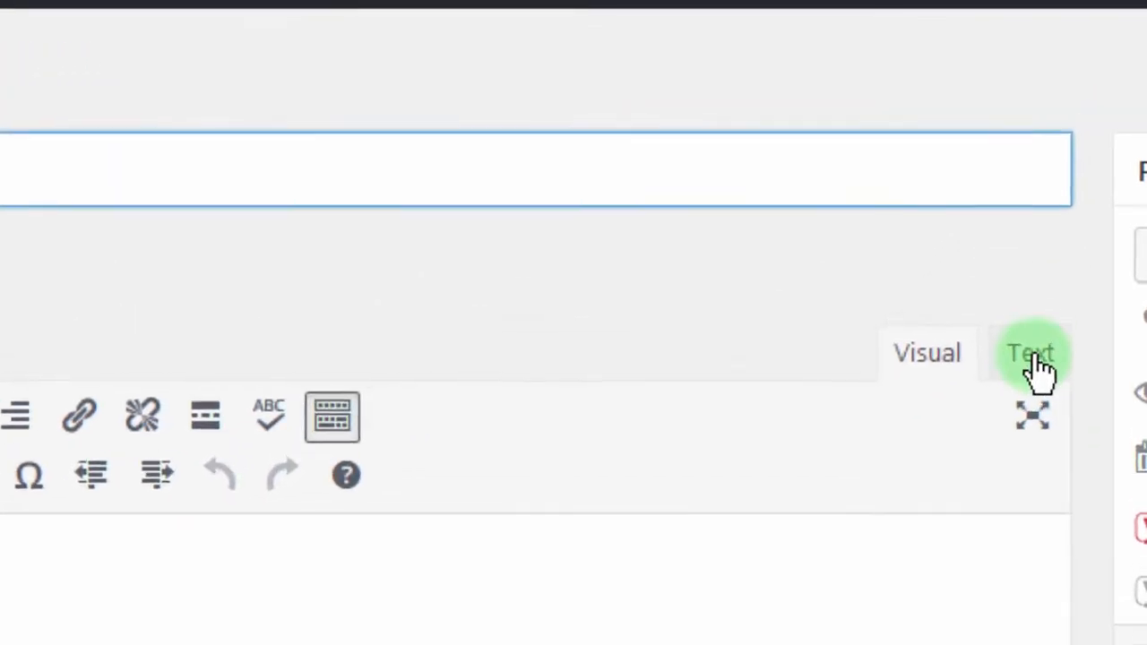
# Step: Paste the MailChimp signup form code into the Text editor and publish the page
pyautogui.click(1038, 340)
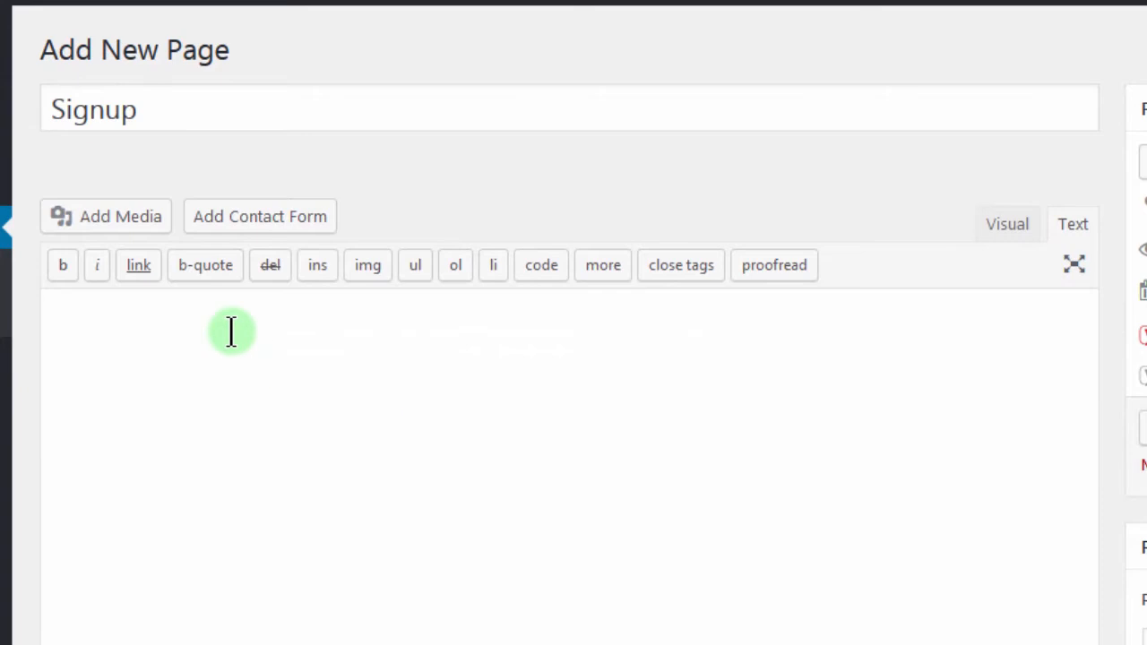
pyautogui.click(231, 333)
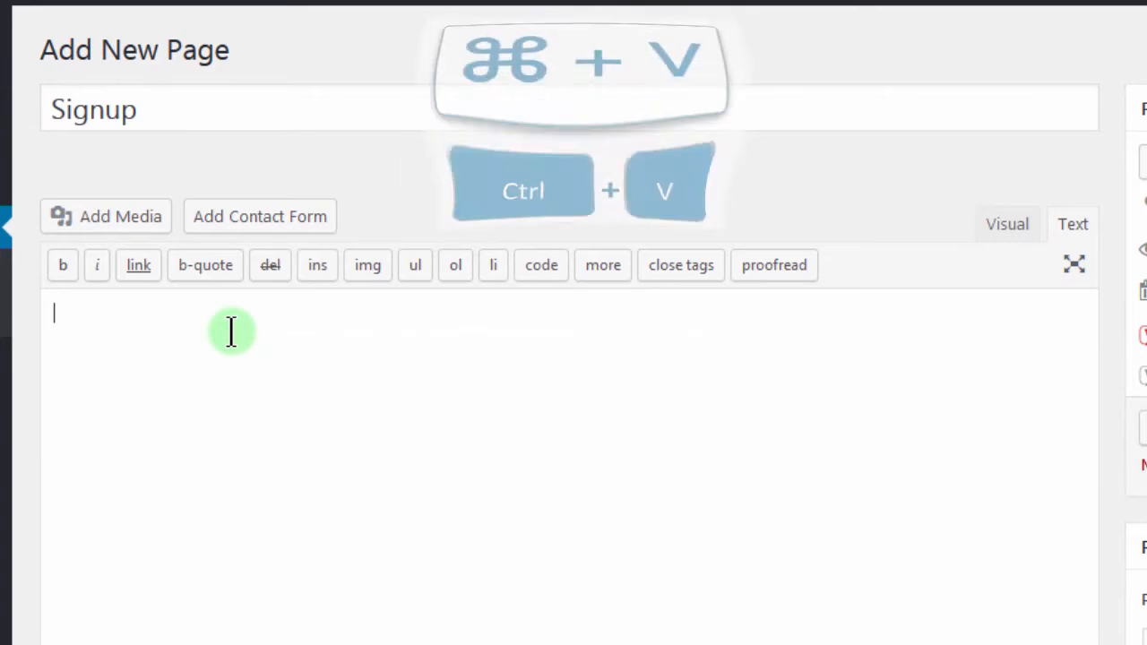
pyautogui.hotkey('ctrl', 'v')
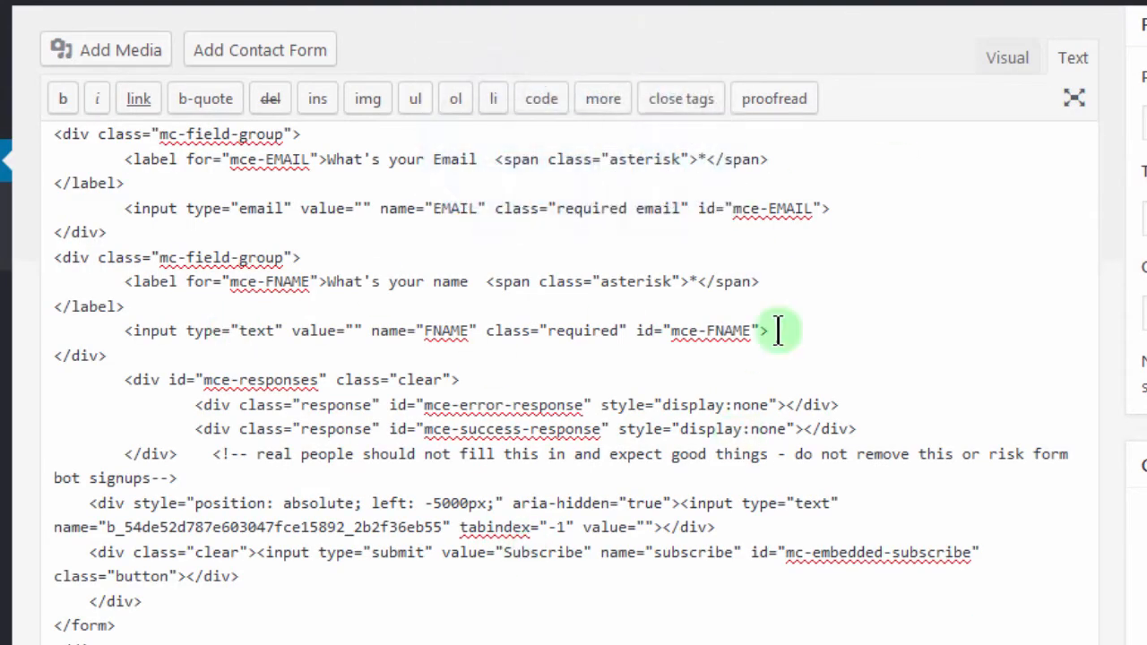
pyautogui.moveTo(1144, 255); pyautogui.dragTo(1143, 136)
pyautogui.scroll(1, 1126, 243)
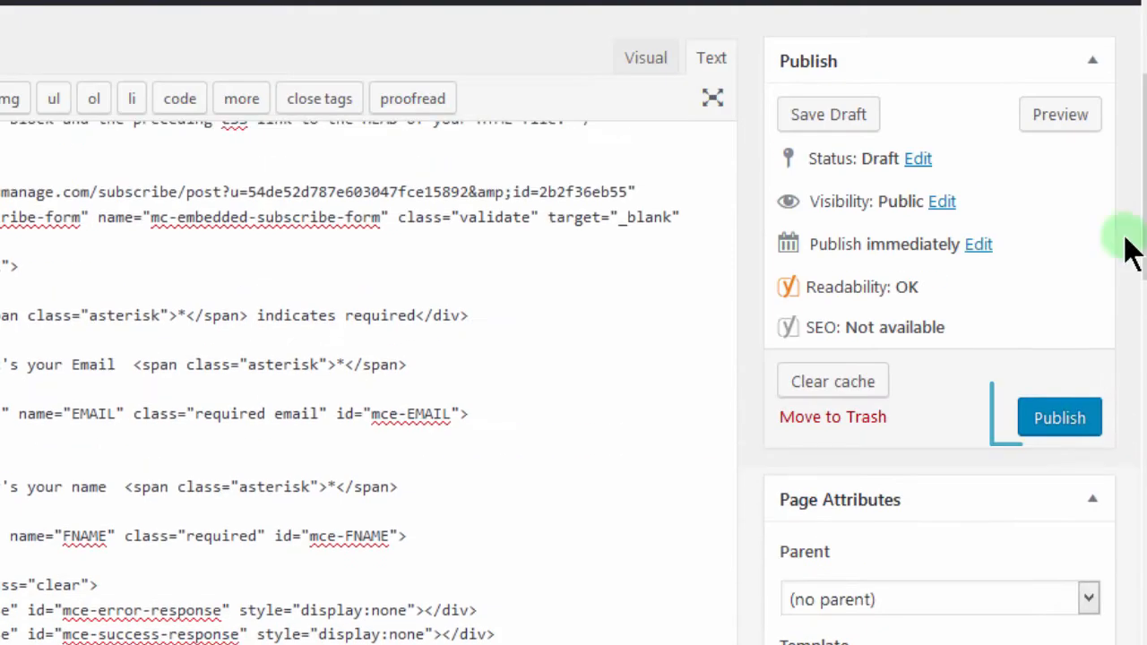
pyautogui.click(1056, 427)
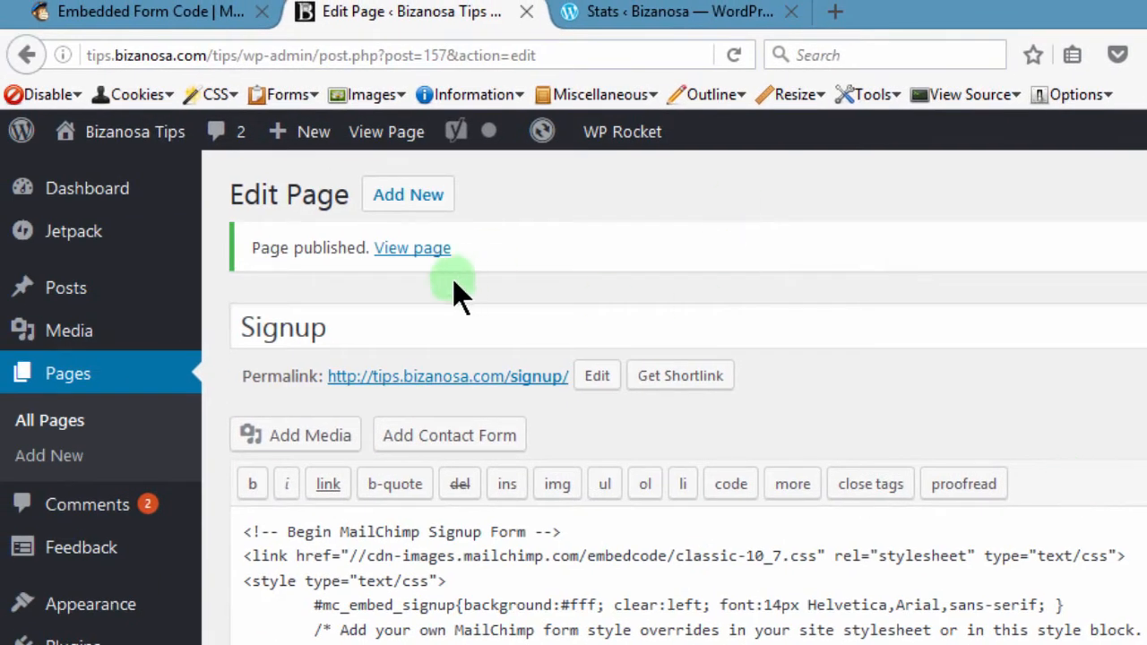
# Step: Open the published Signup page in a new tab and scroll through the live signup form
pyautogui.rightClick(398, 256)
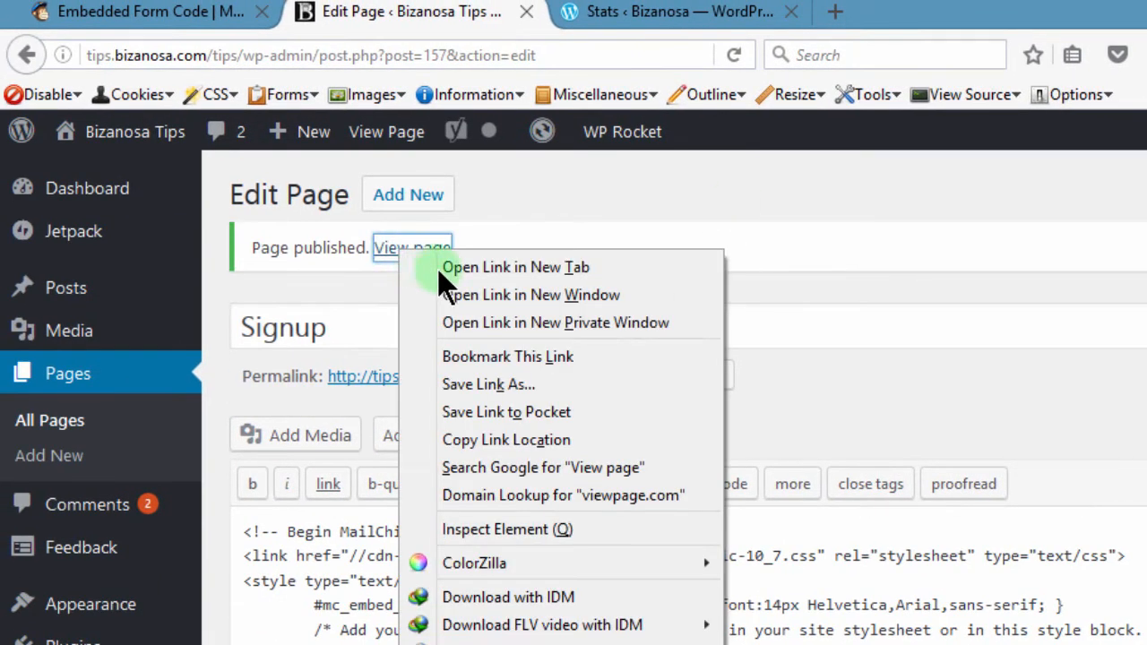
pyautogui.click(438, 264)
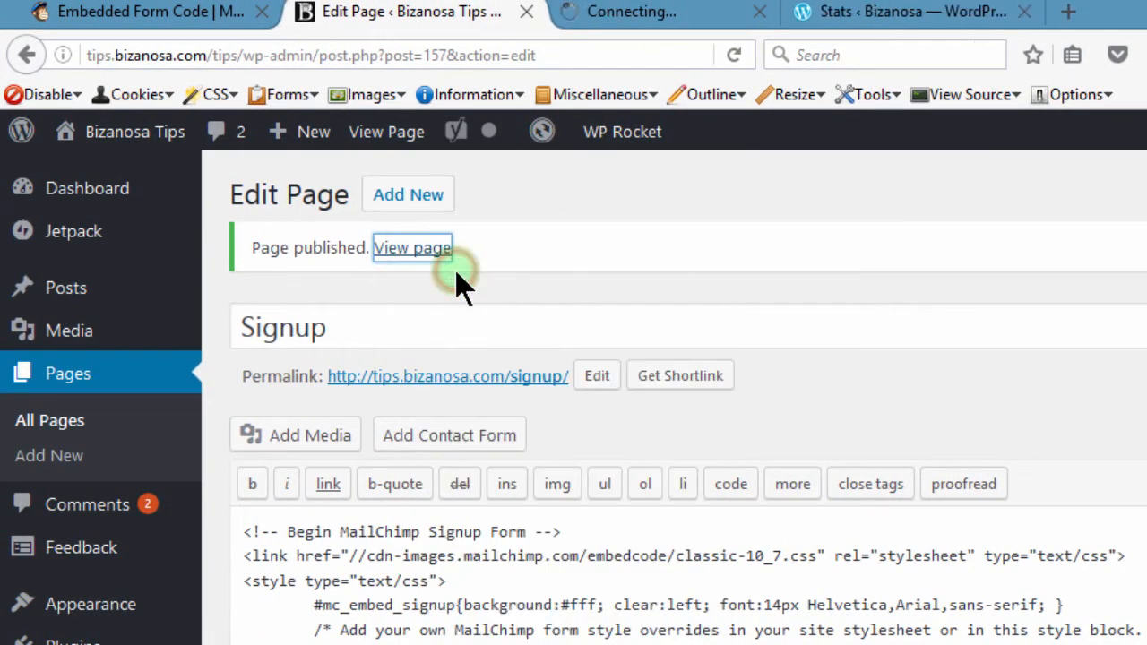
pyautogui.click(635, 12)
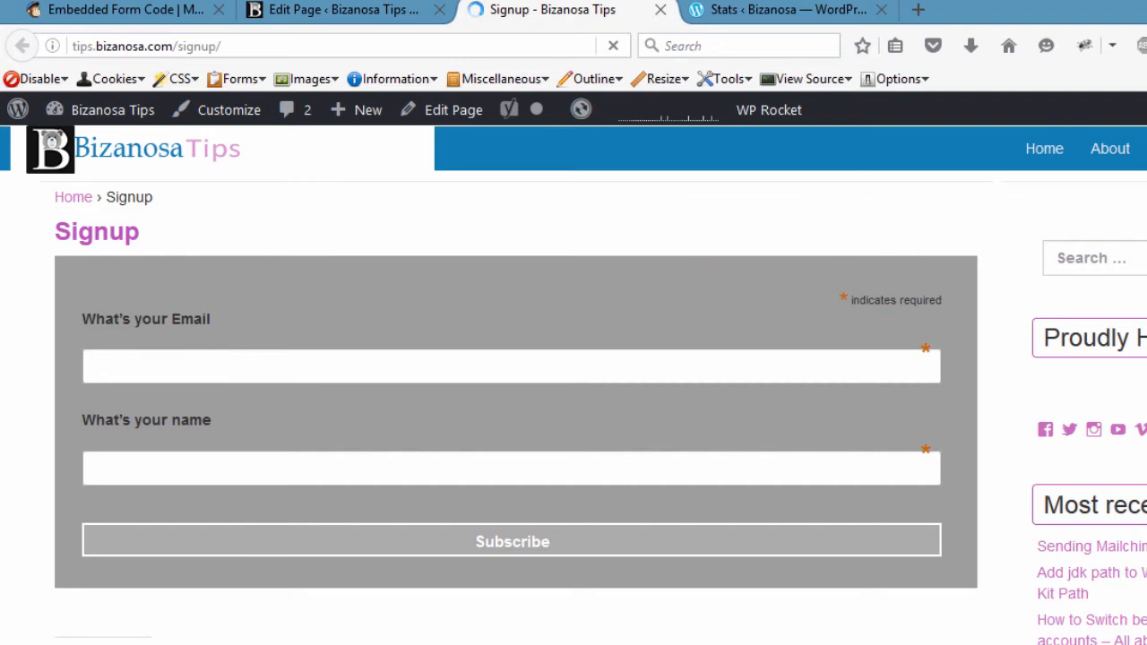
pyautogui.scroll(-1, 516, 385)
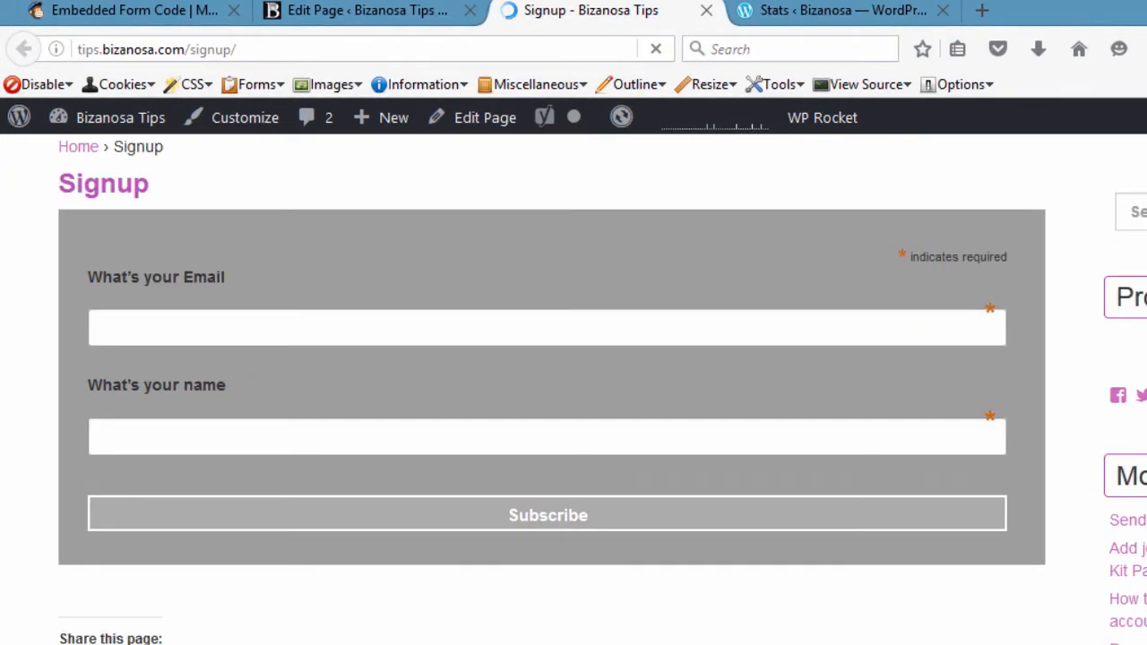
pyautogui.scroll(-5, 994, 559)
pyautogui.scroll(-5, 610, 418)
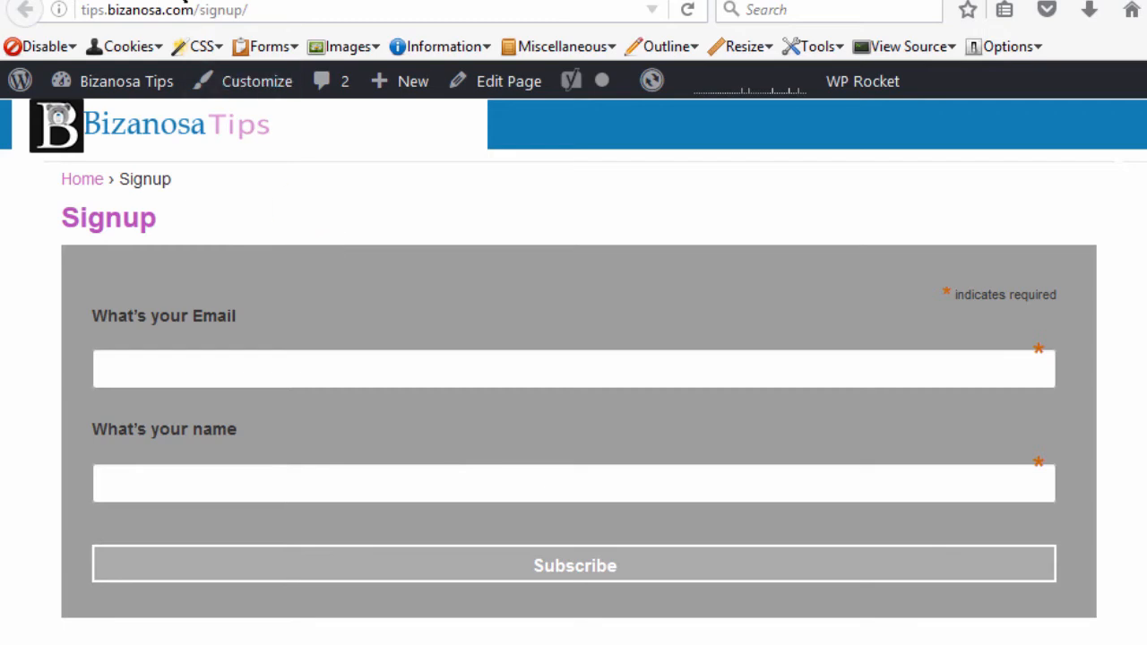
# Step: Back in MailChimp, preview the Super Slim, Horizontal and Naked embedded form styles
pyautogui.click(184, 0)
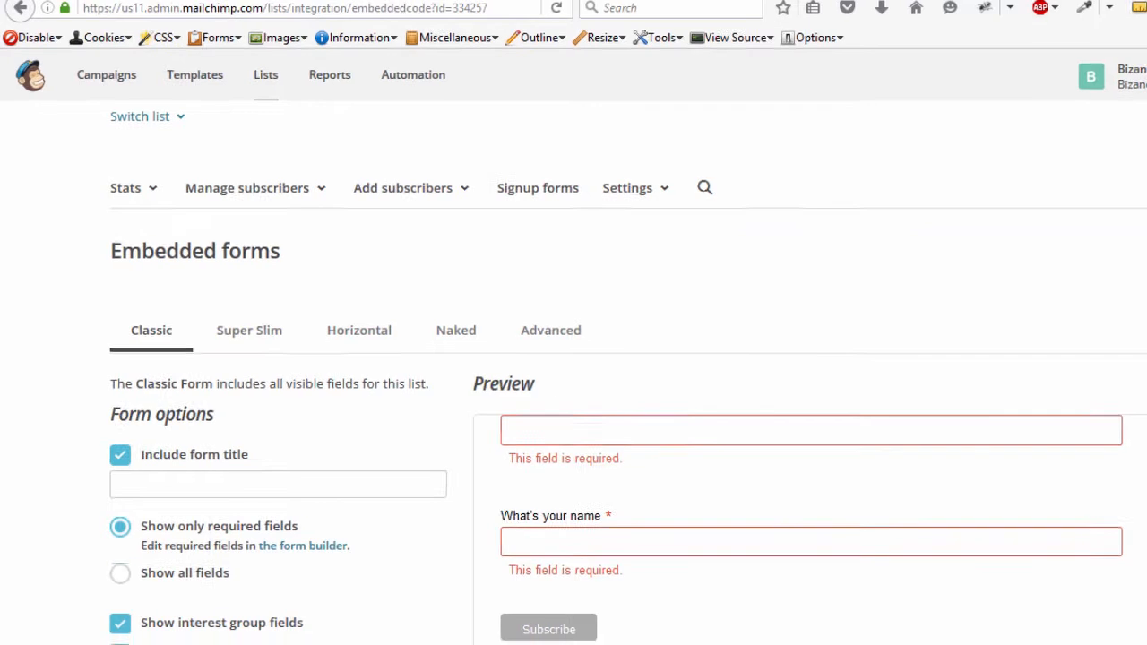
pyautogui.scroll(2, 901, 146)
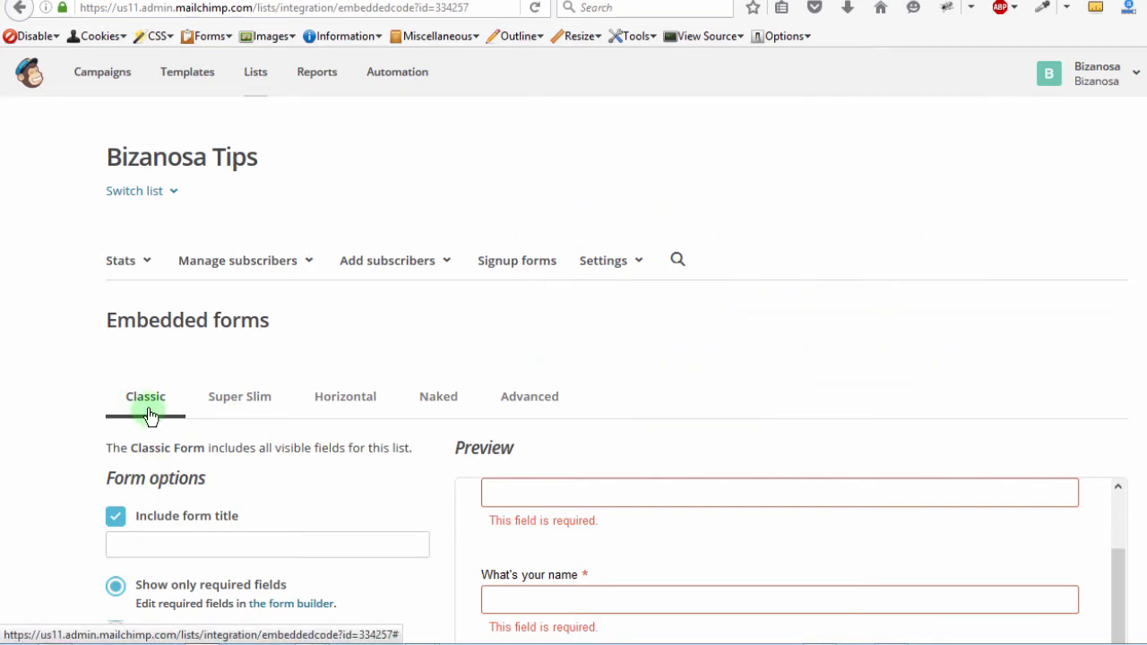
pyautogui.click(246, 404)
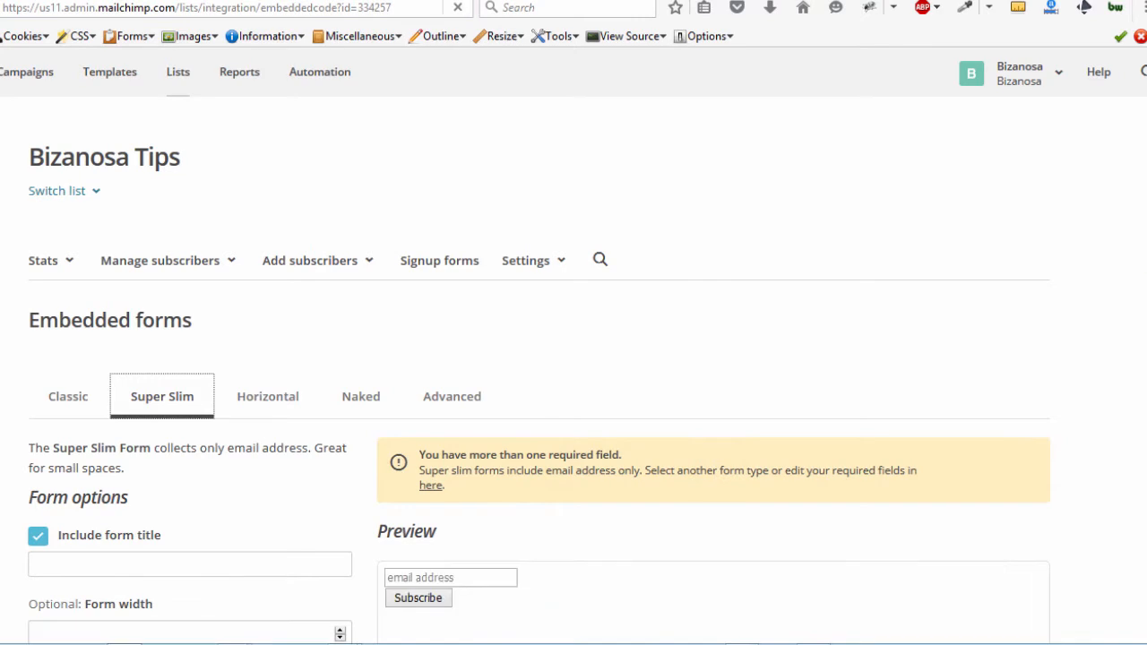
pyautogui.scroll(-3, 573, 358)
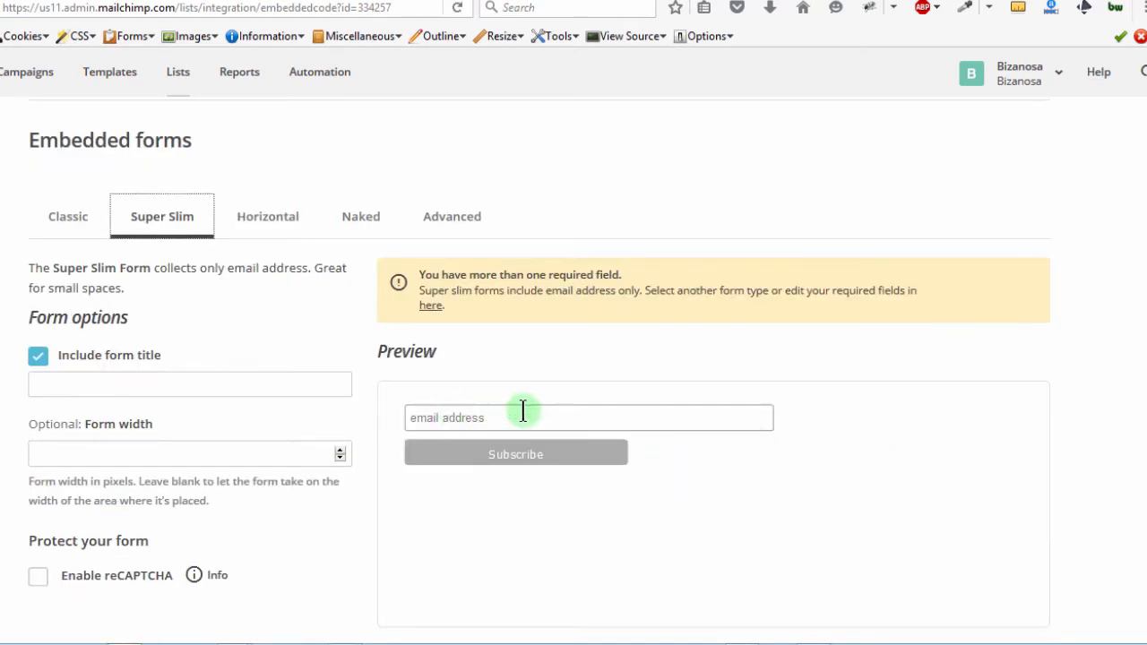
pyautogui.click(274, 224)
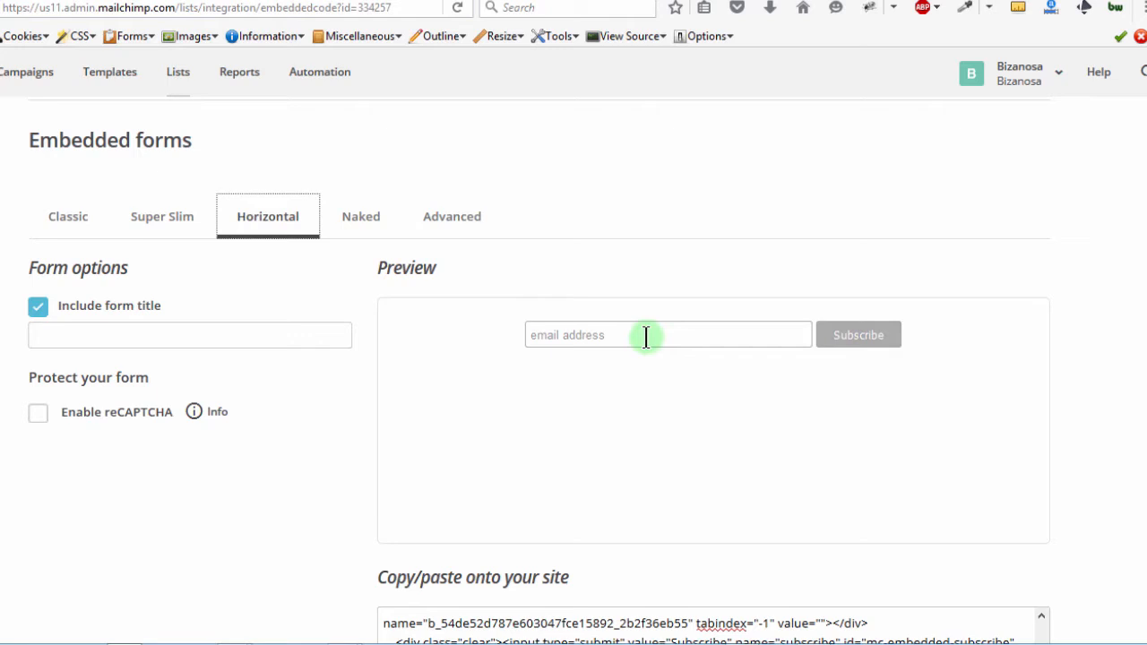
pyautogui.click(367, 220)
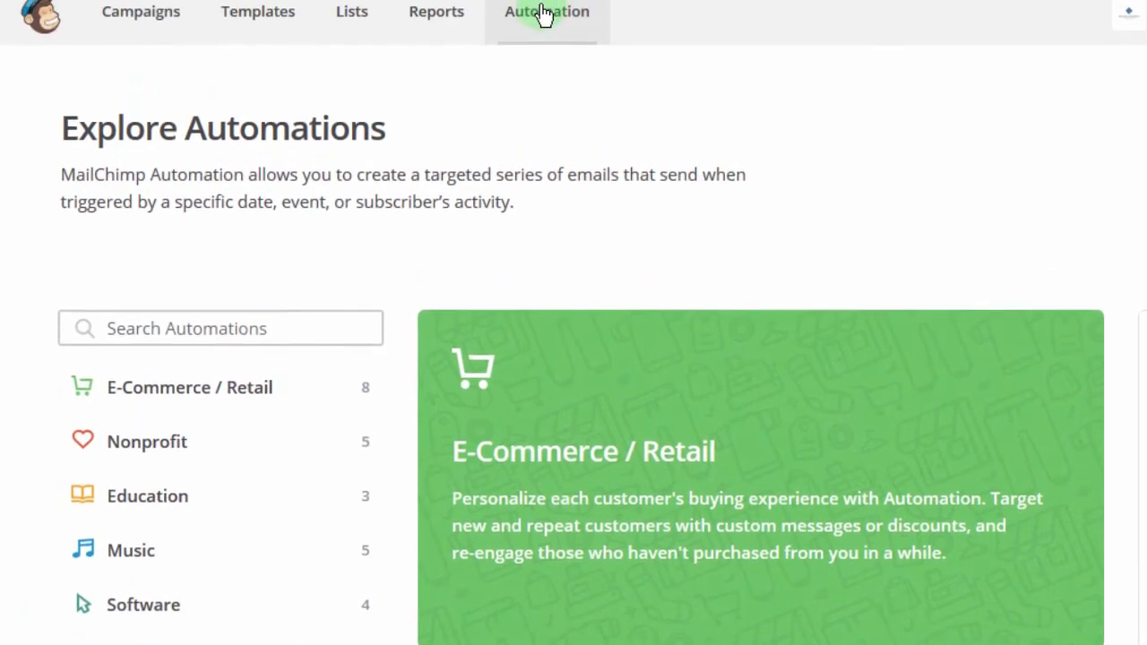
pyautogui.scroll(-20, 735, 404)
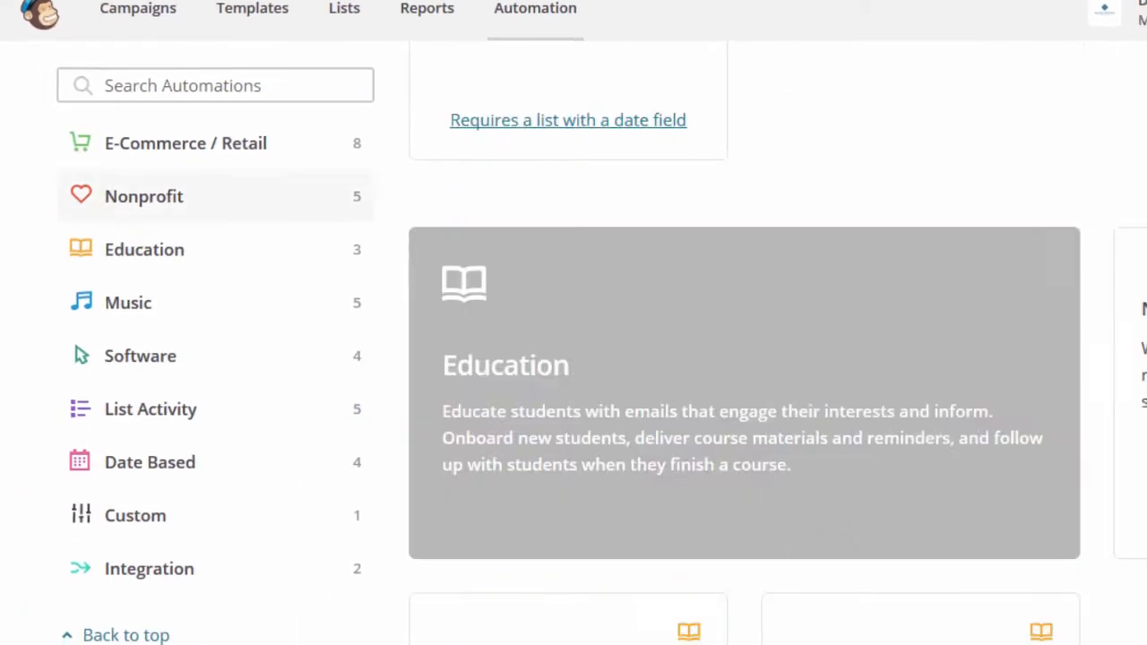
pyautogui.scroll(20, 735, 403)
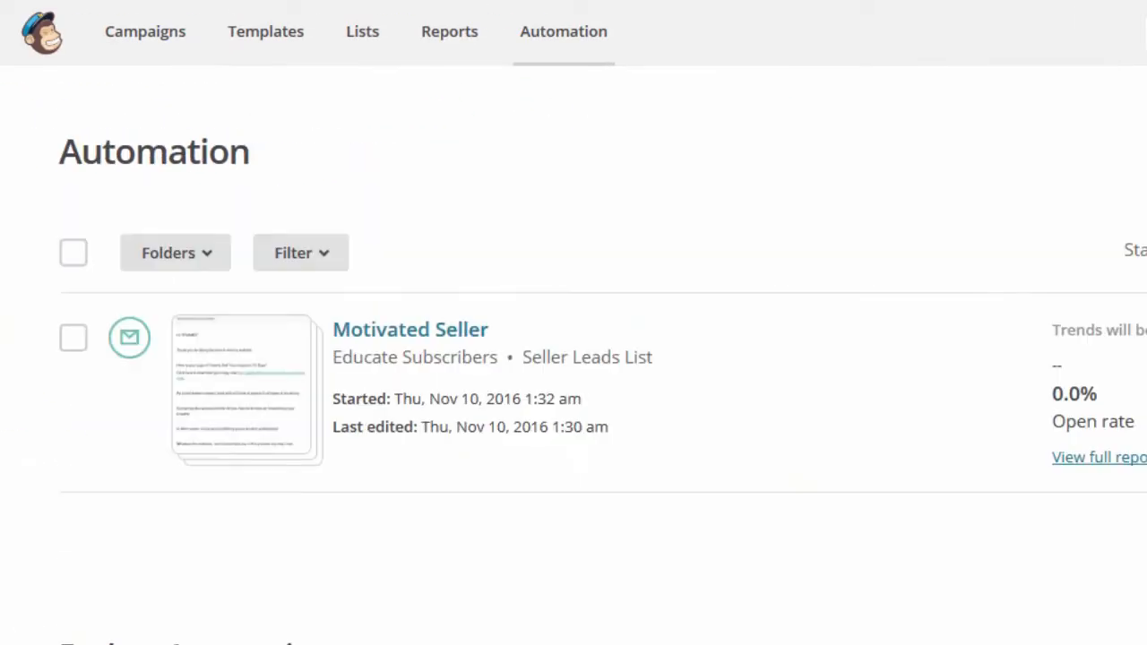
pyautogui.scroll(-3, 486, 225)
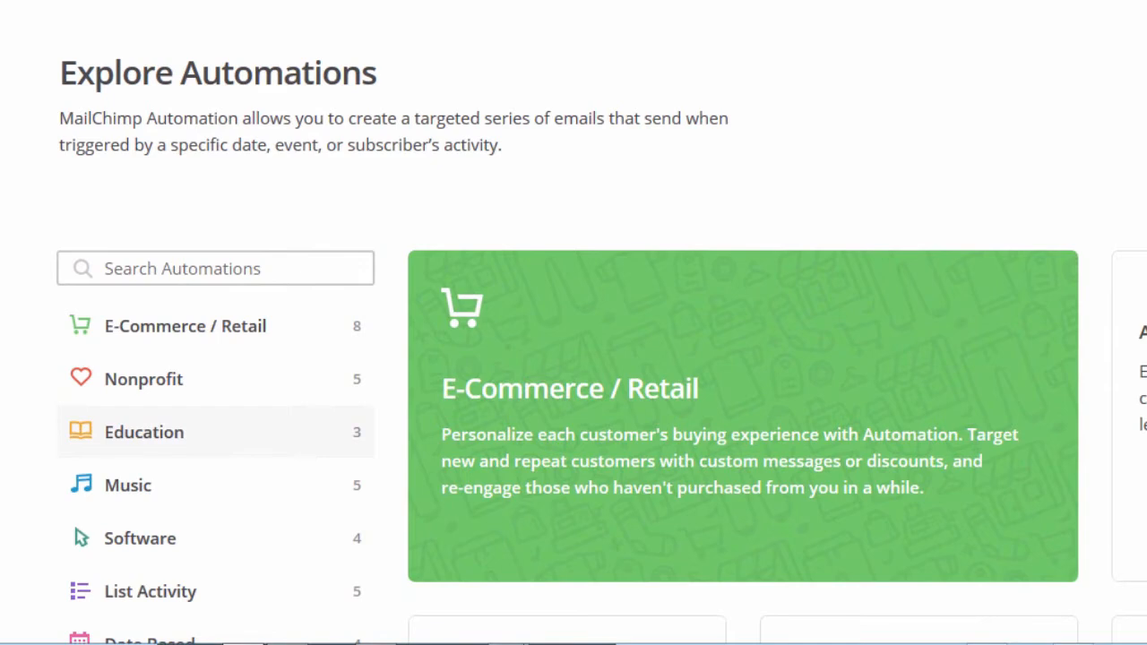
pyautogui.scroll(-2, 573, 323)
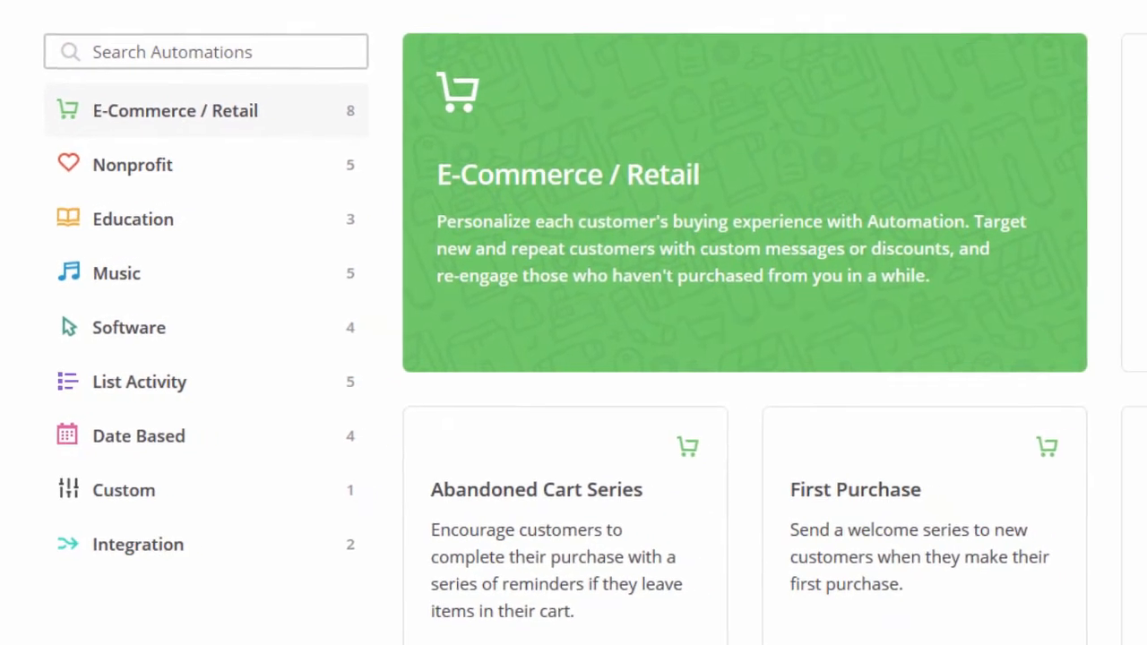
# Step: Show the Music automations, such as Download Follow-up and Fan Orientation: Band
pyautogui.scroll(-3, 726, 359)
pyautogui.scroll(-2, 726, 358)
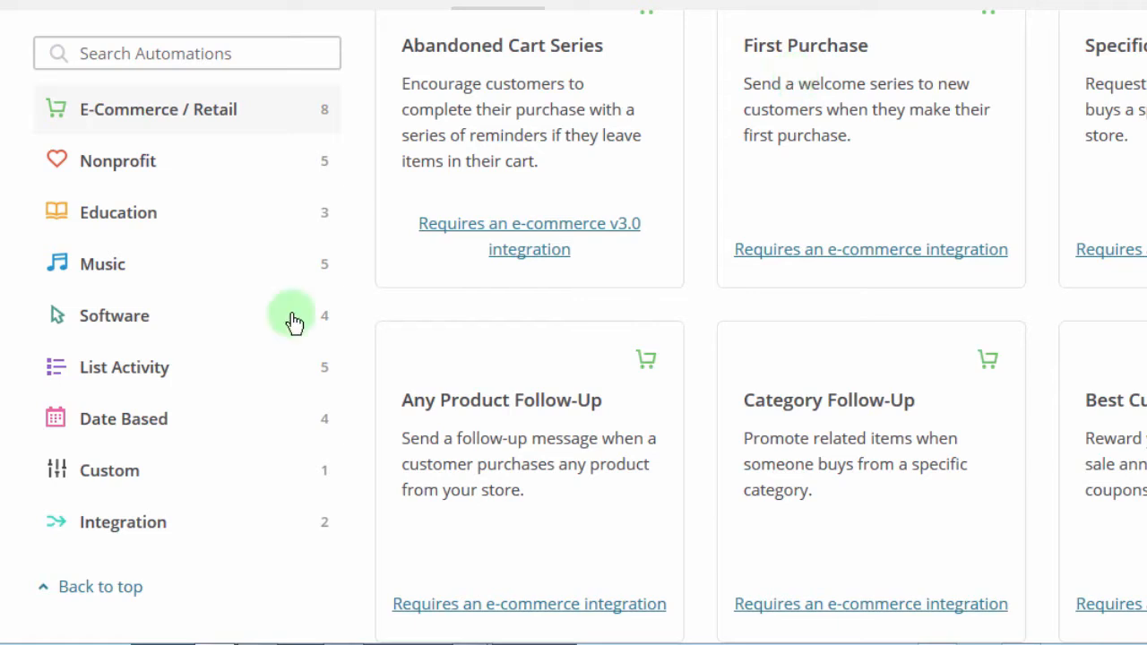
pyautogui.click(107, 269)
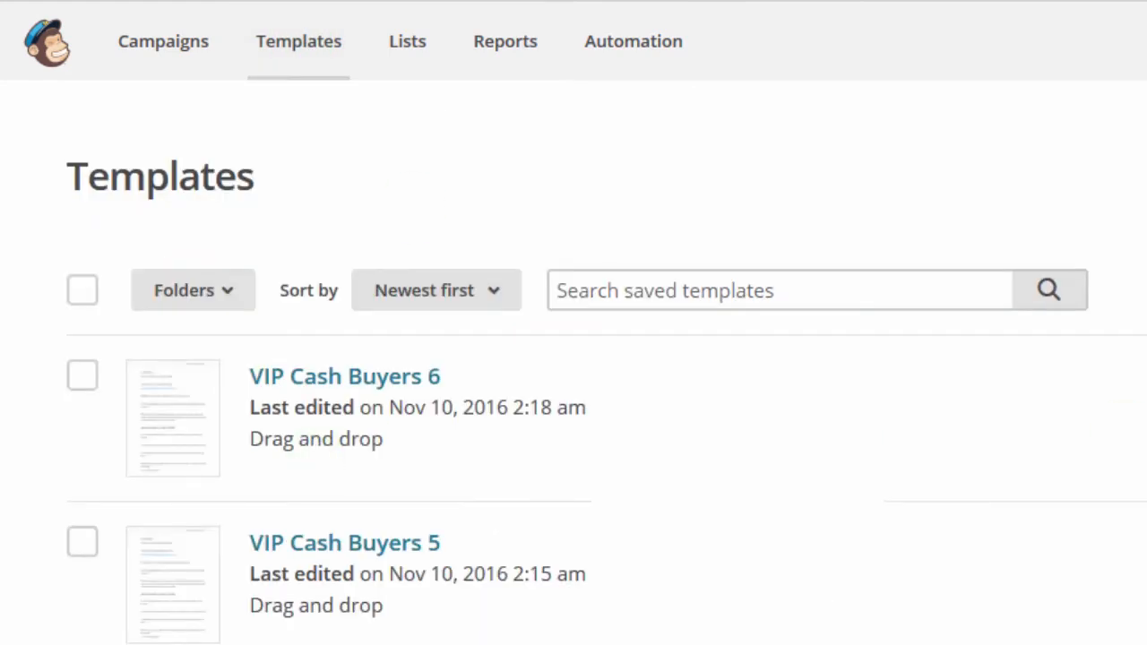
pyautogui.scroll(-5, 573, 358)
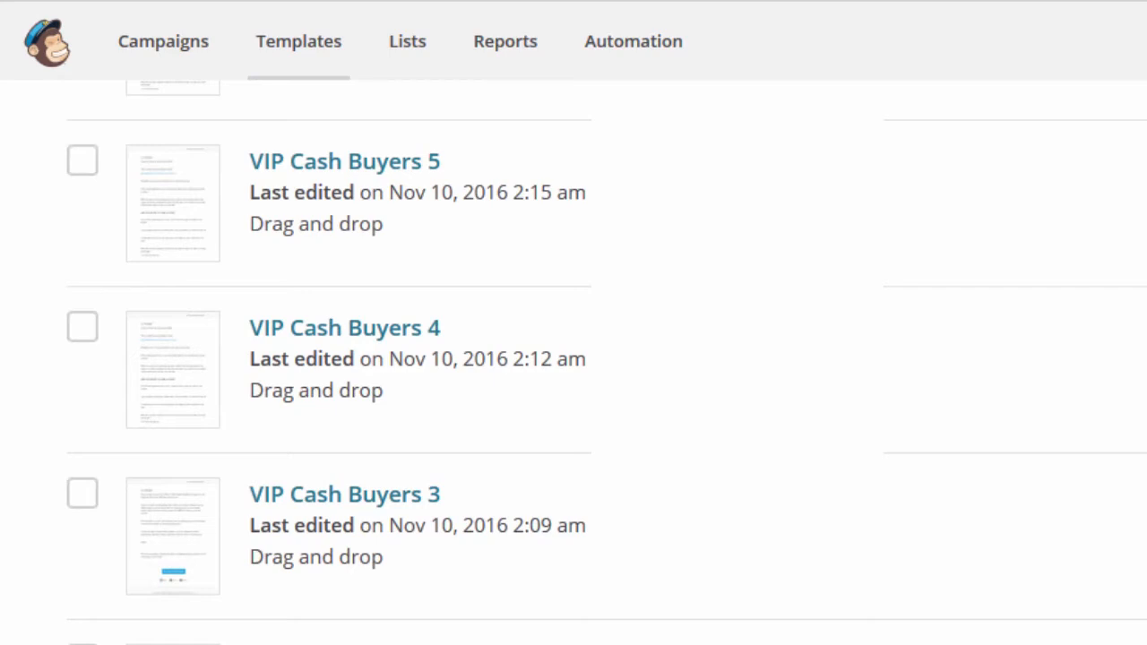
pyautogui.scroll(5, 343, 363)
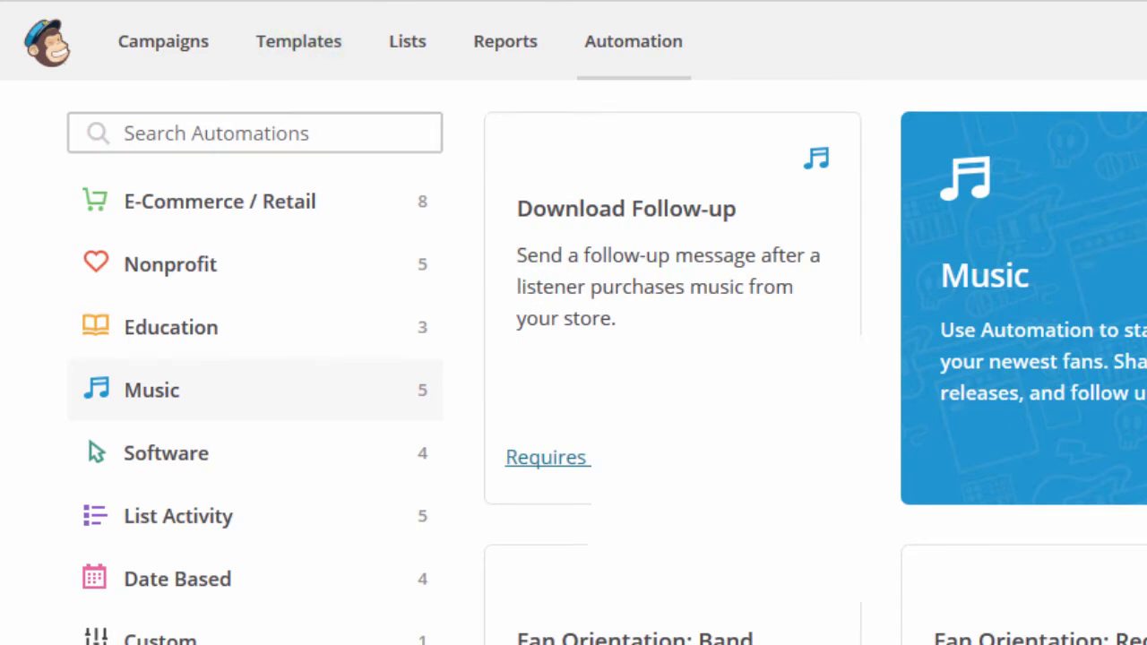
# Step: Browse the List Activity automations and the saved VIP Cash Buyers templates
pyautogui.click(306, 38)
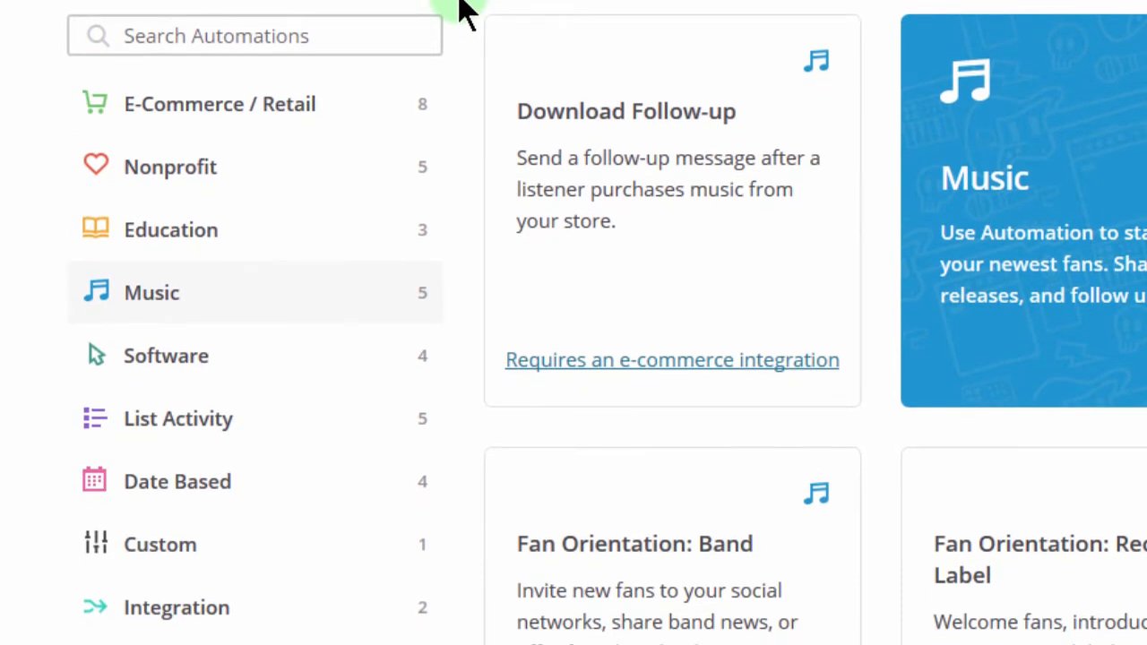
pyautogui.click(174, 432)
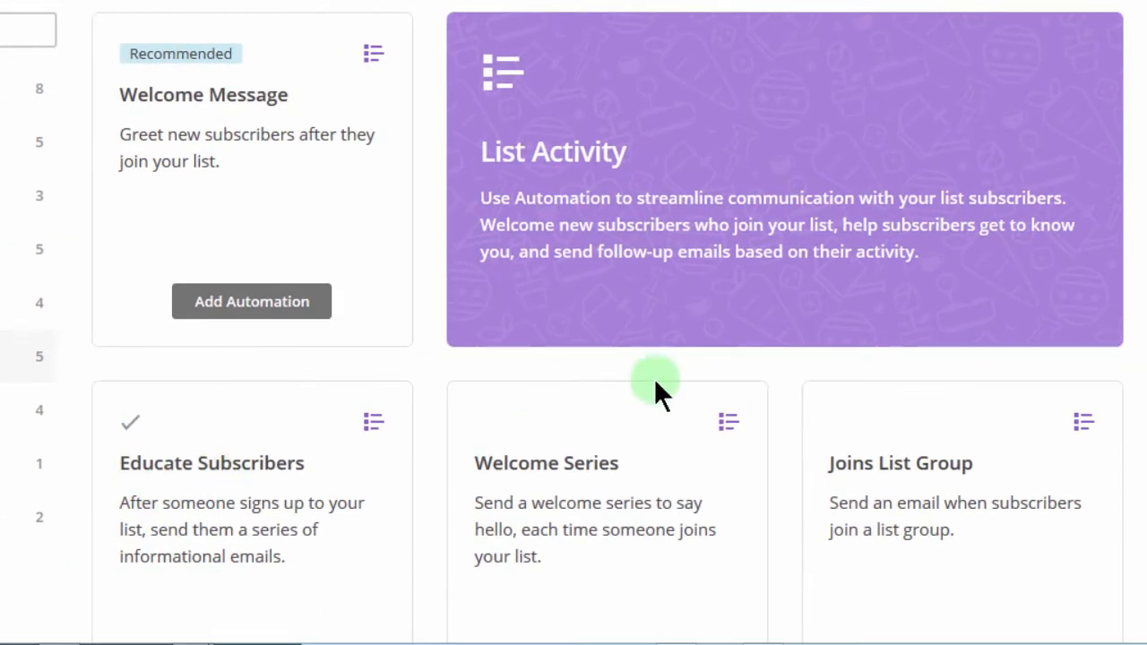
pyautogui.scroll(-3, 568, 282)
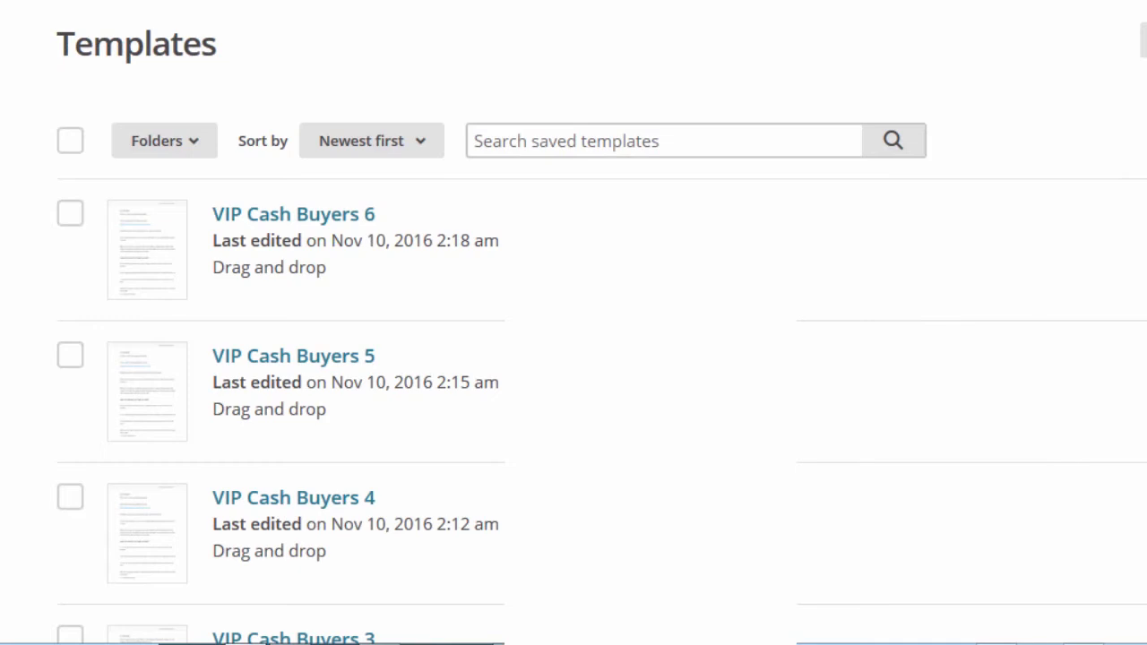
# Step: Scroll the page until the Educate Subscribers automation is back in view
pyautogui.scroll(-5, 574, 359)
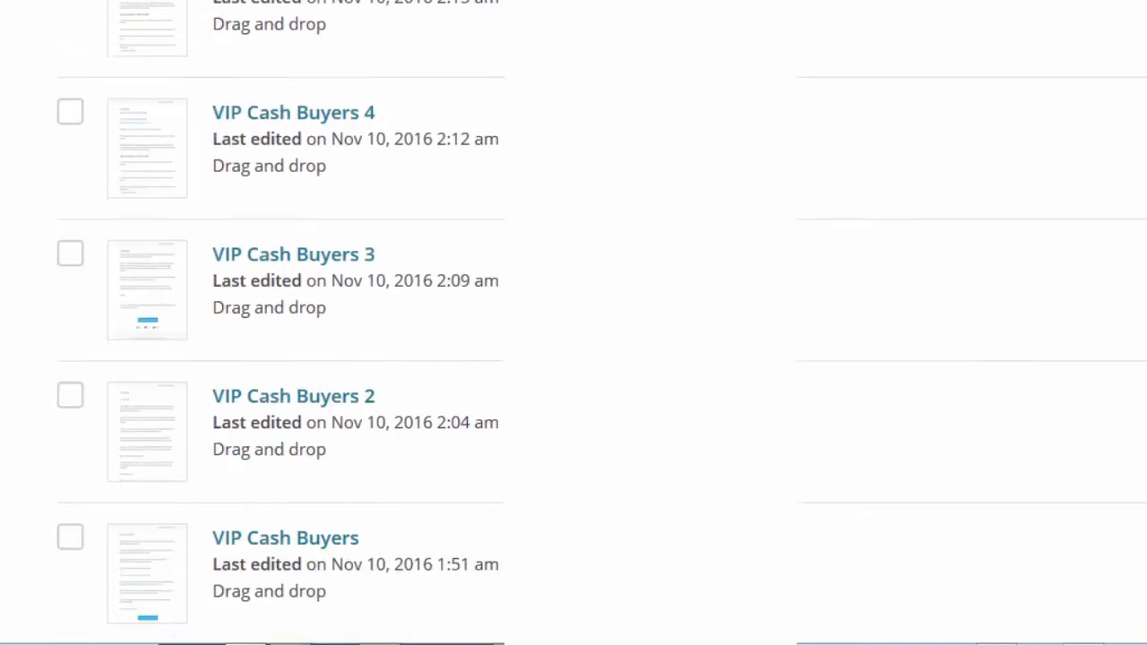
pyautogui.scroll(-1, 573, 359)
pyautogui.scroll(1, 574, 358)
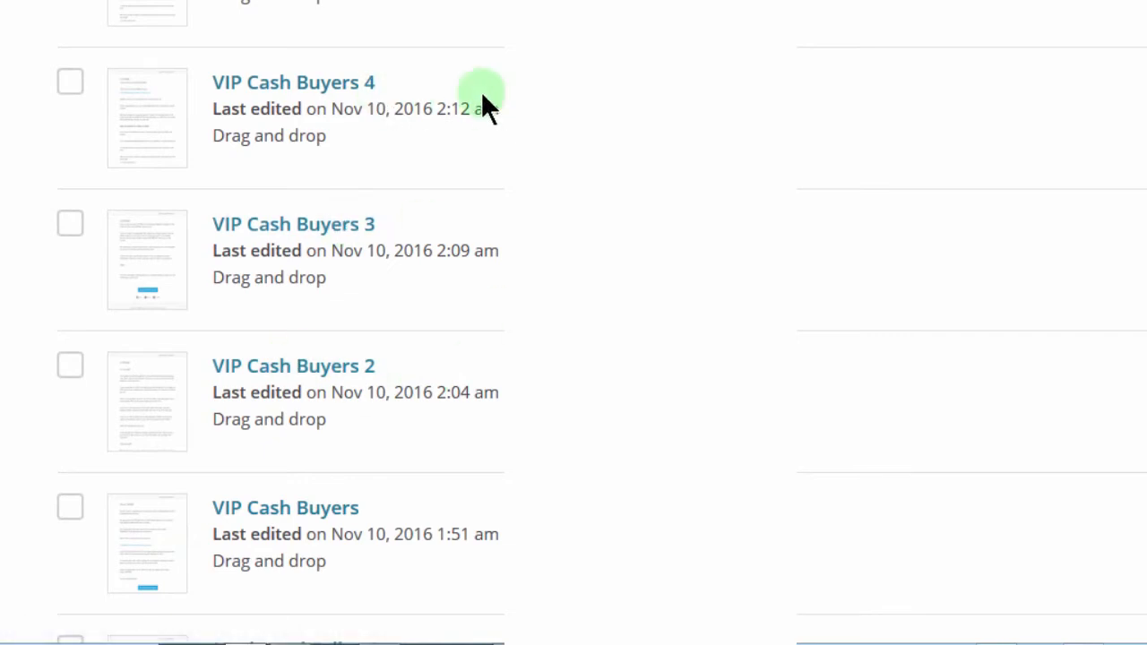
pyautogui.scroll(4, 573, 323)
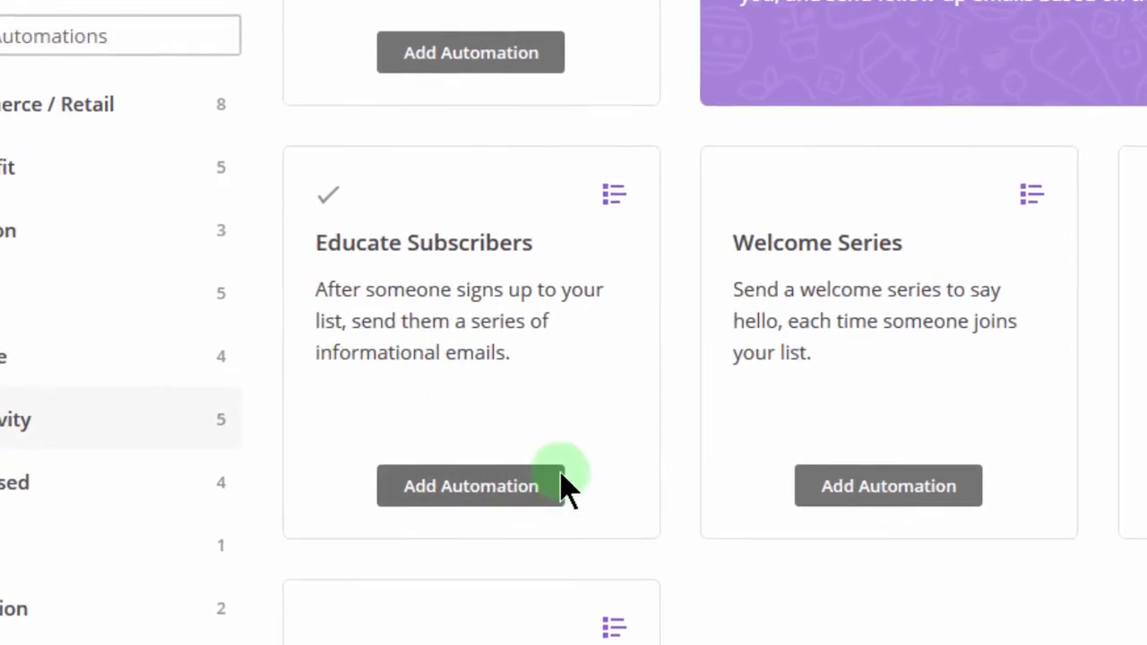
# Step: Add an Educate Subscribers automation named 'Cash Buyers' on the Cash Buyers list and continue
pyautogui.click(451, 491)
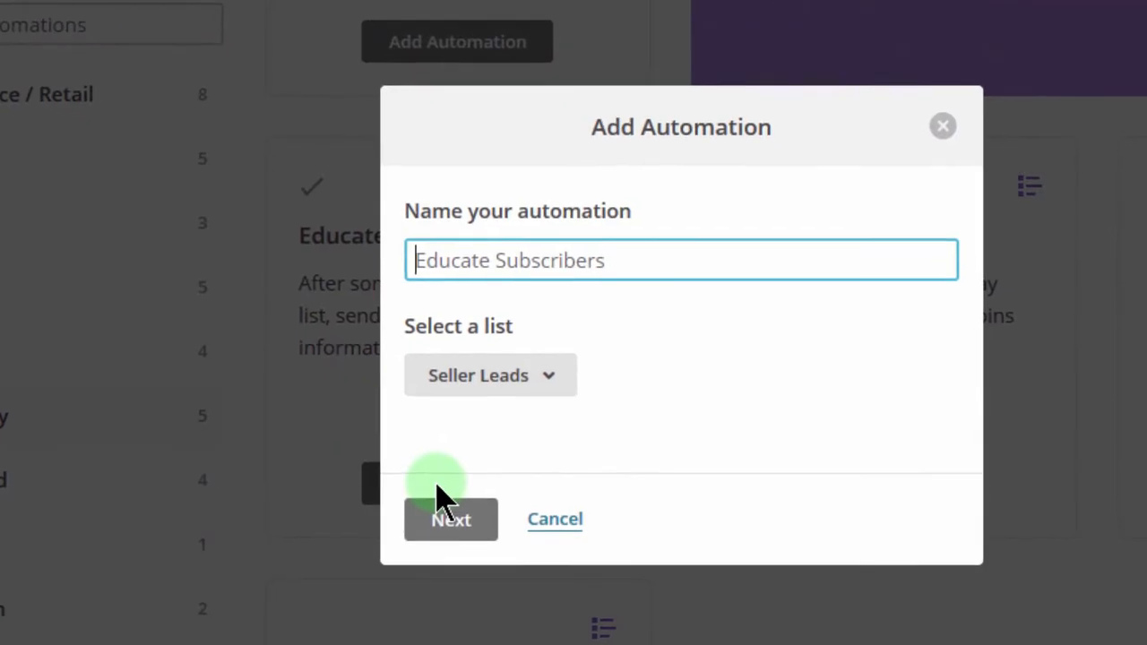
pyautogui.click(496, 256)
pyautogui.click(496, 255)
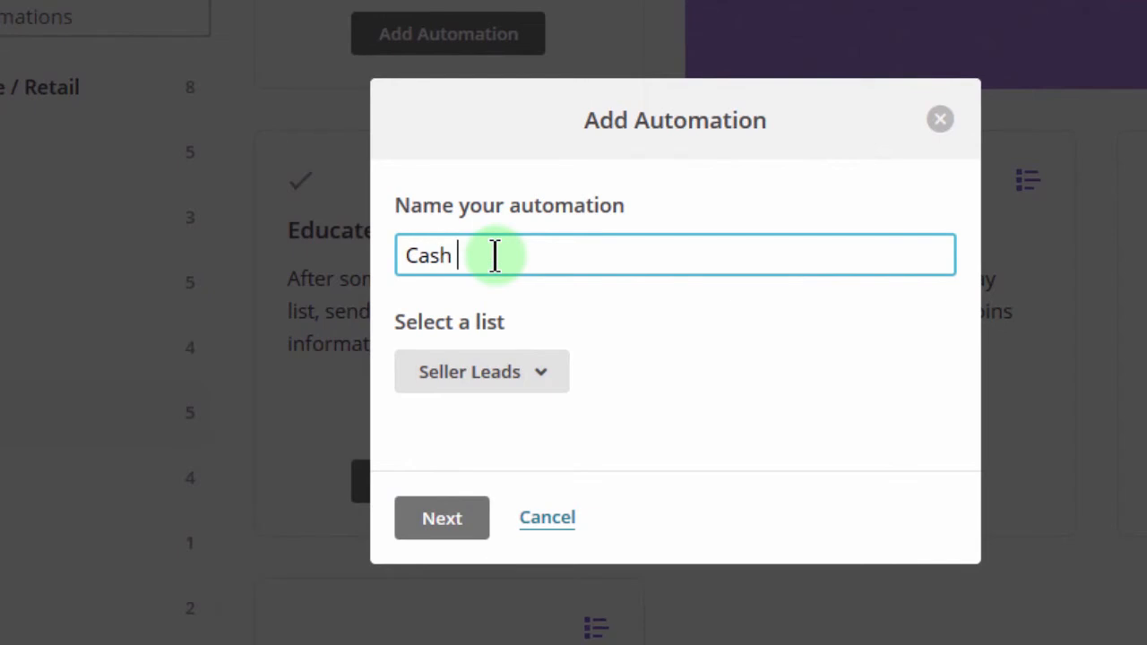
pyautogui.write('Cash Bue')
pyautogui.write('rs')
pyautogui.press('Left')
pyautogui.press('Left')
pyautogui.press('Left')
pyautogui.write('y')
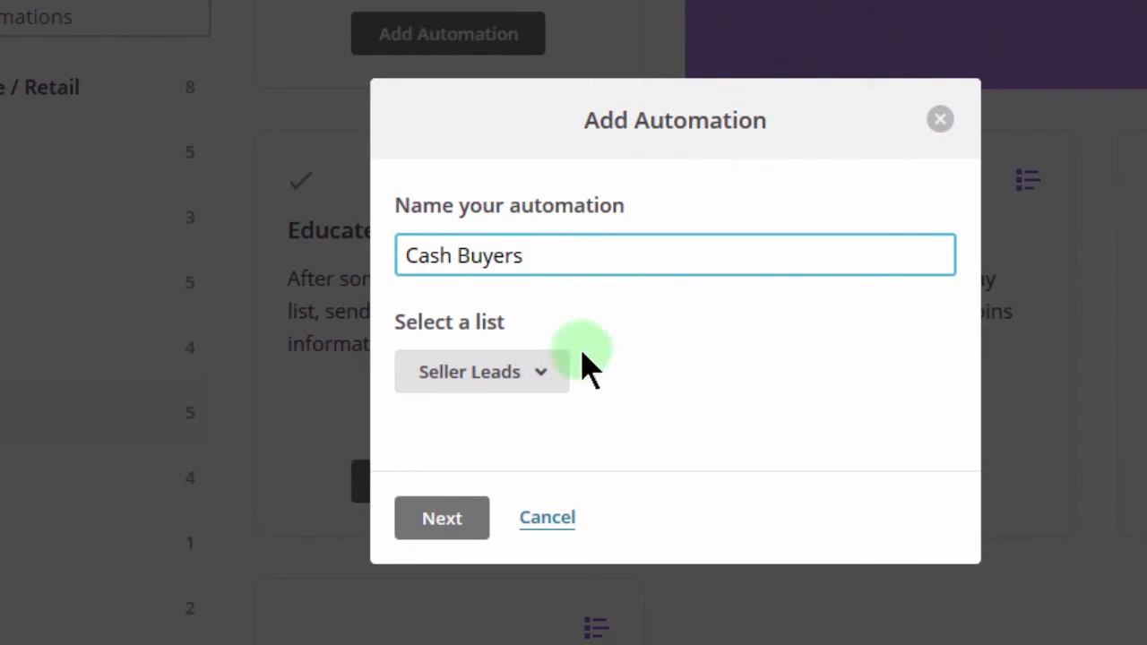
pyautogui.click(542, 368)
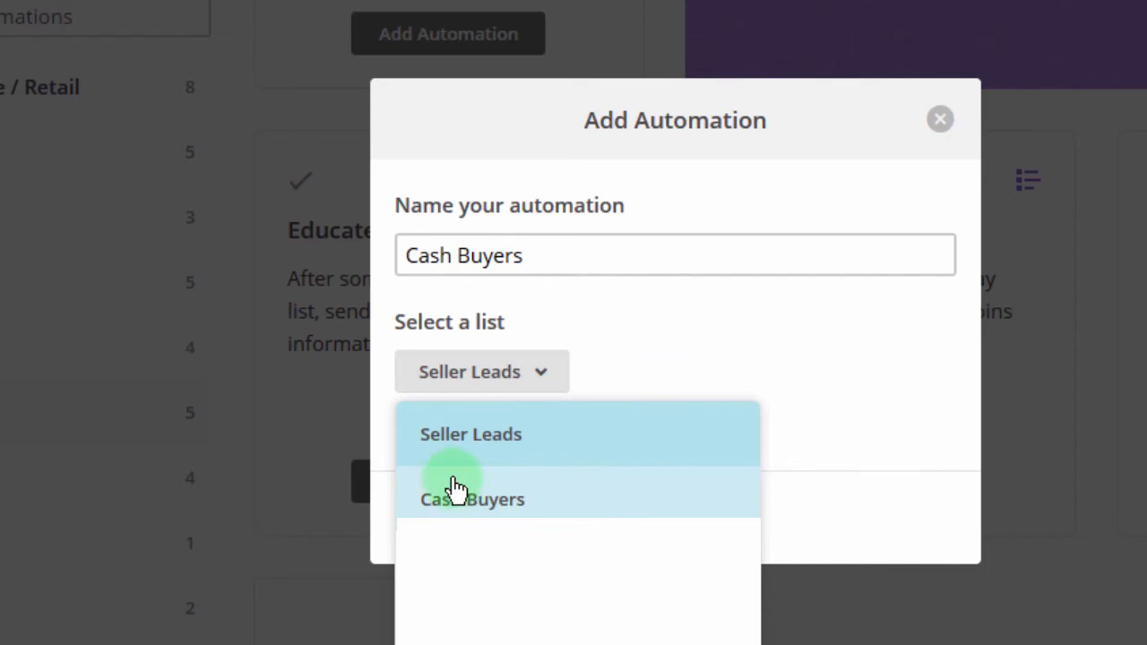
pyautogui.click(492, 500)
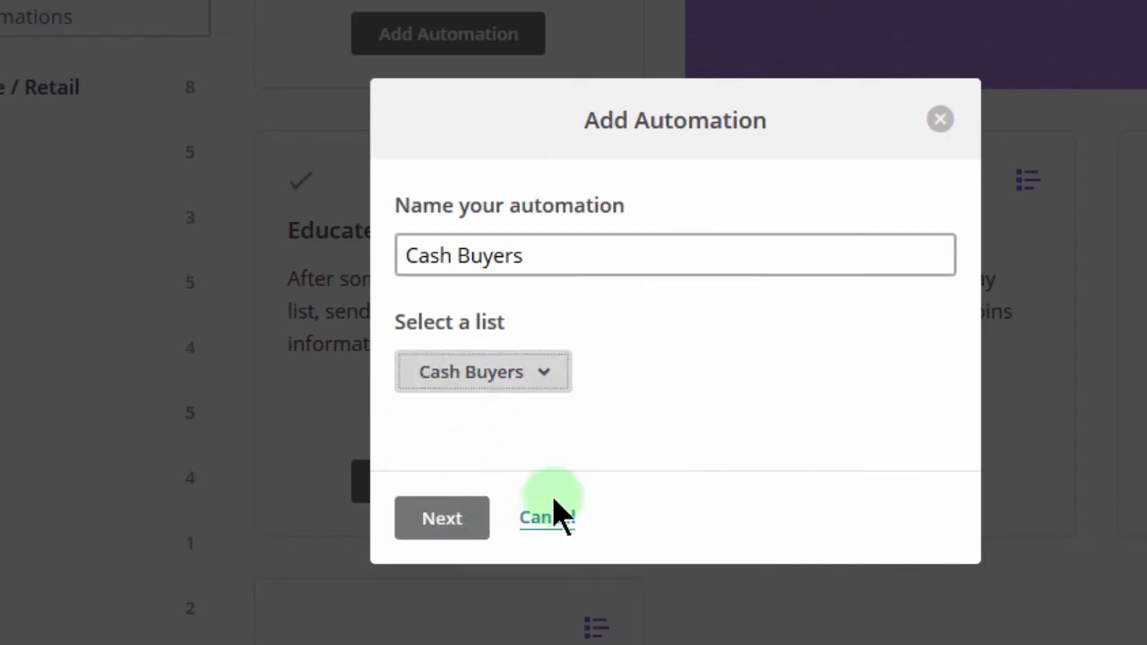
pyautogui.click(437, 524)
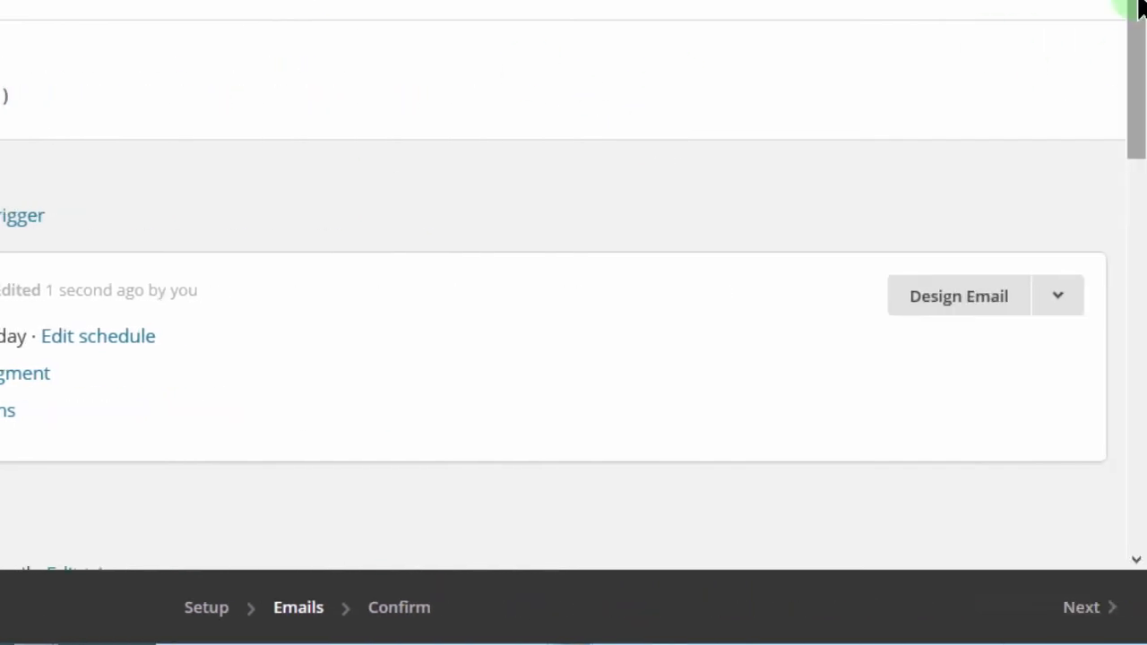
# Step: Scroll through the Getting Started emails, then edit the trigger of 'Welcome to my list'
pyautogui.scroll(-5, 574, 287)
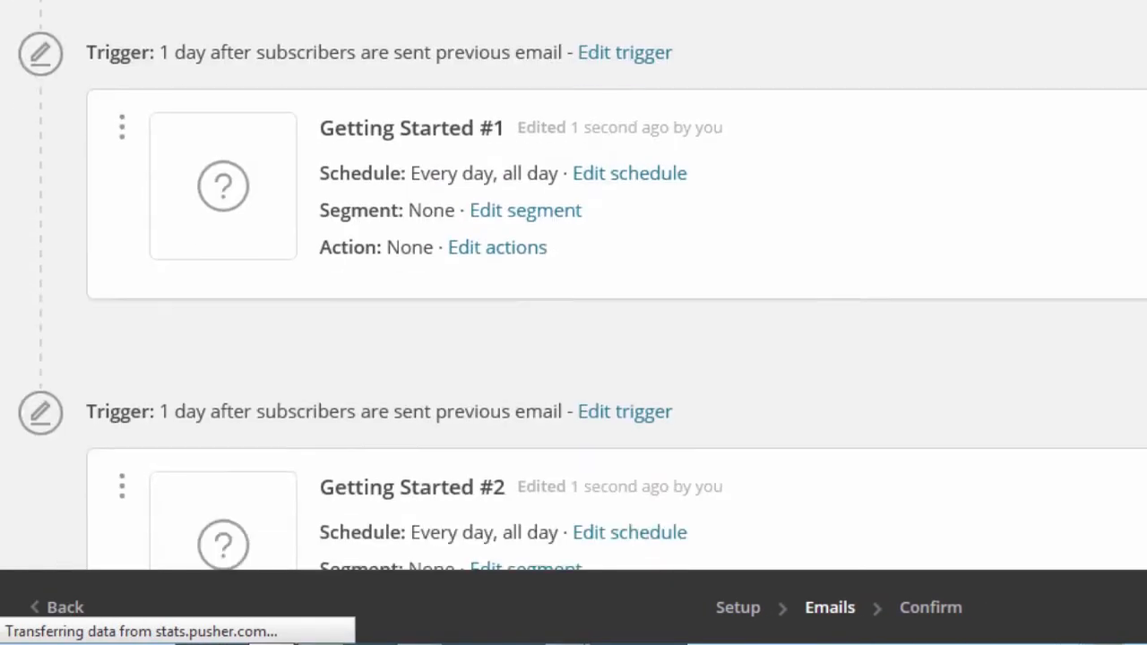
pyautogui.scroll(-5, 574, 287)
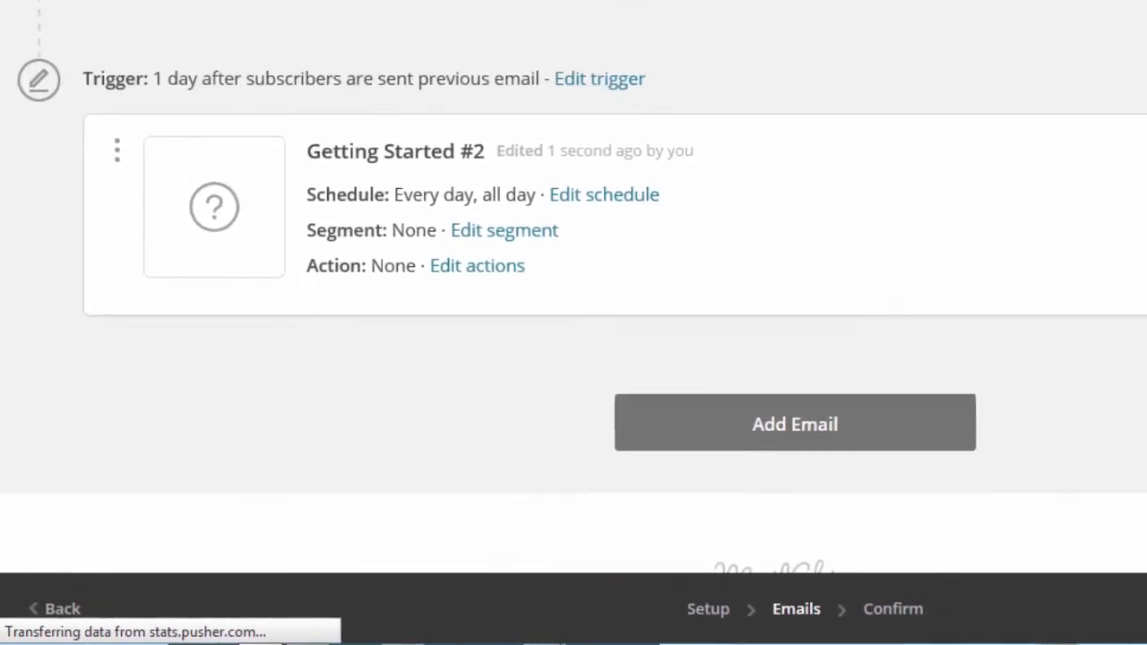
pyautogui.scroll(3, 573, 287)
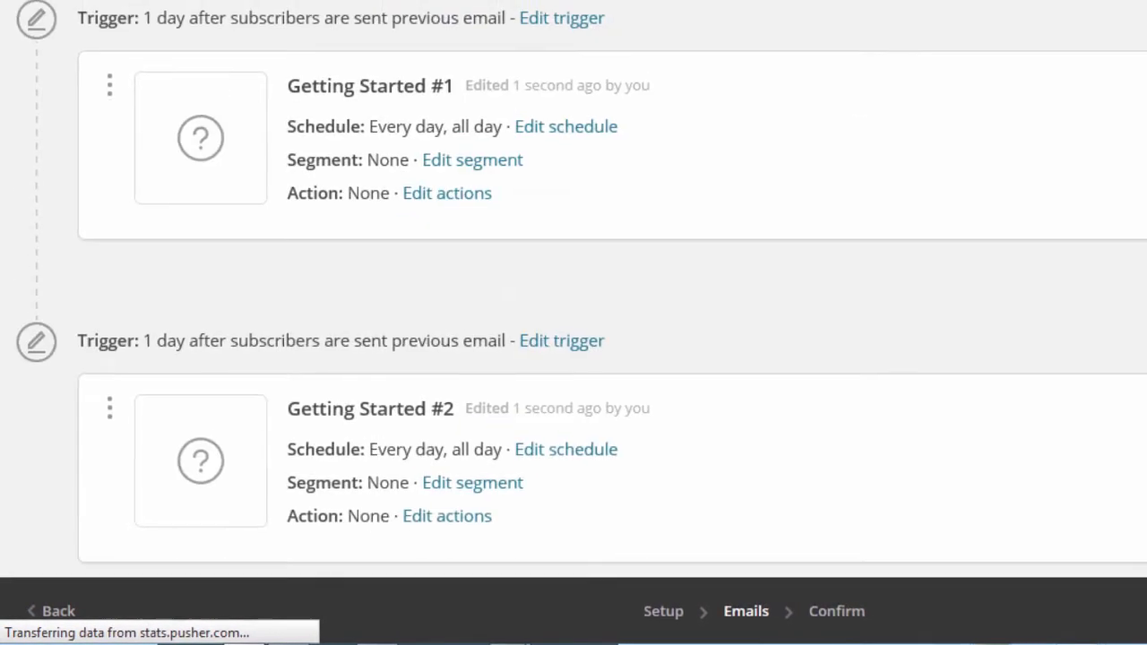
pyautogui.scroll(5, 574, 287)
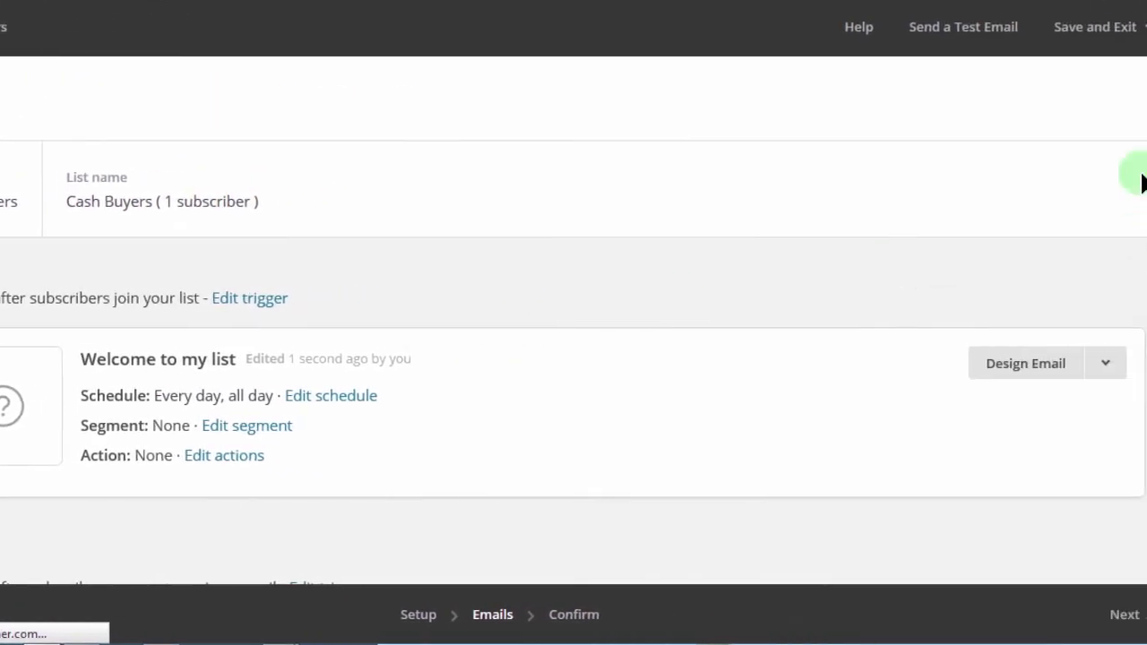
pyautogui.moveTo(1144, 184)
pyautogui.mouseDown()
pyautogui.moveTo(1144, 314)
pyautogui.moveTo(1145, 184)
pyautogui.mouseUp()
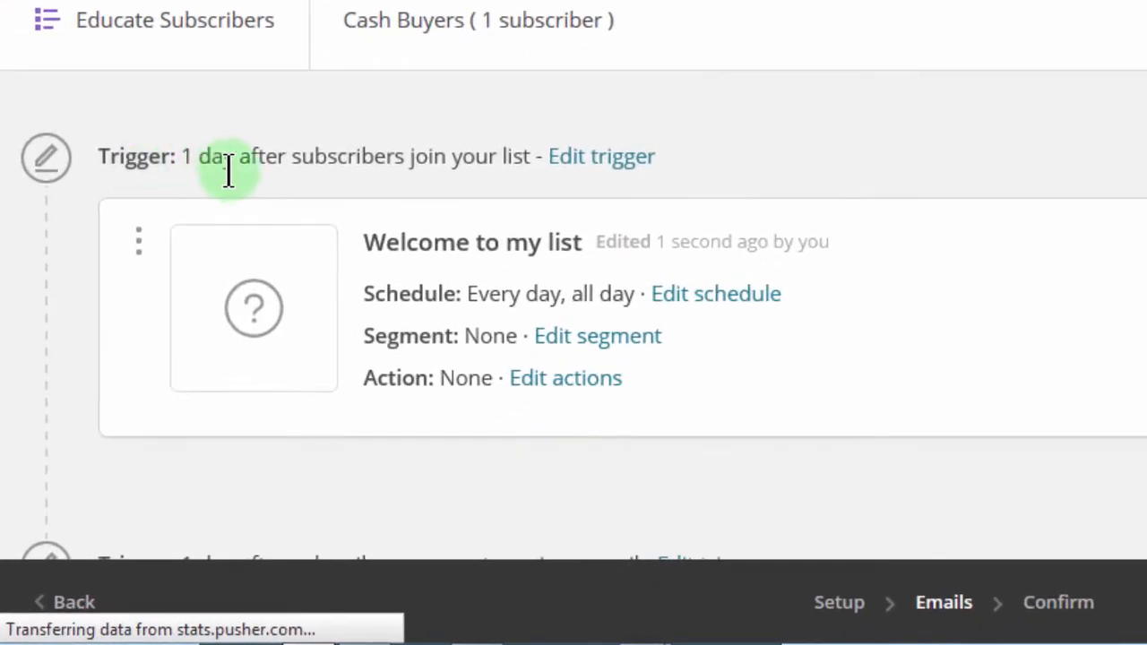
pyautogui.click(601, 159)
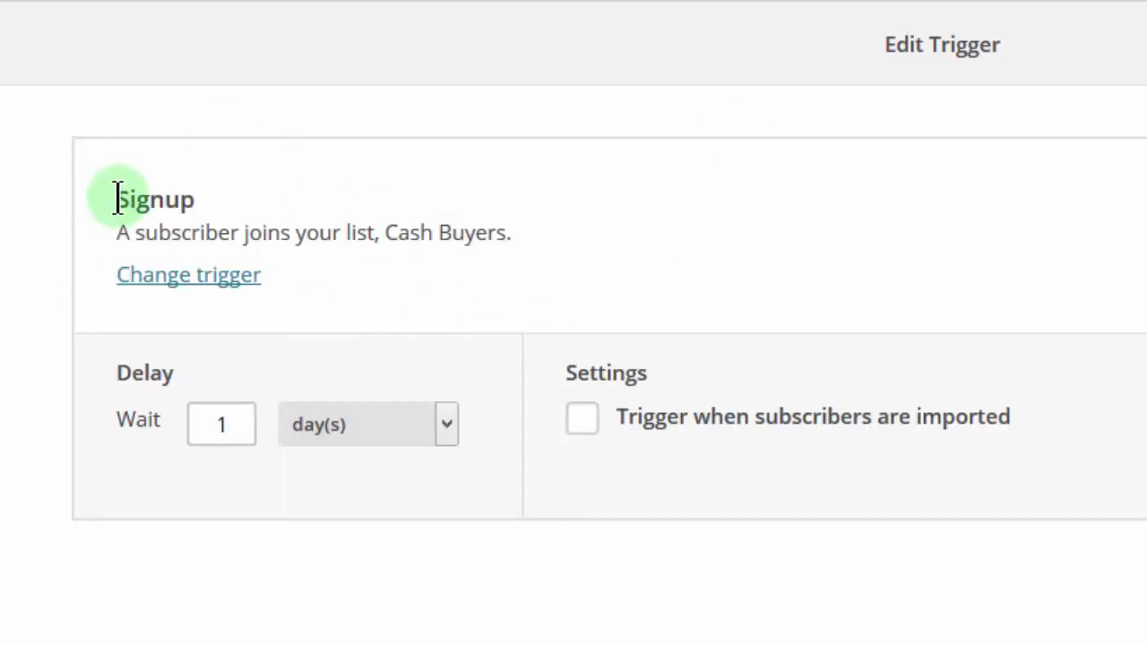
# Step: Change the signup trigger delay from 1 day to immediately, include imported subscribers, and update it
pyautogui.moveTo(117, 198); pyautogui.dragTo(230, 206)
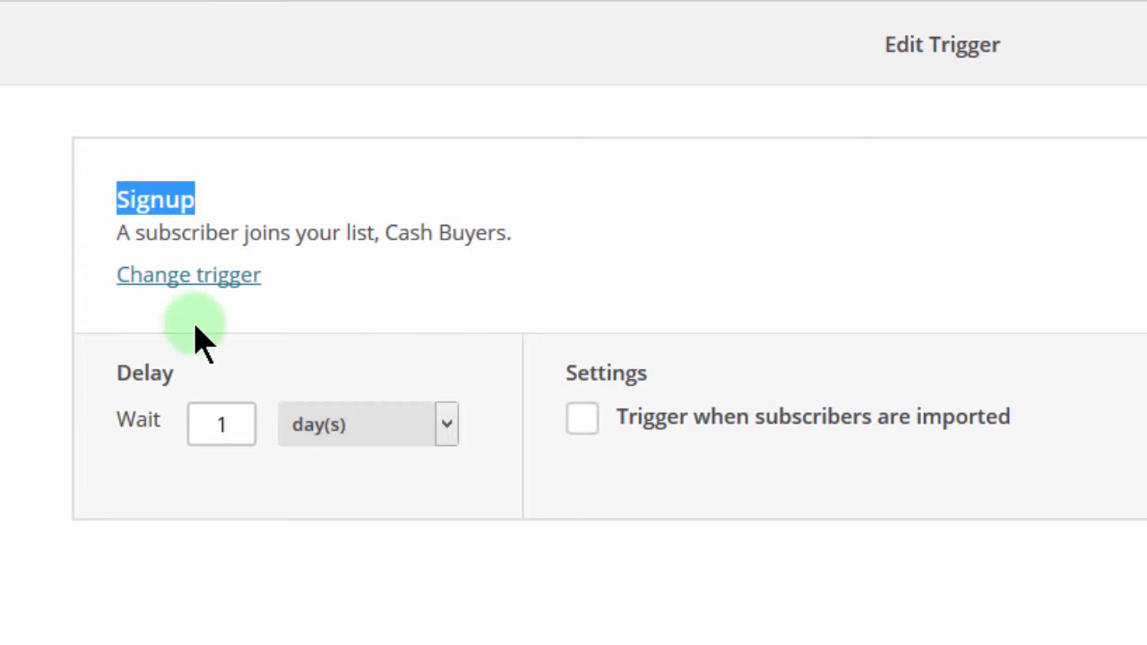
pyautogui.click(320, 267)
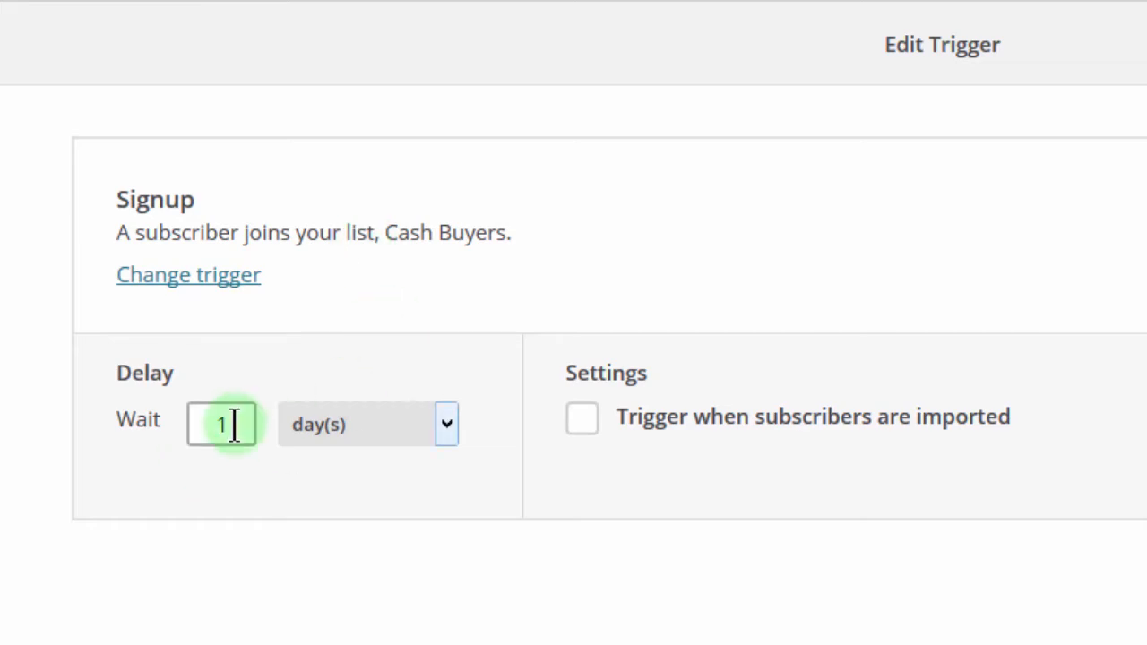
pyautogui.moveTo(235, 424); pyautogui.dragTo(192, 424)
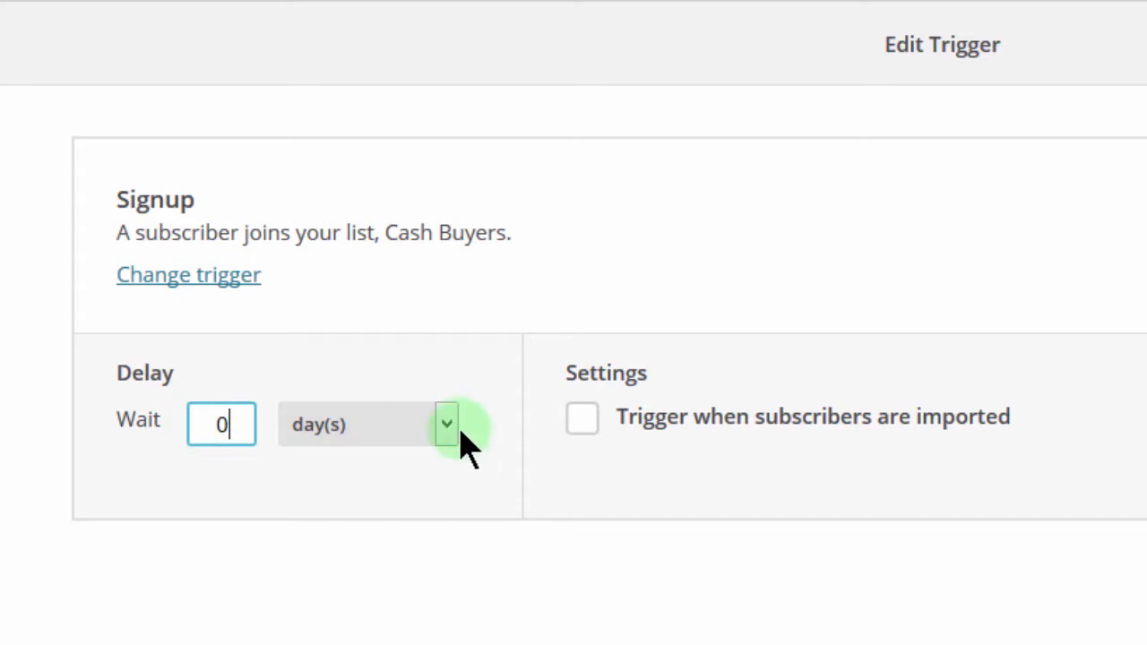
pyautogui.click(448, 421)
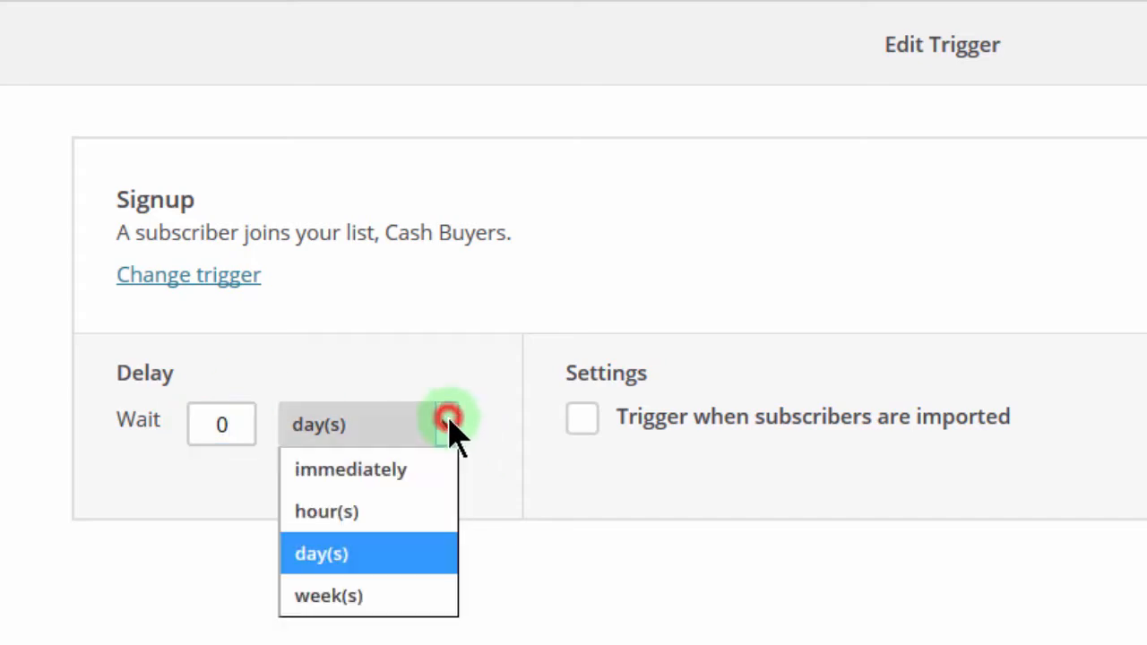
pyautogui.click(395, 481)
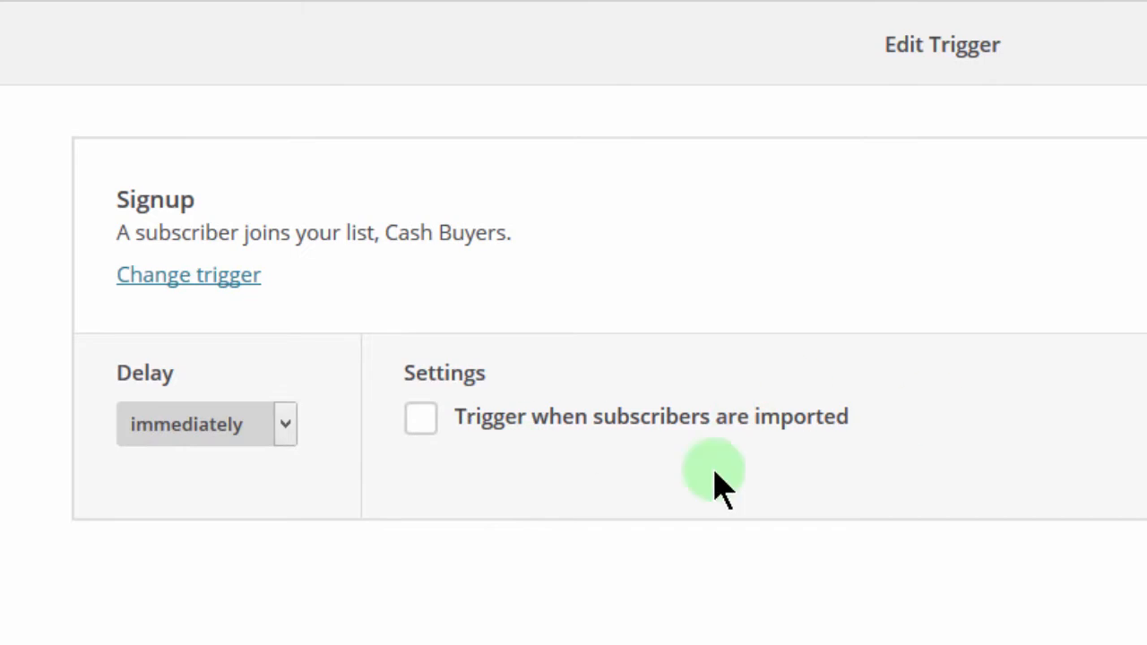
pyautogui.click(419, 426)
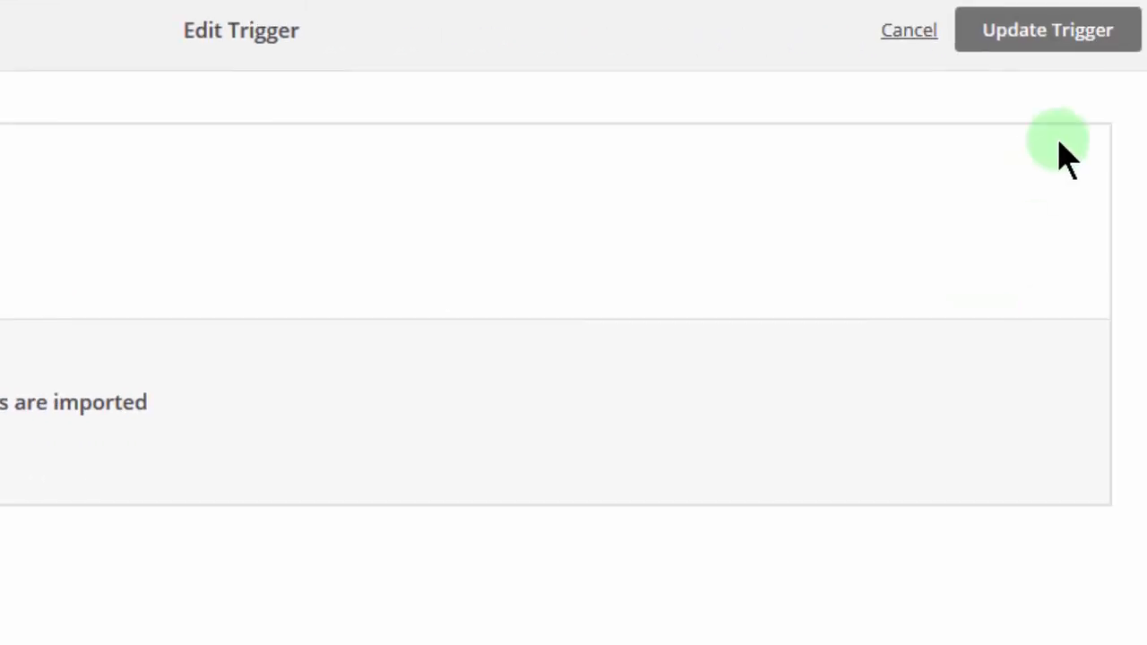
pyautogui.click(1039, 35)
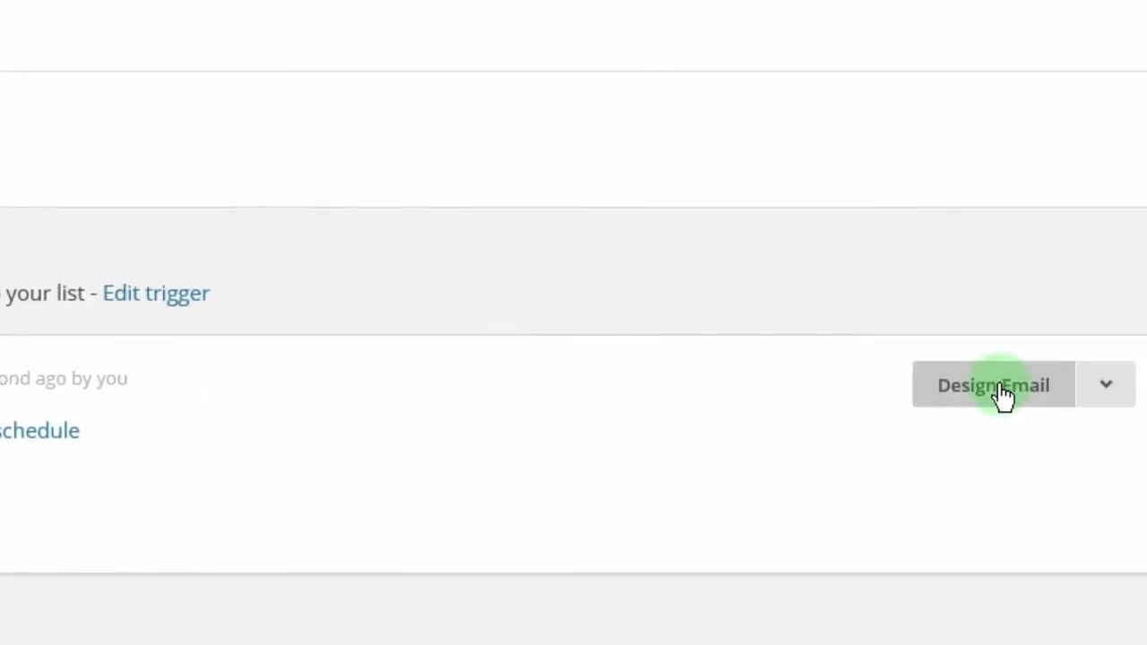
# Step: Fill in the Setup details for the 'Welcome to my list' email and proceed to template selection
pyautogui.click(952, 394)
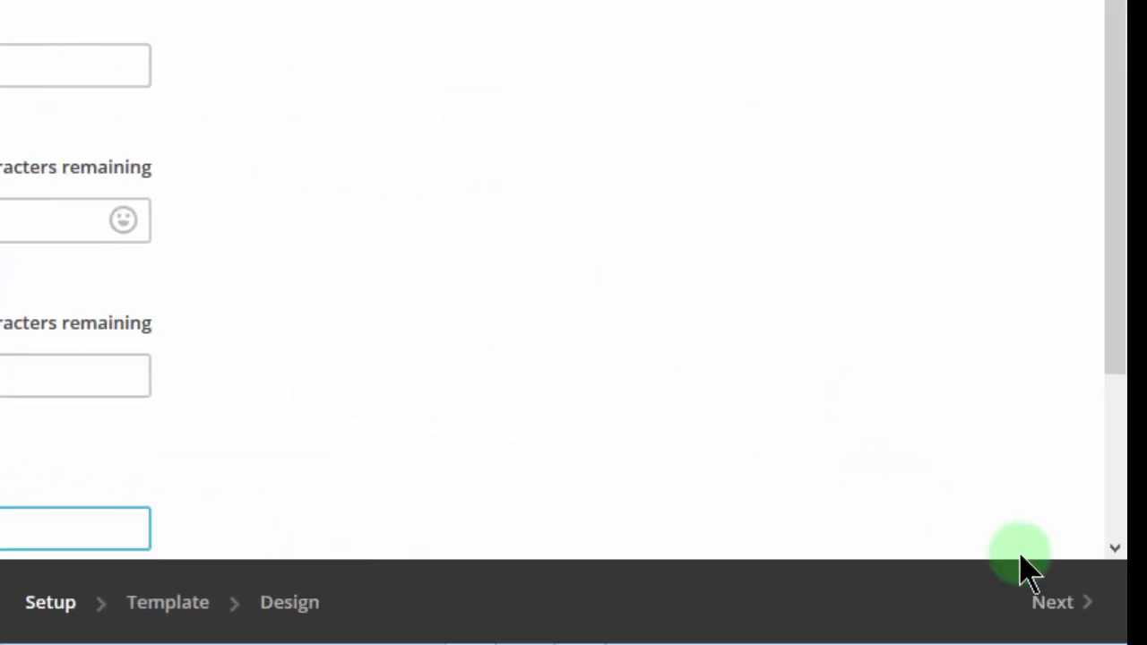
pyautogui.click(1057, 618)
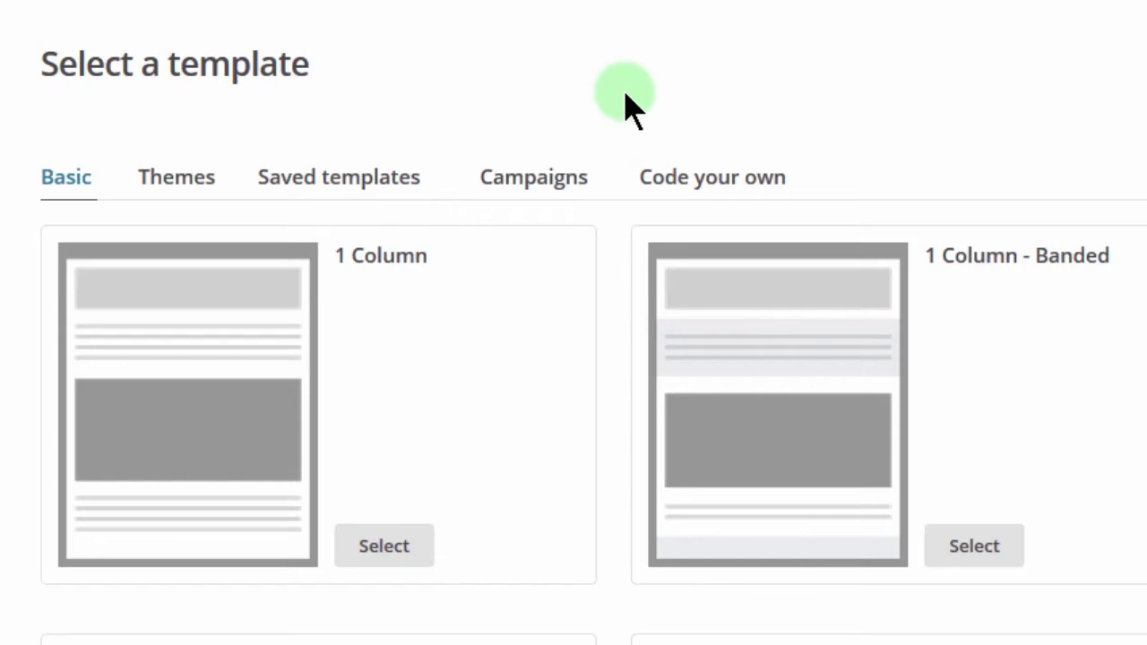
# Step: Apply the saved VIP Cash Buyers template to the first email and save its design
pyautogui.click(329, 188)
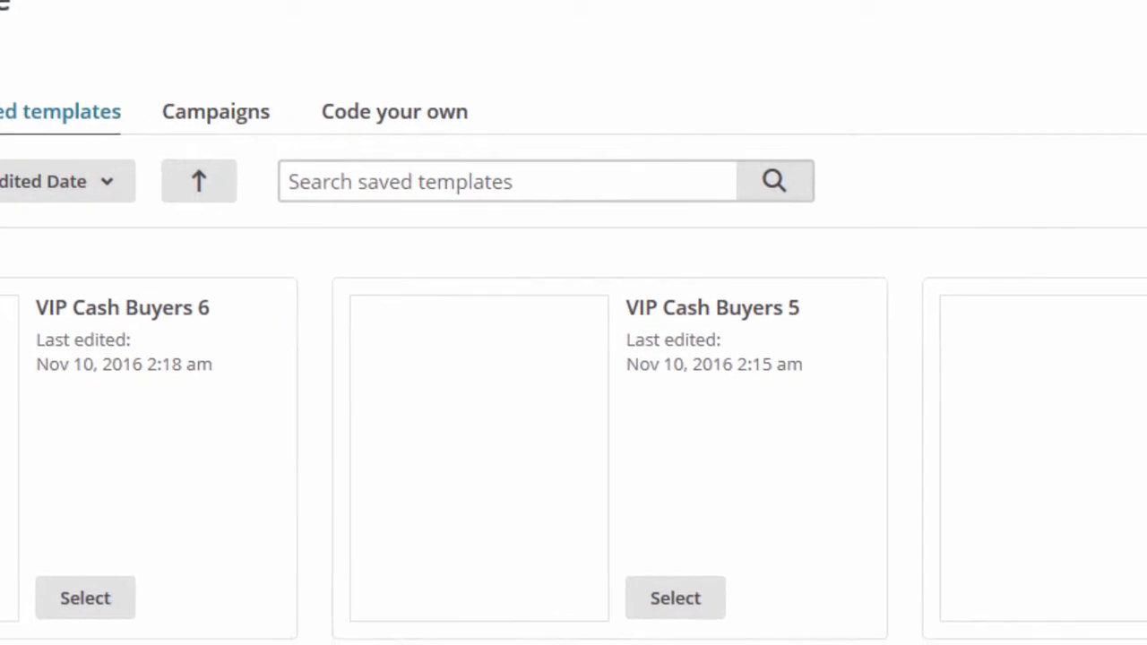
pyautogui.scroll(-3, 573, 322)
pyautogui.scroll(-3, 574, 322)
pyautogui.scroll(2, 573, 323)
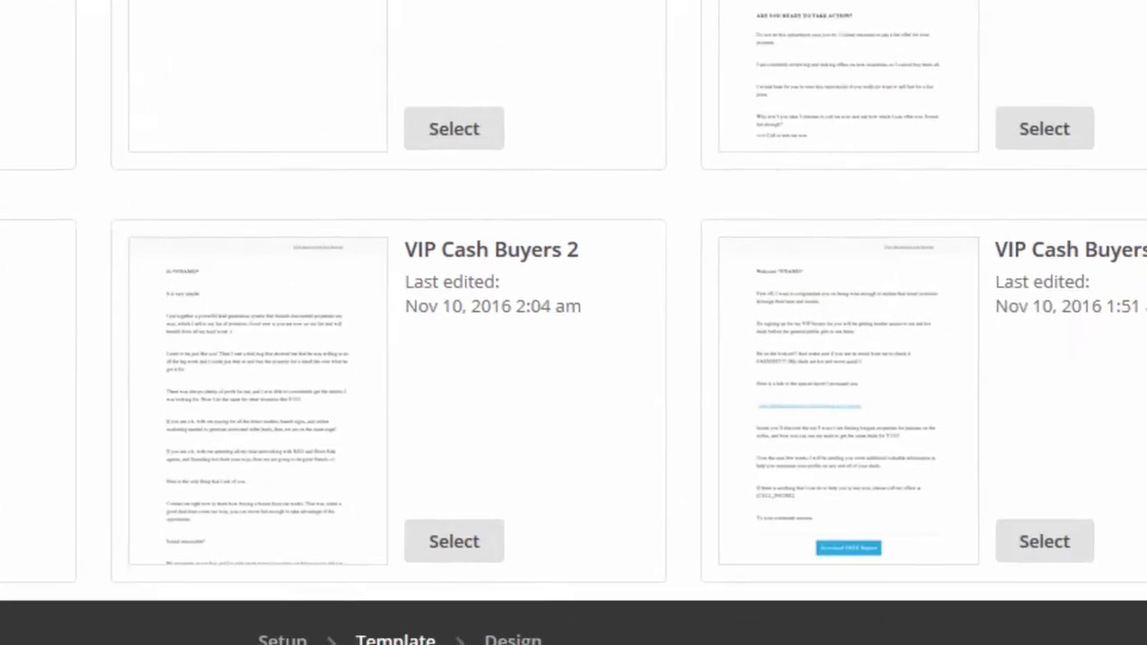
pyautogui.moveTo(1141, 61)
pyautogui.mouseDown()
pyautogui.moveTo(1141, 13)
pyautogui.moveTo(1142, 67)
pyautogui.moveTo(1063, 185)
pyautogui.mouseUp()
pyautogui.click(877, 457)
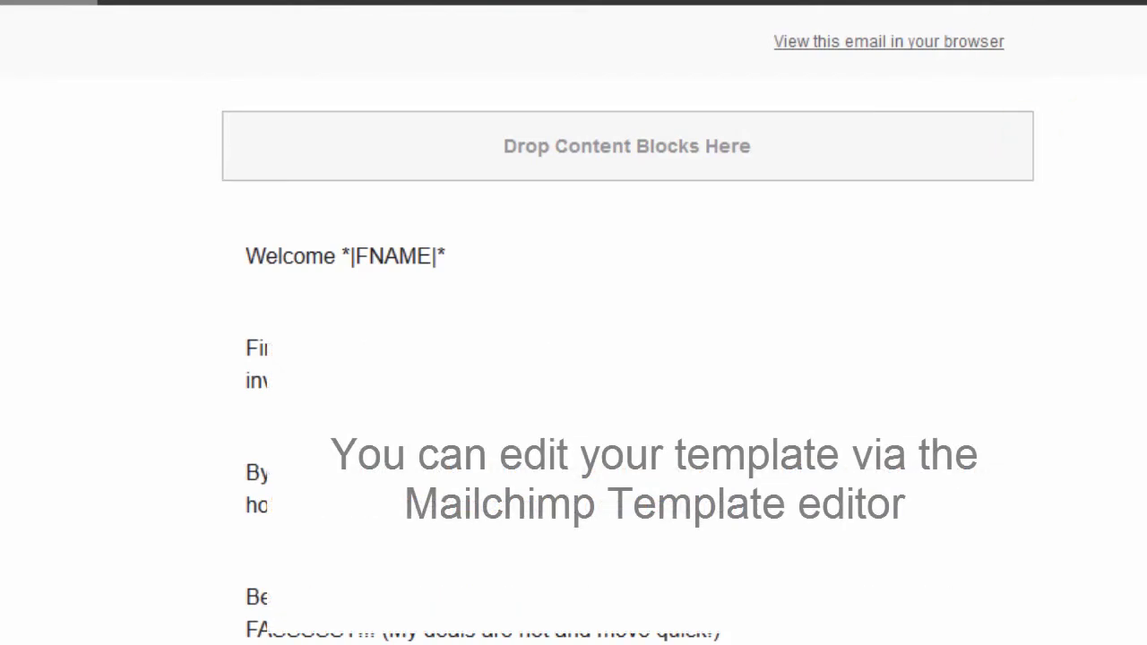
pyautogui.moveTo(965, 77); pyautogui.dragTo(630, 38)
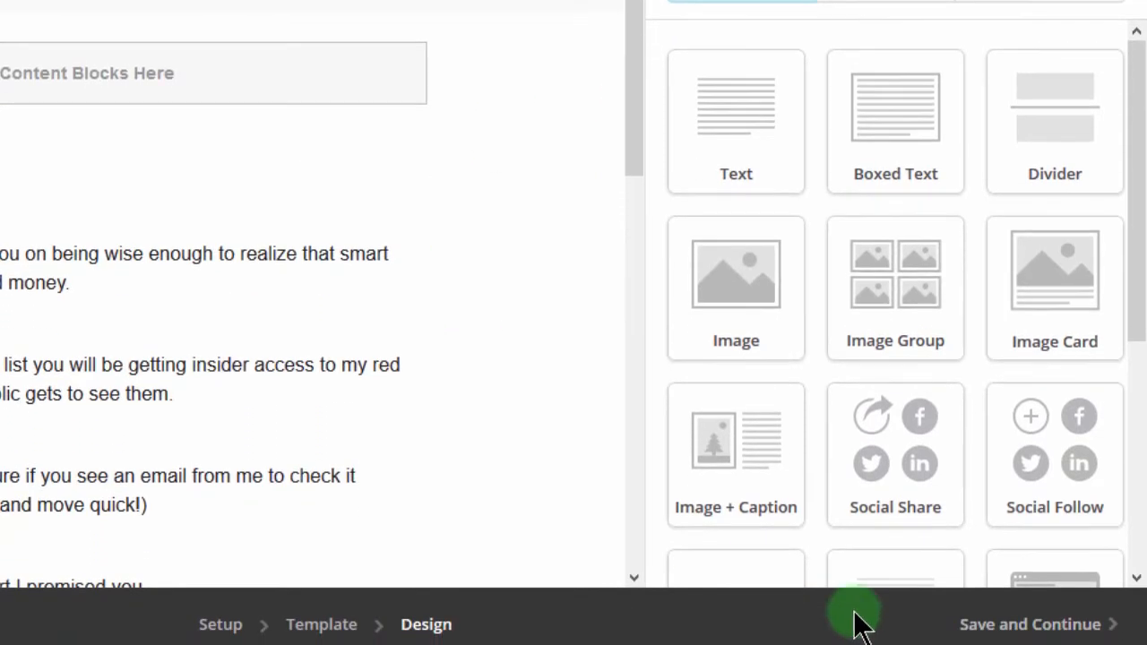
pyautogui.click(1030, 627)
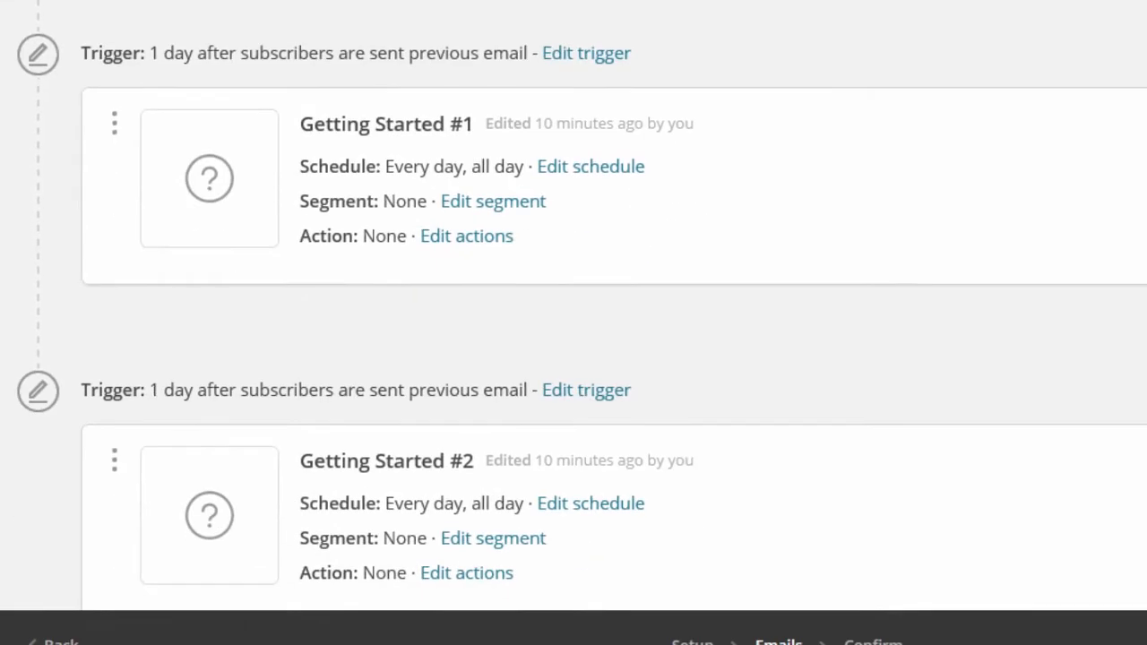
# Step: Change the wait before Getting Started #1 from 1 to 2 days and update the trigger
pyautogui.scroll(-5, 574, 313)
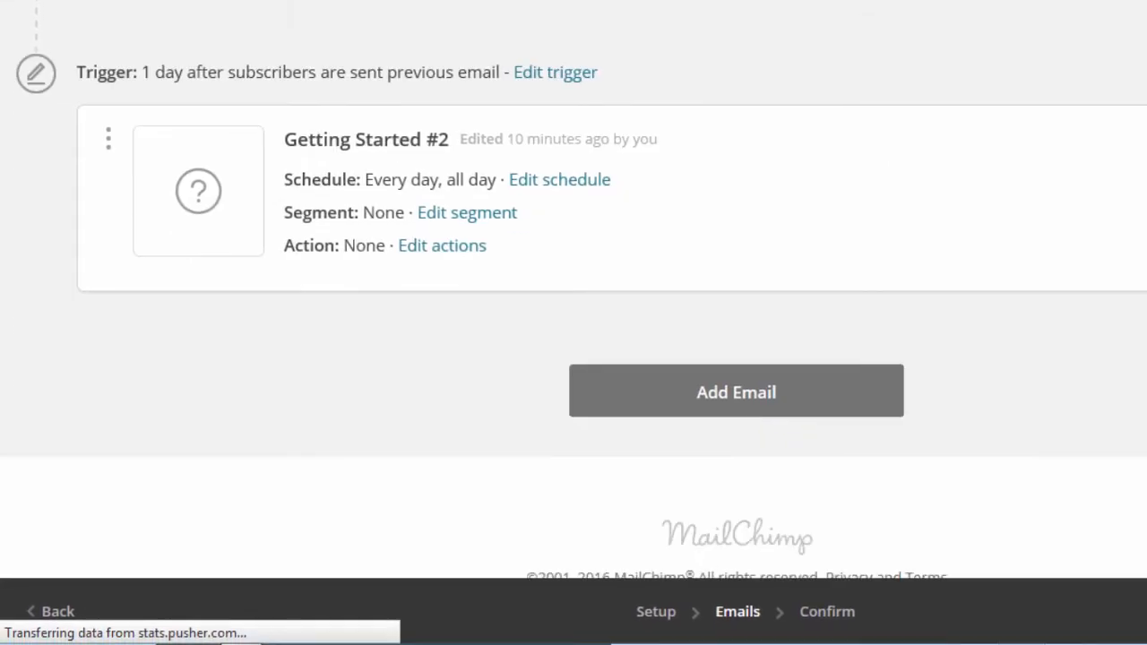
pyautogui.scroll(-2, 574, 314)
pyautogui.scroll(10, 574, 314)
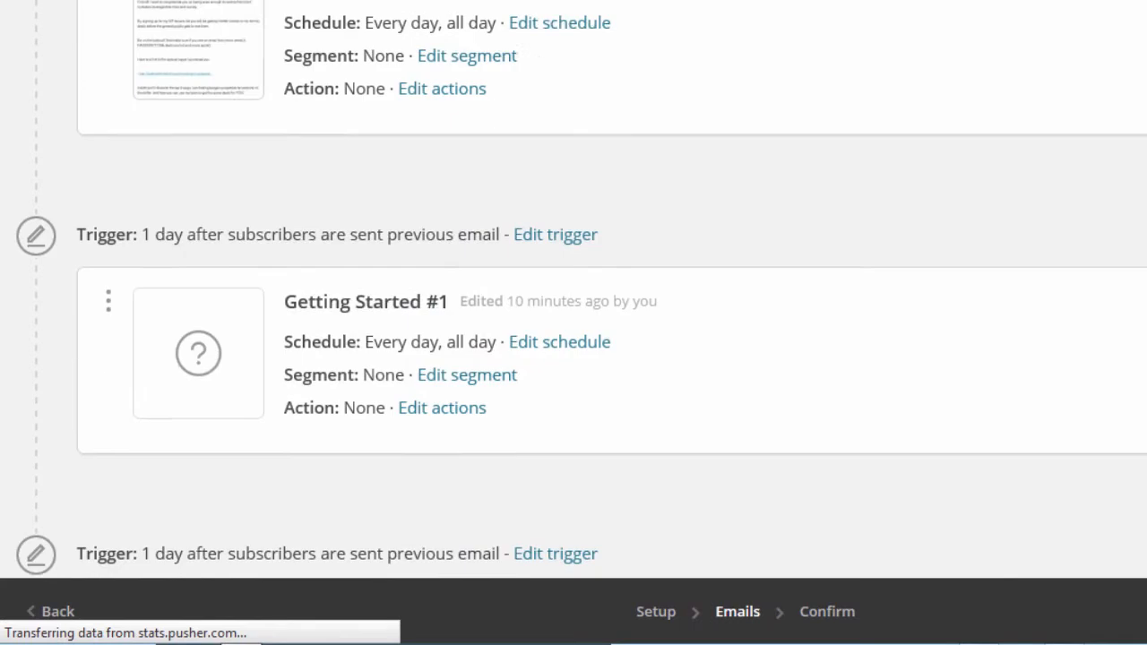
pyautogui.scroll(-3, 574, 314)
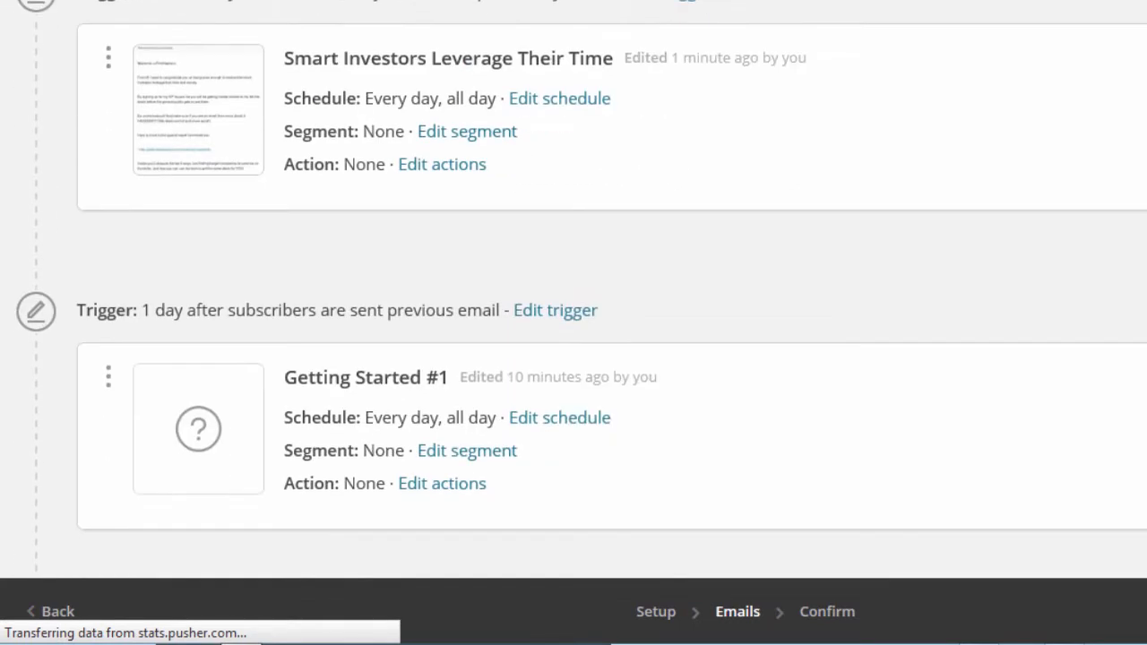
pyautogui.scroll(1, 573, 313)
pyautogui.scroll(-3, 574, 313)
pyautogui.scroll(-1, 574, 313)
pyautogui.scroll(5, 574, 313)
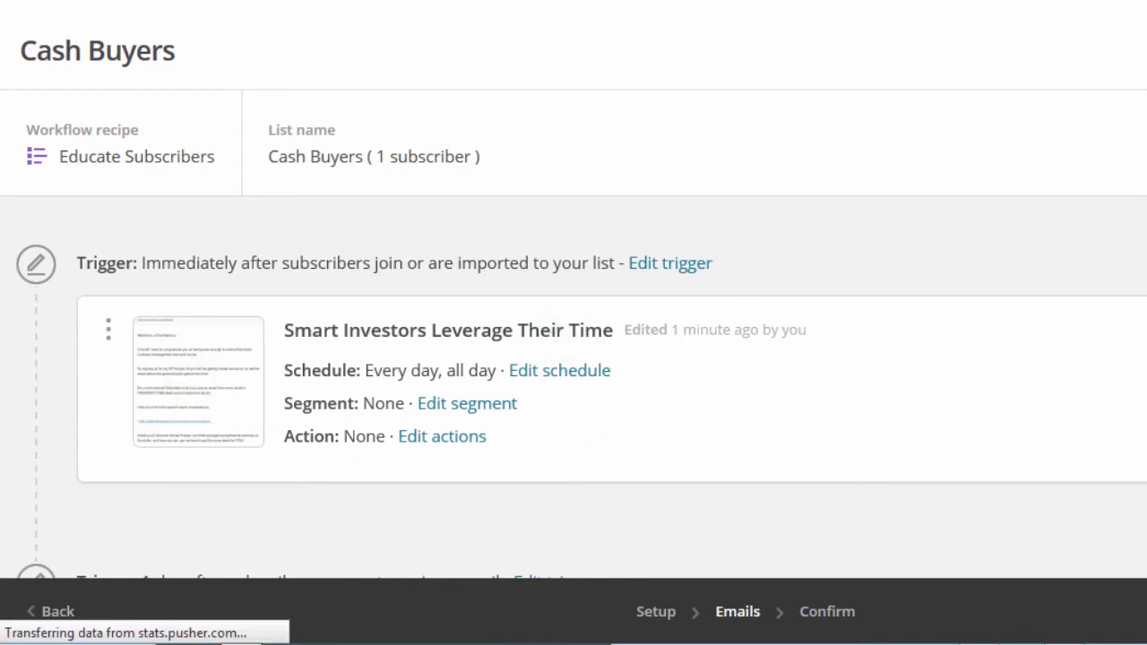
pyautogui.scroll(-5, 779, 235)
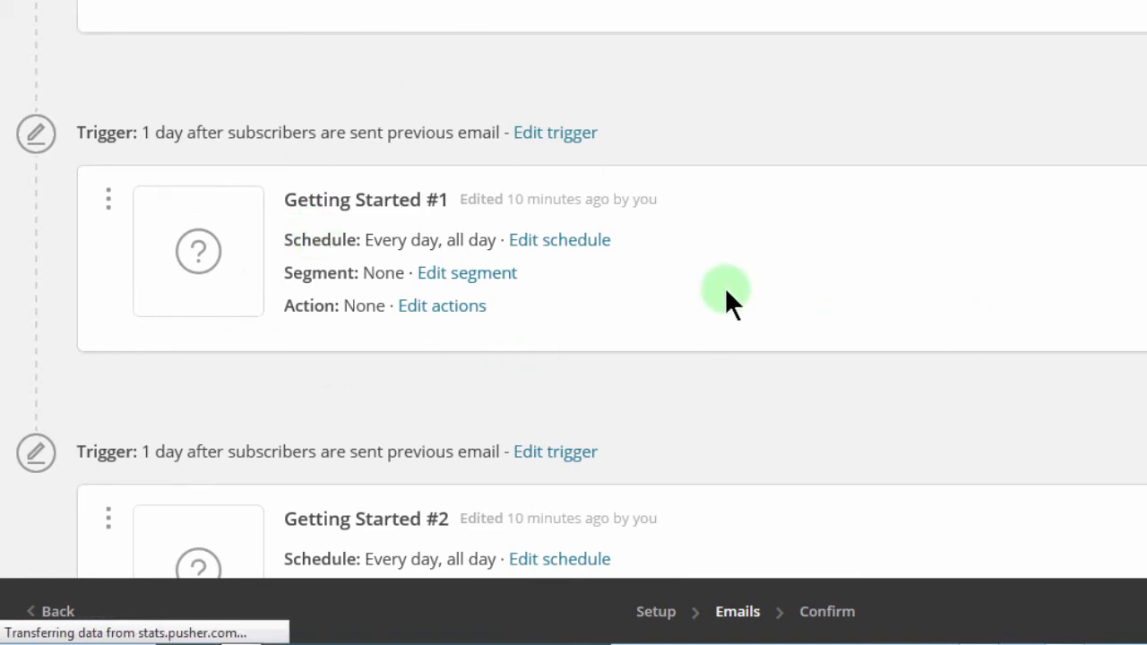
pyautogui.click(552, 132)
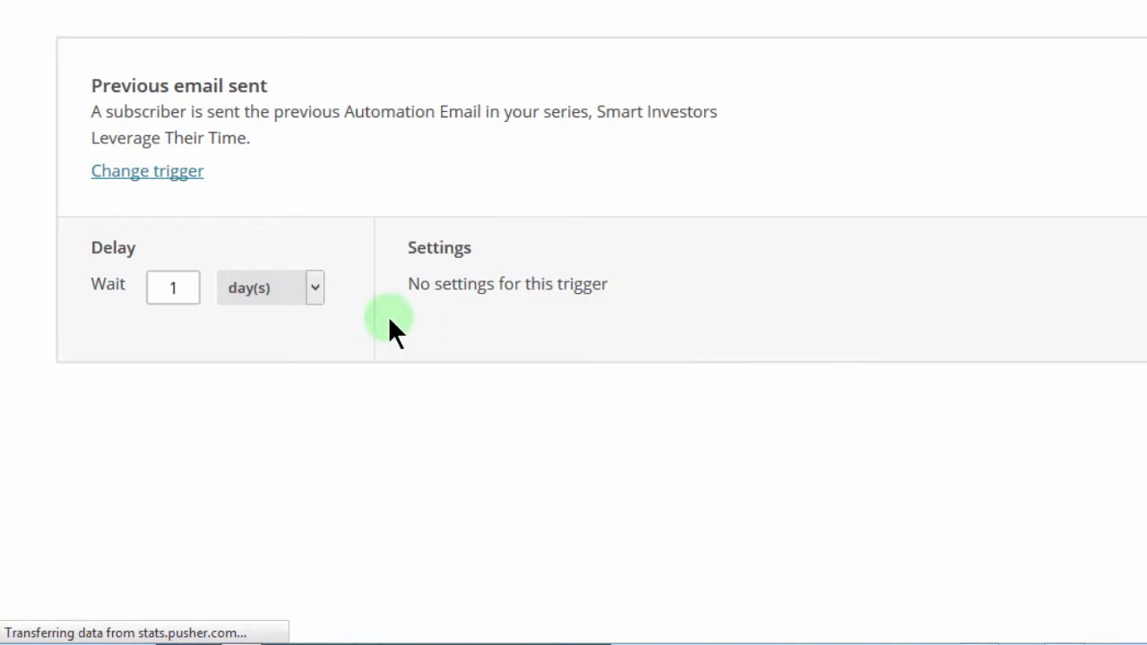
pyautogui.moveTo(180, 285); pyautogui.dragTo(136, 283)
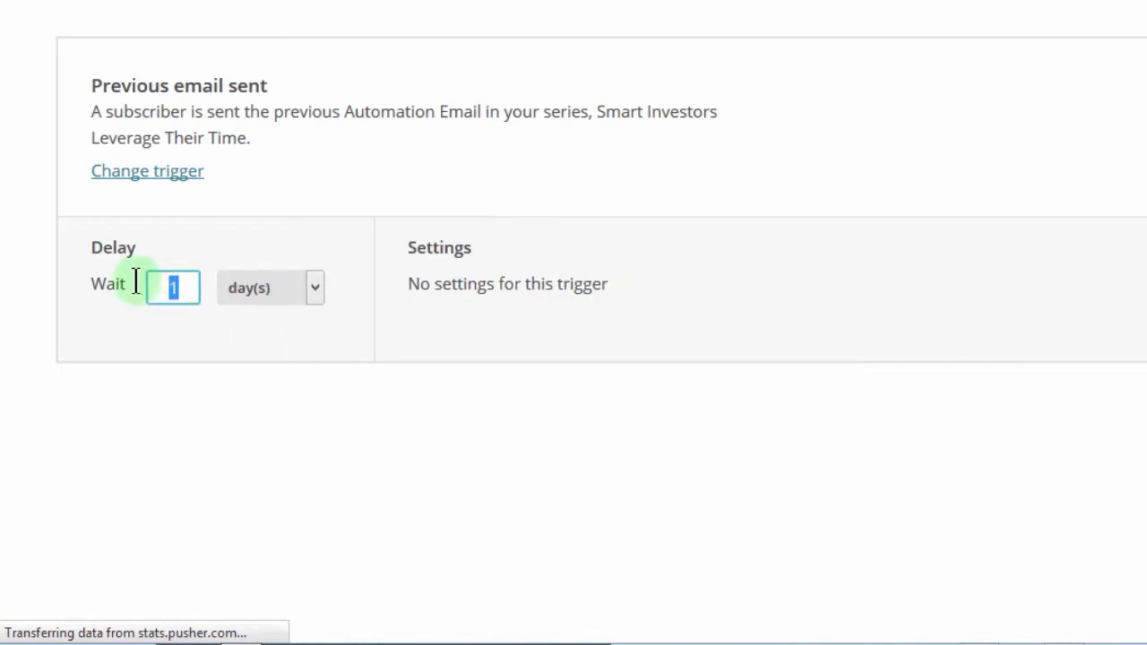
pyautogui.write('2')
pyautogui.click(283, 328)
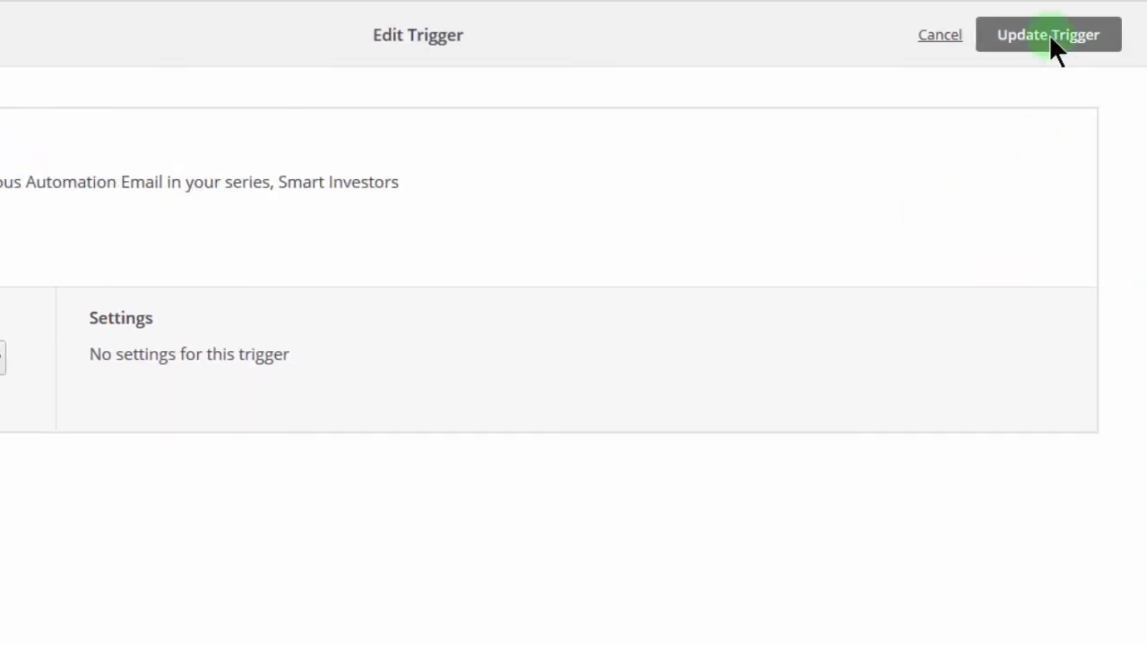
pyautogui.click(1047, 36)
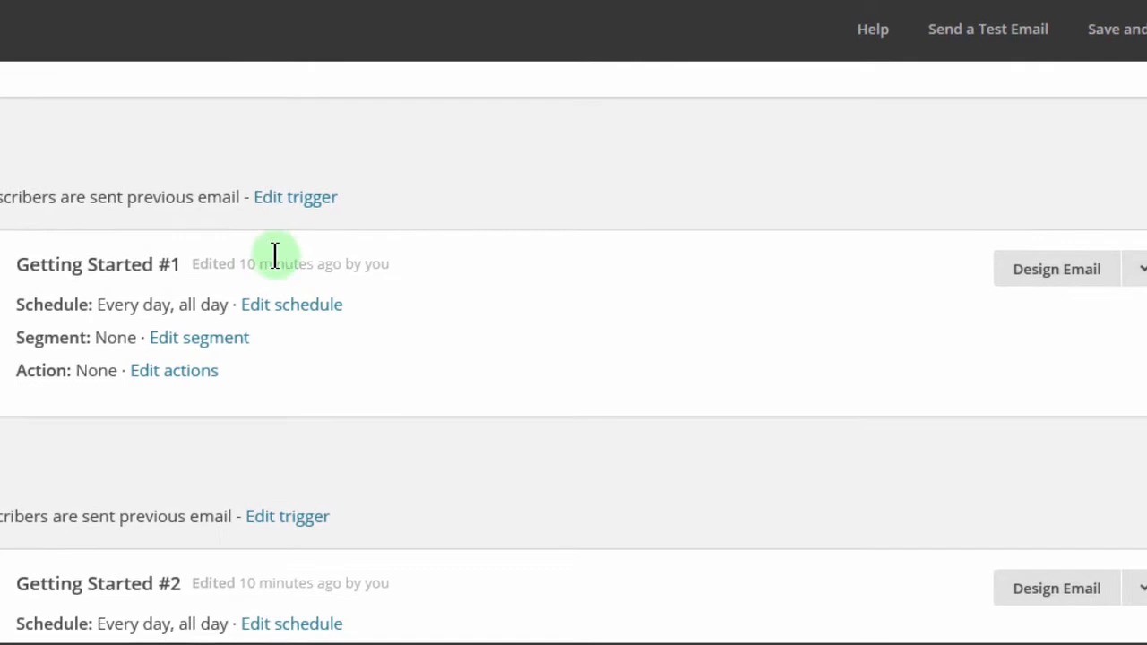
# Step: Design Getting Started #1 from the saved VIP Cash Buyers 2 template and save it
pyautogui.click(1060, 266)
pyautogui.click(1046, 265)
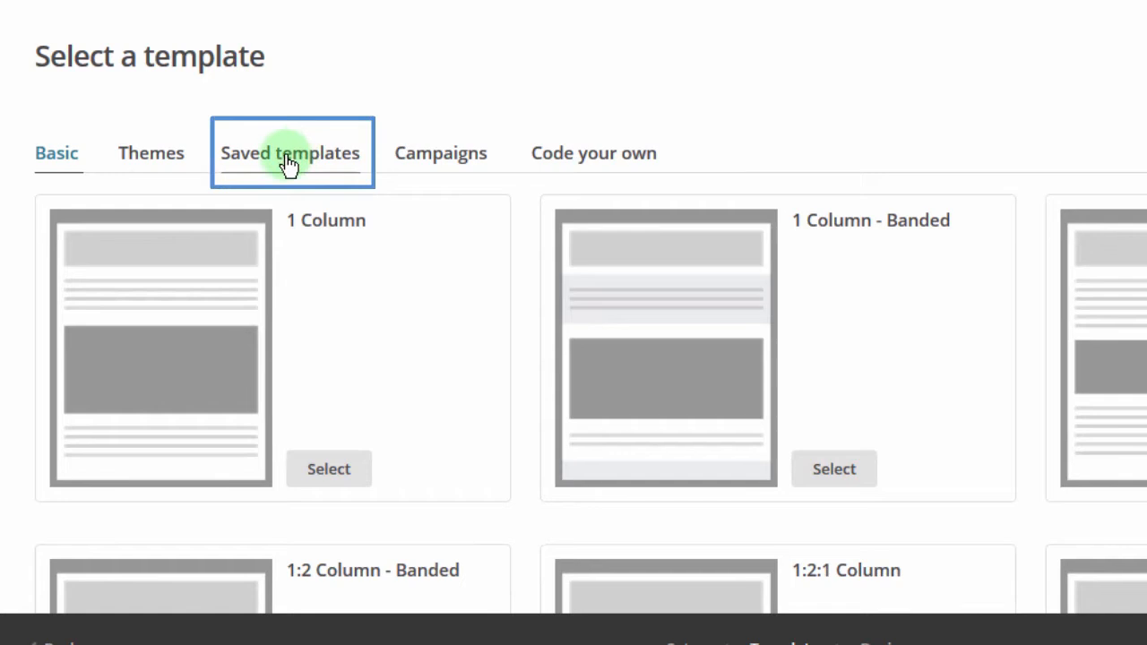
pyautogui.click(229, 153)
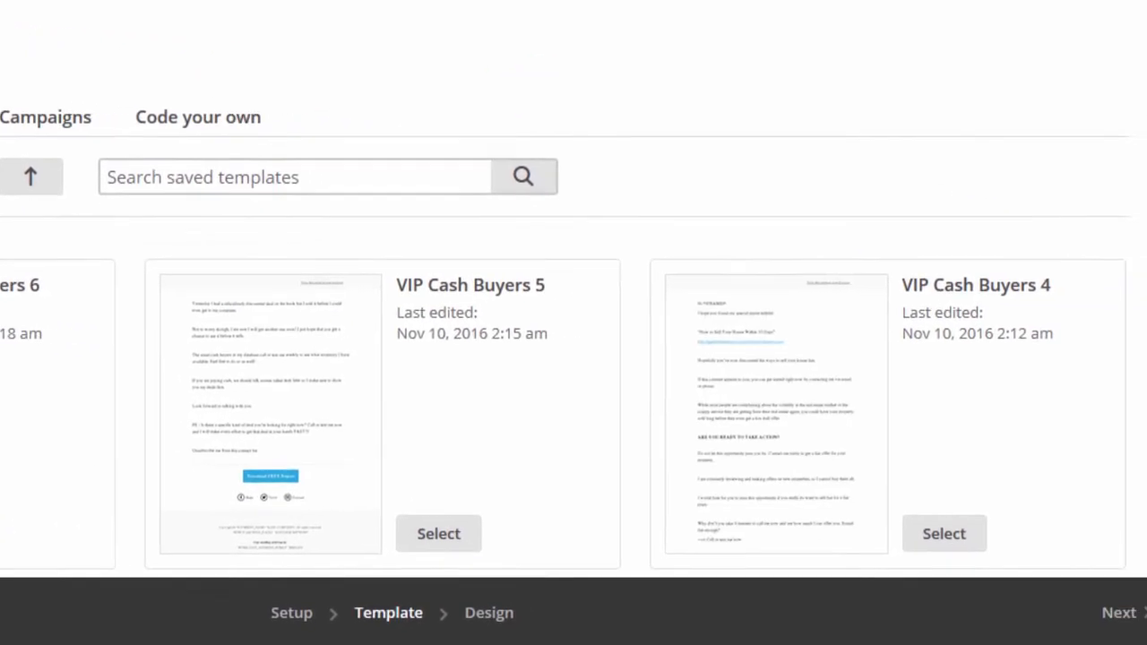
pyautogui.scroll(-5, 425, 182)
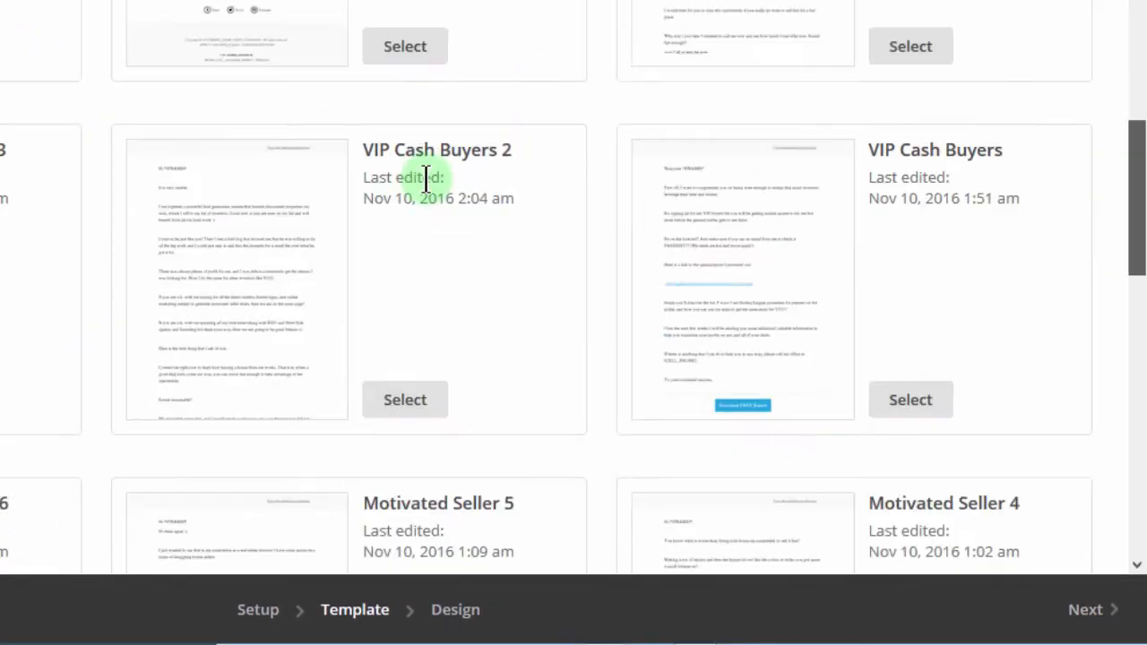
pyautogui.click(405, 401)
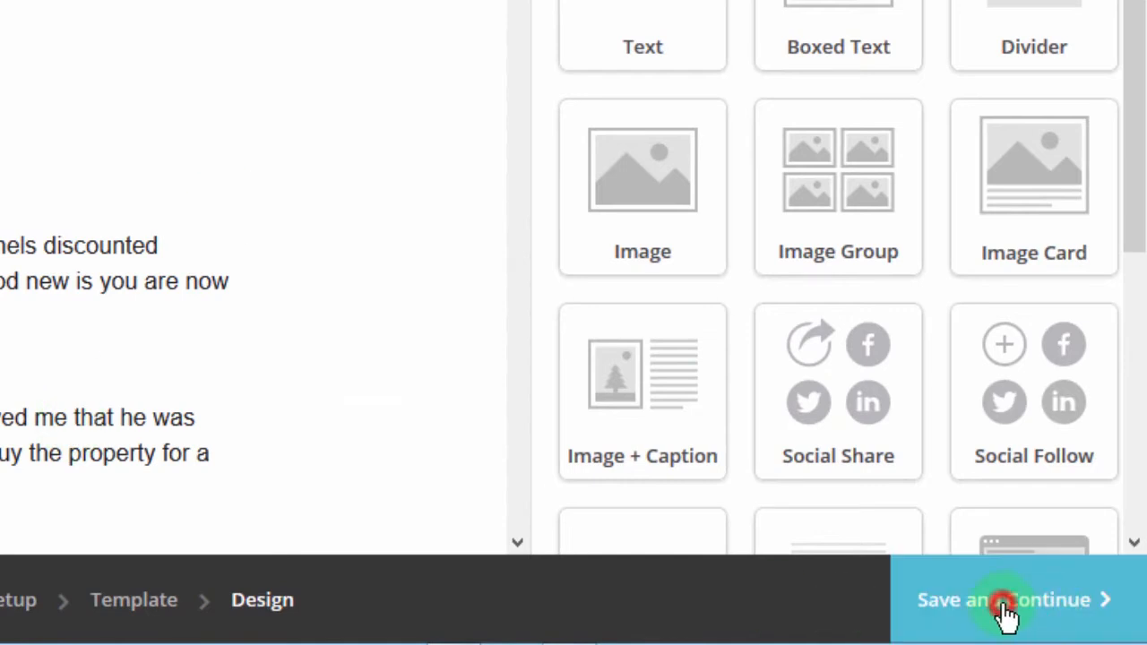
pyautogui.click(1006, 609)
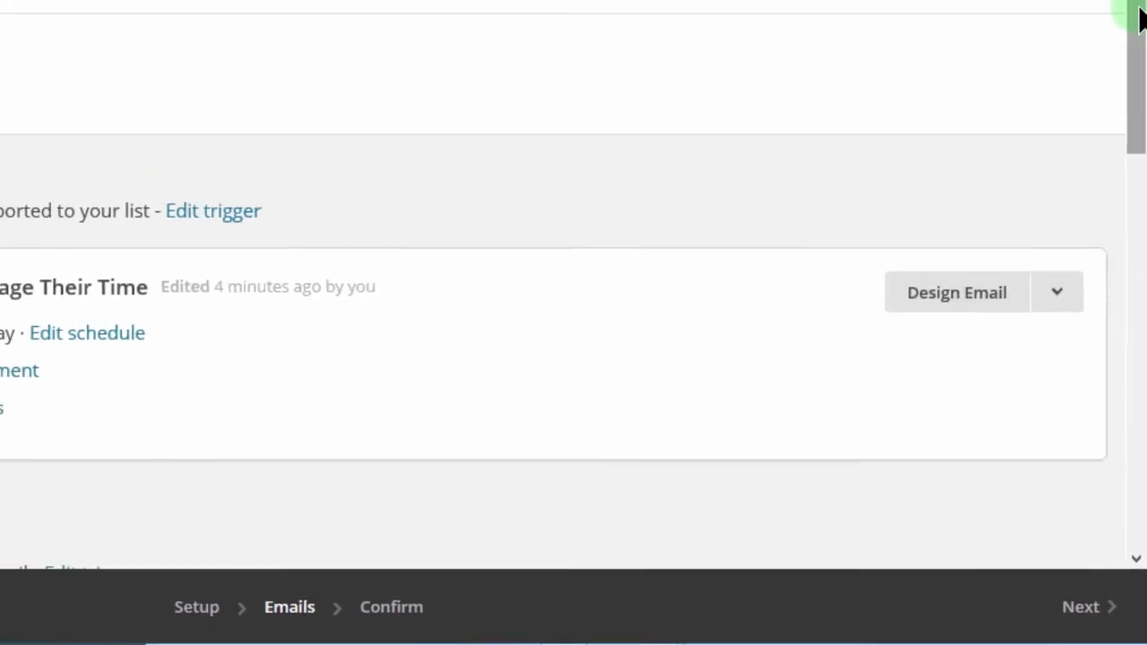
# Step: Edit the wait value in the trigger before Getting Started #2 and save the new delay
pyautogui.moveTo(1140, 18); pyautogui.dragTo(1136, 182)
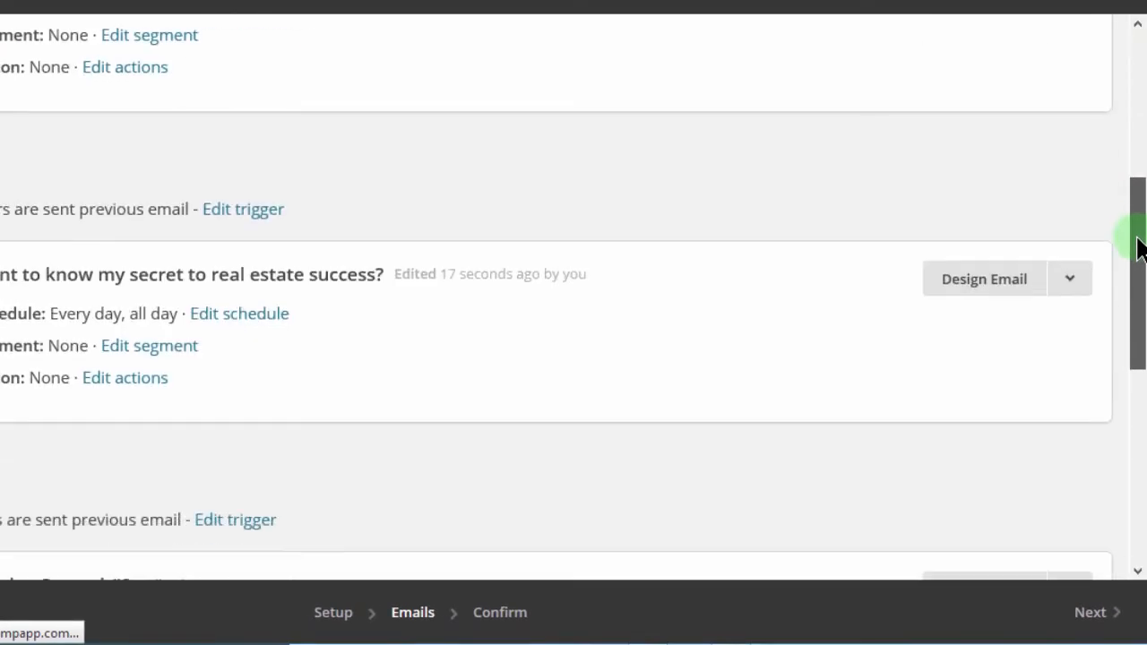
pyautogui.moveTo(1140, 248); pyautogui.dragTo(1136, 149)
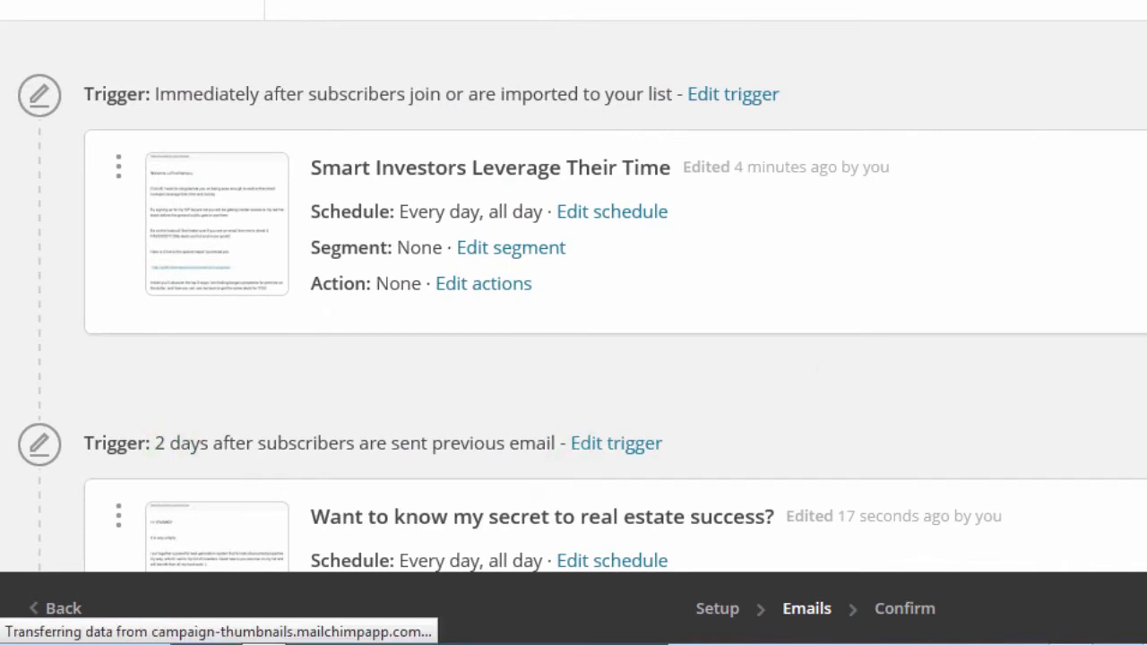
pyautogui.scroll(-6, 574, 287)
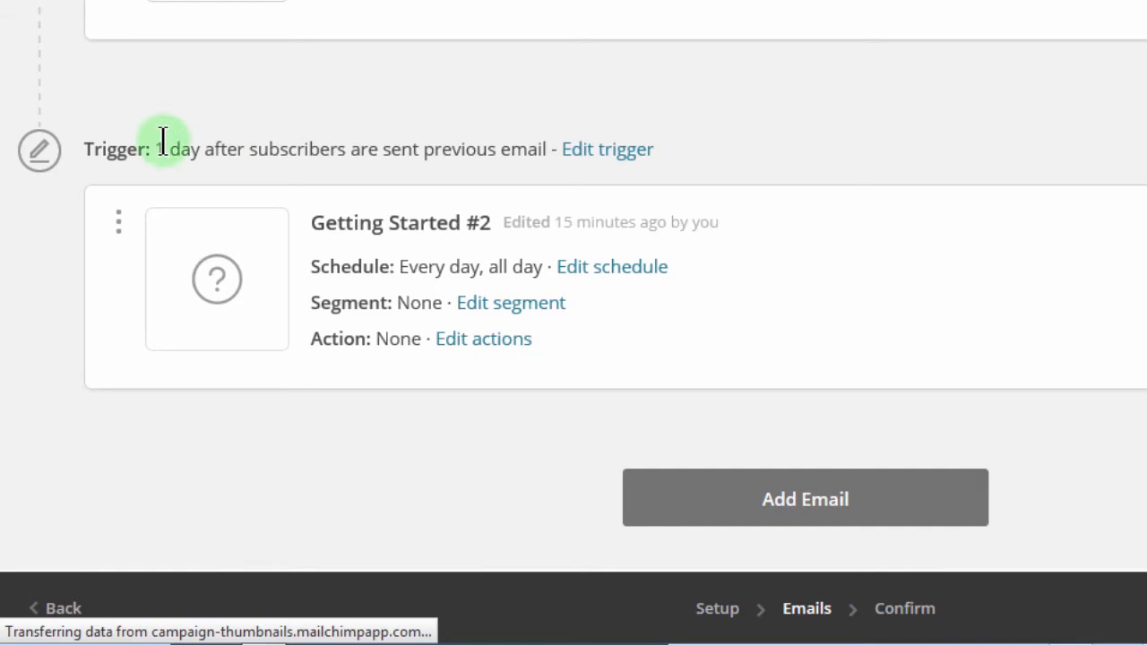
pyautogui.click(600, 151)
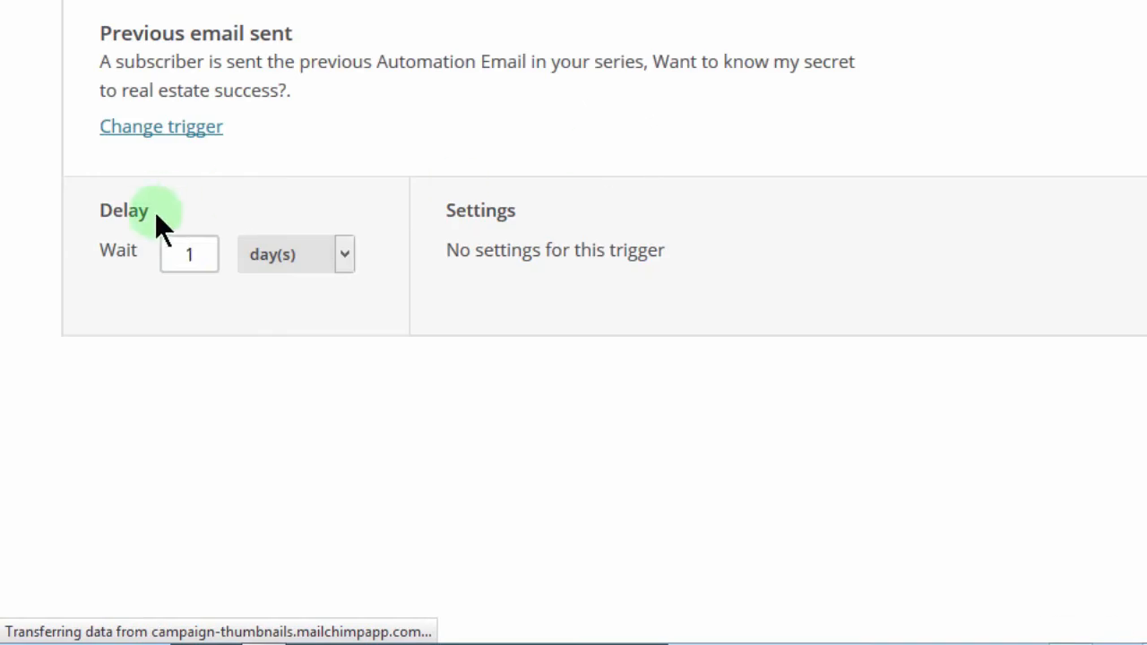
pyautogui.moveTo(207, 257); pyautogui.dragTo(146, 251)
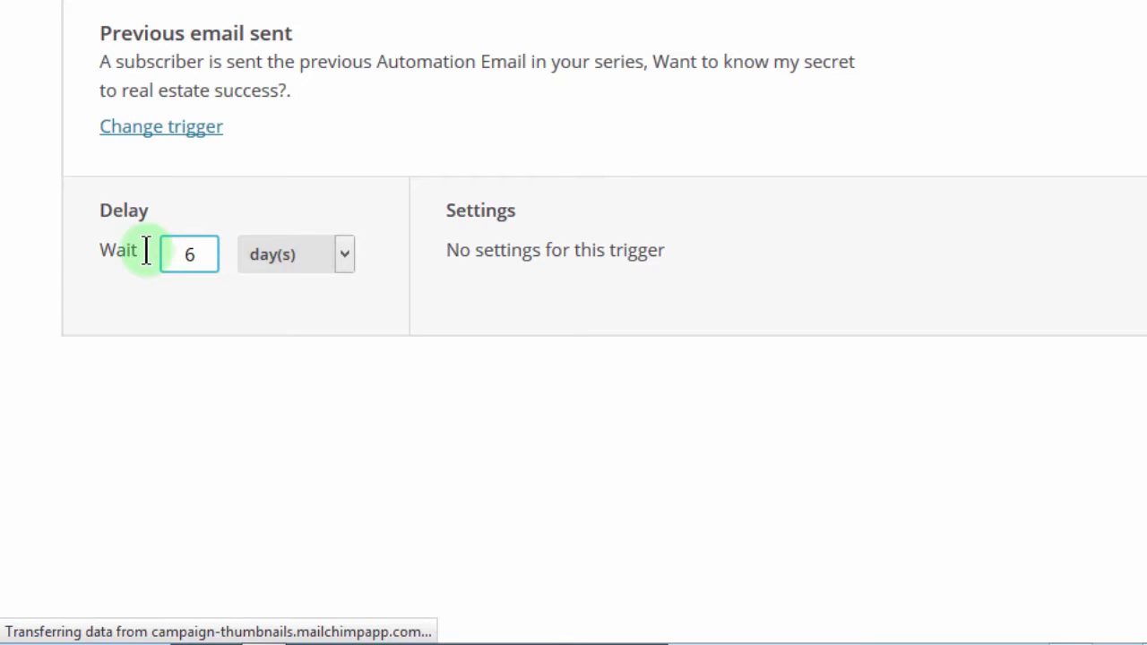
pyautogui.click(1028, 43)
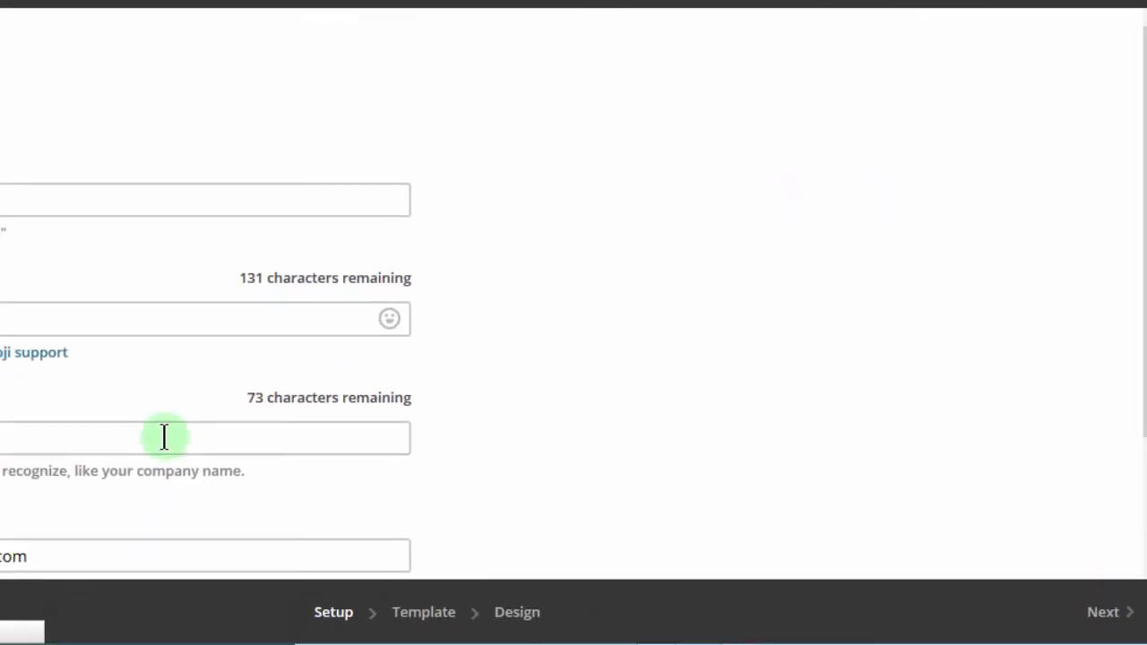
# Step: Apply the saved VIP Cash Buyers 3 template to 'Investor Slips And Falls In A Pile Of Money' and save
pyautogui.click(1105, 618)
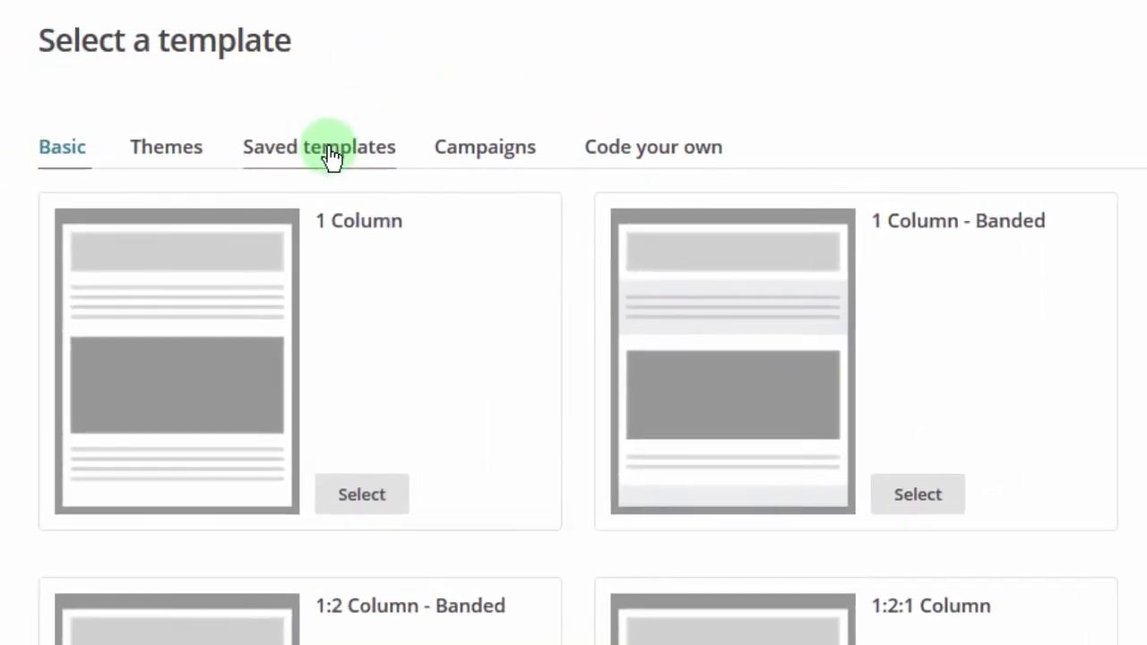
pyautogui.click(197, 149)
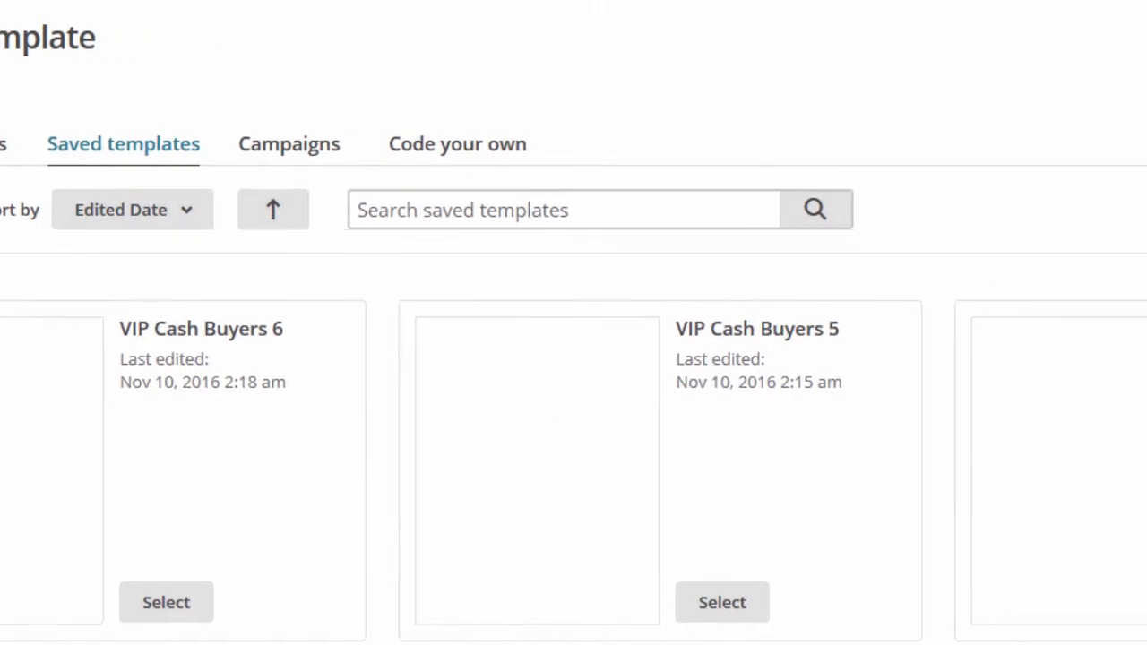
pyautogui.scroll(-4, 574, 385)
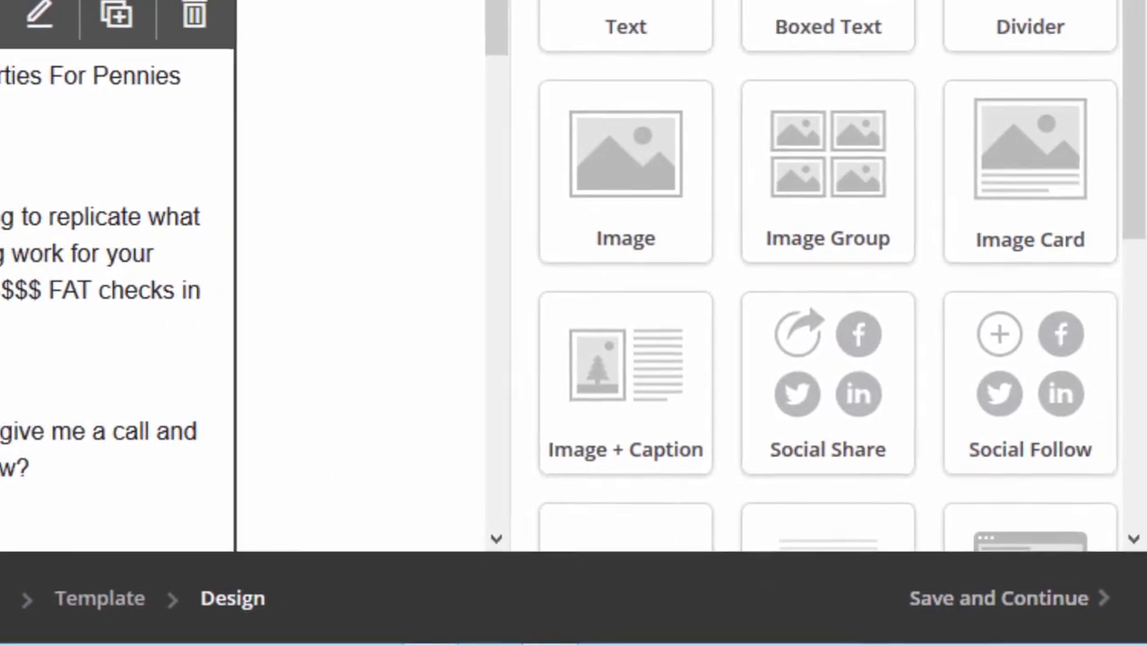
pyautogui.click(948, 605)
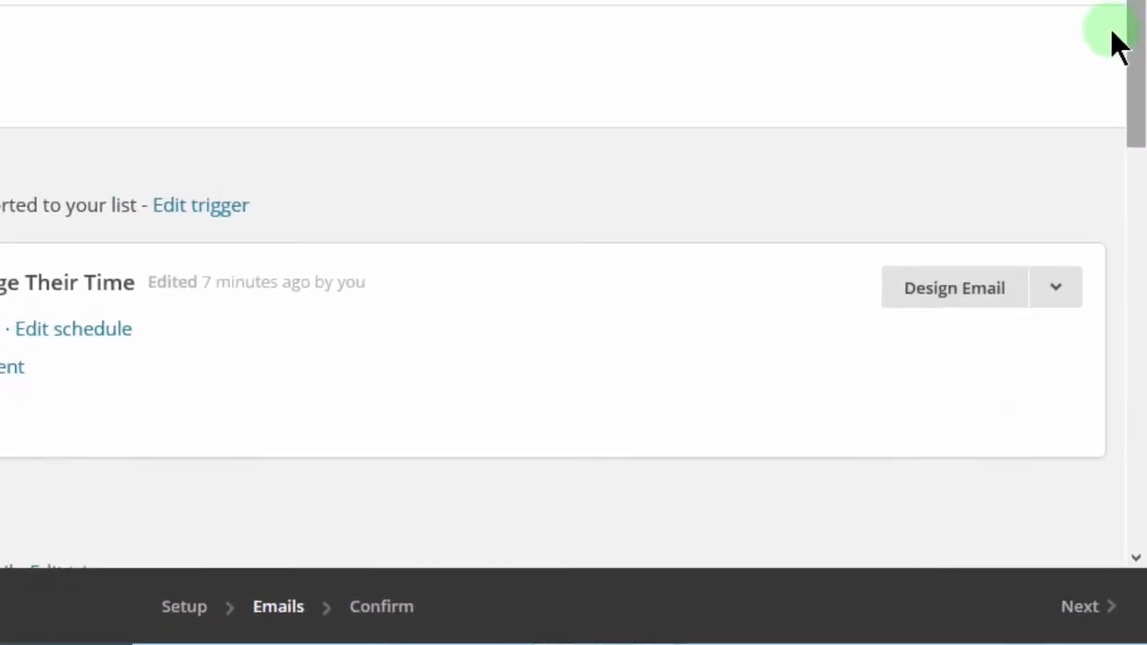
pyautogui.scroll(-5, 1120, 99)
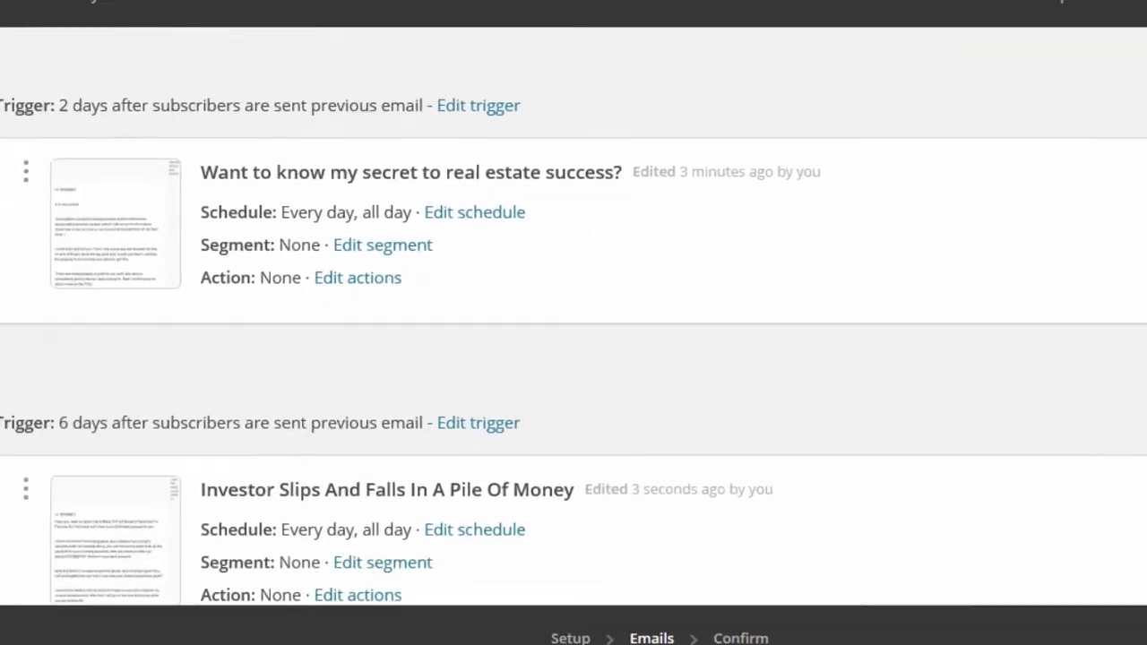
pyautogui.scroll(-3, 573, 323)
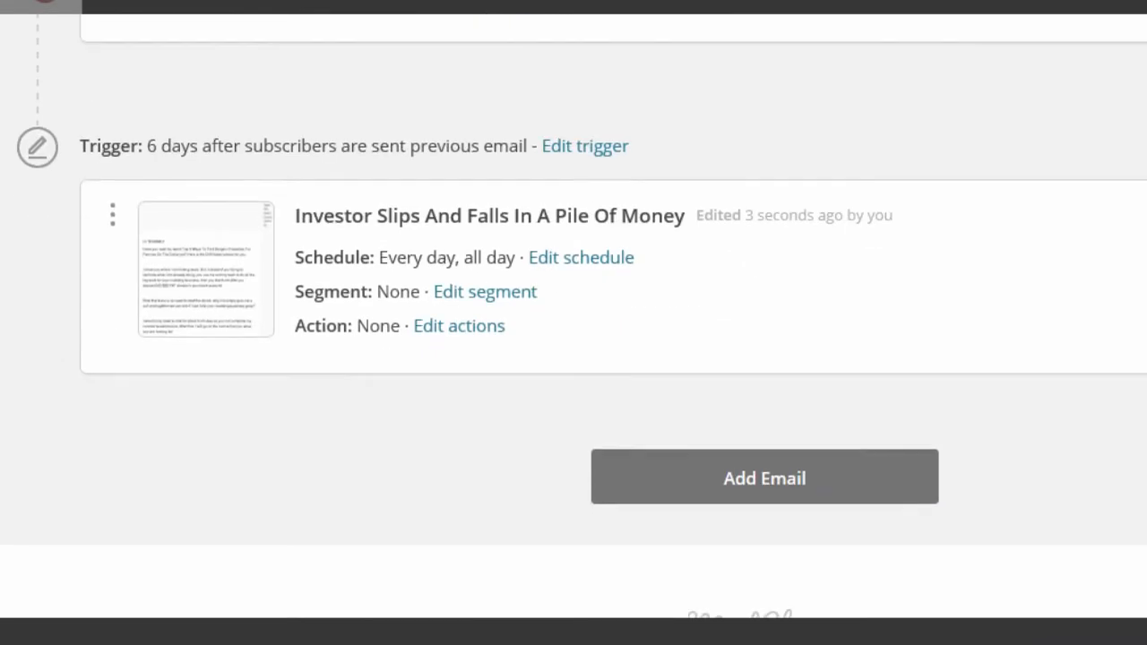
pyautogui.scroll(5, 574, 322)
pyautogui.scroll(-3, 573, 323)
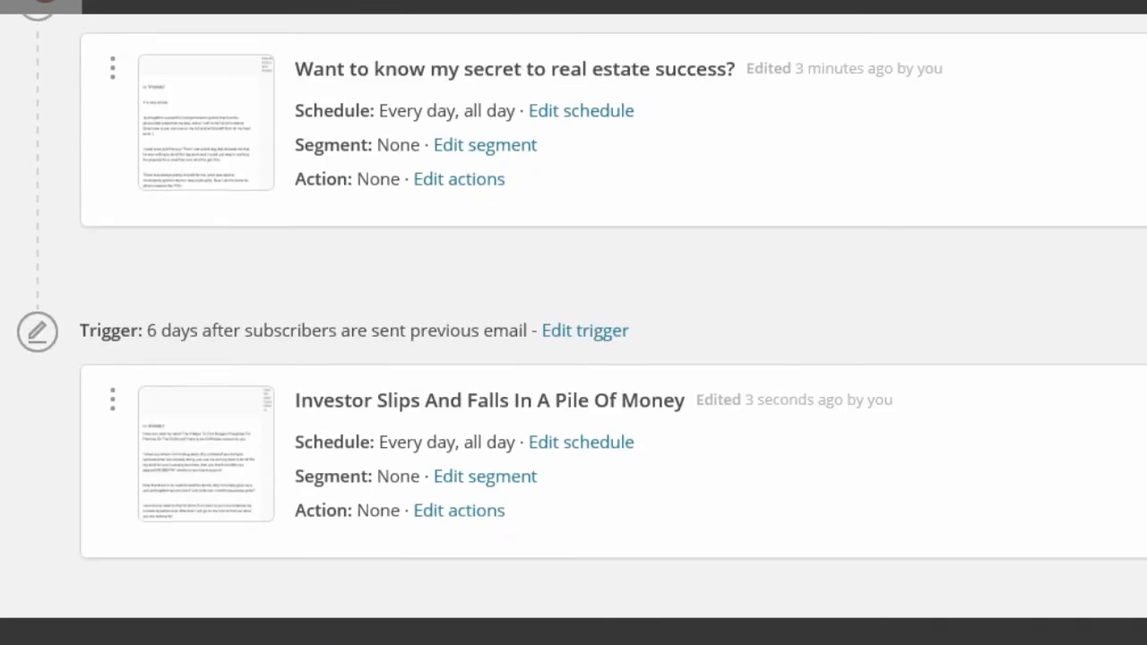
# Step: Add Automation Email #4 after the last email, then review the workflow's email schedule
pyautogui.scroll(-3, 574, 322)
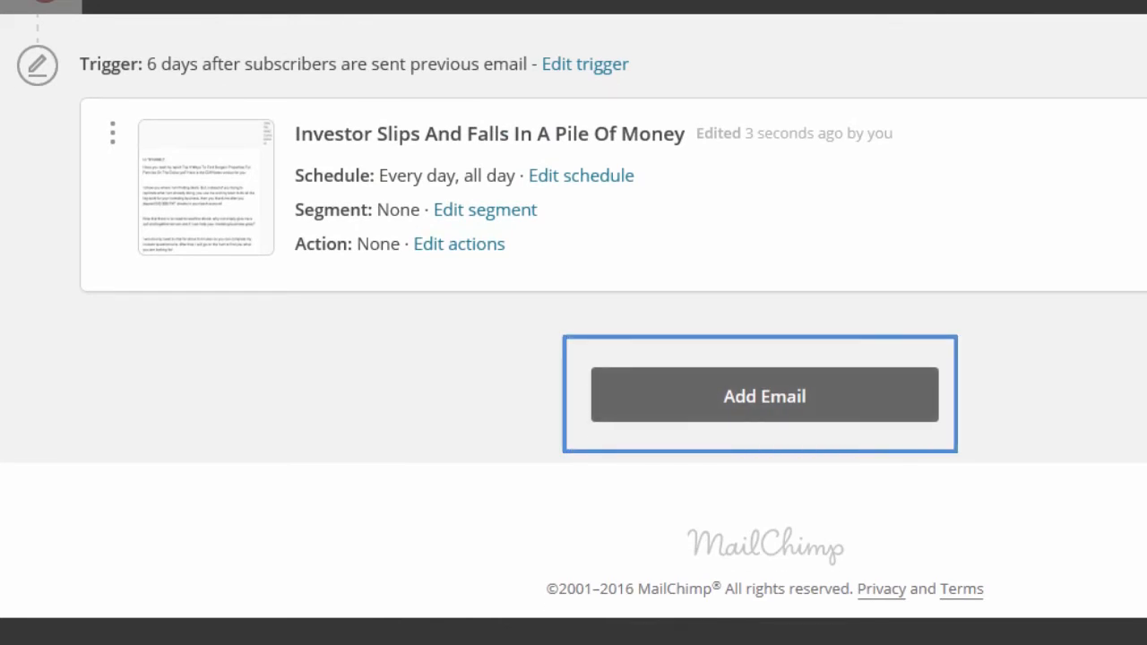
pyautogui.click(764, 395)
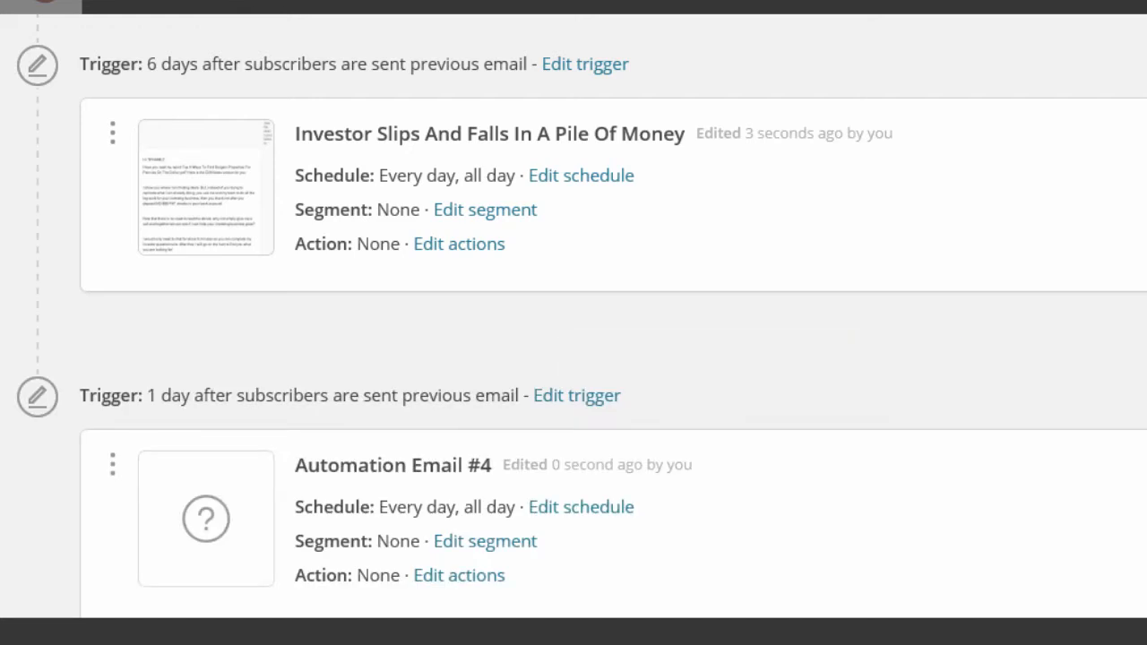
pyautogui.scroll(2, 573, 316)
pyautogui.scroll(-4, 574, 315)
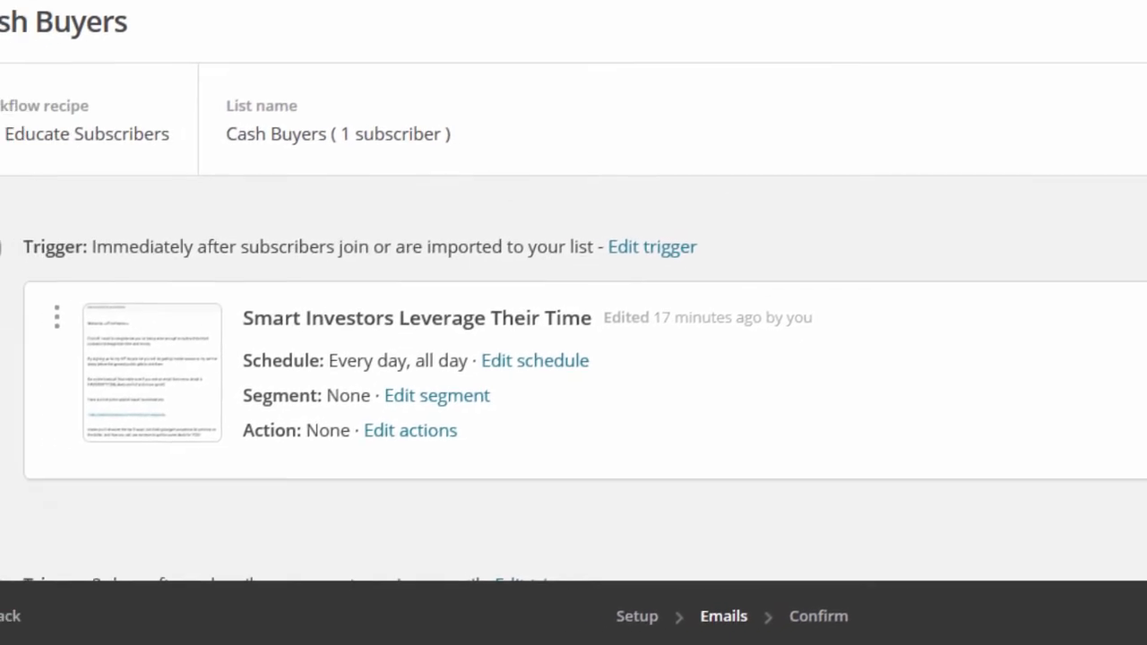
pyautogui.scroll(-10, 573, 323)
pyautogui.scroll(-5, 574, 322)
pyautogui.scroll(15, 573, 322)
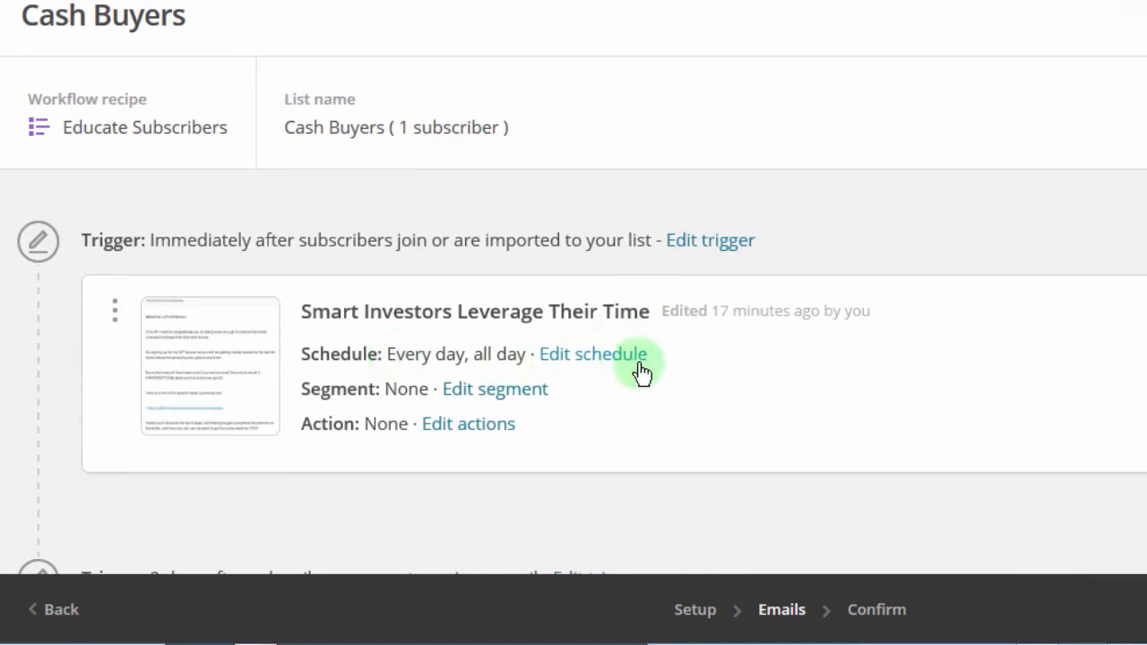
pyautogui.click(586, 358)
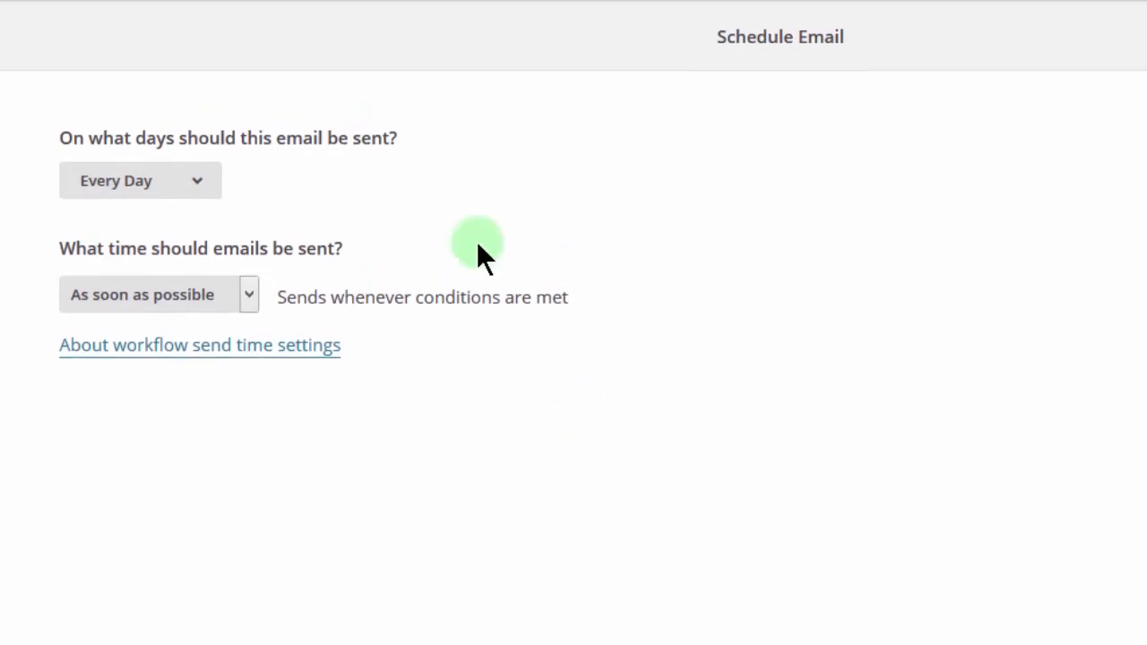
pyautogui.click(194, 182)
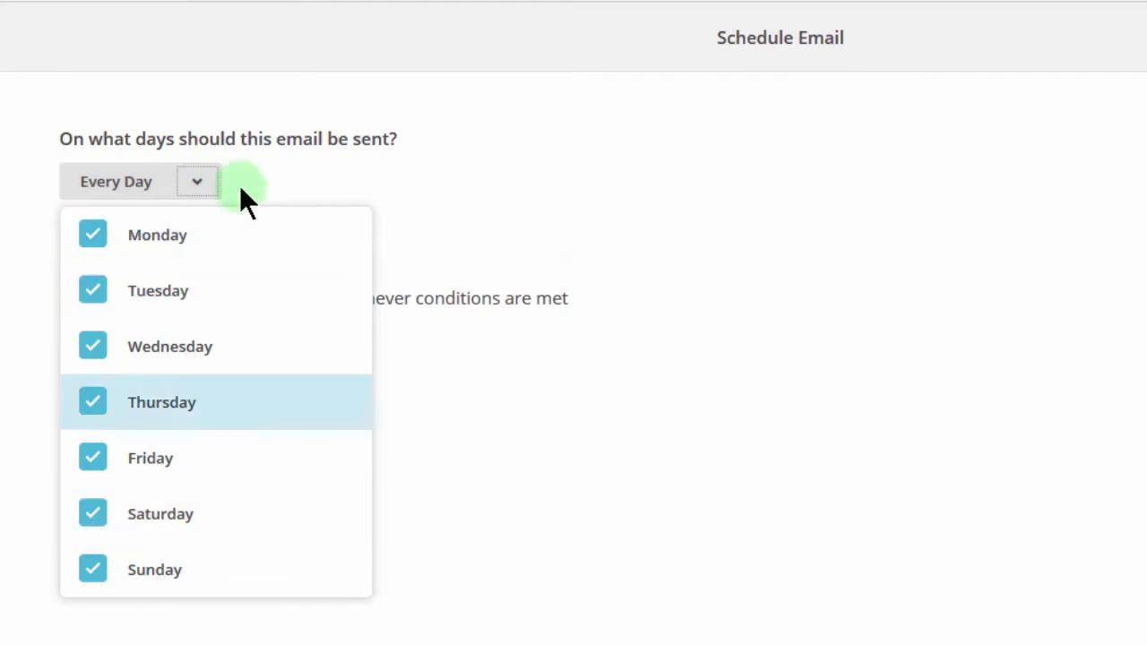
pyautogui.click(197, 183)
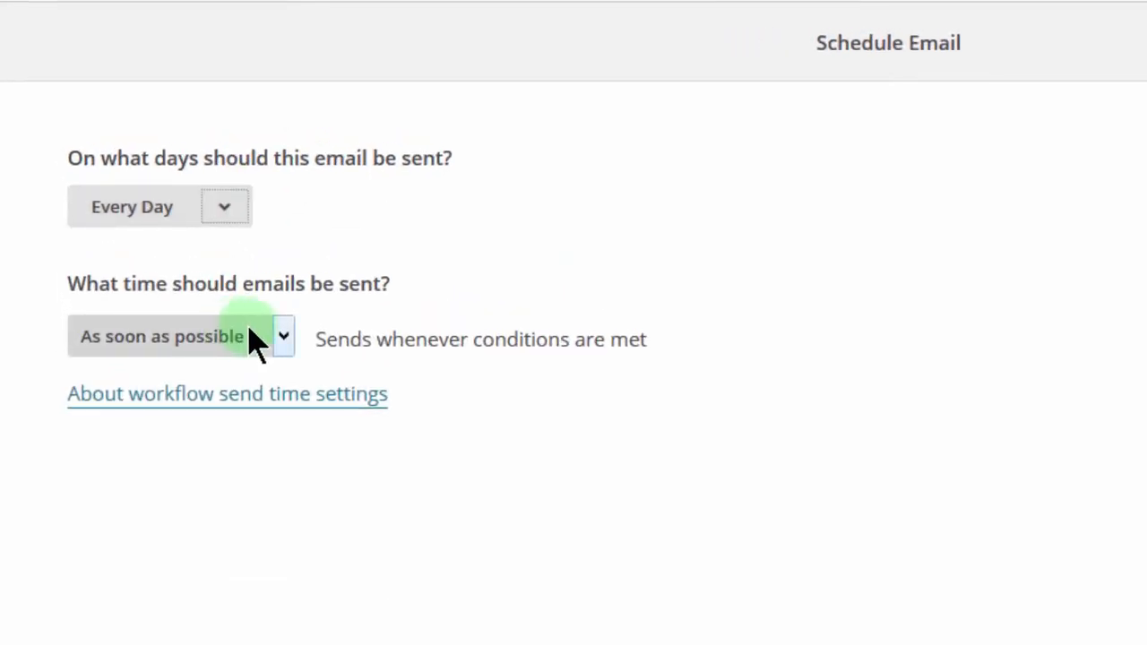
pyautogui.click(282, 337)
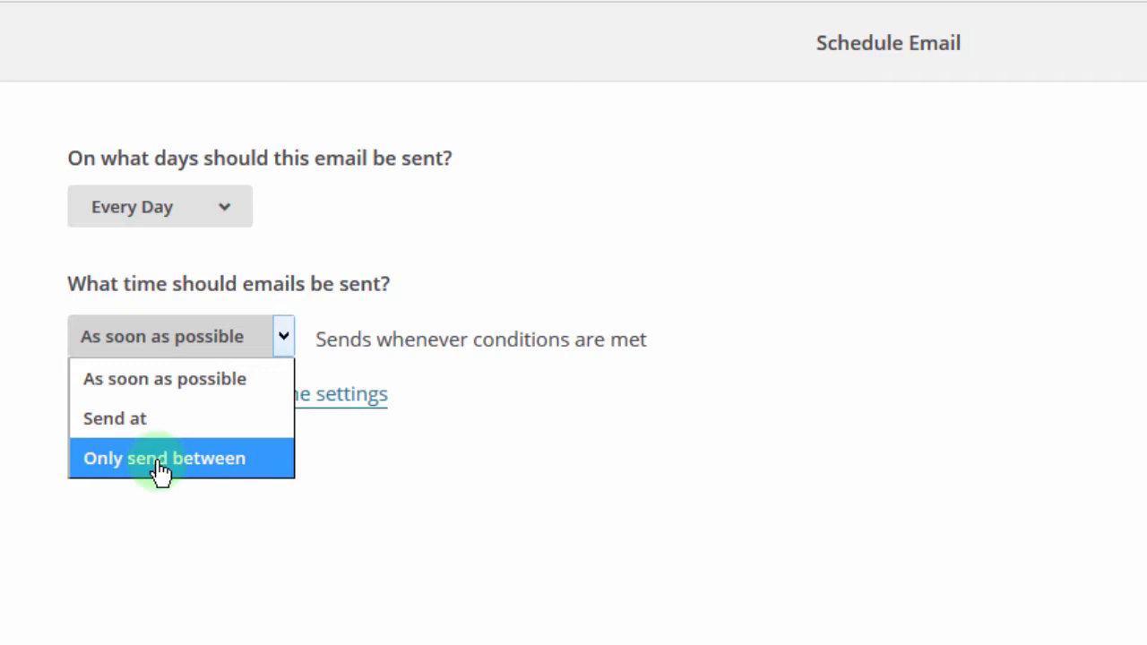
pyautogui.click(136, 421)
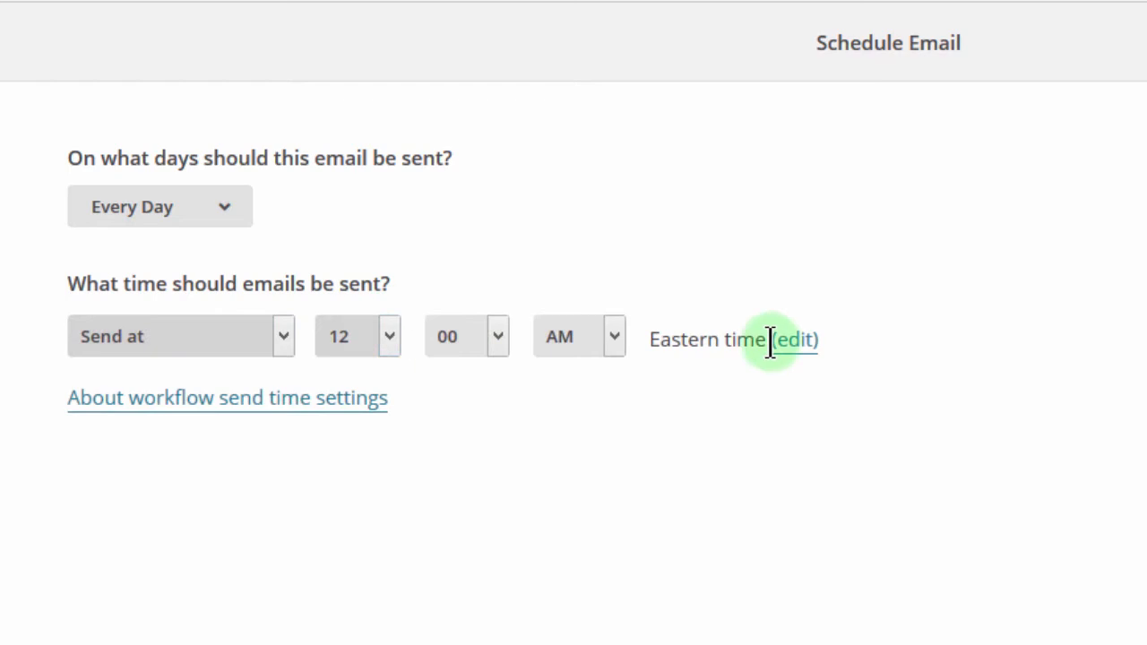
pyautogui.click(283, 337)
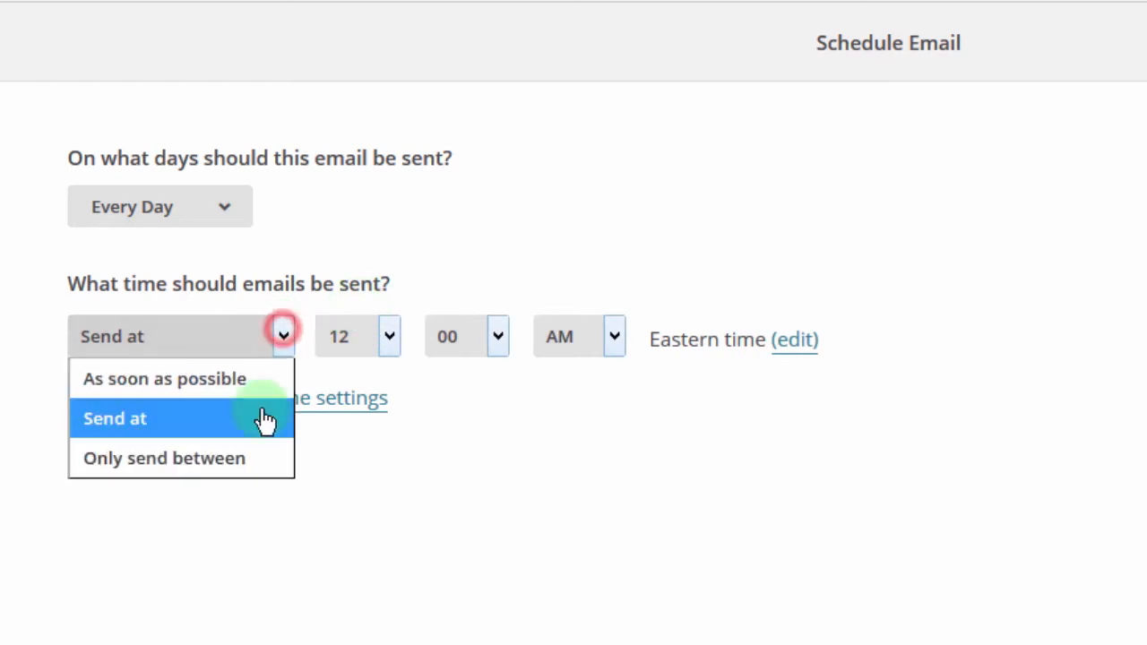
pyautogui.click(221, 475)
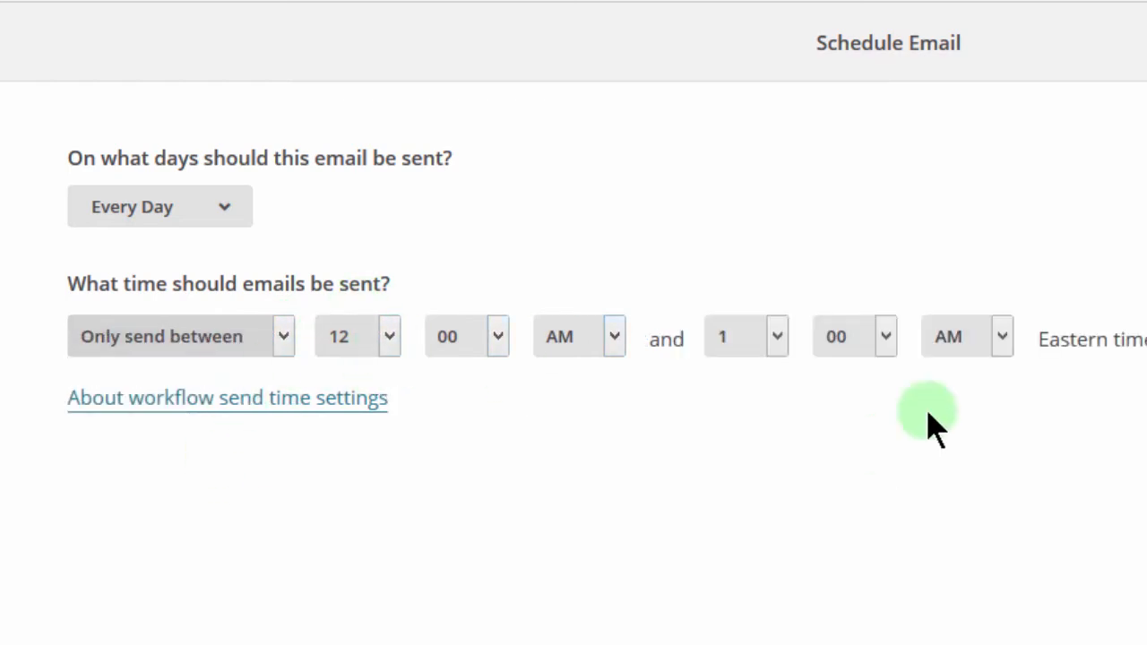
pyautogui.click(283, 336)
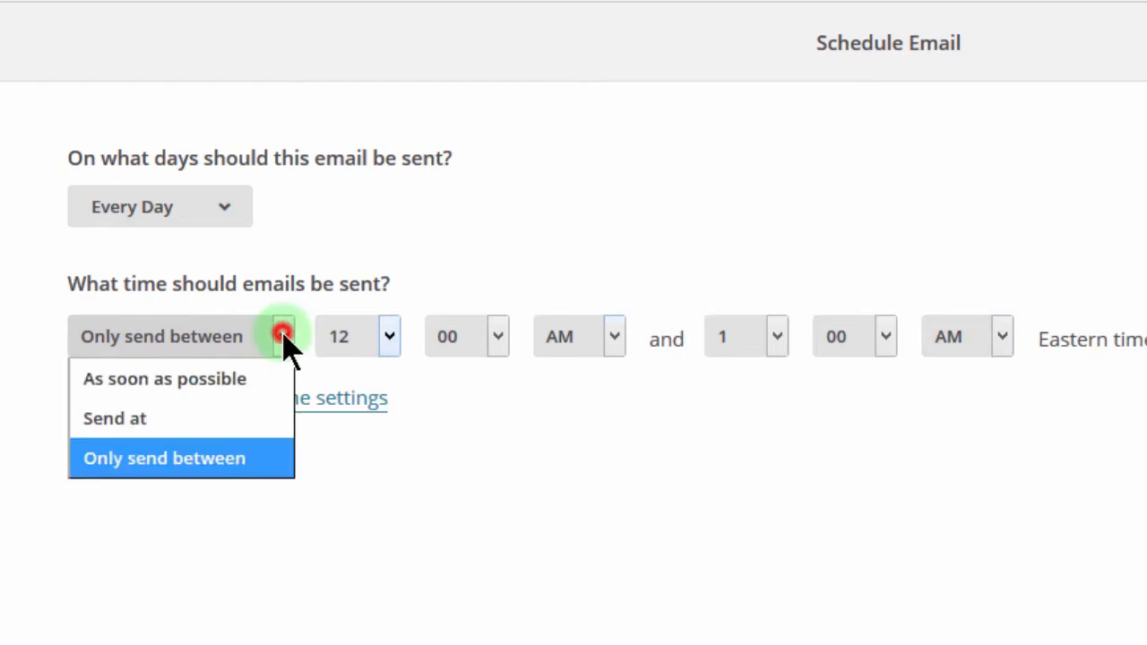
pyautogui.click(228, 384)
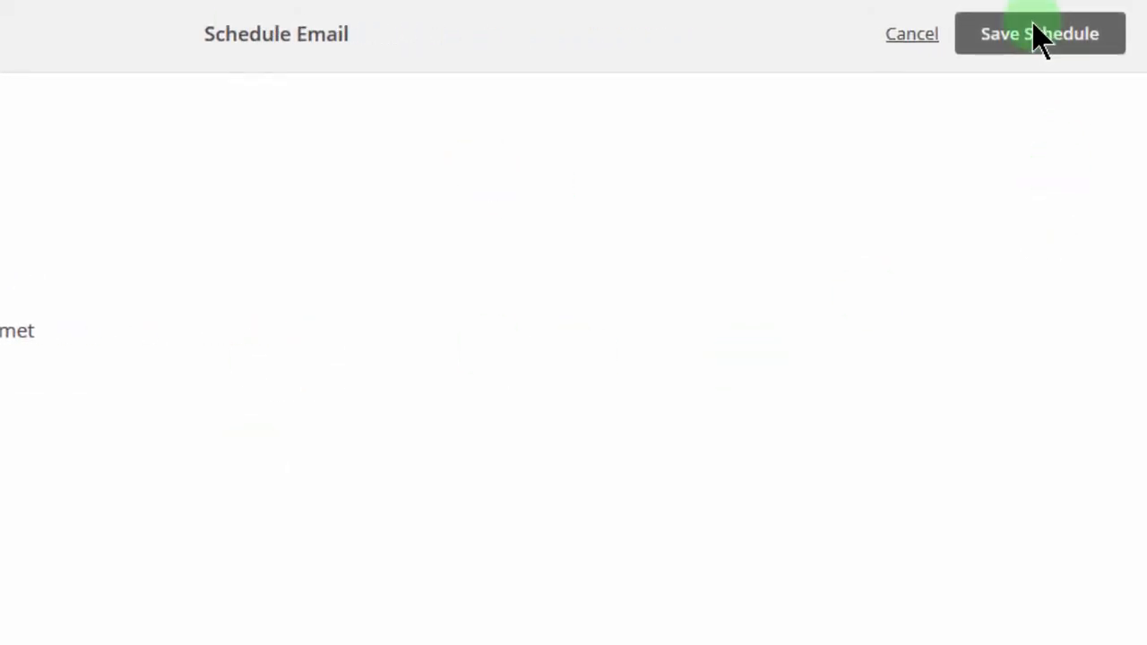
pyautogui.click(908, 43)
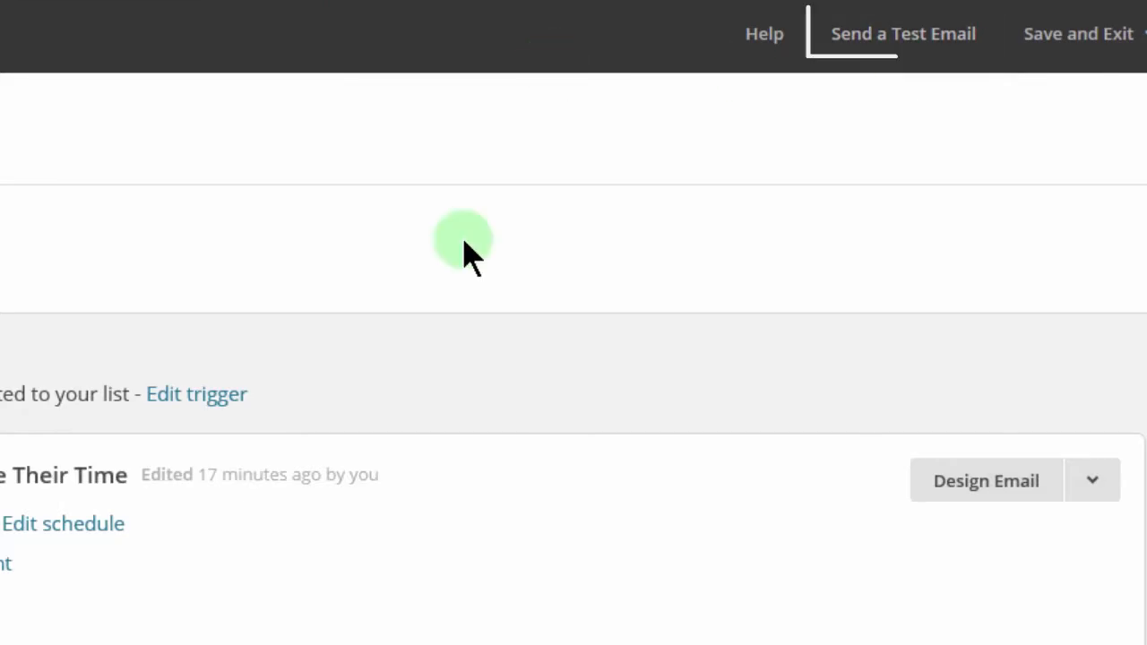
# Step: Send a test of all 6 emails to your own e-mail address and dismiss the Ok confirmation
pyautogui.click(896, 44)
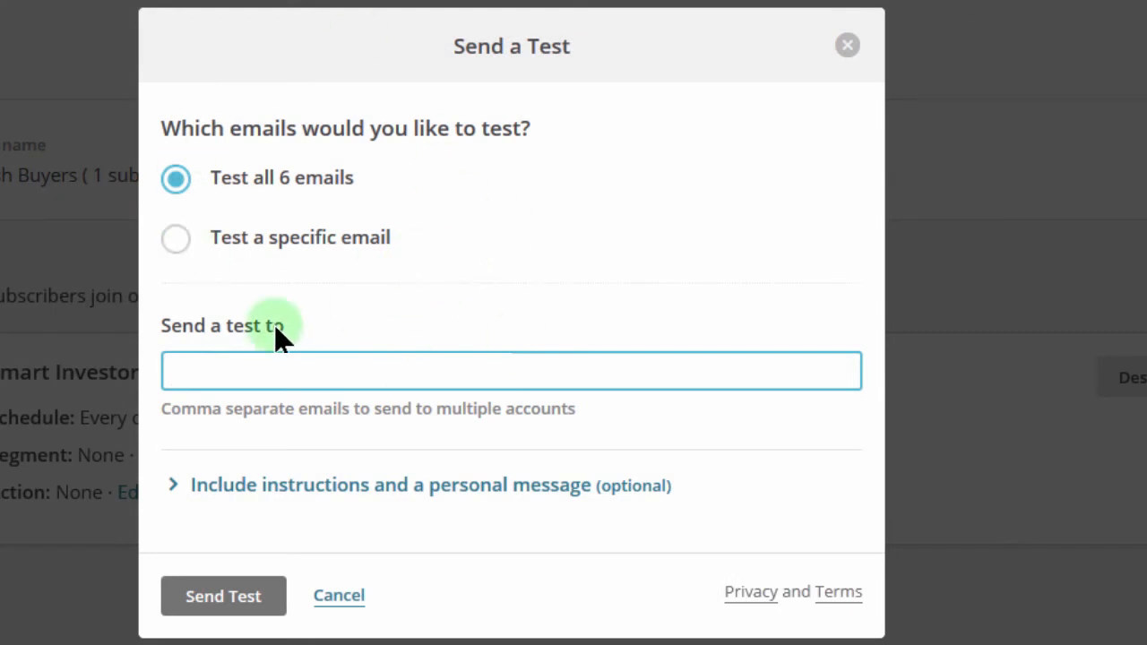
pyautogui.write('mail.com')
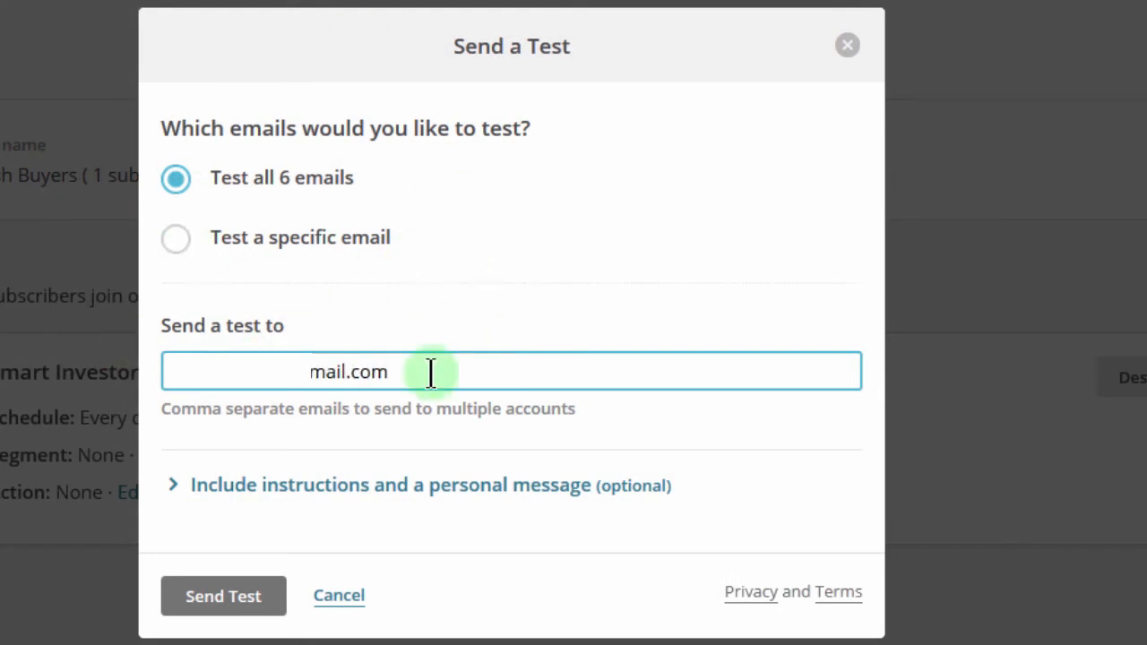
pyautogui.click(215, 598)
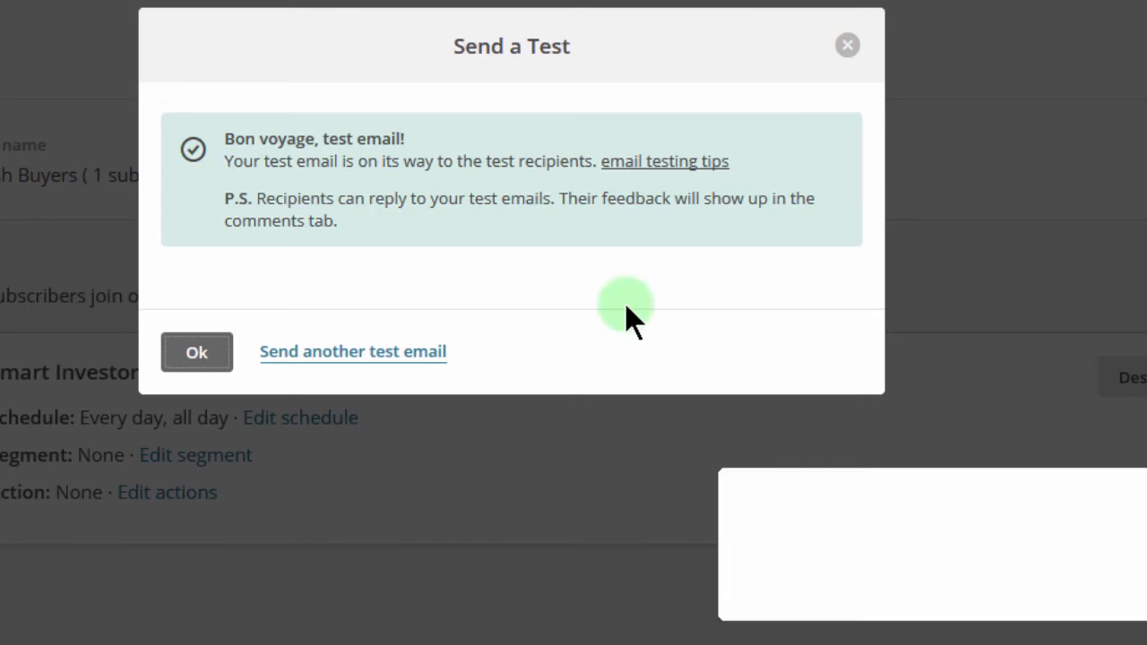
pyautogui.click(188, 349)
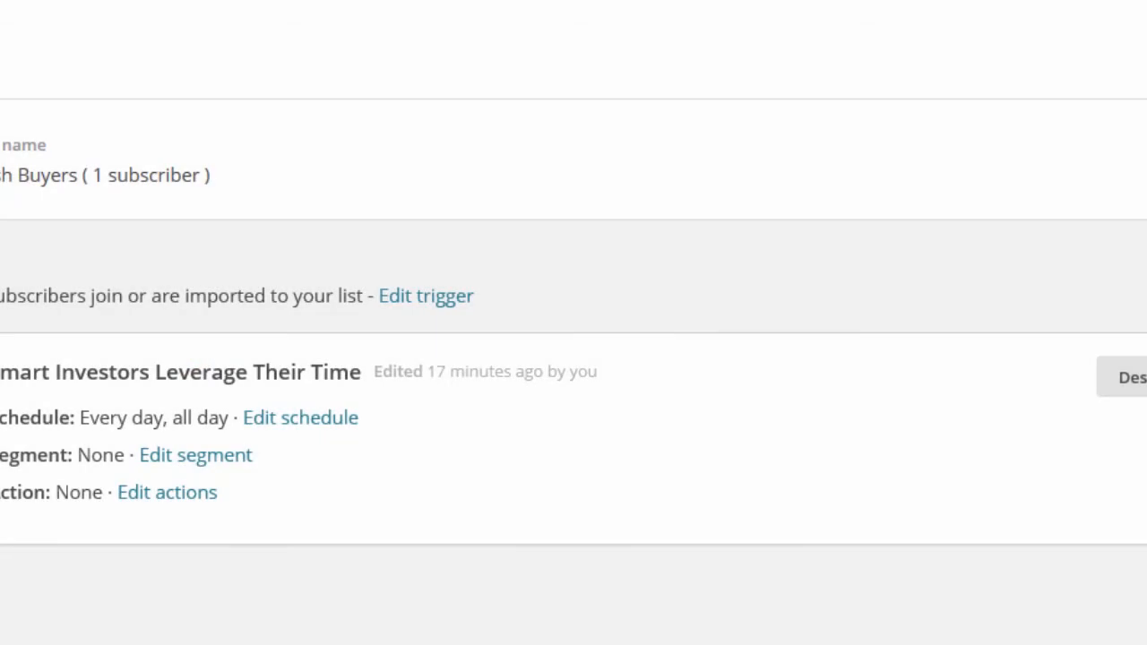
# Step: Delete the [OWNER_NAME] and [CELL_PHONE] merge tags from the email's closing text and save the design
pyautogui.scroll(-15, 573, 359)
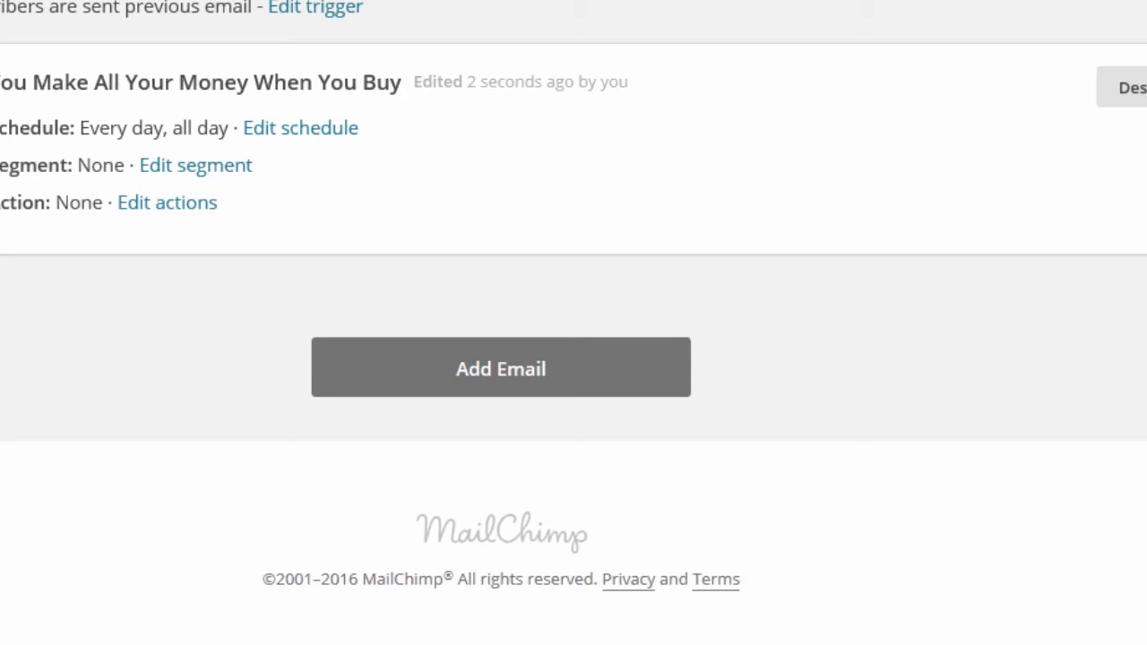
pyautogui.scroll(3, 573, 322)
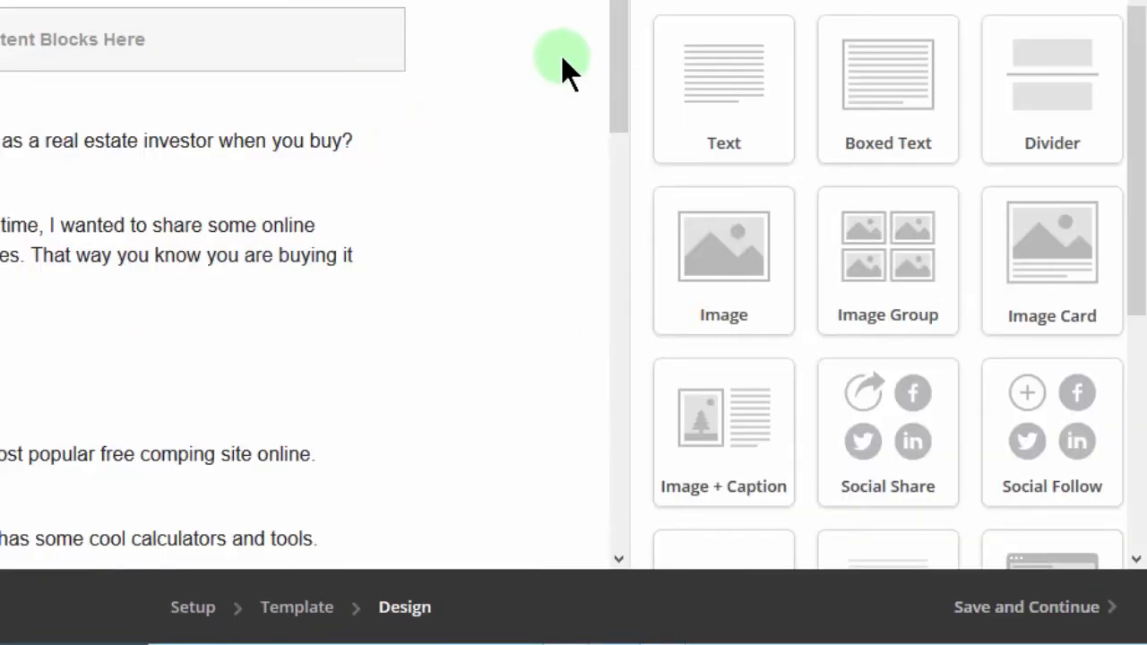
pyautogui.moveTo(621, 10); pyautogui.dragTo(603, 283)
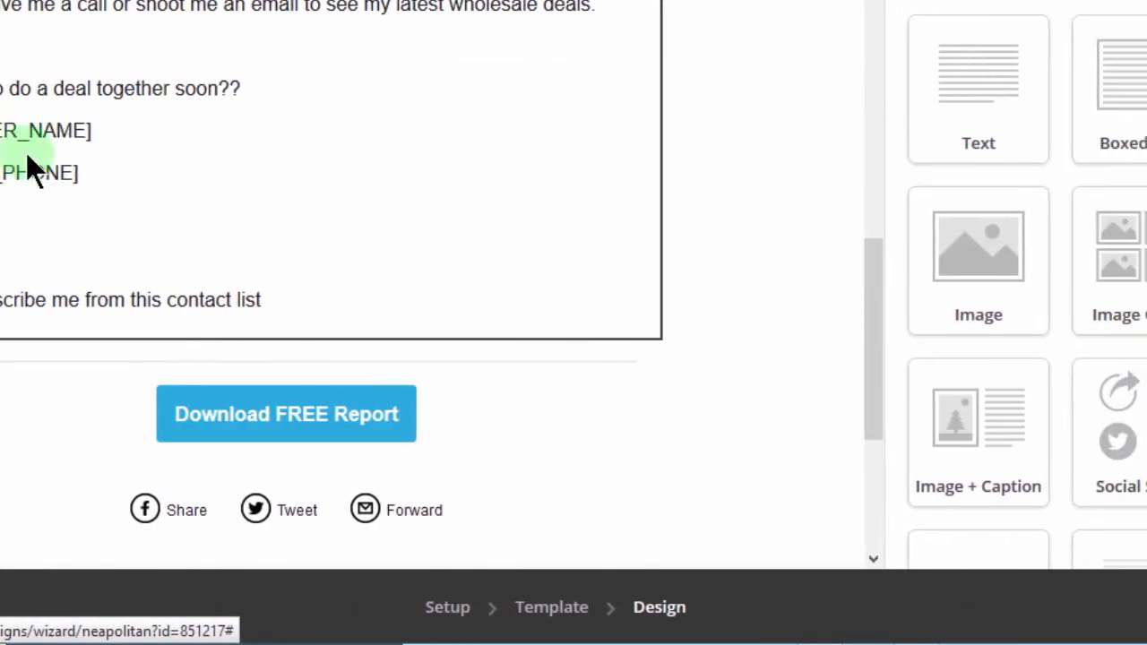
pyautogui.click(51, 174)
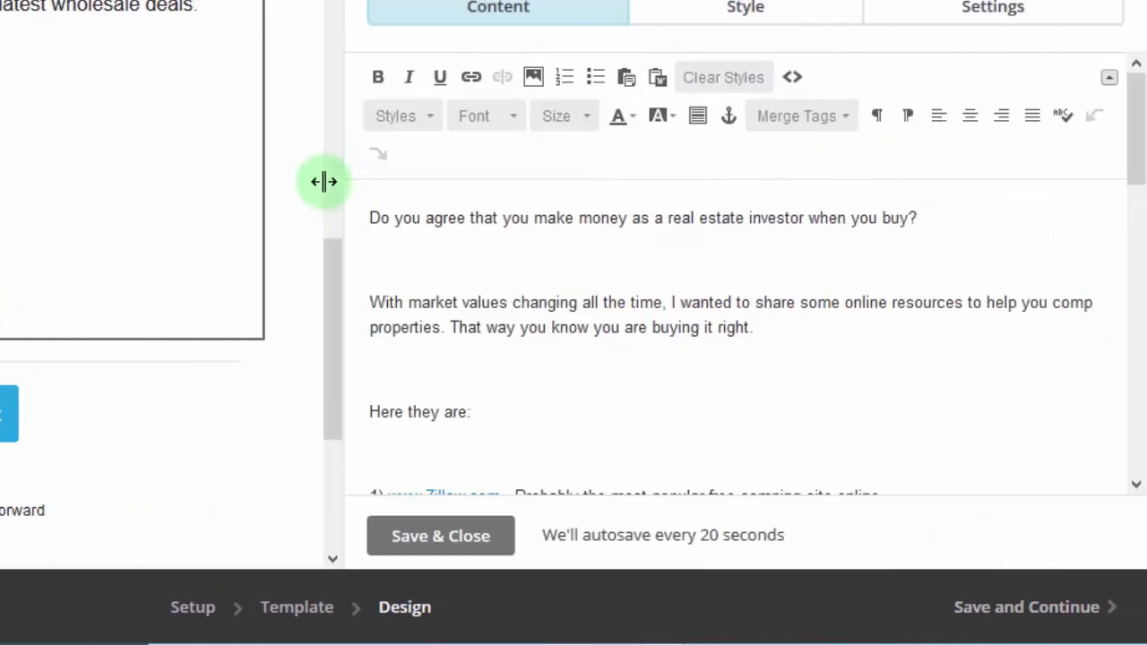
pyautogui.moveTo(324, 182); pyautogui.dragTo(302, 182)
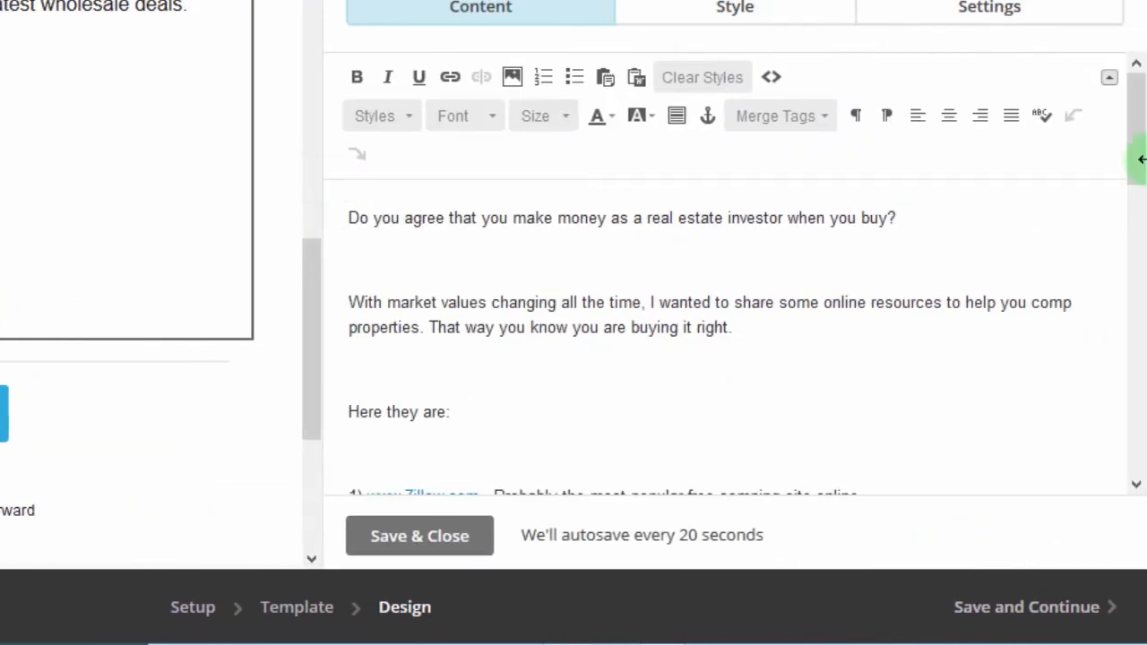
pyautogui.click(1126, 410)
pyautogui.moveTo(1126, 414); pyautogui.dragTo(1121, 358)
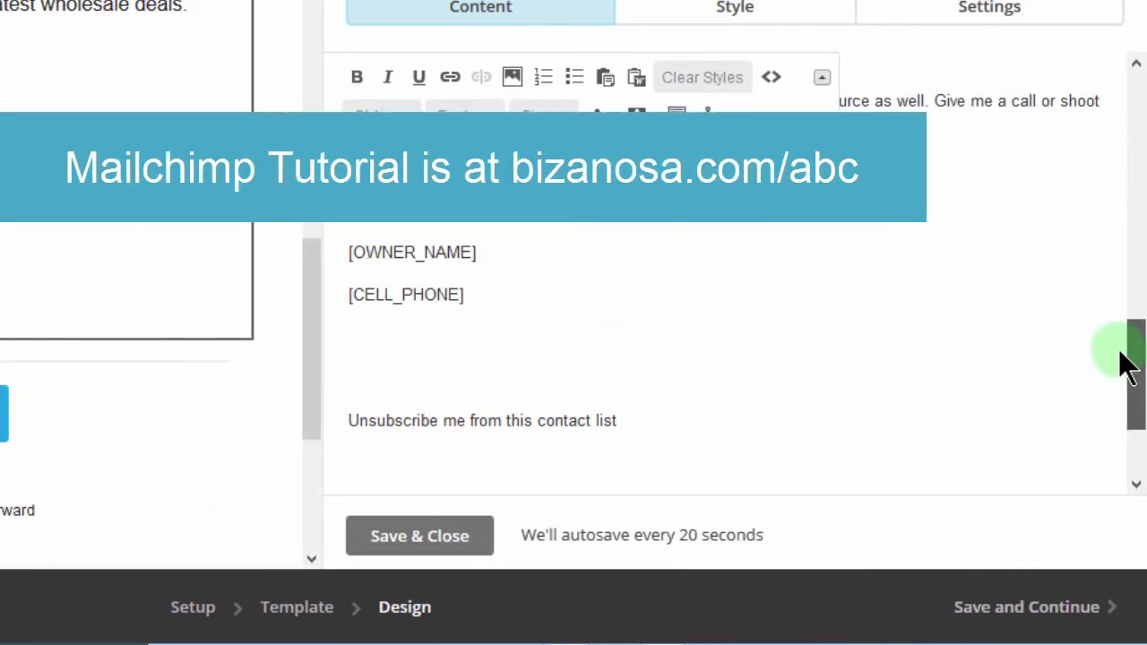
pyautogui.moveTo(520, 381); pyautogui.dragTo(324, 301)
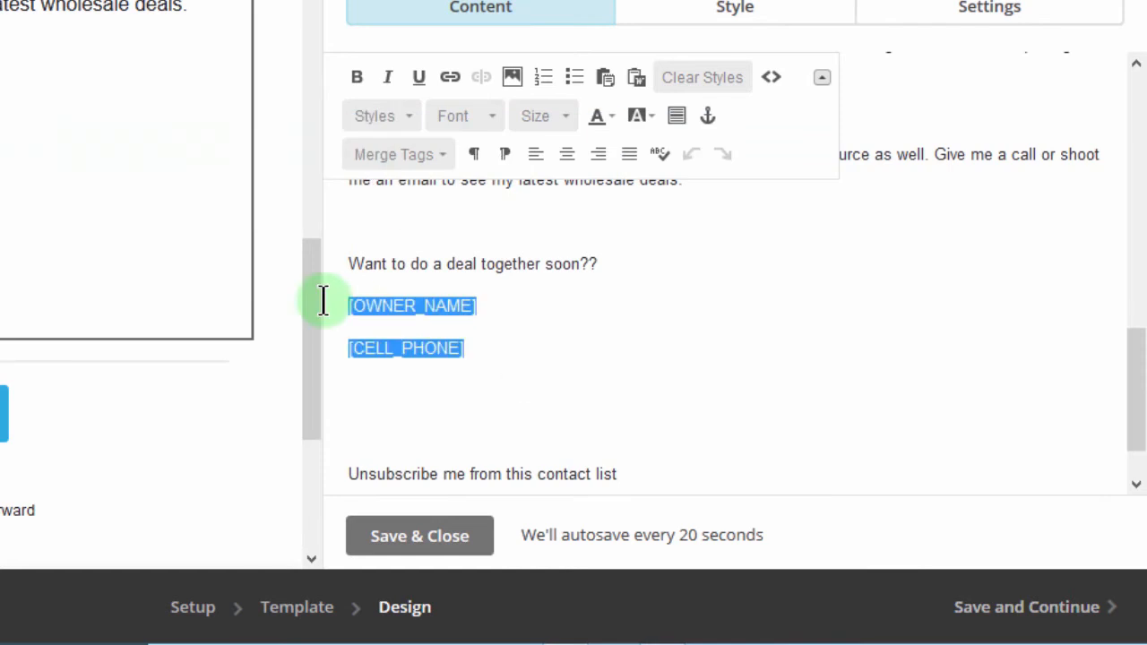
pyautogui.press('BackSpace')
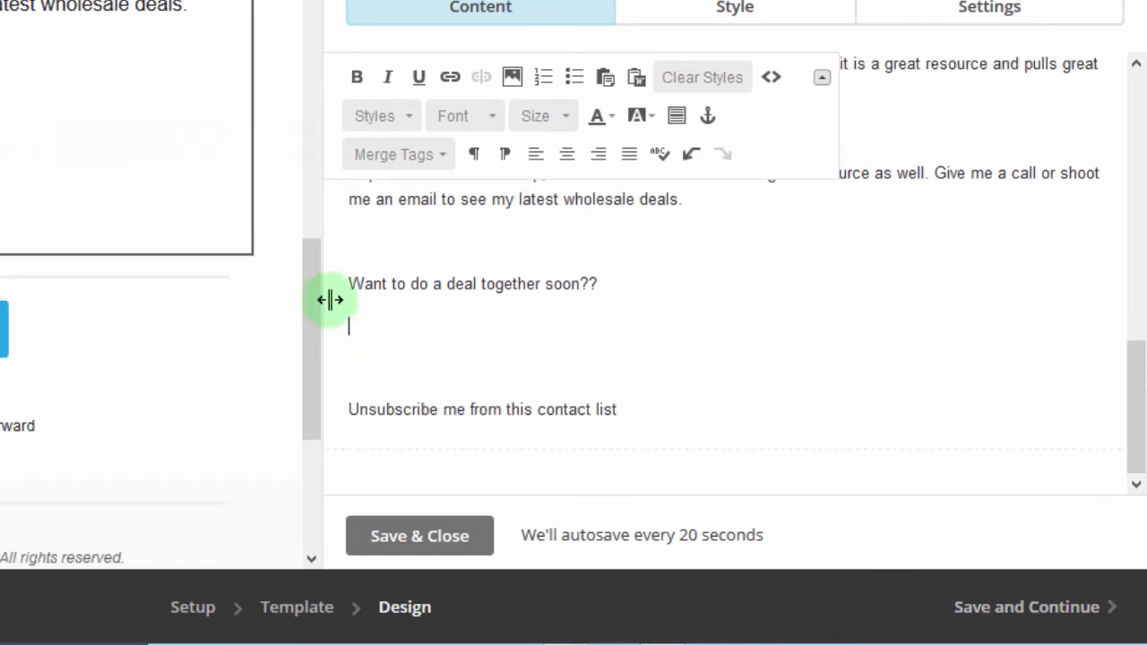
pyautogui.click(419, 538)
pyautogui.click(1026, 608)
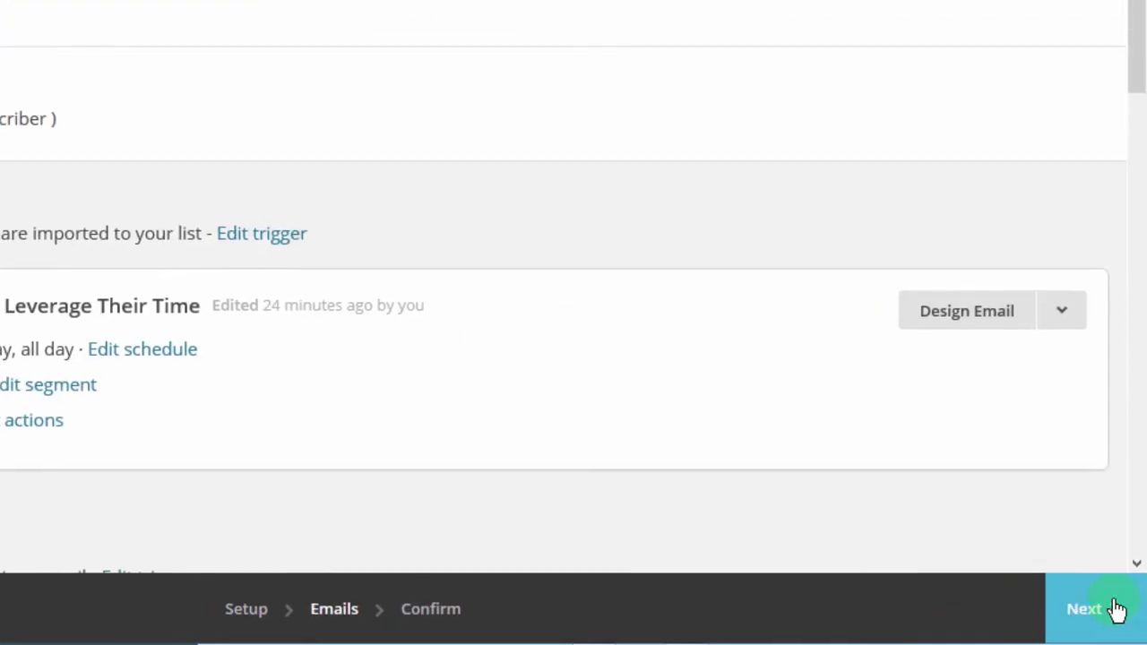
# Step: Scroll through the Confirm page checking the Cash Buyers list, click/open tracking and six email triggers
pyautogui.moveTo(1138, 56); pyautogui.dragTo(1142, 5)
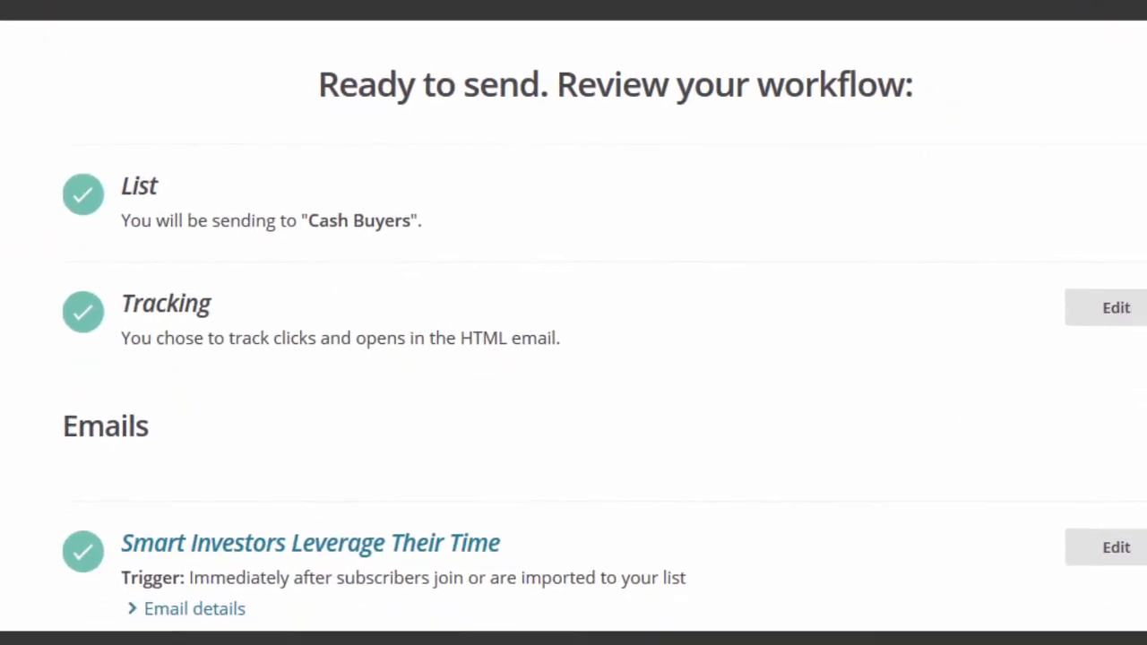
pyautogui.scroll(-10, 1146, 138)
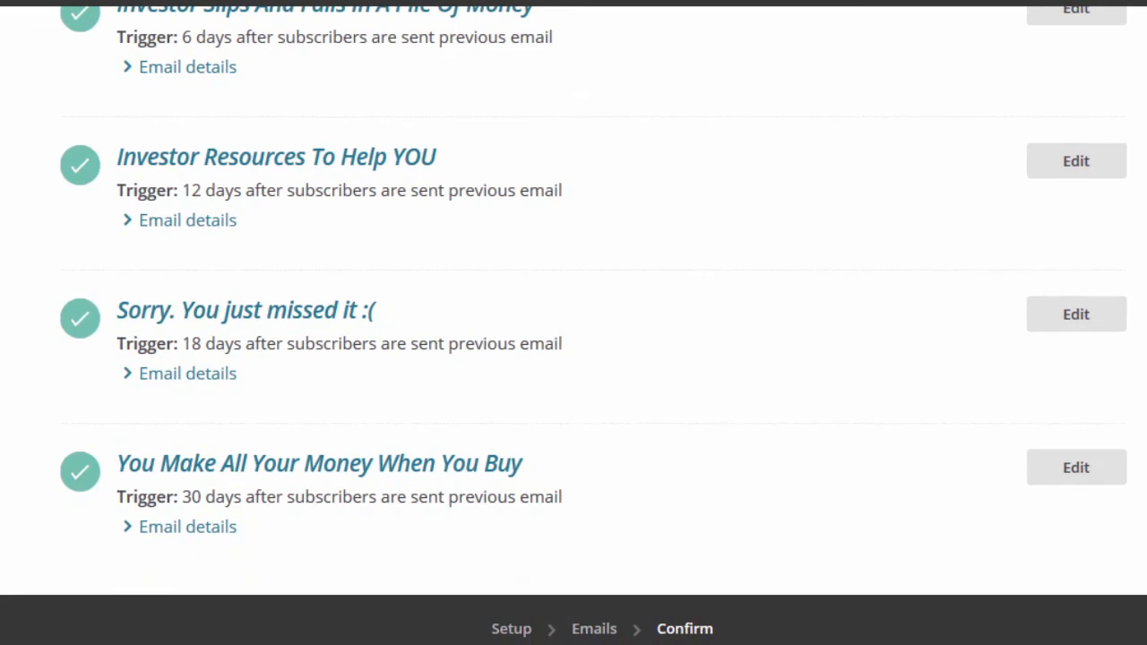
pyautogui.scroll(10, 574, 295)
pyautogui.scroll(-4, 574, 296)
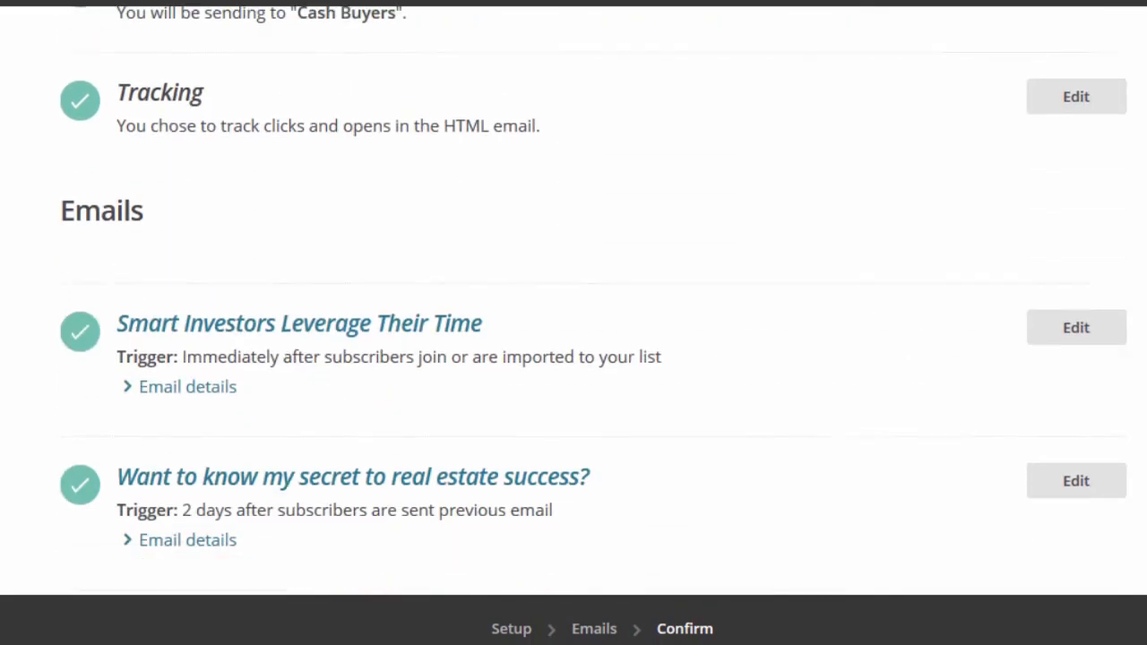
pyautogui.scroll(-3, 573, 296)
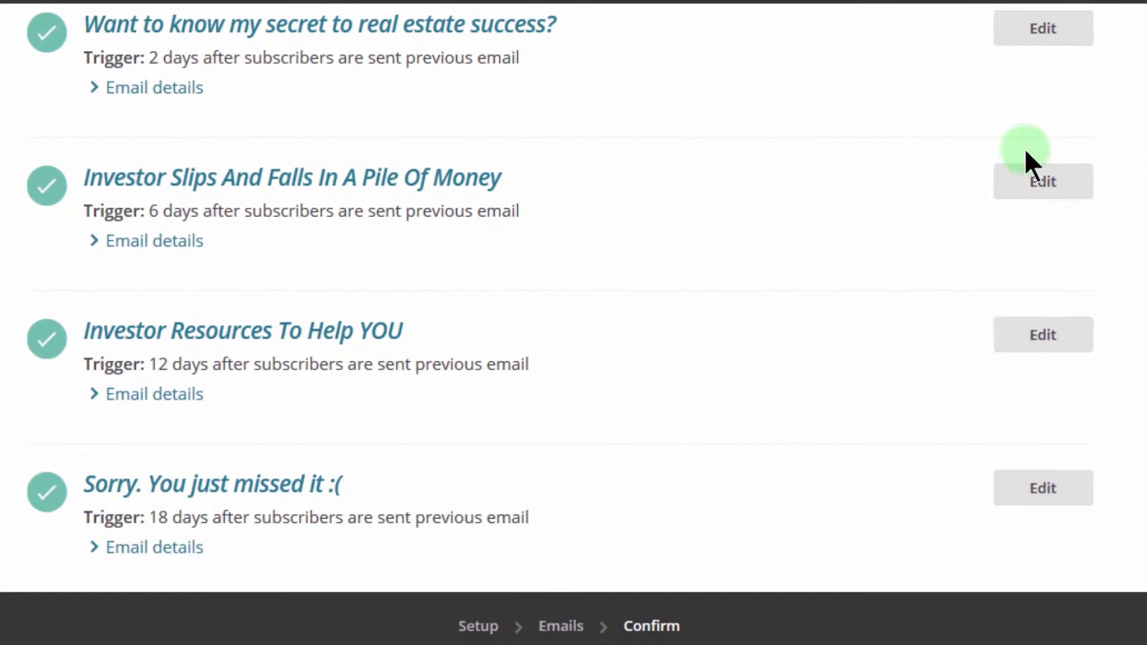
pyautogui.scroll(-4, 1027, 153)
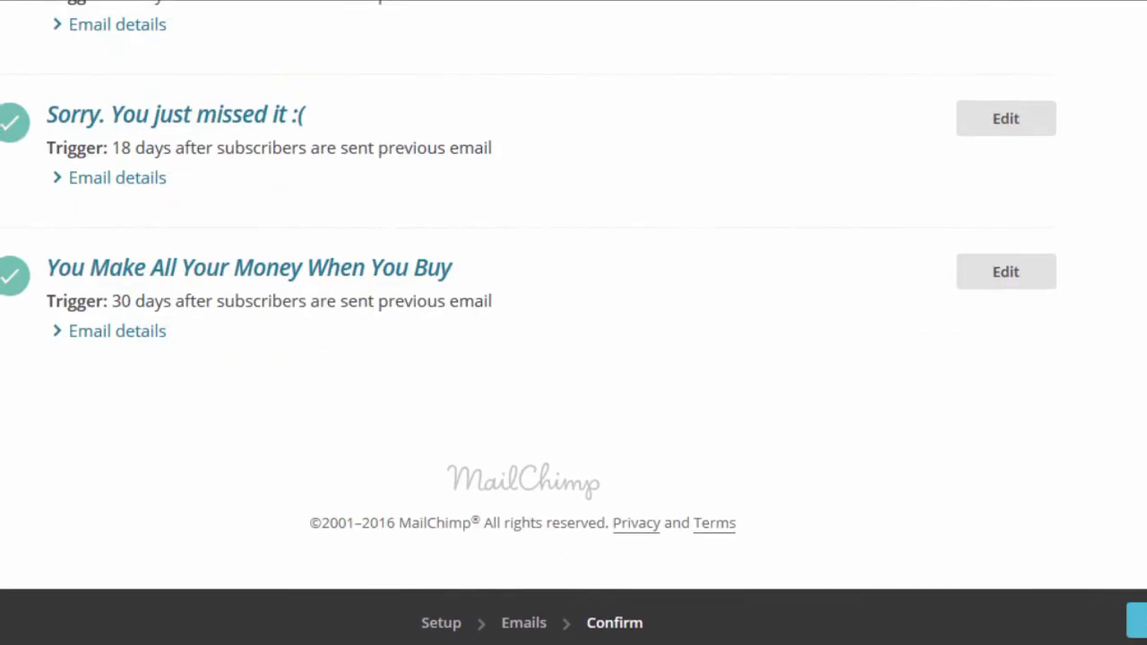
pyautogui.scroll(15, 573, 322)
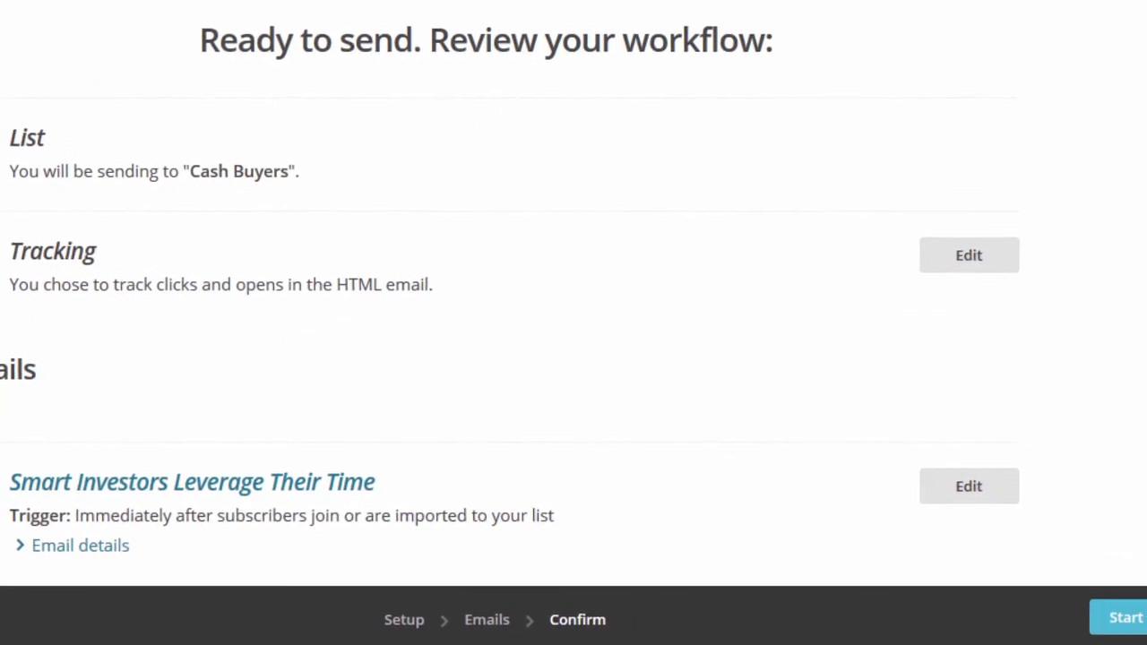
pyautogui.scroll(-3, 573, 323)
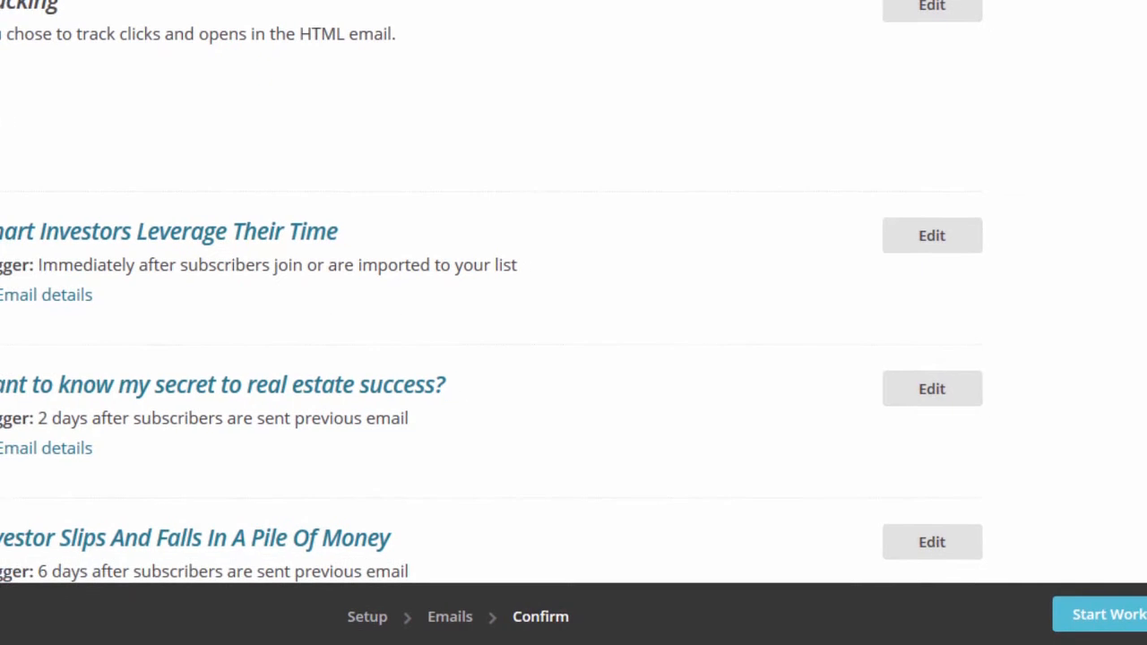
pyautogui.scroll(-1, 573, 322)
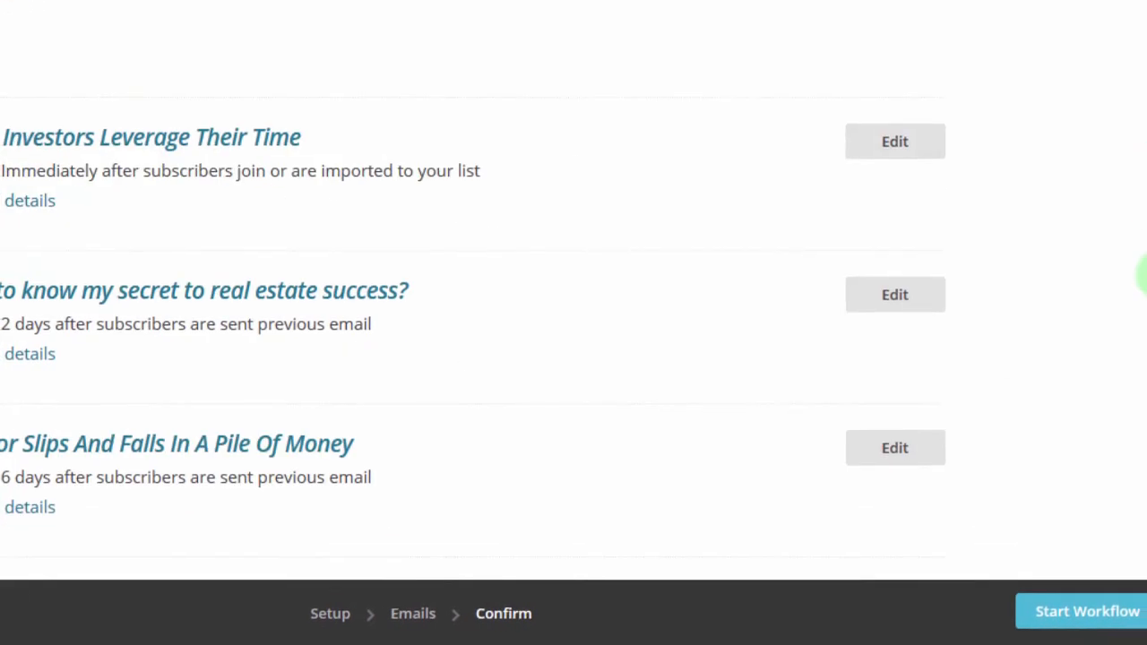
pyautogui.scroll(-7, 1138, 323)
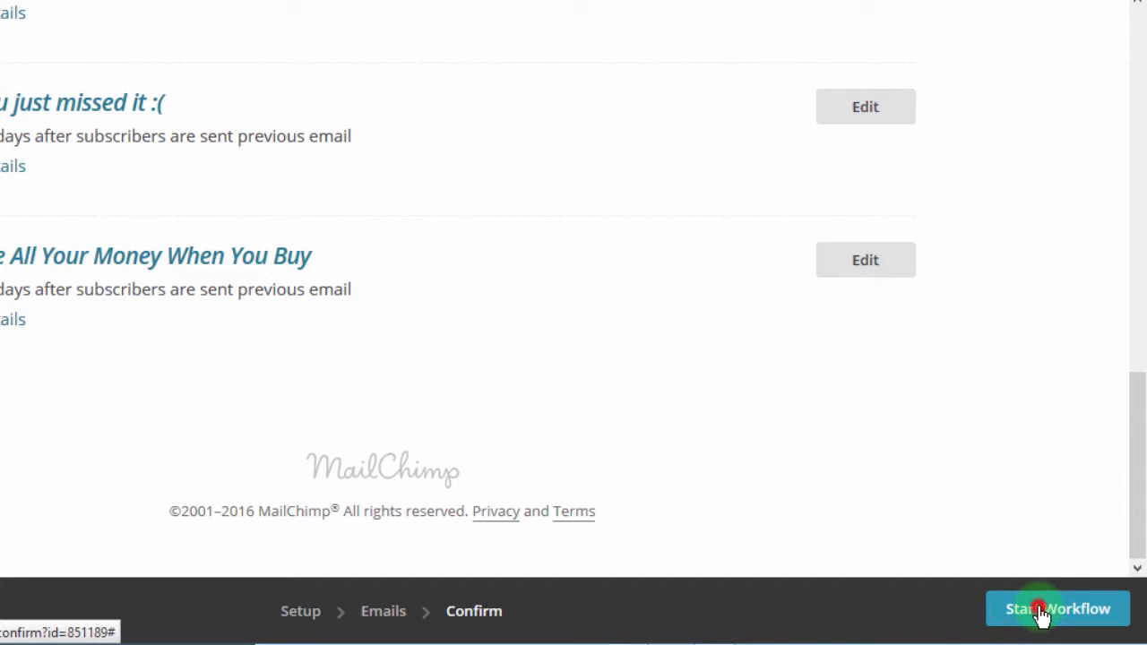
# Step: Start the Cash Buyers workflow, confirm it for all 6 emails, and check the 'Rock On!' confirmation
pyautogui.click(1036, 610)
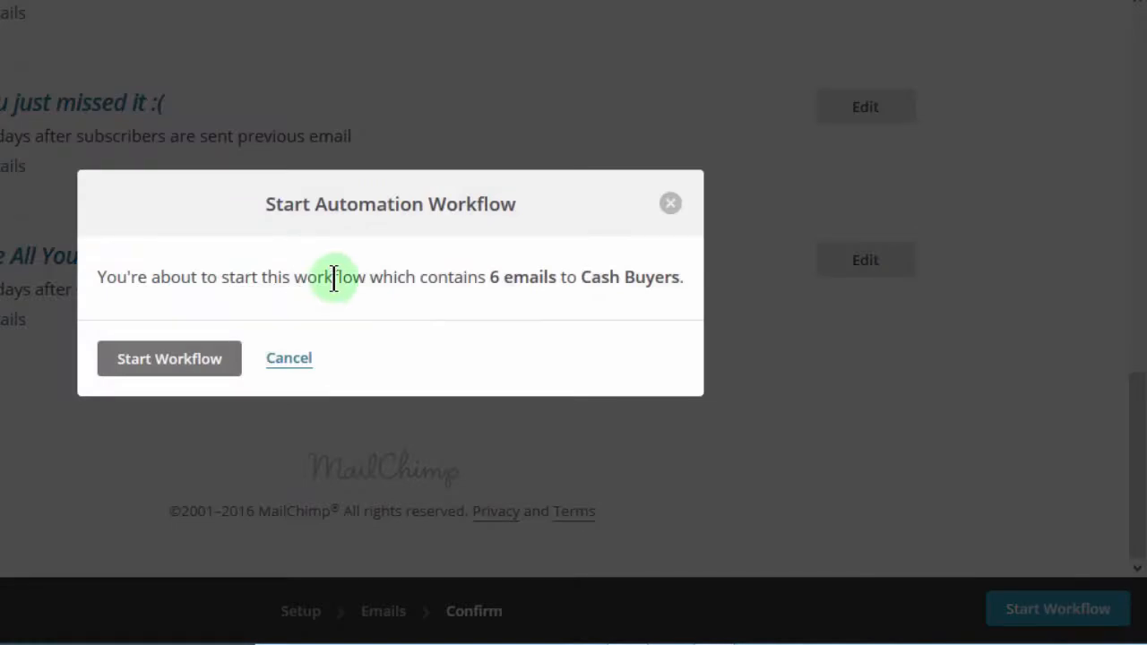
pyautogui.click(169, 360)
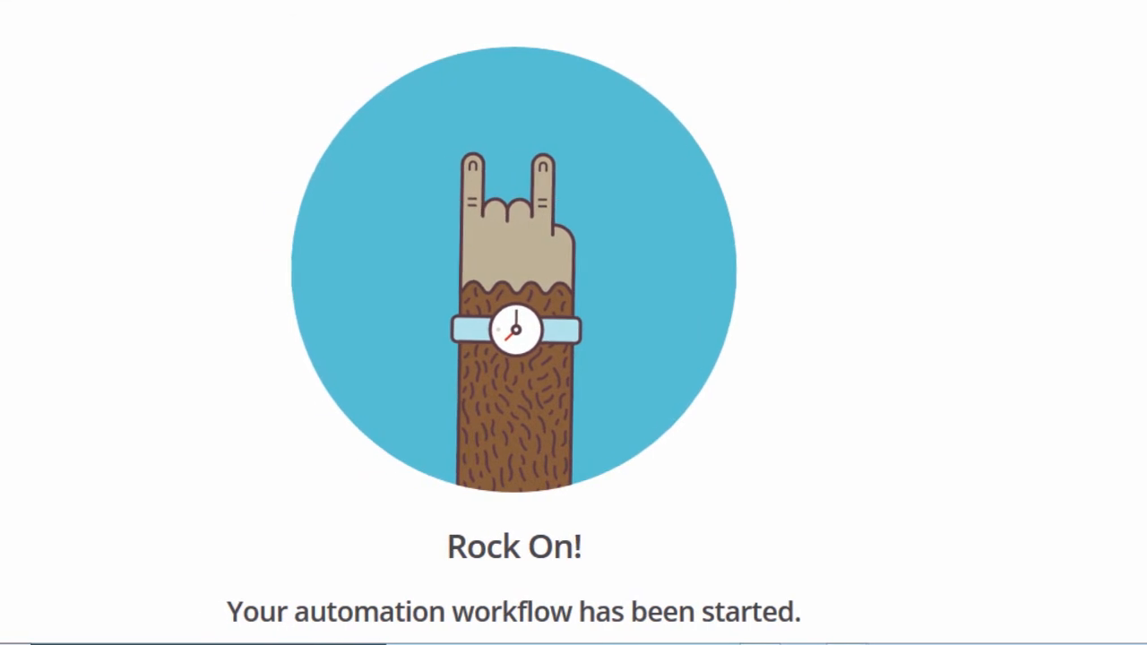
pyautogui.scroll(-1, 573, 323)
pyautogui.scroll(-3, 574, 323)
pyautogui.scroll(4, 573, 323)
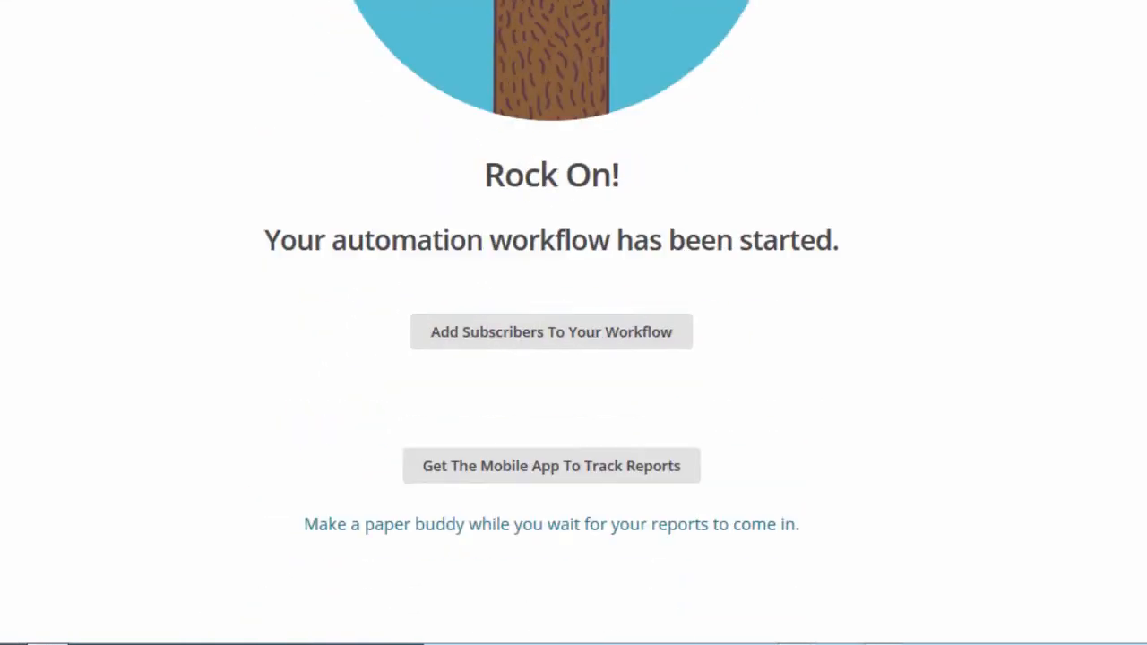
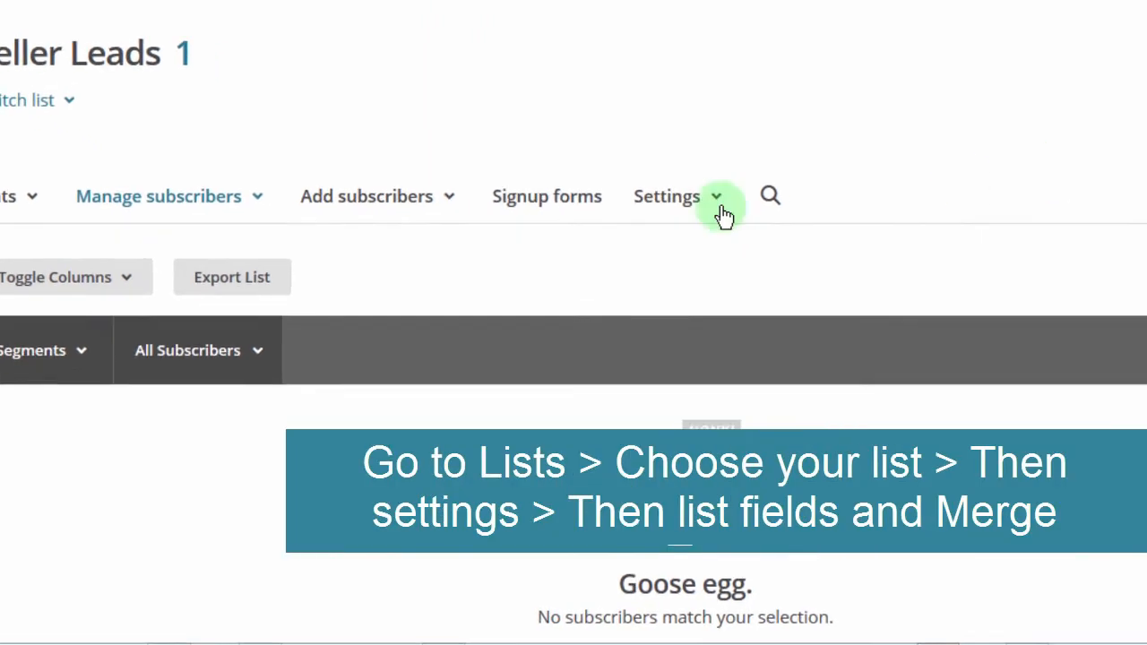
# Step: Open the Seller Leads list's 'List fields and *|MERGE|* tags' settings page
pyautogui.click(688, 196)
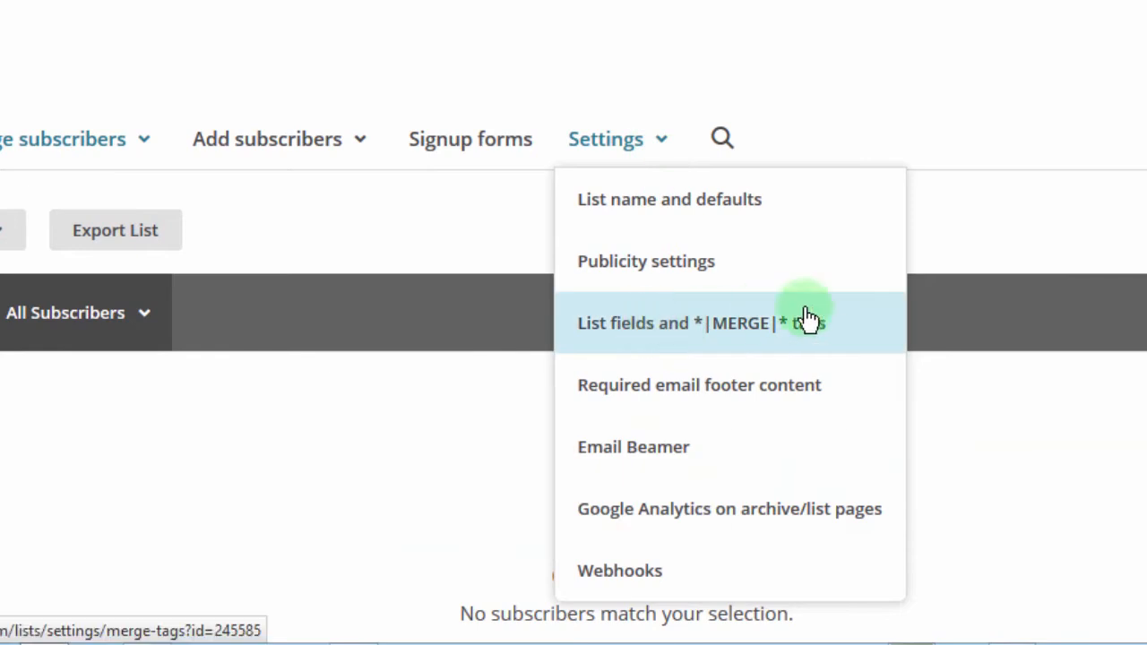
pyautogui.click(663, 324)
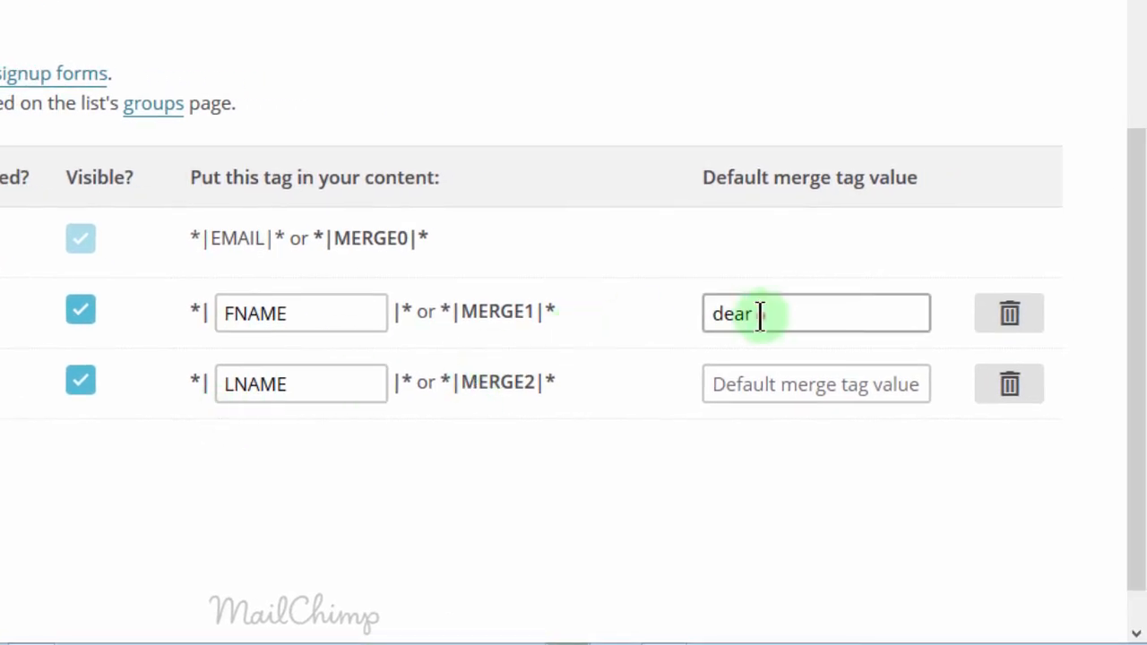
pyautogui.moveTo(762, 314); pyautogui.dragTo(702, 313)
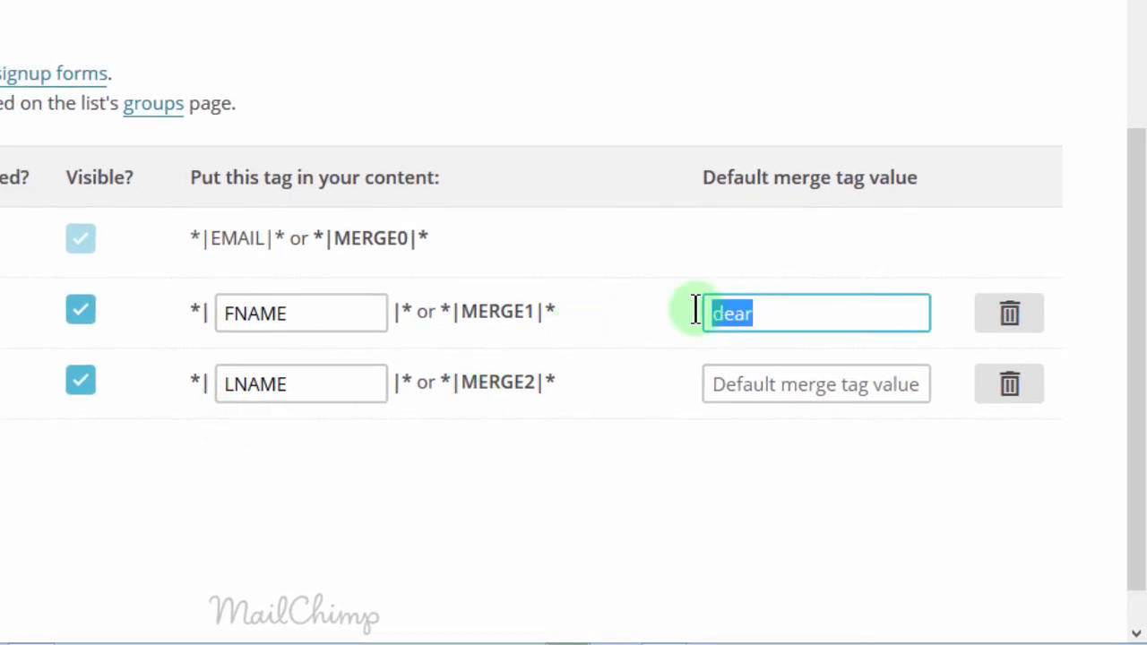
pyautogui.moveTo(327, 310); pyautogui.dragTo(178, 304)
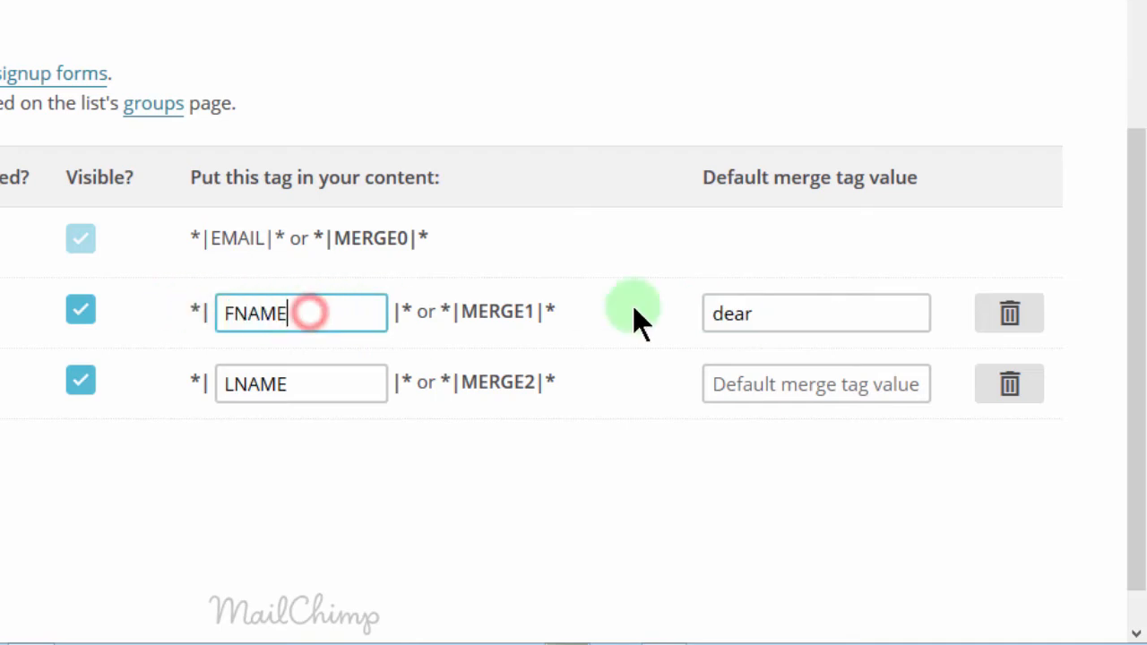
pyautogui.click(772, 314)
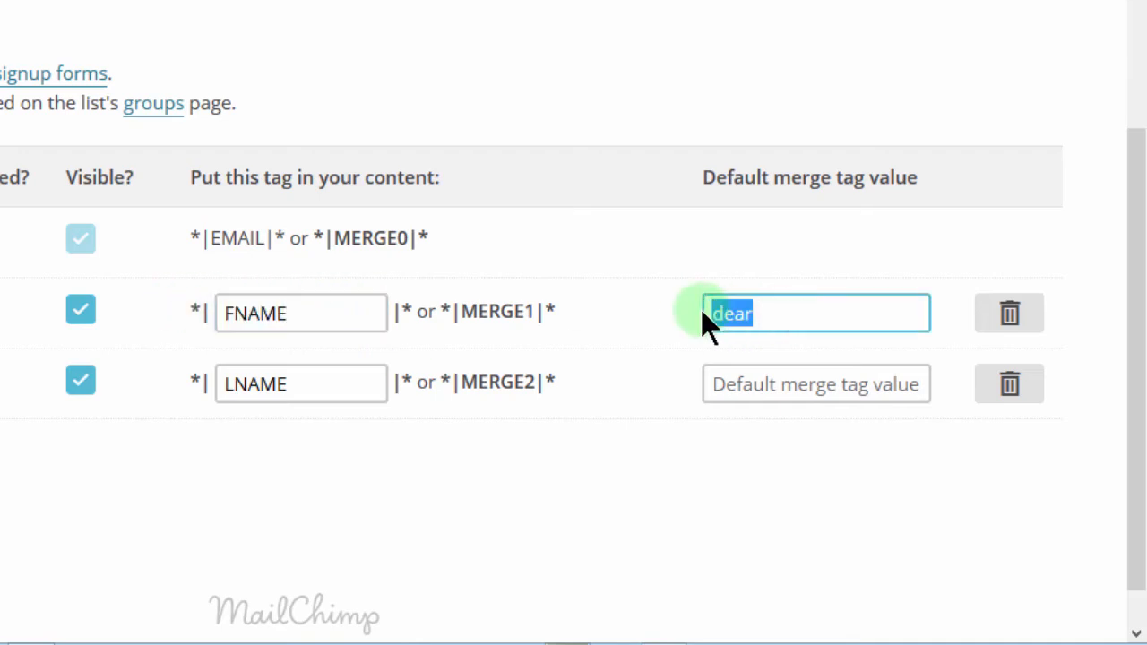
pyautogui.click(583, 269)
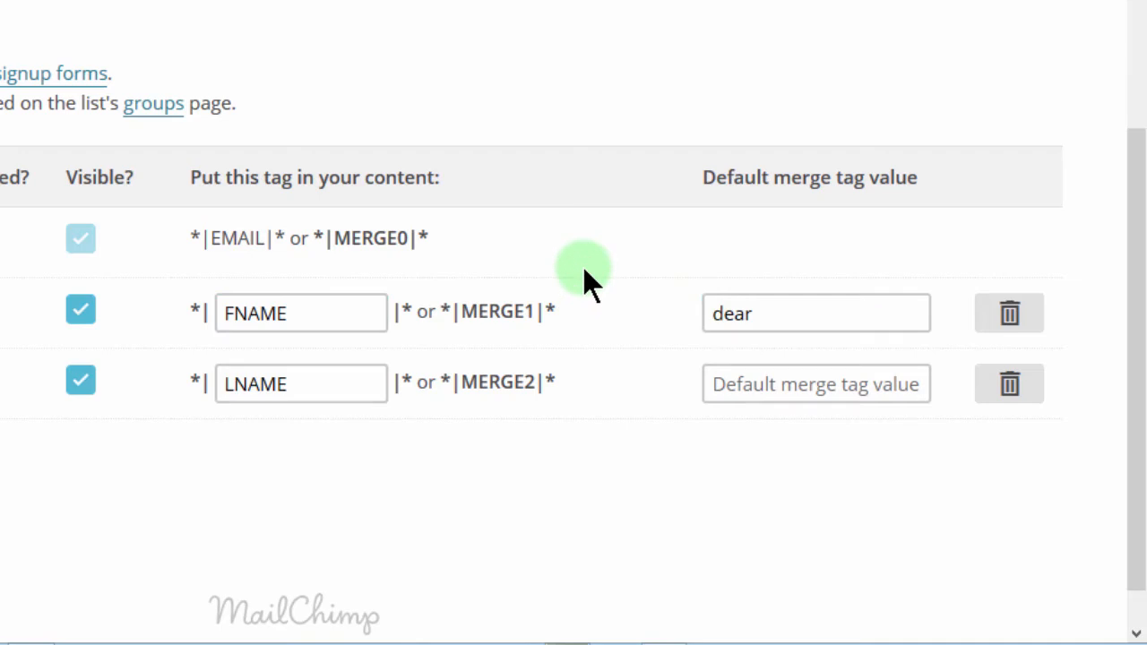
pyautogui.click(296, 312)
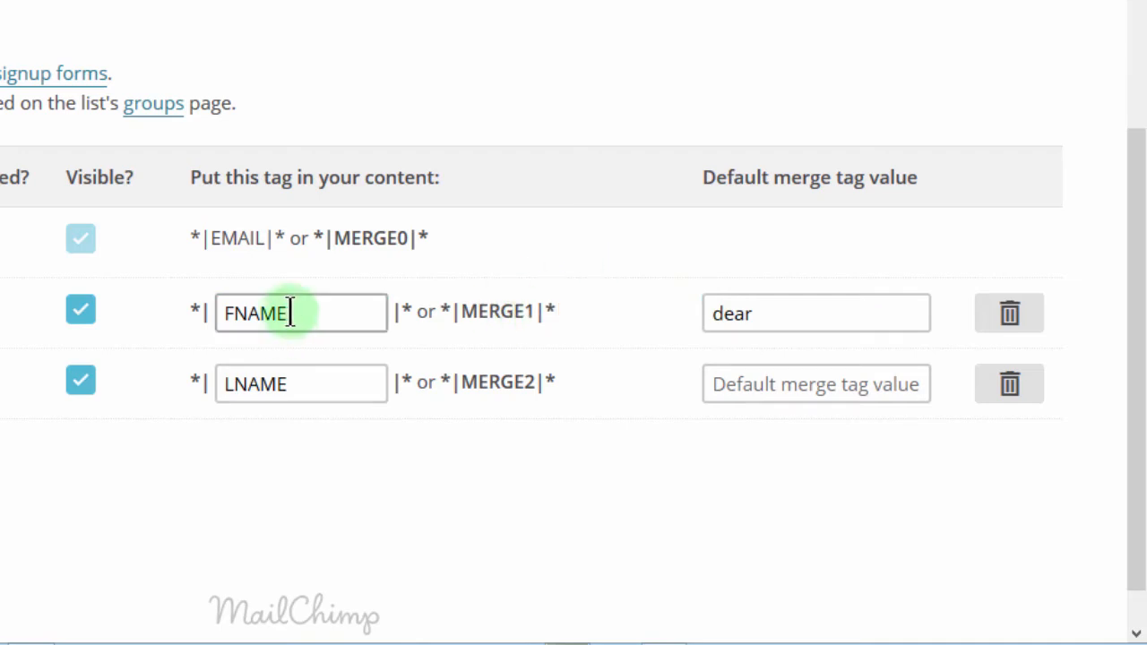
pyautogui.moveTo(295, 312); pyautogui.dragTo(191, 304)
pyautogui.click(295, 312)
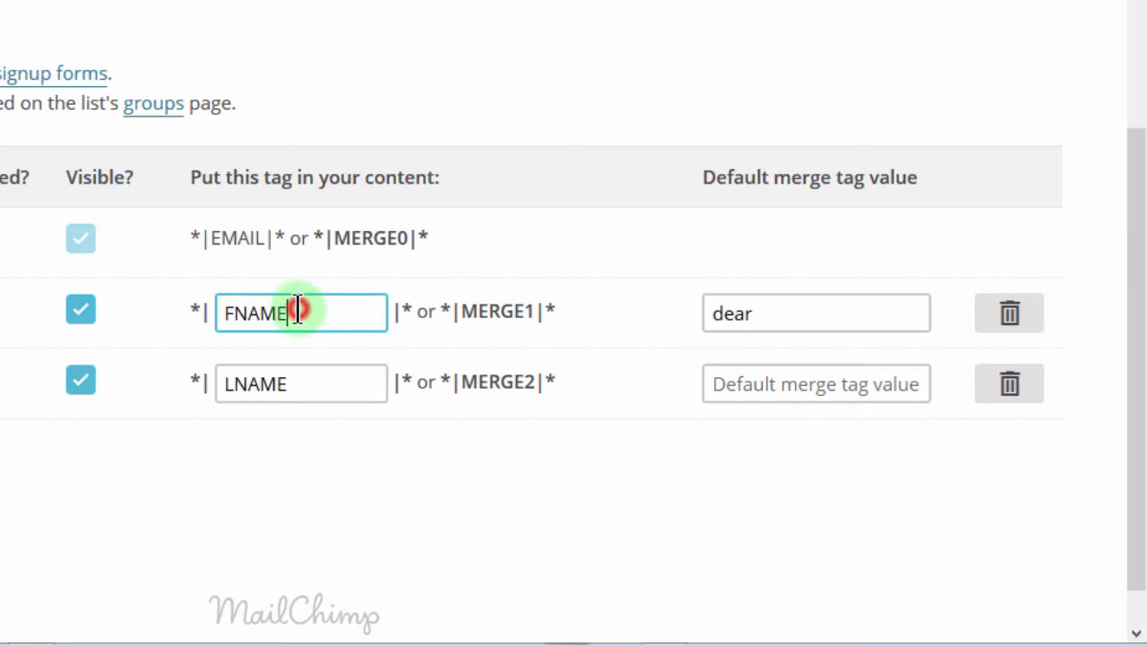
pyautogui.click(766, 314)
pyautogui.moveTo(768, 312); pyautogui.dragTo(691, 313)
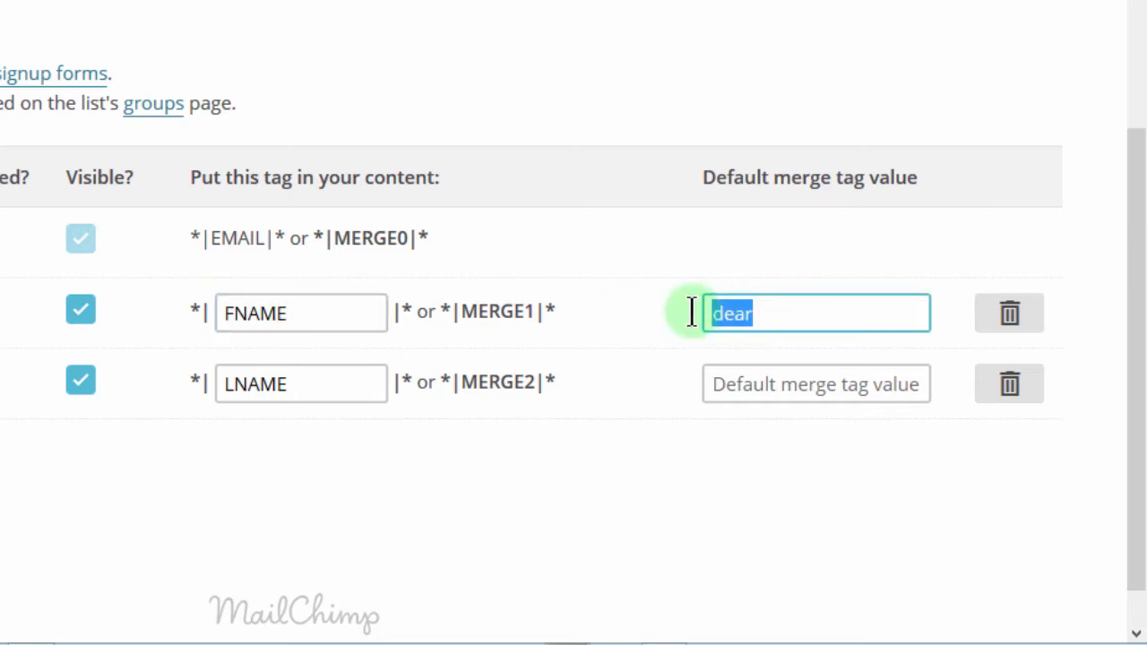
pyautogui.click(783, 314)
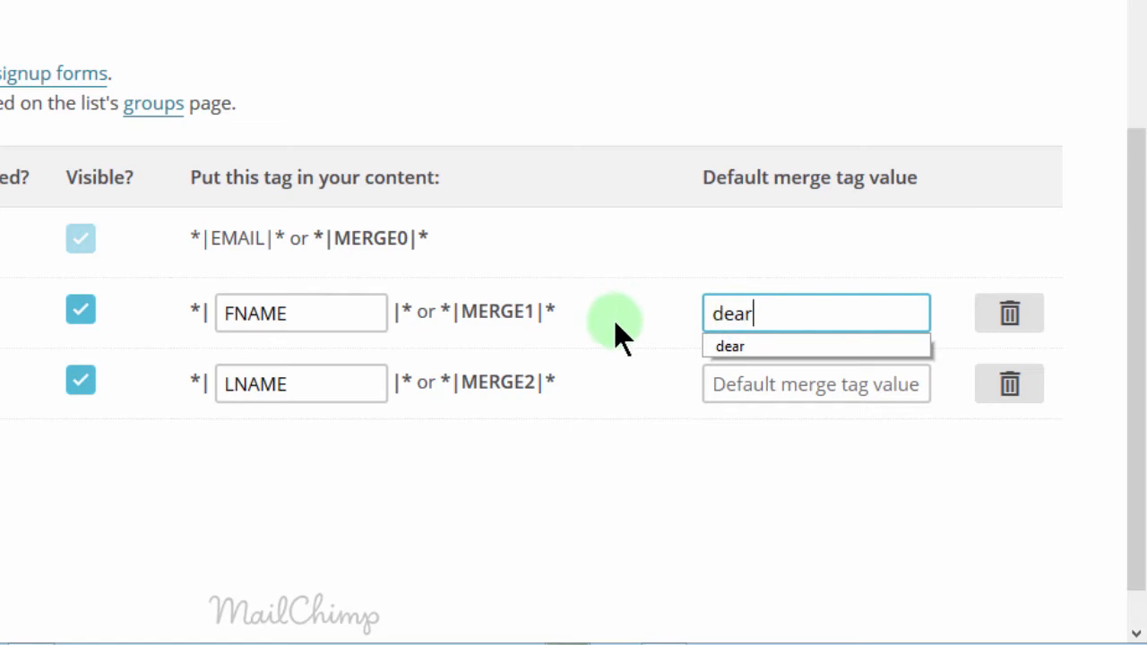
pyautogui.click(652, 395)
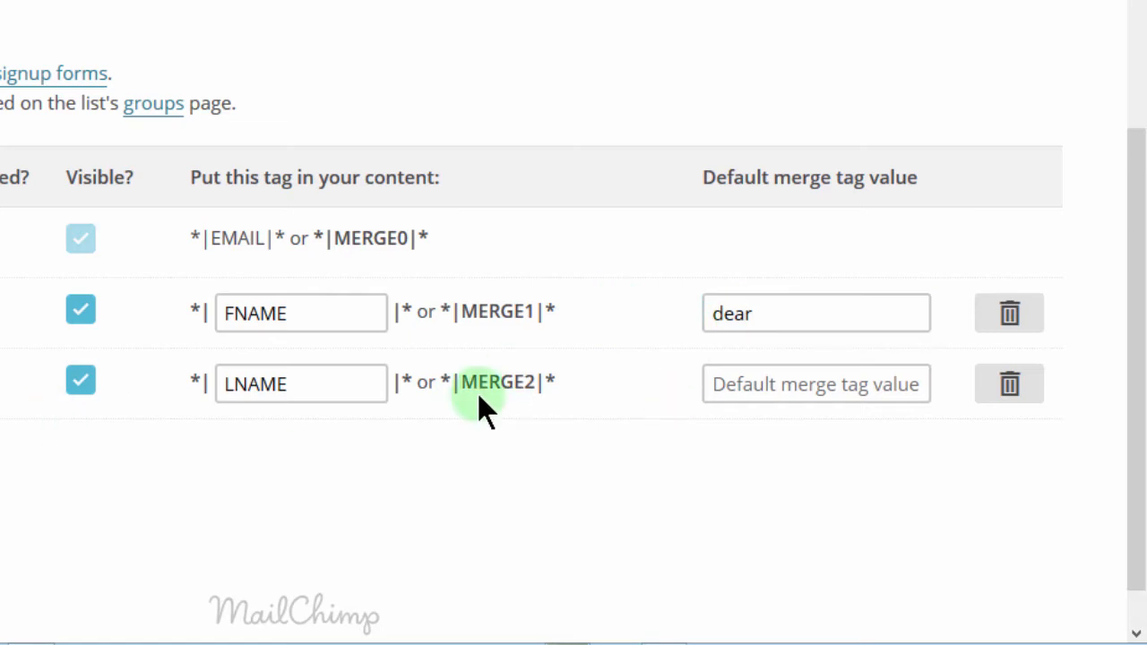
pyautogui.click(768, 373)
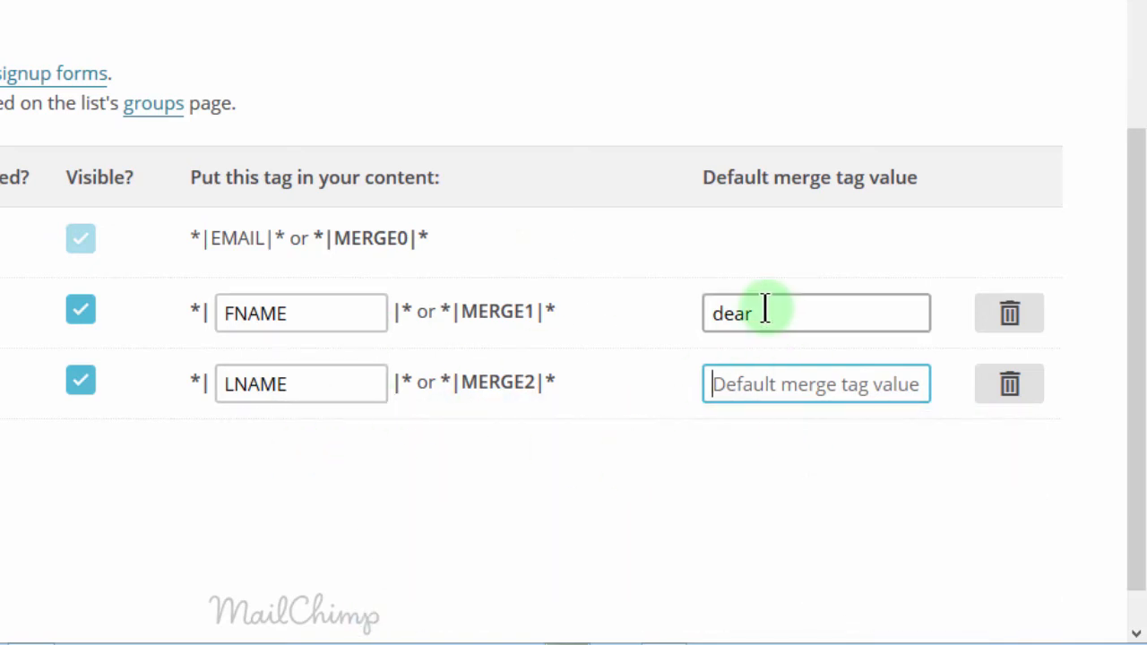
pyautogui.moveTo(762, 310); pyautogui.dragTo(695, 302)
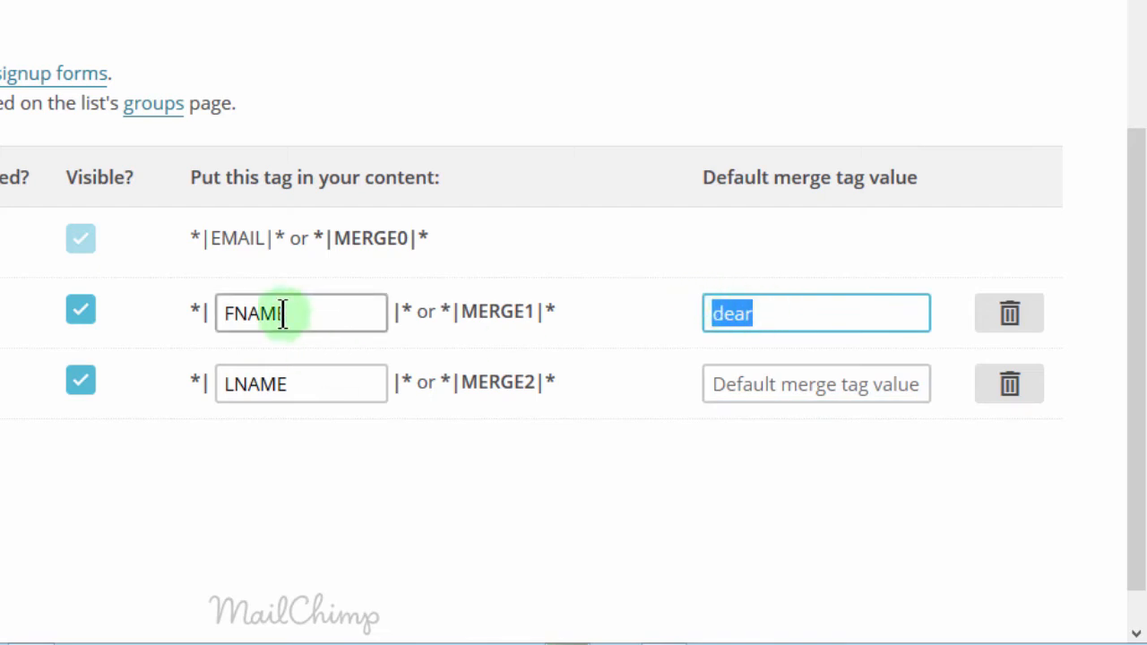
pyautogui.click(732, 311)
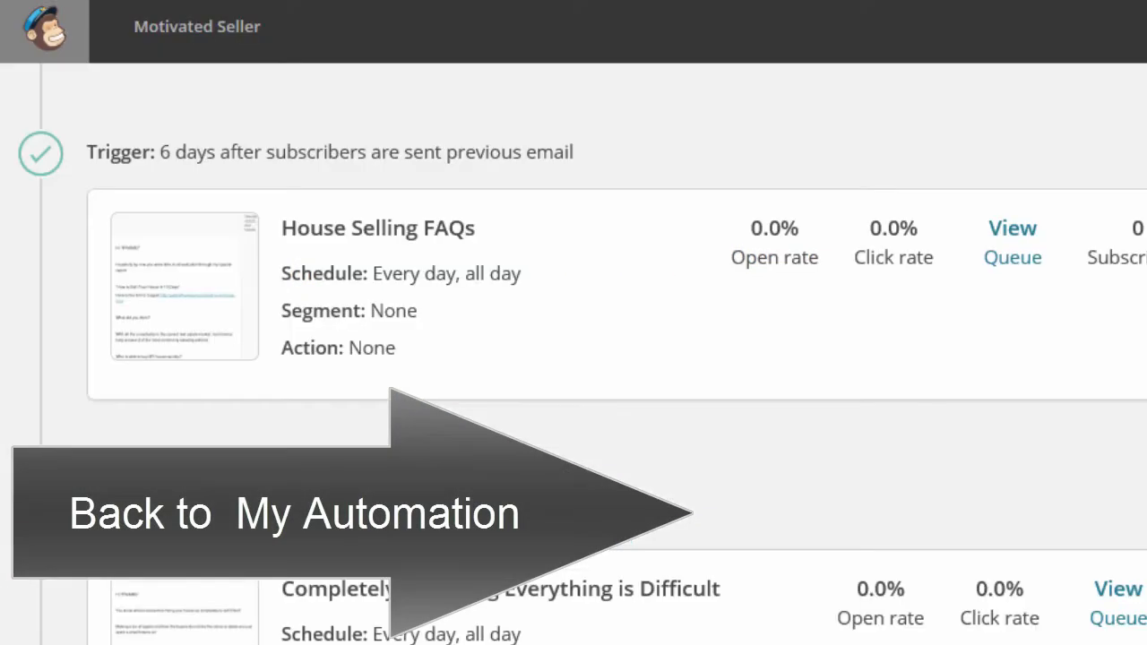
# Step: Pause the 'Completely Repairing Everything is Difficult' automation email and open it in the designer
pyautogui.scroll(-3, 914, 310)
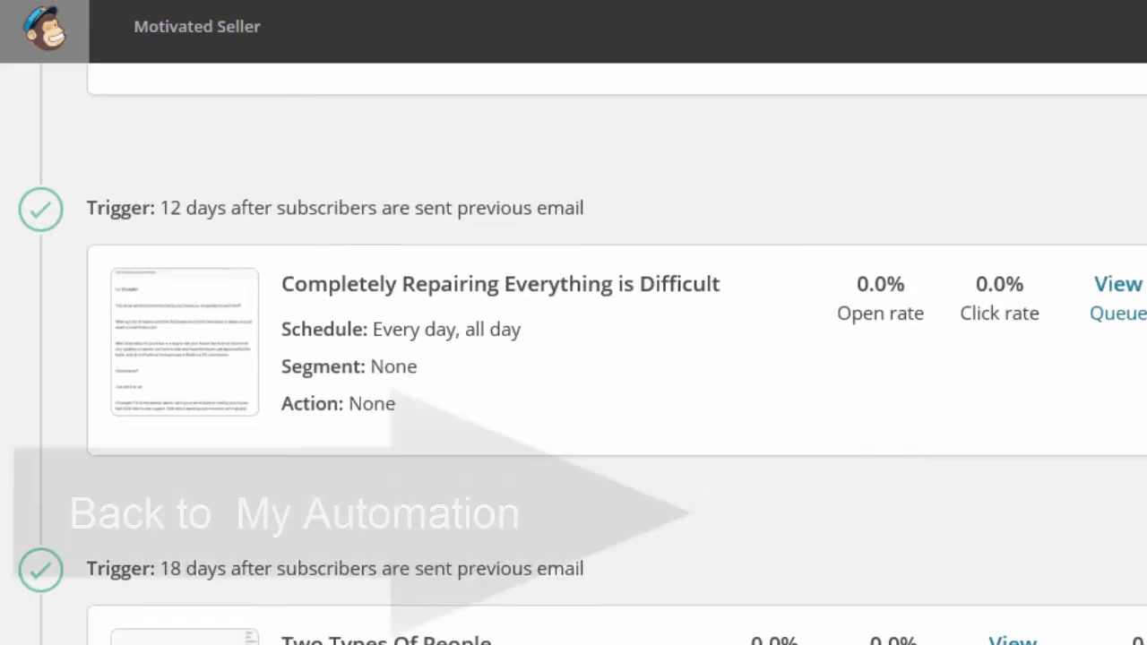
pyautogui.scroll(-2, 756, 340)
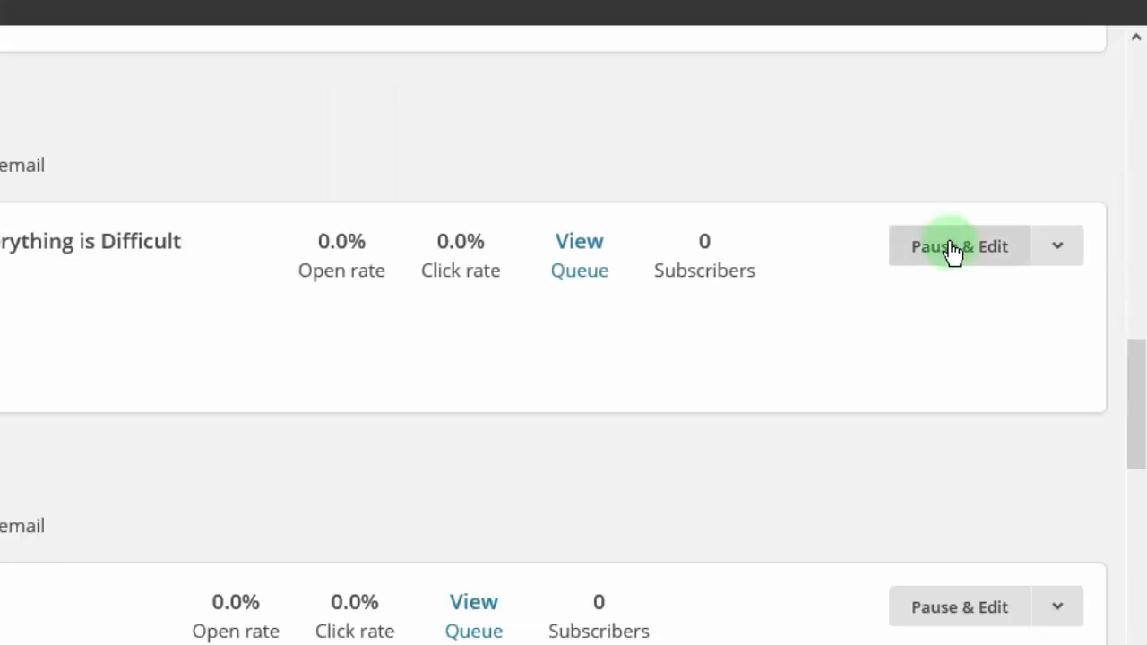
pyautogui.click(1133, 136)
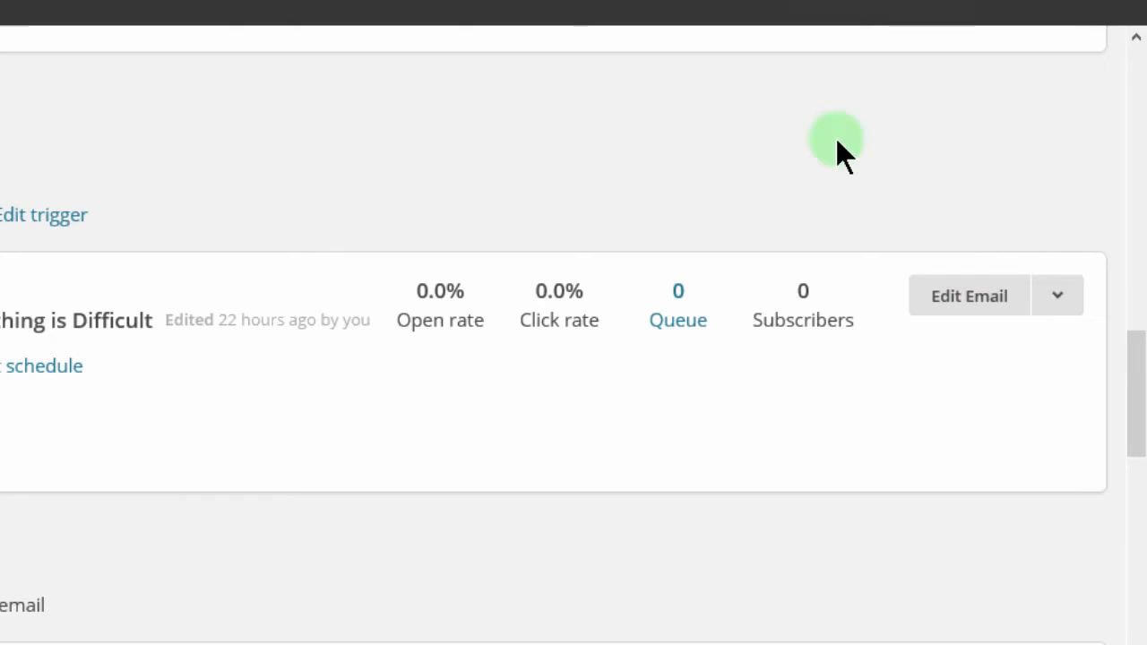
pyautogui.click(970, 303)
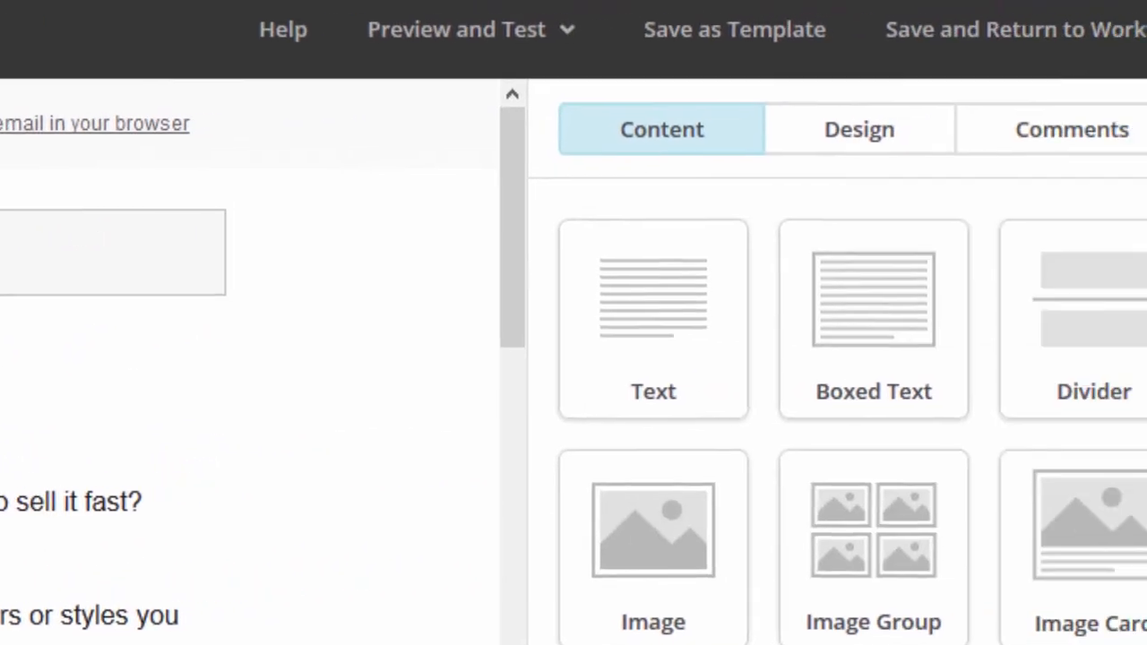
pyautogui.click(391, 54)
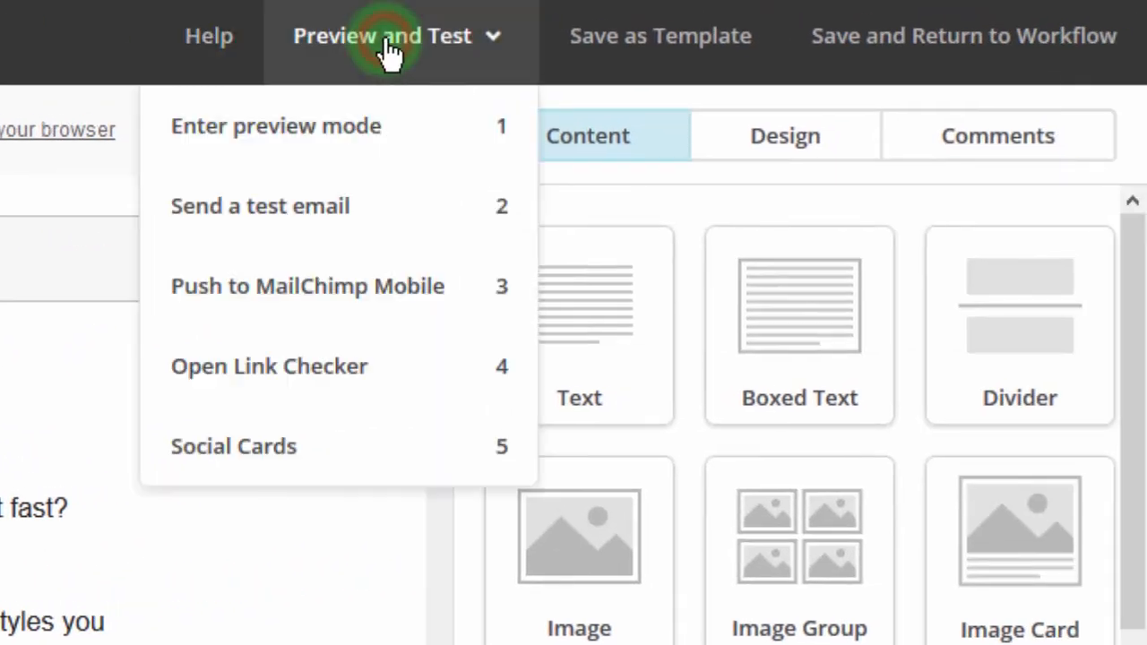
pyautogui.click(322, 147)
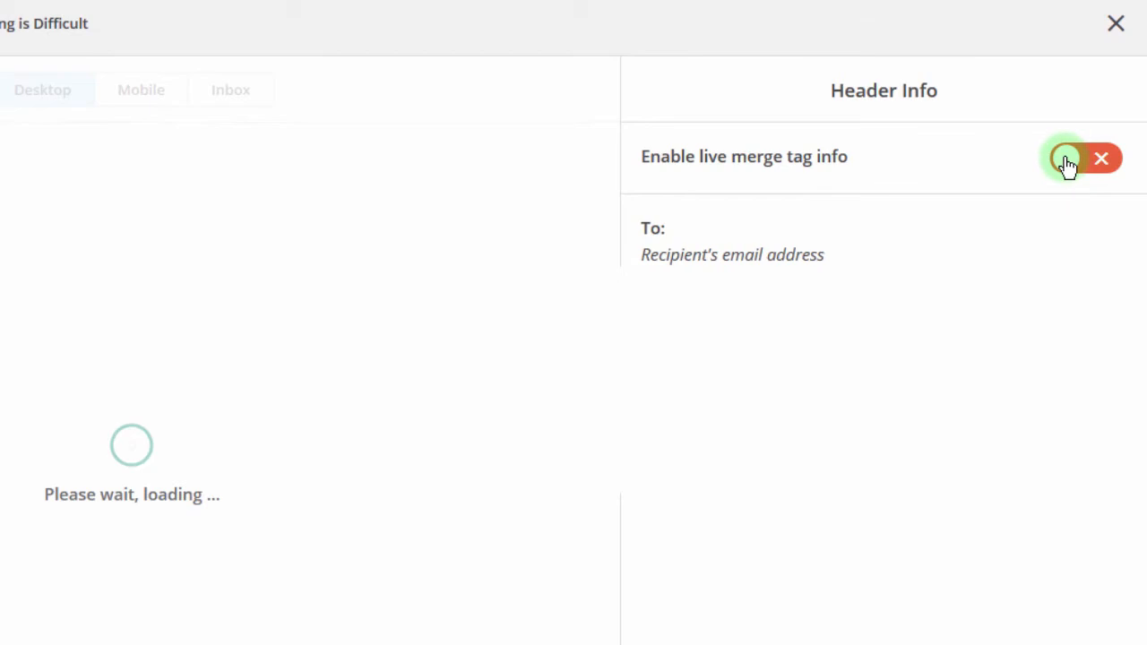
pyautogui.click(1066, 162)
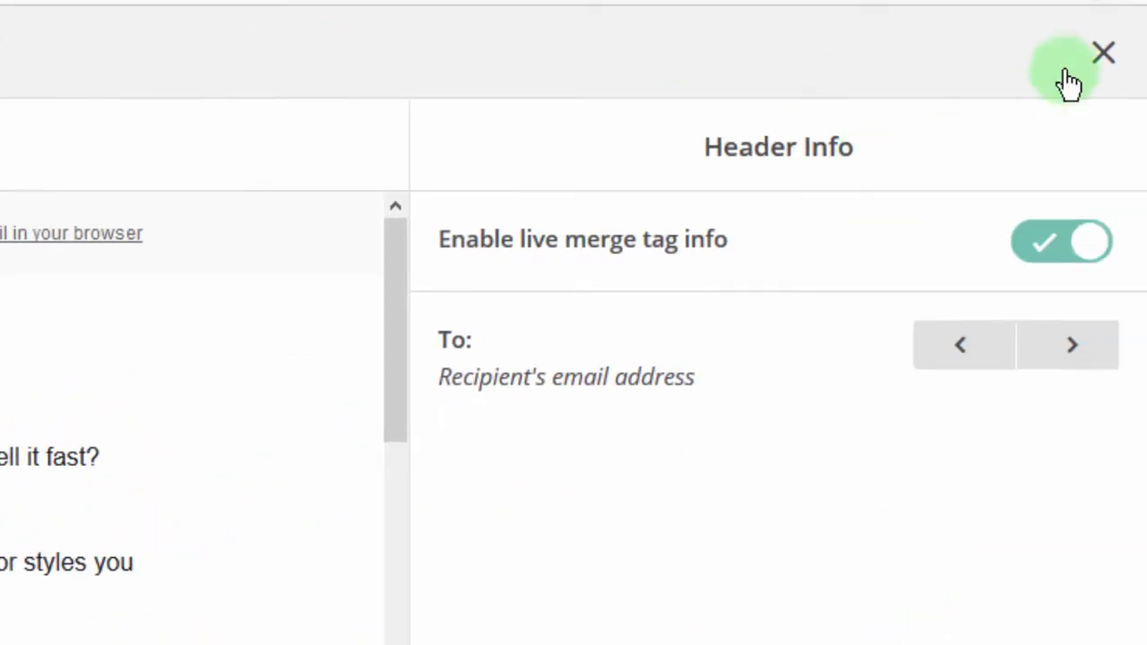
pyautogui.click(1101, 54)
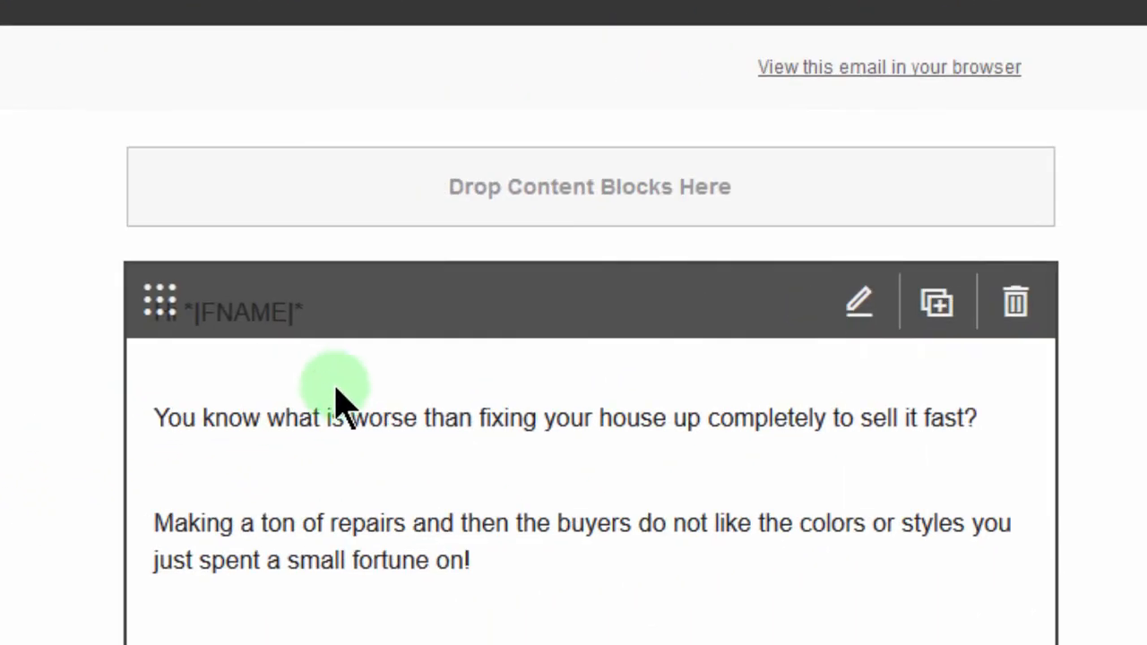
pyautogui.click(334, 387)
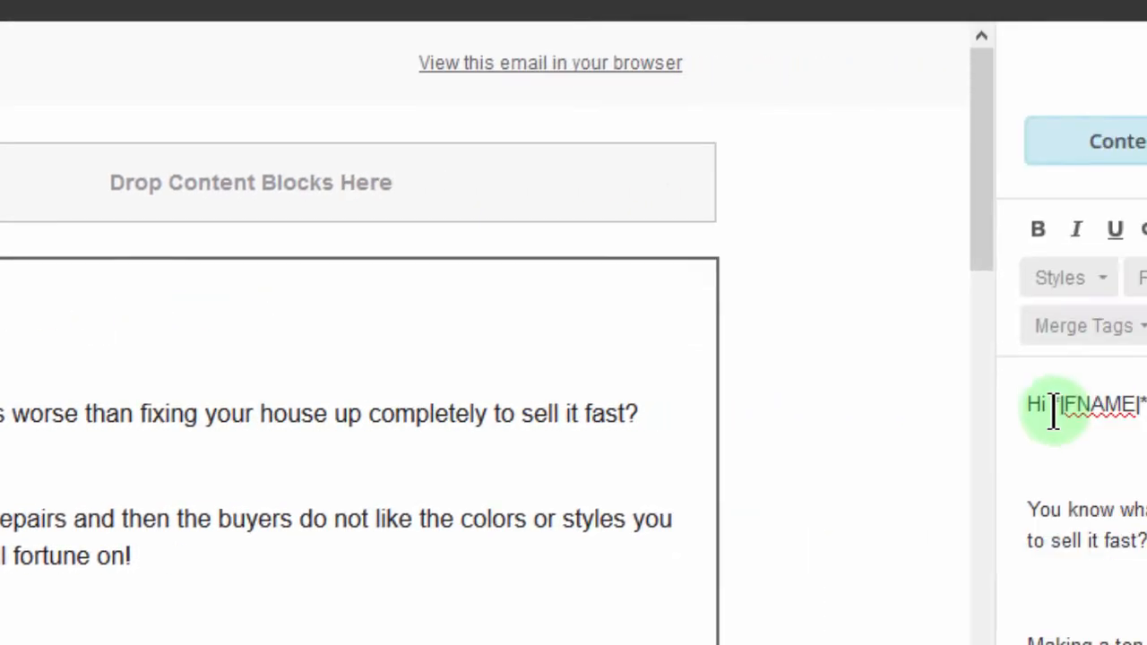
# Step: Replace the greeting's tag with the First Name merge tag, giving 'Hi *|FNAME|*', and save the block
pyautogui.moveTo(1055, 404); pyautogui.dragTo(1146, 400)
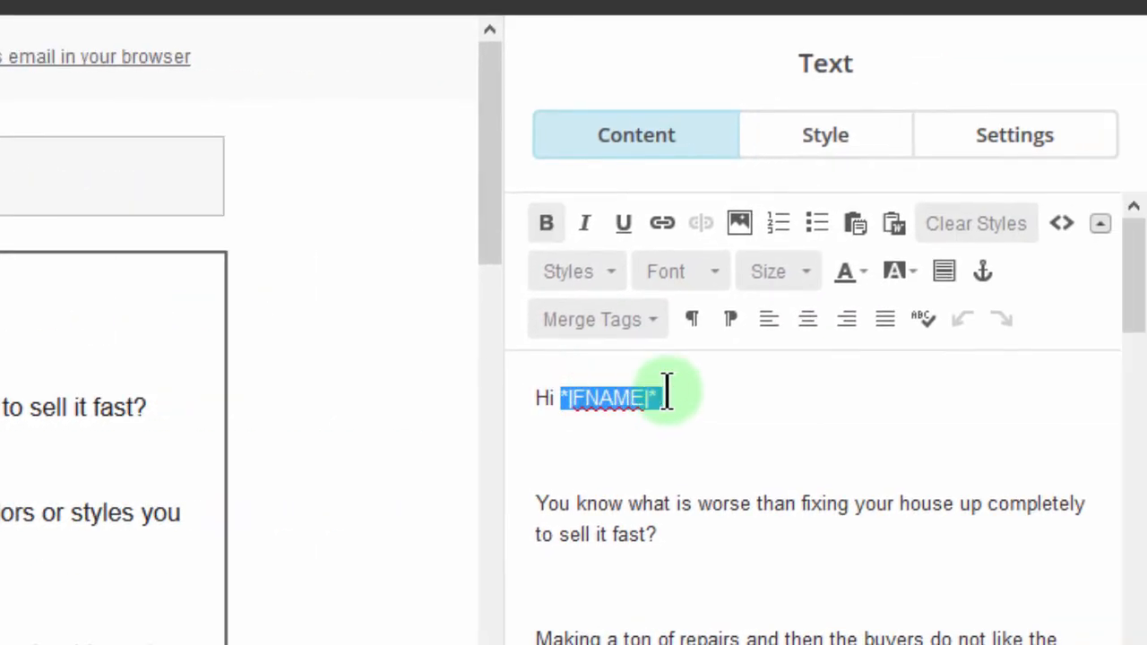
pyautogui.press('BackSpace')
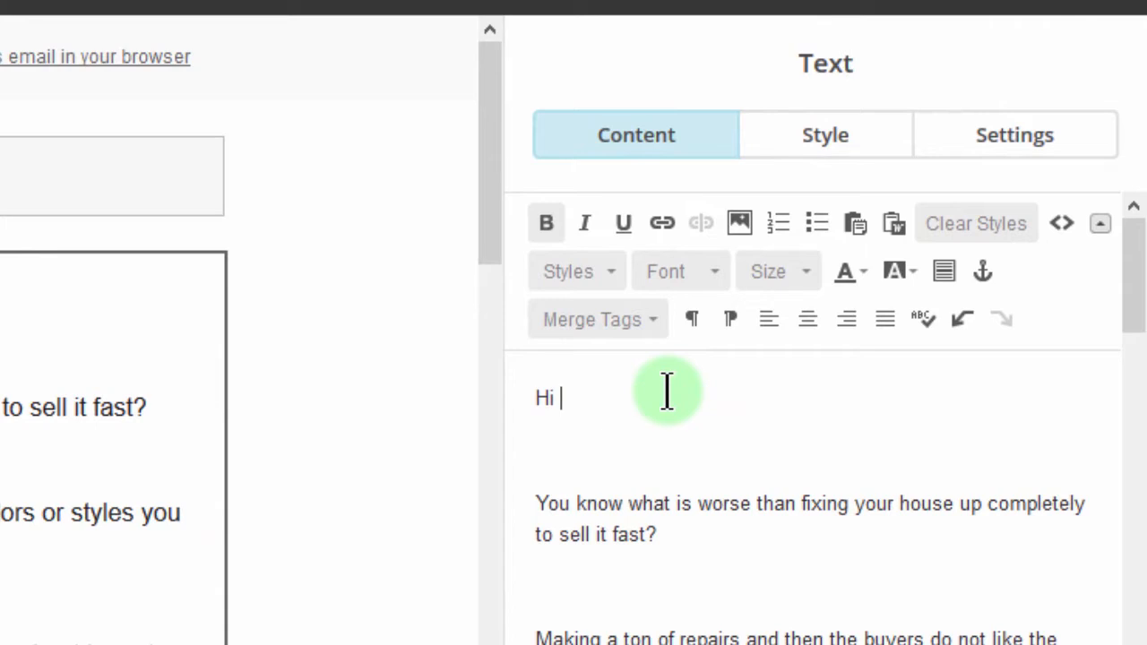
pyautogui.click(630, 320)
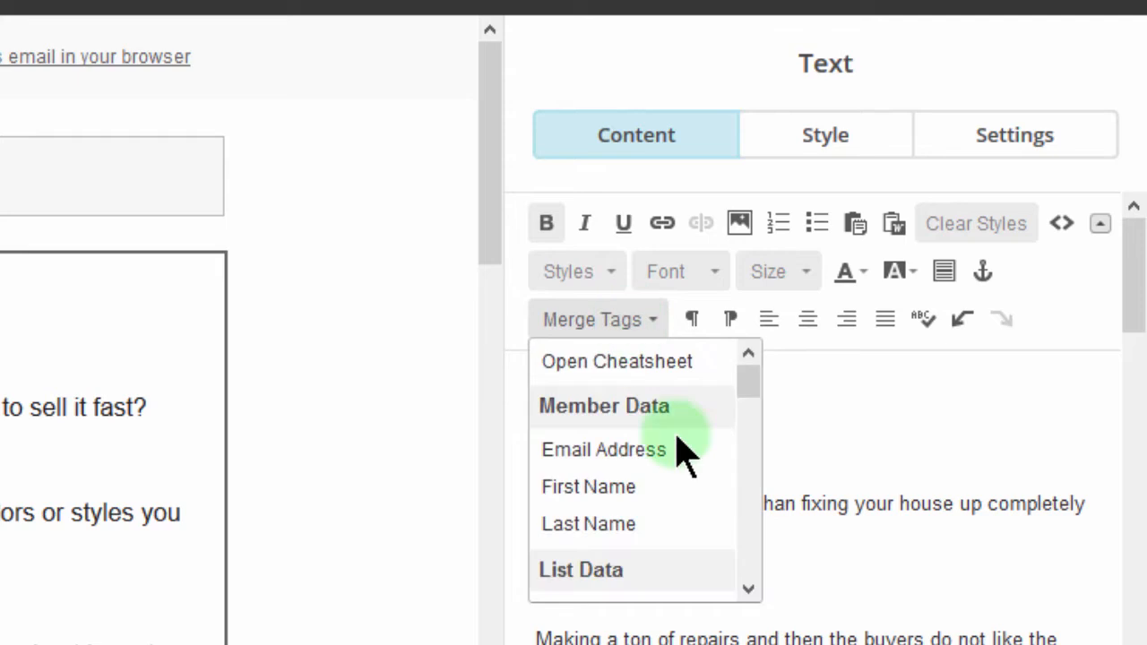
pyautogui.click(590, 493)
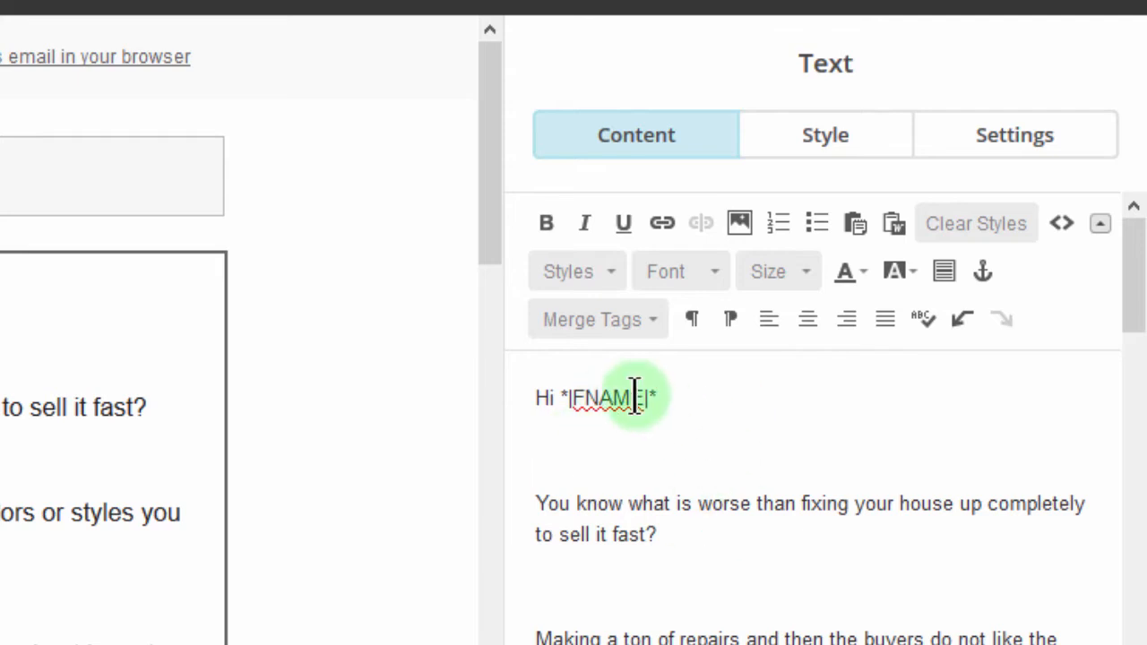
pyautogui.click(639, 315)
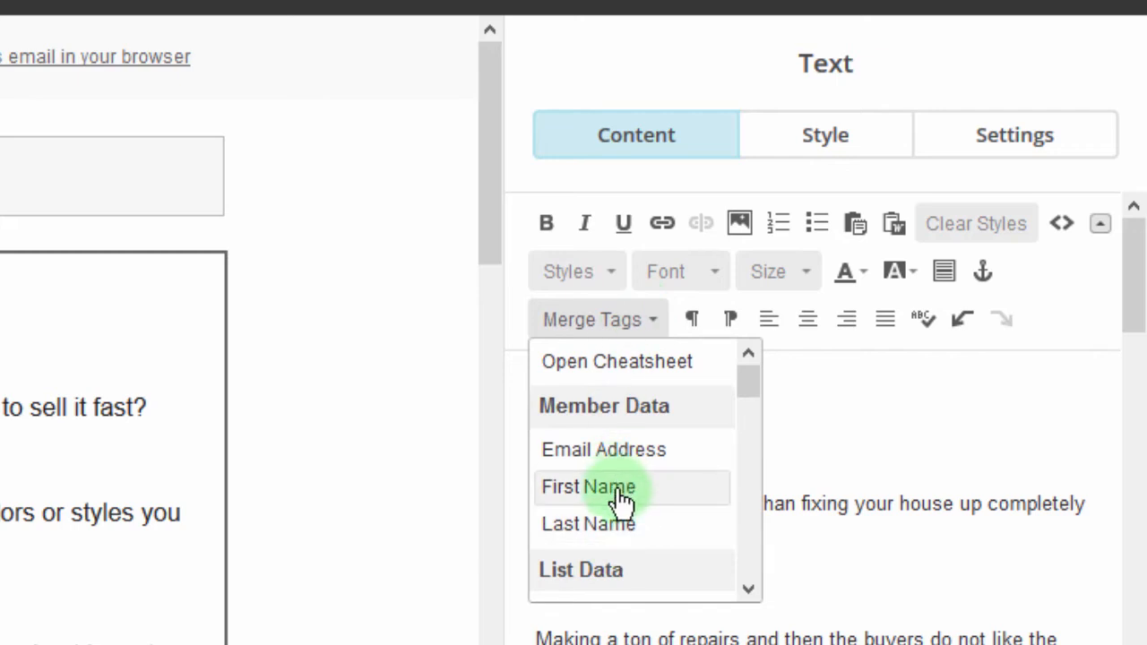
pyautogui.click(855, 433)
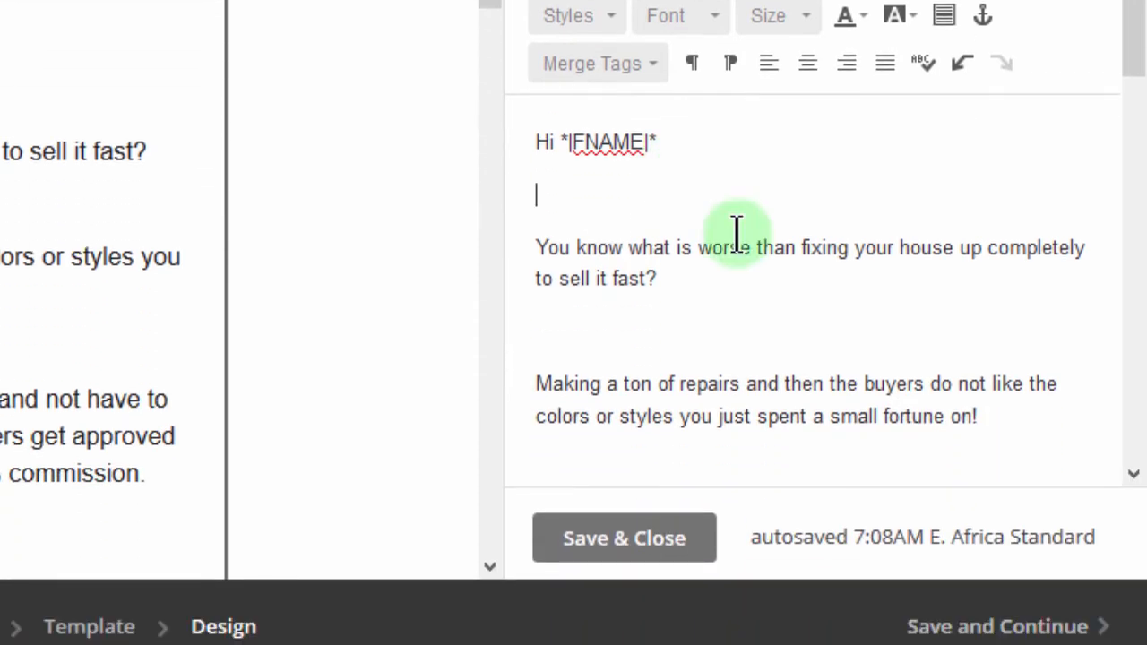
pyautogui.click(620, 543)
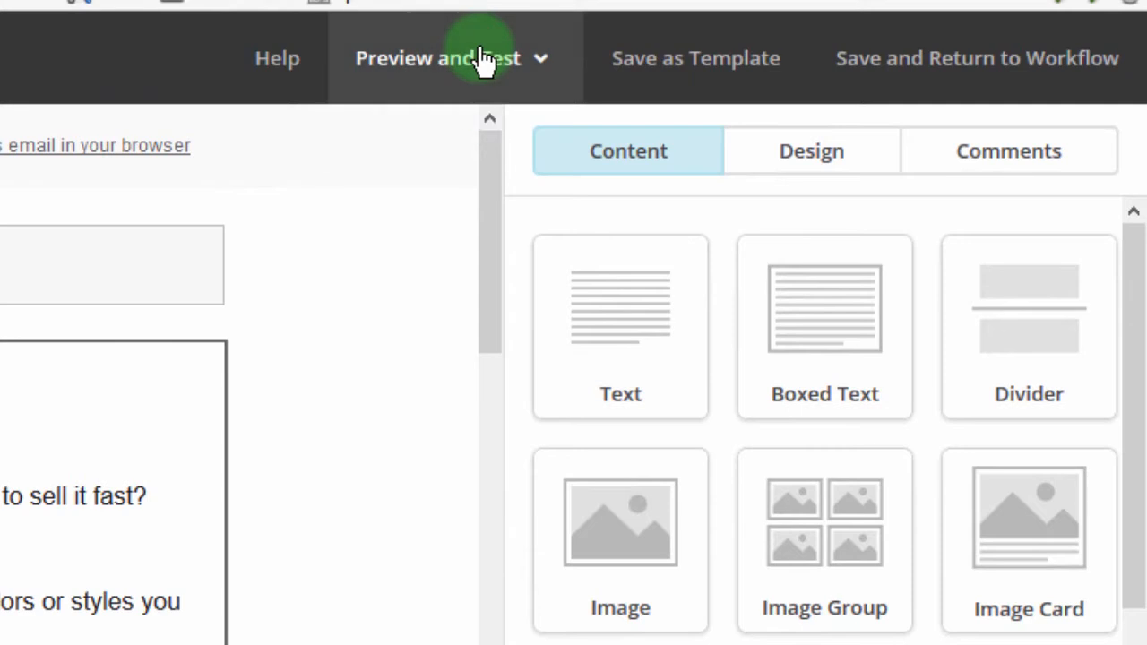
# Step: Preview the email with live merge tag info turned on, then save the design and continue
pyautogui.click(482, 61)
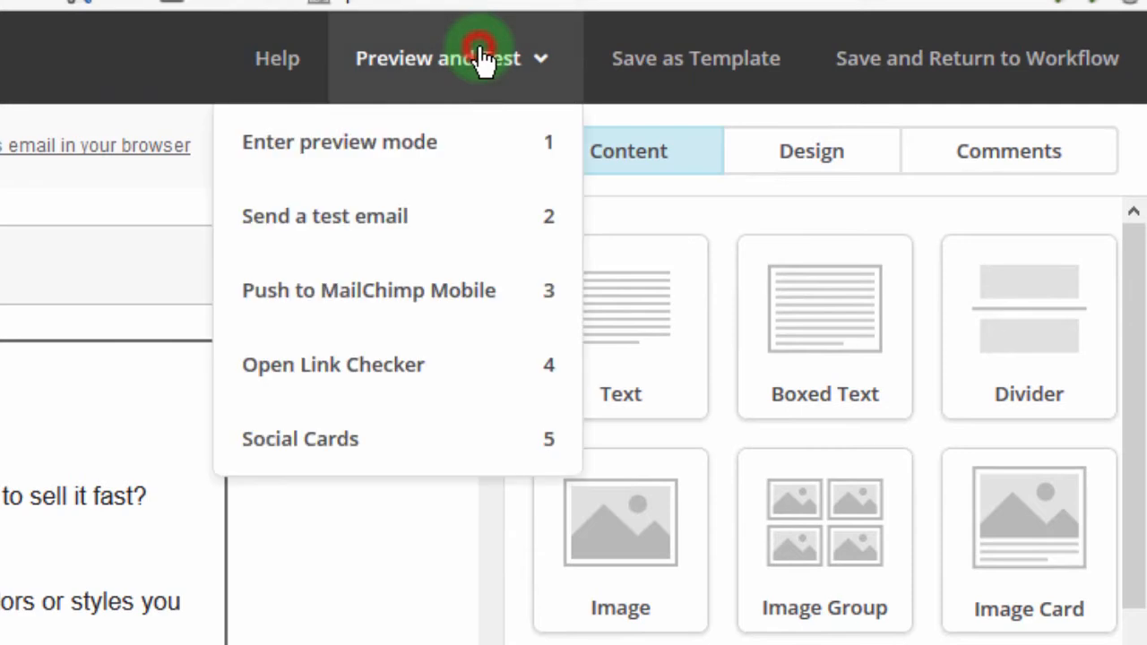
pyautogui.click(388, 149)
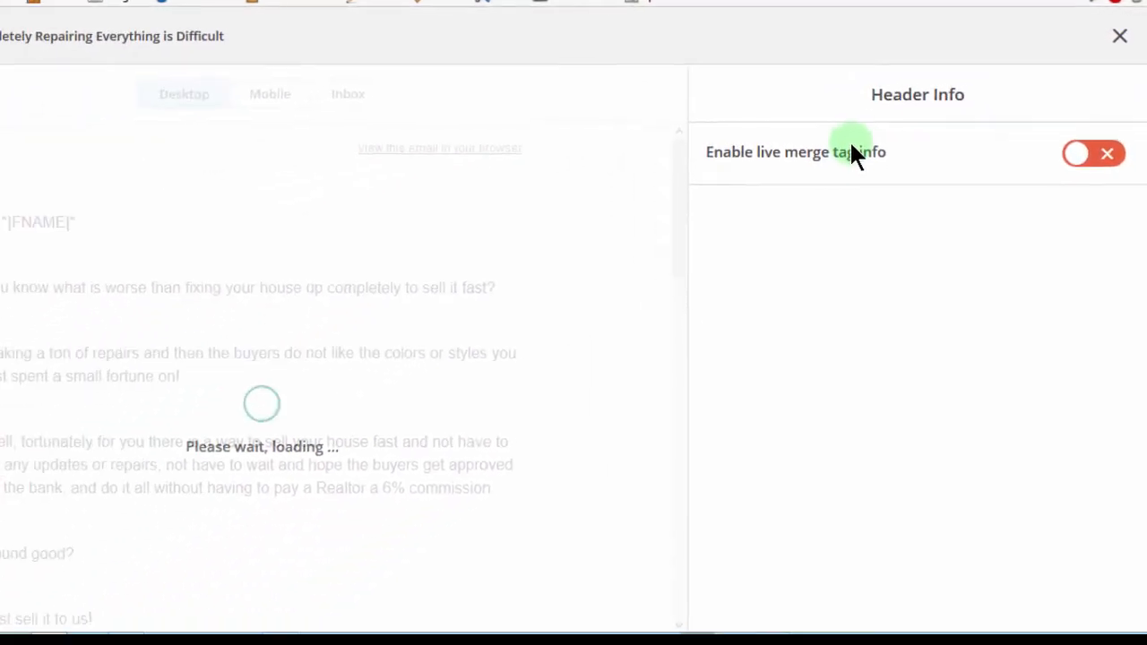
pyautogui.click(1075, 153)
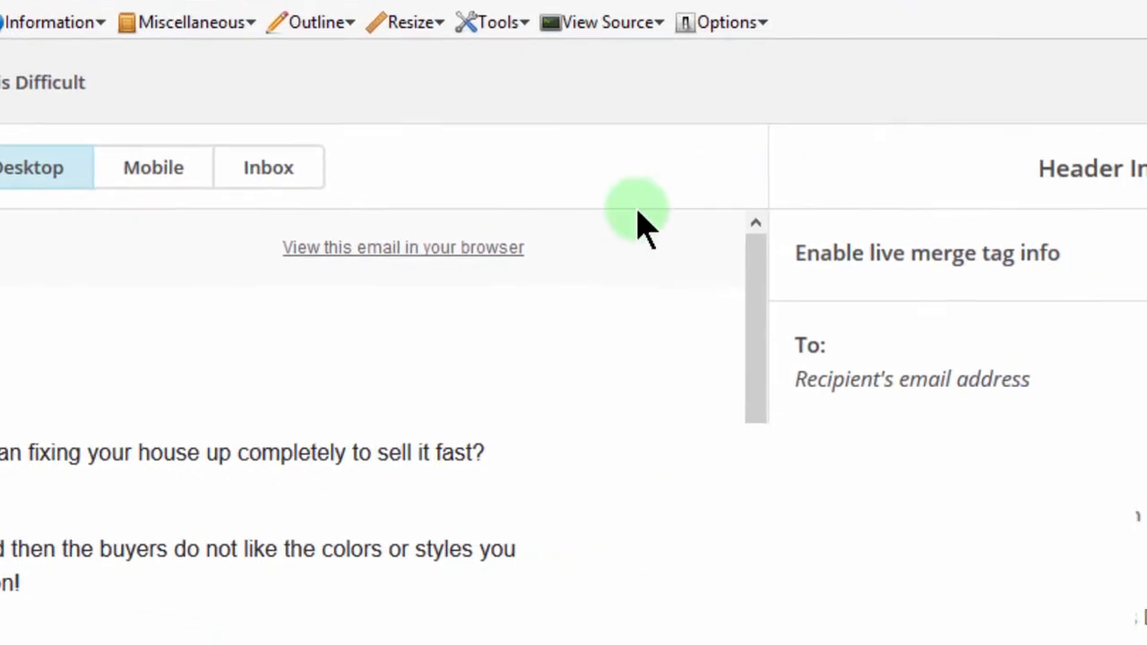
pyautogui.click(1116, 51)
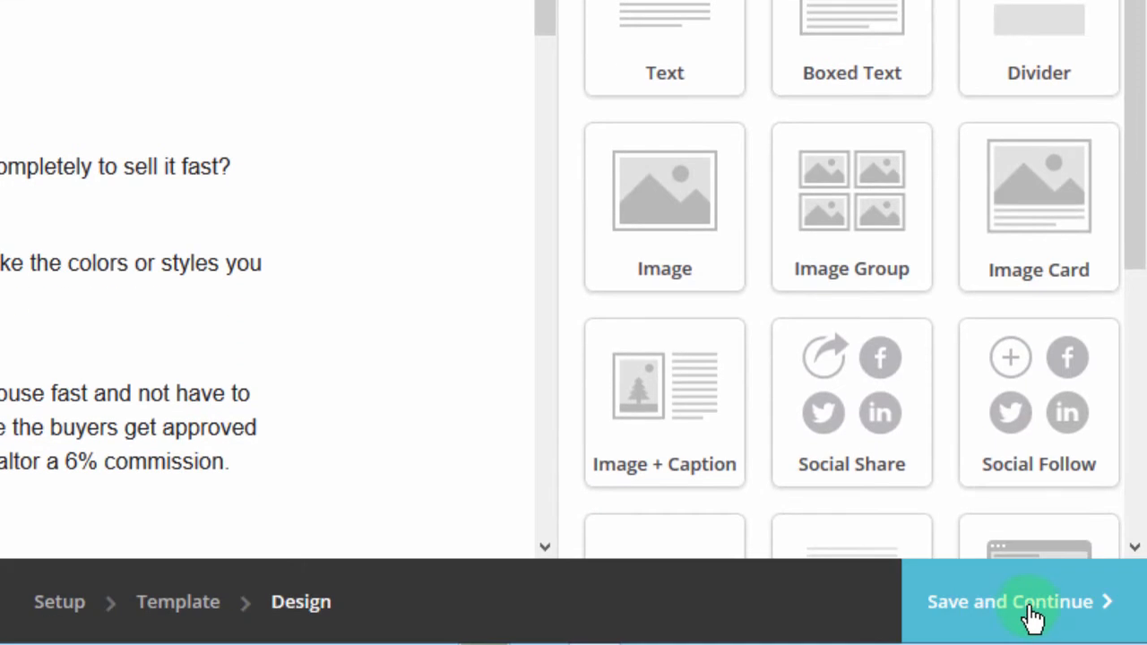
pyautogui.click(1033, 616)
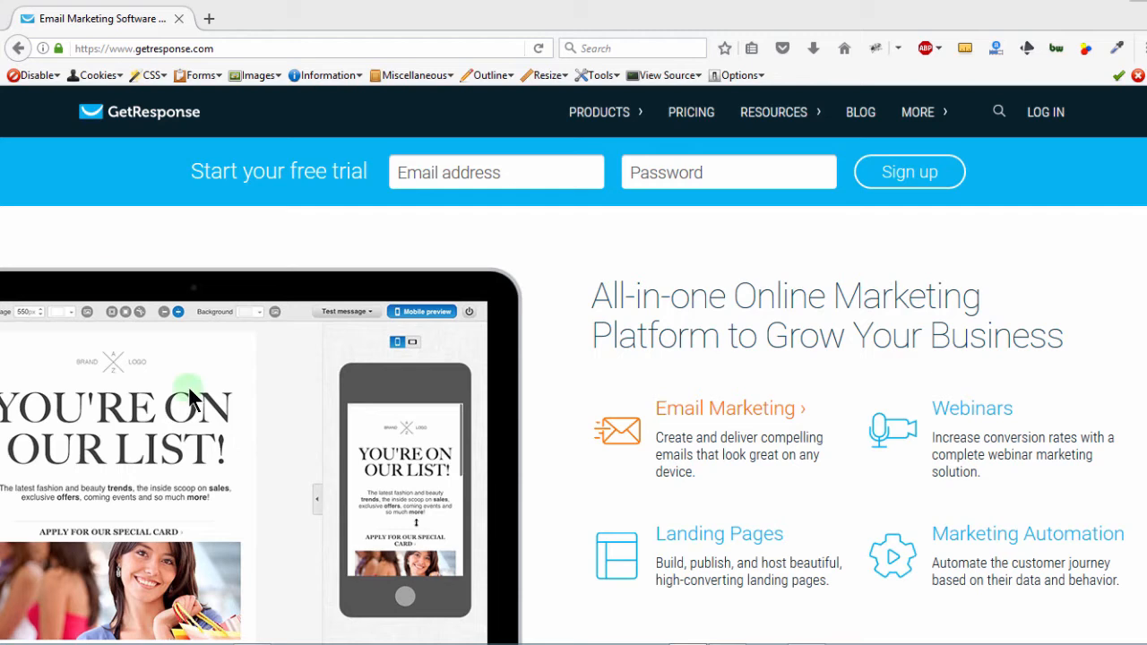
# Step: Look over the homepage's Landing Pages, Webinars and Marketing Automation feature previews
pyautogui.moveTo(714, 536)
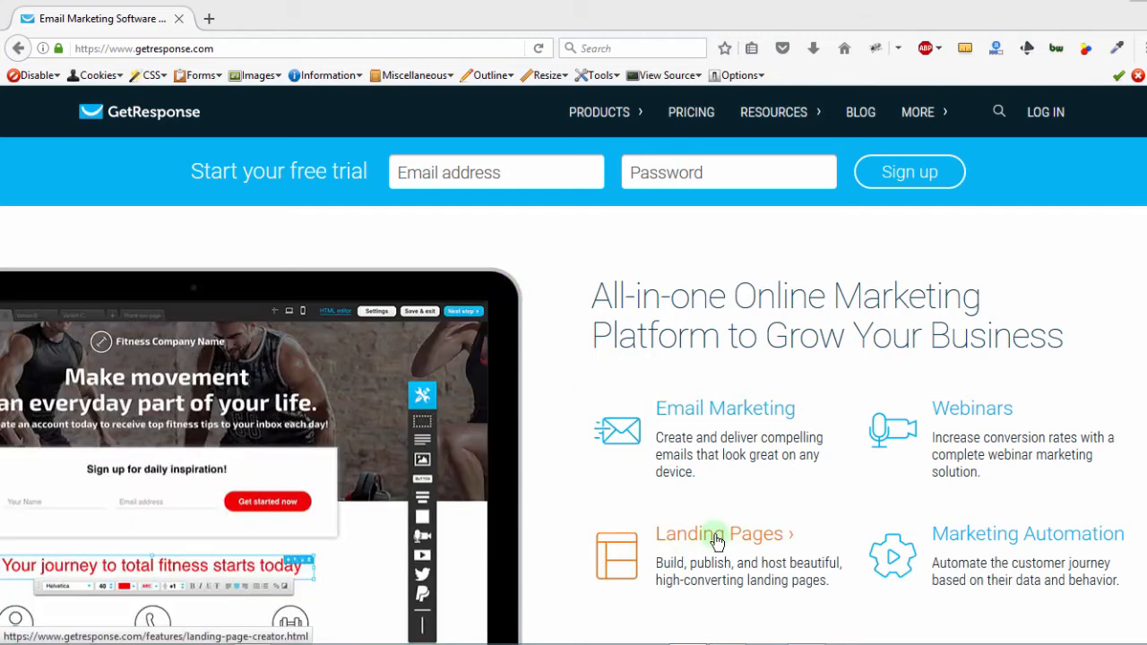
pyautogui.moveTo(957, 427)
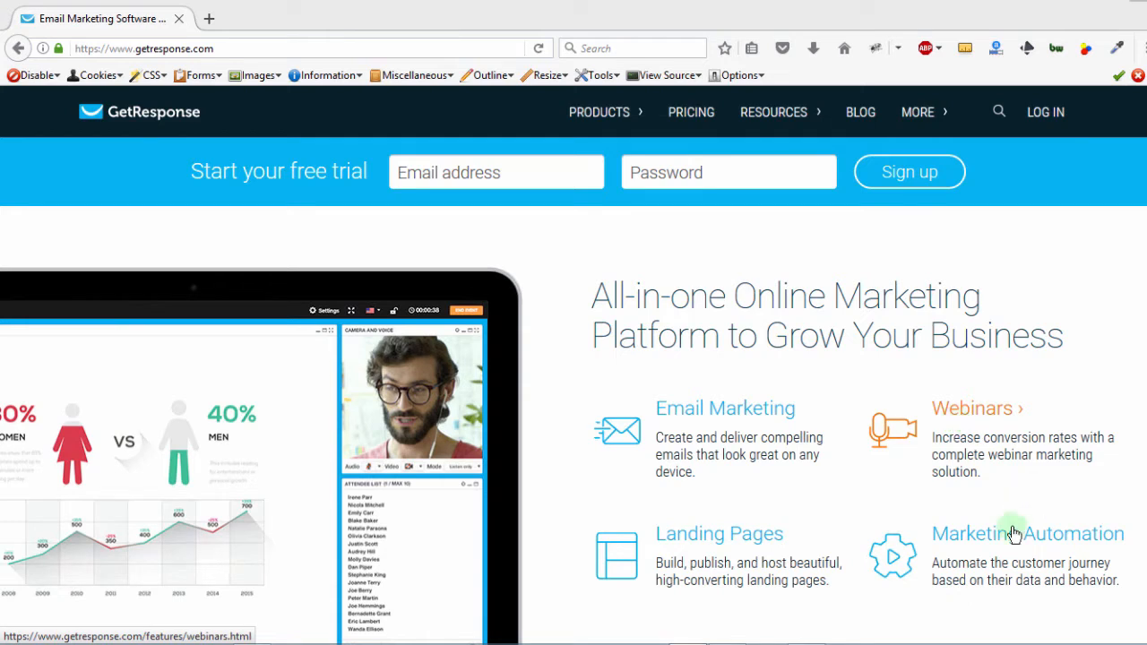
pyautogui.moveTo(990, 548)
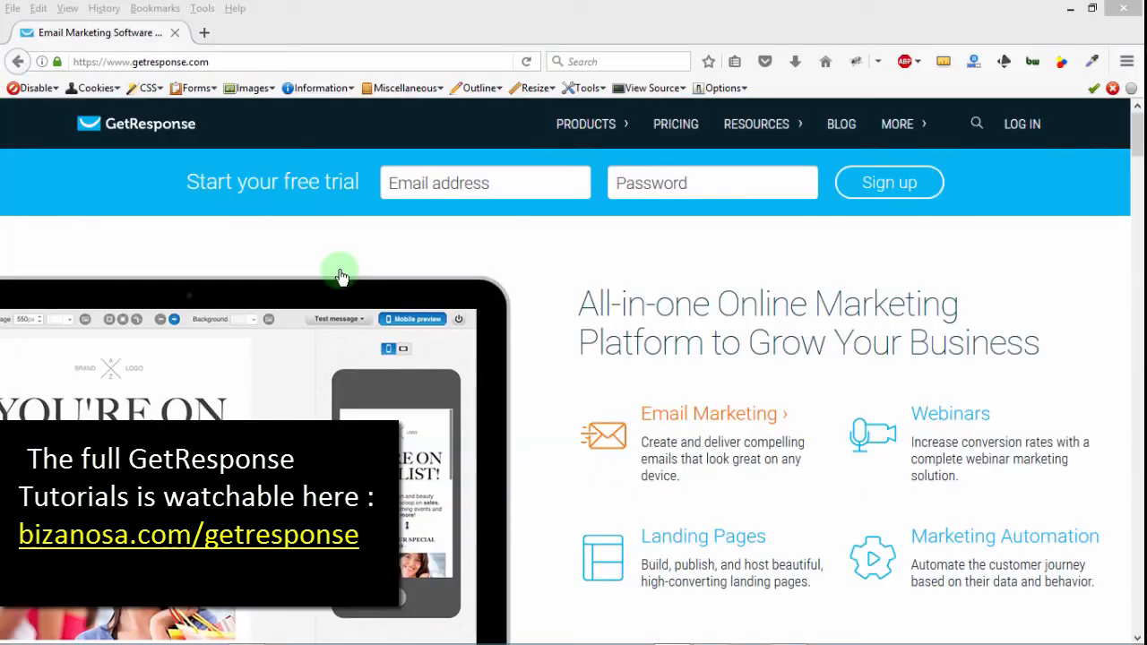
# Step: Sign up for the GetResponse free trial with a Gmail address and an account password
pyautogui.click(471, 183)
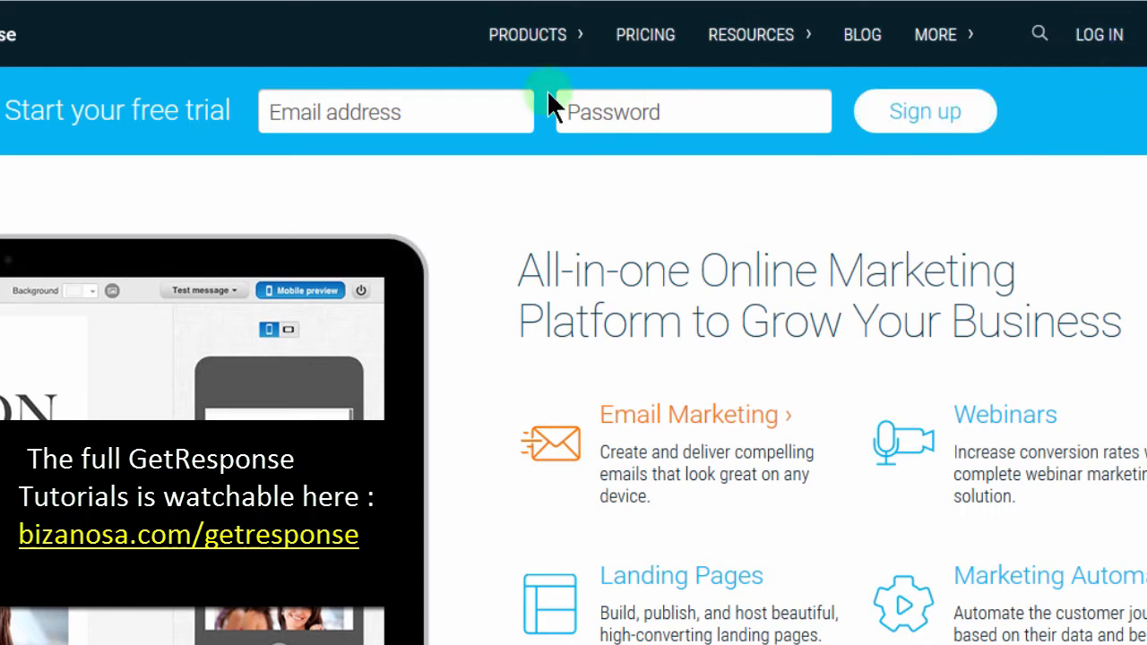
pyautogui.write('@gmail.com')
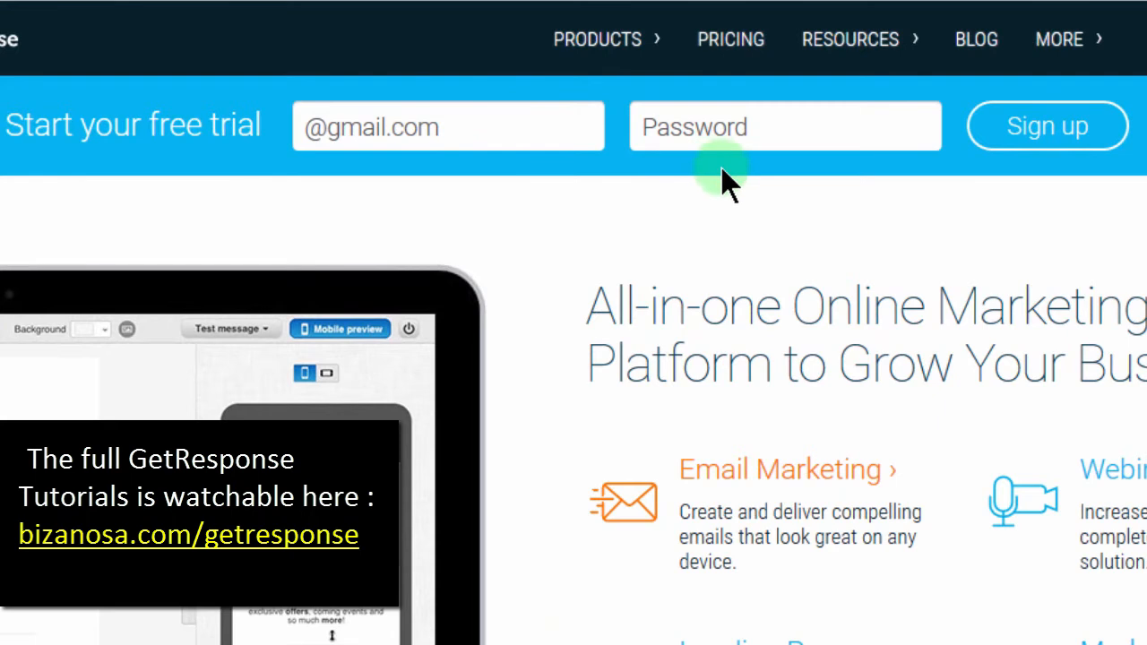
pyautogui.click(695, 127)
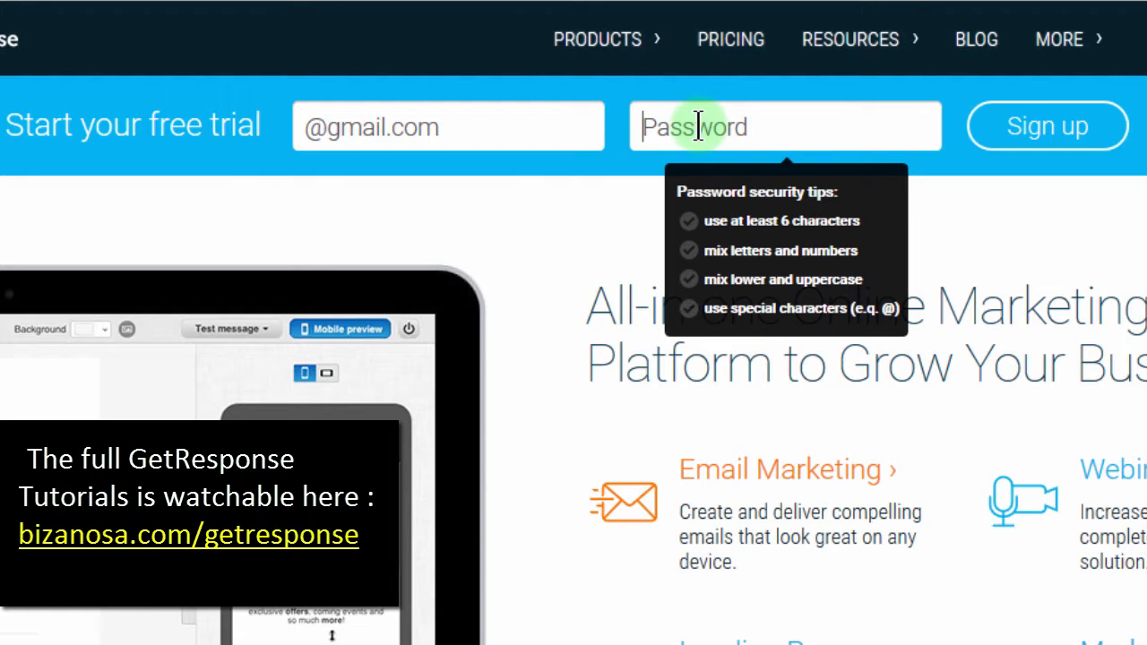
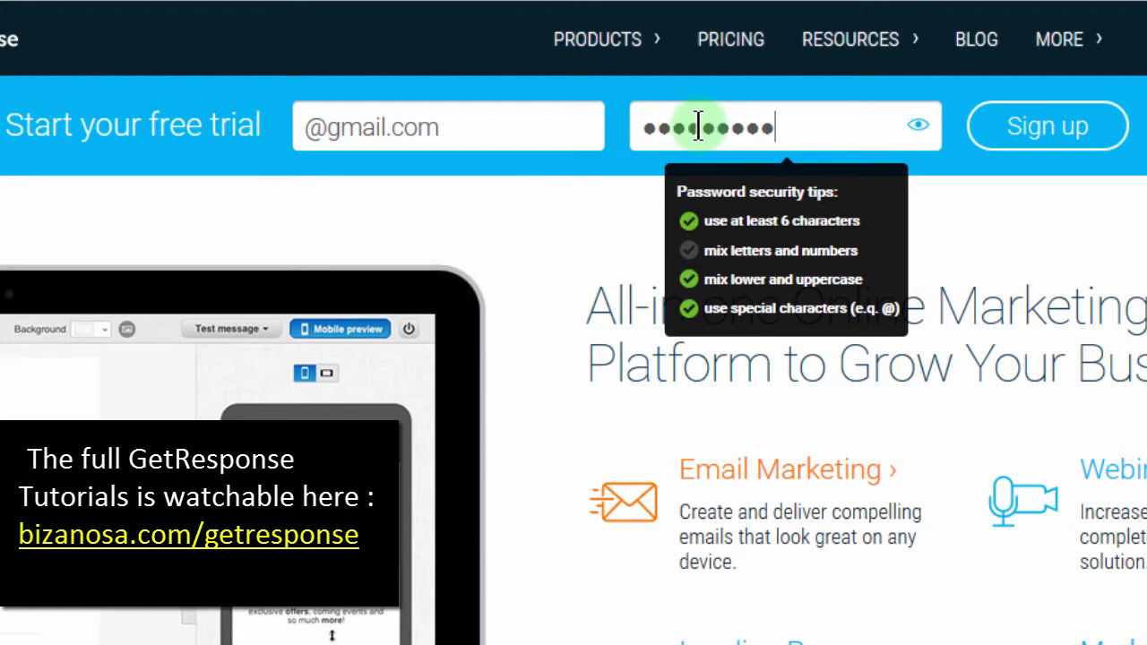
pyautogui.click(1049, 140)
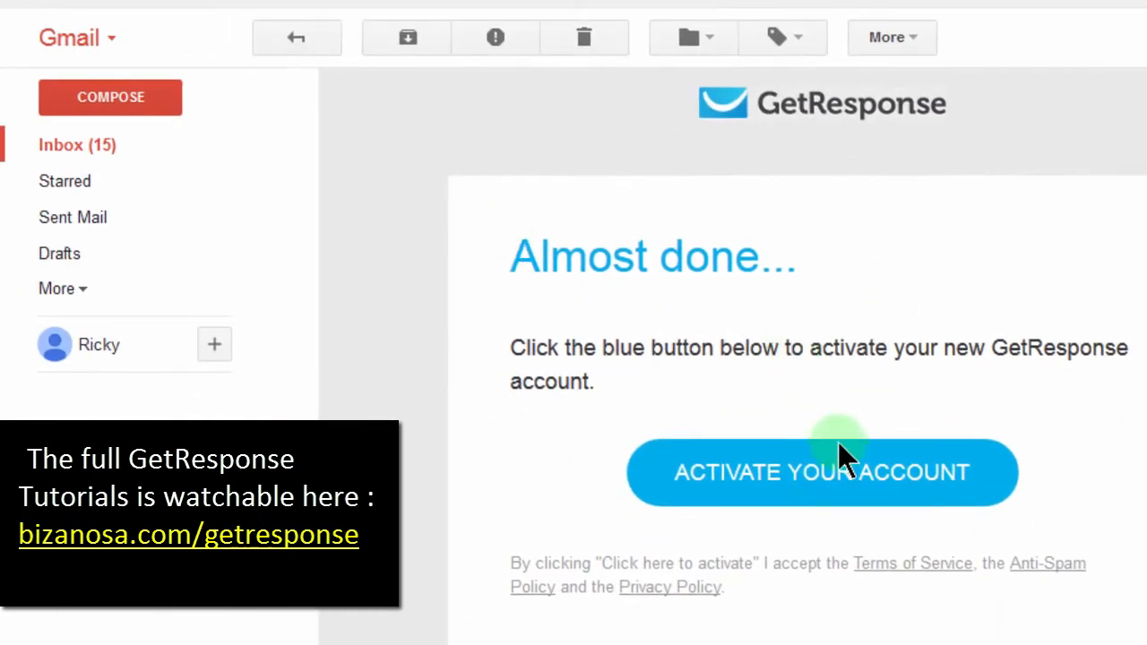
# Step: Use the confirmation email's Activate Your Account link to open the account-details form
pyautogui.click(774, 471)
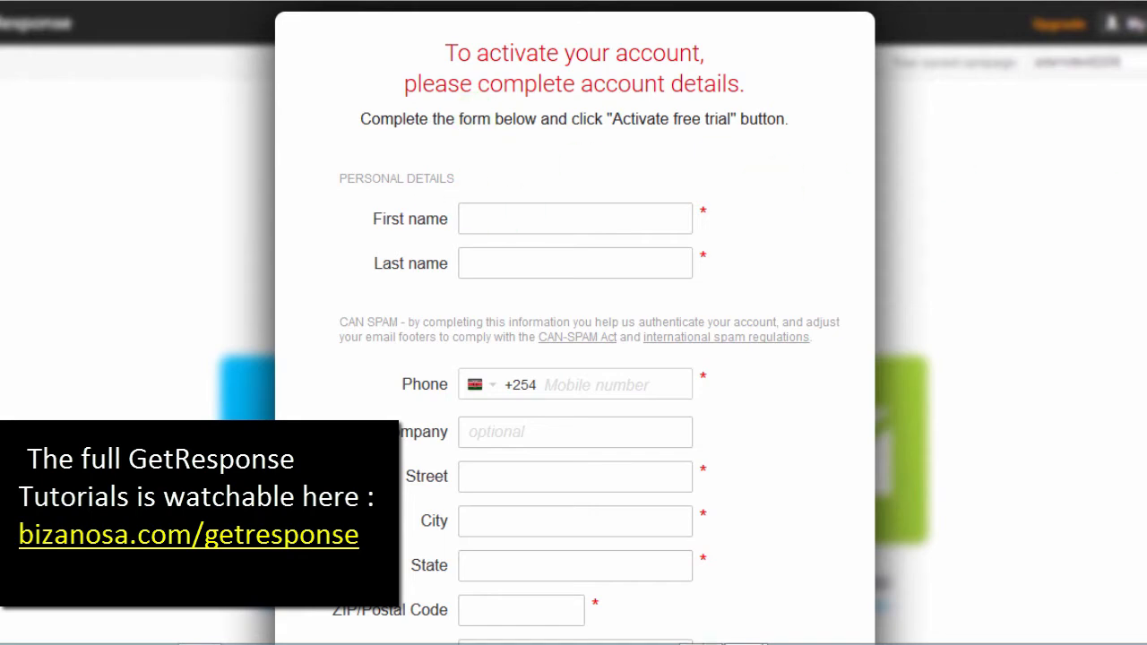
# Step: Review the account-details form and submit it with Activate Free Trial
pyautogui.scroll(-5, 573, 323)
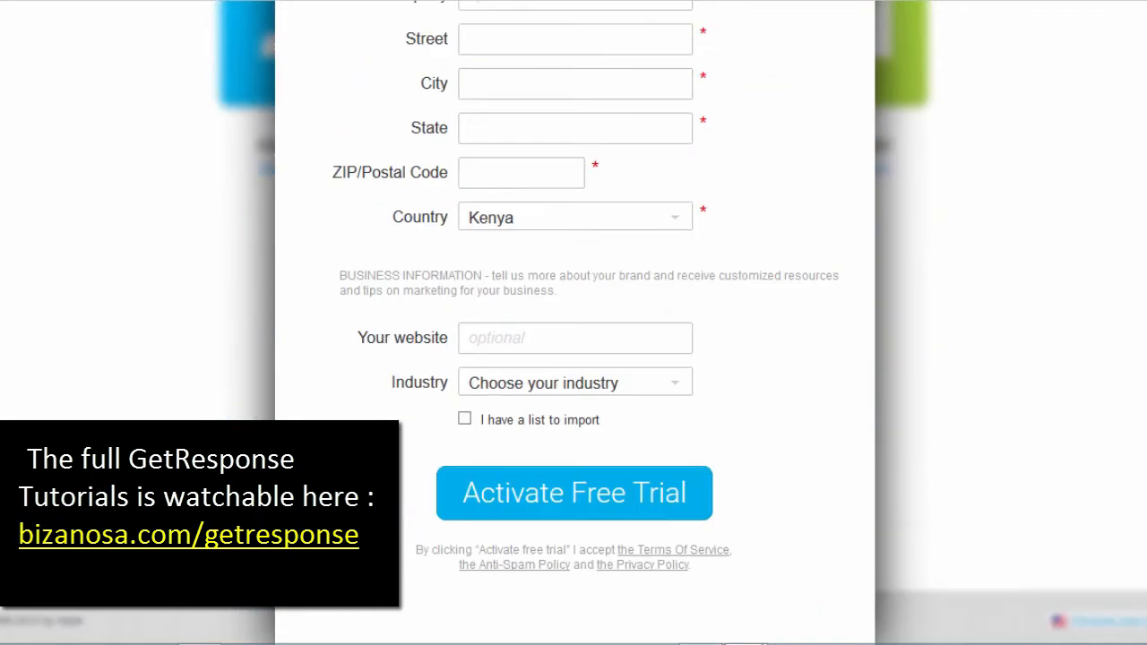
pyautogui.scroll(1, 573, 323)
pyautogui.scroll(-1, 574, 322)
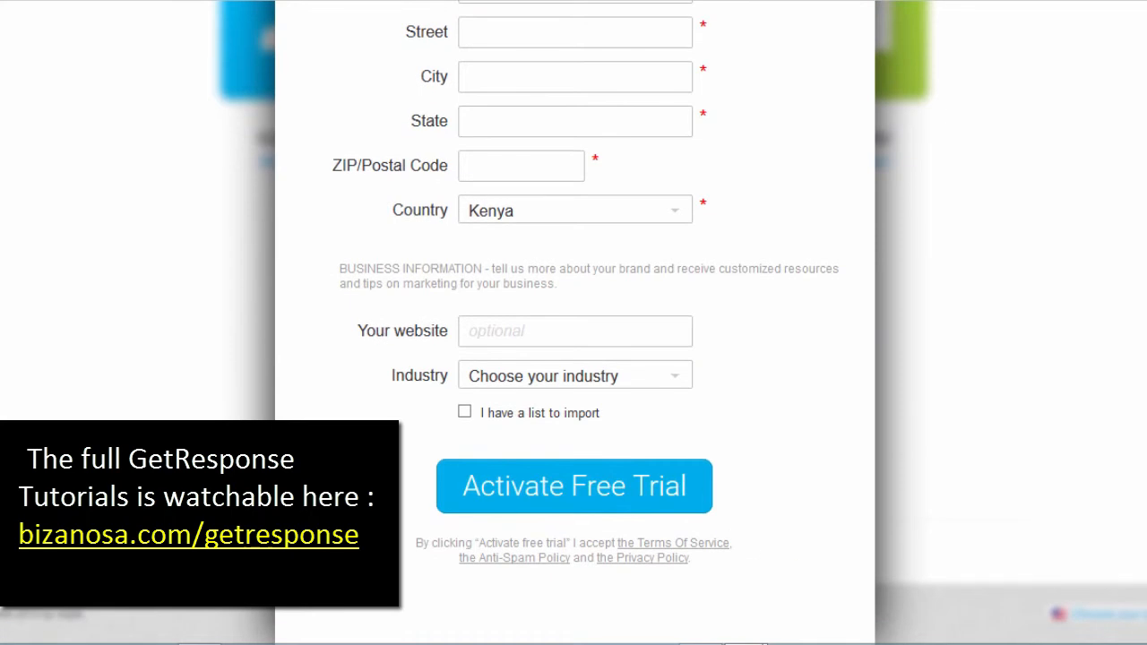
pyautogui.scroll(6, 574, 323)
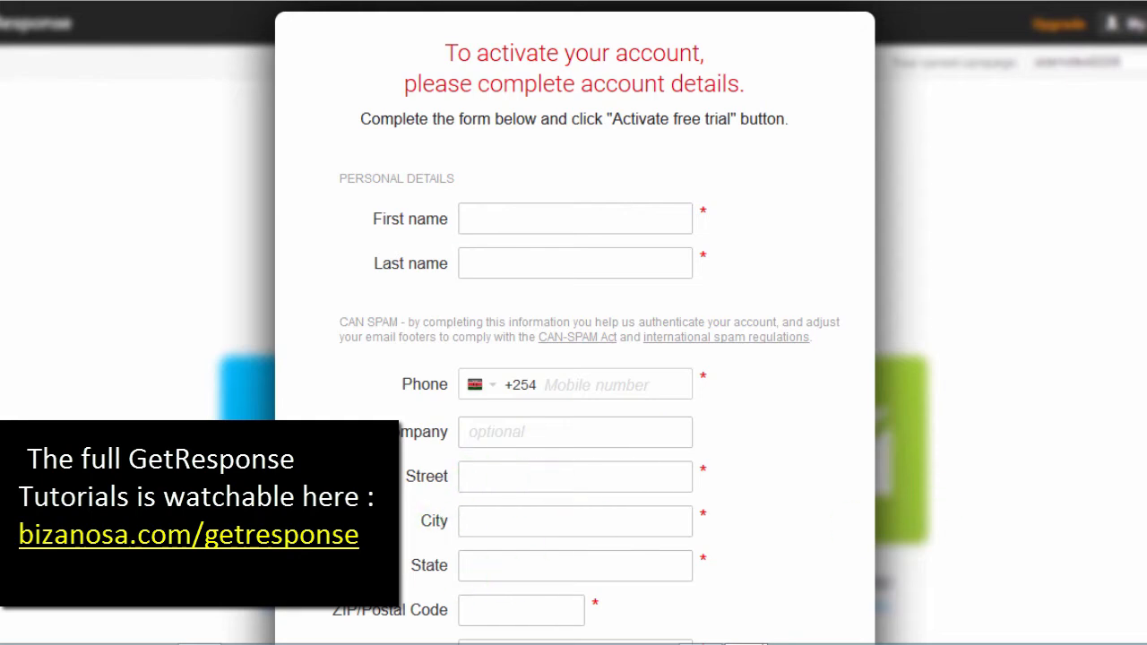
pyautogui.scroll(-3, 1068, 429)
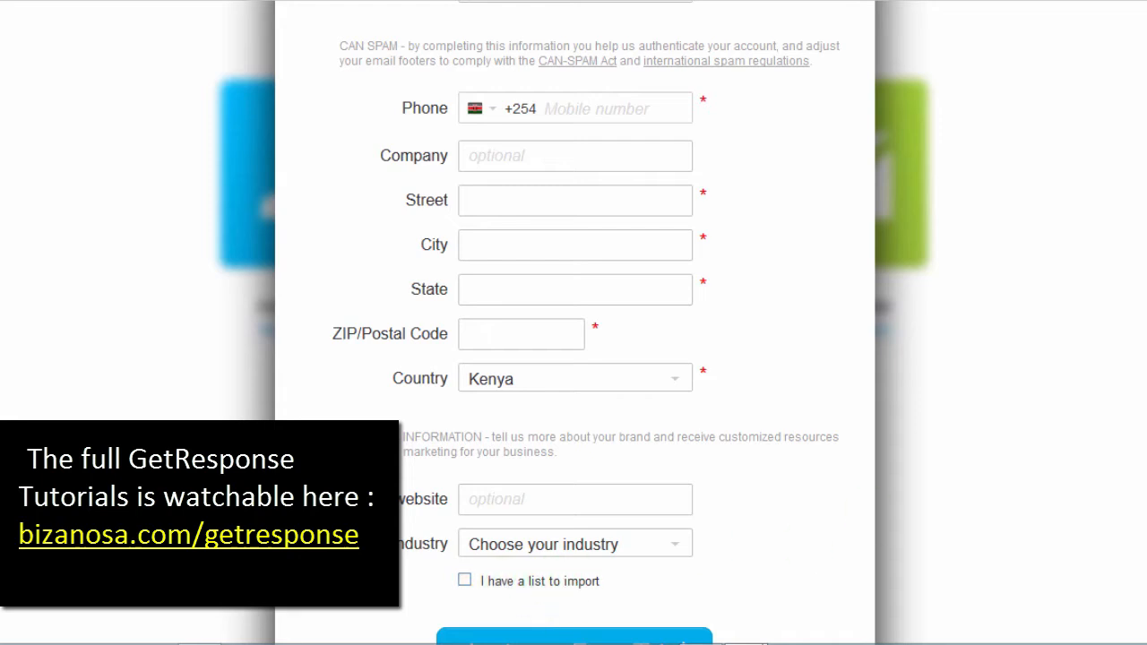
pyautogui.scroll(3, 575, 323)
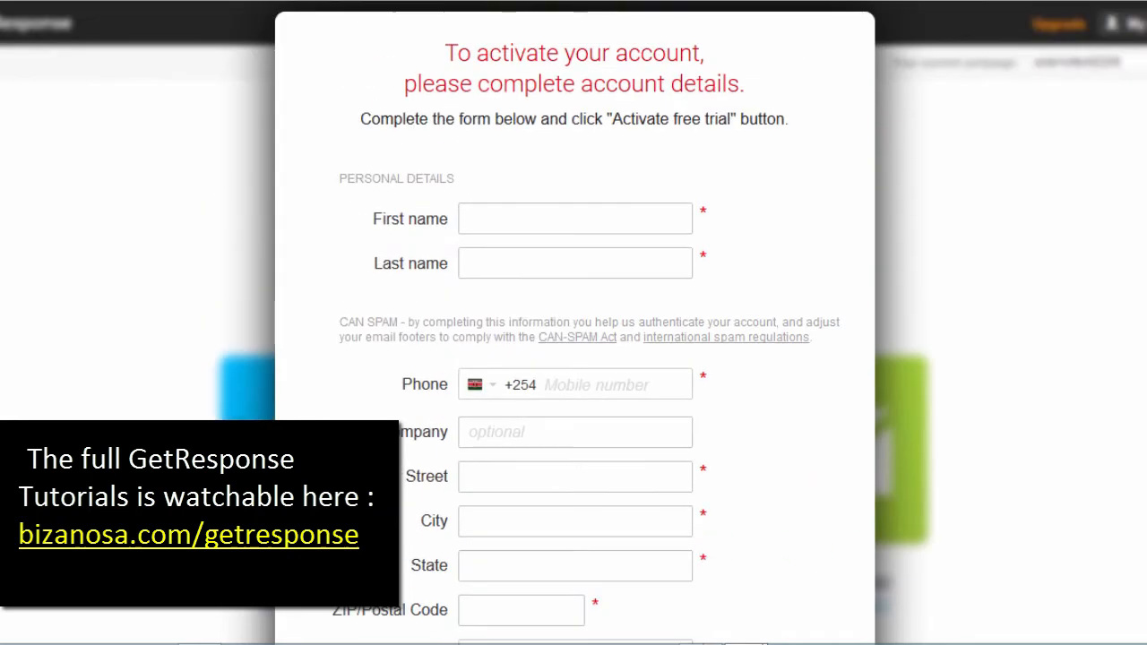
pyautogui.scroll(-5, 574, 323)
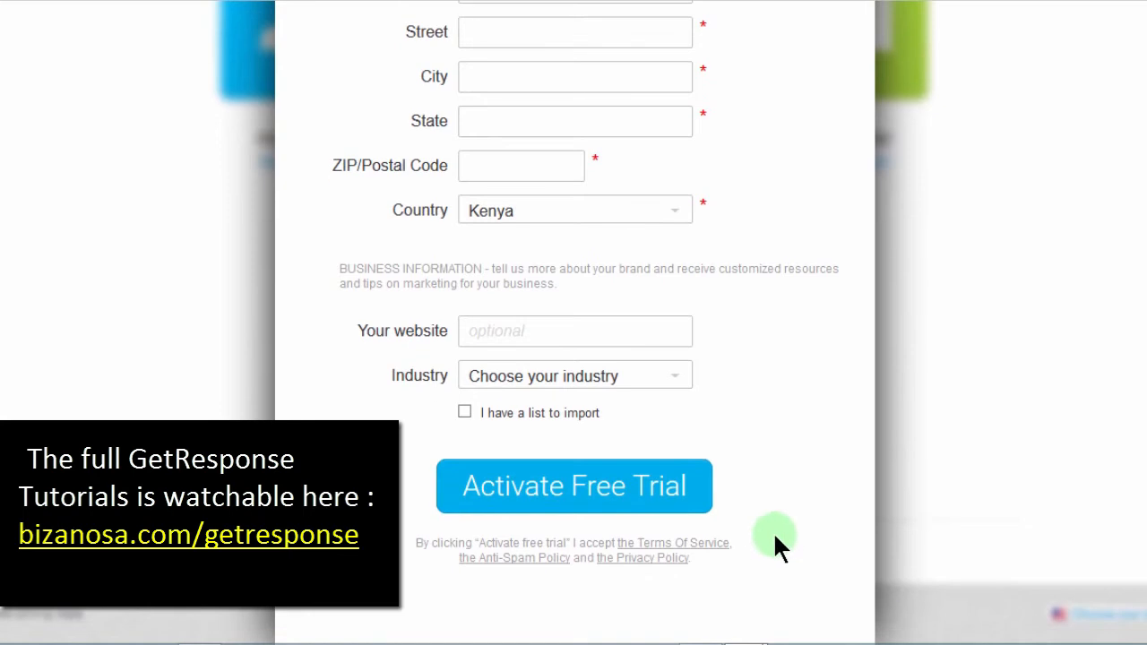
pyautogui.click(571, 489)
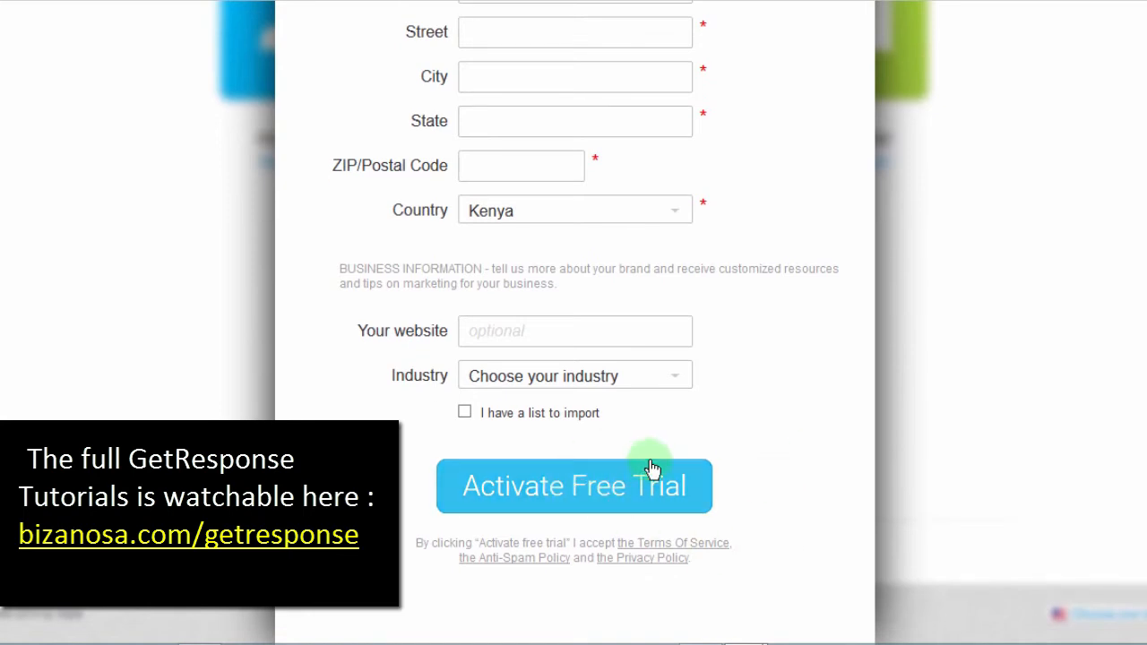
pyautogui.scroll(5, 778, 232)
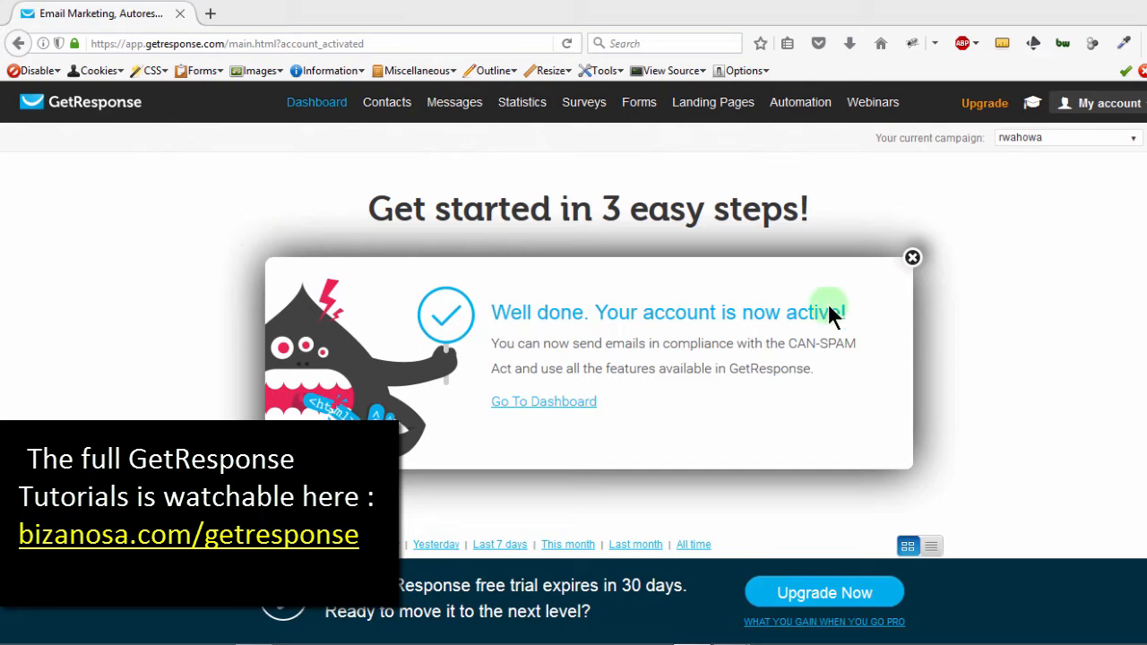
pyautogui.click(915, 257)
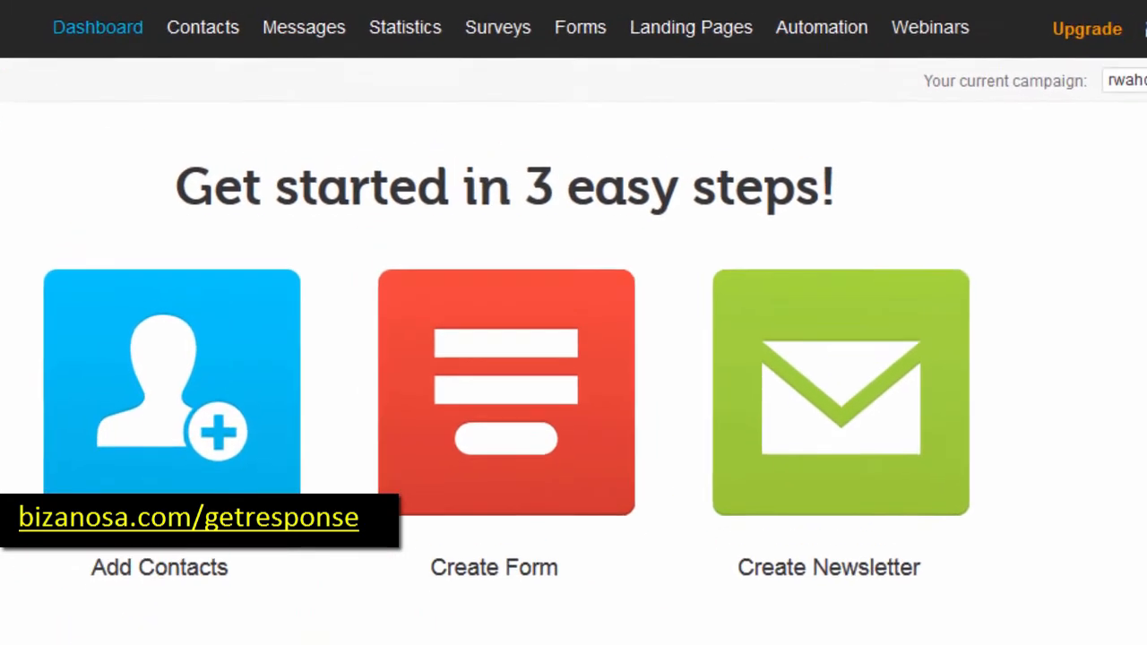
pyautogui.moveTo(233, 38)
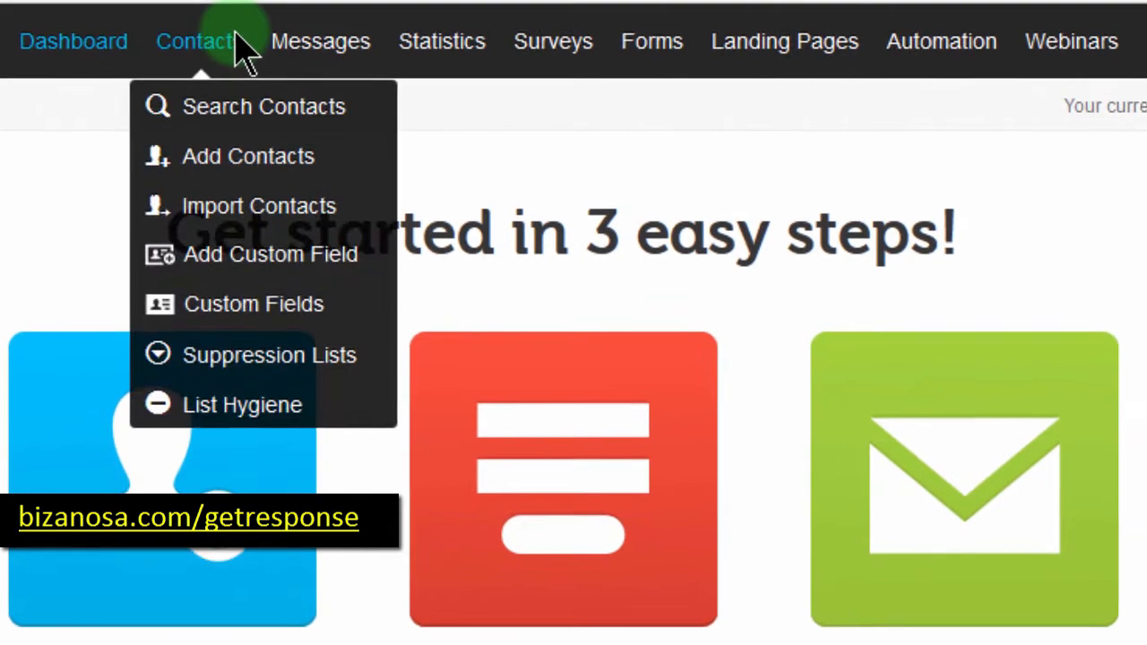
pyautogui.moveTo(923, 34)
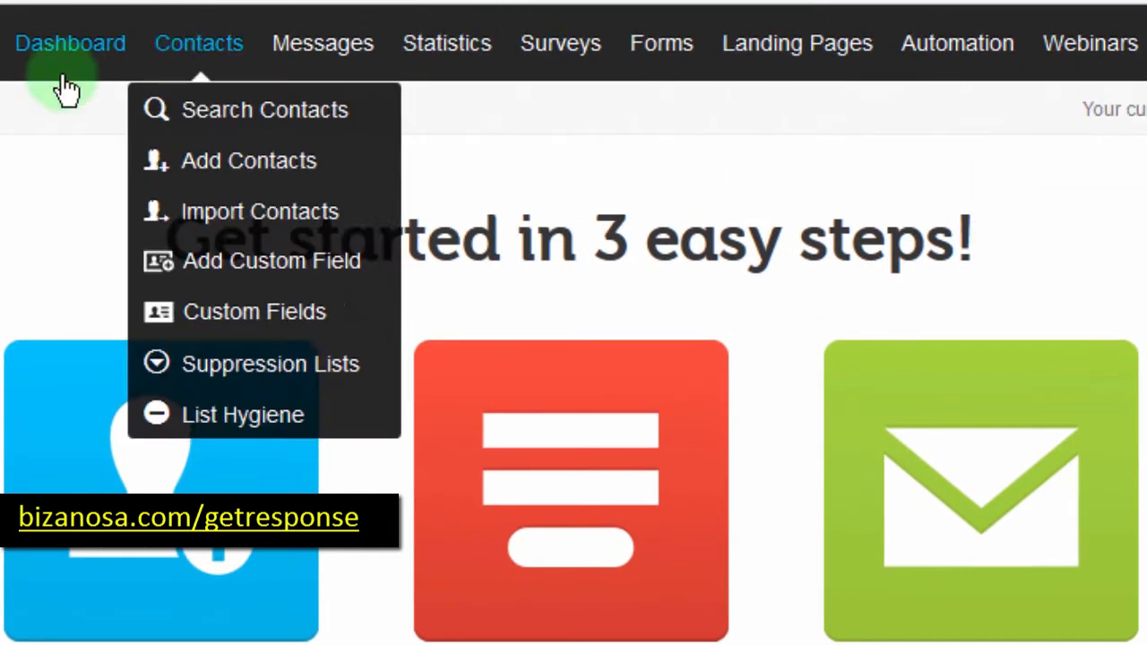
pyautogui.moveTo(177, 51)
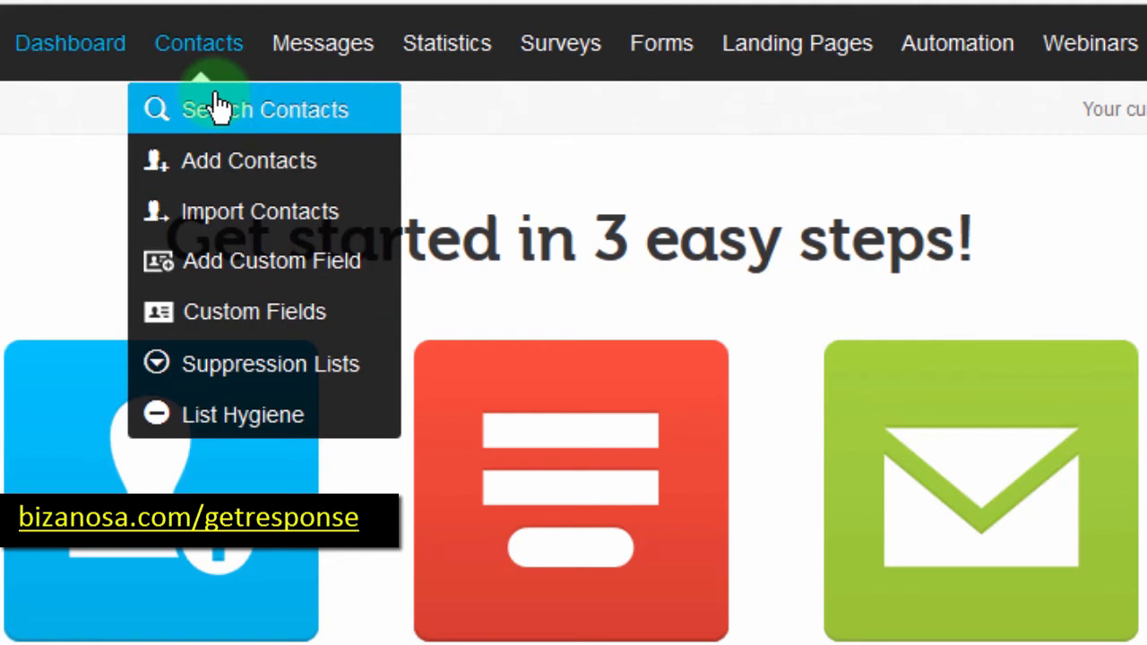
pyautogui.moveTo(301, 65)
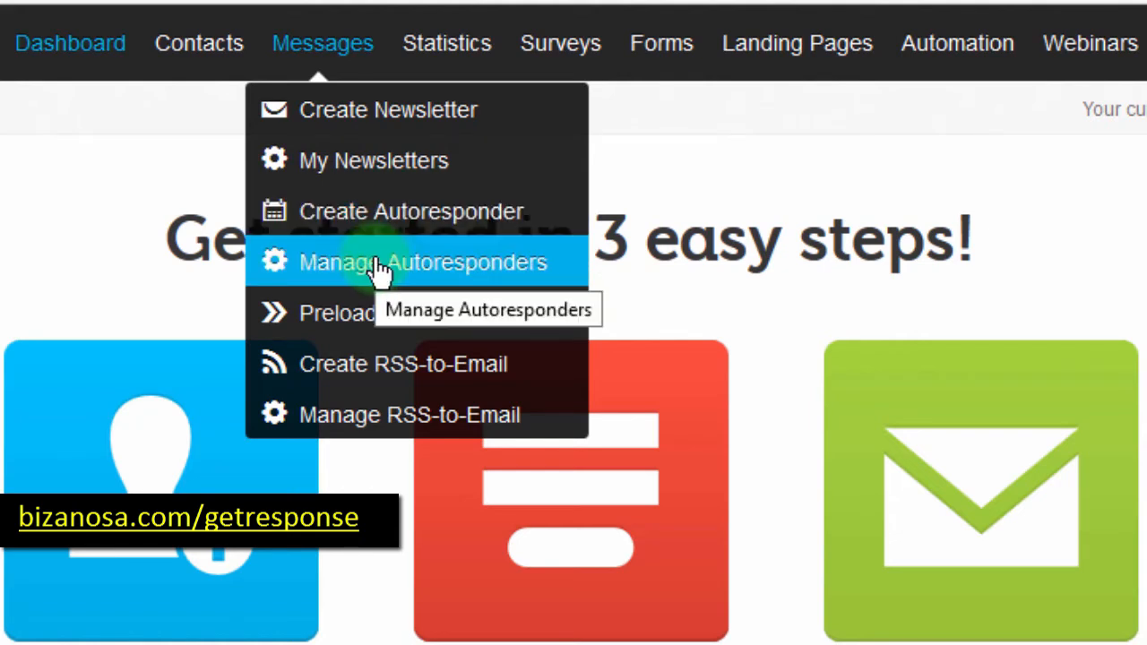
pyautogui.moveTo(468, 40)
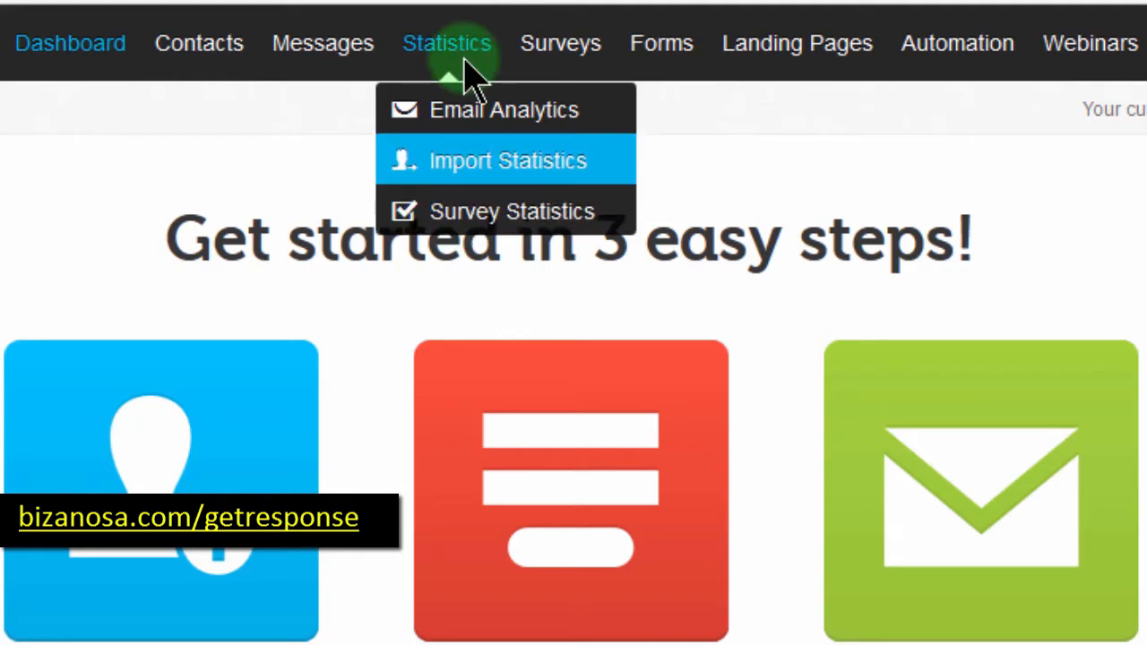
pyautogui.moveTo(574, 38)
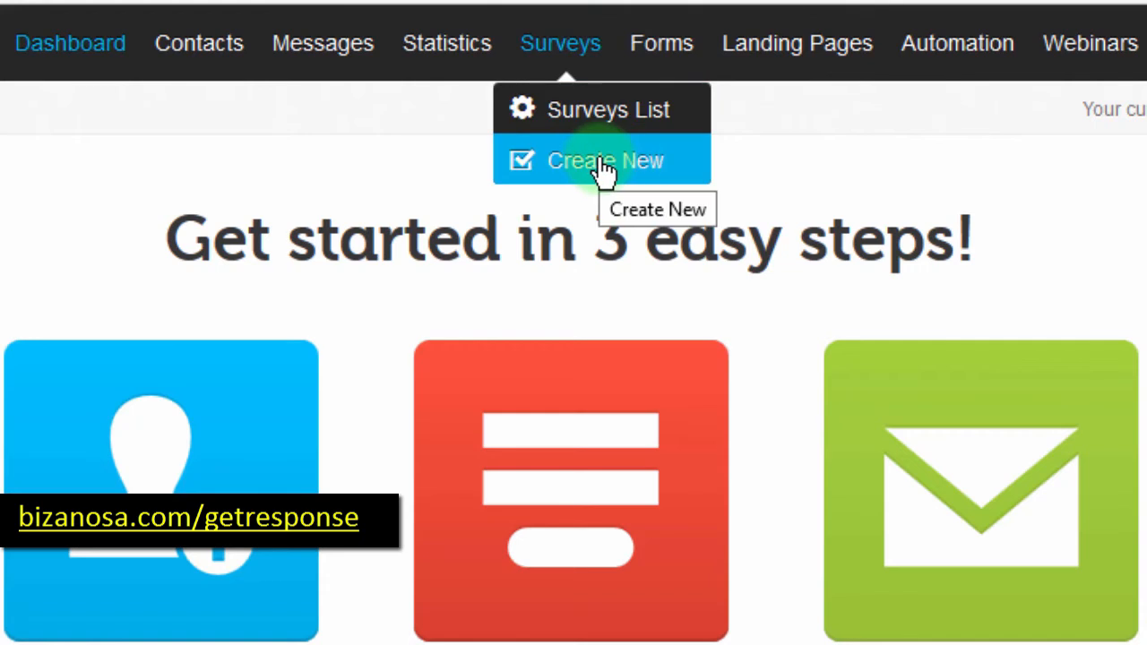
pyautogui.moveTo(671, 38)
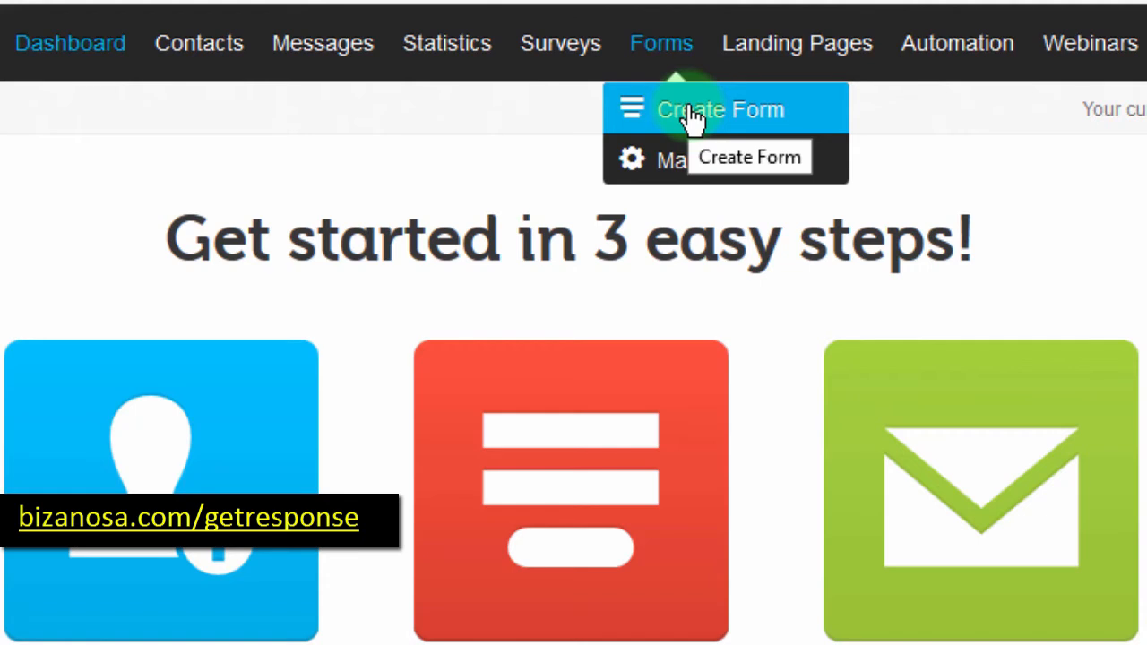
pyautogui.moveTo(795, 62)
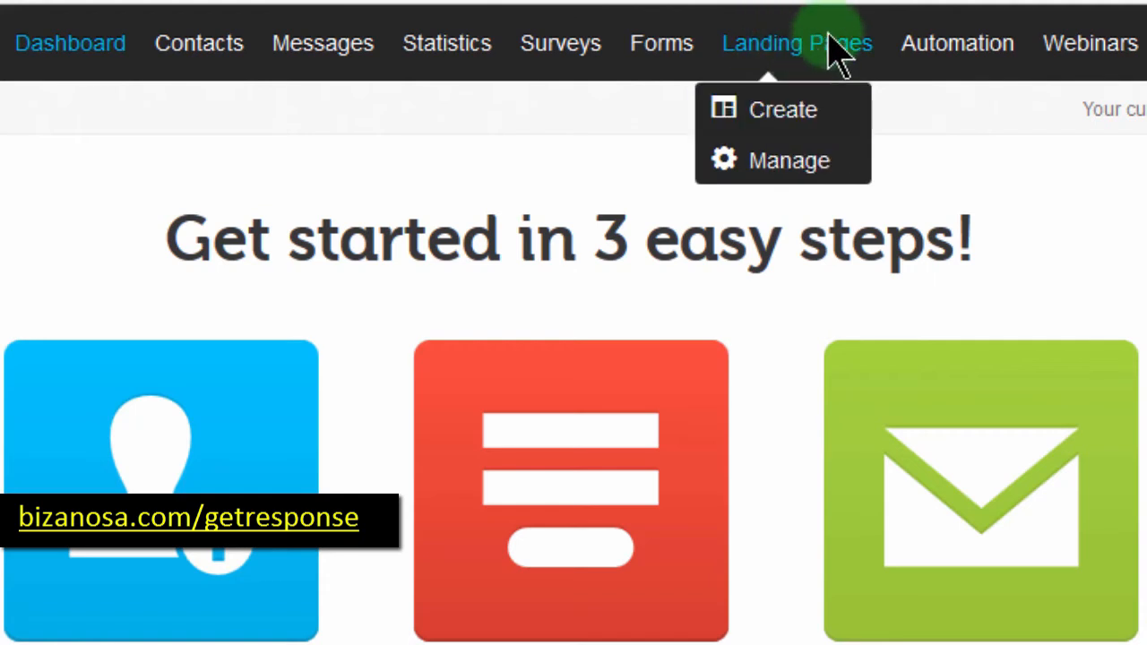
pyautogui.moveTo(961, 61)
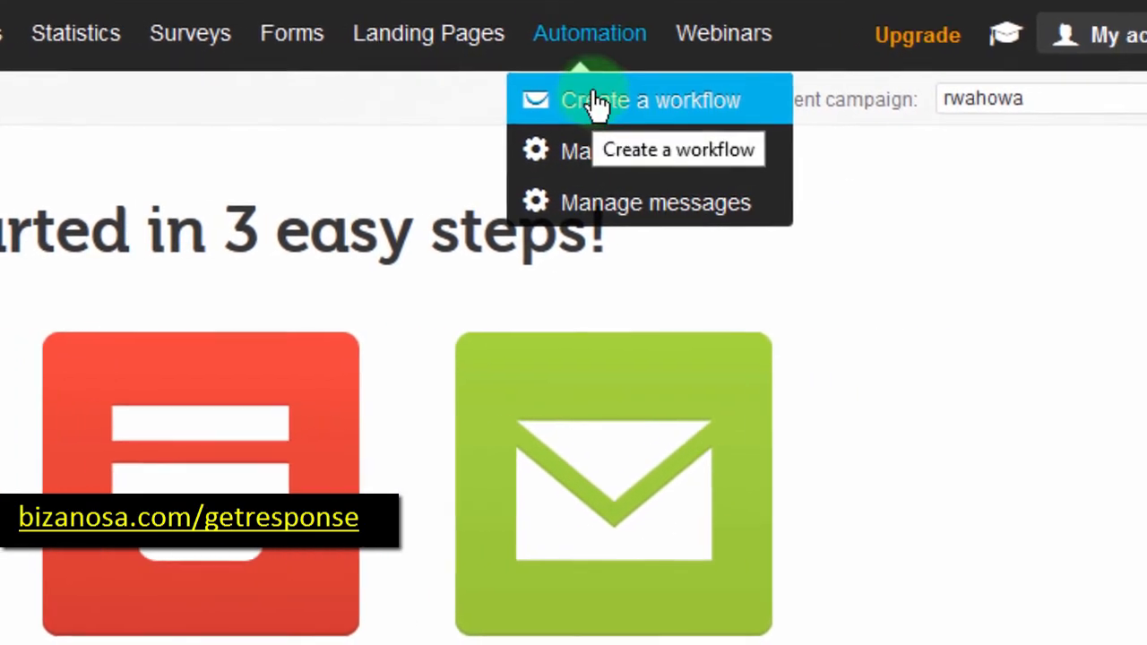
pyautogui.moveTo(703, 41)
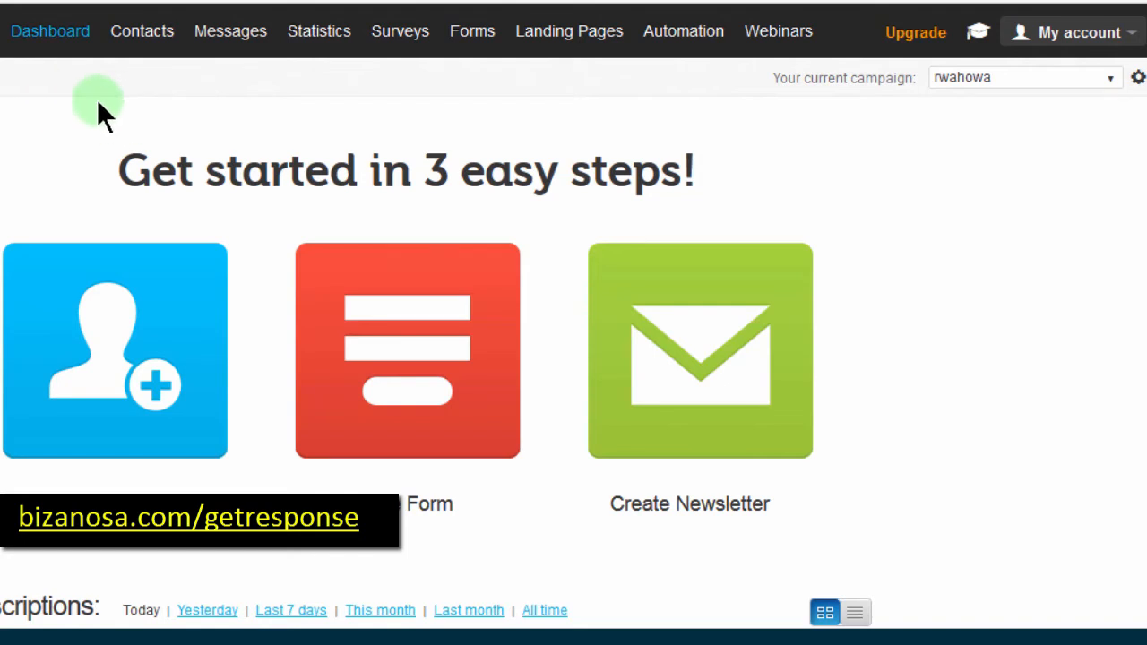
pyautogui.moveTo(142, 36)
pyautogui.click(473, 36)
pyautogui.moveTo(231, 34)
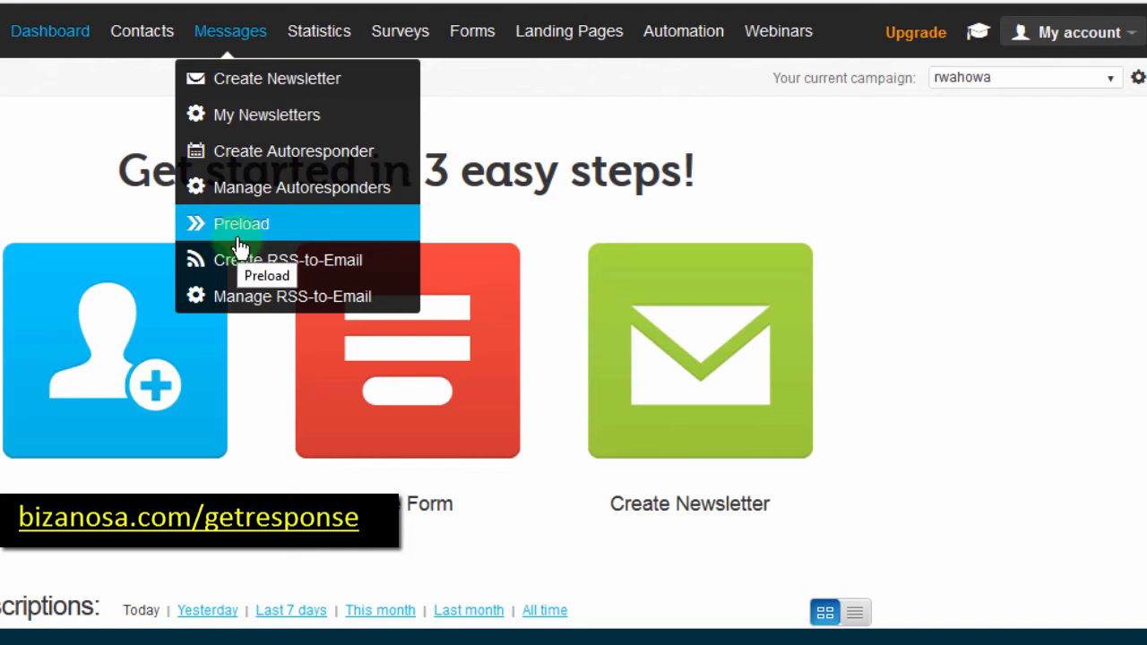
pyautogui.click(240, 114)
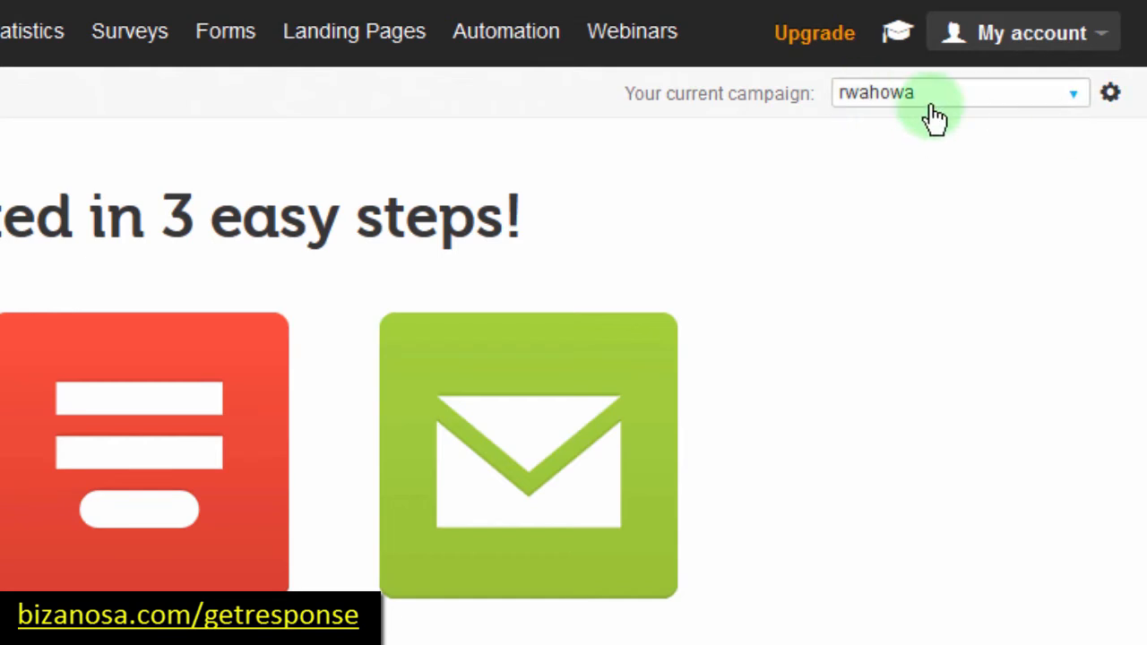
# Step: Open the rwahowa campaign's General settings from the gear beside the current-campaign dropdown
pyautogui.click(1112, 94)
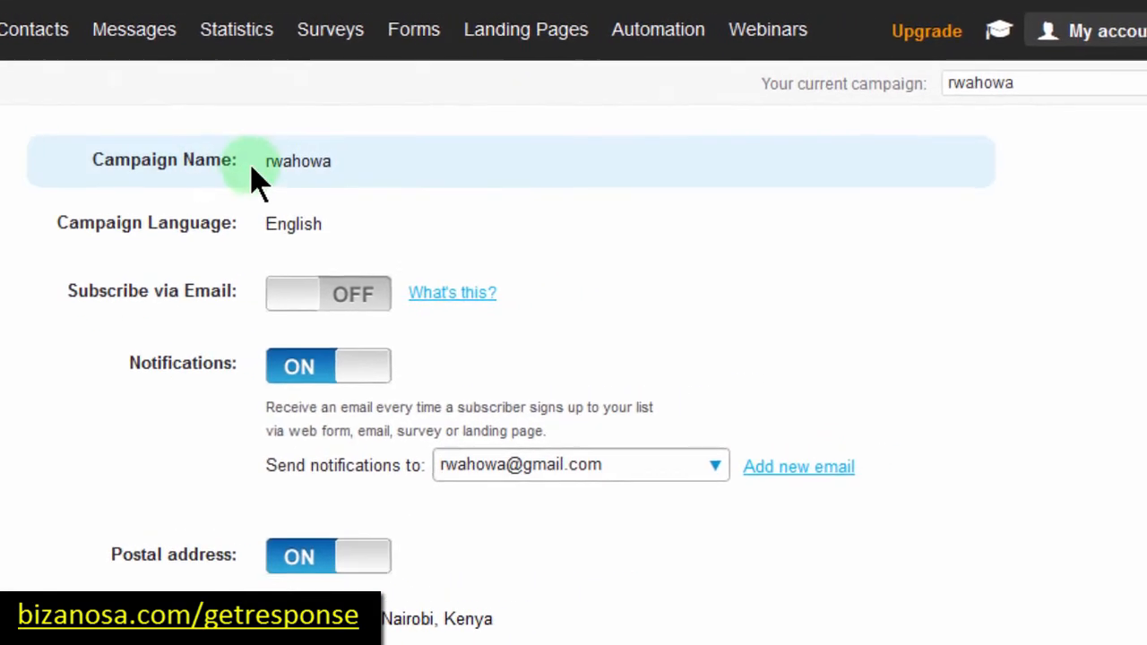
# Step: Leave the campaign settings through the top navigation bar and return to the dashboard
pyautogui.click(1111, 32)
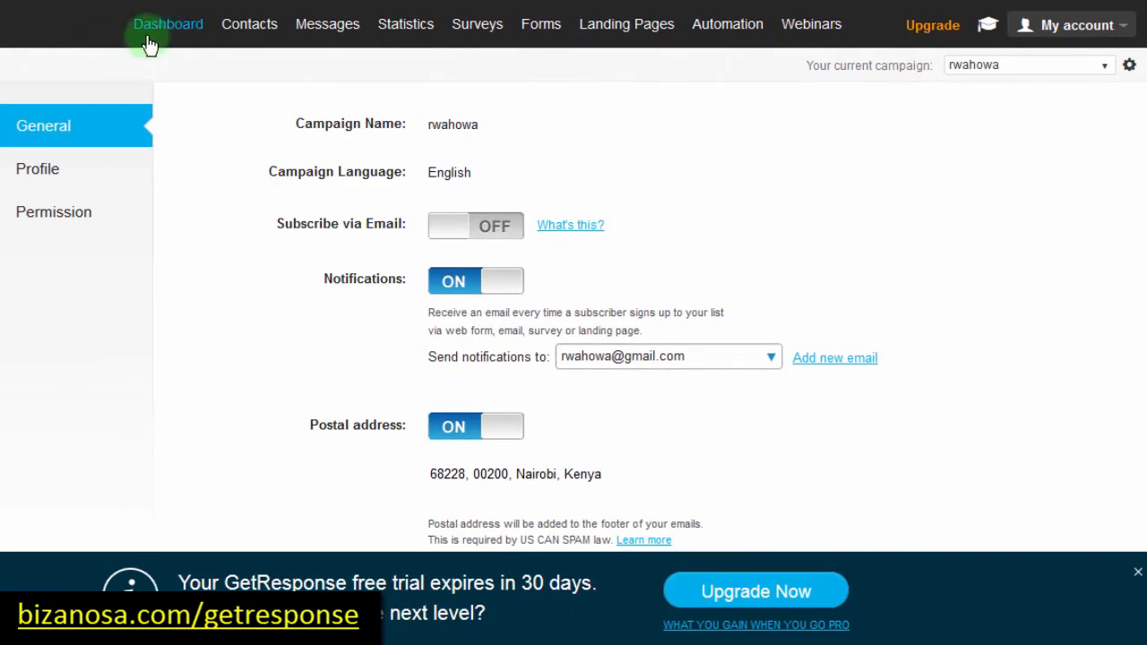
pyautogui.moveTo(302, 28)
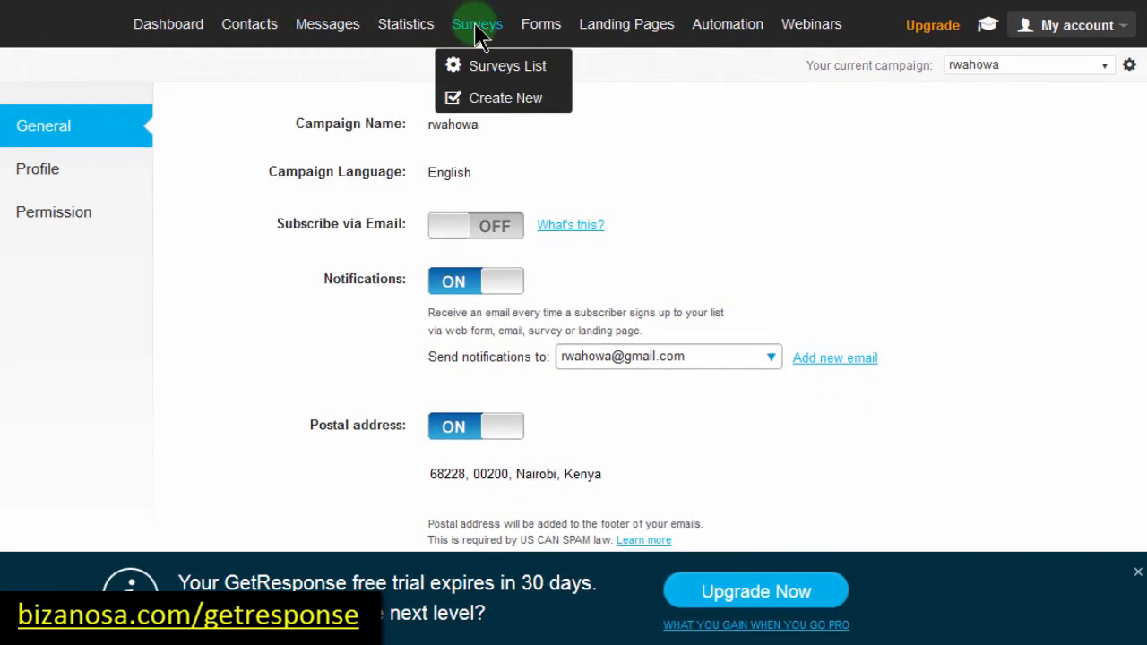
pyautogui.moveTo(740, 25)
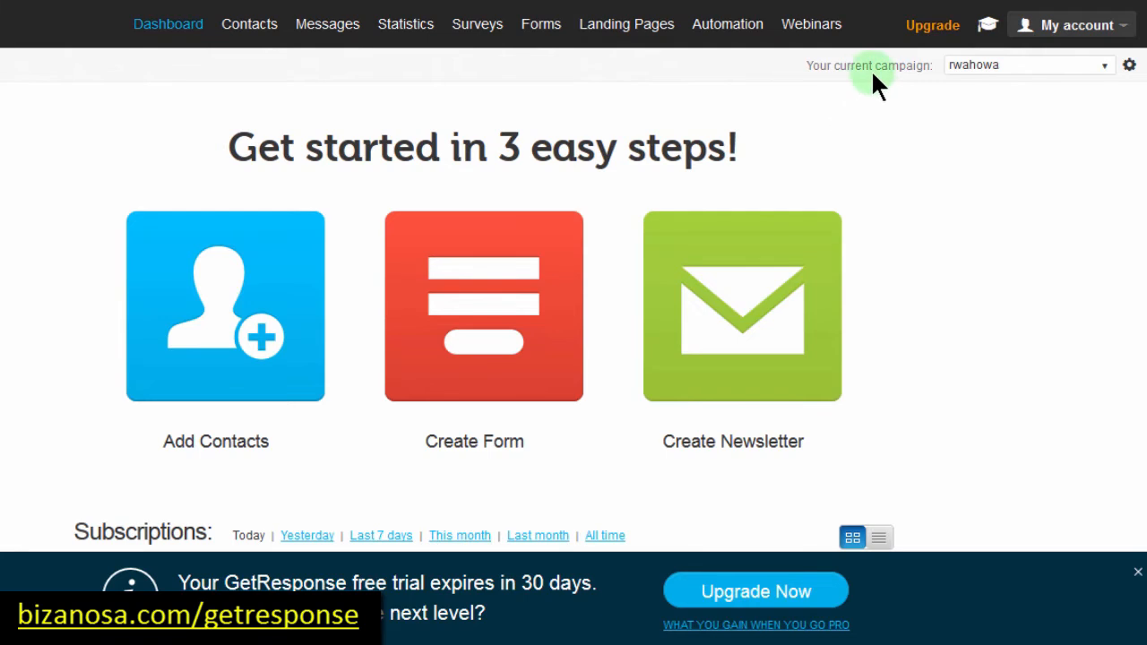
pyautogui.moveTo(1019, 36)
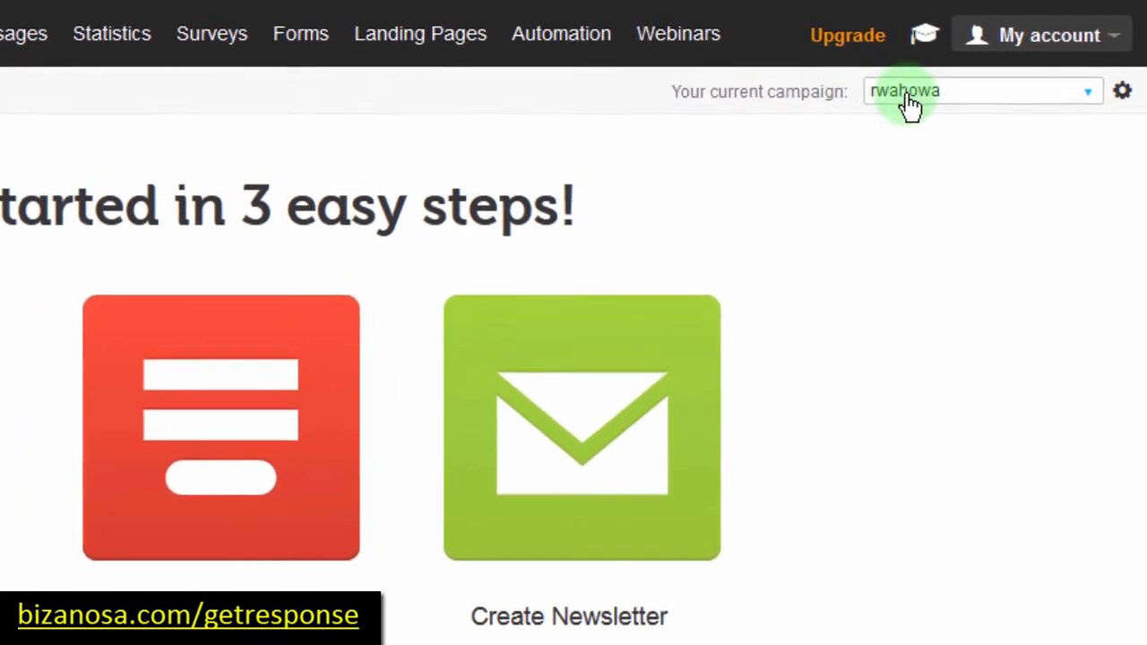
pyautogui.click(1087, 92)
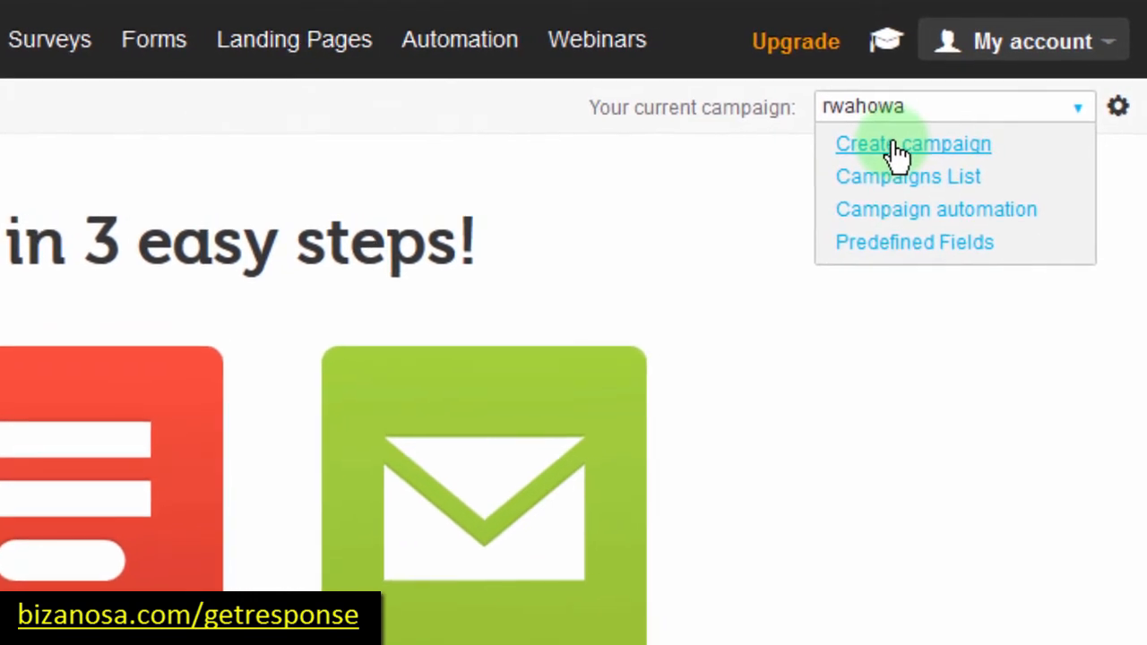
pyautogui.click(898, 334)
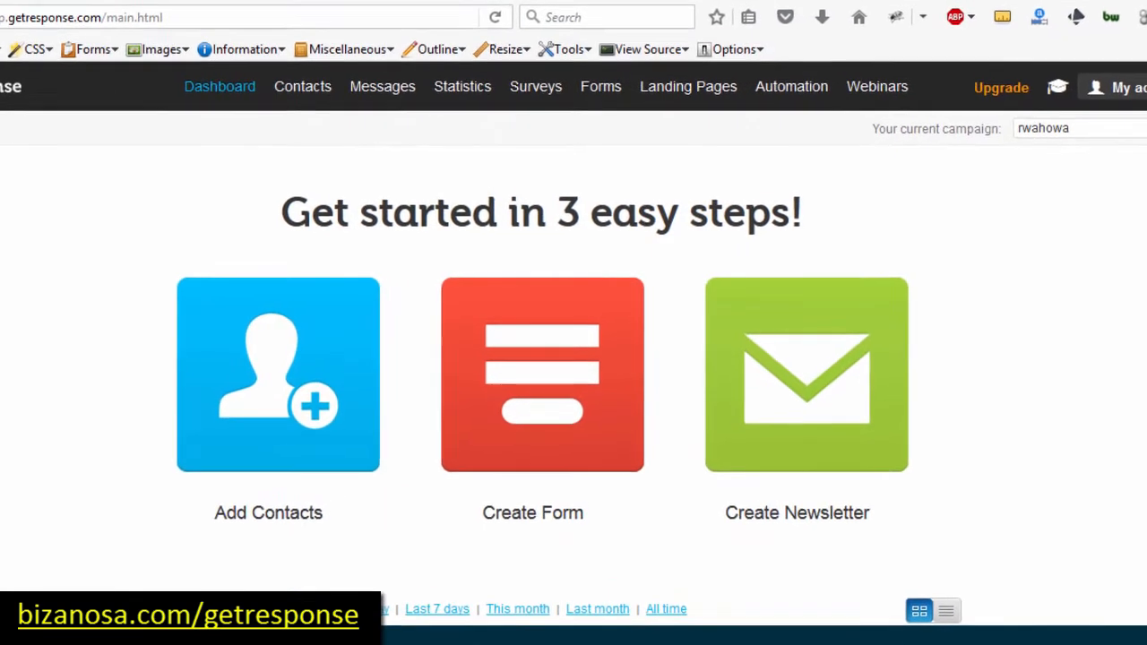
# Step: Select the three contact lines in email import.txt, then switch back to the GetResponse dashboard
pyautogui.moveTo(0, 112); pyautogui.dragTo(435, 178)
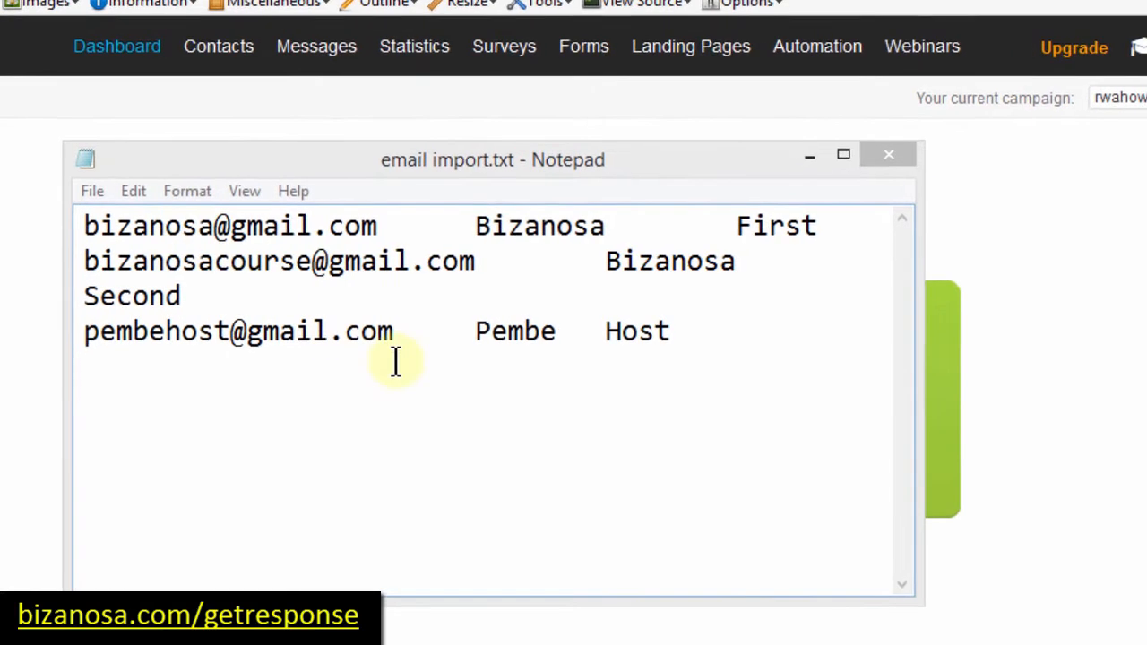
pyautogui.moveTo(408, 358); pyautogui.dragTo(36, 210)
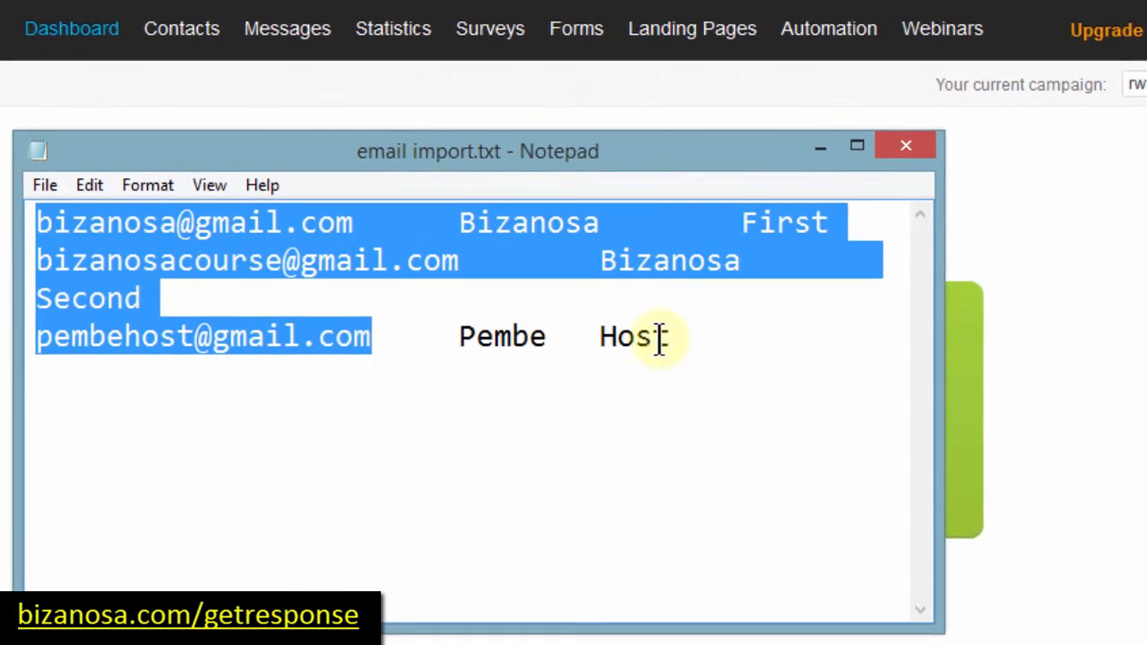
pyautogui.click(204, 92)
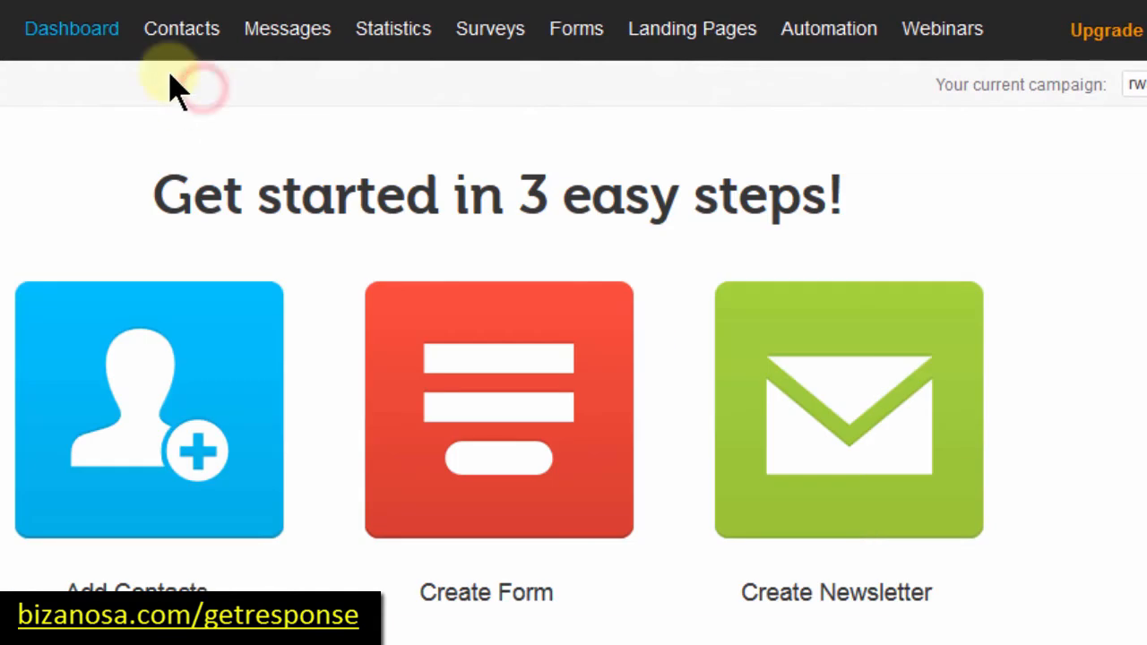
pyautogui.moveTo(178, 24)
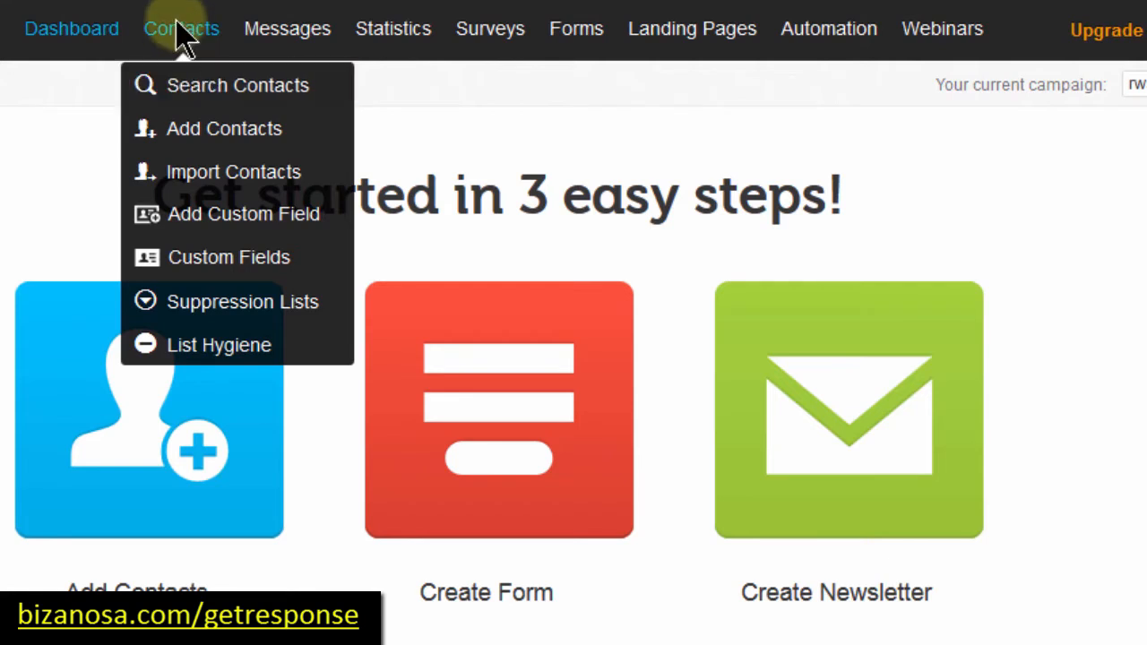
# Step: Open Contacts > Add Contacts and check that rwahowa stays the selected campaign
pyautogui.click(193, 128)
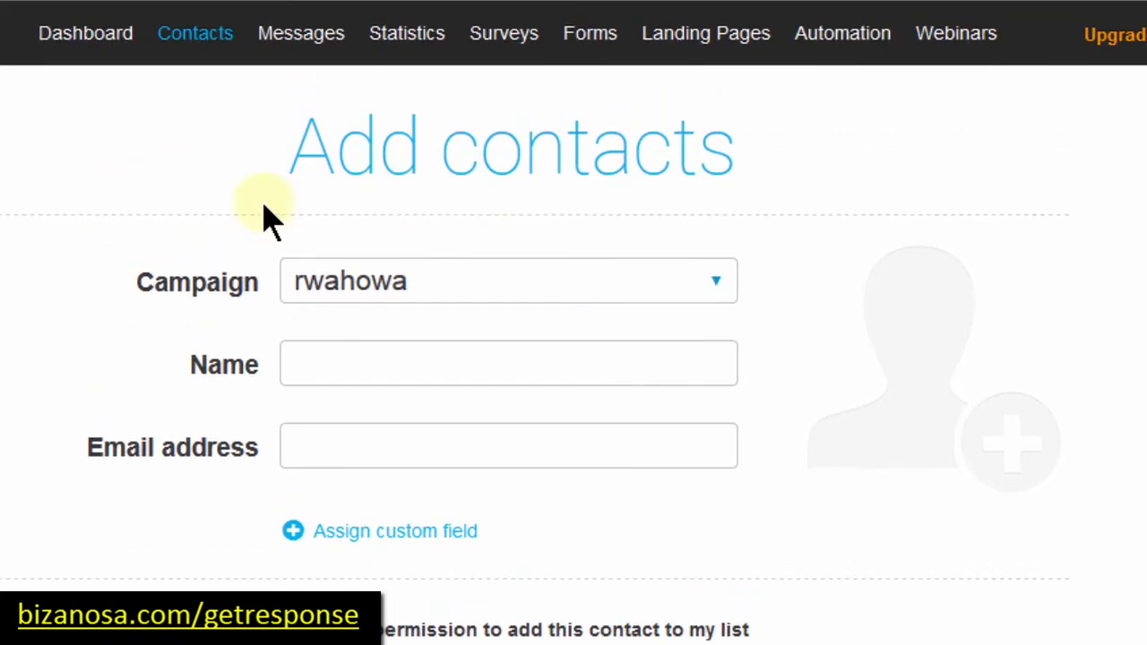
pyautogui.moveTo(183, 45)
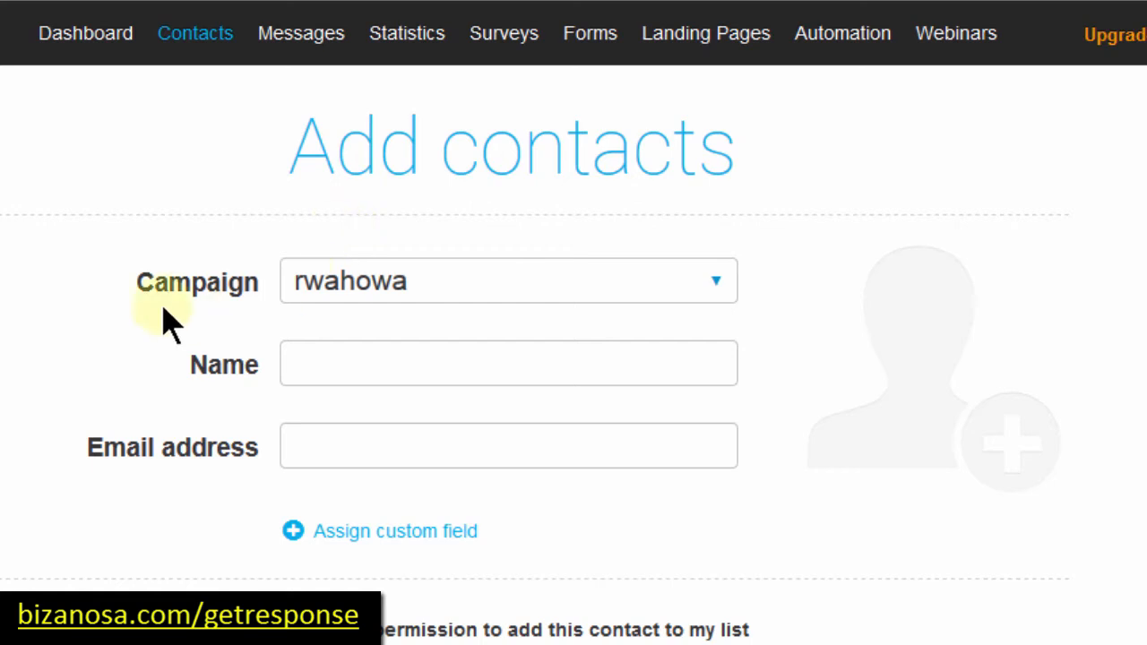
pyautogui.click(717, 281)
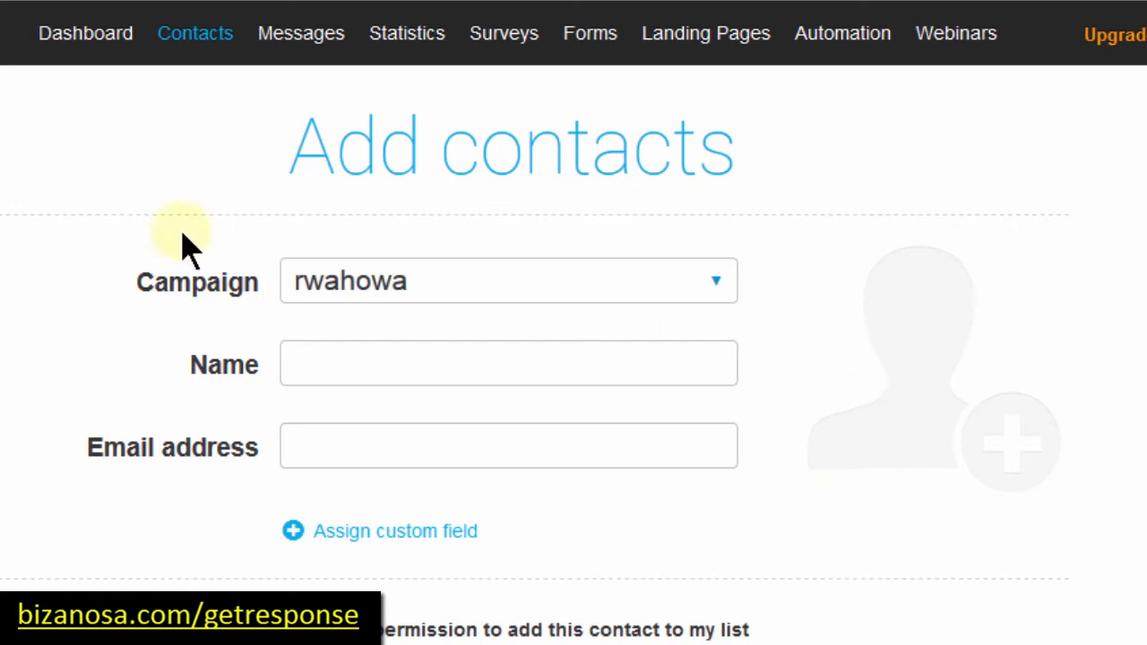
pyautogui.click(91, 41)
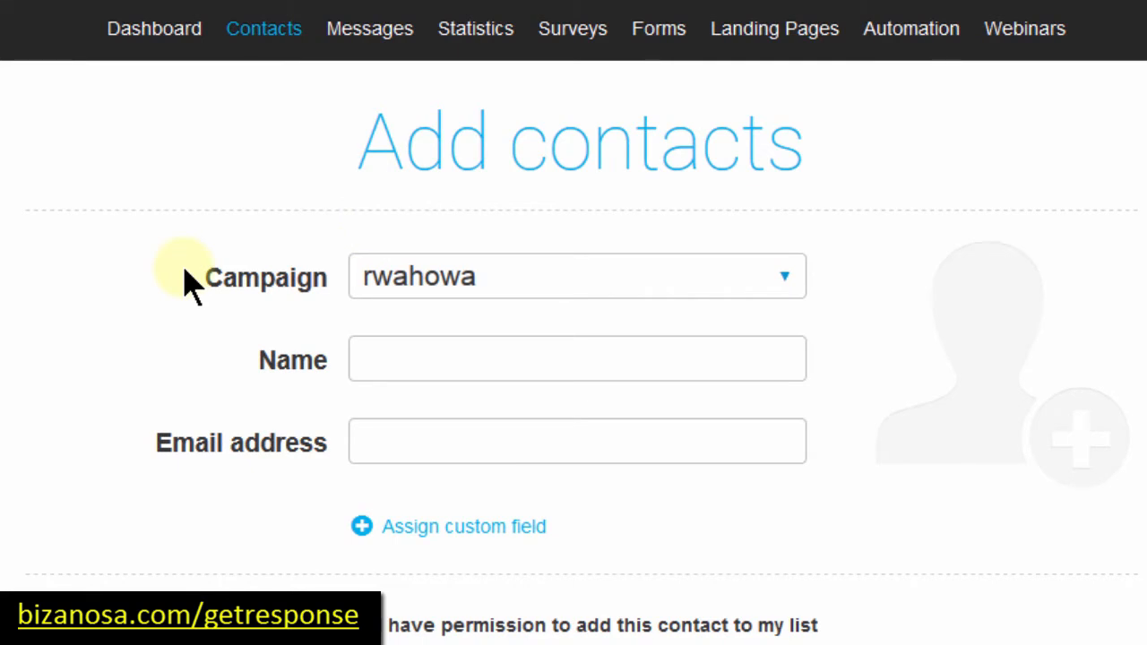
pyautogui.click(376, 352)
pyautogui.click(386, 417)
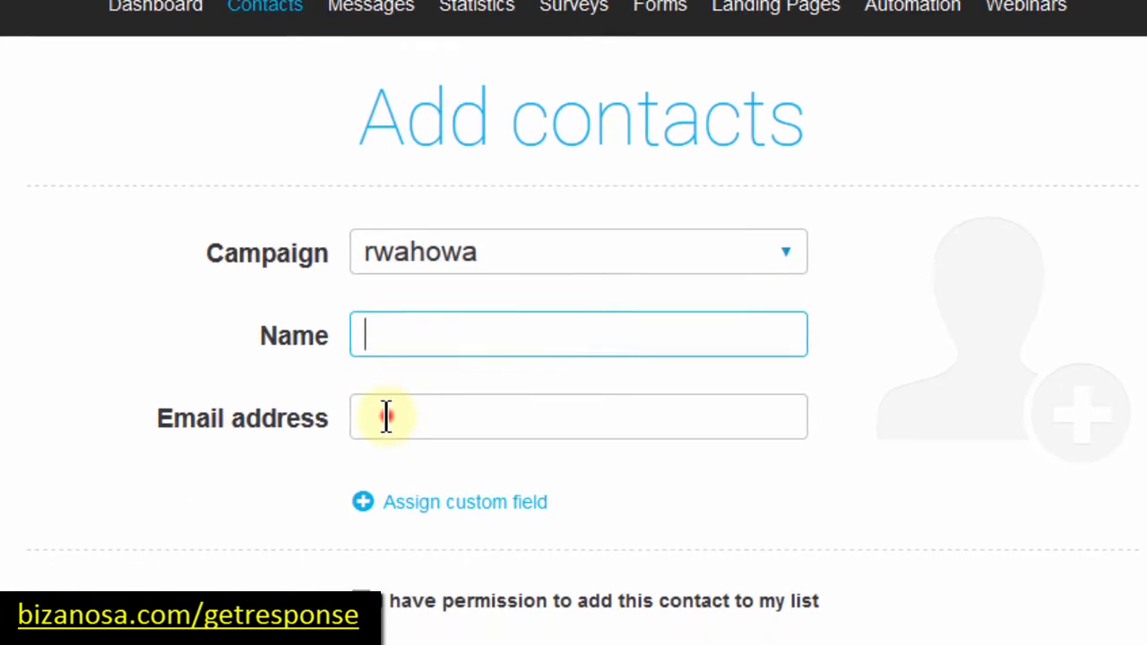
pyautogui.click(651, 466)
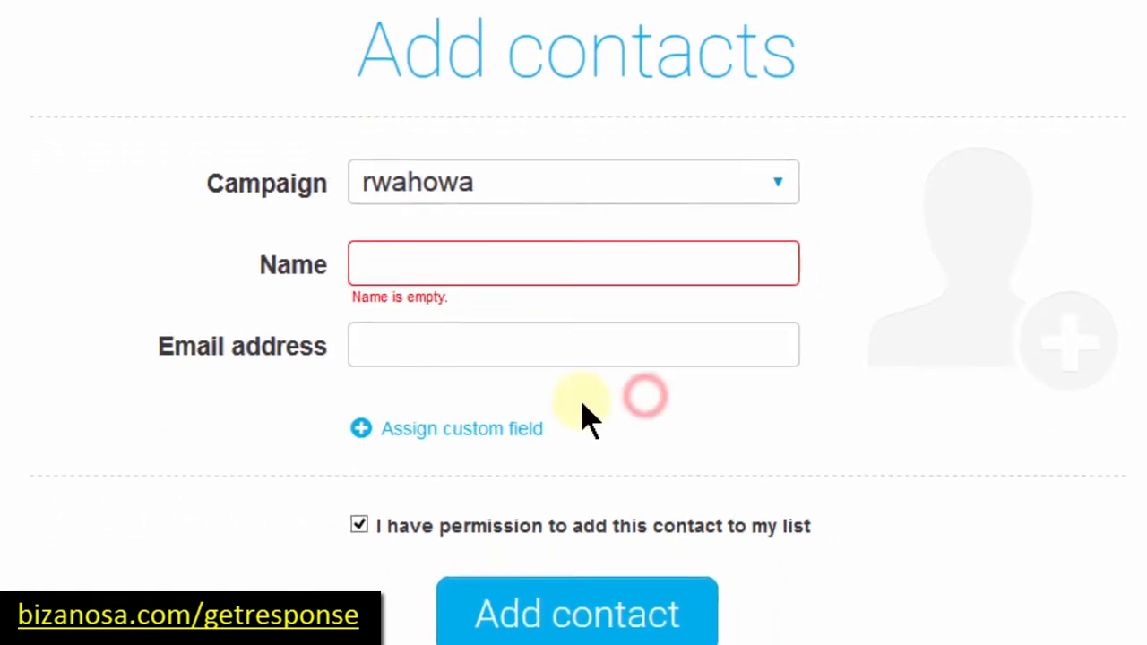
pyautogui.click(254, 402)
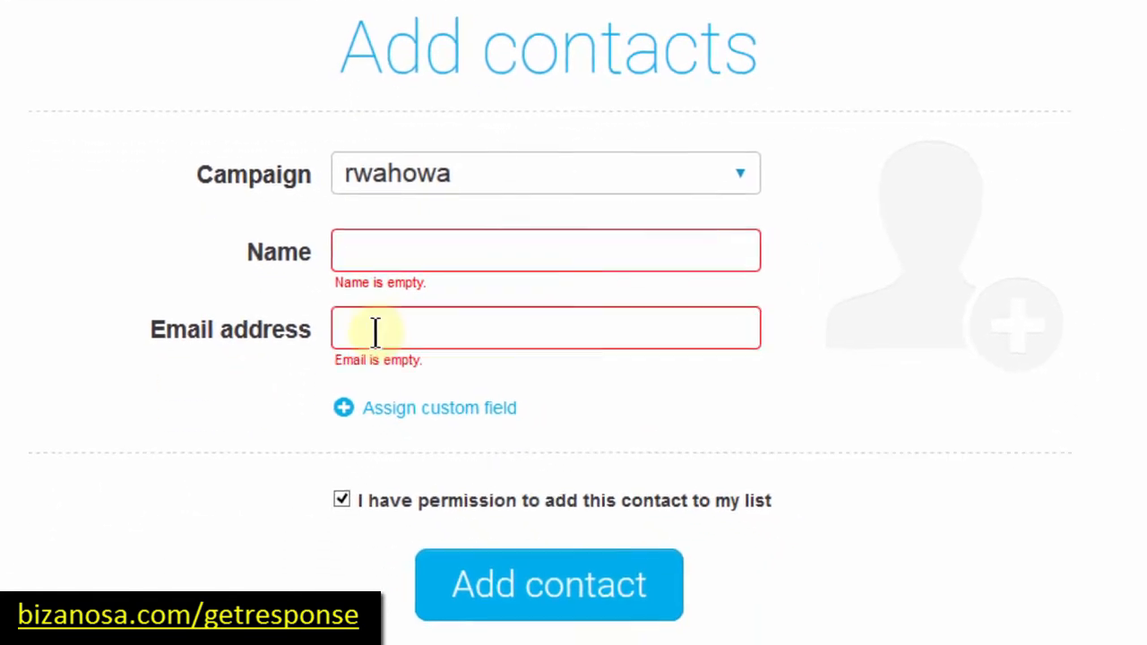
pyautogui.click(375, 332)
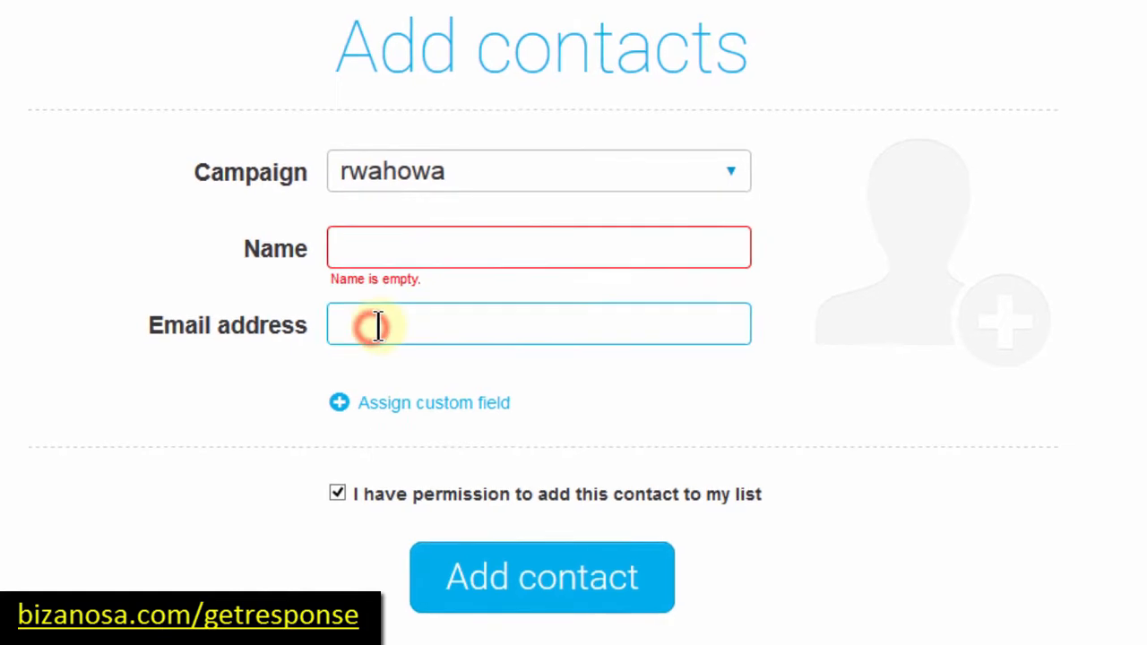
pyautogui.click(380, 389)
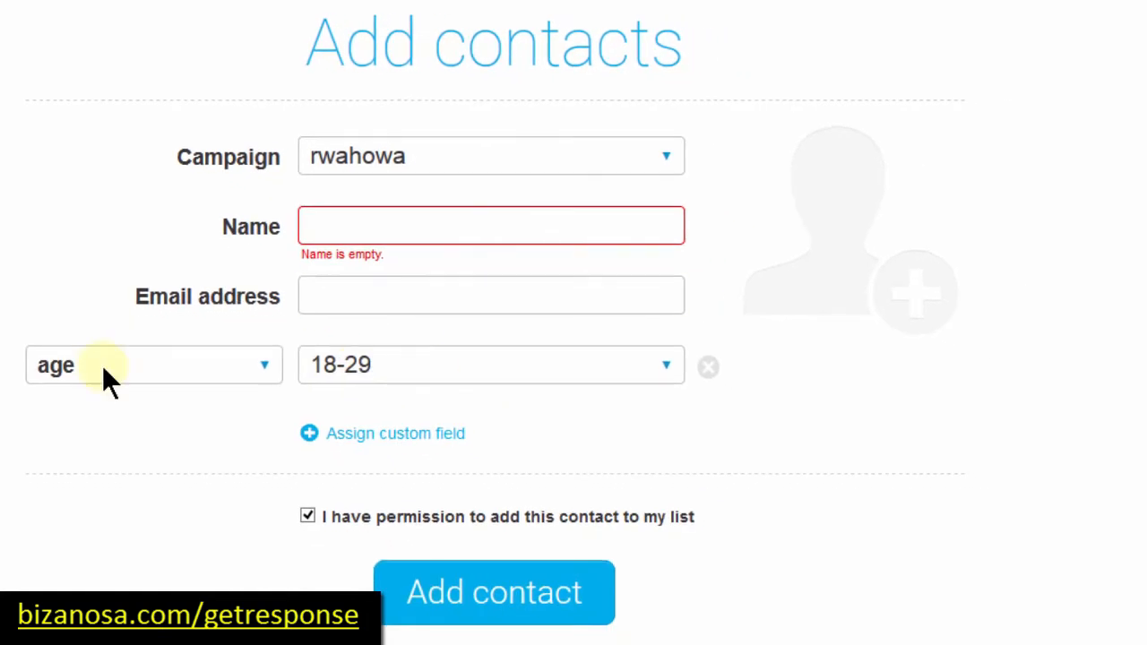
pyautogui.click(663, 369)
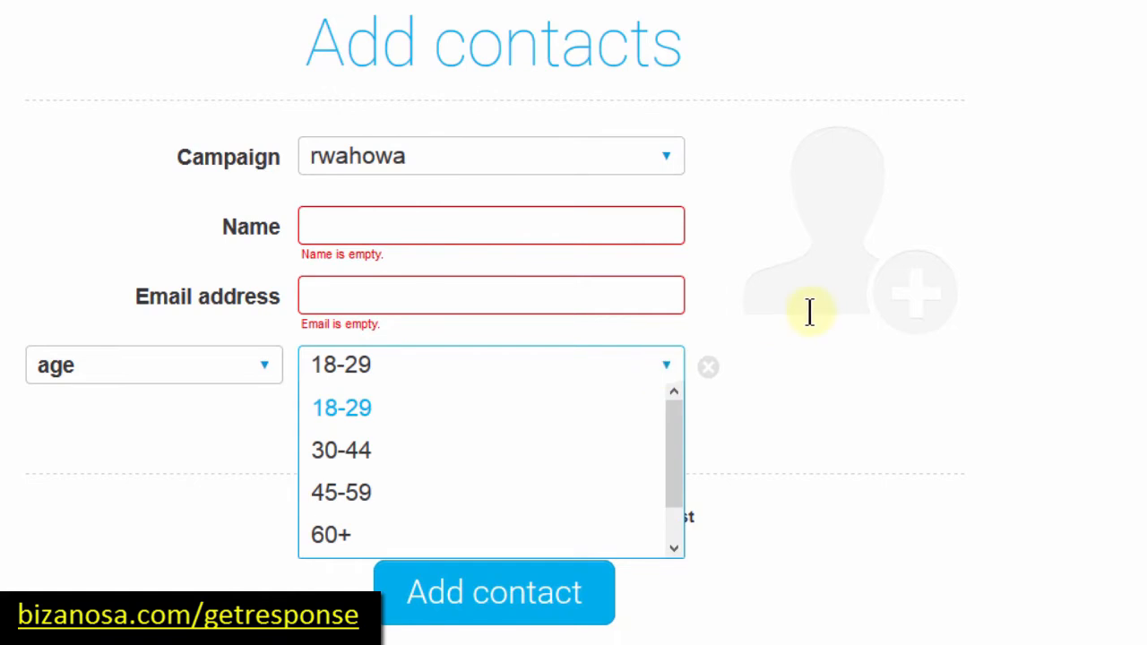
pyautogui.click(778, 283)
pyautogui.click(262, 368)
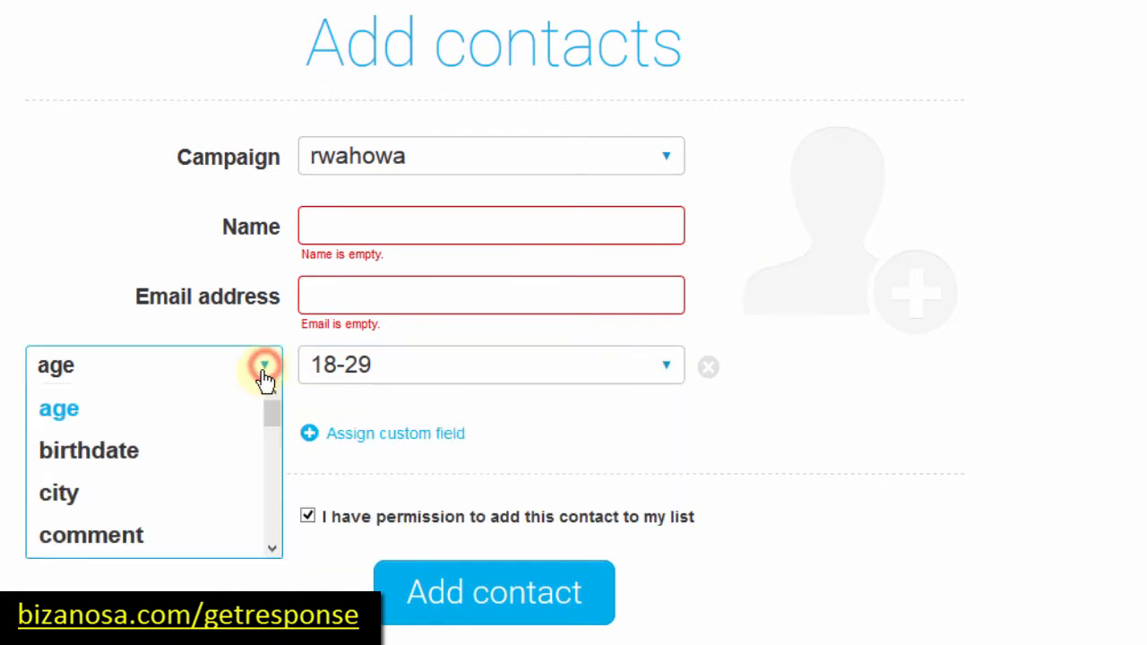
pyautogui.click(89, 451)
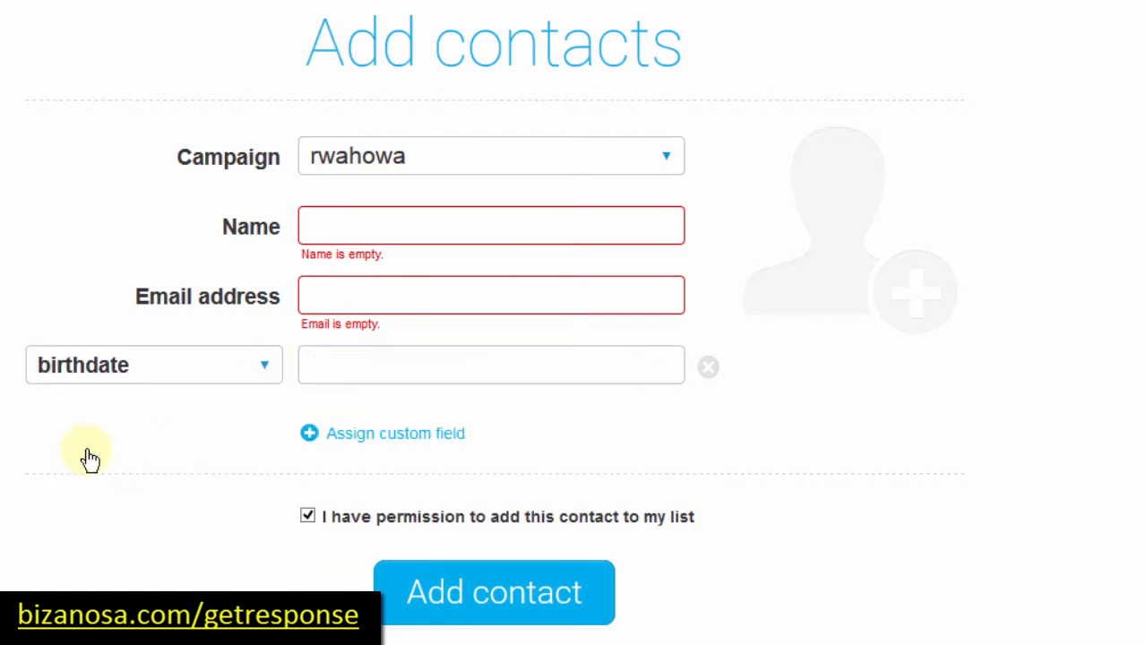
pyautogui.click(384, 368)
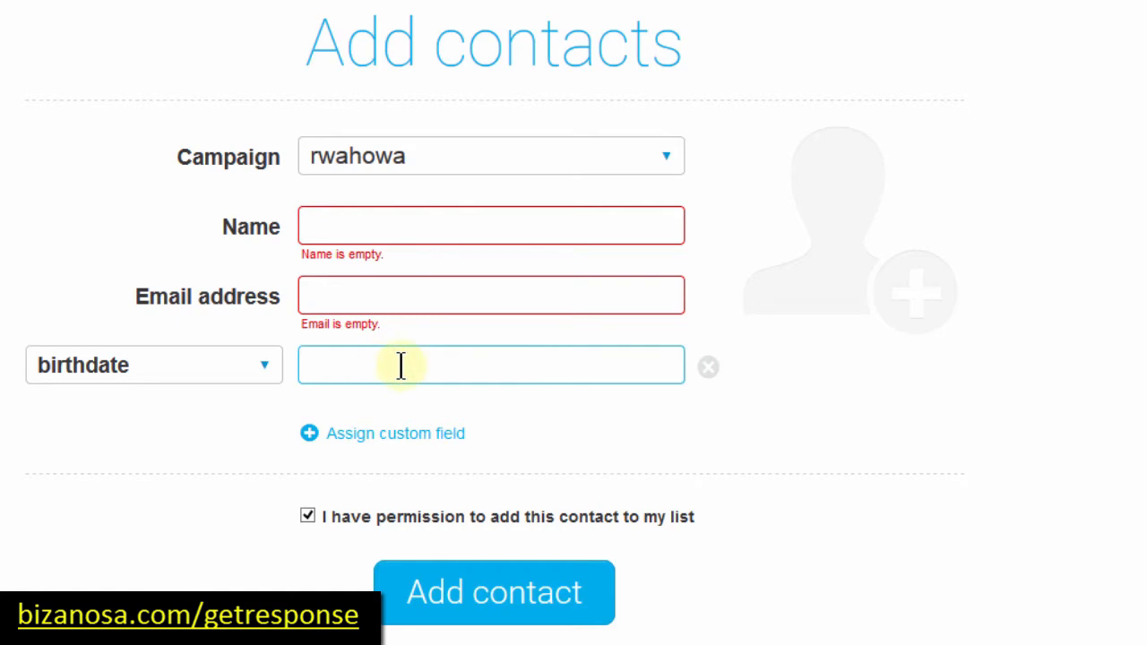
pyautogui.click(264, 367)
pyautogui.click(58, 494)
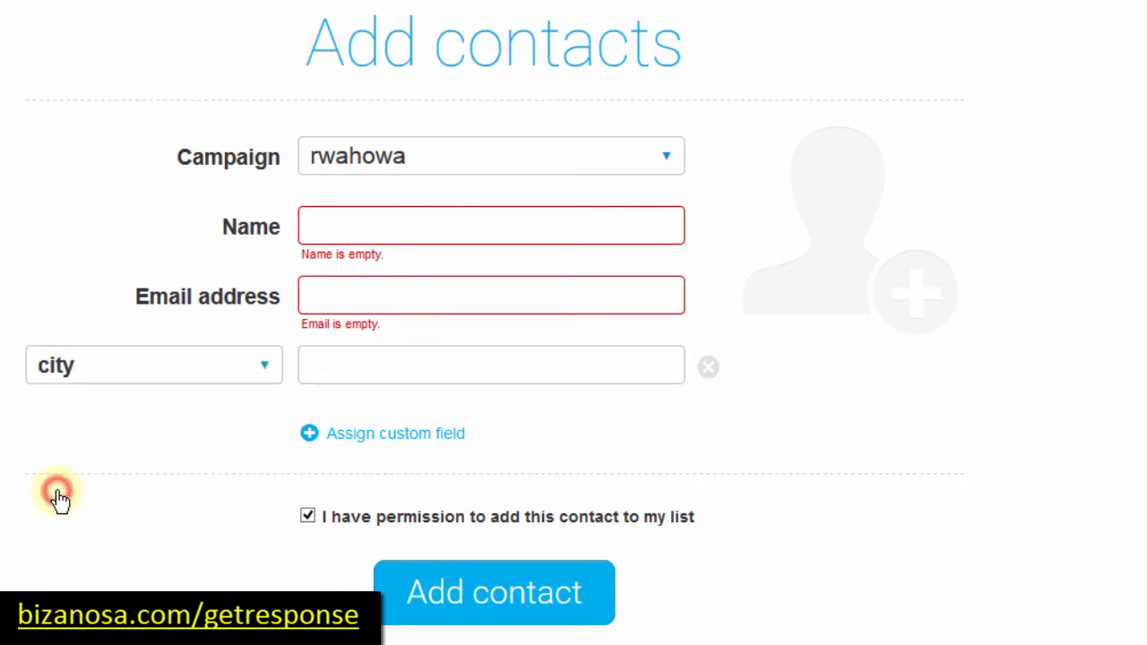
pyautogui.click(357, 373)
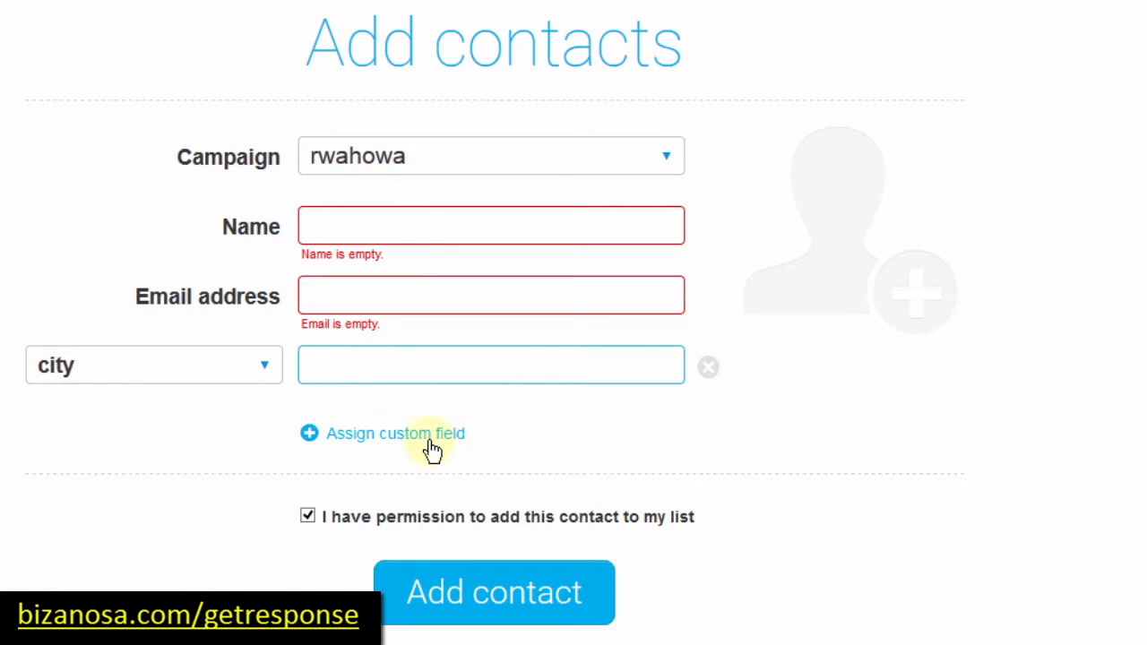
pyautogui.click(266, 369)
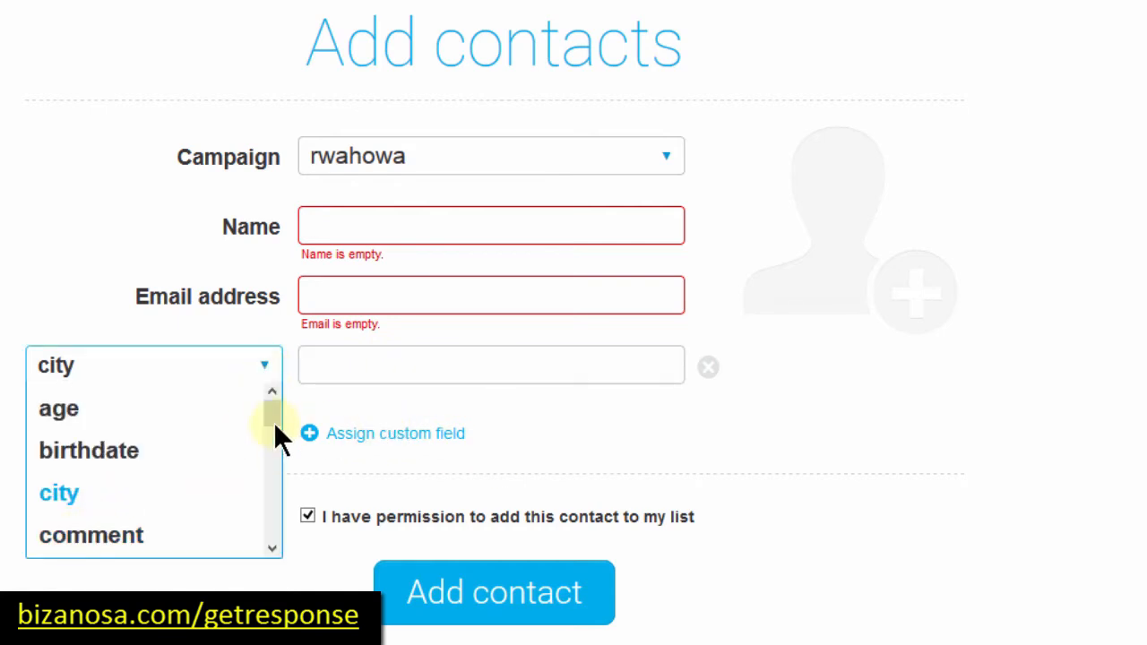
pyautogui.moveTo(271, 409); pyautogui.dragTo(271, 555)
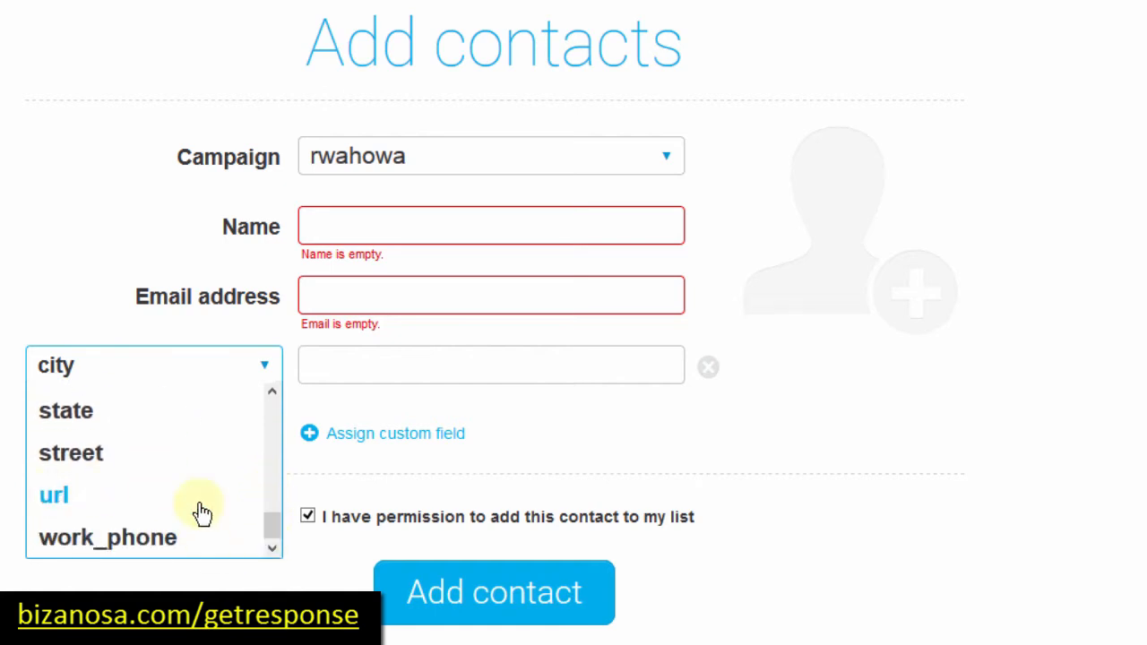
pyautogui.click(56, 498)
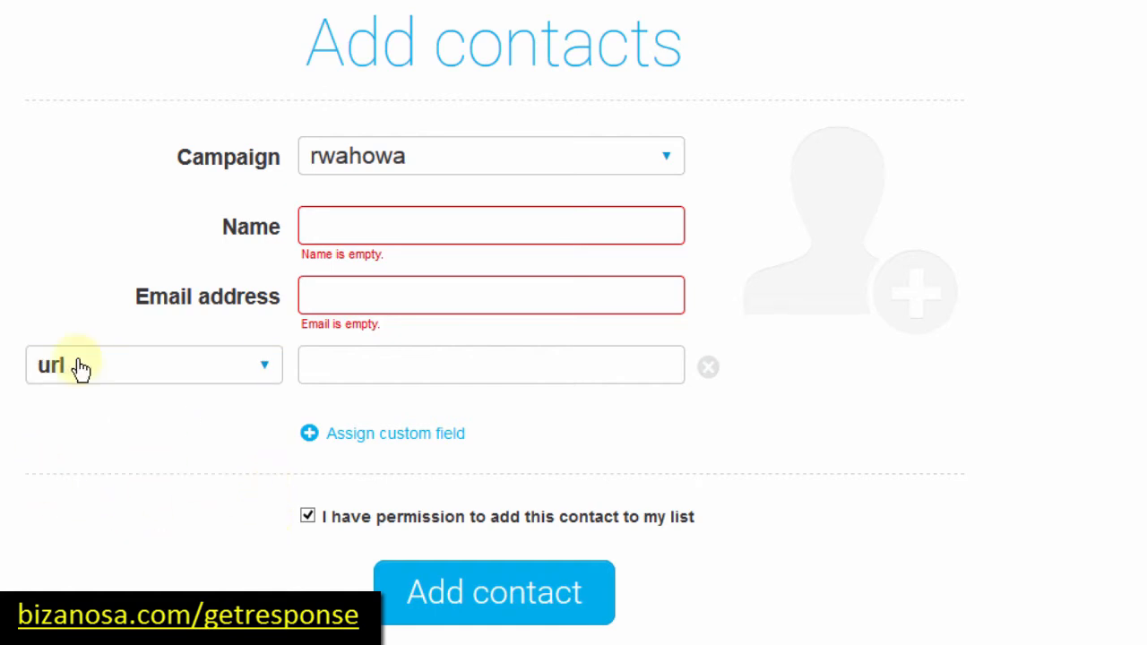
pyautogui.click(403, 369)
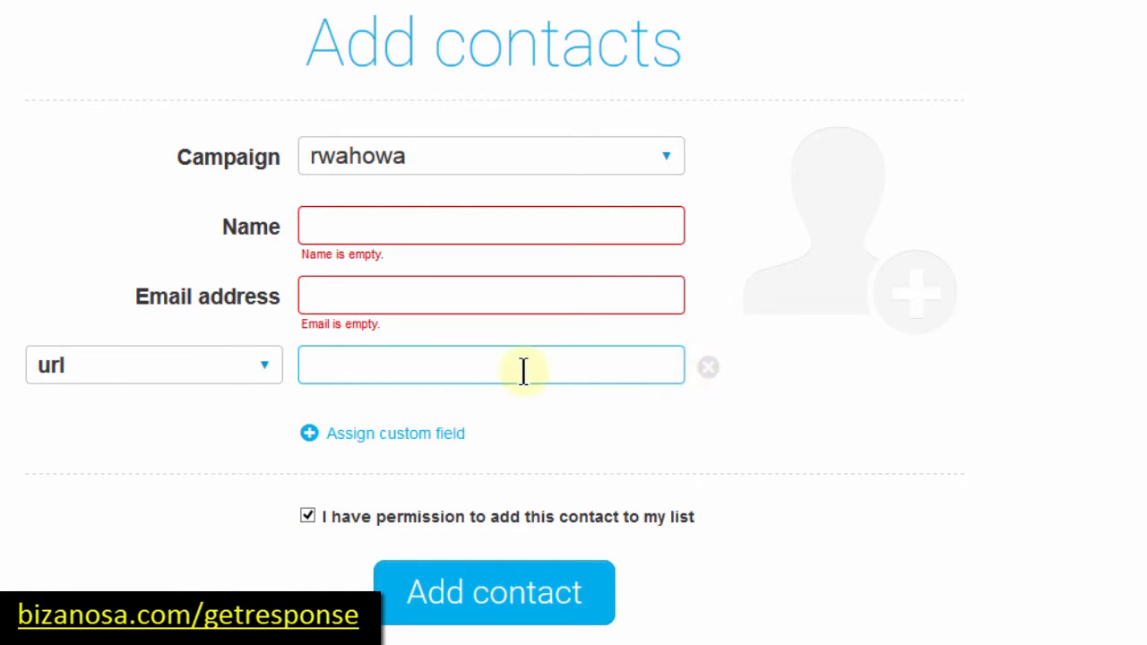
pyautogui.click(708, 367)
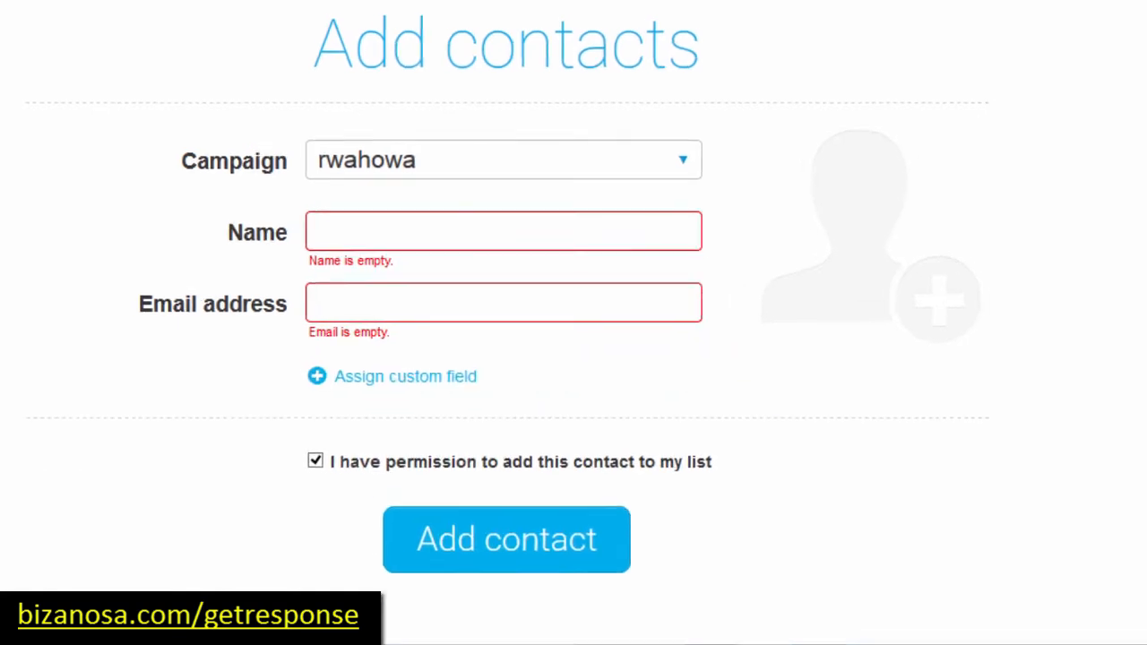
# Step: Copy the first contact's name and e-mail from Notepad into the form and add them
pyautogui.click(150, 535)
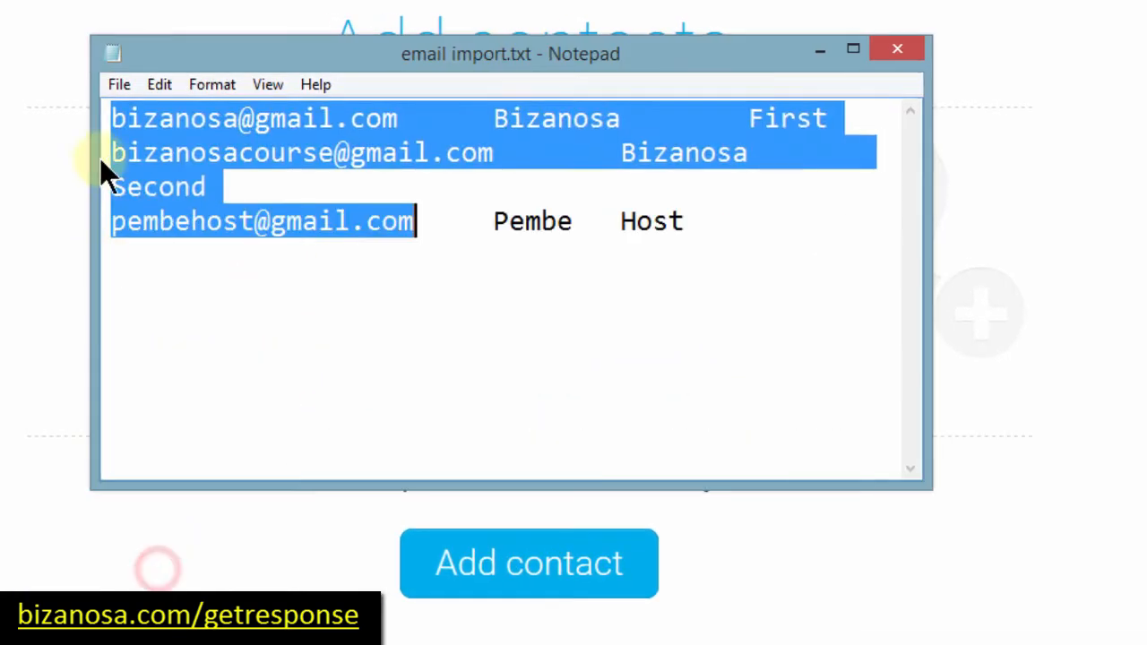
pyautogui.click(176, 186)
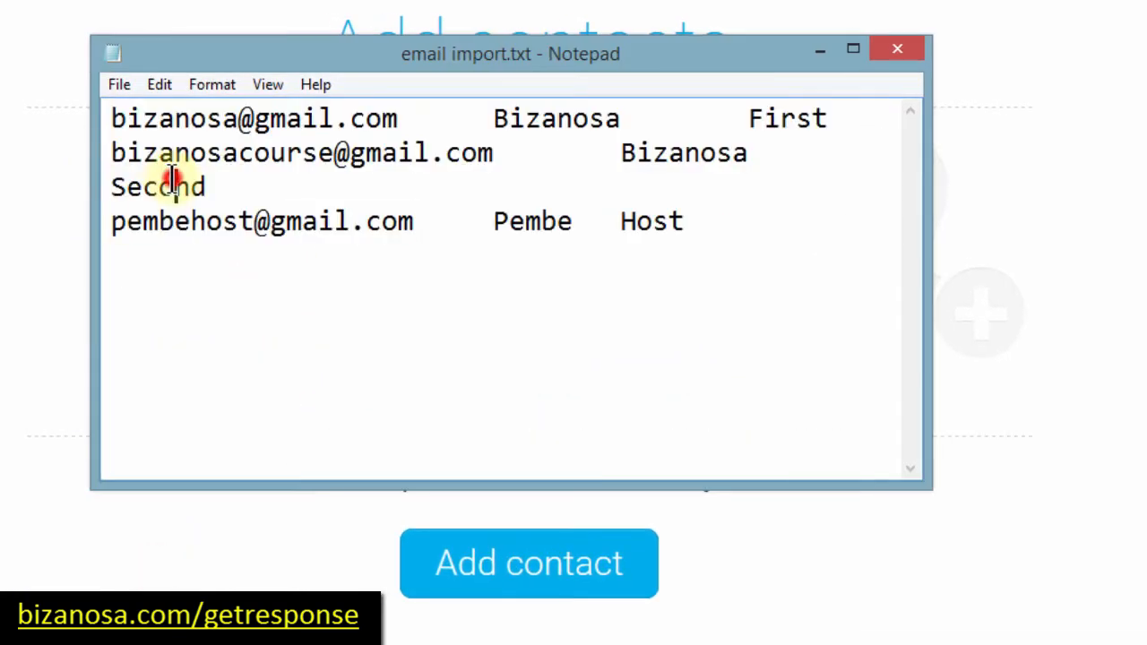
pyautogui.moveTo(491, 118); pyautogui.dragTo(830, 94)
pyautogui.hotkey('ctrl', 'c')
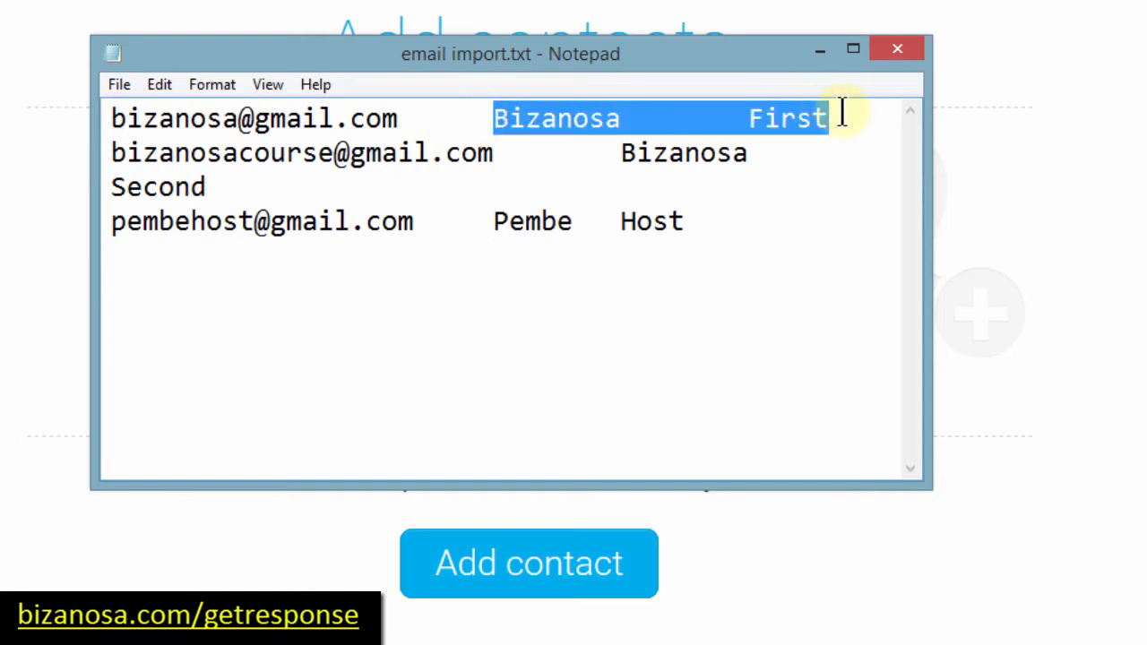
pyautogui.click(1056, 175)
pyautogui.click(556, 243)
pyautogui.hotkey('ctrl', 'v')
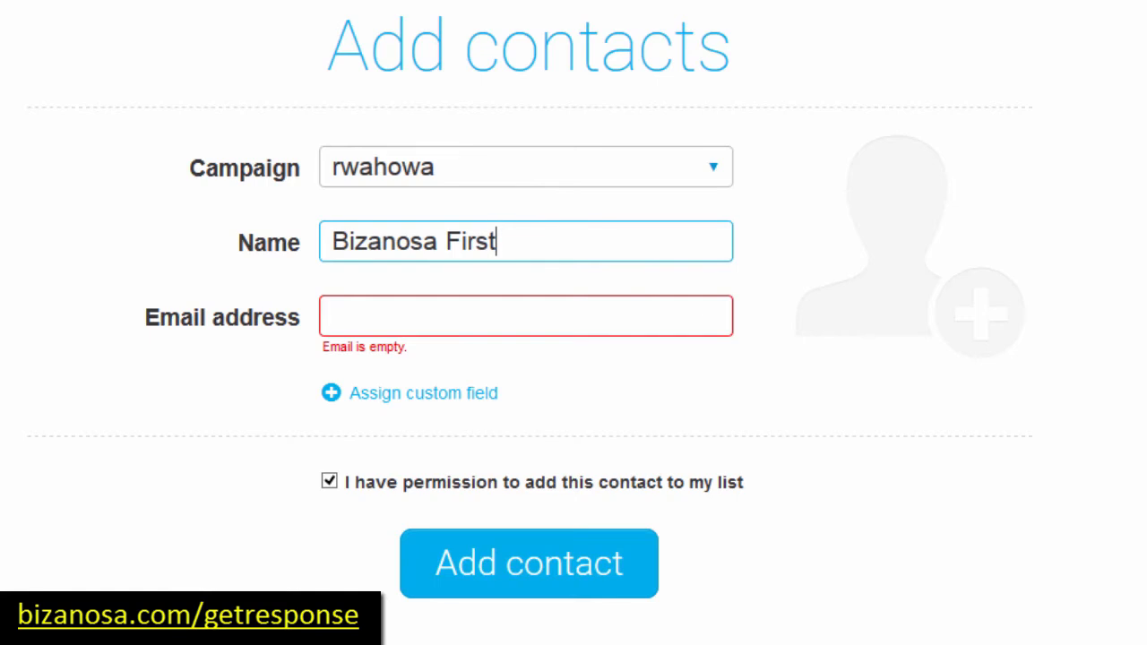
pyautogui.click(236, 547)
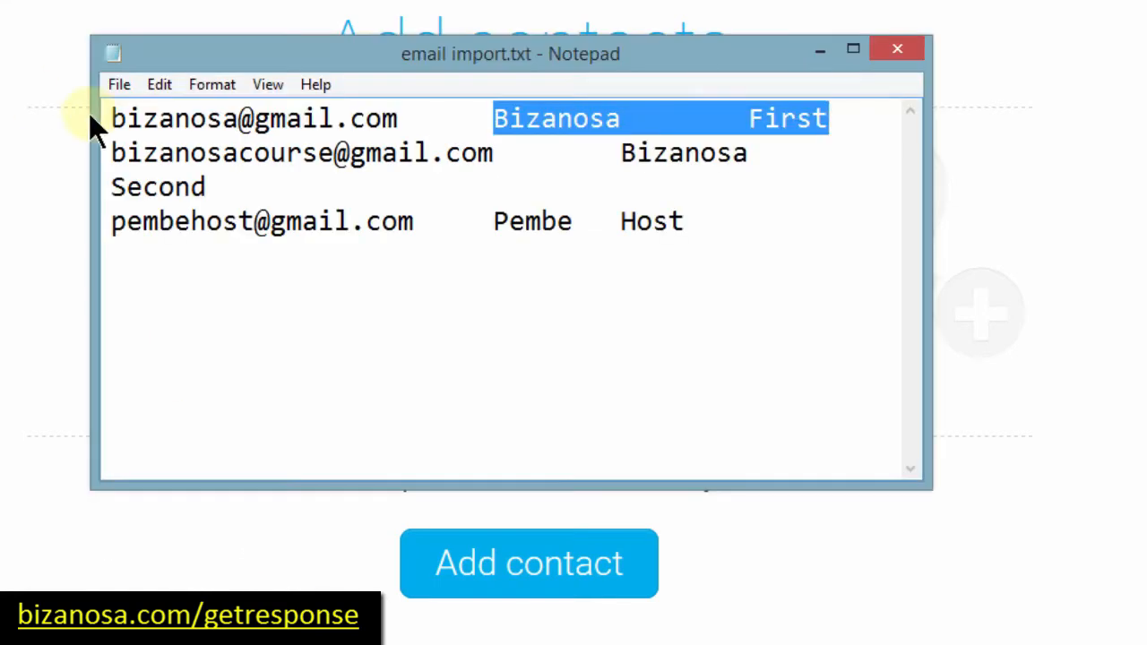
pyautogui.moveTo(110, 118); pyautogui.dragTo(412, 118)
pyautogui.hotkey('ctrl', 'c')
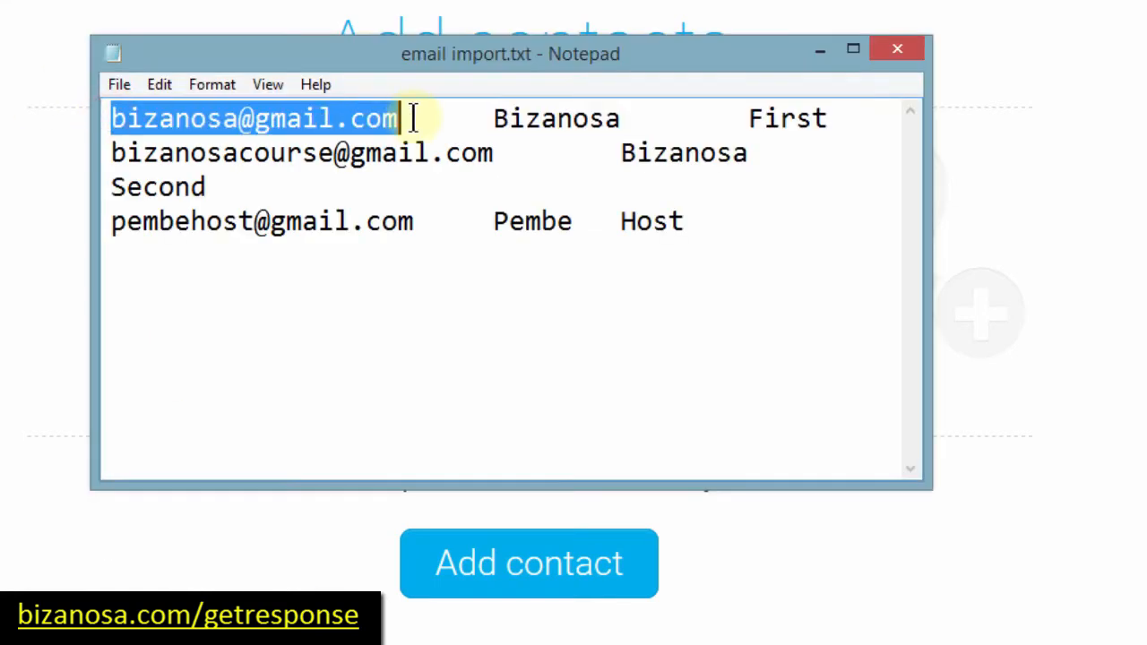
pyautogui.click(2, 321)
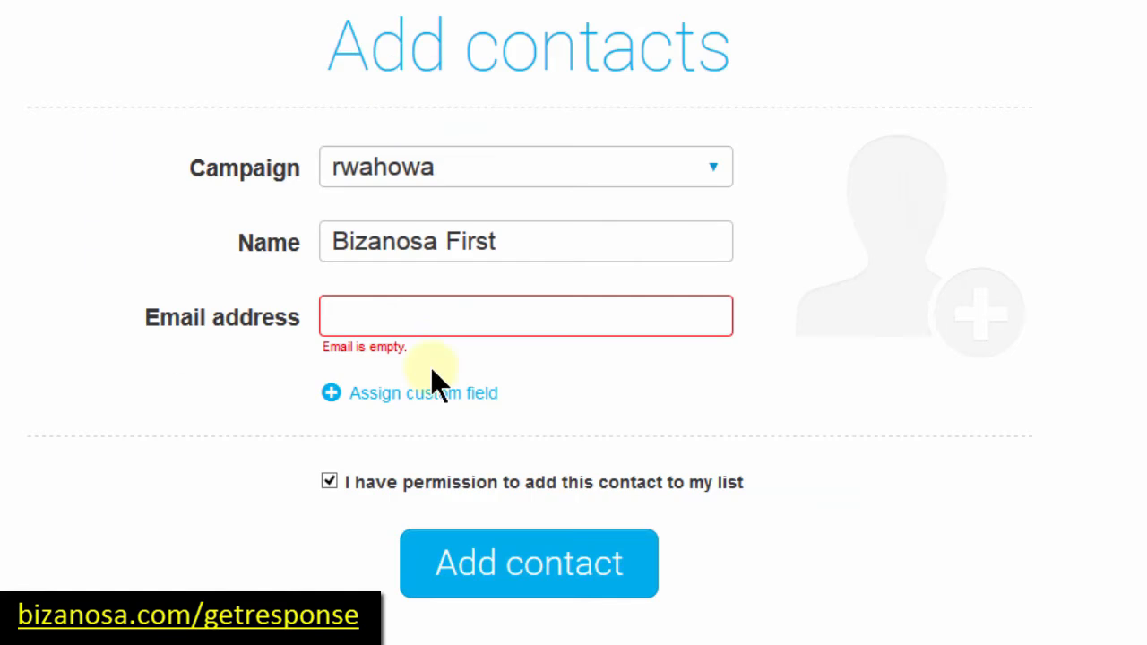
pyautogui.click(423, 309)
pyautogui.hotkey('ctrl', 'v')
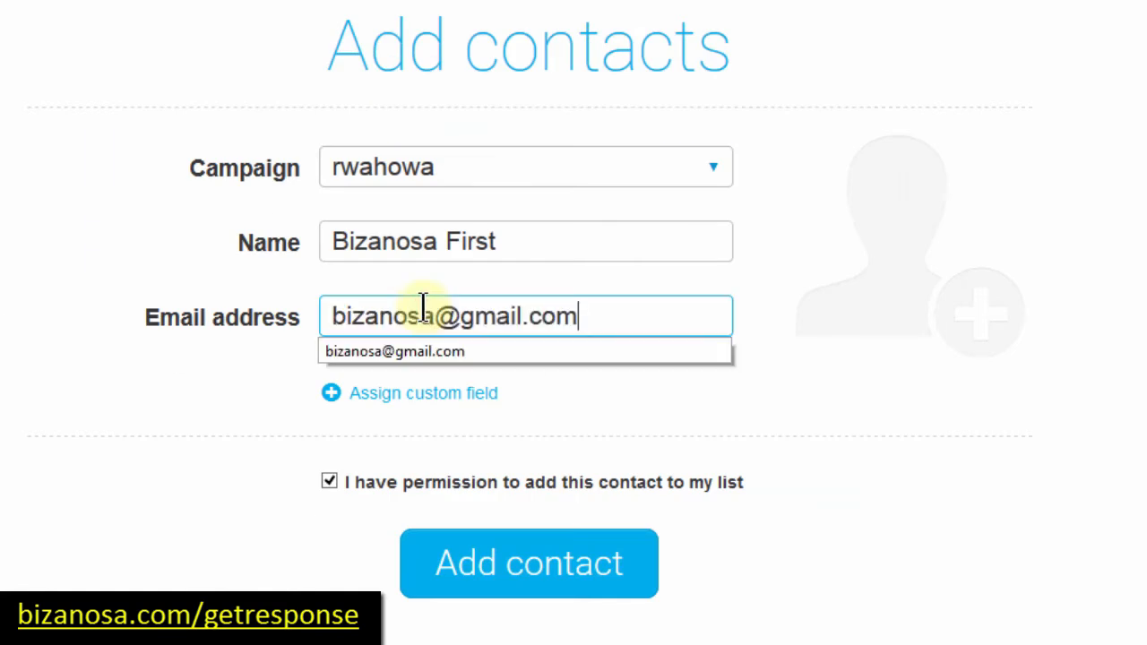
pyautogui.click(811, 446)
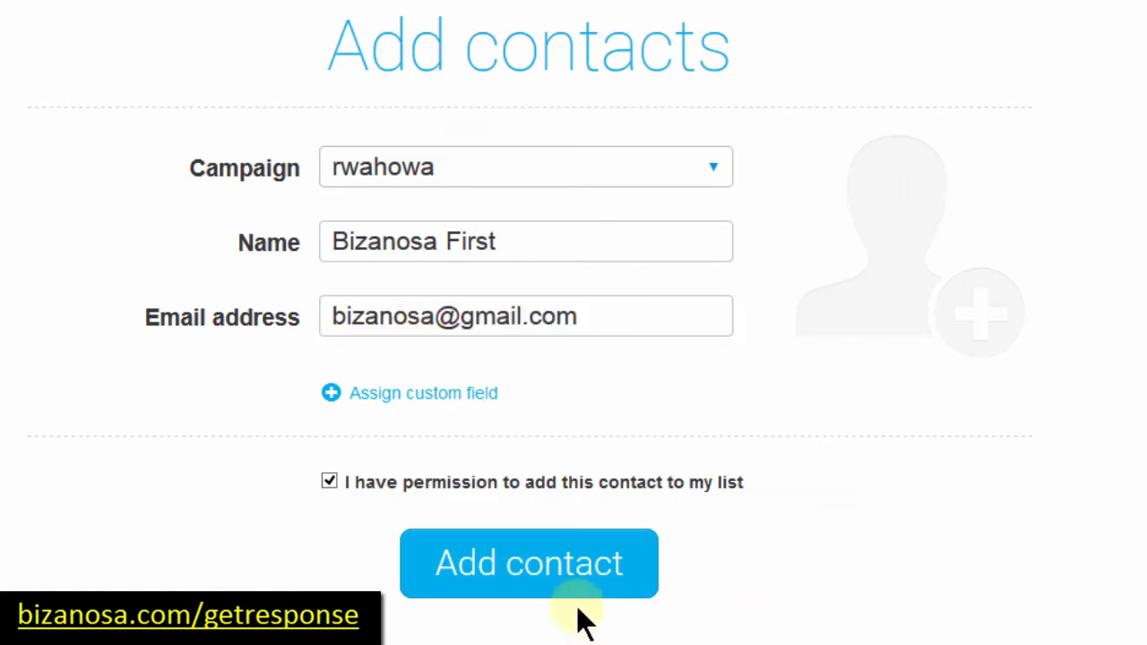
pyautogui.click(524, 585)
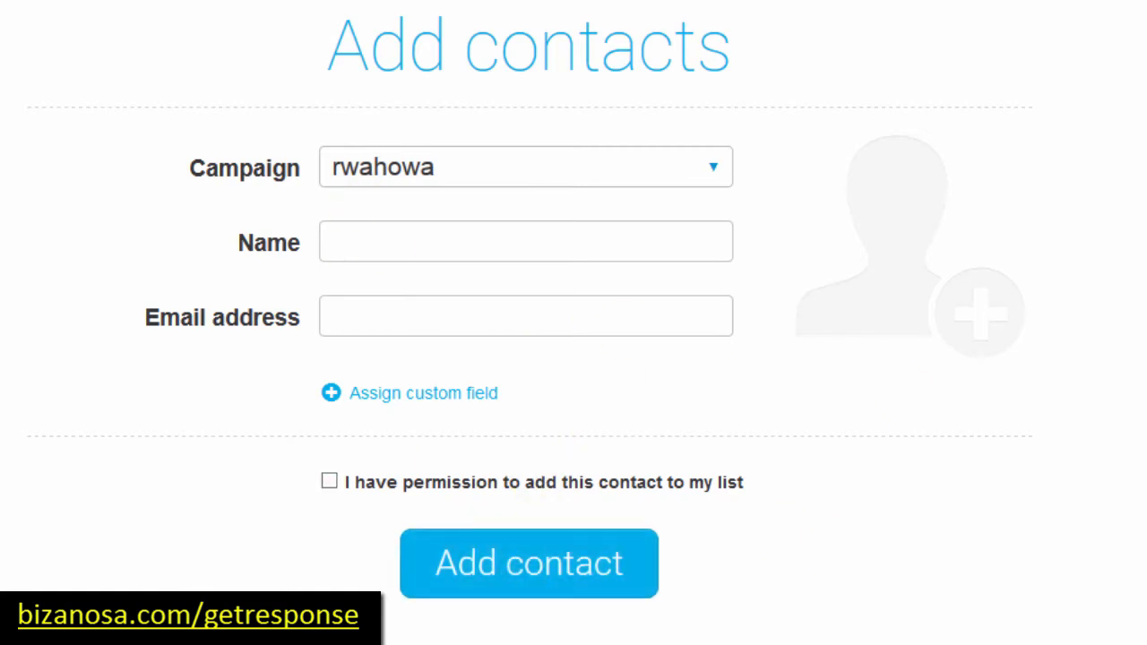
# Step: Fill in the second contact's e-mail and name from Notepad and tick the permission checkbox
pyautogui.hotkey('alt', 'Tab')
pyautogui.moveTo(114, 152); pyautogui.dragTo(498, 154)
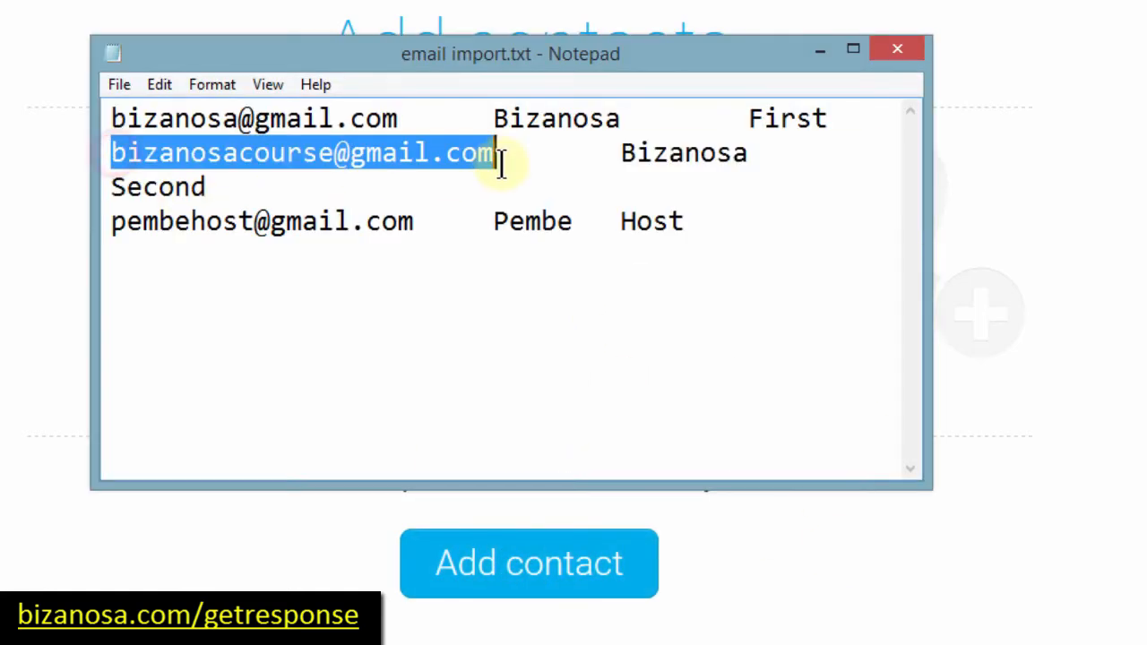
pyautogui.hotkey('ctrl', 'c')
pyautogui.hotkey('alt', 'Tab')
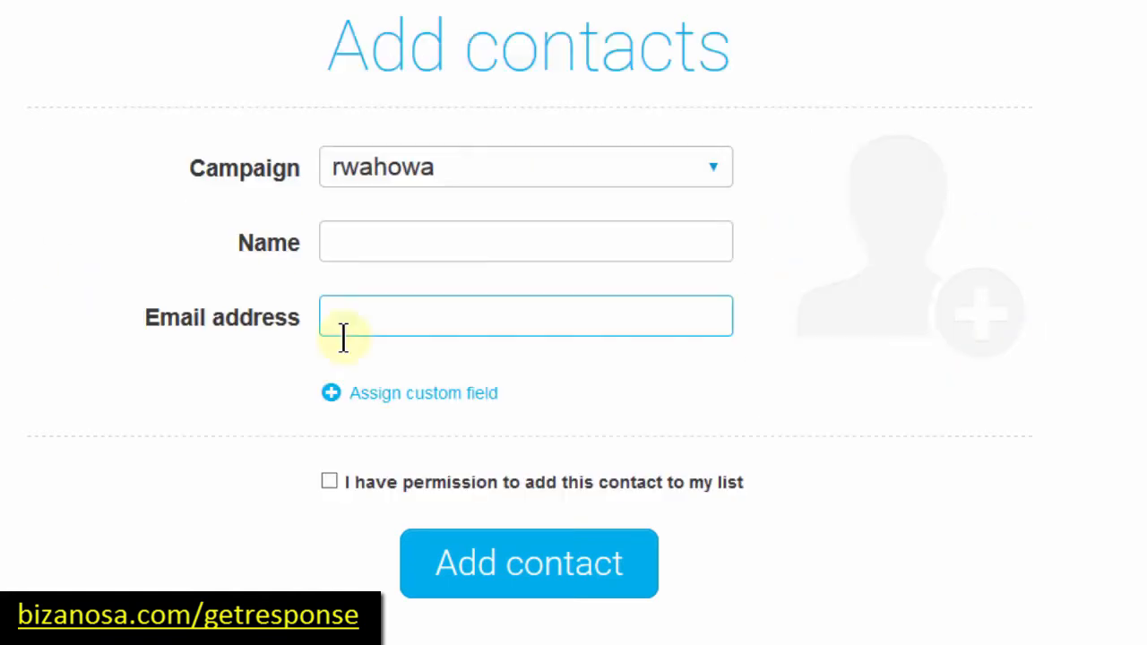
pyautogui.hotkey('ctrl', 'v')
pyautogui.hotkey('alt', 'Tab')
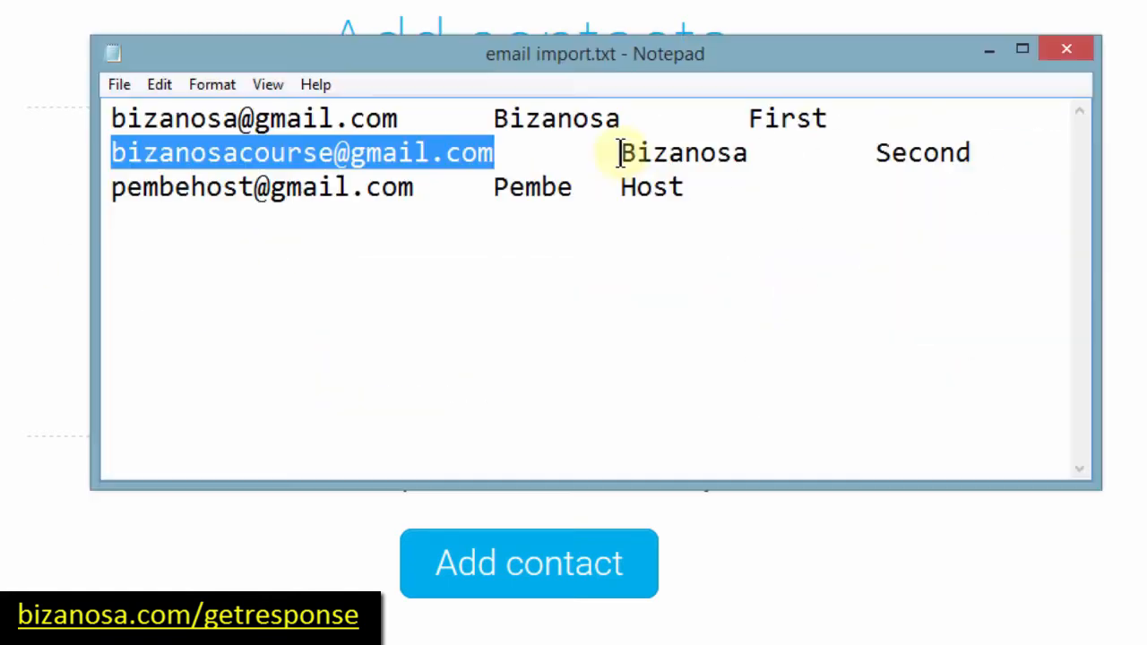
pyautogui.moveTo(622, 154); pyautogui.dragTo(968, 143)
pyautogui.hotkey('alt', 'Tab')
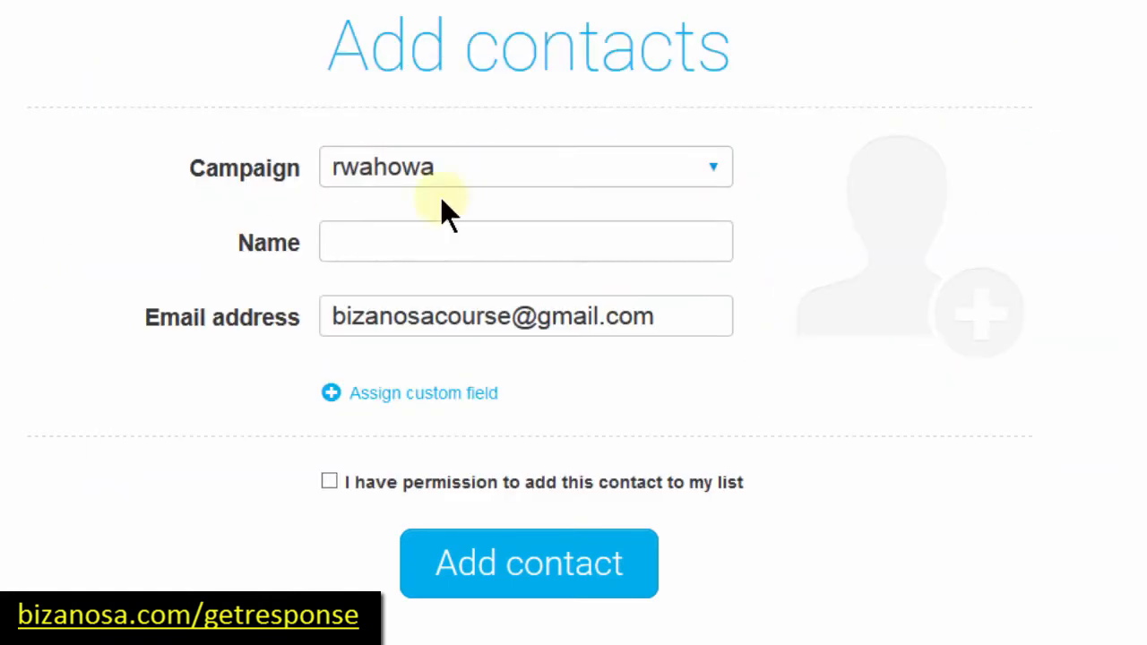
pyautogui.click(403, 242)
pyautogui.hotkey('ctrl', 'v')
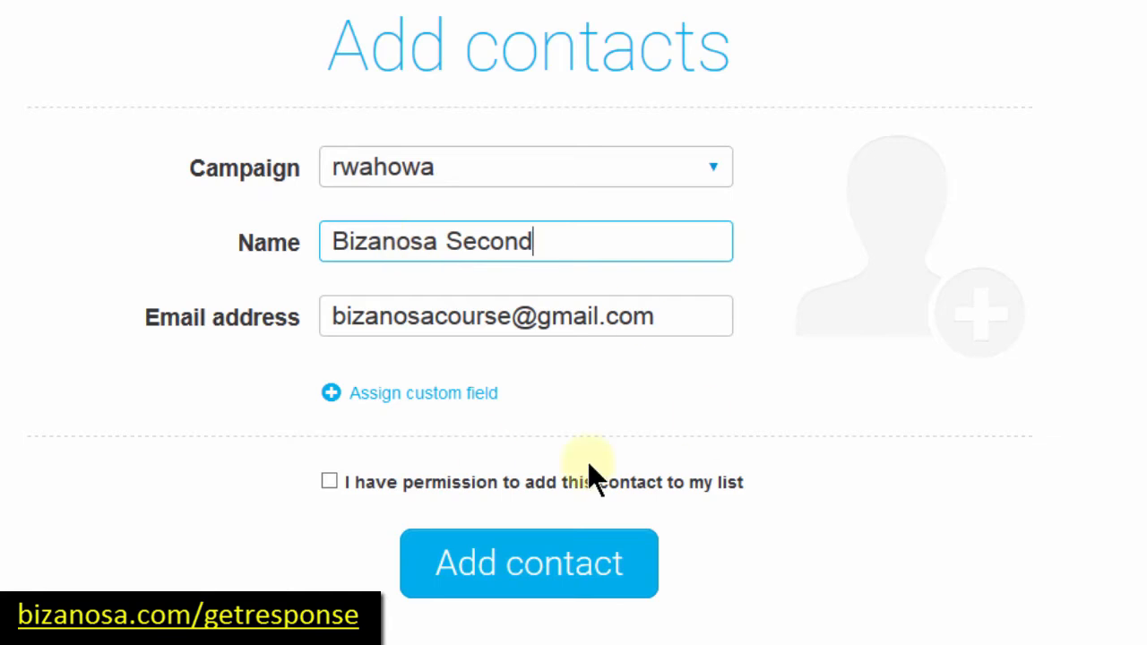
pyautogui.click(328, 482)
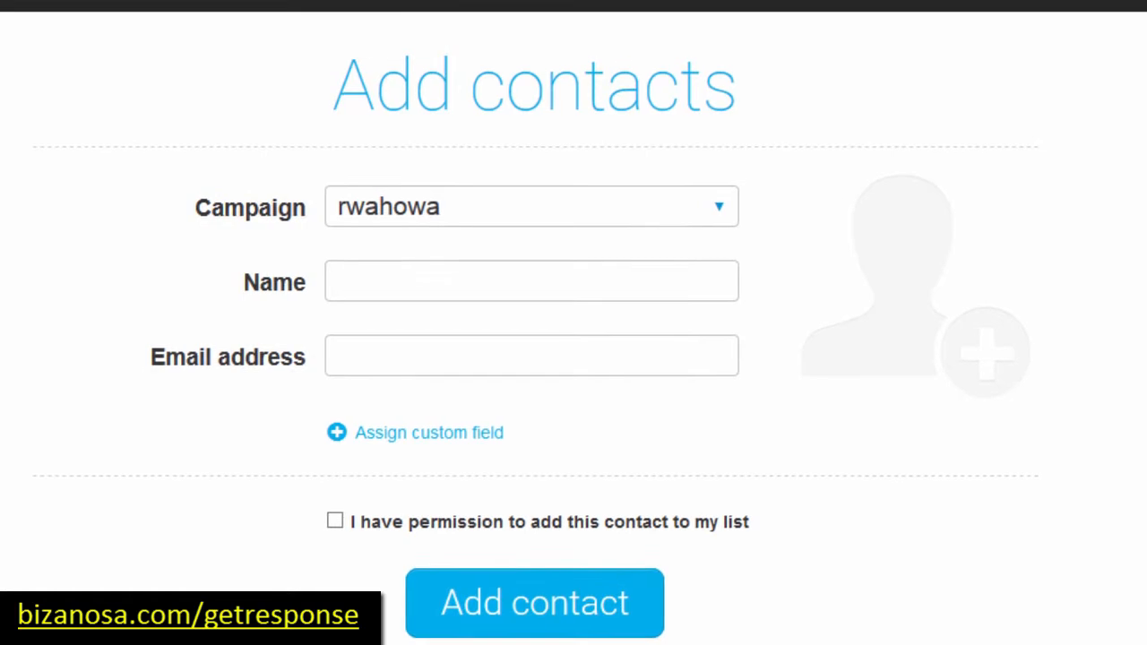
pyautogui.moveTo(245, 16)
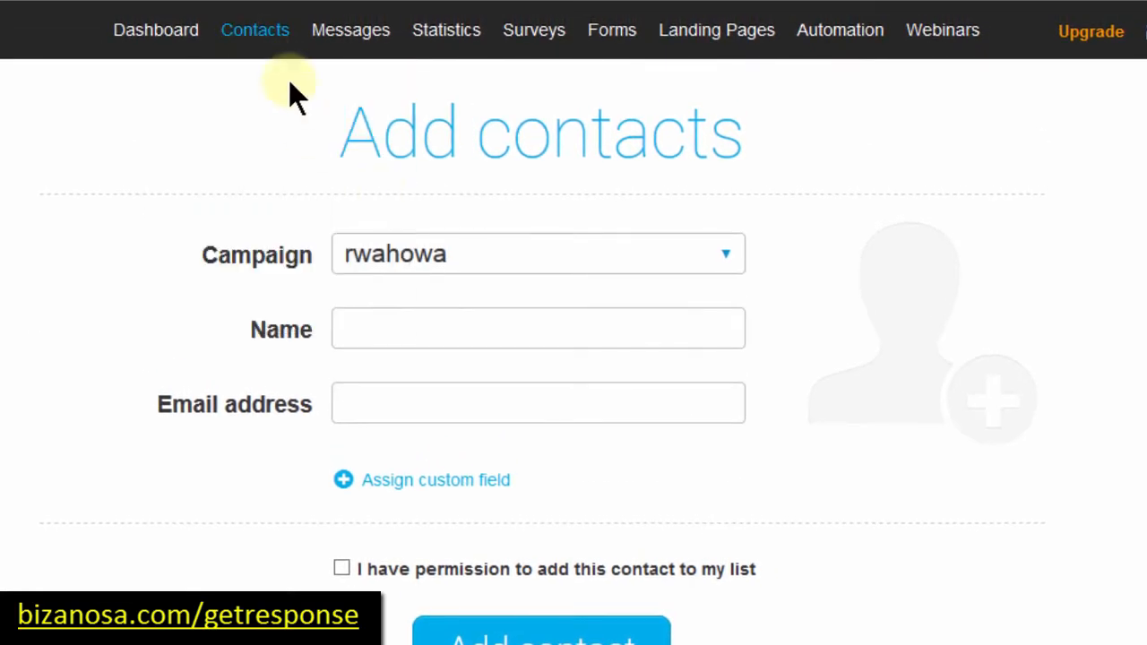
# Step: Open Contacts > Search Contacts and use 'View all contacts' to list everyone in the account
pyautogui.moveTo(247, 34)
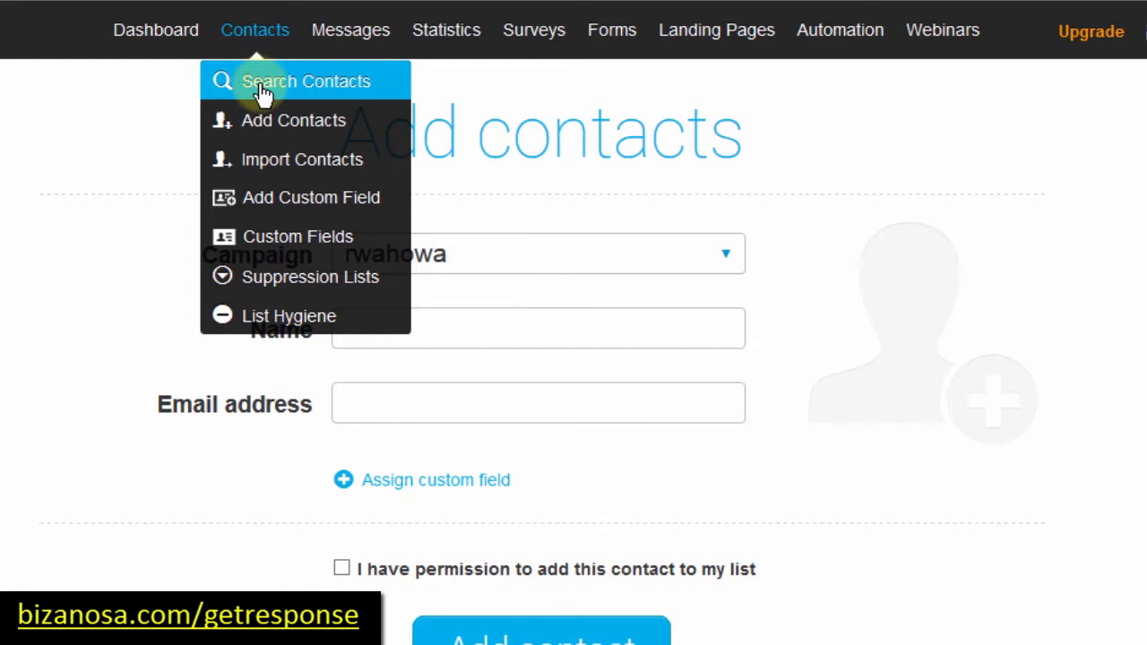
pyautogui.click(263, 89)
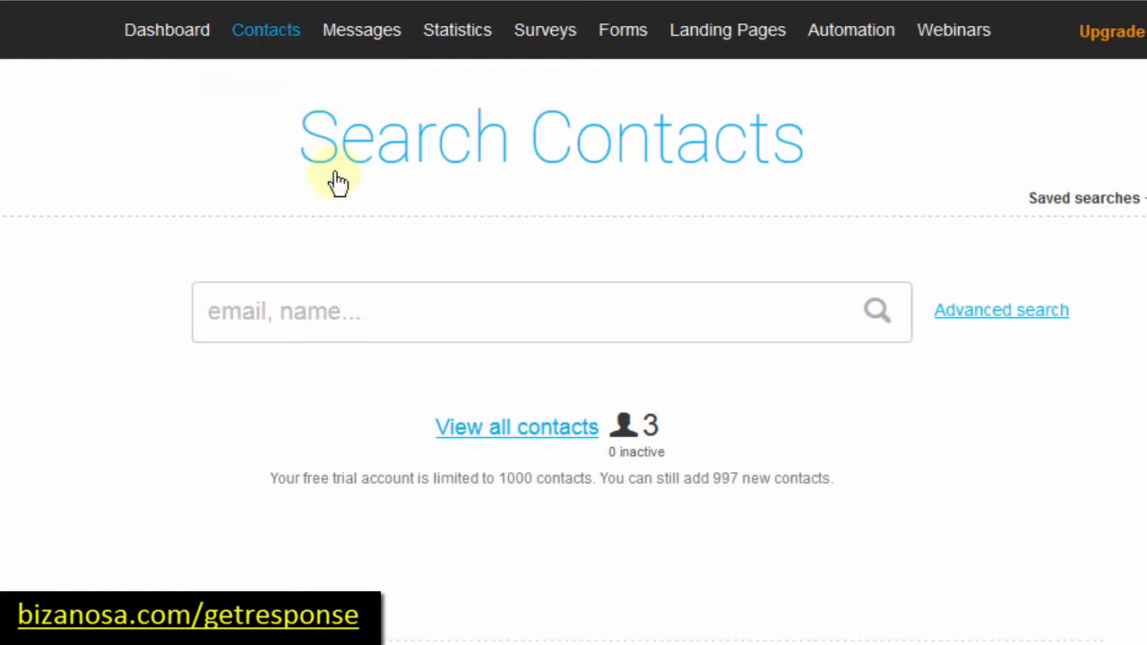
pyautogui.moveTo(266, 30)
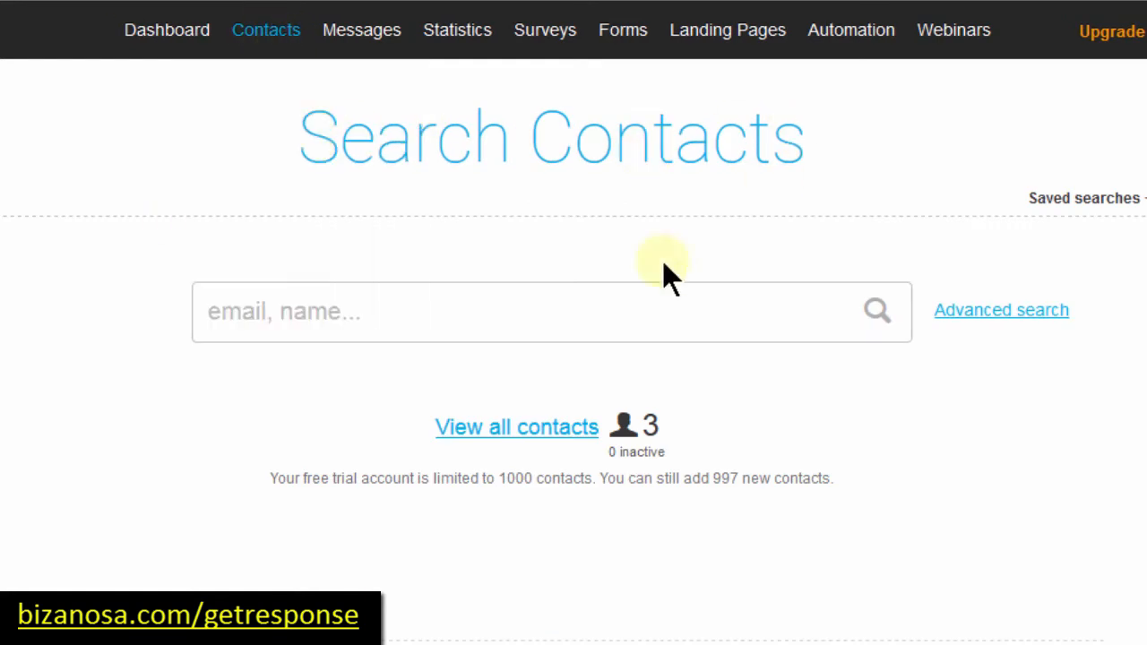
pyautogui.click(334, 311)
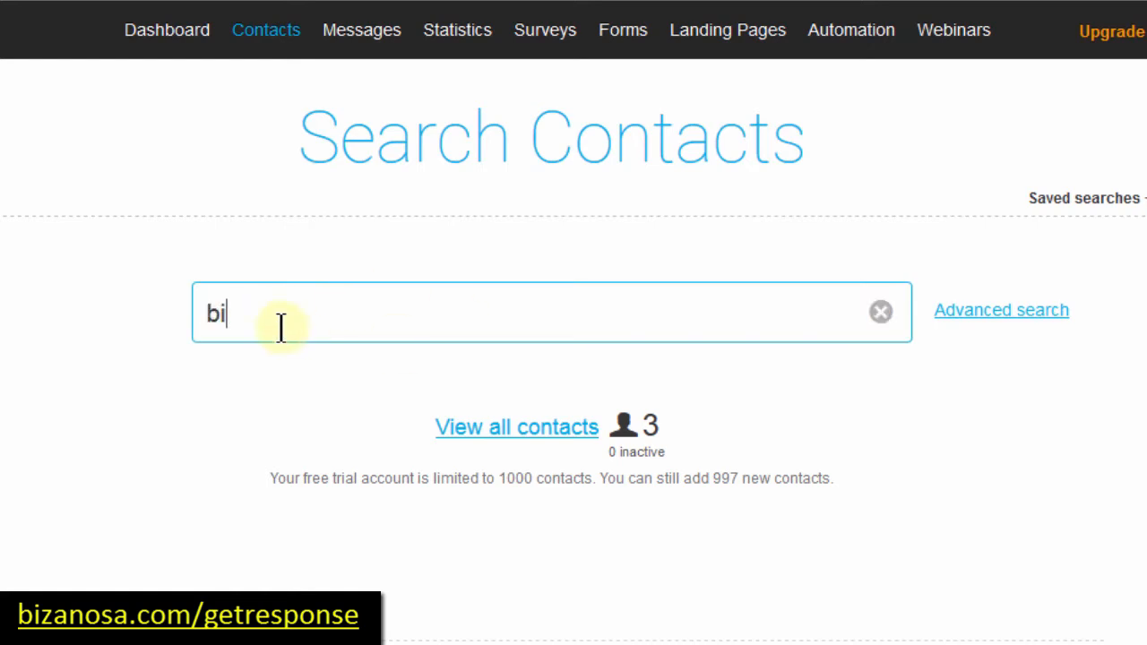
pyautogui.click(372, 367)
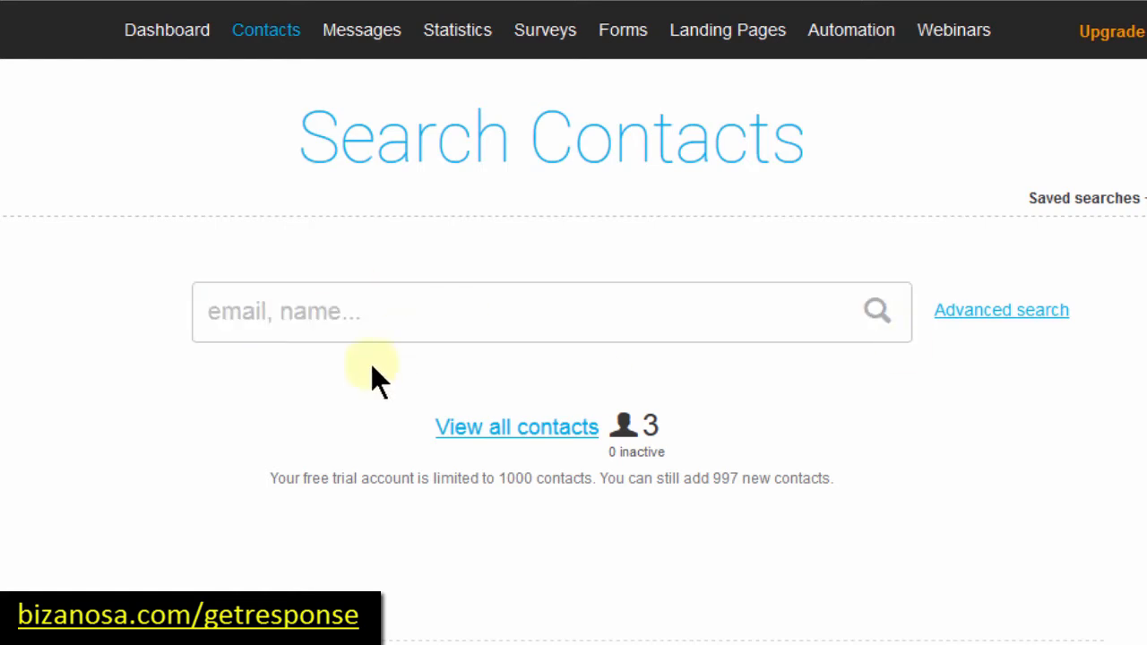
pyautogui.click(516, 429)
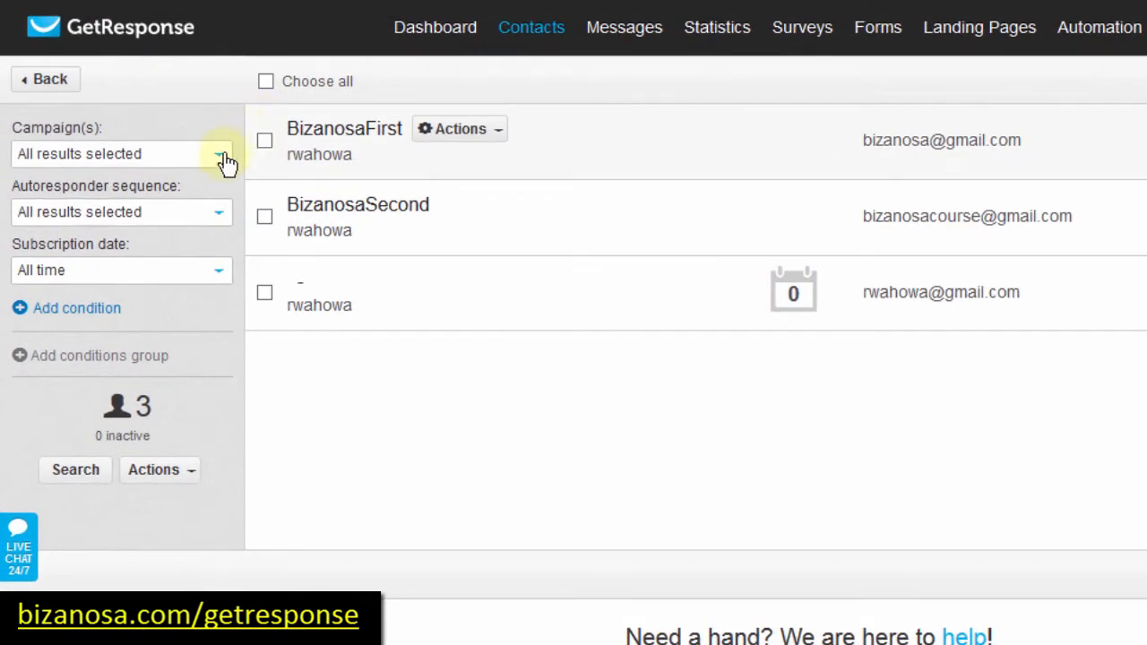
# Step: Inspect the list's campaign filter and the first contact's available actions
pyautogui.click(219, 161)
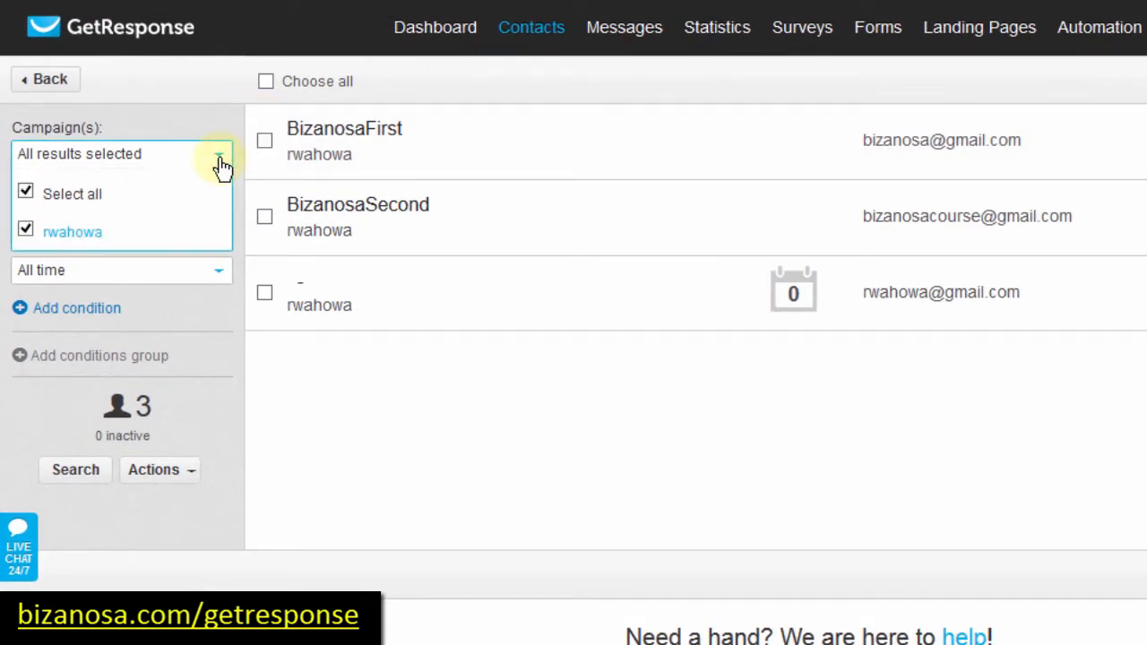
pyautogui.click(514, 401)
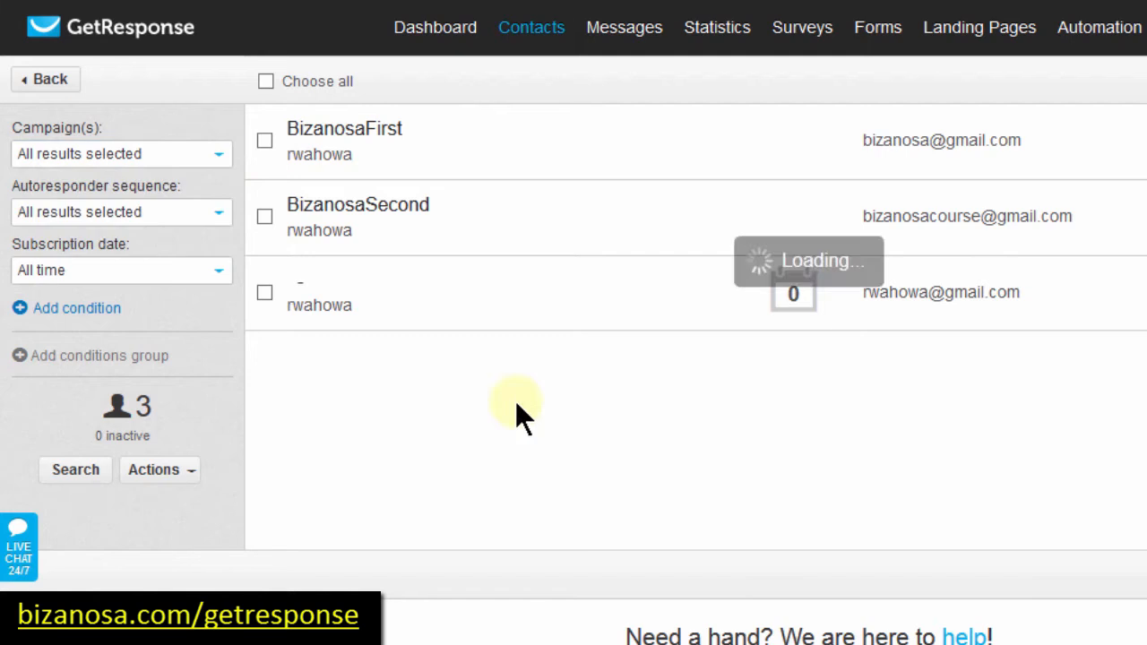
pyautogui.click(500, 134)
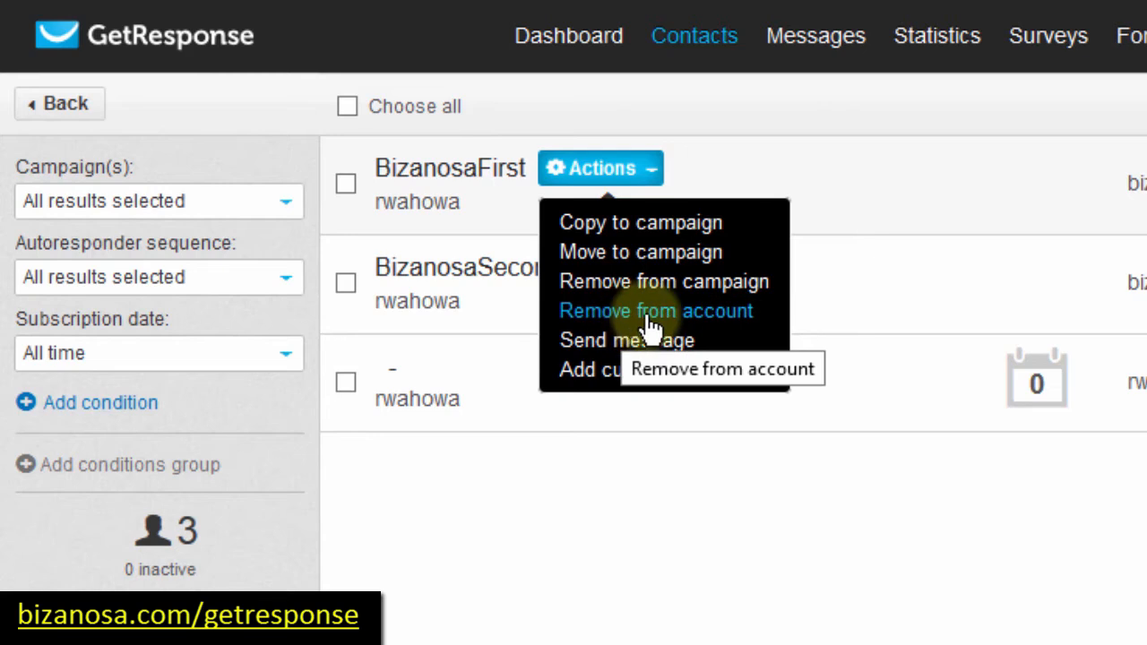
# Step: Select all three contacts with 'Choose all' and review the '3 selected Actions' menu
pyautogui.click(346, 183)
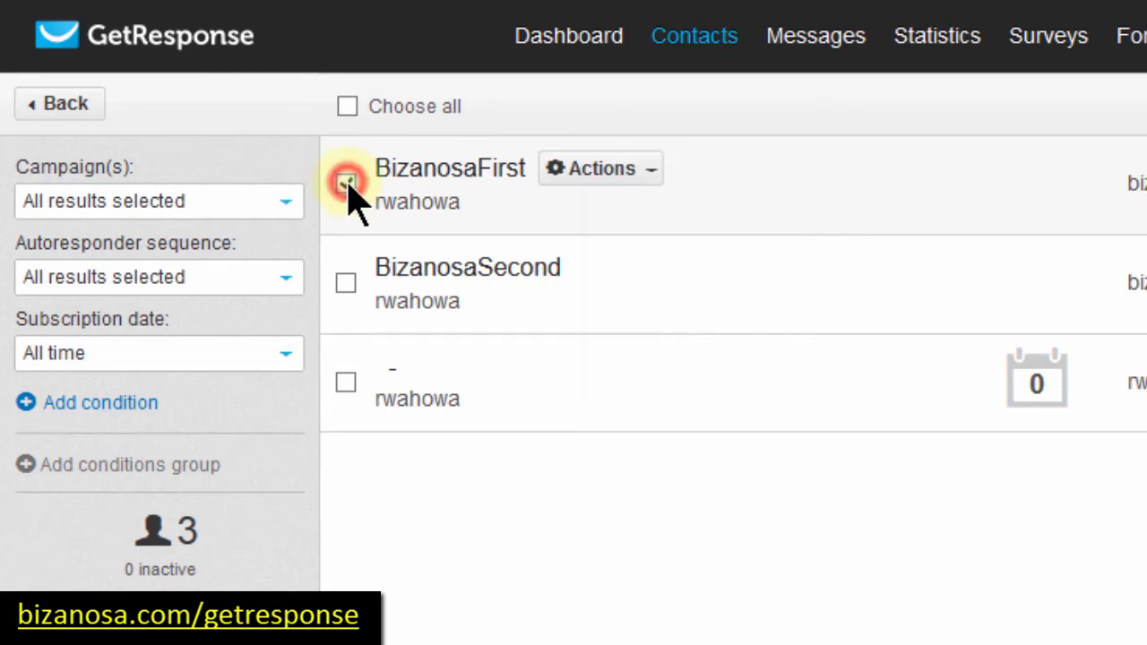
pyautogui.click(347, 380)
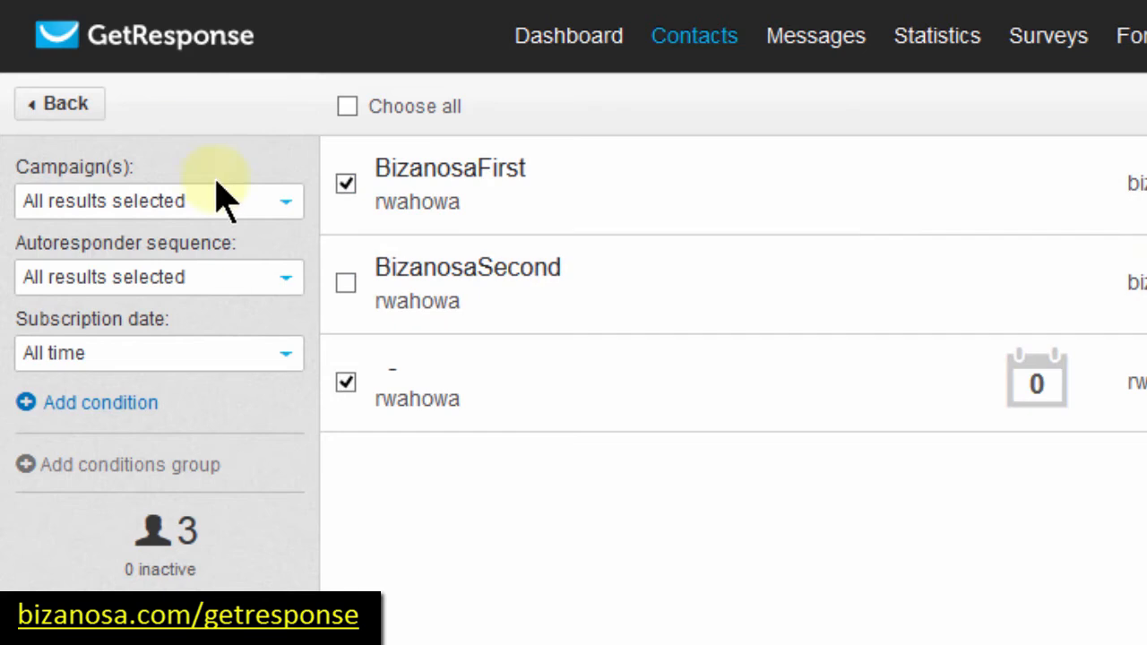
pyautogui.click(346, 282)
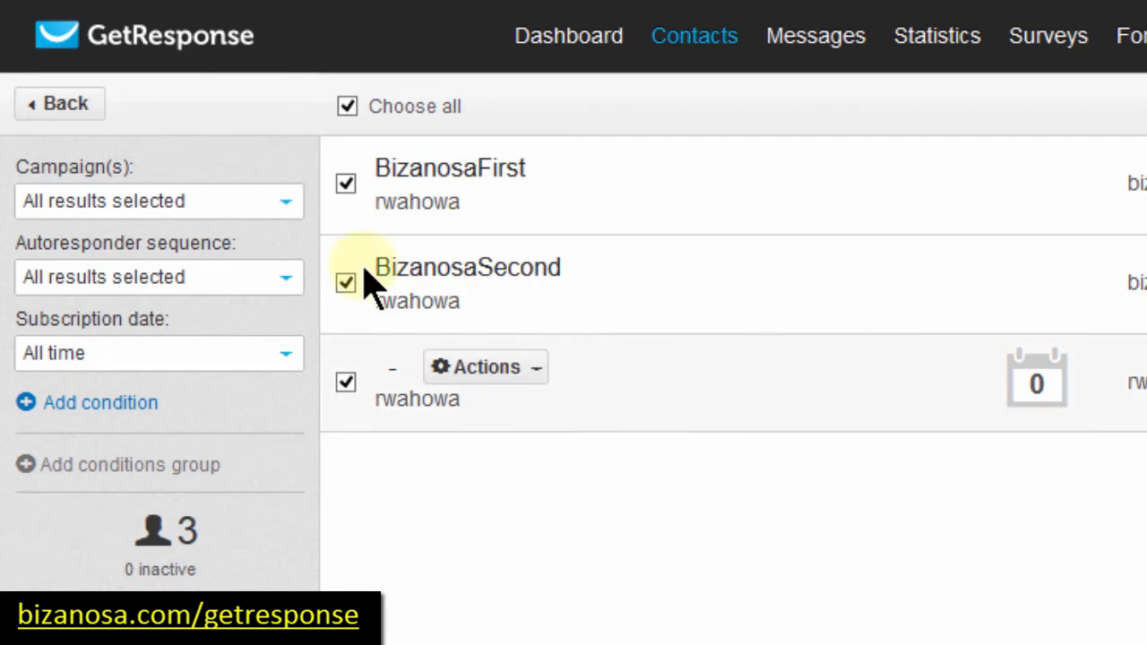
pyautogui.click(348, 105)
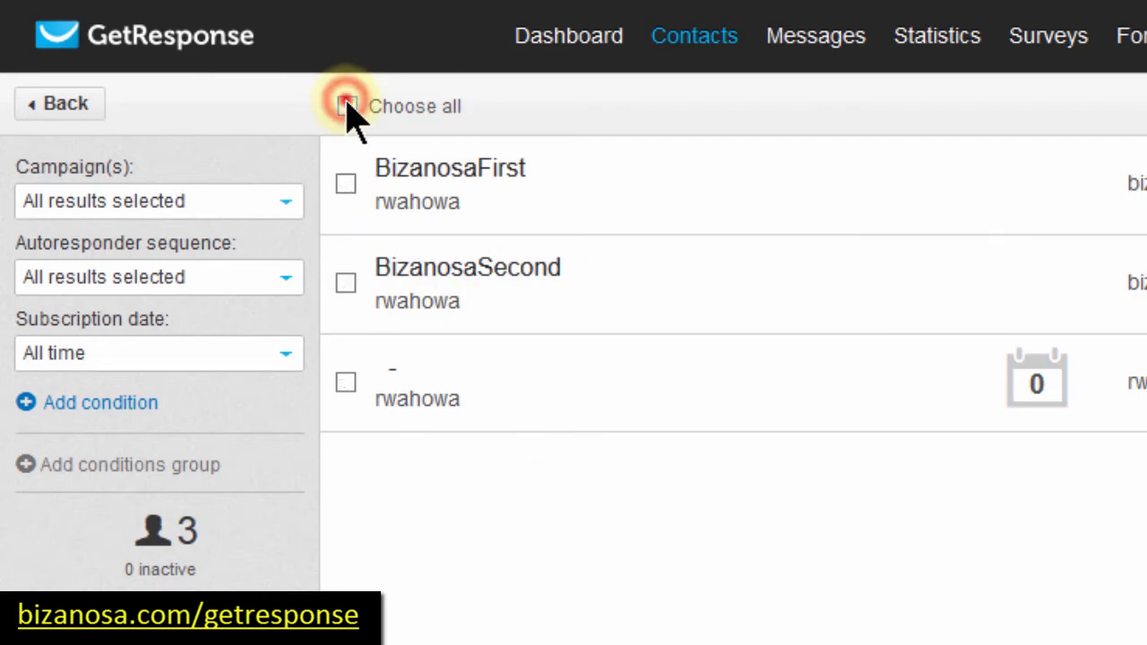
pyautogui.click(348, 106)
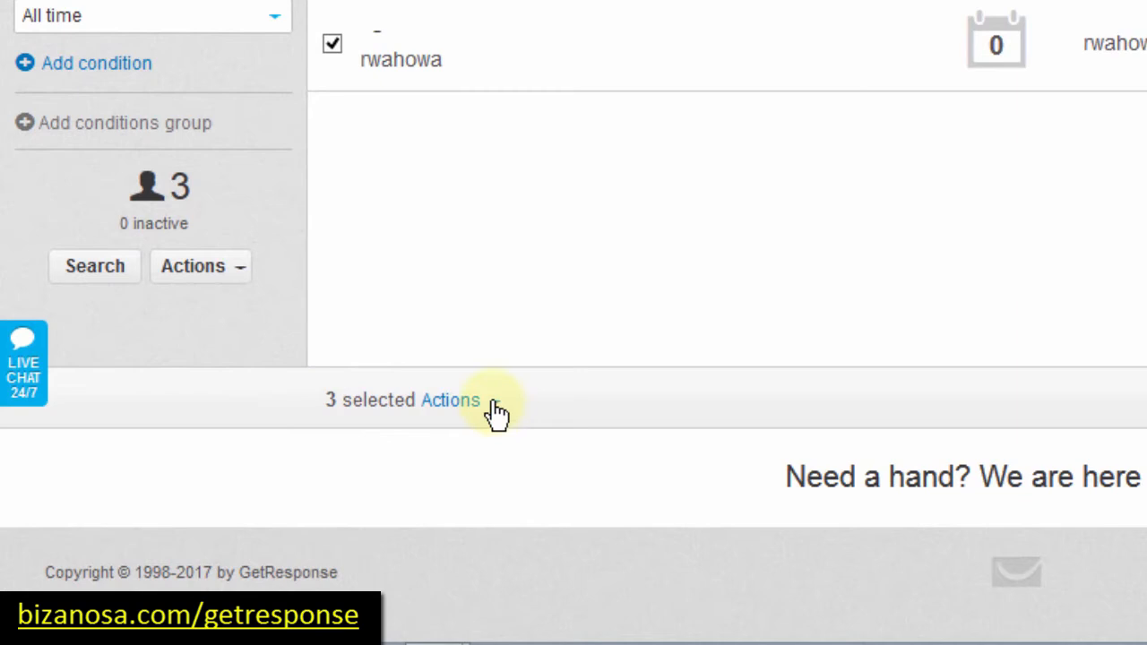
pyautogui.click(493, 403)
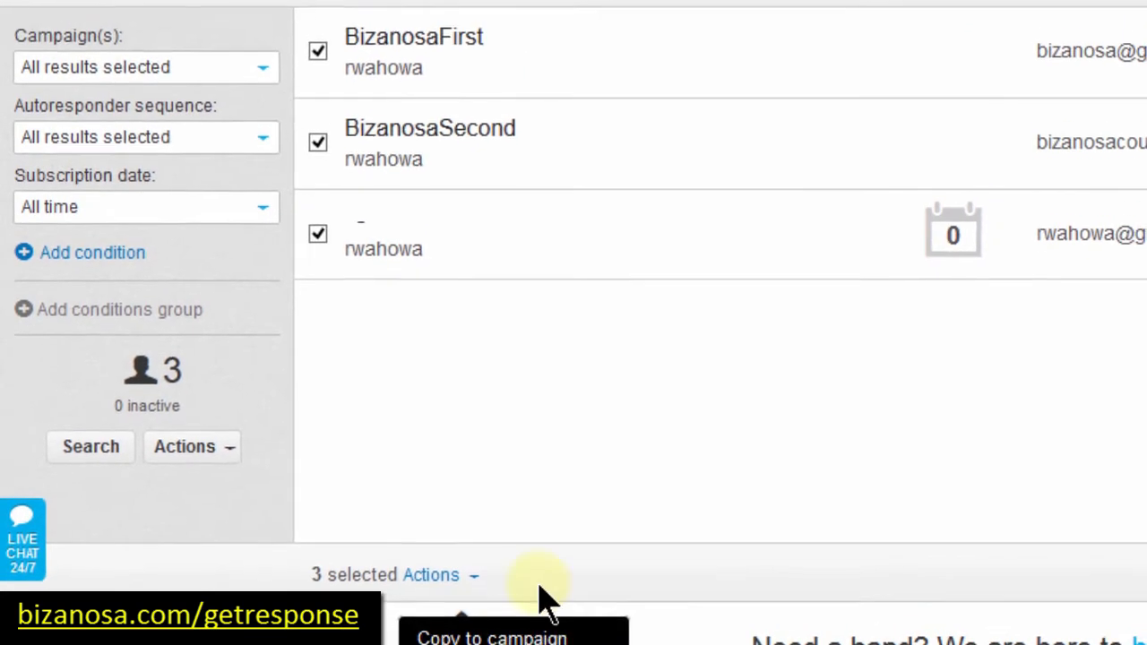
pyautogui.click(535, 532)
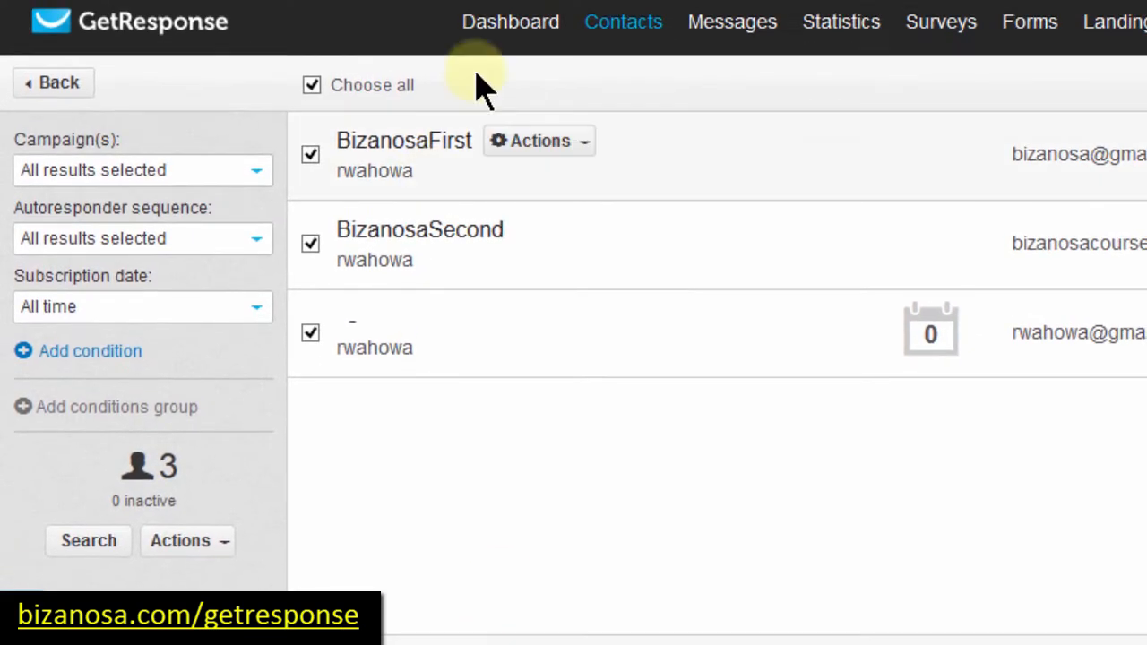
# Step: Return to the Dashboard and open the 'Your current campaign' dropdown for rwahowa
pyautogui.click(512, 23)
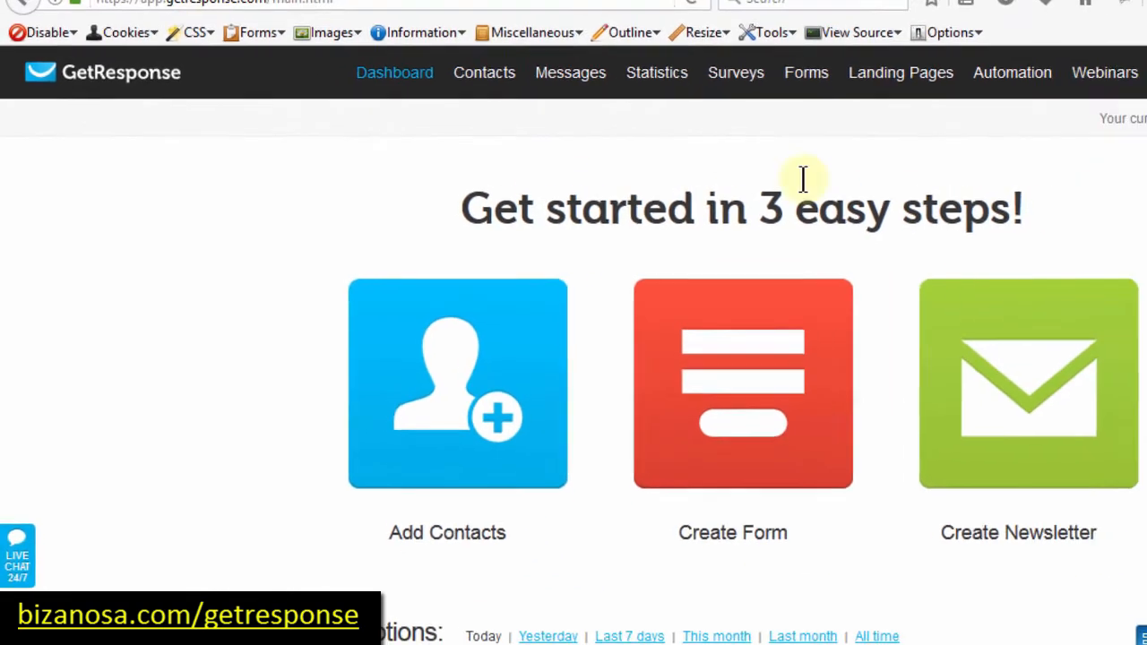
pyautogui.moveTo(508, 67)
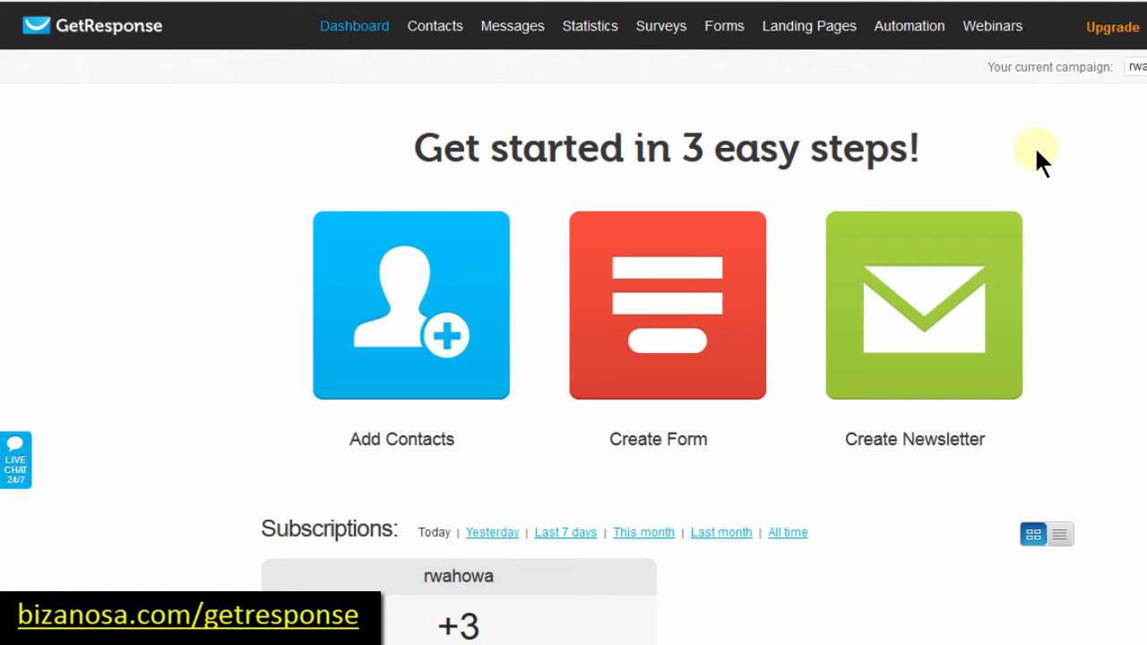
pyautogui.moveTo(433, 27)
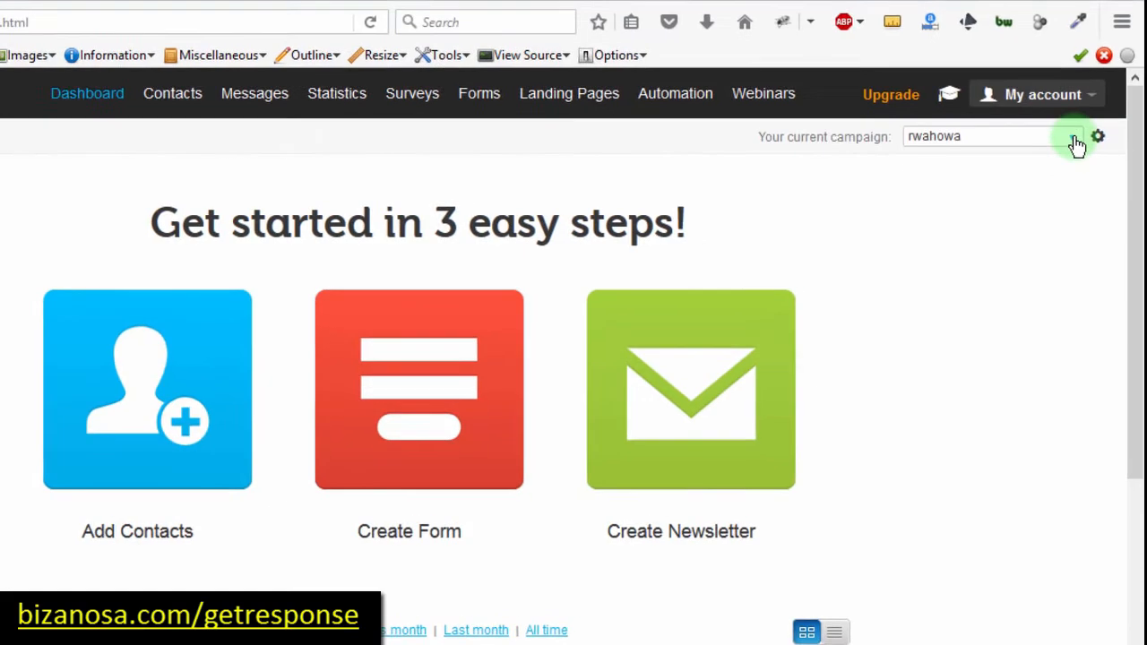
pyautogui.click(1073, 140)
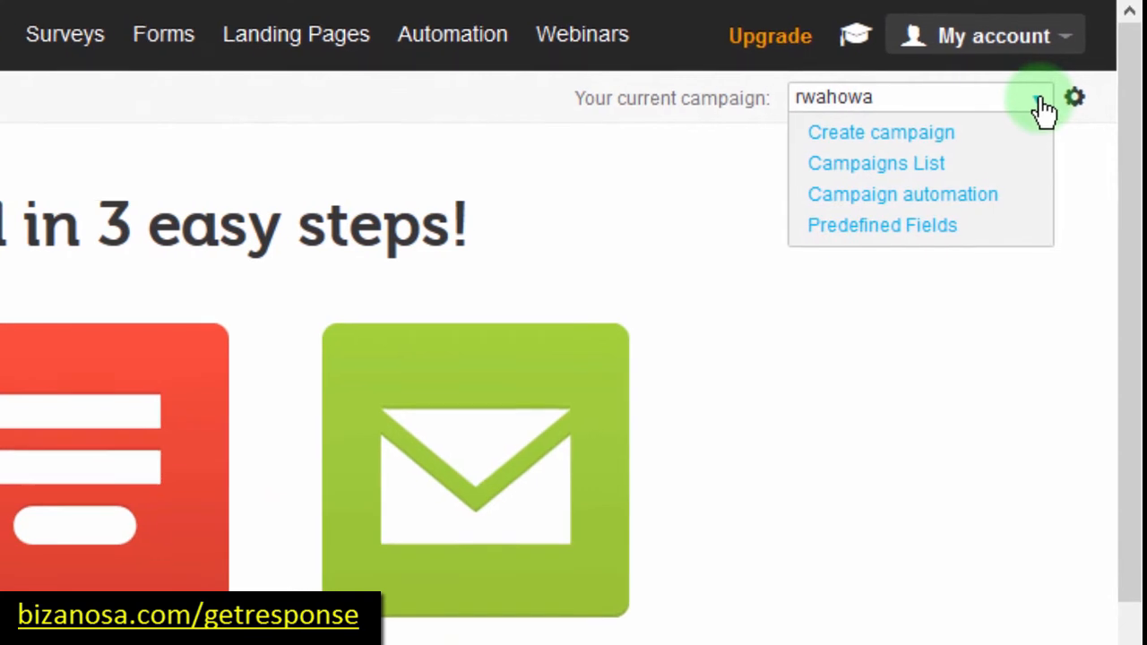
# Step: Create a new campaign named newstudents, re-entering the name after the first attempt errored
pyautogui.click(856, 134)
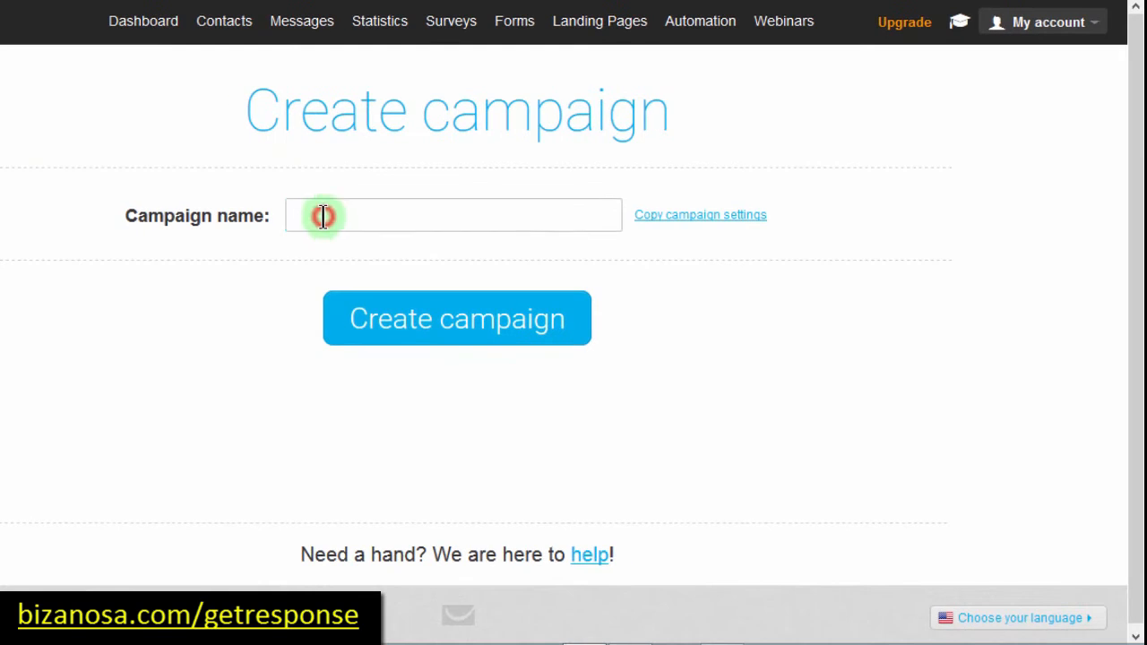
pyautogui.click(322, 216)
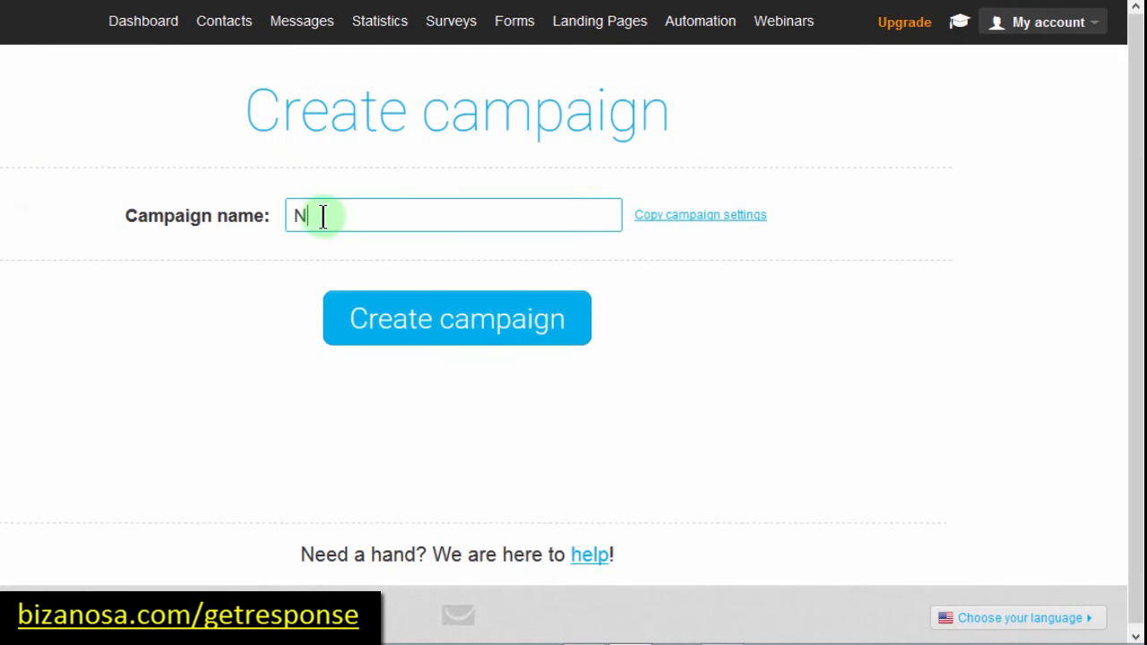
pyautogui.write('NewStudents')
pyautogui.click(436, 321)
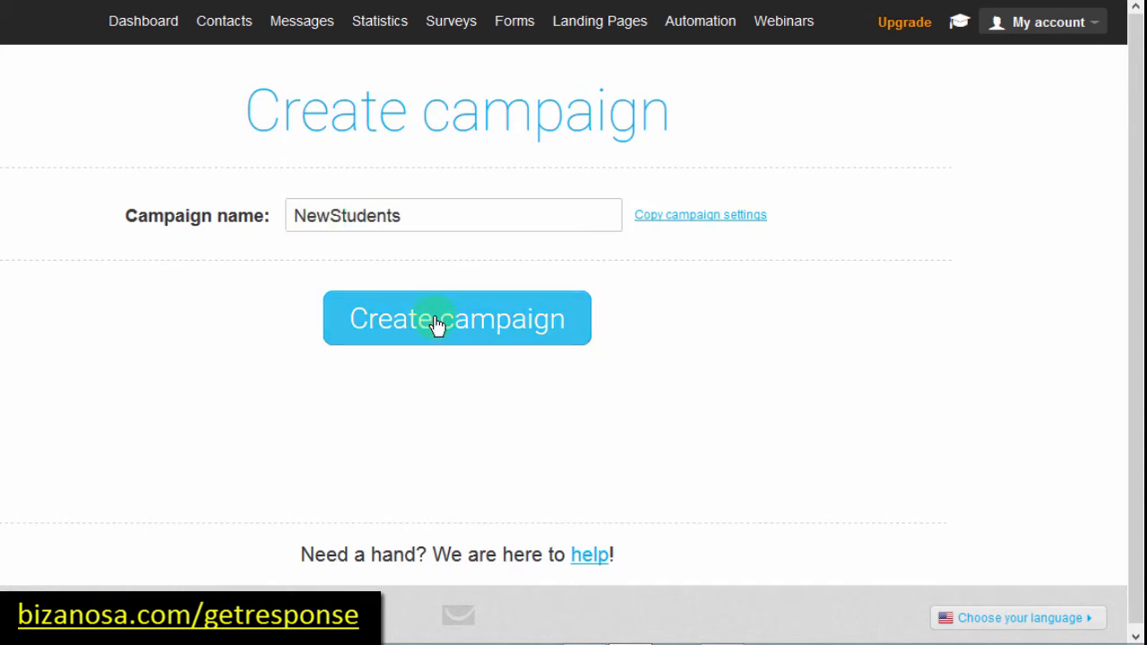
pyautogui.click(339, 204)
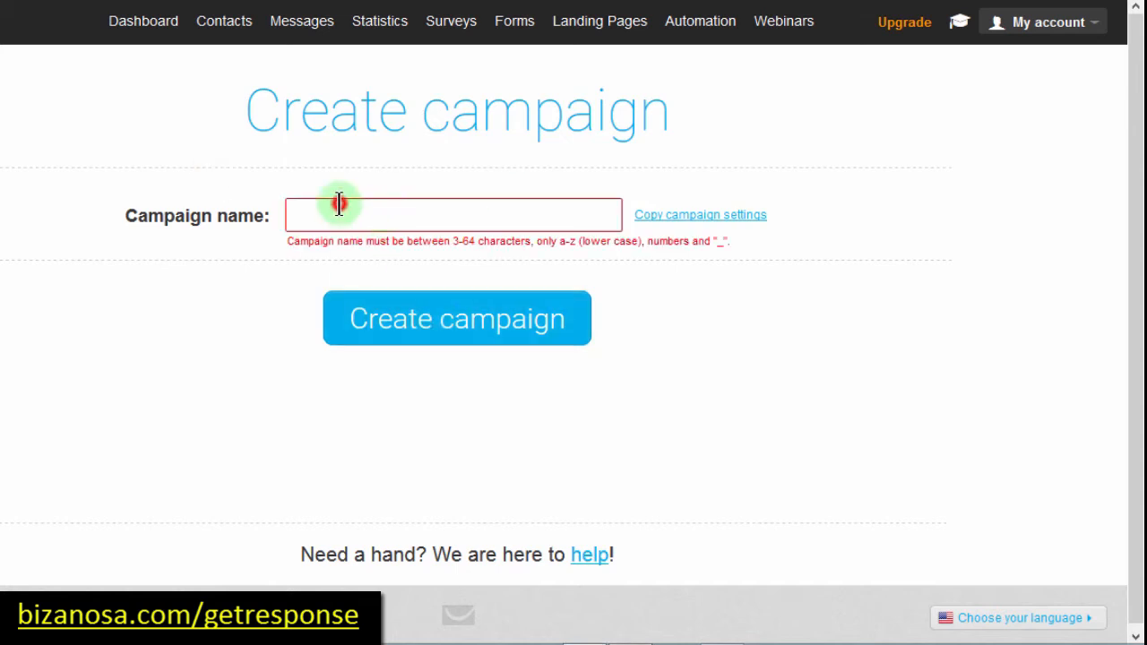
pyautogui.write('newstudents')
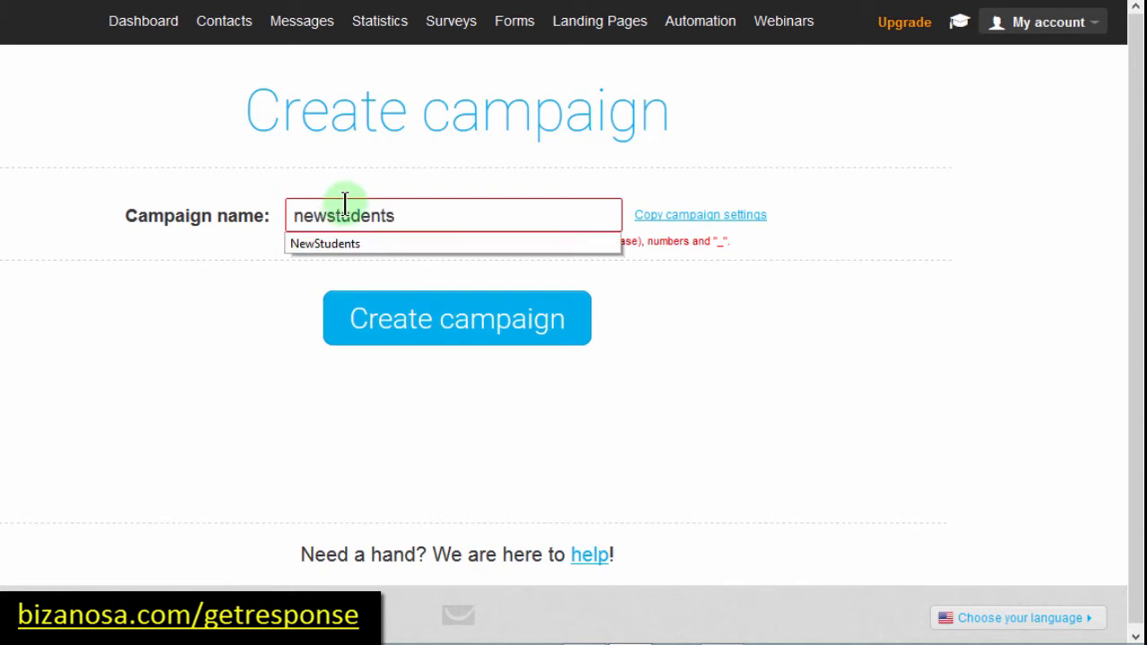
pyautogui.click(370, 202)
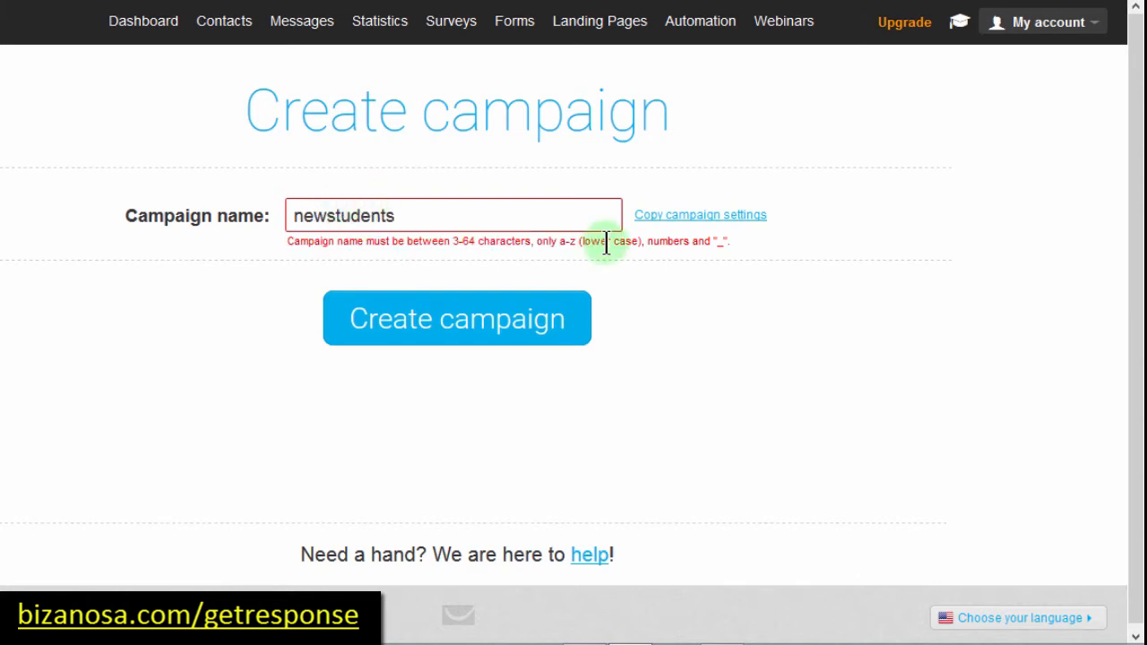
pyautogui.click(446, 323)
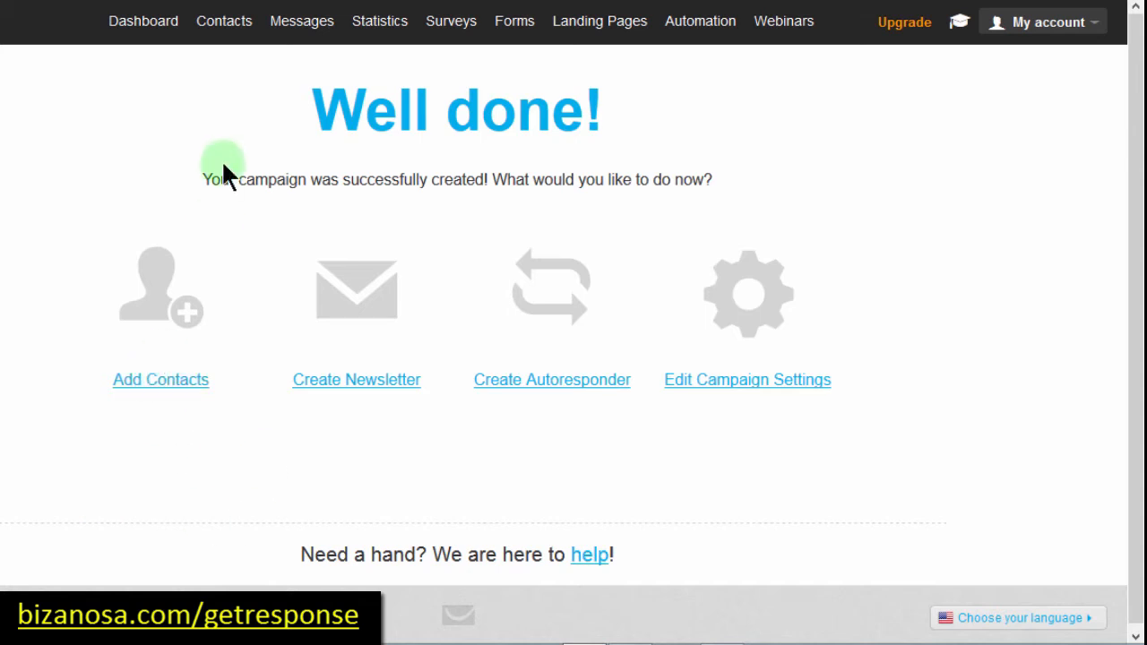
# Step: Open Contacts > Import Contacts and select all the text in email import.txt
pyautogui.moveTo(225, 20)
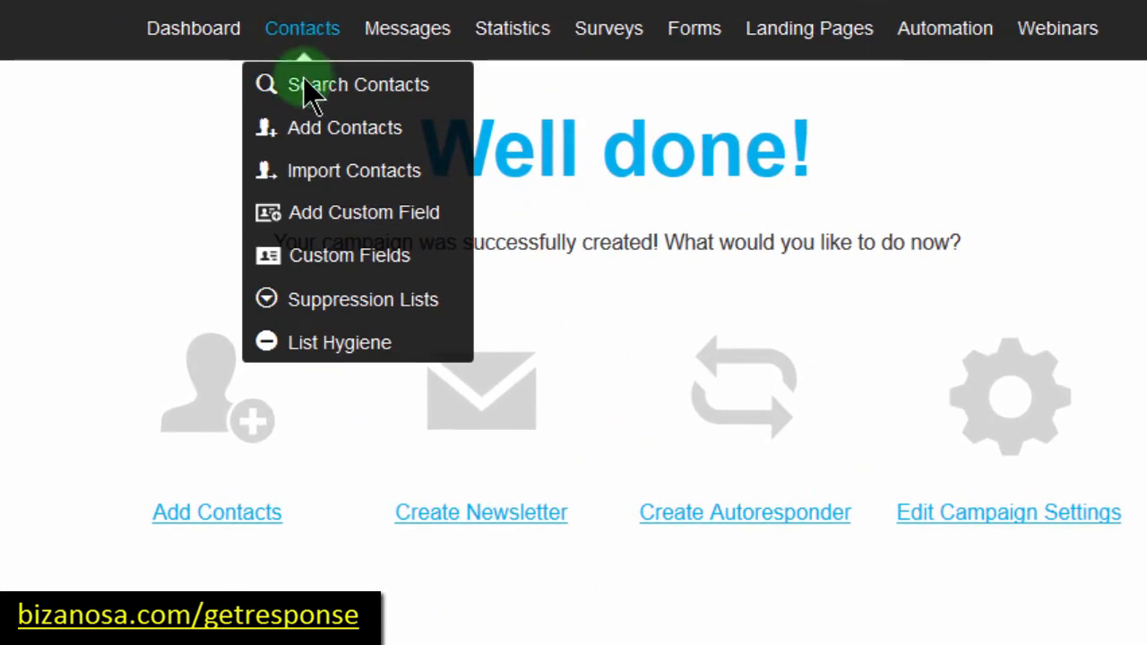
pyautogui.click(326, 172)
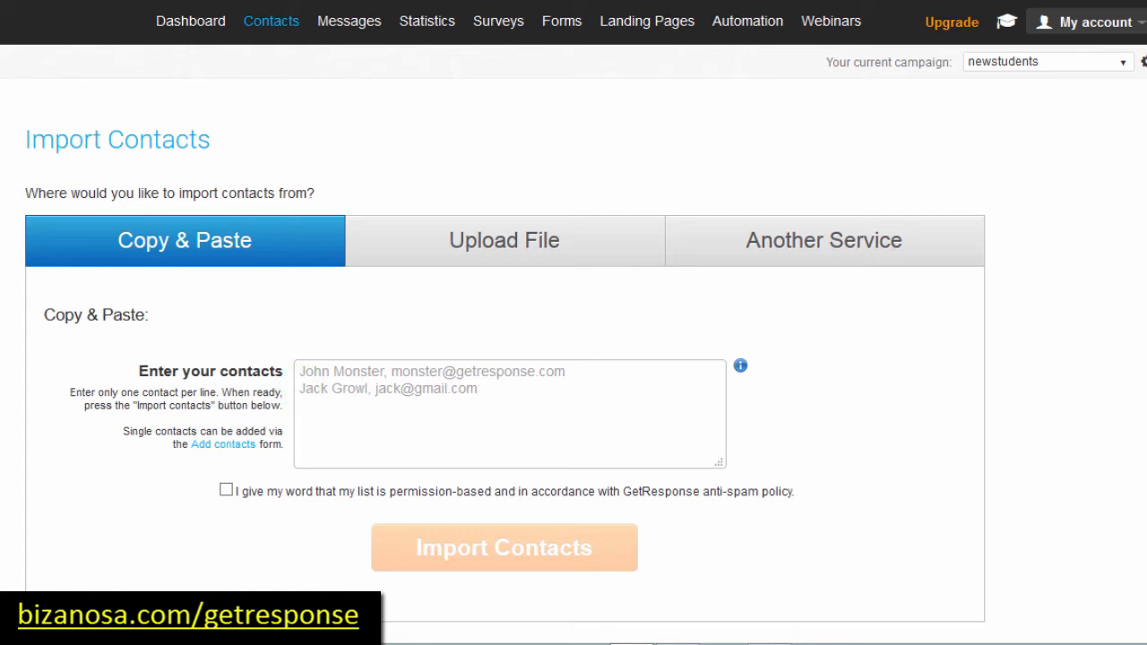
pyautogui.moveTo(196, 630)
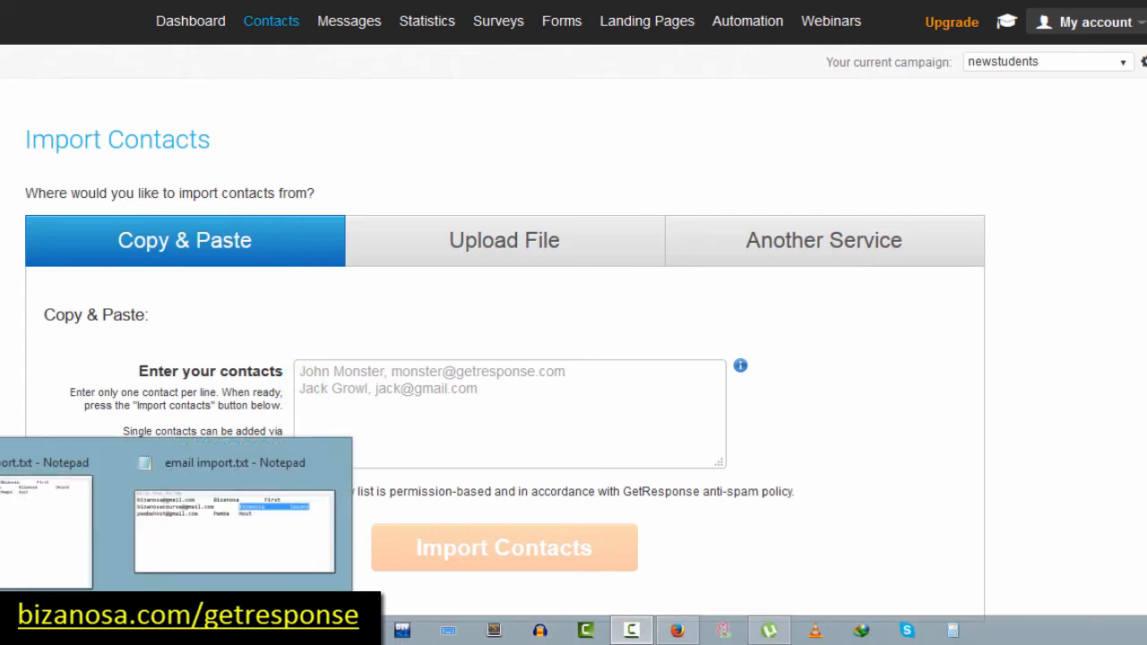
pyautogui.click(199, 528)
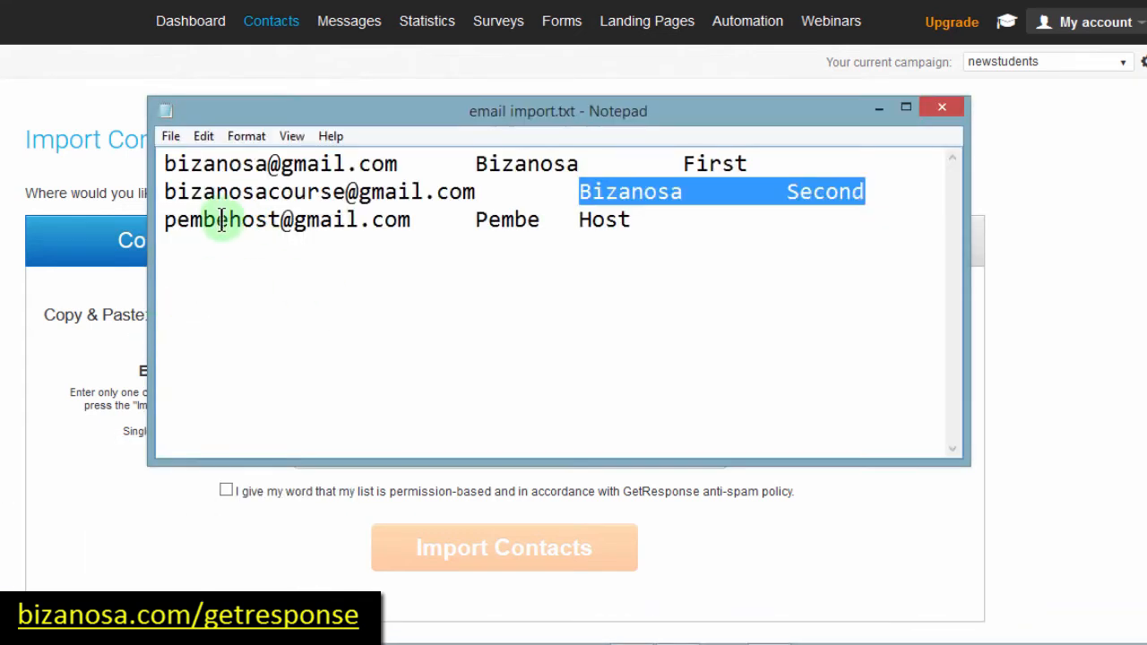
pyautogui.click(266, 224)
pyautogui.hotkey('ctrl', 'a')
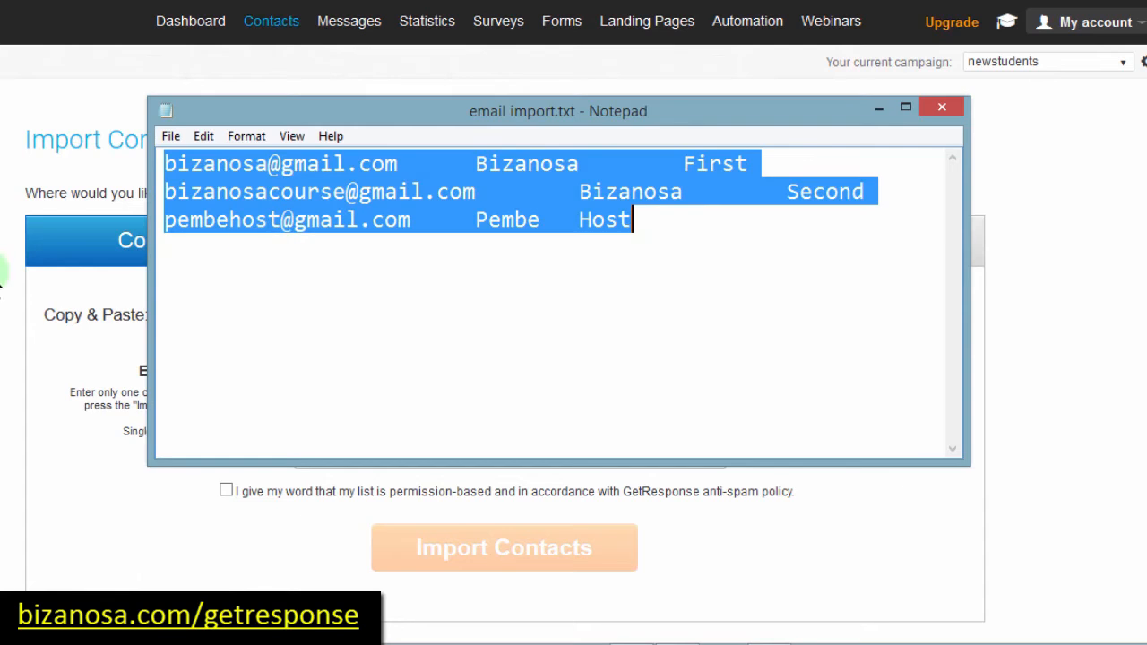
pyautogui.click(320, 395)
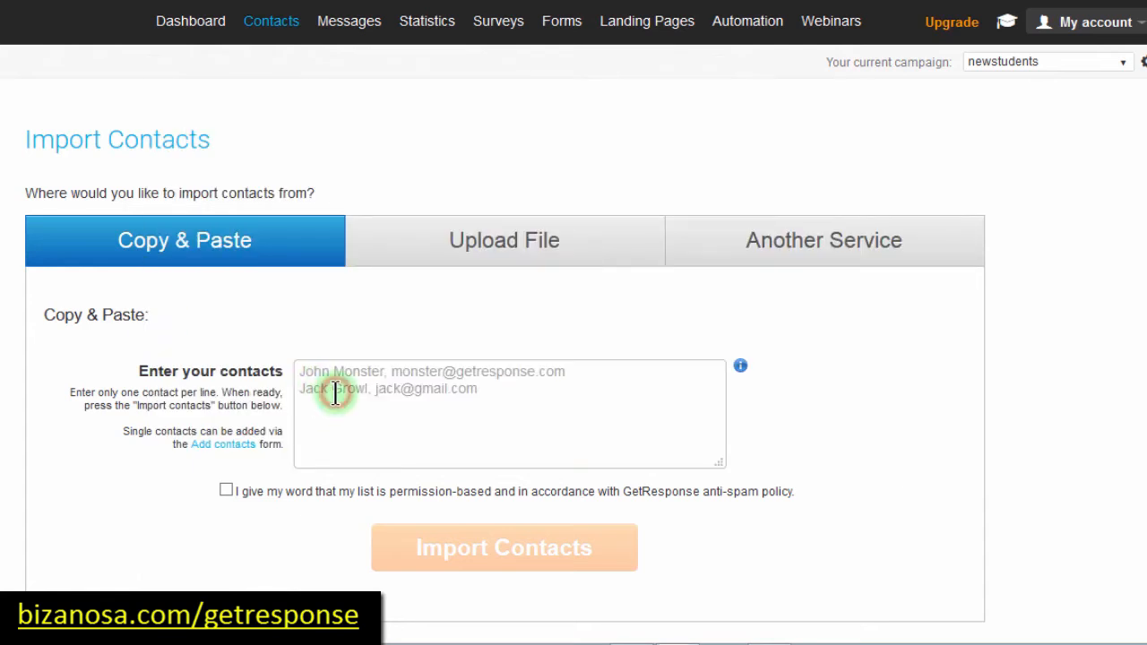
pyautogui.click(320, 381)
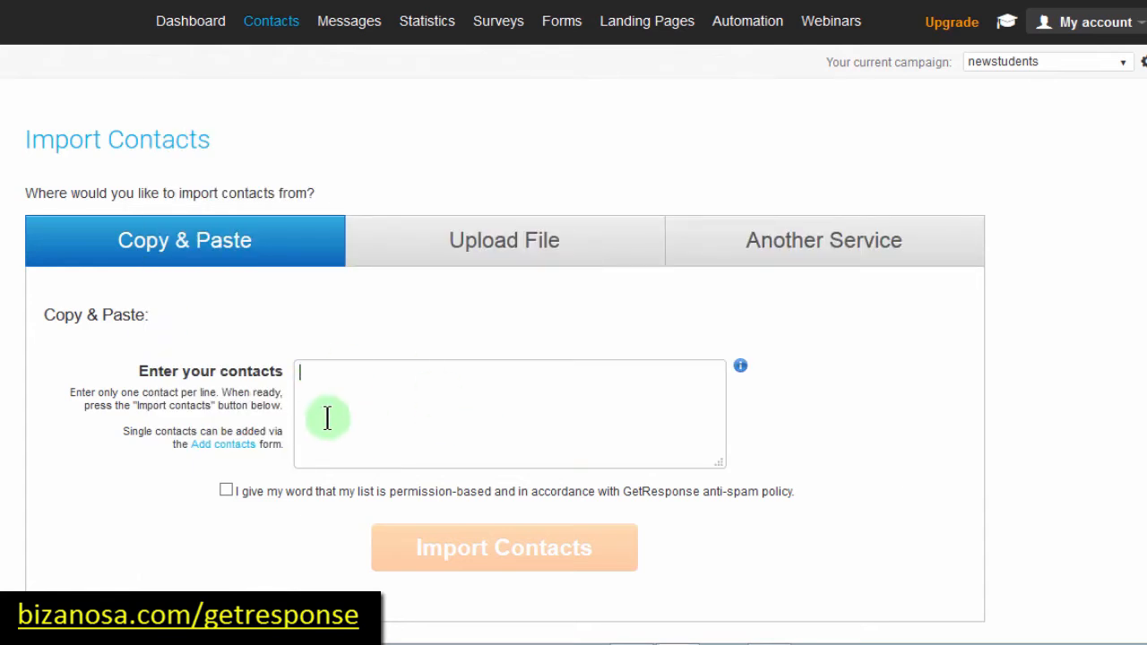
# Step: Focus the import contacts box, then bring Notepad back with its selection cleared
pyautogui.click(320, 322)
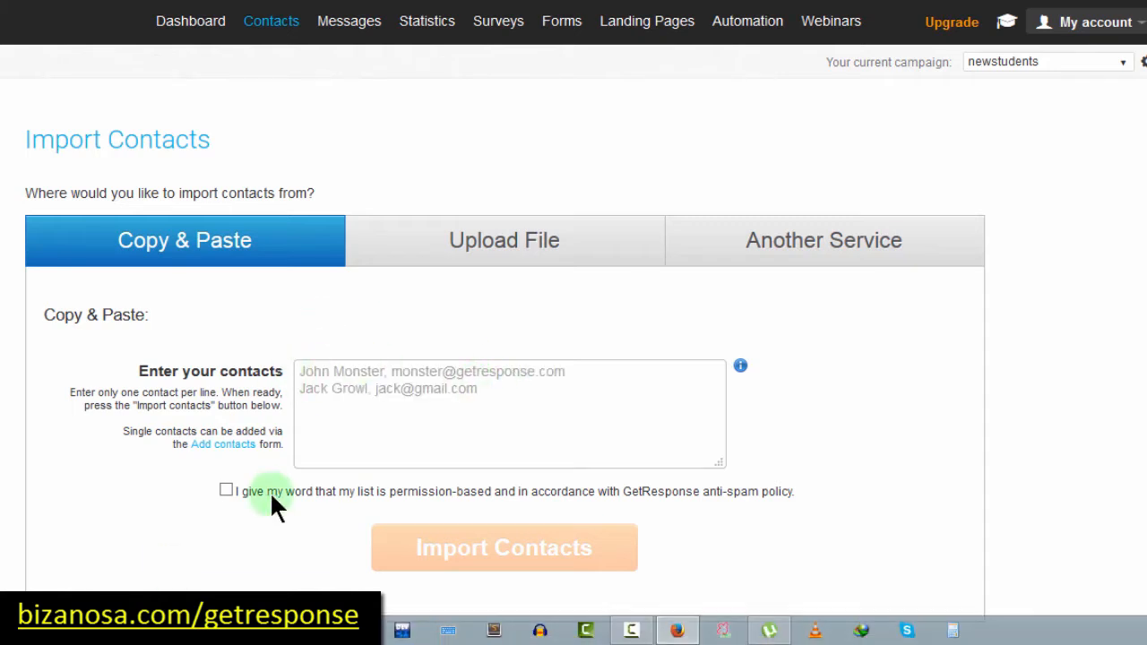
pyautogui.click(414, 399)
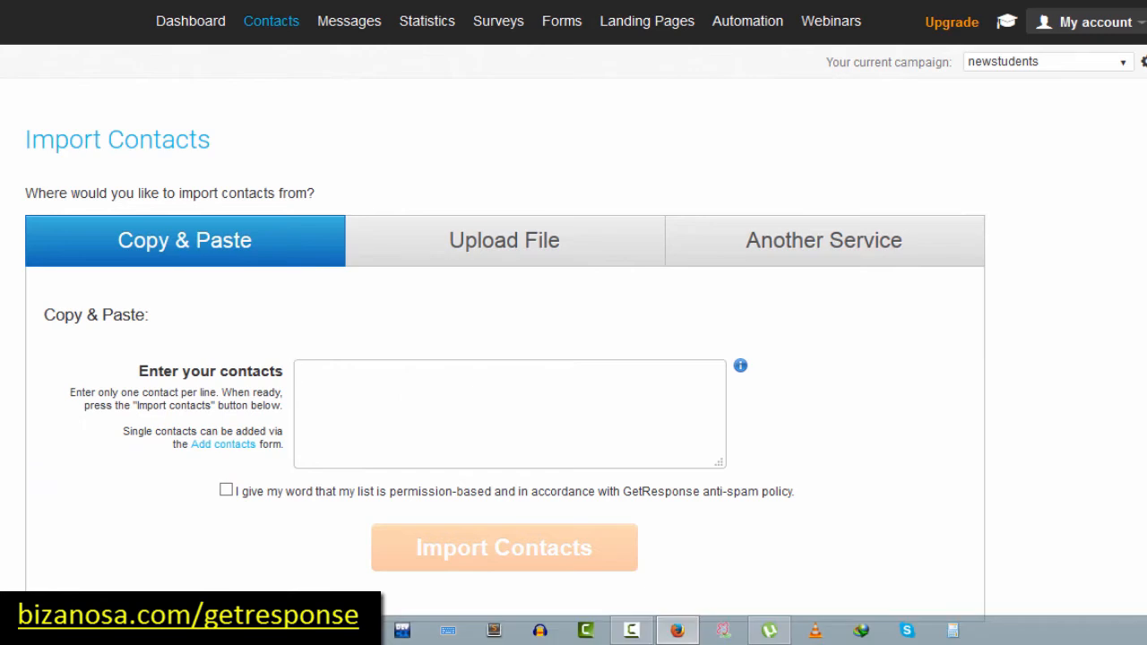
pyautogui.click(225, 508)
pyautogui.click(269, 165)
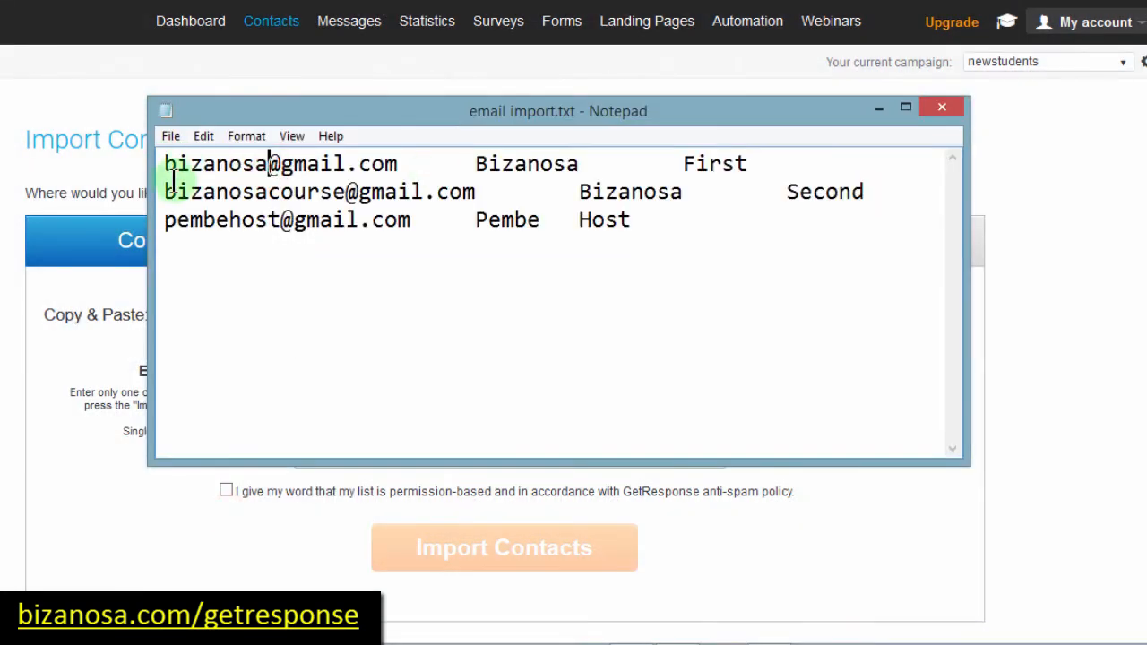
# Step: Delete the tab gaps after the e-mail addresses, adding a comma after the first
pyautogui.moveTo(164, 164); pyautogui.dragTo(440, 159)
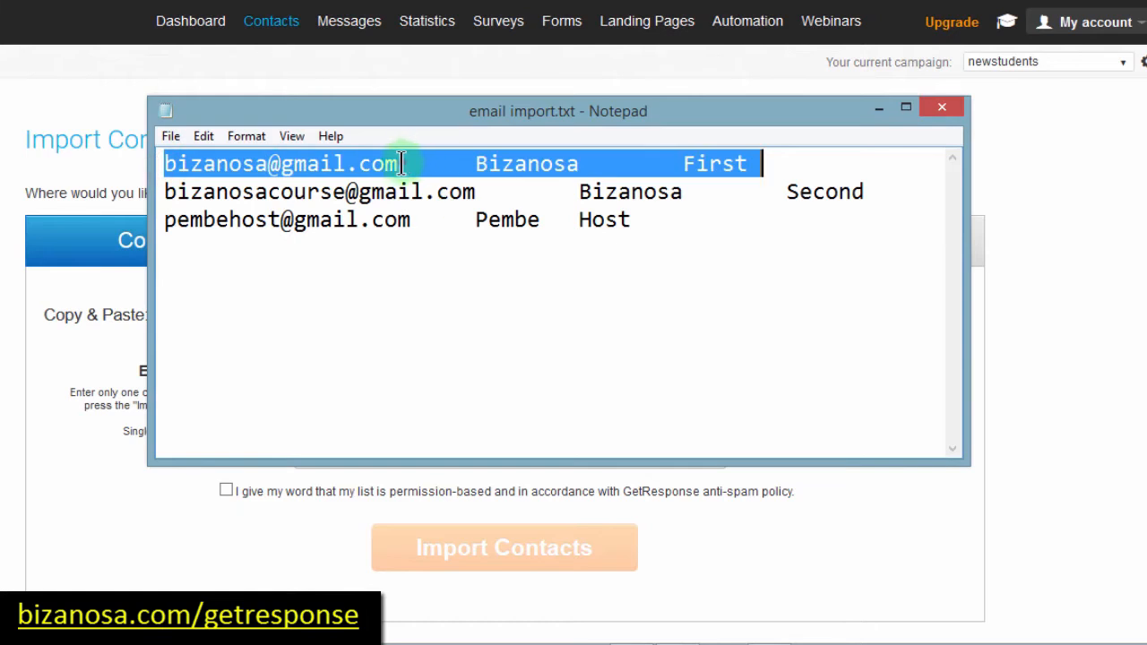
pyautogui.click(400, 163)
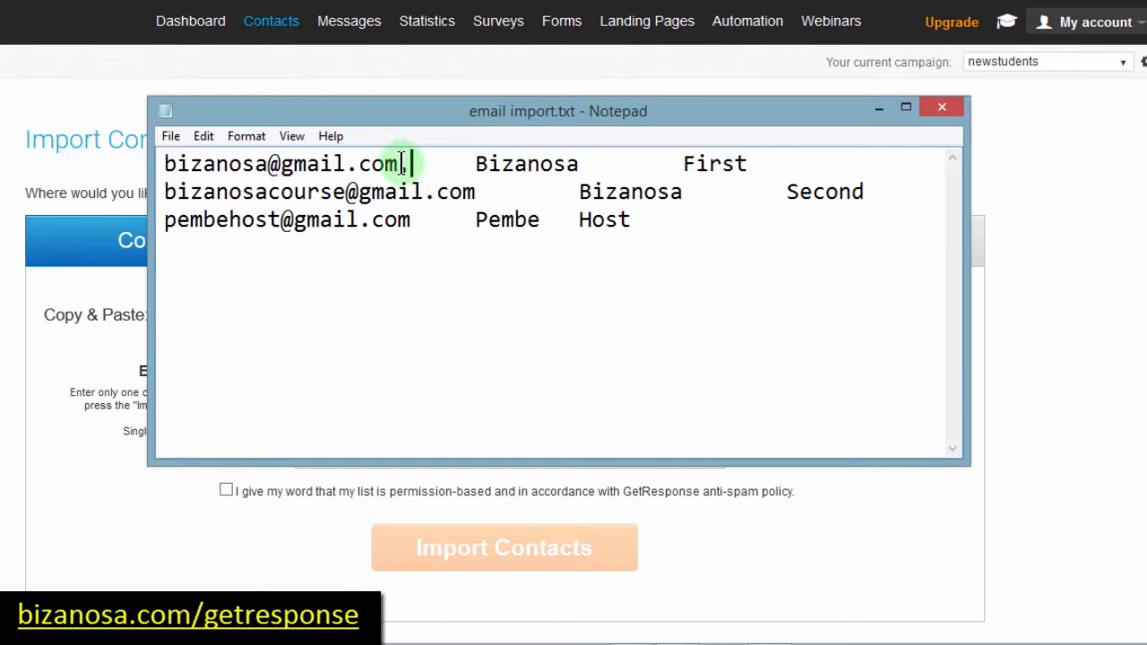
pyautogui.press('Delete')
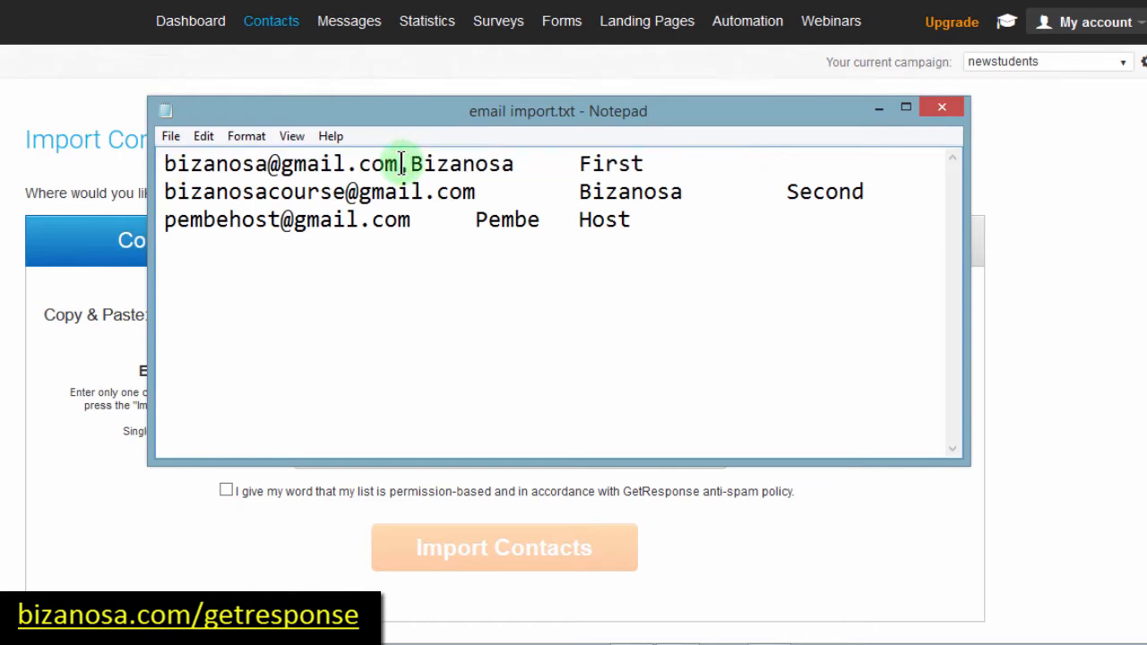
pyautogui.write(',')
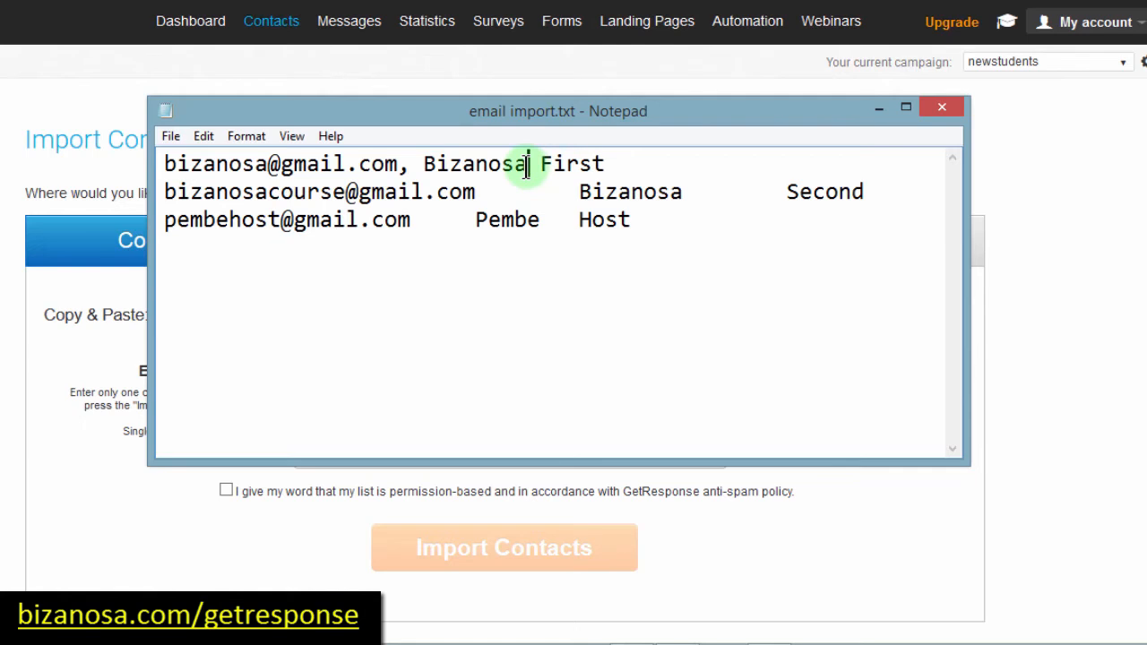
pyautogui.click(473, 192)
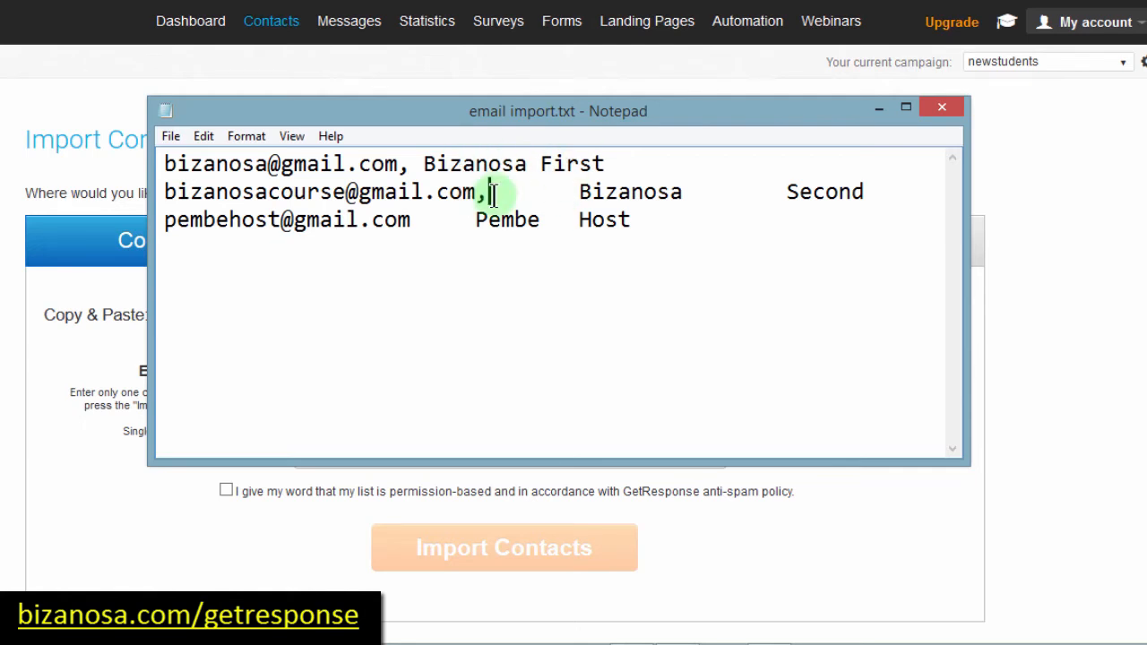
pyautogui.press('Delete')
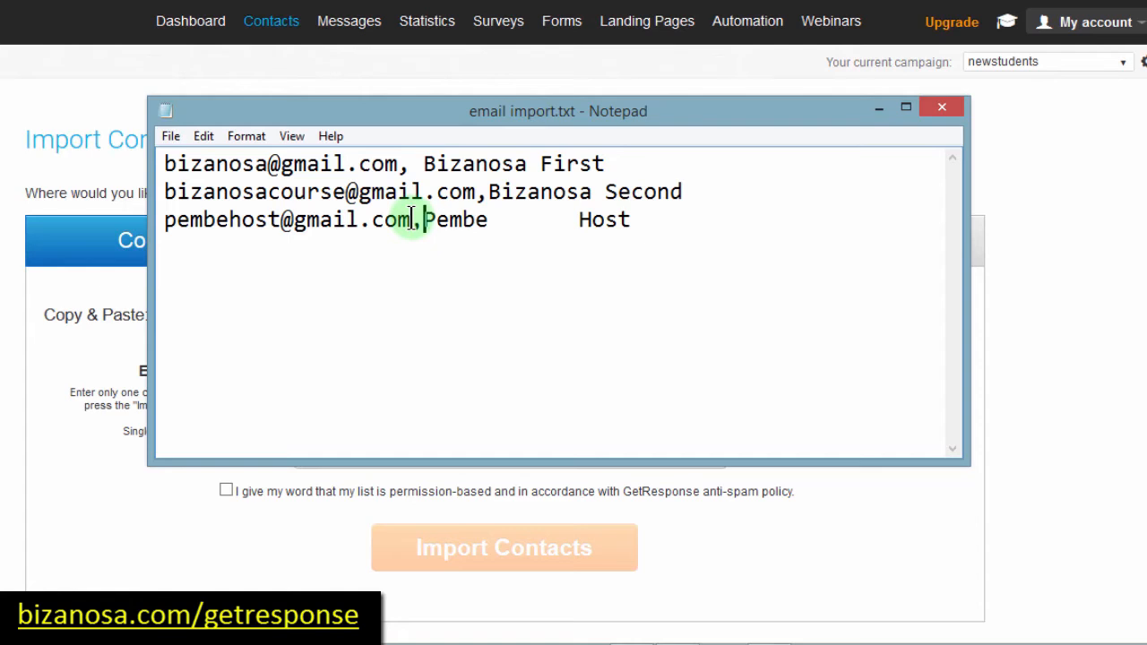
pyautogui.click(416, 222)
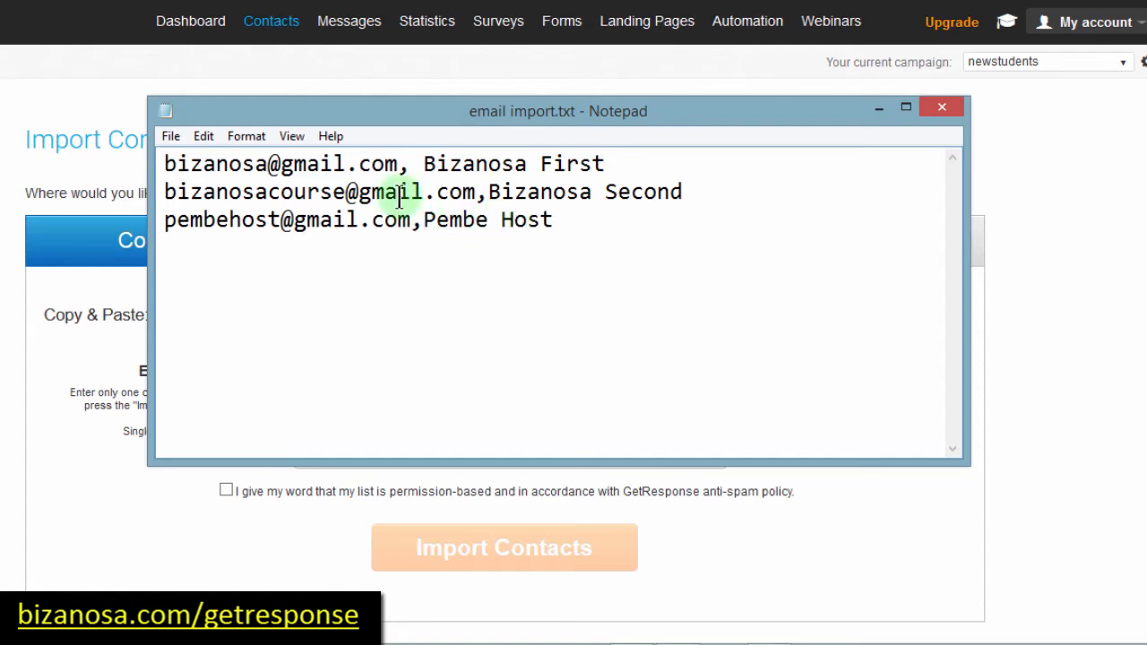
# Step: Select all three contact lines in email import.txt and go back to the import page
pyautogui.click(407, 165)
pyautogui.hotkey('shift', 'End')
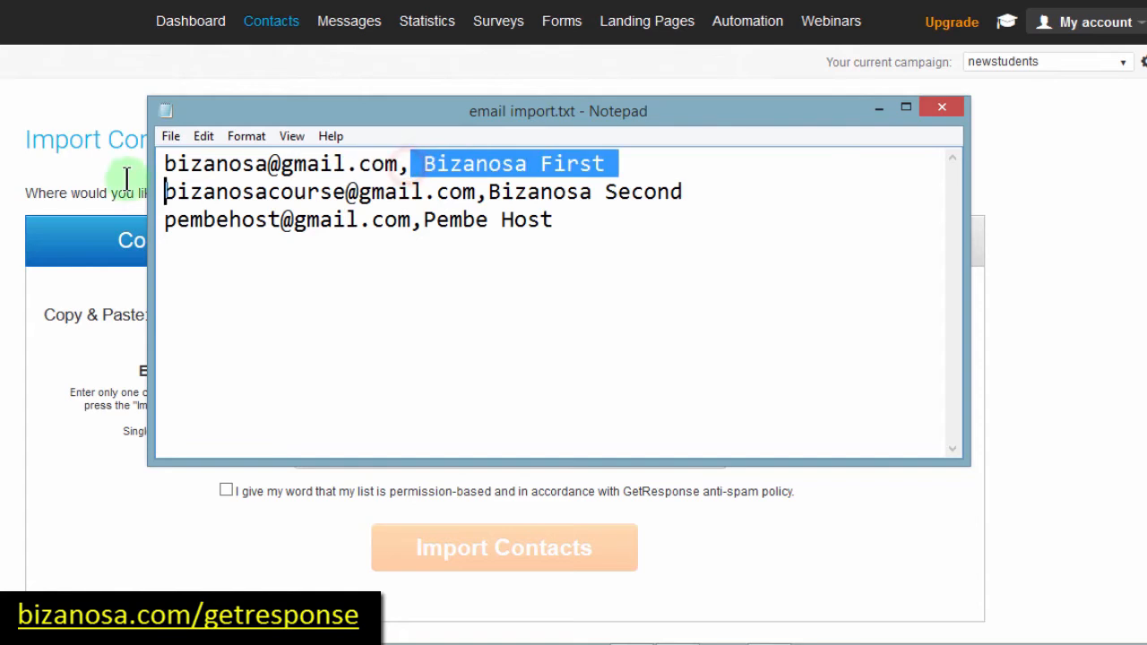
pyautogui.hotkey('shift', 'Home')
pyautogui.click(431, 161)
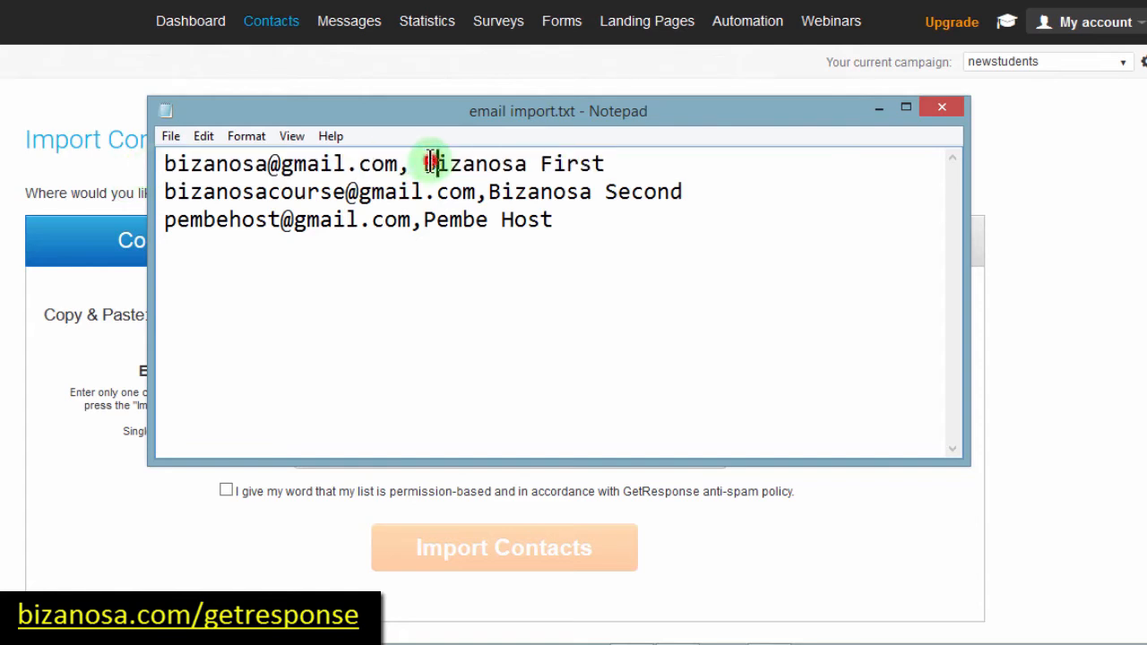
pyautogui.moveTo(426, 164); pyautogui.dragTo(608, 164)
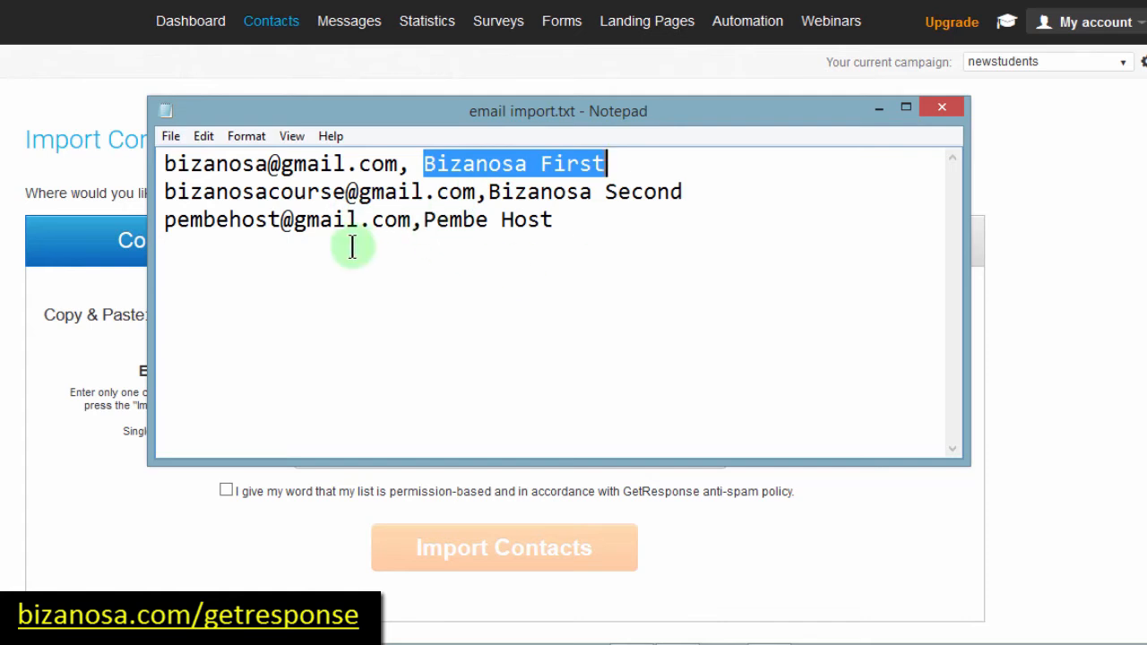
pyautogui.moveTo(166, 164); pyautogui.dragTo(606, 163)
pyautogui.click(415, 164)
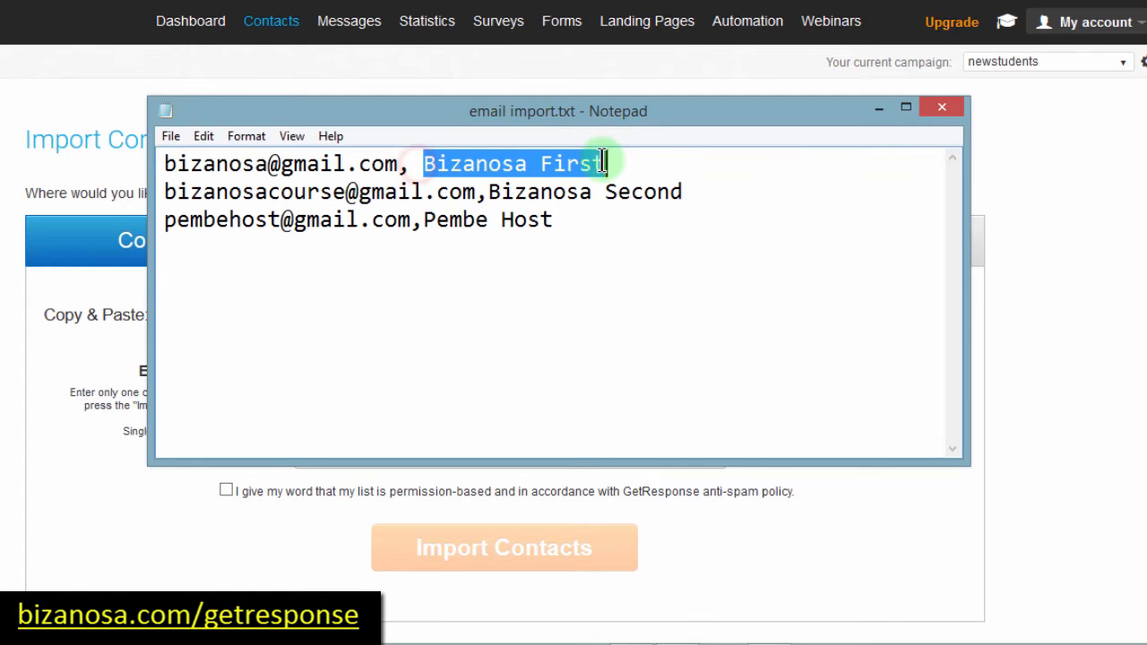
pyautogui.moveTo(159, 192); pyautogui.dragTo(217, 191)
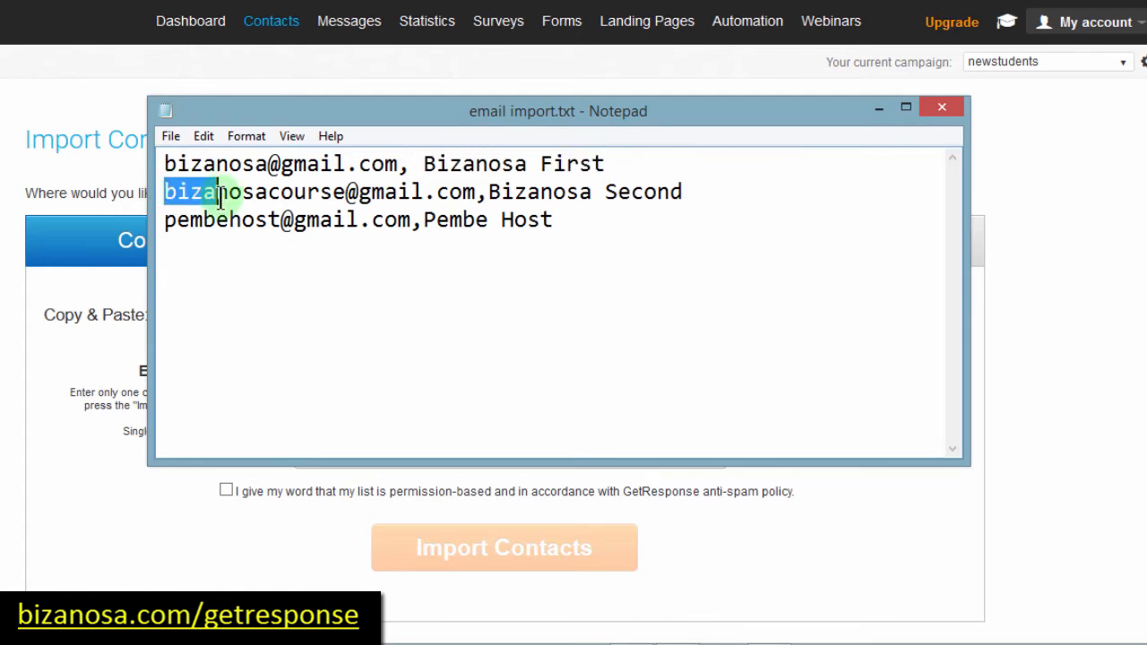
pyautogui.click(565, 224)
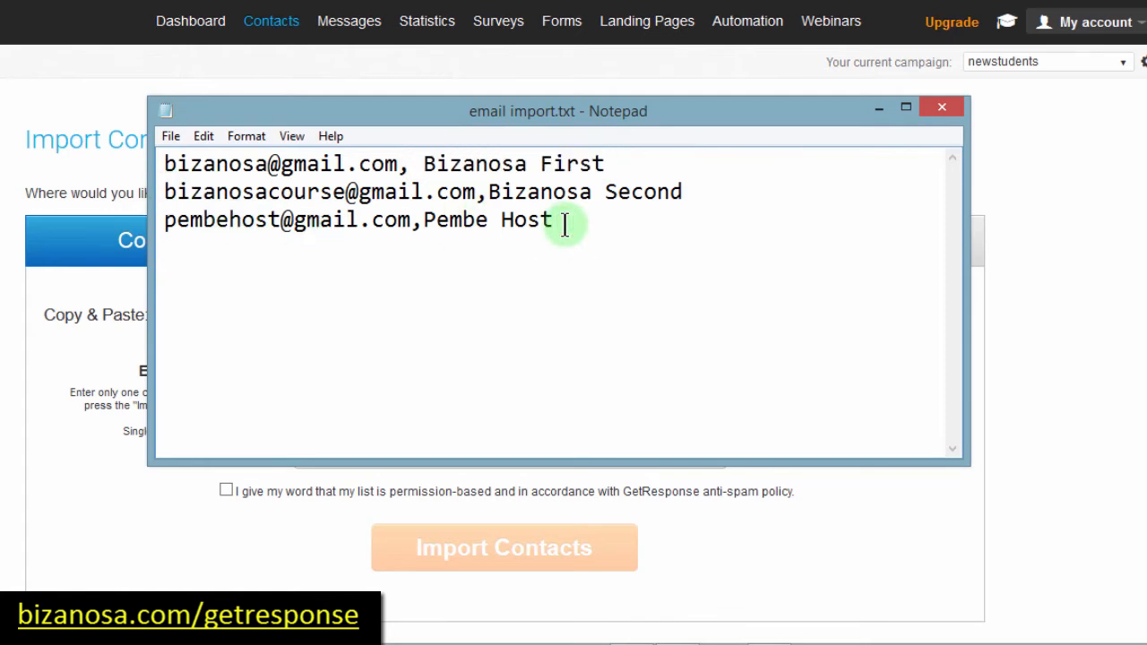
pyautogui.hotkey('ctrl', 'a')
pyautogui.hotkey('ctrl', 'c')
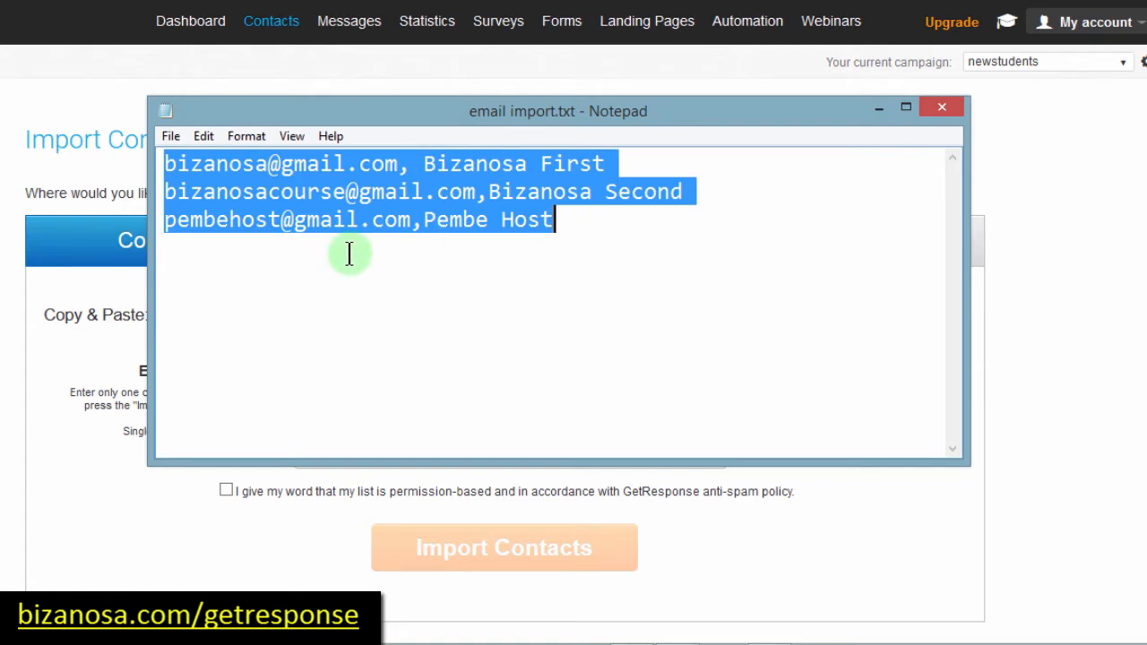
pyautogui.click(153, 352)
# Step: Paste the three contacts into the import box and confirm the list is permission-based
pyautogui.click(331, 388)
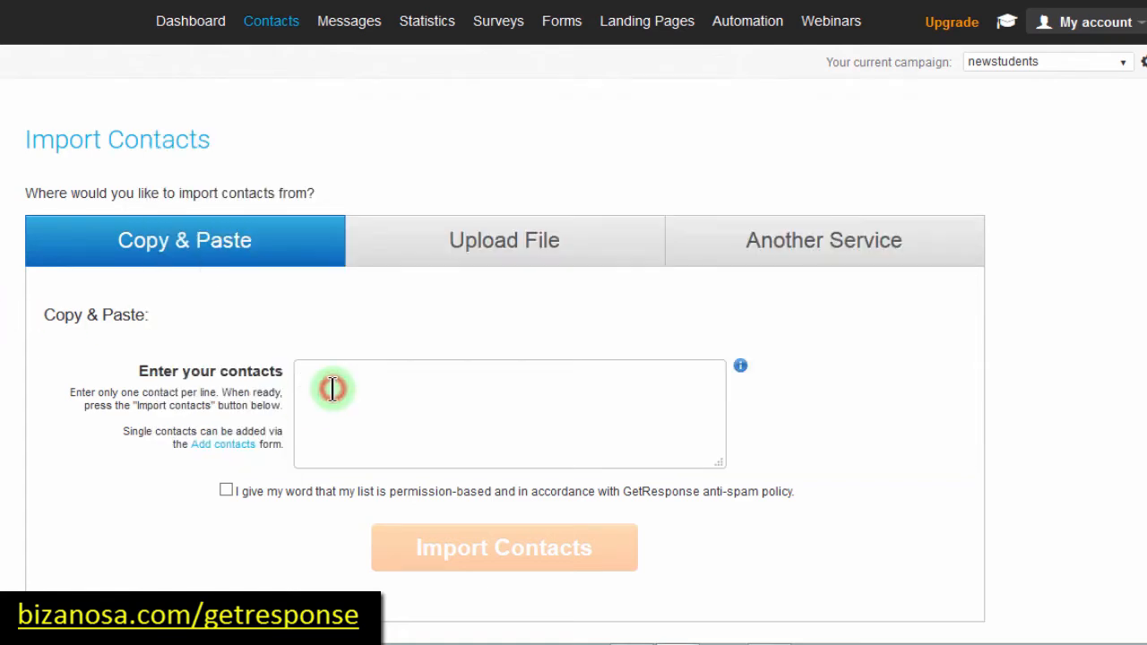
pyautogui.hotkey('ctrl', 'v')
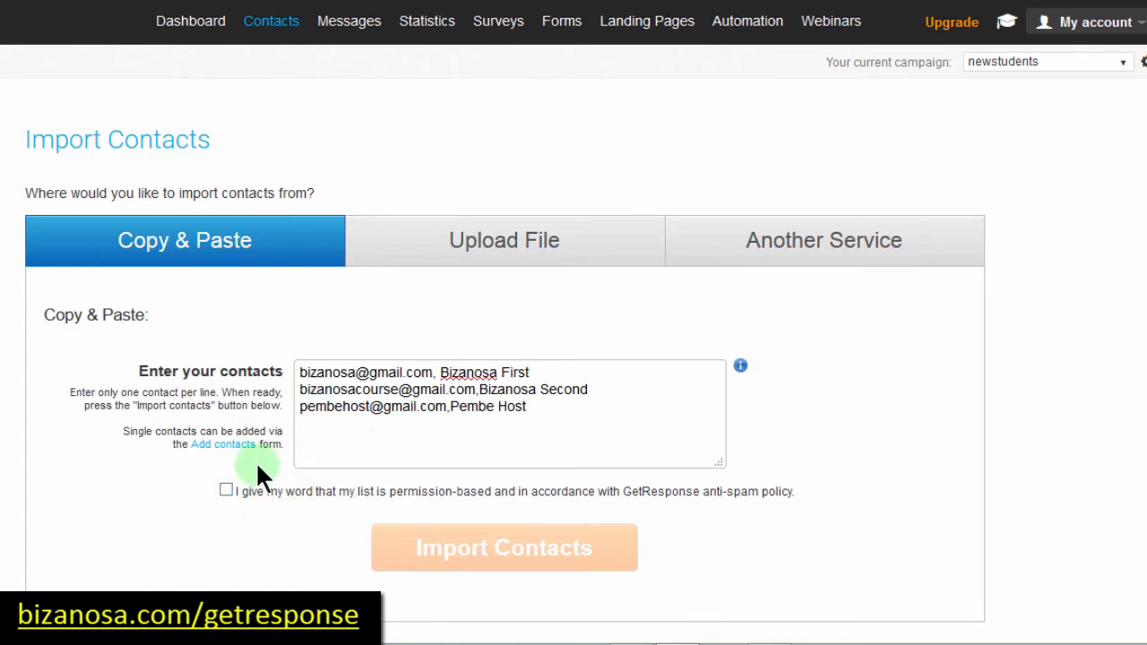
pyautogui.click(225, 490)
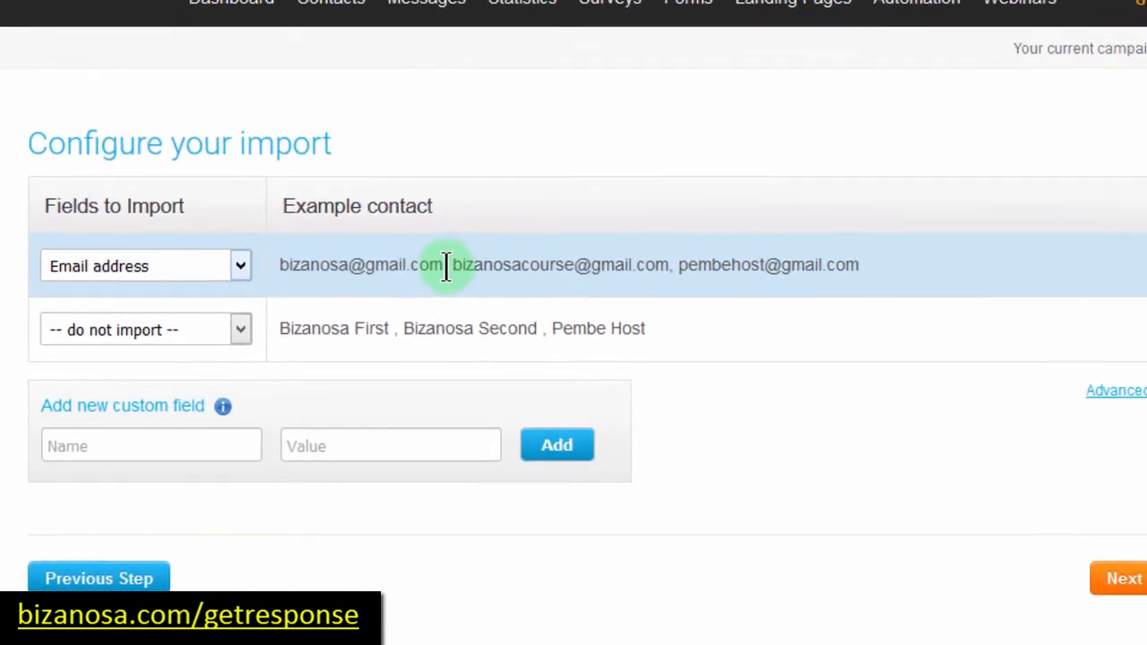
# Step: Map the pasted names column to the Name field alongside the email addresses
pyautogui.moveTo(885, 258); pyautogui.dragTo(684, 258)
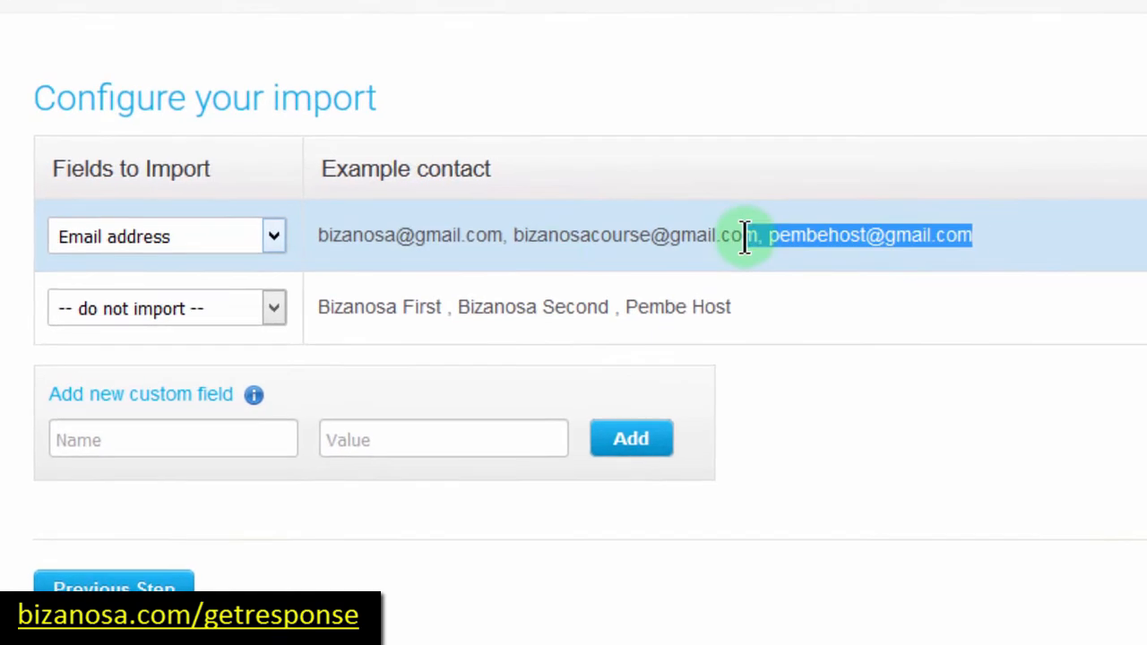
pyautogui.moveTo(372, 222); pyautogui.dragTo(328, 225)
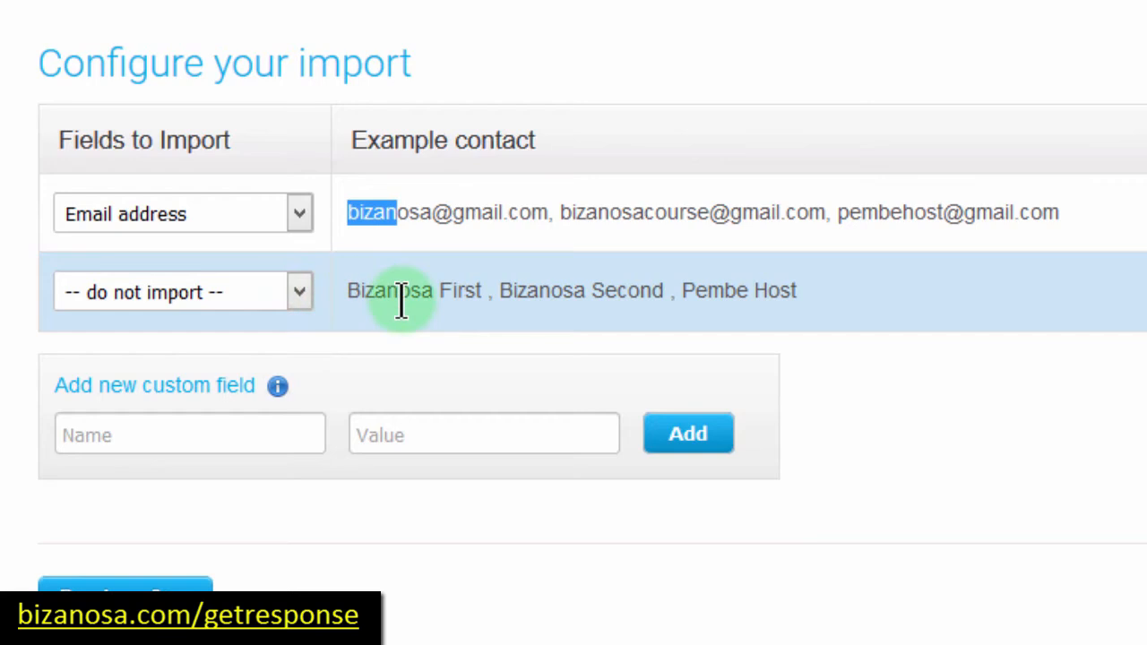
pyautogui.click(300, 296)
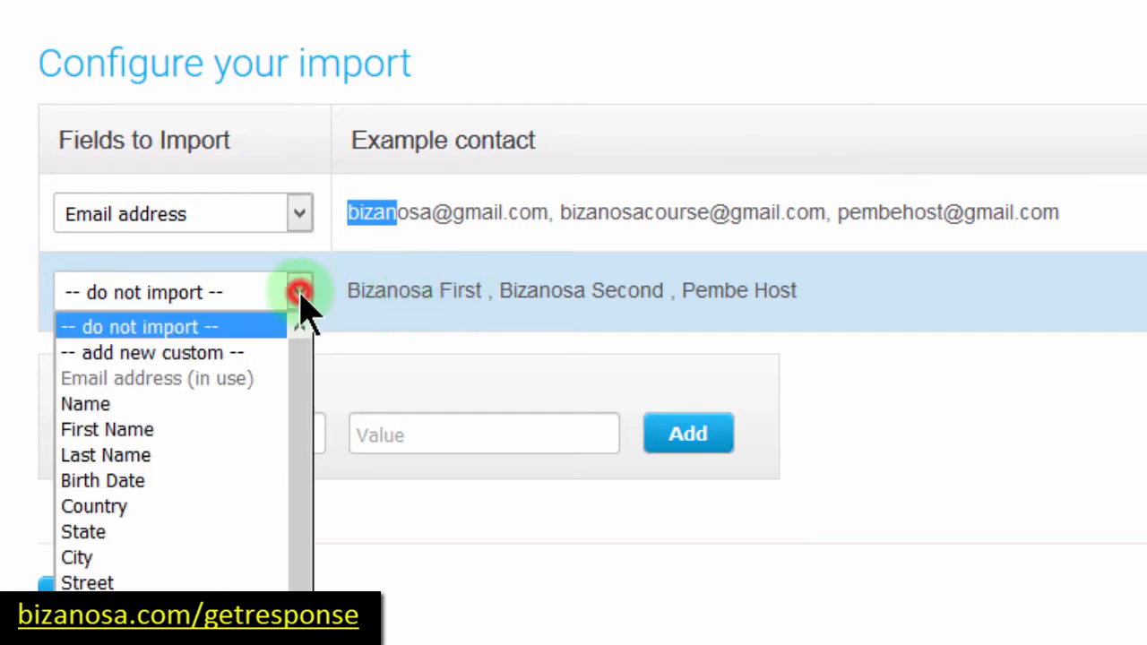
pyautogui.click(106, 408)
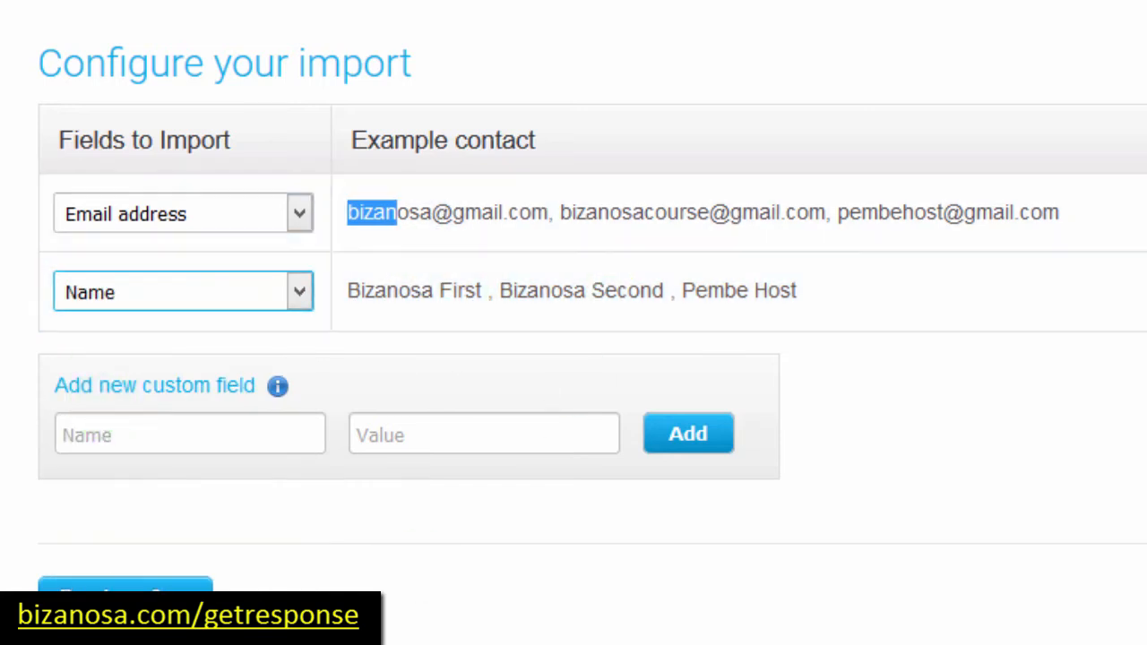
# Step: Move the email import.txt window off the import page and minimize it
pyautogui.moveTo(199, 644)
pyautogui.click(363, 632)
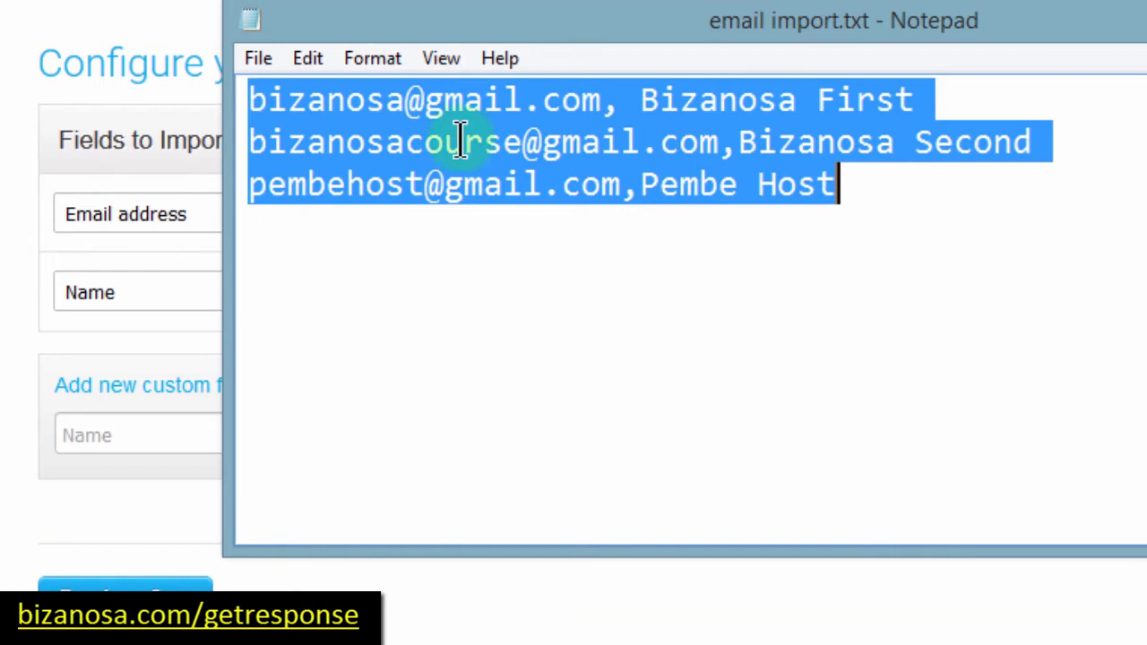
pyautogui.moveTo(422, 36); pyautogui.dragTo(515, 356)
pyautogui.click(475, 540)
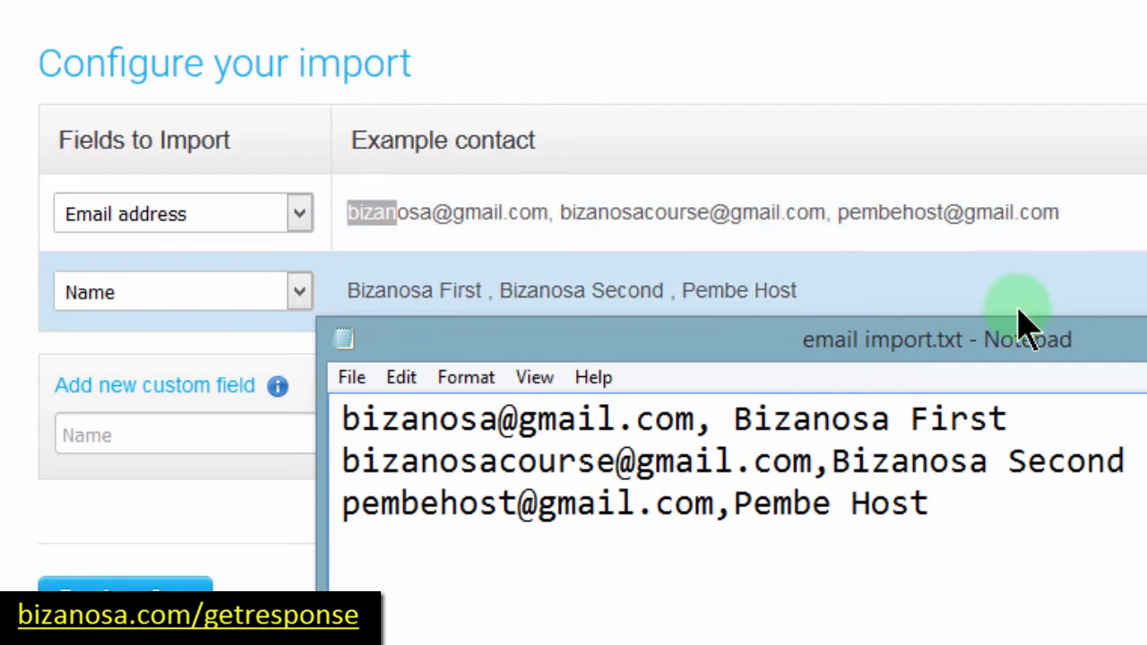
pyautogui.click(1146, 328)
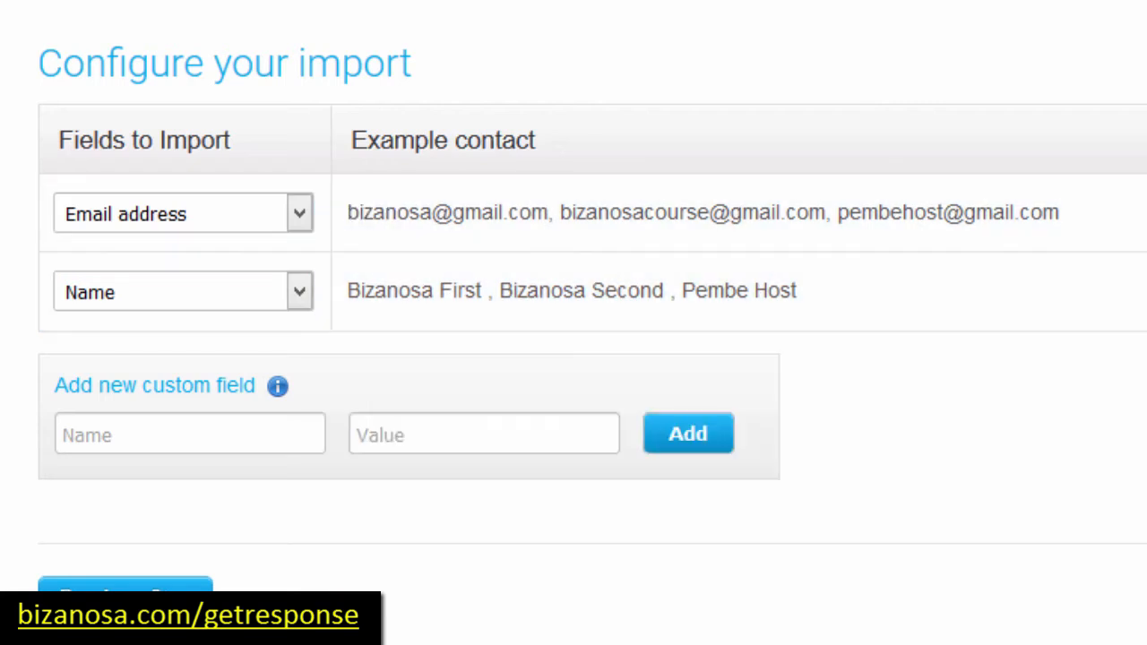
pyautogui.scroll(-1, 304, 359)
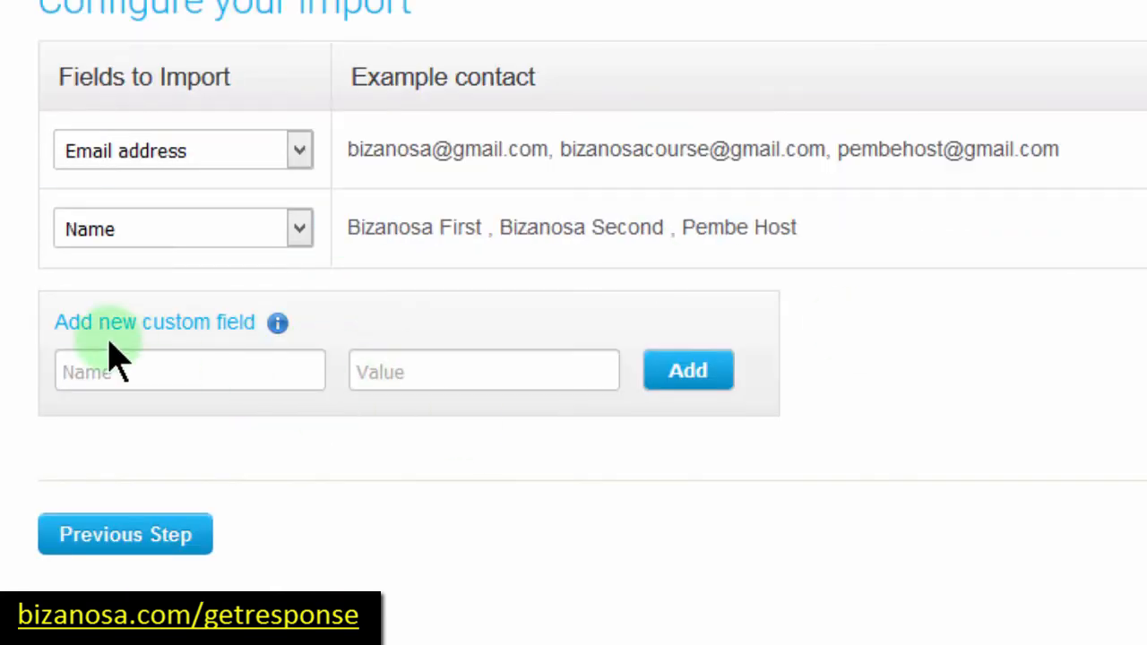
# Step: Start a new custom field named 'Name' while keeping the names column mapped to Name
pyautogui.click(139, 370)
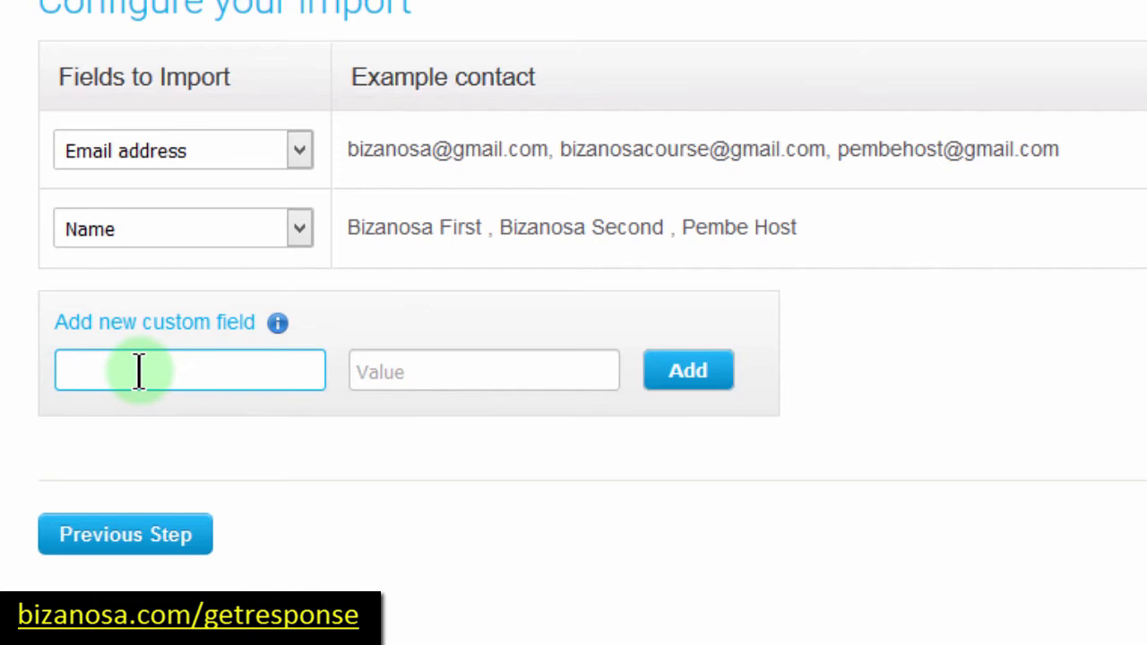
pyautogui.write('Name')
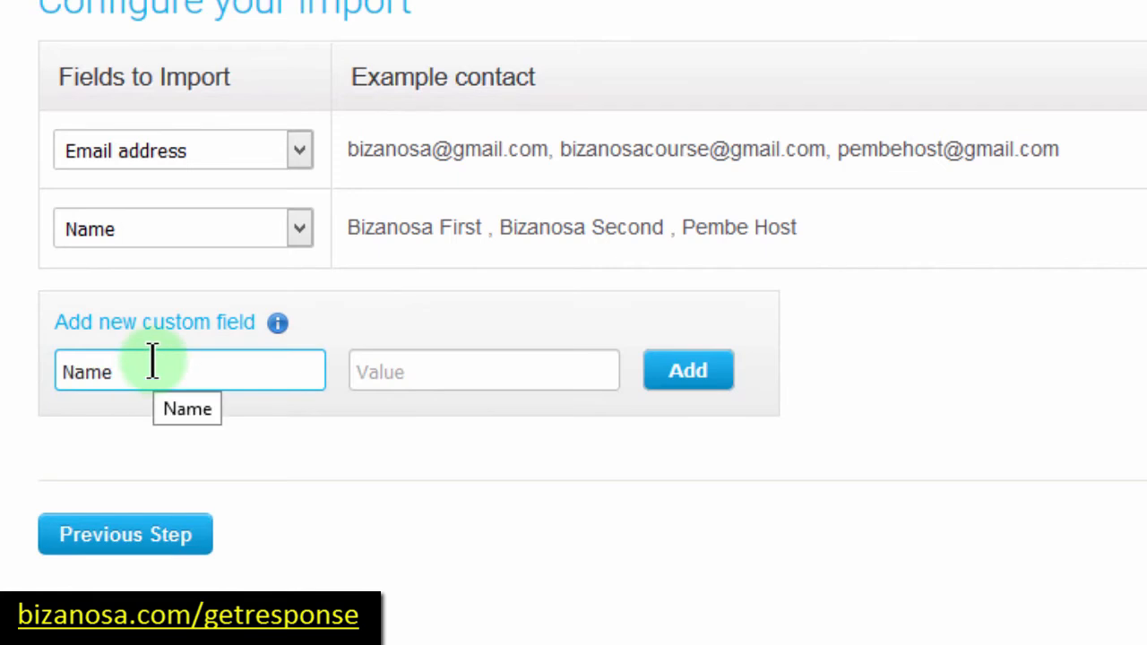
pyautogui.click(300, 225)
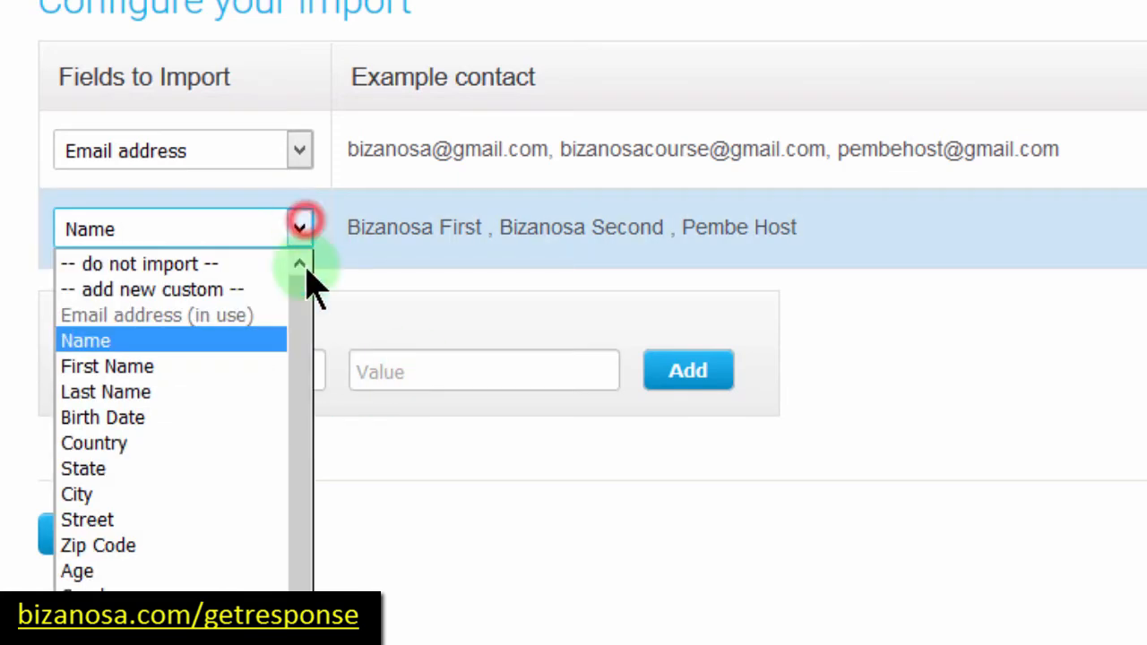
pyautogui.moveTo(300, 311)
pyautogui.mouseDown()
pyautogui.moveTo(288, 461)
pyautogui.moveTo(299, 305)
pyautogui.mouseUp()
pyautogui.click(368, 276)
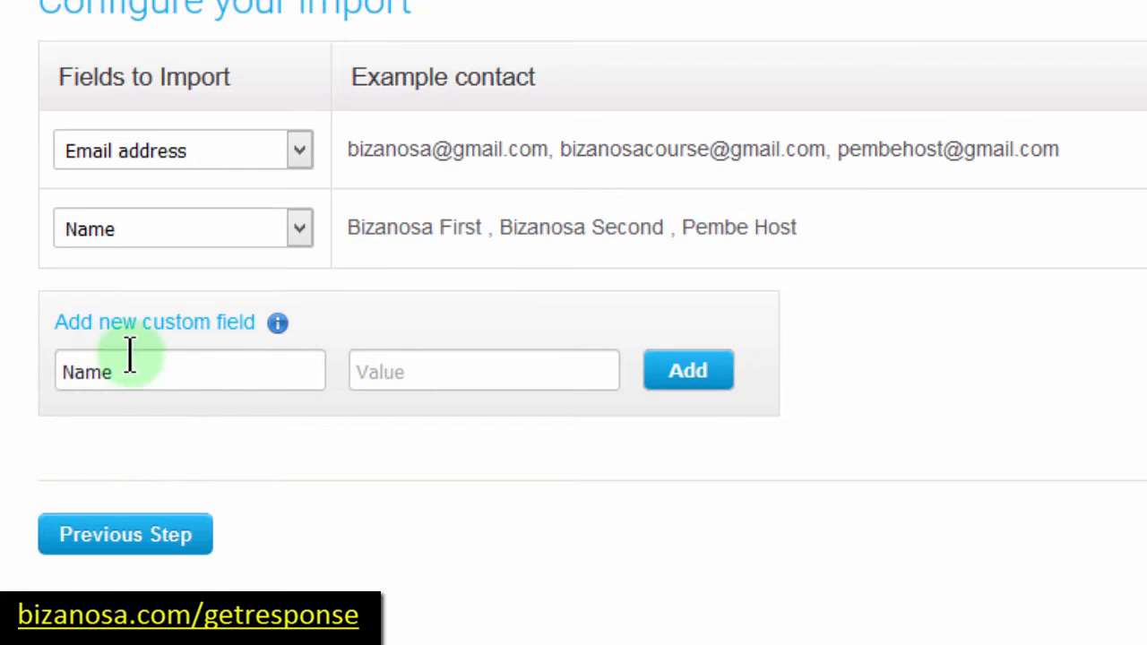
pyautogui.click(116, 368)
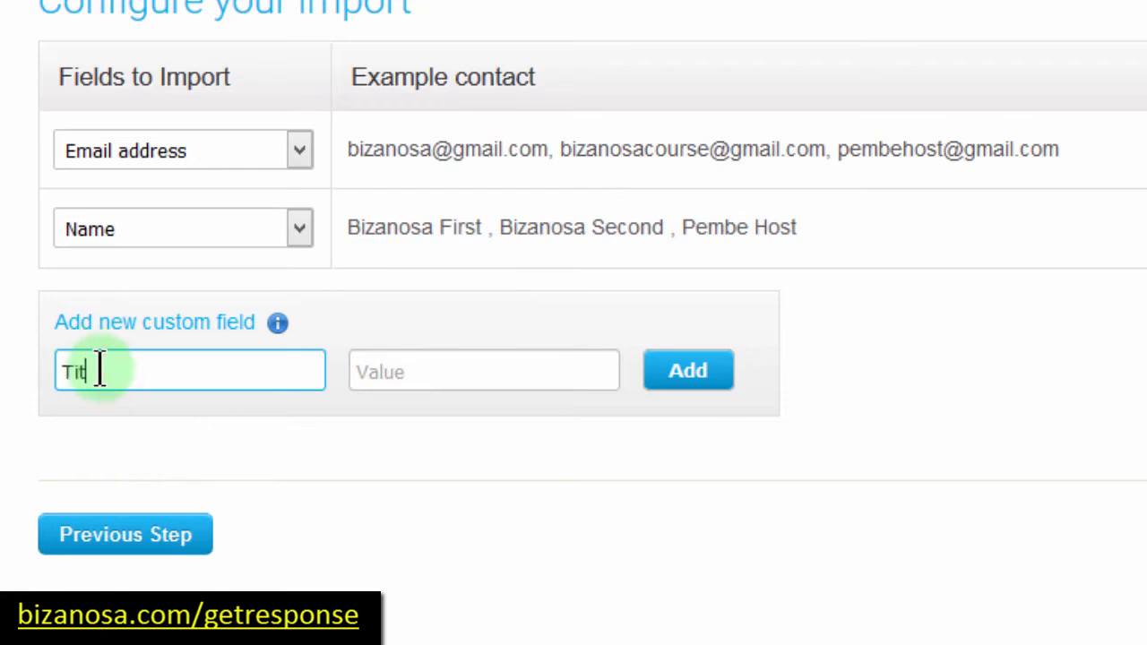
pyautogui.click(299, 229)
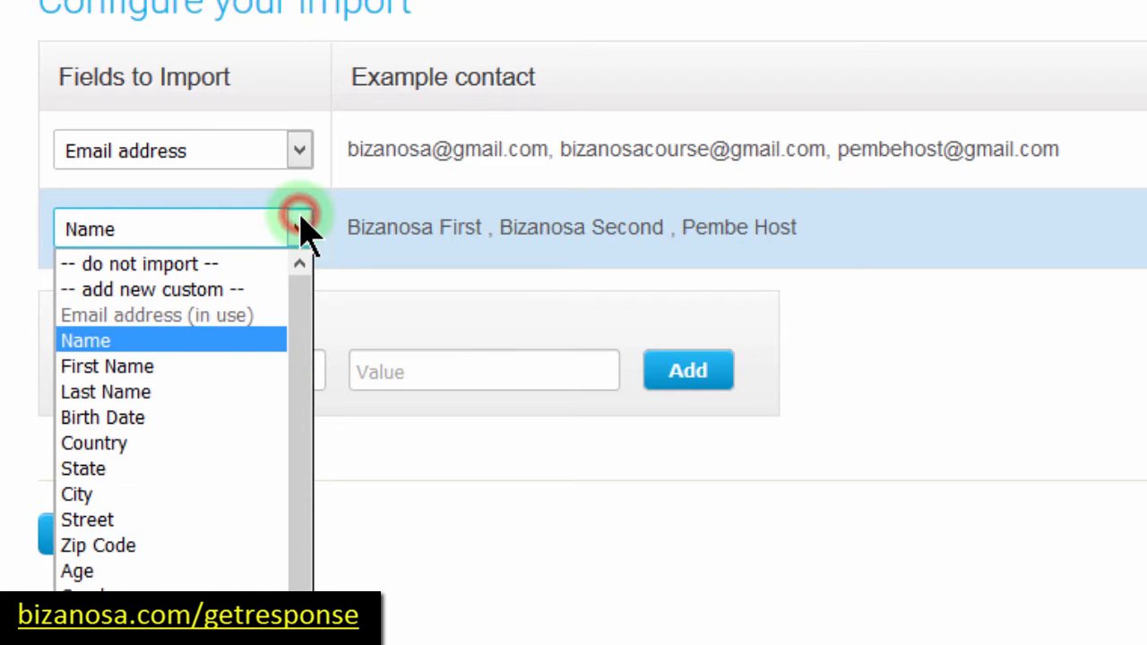
pyautogui.moveTo(303, 336); pyautogui.dragTo(303, 273)
pyautogui.click(354, 273)
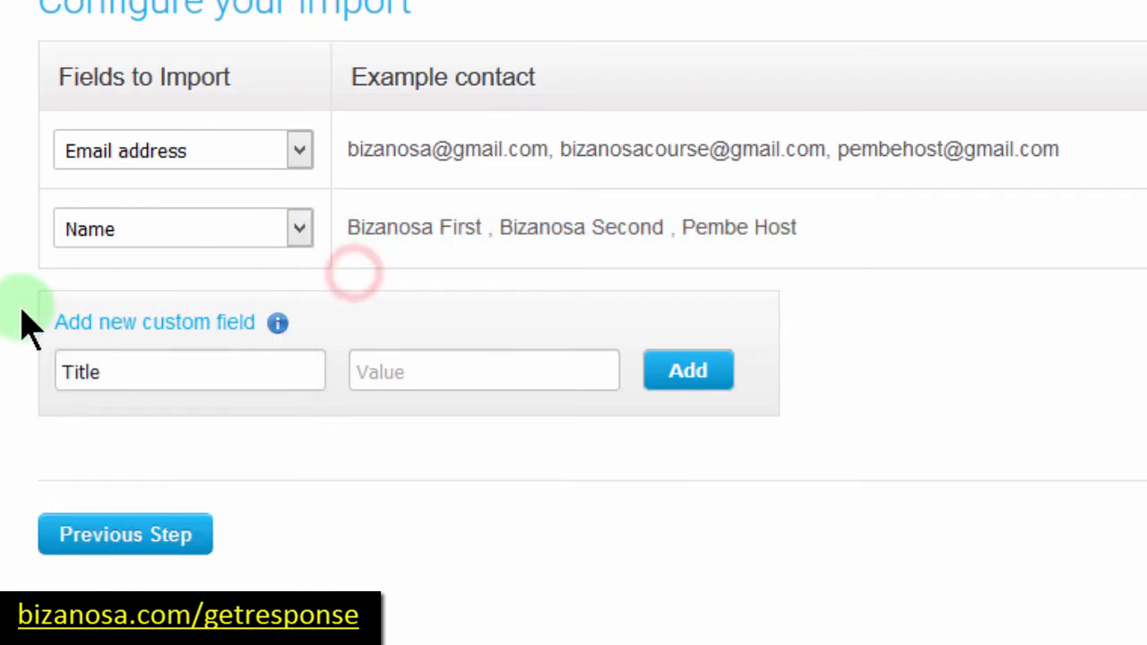
# Step: Add a Title custom field to the import, then remove it, leaving the names column as Name
pyautogui.click(103, 372)
pyautogui.click(401, 378)
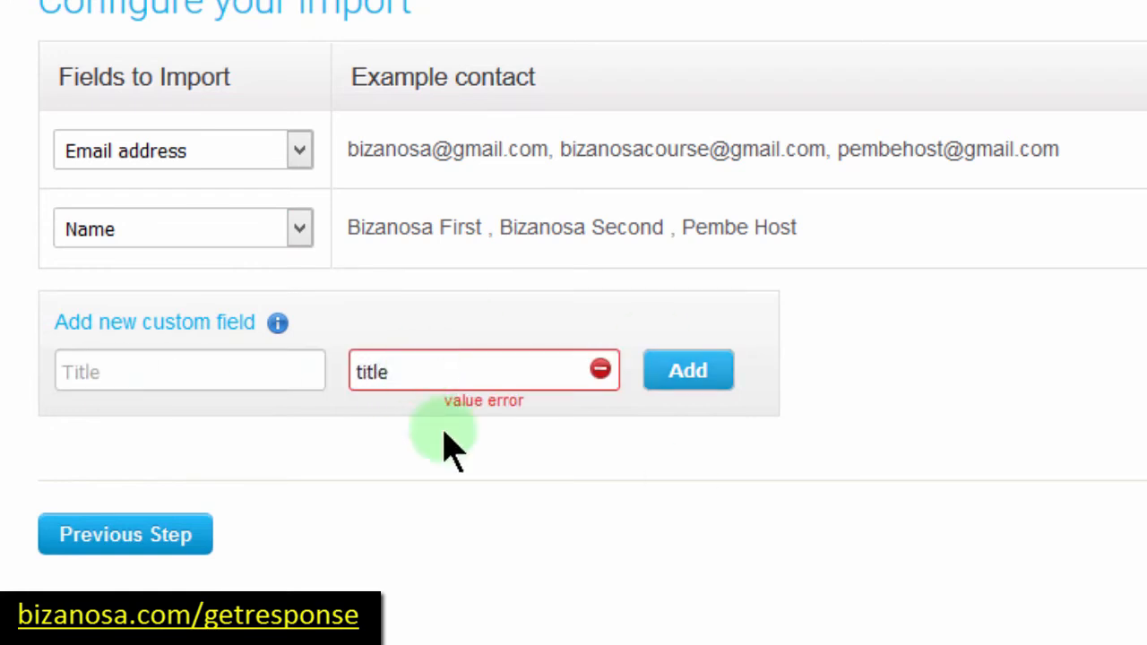
pyautogui.moveTo(392, 372); pyautogui.dragTo(351, 371)
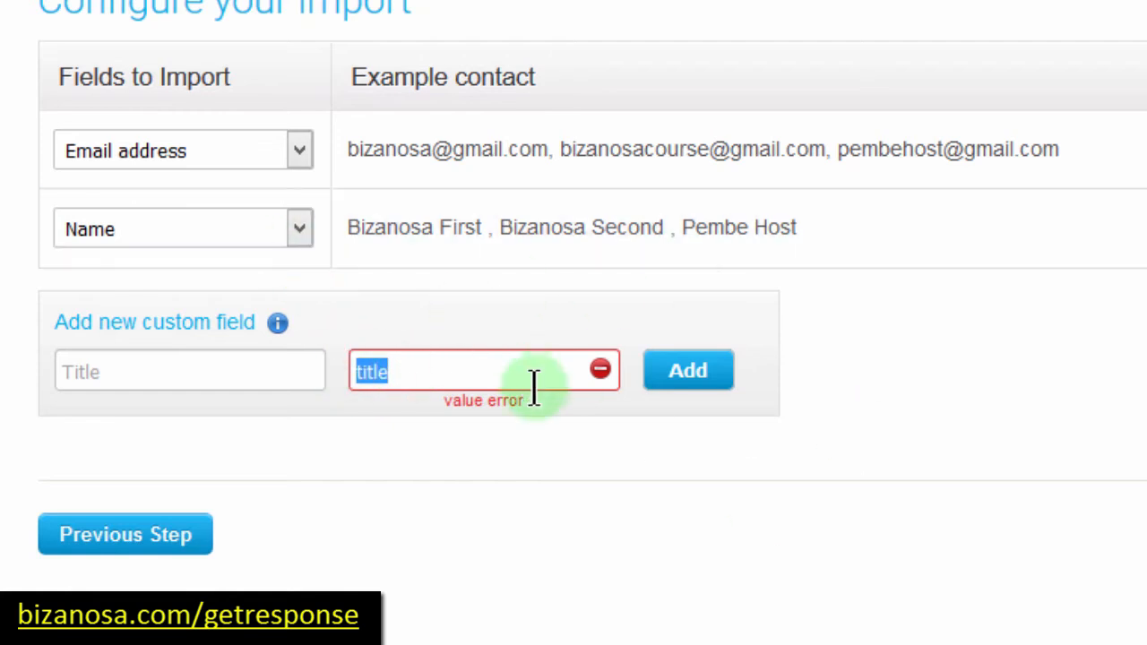
pyautogui.click(704, 388)
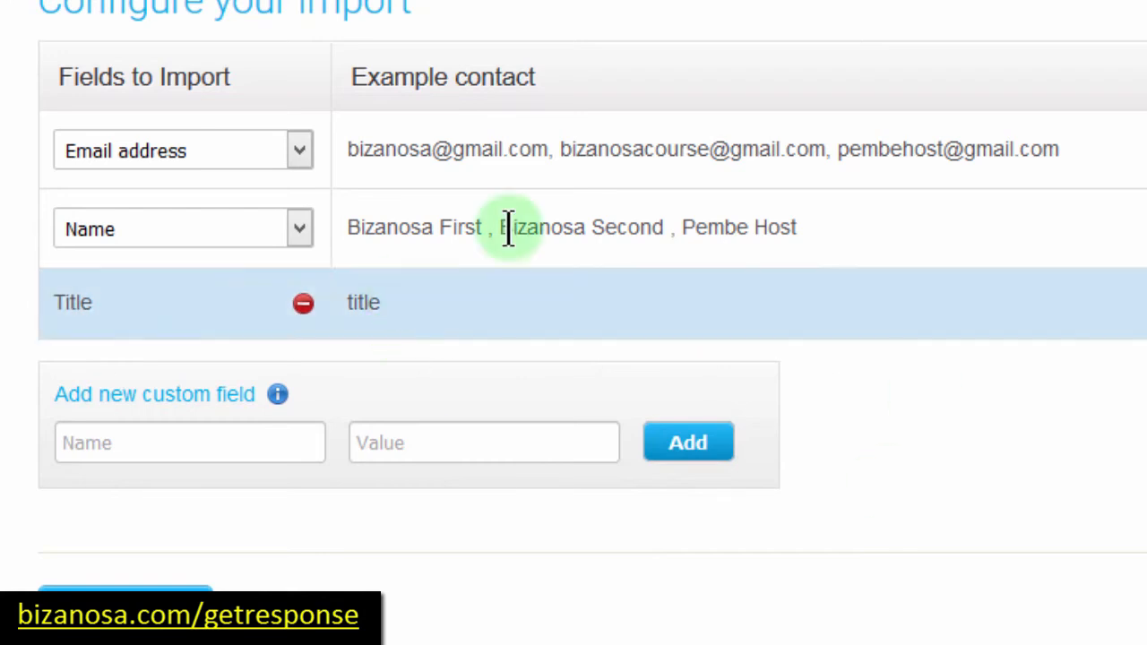
pyautogui.click(305, 309)
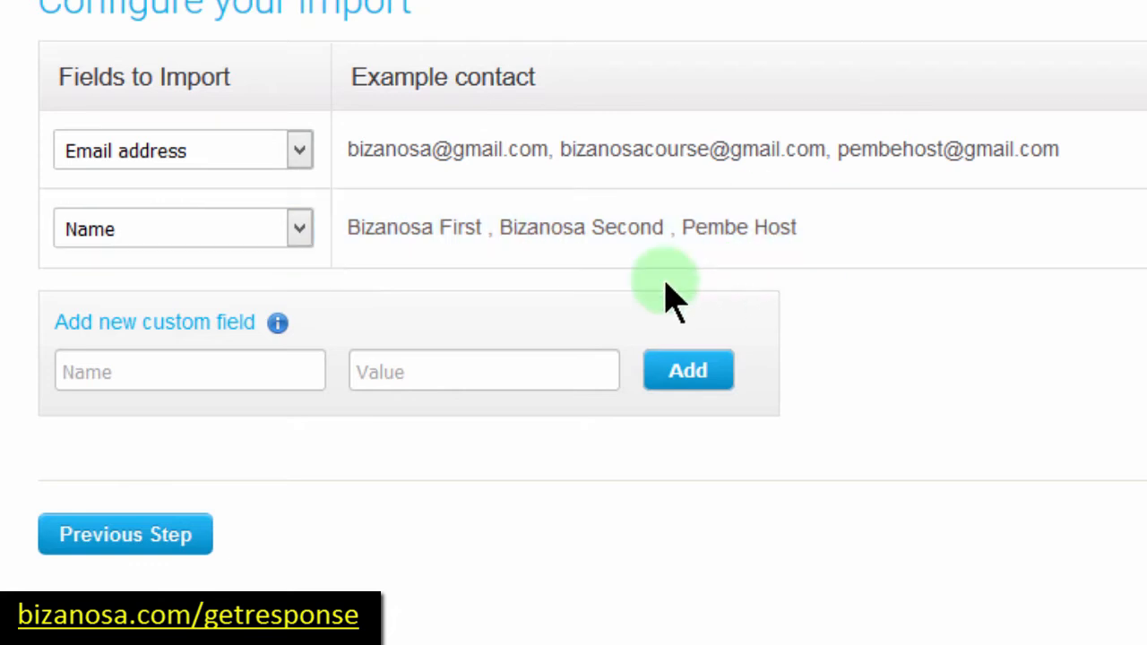
pyautogui.click(300, 233)
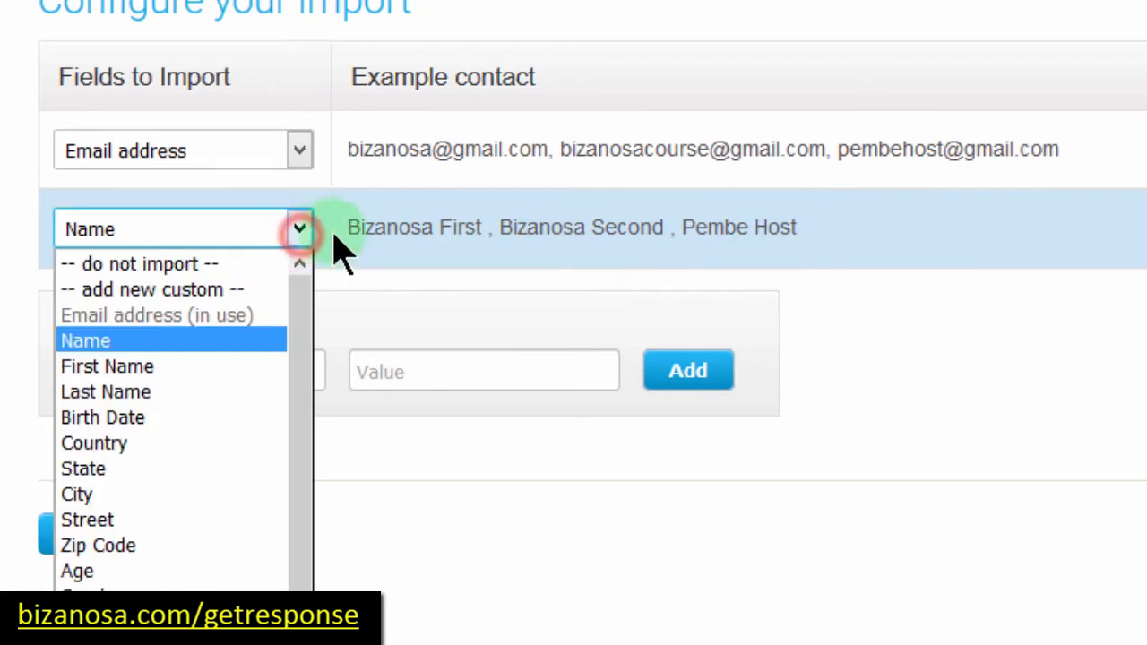
pyautogui.click(305, 224)
pyautogui.click(306, 224)
pyautogui.click(303, 229)
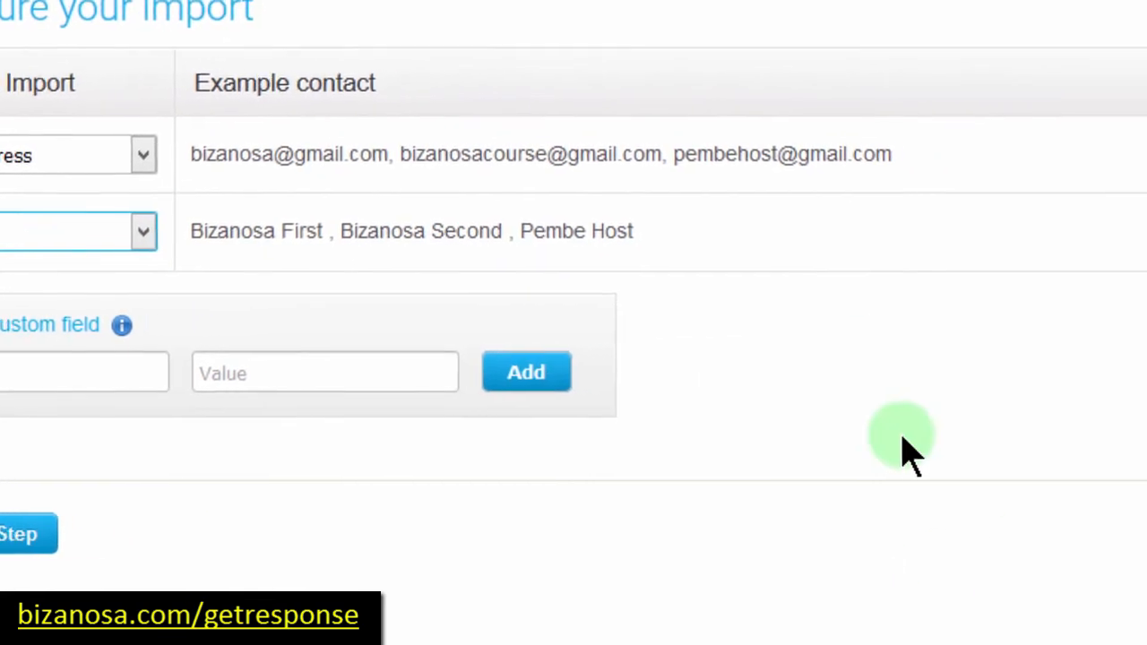
# Step: Import into the newstudents campaign with 'Add into the cycle on day' unchecked, and finish
pyautogui.click(1087, 538)
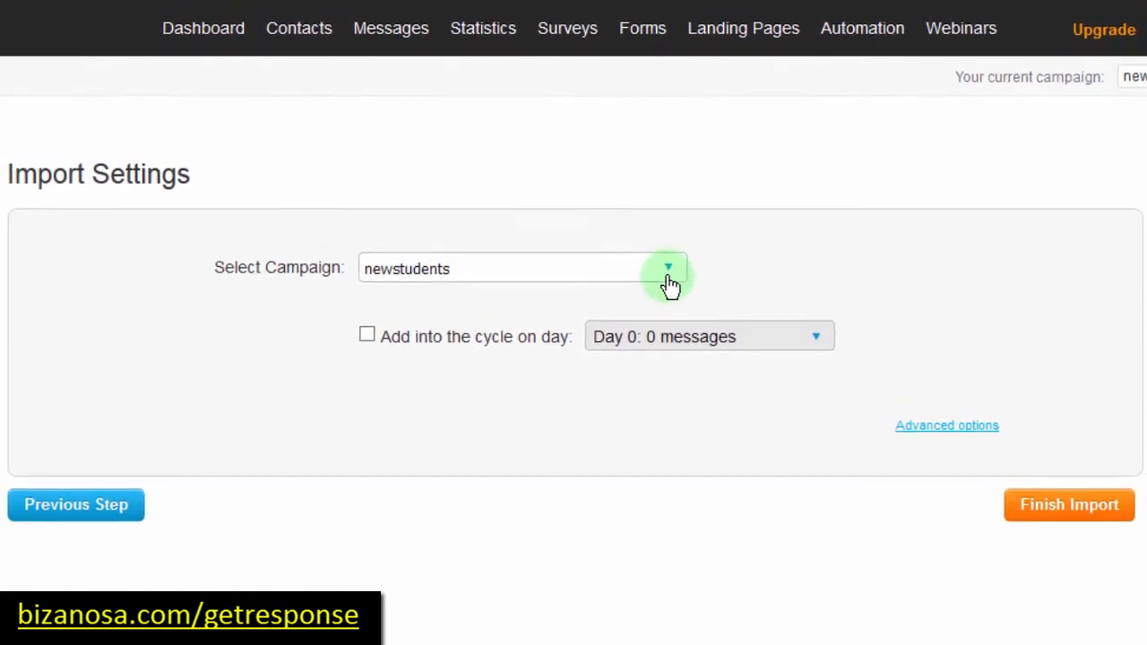
pyautogui.click(670, 283)
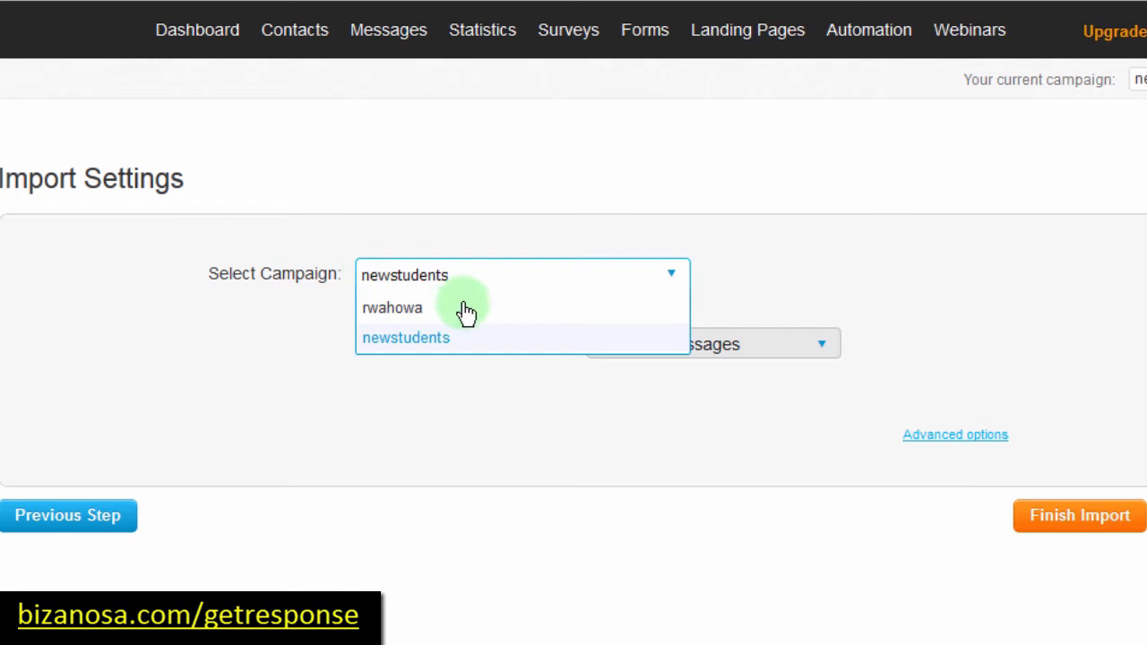
pyautogui.click(741, 271)
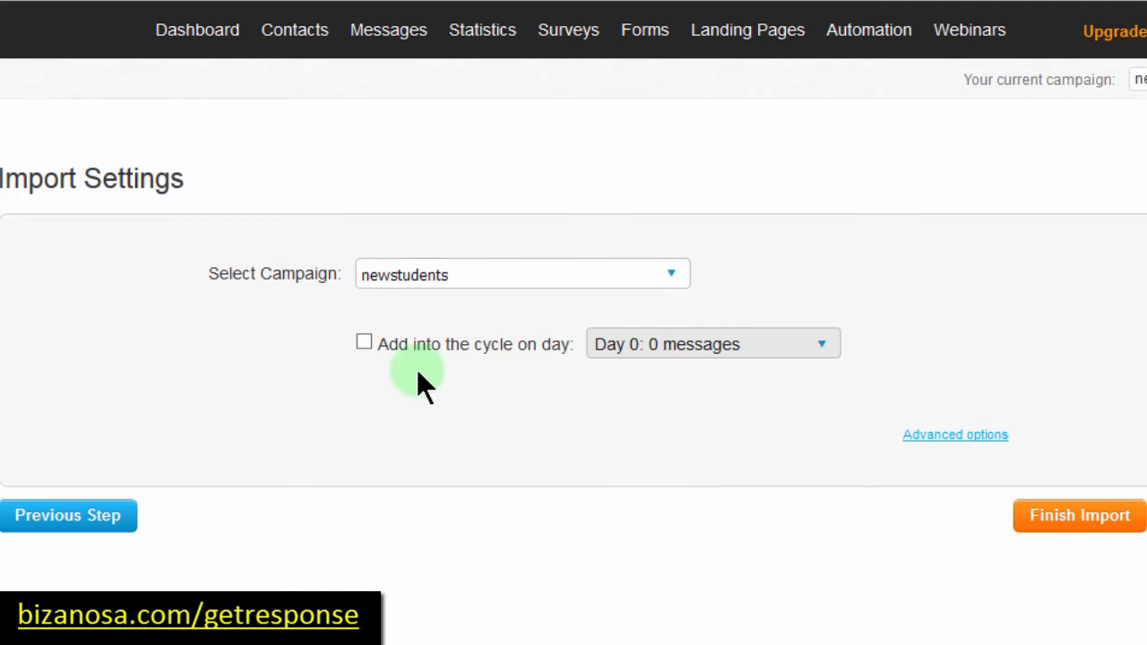
pyautogui.click(363, 340)
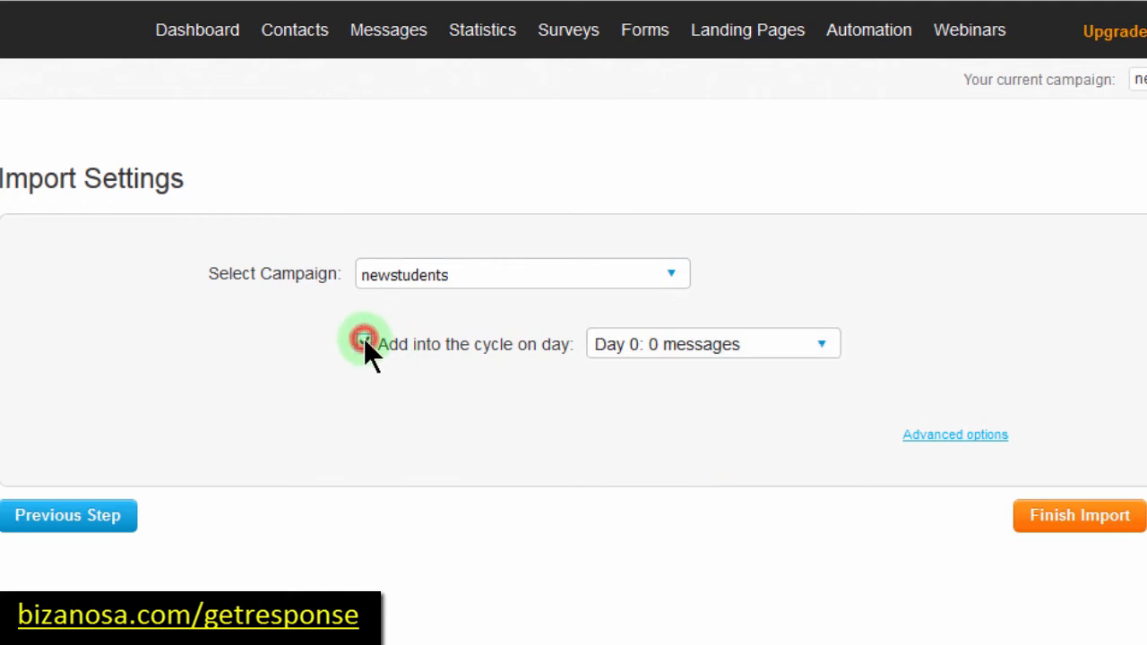
pyautogui.click(824, 346)
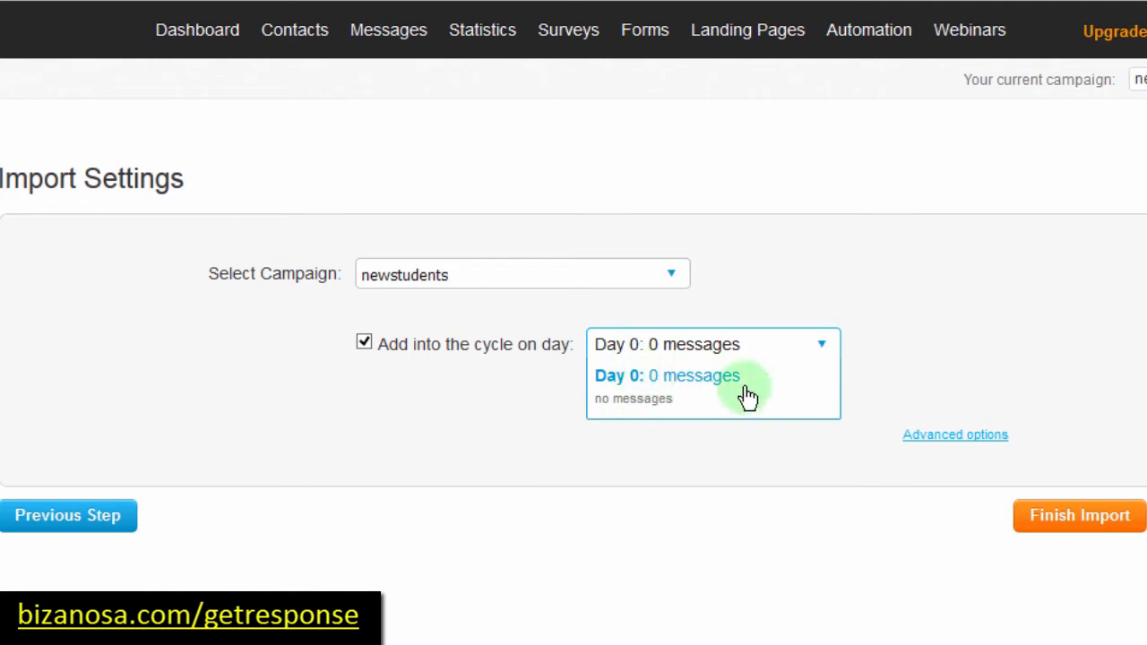
pyautogui.click(361, 341)
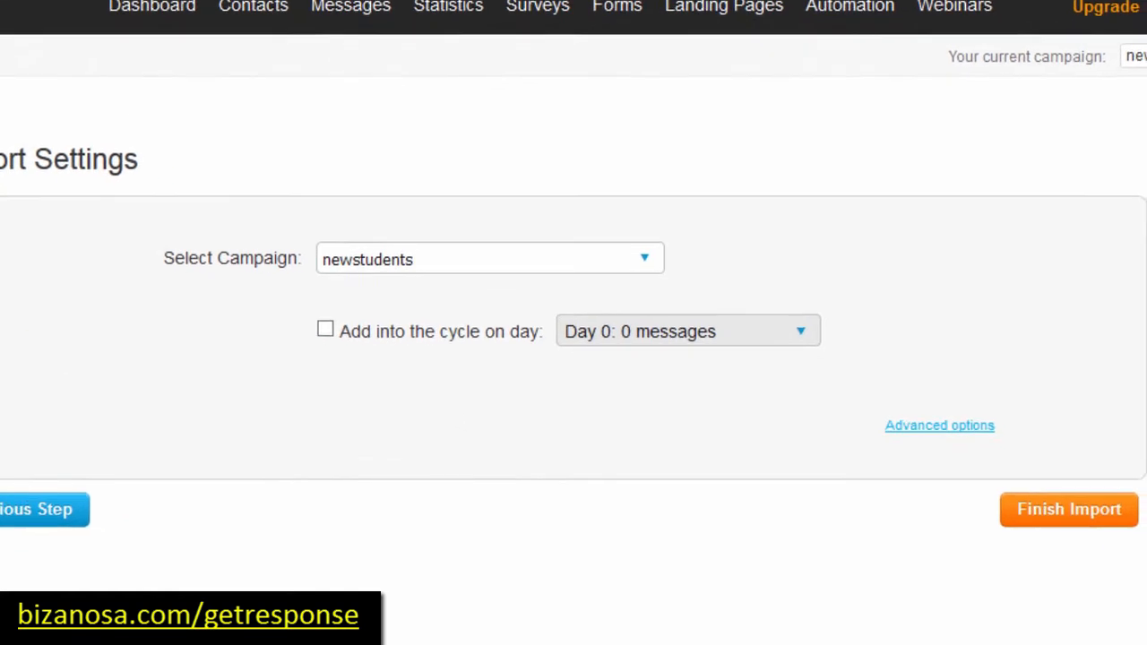
pyautogui.click(1038, 511)
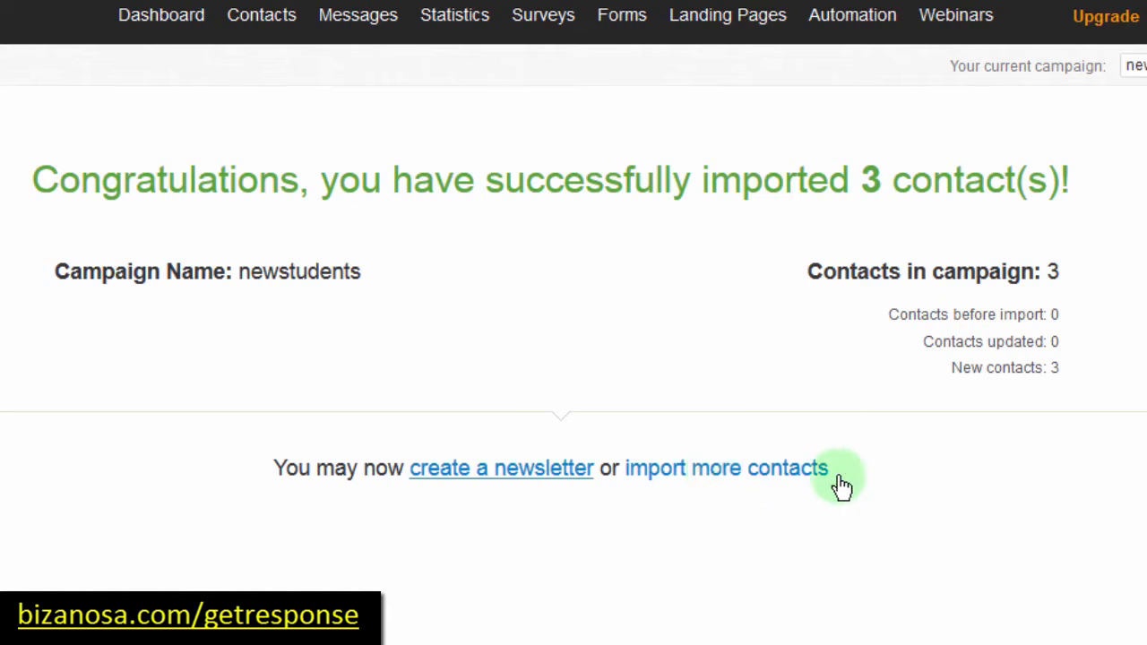
# Step: After the 3-contact success message, follow the 'import more contacts' link back to Import Contacts
pyautogui.click(706, 475)
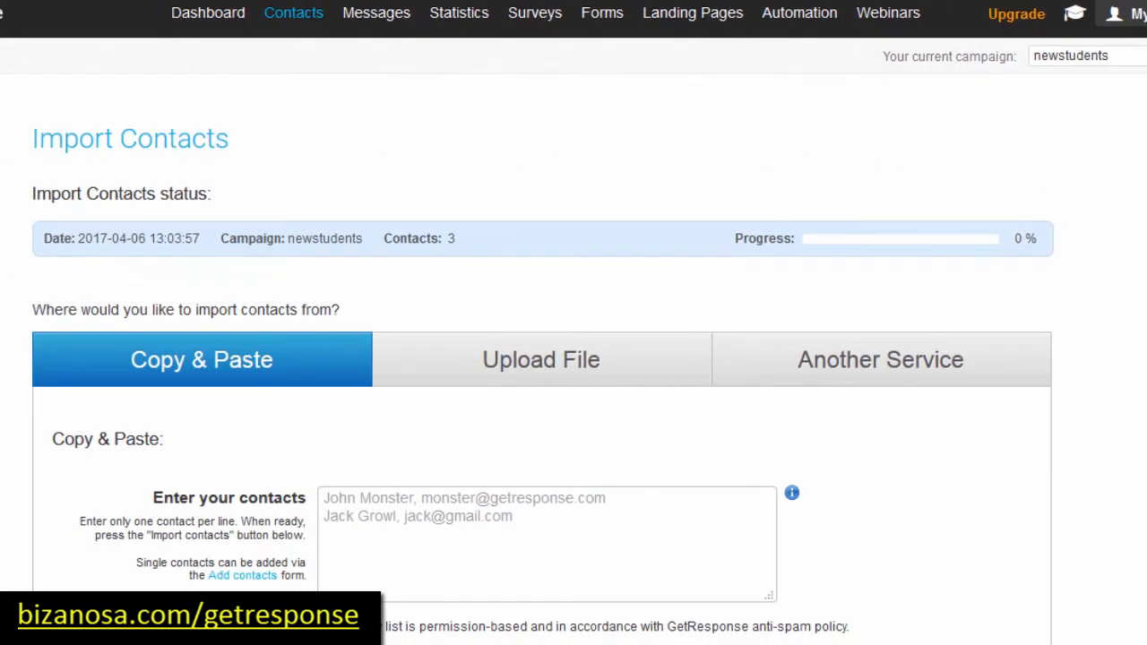
# Step: Browse the Copy & Paste, Upload File and Another Service import tabs in turn
pyautogui.scroll(-2, 645, 348)
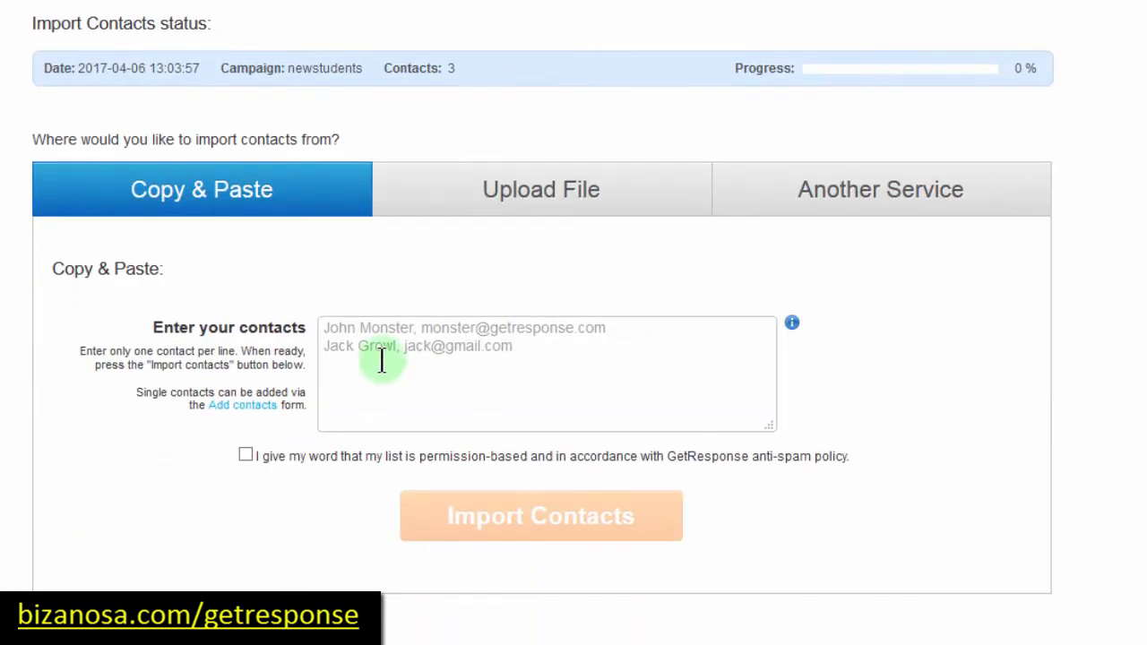
pyautogui.click(377, 357)
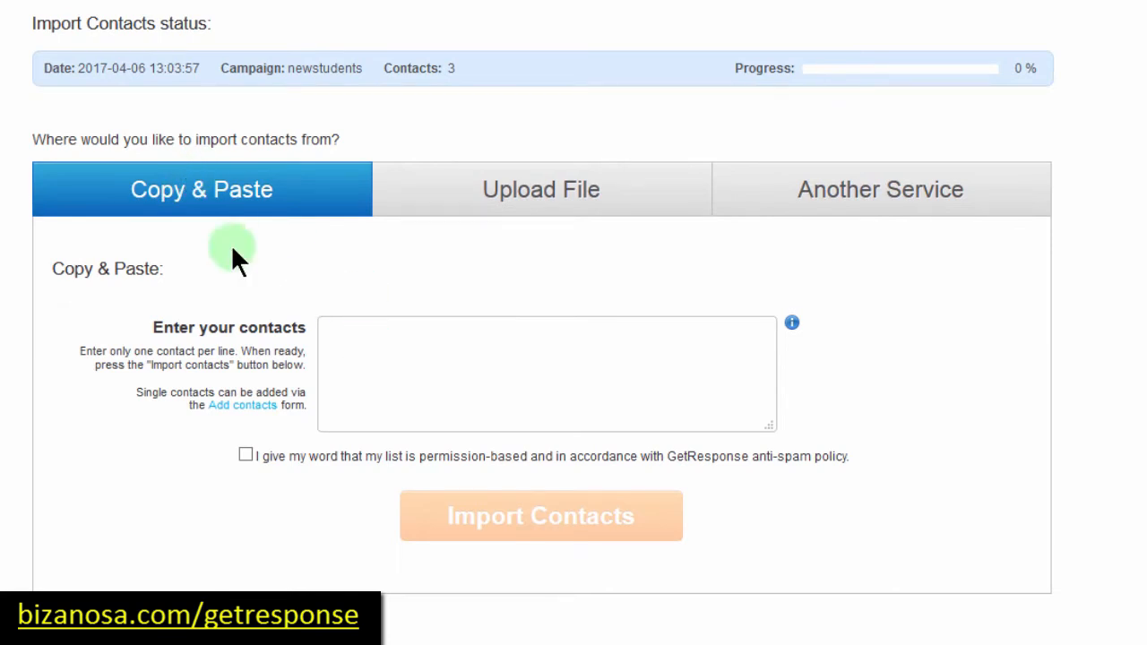
pyautogui.click(507, 194)
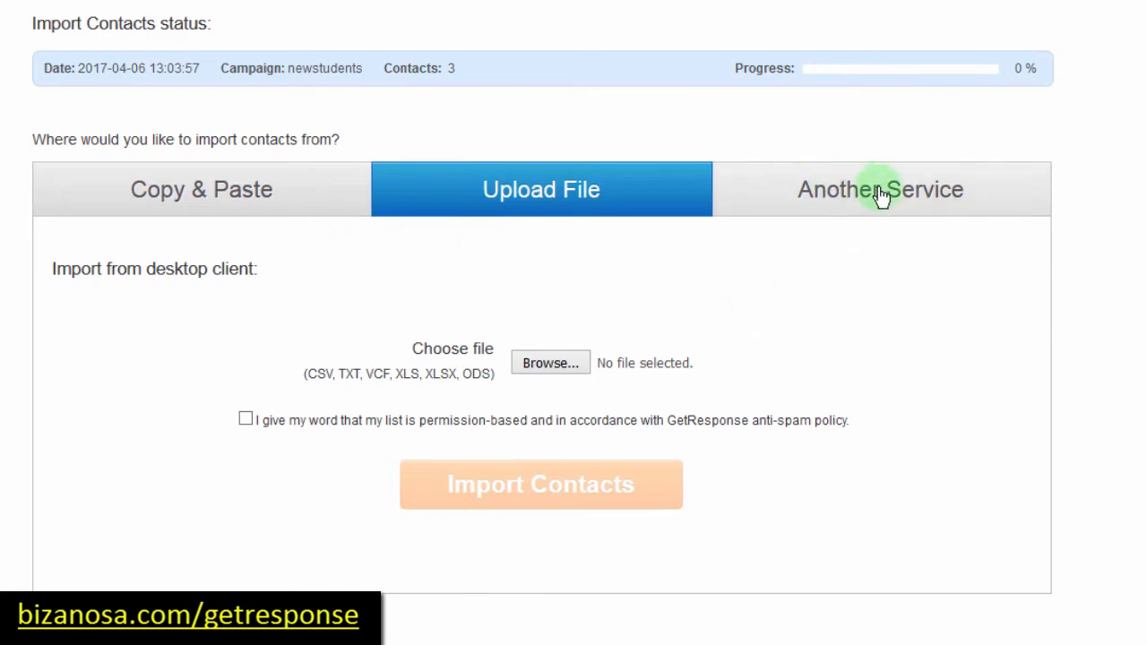
pyautogui.click(835, 206)
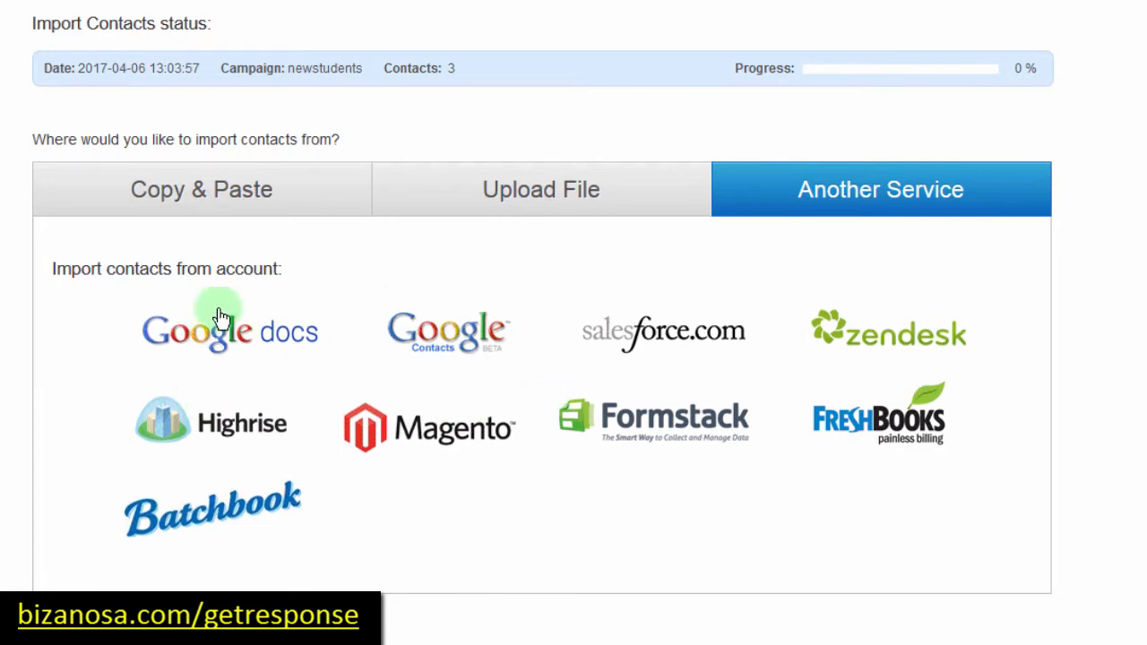
pyautogui.click(543, 195)
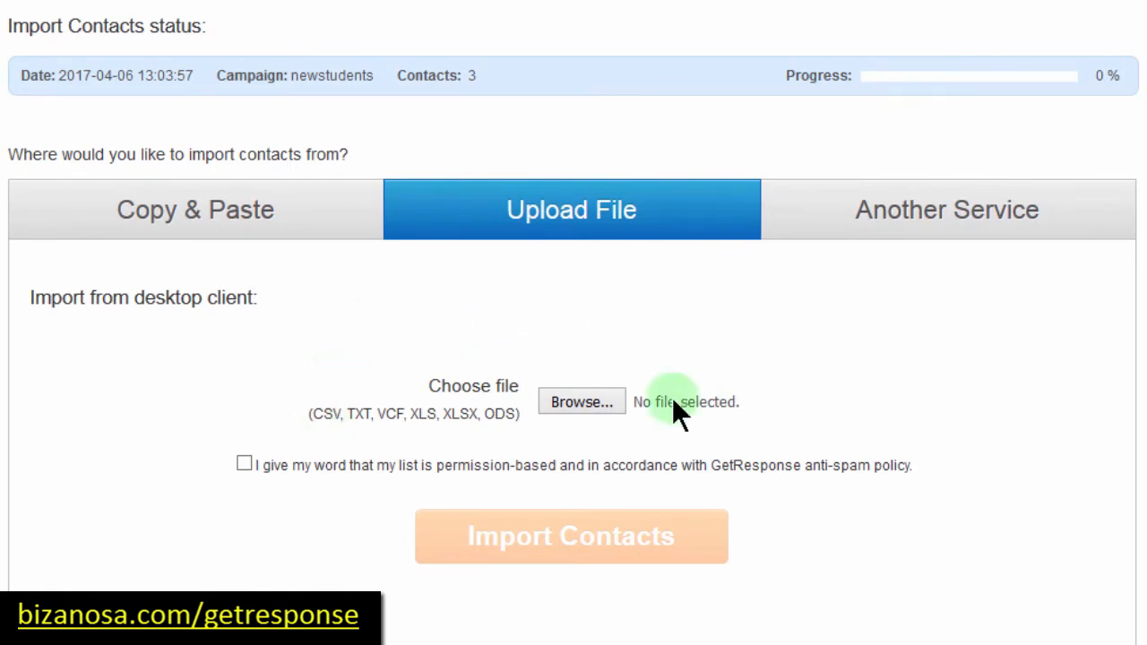
pyautogui.click(239, 218)
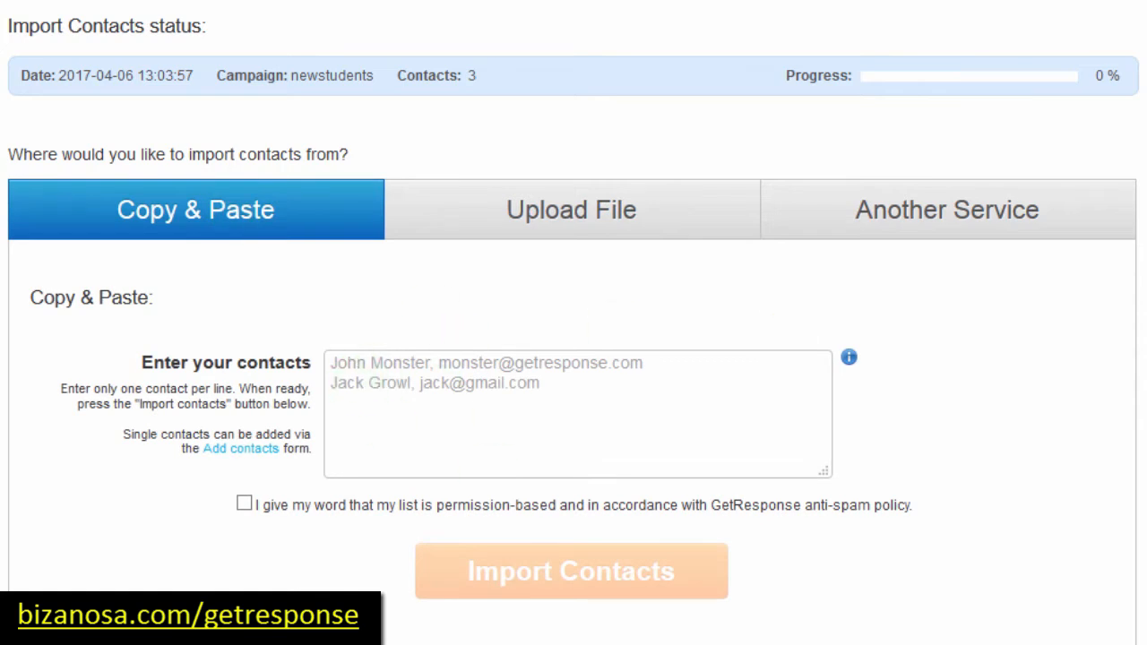
pyautogui.scroll(-3, 643, 241)
pyautogui.scroll(5, 642, 242)
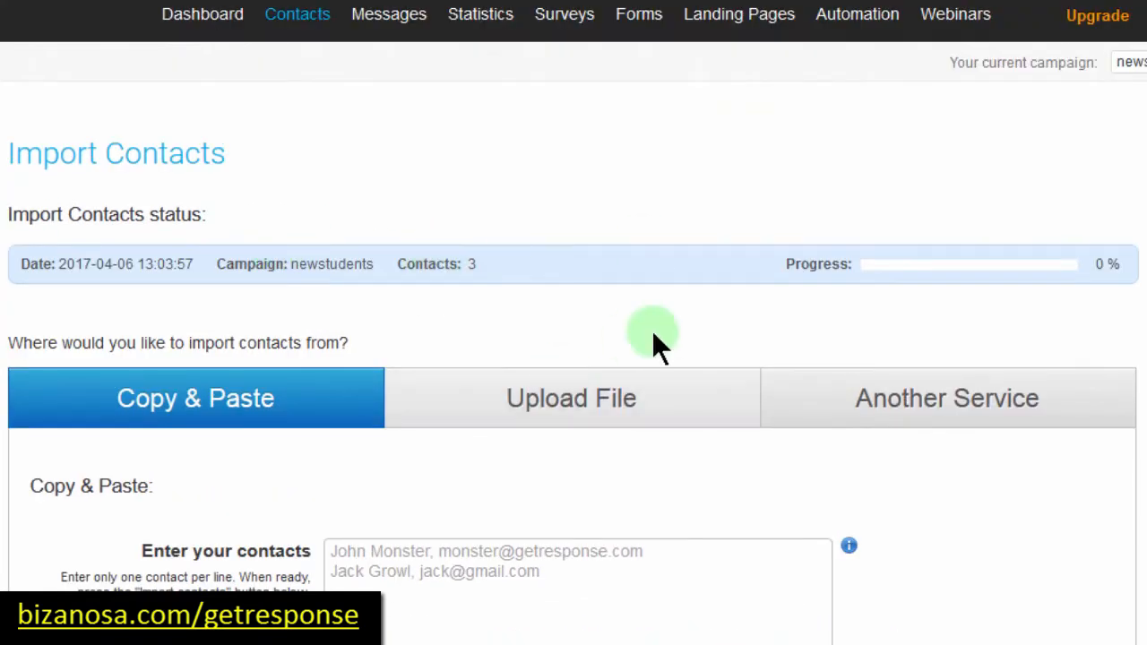
pyautogui.click(534, 403)
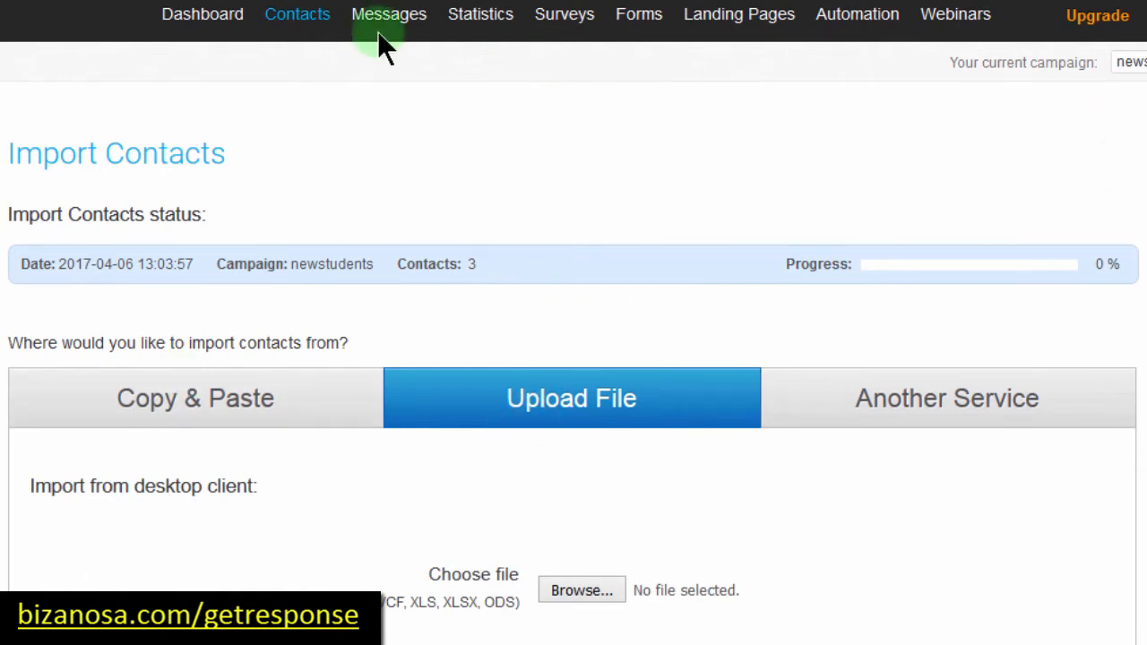
pyautogui.moveTo(302, 25)
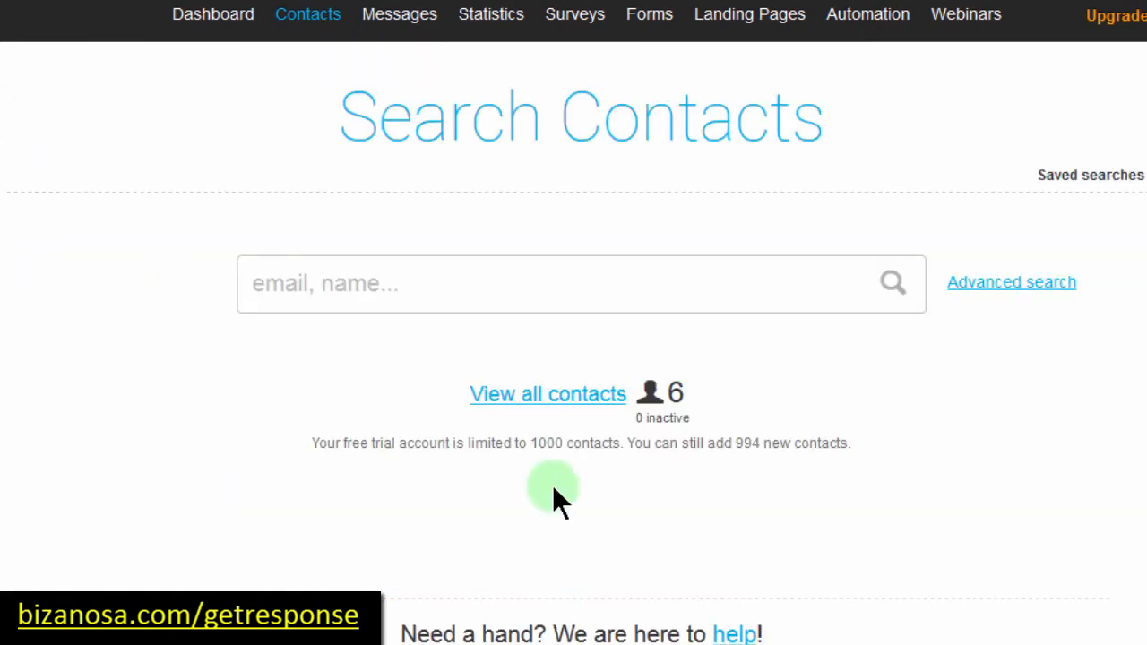
# Step: List all contacts, filter Campaign(s) to newstudents, and tick its three contacts
pyautogui.click(539, 396)
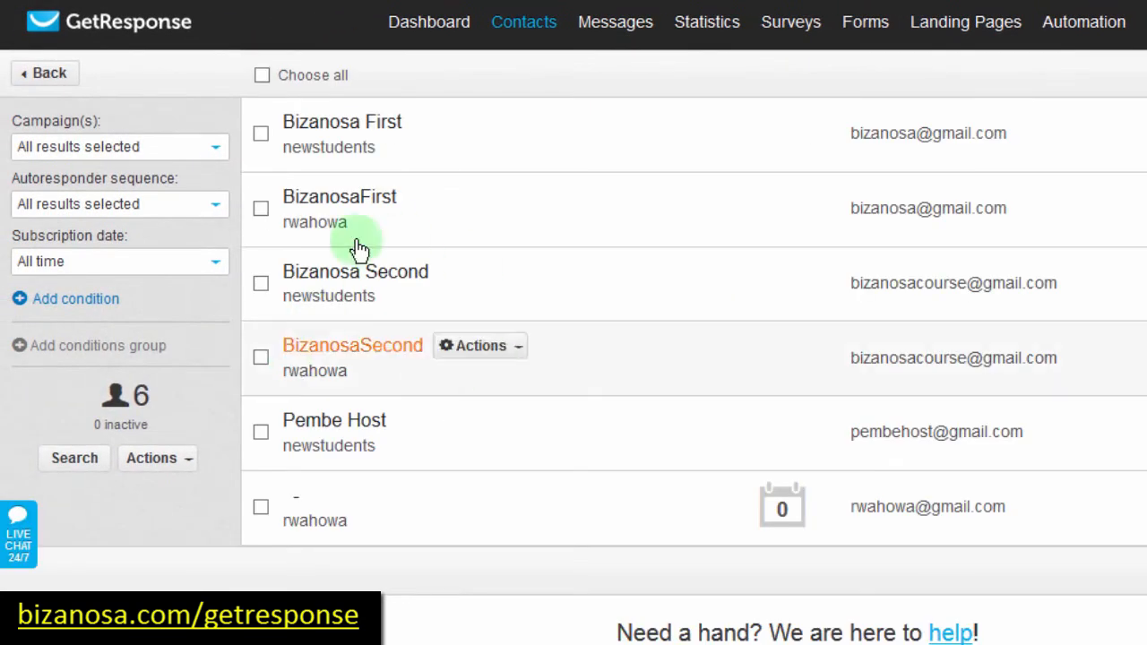
pyautogui.click(149, 148)
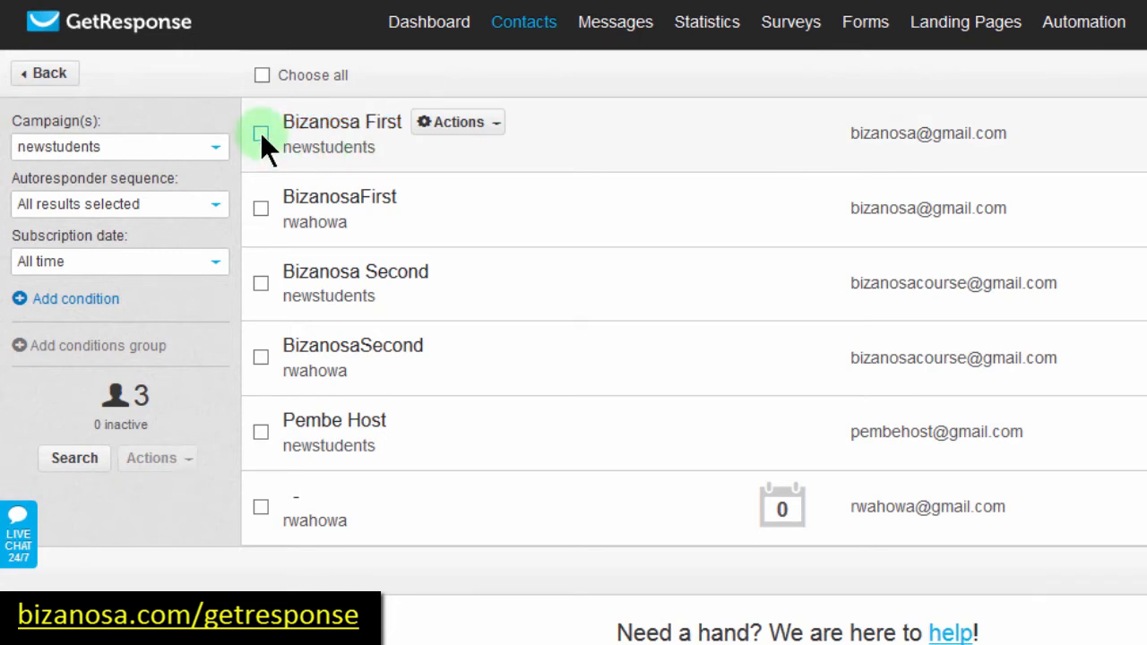
pyautogui.click(259, 132)
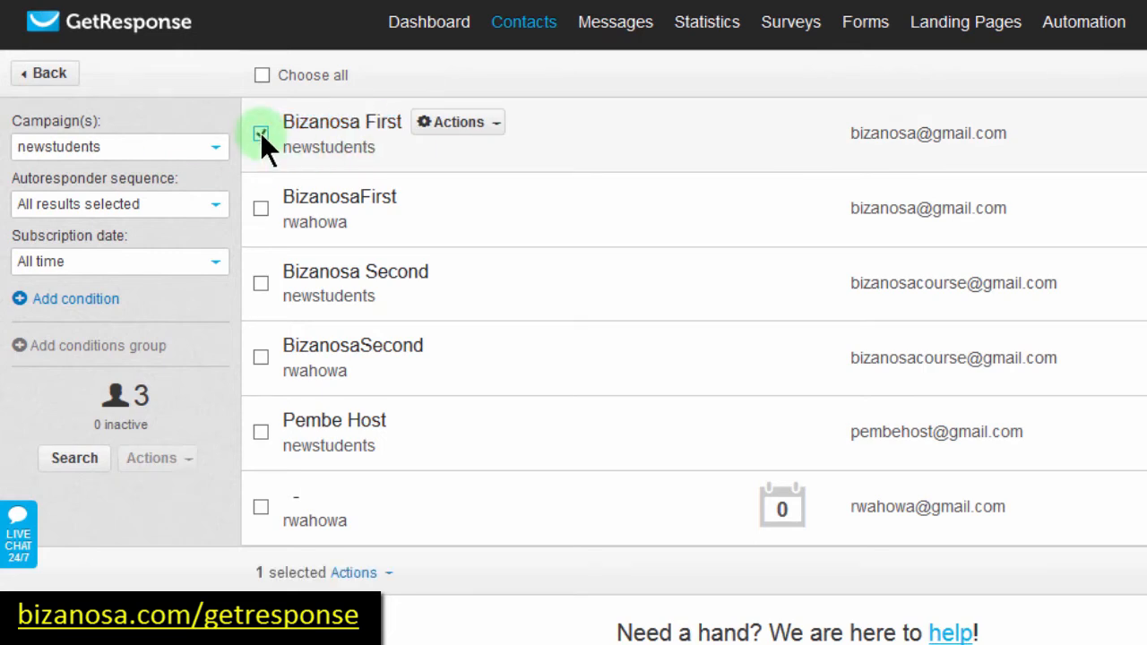
pyautogui.click(260, 282)
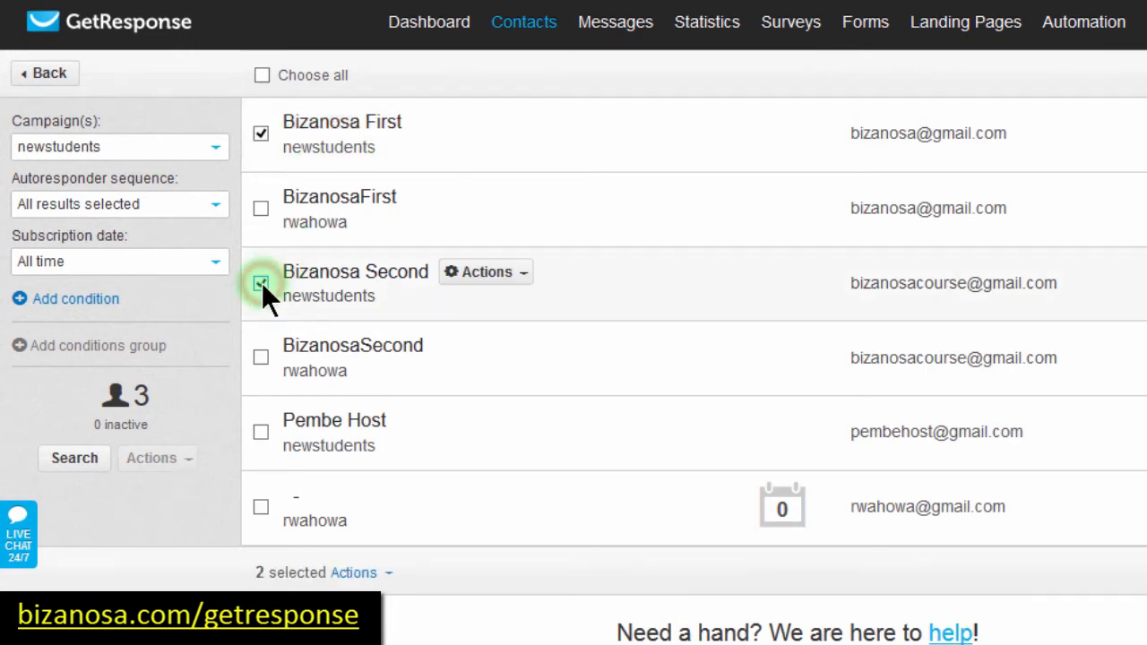
pyautogui.click(259, 430)
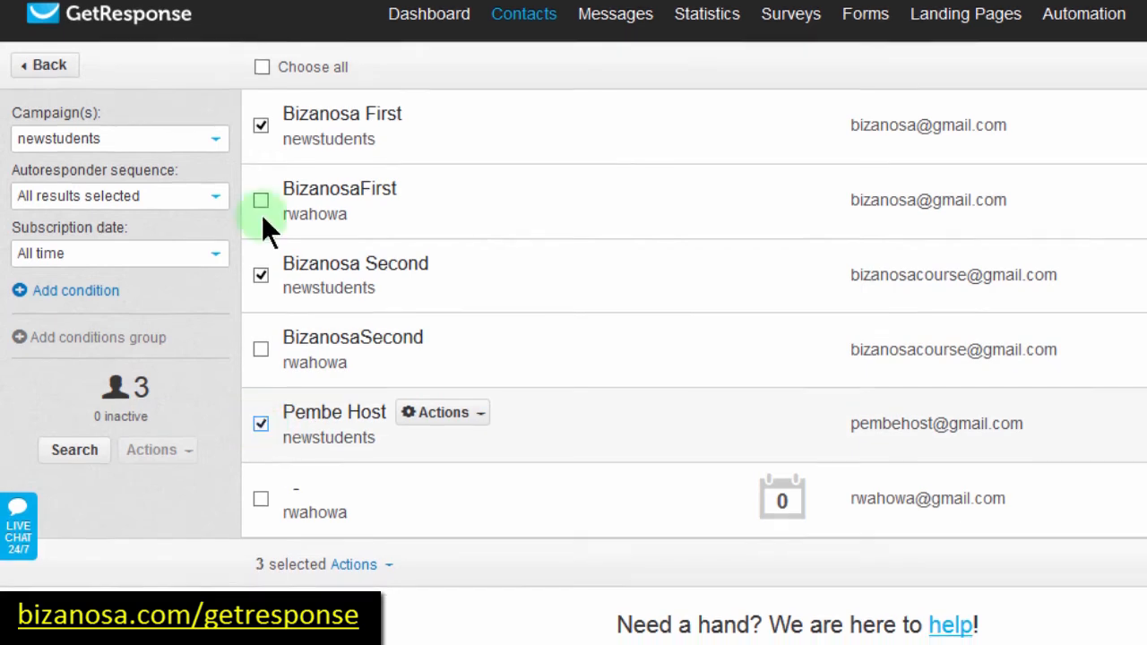
# Step: Remove the three selected contacts from the account through Actions and confirm with OK
pyautogui.click(355, 546)
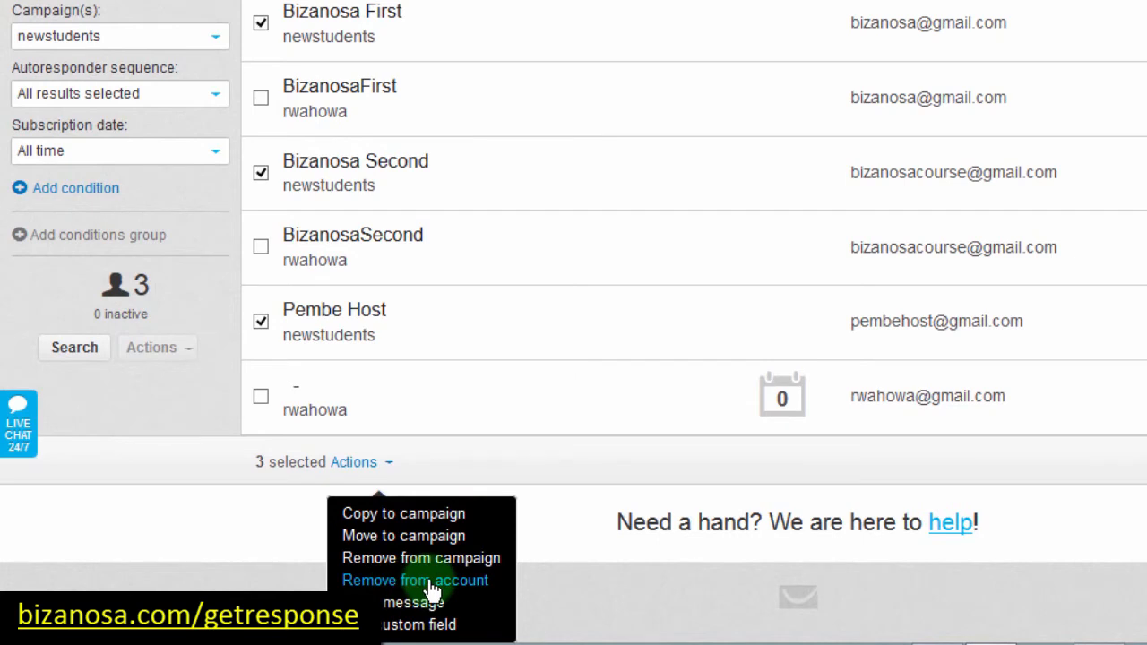
pyautogui.click(432, 587)
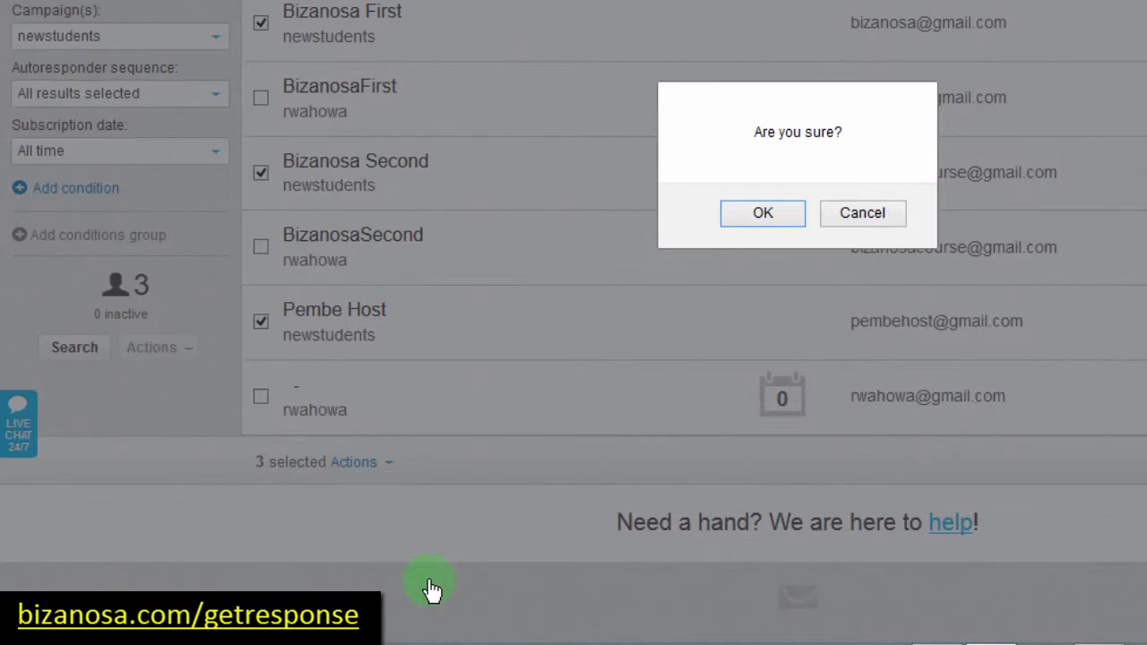
pyautogui.click(762, 213)
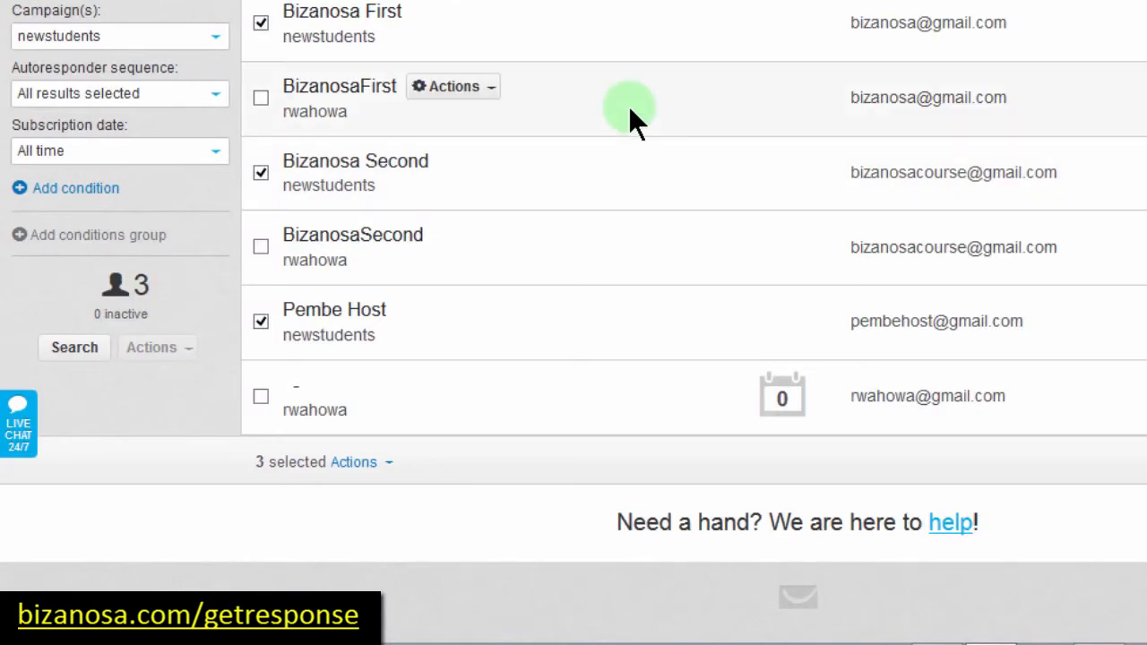
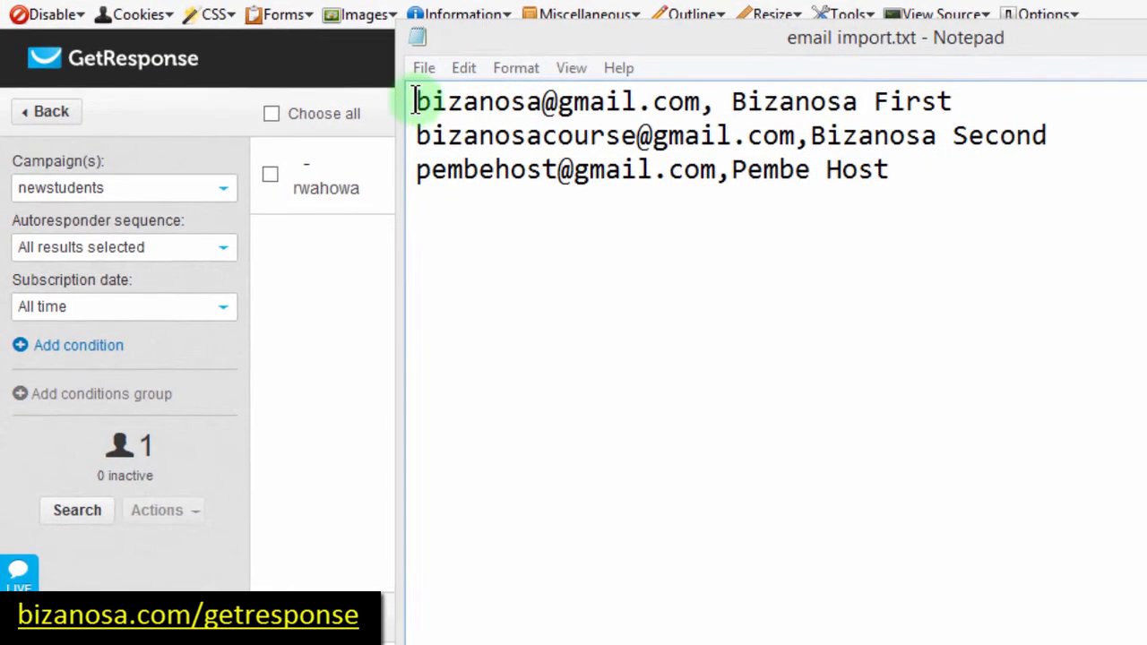
# Step: Highlight the email addresses, commas and names on the lines of email import.txt
pyautogui.moveTo(397, 107); pyautogui.dragTo(765, 90)
pyautogui.click(714, 98)
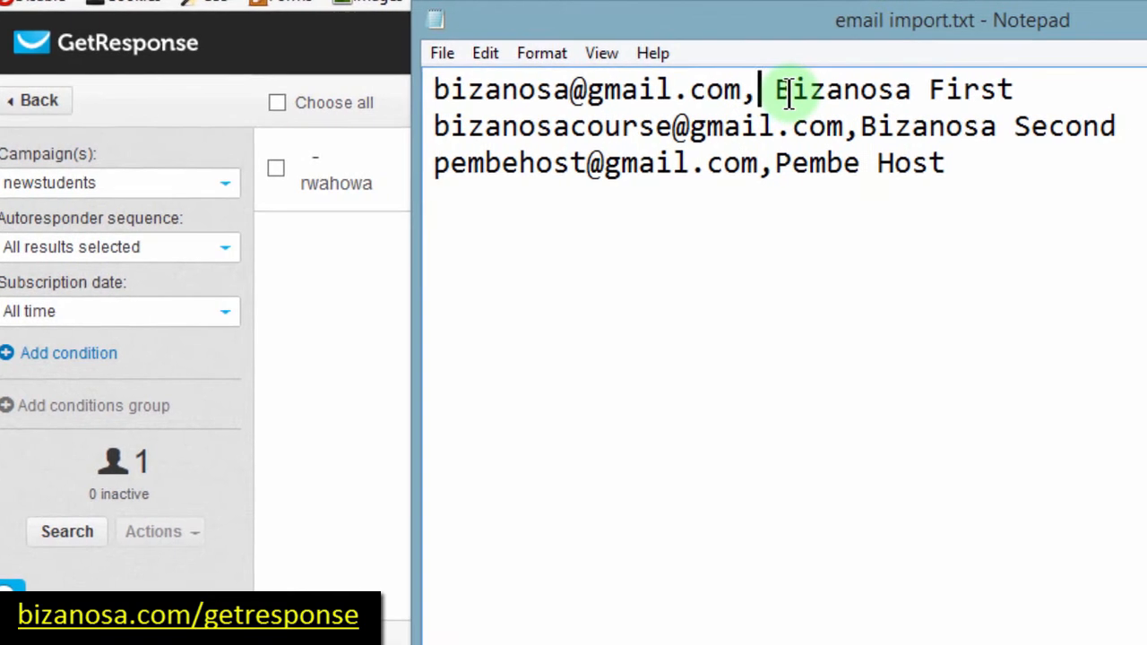
pyautogui.click(719, 90)
pyautogui.moveTo(707, 94); pyautogui.dragTo(723, 95)
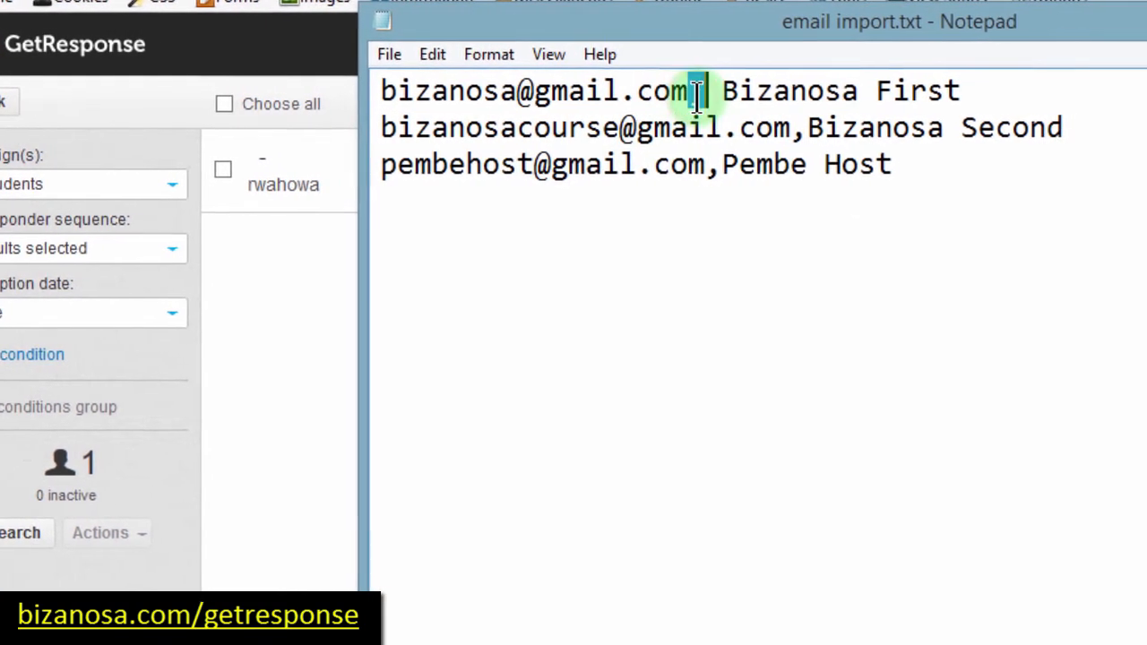
pyautogui.click(662, 96)
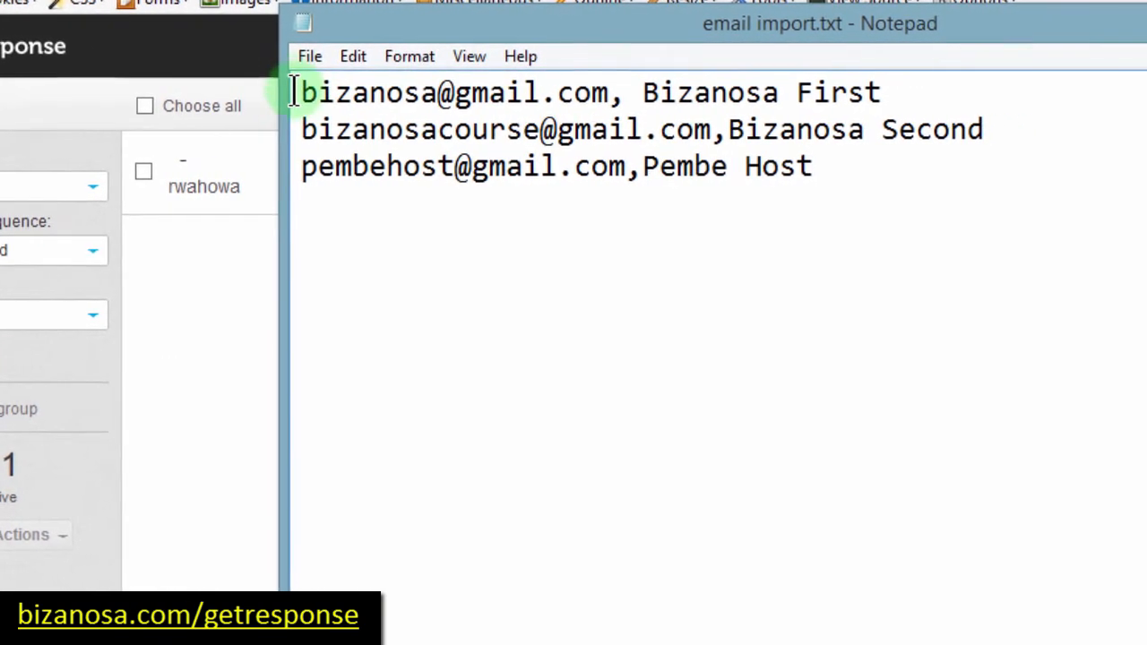
pyautogui.moveTo(321, 91); pyautogui.dragTo(847, 93)
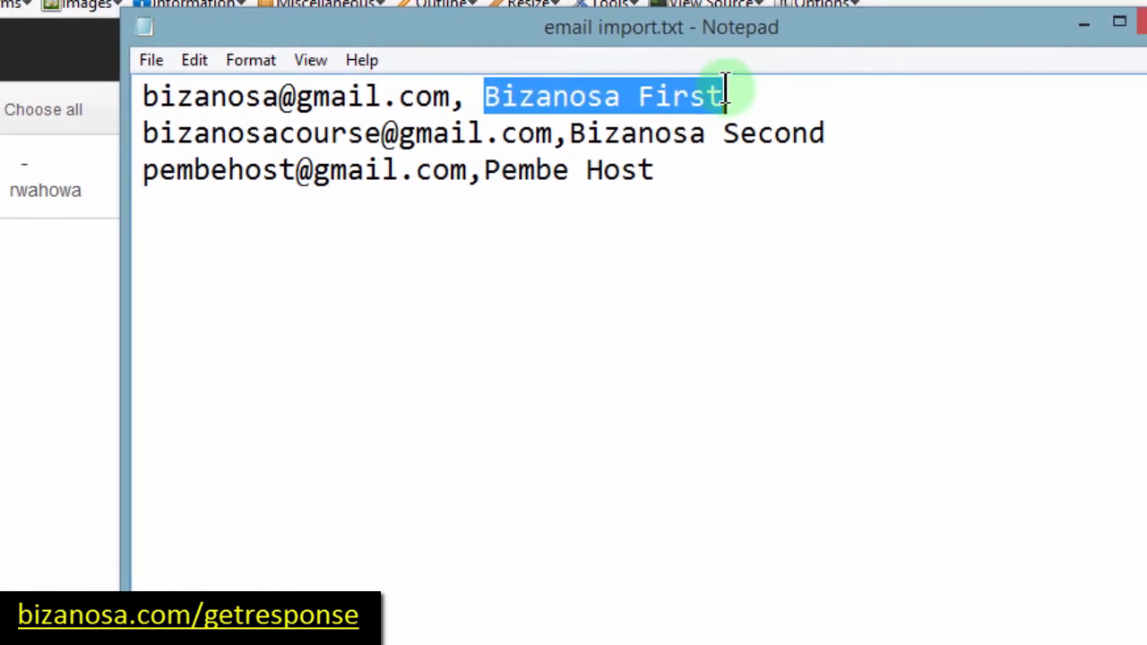
pyautogui.click(758, 92)
pyautogui.moveTo(733, 93); pyautogui.dragTo(822, 134)
pyautogui.moveTo(673, 104); pyautogui.dragTo(130, 105)
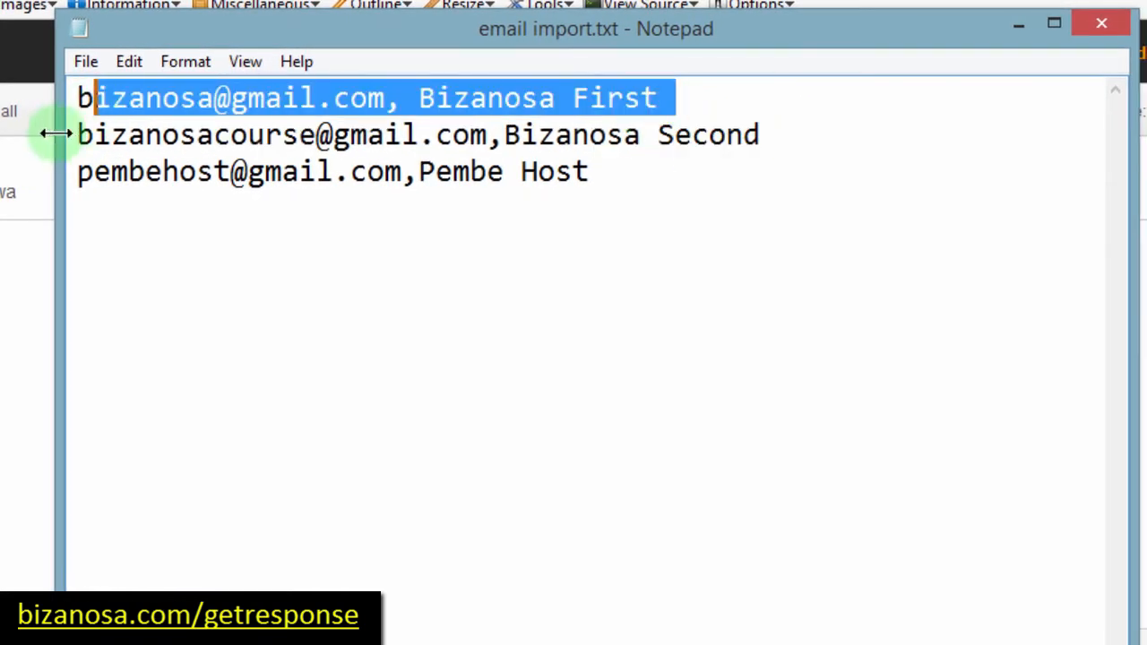
pyautogui.moveTo(78, 136); pyautogui.dragTo(194, 136)
pyautogui.moveTo(81, 171); pyautogui.dragTo(197, 171)
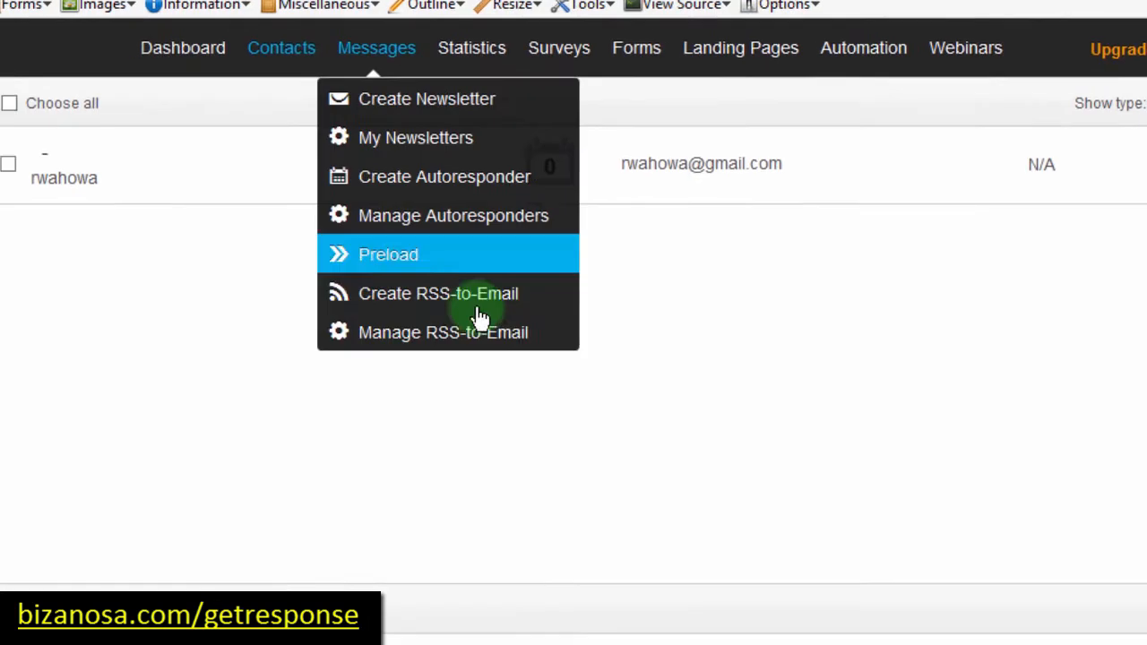
# Step: Glance at email import.txt, then go to GetResponse's Contacts > Import Contacts page
pyautogui.click(217, 327)
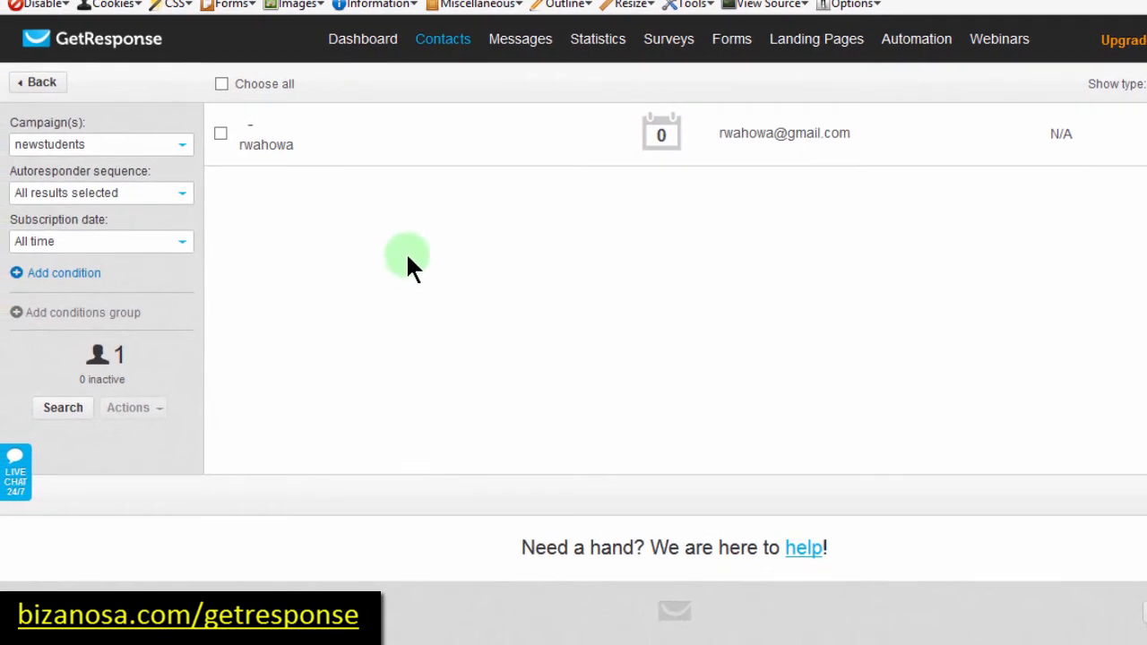
pyautogui.moveTo(424, 643)
pyautogui.click(1111, 643)
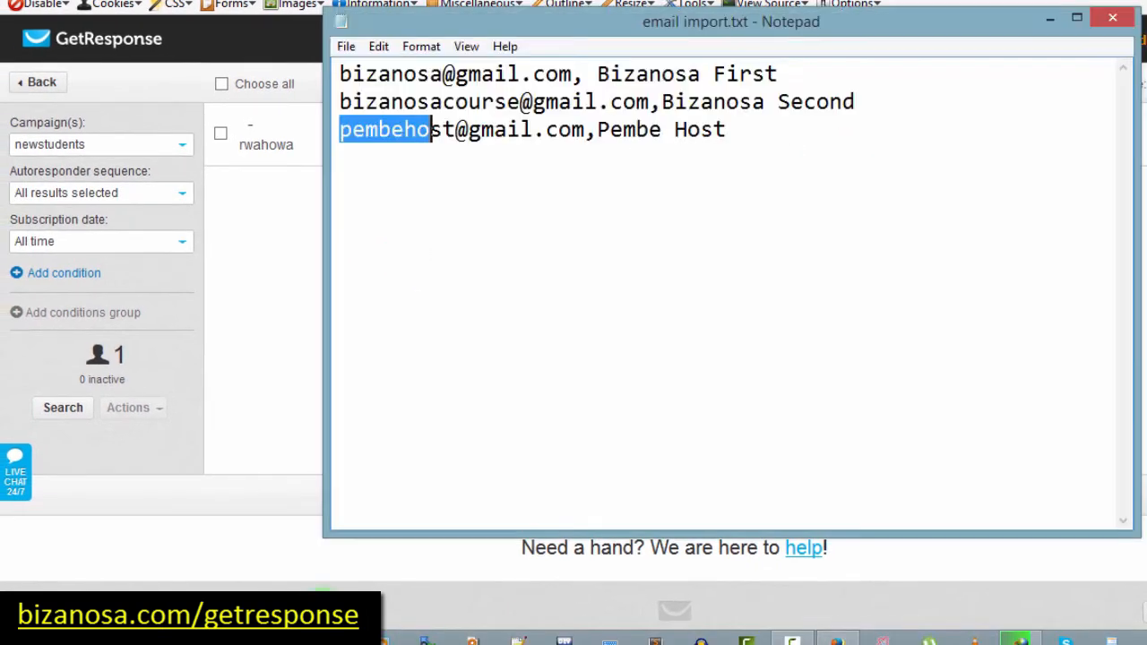
pyautogui.click(305, 271)
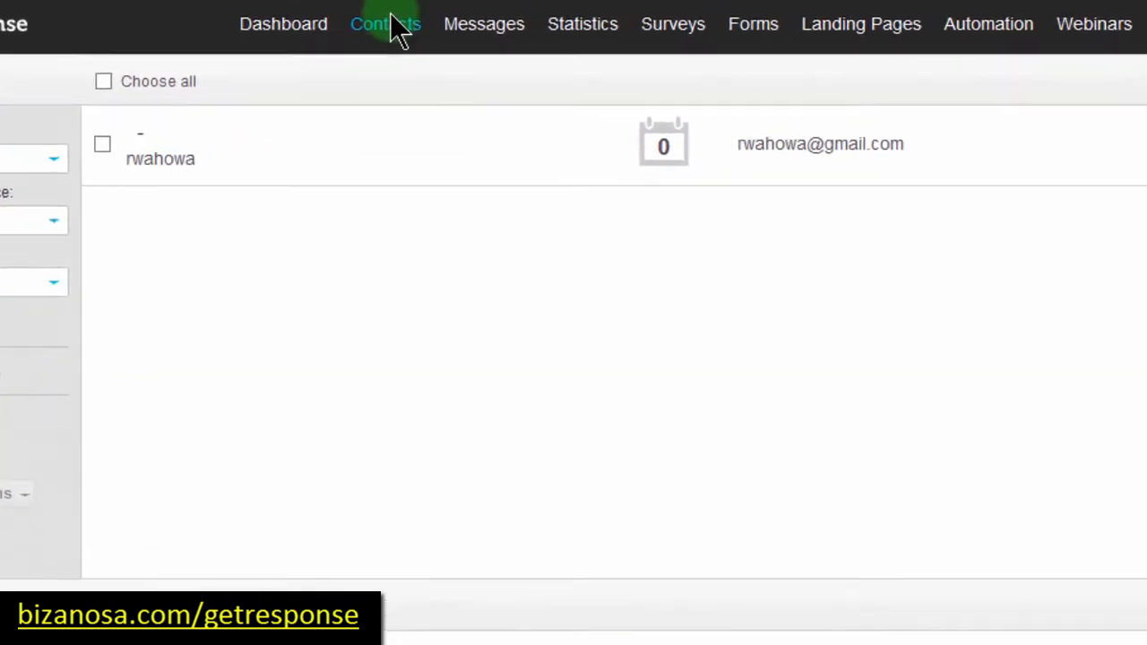
pyautogui.moveTo(481, 20)
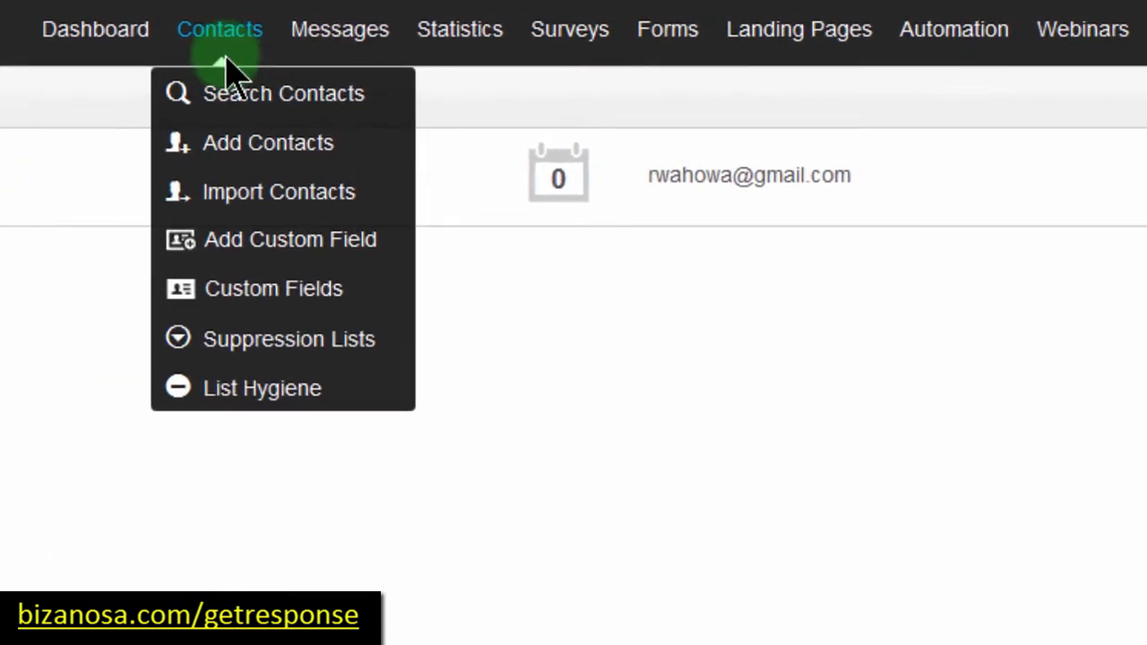
pyautogui.click(252, 192)
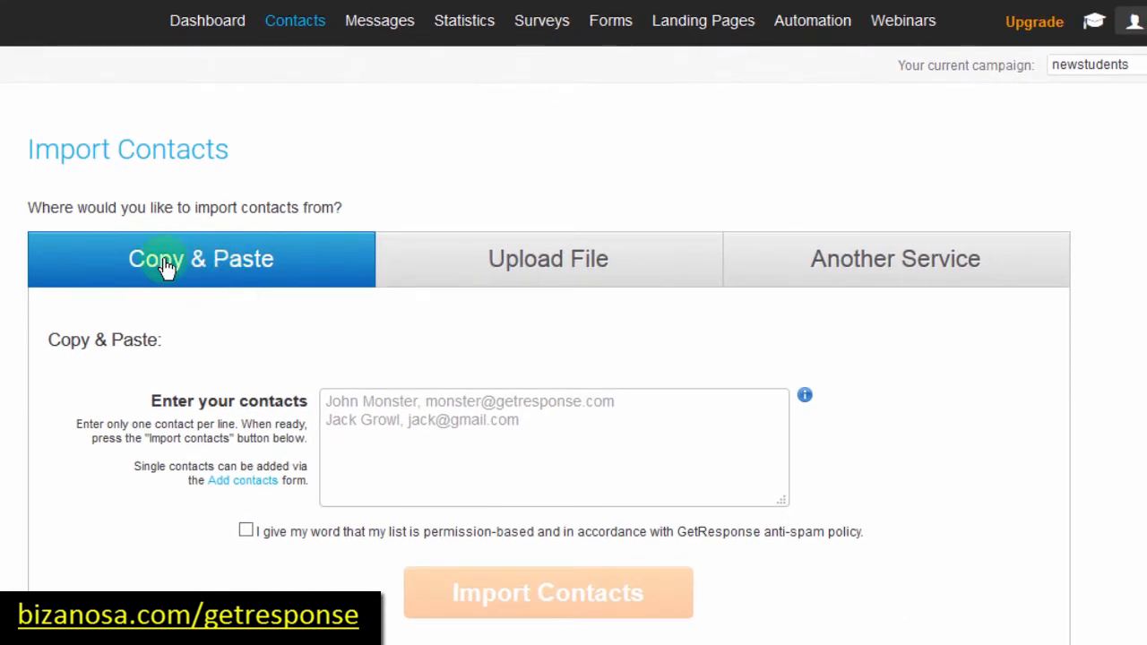
# Step: Choose Upload File, highlight the CSV, XLS, XLSX and VCF formats, and open Browse
pyautogui.click(354, 438)
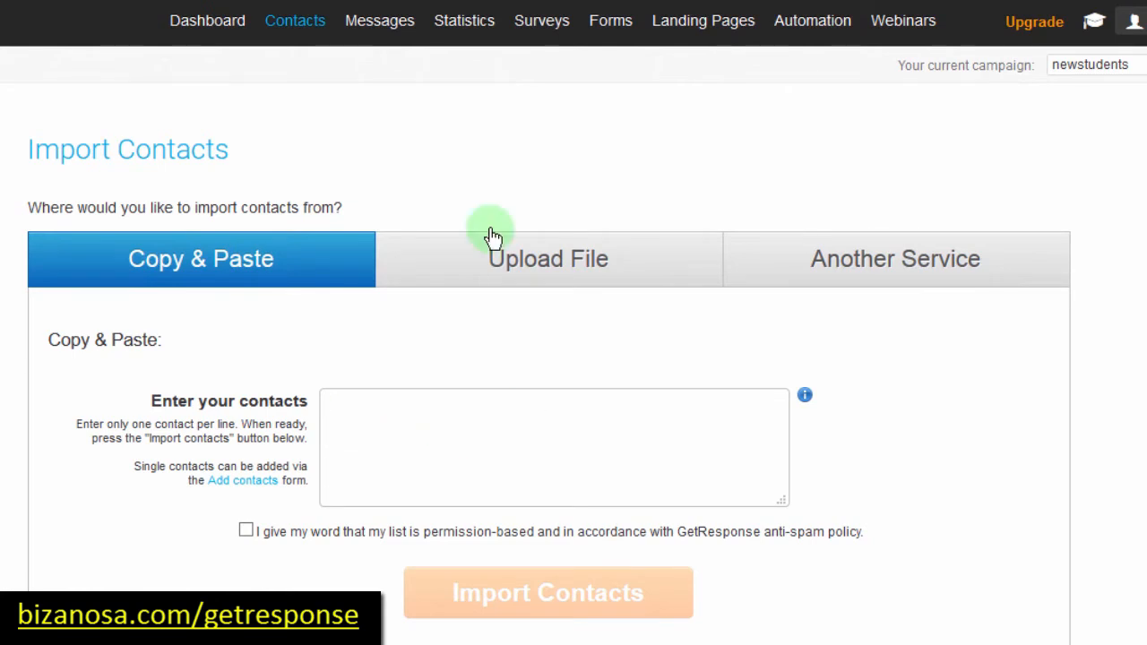
pyautogui.click(529, 257)
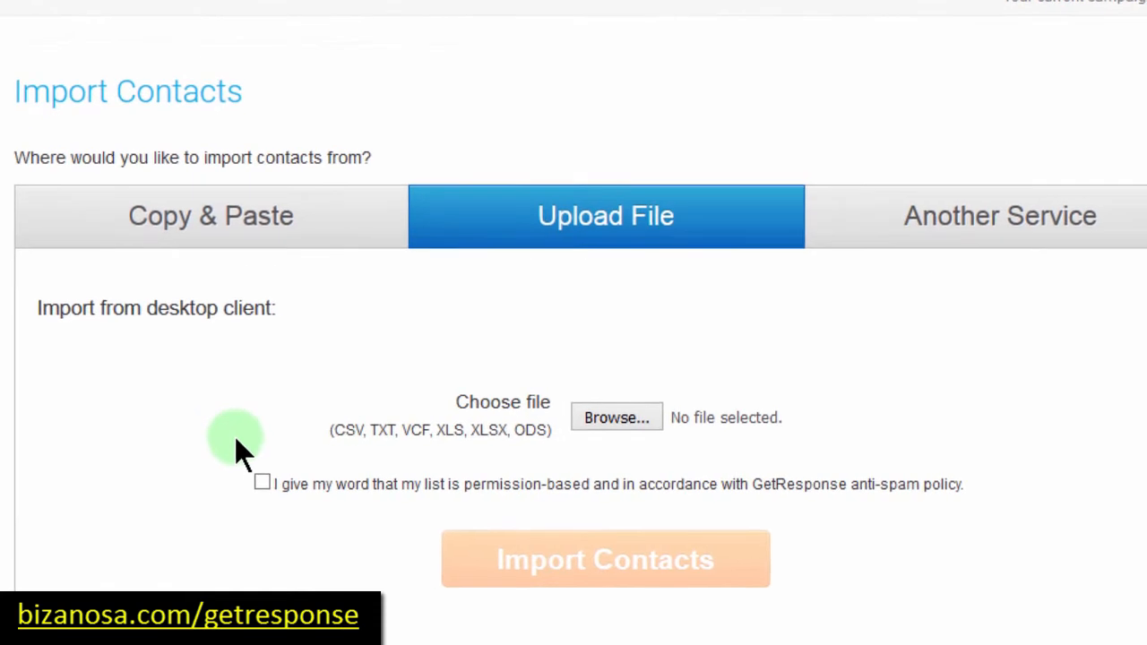
pyautogui.click(340, 429)
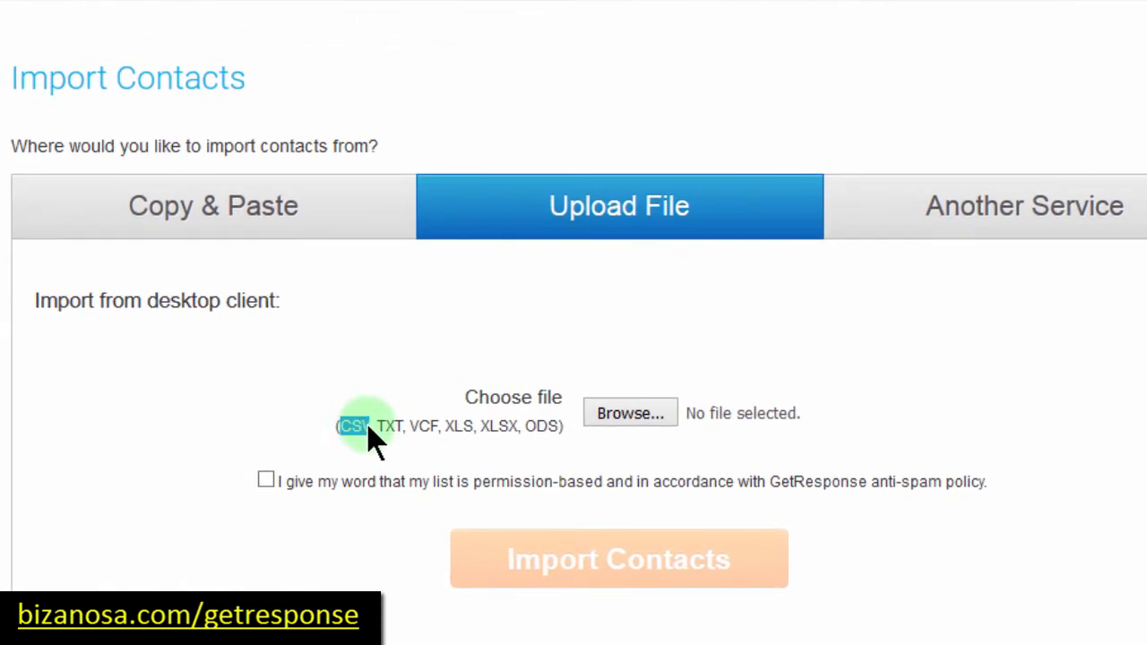
pyautogui.moveTo(368, 426); pyautogui.dragTo(329, 417)
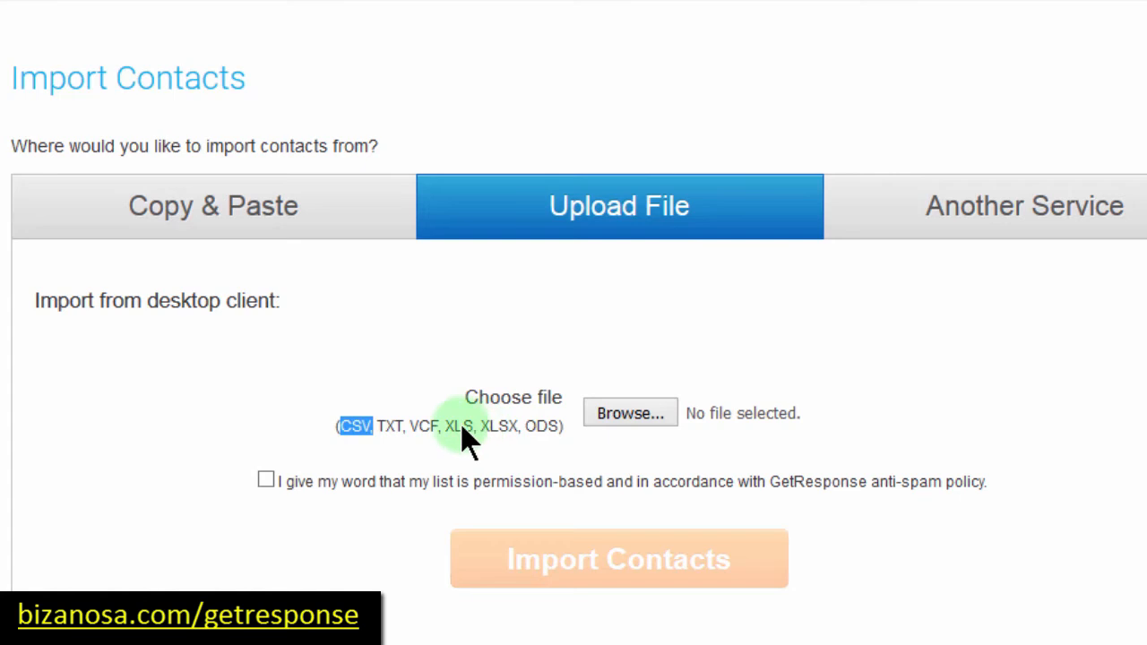
pyautogui.moveTo(447, 422); pyautogui.dragTo(521, 434)
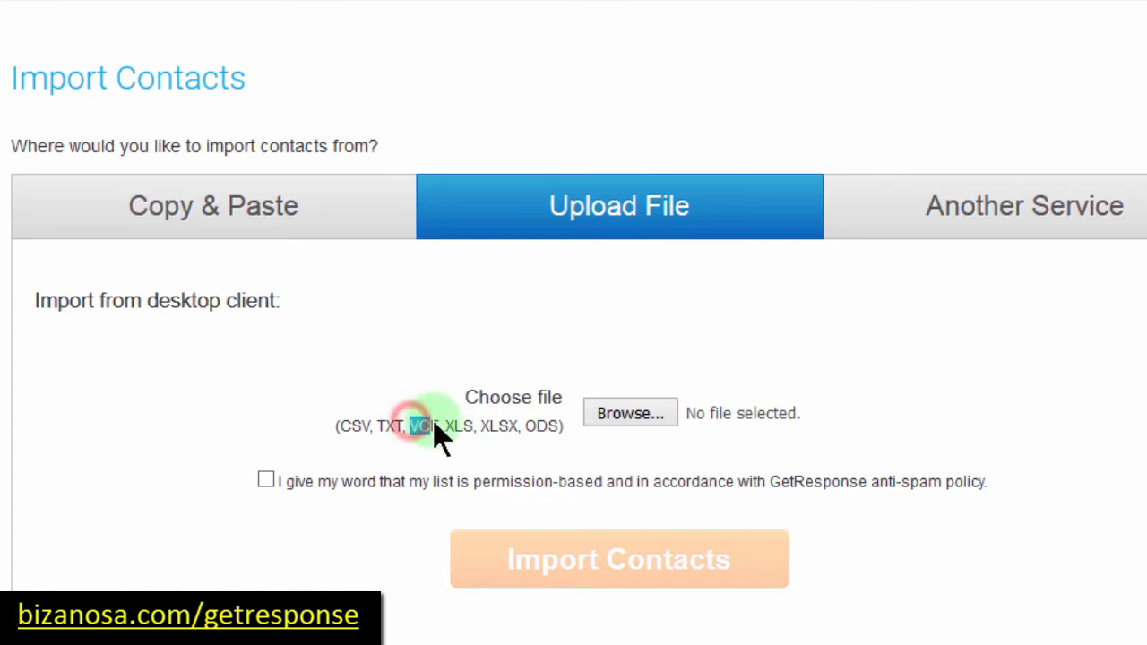
pyautogui.moveTo(437, 428); pyautogui.dragTo(440, 427)
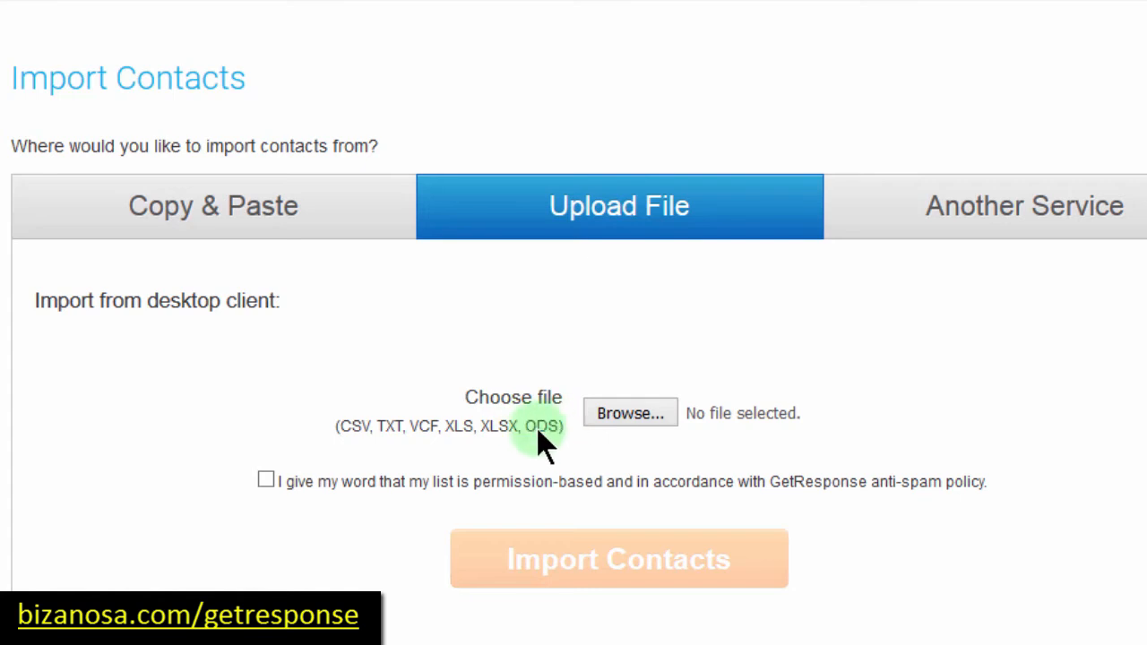
pyautogui.click(633, 414)
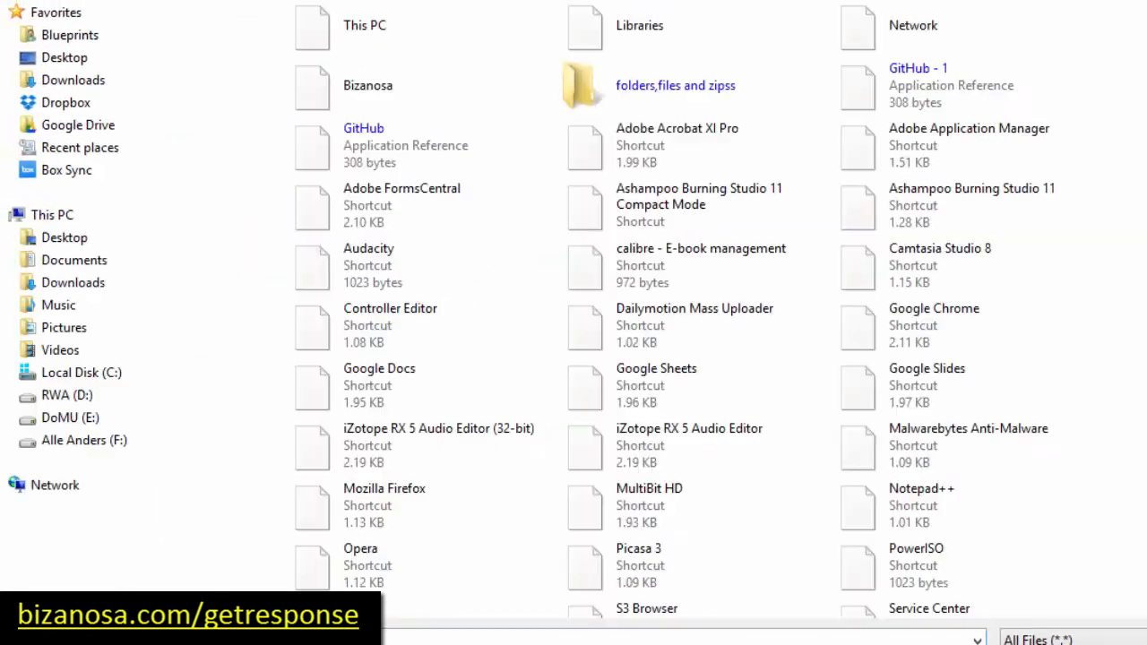
# Step: Pick email import.txt from the folders,files and zipss folder, tick the permission box, and import
pyautogui.doubleClick(583, 85)
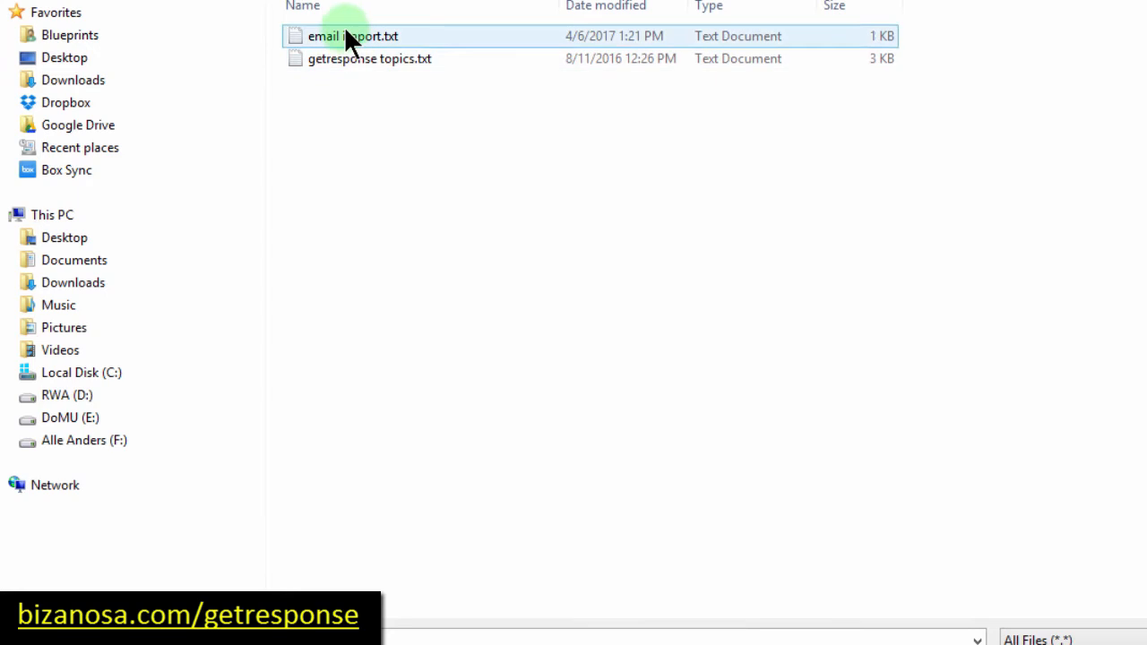
pyautogui.click(343, 59)
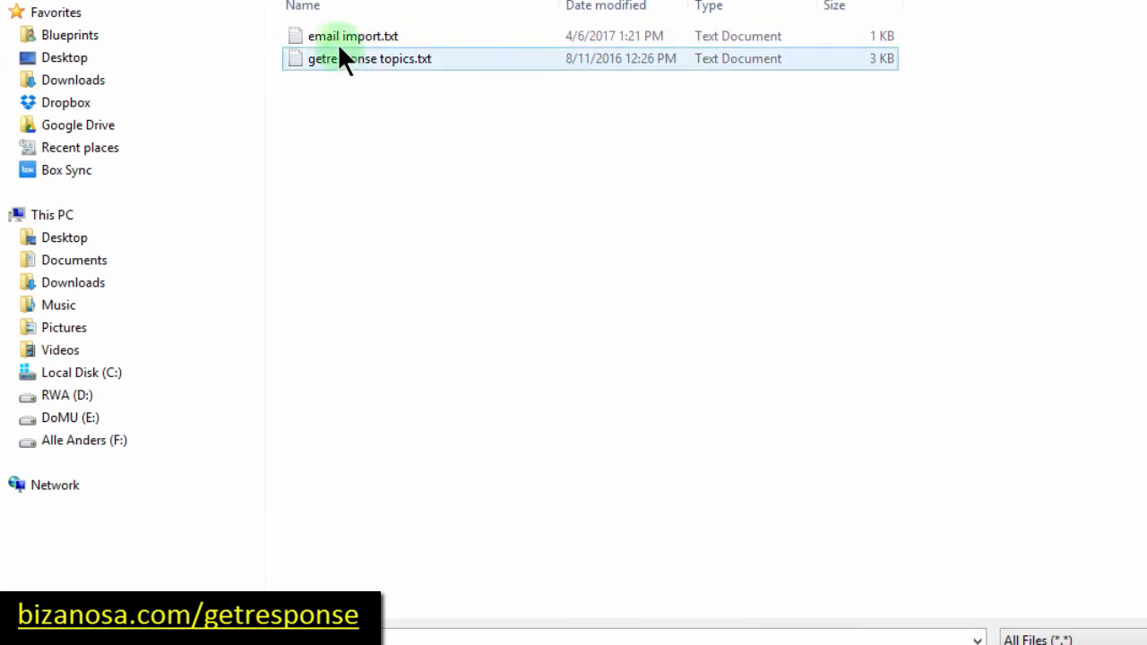
pyautogui.click(338, 36)
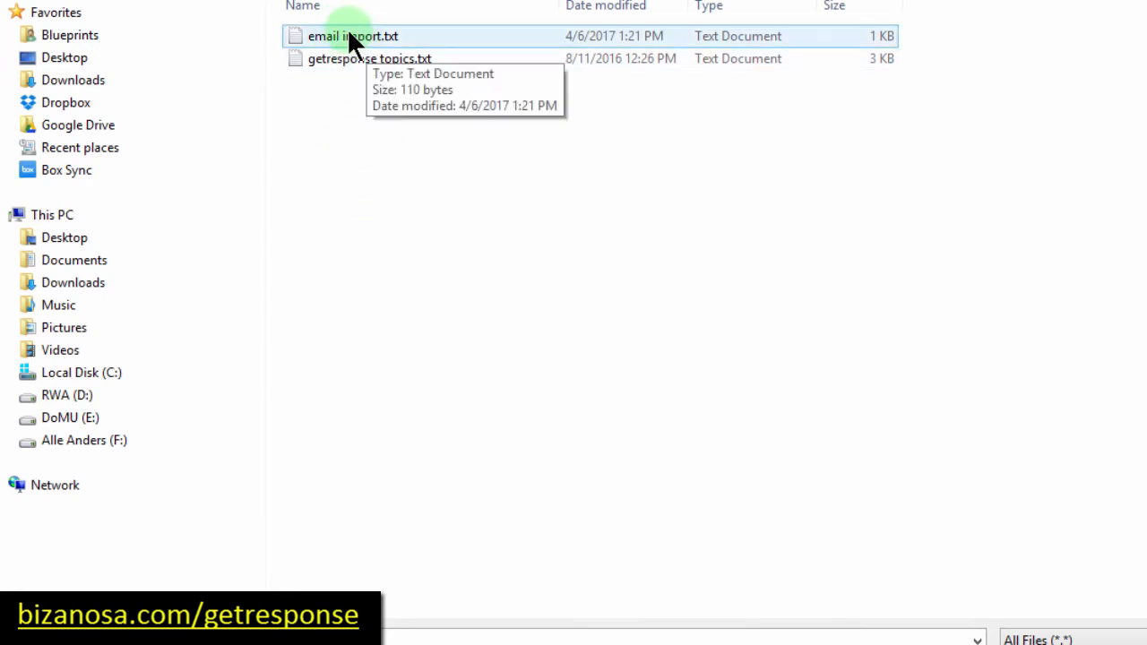
pyautogui.doubleClick(350, 36)
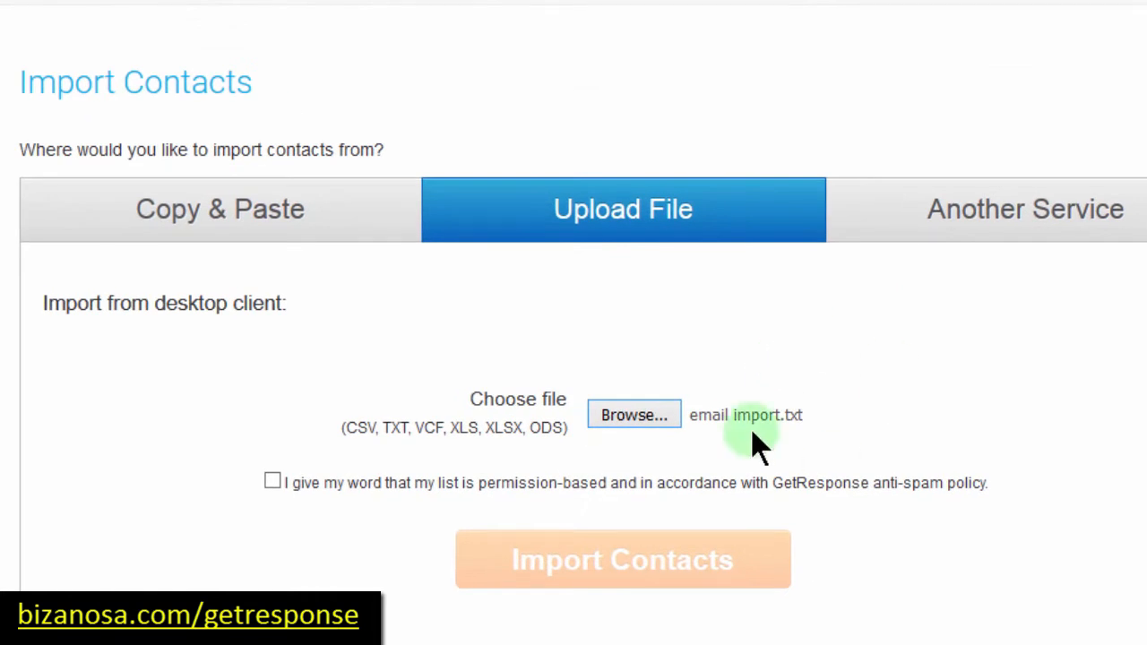
pyautogui.click(272, 482)
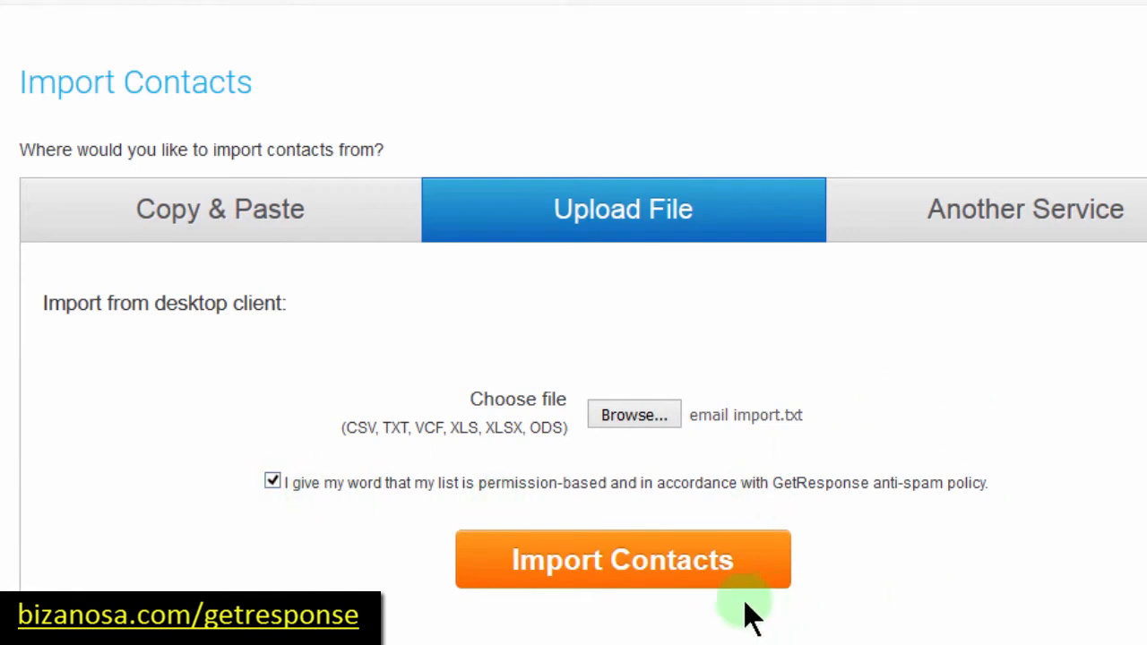
pyautogui.click(599, 569)
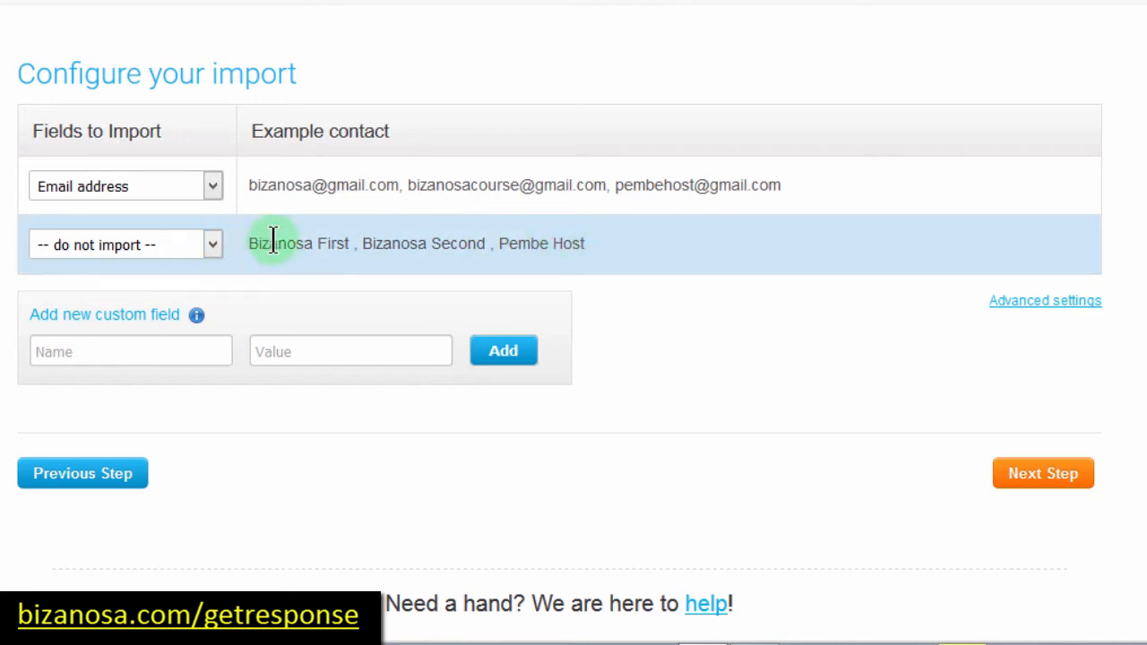
pyautogui.click(208, 244)
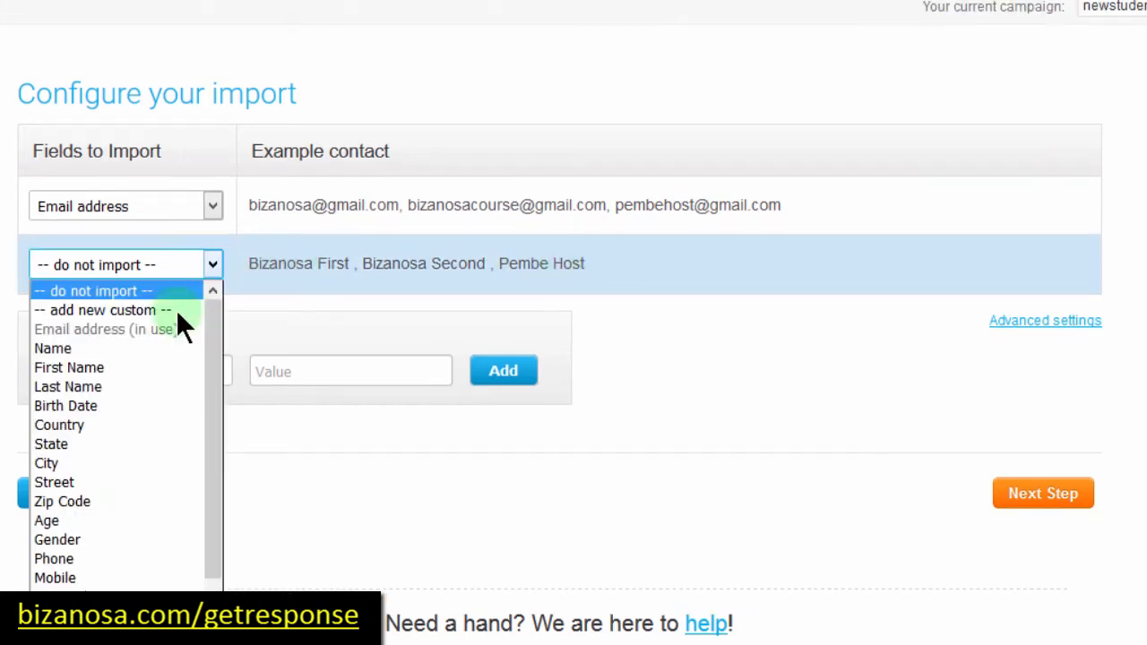
pyautogui.click(63, 360)
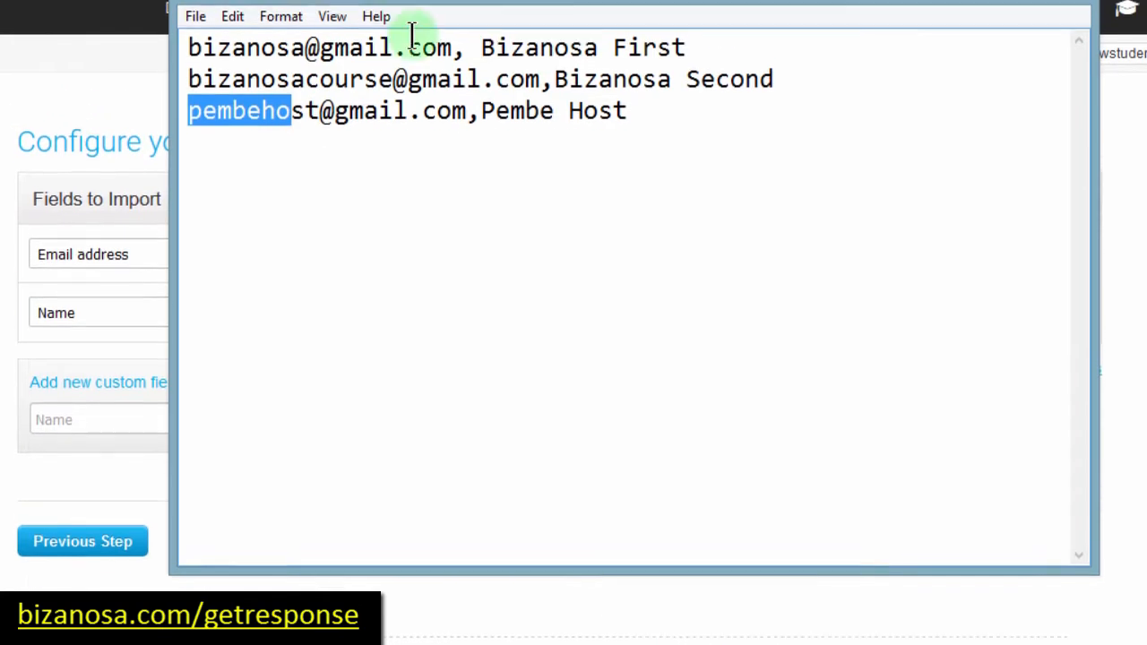
pyautogui.click(599, 72)
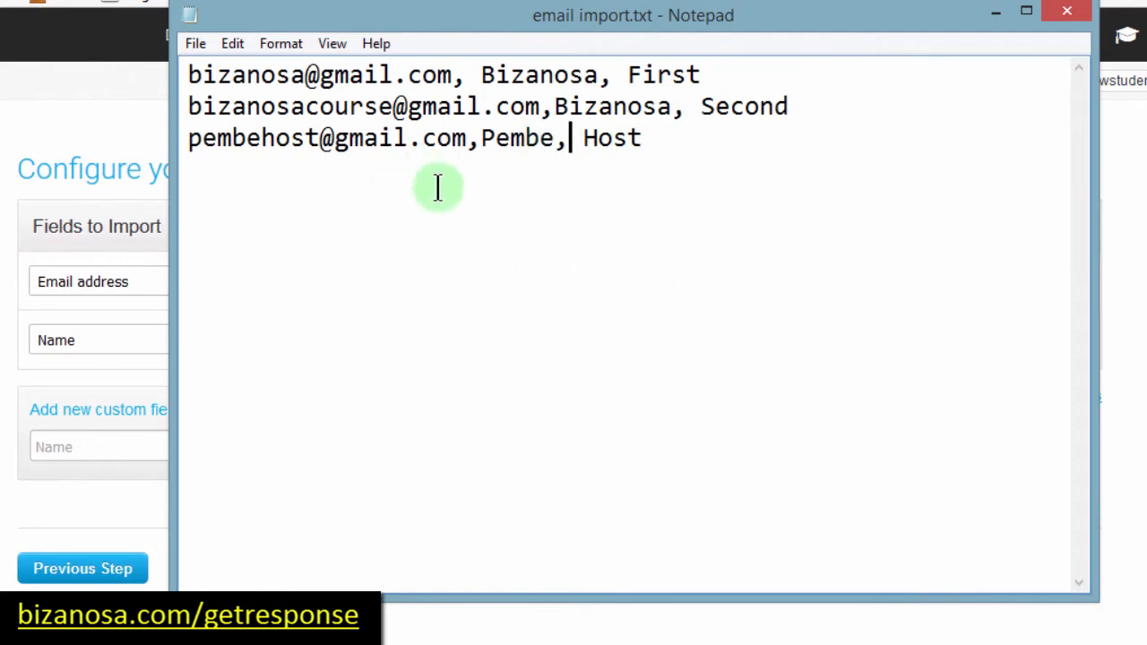
pyautogui.click(1, 223)
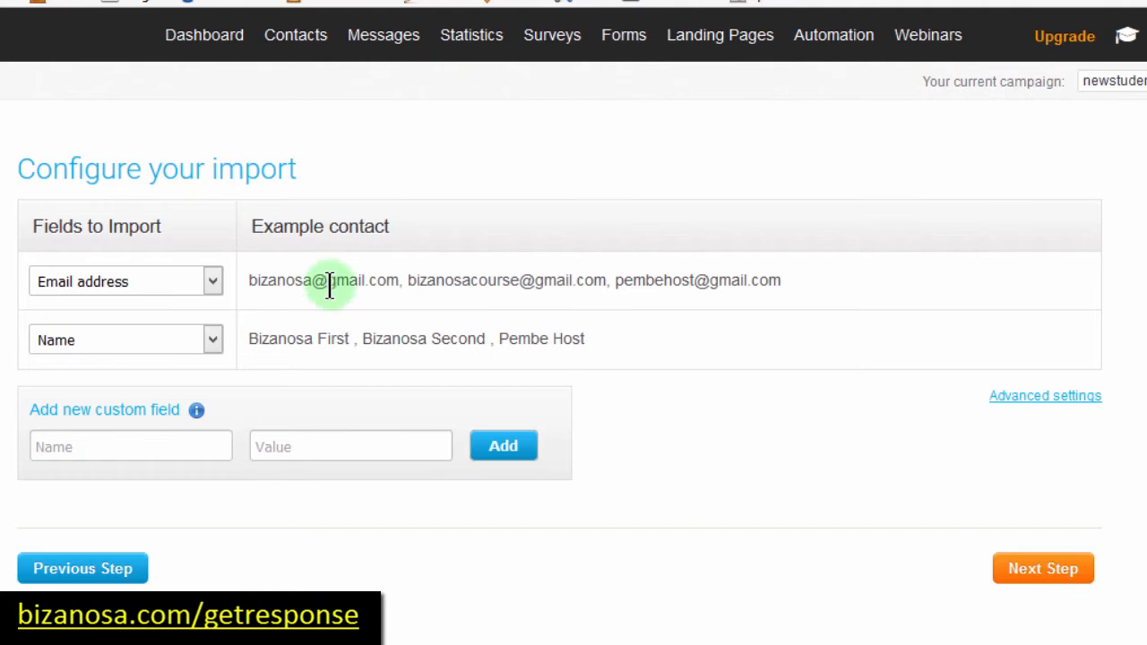
pyautogui.doubleClick(324, 333)
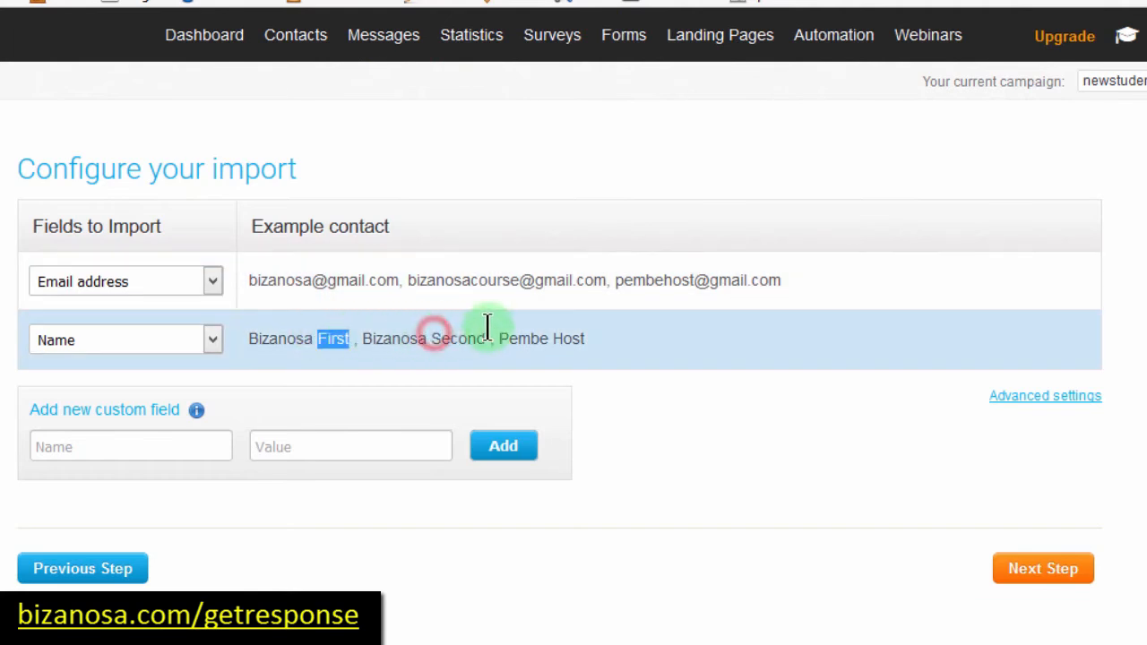
pyautogui.doubleClick(462, 338)
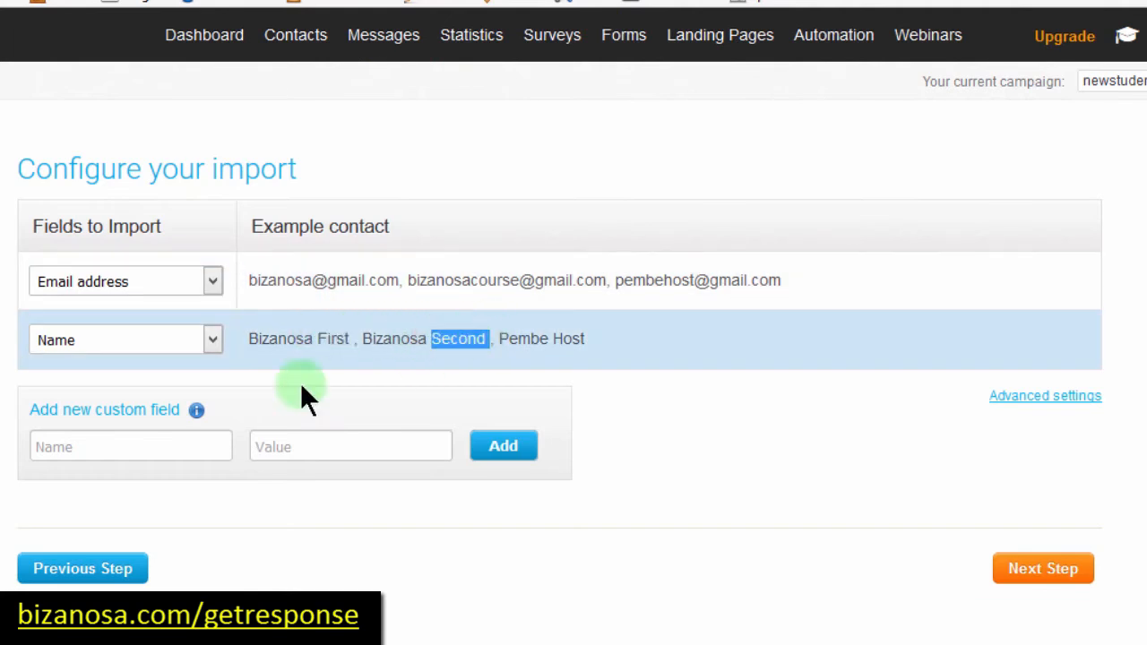
pyautogui.click(213, 337)
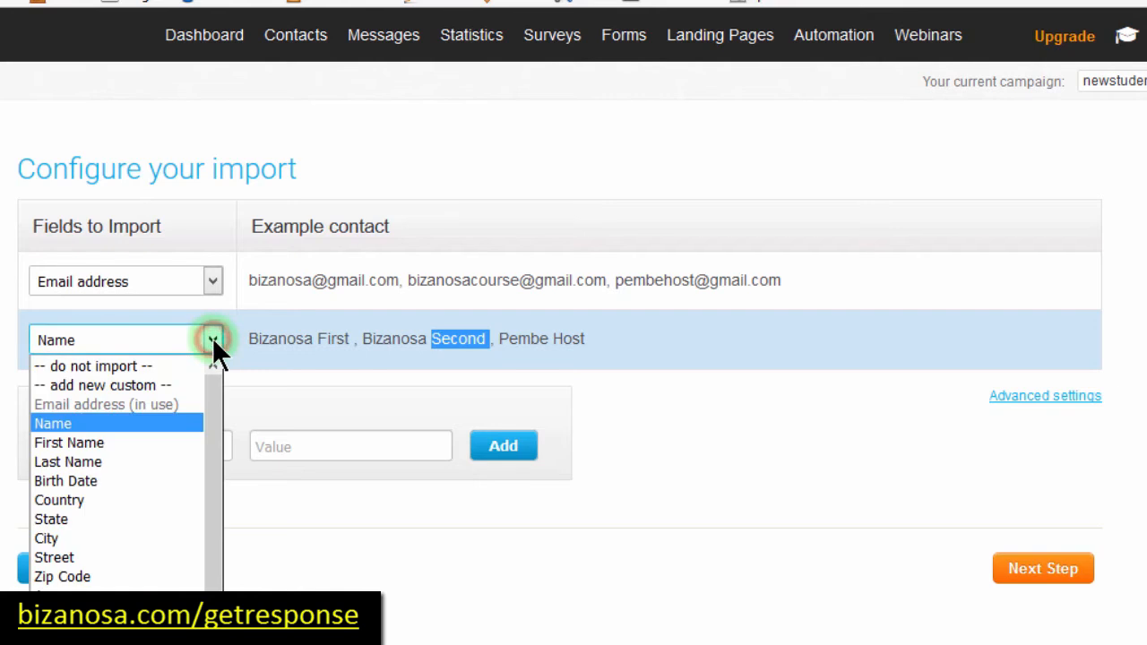
pyautogui.click(81, 443)
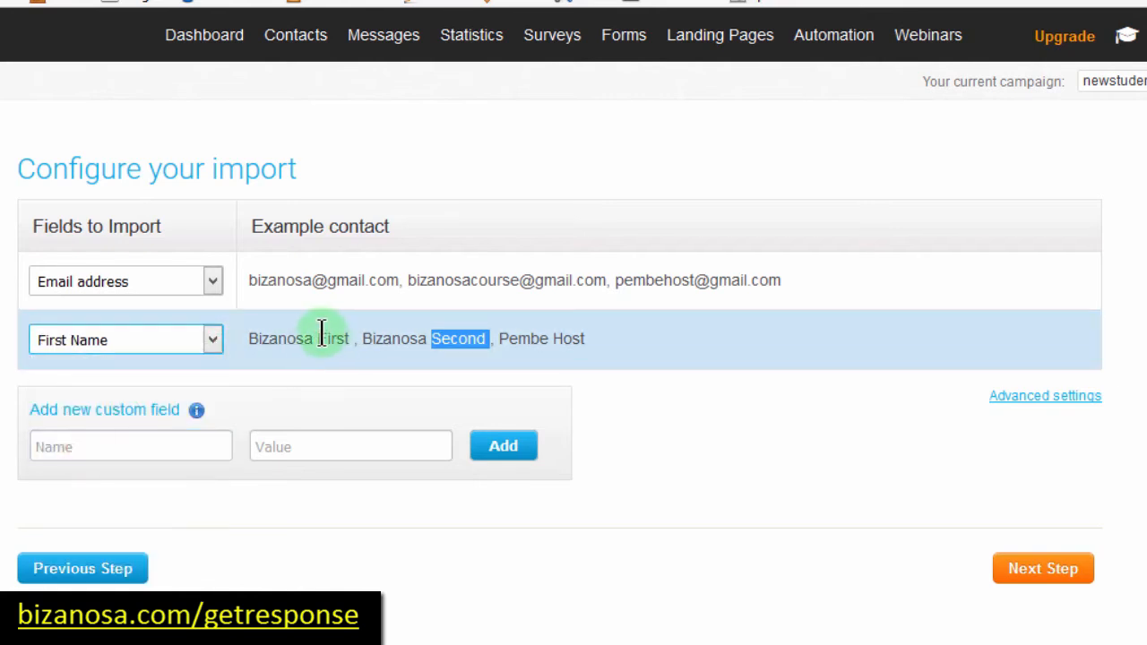
pyautogui.doubleClick(327, 338)
pyautogui.click(213, 339)
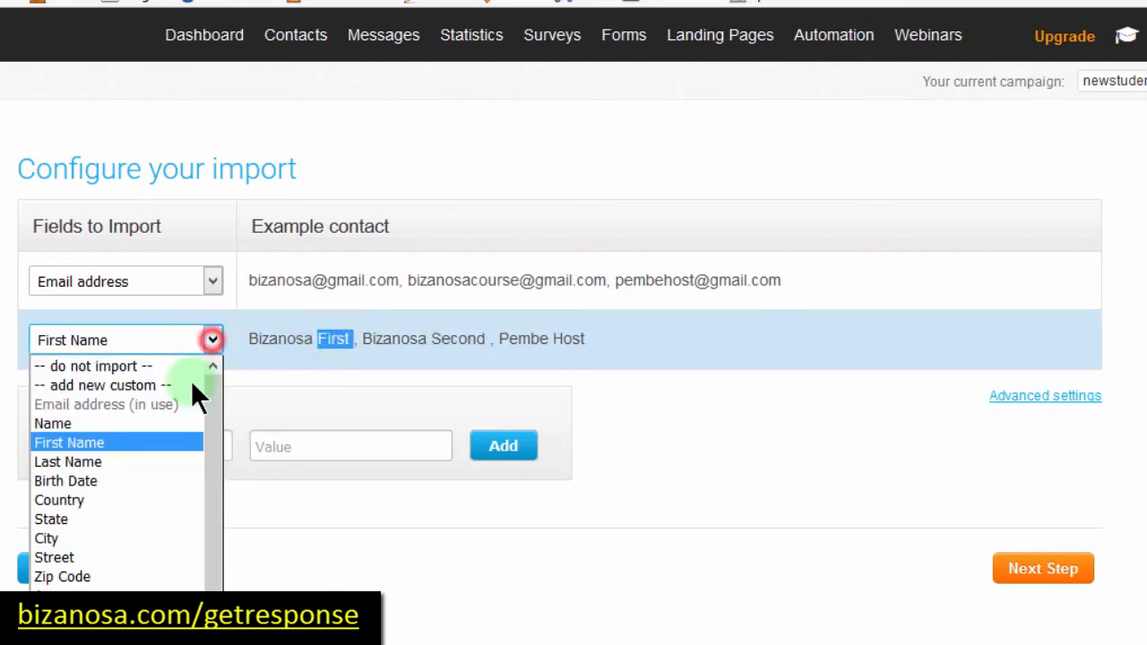
pyautogui.click(74, 389)
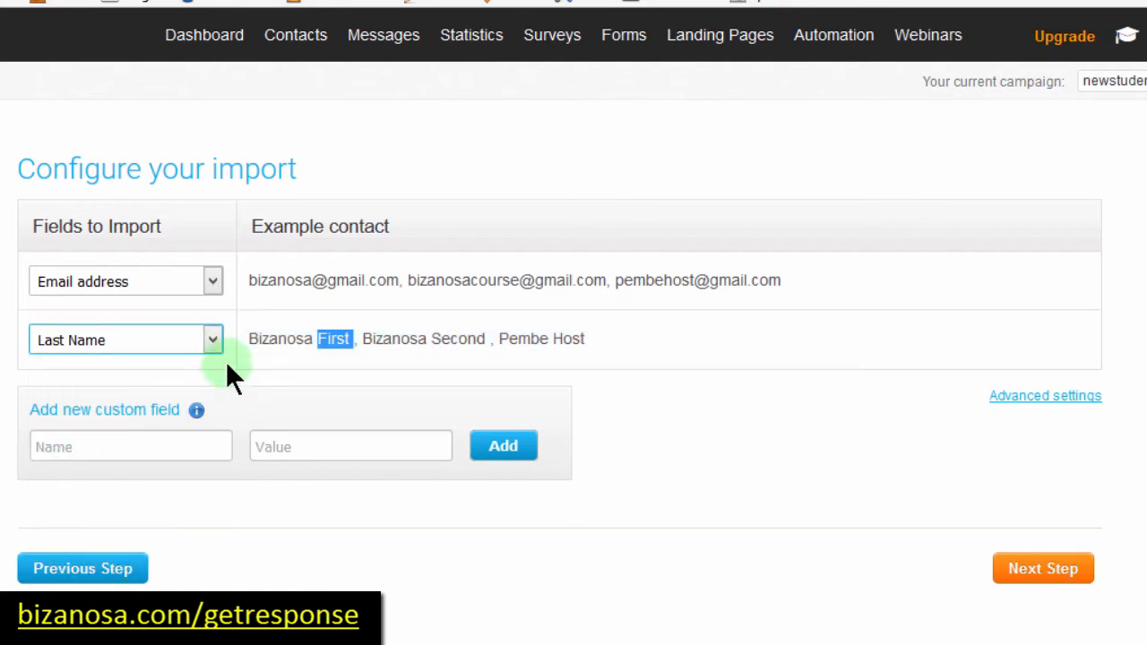
pyautogui.moveTo(243, 337); pyautogui.dragTo(359, 339)
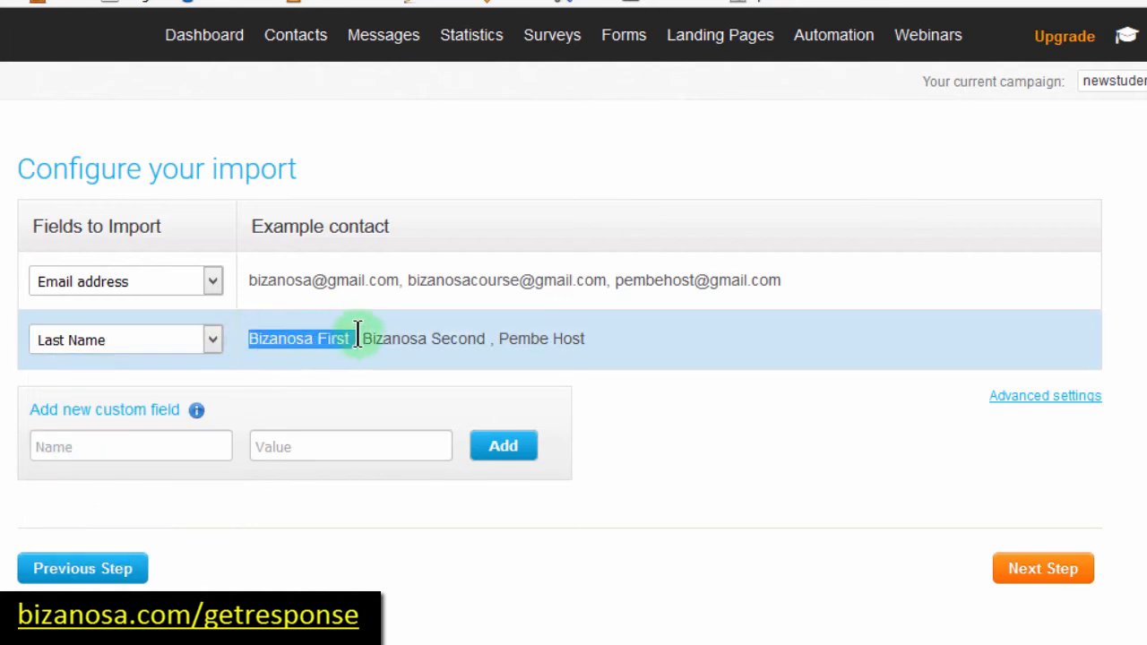
pyautogui.click(212, 341)
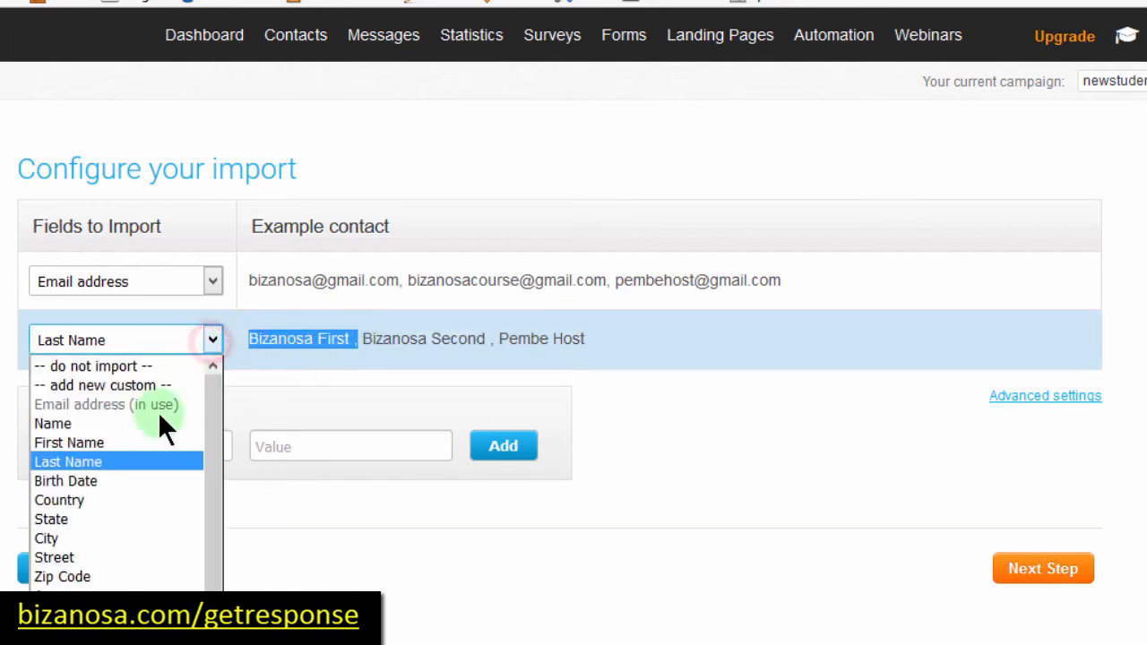
pyautogui.click(90, 422)
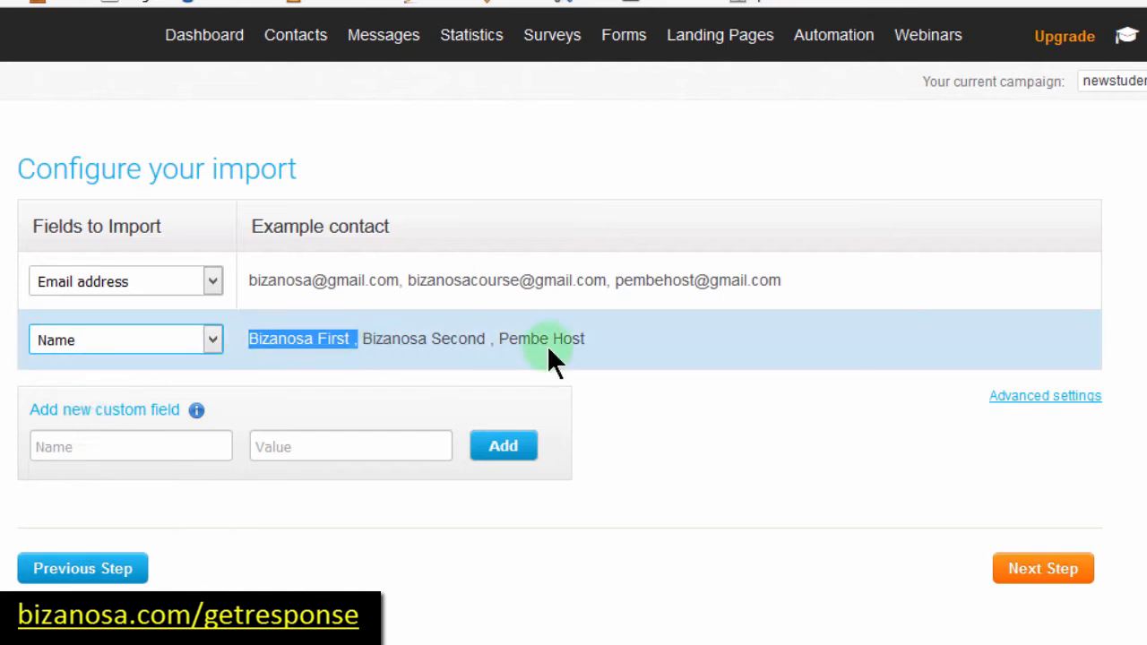
pyautogui.click(394, 371)
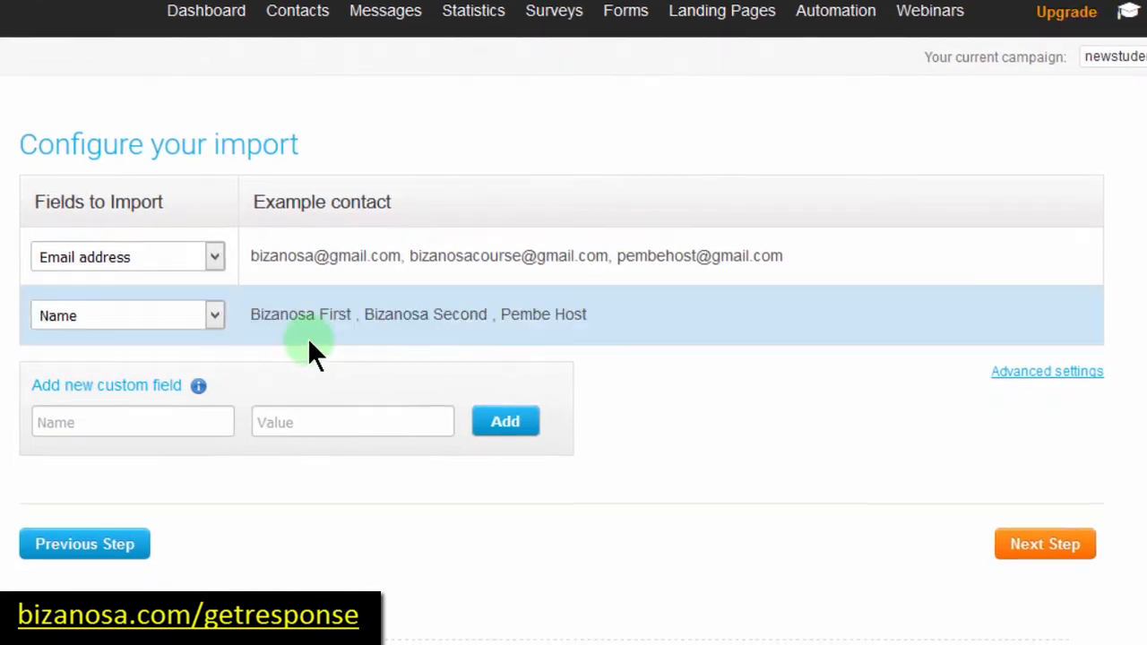
pyautogui.click(214, 333)
pyautogui.scroll(-1, 76, 332)
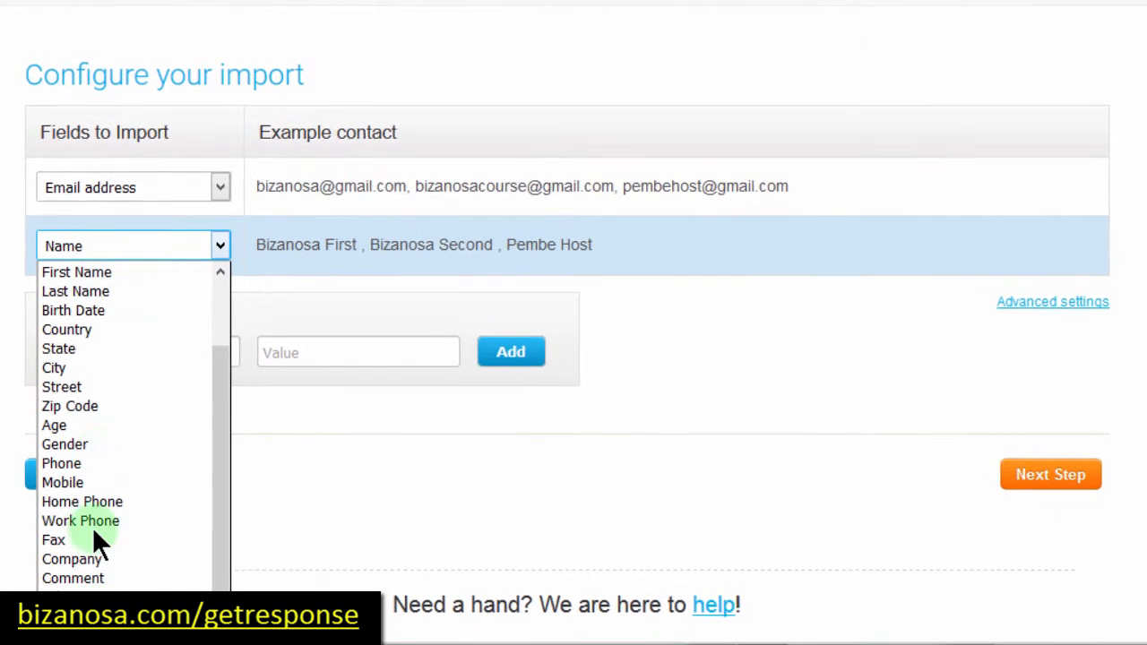
pyautogui.click(299, 437)
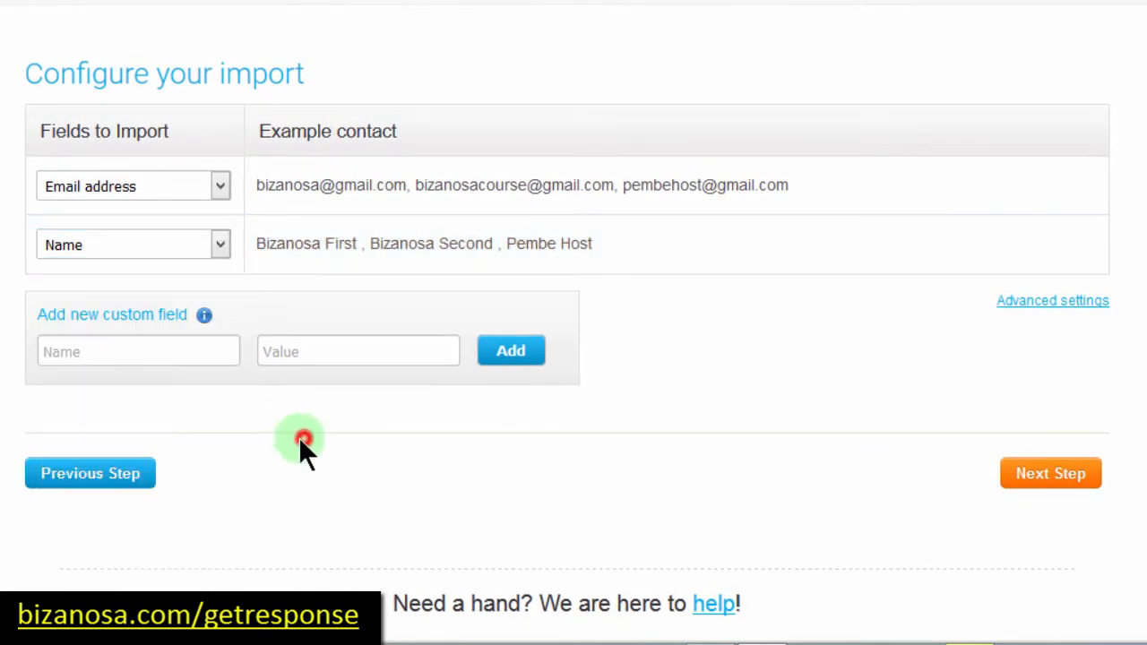
pyautogui.click(167, 345)
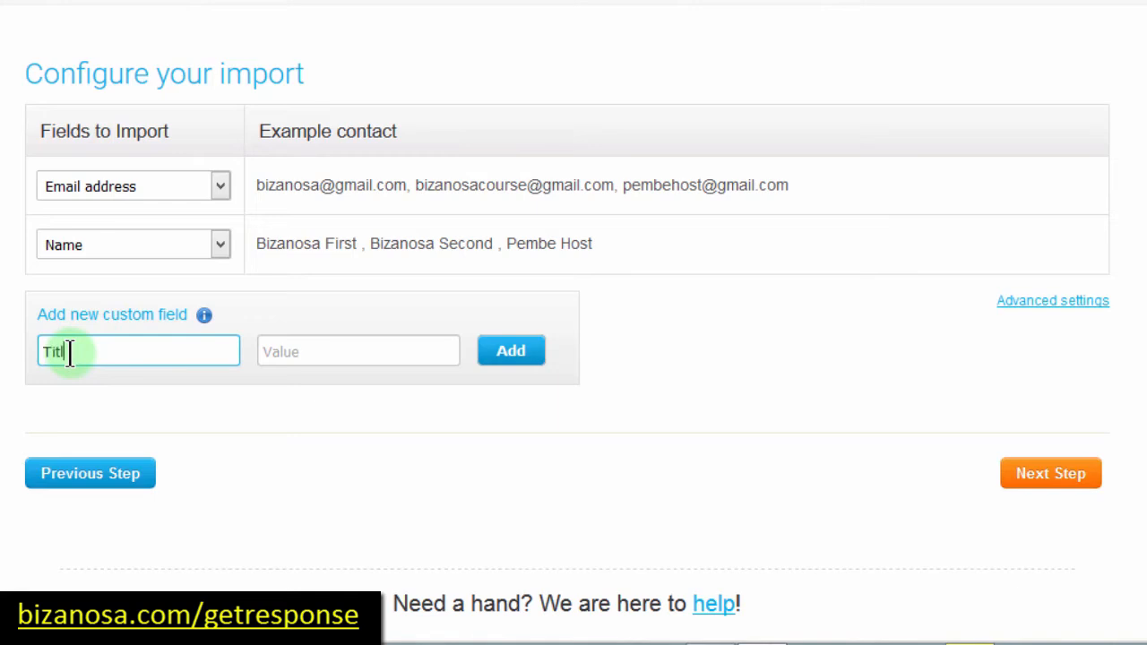
pyautogui.write('e')
pyautogui.click(293, 351)
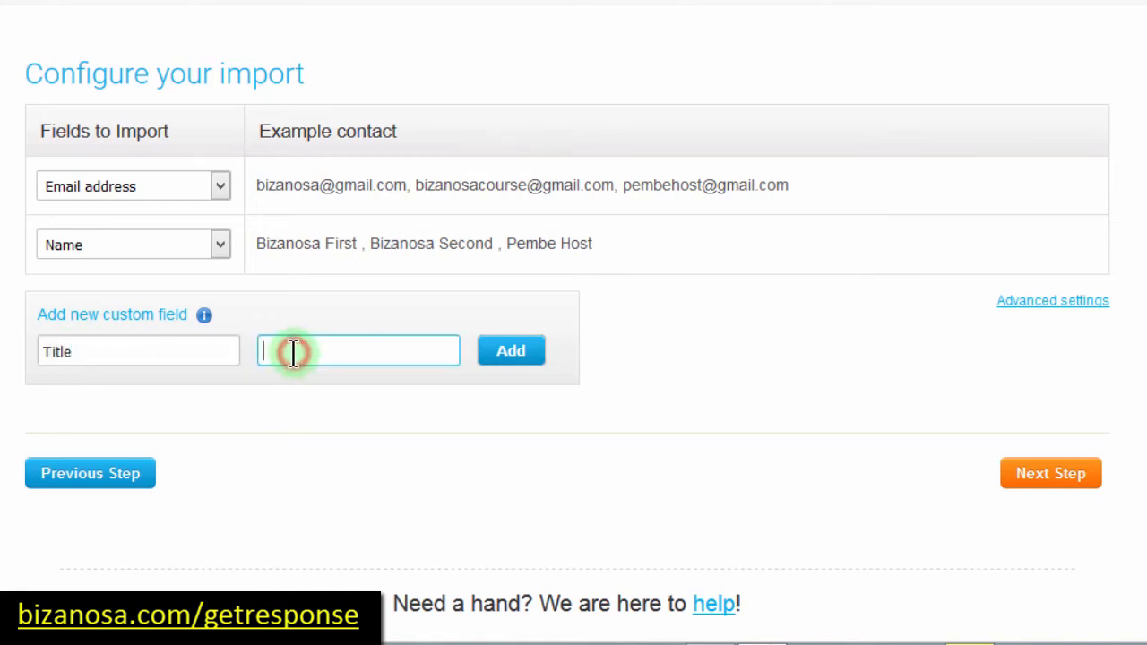
pyautogui.write('title')
pyautogui.click(511, 356)
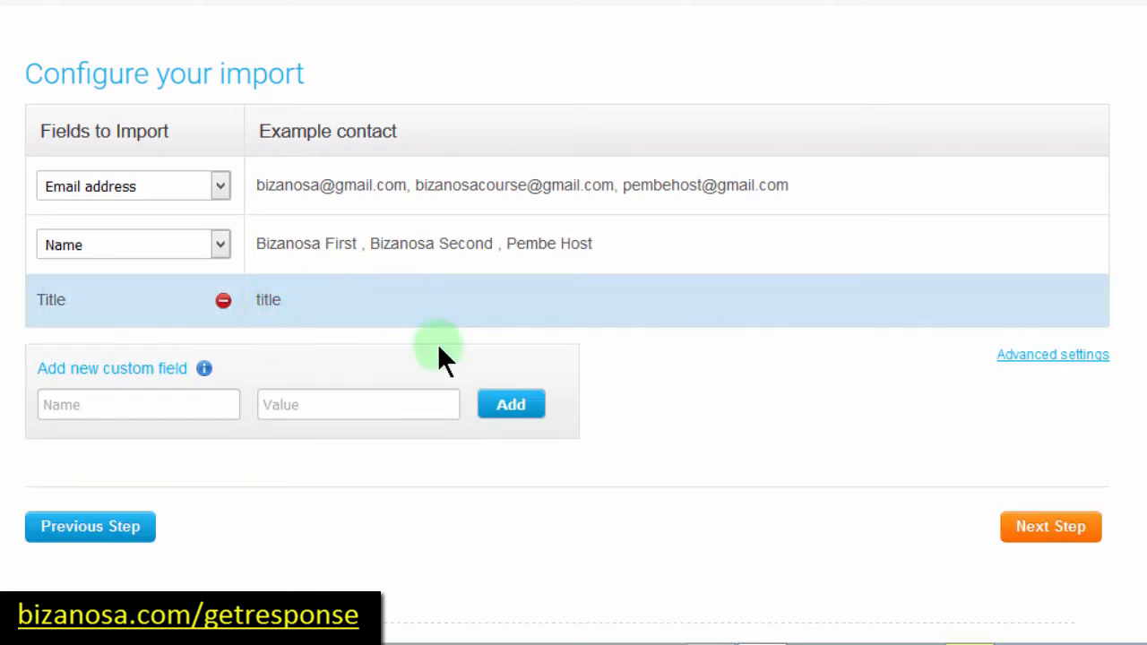
pyautogui.click(224, 303)
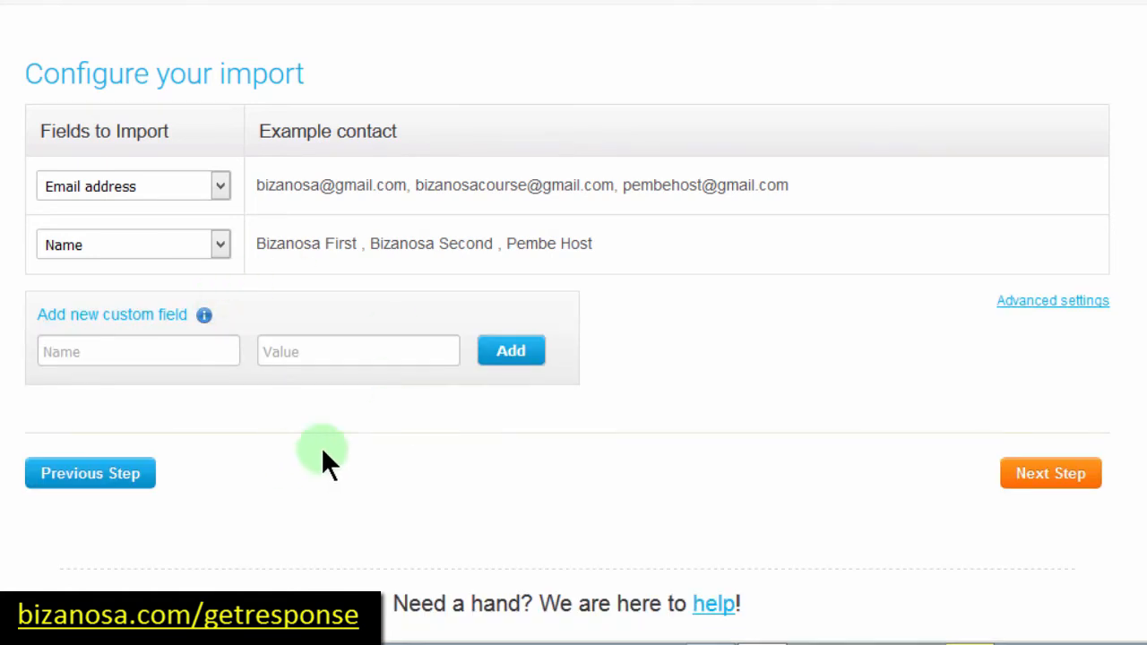
pyautogui.click(1048, 304)
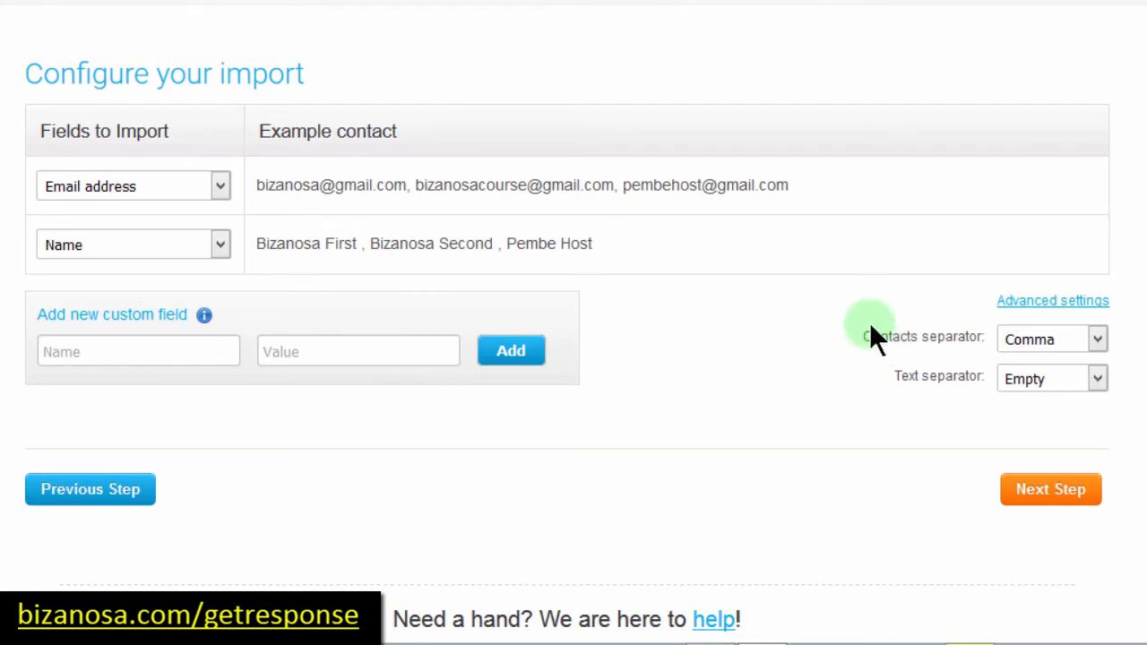
# Step: Review the Contacts separator choices repeatedly, leaving Comma selected
pyautogui.click(1096, 341)
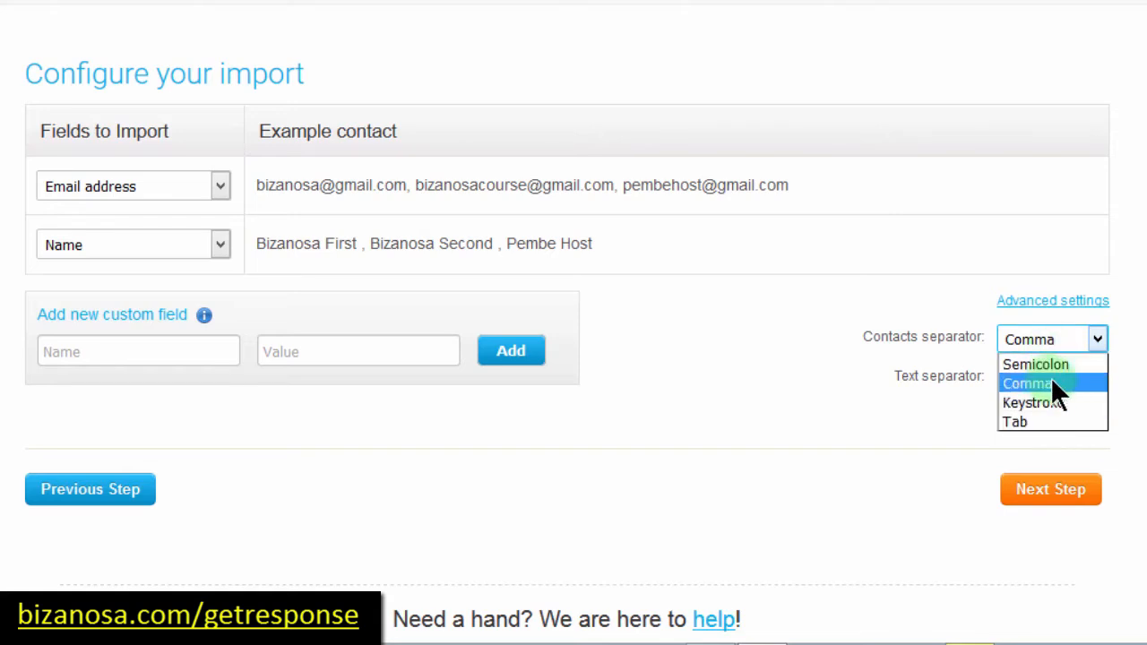
pyautogui.click(1035, 338)
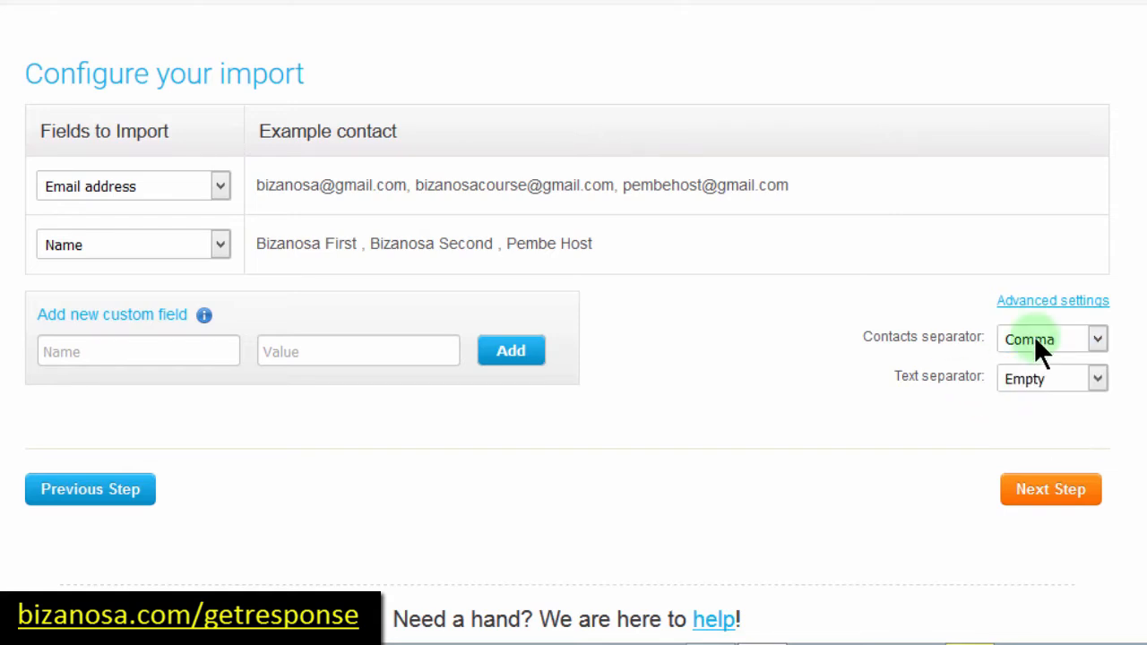
pyautogui.click(1102, 337)
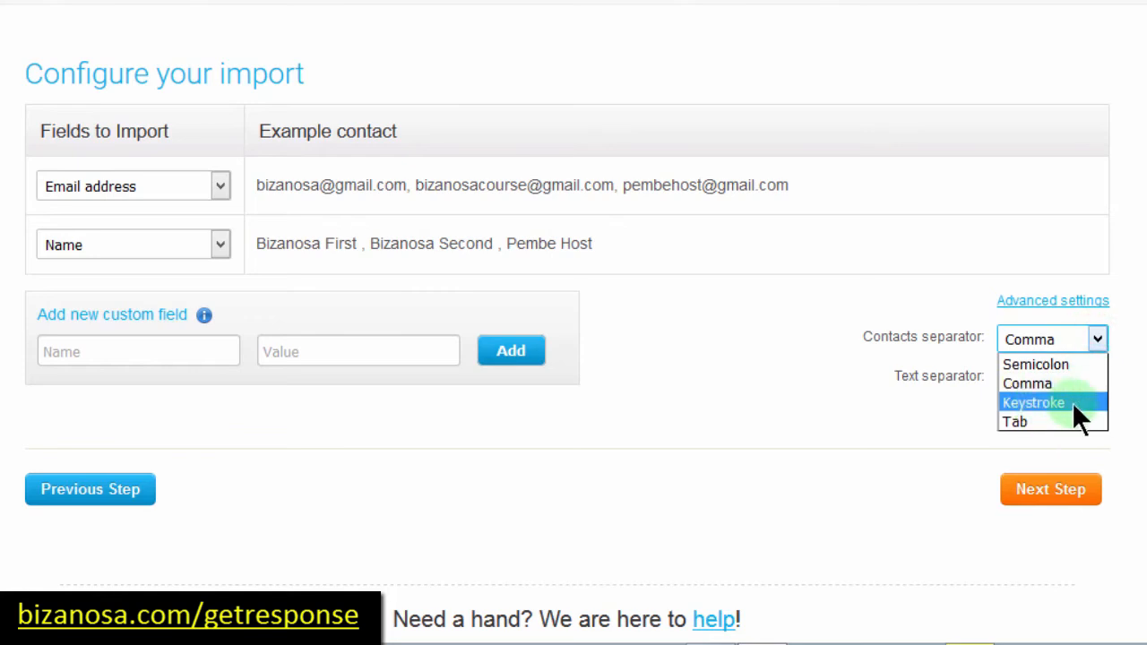
pyautogui.click(1027, 382)
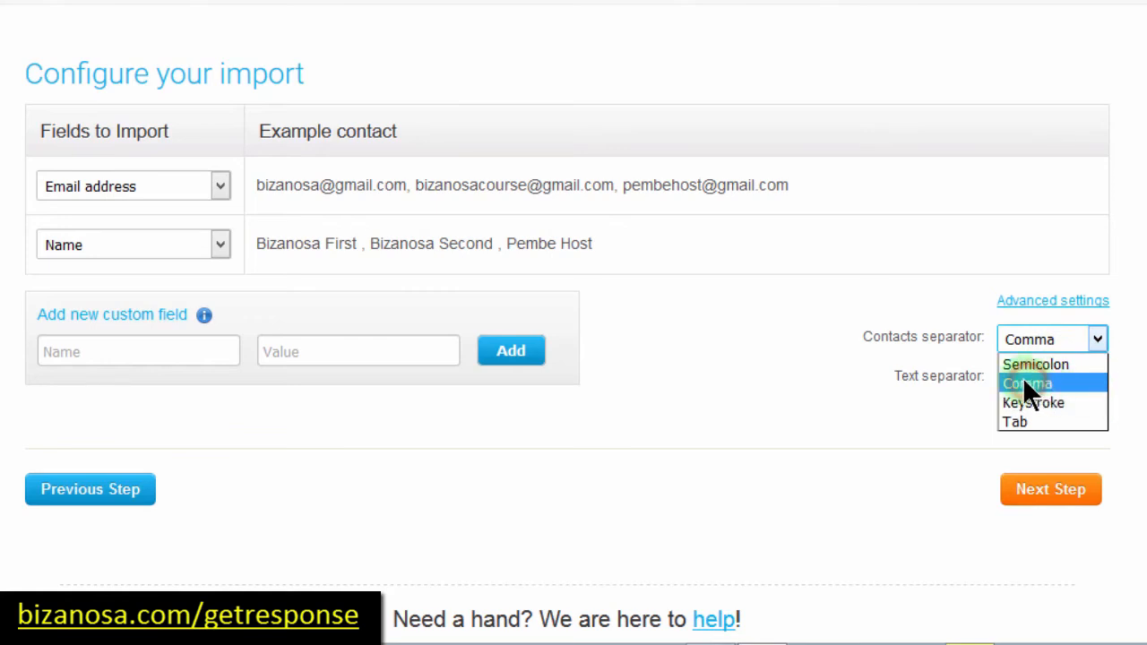
pyautogui.click(1097, 338)
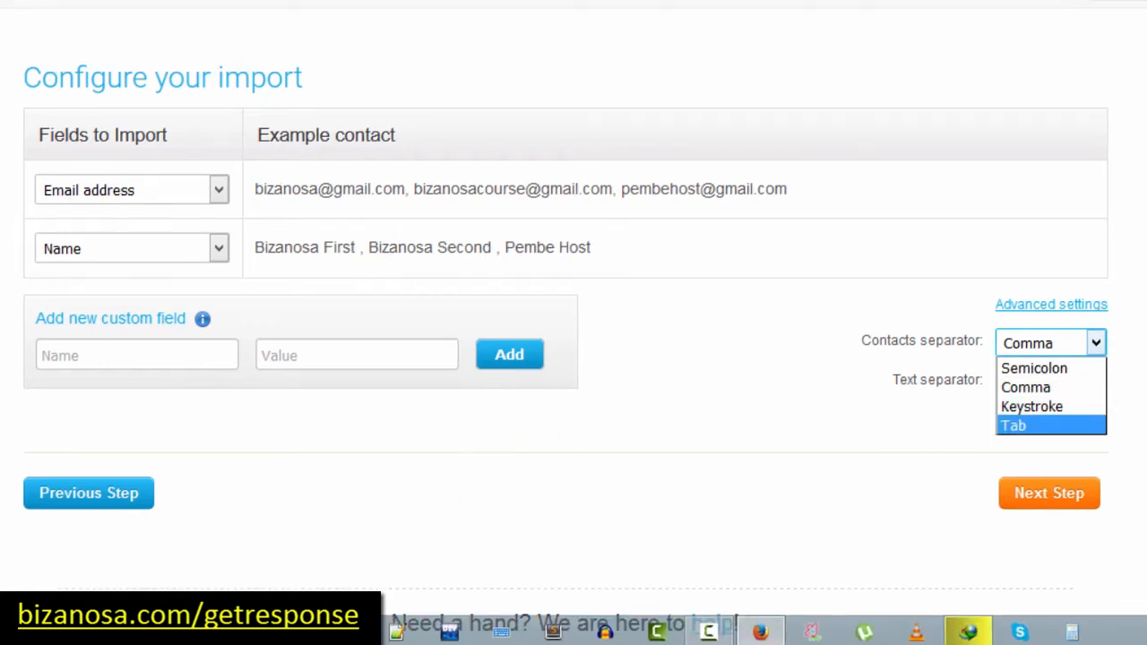
pyautogui.click(975, 629)
# Step: Replace both commas on line 1 of email import.txt with semicolons
pyautogui.click(418, 94)
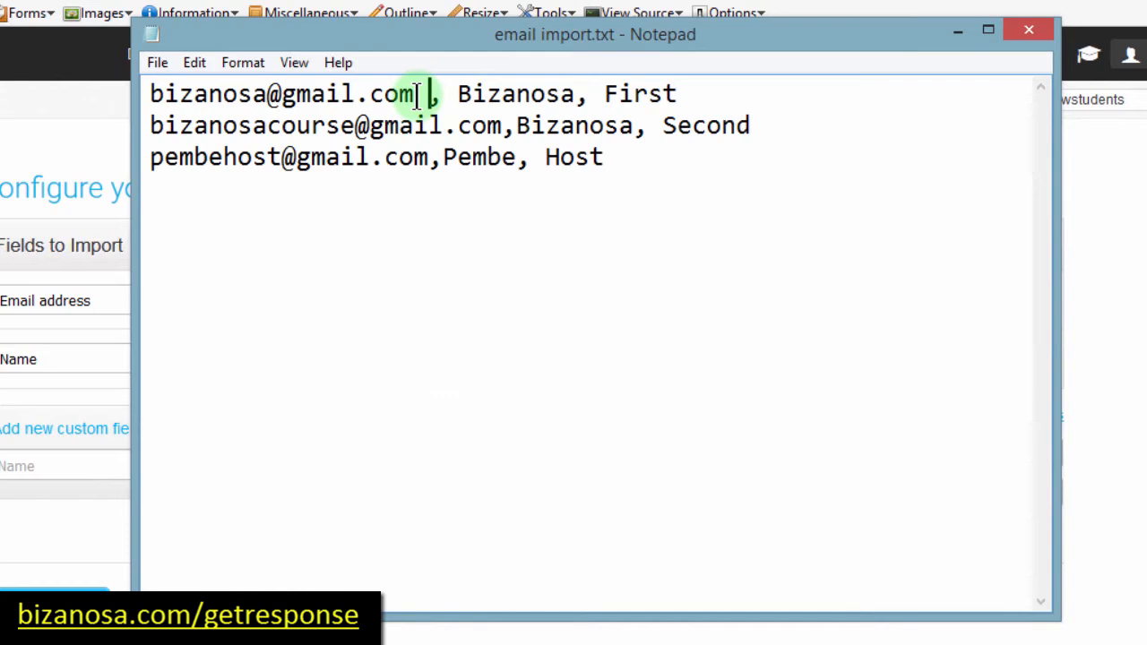
pyautogui.hotkey('shift', 'Right')
pyautogui.write(';')
pyautogui.click(577, 94)
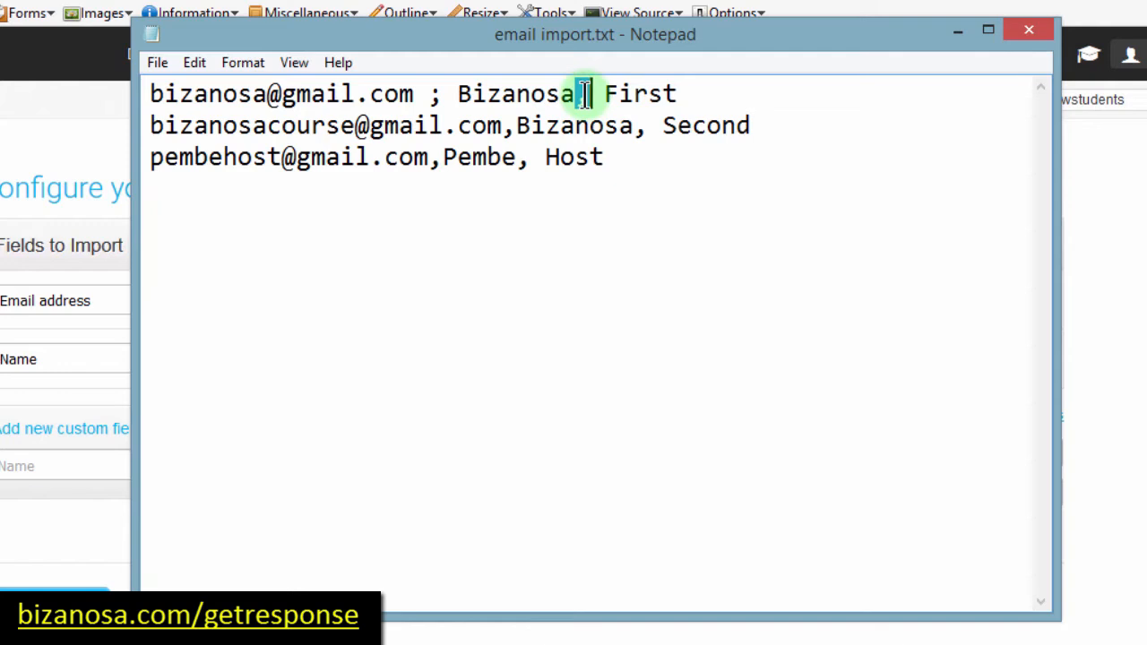
pyautogui.write(';')
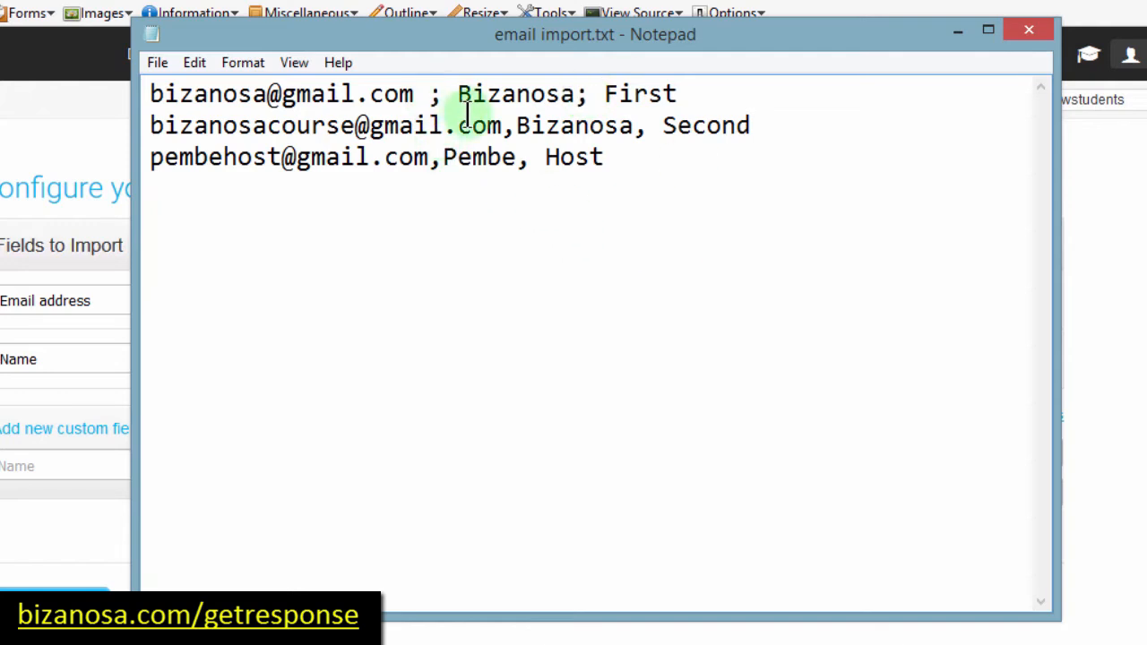
pyautogui.hotkey('alt', 'Tab')
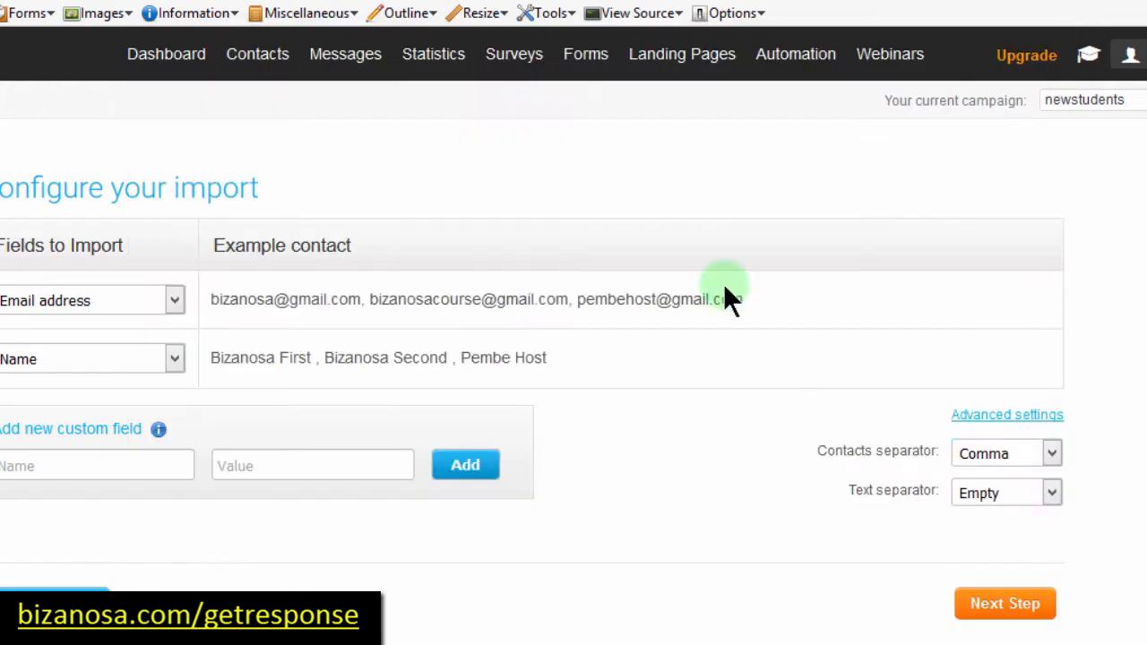
# Step: Keep Comma as the contacts separator and collapse the Advanced settings
pyautogui.click(1052, 454)
pyautogui.click(641, 447)
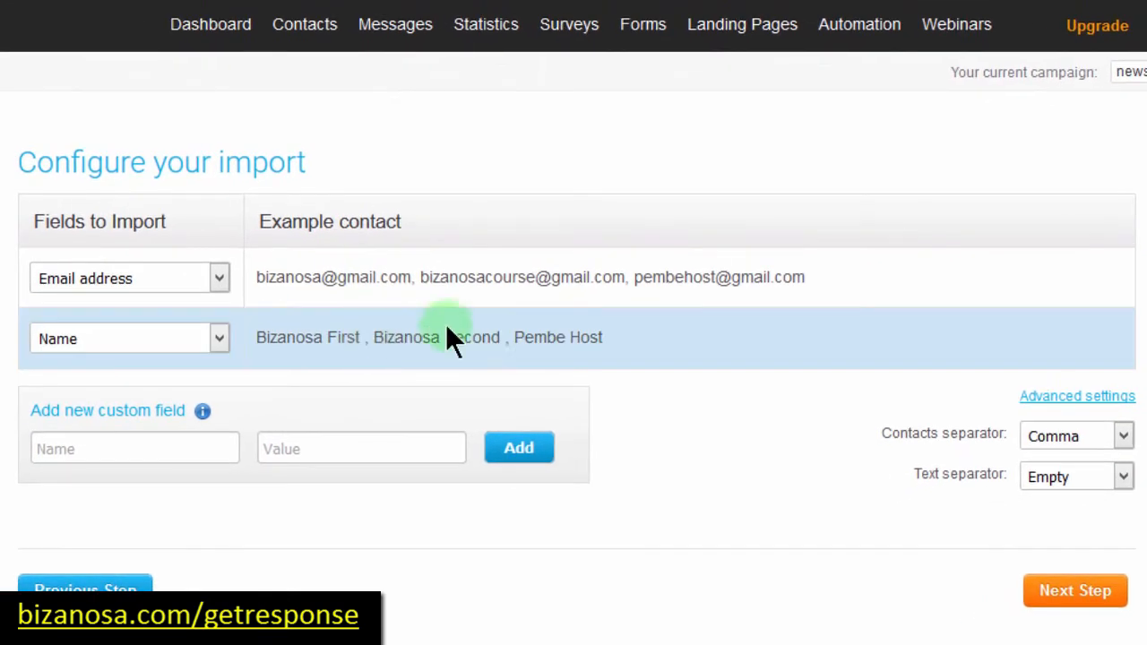
pyautogui.moveTo(364, 334); pyautogui.dragTo(372, 336)
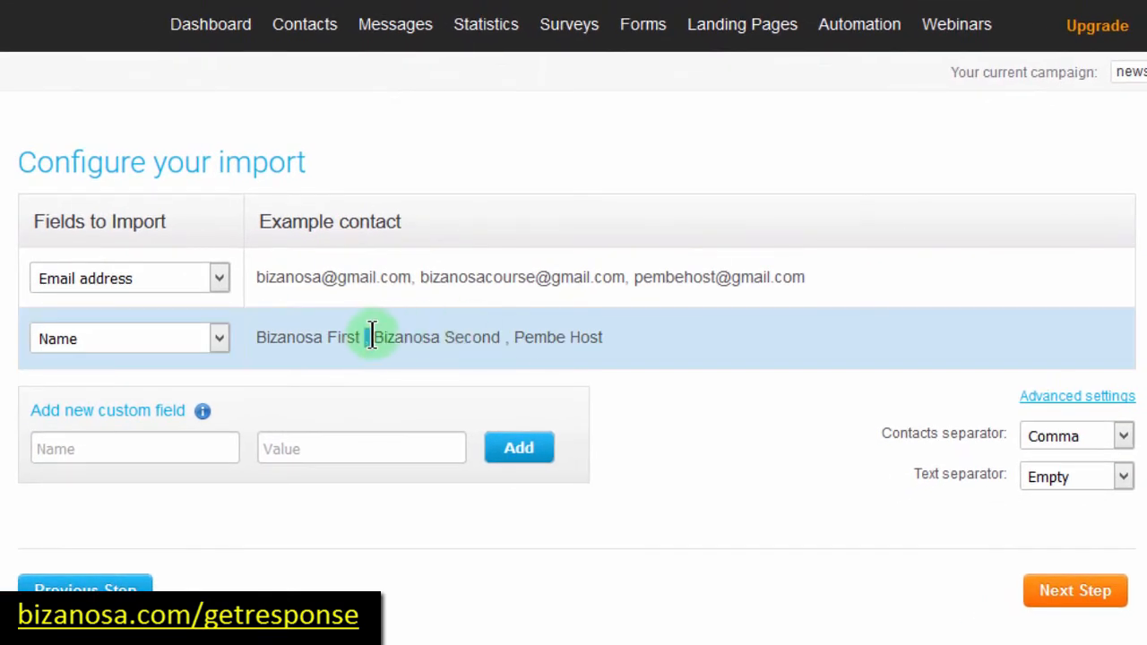
pyautogui.click(1076, 398)
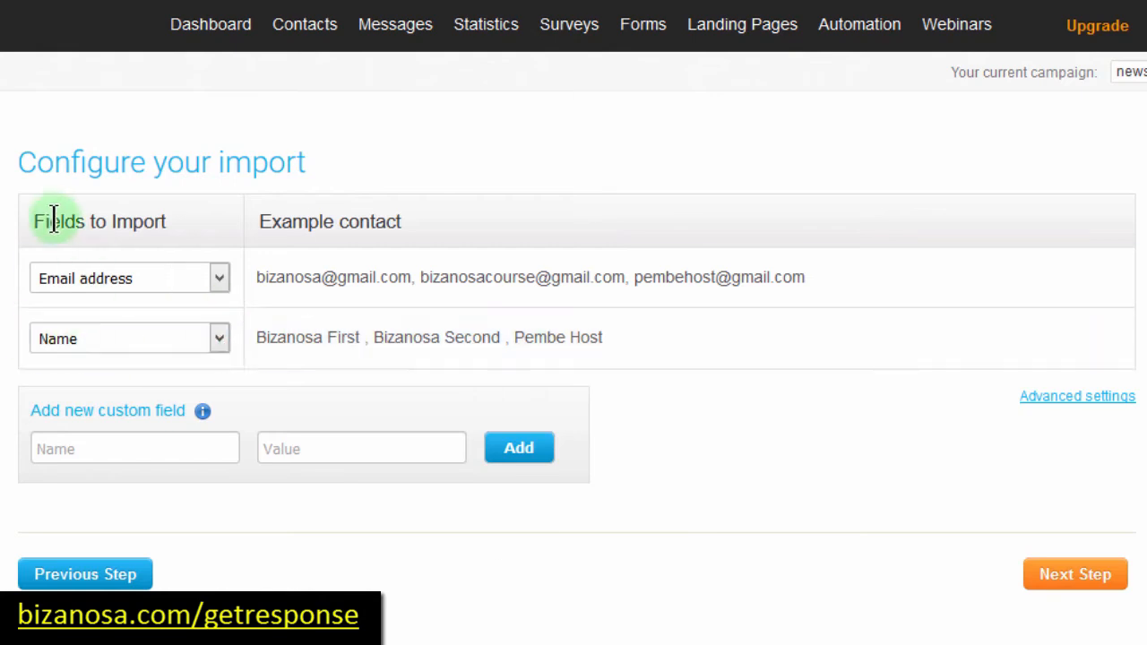
pyautogui.click(43, 450)
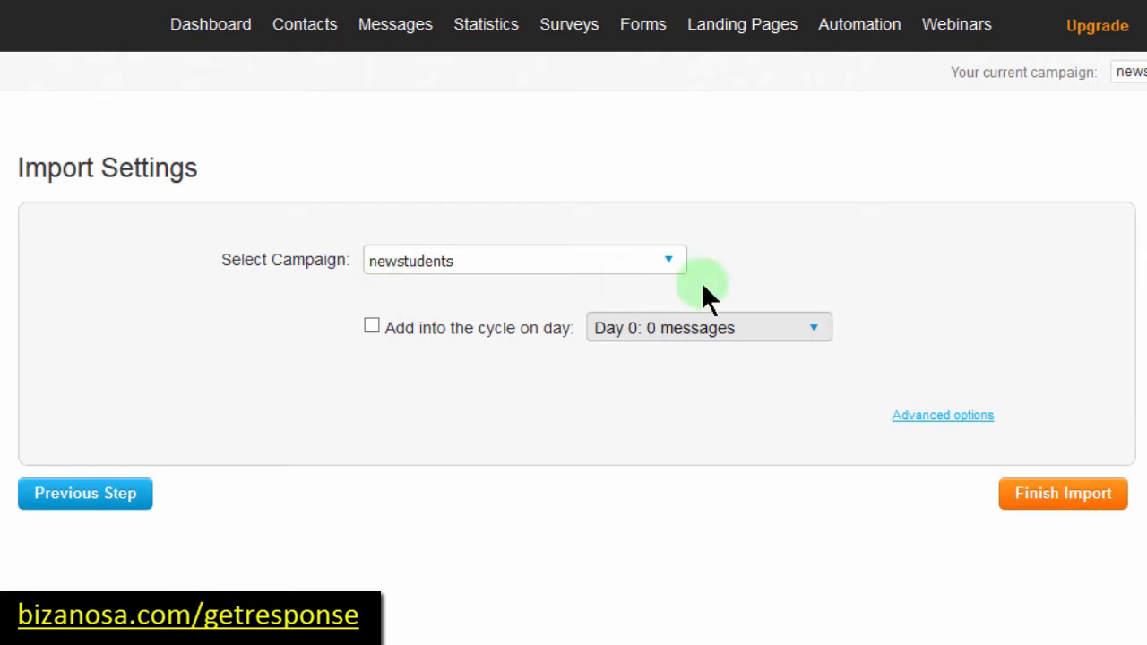
# Step: Leave newstudents as the target campaign and finish importing the 3 contacts
pyautogui.click(669, 261)
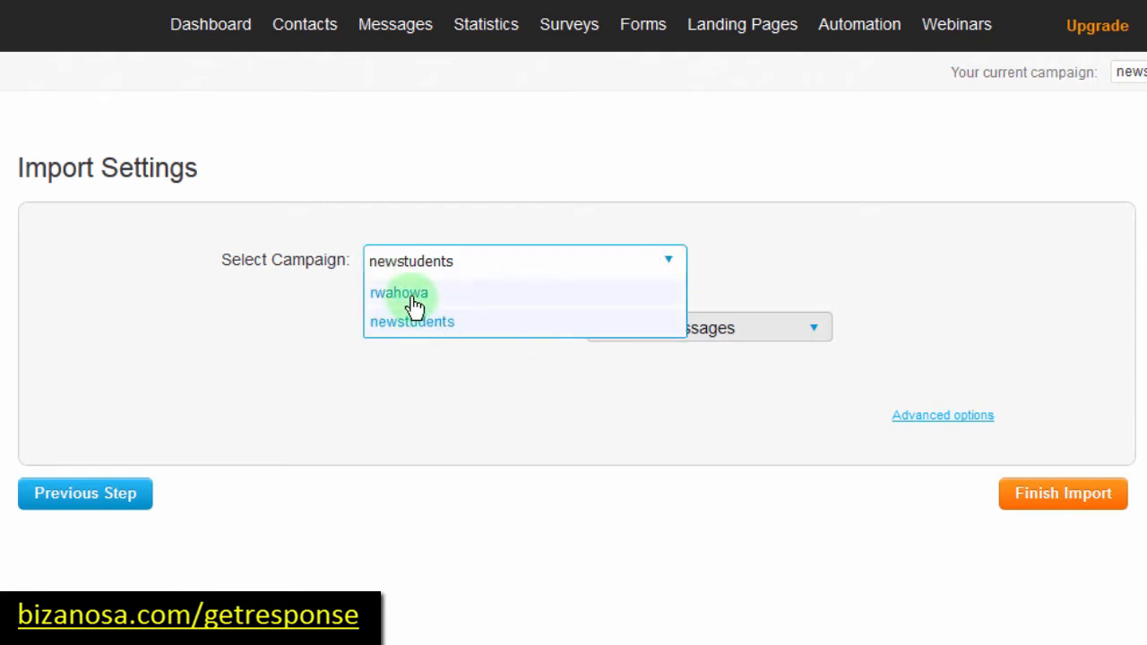
pyautogui.click(732, 244)
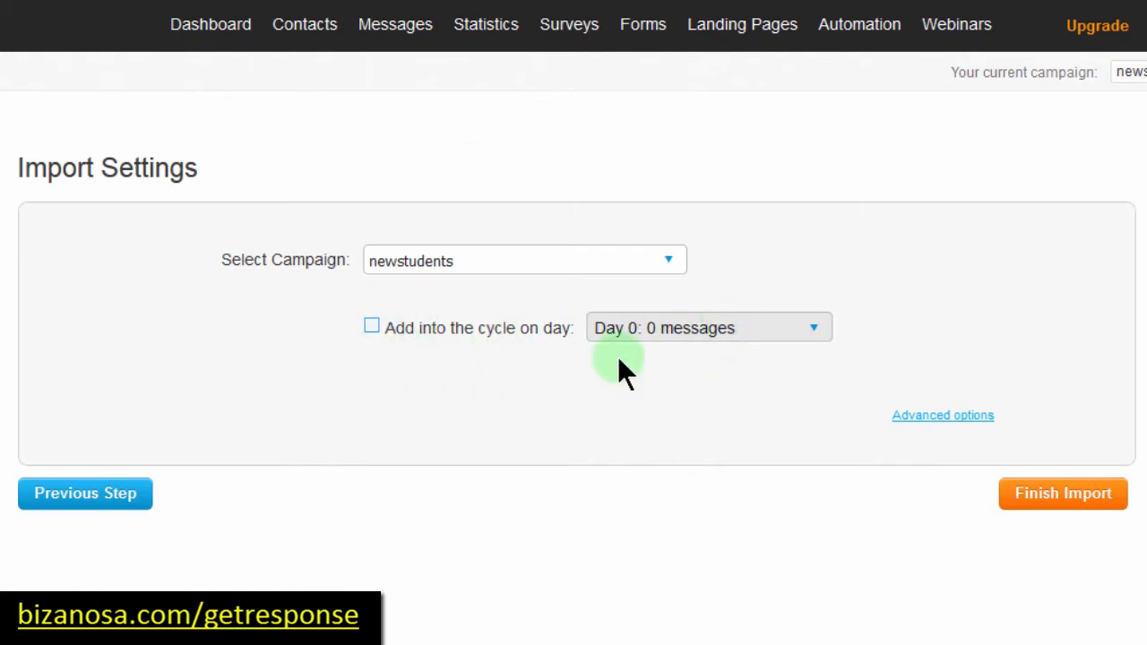
pyautogui.click(1056, 495)
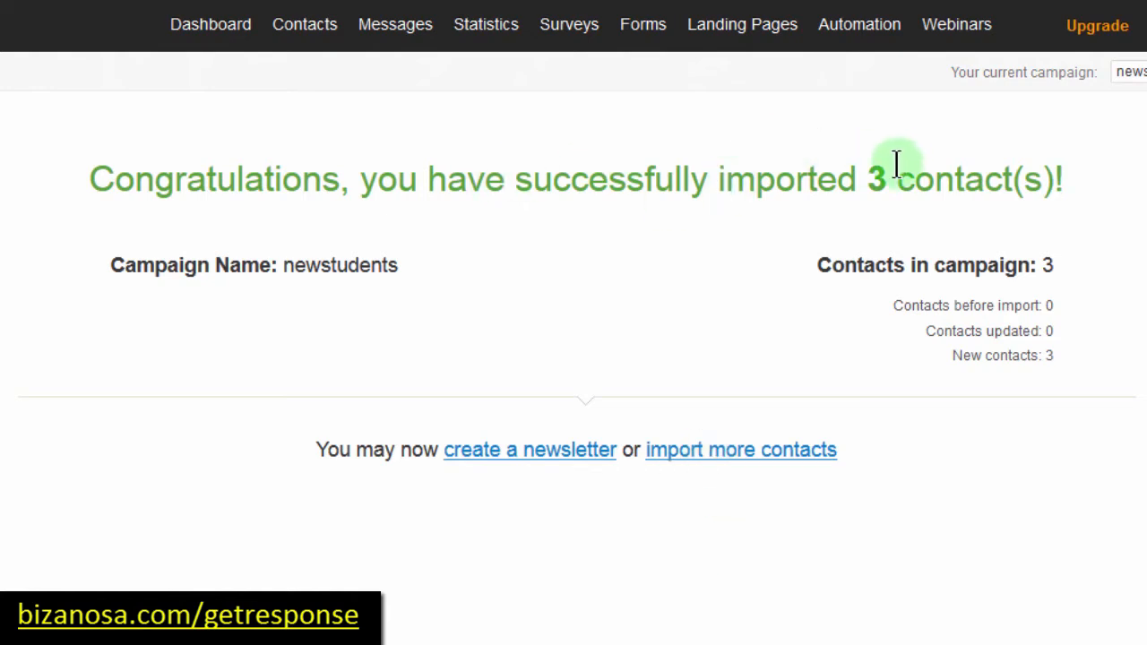
# Step: Follow the 'import more contacts' link on the success page
pyautogui.moveTo(304, 36)
pyautogui.click(724, 464)
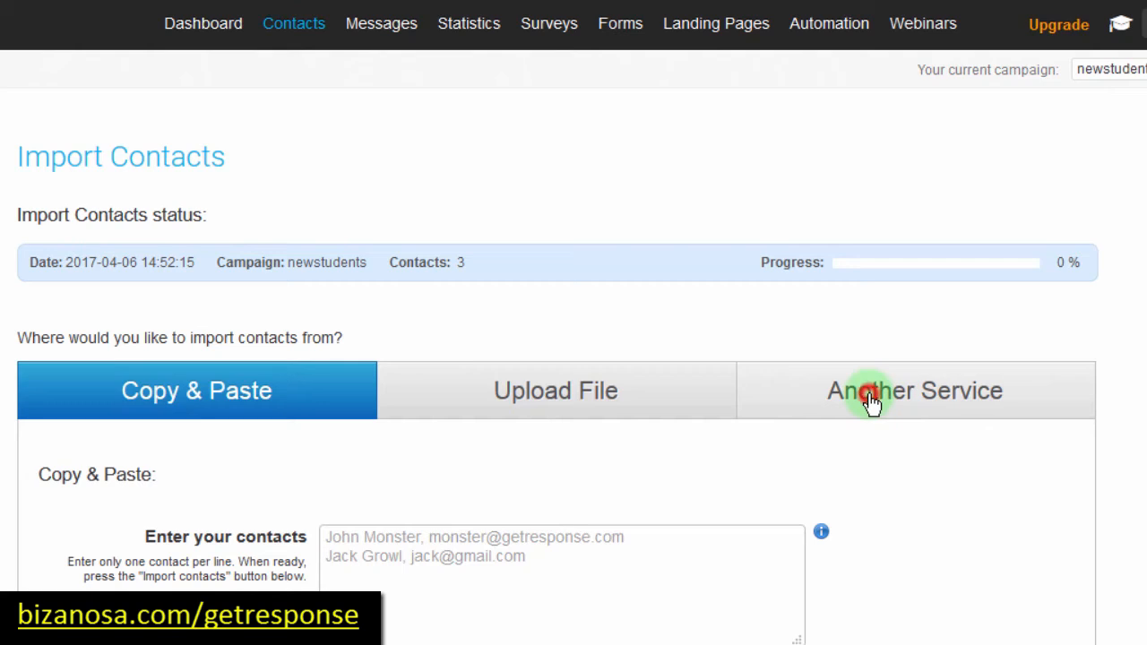
# Step: Show the Another Service options and preview the Salesforce import form
pyautogui.click(872, 404)
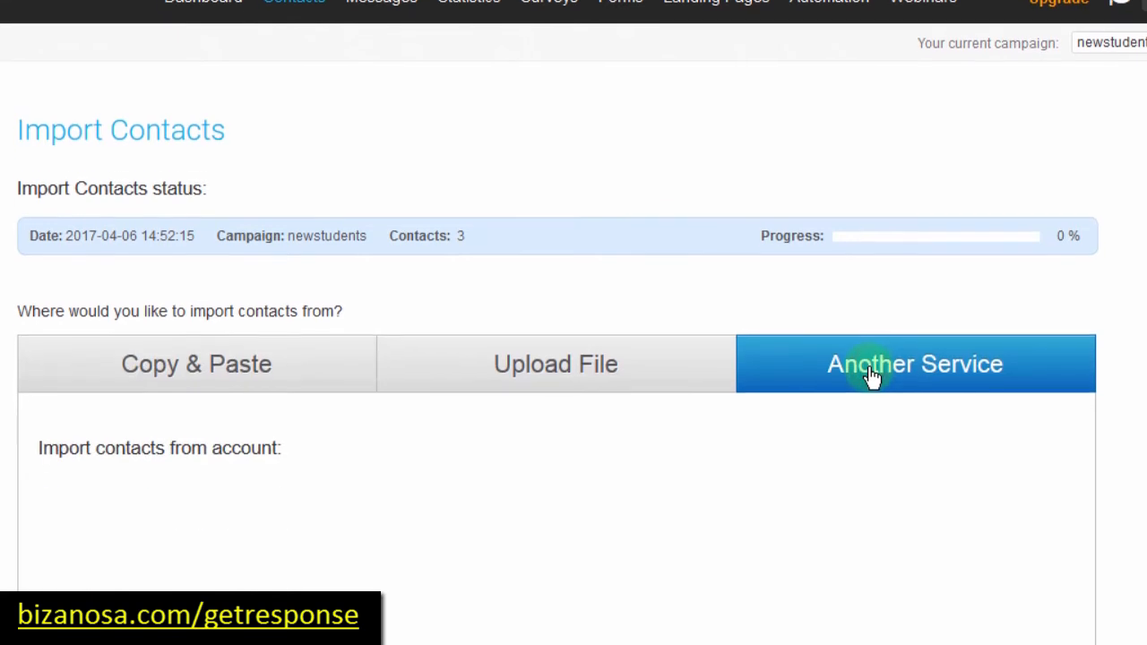
pyautogui.scroll(-3, 855, 141)
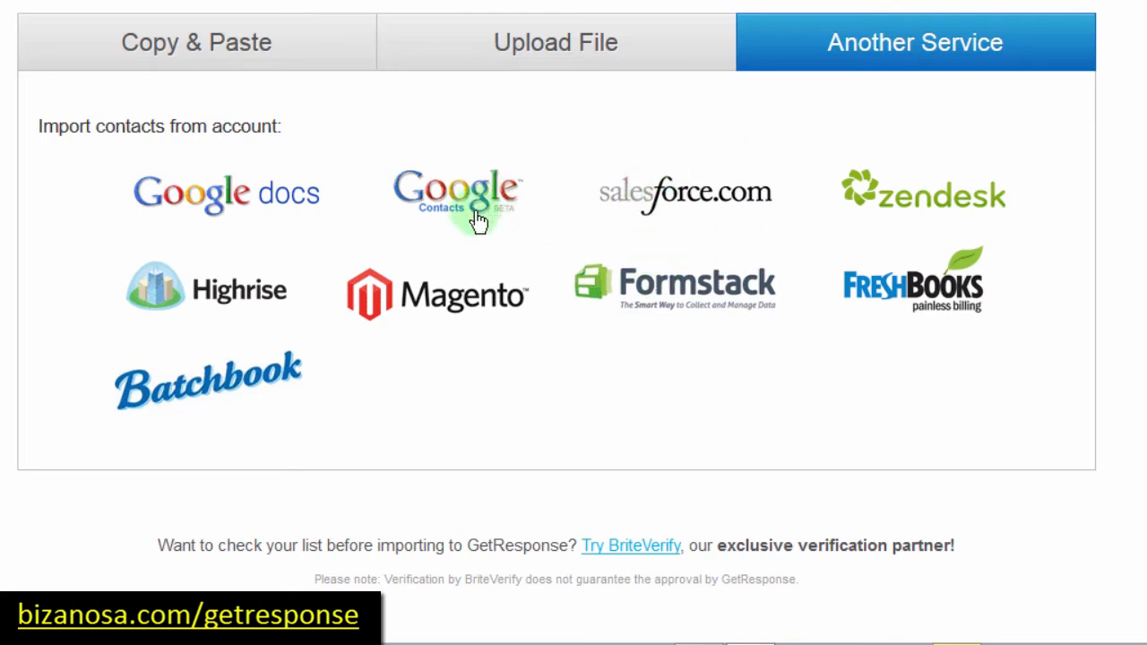
pyautogui.click(681, 198)
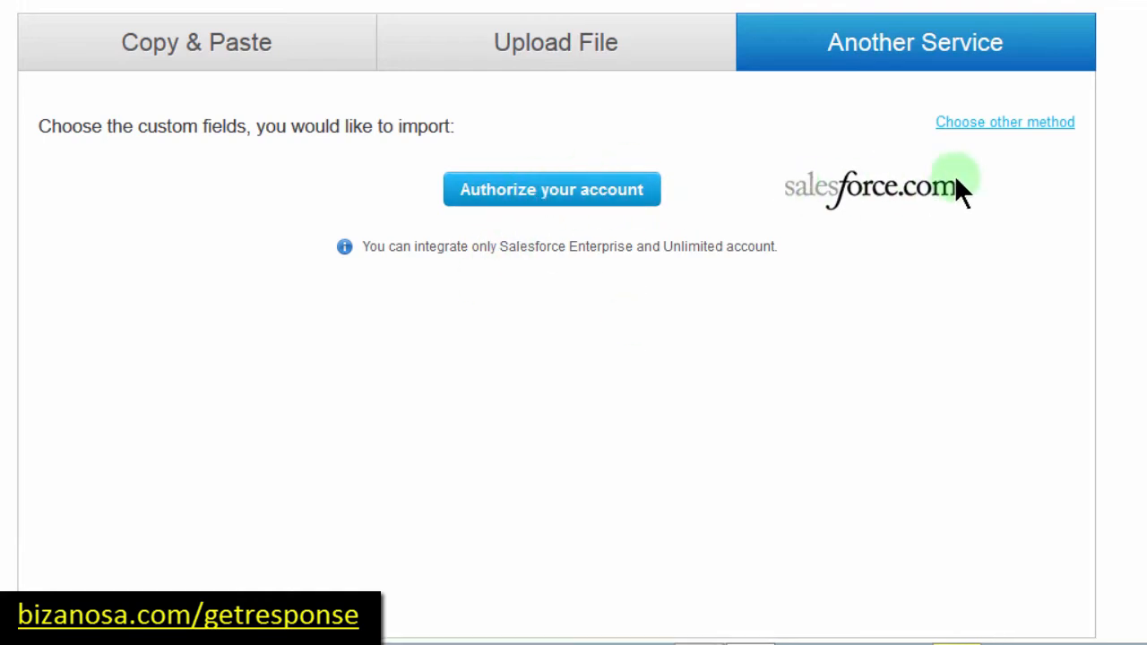
pyautogui.click(977, 123)
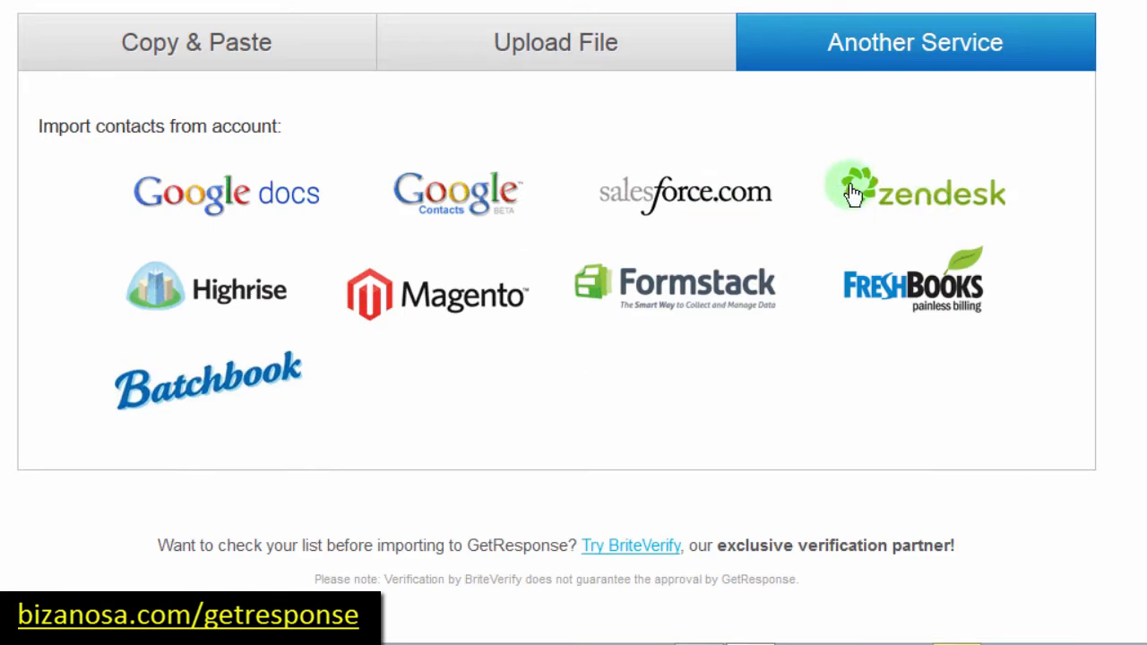
# Step: Preview the Zendesk form's host, username and password fields, then return to the service list
pyautogui.click(923, 188)
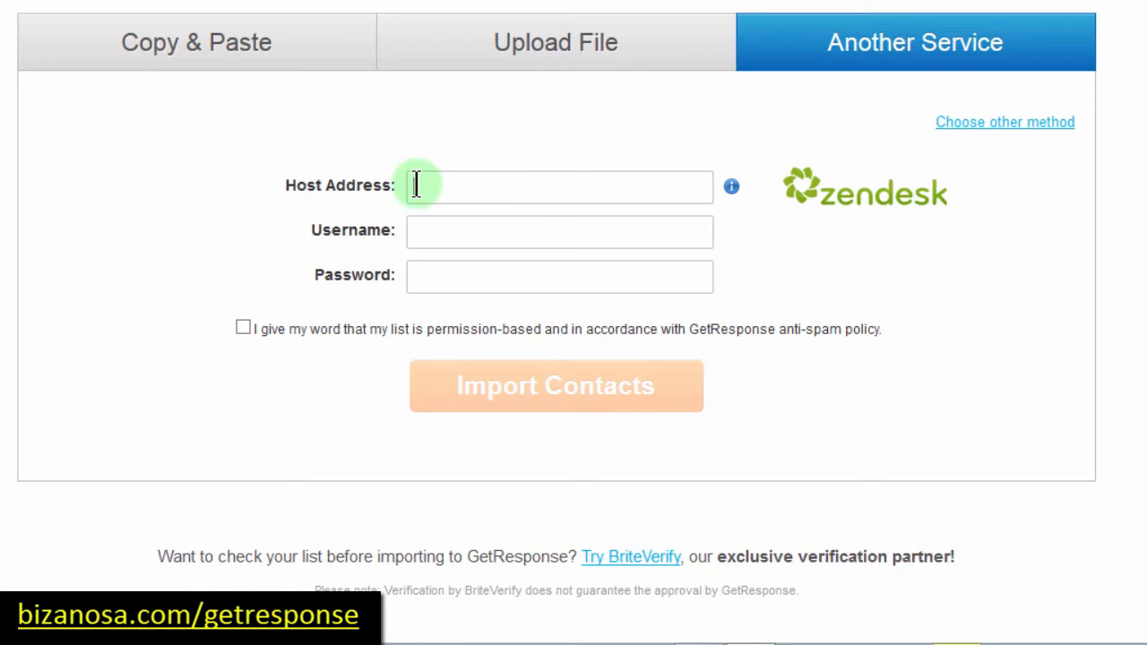
pyautogui.click(416, 185)
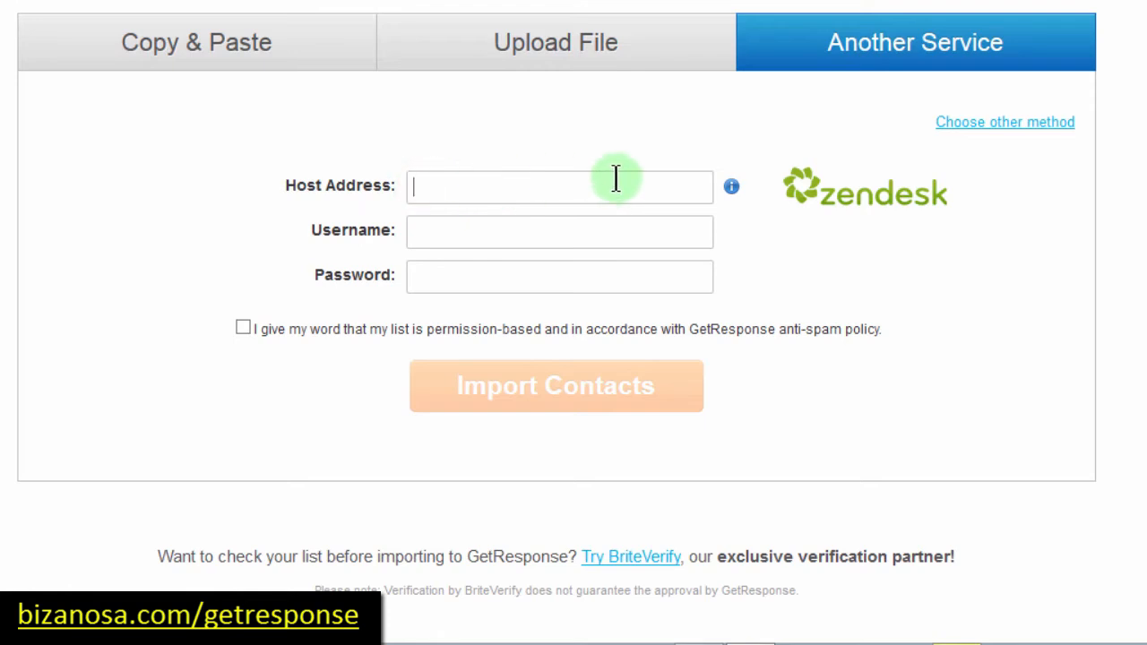
pyautogui.click(422, 230)
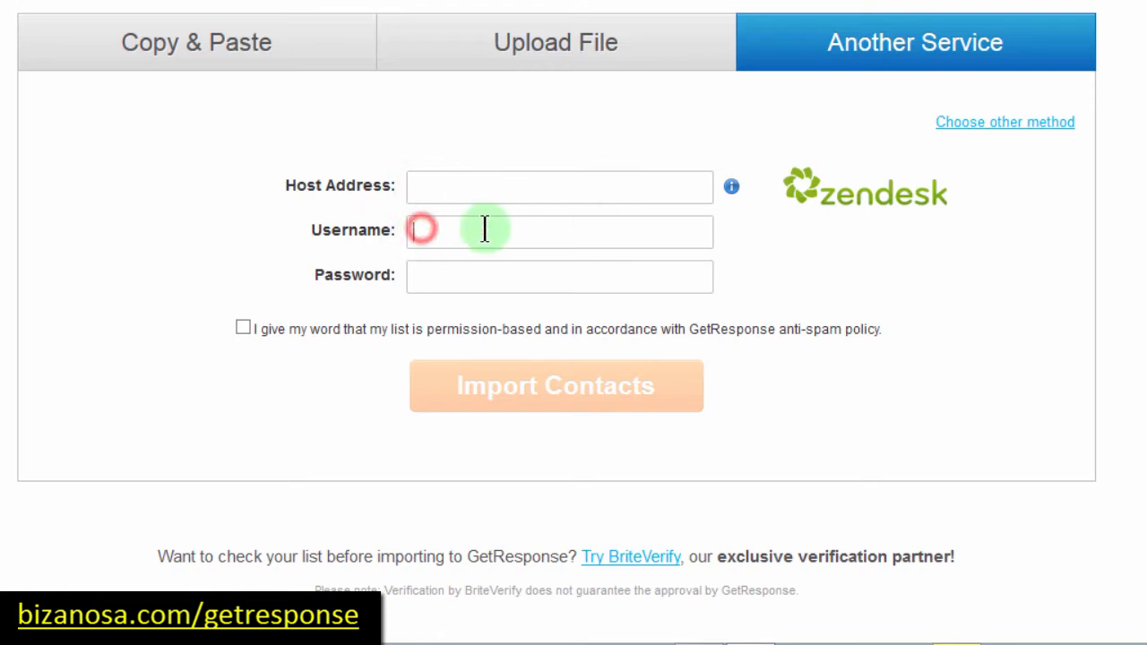
pyautogui.click(427, 274)
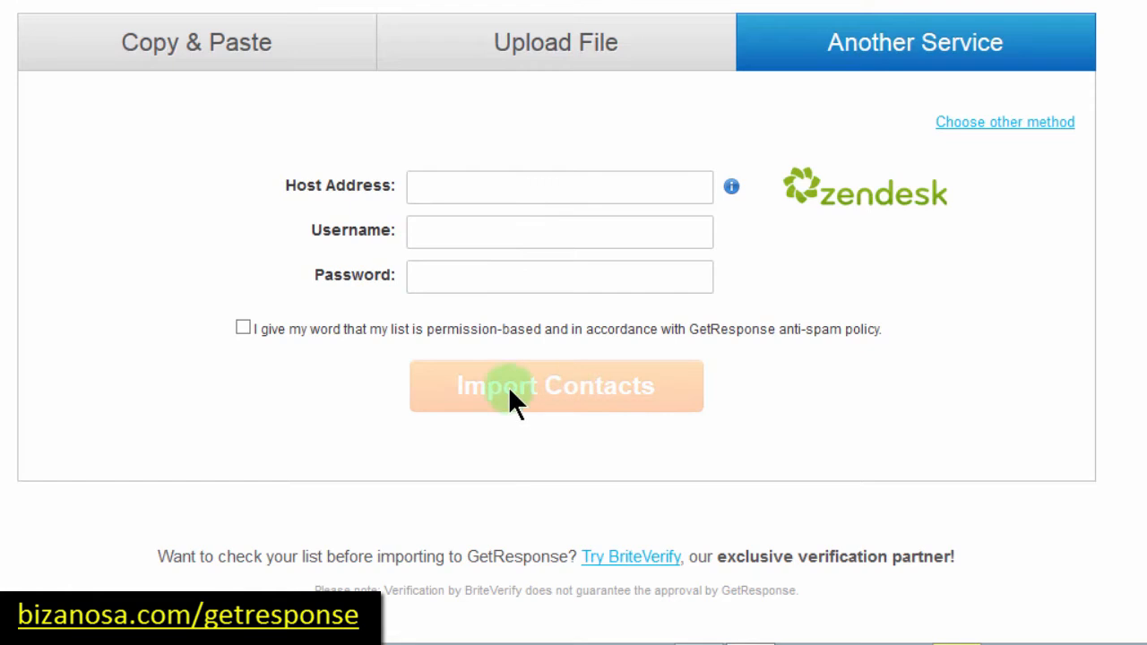
pyautogui.click(870, 55)
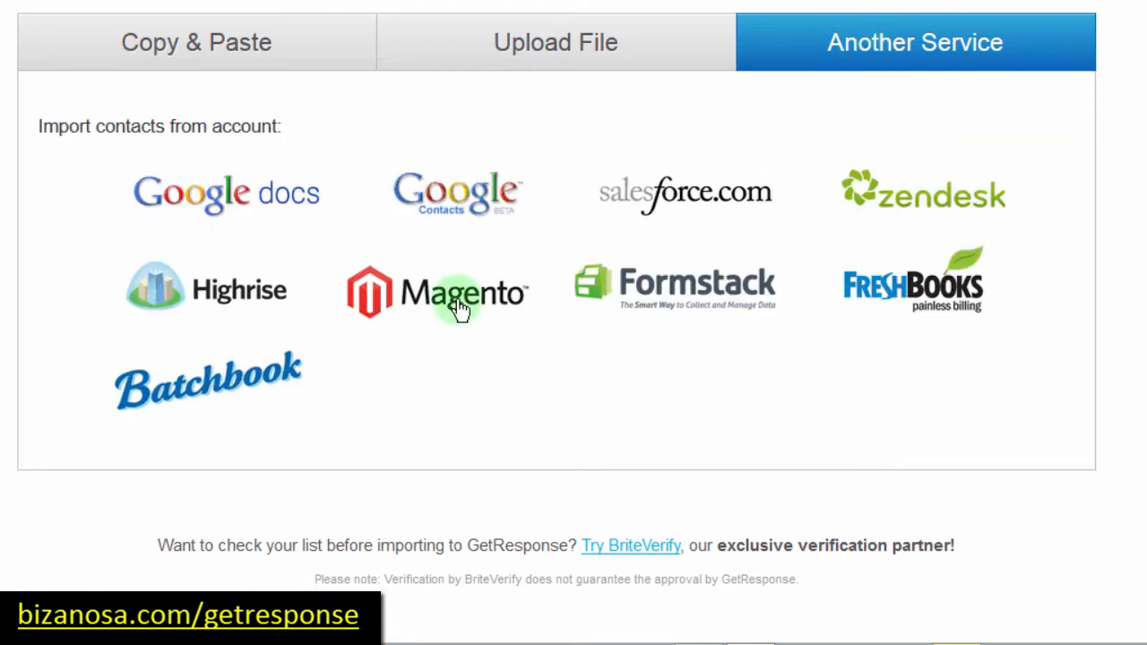
pyautogui.click(428, 299)
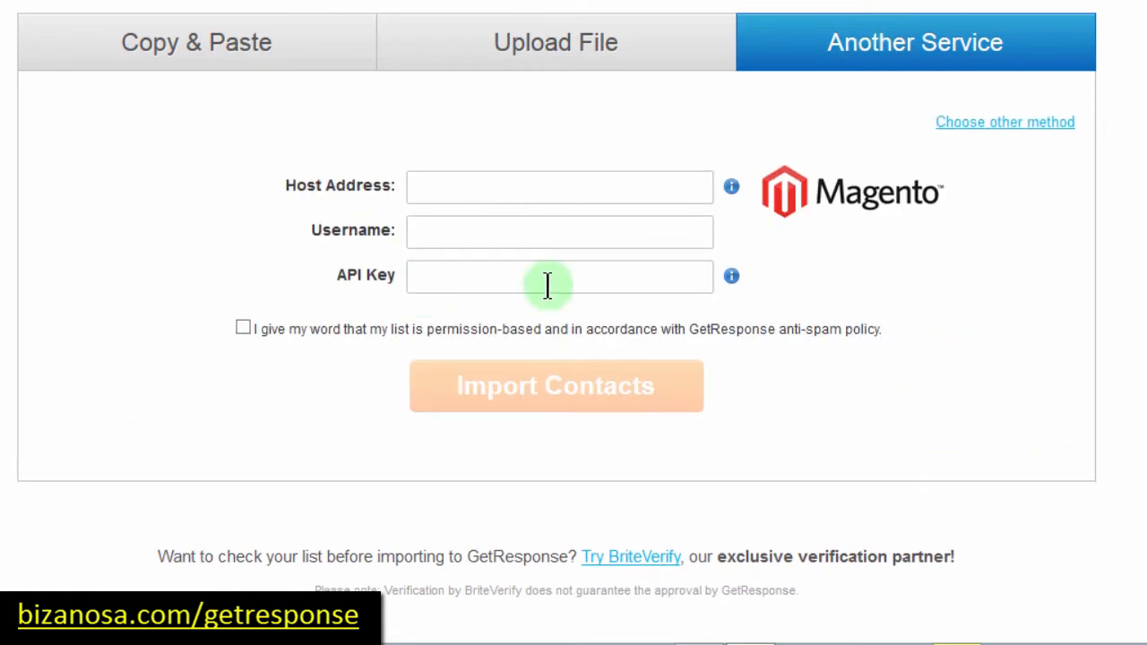
pyautogui.click(426, 185)
pyautogui.click(436, 274)
pyautogui.click(840, 43)
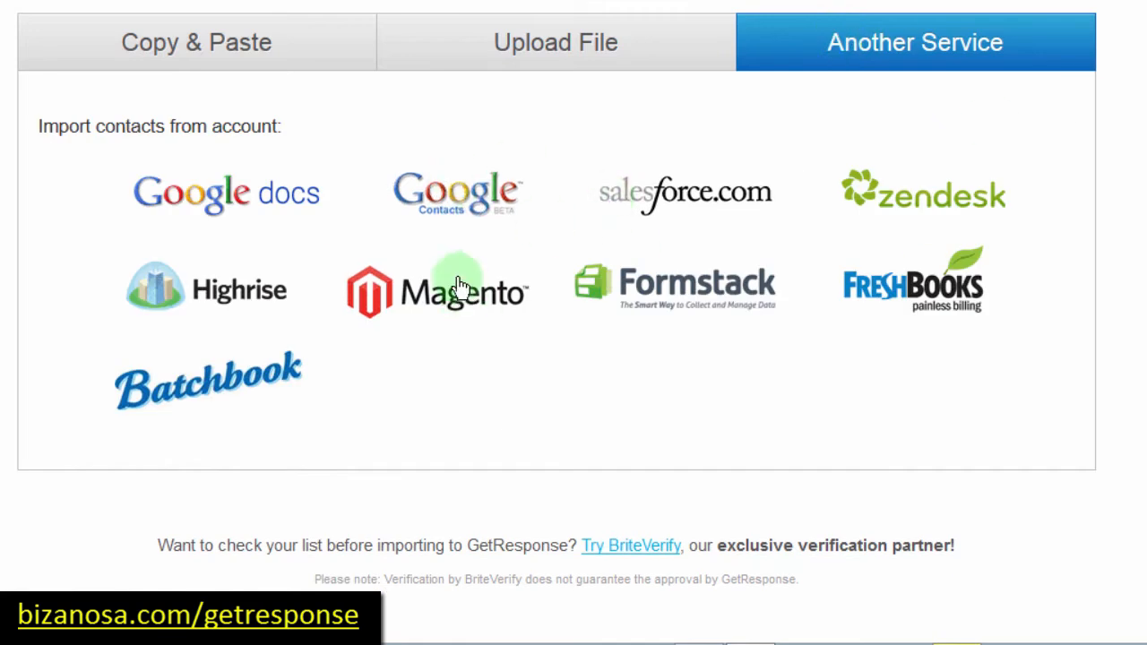
# Step: Allow Google account access for Google Contacts, tick the permission box, and return to Another Service
pyautogui.click(446, 196)
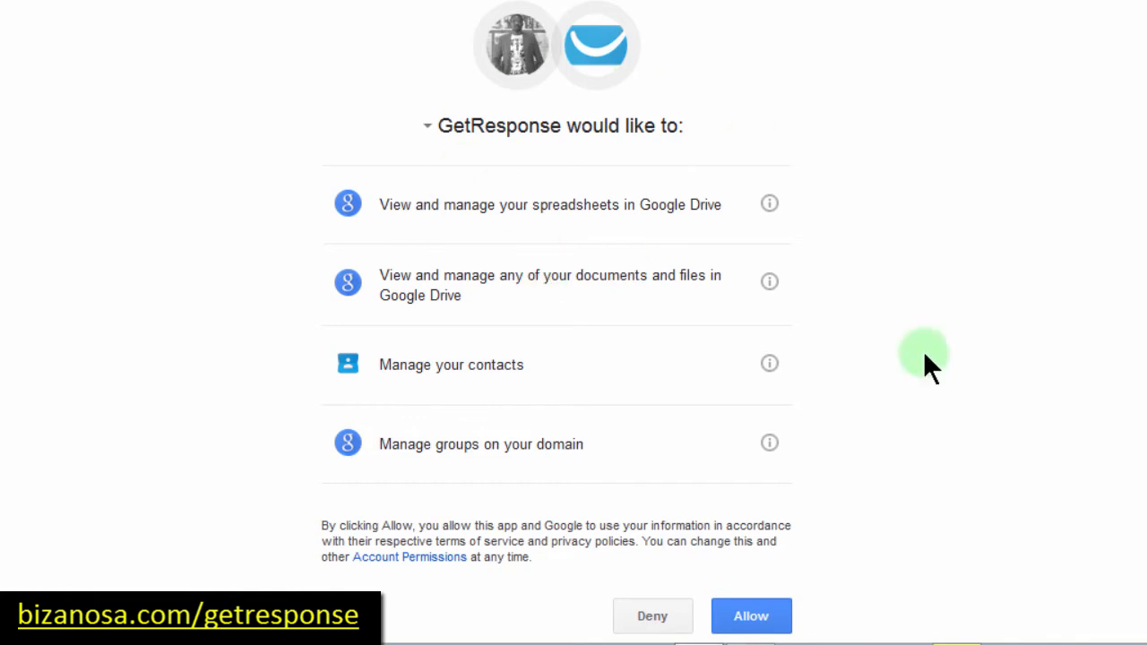
pyautogui.click(751, 618)
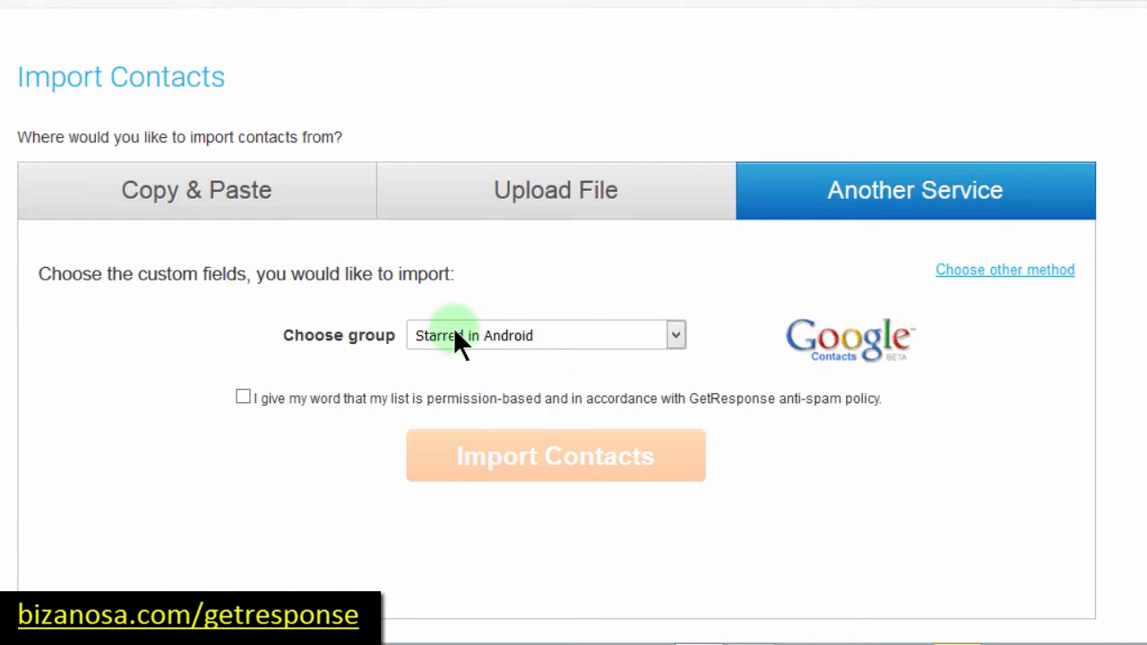
pyautogui.click(243, 396)
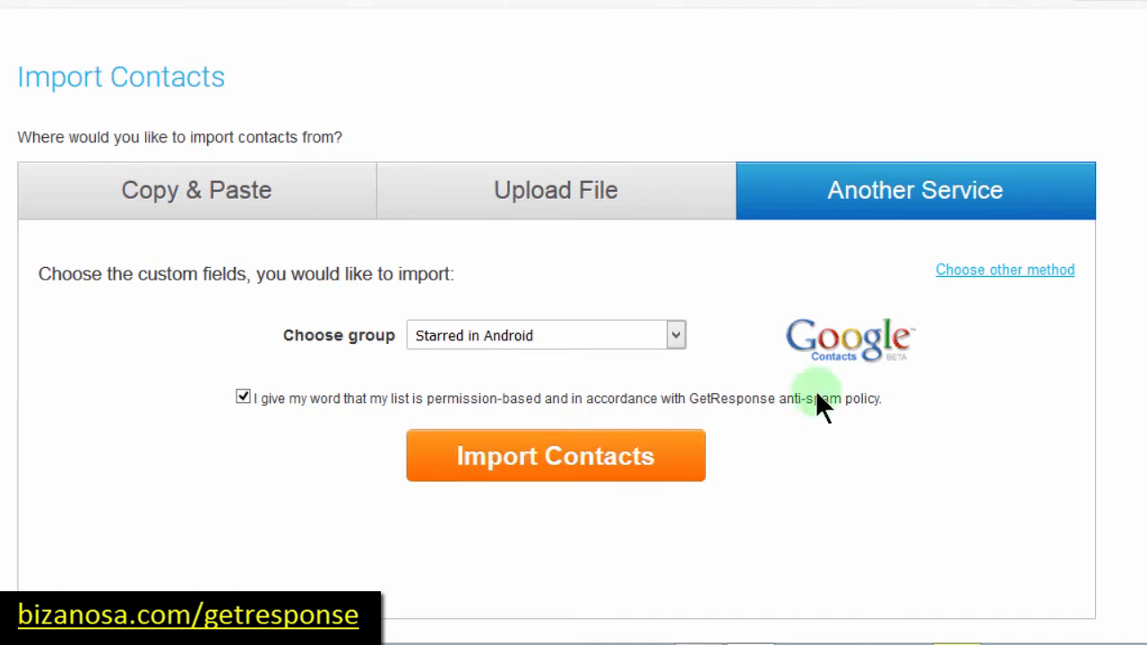
pyautogui.click(843, 193)
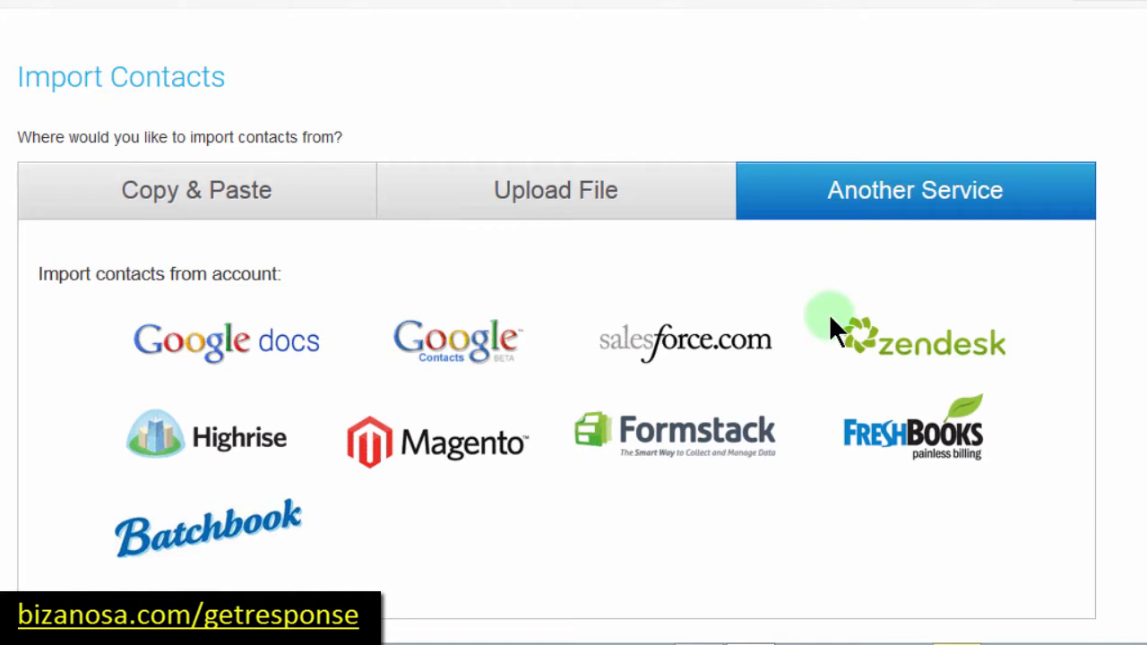
# Step: Back out of the FreshBooks import to the basic Import Contacts view via the Upload File option
pyautogui.scroll(-3, 801, 243)
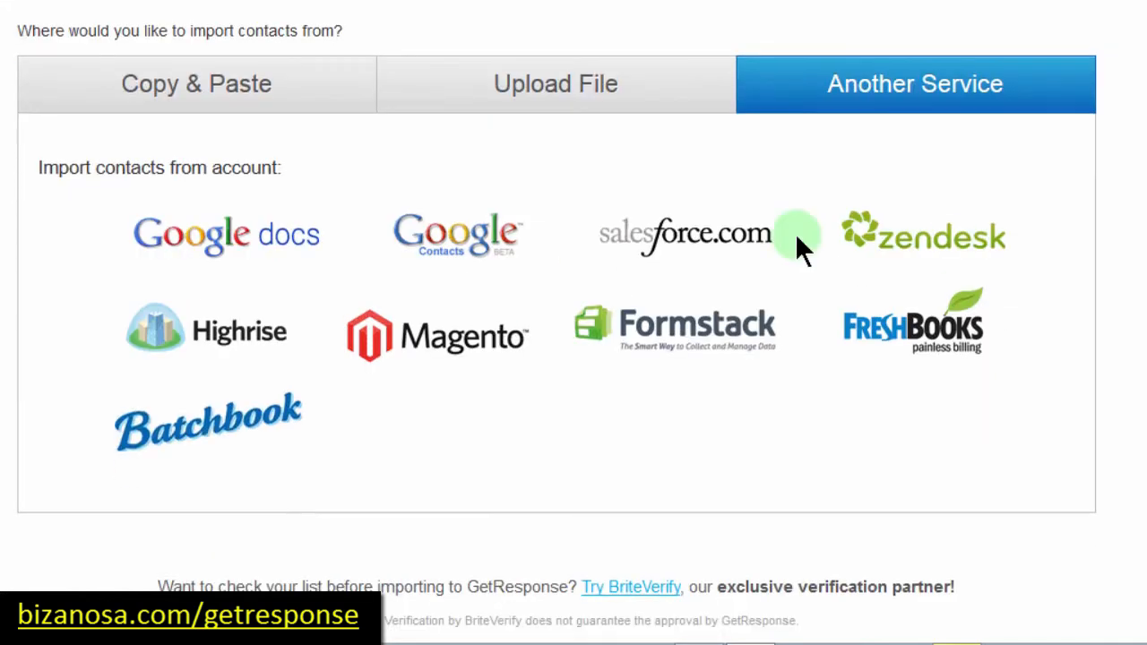
pyautogui.click(953, 359)
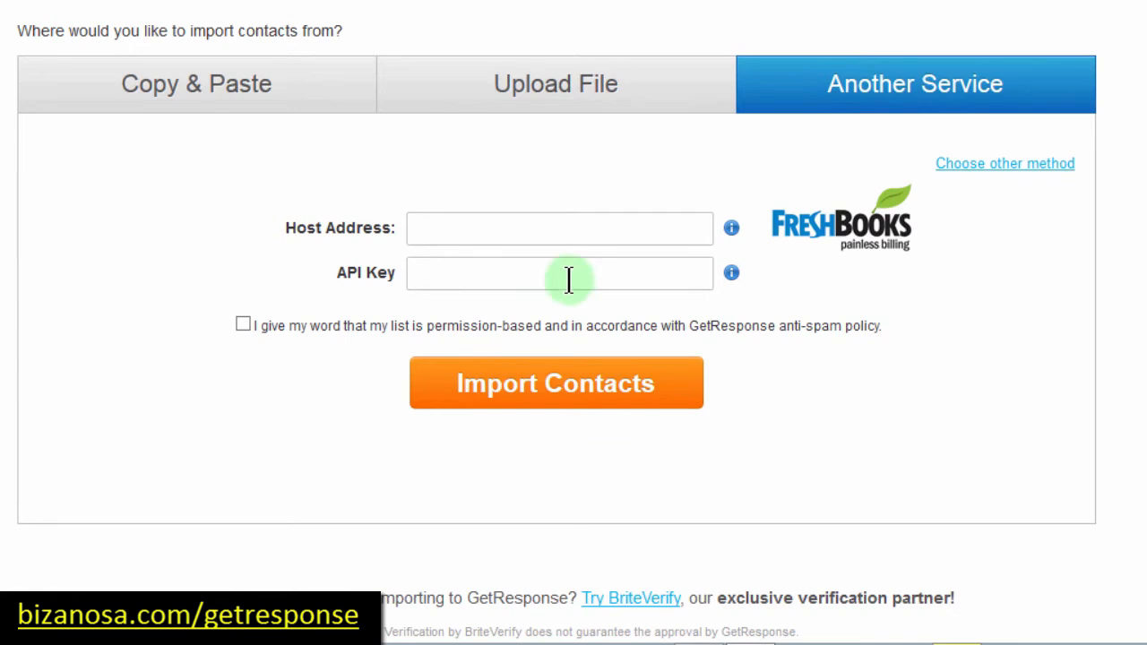
pyautogui.click(982, 165)
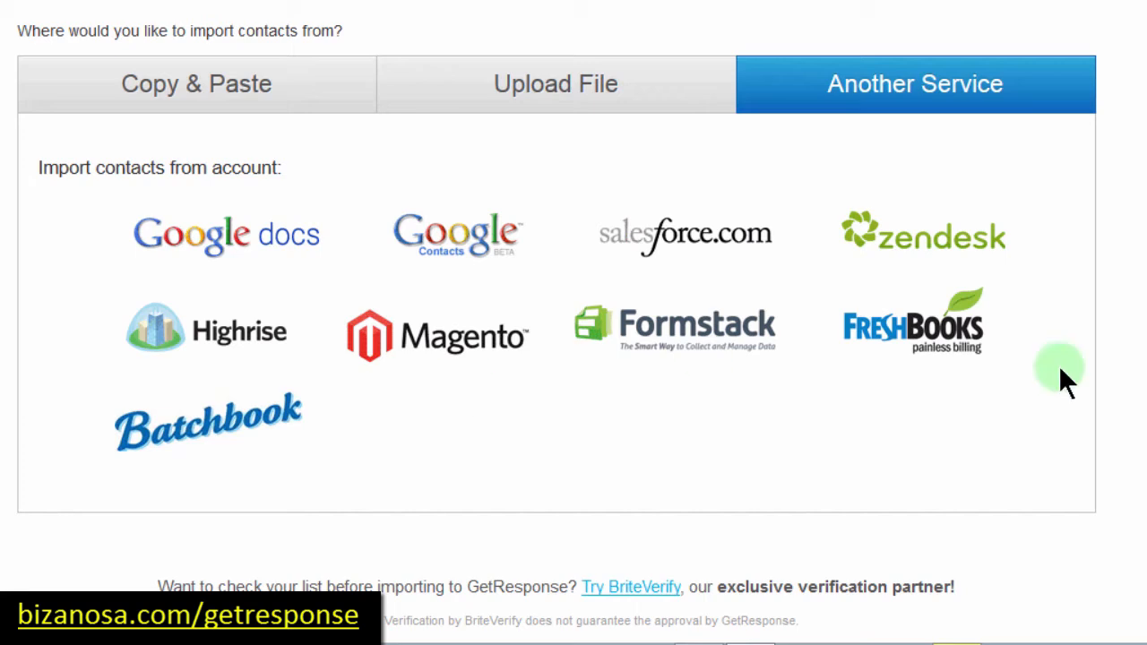
pyautogui.click(558, 84)
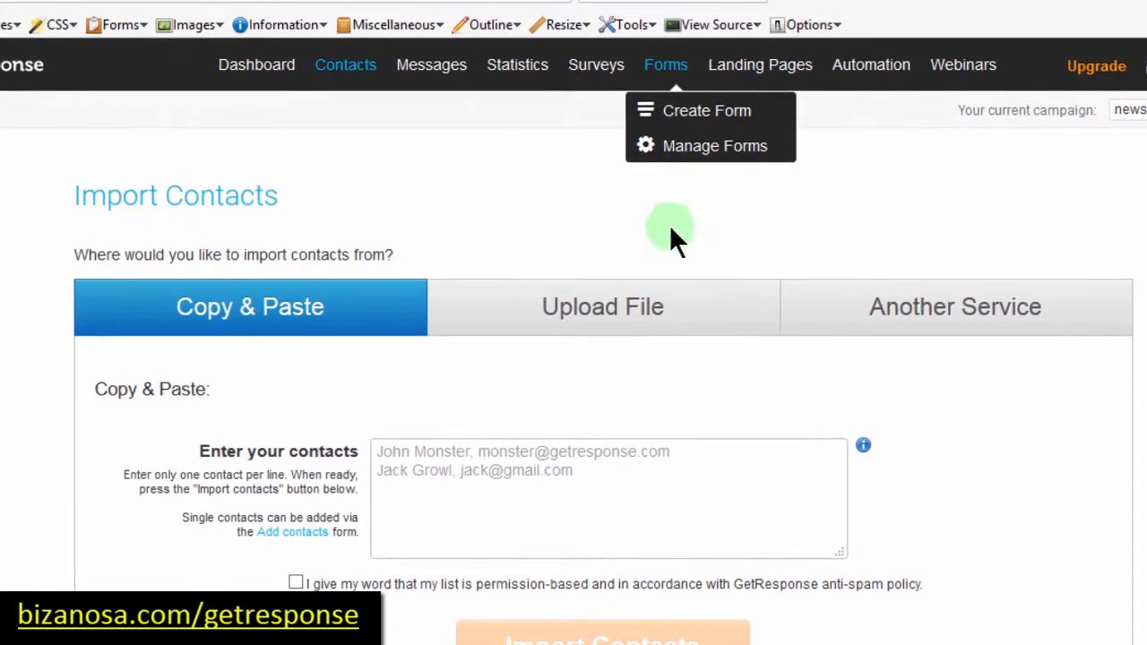
# Step: Choose Add Custom Field from the Contacts menu
pyautogui.moveTo(340, 59)
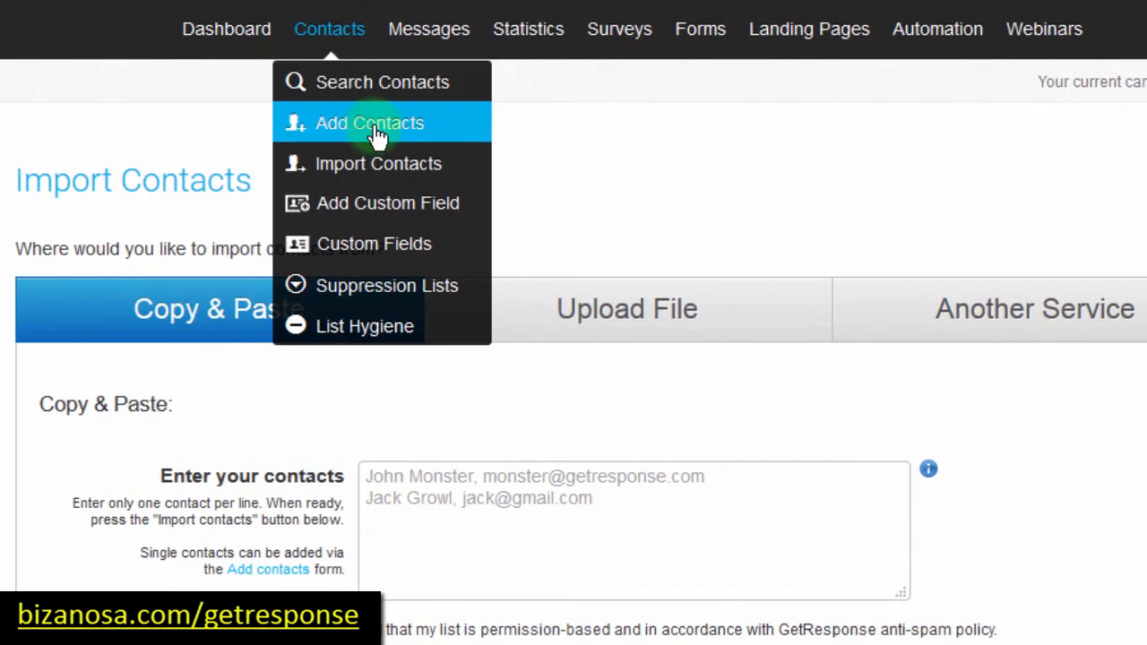
pyautogui.click(346, 215)
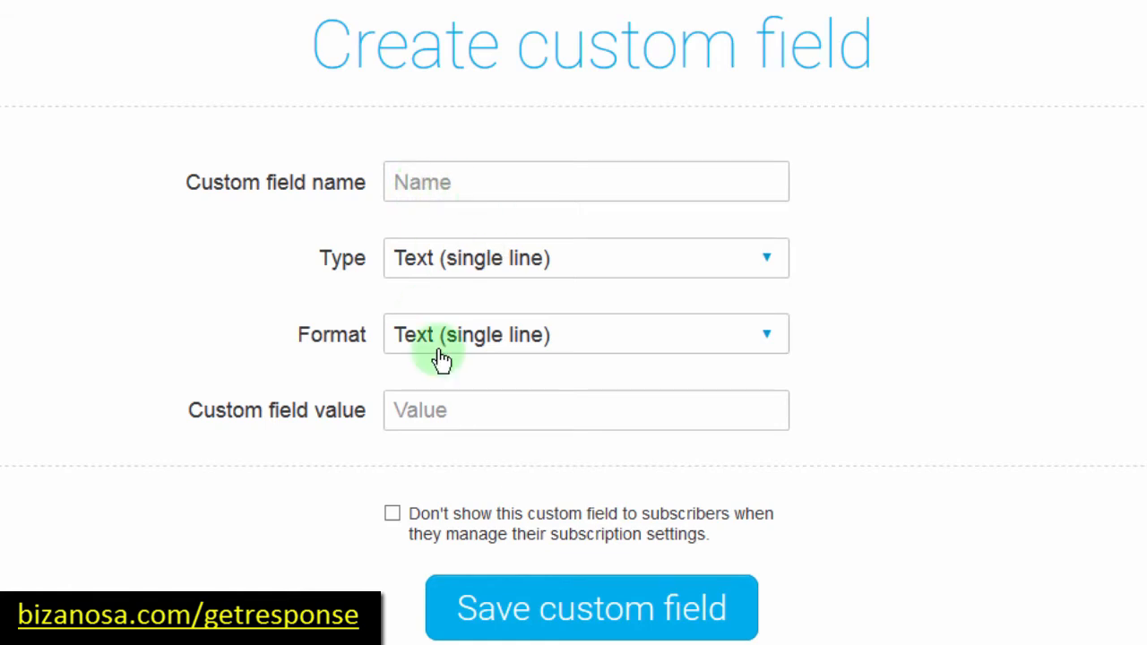
# Step: Enter field name 'T' and value 't', keeping type and format as Text (single line)
pyautogui.click(417, 184)
pyautogui.write('Title')
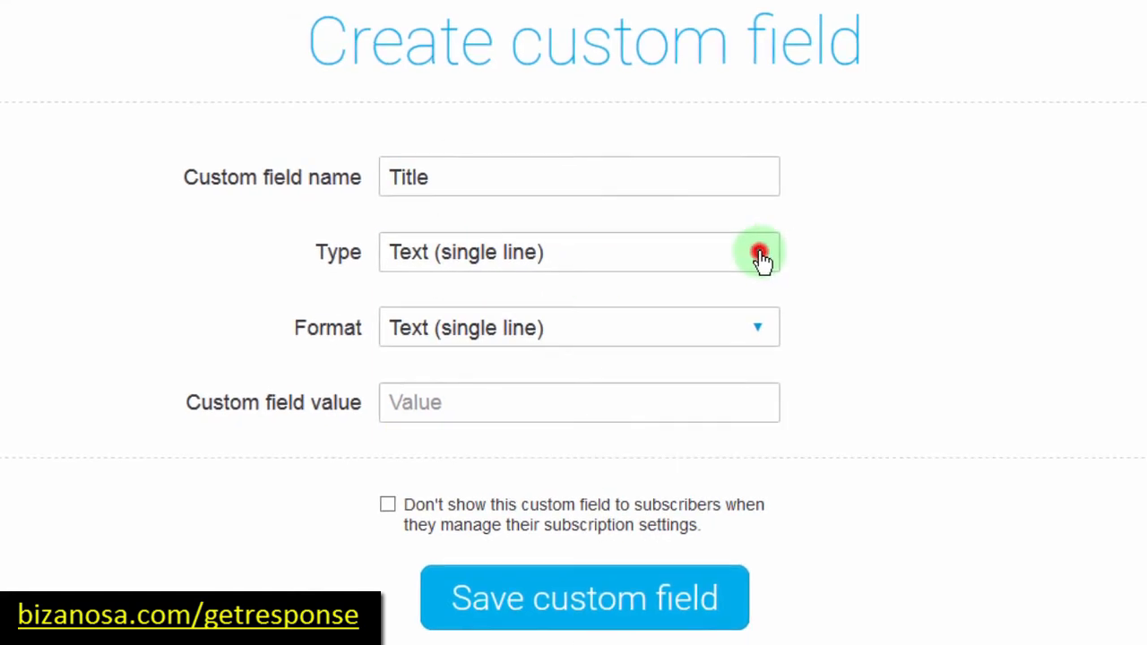
pyautogui.click(767, 258)
pyautogui.moveTo(755, 324); pyautogui.dragTo(735, 220)
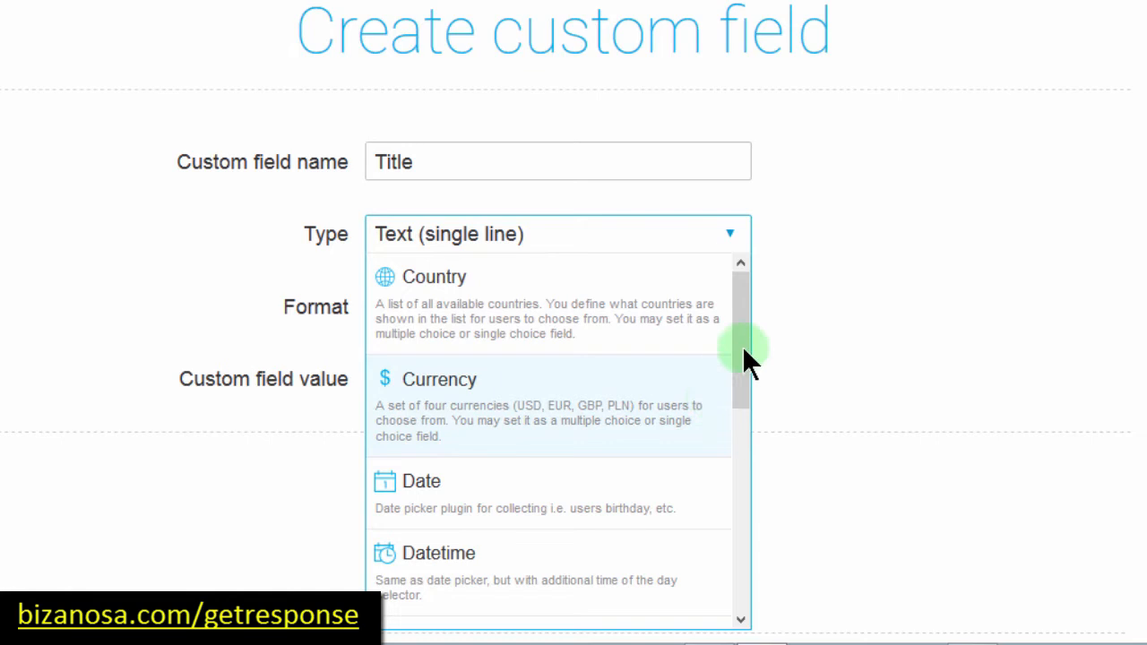
pyautogui.moveTo(744, 364); pyautogui.dragTo(566, 560)
pyautogui.click(494, 509)
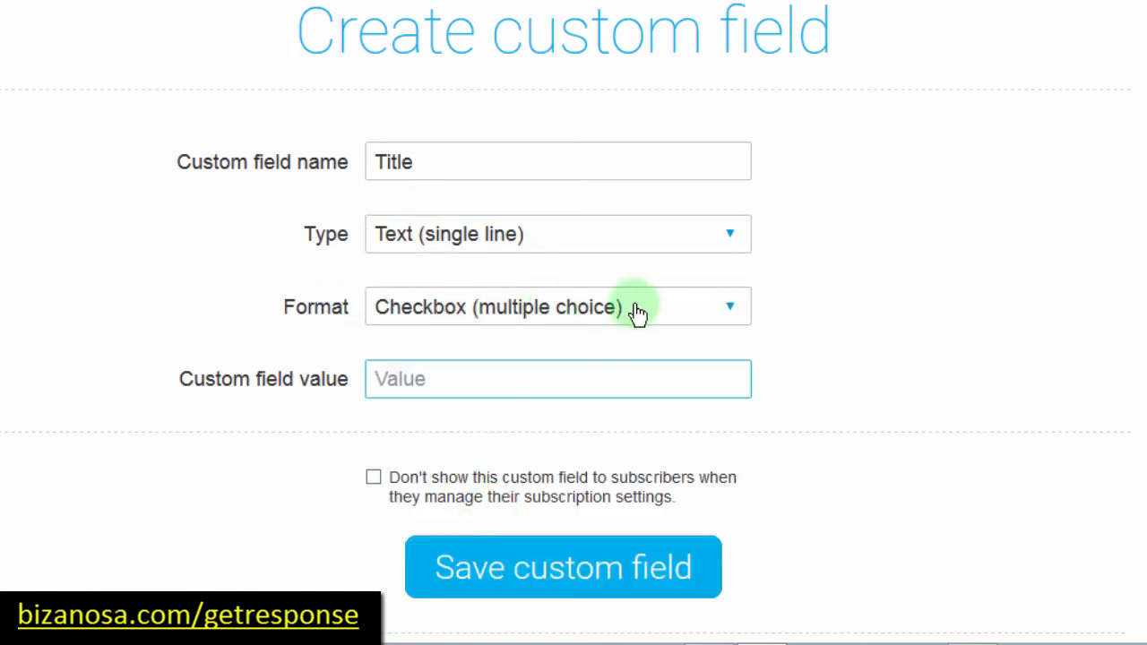
pyautogui.click(732, 309)
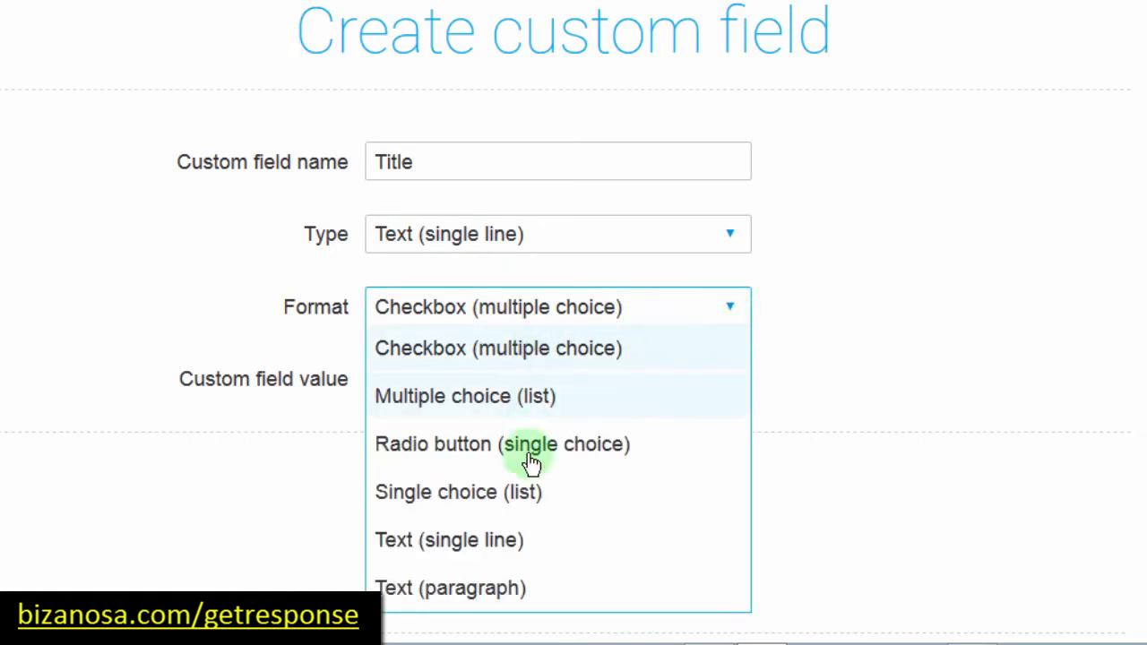
pyautogui.click(492, 544)
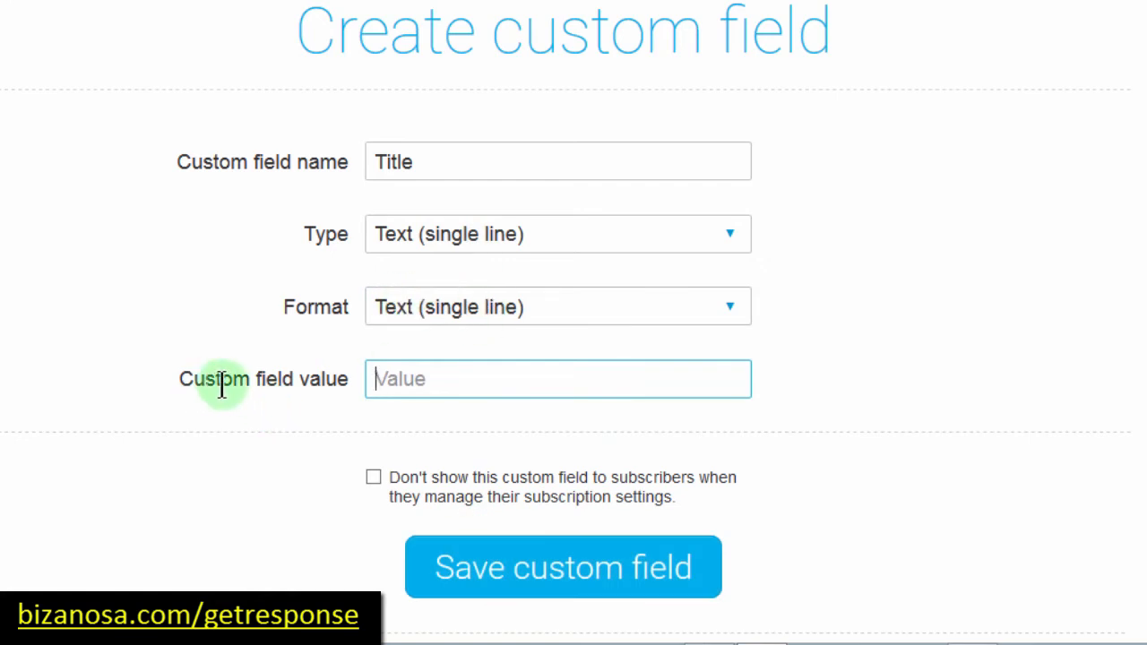
pyautogui.click(418, 381)
pyautogui.write('title')
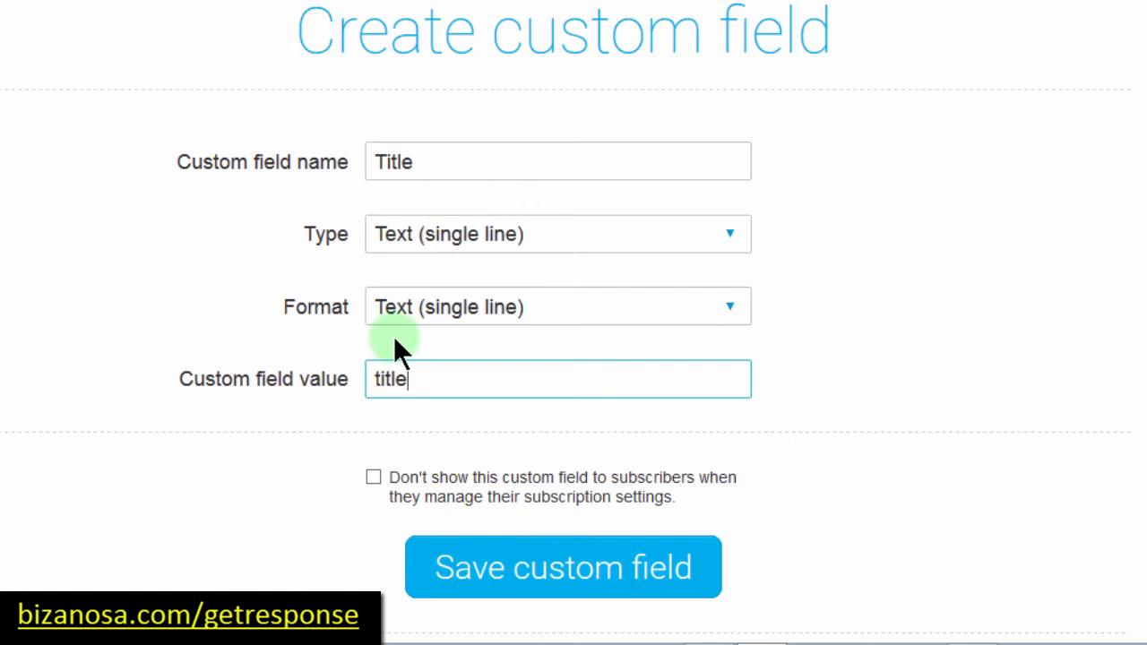
pyautogui.click(527, 573)
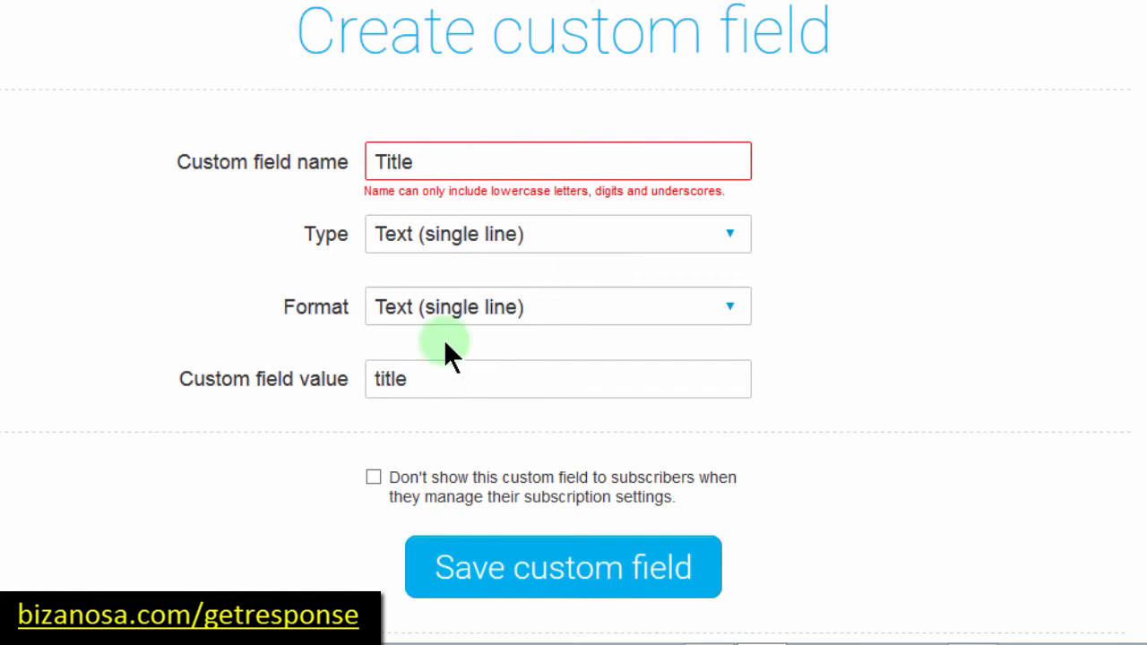
# Step: Correct the field name to lowercase 'title' and the default value to 'Title'
pyautogui.moveTo(386, 160); pyautogui.dragTo(359, 149)
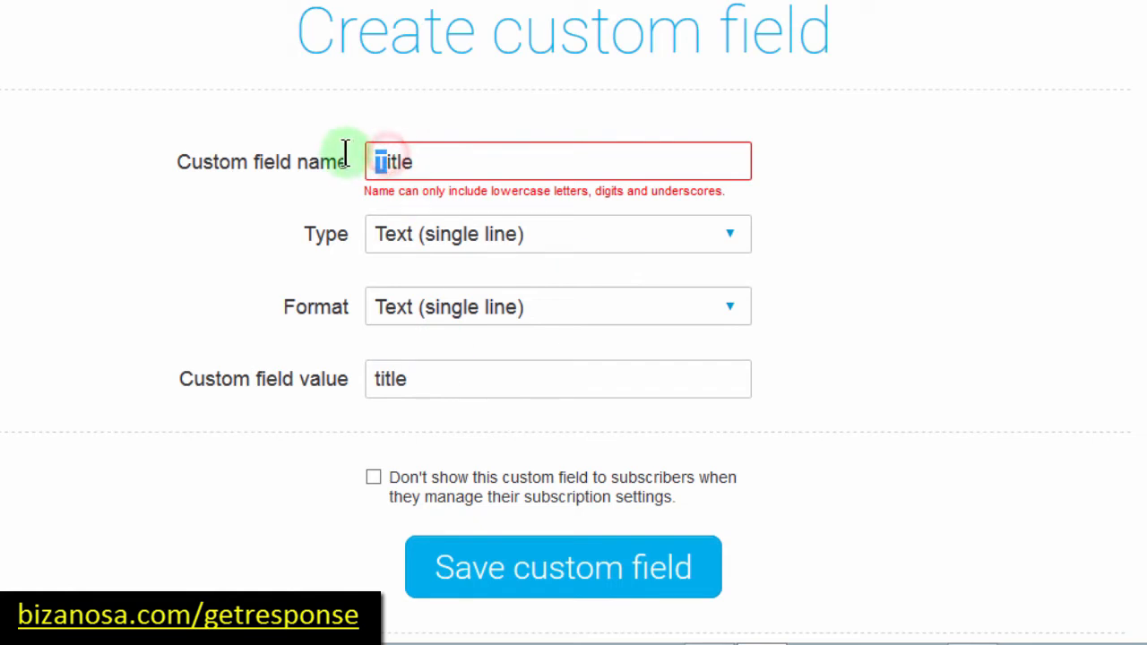
pyautogui.write('t')
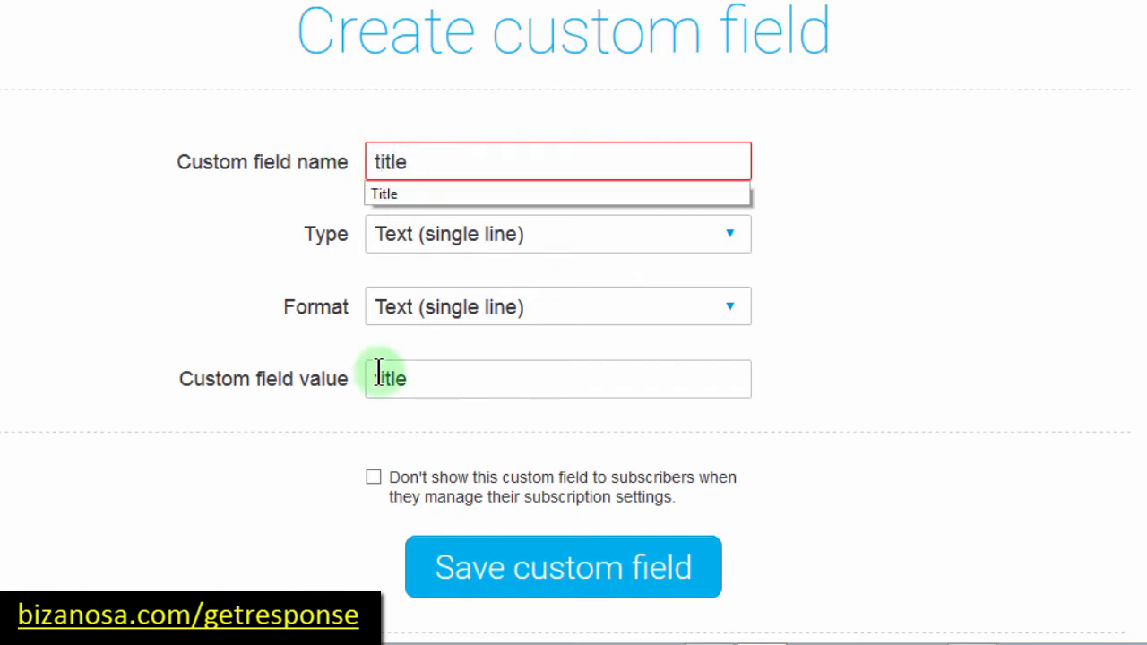
pyautogui.moveTo(378, 377); pyautogui.dragTo(363, 372)
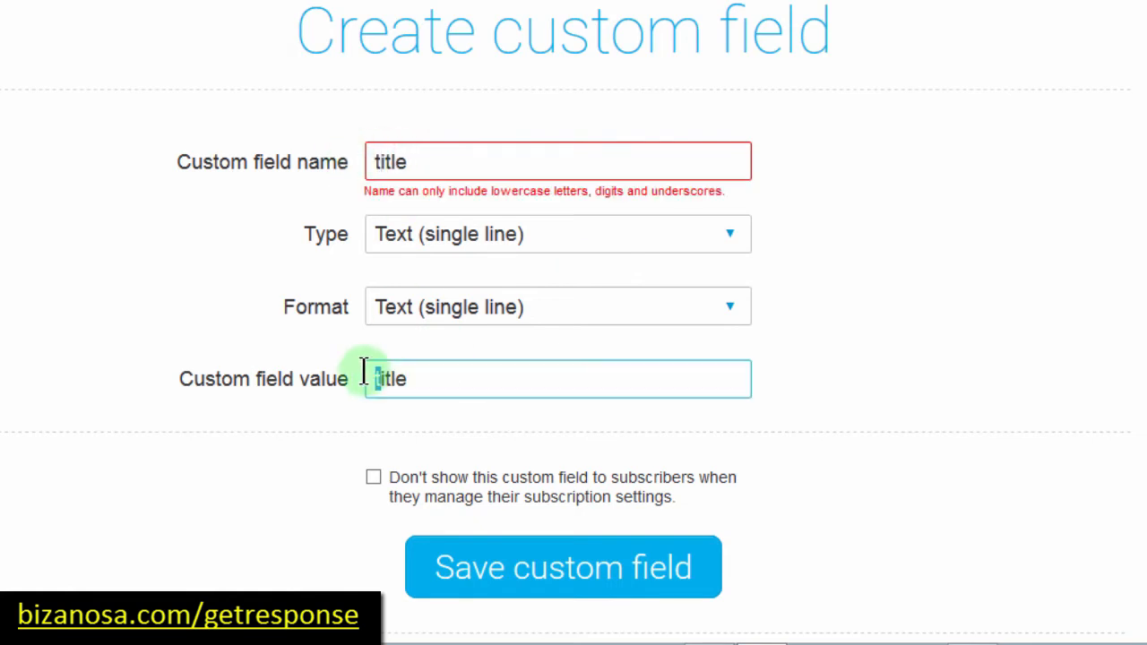
pyautogui.write('T')
pyautogui.click(314, 415)
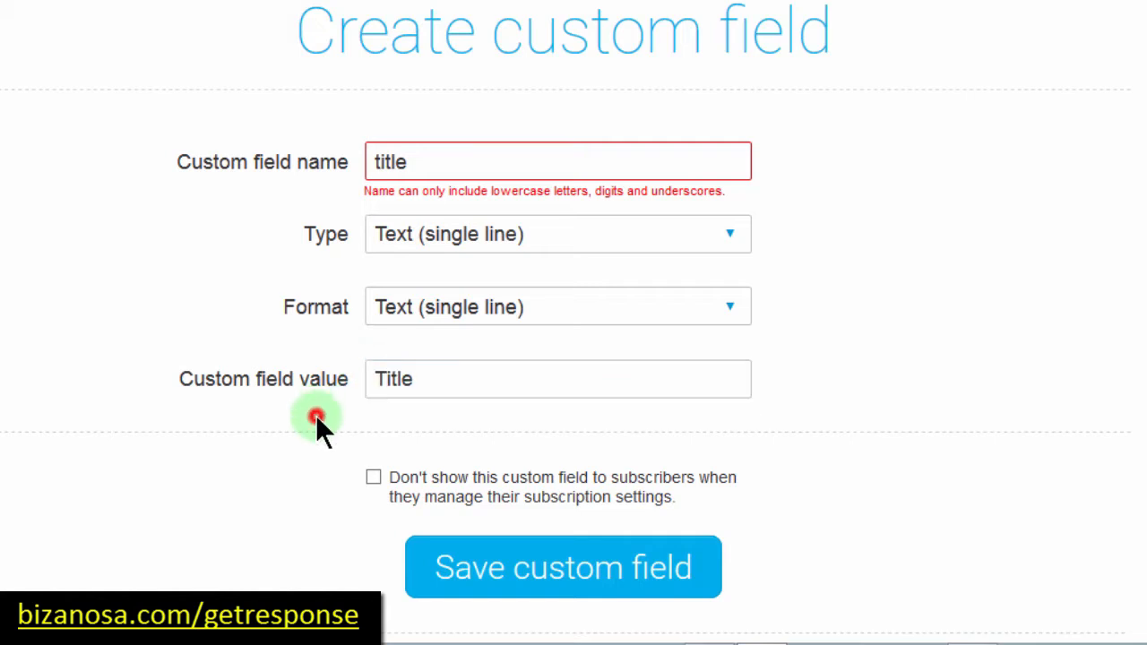
# Step: Save the title field and check My custom fields for it with tag [[cus title]]
pyautogui.click(434, 582)
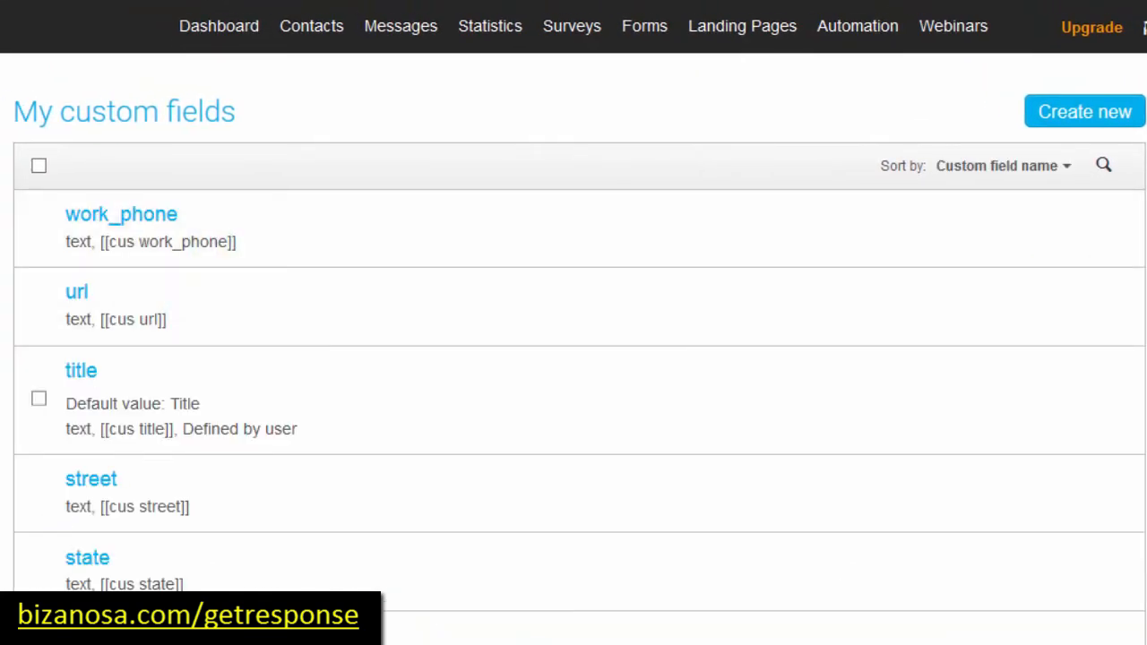
pyautogui.scroll(-5, 573, 322)
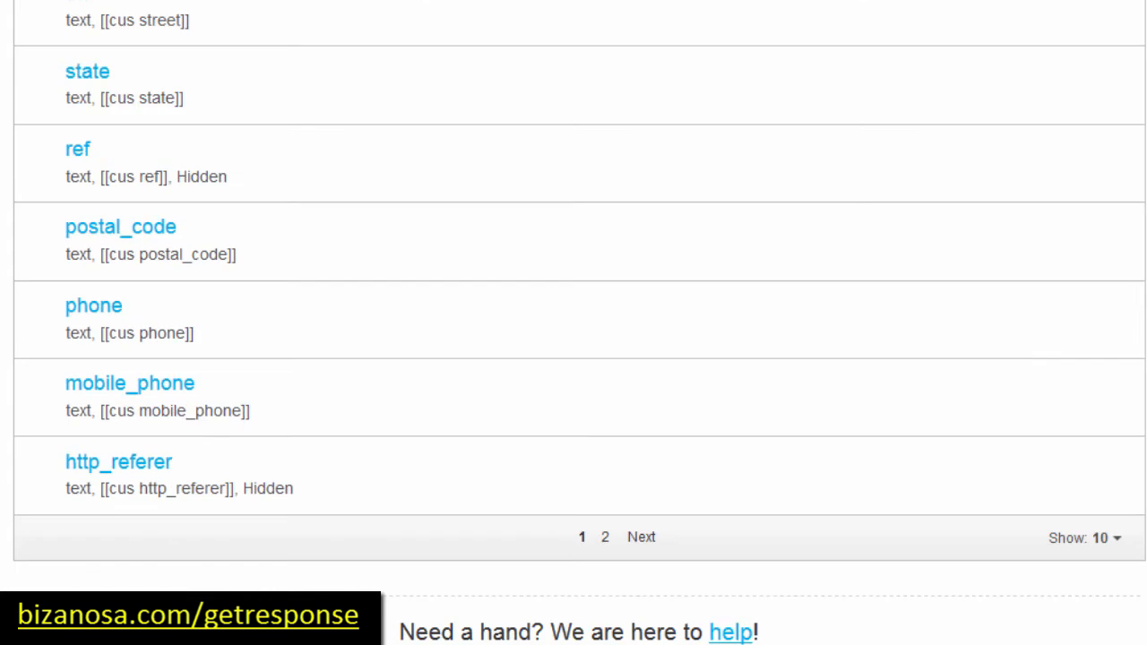
pyautogui.scroll(5, 574, 322)
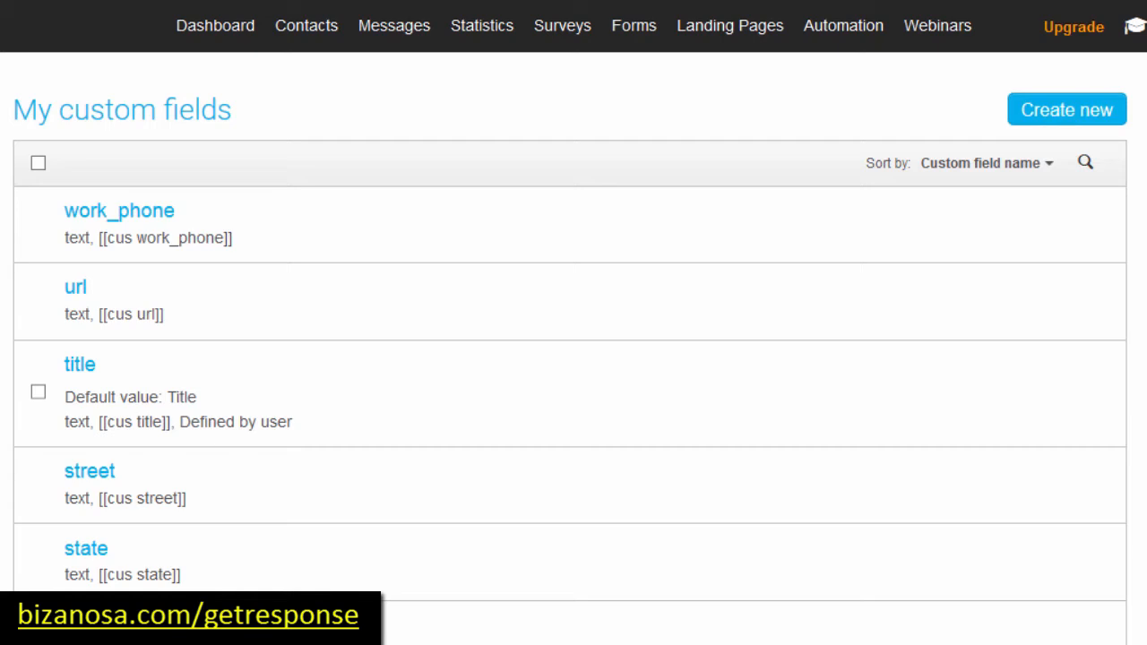
pyautogui.scroll(-5, 574, 322)
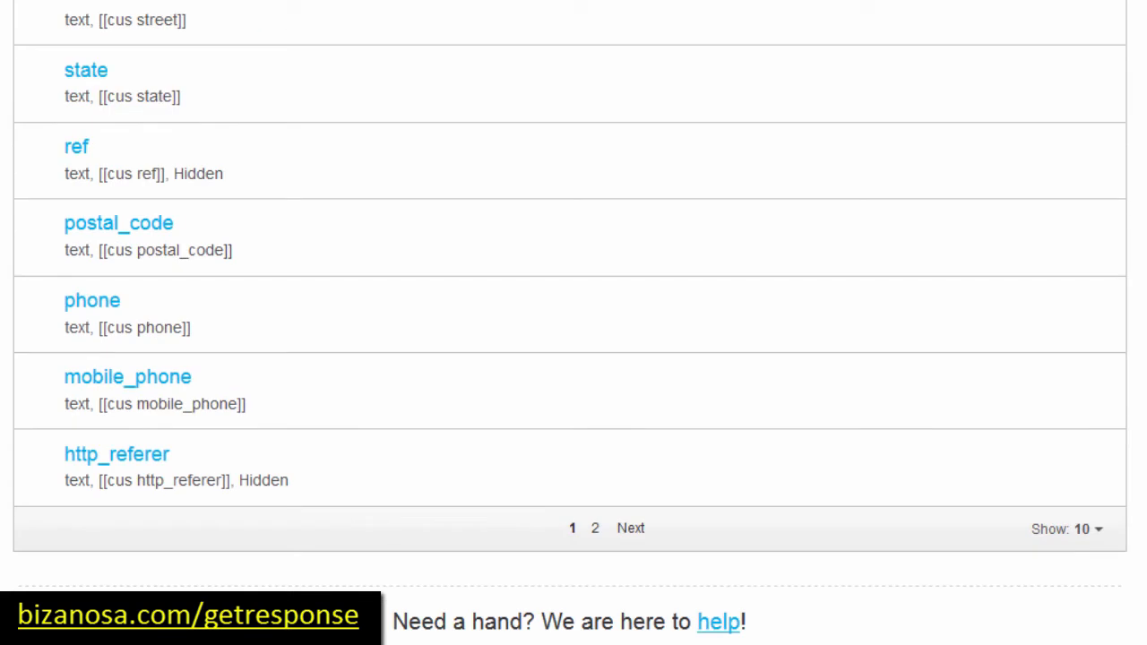
pyautogui.scroll(5, 491, 279)
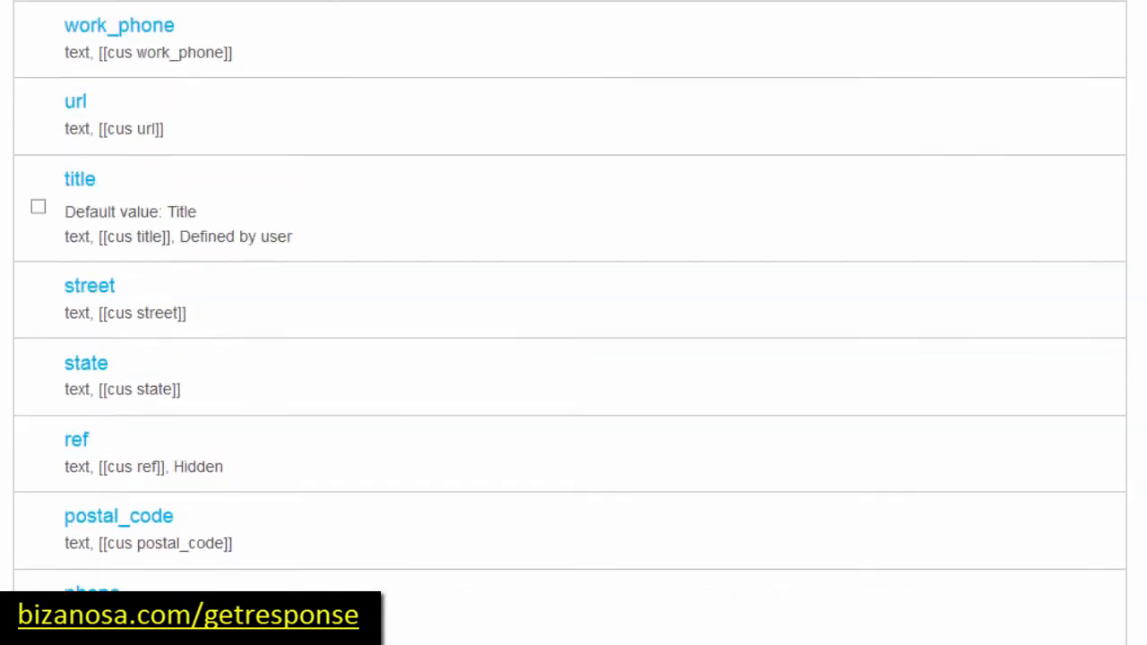
pyautogui.moveTo(78, 318)
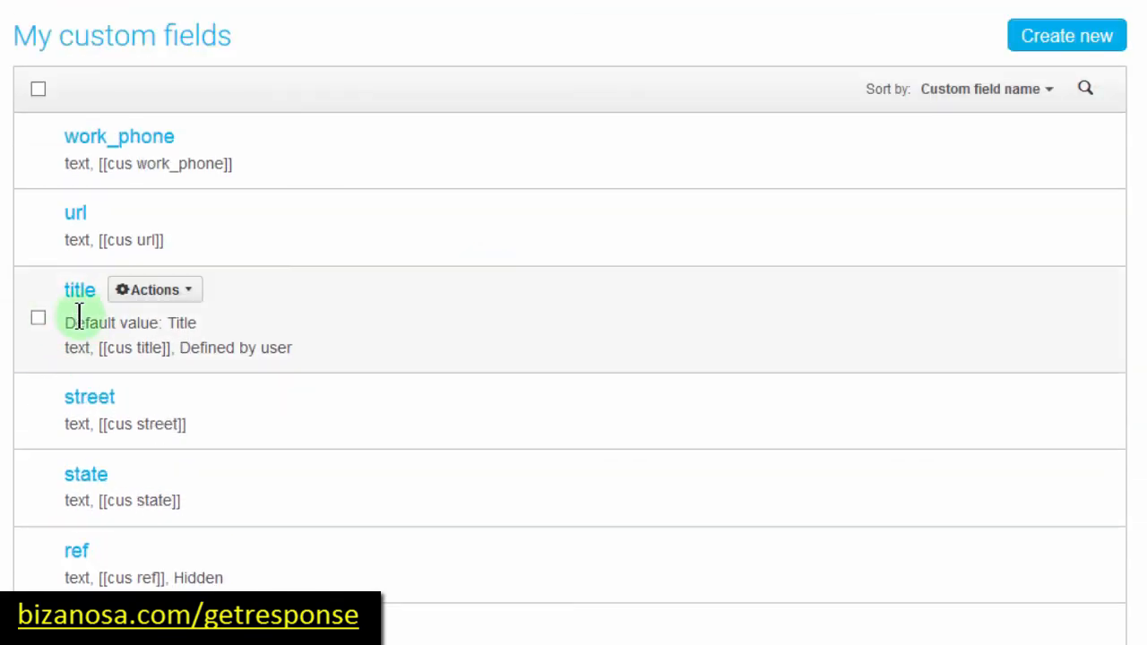
# Step: Delete the title custom field through its Actions menu and confirm with OK
pyautogui.click(189, 292)
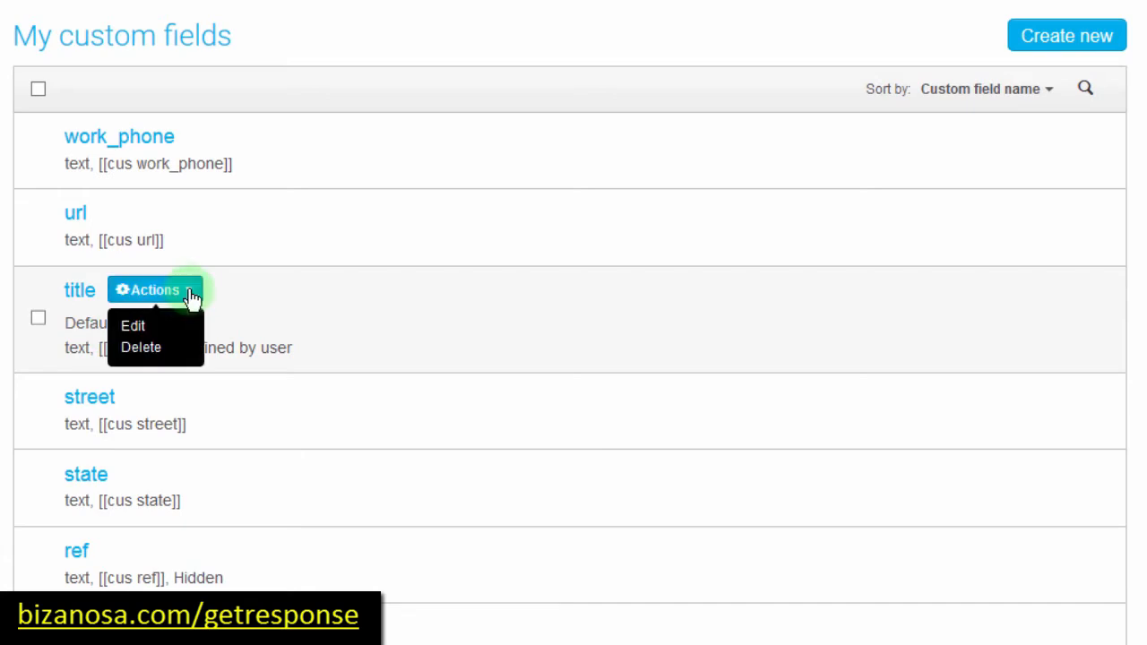
pyautogui.click(132, 356)
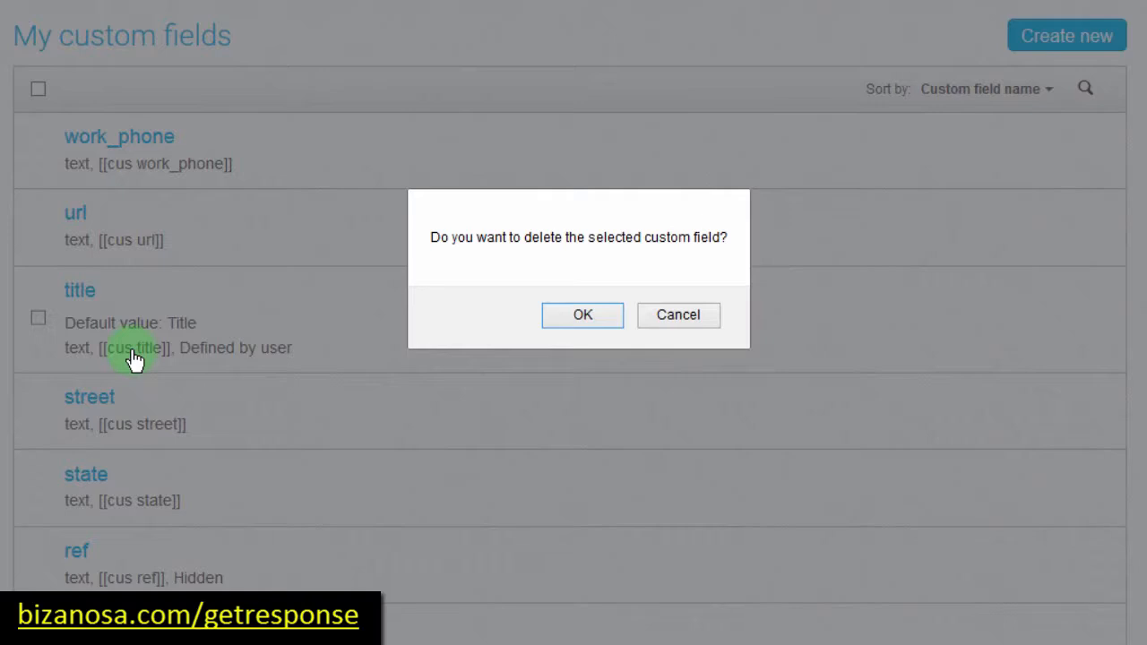
pyautogui.click(563, 316)
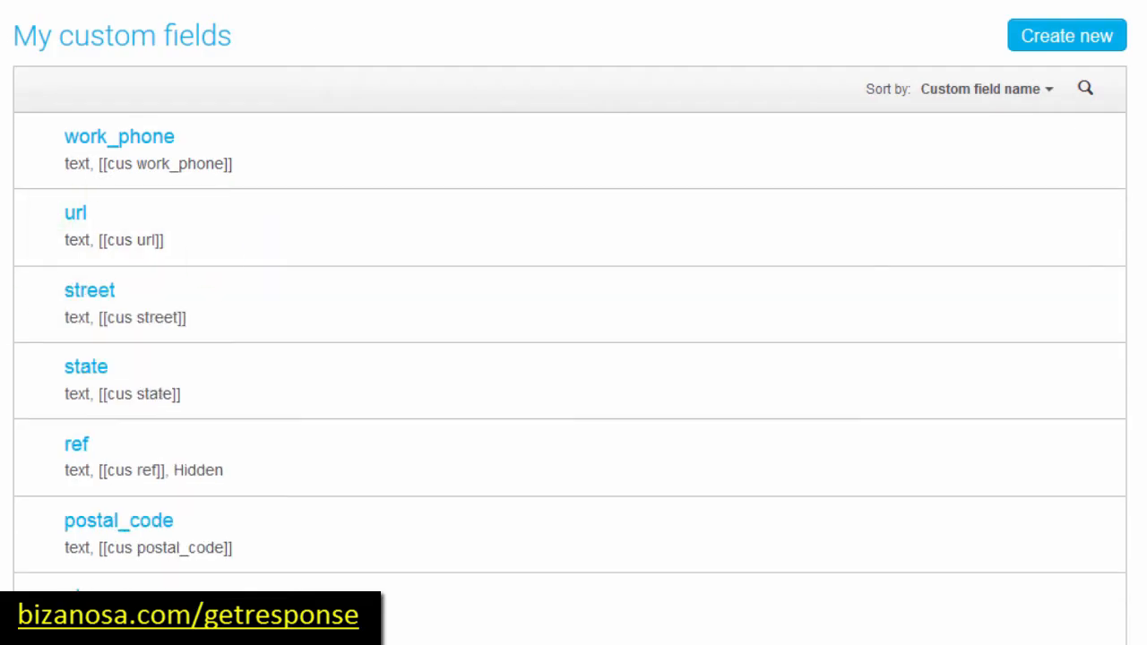
pyautogui.moveTo(395, 36)
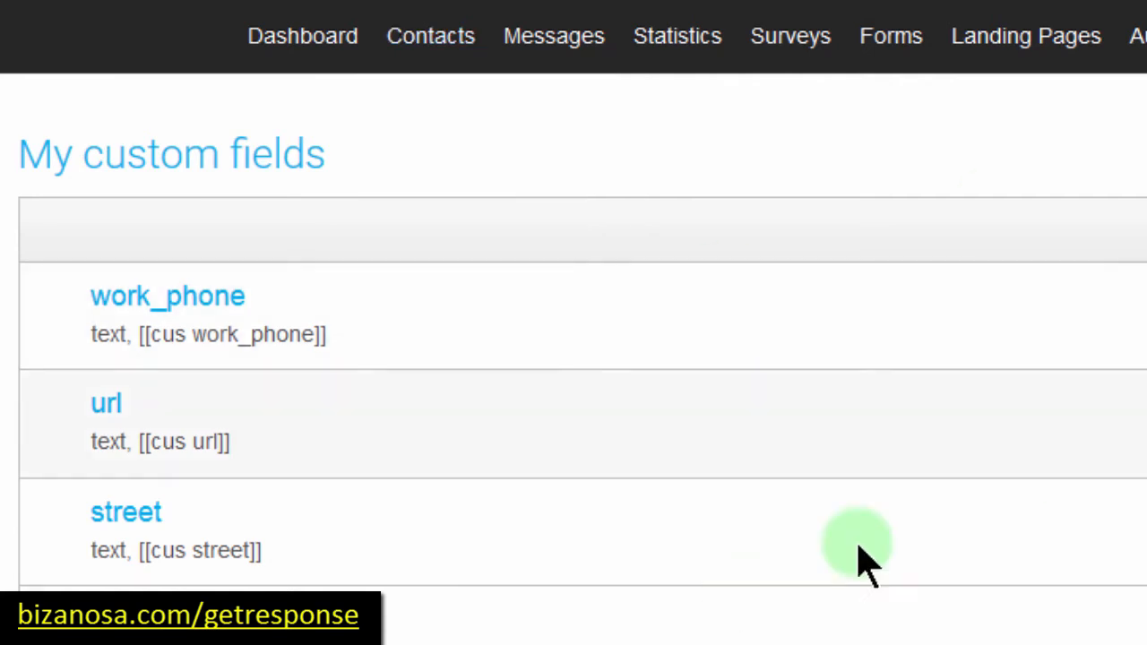
pyautogui.moveTo(430, 46)
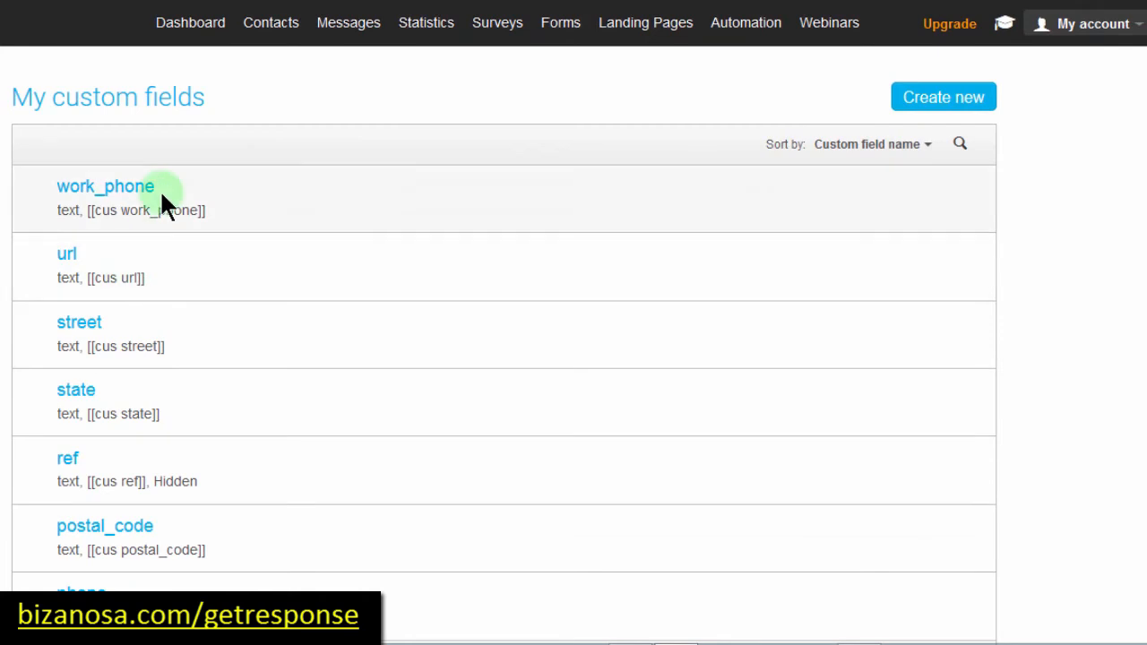
pyautogui.moveTo(271, 38)
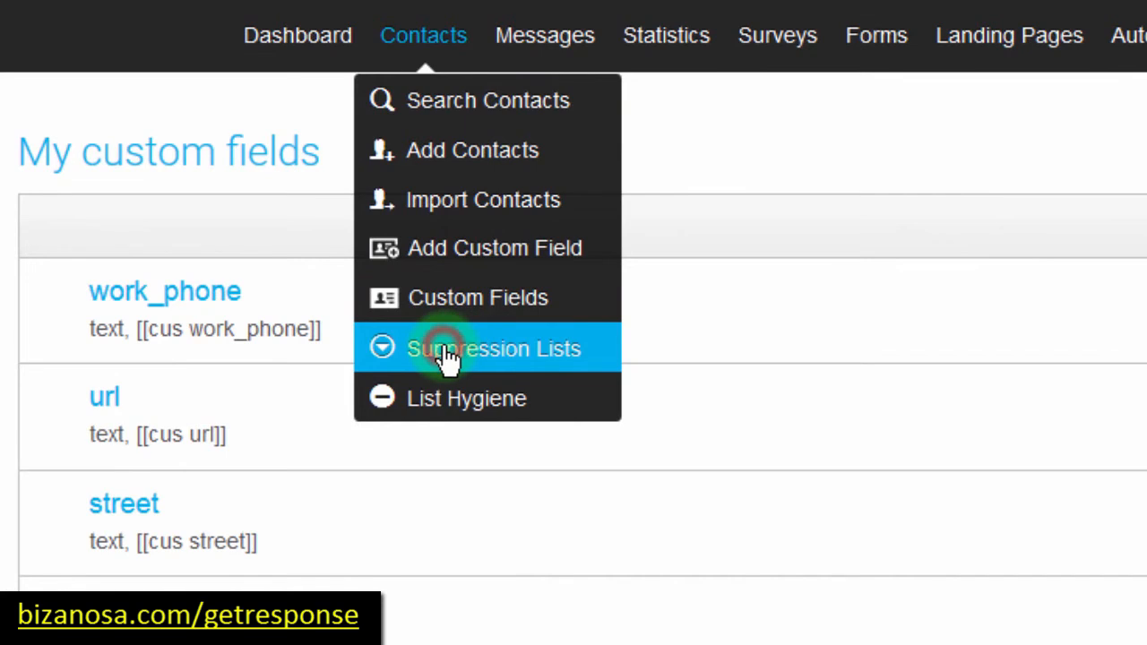
# Step: Choose Suppression Lists from the Contacts menu
pyautogui.click(446, 358)
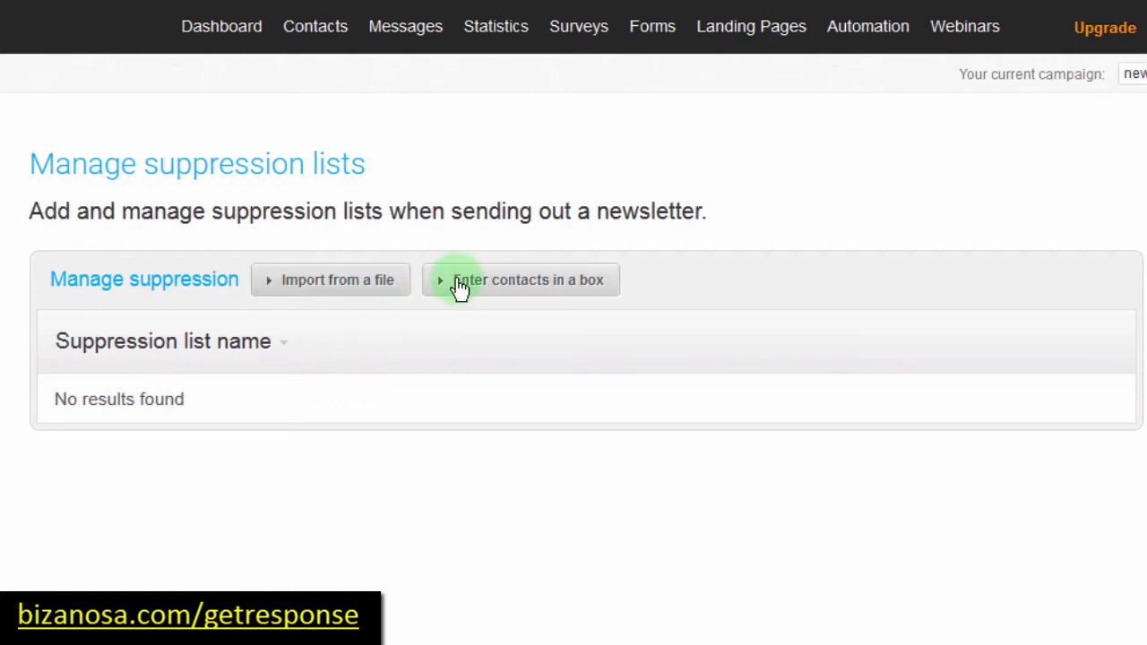
pyautogui.click(459, 285)
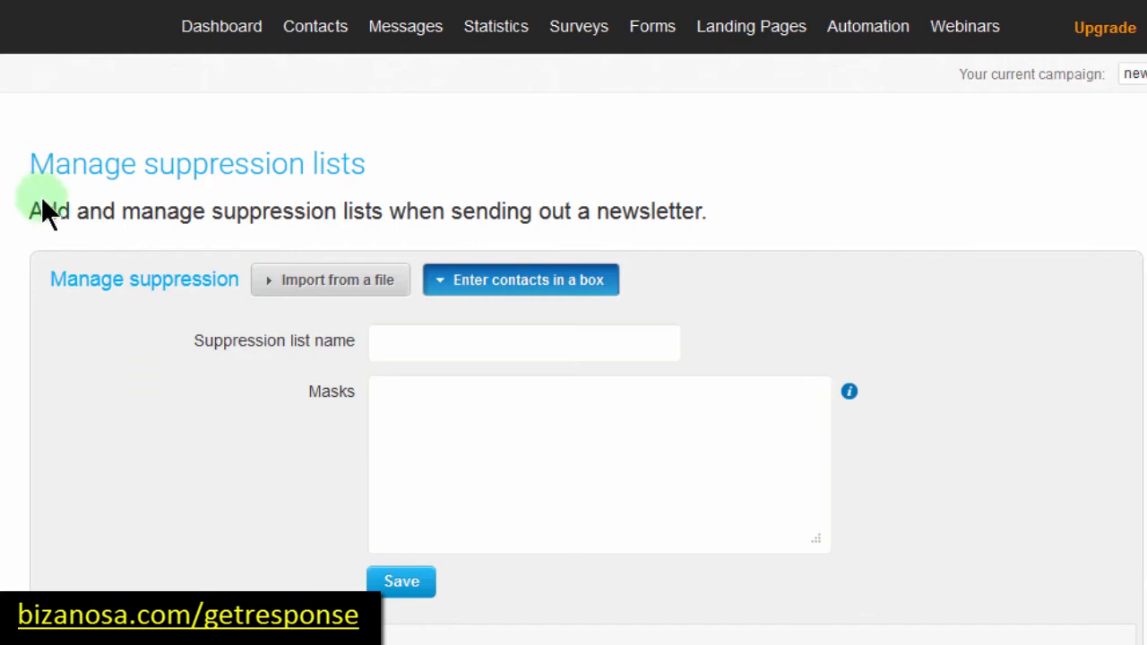
pyautogui.click(417, 414)
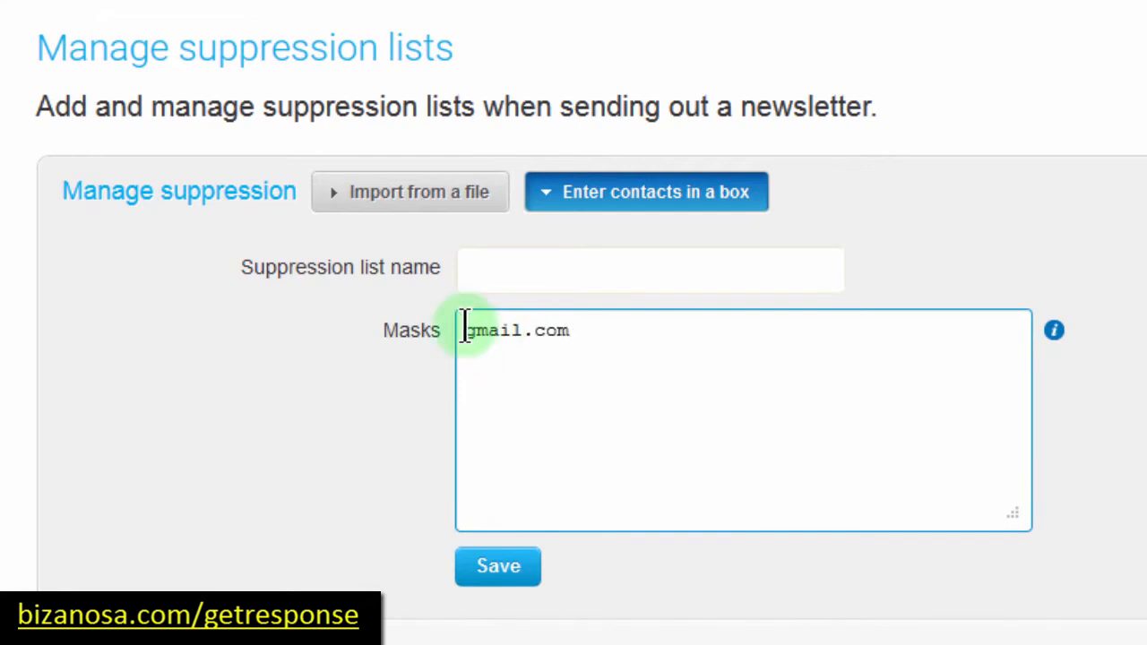
pyautogui.click(465, 329)
pyautogui.write('@')
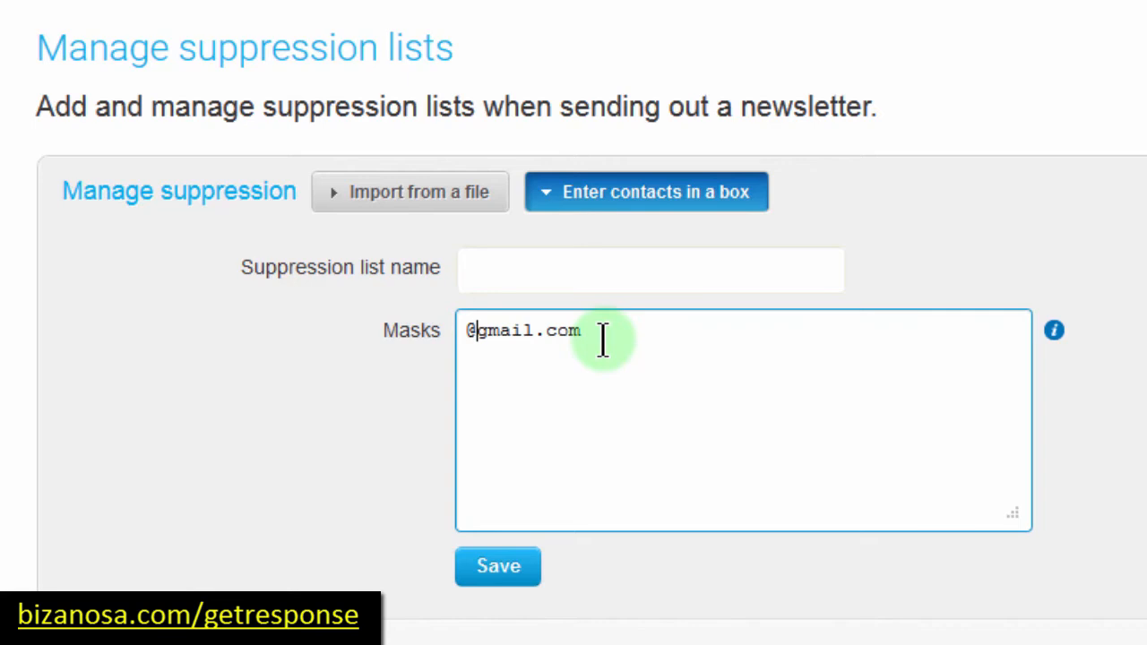
pyautogui.moveTo(550, 331); pyautogui.dragTo(475, 331)
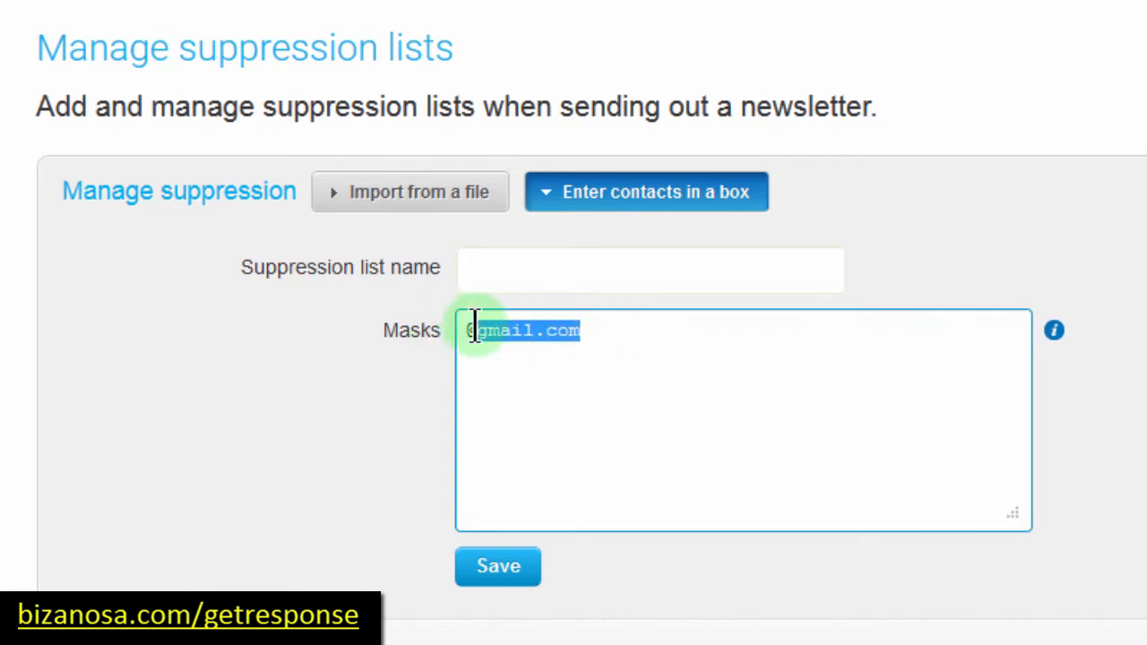
pyautogui.click(590, 330)
pyautogui.moveTo(592, 330); pyautogui.dragTo(440, 326)
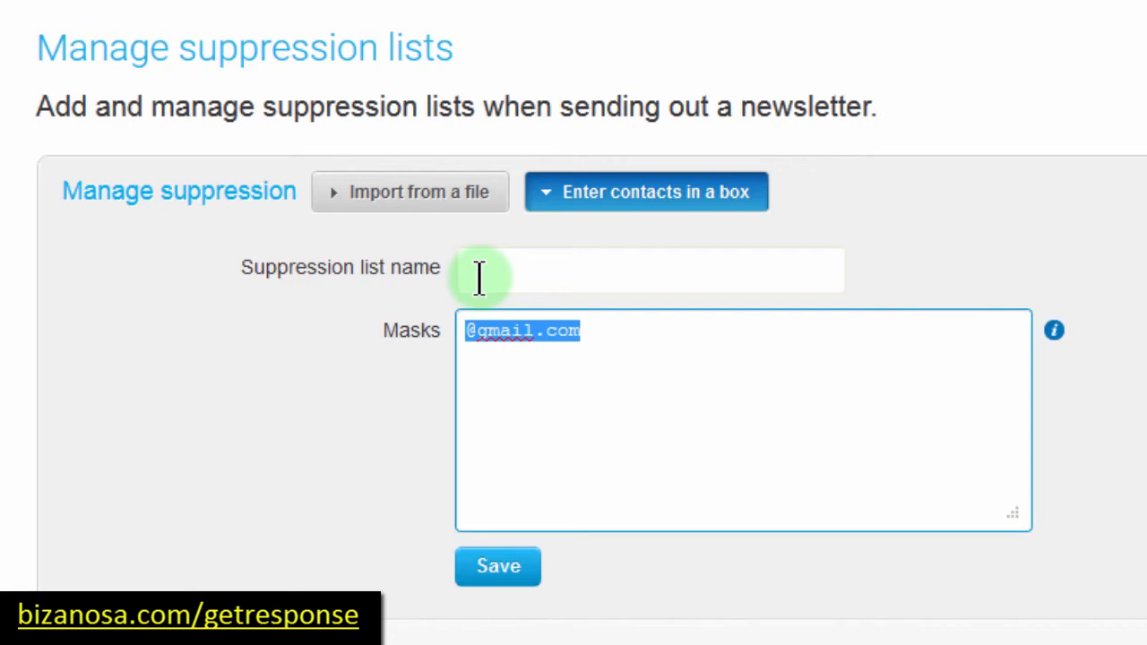
pyautogui.click(382, 212)
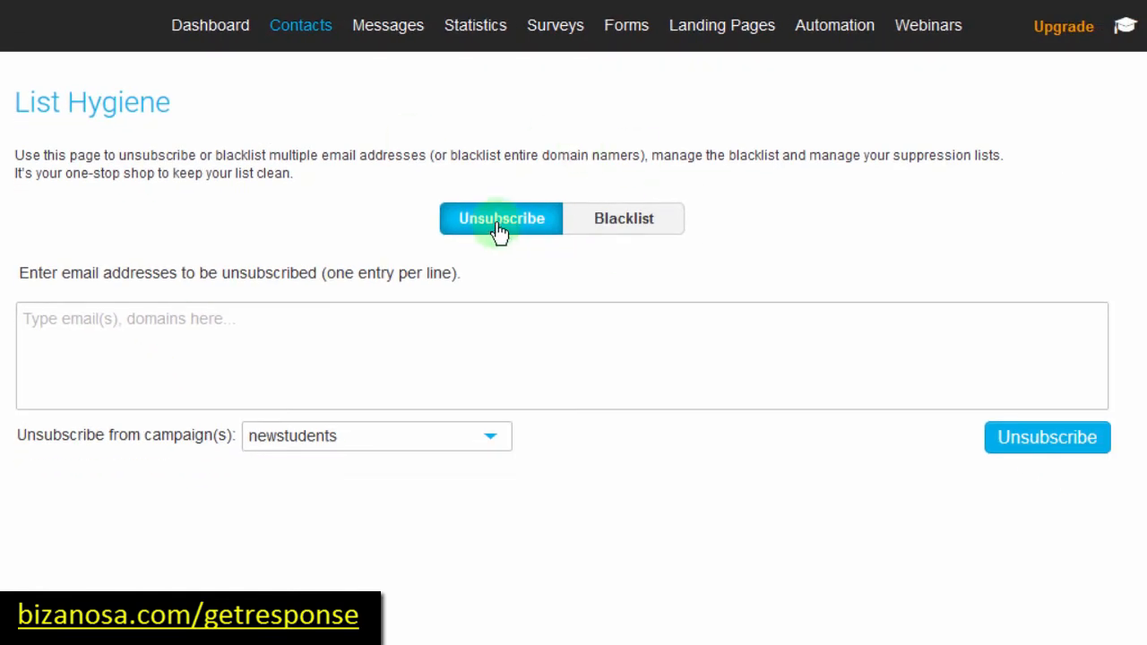
pyautogui.click(618, 230)
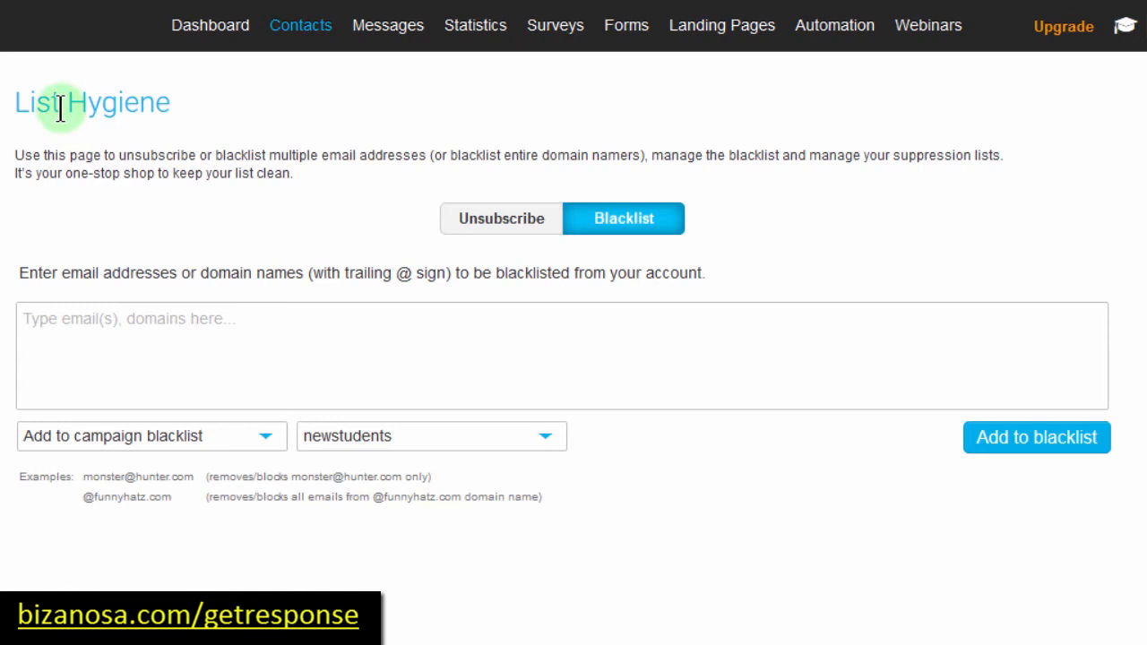
pyautogui.moveTo(18, 97); pyautogui.dragTo(176, 100)
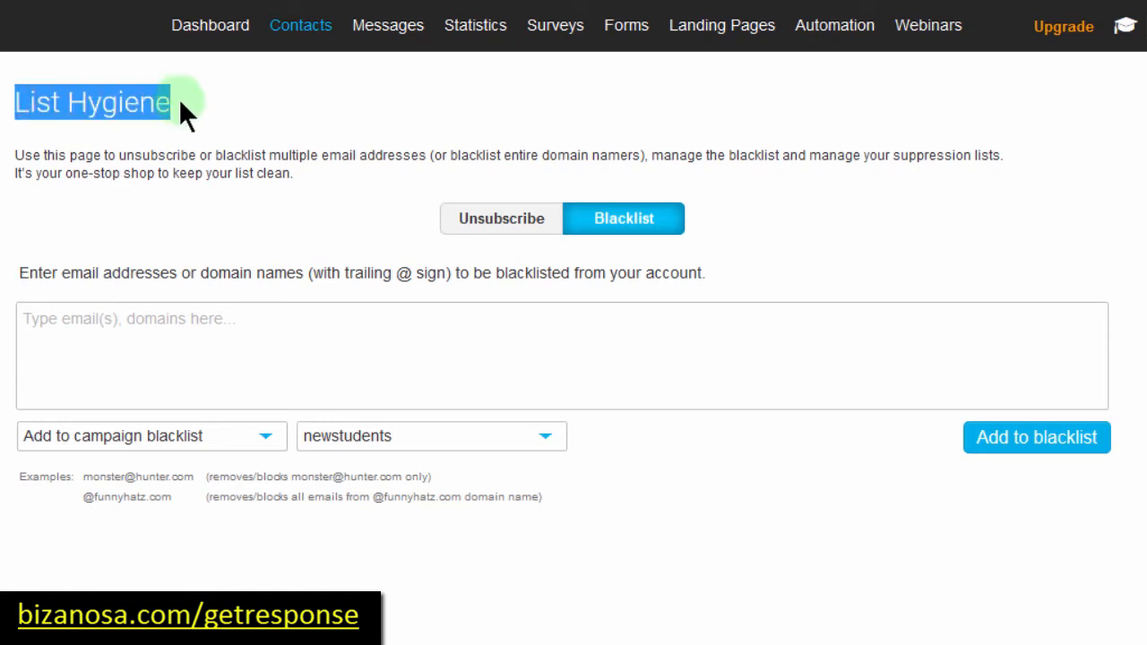
pyautogui.click(131, 187)
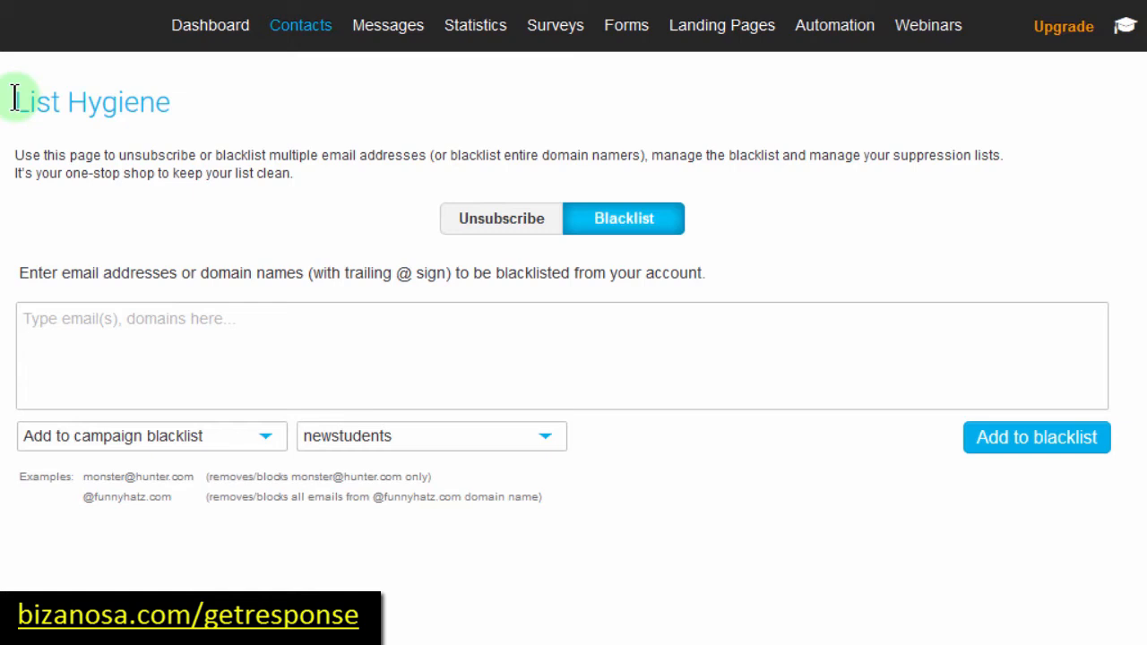
pyautogui.click(27, 320)
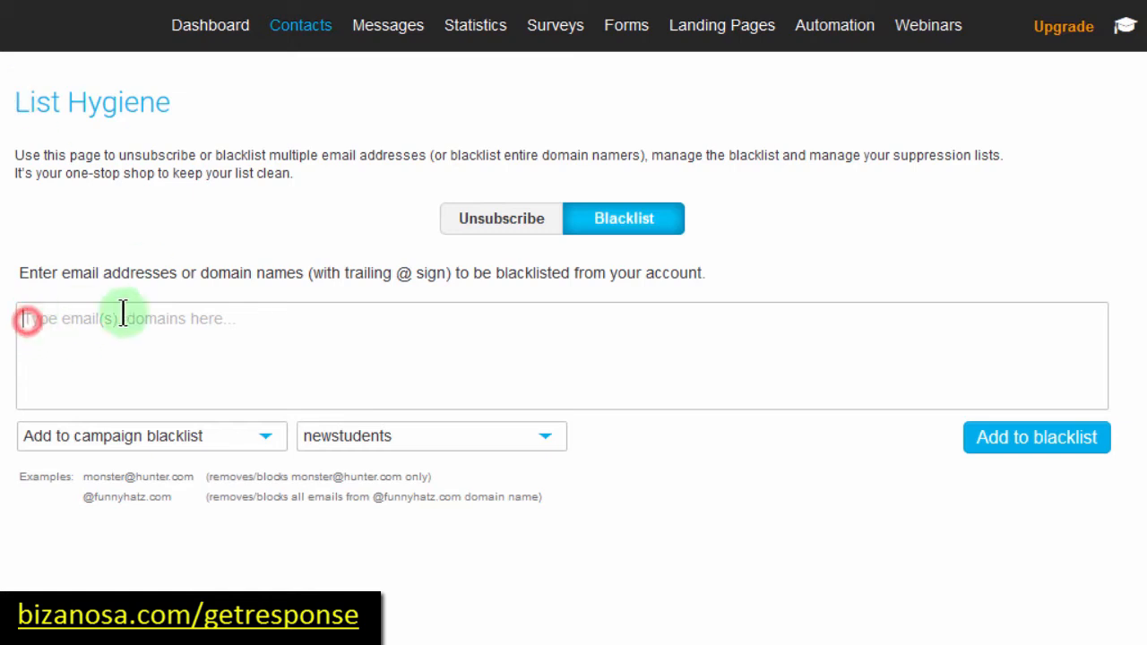
pyautogui.click(126, 320)
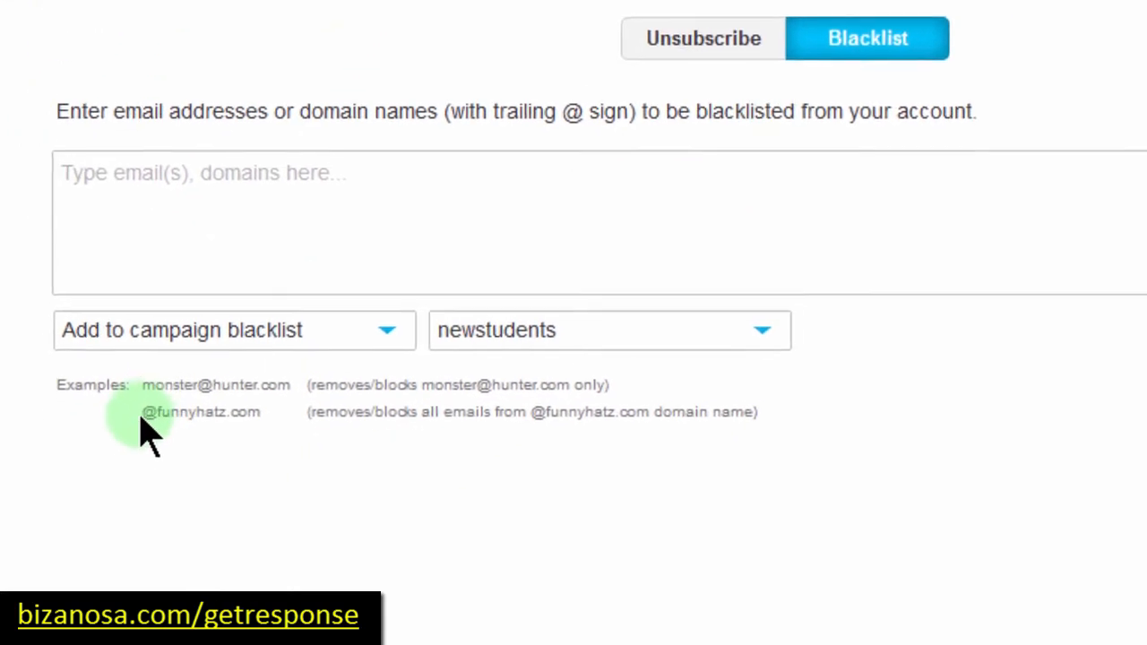
pyautogui.click(131, 435)
pyautogui.moveTo(150, 407); pyautogui.dragTo(256, 404)
pyautogui.hotkey('ctrl', 'c')
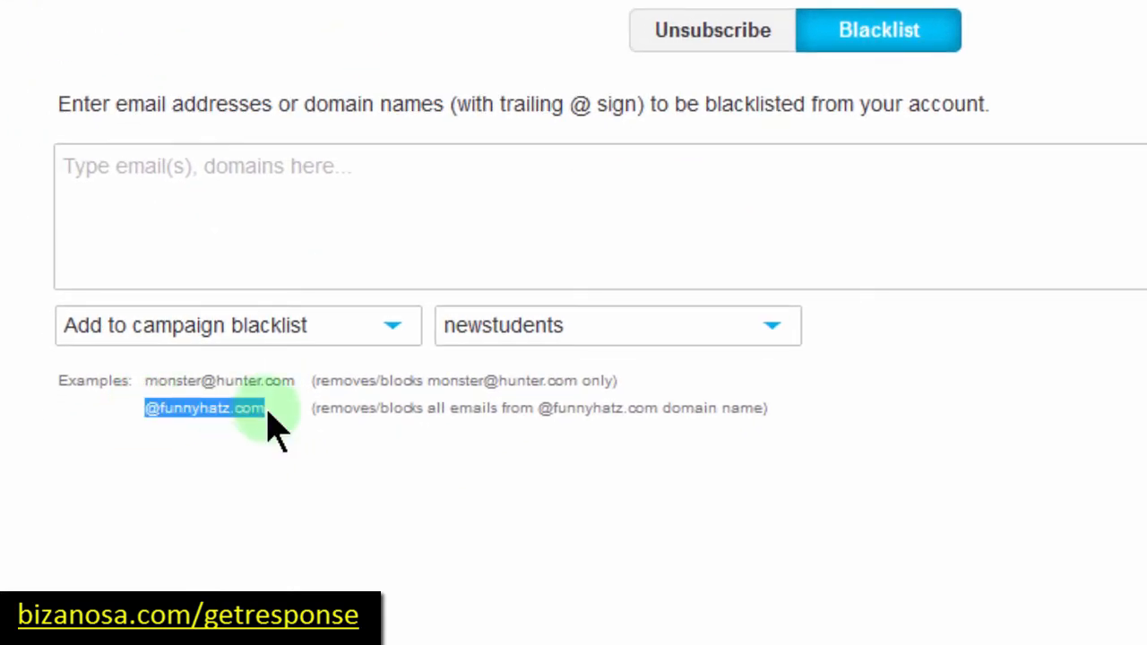
pyautogui.click(166, 154)
pyautogui.hotkey('ctrl', 'v')
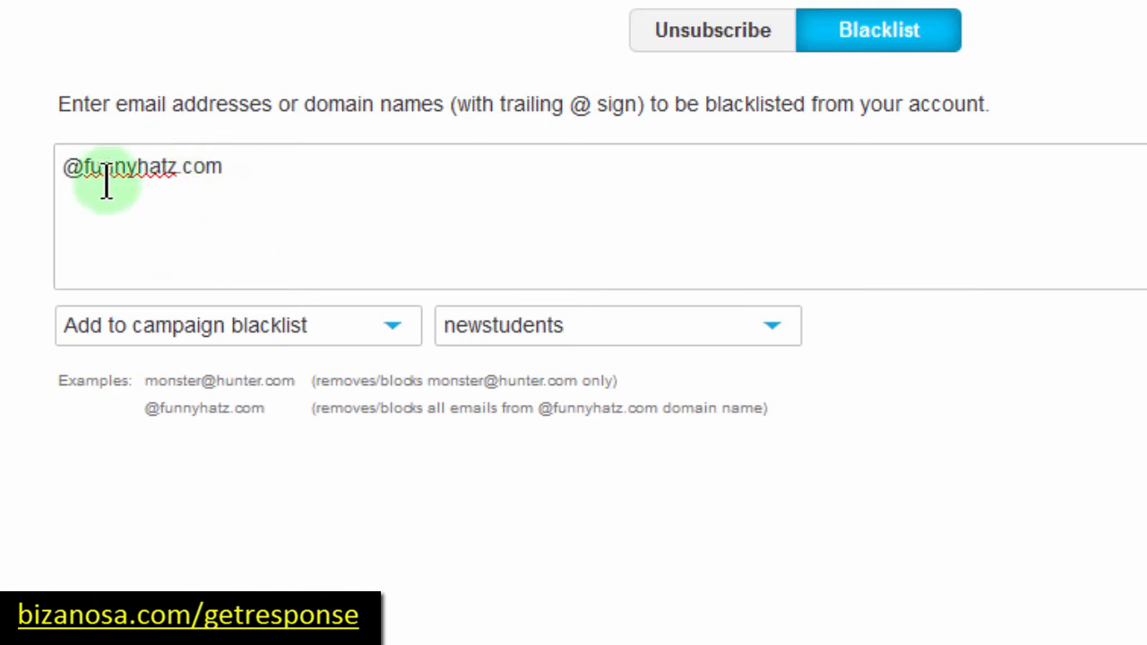
pyautogui.moveTo(82, 166); pyautogui.dragTo(227, 163)
pyautogui.click(227, 163)
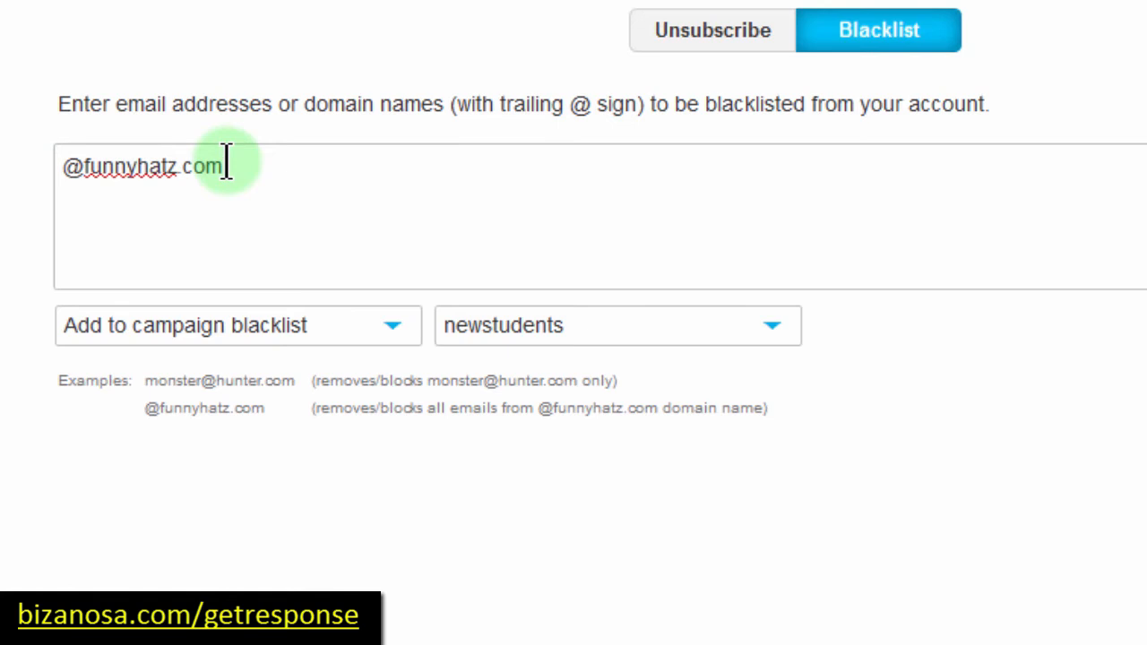
# Step: Select all campaigns for the entry, then switch to the Unsubscribe form
pyautogui.click(719, 34)
pyautogui.click(867, 32)
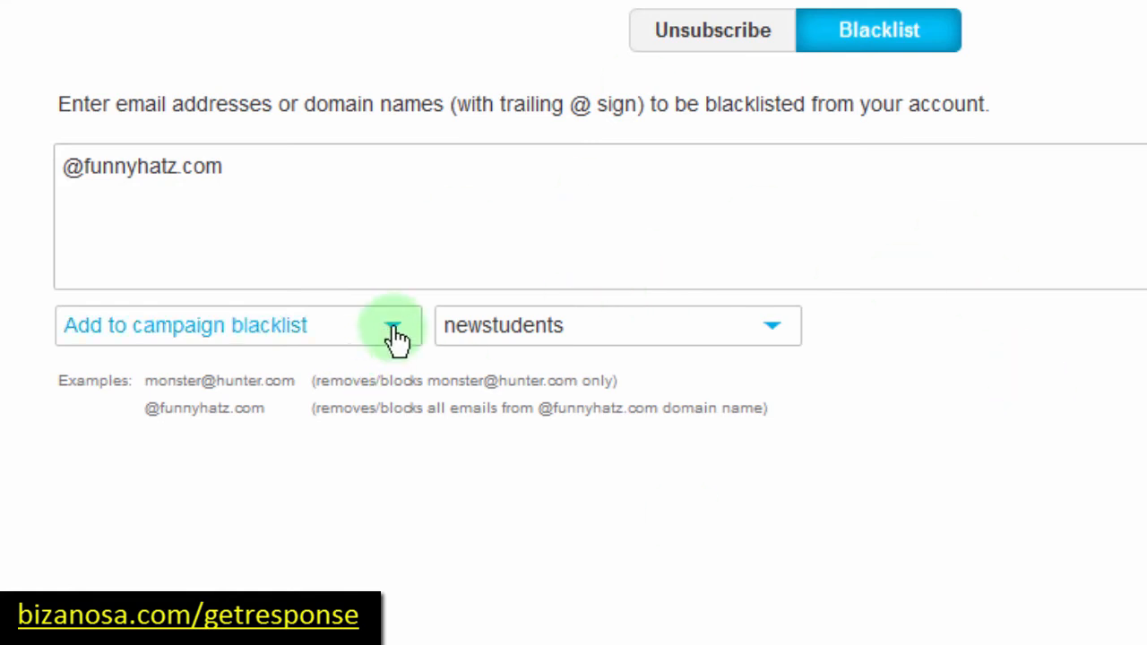
pyautogui.click(757, 330)
pyautogui.click(457, 362)
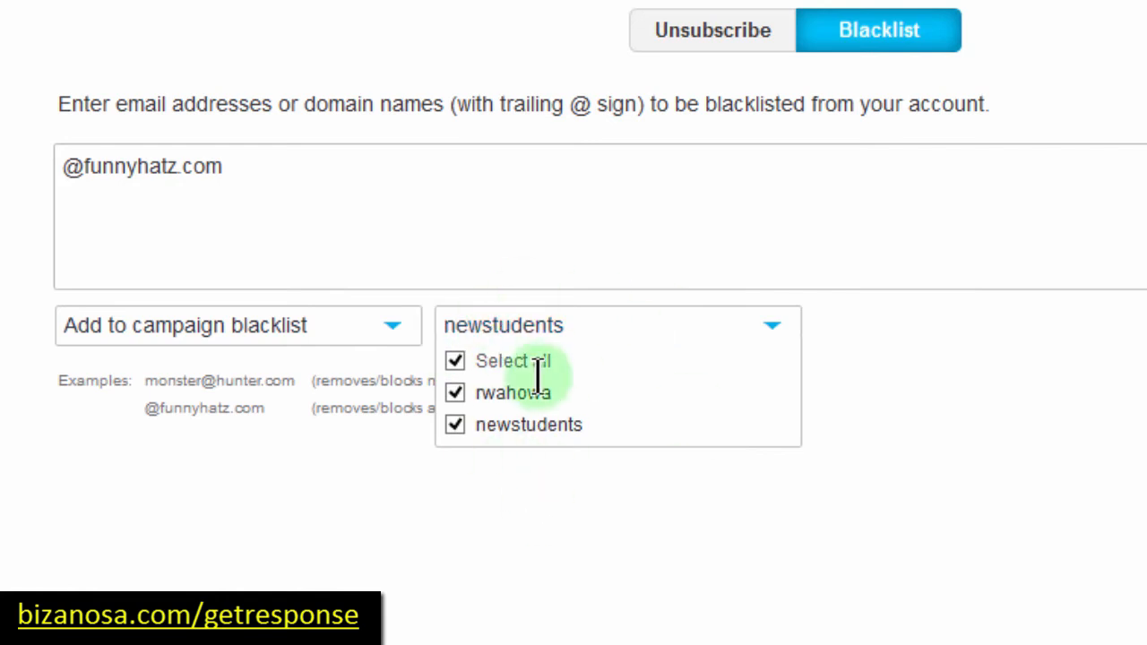
pyautogui.click(824, 466)
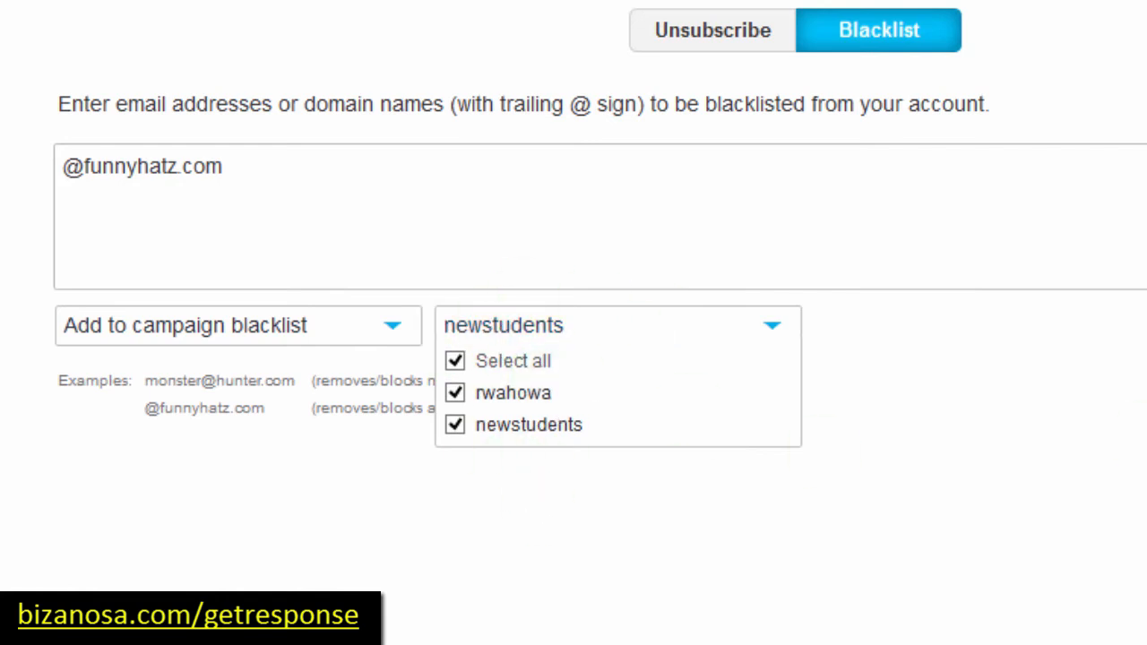
pyautogui.click(727, 24)
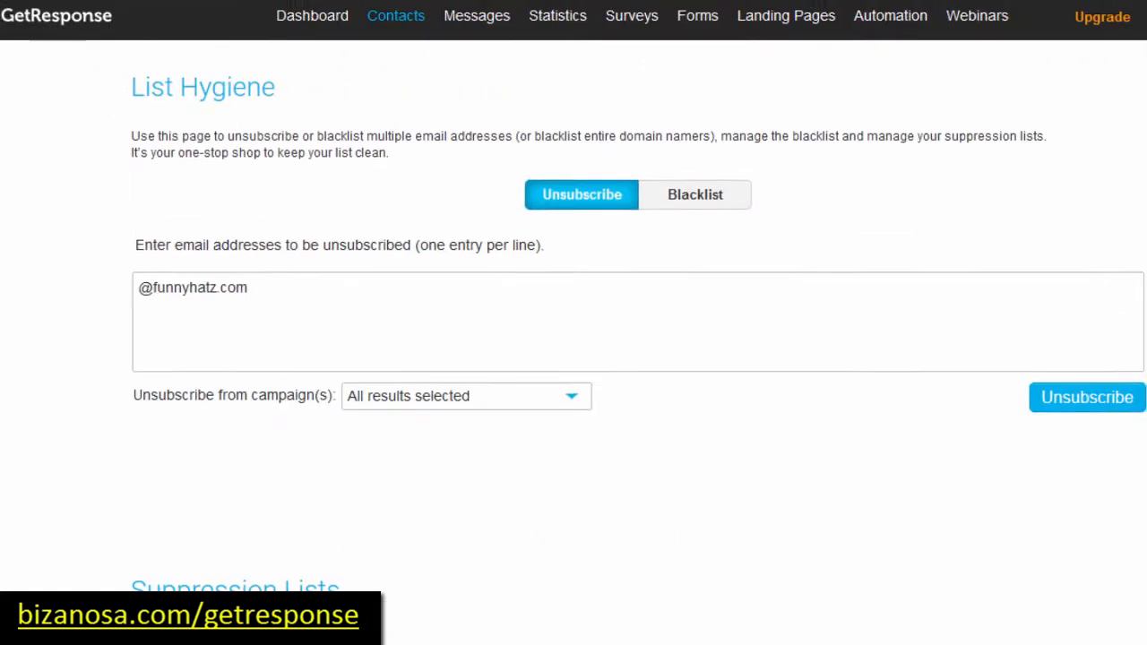
# Step: Go to the Dashboard showing Add Contacts, Create Form and Create Newsletter steps
pyautogui.moveTo(401, 17)
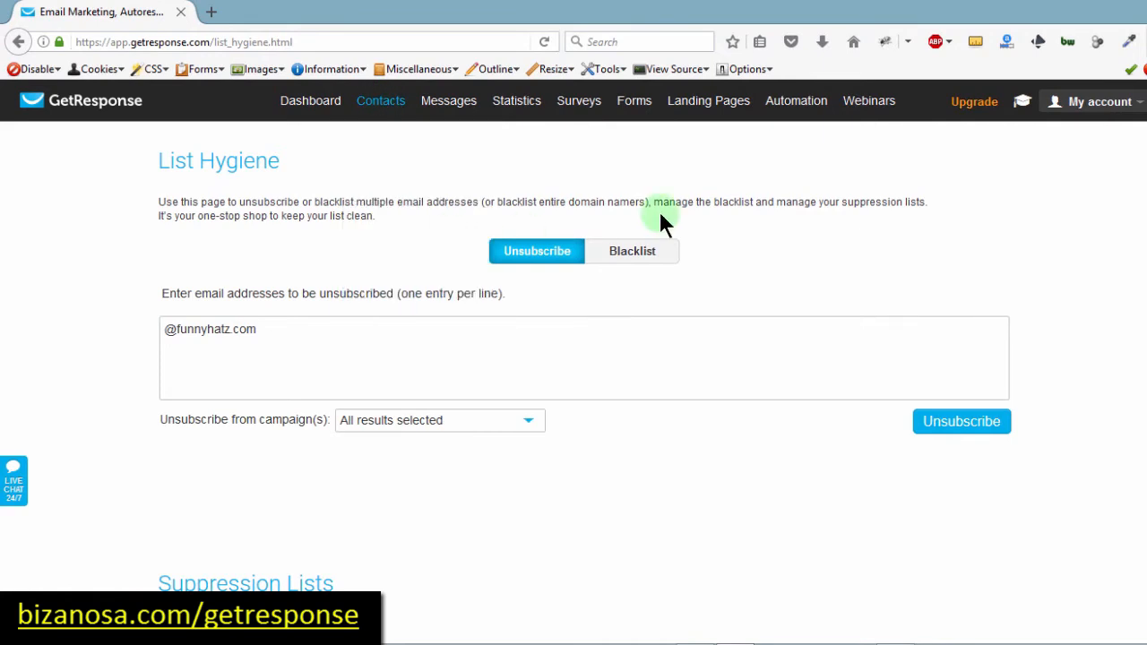
pyautogui.moveTo(634, 104)
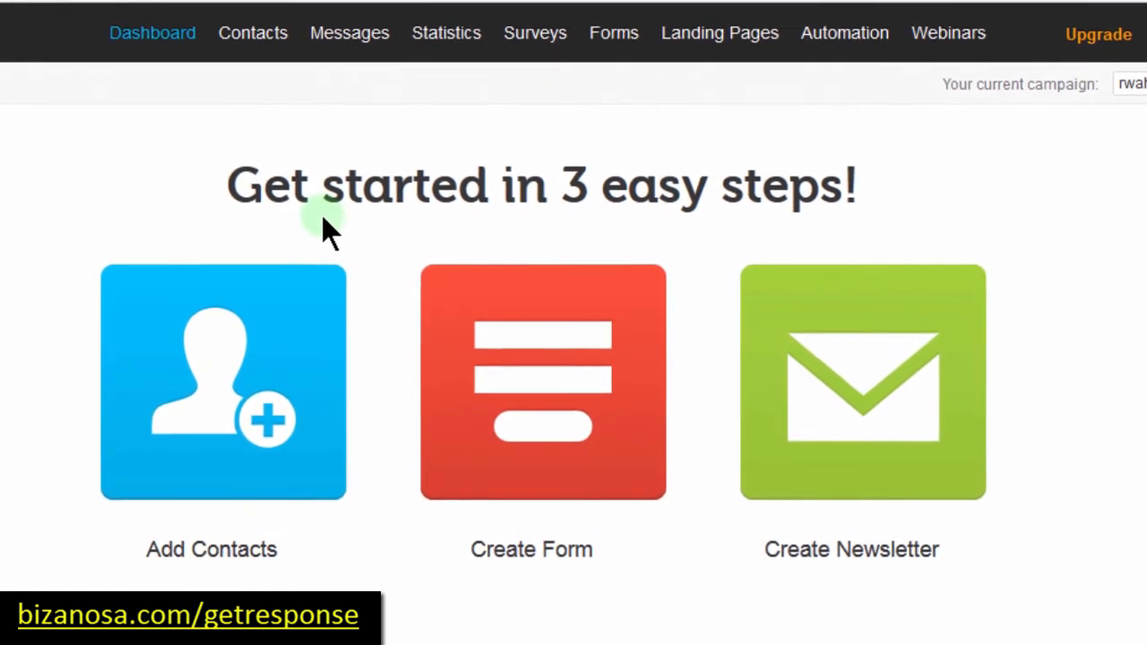
# Step: Open Create Form from the Forms menu and browse the List Builder Wizard templates
pyautogui.moveTo(615, 36)
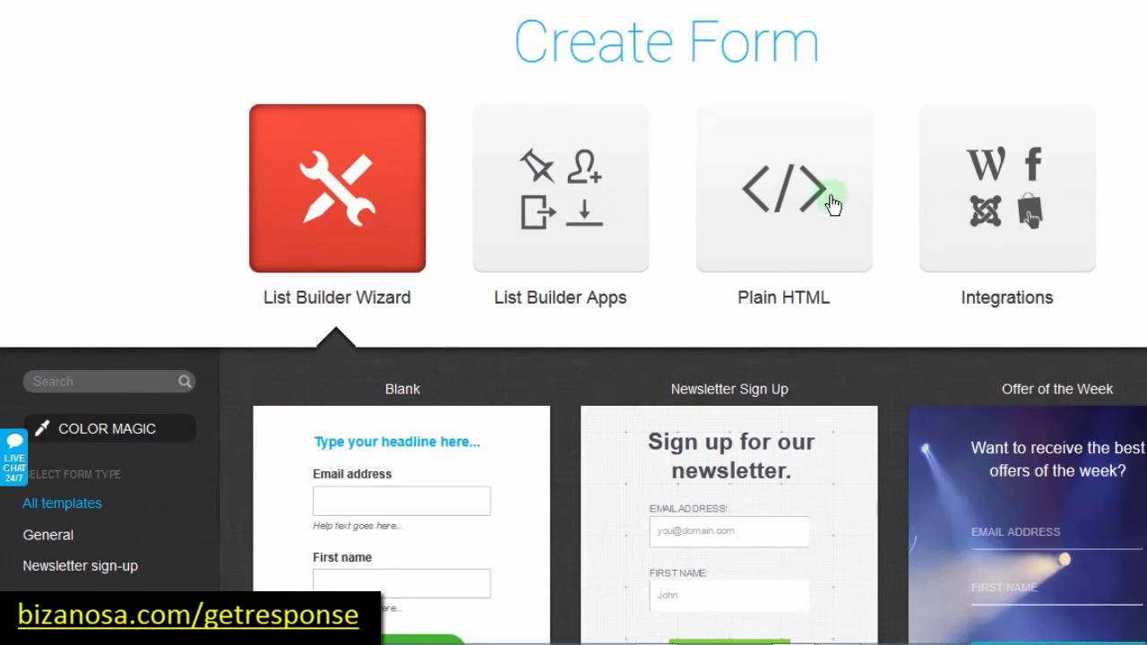
pyautogui.scroll(1, 573, 269)
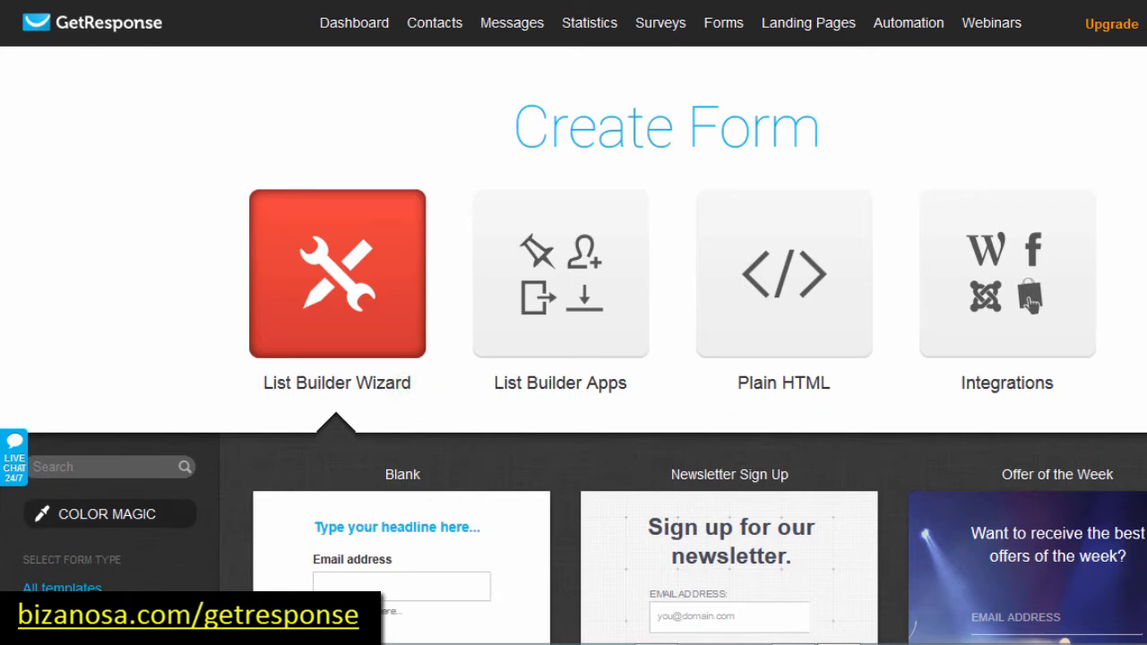
pyautogui.scroll(-20, 1031, 305)
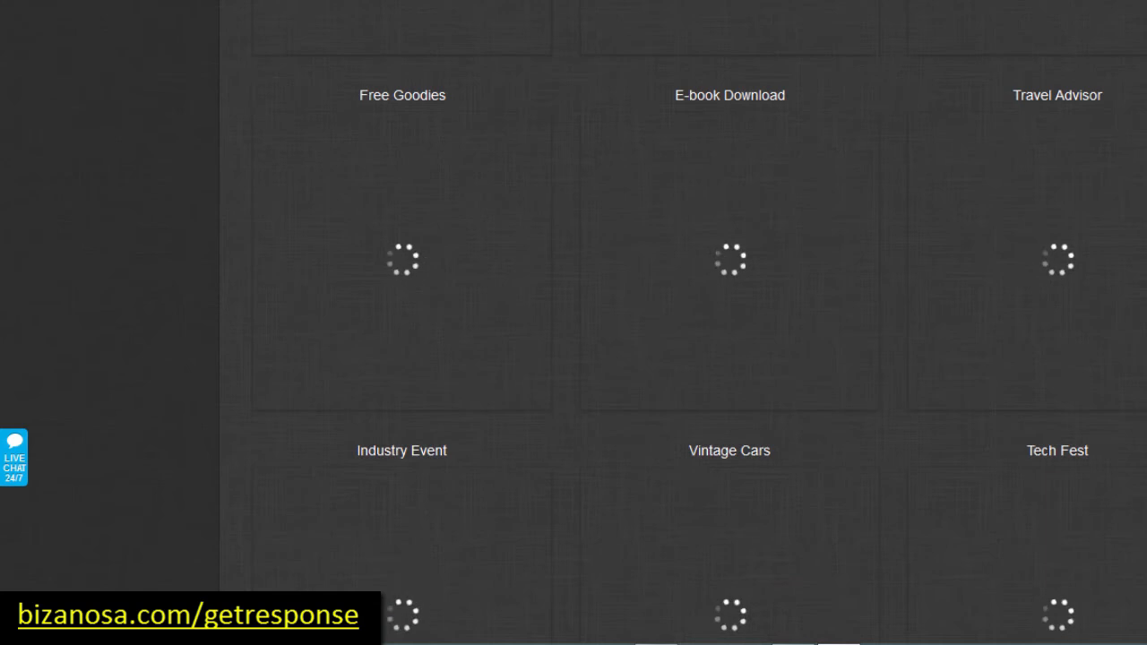
pyautogui.scroll(15, 1031, 303)
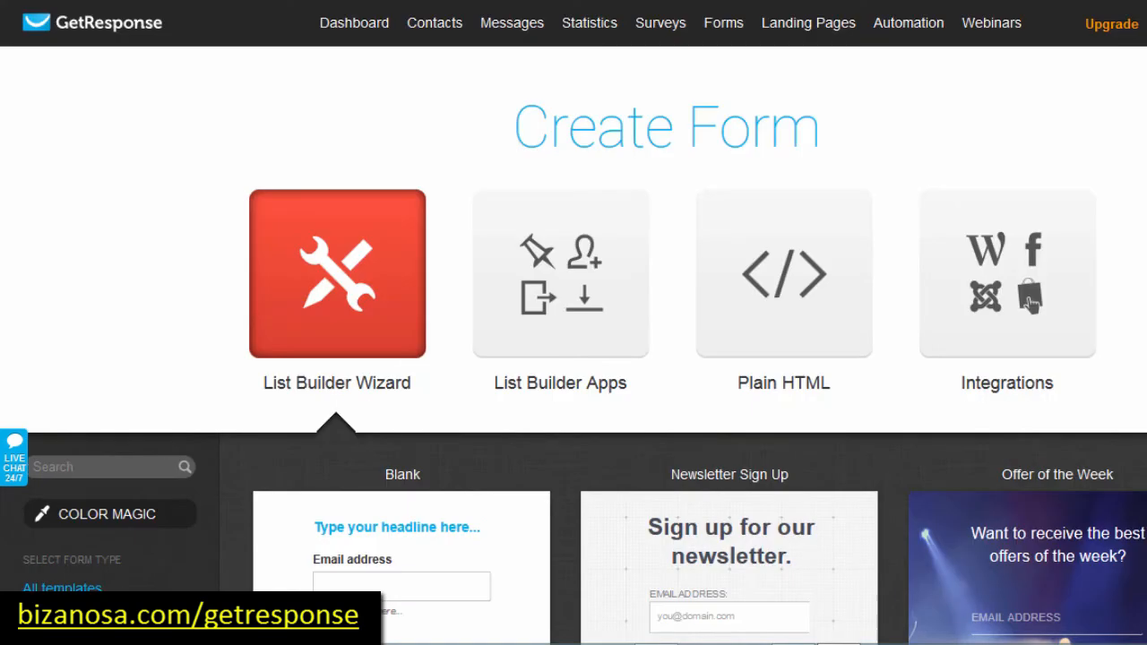
pyautogui.scroll(-10, 1031, 303)
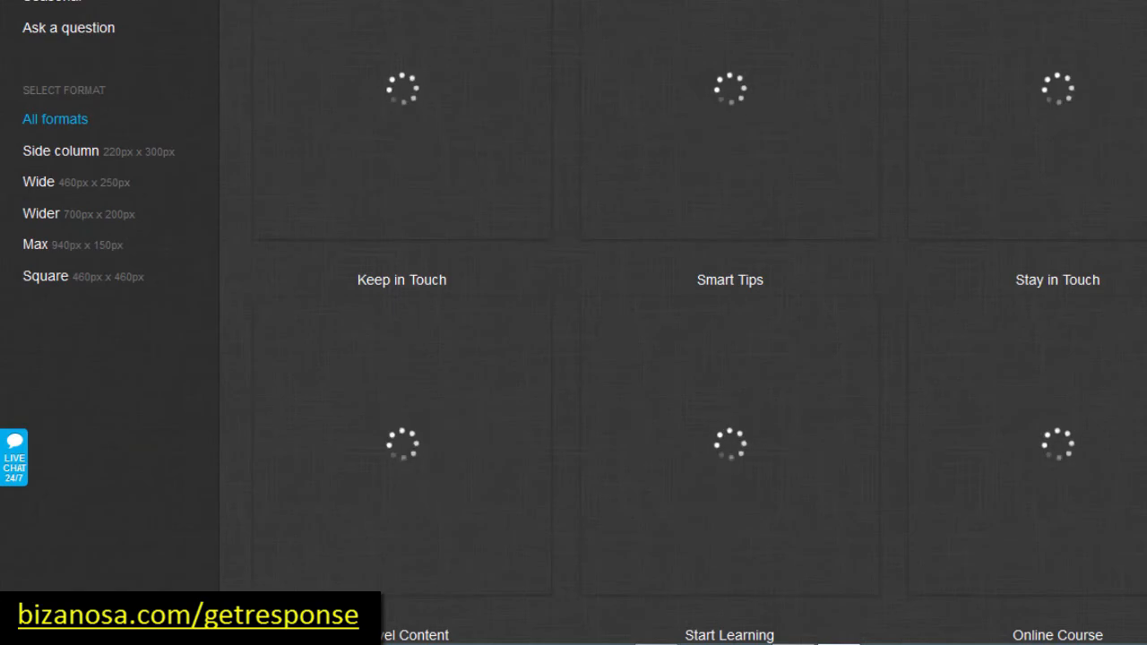
pyautogui.scroll(3, 1030, 303)
pyautogui.scroll(8, 1031, 303)
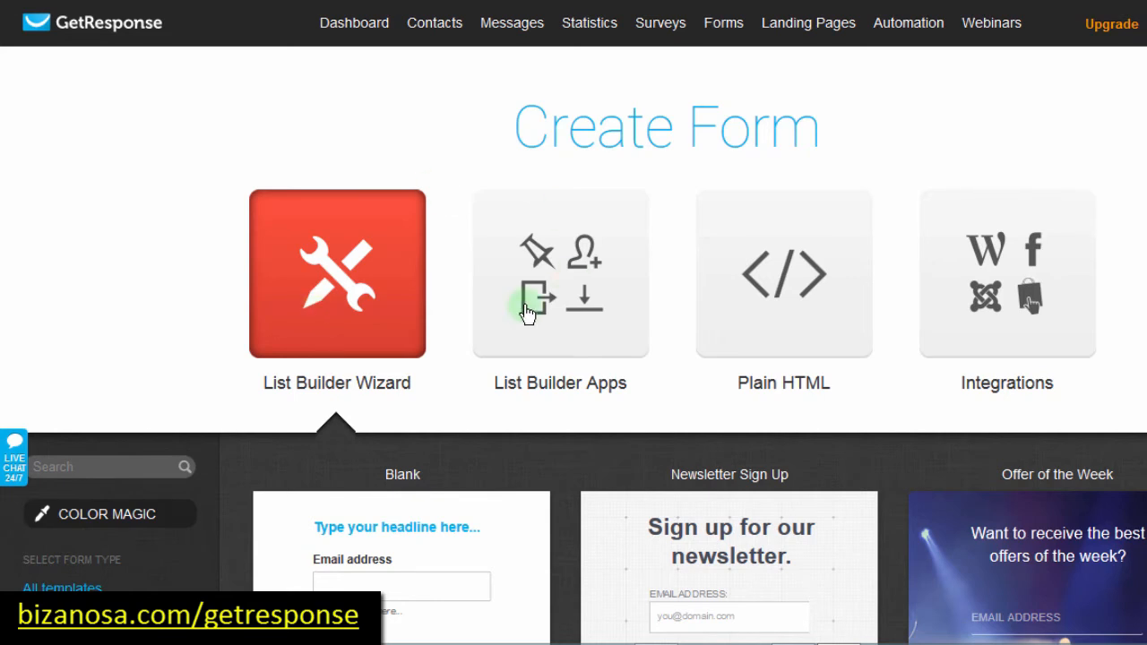
# Step: Show the List Builder Apps: Download box, Fixed Bar, Image Box, Exit Pop-up and Shake Box
pyautogui.click(559, 283)
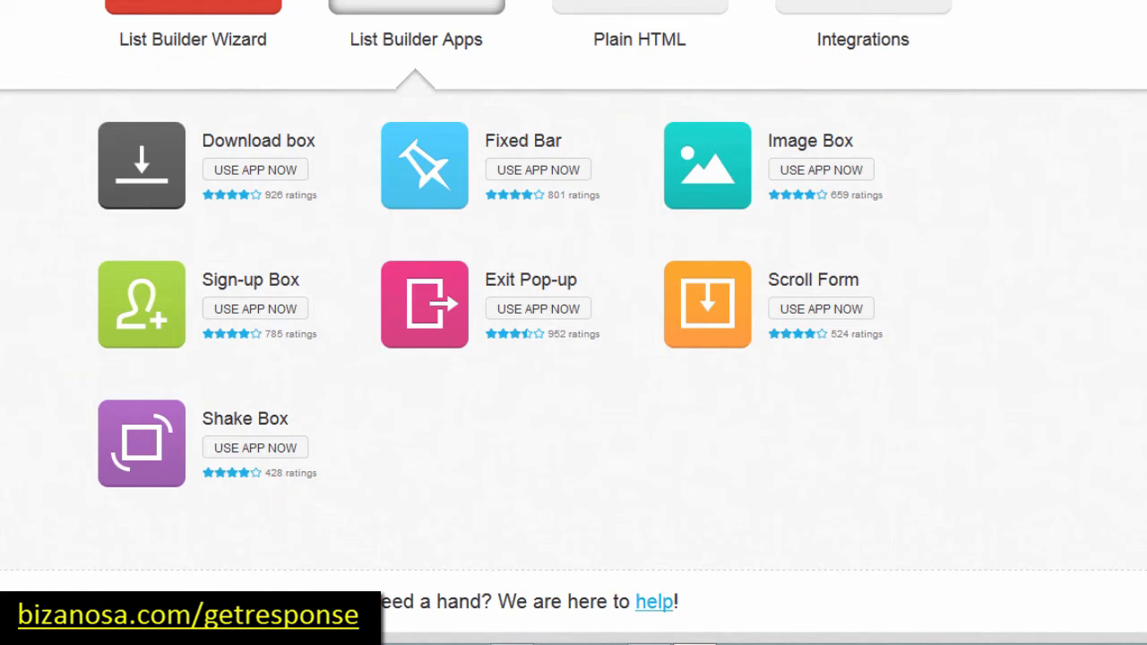
pyautogui.scroll(4, 671, 279)
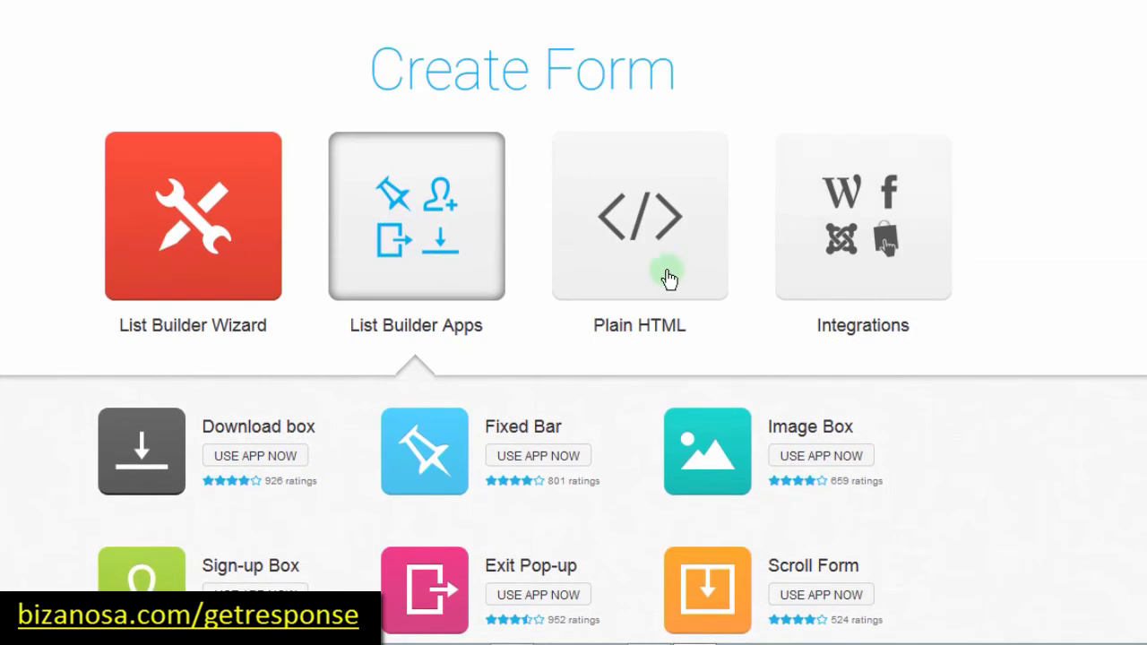
# Step: Generate the Plain HTML form with the Name field enabled and select all its code
pyautogui.click(617, 223)
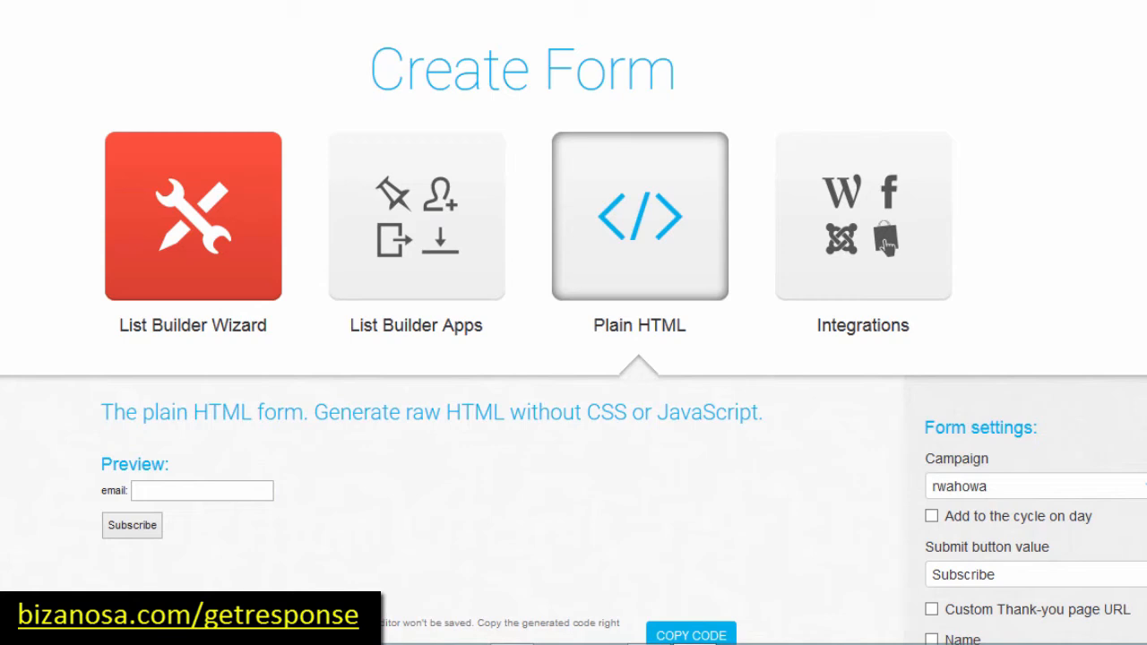
pyautogui.scroll(-4, 885, 242)
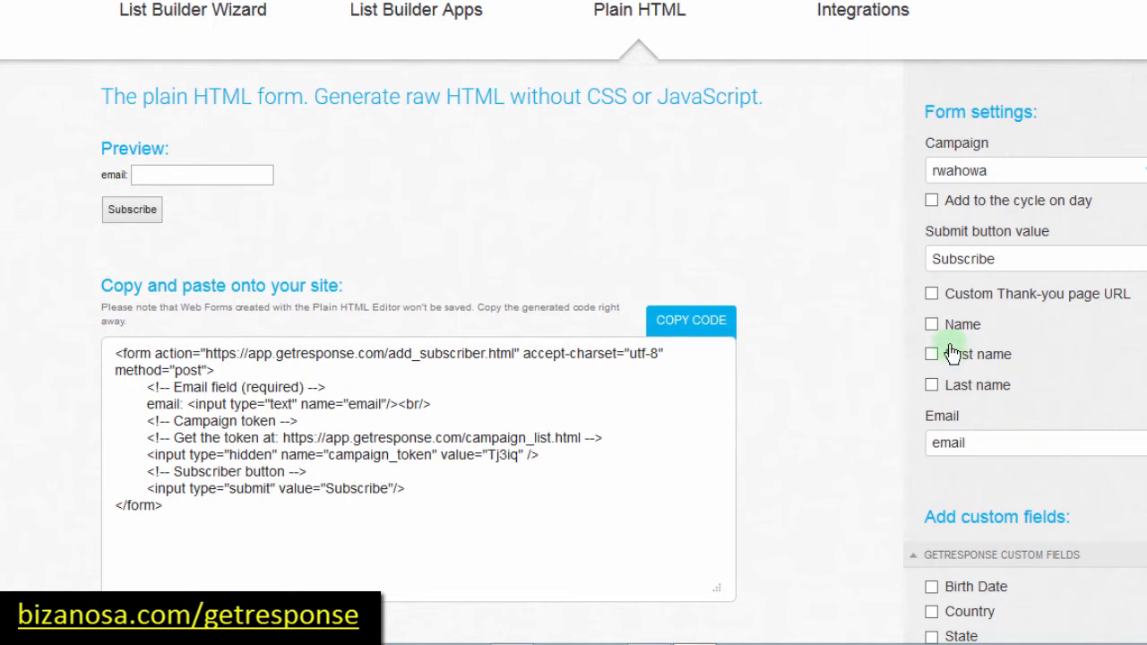
pyautogui.click(932, 325)
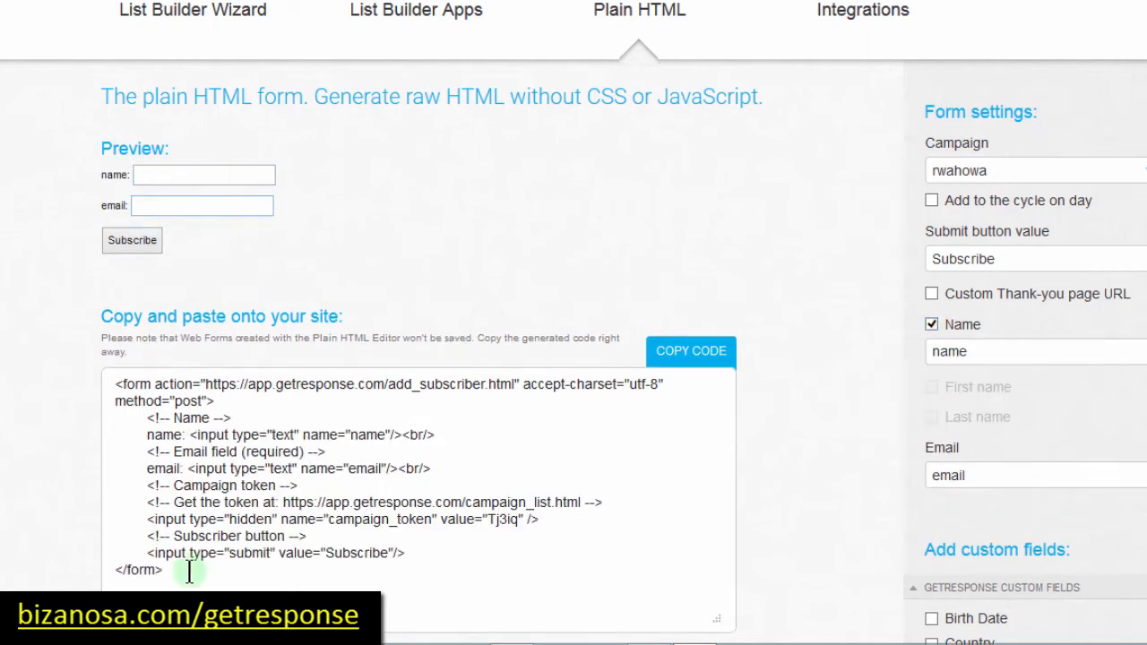
pyautogui.moveTo(179, 574); pyautogui.dragTo(85, 289)
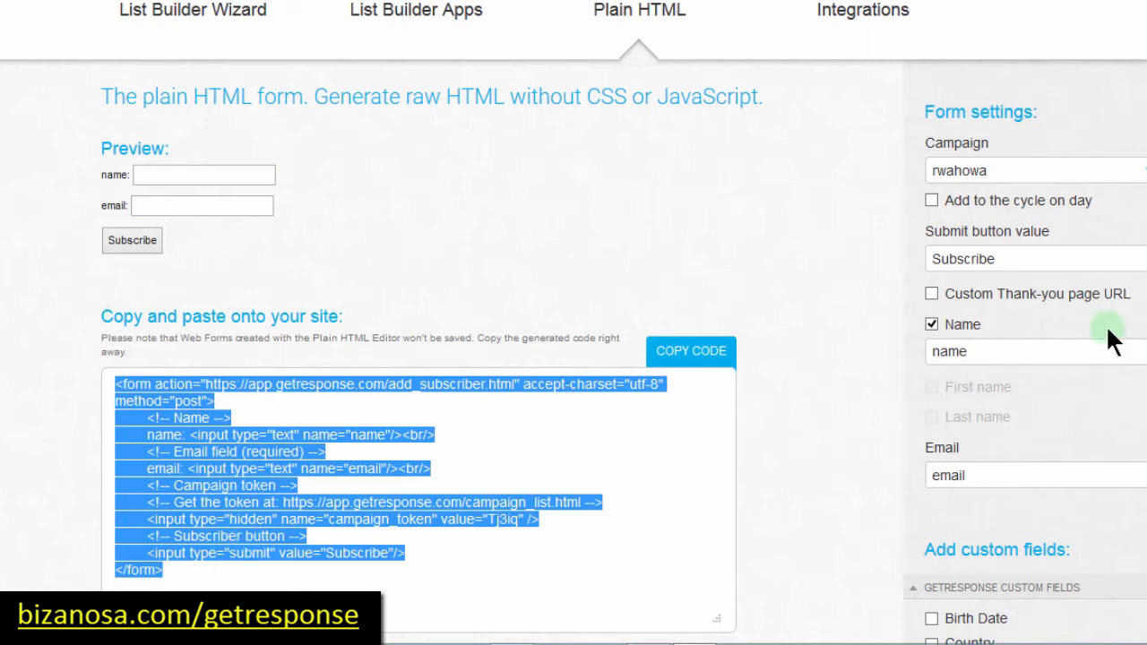
pyautogui.scroll(5, 1110, 341)
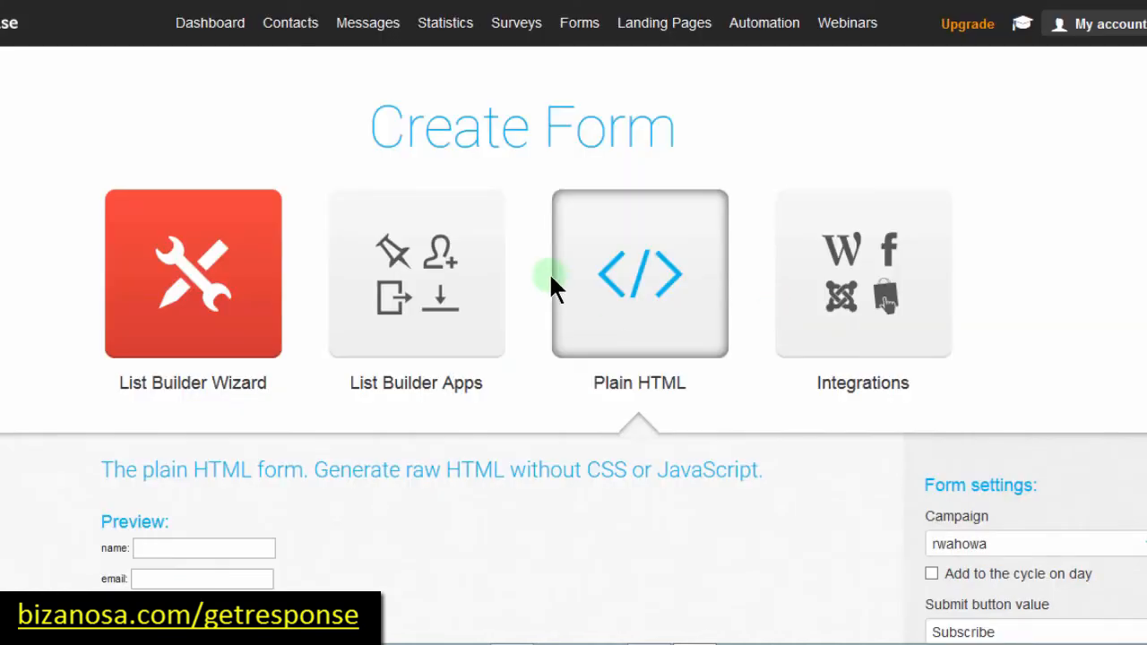
# Step: Browse the Integrations list: Facebook Web Form App, WordPress, PrestaShop, Joomla! and WooCommerce
pyautogui.click(865, 262)
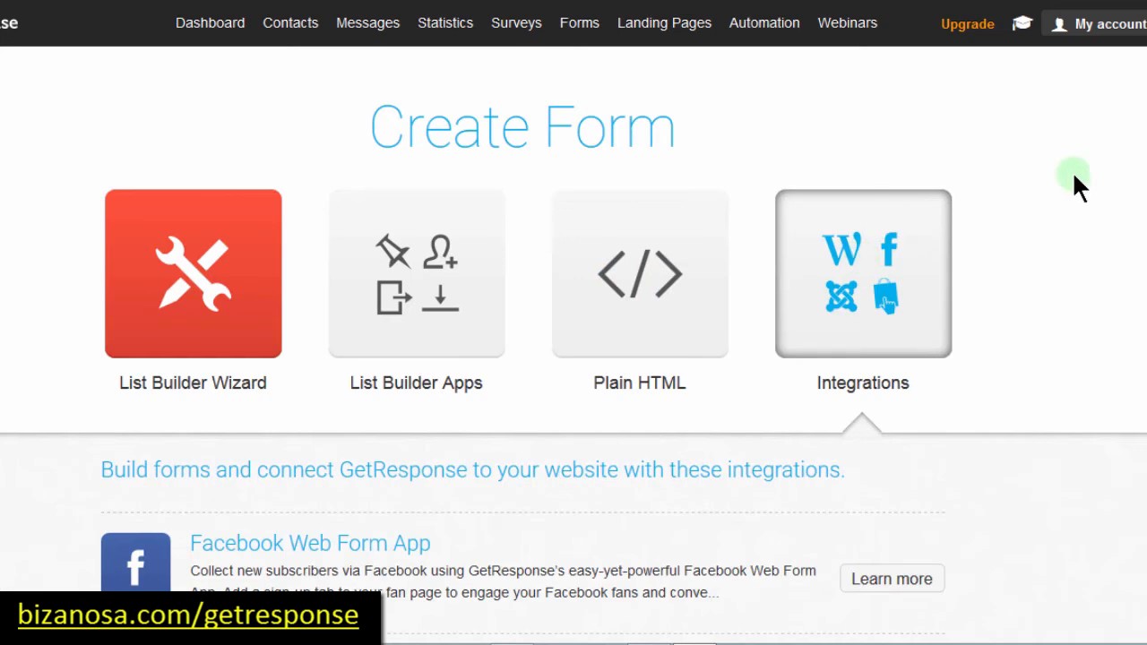
pyautogui.scroll(-4, 573, 322)
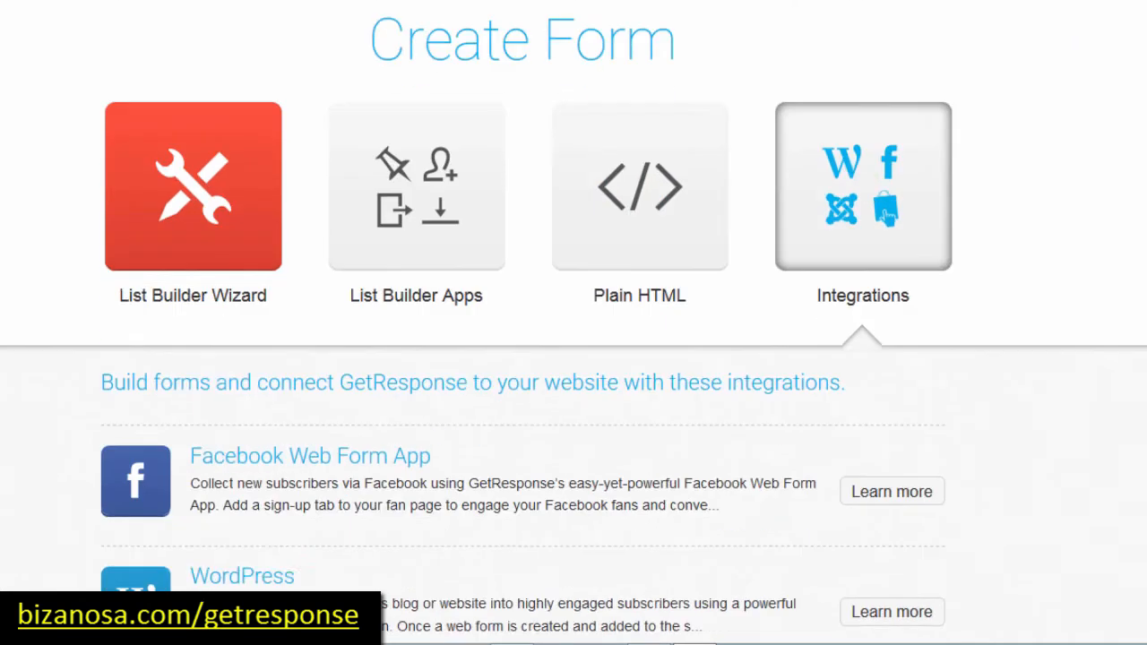
pyautogui.scroll(-1, 573, 323)
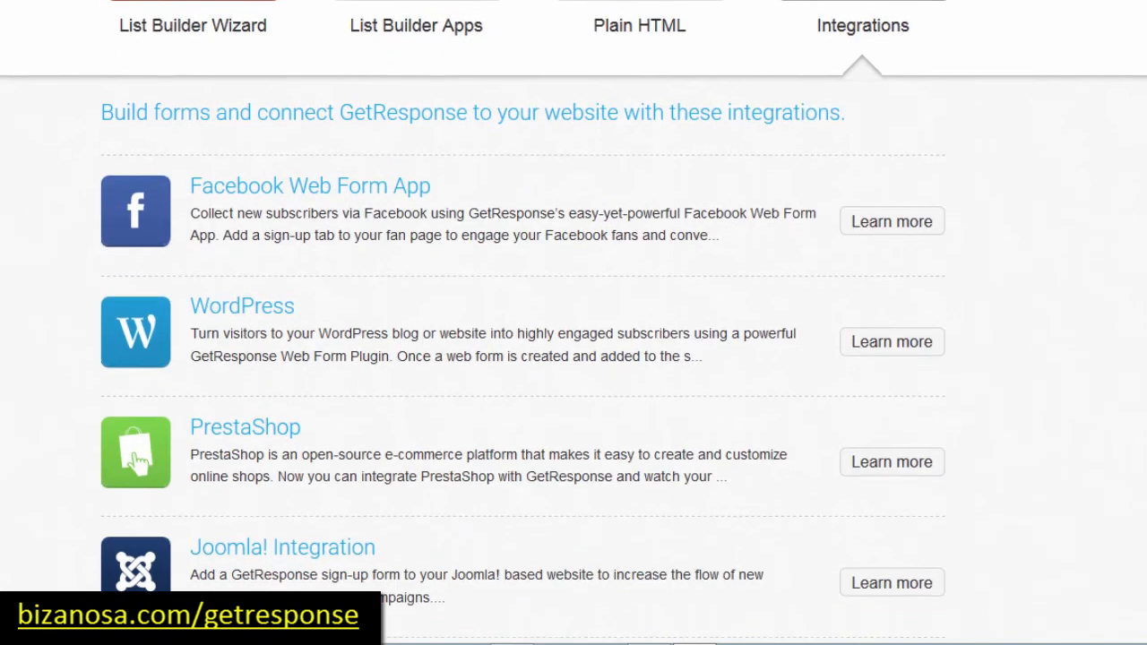
pyautogui.scroll(-1, 574, 323)
pyautogui.scroll(-1, 574, 322)
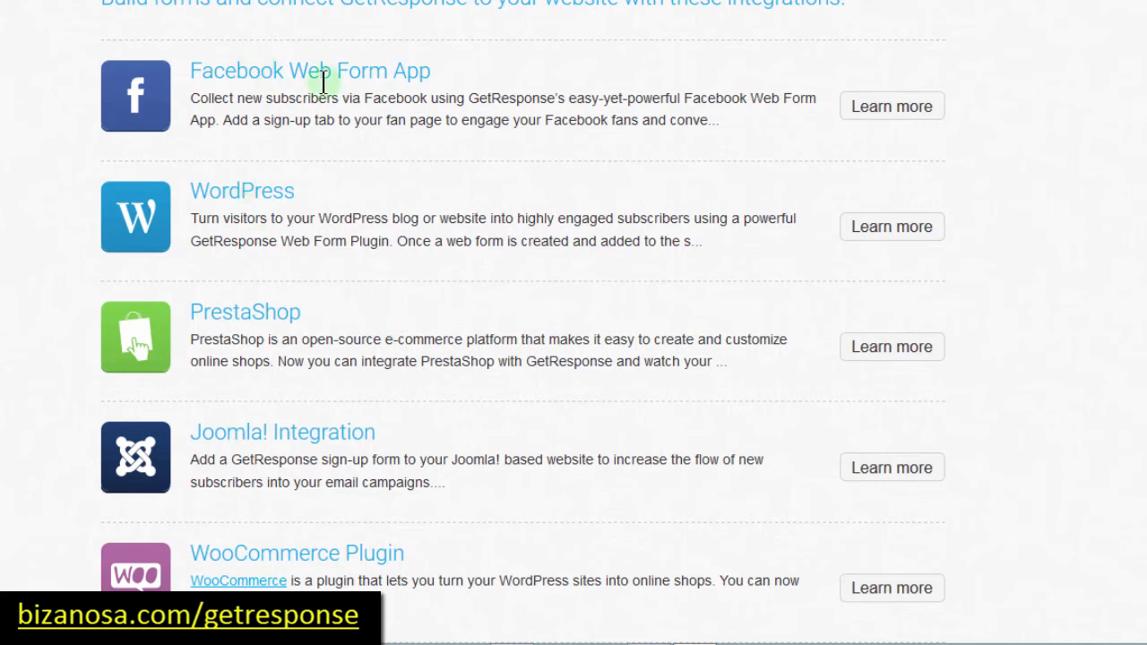
pyautogui.scroll(5, 1114, 223)
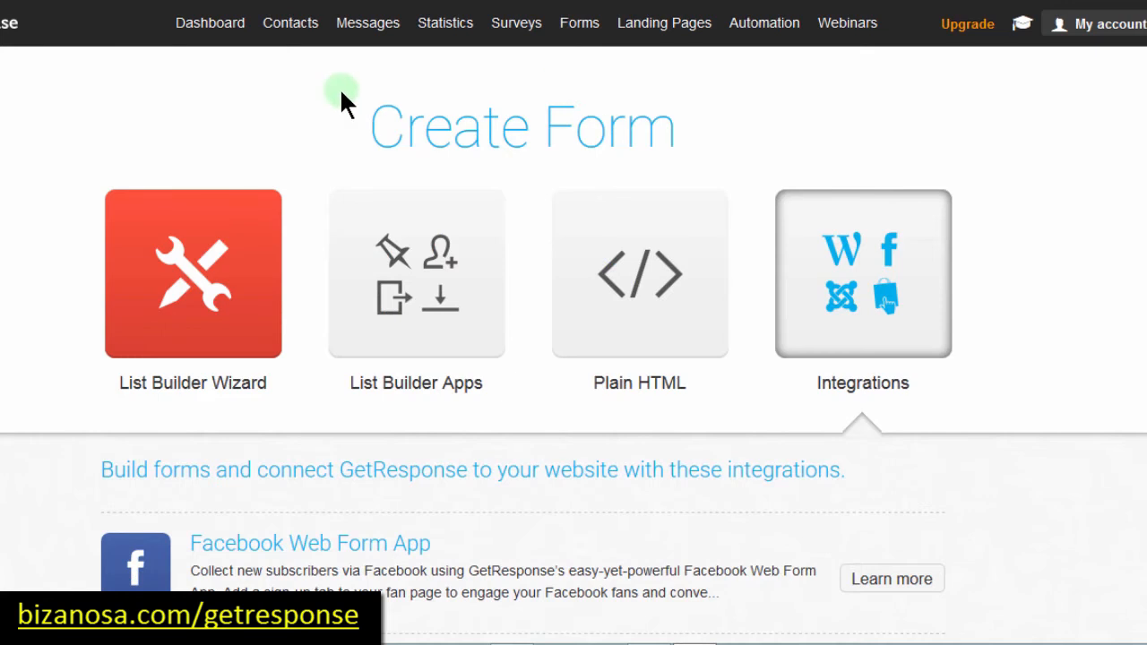
# Step: Return to the List Builder Wizard gallery and scroll through its templates
pyautogui.click(185, 279)
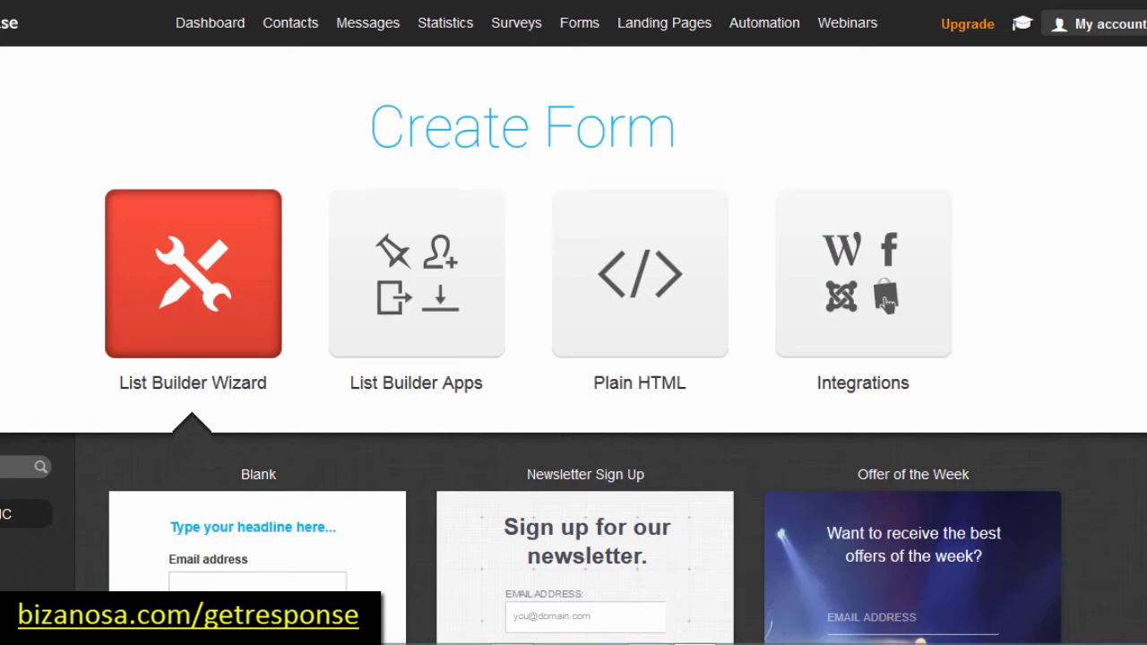
pyautogui.scroll(-20, 574, 359)
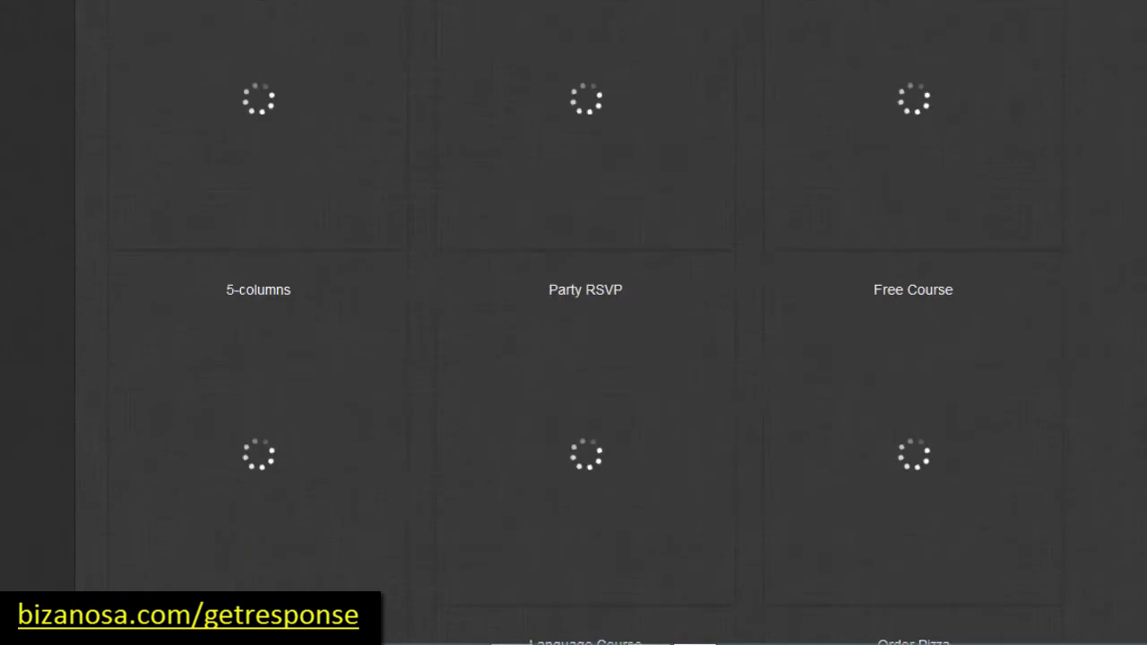
pyautogui.scroll(10, 574, 358)
pyautogui.scroll(10, 885, 303)
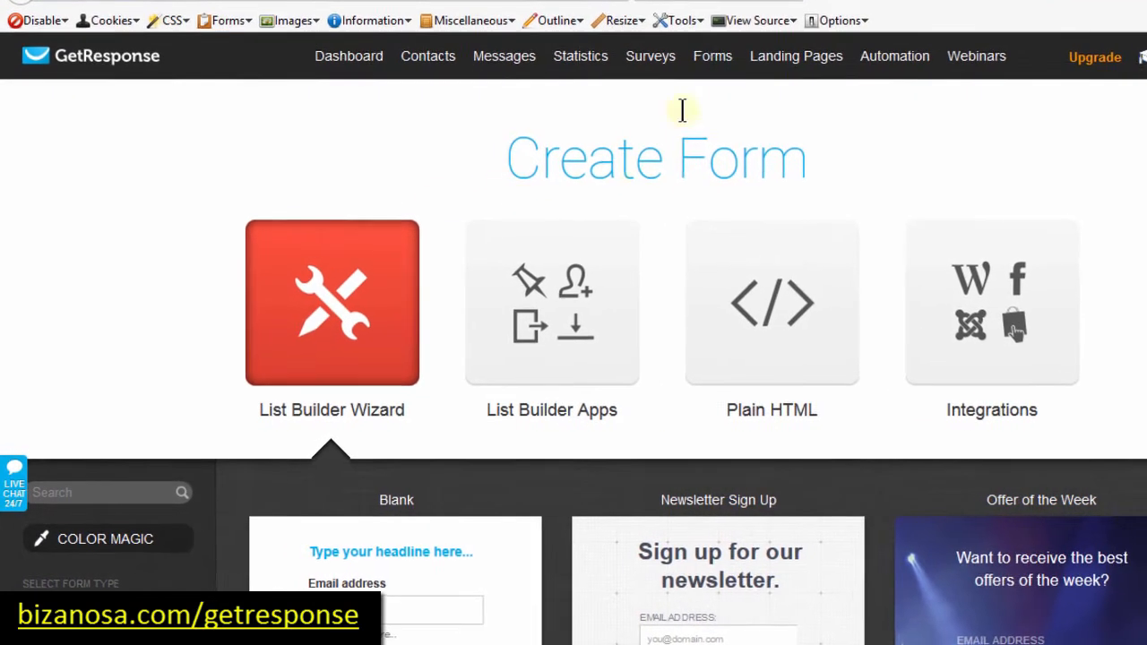
pyautogui.moveTo(714, 59)
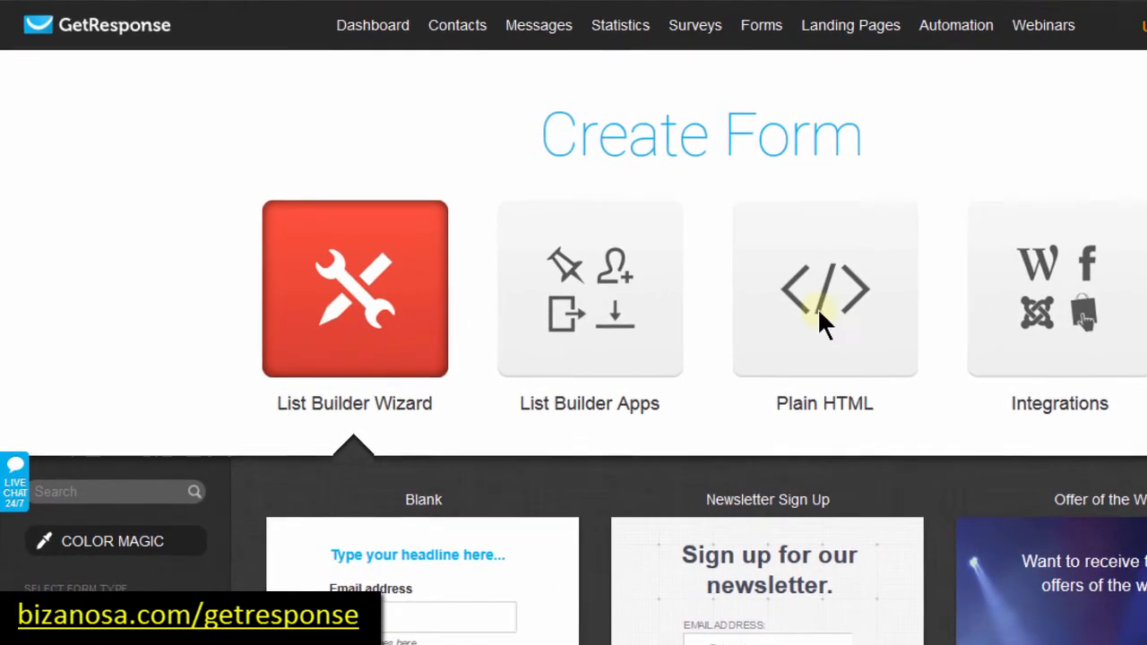
pyautogui.scroll(-5, 358, 287)
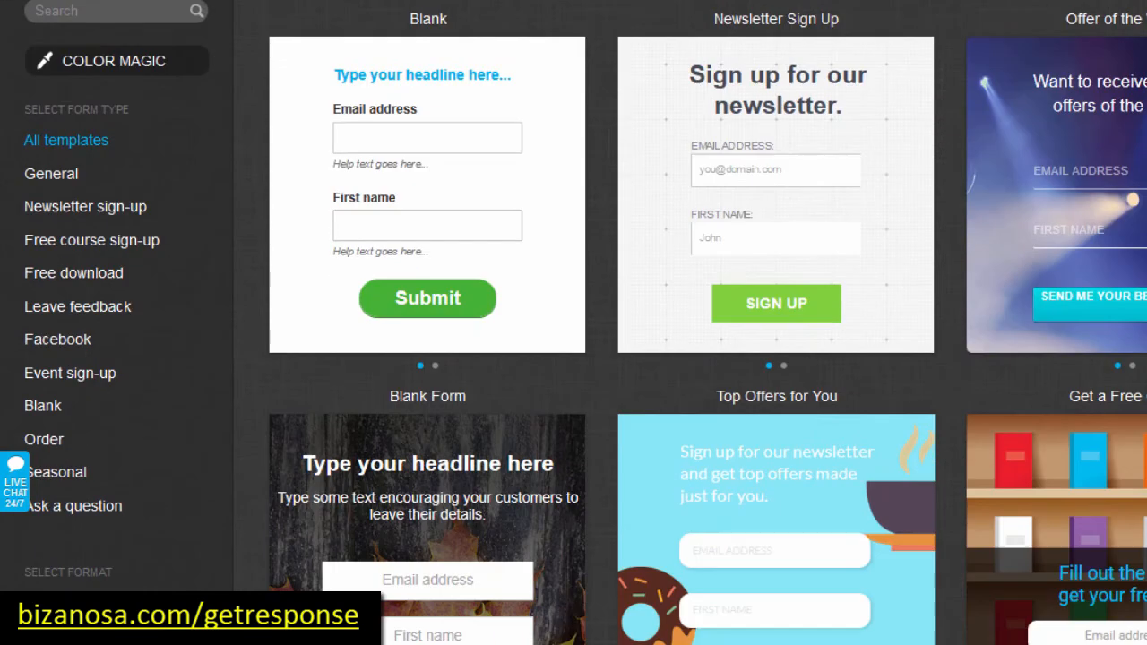
pyautogui.scroll(-3, 573, 358)
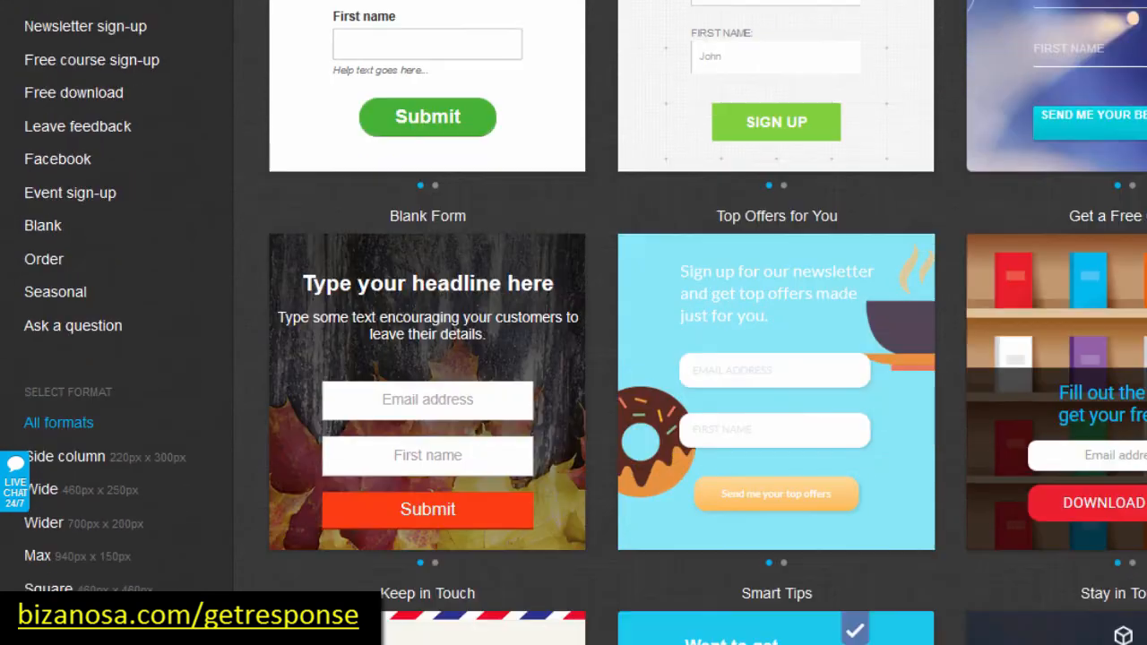
pyautogui.scroll(-3, 573, 358)
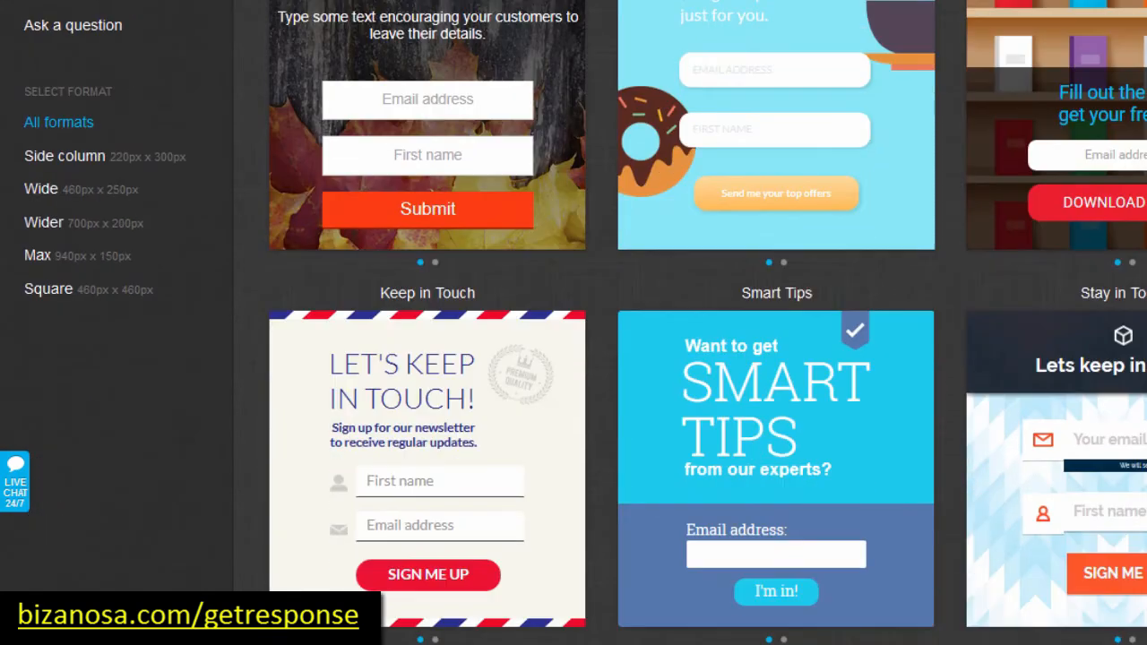
pyautogui.scroll(-2, 574, 359)
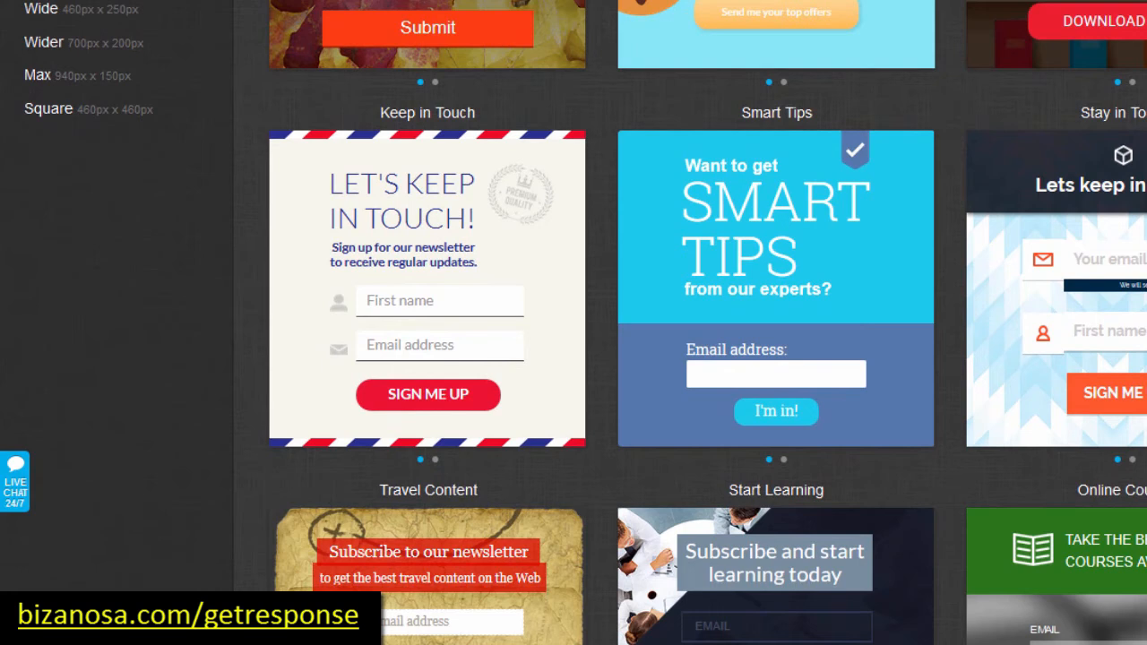
pyautogui.scroll(-1, 574, 358)
pyautogui.scroll(-4, 573, 358)
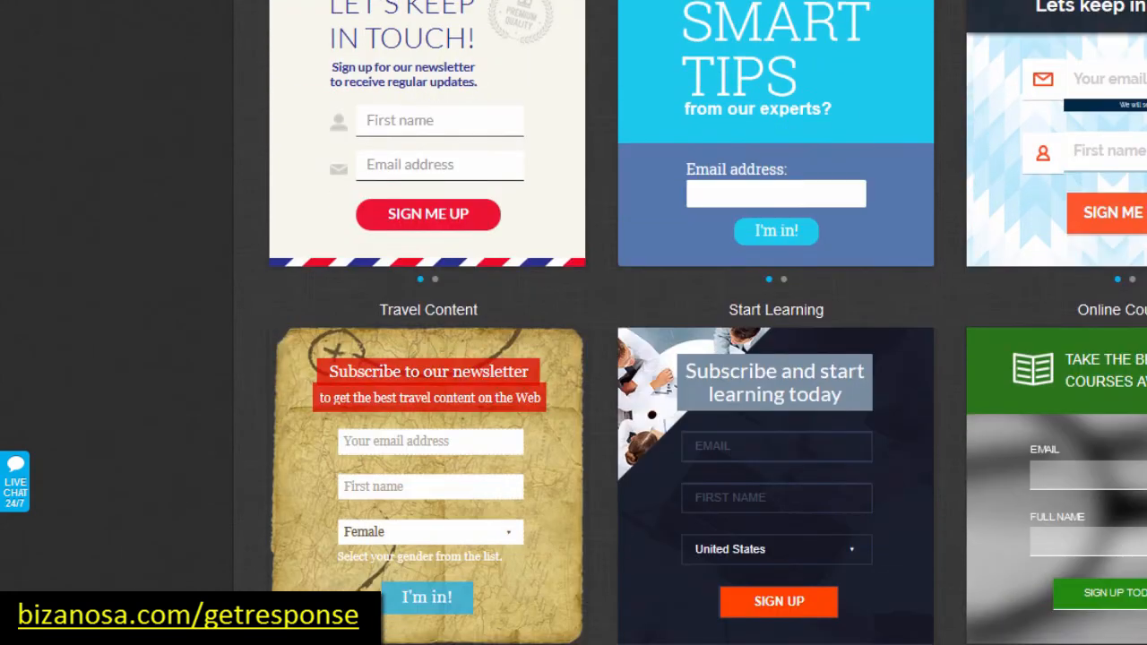
pyautogui.scroll(-1, 573, 358)
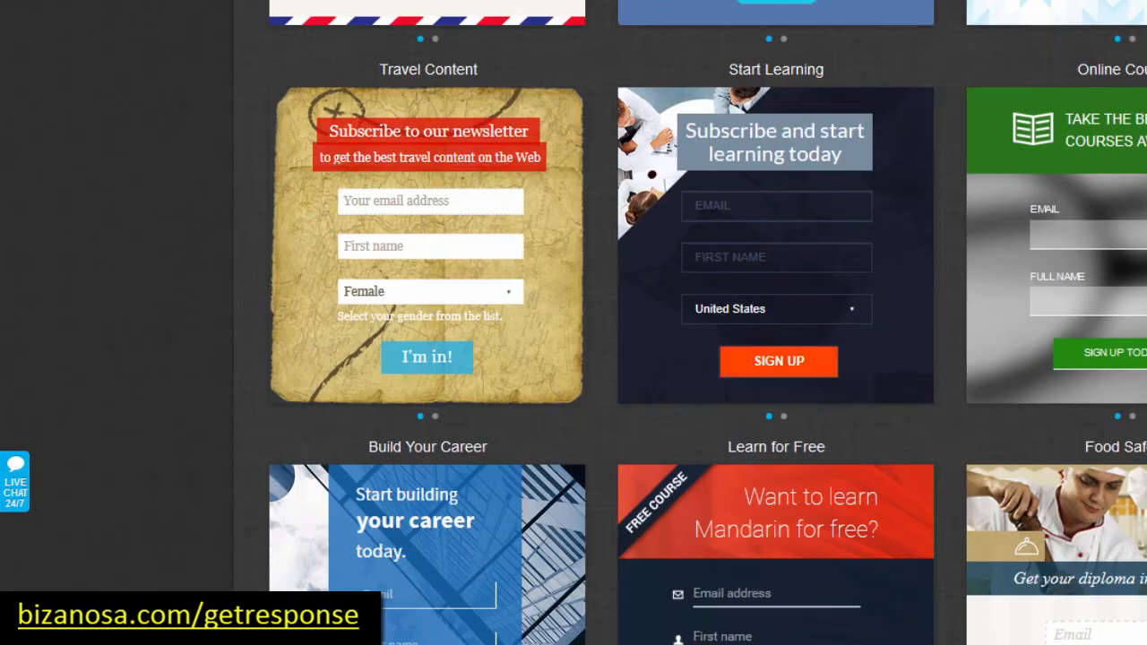
pyautogui.scroll(-2, 574, 358)
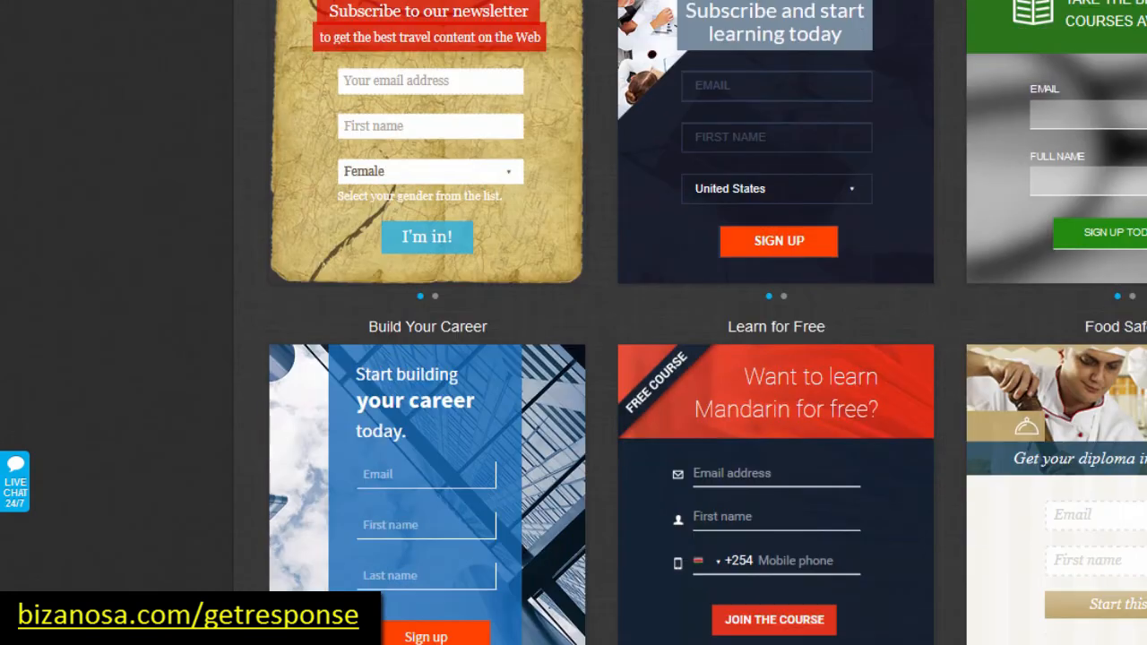
pyautogui.scroll(-5, 573, 359)
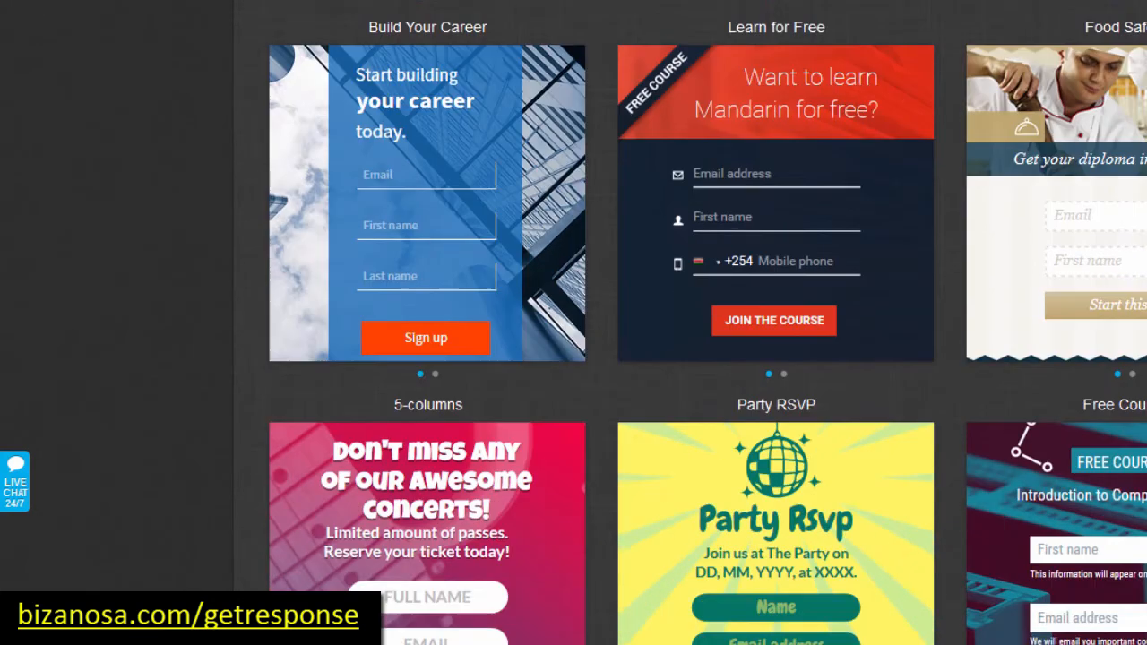
pyautogui.scroll(-5, 574, 358)
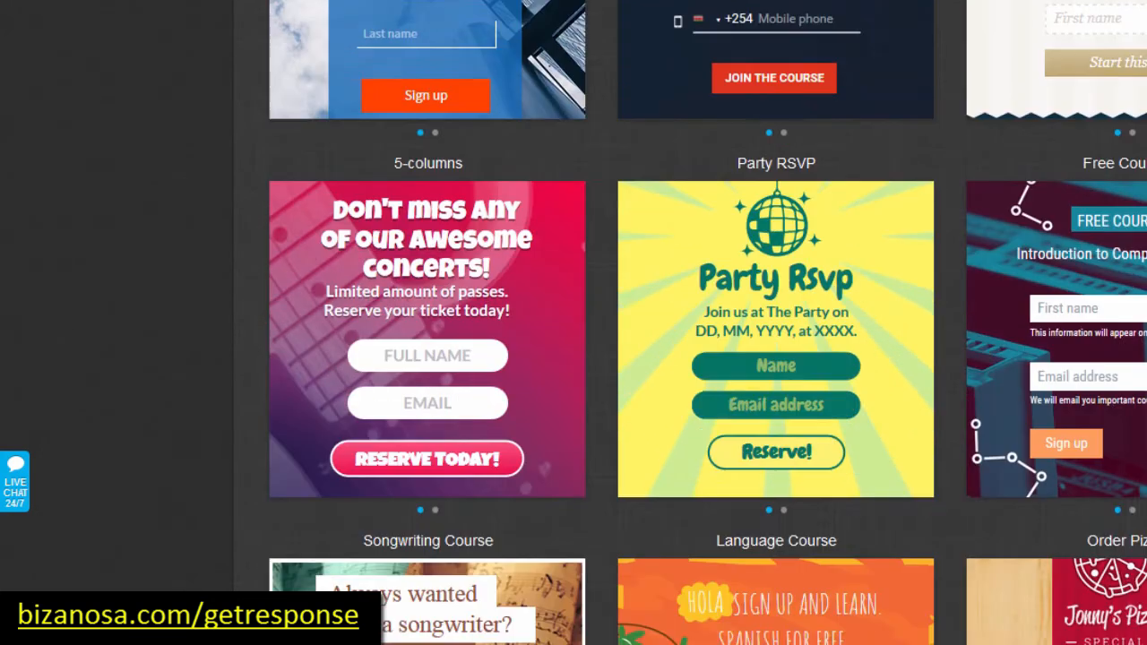
pyautogui.scroll(-5, 574, 359)
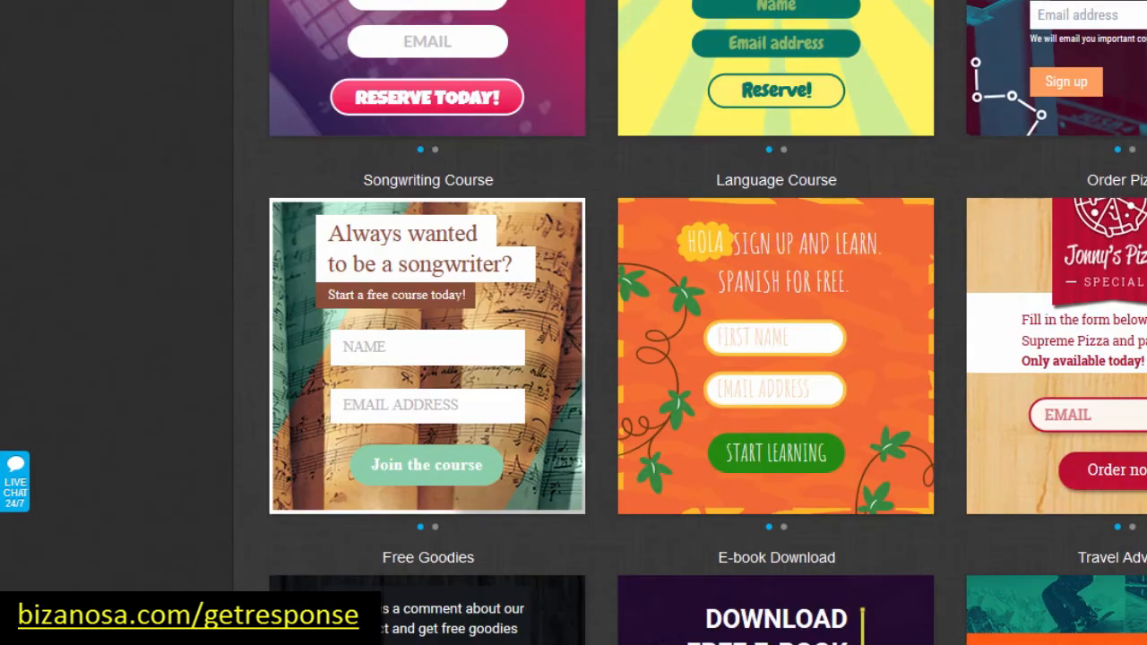
pyautogui.scroll(-11, 574, 359)
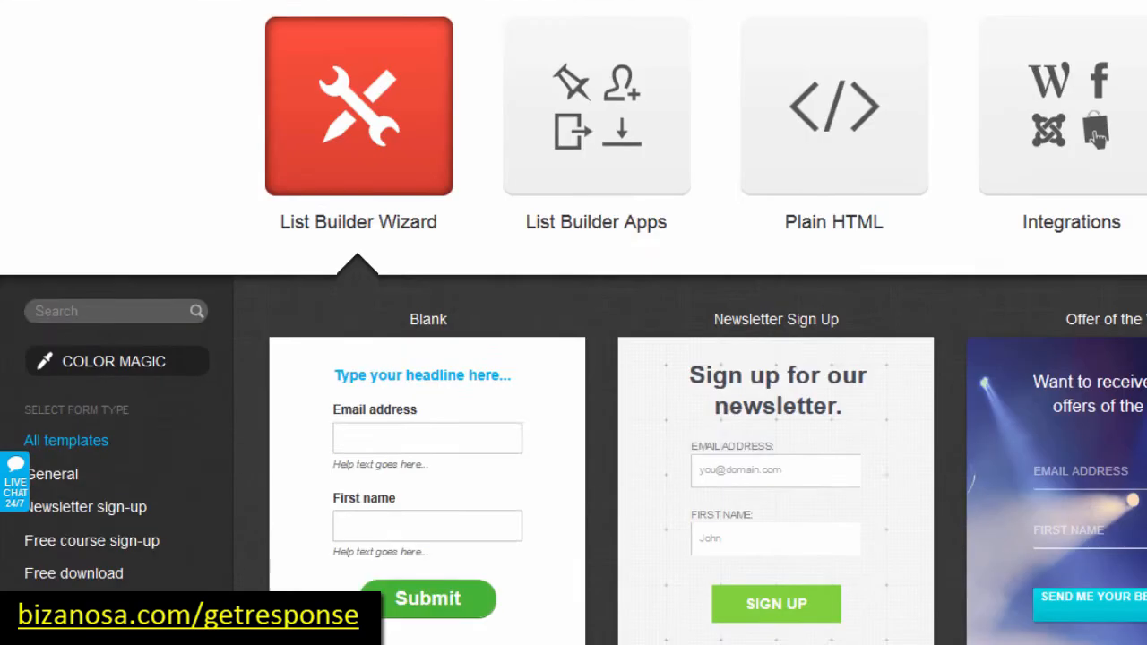
pyautogui.scroll(-7, 950, 466)
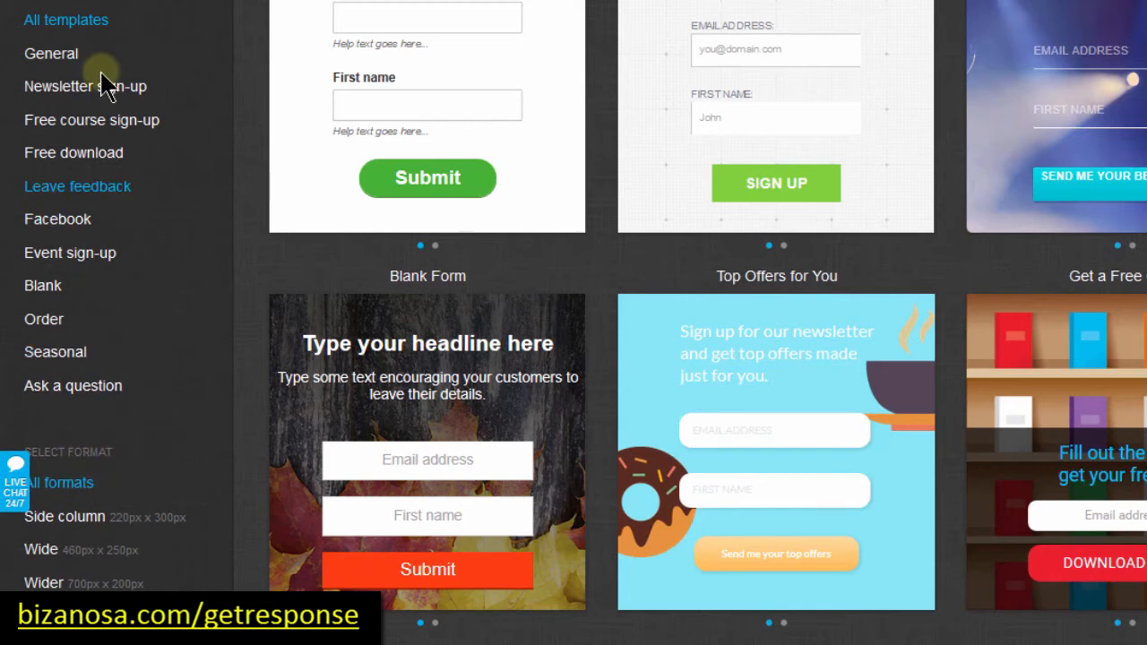
# Step: Filter to Free download templates and start a form from E-book Download
pyautogui.moveTo(479, 145)
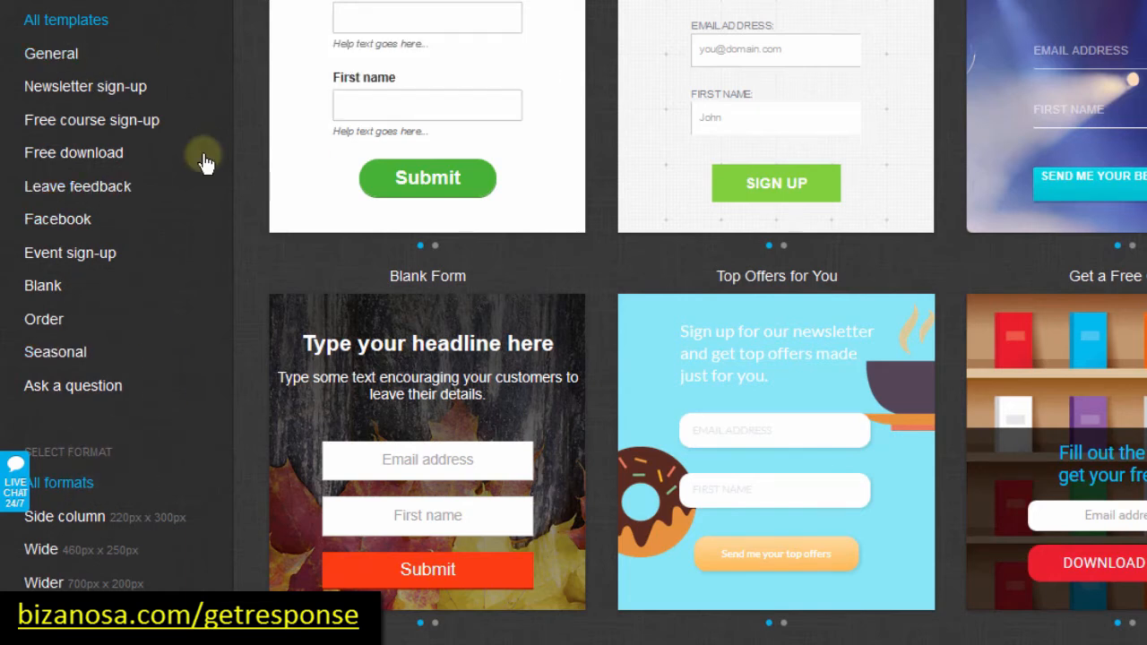
pyautogui.click(63, 159)
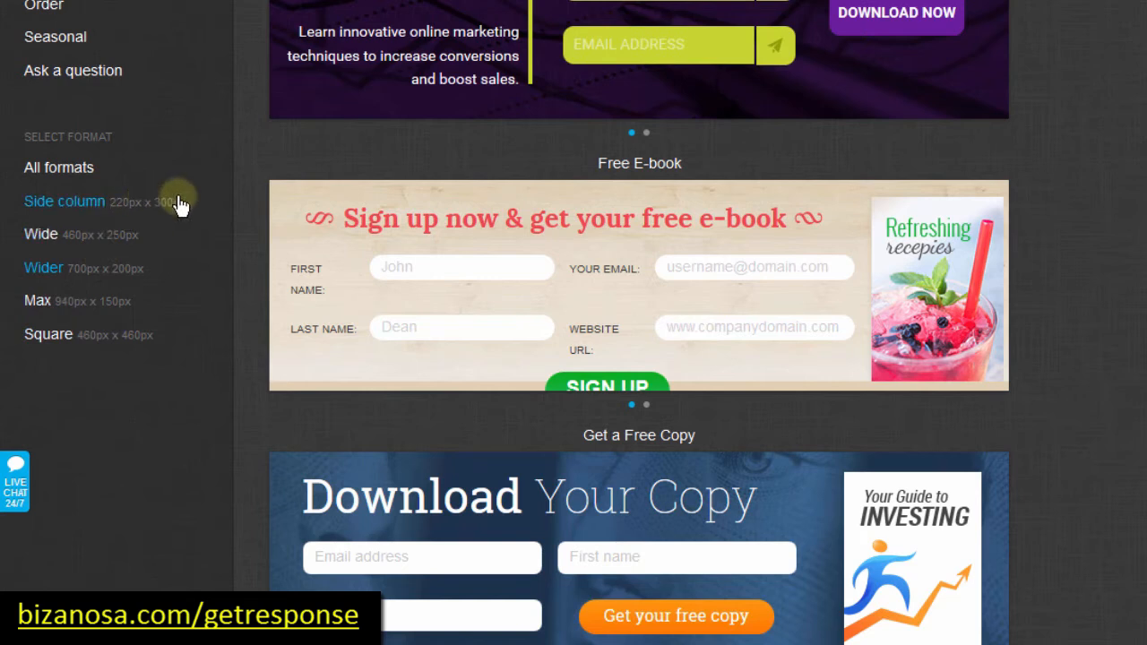
pyautogui.moveTo(375, 339)
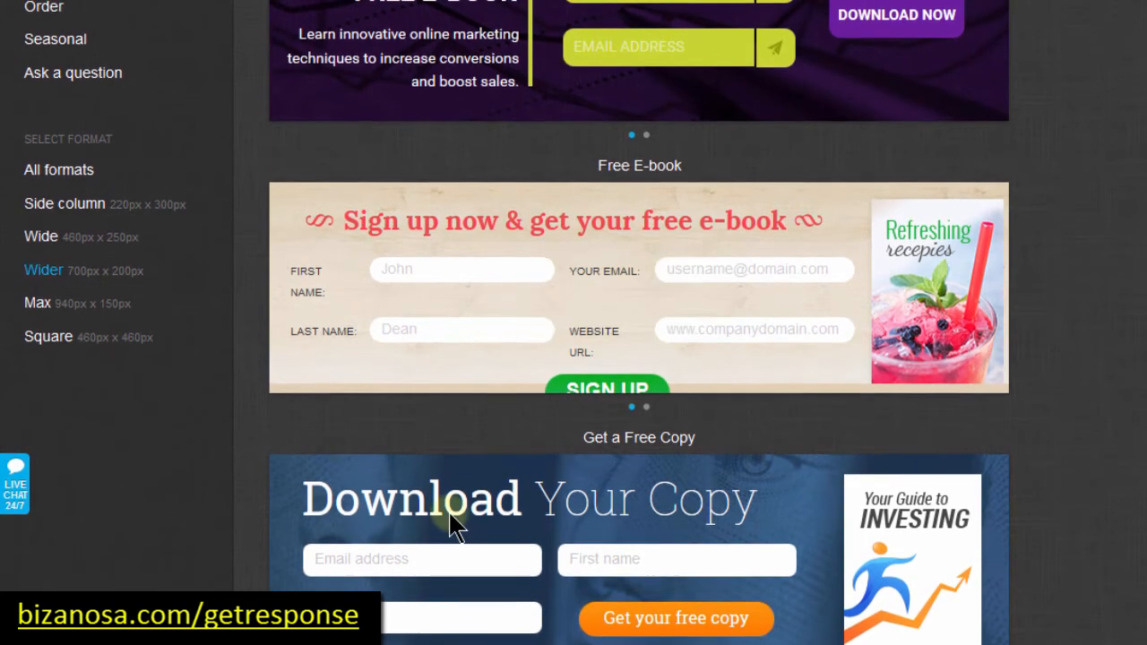
pyautogui.moveTo(454, 527)
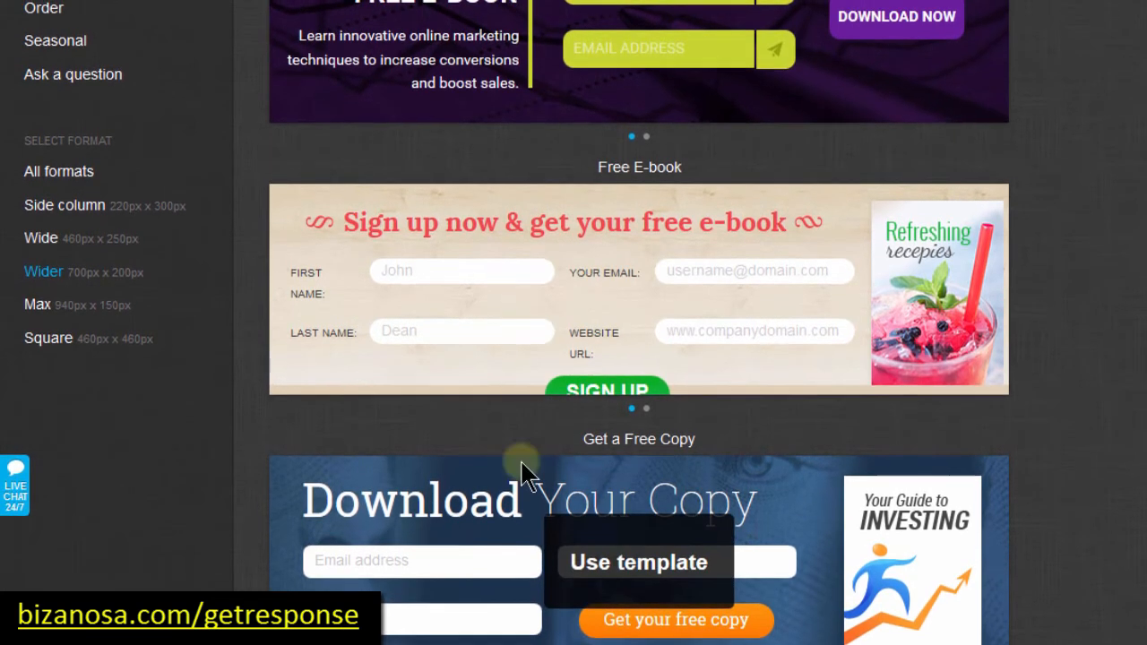
pyautogui.scroll(2, 630, 208)
pyautogui.click(630, 208)
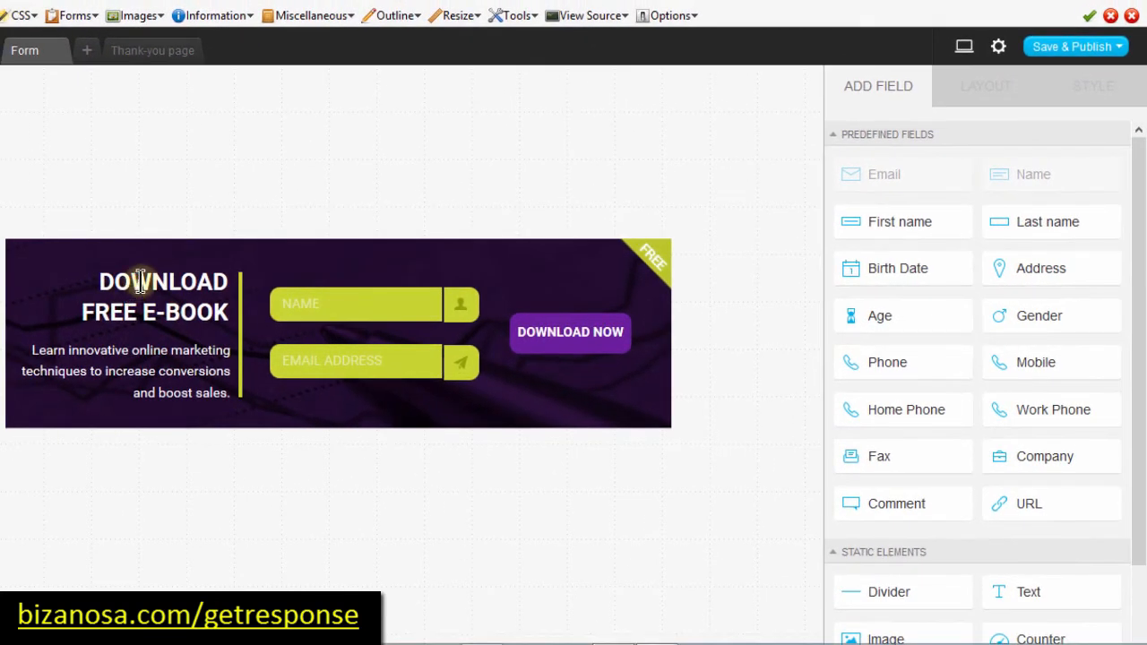
# Step: Inspect the heading and paragraph, then stretch the form banner to about 700 x 218 px
pyautogui.click(139, 323)
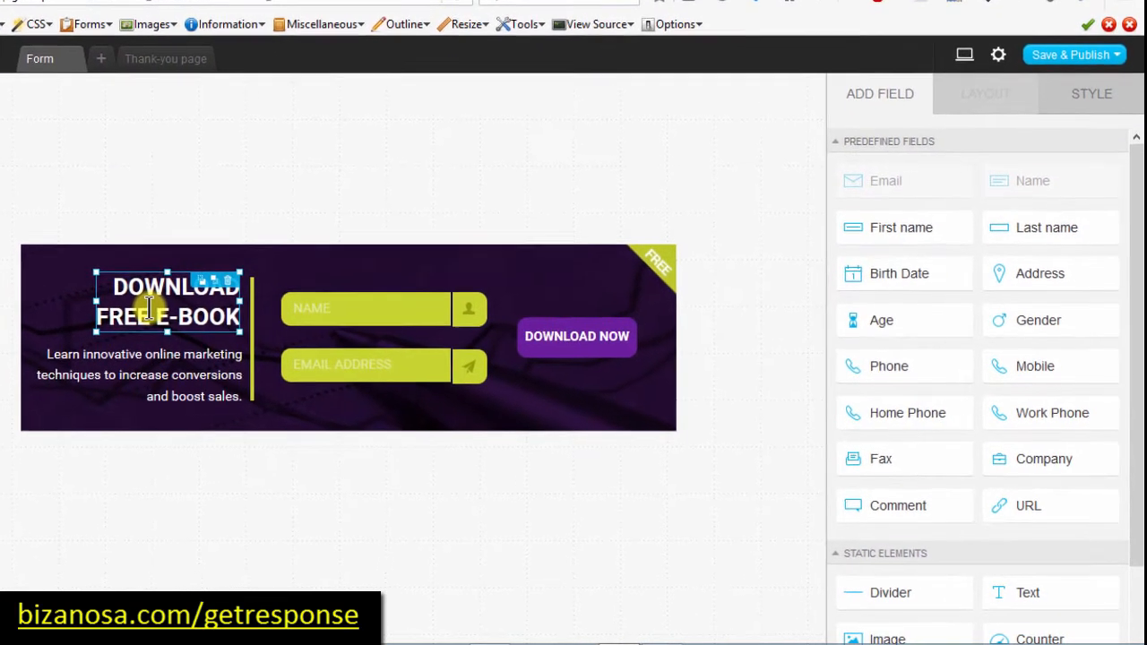
pyautogui.click(140, 350)
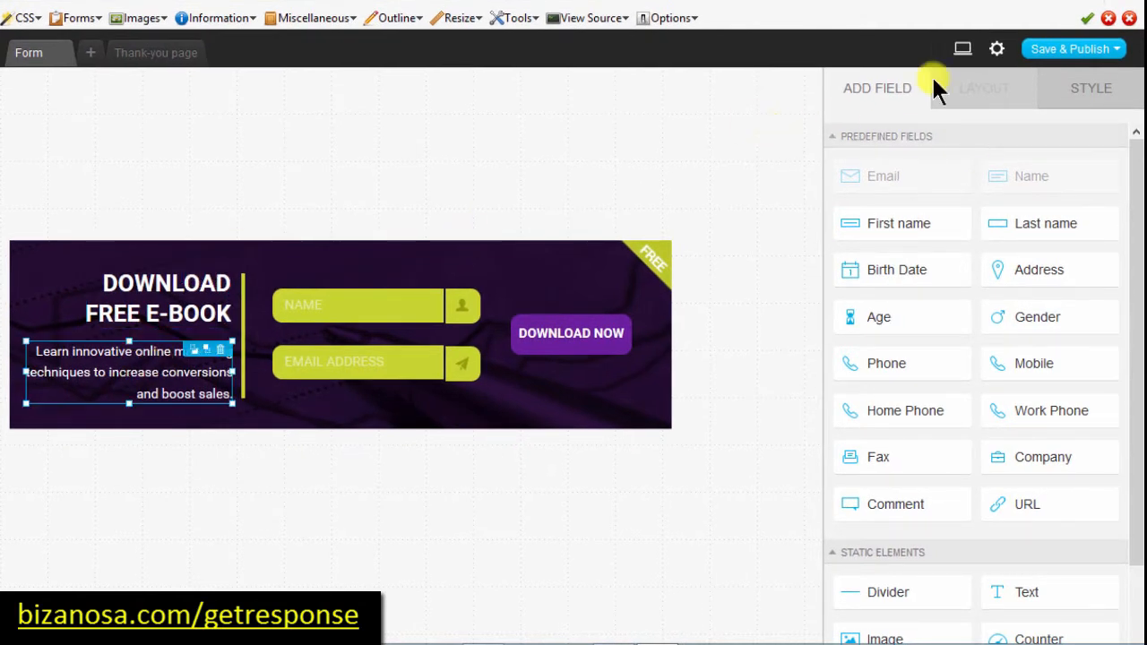
pyautogui.moveTo(1134, 166)
pyautogui.mouseDown()
pyautogui.moveTo(1136, 302)
pyautogui.moveTo(1134, 163)
pyautogui.mouseUp()
pyautogui.click(534, 405)
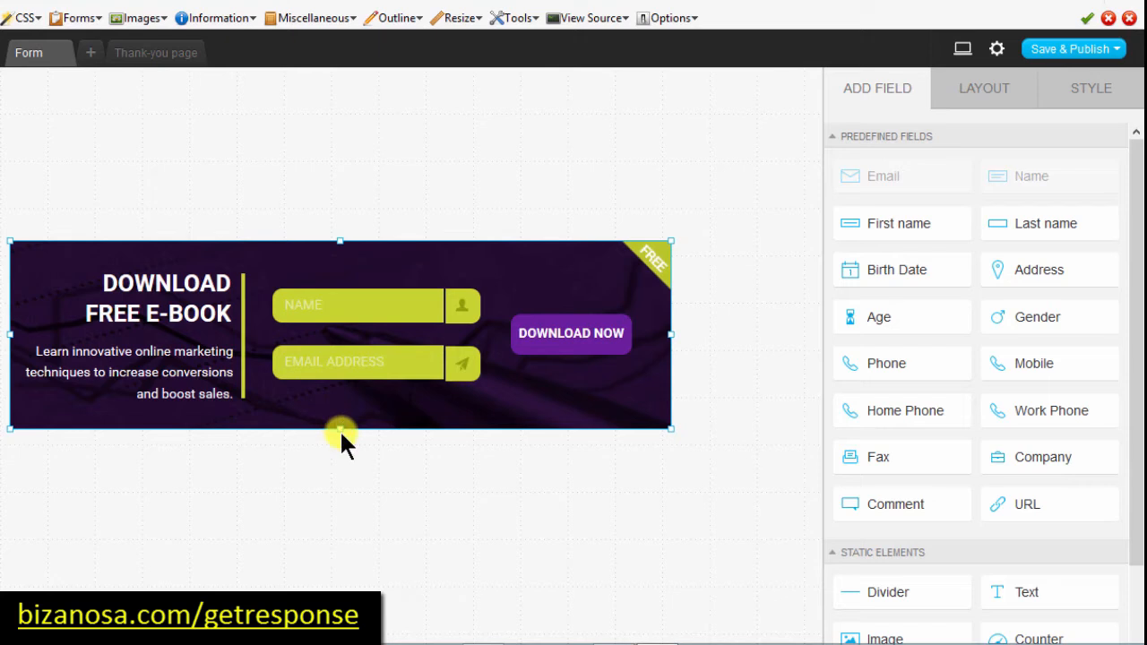
pyautogui.moveTo(340, 414); pyautogui.dragTo(339, 462)
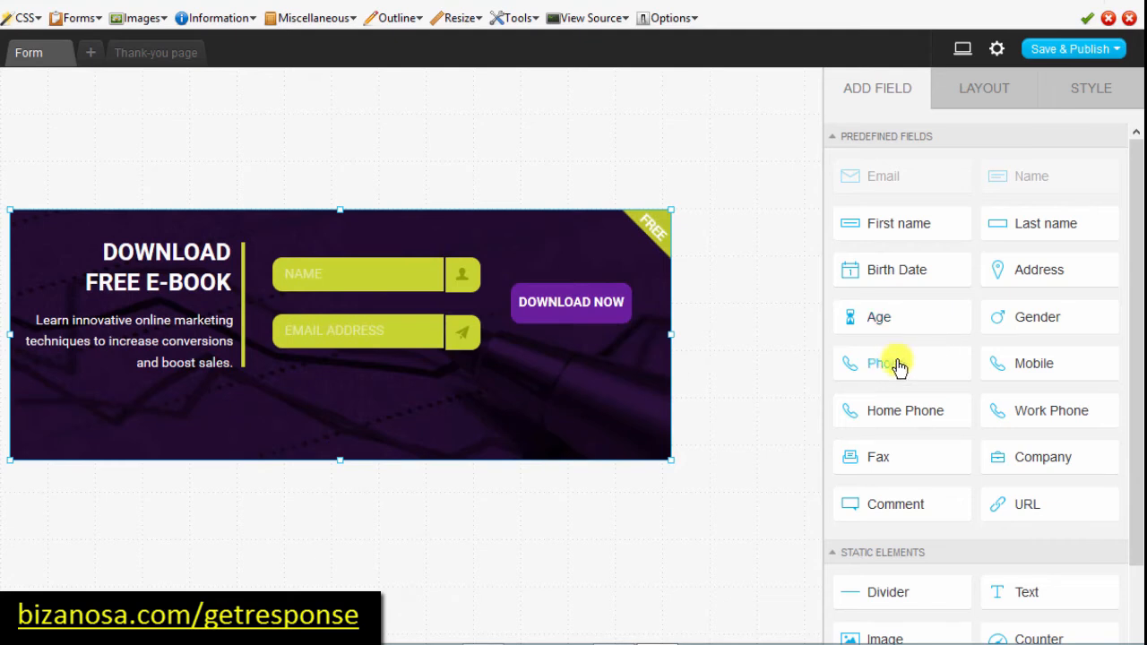
# Step: Try adding Phone and Last name fields to the form, then delete both
pyautogui.moveTo(886, 370); pyautogui.dragTo(299, 414)
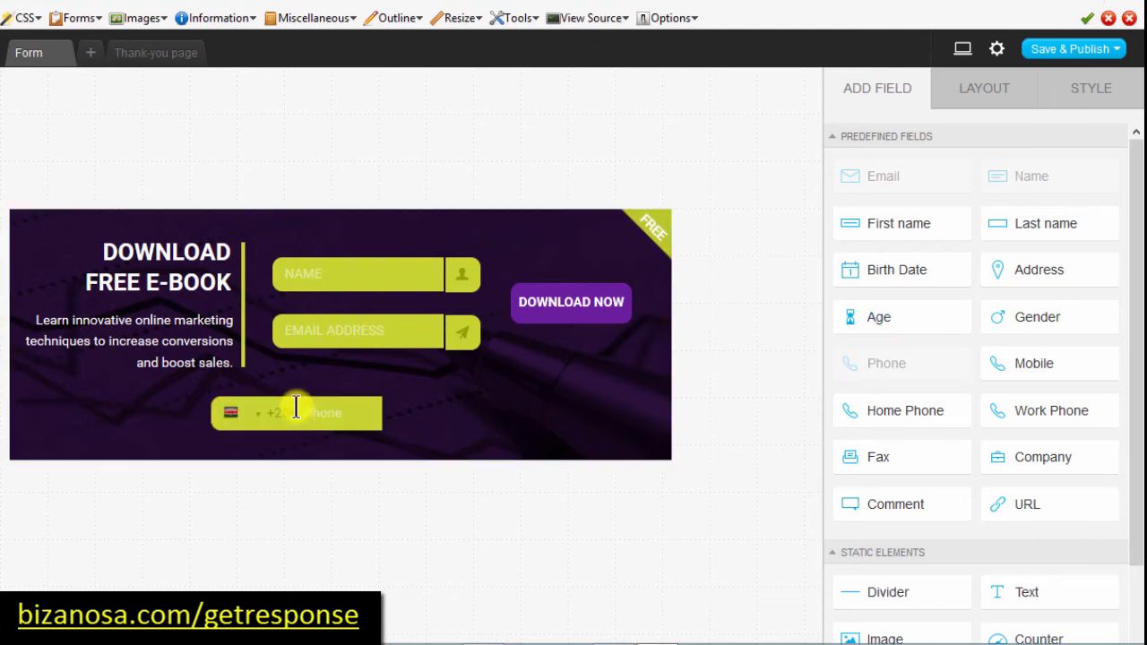
pyautogui.moveTo(298, 405); pyautogui.dragTo(369, 379)
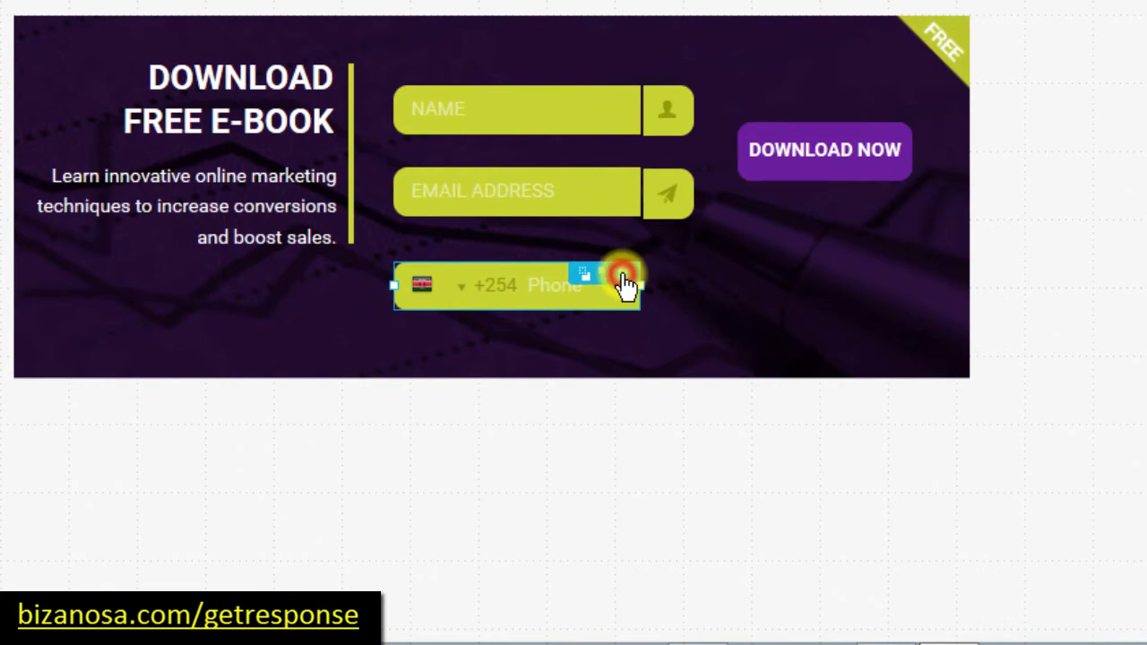
pyautogui.click(622, 276)
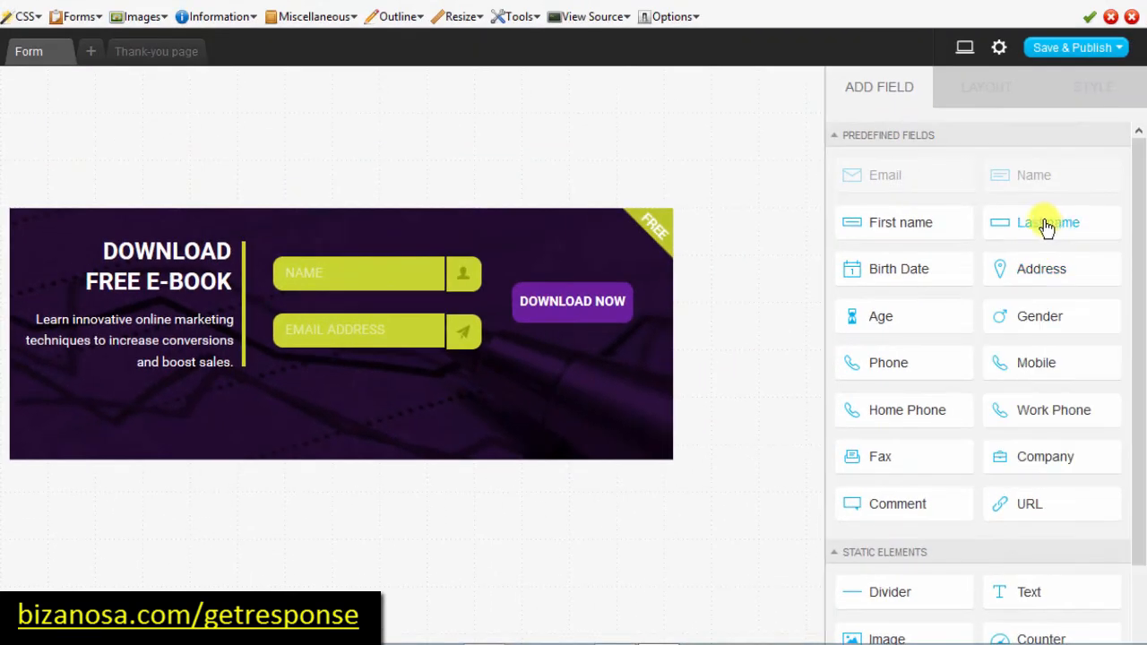
pyautogui.moveTo(1146, 160); pyautogui.dragTo(372, 342)
pyautogui.moveTo(325, 381); pyautogui.dragTo(298, 370)
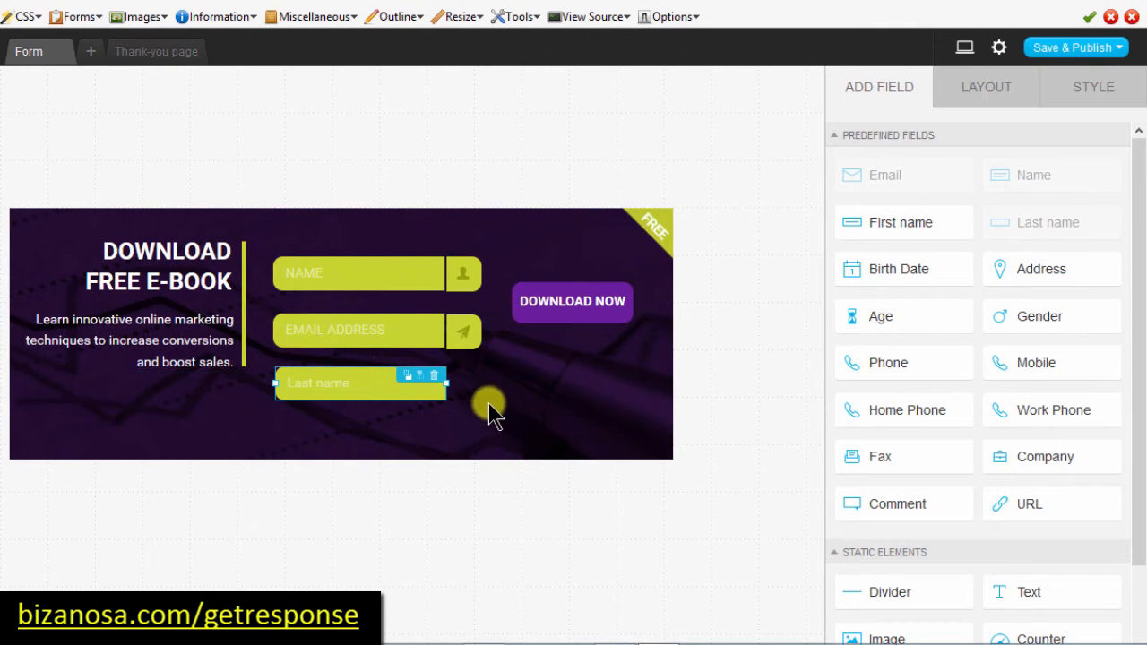
pyautogui.click(433, 376)
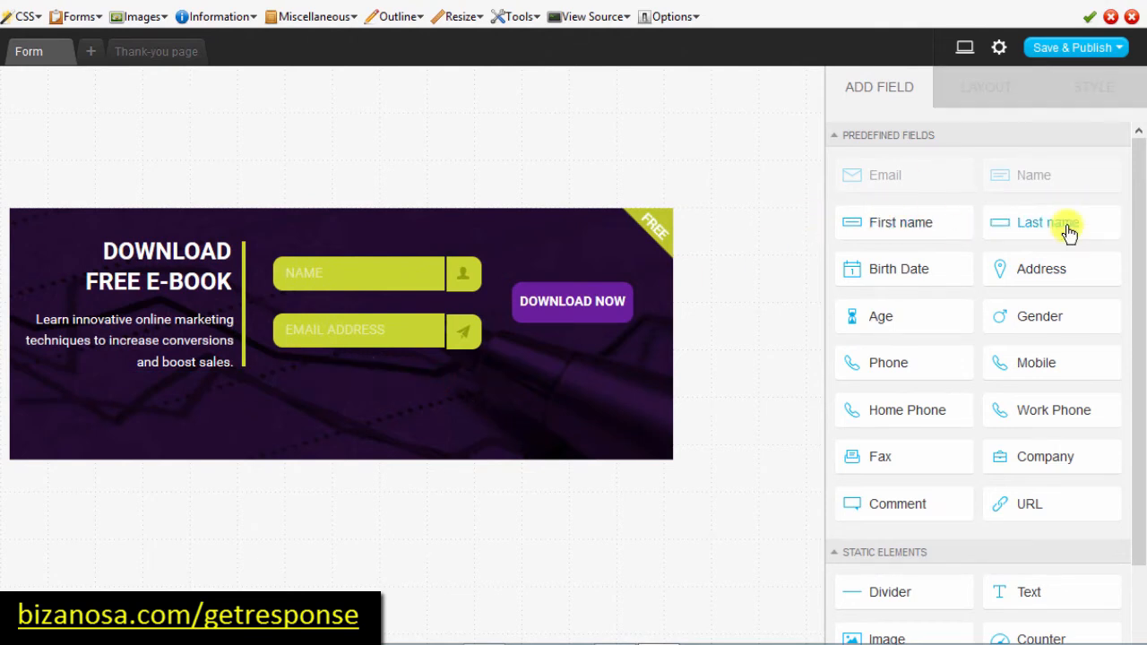
# Step: Add a URL field below the Email Address field and move it left
pyautogui.moveTo(1139, 218); pyautogui.dragTo(1140, 325)
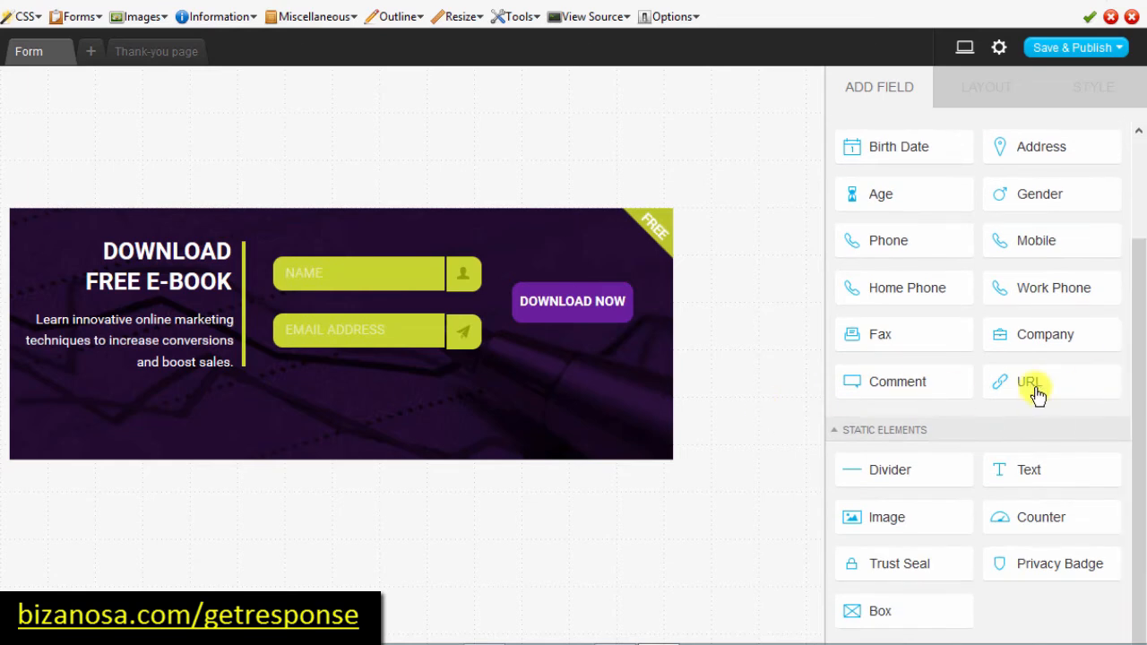
pyautogui.moveTo(1030, 384); pyautogui.dragTo(333, 367)
pyautogui.click(378, 370)
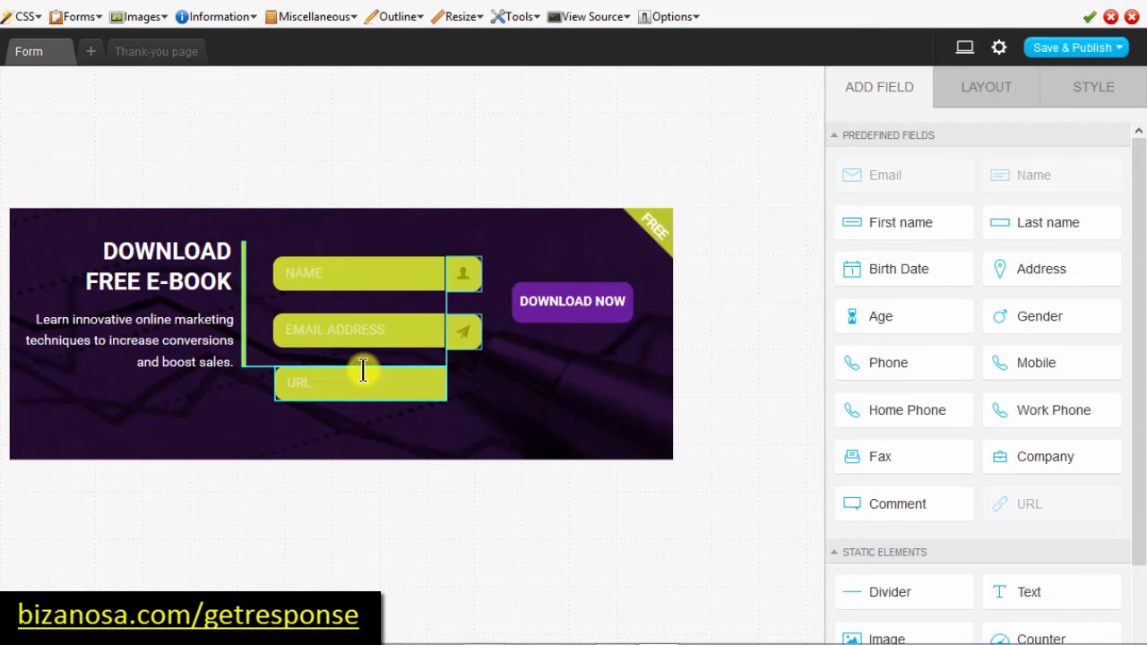
pyautogui.click(362, 370)
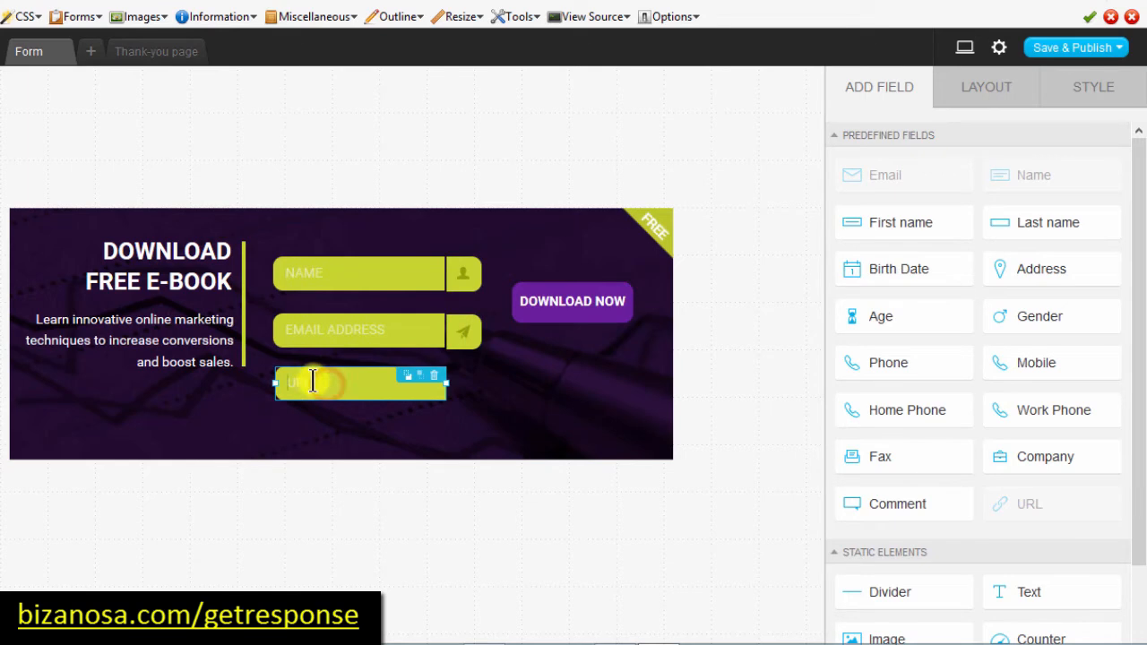
pyautogui.scroll(-3, 897, 518)
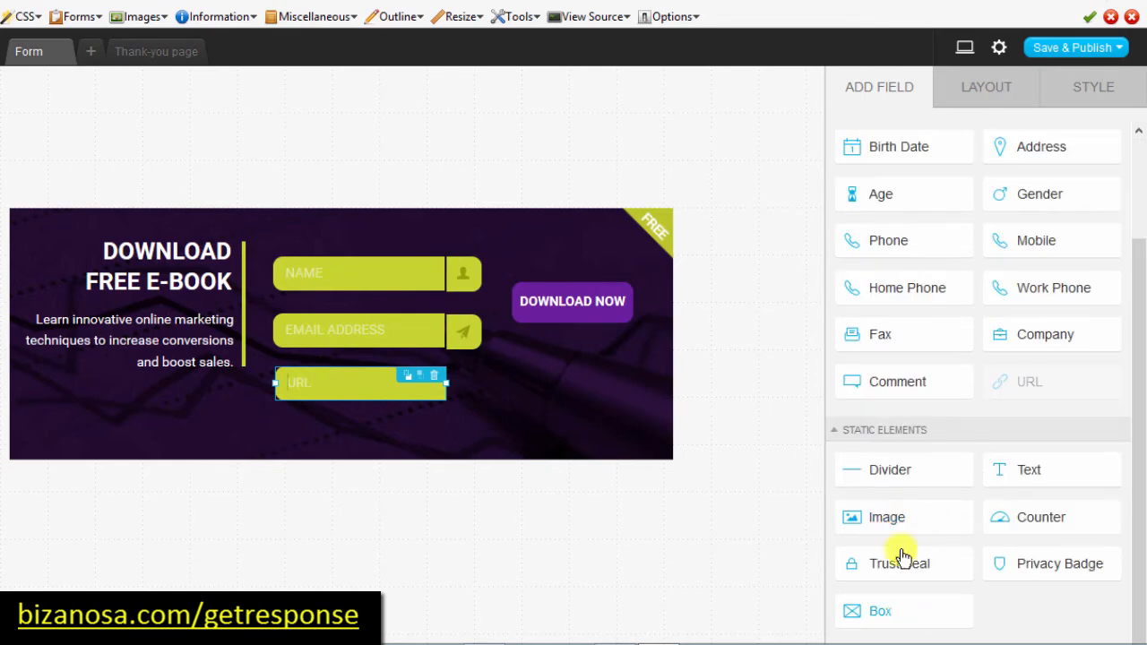
pyautogui.moveTo(421, 392); pyautogui.dragTo(125, 379)
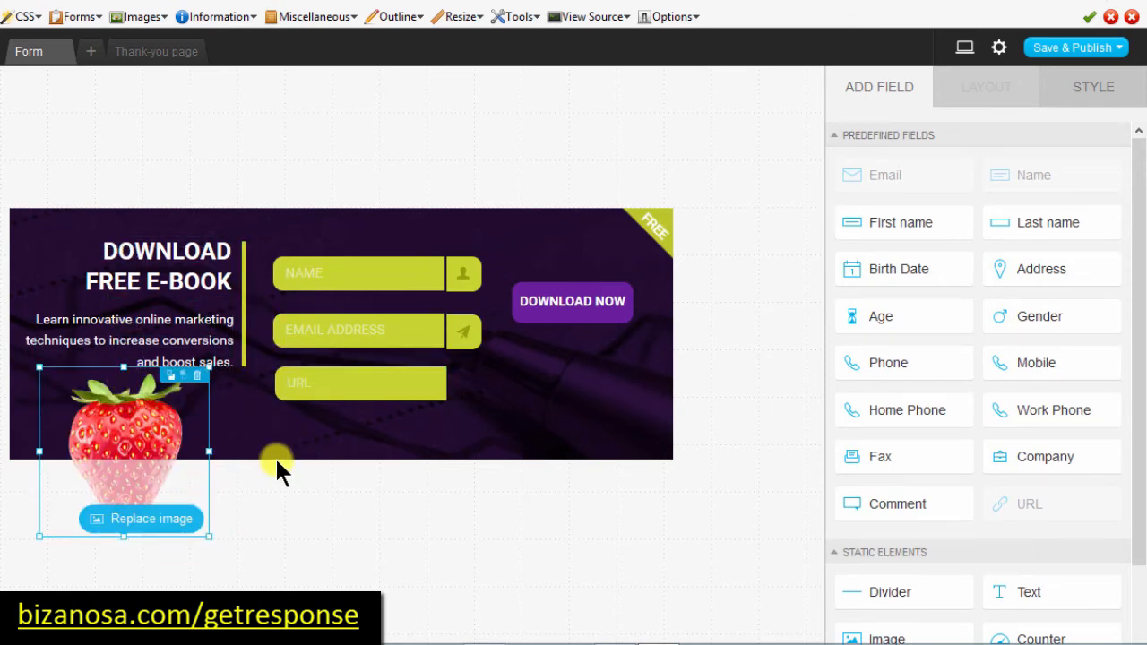
# Step: Enlarge the form, delete the marketing blurb and move the strawberry up under the headline
pyautogui.click(300, 451)
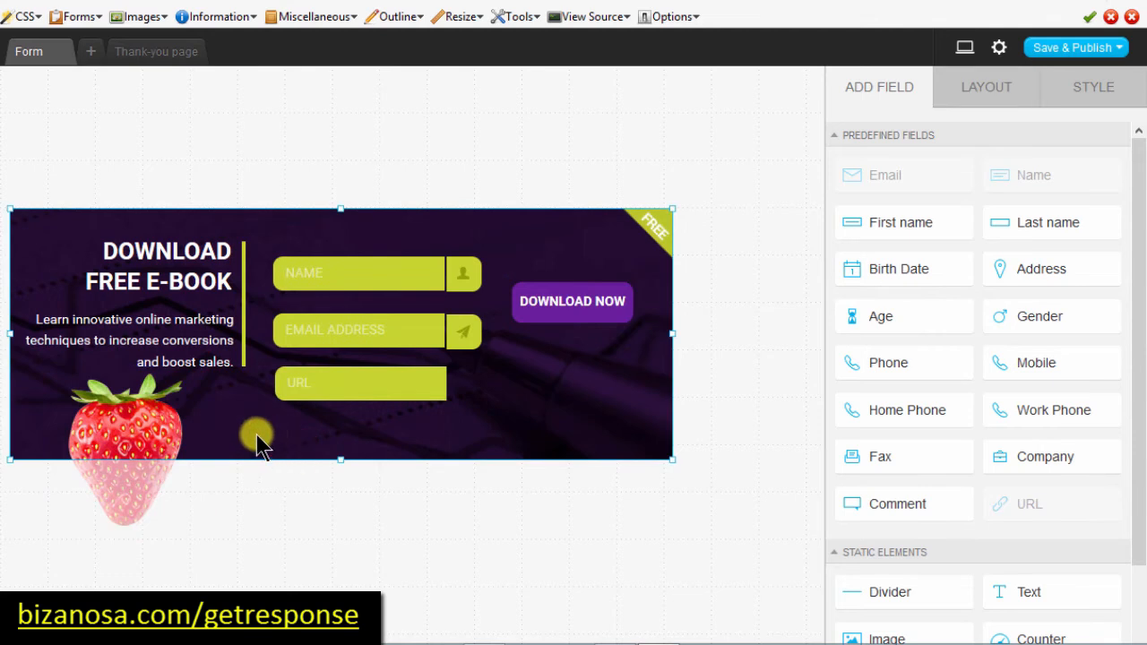
pyautogui.click(340, 459)
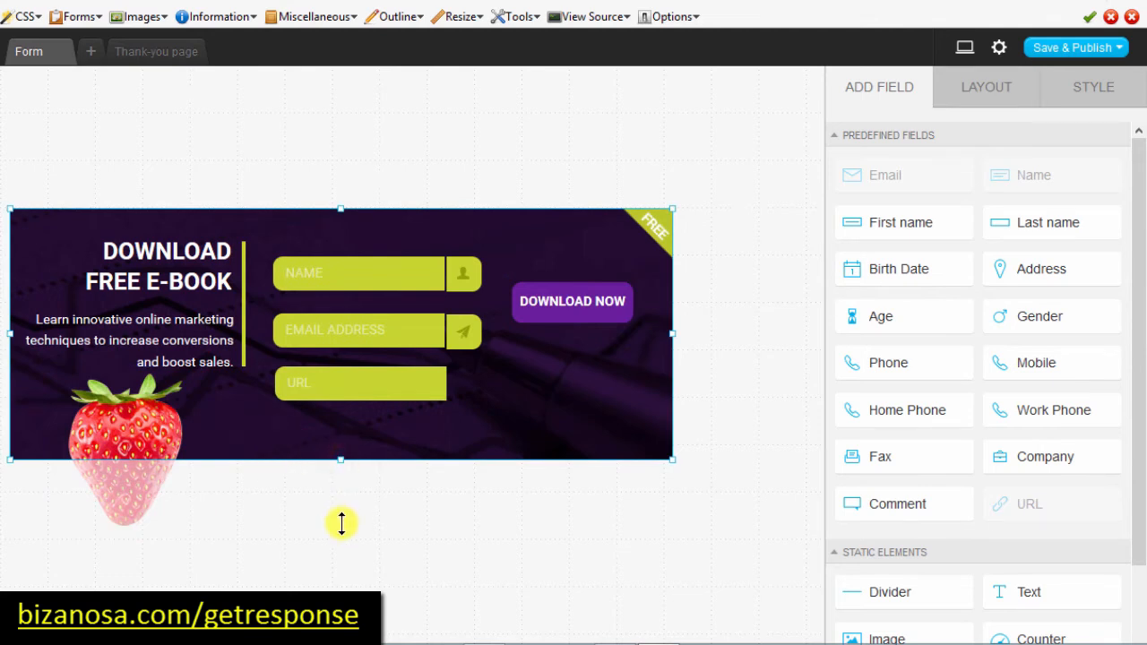
pyautogui.moveTo(341, 523); pyautogui.dragTo(339, 507)
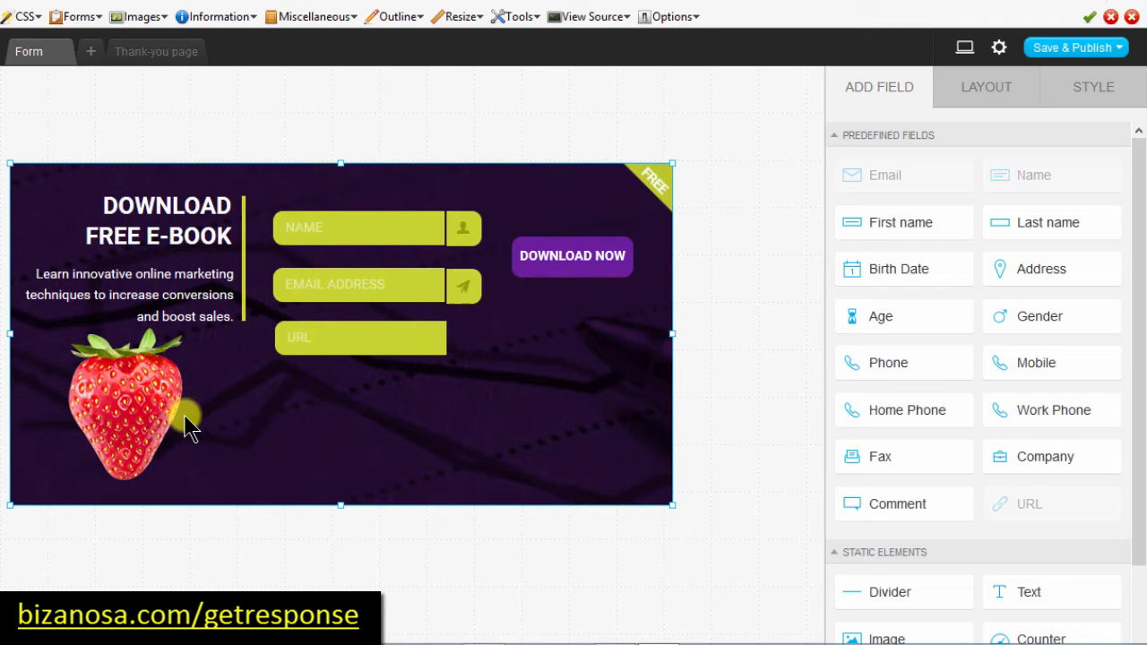
pyautogui.click(134, 393)
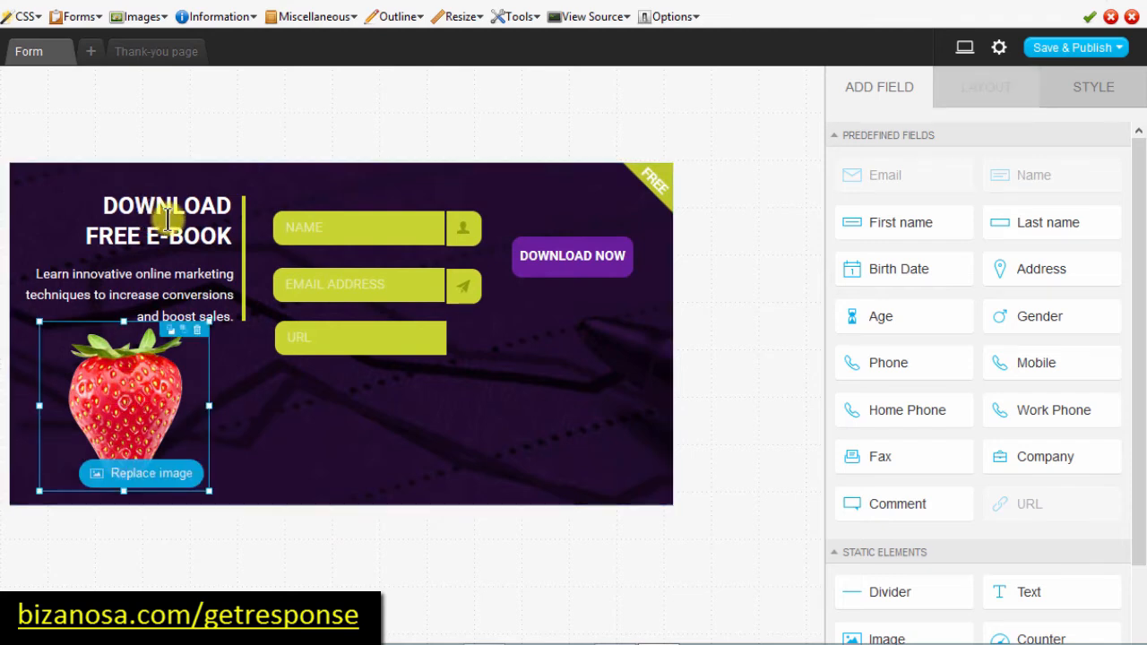
pyautogui.click(228, 314)
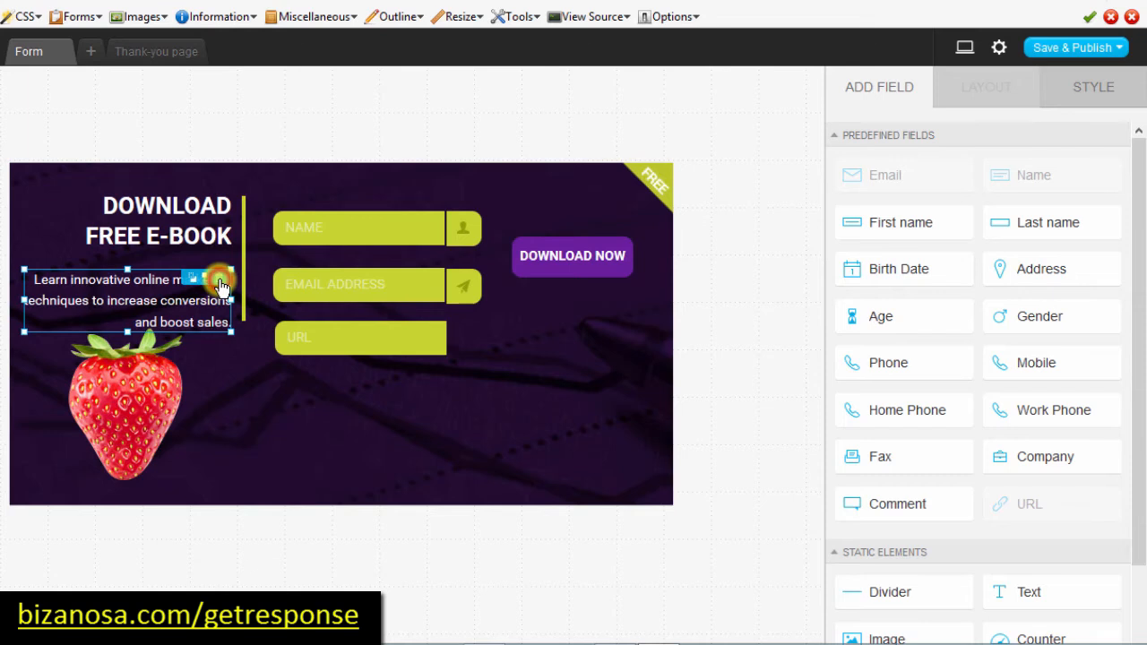
pyautogui.click(220, 285)
pyautogui.moveTo(124, 379); pyautogui.dragTo(146, 312)
# Step: Shorten the form to 240px and shift the DOWNLOAD FREE E-BOOK headline left
pyautogui.click(349, 491)
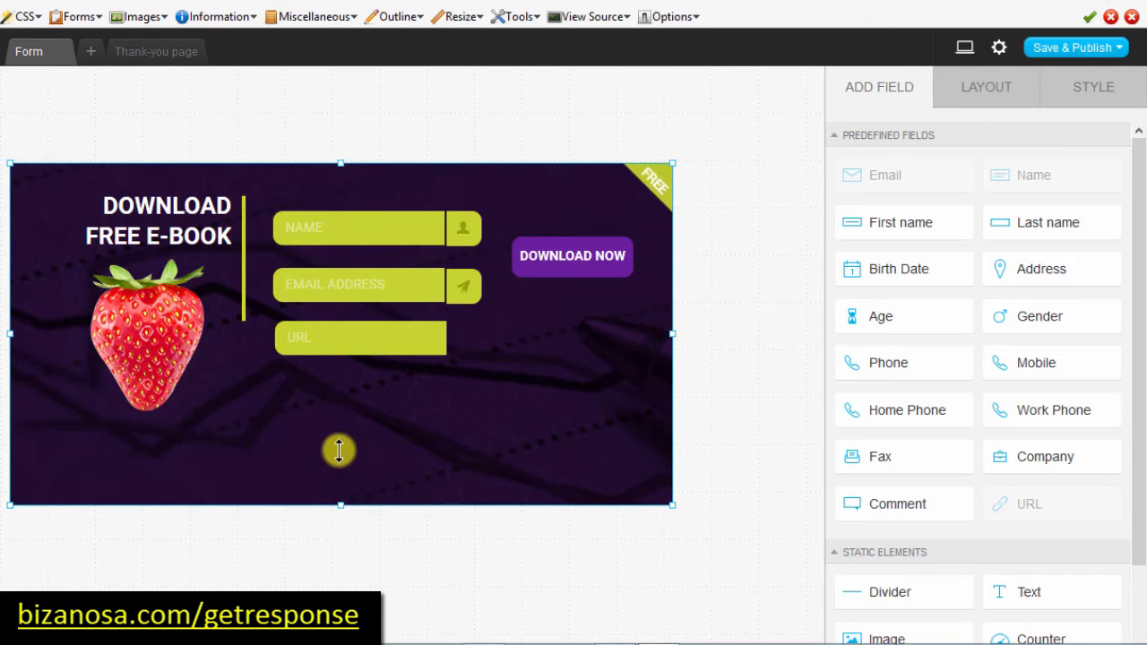
pyautogui.moveTo(338, 451); pyautogui.dragTo(336, 464)
pyautogui.click(158, 250)
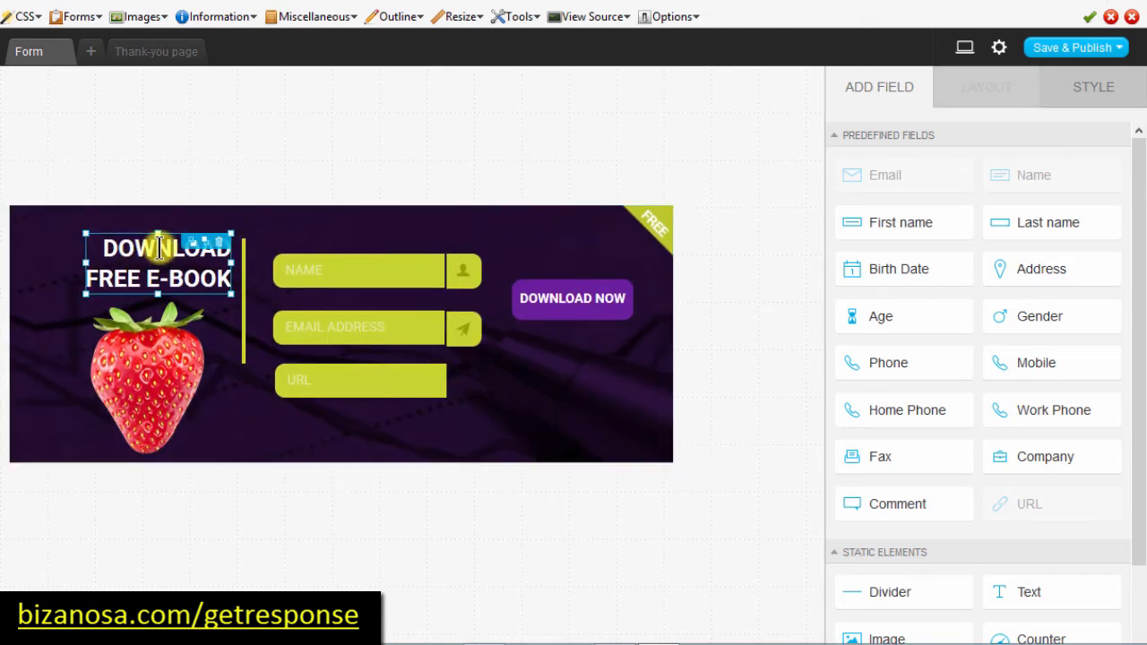
pyautogui.click(160, 247)
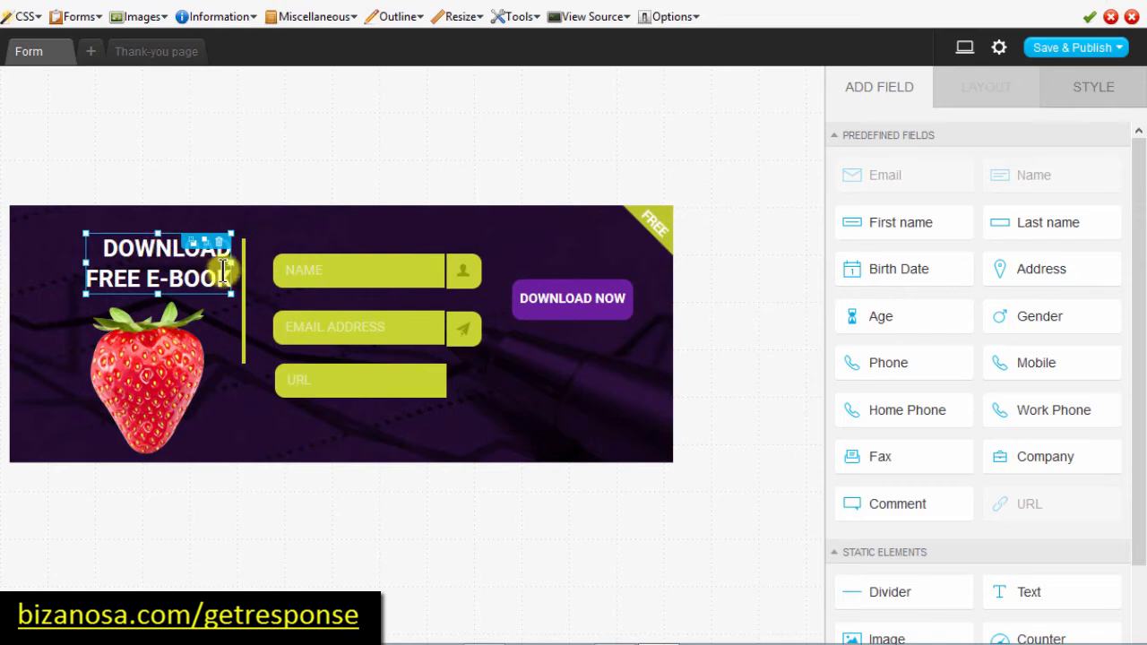
pyautogui.moveTo(229, 274); pyautogui.dragTo(205, 285)
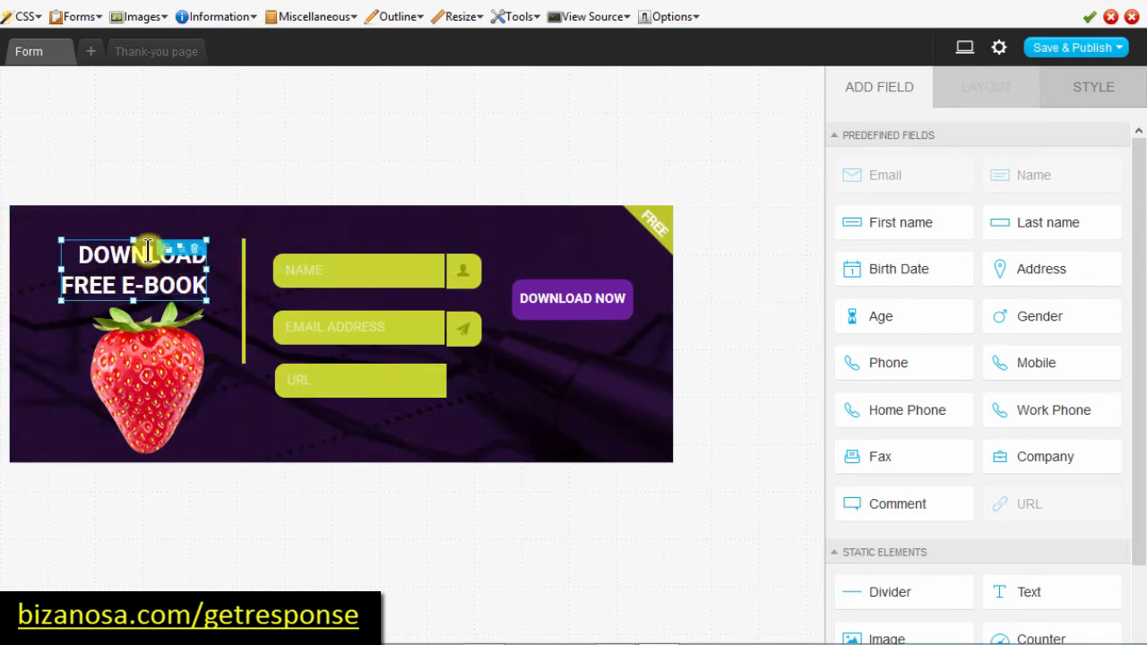
# Step: Rewrite the headline as 'Join the Others', removing the FREE E-BOOK line
pyautogui.click(148, 258)
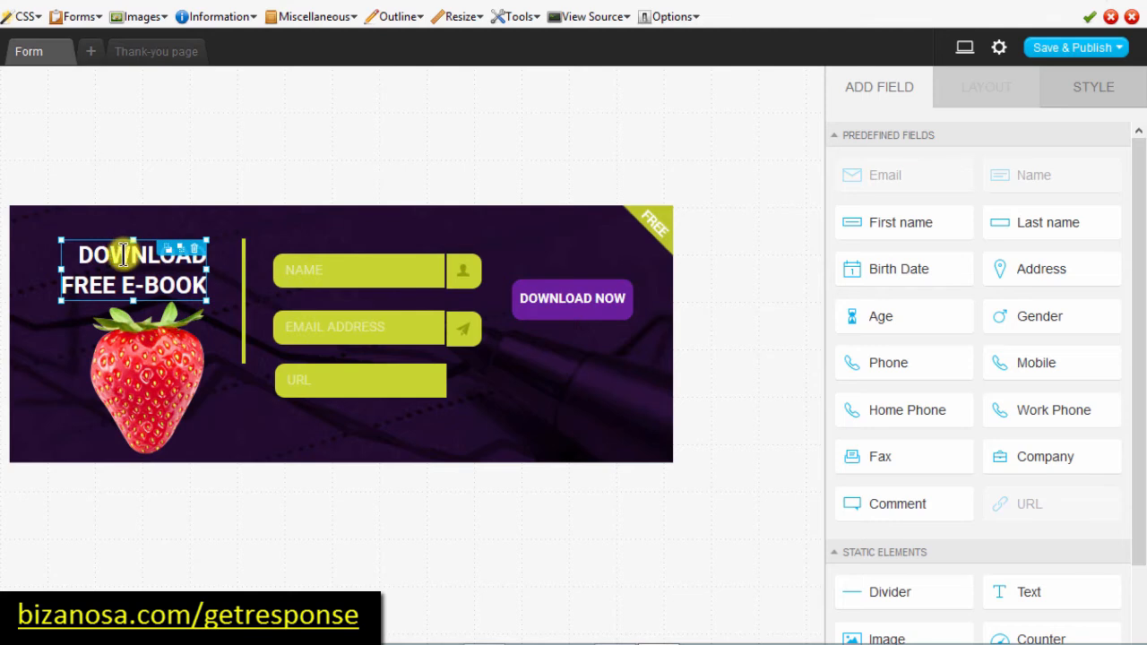
pyautogui.doubleClick(124, 256)
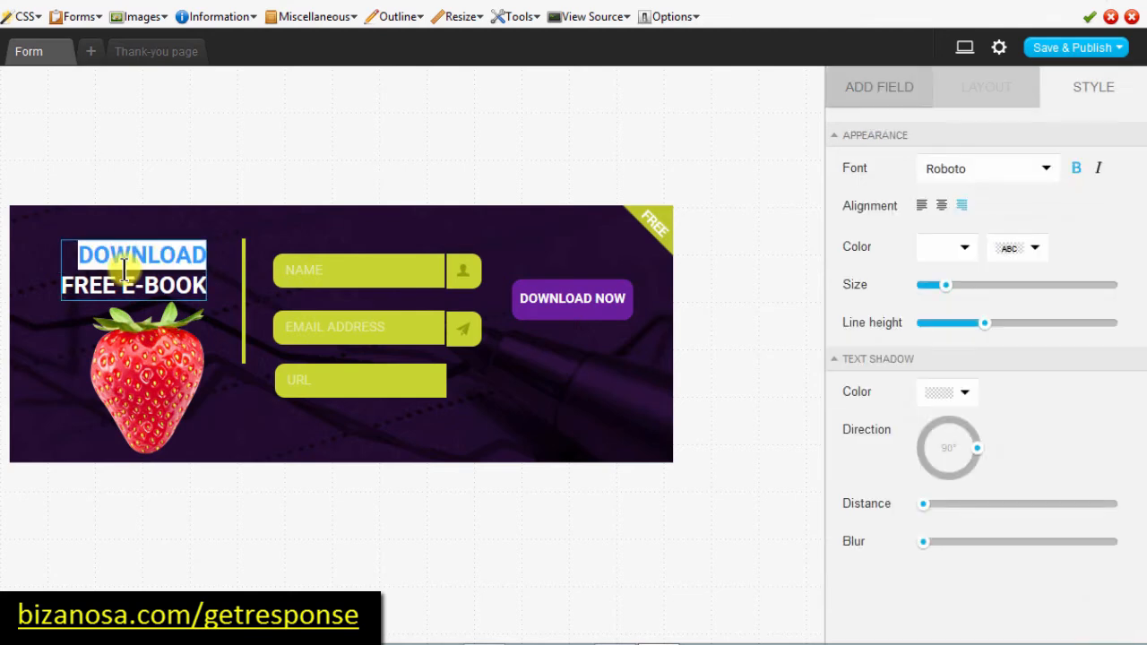
pyautogui.press('BackSpace')
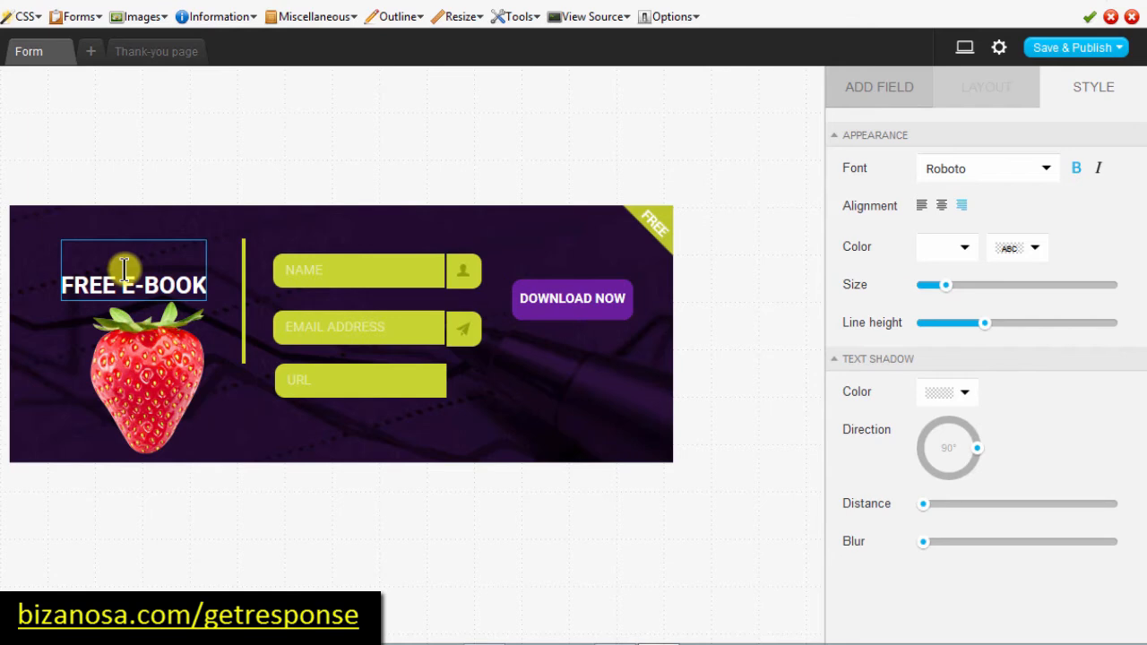
pyautogui.write('Join the ')
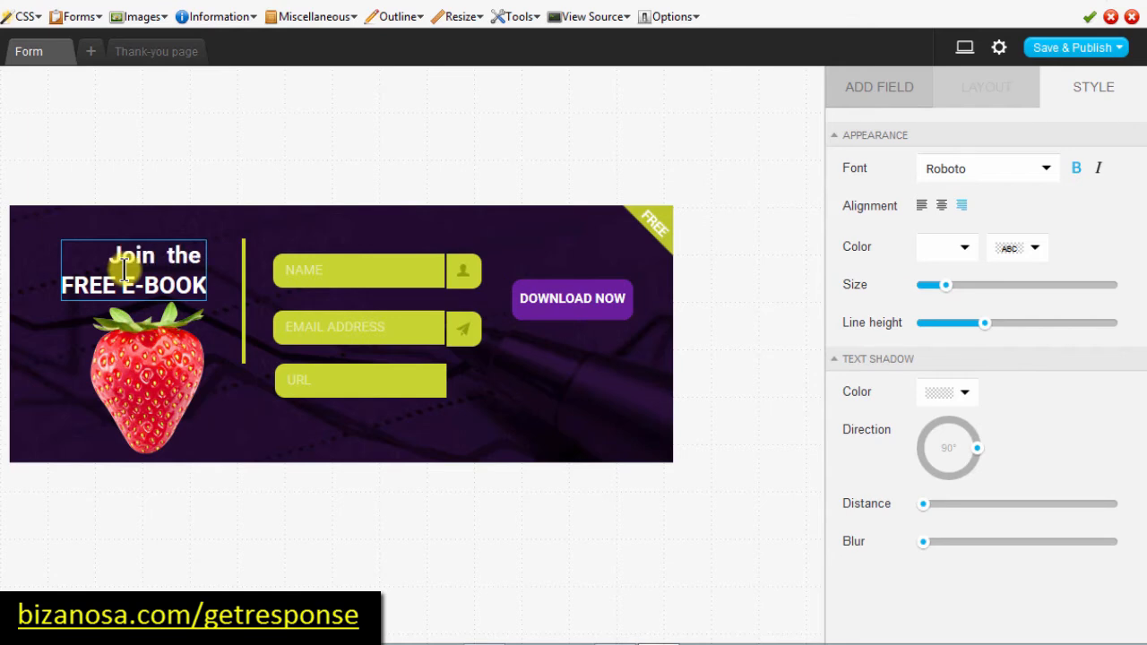
pyautogui.write('Others')
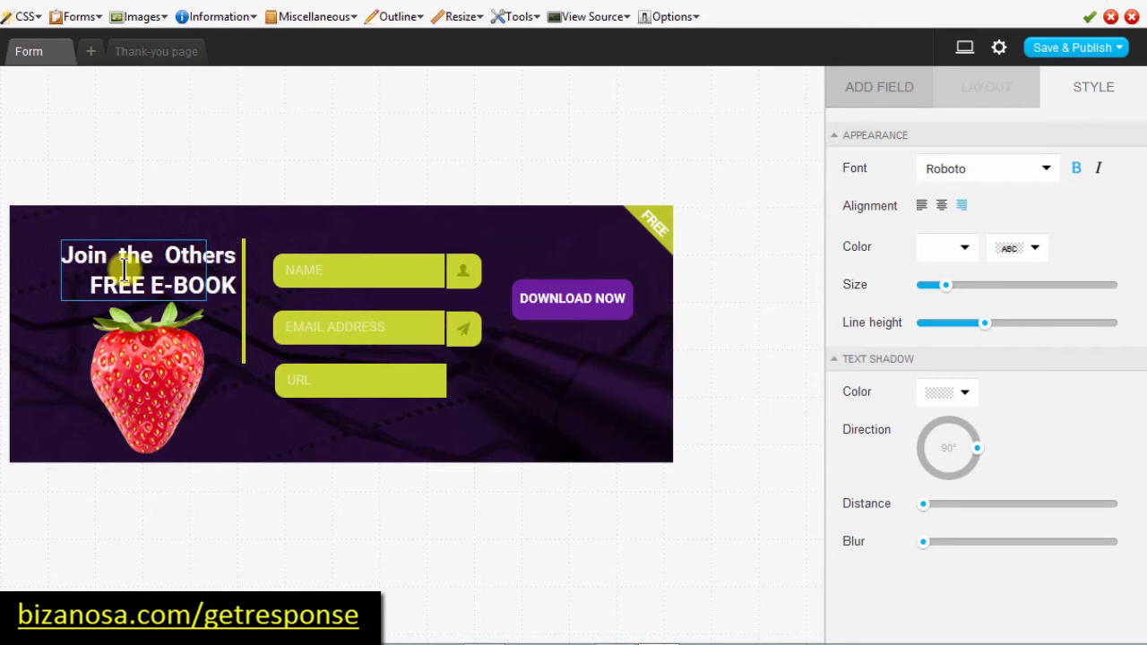
pyautogui.press('Delete')
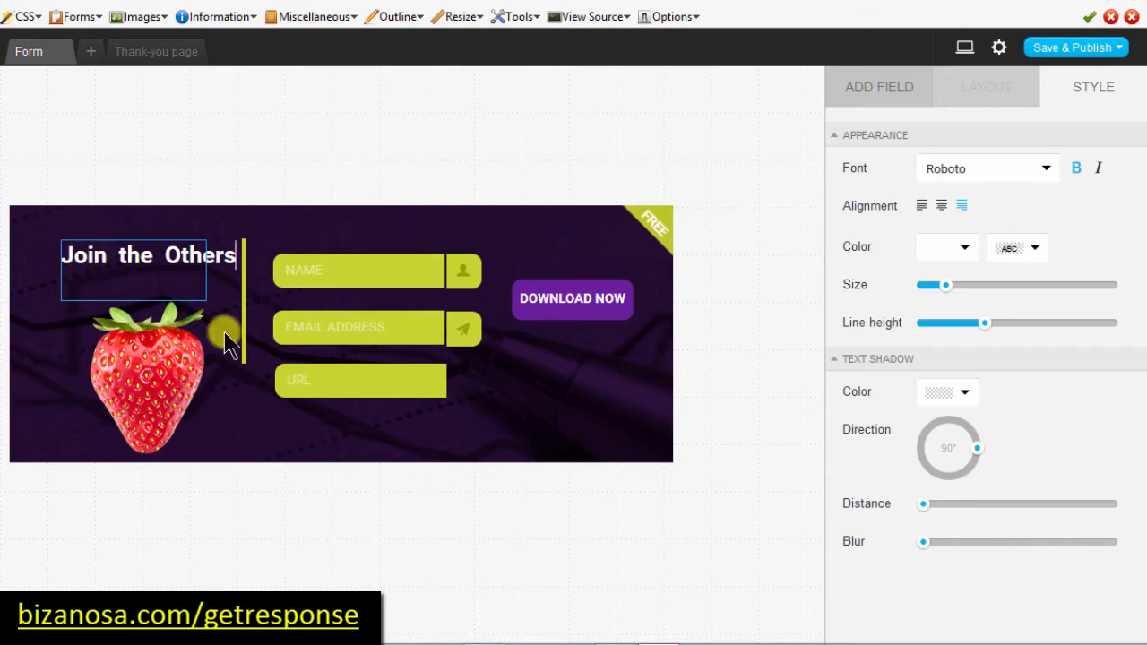
pyautogui.click(256, 423)
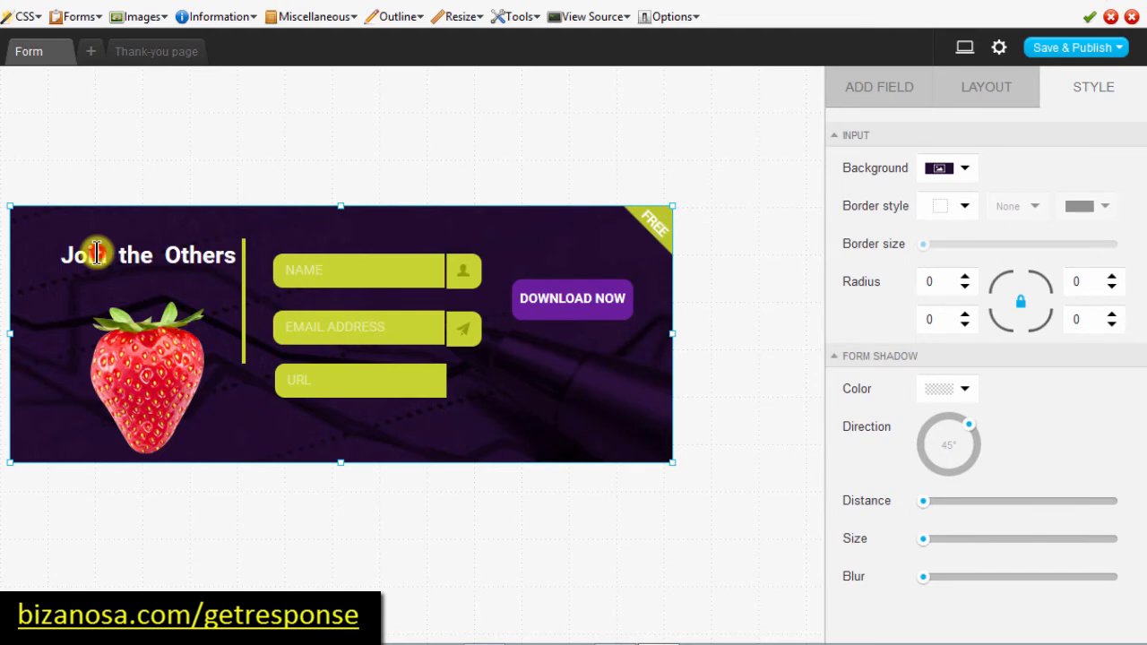
# Step: Nudge the heading down and right, and delete the URL field
pyautogui.click(68, 257)
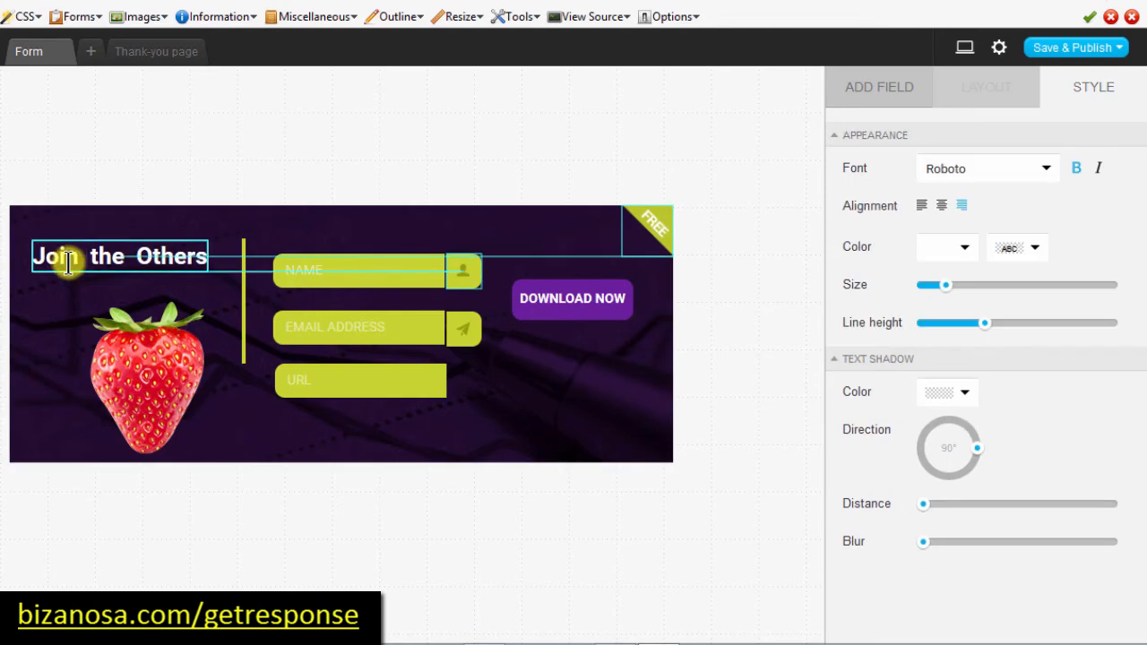
pyautogui.moveTo(69, 257); pyautogui.dragTo(91, 273)
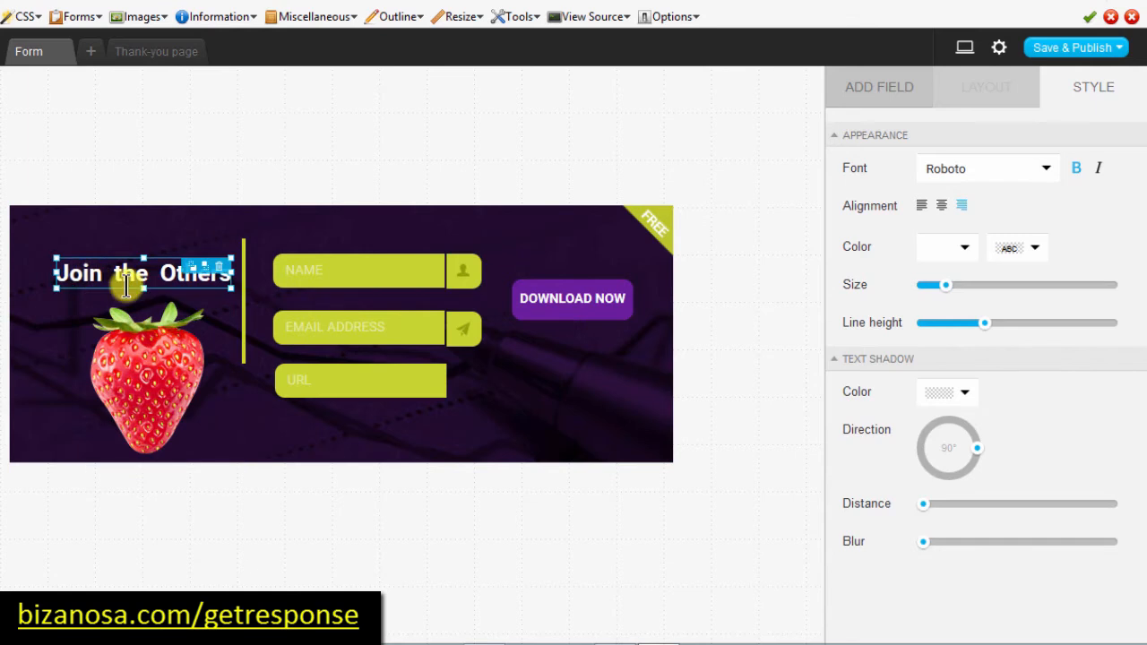
pyautogui.click(356, 381)
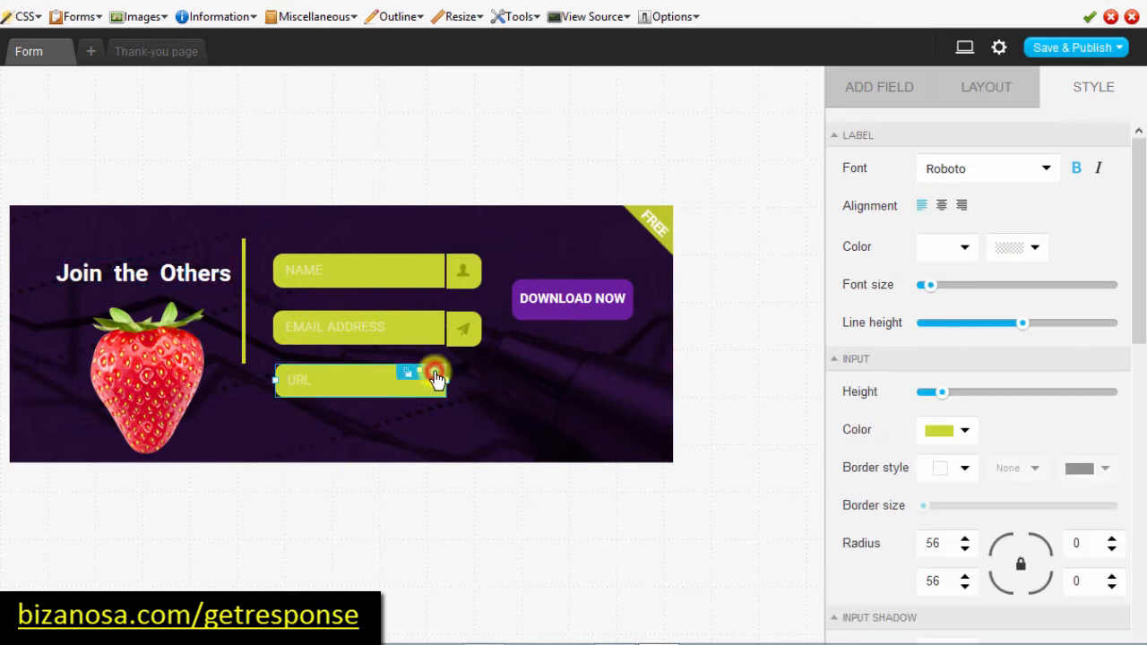
pyautogui.click(434, 373)
pyautogui.click(174, 427)
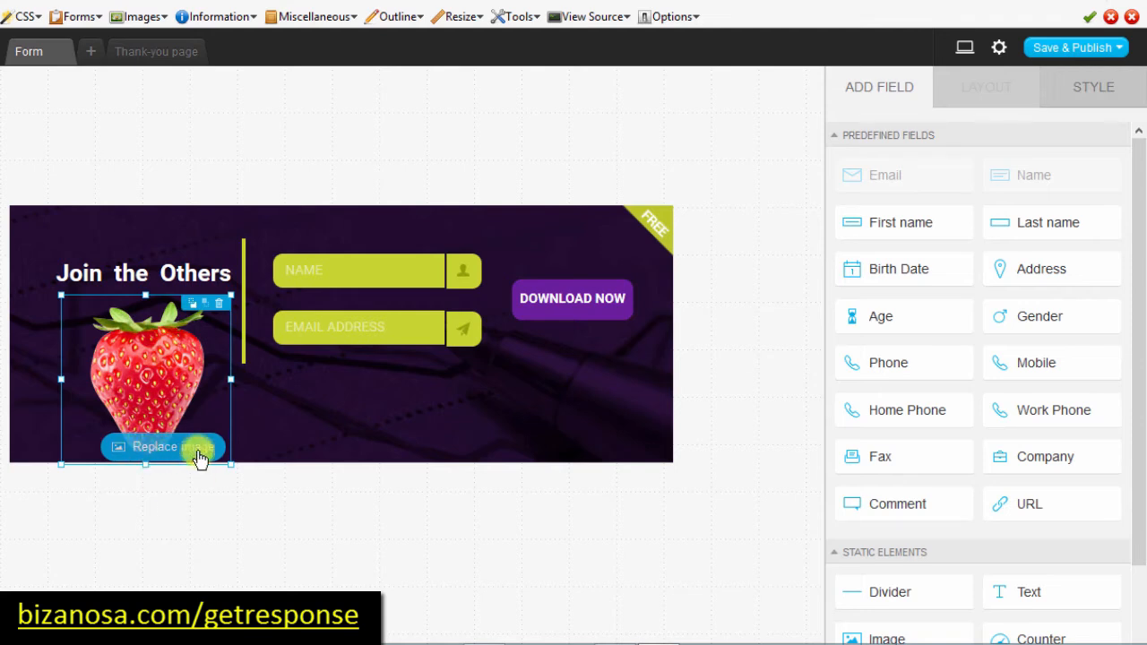
# Step: Swap the strawberry for the 'bright idea' lightbulb image from the stock gallery
pyautogui.click(157, 456)
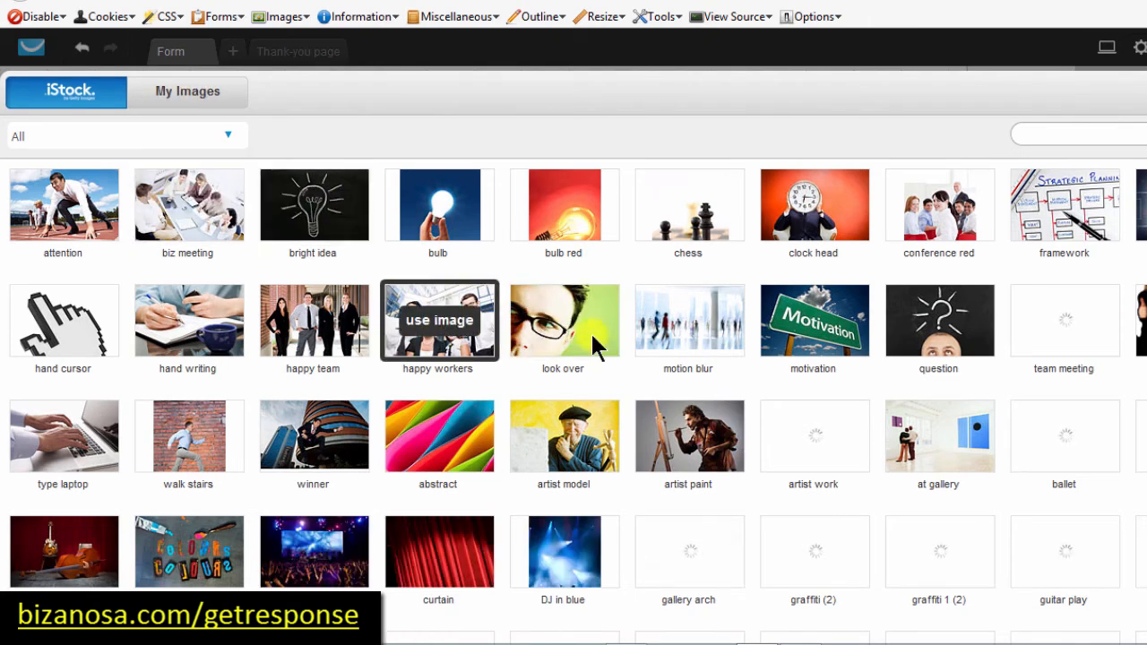
pyautogui.click(311, 209)
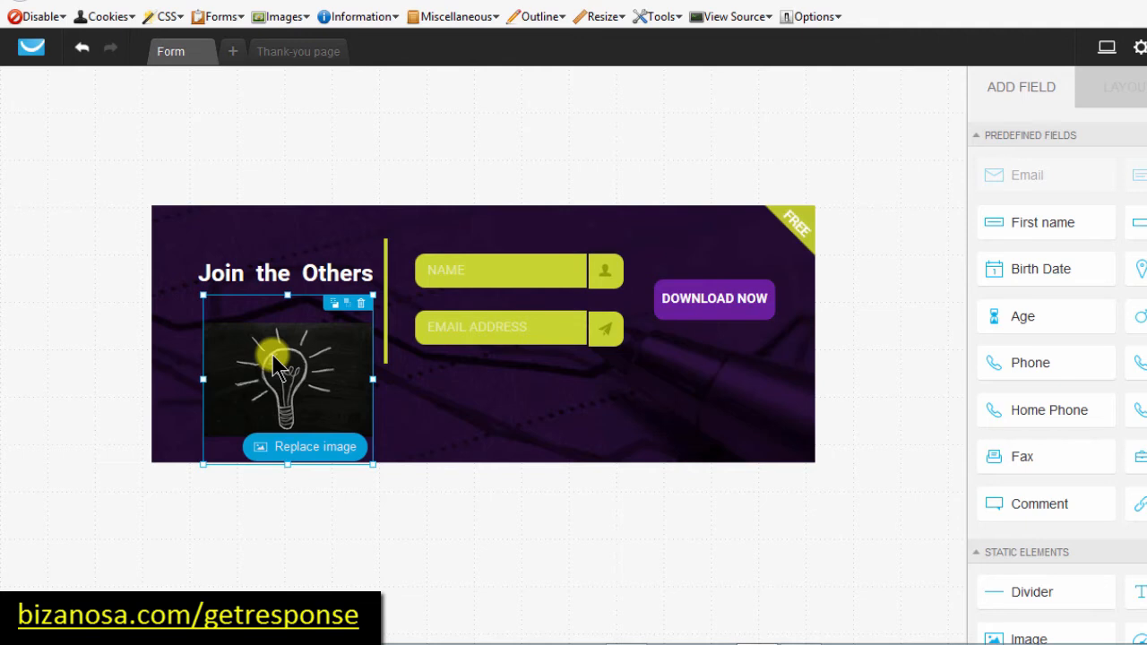
# Step: Move the DOWNLOAD NOW button below the email field and widen it to 220px
pyautogui.click(448, 401)
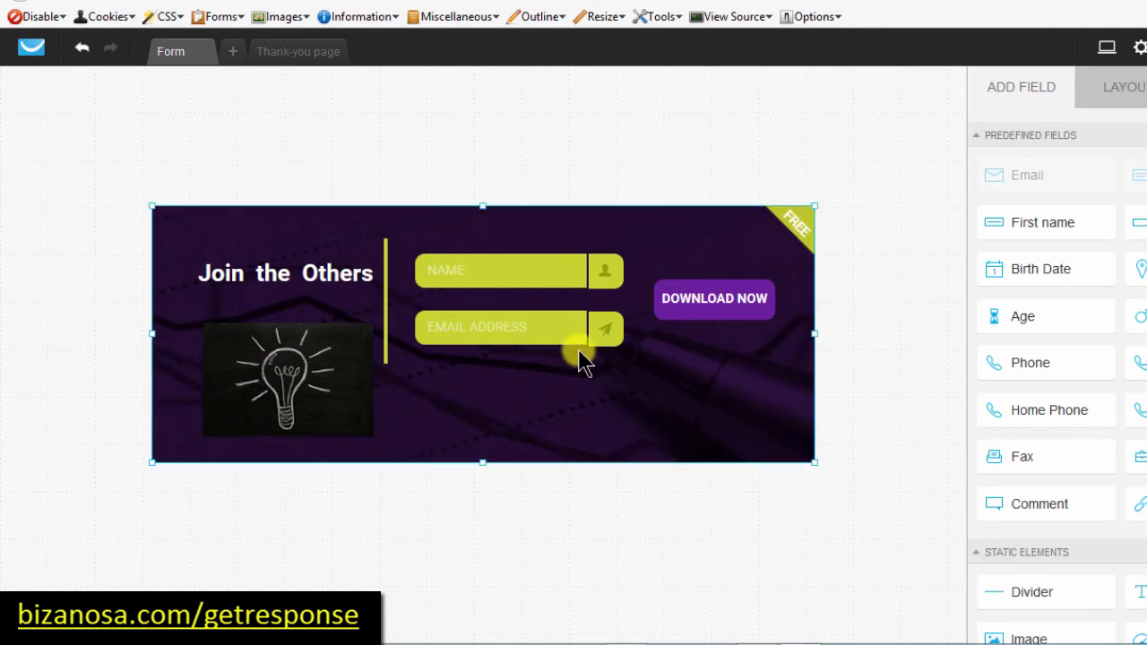
pyautogui.moveTo(717, 309); pyautogui.dragTo(628, 389)
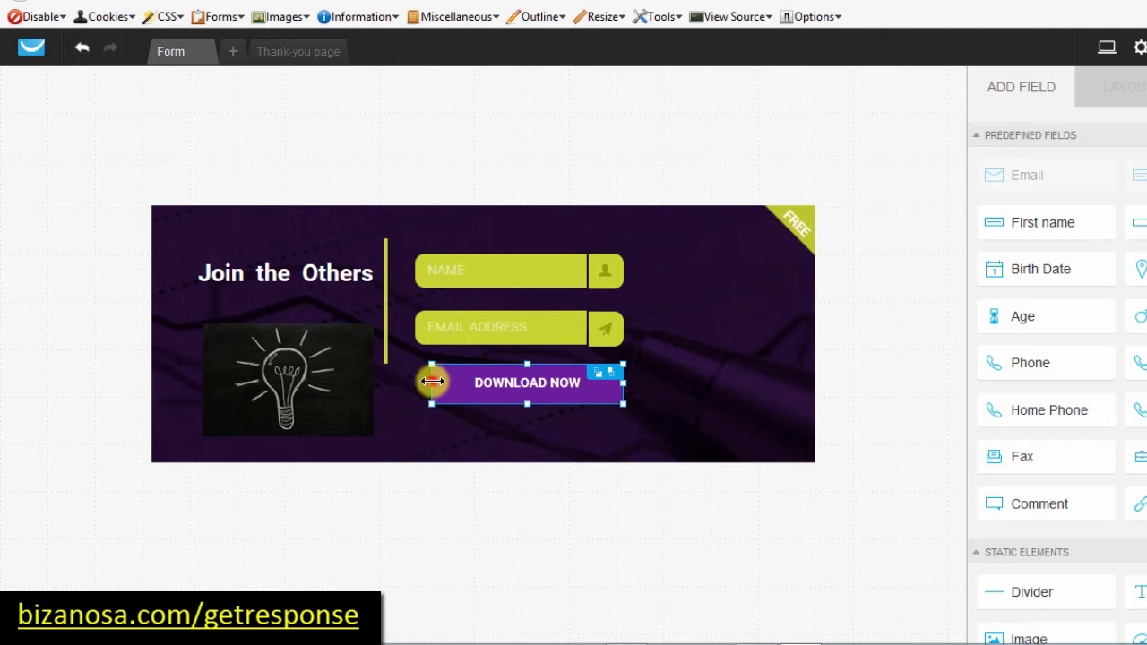
pyautogui.moveTo(431, 383); pyautogui.dragTo(423, 386)
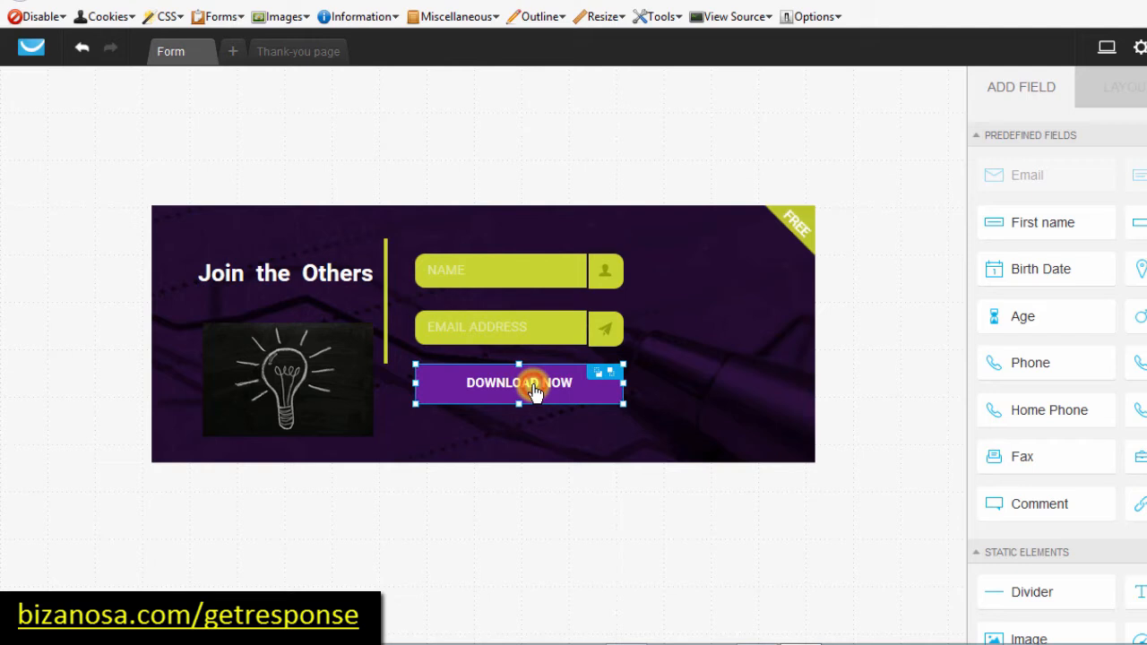
# Step: Relabel the button from Download Now to 'Join Now'
pyautogui.doubleClick(505, 381)
pyautogui.click(526, 383)
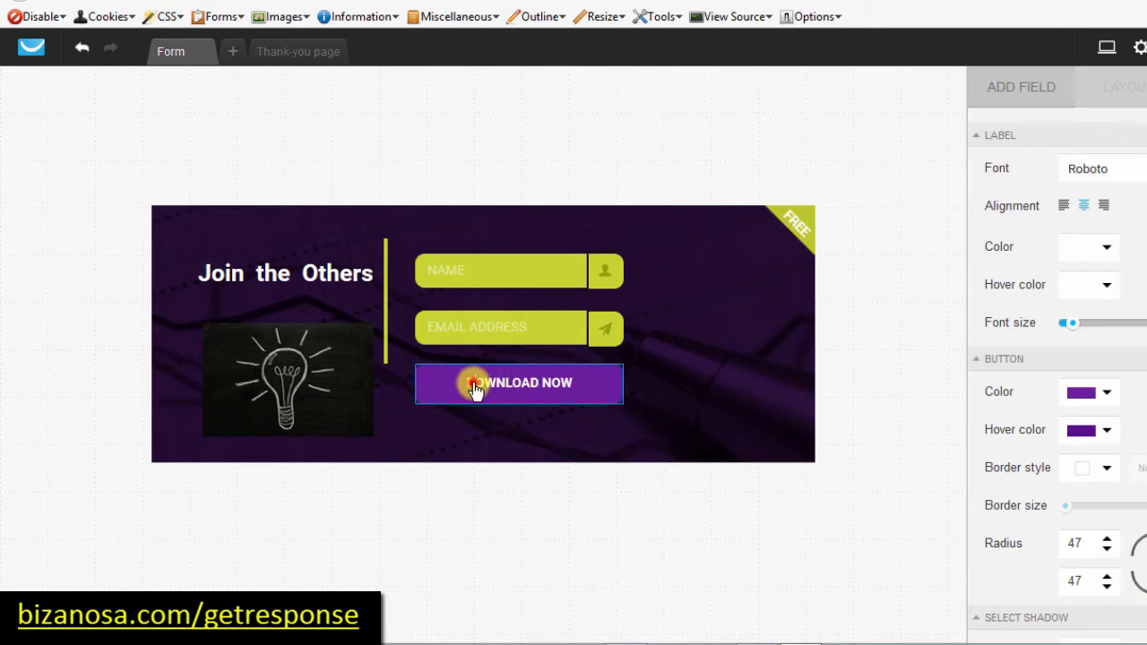
pyautogui.press('BackSpace')
pyautogui.press('BackSpace')
pyautogui.press('BackSpace')
pyautogui.press('BackSpace')
pyautogui.press('BackSpace')
pyautogui.press('BackSpace')
pyautogui.press('BackSpace')
pyautogui.write('Now')
# Step: Change the Join Now button's colour to blue
pyautogui.click(494, 387)
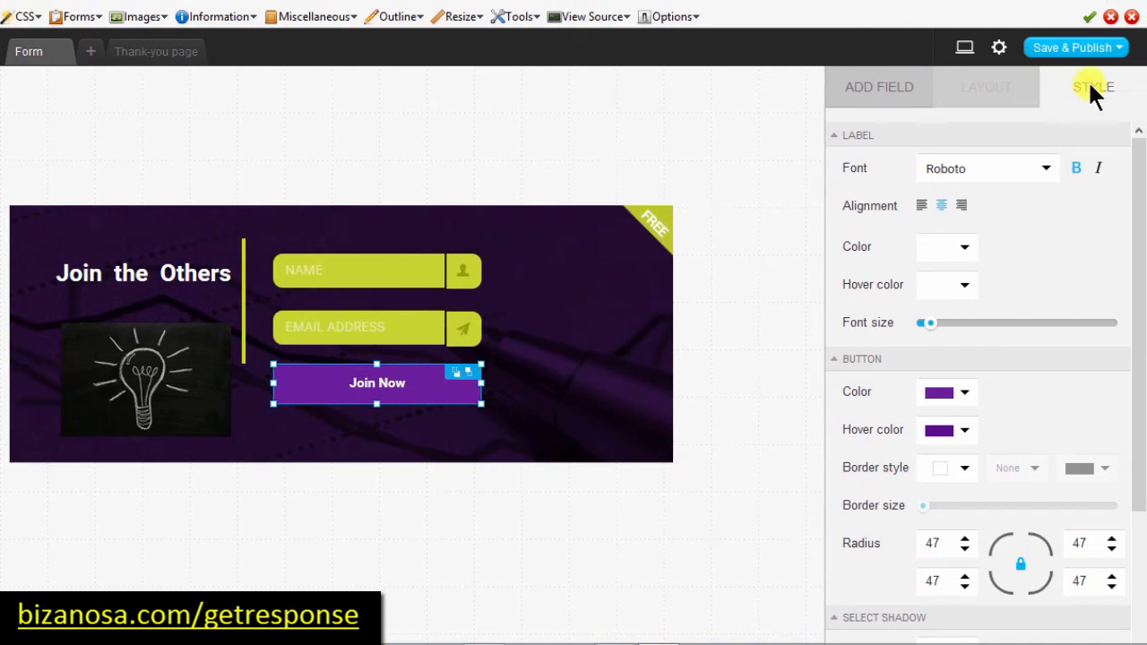
pyautogui.click(967, 399)
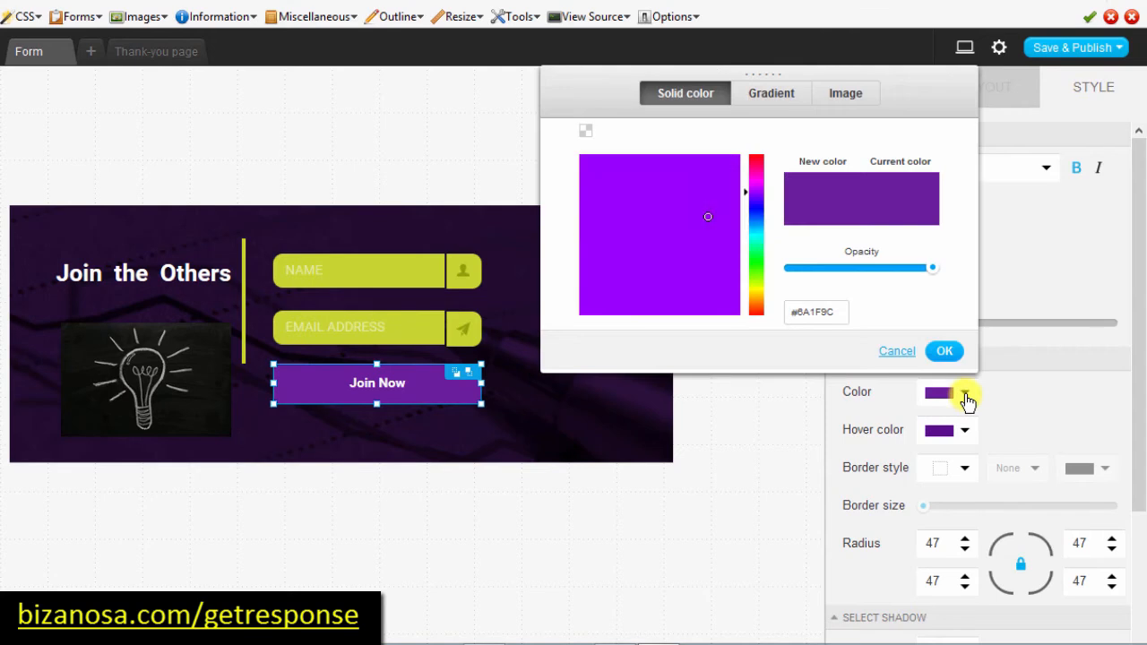
pyautogui.click(758, 227)
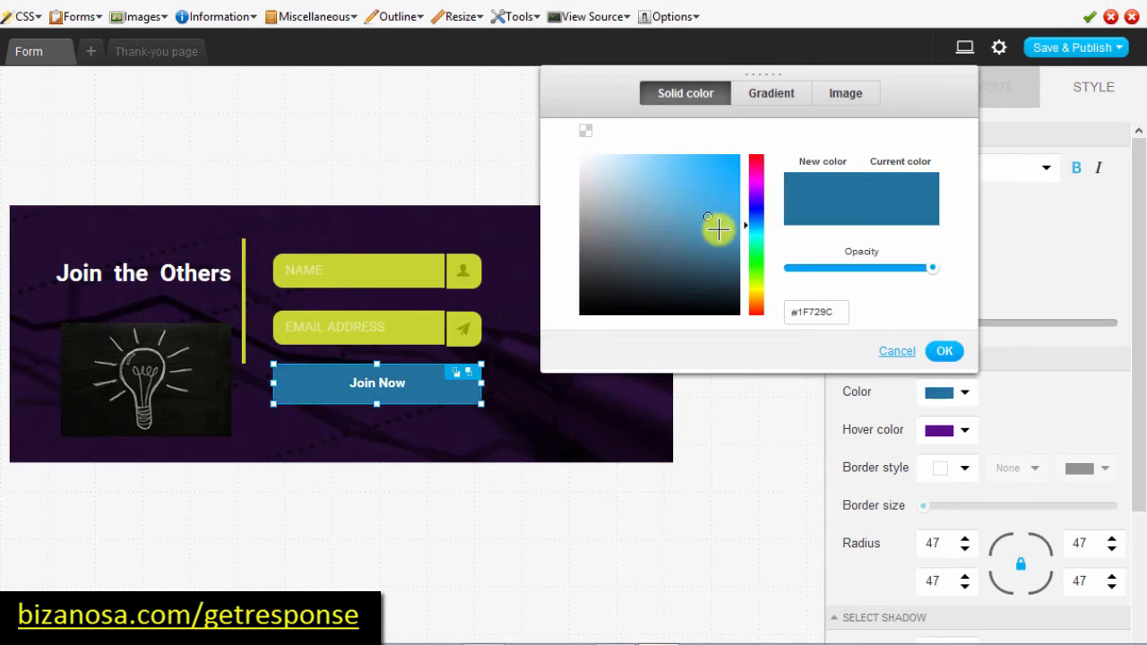
pyautogui.click(945, 351)
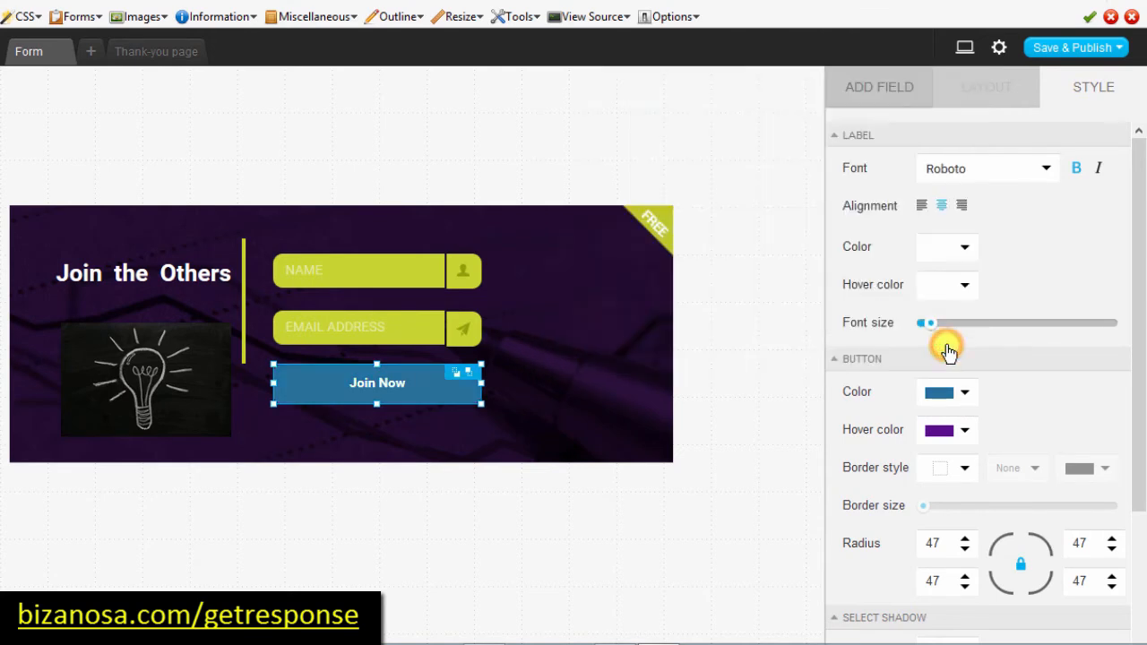
# Step: Set the button's hover colour to a light blue, #67A0B1, replacing the purple
pyautogui.click(963, 430)
pyautogui.click(965, 434)
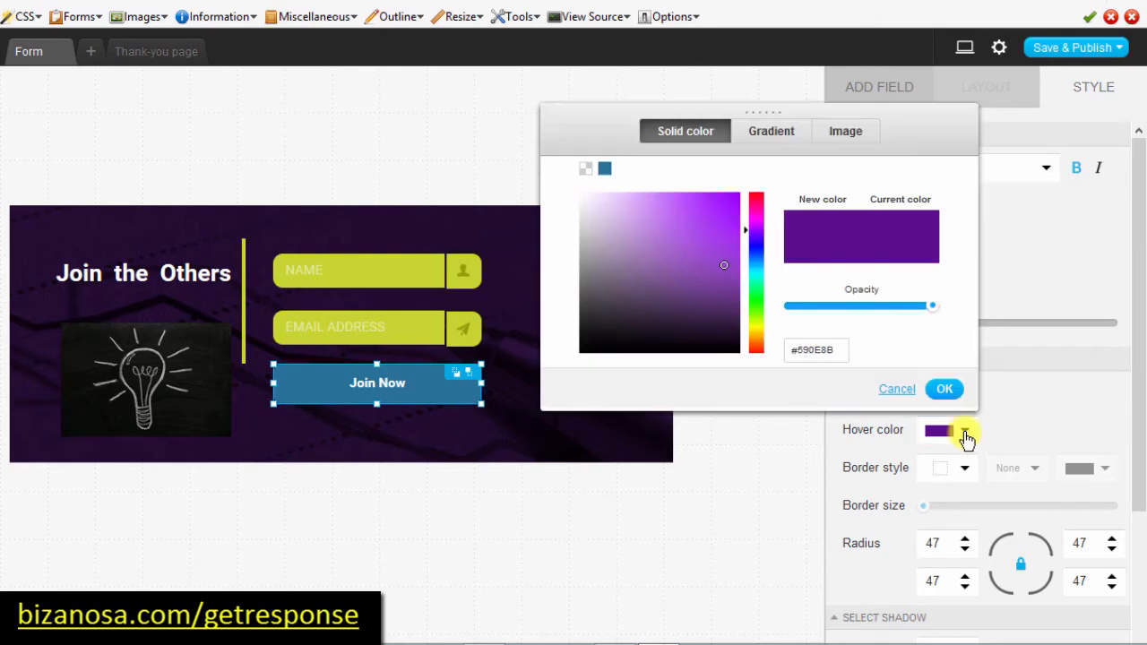
pyautogui.click(757, 265)
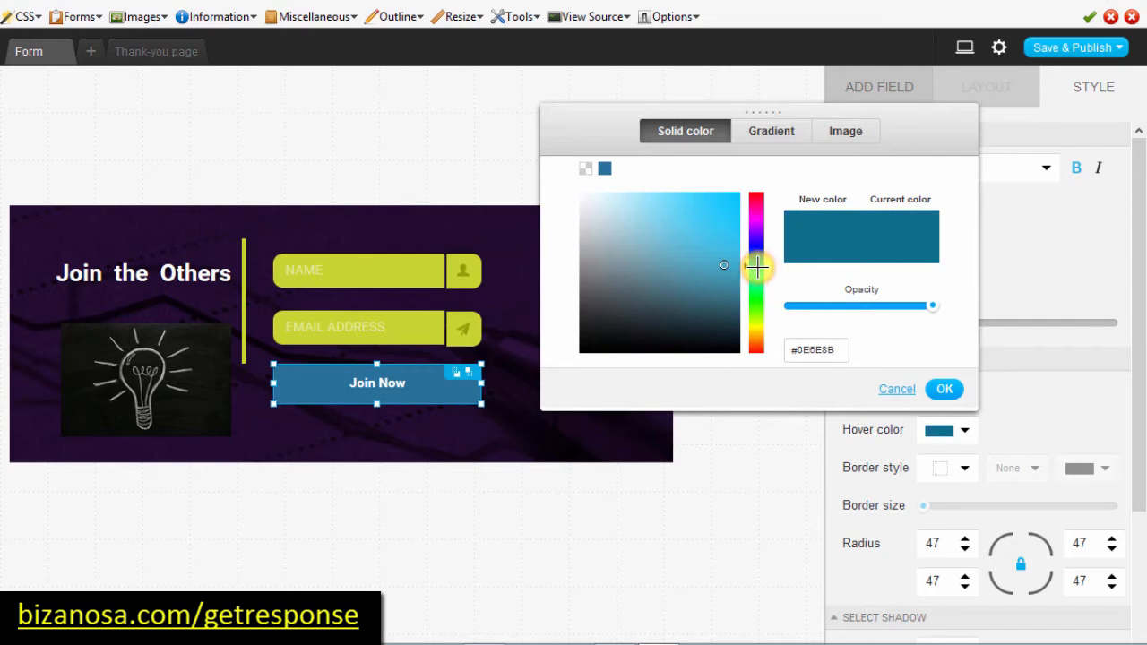
pyautogui.click(661, 254)
pyautogui.click(640, 236)
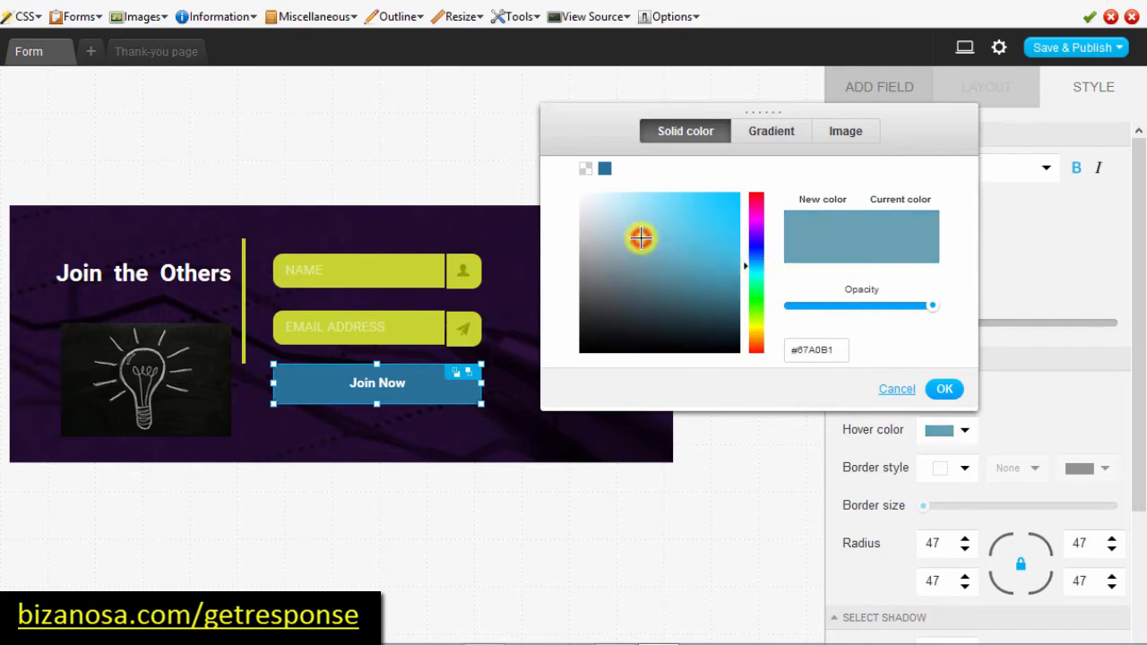
pyautogui.click(946, 389)
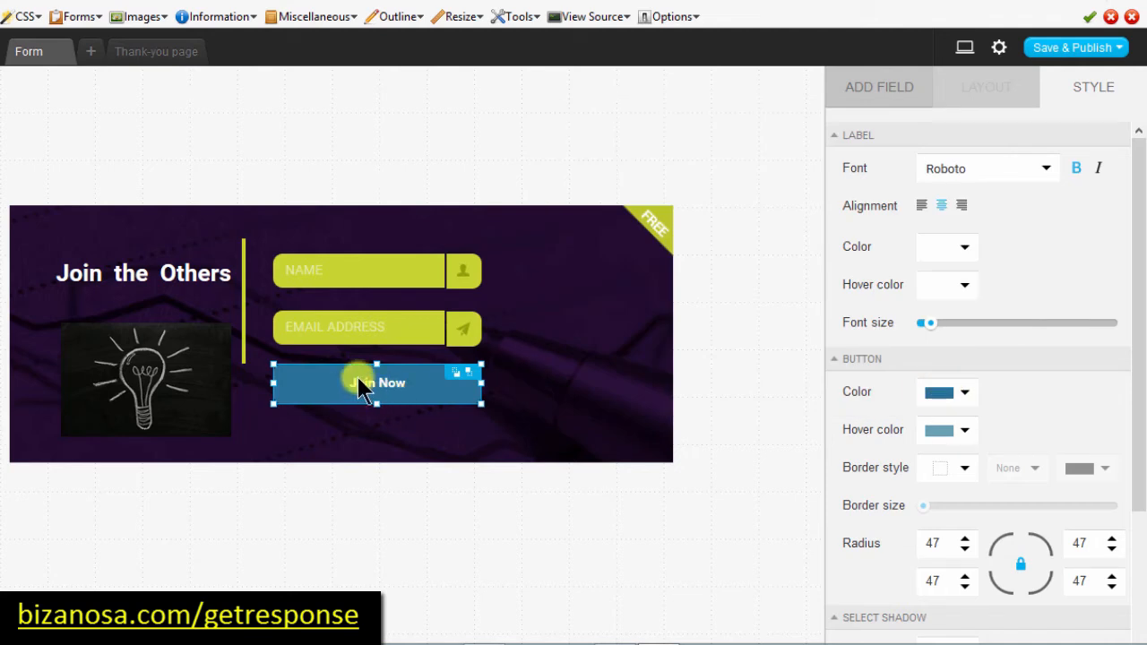
pyautogui.click(599, 325)
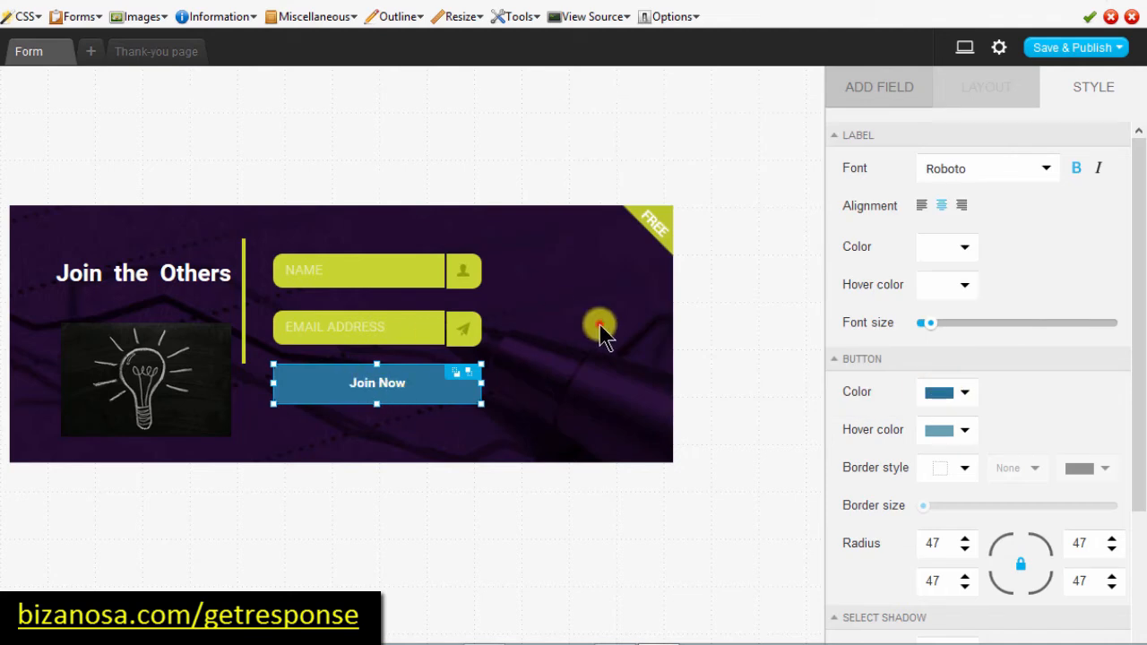
# Step: Delete the yellow corner badge image item3.png from the form's top-right corner
pyautogui.click(655, 232)
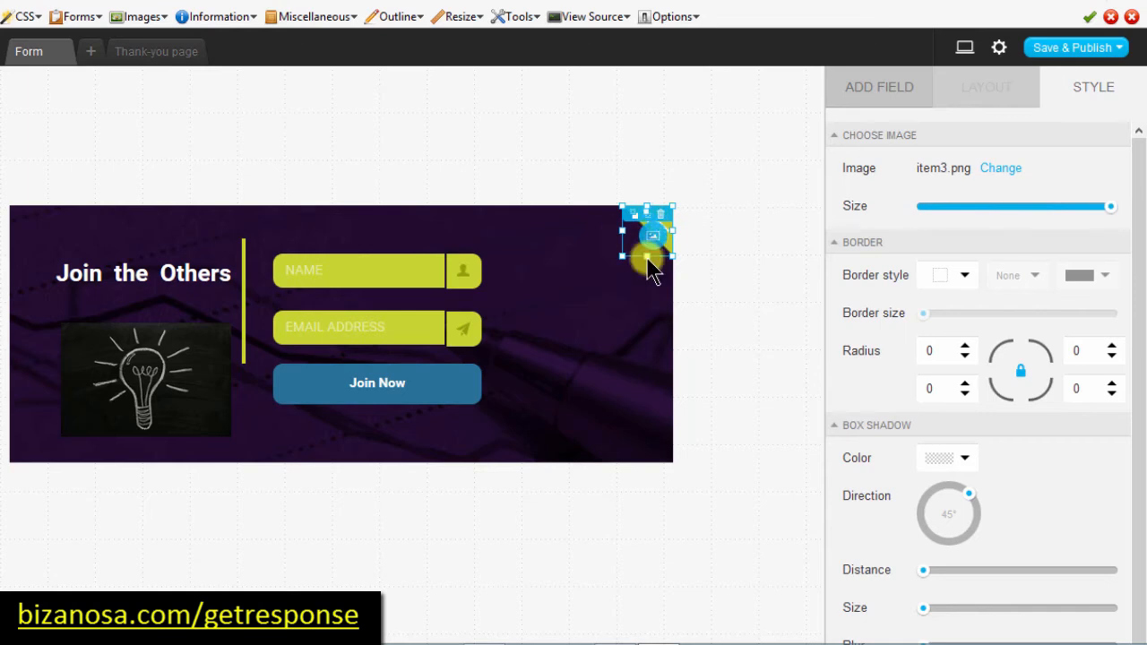
pyautogui.click(664, 217)
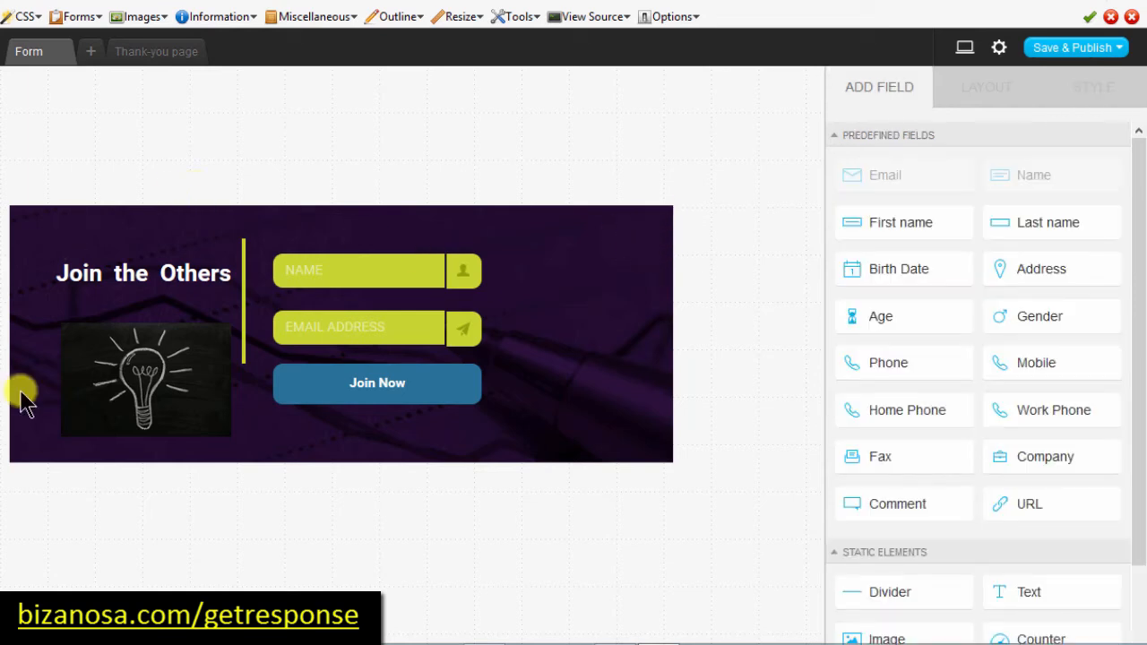
pyautogui.click(621, 251)
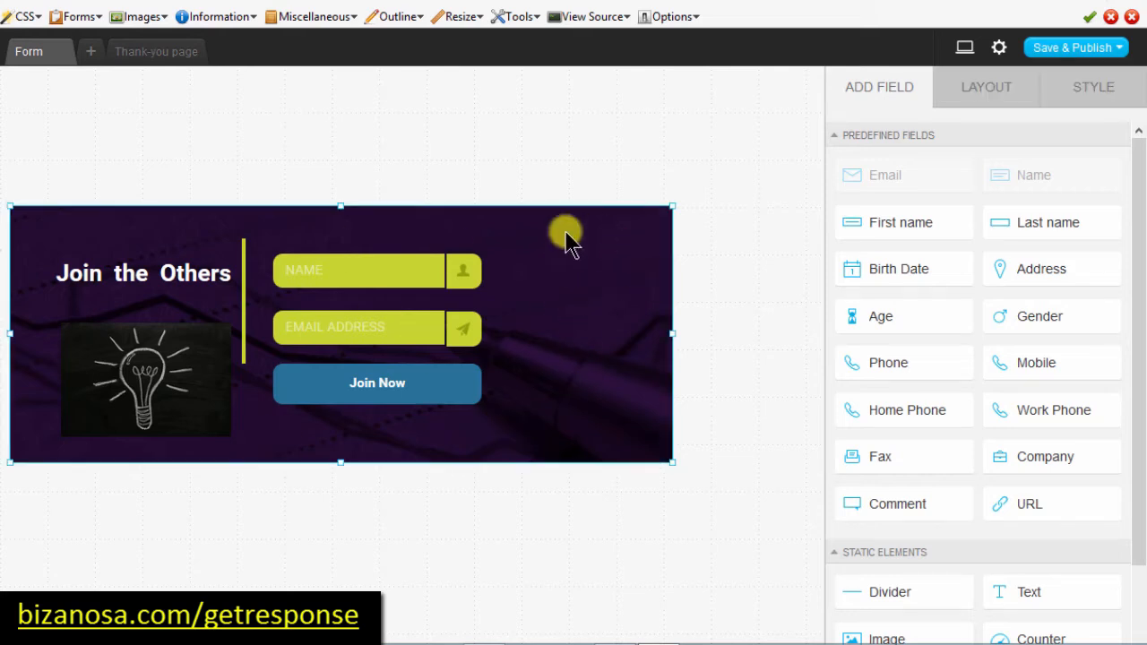
# Step: Raise the form background's corner radius from 0 to 26 in the Style settings
pyautogui.click(637, 228)
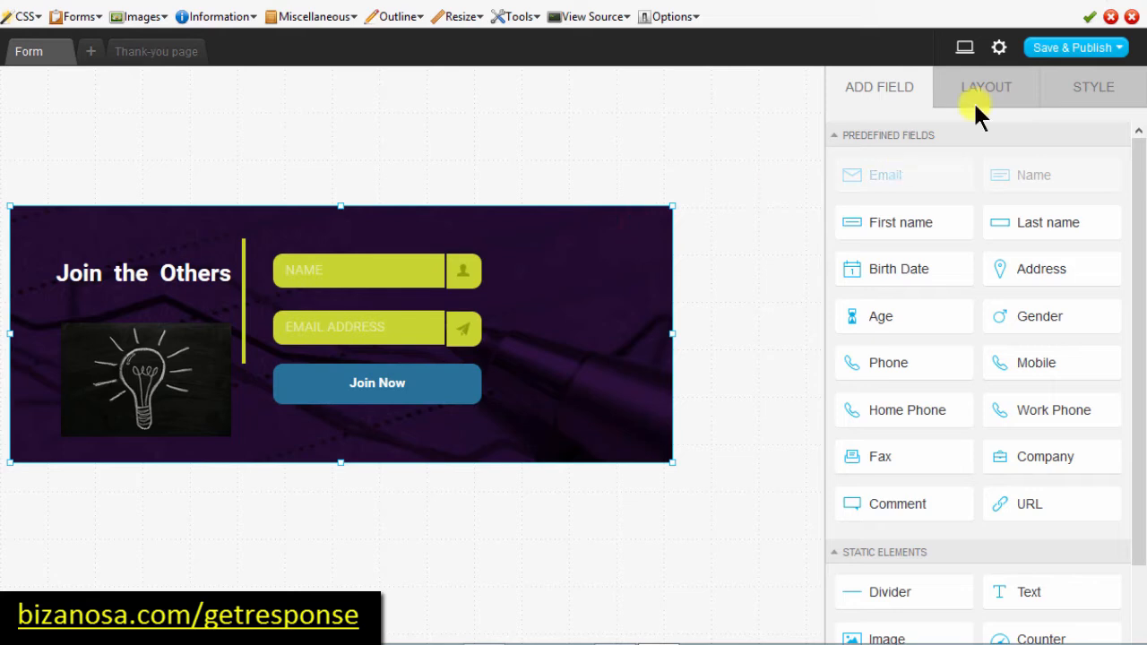
pyautogui.click(1092, 94)
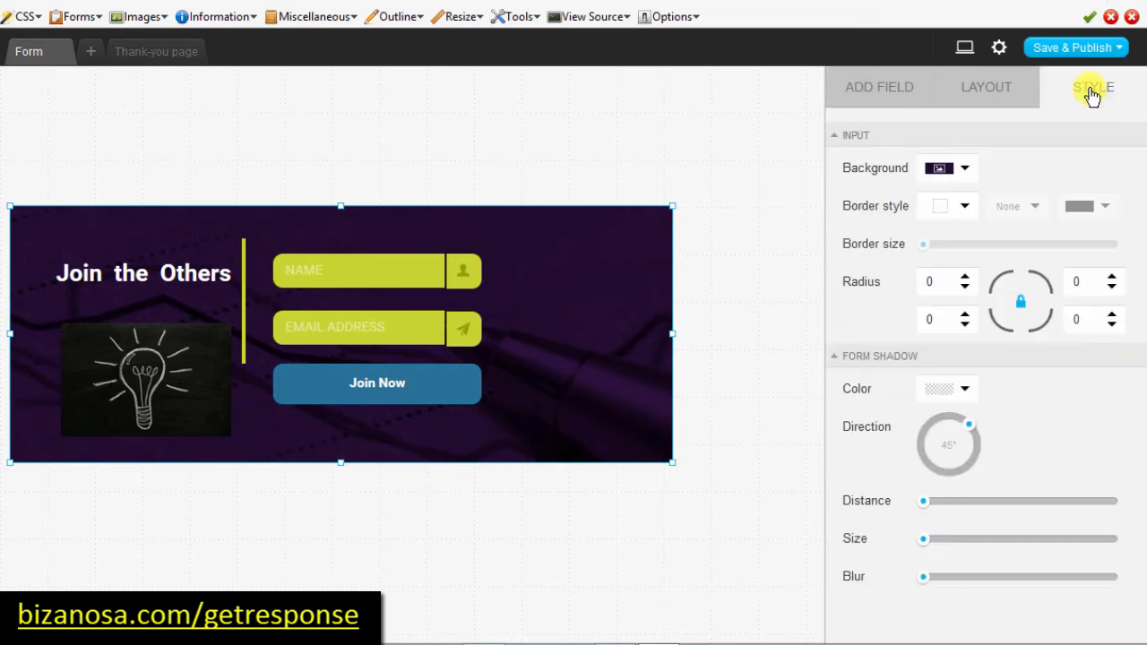
pyautogui.click(968, 170)
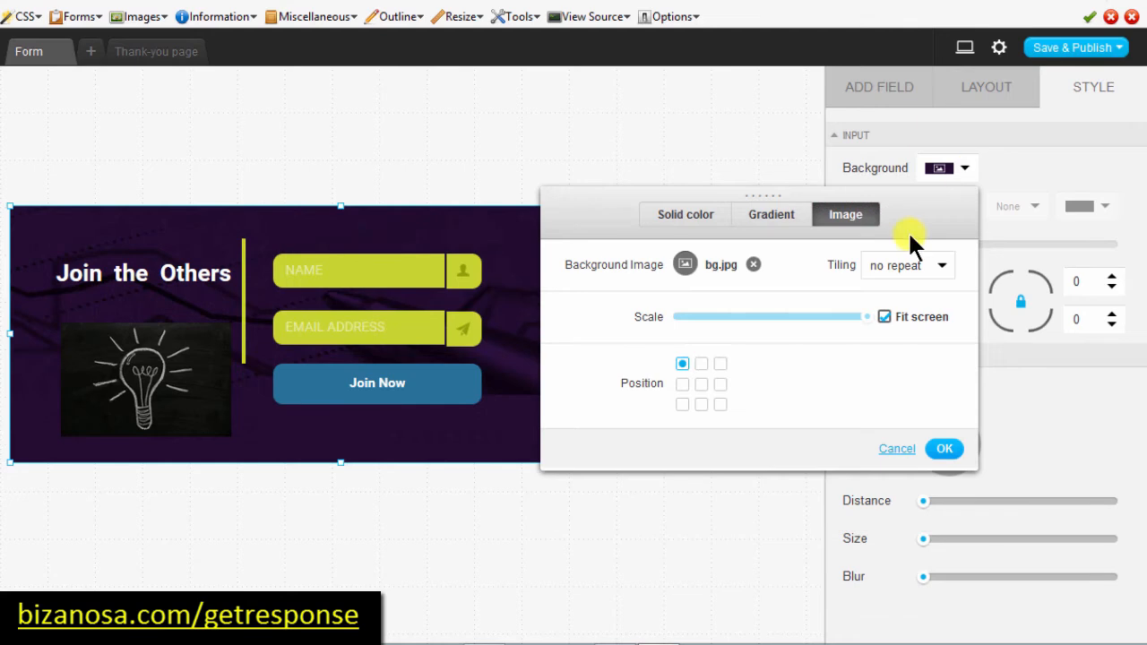
pyautogui.click(1031, 139)
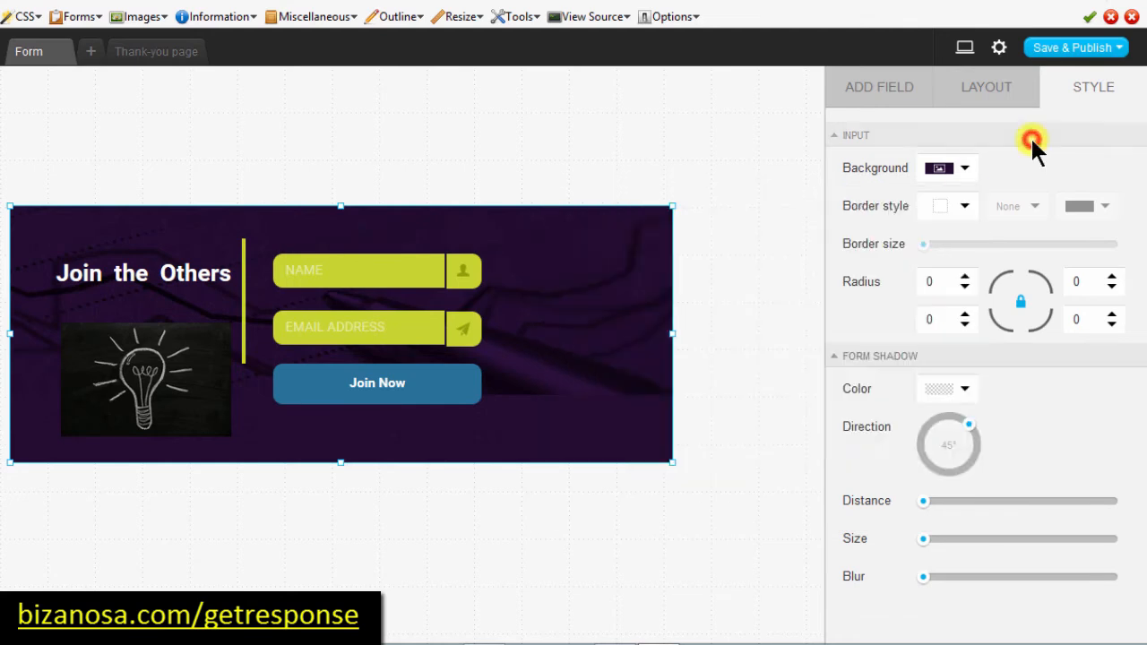
pyautogui.click(966, 277)
pyautogui.click(966, 278)
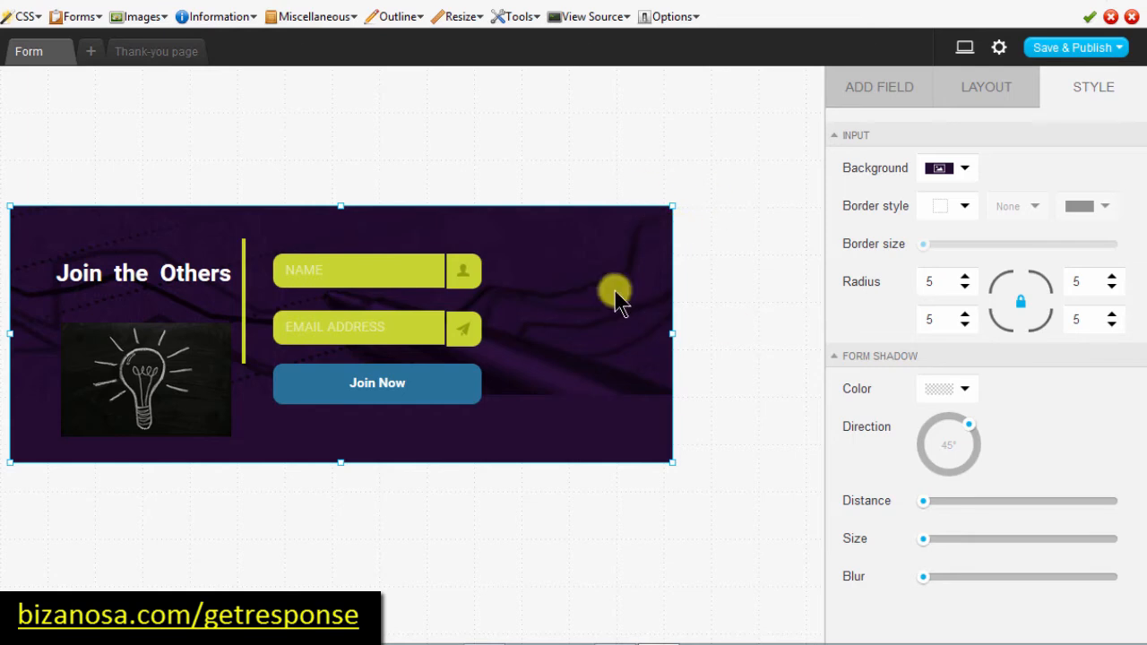
pyautogui.click(941, 282)
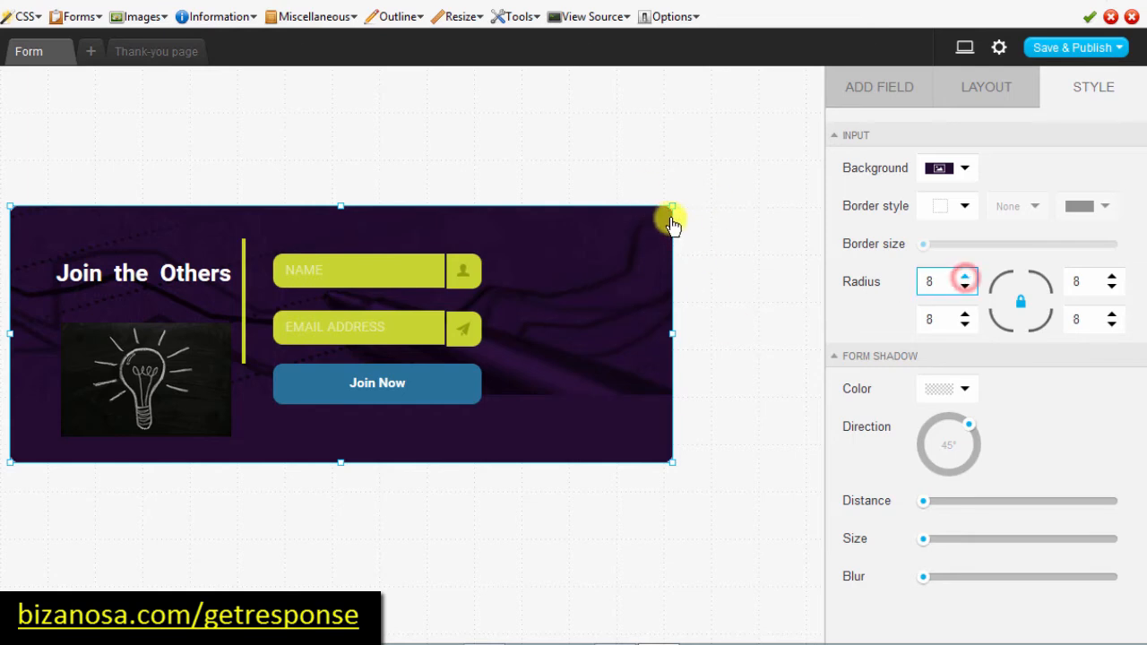
pyautogui.click(374, 335)
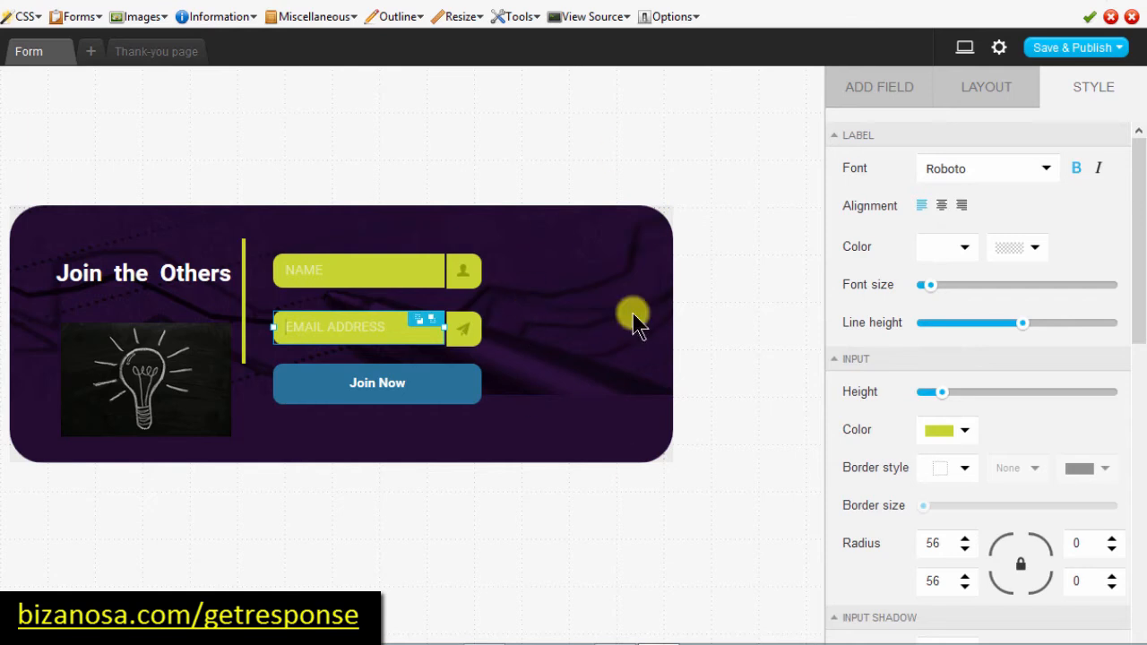
pyautogui.click(645, 262)
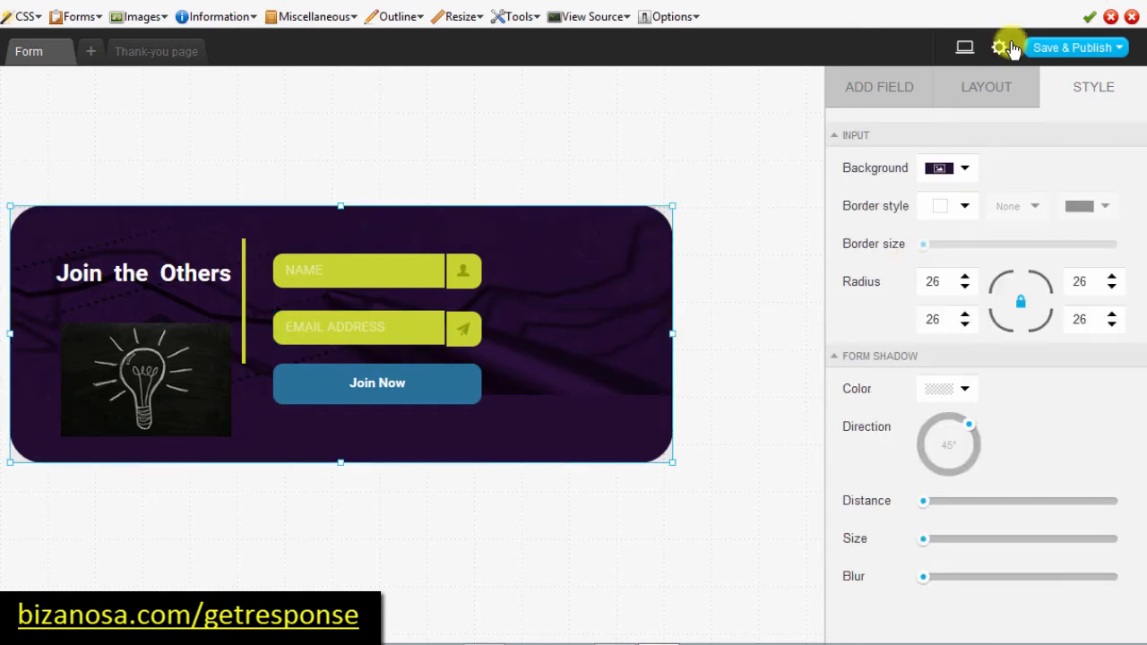
pyautogui.moveTo(1092, 48)
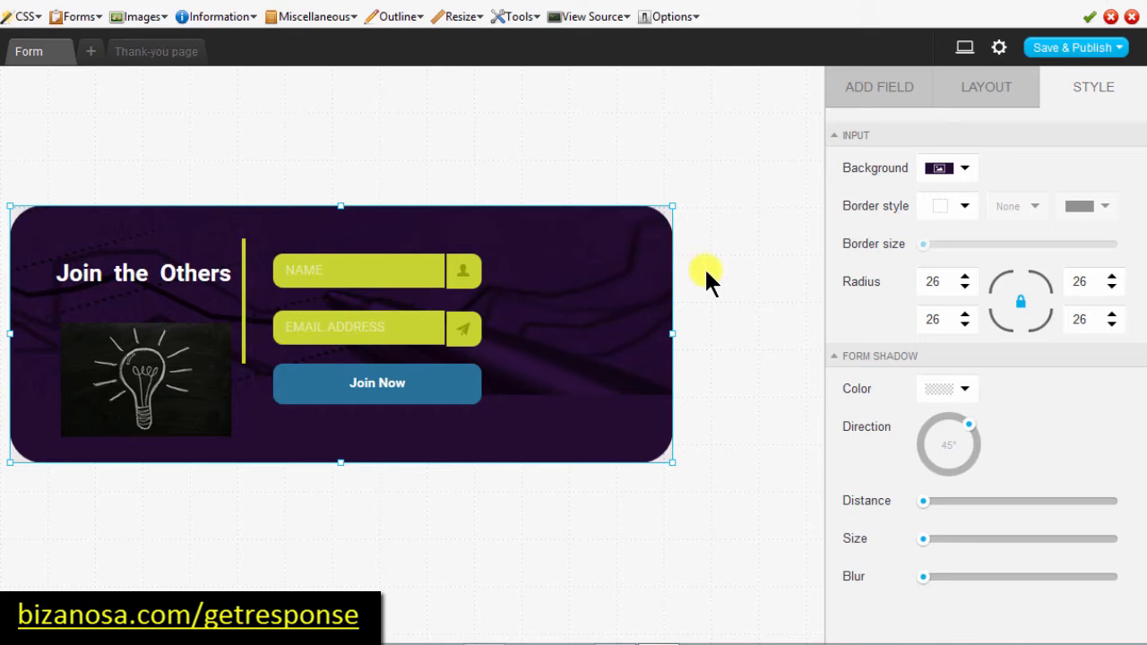
# Step: Remove 'FOR DOWNLOADING OUR E-BOOK.' from the thank-you heading so it reads THANK YOU
pyautogui.click(184, 55)
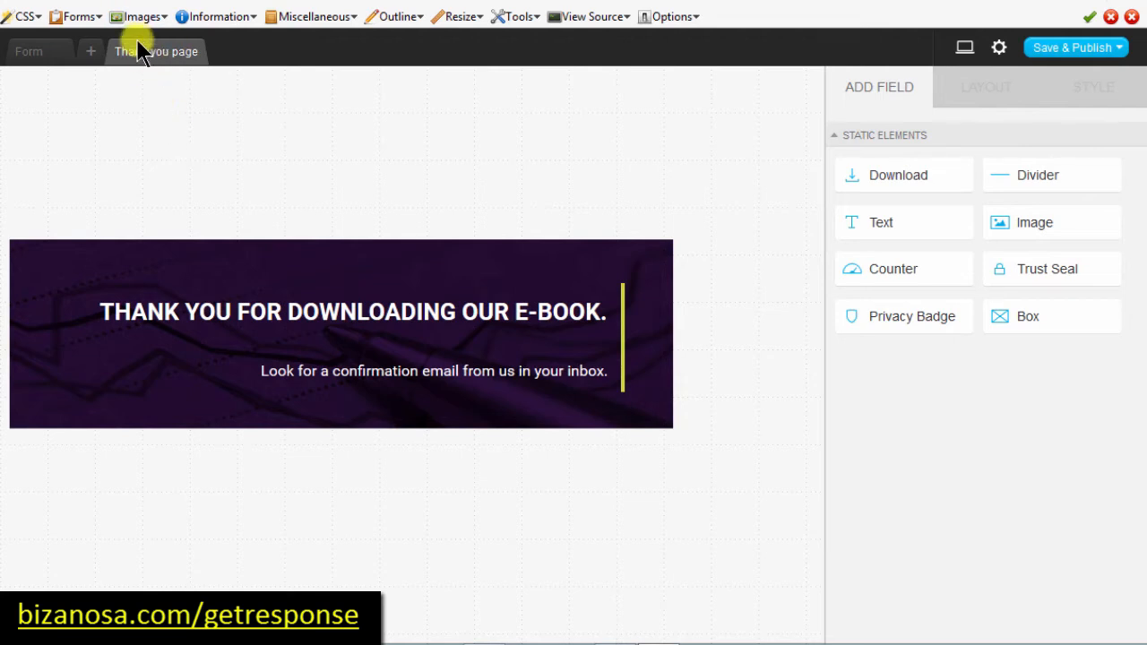
pyautogui.click(37, 52)
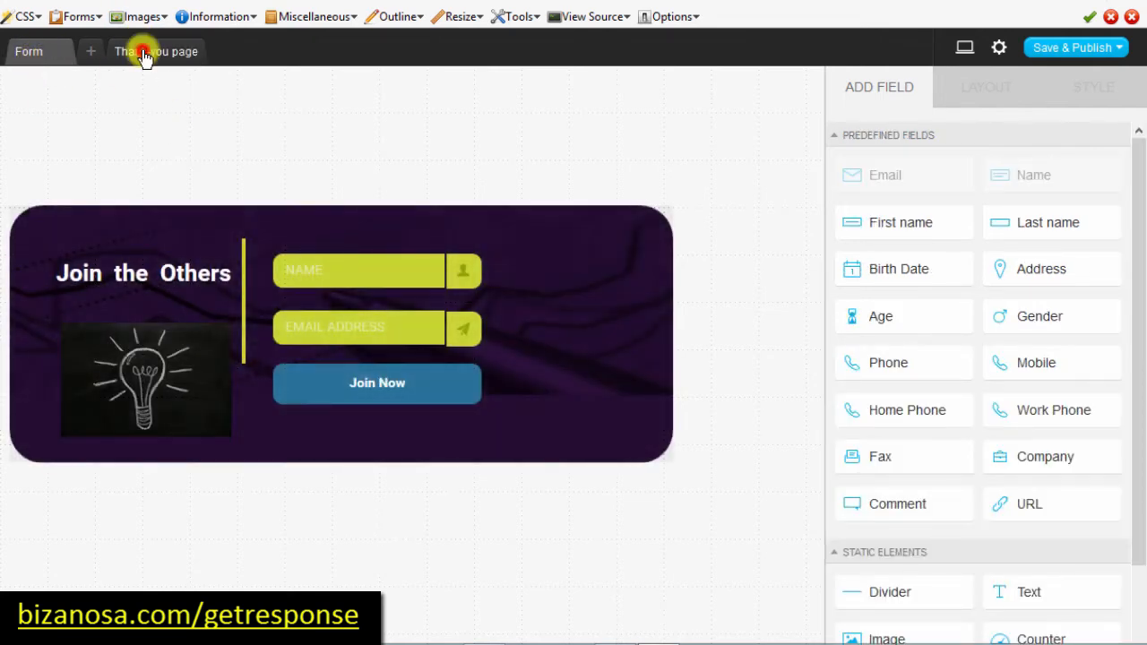
pyautogui.click(144, 52)
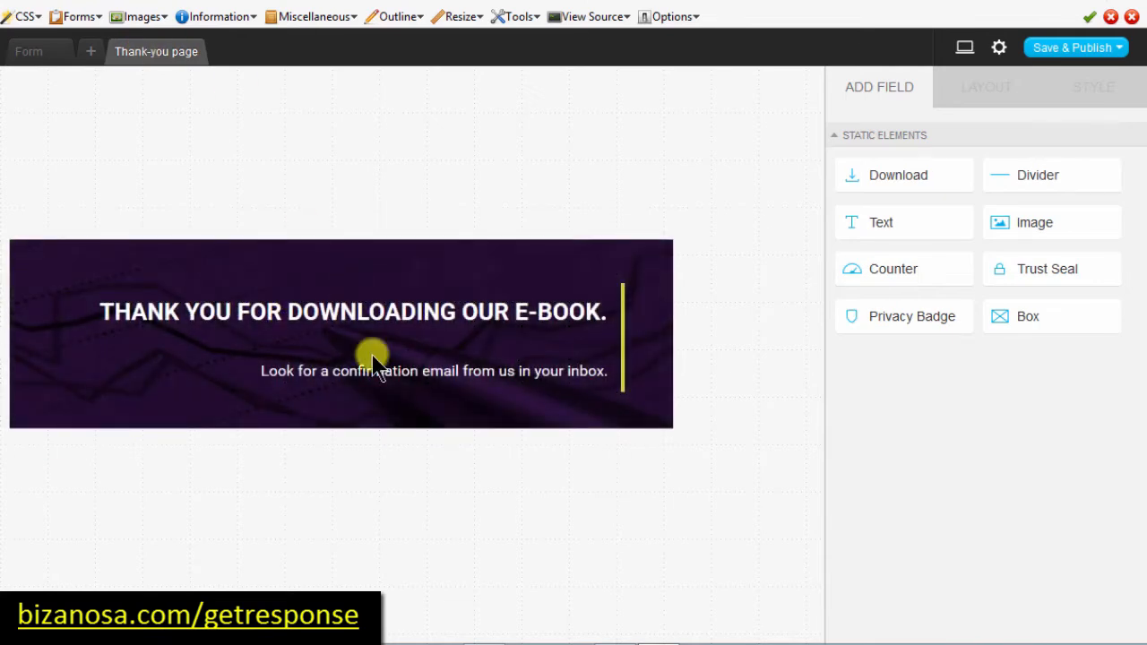
pyautogui.click(291, 311)
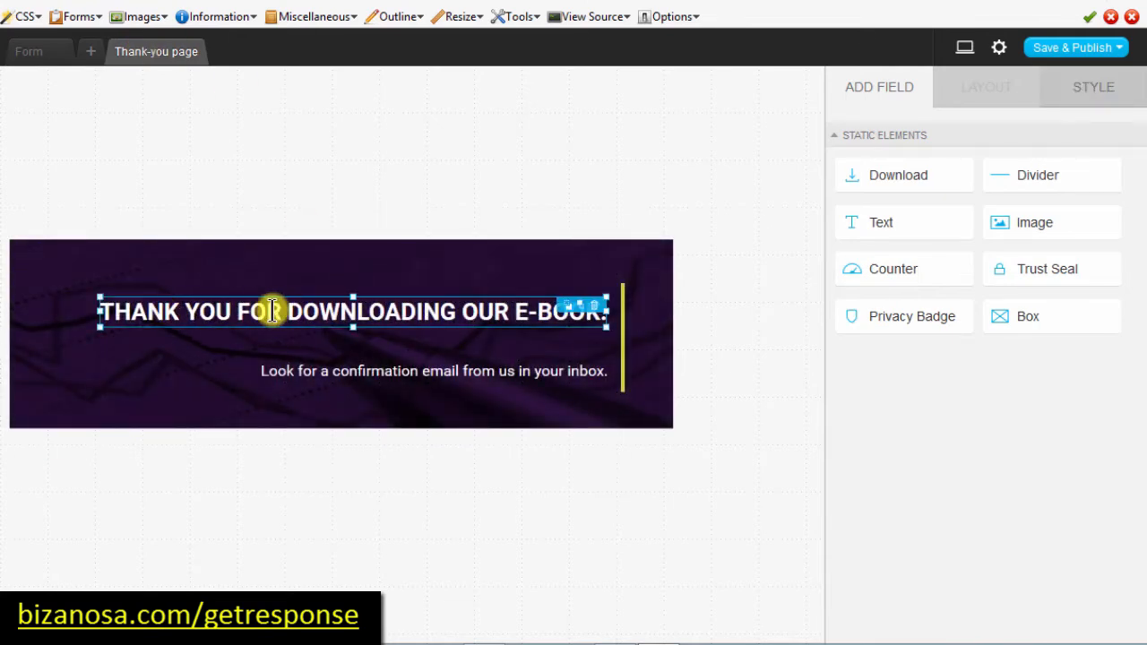
pyautogui.moveTo(239, 307); pyautogui.dragTo(608, 299)
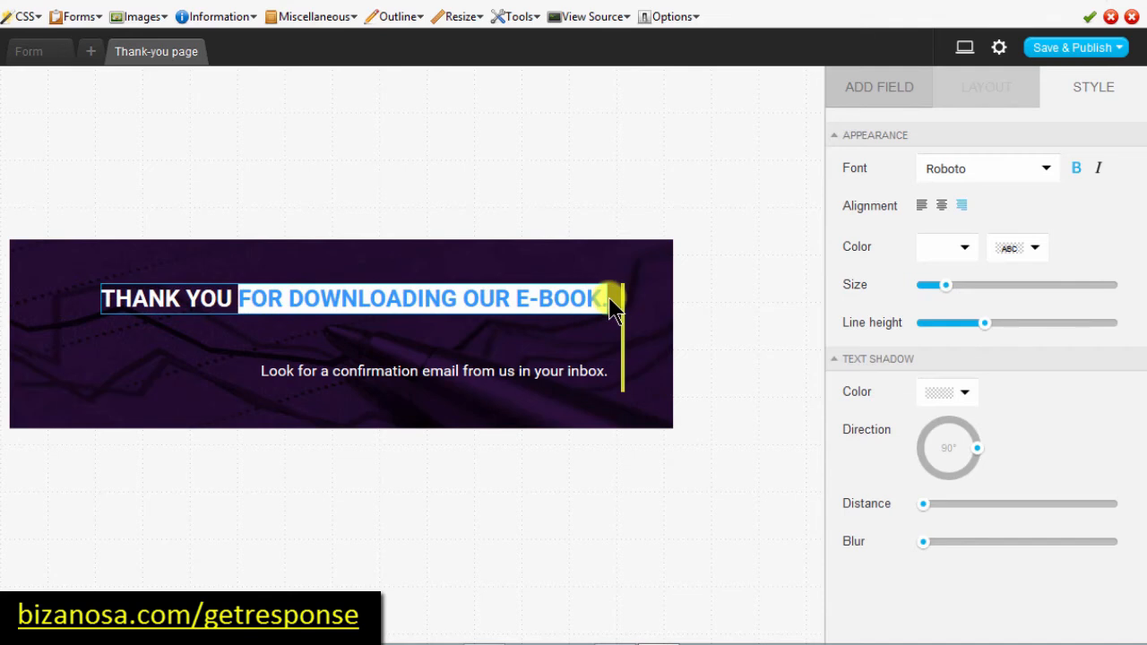
pyautogui.press('BackSpace')
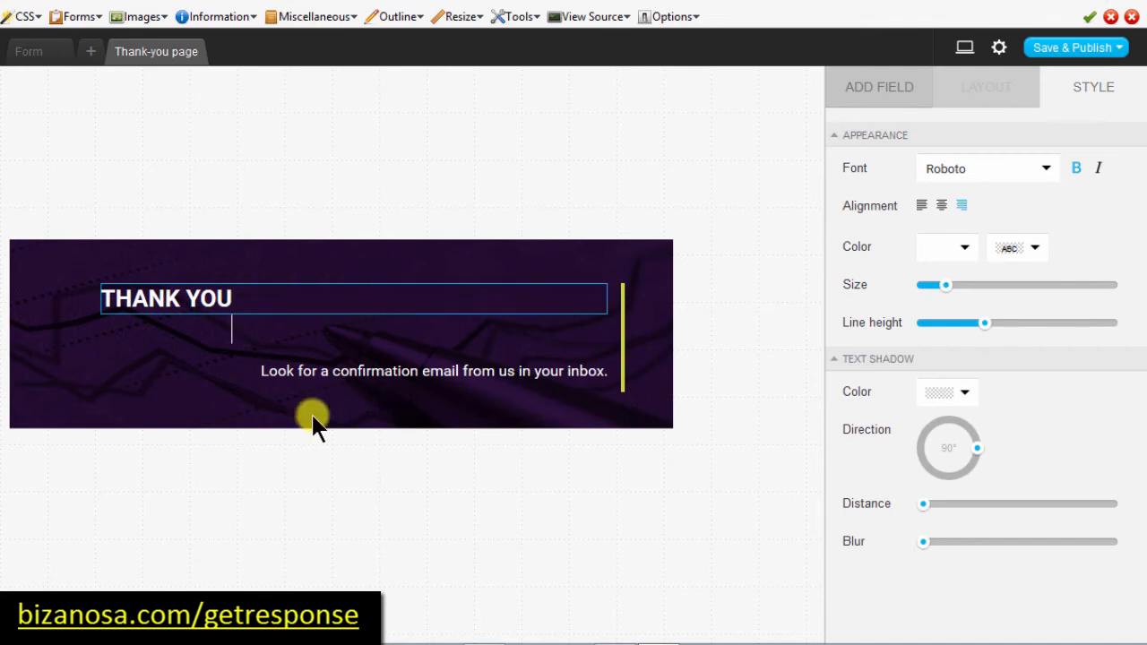
pyautogui.click(249, 394)
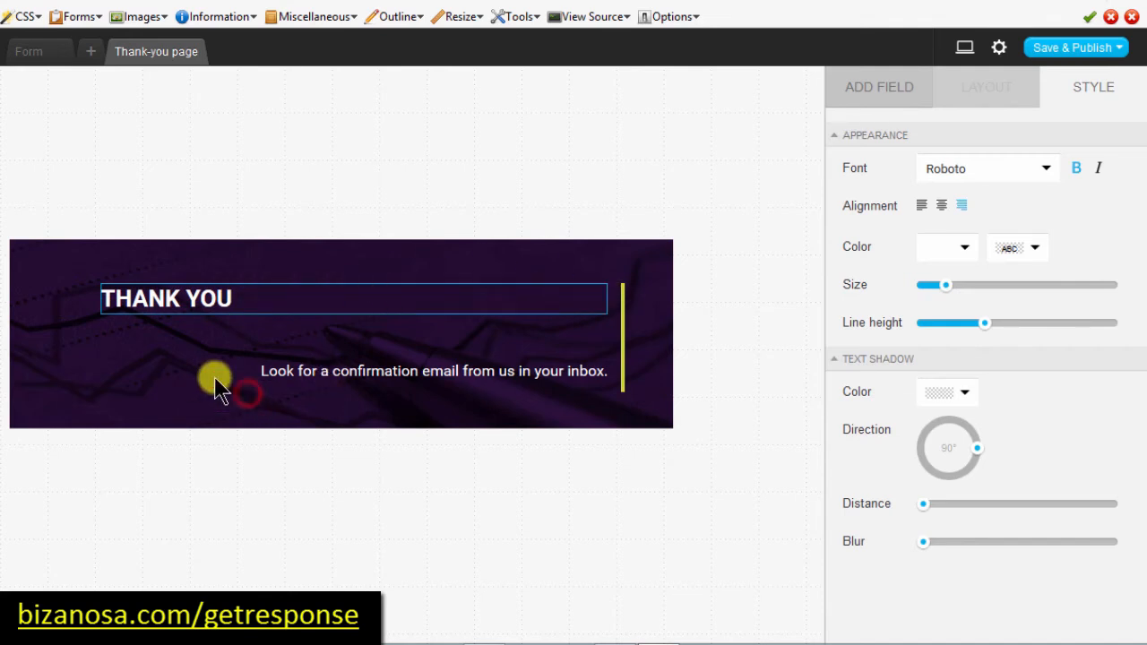
pyautogui.click(27, 52)
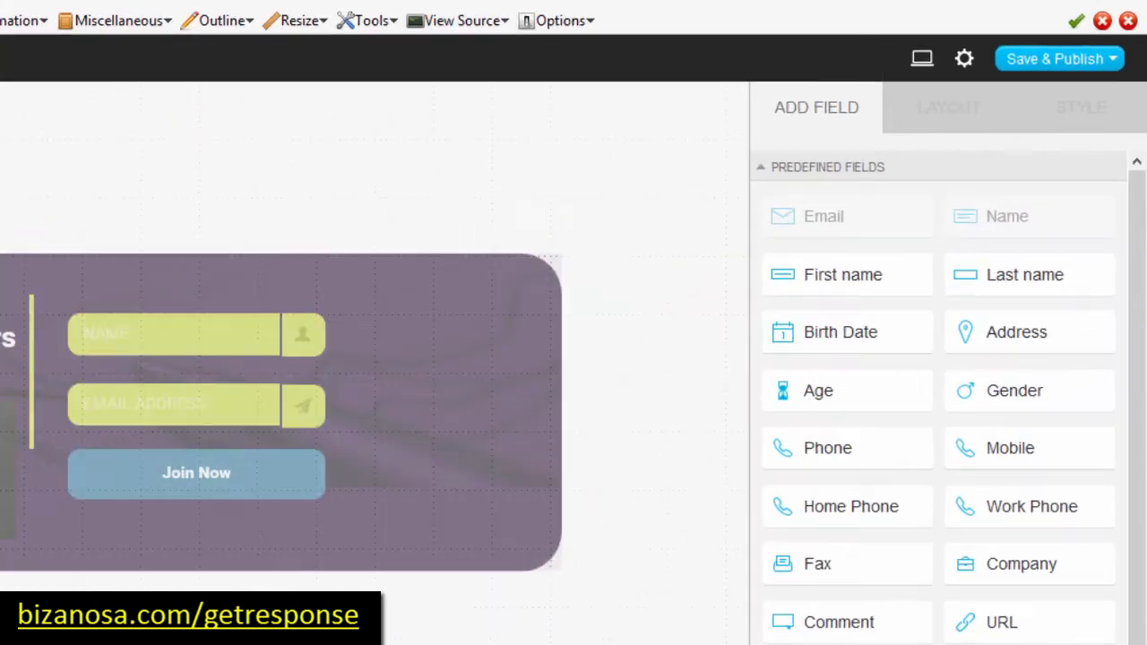
# Step: Open Form settings and keep rwahowa as the campaign with confirmed opt-in on
pyautogui.click(964, 60)
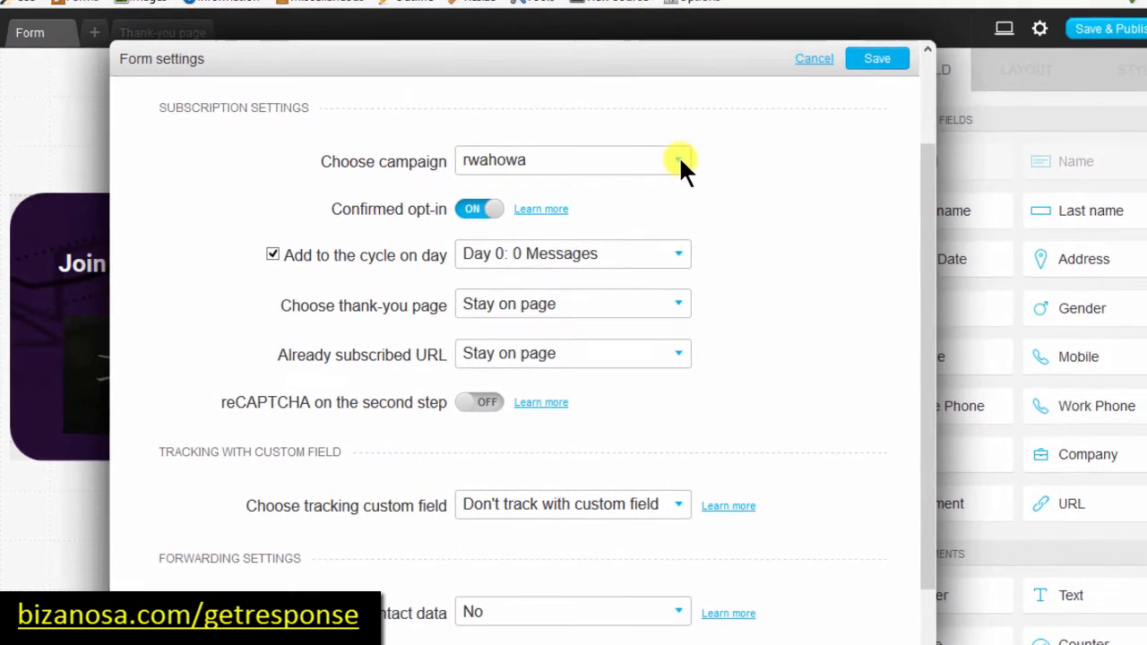
pyautogui.click(679, 159)
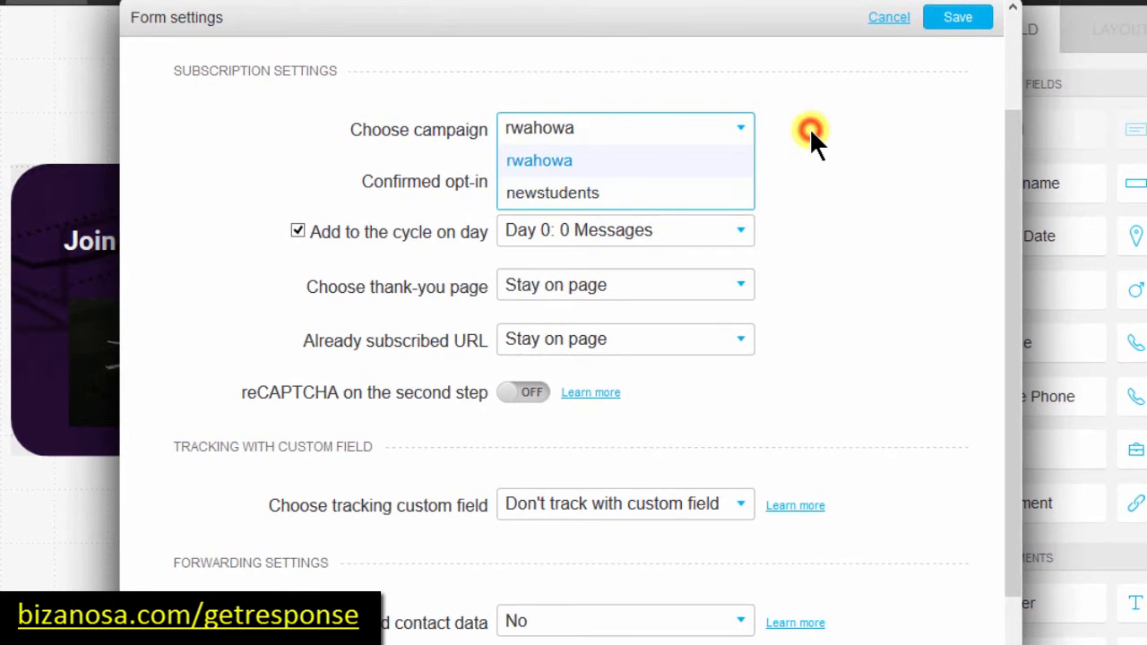
pyautogui.click(809, 128)
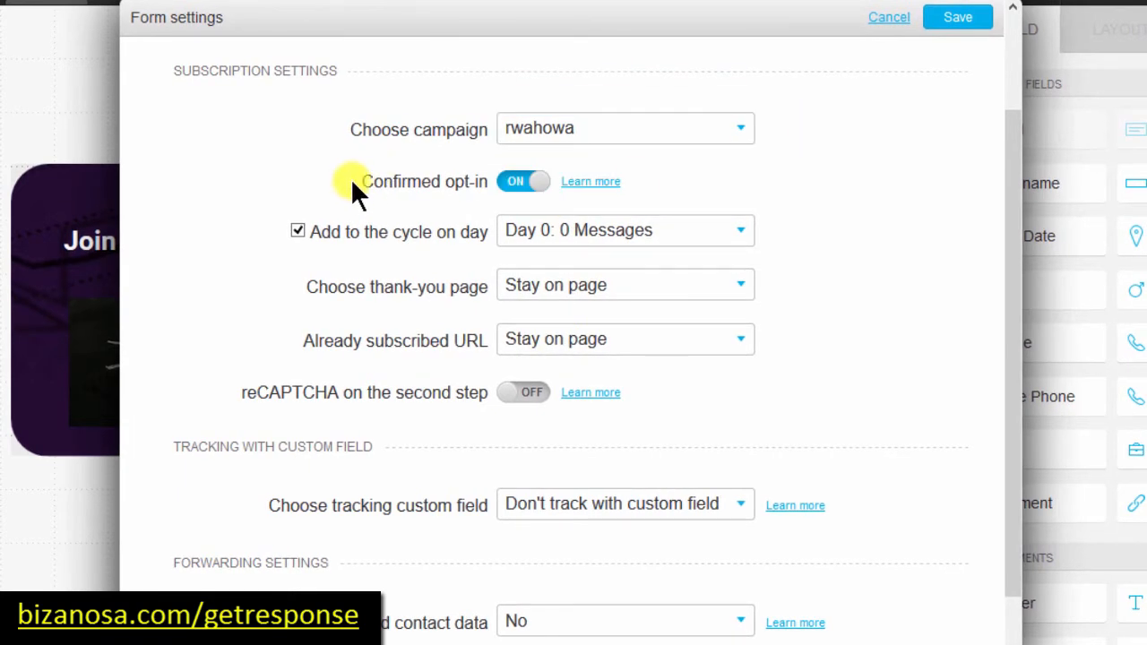
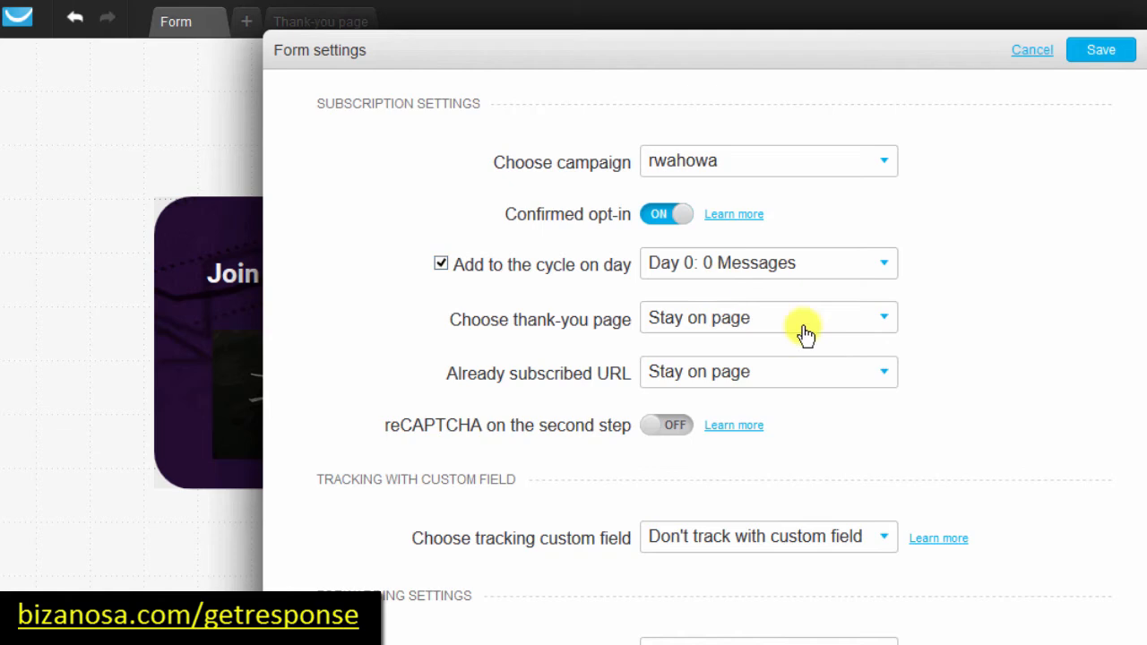
# Step: Set the thank-you page to Custom and focus its URL field
pyautogui.click(883, 317)
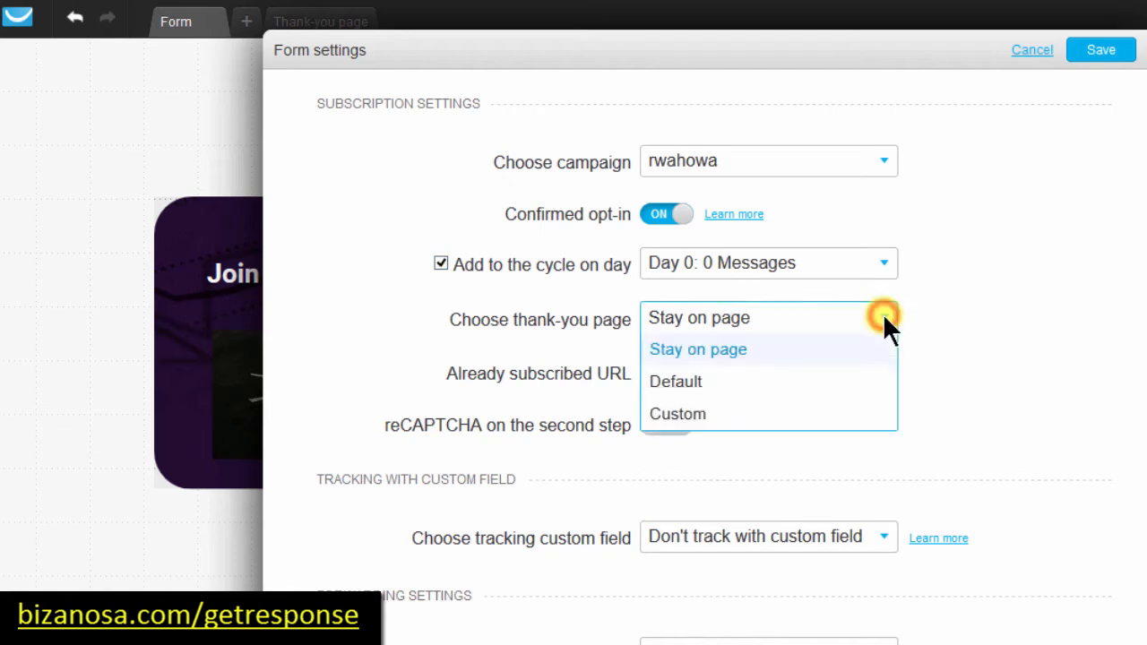
pyautogui.click(691, 419)
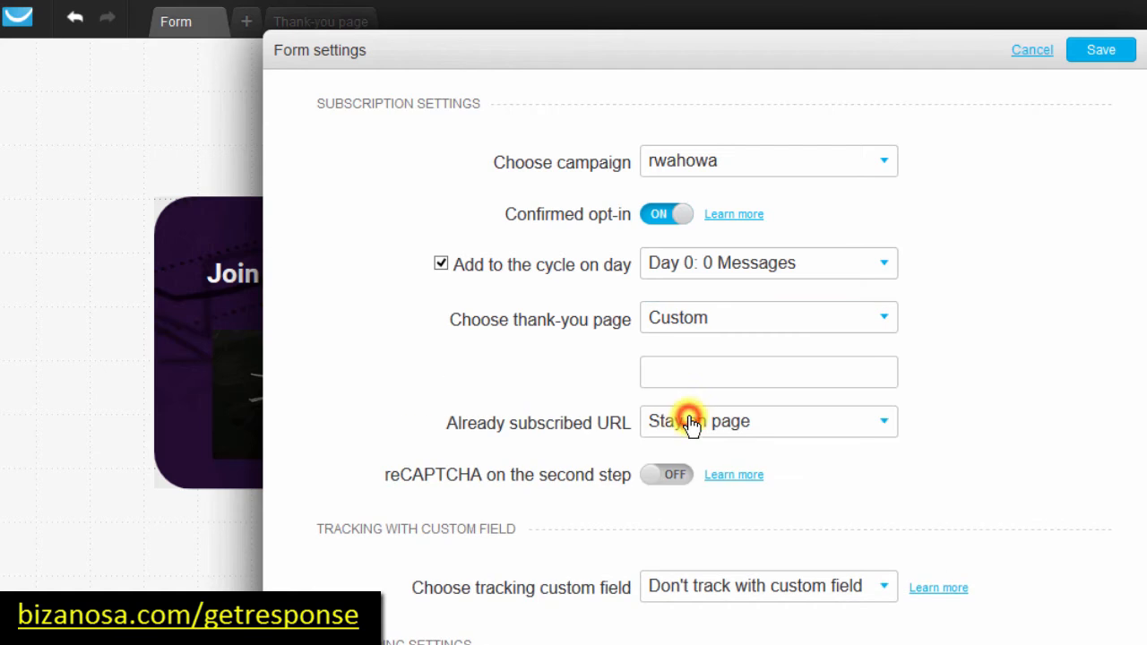
pyautogui.click(675, 372)
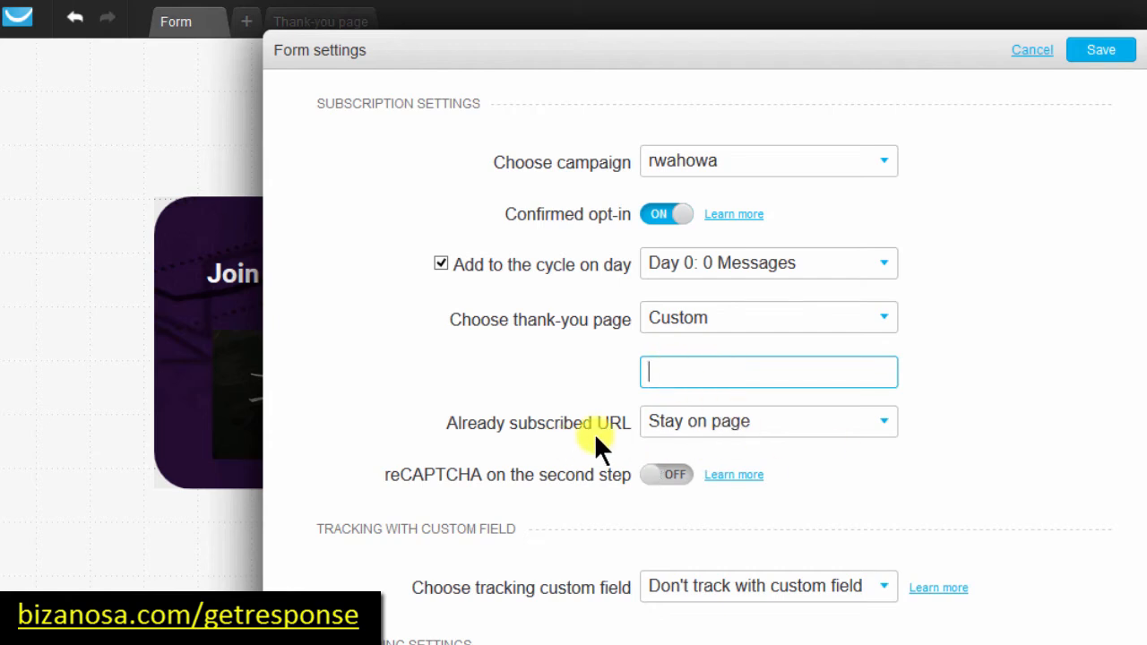
# Step: Set the already-subscribed URL to Custom and put the caret in its URL field
pyautogui.click(883, 428)
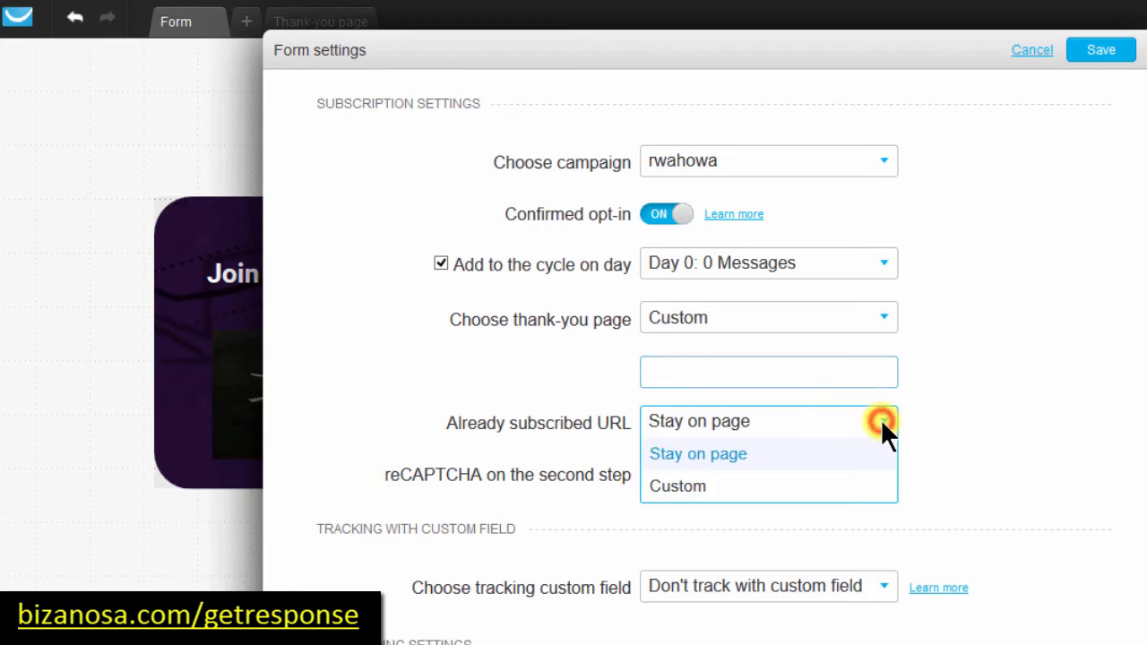
pyautogui.click(696, 491)
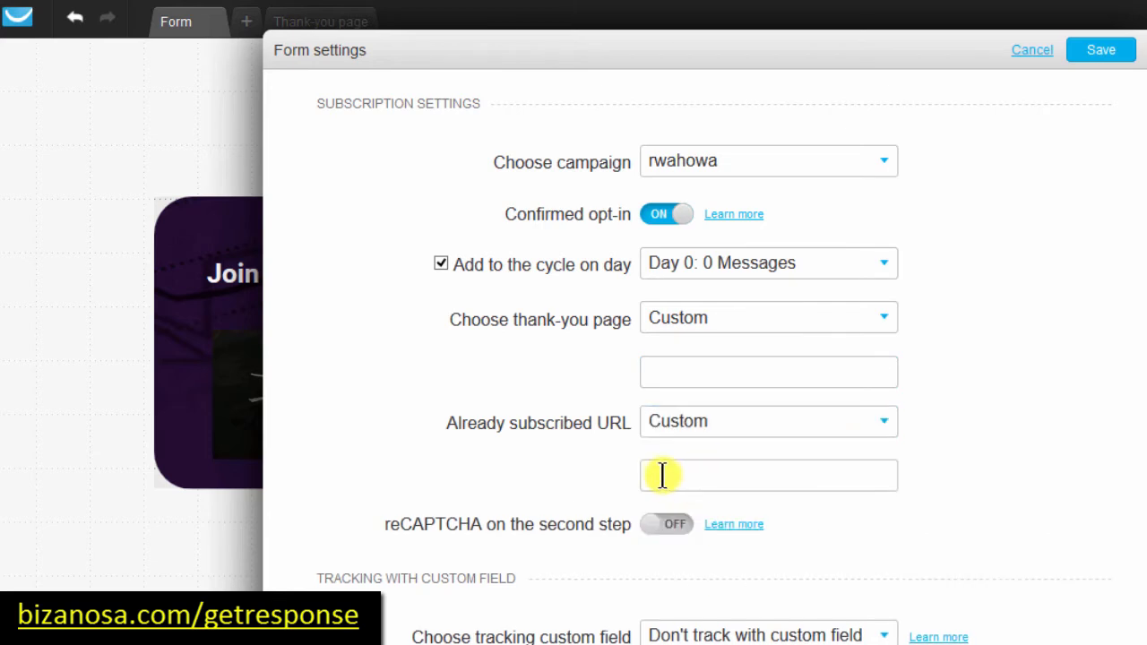
pyautogui.click(662, 473)
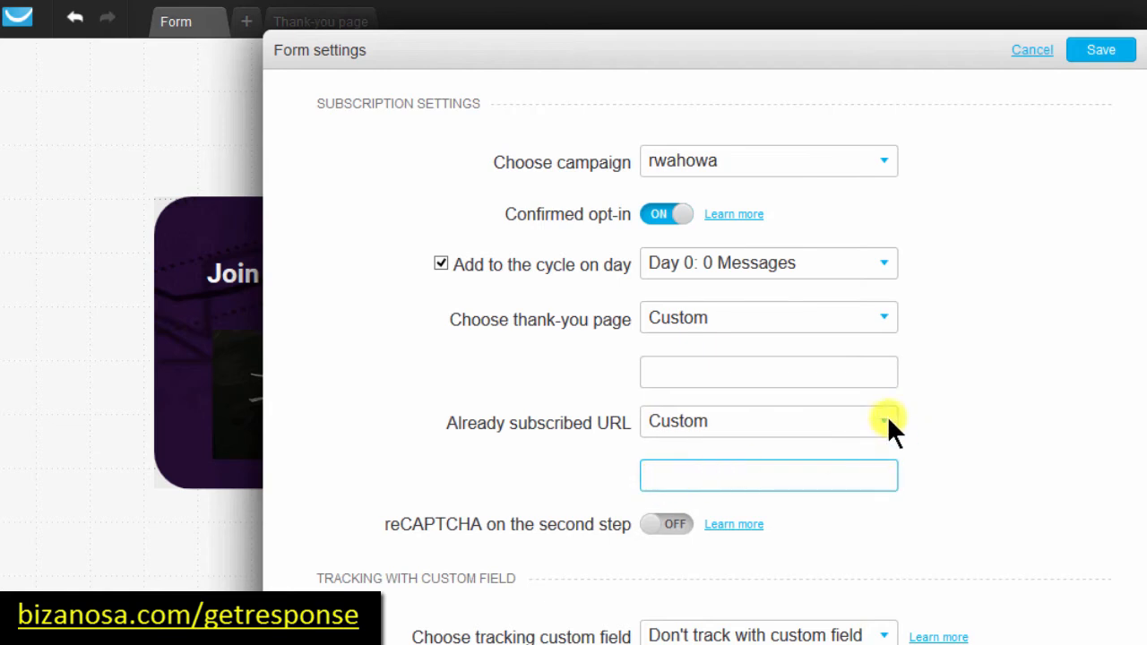
pyautogui.click(821, 476)
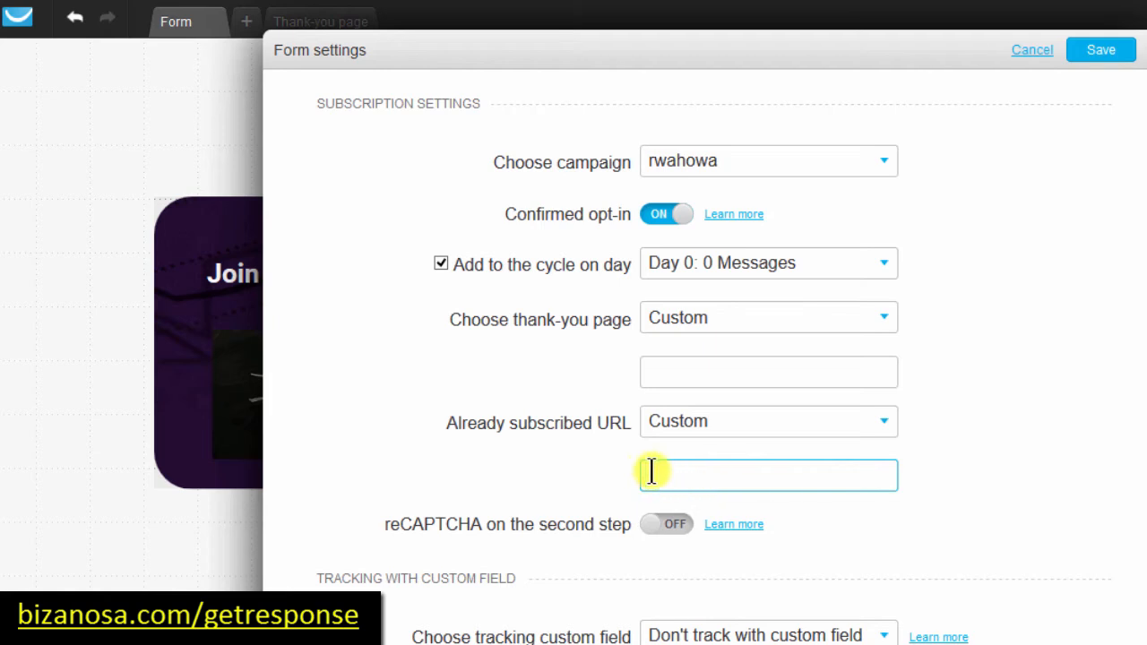
pyautogui.click(659, 475)
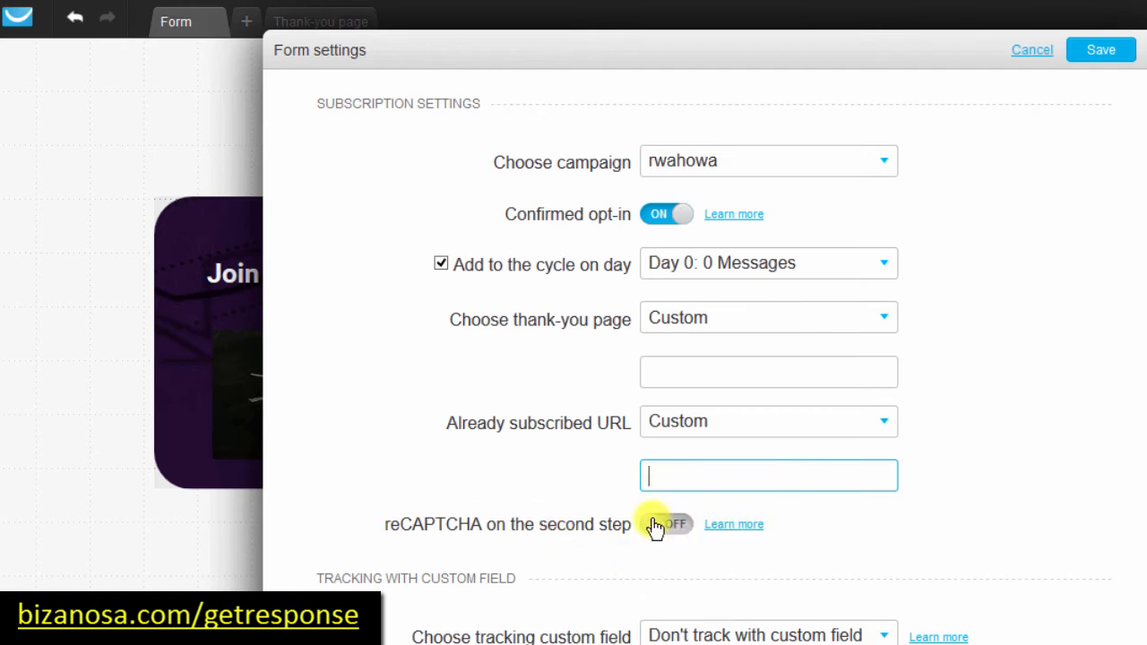
pyautogui.scroll(-2, 1143, 234)
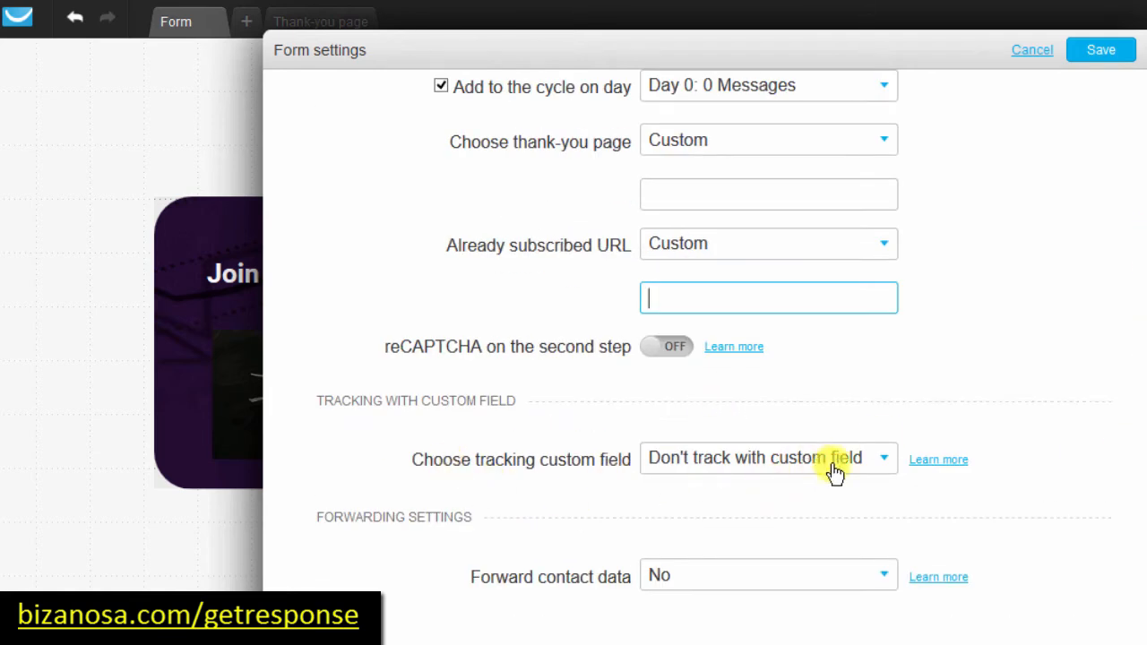
# Step: Set tracking to Add new custom field and forward contact data using Post
pyautogui.click(884, 459)
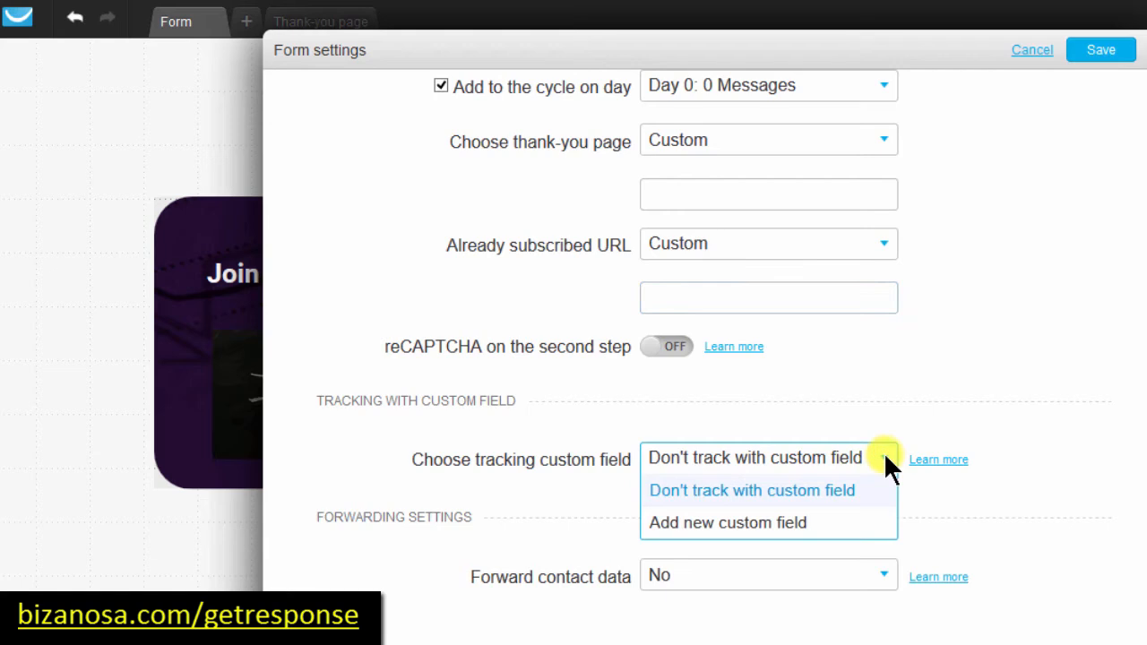
pyautogui.click(690, 525)
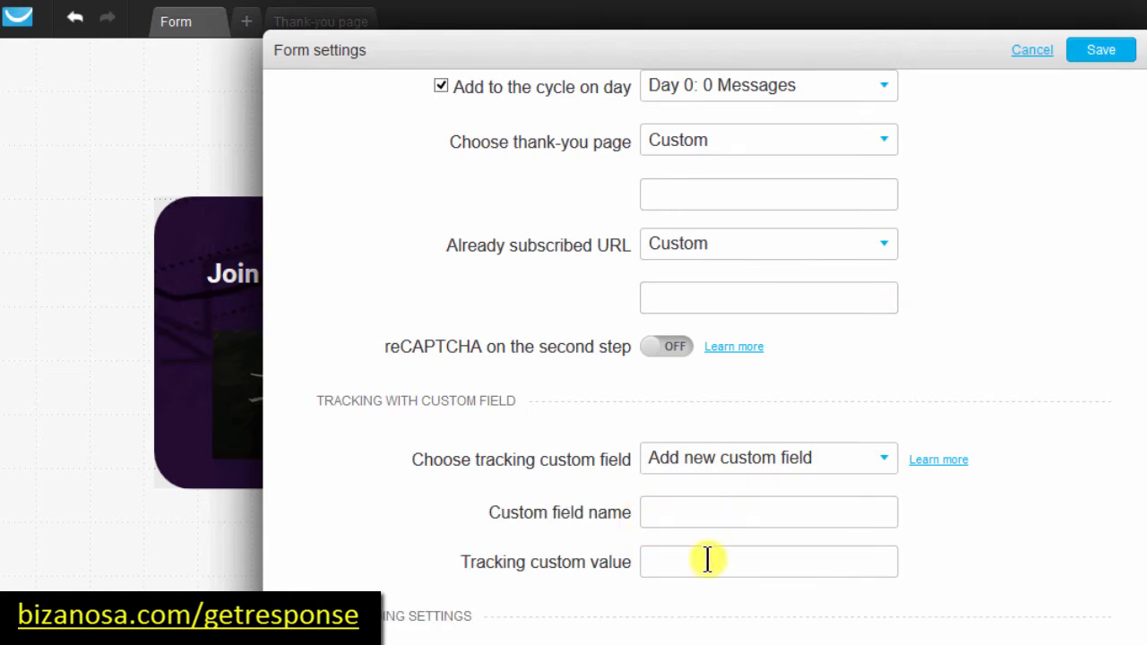
pyautogui.scroll(-2, 669, 522)
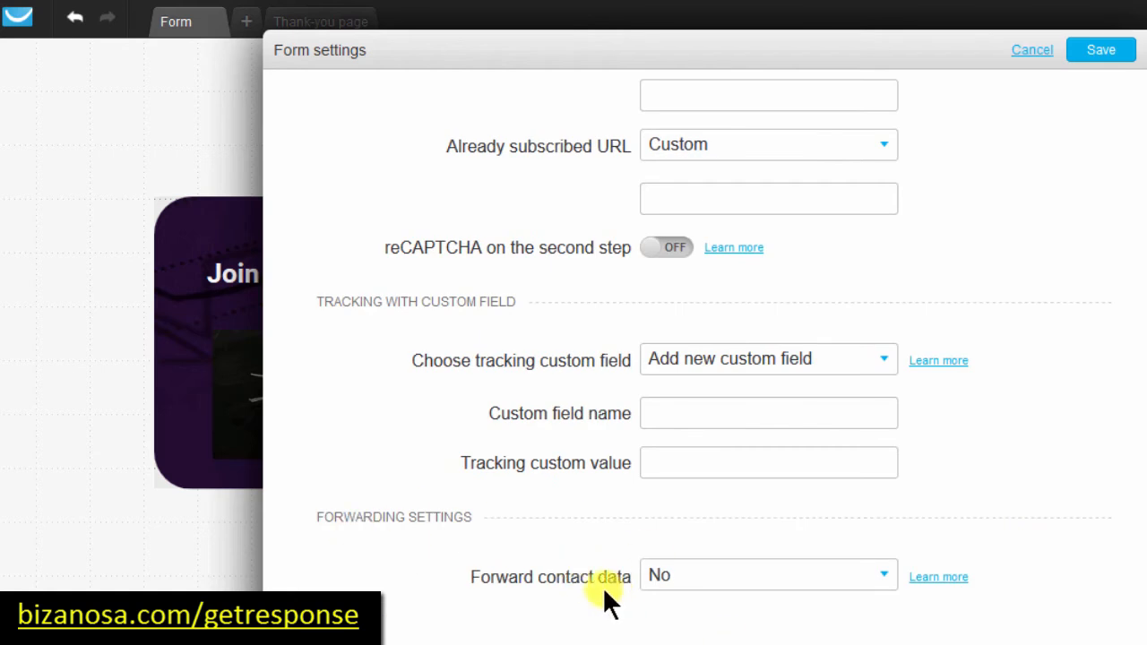
pyautogui.click(886, 574)
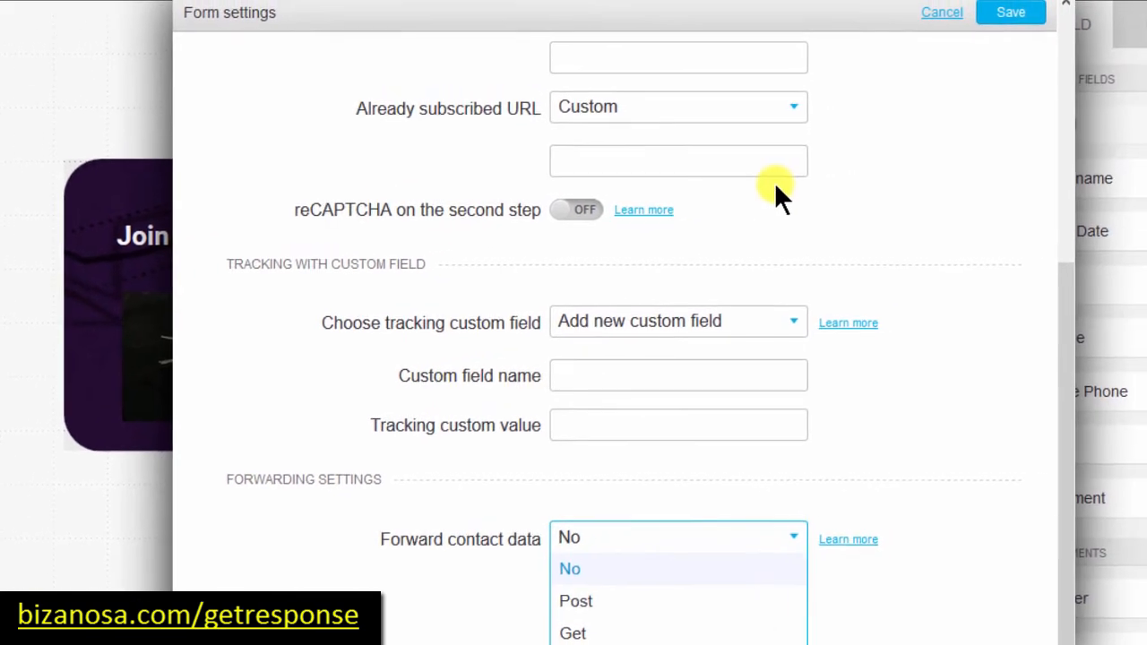
pyautogui.click(1059, 432)
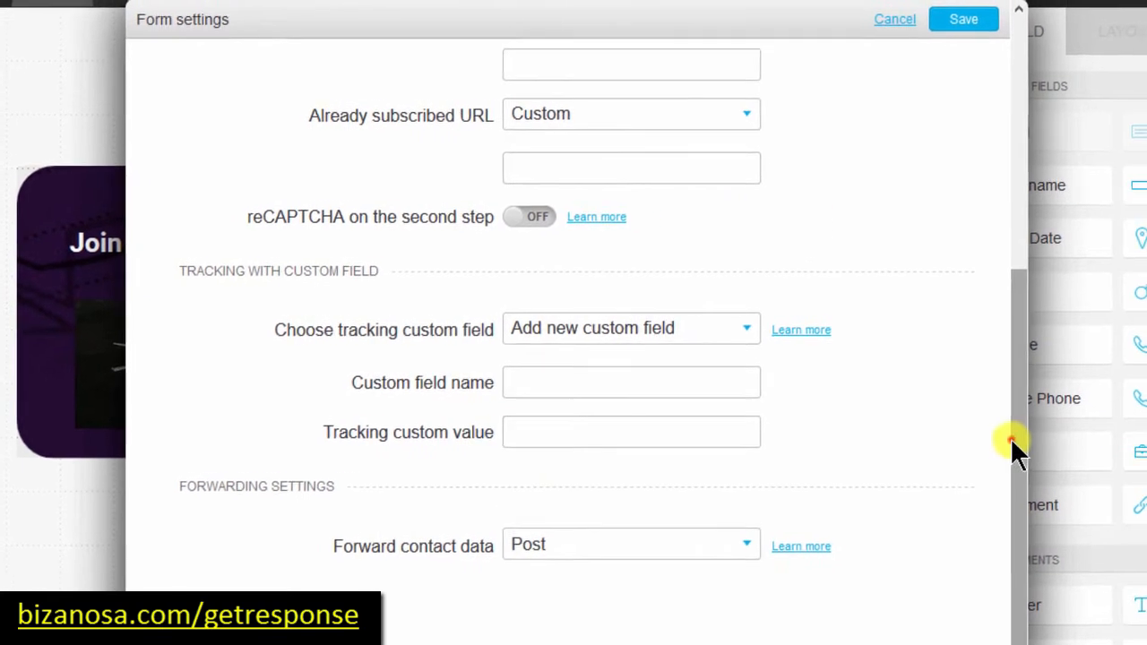
pyautogui.moveTo(1010, 437); pyautogui.dragTo(970, 145)
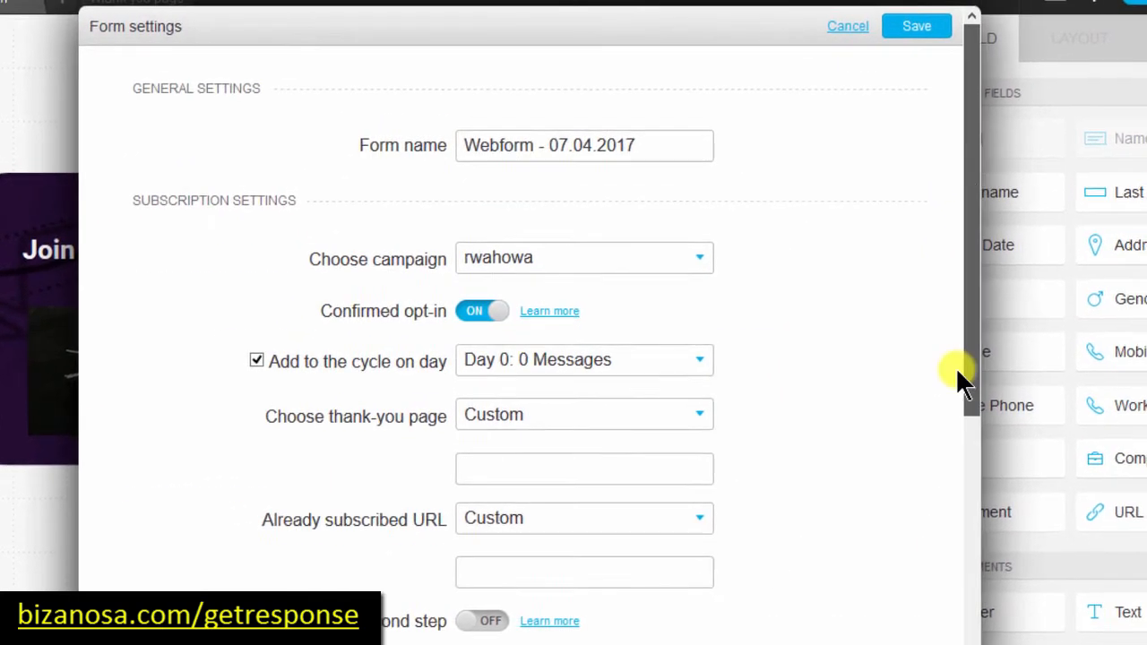
pyautogui.moveTo(956, 367); pyautogui.dragTo(935, 558)
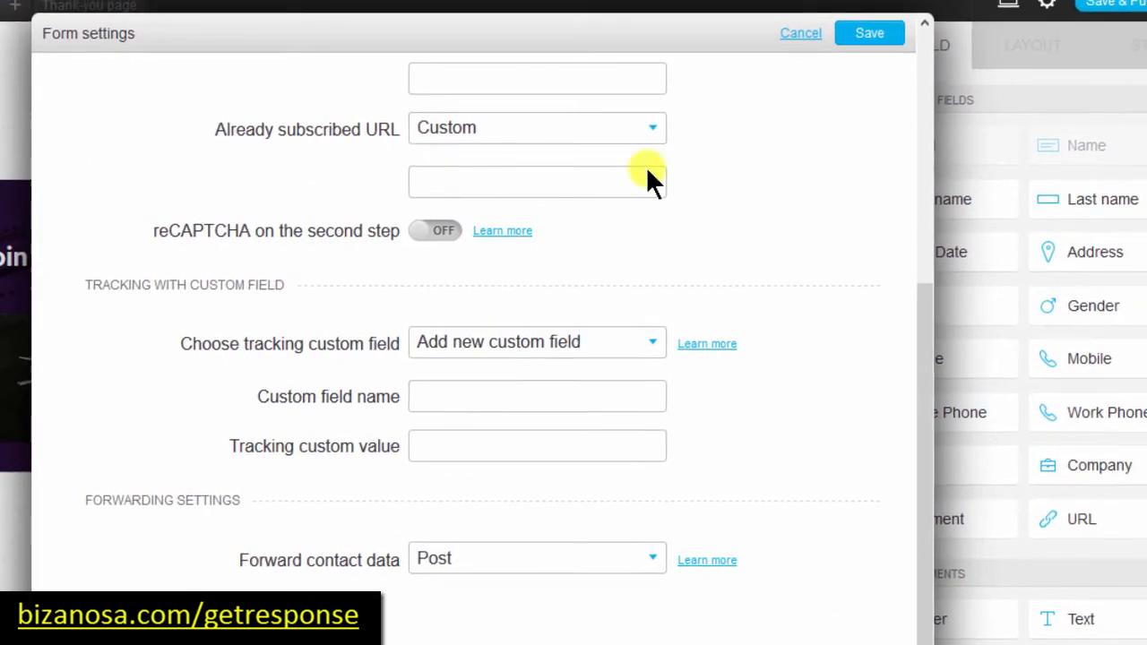
# Step: Try saving the form settings, then cancel to discard the changes
pyautogui.click(869, 36)
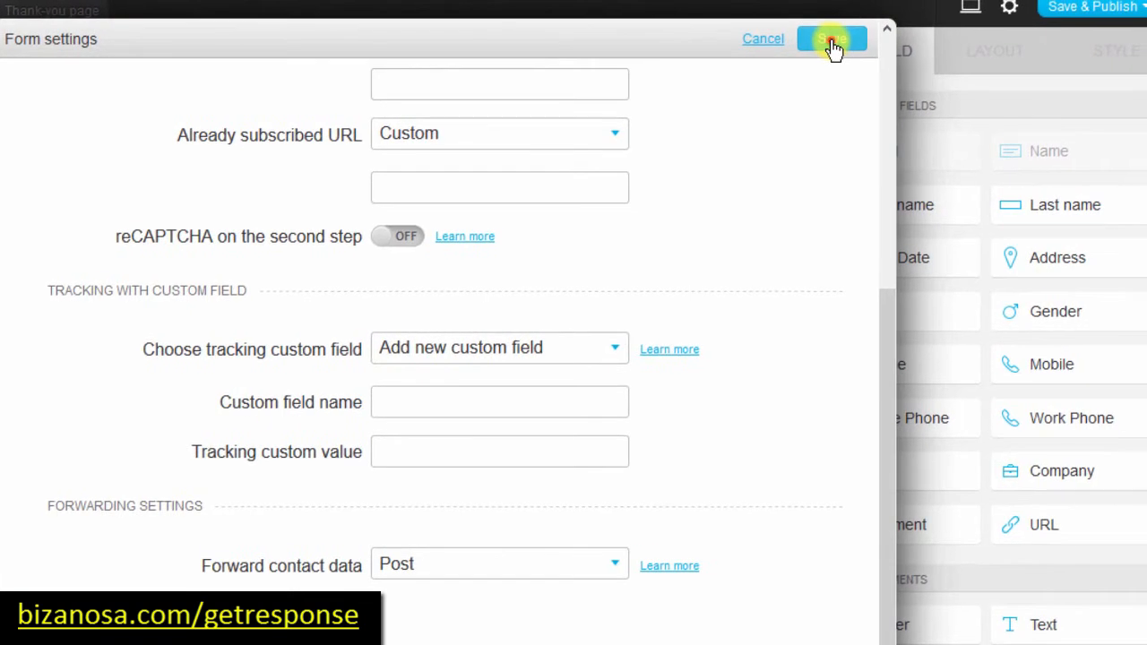
pyautogui.click(833, 44)
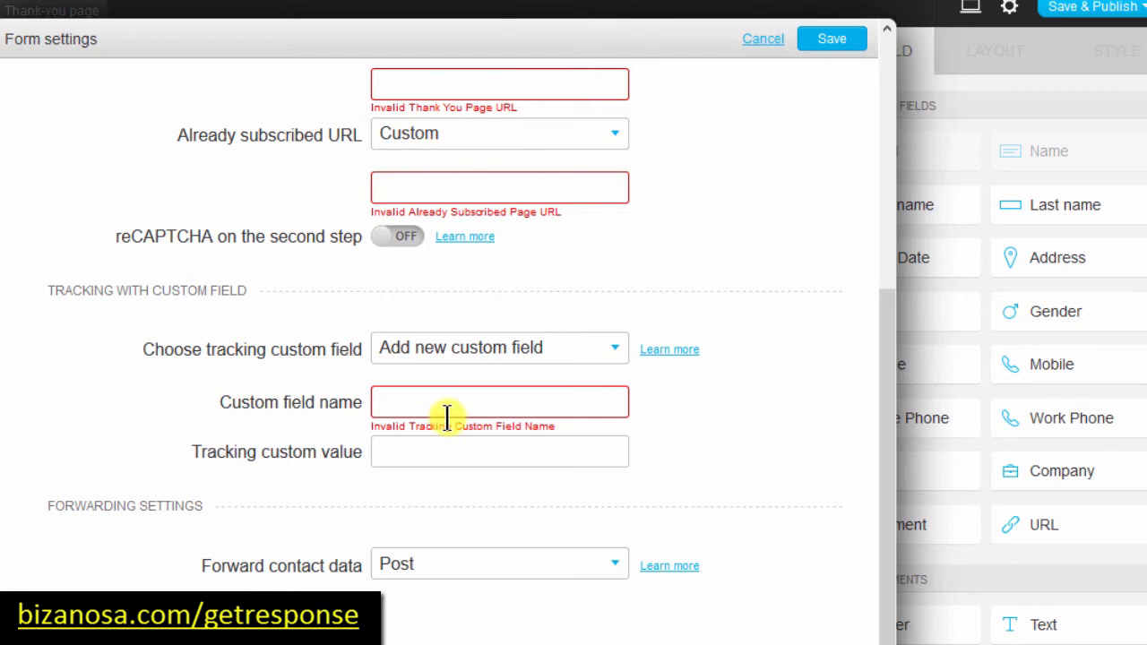
pyautogui.click(764, 40)
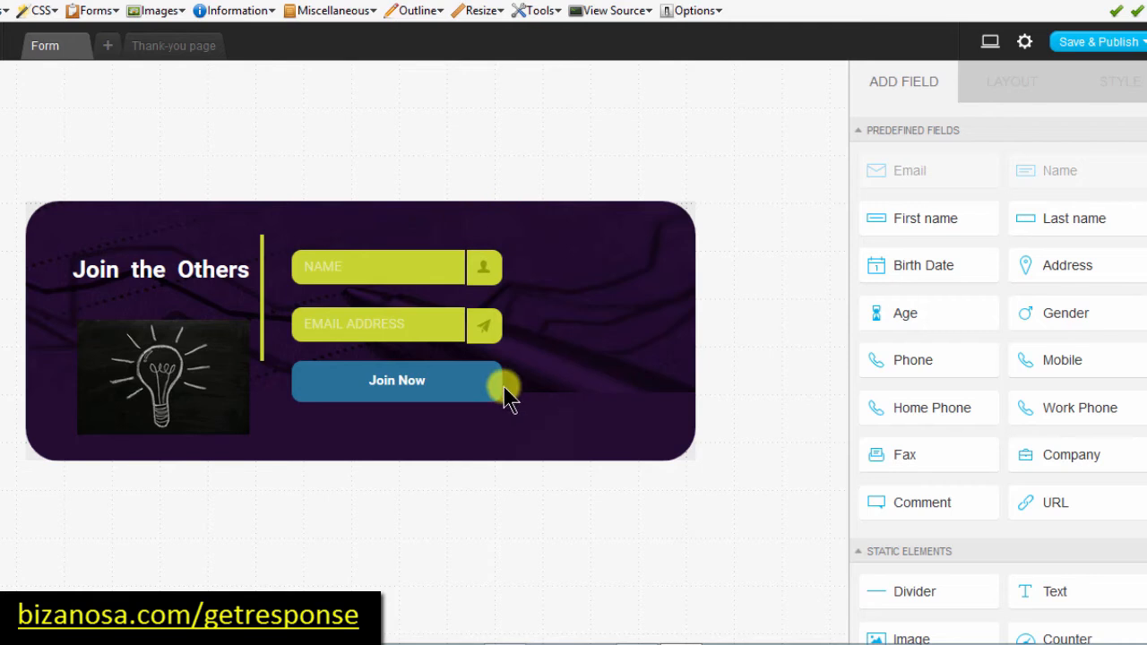
# Step: Show the NAME field's Style then Layout options, and open the Save & Publish menu
pyautogui.click(345, 266)
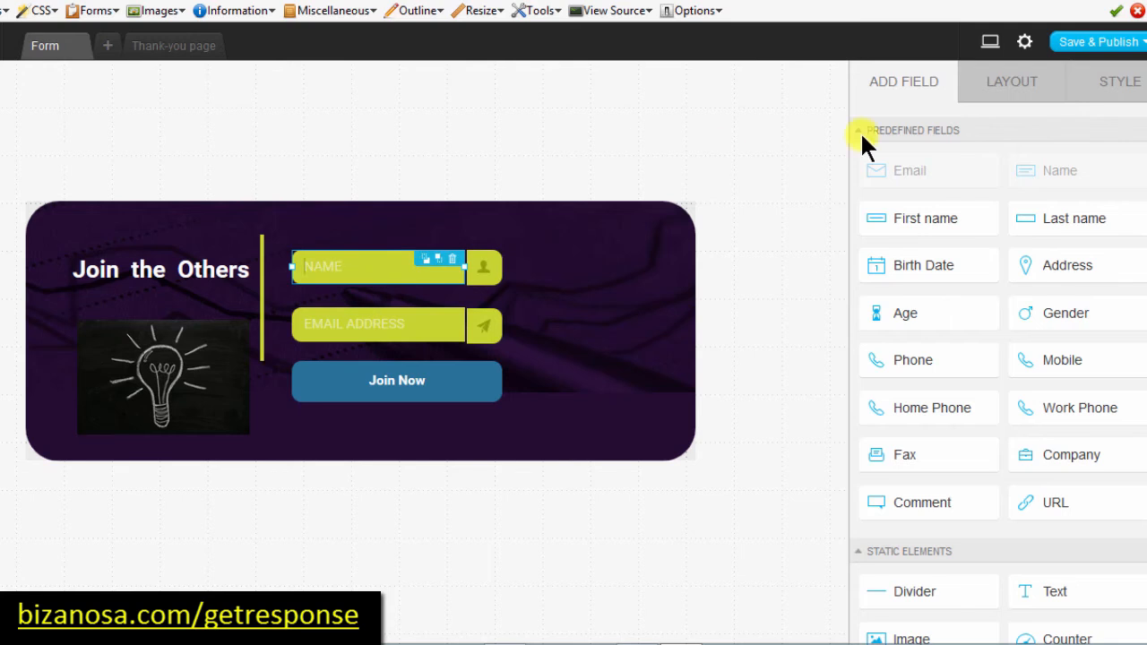
pyautogui.click(1135, 103)
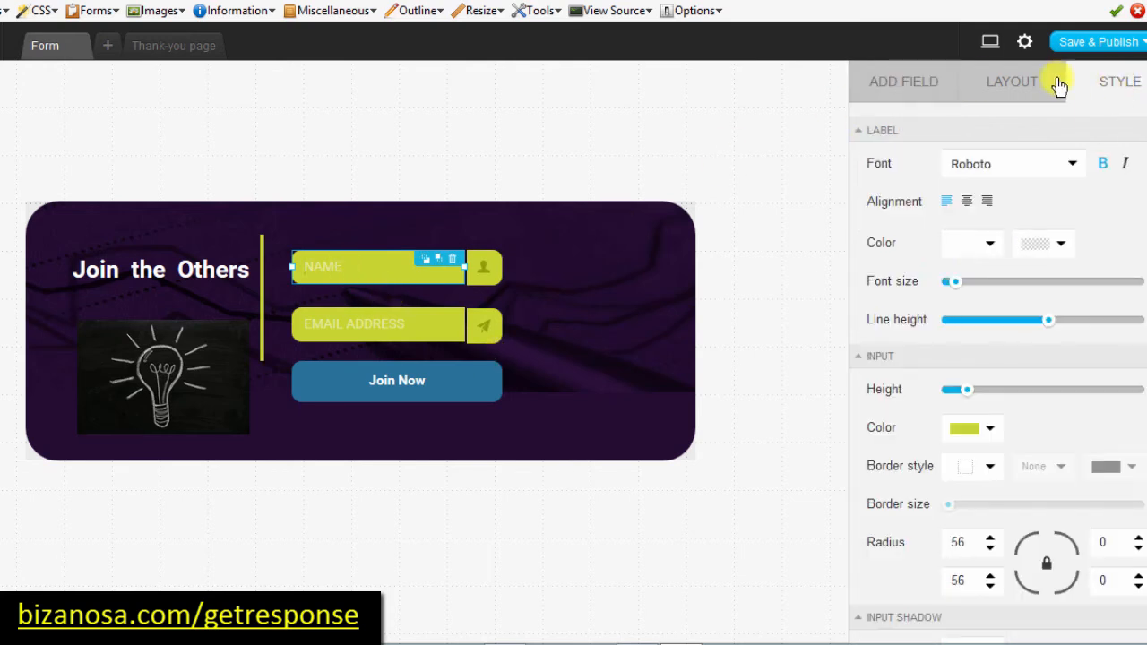
pyautogui.click(997, 90)
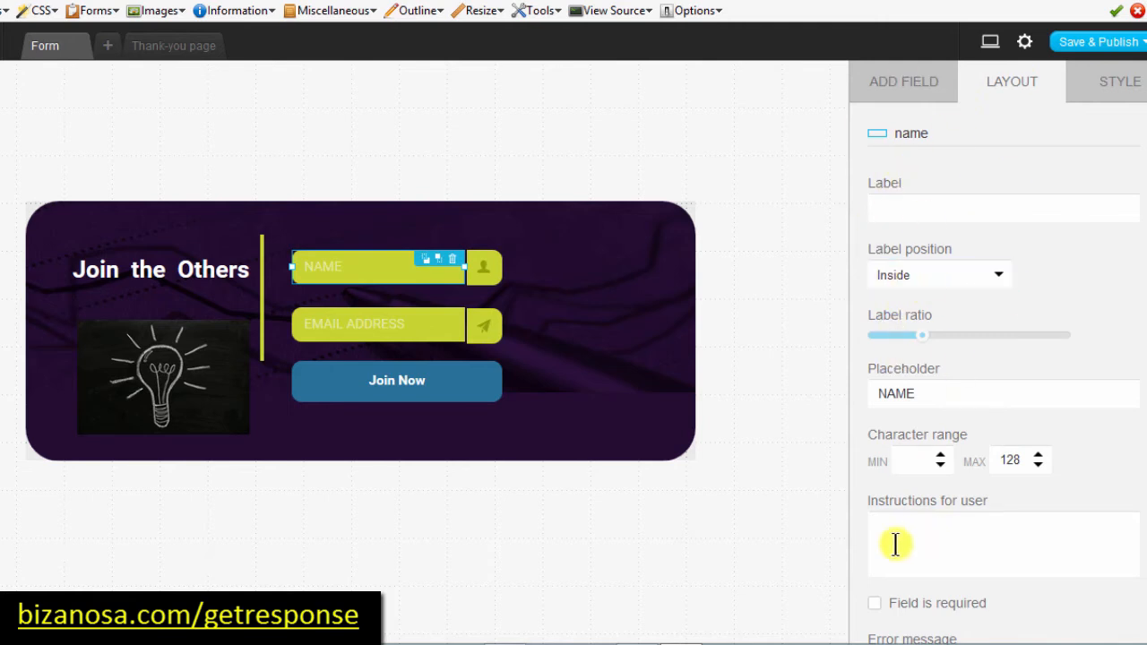
pyautogui.scroll(-1, 1004, 387)
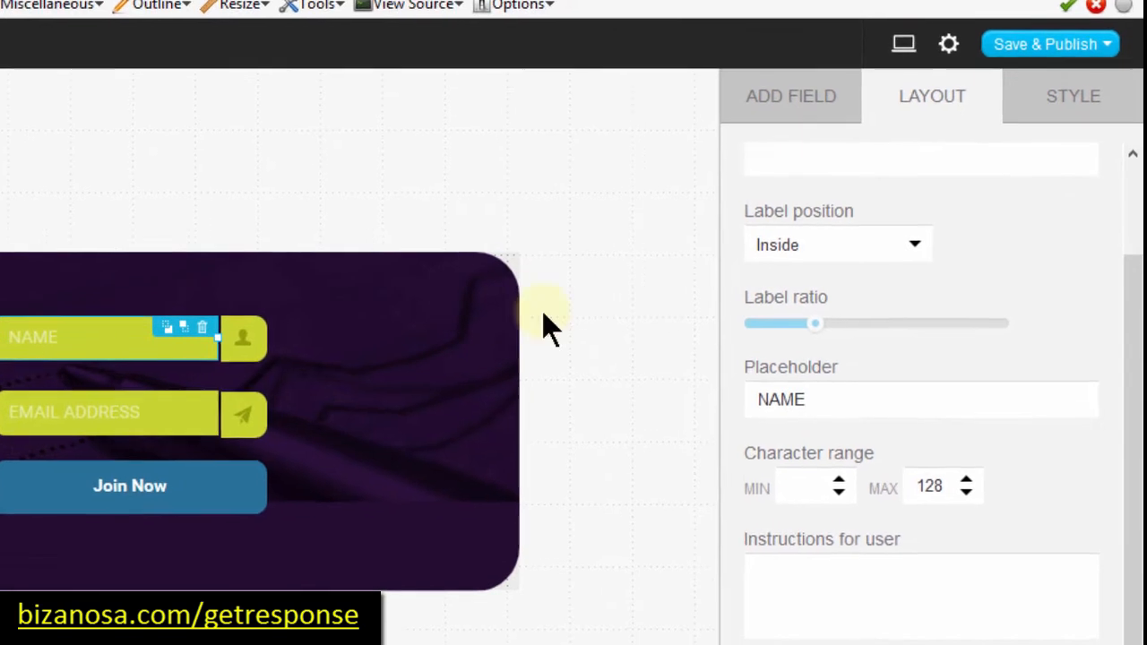
pyautogui.click(1010, 39)
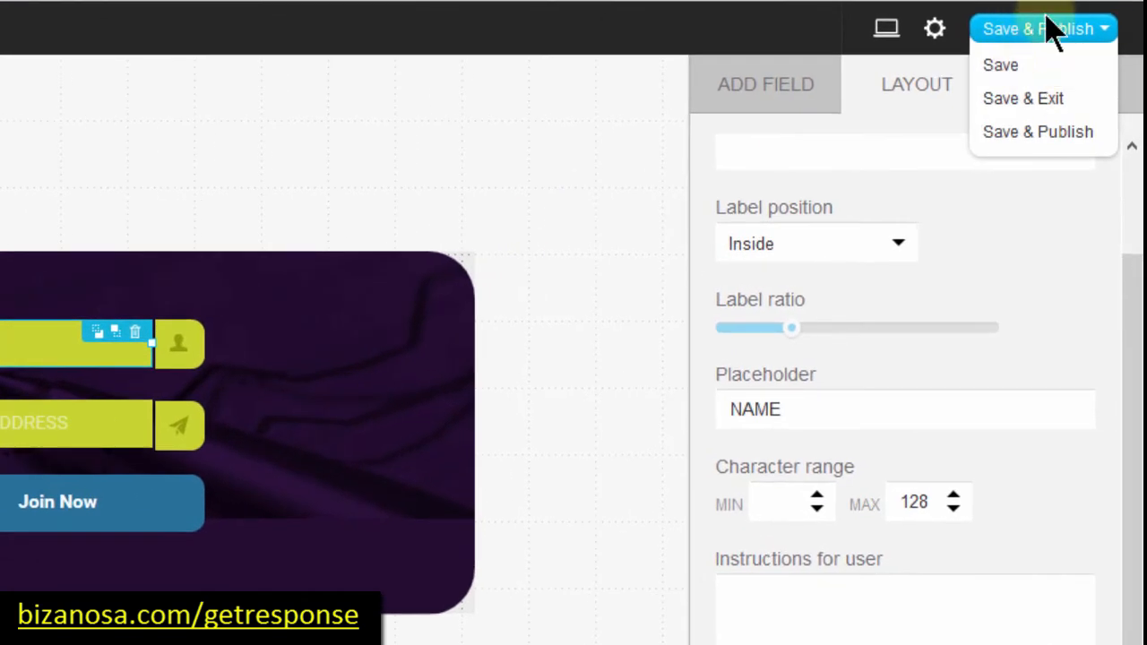
# Step: Save and publish the pop-up form, briefly trying the web-designer install option
pyautogui.click(1013, 137)
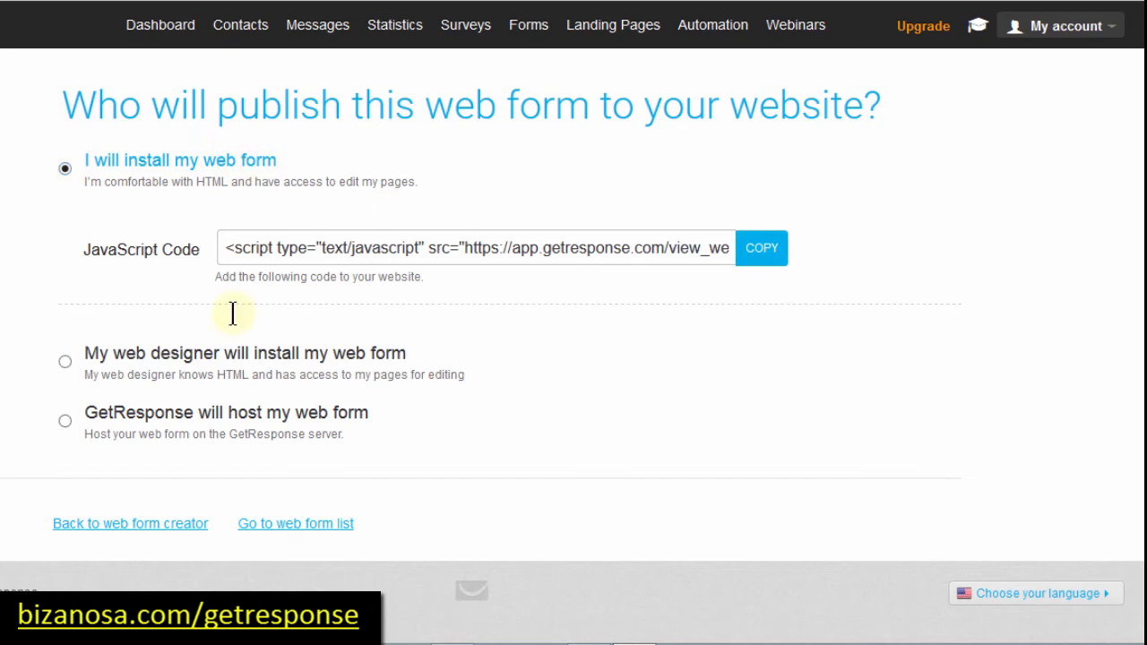
pyautogui.click(63, 362)
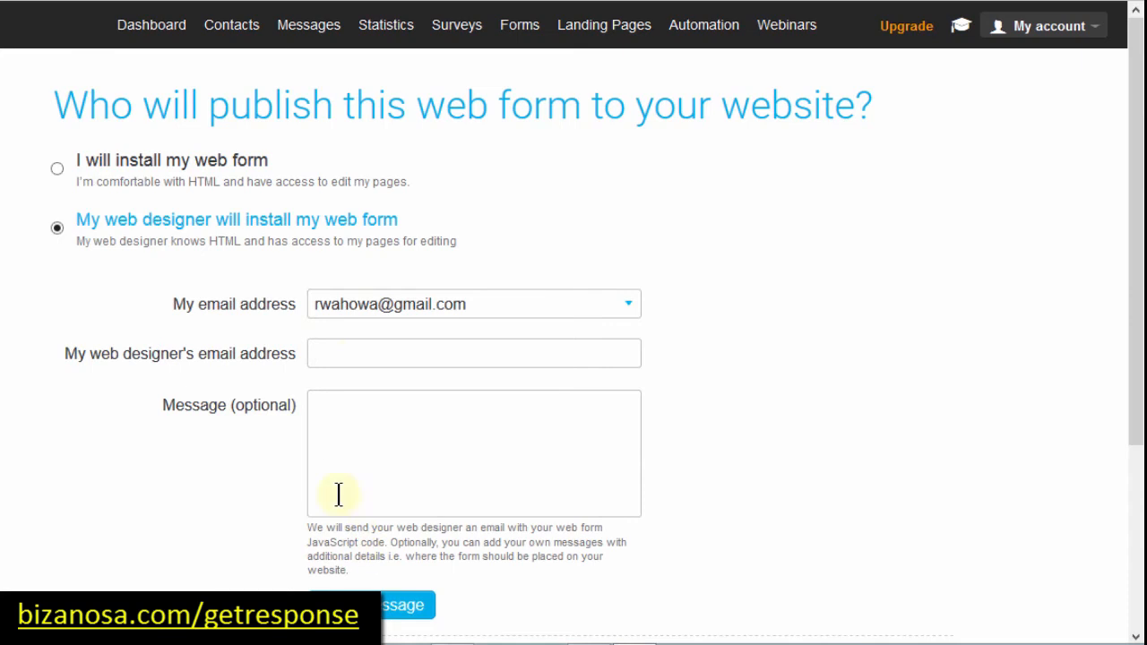
pyautogui.click(344, 353)
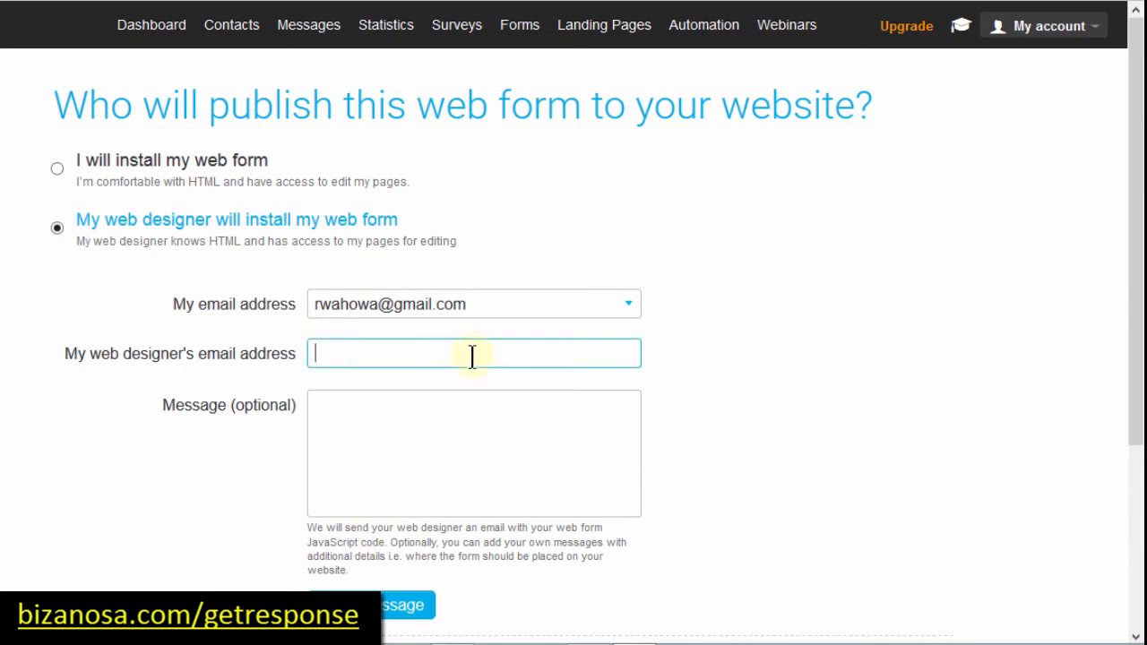
pyautogui.scroll(-3, 175, 457)
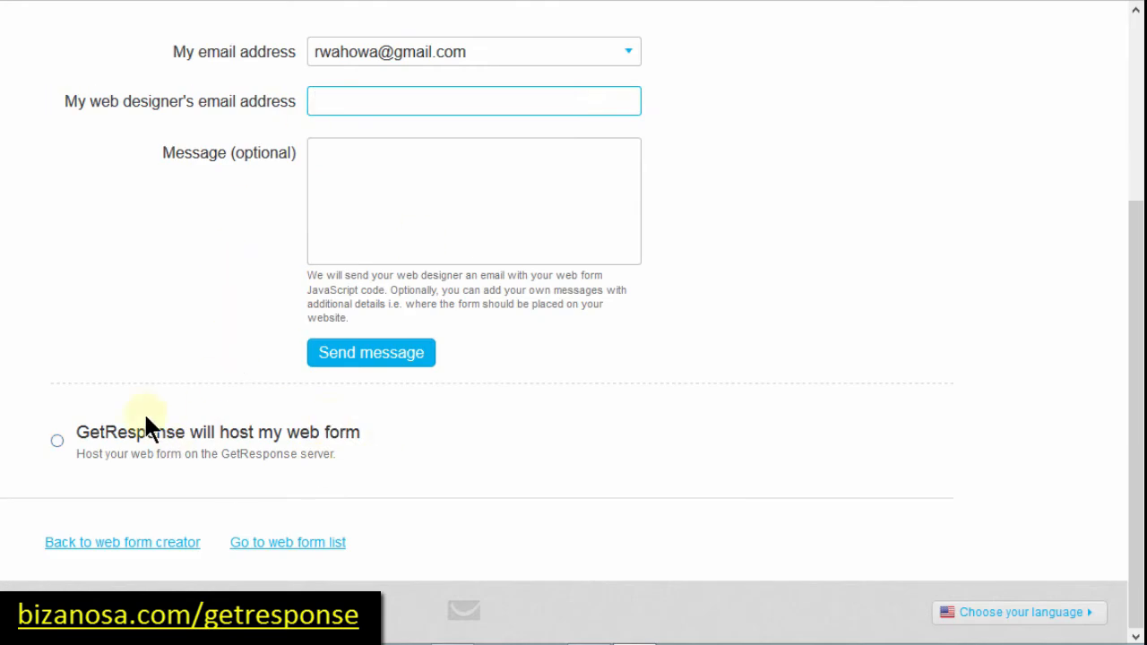
# Step: Choose 'GetResponse will host my web form' and select the whole web form link
pyautogui.click(56, 441)
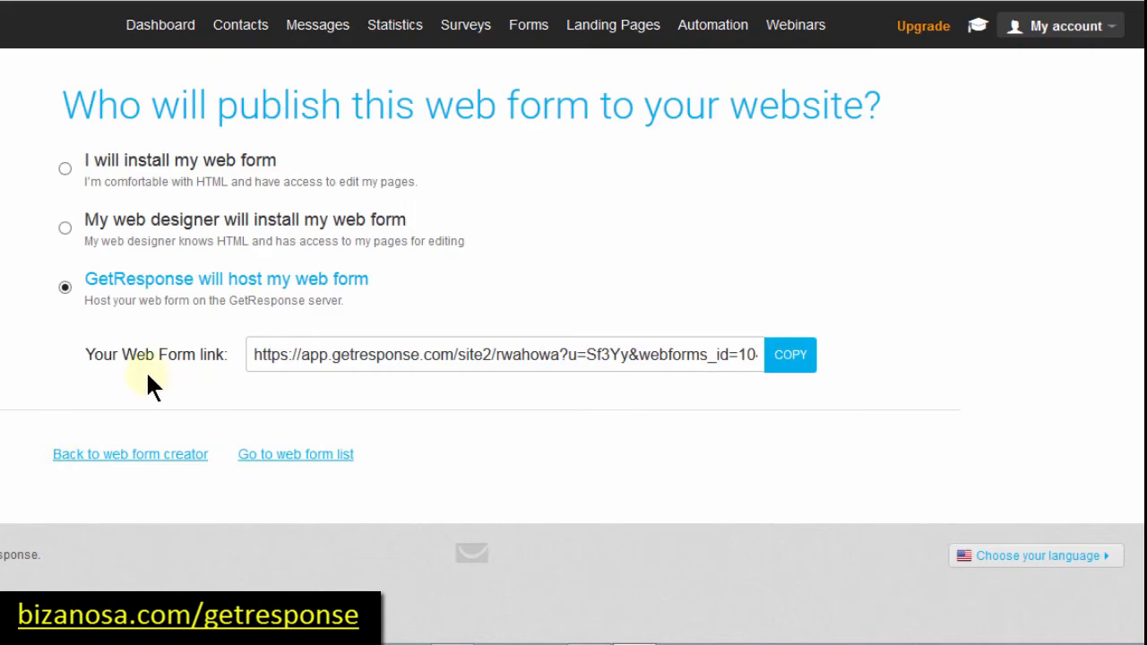
pyautogui.click(453, 357)
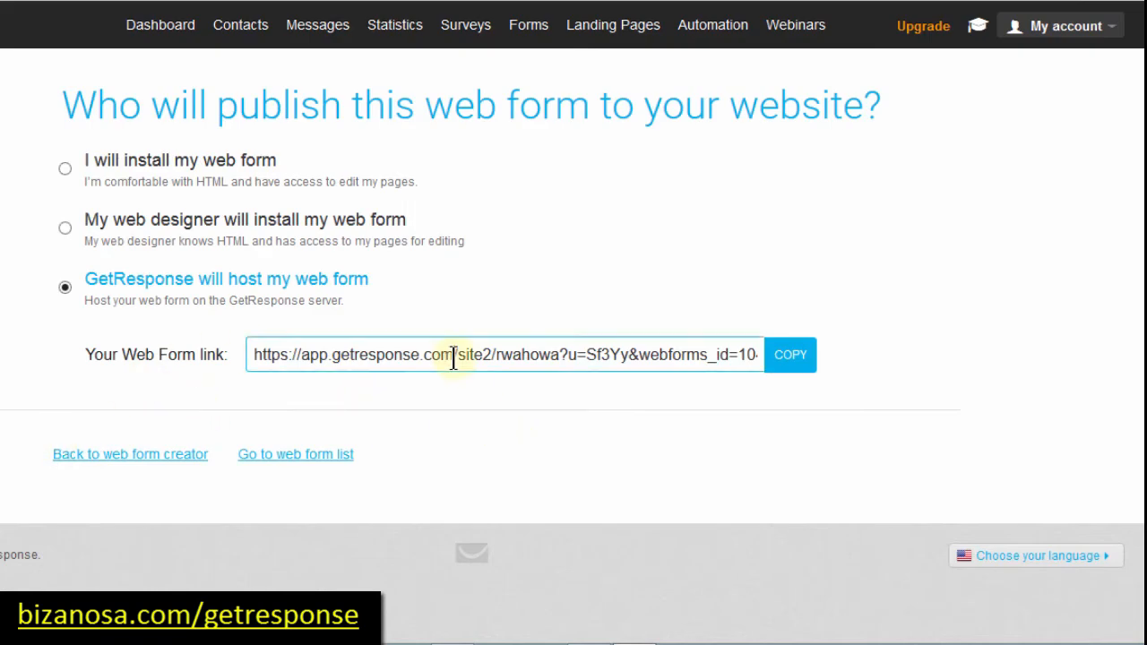
pyautogui.tripleClick(456, 356)
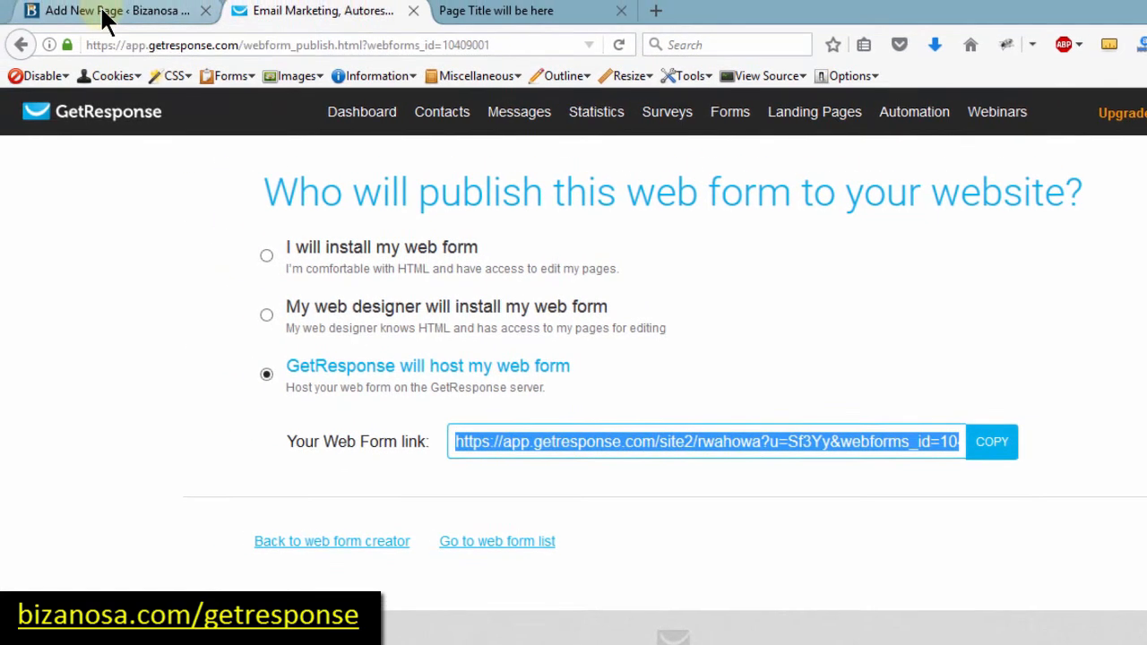
# Step: Link the 'Click here to Join' line to the hosted form URL, opening in a new tab
pyautogui.click(103, 18)
pyautogui.click(731, 405)
pyautogui.press('Return')
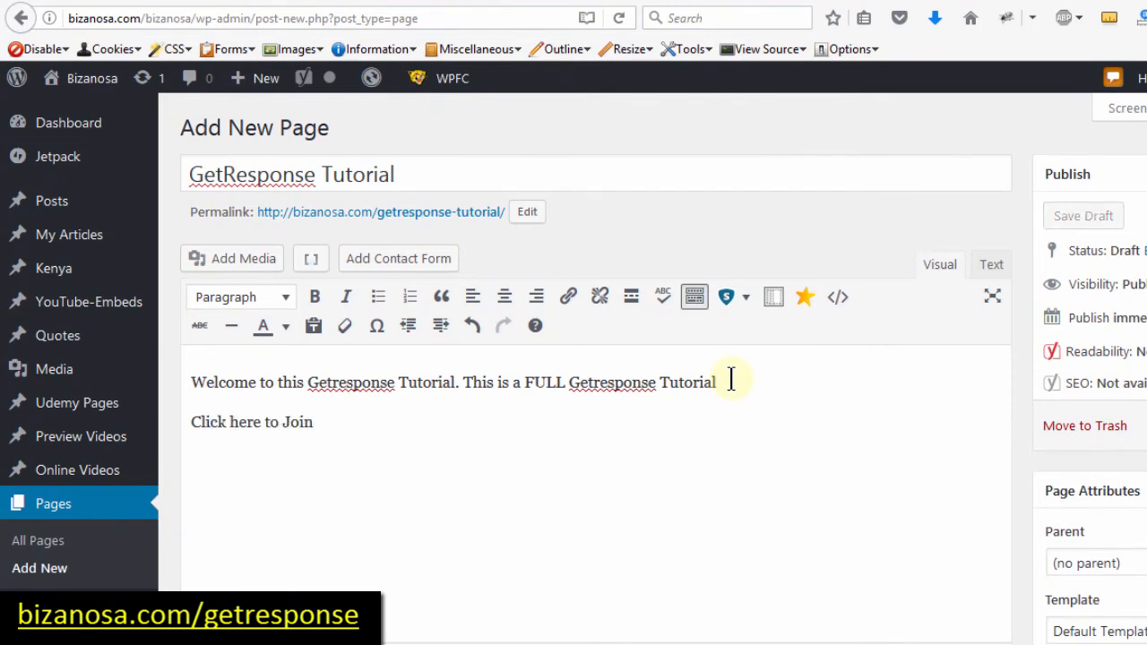
pyautogui.moveTo(316, 423); pyautogui.dragTo(191, 420)
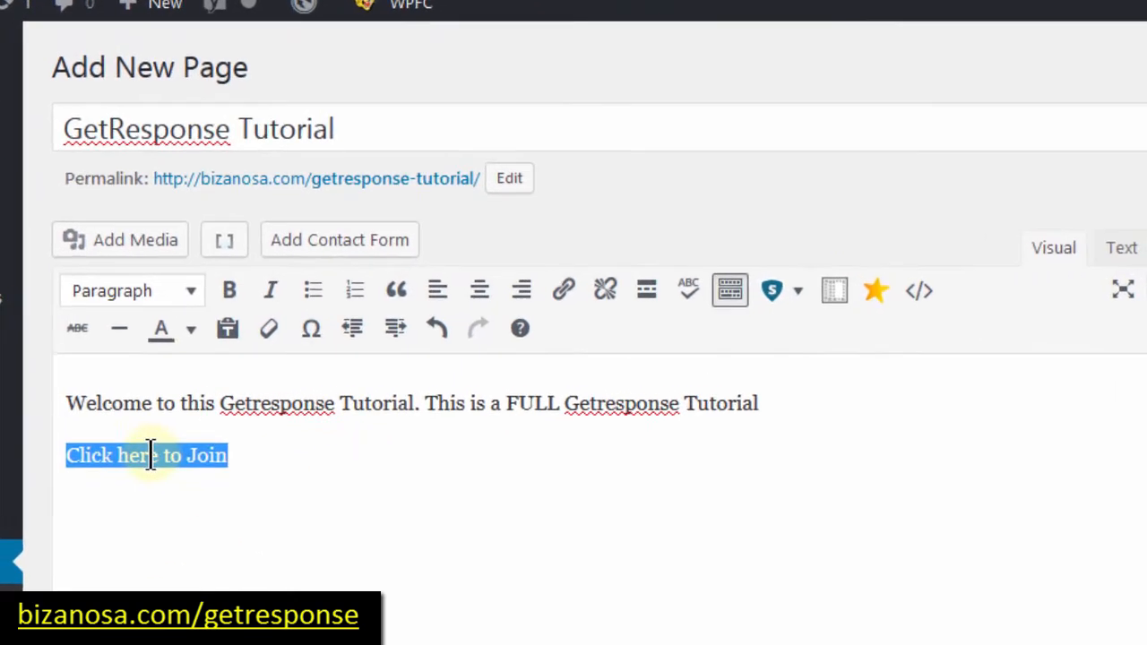
pyautogui.click(563, 291)
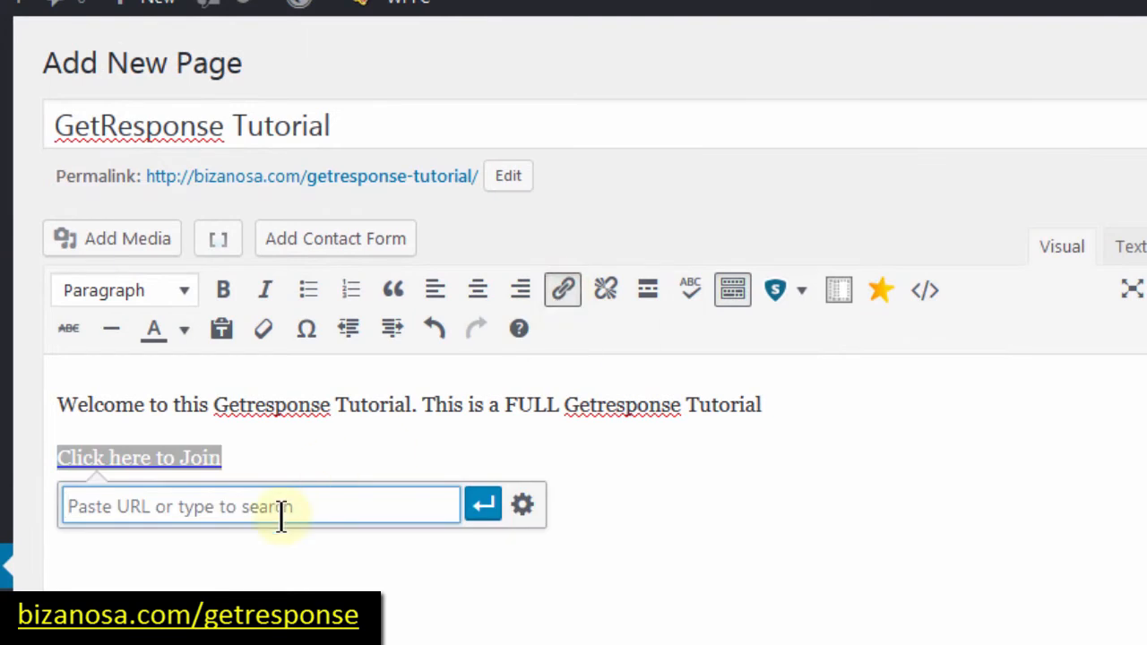
pyautogui.hotkey('ctrl', 'v')
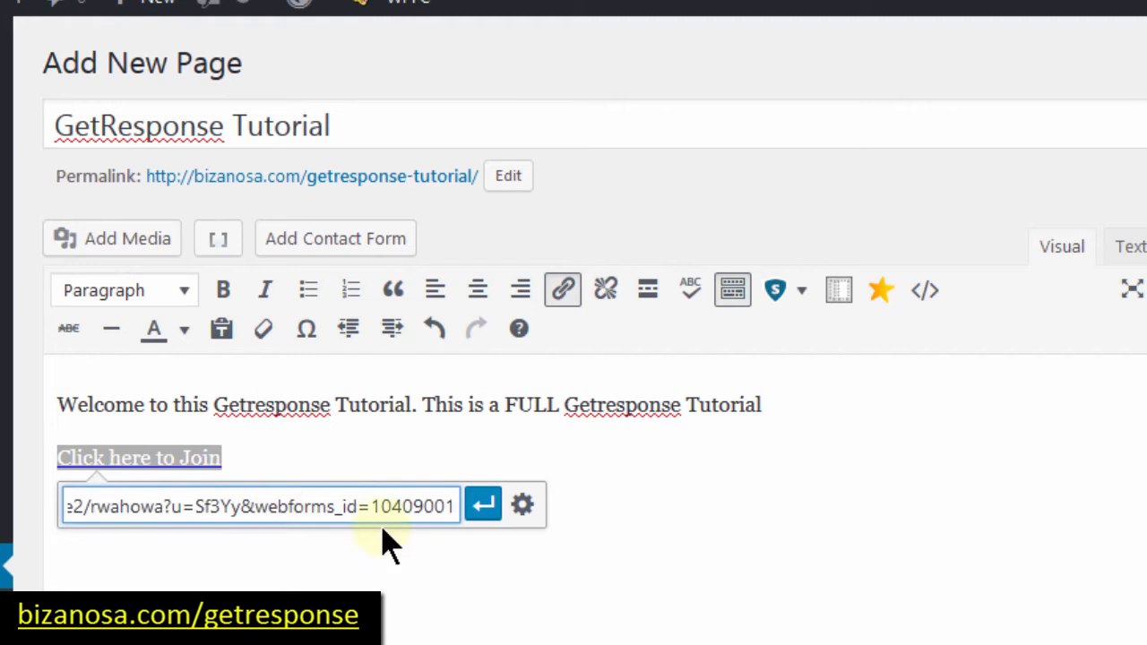
pyautogui.click(524, 507)
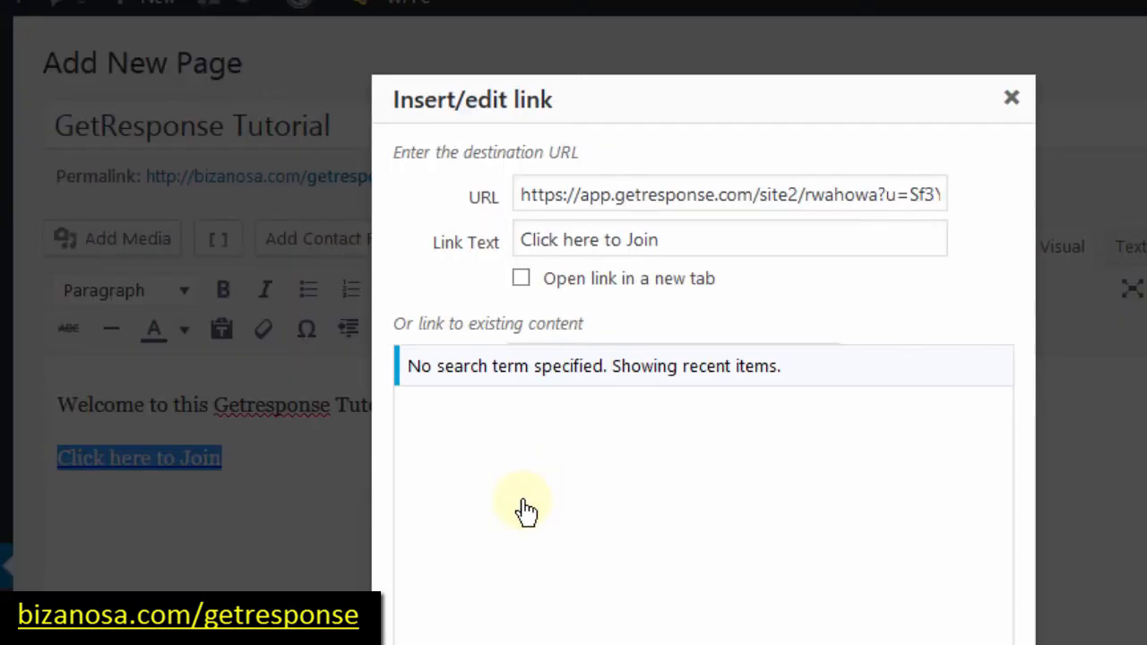
pyautogui.click(521, 279)
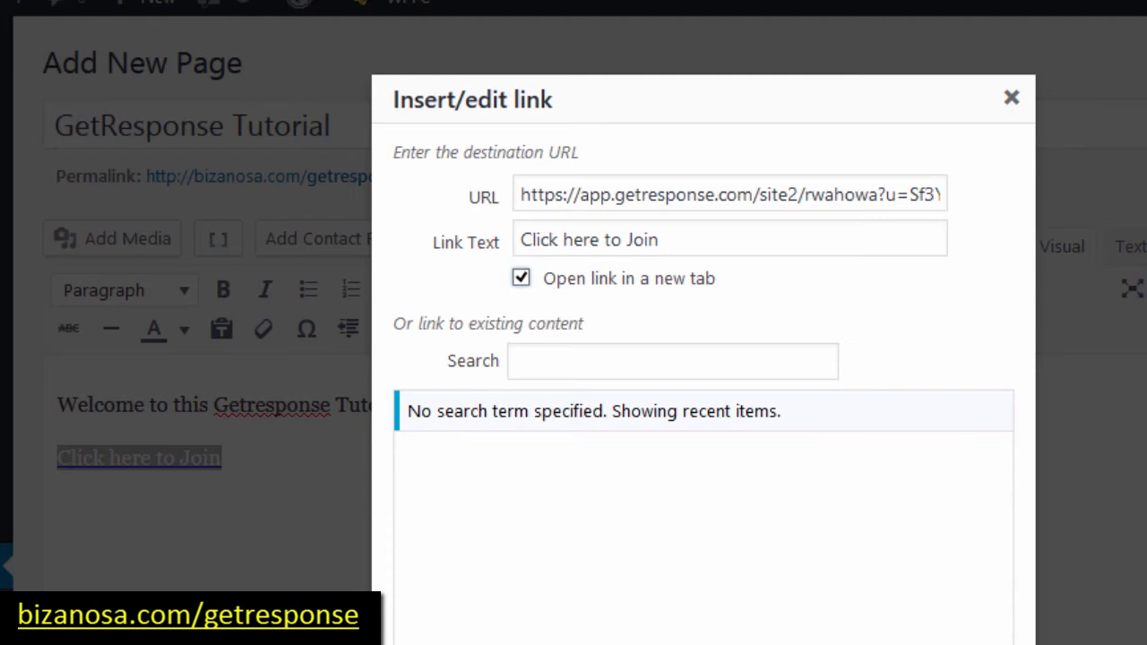
pyautogui.click(968, 644)
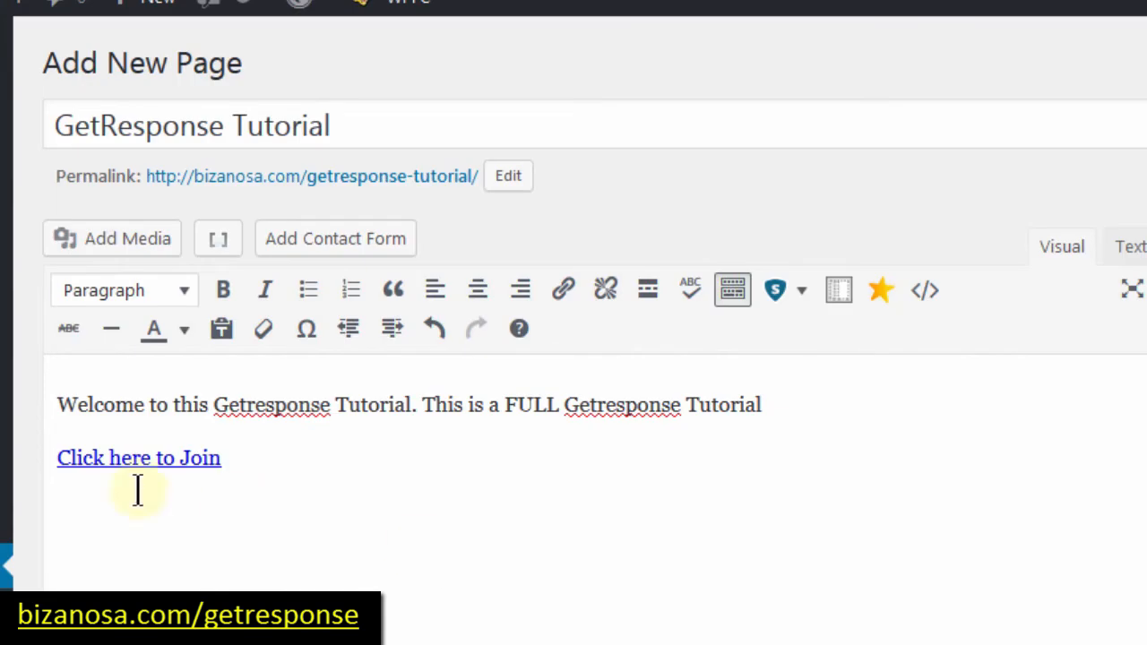
# Step: Bold the 'Click here to Join' link and publish the page
pyautogui.moveTo(240, 455); pyautogui.dragTo(36, 462)
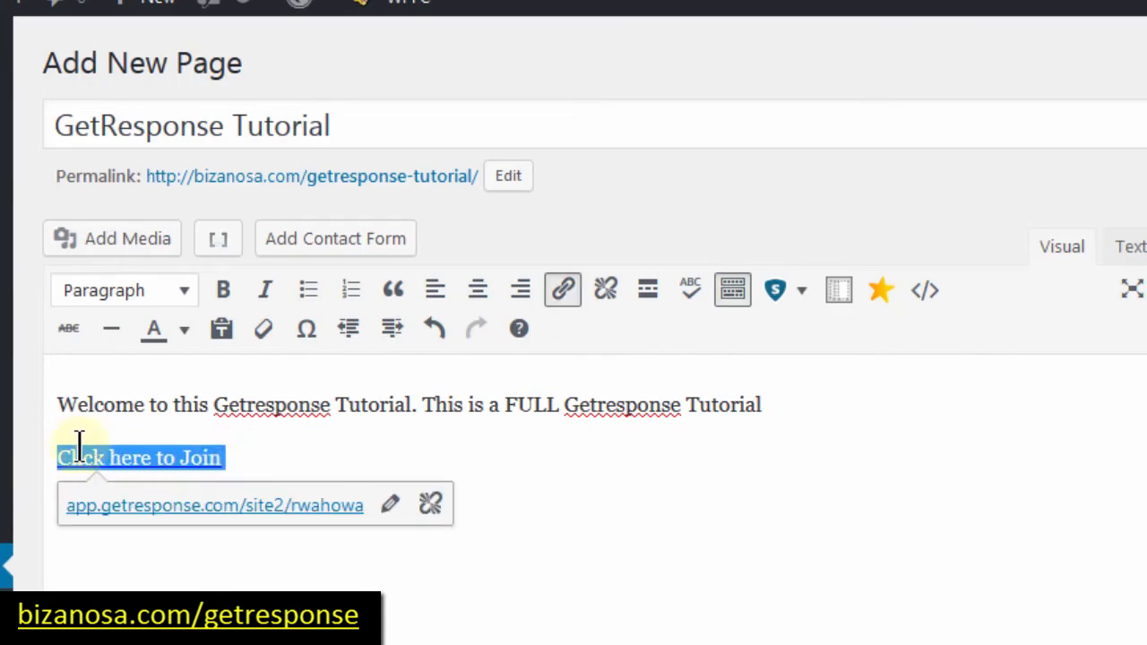
pyautogui.click(224, 291)
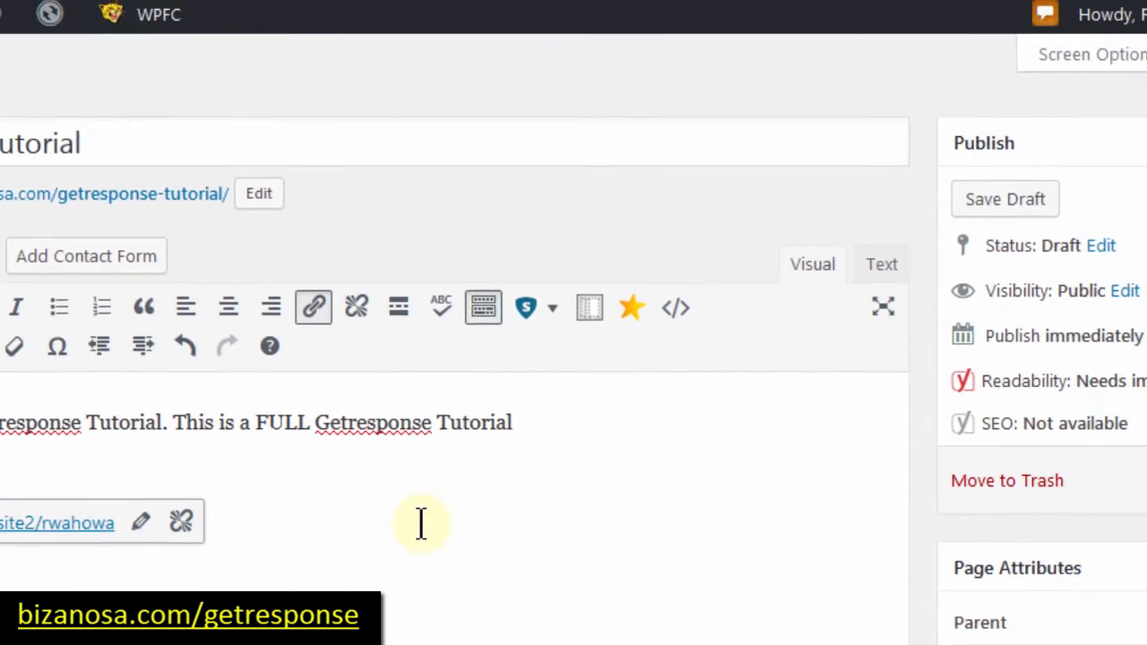
pyautogui.click(600, 511)
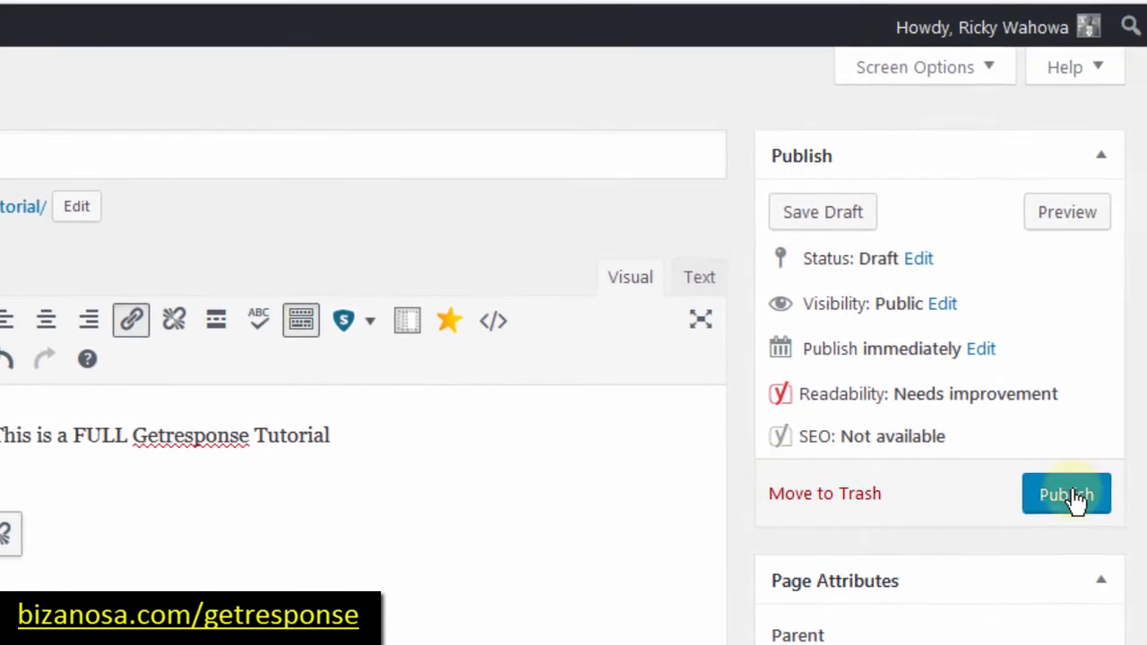
pyautogui.click(1067, 496)
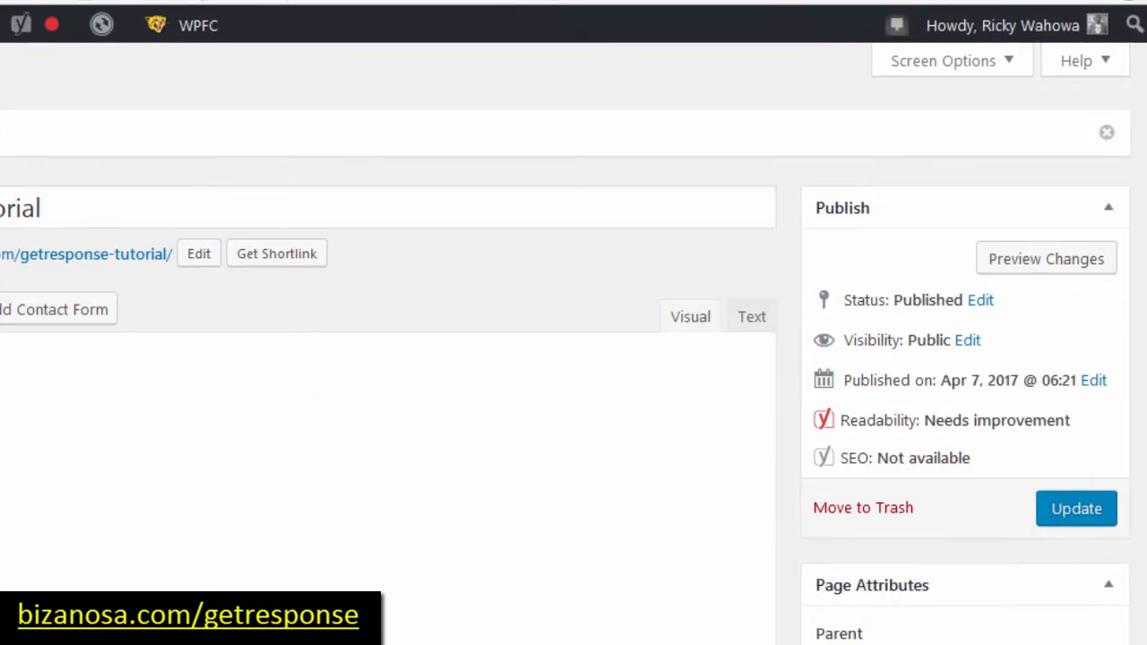
# Step: Open the published 'GetResponse Tutorial' page in a new tab and switch to it
pyautogui.rightClick(123, 117)
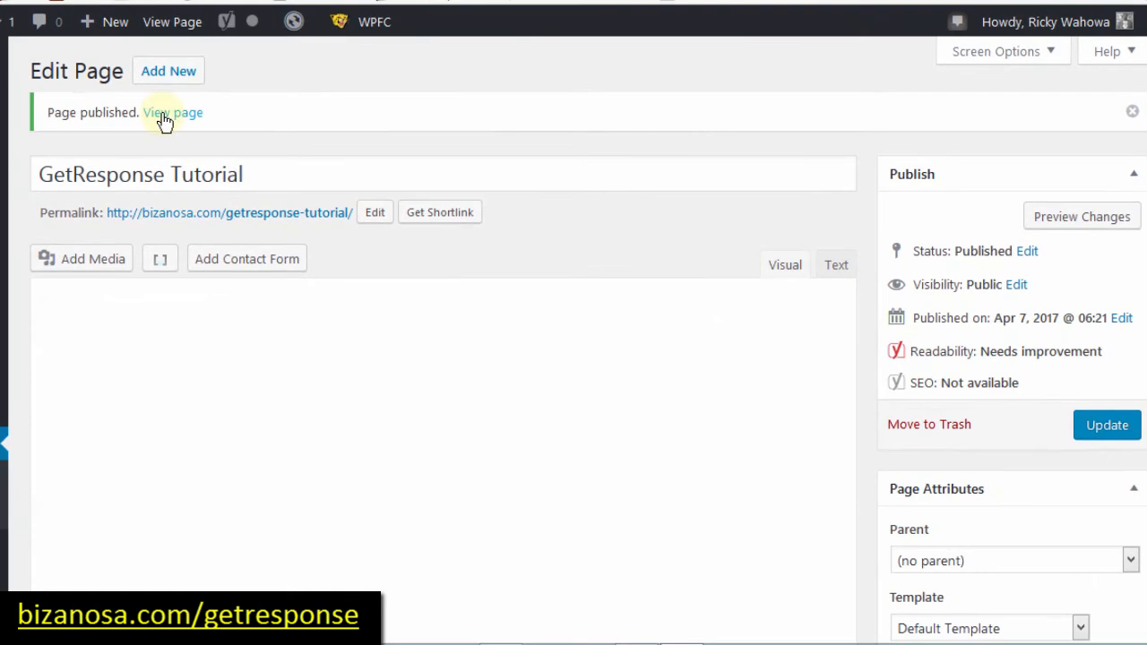
pyautogui.rightClick(163, 116)
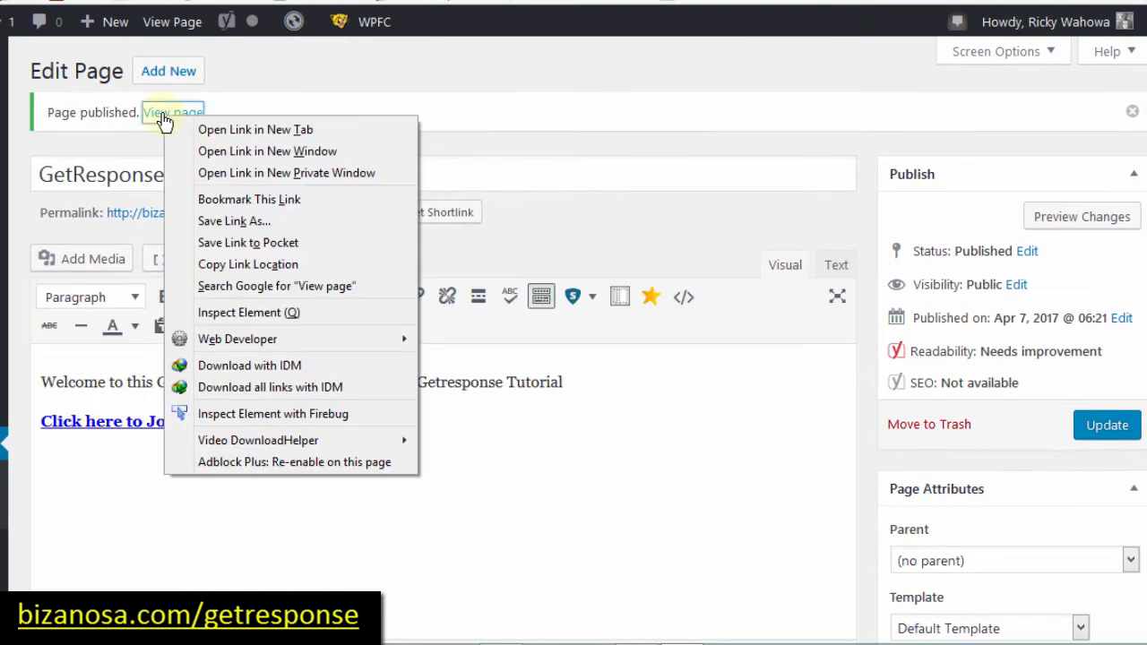
pyautogui.click(219, 129)
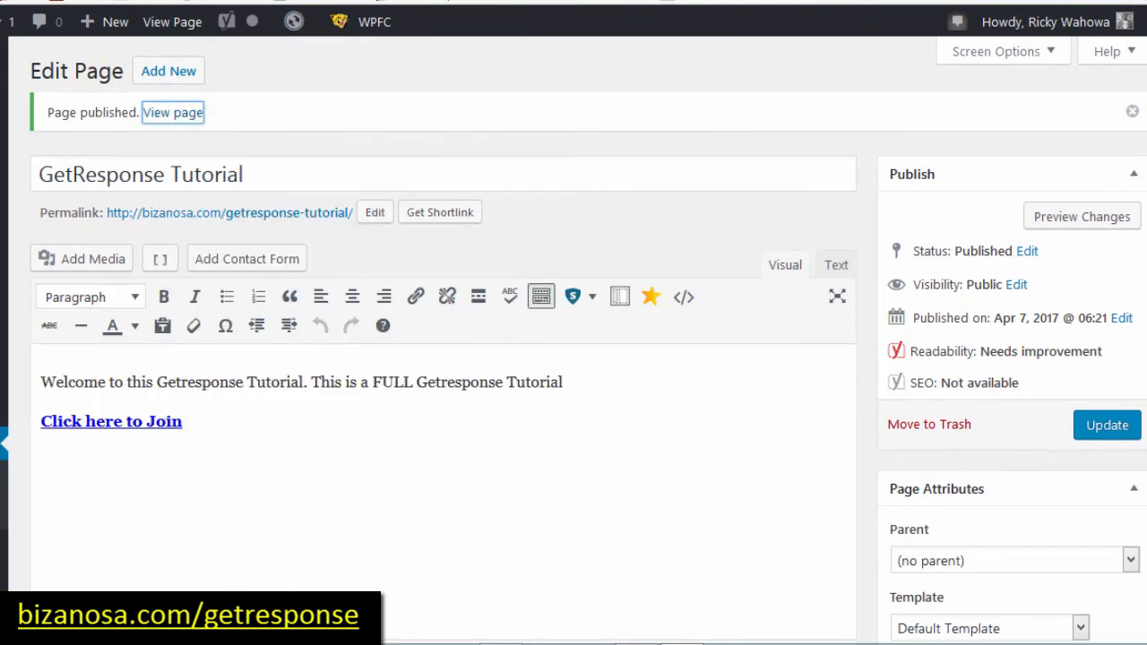
pyautogui.hotkey('ctrl', 'Tab')
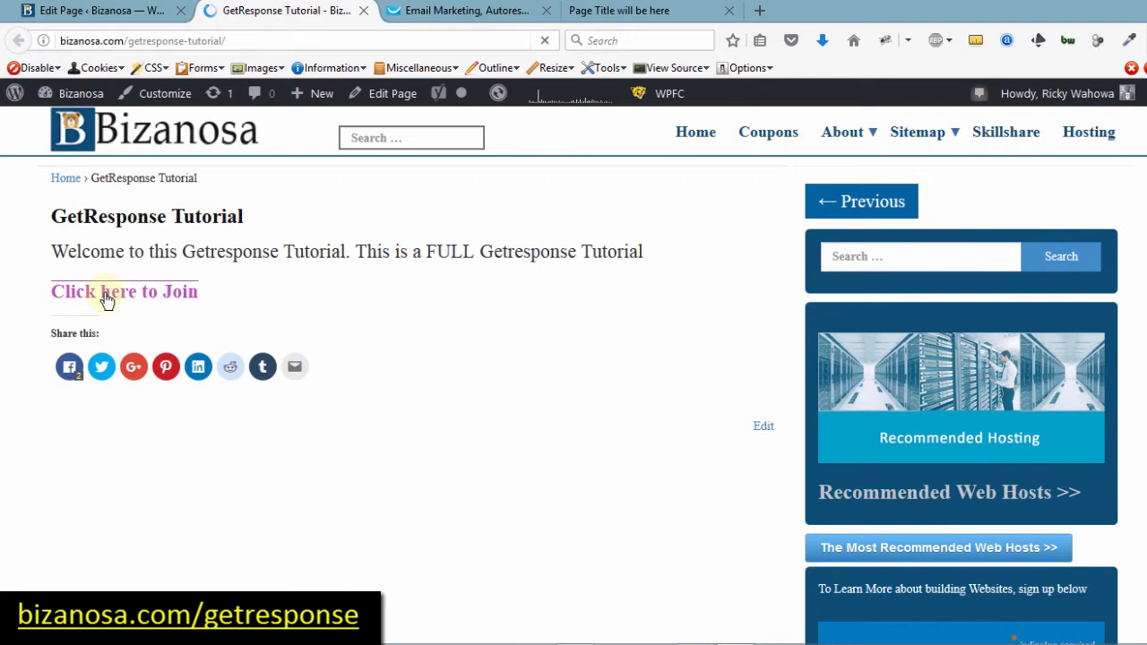
# Step: Follow 'Click here to Join' to the hosted signup form, then go to the local file.html tab
pyautogui.click(106, 299)
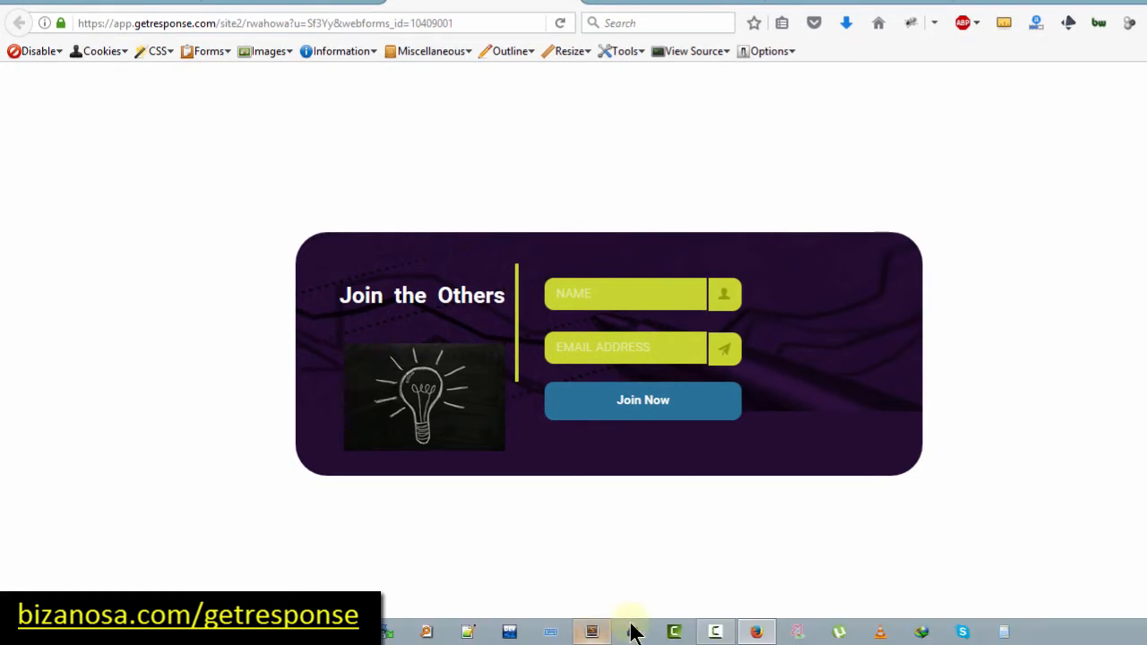
pyautogui.click(842, 3)
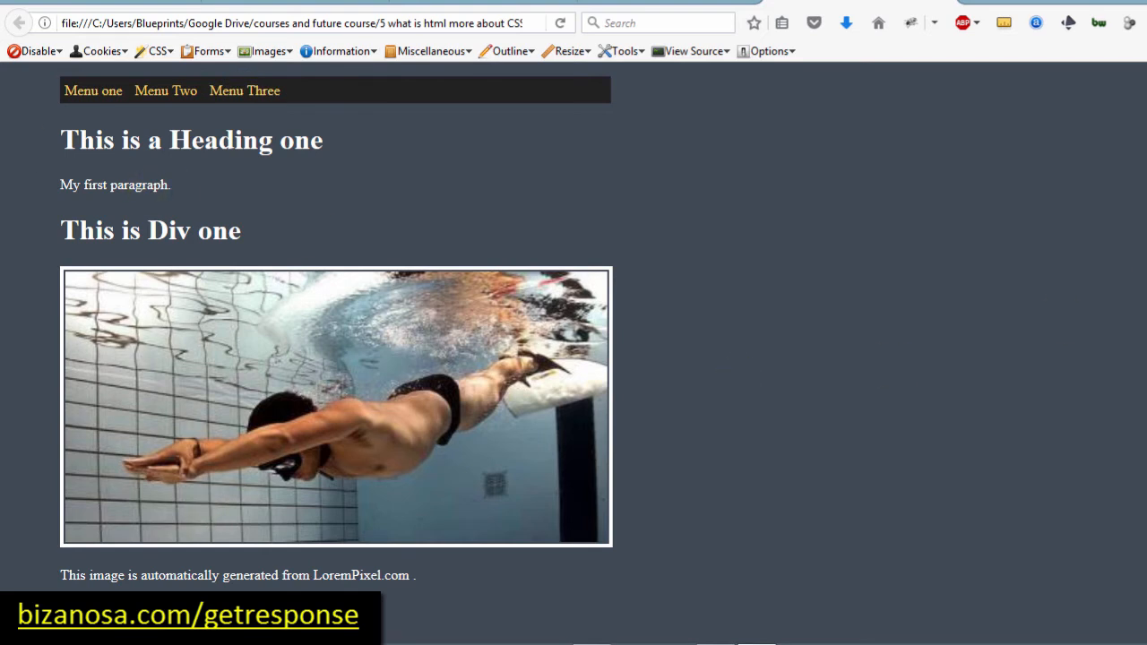
# Step: Scroll down the local practice page, then bring file.html up in Sublime Text
pyautogui.scroll(-3, 574, 340)
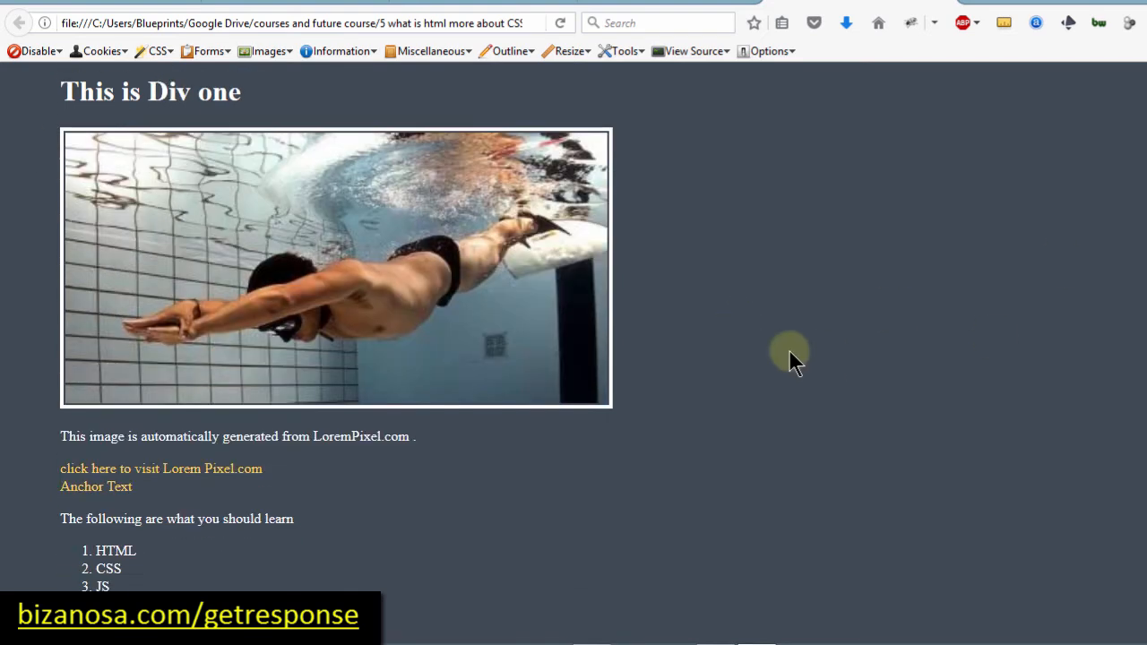
pyautogui.moveTo(180, 644)
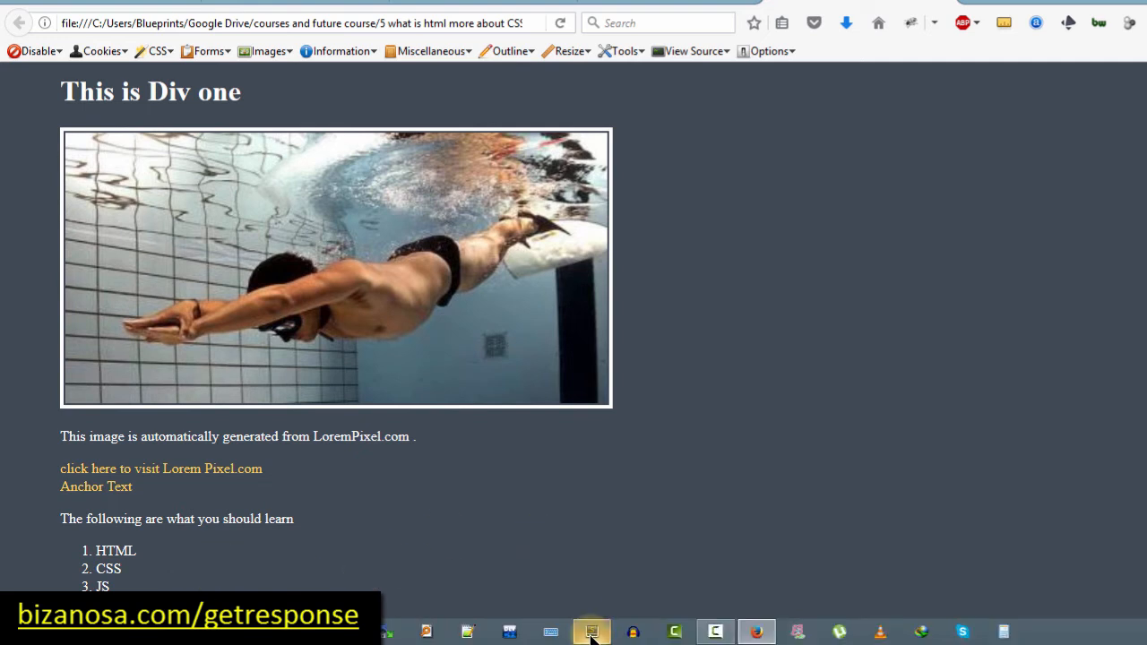
pyautogui.click(591, 636)
pyautogui.hotkey('alt', 'Tab')
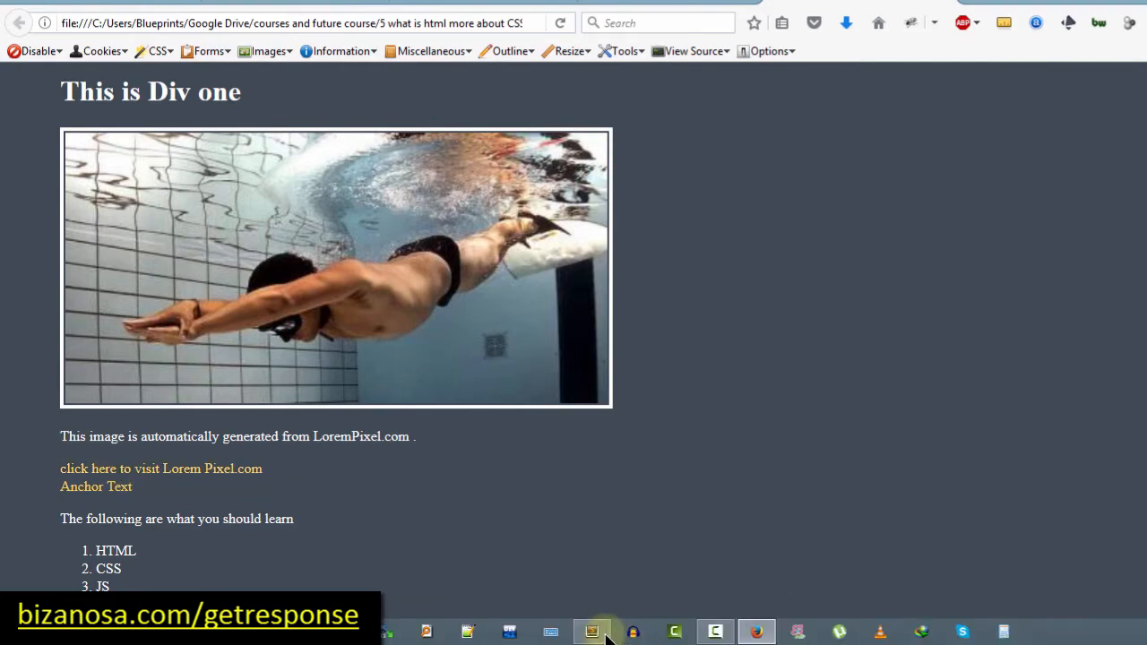
pyautogui.click(605, 633)
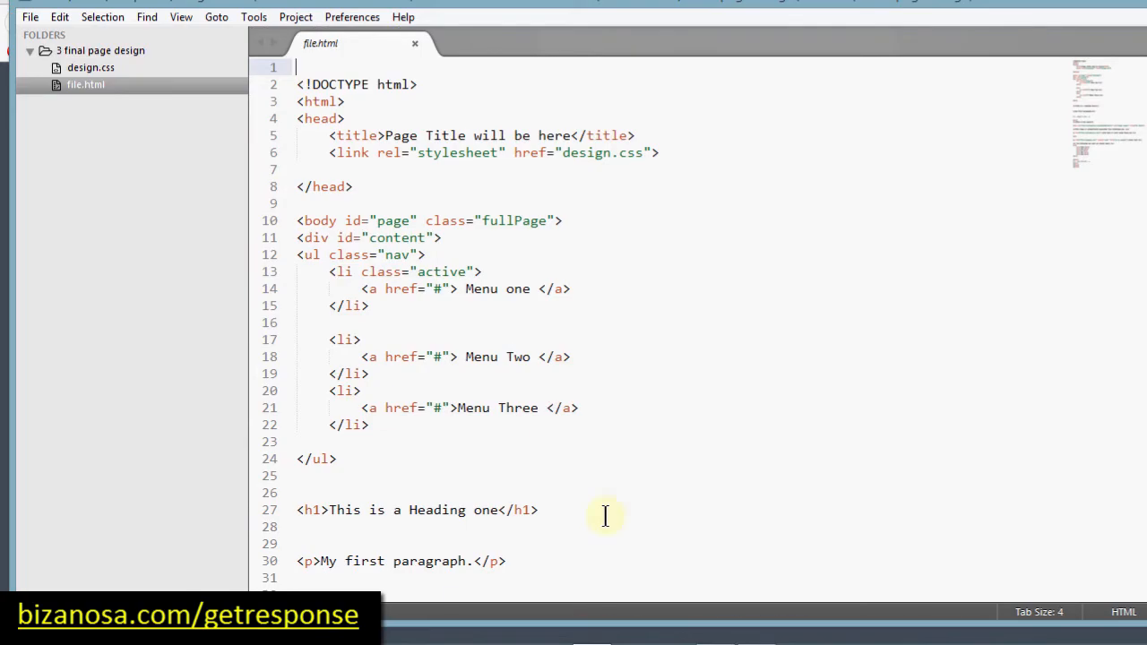
# Step: Add an empty anchor element on a new line after the closing </ol> tag
pyautogui.moveTo(1111, 104); pyautogui.dragTo(1107, 158)
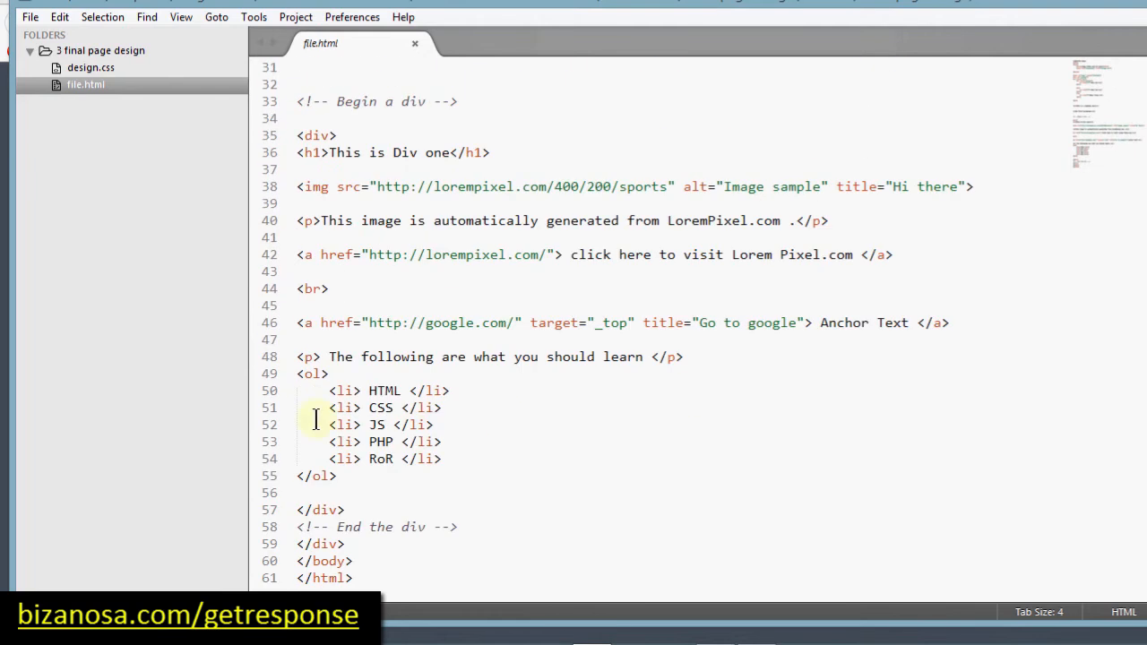
pyautogui.click(365, 479)
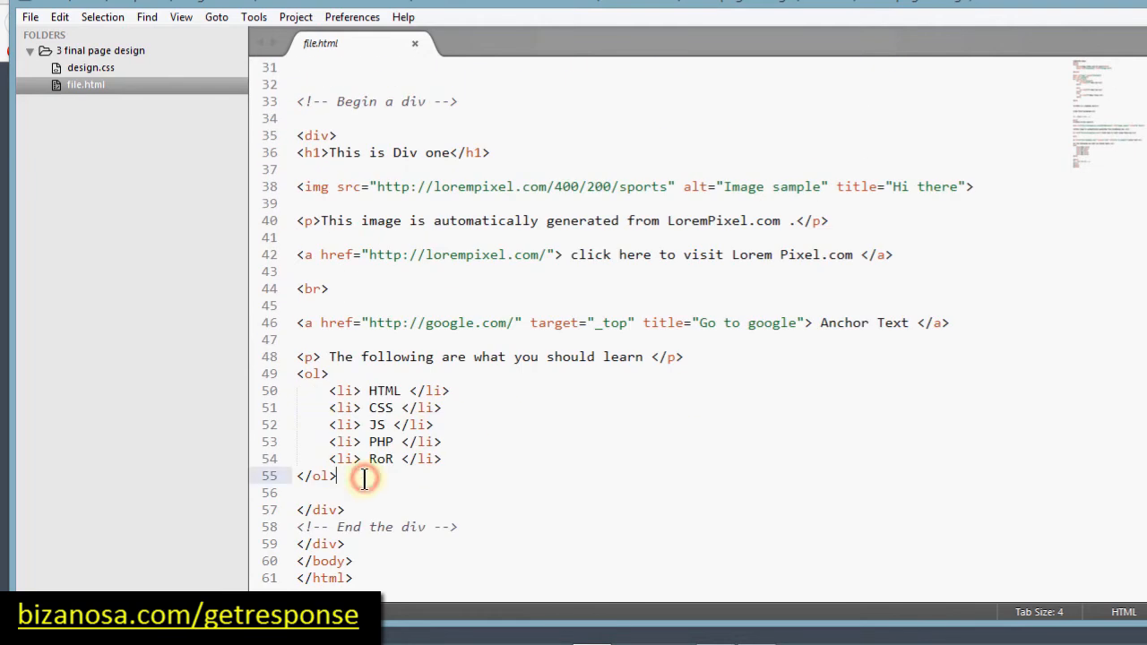
pyautogui.press('Return')
pyautogui.press('Return')
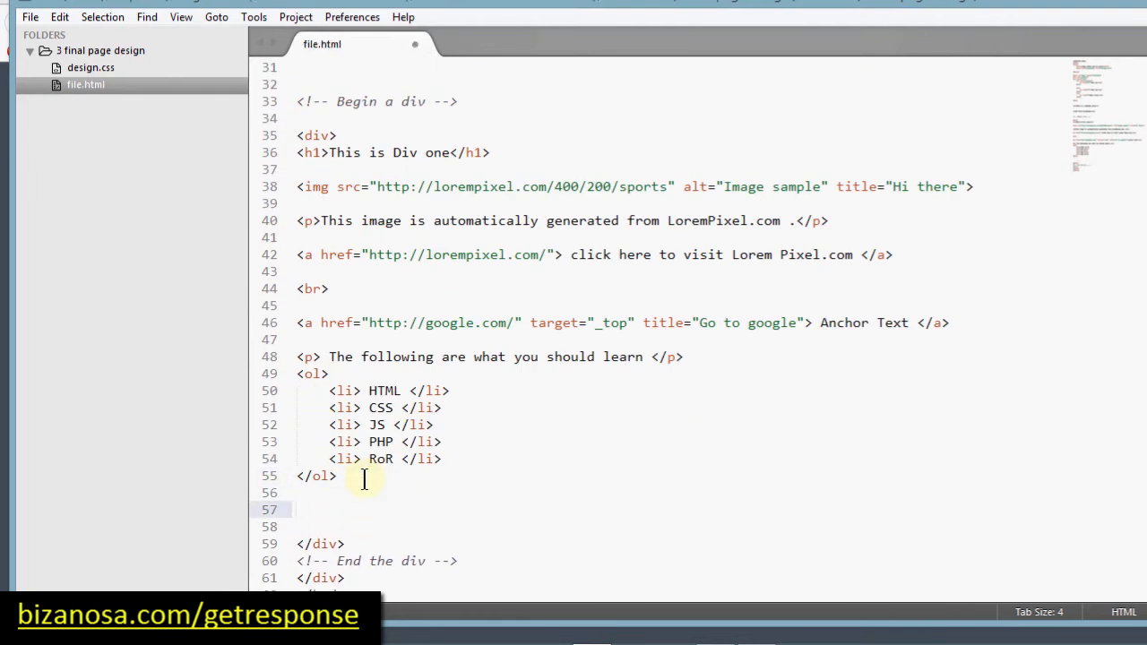
pyautogui.write('a')
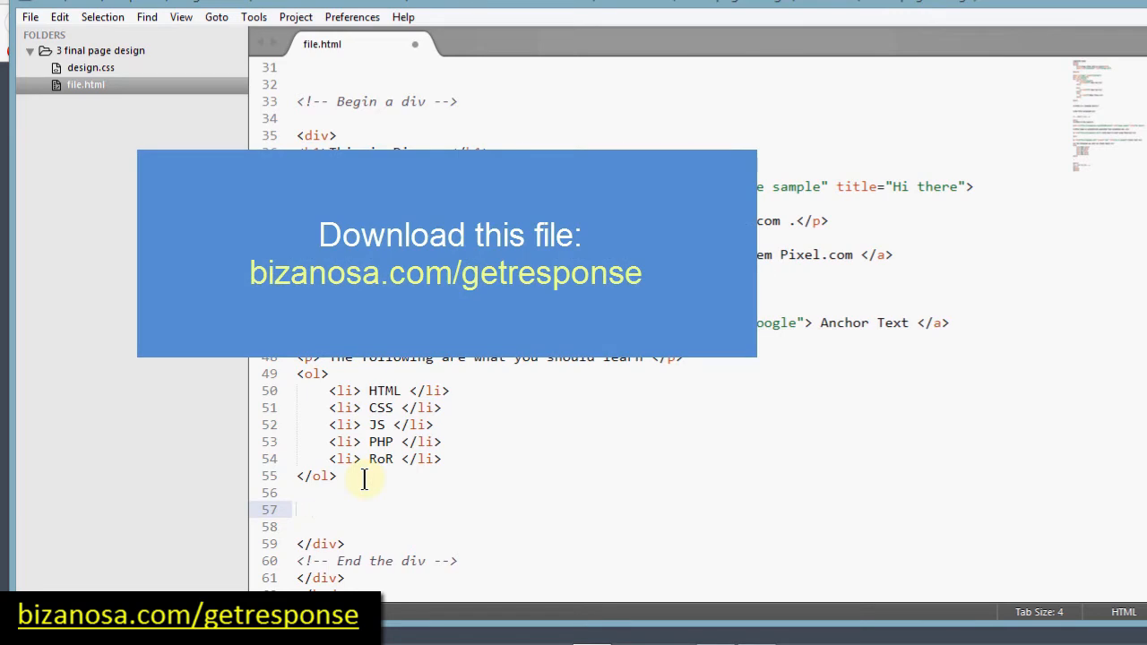
pyautogui.press('Tab')
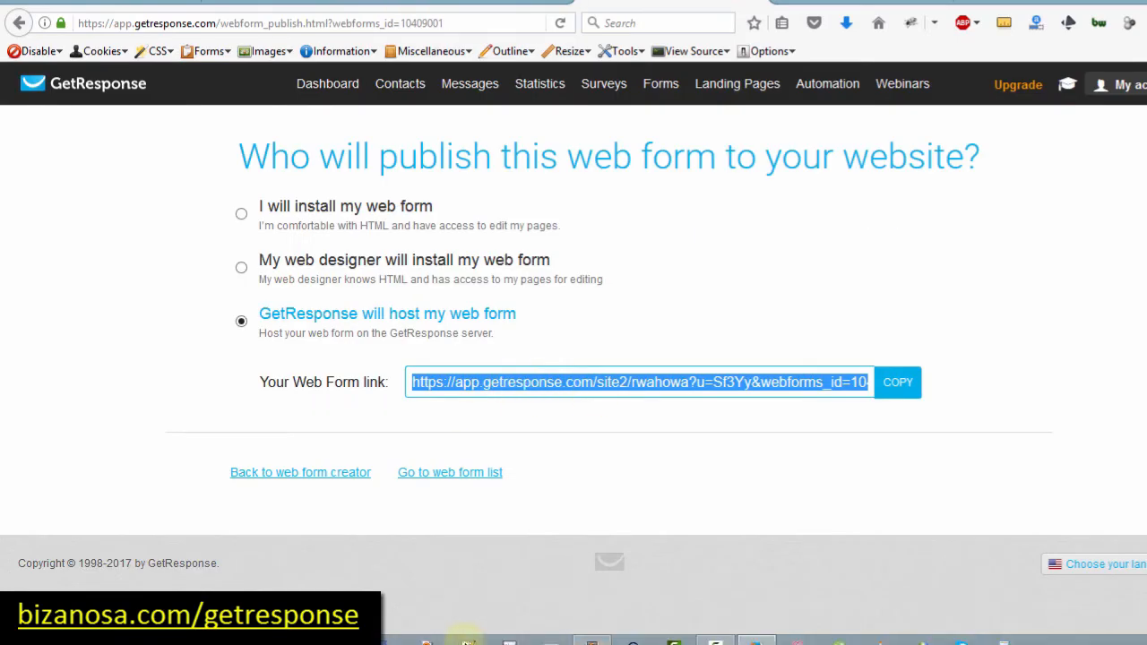
# Step: Paste the hosted GetResponse form URL into the anchor's href
pyautogui.click(592, 633)
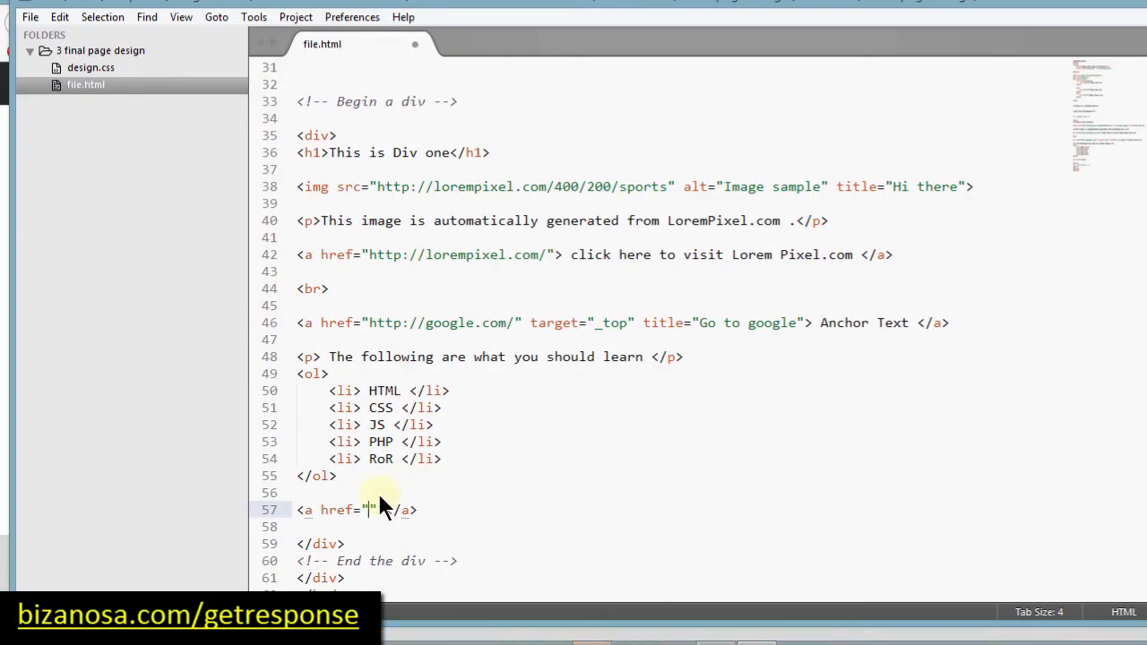
pyautogui.write('https://app.getresponse.com/site2/rwahowa?u=Sf3Yy&webforms_id=10409001')
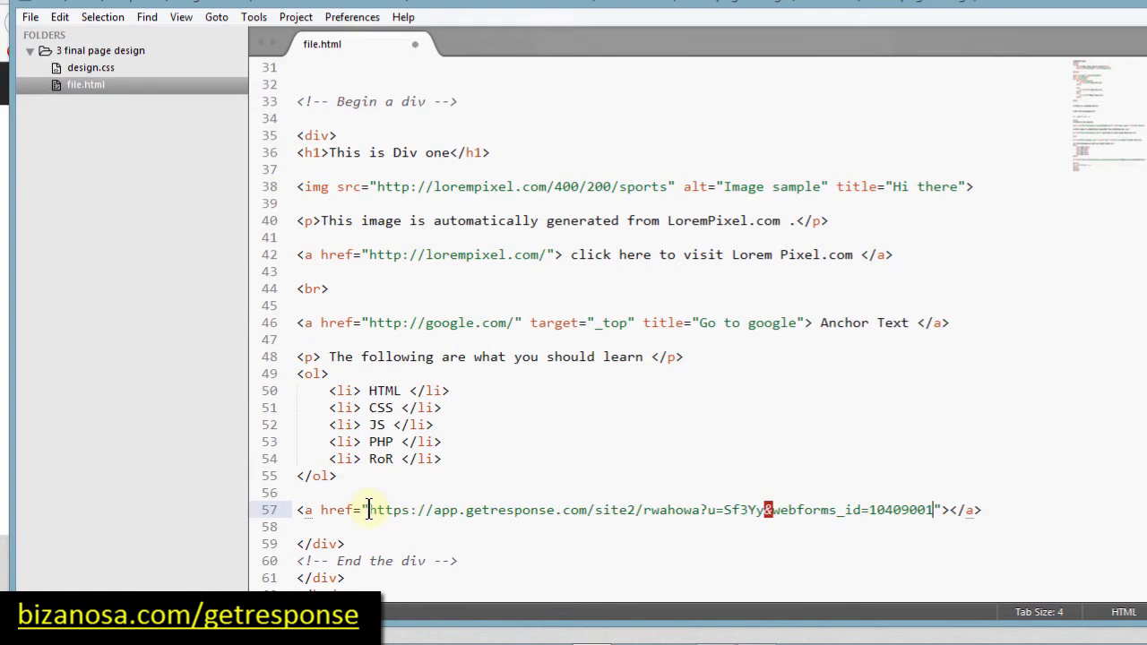
pyautogui.click(948, 510)
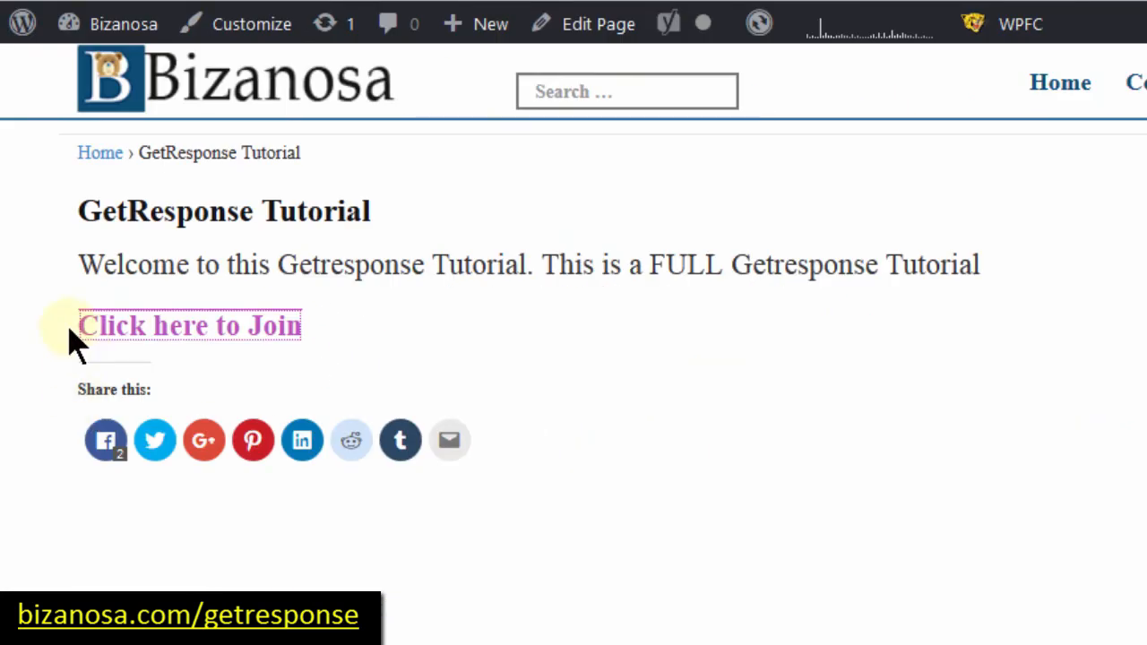
pyautogui.moveTo(78, 327); pyautogui.dragTo(318, 357)
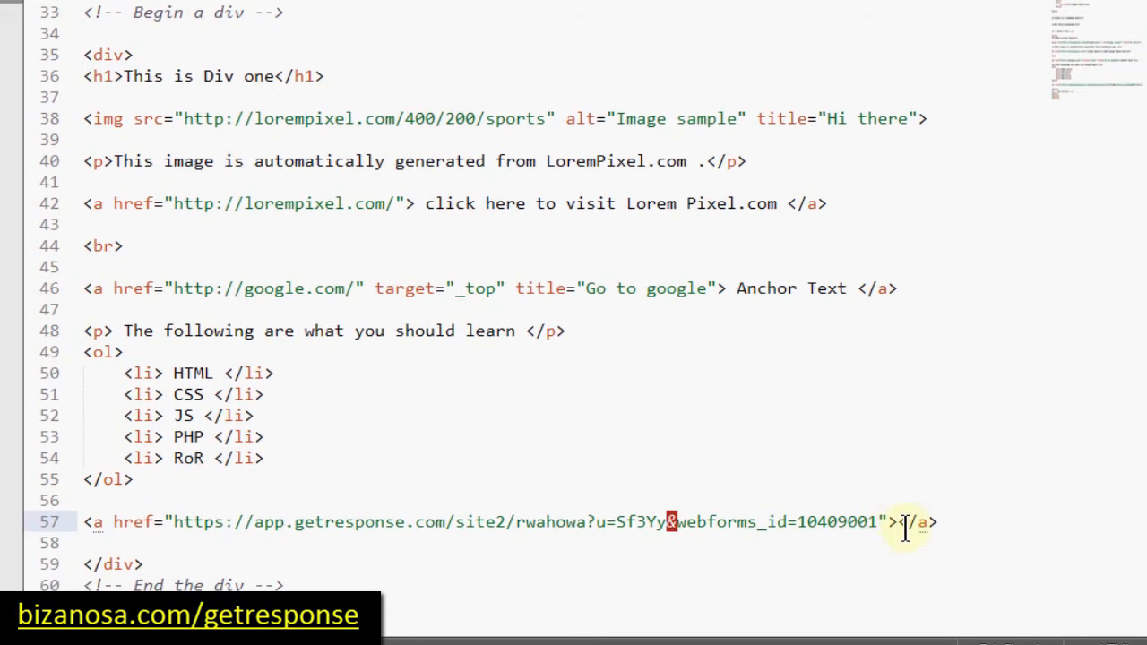
pyautogui.click(894, 521)
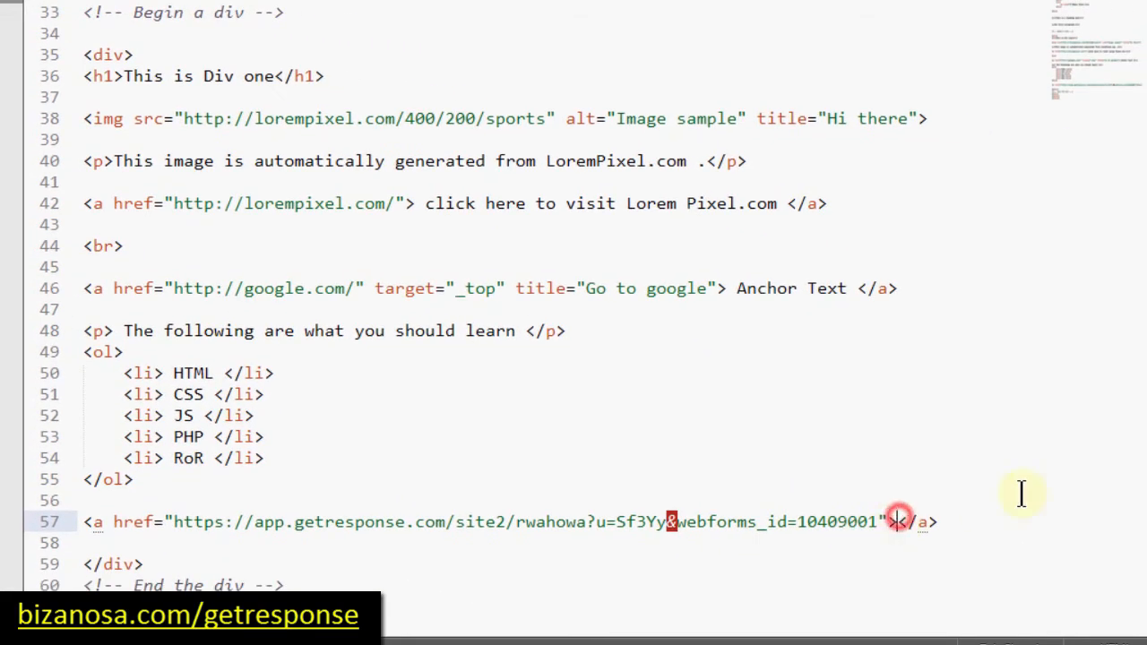
# Step: Give the anchor the text 'Click here to Join' and target="_blank"
pyautogui.write('Click here to Join')
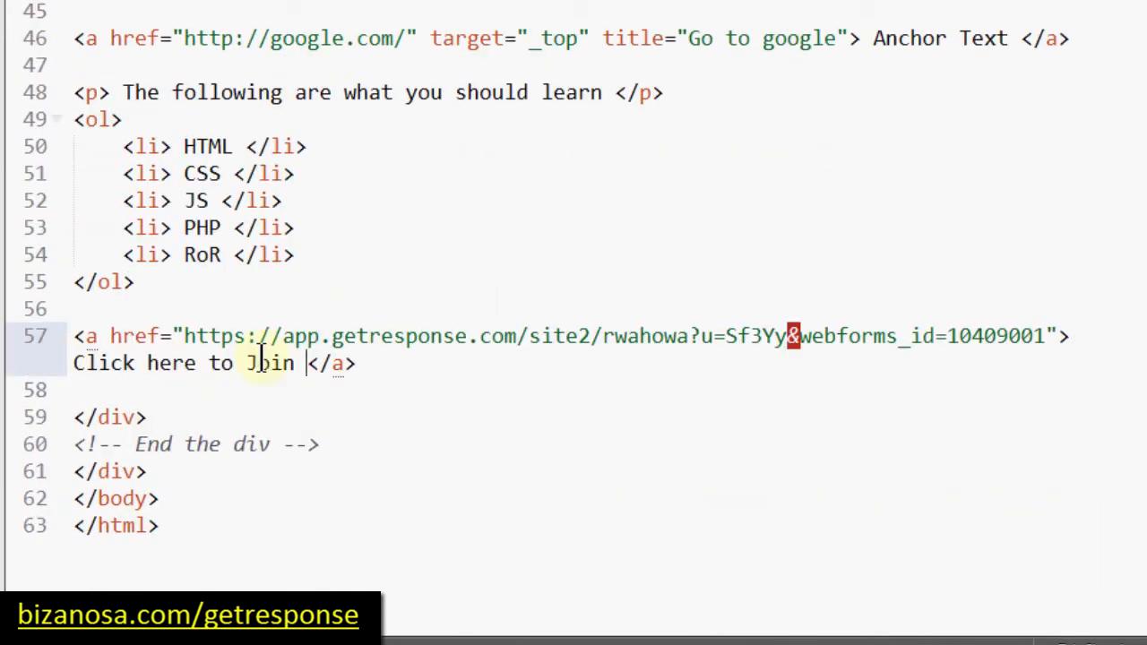
pyautogui.click(1055, 332)
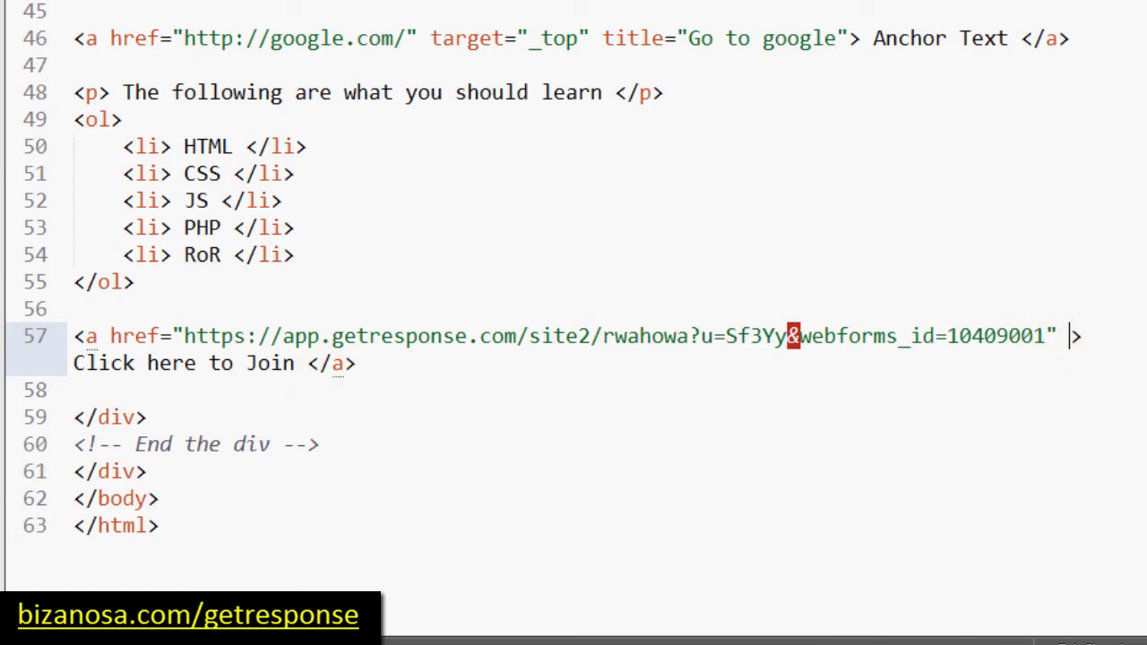
pyautogui.write('t')
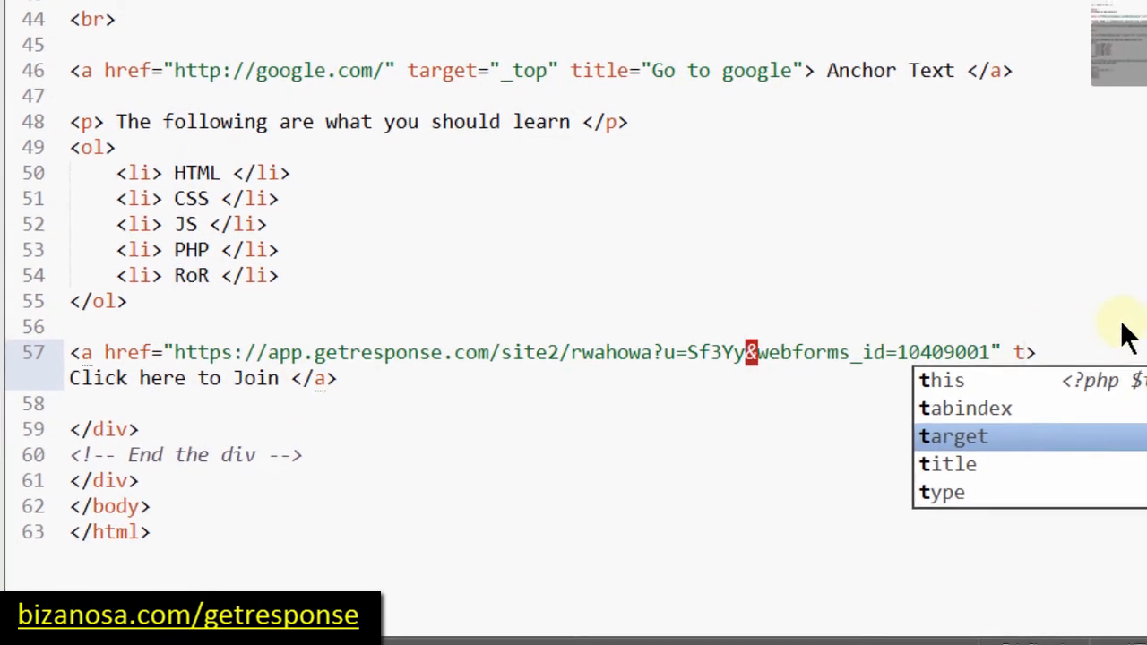
pyautogui.press('Return')
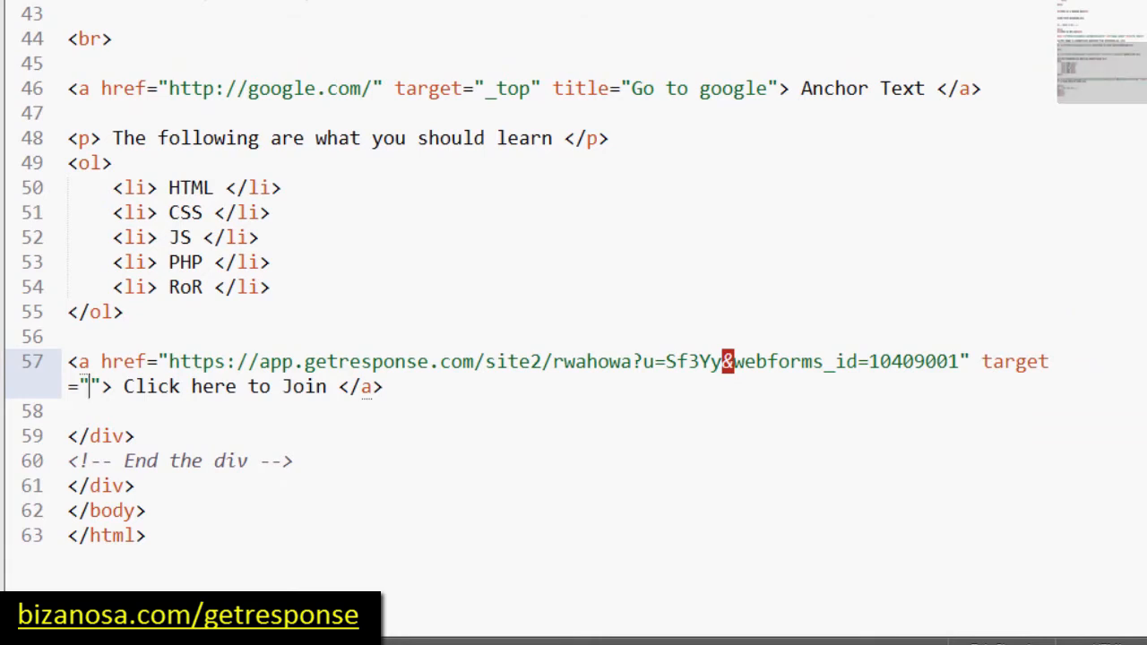
pyautogui.click(1144, 2)
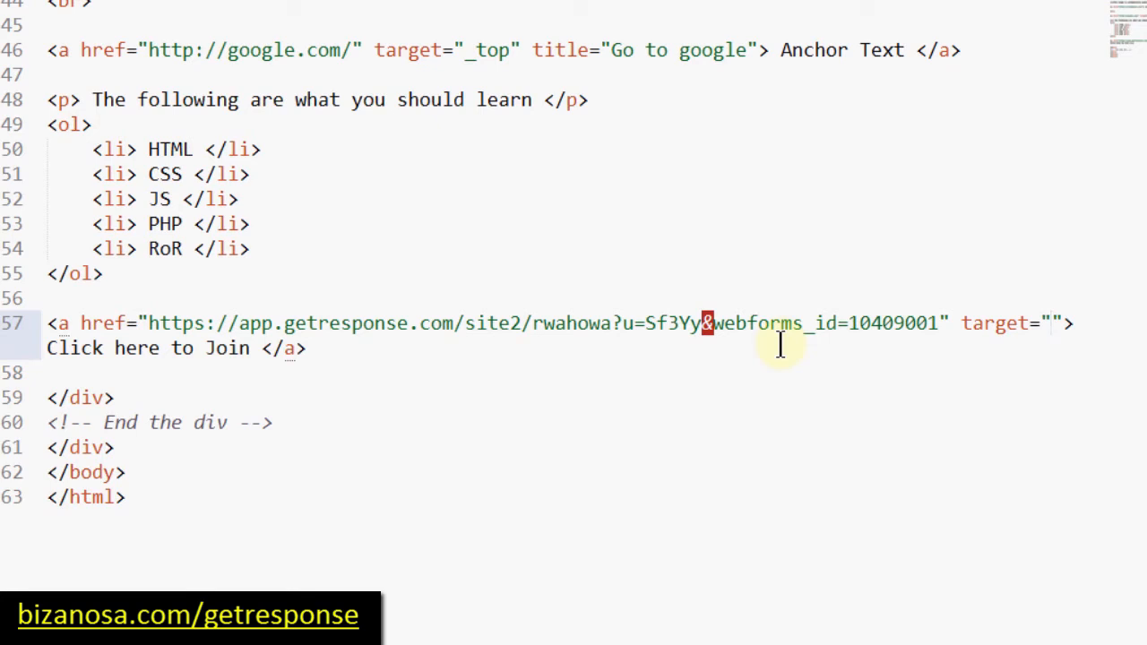
pyautogui.write('_blank')
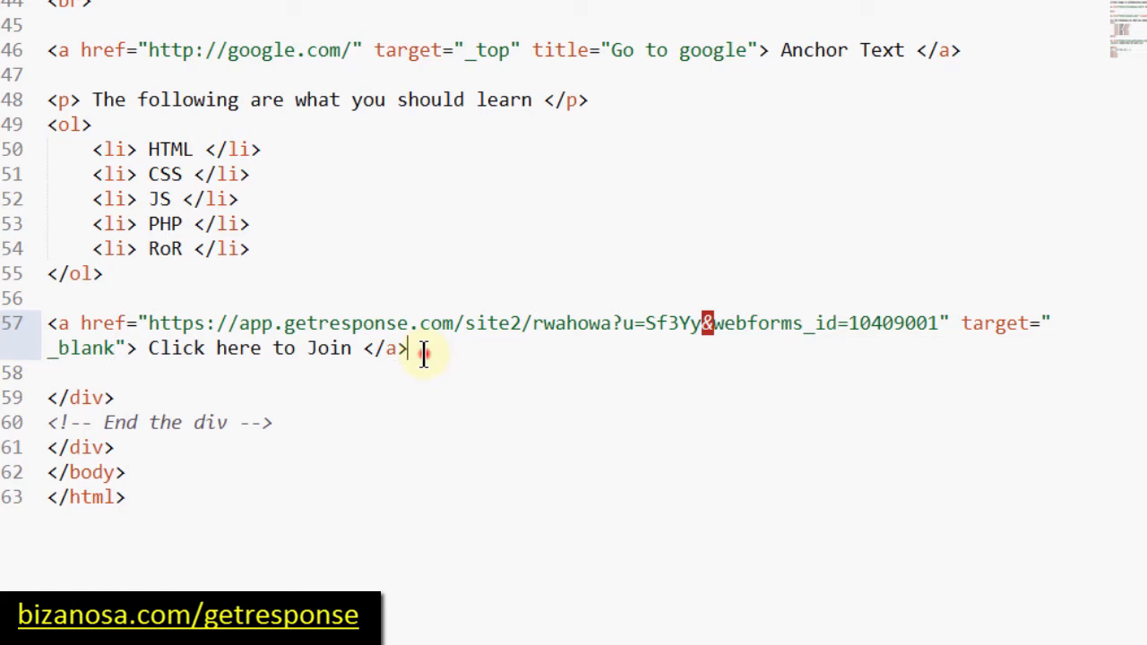
# Step: Check the finished link line's text and URL, then jump to the end of file.html
pyautogui.moveTo(425, 354); pyautogui.dragTo(40, 329)
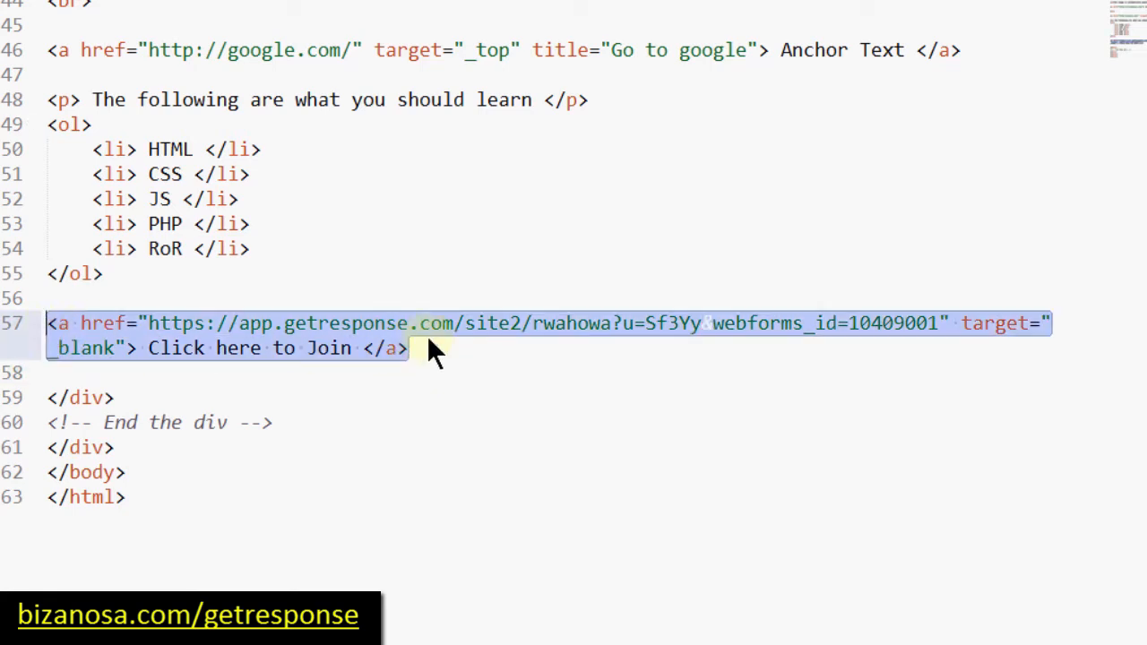
pyautogui.click(148, 347)
pyautogui.moveTo(149, 347); pyautogui.dragTo(355, 358)
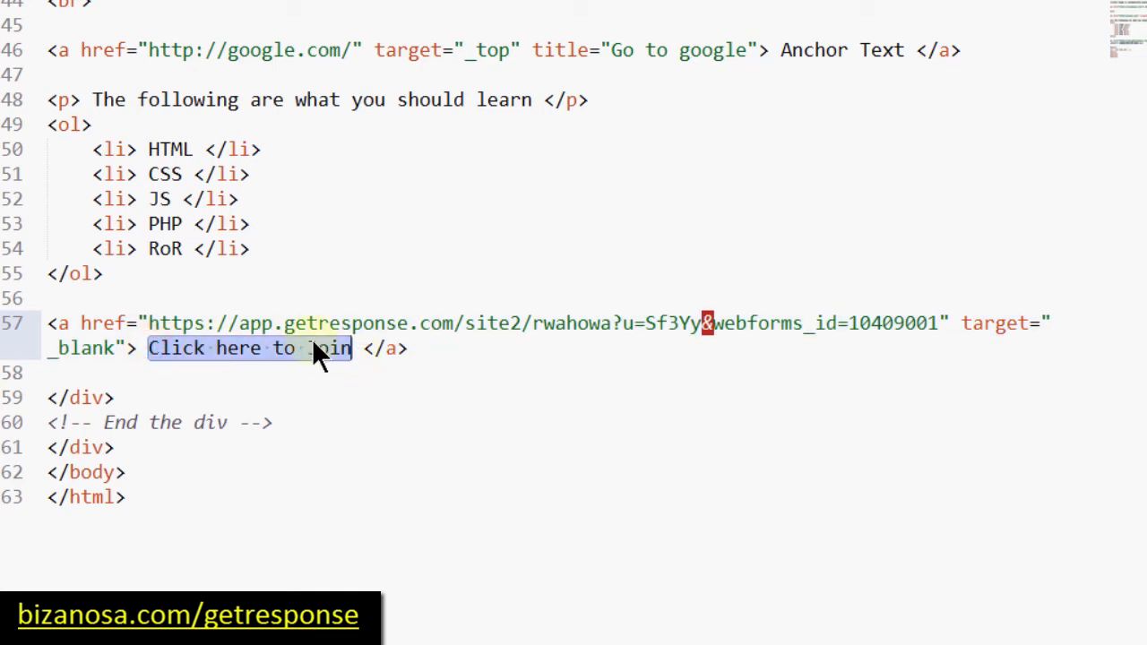
pyautogui.click(313, 343)
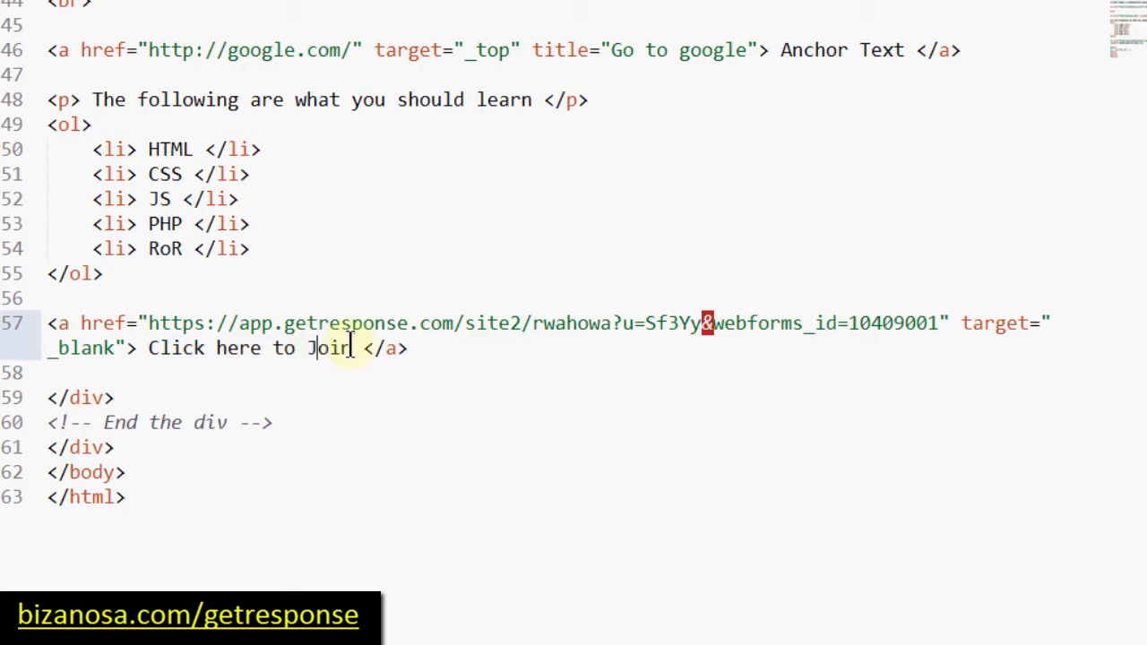
pyautogui.moveTo(148, 323); pyautogui.dragTo(932, 328)
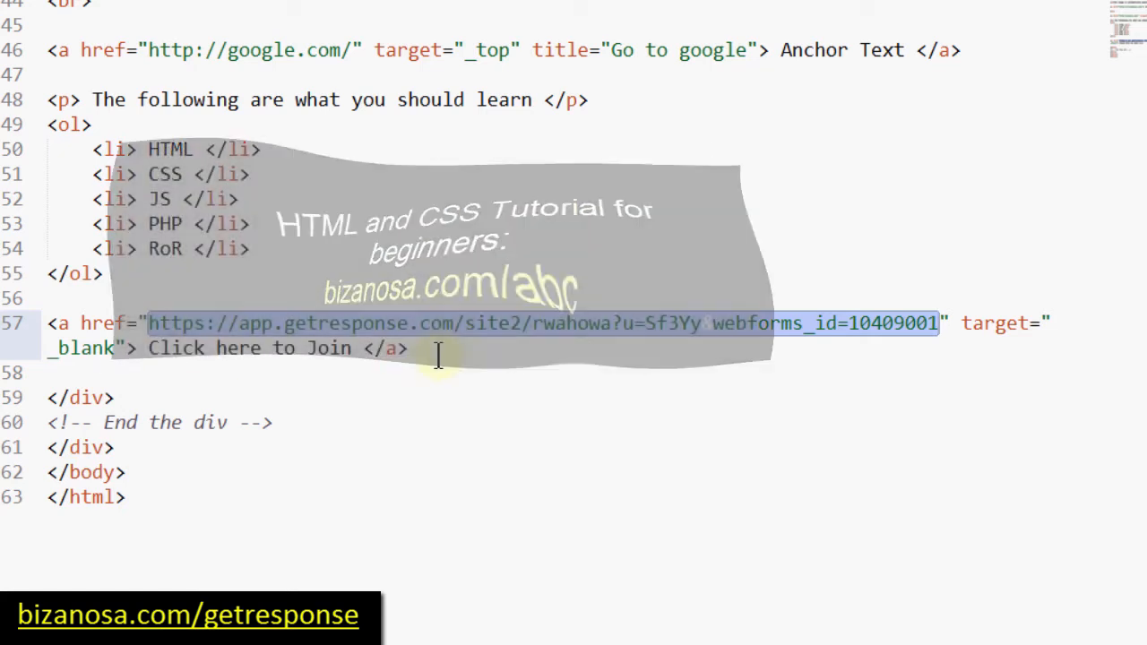
pyautogui.click(412, 349)
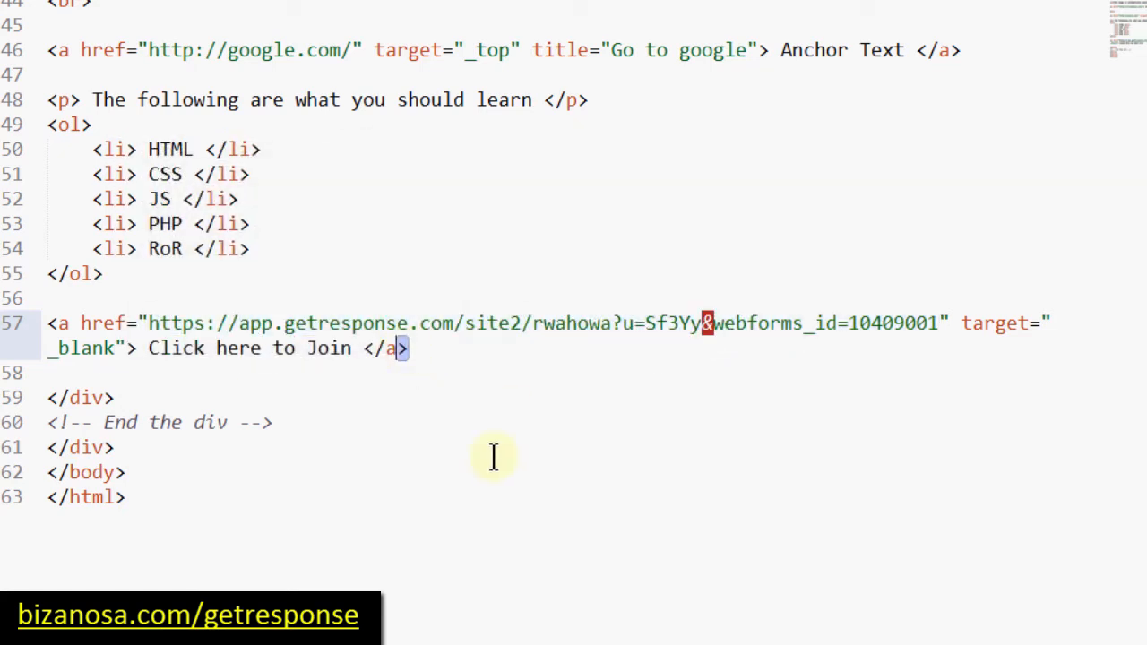
pyautogui.hotkey('ctrl', 'End')
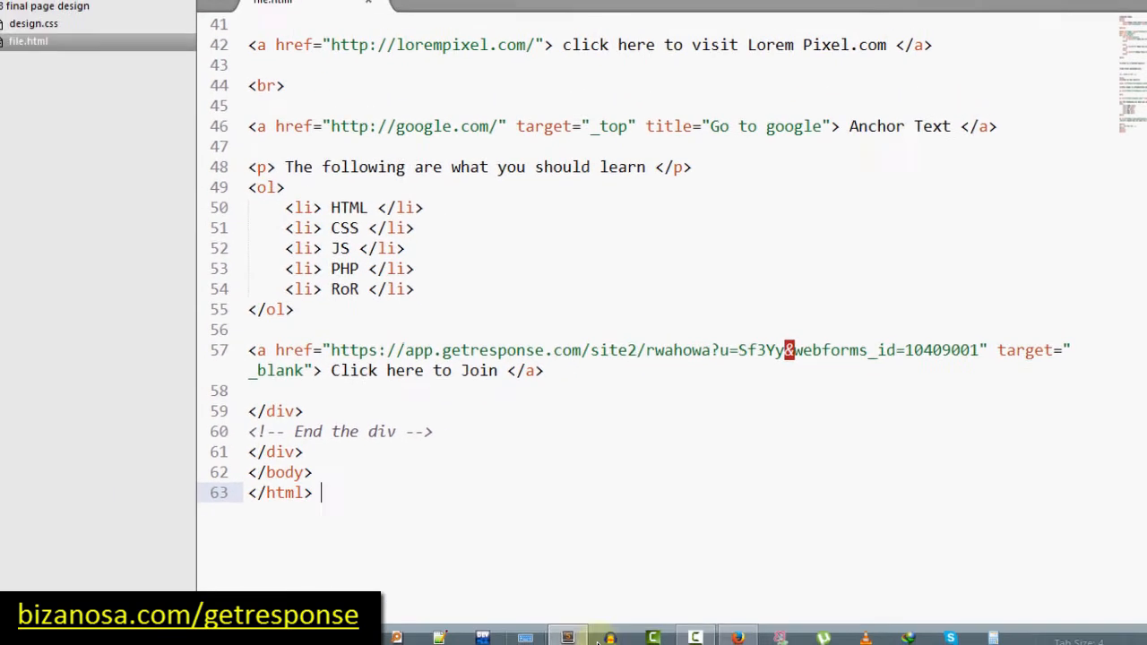
# Step: Reload the local test page in Firefox to see the new join link
pyautogui.click(747, 633)
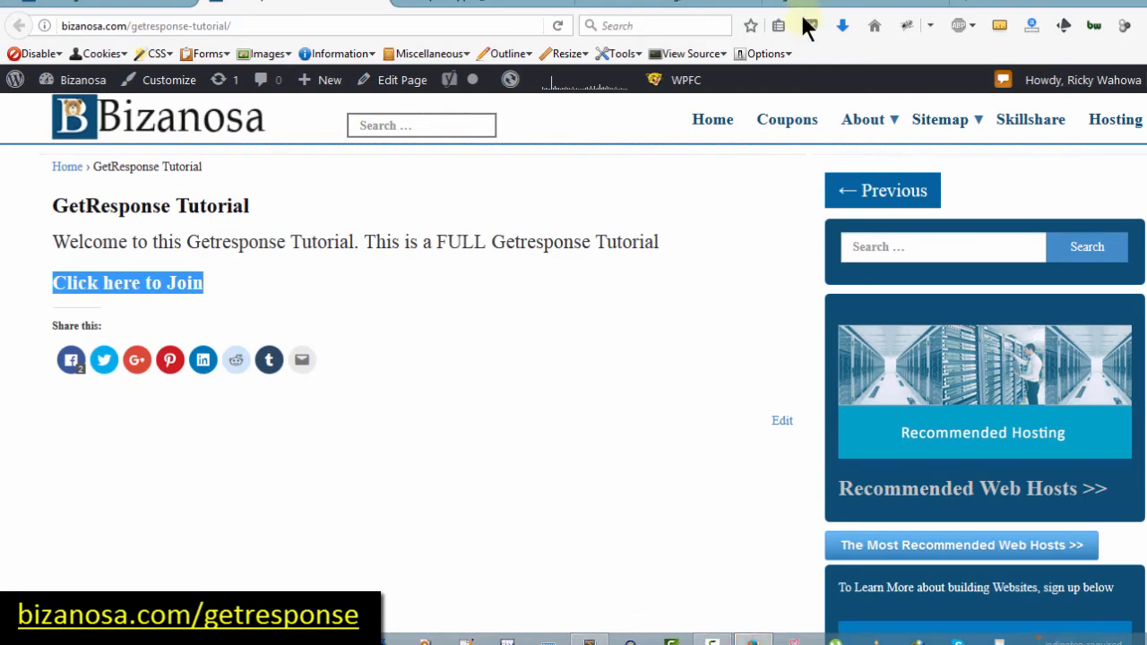
pyautogui.hotkey('ctrl', 'Tab')
pyautogui.click(558, 25)
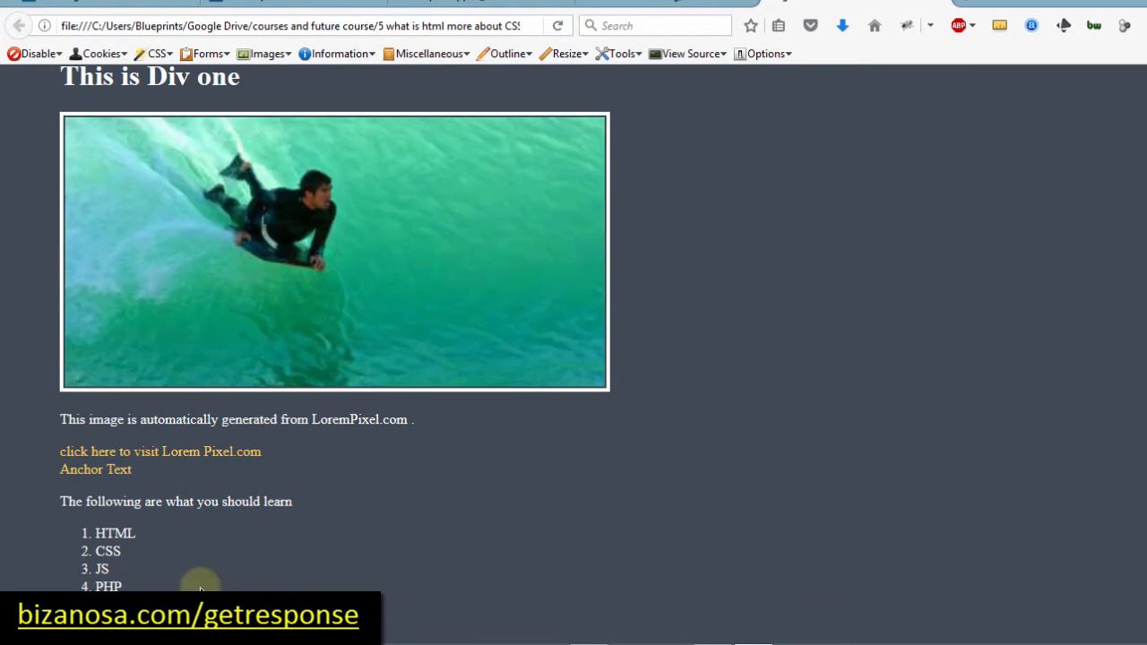
# Step: Add two <br> tags below the join link in file.html and save
pyautogui.hotkey('alt', 'Tab')
pyautogui.click(587, 374)
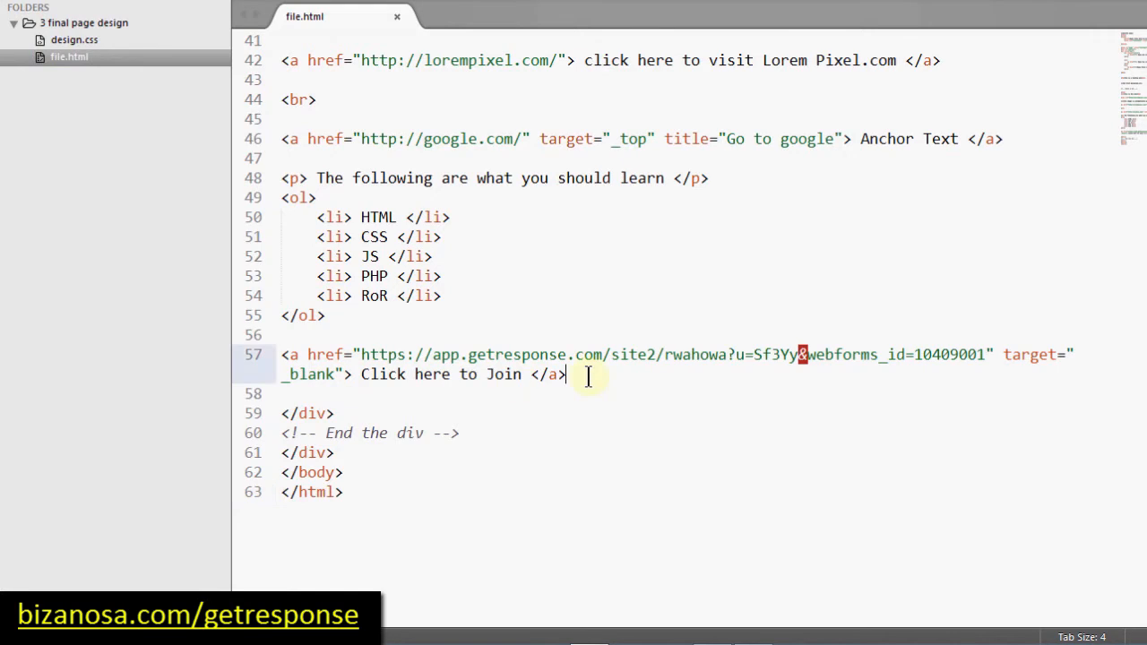
pyautogui.press('Return')
pyautogui.press('Return')
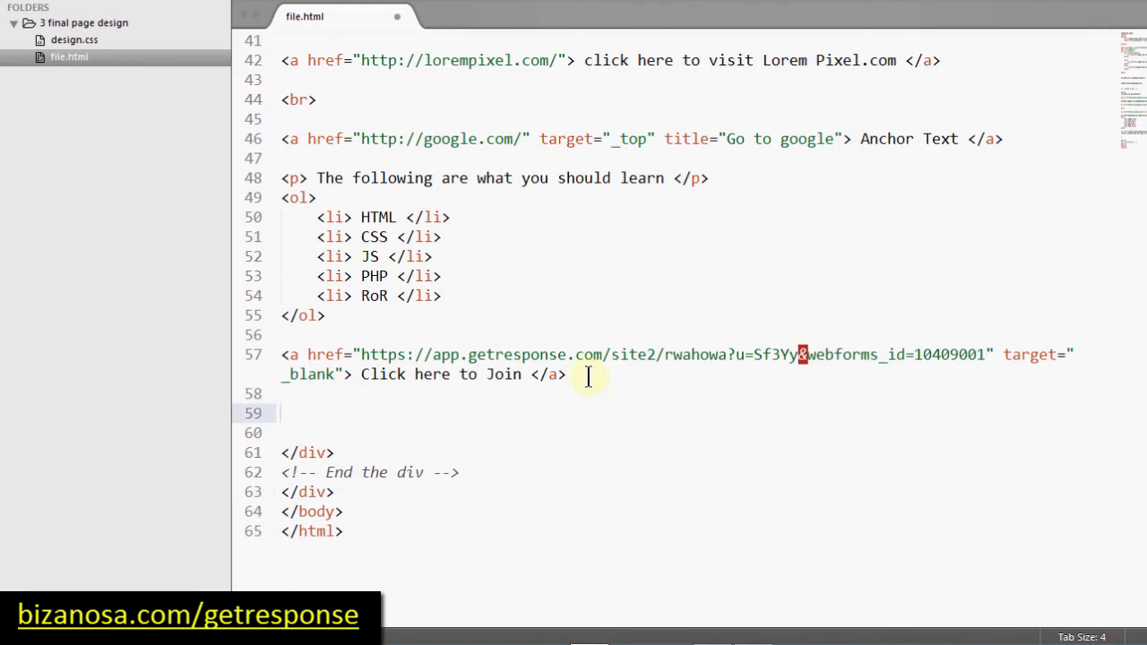
pyautogui.write('<br>')
pyautogui.moveTo(281, 413); pyautogui.dragTo(321, 411)
pyautogui.hotkey('ctrl', 'c')
pyautogui.press('Right')
pyautogui.hotkey('ctrl', 'v')
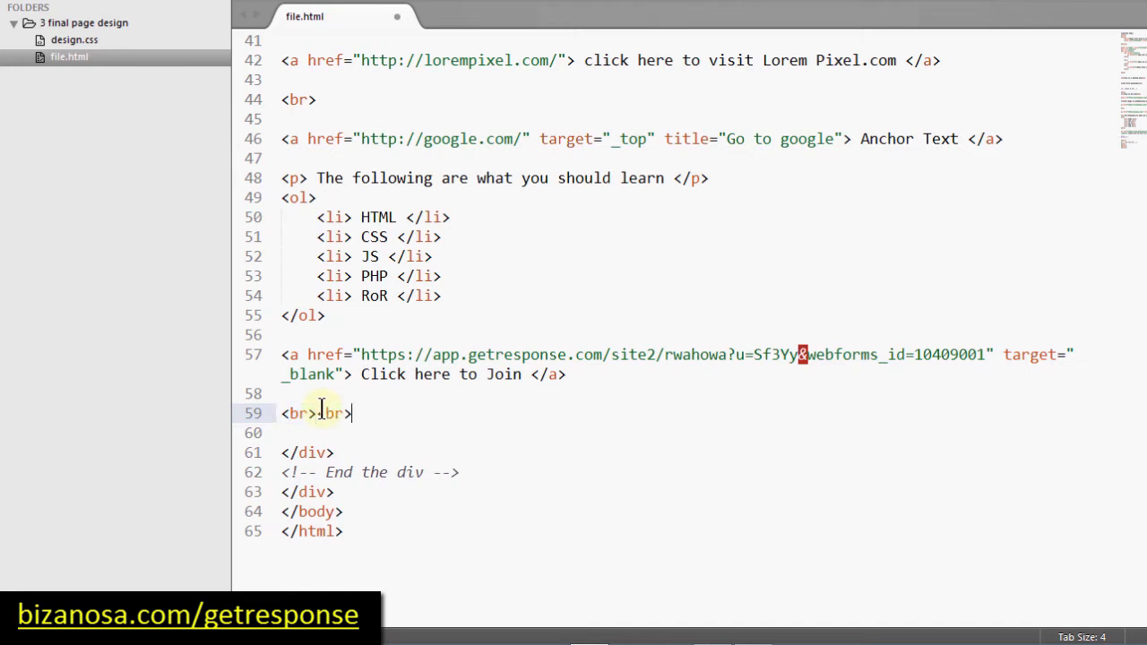
pyautogui.hotkey('ctrl', 's')
# Step: Reload the test page in Firefox and click 'Click here to Join' to test it
pyautogui.hotkey('alt', 'Tab')
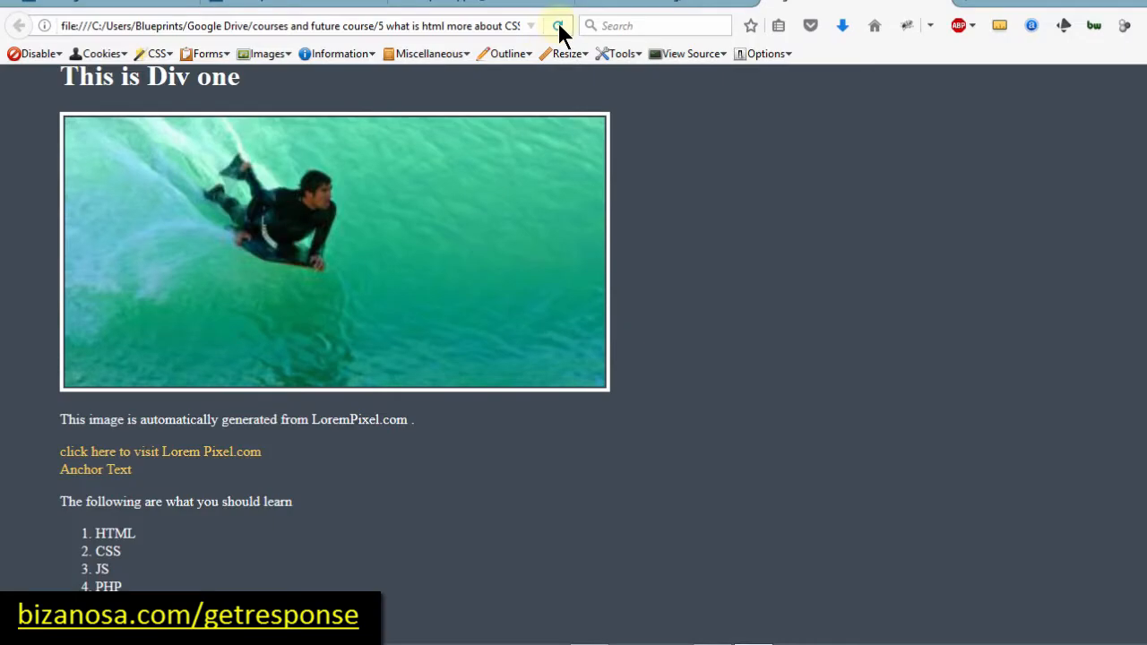
pyautogui.click(556, 25)
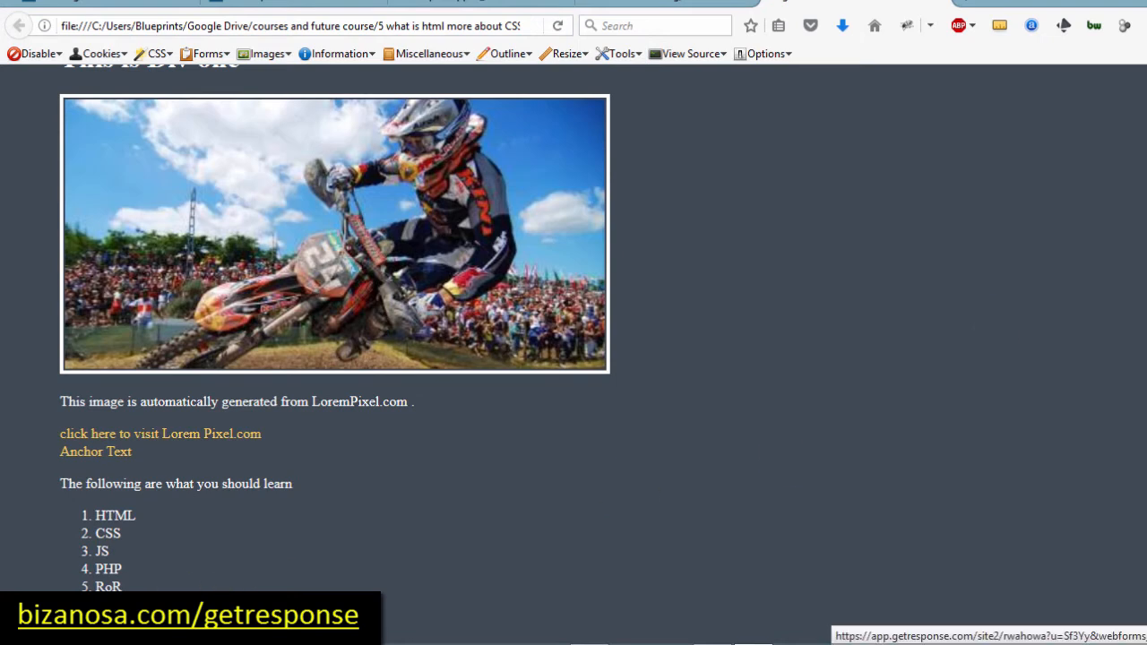
pyautogui.click(134, 625)
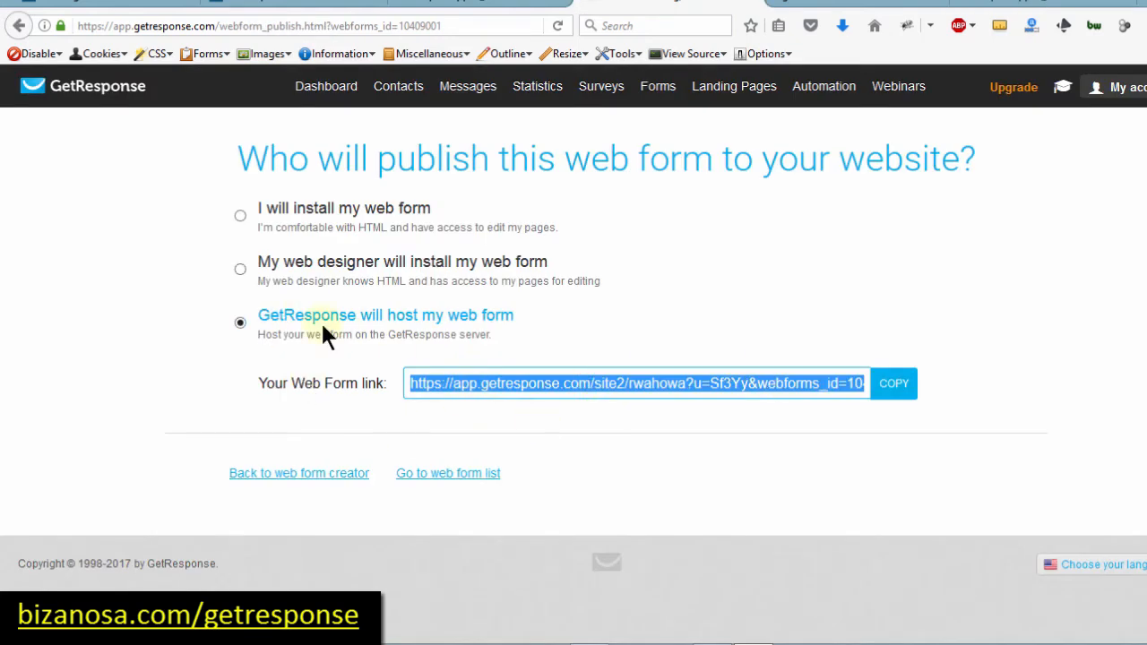
# Step: Pick the self-install option, glance at the WordPress editor and local test page, then return
pyautogui.click(240, 216)
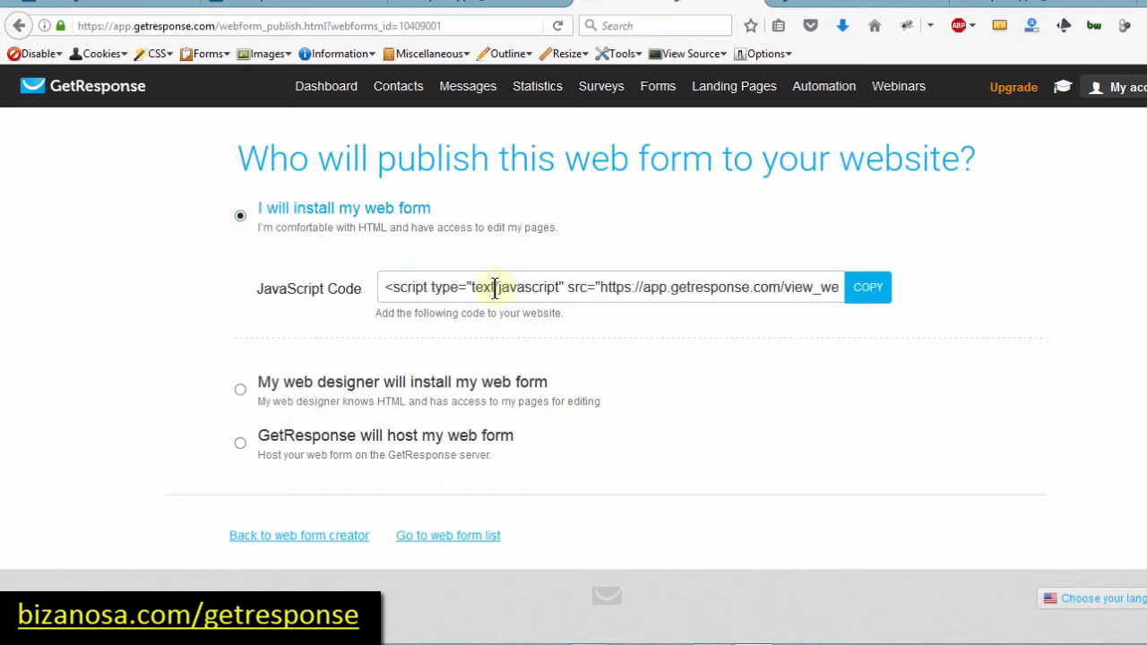
pyautogui.click(98, 7)
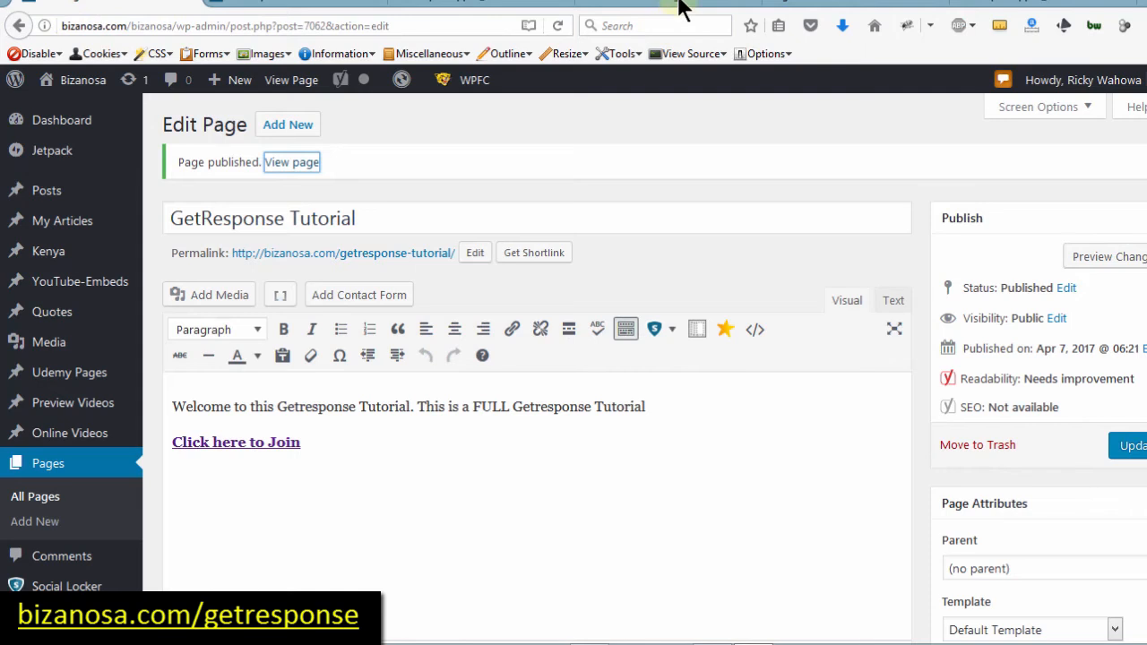
pyautogui.click(832, 5)
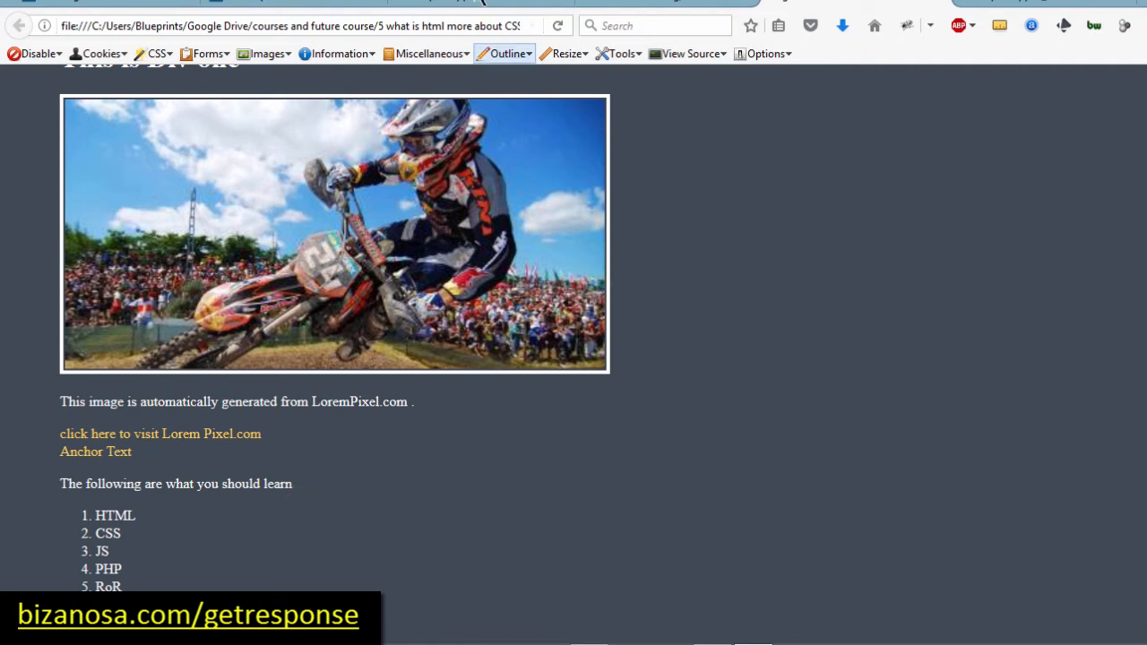
pyautogui.click(461, 7)
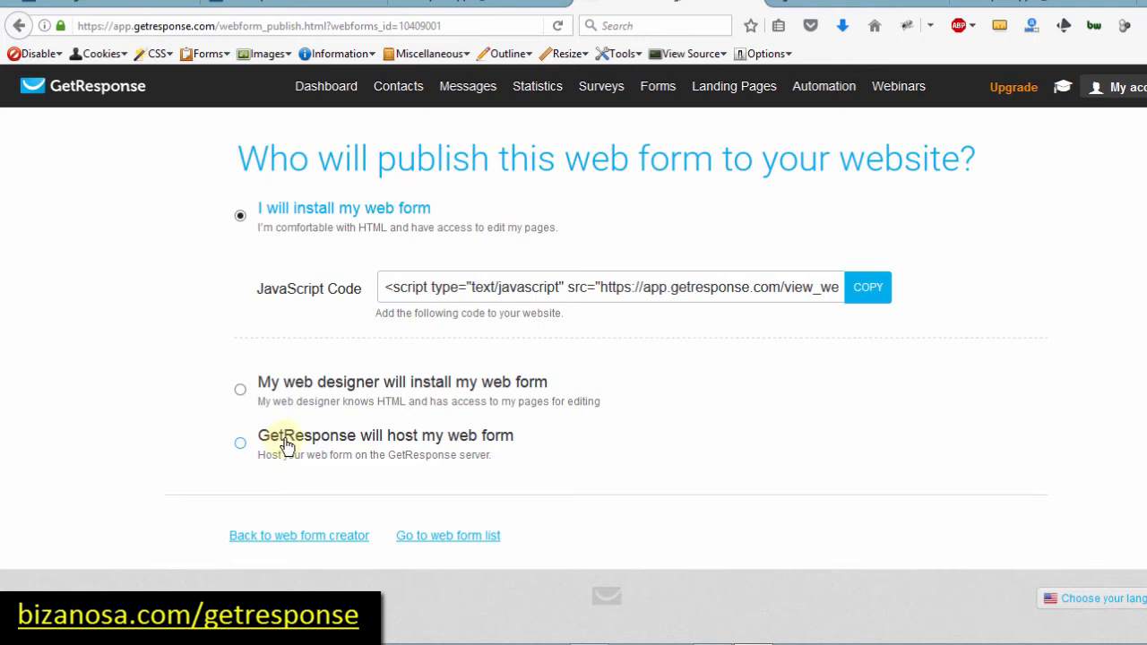
# Step: Try the GetResponse-hosted option and select its full web form link
pyautogui.click(239, 443)
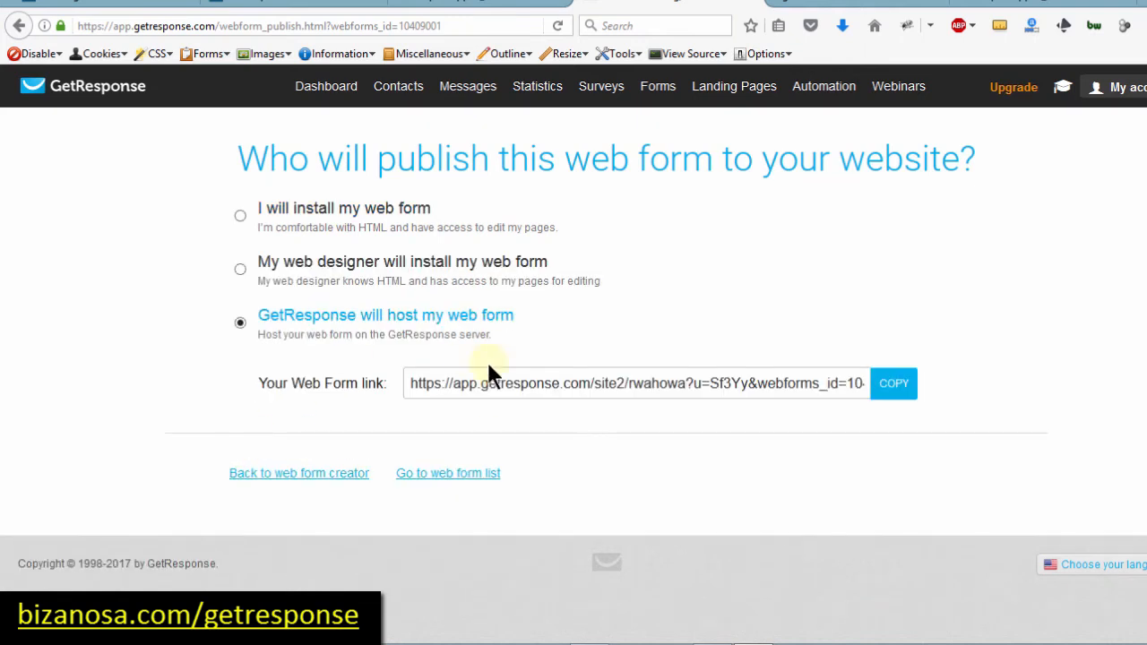
pyautogui.click(481, 385)
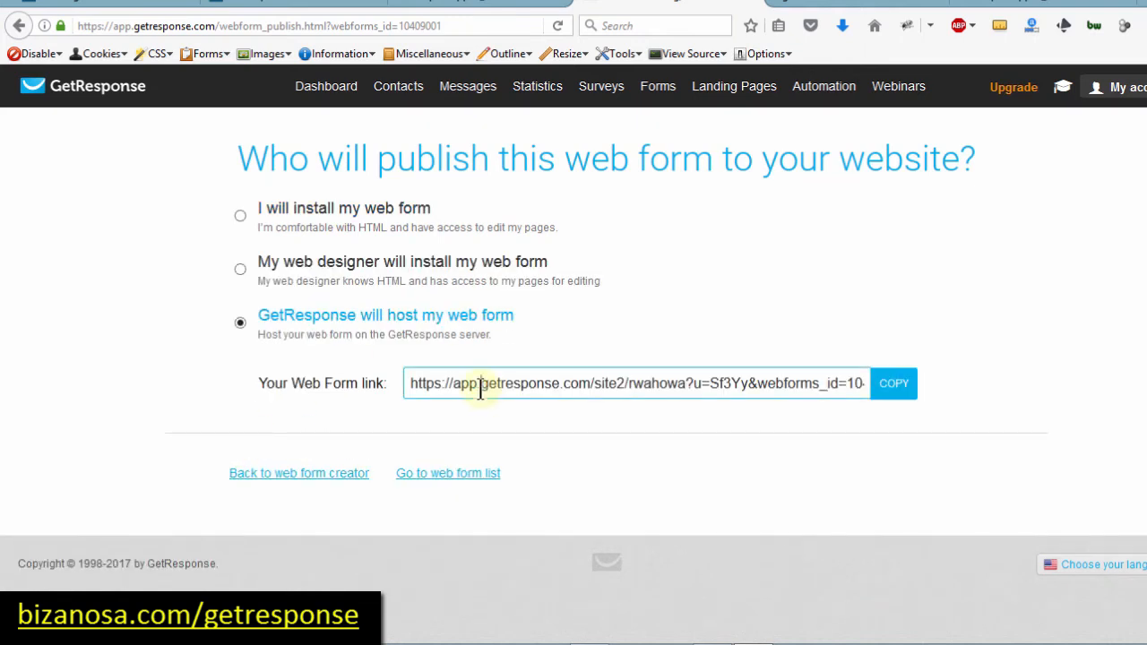
pyautogui.tripleClick(481, 385)
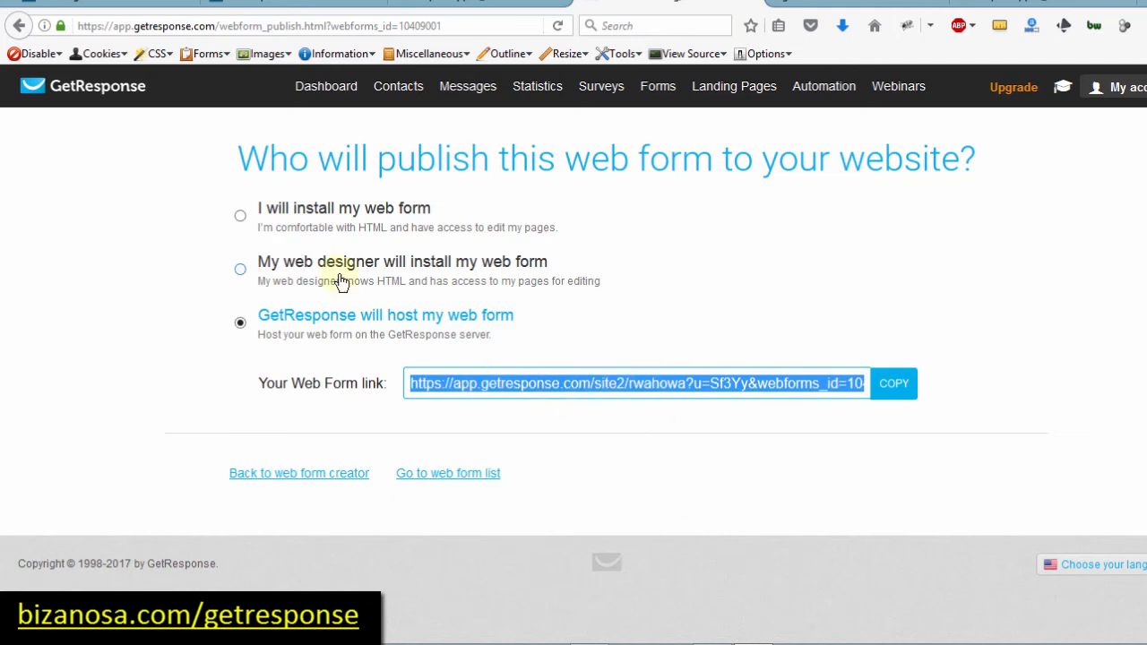
# Step: Try the web-designer option's email and message fields, then revert to self-install and select embed code
pyautogui.click(240, 270)
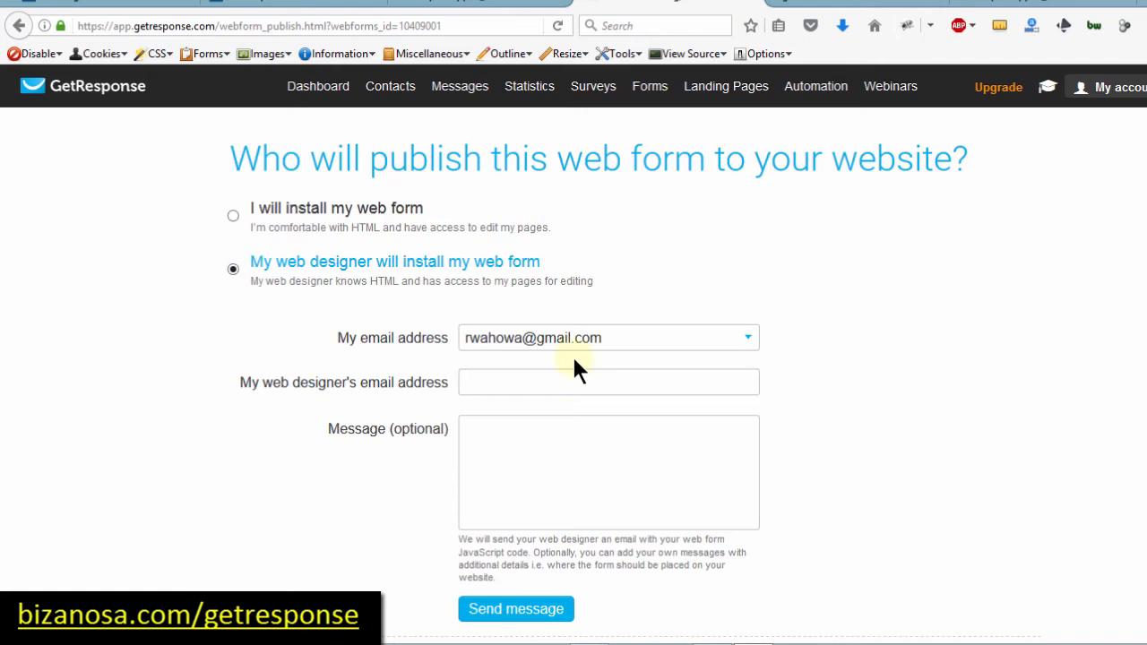
pyautogui.click(477, 377)
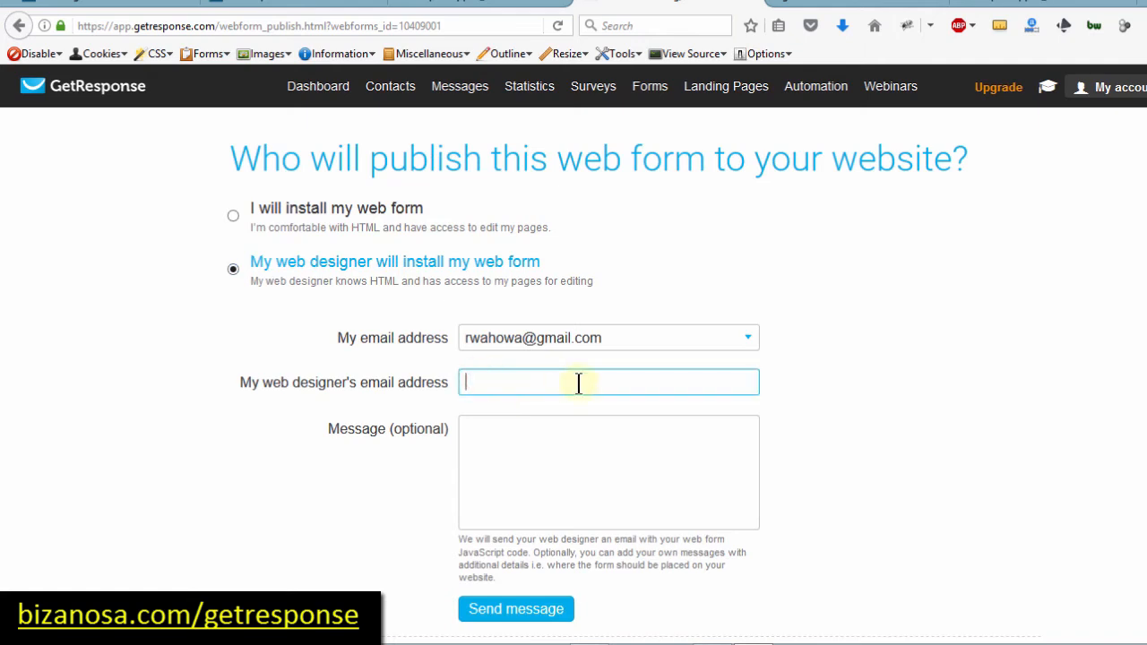
pyautogui.click(472, 427)
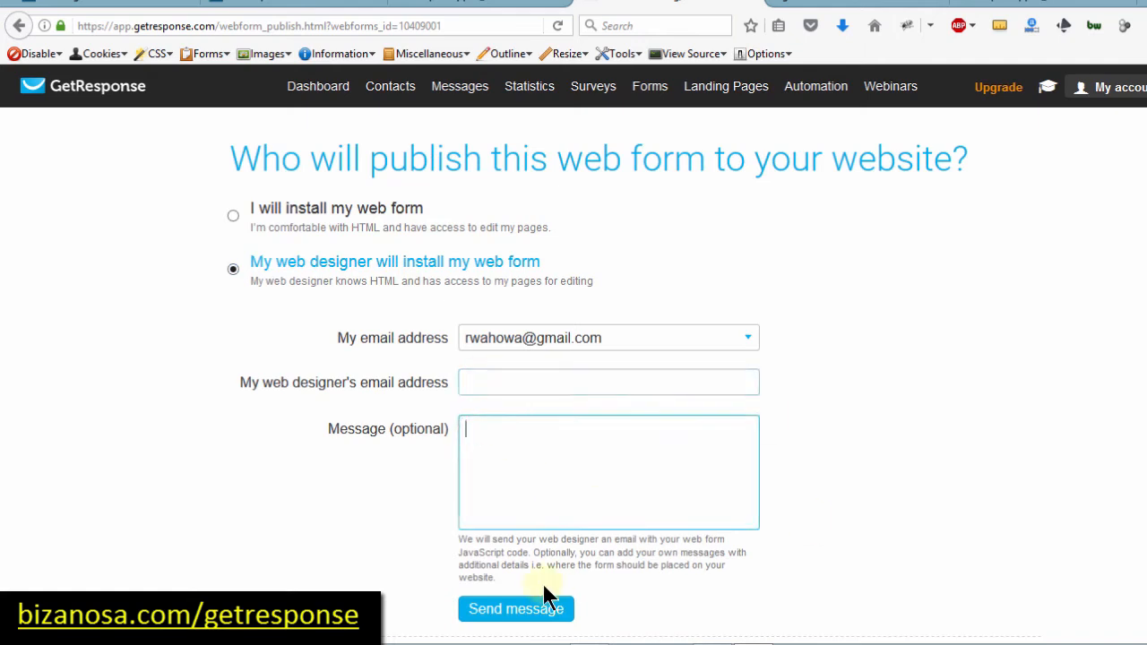
pyautogui.click(262, 209)
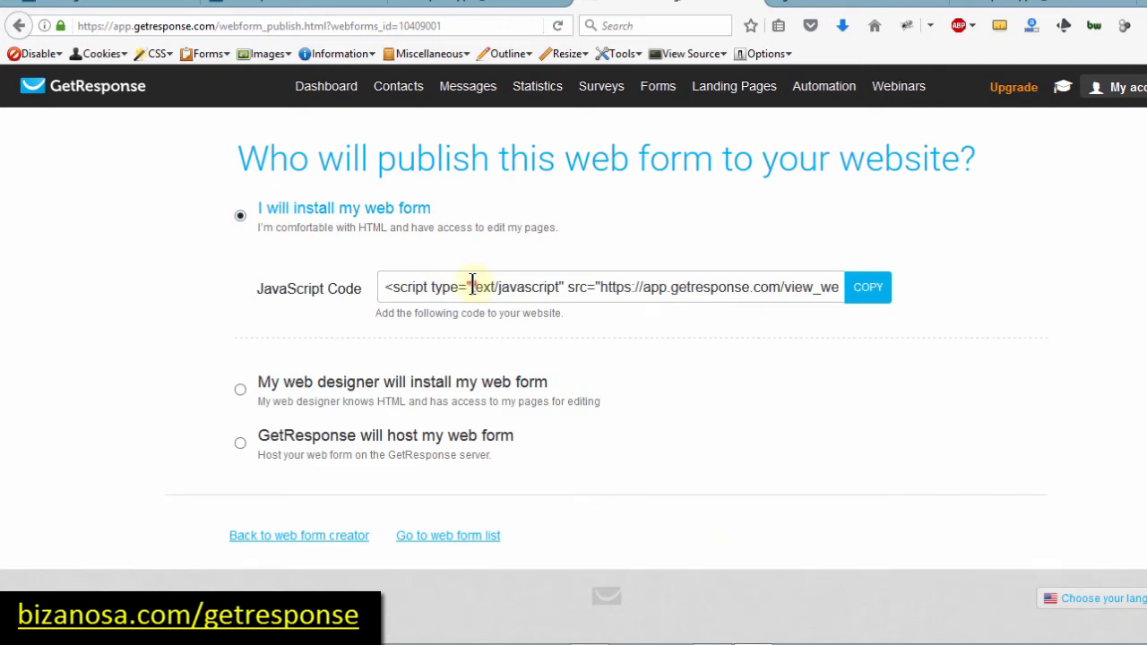
pyautogui.moveTo(472, 286); pyautogui.dragTo(550, 287)
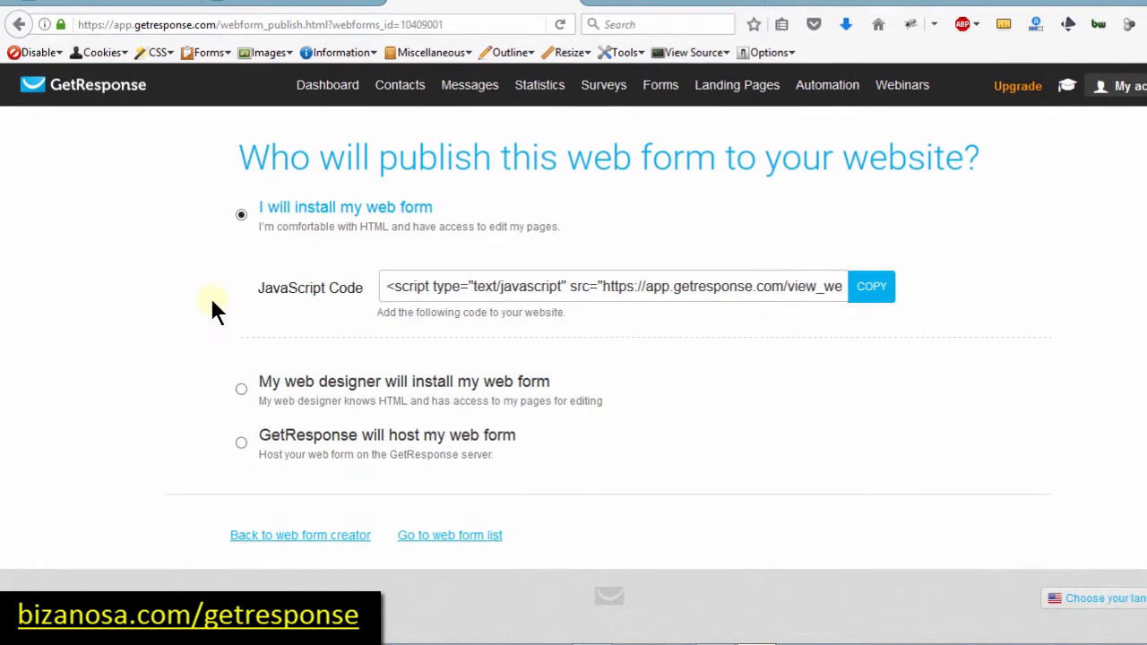
# Step: Choose GetResponse hosting and submit the hosted form empty to test its validation
pyautogui.click(243, 440)
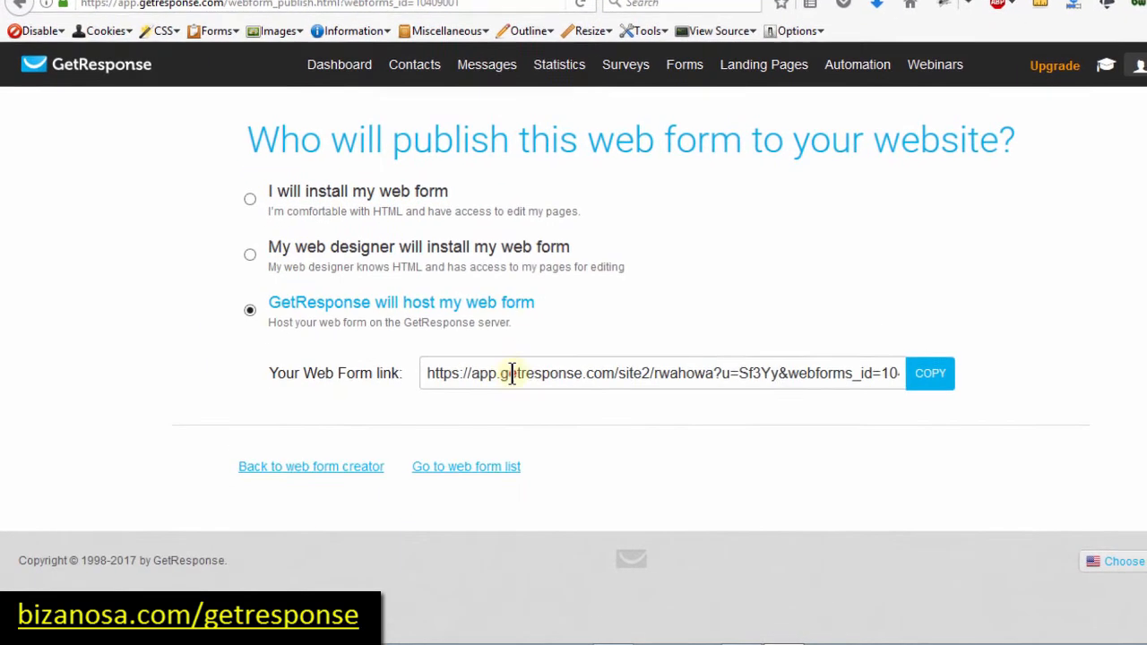
pyautogui.click(518, 371)
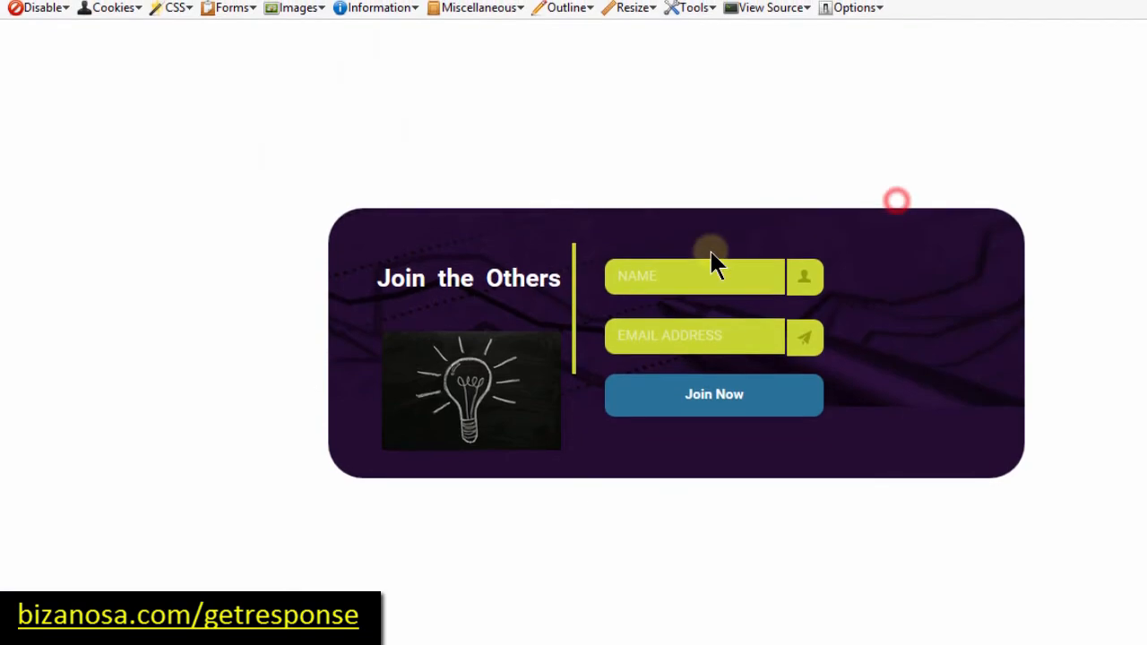
pyautogui.click(652, 278)
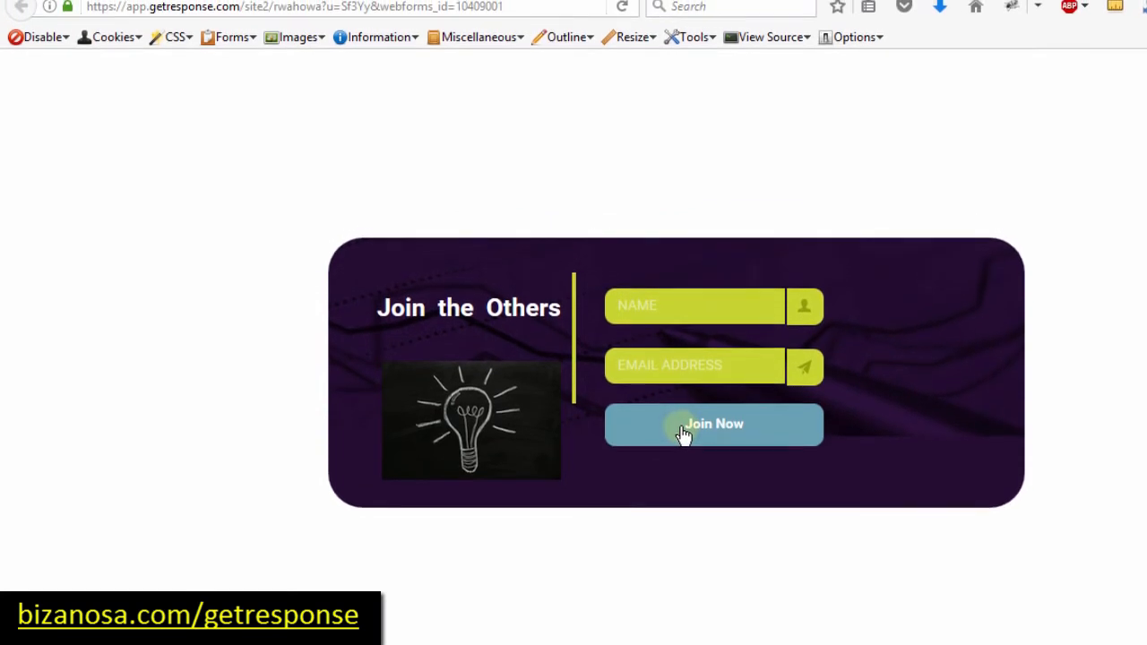
pyautogui.click(681, 434)
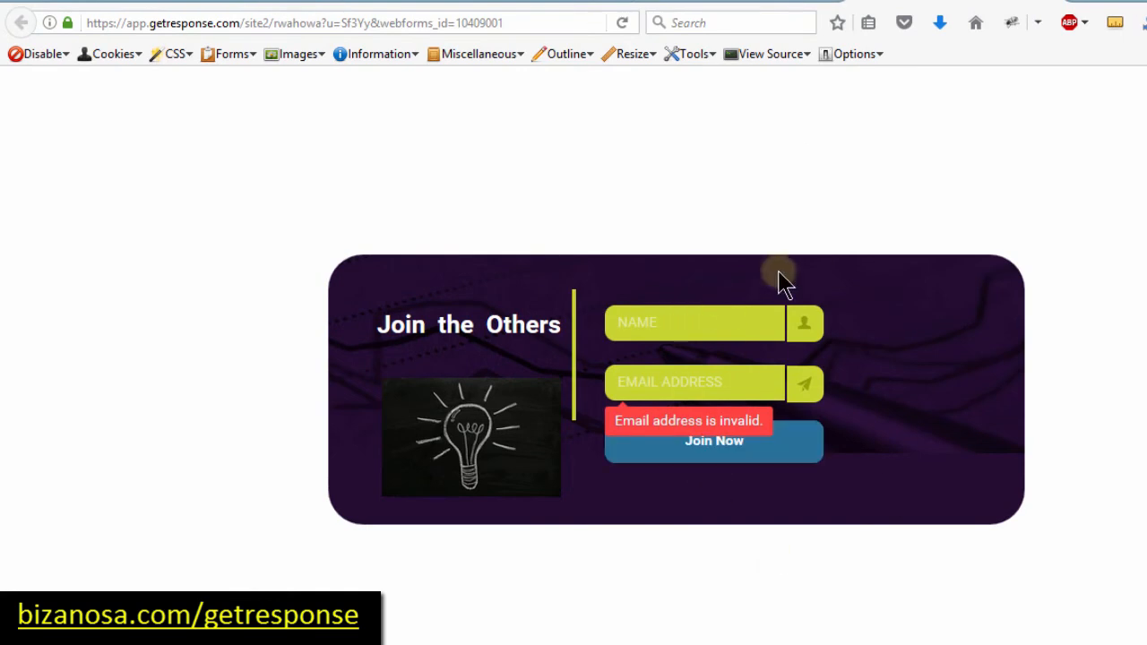
# Step: Check the local test page and GetResponse Tutorial blog page, then return to the publishing page
pyautogui.click(702, 4)
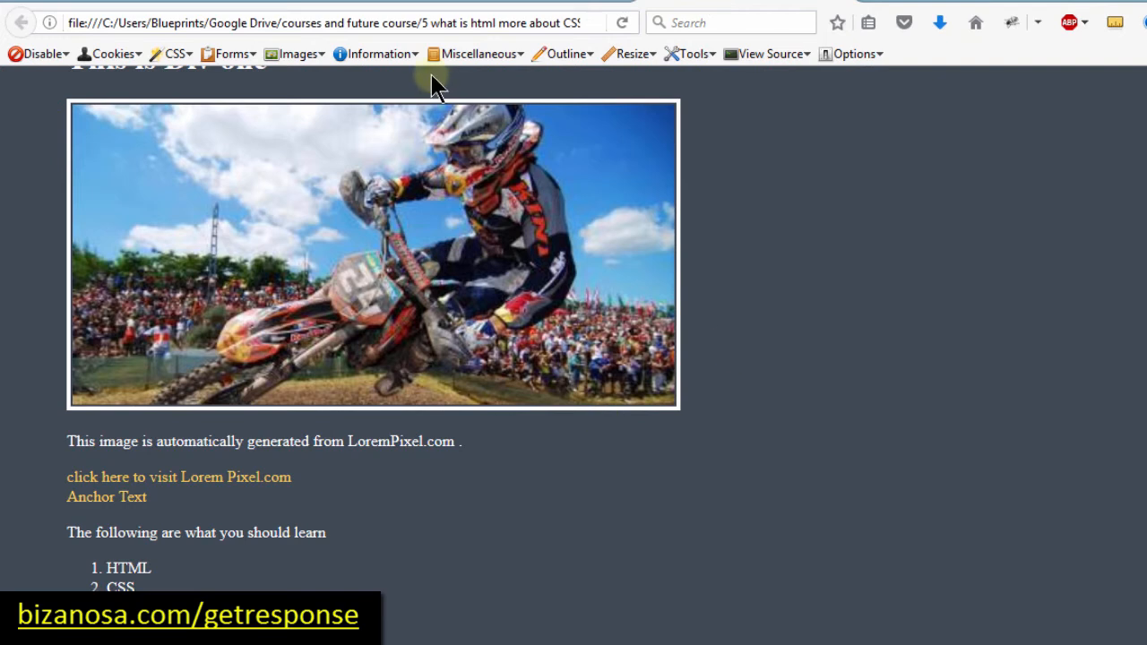
pyautogui.click(308, 5)
pyautogui.click(221, 339)
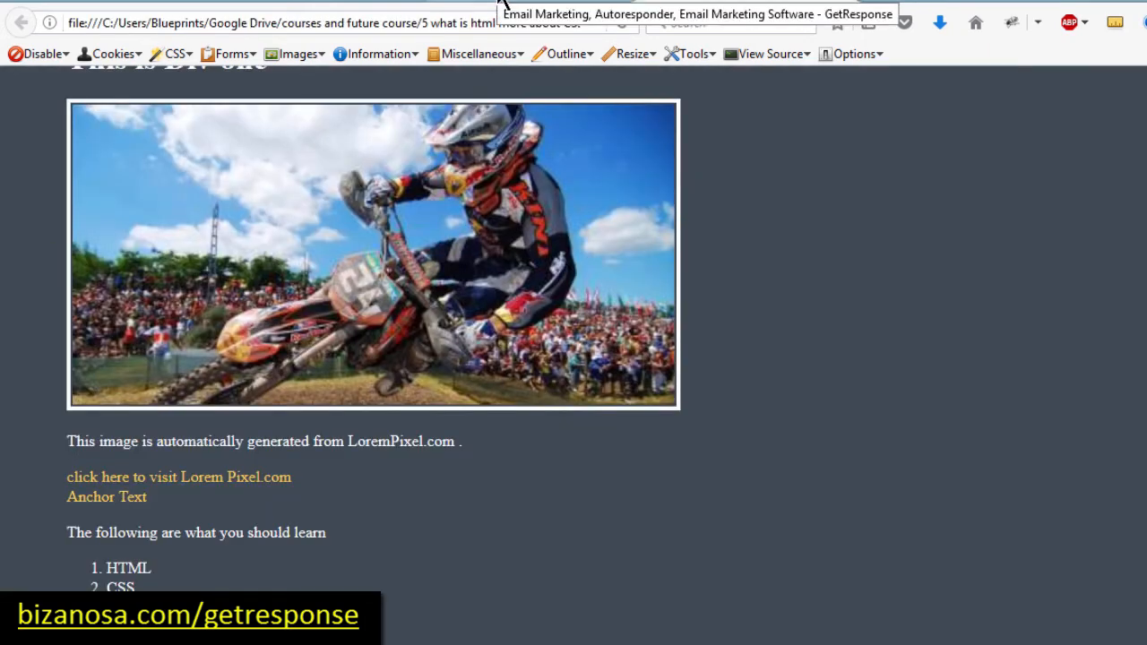
pyautogui.click(502, 4)
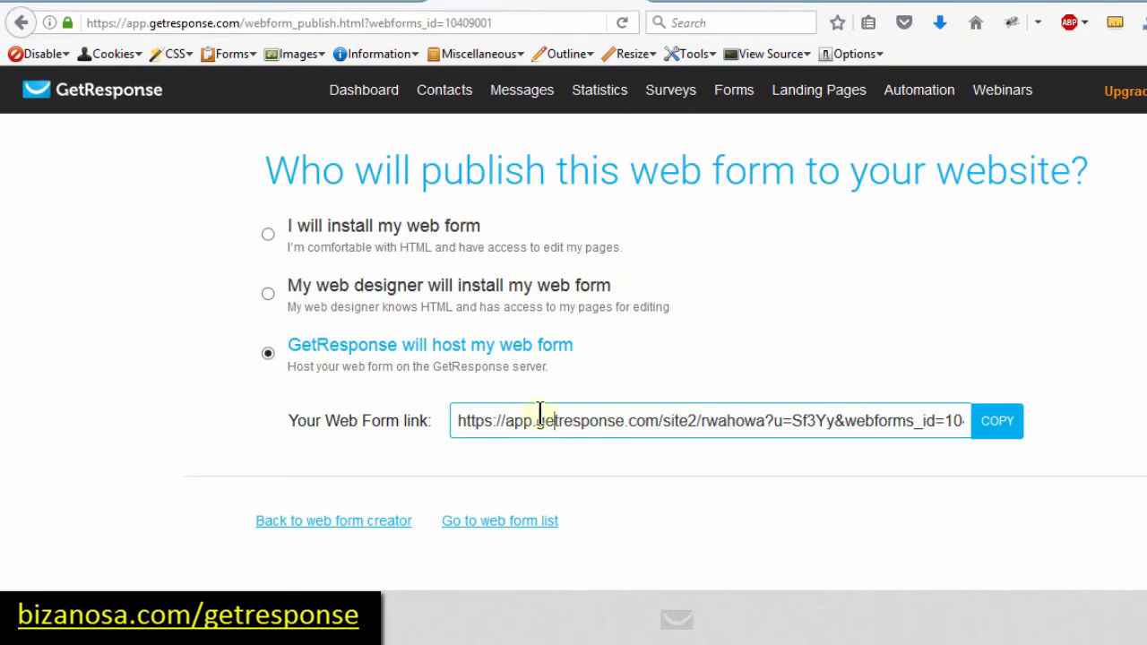
# Step: Select 'I will install my web form' and copy the whole JavaScript embed code
pyautogui.click(268, 234)
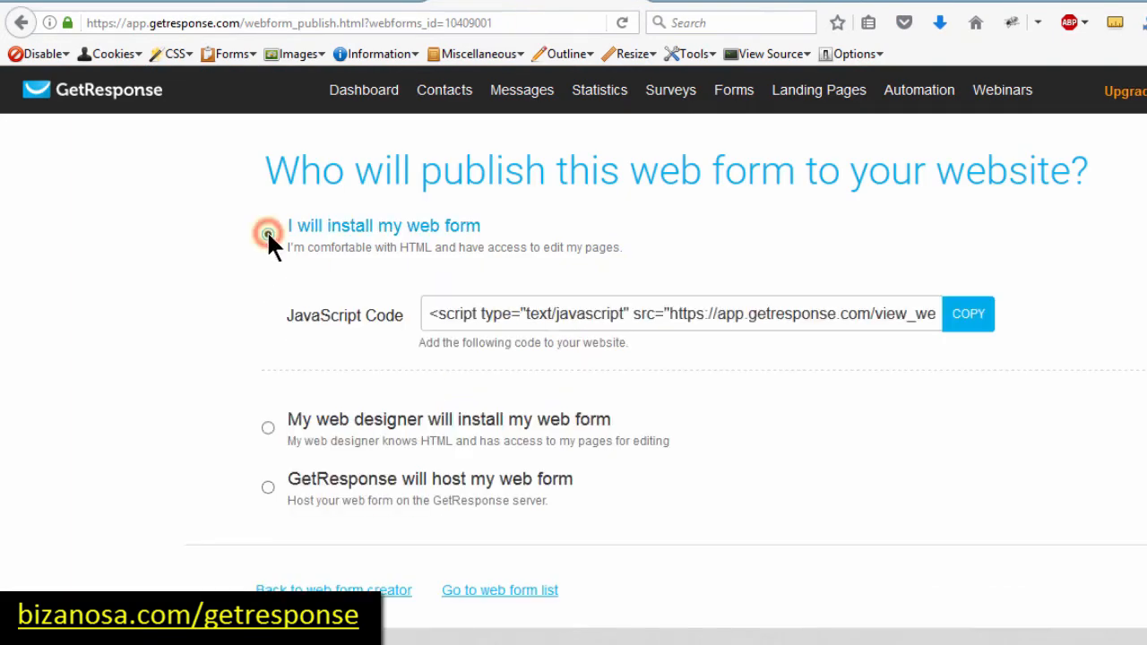
pyautogui.click(503, 311)
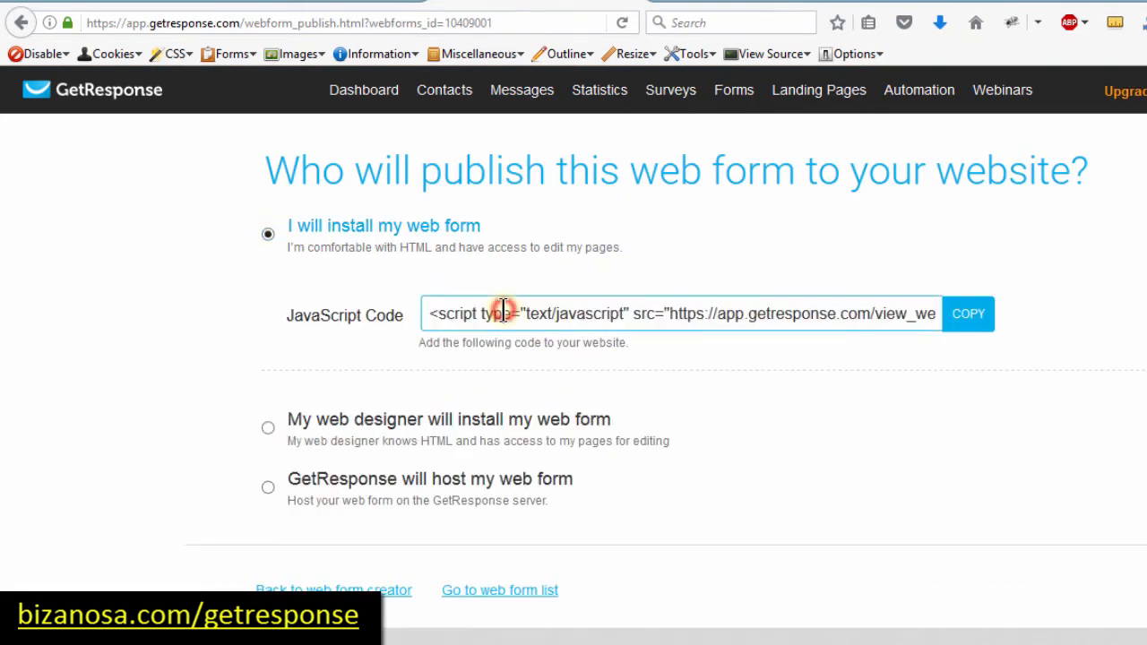
pyautogui.click(502, 311)
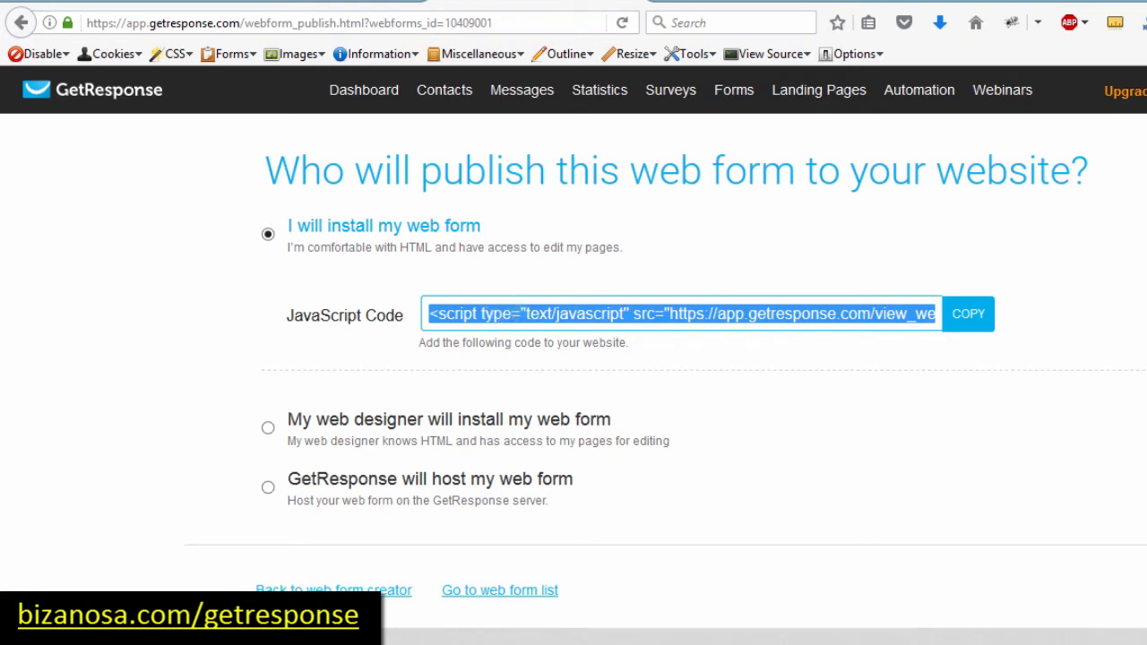
pyautogui.hotkey('alt', 'Tab')
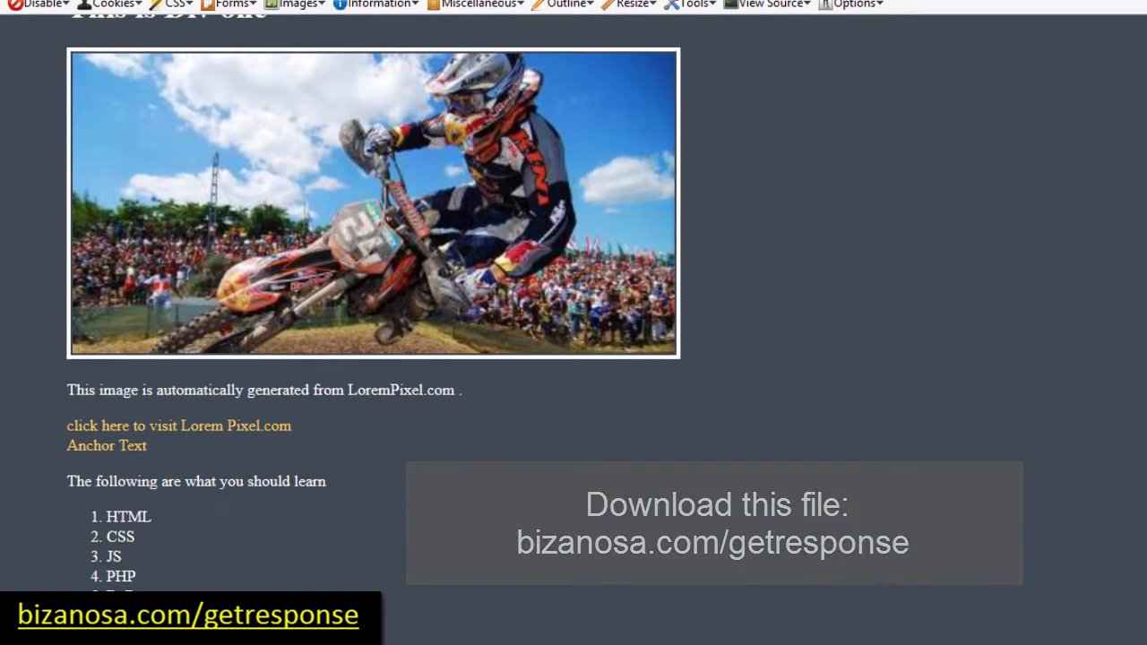
# Step: Scroll through file.html in the code editor to locate where the script goes
pyautogui.scroll(3, 798, 378)
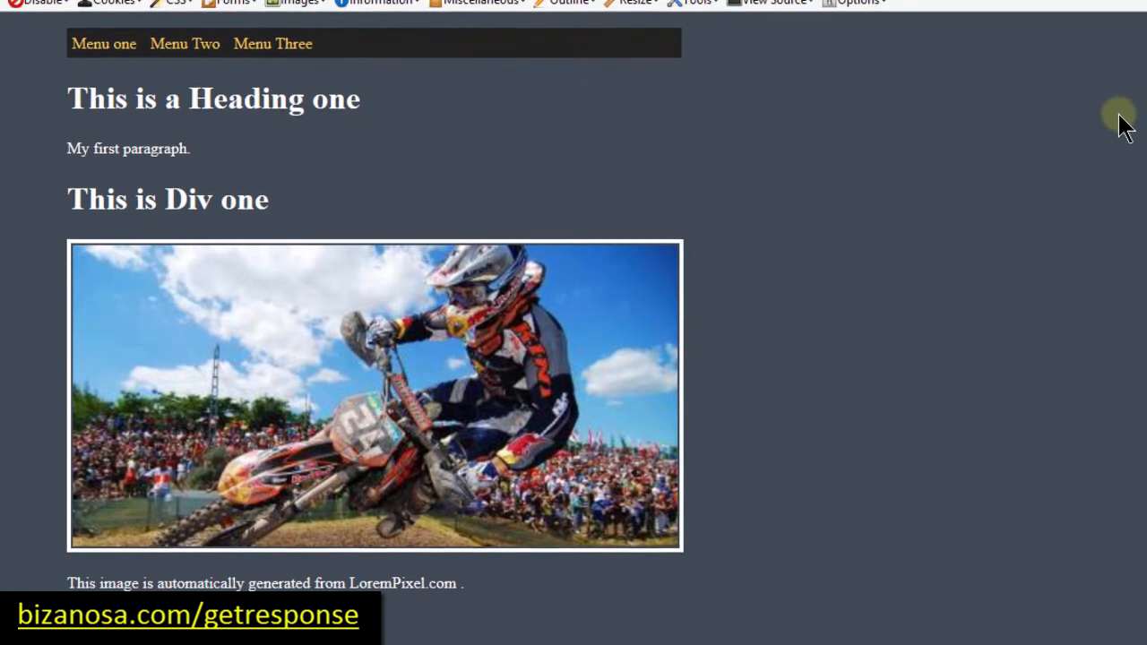
pyautogui.scroll(-3, 1119, 120)
pyautogui.scroll(1, 574, 322)
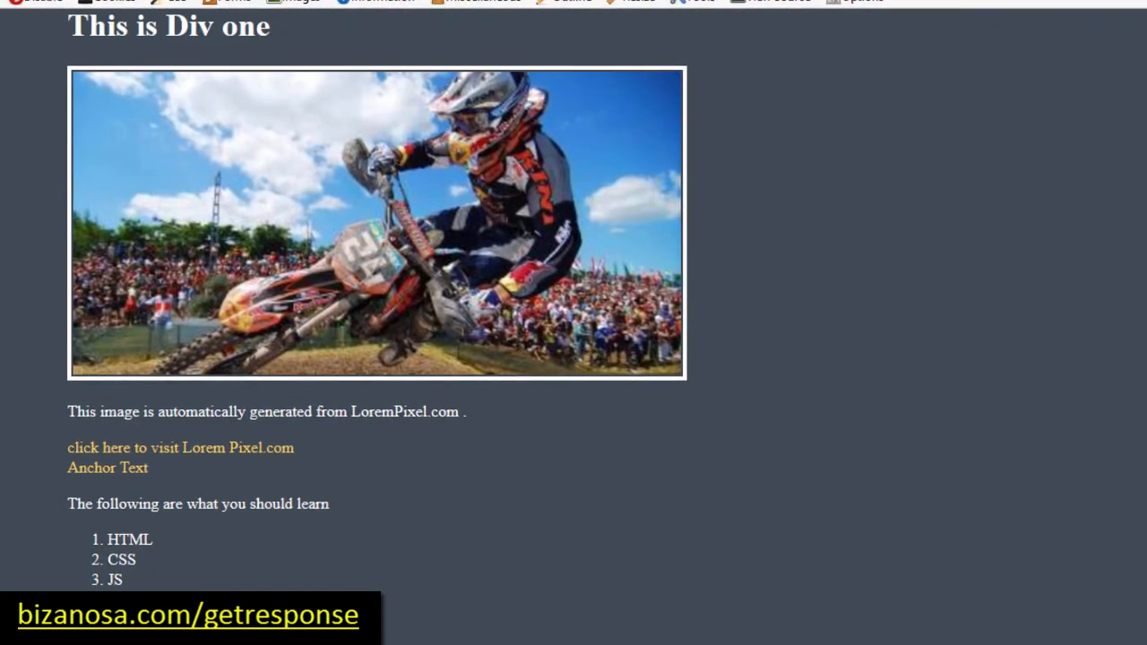
pyautogui.scroll(1, 573, 323)
pyautogui.scroll(2, 1084, 198)
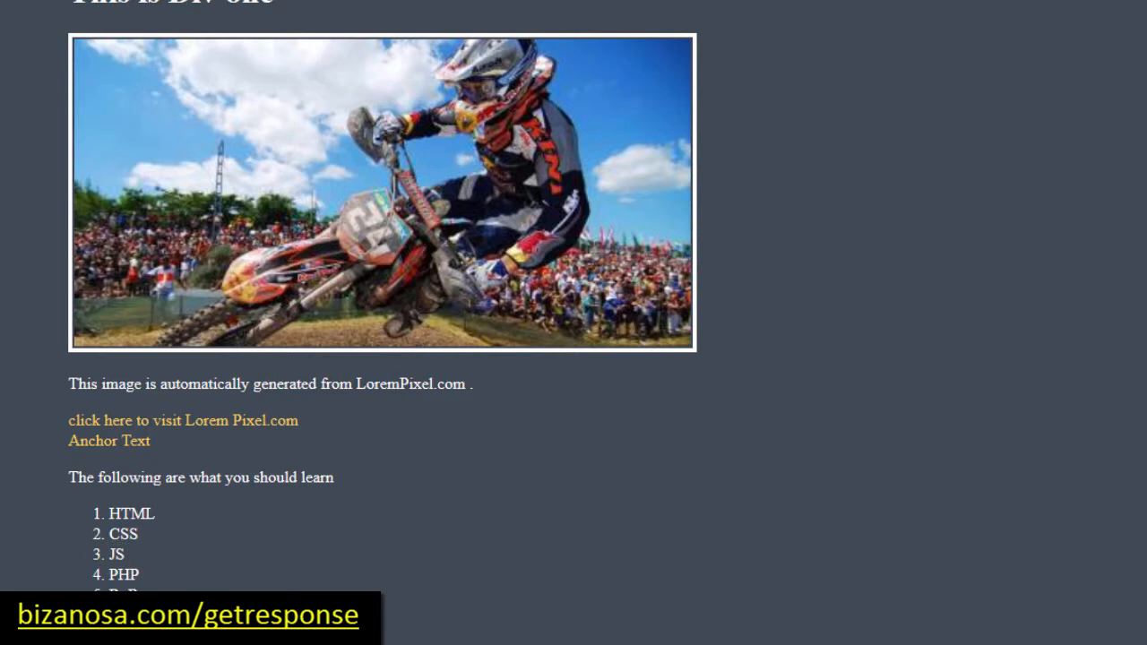
pyautogui.scroll(3, 383, 305)
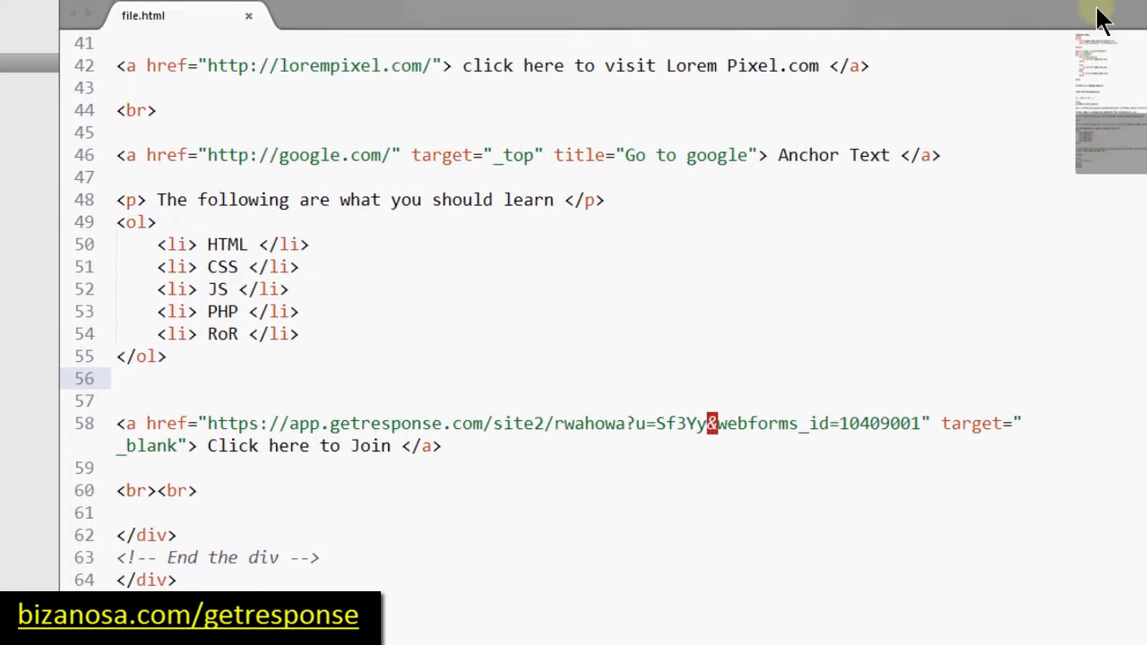
# Step: Paste the GetResponse script as line 28 under the </h1> line and delete the extra blank line
pyautogui.moveTo(1091, 158); pyautogui.dragTo(1072, 29)
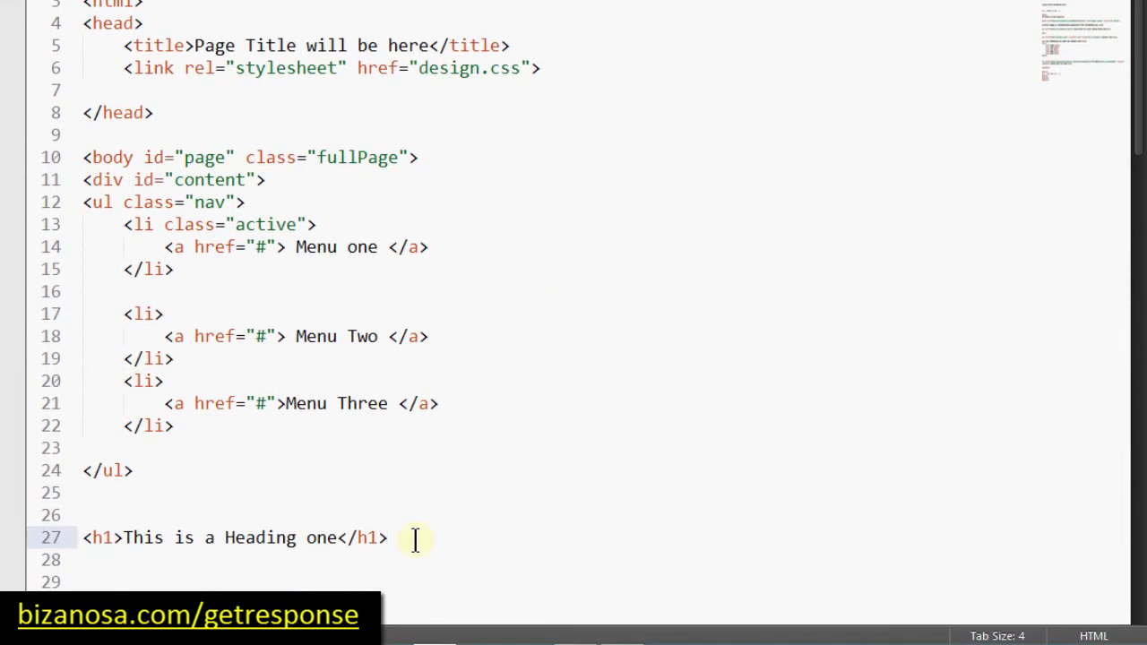
pyautogui.press('Return')
pyautogui.hotkey('ctrl', 'v')
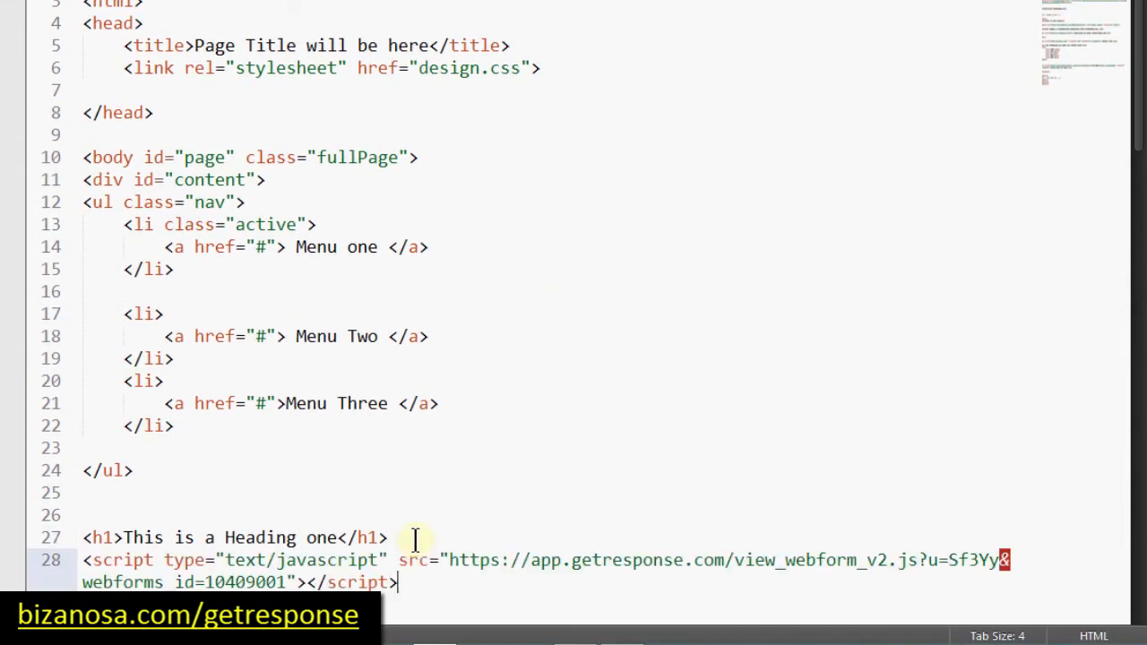
pyautogui.scroll(-4, 484, 296)
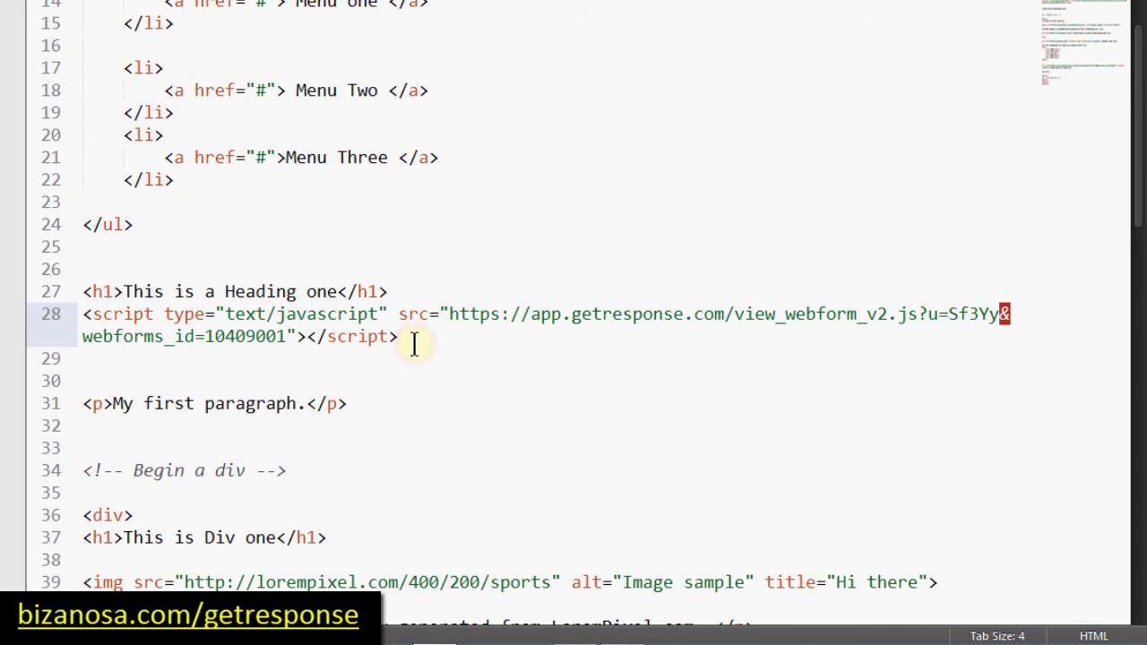
pyautogui.press('Delete')
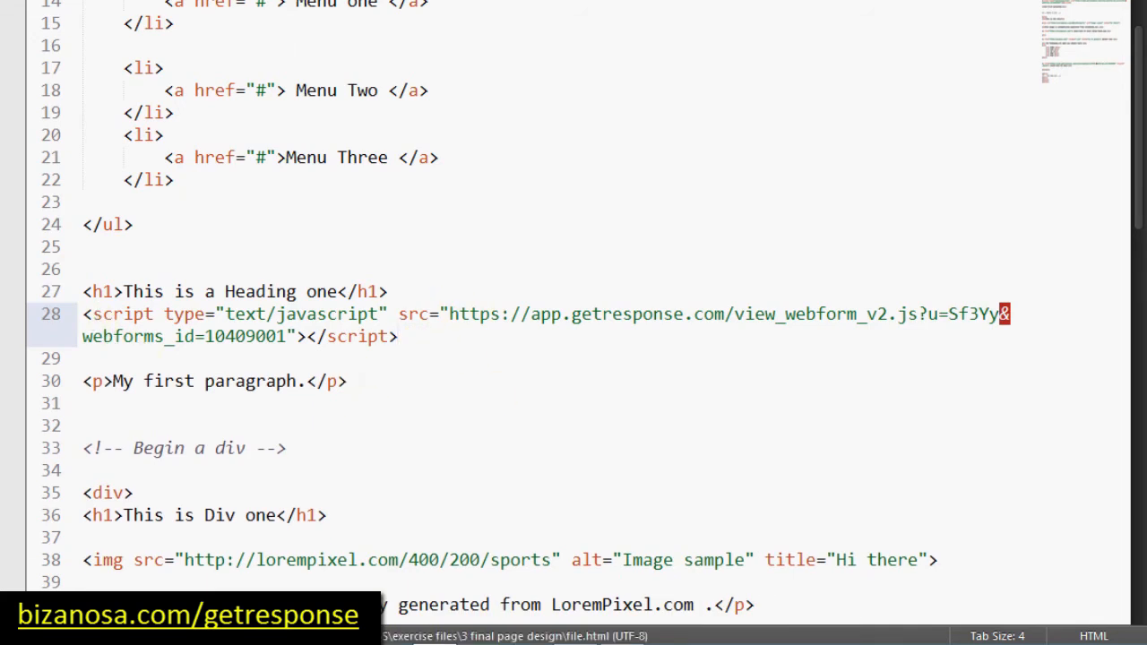
pyautogui.click(622, 635)
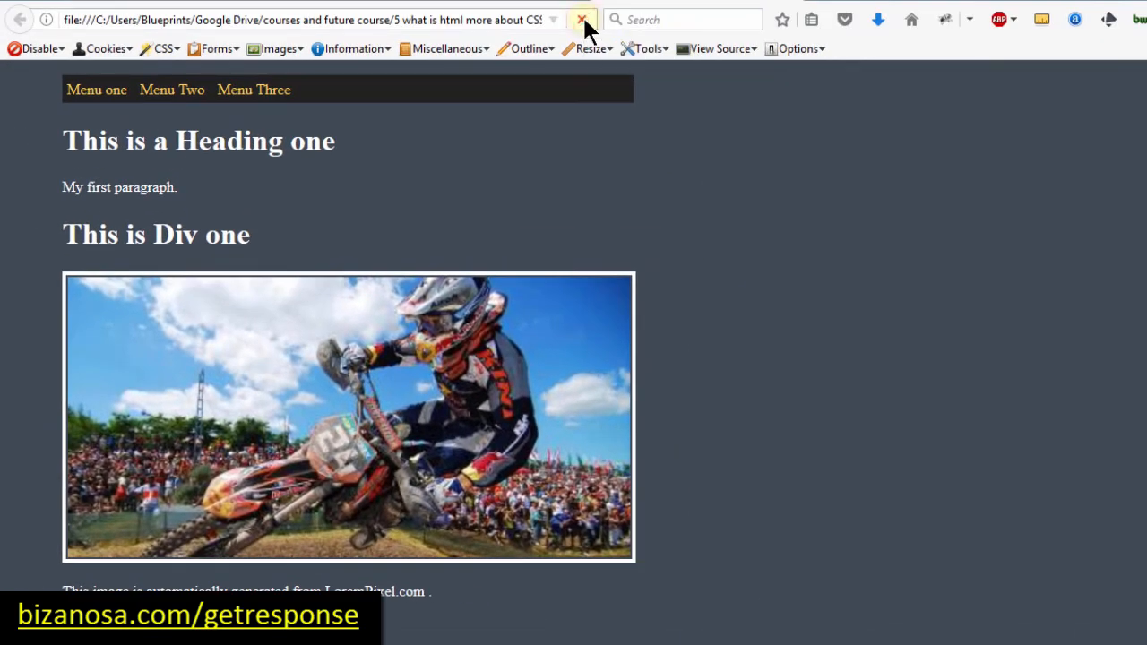
# Step: Reload the test page to show the Join the Others form and submit it empty to check validation
pyautogui.click(582, 18)
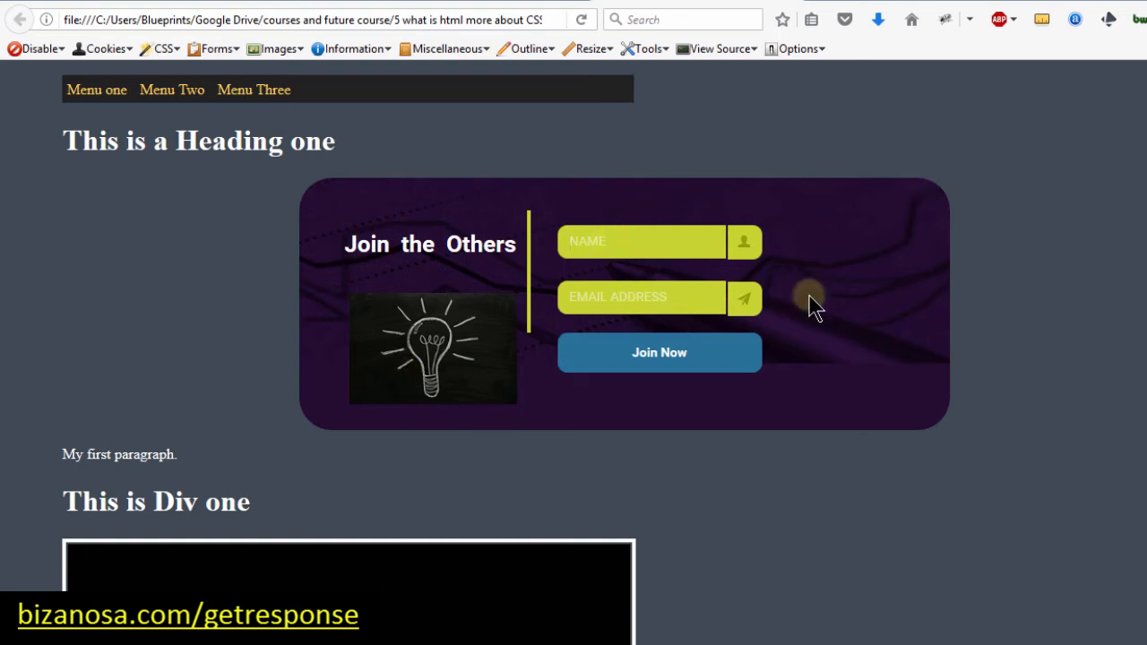
pyautogui.click(843, 340)
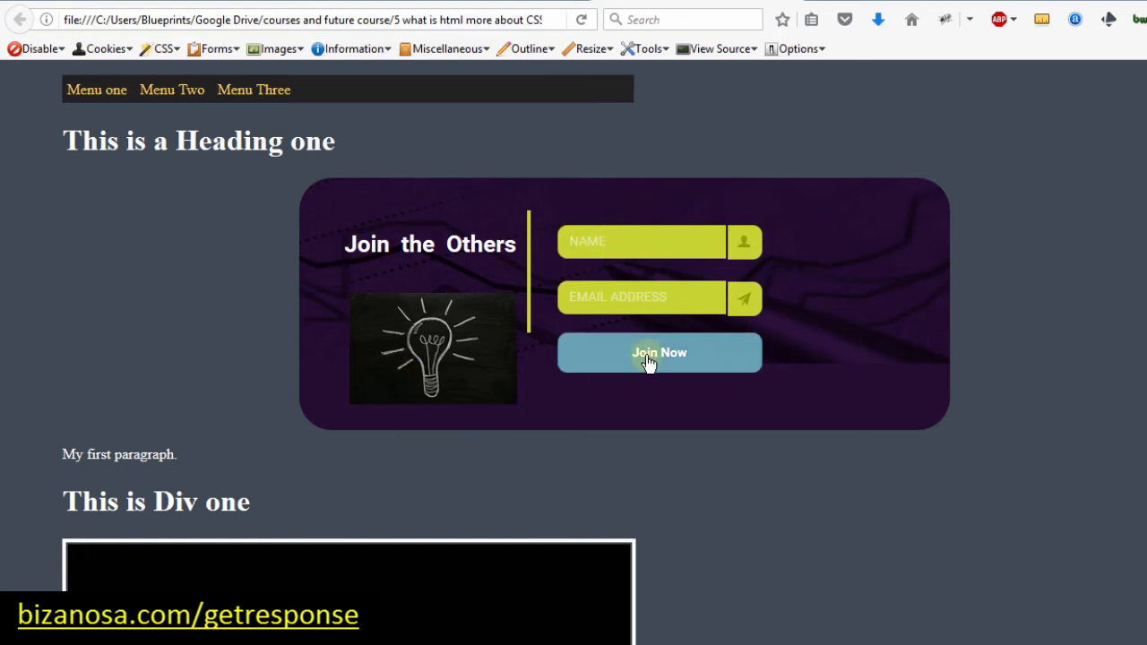
pyautogui.click(652, 358)
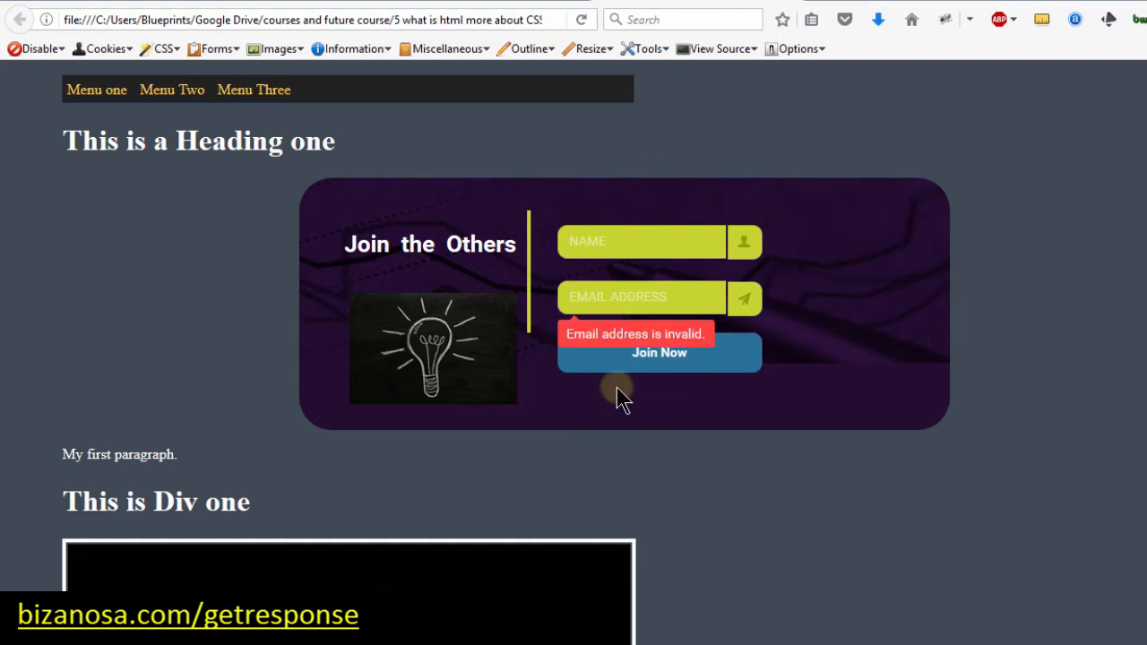
pyautogui.click(461, 1)
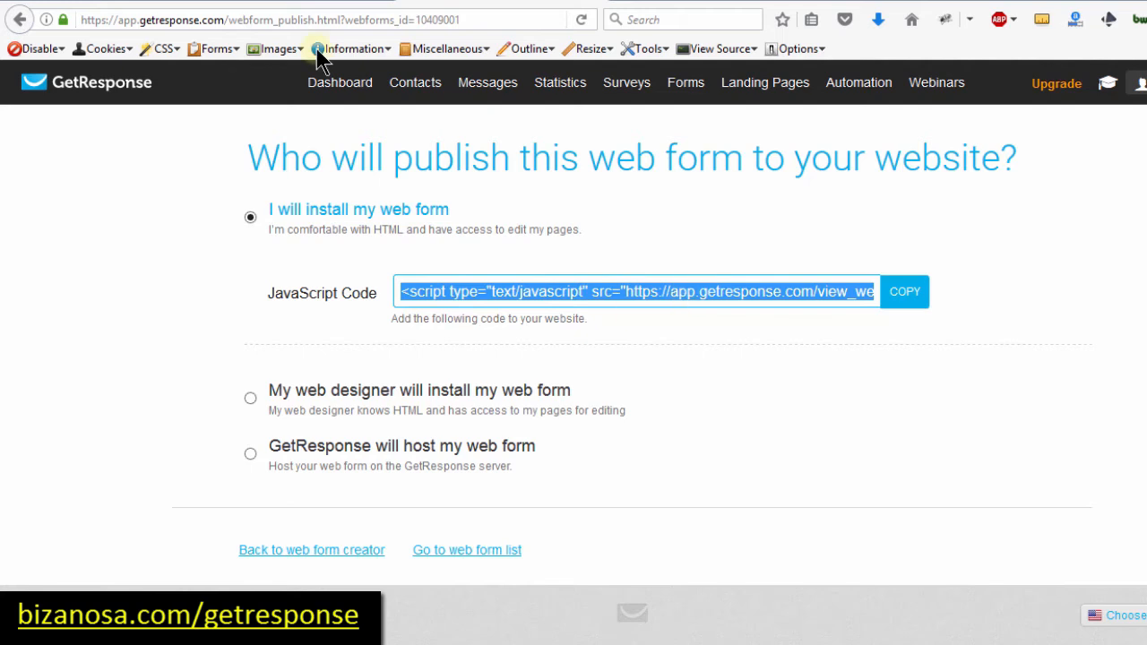
# Step: Paste the script below the join link in the Text tab, update the page, and clear the WPFC cache
pyautogui.click(134, 3)
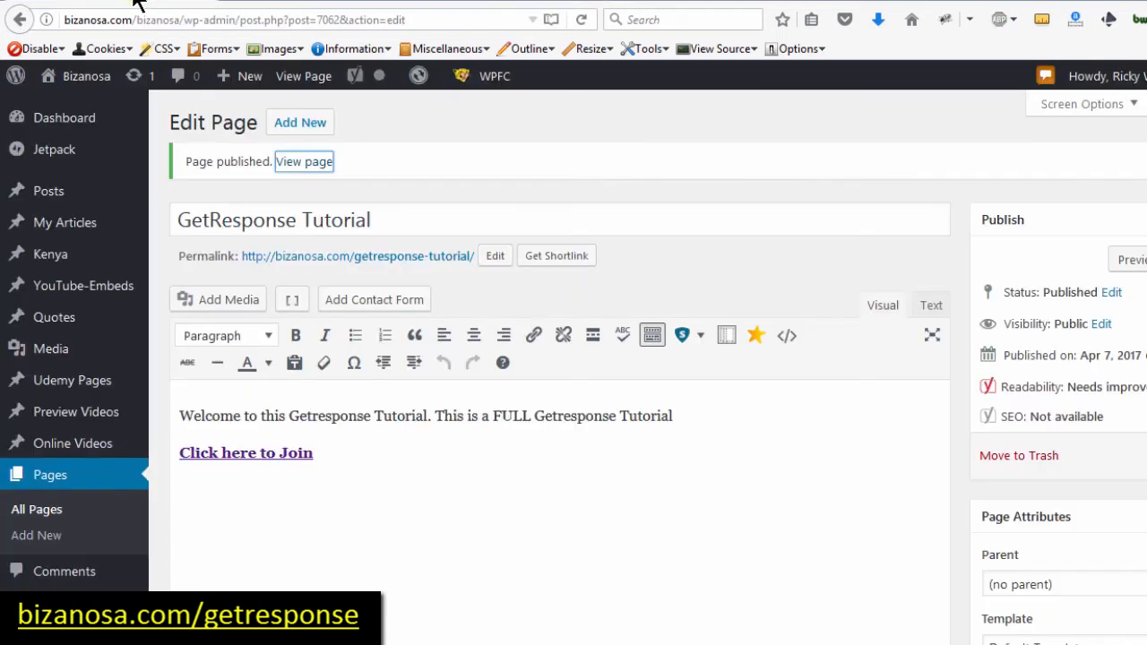
pyautogui.click(333, 443)
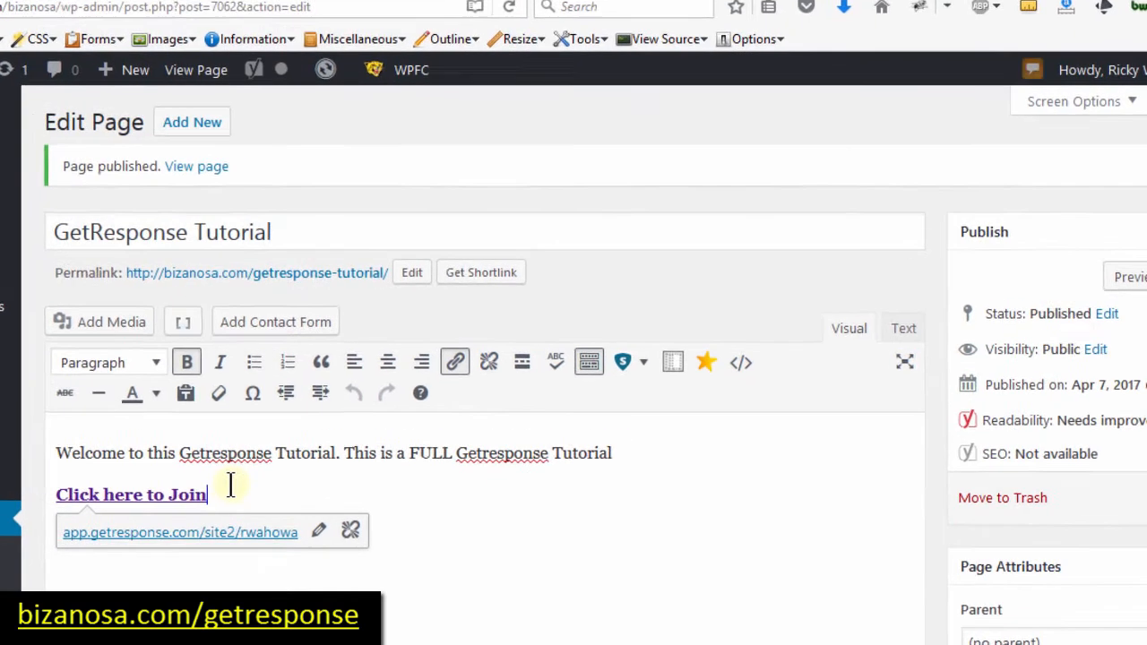
pyautogui.press('Return')
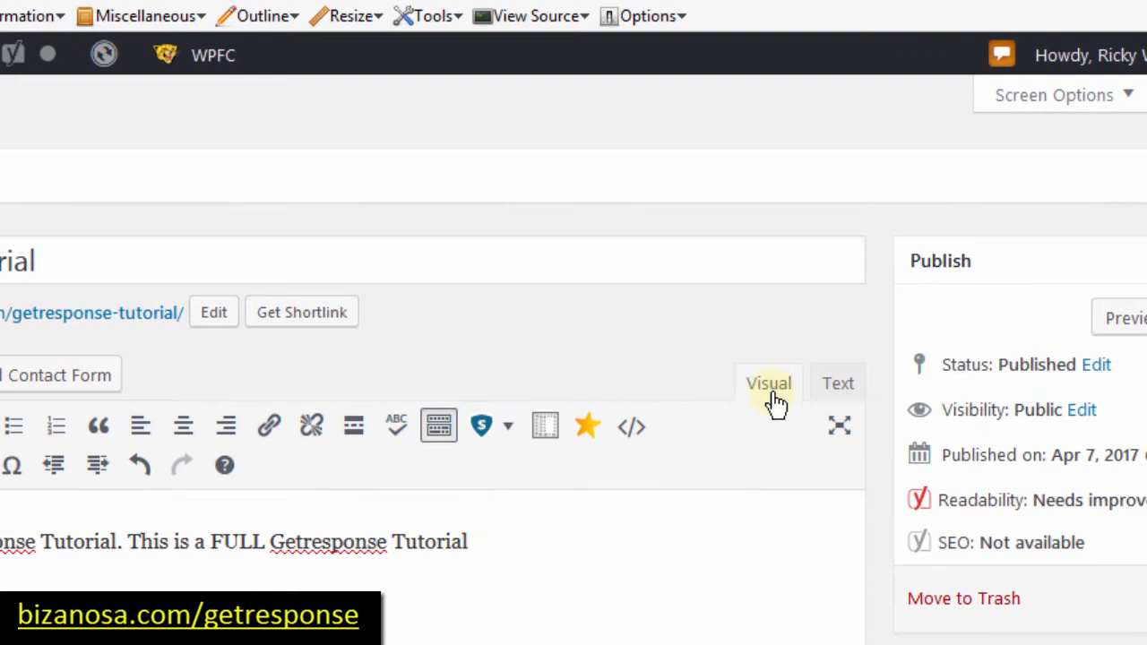
pyautogui.click(837, 385)
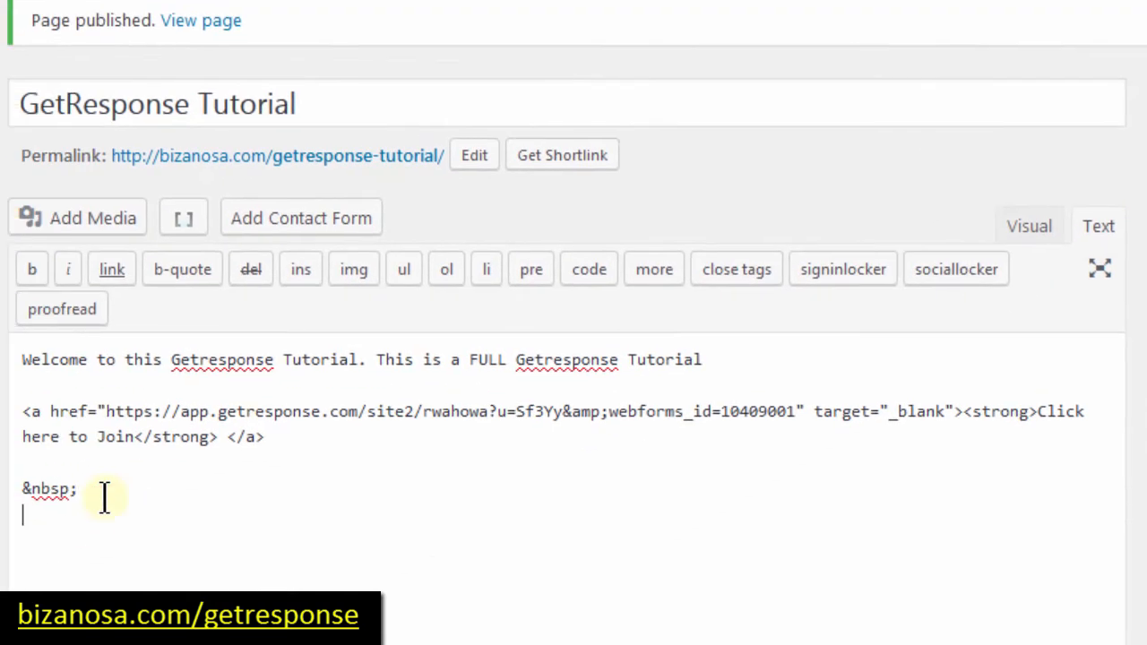
pyautogui.write('<script type="text/javascript" src="https://app.getresponse.com/view_webform_v2.js?u=Sf3Yy&webforms_id=10409001"></script>')
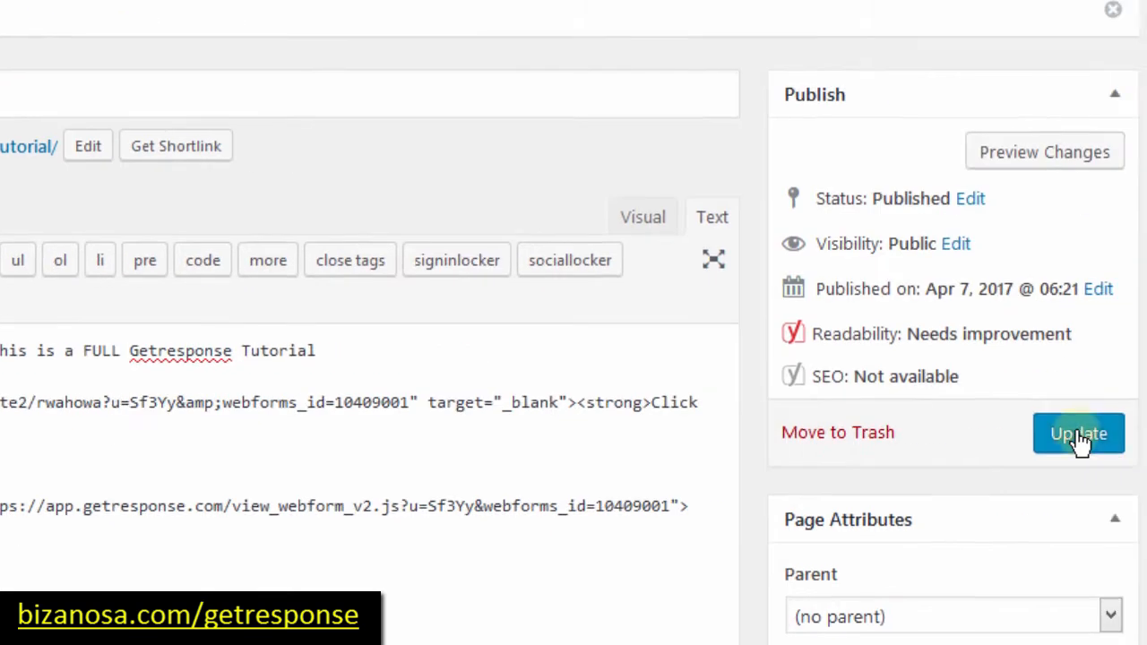
pyautogui.click(1078, 439)
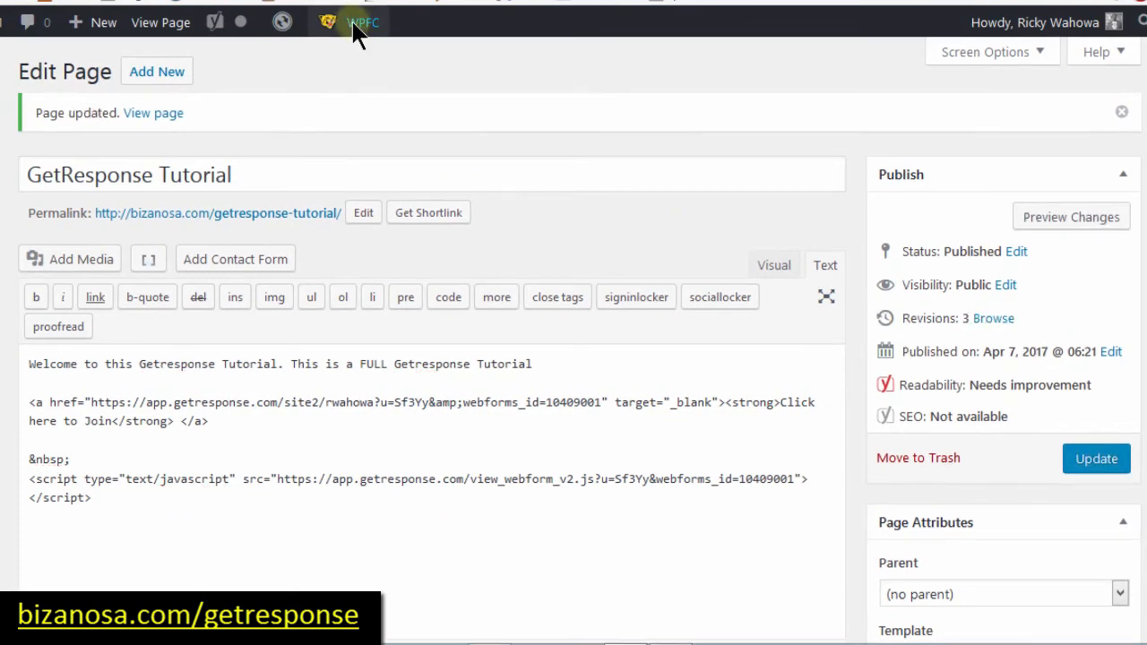
pyautogui.moveTo(364, 27)
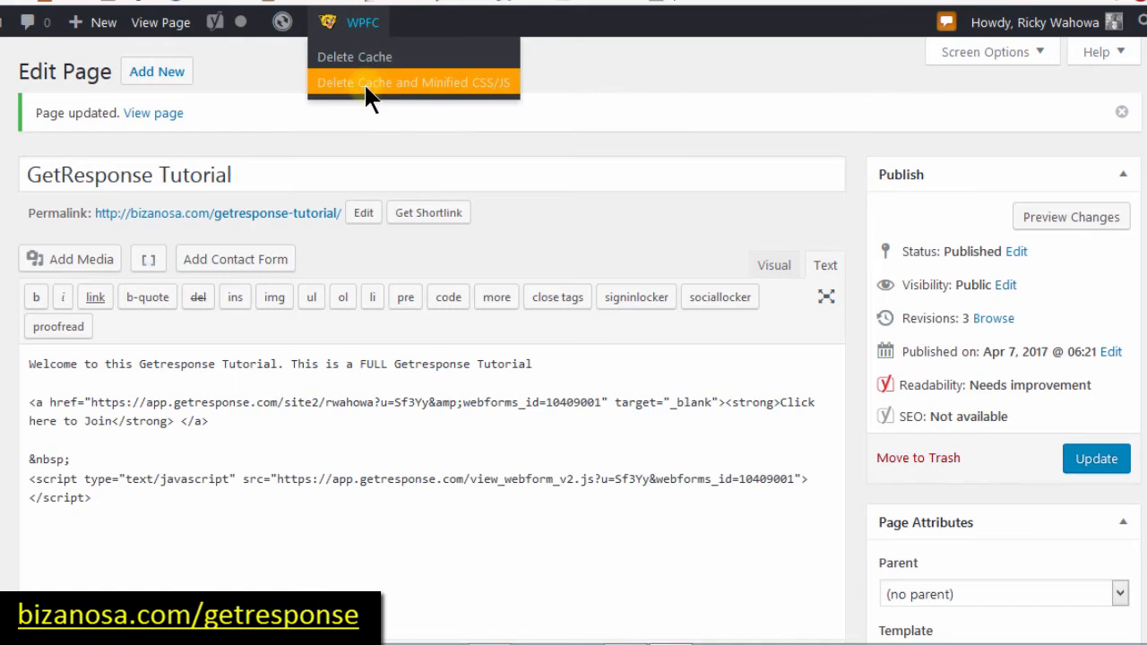
pyautogui.click(367, 83)
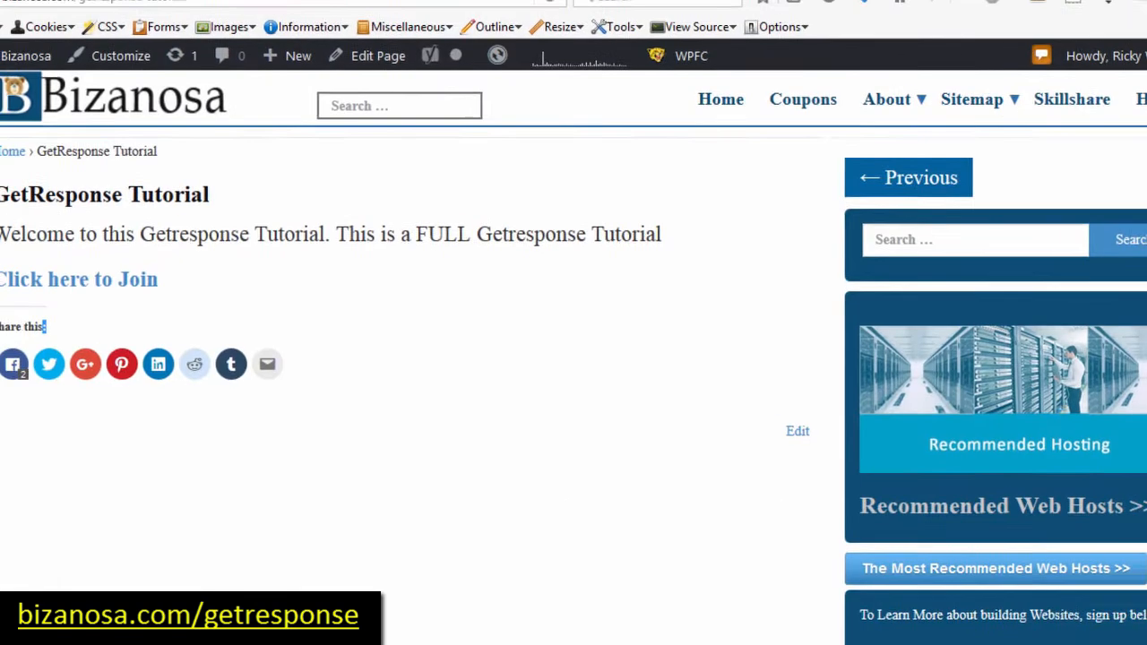
# Step: Reload the live GetResponse Tutorial page to confirm the Join the Others form appears
pyautogui.click(615, 16)
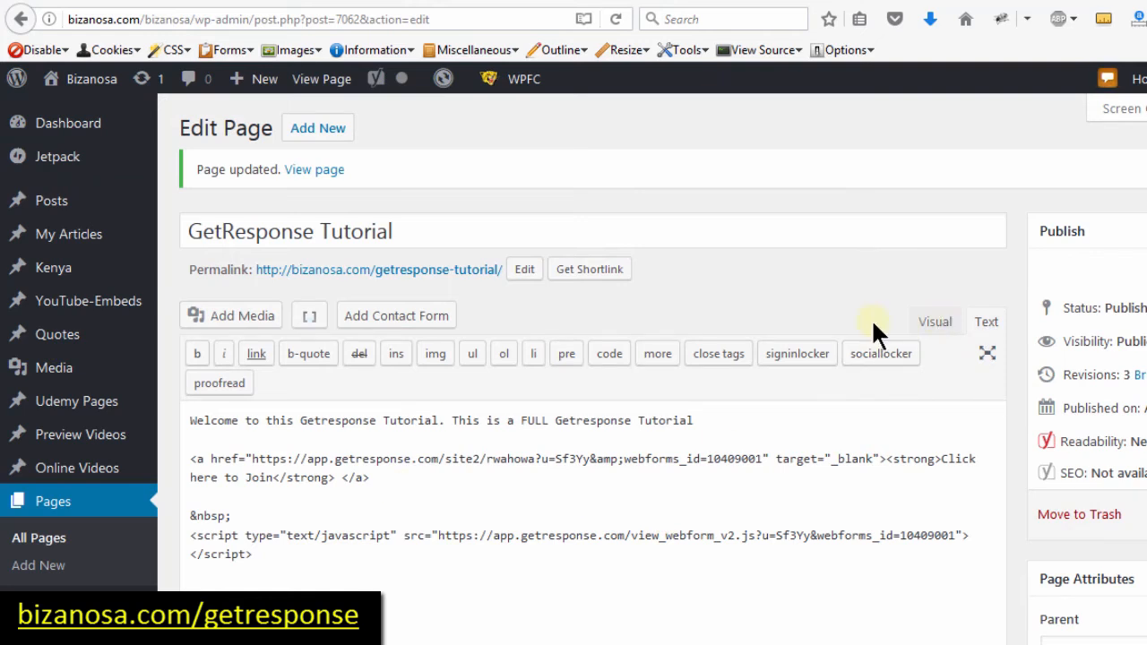
pyautogui.click(360, 1)
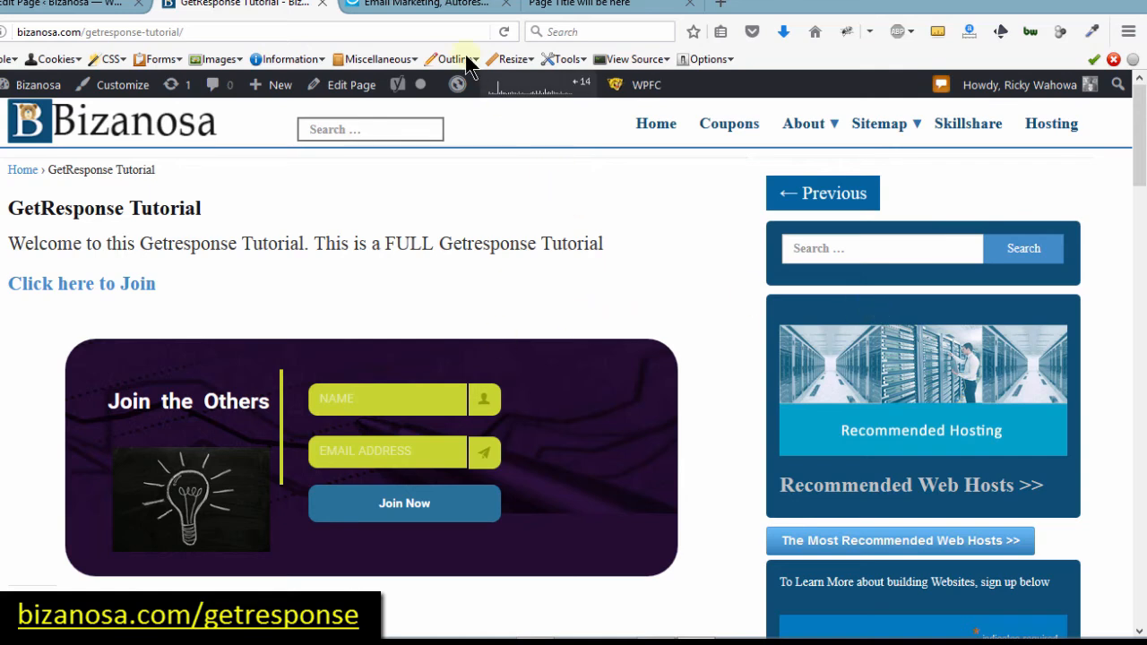
pyautogui.click(436, 8)
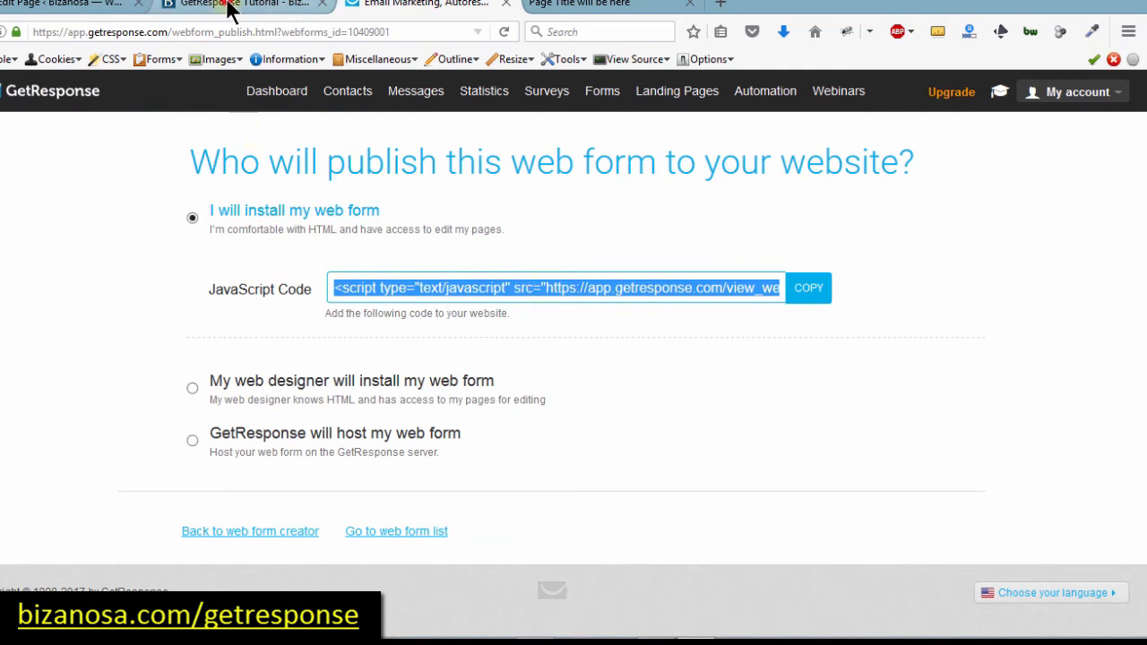
# Step: Review the live GetResponse Tutorial page, then go back to file.html in Sublime Text
pyautogui.click(330, 9)
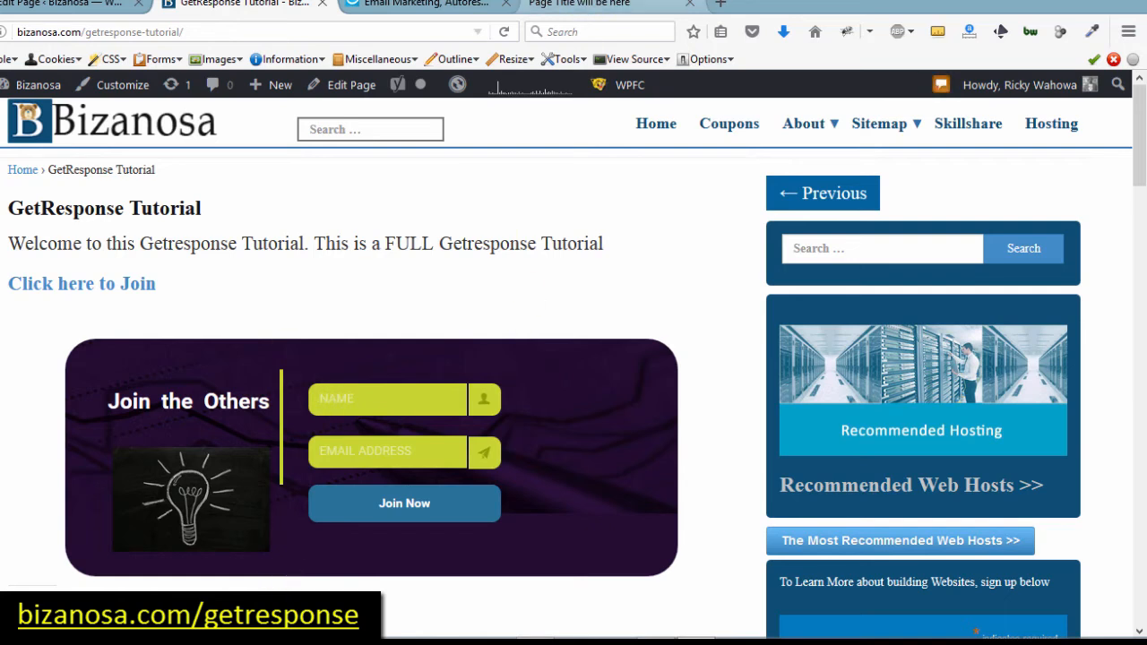
pyautogui.click(545, 627)
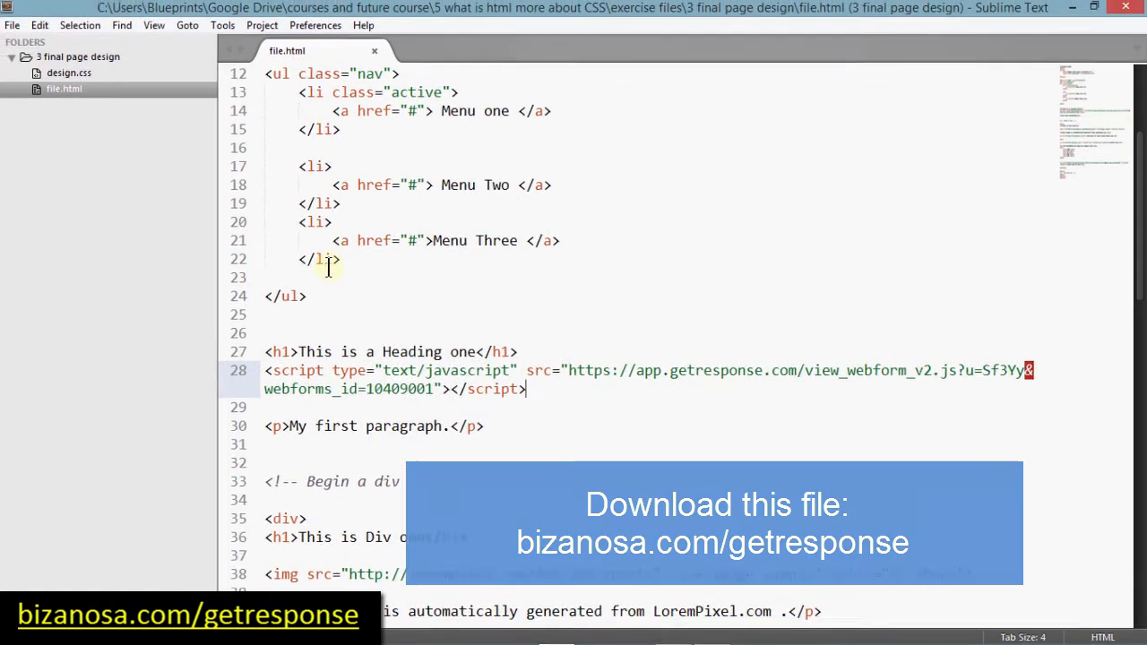
# Step: Insert a blank line above the embedded GetResponse script tag in file.html
pyautogui.click(1096, 105)
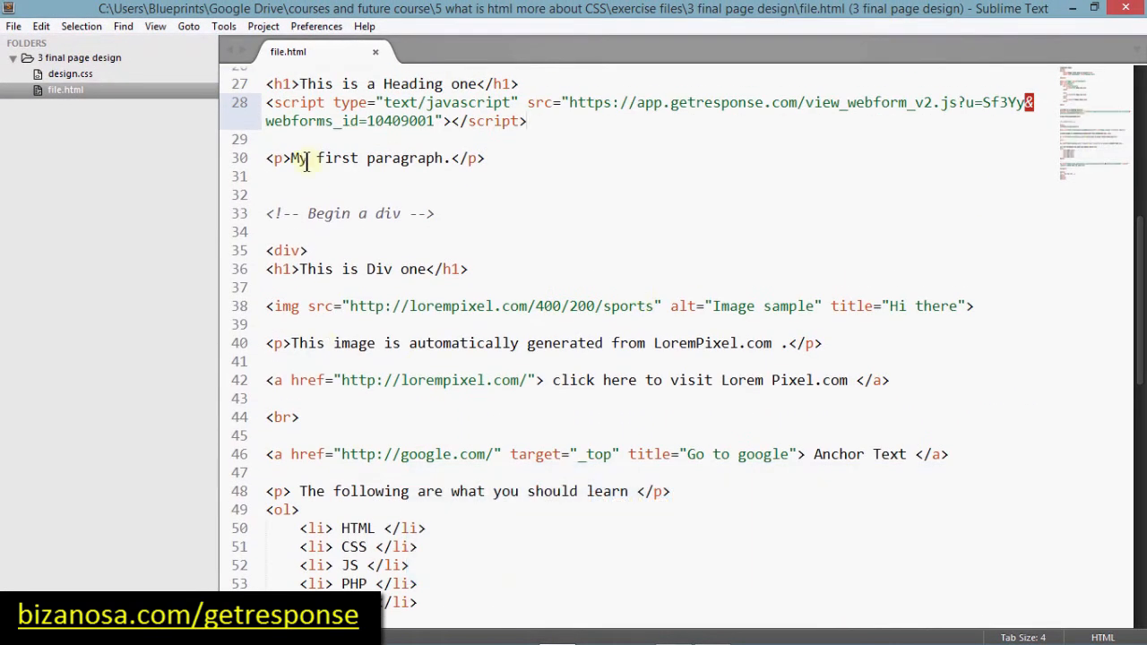
pyautogui.click(267, 102)
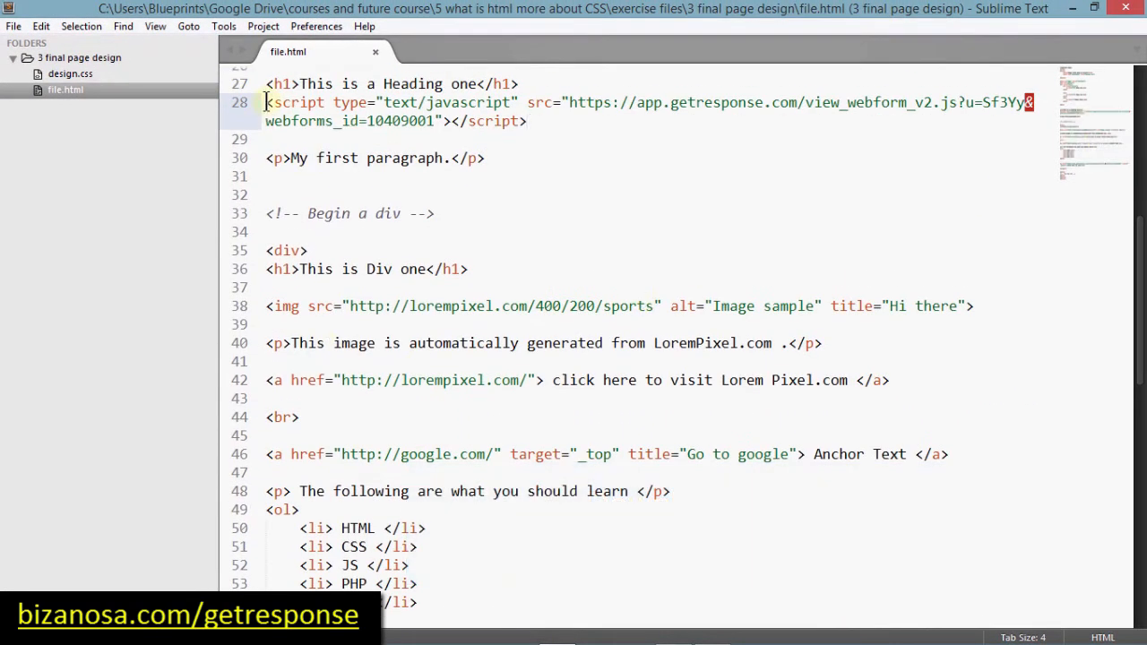
pyautogui.press('Return')
pyautogui.moveTo(1079, 128); pyautogui.dragTo(1084, 156)
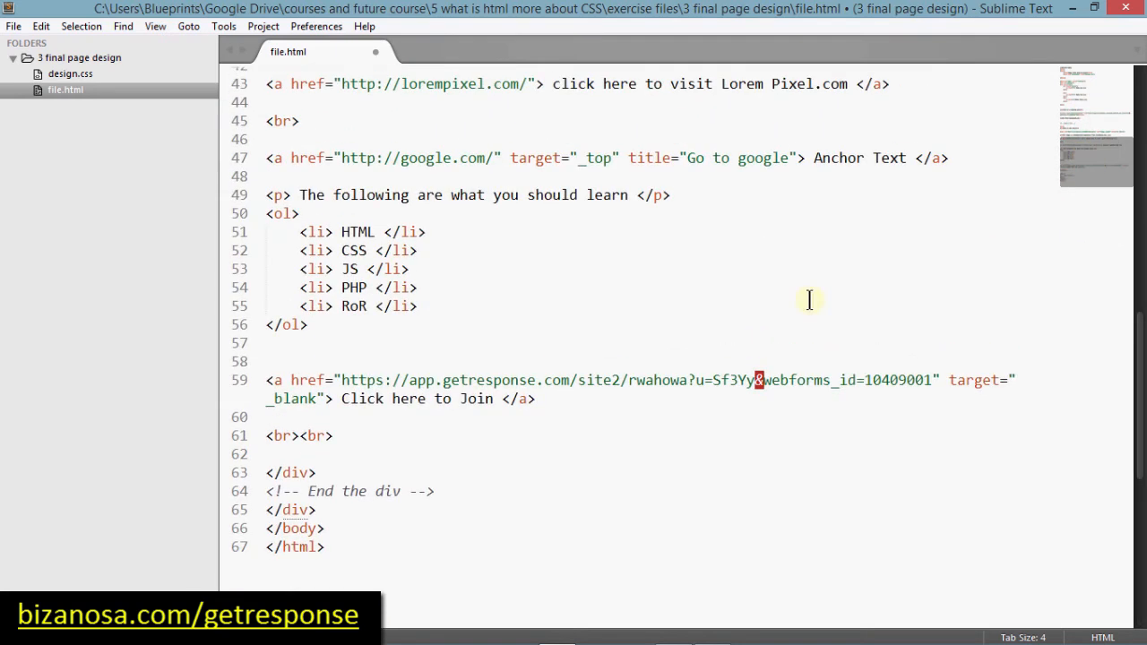
# Step: Add the comment 'The link for Getresponse form' above the Click here to Join link
pyautogui.click(290, 359)
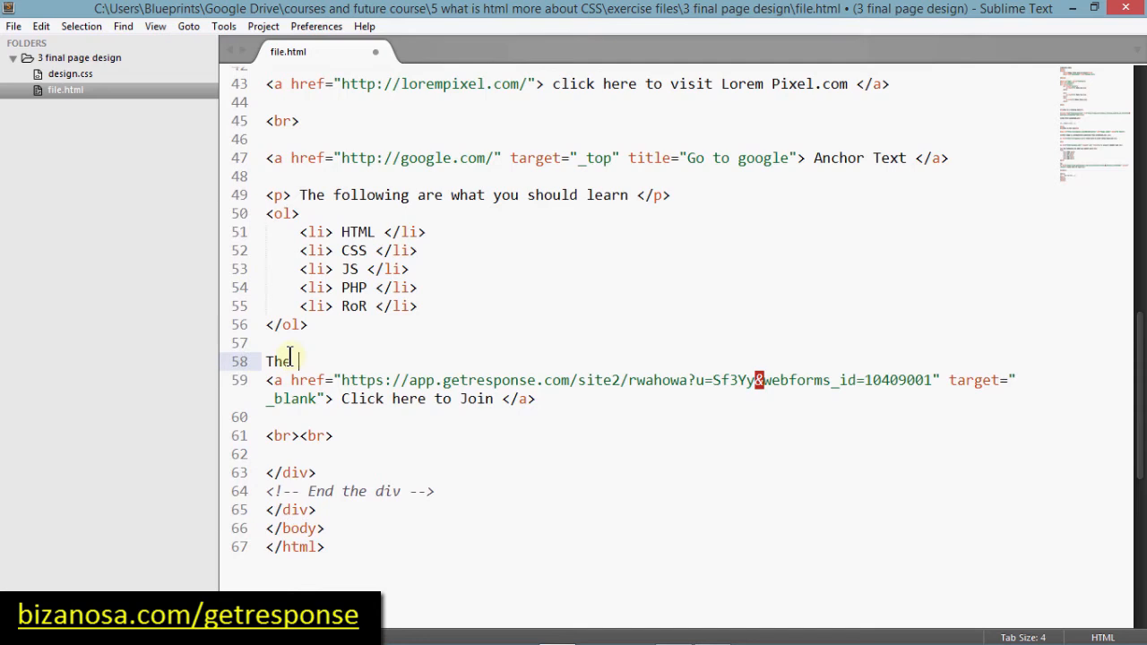
pyautogui.write('The link for Getrespon')
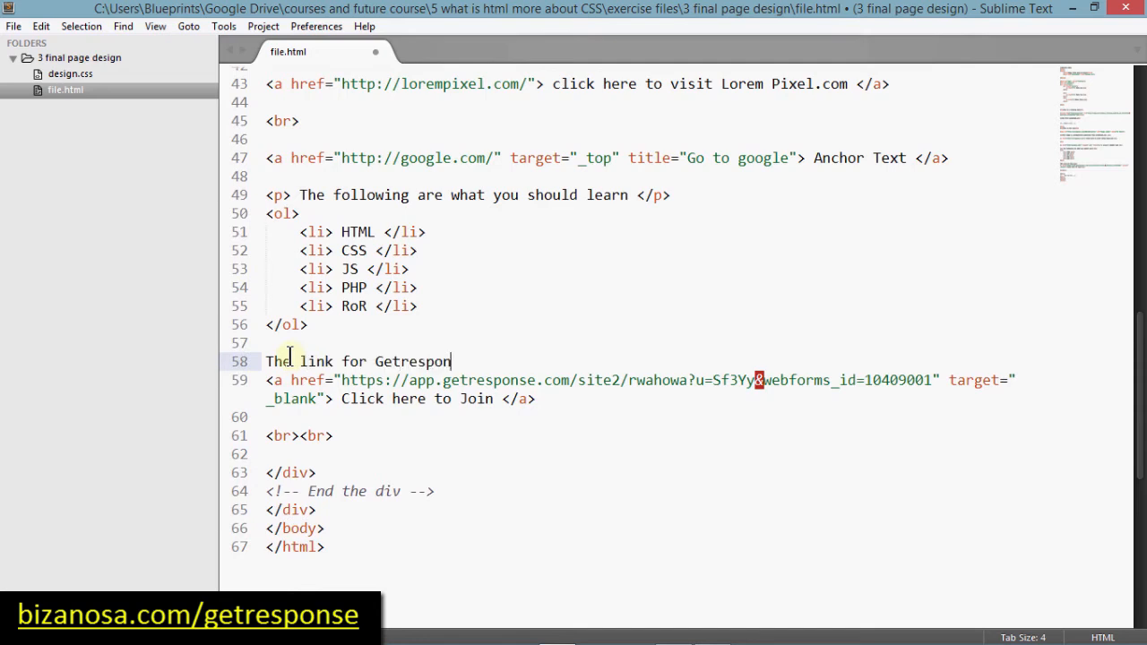
pyautogui.write('se form')
pyautogui.hotkey('ctrl', '/')
pyautogui.press('Return')
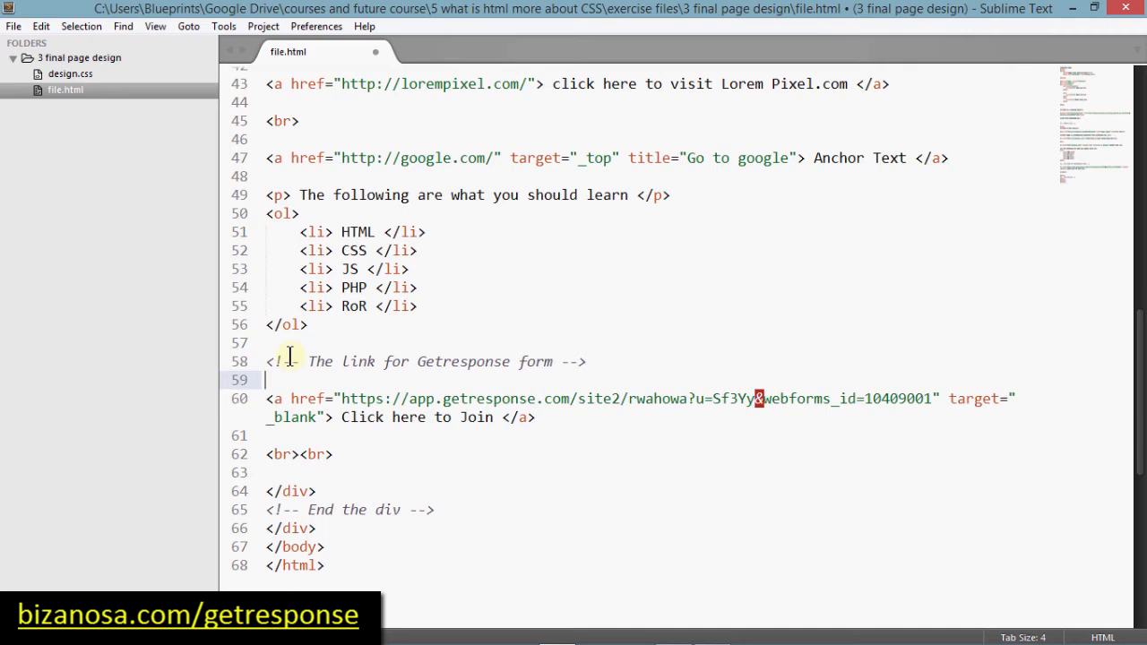
pyautogui.moveTo(267, 361); pyautogui.dragTo(543, 422)
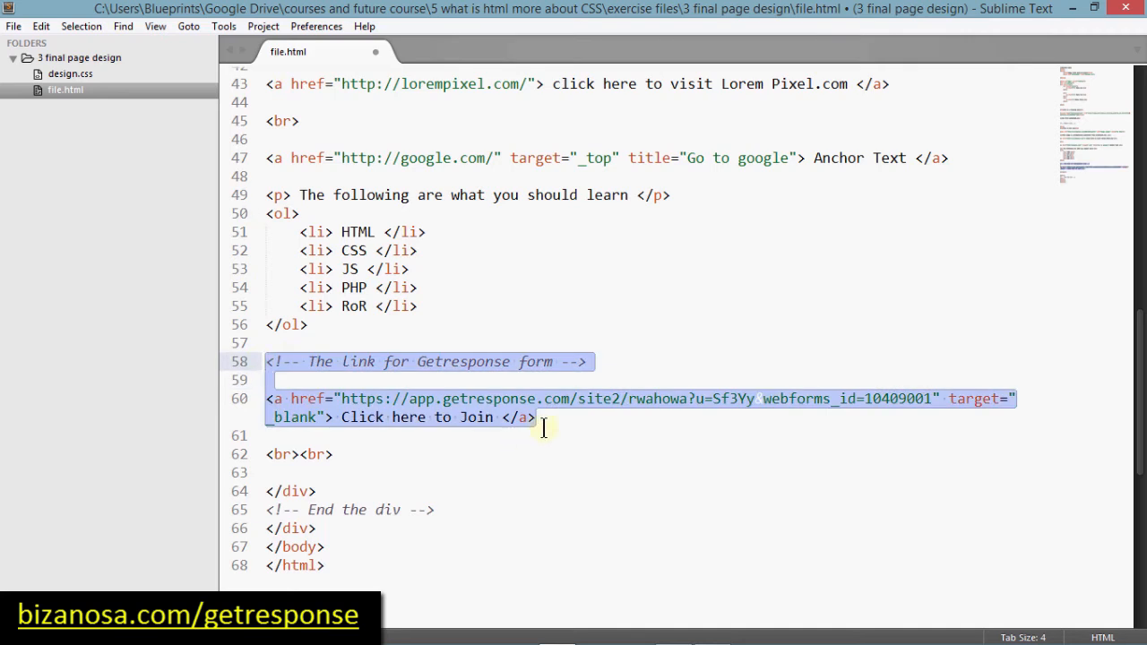
pyautogui.click(556, 420)
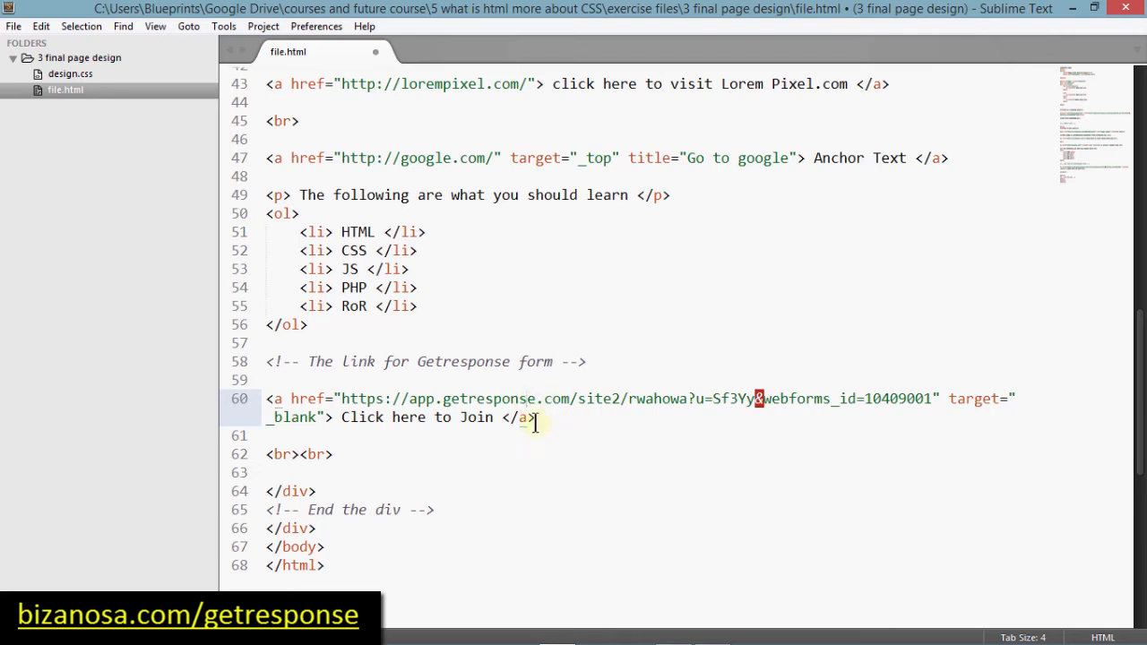
pyautogui.moveTo(1088, 154); pyautogui.dragTo(1088, 71)
pyautogui.click(1071, 8)
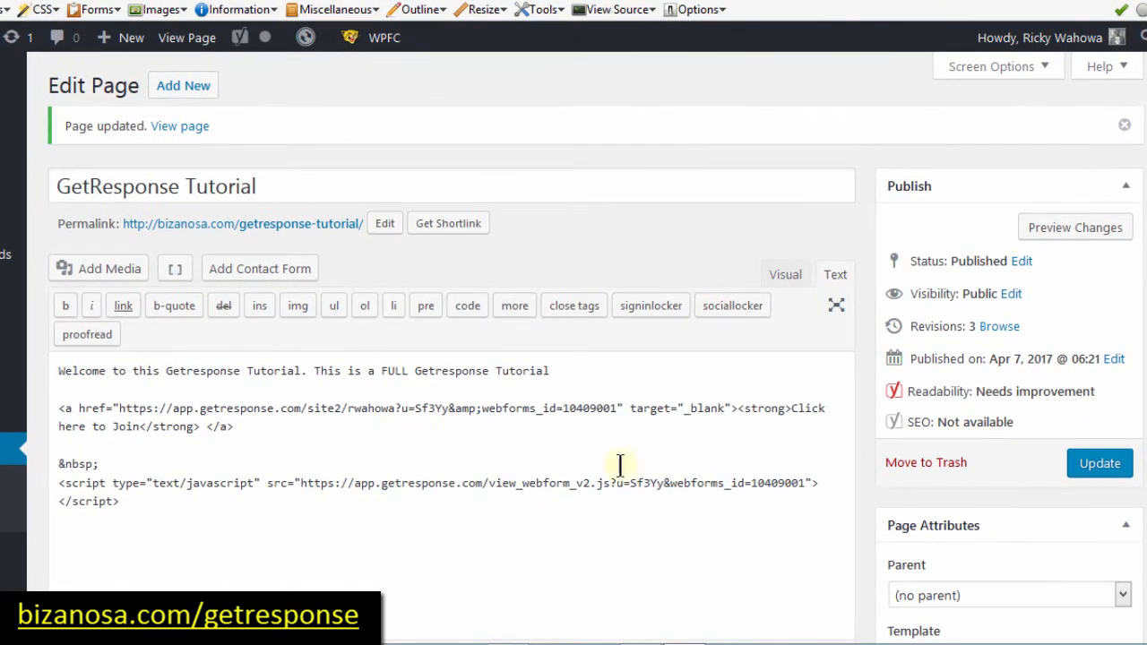
# Step: Select the script block in the Text tab, view the live page, then return to GetResponse publishing
pyautogui.click(121, 502)
pyautogui.moveTo(119, 502); pyautogui.dragTo(54, 483)
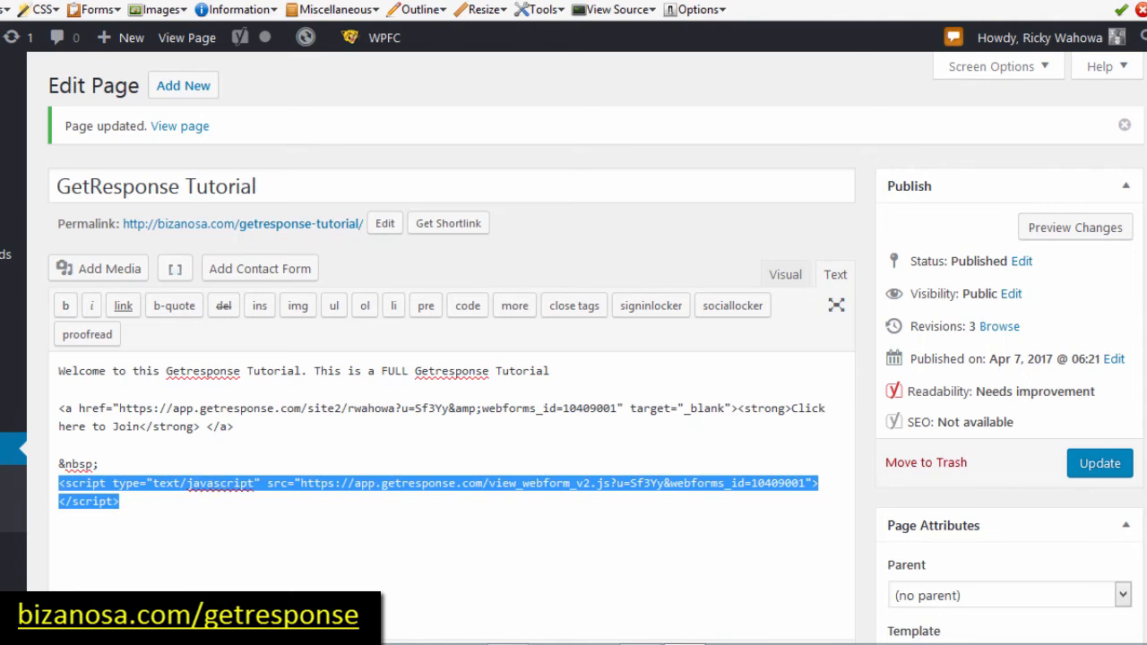
pyautogui.click(242, 1)
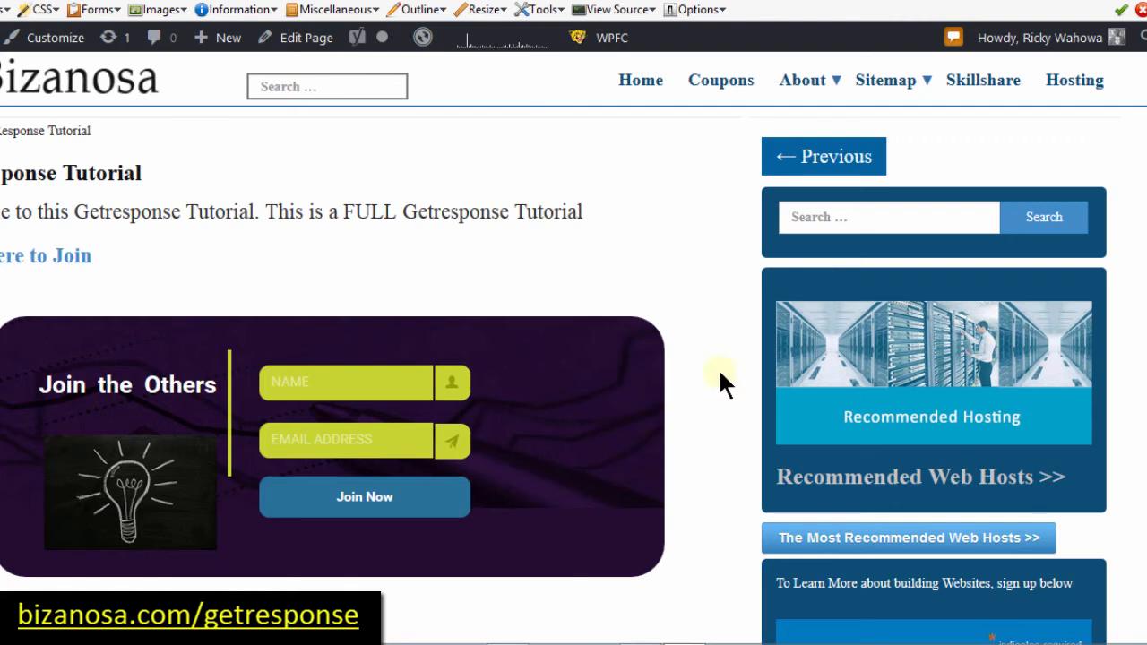
pyautogui.click(415, 273)
pyautogui.click(515, 2)
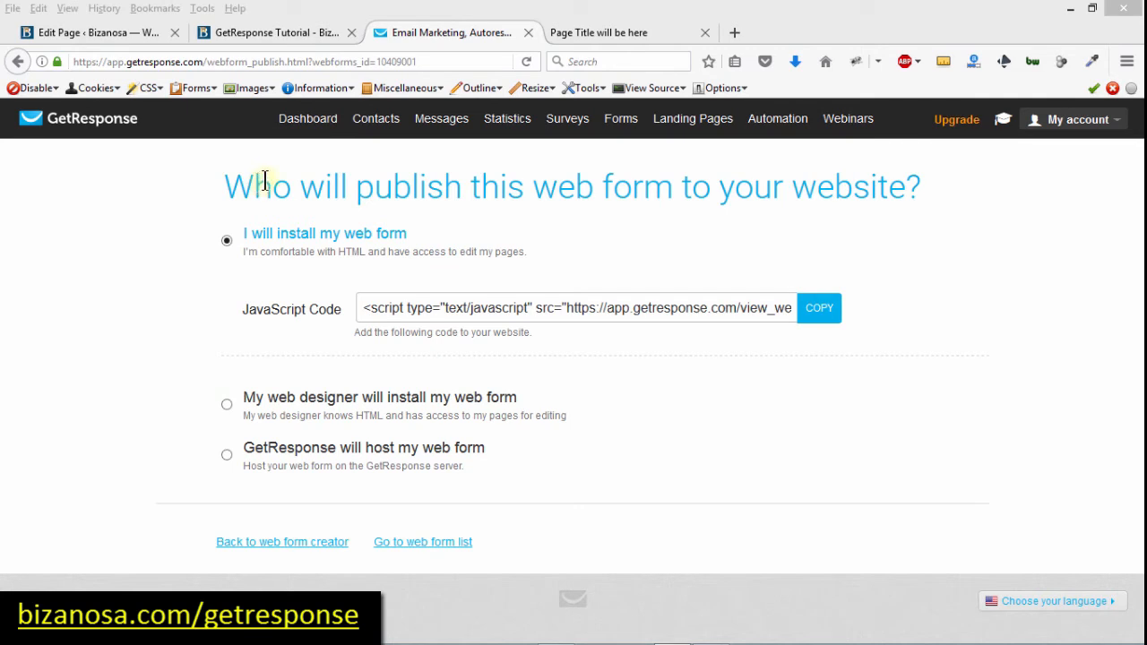
# Step: Back in GetResponse, create a new form and open the List Builder Apps gallery
pyautogui.click(583, 28)
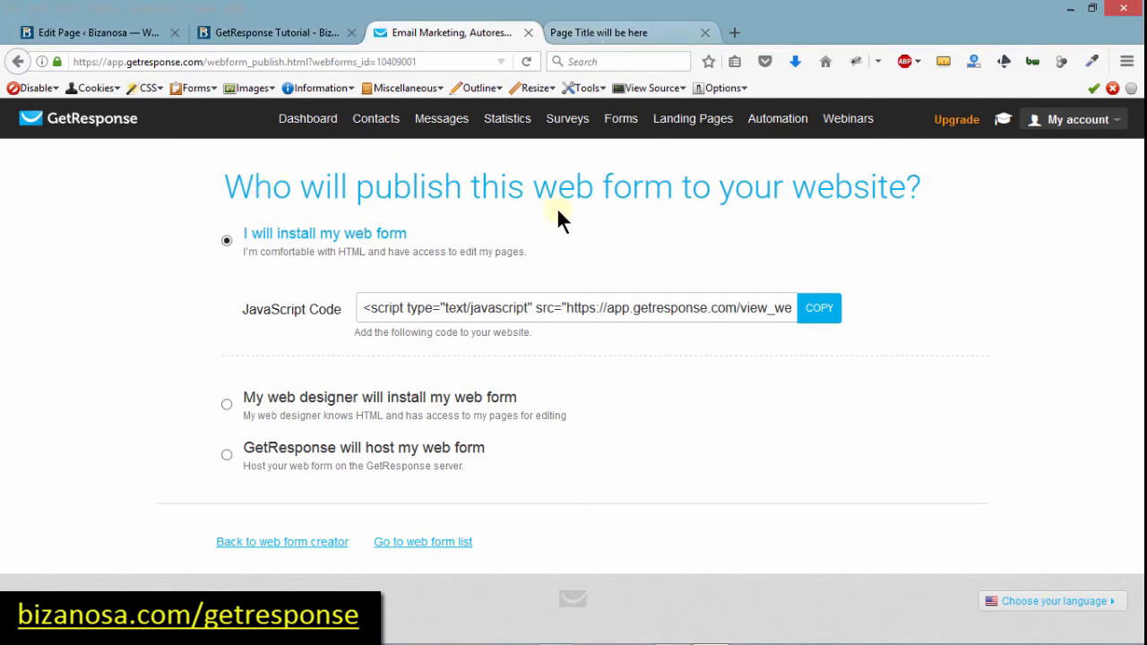
pyautogui.click(271, 31)
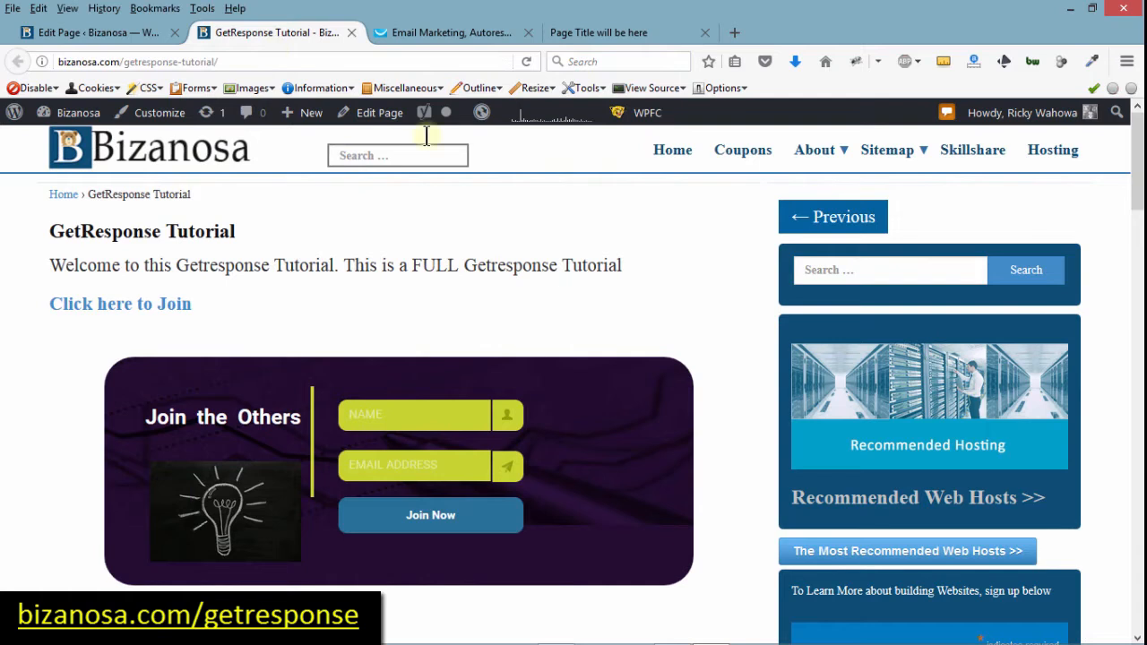
pyautogui.click(430, 34)
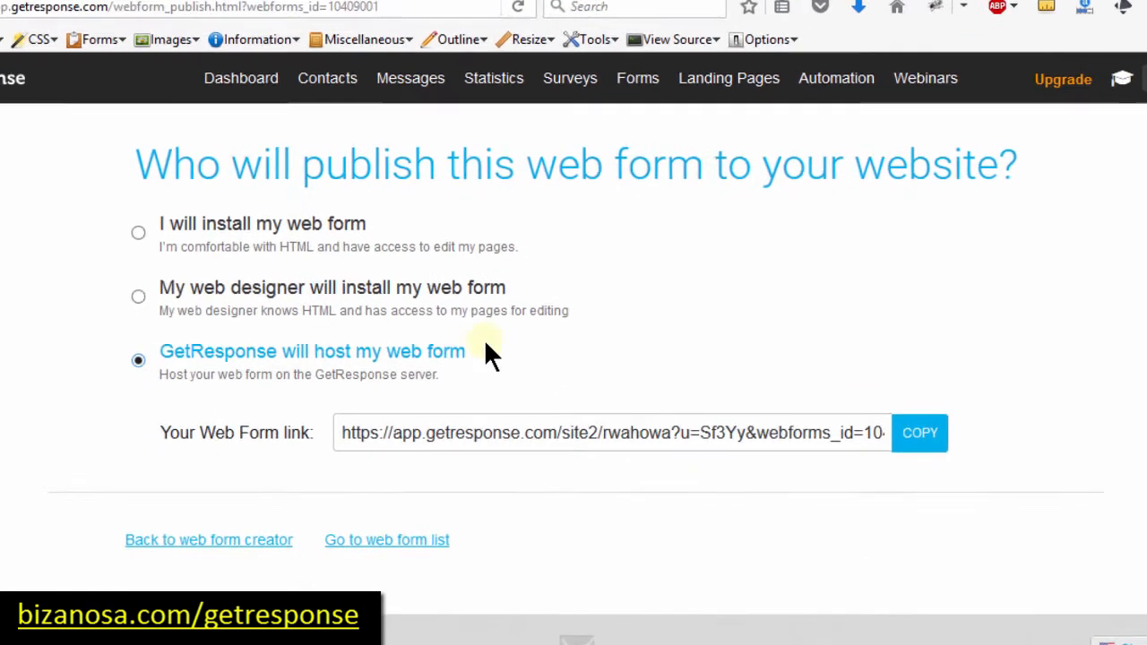
pyautogui.moveTo(647, 69)
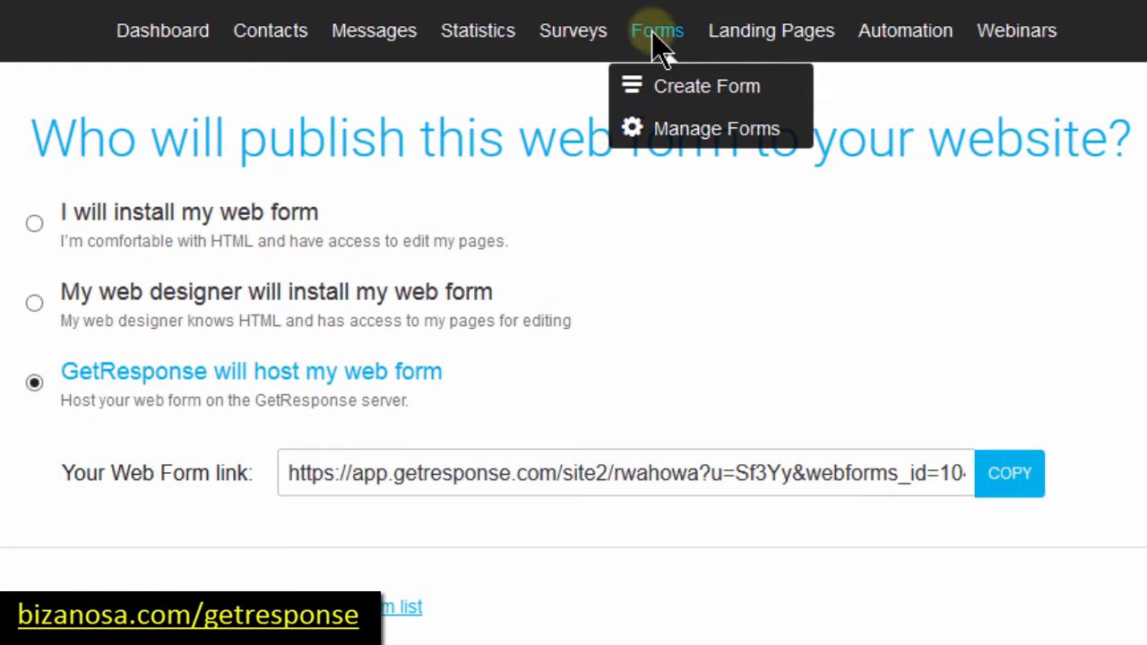
pyautogui.click(666, 111)
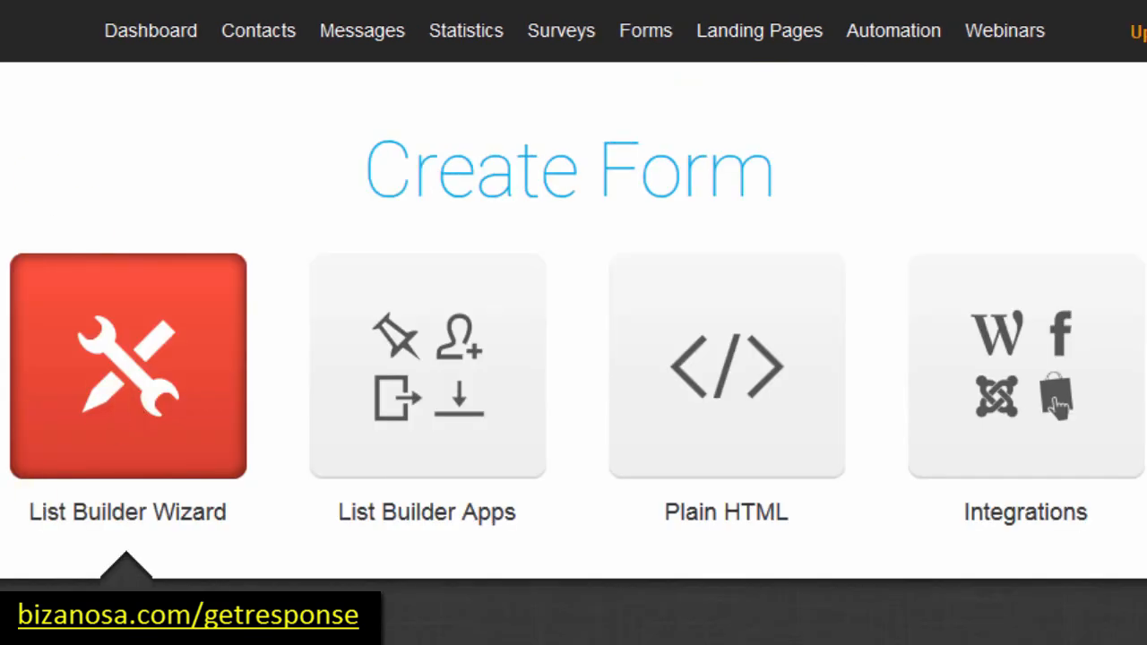
pyautogui.click(226, 512)
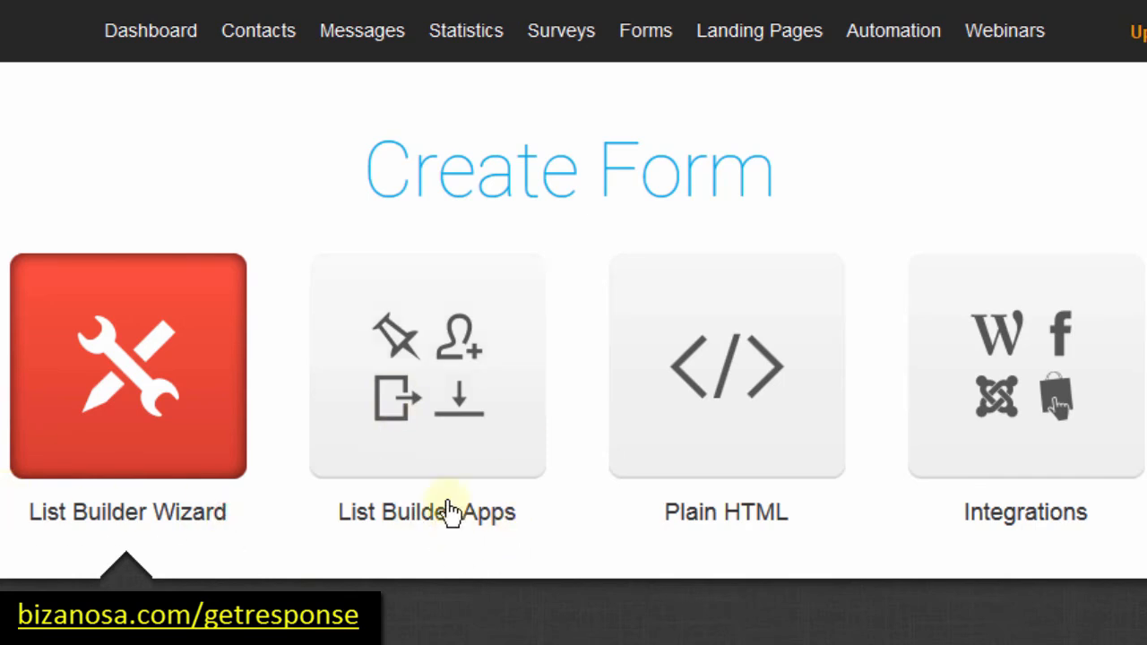
pyautogui.click(415, 368)
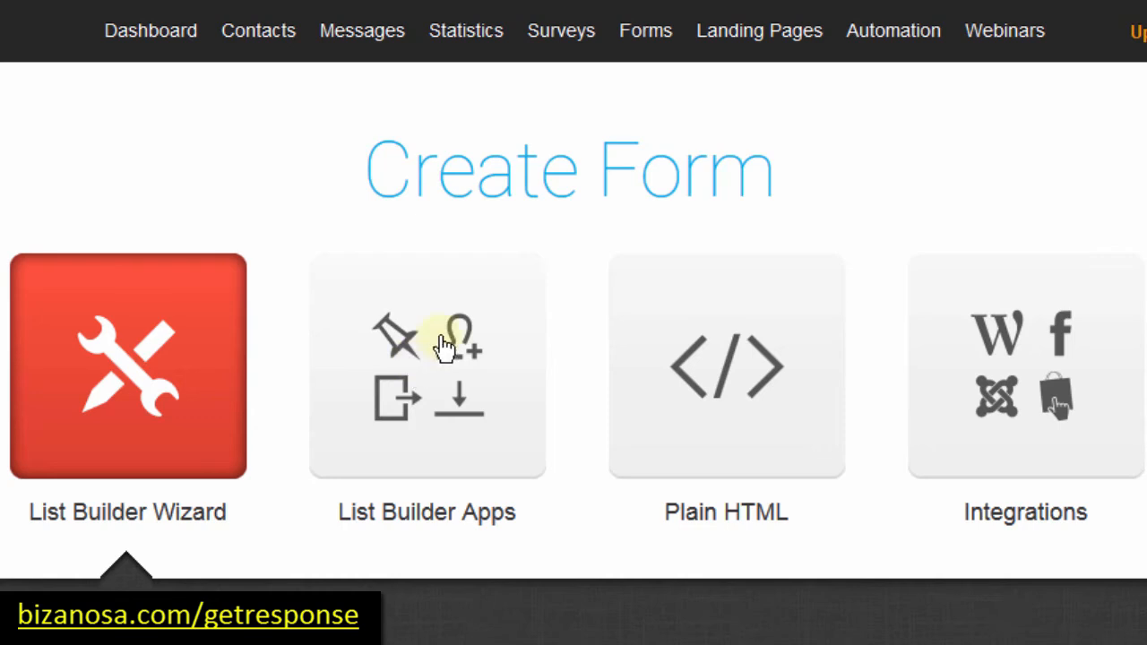
pyautogui.click(422, 399)
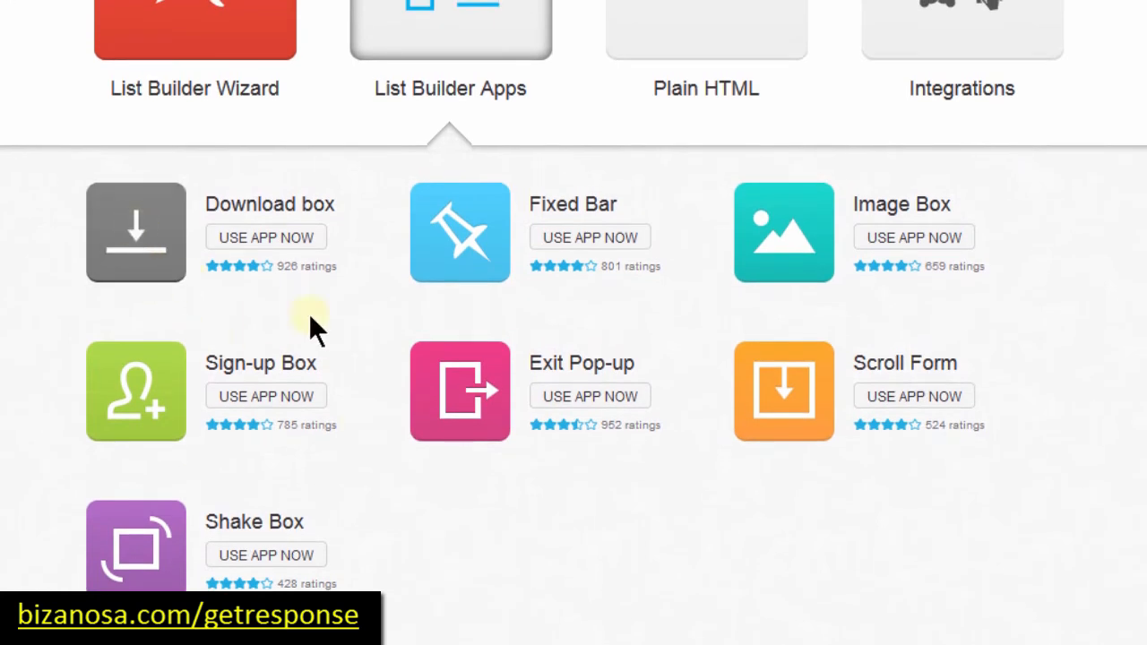
# Step: Open the Download box app editor and check the heading and background colours, leaving them unchanged
pyautogui.click(255, 240)
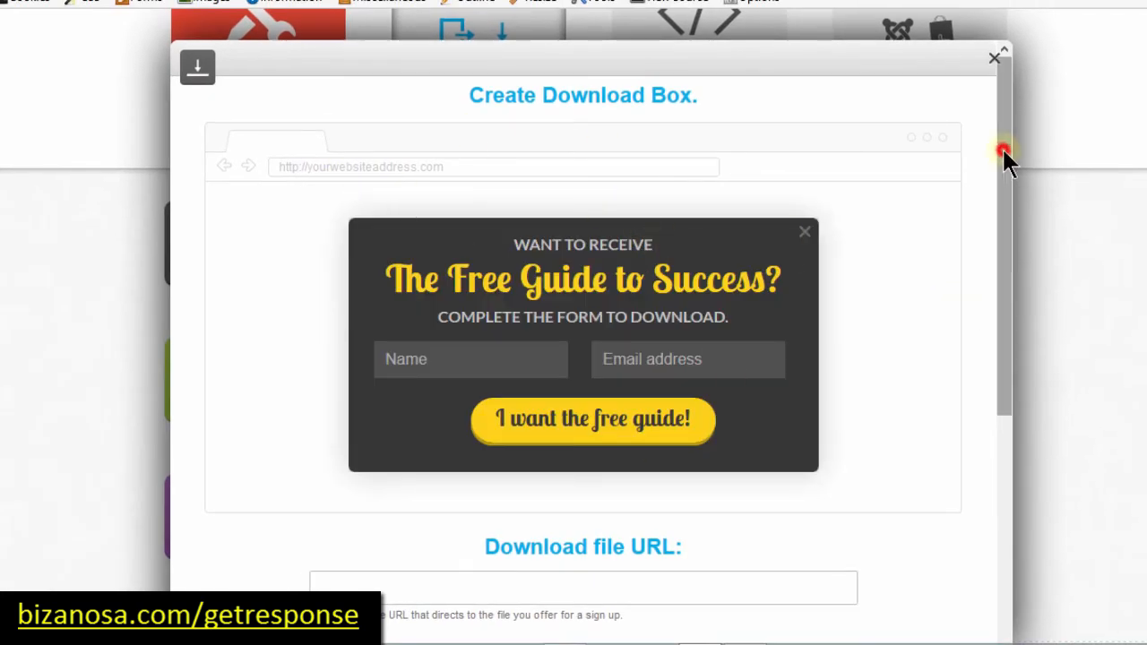
pyautogui.moveTo(1001, 147); pyautogui.dragTo(999, 175)
pyautogui.click(562, 209)
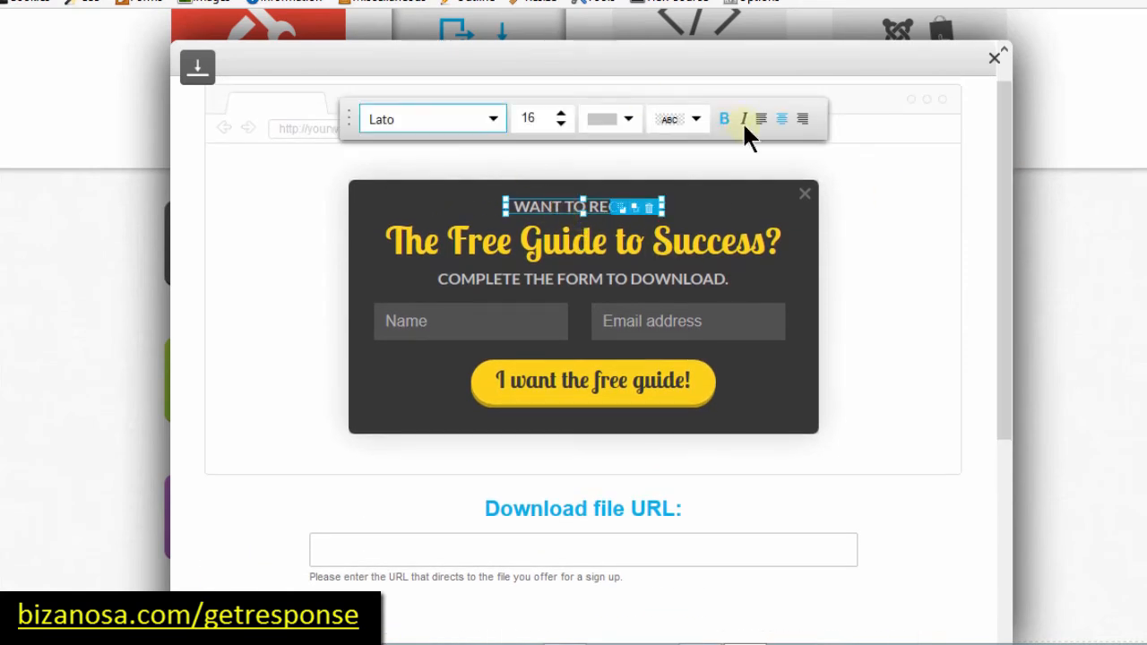
pyautogui.click(621, 120)
pyautogui.click(706, 166)
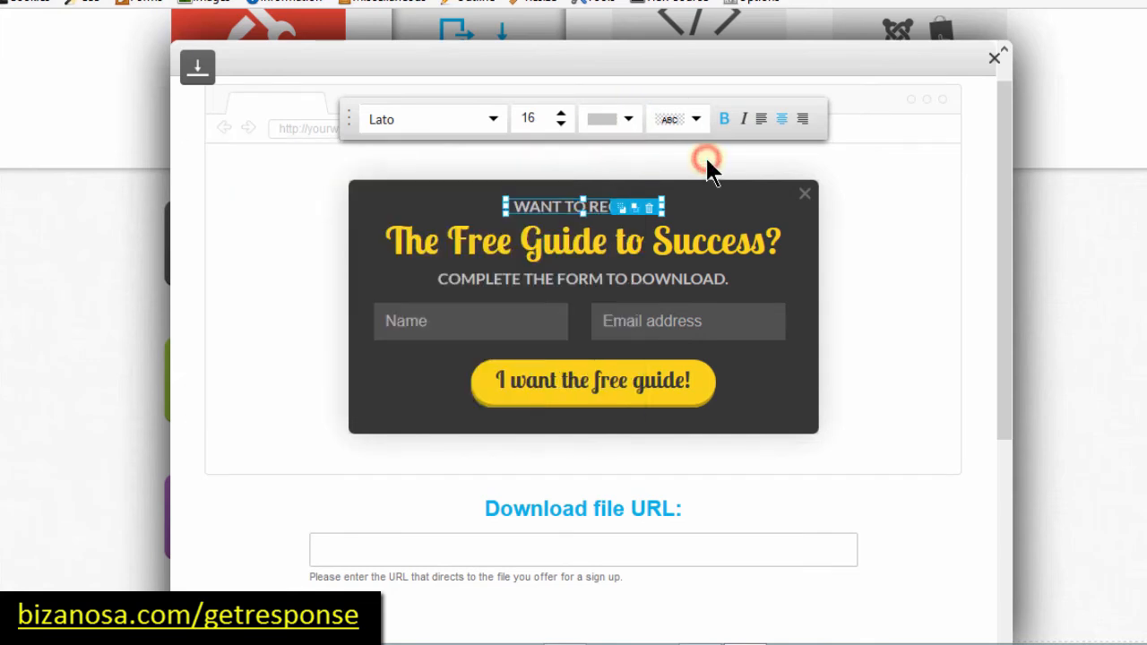
pyautogui.click(569, 212)
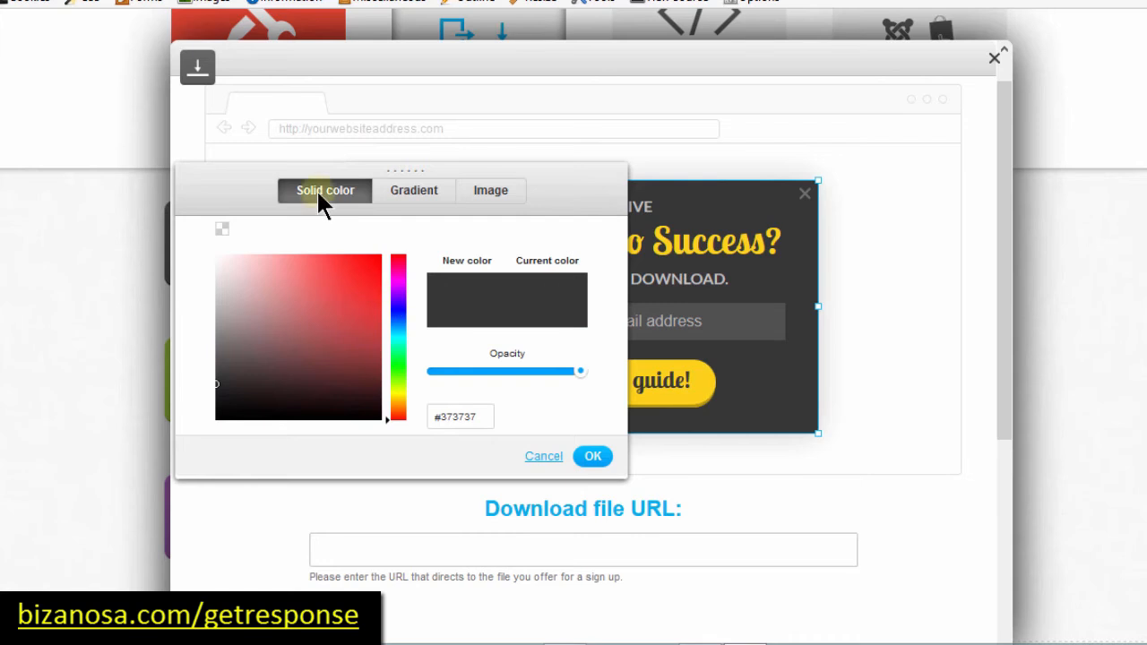
pyautogui.click(537, 457)
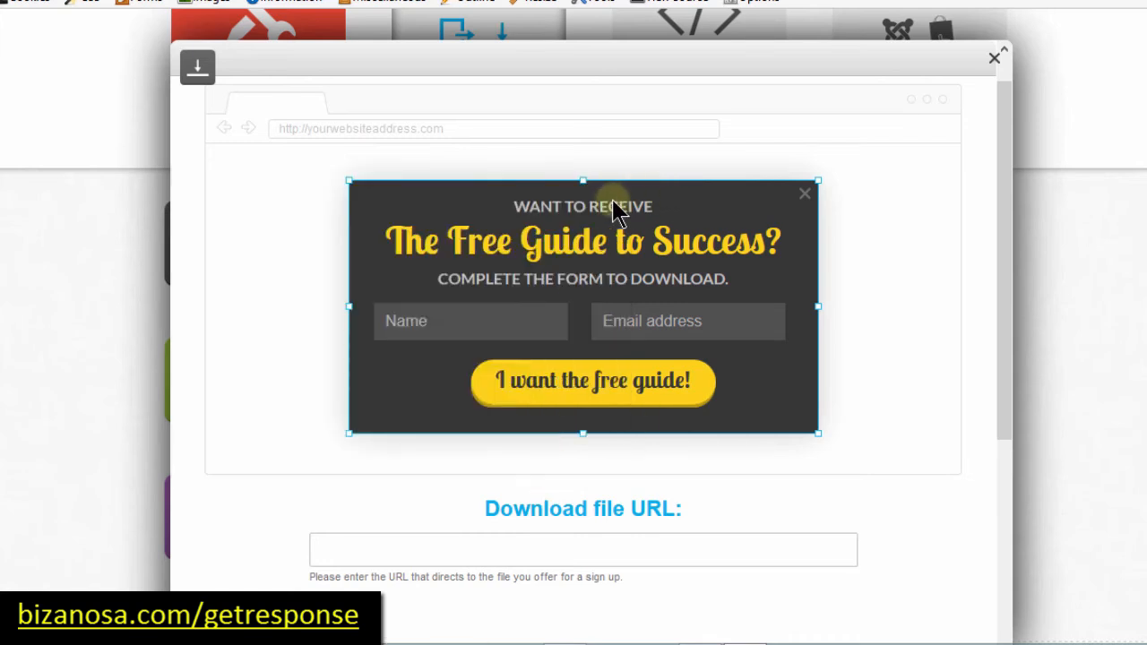
# Step: Delete the word 'Free' from the headline 'The Free Guide to Success?'
pyautogui.click(508, 240)
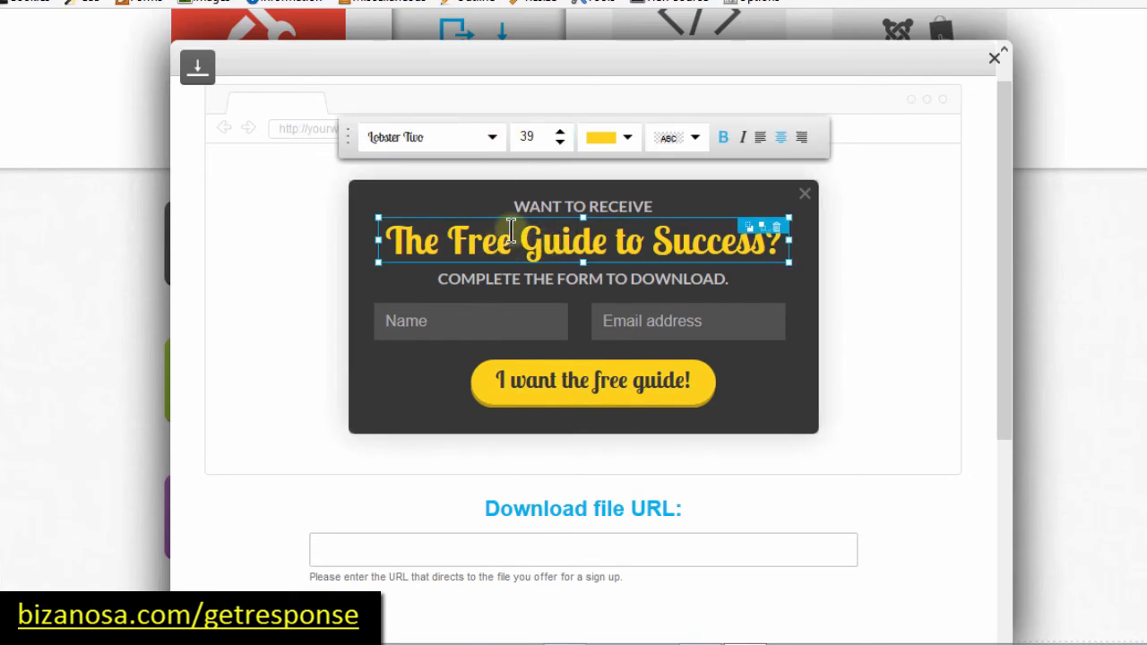
pyautogui.click(515, 240)
pyautogui.doubleClick(515, 240)
pyautogui.click(512, 241)
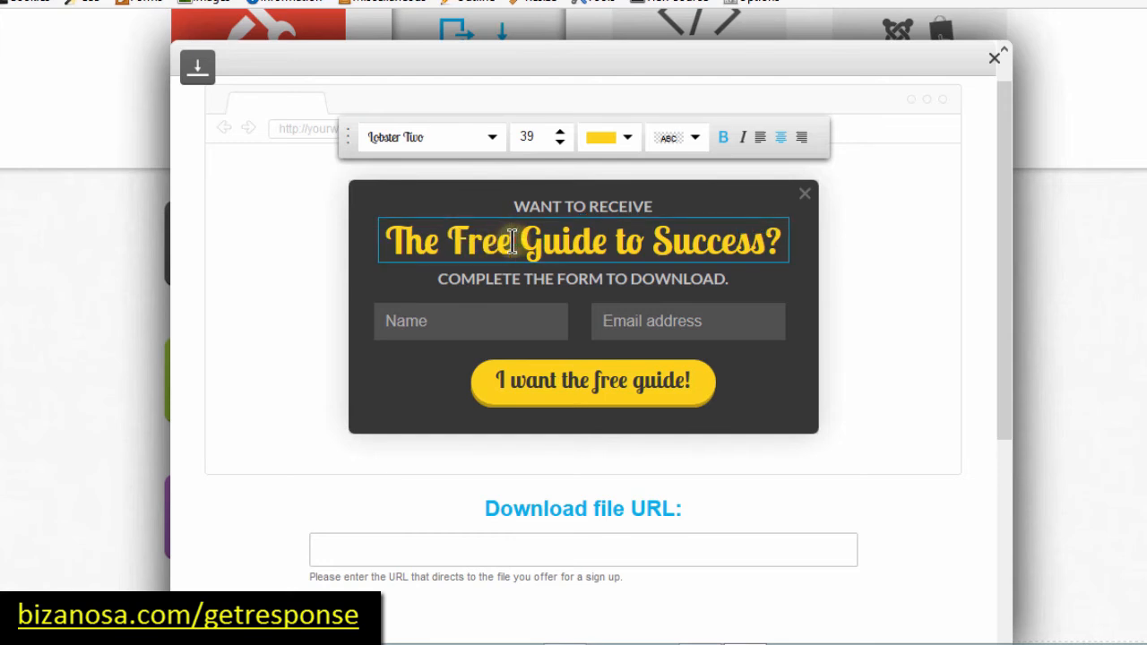
pyautogui.moveTo(513, 240); pyautogui.dragTo(454, 239)
pyautogui.press('BackSpace')
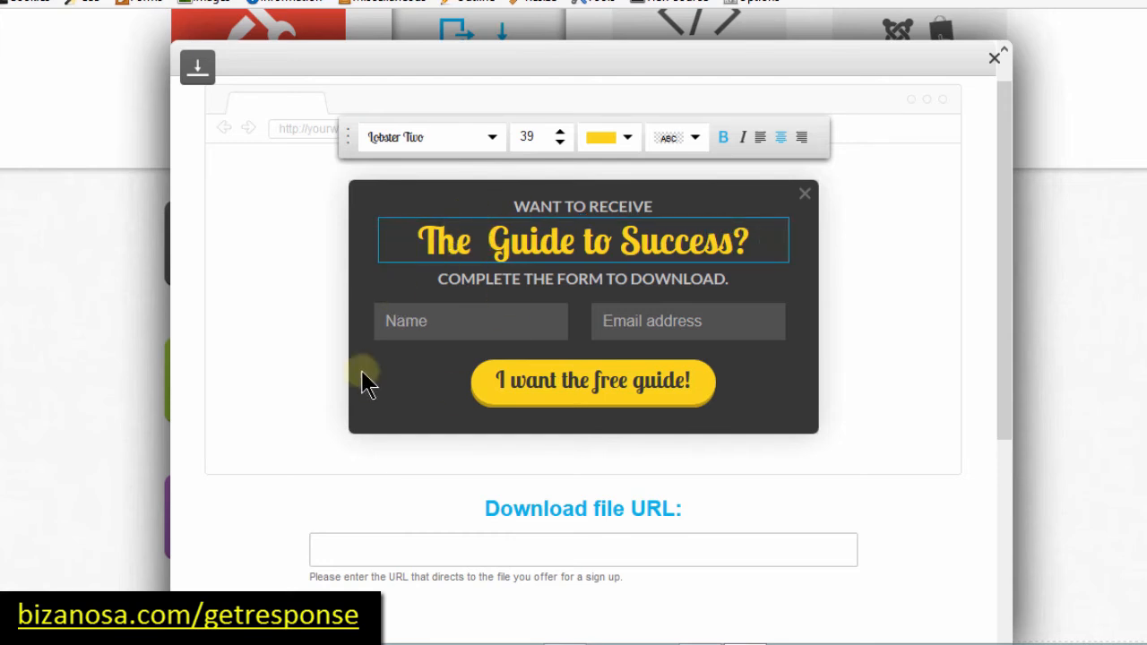
# Step: Make the 'I want the free guide!' button pink
pyautogui.click(581, 392)
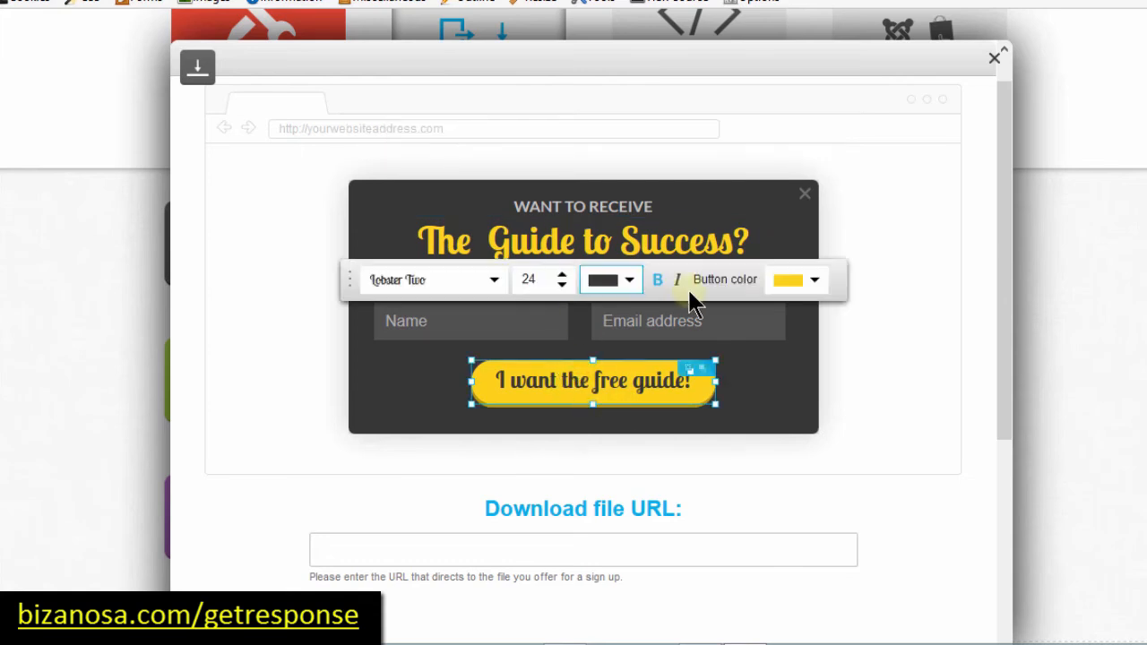
pyautogui.click(812, 280)
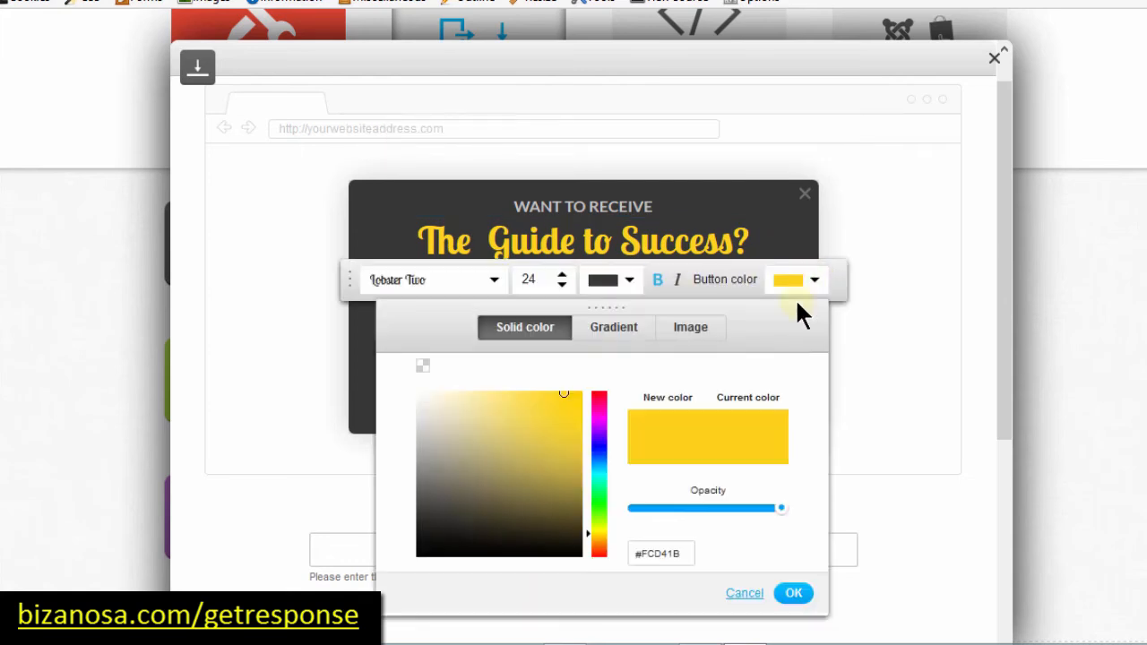
pyautogui.click(600, 448)
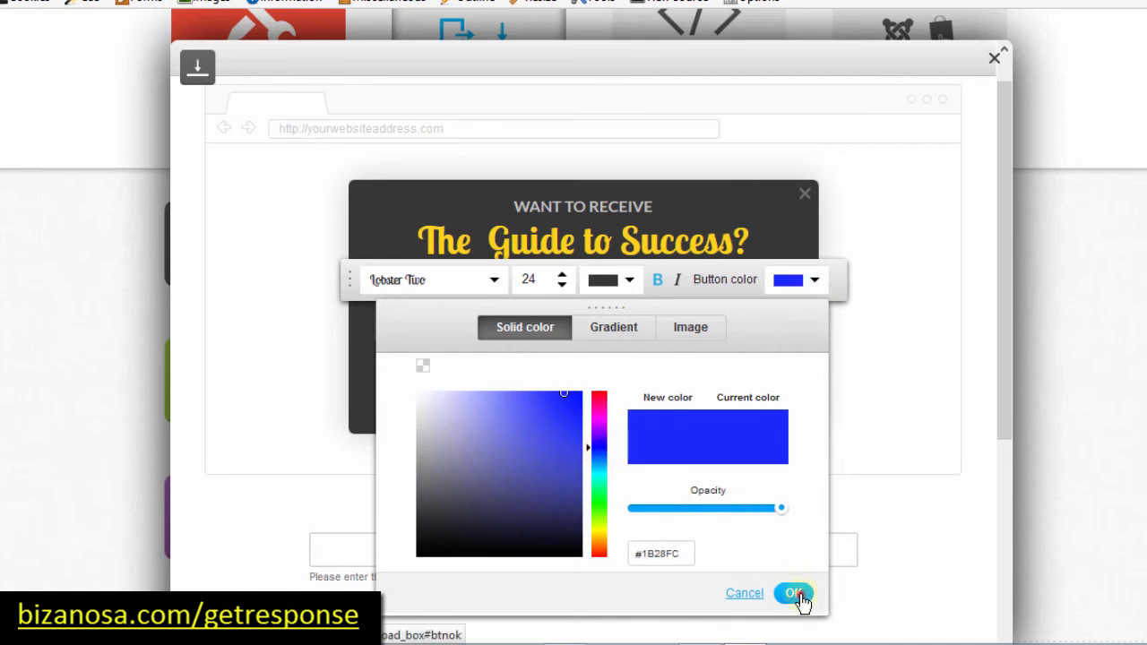
pyautogui.click(796, 593)
pyautogui.click(788, 280)
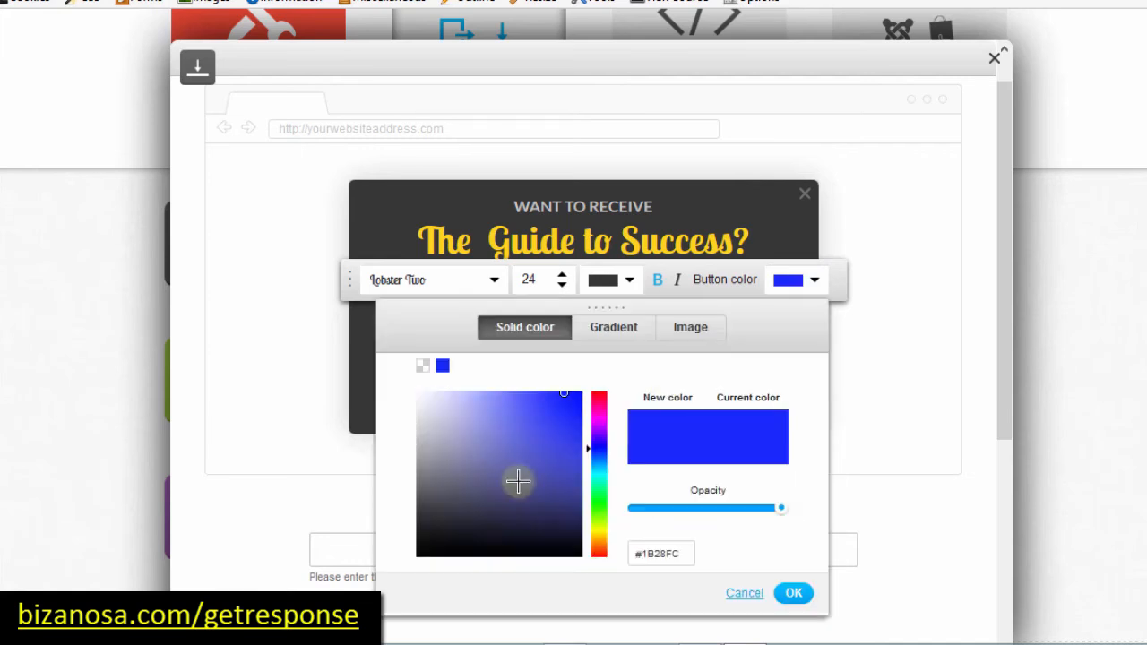
pyautogui.click(598, 404)
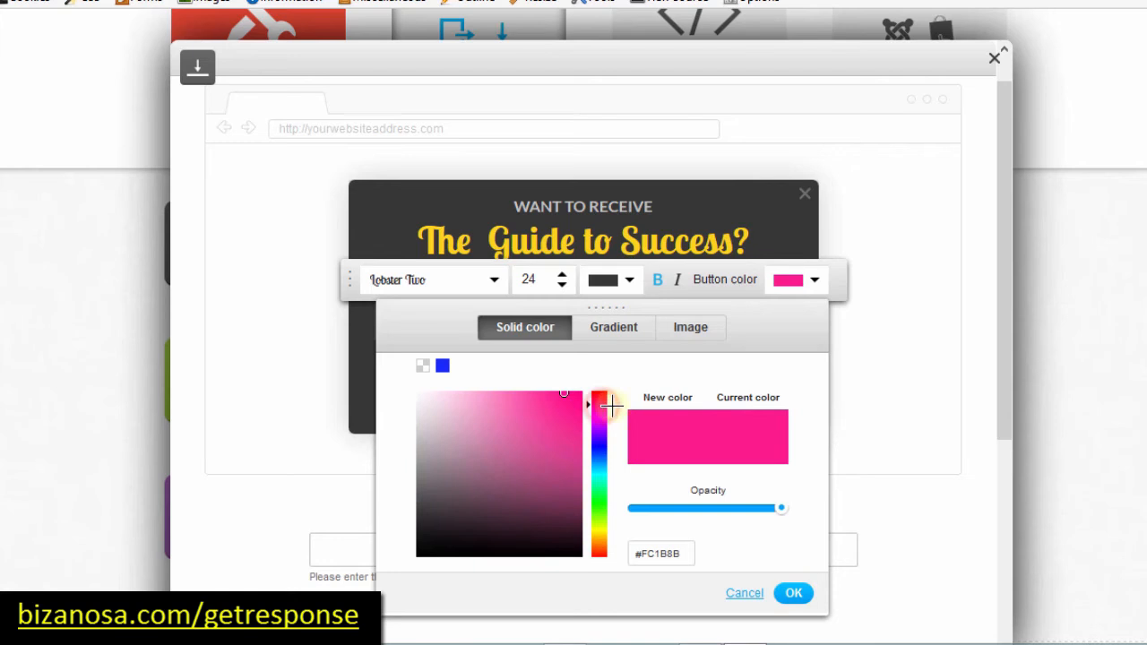
pyautogui.click(794, 596)
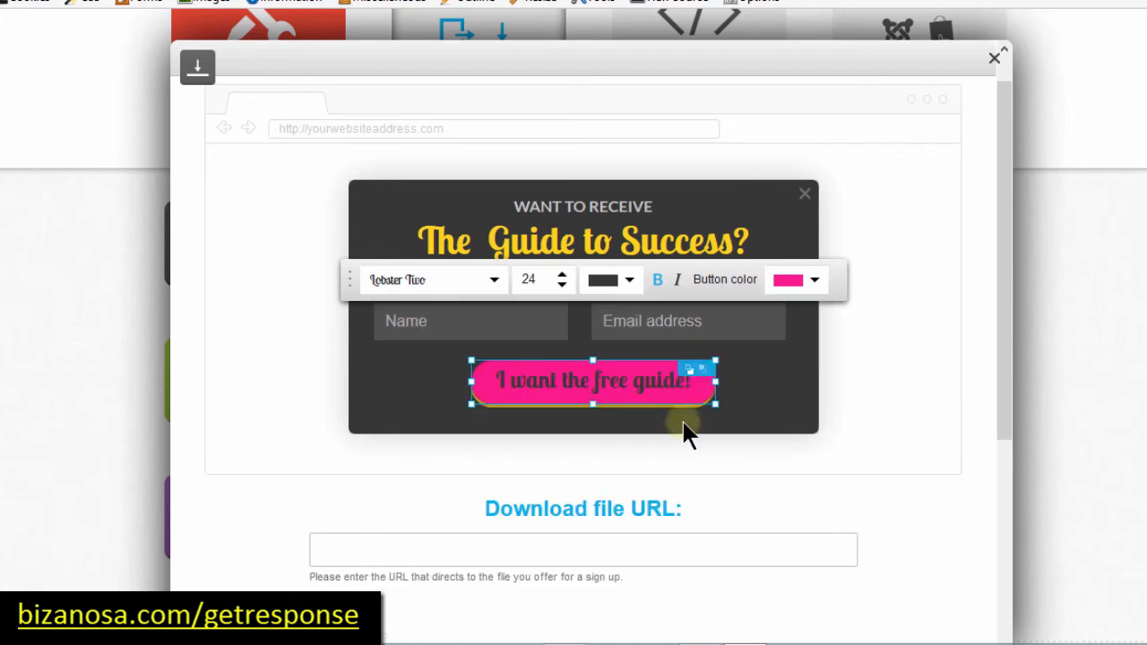
# Step: Set the 'I want the free guide!' button text font to Amaranth
pyautogui.click(653, 322)
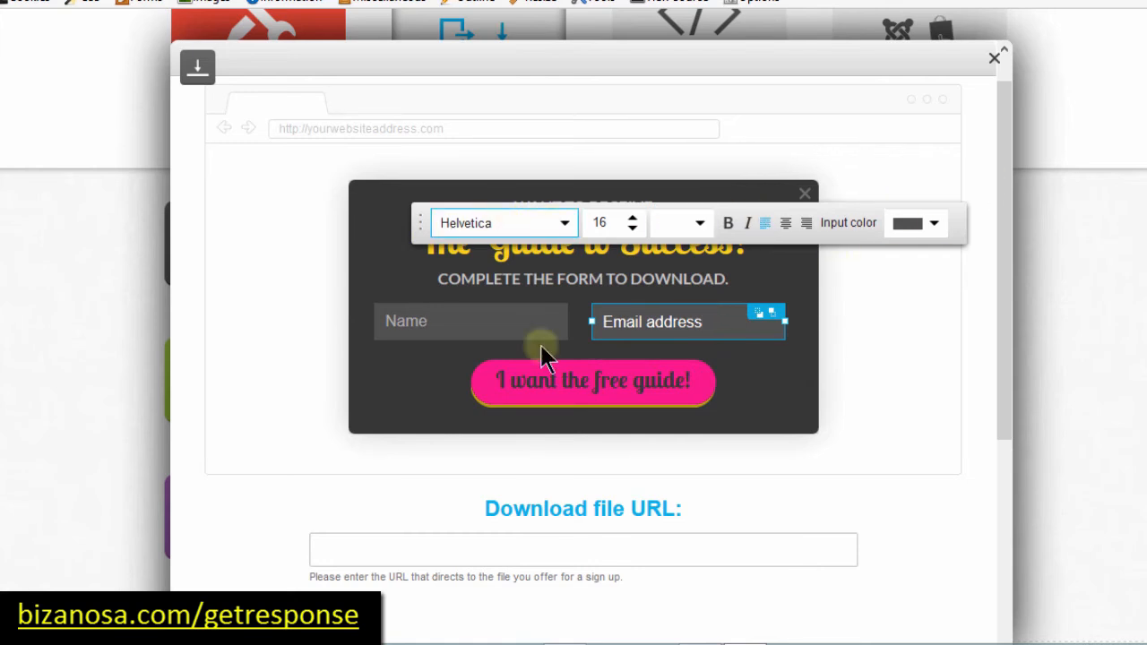
pyautogui.click(554, 392)
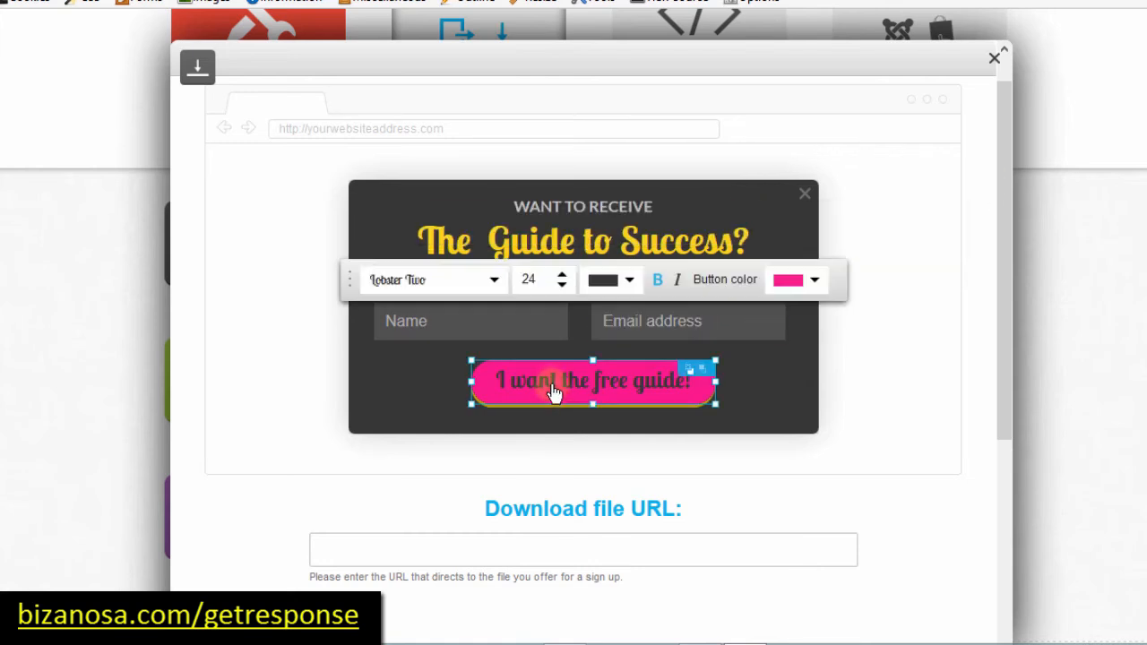
pyautogui.click(496, 284)
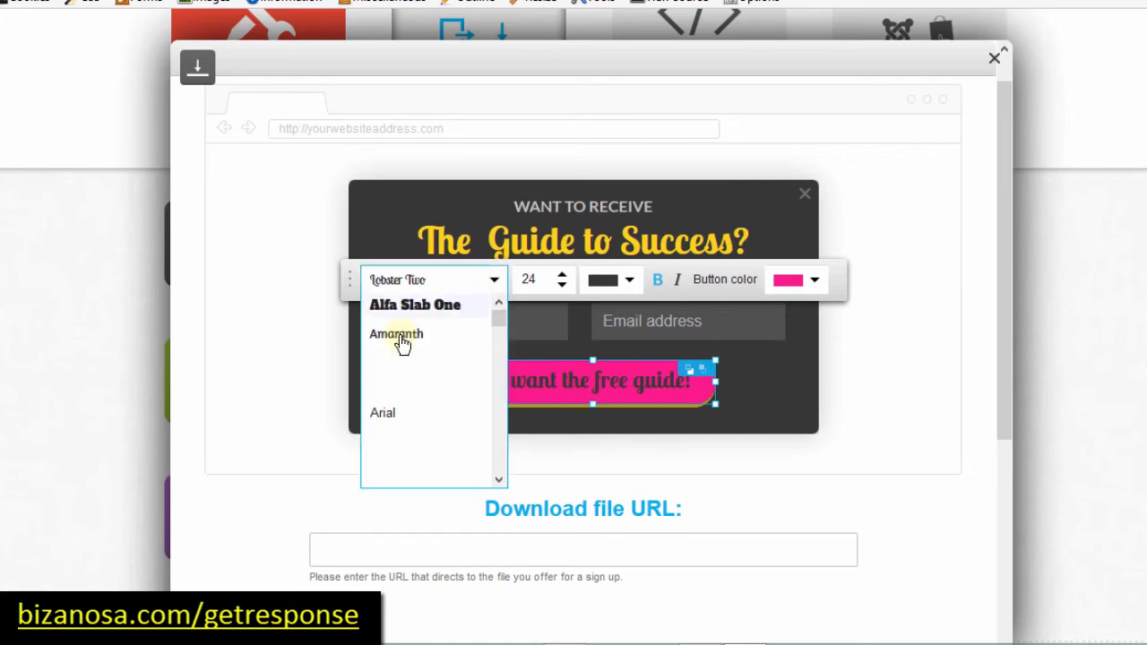
pyautogui.click(403, 336)
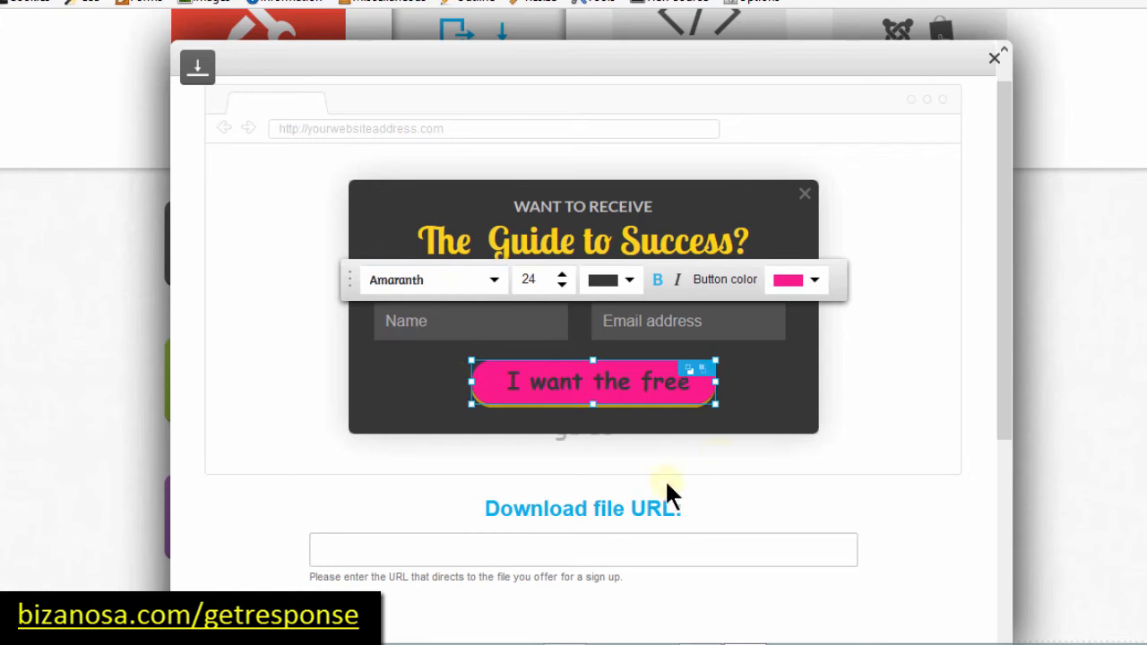
# Step: Select the GetResponse Tutorial page's web address to use as the Download file URL
pyautogui.moveTo(1002, 203); pyautogui.dragTo(988, 401)
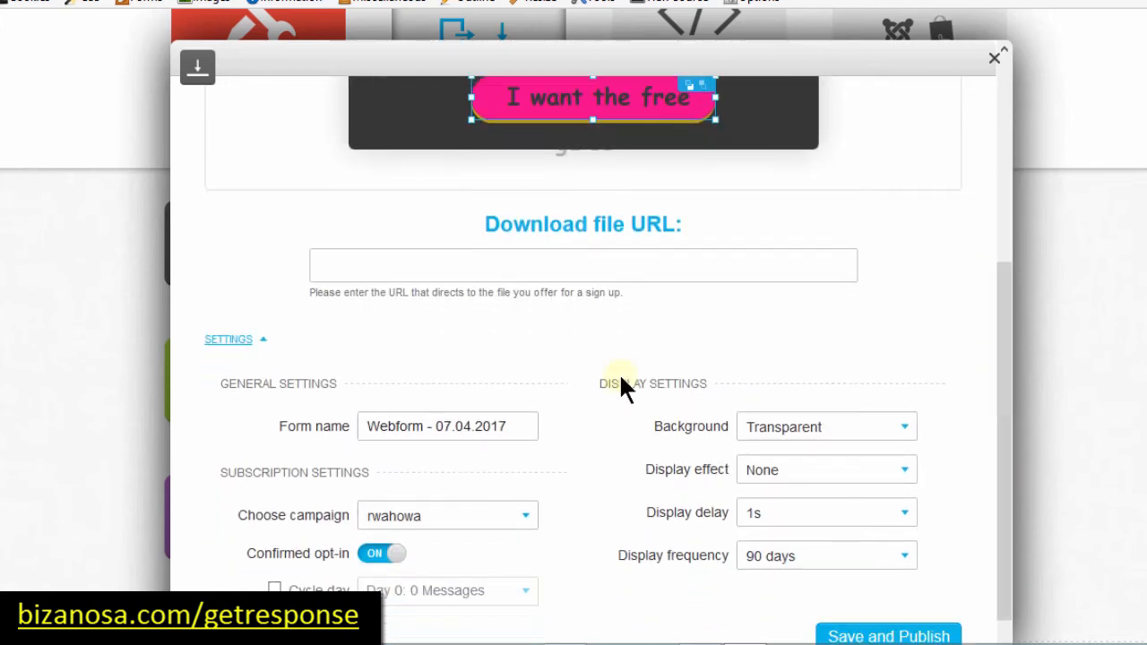
pyautogui.click(473, 252)
pyautogui.hotkey('ctrl', 'v')
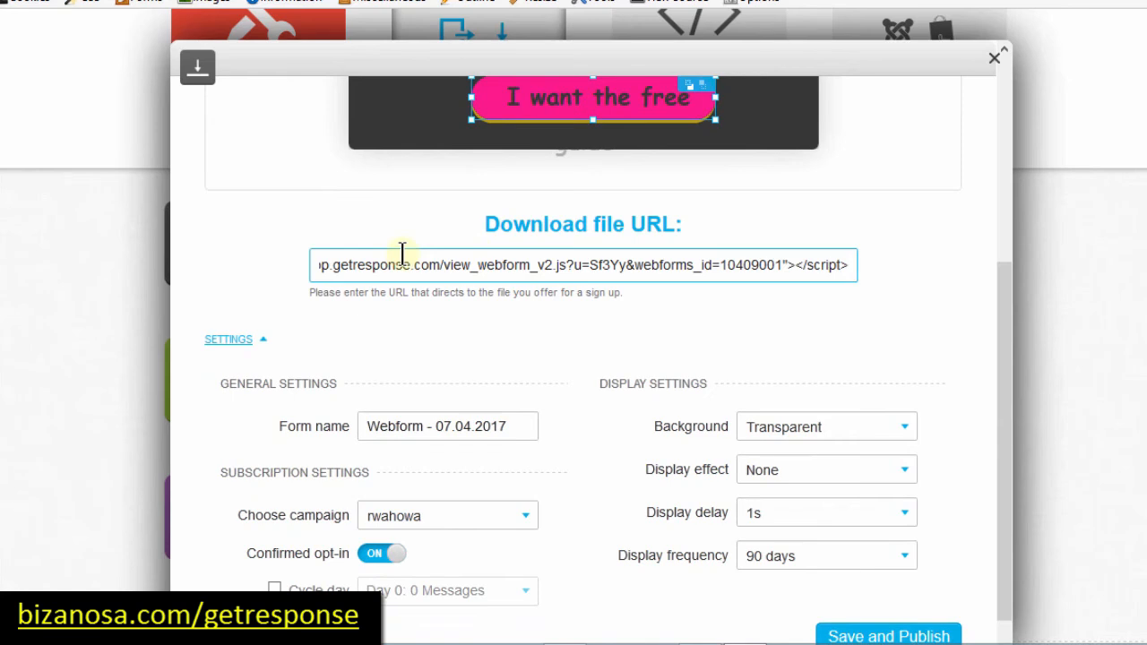
pyautogui.hotkey('ctrl', 'z')
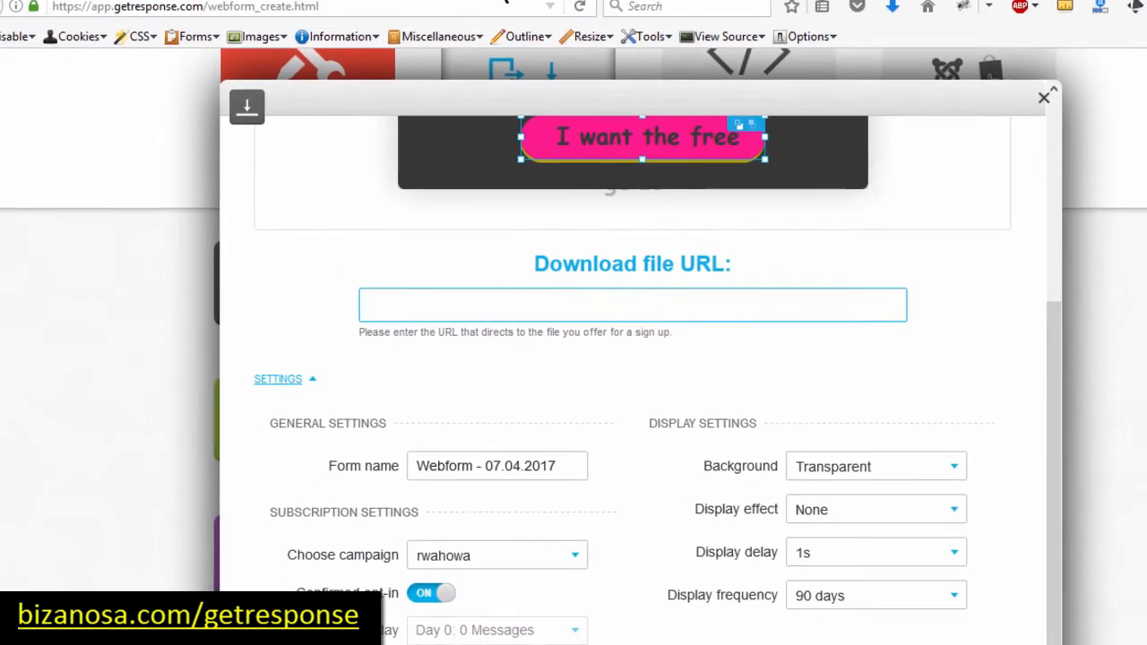
pyautogui.click(296, 0)
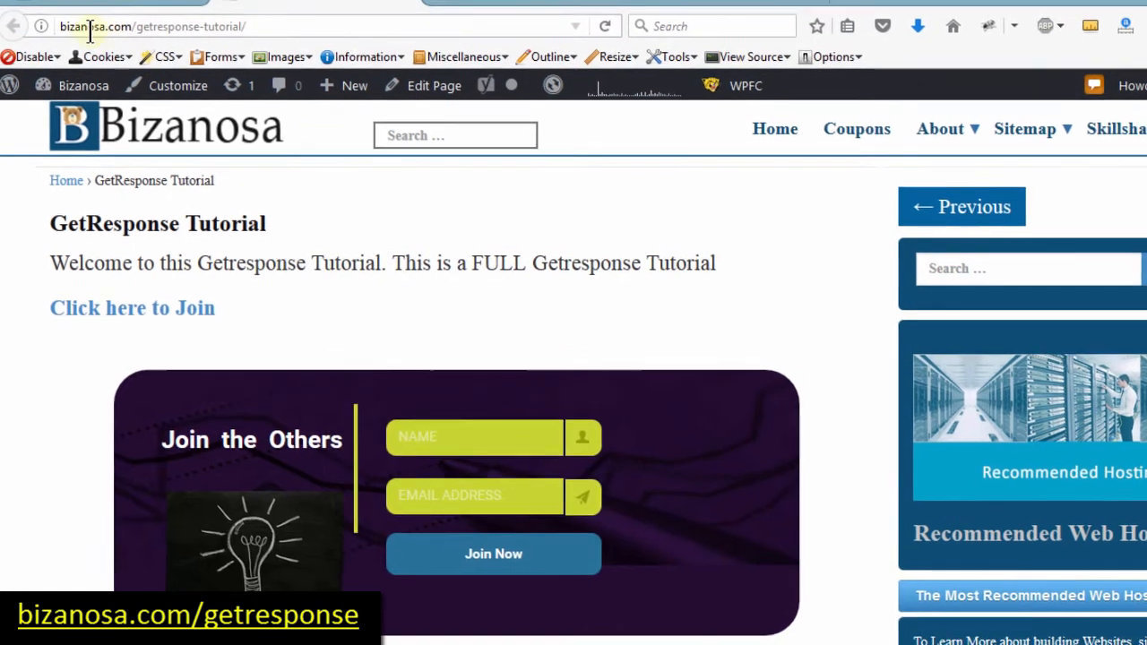
pyautogui.click(223, 31)
pyautogui.hotkey('ctrl', 'c')
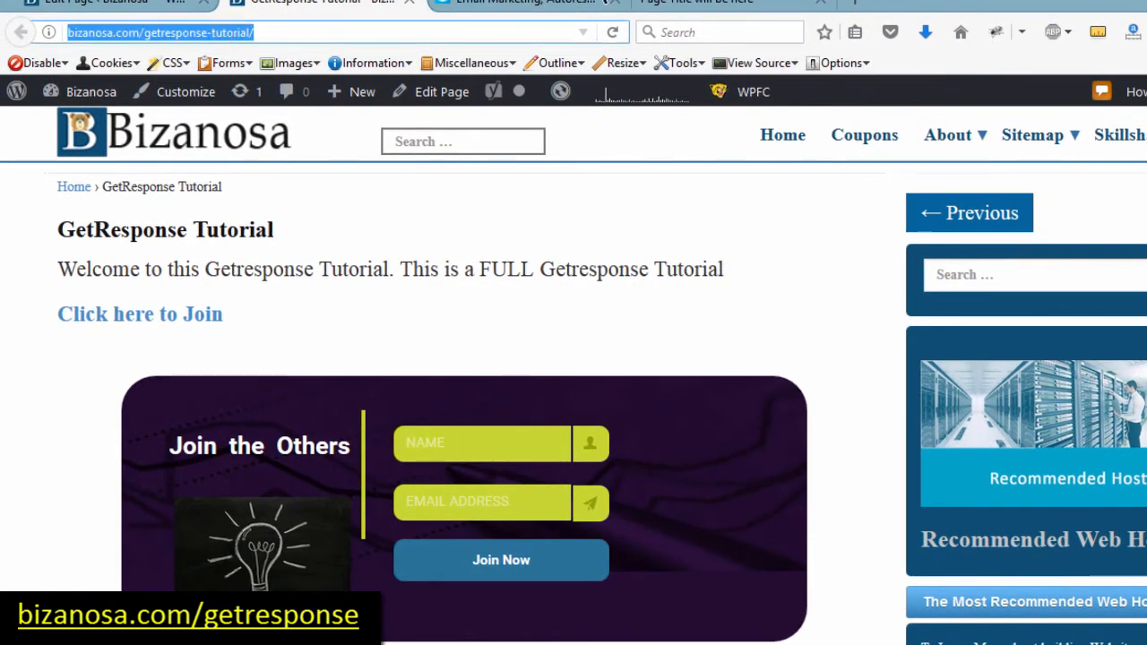
pyautogui.click(558, 9)
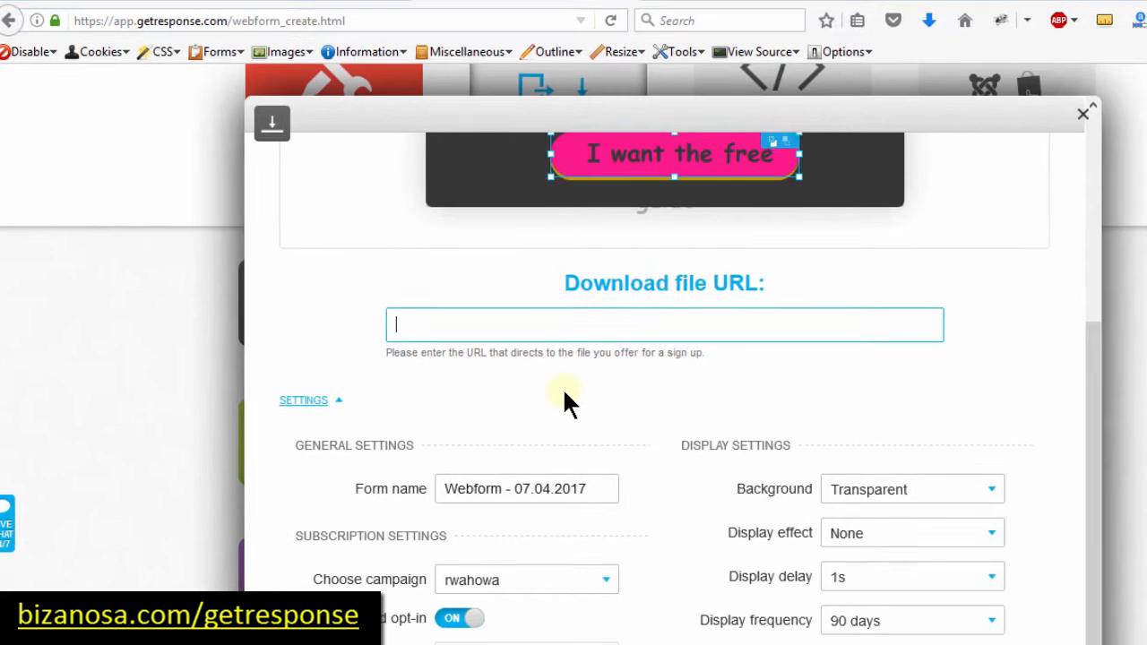
pyautogui.hotkey('ctrl', 'v')
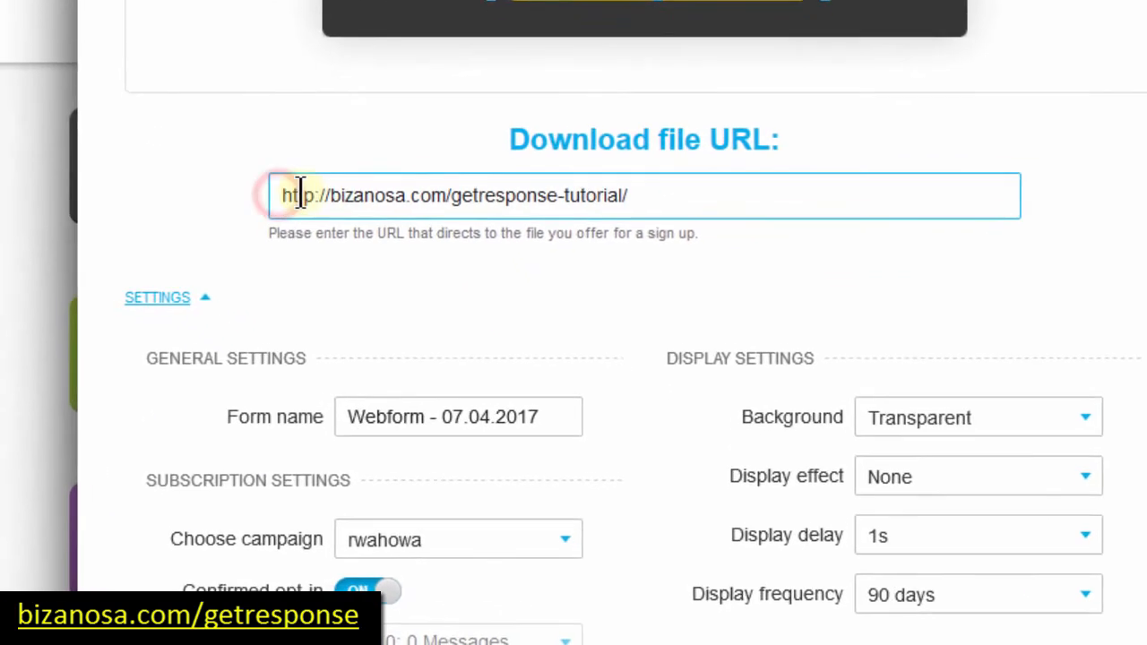
pyautogui.moveTo(311, 228); pyautogui.dragTo(353, 228)
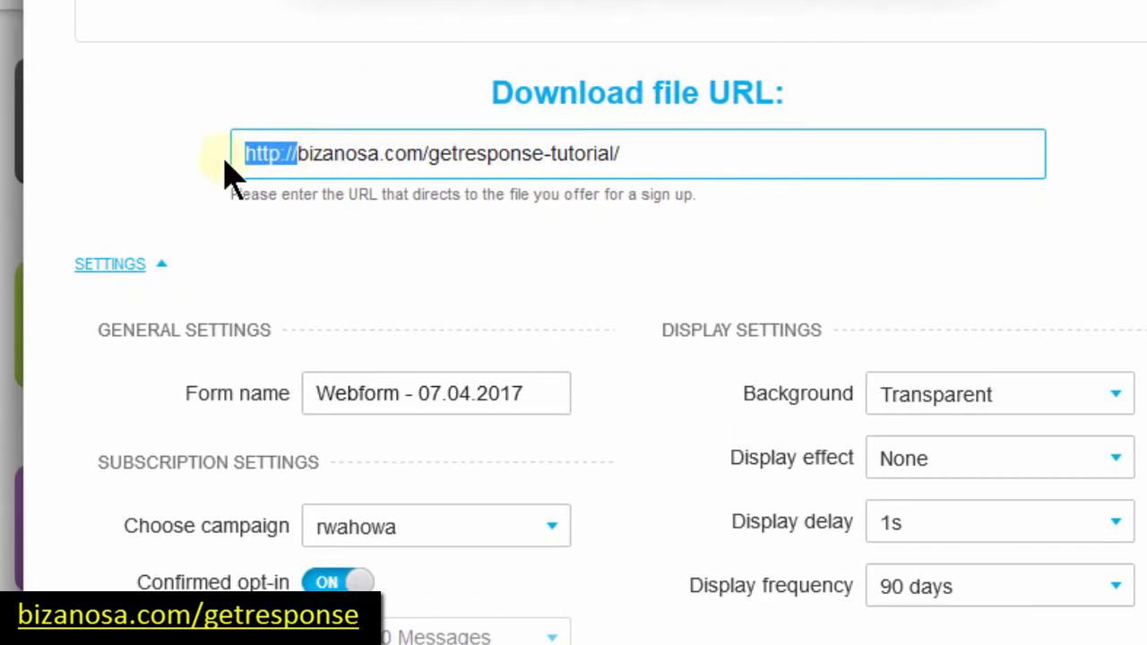
pyautogui.click(344, 162)
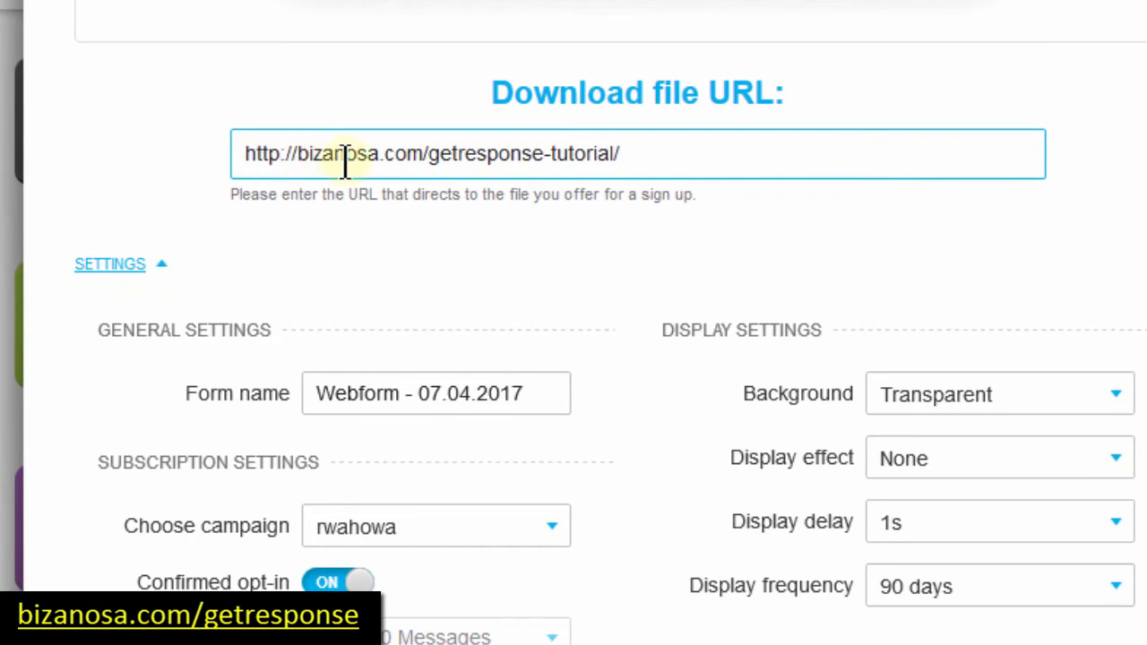
pyautogui.write('s')
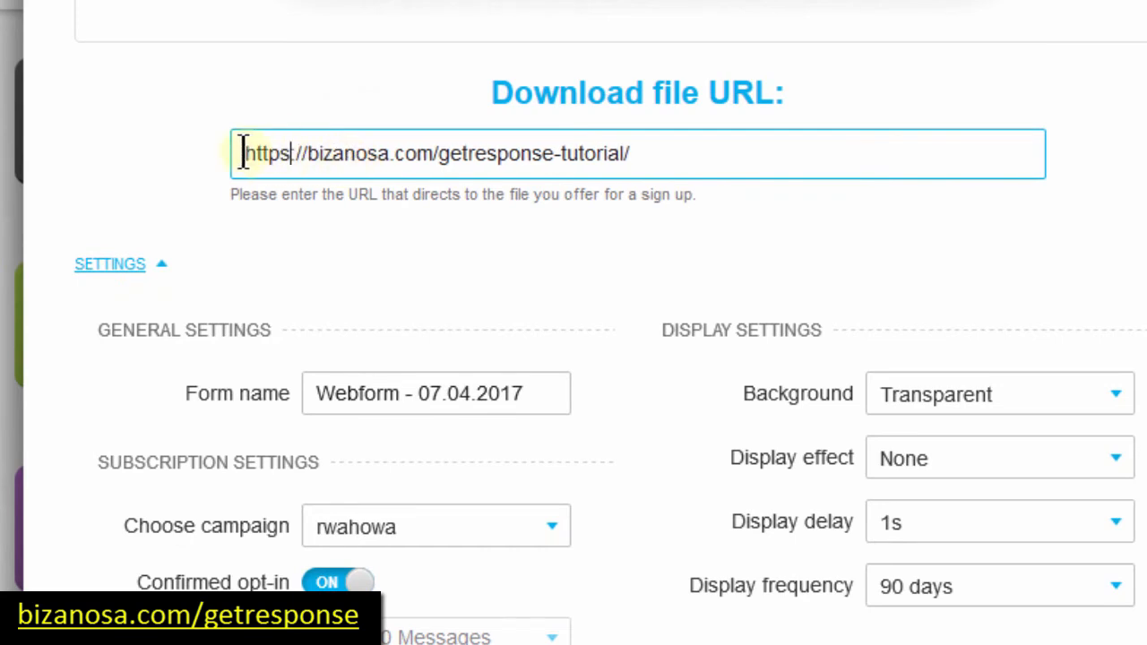
pyautogui.moveTo(242, 151); pyautogui.dragTo(223, 199)
pyautogui.moveTo(235, 152); pyautogui.dragTo(302, 152)
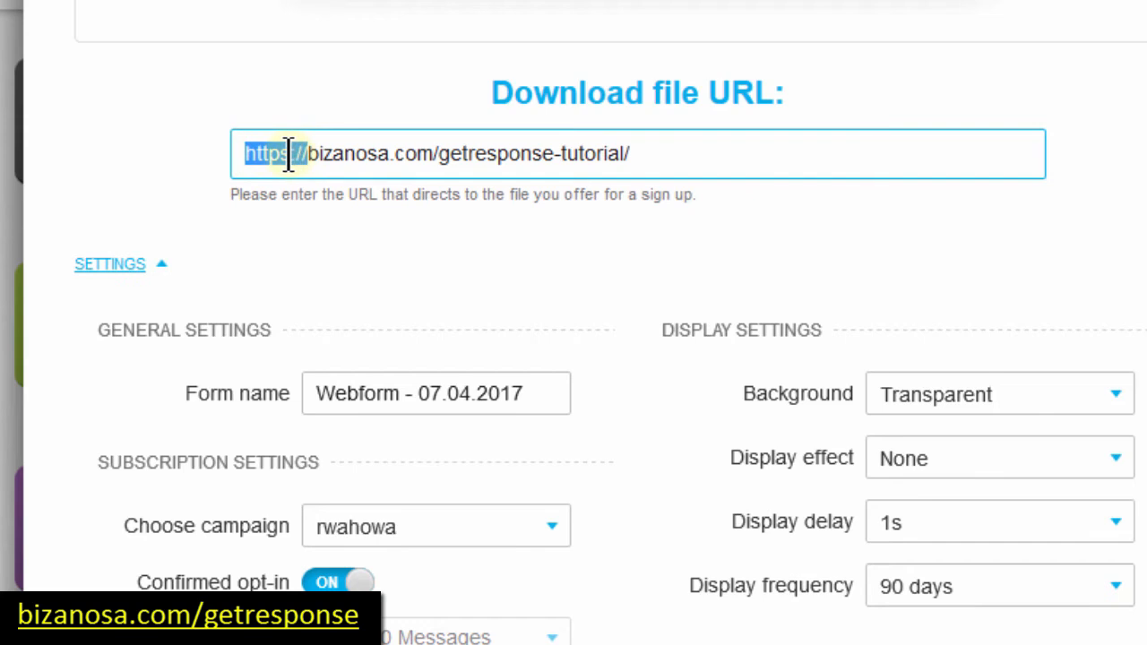
pyautogui.click(290, 154)
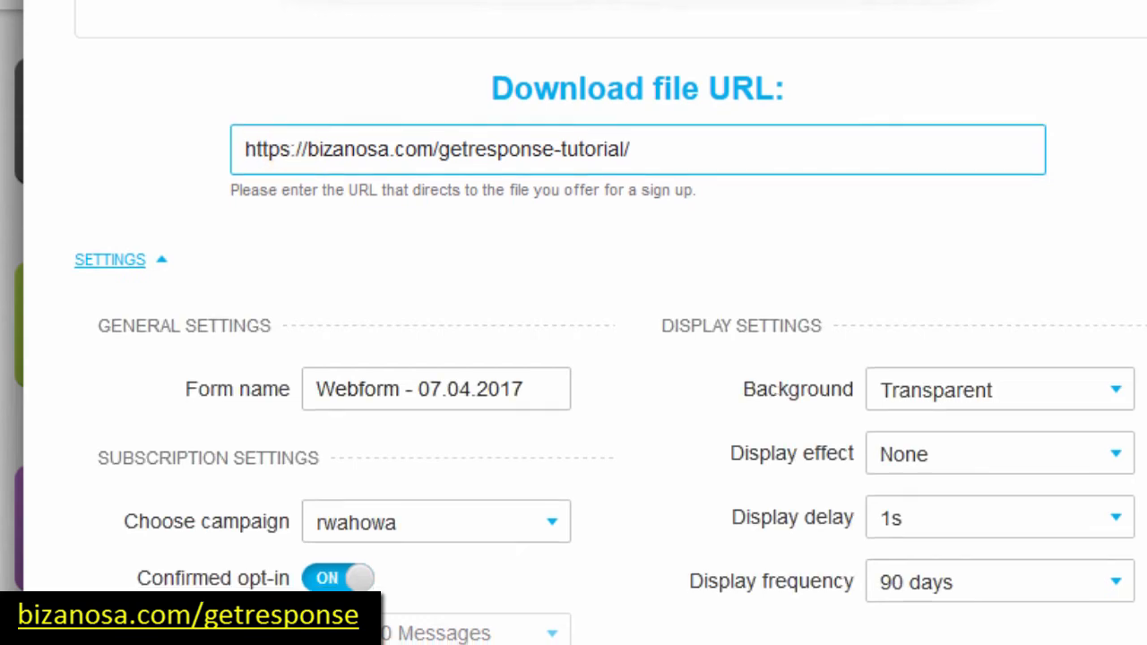
# Step: Keep the current campaign in the campaign list and close the Download box editor
pyautogui.scroll(-1, 522, 501)
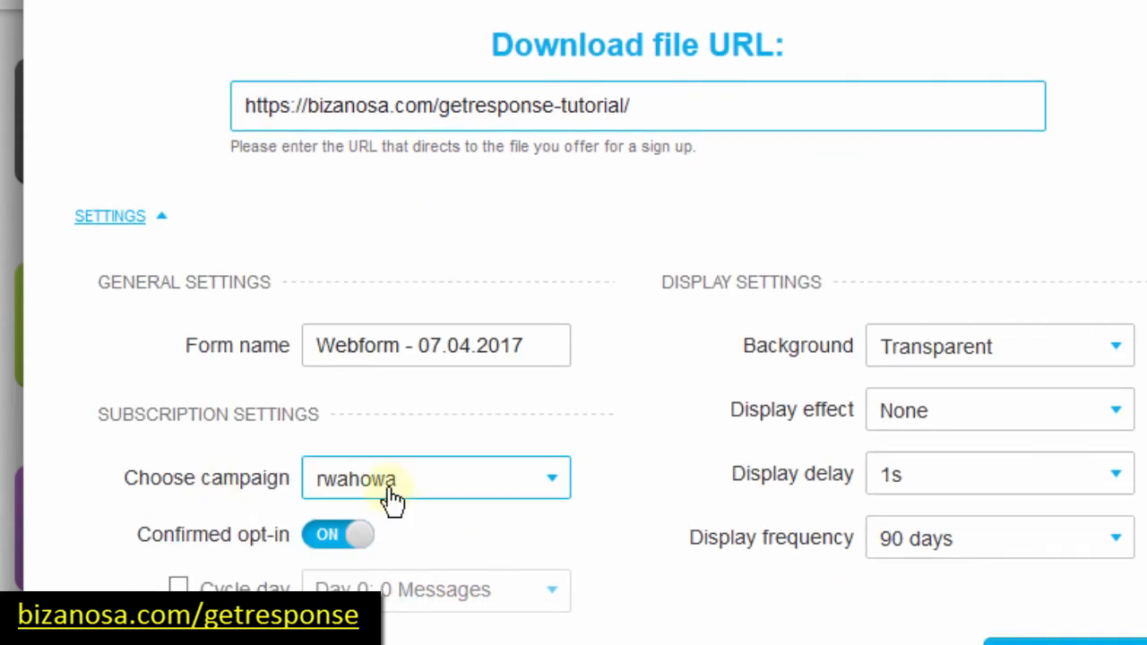
pyautogui.click(550, 486)
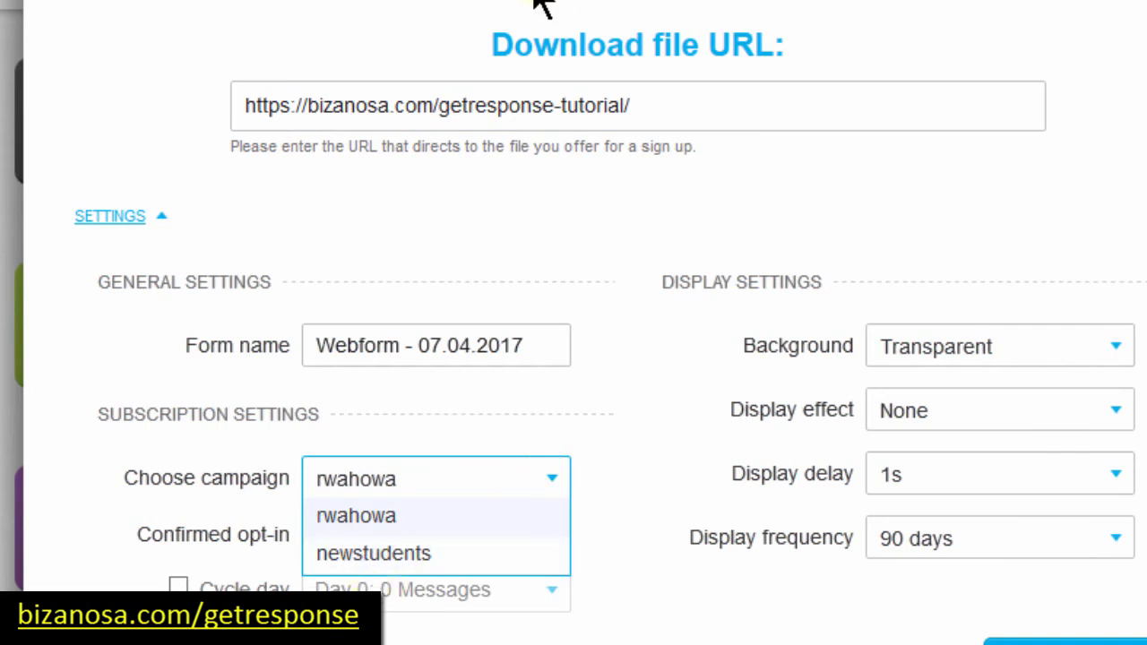
pyautogui.click(70, 472)
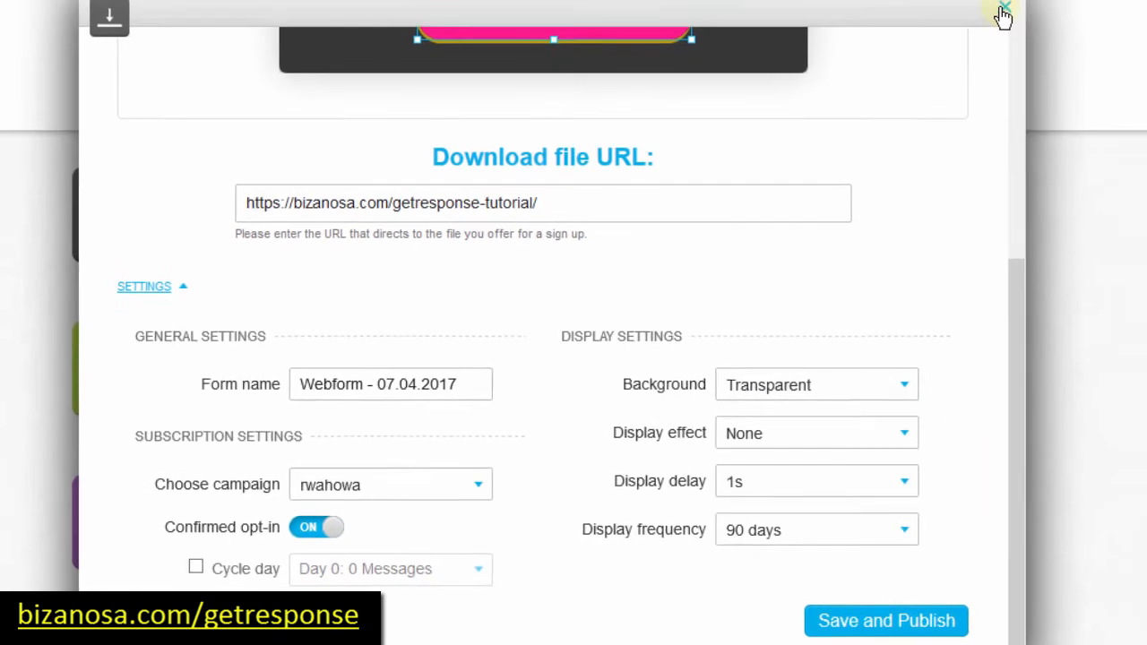
pyautogui.click(957, 43)
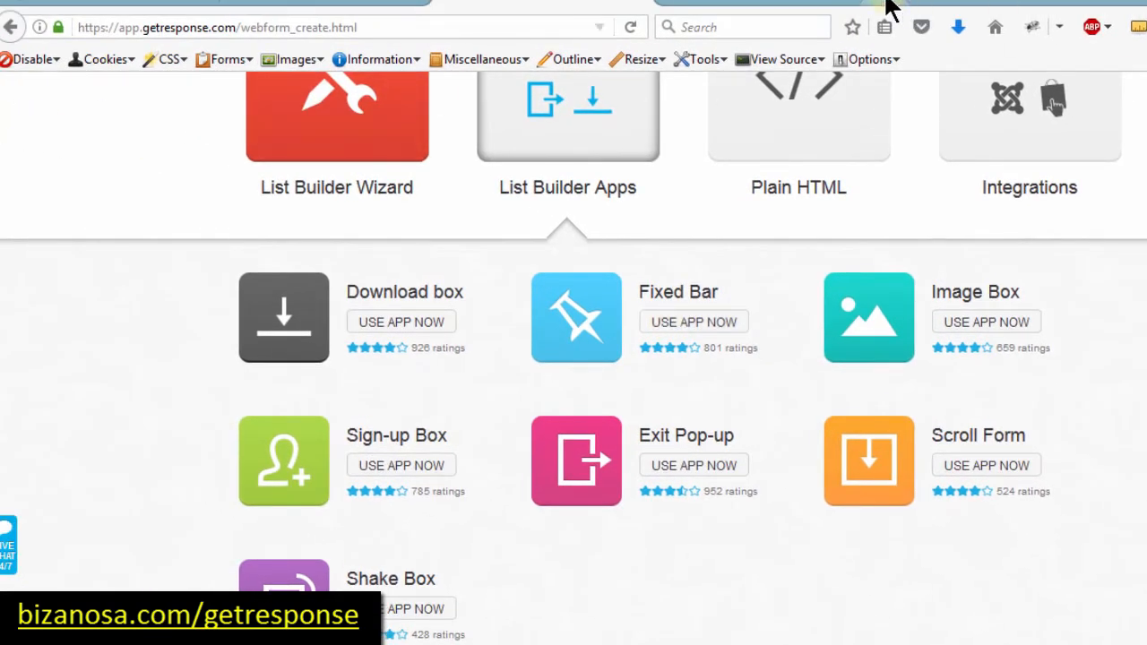
# Step: Load p.bizanosa.com in a new Firefox tab
pyautogui.click(475, 8)
pyautogui.write('bp')
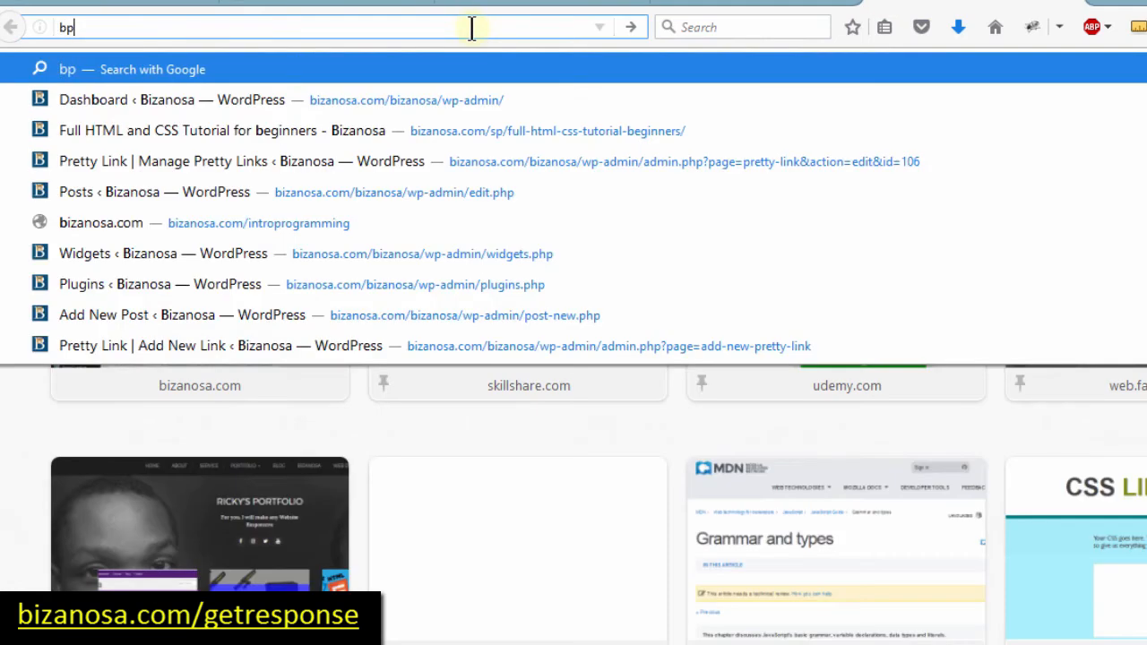
pyautogui.press('BackSpace')
pyautogui.press('BackSpace')
pyautogui.write('p.bizanosa.com/')
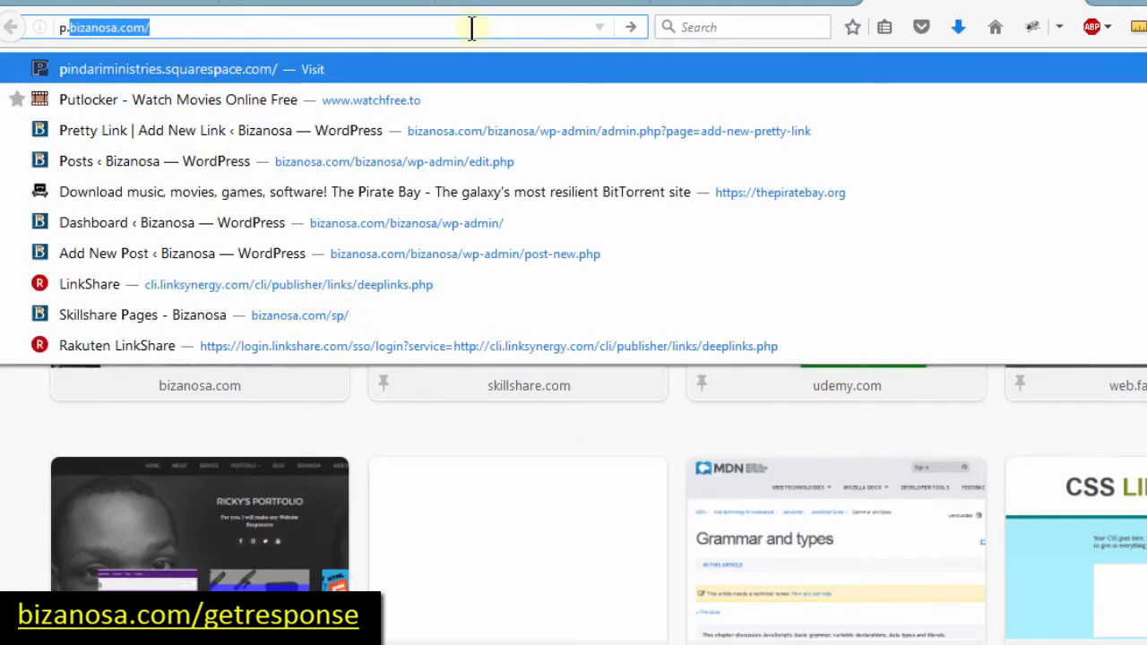
pyautogui.press('Return')
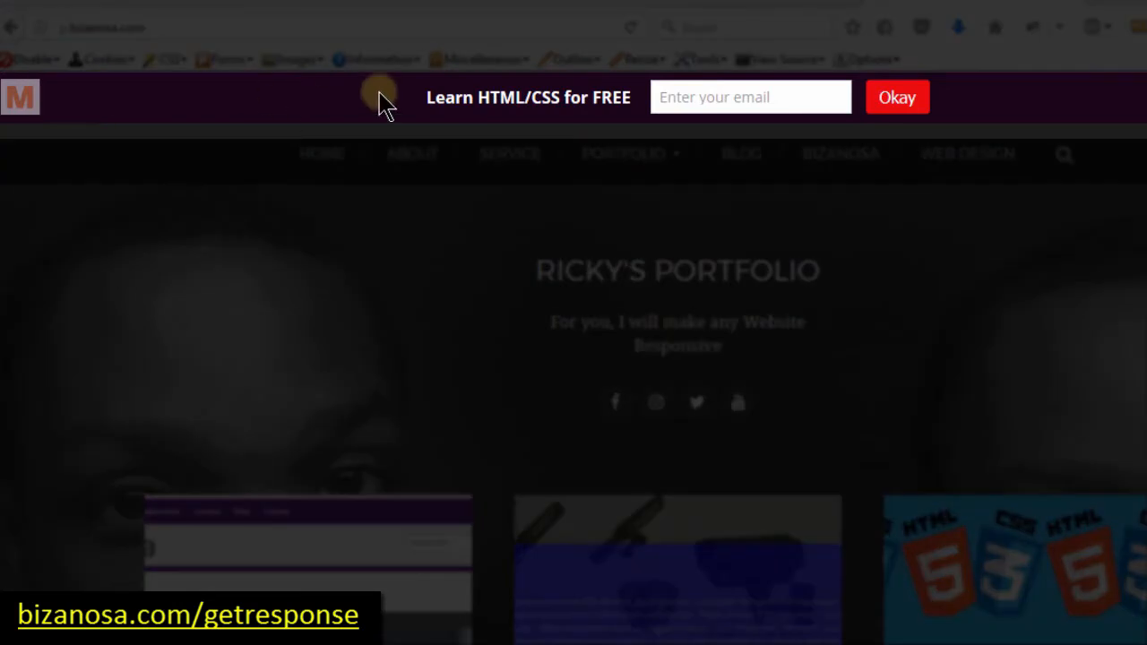
# Step: Test the site's email sign-up pop-up by submitting it empty, then close it
pyautogui.click(801, 97)
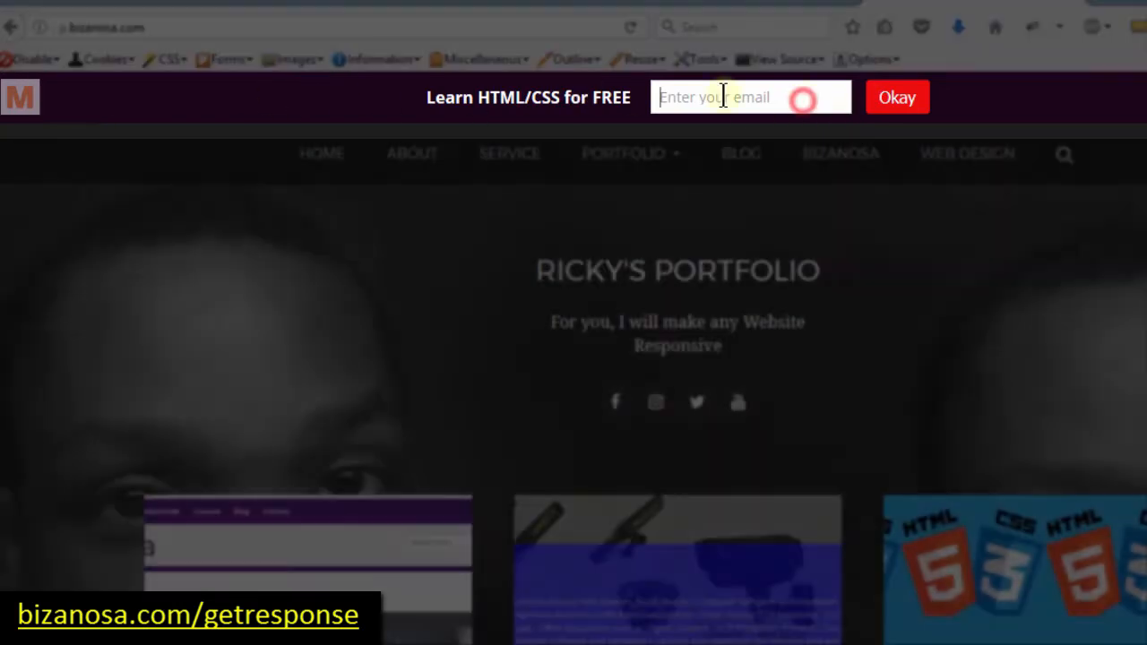
pyautogui.click(124, 114)
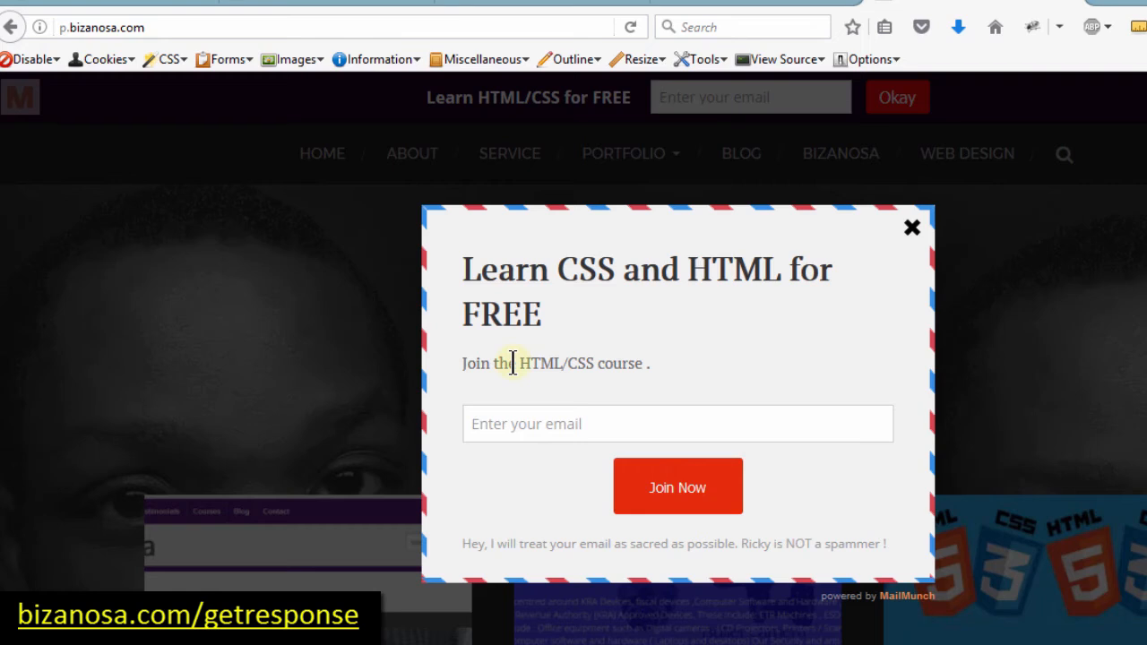
pyautogui.click(529, 414)
pyautogui.click(655, 485)
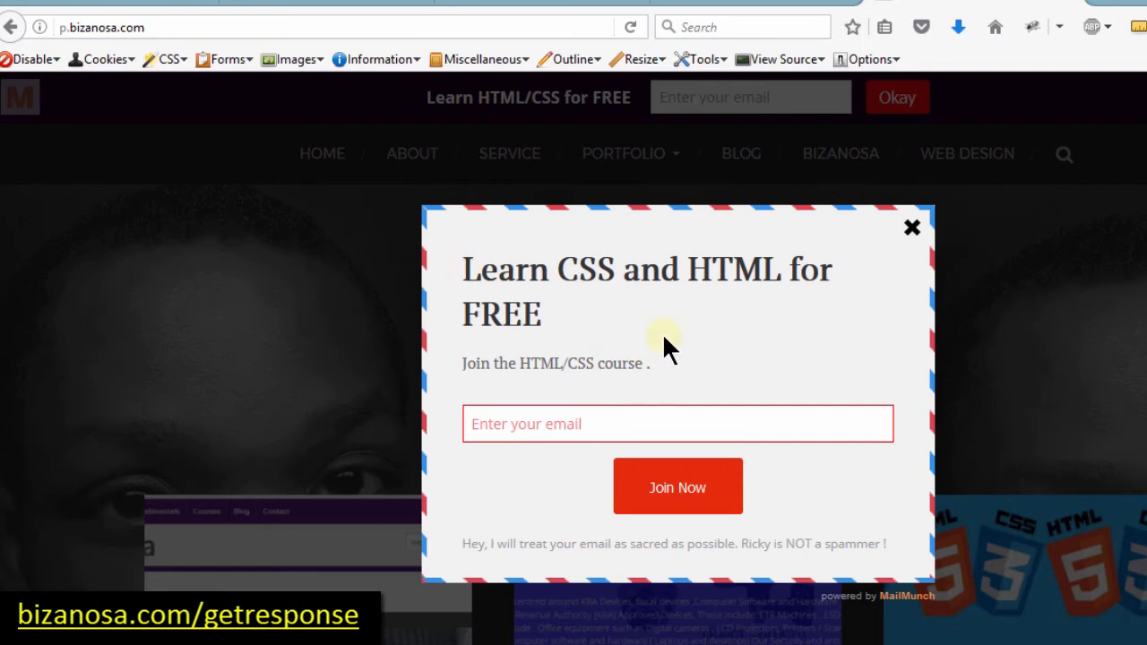
pyautogui.click(913, 228)
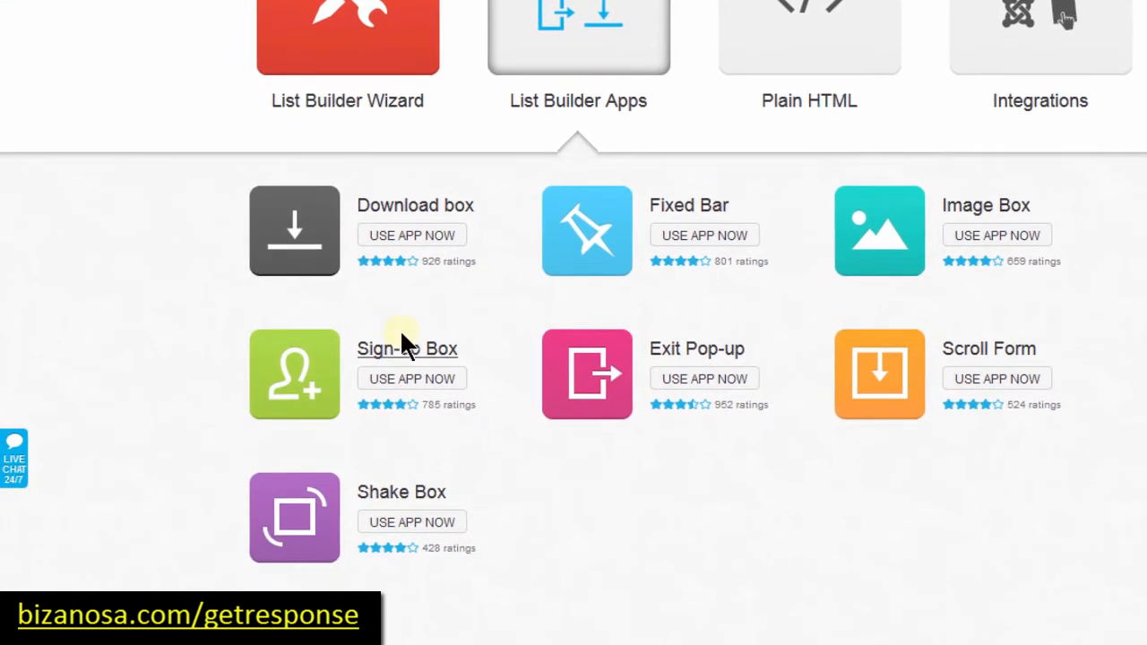
pyautogui.click(389, 491)
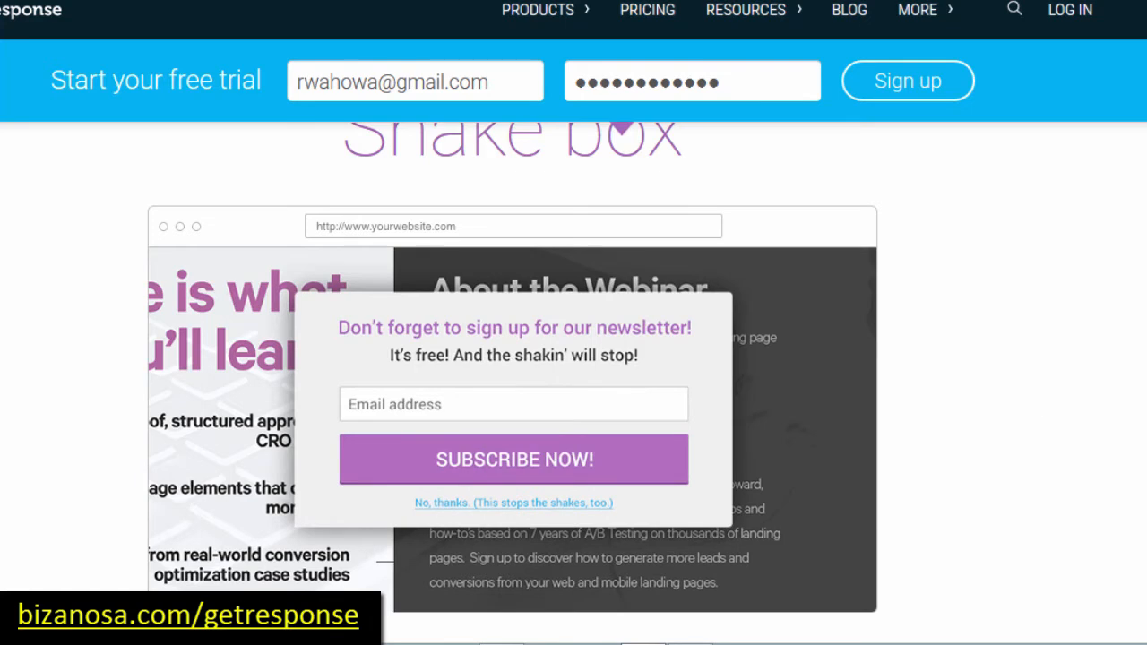
pyautogui.scroll(-4, 574, 358)
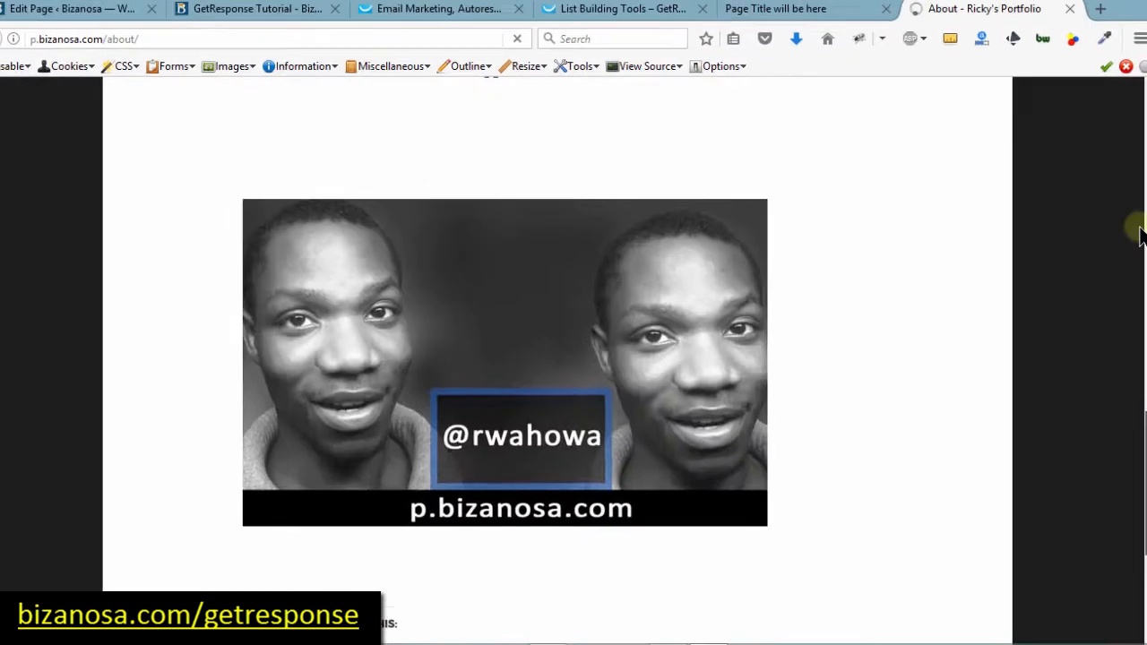
pyautogui.scroll(10, 1134, 220)
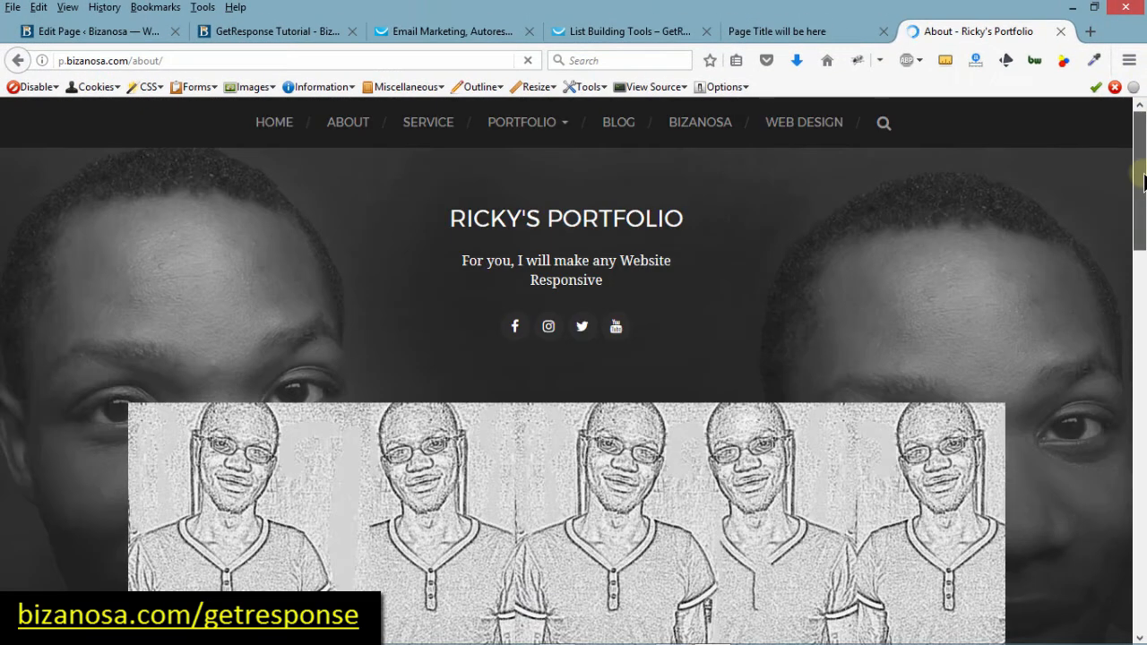
pyautogui.scroll(-15, 1142, 181)
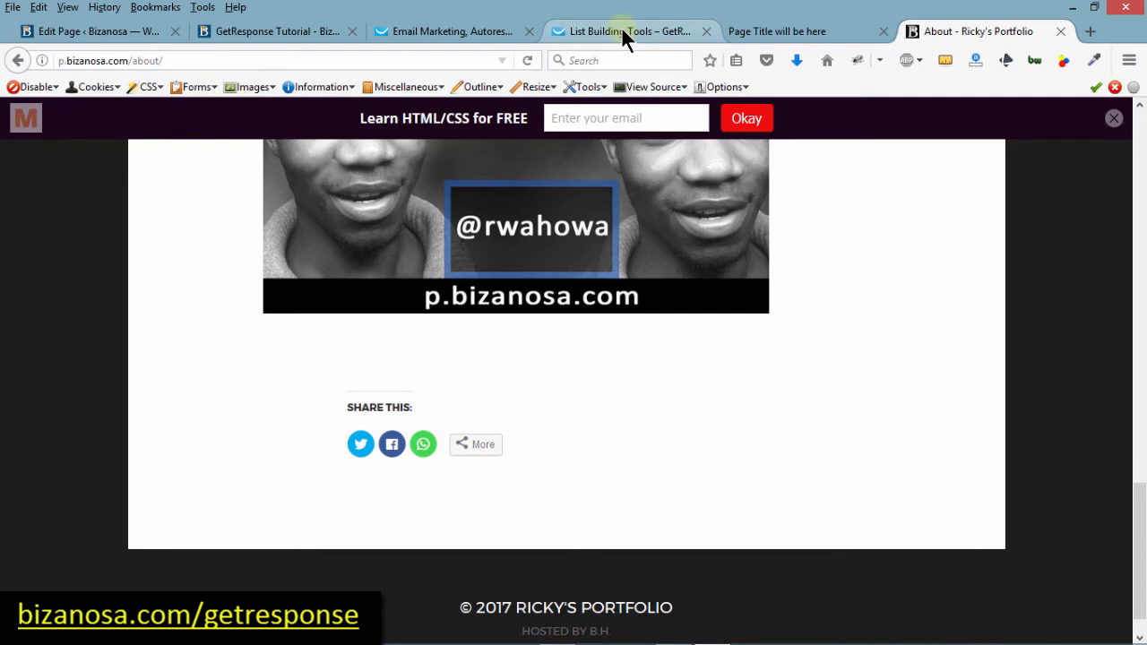
pyautogui.click(487, 27)
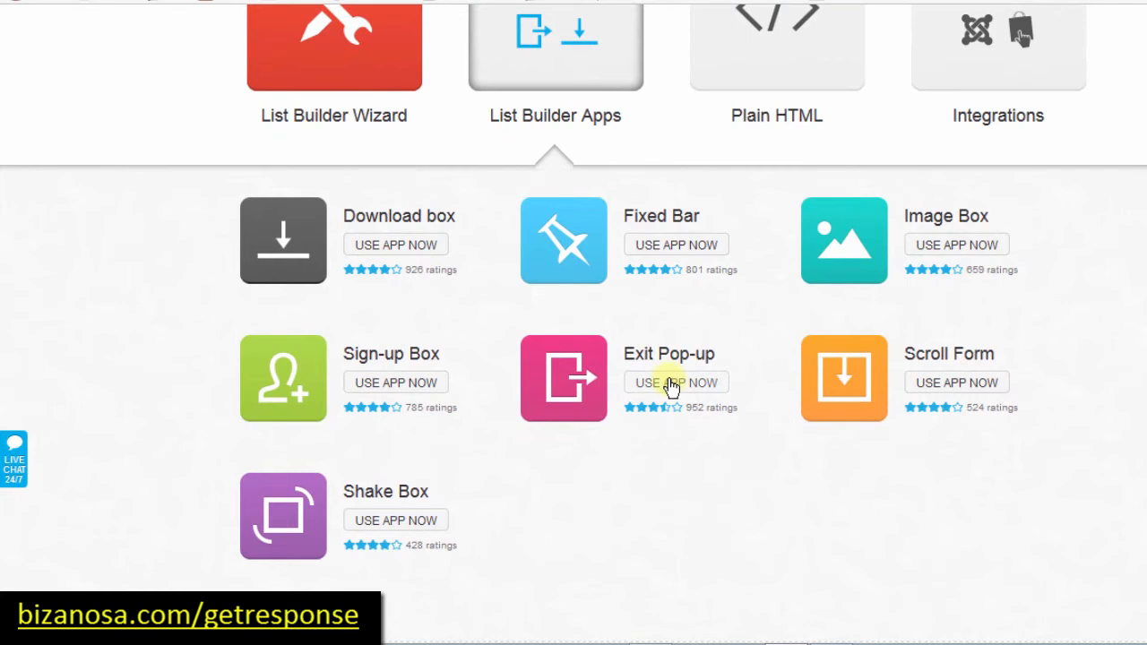
# Step: Start an Exit Pop-up form and set its headline font to Arial
pyautogui.click(562, 379)
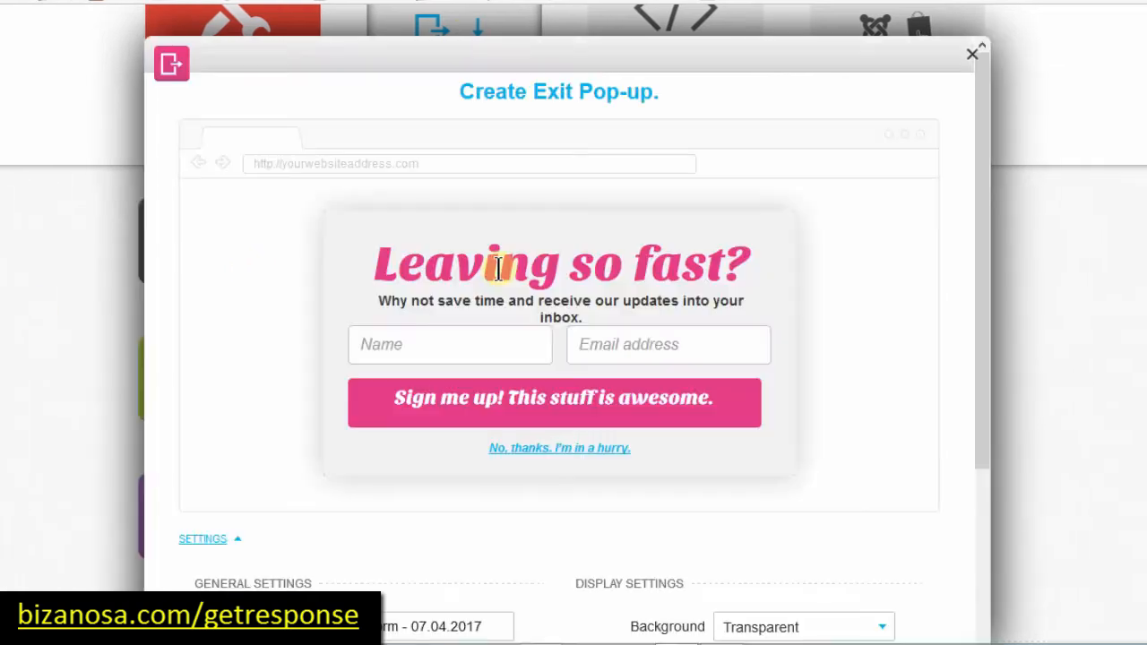
pyautogui.click(498, 267)
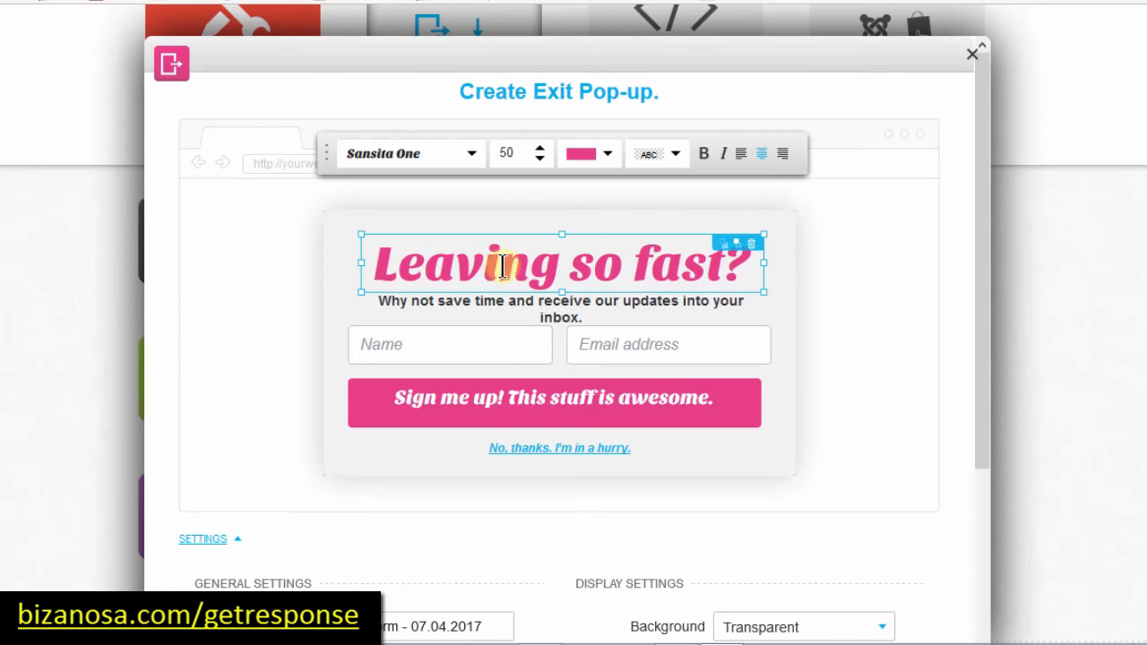
pyautogui.click(472, 156)
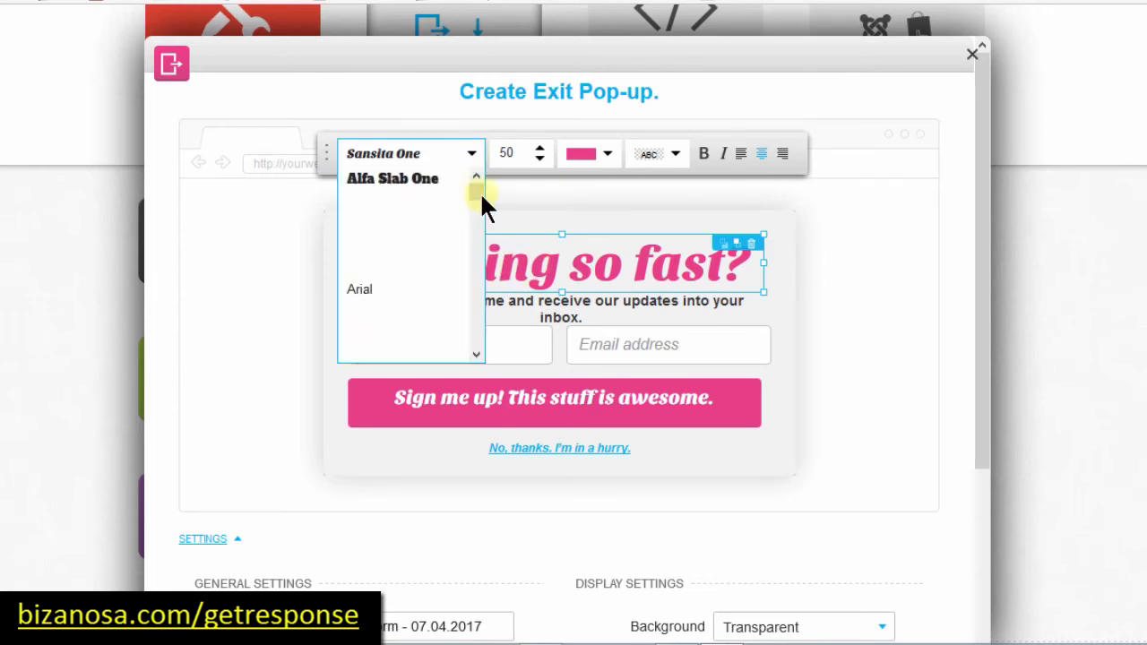
pyautogui.click(361, 291)
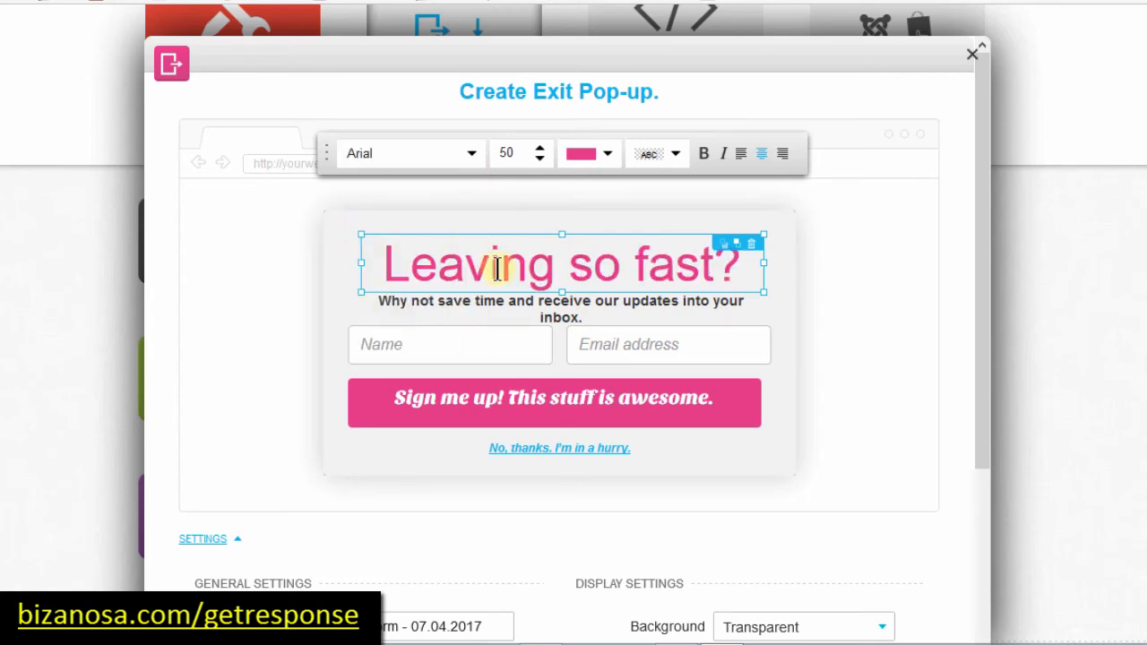
# Step: Make the signup button text bold Arial and the button colour blue
pyautogui.click(511, 402)
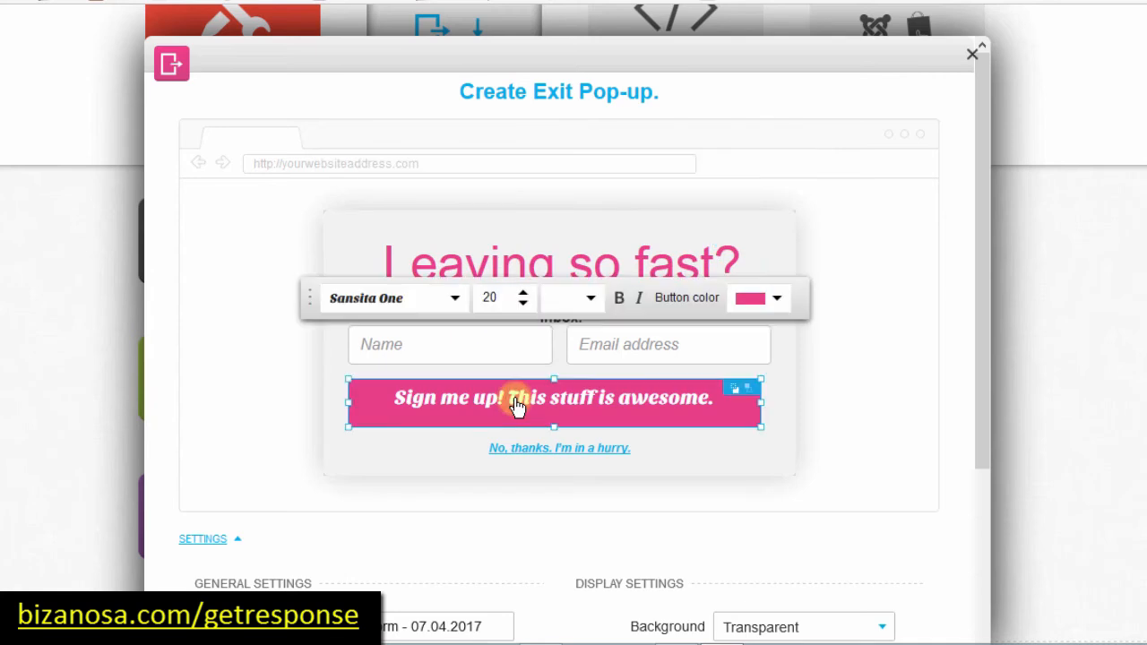
pyautogui.click(455, 299)
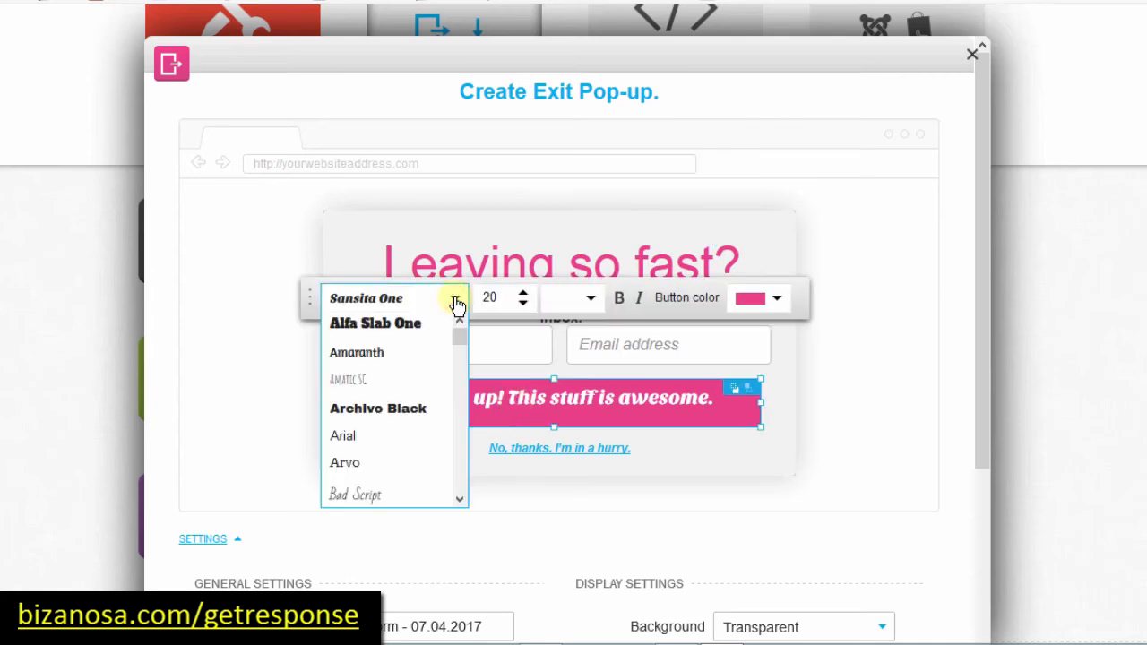
pyautogui.click(366, 438)
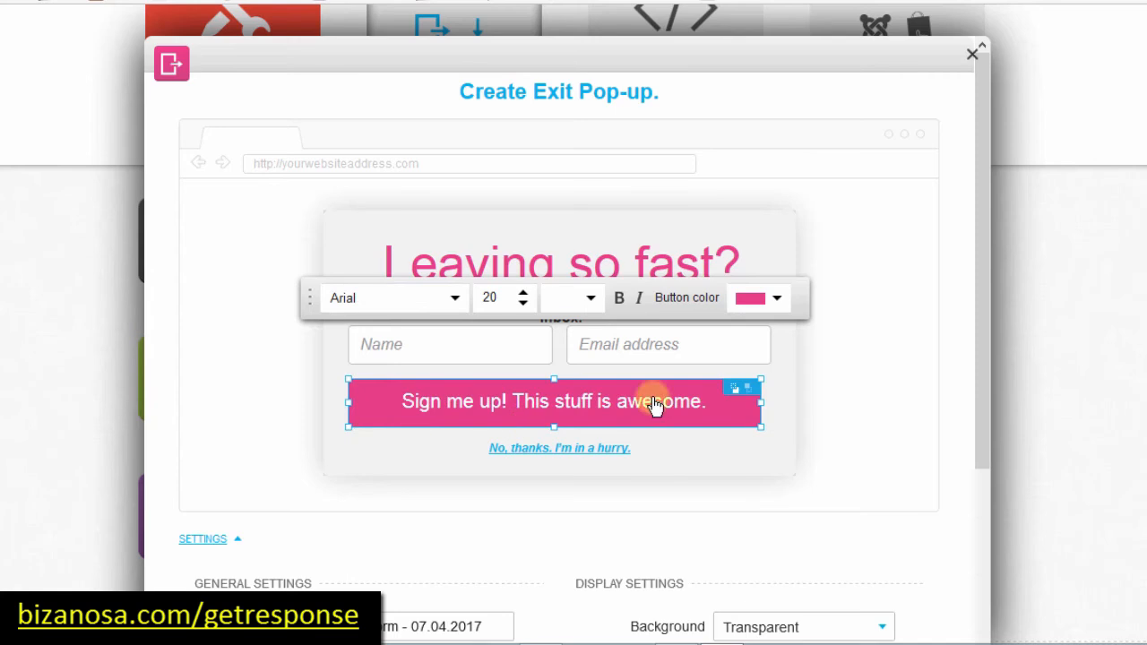
pyautogui.click(619, 299)
pyautogui.click(620, 300)
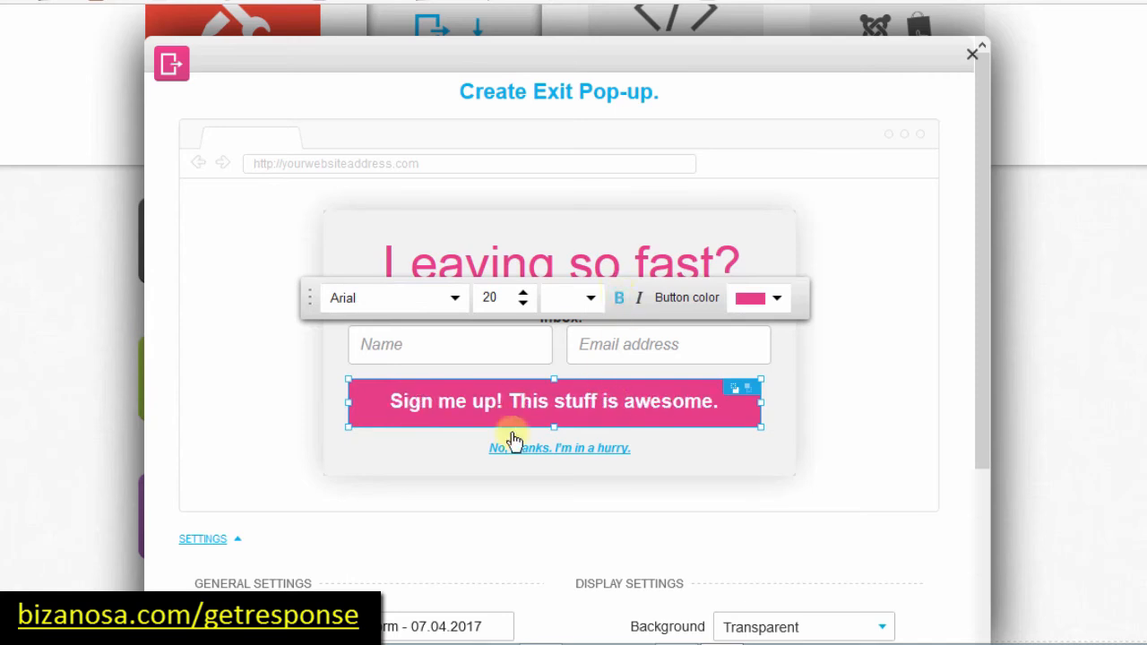
pyautogui.click(777, 299)
pyautogui.moveTo(563, 476); pyautogui.dragTo(560, 474)
pyautogui.click(755, 614)
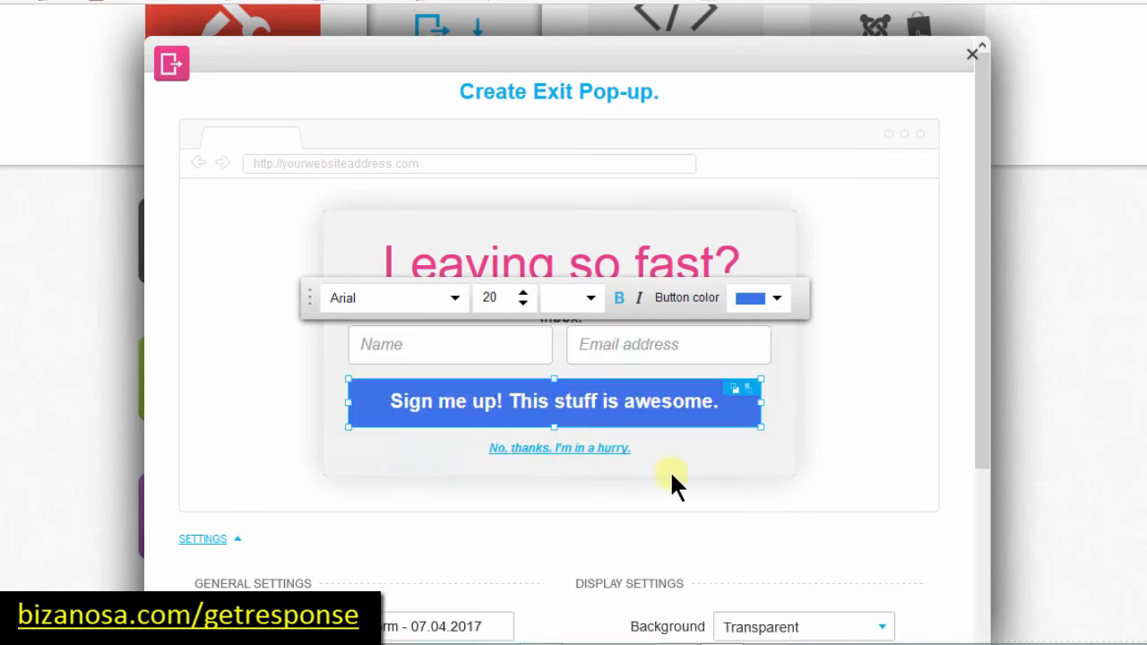
# Step: Turn the pop-up headline grey (#8C8286)
pyautogui.click(561, 261)
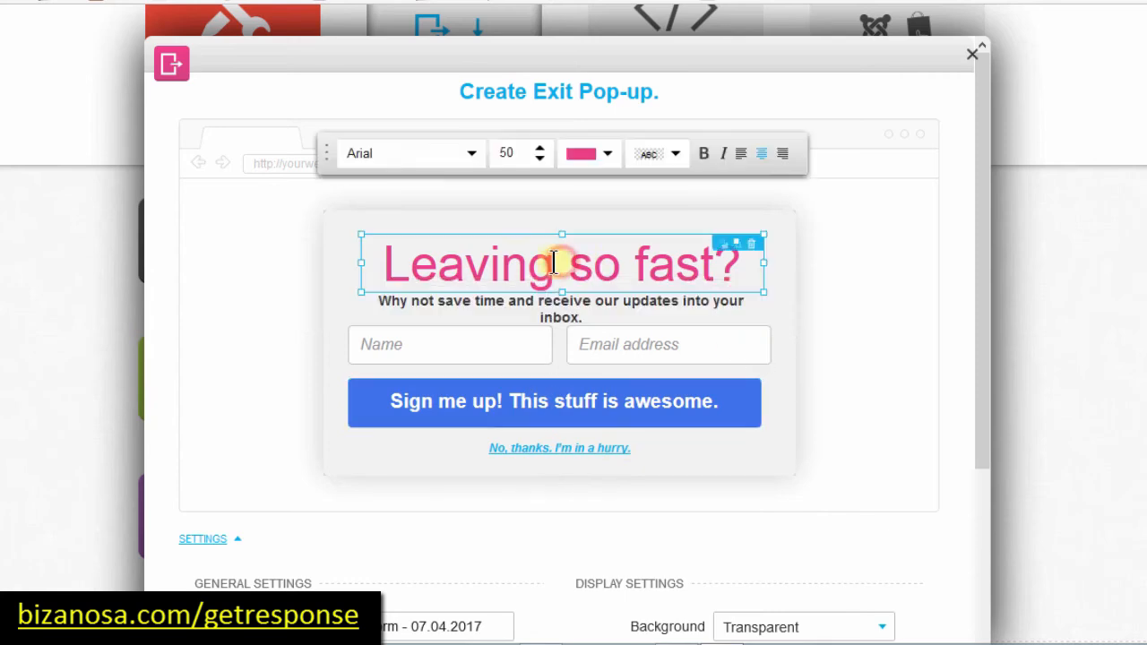
pyautogui.click(608, 155)
pyautogui.click(220, 298)
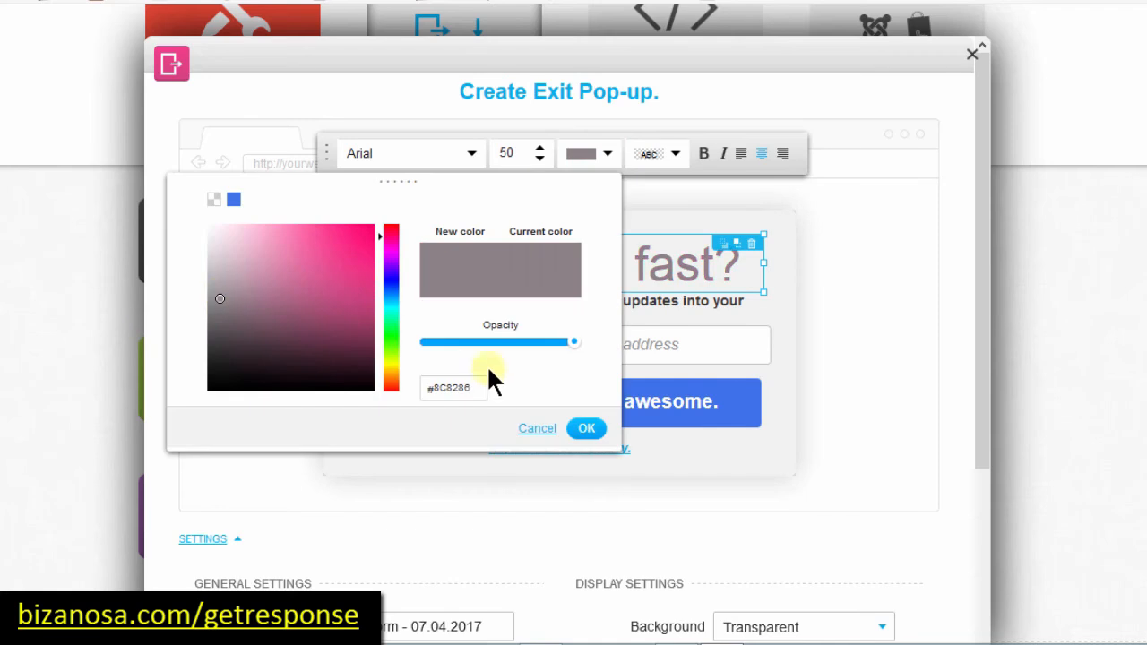
pyautogui.click(587, 429)
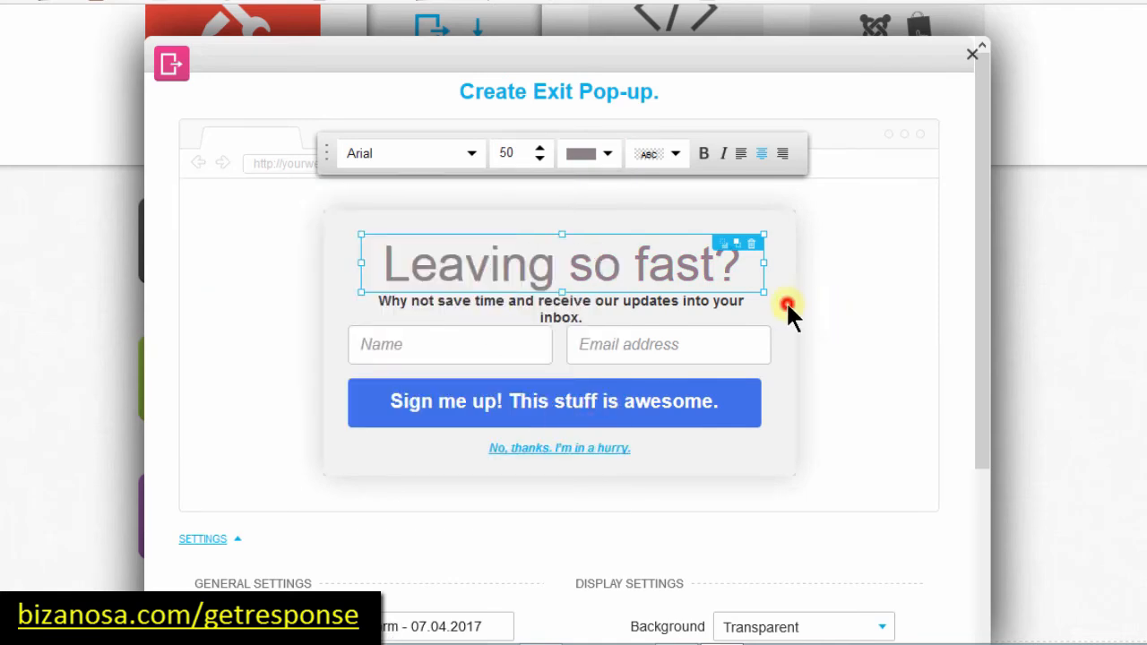
pyautogui.click(335, 340)
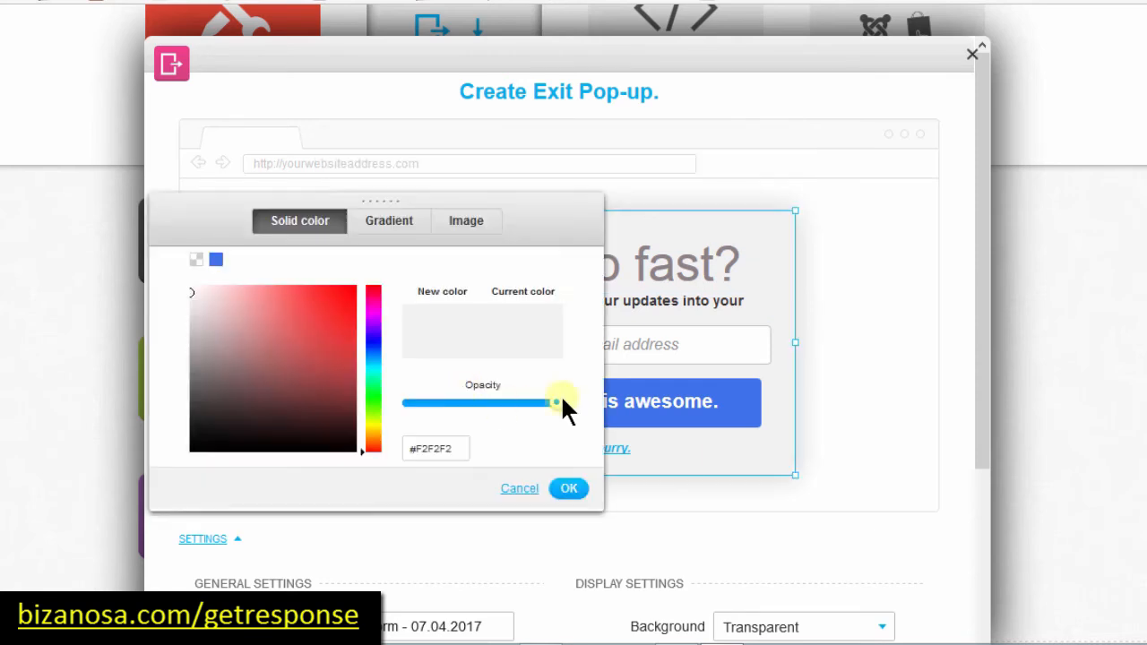
pyautogui.click(677, 455)
# Step: Set the 'No, thanks. I'm in a hurry' link to Arial, size 18
pyautogui.click(582, 452)
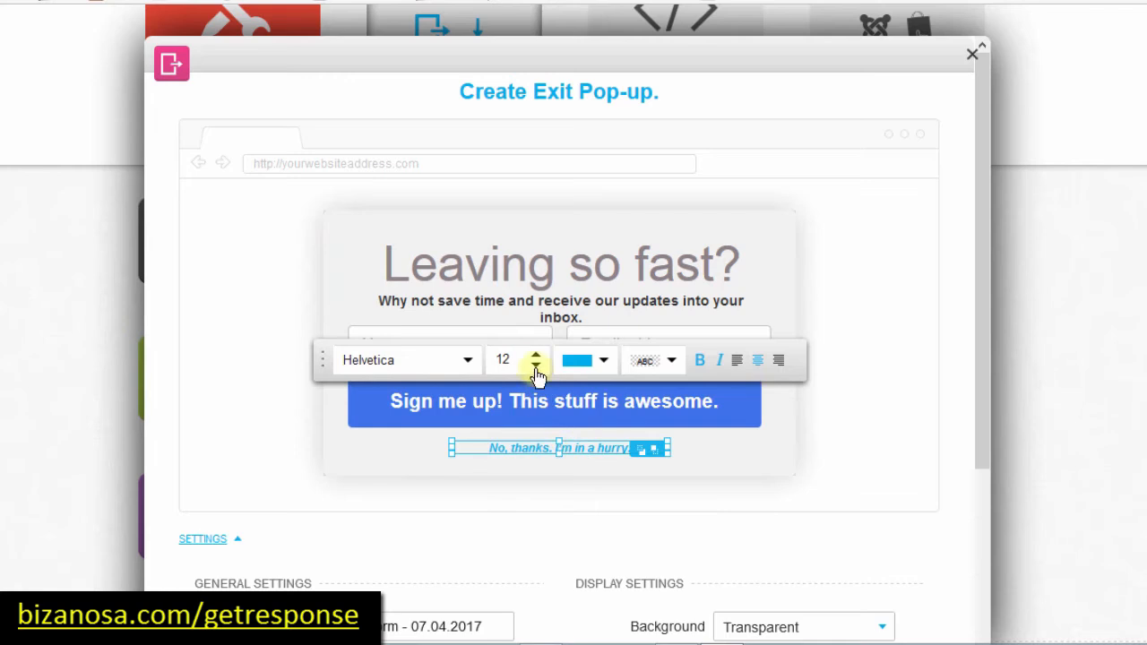
pyautogui.click(535, 357)
pyautogui.click(535, 357)
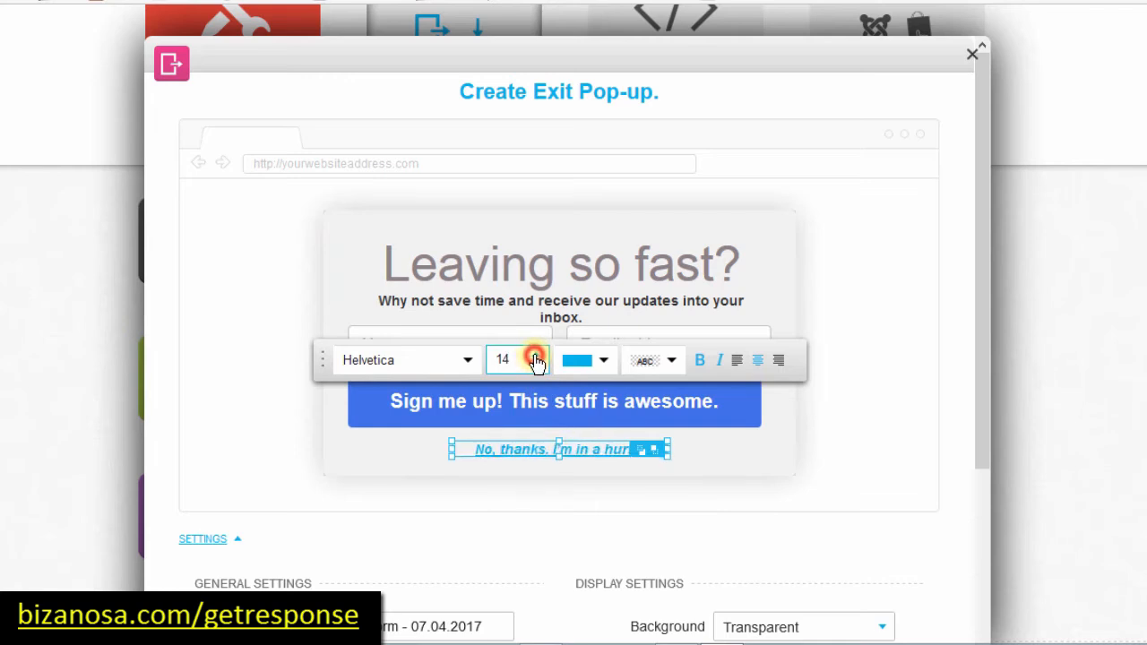
pyautogui.click(535, 357)
pyautogui.click(535, 358)
pyautogui.click(535, 357)
pyautogui.click(535, 357)
pyautogui.click(535, 358)
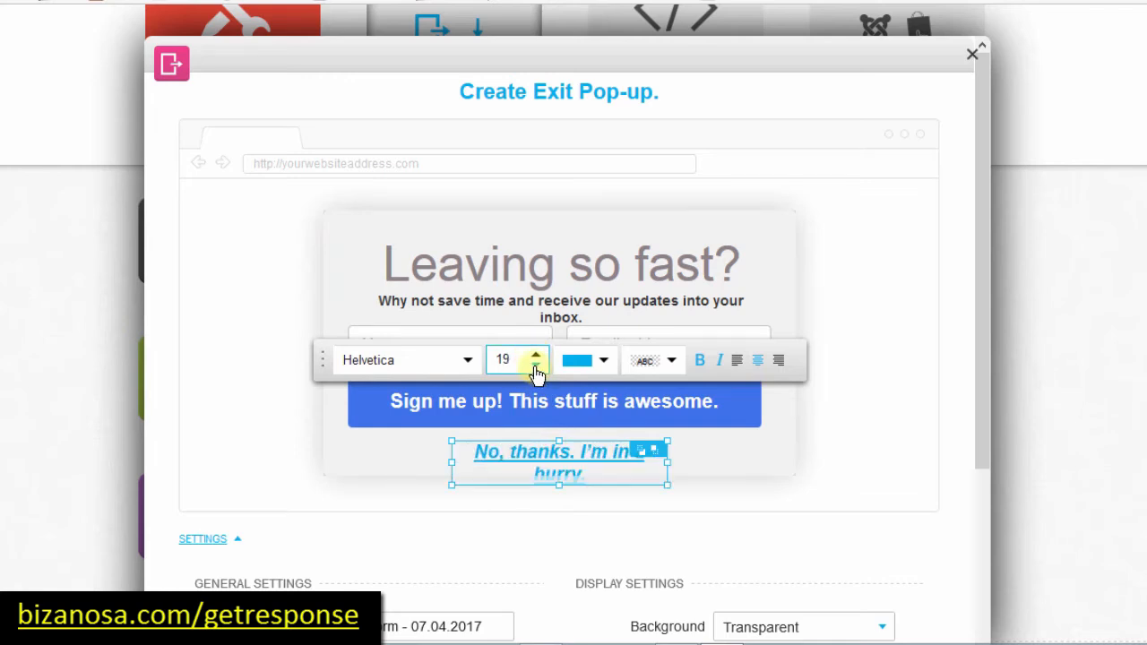
pyautogui.click(537, 366)
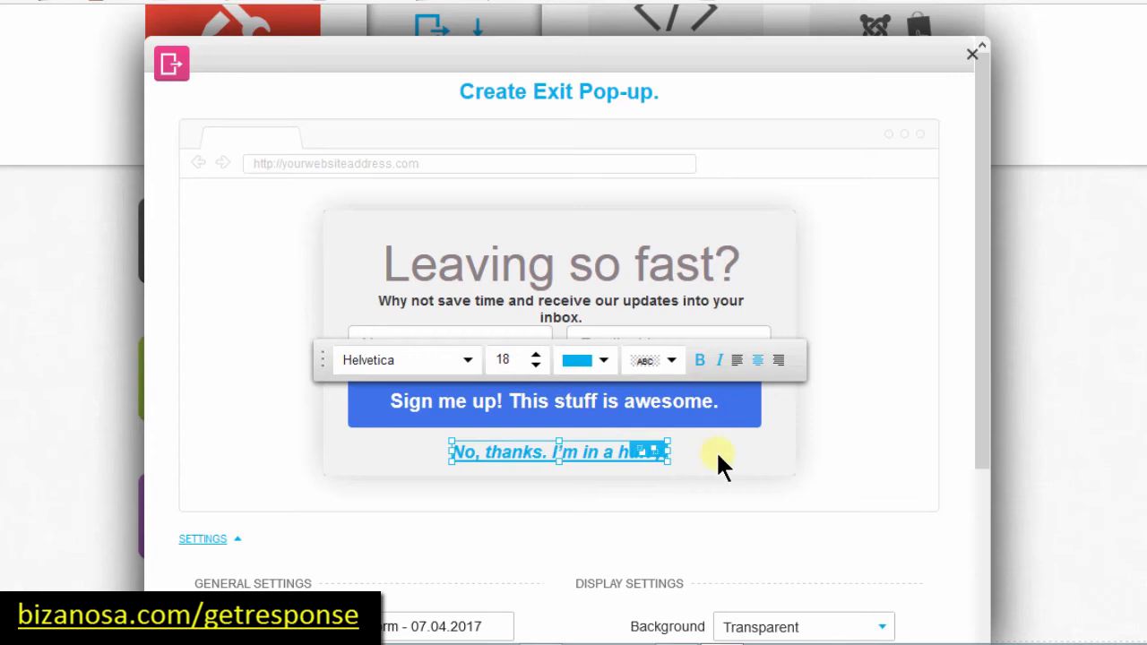
pyautogui.click(467, 360)
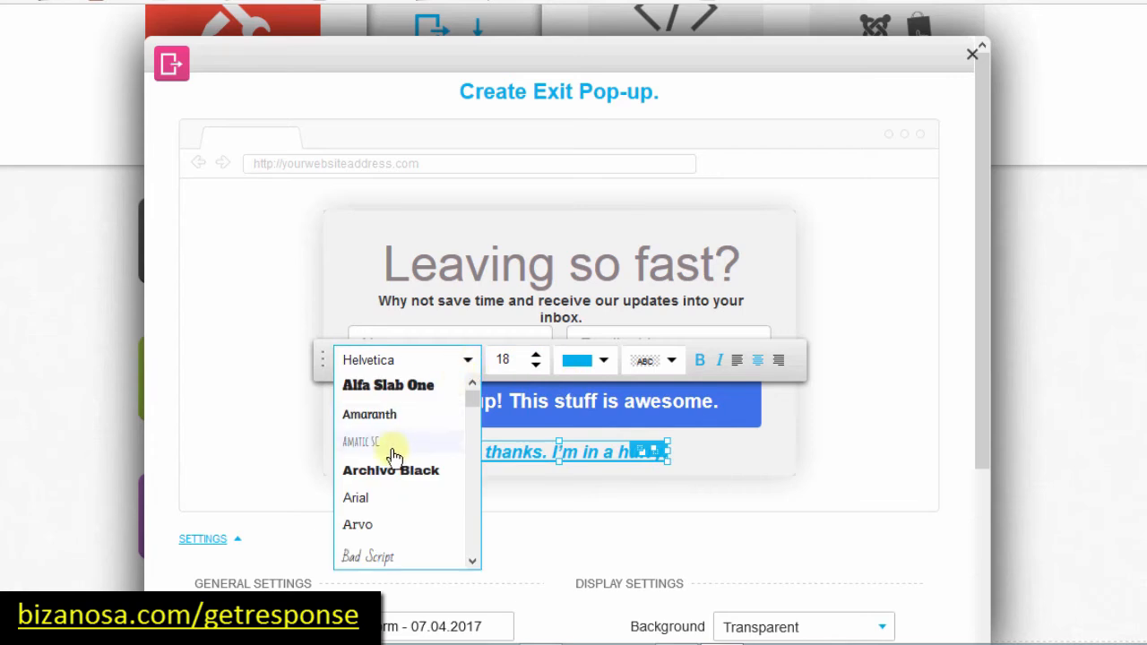
pyautogui.click(377, 503)
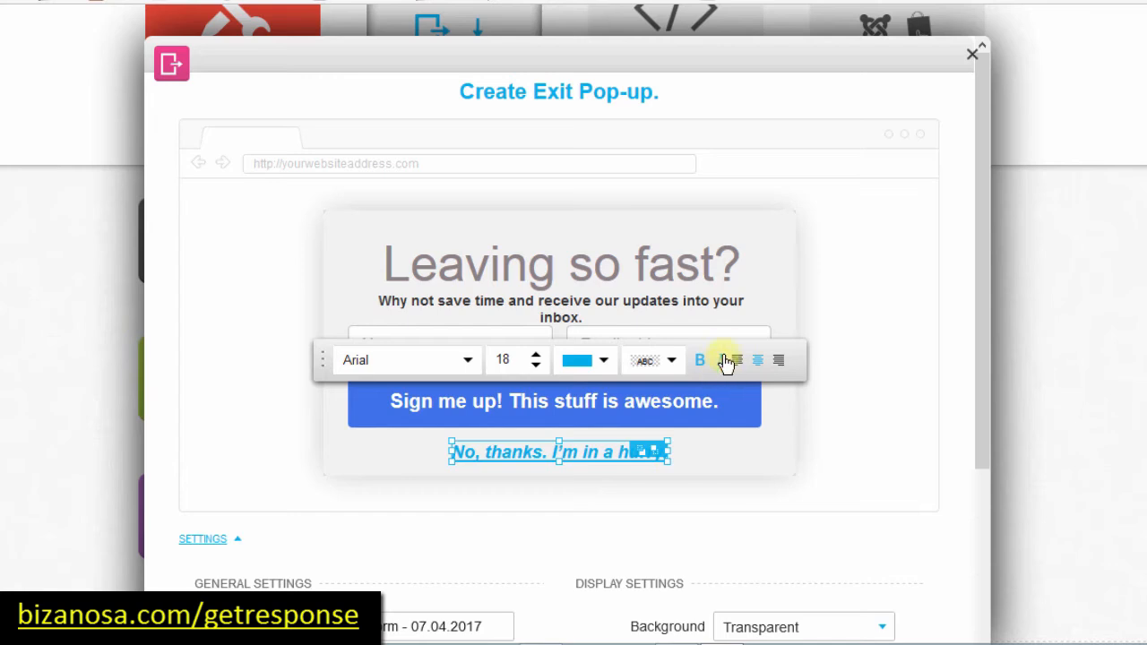
pyautogui.click(697, 462)
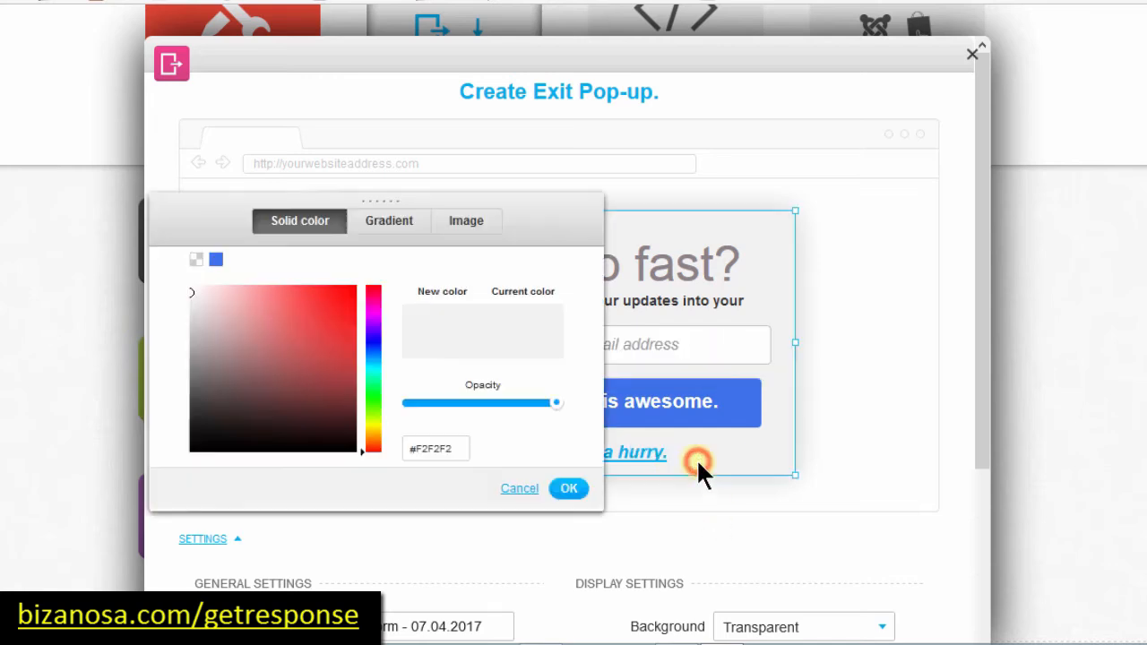
pyautogui.click(740, 453)
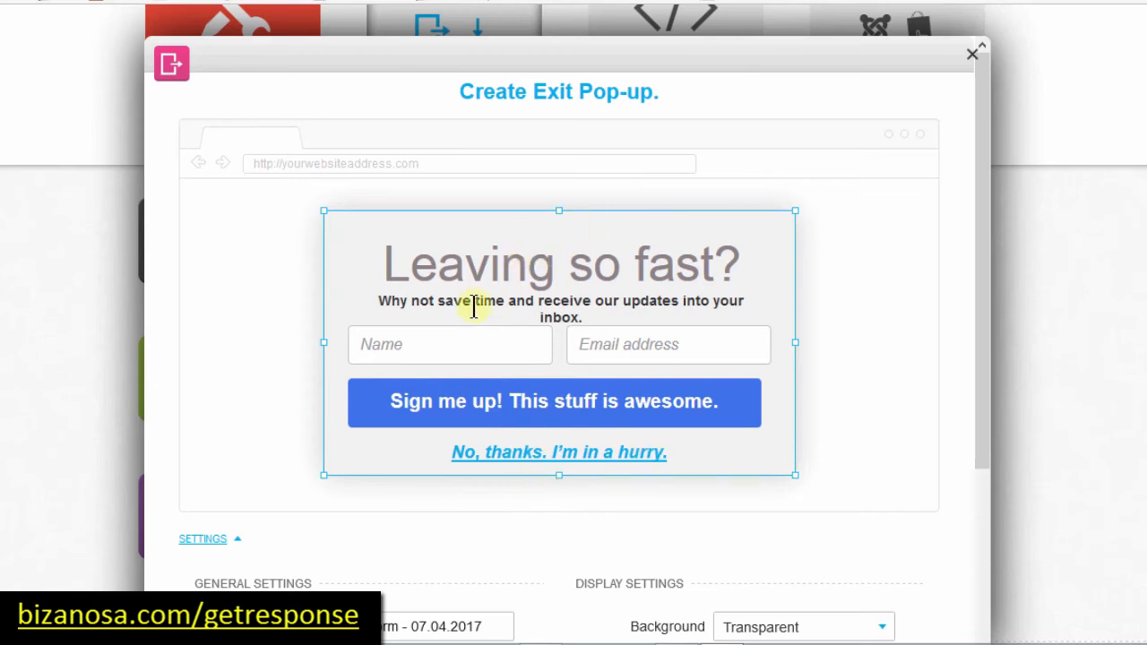
pyautogui.click(982, 201)
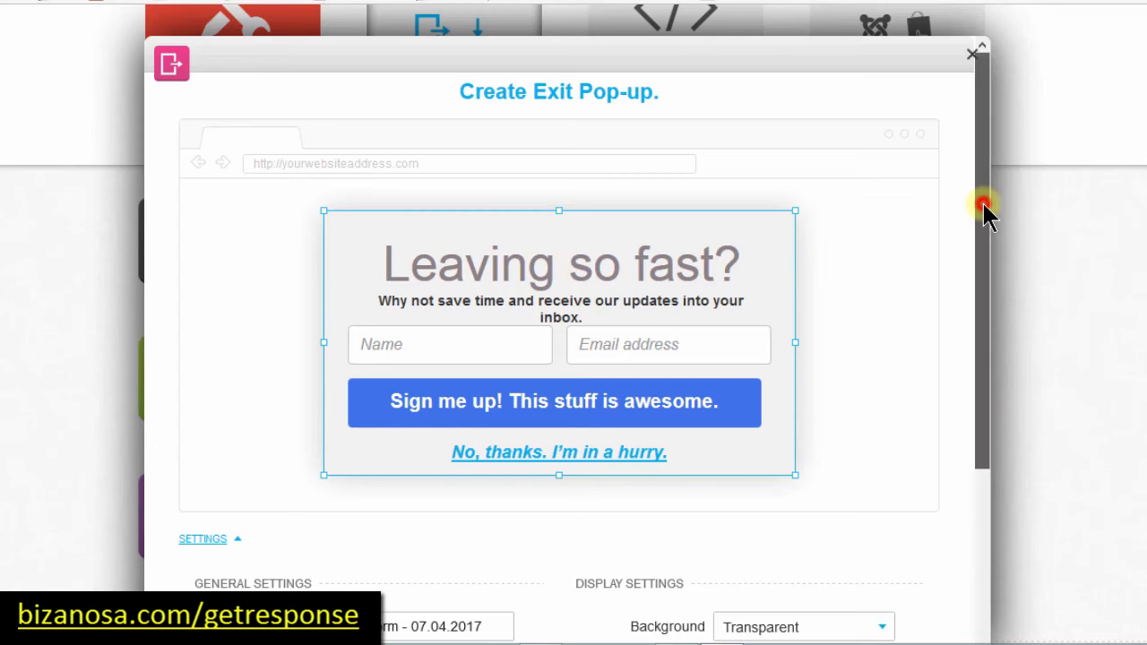
# Step: Rename the form to myfirstPopup
pyautogui.moveTo(981, 244); pyautogui.dragTo(979, 412)
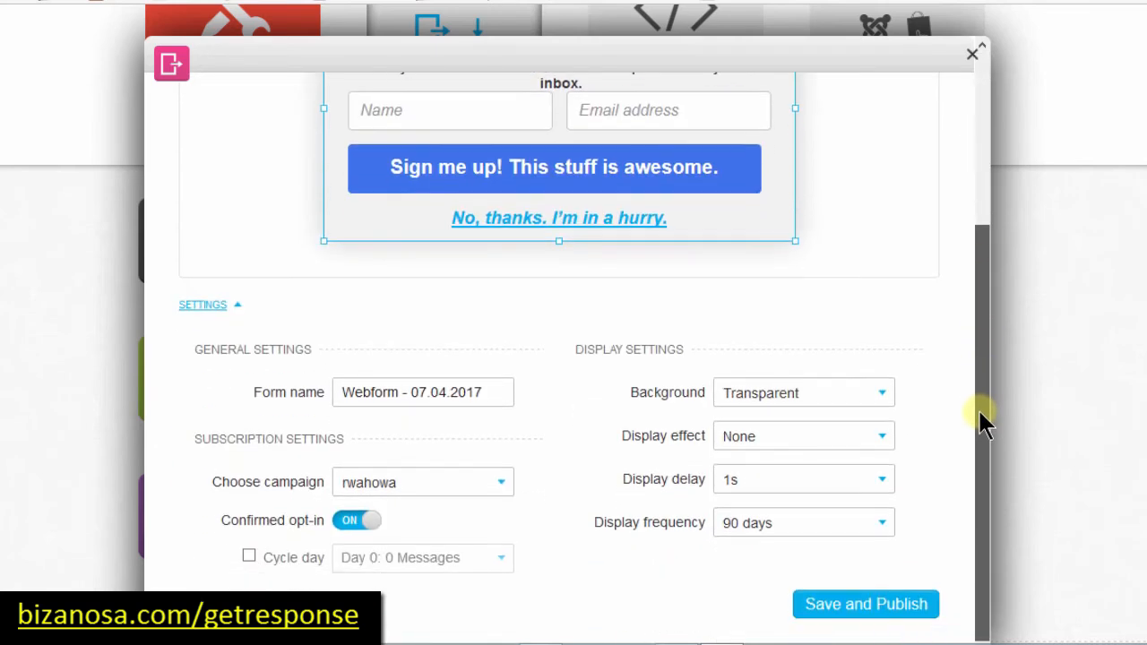
pyautogui.moveTo(980, 471); pyautogui.dragTo(984, 489)
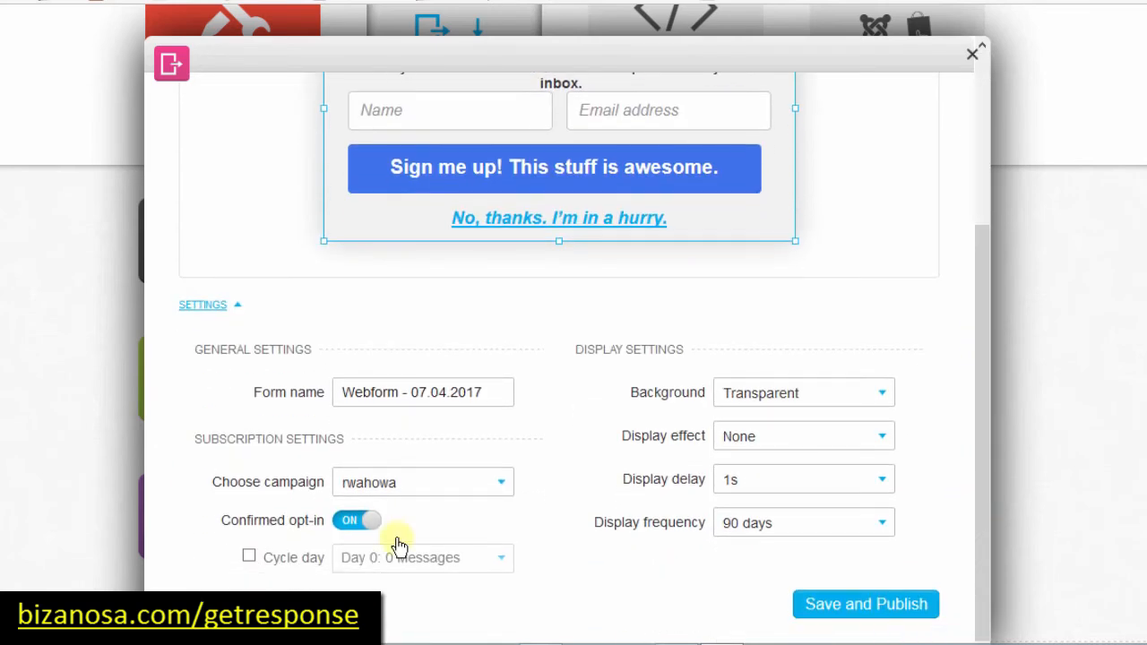
pyautogui.click(411, 391)
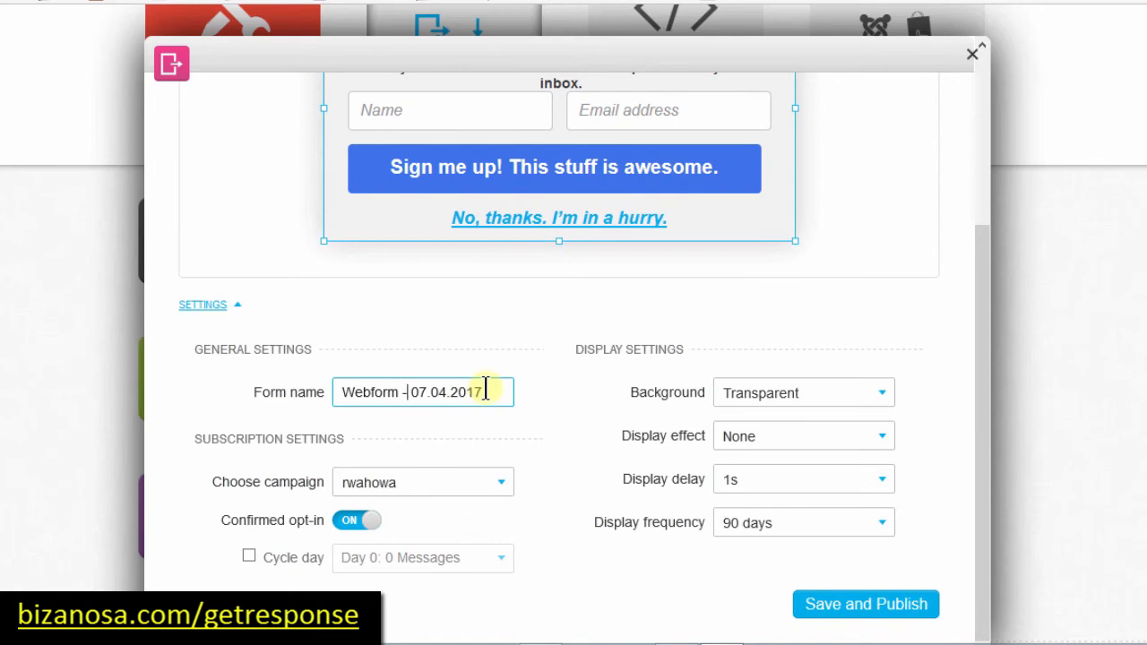
pyautogui.moveTo(484, 391); pyautogui.dragTo(256, 399)
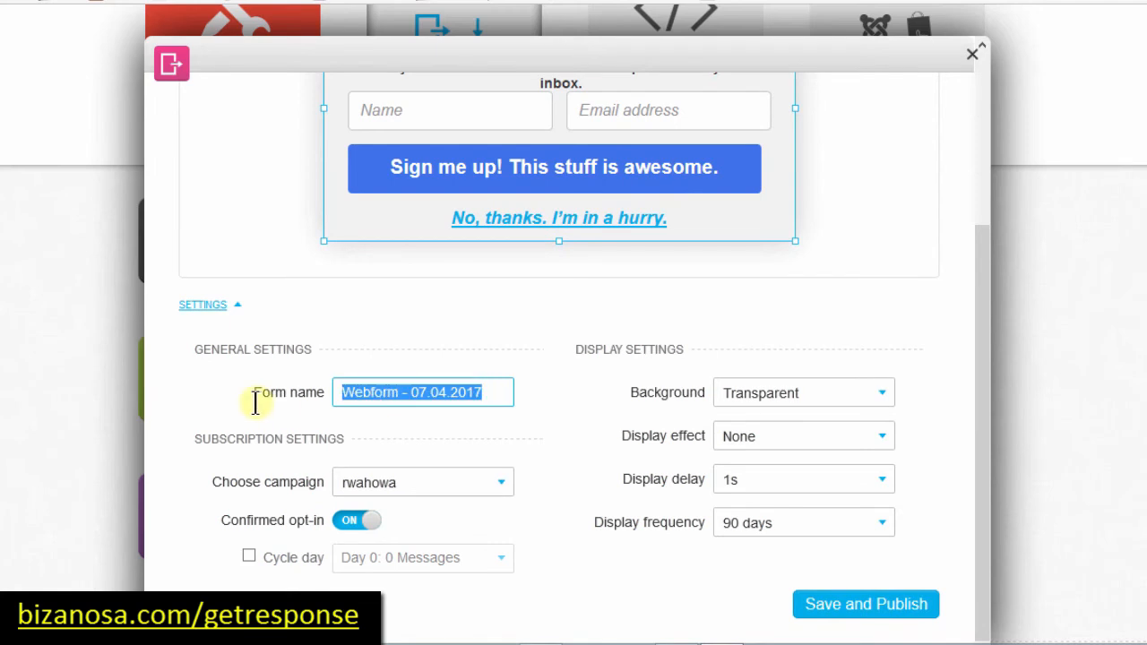
pyautogui.write('myfirstPpup')
pyautogui.click(380, 392)
pyautogui.write('o')
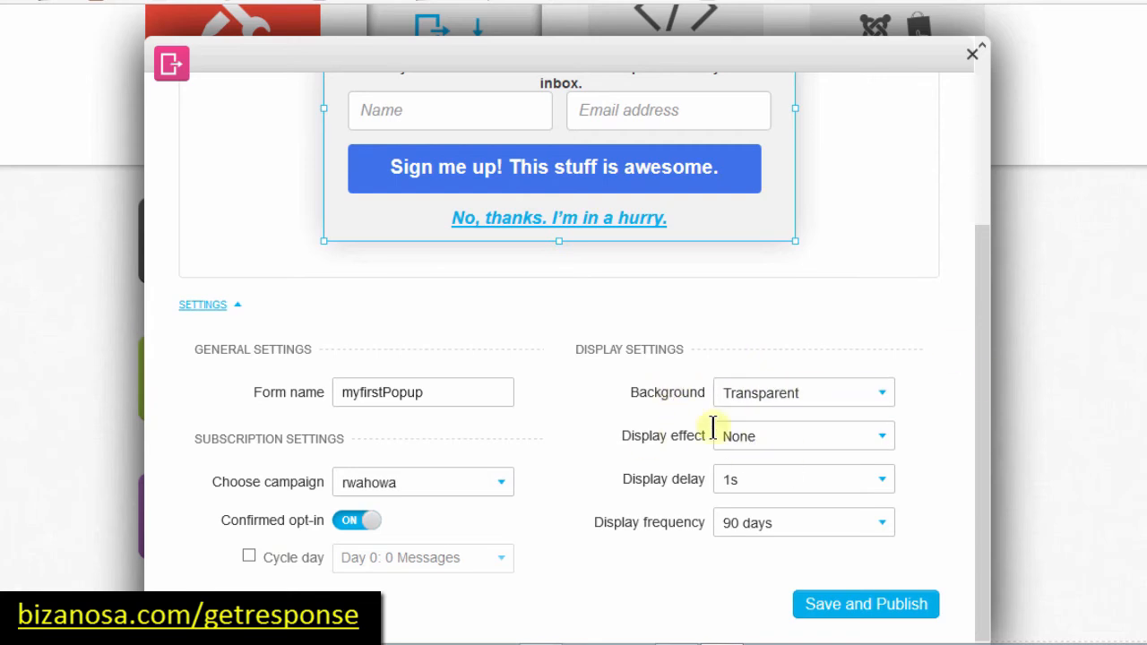
# Step: Set the display effect to Slide and the display frequency to 3 days
pyautogui.click(863, 436)
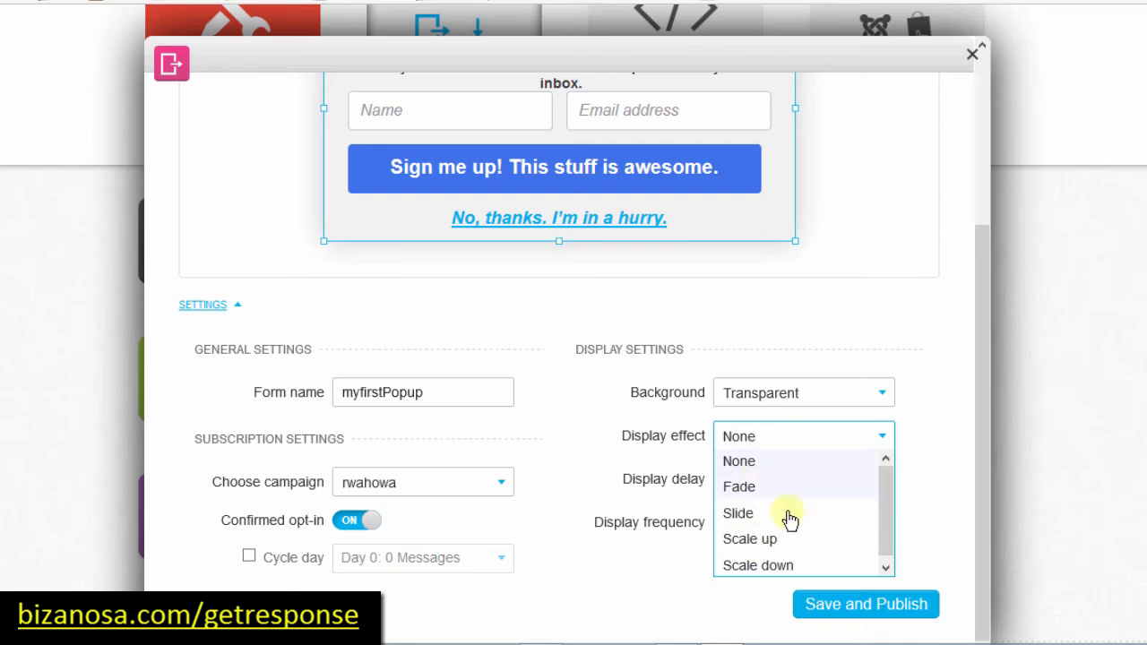
pyautogui.click(751, 516)
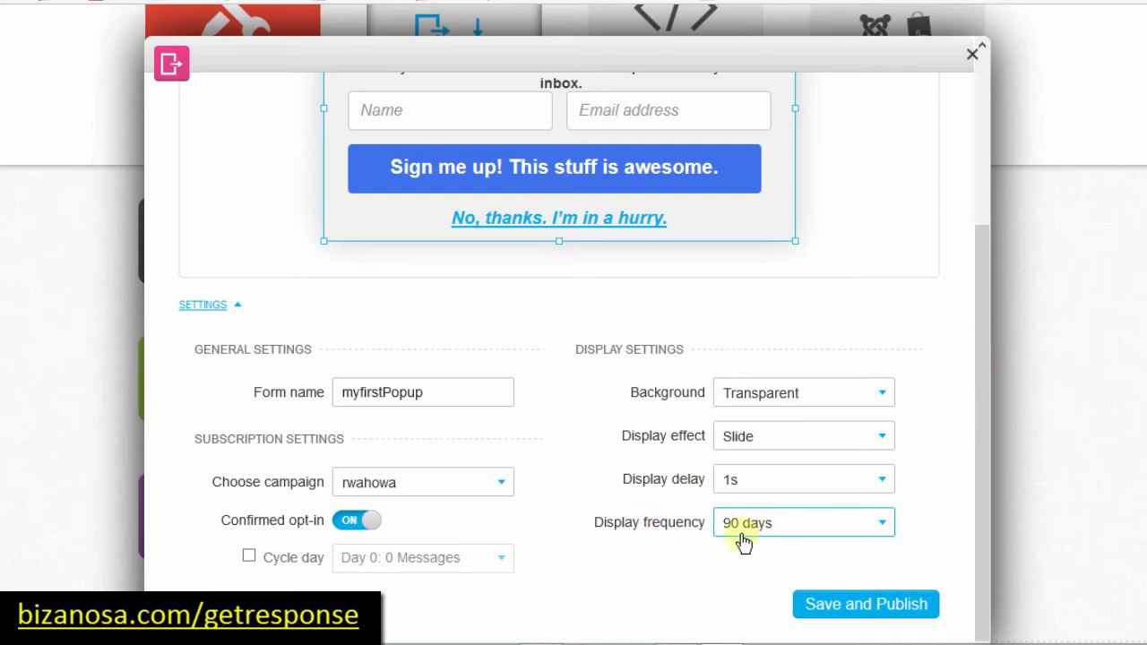
pyautogui.click(857, 526)
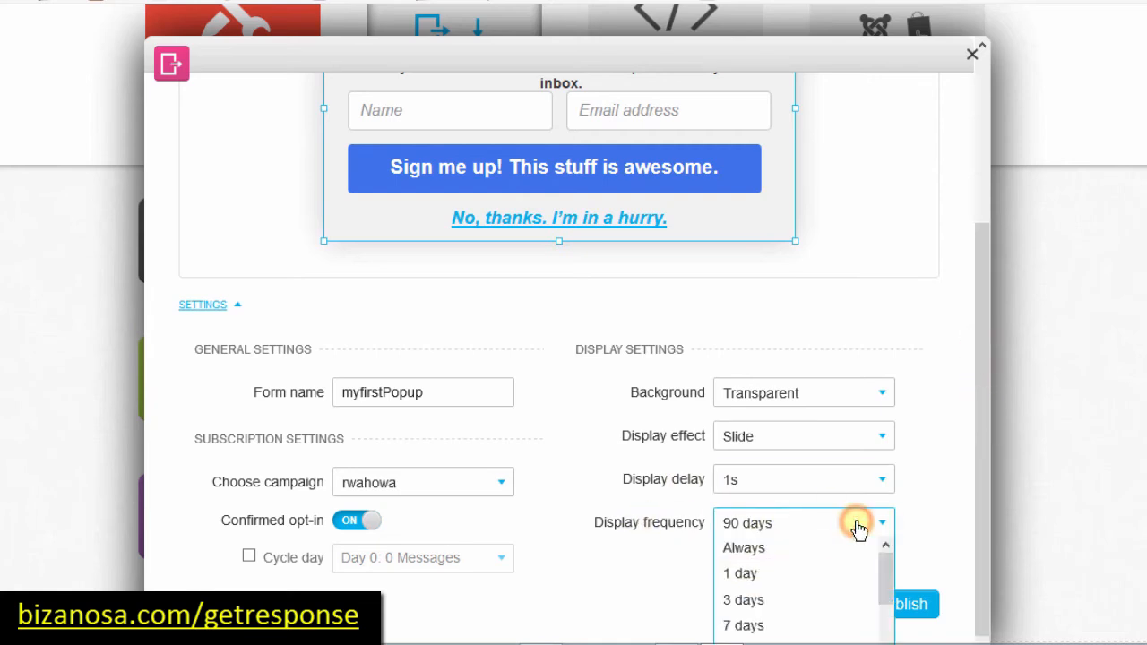
pyautogui.click(743, 599)
pyautogui.click(982, 329)
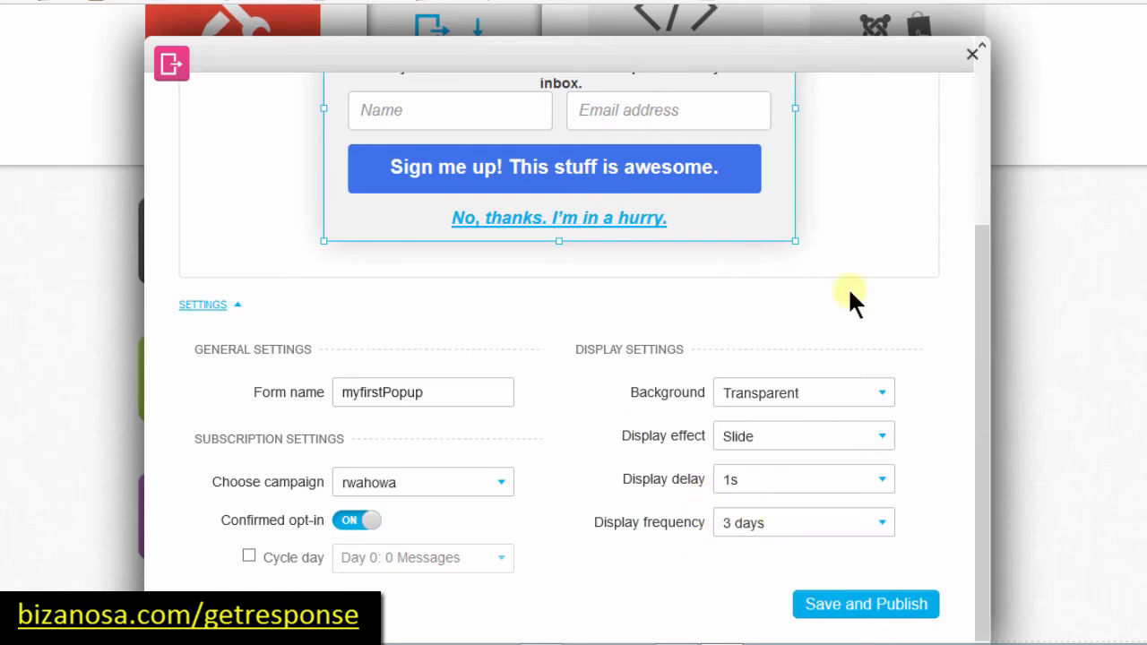
pyautogui.moveTo(972, 492); pyautogui.dragTo(932, 225)
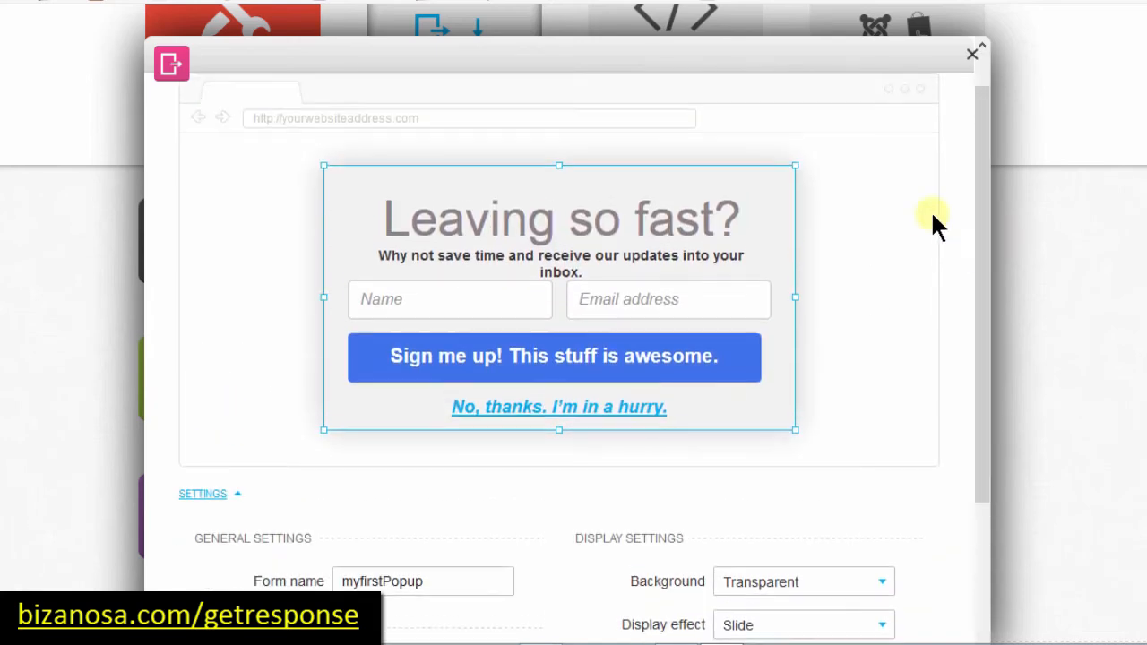
# Step: Fix the subtitle's spelling to 'receive', keeping it under the heading
pyautogui.click(510, 259)
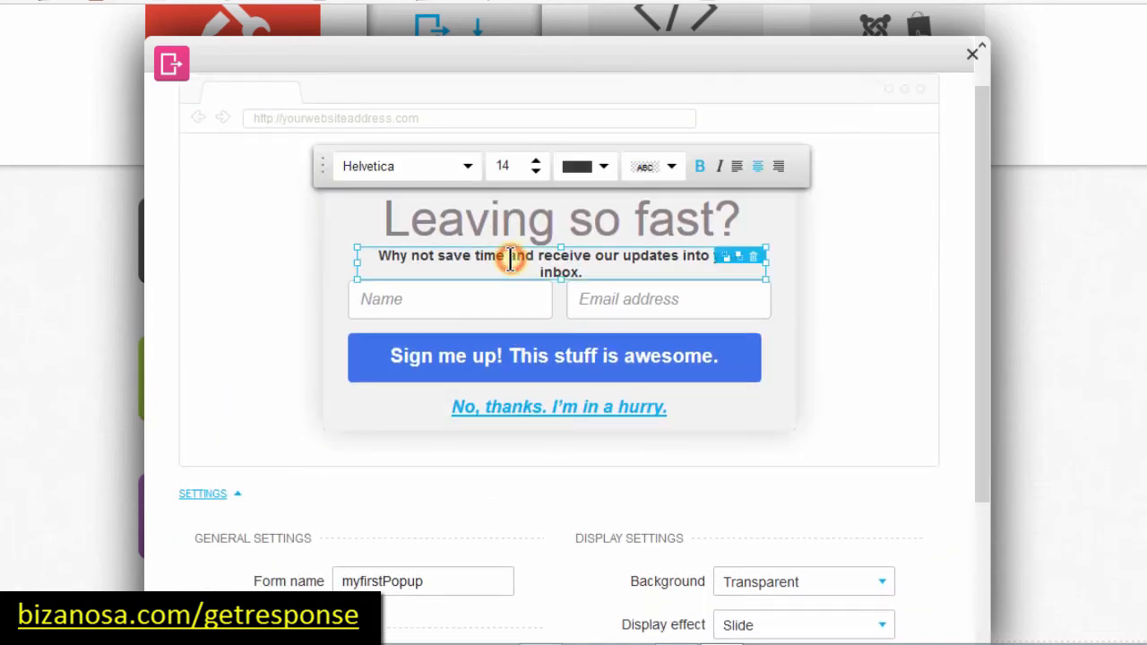
pyautogui.click(562, 261)
pyautogui.write('e')
pyautogui.moveTo(381, 255); pyautogui.dragTo(547, 265)
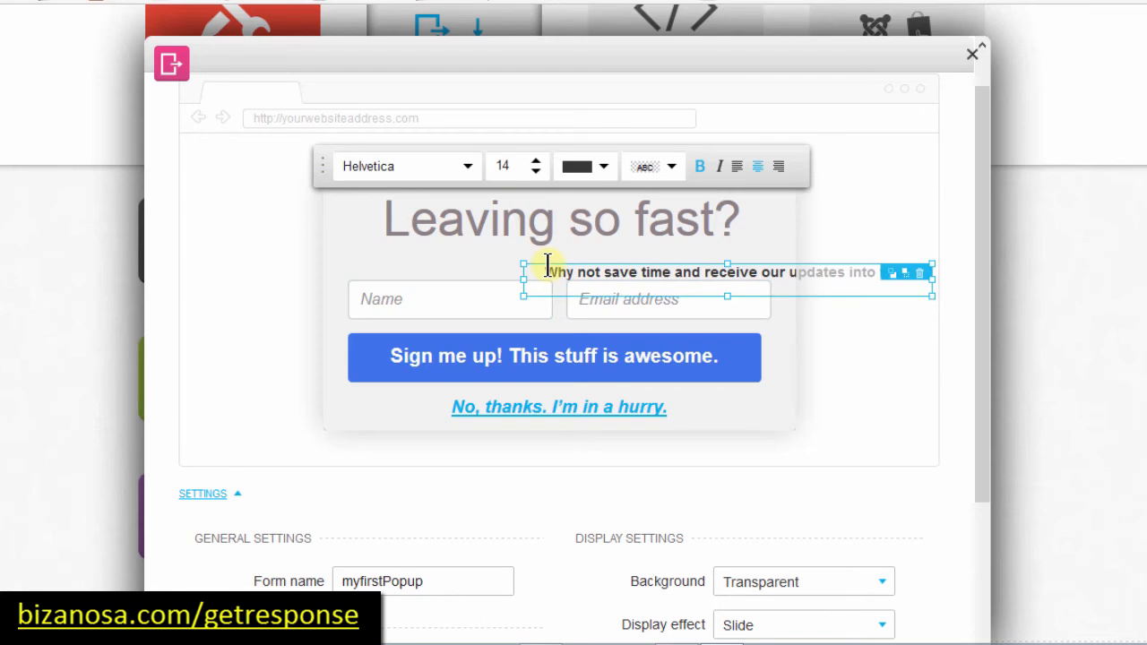
pyautogui.moveTo(578, 271); pyautogui.dragTo(445, 249)
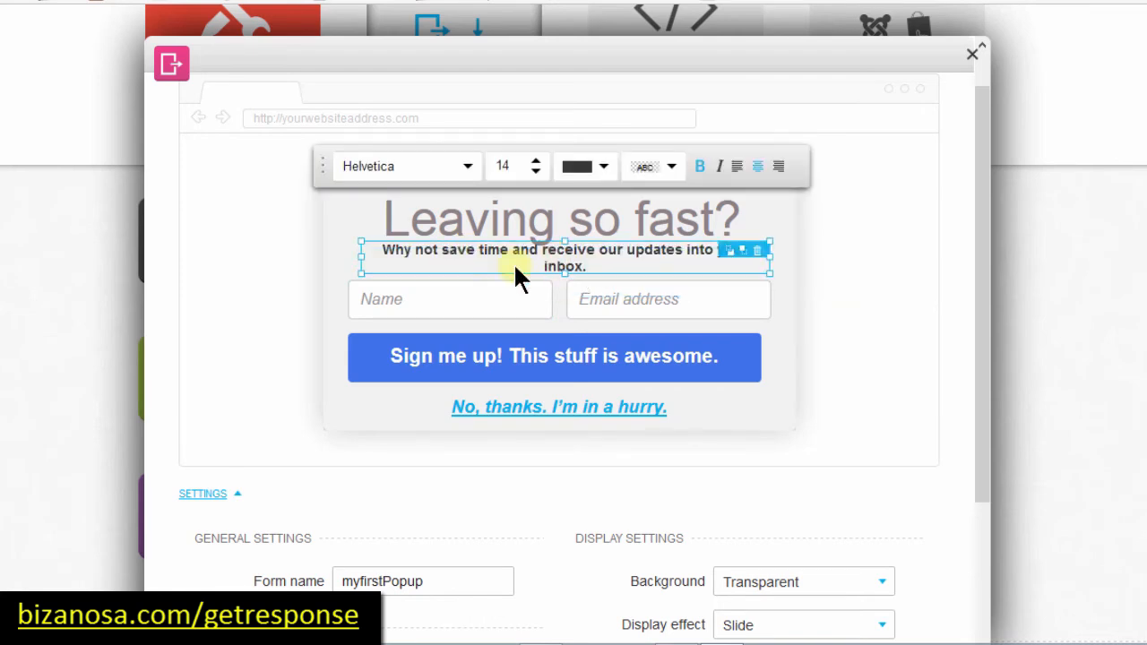
pyautogui.tripleClick(445, 250)
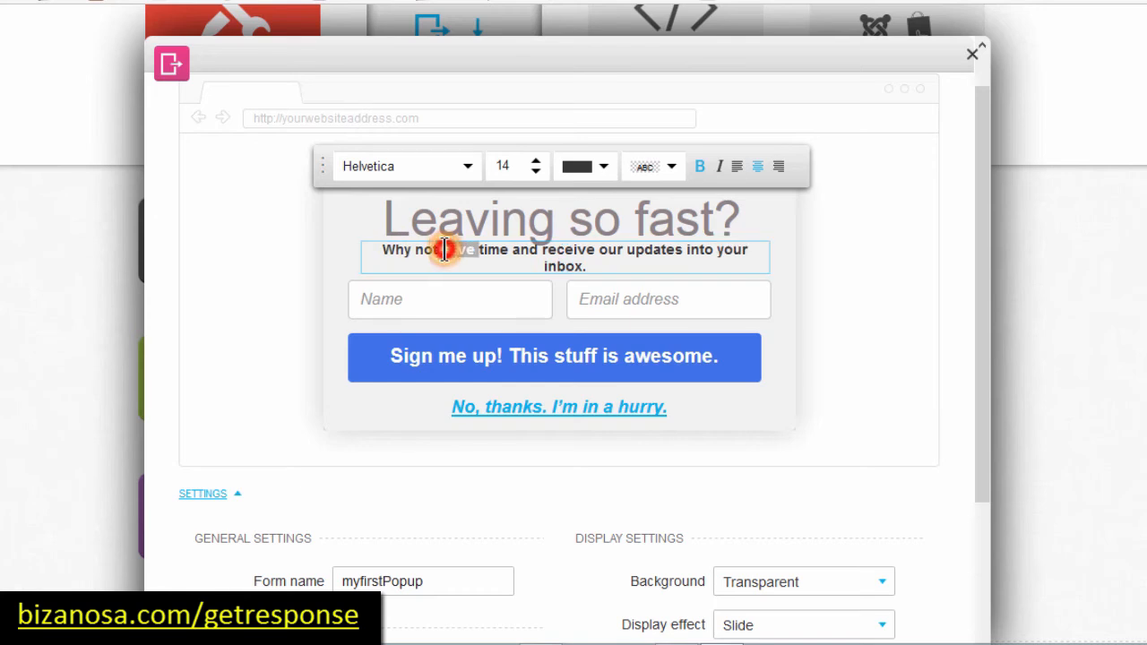
pyautogui.click(525, 250)
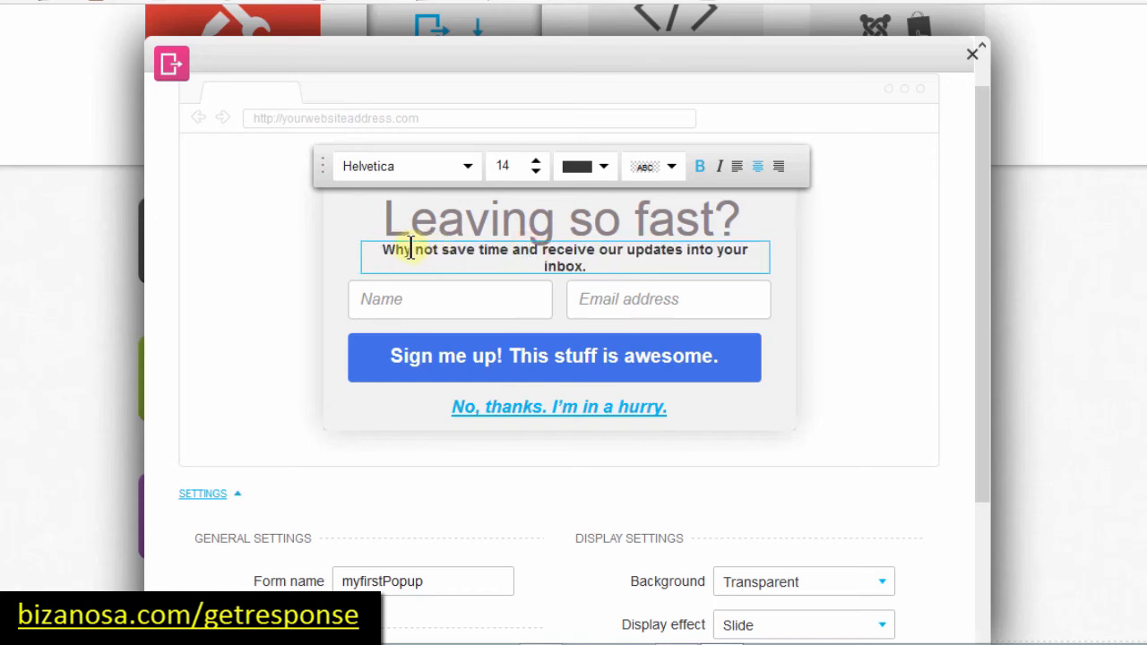
# Step: Move the 'Leaving so fast?' heading up a few pixels
pyautogui.click(516, 217)
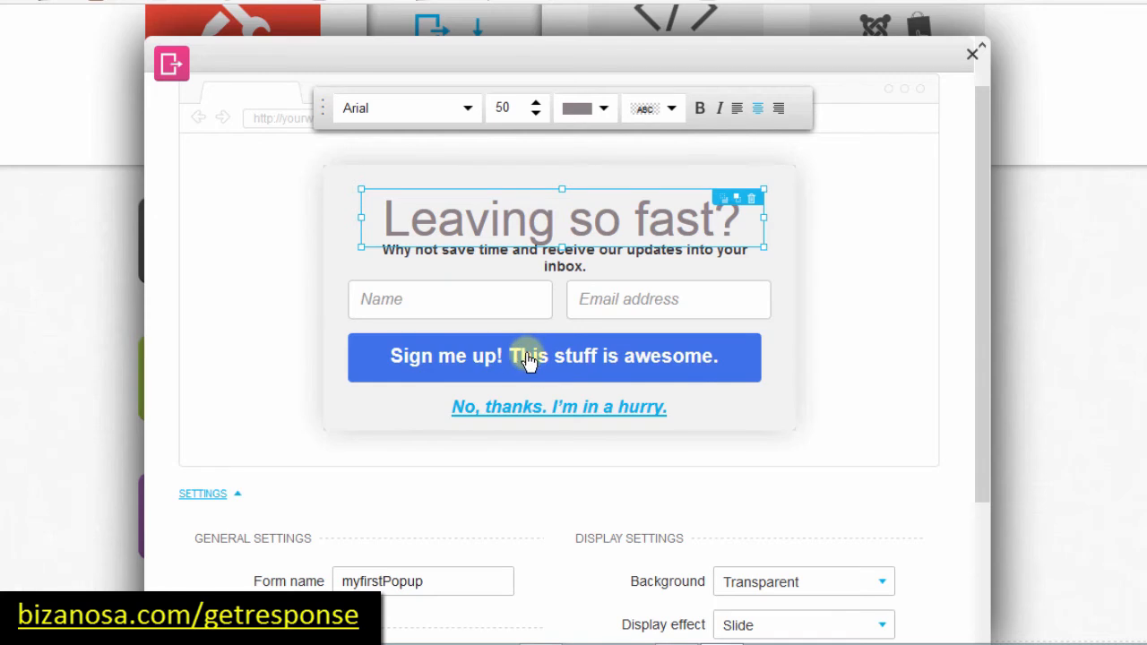
pyautogui.click(778, 257)
pyautogui.click(670, 218)
pyautogui.moveTo(485, 212); pyautogui.dragTo(482, 209)
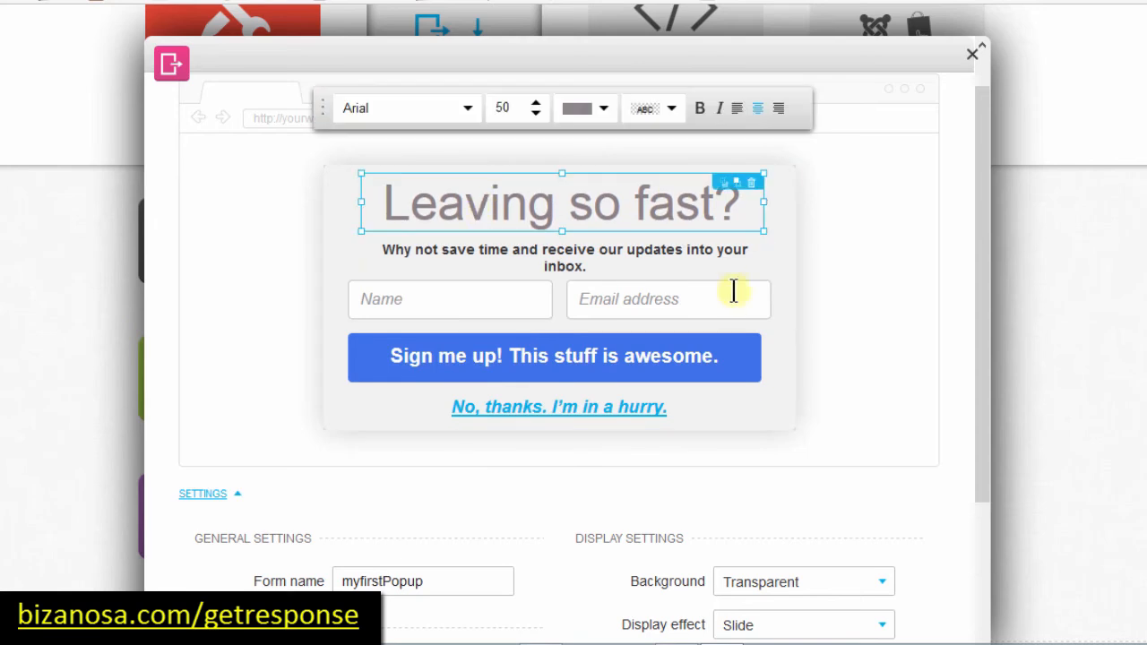
pyautogui.click(983, 208)
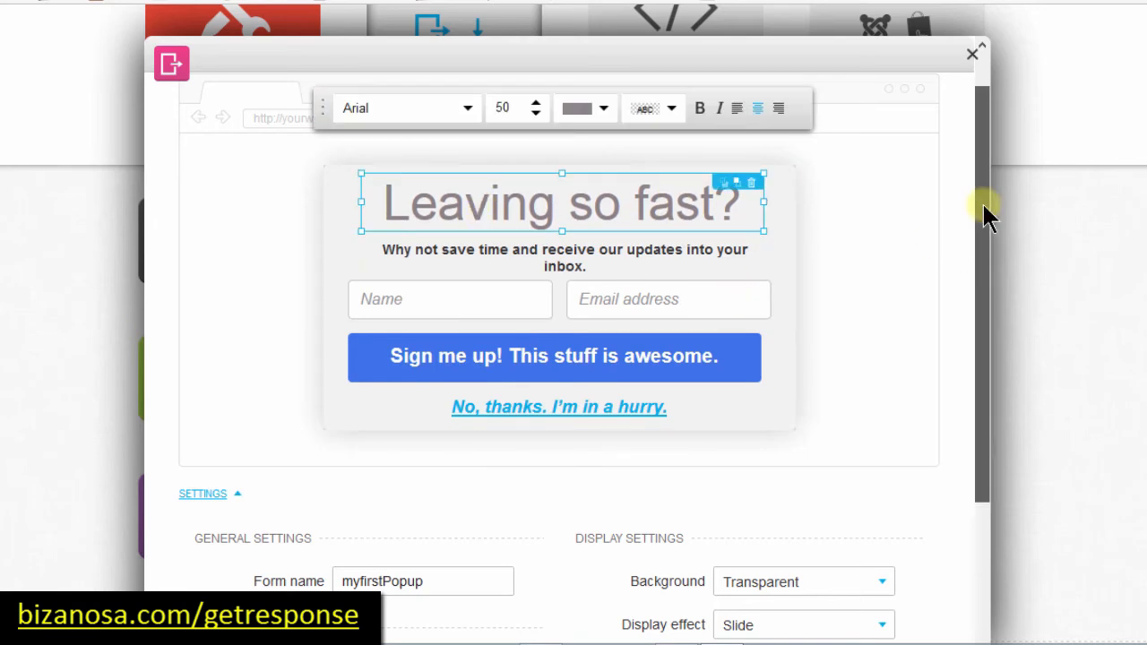
pyautogui.moveTo(983, 208); pyautogui.dragTo(983, 432)
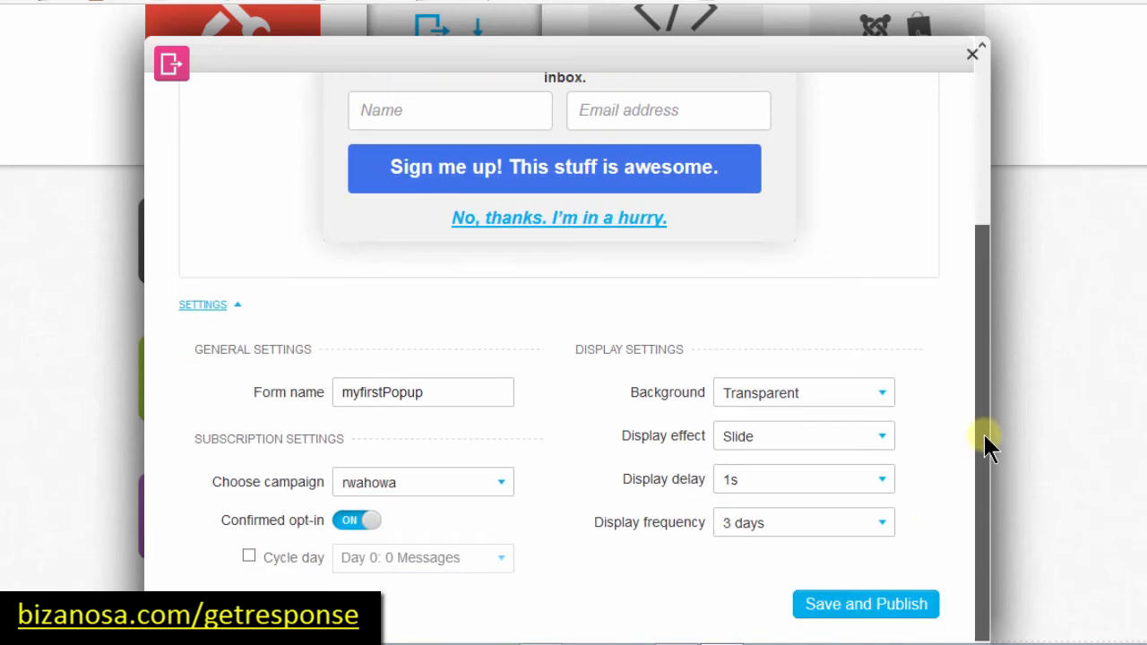
# Step: Save and publish myfirstPopup, then select its JavaScript embed code
pyautogui.click(851, 611)
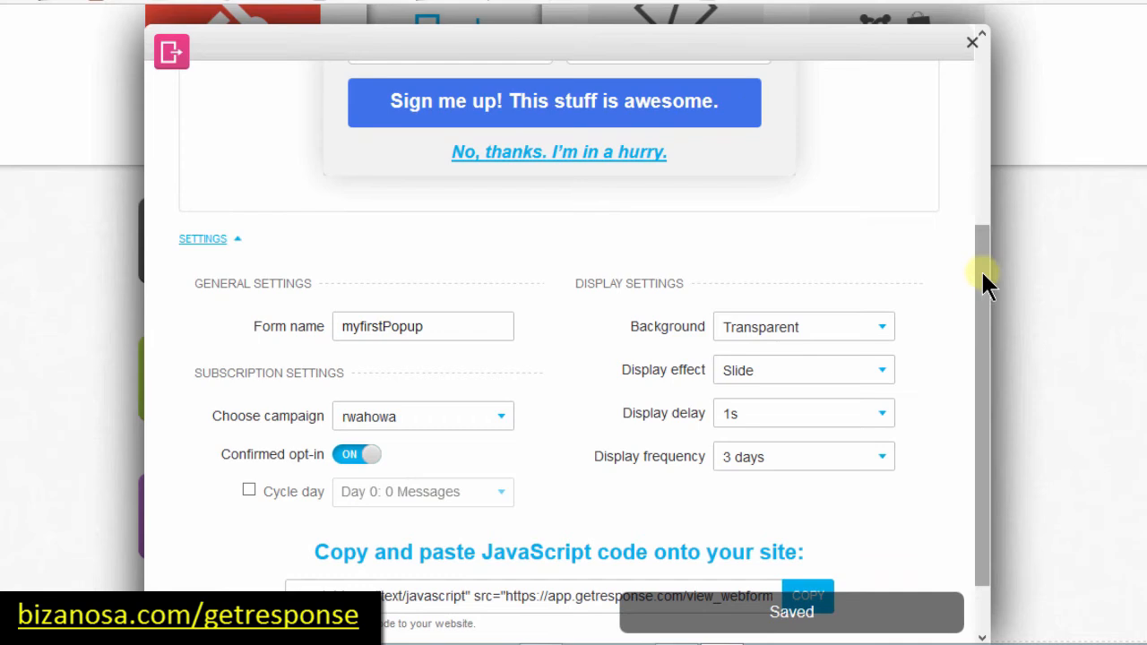
pyautogui.moveTo(983, 284); pyautogui.dragTo(984, 422)
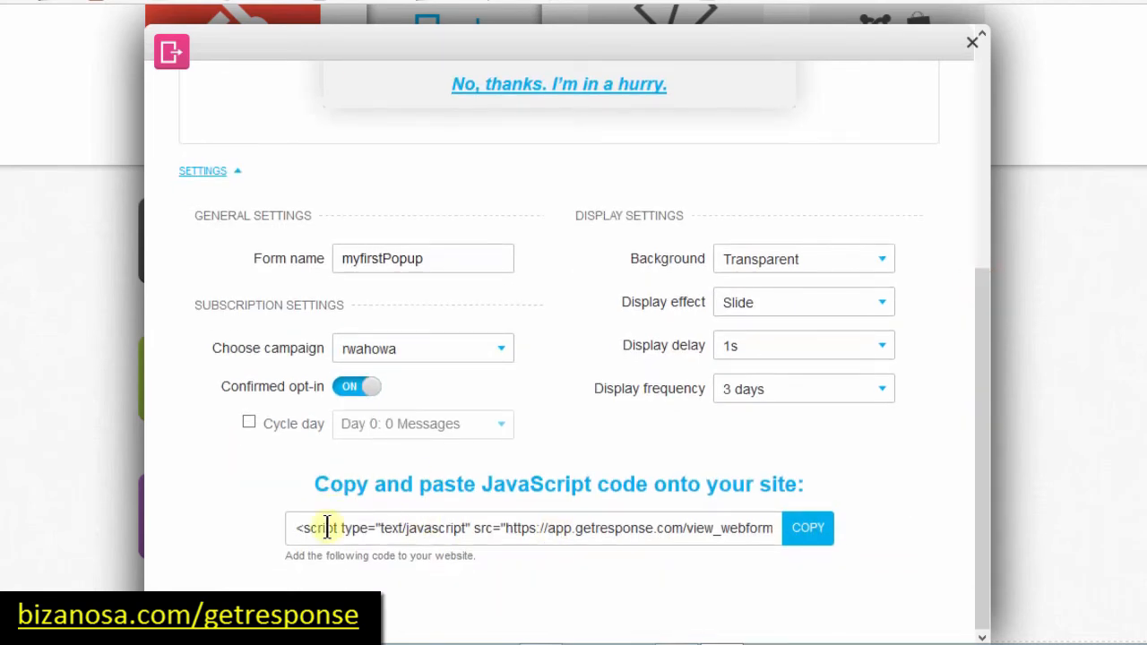
pyautogui.click(397, 527)
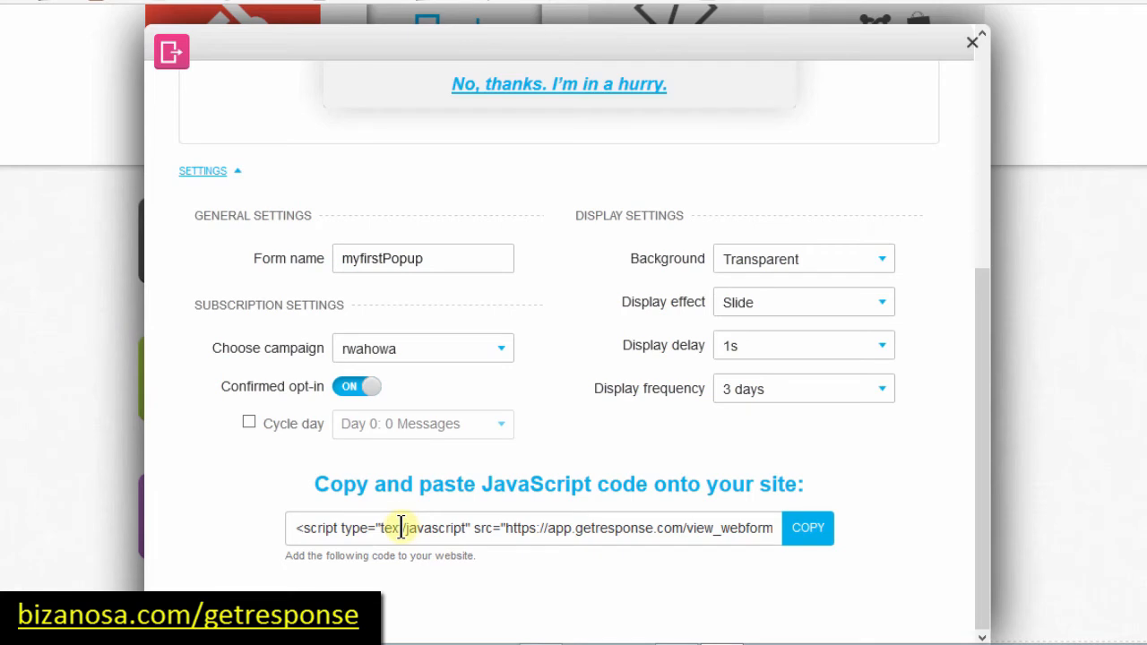
pyautogui.click(401, 527)
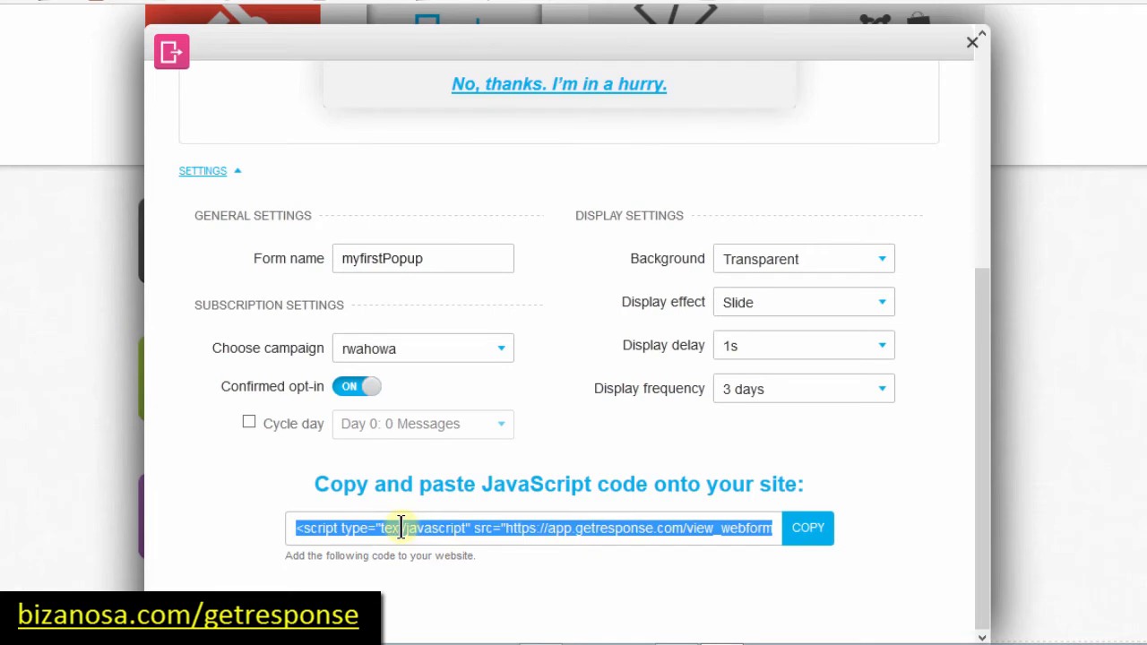
# Step: Paste the pop-up script into file.html just before the closing body tag
pyautogui.moveTo(491, 644)
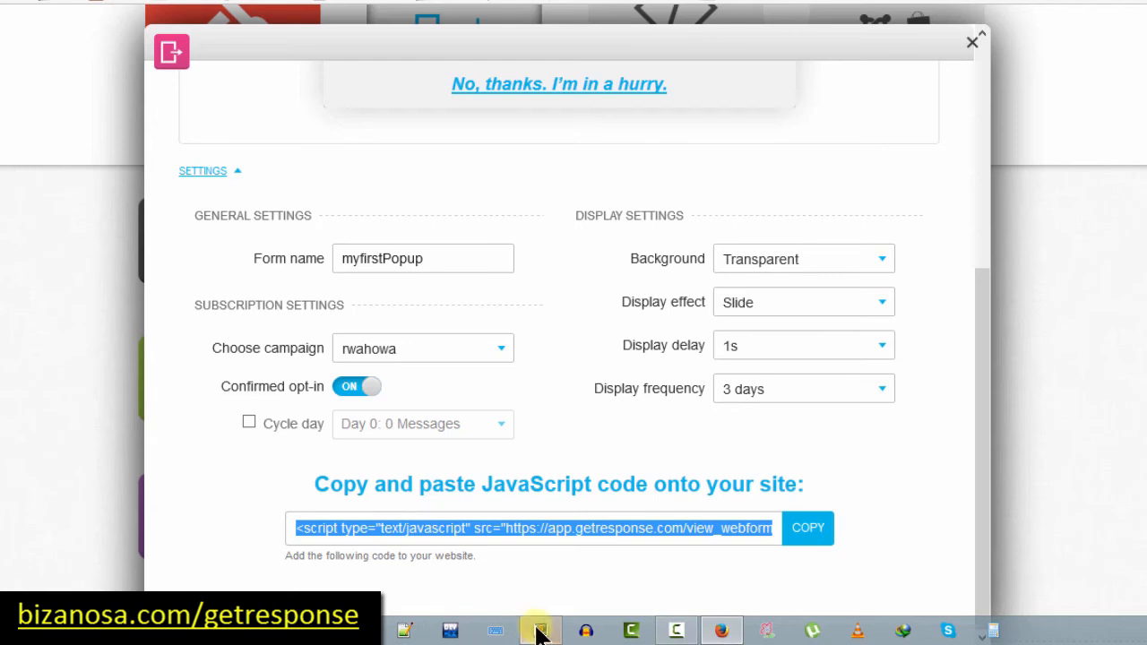
pyautogui.click(541, 634)
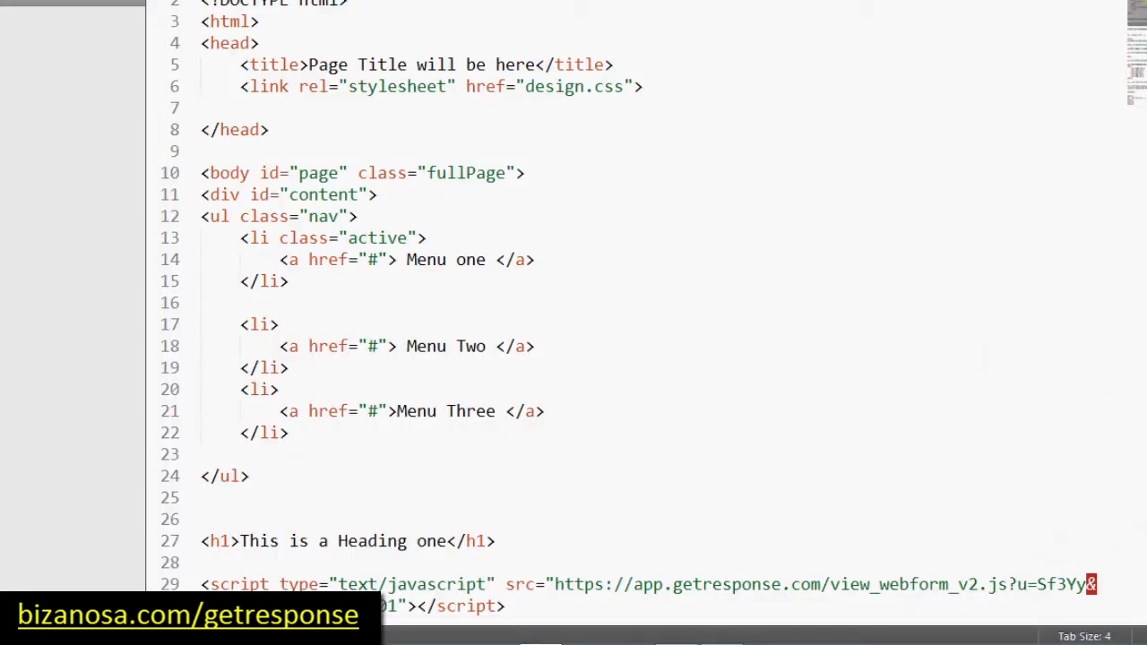
pyautogui.scroll(-6, 1136, 36)
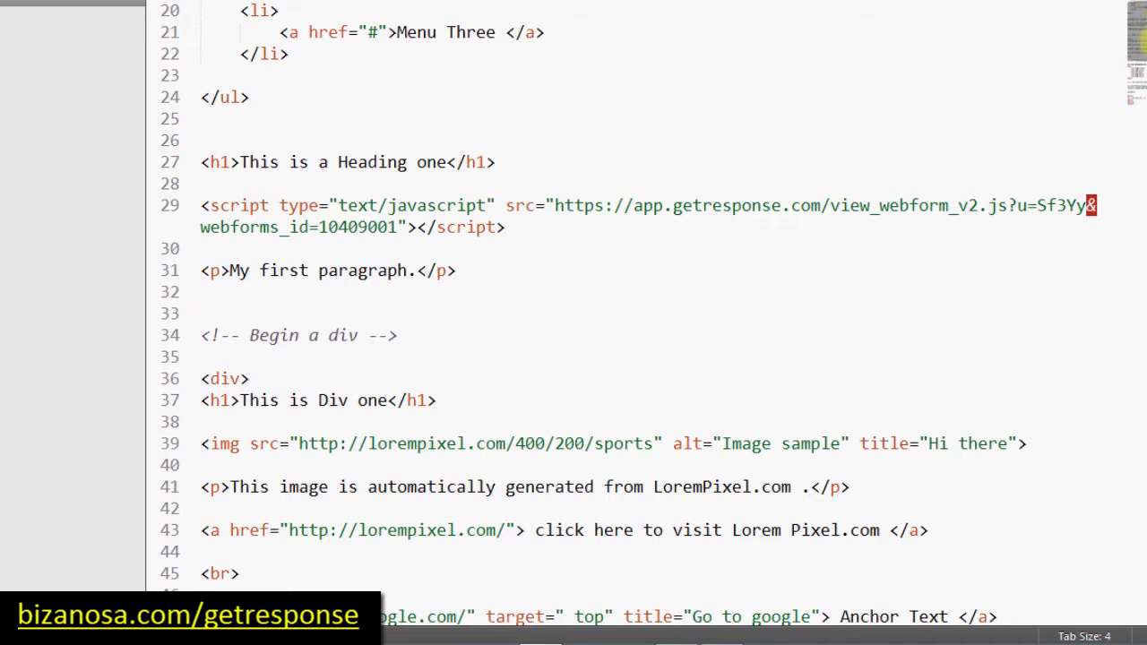
pyautogui.scroll(-10, 1138, 54)
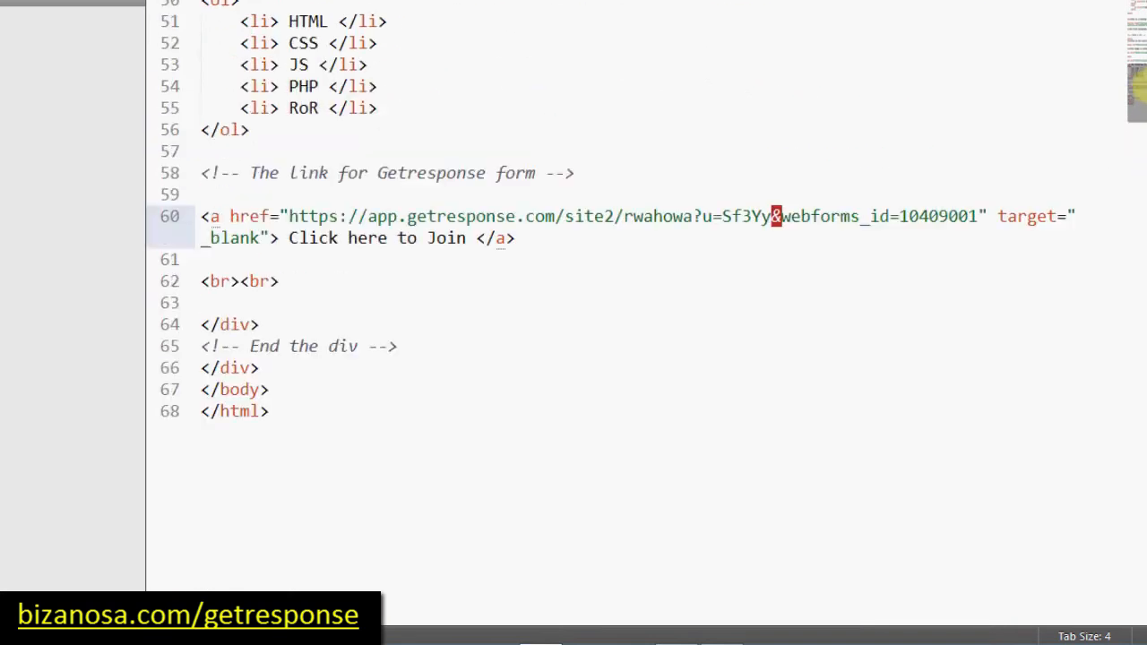
pyautogui.scroll(1, 1136, 85)
pyautogui.click(278, 435)
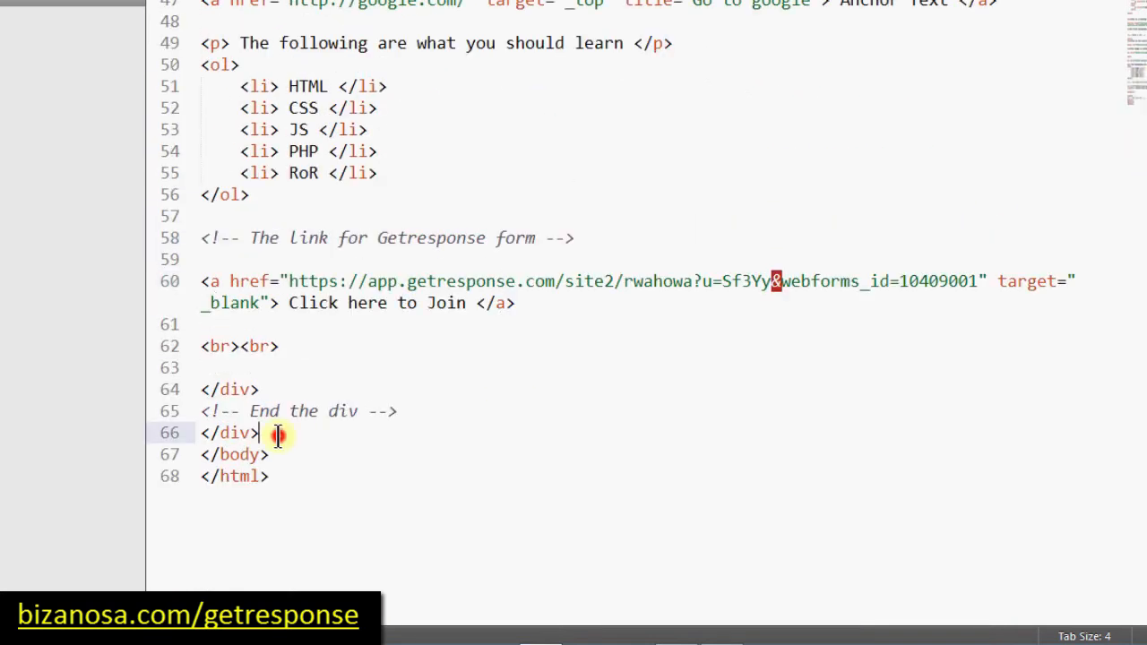
pyautogui.press('Return')
pyautogui.press('Return')
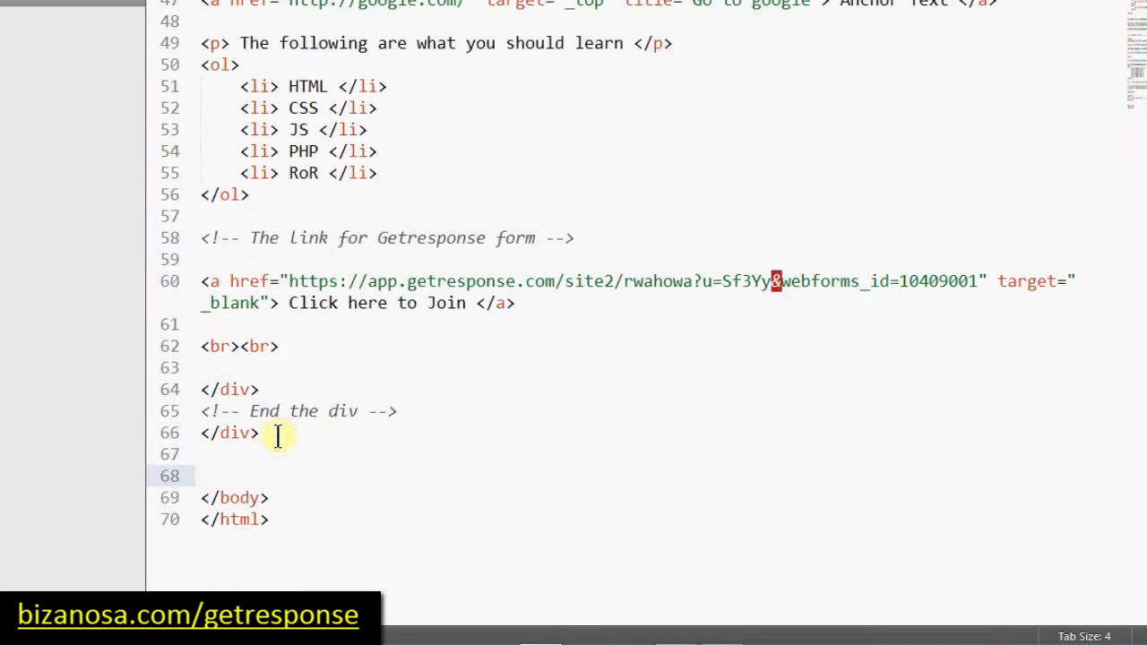
pyautogui.write('<script type="text/javascript" src="https://app.getresponse.com/view_webform_v2.js?u=Sf3Yy&webforms_id=10409901"></script>')
# Step: Add an 'Exit Popup' HTML comment above the script
pyautogui.click(247, 450)
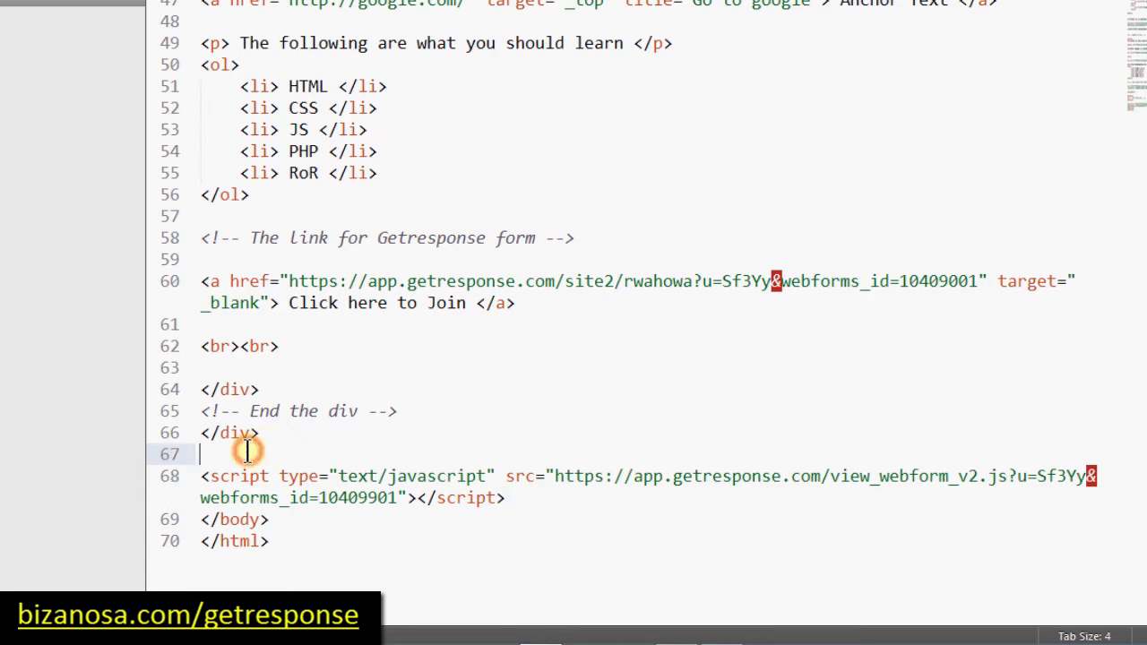
pyautogui.press('Return')
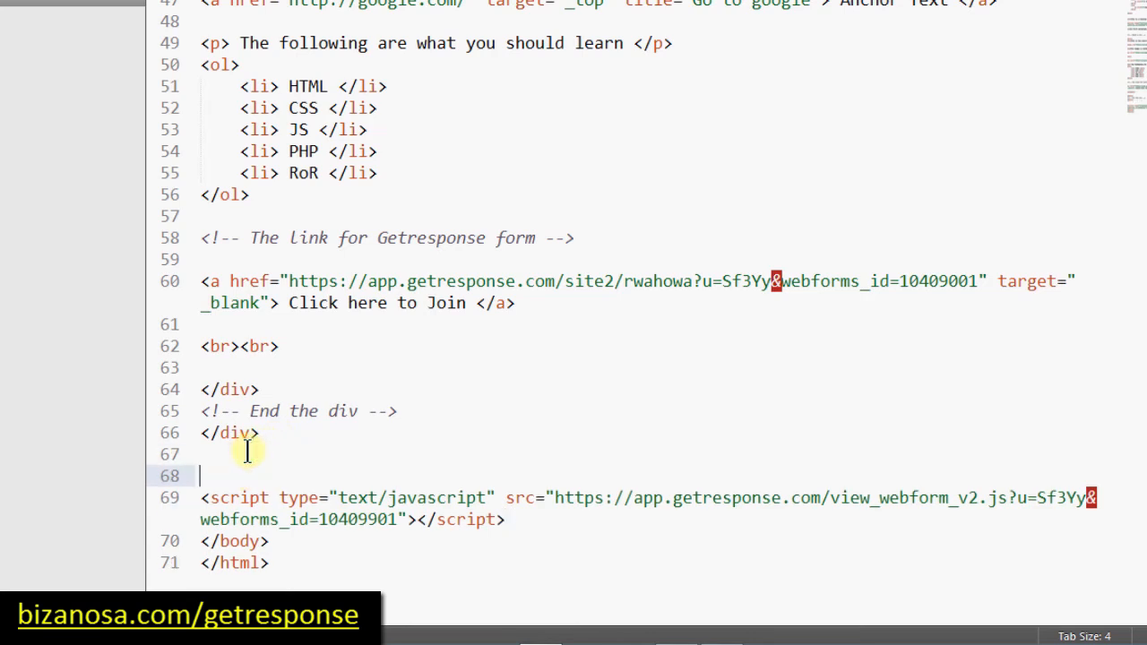
pyautogui.write('Exit Popup')
pyautogui.hotkey('ctrl', '/')
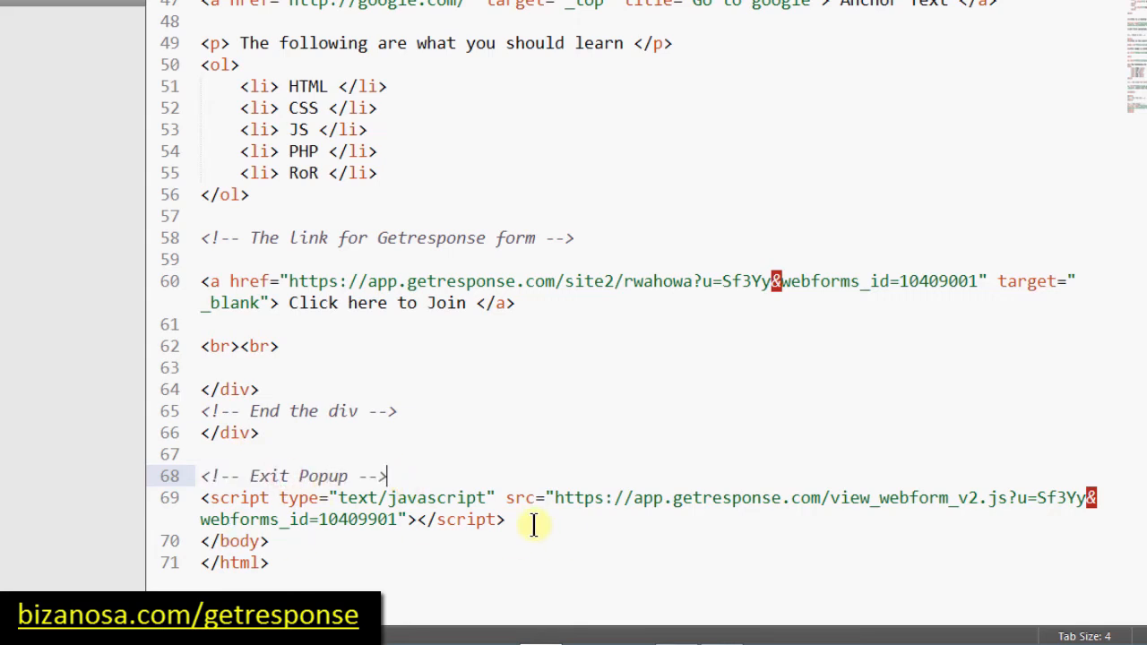
# Step: Save file.html and return to the local test page in Firefox
pyautogui.click(507, 520)
pyautogui.press('Return')
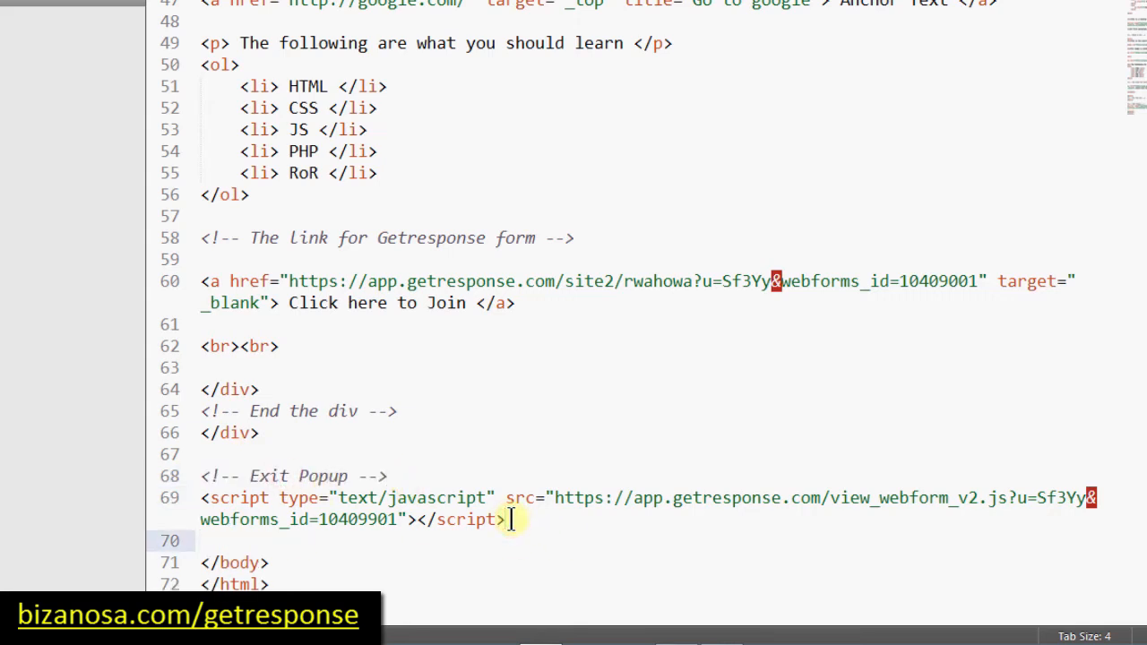
pyautogui.hotkey('ctrl', 's')
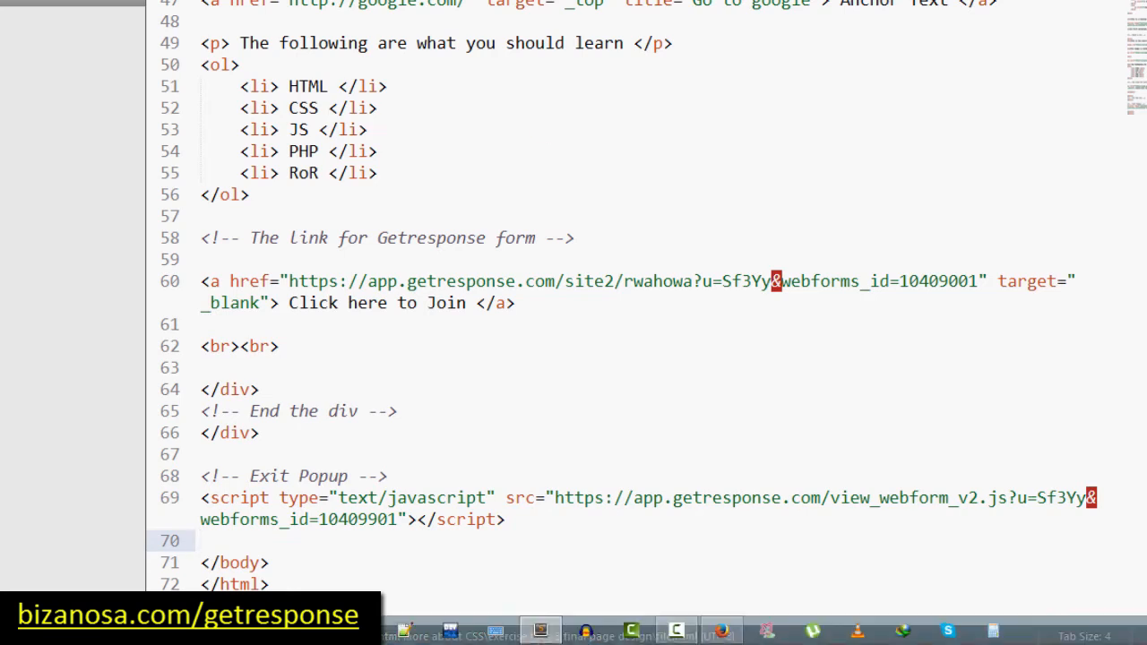
pyautogui.click(722, 631)
pyautogui.click(807, 528)
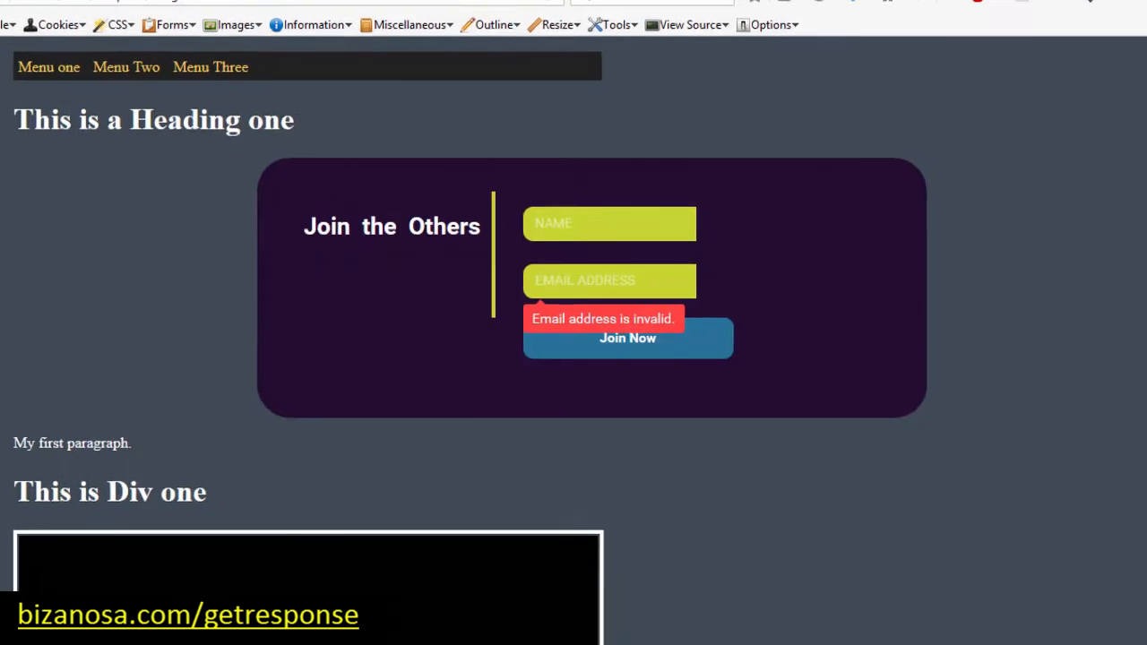
# Step: Reload the local test page so the 'Leaving so fast?' exit pop-up appears, then return to file.html
pyautogui.click(581, 23)
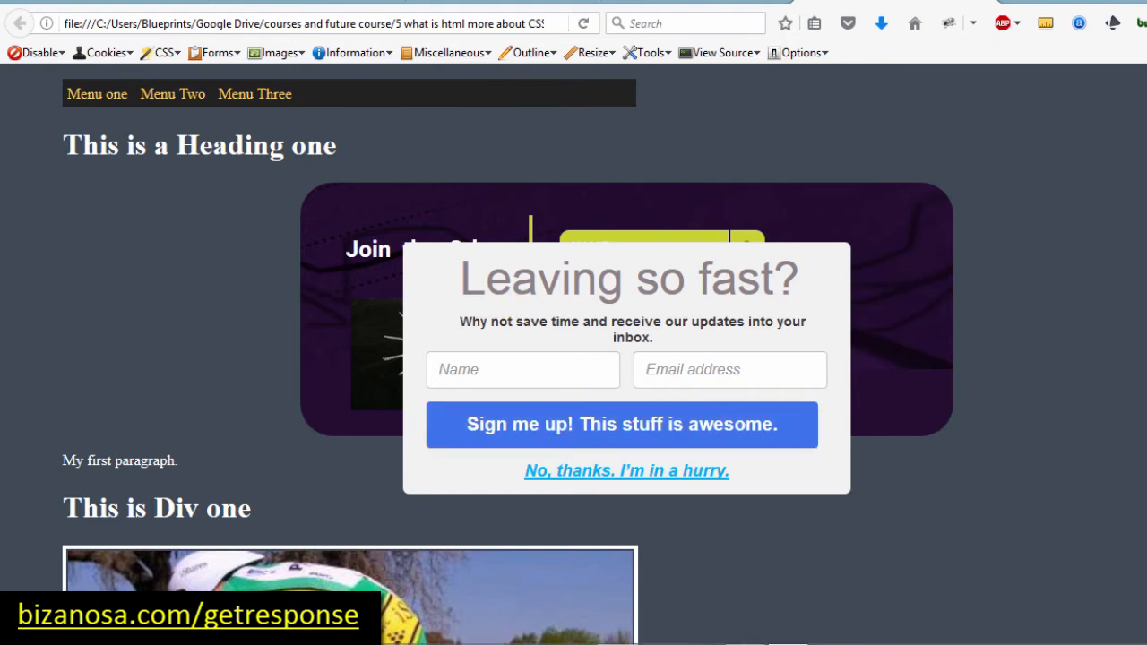
pyautogui.click(618, 644)
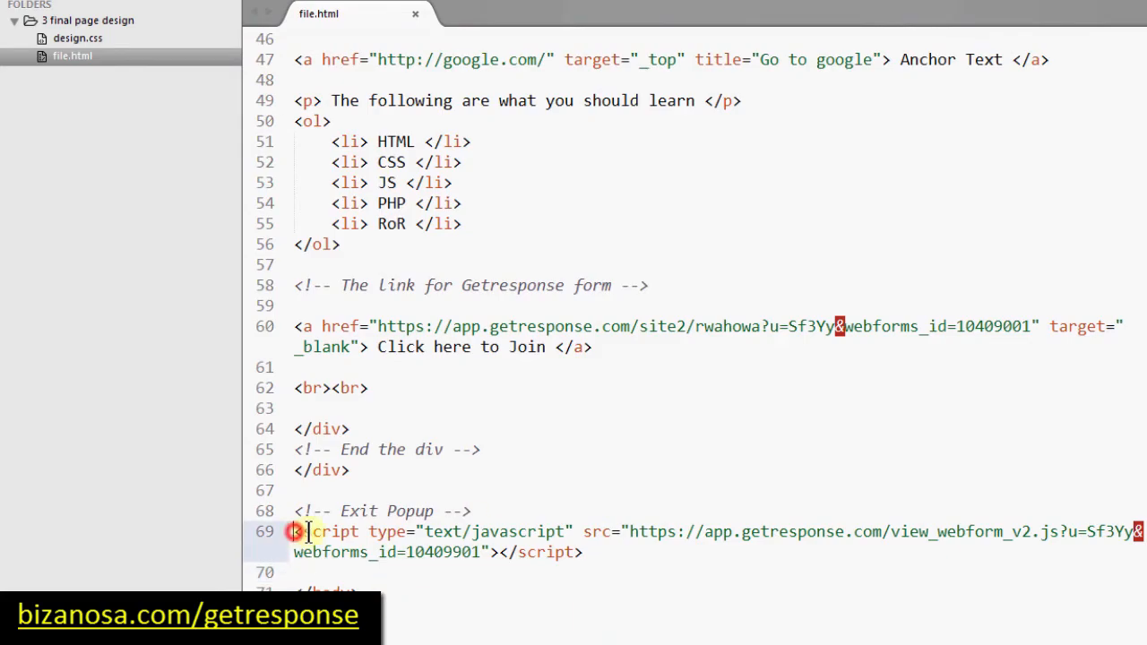
# Step: Select the Exit Popup script tag on line 69 of file.html, through its closing </script>
pyautogui.moveTo(295, 531); pyautogui.dragTo(584, 552)
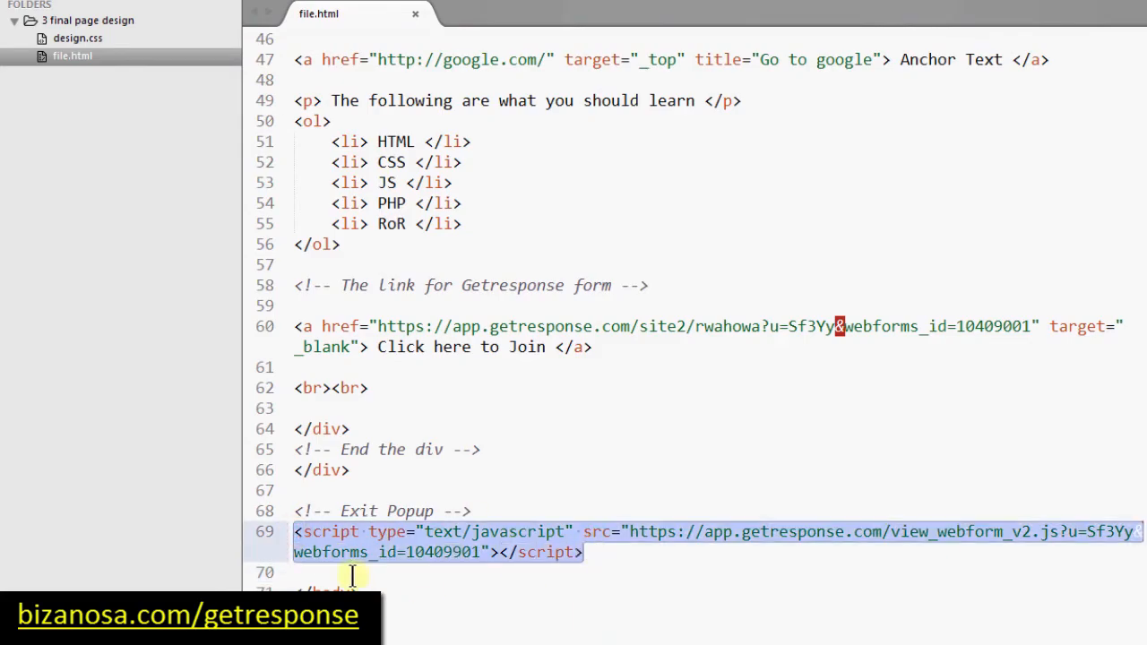
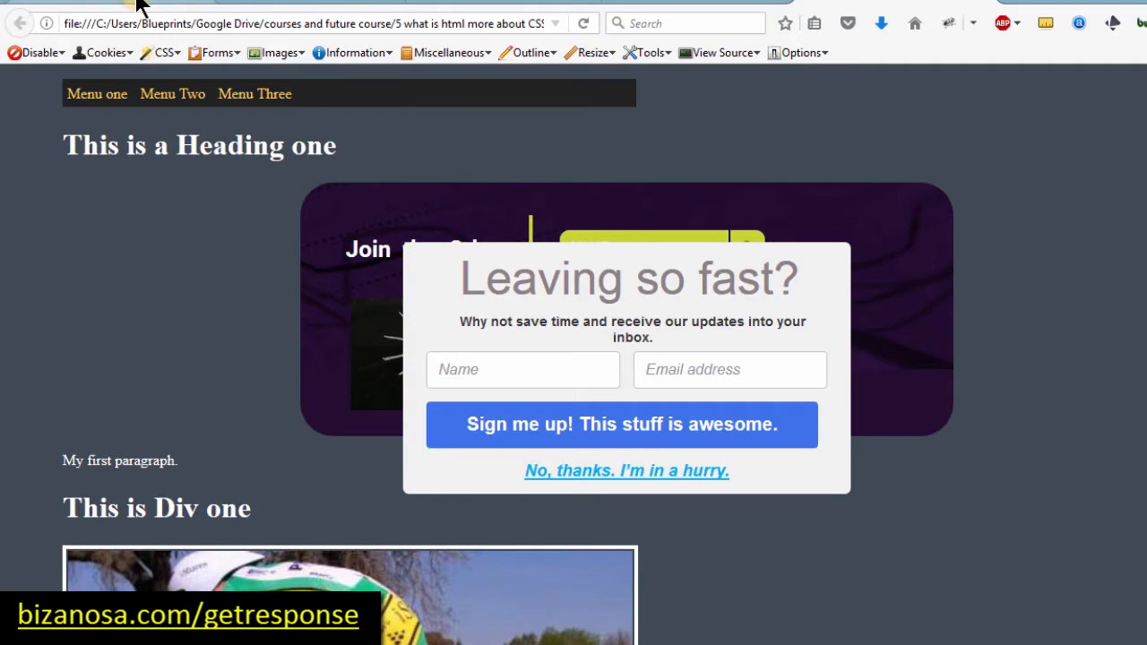
# Step: Switch Firefox to the WordPress Edit Page tab for the 'GetResponse Tutorial' page
pyautogui.click(139, 5)
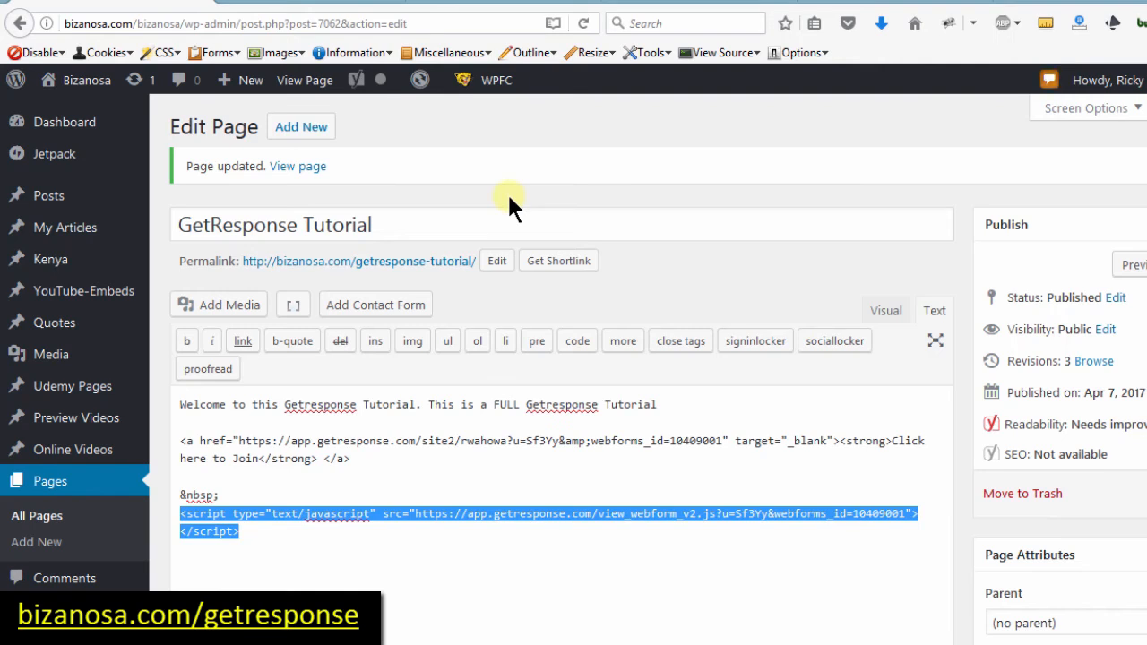
# Step: Return to the GetResponse 'myfirstPopup' pop-up settings and embed code tab
pyautogui.click(499, 5)
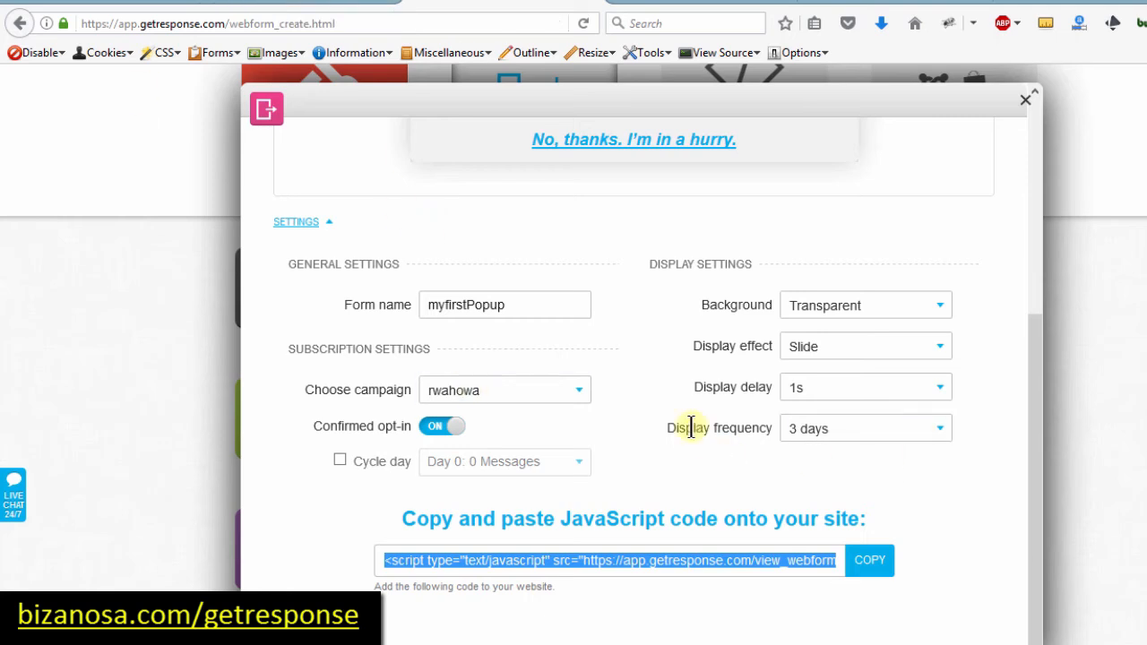
# Step: Set display frequency to Always, save and publish, and select the JavaScript embed code
pyautogui.click(940, 430)
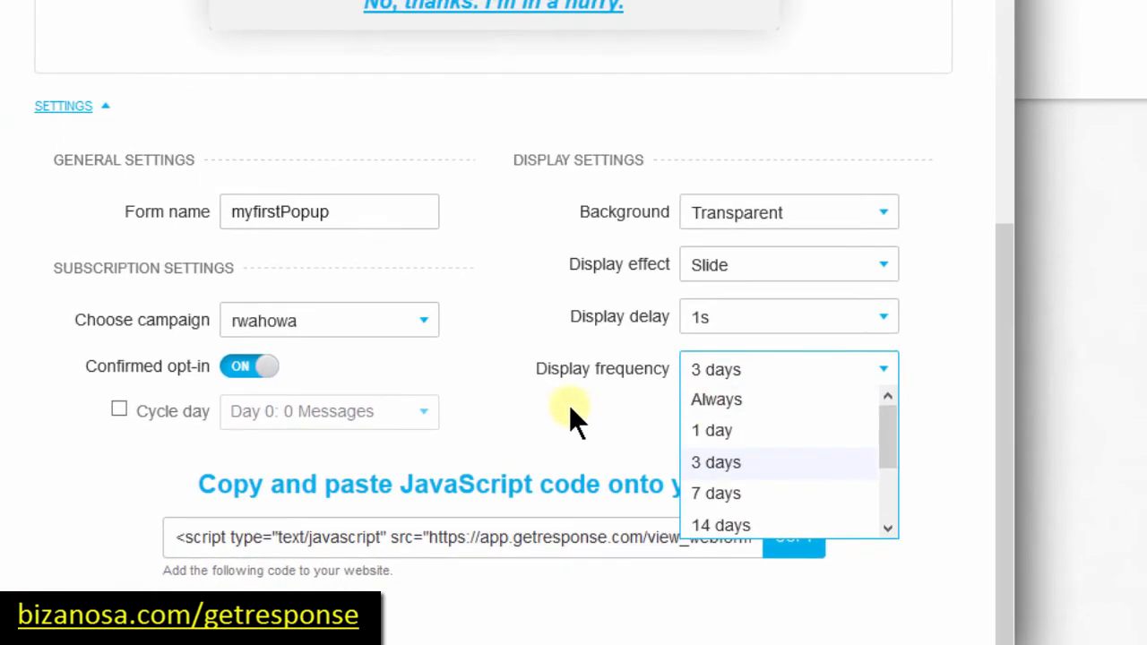
pyautogui.click(712, 400)
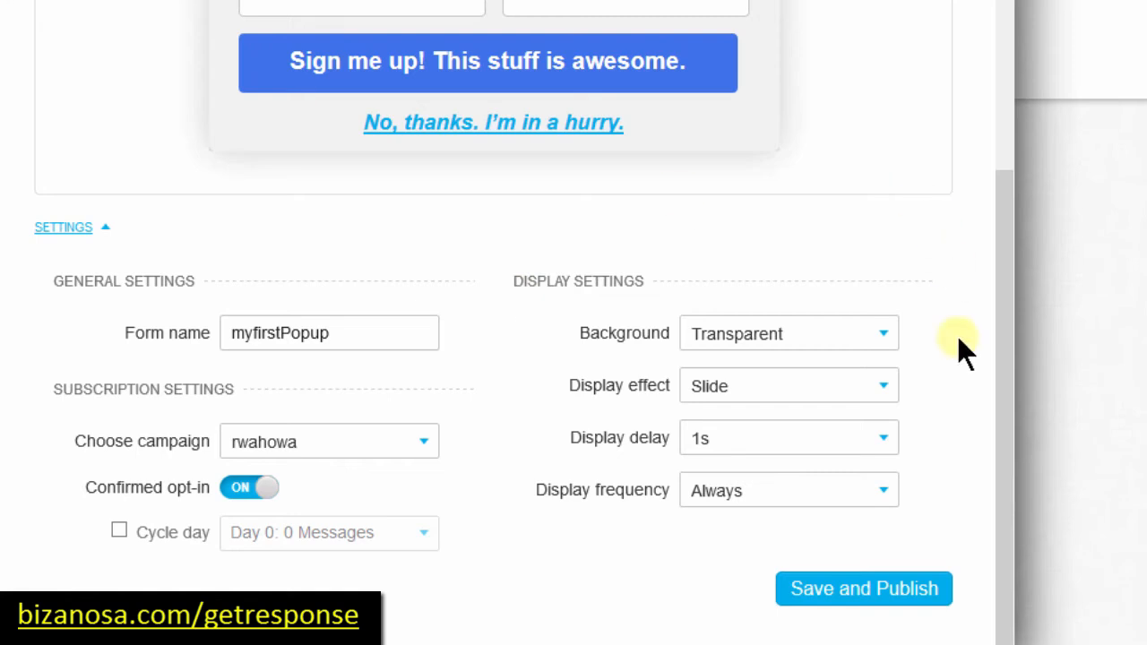
pyautogui.click(858, 590)
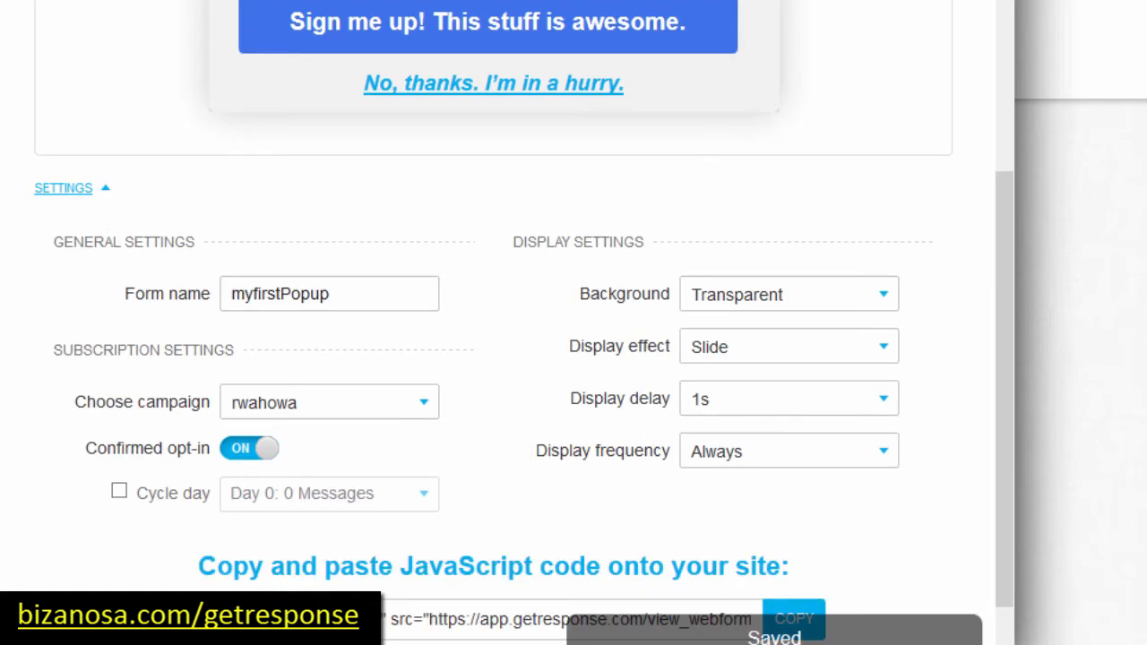
pyautogui.moveTo(1004, 242); pyautogui.dragTo(1002, 408)
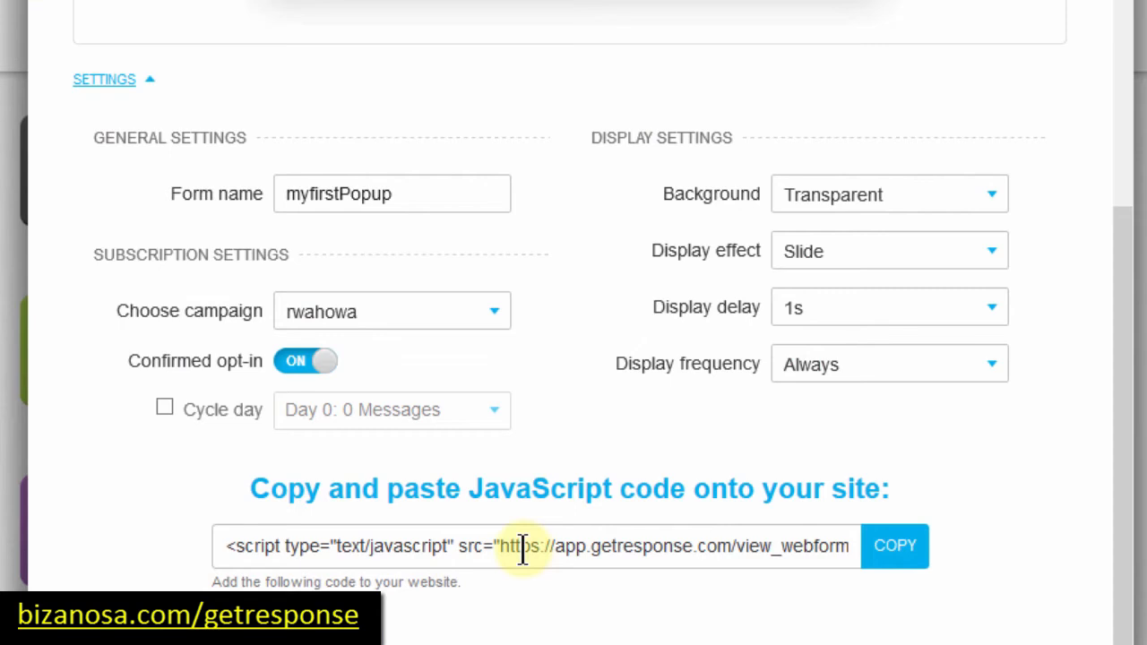
pyautogui.click(523, 547)
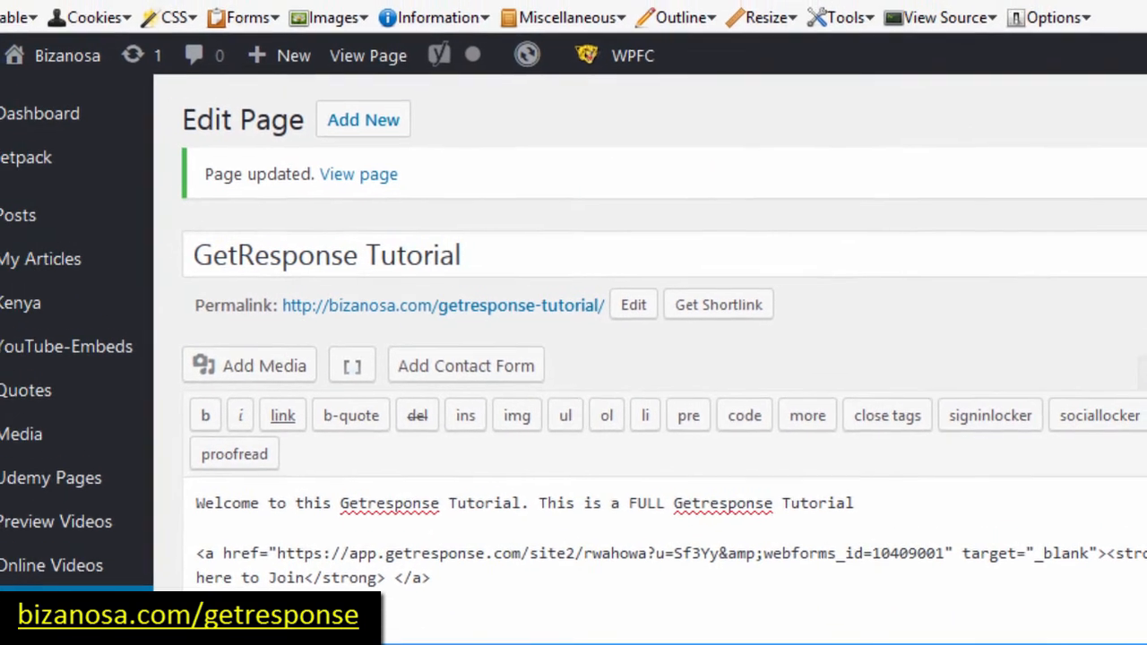
# Step: Open Appearance > Editor in the WordPress admin sidebar for the Tips Child theme
pyautogui.scroll(-5, 574, 359)
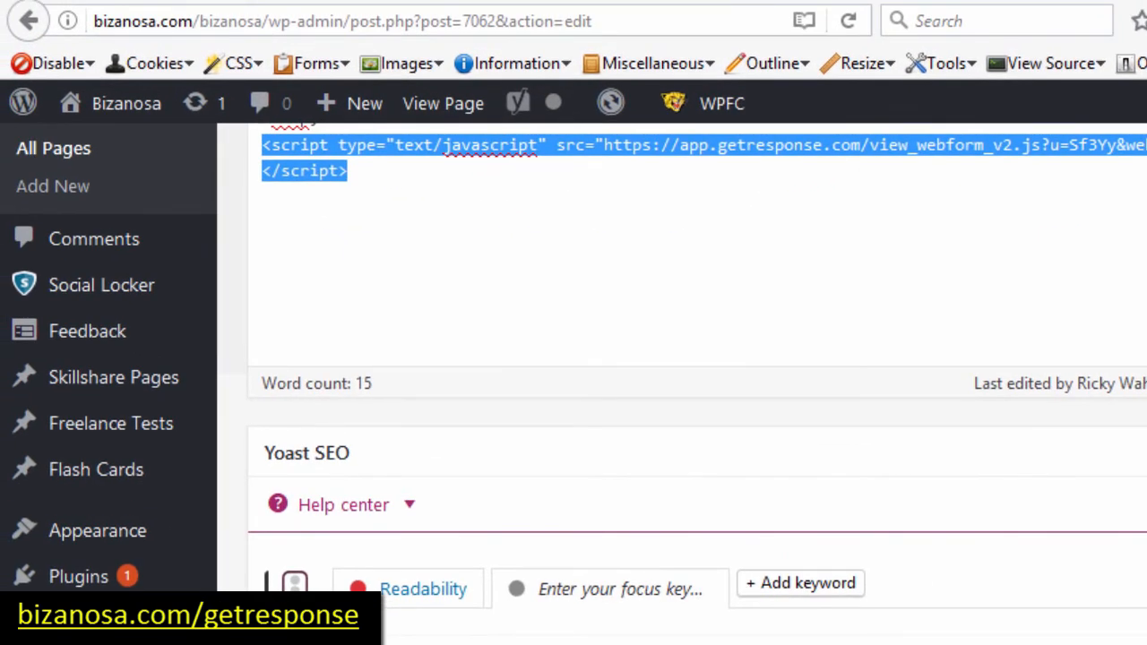
pyautogui.scroll(-3, 633, 473)
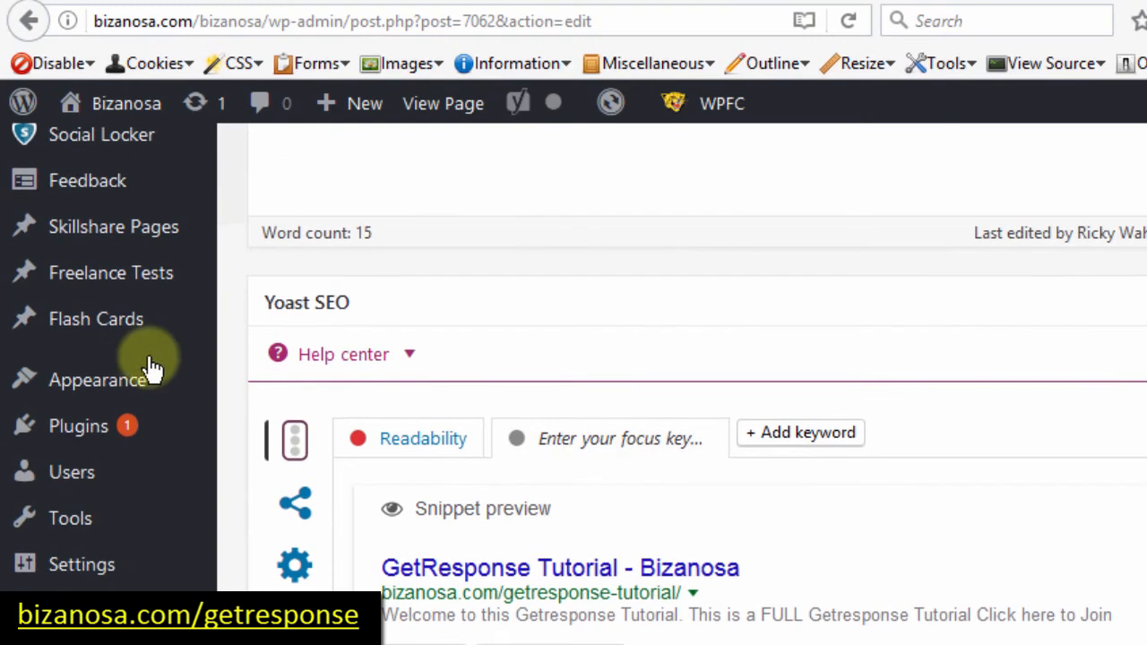
pyautogui.moveTo(101, 384)
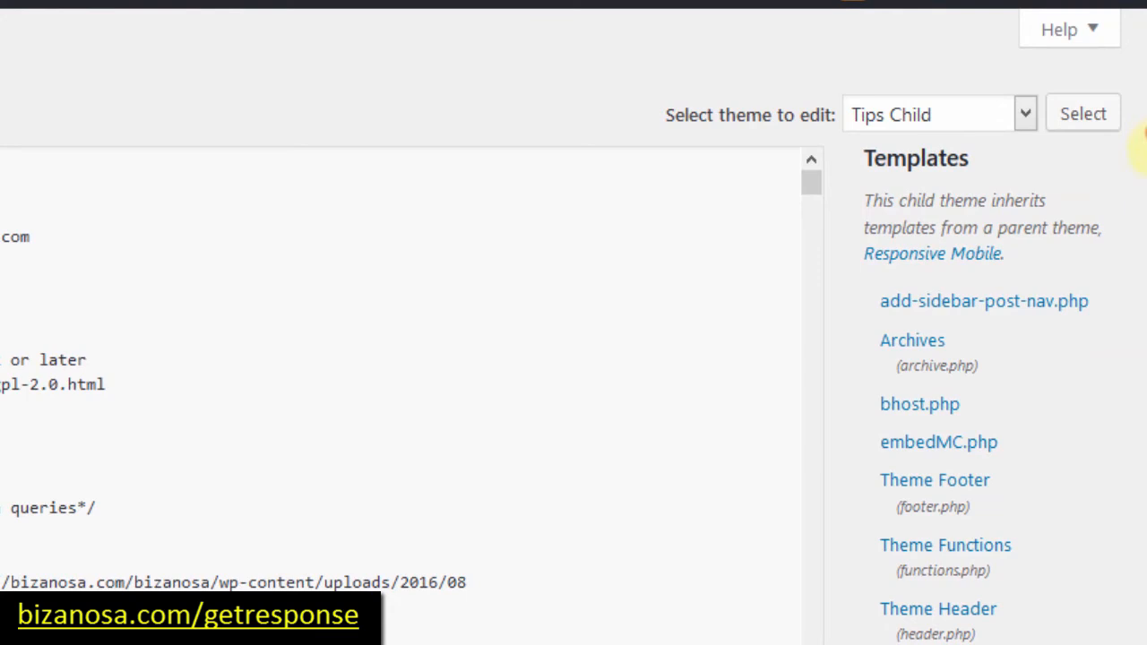
# Step: Open the Tips Child footer.php template and locate the closing </body> area
pyautogui.scroll(-3, 1143, 134)
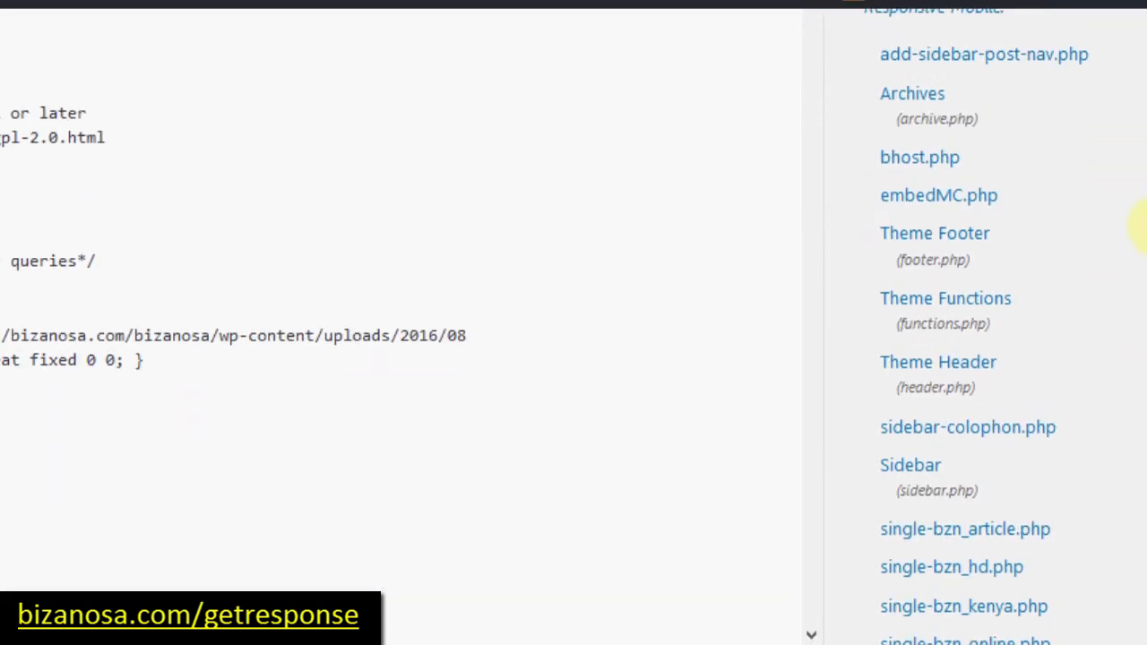
pyautogui.click(937, 241)
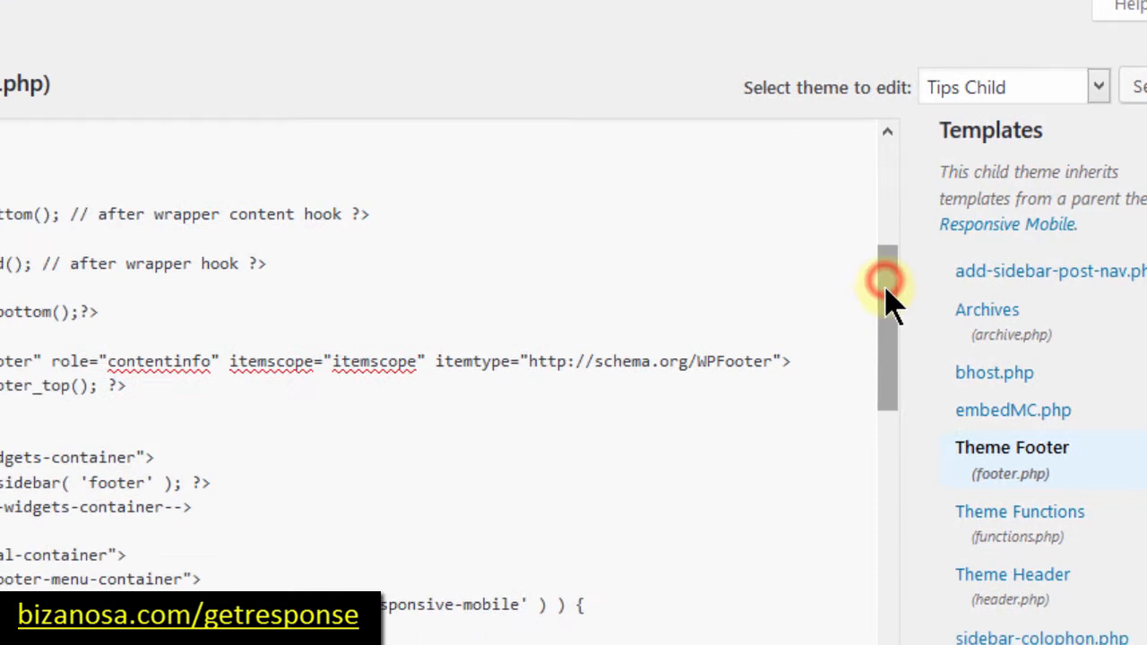
pyautogui.moveTo(886, 289); pyautogui.dragTo(886, 451)
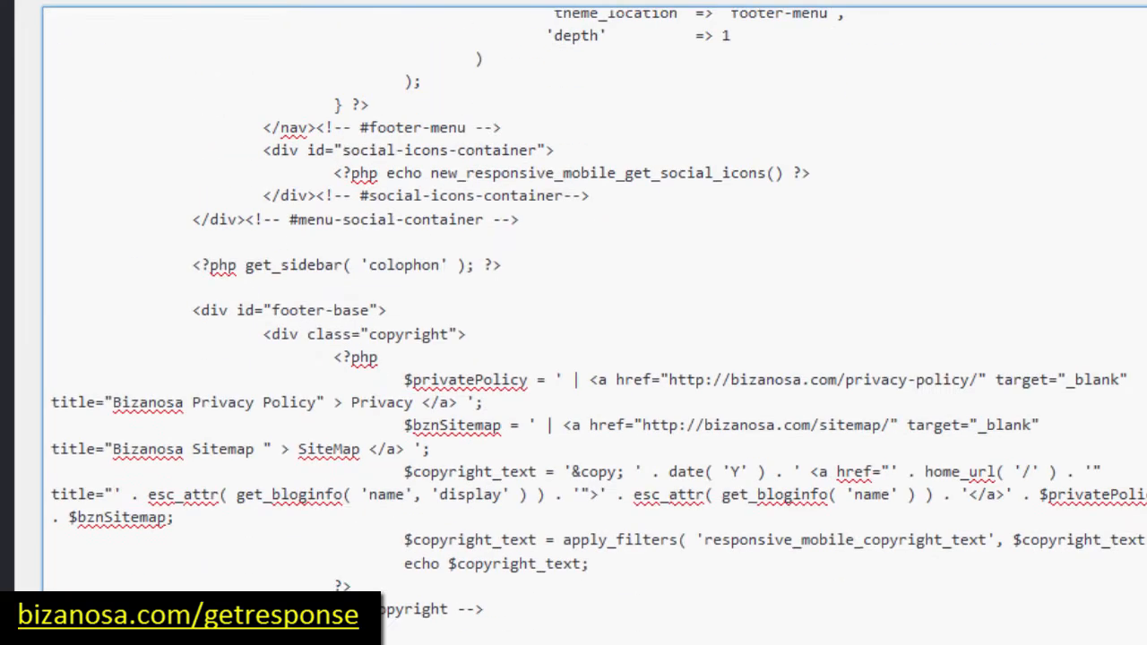
pyautogui.scroll(-6, 574, 358)
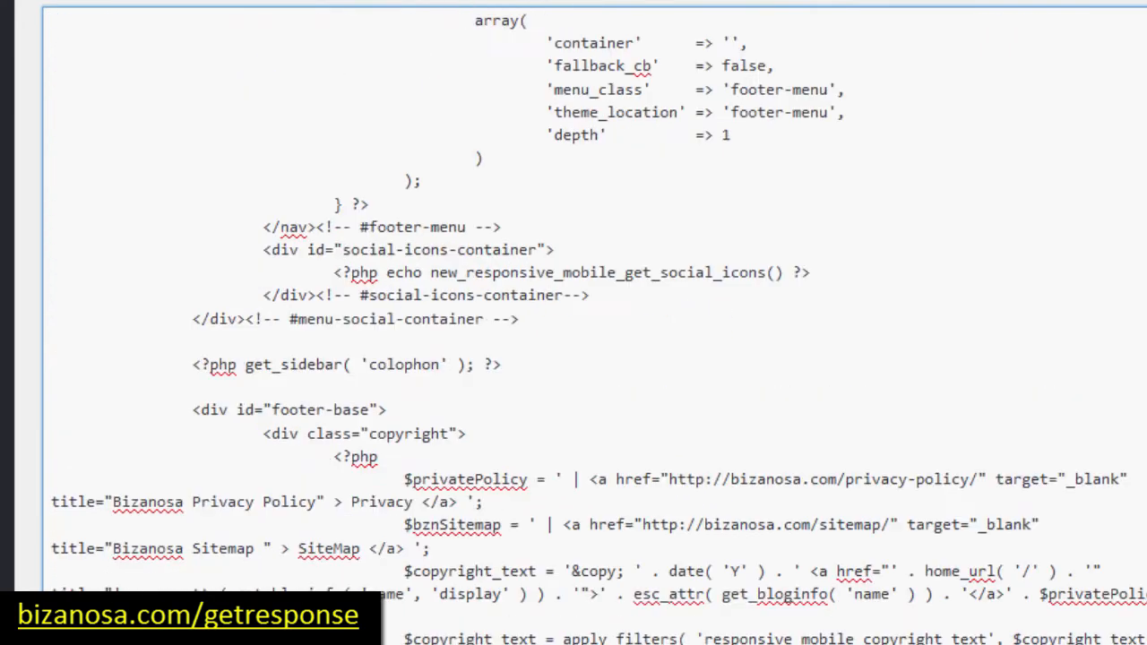
pyautogui.scroll(-15, 574, 323)
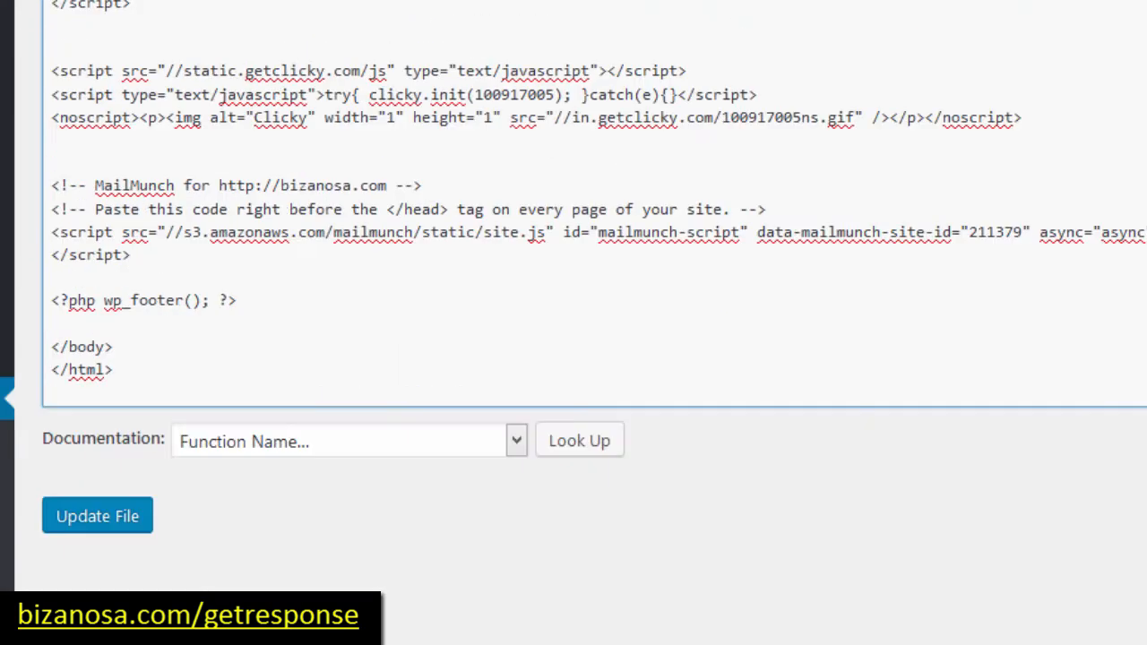
pyautogui.click(56, 345)
pyautogui.moveTo(55, 345); pyautogui.dragTo(110, 345)
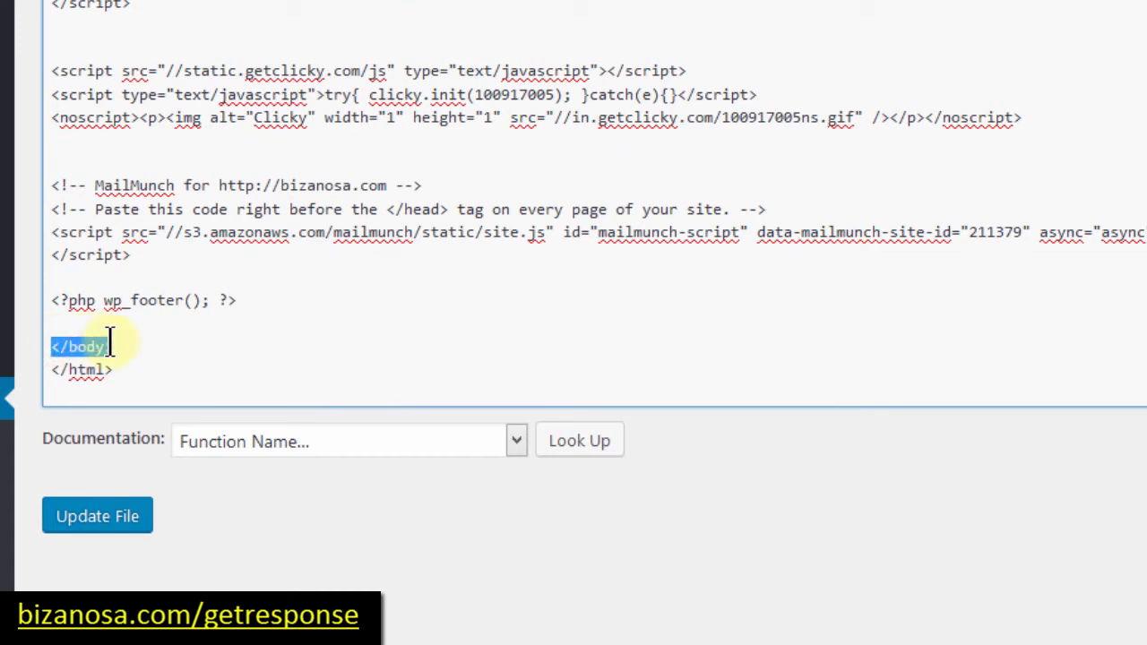
pyautogui.click(95, 324)
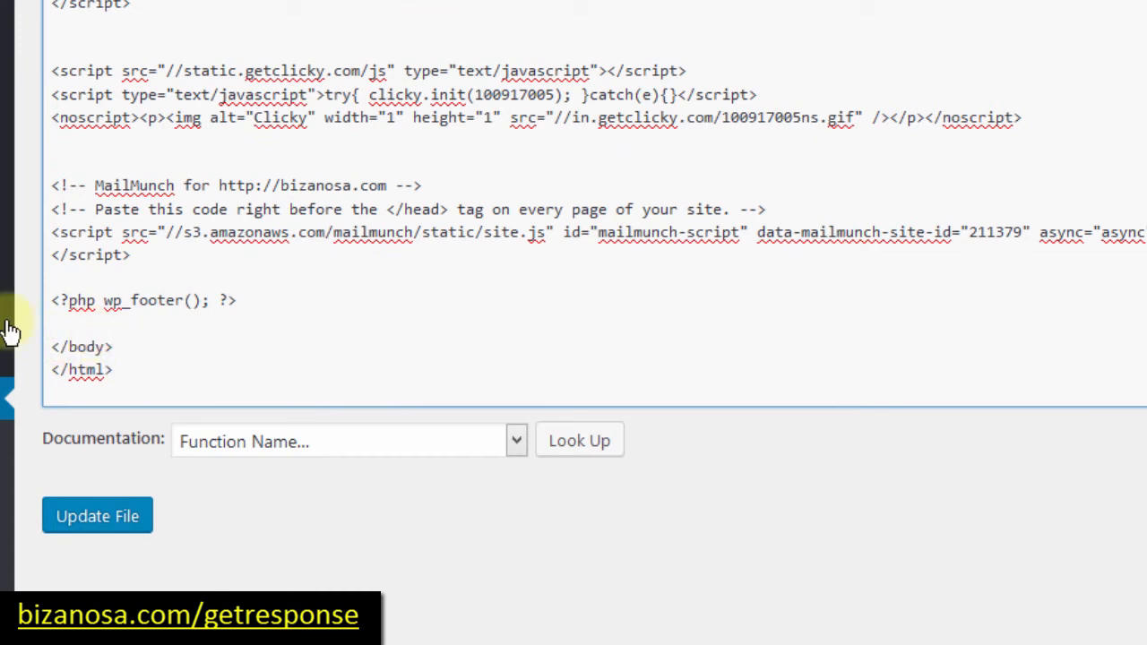
# Step: Paste the GetResponse script on a new line above wp_footer and clear the site cache
pyautogui.click(139, 260)
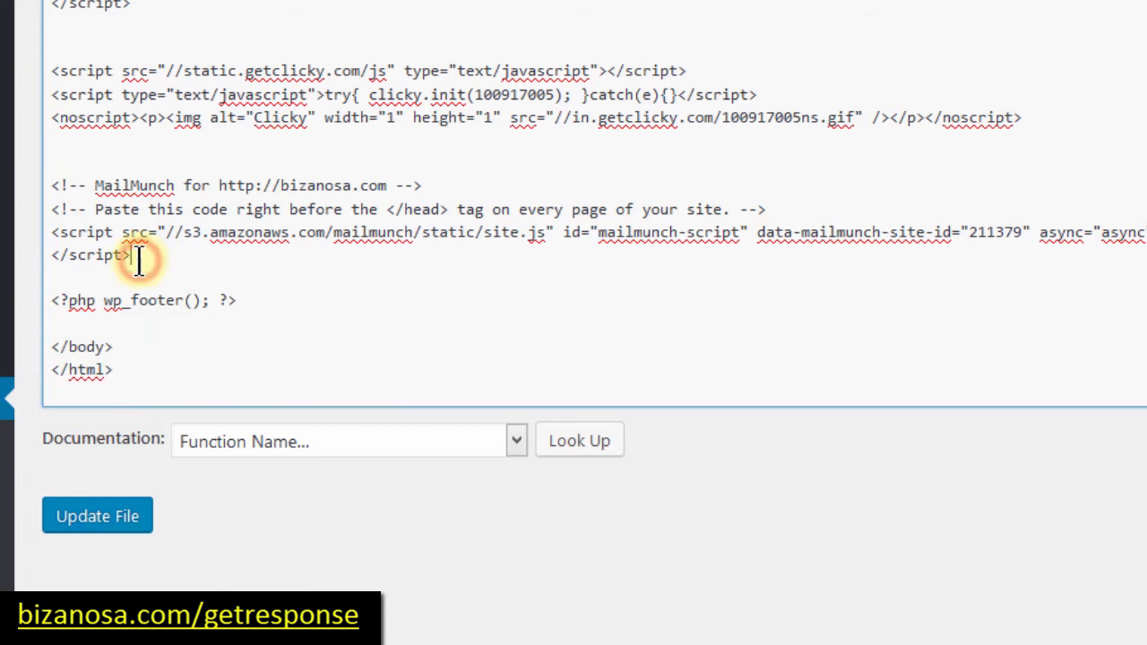
pyautogui.press('Return')
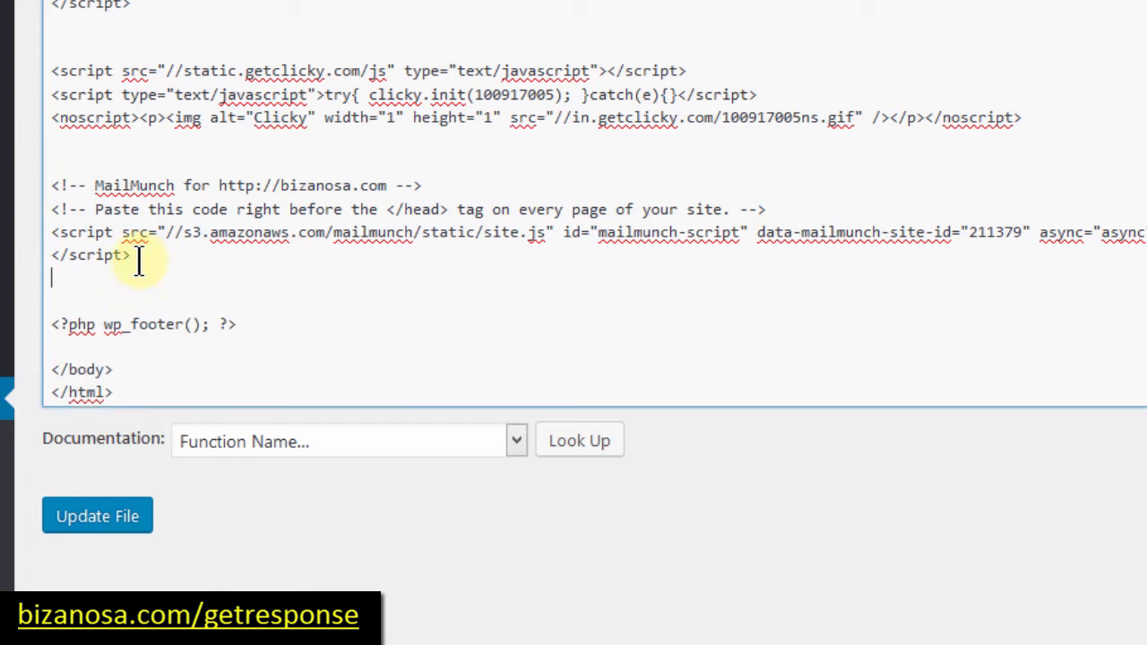
pyautogui.moveTo(46, 323); pyautogui.dragTo(242, 322)
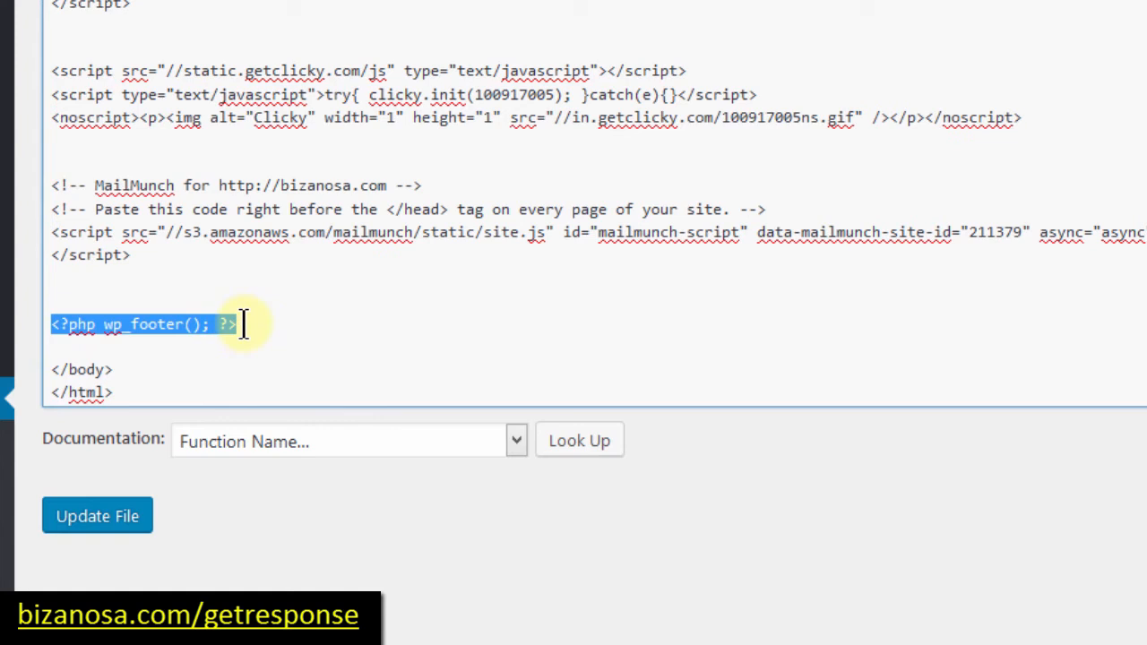
pyautogui.click(67, 289)
pyautogui.write('<script type="text/javascript" src="https://app.getresponse.com/view_webform_v2.js?u=Sf3Yy&webforms_id=10409901"></script>')
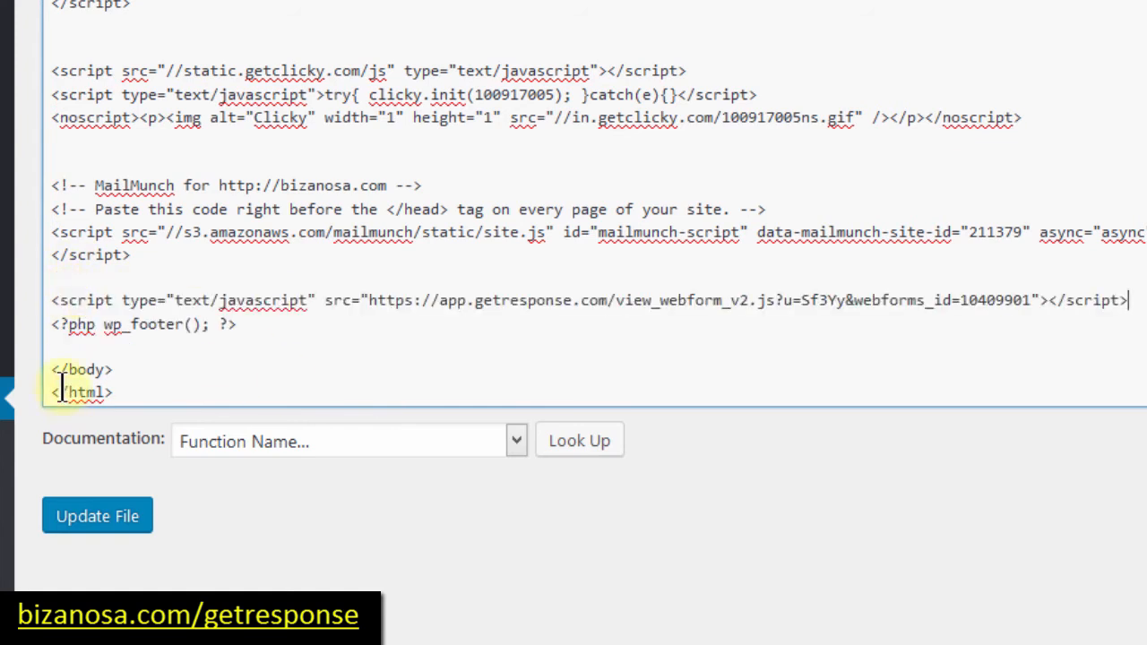
pyautogui.moveTo(51, 369); pyautogui.dragTo(112, 369)
pyautogui.click(51, 346)
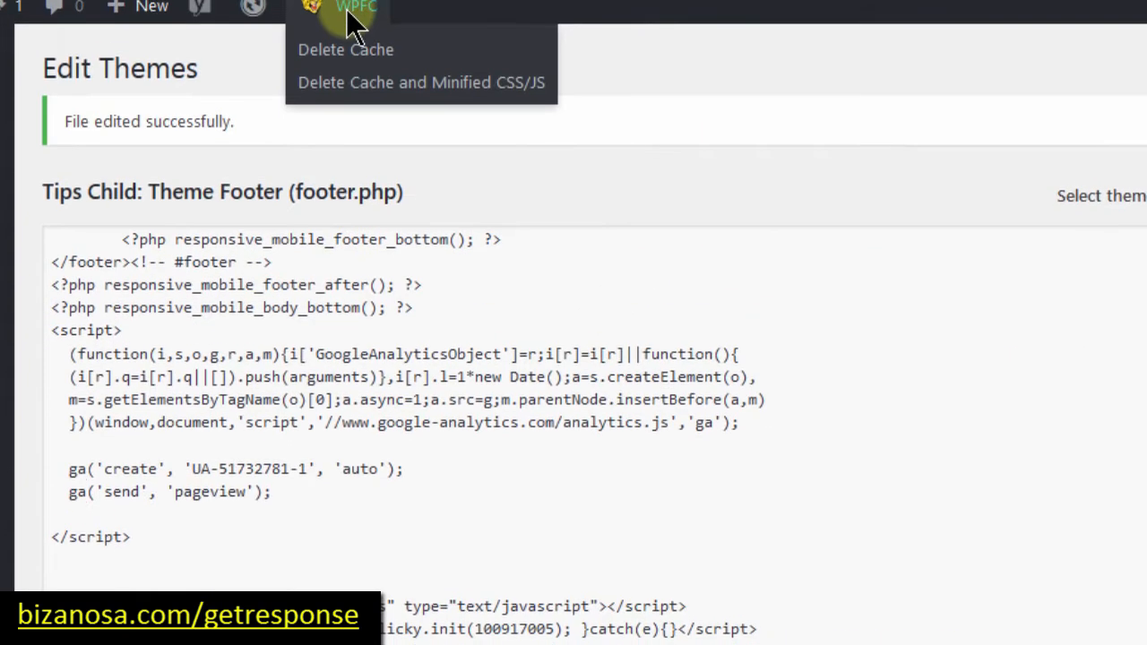
pyautogui.click(333, 103)
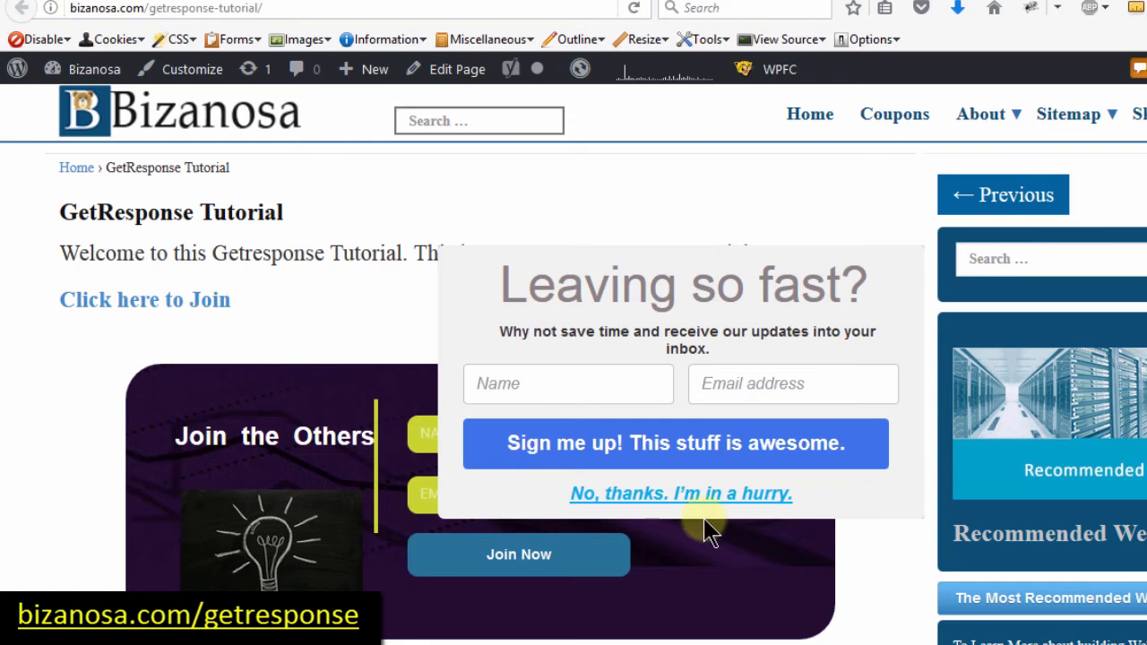
# Step: Dismiss the 'Leaving so fast?' pop-up and open the site's Coupons page
pyautogui.click(642, 499)
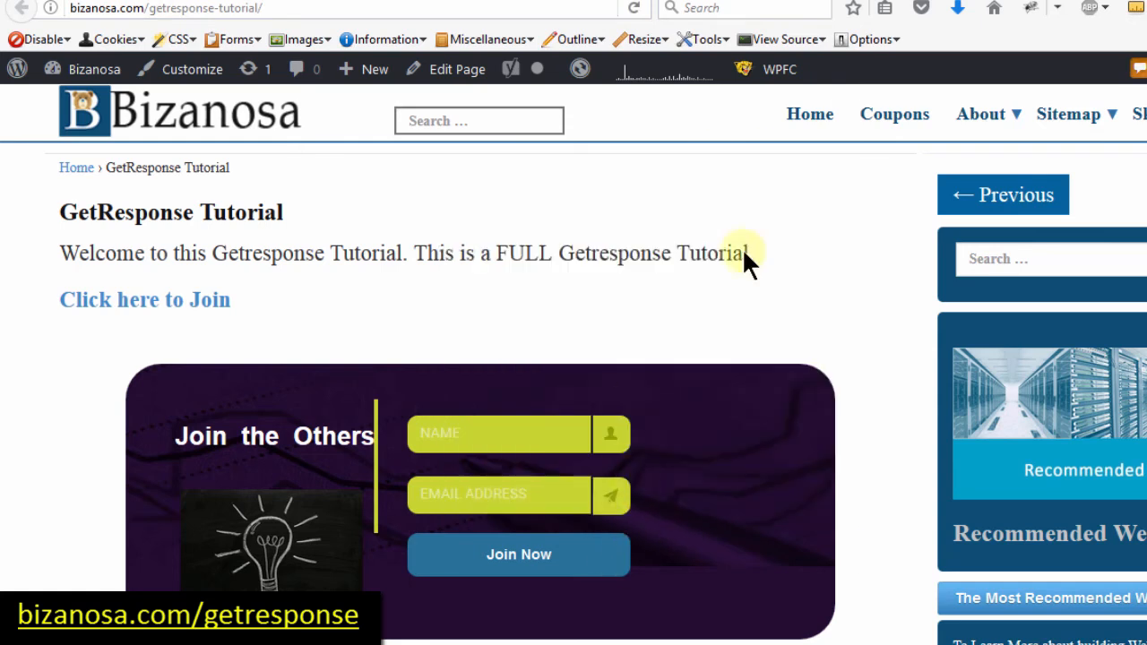
pyautogui.click(896, 118)
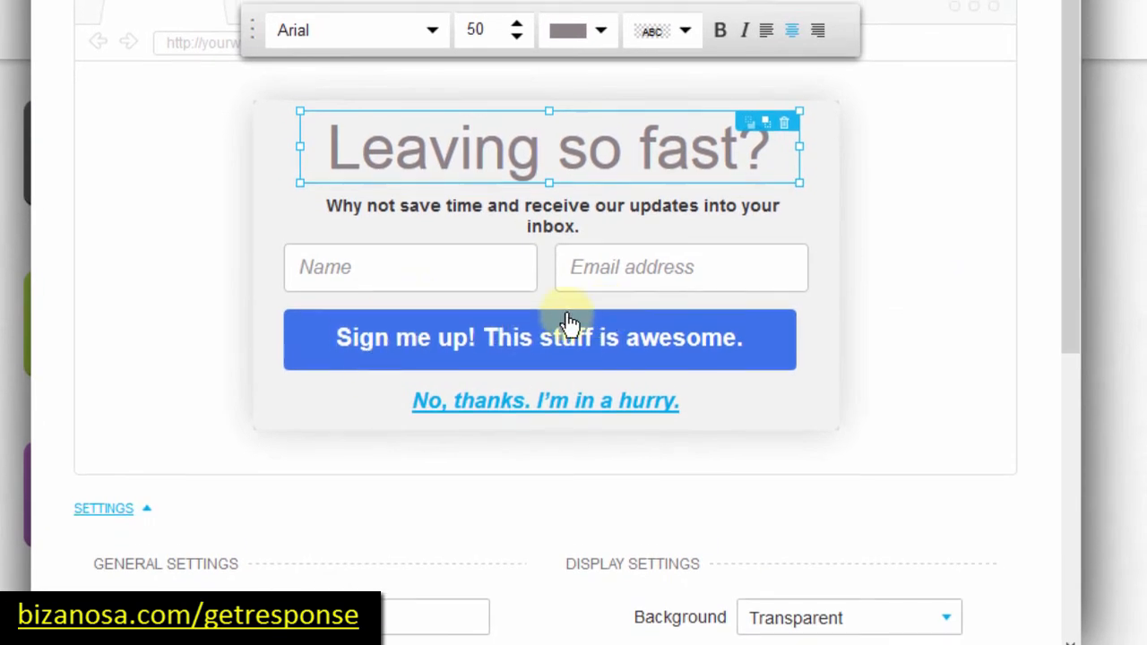
# Step: Delete the Name field and widen the Email address field leftward to 403px
pyautogui.click(452, 282)
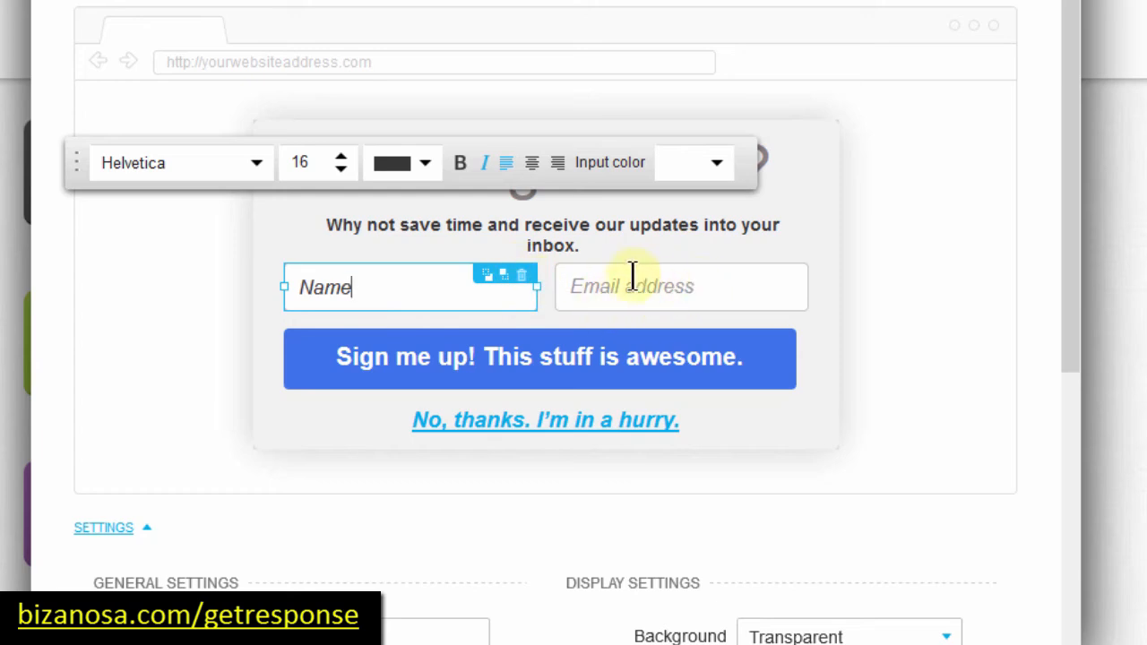
pyautogui.click(522, 275)
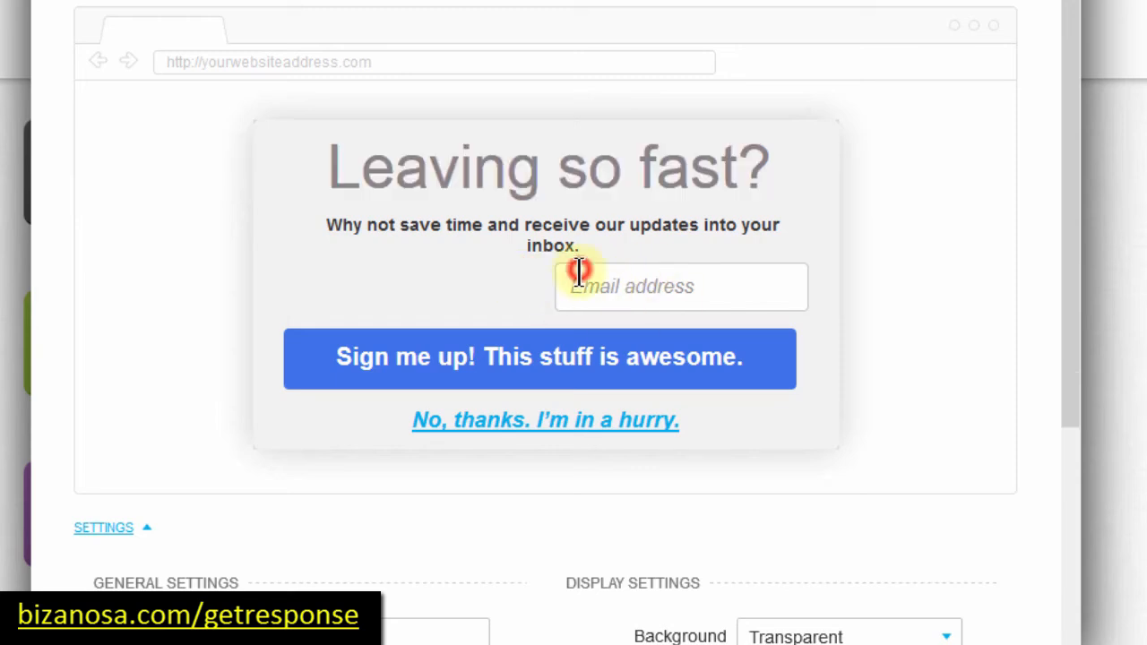
pyautogui.click(558, 288)
pyautogui.moveTo(551, 285); pyautogui.dragTo(293, 276)
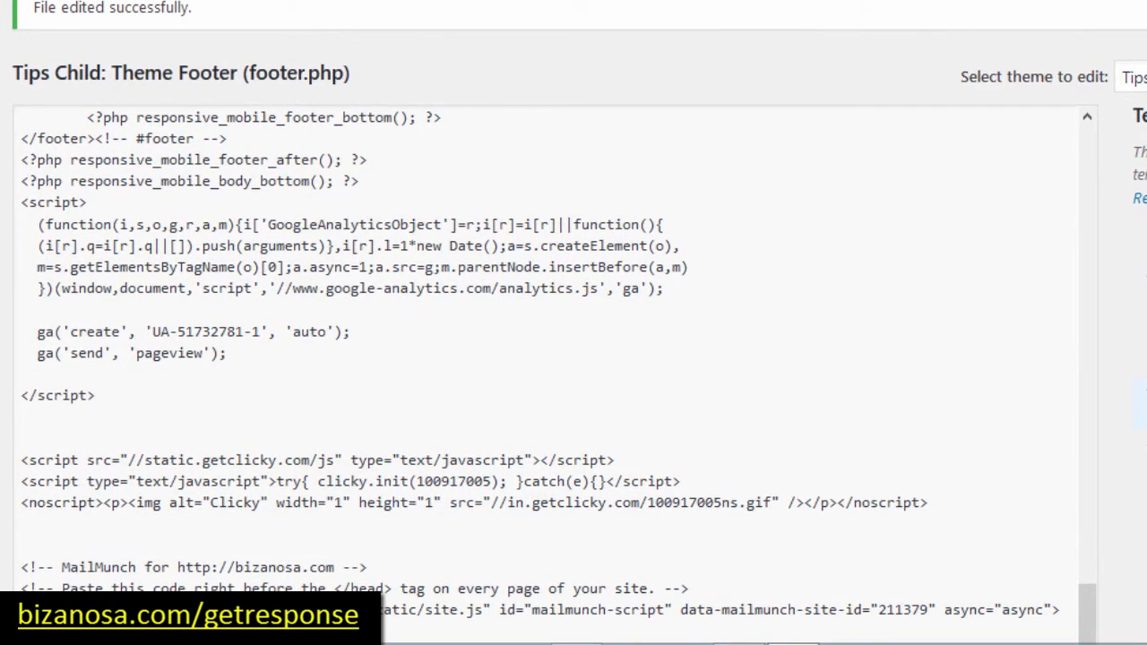
# Step: Delete only the GetResponse script line from footer.php, keeping wp_footer, and update the file
pyautogui.scroll(-6, 574, 322)
pyautogui.scroll(1, 574, 322)
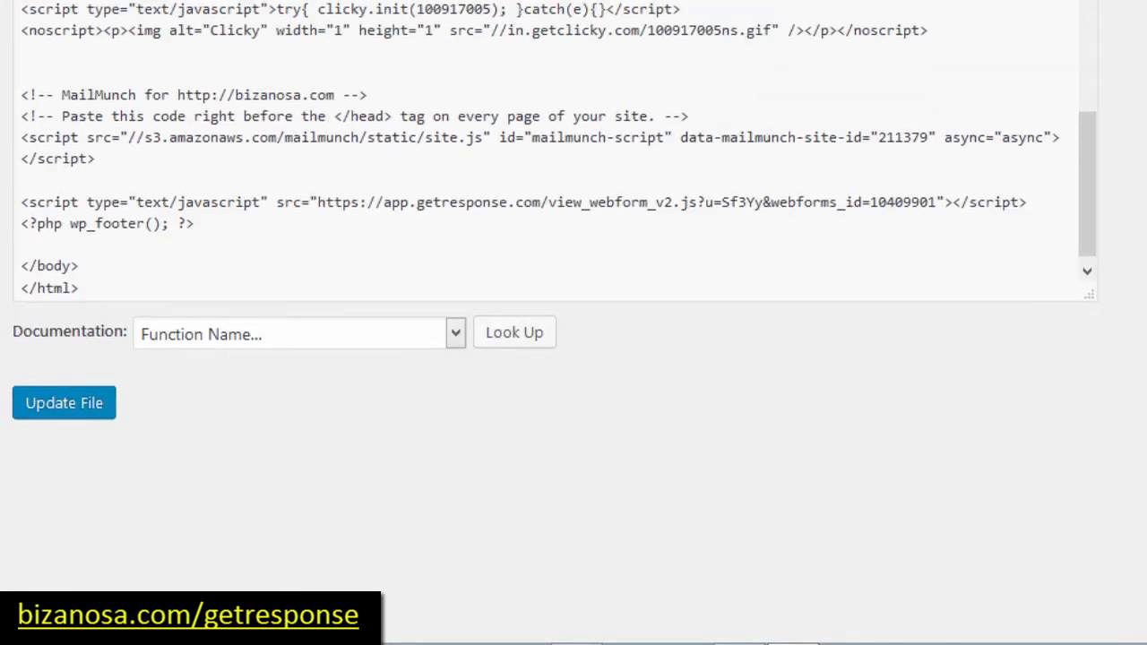
pyautogui.scroll(1, 513, 292)
pyautogui.moveTo(206, 232); pyautogui.dragTo(2, 212)
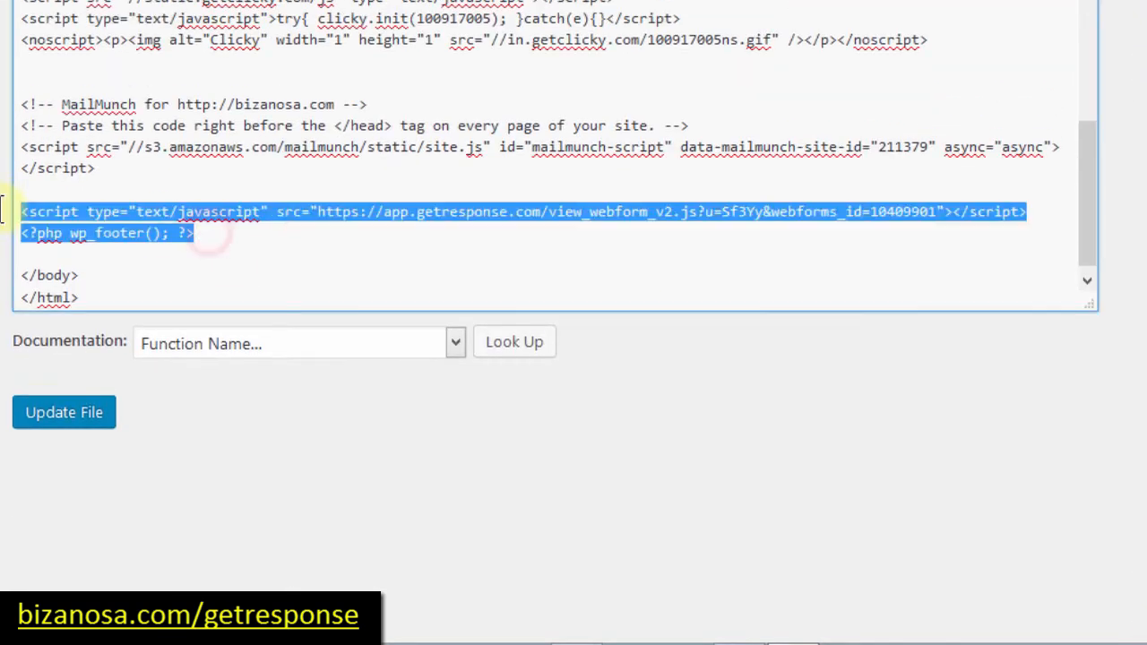
pyautogui.press('Delete')
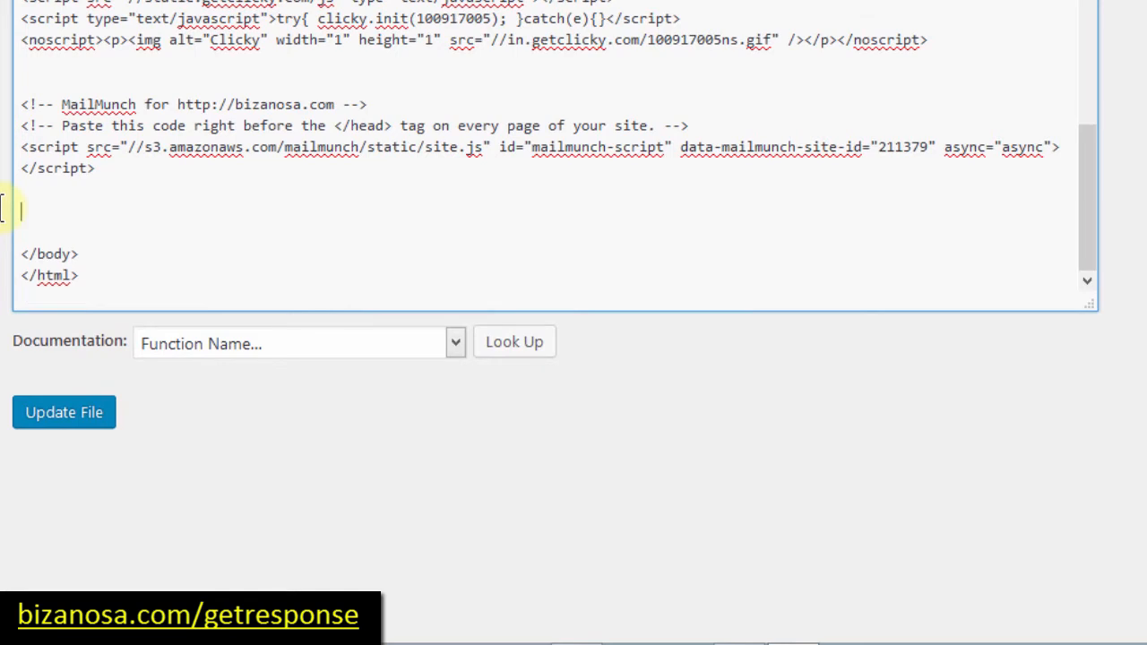
pyautogui.hotkey('ctrl', 'z')
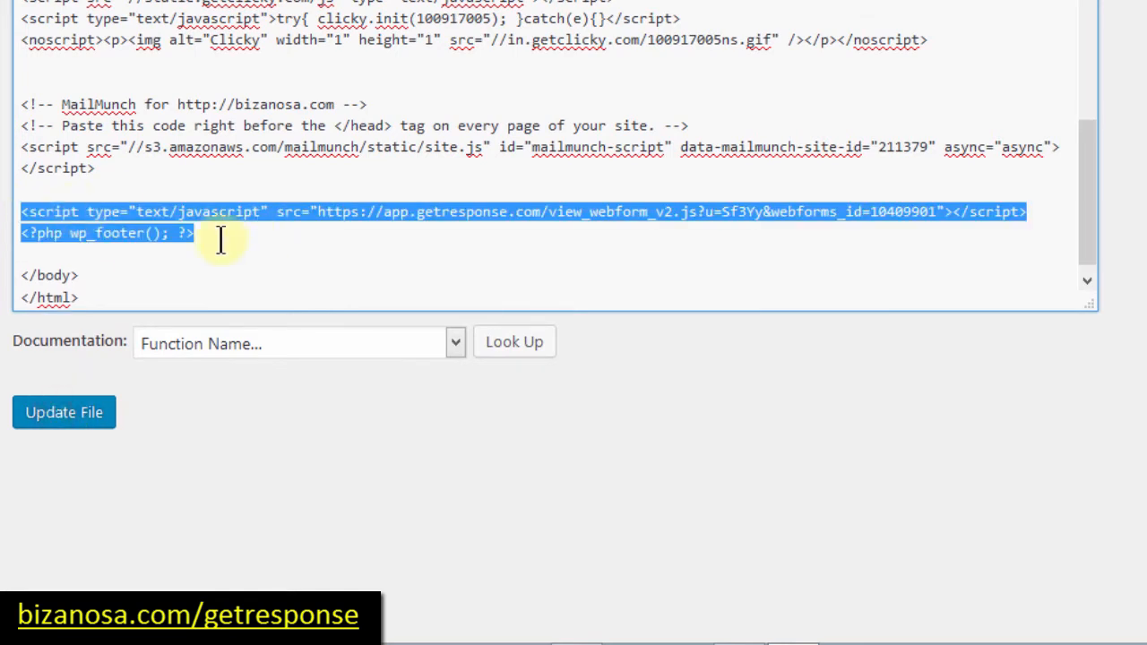
pyautogui.click(191, 233)
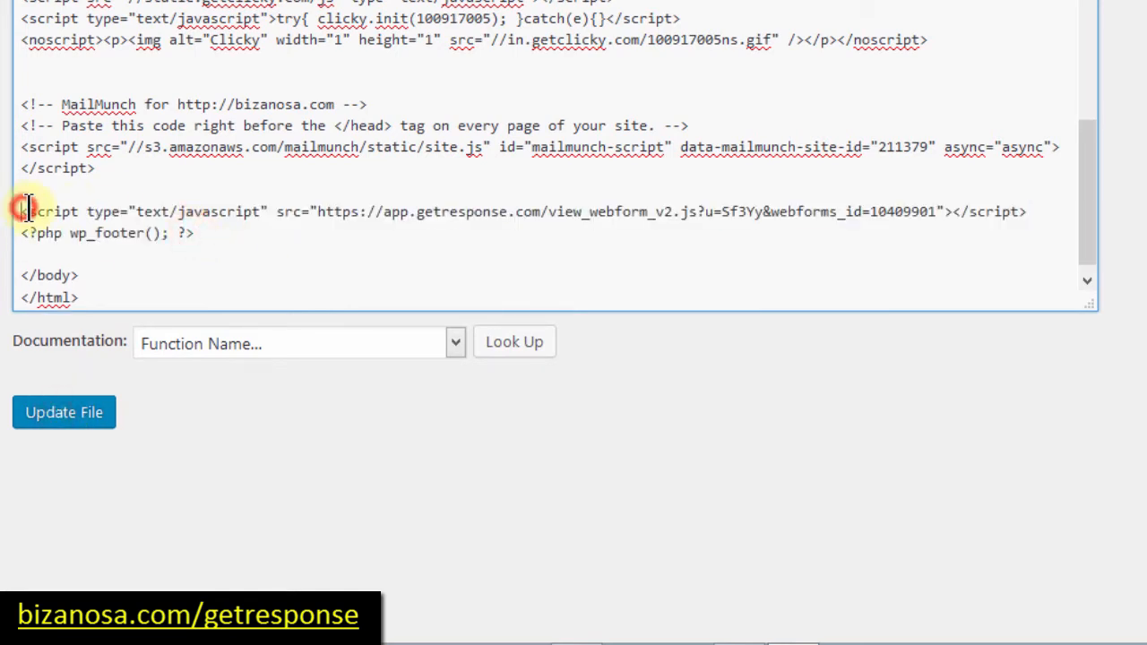
pyautogui.moveTo(27, 210); pyautogui.dragTo(255, 212)
pyautogui.click(561, 199)
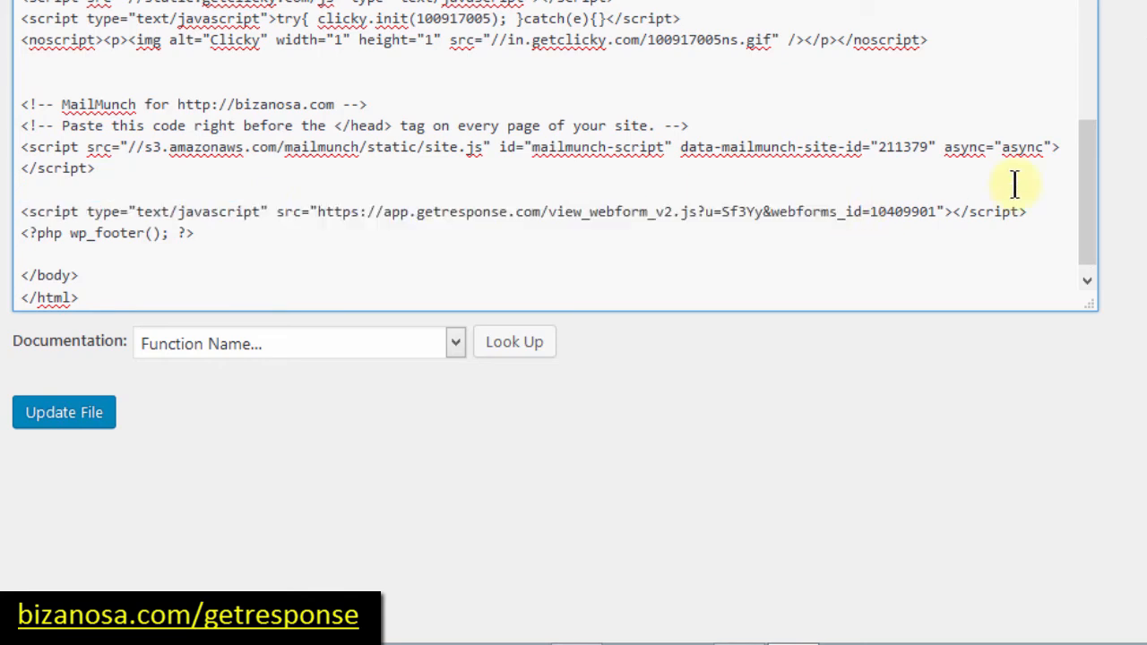
pyautogui.tripleClick(1047, 211)
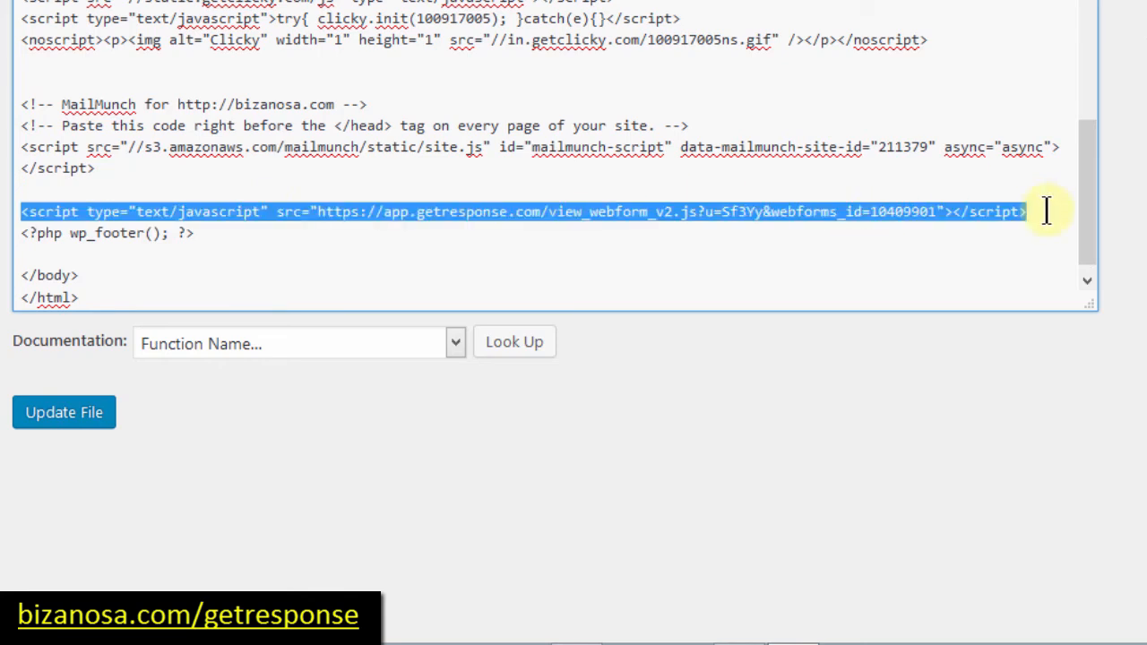
pyautogui.press('Delete')
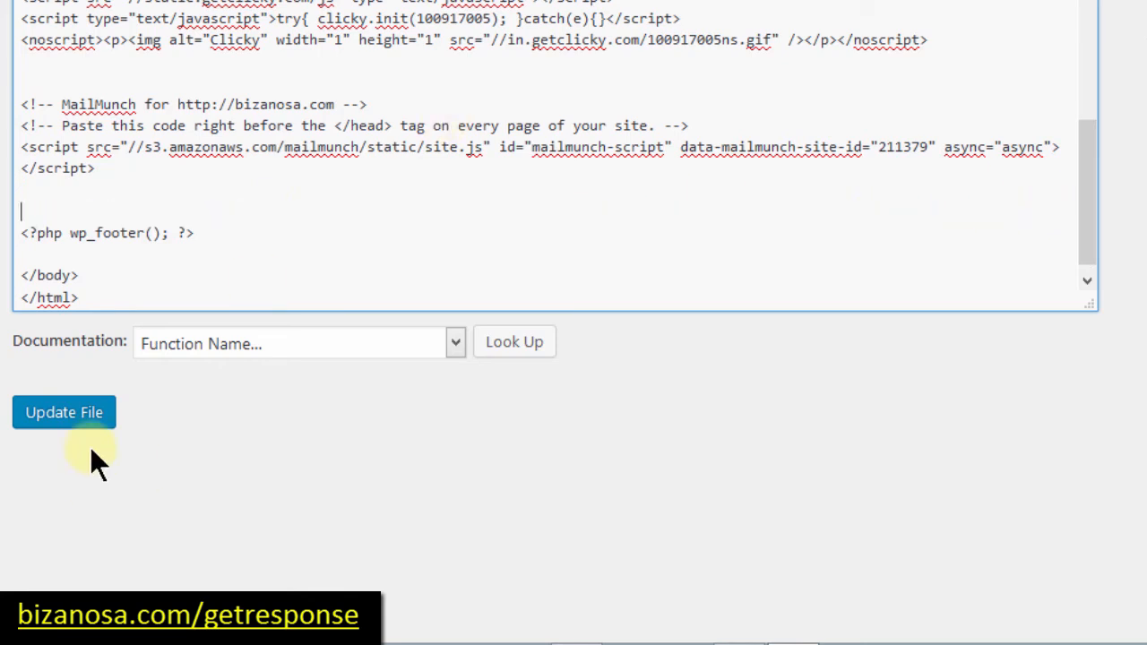
pyautogui.click(64, 413)
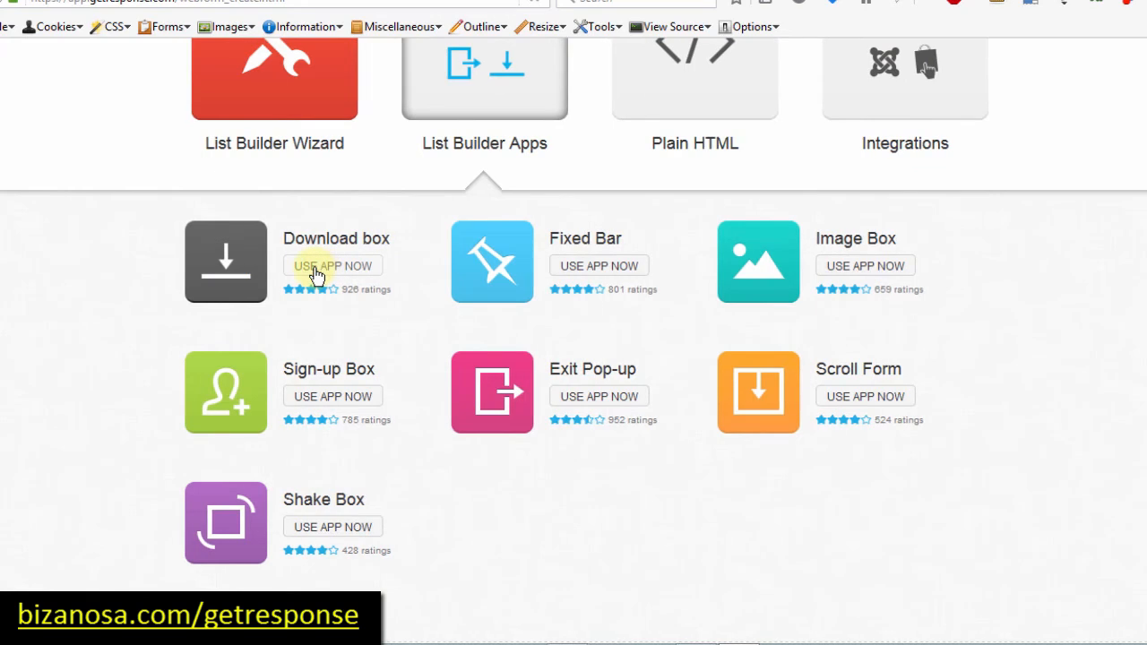
# Step: Start a Download box and change its headline to 'Download Image' in Arial
pyautogui.click(315, 268)
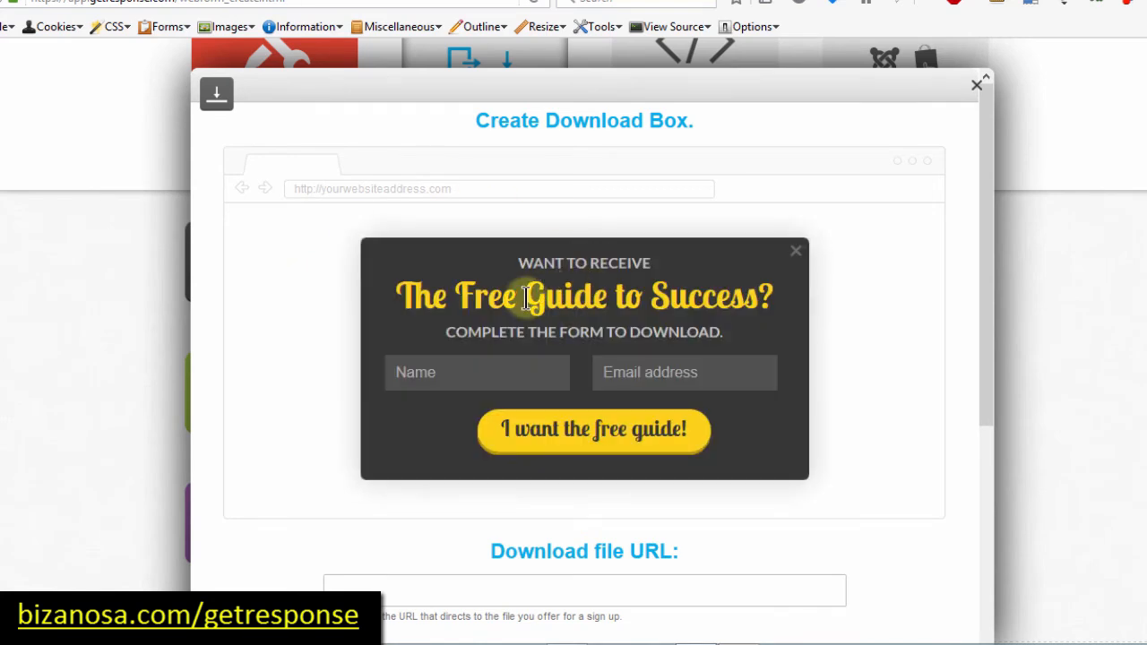
pyautogui.click(527, 295)
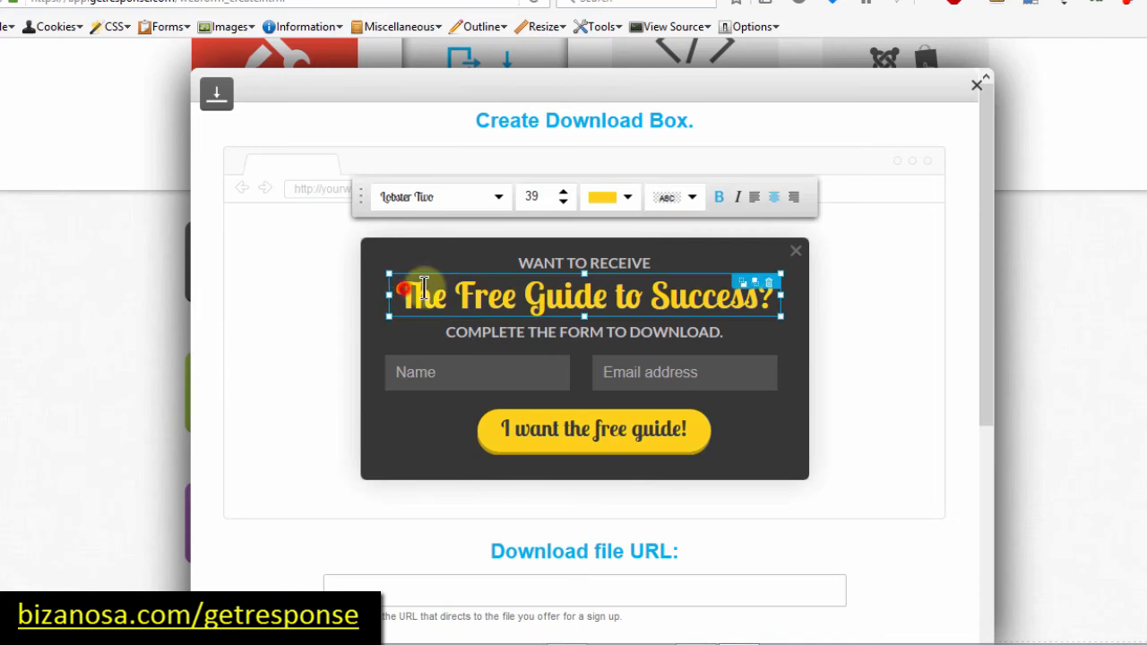
pyautogui.moveTo(533, 290); pyautogui.dragTo(794, 296)
pyautogui.doubleClick(464, 292)
pyautogui.press('BackSpace')
pyautogui.press('BackSpace')
pyautogui.press('BackSpace')
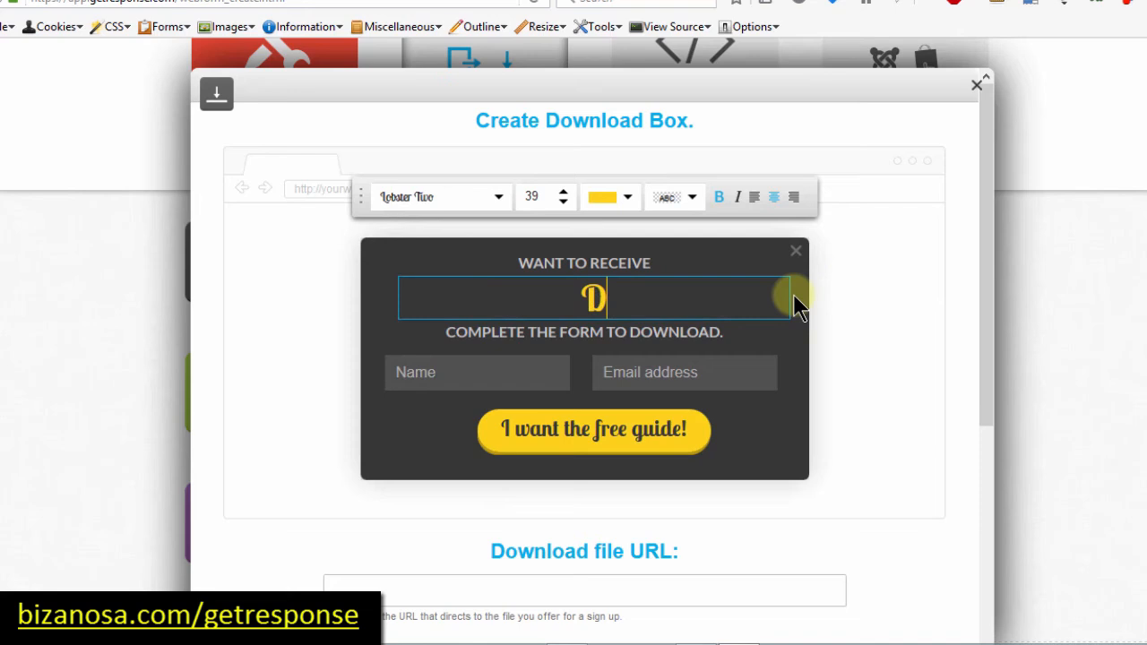
pyautogui.write('Download')
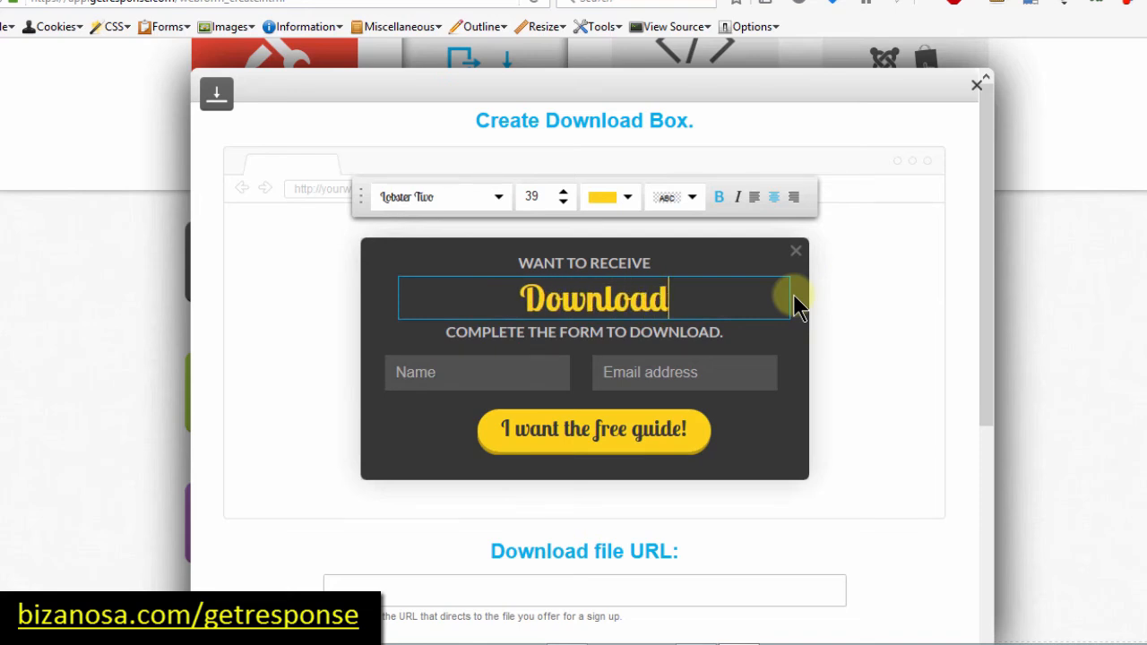
pyautogui.write(' Image')
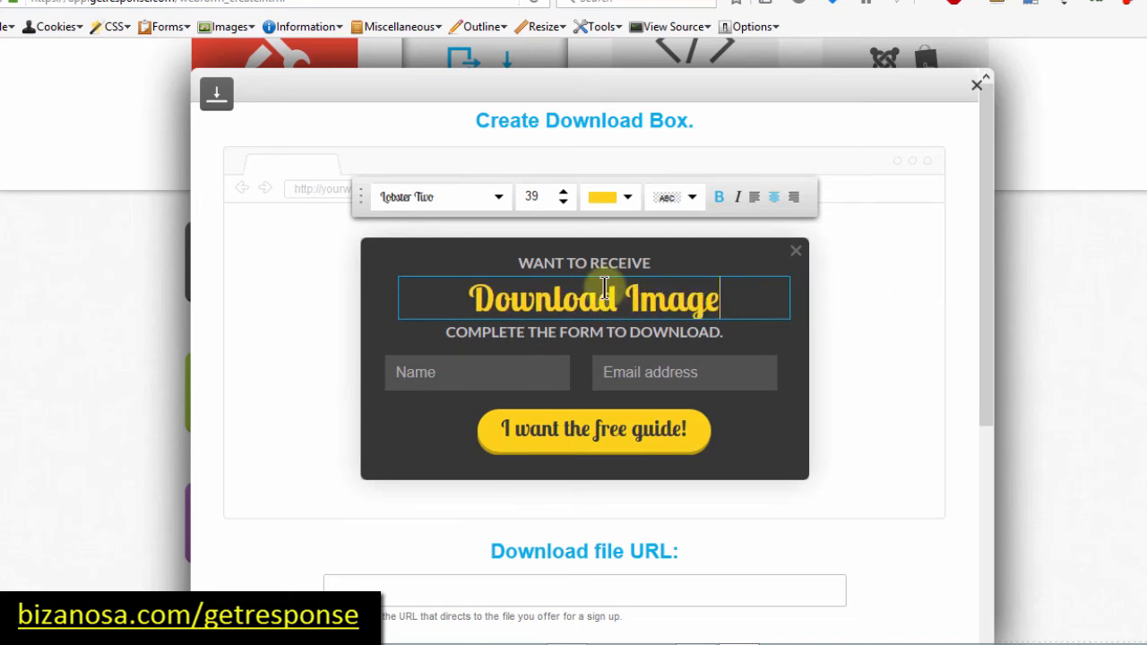
pyautogui.click(601, 296)
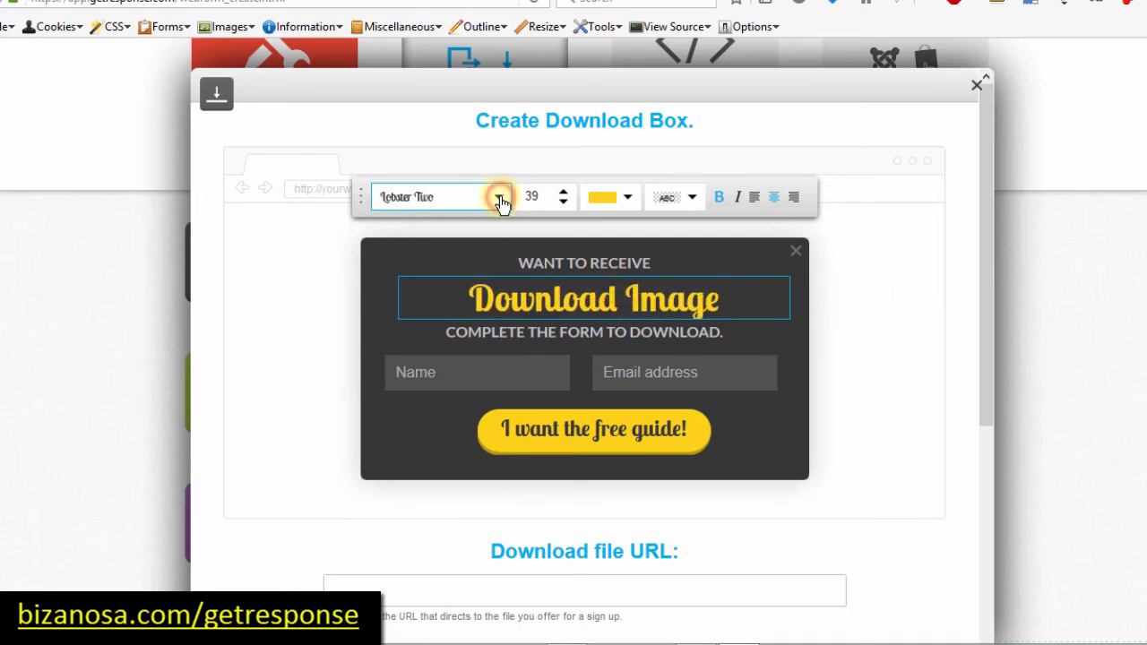
pyautogui.click(499, 199)
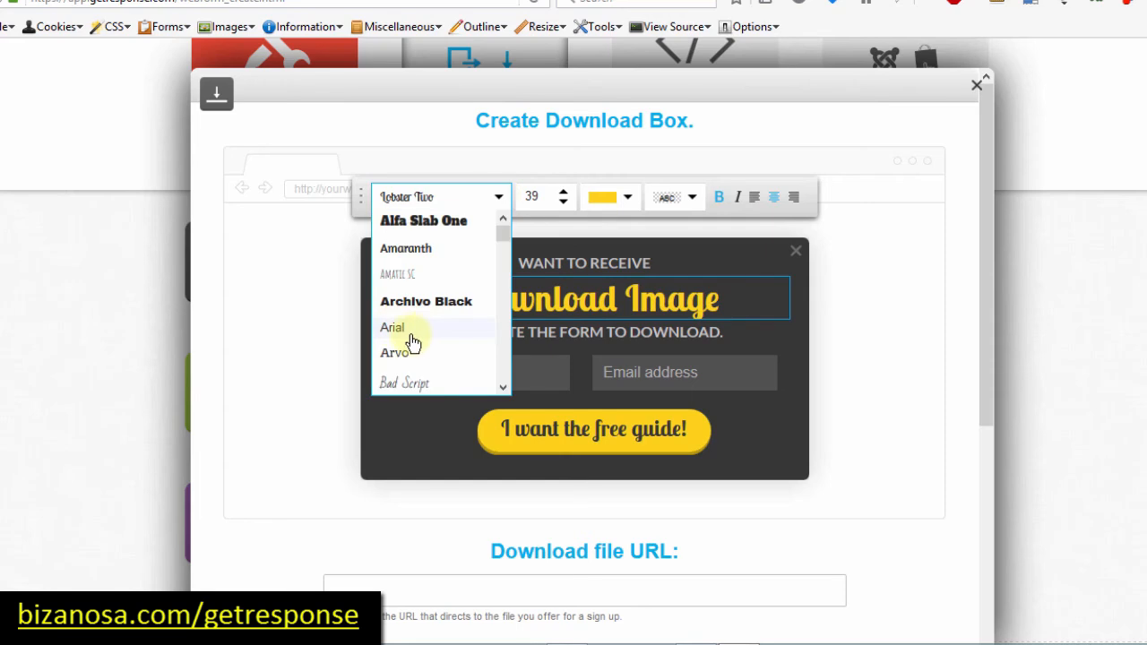
pyautogui.click(410, 337)
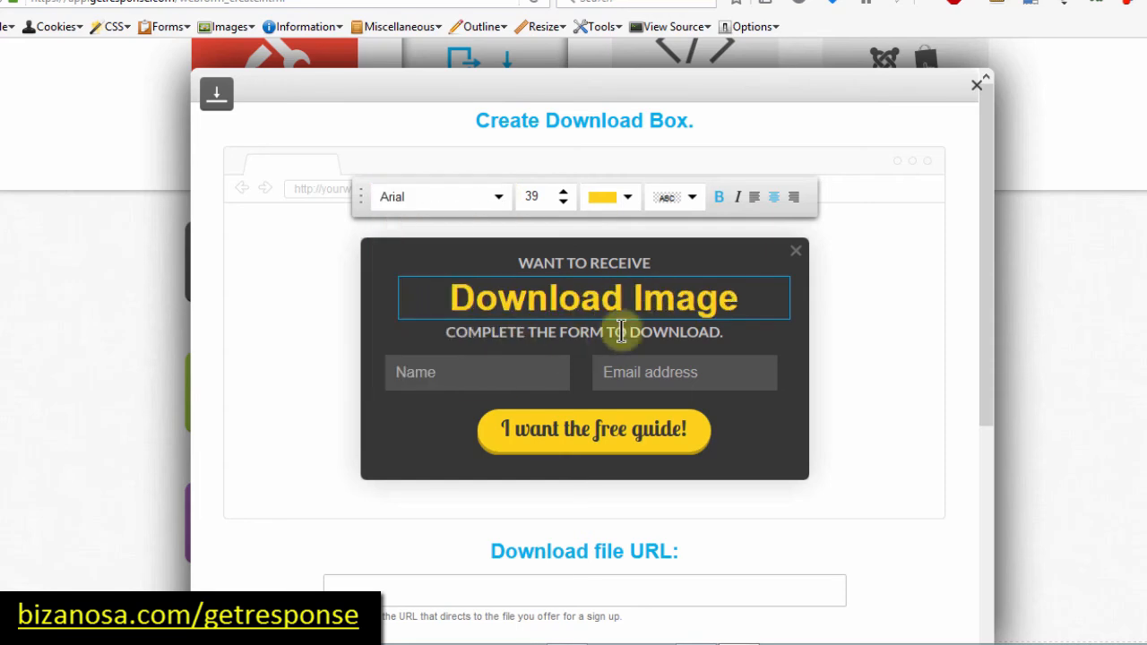
# Step: Set the 'I want the free guide!' button font to Arial
pyautogui.click(567, 436)
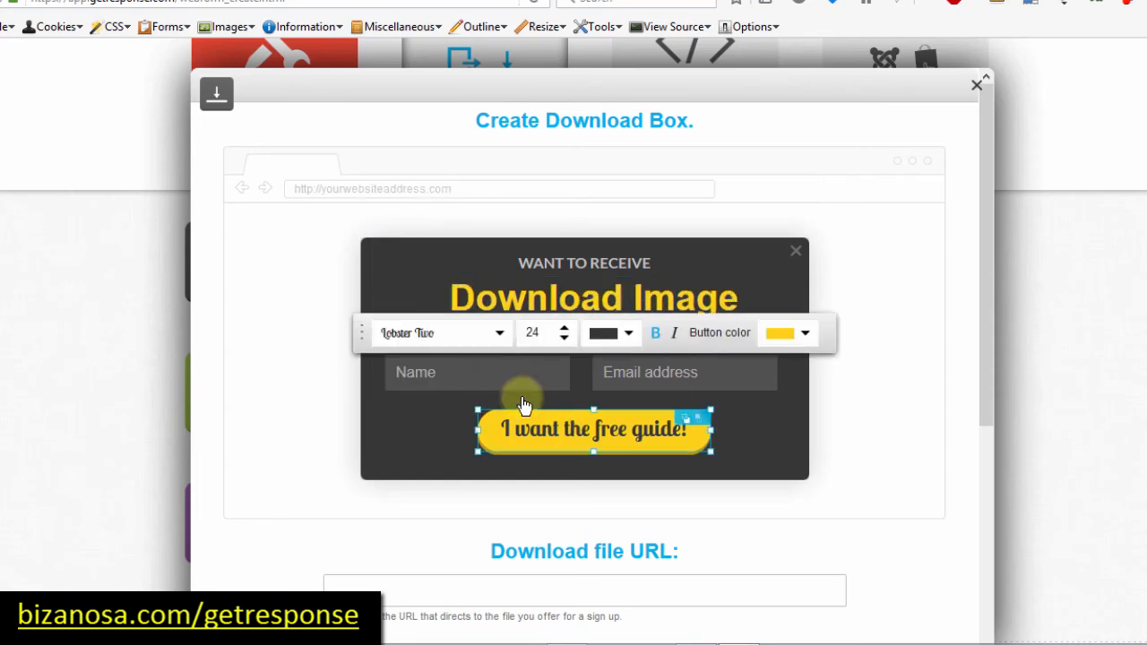
pyautogui.click(500, 335)
pyautogui.click(401, 473)
pyautogui.click(682, 277)
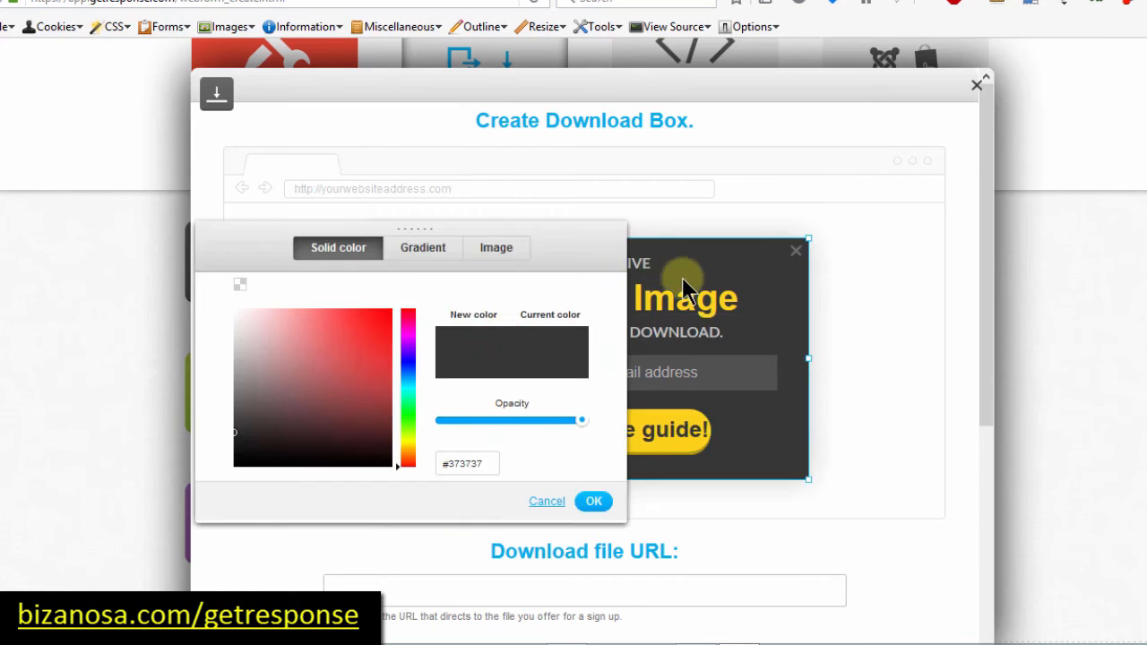
pyautogui.click(706, 273)
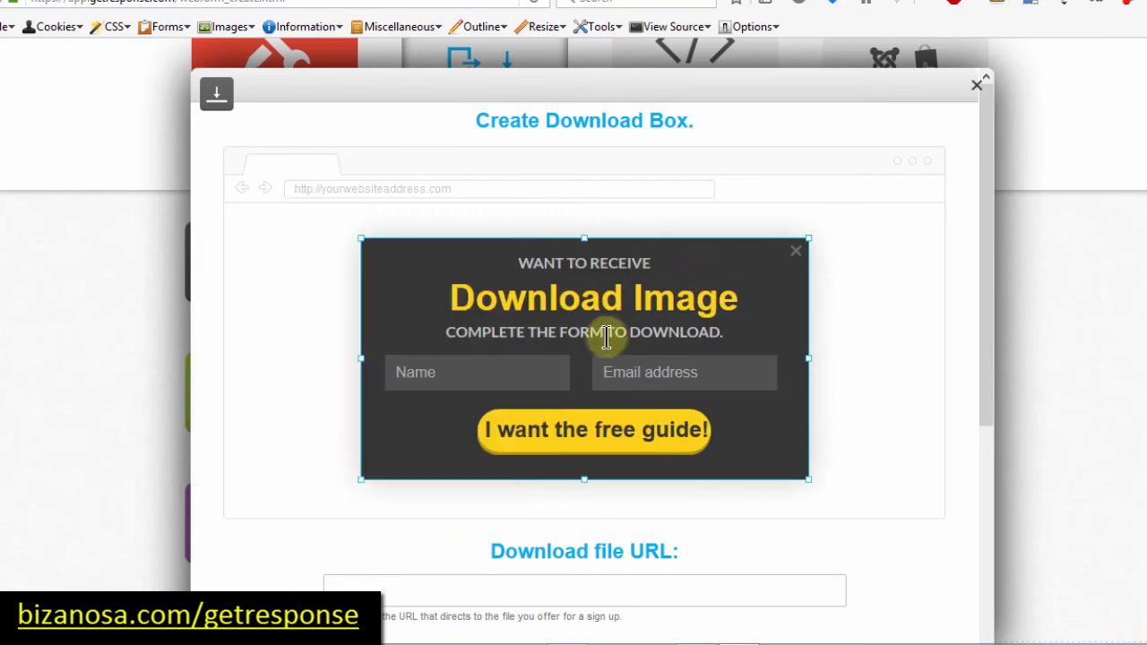
# Step: Delete the Name field and resize the Email address field to fill the row
pyautogui.click(486, 372)
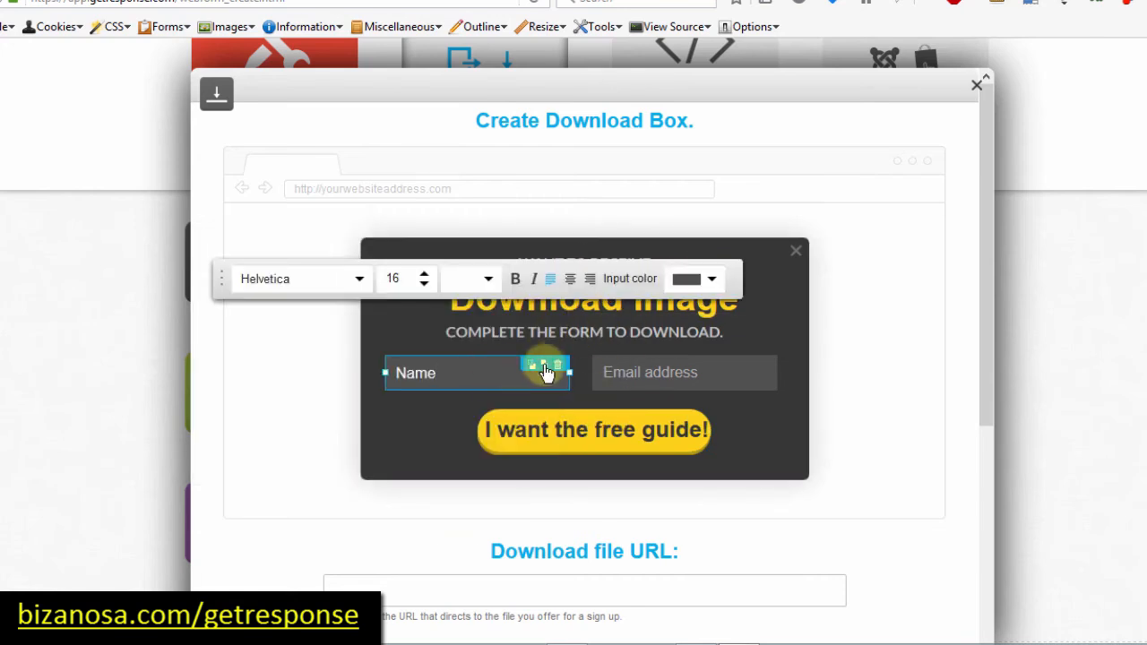
pyautogui.click(559, 367)
pyautogui.click(604, 369)
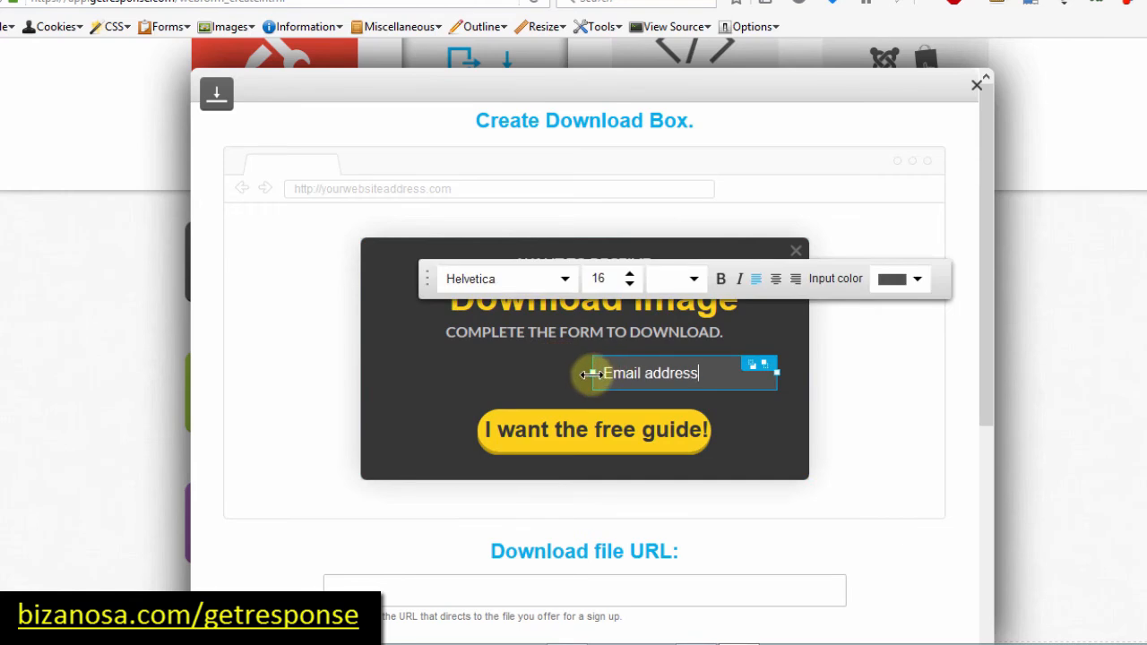
pyautogui.moveTo(592, 374); pyautogui.dragTo(434, 368)
pyautogui.moveTo(437, 377); pyautogui.dragTo(440, 372)
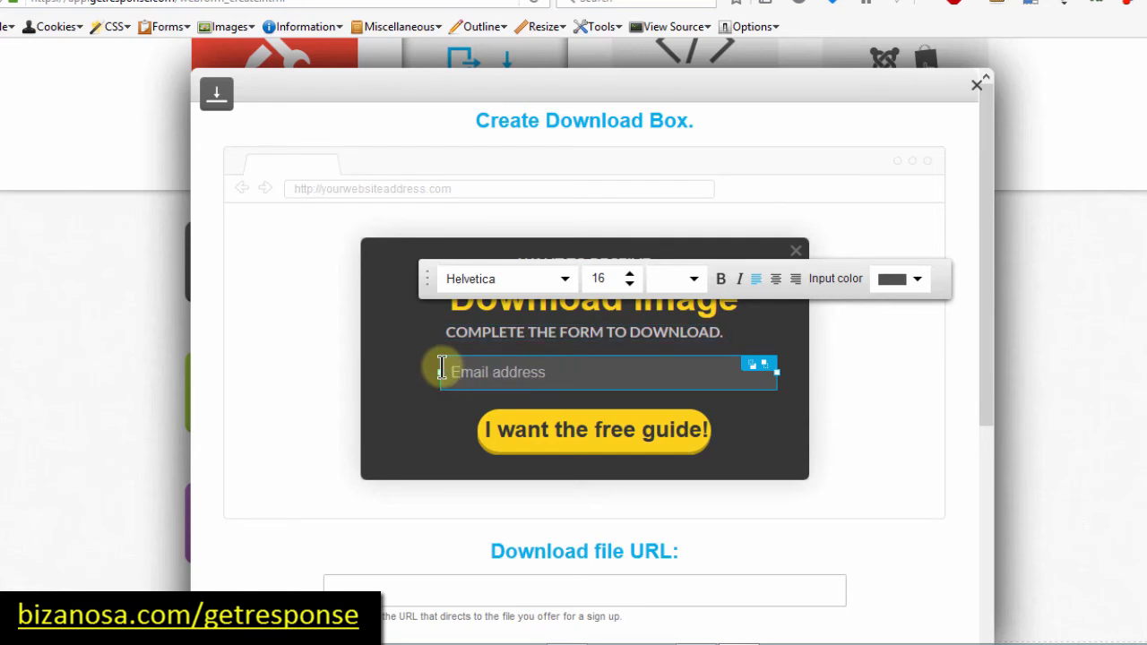
pyautogui.click(768, 439)
pyautogui.click(763, 378)
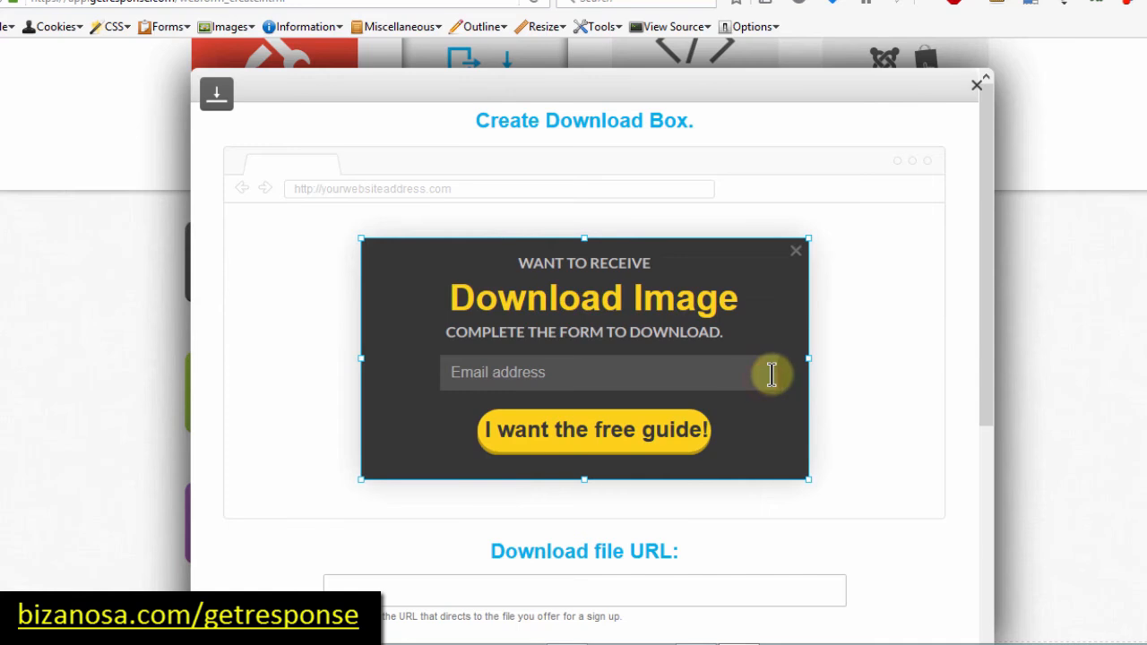
pyautogui.click(765, 372)
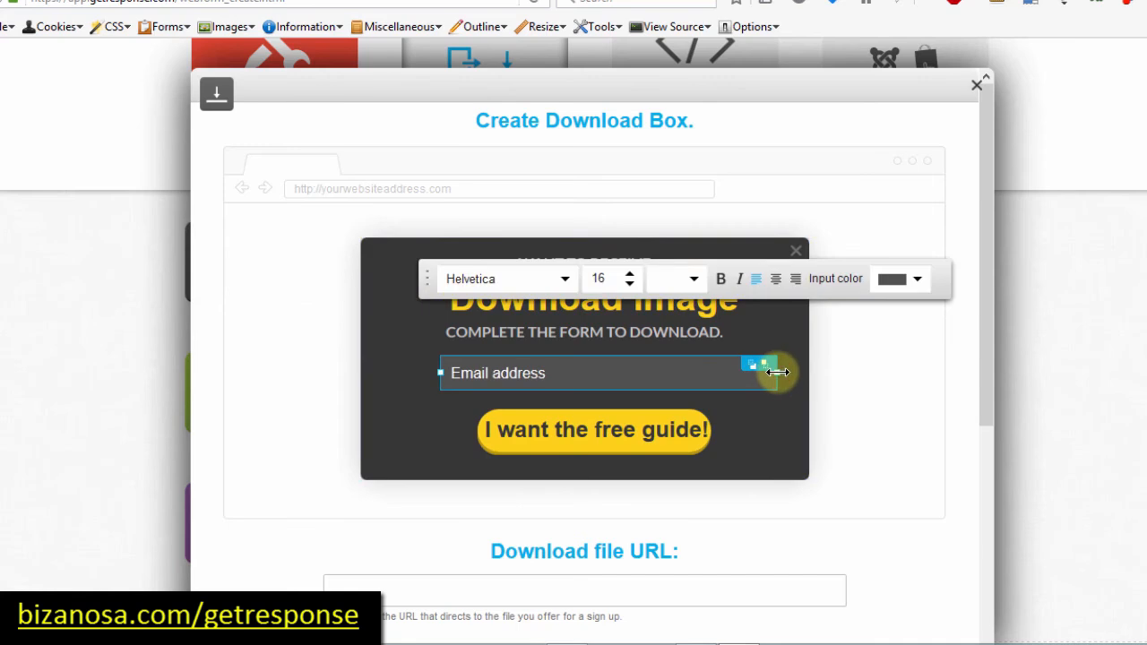
pyautogui.moveTo(776, 372); pyautogui.dragTo(735, 374)
pyautogui.click(759, 434)
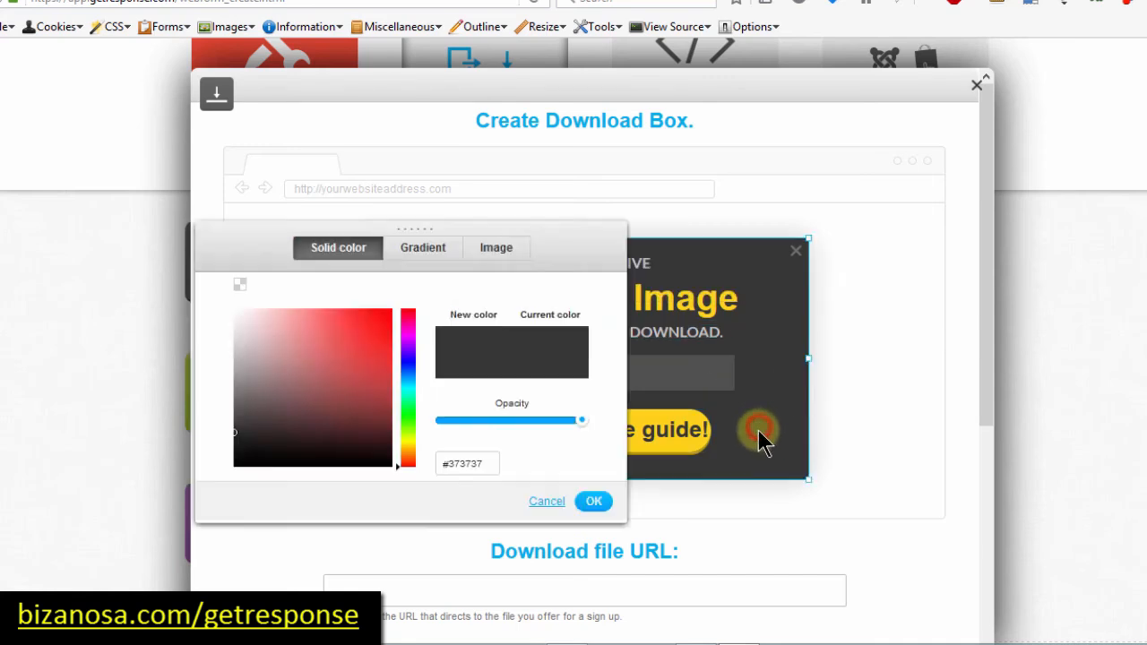
pyautogui.click(653, 431)
# Step: Change the button label to 'I want!'
pyautogui.click(522, 434)
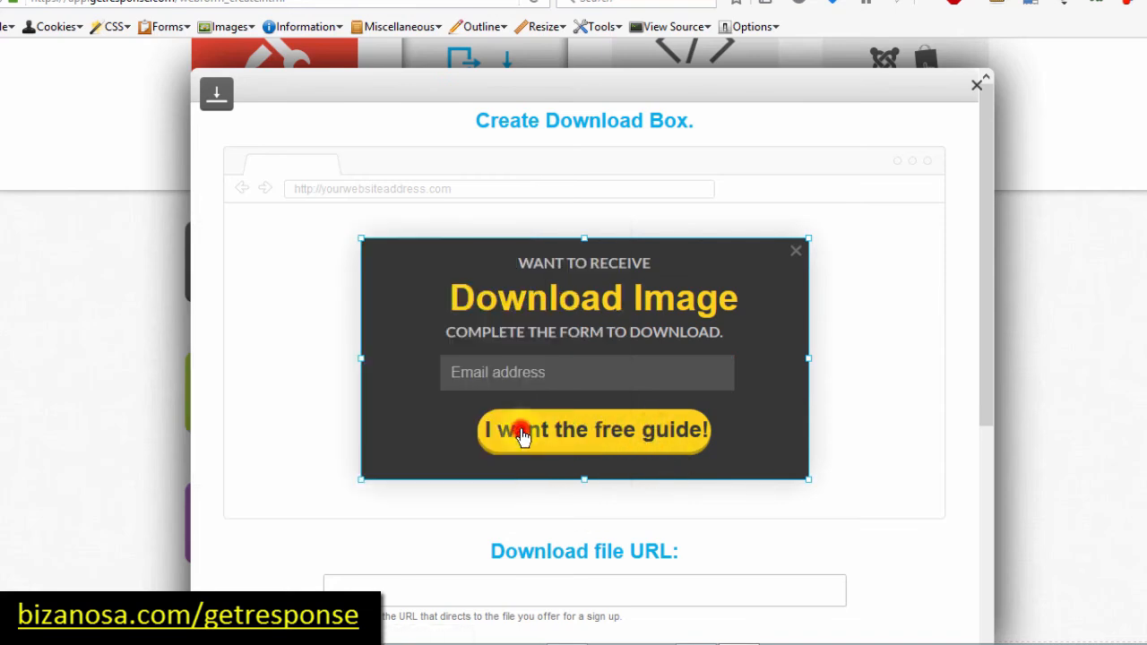
pyautogui.click(706, 435)
pyautogui.press('BackSpace')
pyautogui.press('BackSpace')
pyautogui.press('BackSpace')
pyautogui.press('BackSpace')
pyautogui.press('BackSpace')
pyautogui.press('BackSpace')
pyautogui.press('BackSpace')
pyautogui.press('BackSpace')
pyautogui.press('BackSpace')
pyautogui.press('BackSpace')
pyautogui.press('BackSpace')
pyautogui.press('BackSpace')
pyautogui.press('BackSpace')
pyautogui.press('BackSpace')
pyautogui.press('BackSpace')
pyautogui.press('BackSpace')
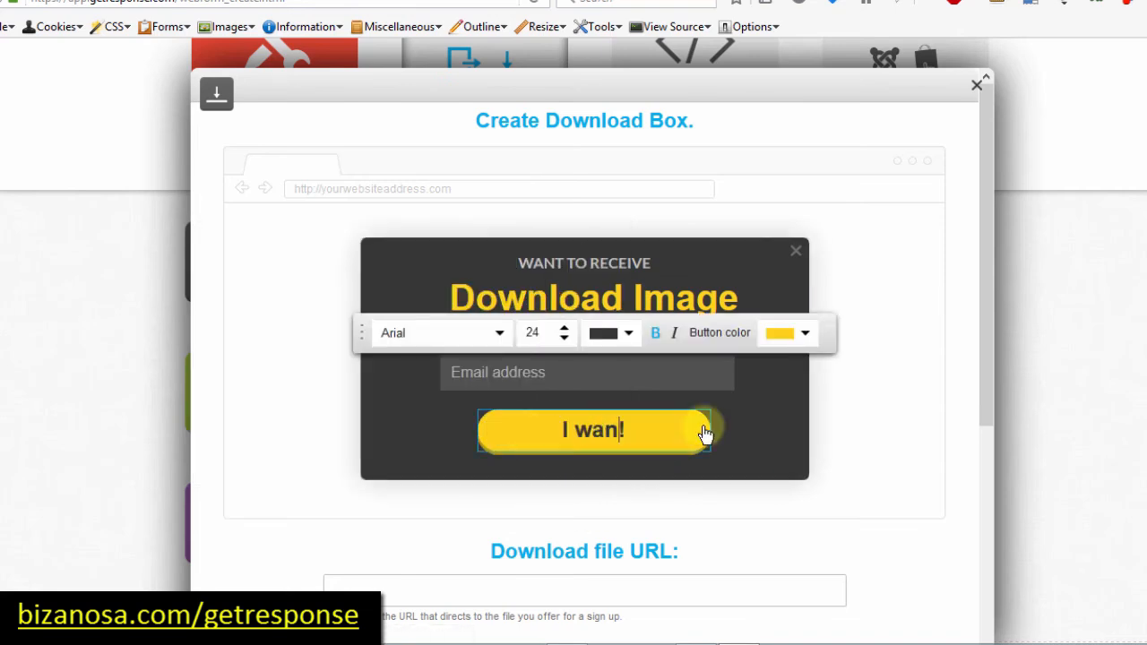
pyautogui.write('t!')
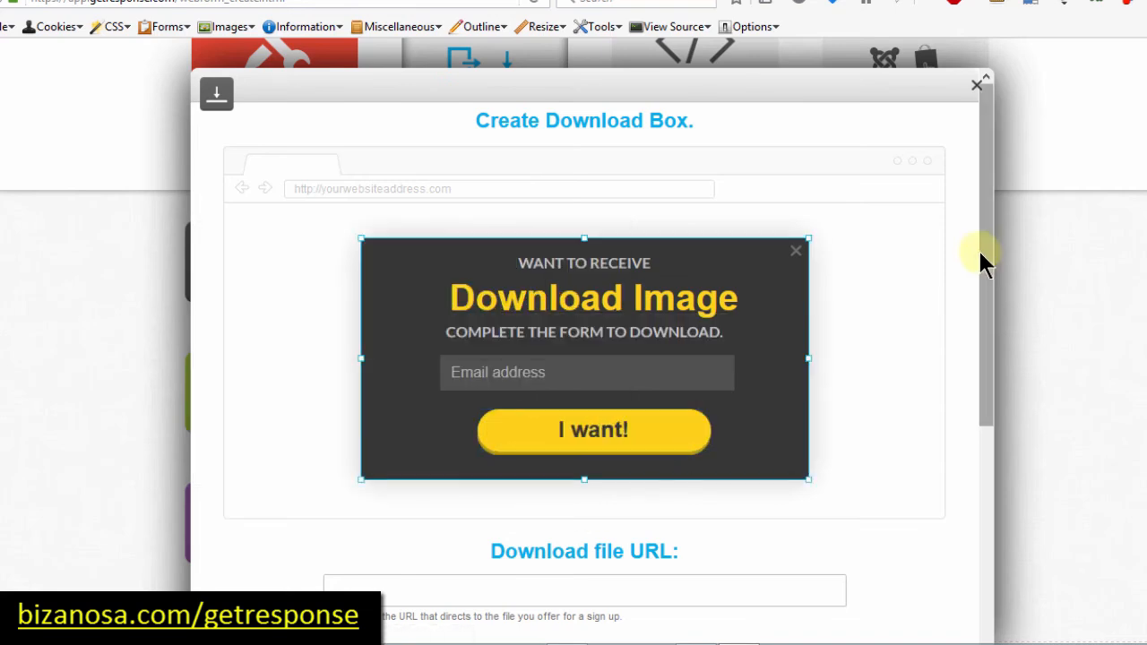
pyautogui.moveTo(980, 249); pyautogui.dragTo(977, 492)
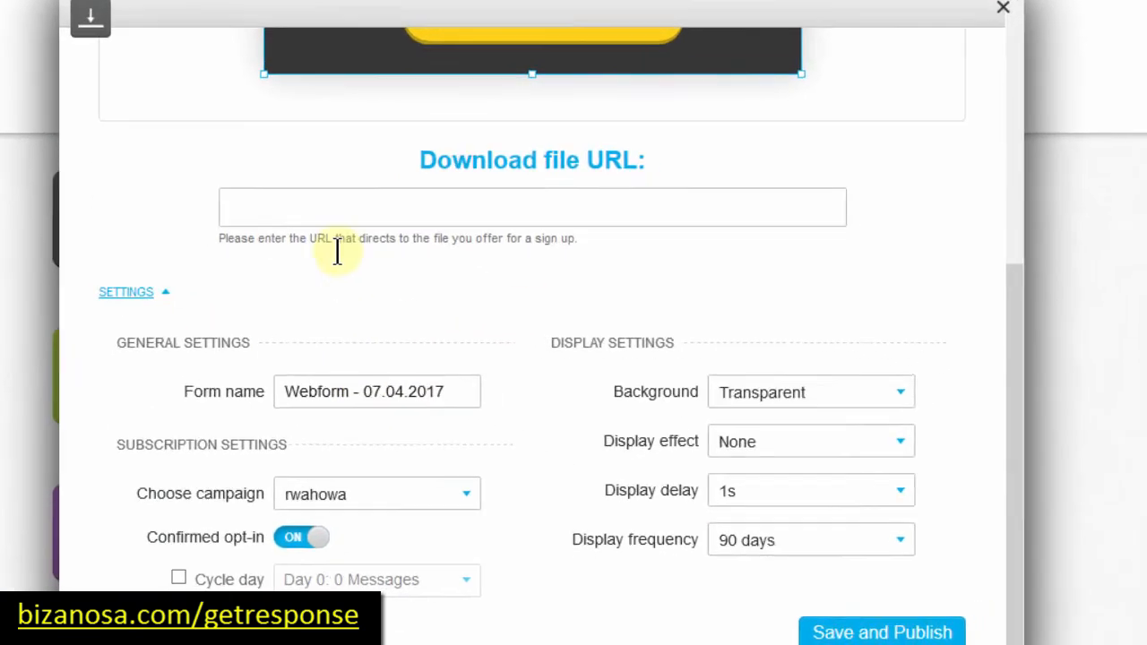
# Step: Paste the recommended-web-host.jpg URL as the download file and select the form name
pyautogui.click(250, 171)
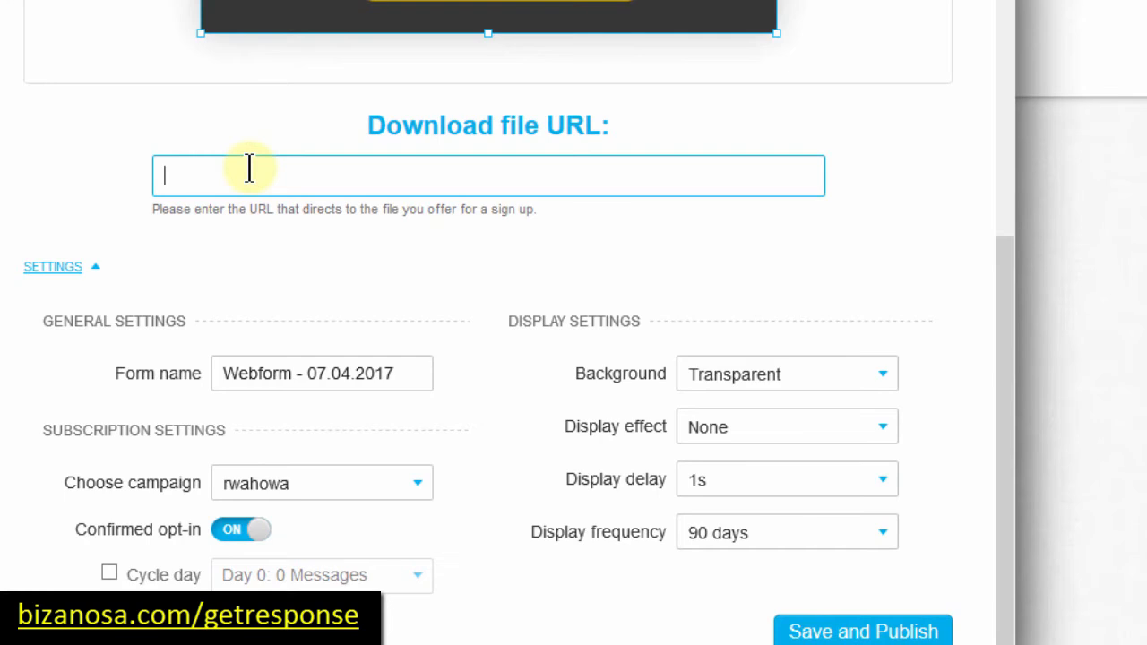
pyautogui.hotkey('ctrl', 'v')
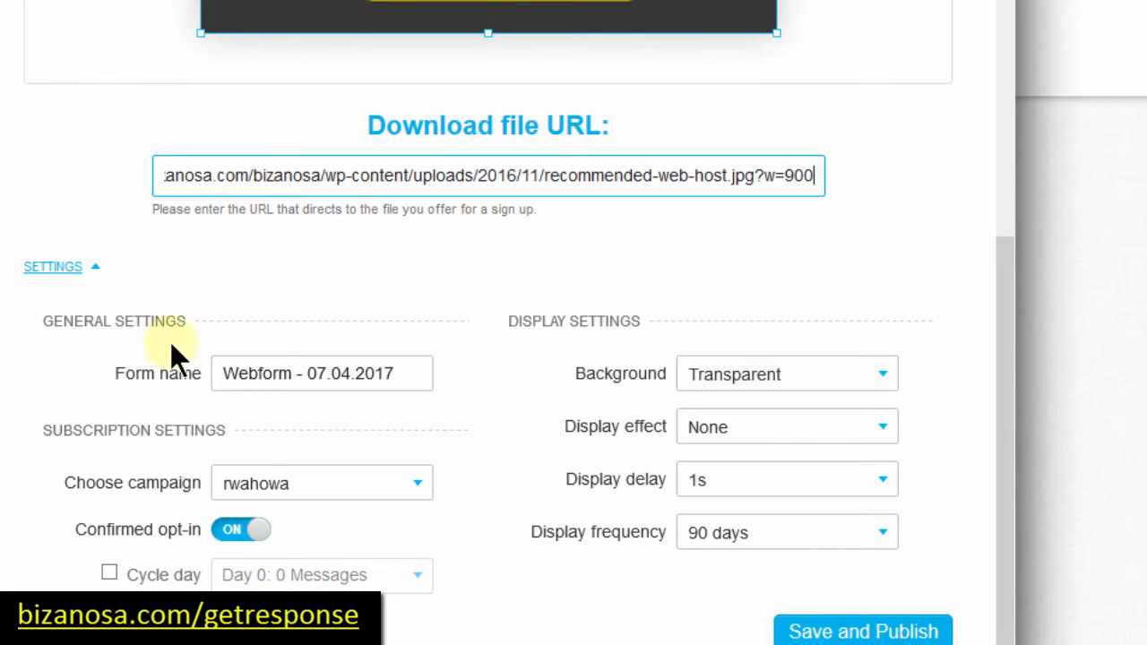
pyautogui.click(401, 371)
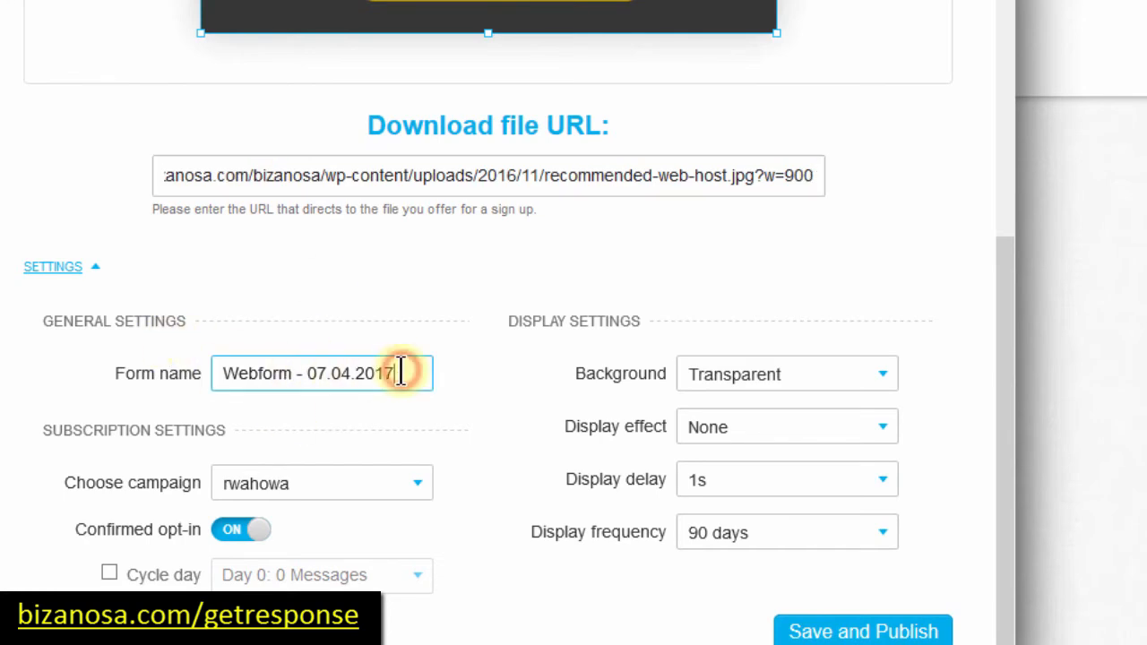
pyautogui.moveTo(397, 371); pyautogui.dragTo(211, 373)
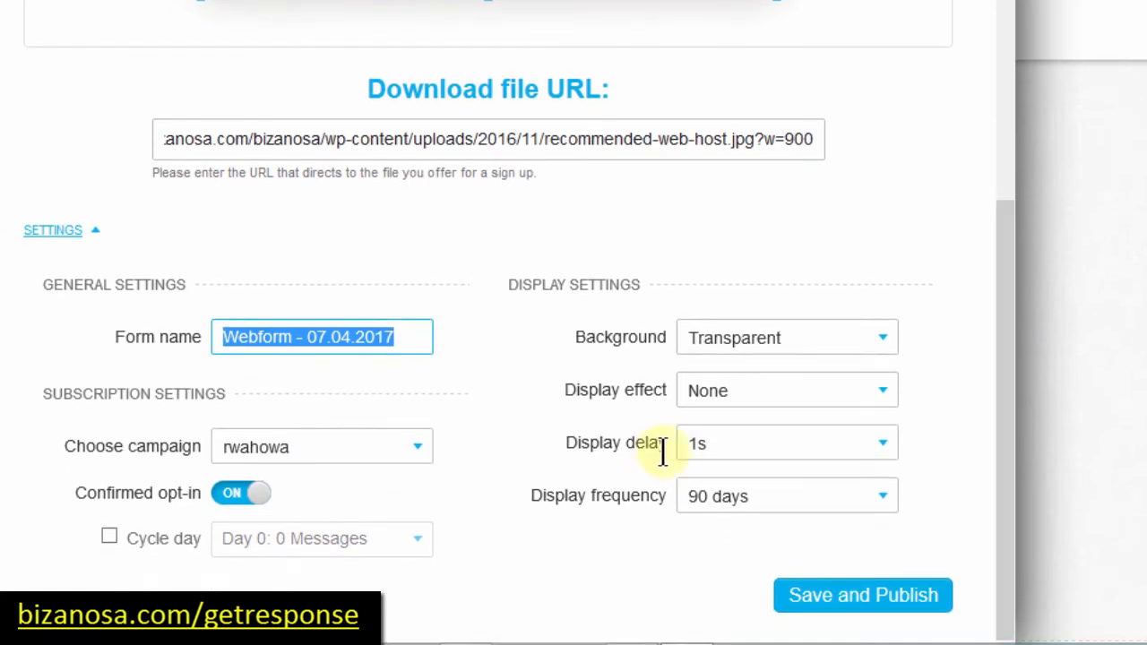
# Step: Set display frequency to Always with a 1s delay, then save and publish
pyautogui.click(834, 502)
pyautogui.click(741, 532)
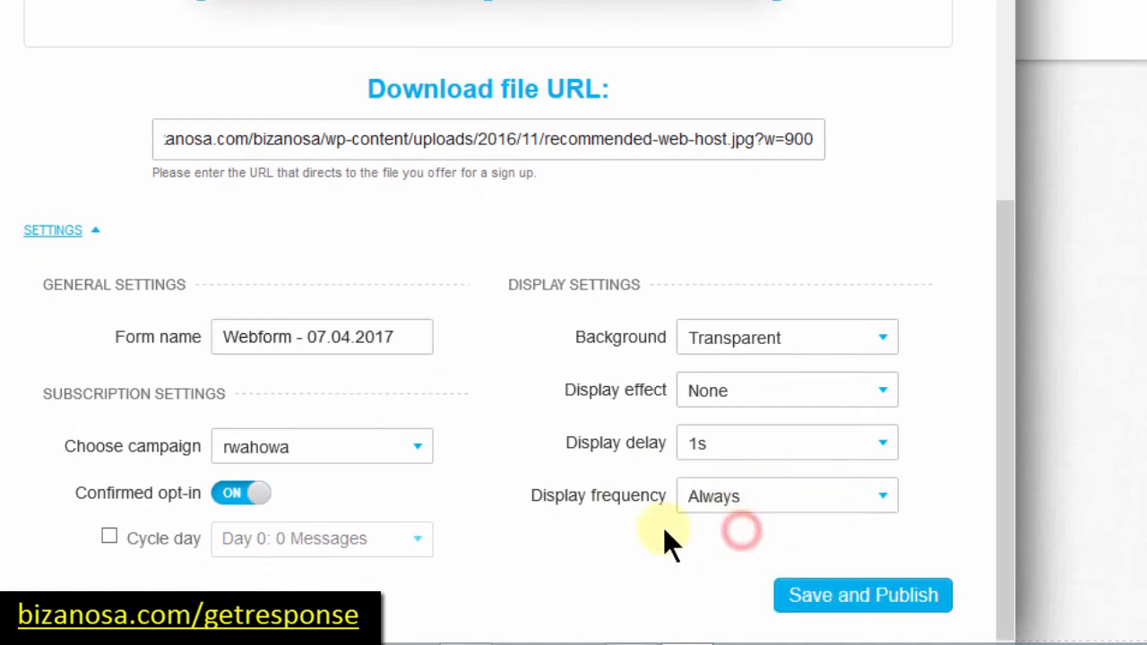
pyautogui.moveTo(1002, 259); pyautogui.dragTo(1002, 285)
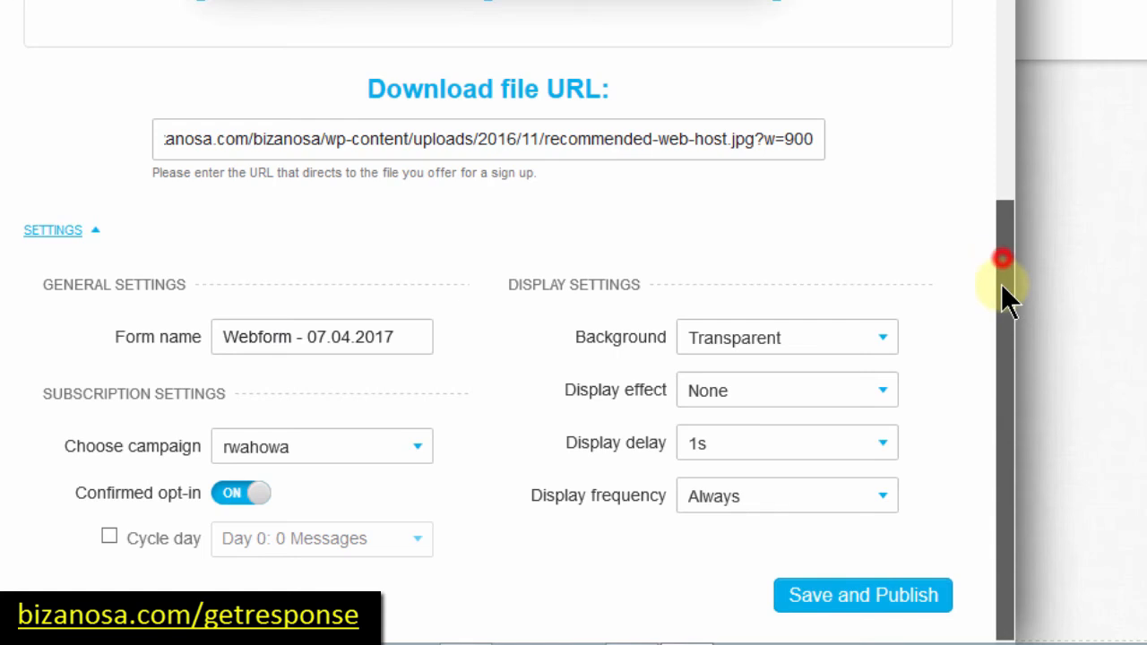
pyautogui.moveTo(1004, 238); pyautogui.dragTo(1003, 37)
pyautogui.scroll(-3, 971, 96)
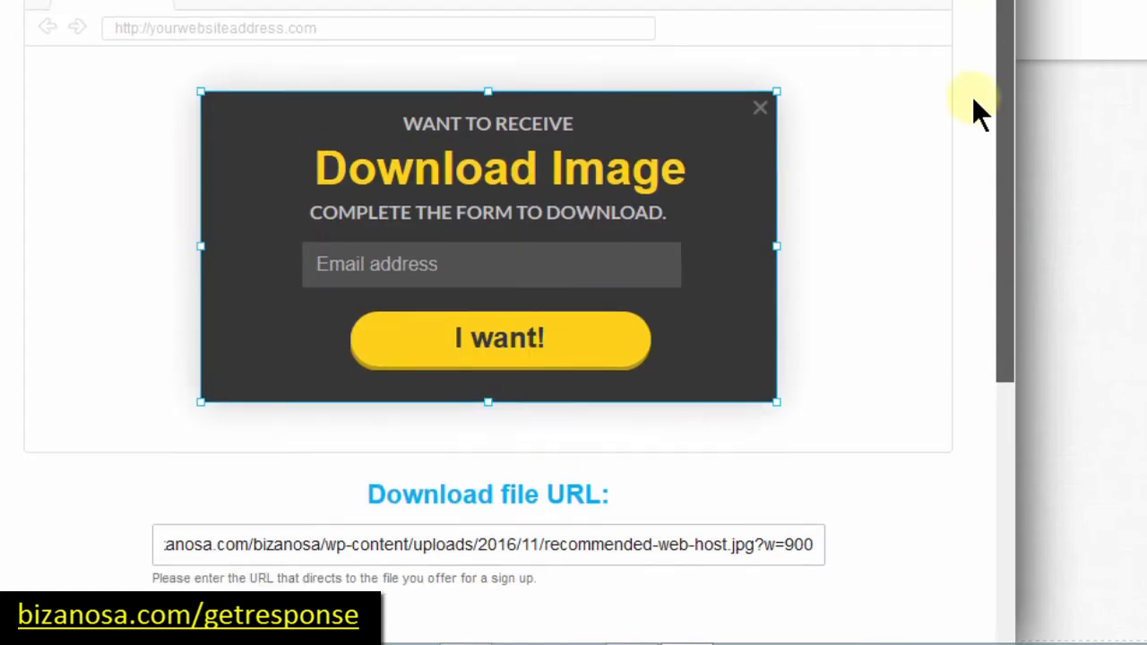
pyautogui.scroll(3, 968, 140)
pyautogui.scroll(-5, 957, 350)
pyautogui.moveTo(955, 339); pyautogui.dragTo(952, 440)
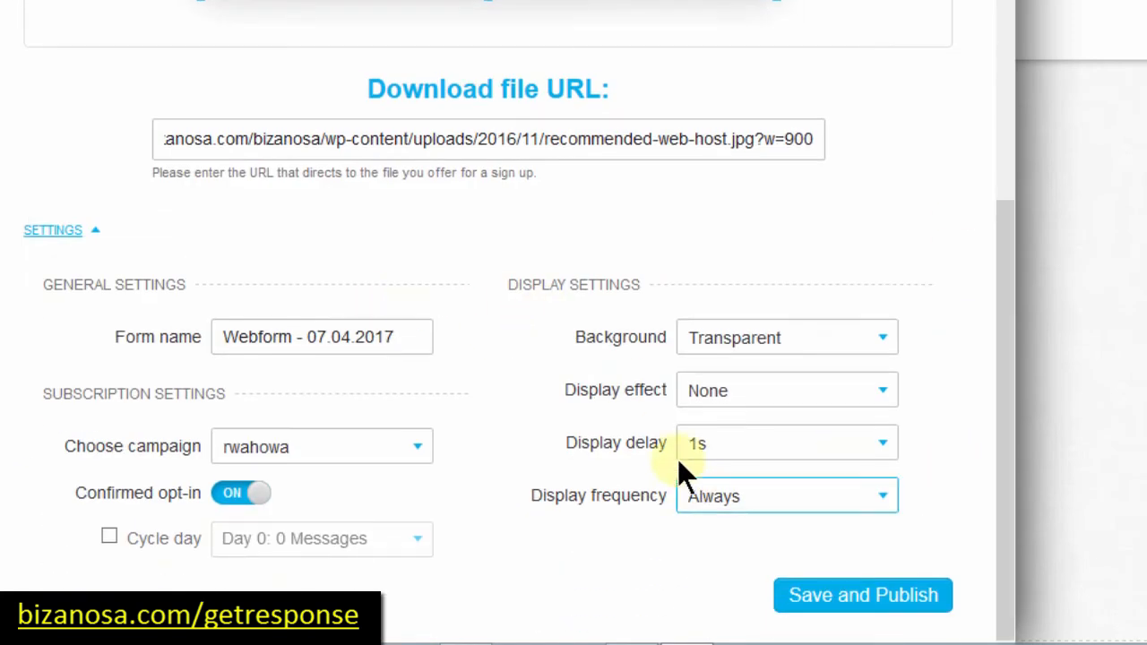
pyautogui.click(799, 447)
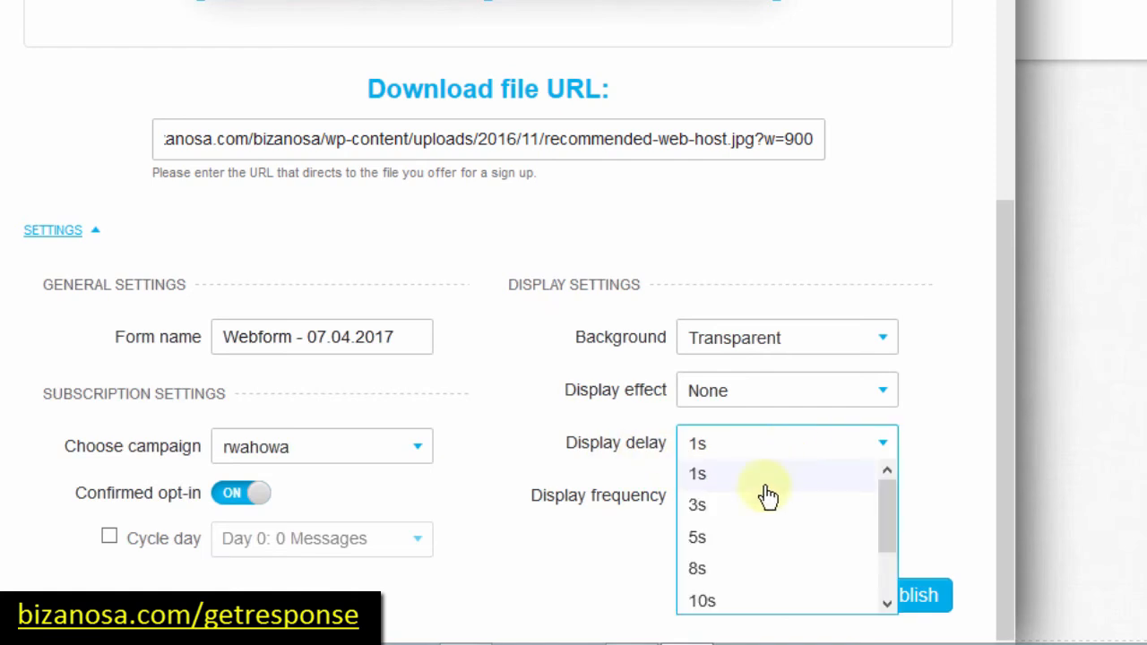
pyautogui.click(710, 475)
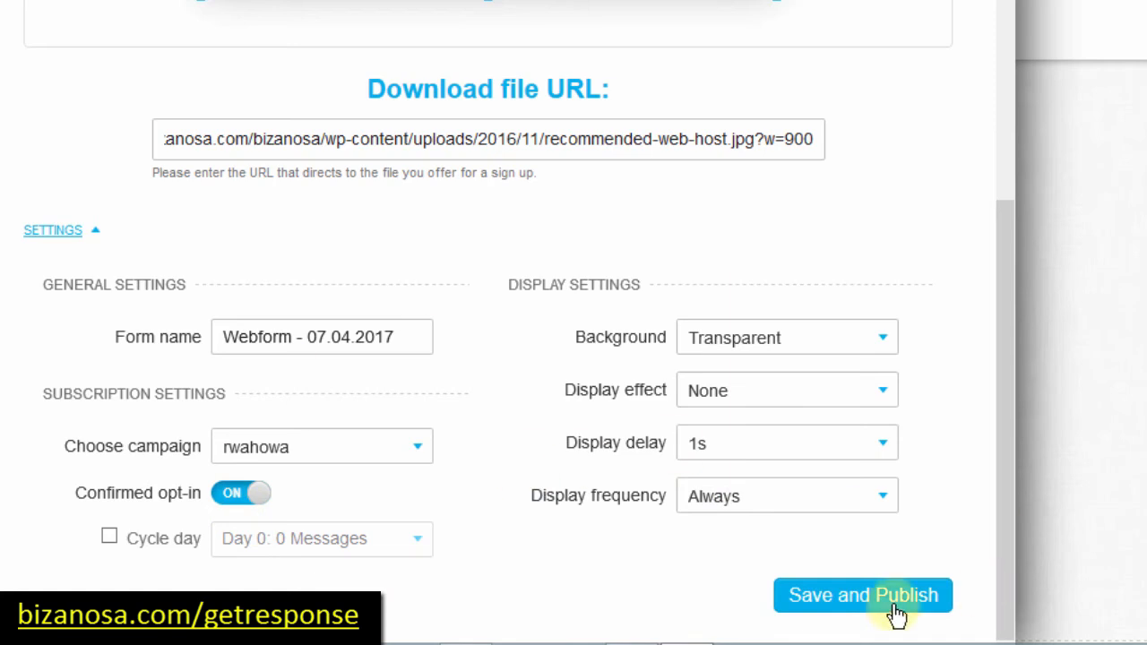
pyautogui.click(862, 599)
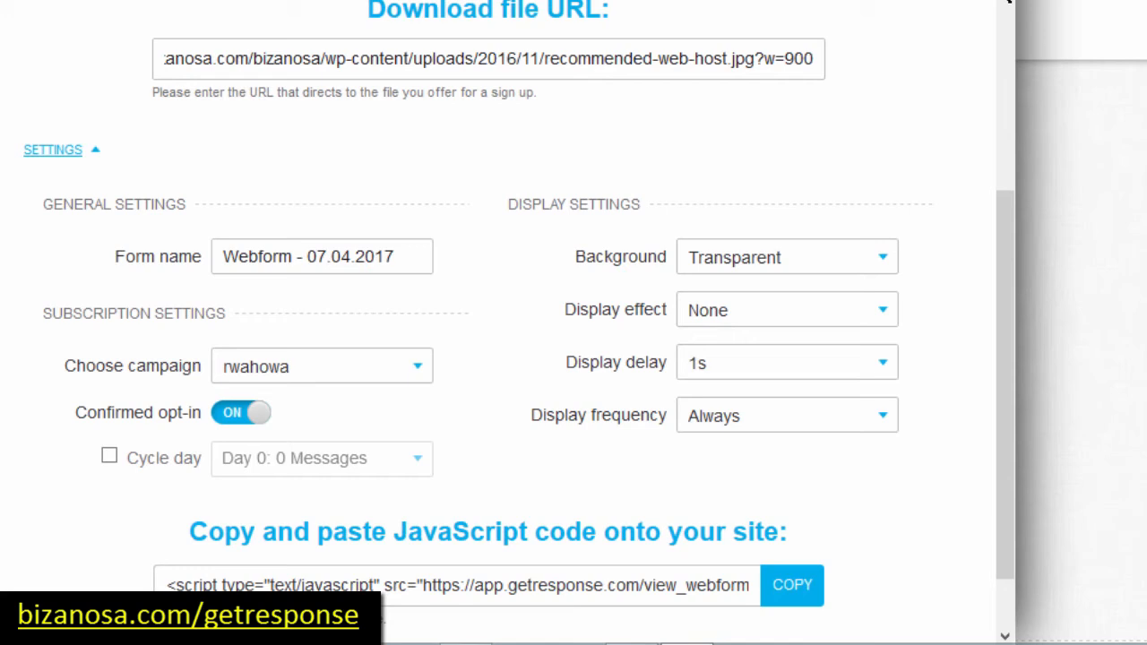
# Step: Select the whole JavaScript embed script of the published download box for copying
pyautogui.moveTo(1003, 386); pyautogui.dragTo(999, 495)
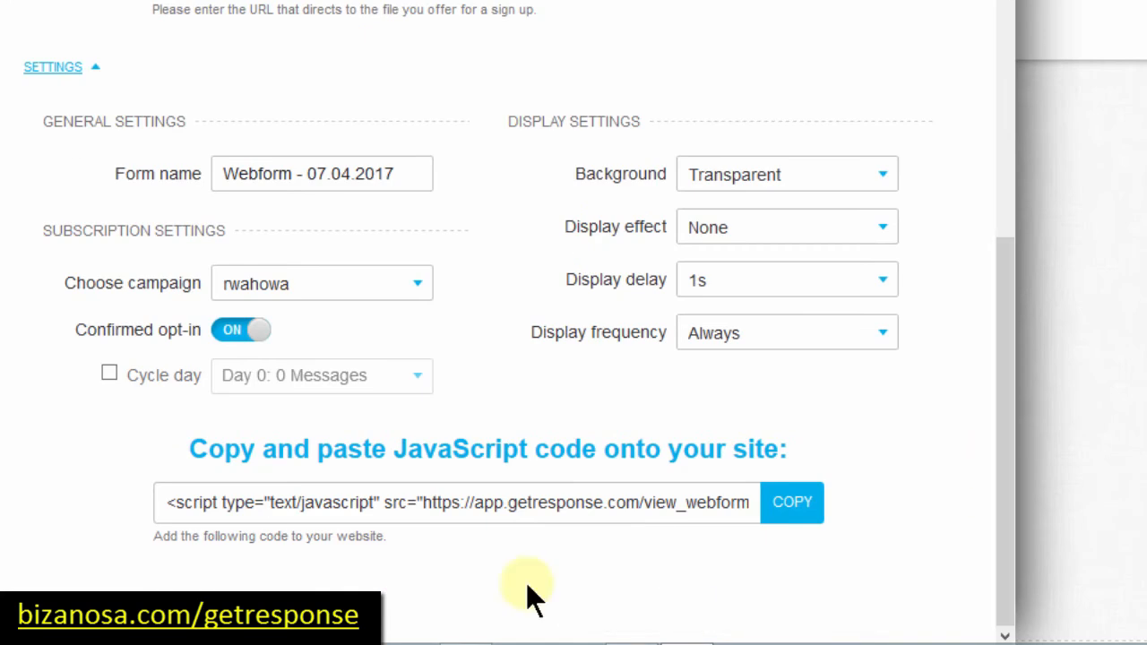
pyautogui.click(464, 502)
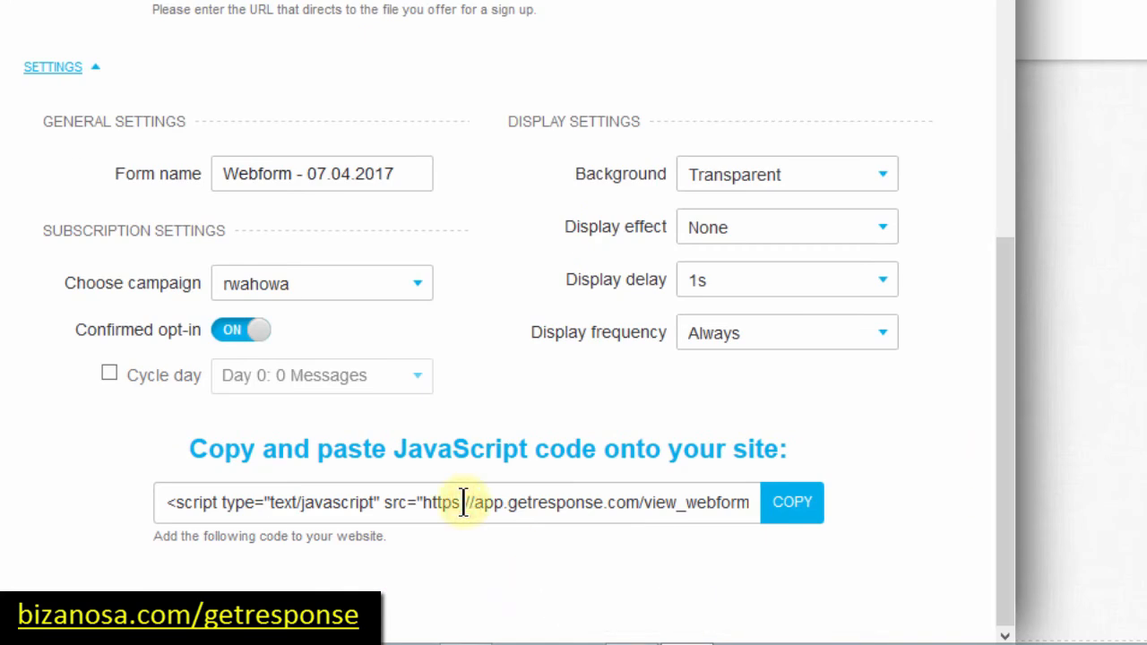
pyautogui.hotkey('ctrl', 'a')
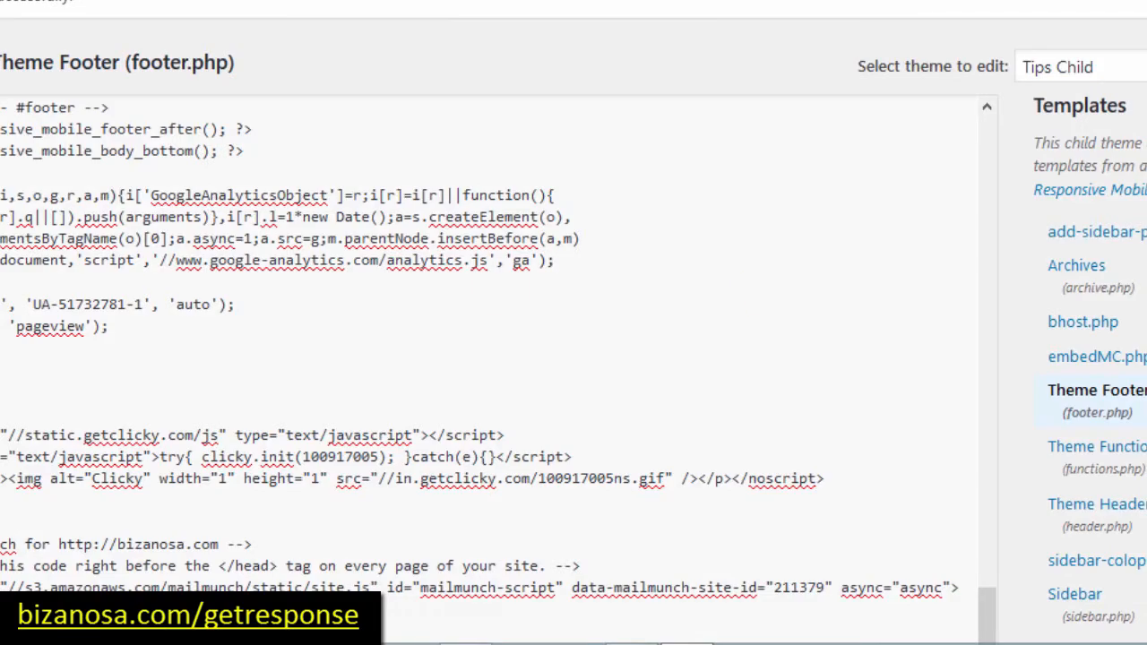
# Step: Paste the GetResponse script above wp_footer() in footer.php, update the file, and load bizanosa.com
pyautogui.scroll(-5, 574, 323)
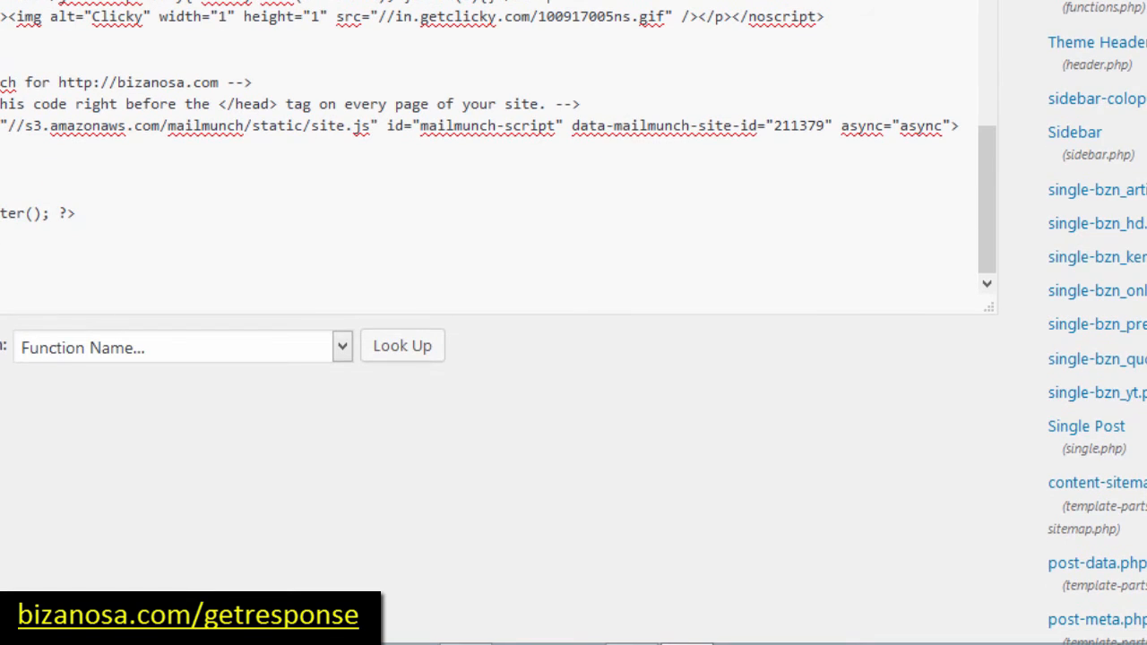
pyautogui.moveTo(87, 257); pyautogui.dragTo(28, 257)
pyautogui.click(90, 192)
pyautogui.write('<script type="text/javascript" src="https://app.getresponse.com/view_webform_v2.js?u=Sf3Yy&webforms_id=10410701"></script>')
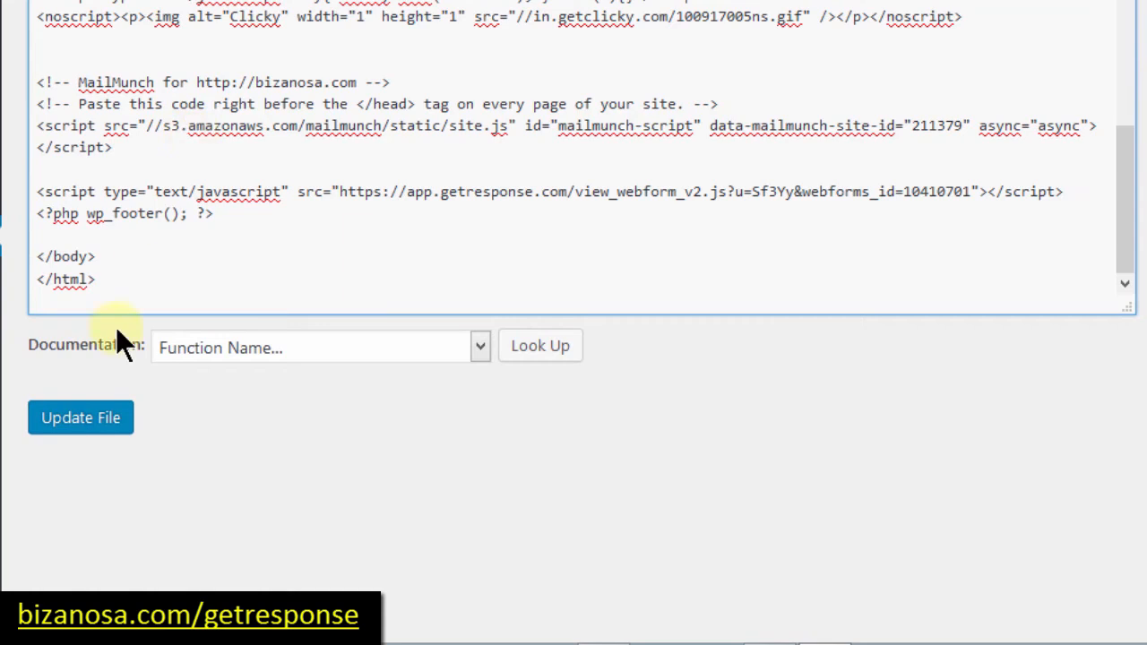
pyautogui.click(77, 430)
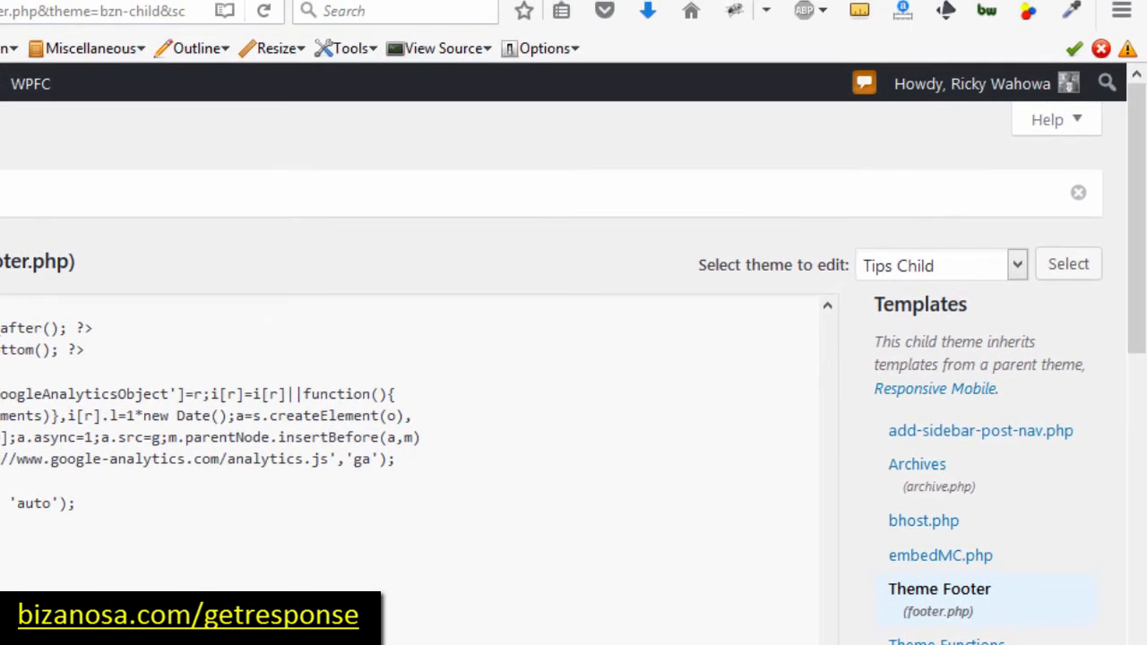
pyautogui.hotkey('ctrl', 'Tab')
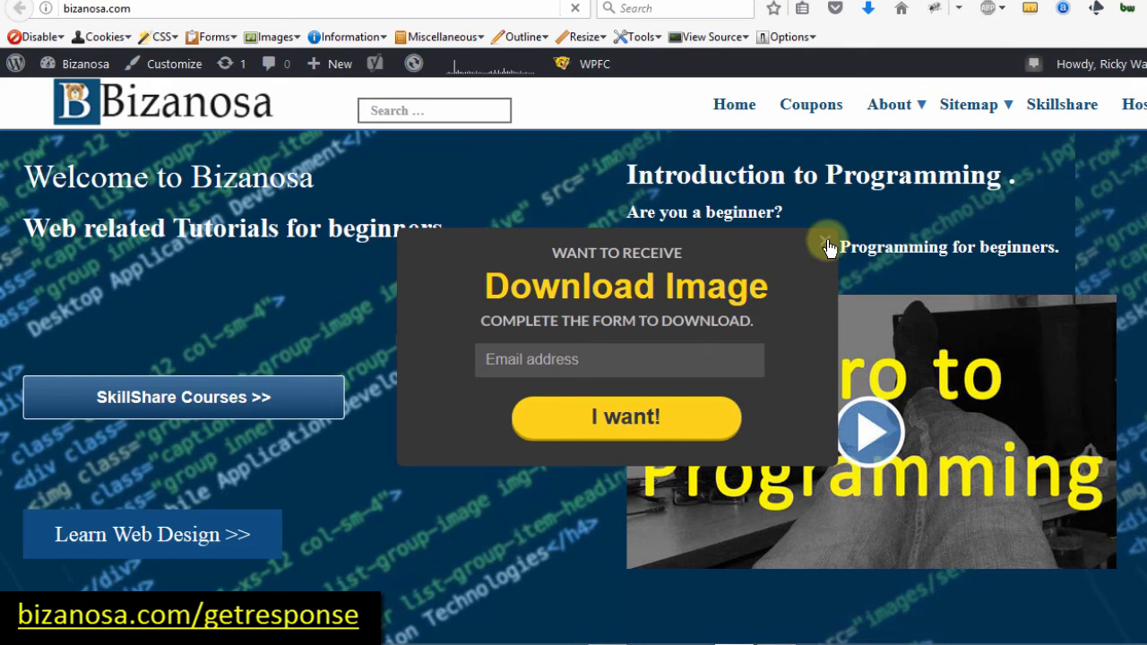
# Step: Submit a test e-mail address in the Download Image popup and download the offered image
pyautogui.click(583, 365)
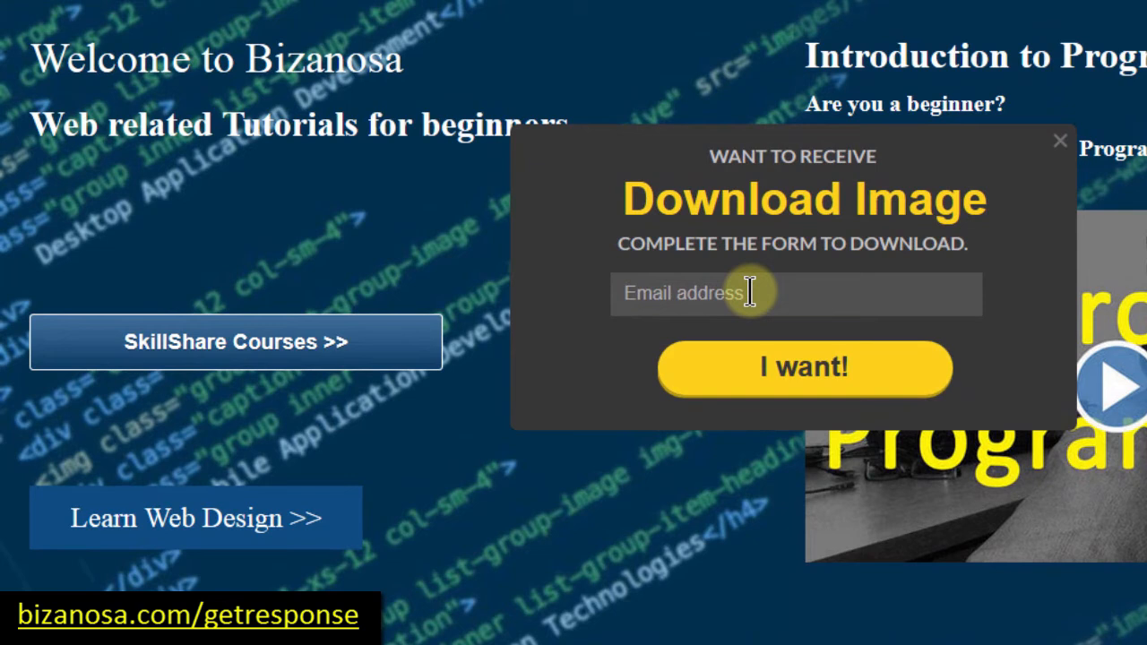
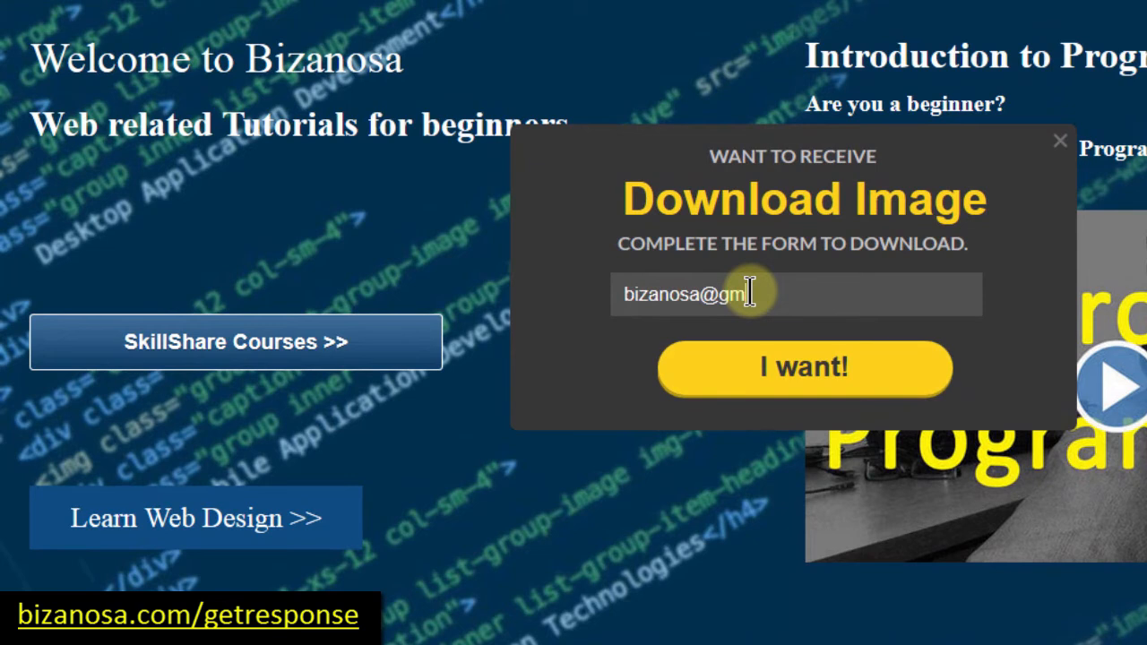
pyautogui.click(792, 369)
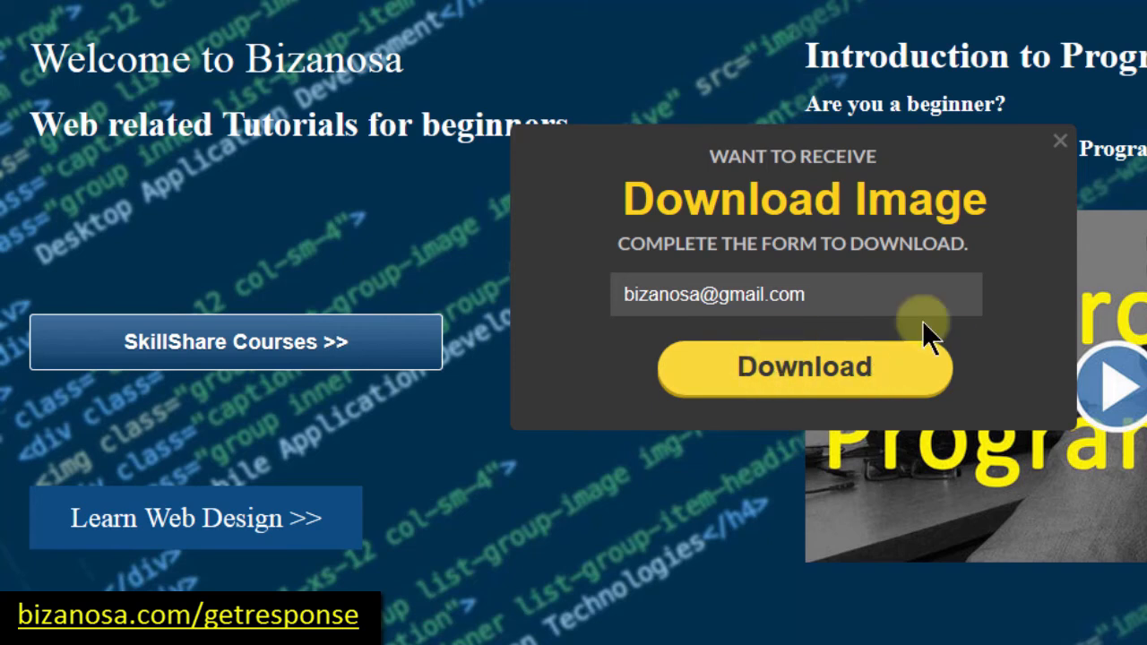
pyautogui.click(800, 369)
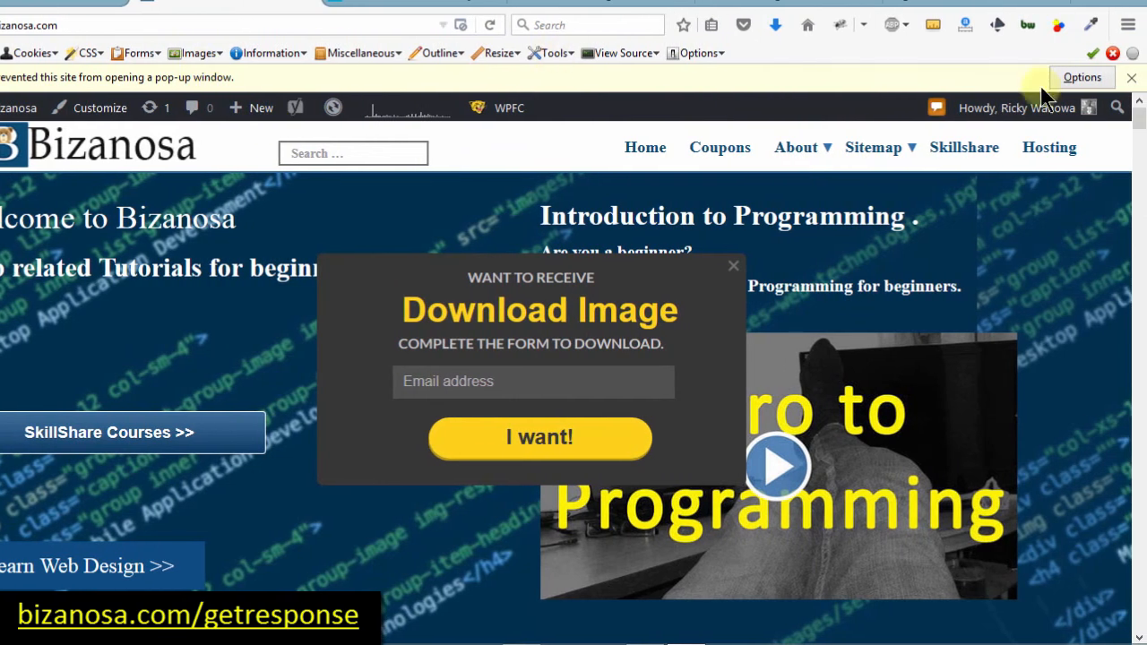
# Step: Allow pop-ups from bizanosa.com, then go back to the GetResponse webform page
pyautogui.click(1081, 79)
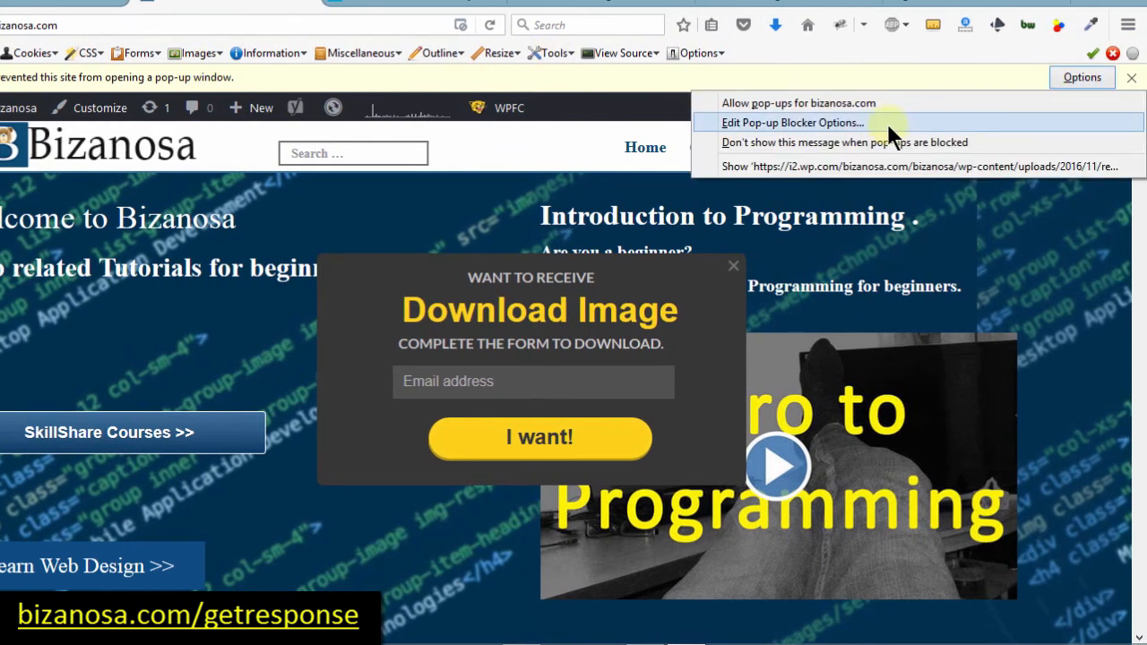
pyautogui.click(855, 99)
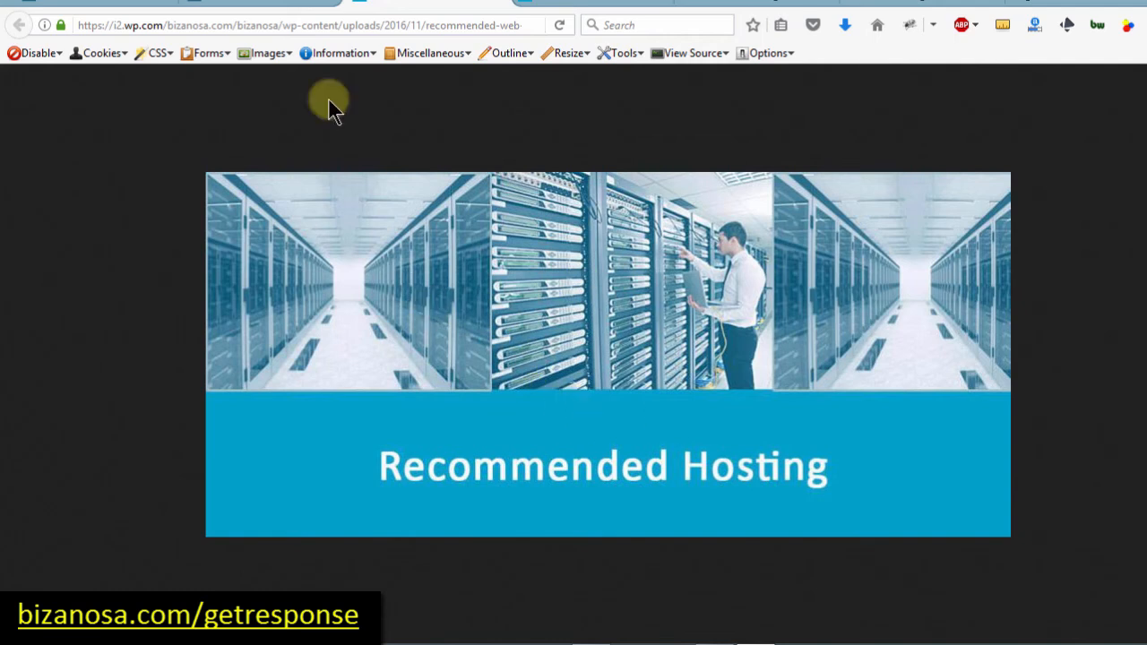
pyautogui.click(268, 3)
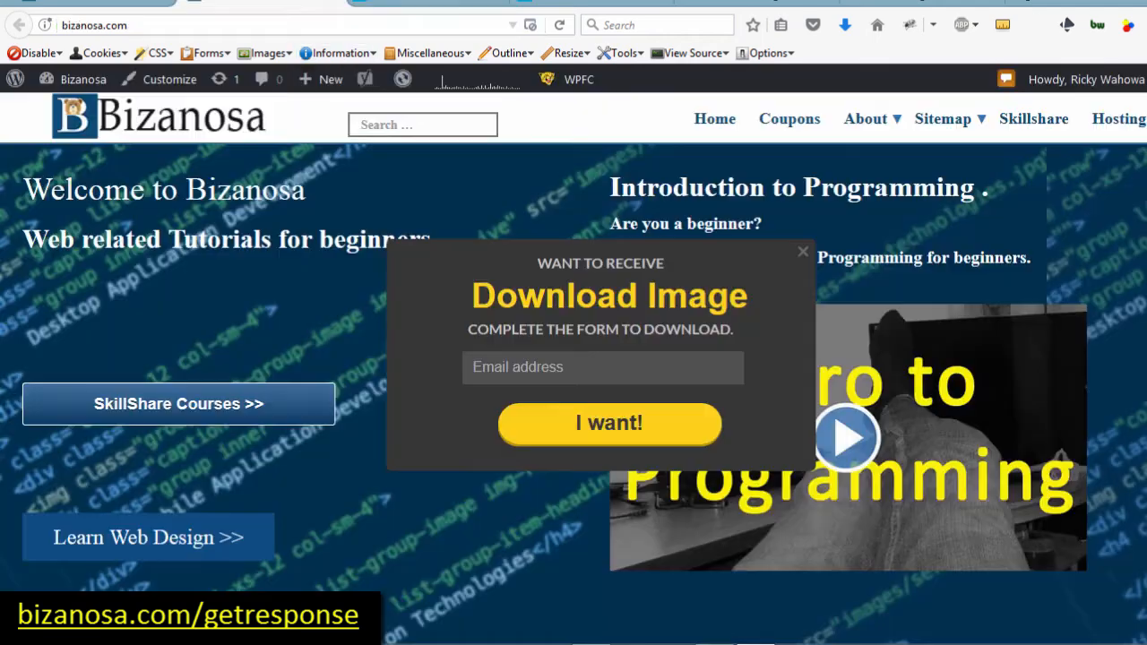
pyautogui.click(748, 6)
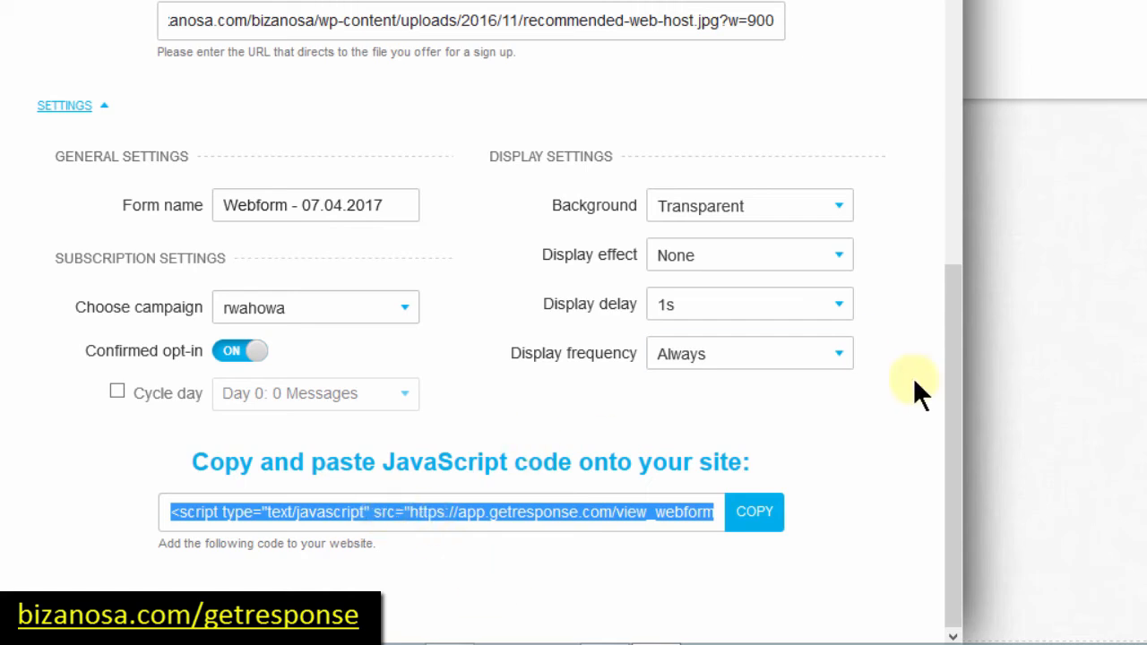
# Step: Close the download box editor and scroll up to the List Builder Apps options
pyautogui.moveTo(952, 387); pyautogui.dragTo(938, 51)
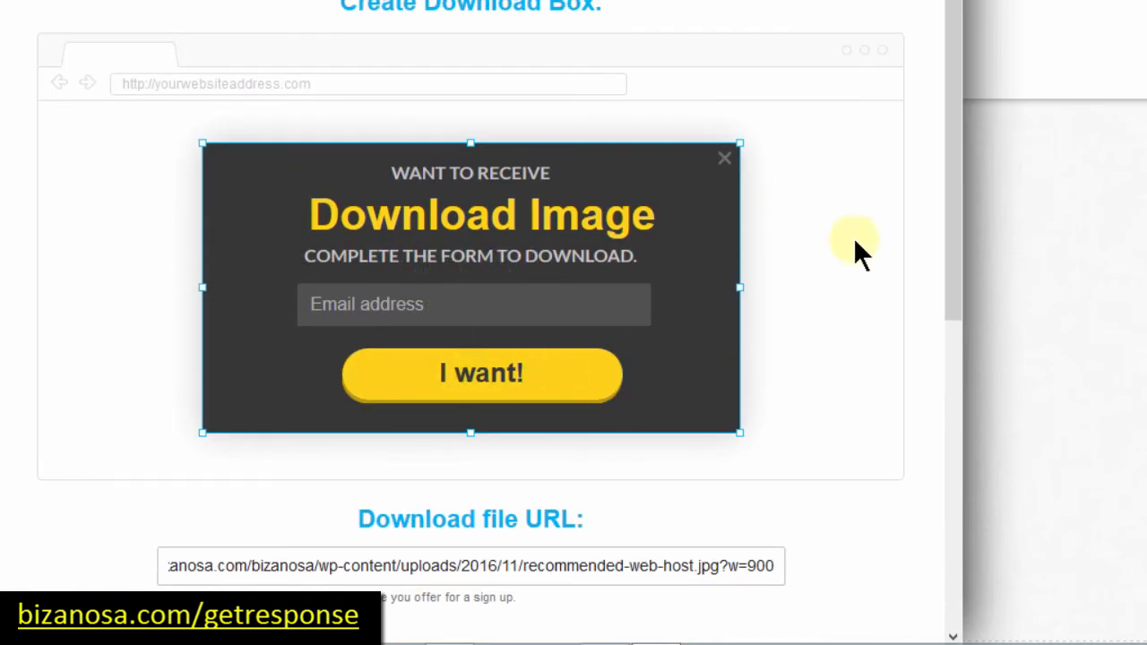
pyautogui.moveTo(950, 40); pyautogui.dragTo(953, 509)
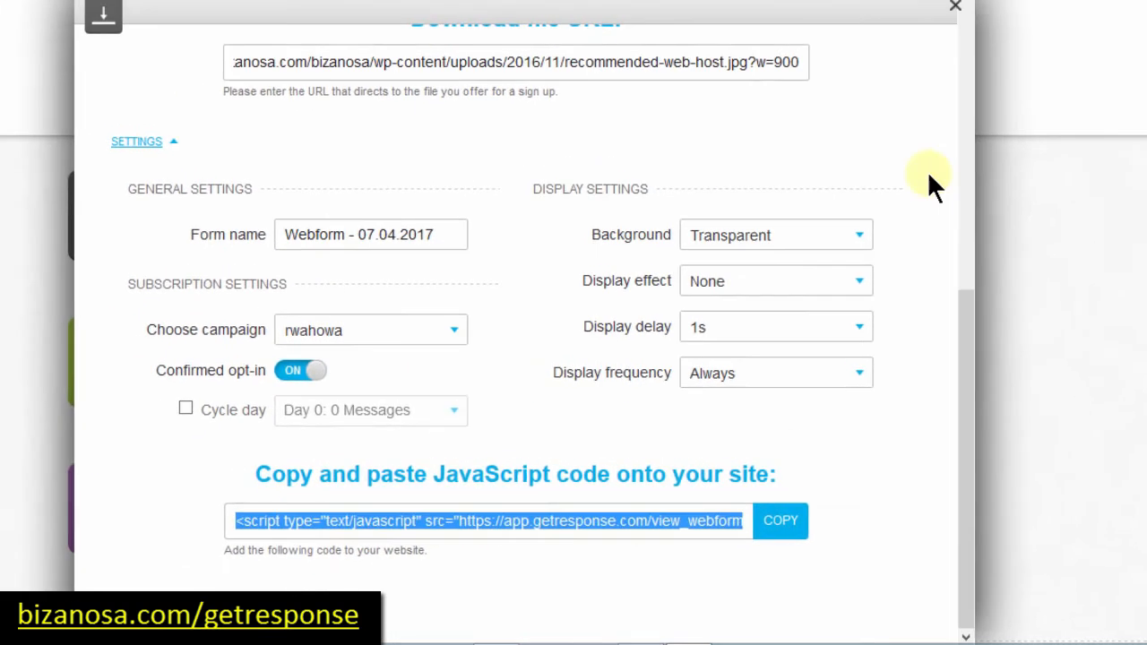
pyautogui.click(955, 7)
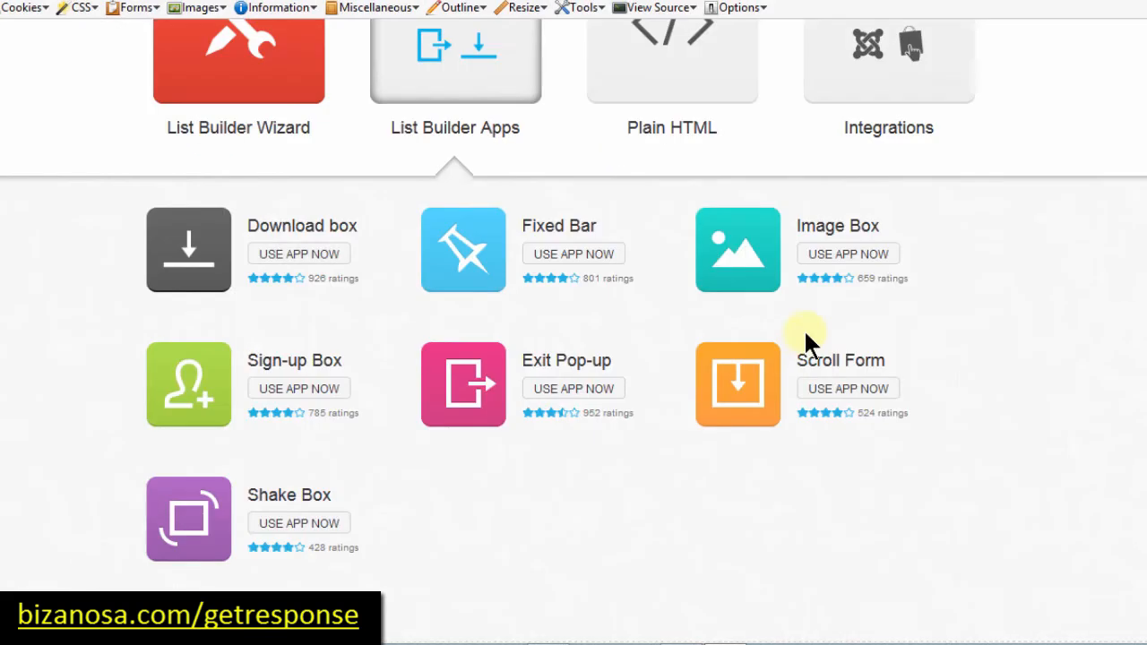
pyautogui.scroll(3, 809, 343)
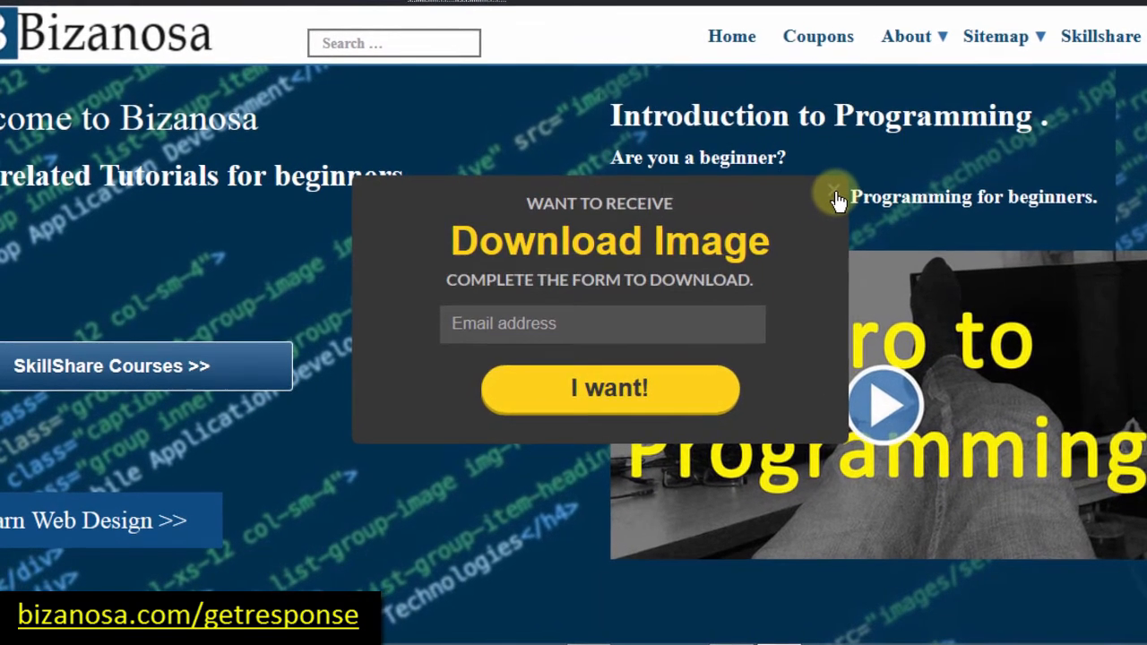
# Step: Dismiss the Download Image popup and scroll footer.php down to the getresponse script line
pyautogui.click(823, 200)
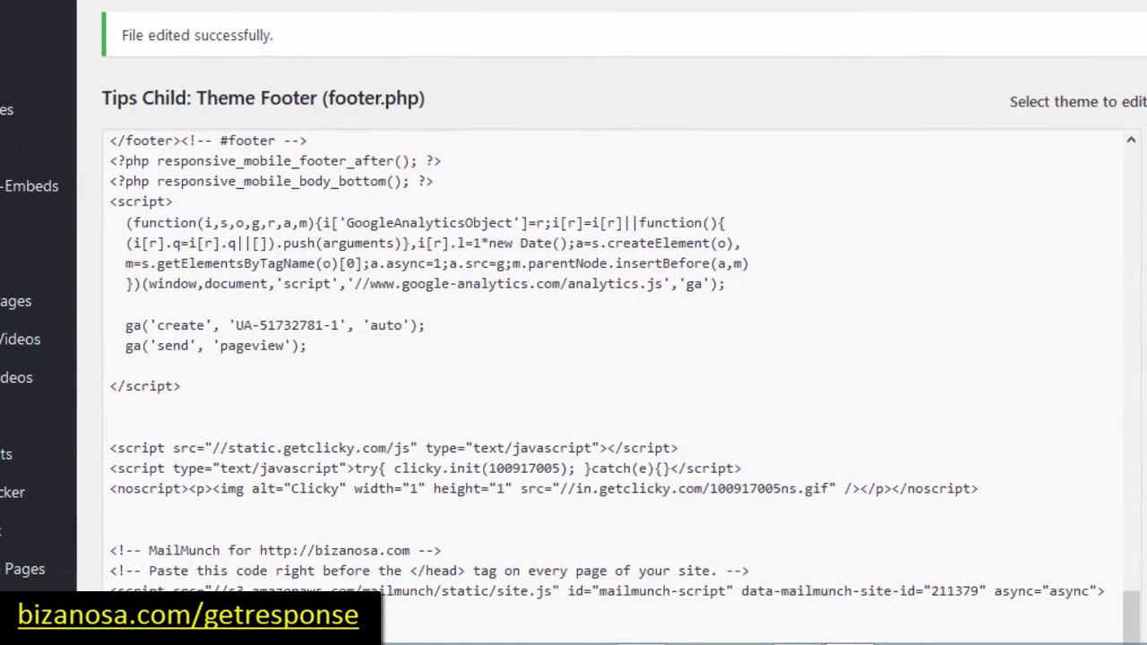
pyautogui.scroll(-4, 610, 359)
pyautogui.scroll(-2, 610, 359)
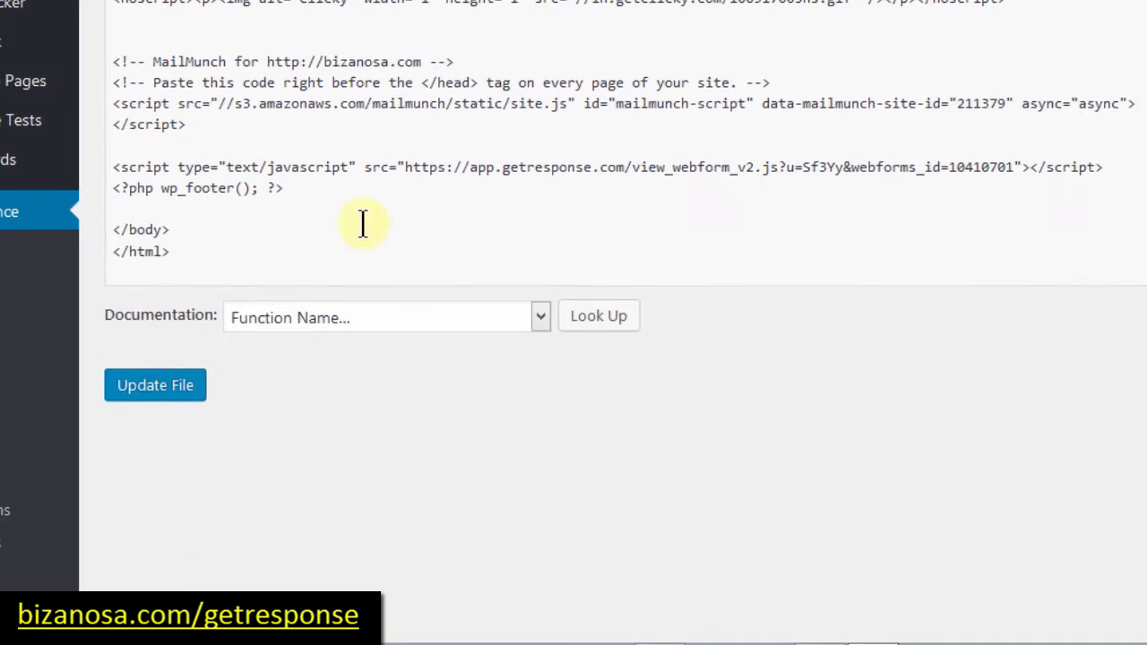
# Step: Delete the getresponse <script> line from footer.php and update the file
pyautogui.tripleClick(113, 162)
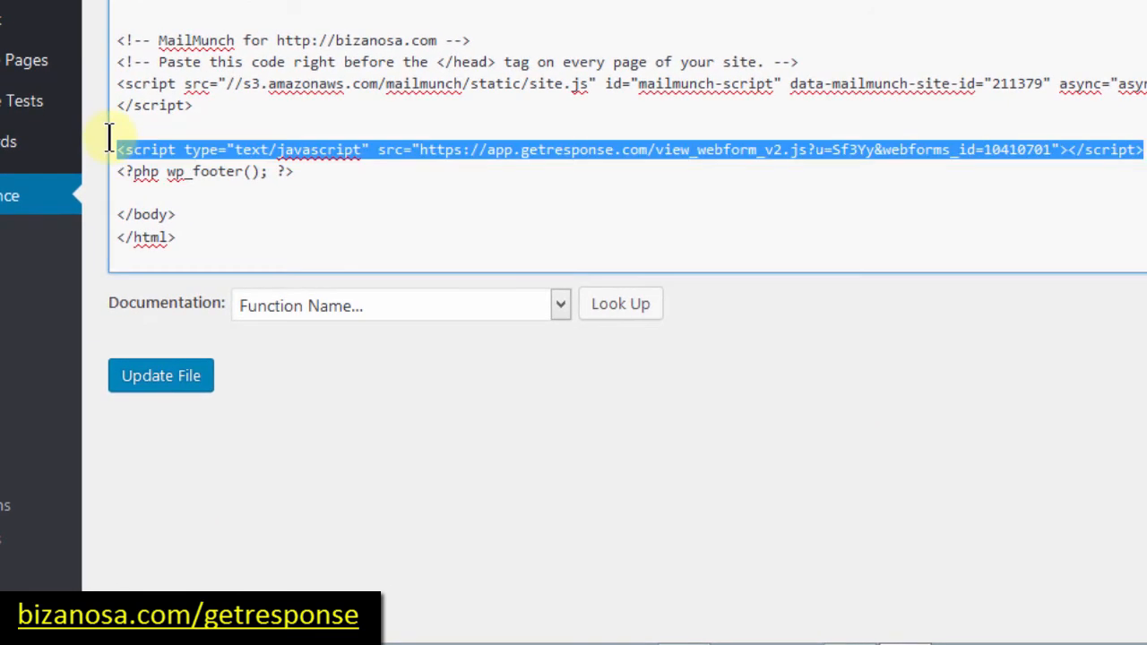
pyautogui.press('BackSpace')
pyautogui.press('BackSpace')
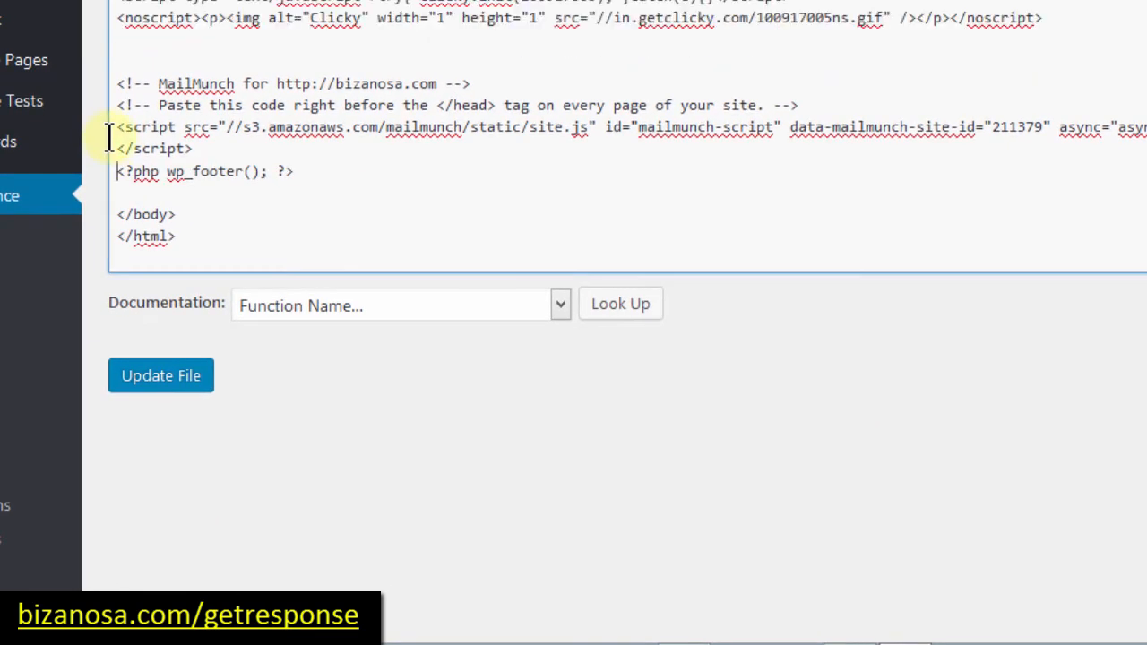
pyautogui.click(154, 384)
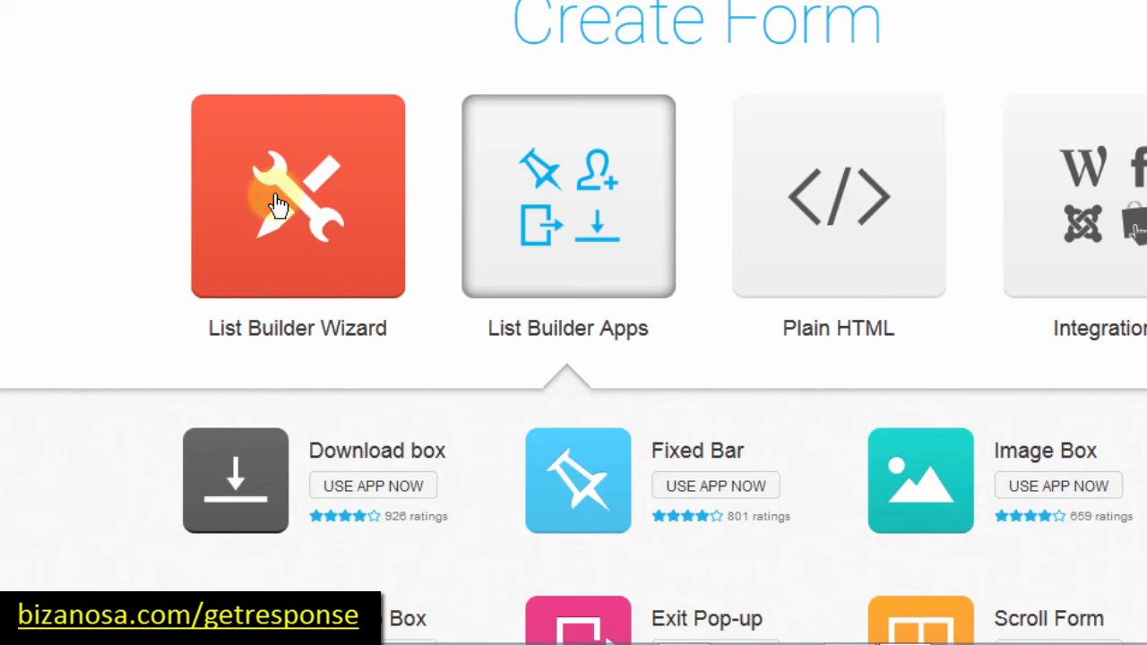
# Step: Open the List Builder Wizard to browse templates like Blank, Newsletter Sign Up and Offer of the Week
pyautogui.click(278, 204)
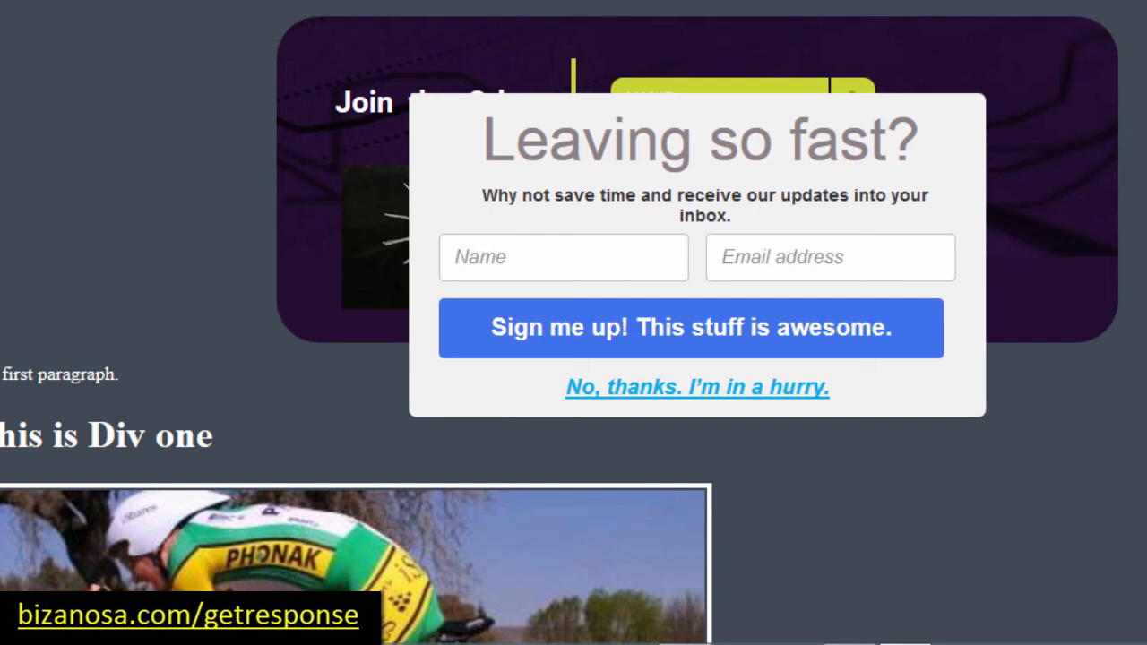
pyautogui.scroll(-6, 573, 323)
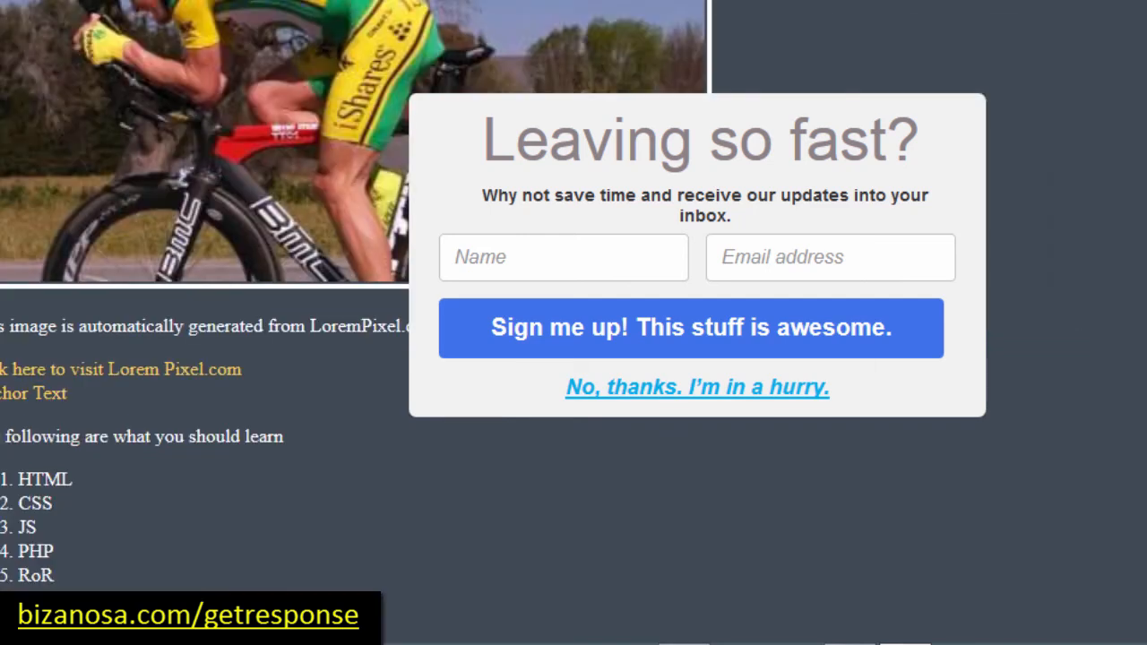
pyautogui.scroll(5, 573, 323)
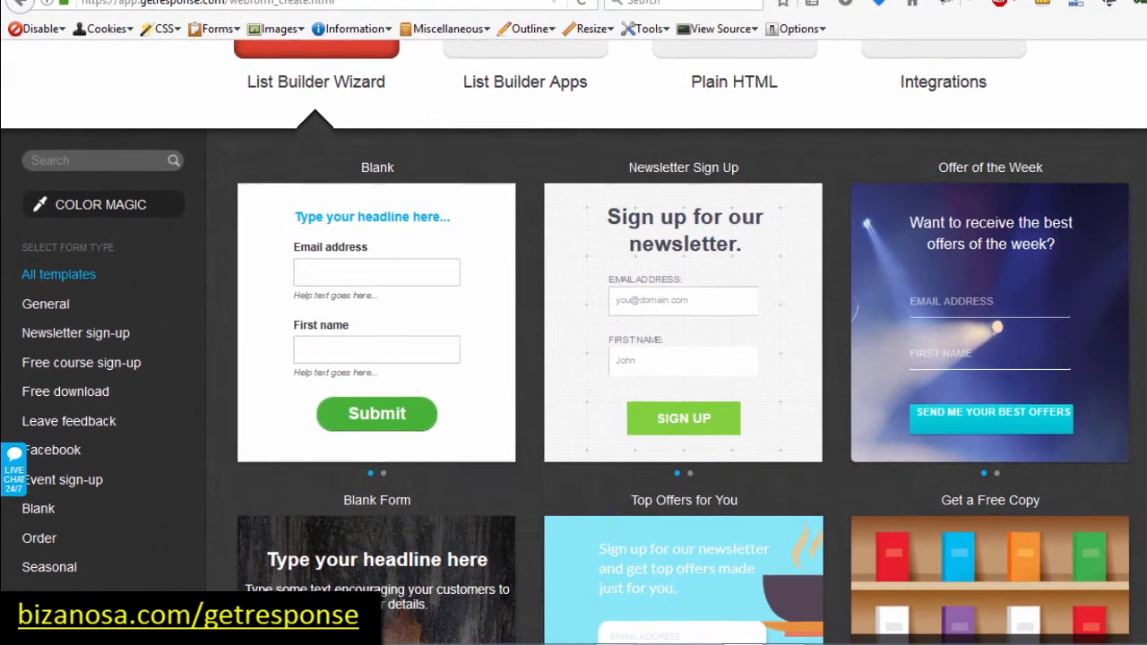
# Step: Start a new web form from the Newsletter Sign Up template
pyautogui.scroll(3, 986, 153)
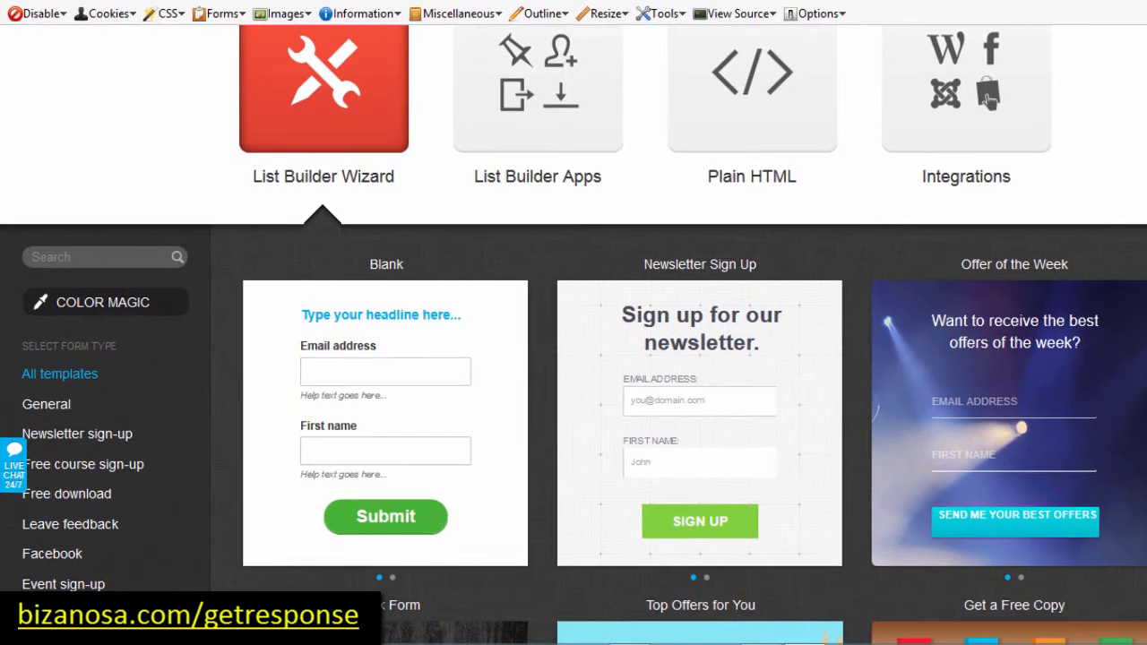
pyautogui.scroll(1, 999, 144)
pyautogui.scroll(-3, 1000, 144)
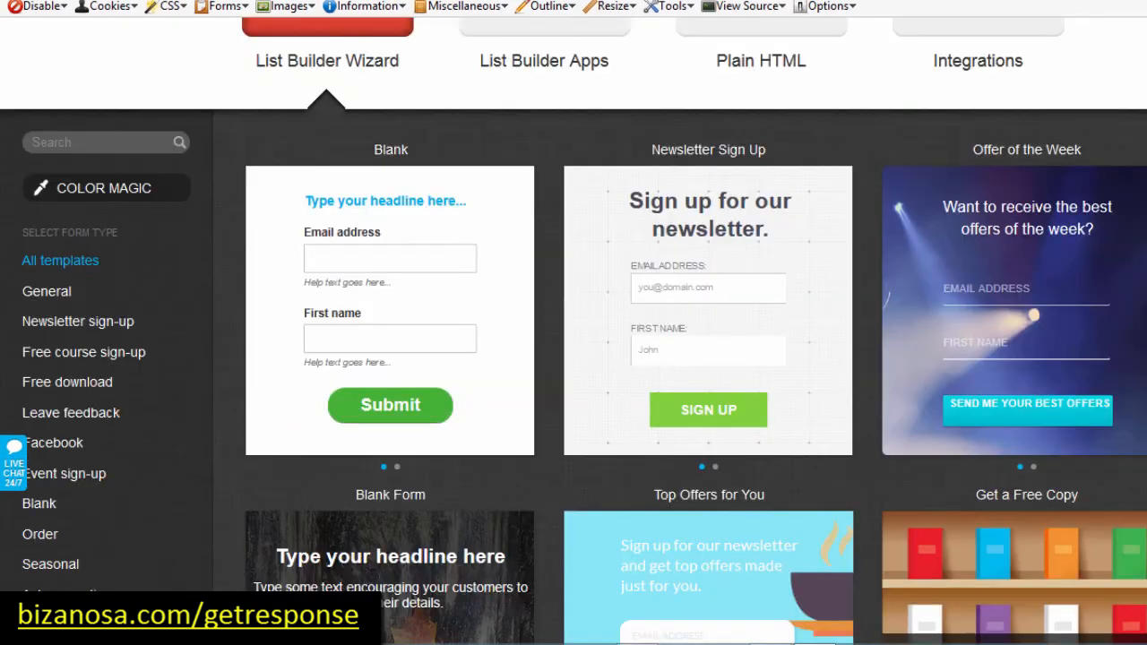
pyautogui.click(672, 315)
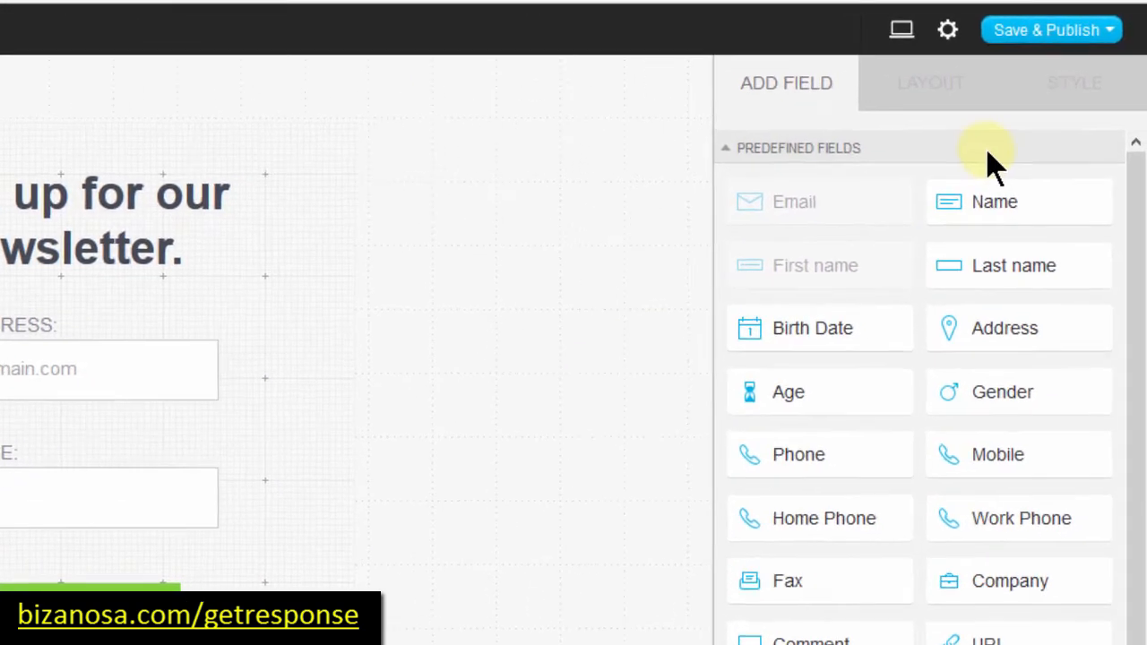
# Step: Save & Publish the newsletter form and select its JavaScript embed code
pyautogui.click(1035, 32)
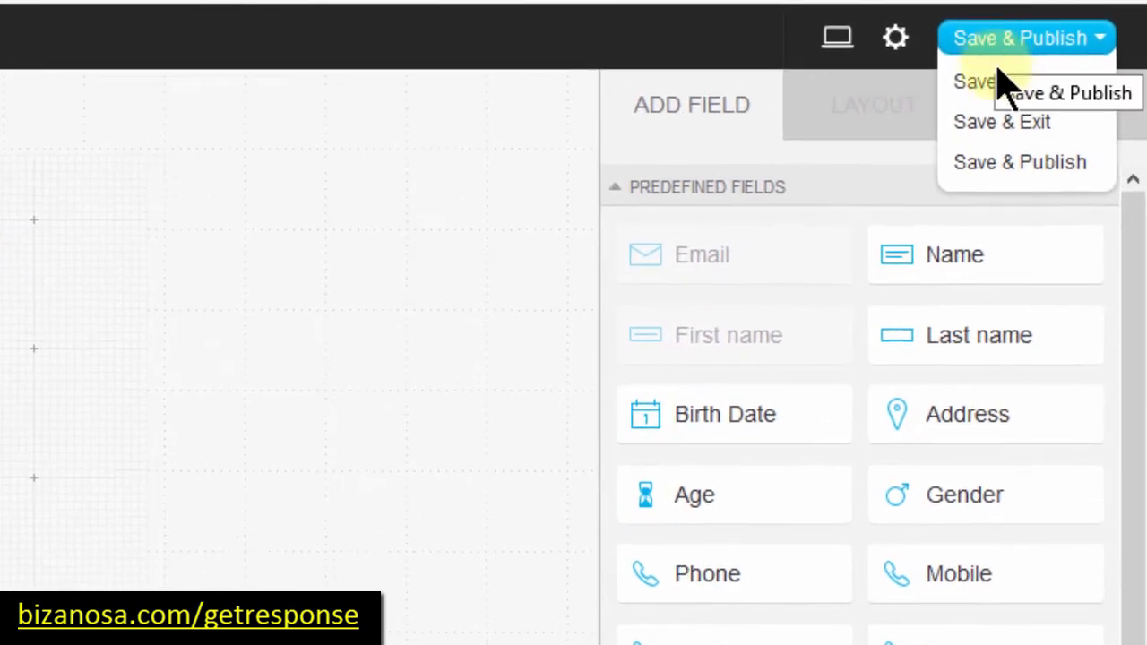
pyautogui.click(985, 162)
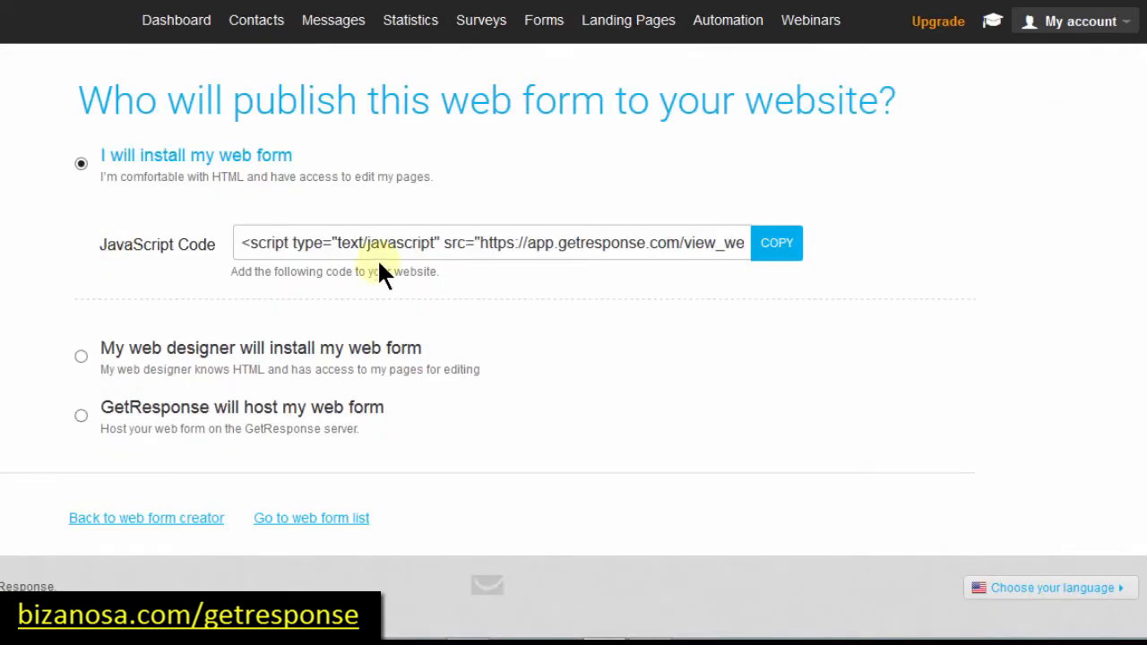
pyautogui.click(343, 243)
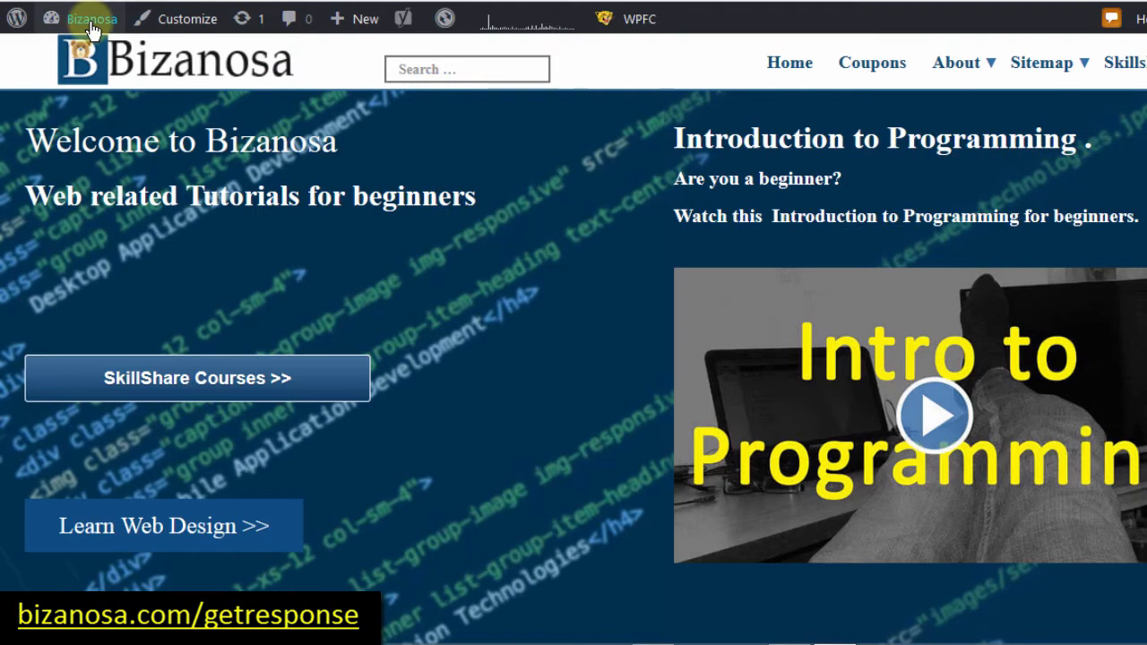
# Step: Go to the site's Widgets page and scroll down to the Available Widgets list
pyautogui.moveTo(92, 28)
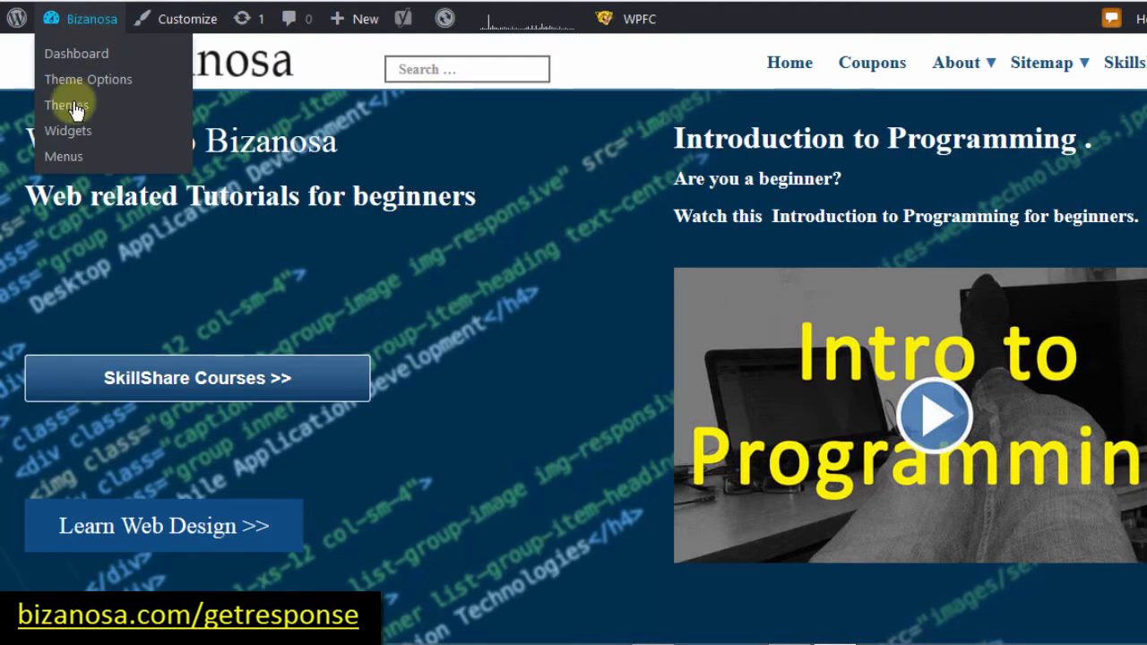
pyautogui.click(66, 140)
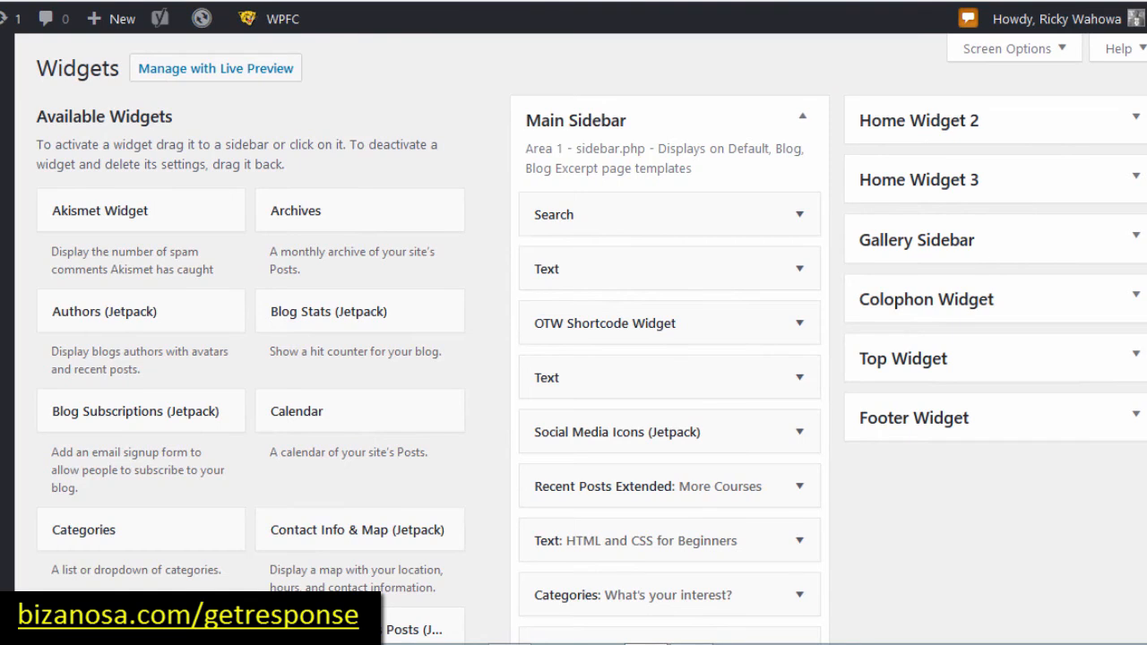
pyautogui.scroll(-6, 574, 358)
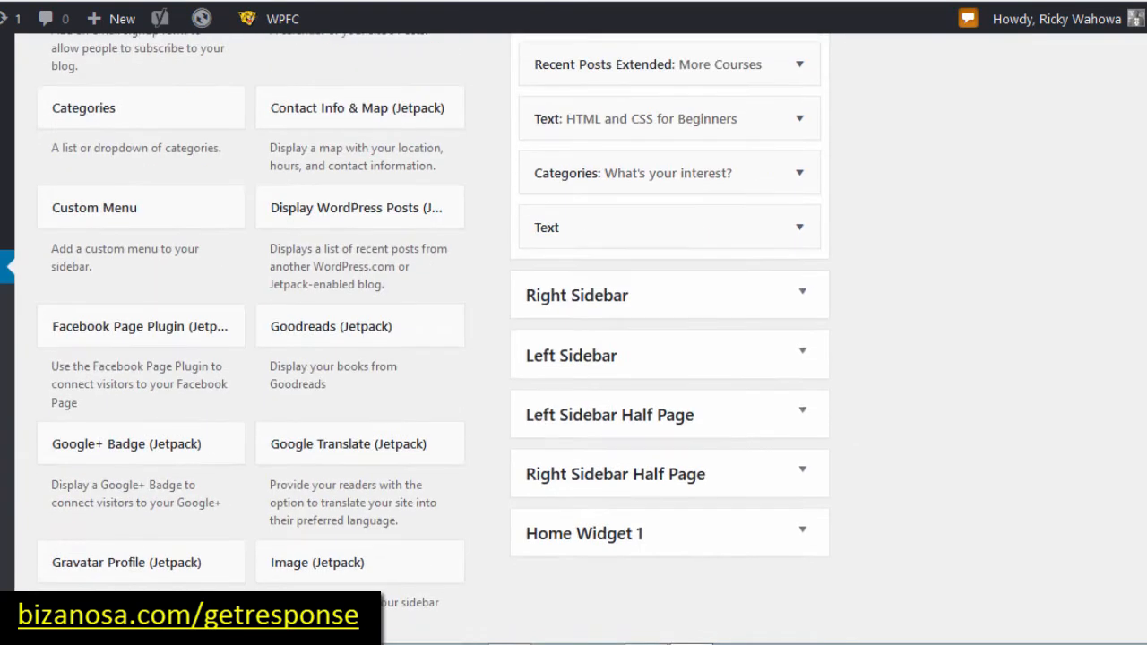
pyautogui.scroll(-8, 574, 359)
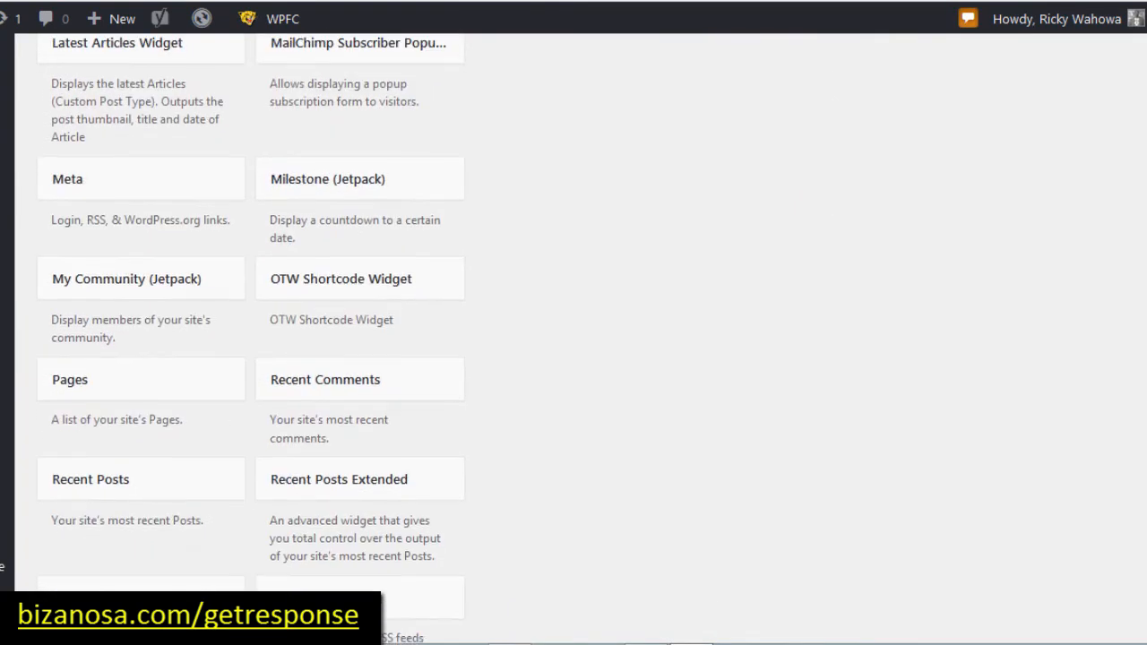
pyautogui.scroll(-1, 573, 359)
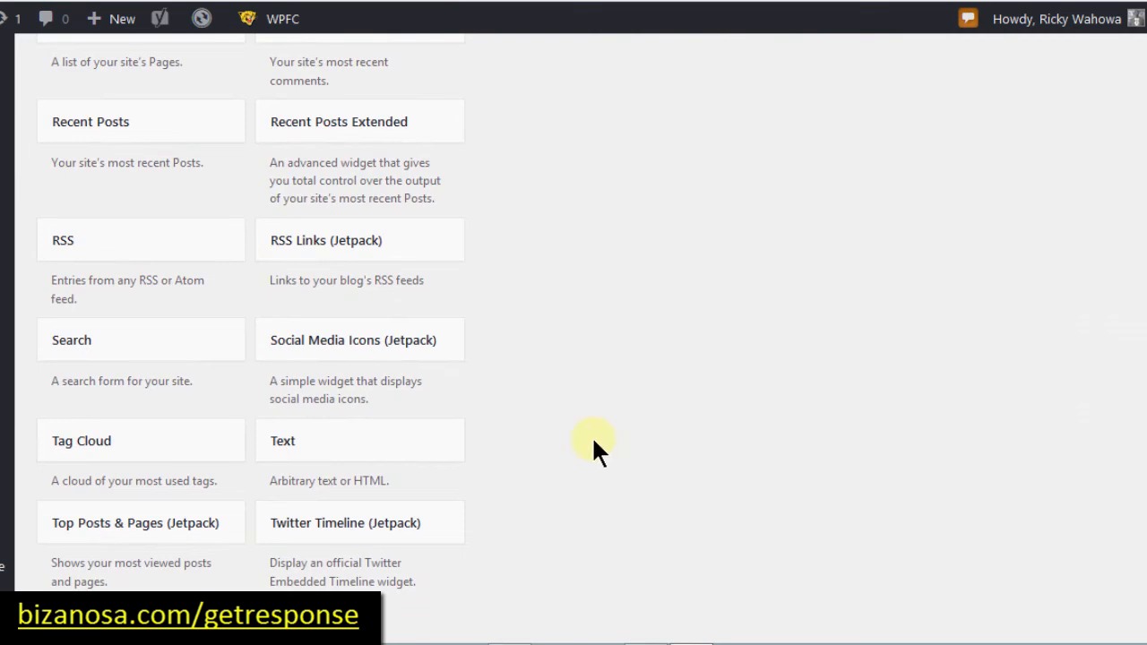
pyautogui.scroll(-1, 312, 438)
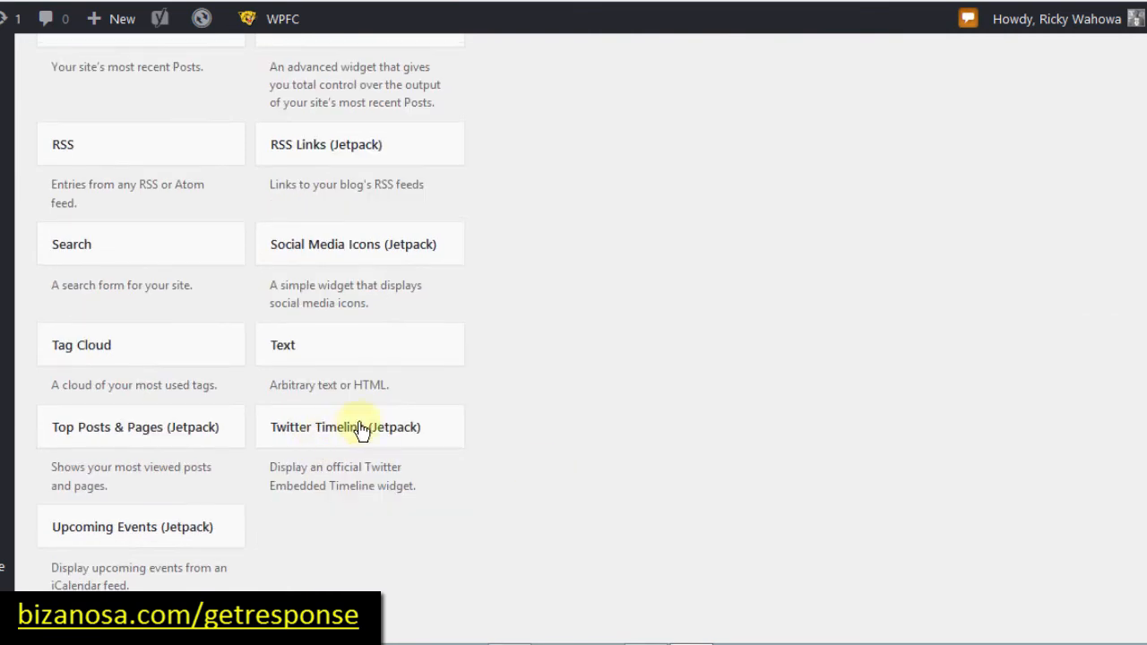
# Step: Drag the Text widget into the Main Sidebar, just below Search
pyautogui.click(307, 345)
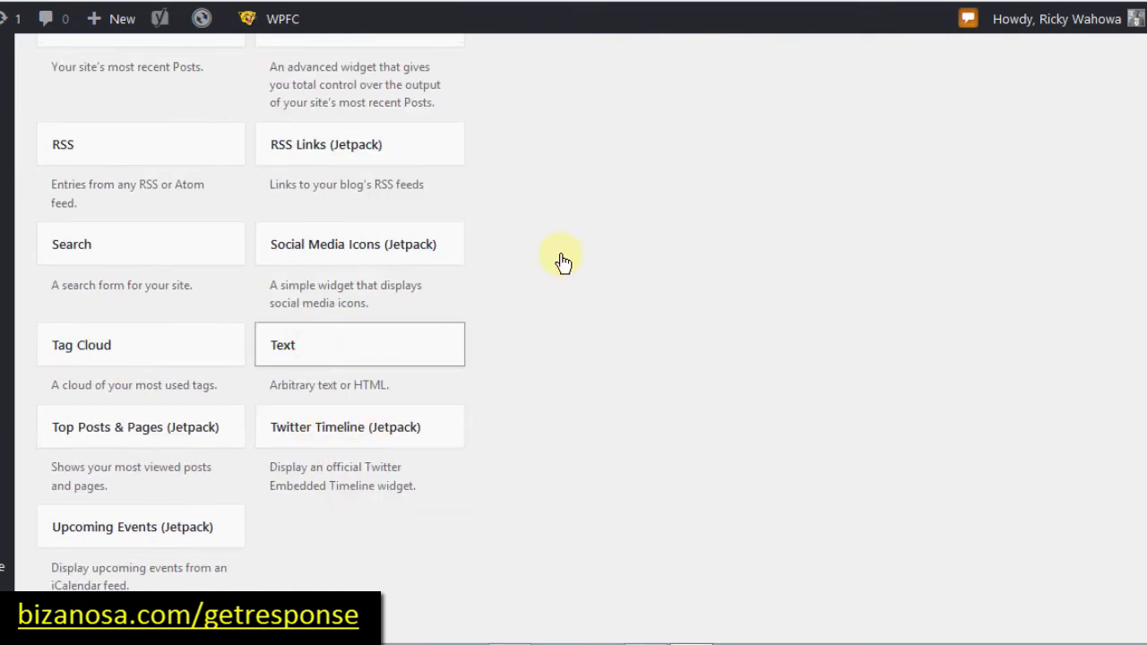
pyautogui.moveTo(747, 114); pyautogui.dragTo(746, 90)
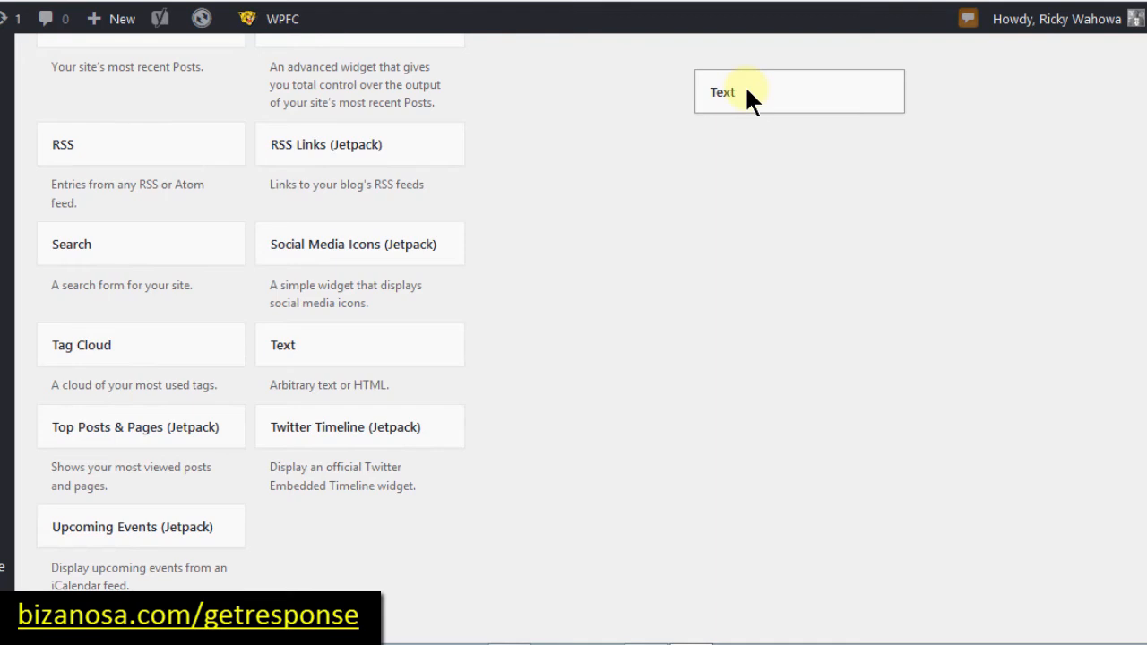
pyautogui.scroll(3, 746, 91)
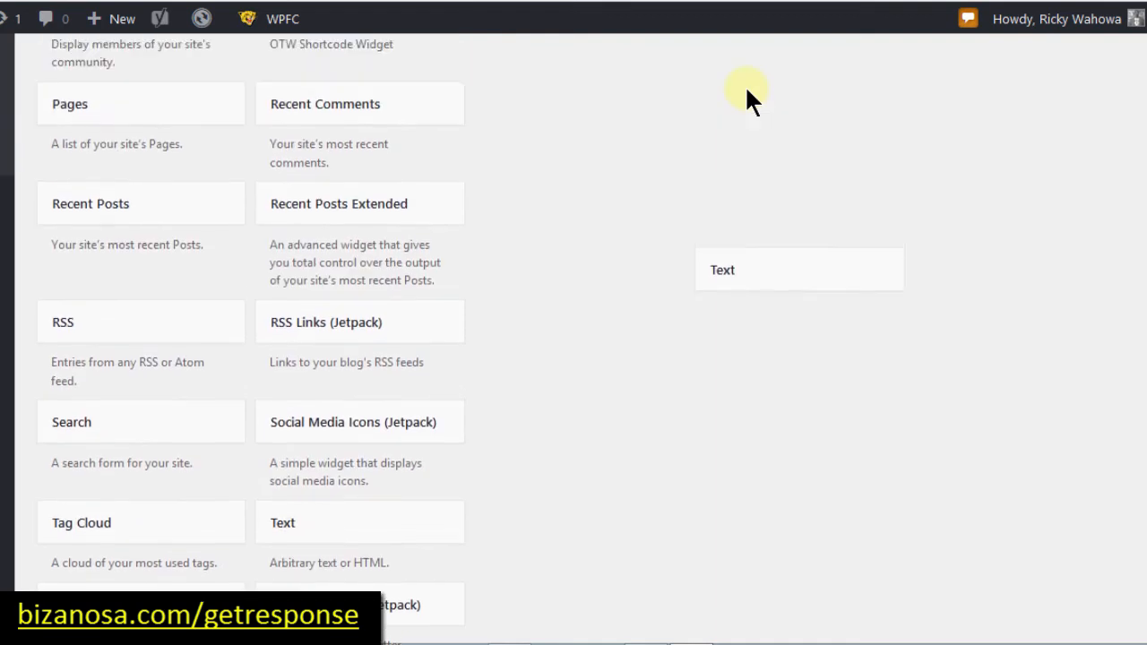
pyautogui.scroll(8, 745, 85)
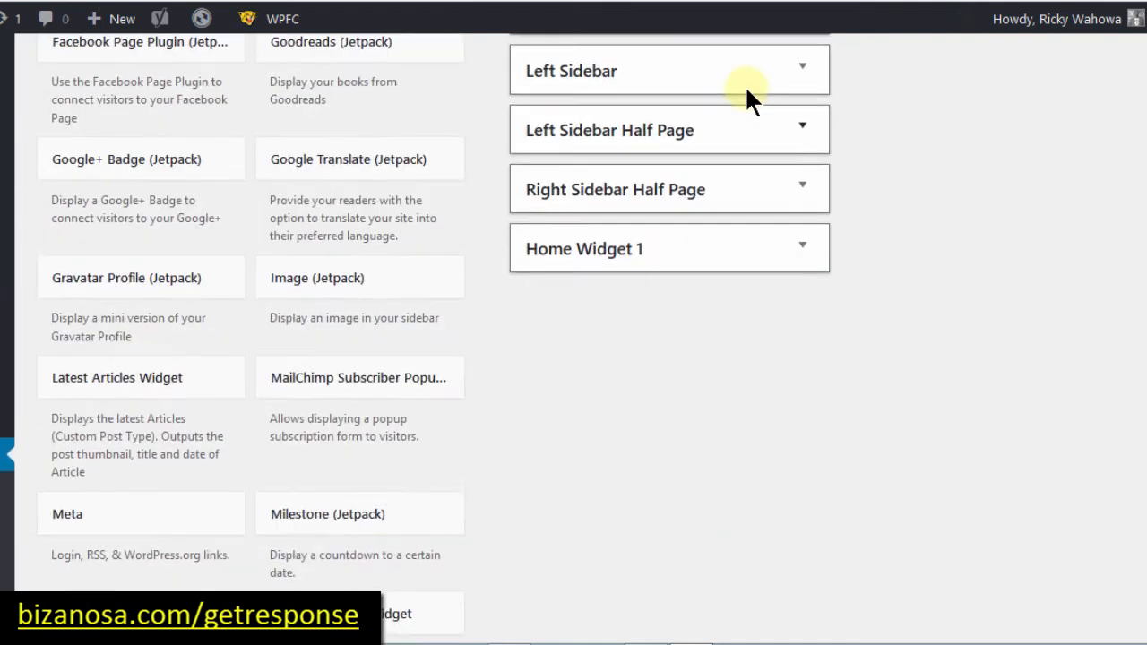
pyautogui.scroll(5, 745, 86)
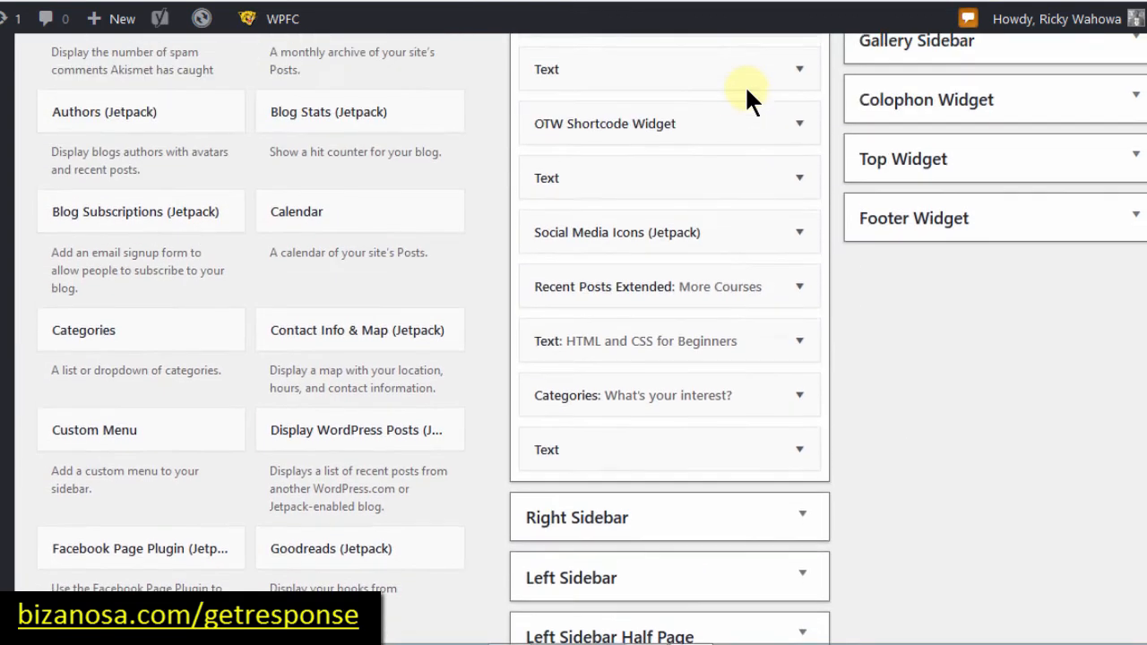
pyautogui.scroll(2, 744, 86)
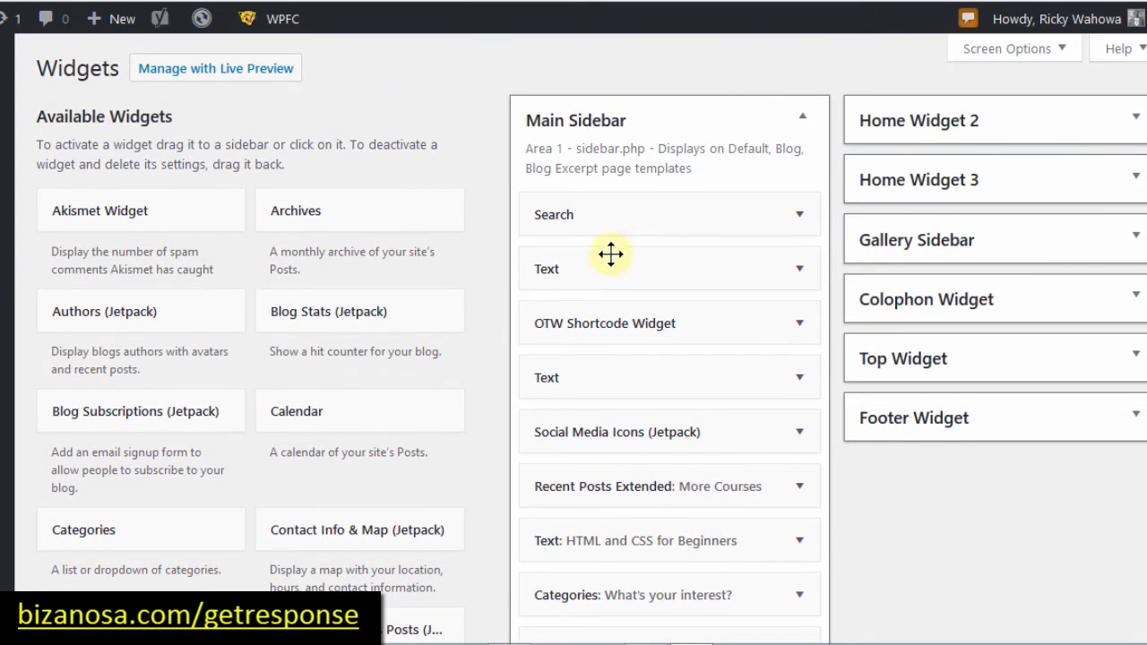
pyautogui.moveTo(610, 254); pyautogui.dragTo(574, 267)
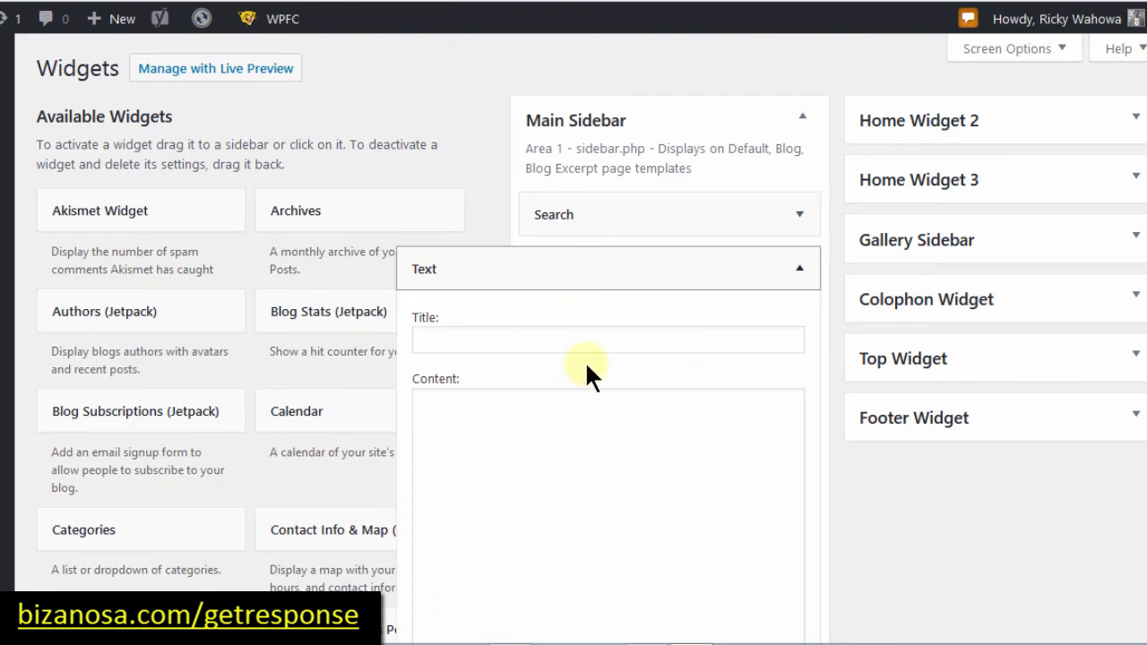
# Step: Paste the GetResponse embed code into the Text widget and title it 'Sign Up'
pyautogui.click(484, 428)
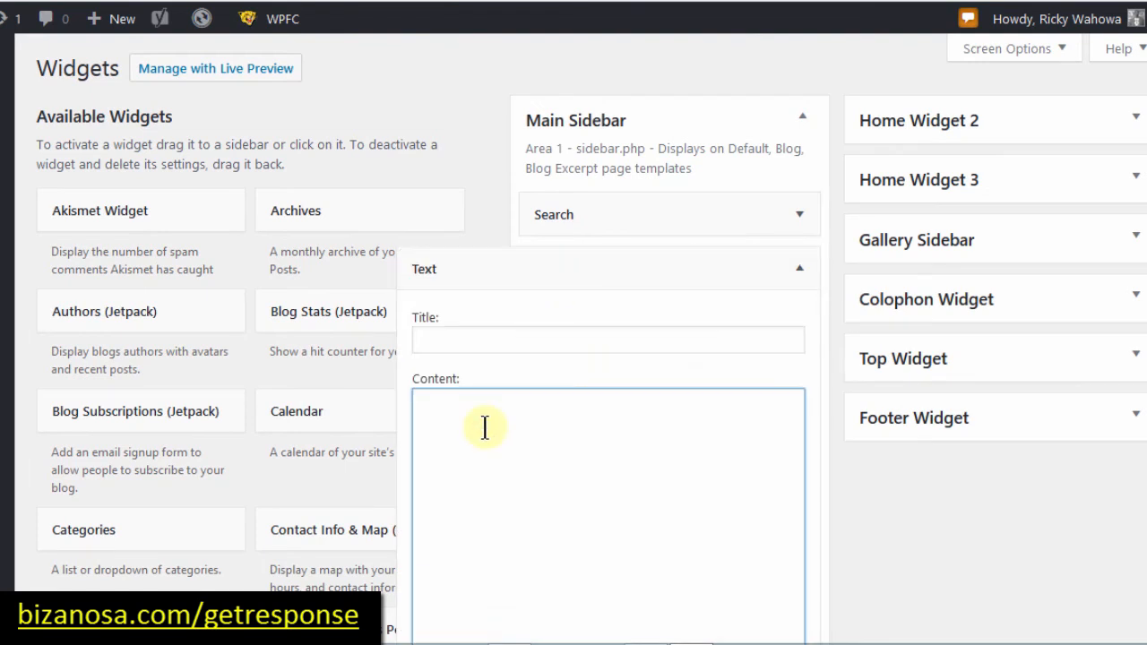
pyautogui.write('<script type="text/javascript" src="https://app.getresponse.com/view_webform_v2.js?u=Sf3Yy&webforms_id=10410801"></script>')
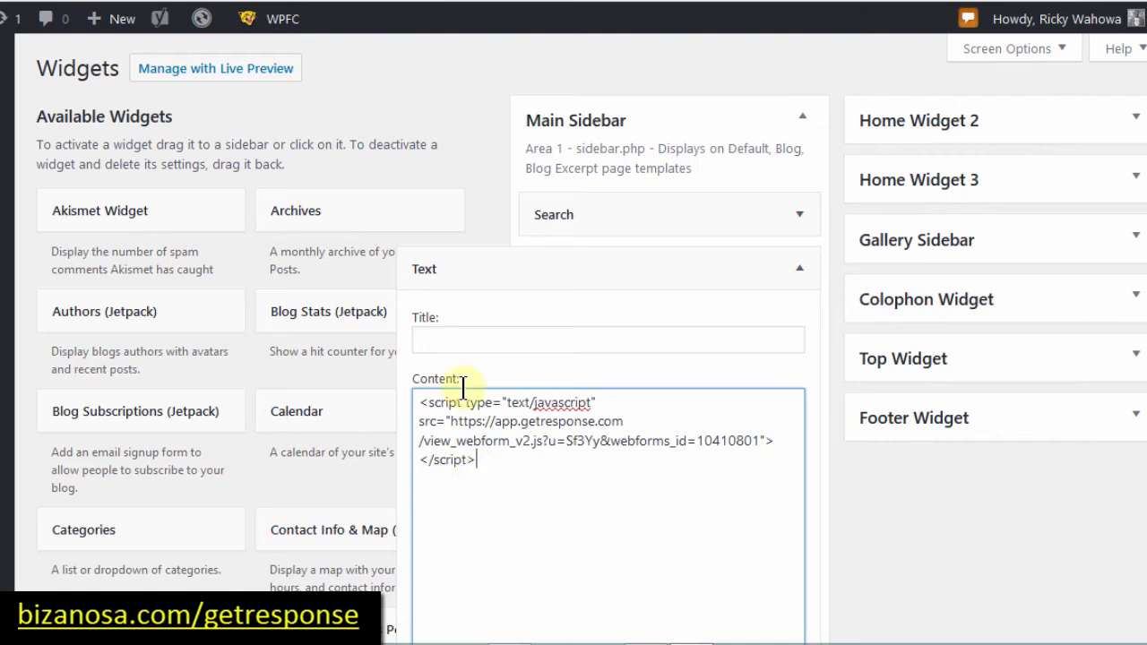
pyautogui.click(445, 337)
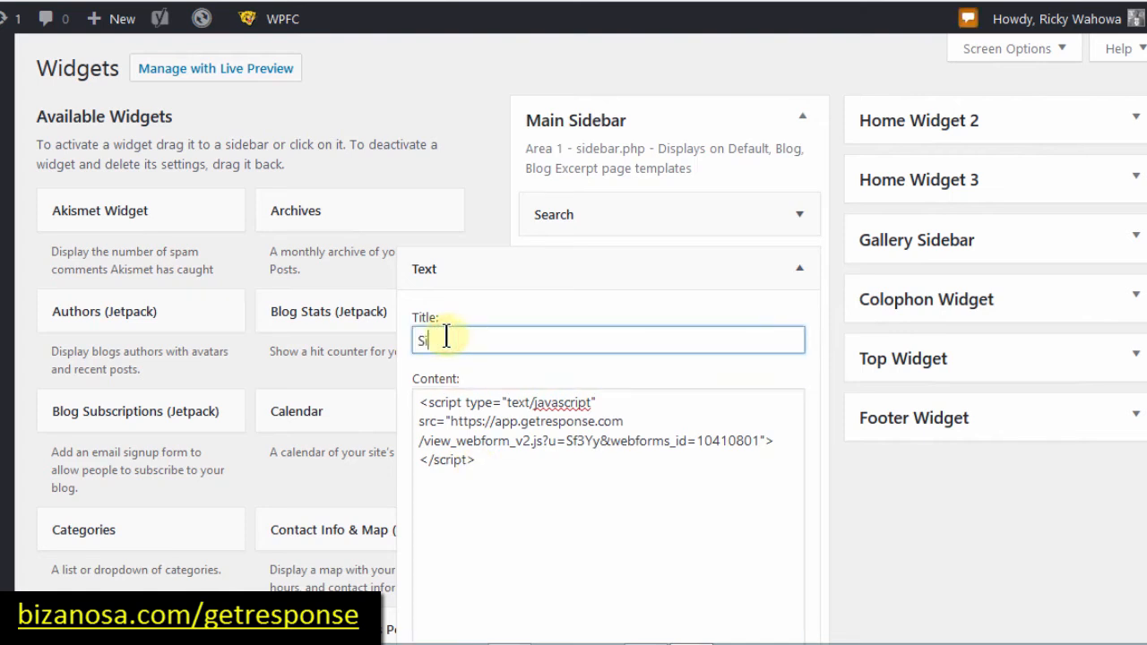
pyautogui.write('Sign Up')
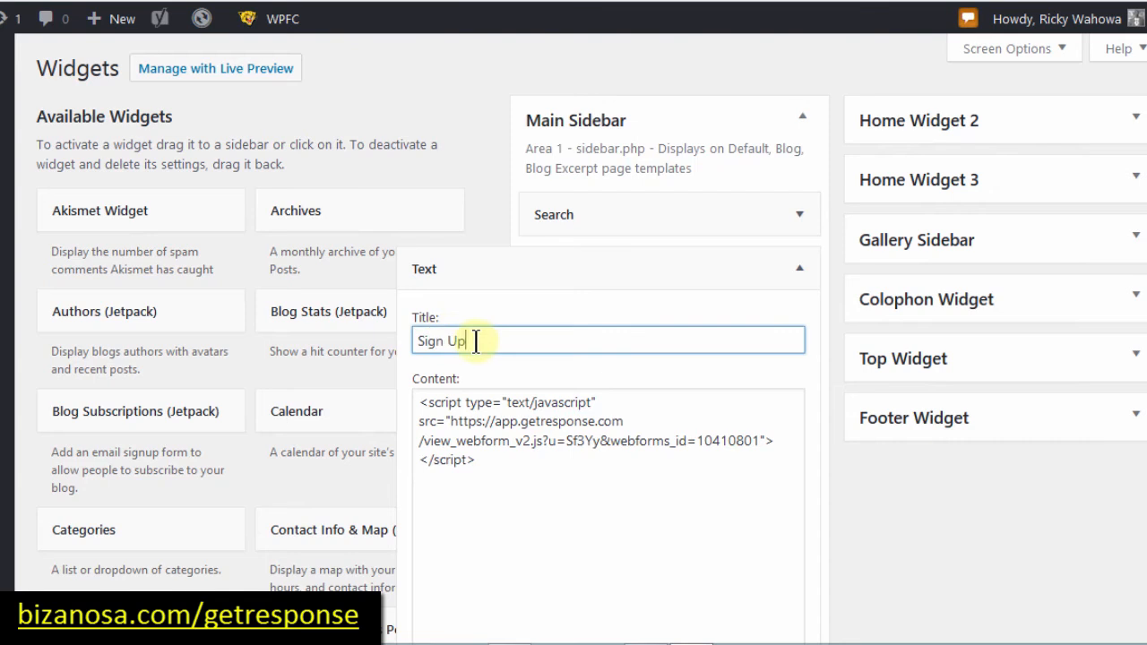
# Step: Save the widget and delete the site cache through the WPFC menu
pyautogui.scroll(-2, 781, 568)
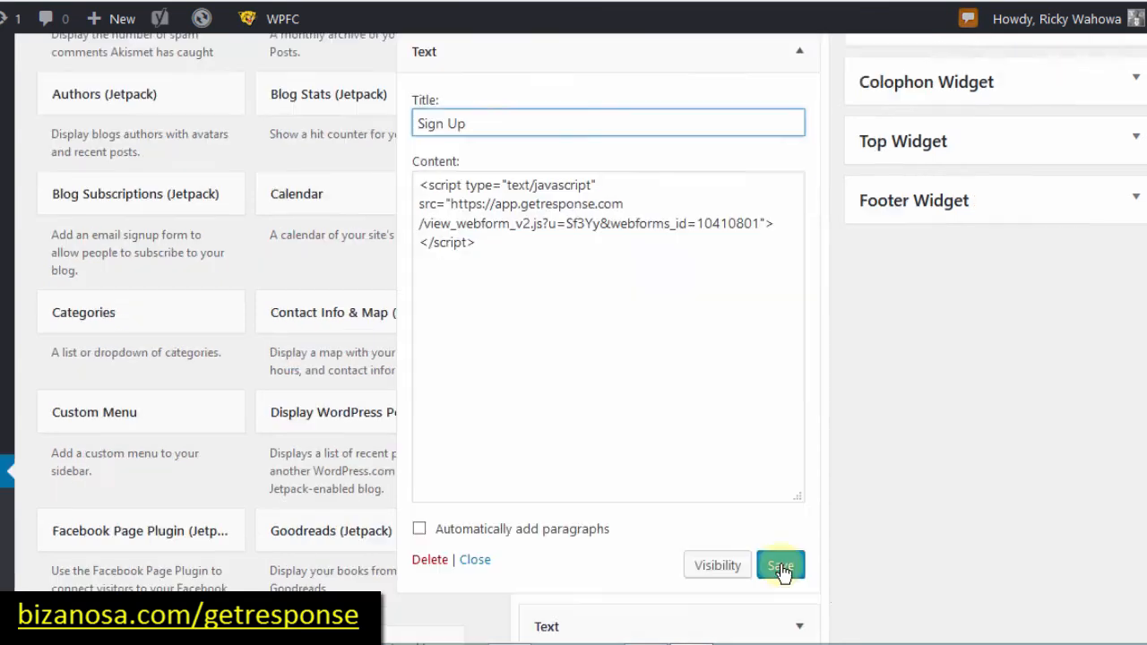
pyautogui.click(781, 573)
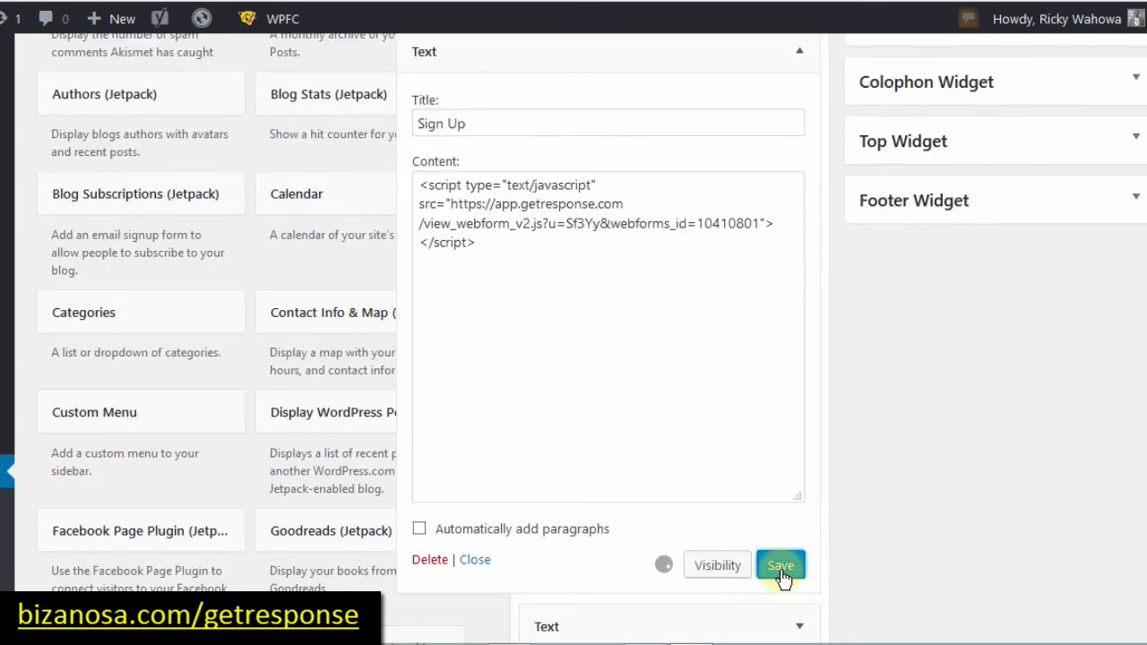
pyautogui.click(274, 21)
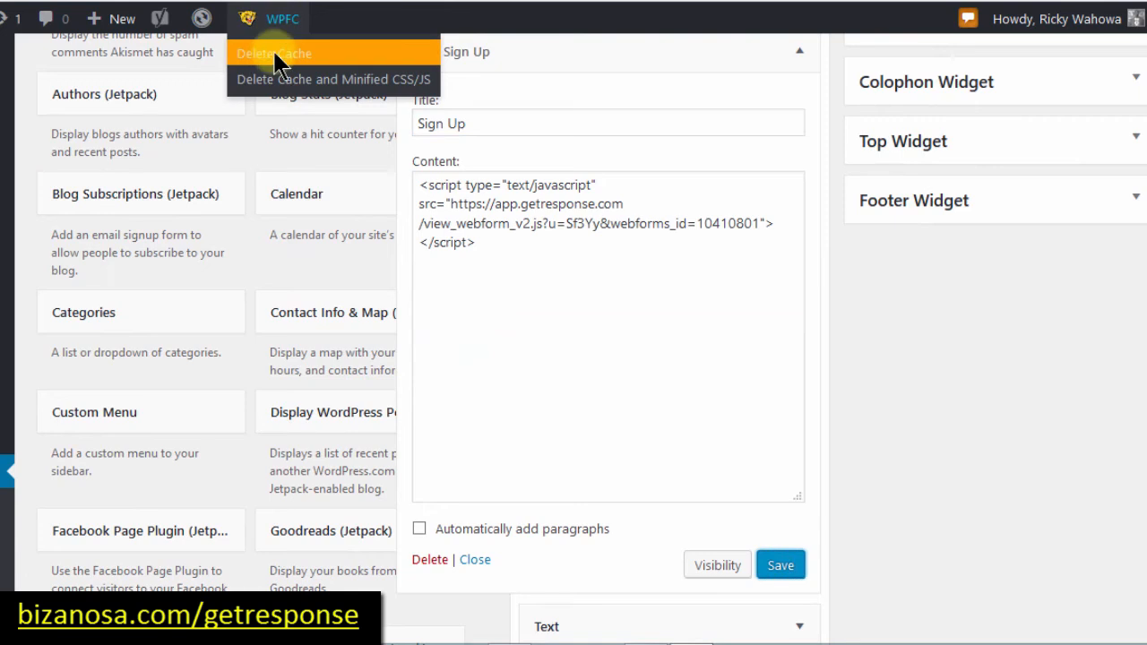
pyautogui.click(269, 54)
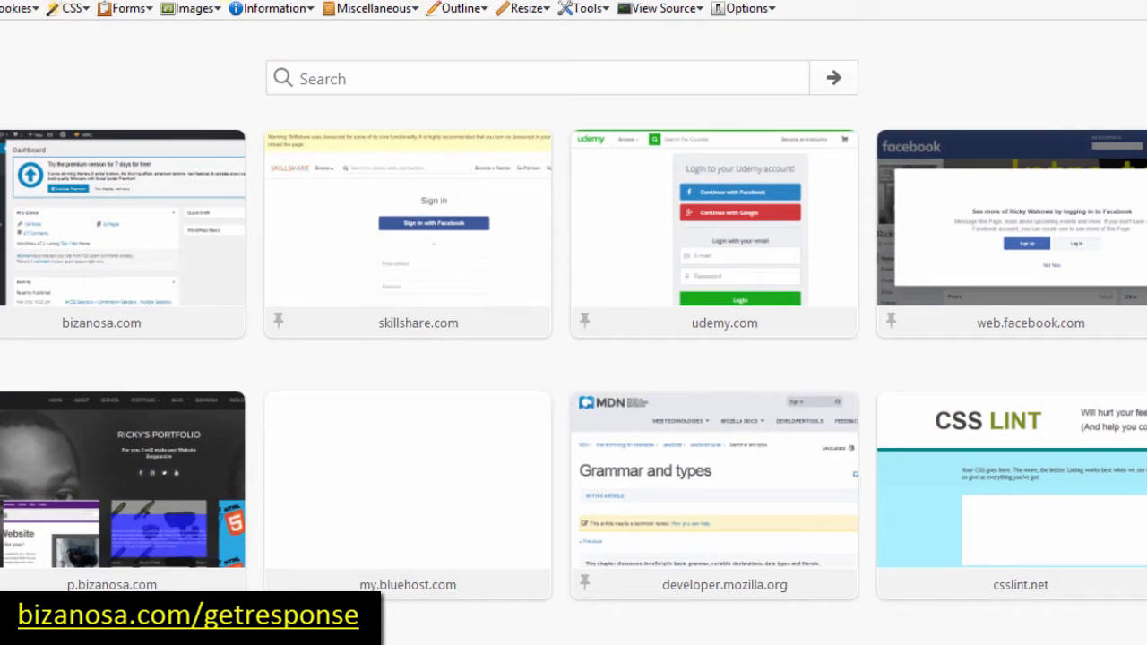
# Step: Load bizanosa.com/sp/ to view the Sign Up sidebar form, then return to the GetResponse tab
pyautogui.write('bizanosa.com/')
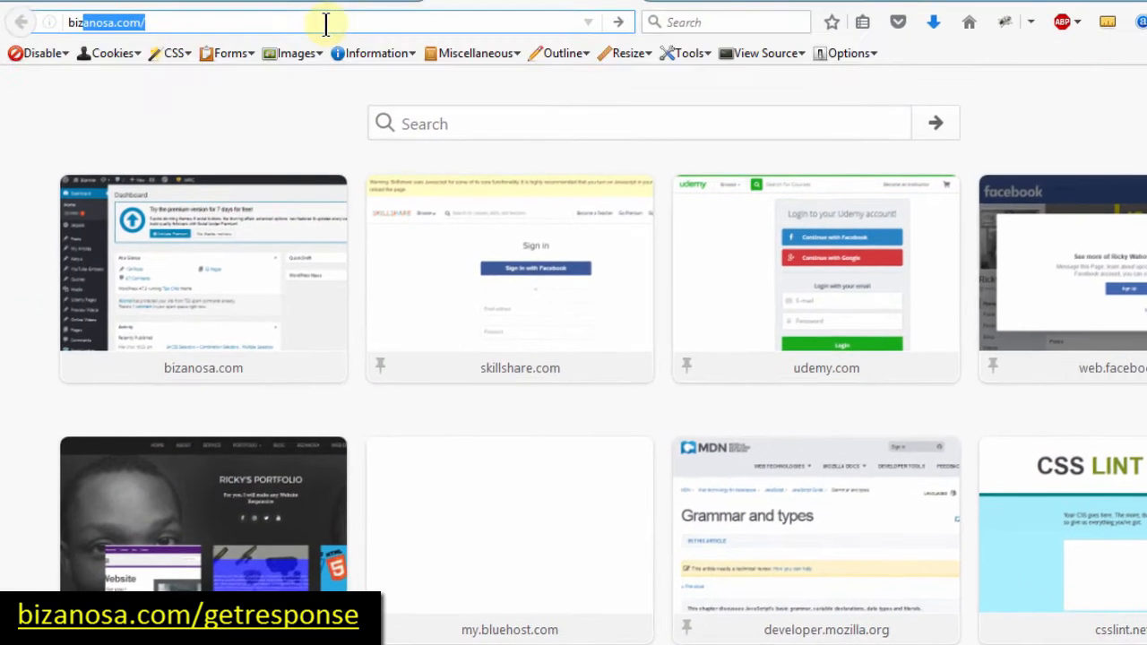
pyautogui.write('sp/')
pyautogui.press('Return')
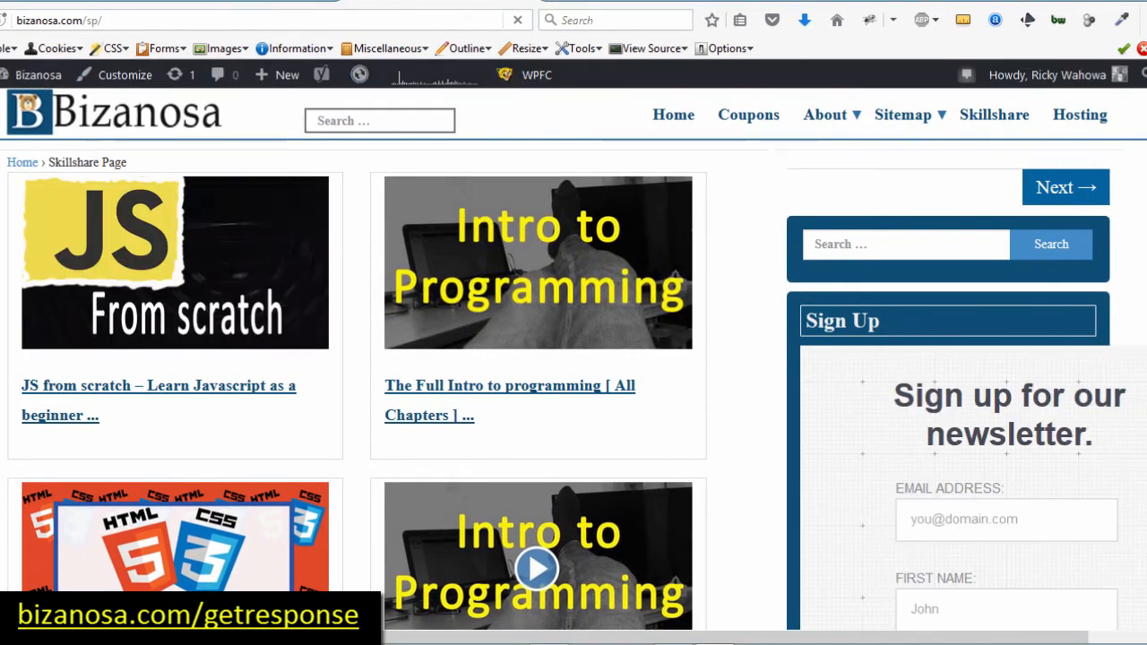
pyautogui.moveTo(1139, 103); pyautogui.dragTo(1138, 135)
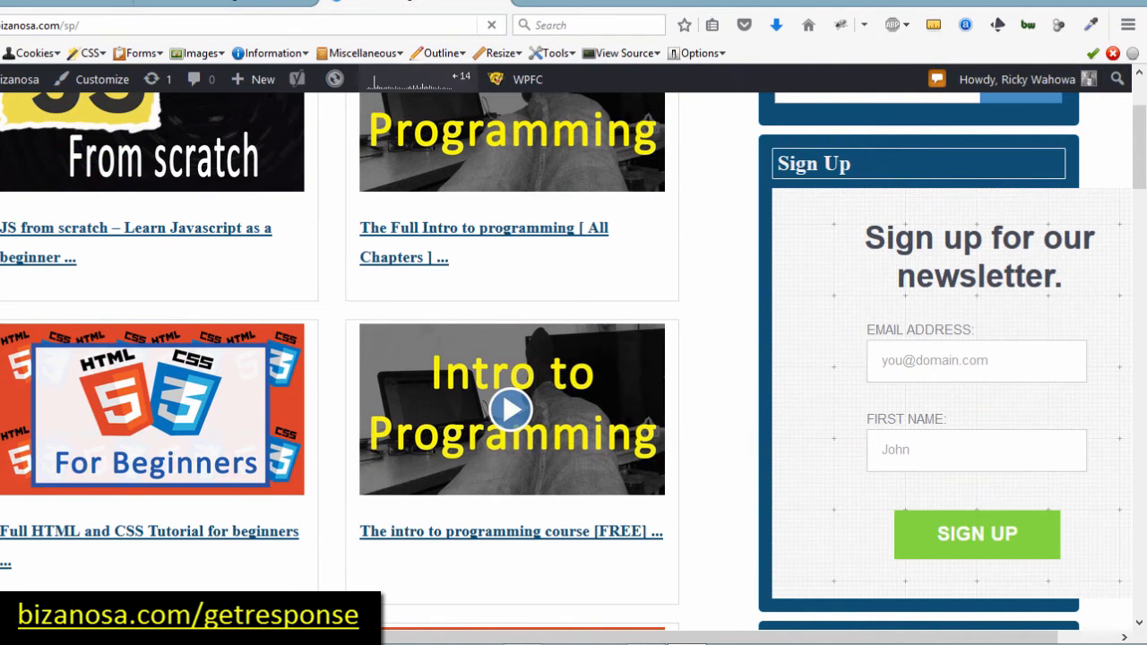
pyautogui.click(219, 6)
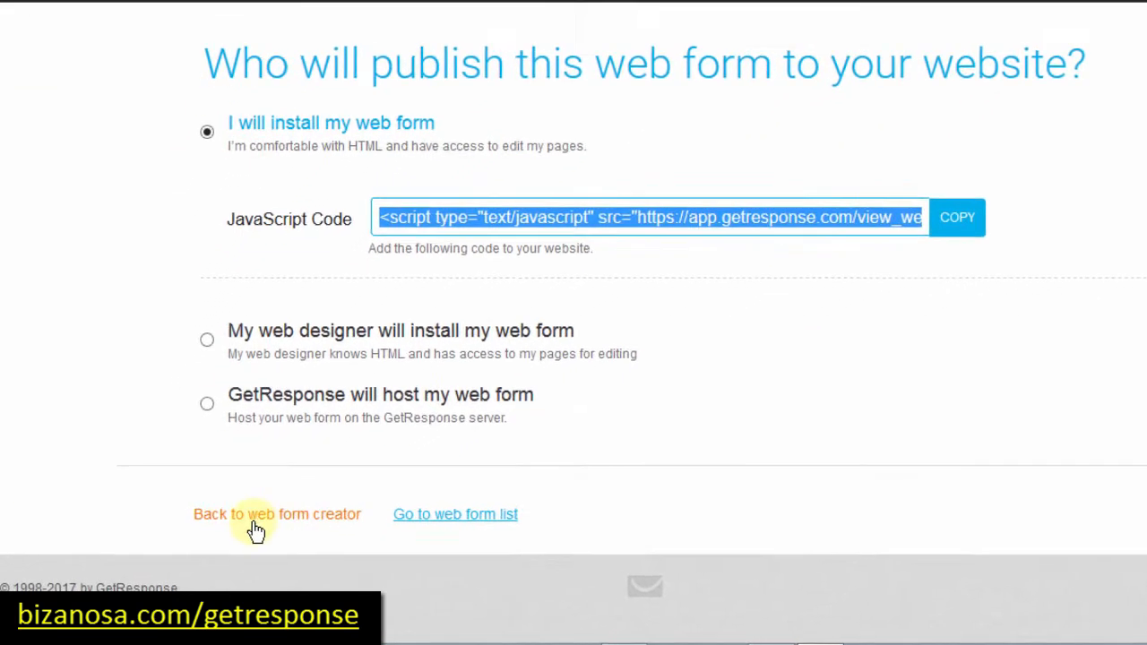
# Step: Back in the form editor, change the form width from 460 to 300 and tighten item spacing
pyautogui.click(266, 520)
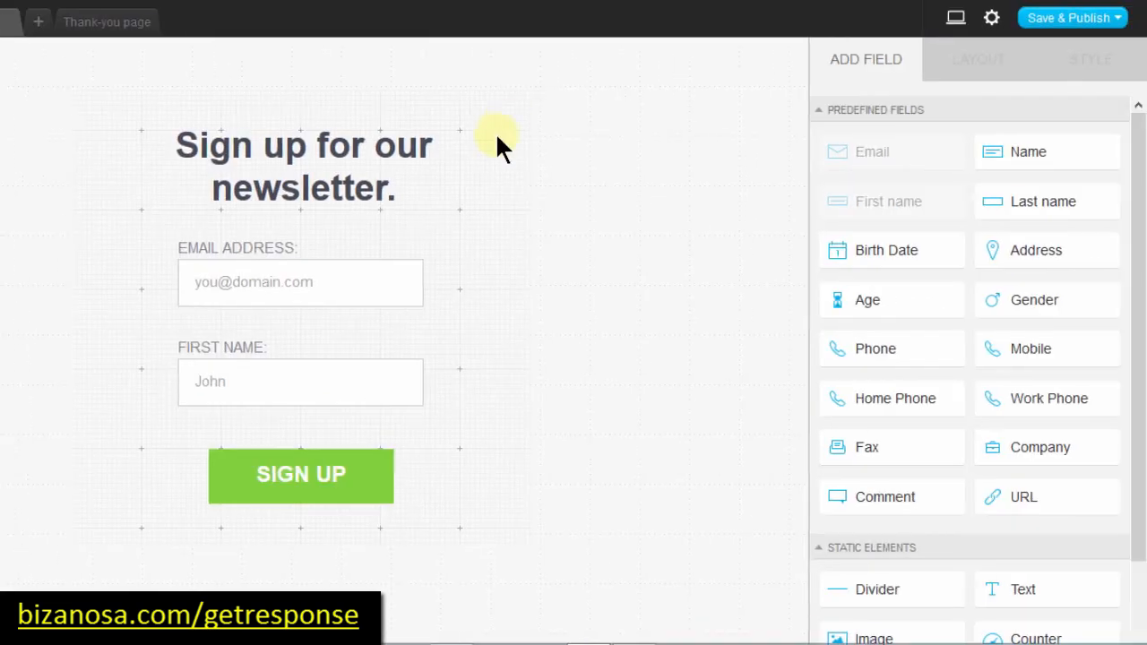
pyautogui.click(502, 120)
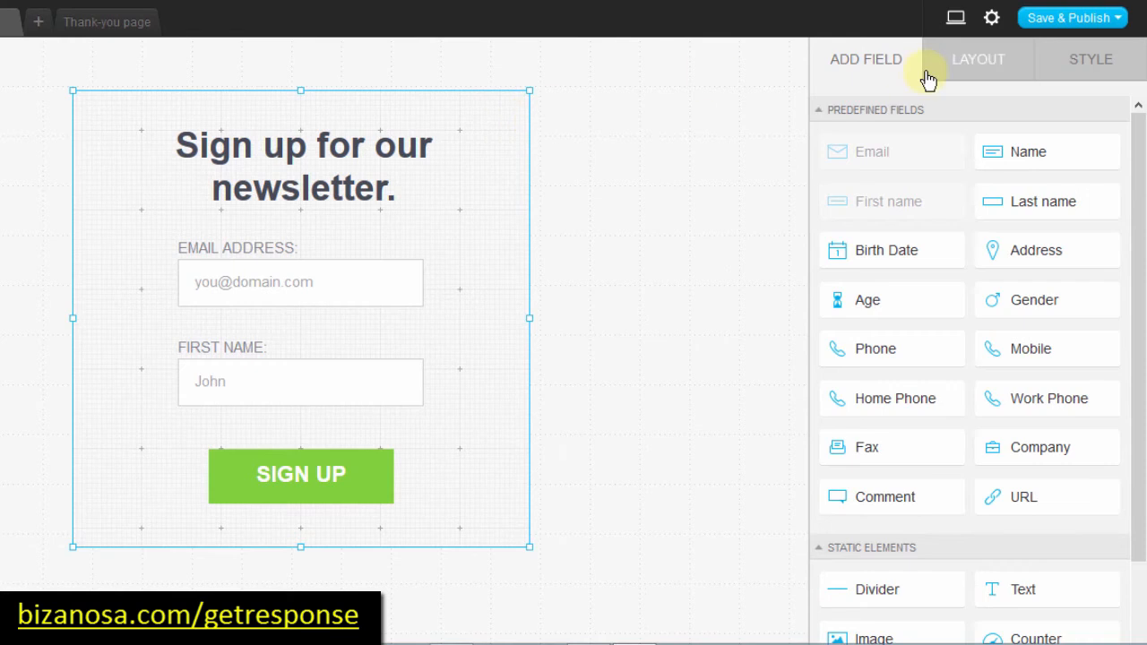
pyautogui.click(971, 62)
pyautogui.click(942, 146)
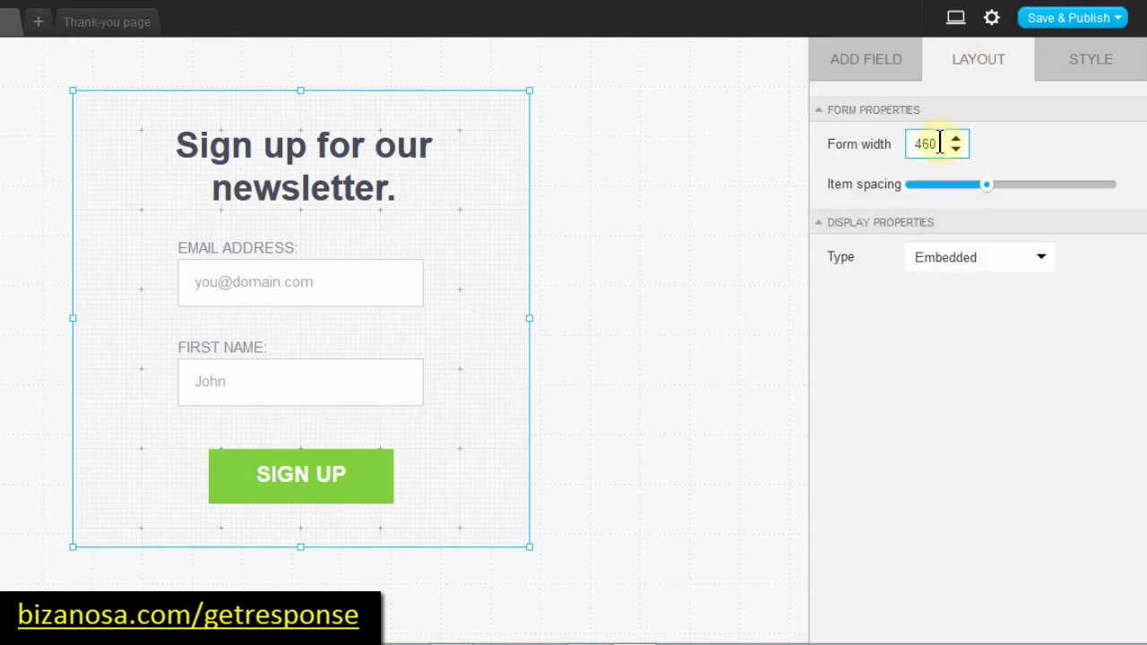
pyautogui.moveTo(938, 143); pyautogui.dragTo(904, 143)
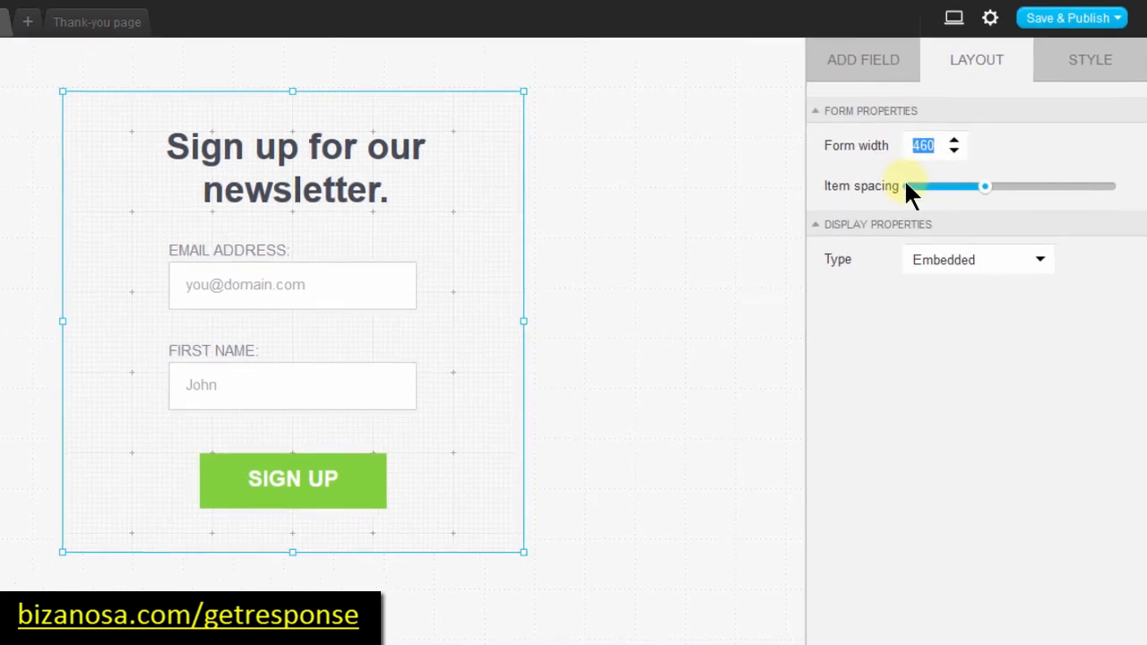
pyautogui.write('300')
pyautogui.click(983, 147)
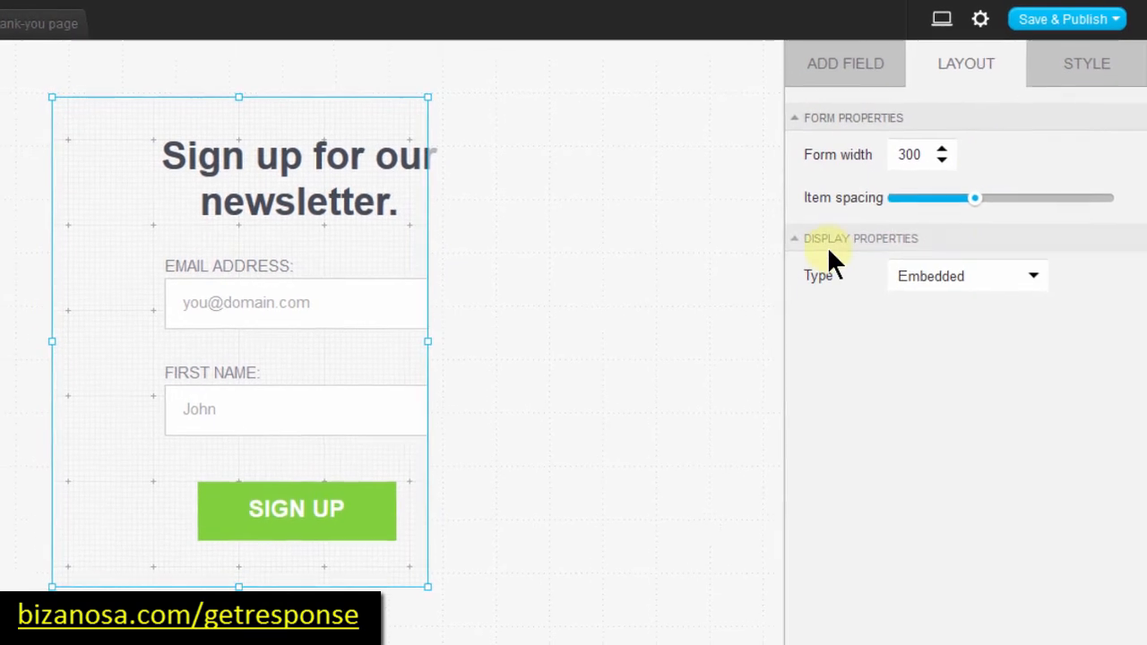
pyautogui.click(948, 202)
pyautogui.moveTo(945, 205); pyautogui.dragTo(903, 205)
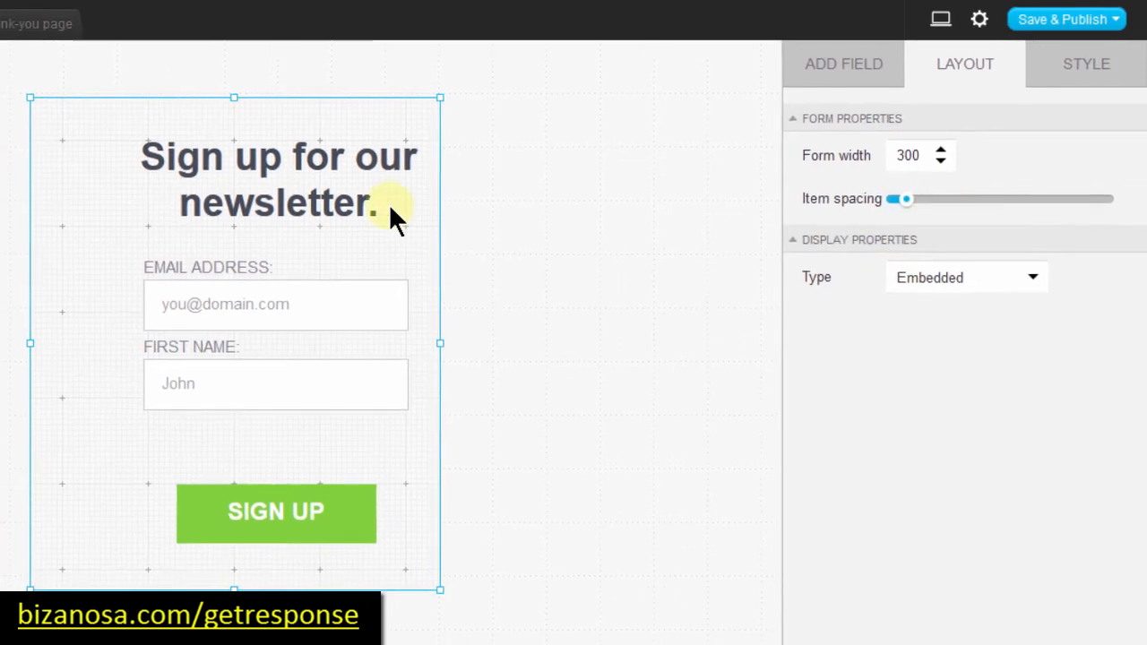
# Step: Realign the heading, First Name and Email Address fields, and move SIGN UP closer to the fields
pyautogui.click(300, 179)
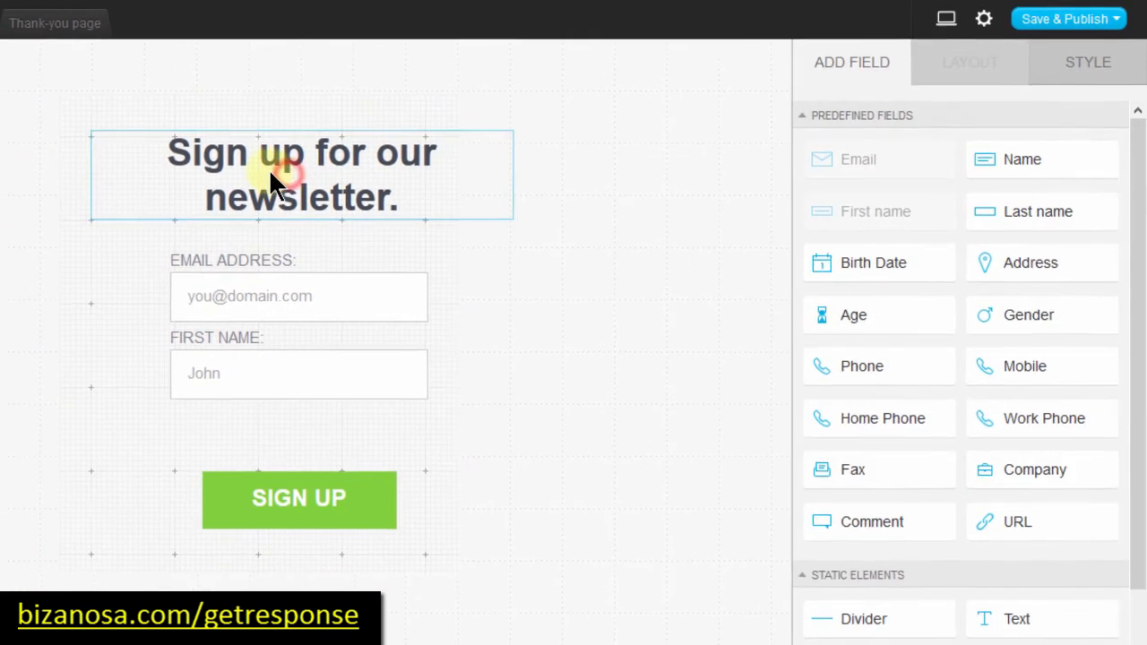
pyautogui.moveTo(269, 174); pyautogui.dragTo(257, 176)
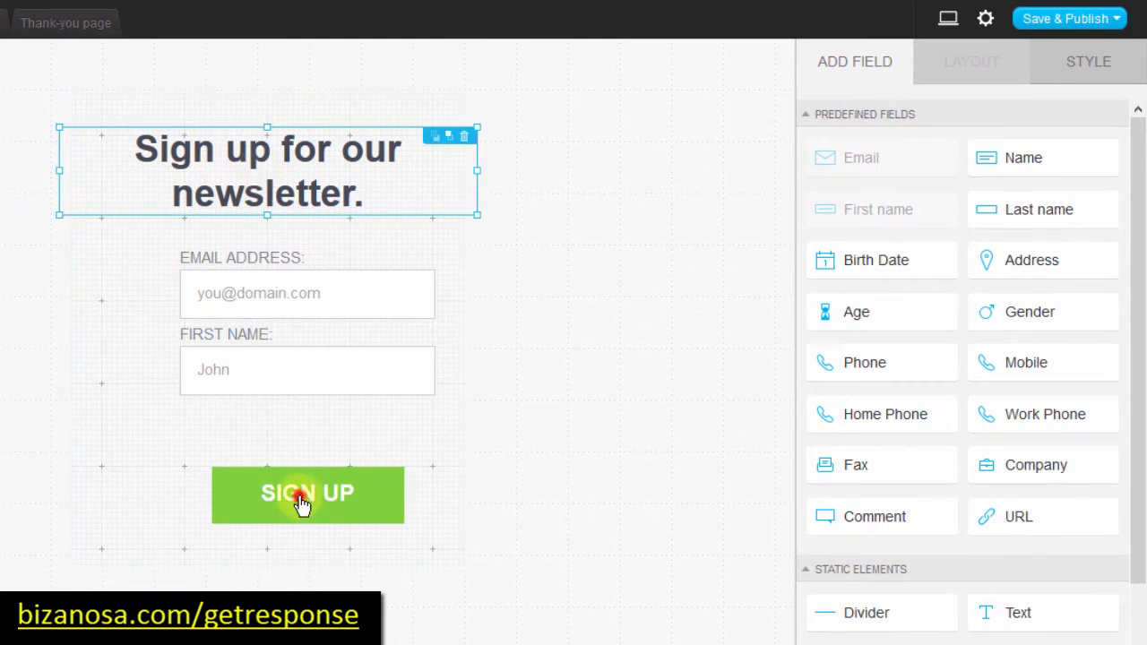
pyautogui.moveTo(277, 485); pyautogui.dragTo(257, 485)
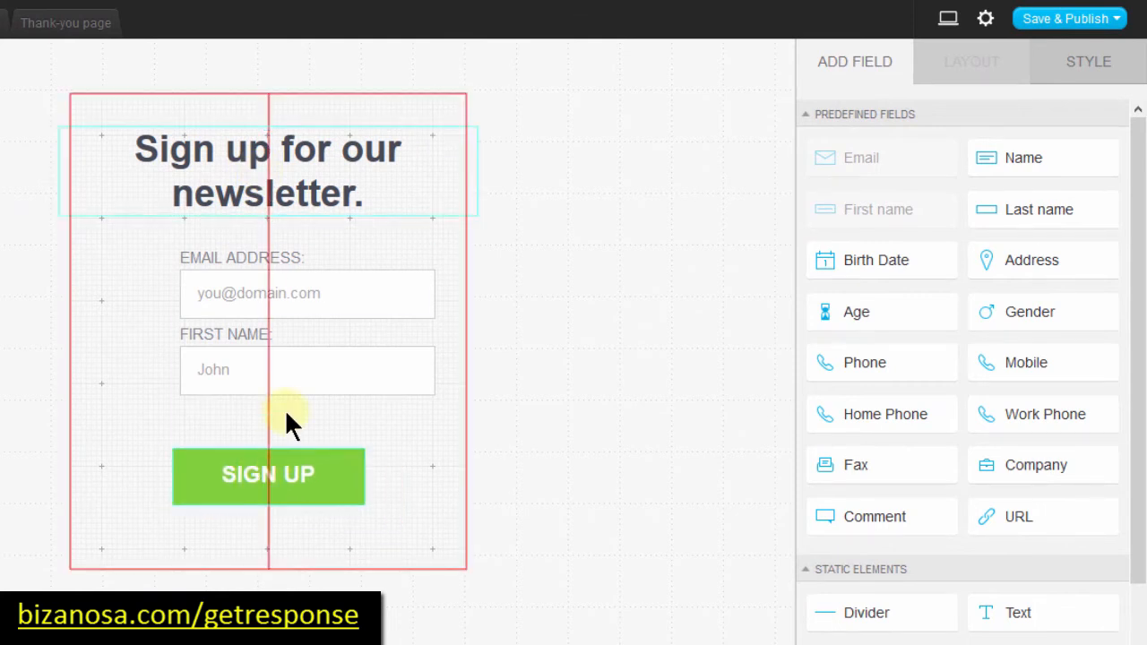
pyautogui.moveTo(291, 374); pyautogui.dragTo(251, 369)
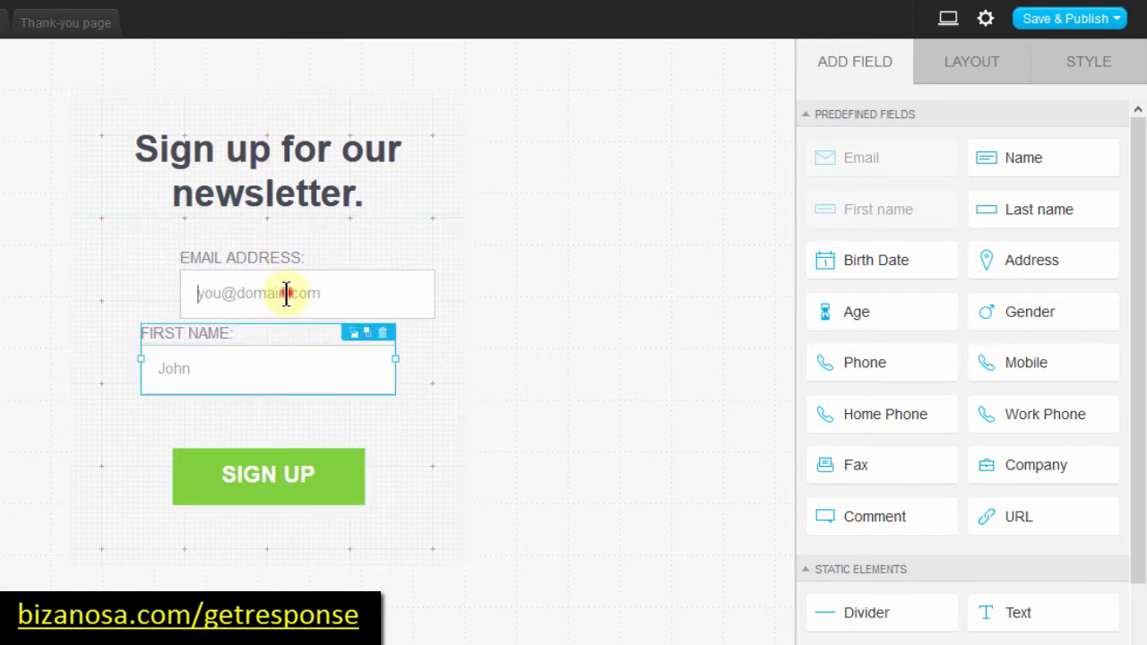
pyautogui.moveTo(285, 296); pyautogui.dragTo(267, 275)
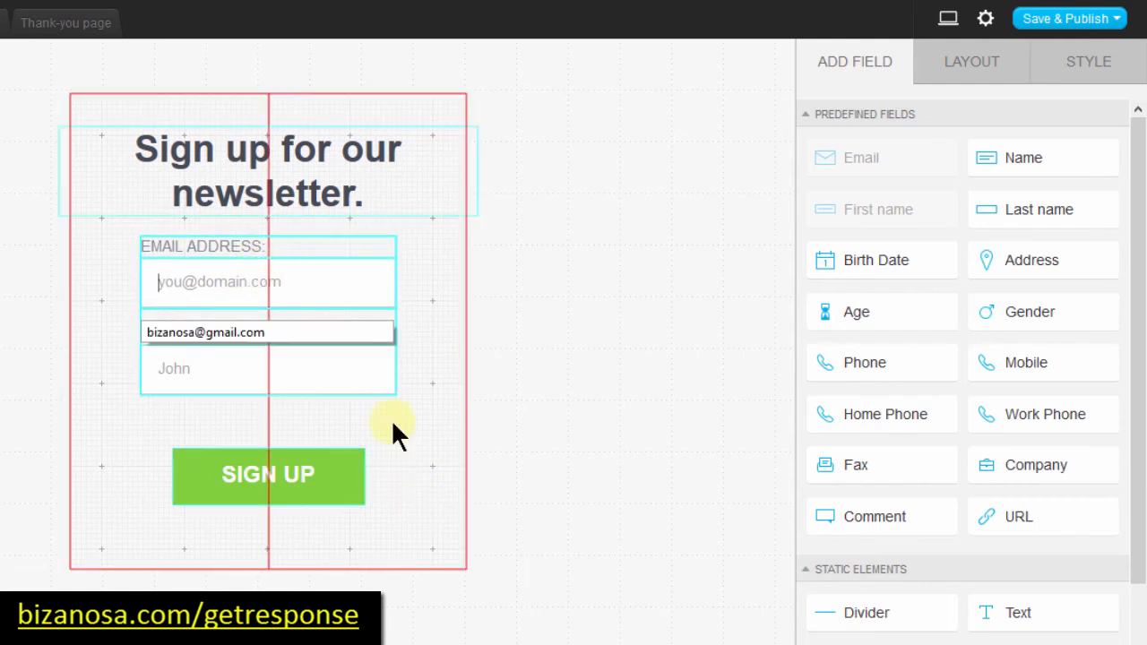
pyautogui.click(421, 485)
pyautogui.moveTo(251, 484); pyautogui.dragTo(243, 435)
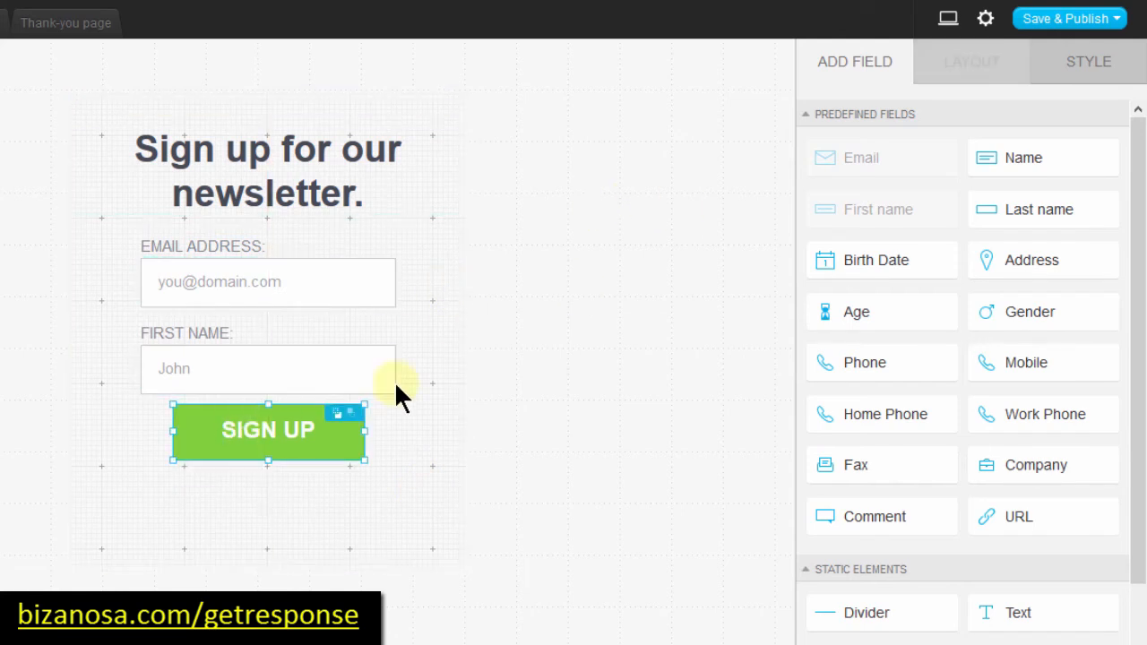
# Step: Trim the form box's bottom, top and side edges to about 287 by 368 pixels
pyautogui.click(361, 514)
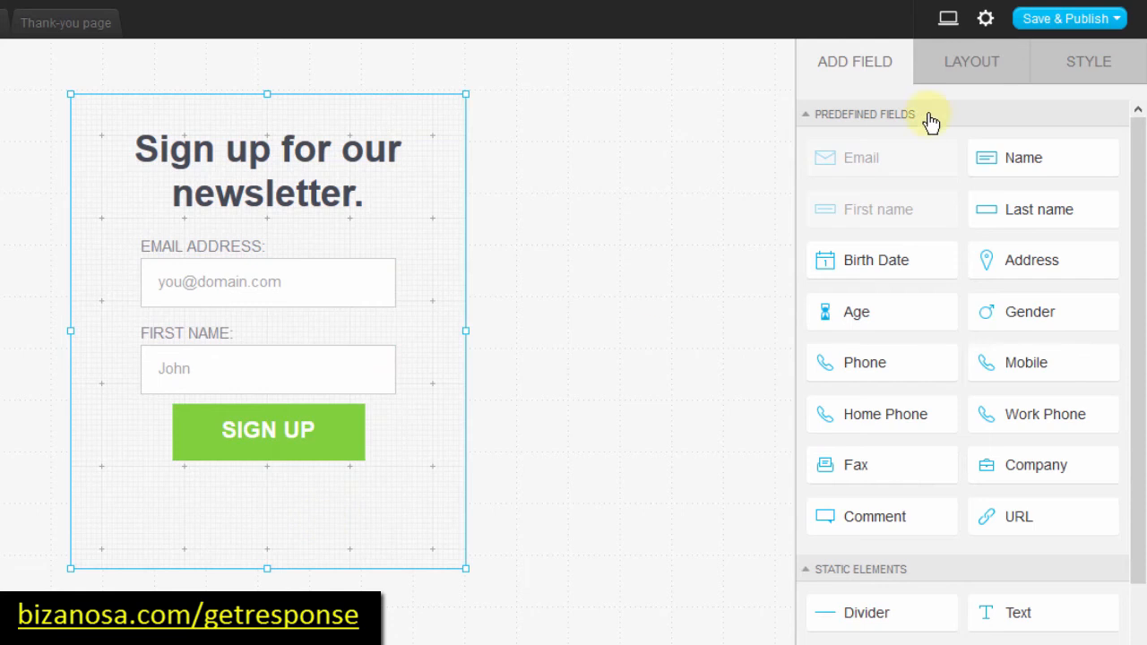
pyautogui.click(971, 63)
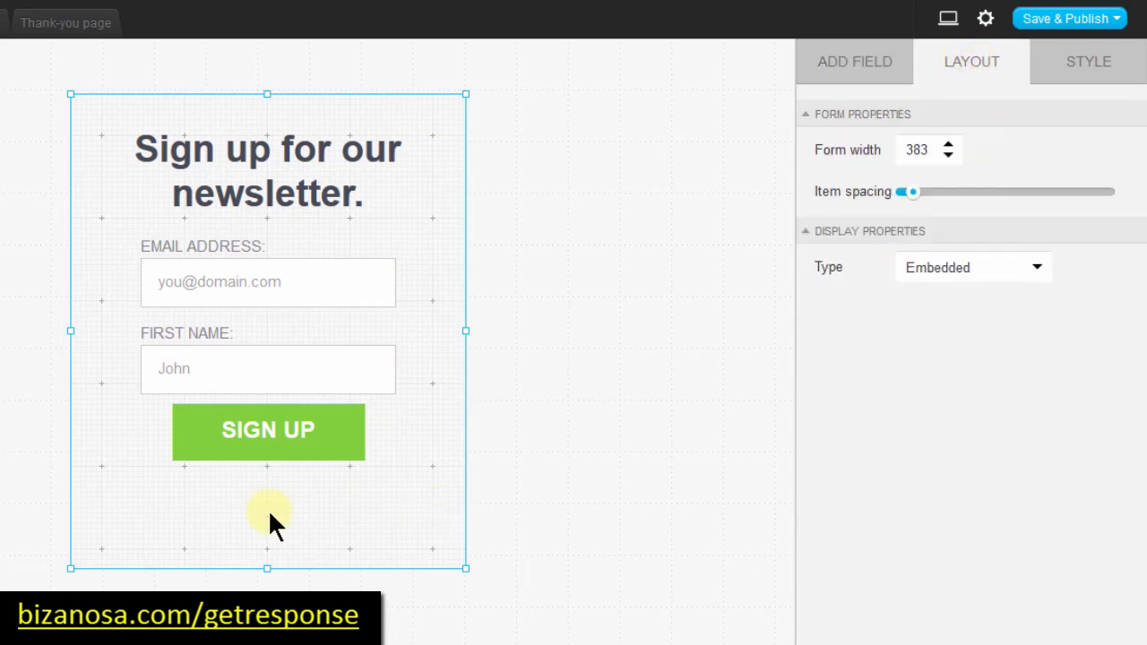
pyautogui.click(261, 436)
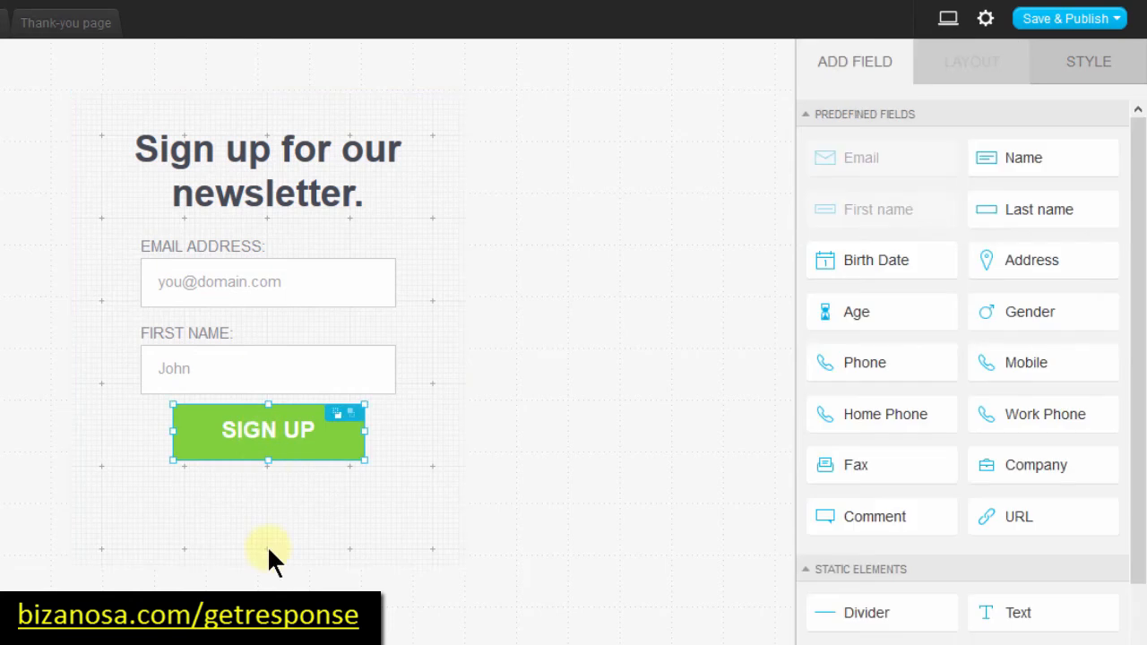
pyautogui.click(235, 508)
pyautogui.moveTo(268, 570); pyautogui.dragTo(266, 529)
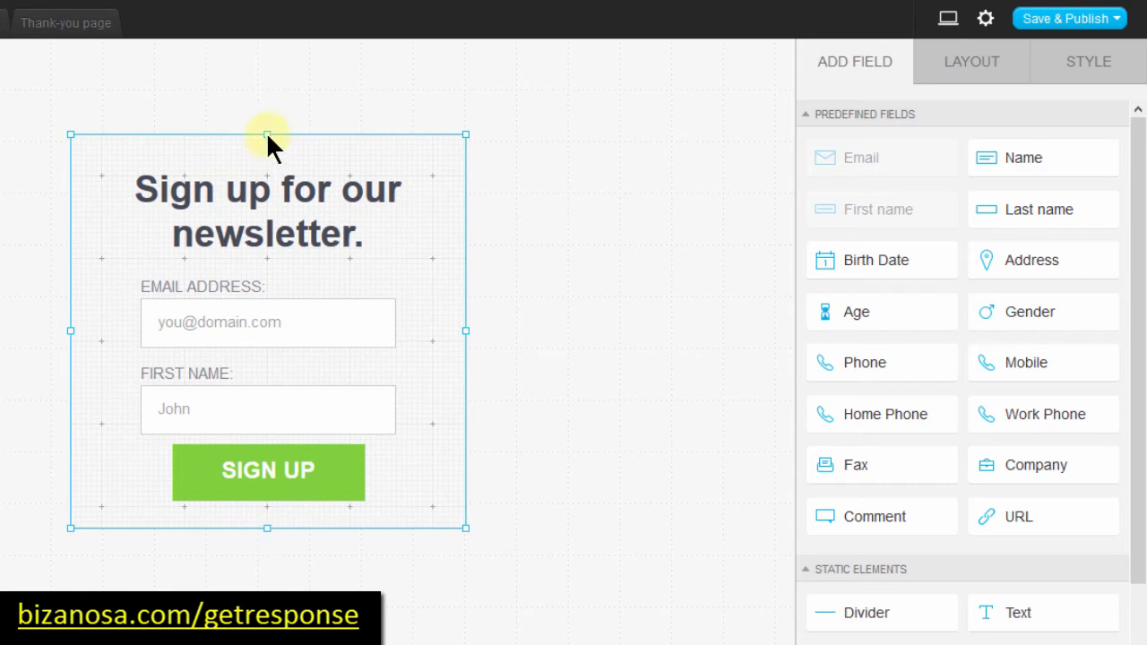
pyautogui.moveTo(269, 141)
pyautogui.mouseDown()
pyautogui.moveTo(267, 129)
pyautogui.moveTo(267, 139)
pyautogui.mouseUp()
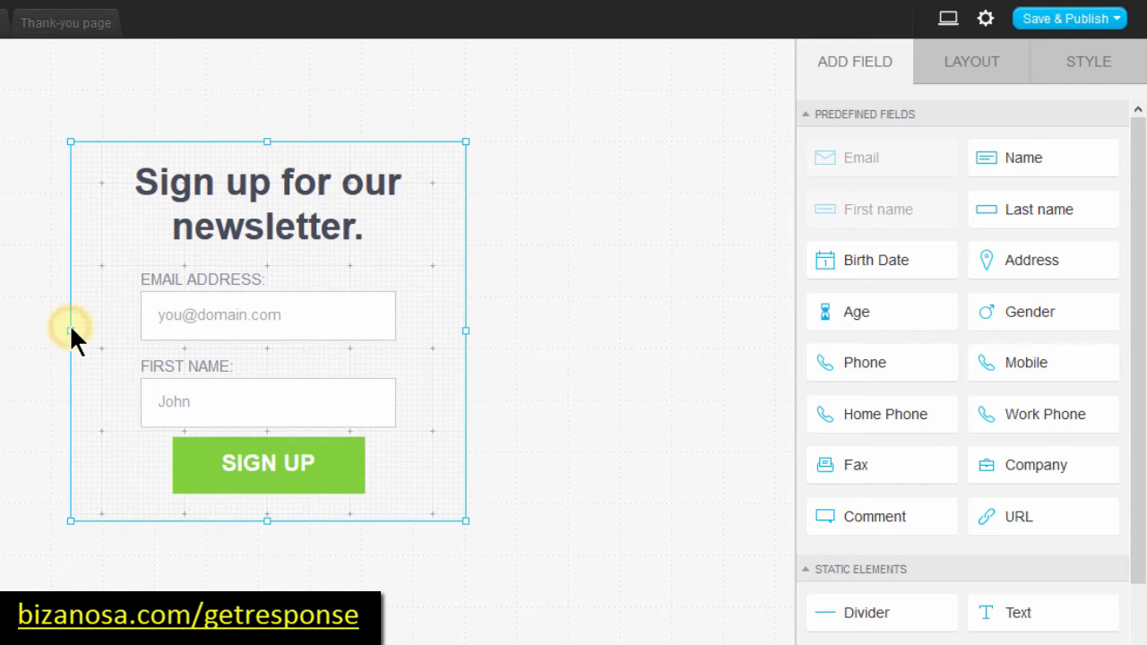
pyautogui.moveTo(70, 327); pyautogui.dragTo(96, 329)
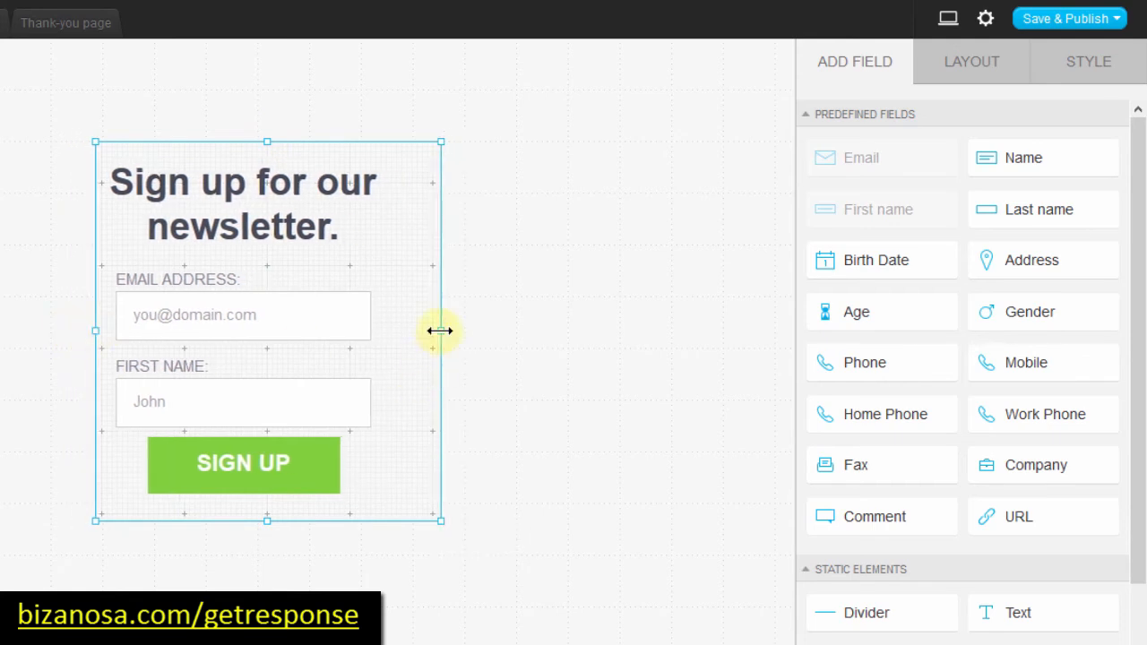
pyautogui.moveTo(439, 331); pyautogui.dragTo(415, 328)
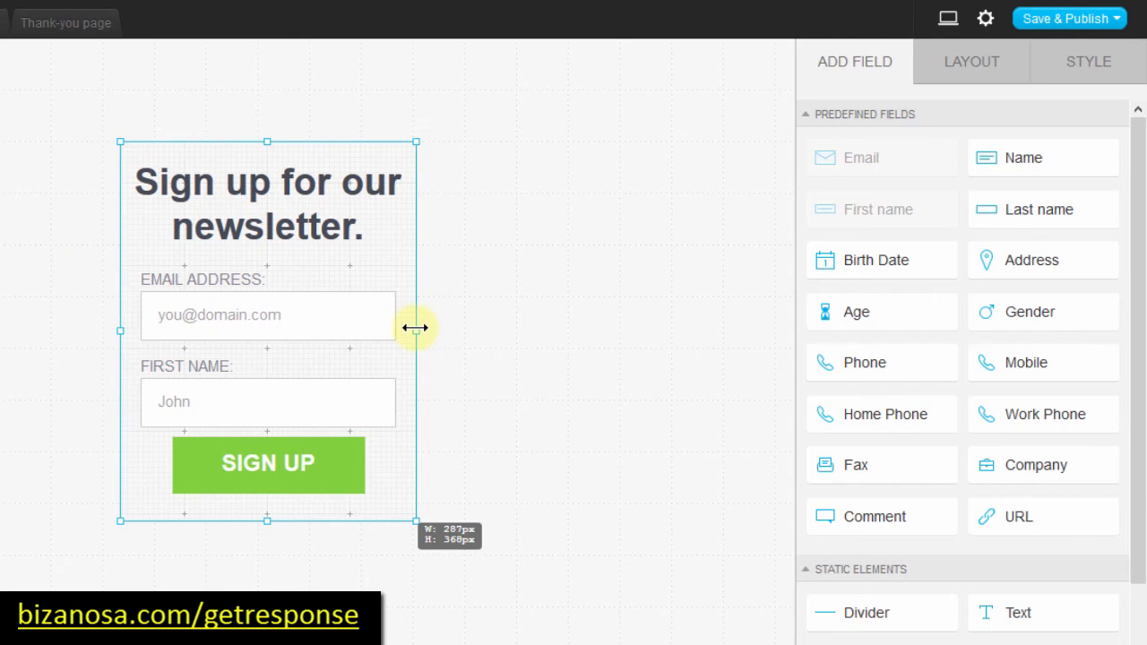
pyautogui.click(256, 197)
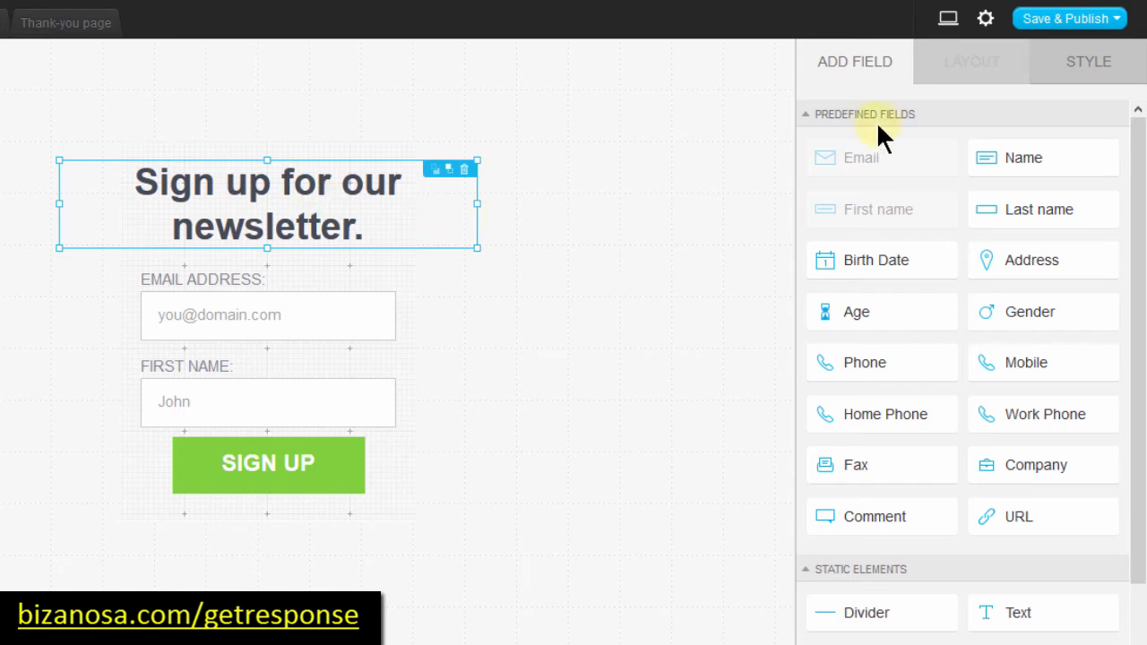
# Step: Reduce the headline's text size and resize its box so it wraps onto two lines
pyautogui.click(1078, 67)
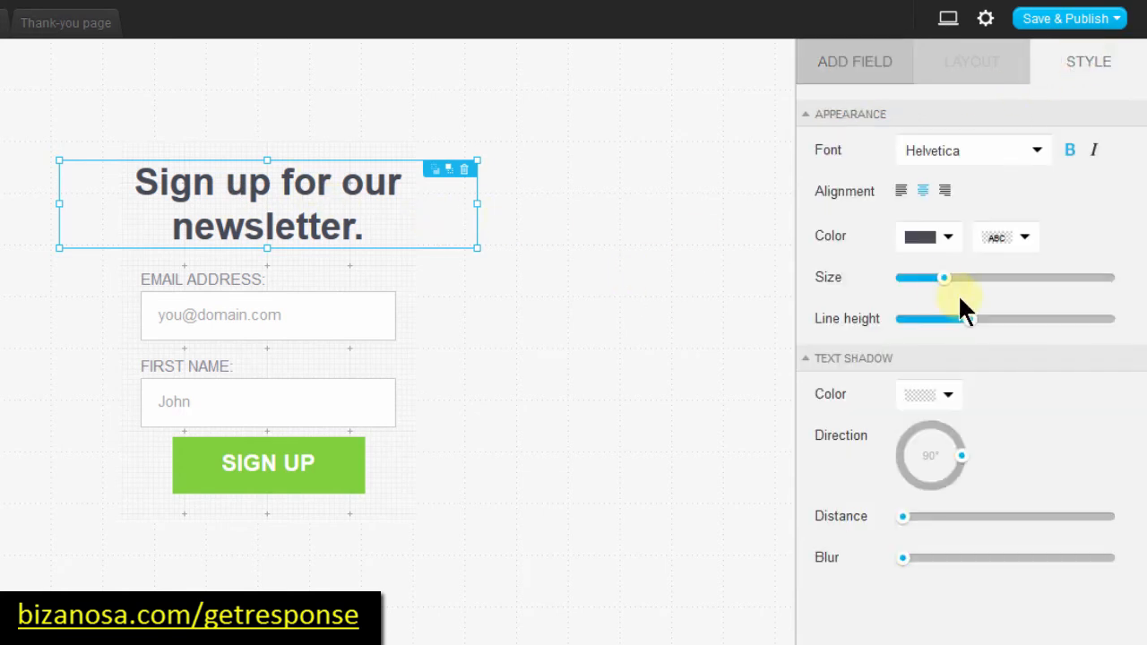
pyautogui.click(932, 277)
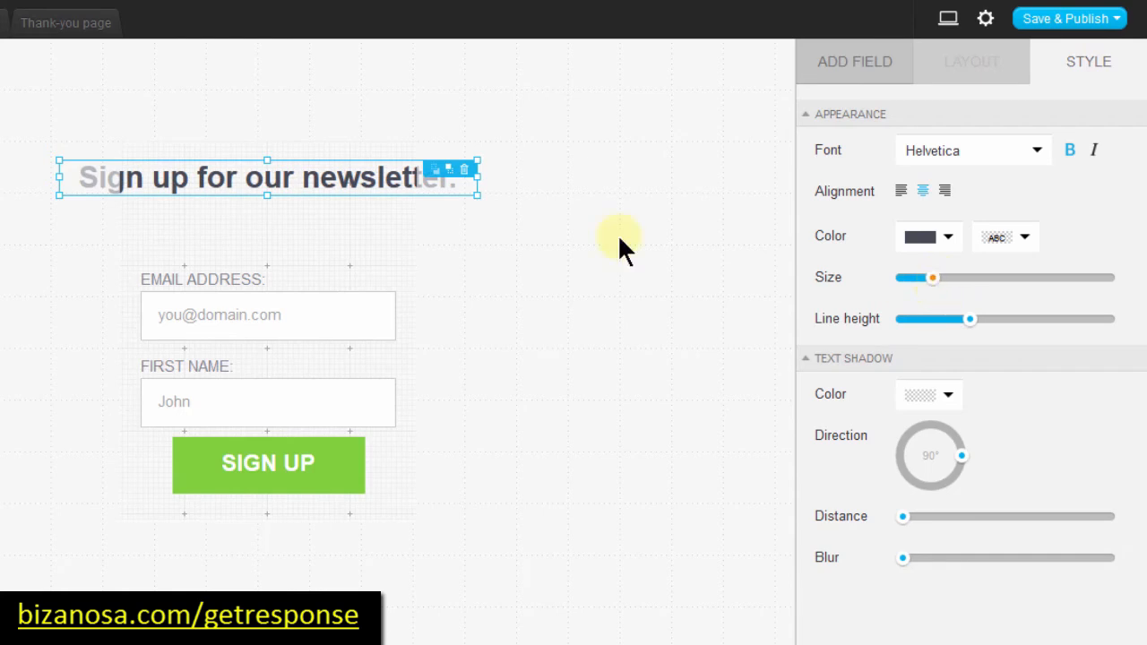
pyautogui.click(199, 165)
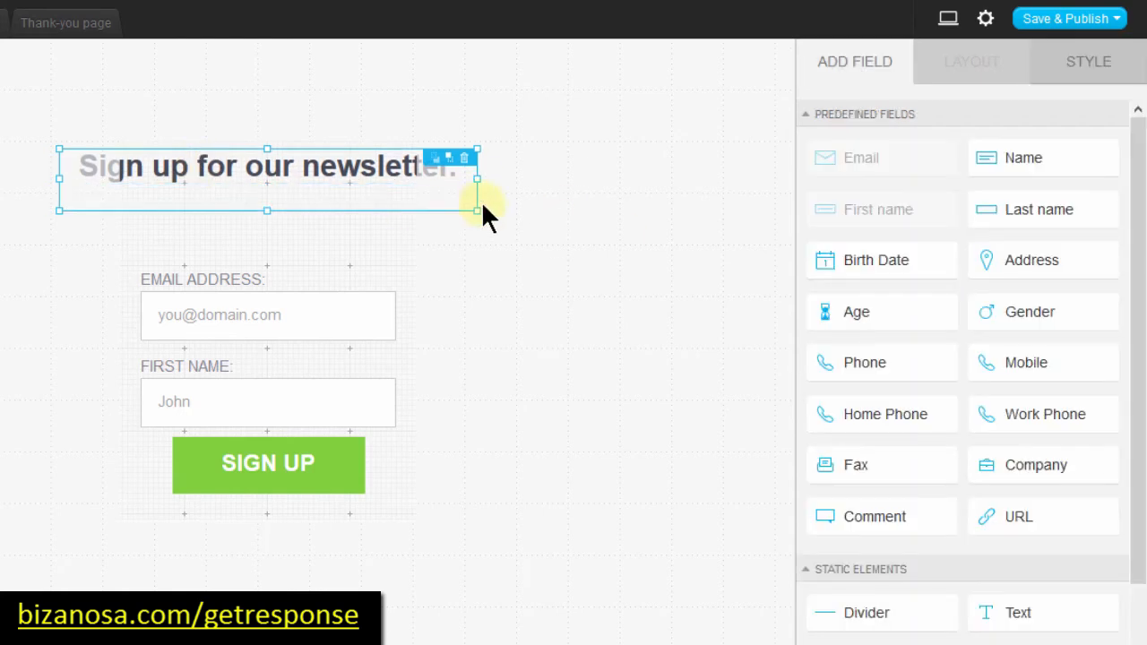
pyautogui.moveTo(476, 179); pyautogui.dragTo(410, 180)
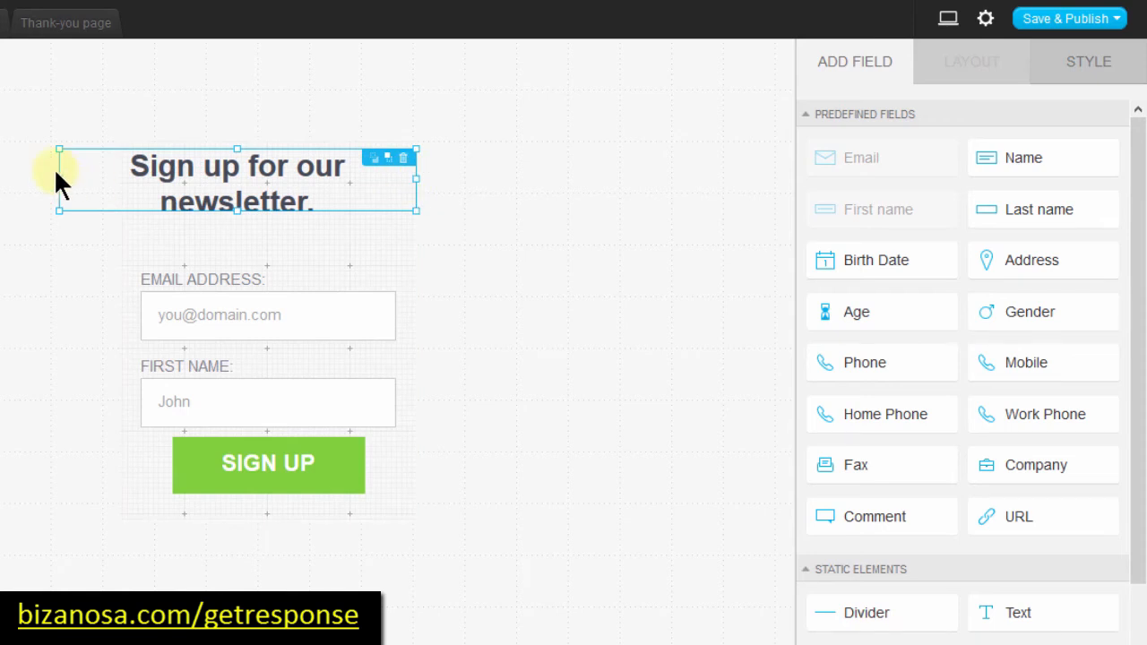
pyautogui.moveTo(59, 179); pyautogui.dragTo(131, 181)
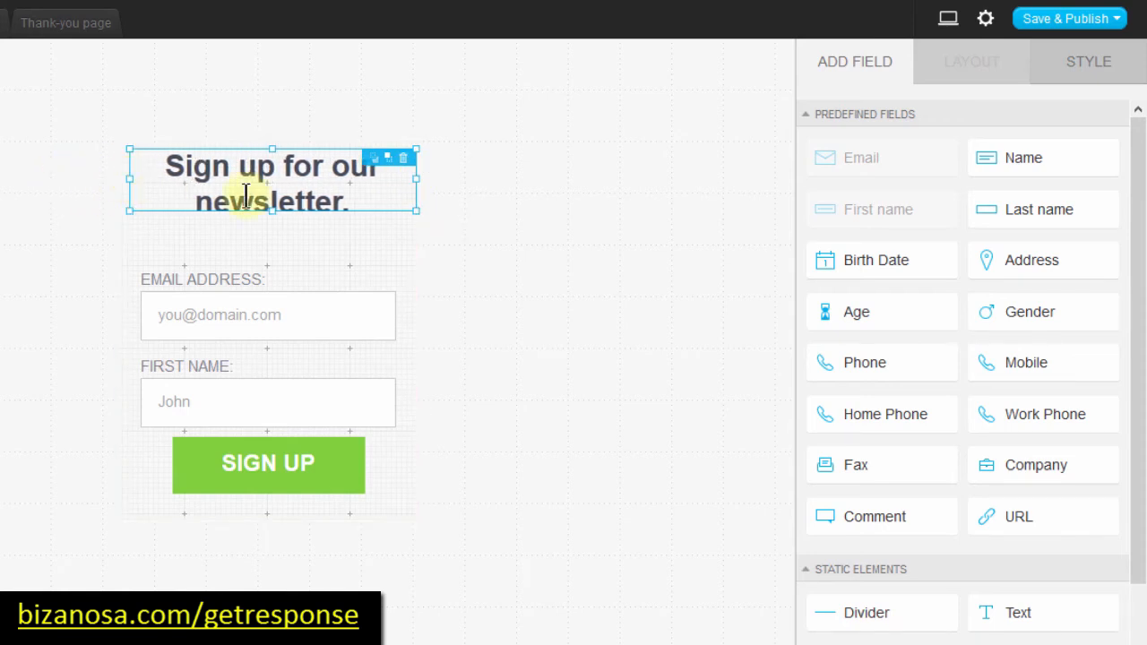
pyautogui.moveTo(272, 211); pyautogui.dragTo(273, 224)
pyautogui.moveTo(414, 183); pyautogui.dragTo(396, 177)
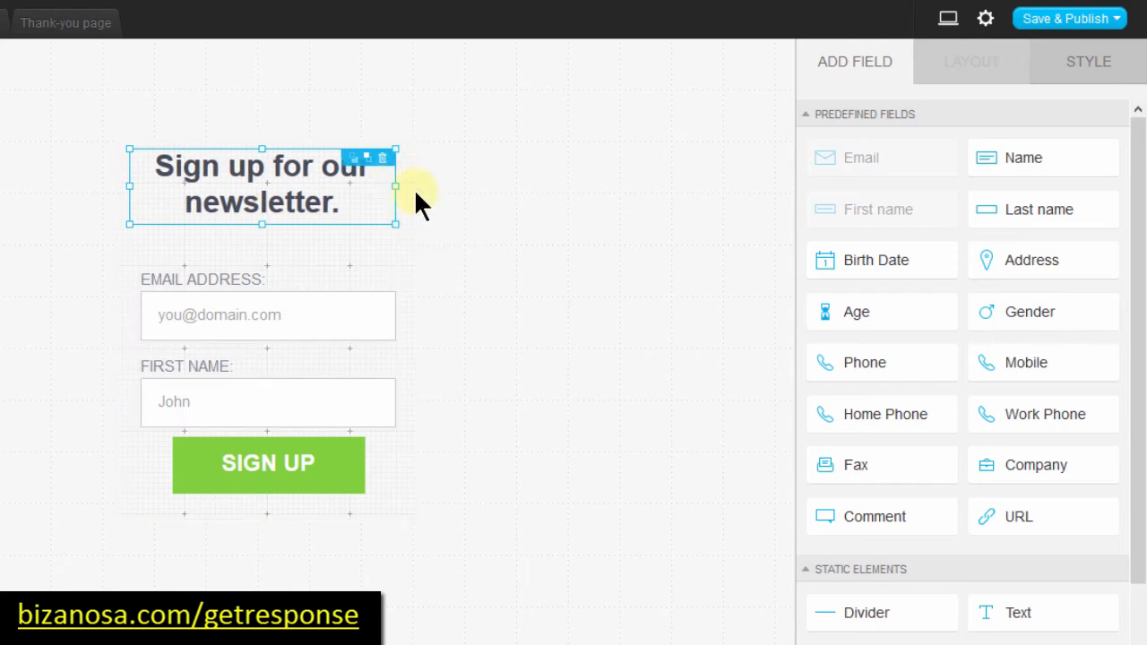
# Step: Save and publish the newsletter form
pyautogui.click(502, 258)
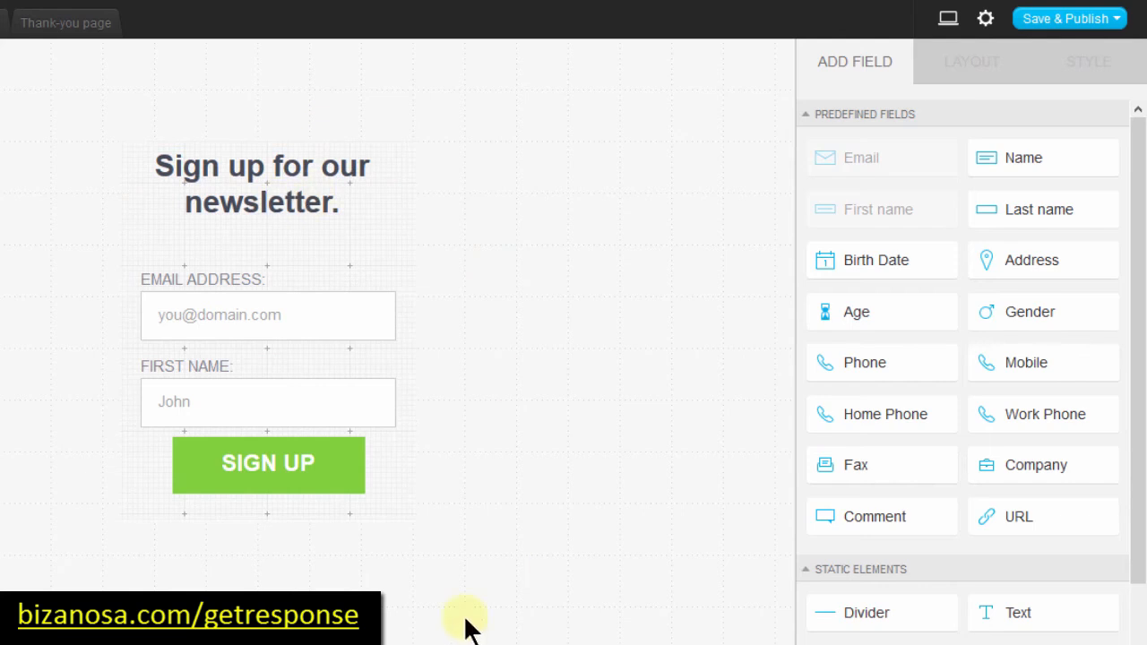
pyautogui.click(1059, 22)
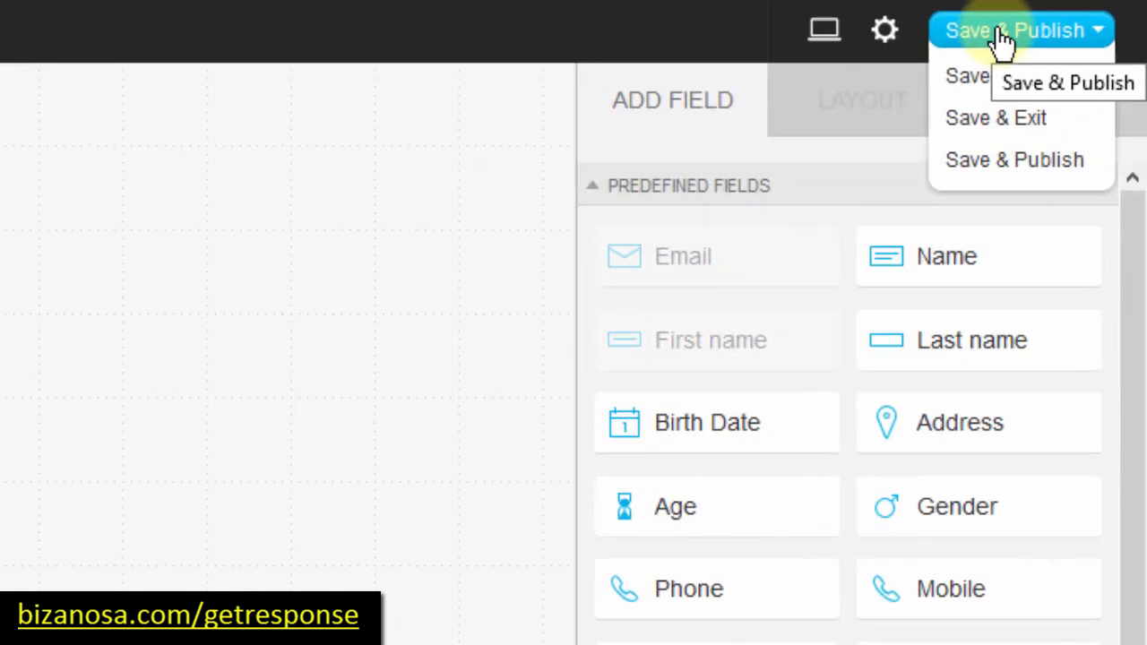
pyautogui.click(991, 163)
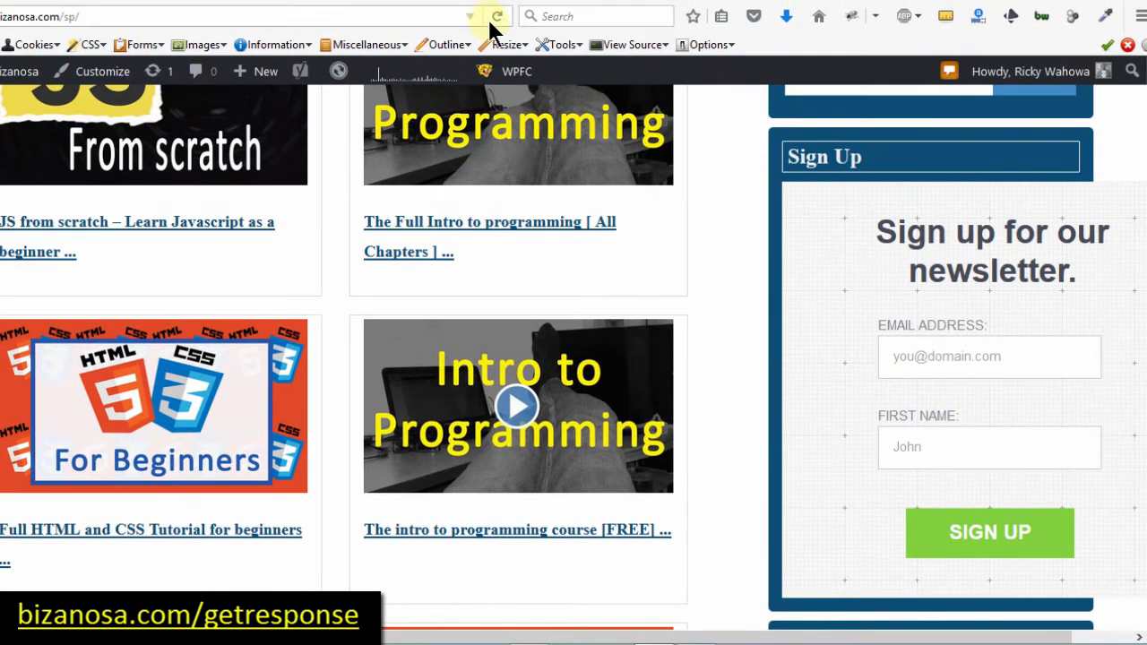
# Step: Reload the site's page and scroll to check the updated form in the Sign Up sidebar
pyautogui.click(499, 16)
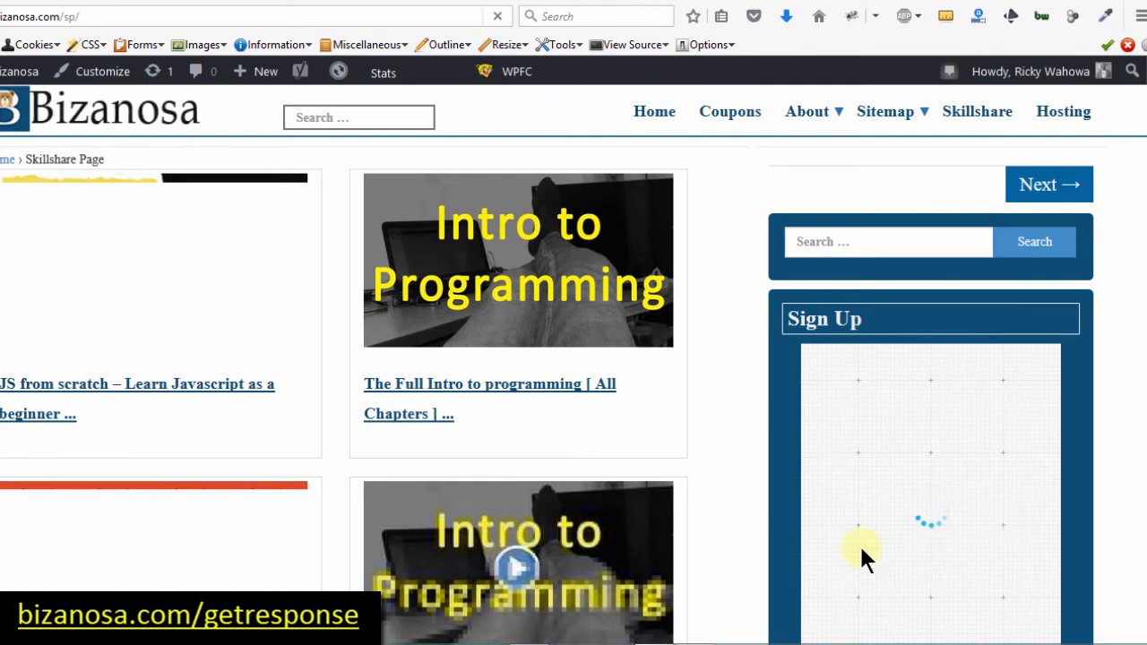
pyautogui.scroll(-1, 860, 544)
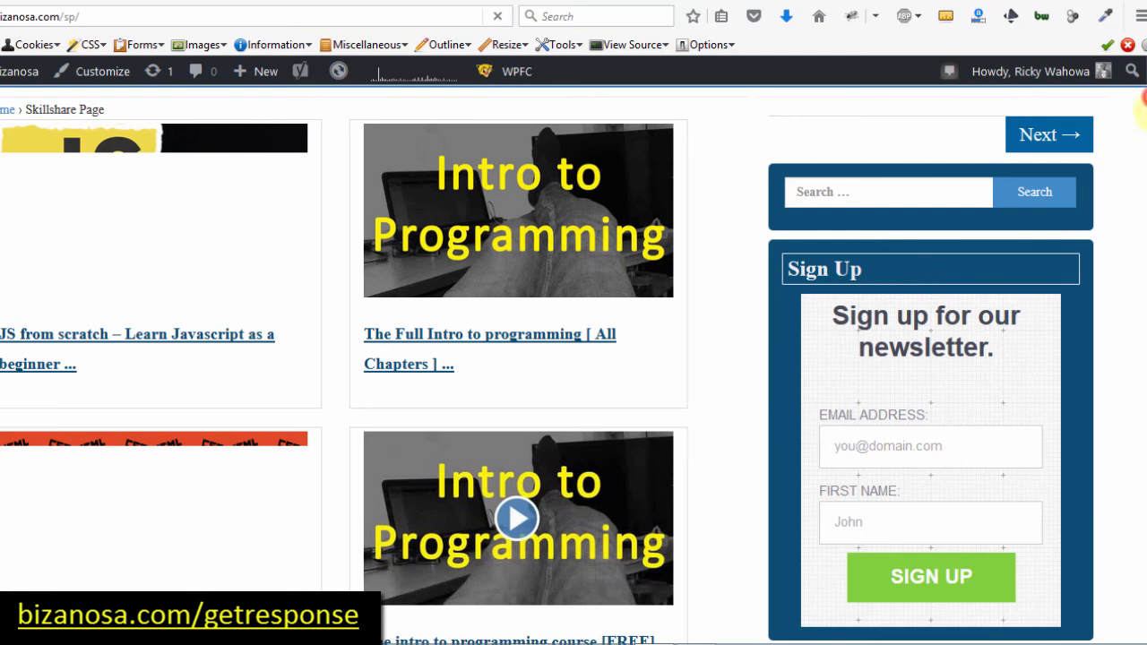
pyautogui.scroll(-5, 1141, 106)
pyautogui.scroll(6, 1138, 90)
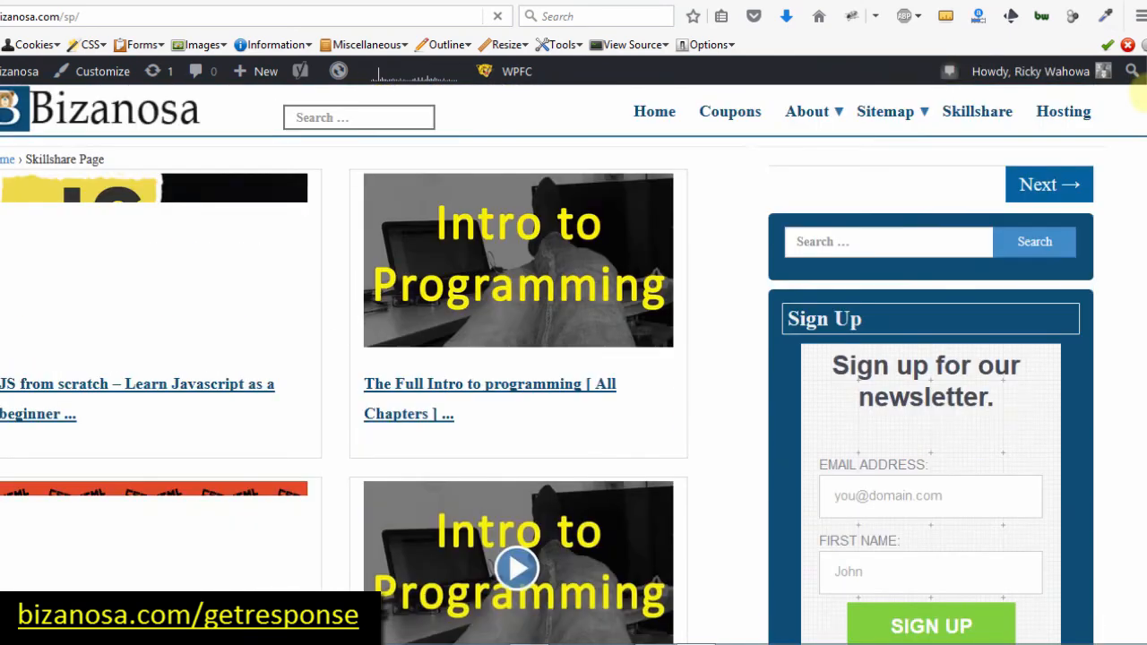
pyautogui.scroll(-3, 1141, 113)
pyautogui.scroll(3, 1136, 112)
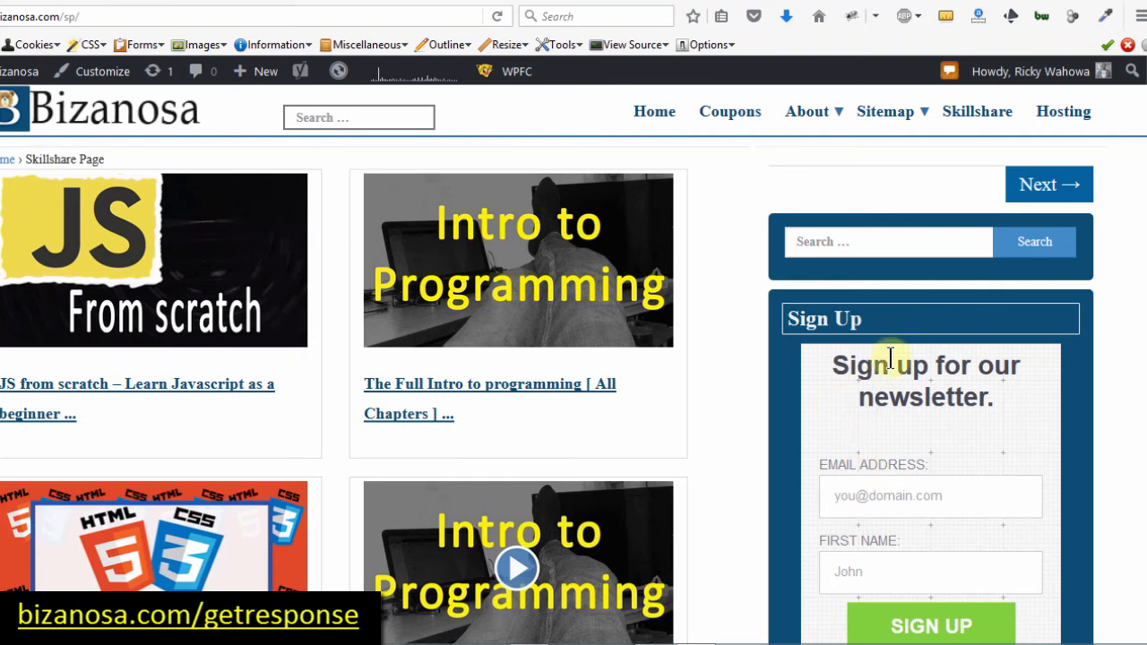
# Step: Inspect the Sign Up text widget's form script, delete the widget, and go back to GetResponse
pyautogui.click(228, 4)
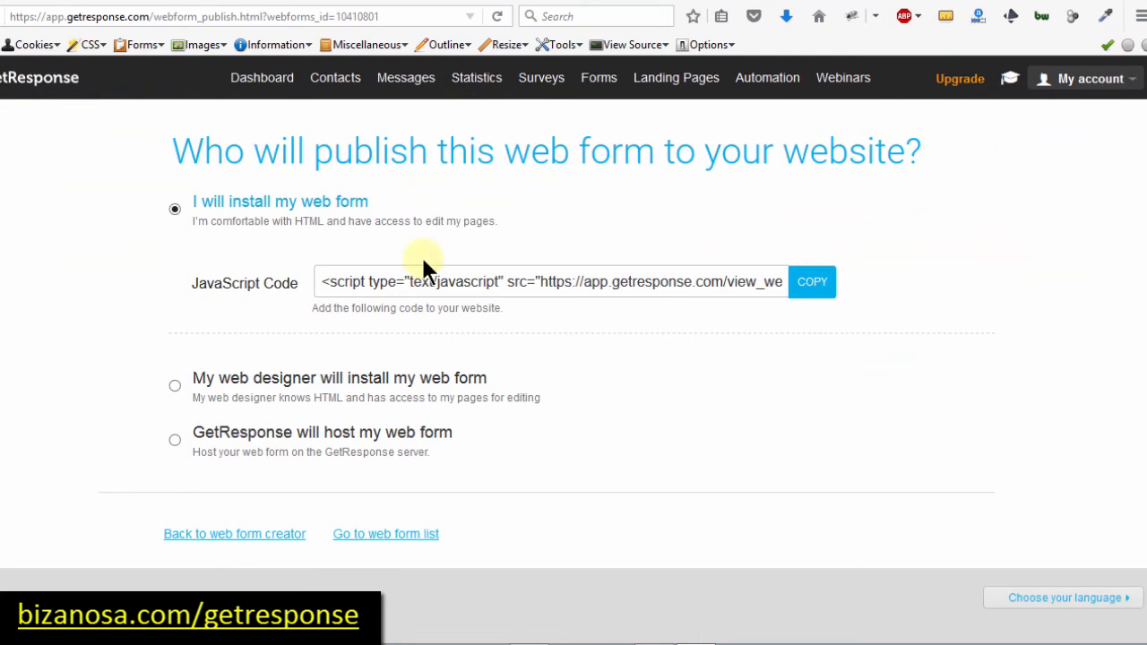
pyautogui.click(405, 282)
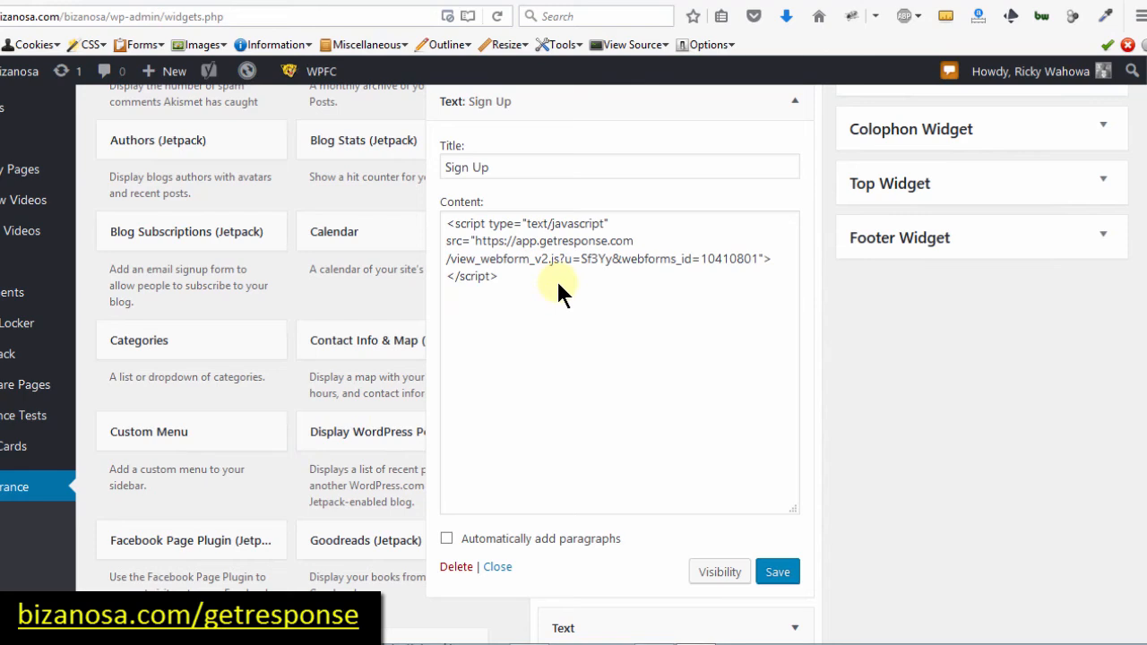
pyautogui.moveTo(519, 296); pyautogui.dragTo(417, 205)
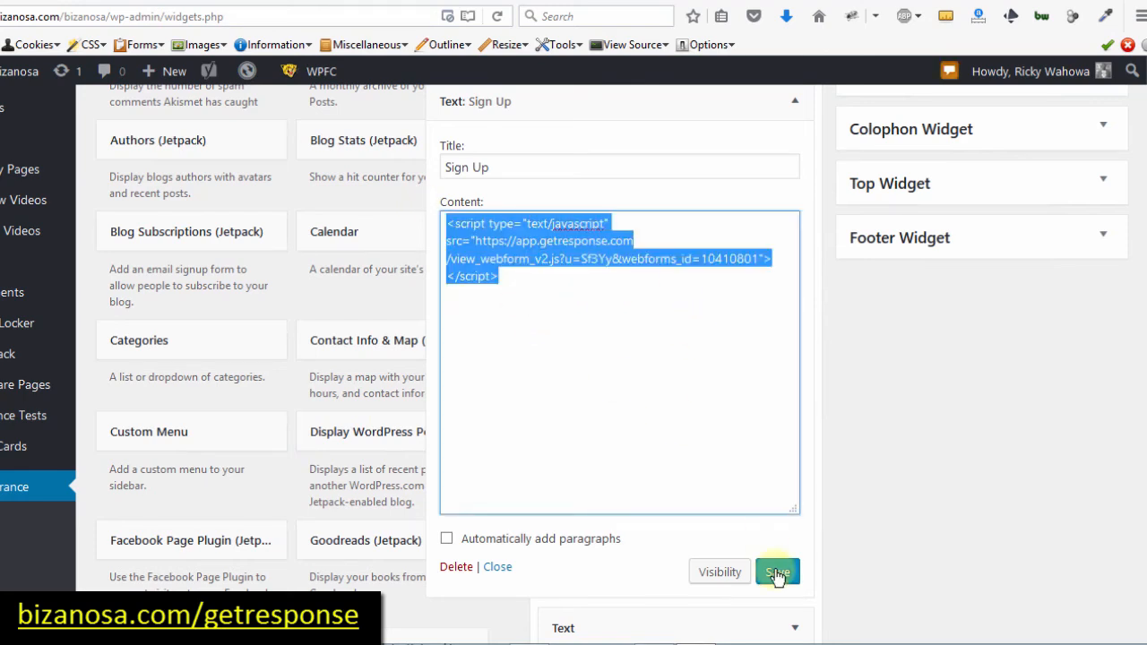
pyautogui.click(592, 420)
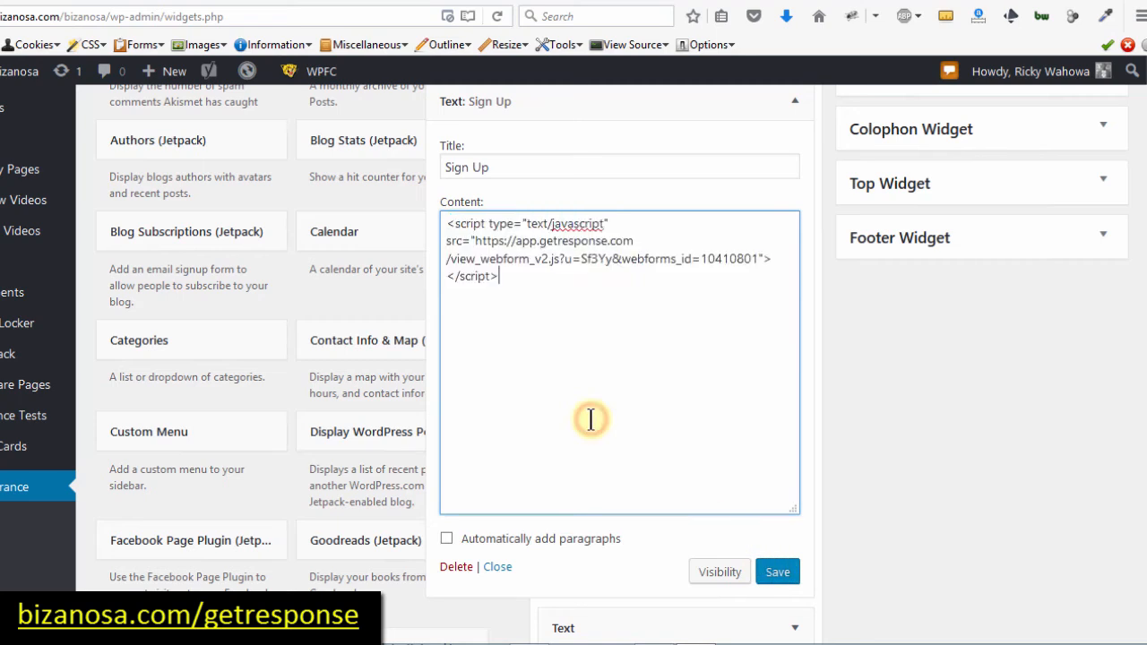
pyautogui.click(457, 567)
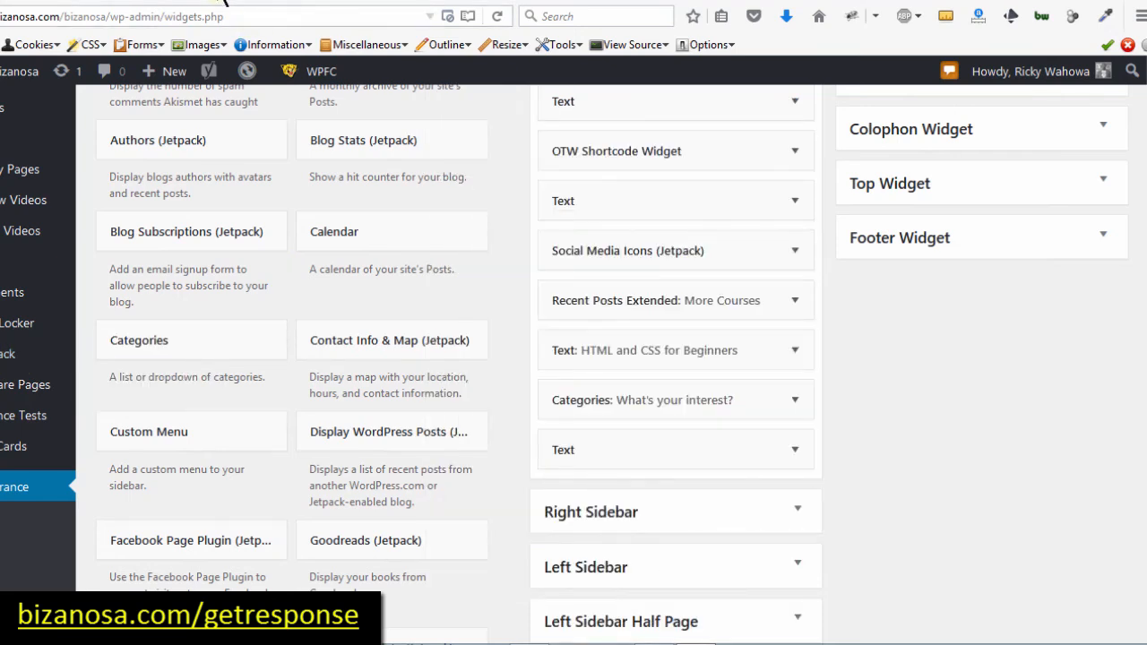
pyautogui.click(226, 3)
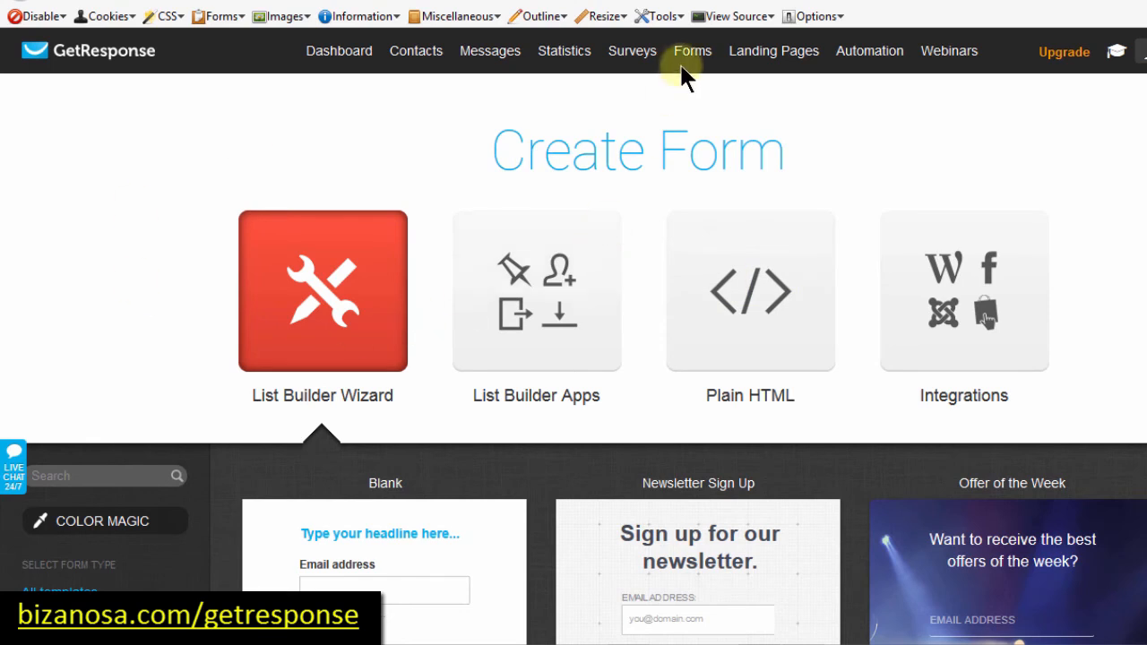
# Step: Choose the Plain HTML form option and scroll down to its generated code box
pyautogui.moveTo(691, 61)
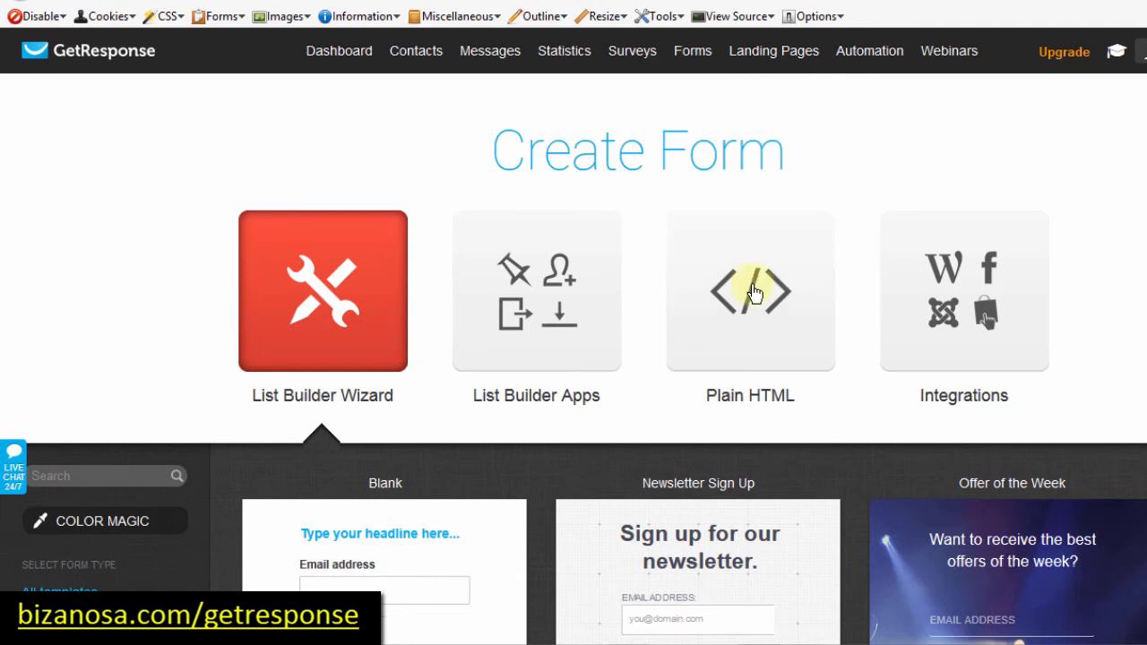
pyautogui.click(743, 287)
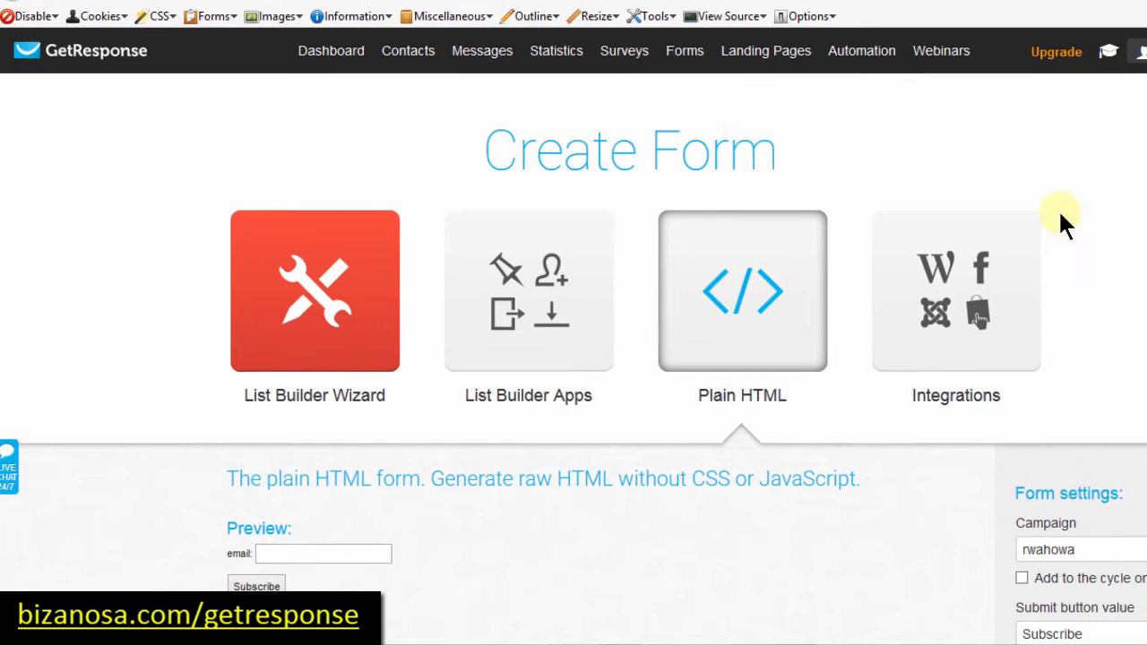
pyautogui.scroll(-5, 901, 190)
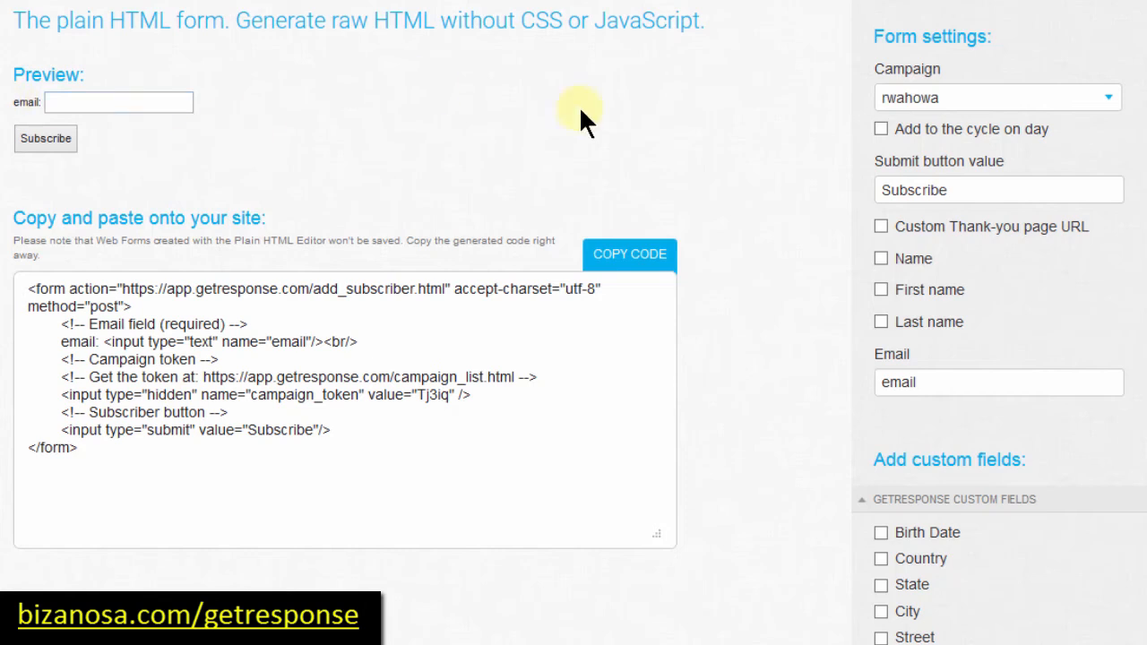
# Step: Add a Name field with a capitalized 'N' label and a URL field to the plain form
pyautogui.click(877, 259)
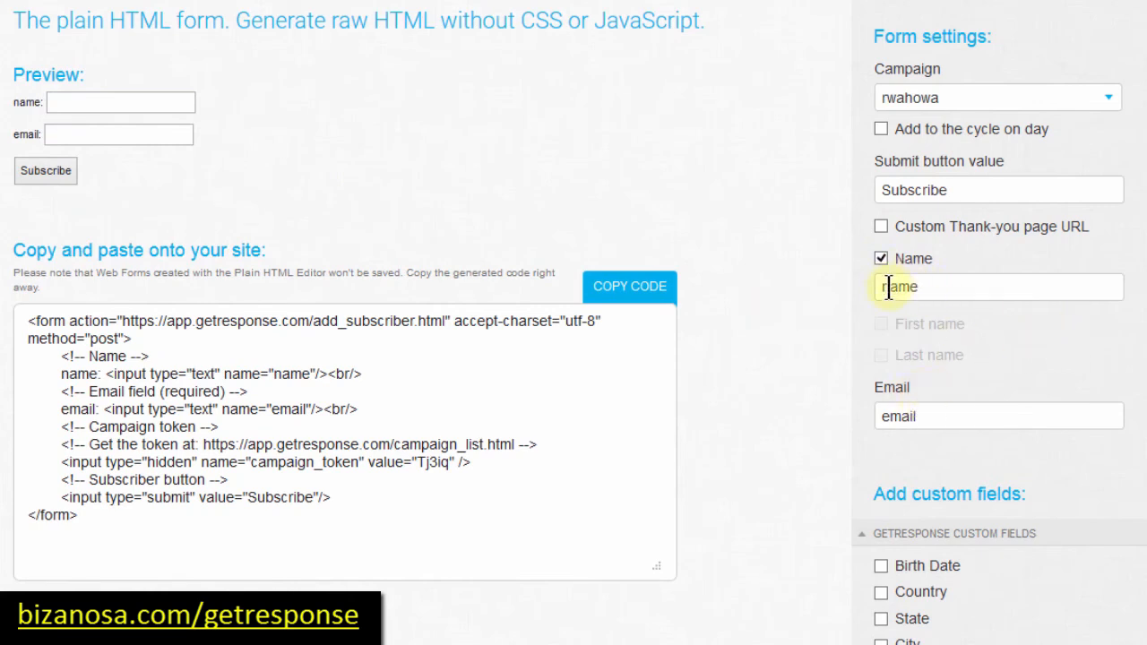
pyautogui.moveTo(890, 285); pyautogui.dragTo(869, 285)
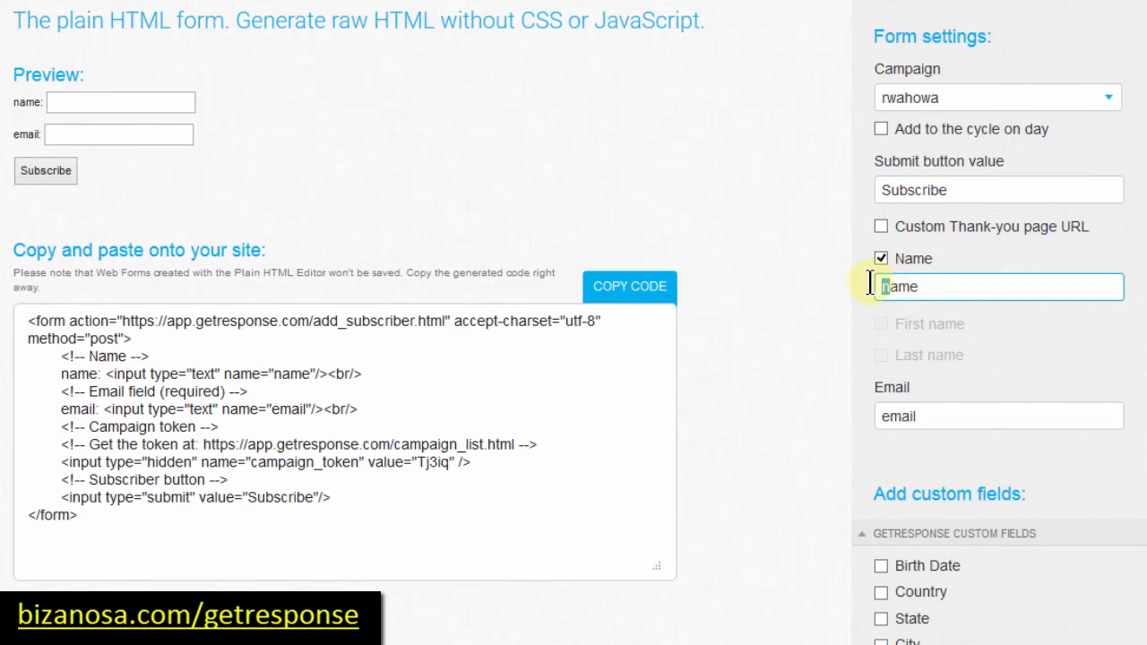
pyautogui.write('N')
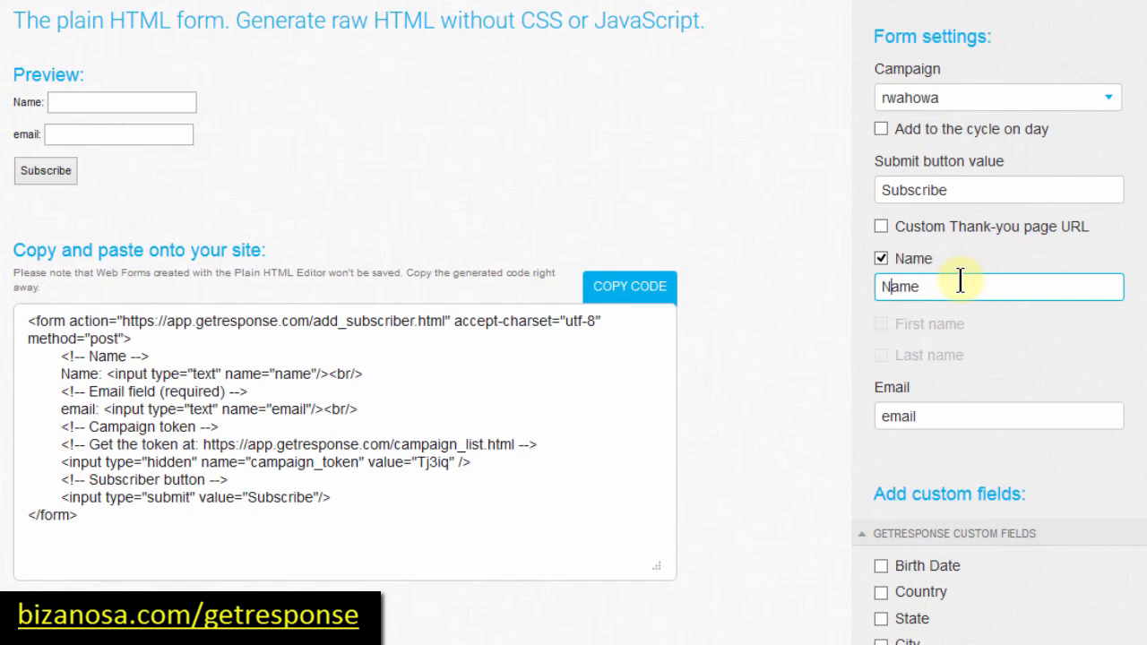
pyautogui.scroll(-5, 960, 281)
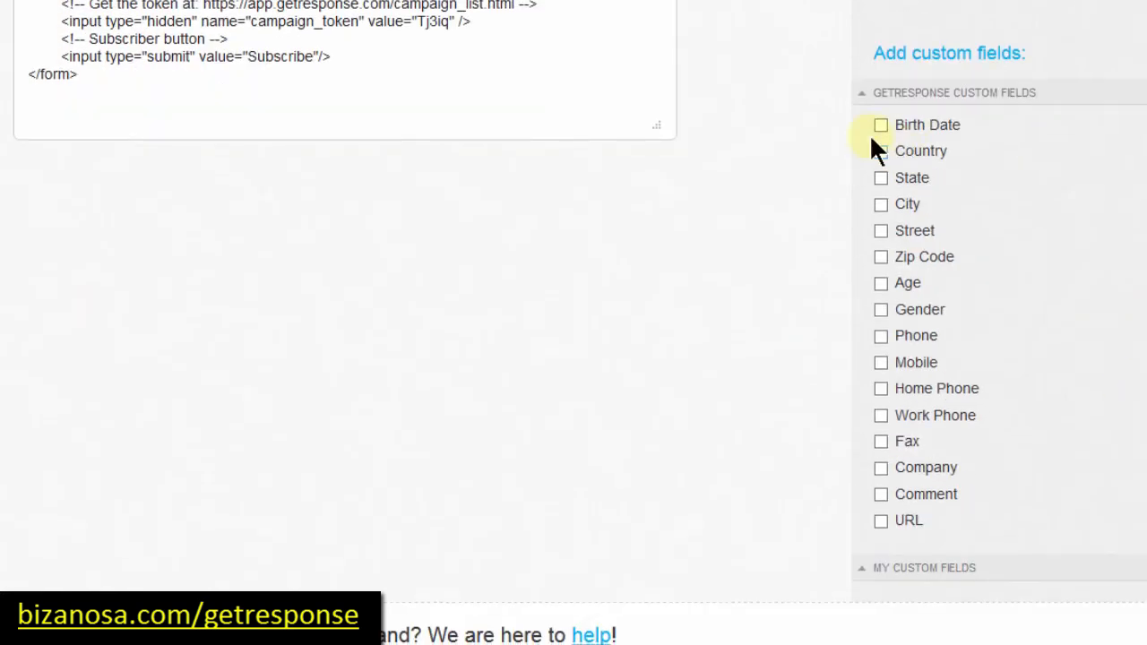
pyautogui.click(879, 521)
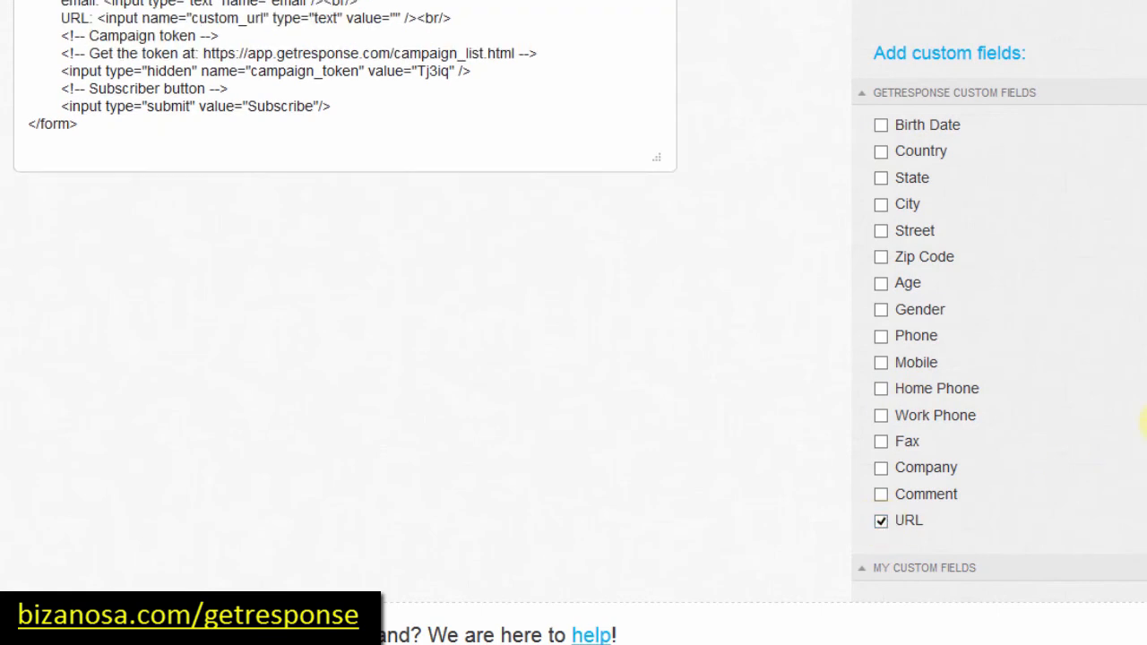
pyautogui.scroll(4, 574, 323)
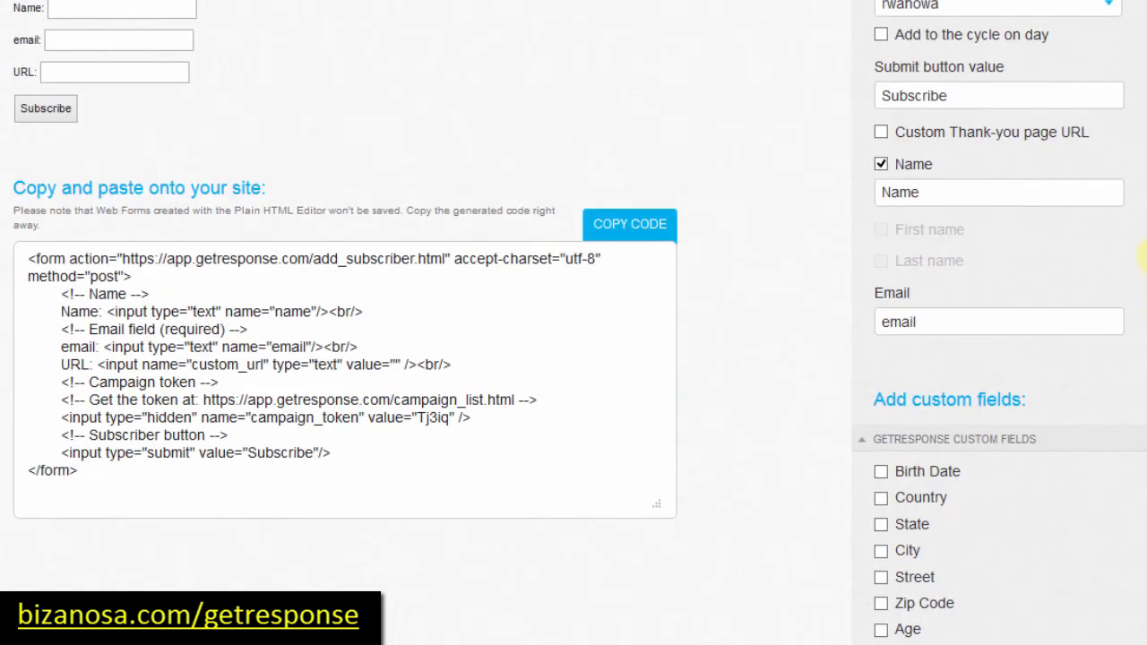
pyautogui.scroll(2, 1145, 257)
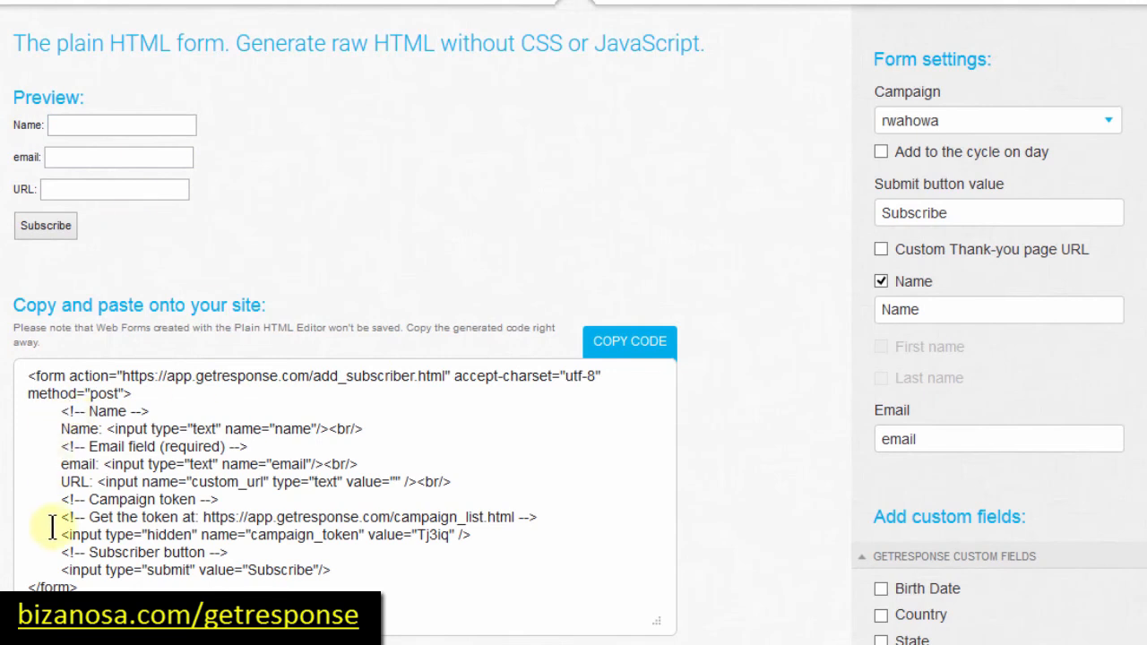
# Step: Select the entire generated form code through the closing </form> tag
pyautogui.moveTo(57, 534); pyautogui.dragTo(320, 581)
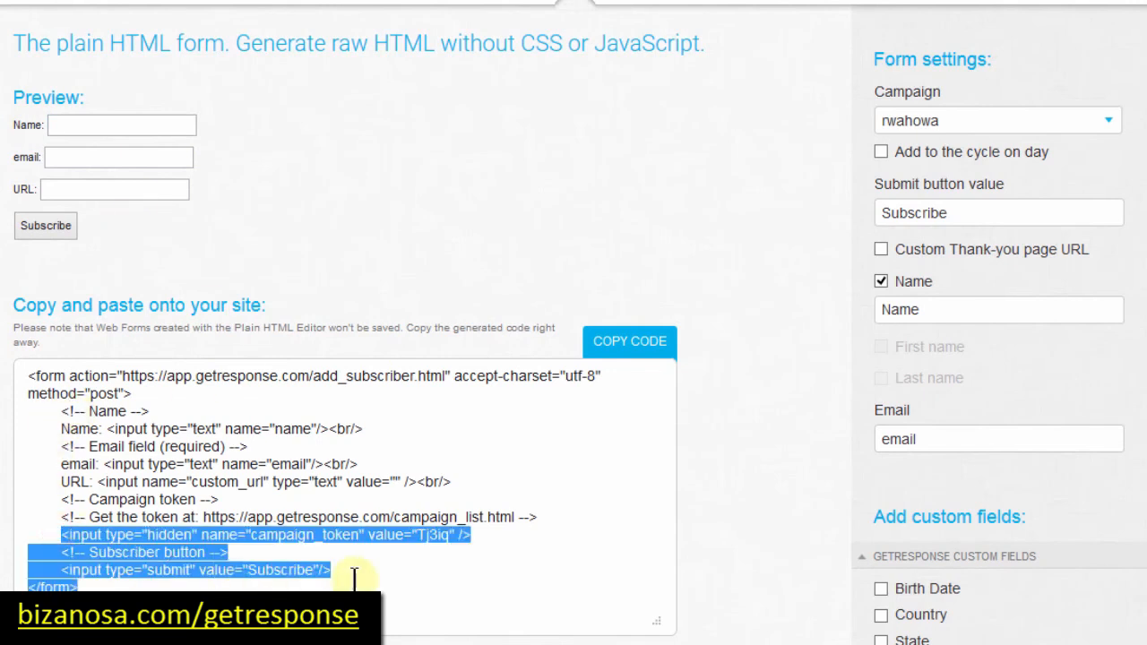
pyautogui.click(226, 491)
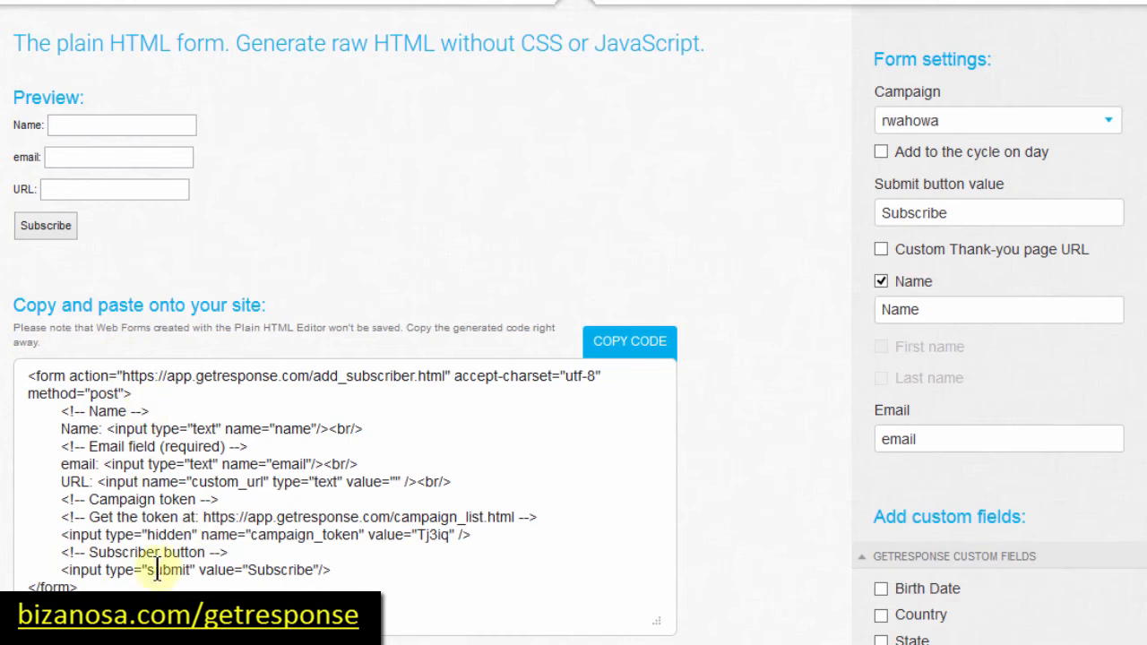
pyautogui.click(89, 590)
pyautogui.moveTo(70, 557); pyautogui.dragTo(20, 321)
pyautogui.hotkey('ctrl', 'c')
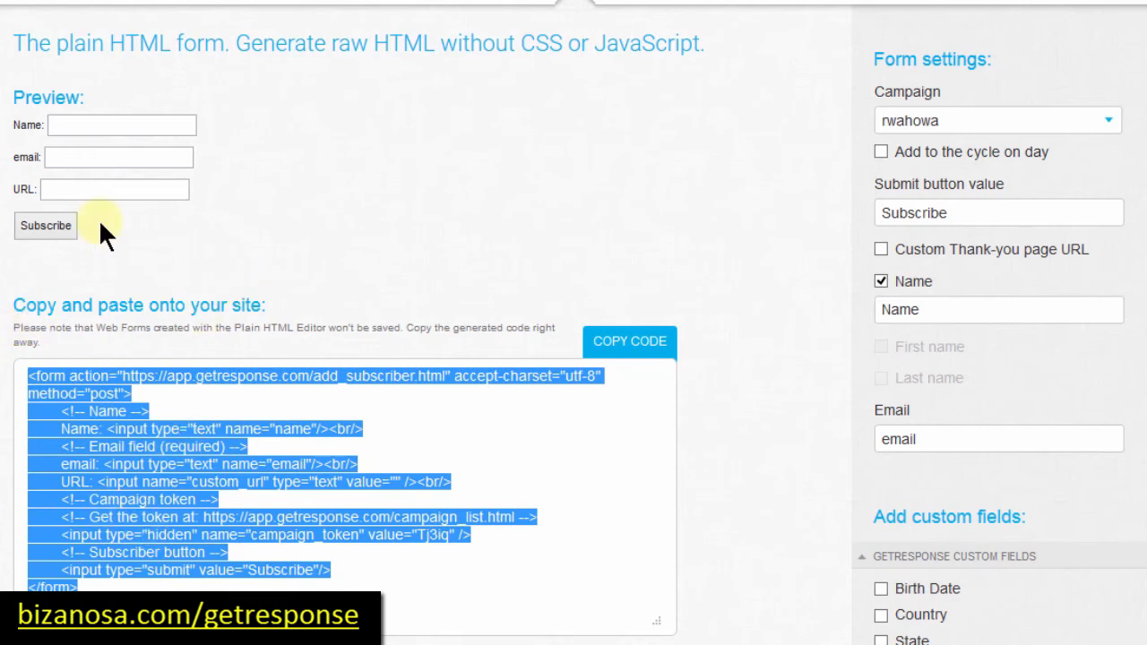
# Step: In the HTML file, close the div tag and paste the GetResponse form code inside it
pyautogui.moveTo(407, 642)
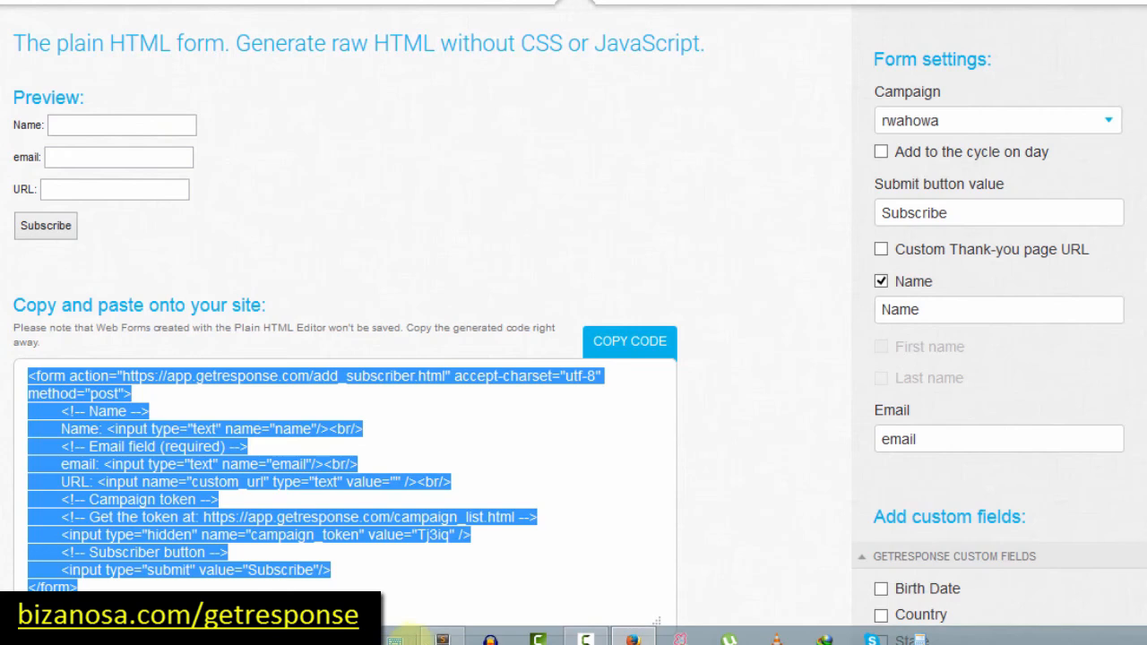
pyautogui.click(441, 638)
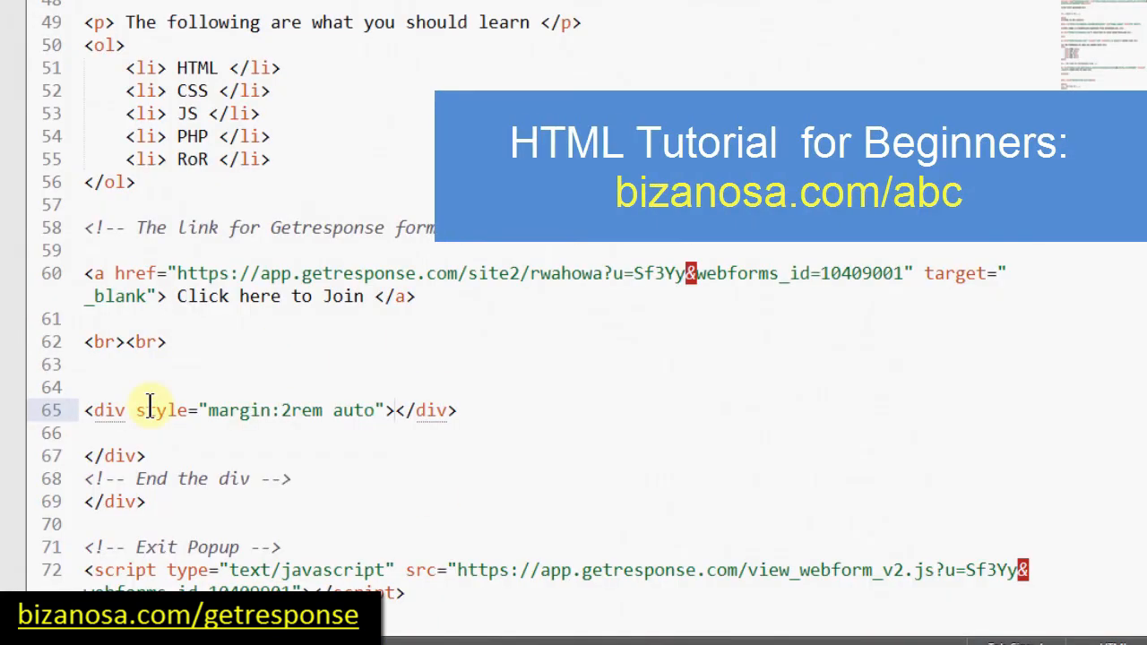
pyautogui.write('>')
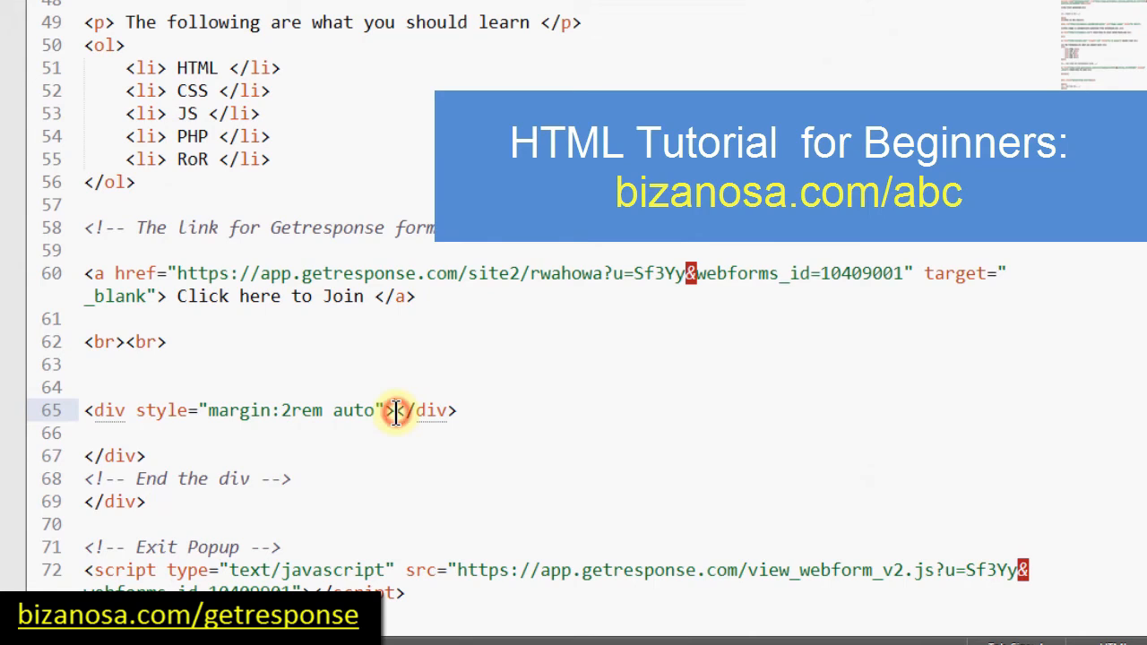
pyautogui.press('Return')
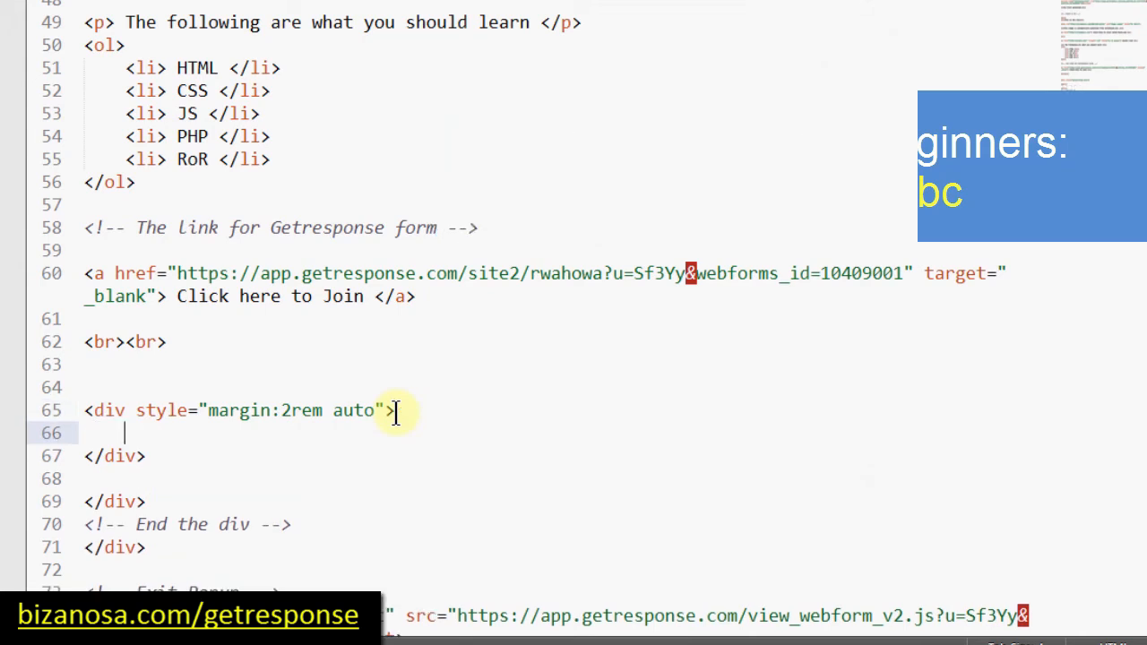
pyautogui.hotkey('ctrl', 'v')
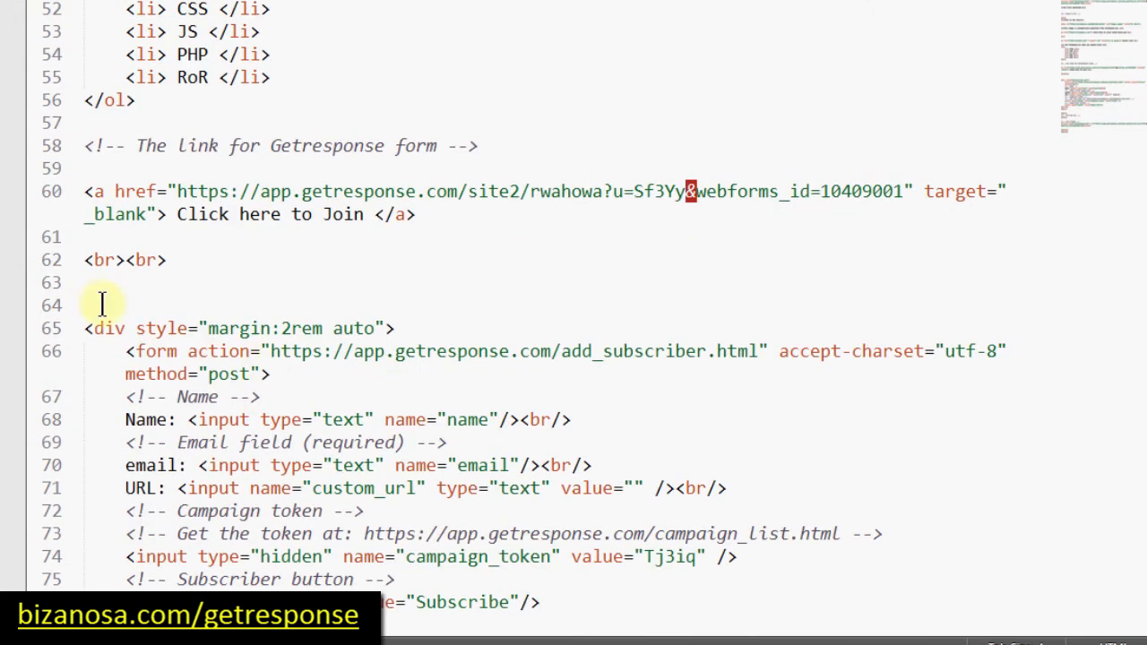
# Step: Add a 'Naked Form' comment above the code and open the page in the browser
pyautogui.click(99, 303)
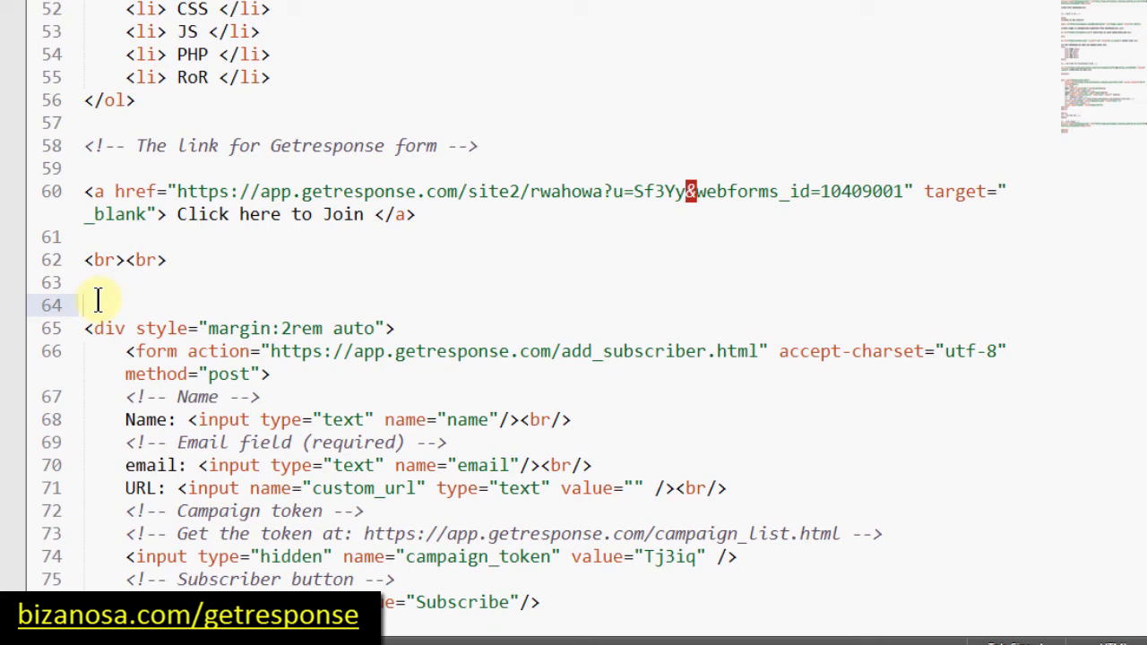
pyautogui.write('Naked Form')
pyautogui.hotkey('ctrl', '/')
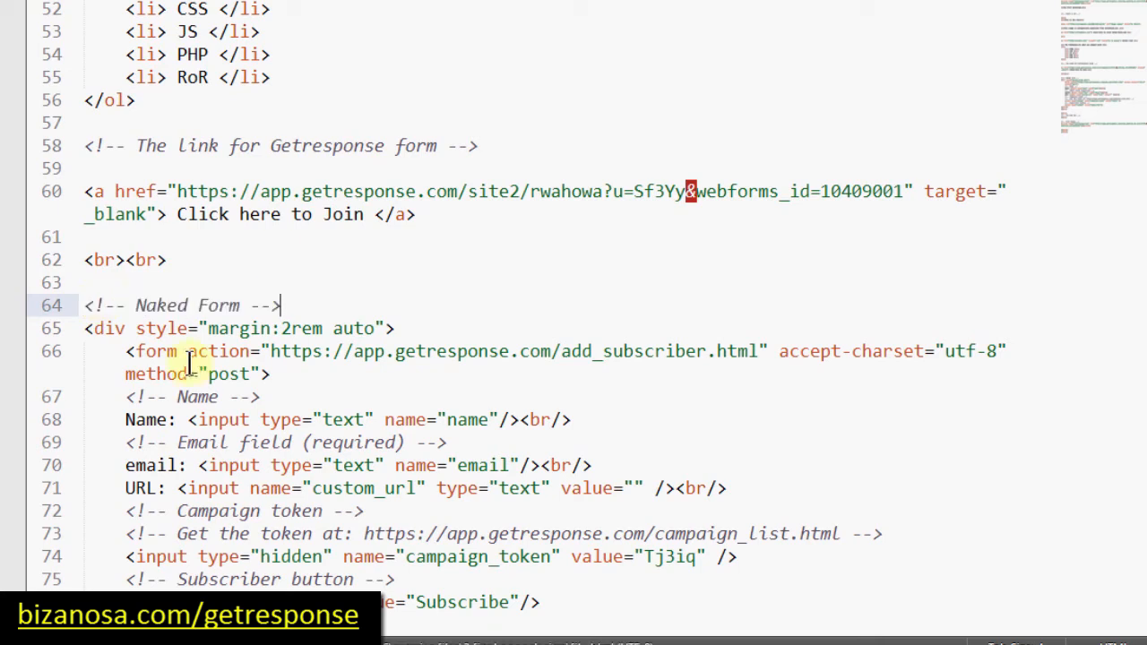
pyautogui.rightClick(348, 277)
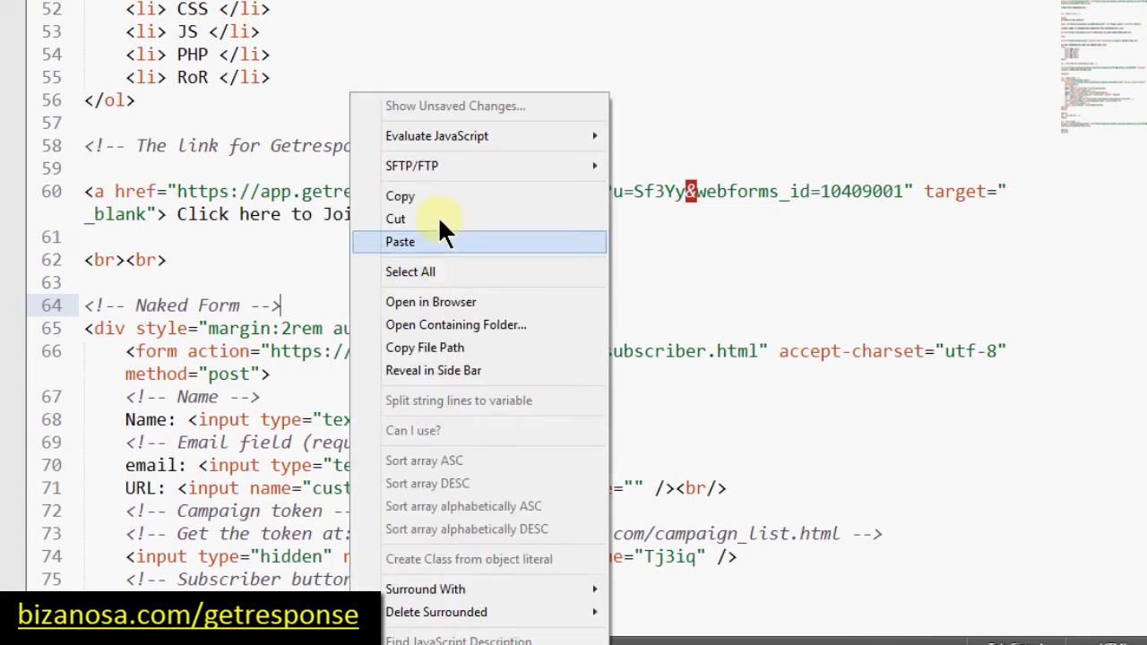
pyautogui.click(430, 302)
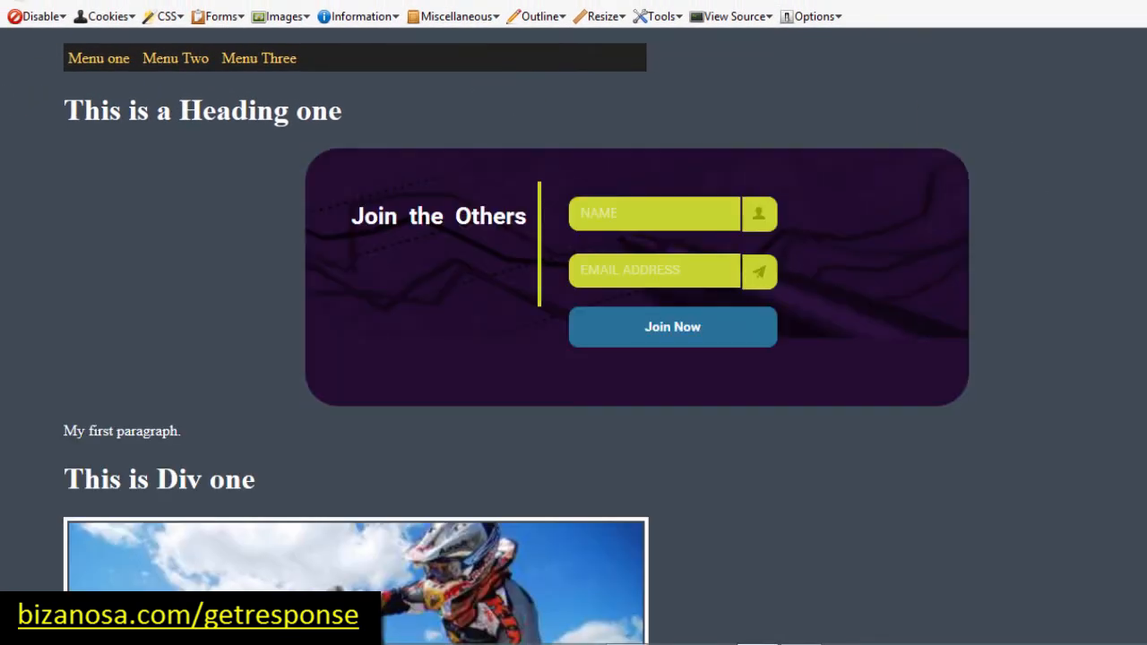
# Step: Submit the embedded plain form empty, see the 'Email address is invalid' error, and return to GetResponse
pyautogui.scroll(-7, 573, 336)
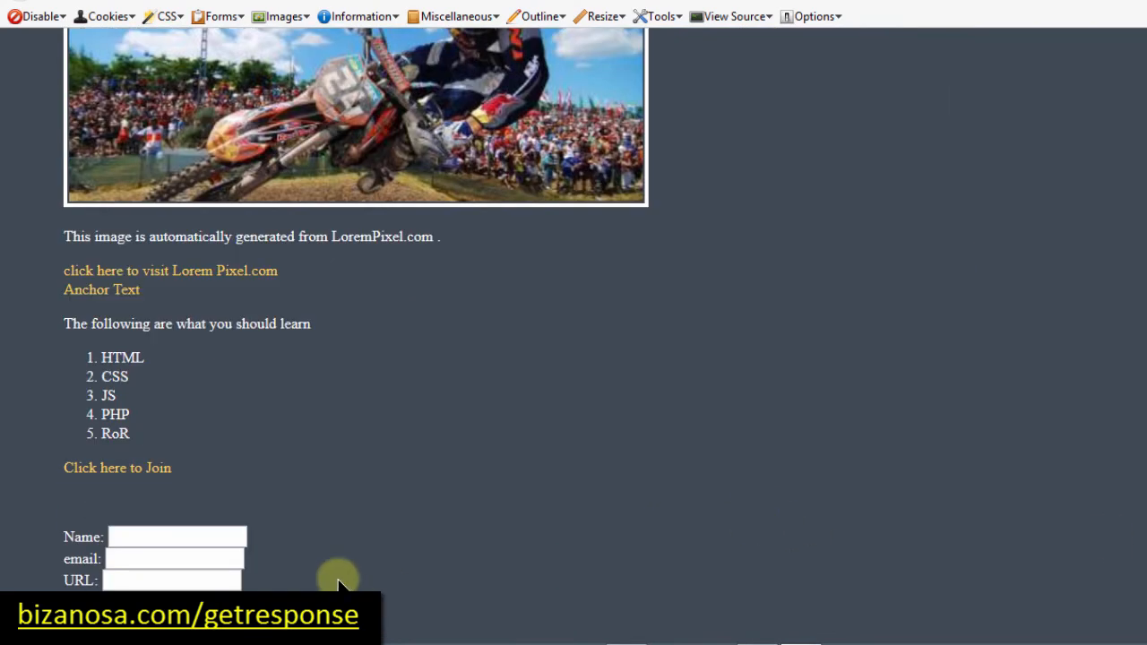
pyautogui.click(171, 537)
pyautogui.click(138, 556)
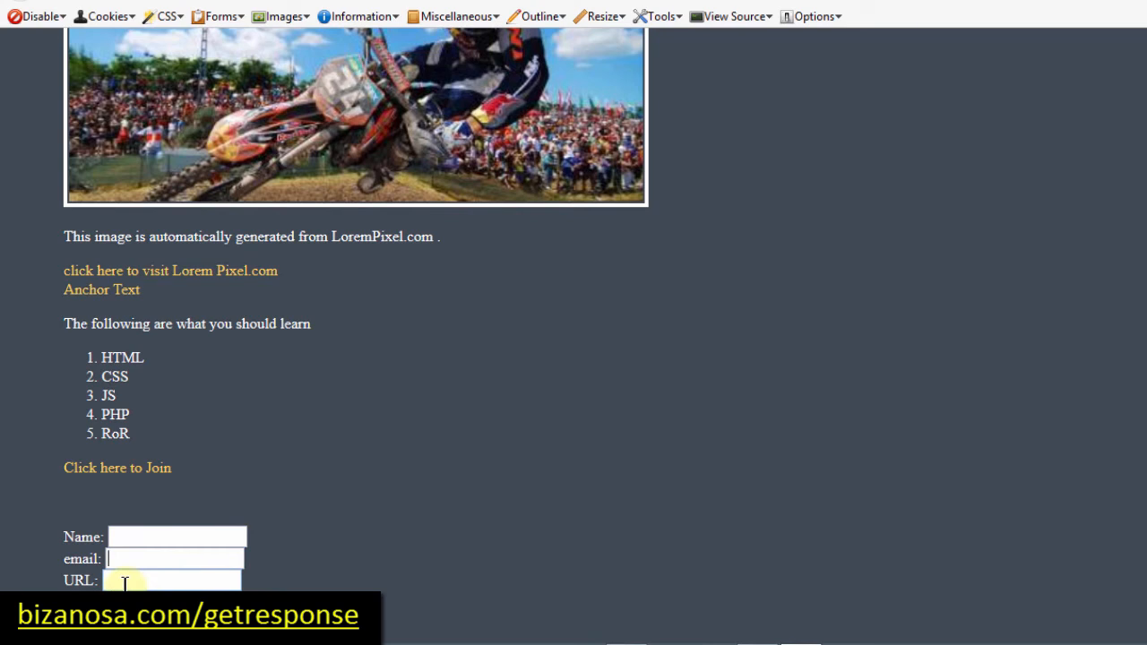
pyautogui.click(125, 584)
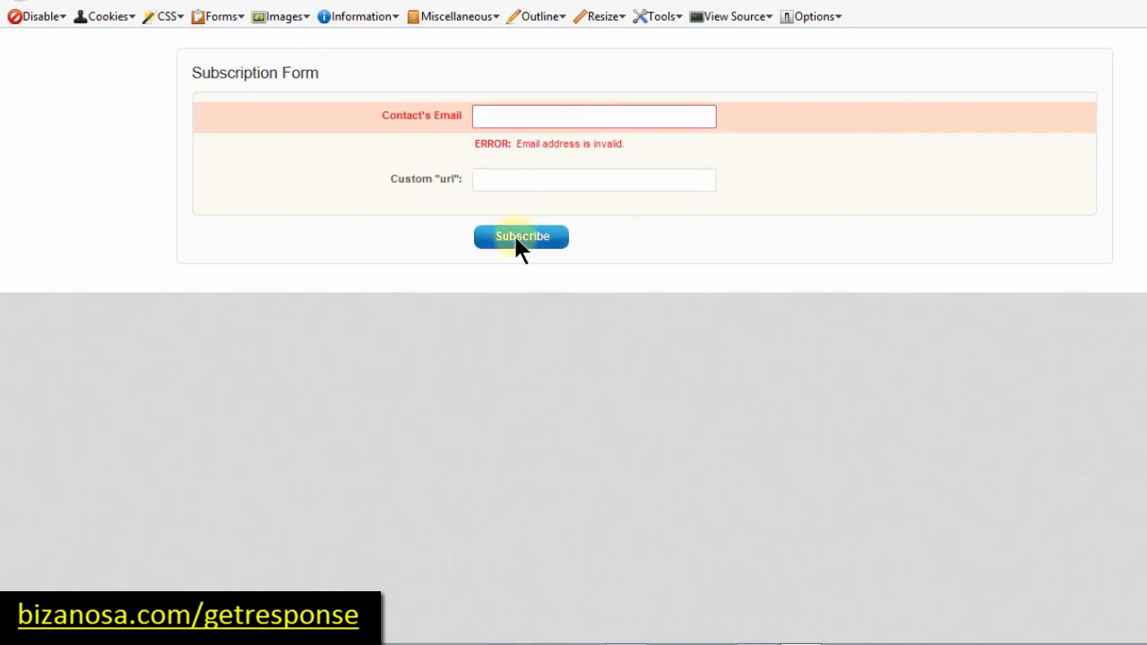
pyautogui.click(536, 181)
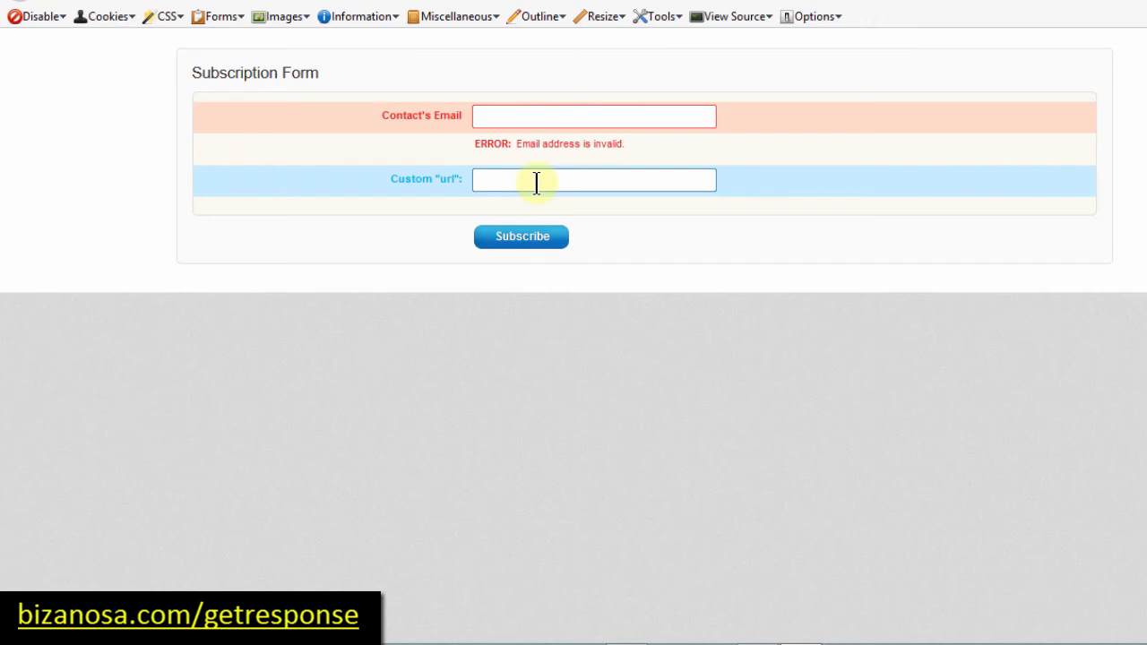
pyautogui.click(363, 81)
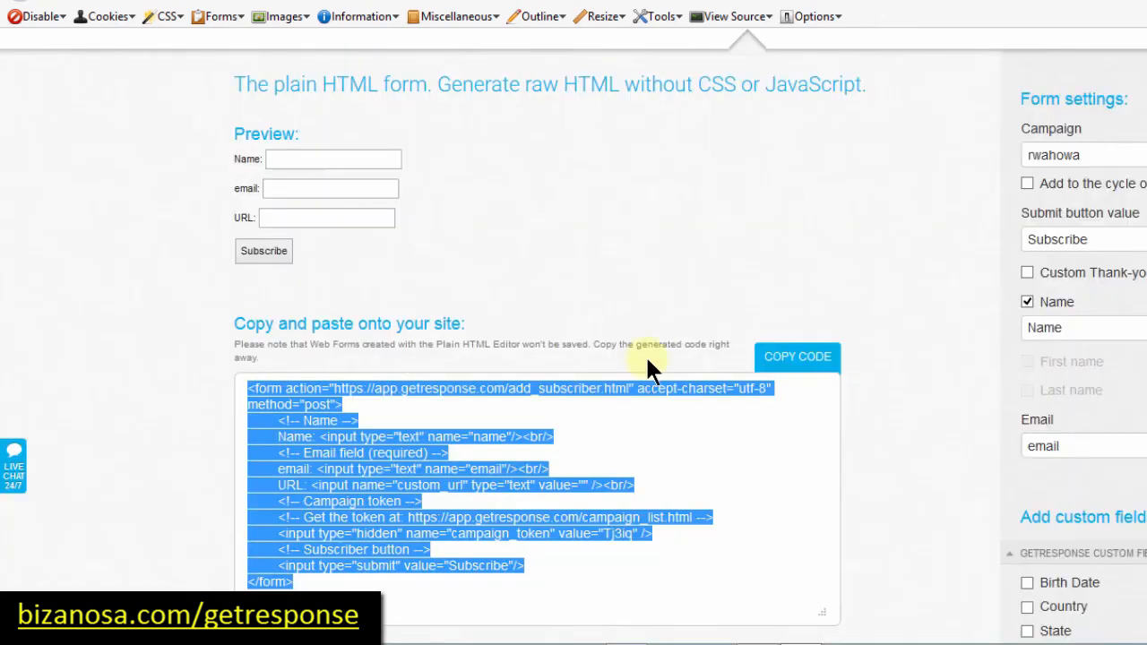
# Step: On the Create Form page, choose Integrations to list the Facebook Web Form App
pyautogui.scroll(5, 794, 263)
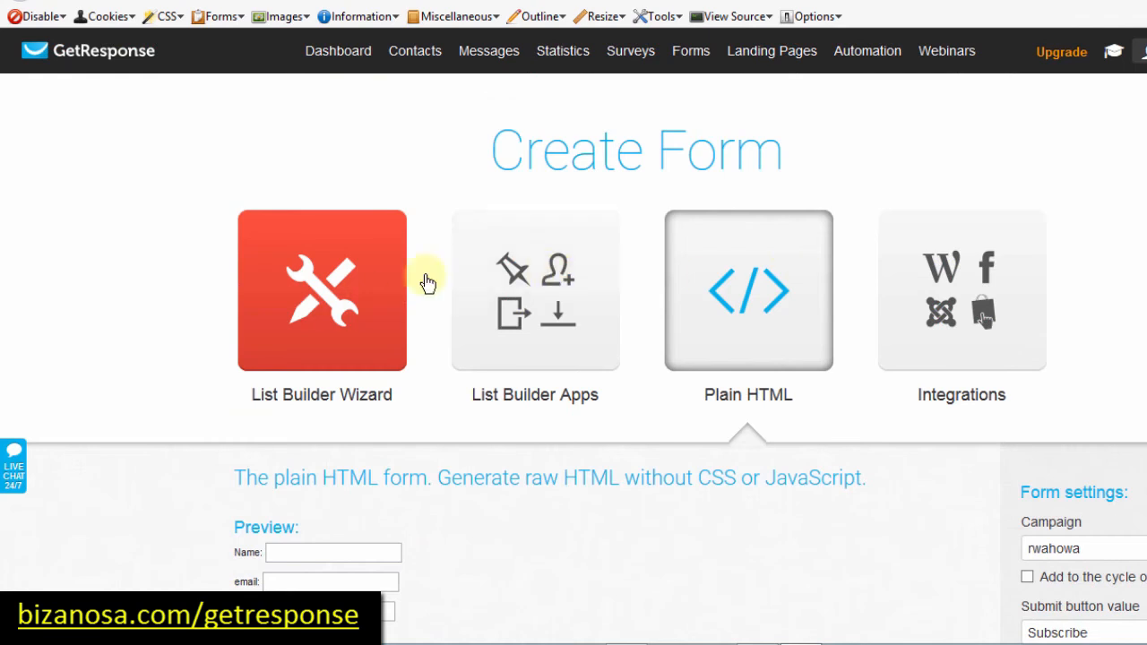
pyautogui.scroll(-7, 983, 315)
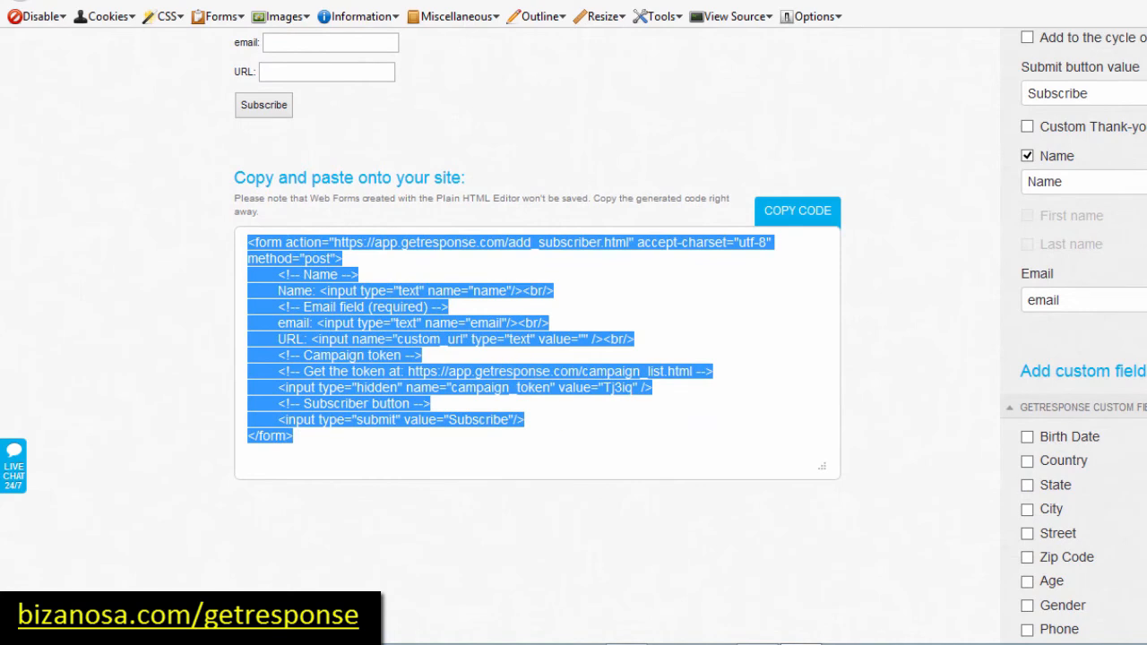
pyautogui.scroll(-5, 520, 372)
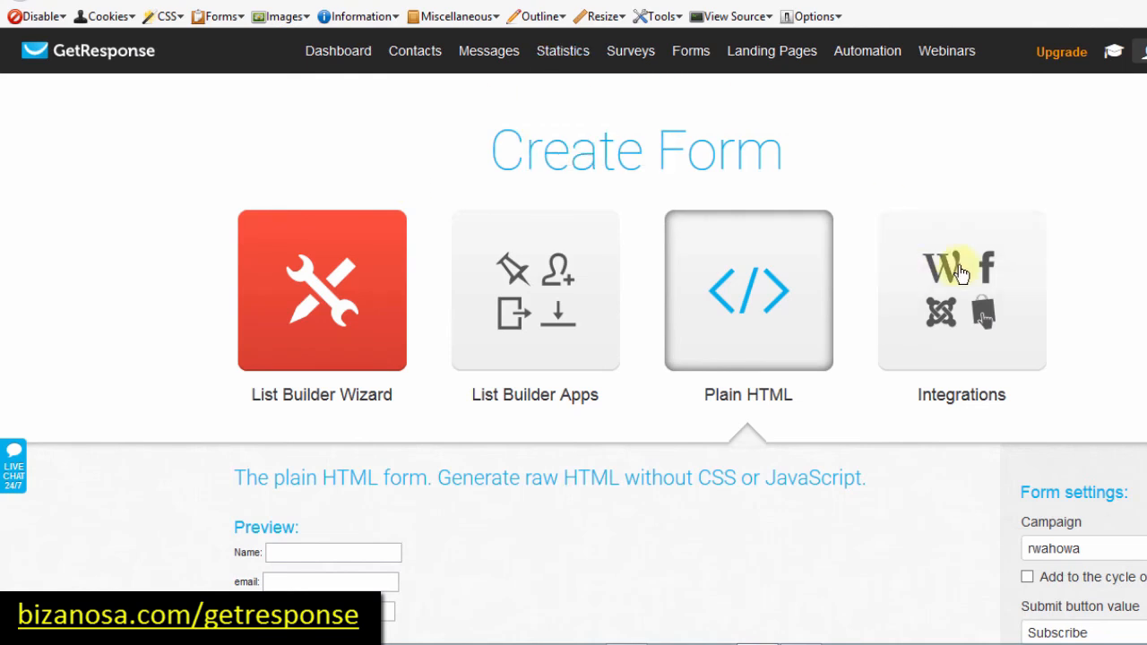
pyautogui.click(951, 295)
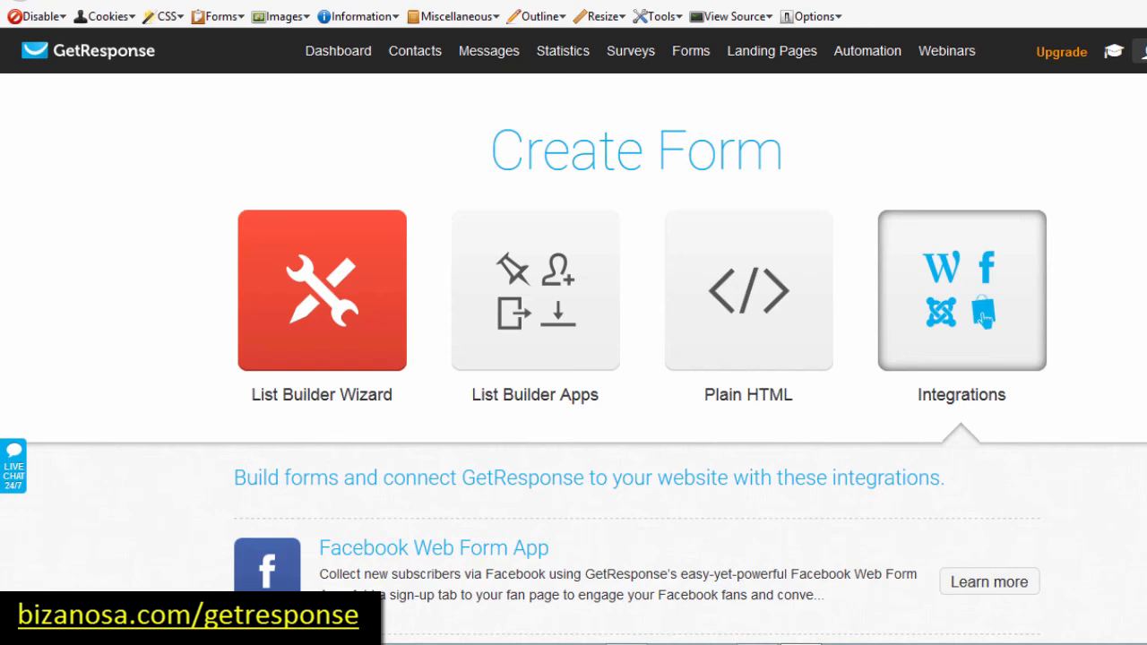
pyautogui.scroll(-4, 983, 315)
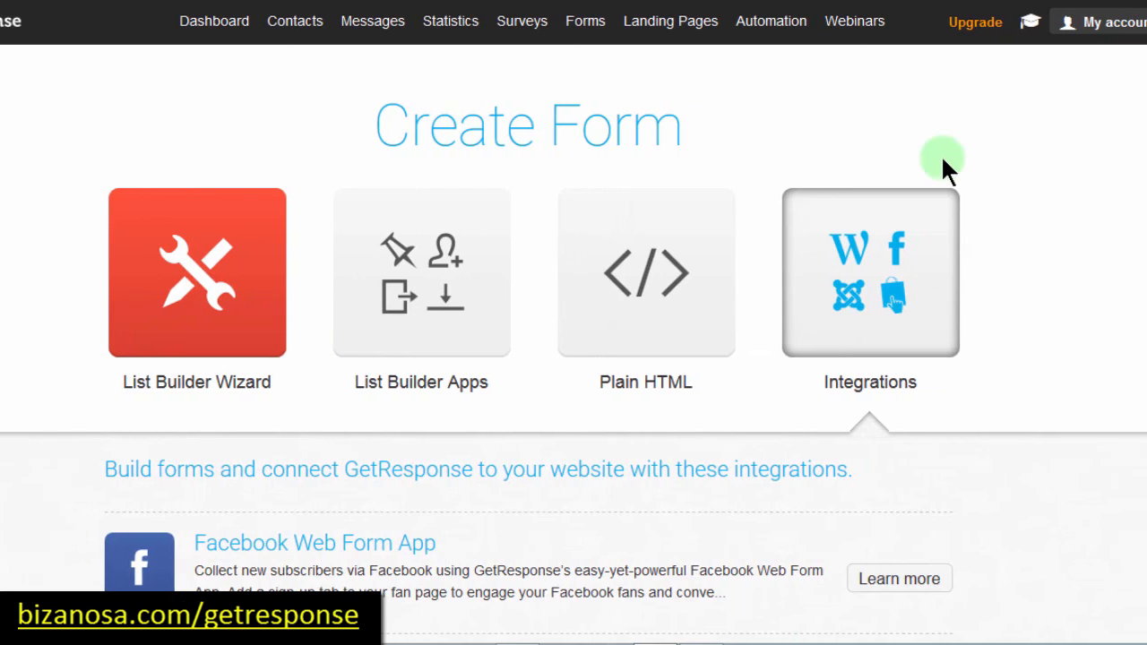
pyautogui.scroll(-5, 940, 170)
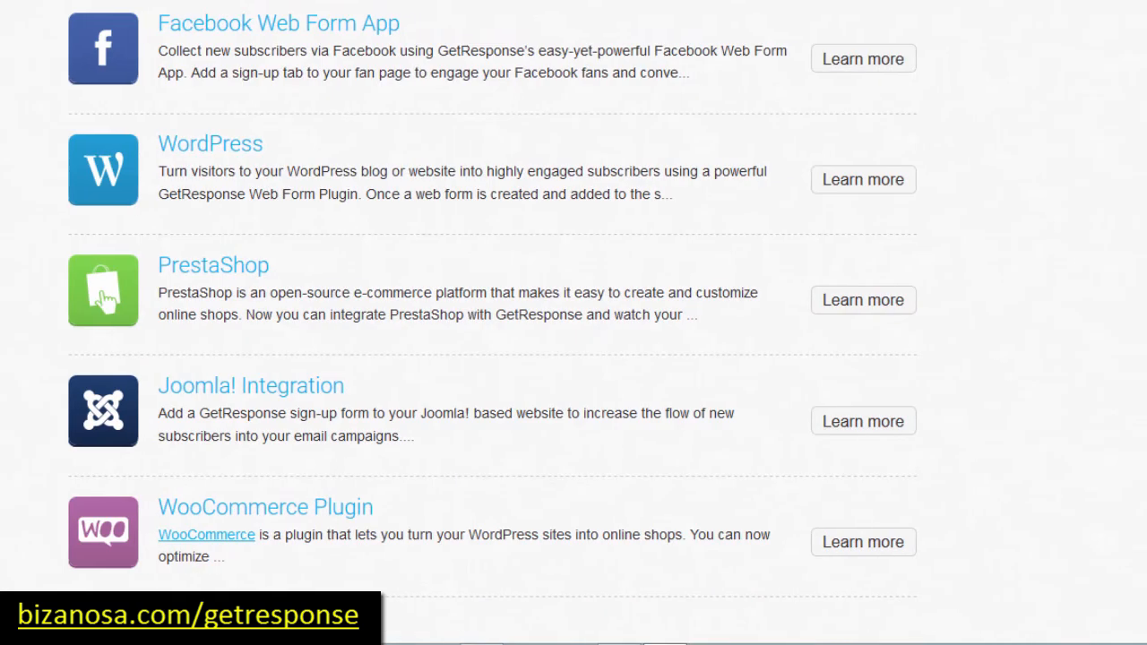
pyautogui.moveTo(1138, 304); pyautogui.dragTo(1101, 68)
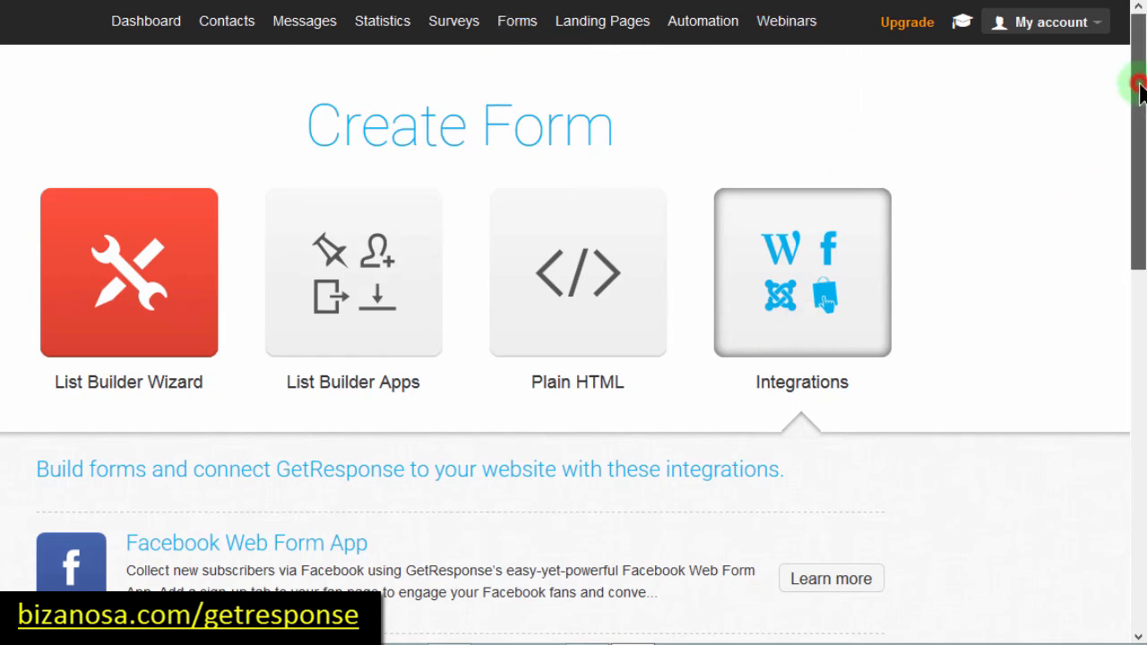
# Step: Expand the Facebook Web Form App details under Integrations and choose 'Add the app to your Facebook page'
pyautogui.moveTo(1142, 95); pyautogui.dragTo(1138, 289)
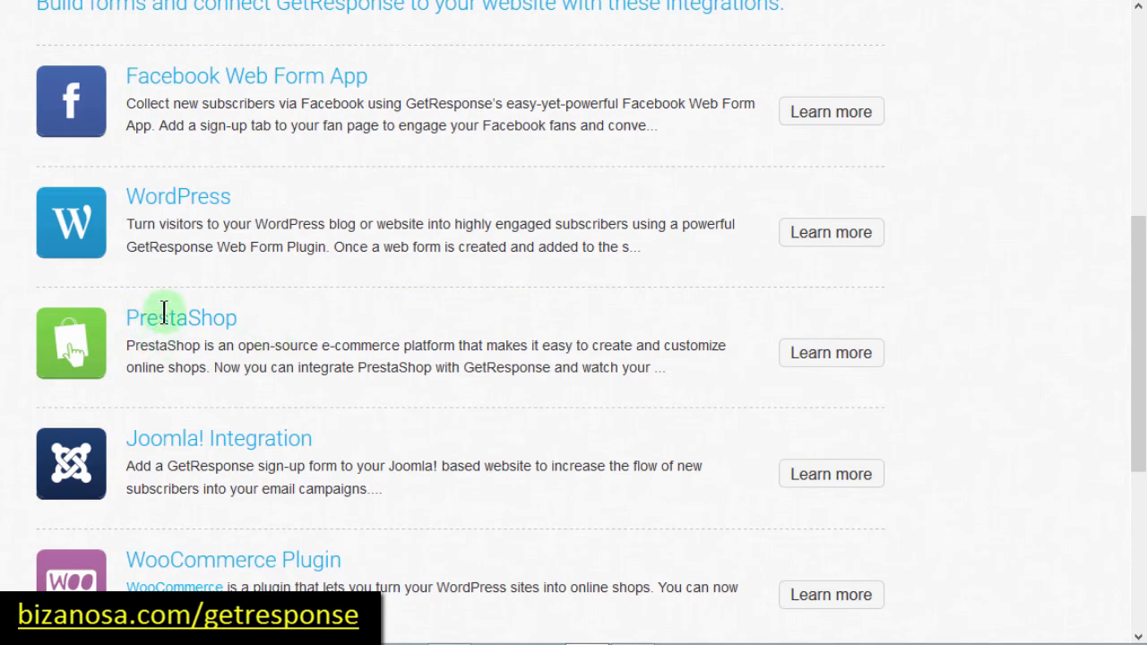
pyautogui.scroll(-3, 1137, 389)
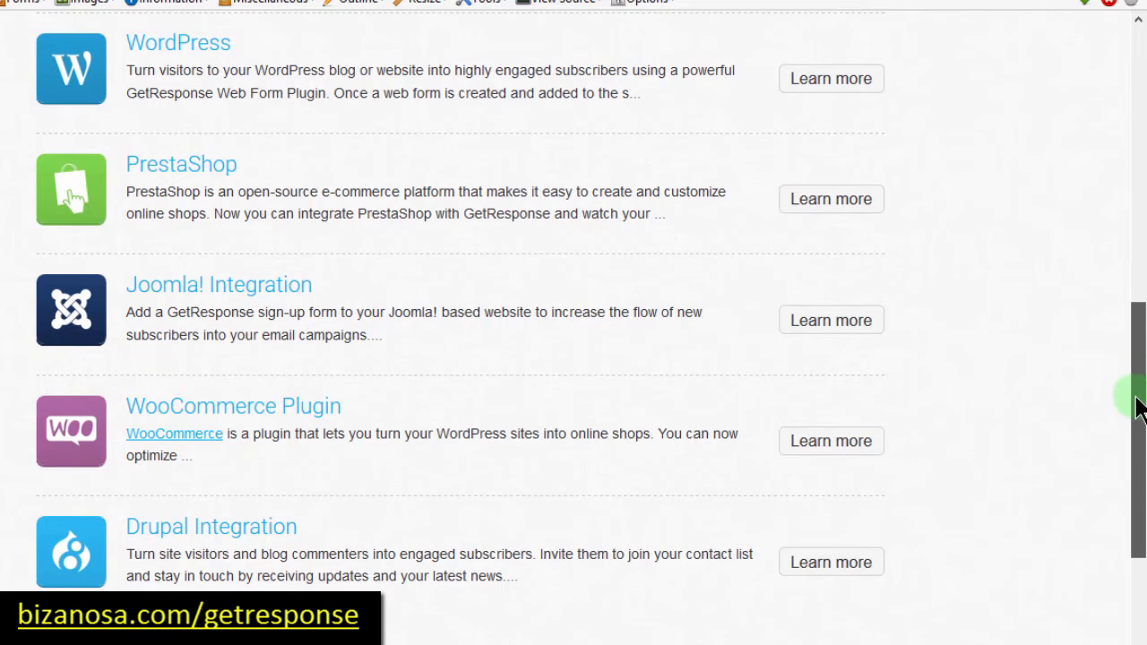
pyautogui.moveTo(1136, 405); pyautogui.dragTo(1138, 452)
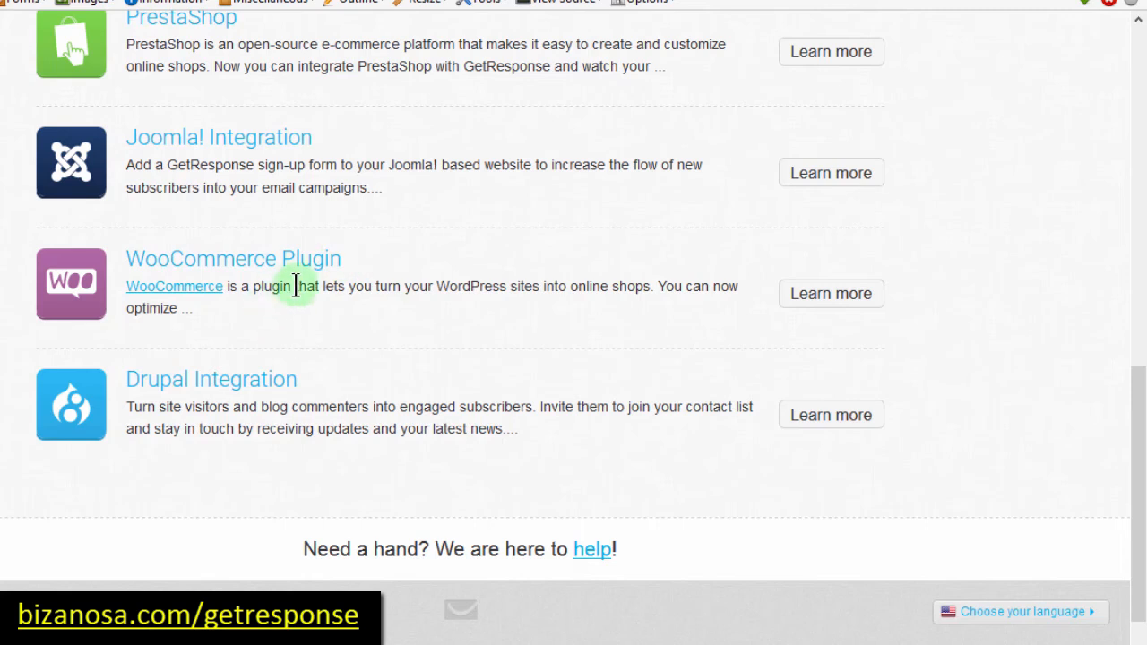
pyautogui.moveTo(1139, 380); pyautogui.dragTo(1126, 266)
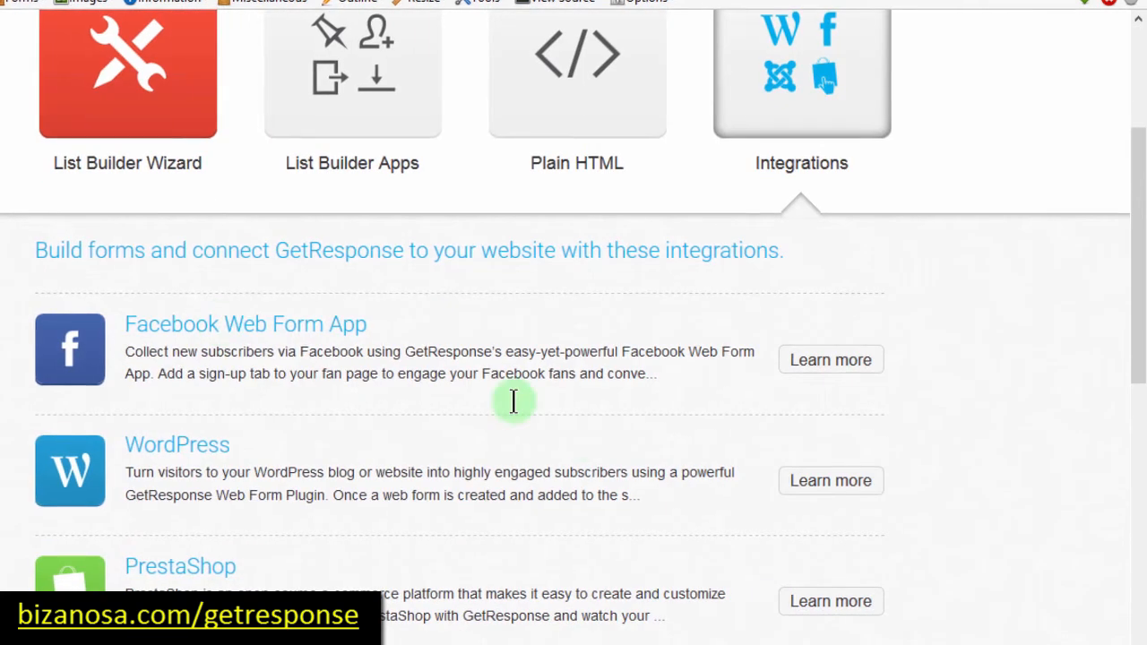
pyautogui.click(830, 377)
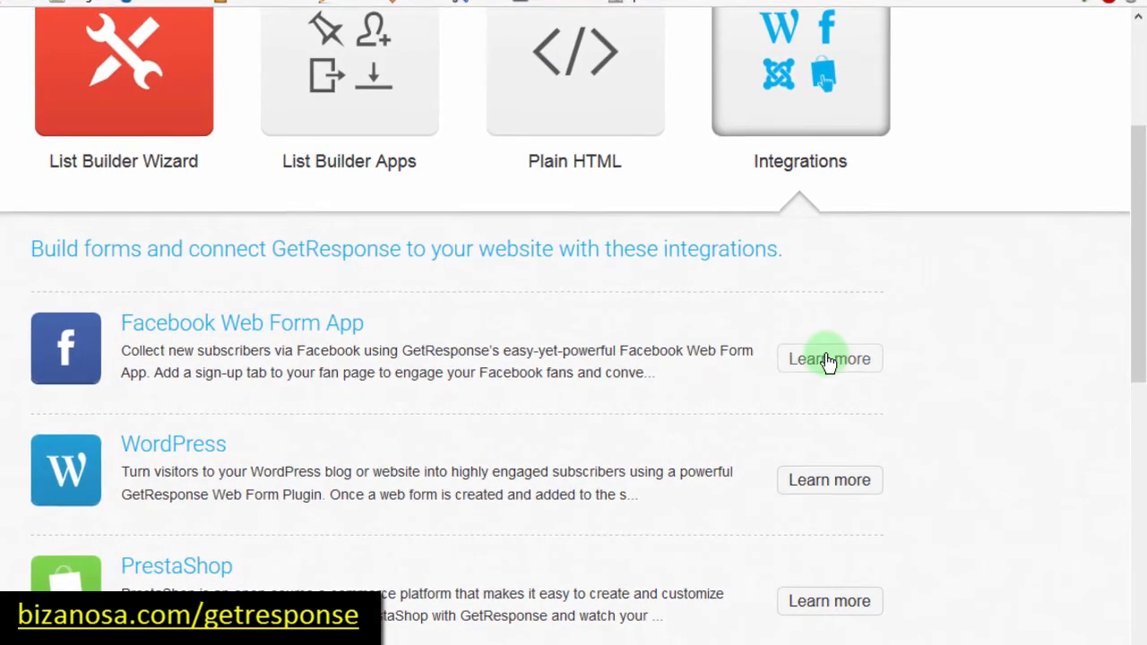
pyautogui.moveTo(1138, 186); pyautogui.dragTo(1141, 340)
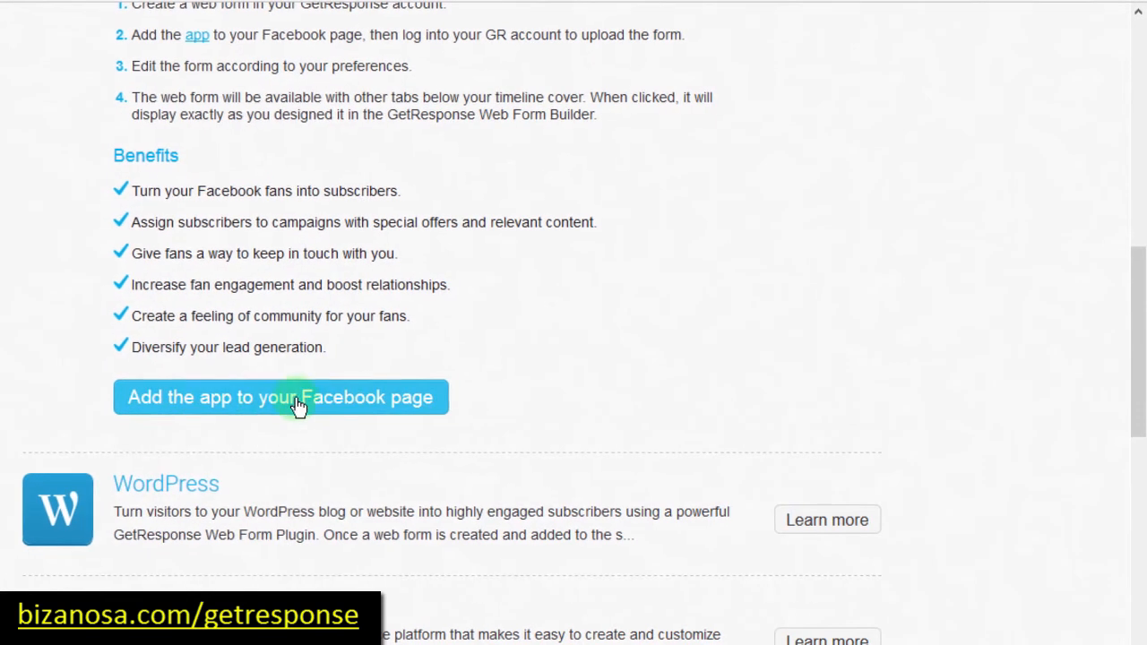
pyautogui.click(249, 406)
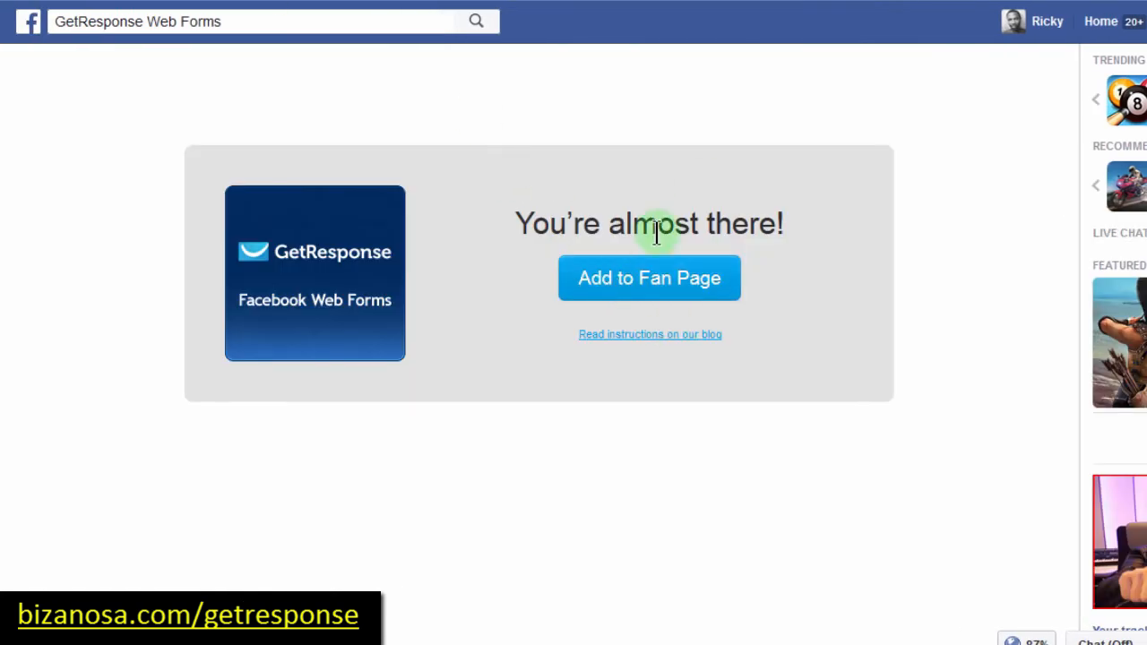
# Step: Add the GetResponse Web Forms tab to the Bizanosa fan page from the Facebook Pages list
pyautogui.click(630, 278)
pyautogui.click(667, 339)
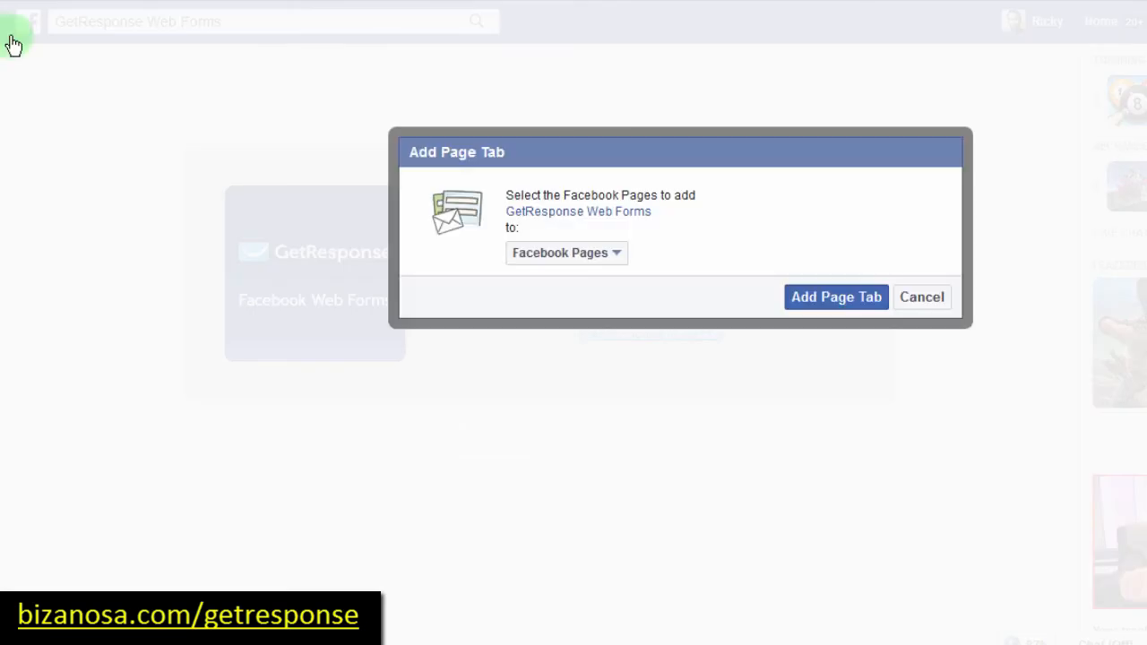
pyautogui.click(618, 257)
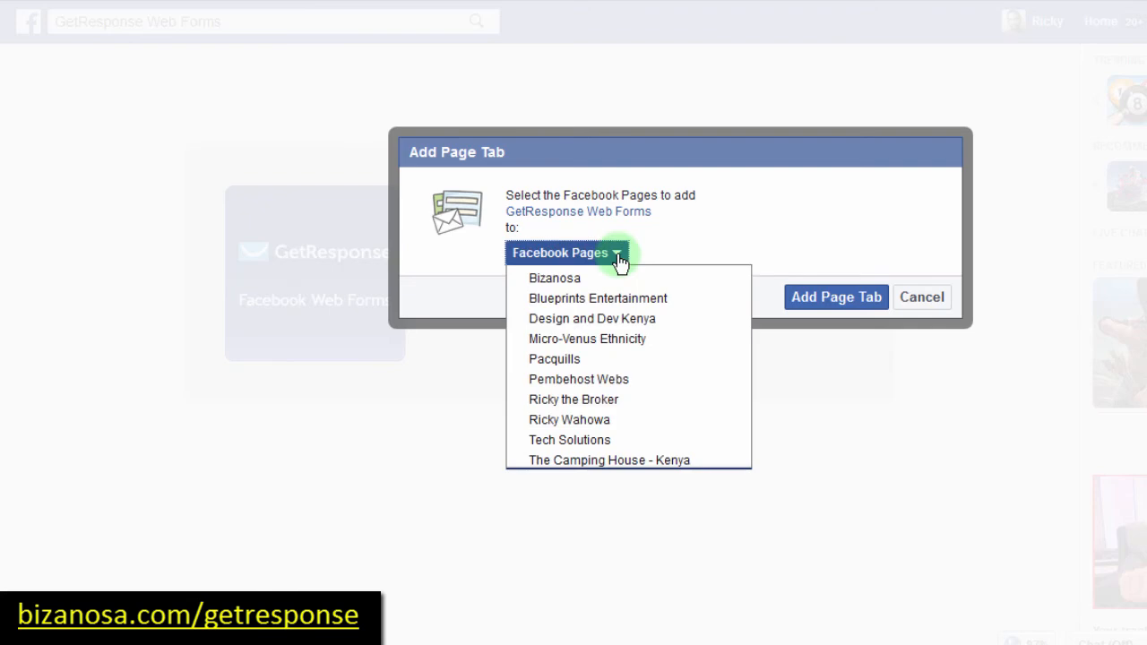
pyautogui.click(556, 280)
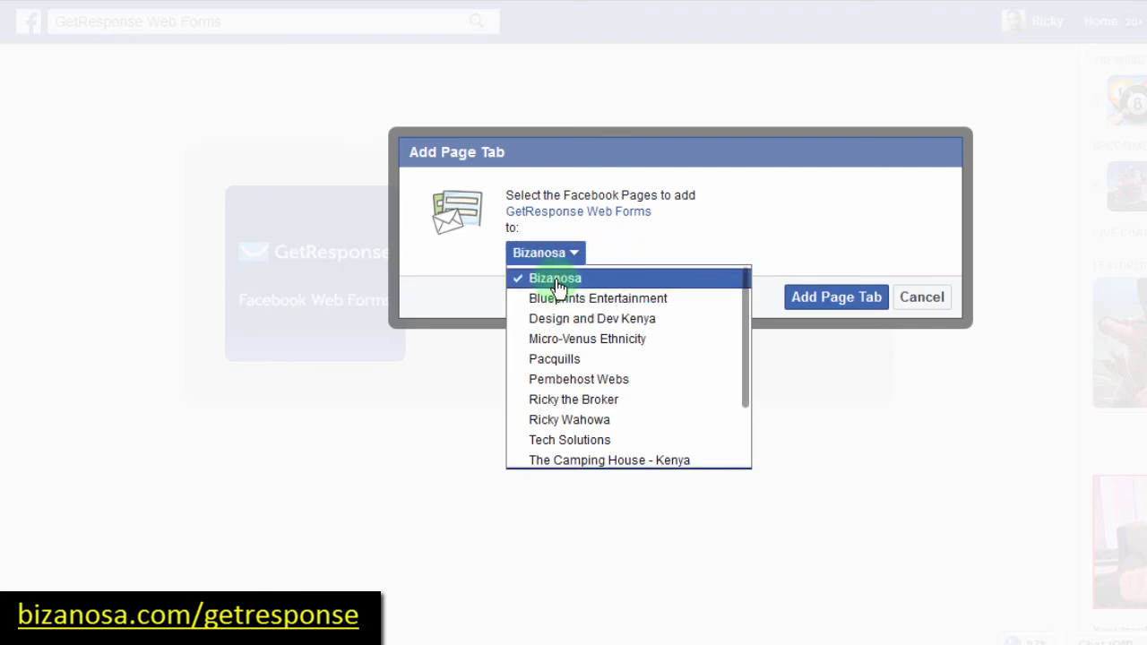
pyautogui.click(696, 229)
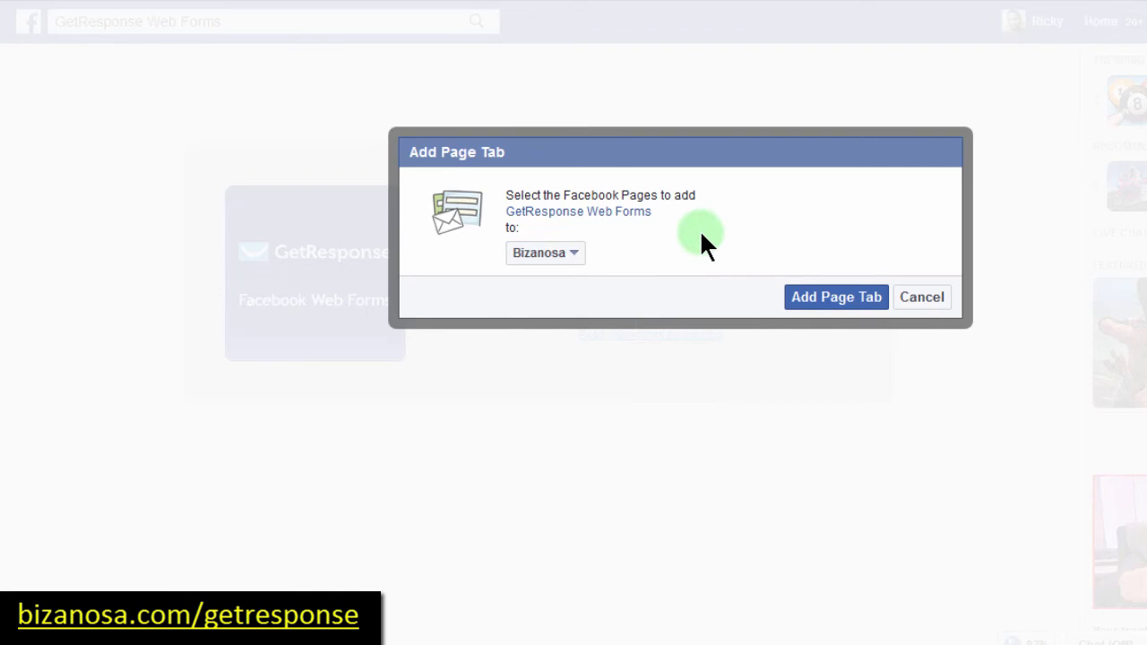
pyautogui.click(829, 307)
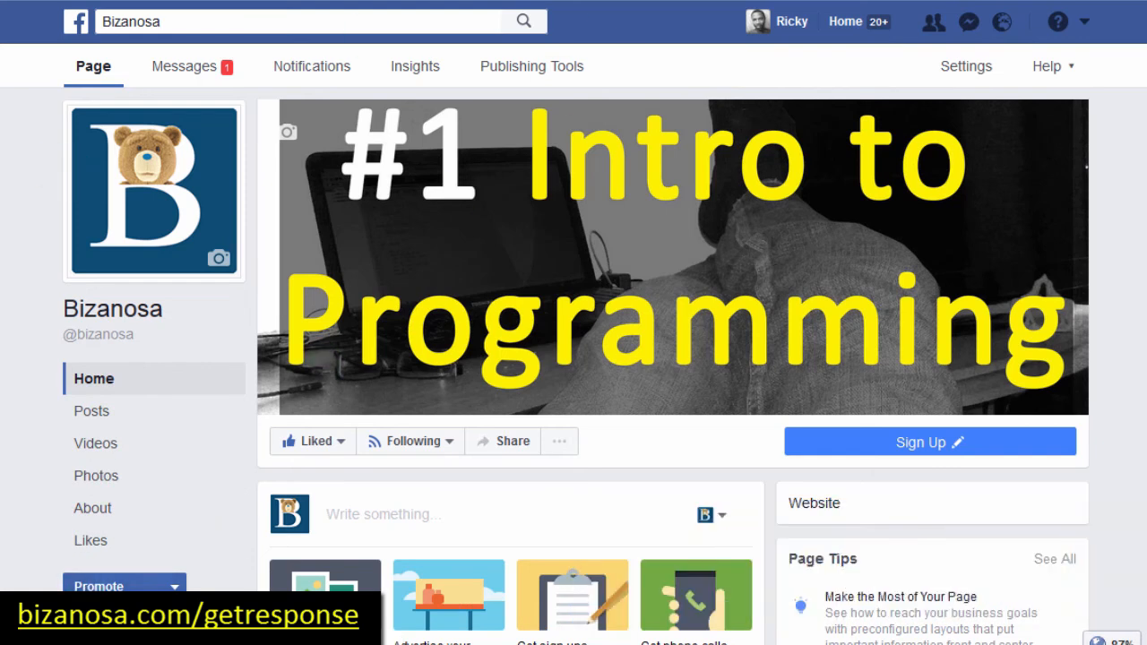
# Step: Reload the Bizanosa page, go to its new Sign up tab, and find the 'Authorize your GetResponse Account' form
pyautogui.press('F5')
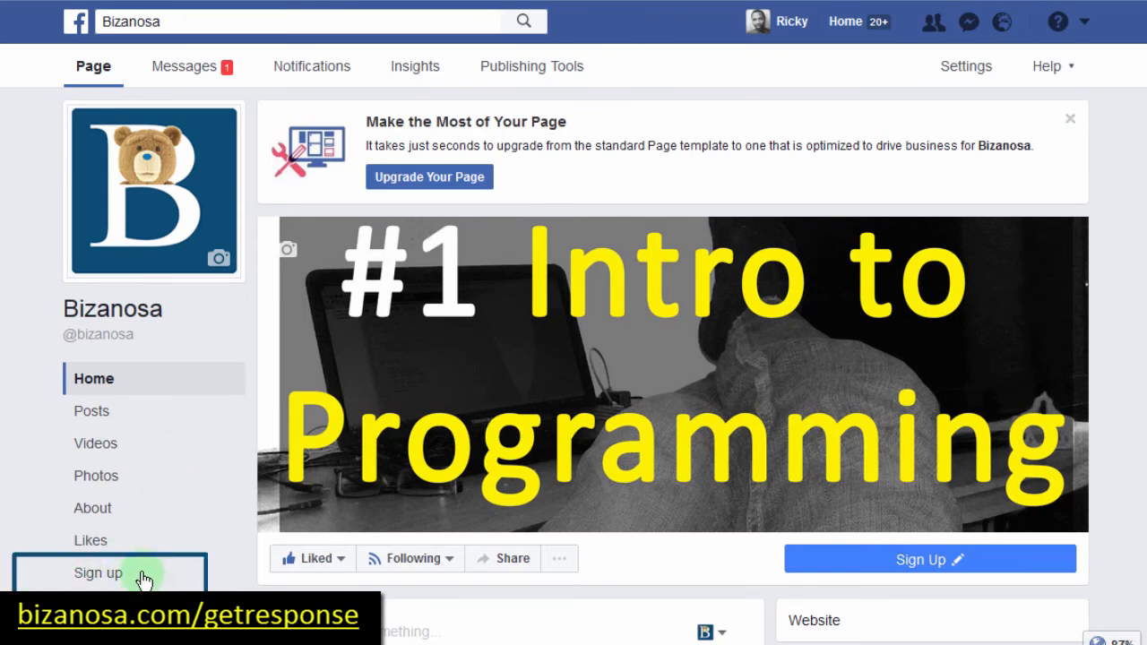
pyautogui.moveTo(146, 579); pyautogui.dragTo(50, 545)
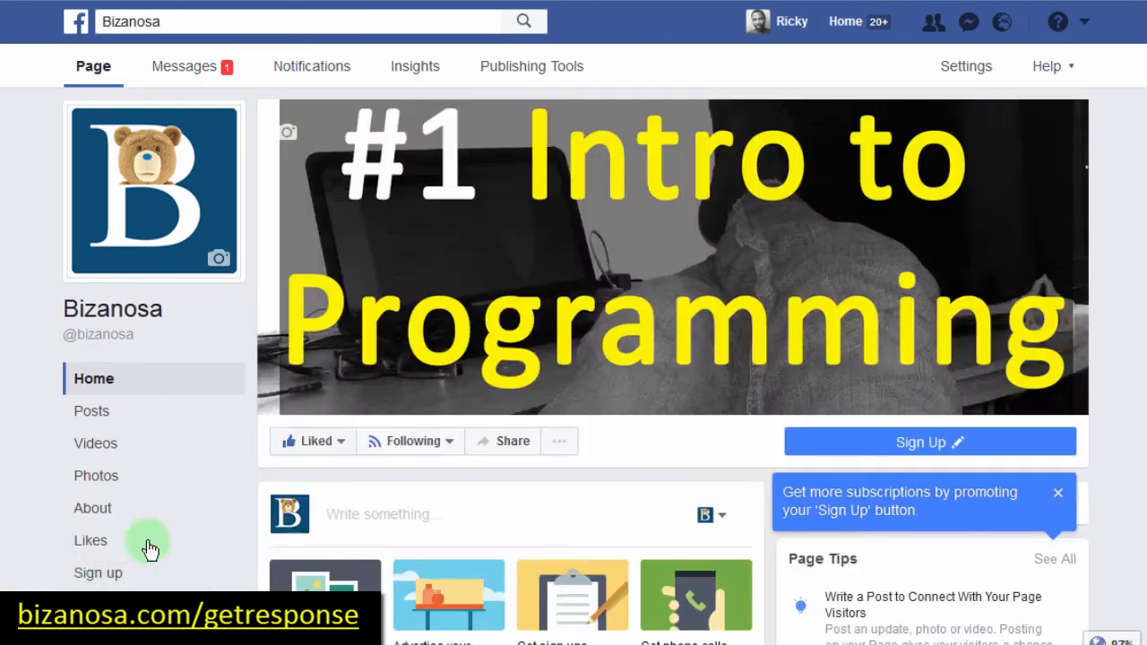
pyautogui.click(88, 574)
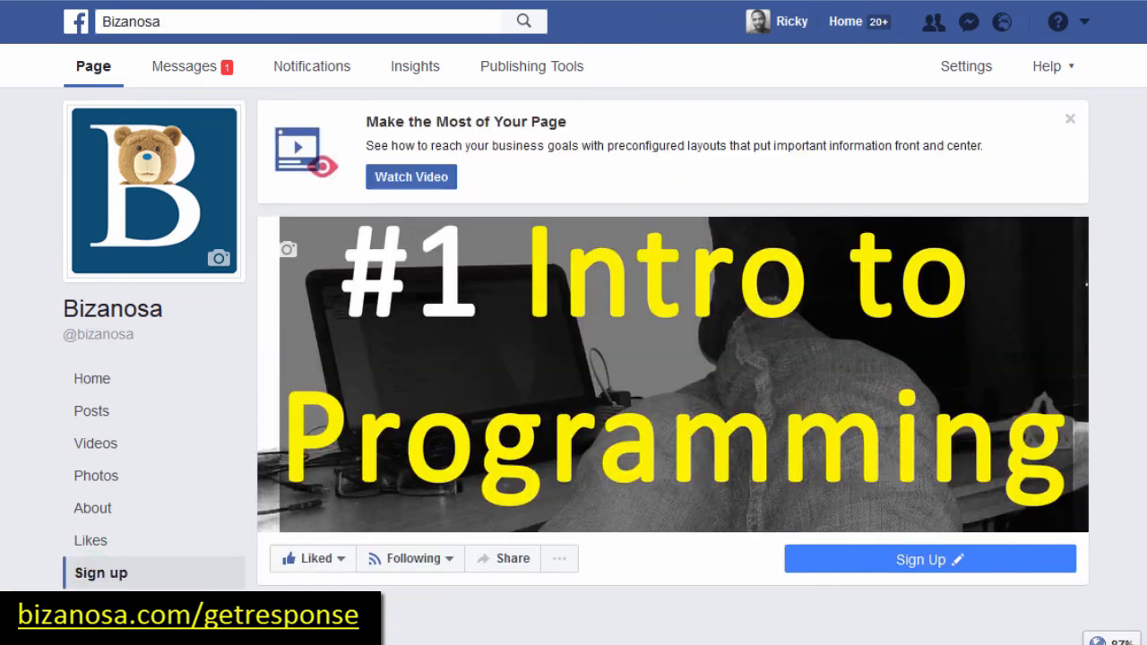
pyautogui.scroll(-3, 667, 359)
pyautogui.scroll(-2, 672, 359)
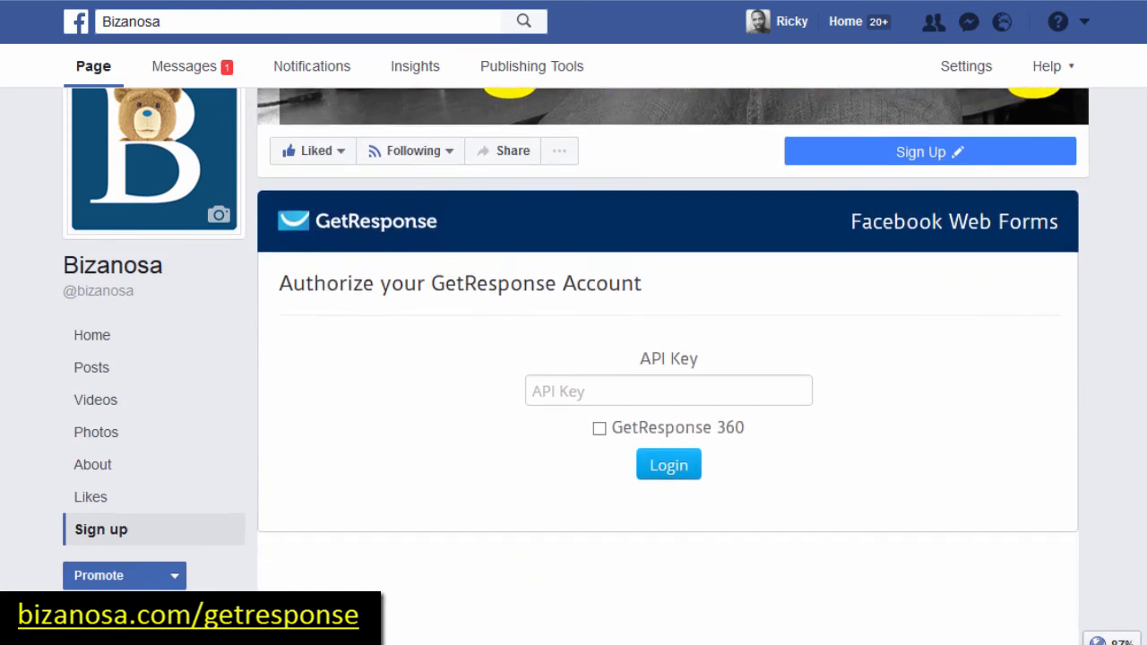
pyautogui.scroll(-1, 667, 358)
pyautogui.scroll(2, 667, 359)
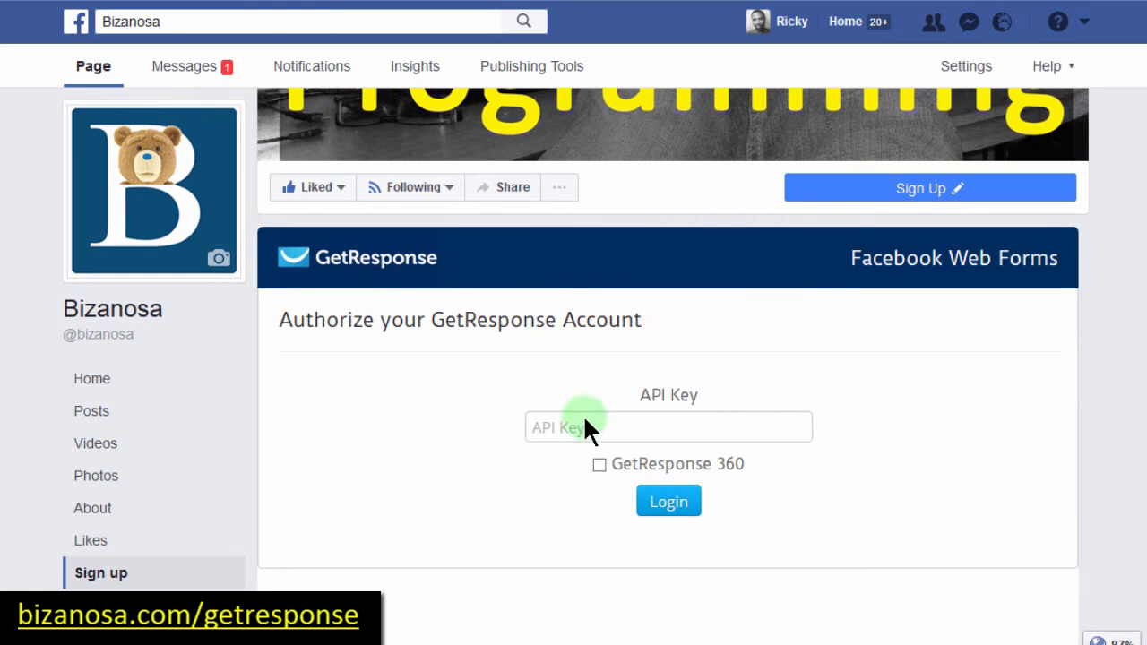
pyautogui.scroll(-1, 584, 428)
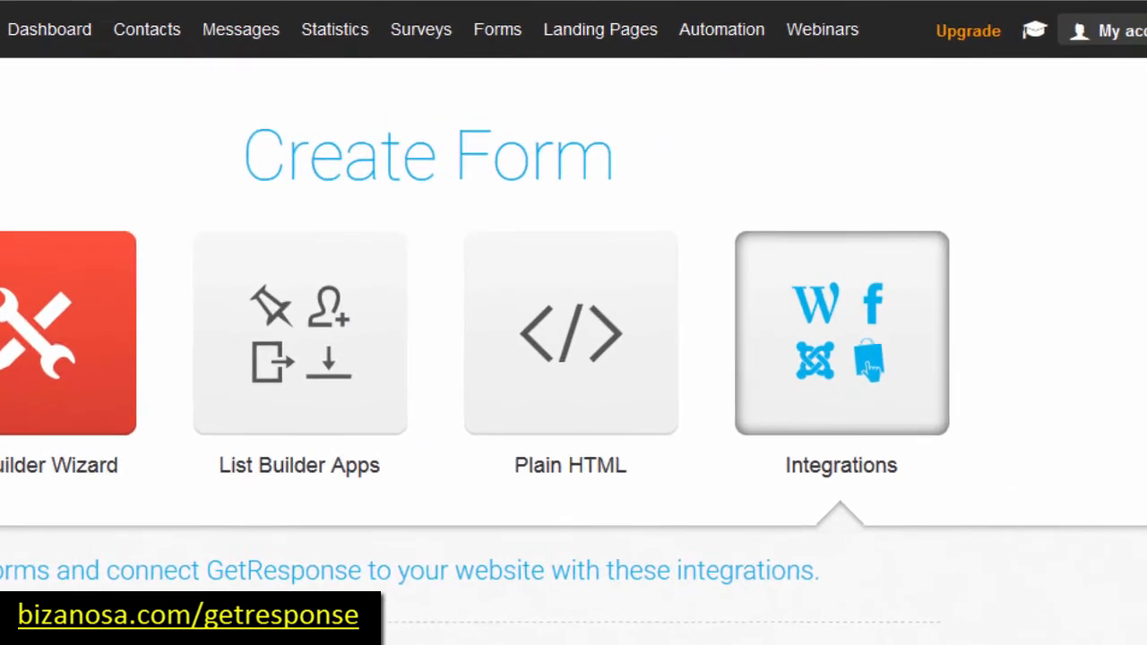
# Step: Copy the Default API key from My account > Integrations > API & OAuth
pyautogui.click(1095, 41)
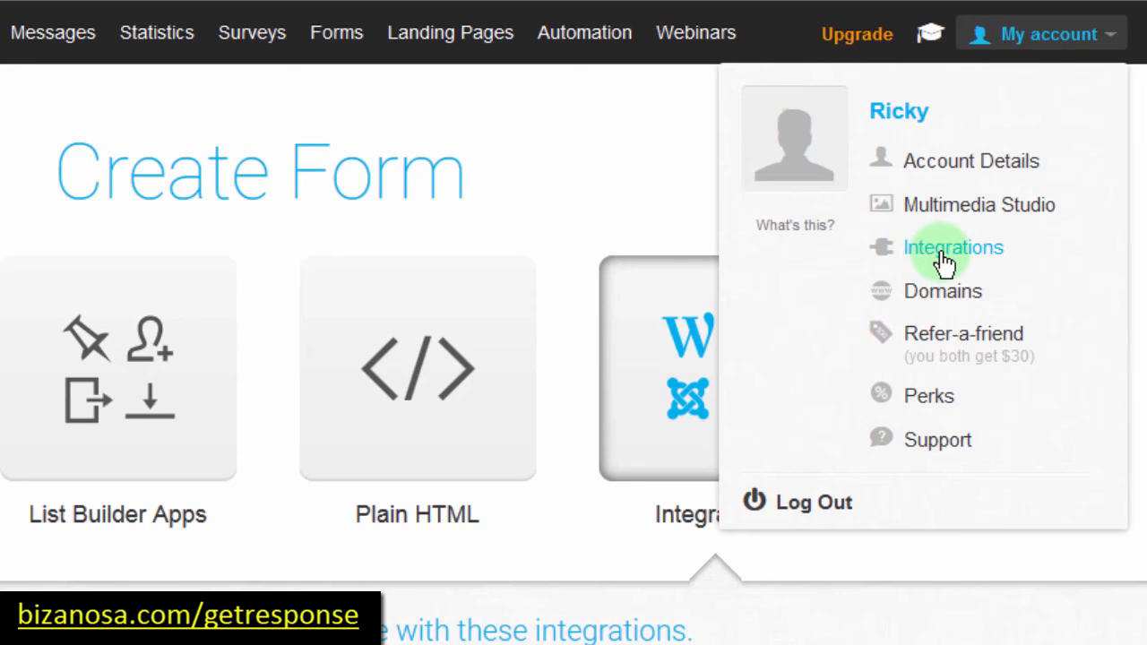
pyautogui.click(938, 253)
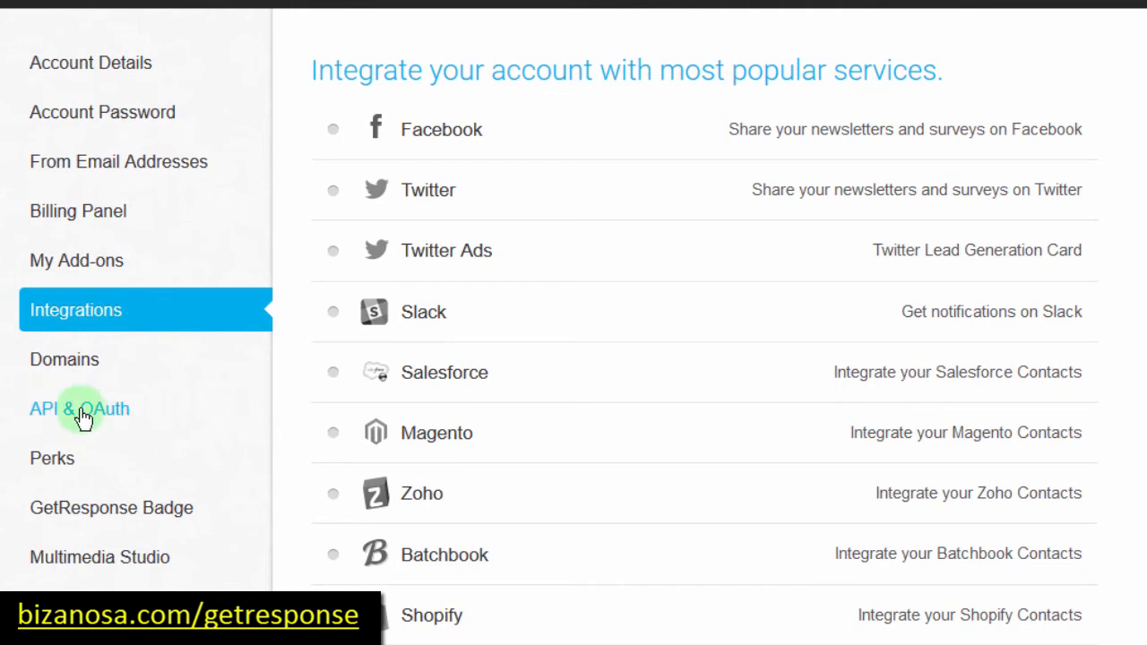
pyautogui.click(82, 414)
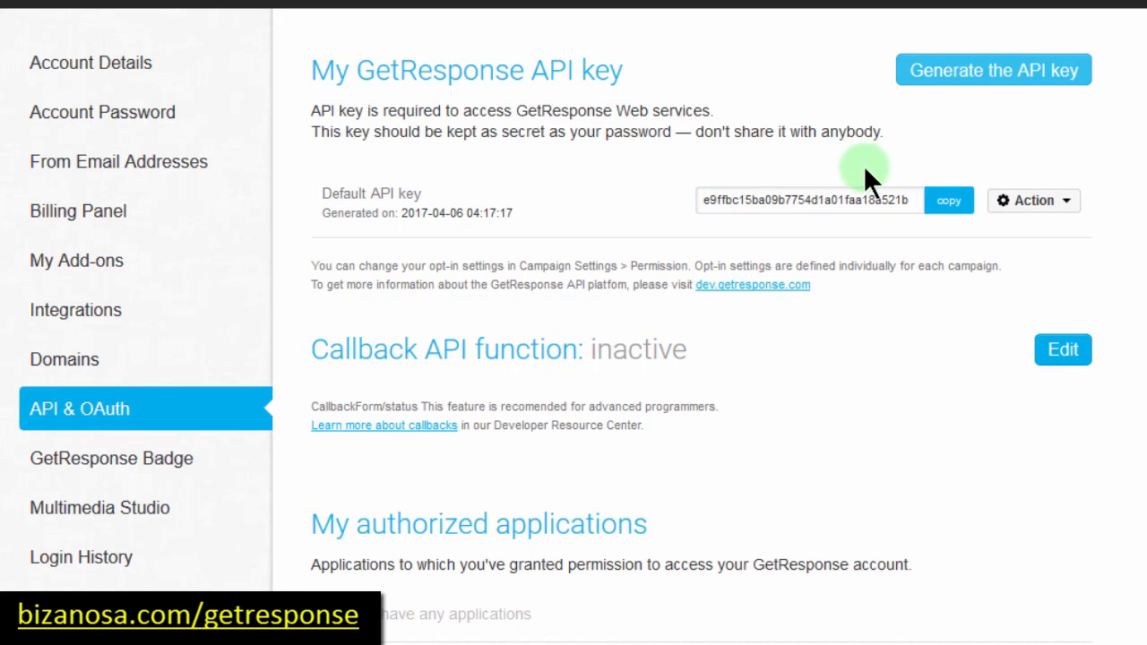
pyautogui.click(829, 199)
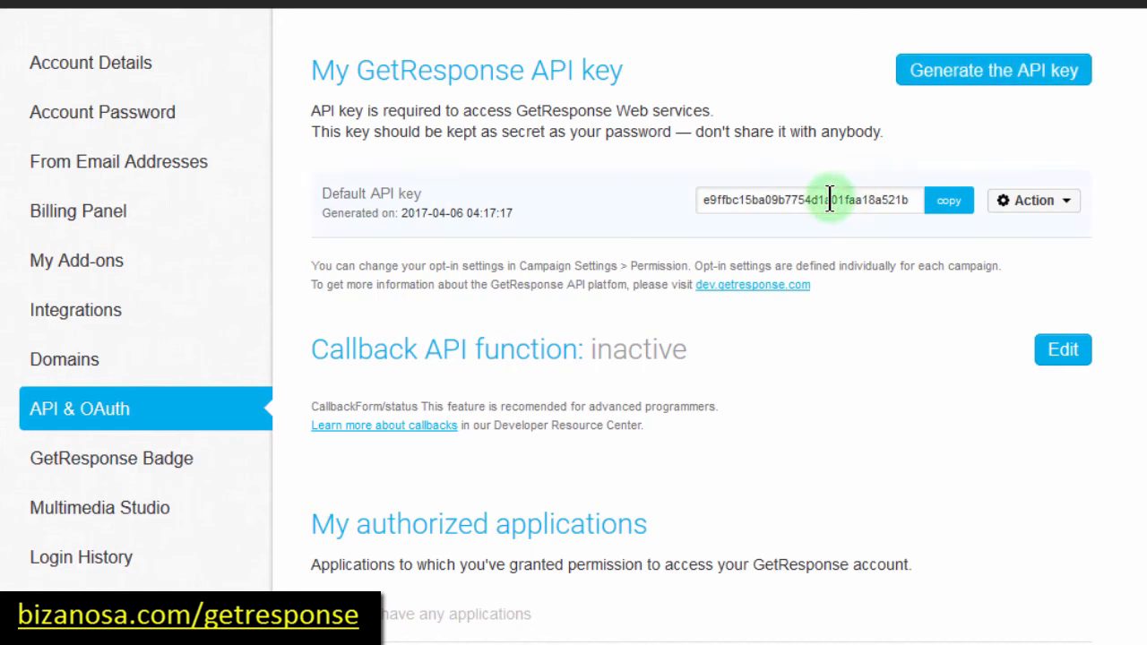
pyautogui.hotkey('ctrl', 'a')
pyautogui.hotkey('ctrl', 'c')
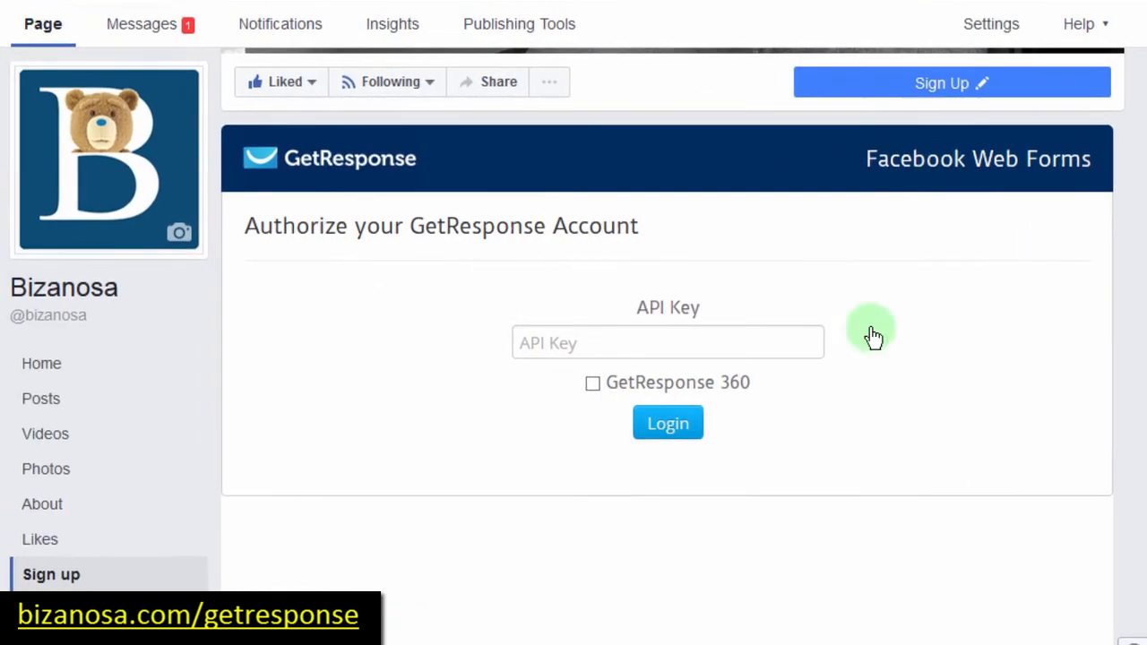
# Step: Paste the copied GetResponse API key into the Bizanosa authorization form's API Key field
pyautogui.click(583, 343)
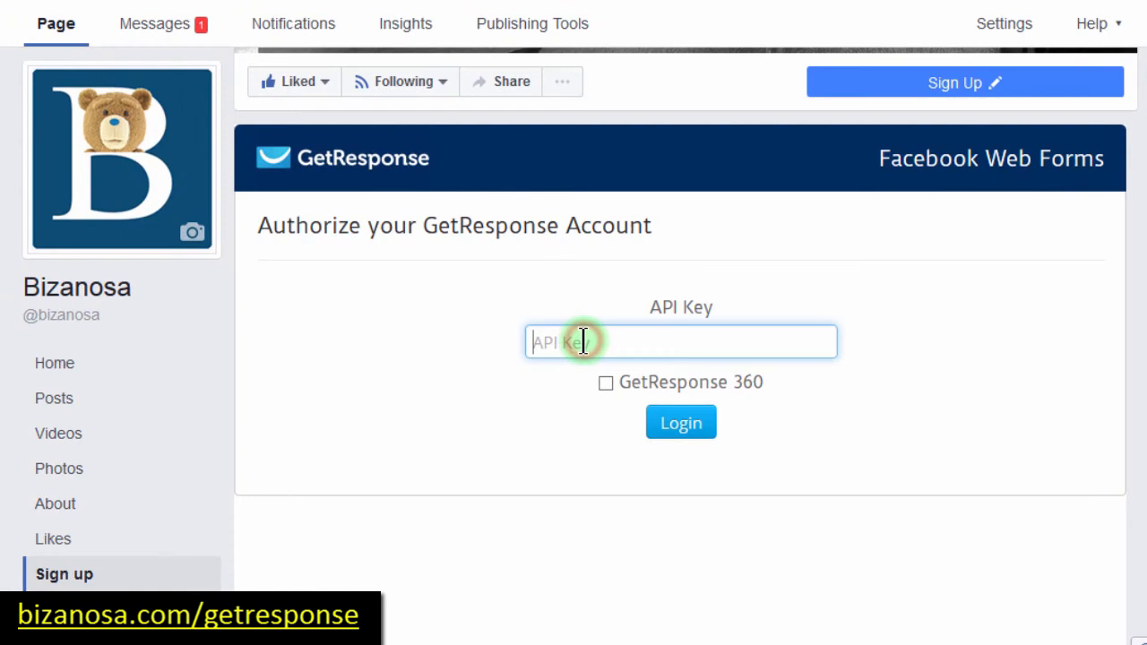
pyautogui.hotkey('ctrl', 'v')
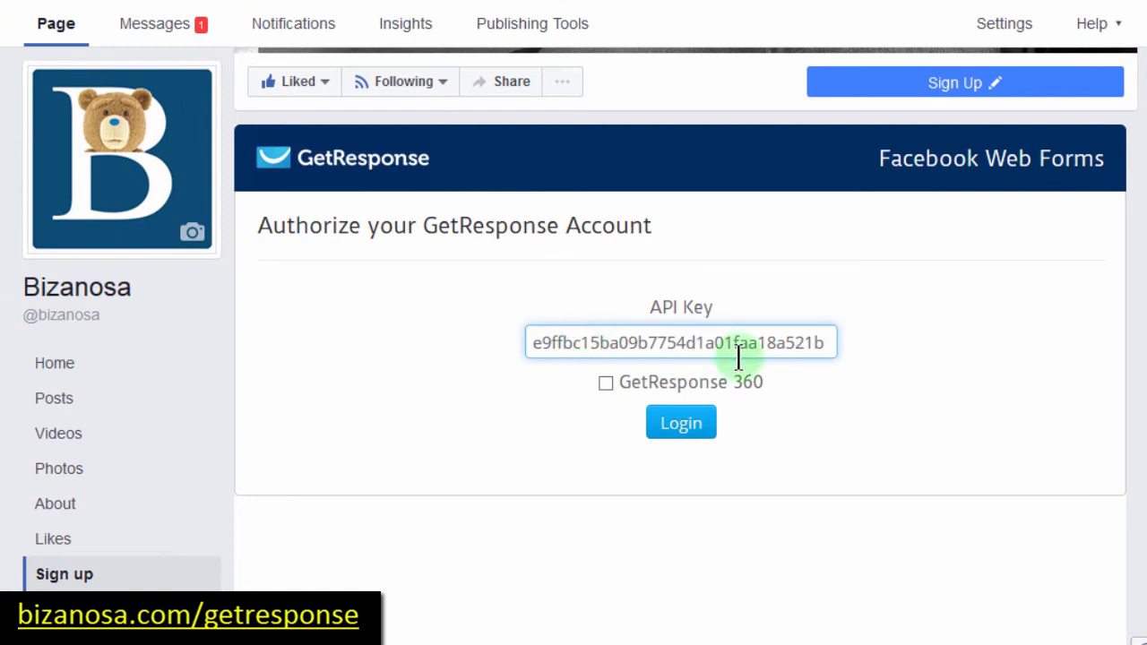
pyautogui.click(483, 343)
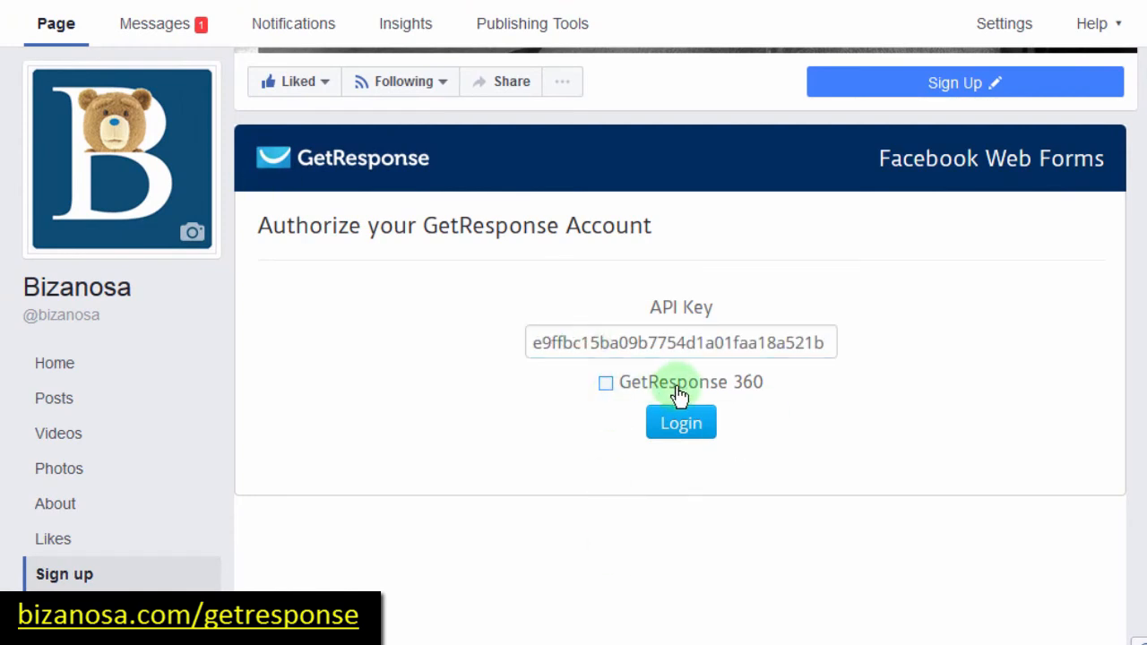
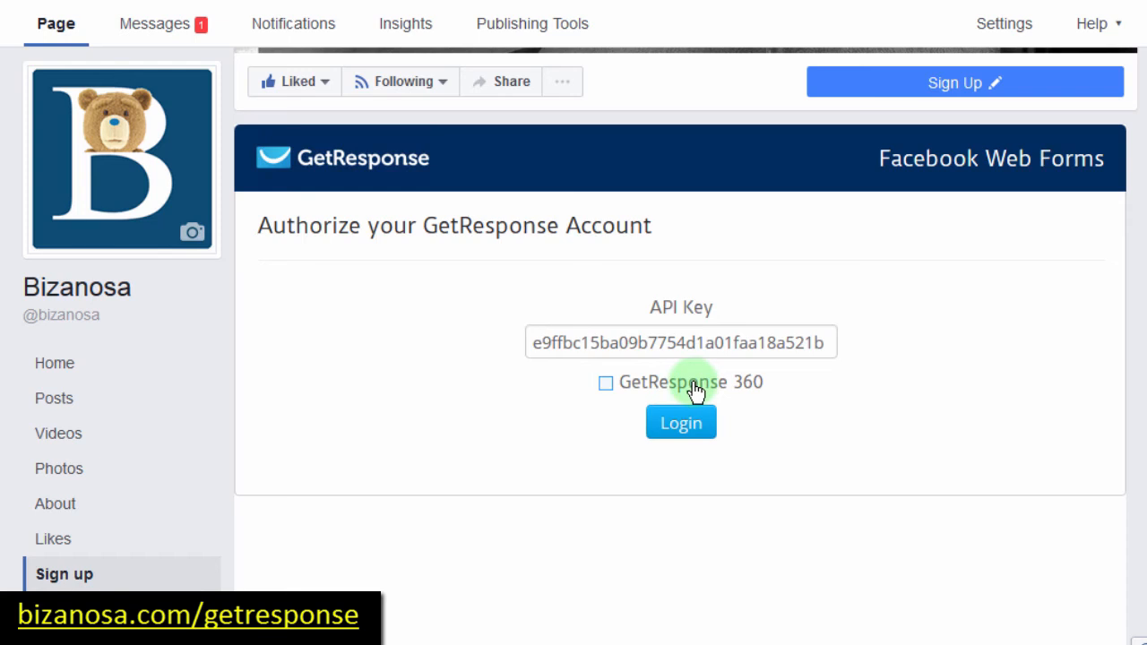
# Step: Log in with the entered API key to link GetResponse to the Facebook Web Forms app
pyautogui.click(678, 427)
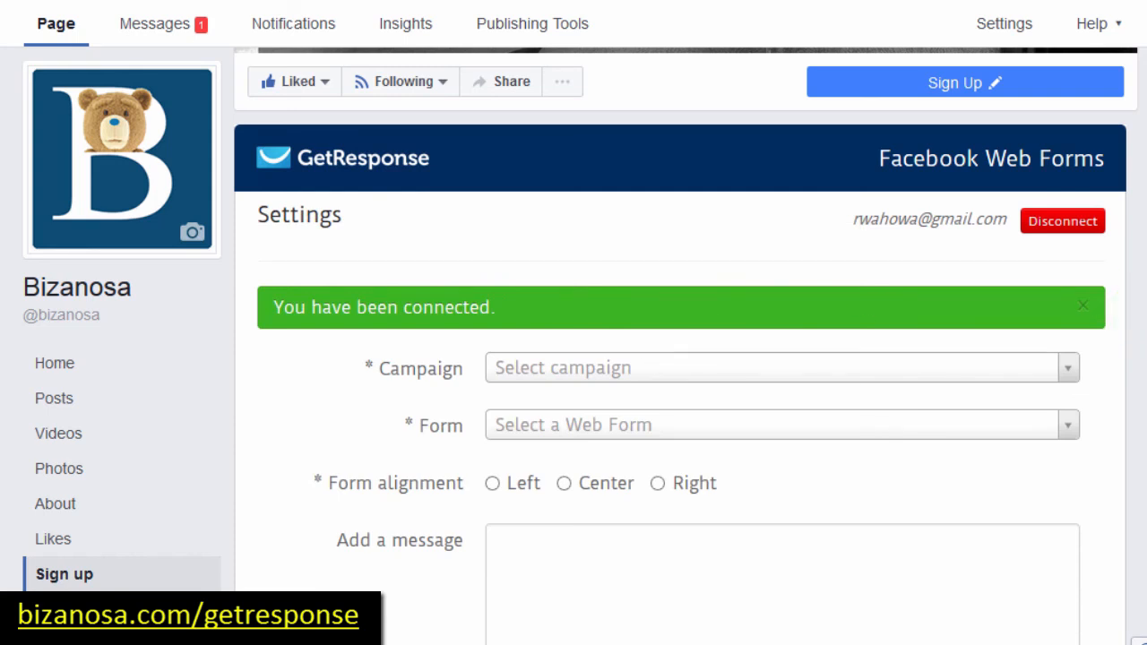
# Step: Pick the newstudents campaign, left alignment and message above form, then try saving with no form available
pyautogui.scroll(-3, 681, 358)
pyautogui.scroll(5, 681, 359)
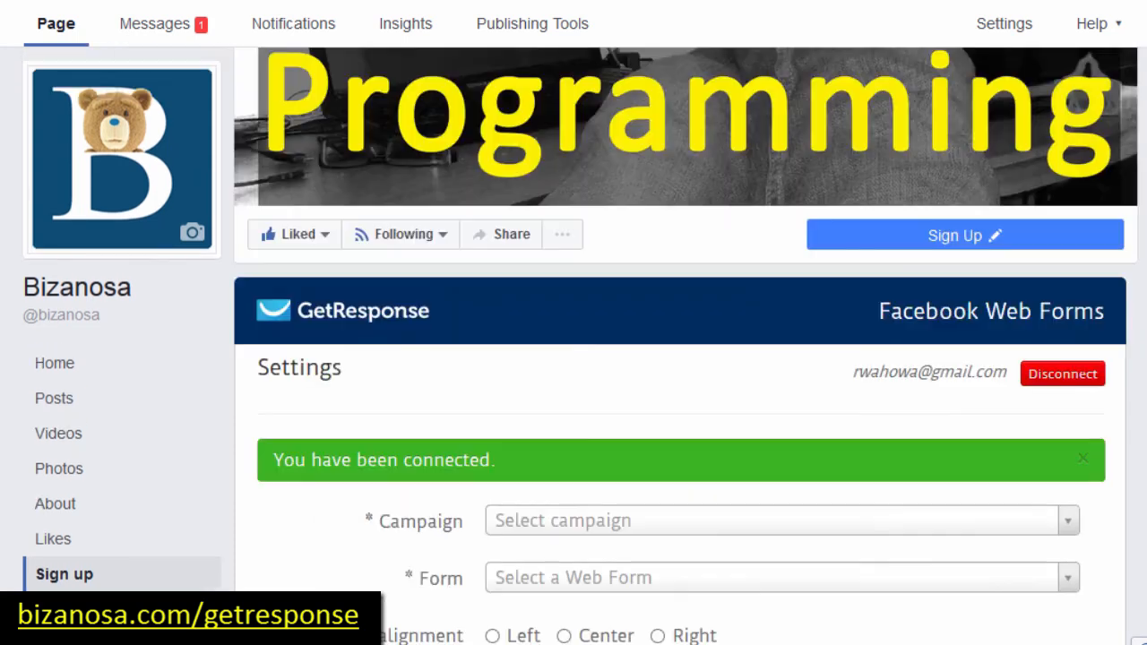
pyautogui.scroll(-4, 681, 358)
pyautogui.scroll(-1, 681, 375)
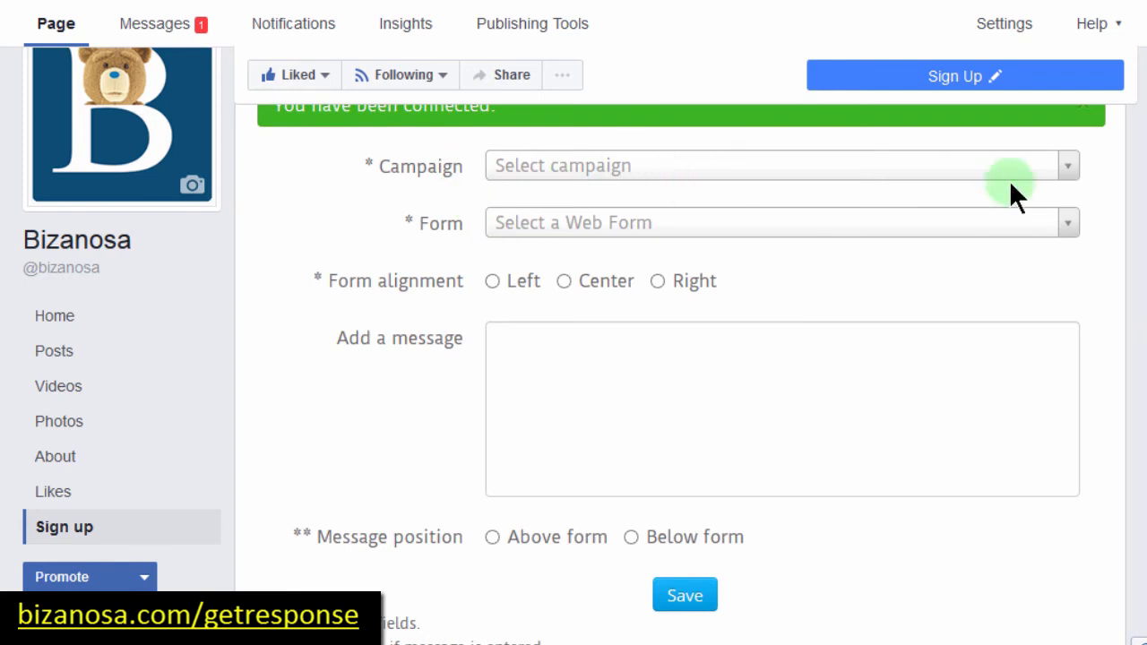
pyautogui.click(1067, 165)
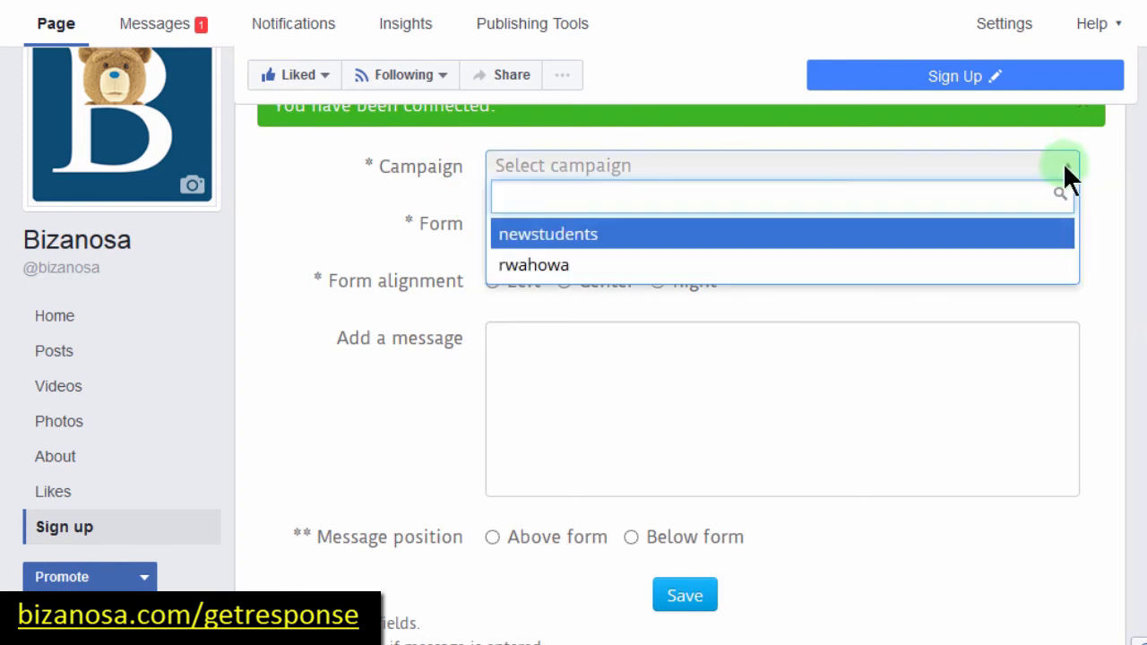
pyautogui.click(568, 235)
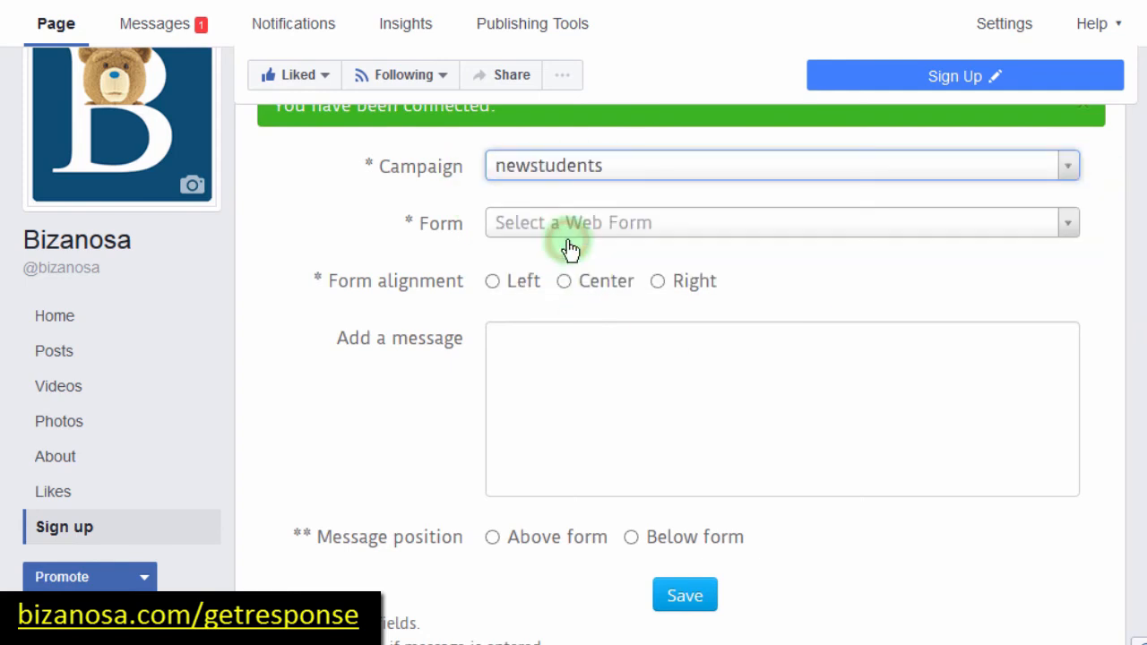
pyautogui.click(706, 223)
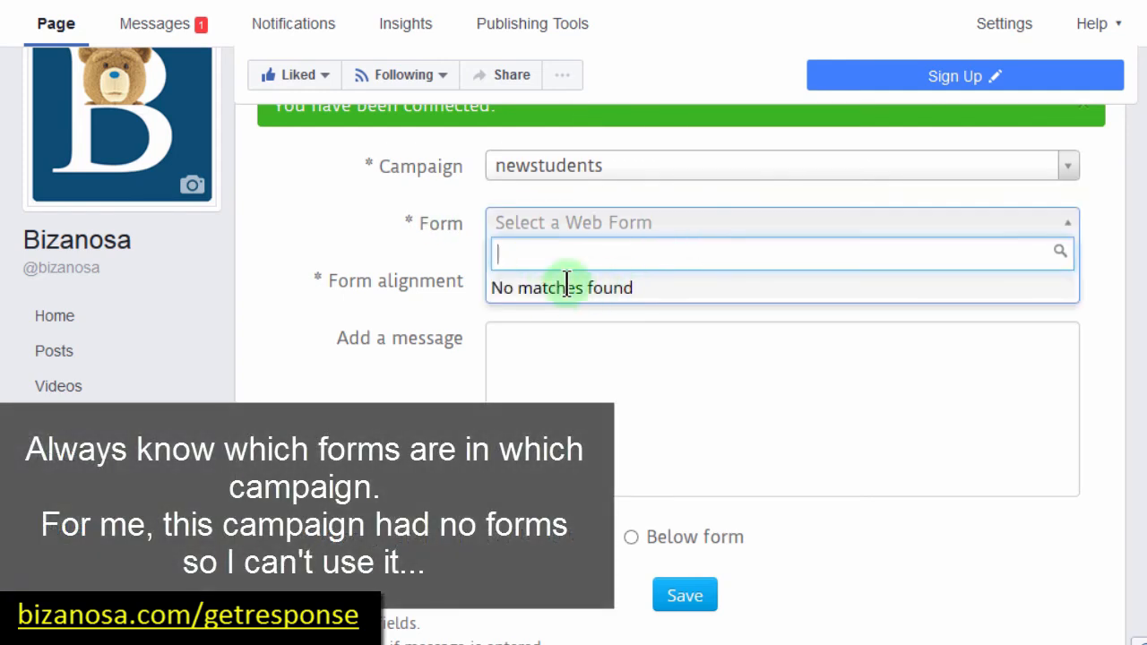
pyautogui.click(327, 305)
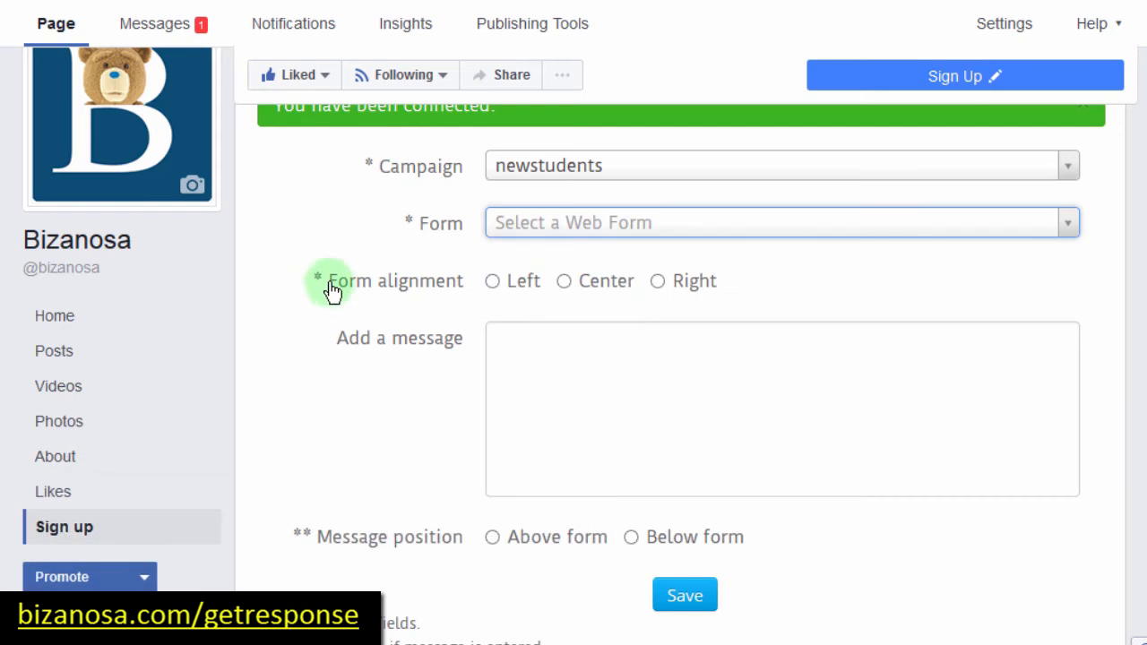
pyautogui.click(493, 284)
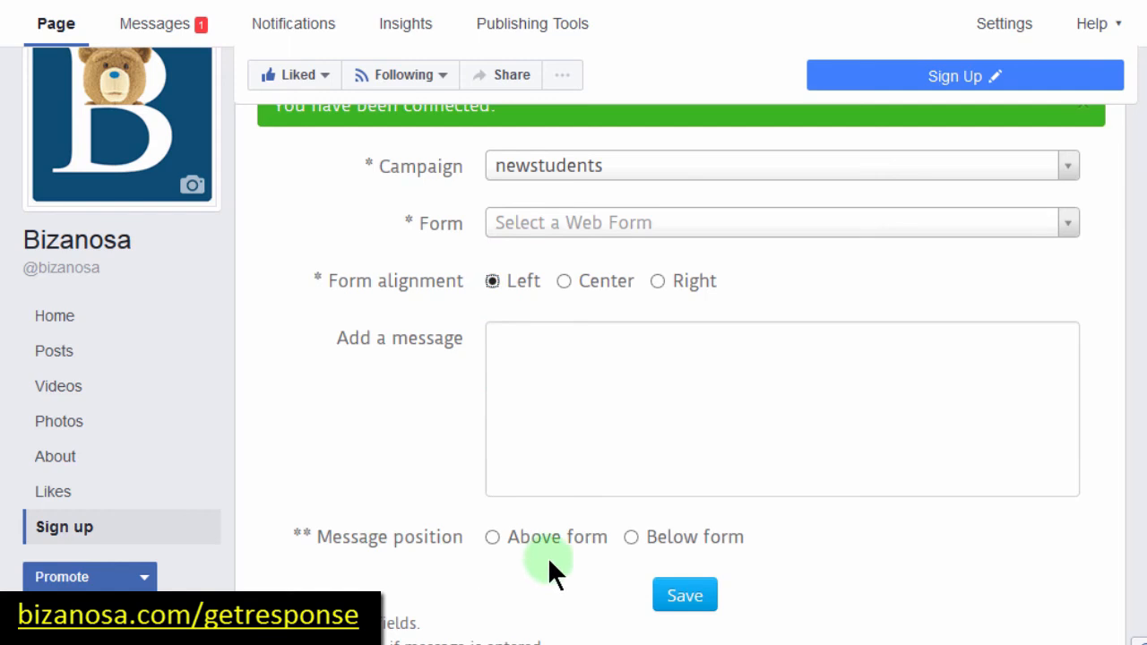
pyautogui.click(494, 538)
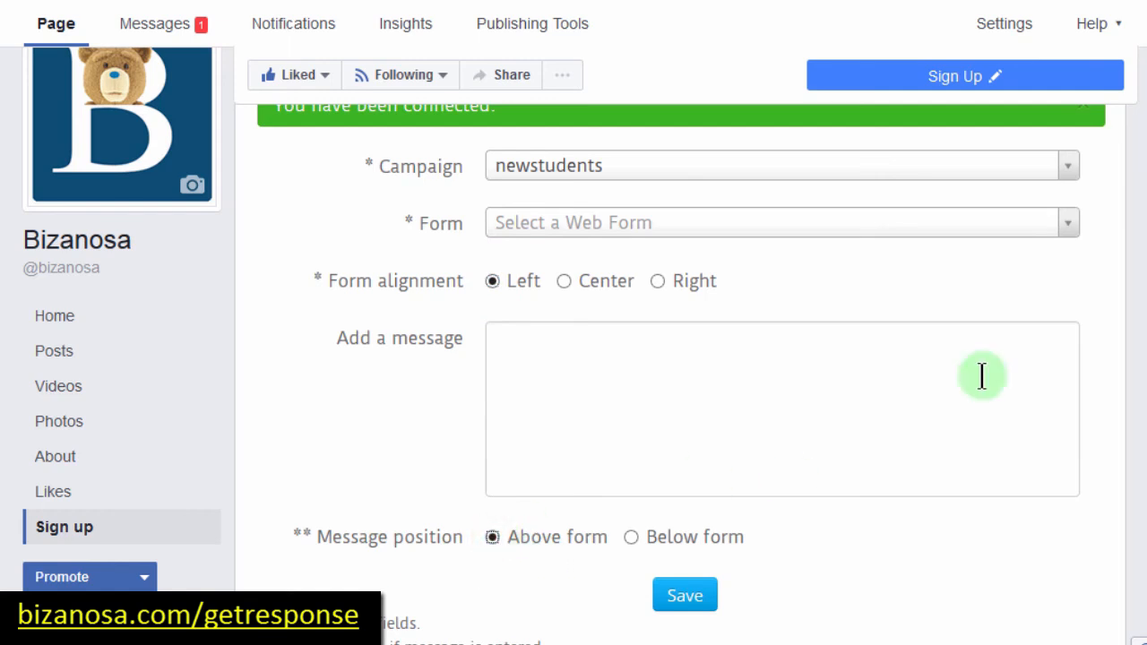
pyautogui.scroll(-2, 981, 376)
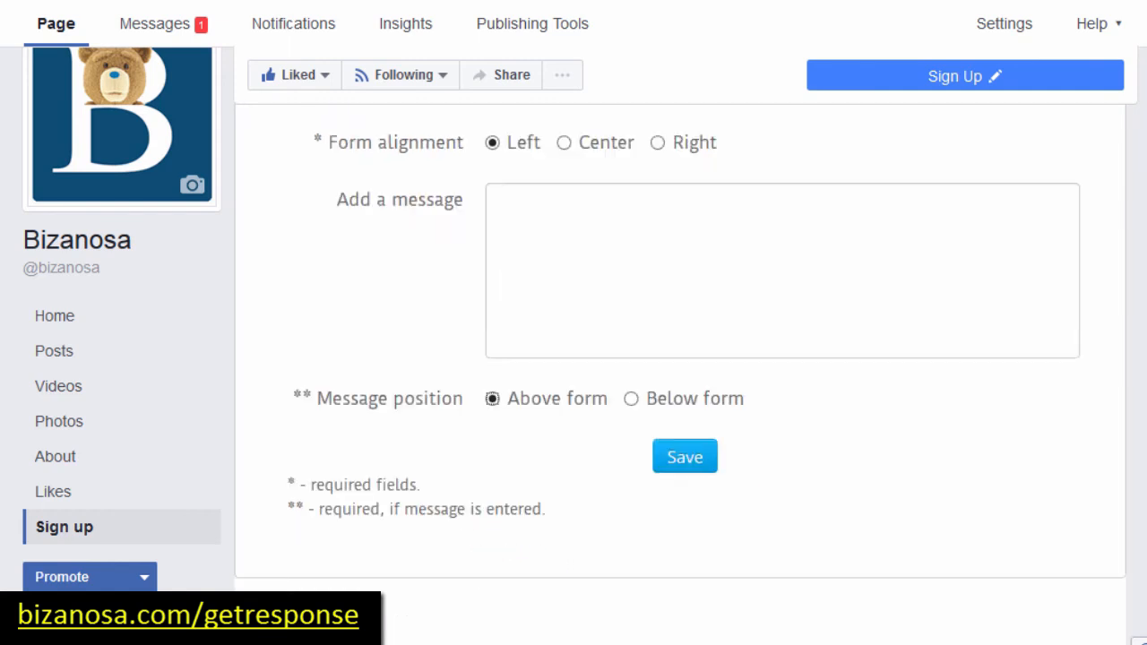
pyautogui.click(685, 458)
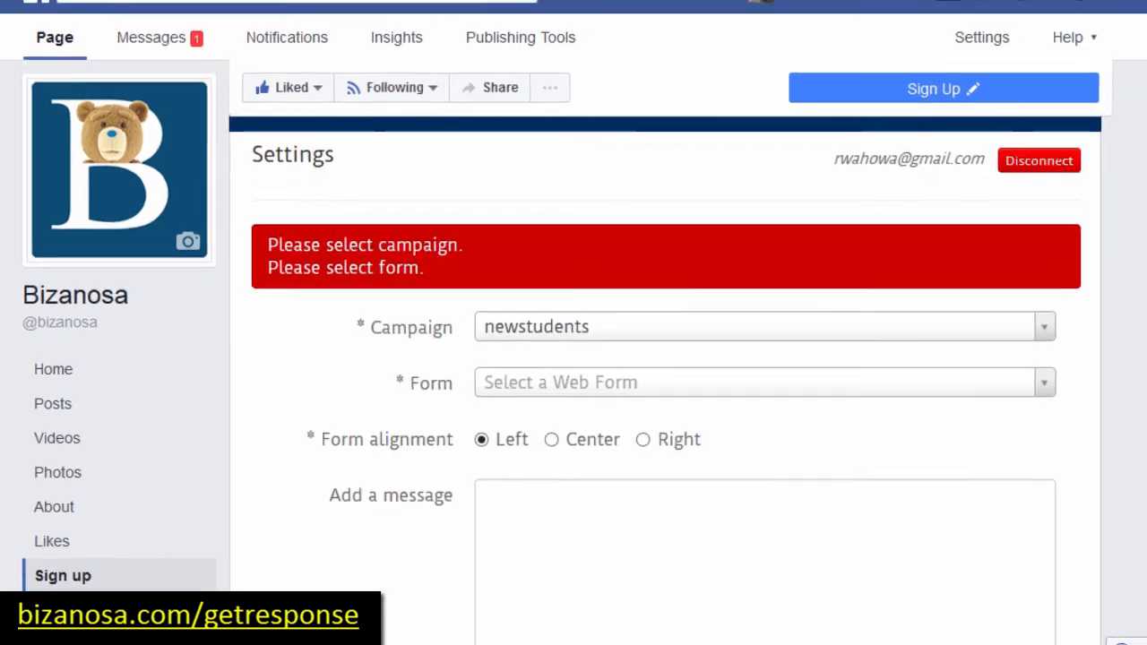
# Step: Switch to the second campaign, rwahowa, and pick the form Webform - 07.04.2017
pyautogui.click(579, 383)
pyautogui.click(339, 390)
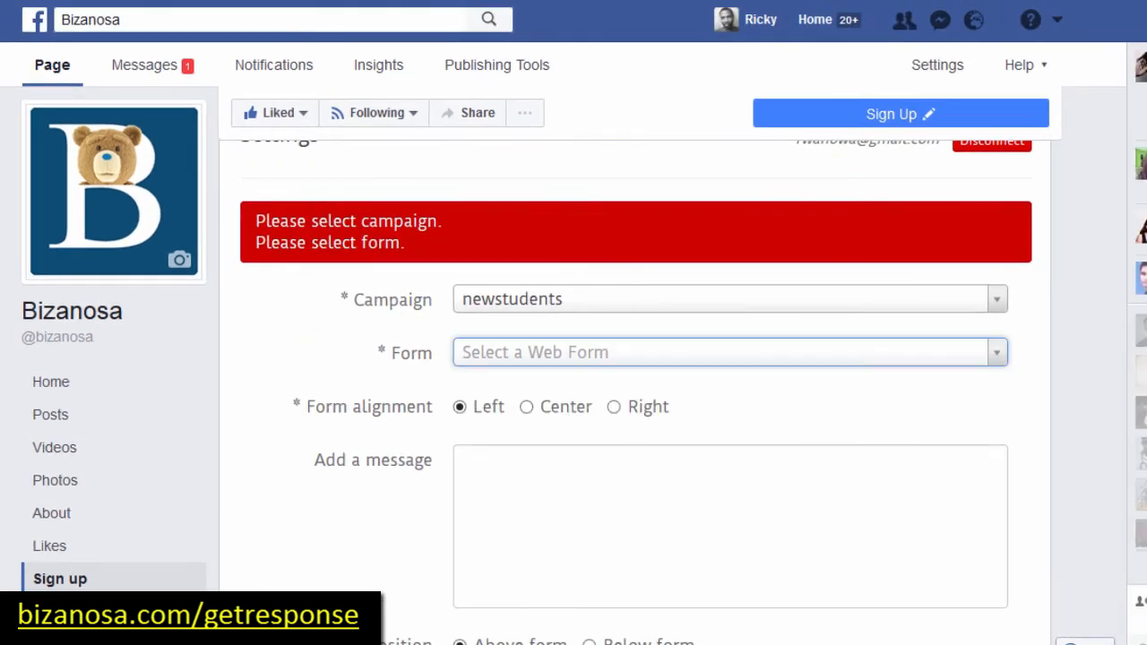
pyautogui.moveTo(375, 76)
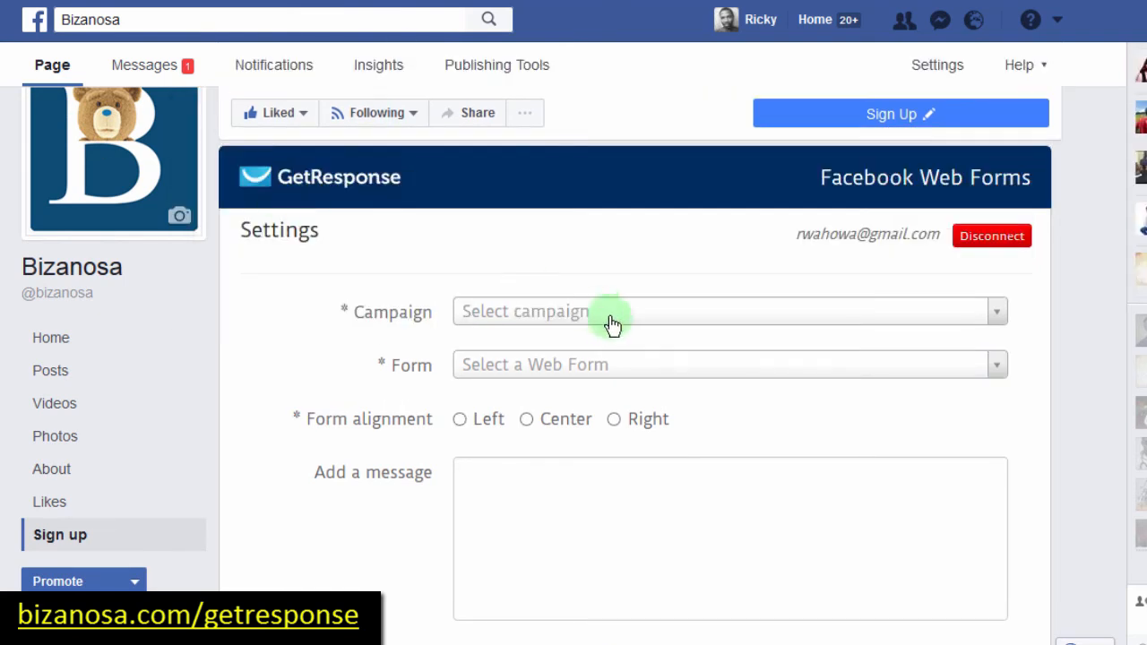
pyautogui.click(581, 321)
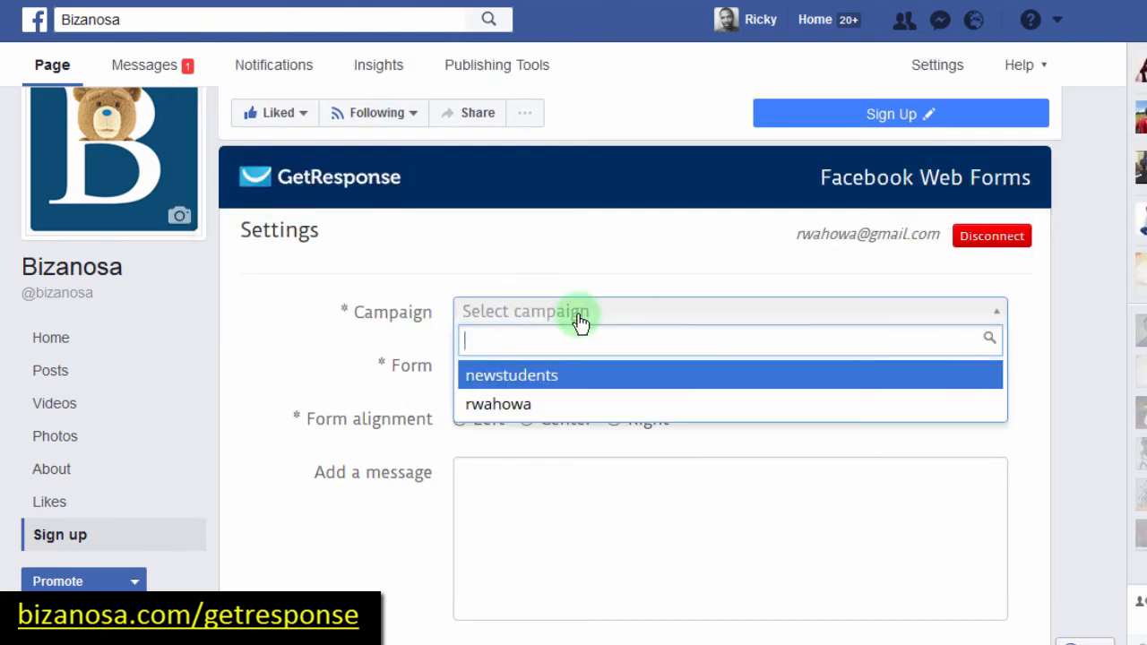
pyautogui.click(529, 407)
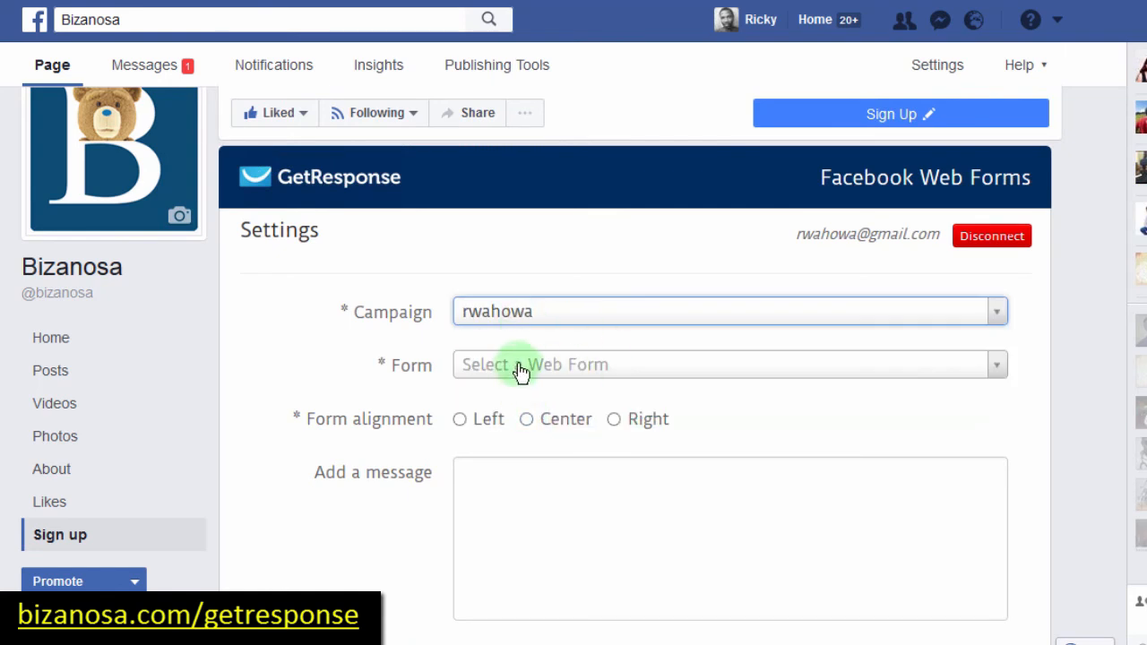
pyautogui.click(557, 366)
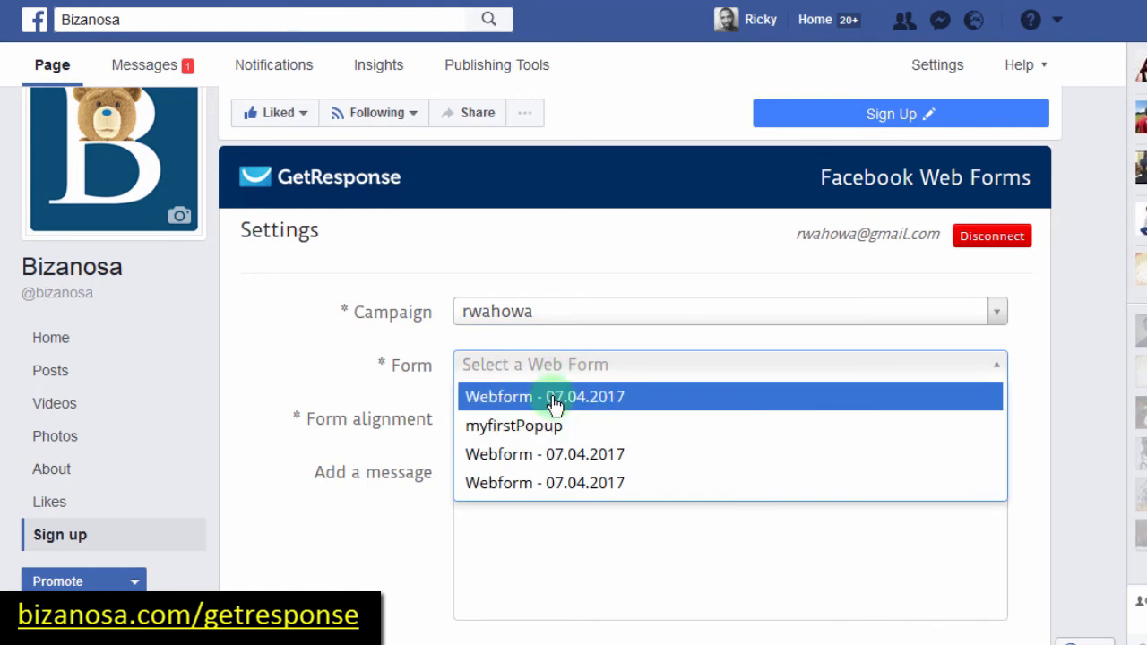
pyautogui.click(580, 488)
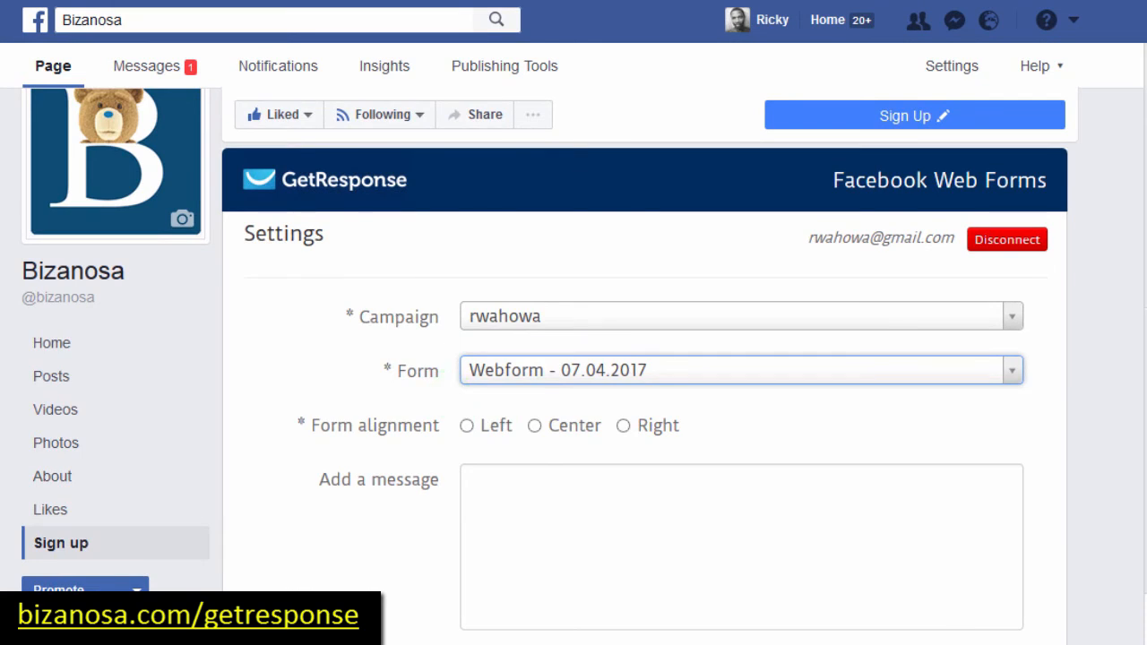
# Step: Align the form left, add the message 'Sign Up' above the form, and save
pyautogui.scroll(-2, 648, 333)
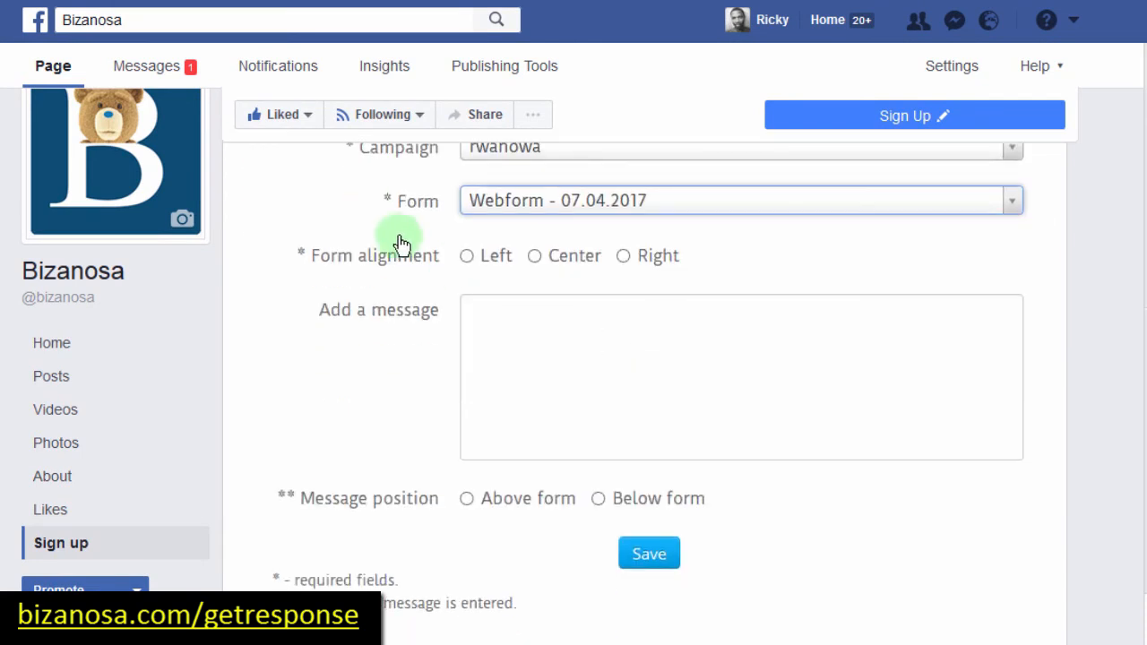
pyautogui.click(467, 257)
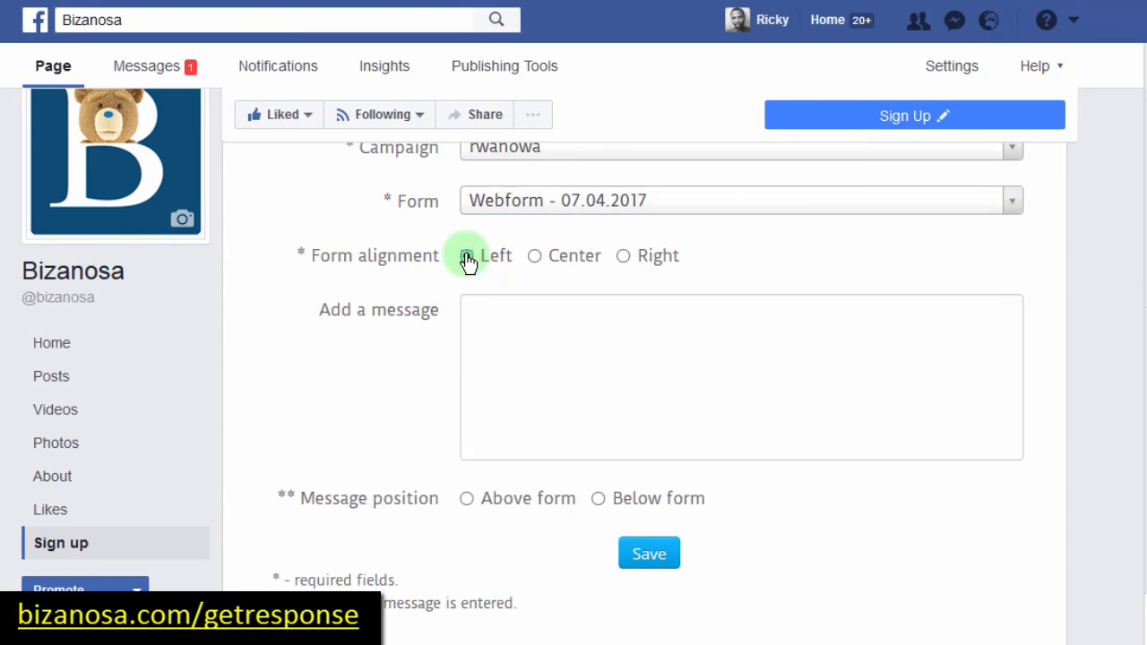
pyautogui.click(468, 502)
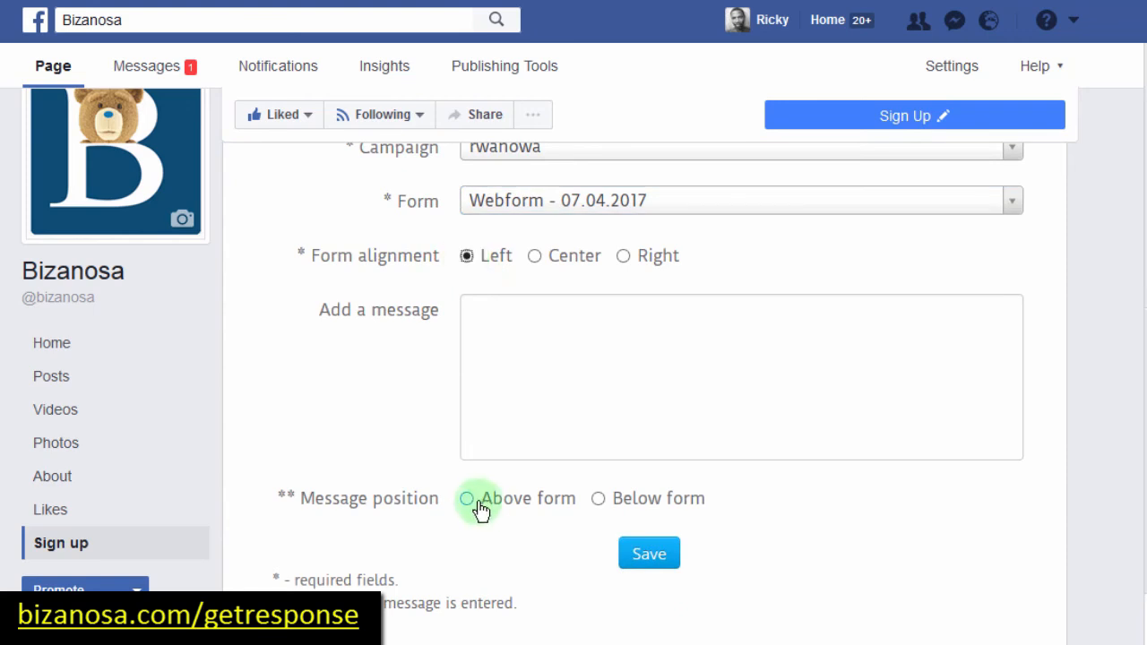
pyautogui.click(475, 310)
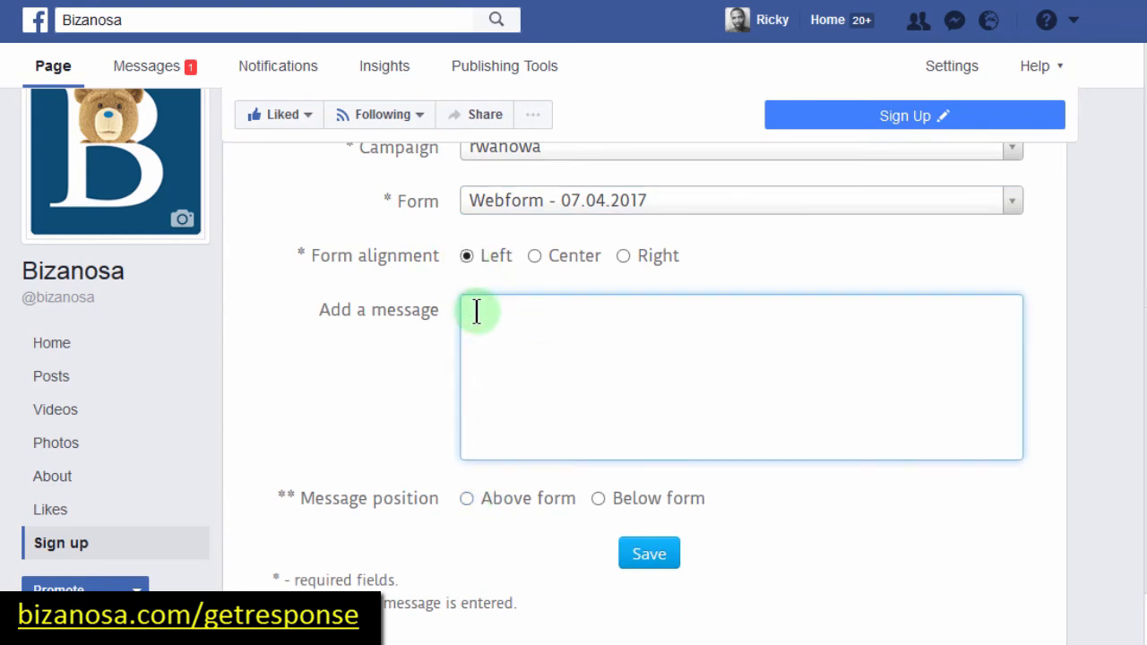
pyautogui.write('Sign Up')
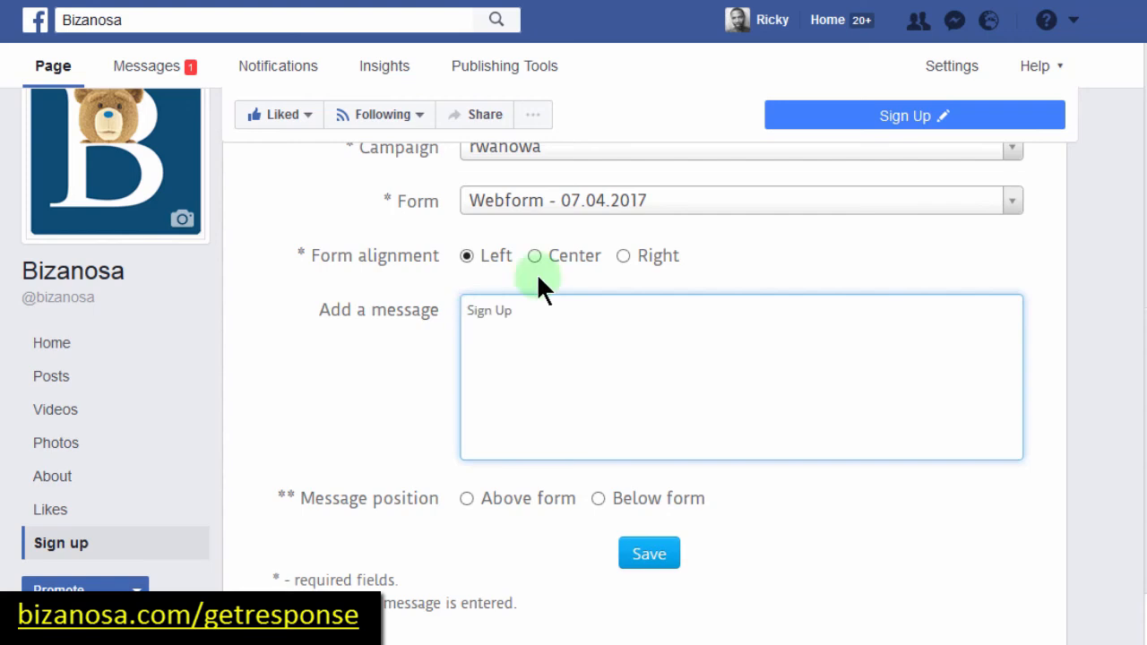
pyautogui.click(467, 500)
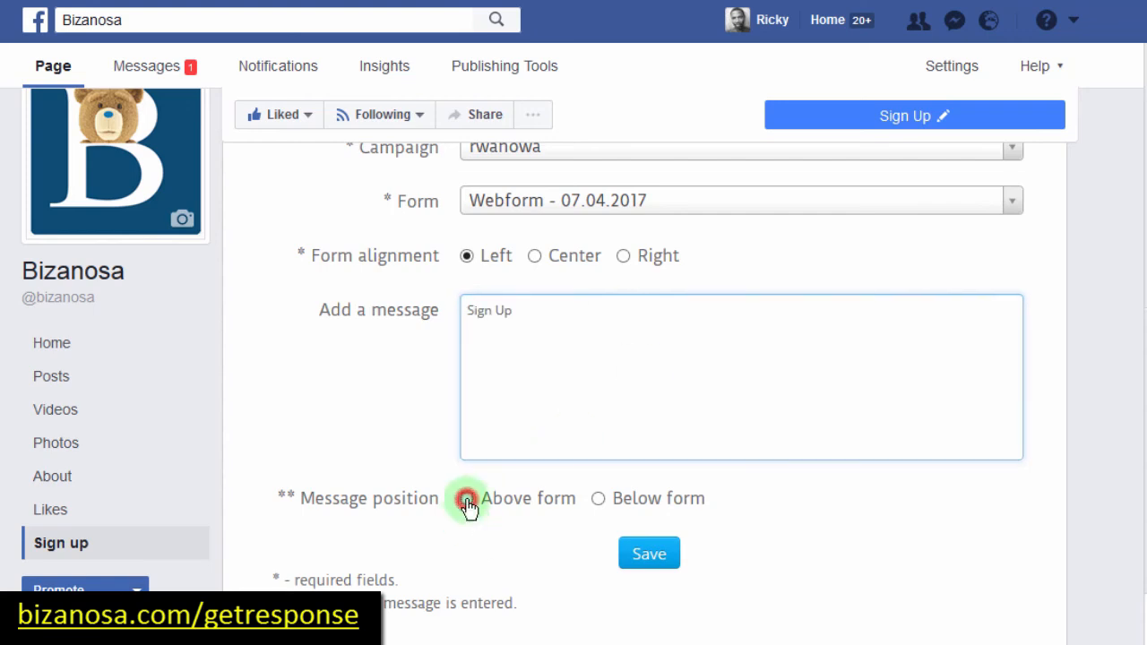
pyautogui.click(654, 558)
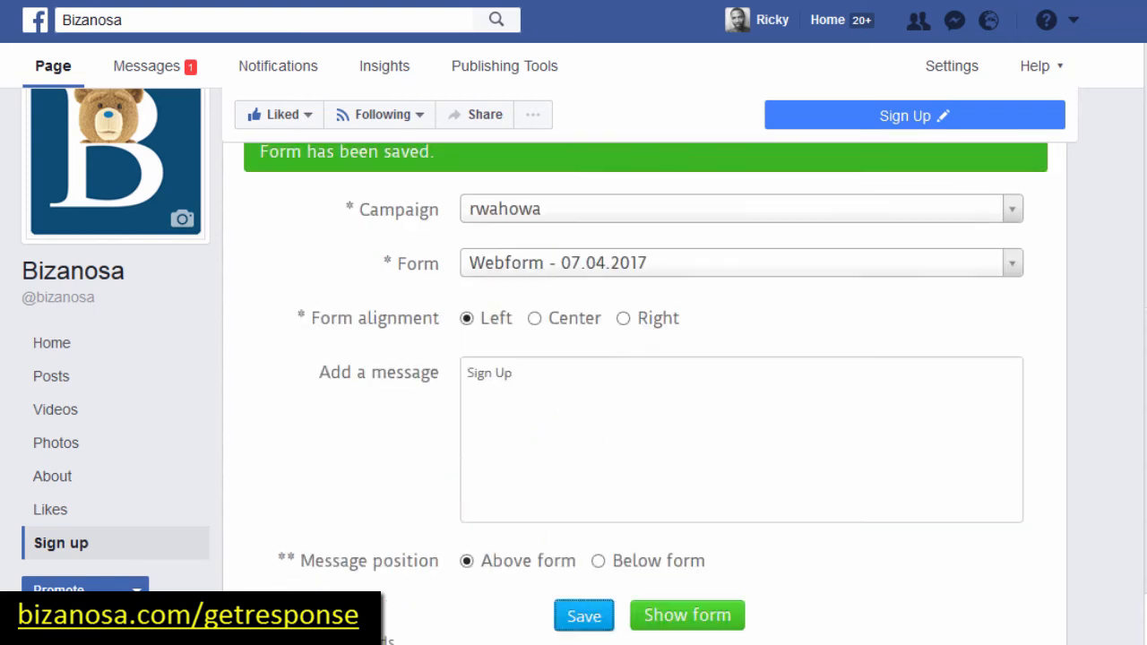
# Step: Preview the saved sign-up form, then close the preview
pyautogui.scroll(-3, 699, 448)
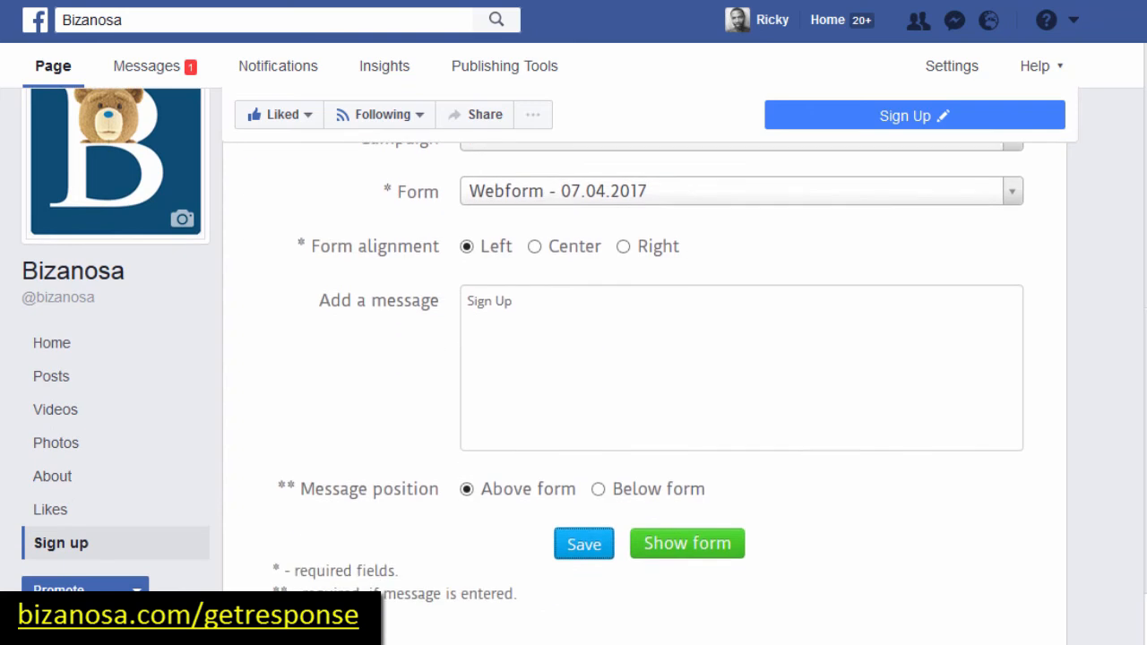
pyautogui.click(707, 485)
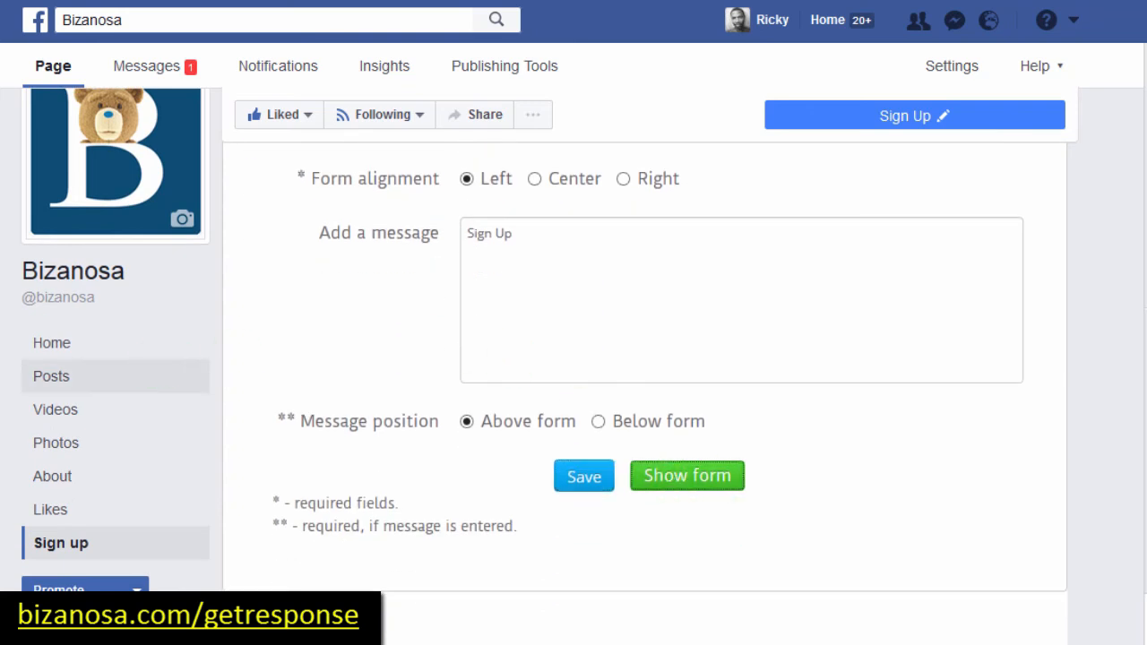
pyautogui.click(324, 327)
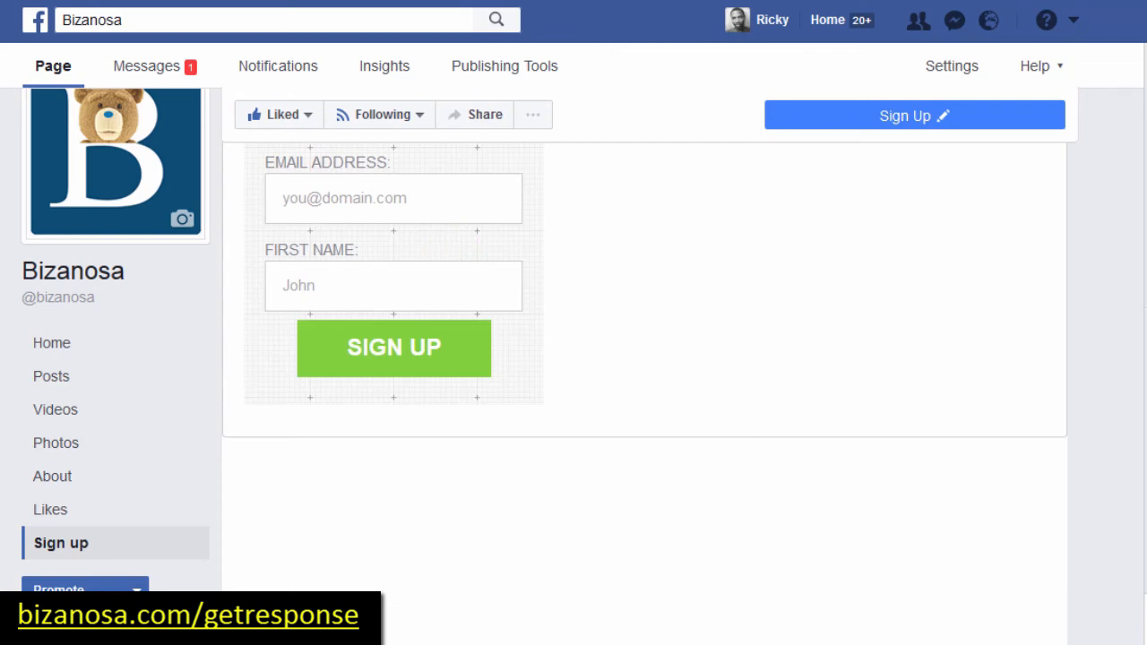
pyautogui.scroll(4, 645, 393)
pyautogui.scroll(-1, 644, 394)
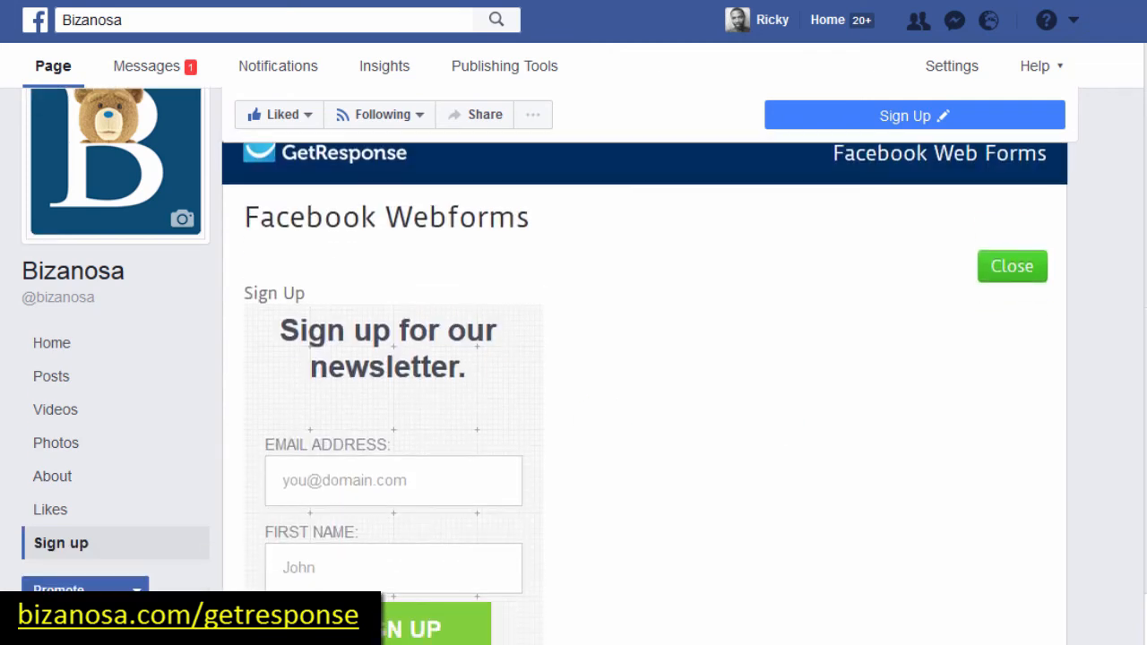
pyautogui.scroll(-3, 644, 394)
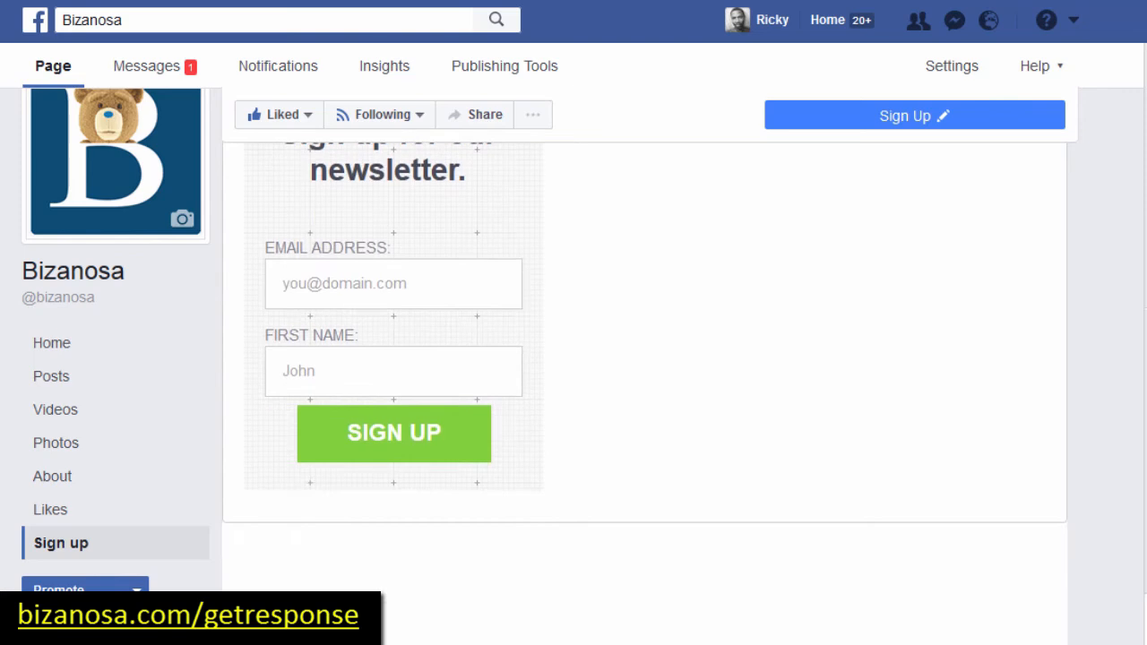
pyautogui.scroll(4, 645, 394)
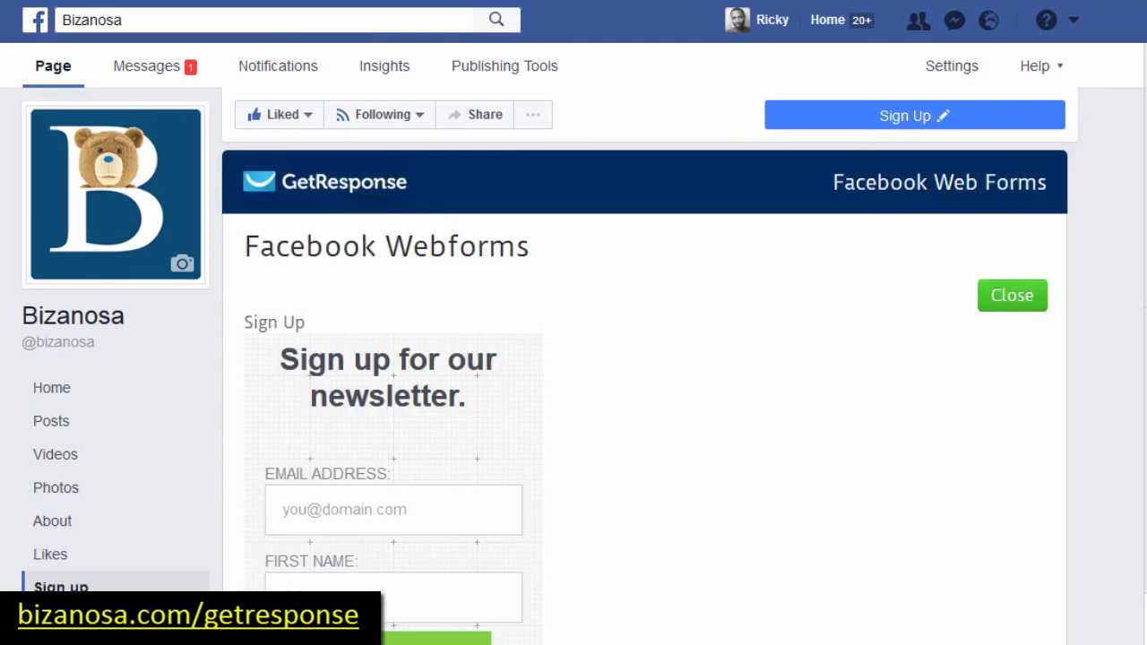
pyautogui.scroll(-1, 645, 393)
pyautogui.click(1013, 224)
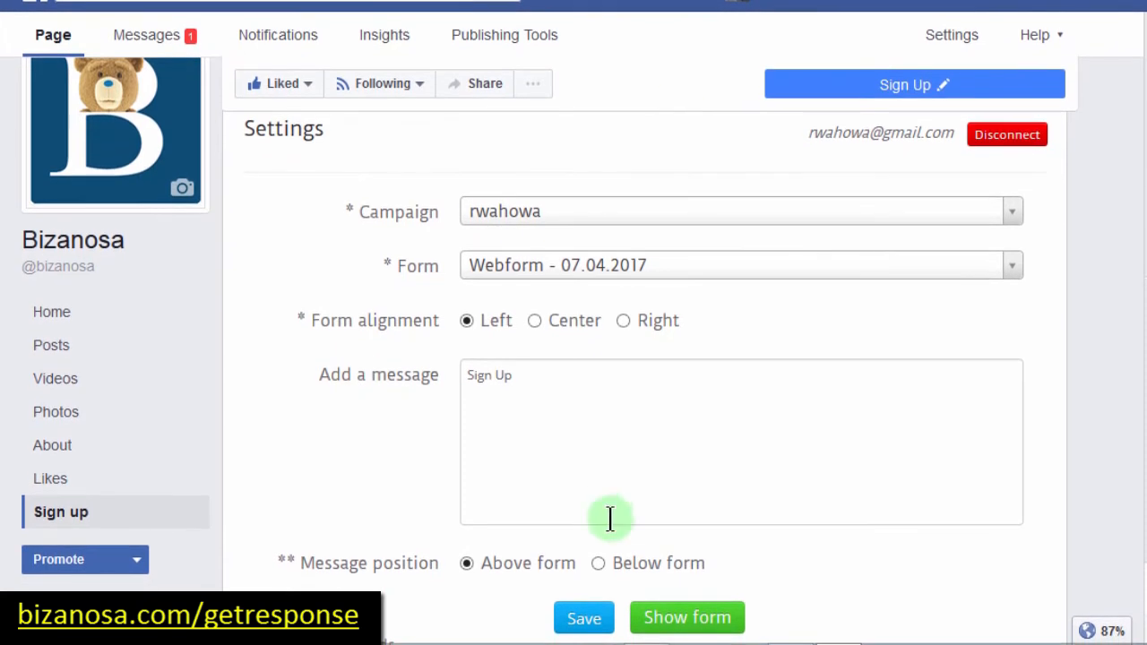
# Step: Delete the 'Sign Up' message text and save the form settings again
pyautogui.moveTo(523, 376); pyautogui.dragTo(369, 381)
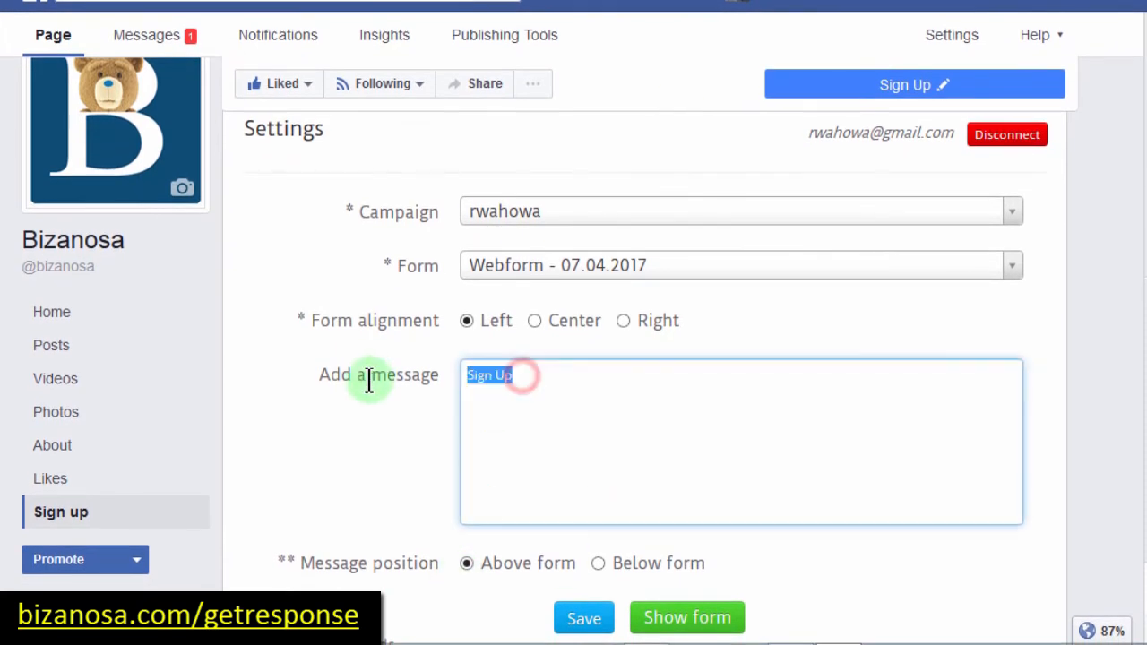
pyautogui.press('BackSpace')
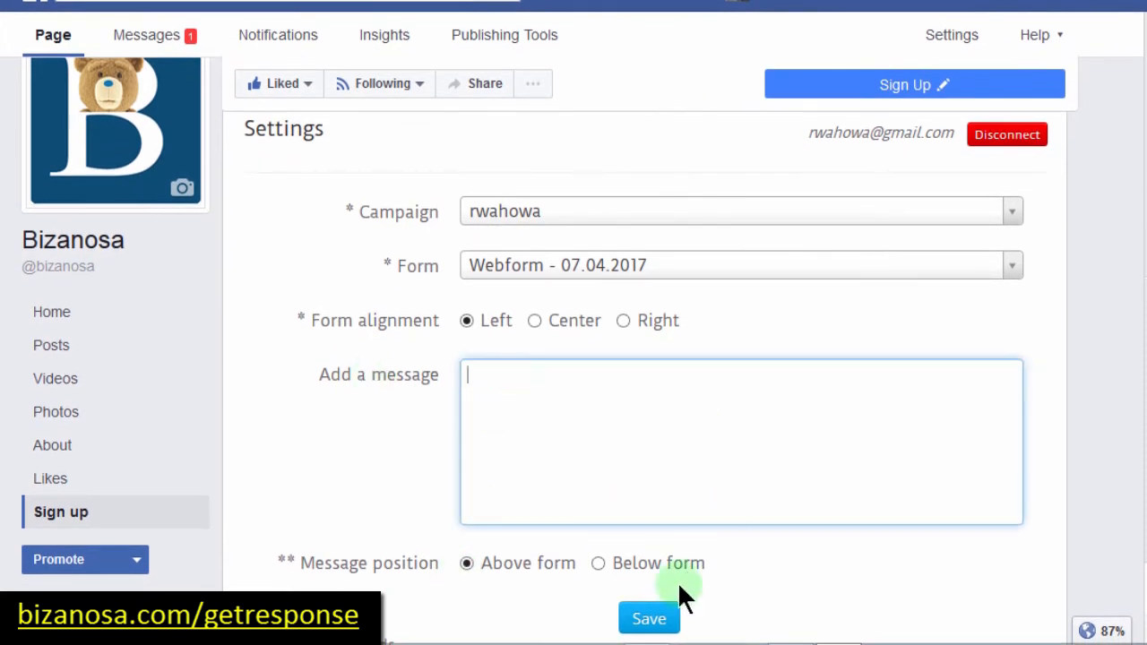
pyautogui.click(648, 618)
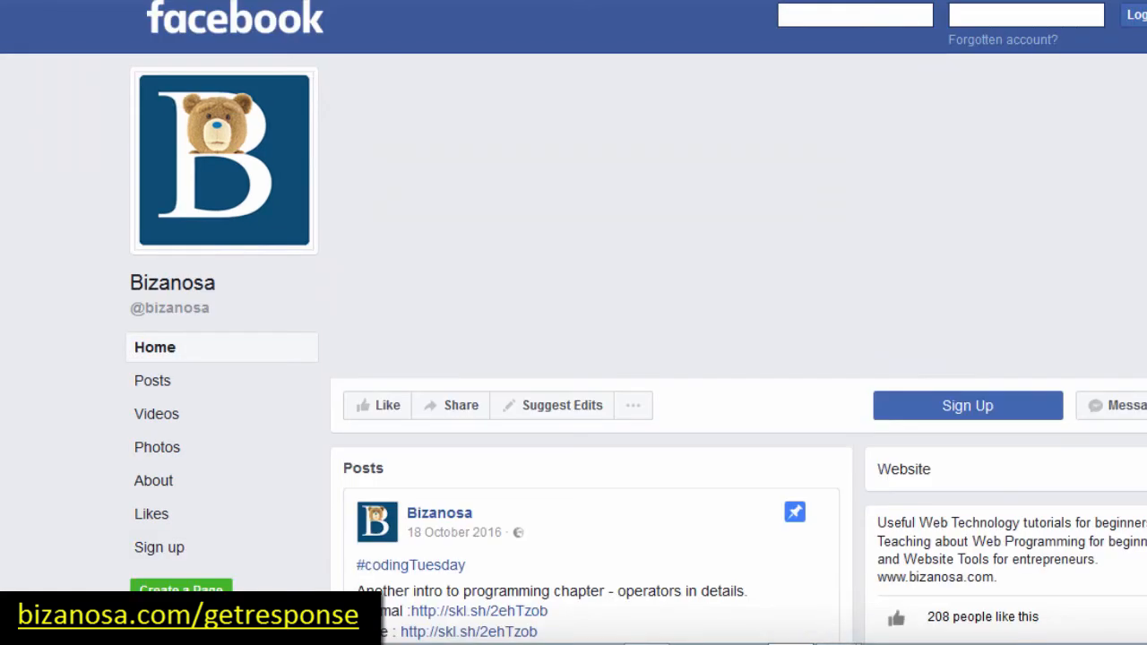
# Step: Reload the public Bizanosa page, open its Sign up tab, and dismiss the login prompt
pyautogui.hotkey('alt', 'Left')
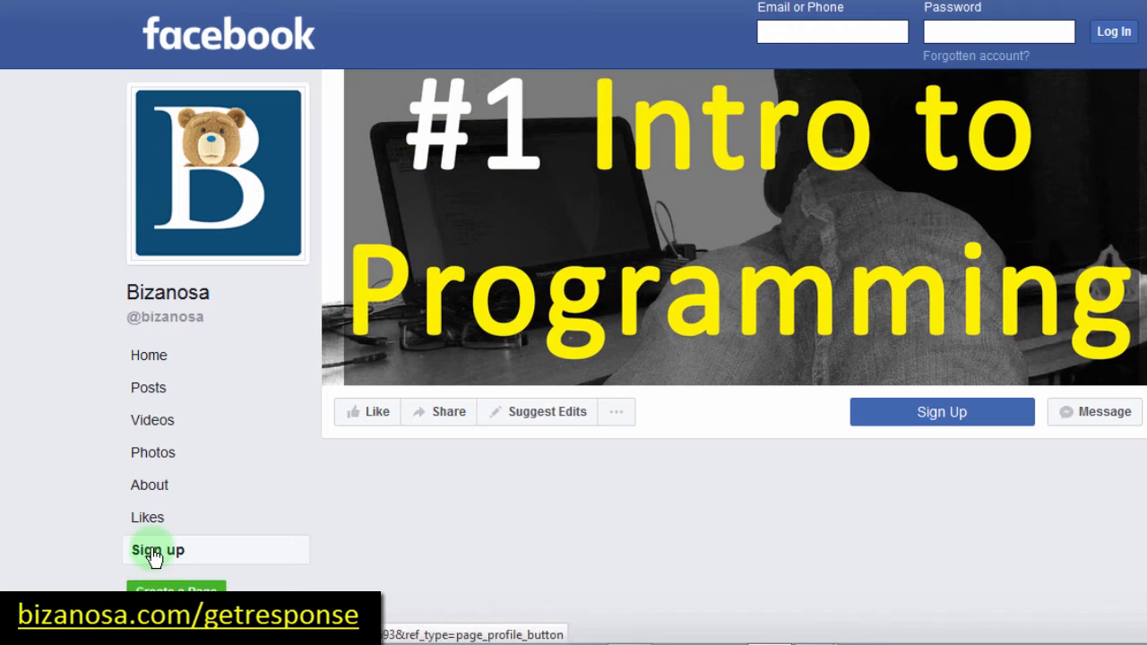
pyautogui.click(153, 553)
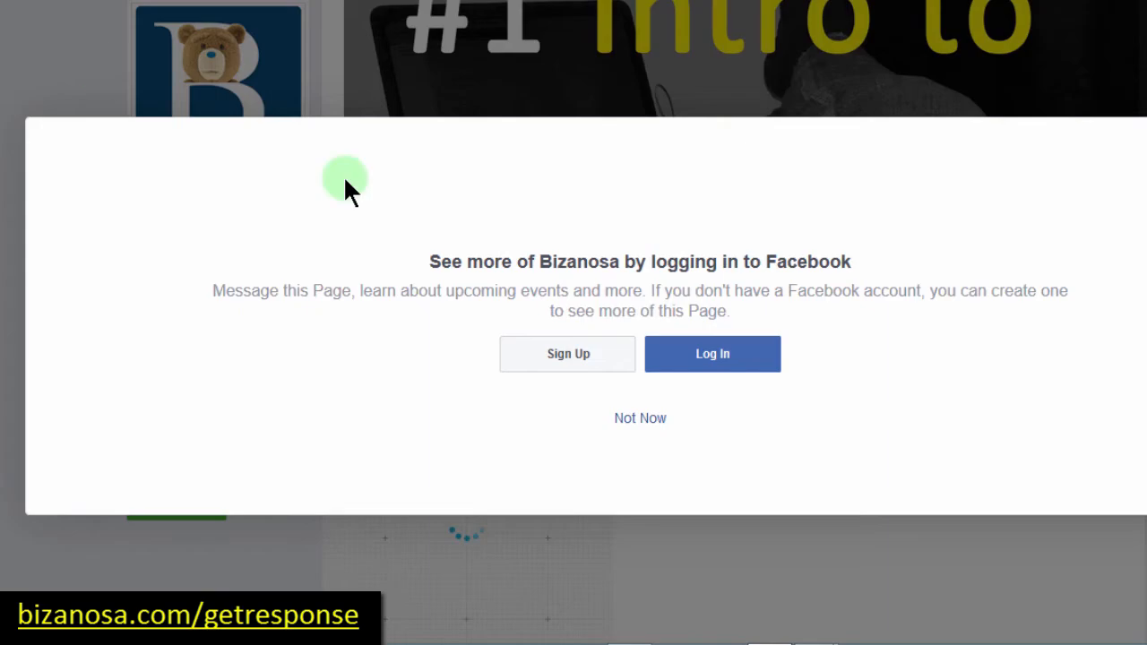
pyautogui.click(640, 418)
pyautogui.scroll(-4, 733, 193)
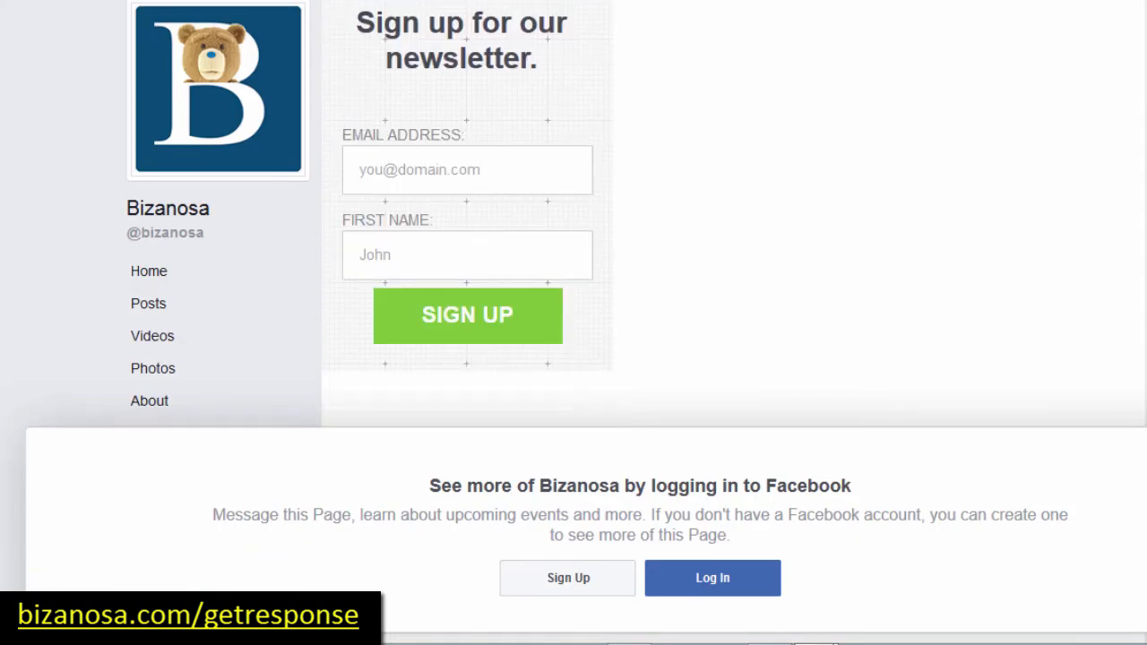
pyautogui.scroll(4, 734, 193)
pyautogui.scroll(-5, 734, 193)
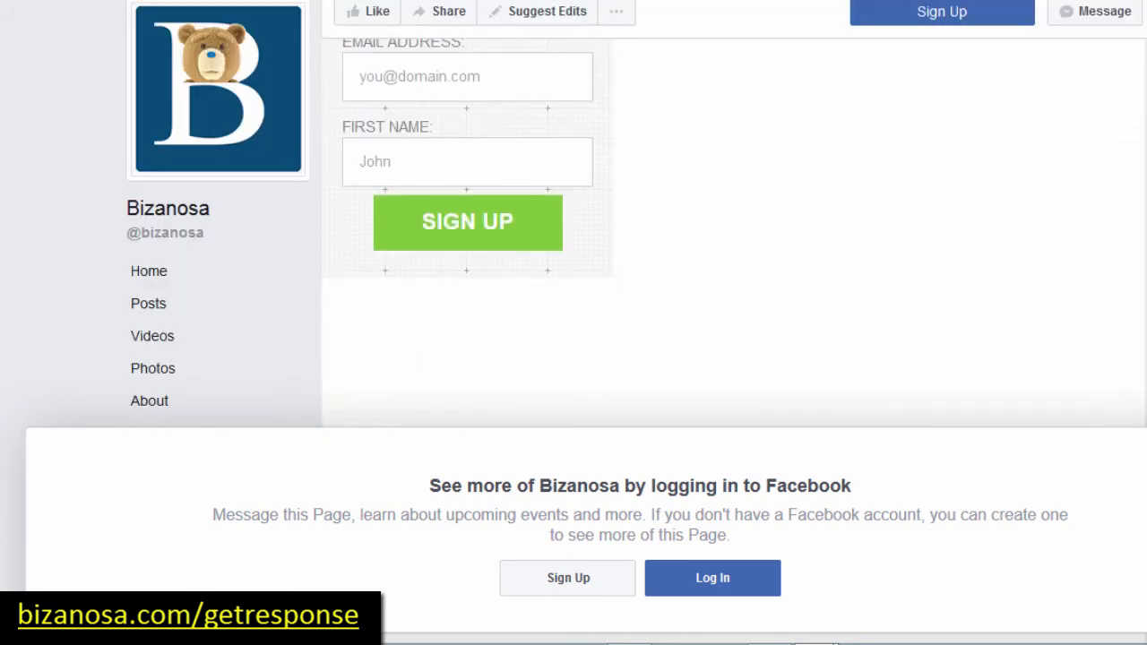
pyautogui.scroll(3, 734, 194)
pyautogui.scroll(-3, 733, 194)
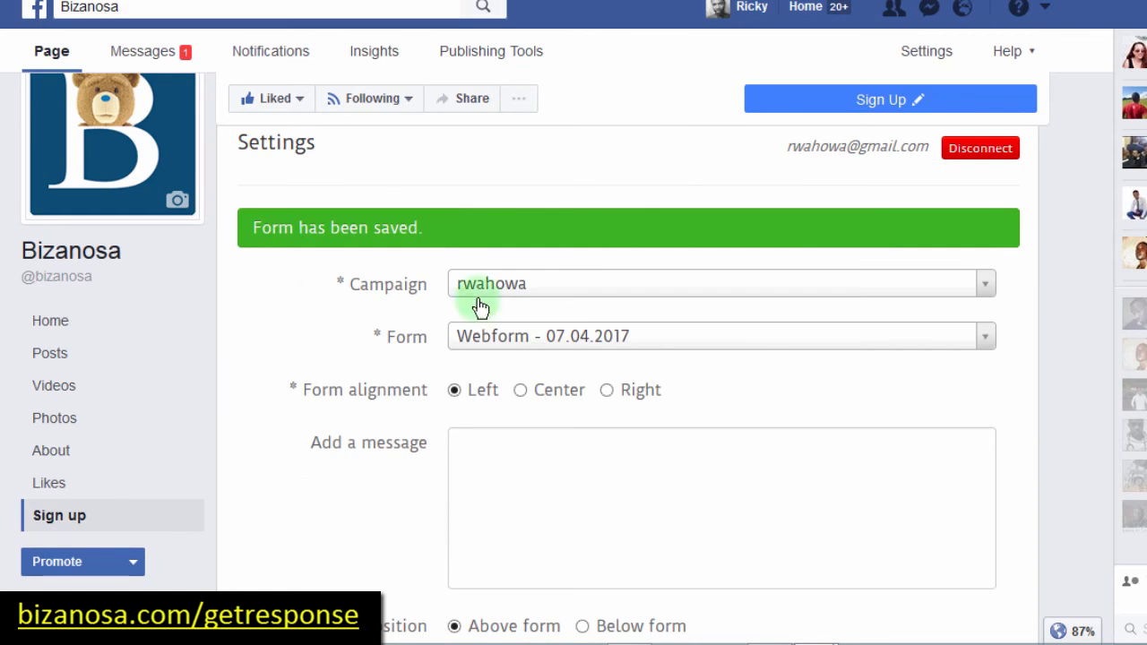
# Step: Confirm the newstudents campaign has no web forms, then reselect the original campaign
pyautogui.click(856, 289)
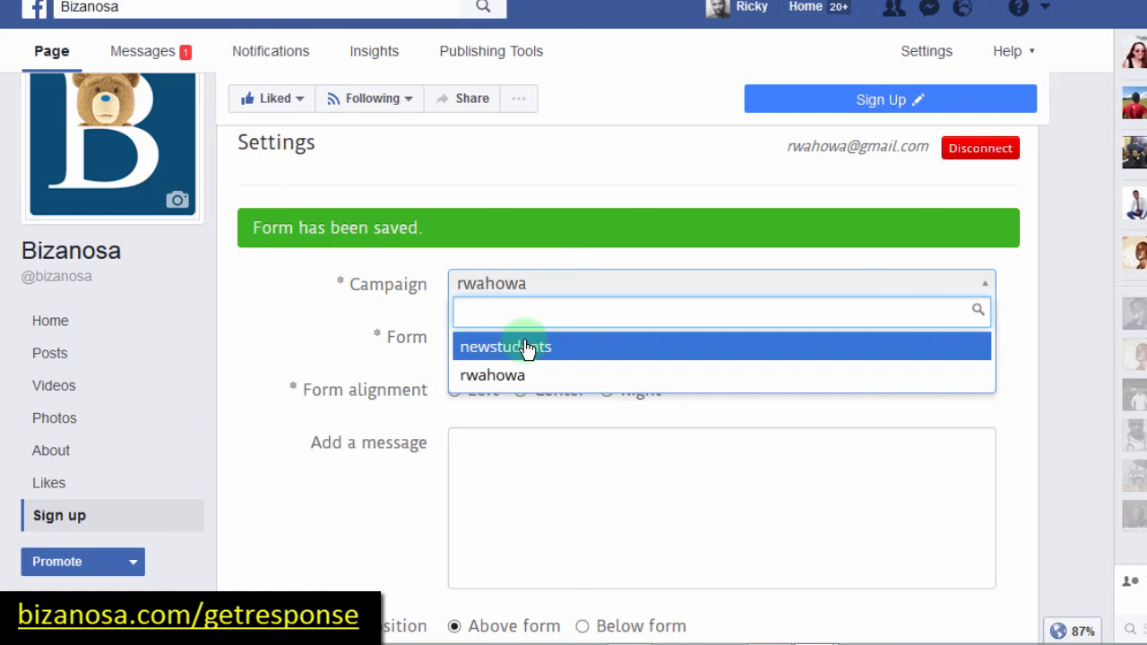
pyautogui.click(499, 354)
pyautogui.click(512, 337)
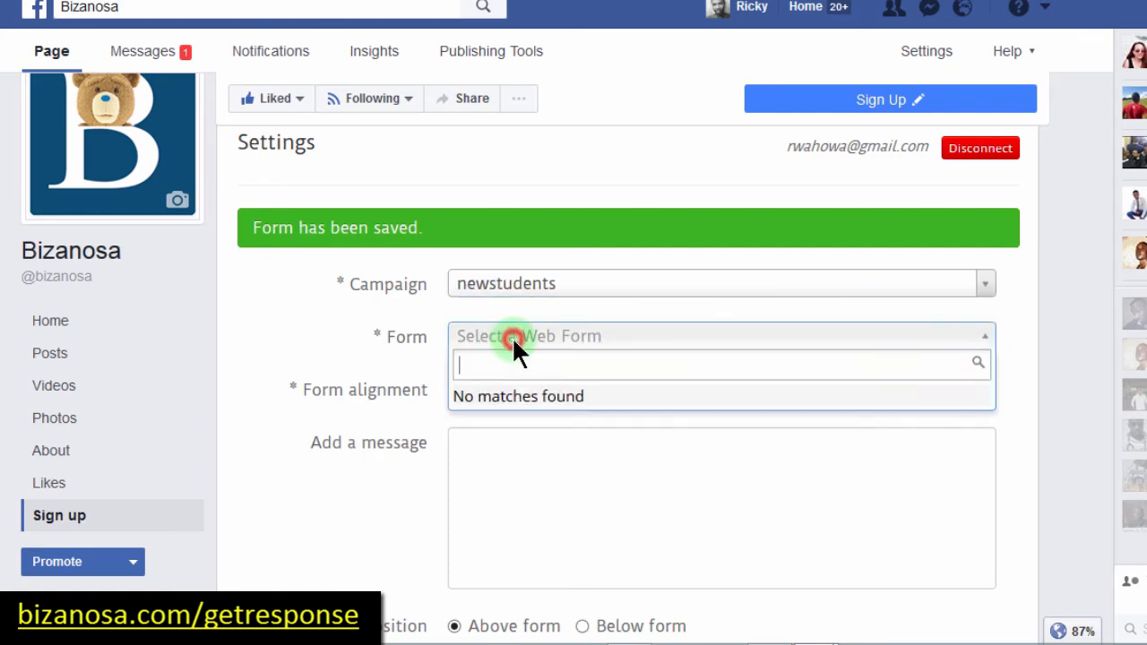
pyautogui.click(537, 334)
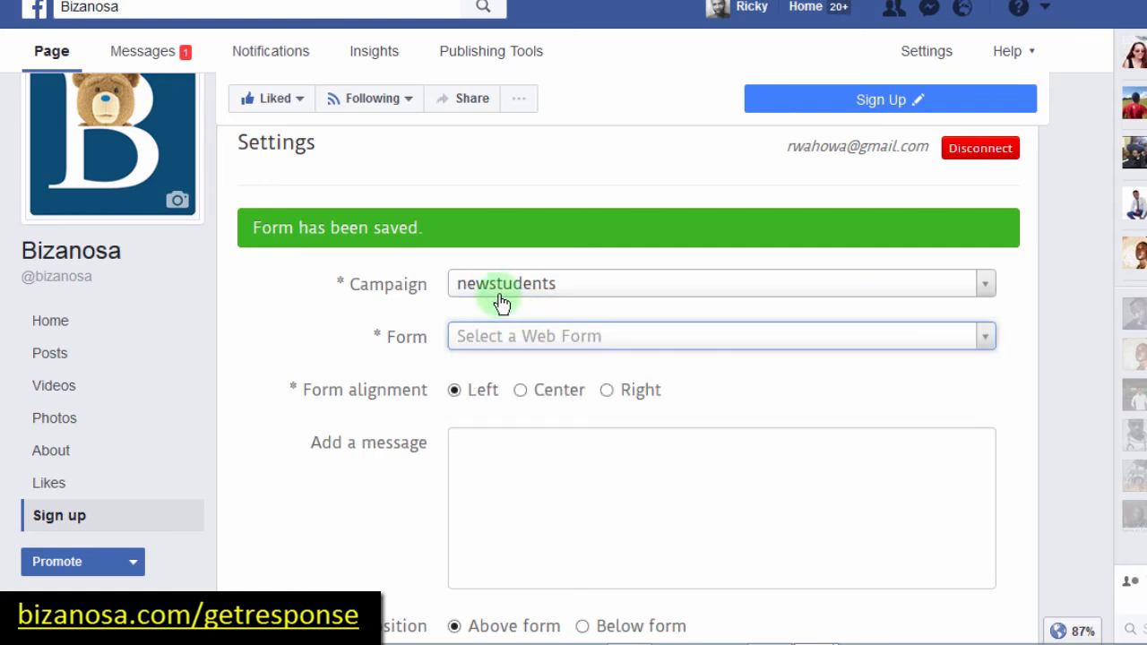
pyautogui.click(489, 288)
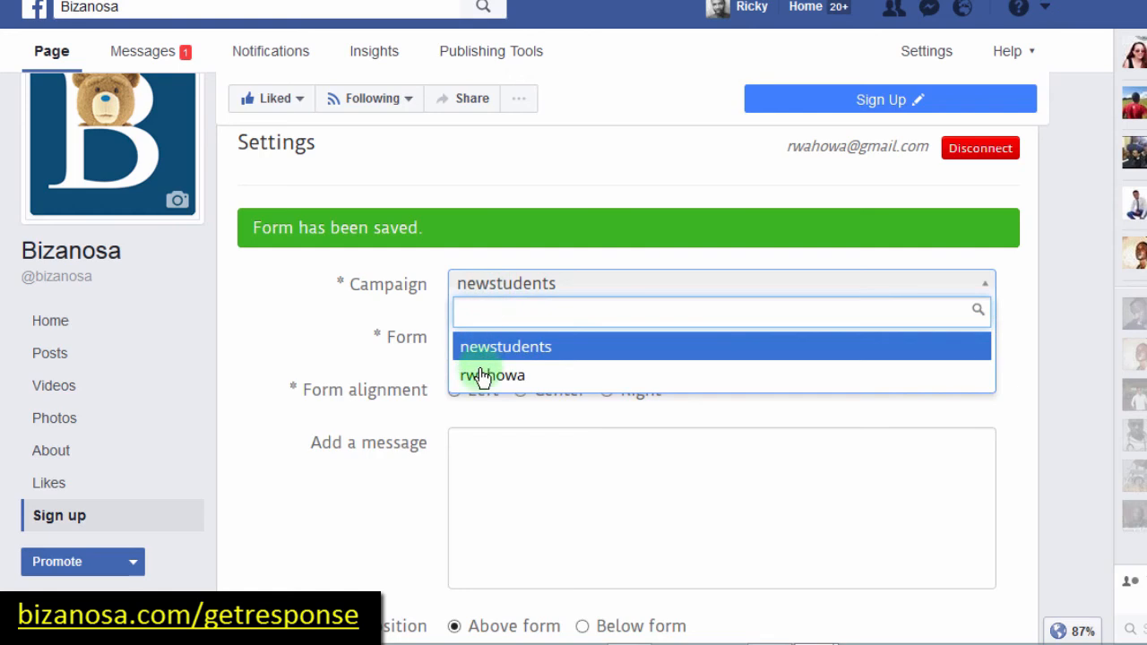
pyautogui.click(481, 376)
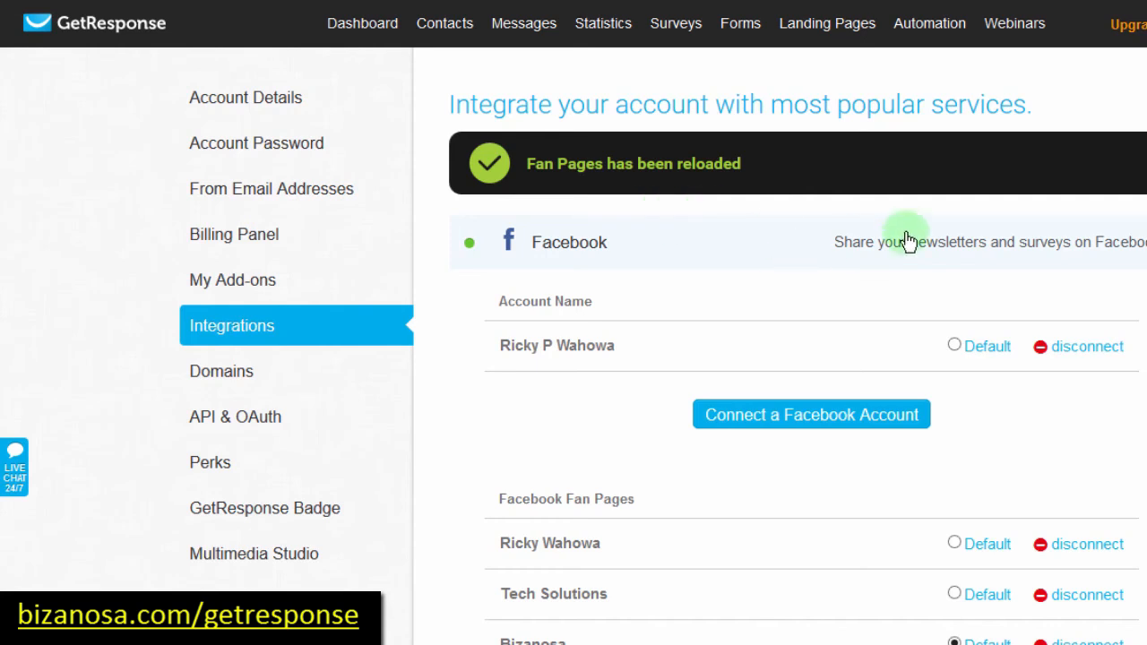
# Step: Review the Integrations list with the reloaded fan pages, then go to Forms > Create Form
pyautogui.scroll(-15, 780, 359)
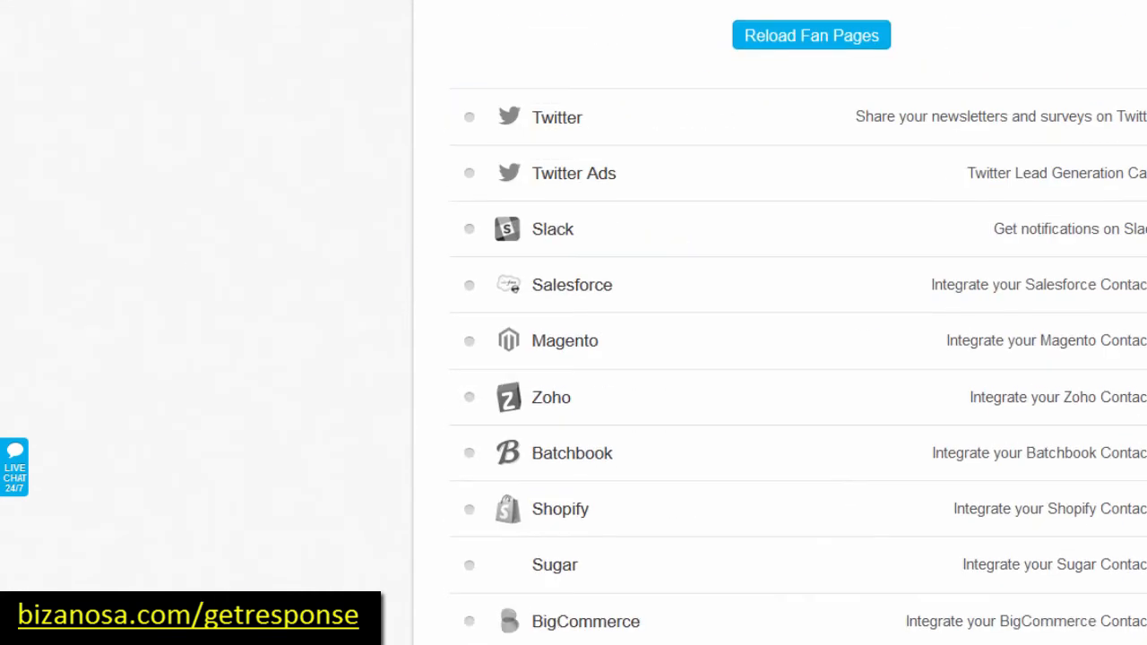
pyautogui.scroll(-1, 797, 322)
pyautogui.scroll(-4, 797, 322)
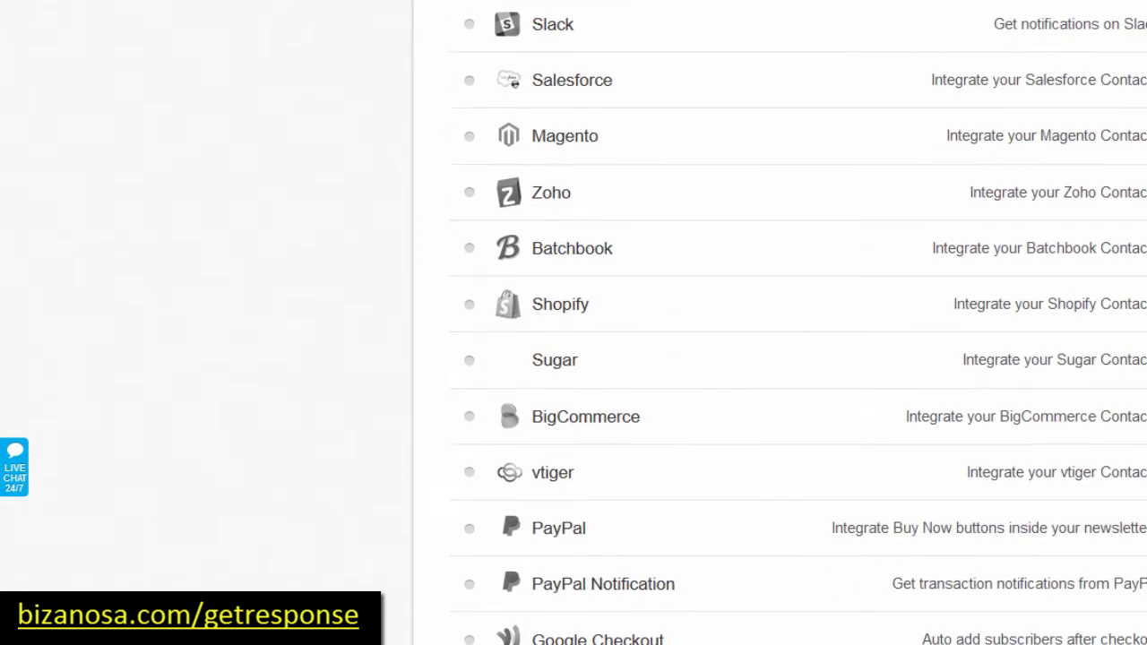
pyautogui.scroll(-2, 780, 323)
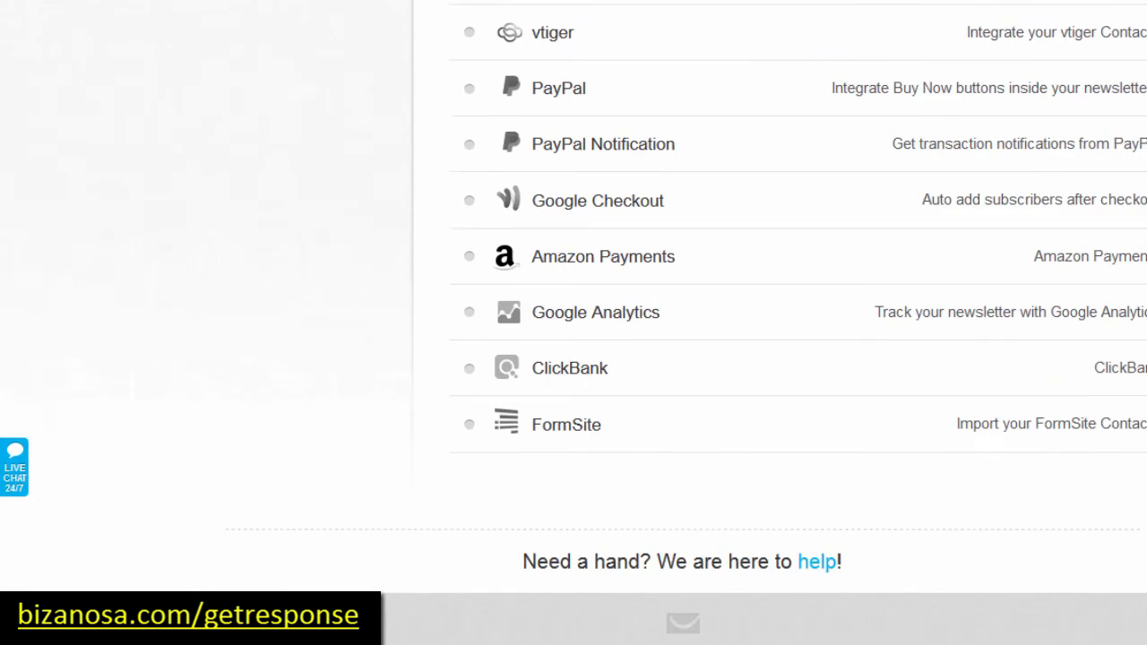
pyautogui.scroll(2, 780, 322)
pyautogui.scroll(2, 798, 323)
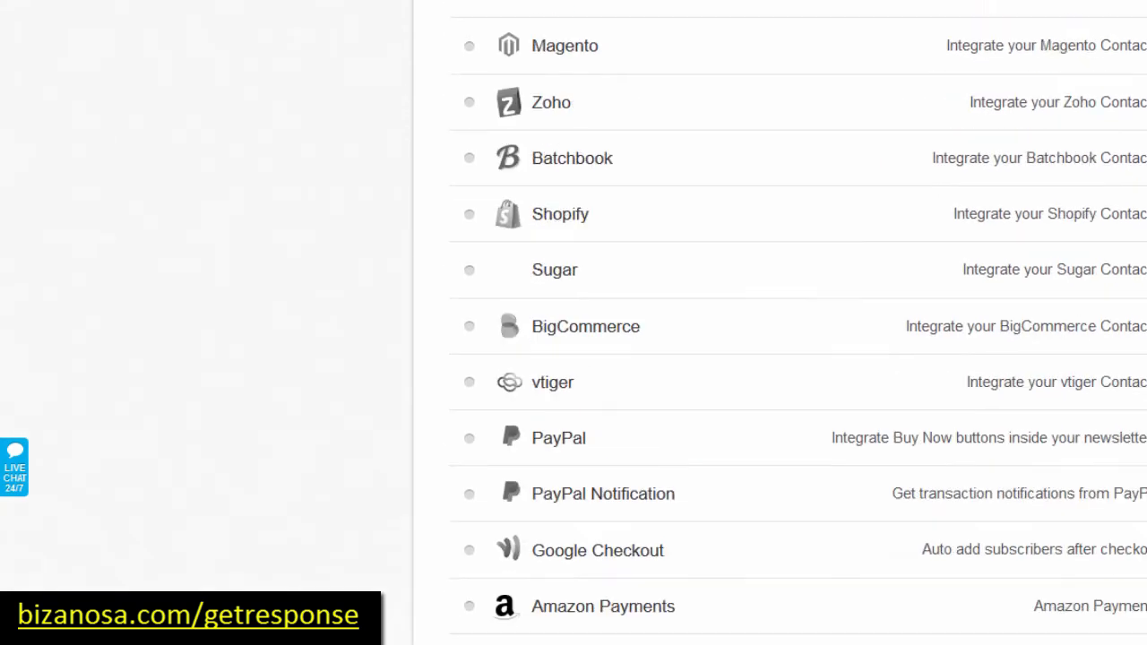
pyautogui.scroll(2, 797, 323)
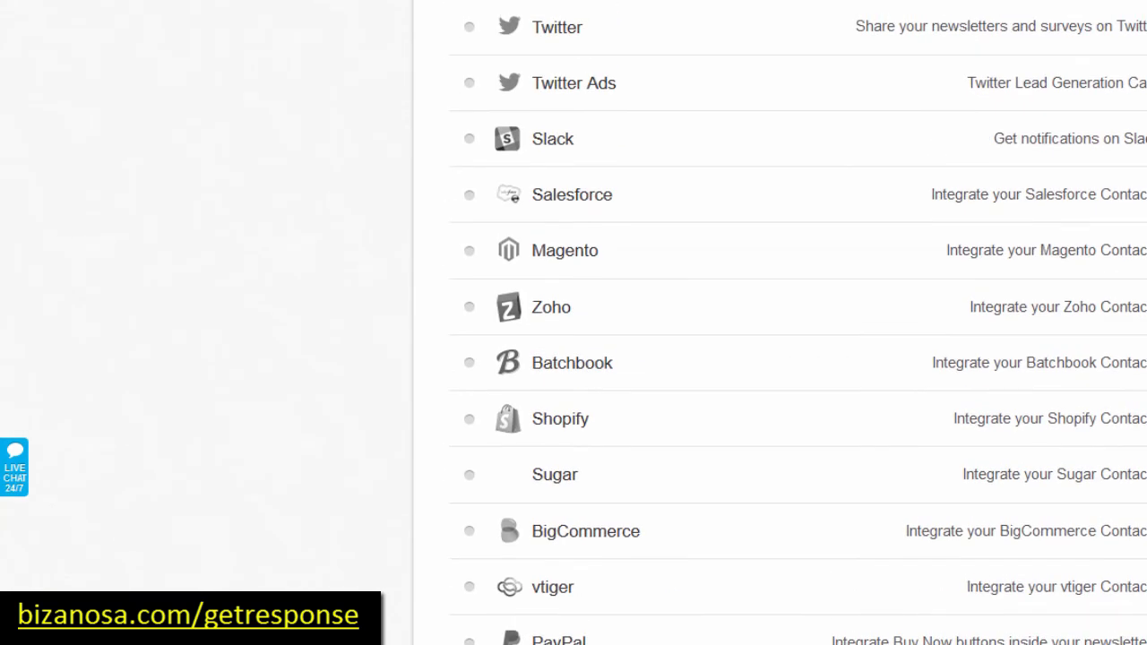
pyautogui.scroll(2, 797, 323)
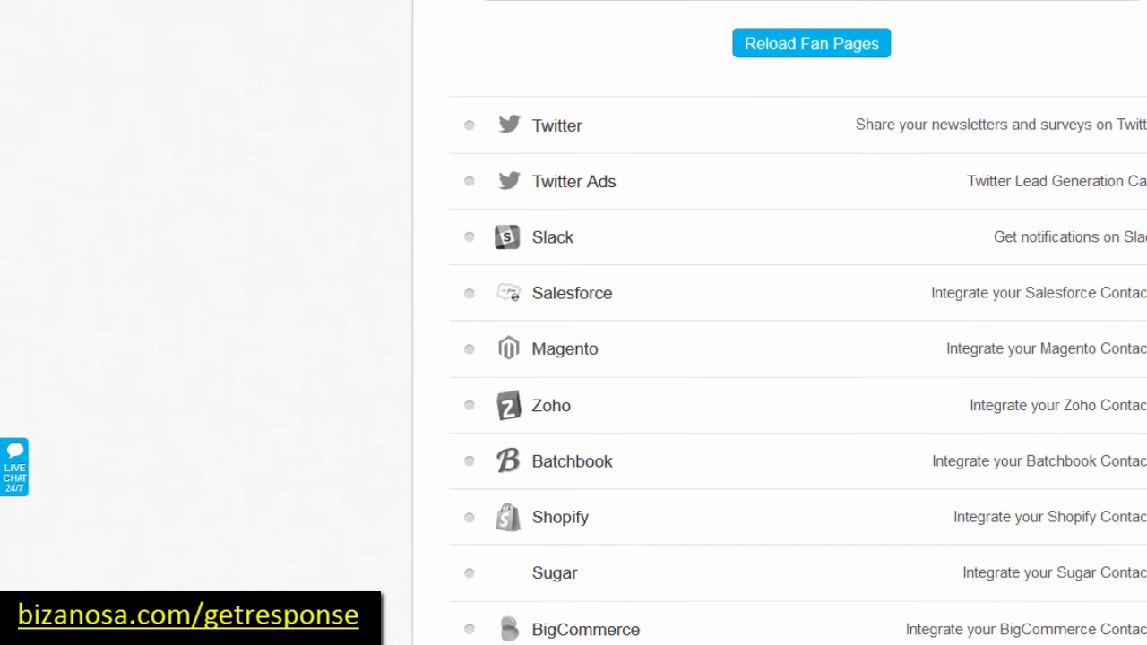
pyautogui.scroll(-1, 798, 323)
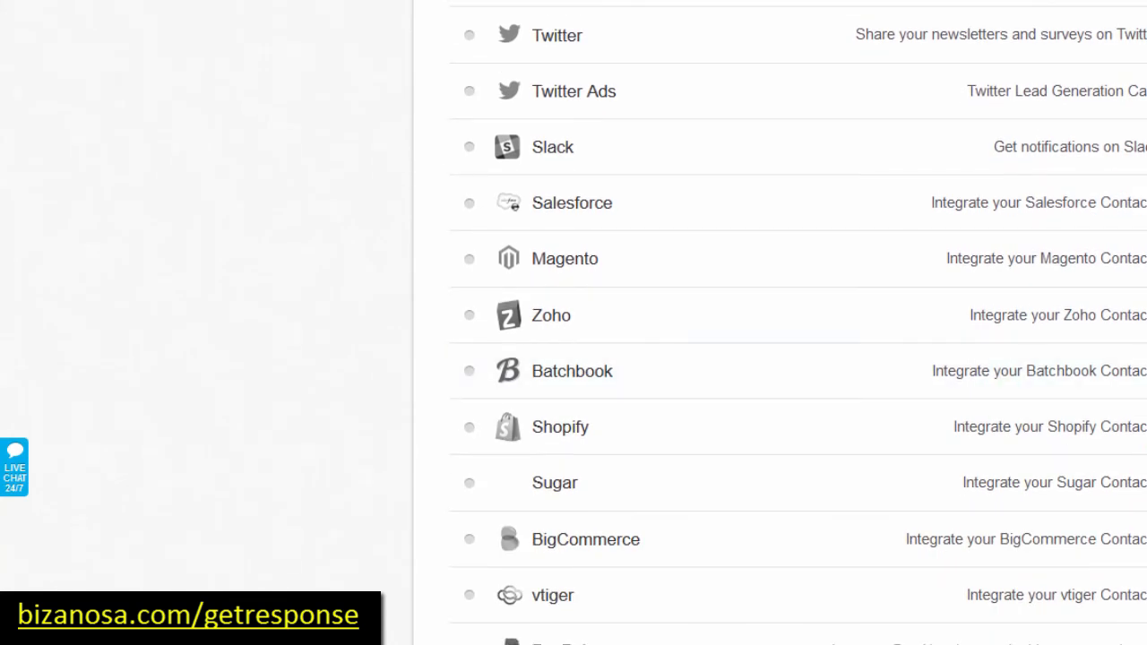
pyautogui.scroll(-4, 797, 323)
pyautogui.scroll(-2, 798, 323)
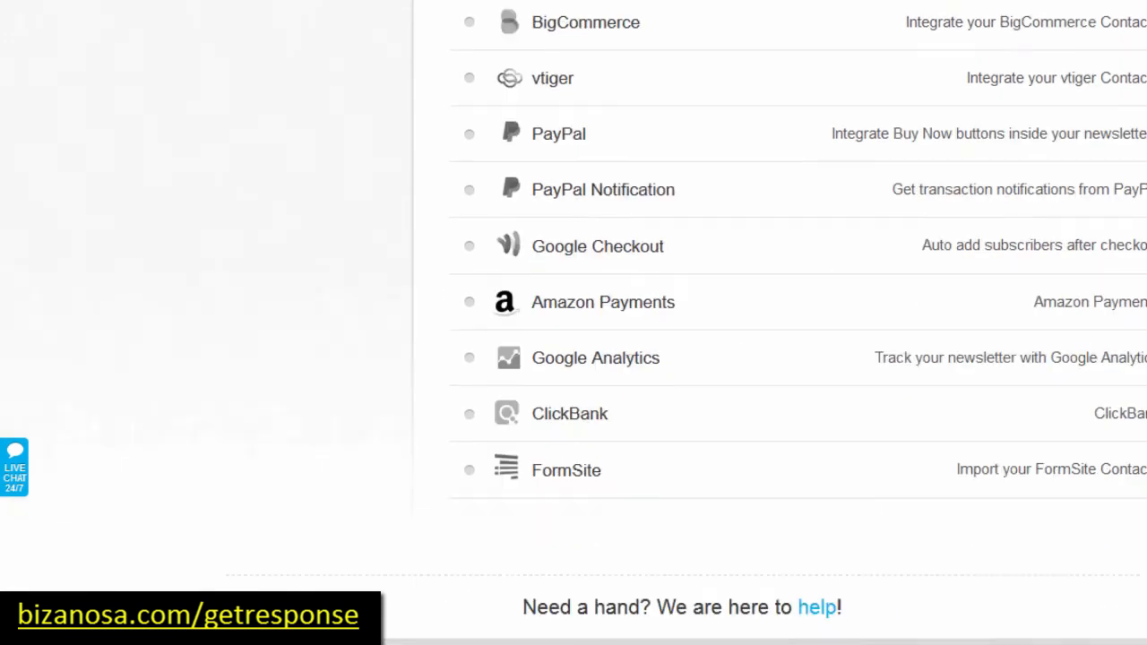
pyautogui.scroll(3, 798, 322)
pyautogui.scroll(8, 798, 323)
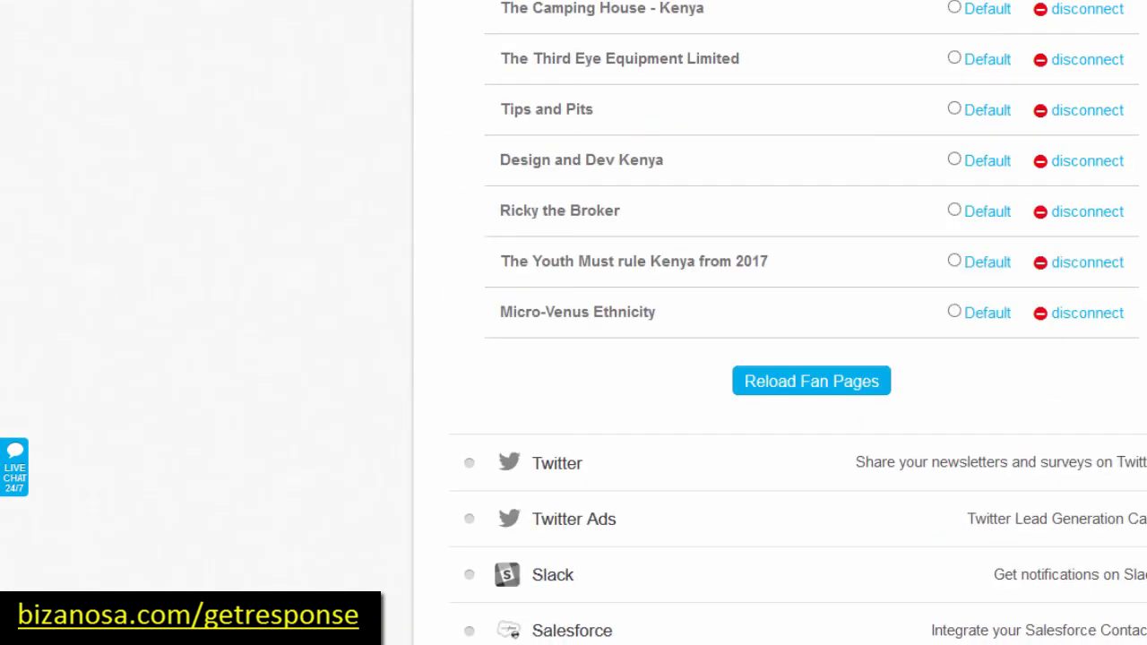
pyautogui.scroll(10, 798, 322)
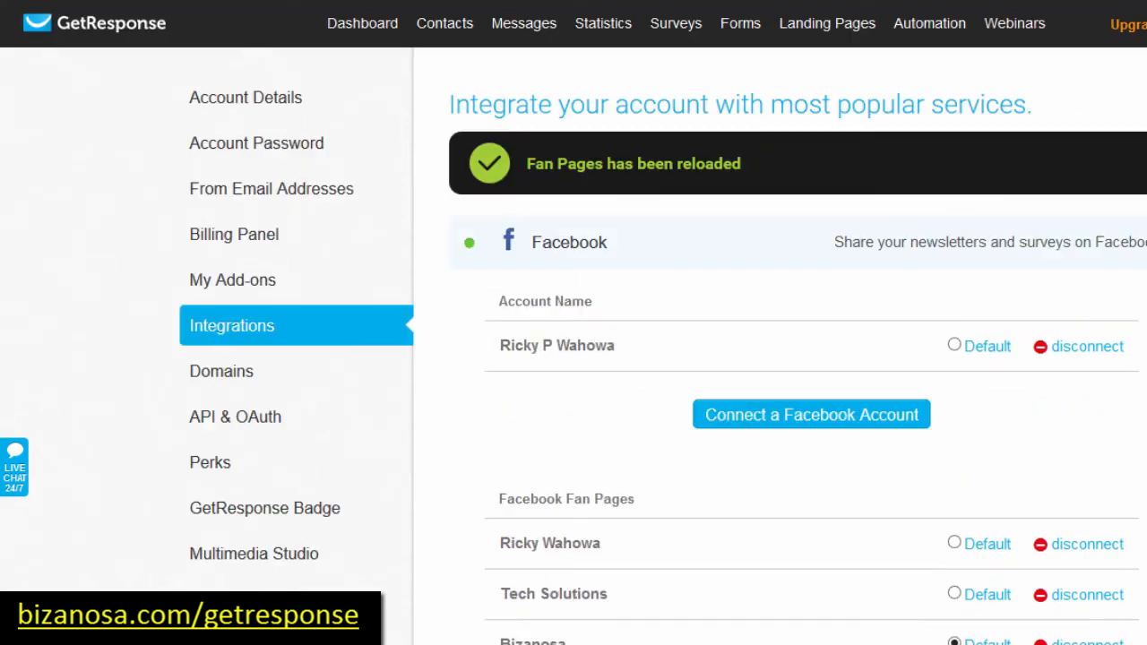
pyautogui.moveTo(744, 26)
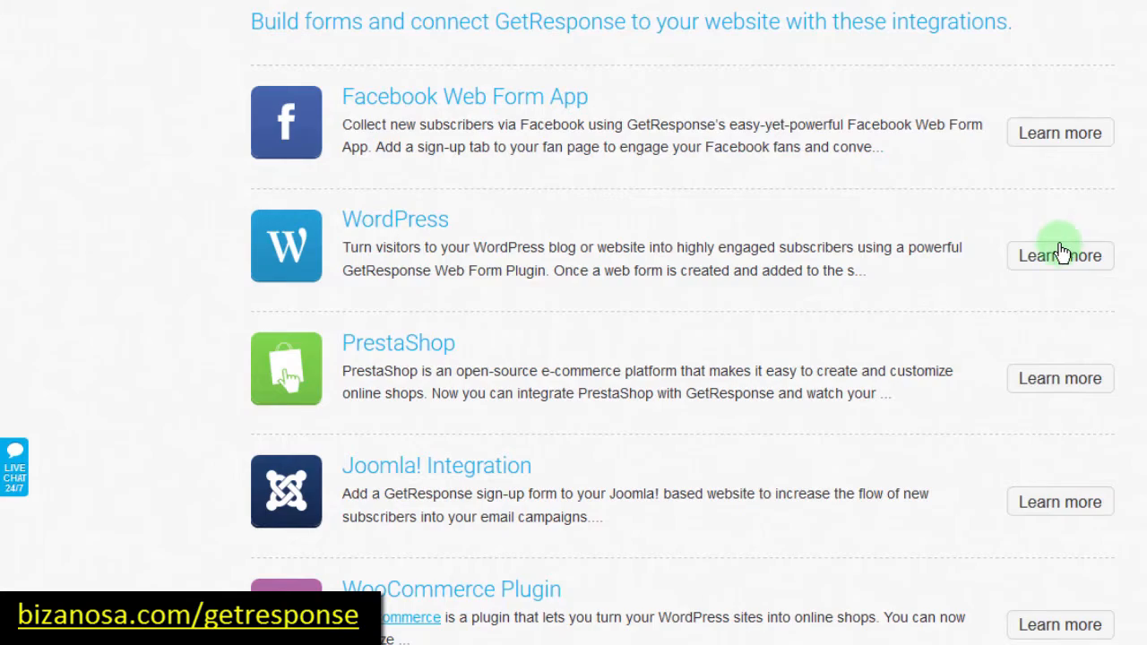
# Step: Expand the WordPress integration's details and open its Download plugin link in a new tab
pyautogui.scroll(-1, 1057, 260)
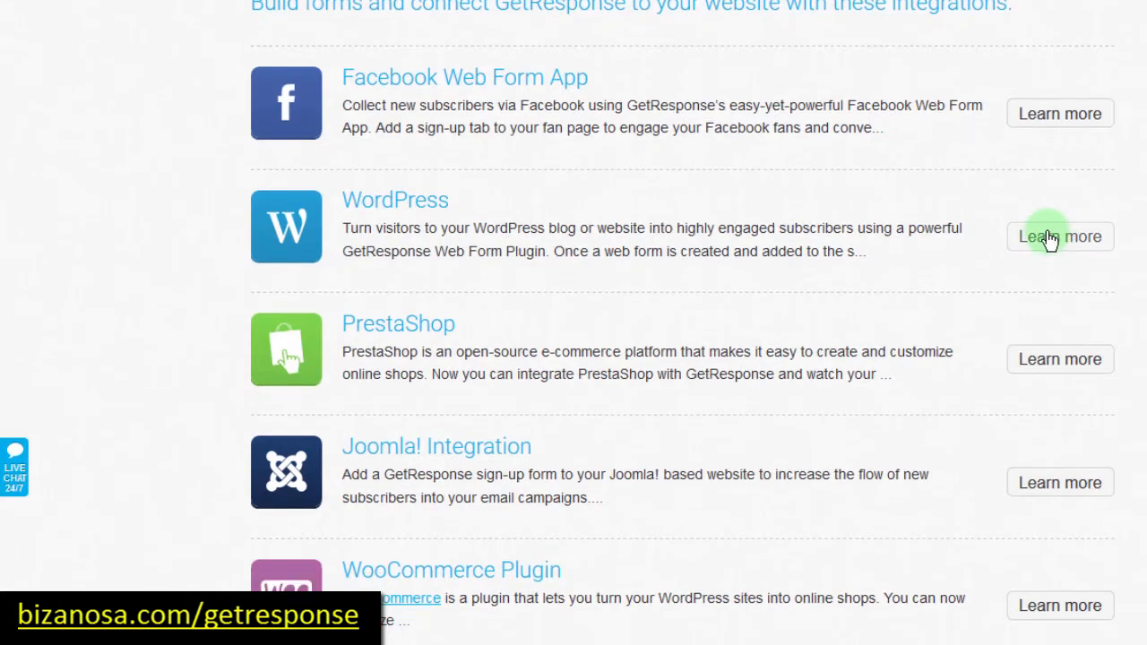
pyautogui.click(1049, 237)
pyautogui.scroll(-8, 627, 359)
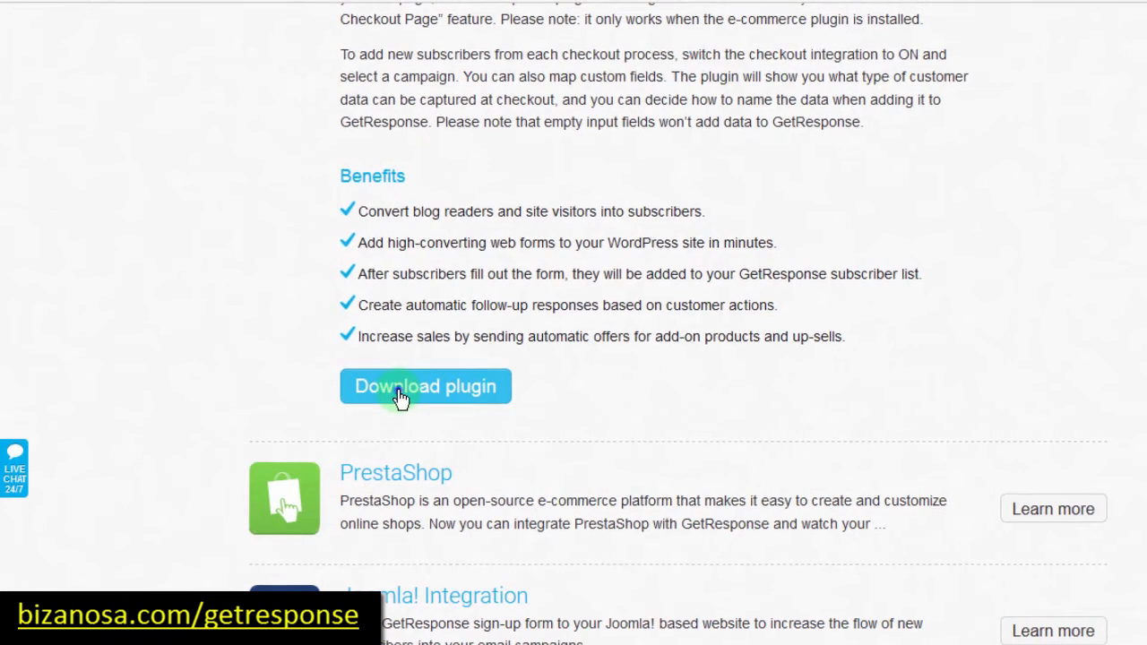
pyautogui.rightClick(398, 400)
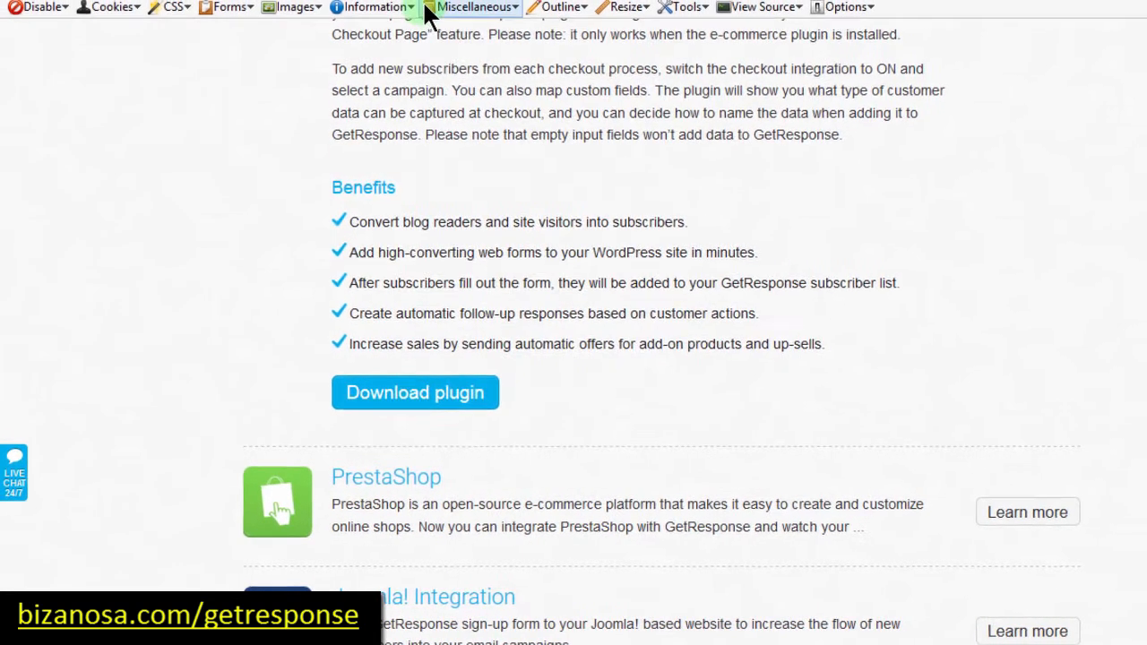
pyautogui.click(419, 0)
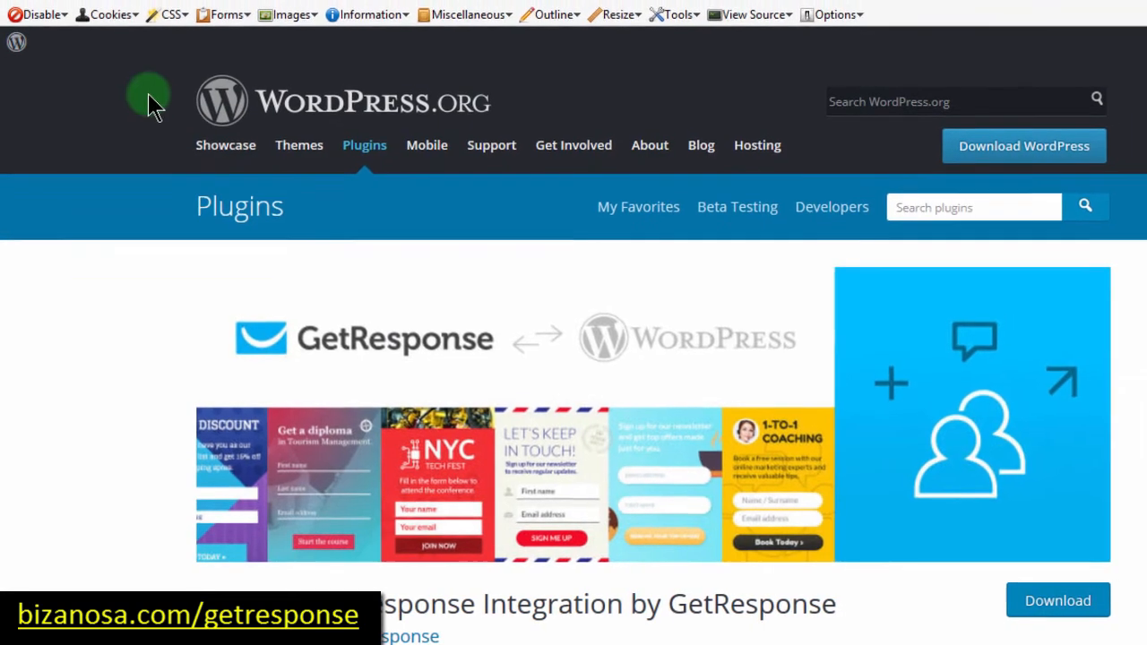
# Step: Scroll the plugin page and select the title 'GetResponse Integration by GetResponse'
pyautogui.scroll(-20, 514, 240)
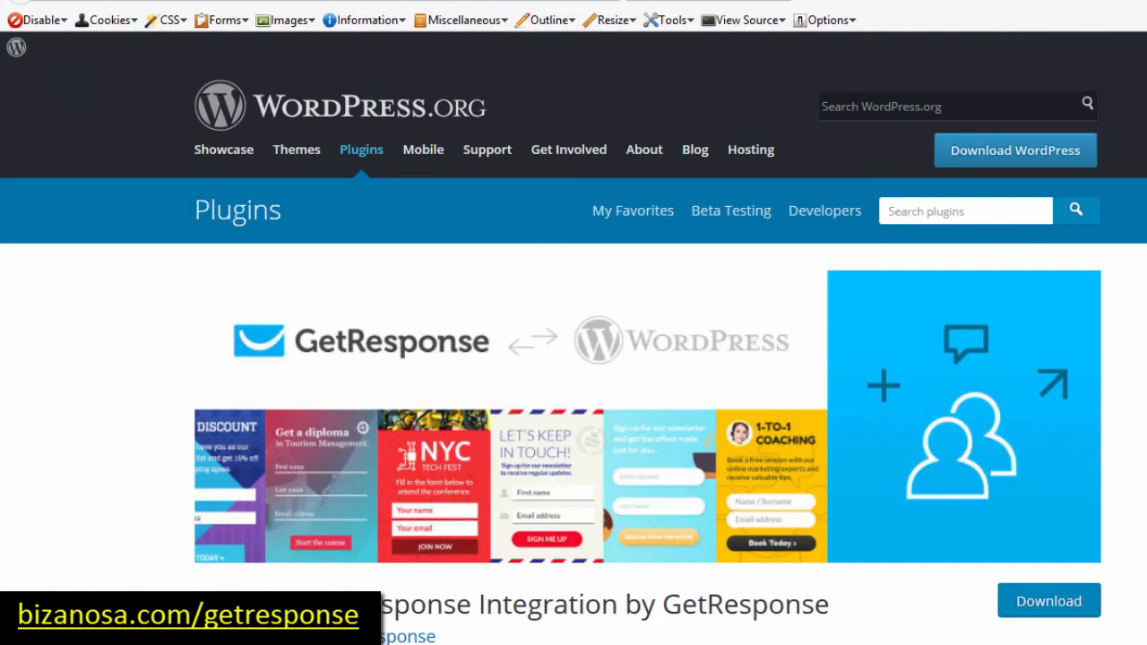
pyautogui.scroll(-5, 574, 353)
pyautogui.scroll(3, 573, 353)
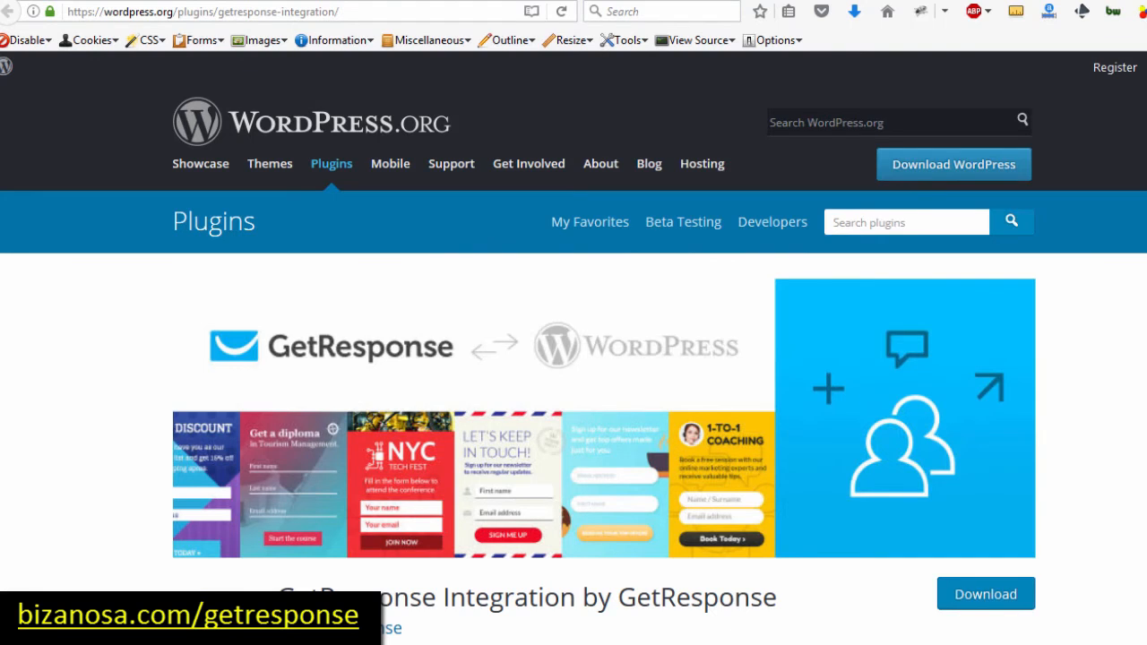
pyautogui.scroll(-4, 574, 362)
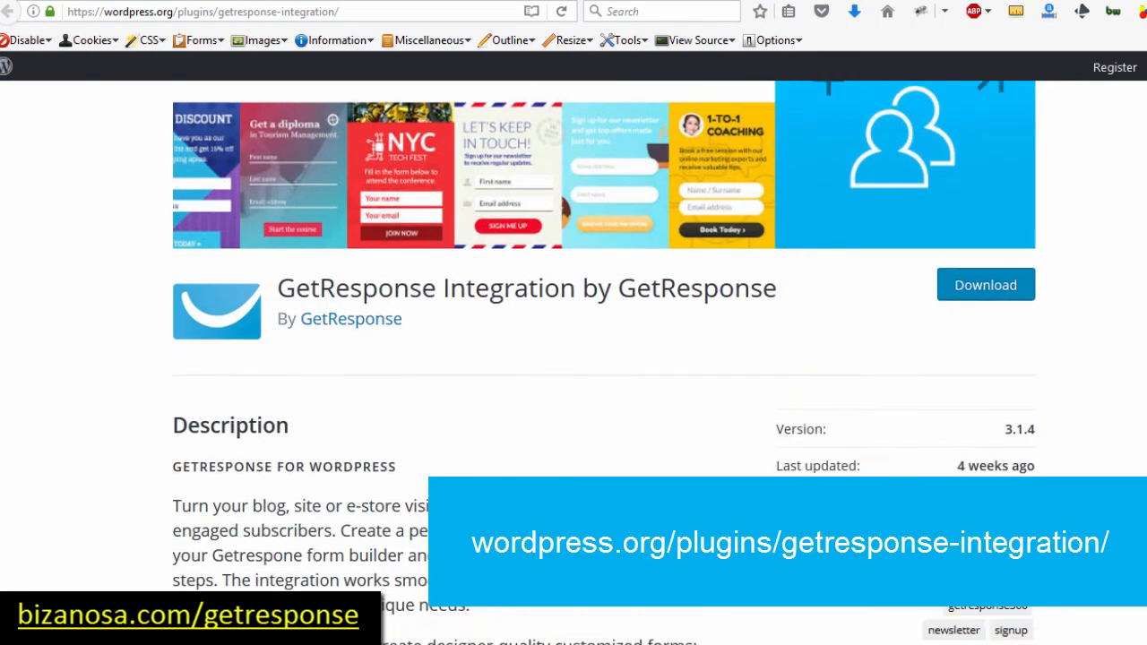
pyautogui.scroll(-1, 573, 363)
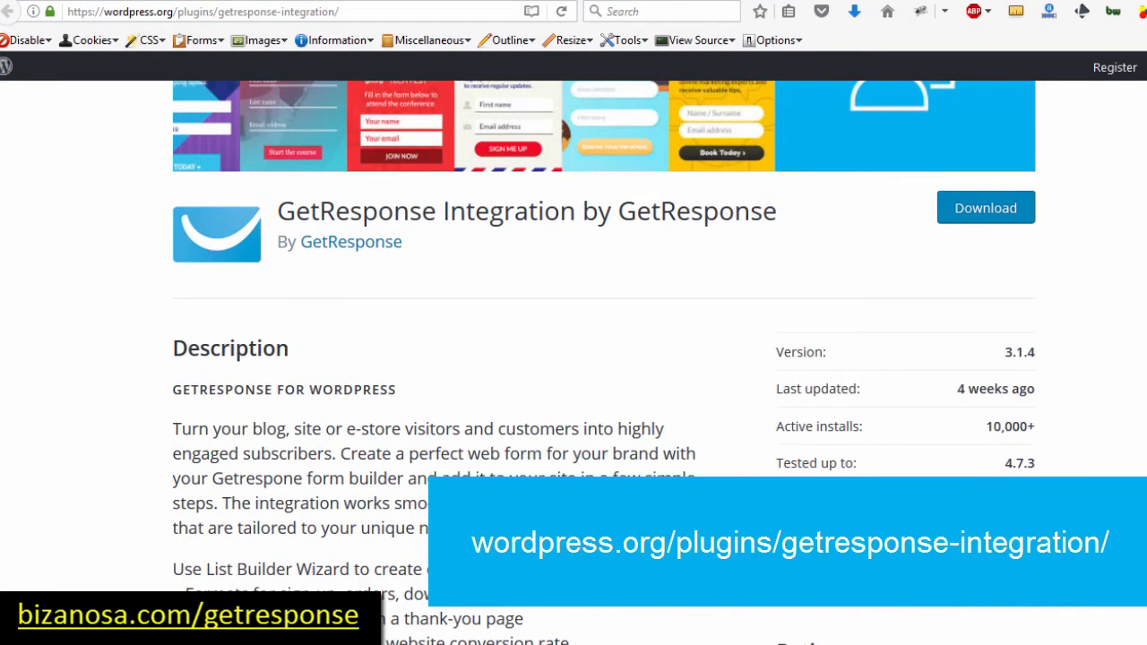
pyautogui.scroll(-3, 573, 363)
pyautogui.scroll(5, 574, 363)
pyautogui.scroll(-1, 1029, 158)
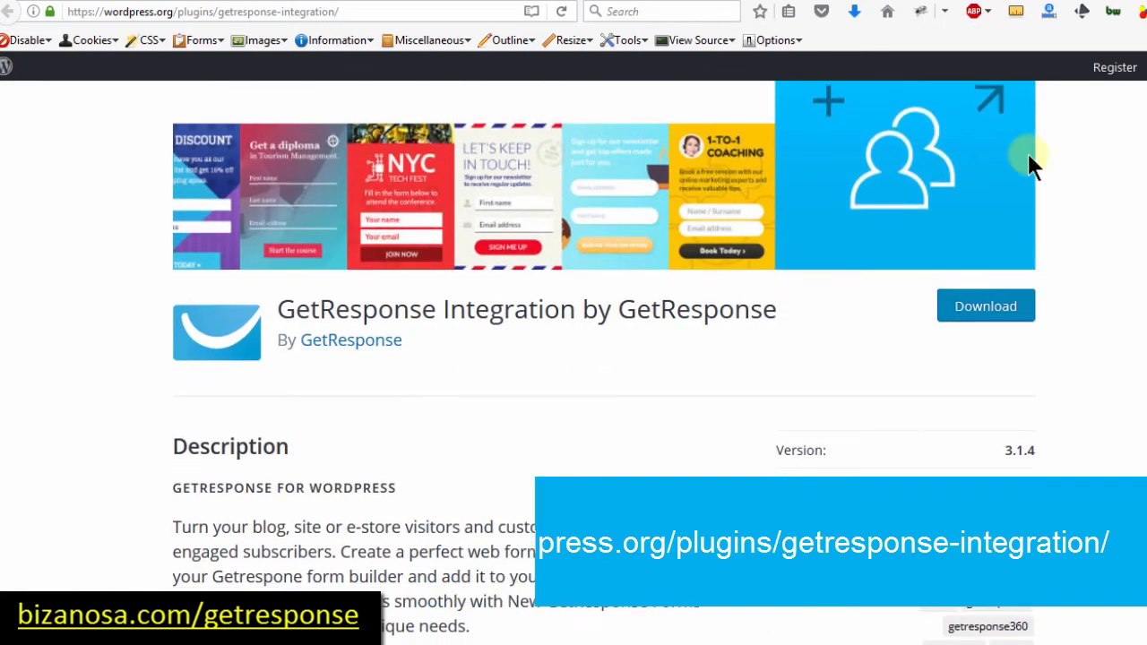
pyautogui.moveTo(276, 308); pyautogui.dragTo(776, 324)
pyautogui.hotkey('ctrl', 'c')
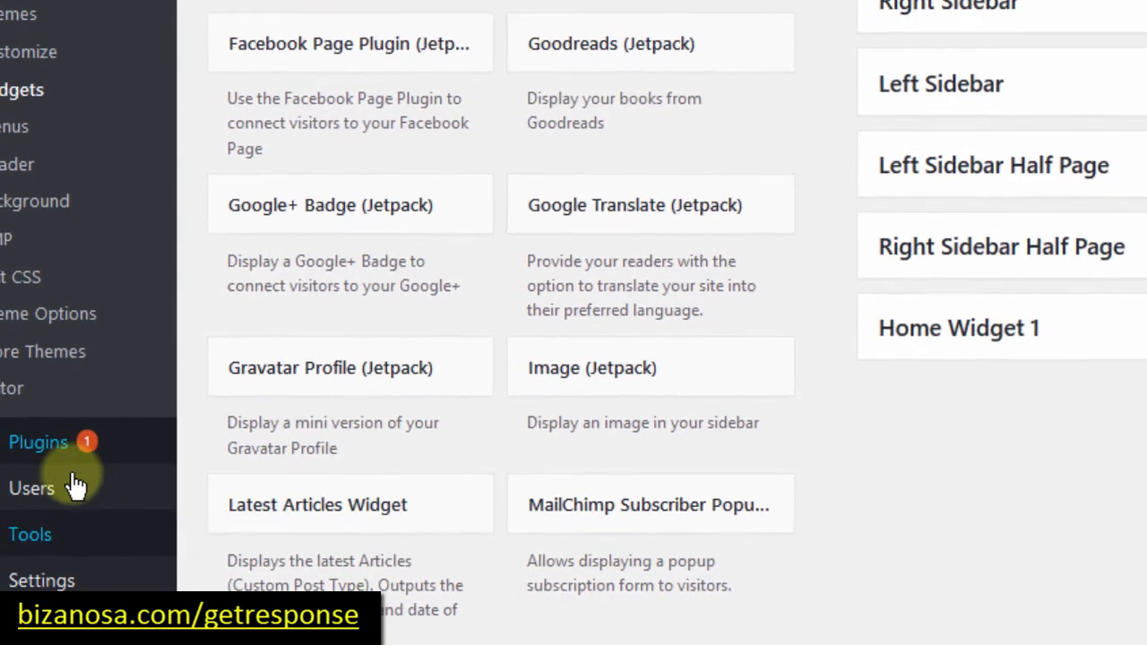
# Step: Search Plugins > Add New for the pasted title, then install and activate GetResponse Integration
pyautogui.moveTo(87, 448)
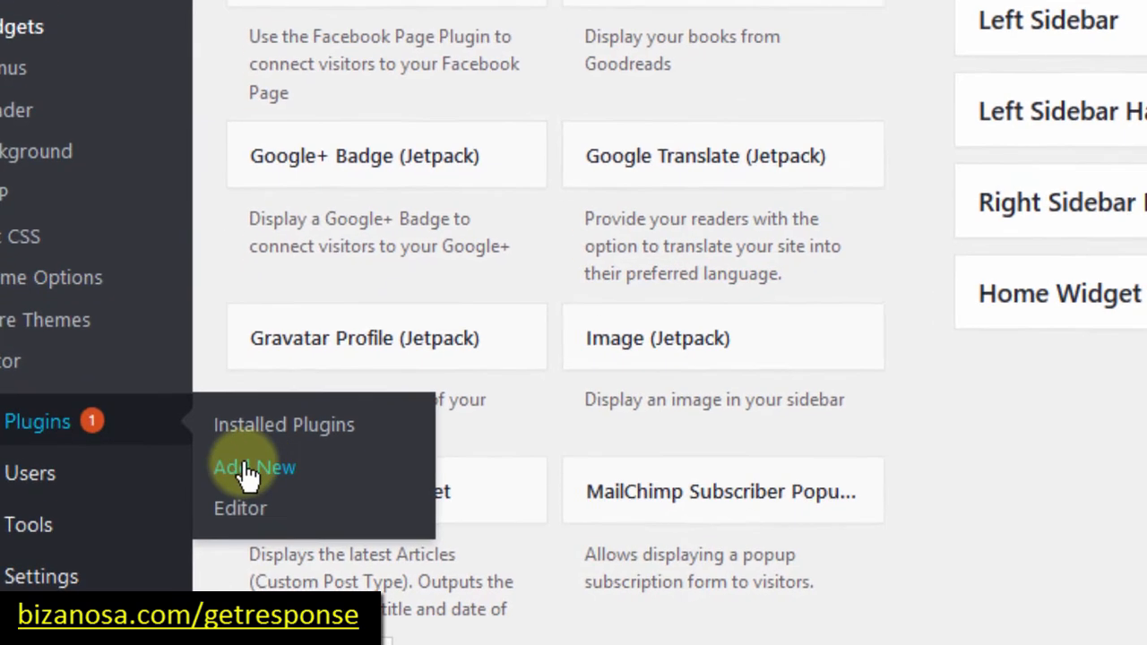
pyautogui.click(258, 475)
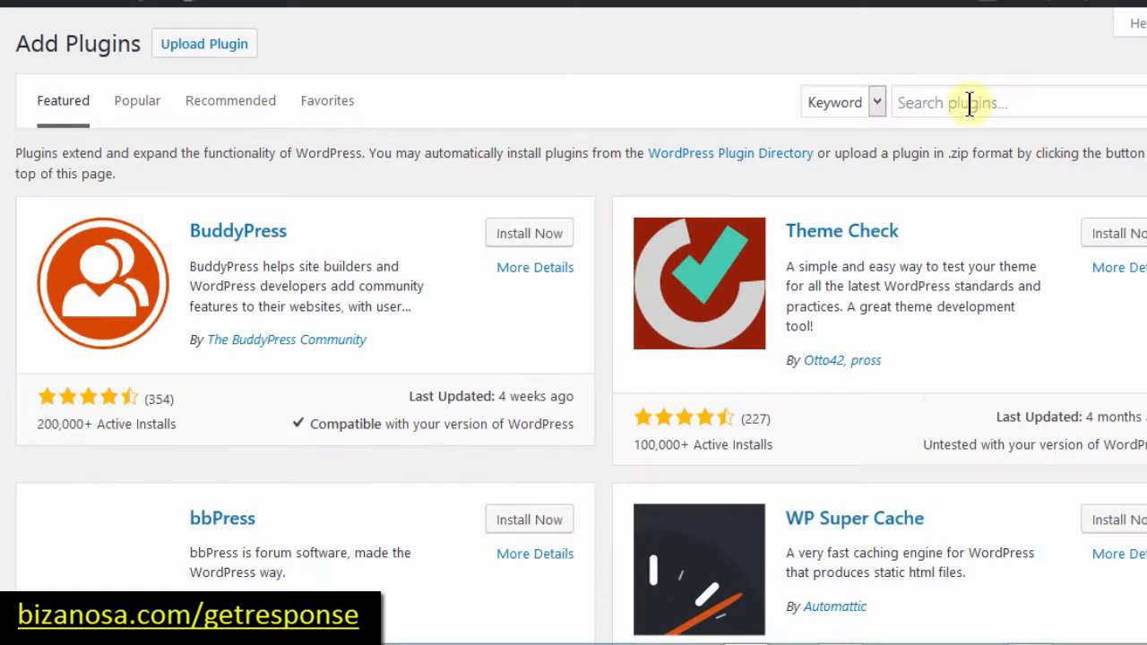
pyautogui.click(969, 103)
pyautogui.hotkey('ctrl', 'v')
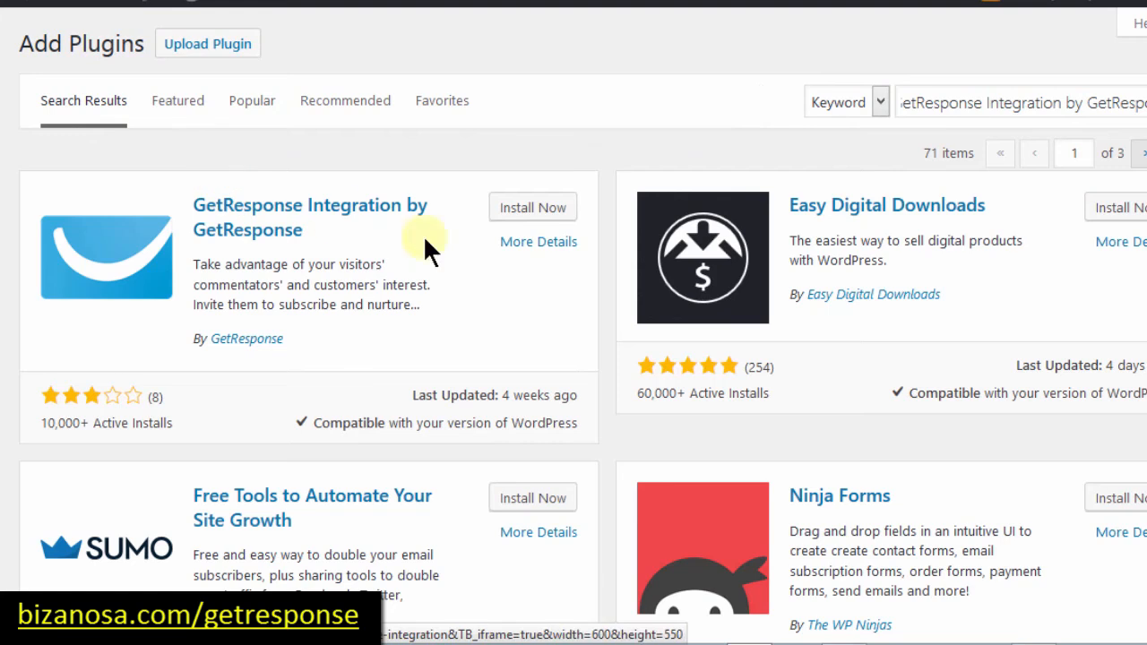
pyautogui.click(534, 213)
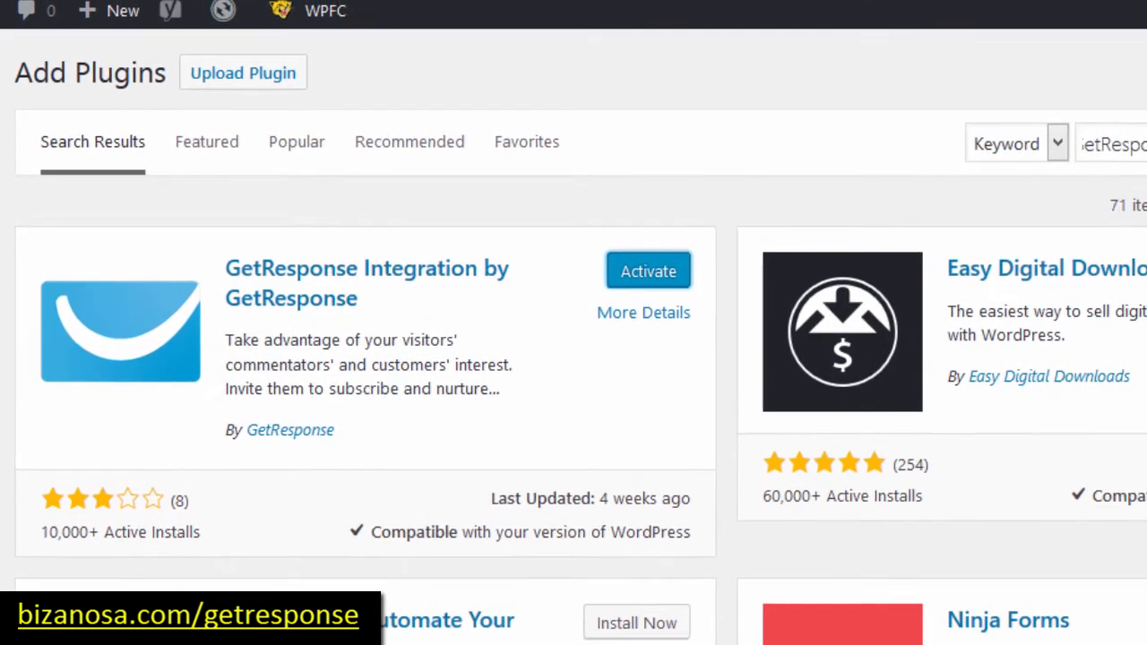
pyautogui.click(643, 276)
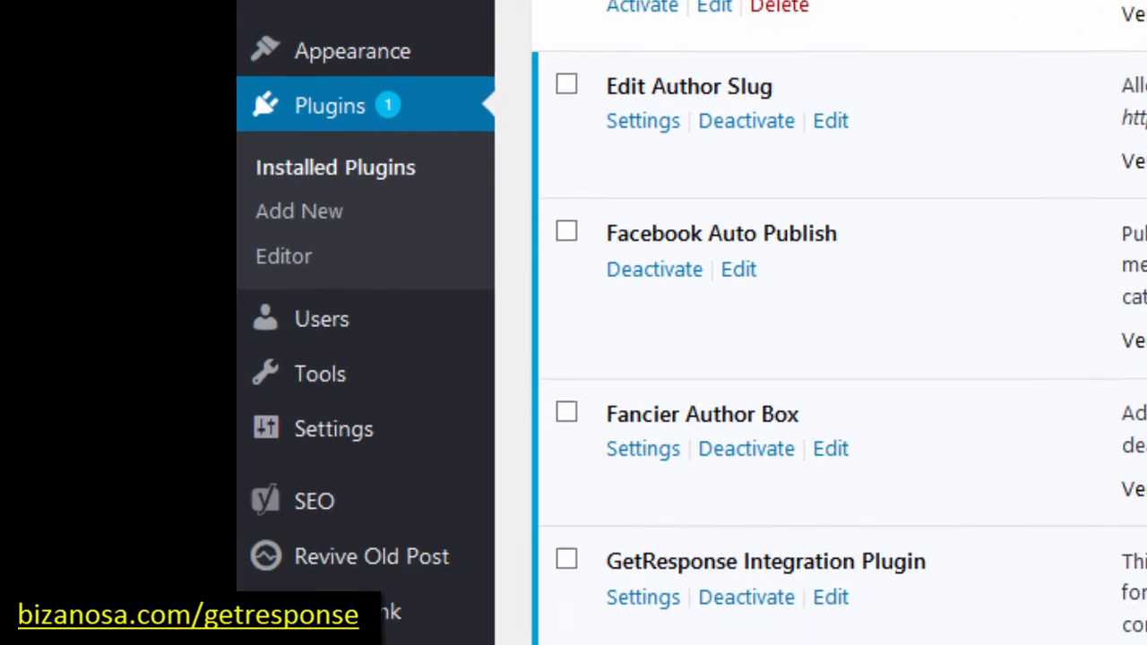
# Step: Open Settings > GetResponse and place the cursor in the API Key field
pyautogui.moveTo(331, 436)
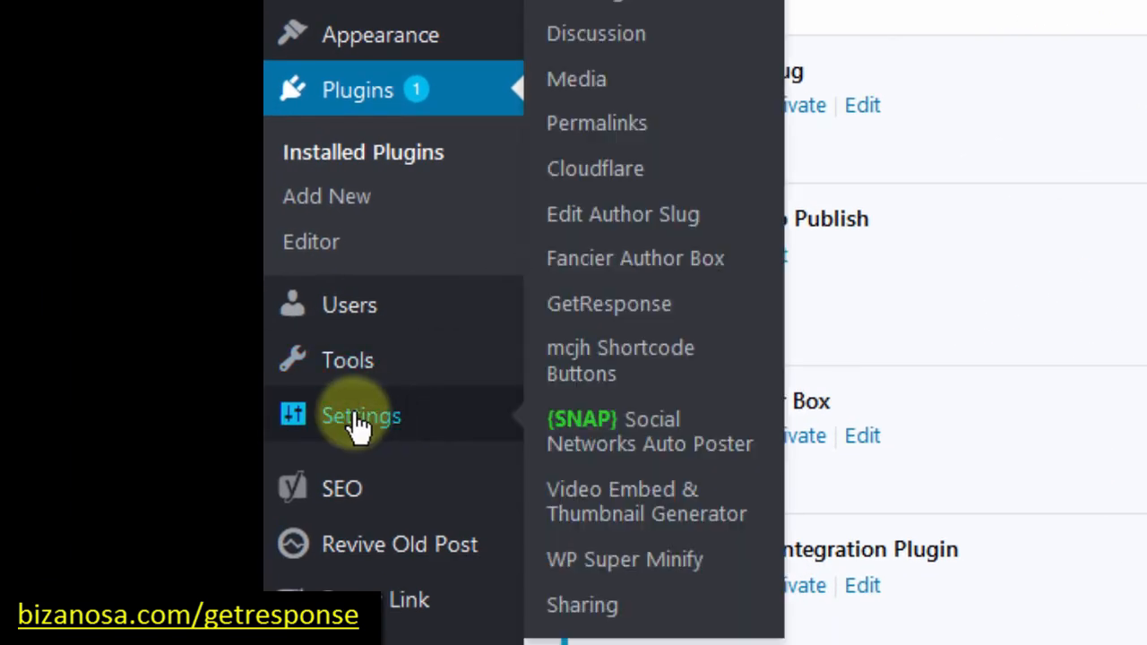
pyautogui.click(591, 305)
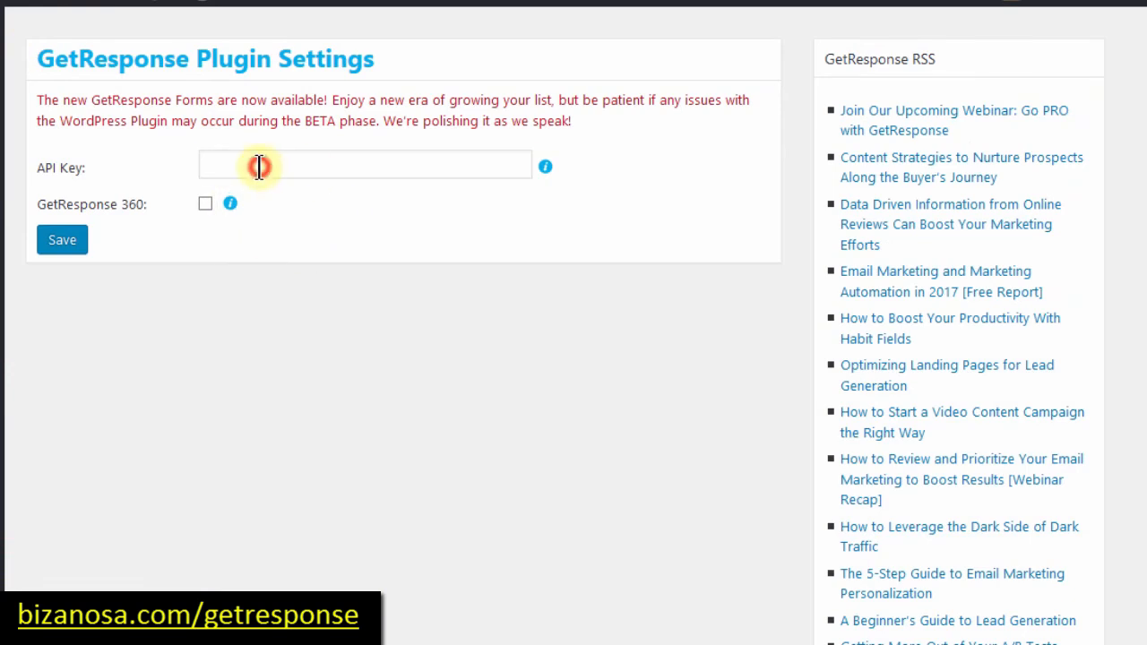
pyautogui.click(258, 166)
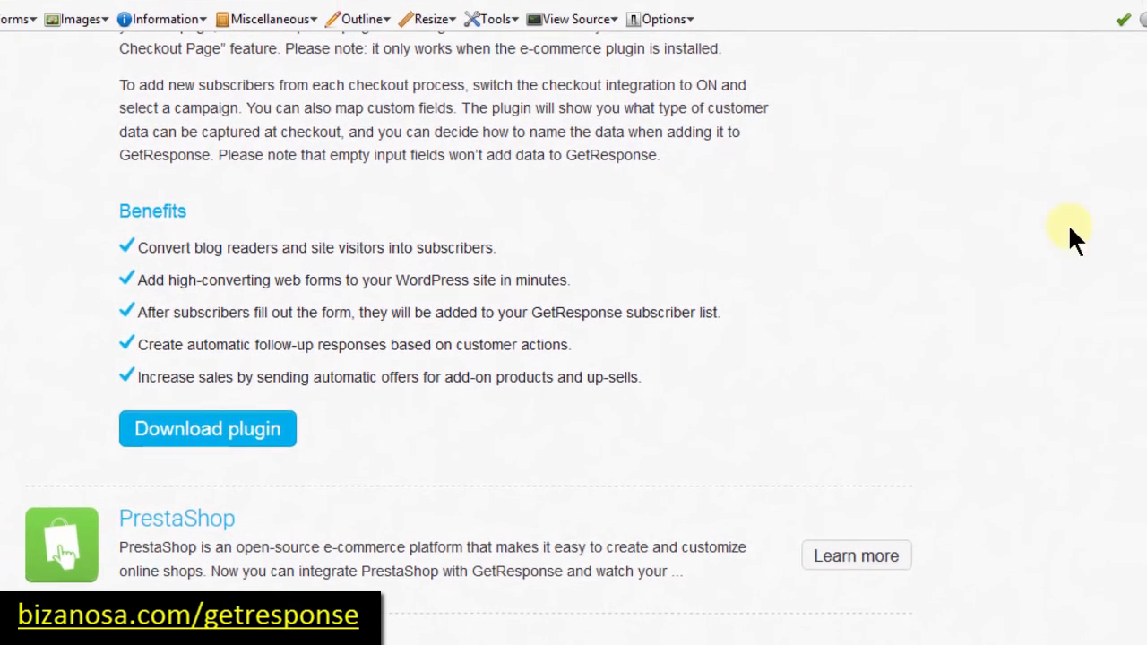
# Step: Go to GetResponse's Integrations API & OAuth page and select the default API key
pyautogui.click(1136, 94)
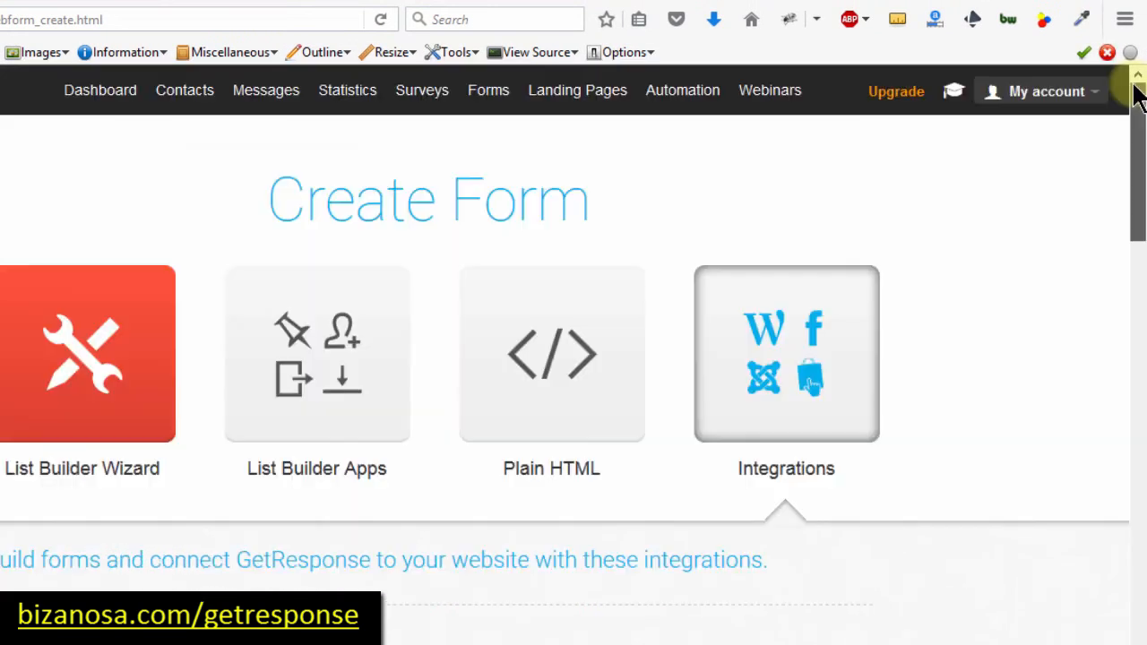
pyautogui.click(1044, 97)
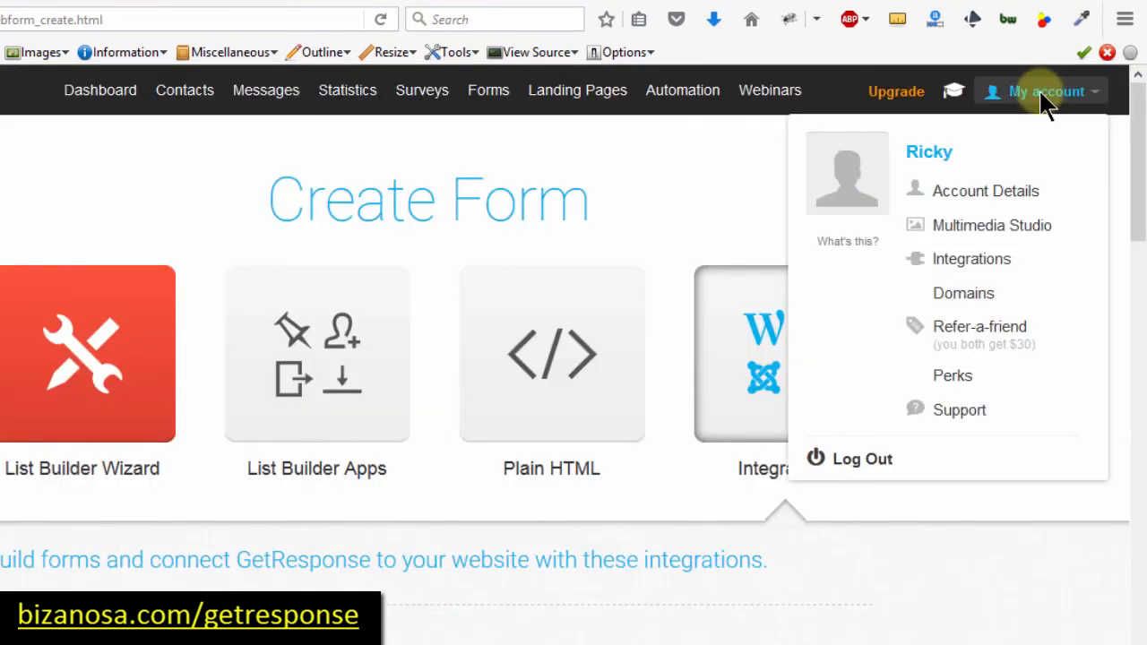
pyautogui.click(965, 262)
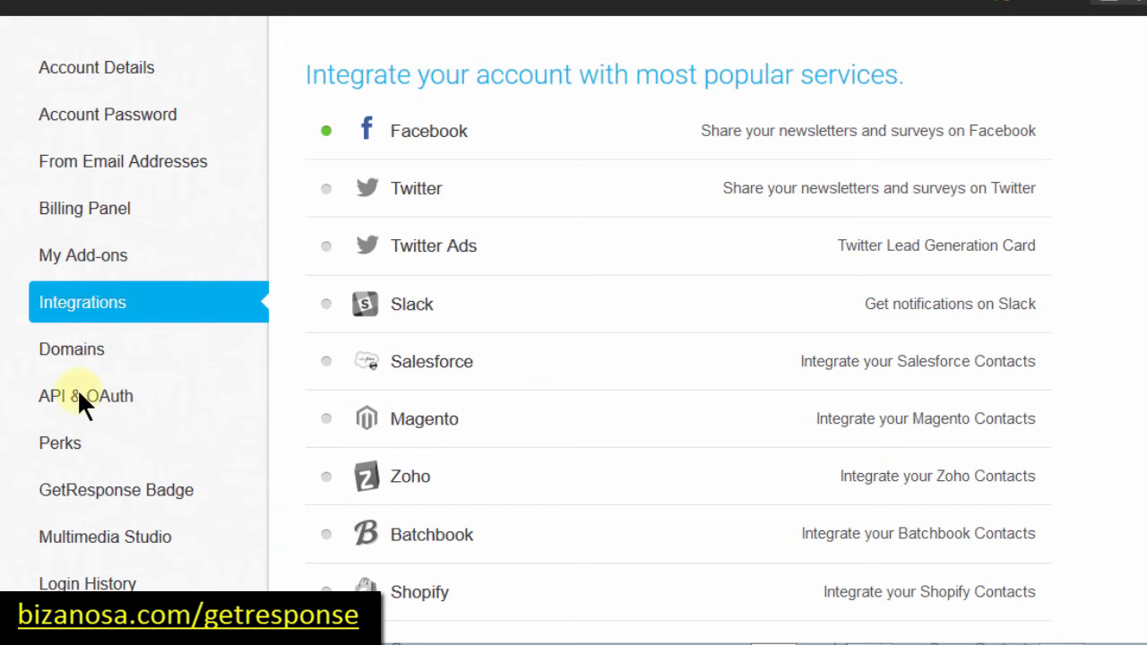
pyautogui.click(64, 391)
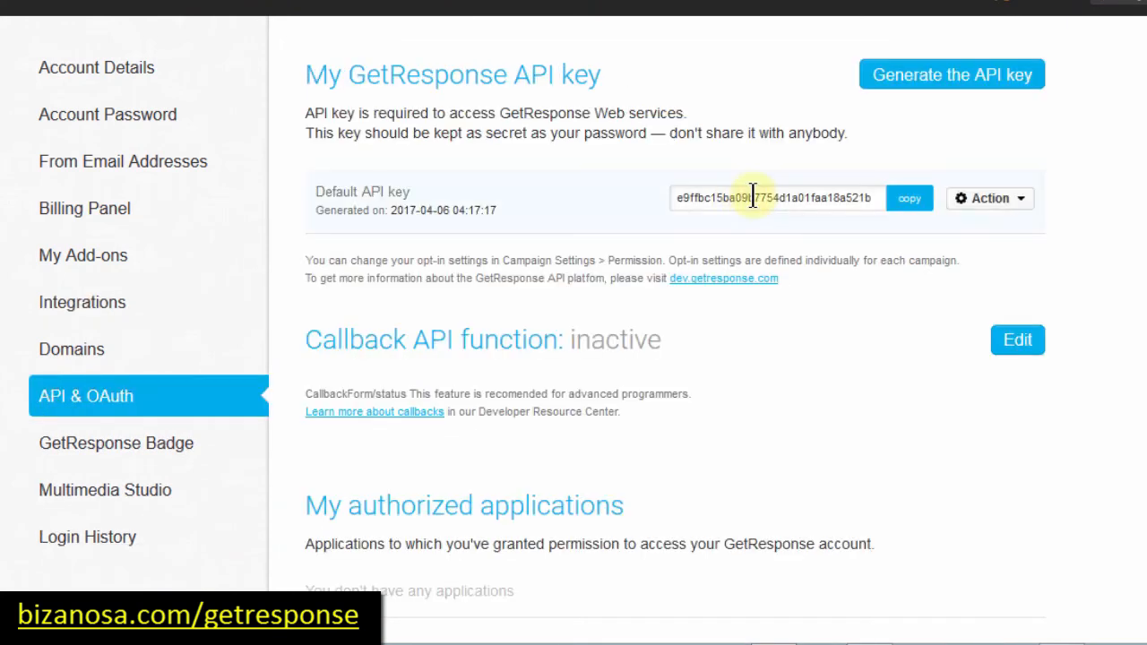
pyautogui.doubleClick(752, 197)
pyautogui.hotkey('ctrl', 'c')
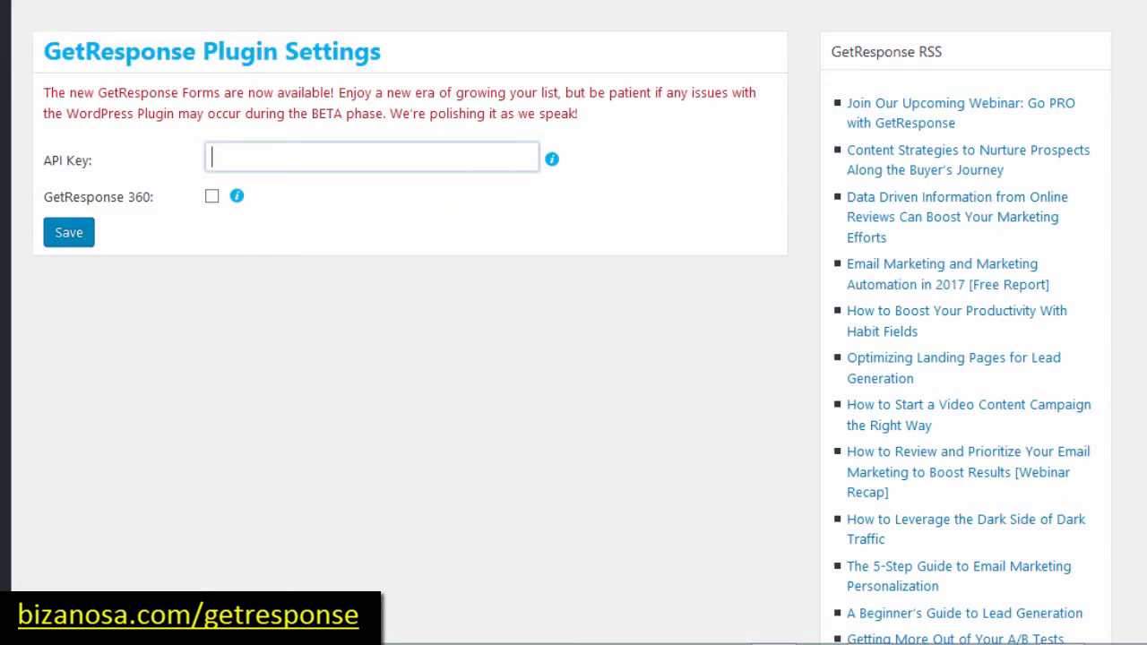
# Step: Paste the copied GetResponse API key into the WordPress plugin's API Key field and save
pyautogui.click(333, 159)
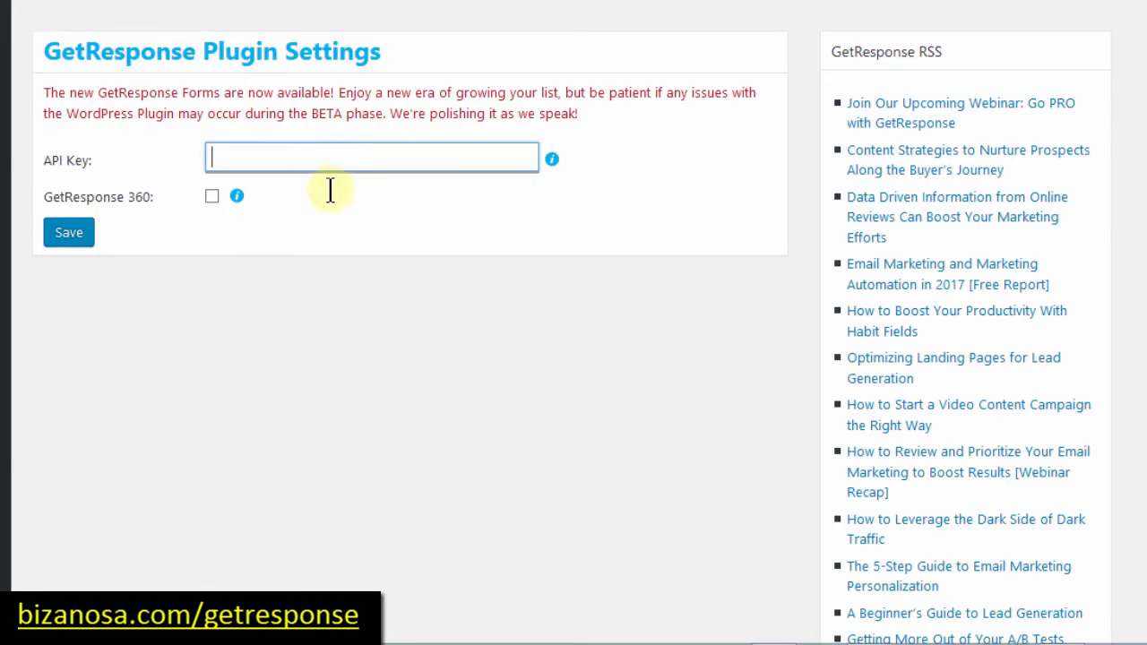
pyautogui.hotkey('ctrl', 'v')
pyautogui.click(69, 235)
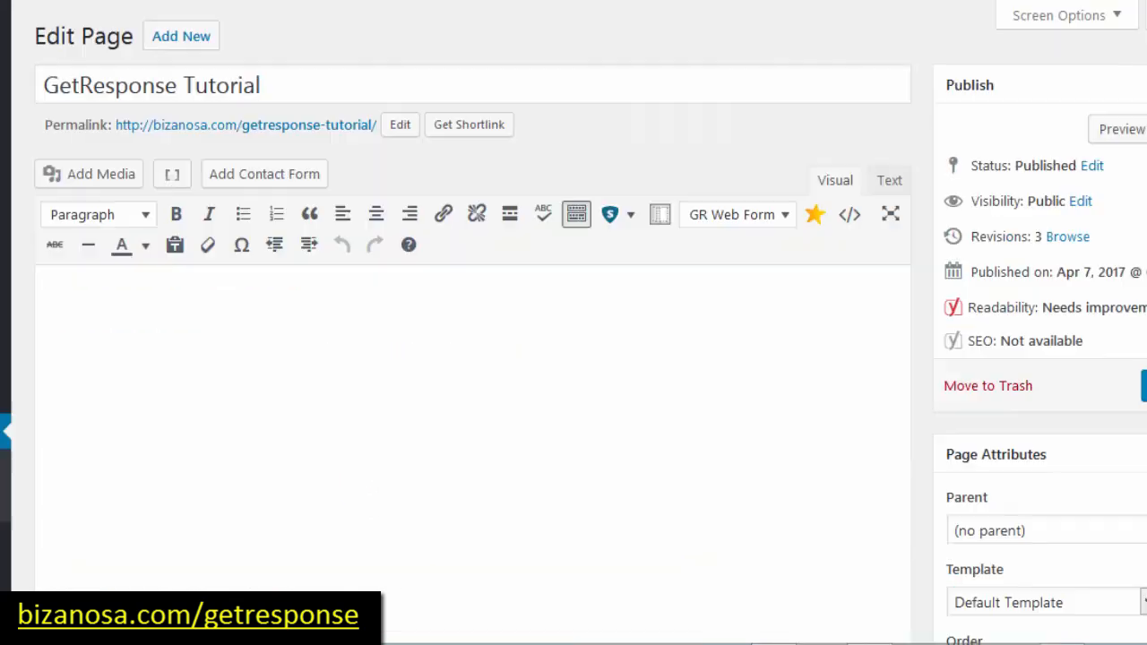
# Step: Browse the GR Web Form list twice, dismissing it without inserting a form
pyautogui.click(787, 220)
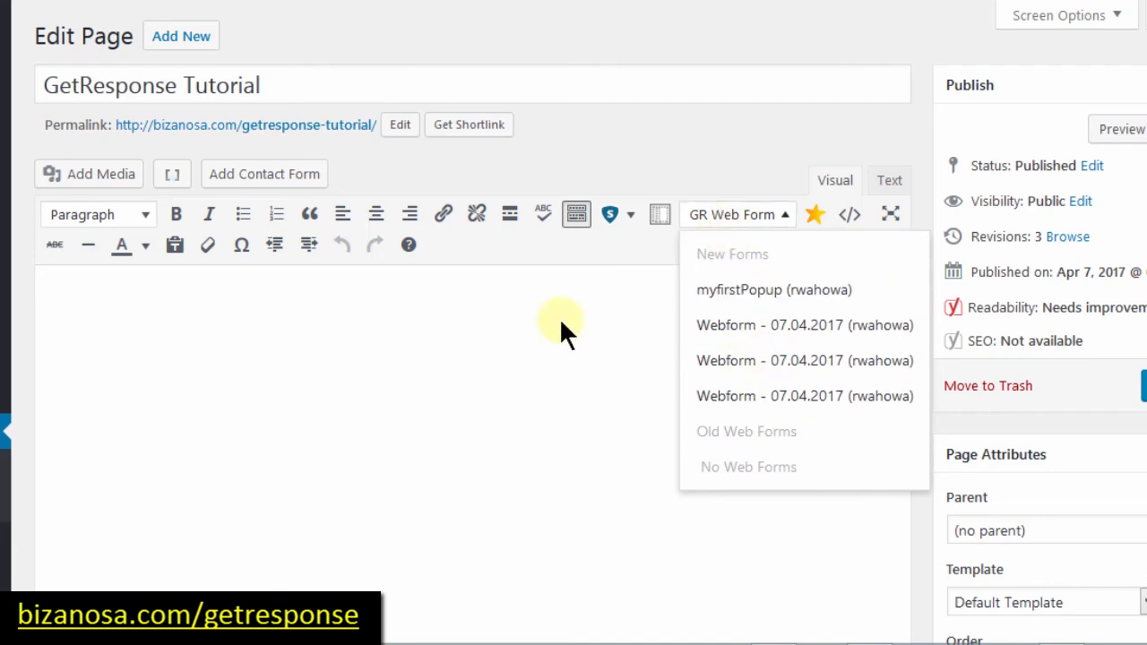
pyautogui.click(325, 310)
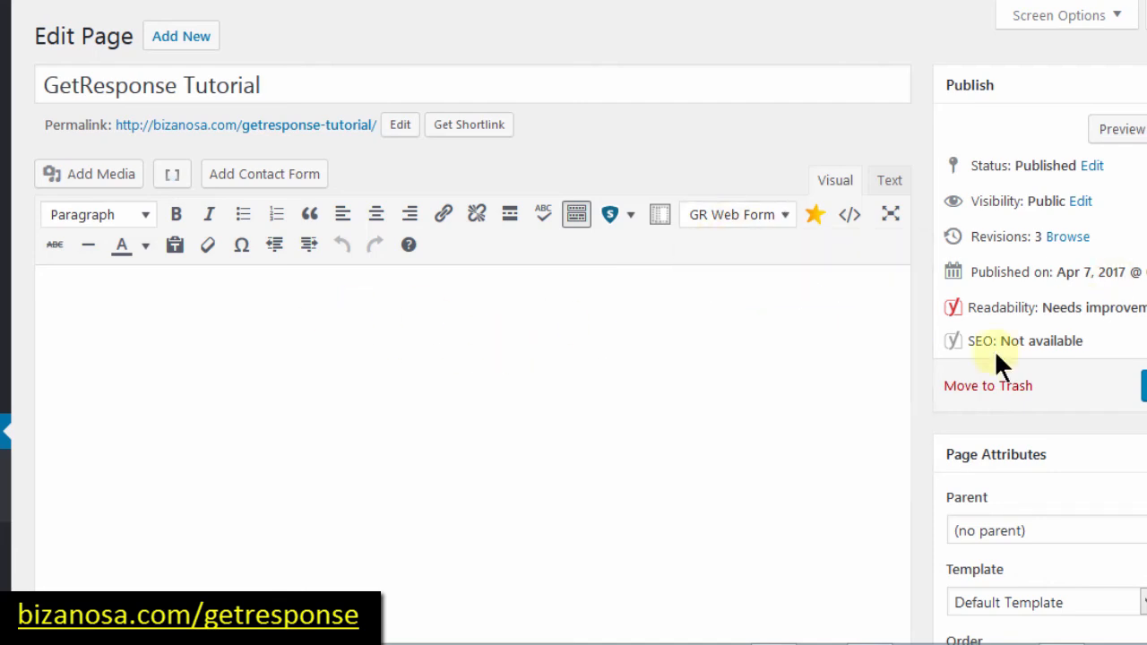
pyautogui.click(784, 217)
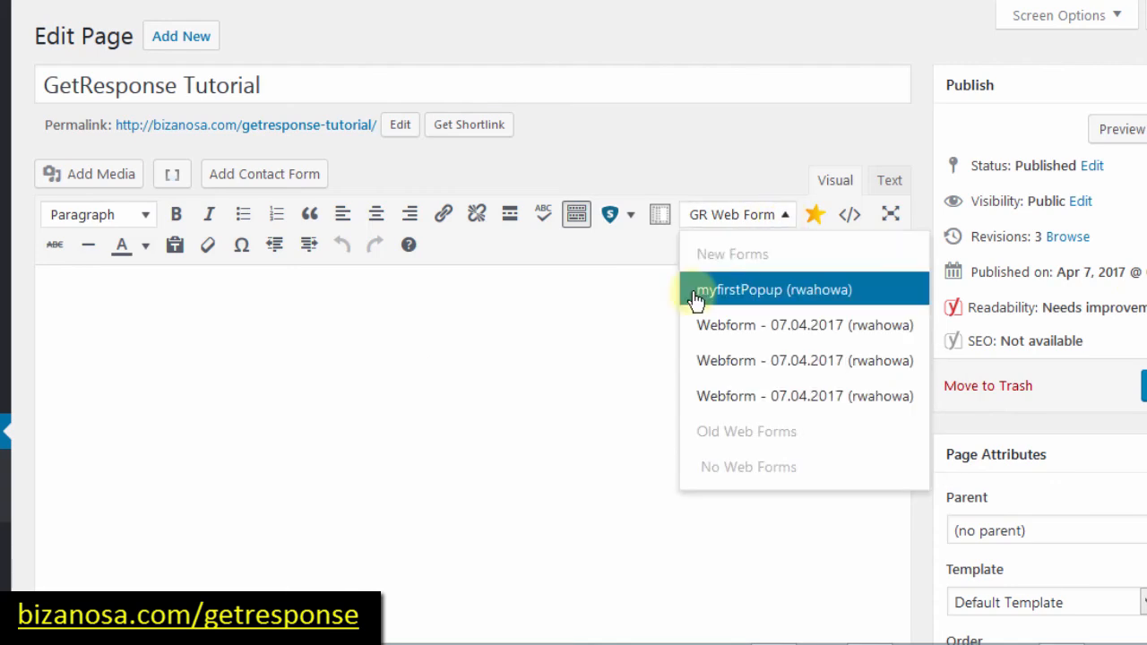
pyautogui.click(337, 313)
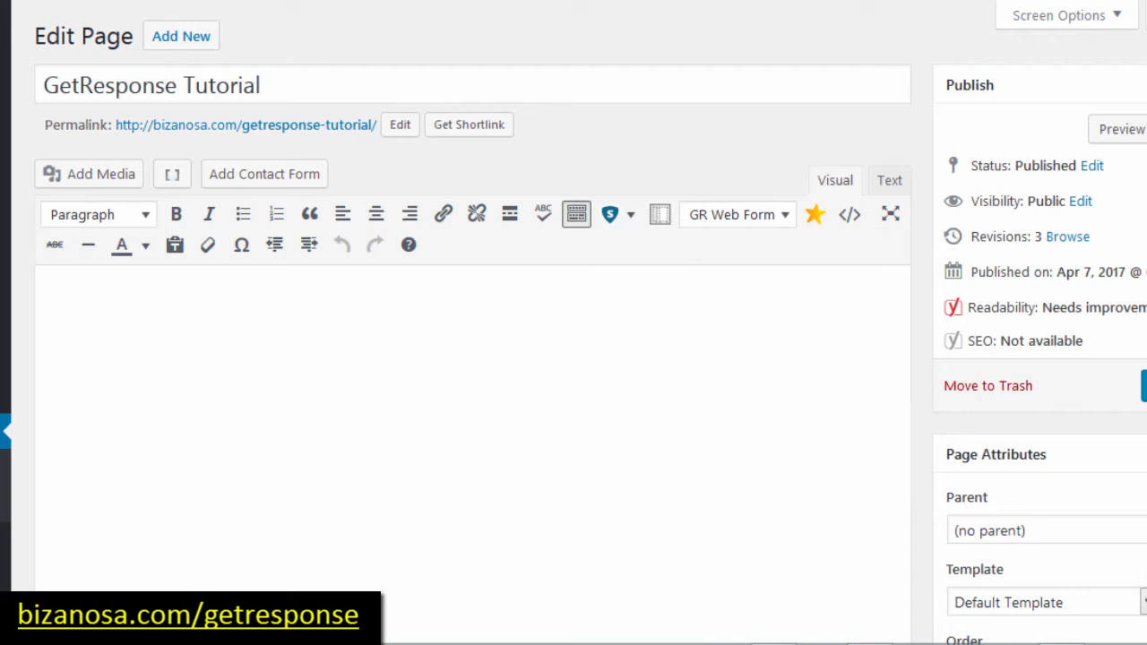
pyautogui.scroll(-4, 574, 323)
pyautogui.scroll(4, 573, 322)
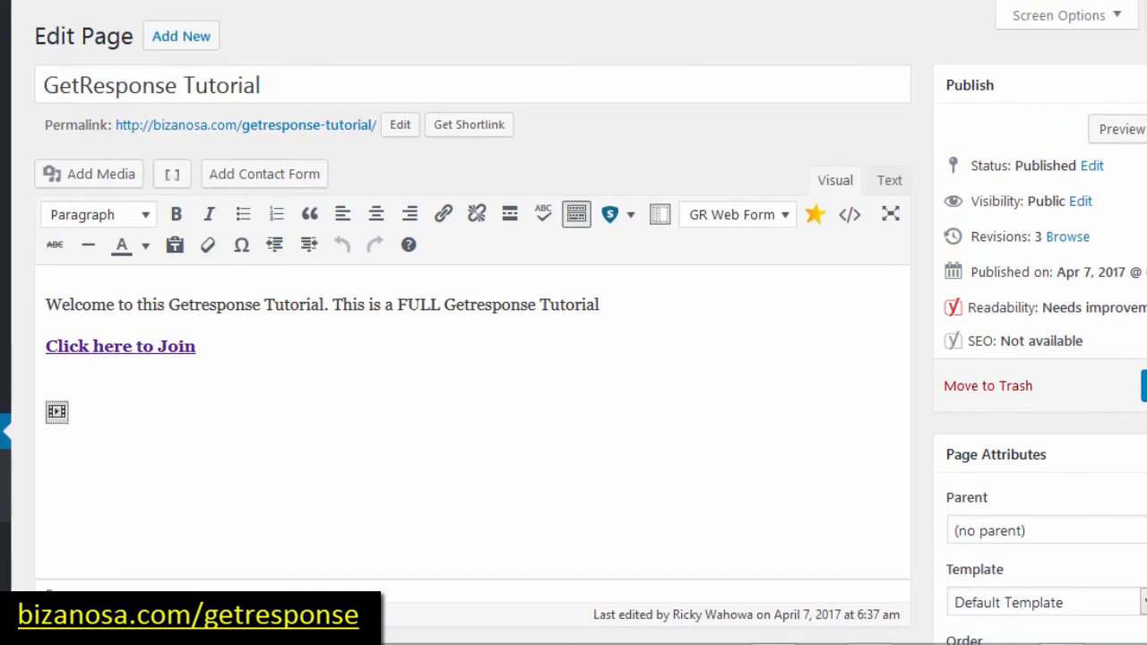
# Step: Insert the Webform - 07.04.2017 shortcode on a new line above 'Welcome' and update the page
pyautogui.press('Return')
pyautogui.click(46, 302)
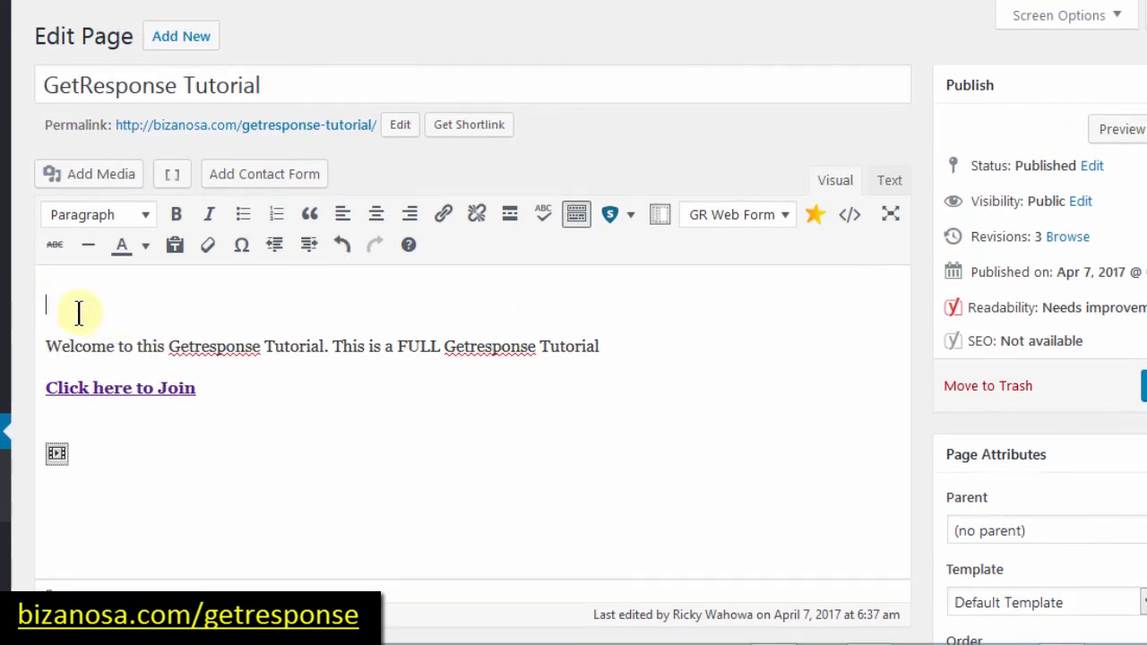
pyautogui.click(781, 221)
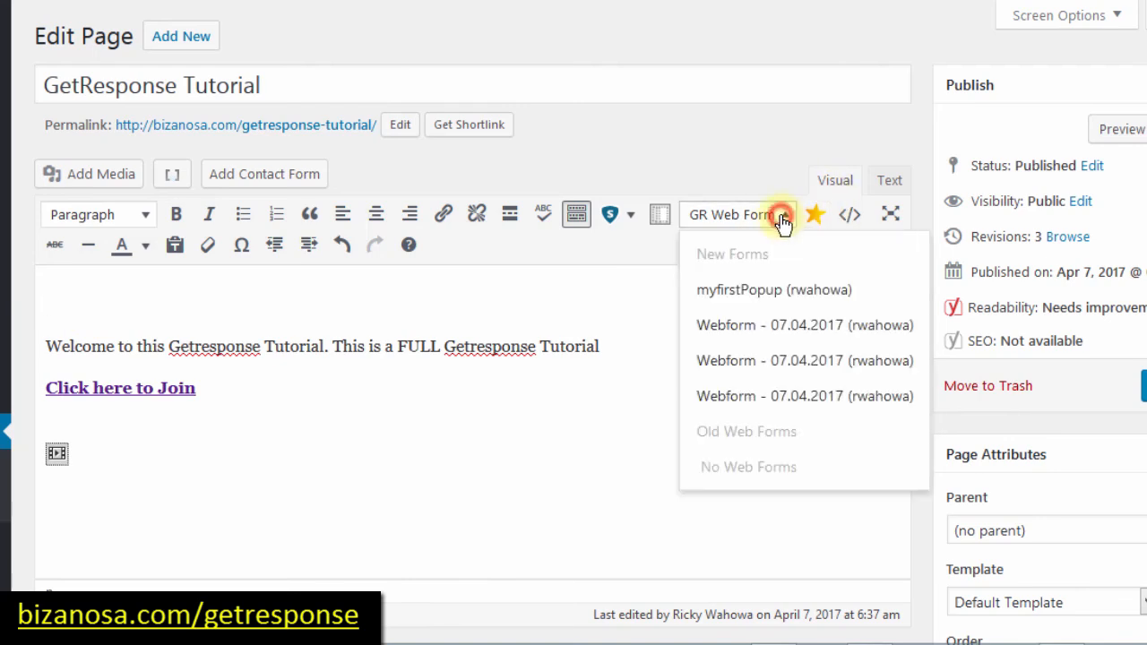
pyautogui.click(789, 362)
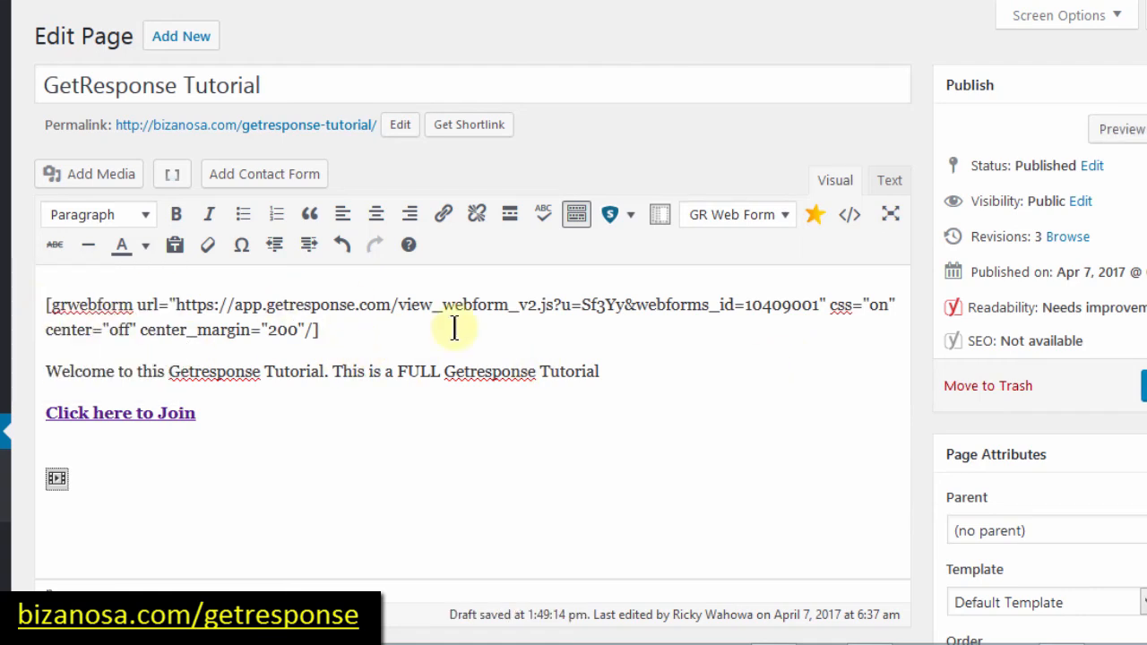
pyautogui.click(1145, 393)
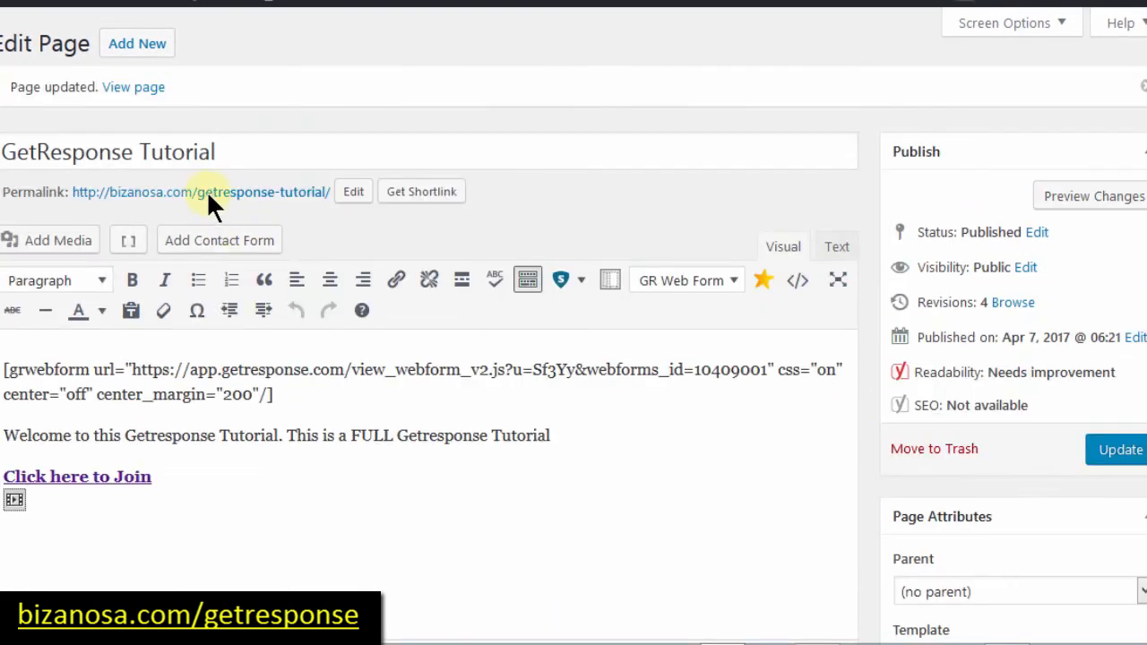
# Step: View the updated Tutorial page in a new tab and scroll to the Join the Others form
pyautogui.rightClick(131, 90)
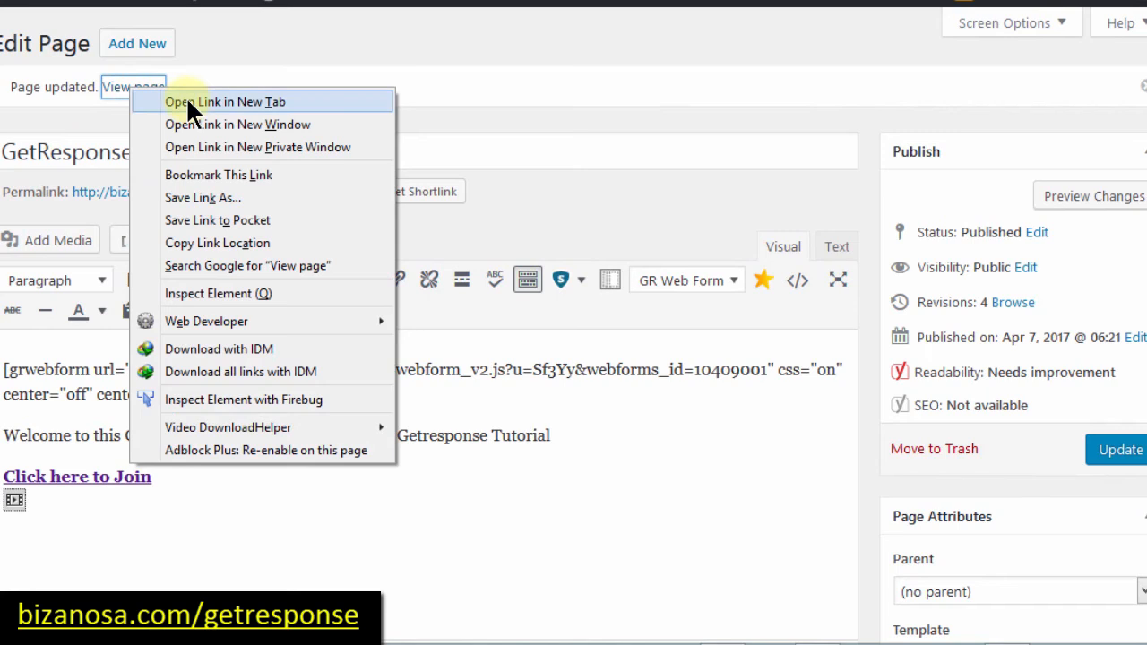
pyautogui.click(188, 103)
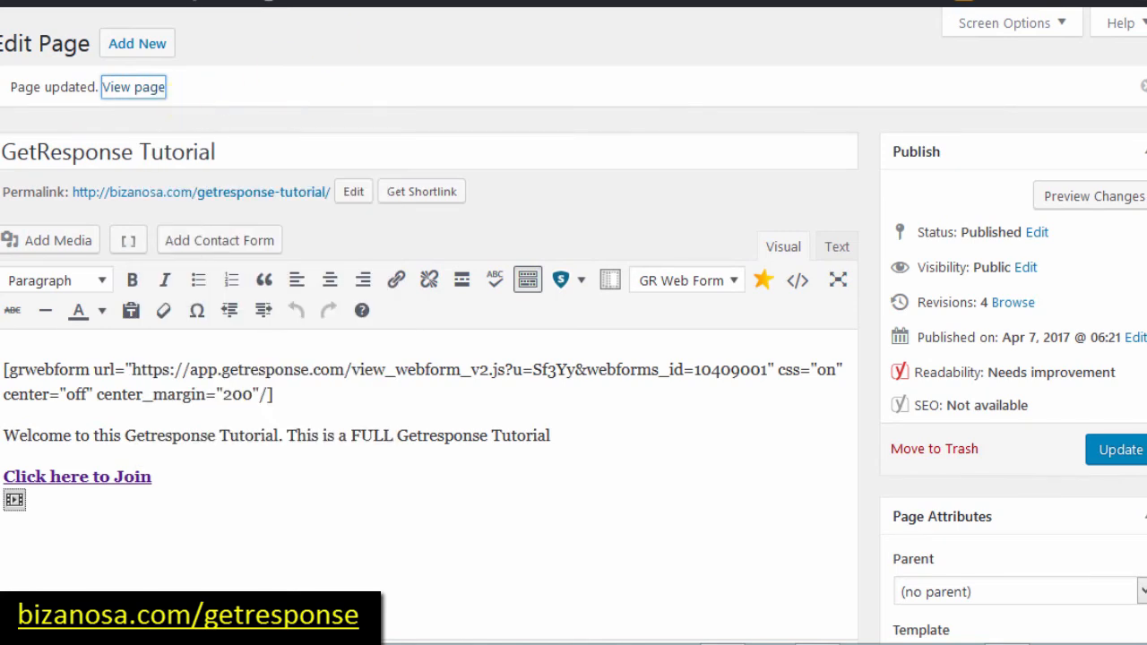
pyautogui.hotkey('ctrl', 'Tab')
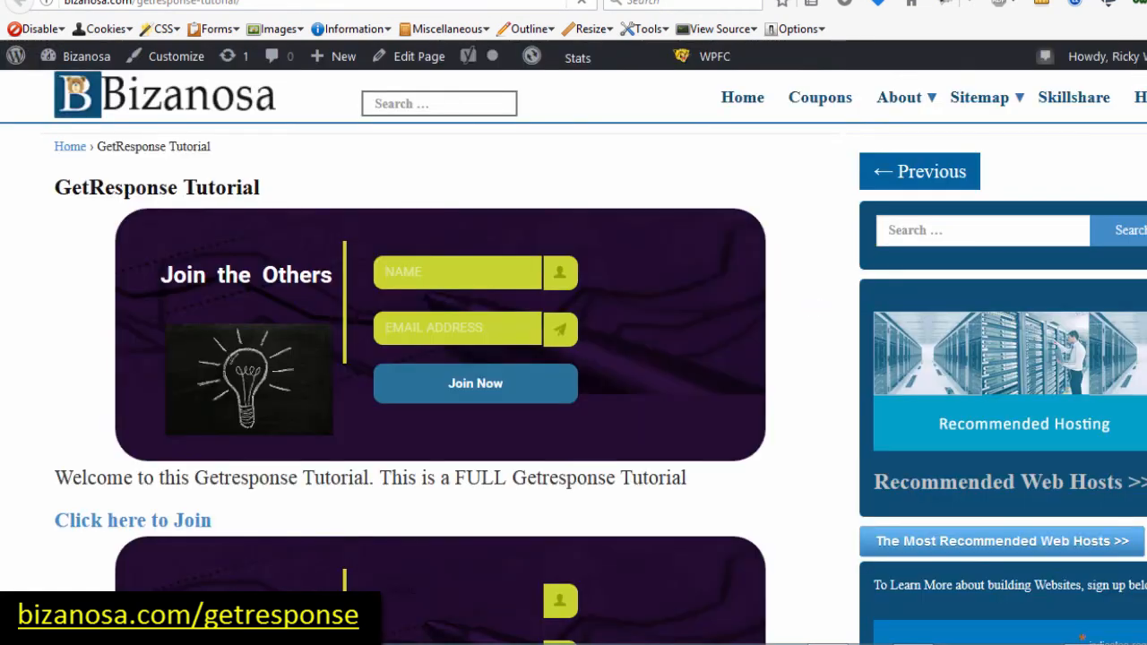
pyautogui.scroll(-3, 574, 358)
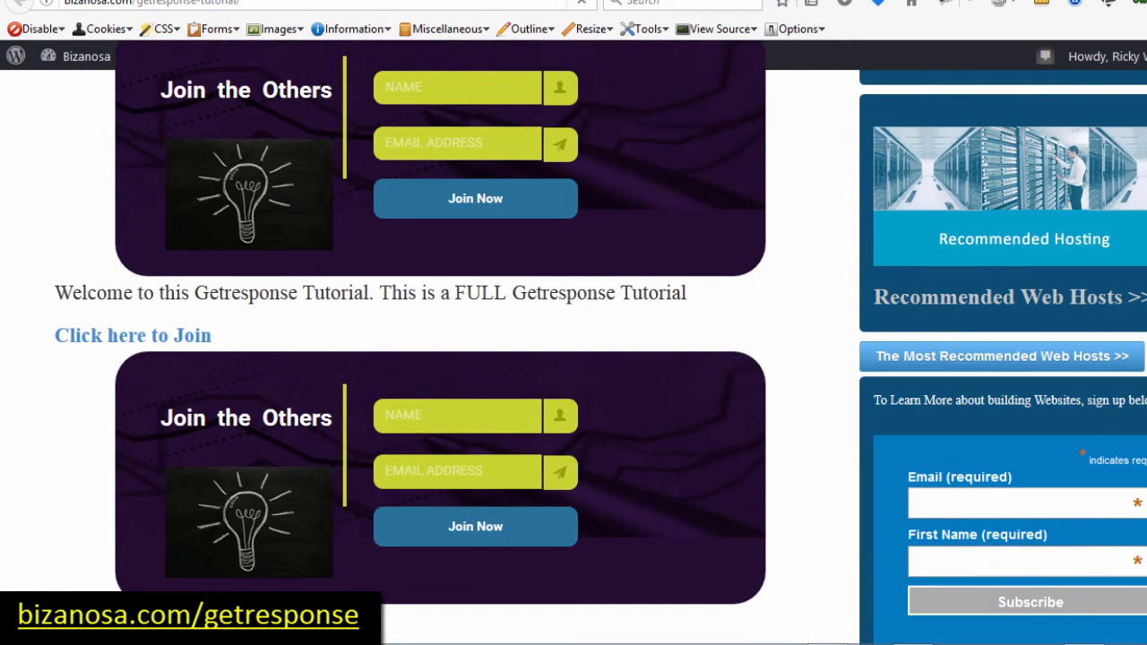
pyautogui.scroll(-1, 155, 347)
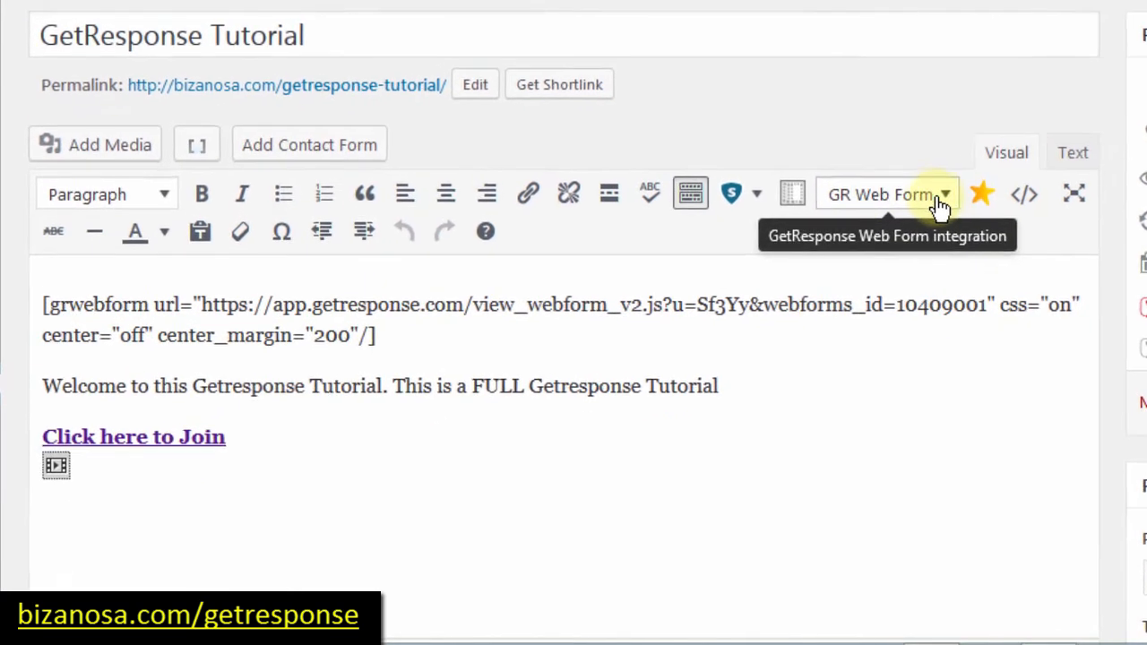
# Step: Delete the whole grwebform shortcode line from the GetResponse Tutorial page
pyautogui.click(953, 194)
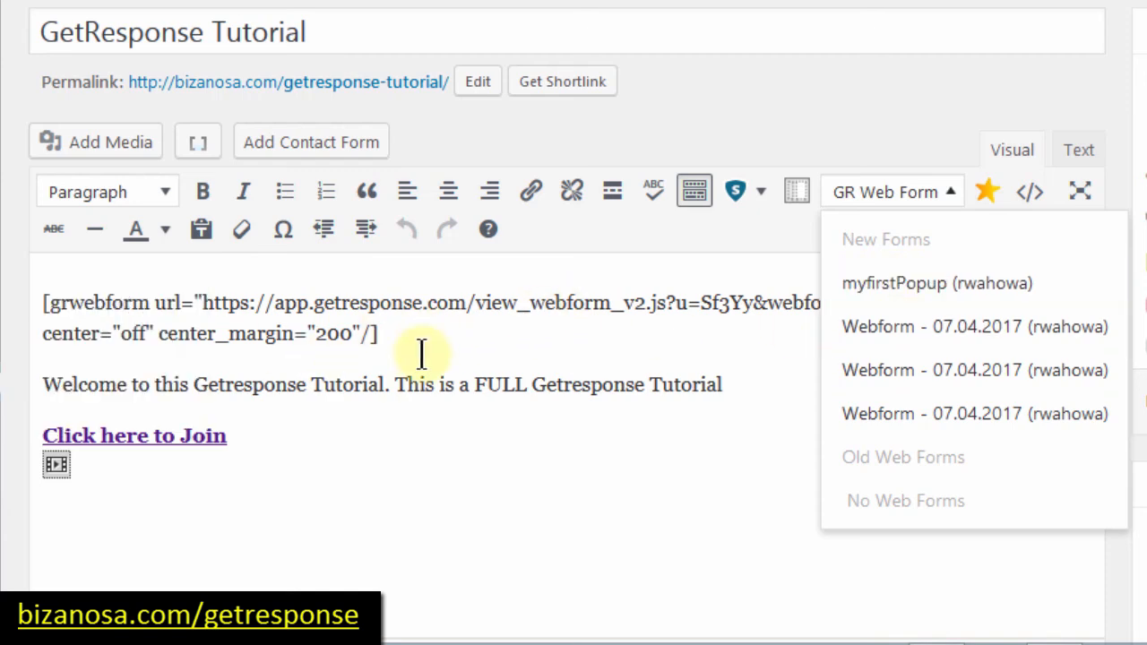
pyautogui.click(391, 334)
pyautogui.moveTo(391, 333); pyautogui.dragTo(4, 276)
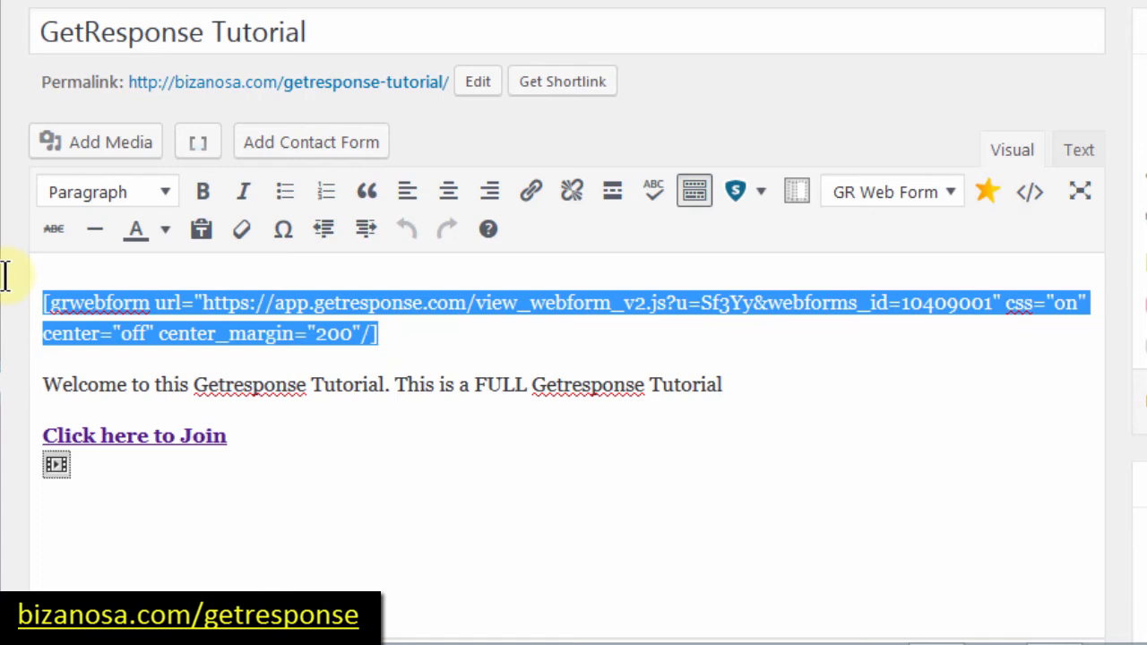
pyautogui.press('Delete')
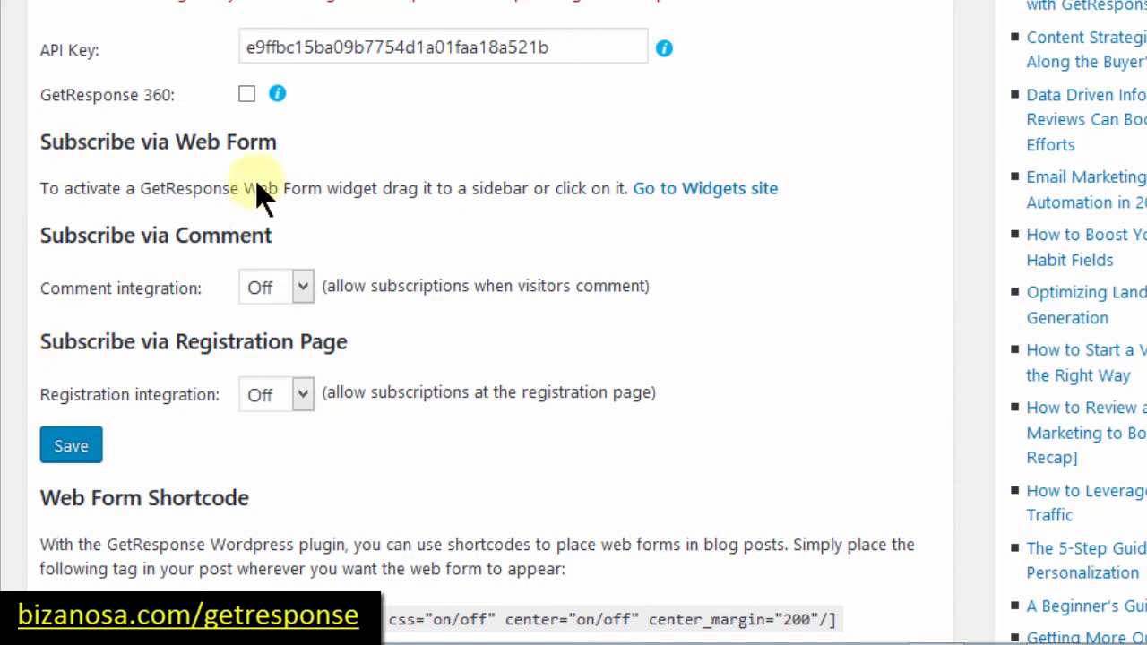
pyautogui.moveTo(328, 189); pyautogui.dragTo(419, 192)
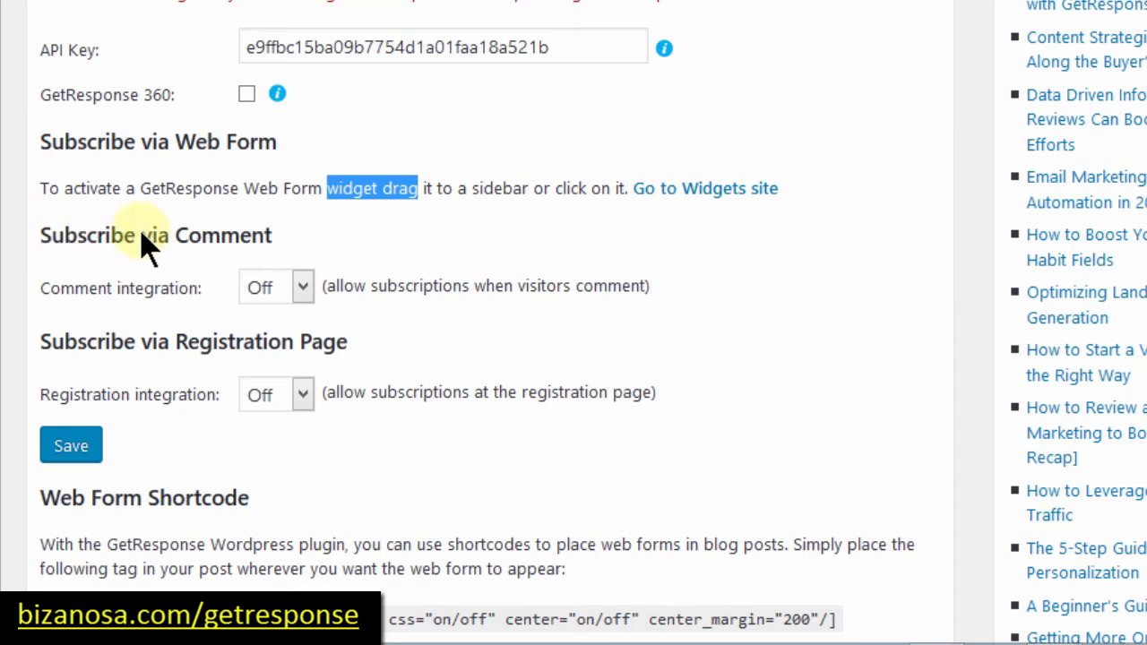
pyautogui.click(303, 283)
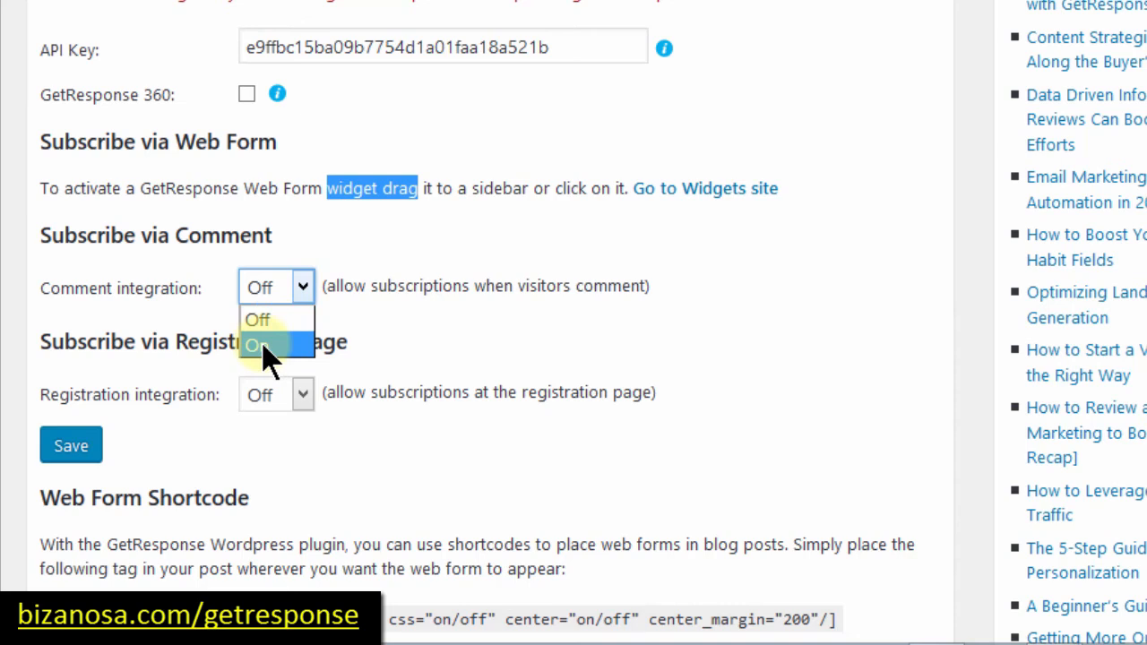
pyautogui.click(381, 305)
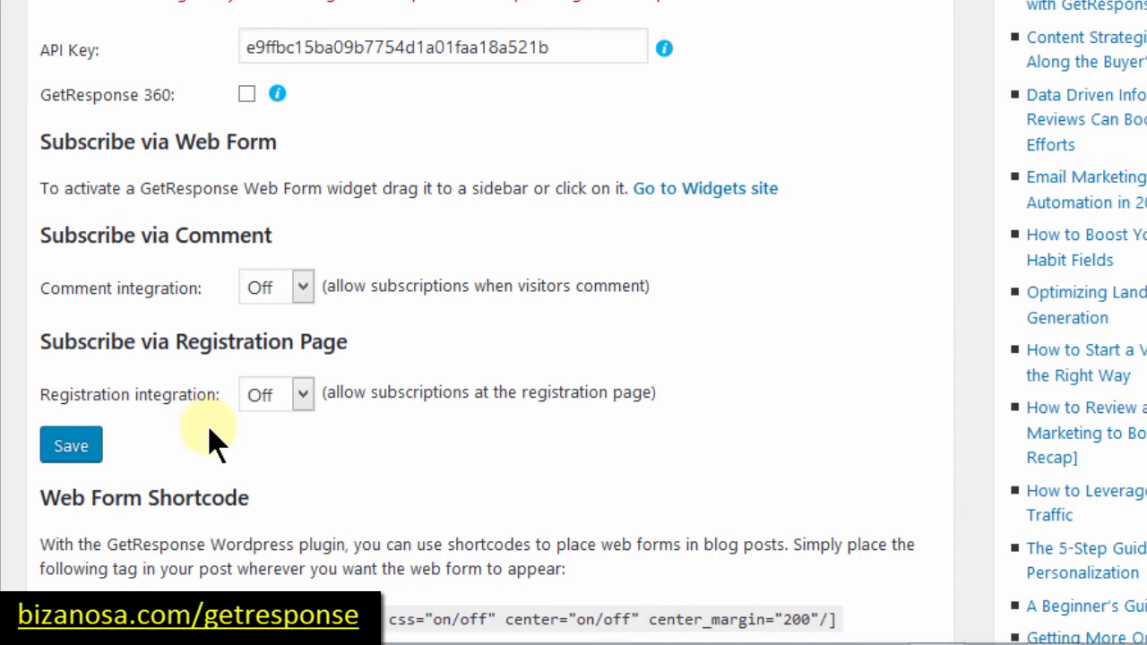
pyautogui.click(303, 396)
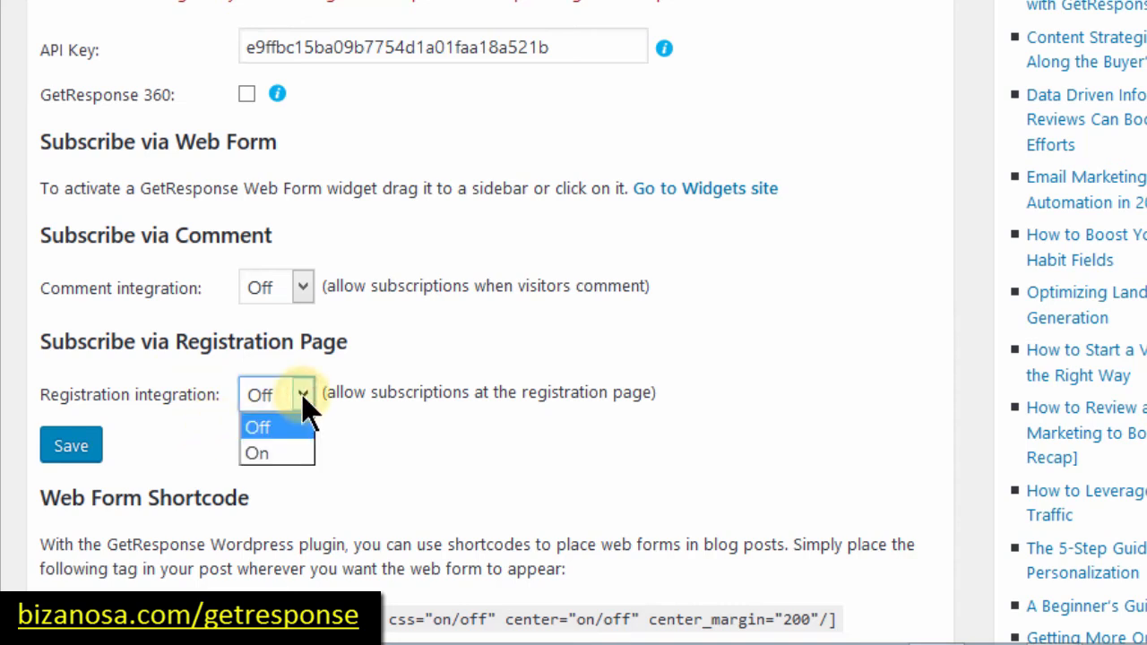
pyautogui.click(376, 408)
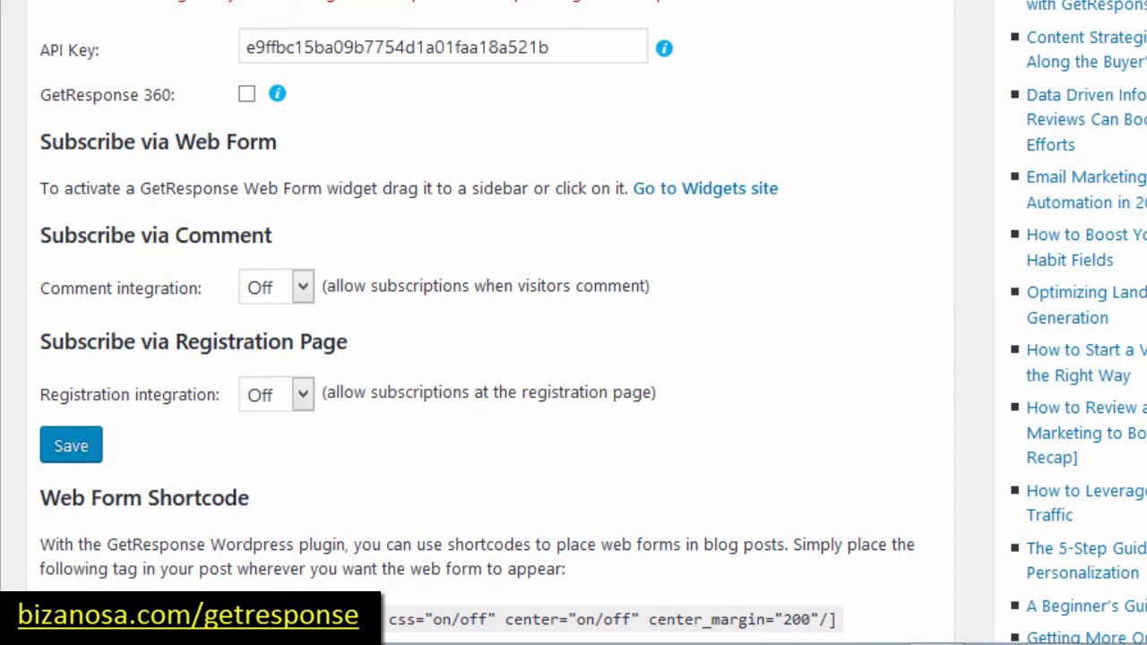
pyautogui.scroll(-8, 484, 358)
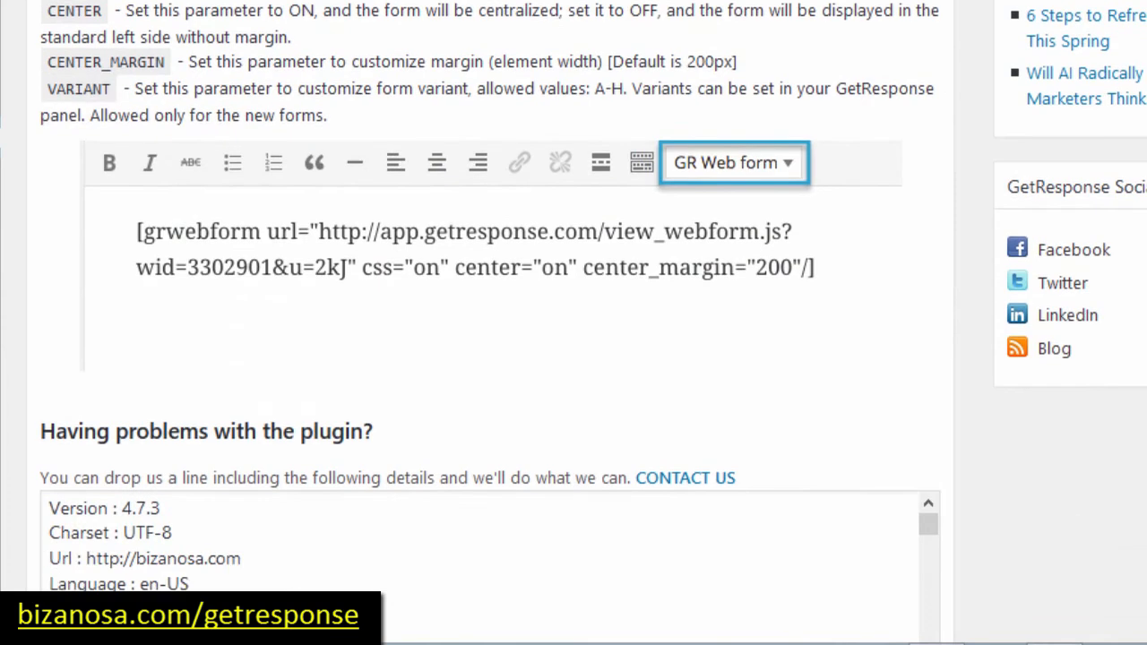
# Step: Scroll to the Web Form Shortcode instructions and bring up the Appearance submenu
pyautogui.scroll(-2, 573, 323)
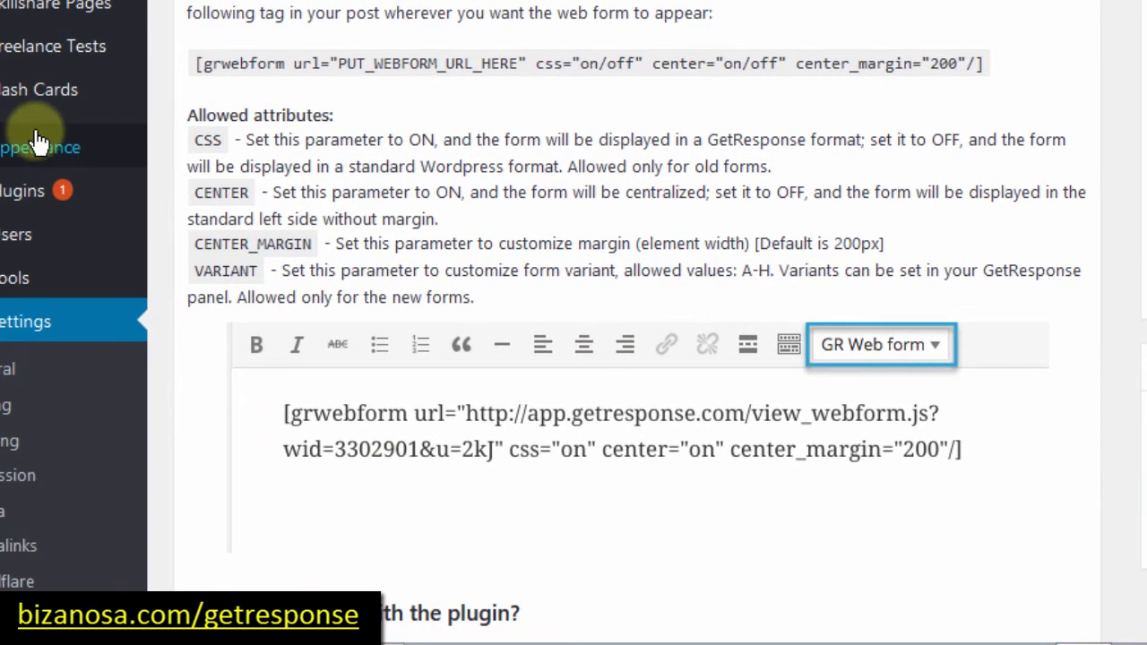
pyautogui.moveTo(39, 154)
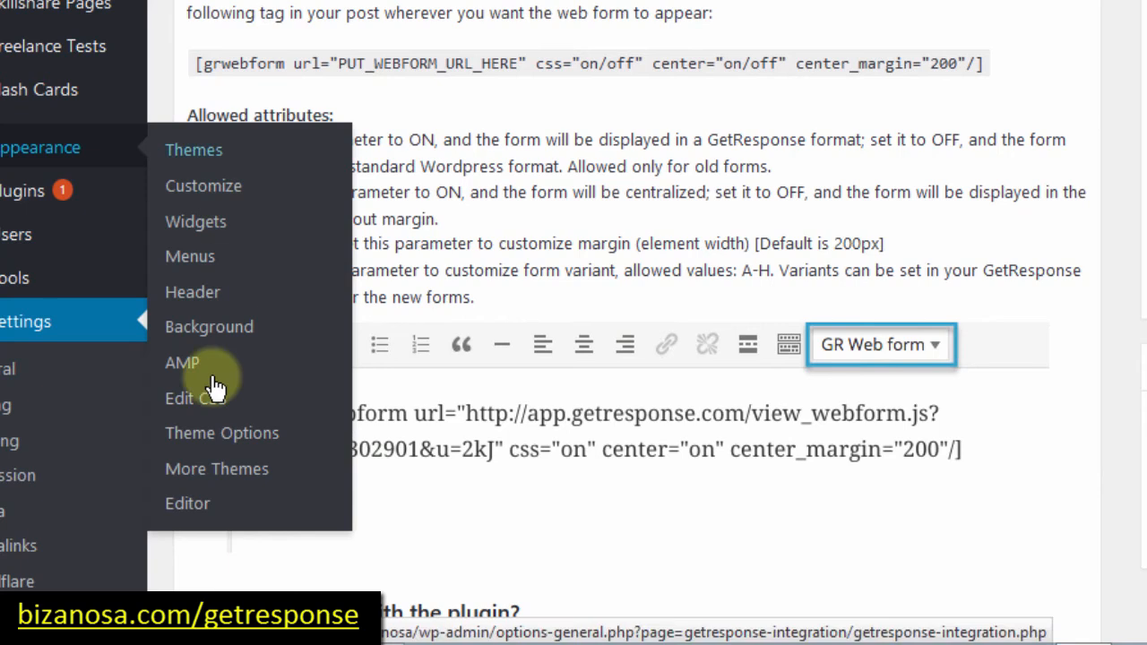
# Step: On the Widgets page, place the GetResponse Web Form widget below Text in Main Sidebar
pyautogui.click(198, 231)
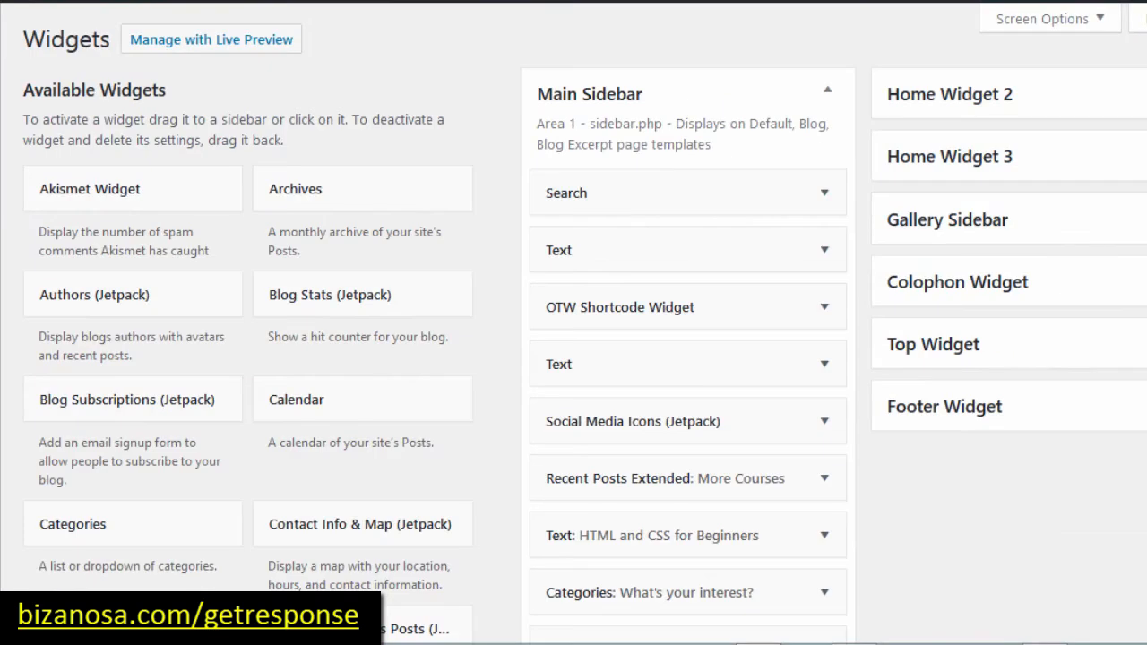
pyautogui.scroll(-6, 573, 322)
pyautogui.scroll(-1, 574, 322)
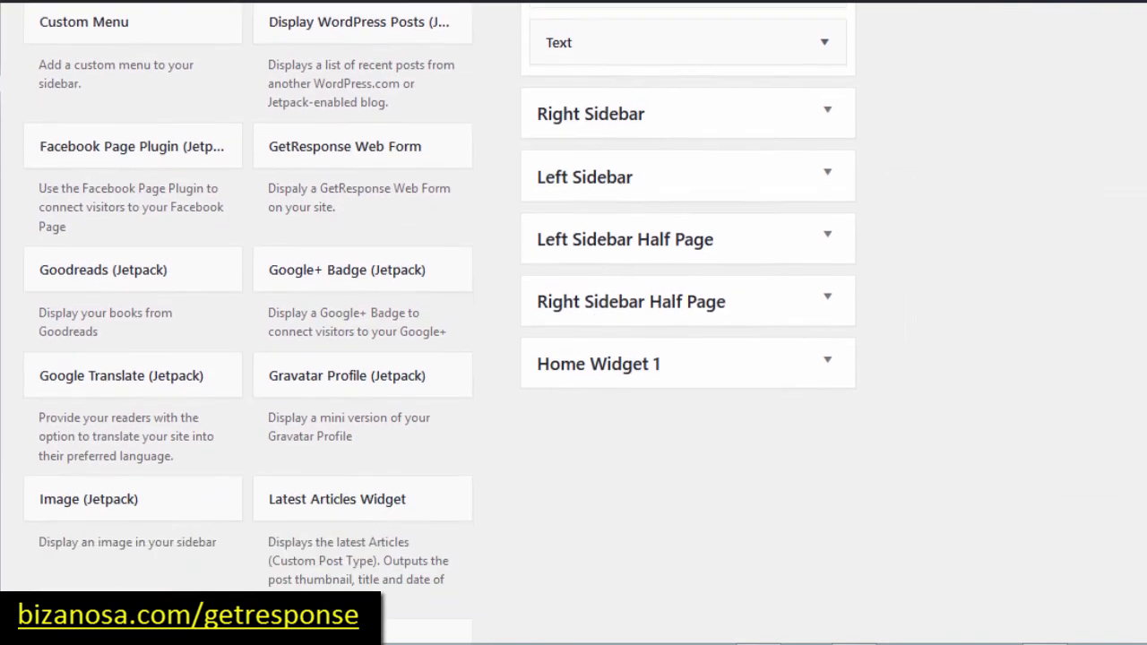
pyautogui.scroll(1, 538, 168)
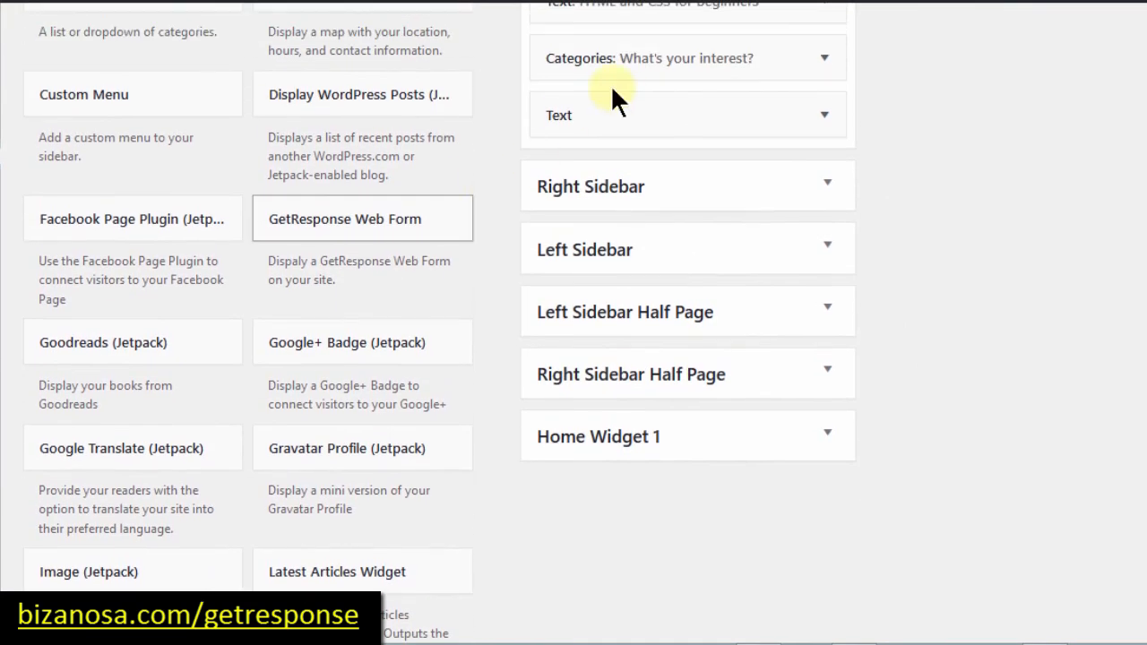
pyautogui.moveTo(612, 87); pyautogui.dragTo(599, 161)
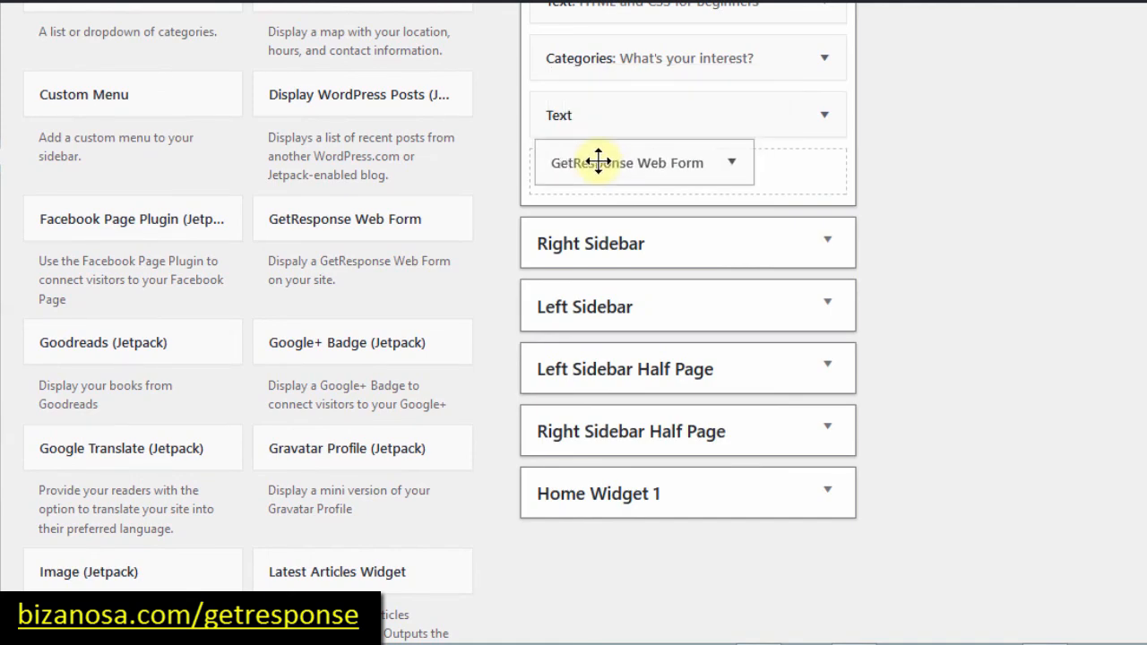
pyautogui.moveTo(598, 161); pyautogui.dragTo(600, 163)
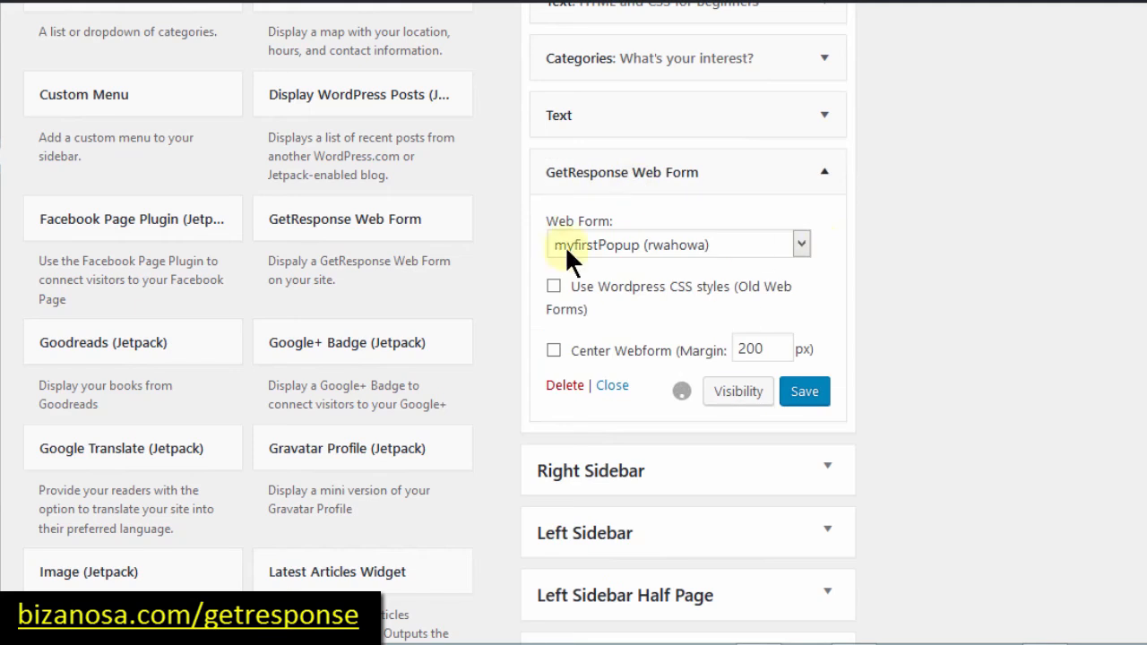
# Step: Set the widget's web form to Webform - 07.04.2017 and save it
pyautogui.click(801, 242)
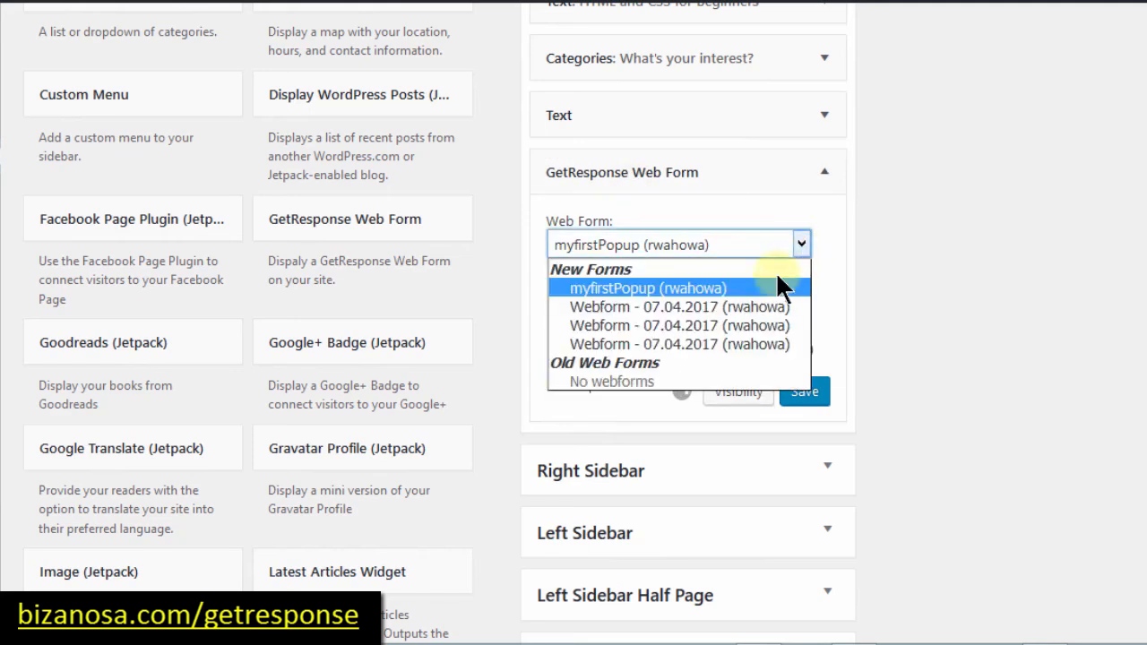
pyautogui.click(672, 304)
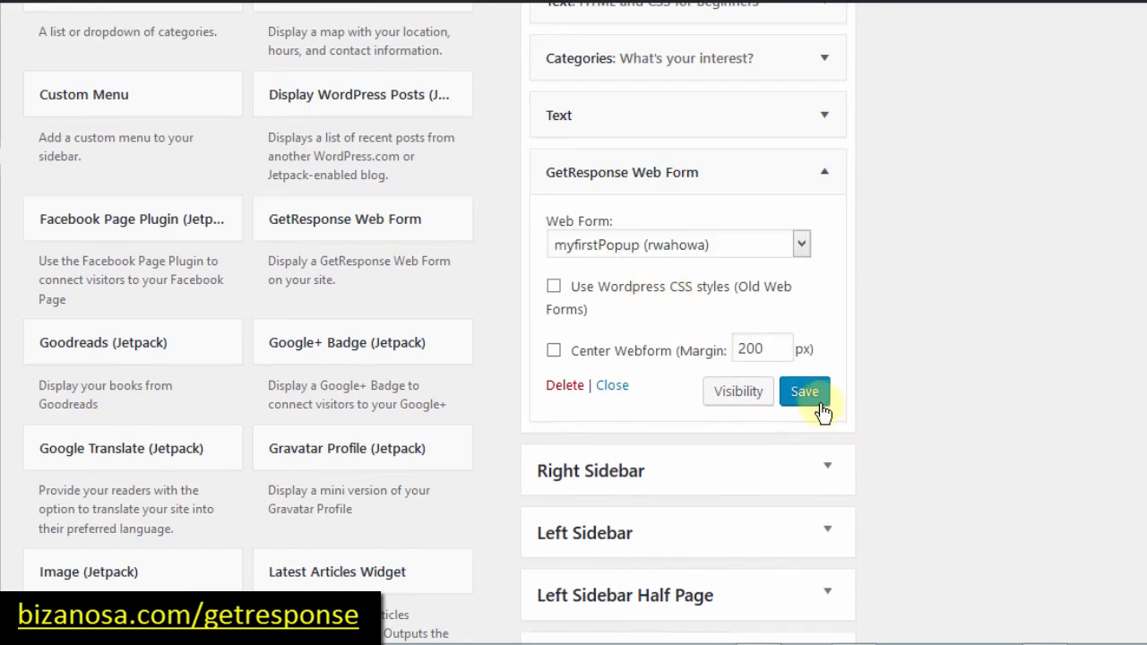
pyautogui.click(801, 243)
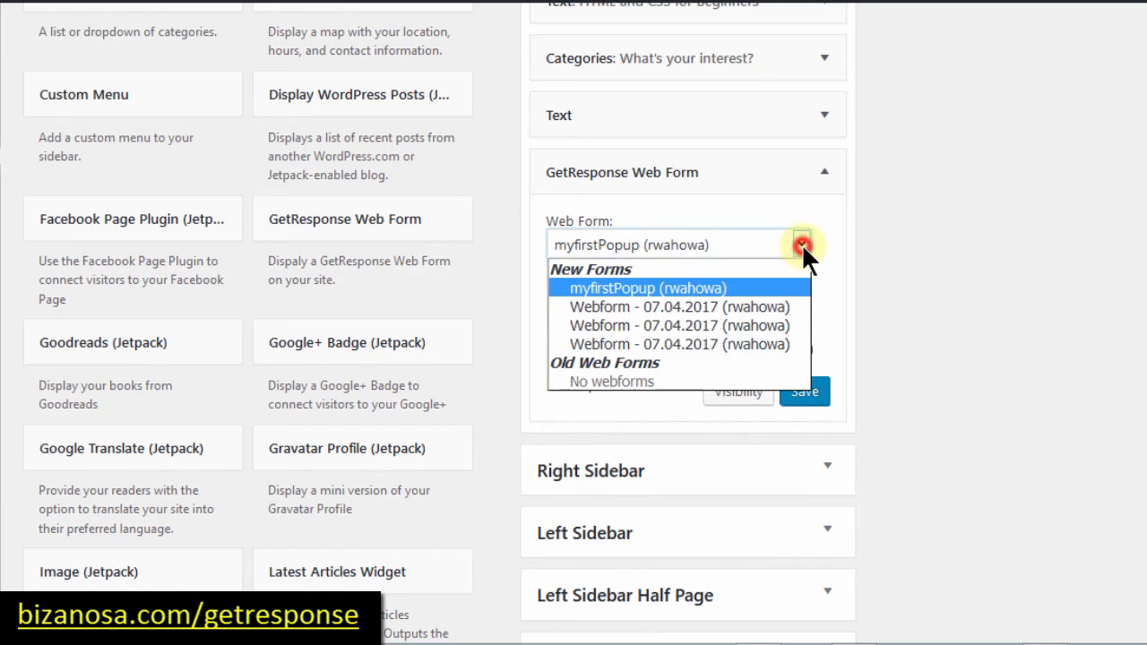
pyautogui.click(731, 326)
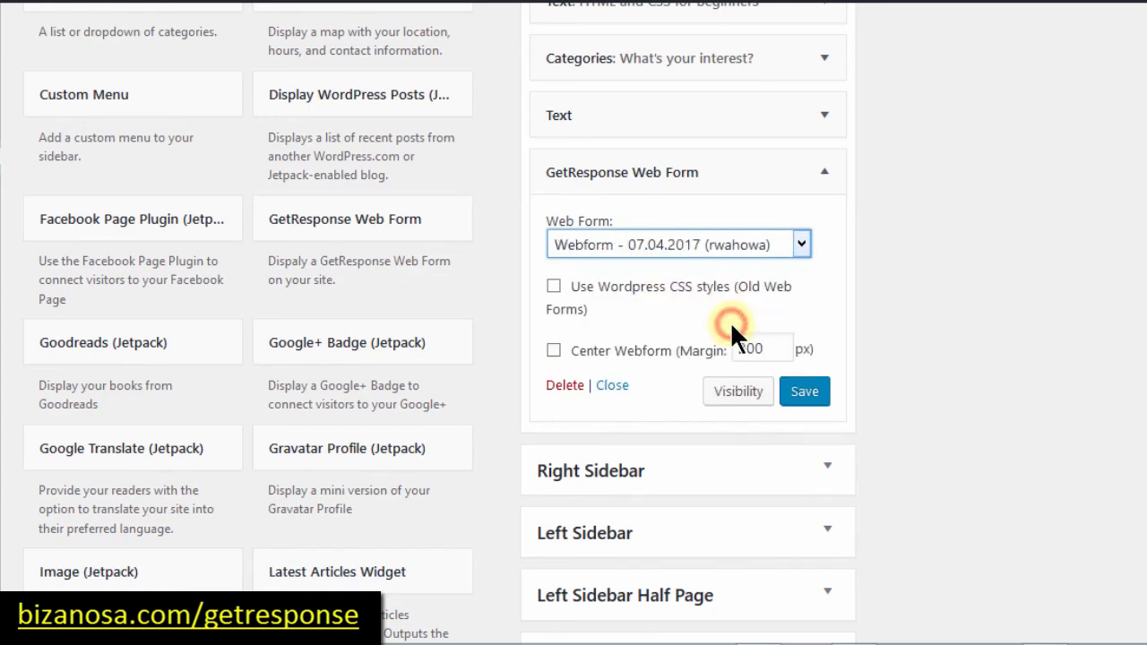
pyautogui.click(802, 249)
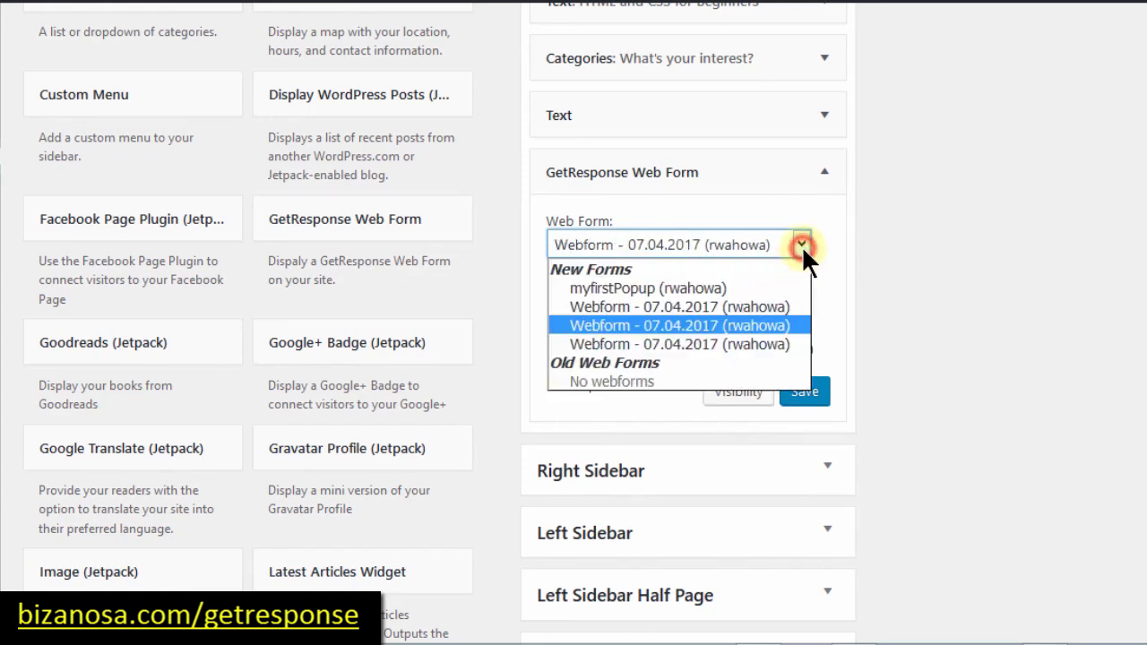
pyautogui.click(699, 341)
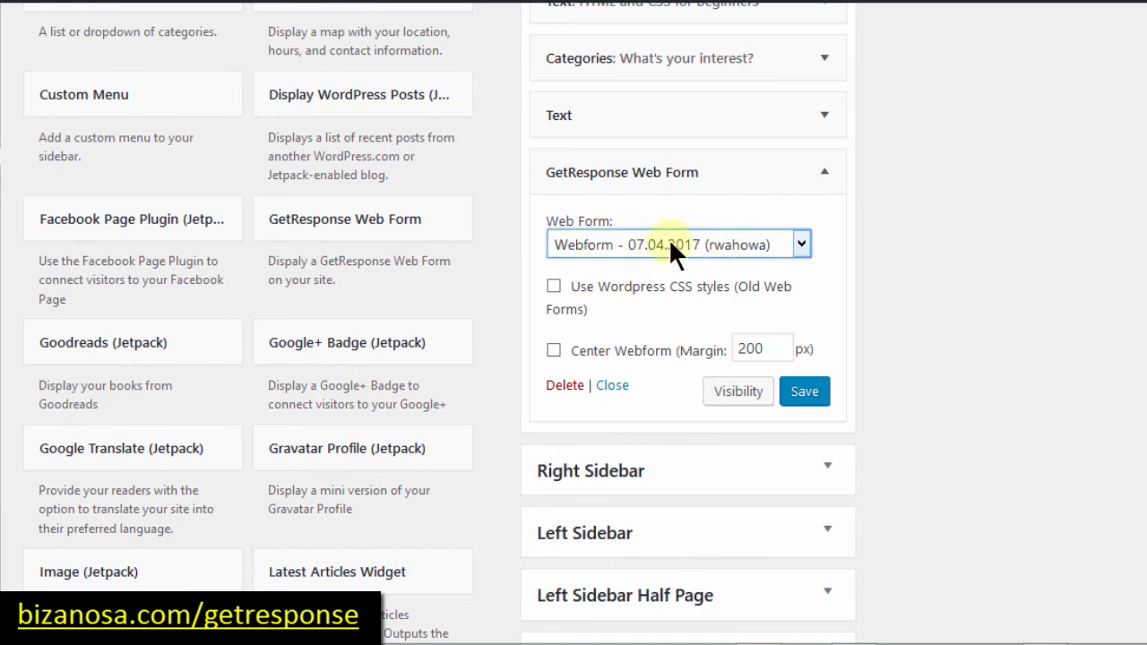
pyautogui.click(804, 391)
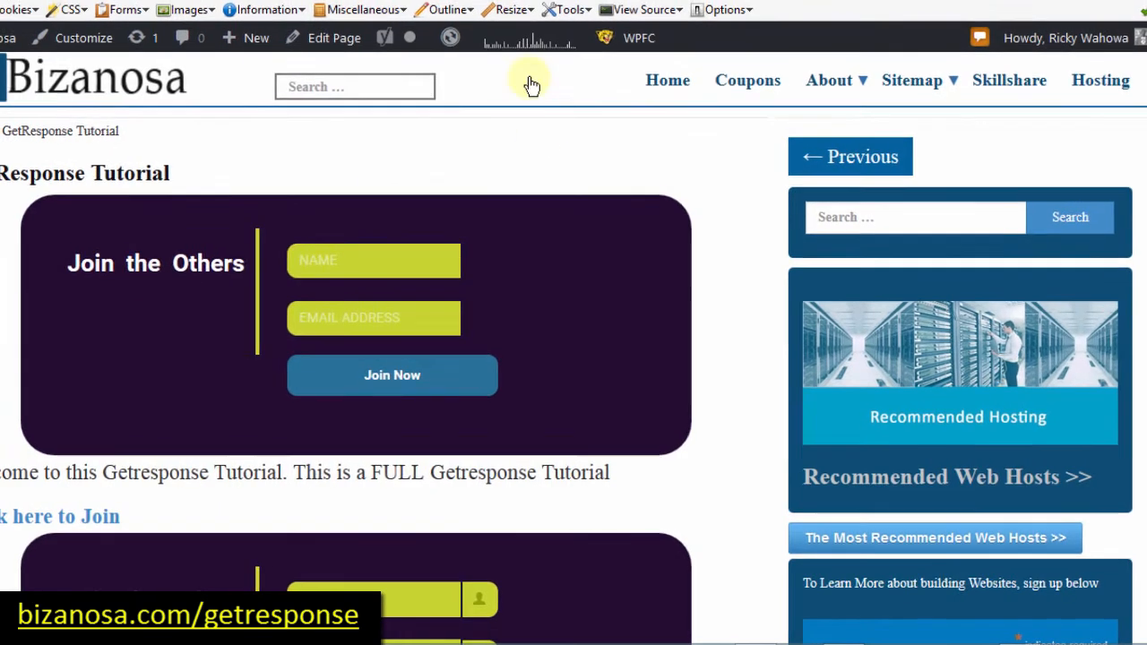
pyautogui.click(515, 14)
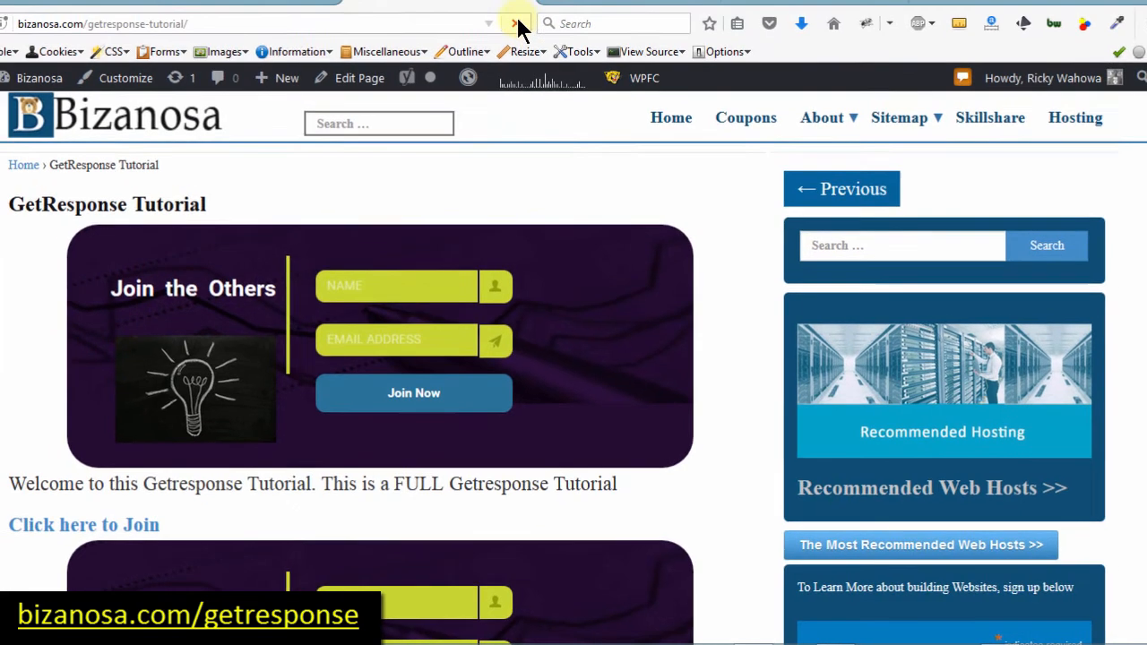
pyautogui.moveTo(1144, 183); pyautogui.dragTo(1144, 365)
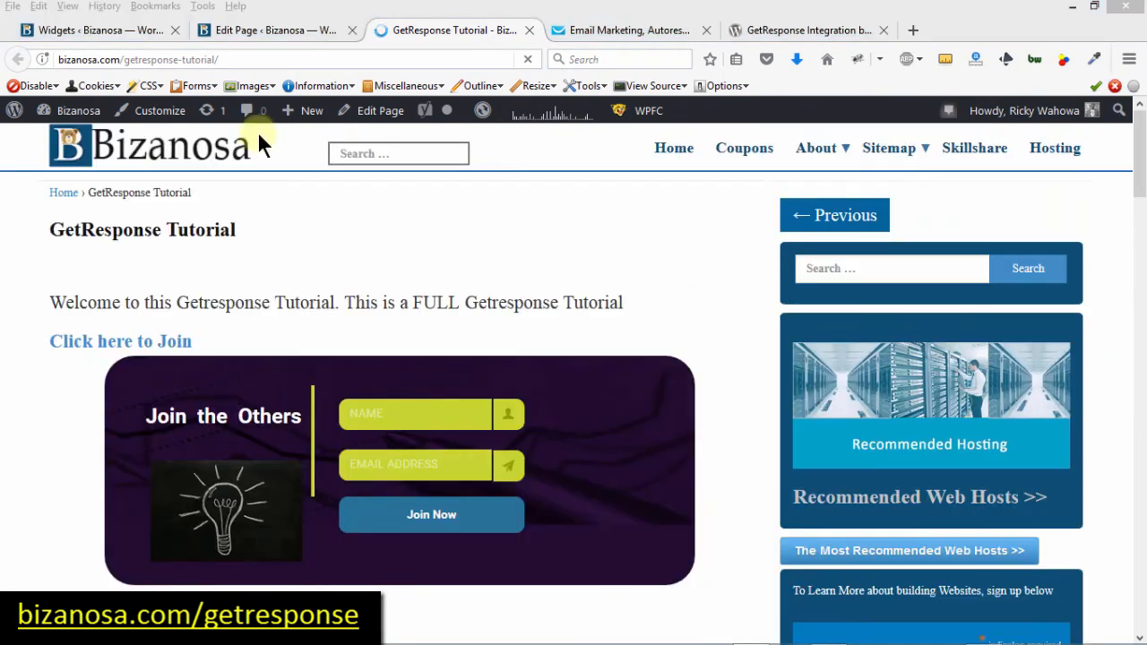
pyautogui.moveTo(1140, 179); pyautogui.dragTo(1139, 381)
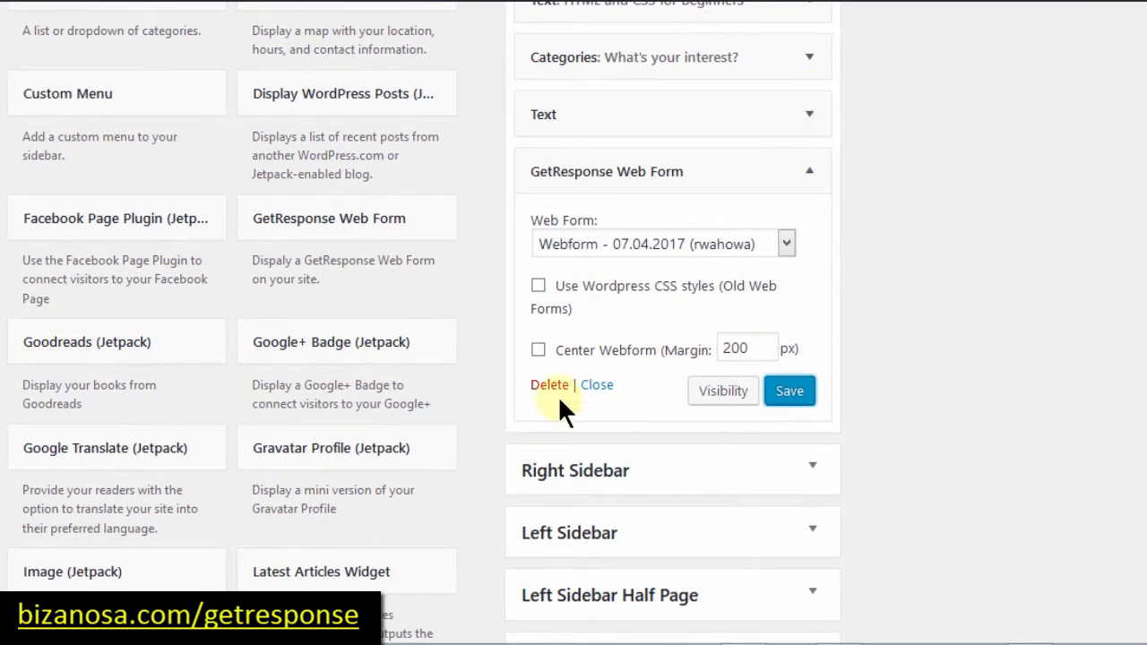
# Step: Delete the GetResponse Web Form widget from the sidebar
pyautogui.click(548, 387)
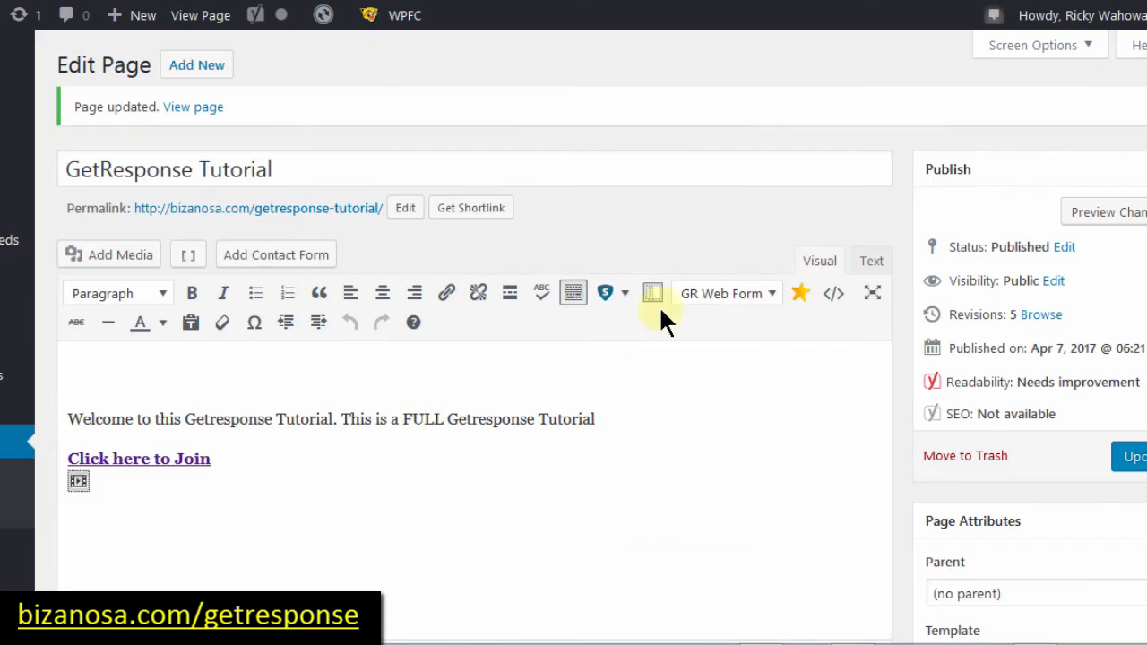
# Step: Show the GR Web Form dropdown of available forms in the Tutorial page editor
pyautogui.click(768, 295)
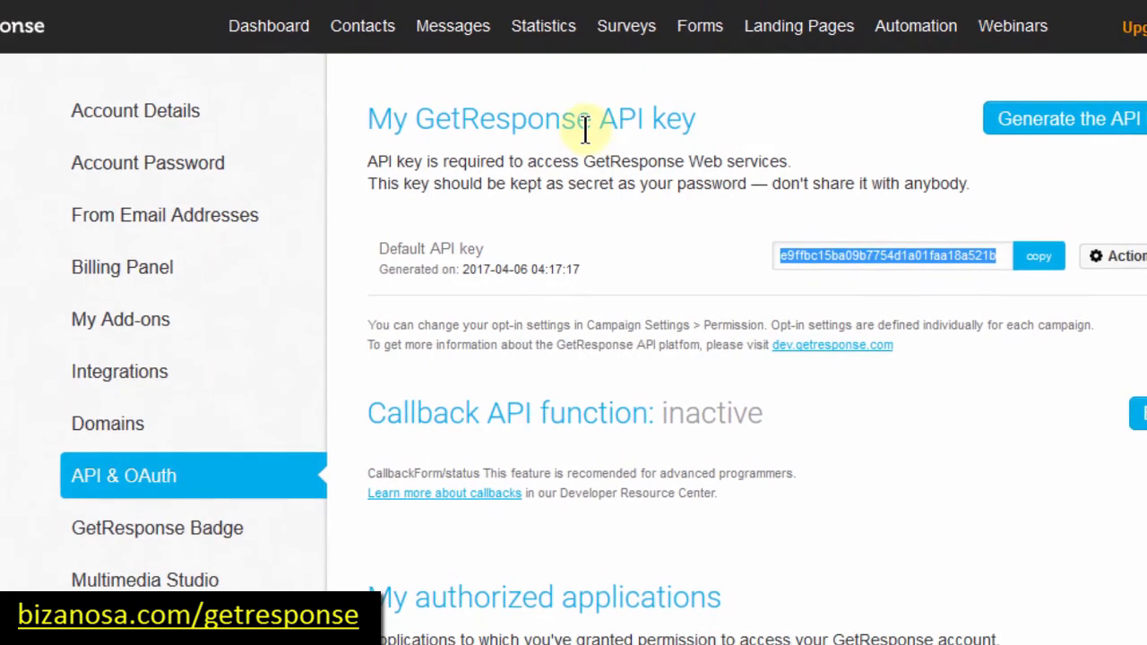
# Step: Return to GetResponse's API & OAuth page and reveal the Messages menu
pyautogui.moveTo(459, 26)
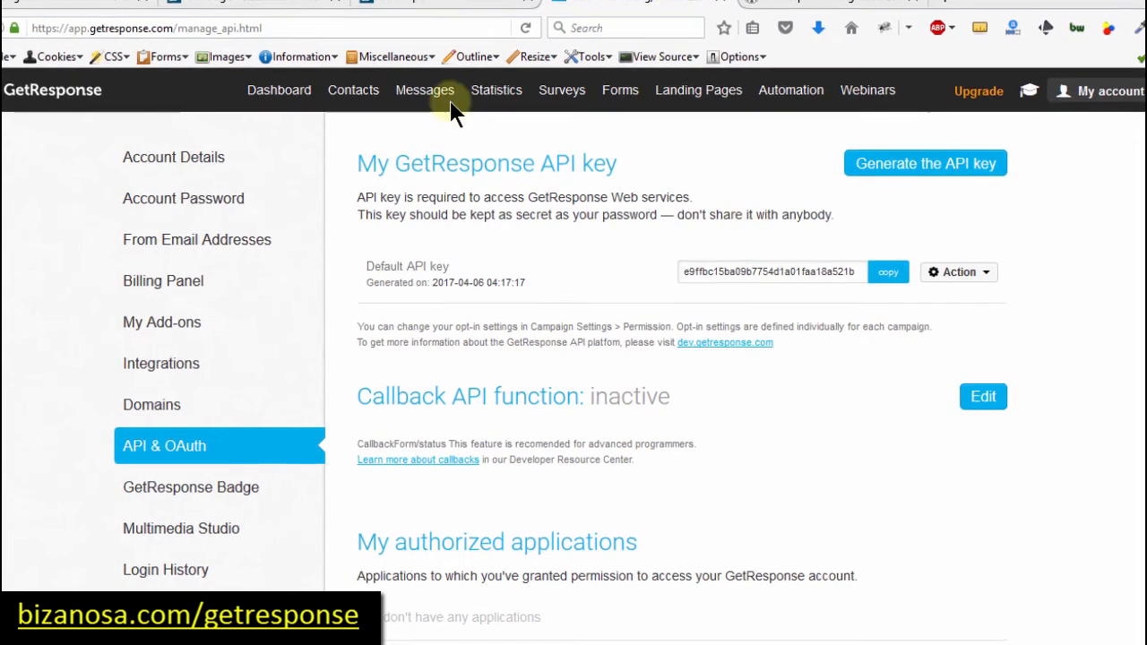
pyautogui.moveTo(428, 96)
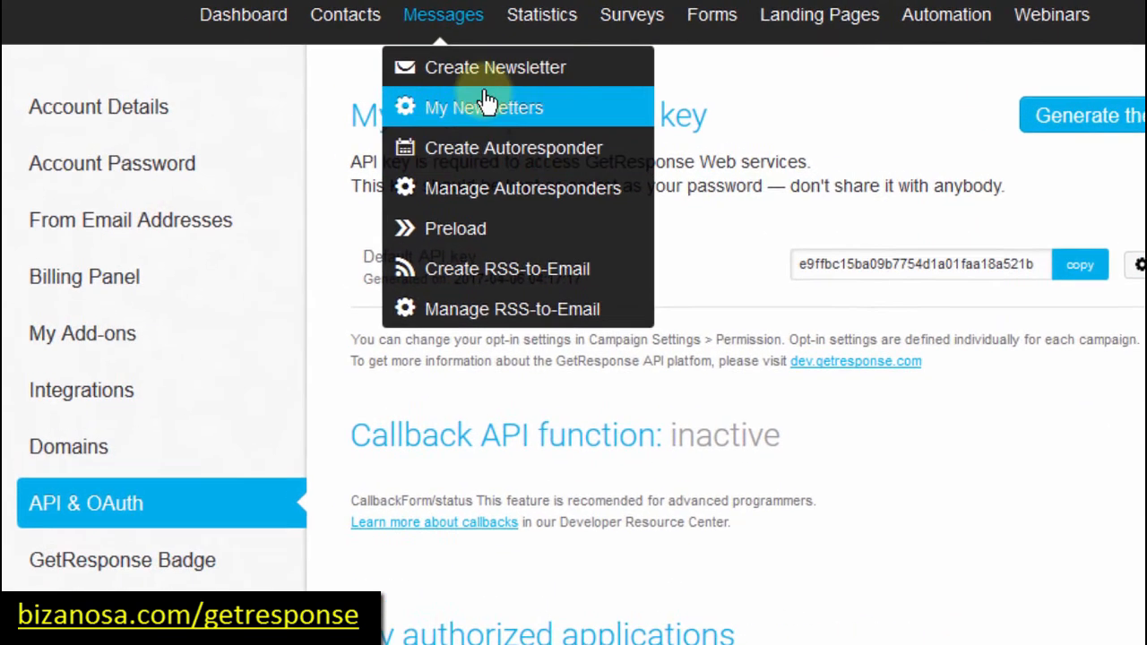
# Step: Go to Messages > Create Newsletter and highlight the word 'Newsletter' in the page heading
pyautogui.click(485, 76)
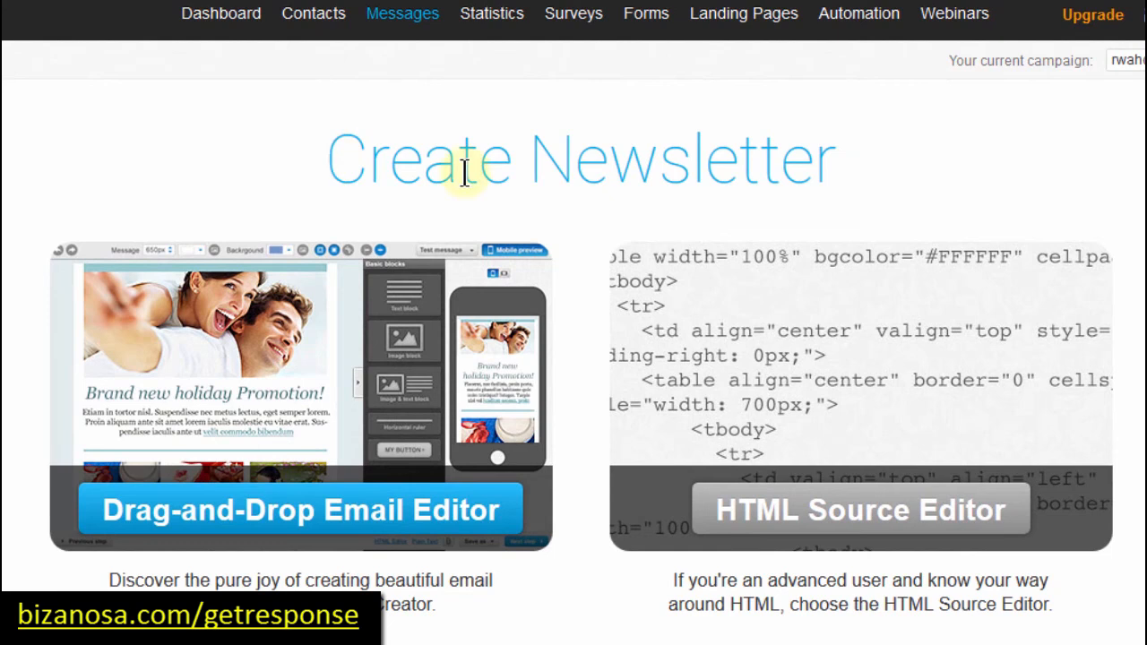
pyautogui.click(532, 155)
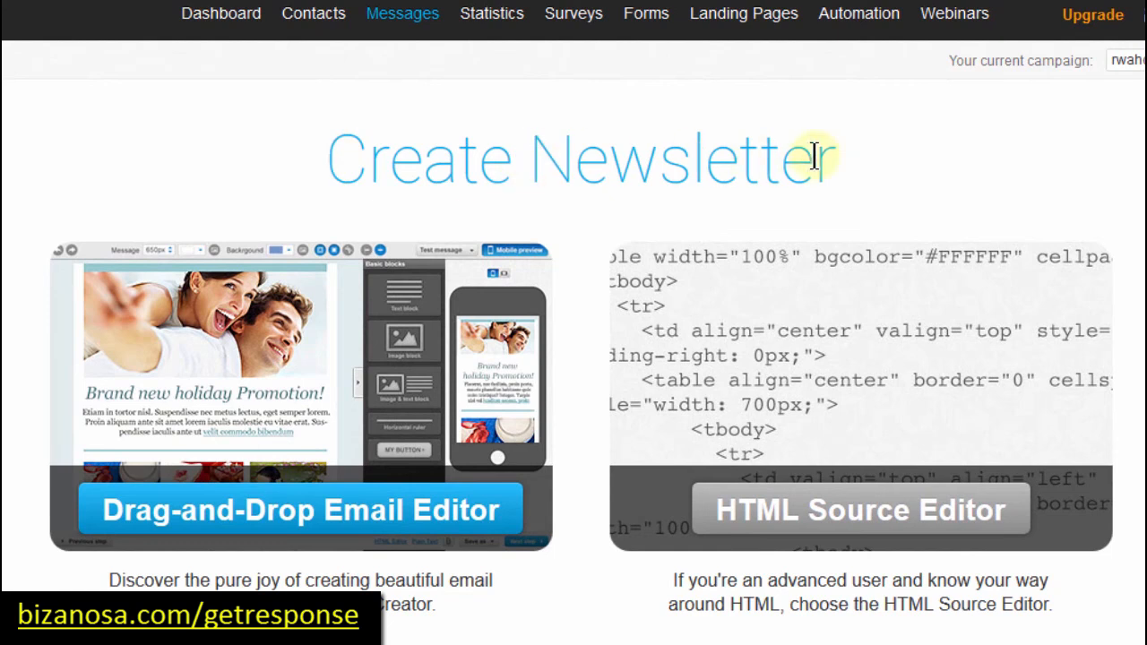
pyautogui.moveTo(815, 154); pyautogui.dragTo(840, 156)
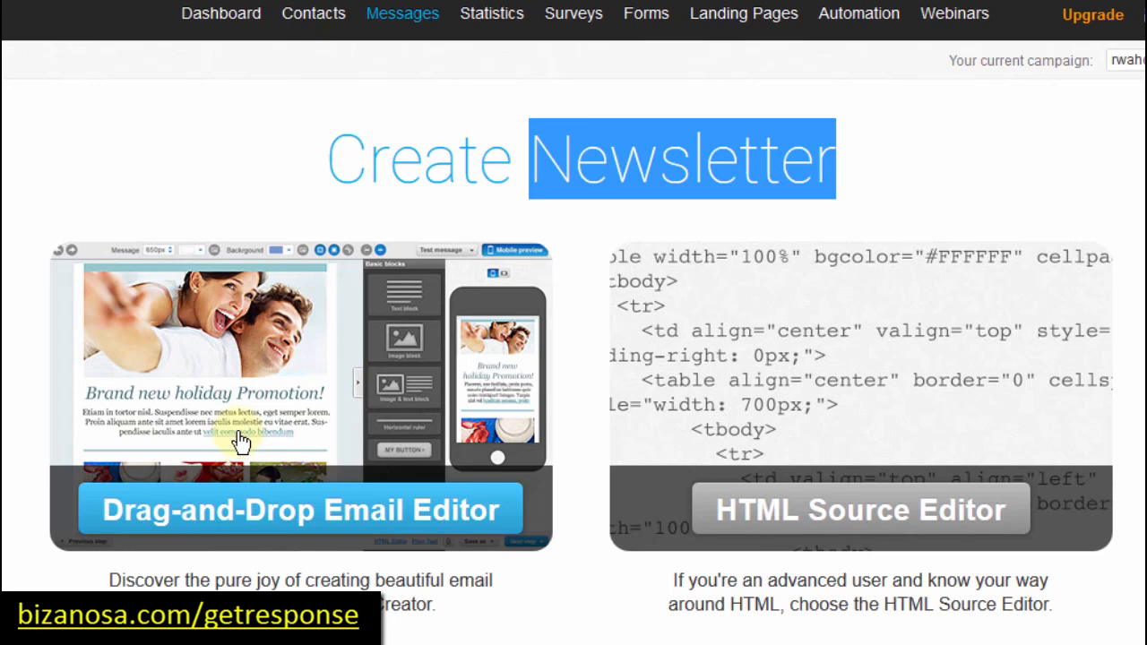
# Step: Choose the Drag-and-Drop Email Editor to build the new newsletter
pyautogui.moveTo(402, 22)
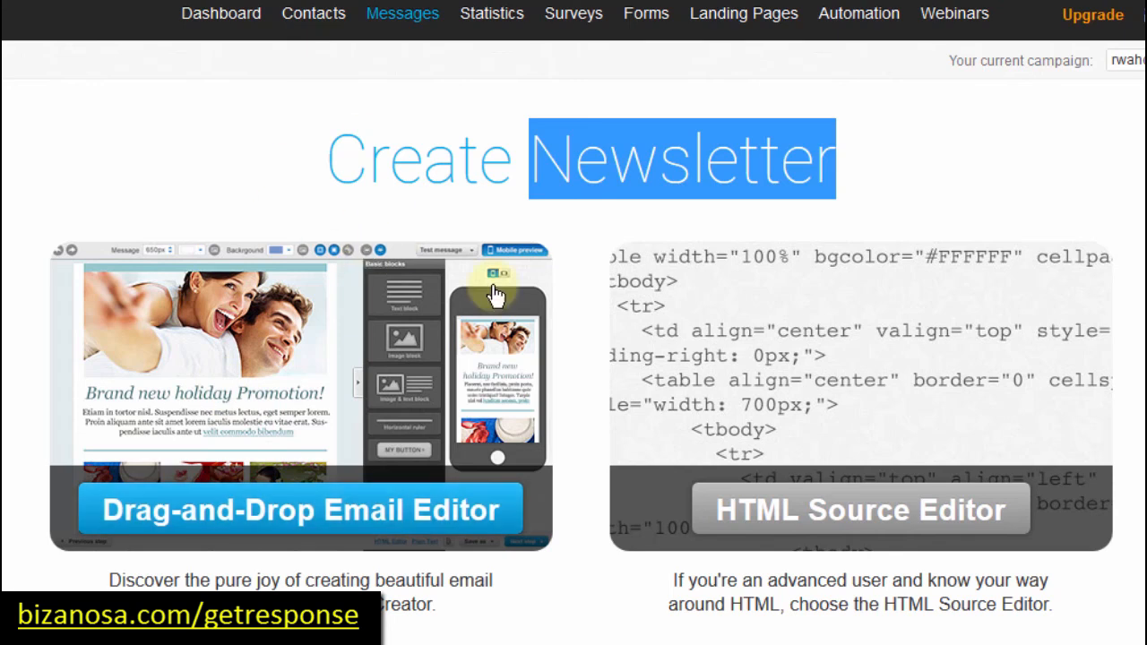
pyautogui.click(243, 520)
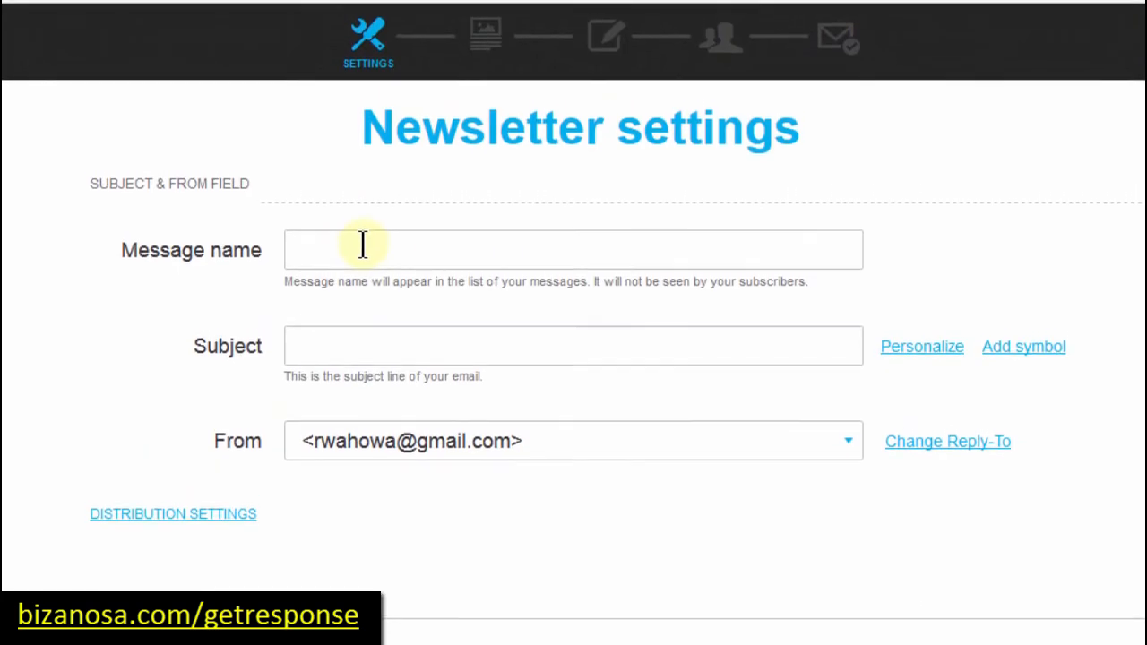
# Step: Name the message Bizanosa First, use the subject 'Welcome to my world' and leave the sender unchanged
pyautogui.click(363, 249)
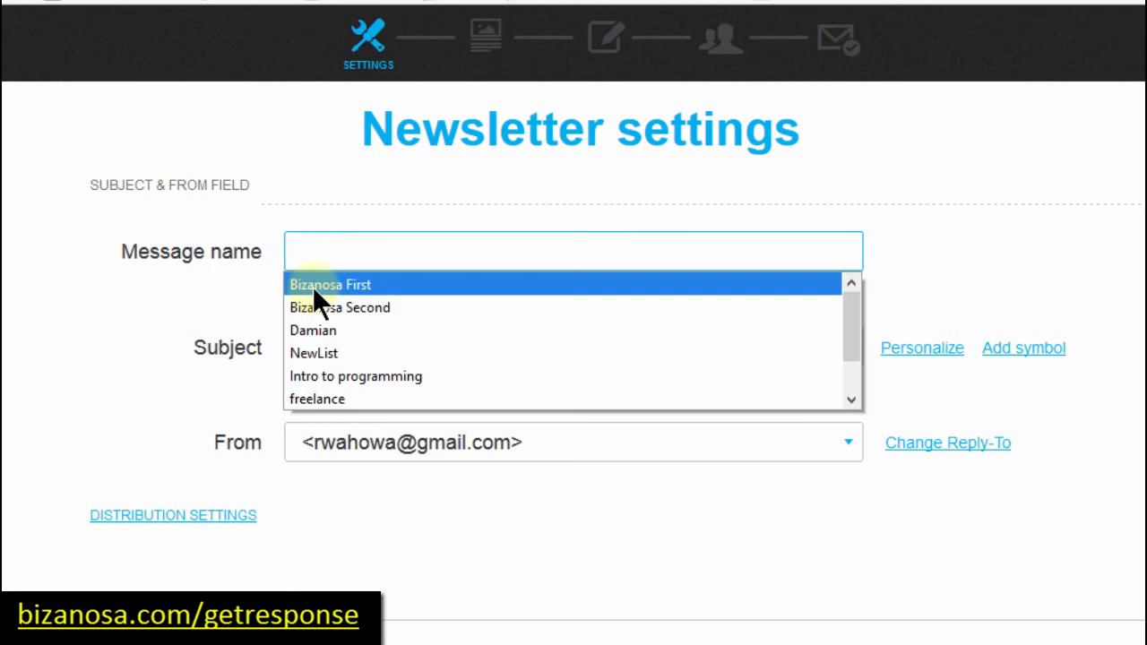
pyautogui.click(312, 286)
pyautogui.click(331, 347)
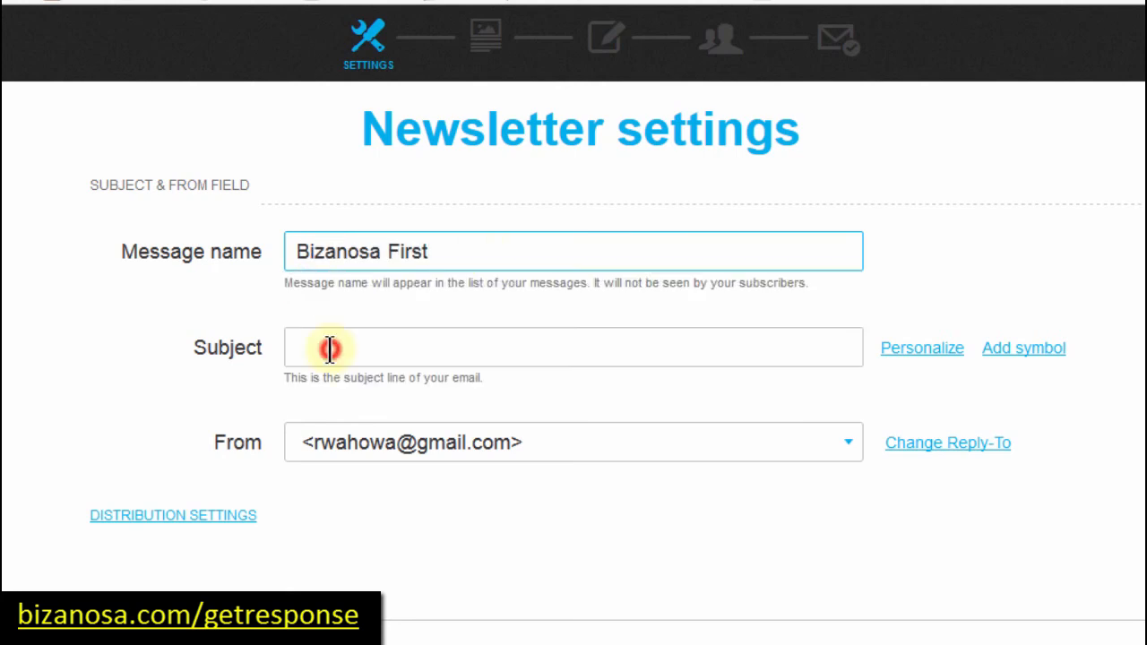
pyautogui.click(332, 348)
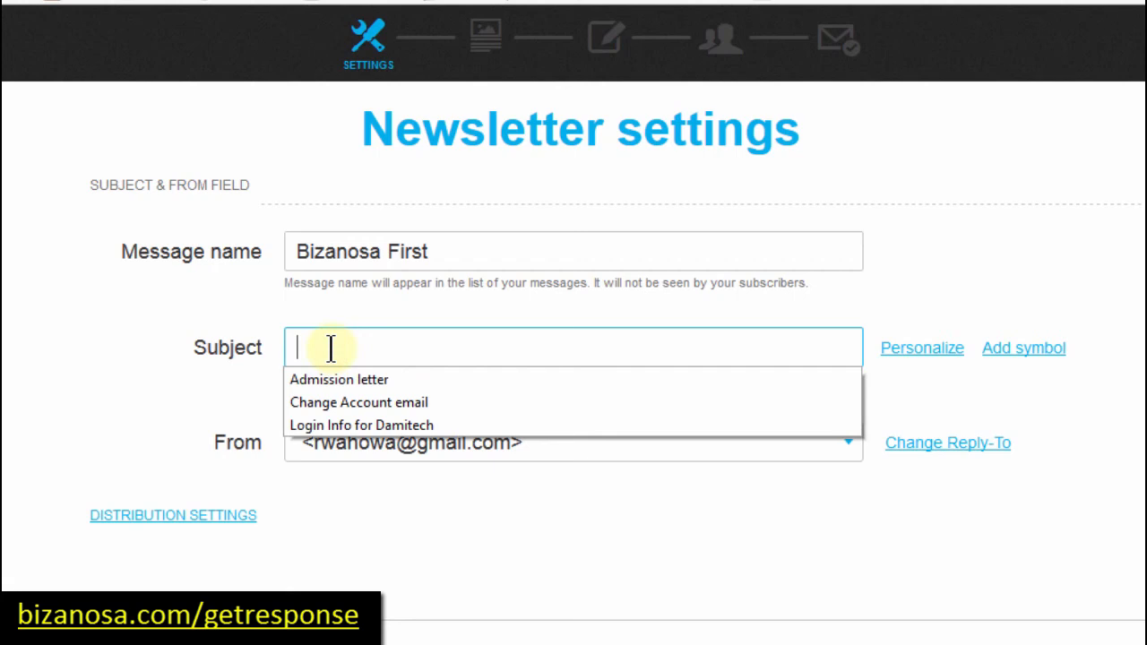
pyautogui.write('Welcome to my word')
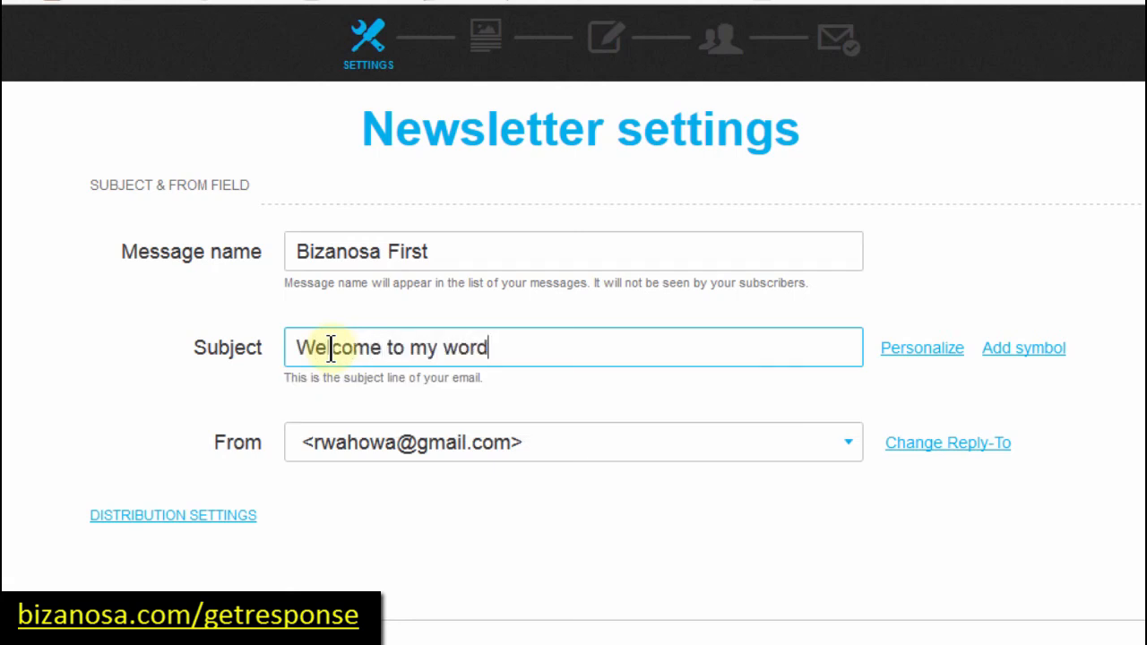
pyautogui.press('BackSpace')
pyautogui.write('ld')
pyautogui.click(849, 441)
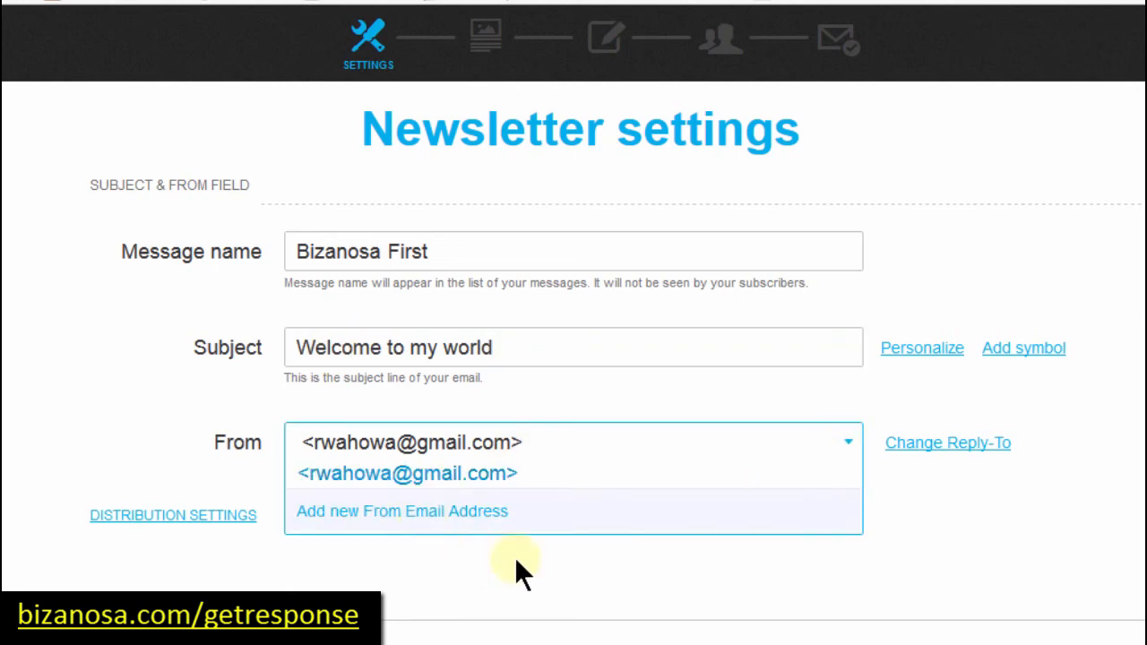
pyautogui.click(630, 576)
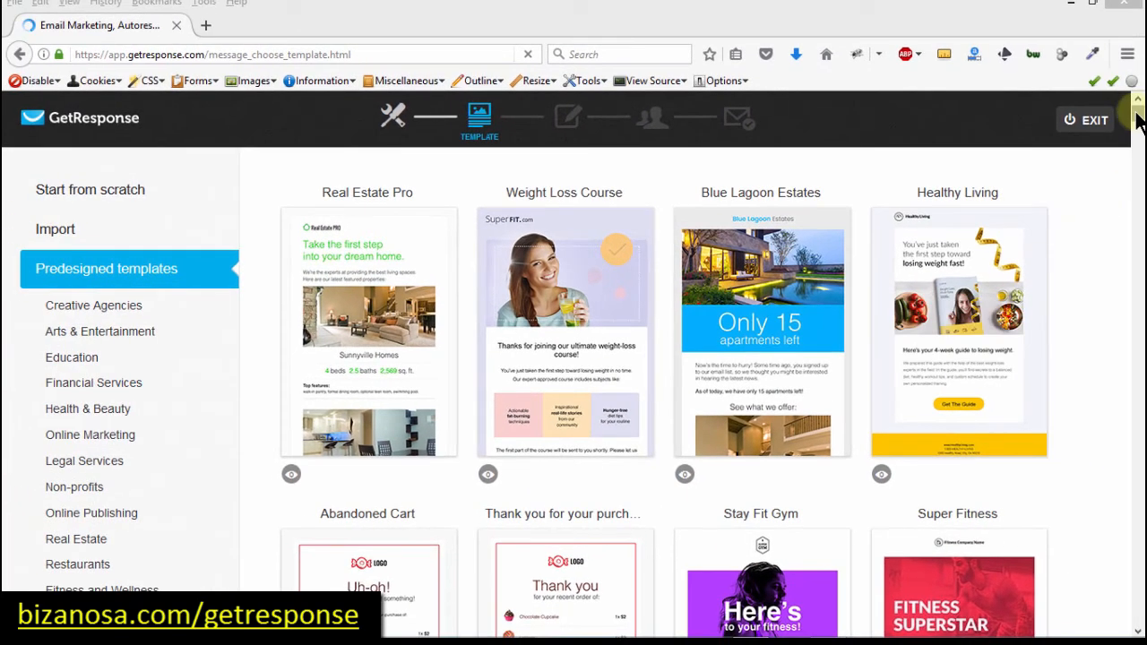
# Step: Browse the predesigned templates, previewing and closing Real Estate Pro
pyautogui.moveTo(1138, 121)
pyautogui.mouseDown()
pyautogui.moveTo(1139, 158)
pyautogui.moveTo(1138, 108)
pyautogui.mouseUp()
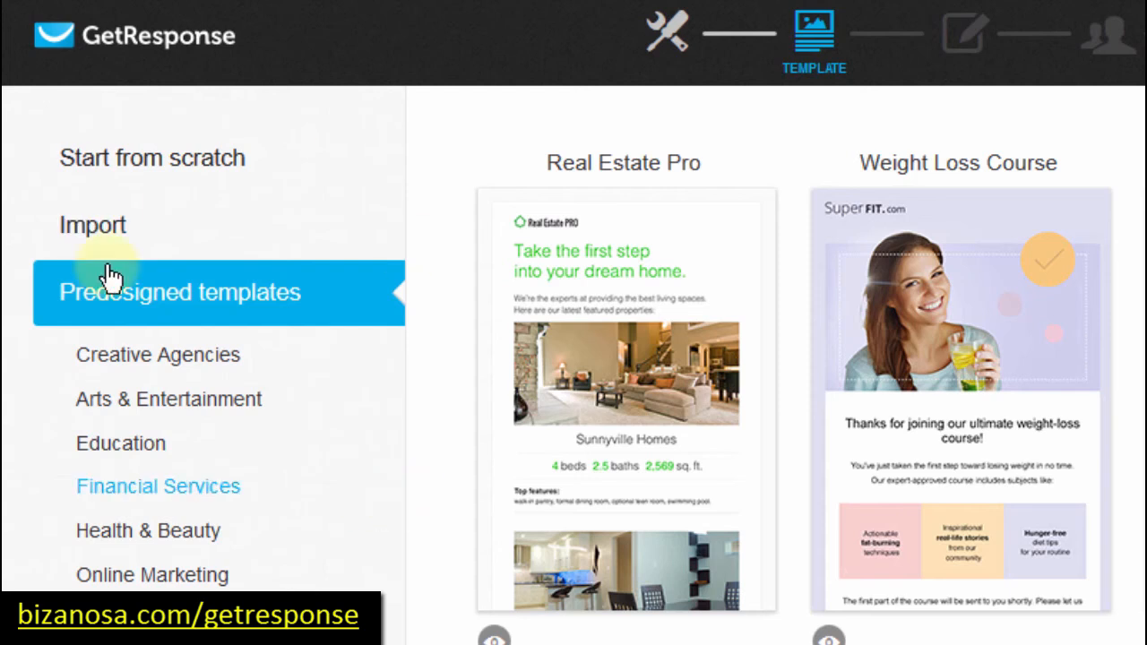
pyautogui.moveTo(721, 426)
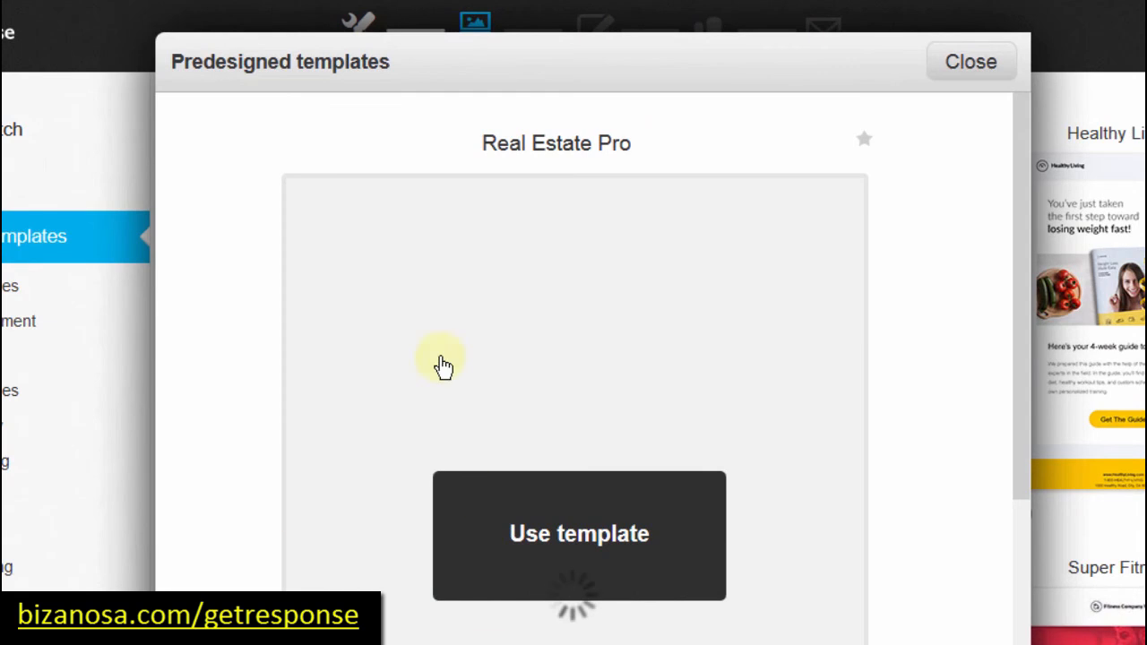
pyautogui.click(971, 62)
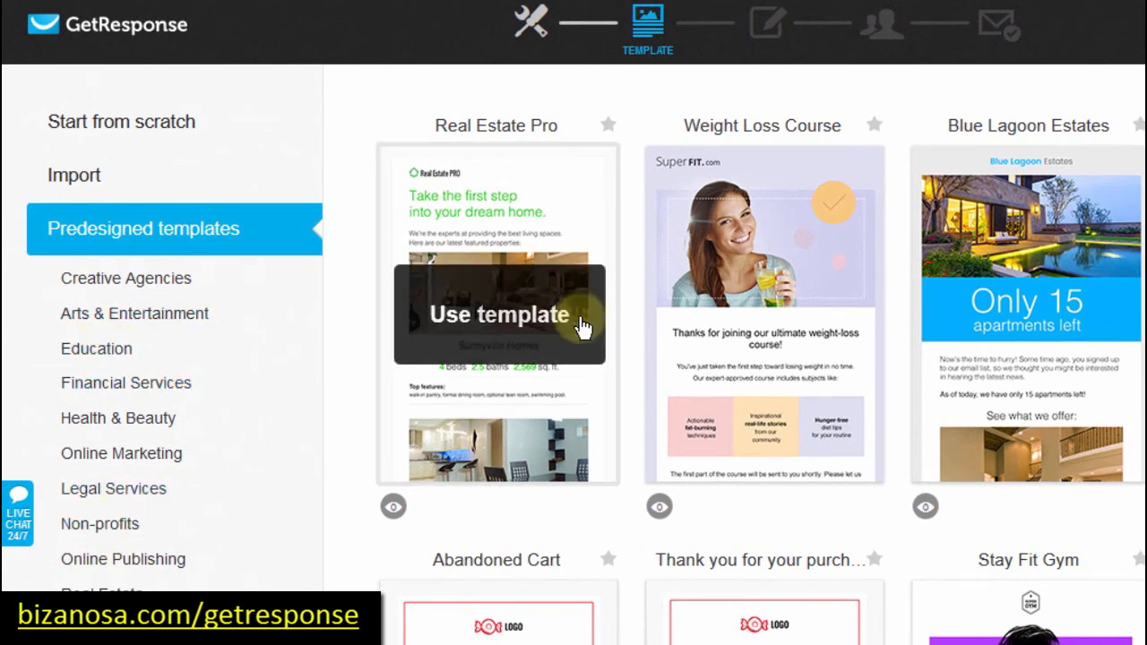
pyautogui.moveTo(852, 304)
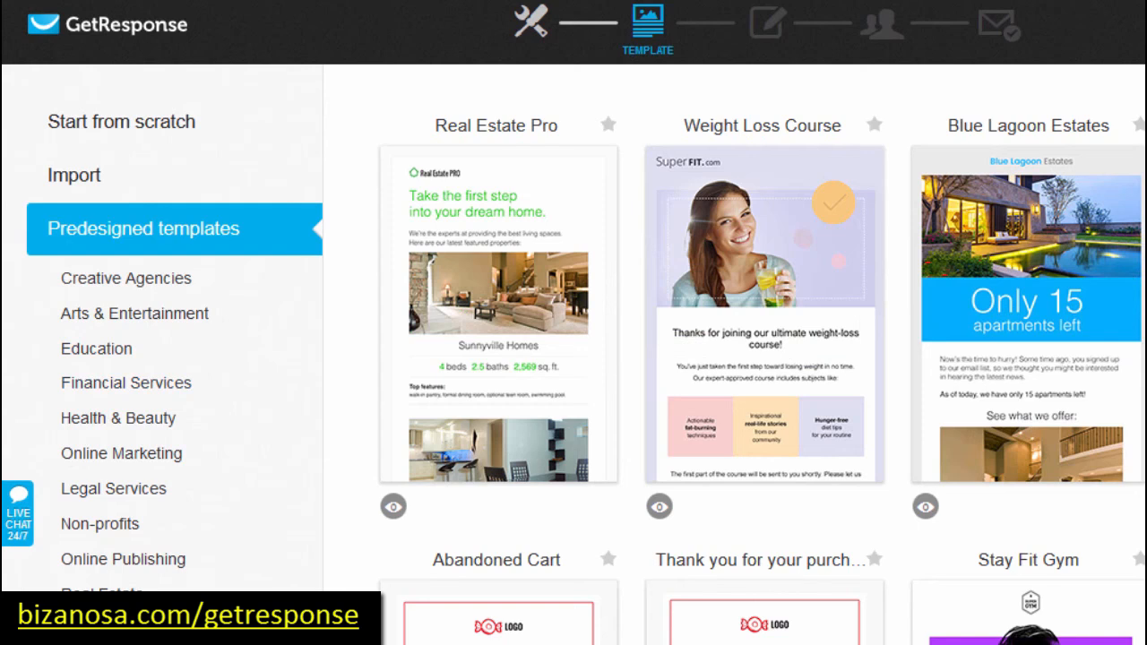
pyautogui.scroll(-9, 735, 358)
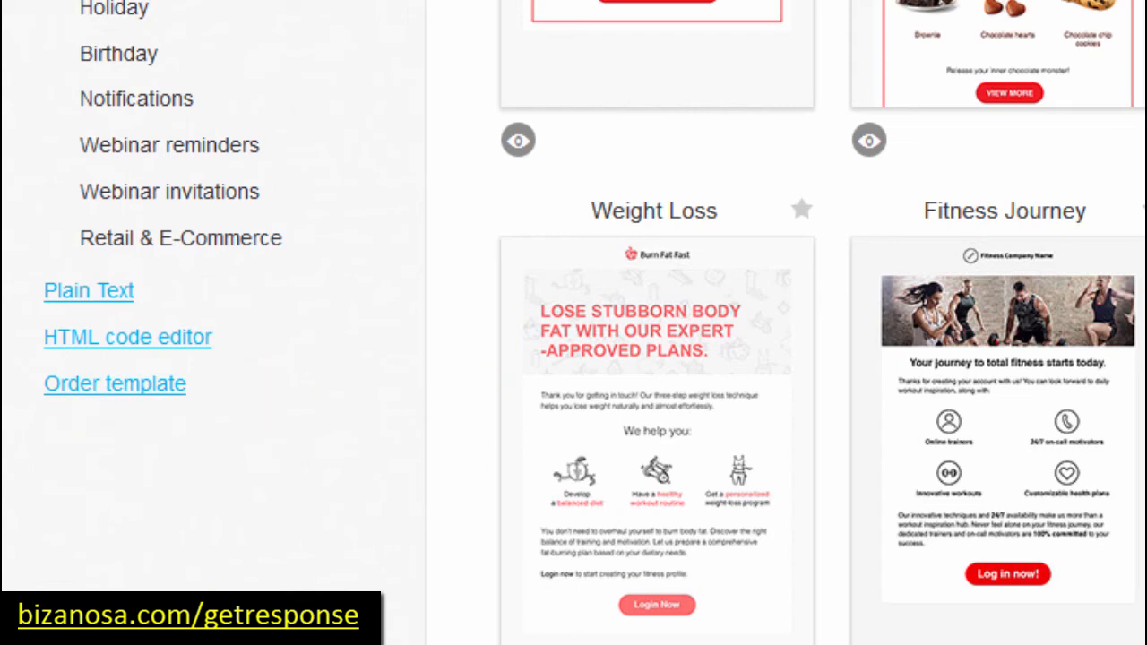
pyautogui.scroll(8, 573, 323)
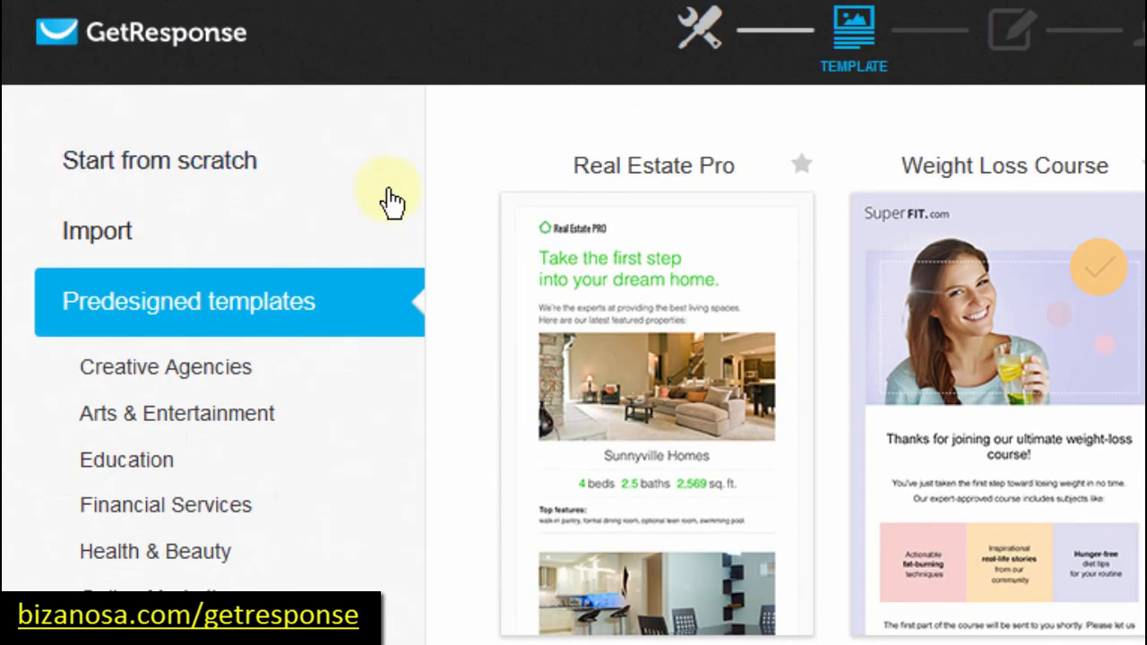
# Step: Start from scratch with the 1 column-3 layout and open it in the editor
pyautogui.click(146, 163)
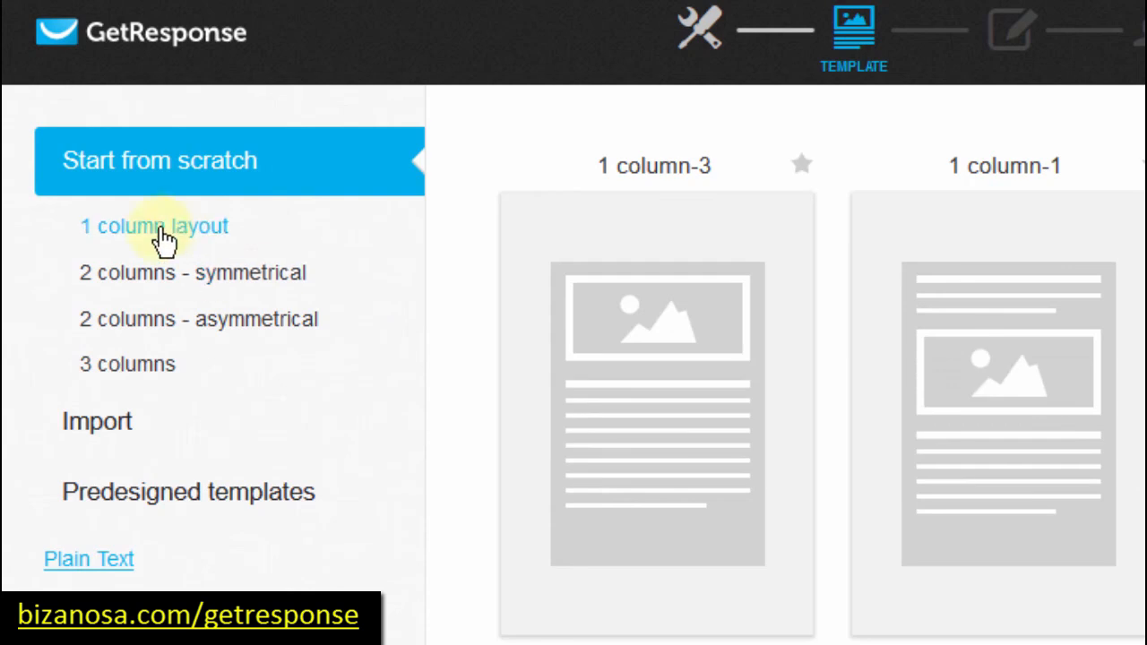
pyautogui.moveTo(658, 383)
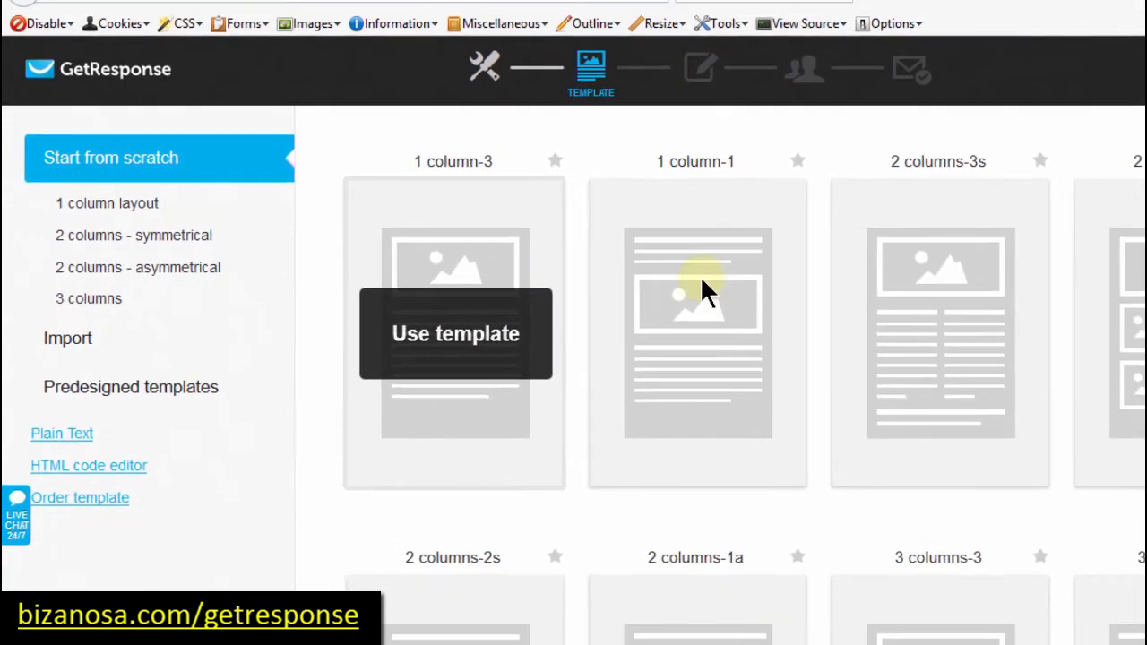
pyautogui.moveTo(815, 395)
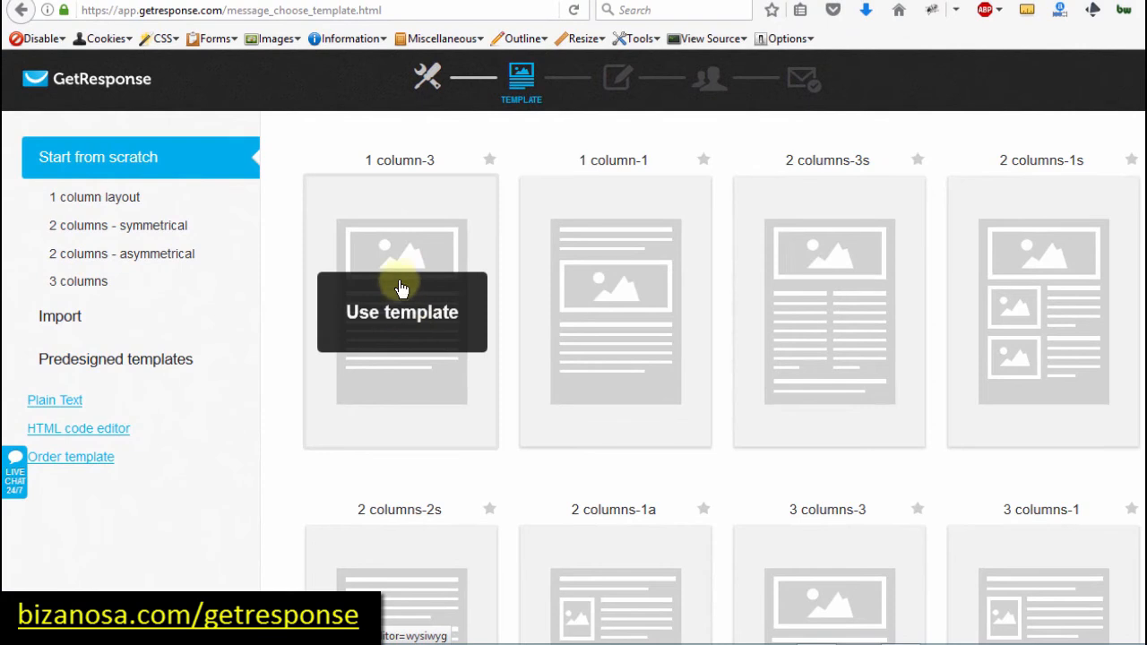
pyautogui.click(398, 280)
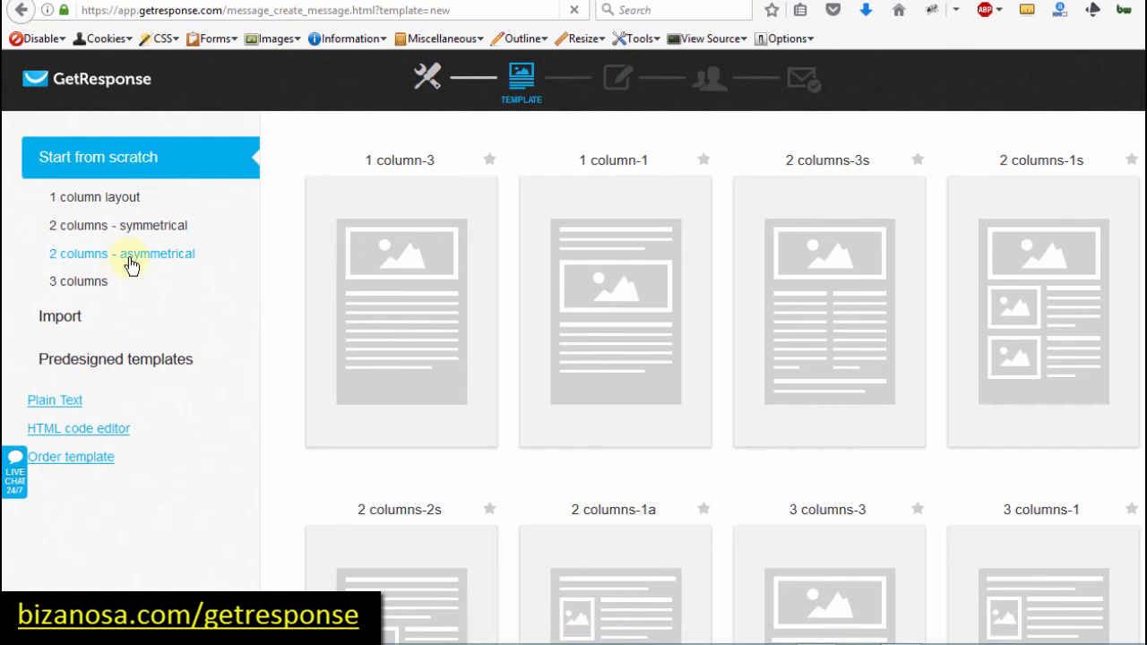
pyautogui.click(113, 285)
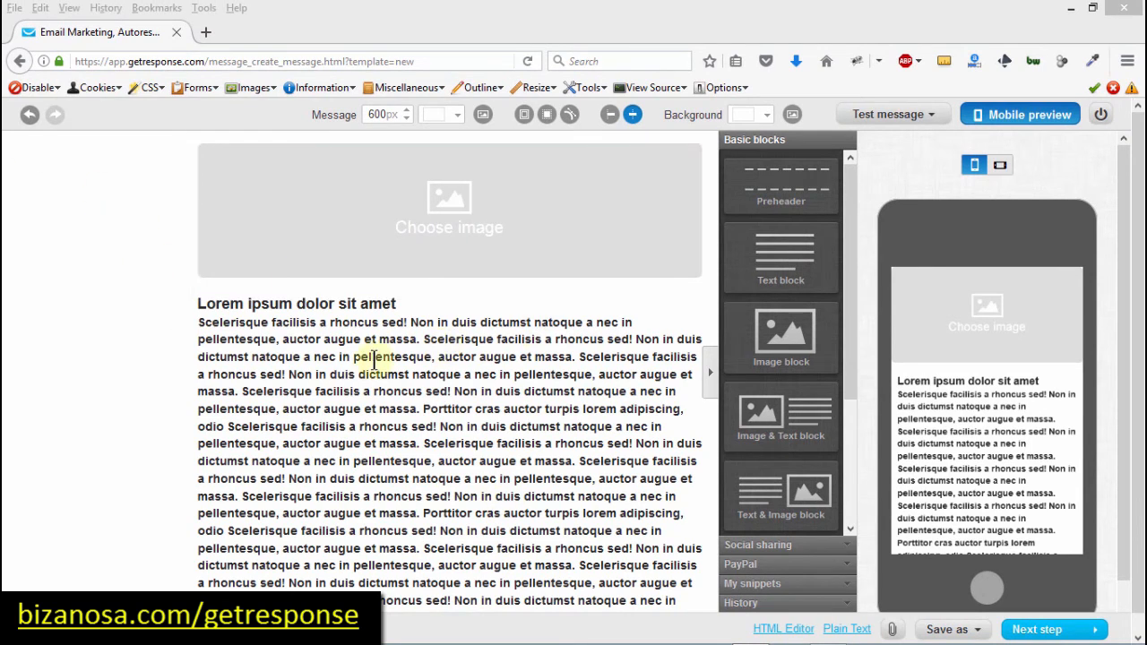
pyautogui.click(1136, 198)
pyautogui.scroll(-1, 1136, 377)
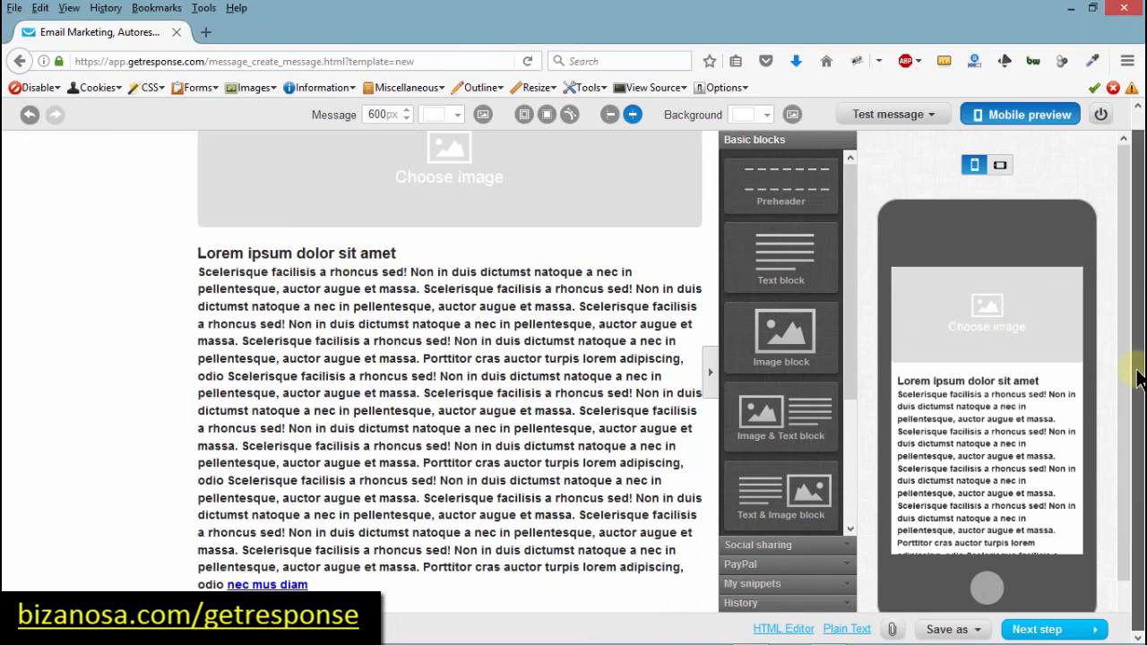
pyautogui.moveTo(1136, 361)
pyautogui.mouseDown()
pyautogui.moveTo(1137, 149)
pyautogui.moveTo(1121, 180)
pyautogui.moveTo(1119, 293)
pyautogui.moveTo(1118, 135)
pyautogui.moveTo(1134, 143)
pyautogui.moveTo(1140, 171)
pyautogui.moveTo(1141, 343)
pyautogui.mouseUp()
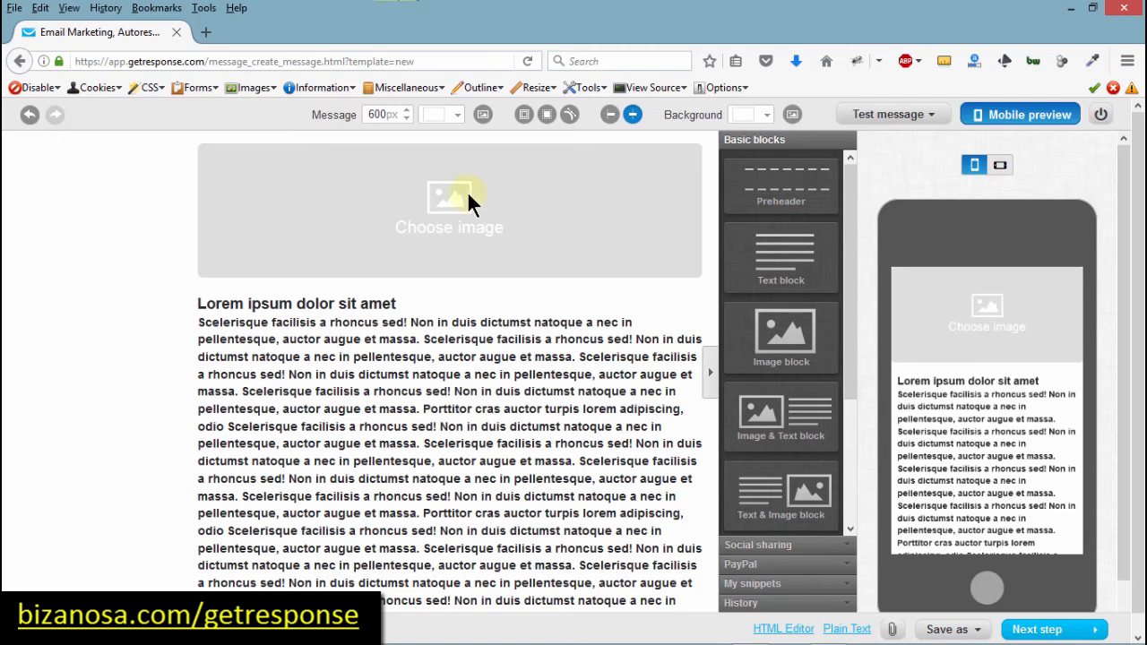
pyautogui.moveTo(386, 174)
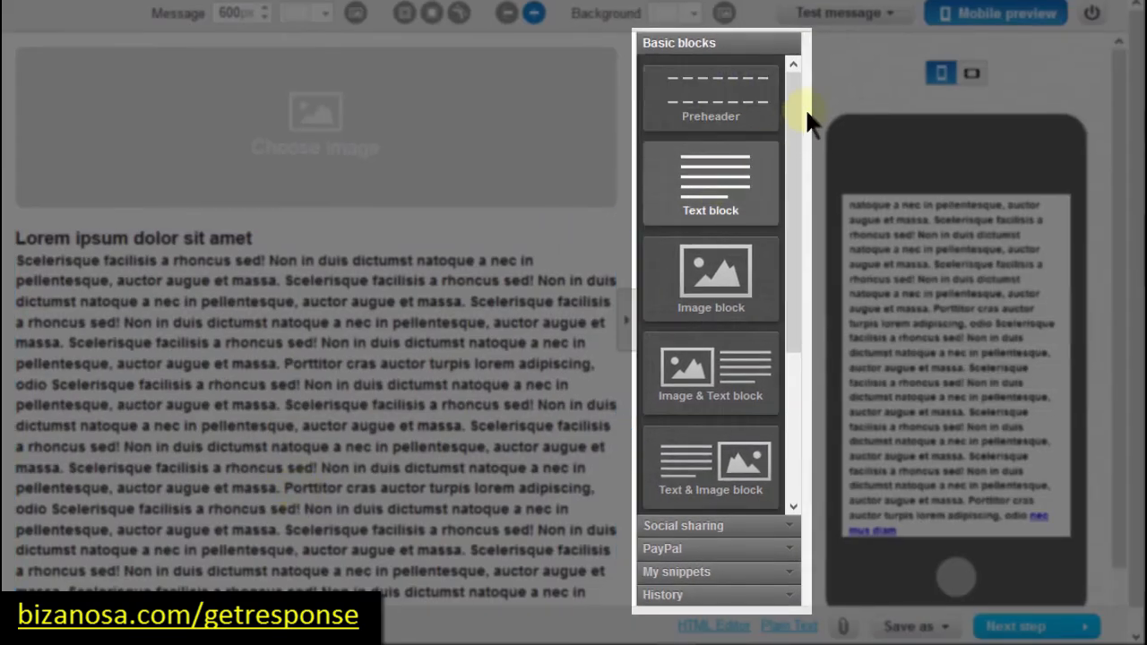
# Step: Add a preheader row, a new text block and an image beside the bold text
pyautogui.moveTo(792, 109); pyautogui.dragTo(800, 330)
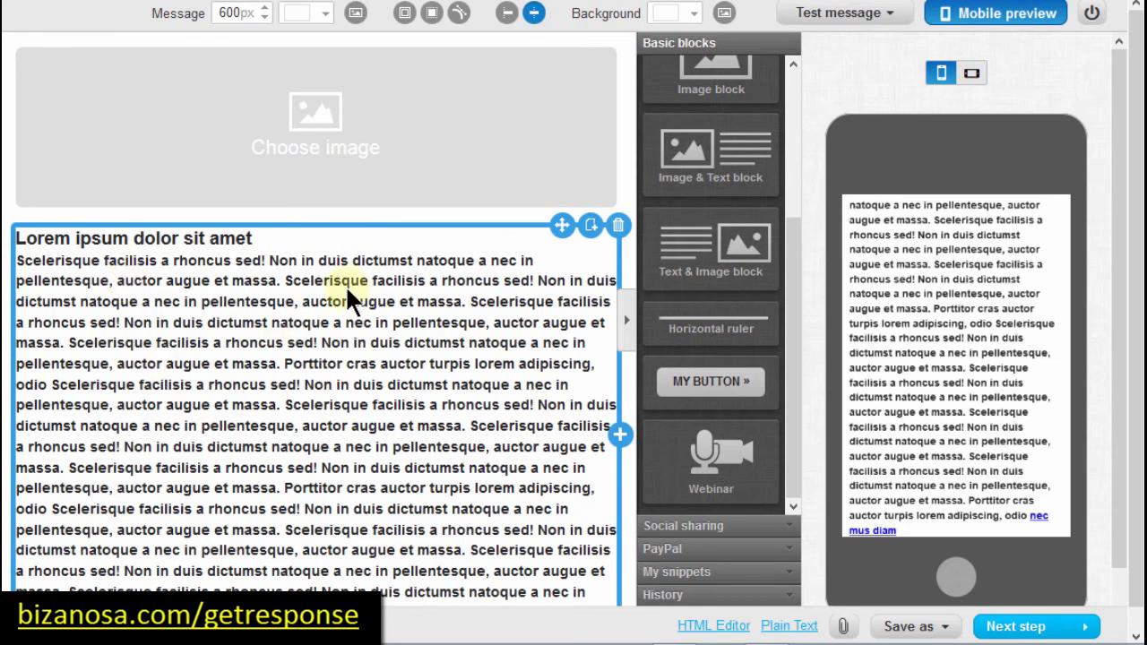
pyautogui.moveTo(796, 269); pyautogui.dragTo(802, 102)
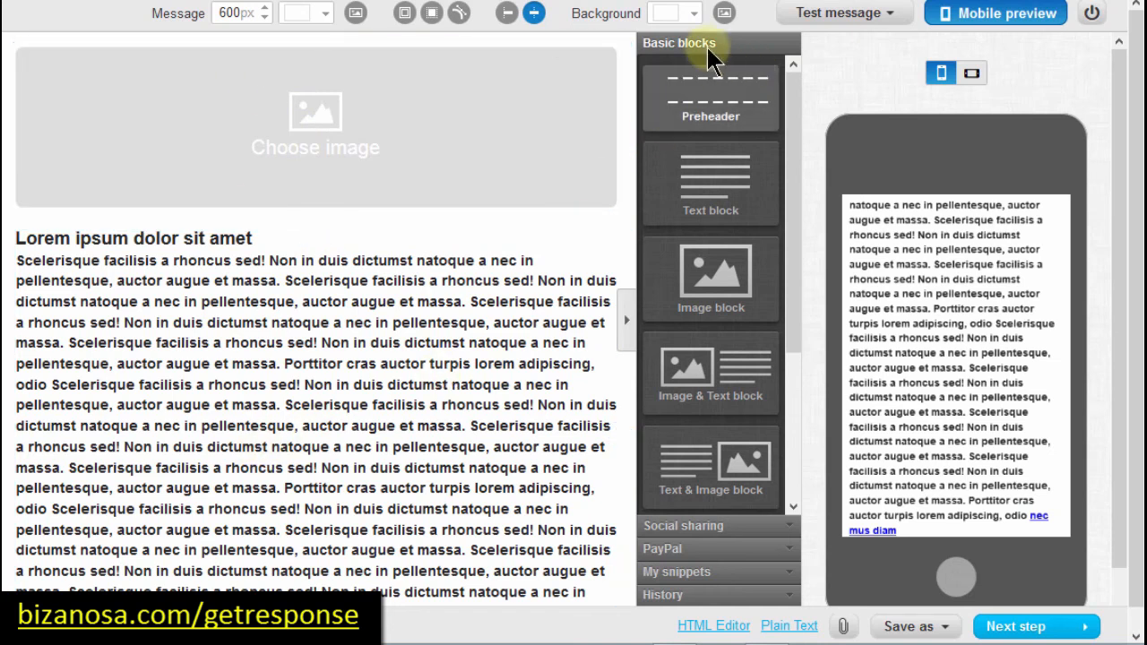
pyautogui.moveTo(713, 90); pyautogui.dragTo(430, 280)
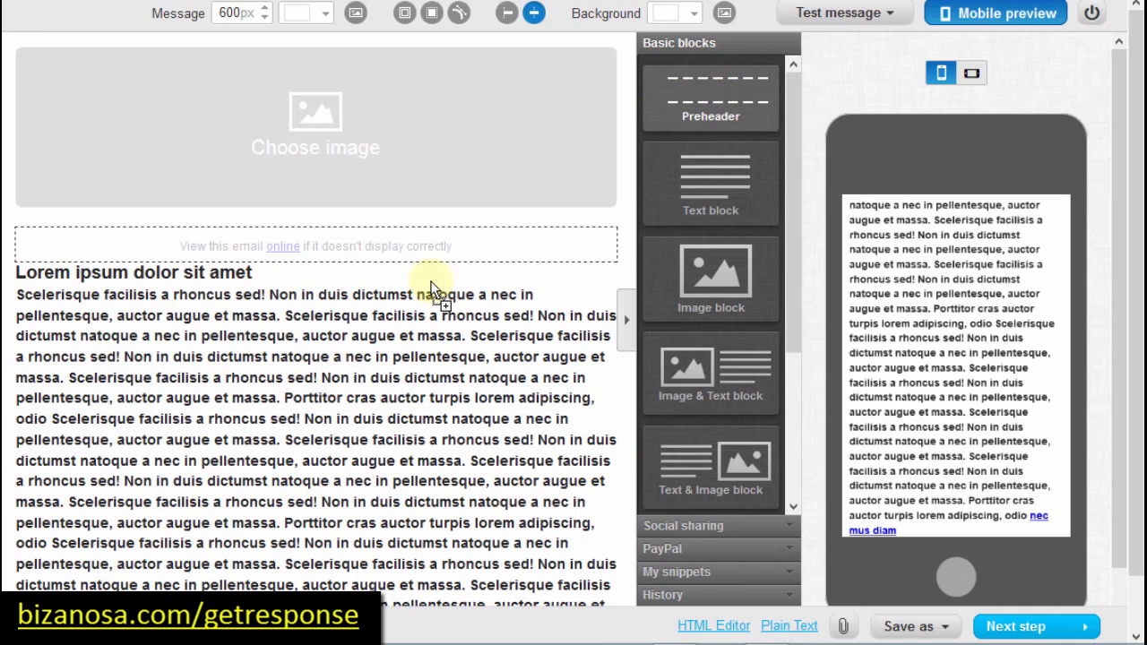
pyautogui.moveTo(724, 174); pyautogui.dragTo(452, 358)
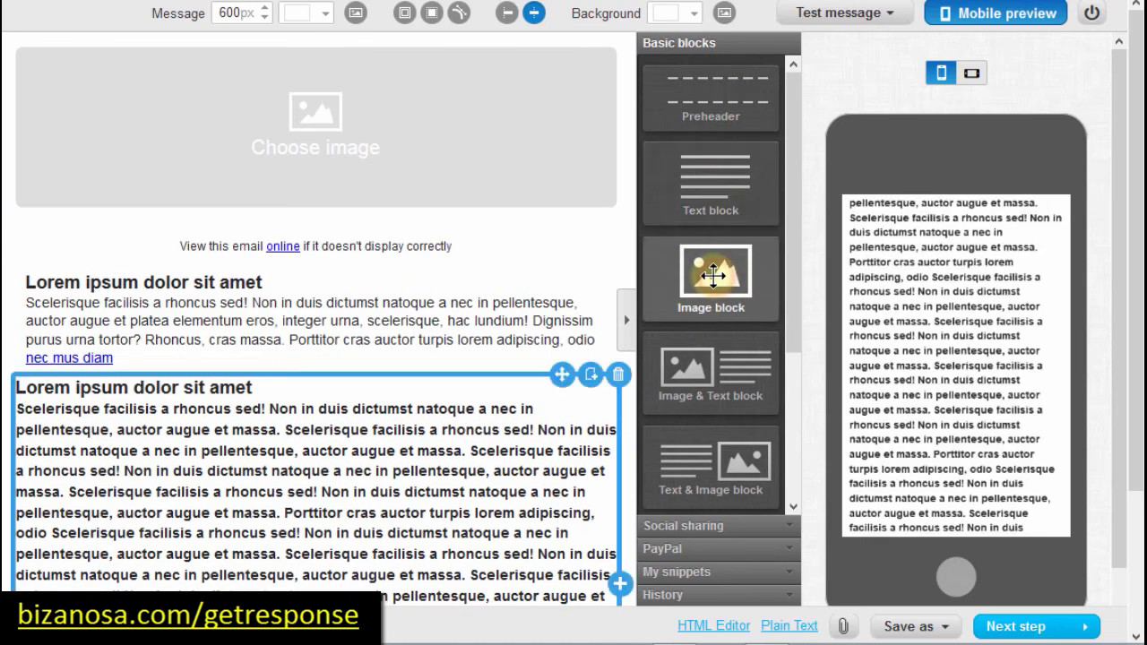
pyautogui.moveTo(714, 276); pyautogui.dragTo(390, 470)
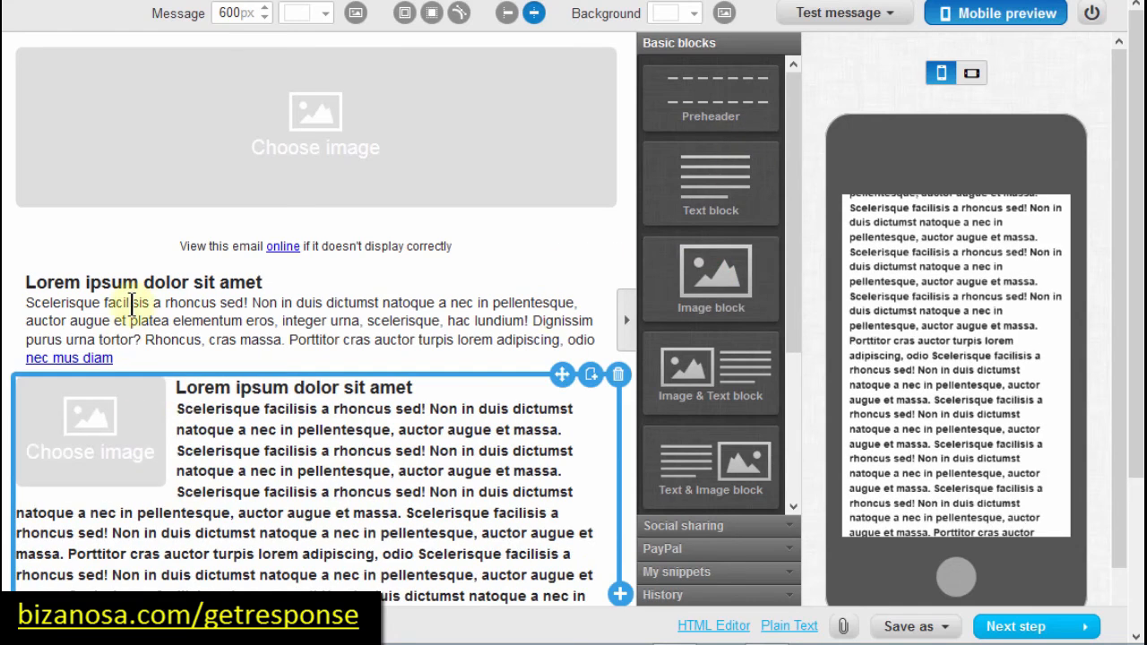
# Step: Insert a button below the new text block and expand the Social sharing blocks
pyautogui.moveTo(793, 101); pyautogui.dragTo(794, 461)
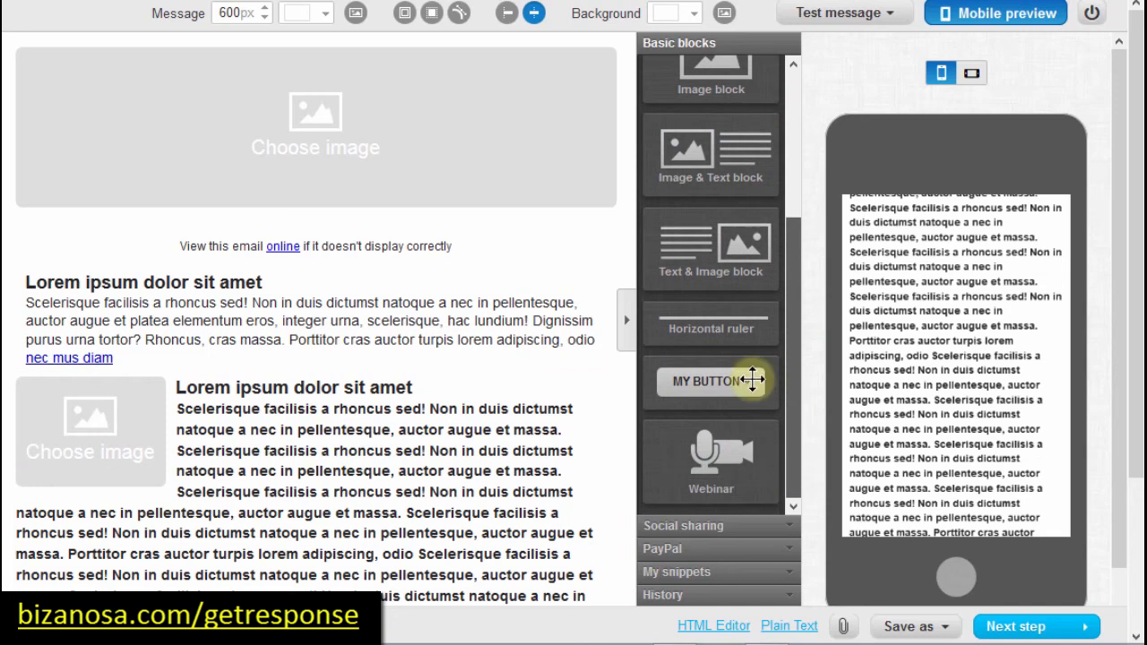
pyautogui.moveTo(696, 380); pyautogui.dragTo(696, 381)
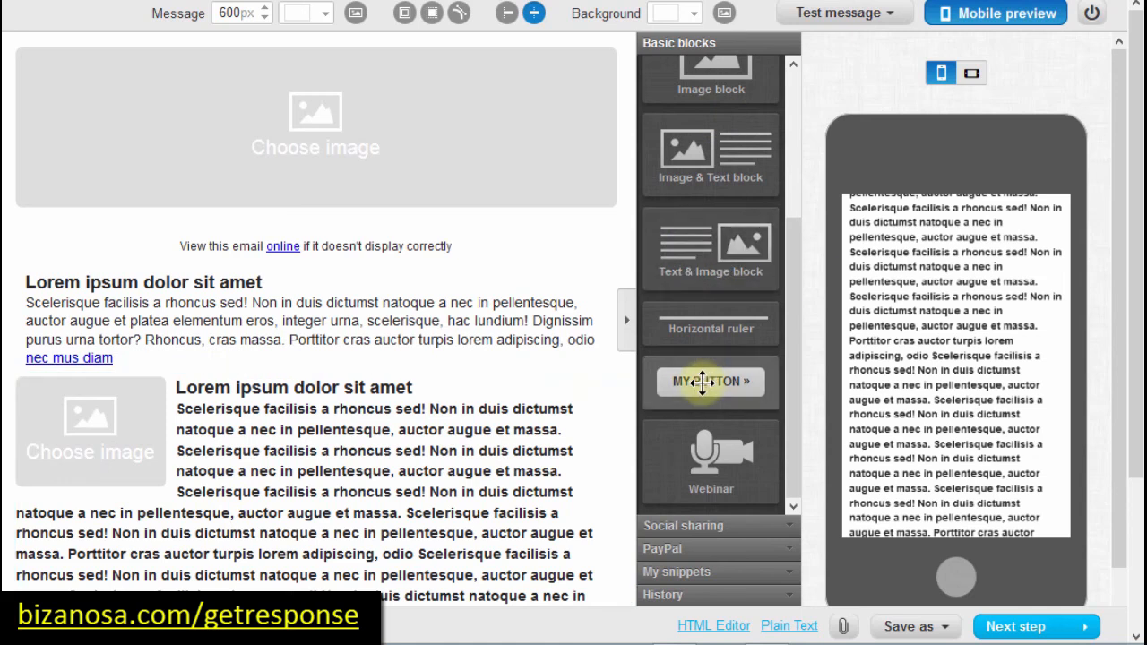
pyautogui.moveTo(700, 382)
pyautogui.mouseDown()
pyautogui.moveTo(404, 448)
pyautogui.moveTo(379, 509)
pyautogui.moveTo(349, 528)
pyautogui.mouseUp()
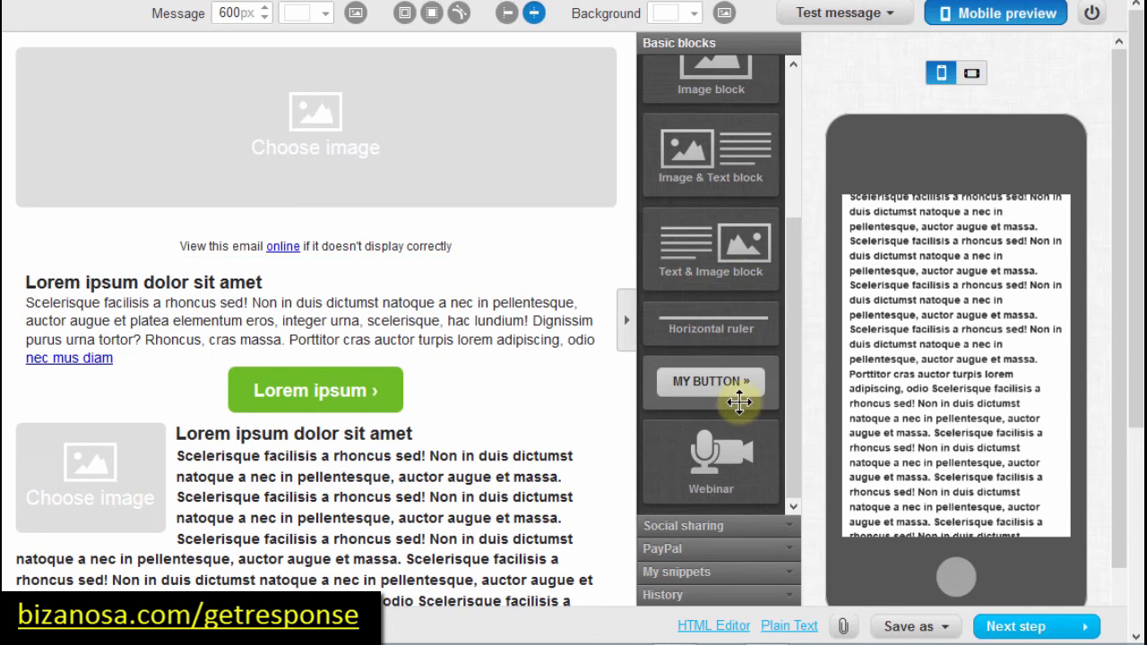
pyautogui.moveTo(793, 256); pyautogui.dragTo(781, 385)
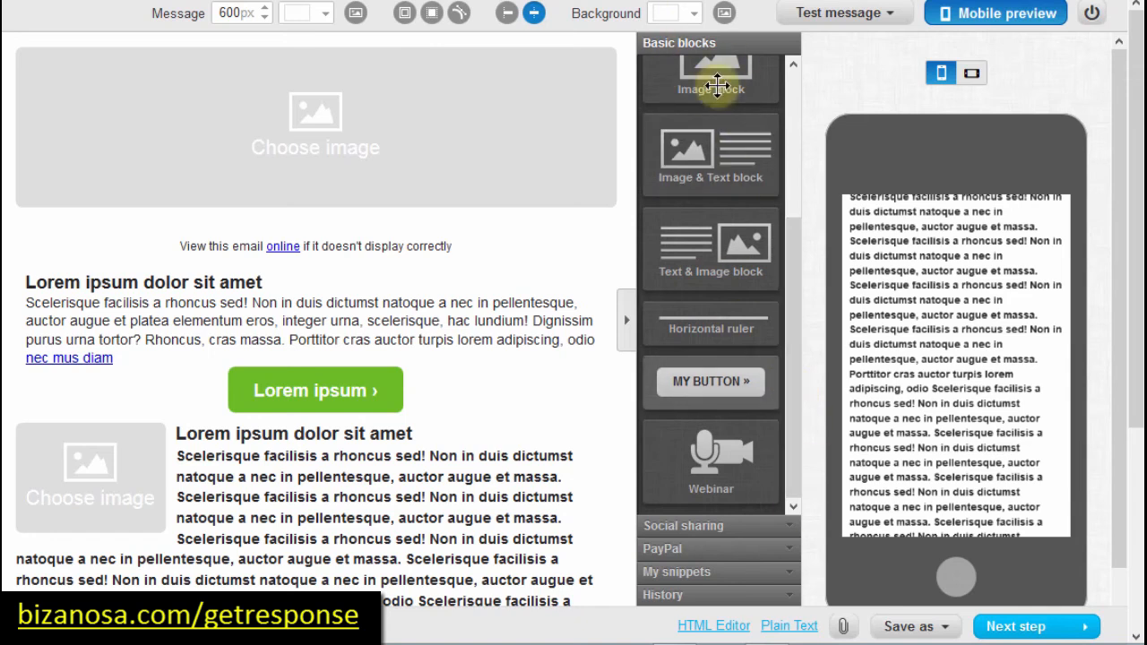
pyautogui.click(718, 528)
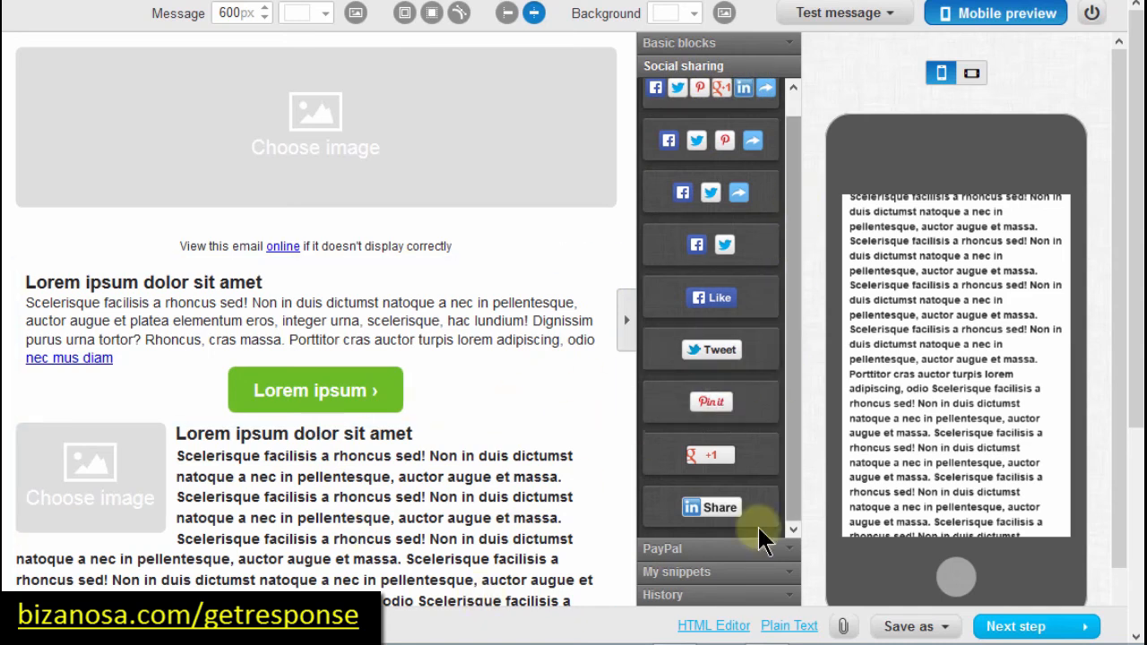
# Step: Expand the PayPal blocks section with its integration activation notice
pyautogui.click(687, 552)
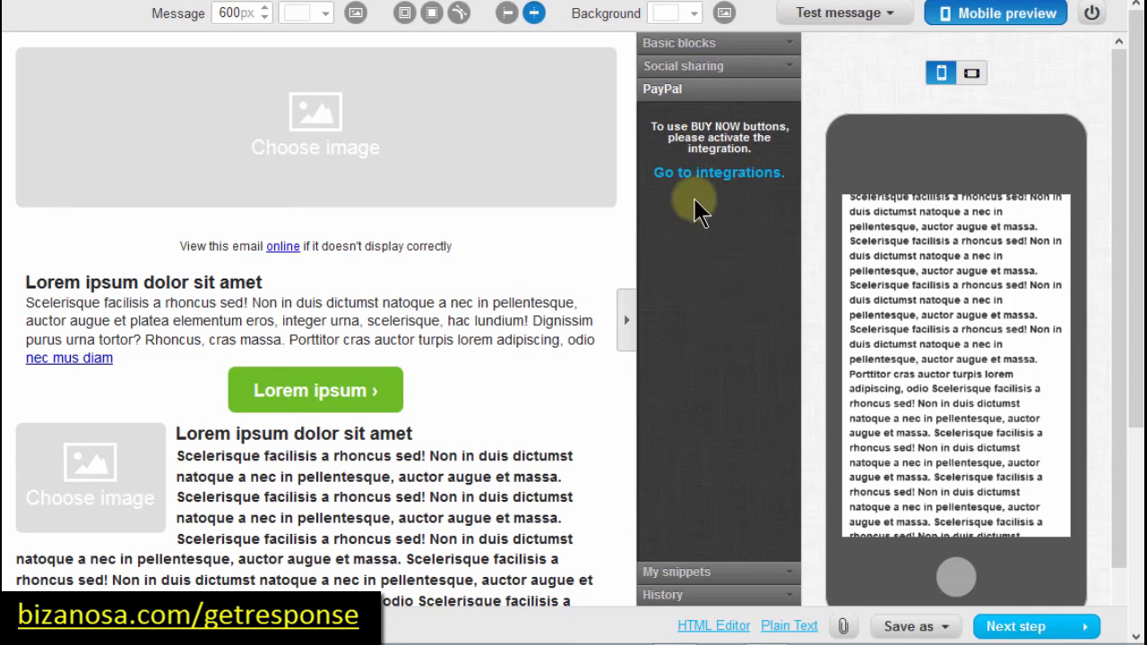
# Step: Save the button block as a snippet, insert it into the message, then save the top image as a snippet
pyautogui.click(711, 578)
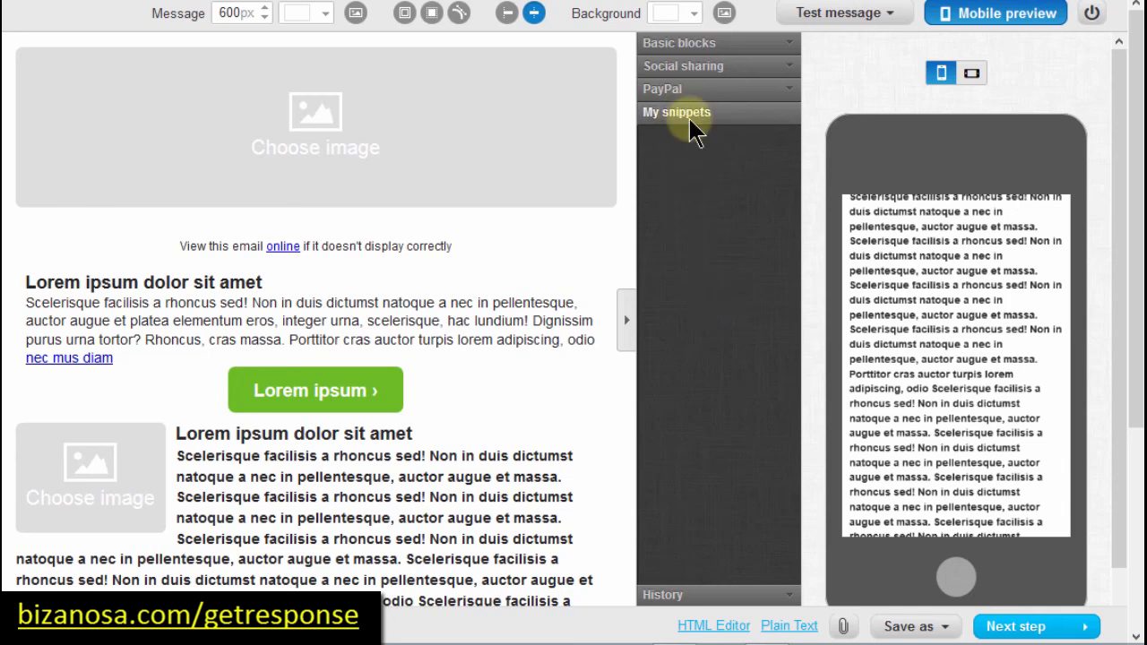
pyautogui.click(376, 395)
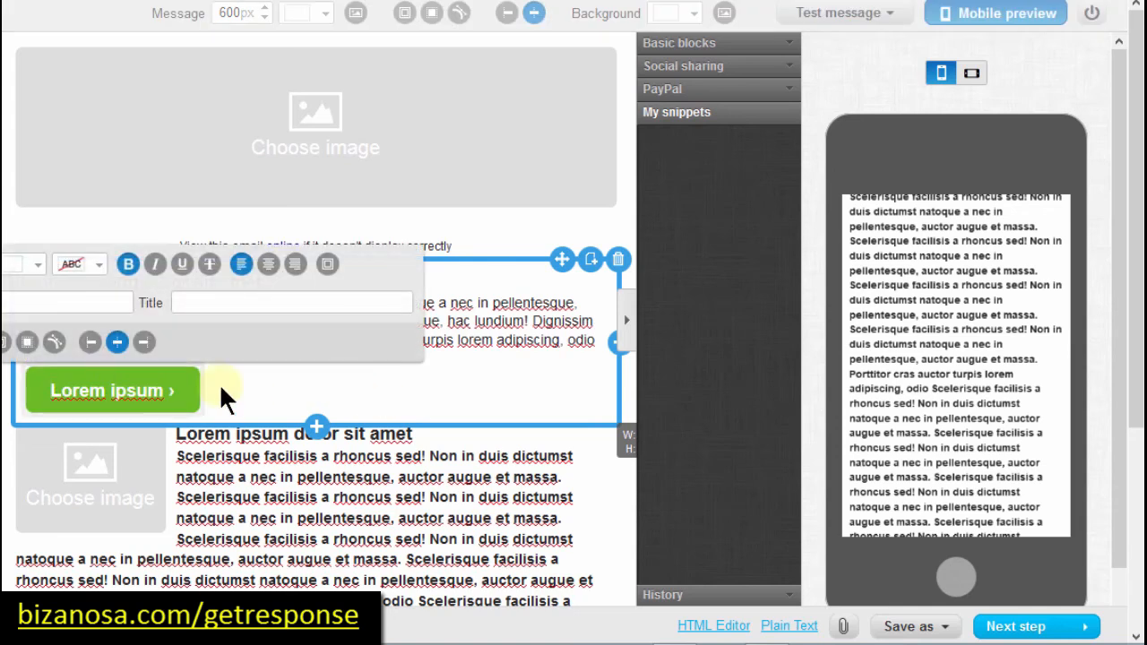
pyautogui.click(592, 261)
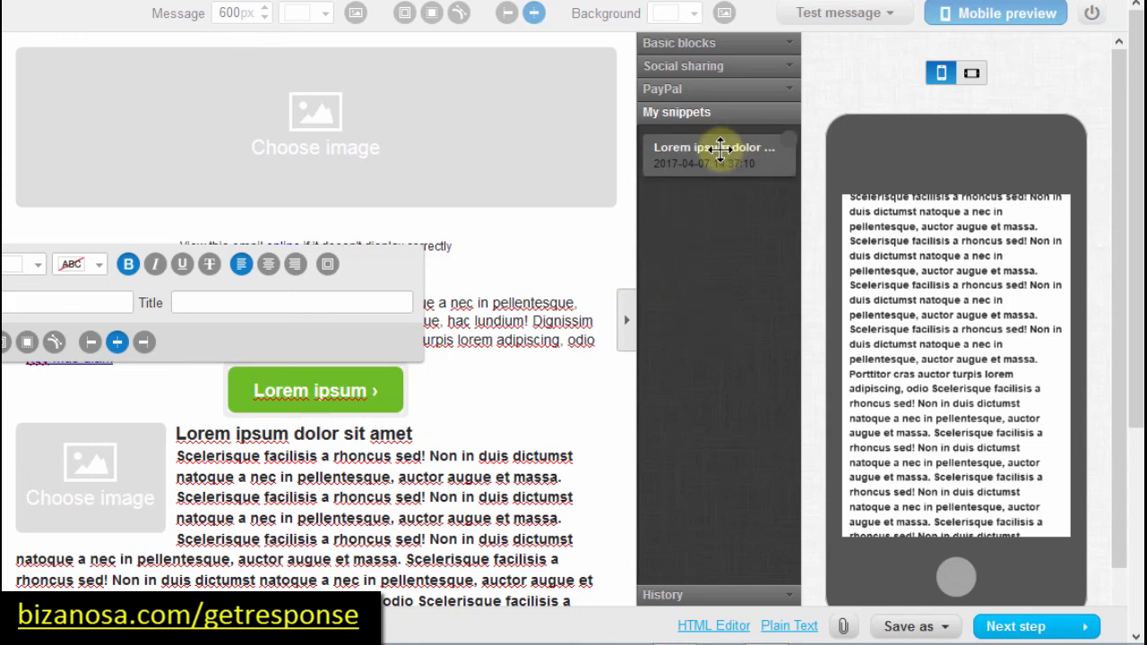
pyautogui.click(720, 150)
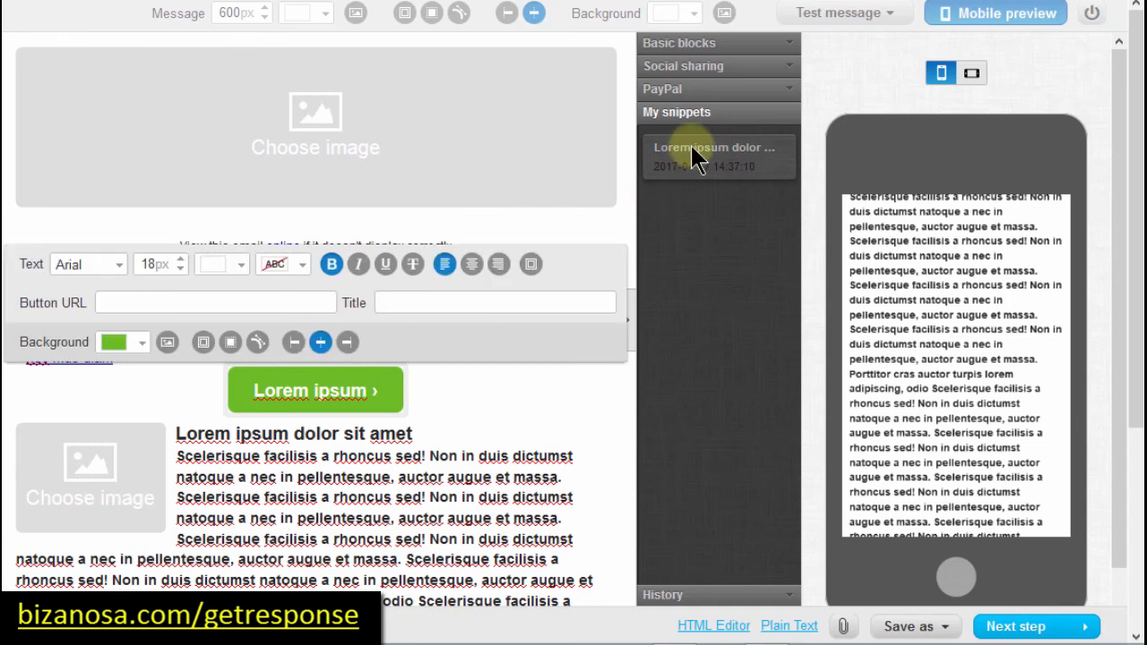
pyautogui.moveTo(699, 160); pyautogui.dragTo(338, 482)
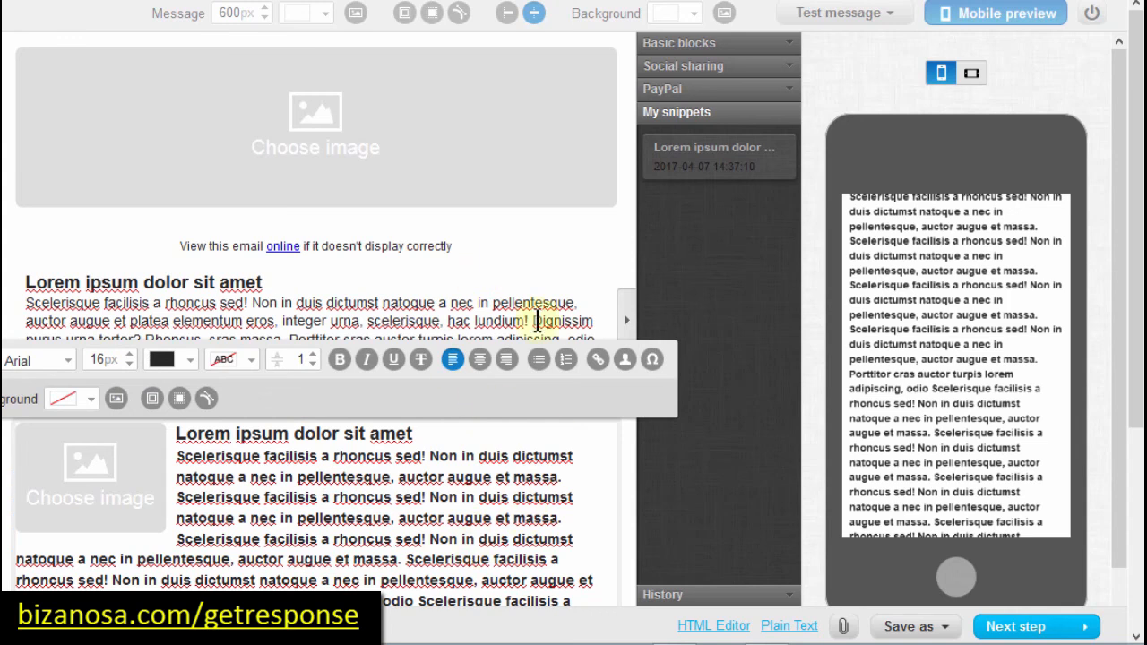
pyautogui.click(521, 113)
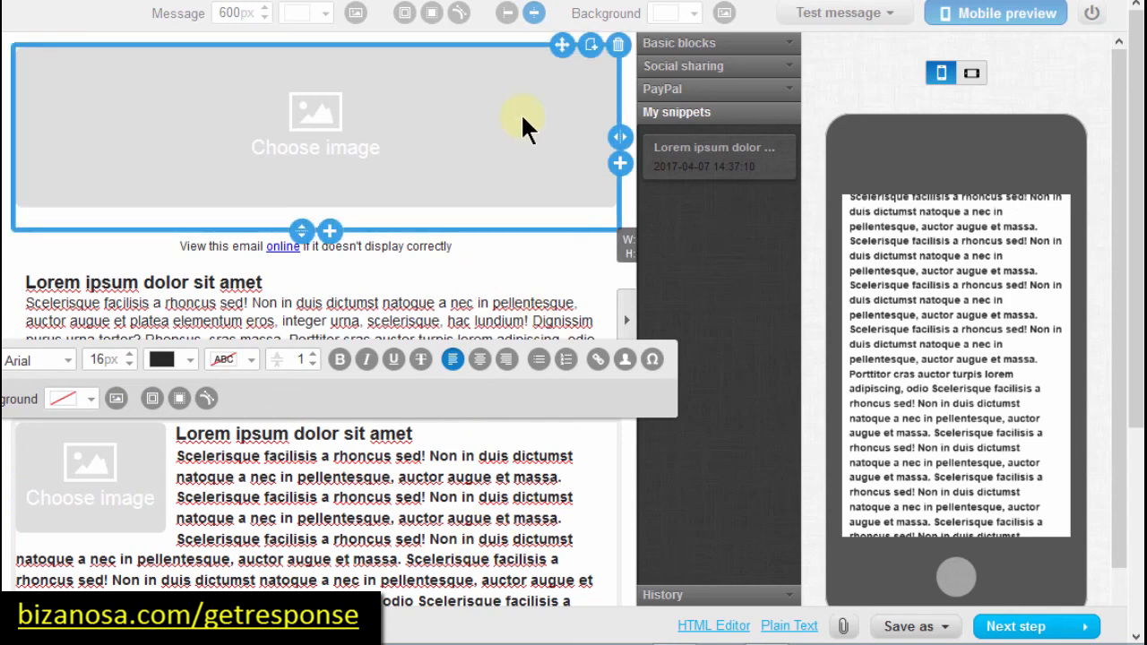
pyautogui.click(591, 45)
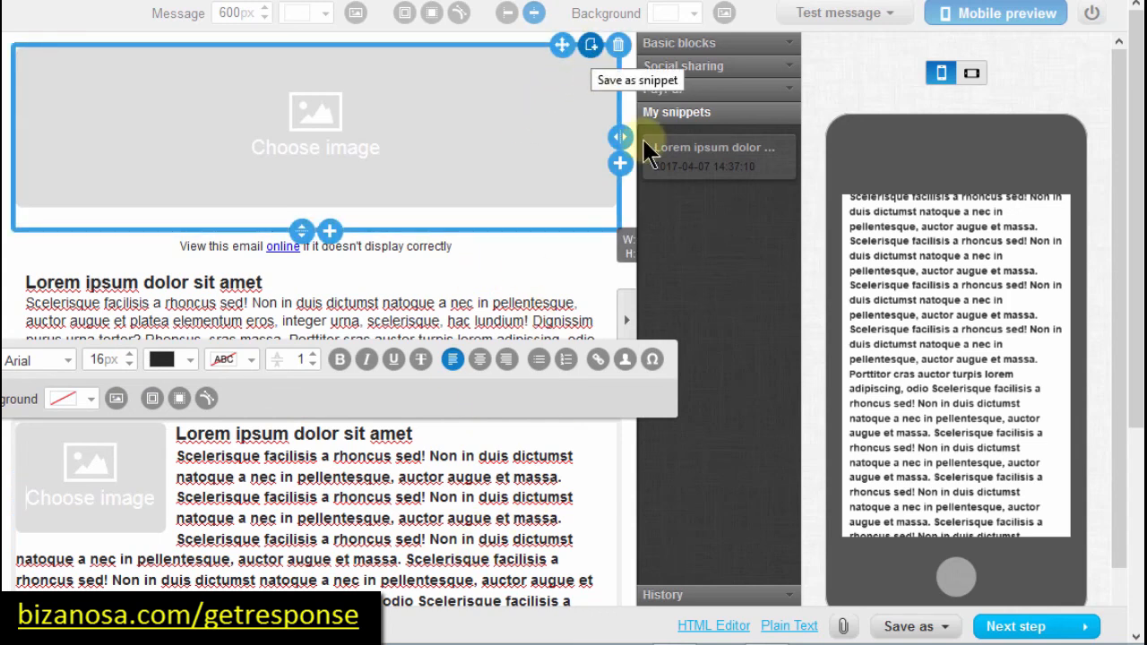
# Step: In History, revert the message to 2:22:38 PM, then to the 2:34:56 PM version
pyautogui.click(704, 602)
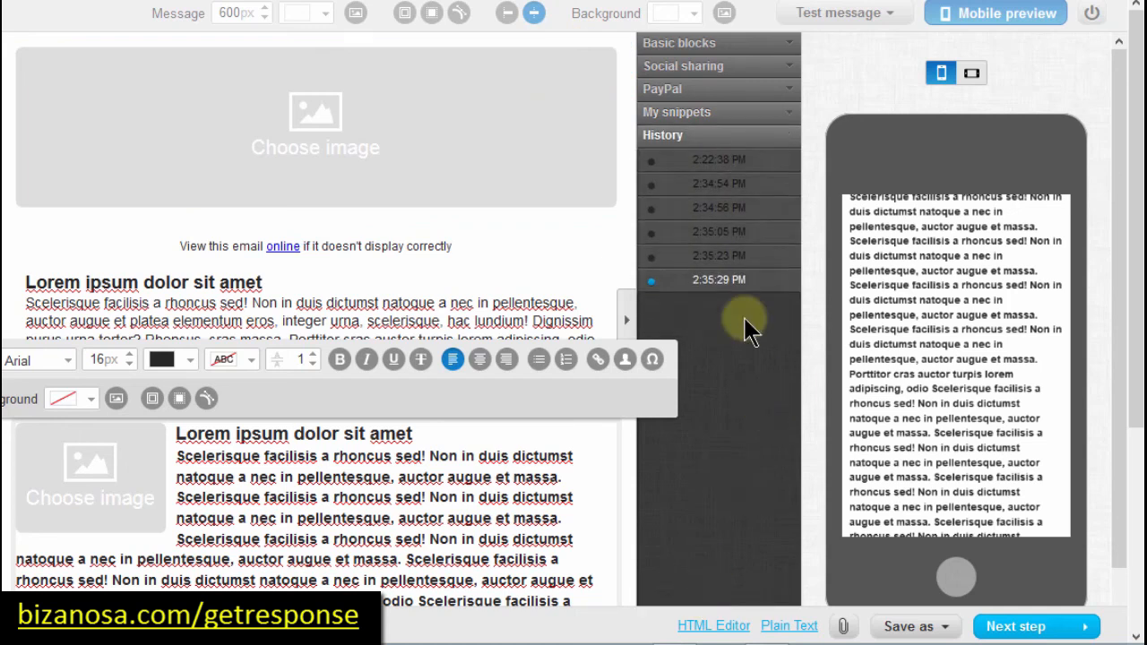
pyautogui.moveTo(713, 174)
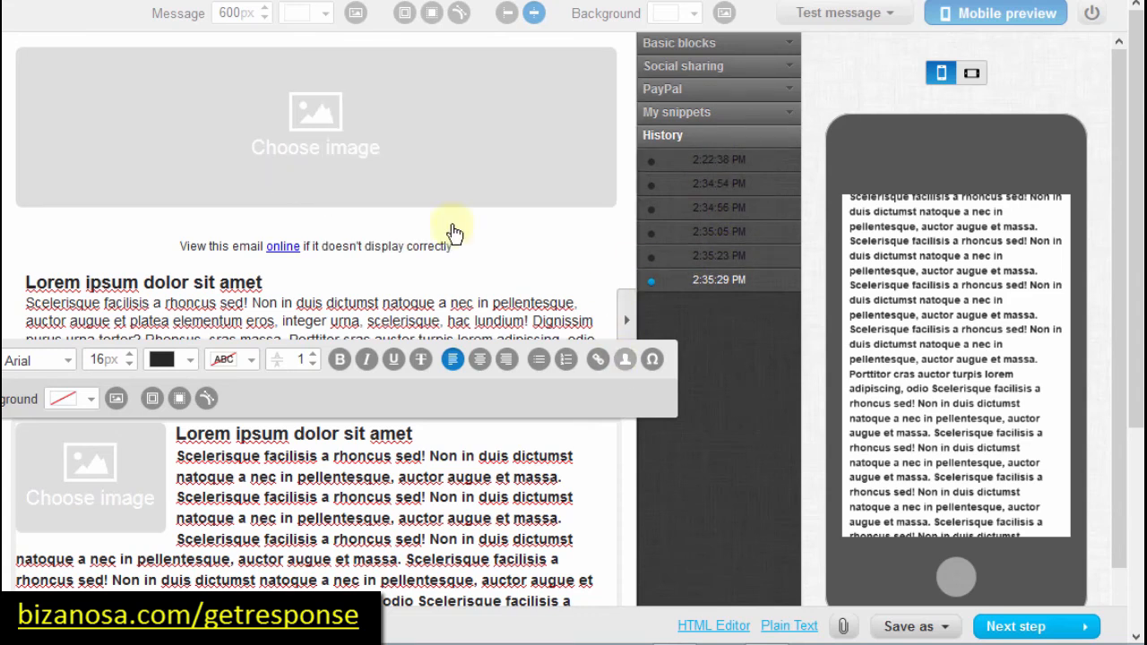
pyautogui.click(653, 168)
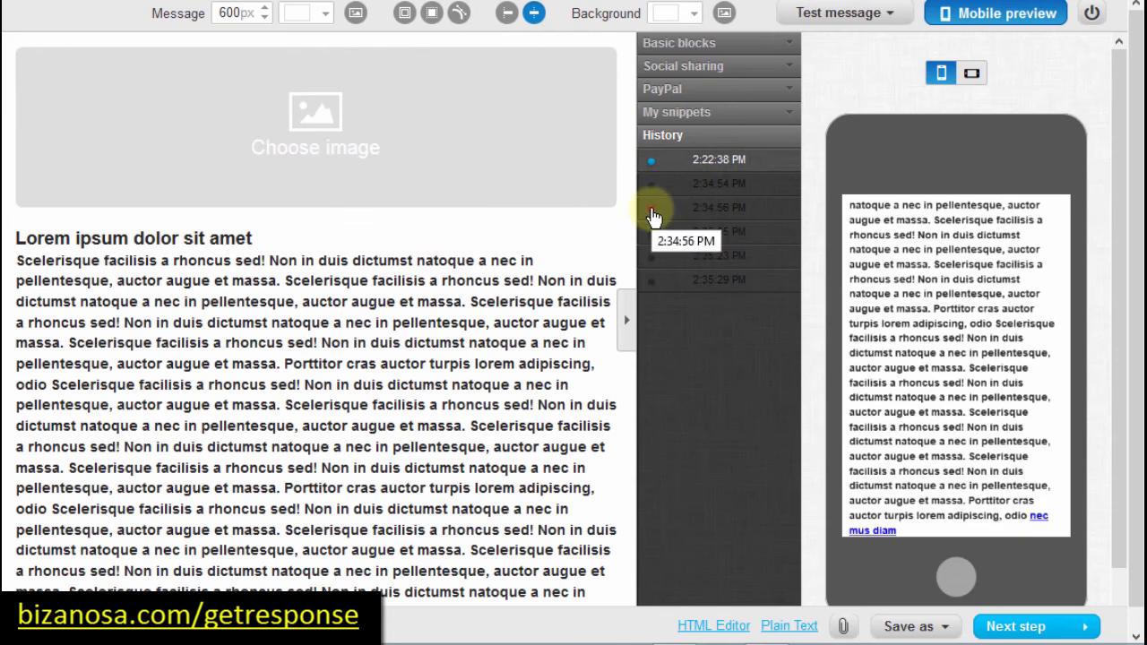
pyautogui.click(653, 210)
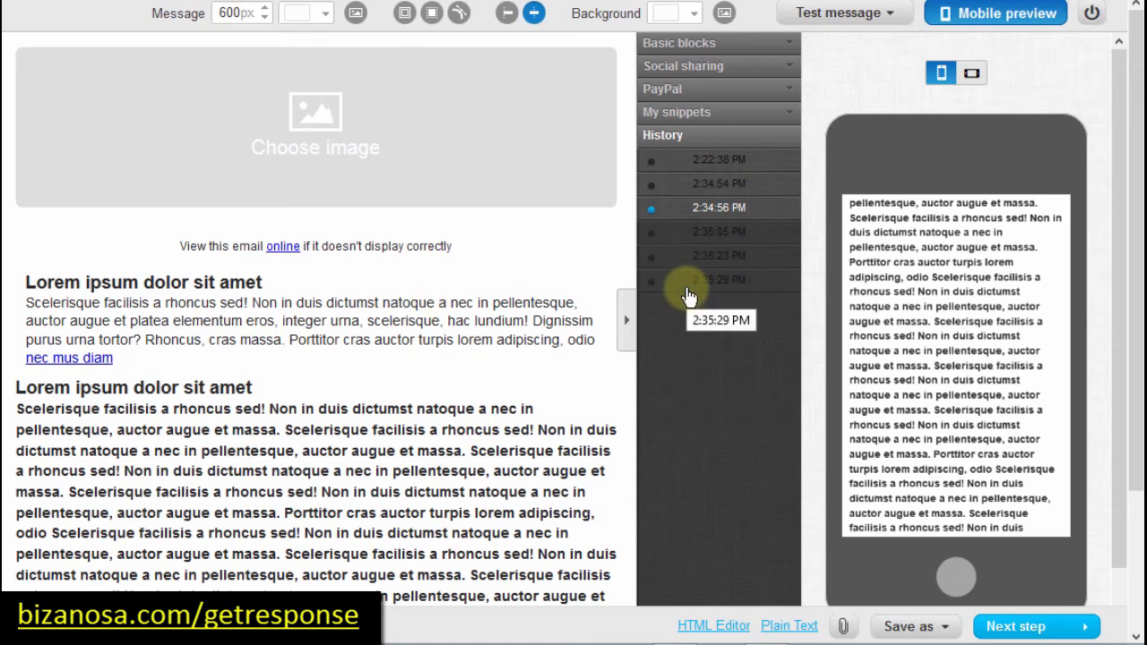
pyautogui.moveTo(688, 294)
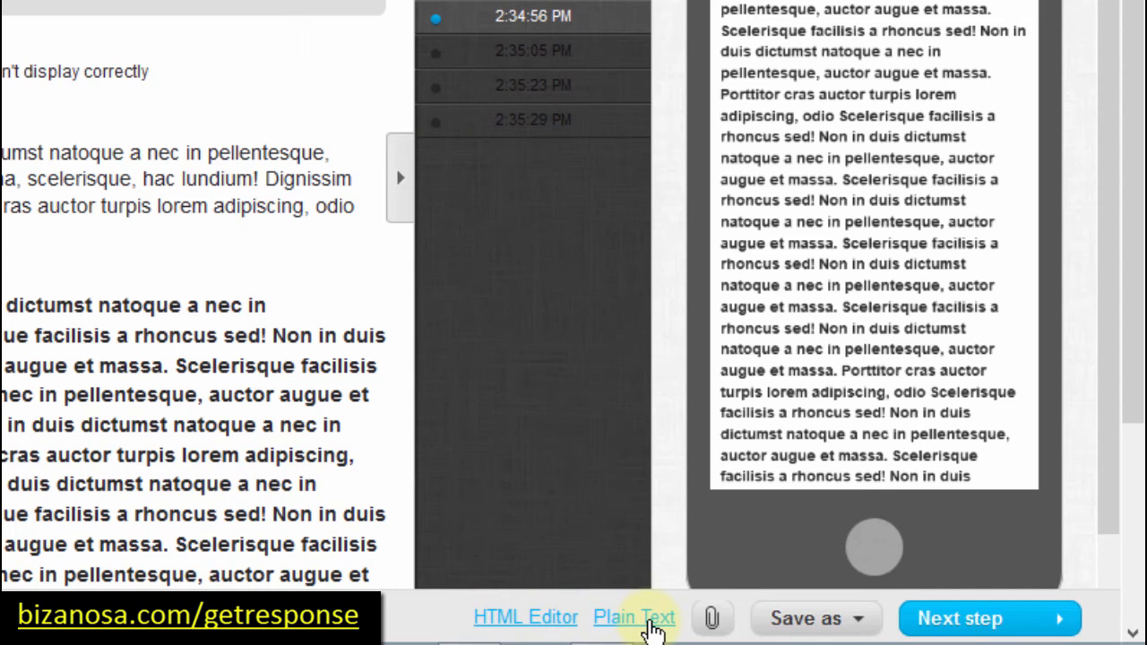
pyautogui.click(788, 618)
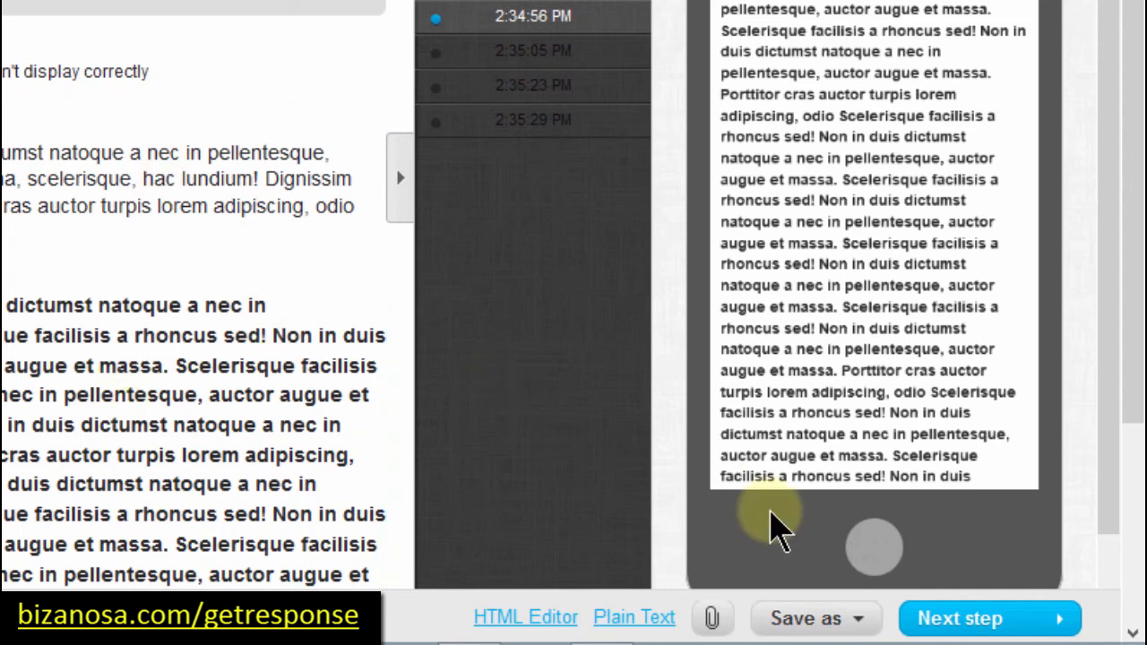
pyautogui.moveTo(811, 623)
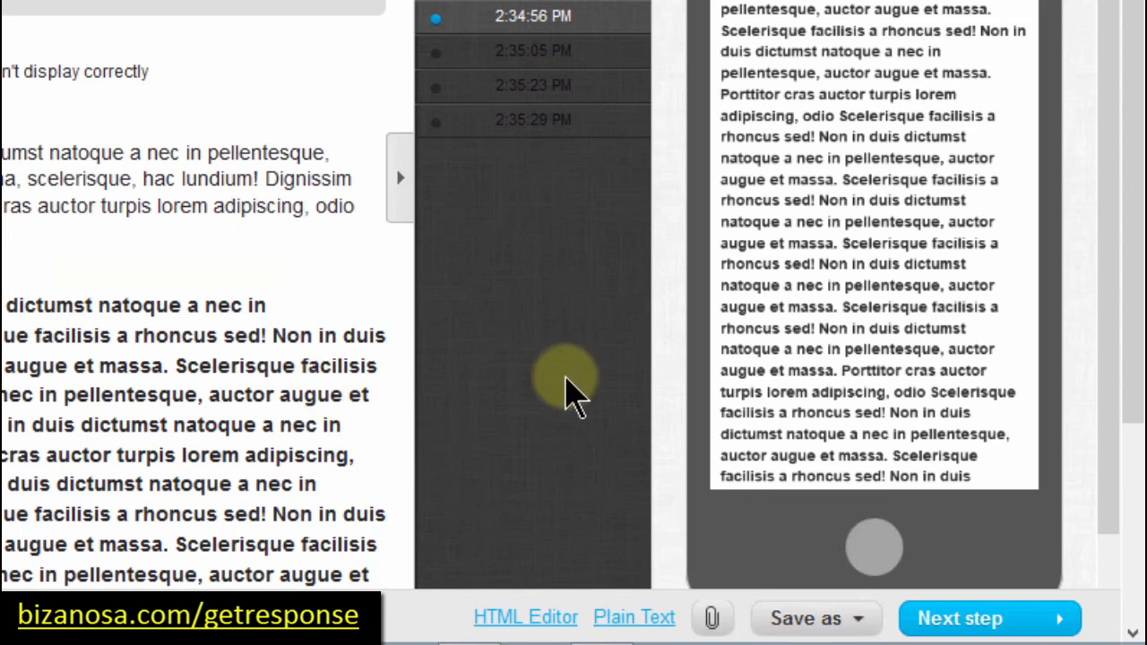
pyautogui.moveTo(842, 620)
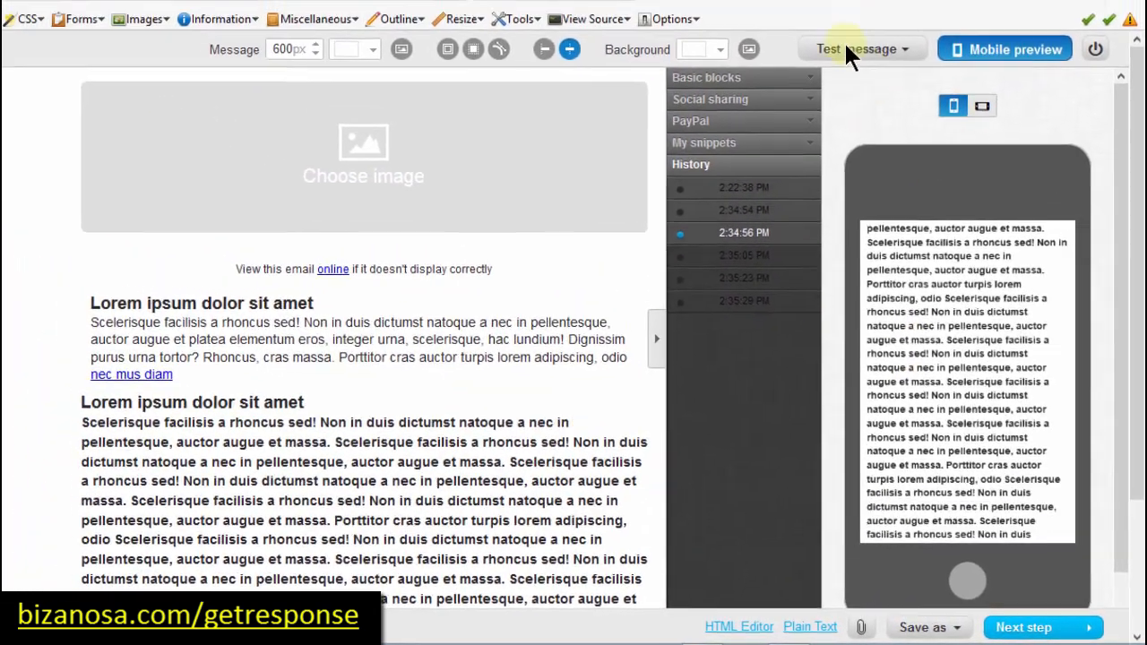
pyautogui.click(851, 51)
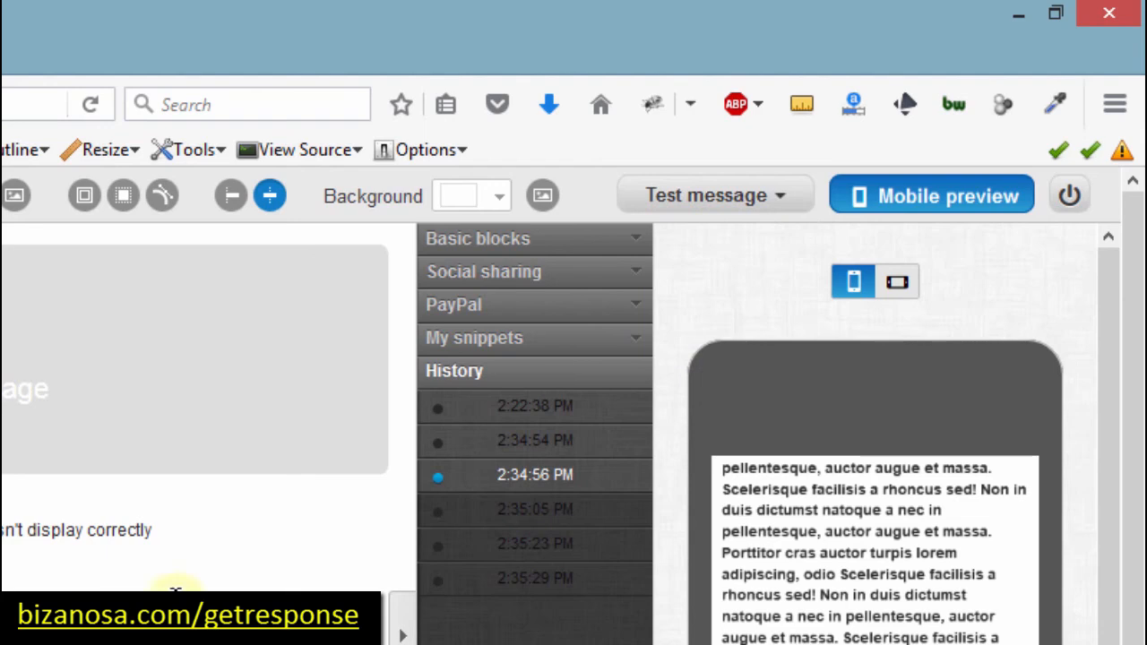
# Step: Scroll through the mobile preview and expand the Basic blocks panel
pyautogui.moveTo(766, 195)
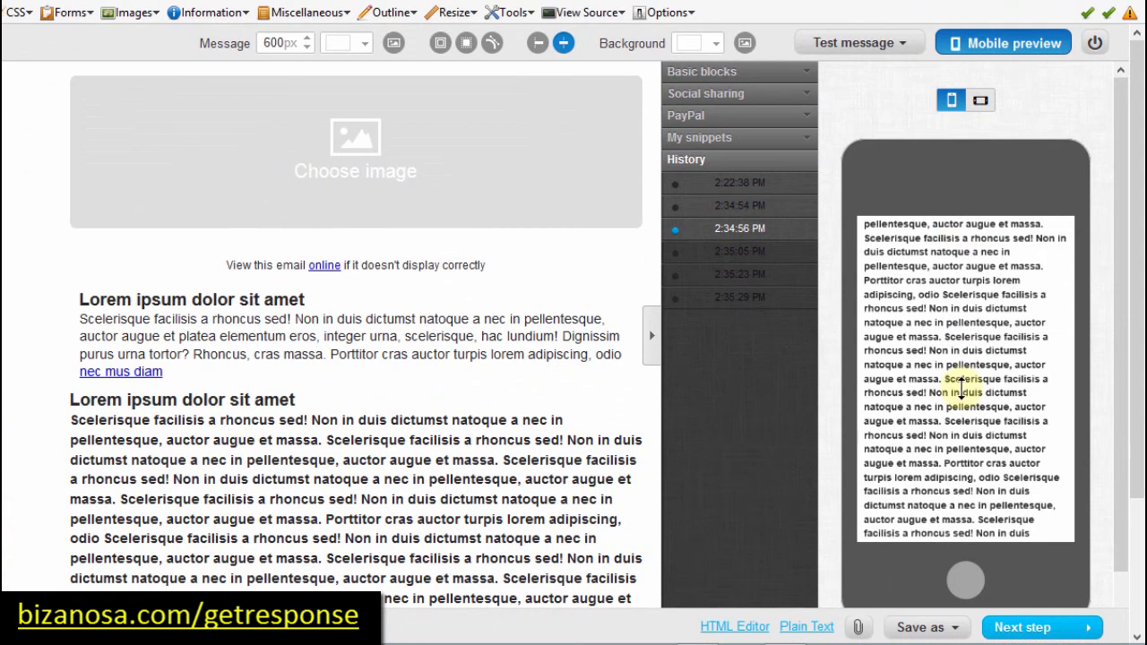
pyautogui.scroll(5, 962, 387)
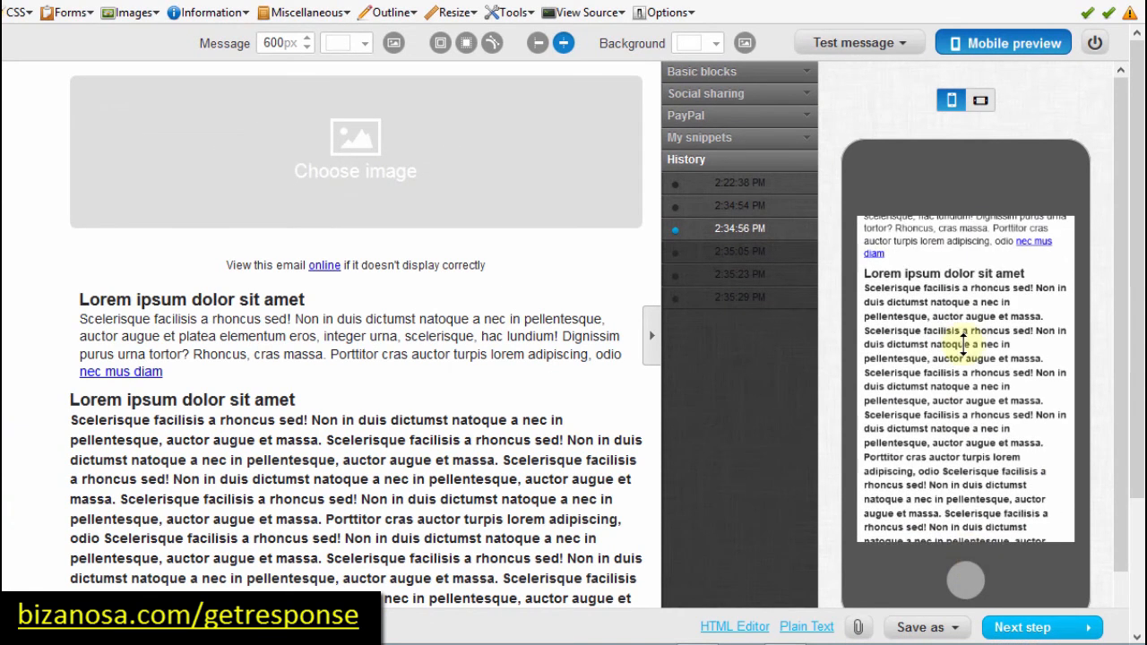
pyautogui.scroll(4, 963, 328)
pyautogui.scroll(1, 955, 341)
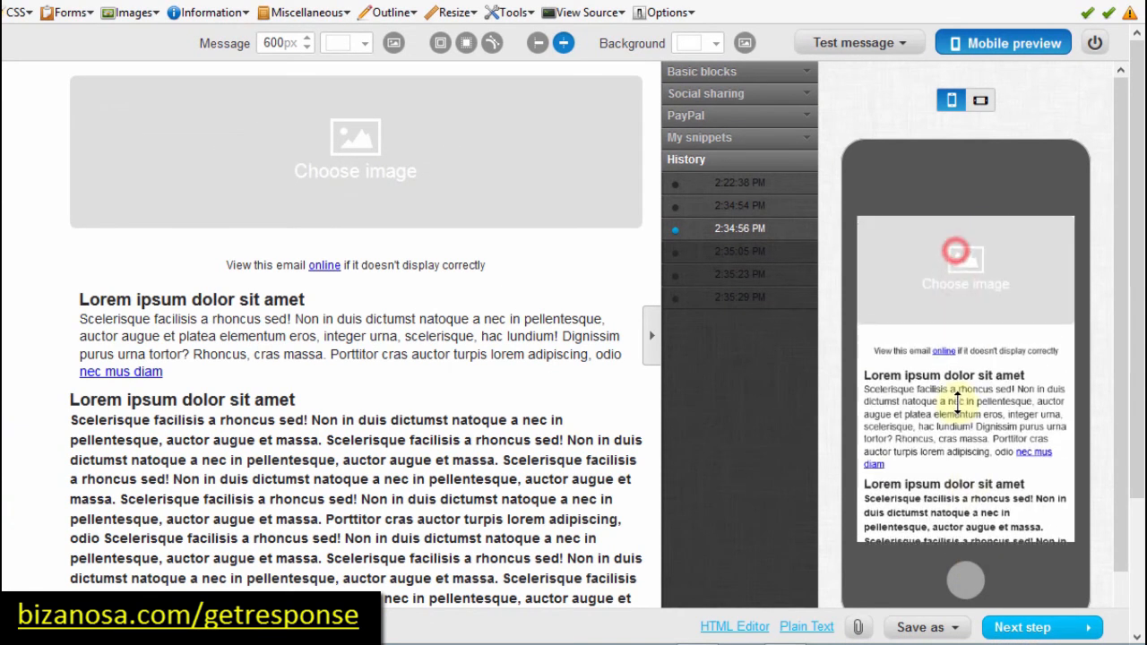
pyautogui.scroll(-10, 956, 428)
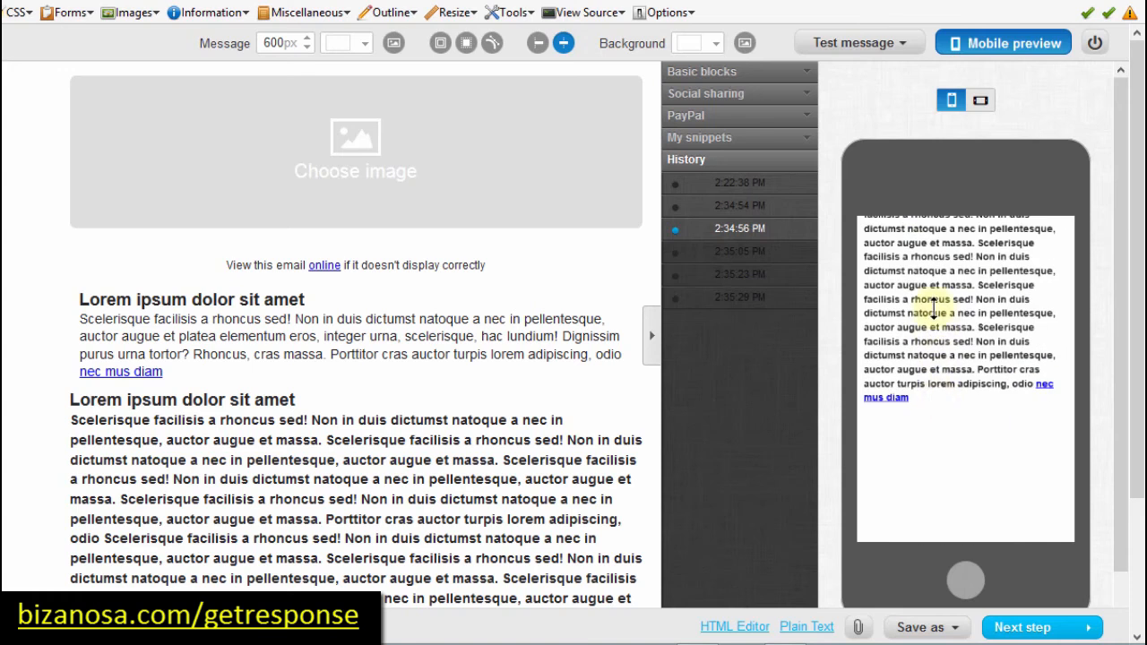
pyautogui.scroll(-2, 955, 309)
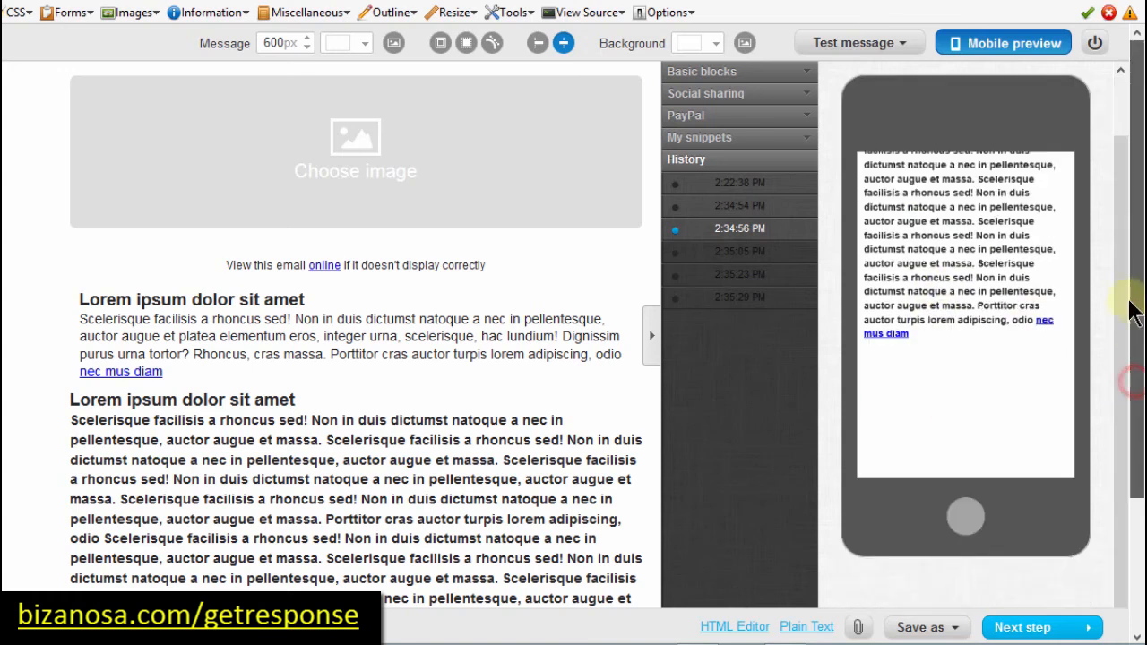
pyautogui.moveTo(1117, 325); pyautogui.dragTo(1116, 158)
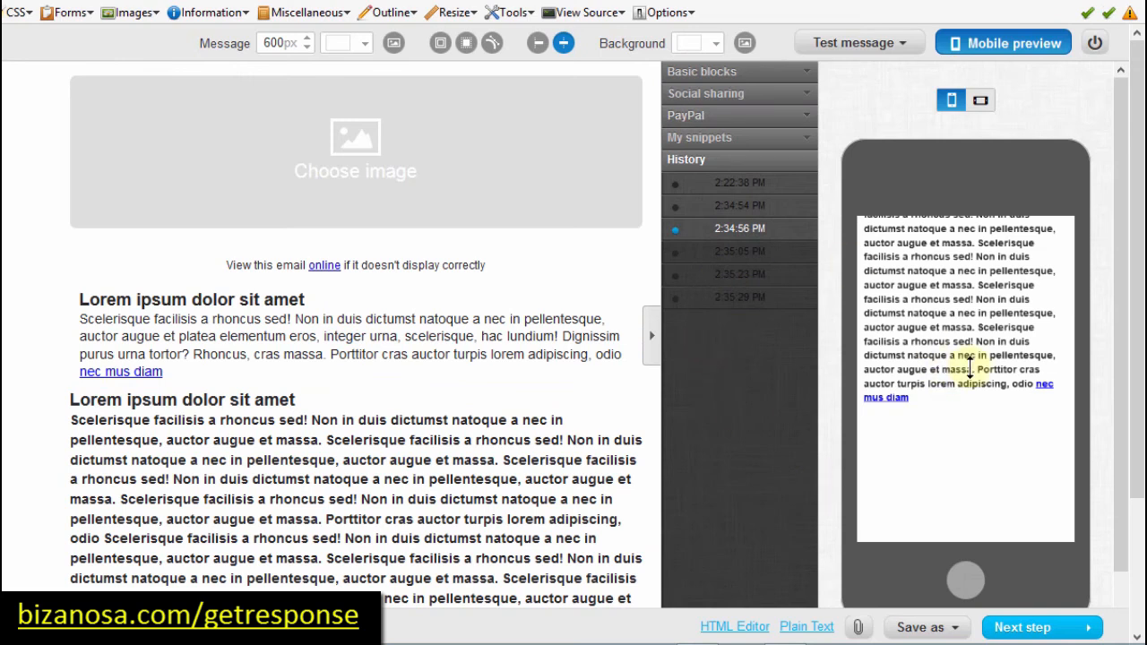
pyautogui.scroll(10, 963, 359)
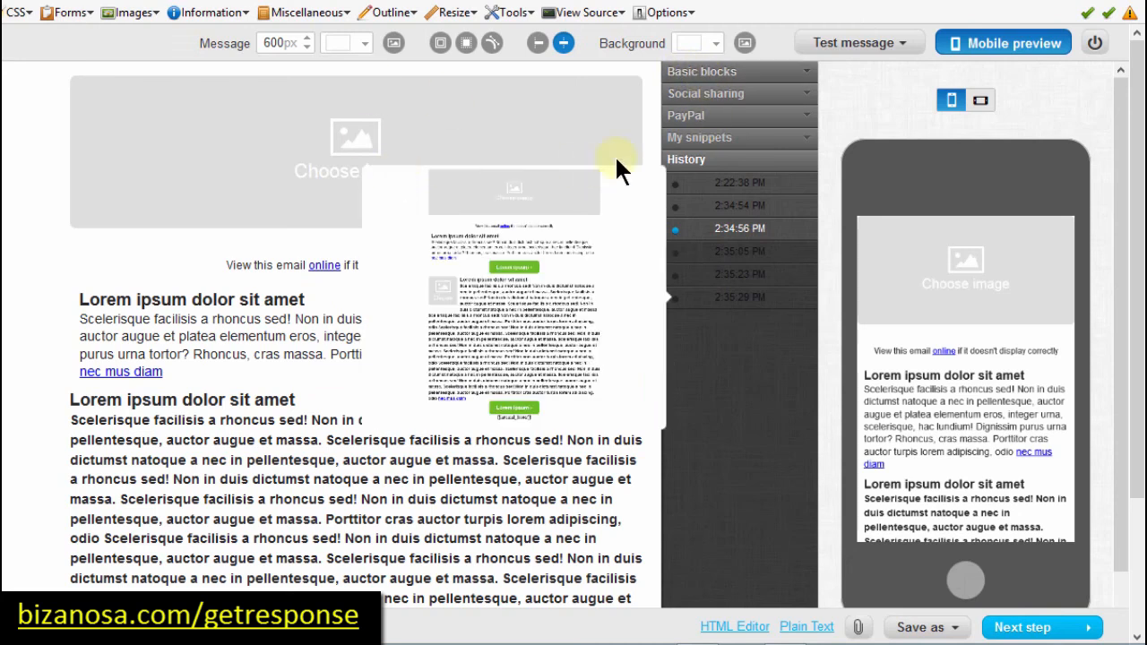
pyautogui.click(743, 72)
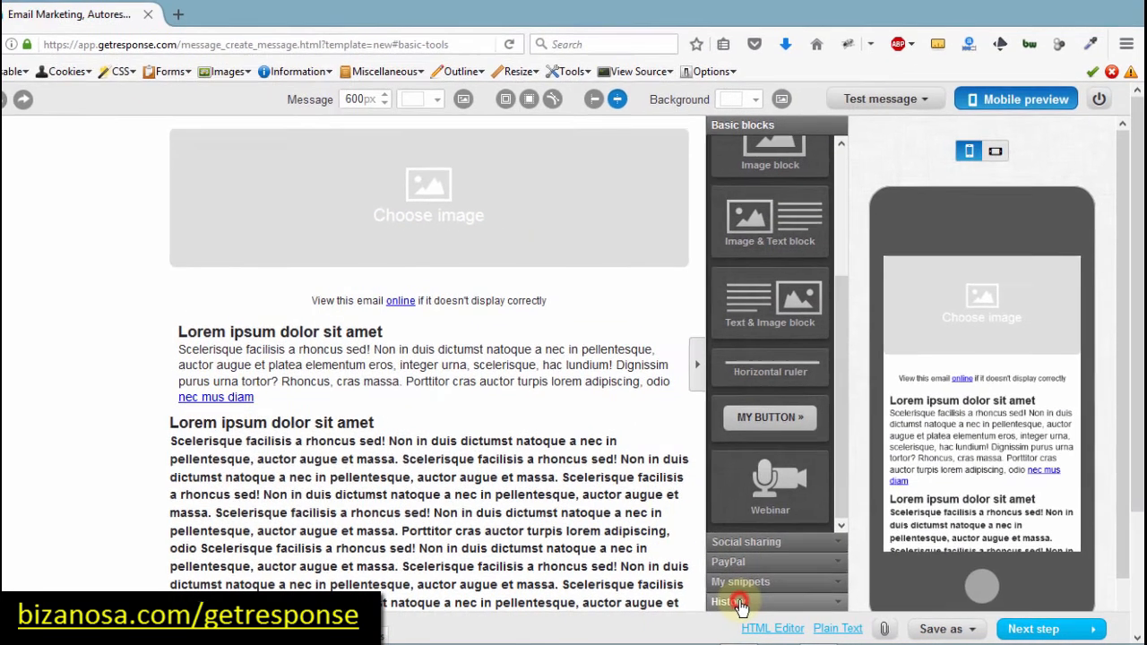
# Step: Restore the newsletter's 2:22:38 PM version from the History list
pyautogui.click(747, 607)
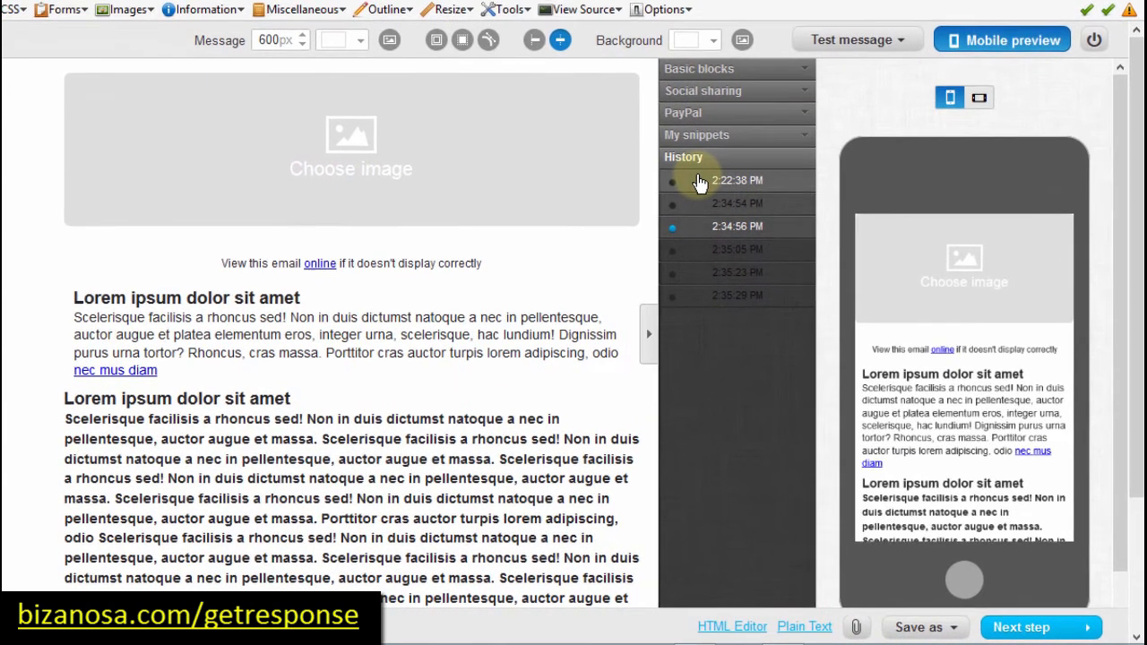
pyautogui.click(705, 188)
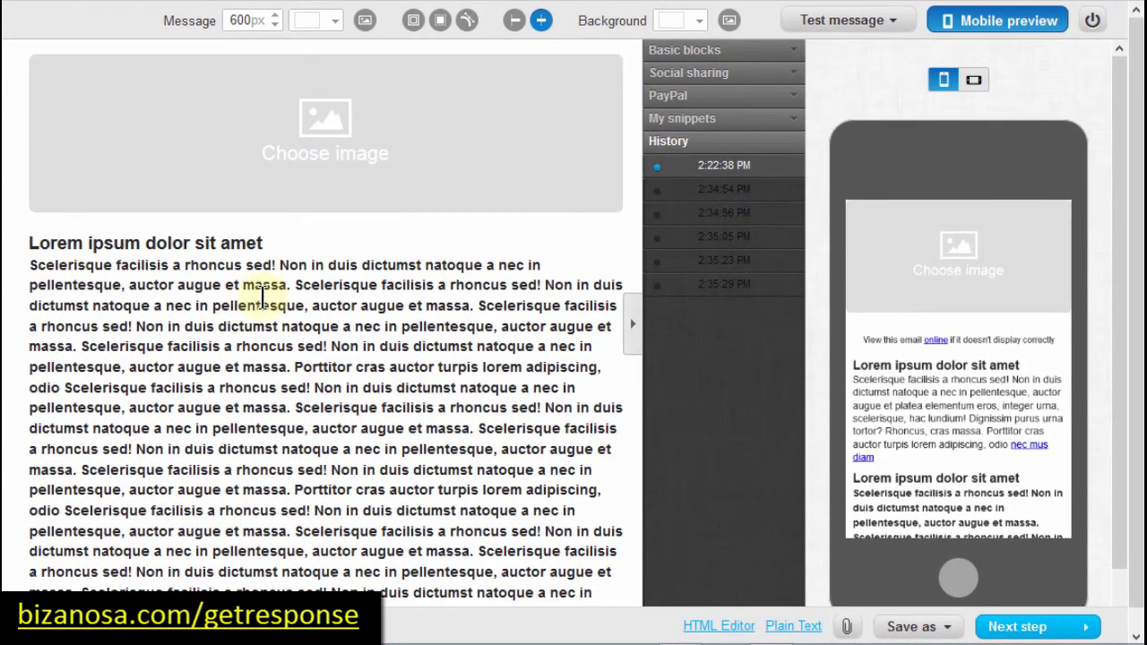
# Step: Delete the long Lorem ipsum body paragraph from the text block
pyautogui.click(183, 284)
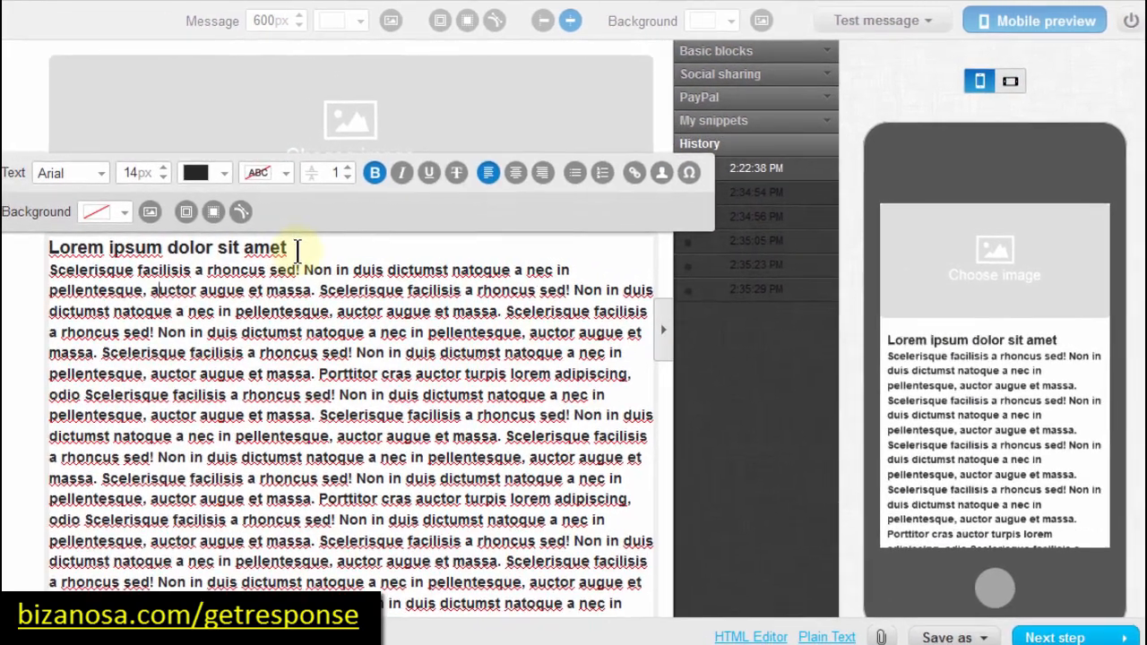
pyautogui.moveTo(279, 247); pyautogui.dragTo(238, 622)
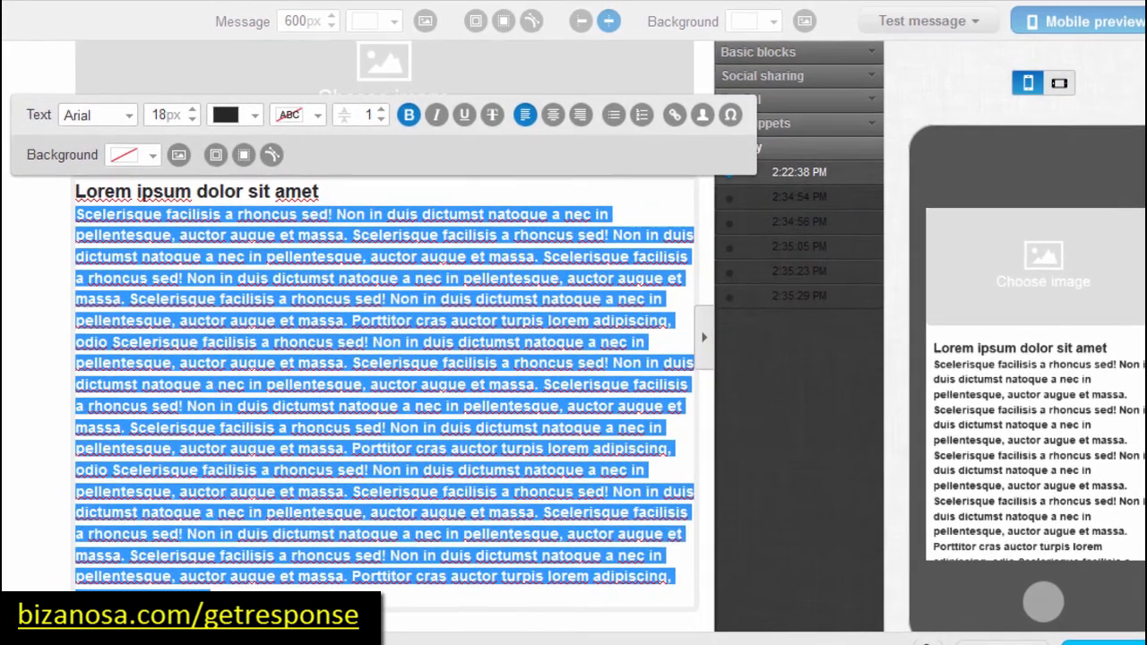
pyautogui.press('BackSpace')
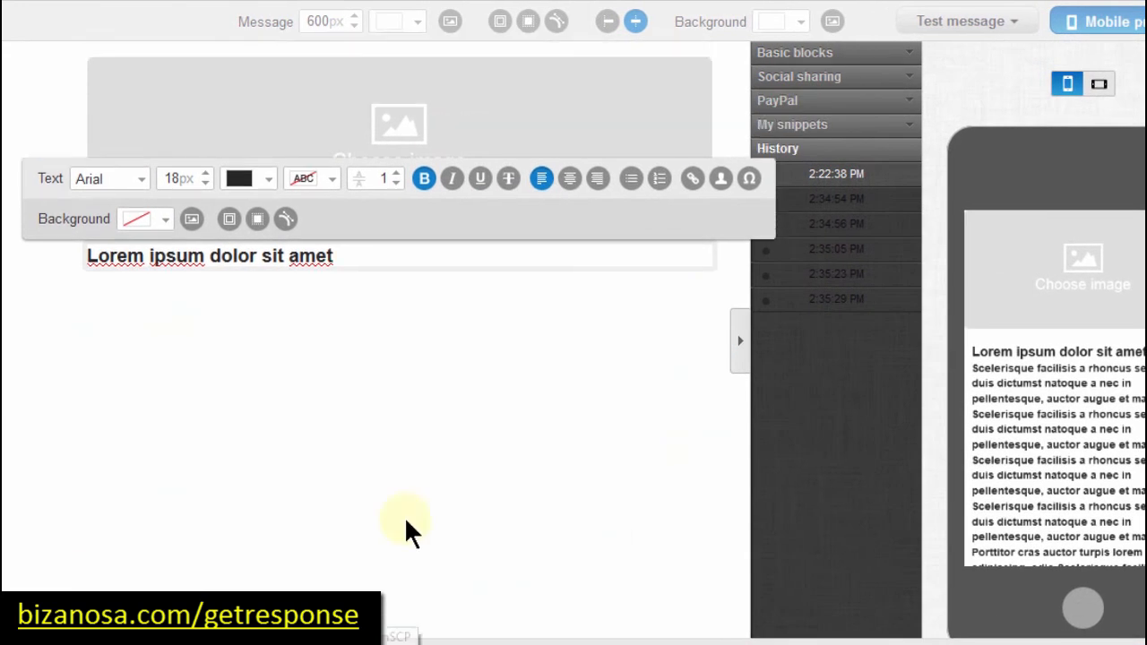
# Step: Change the heading to 'Welcome', removing the stray L and adding an empty line below
pyautogui.press('BackSpace')
pyautogui.press('BackSpace')
pyautogui.press('BackSpace')
pyautogui.press('BackSpace')
pyautogui.press('BackSpace')
pyautogui.press('BackSpace')
pyautogui.press('BackSpace')
pyautogui.press('BackSpace')
pyautogui.press('BackSpace')
pyautogui.press('BackSpace')
pyautogui.press('BackSpace')
pyautogui.press('BackSpace')
pyautogui.press('BackSpace')
pyautogui.press('BackSpace')
pyautogui.press('BackSpace')
pyautogui.press('BackSpace')
pyautogui.press('BackSpace')
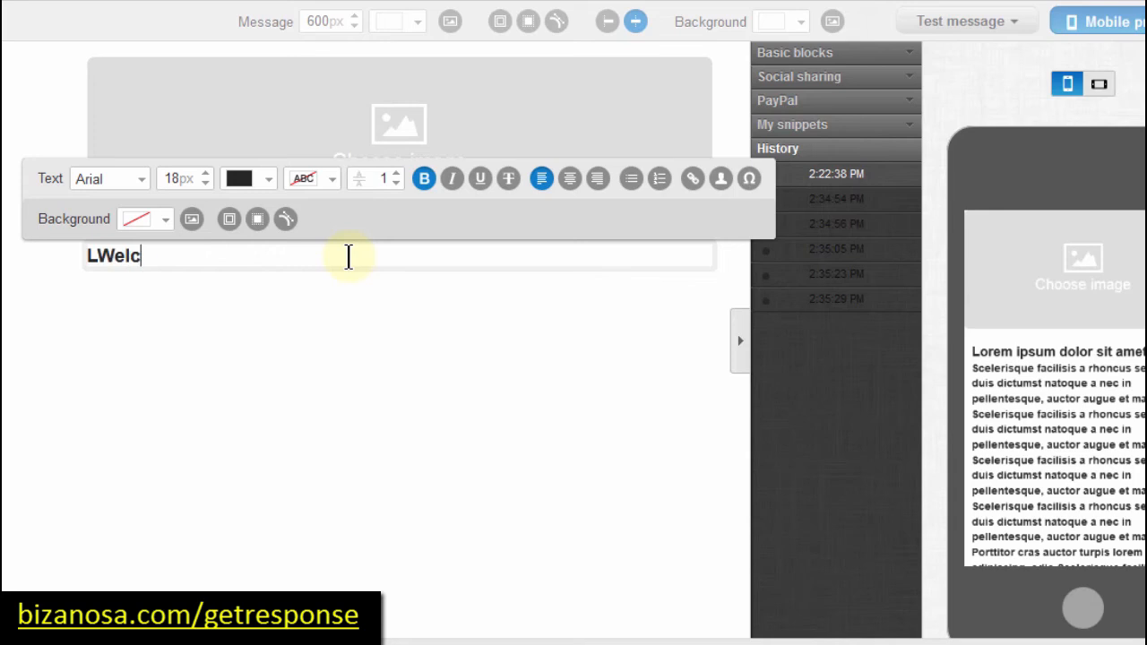
pyautogui.click(97, 256)
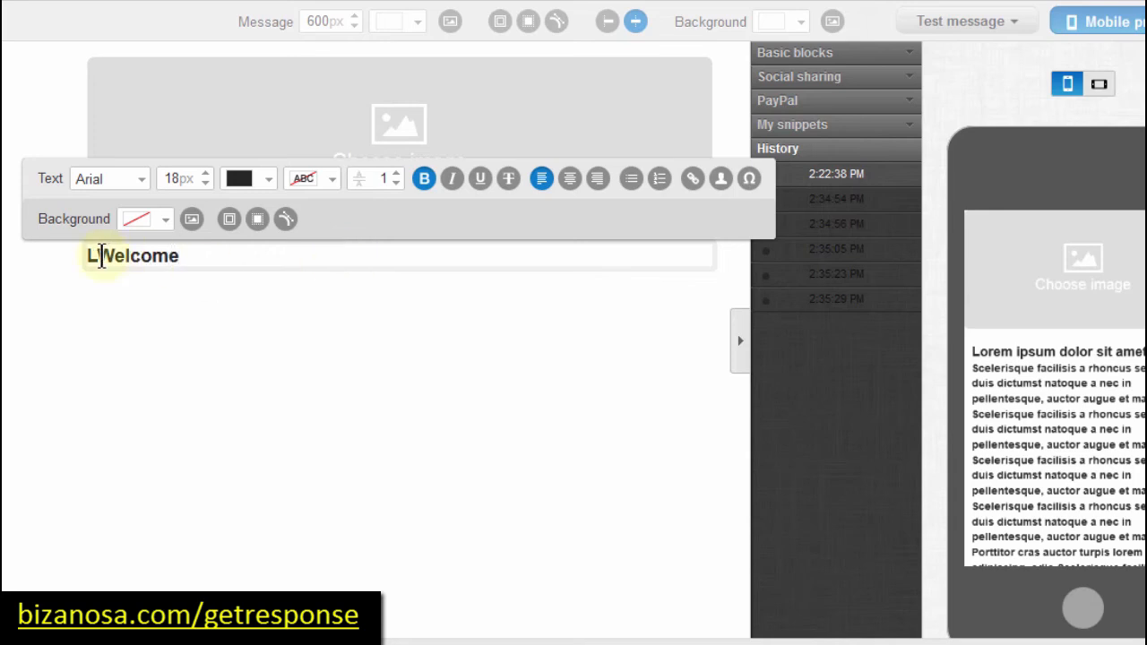
pyautogui.press('BackSpace')
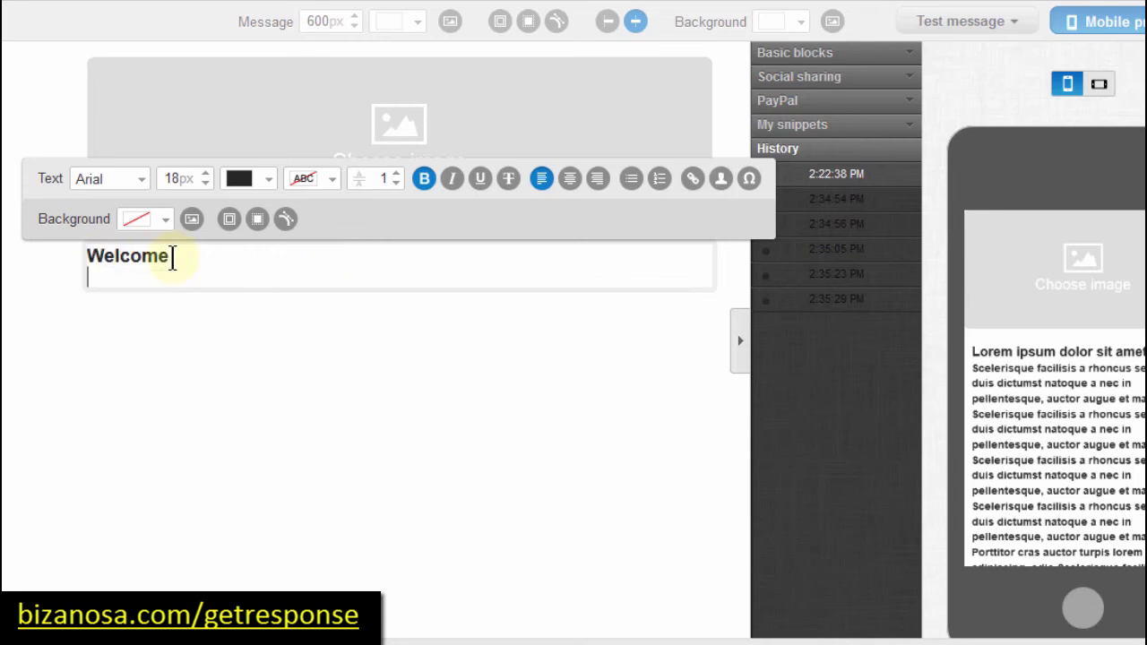
pyautogui.press('Return')
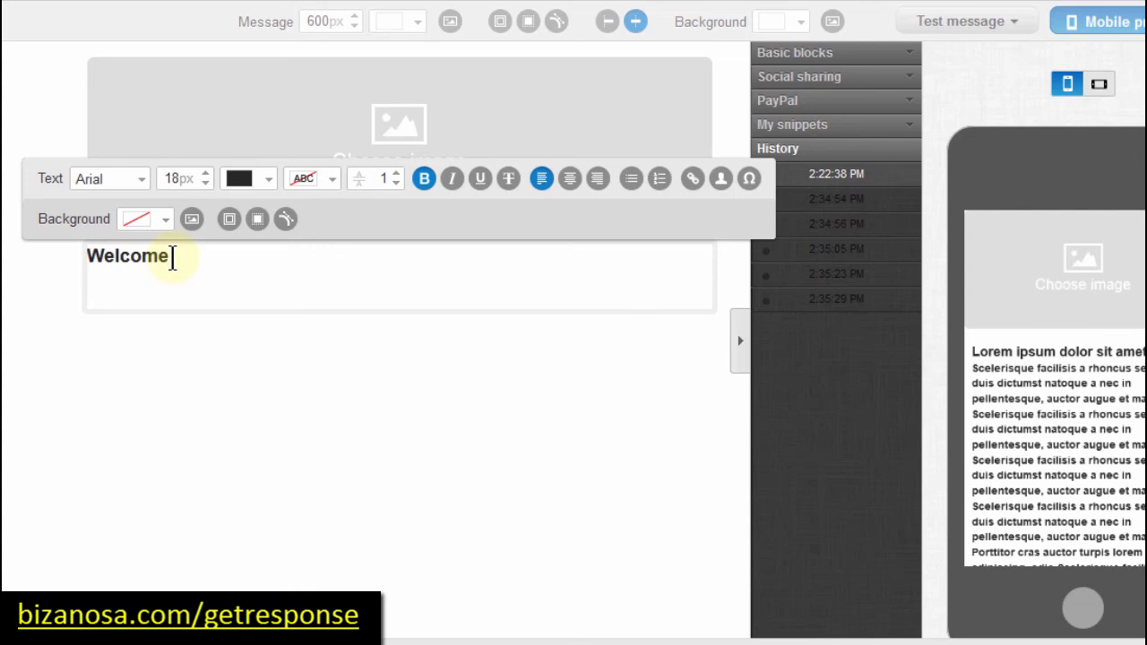
# Step: Add the line 'Welcome to my Website, You will learn about web design and developmen' at 14px below Welcome
pyautogui.press('Return')
pyautogui.write('Welcome to ')
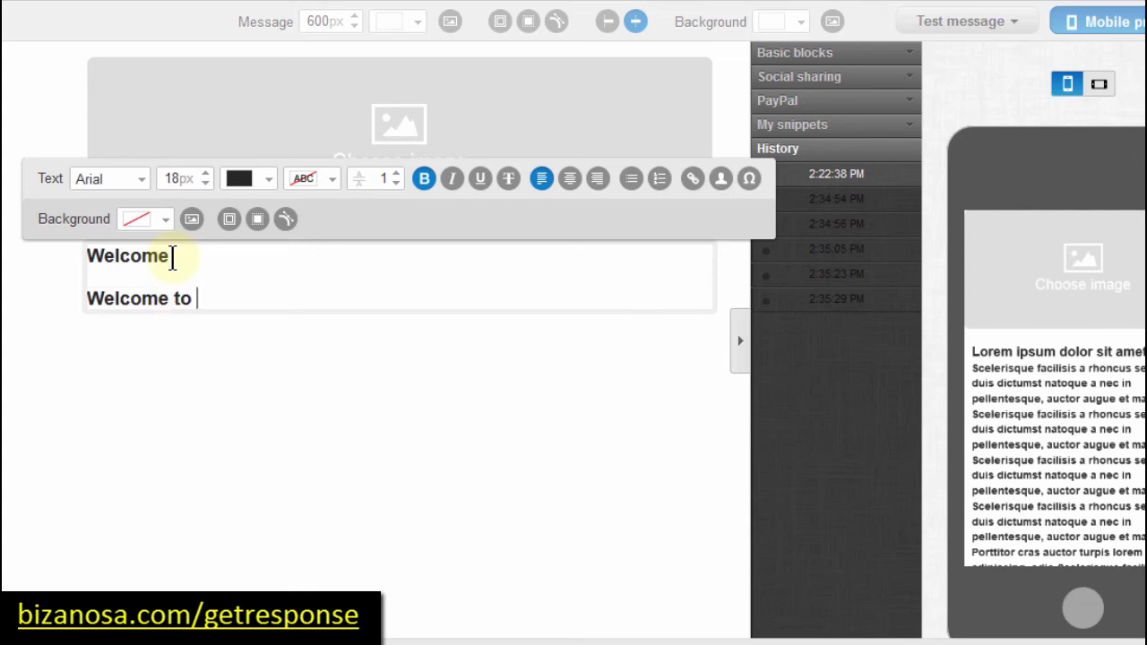
pyautogui.write('my Website, You')
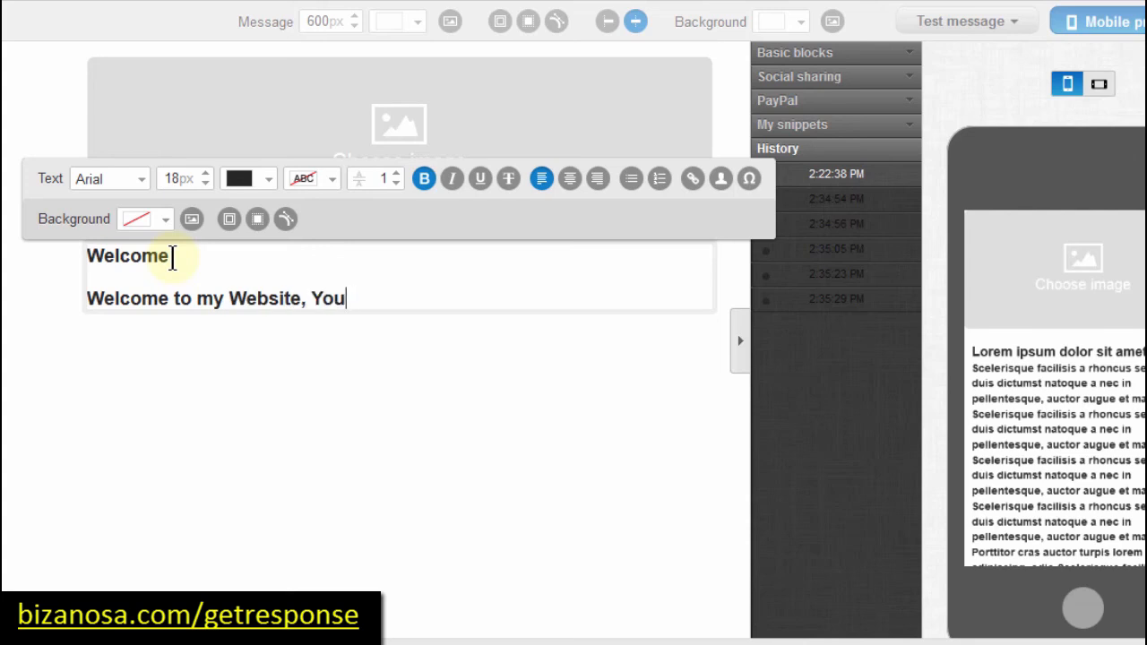
pyautogui.write(' will learn about web design and development.')
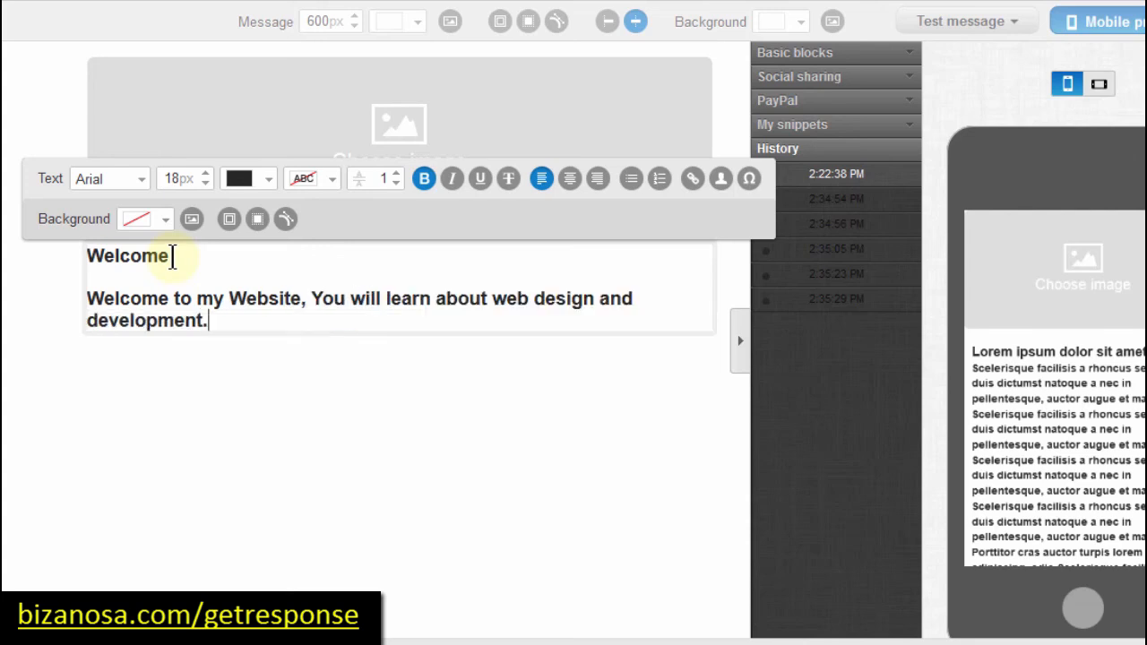
pyautogui.moveTo(212, 320); pyautogui.dragTo(79, 295)
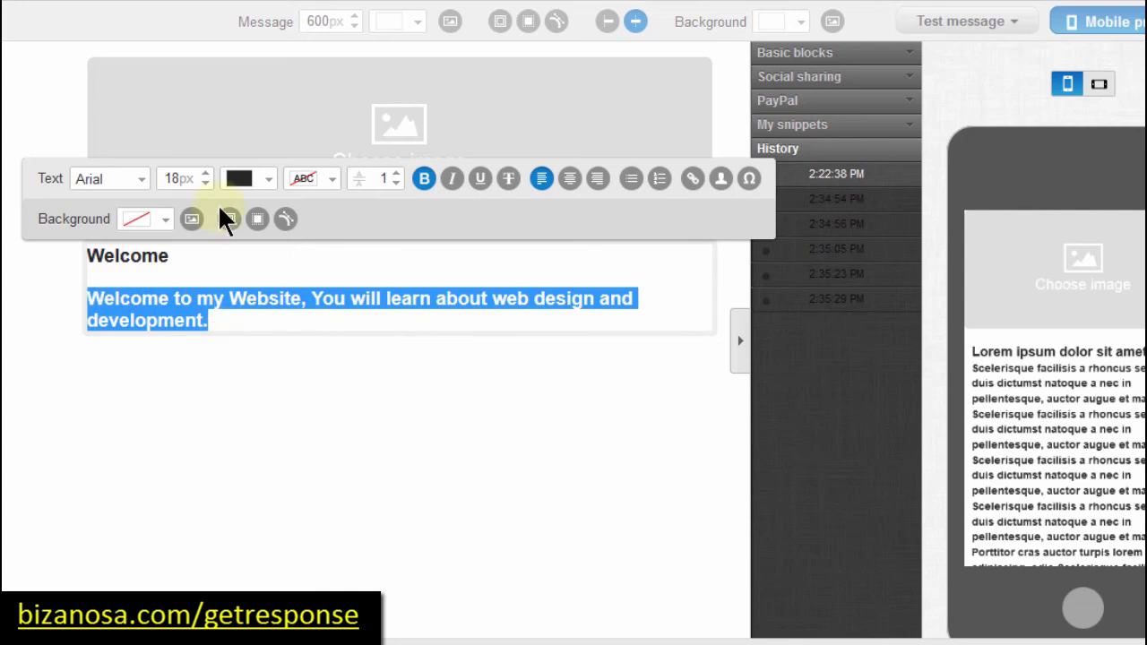
pyautogui.click(175, 178)
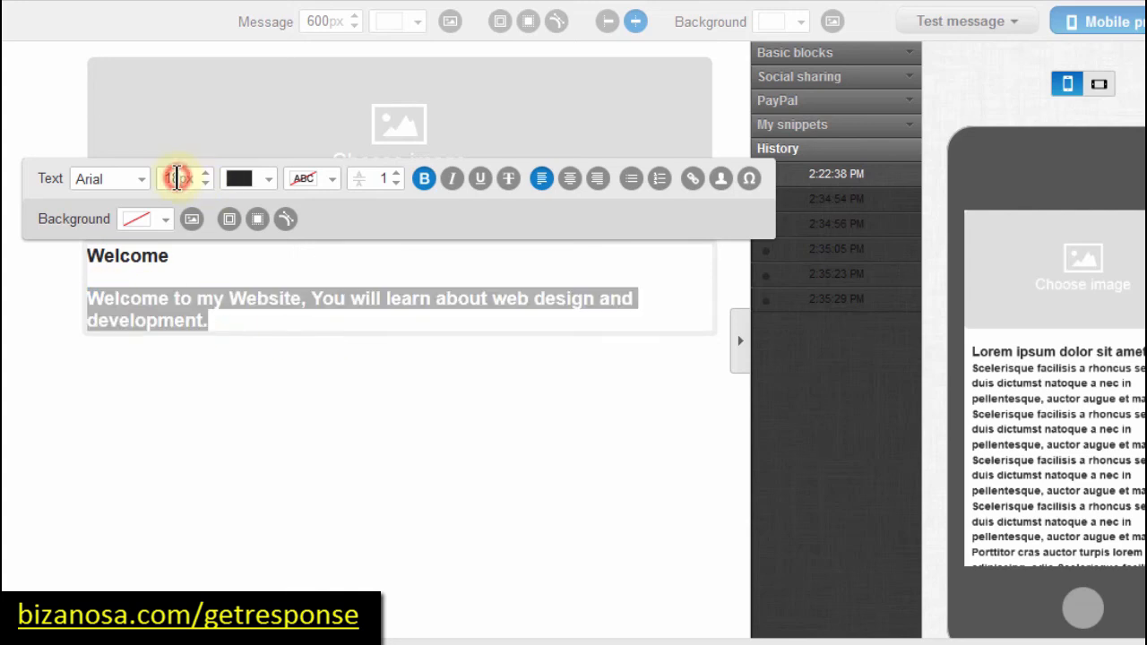
pyautogui.click(177, 177)
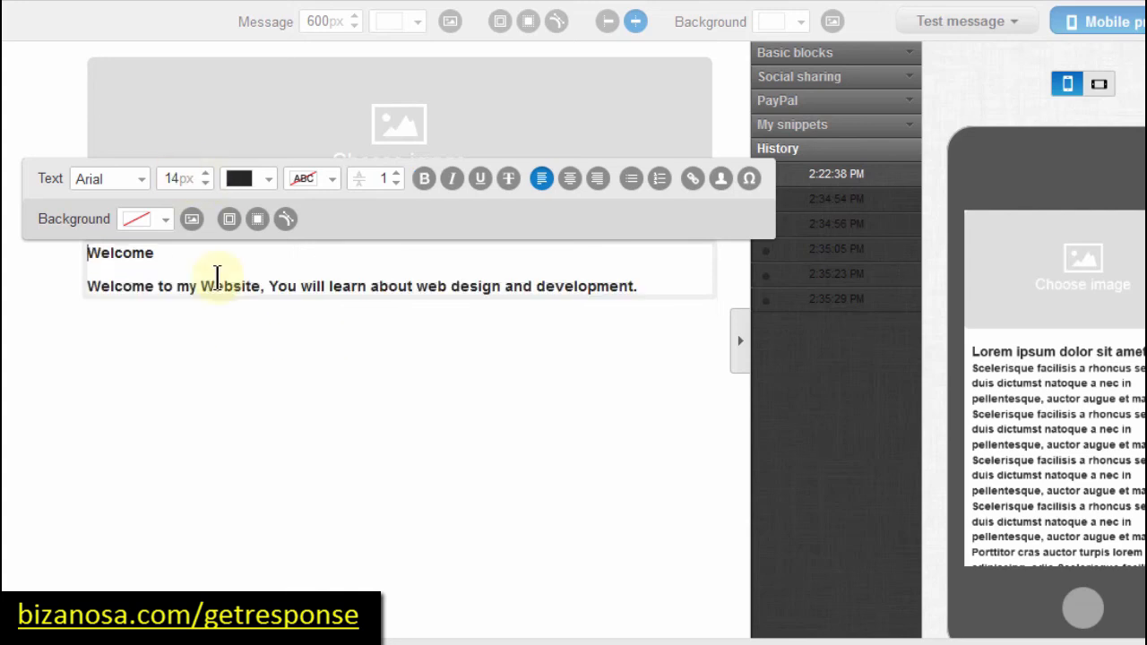
pyautogui.press('Down')
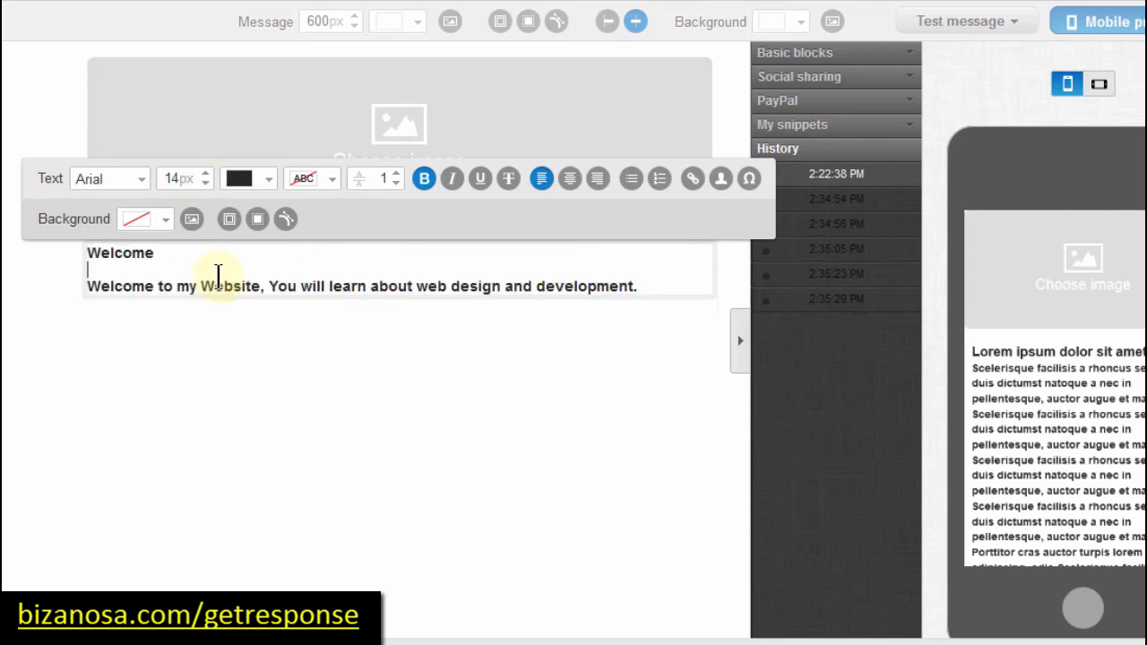
# Step: Enlarge the Welcome heading's font size by several steps
pyautogui.moveTo(155, 253); pyautogui.dragTo(87, 255)
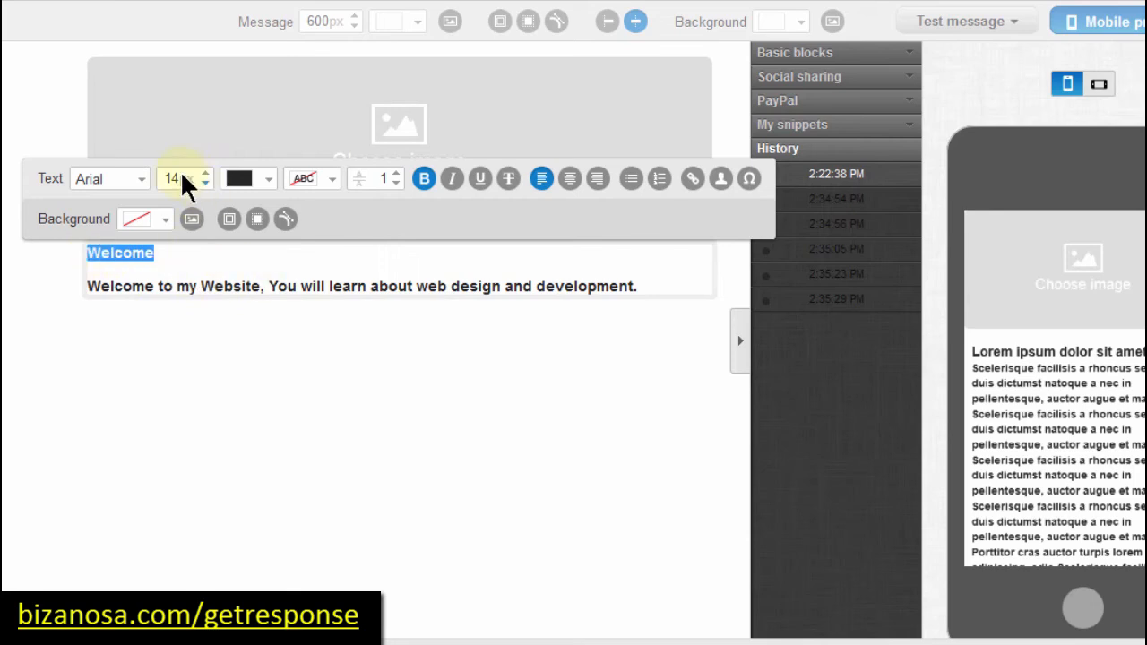
pyautogui.click(205, 174)
pyautogui.click(205, 174)
pyautogui.click(205, 174)
pyautogui.click(635, 289)
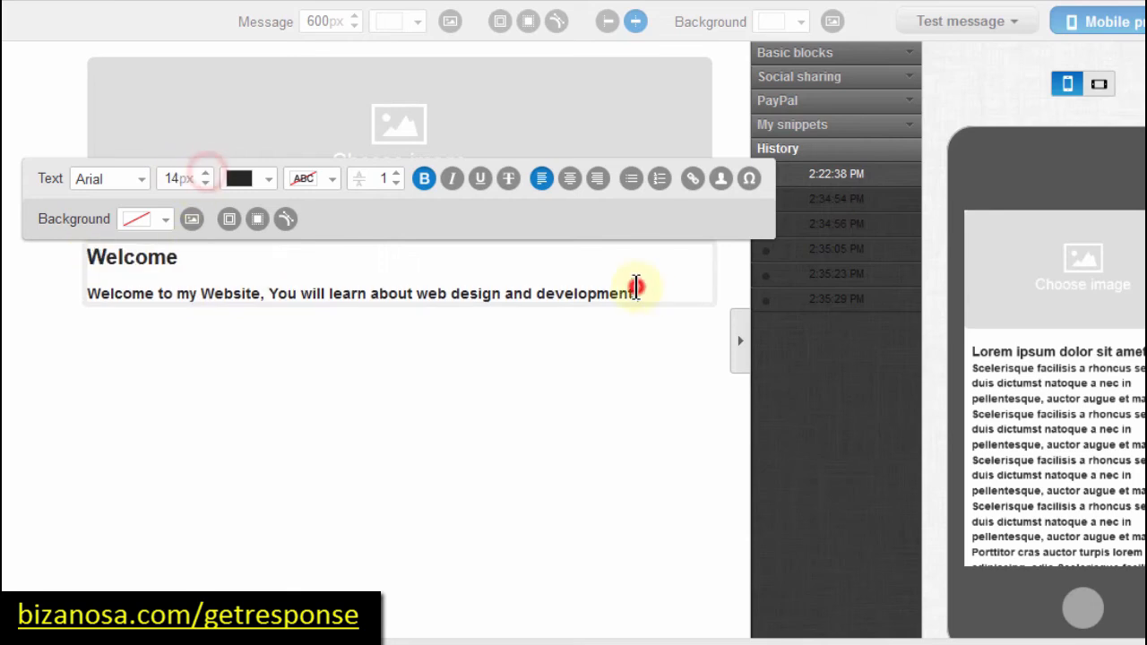
# Step: Remove bold from the welcome paragraph and add an empty line after it
pyautogui.moveTo(636, 288); pyautogui.dragTo(91, 292)
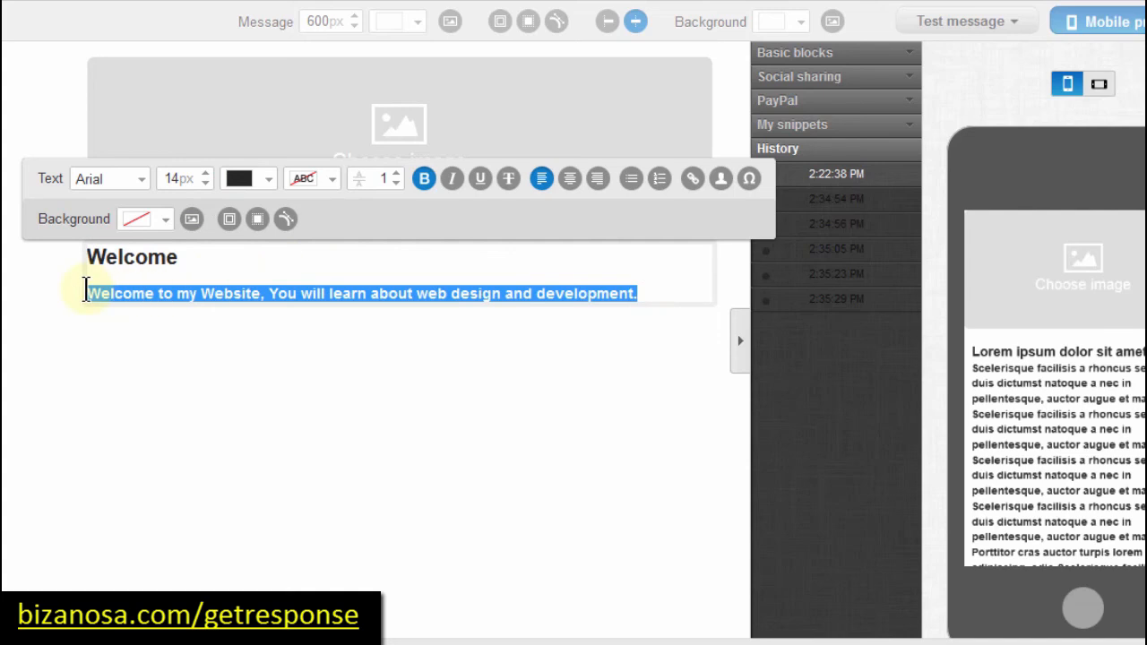
pyautogui.click(425, 178)
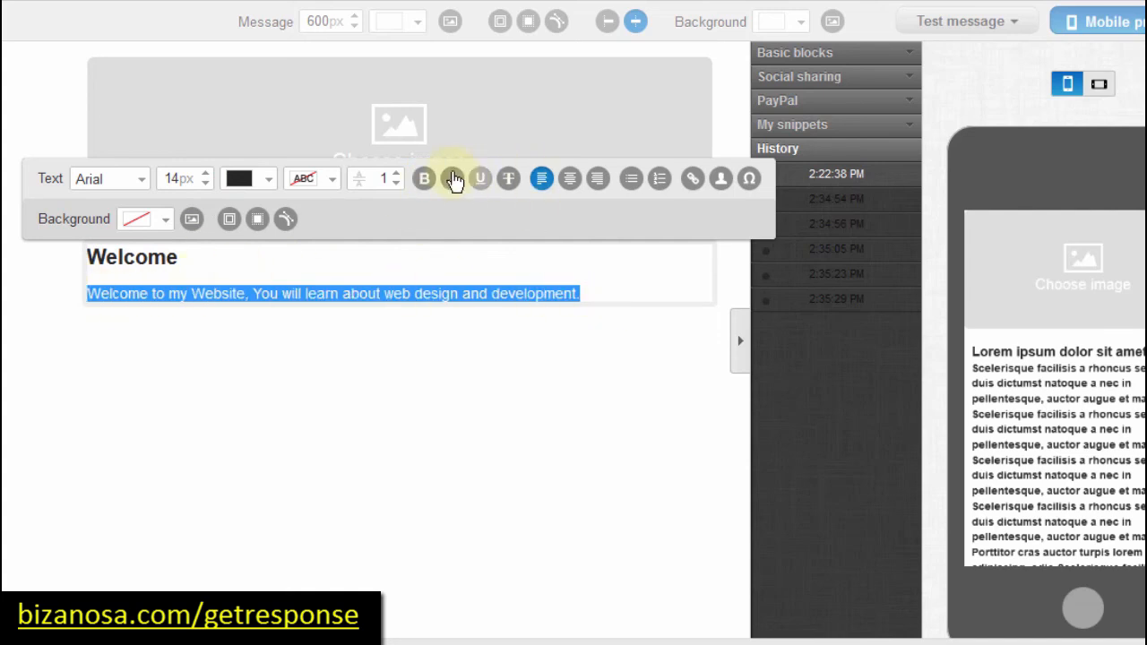
pyautogui.click(616, 285)
pyautogui.press('Return')
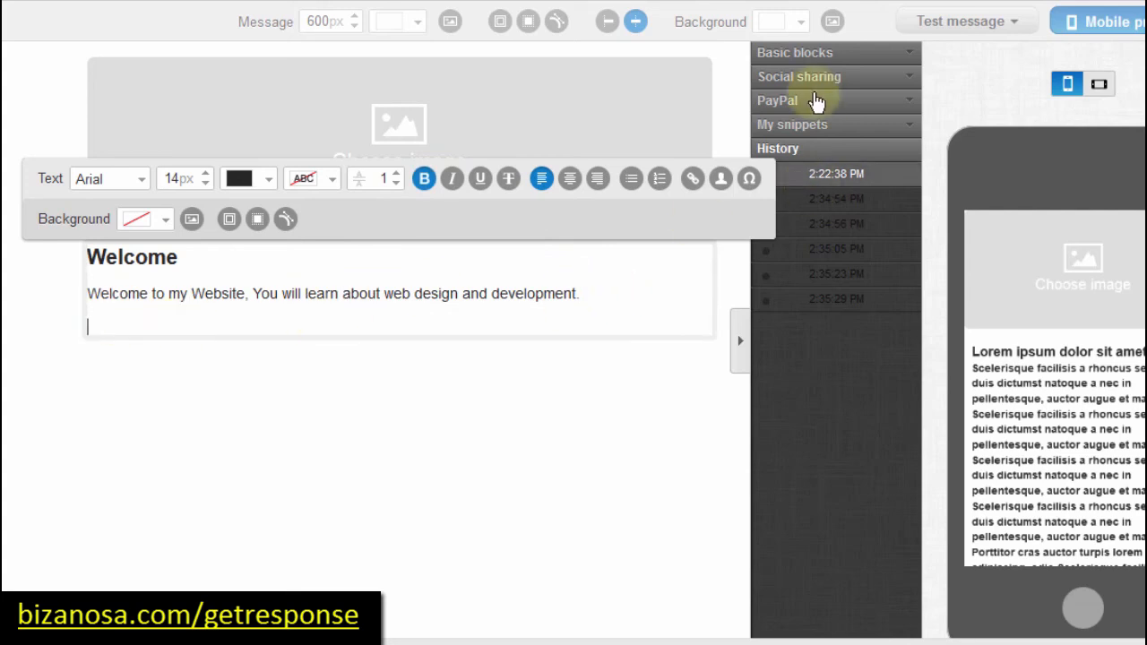
# Step: Insert an Image block from Basic blocks above the Welcome text
pyautogui.click(801, 56)
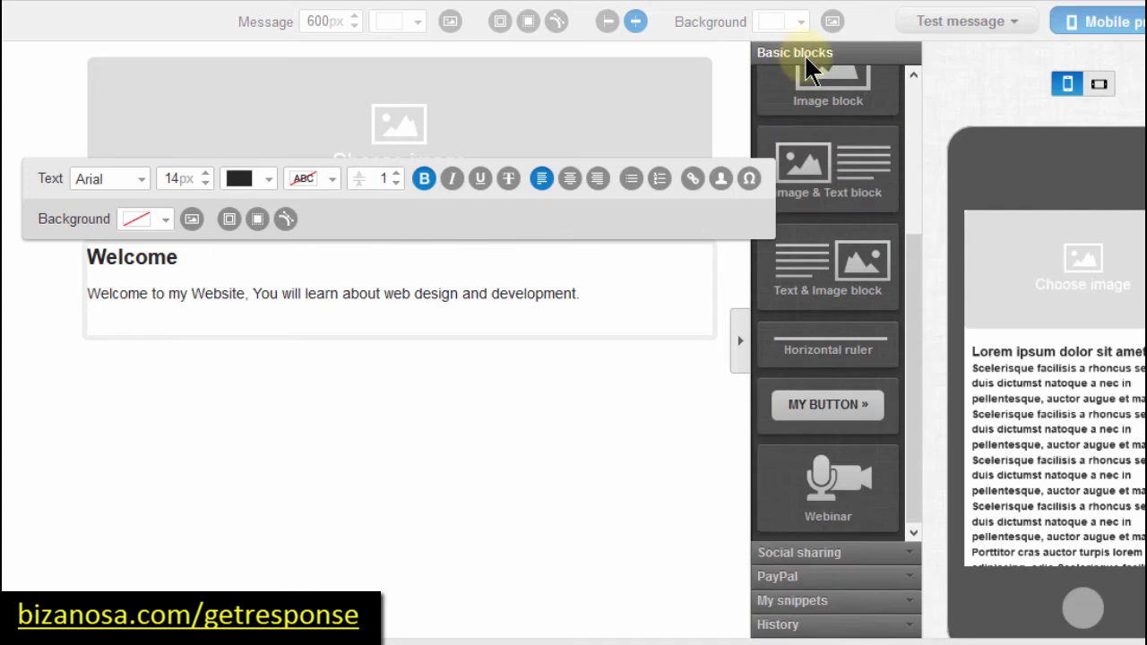
pyautogui.scroll(-2, 923, 324)
pyautogui.moveTo(914, 310); pyautogui.dragTo(914, 77)
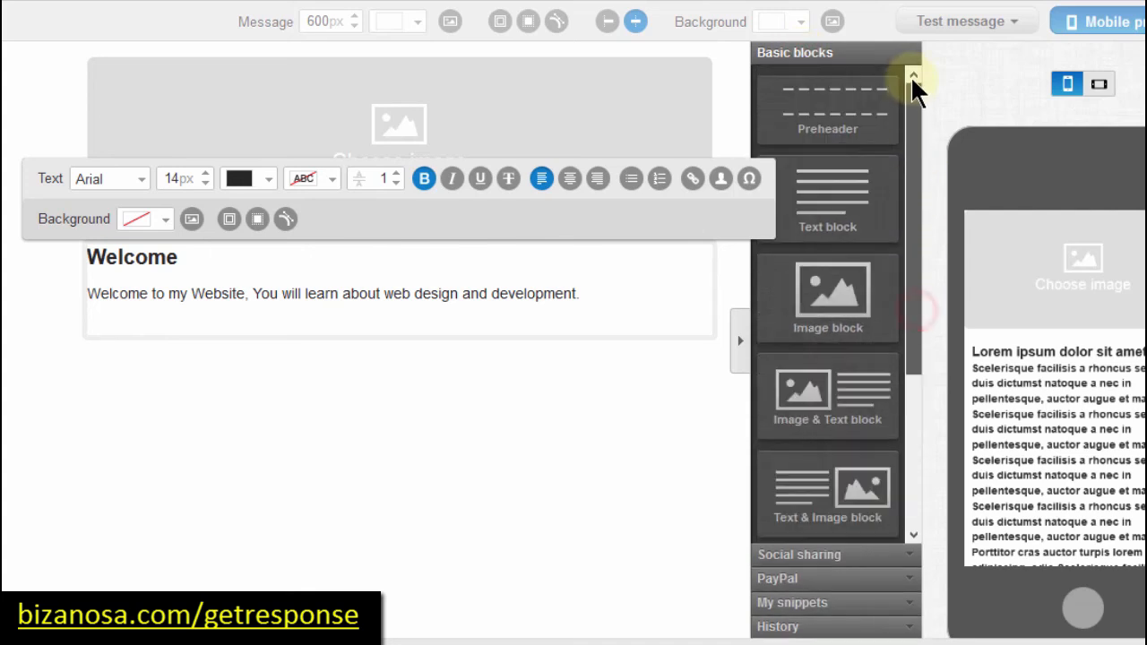
pyautogui.moveTo(829, 320); pyautogui.dragTo(633, 280)
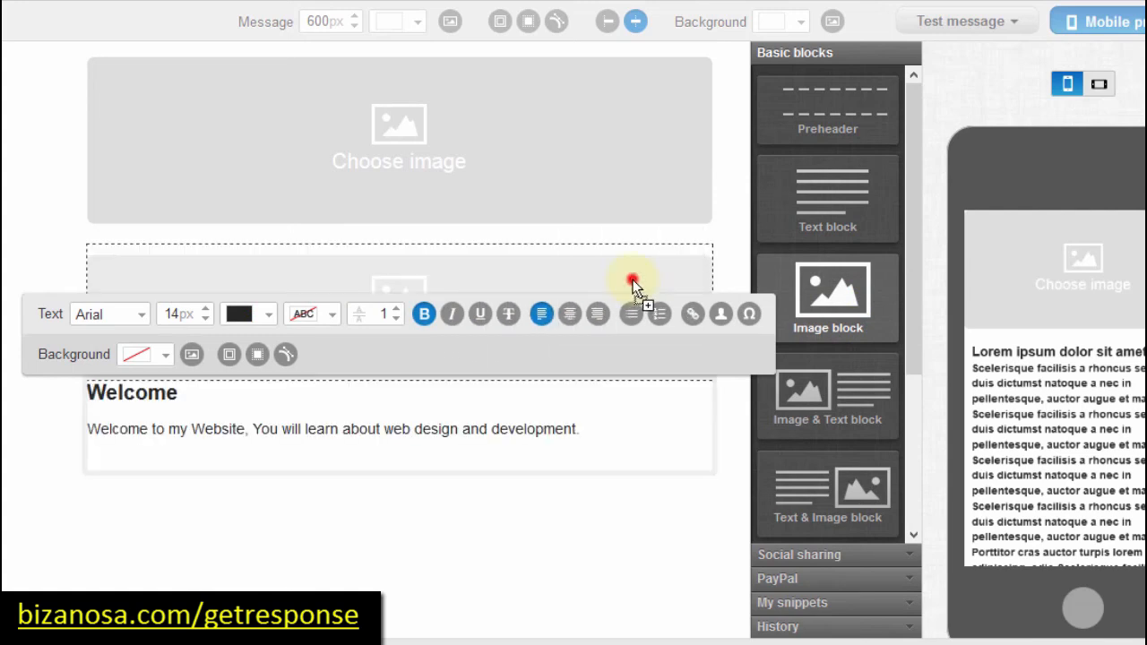
# Step: Upload the 'Build Your Own Website.' JPG to My Images and place it in the block
pyautogui.click(486, 305)
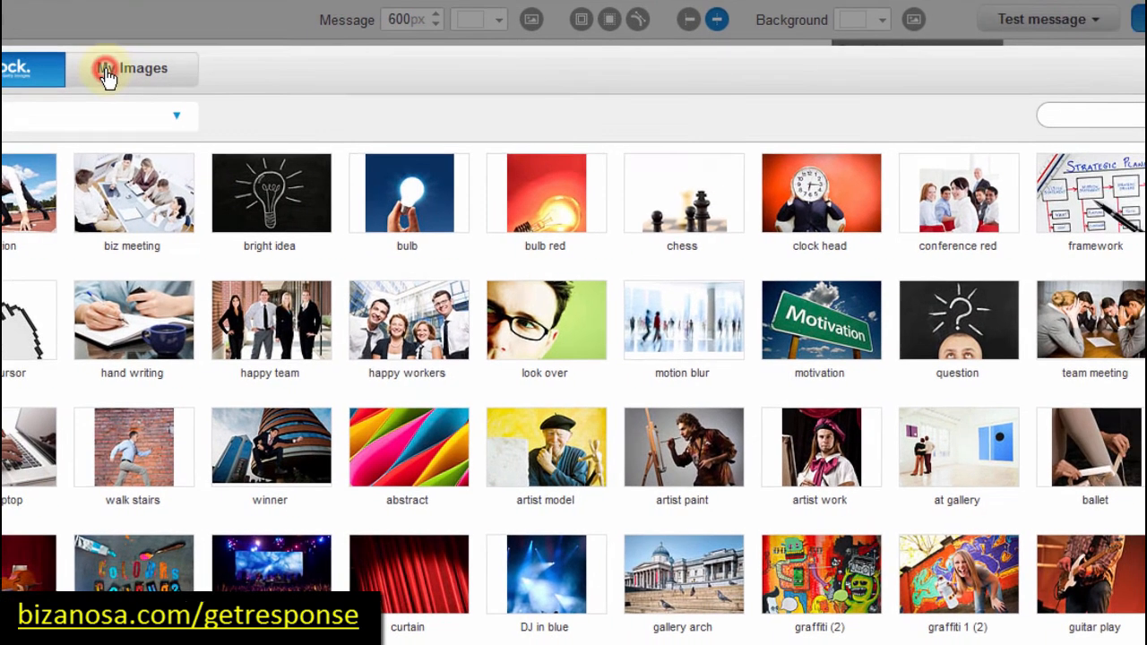
pyautogui.click(183, 76)
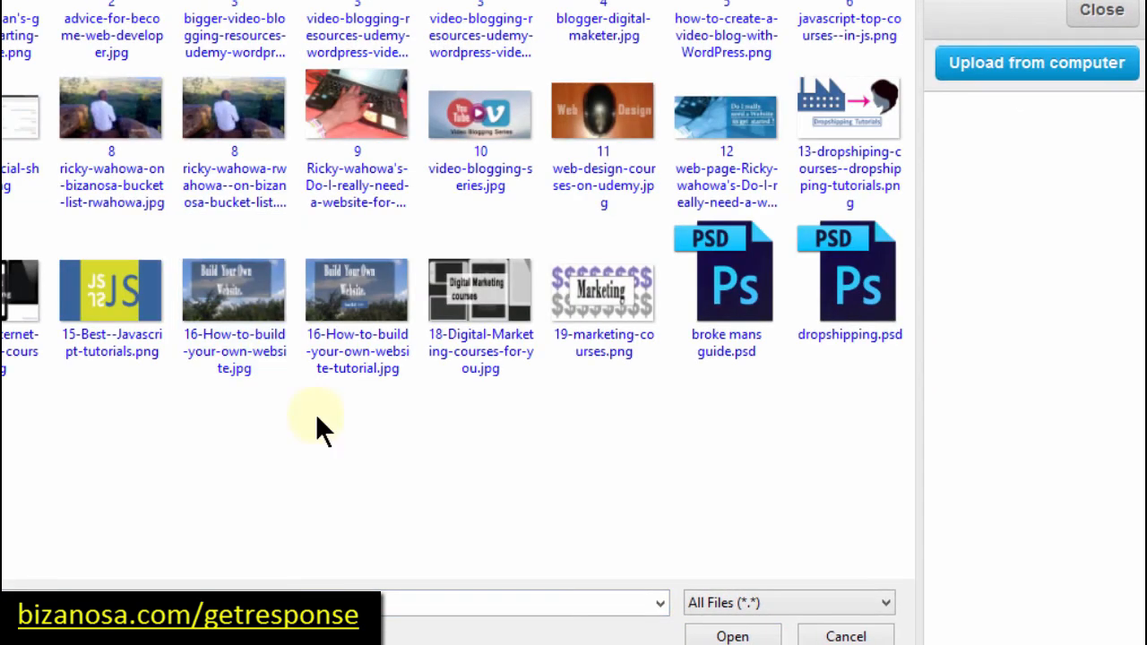
pyautogui.click(243, 299)
pyautogui.doubleClick(243, 299)
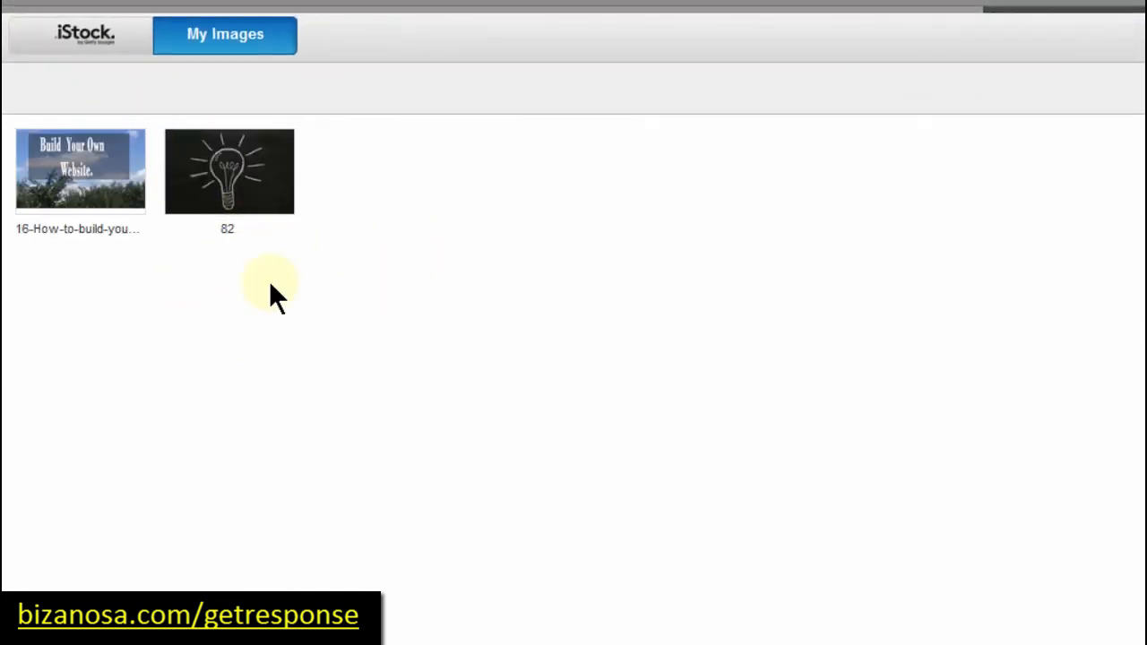
pyautogui.click(70, 161)
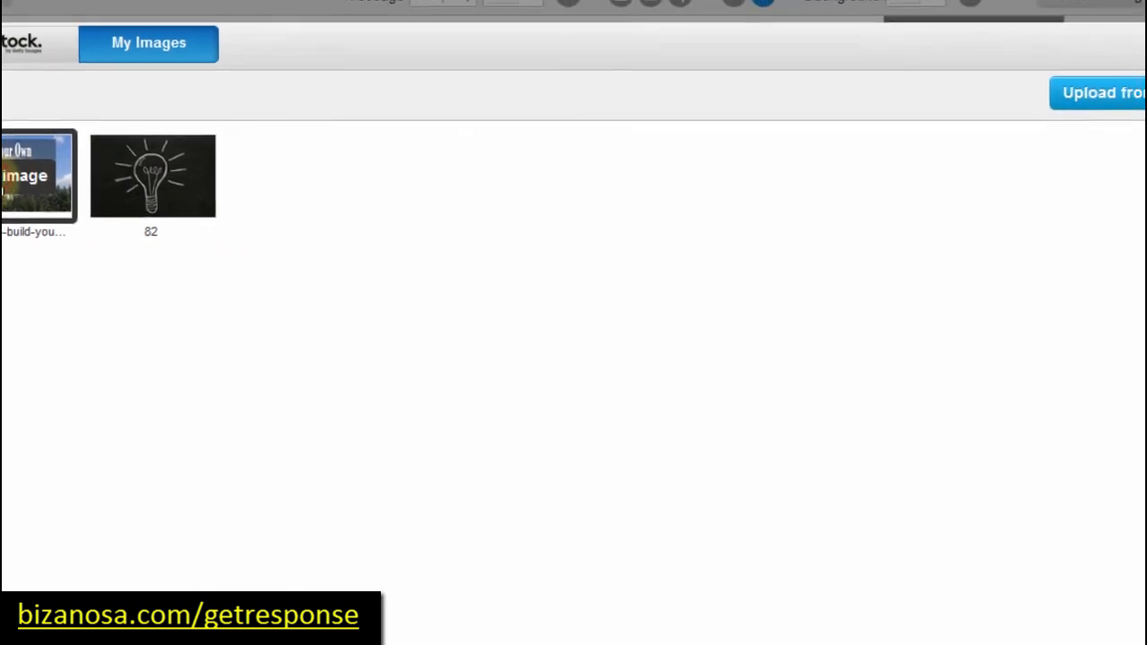
pyautogui.click(67, 184)
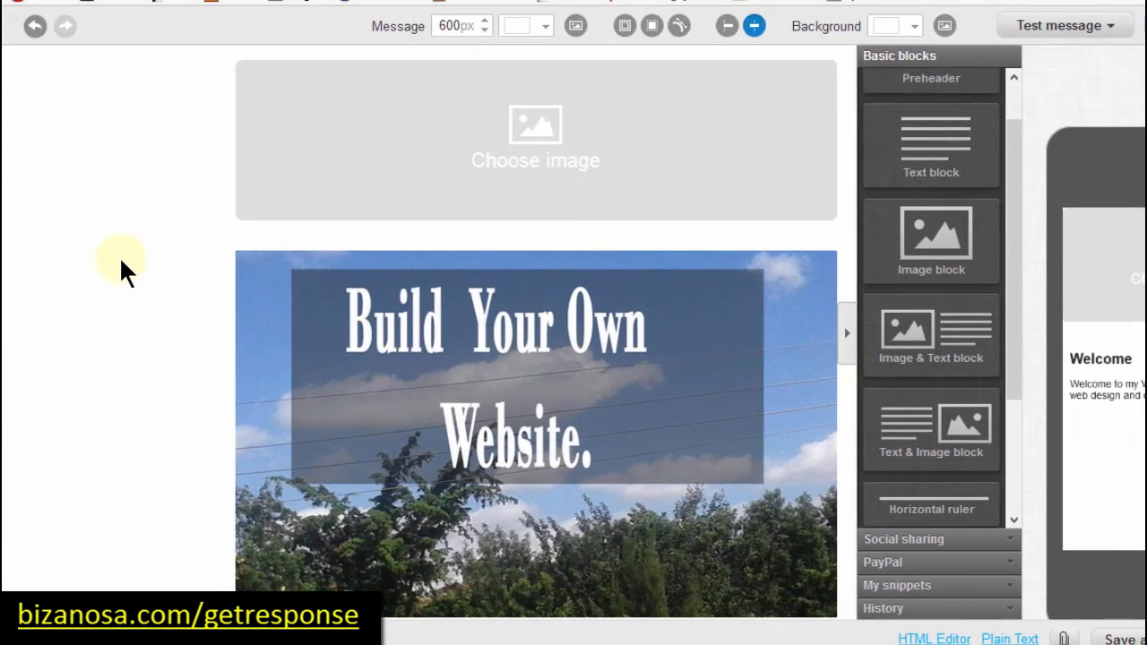
pyautogui.click(134, 259)
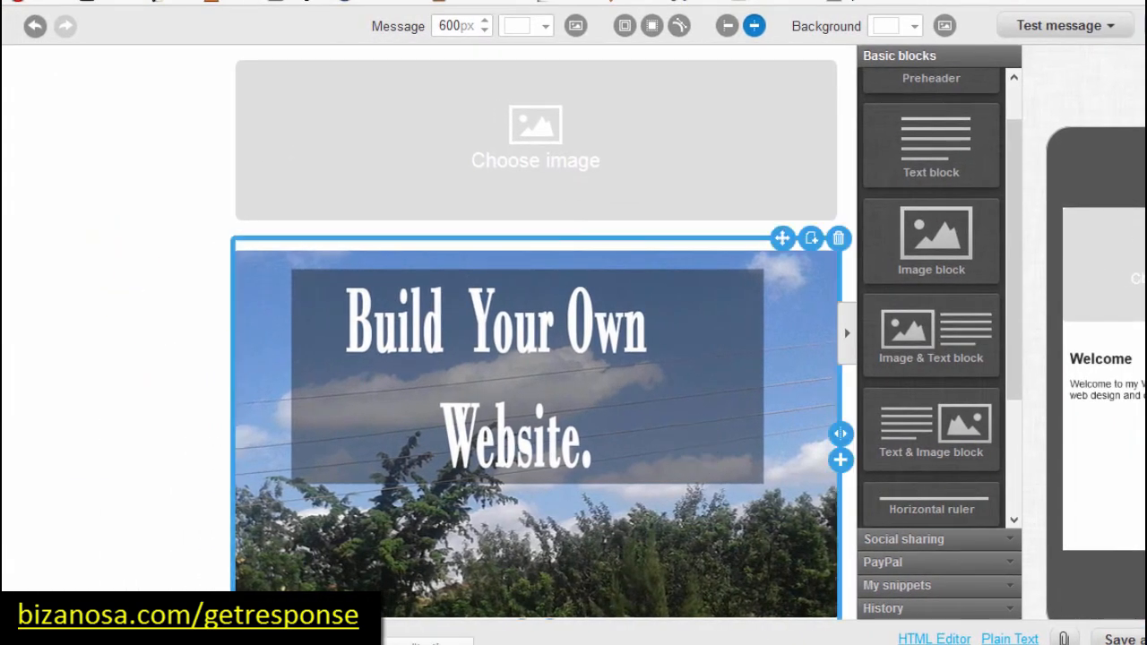
pyautogui.scroll(-3, 536, 340)
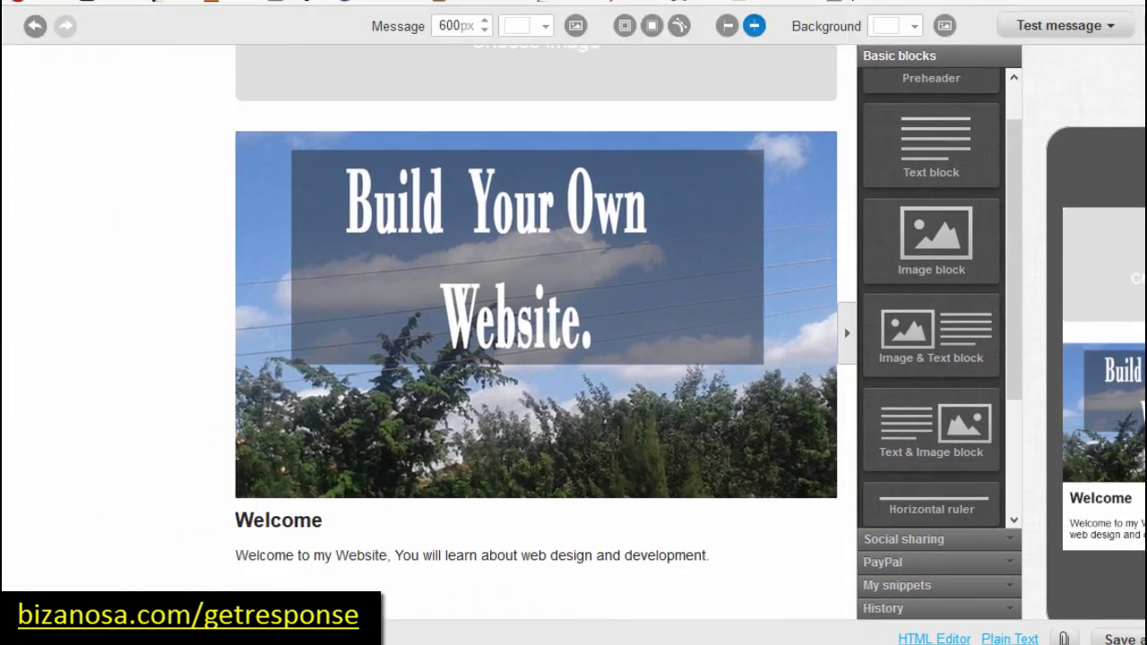
# Step: Drag the 'Build Your Own Website.' image block below the Welcome text block
pyautogui.moveTo(799, 161)
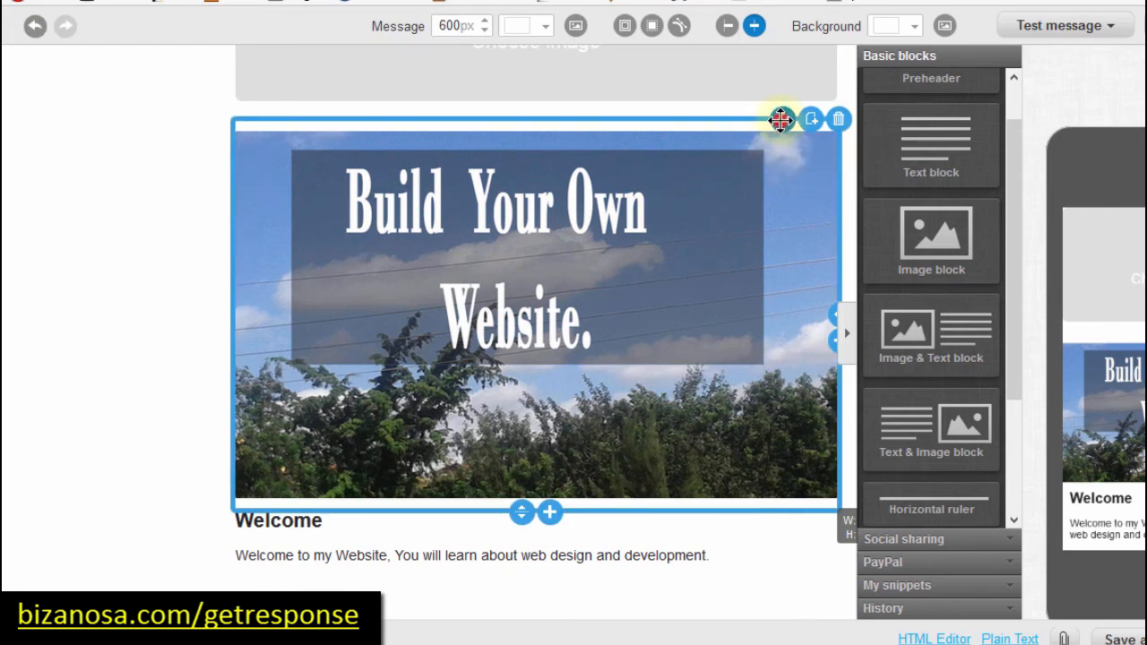
pyautogui.moveTo(780, 119); pyautogui.dragTo(736, 582)
pyautogui.moveTo(750, 635); pyautogui.dragTo(694, 326)
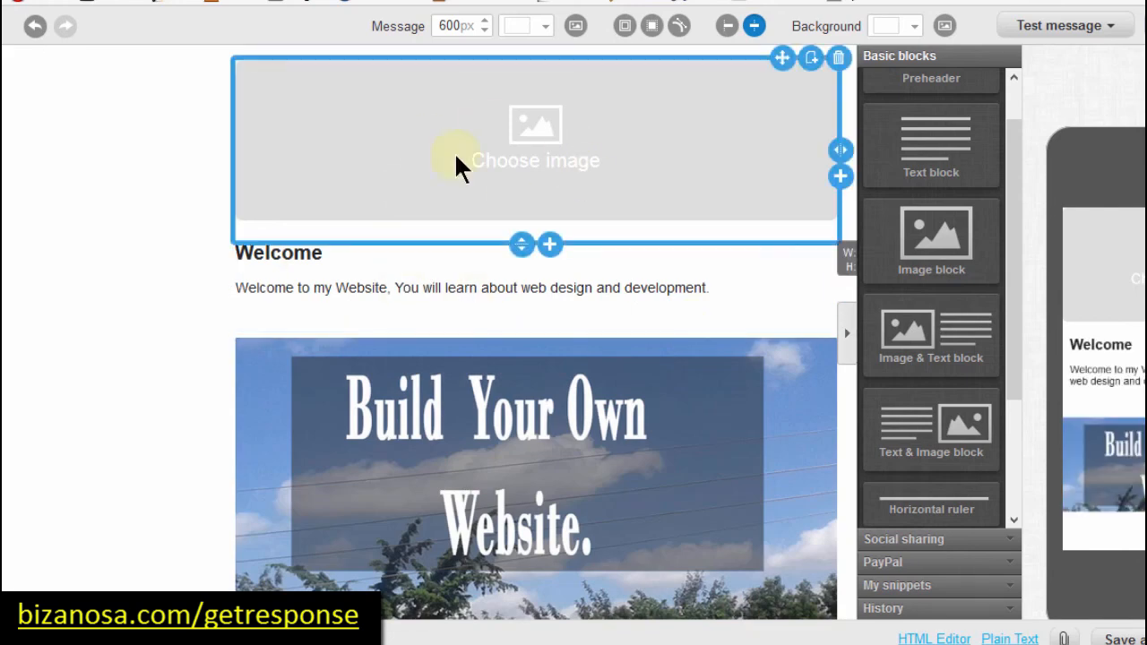
# Step: Upload the Bizanosa logo and insert it into the empty top image block
pyautogui.click(527, 126)
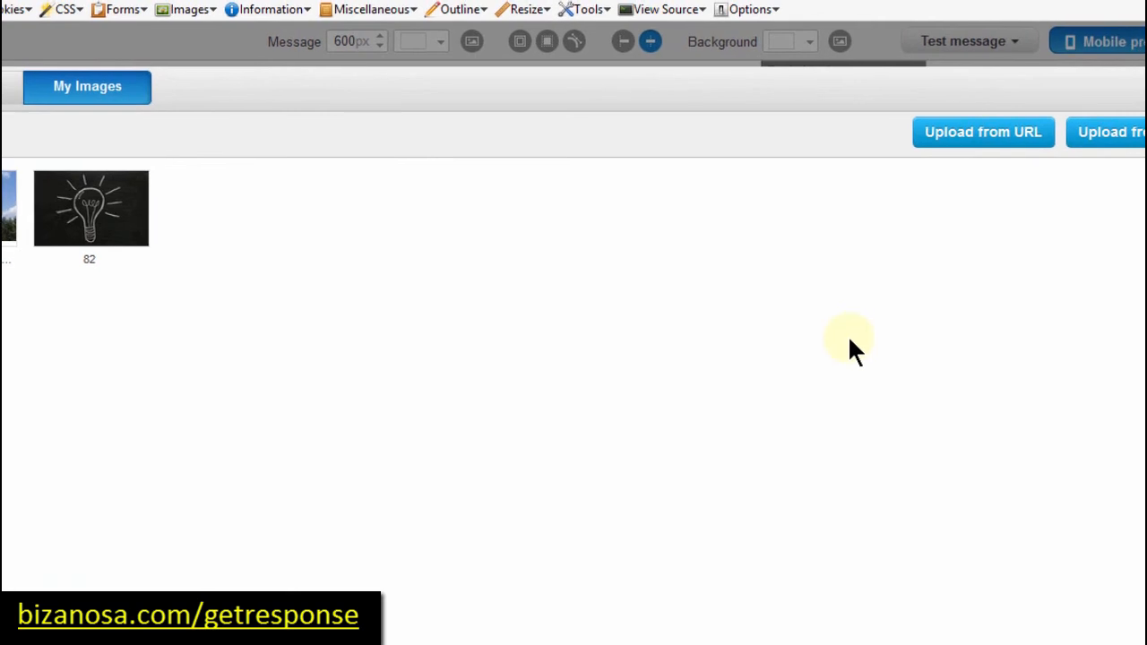
pyautogui.click(1098, 141)
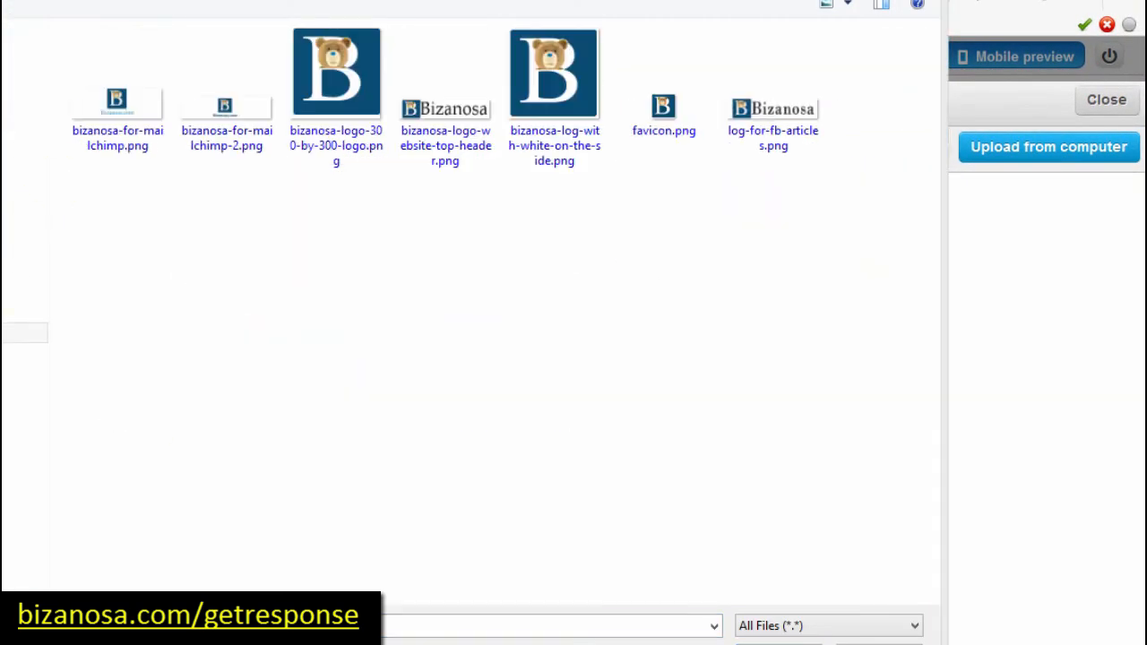
pyautogui.doubleClick(766, 109)
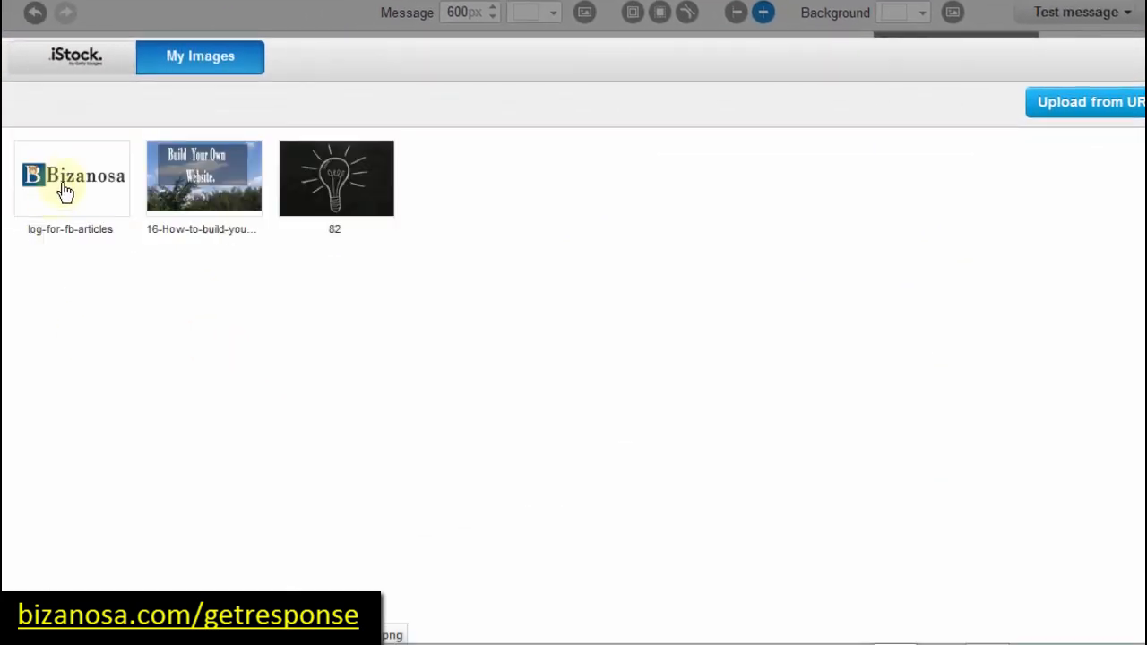
pyautogui.click(69, 179)
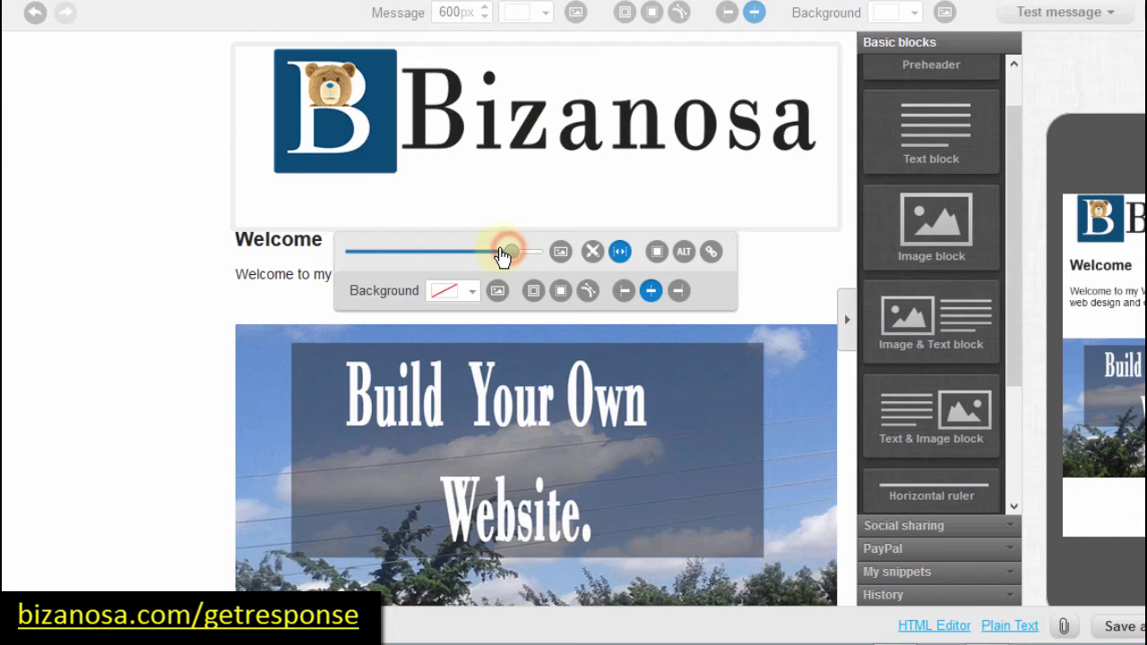
# Step: Shrink the Bizanosa logo slightly and bring up the Articles Archive - Bizanosa tab
pyautogui.moveTo(488, 254); pyautogui.dragTo(483, 253)
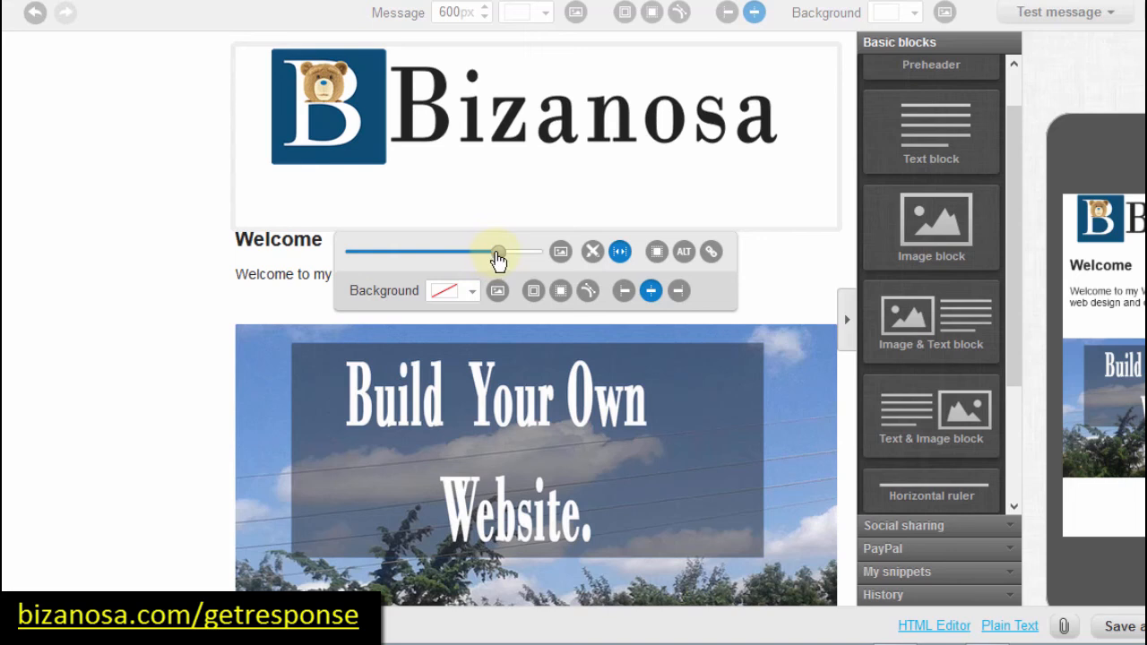
pyautogui.moveTo(504, 259); pyautogui.dragTo(479, 260)
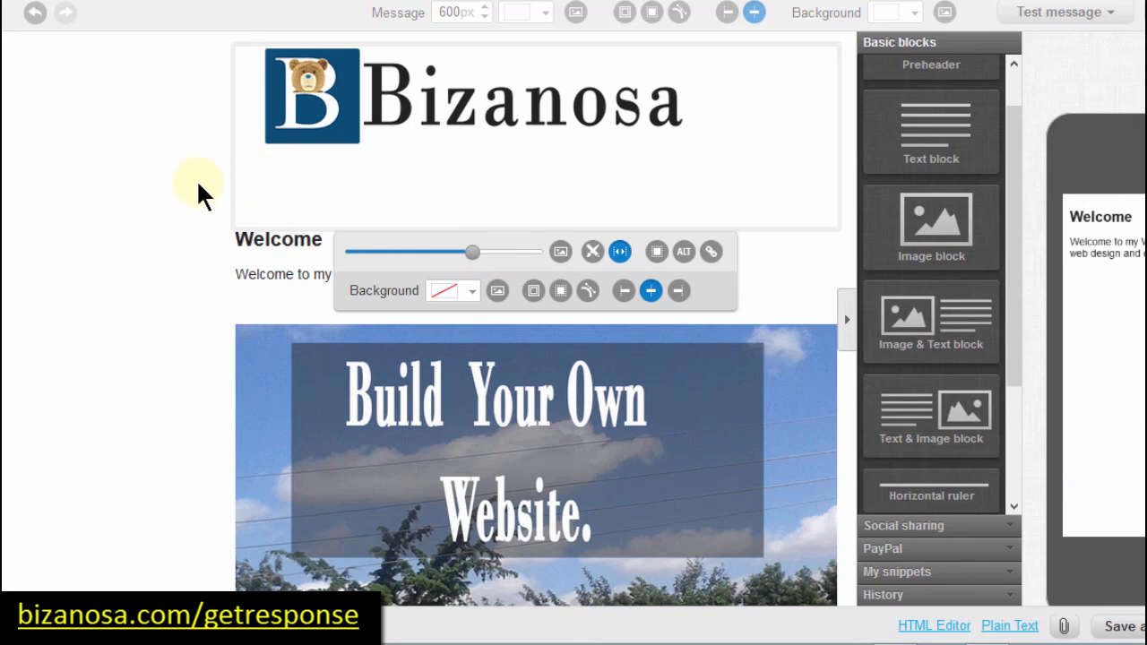
pyautogui.click(152, 211)
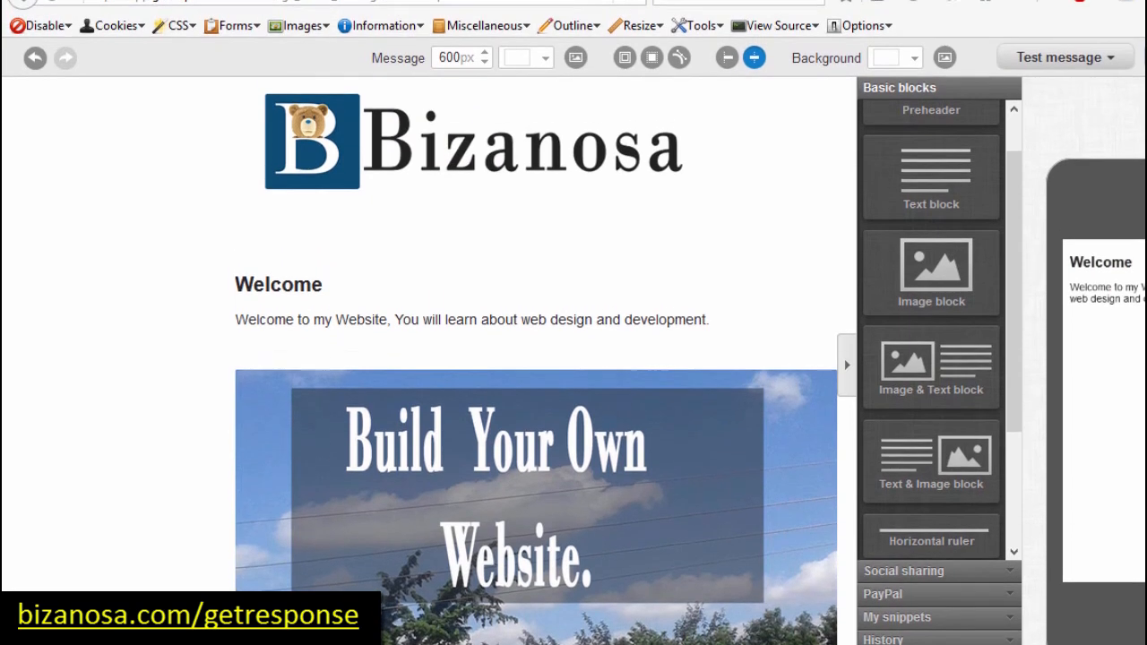
pyautogui.click(319, 2)
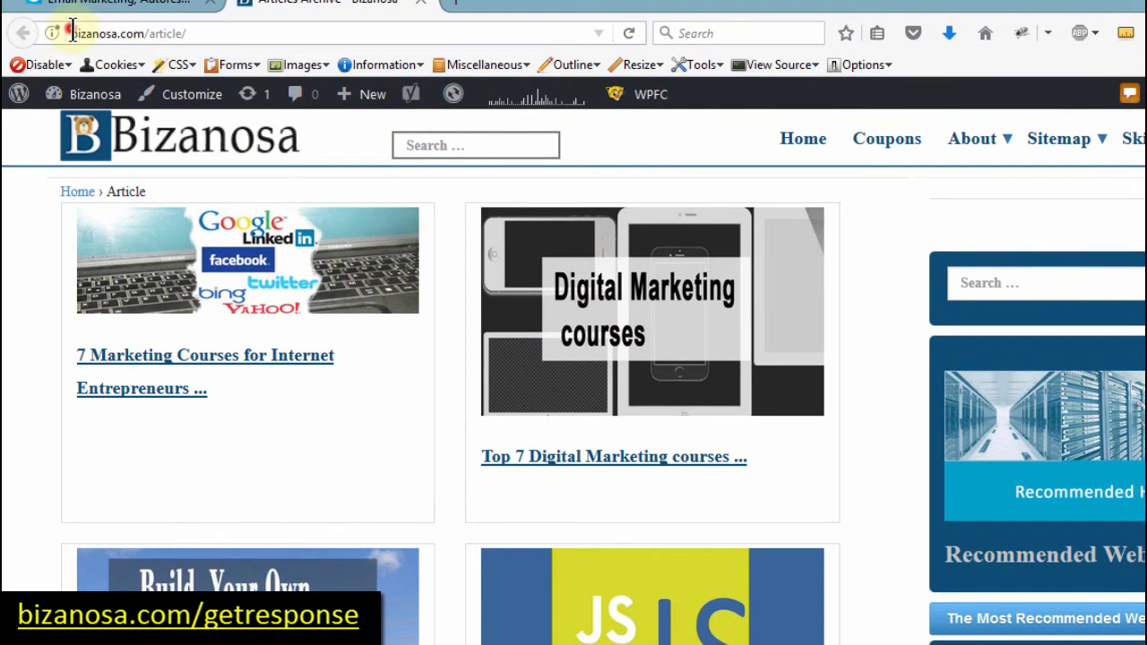
# Step: Copy 'bizanosa.com/' from the articles page's address bar
pyautogui.moveTo(72, 33); pyautogui.dragTo(149, 36)
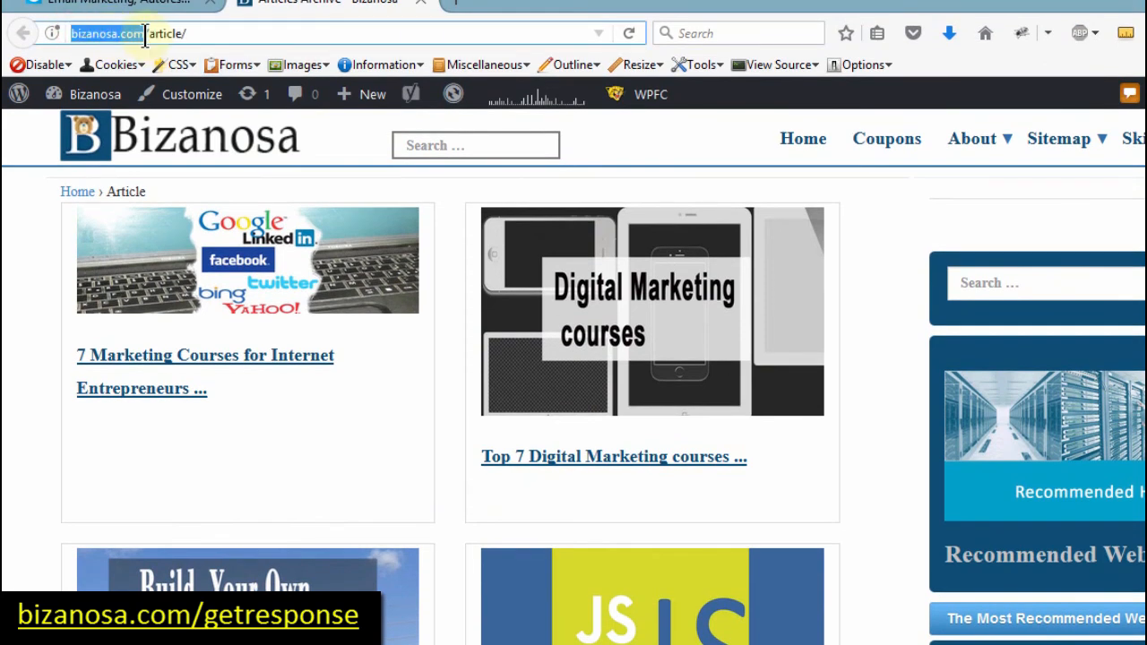
pyautogui.hotkey('ctrl', 'c')
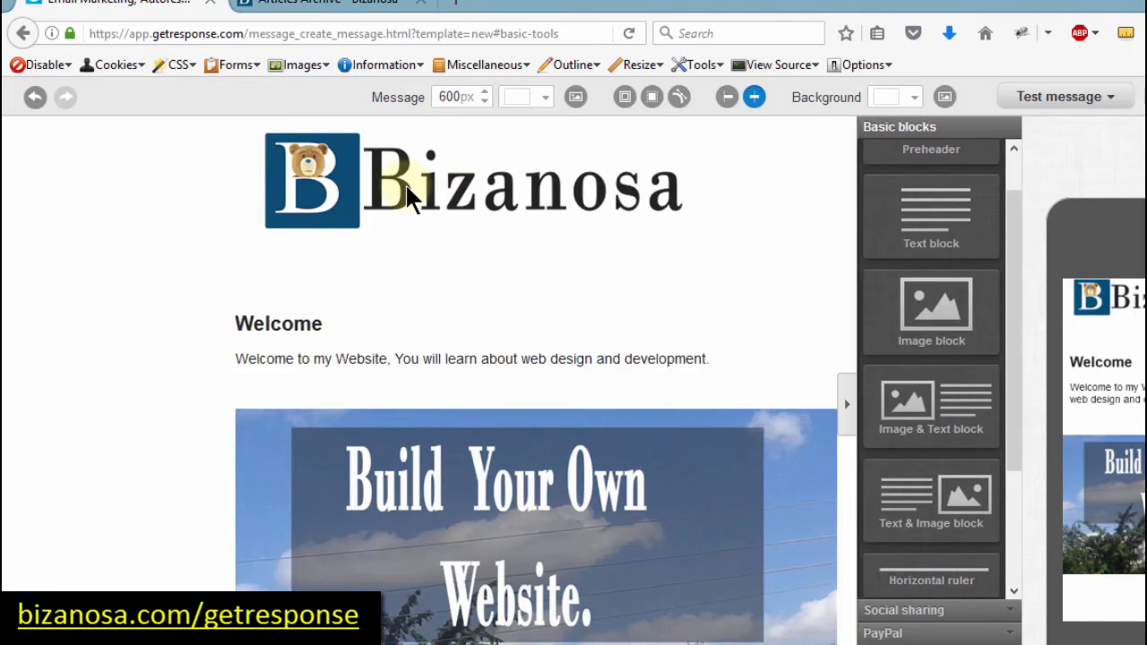
pyautogui.click(426, 193)
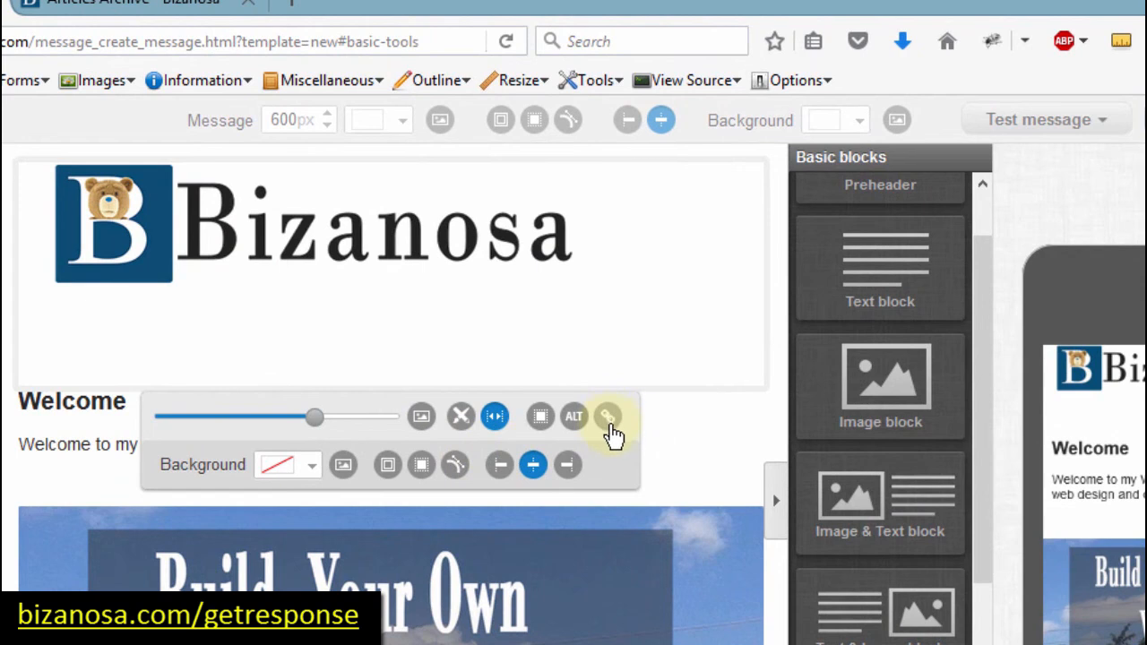
pyautogui.click(608, 419)
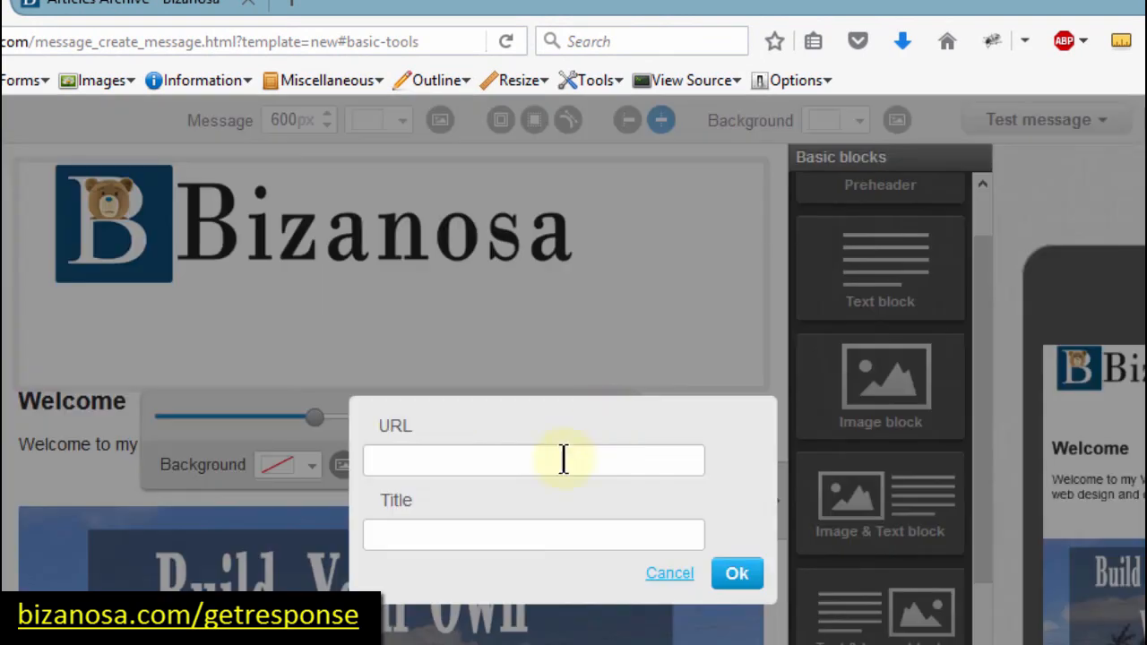
pyautogui.click(477, 458)
pyautogui.hotkey('ctrl', 'v')
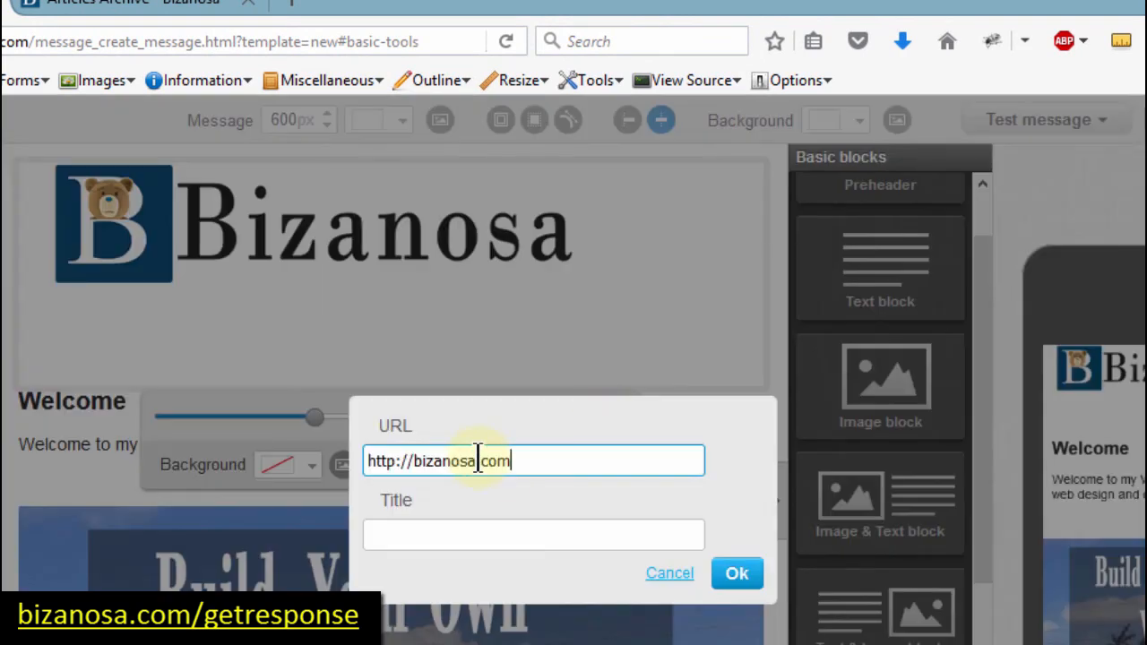
pyautogui.moveTo(412, 461); pyautogui.dragTo(320, 448)
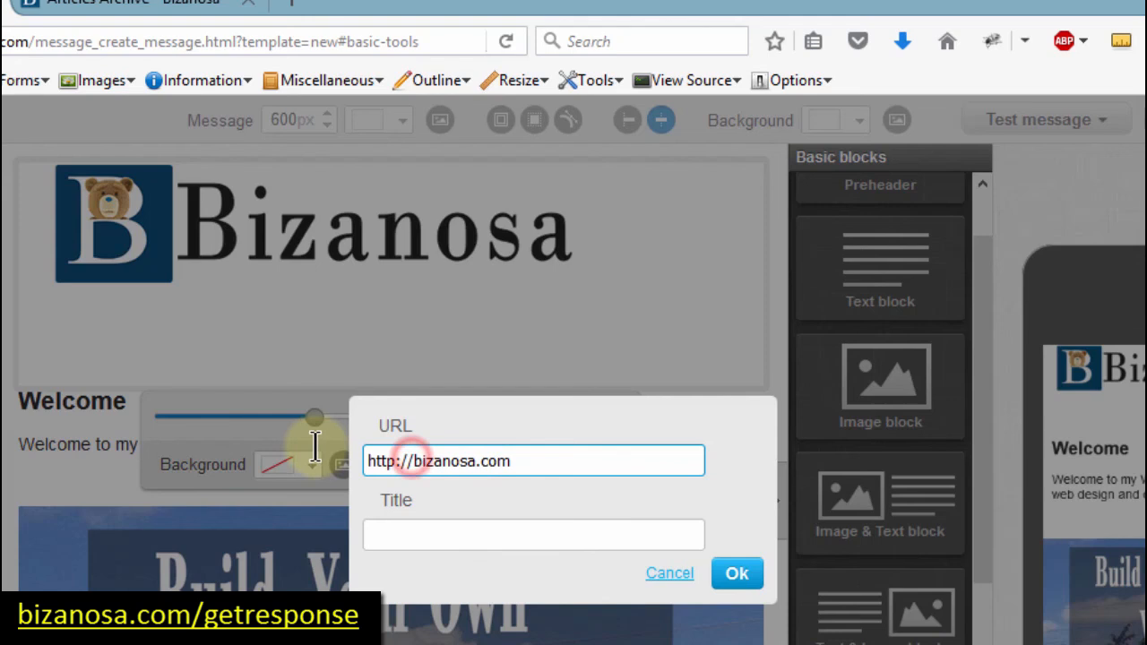
pyautogui.click(413, 535)
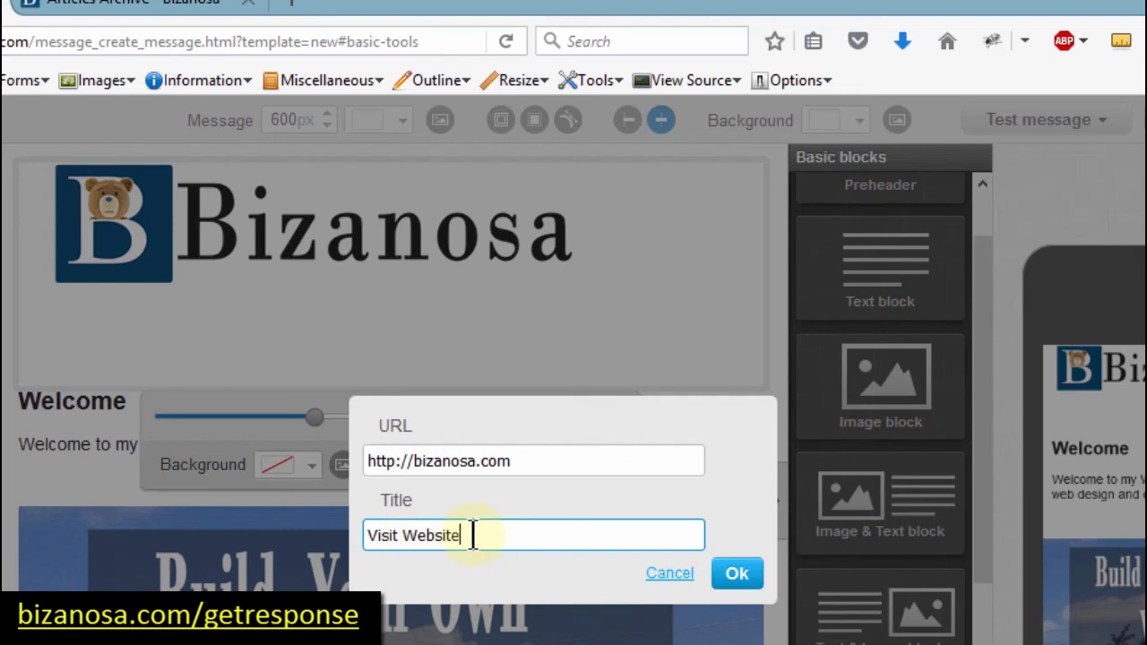
pyautogui.write('Visit Website')
pyautogui.tripleClick(417, 532)
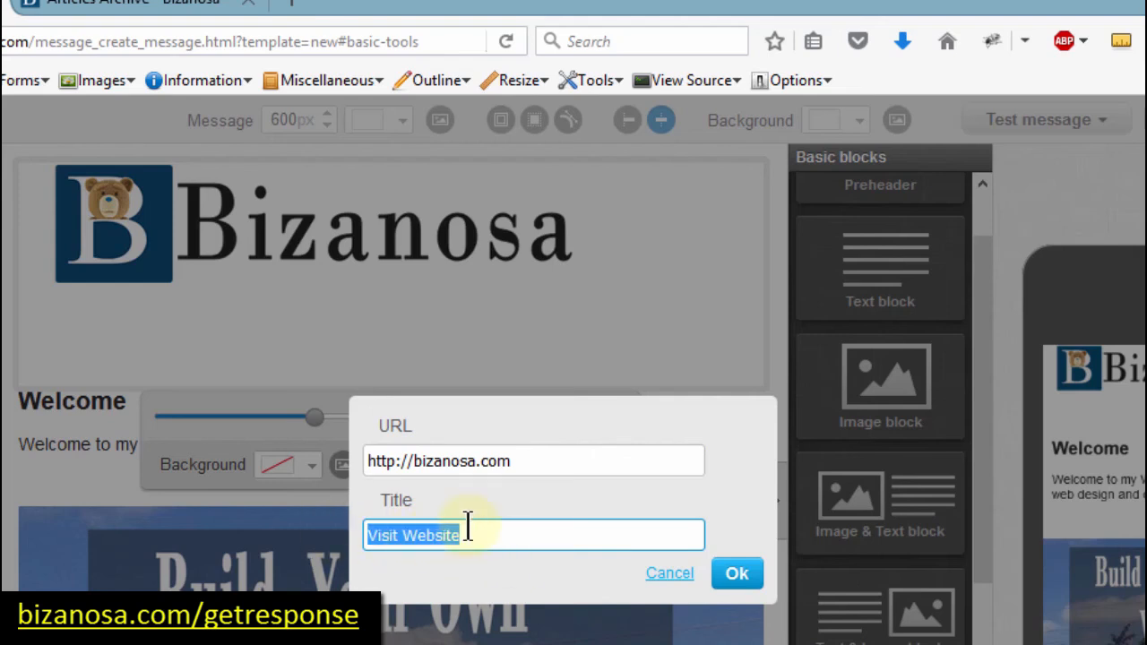
pyautogui.click(738, 575)
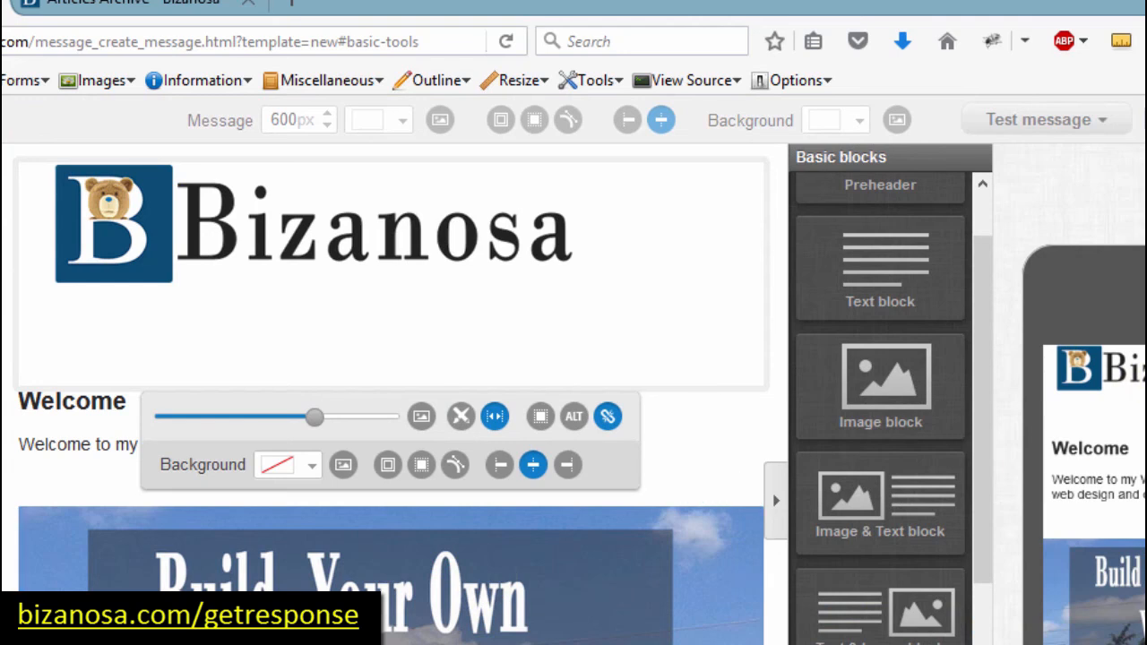
pyautogui.scroll(-1, 1089, 404)
pyautogui.scroll(-2, 392, 395)
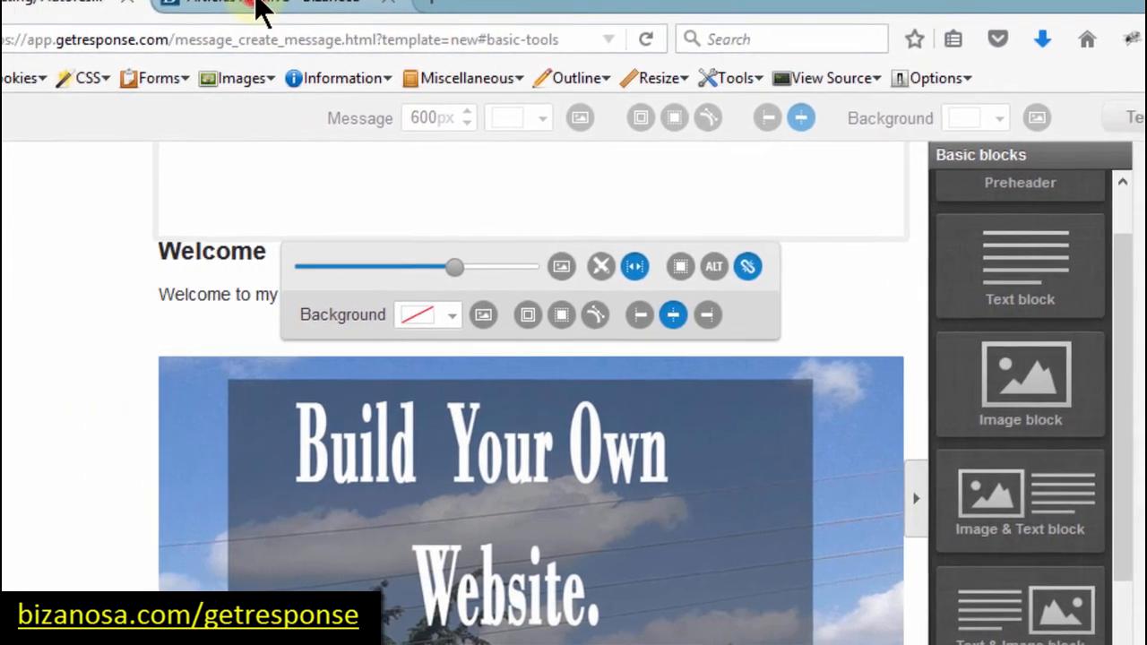
# Step: Copy the Build Your Own Website article link from bizanosa.com/article/ and return to GetResponse
pyautogui.click(148, 4)
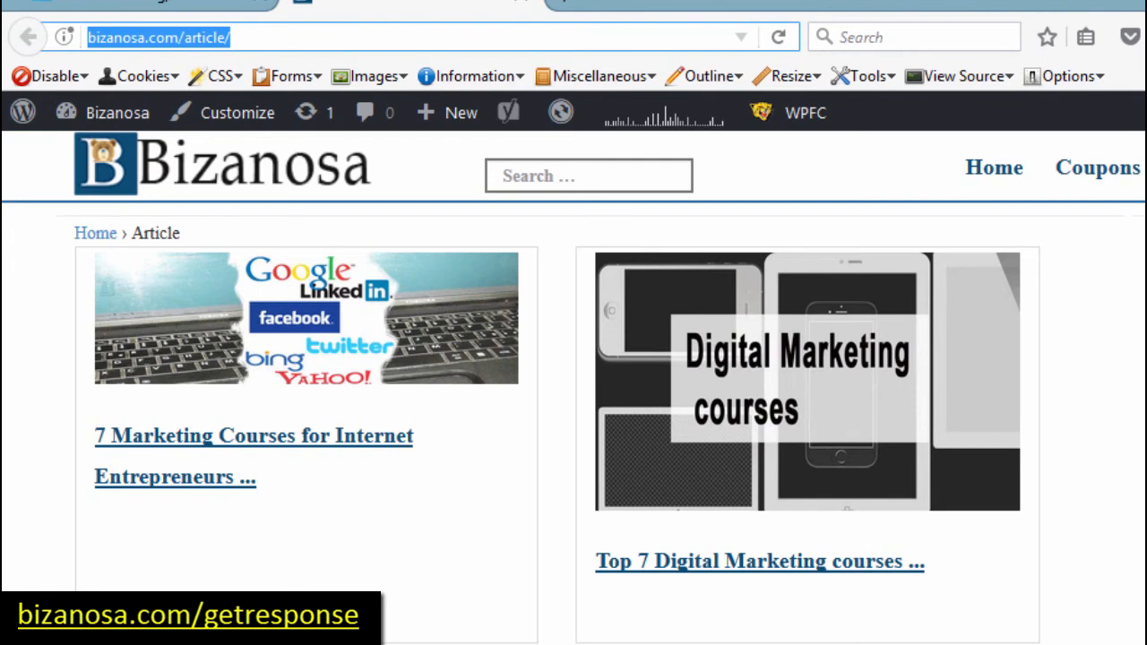
pyautogui.scroll(-4, 973, 487)
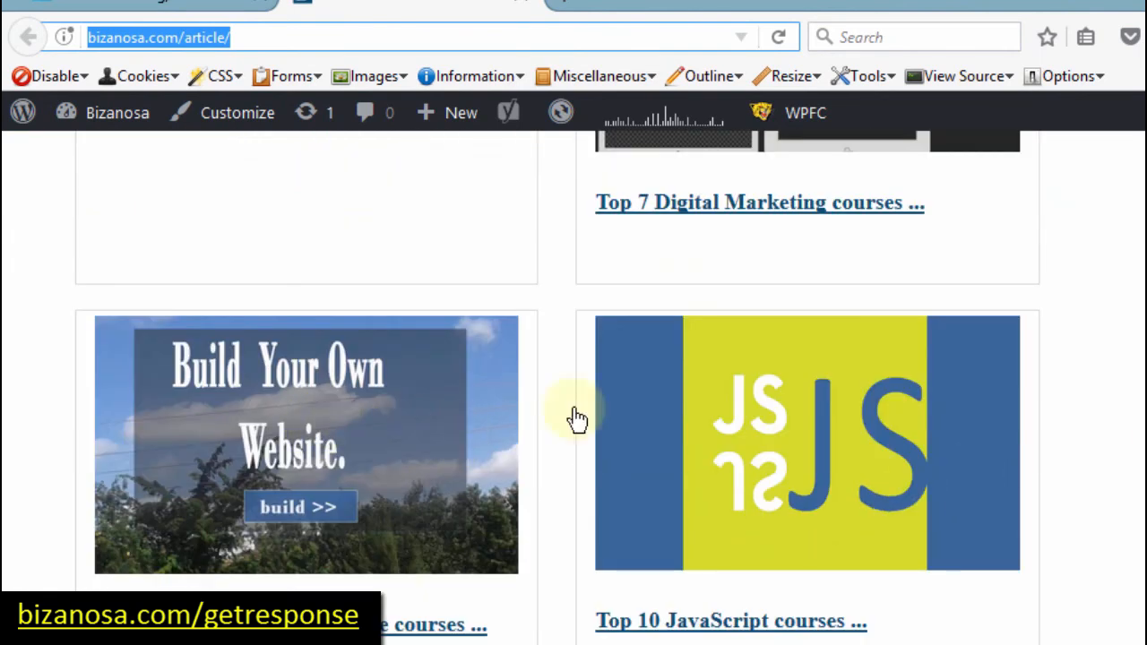
pyautogui.rightClick(348, 372)
pyautogui.click(451, 468)
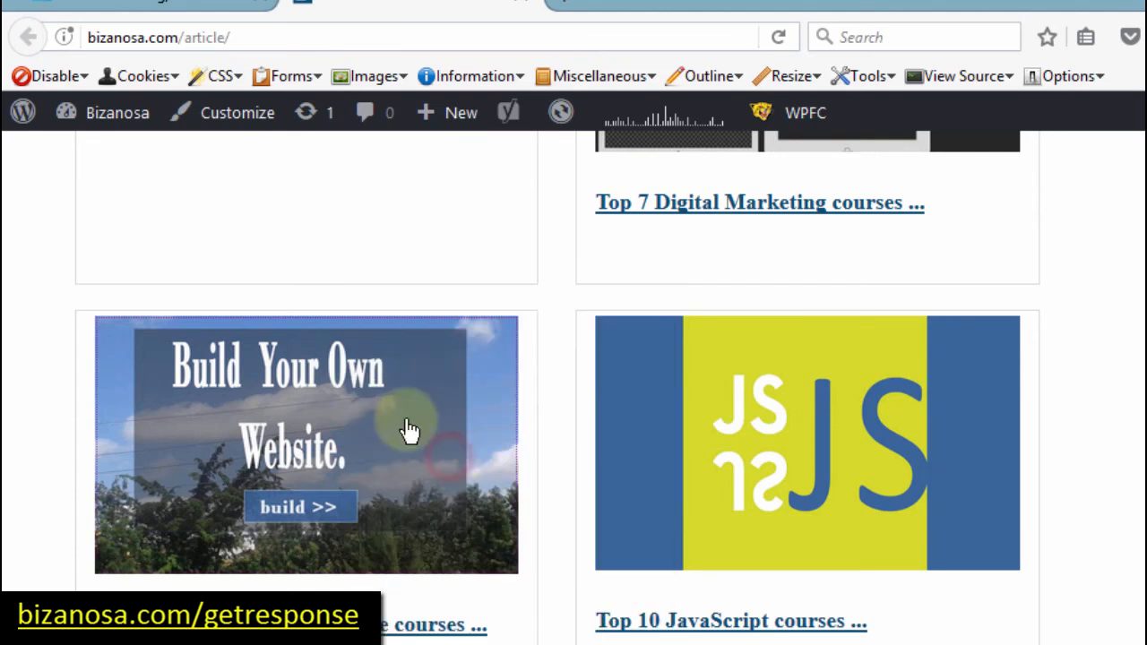
pyautogui.click(185, 4)
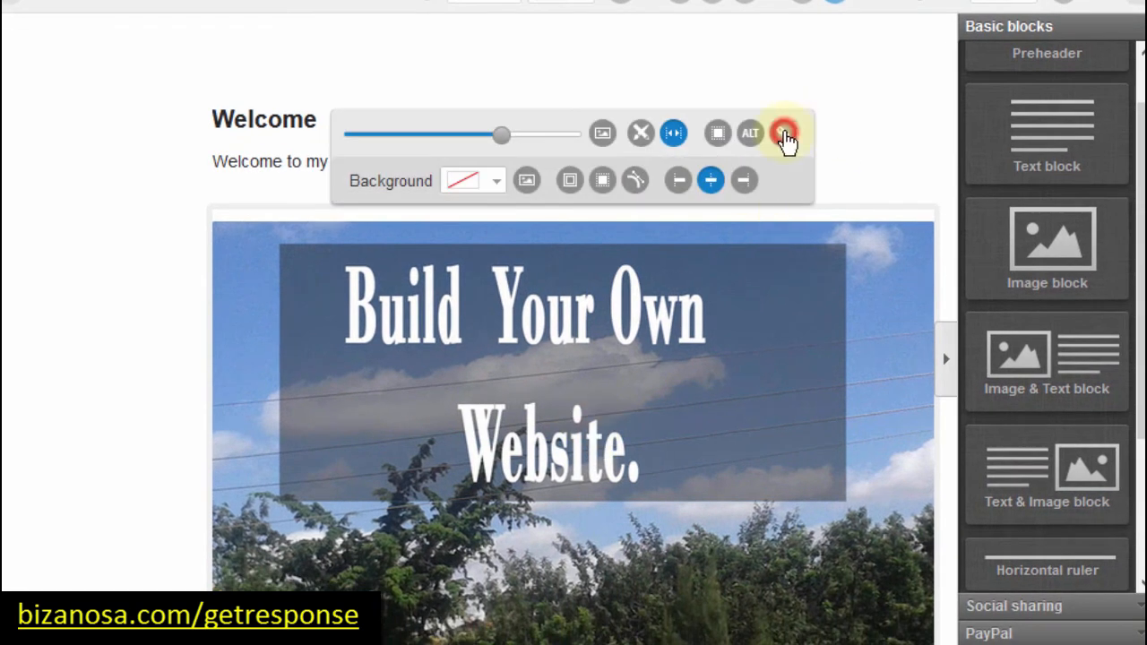
# Step: Link the banner image to the pasted top-7-build-website-courses URL, titled 'Read More'
pyautogui.click(784, 133)
pyautogui.click(605, 318)
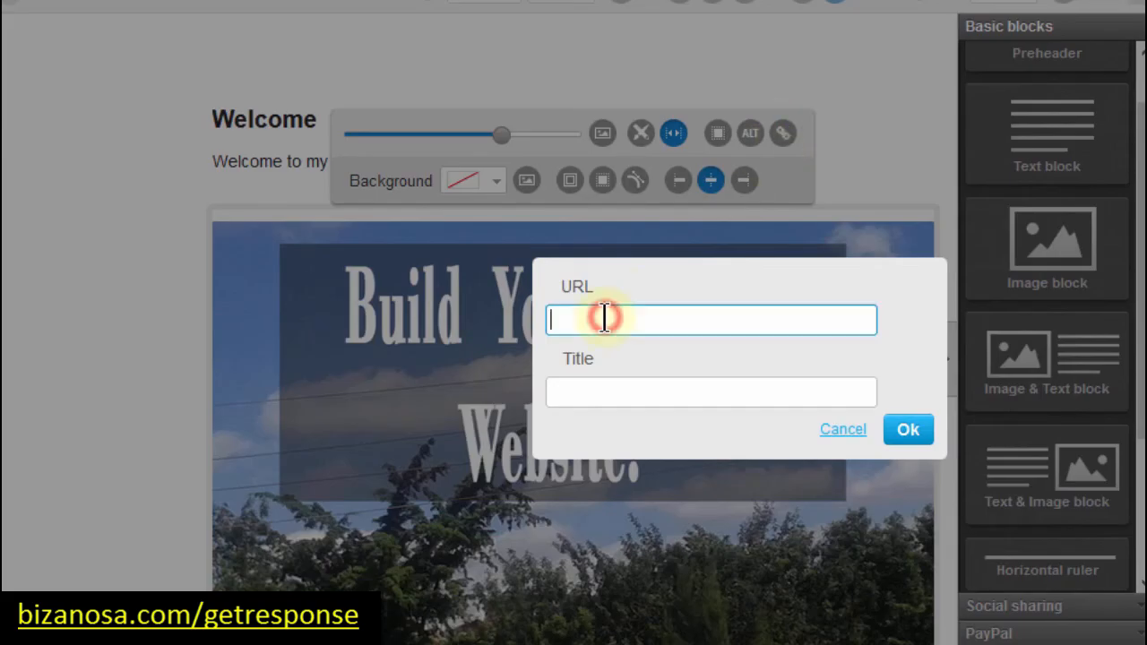
pyautogui.hotkey('ctrl', 'v')
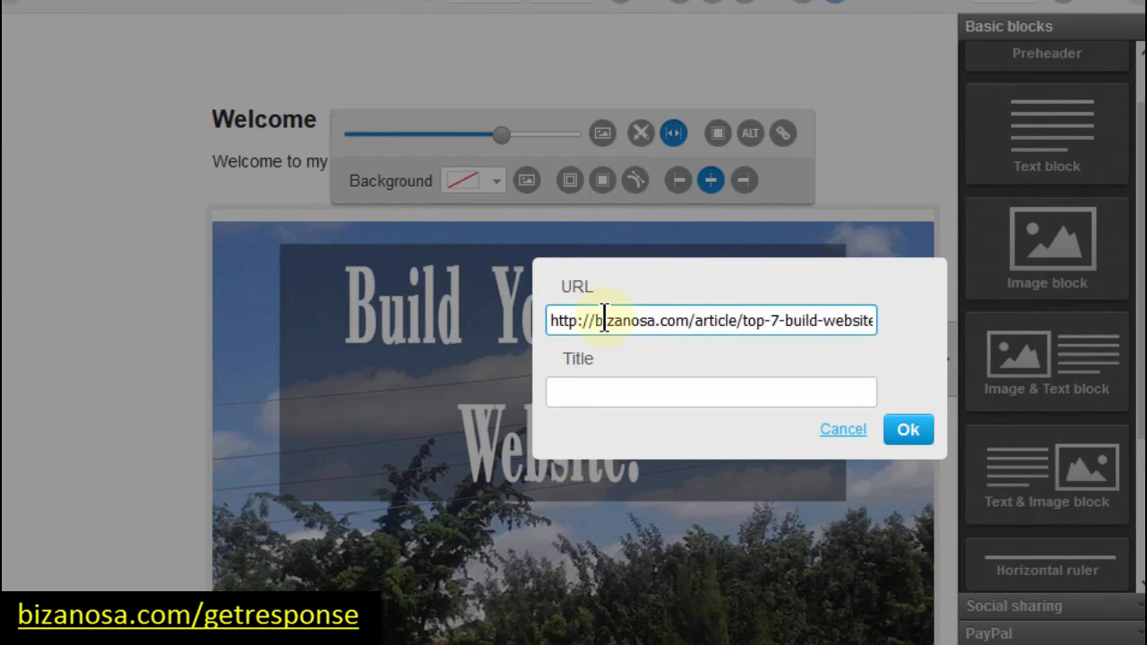
pyautogui.click(590, 392)
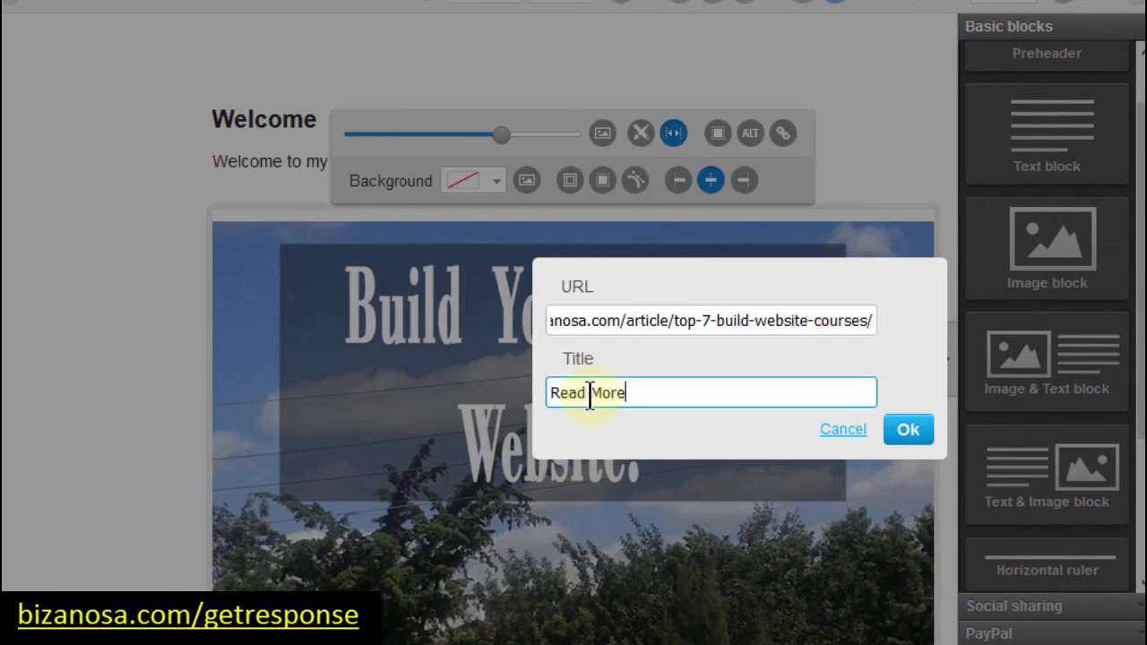
pyautogui.write('Read More')
pyautogui.click(908, 429)
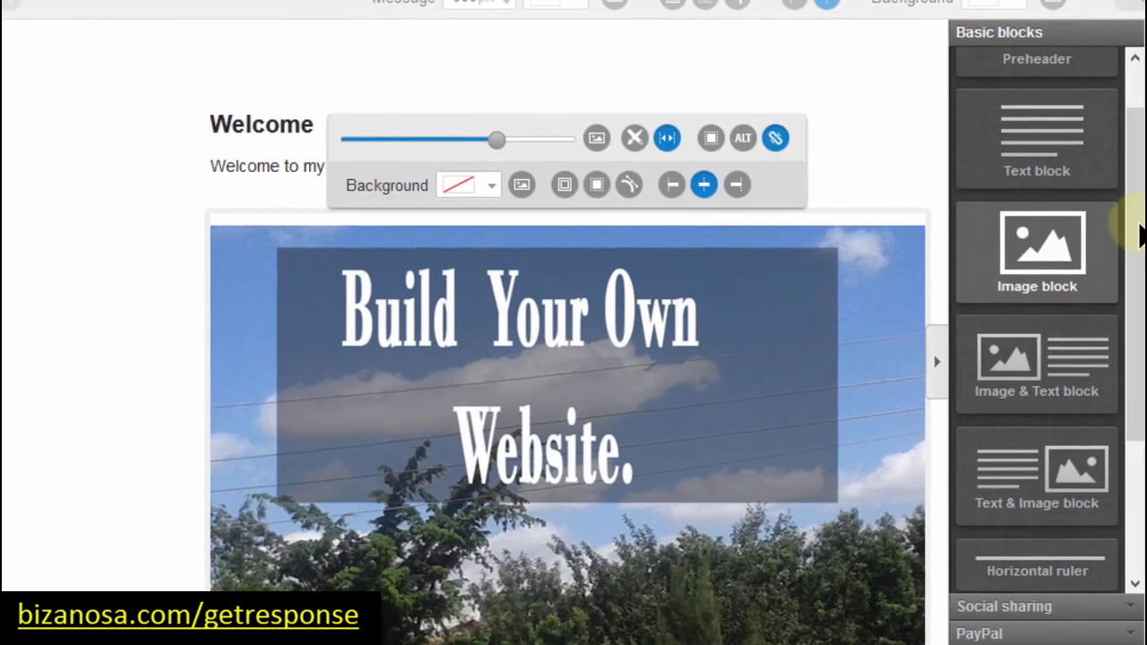
pyautogui.moveTo(1135, 211); pyautogui.dragTo(1122, 514)
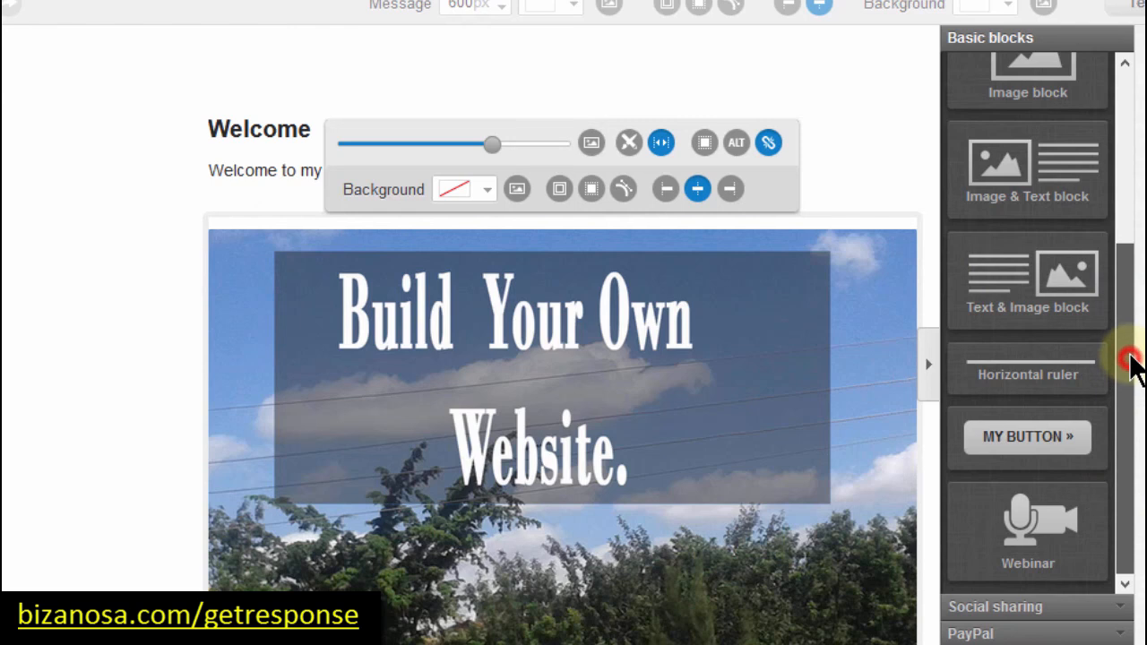
# Step: Add the full Social sharing button row (Like, Tweet, Pin it, +1, Share, Forward) below the banner
pyautogui.moveTo(1134, 358); pyautogui.dragTo(1127, 525)
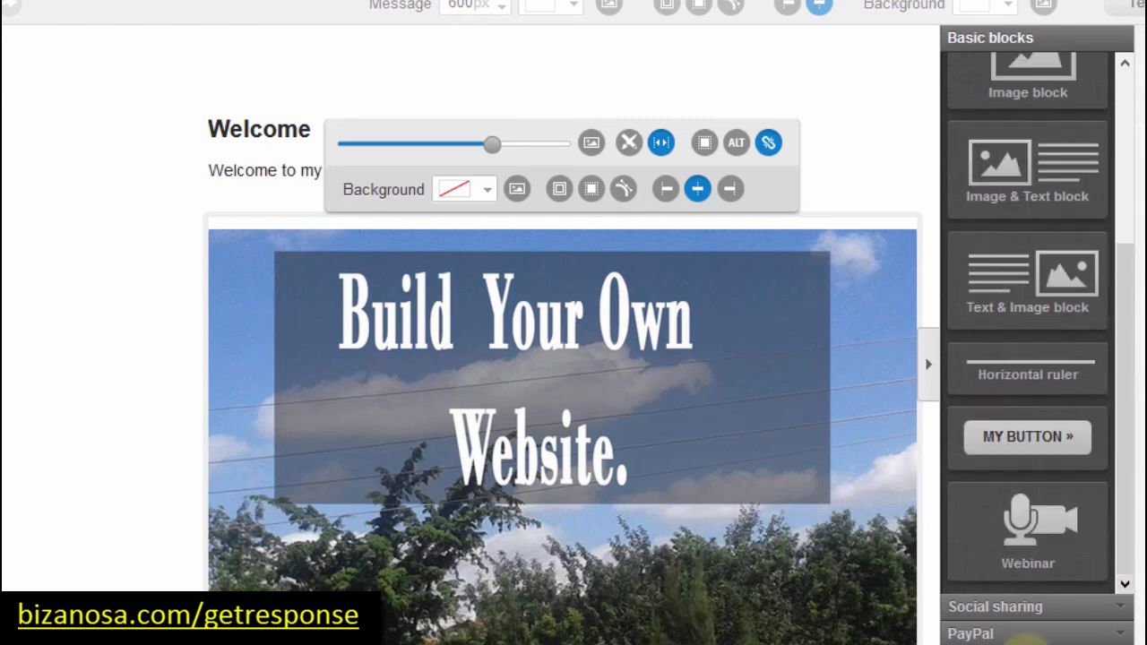
pyautogui.click(997, 612)
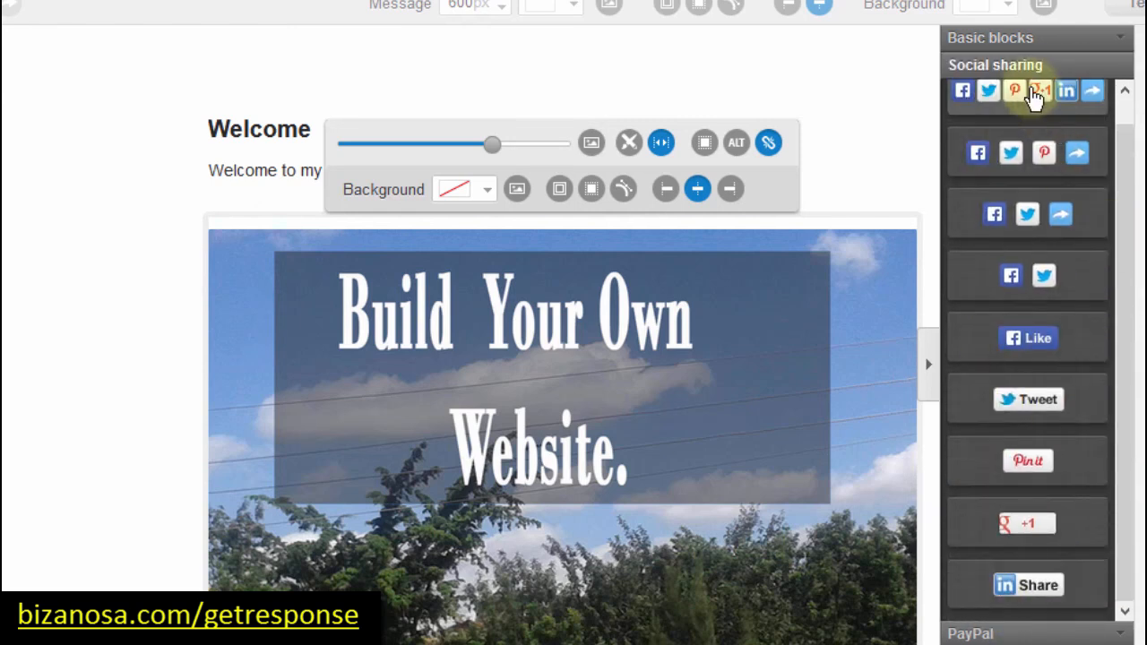
pyautogui.moveTo(1035, 97); pyautogui.dragTo(546, 614)
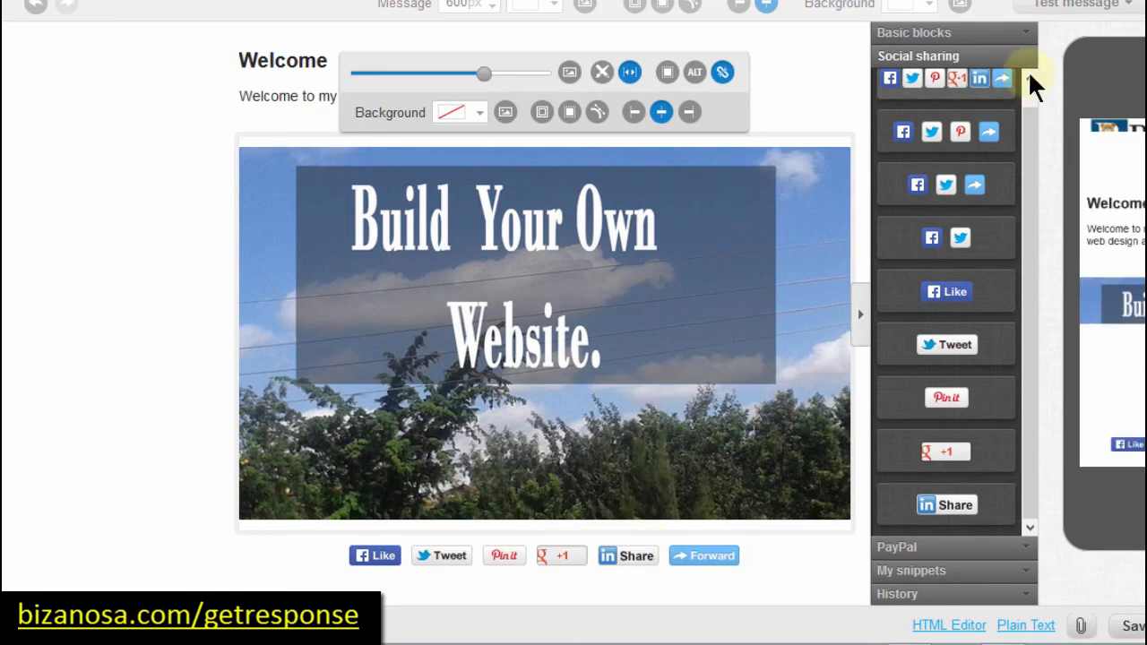
# Step: Place a Horizontal ruler block directly beneath the banner image
pyautogui.click(1004, 37)
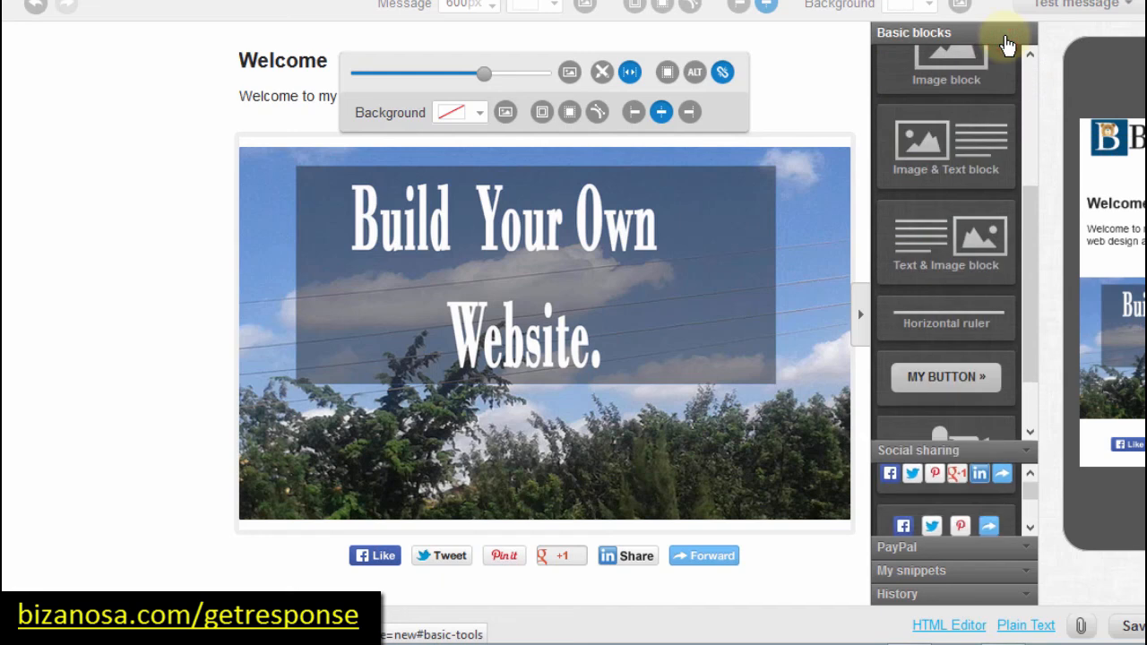
pyautogui.moveTo(952, 323); pyautogui.dragTo(540, 541)
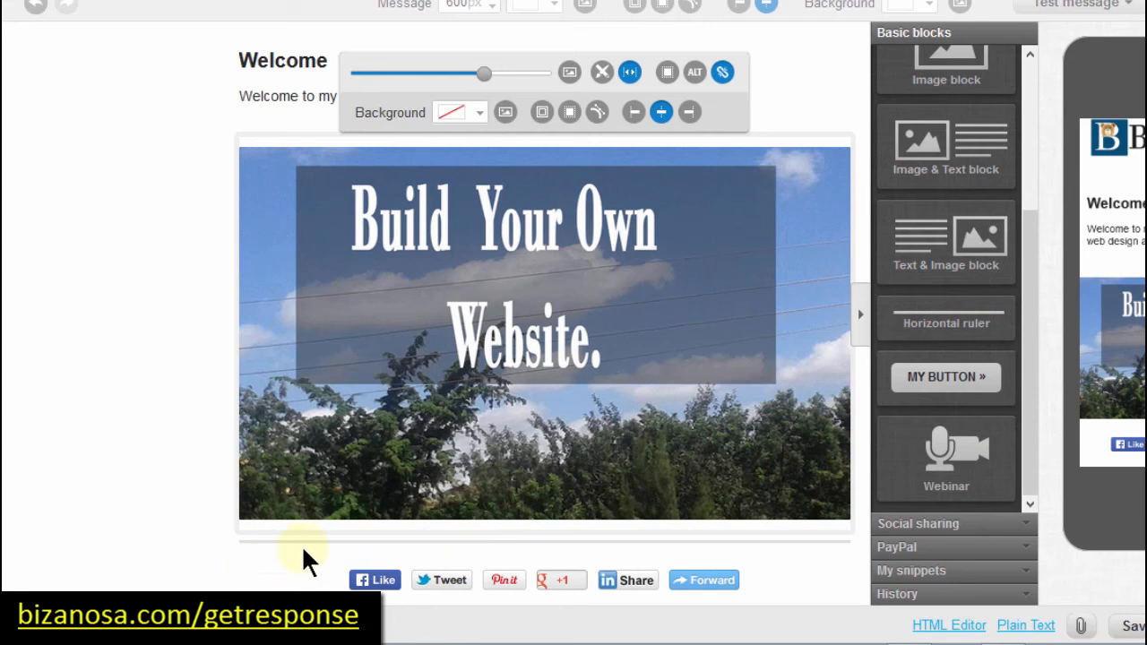
pyautogui.moveTo(941, 322); pyautogui.dragTo(550, 539)
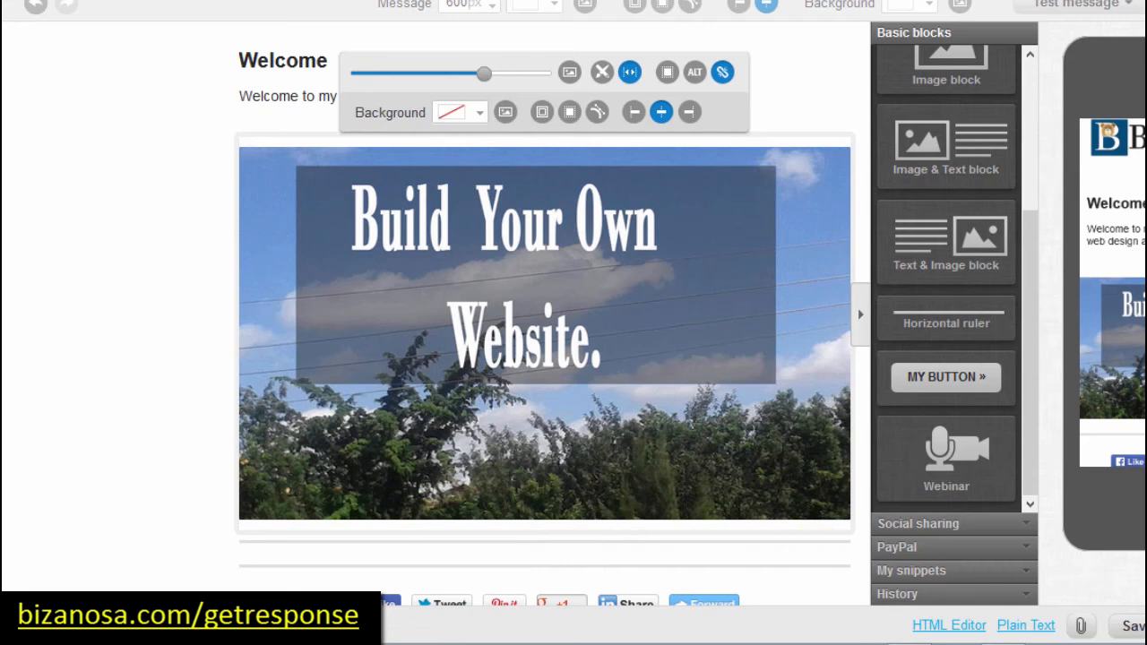
pyautogui.scroll(-1, 550, 537)
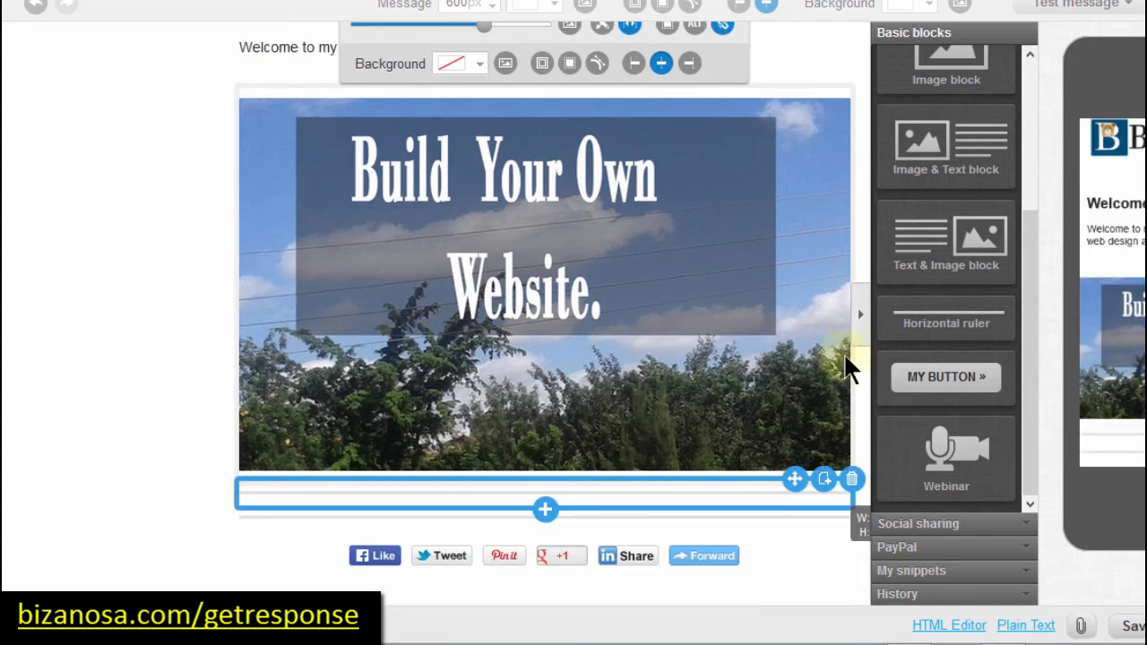
pyautogui.click(95, 349)
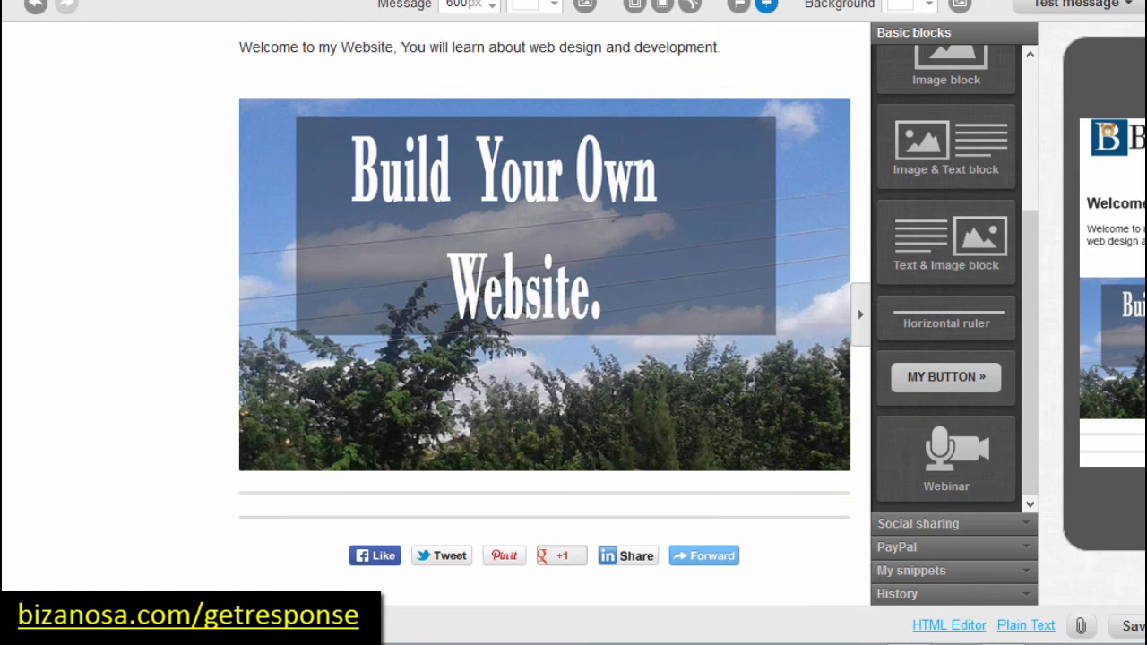
pyautogui.scroll(3, 459, 288)
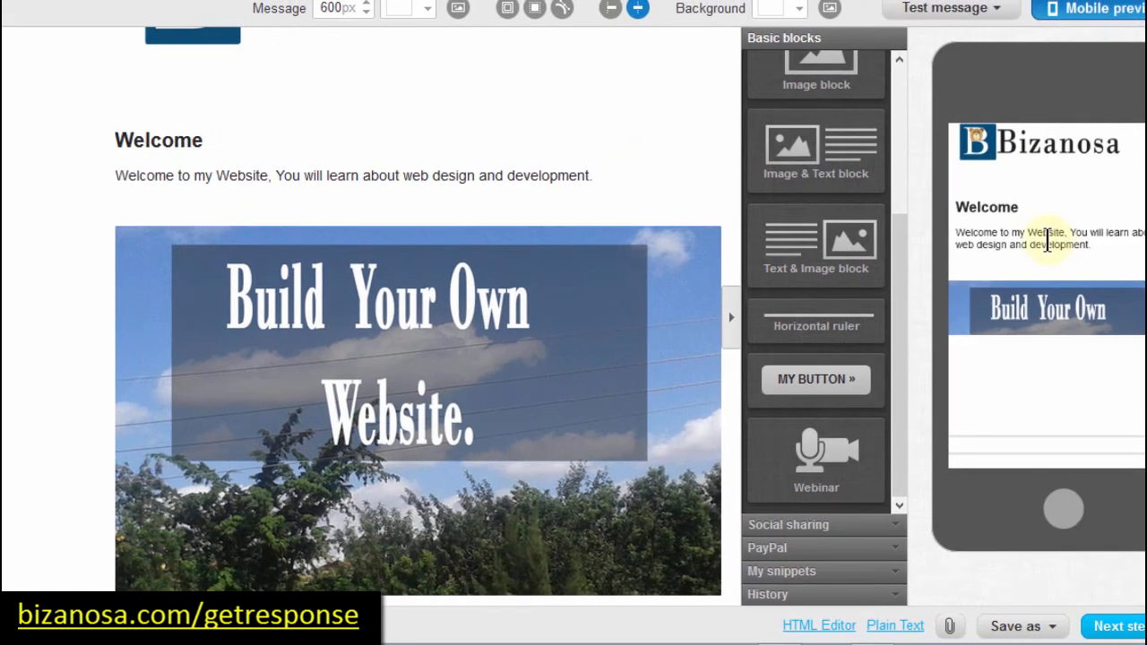
pyautogui.moveTo(1097, 236); pyautogui.dragTo(1086, 186)
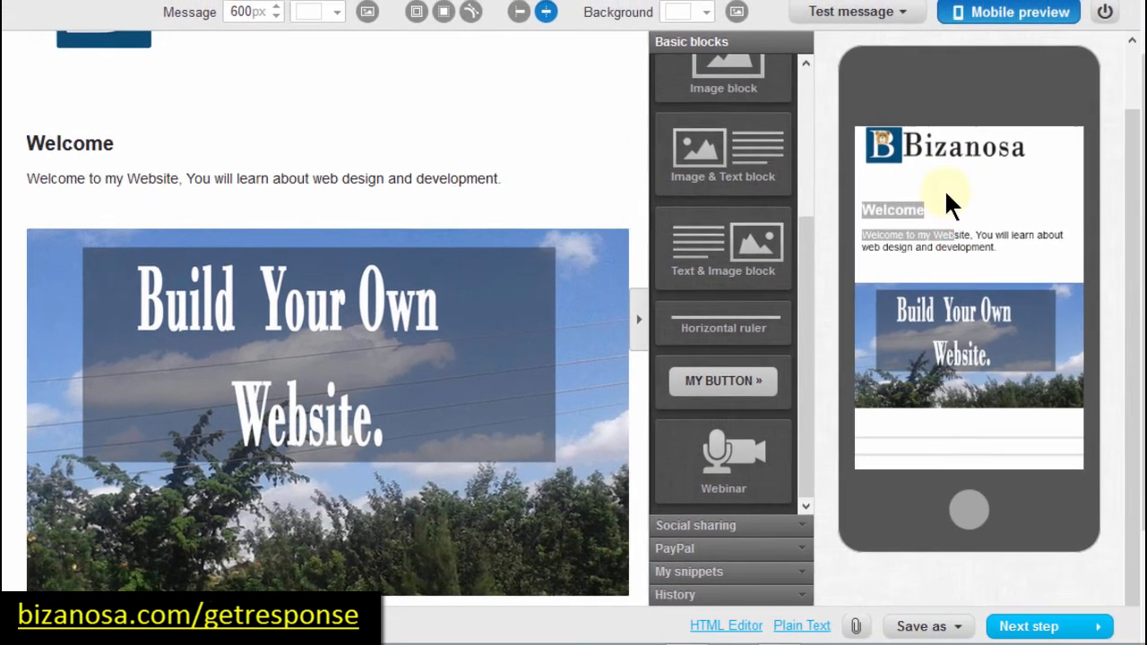
pyautogui.click(1119, 212)
pyautogui.click(964, 216)
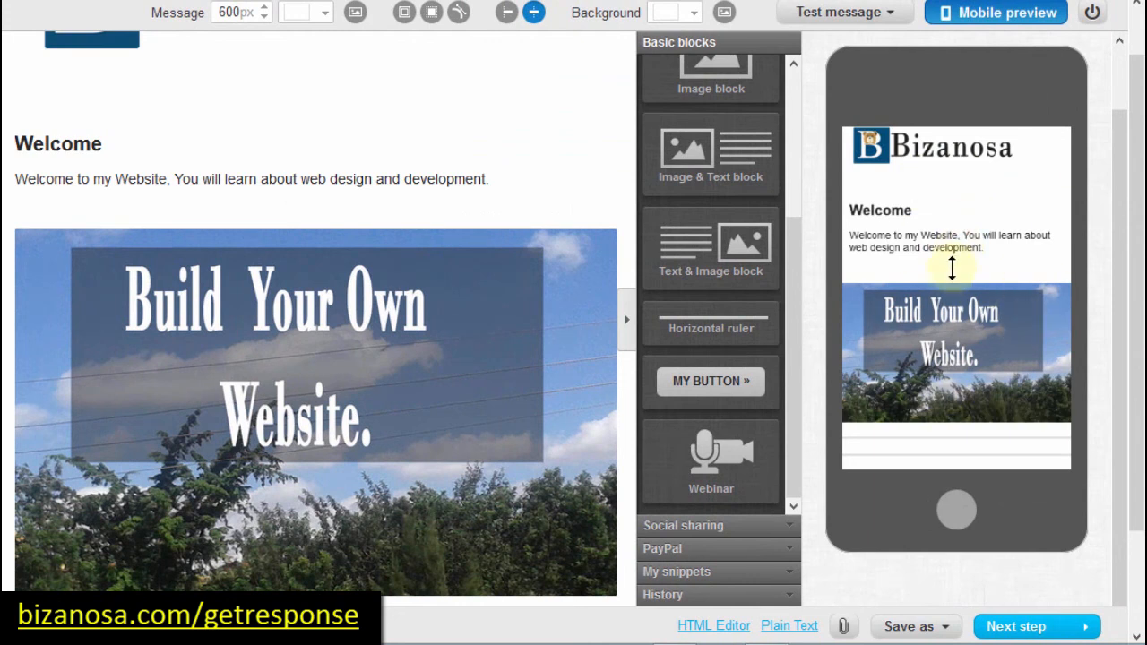
pyautogui.click(949, 282)
pyautogui.scroll(-5, 926, 161)
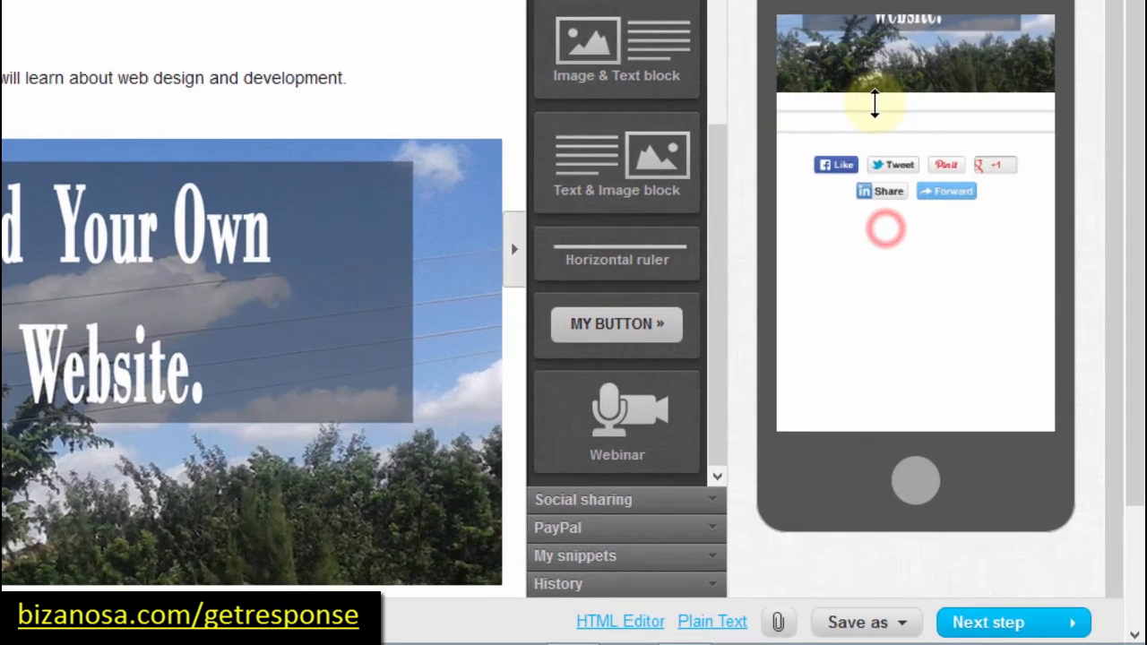
pyautogui.click(868, 623)
pyautogui.click(852, 547)
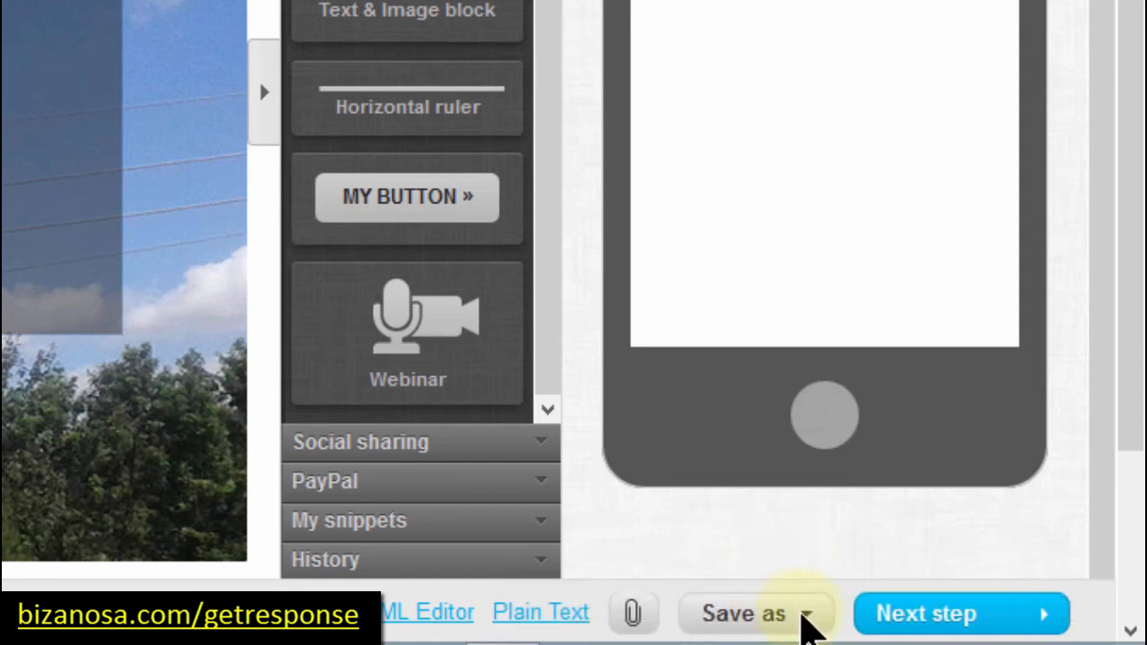
# Step: Save the newsletter as a Draft and continue to the Recipients step
pyautogui.click(809, 621)
pyautogui.click(709, 564)
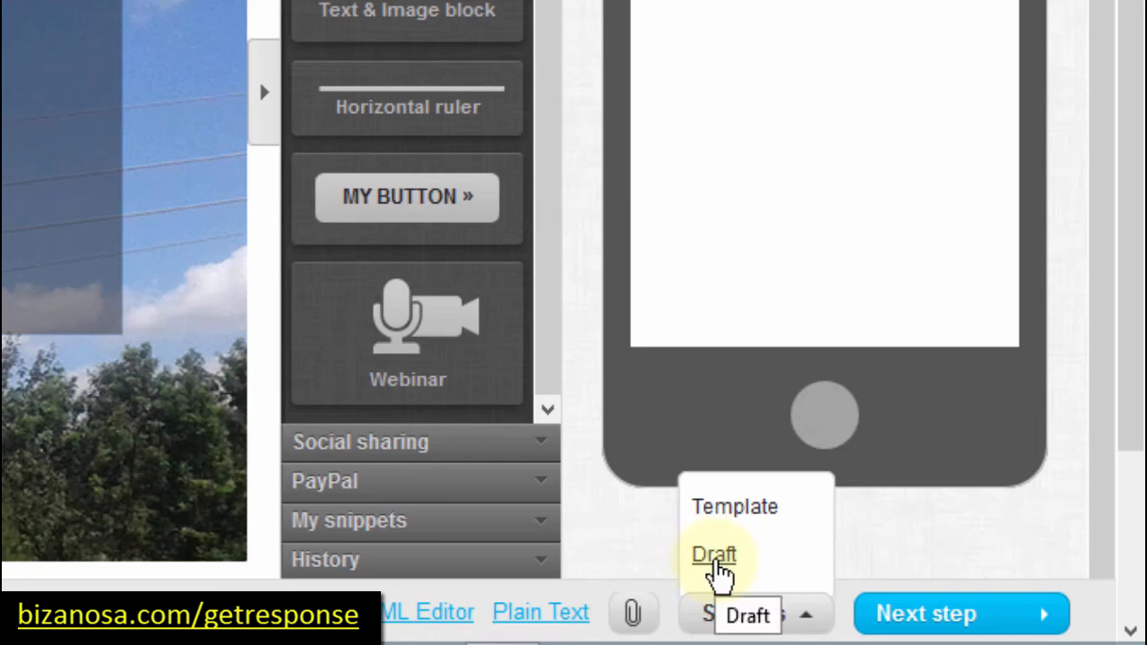
pyautogui.click(717, 564)
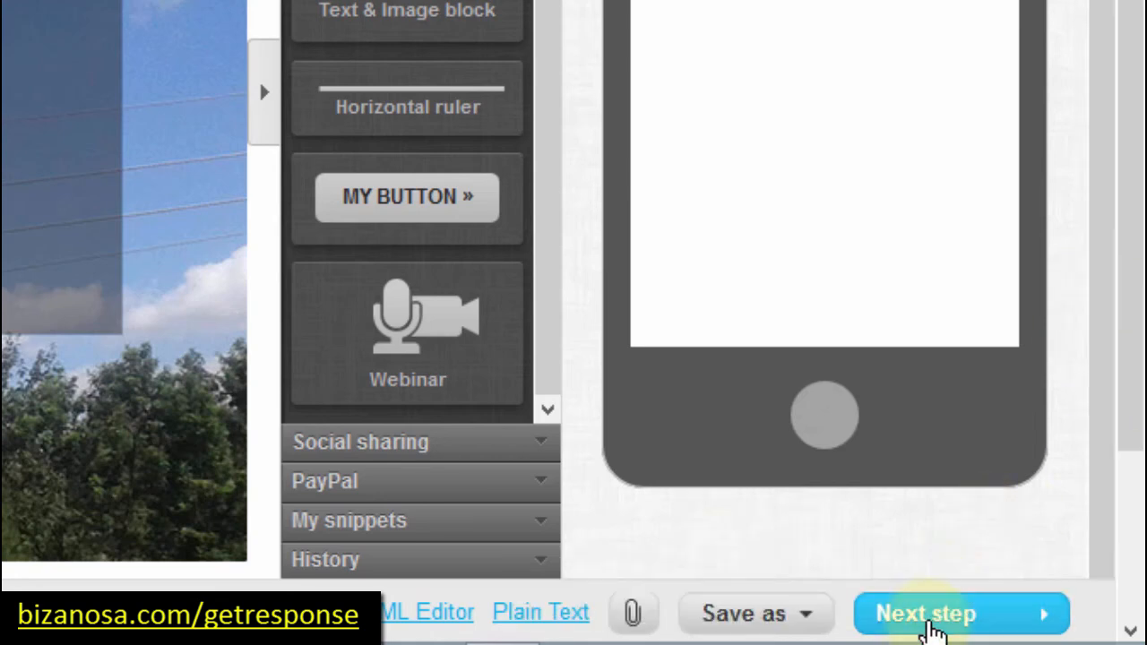
pyautogui.click(928, 620)
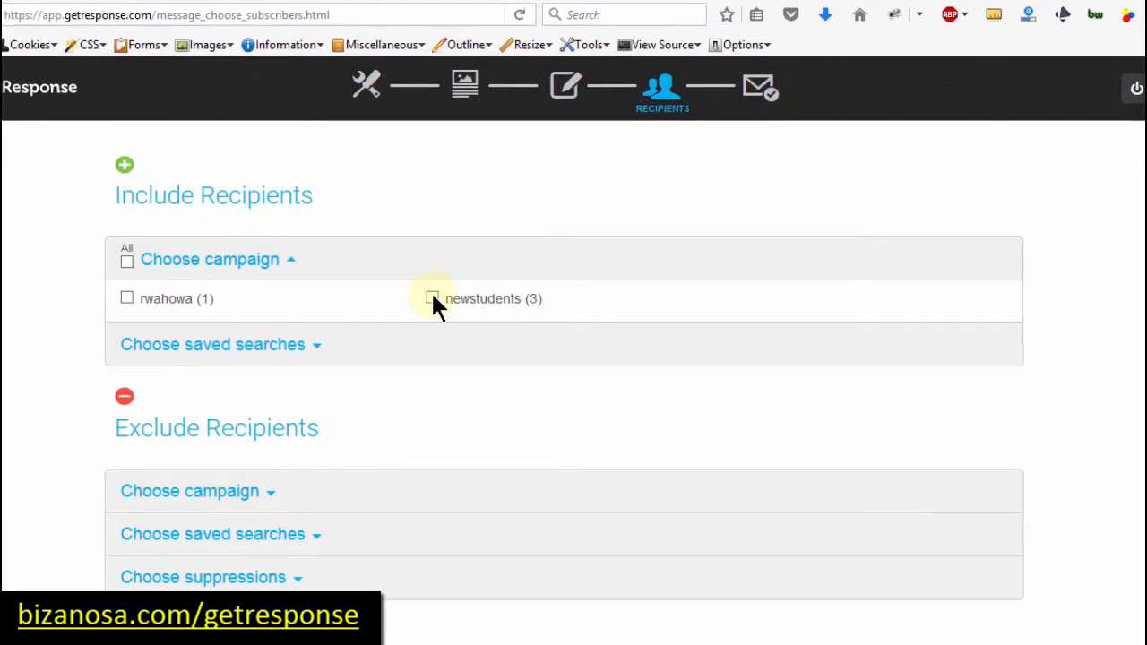
# Step: Include the newstudents campaign's 3 subscribers as recipients and continue to the Bizanosa First summary
pyautogui.click(431, 299)
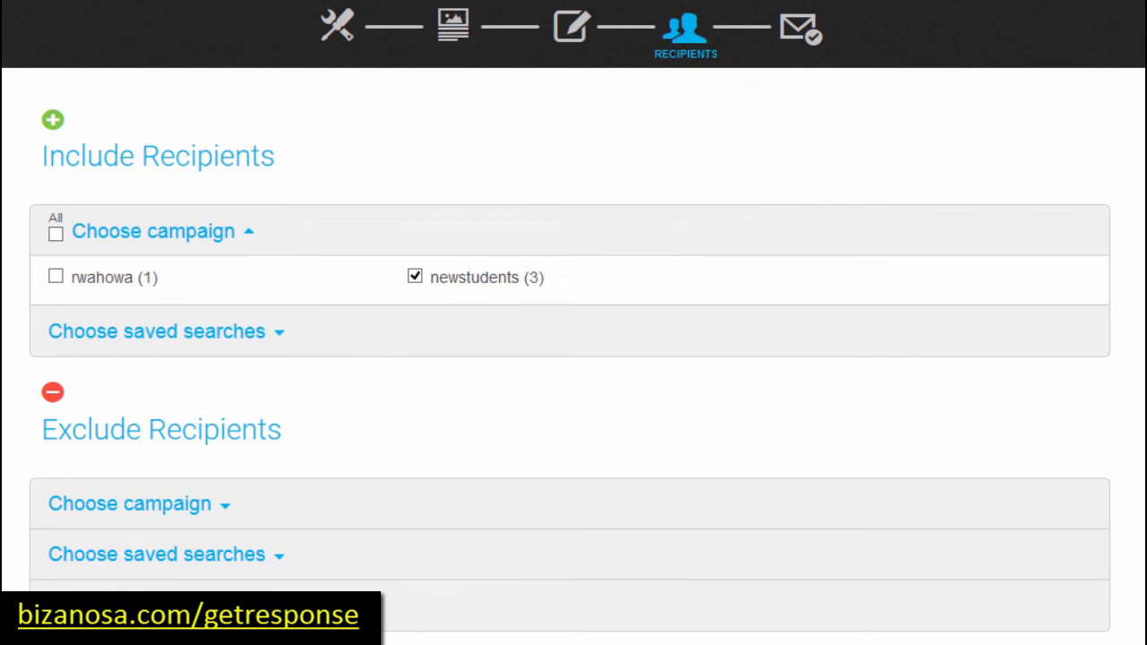
pyautogui.scroll(-3, 1055, 574)
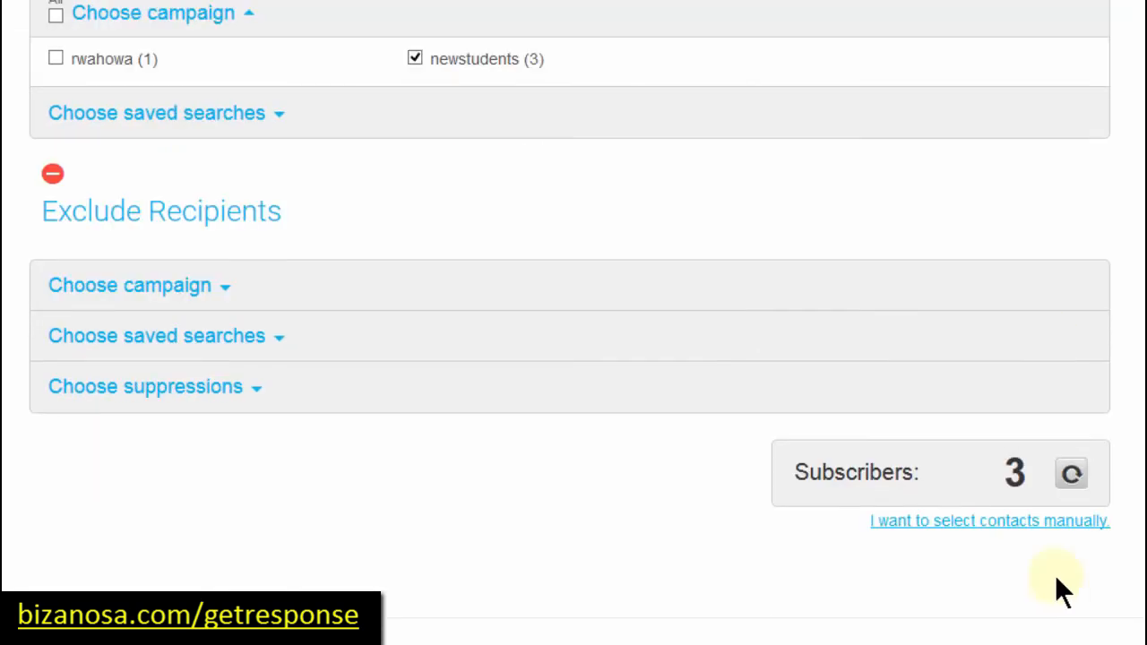
pyautogui.click(966, 521)
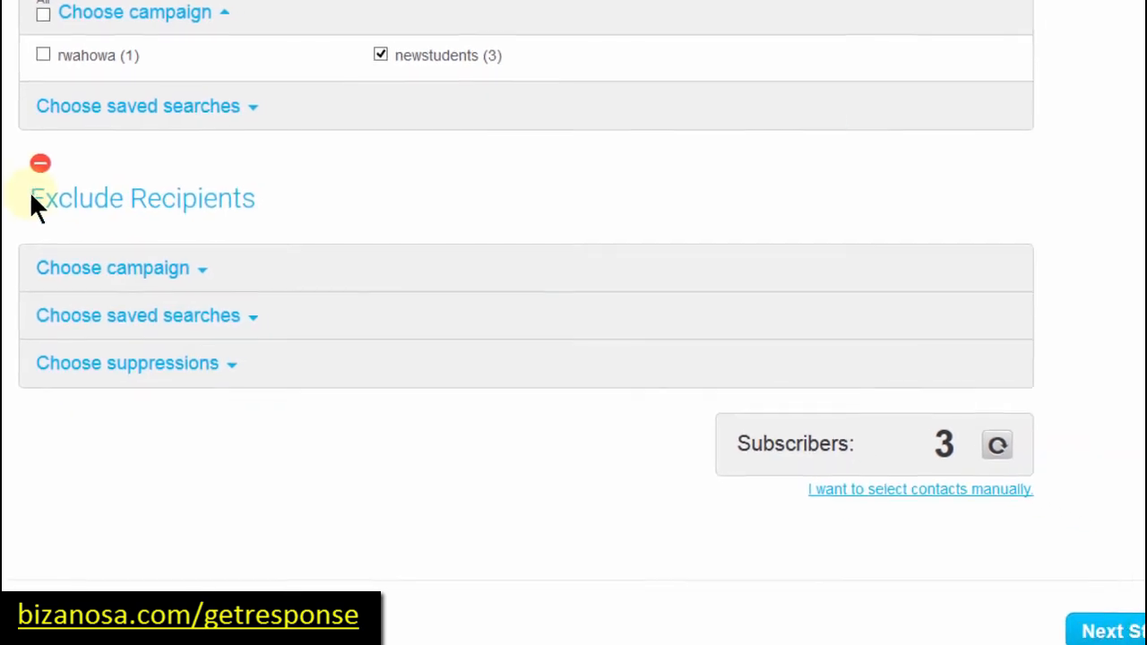
pyautogui.moveTo(36, 202); pyautogui.dragTo(131, 202)
pyautogui.click(130, 202)
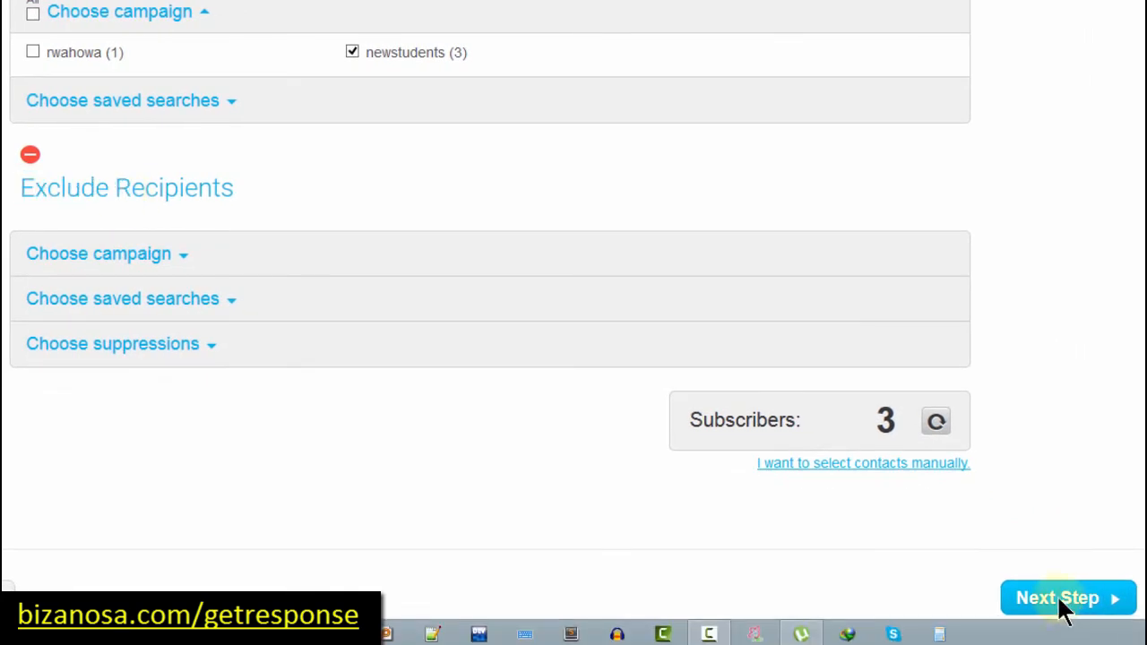
pyautogui.click(1070, 604)
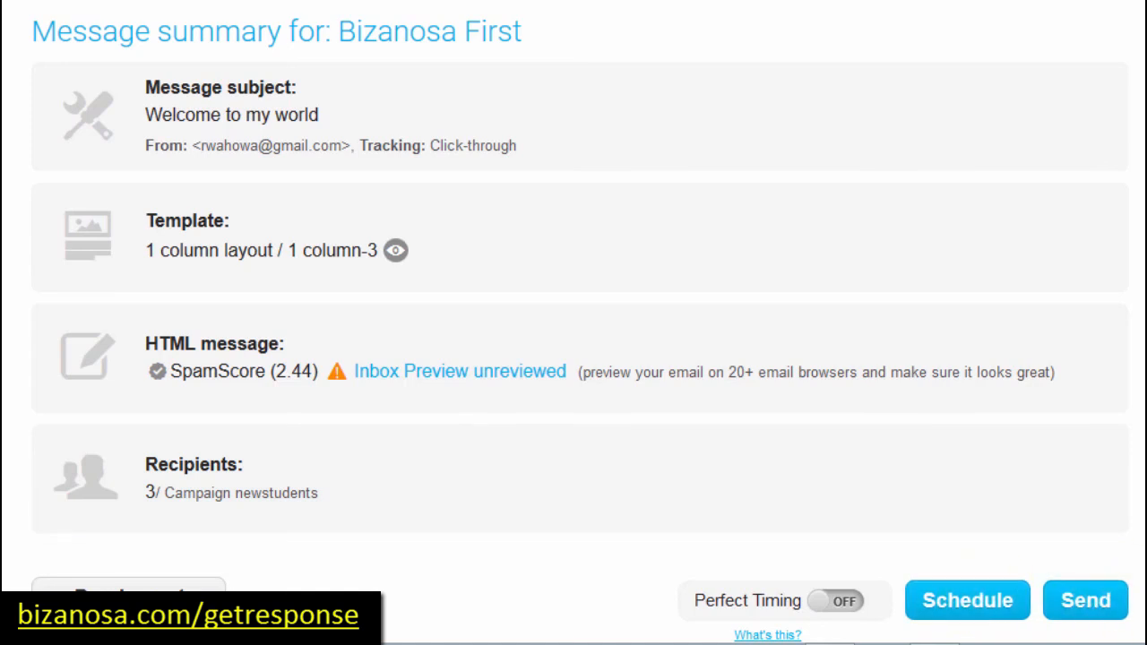
# Step: Send the Bizanosa First newsletter immediately from the message summary
pyautogui.click(1084, 604)
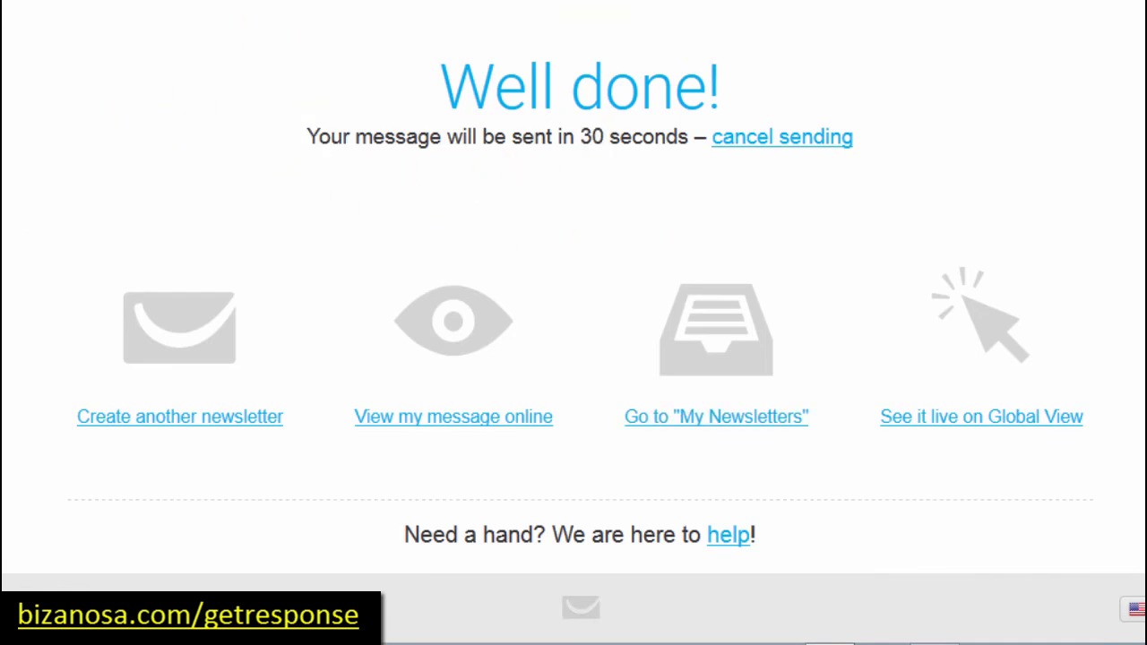
# Step: Wait out the 30-second countdown until Bizanosa First is confirmed as sent
pyautogui.click(574, 132)
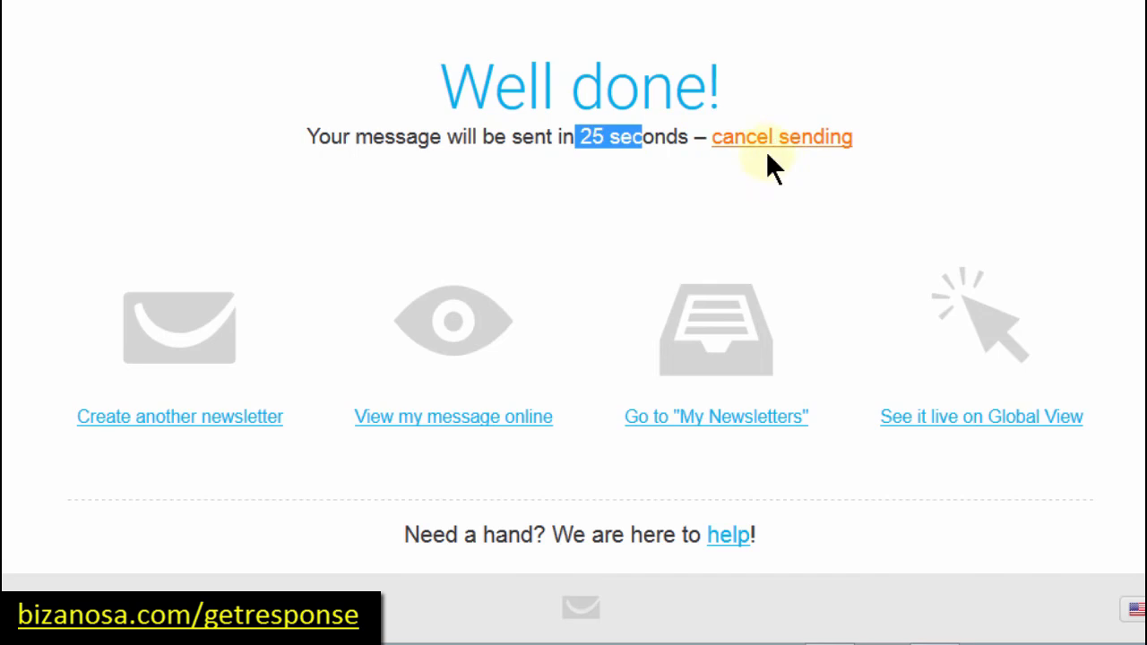
pyautogui.click(414, 157)
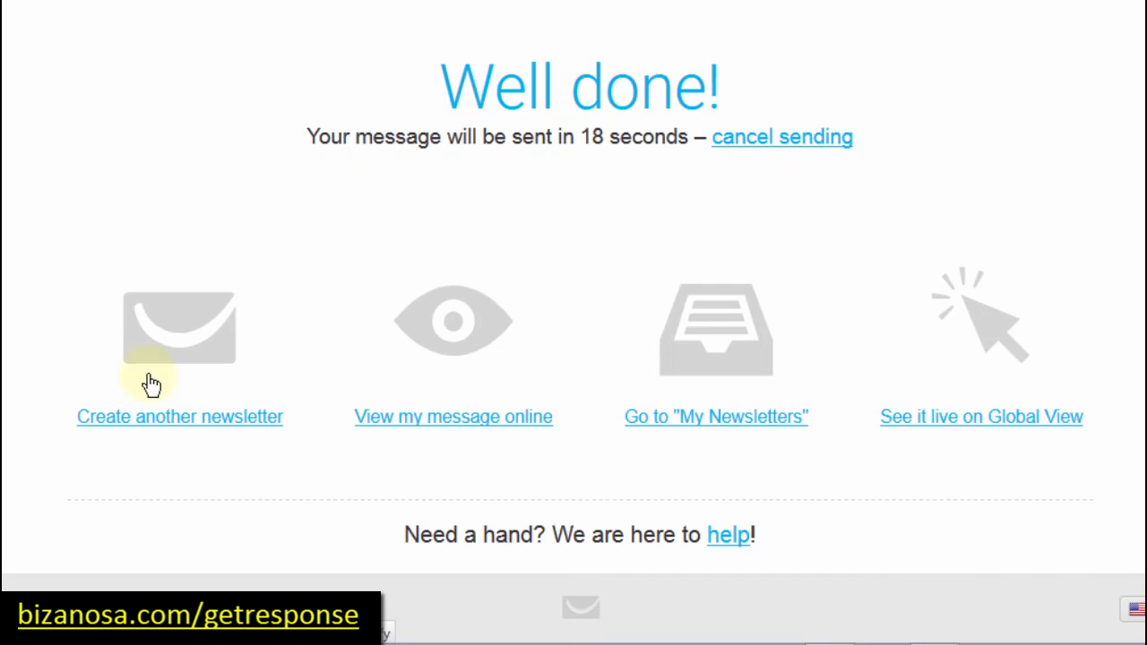
pyautogui.click(149, 420)
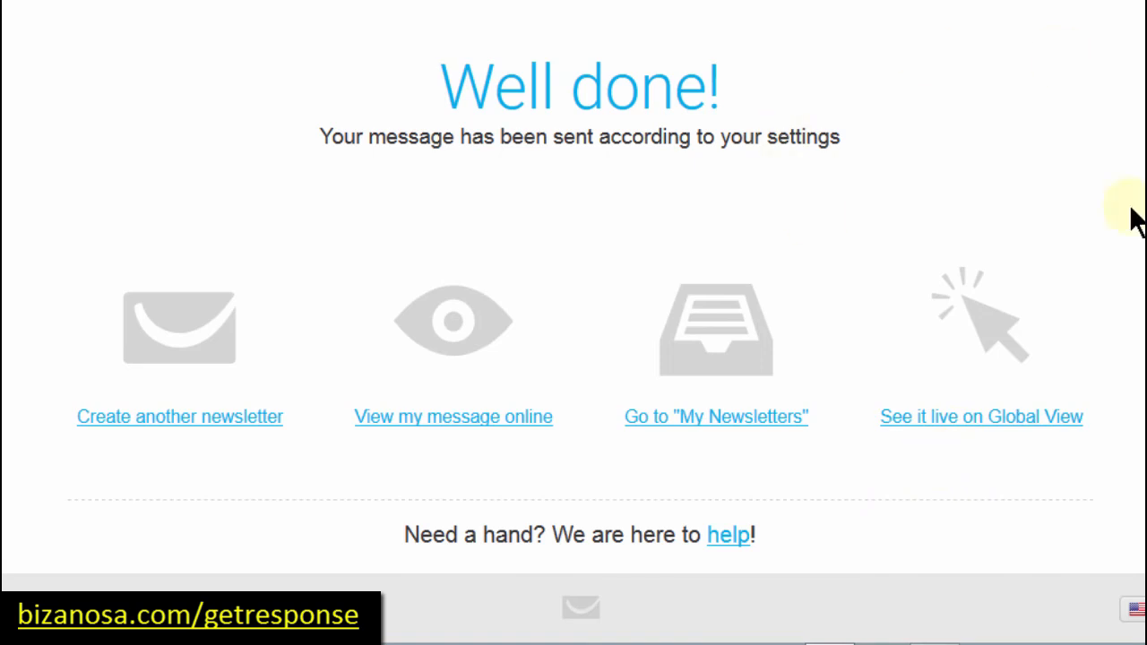
pyautogui.scroll(1, 574, 353)
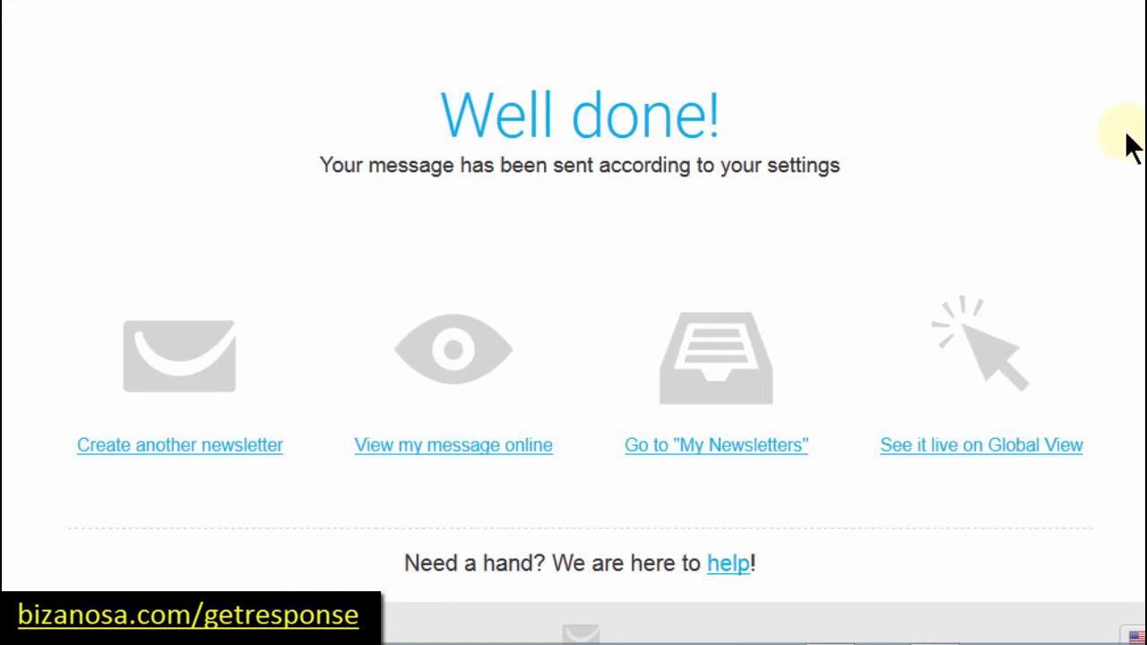
pyautogui.scroll(1, 902, 82)
pyautogui.scroll(2, 326, 90)
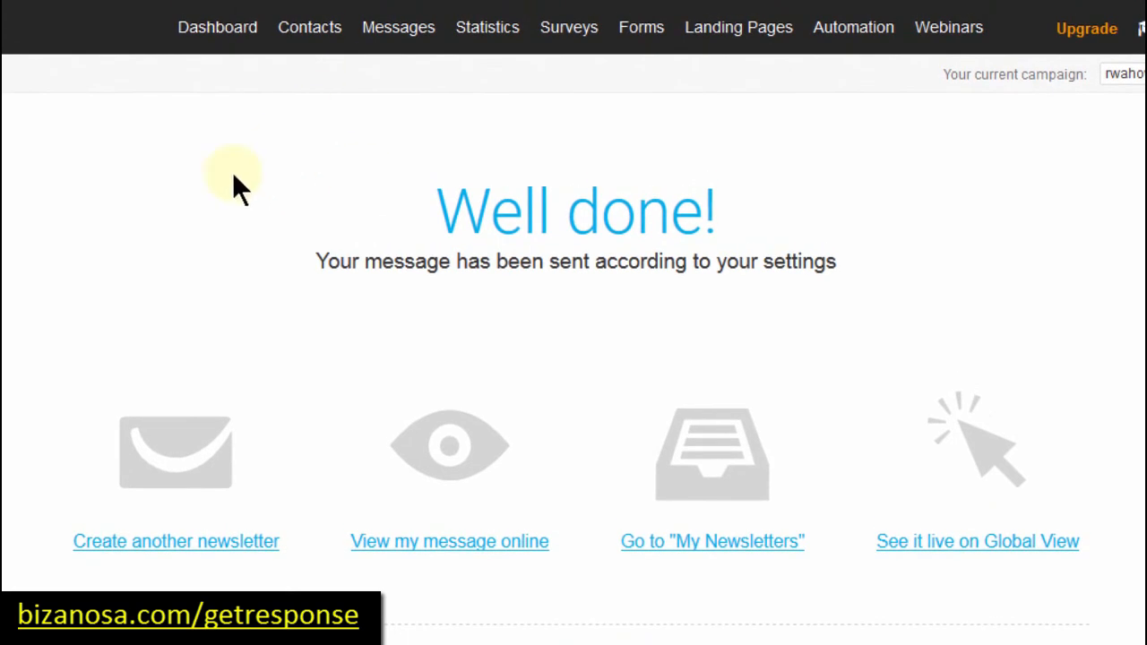
pyautogui.moveTo(401, 31)
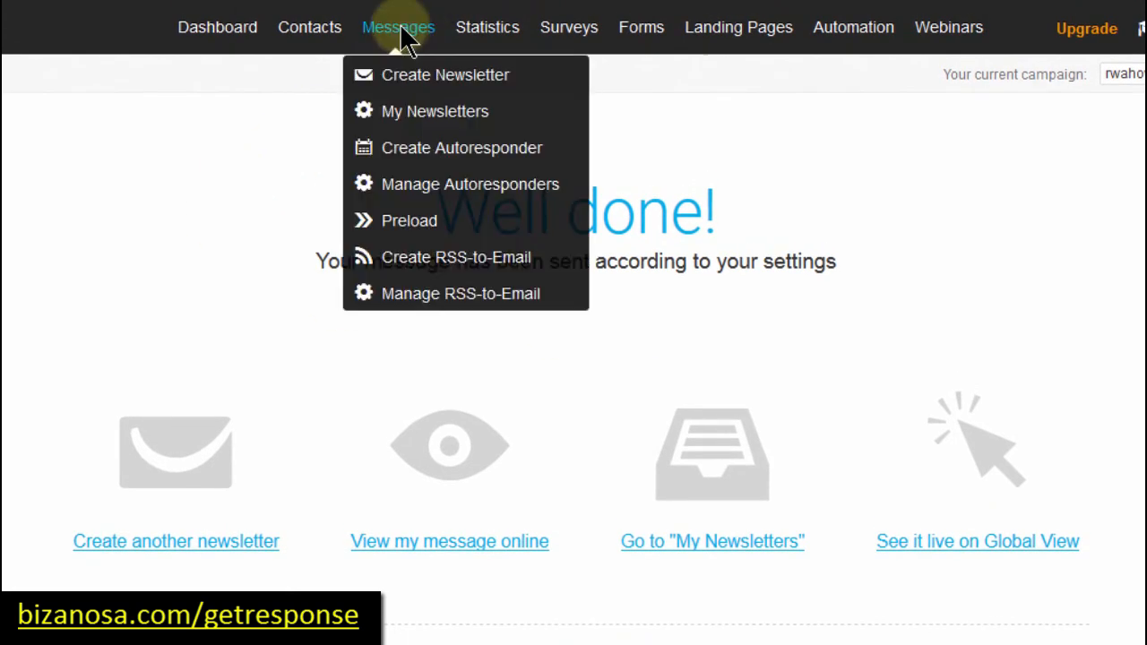
# Step: Check My Newsletters, where Bizanosa First shows 3 sent and 3 delivered, then view drafts
pyautogui.click(412, 110)
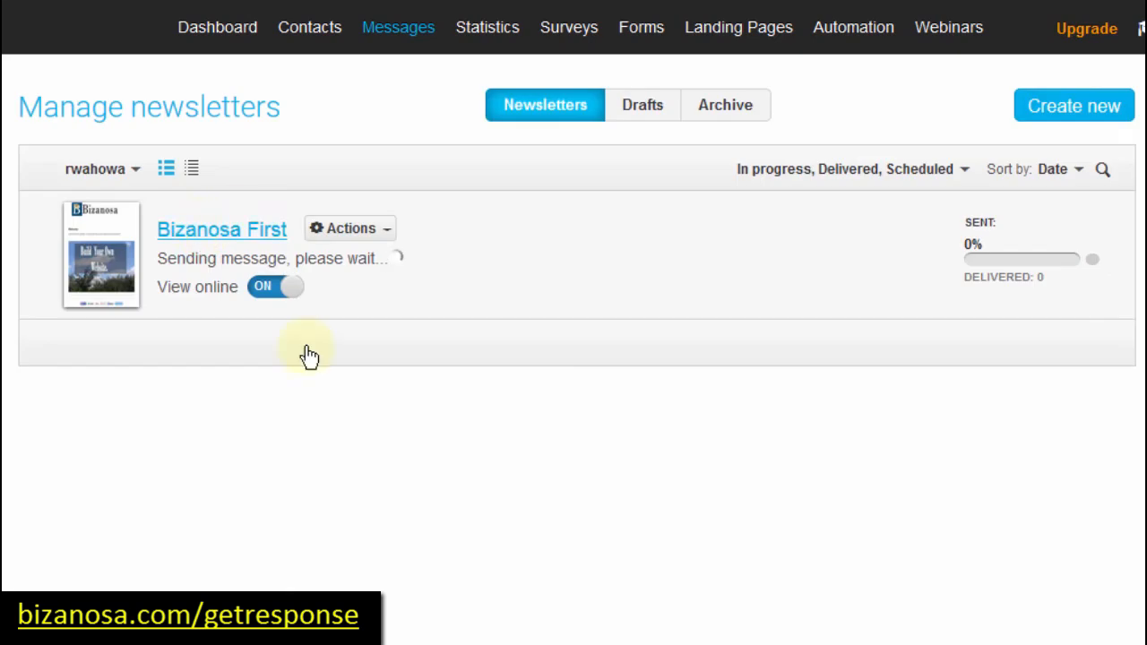
pyautogui.click(161, 258)
pyautogui.moveTo(242, 266); pyautogui.dragTo(289, 263)
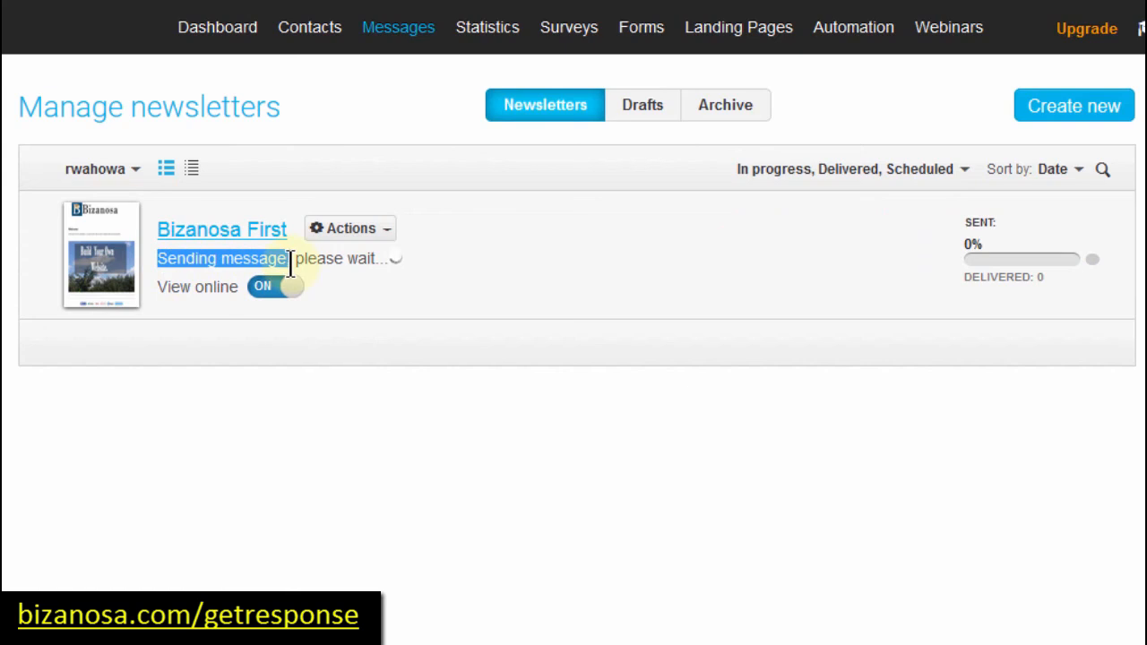
pyautogui.click(455, 475)
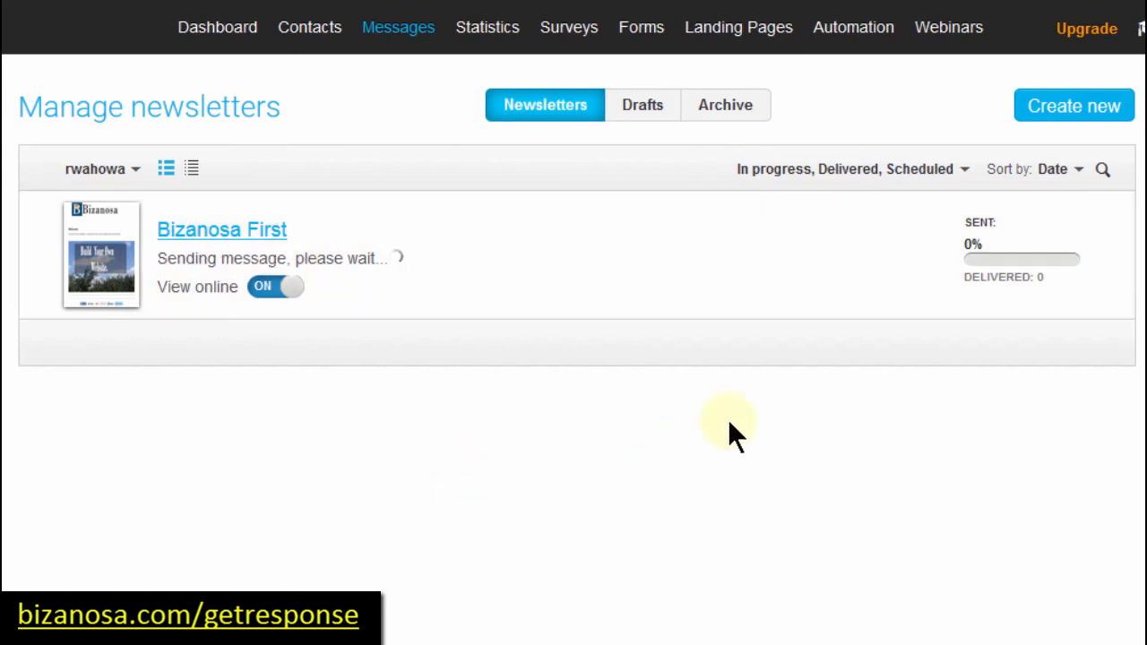
pyautogui.moveTo(1046, 298)
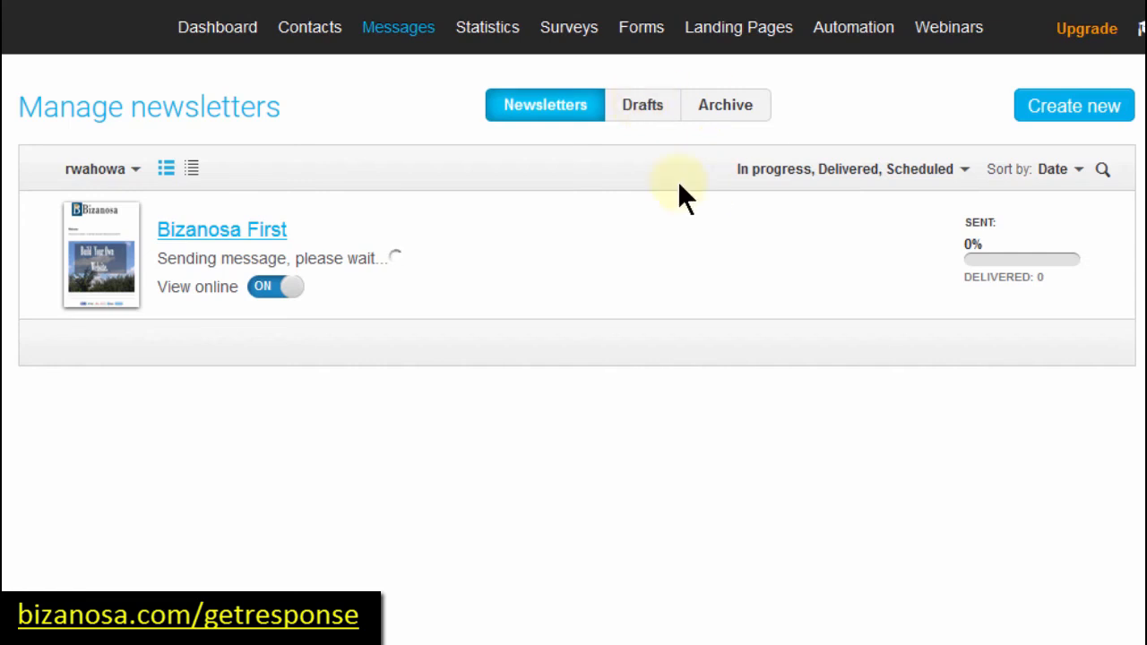
pyautogui.click(644, 107)
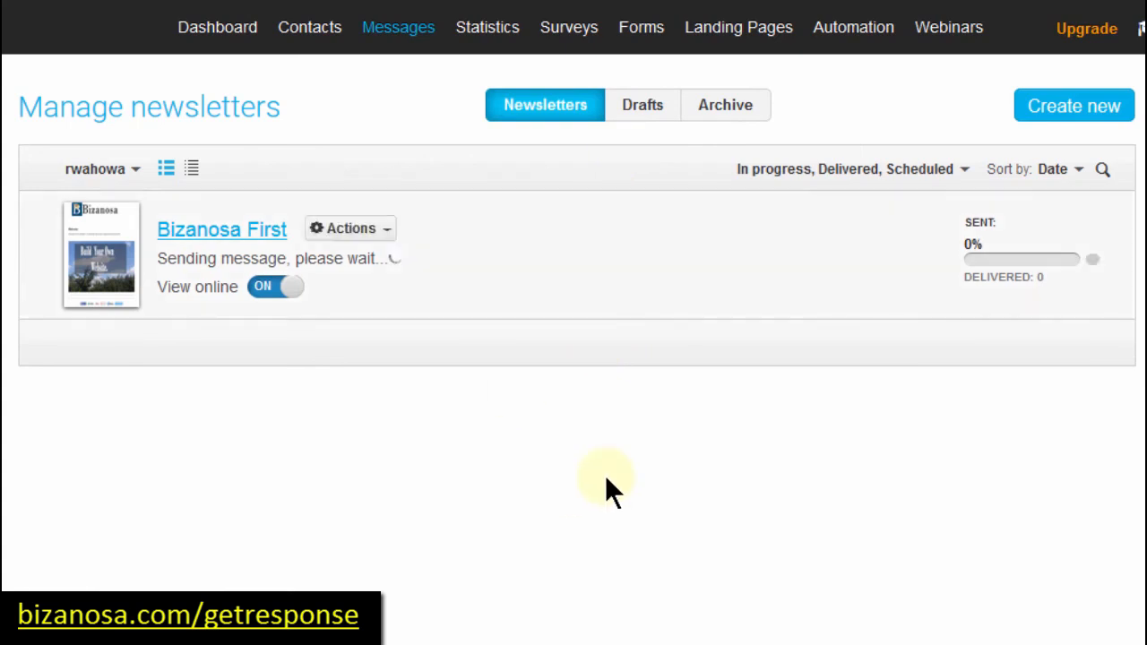
pyautogui.moveTo(404, 28)
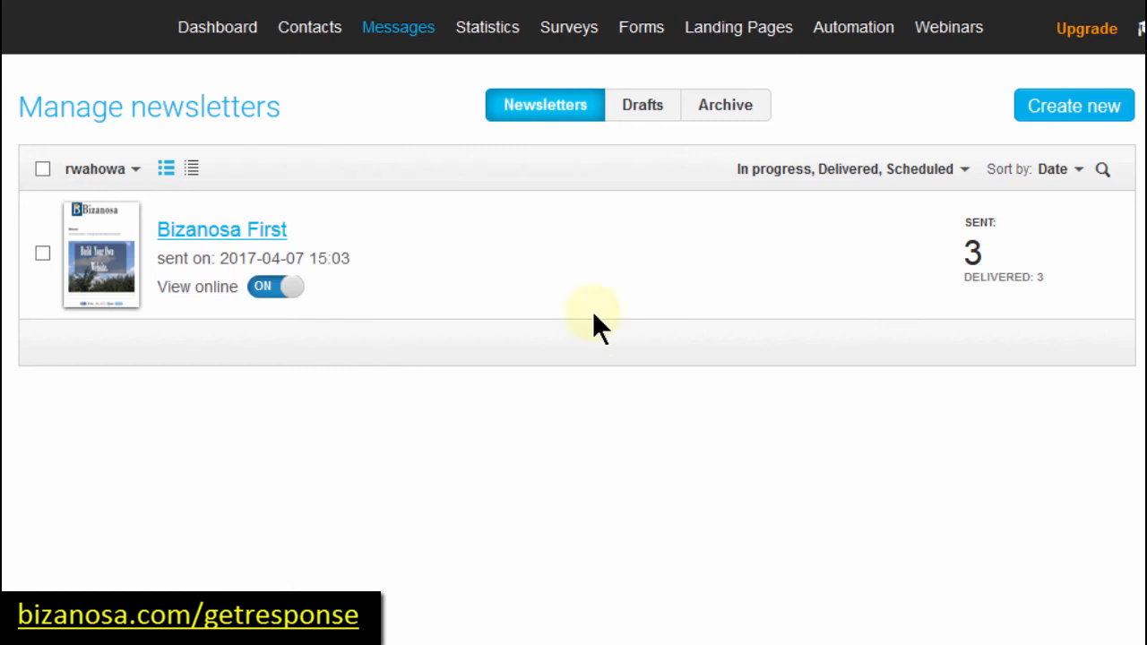
pyautogui.moveTo(989, 245); pyautogui.dragTo(914, 256)
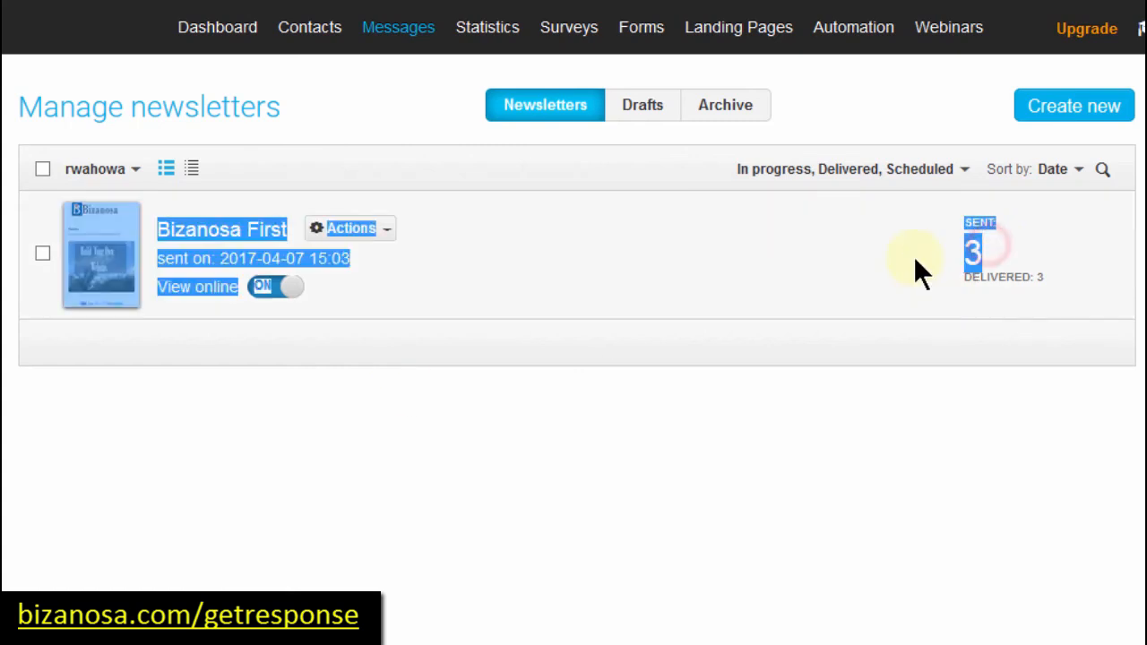
pyautogui.click(539, 284)
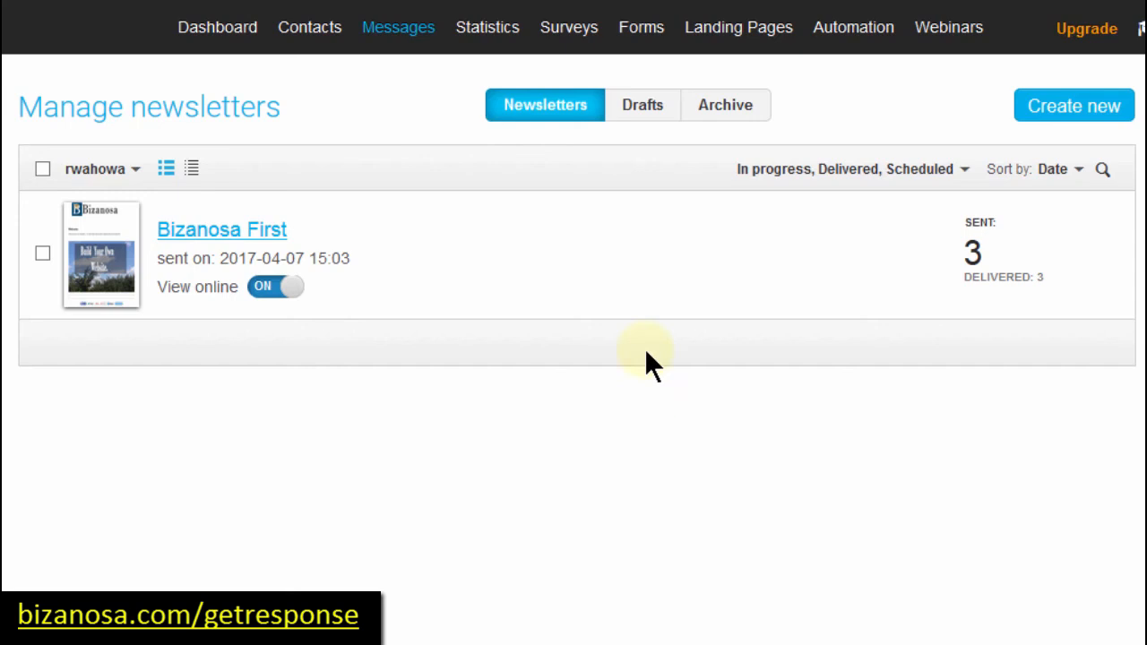
pyautogui.click(394, 29)
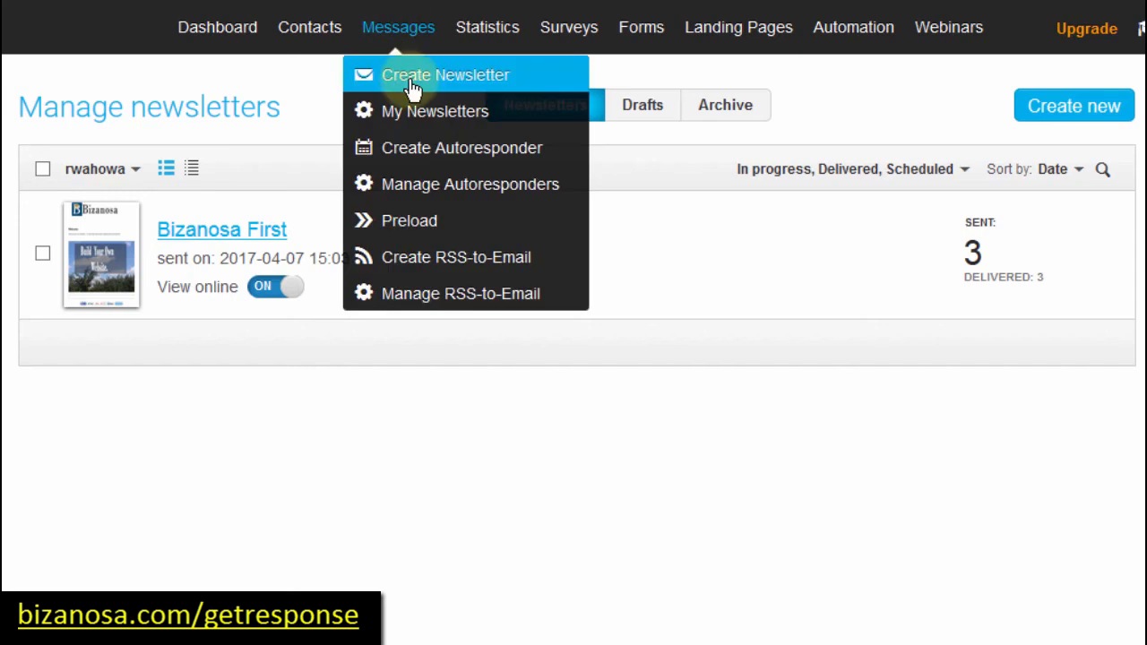